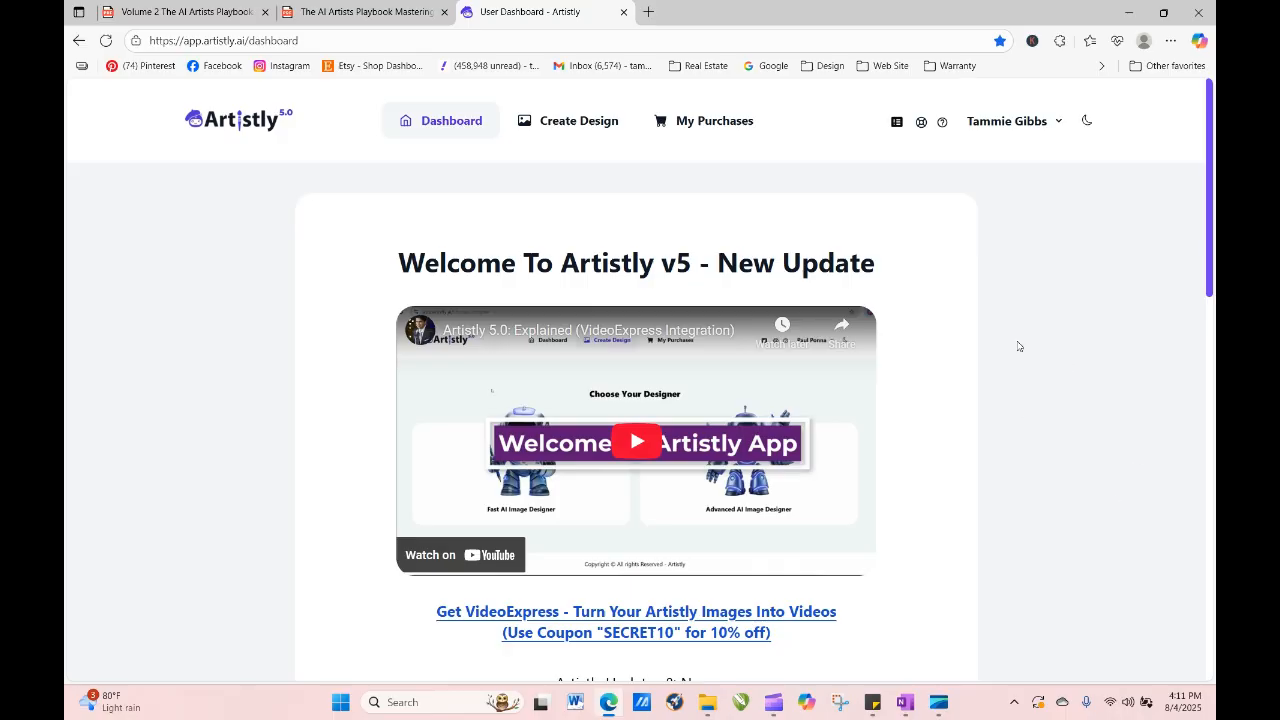
Start creating a design with the Fast AI Image Designer.
click(575, 124)
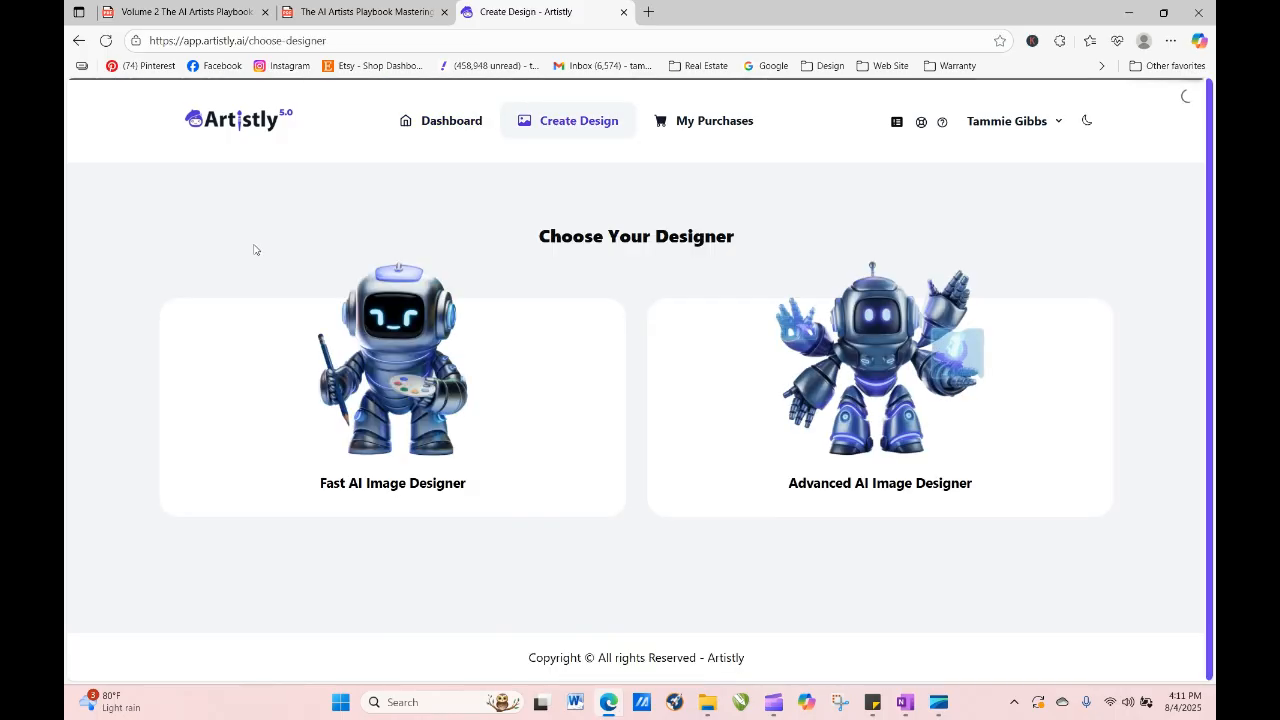
click(184, 308)
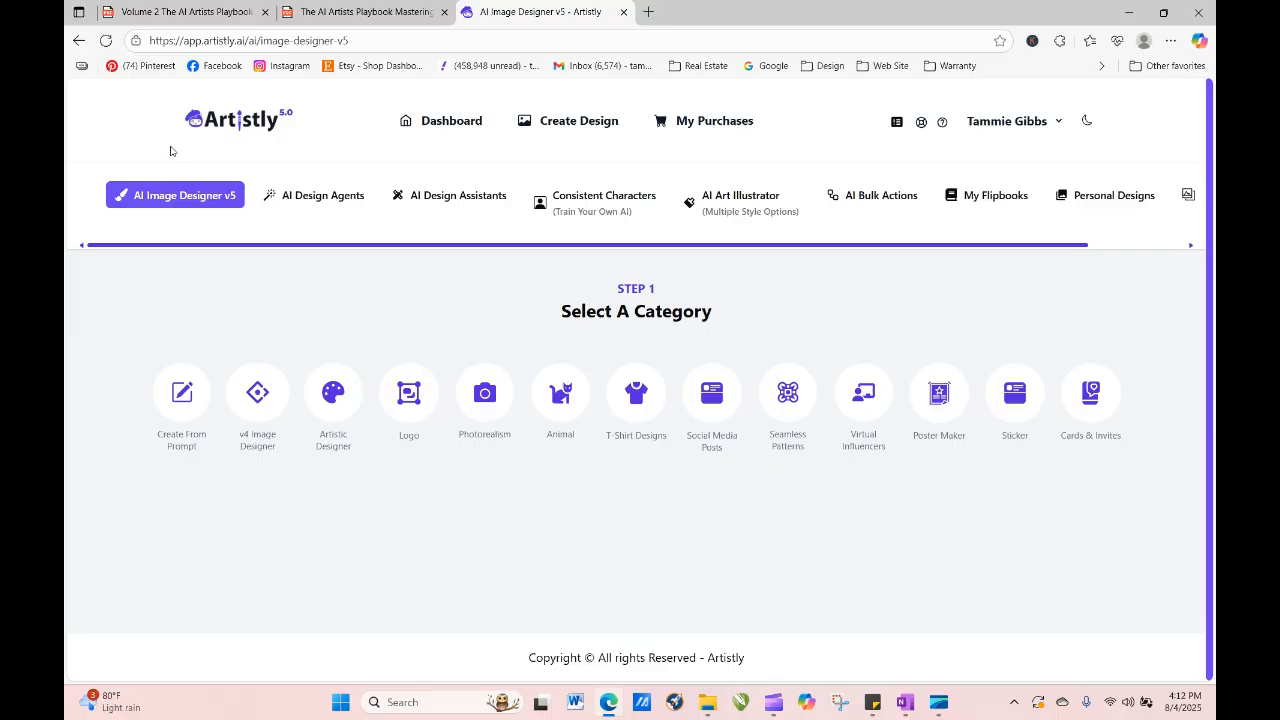
In the AI Artists Playbook PDF, go to the contents on page 3 and open the Oil Painting chapter.
click(307, 14)
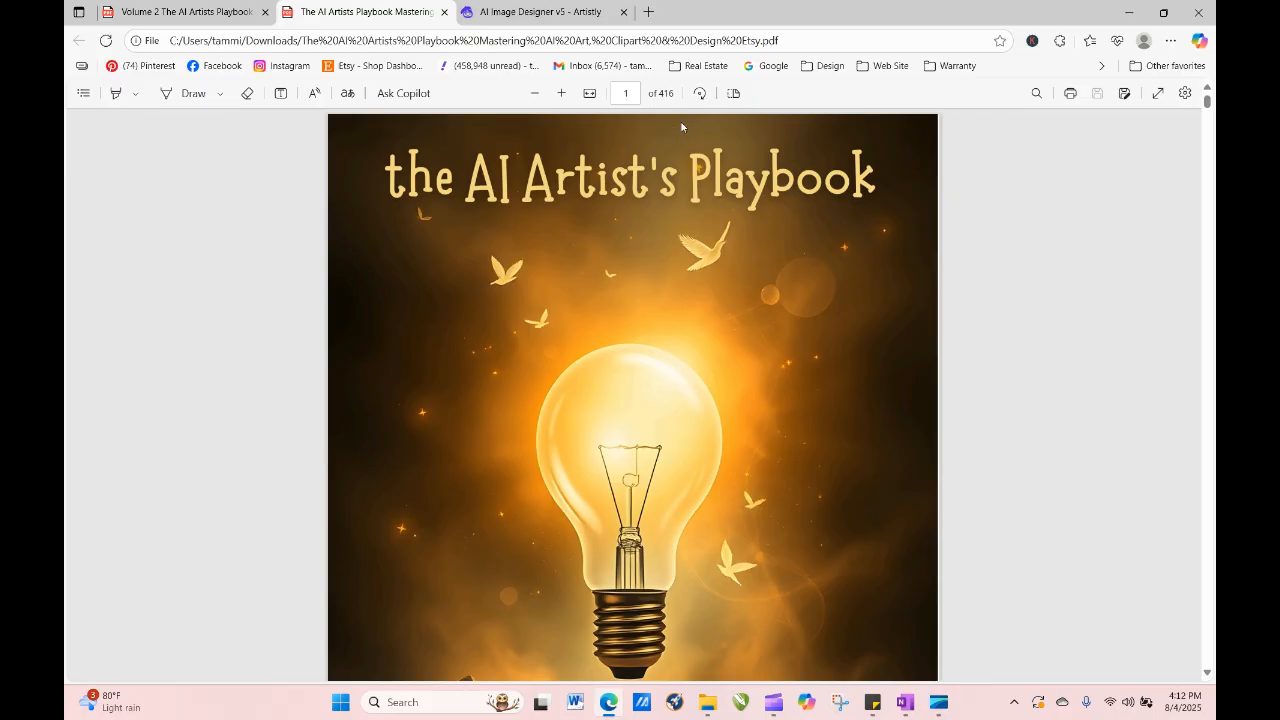
click(629, 93)
text(3)
key(Return)
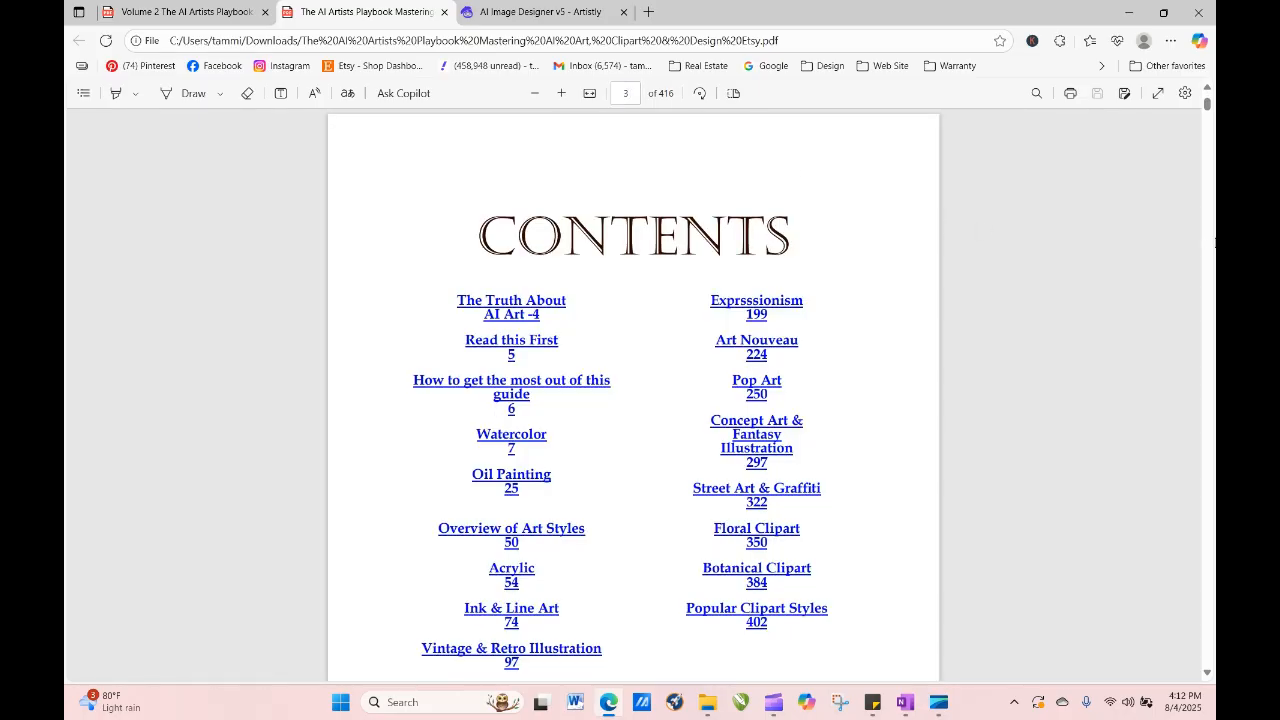
scroll(1210, 244, down, 5)
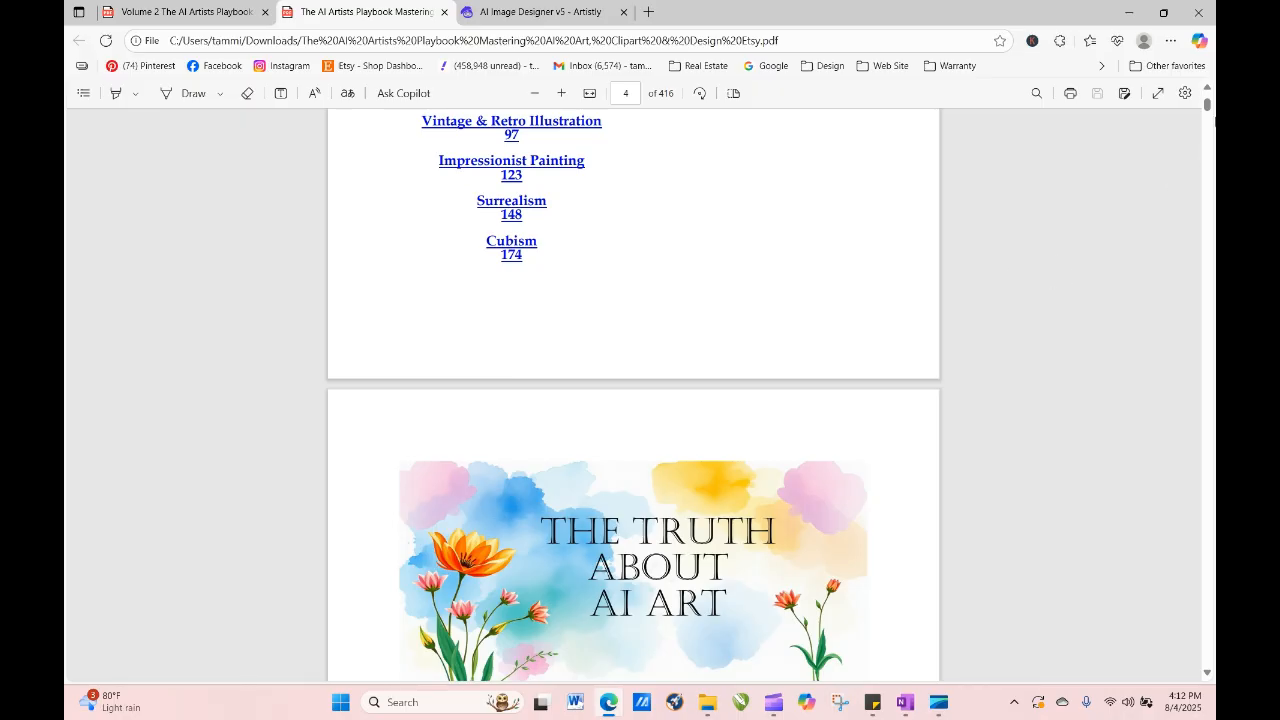
scroll(1208, 92, up, 5)
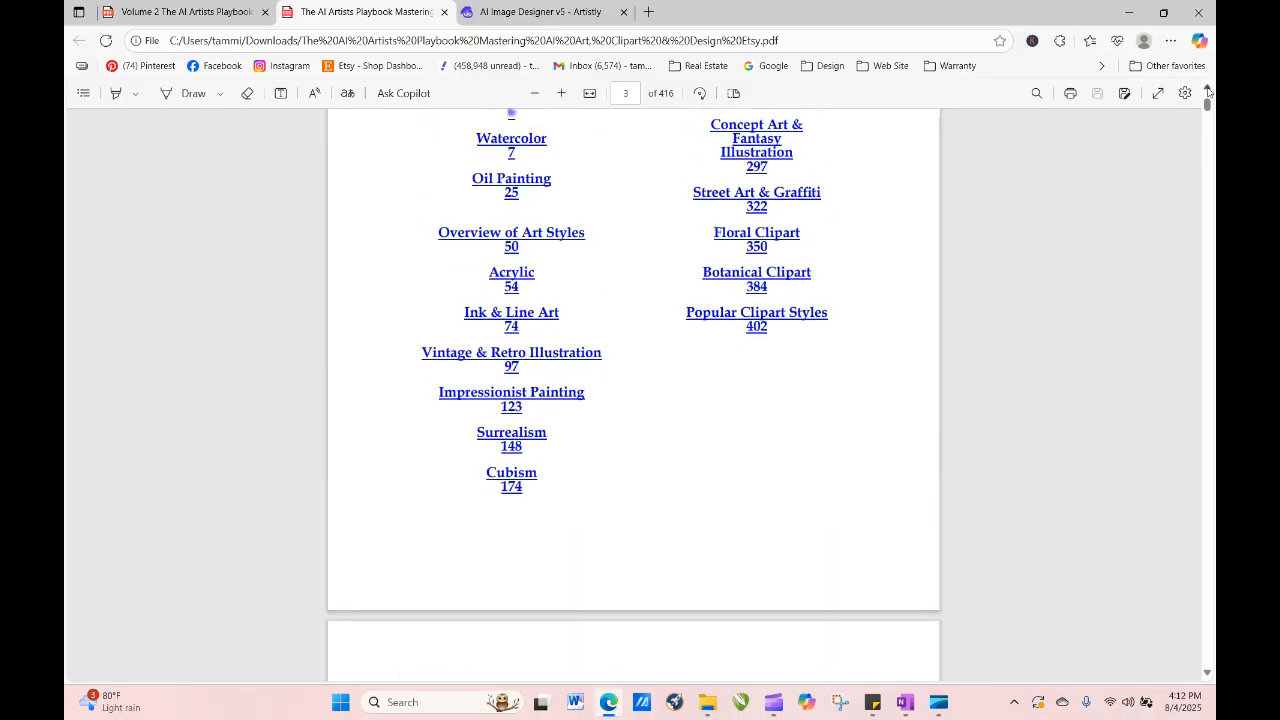
scroll(1208, 92, up, 3)
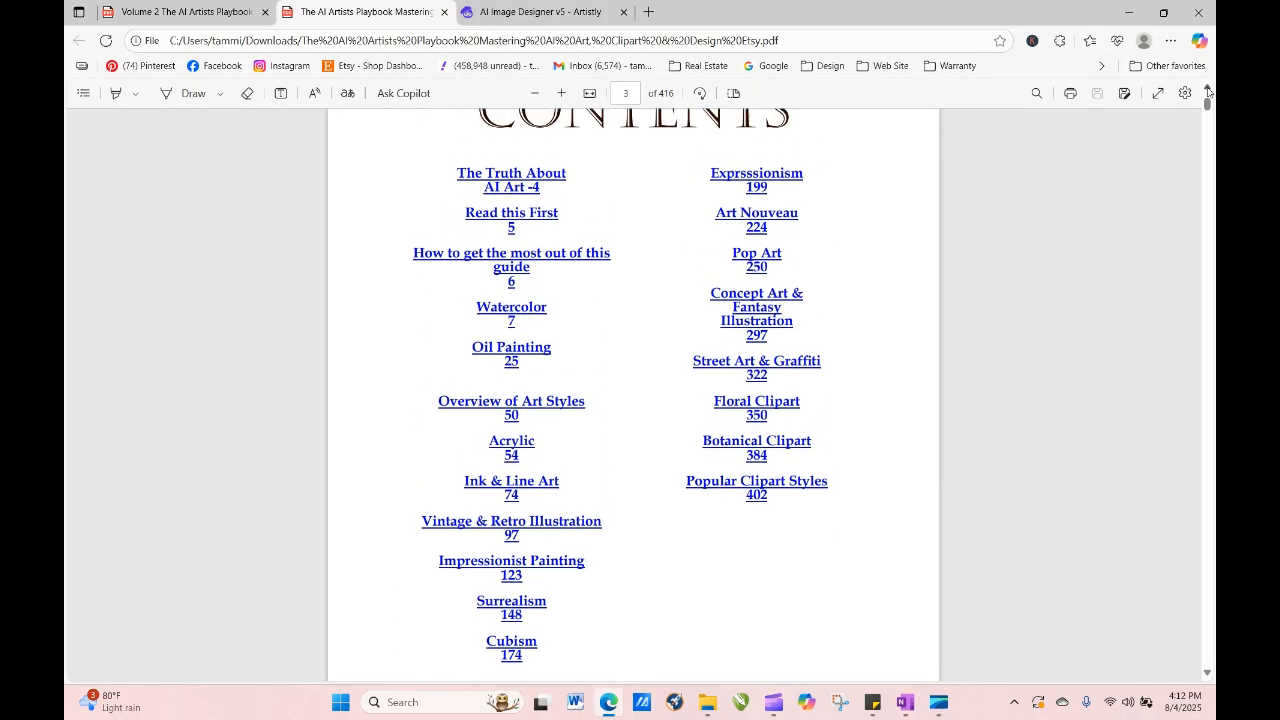
scroll(1208, 92, up, 1)
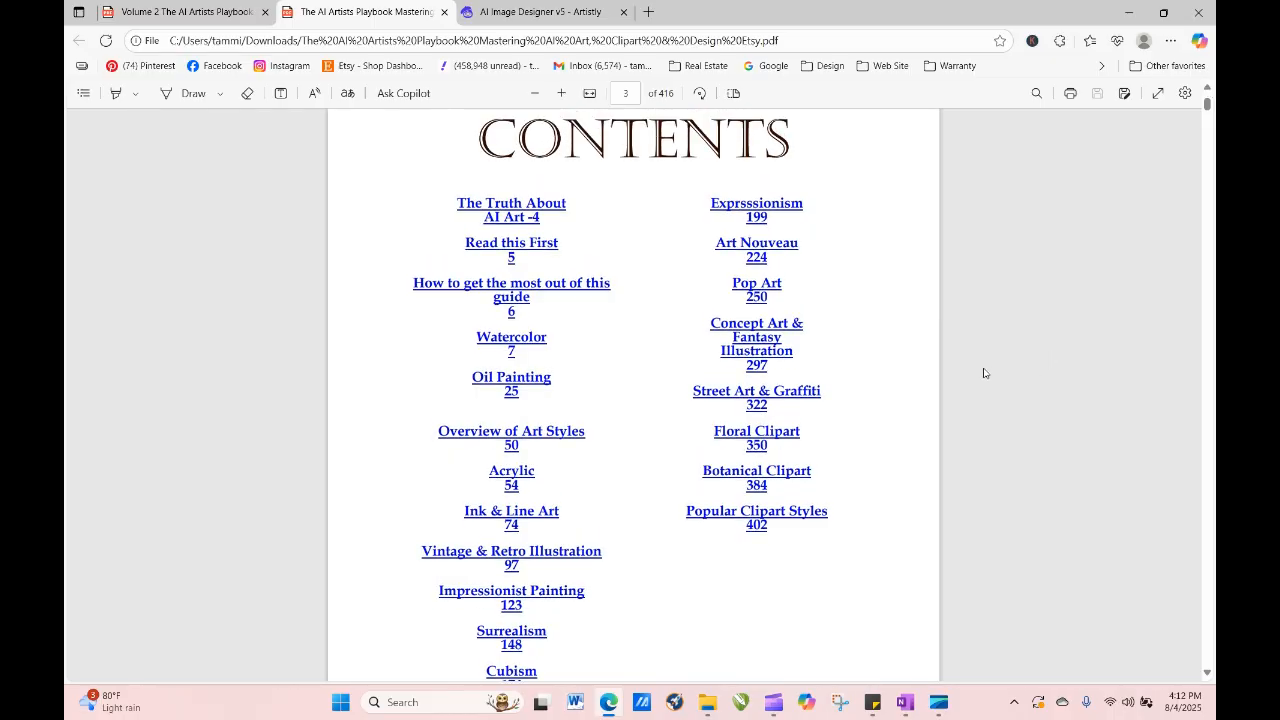
click(521, 384)
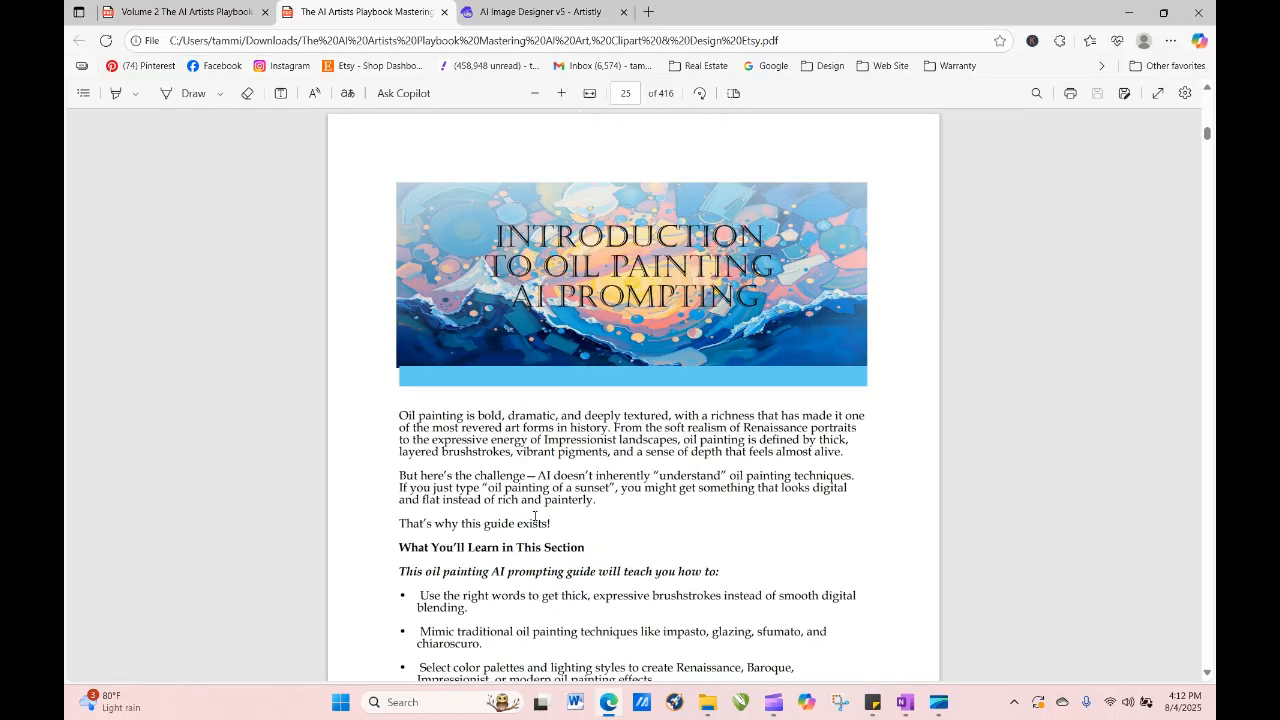
Return to Artistly and choose the Oil Painting style in the AI Art Illustrator.
click(580, 14)
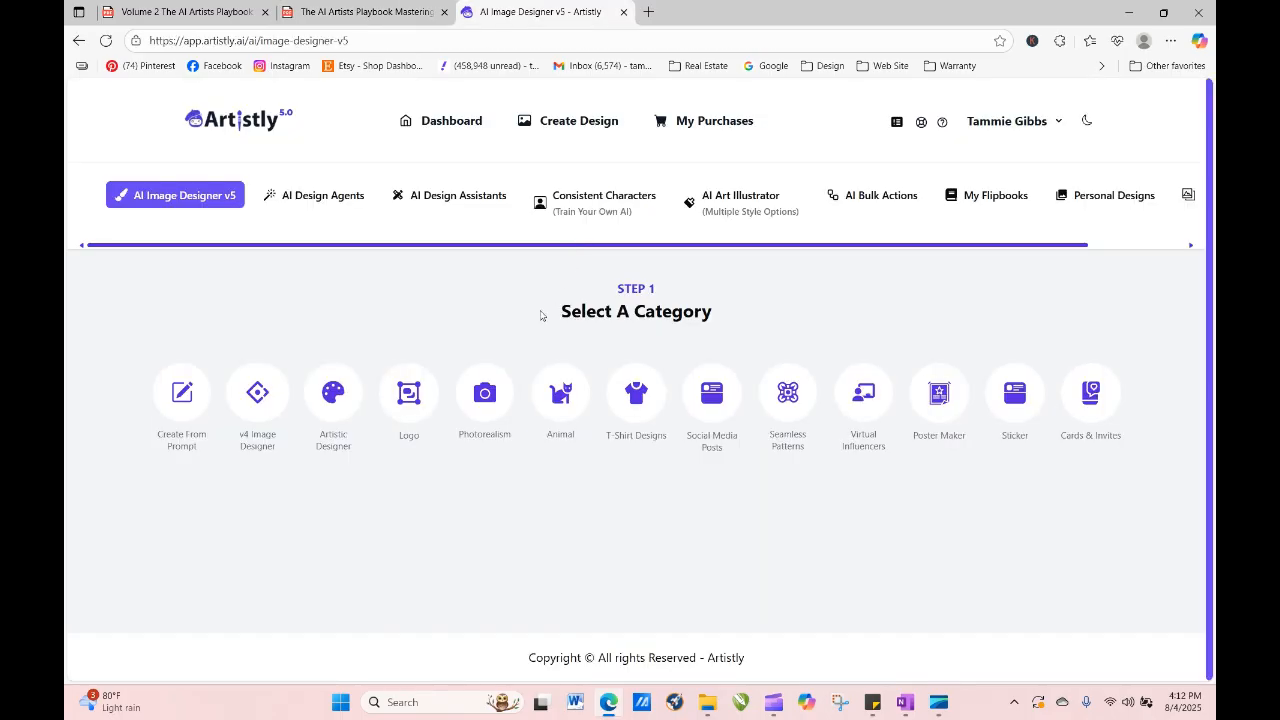
click(766, 207)
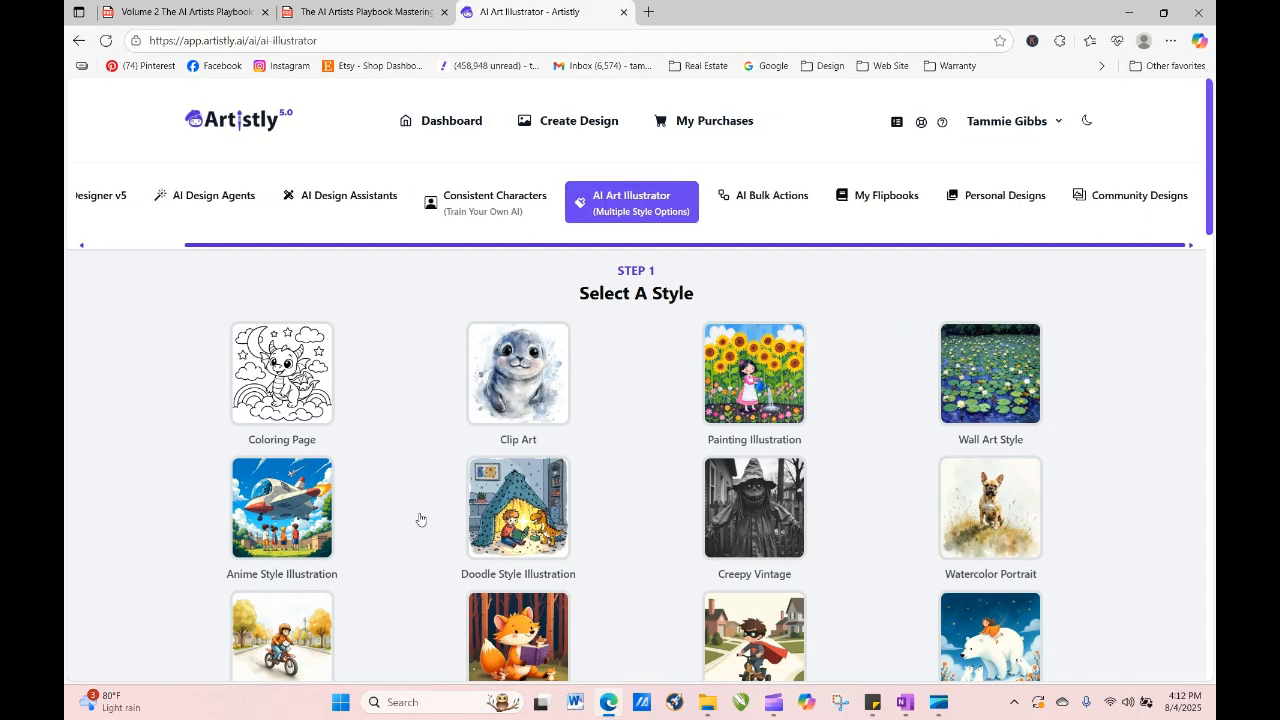
drag(1211, 212, 1212, 434)
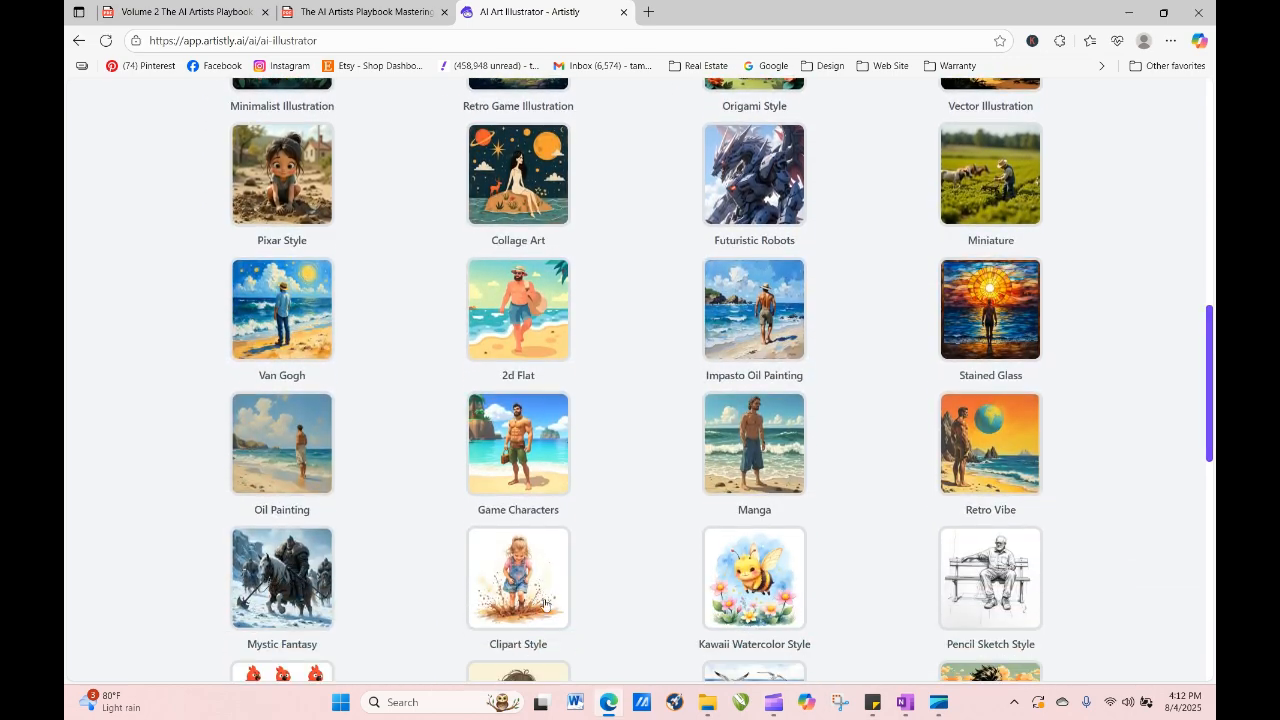
click(263, 466)
scroll(260, 466, down, 2)
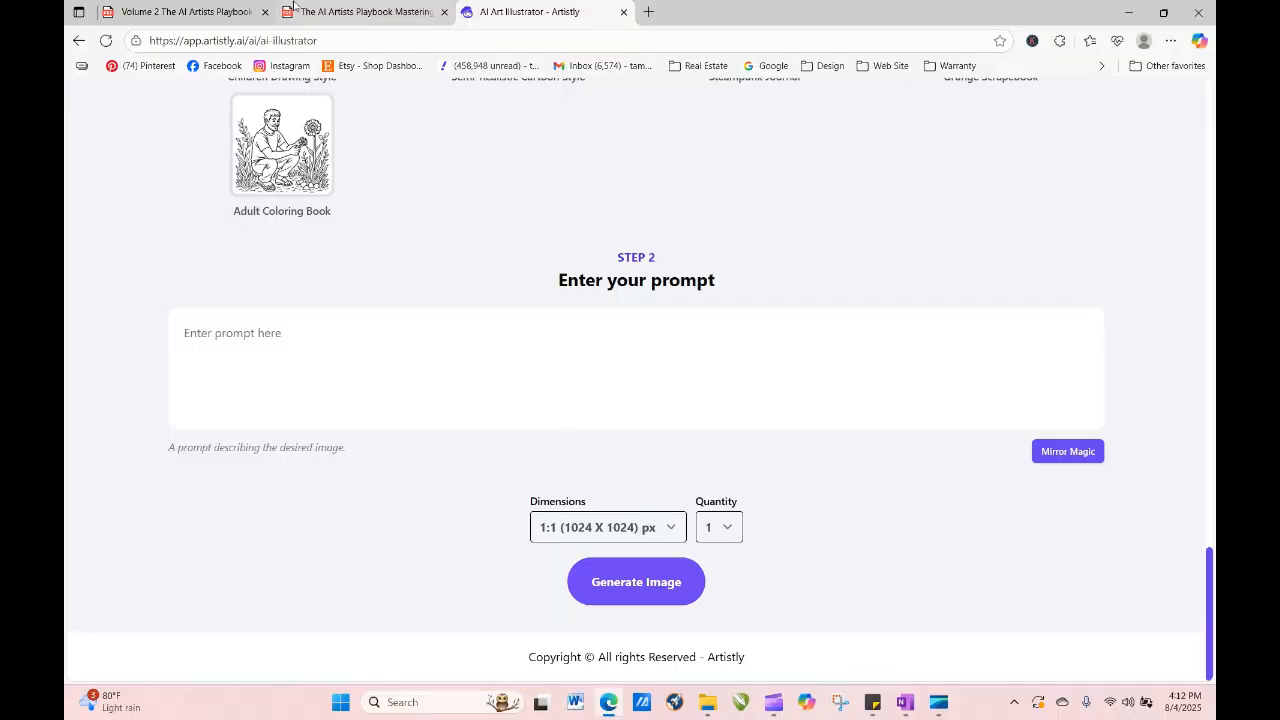
Read the playbook's oil painting introduction and its prompt guidance for thick, visible impasto brushstrokes.
click(360, 12)
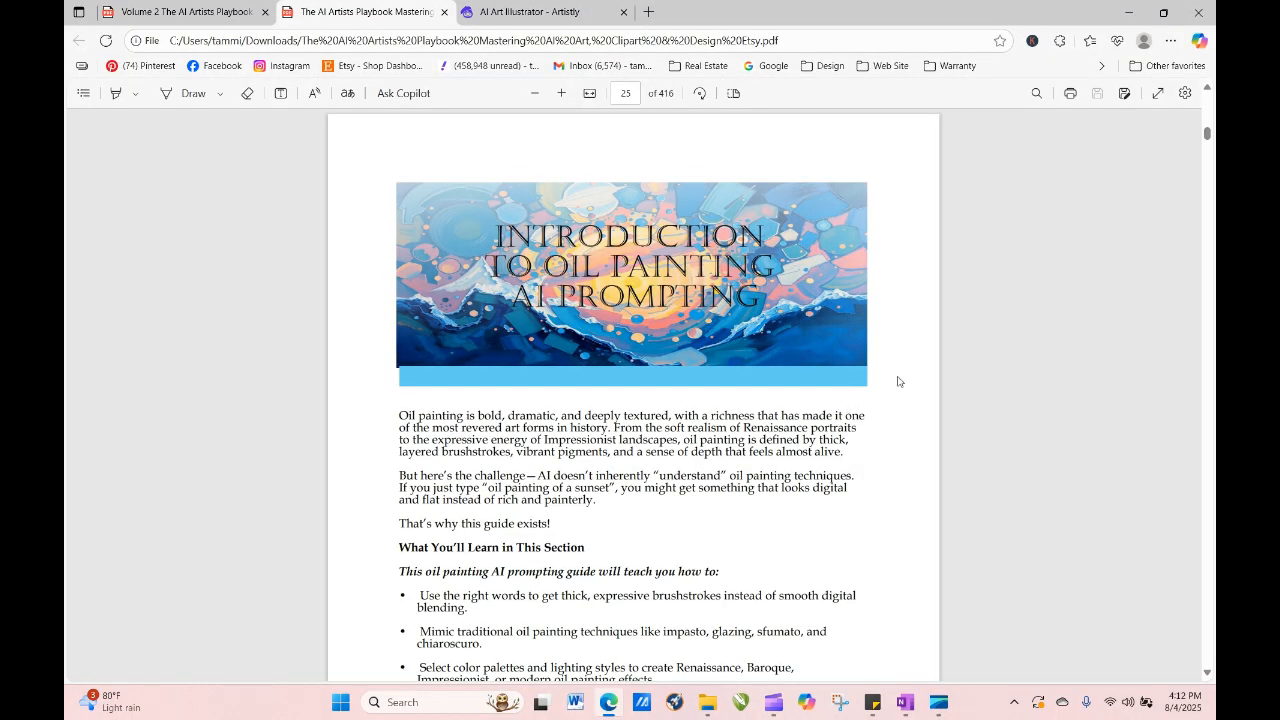
scroll(897, 381, down, 3)
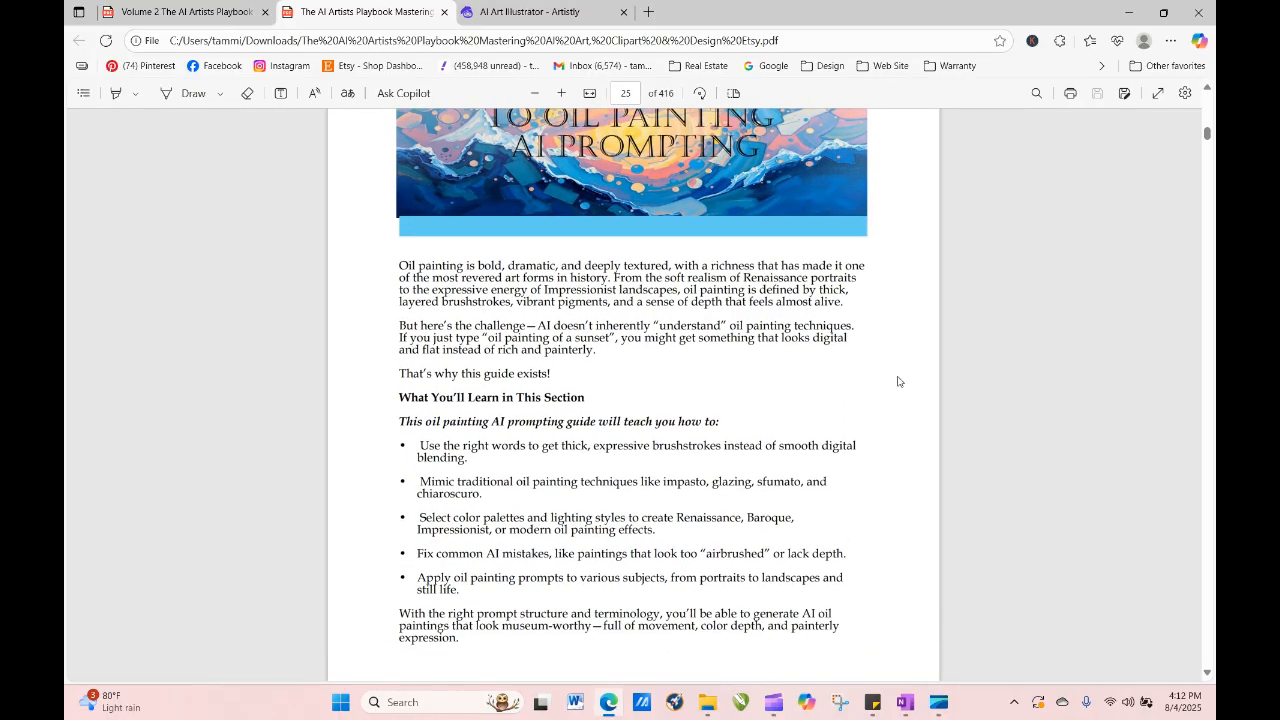
scroll(897, 381, down, 1)
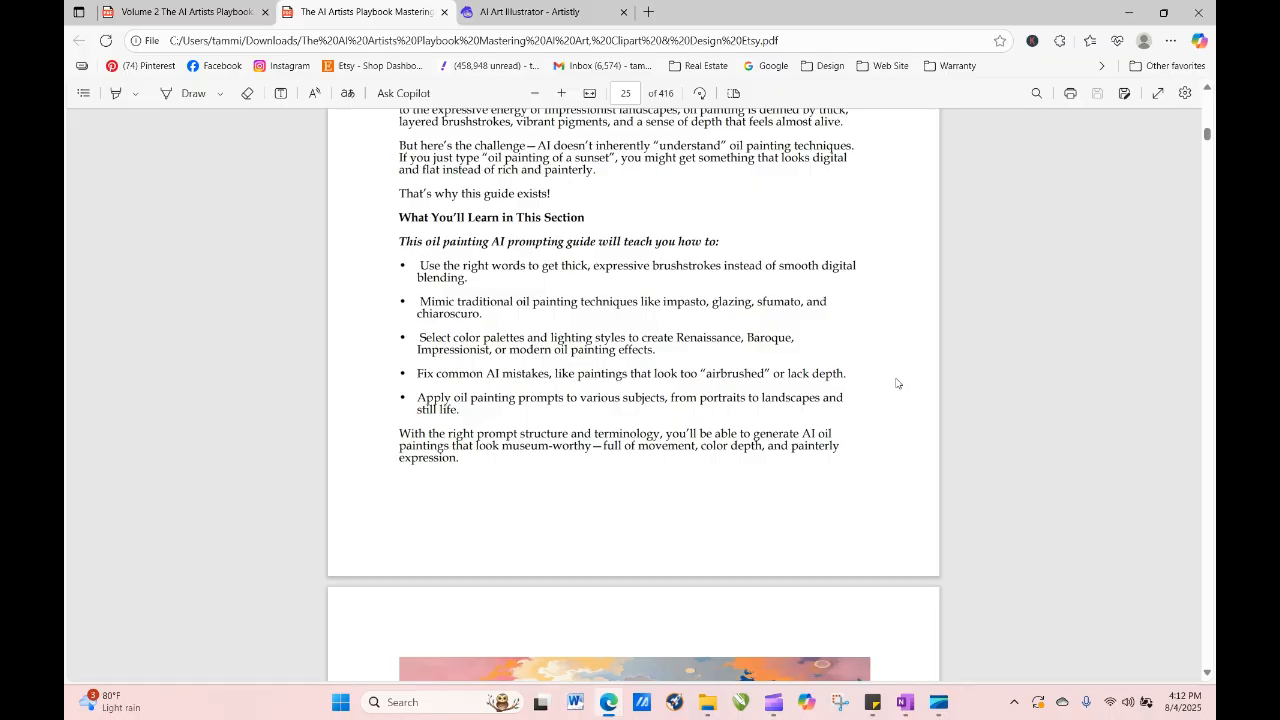
scroll(897, 383, down, 2)
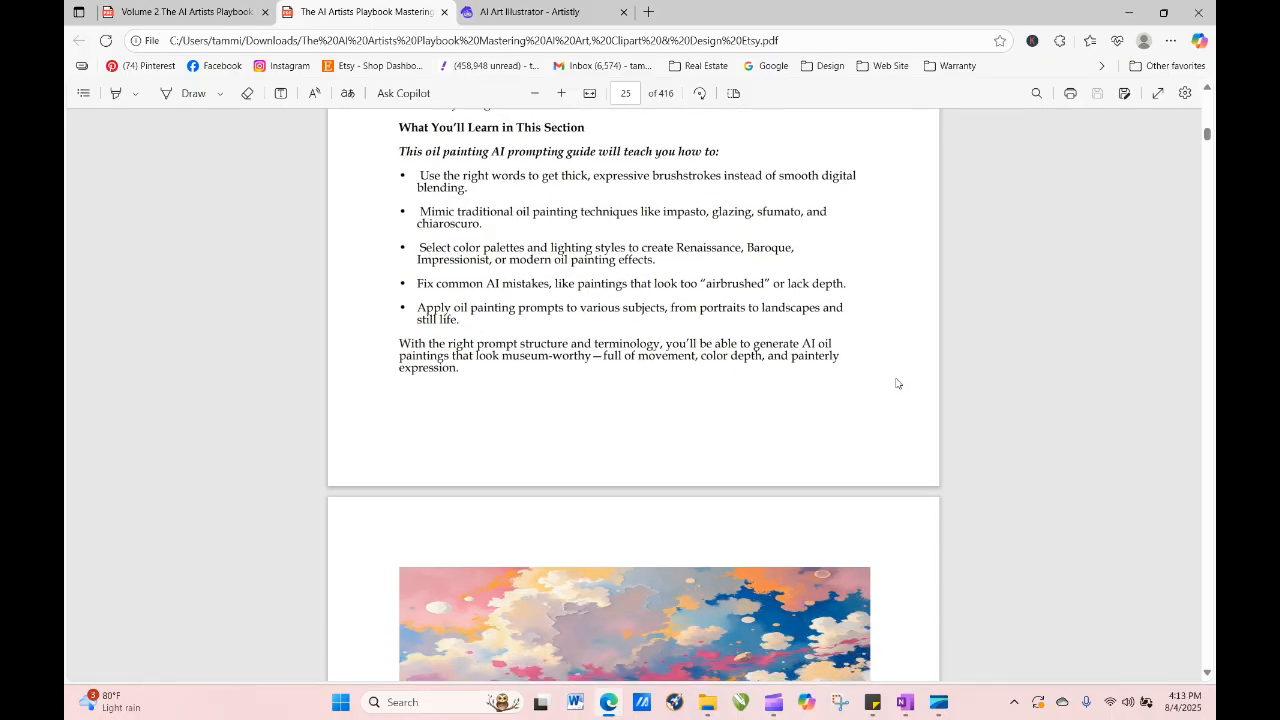
scroll(897, 383, down, 3)
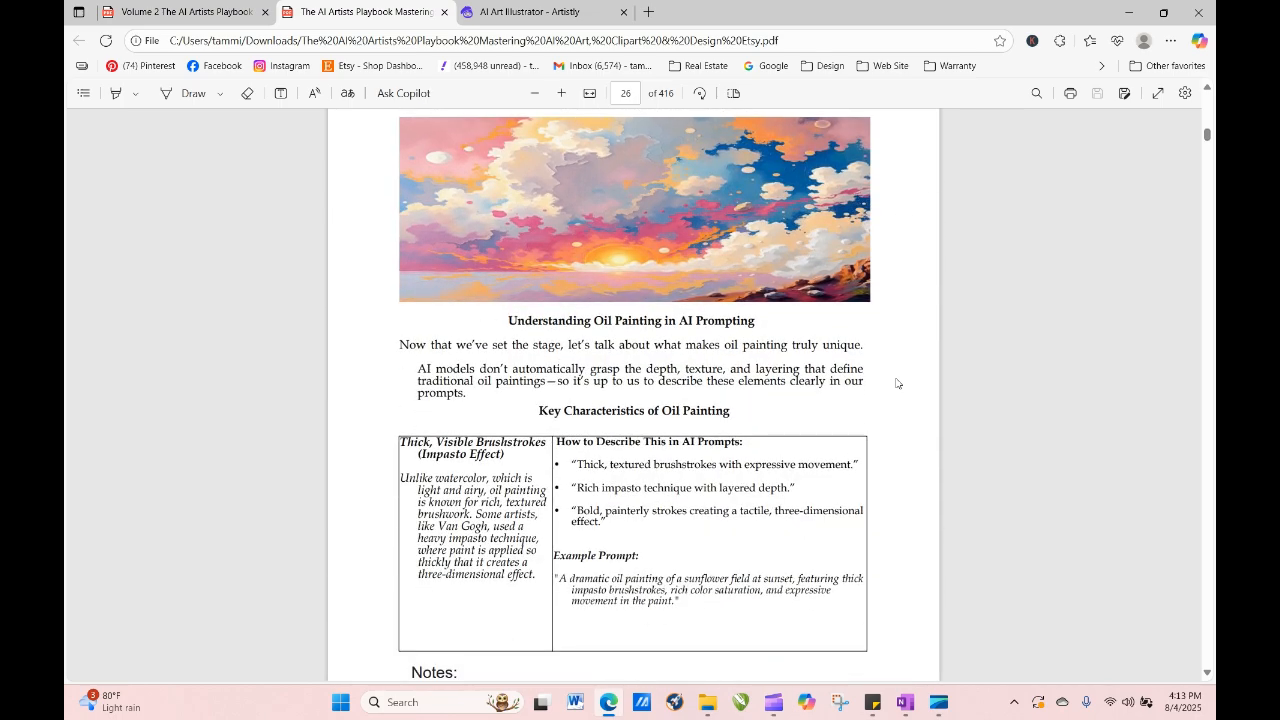
scroll(897, 383, down, 1)
scroll(896, 383, down, 2)
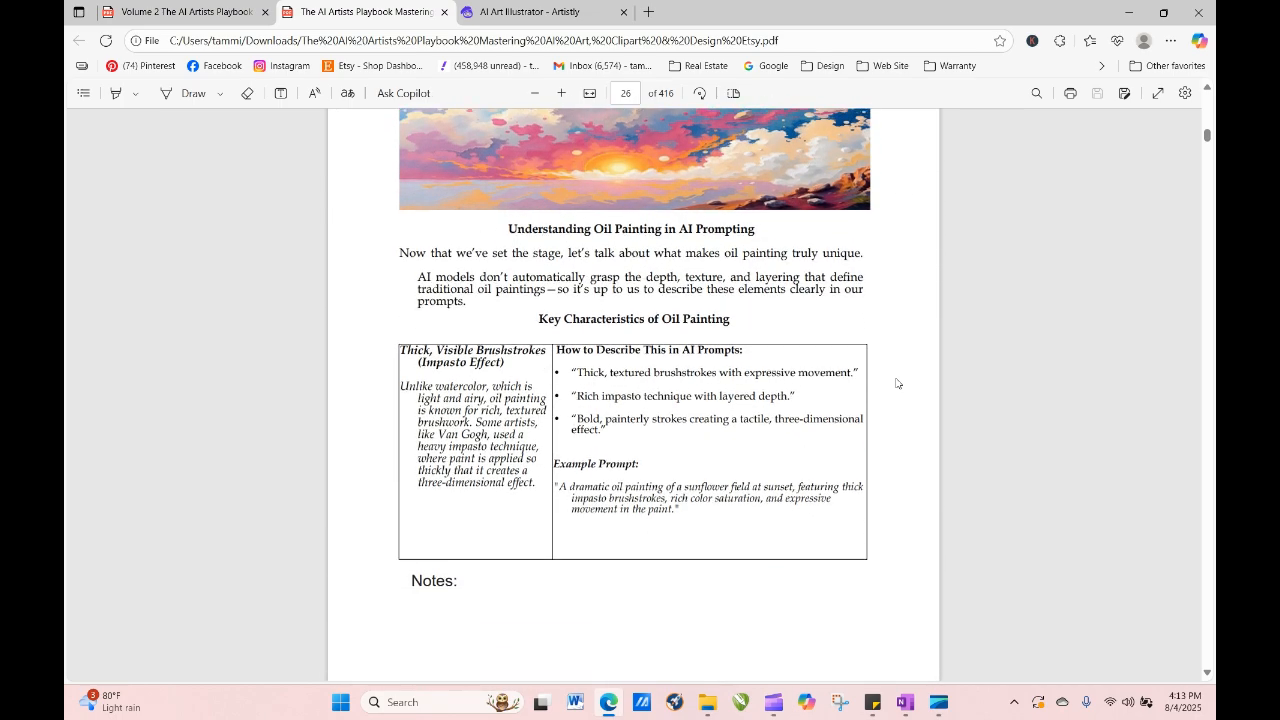
scroll(896, 383, down, 1)
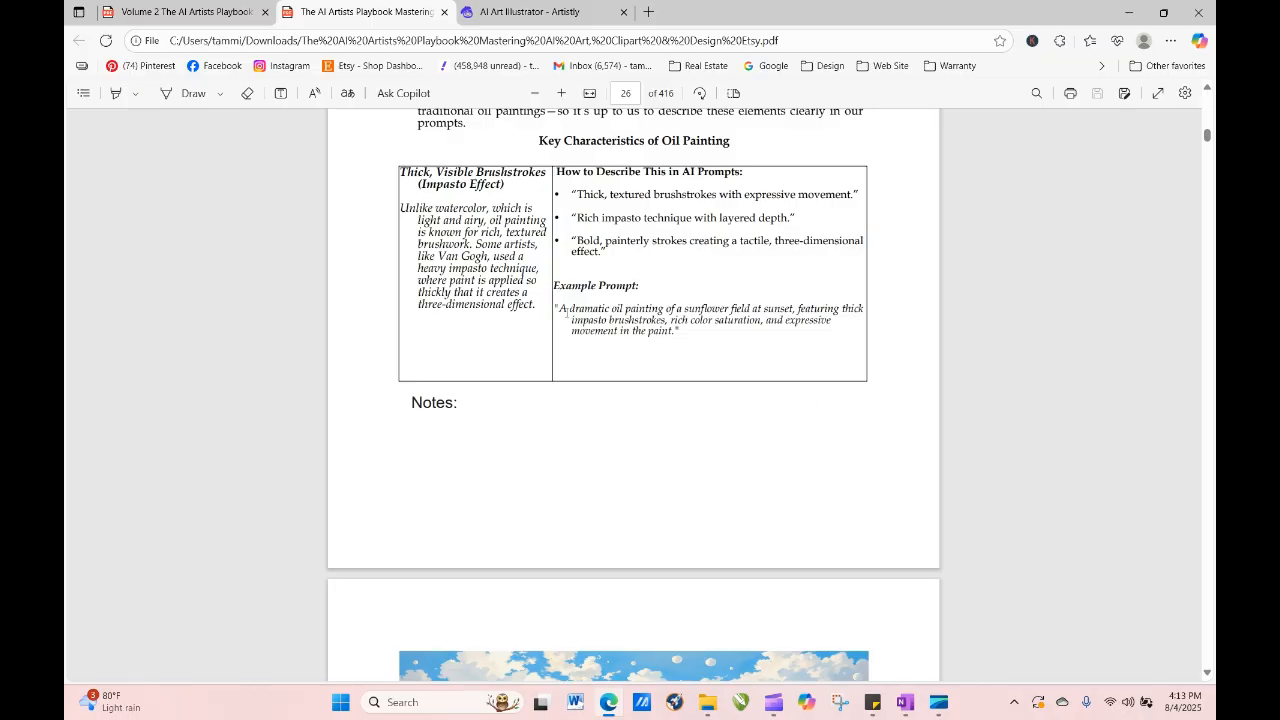
Copy the playbook's example prompt about a dramatic oil painting of a sunflower field at sunset into the AI Art Illustrator prompt.
mouse_move(560, 310)
mouse_down()
mouse_move(668, 321)
mouse_move(670, 332)
mouse_up()
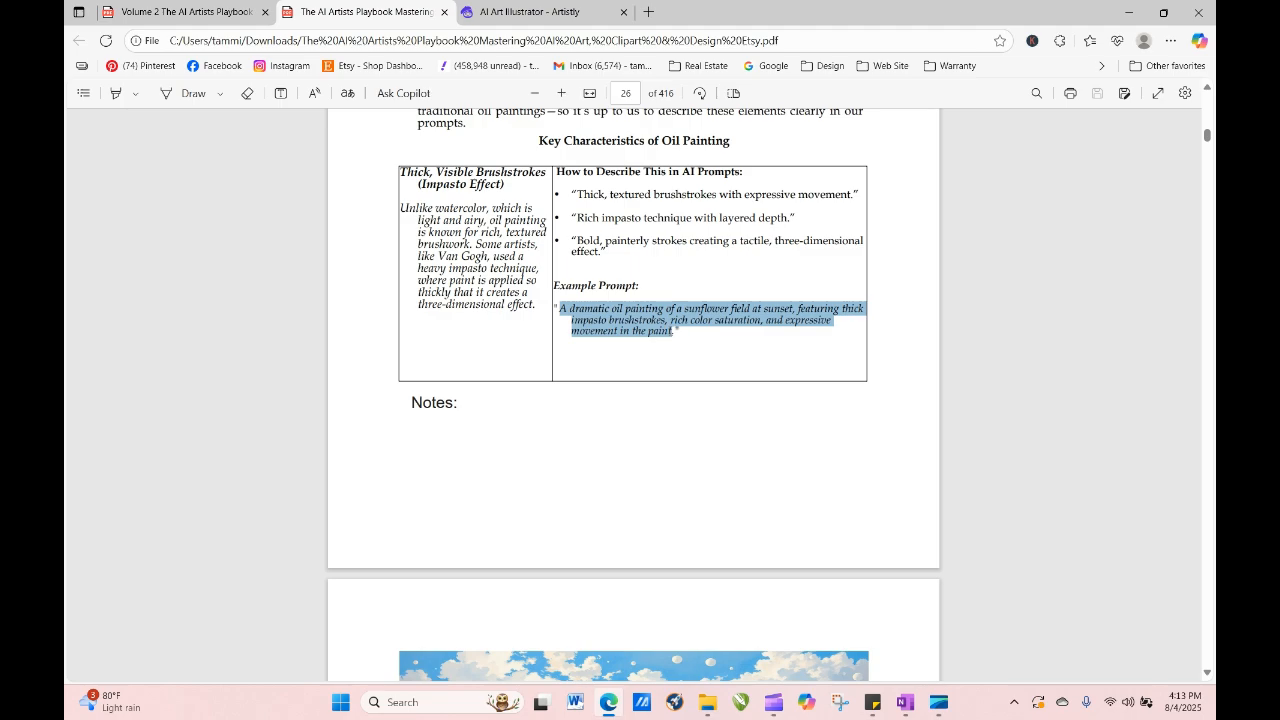
right_click(645, 326)
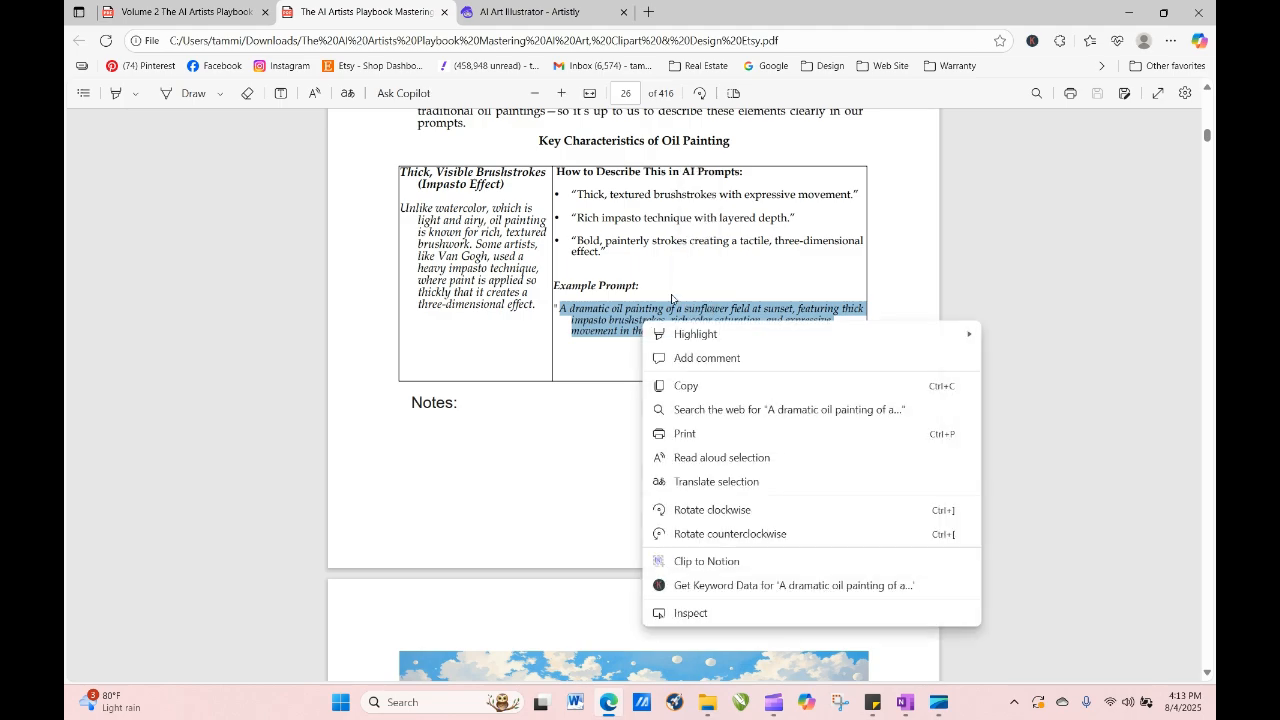
click(715, 388)
click(490, 12)
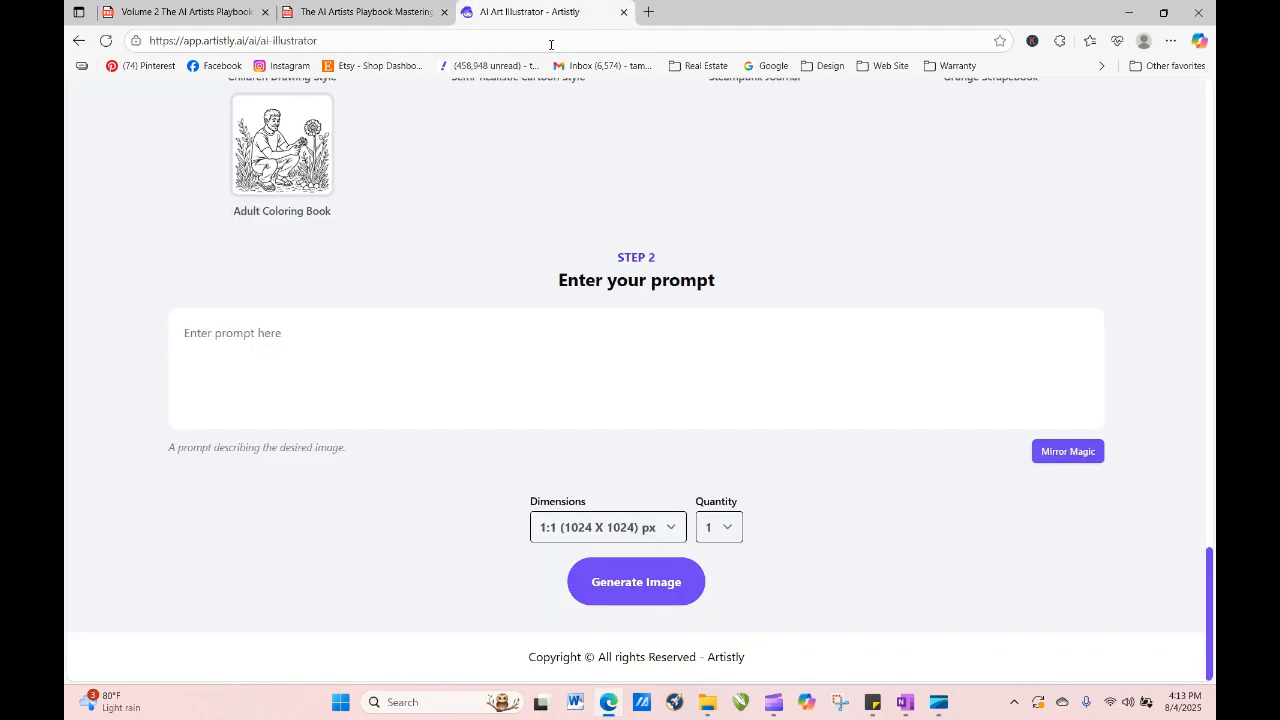
right_click(374, 347)
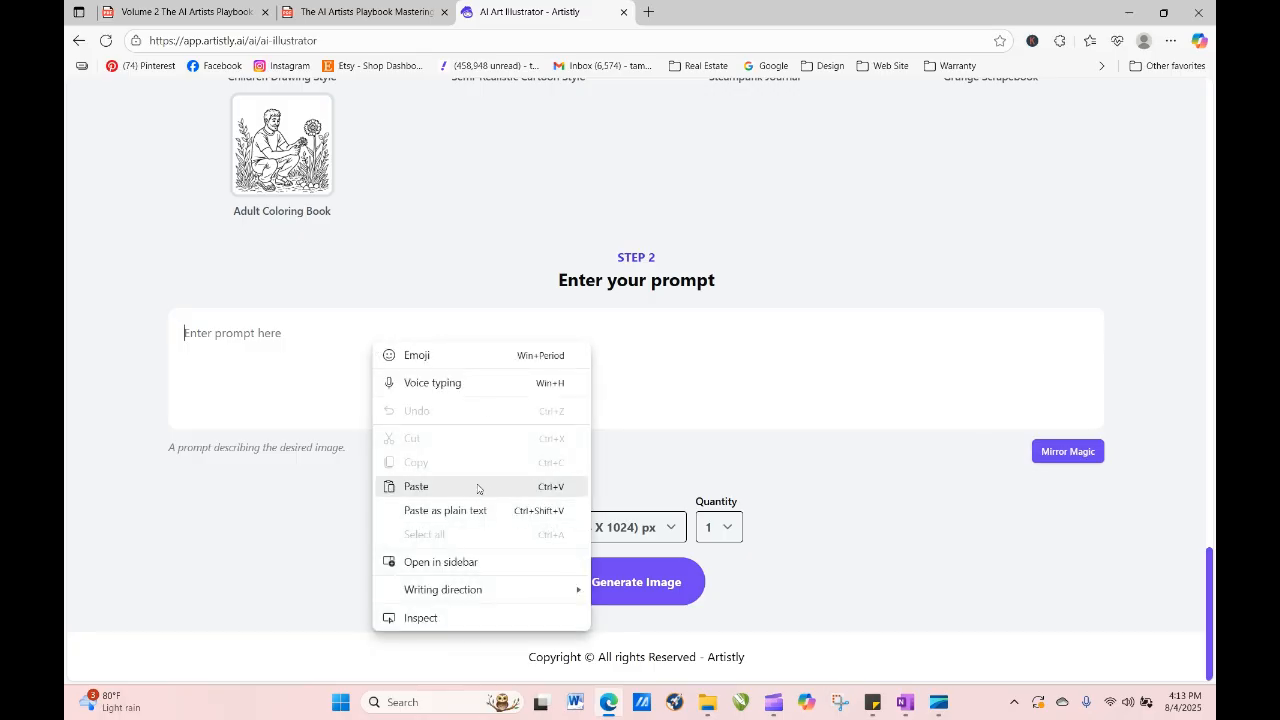
click(480, 489)
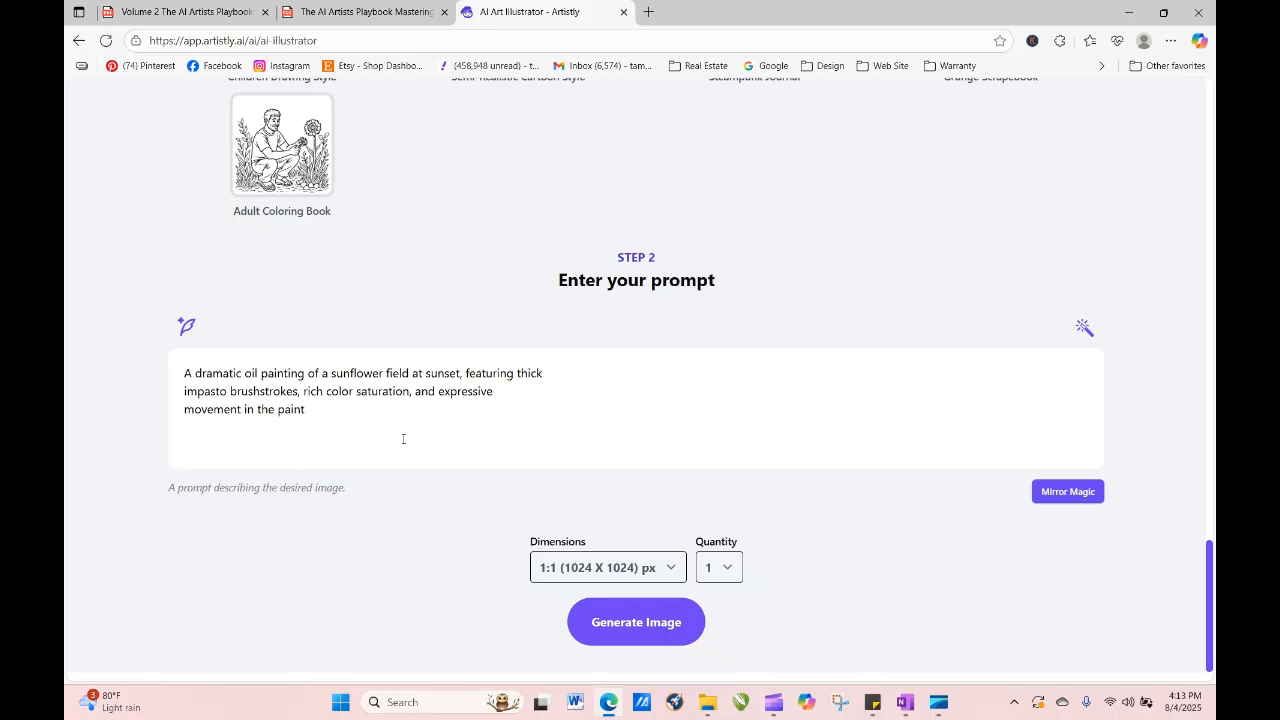
Generate the sunflower field image and refresh the personal designs to check its progress.
click(670, 624)
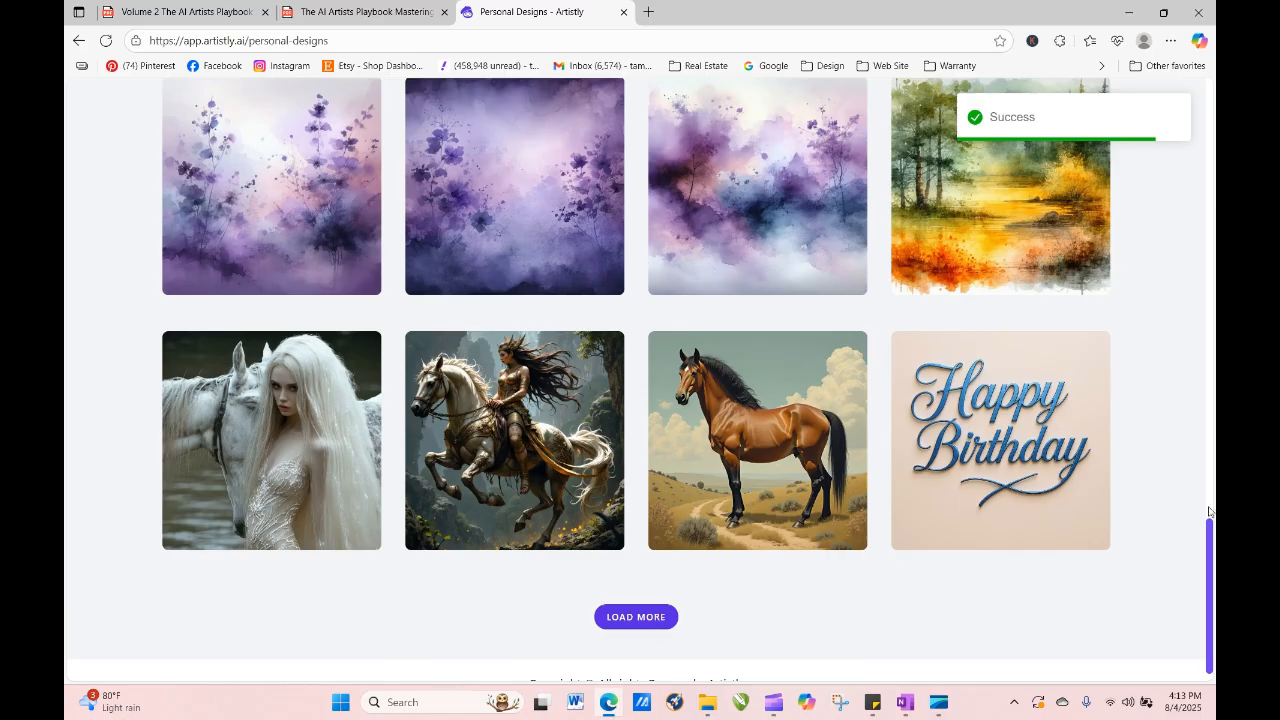
drag(1209, 590, 1191, 220)
click(106, 40)
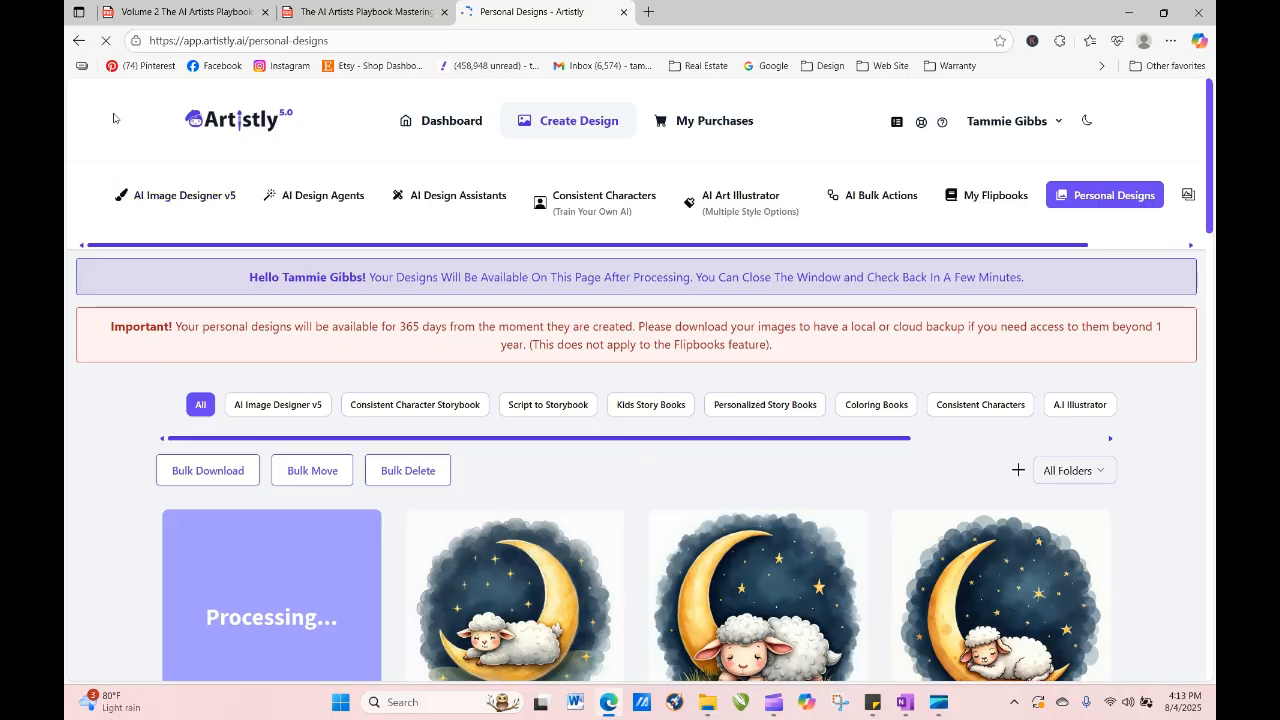
click(106, 41)
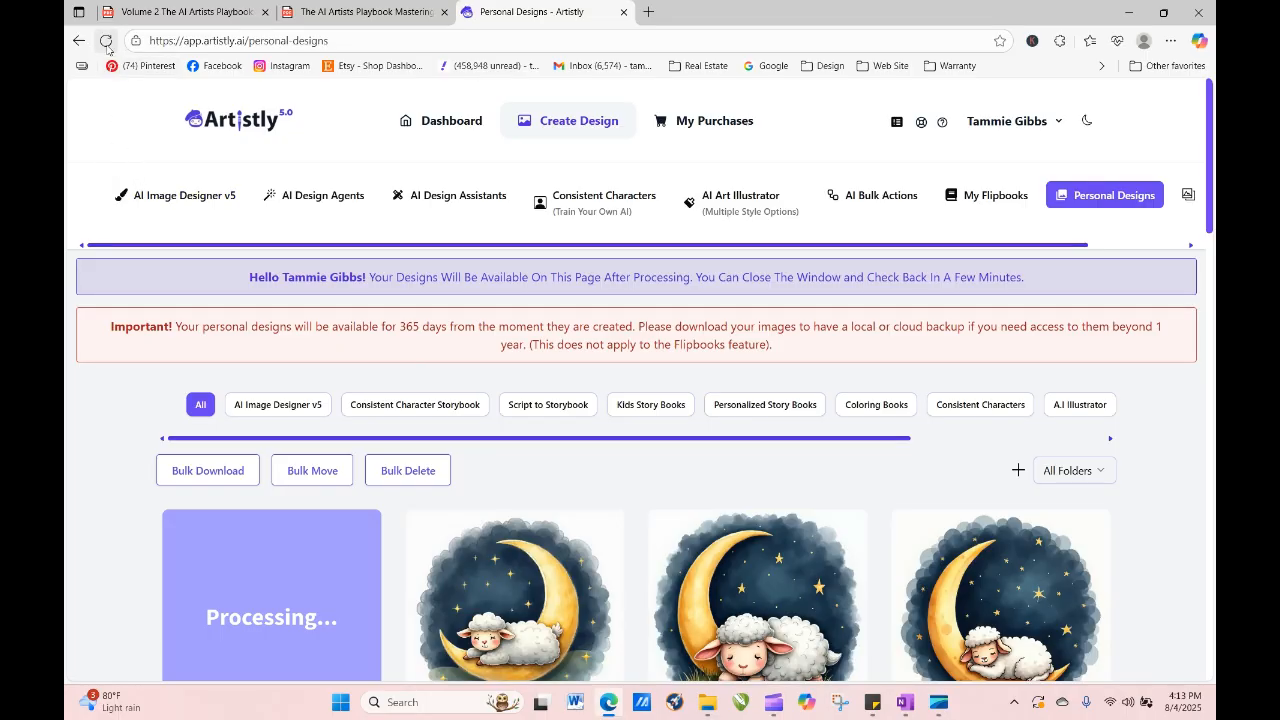
Generate the same sunflower prompt in AI Image Designer v5 using the Artistic Designer category.
click(172, 201)
click(333, 391)
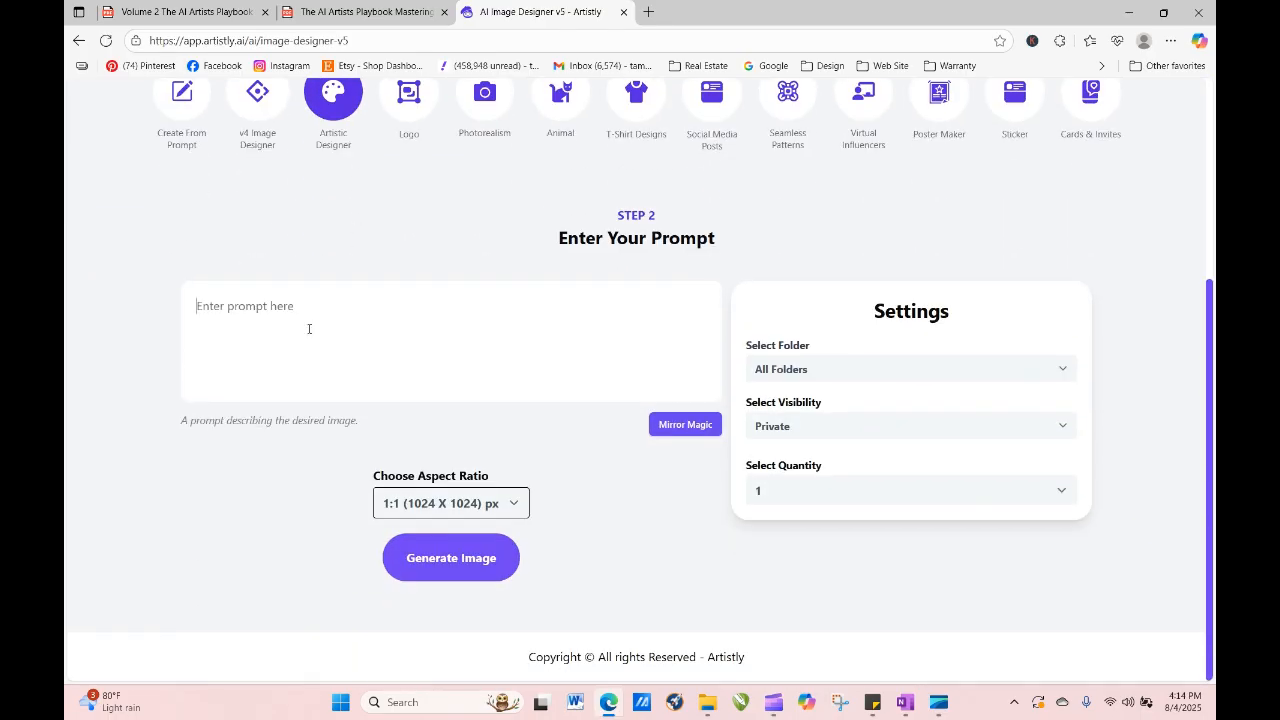
right_click(309, 328)
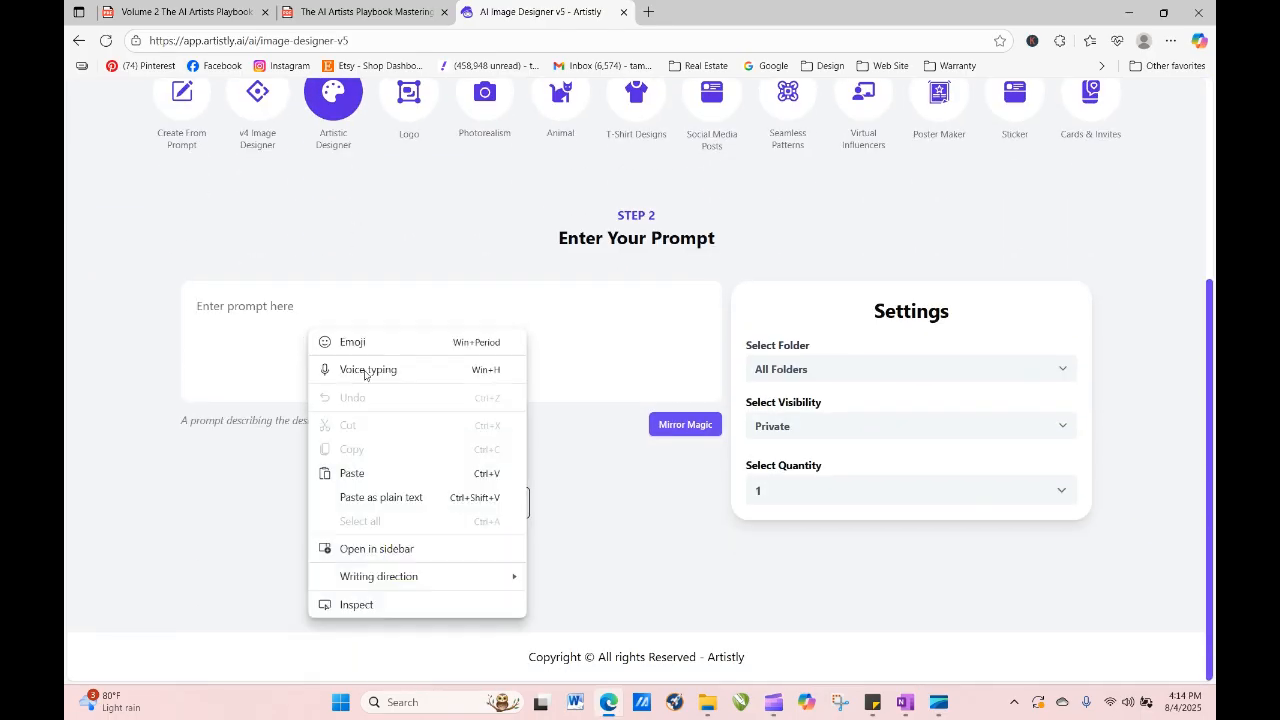
click(345, 468)
click(486, 598)
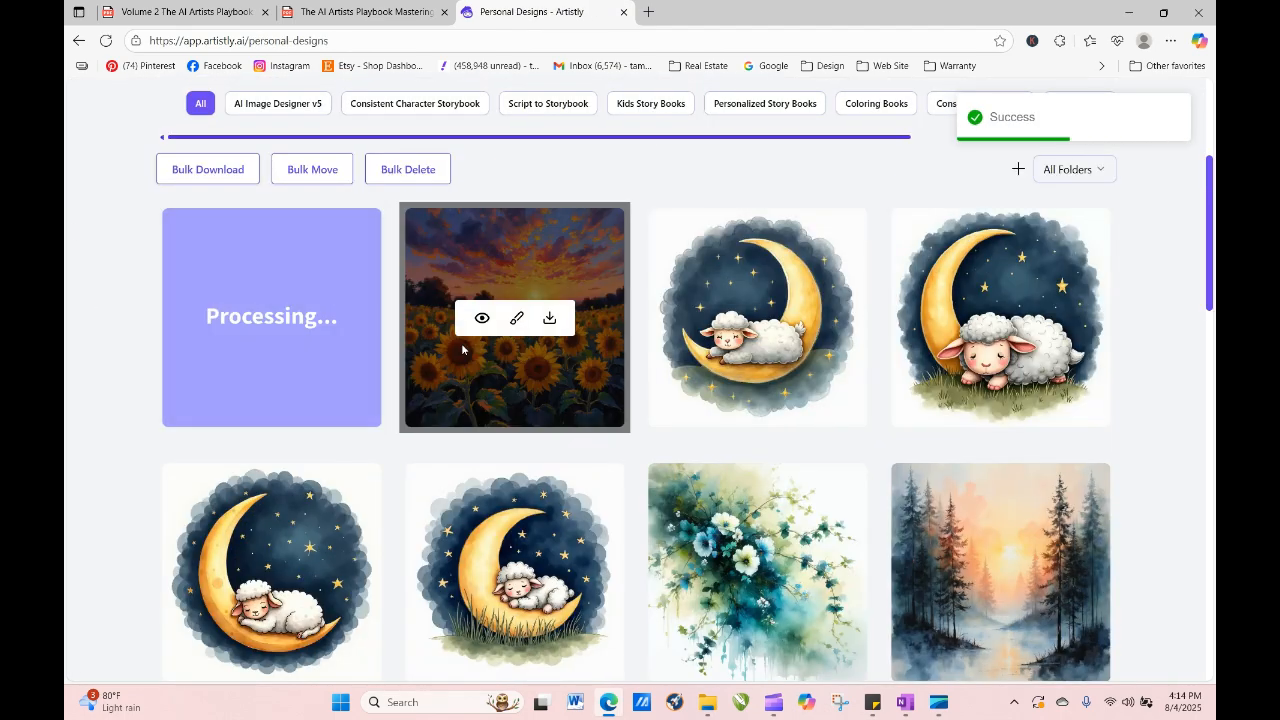
View the finished sunflower oil painting's details, close them, and refresh the personal designs to check the second image.
click(478, 314)
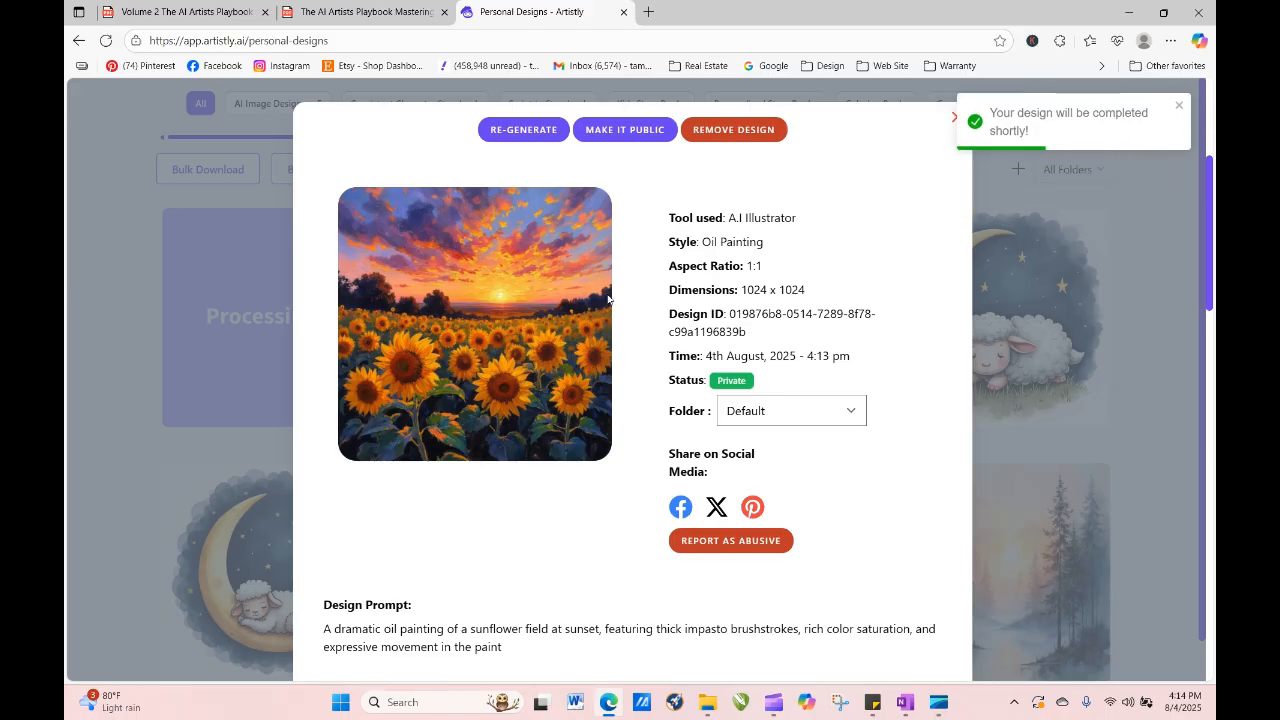
click(953, 118)
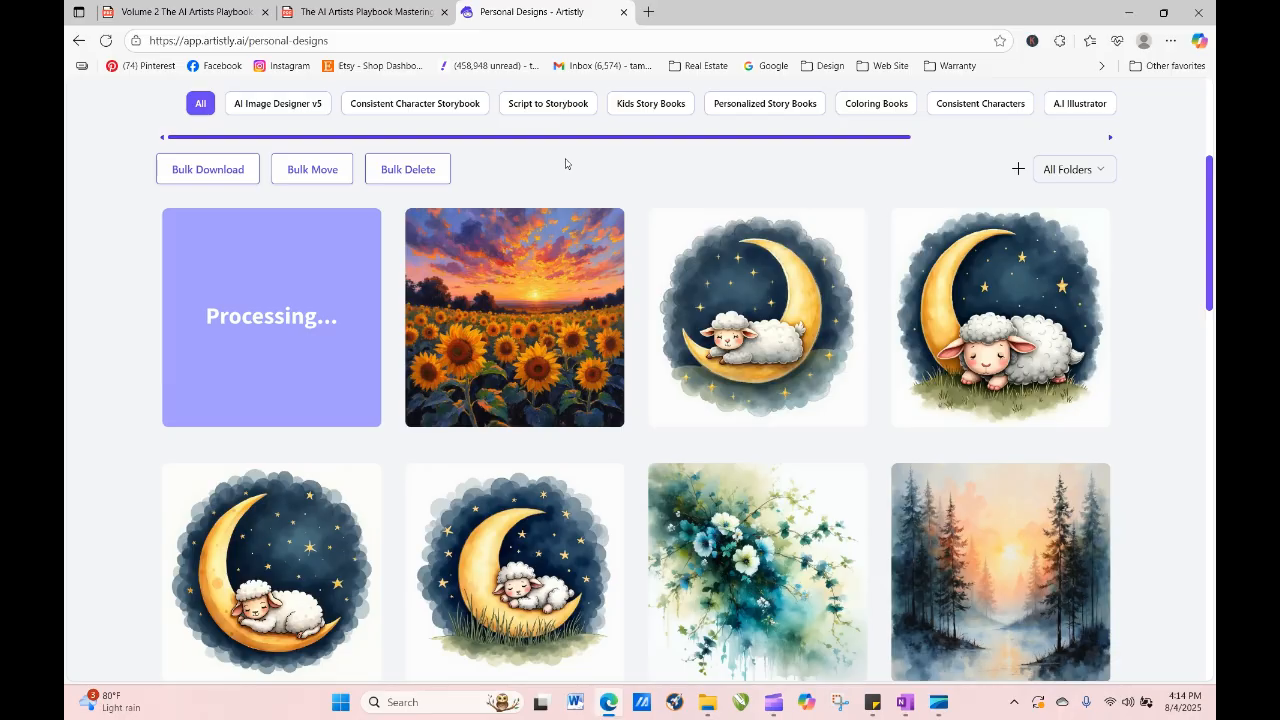
click(104, 41)
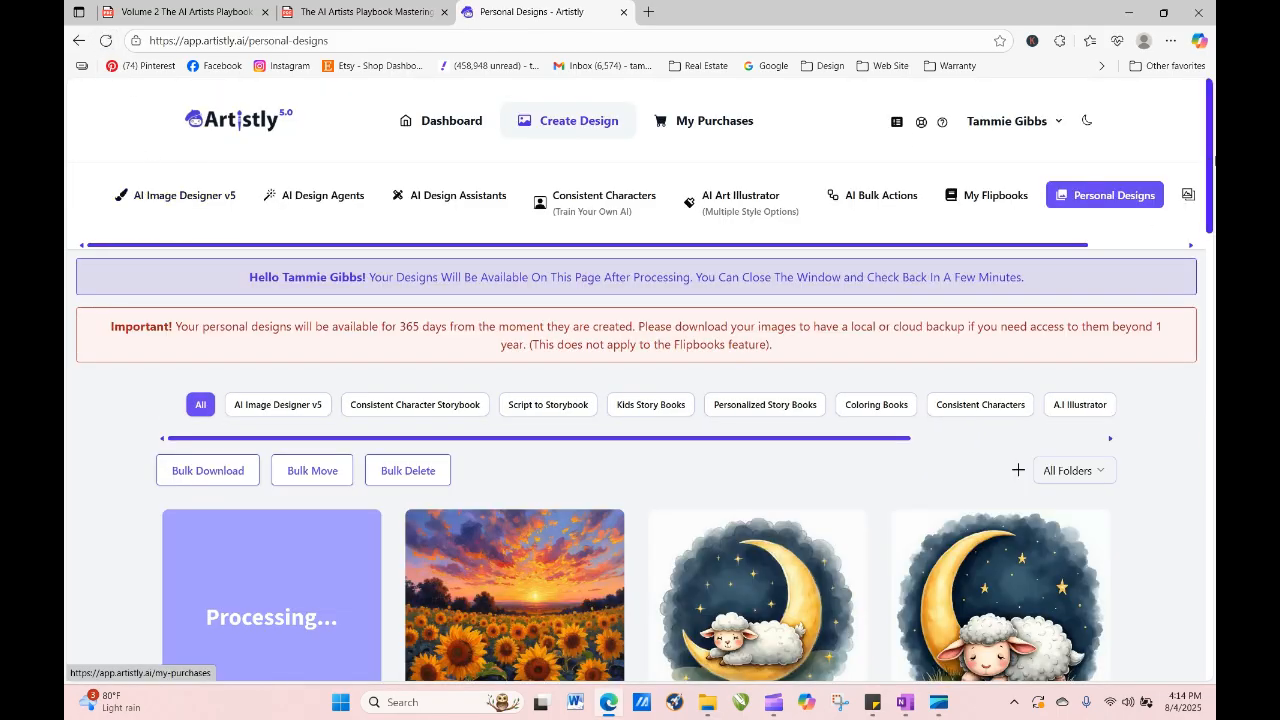
drag(1214, 160, 1214, 205)
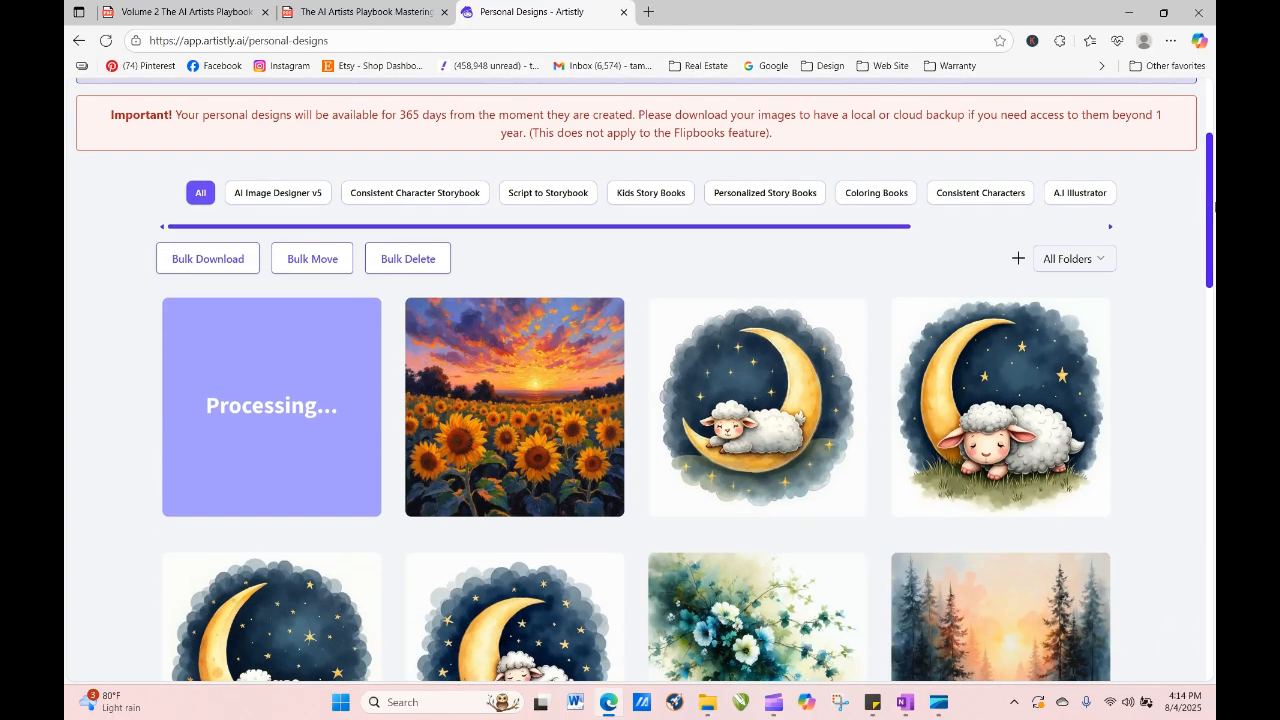
Compare the details of the A.I Illustrator and AI Image Designer v5 sunflower paintings, alternating between the two designs.
click(479, 407)
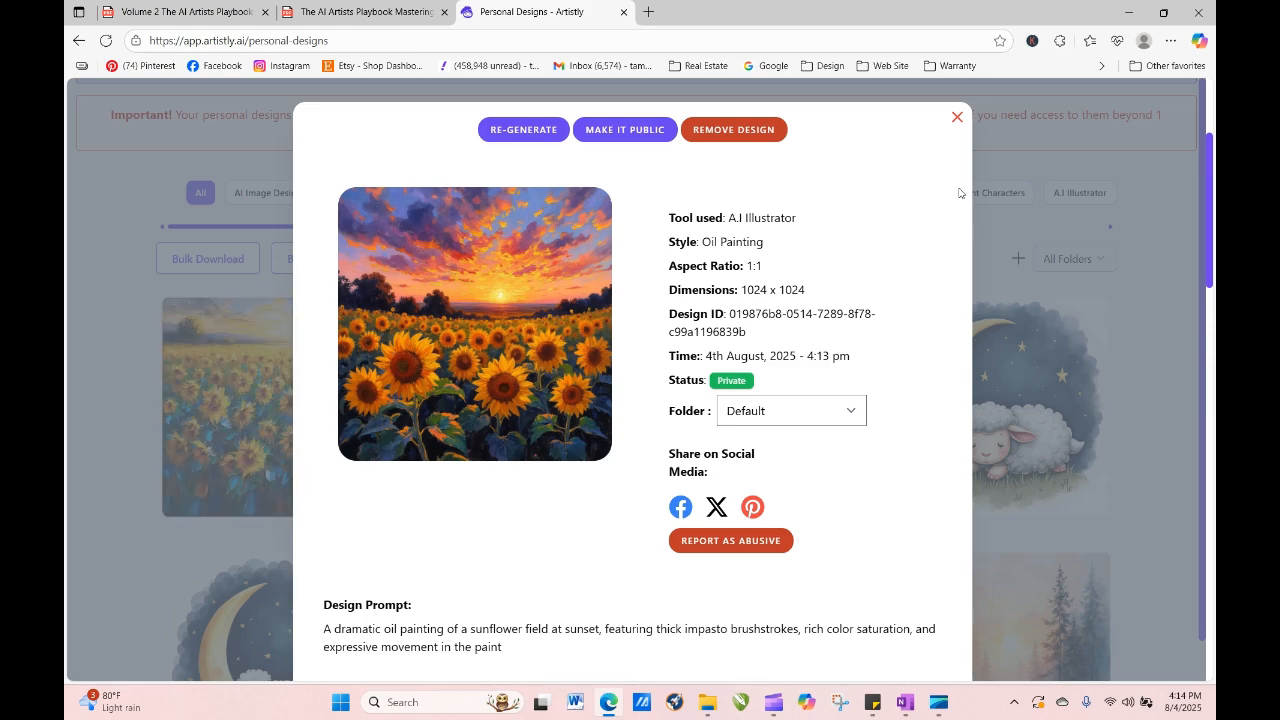
click(957, 117)
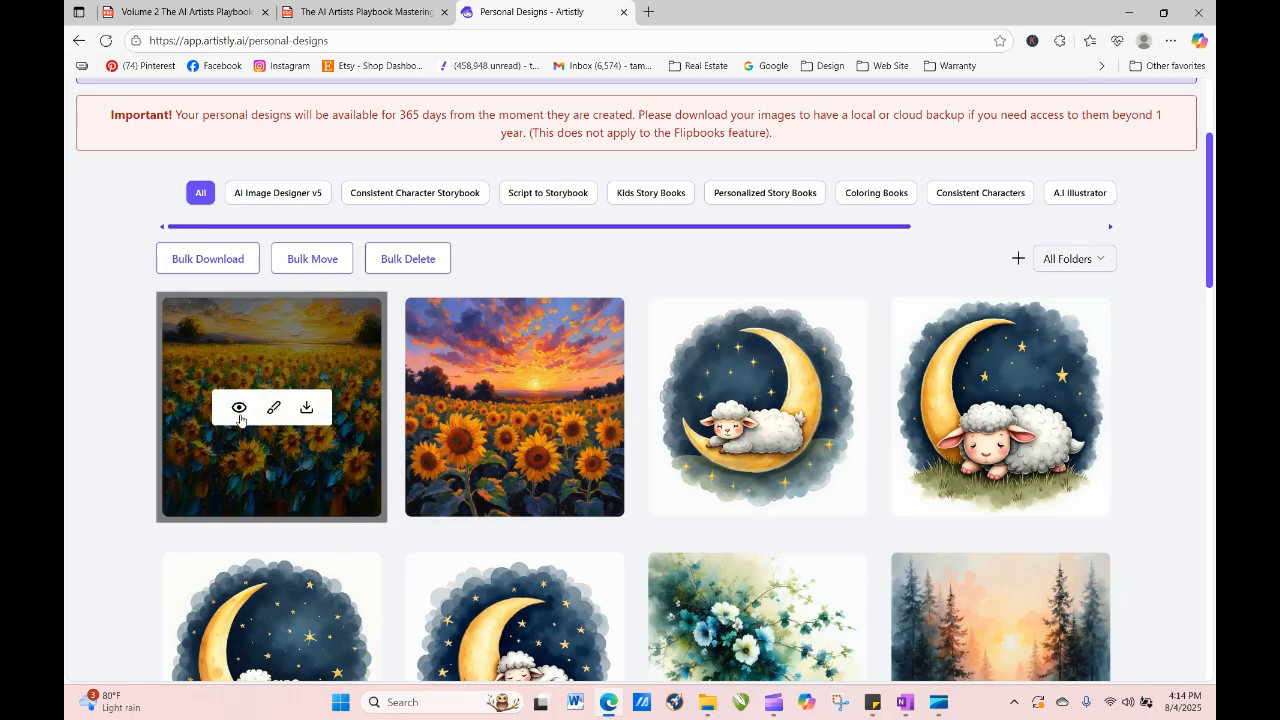
click(239, 410)
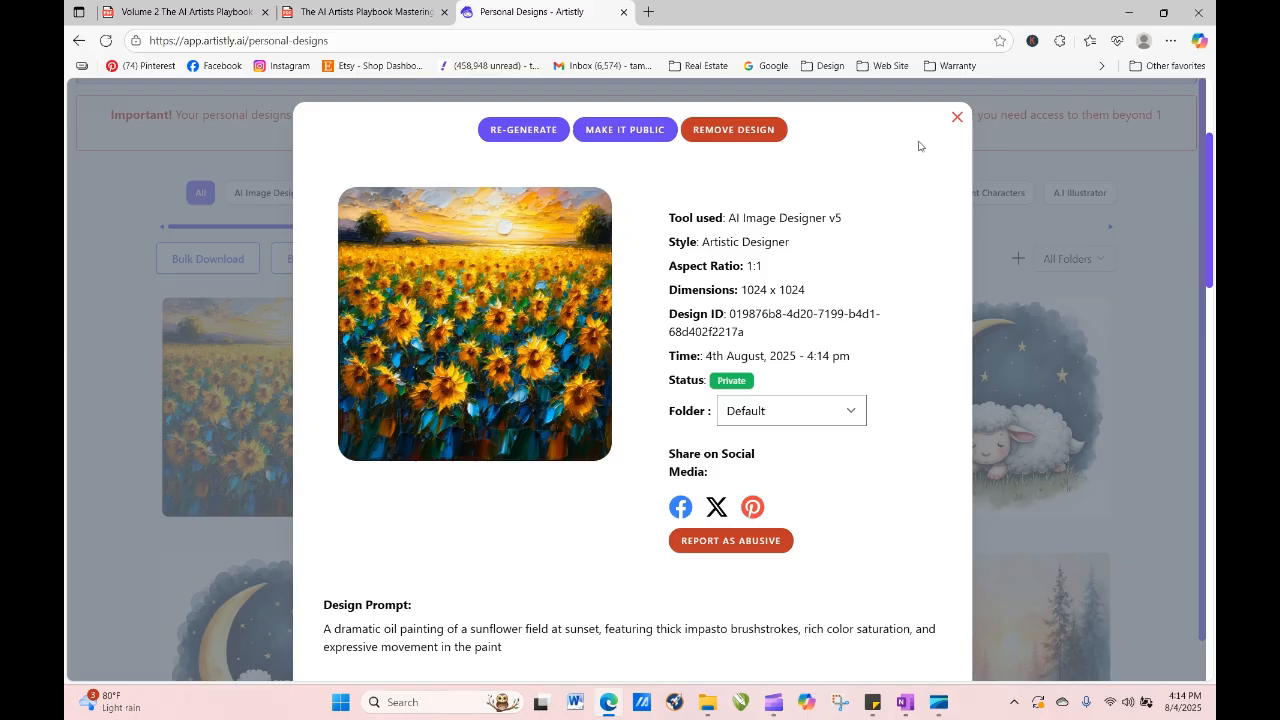
click(957, 118)
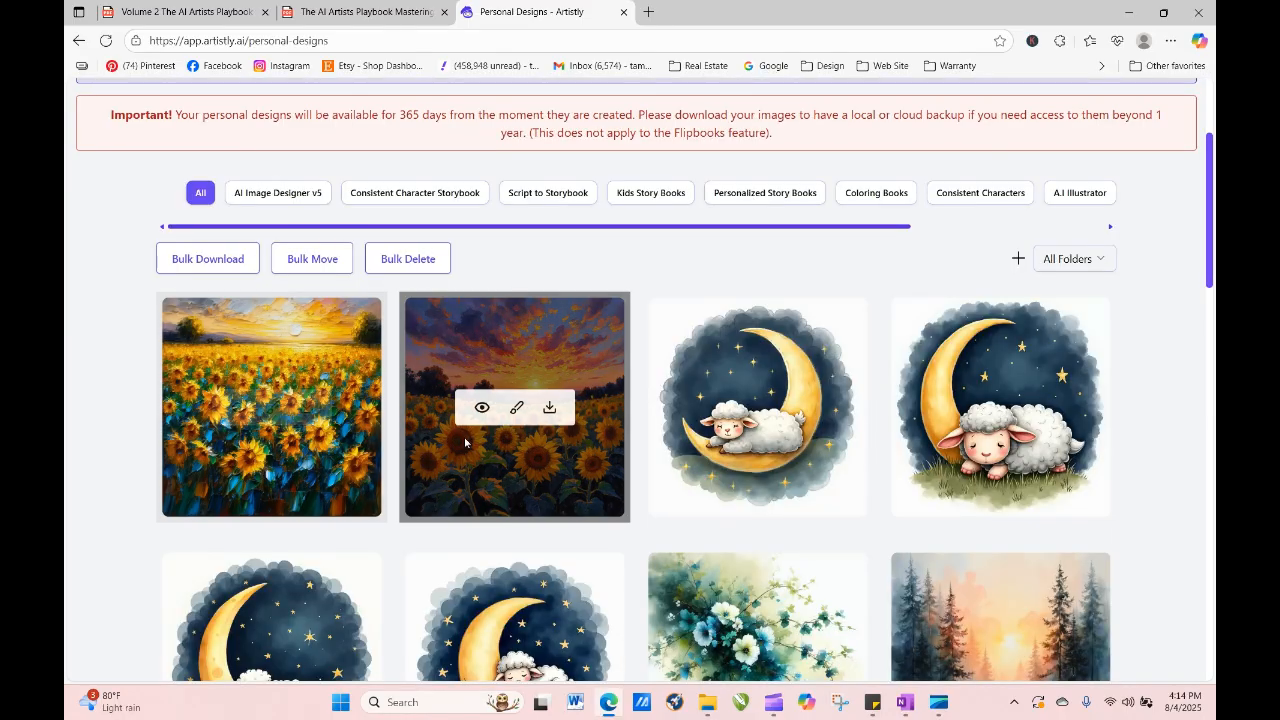
click(482, 408)
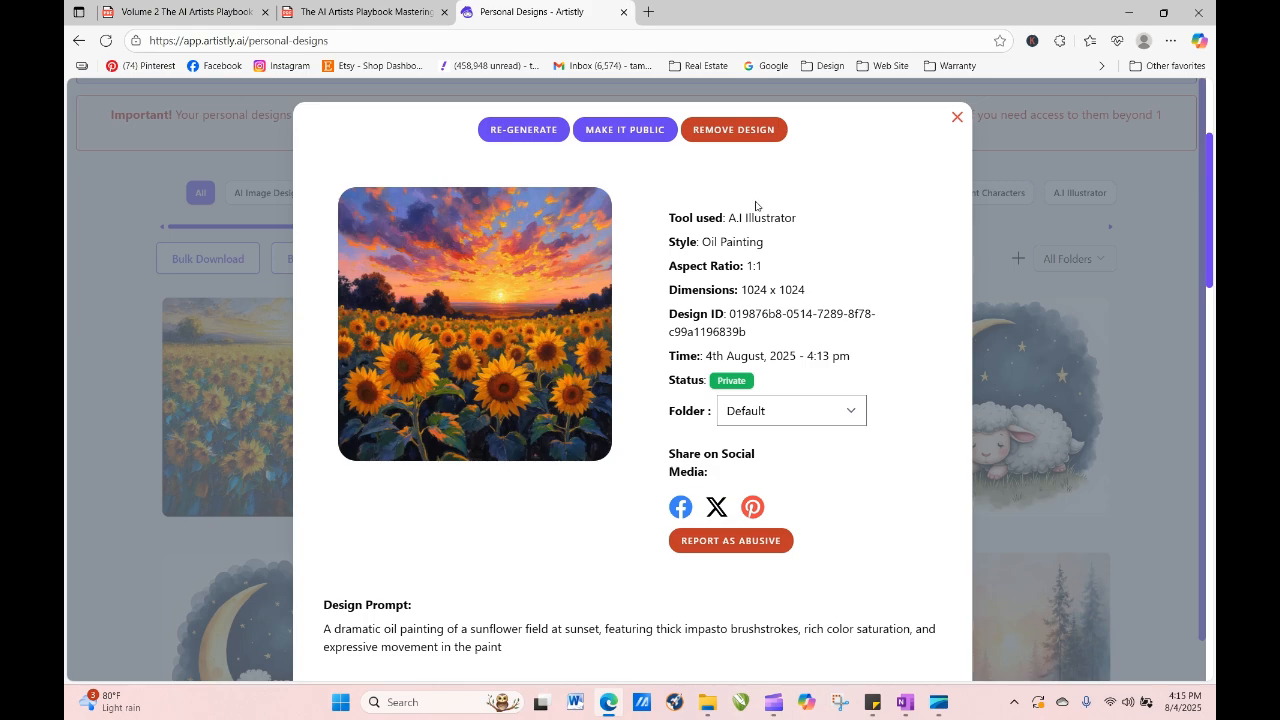
click(957, 118)
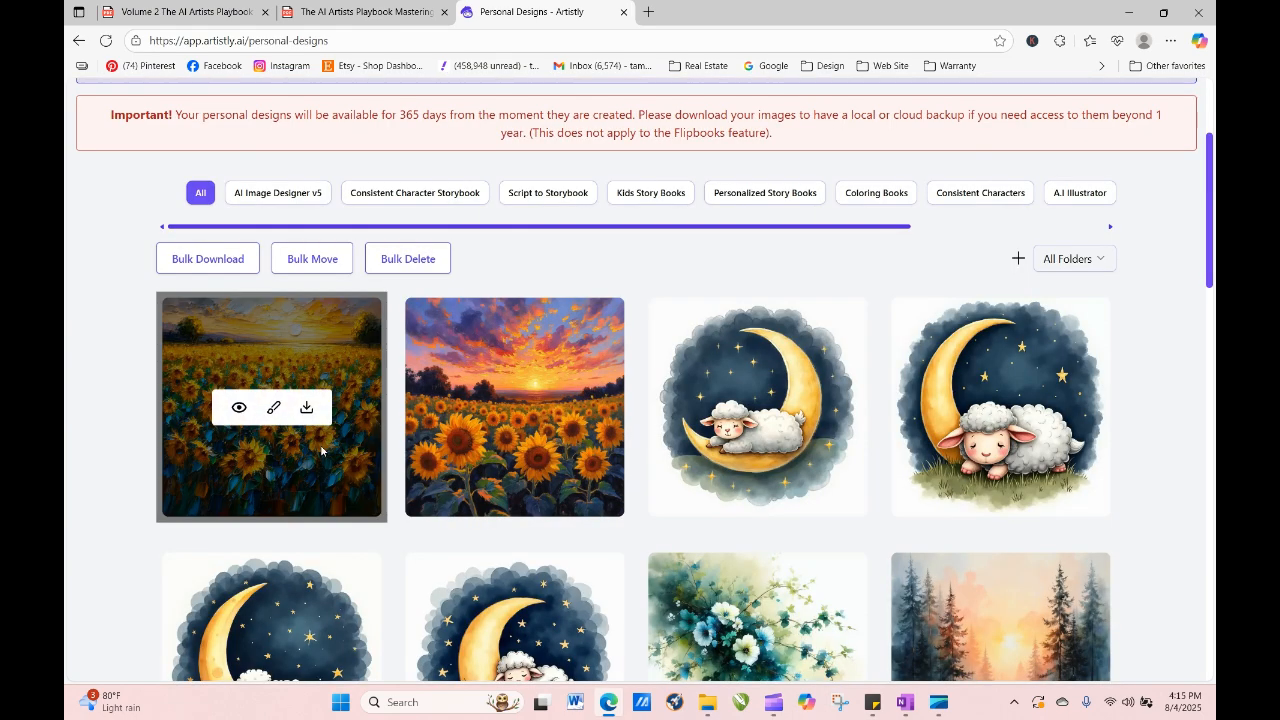
click(241, 408)
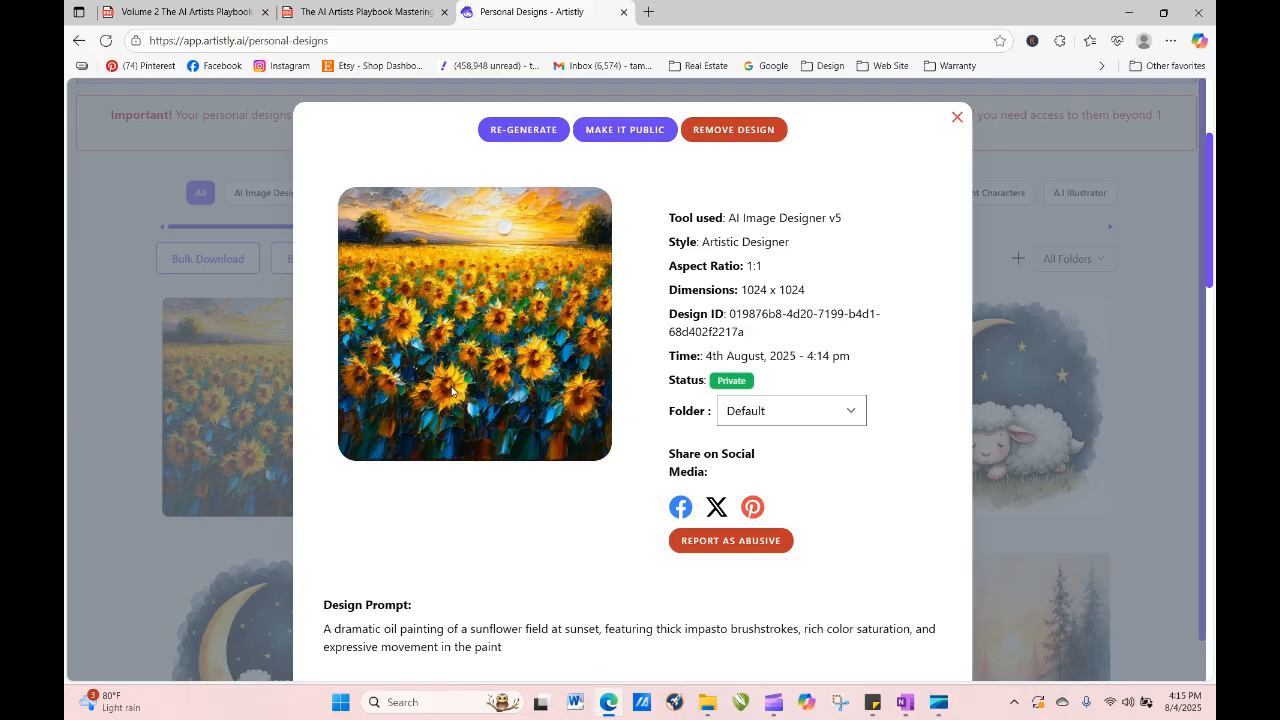
click(956, 117)
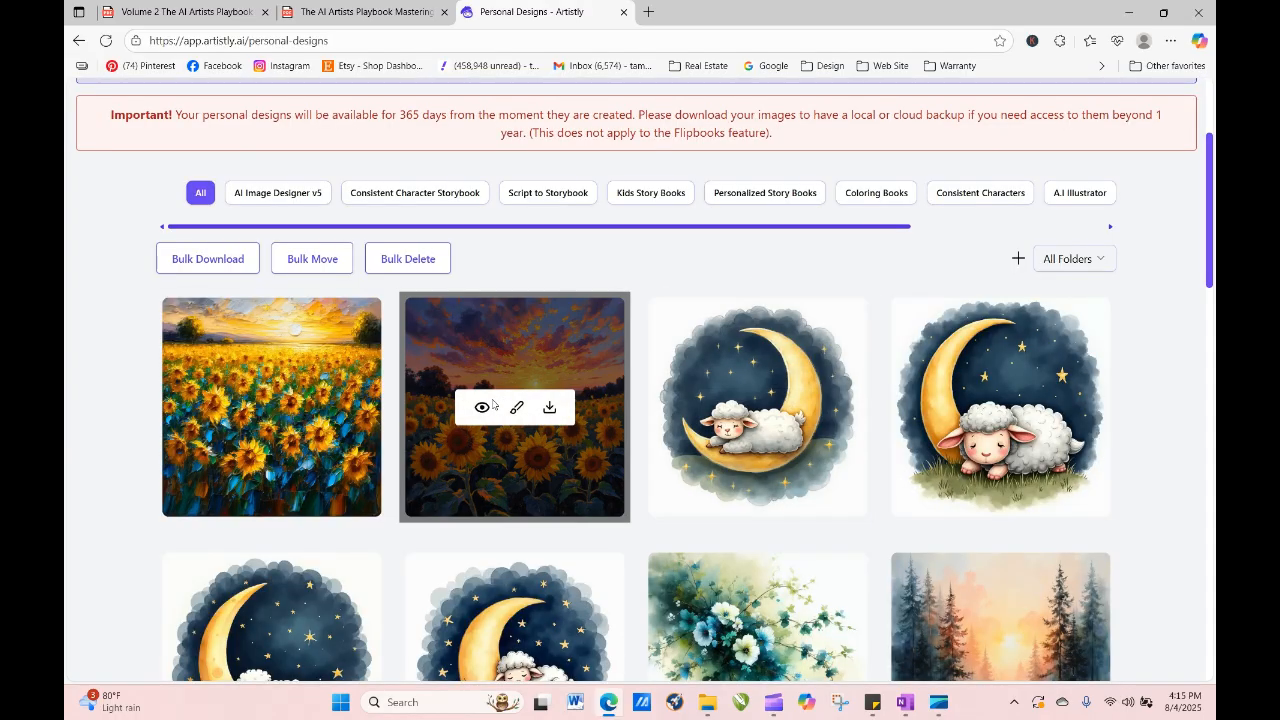
Reopen the A.I Illustrator sunflower sunset design for regeneration and go to its prompt in AI Art Illustrator.
click(480, 405)
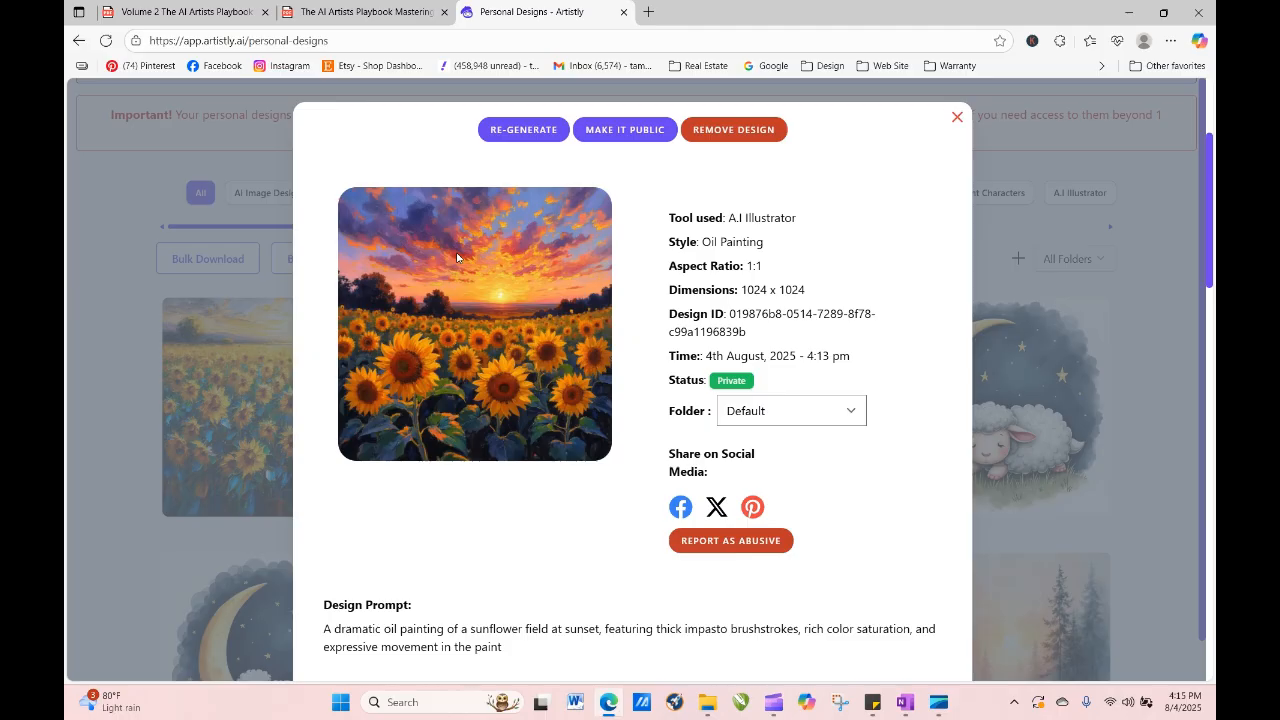
click(524, 130)
scroll(560, 420, down, 3)
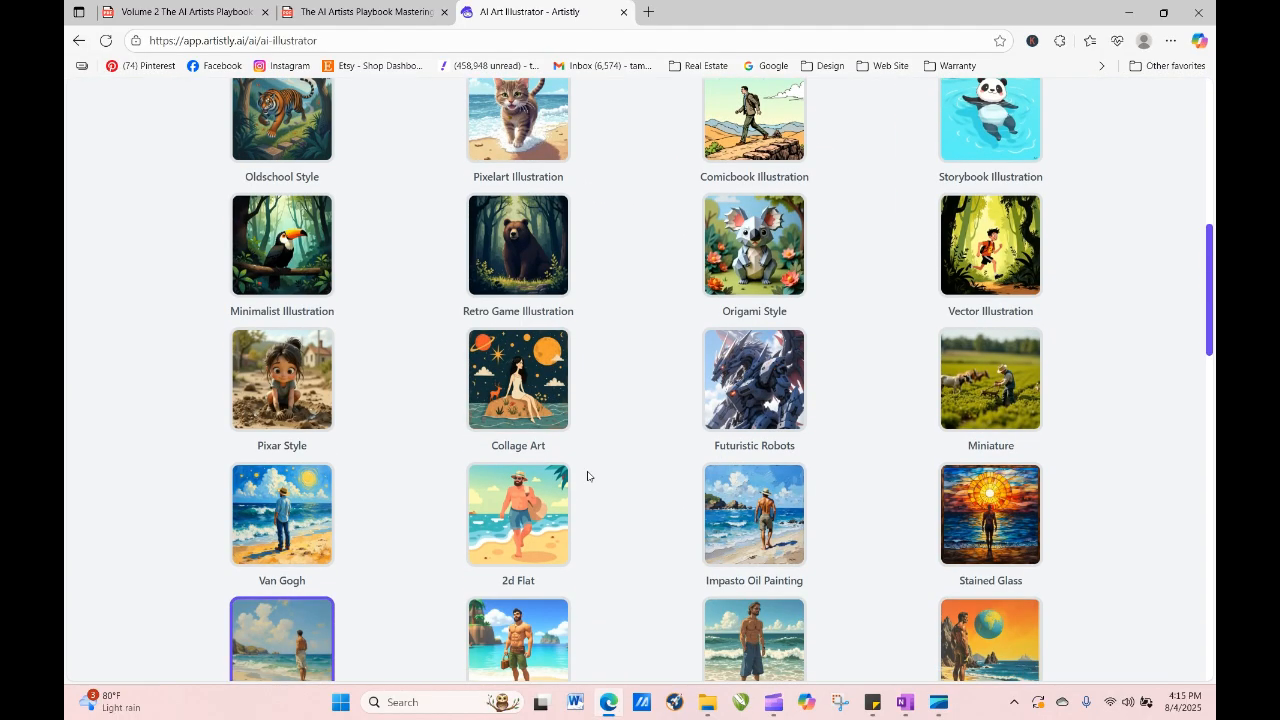
scroll(587, 476, down, 10)
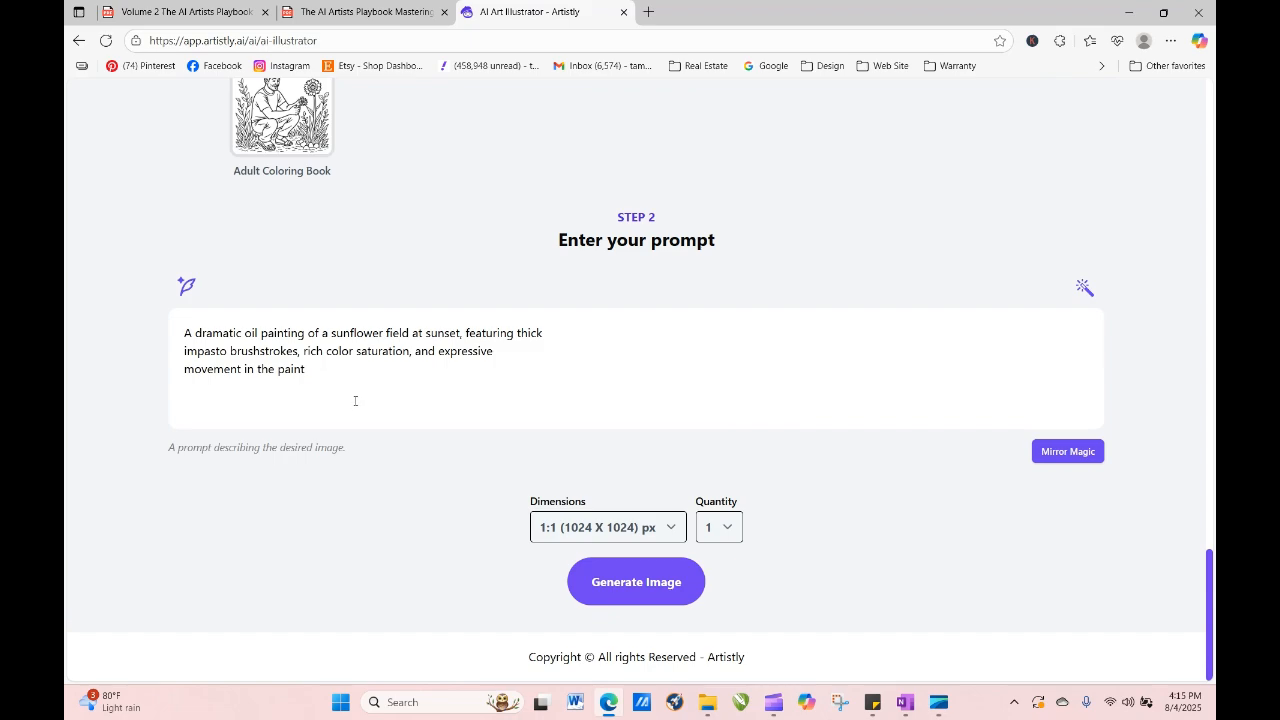
In the Volume 2 playbook PDF, go to the contents on page 7 and follow Section 7 to the floral arrangement layouts on page 226.
click(212, 12)
click(802, 312)
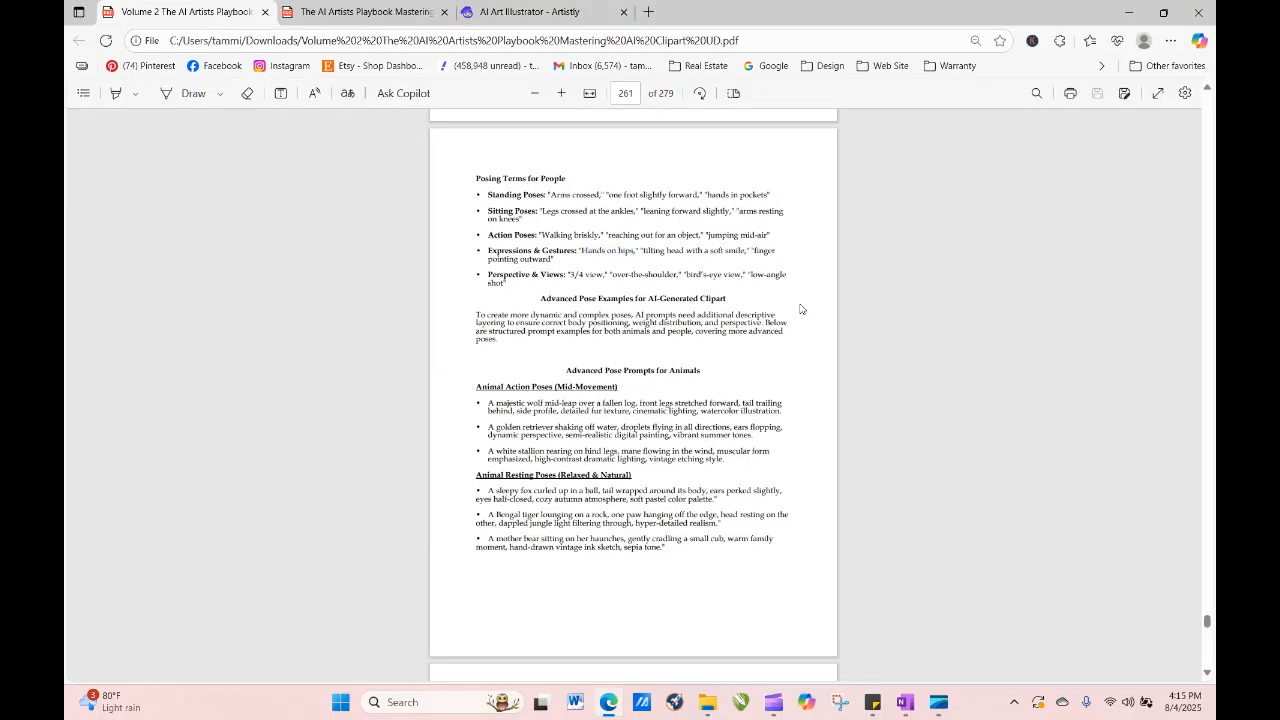
click(628, 93)
text(7)
key(Return)
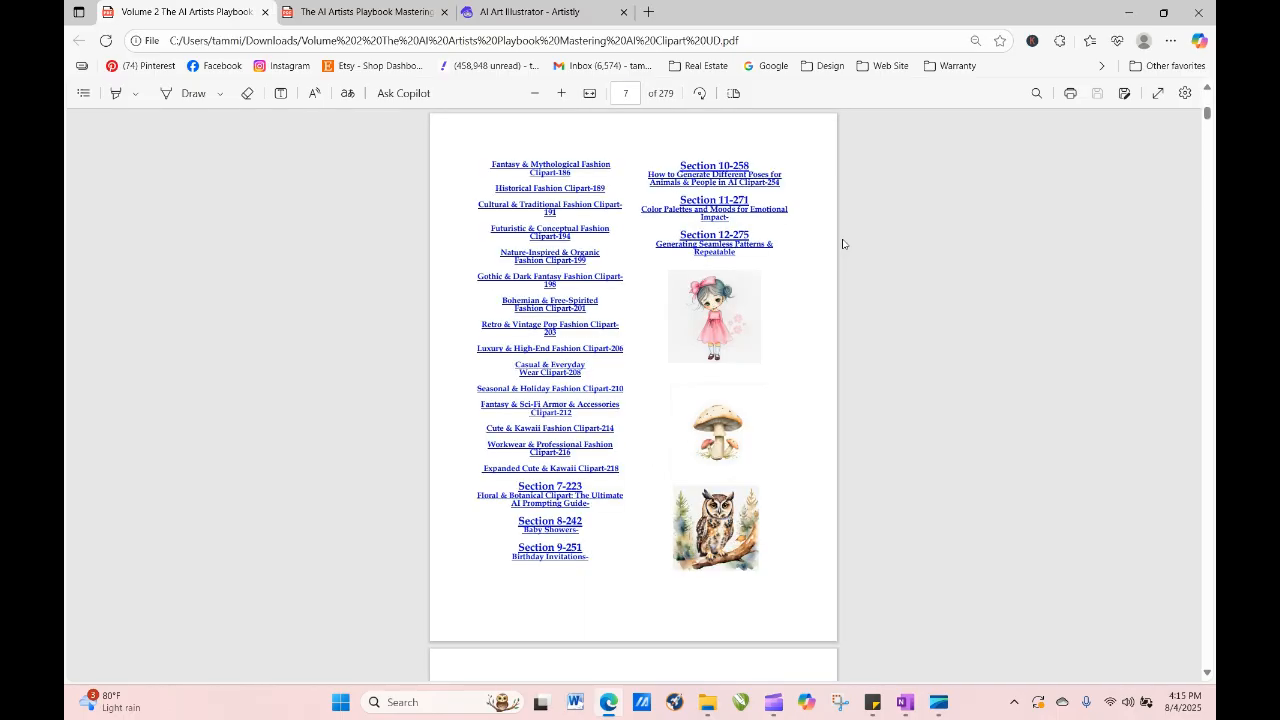
click(550, 500)
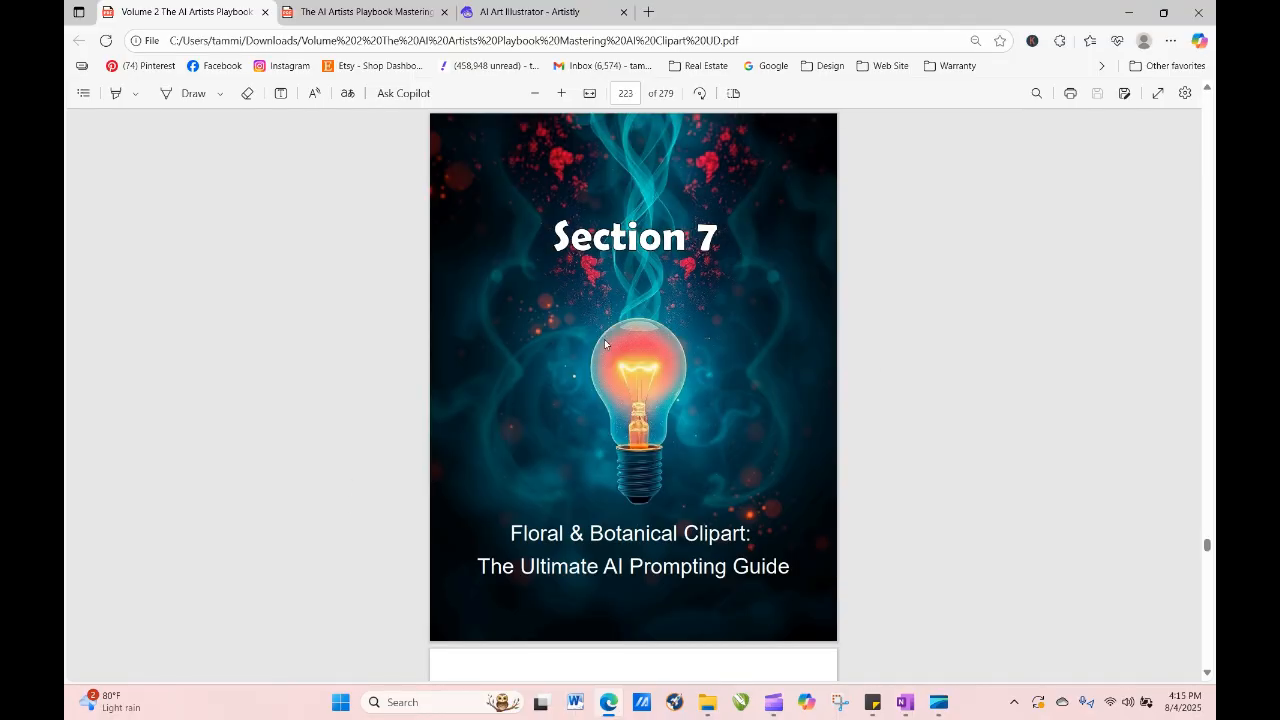
scroll(923, 350, down, 10)
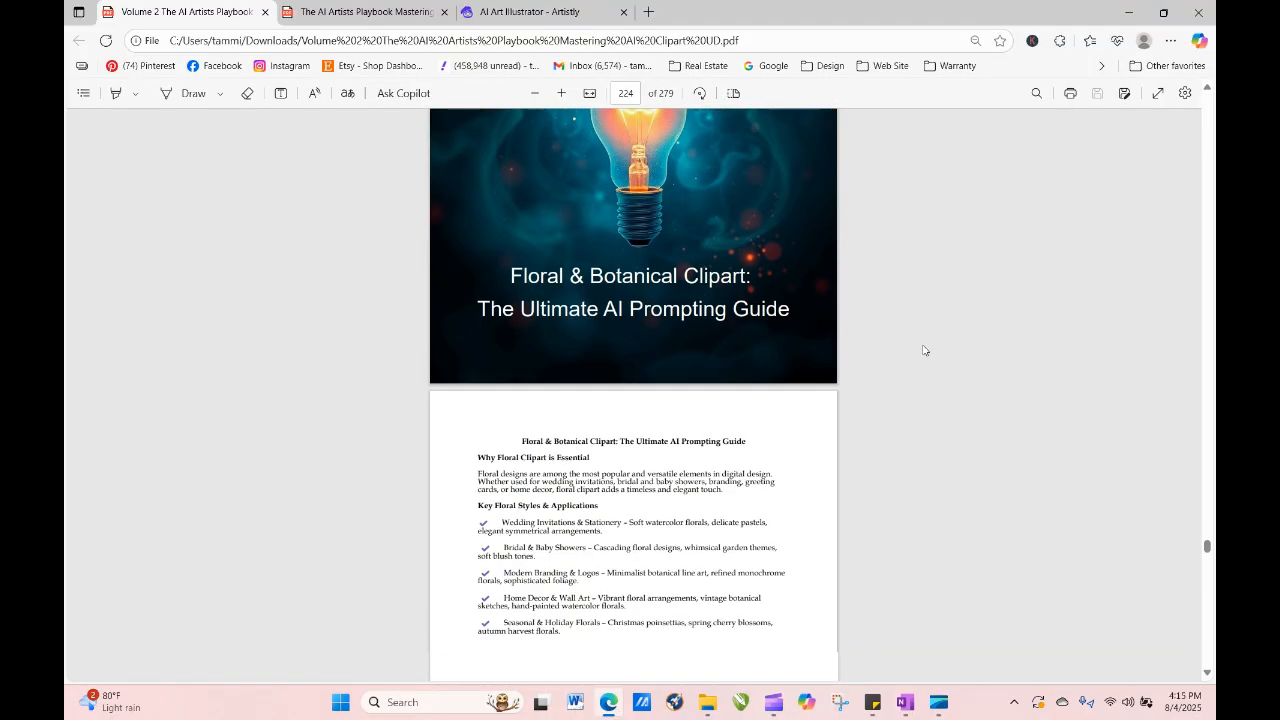
scroll(923, 350, down, 5)
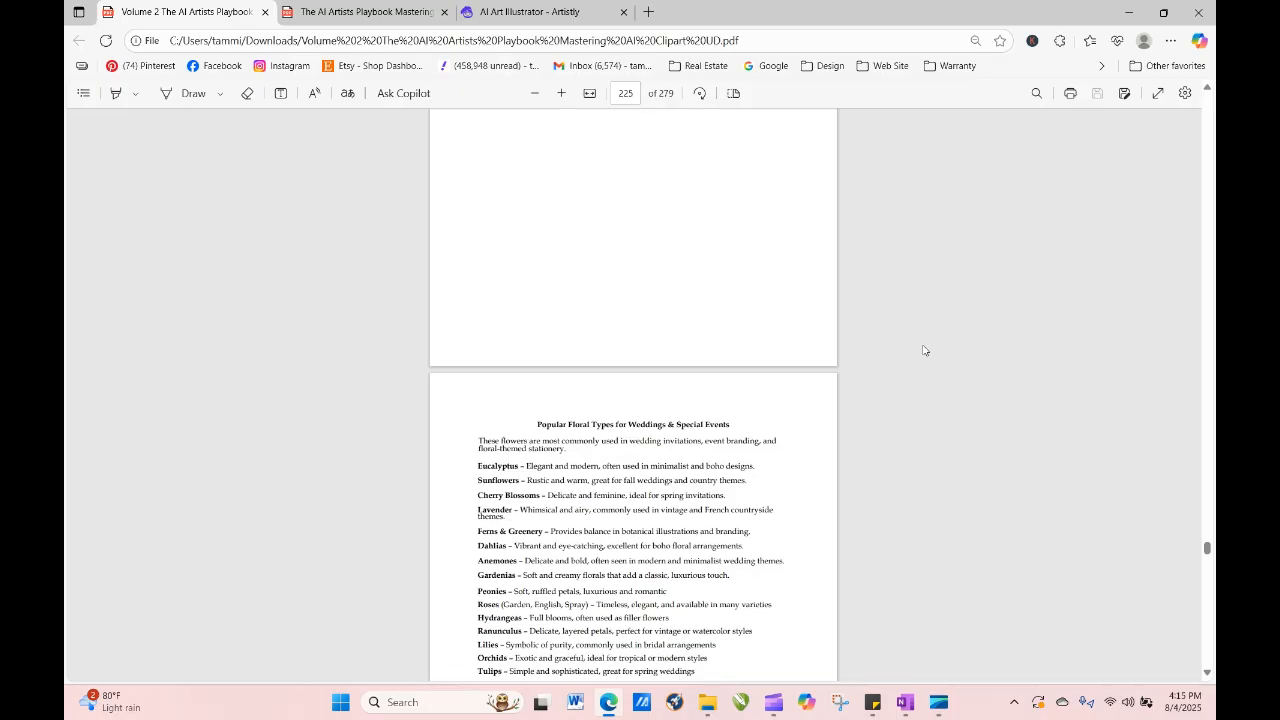
scroll(923, 350, down, 5)
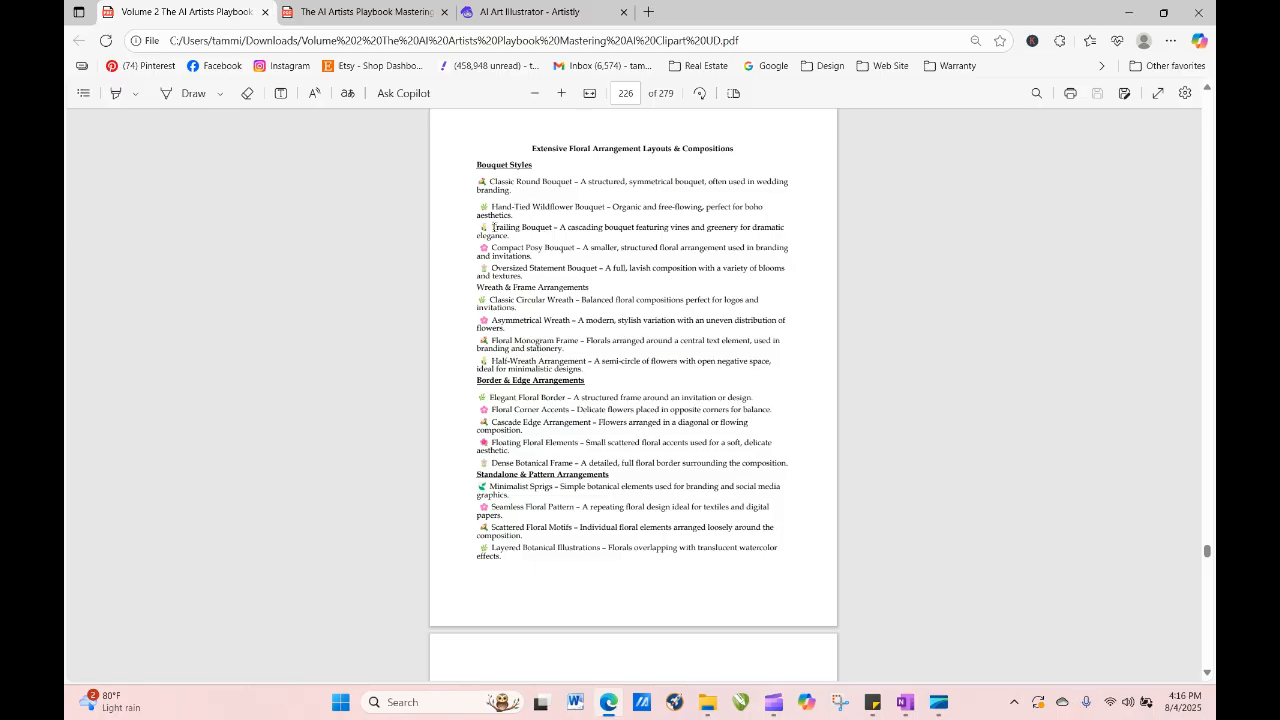
Copy the Trailing Bouquet description, from its name through "dramatic elegance", from the Bouquet Styles list.
drag(491, 228, 571, 247)
click(506, 232)
triple_click(491, 228)
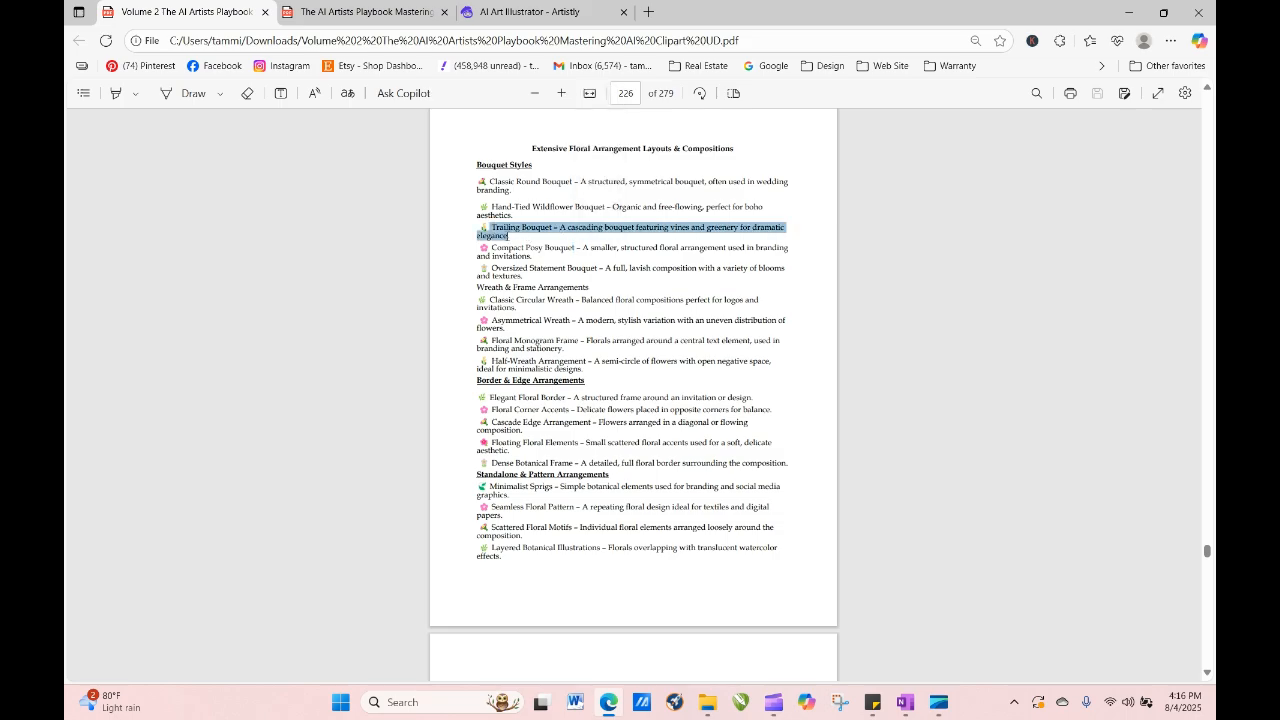
right_click(622, 232)
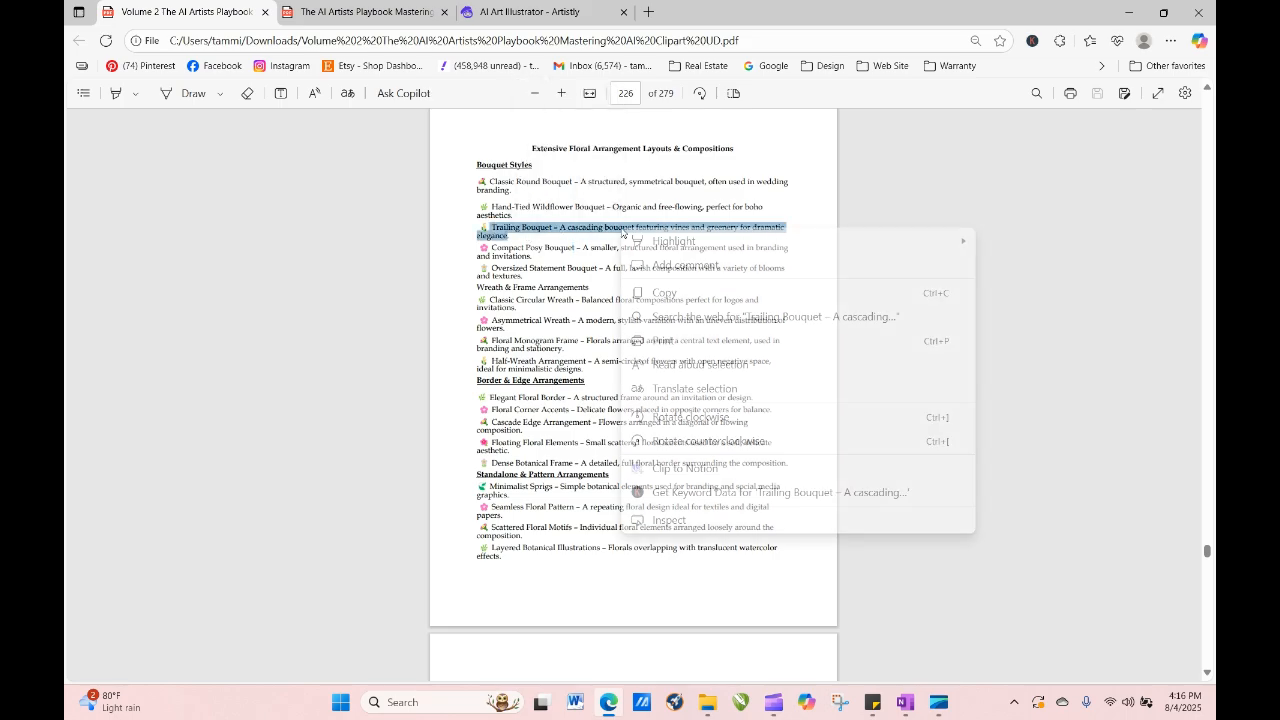
click(672, 293)
Back in AI Art Illustrator, replace the prompt's opening "A dramatic oil painting" with "In the style of an oil painting:".
click(564, 15)
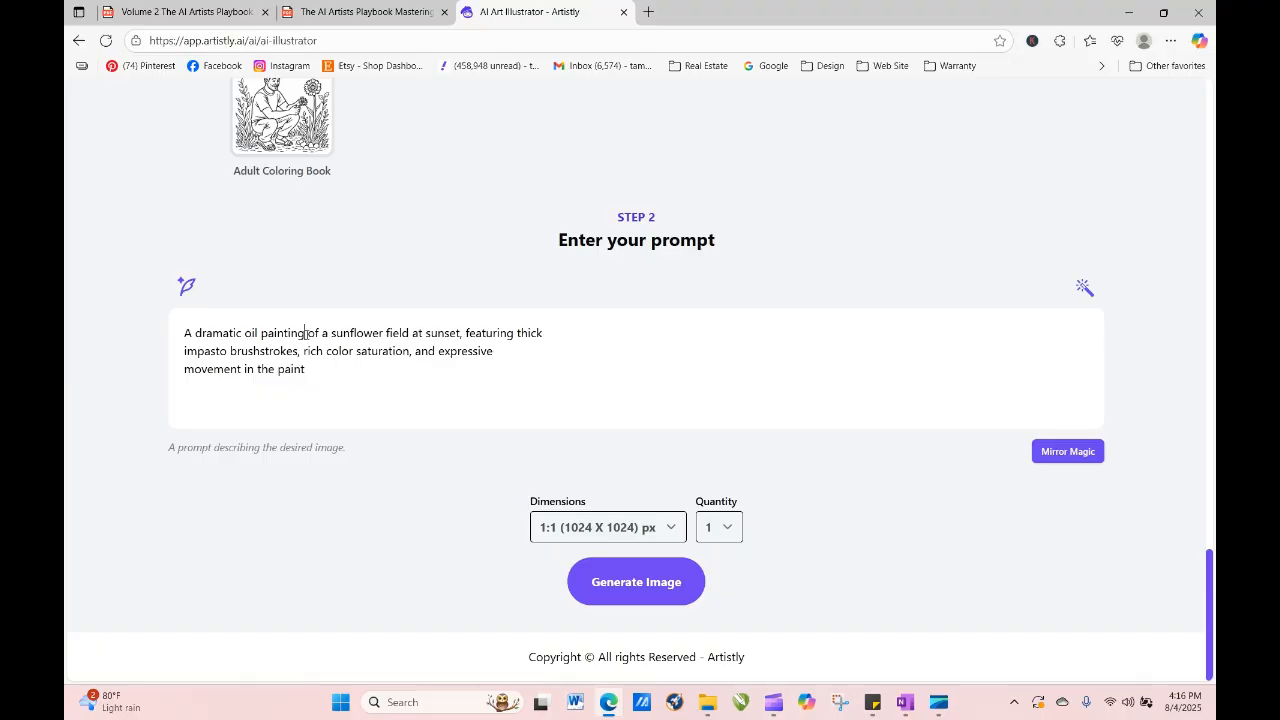
drag(305, 333, 261, 333)
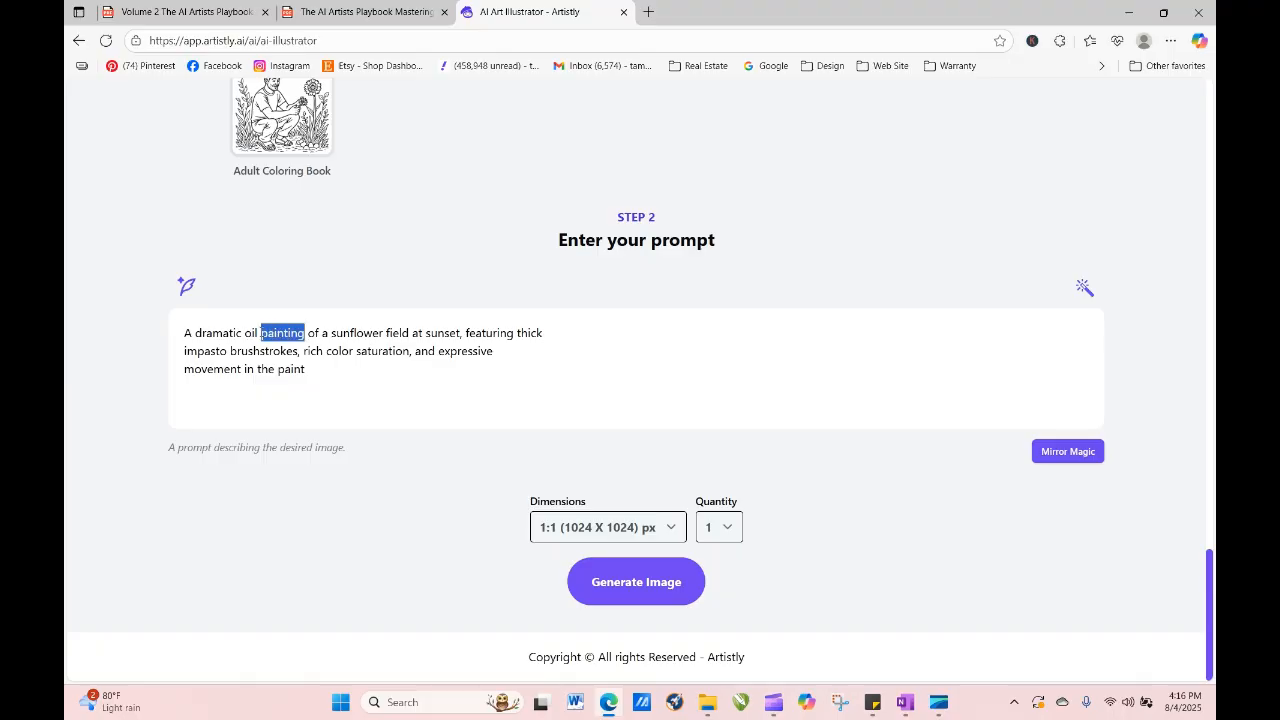
key(BackSpace)
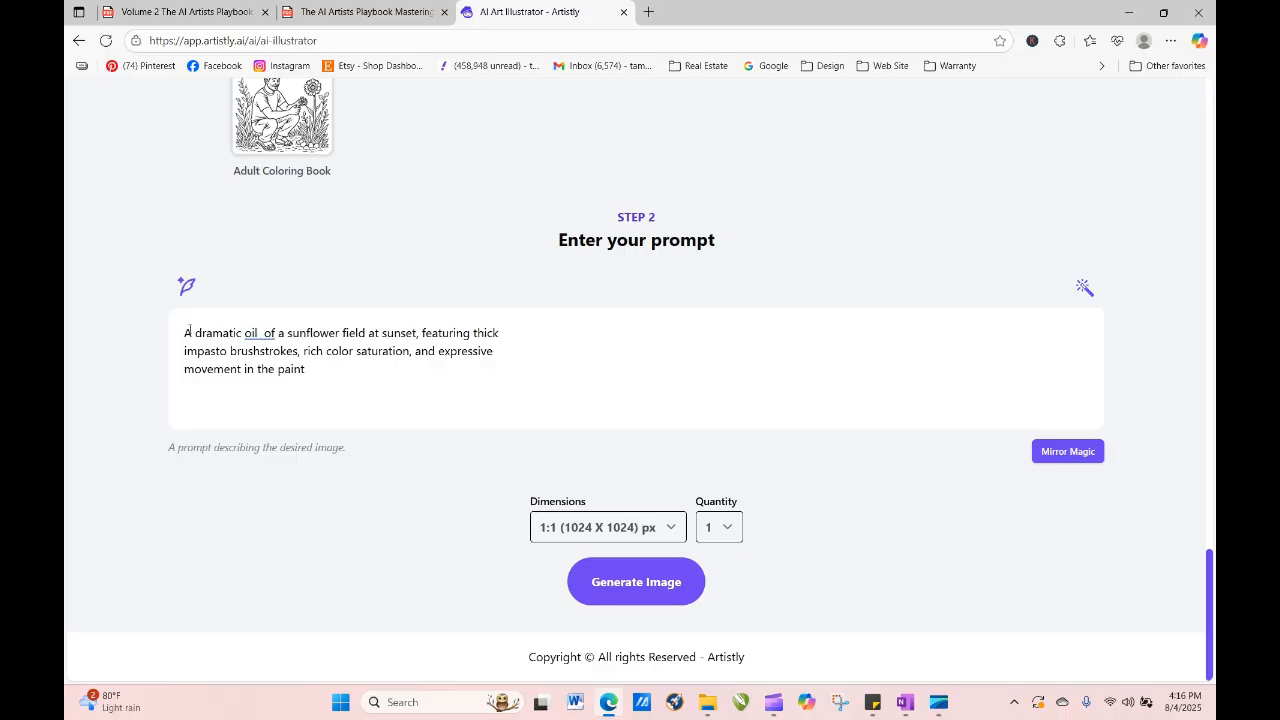
drag(180, 333, 257, 334)
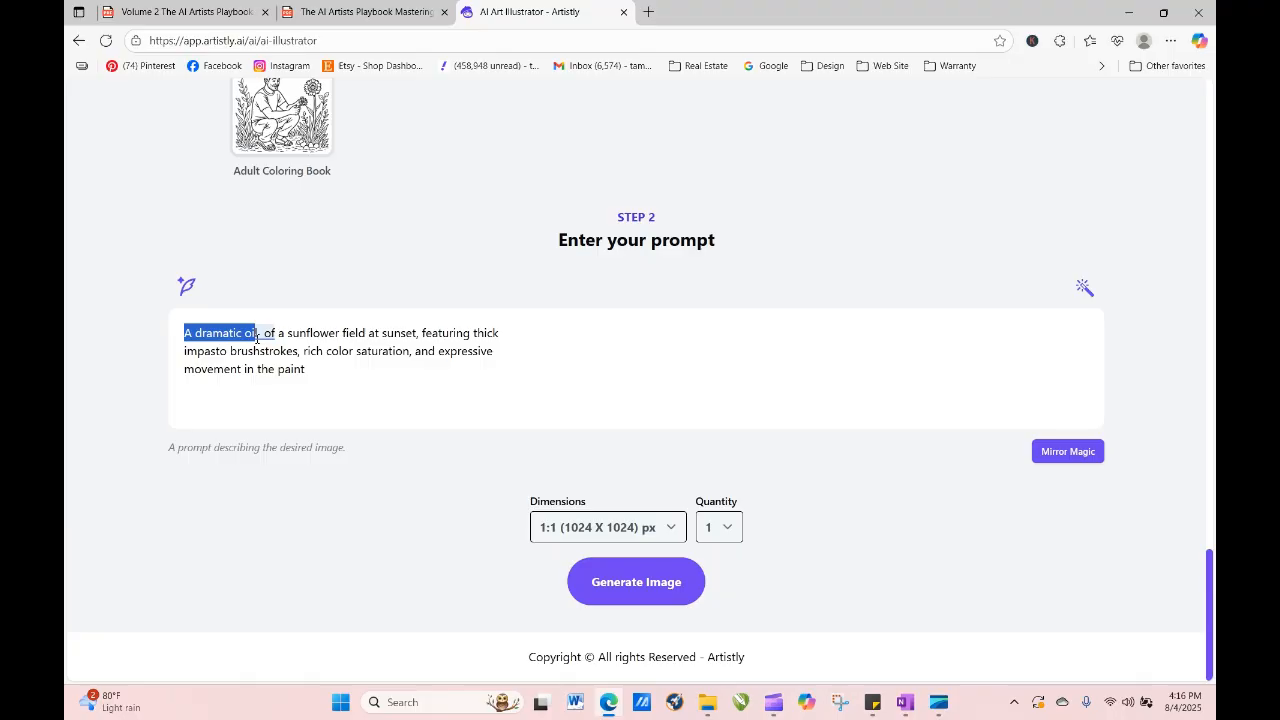
text(In the style)
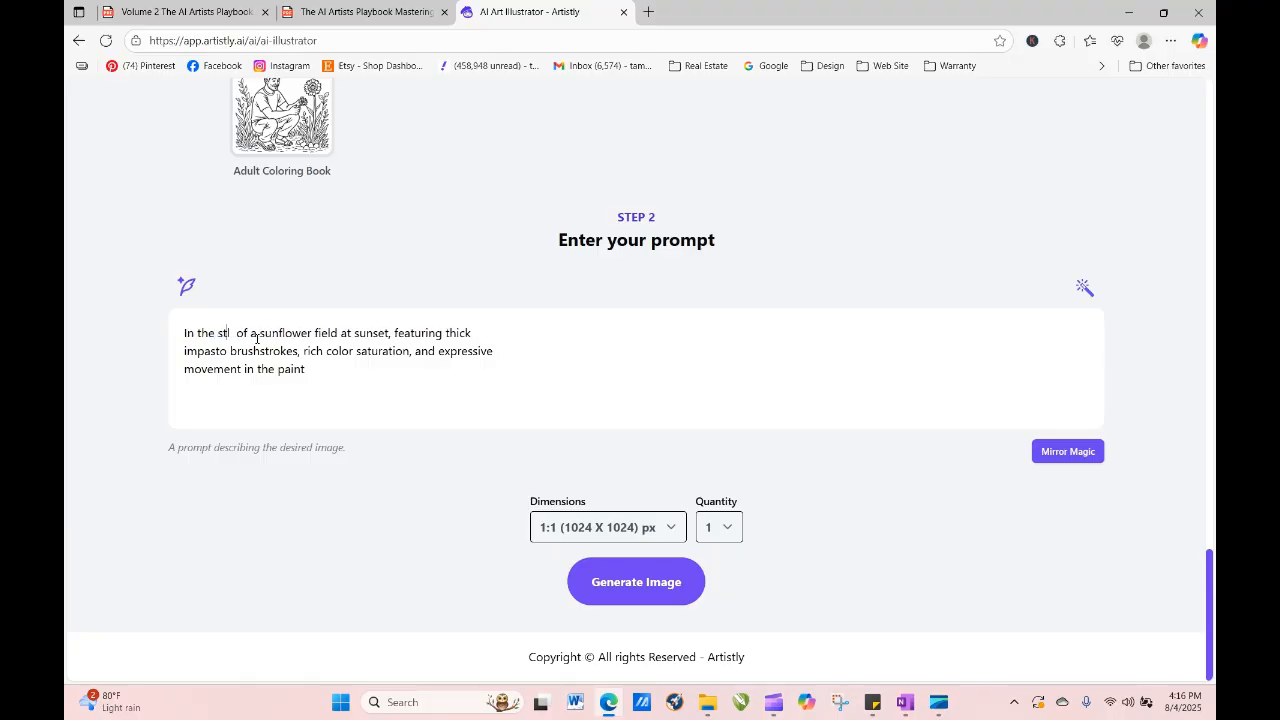
text( of)
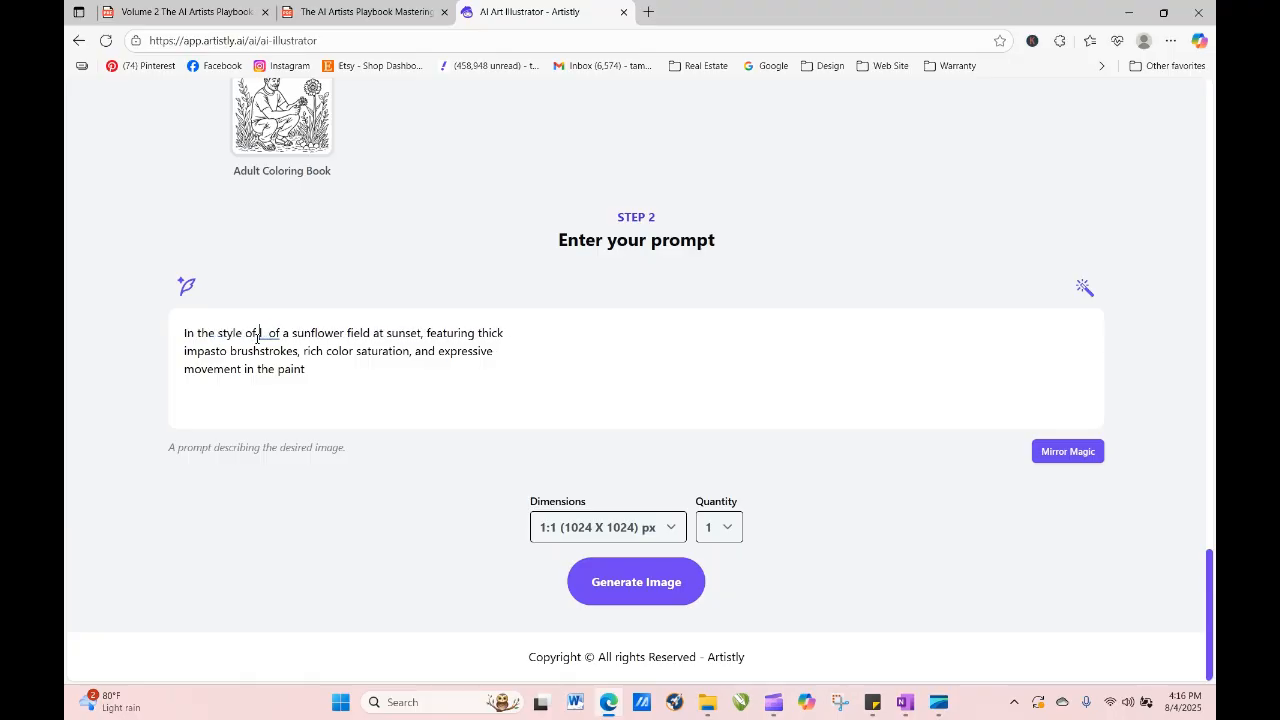
text( an oil)
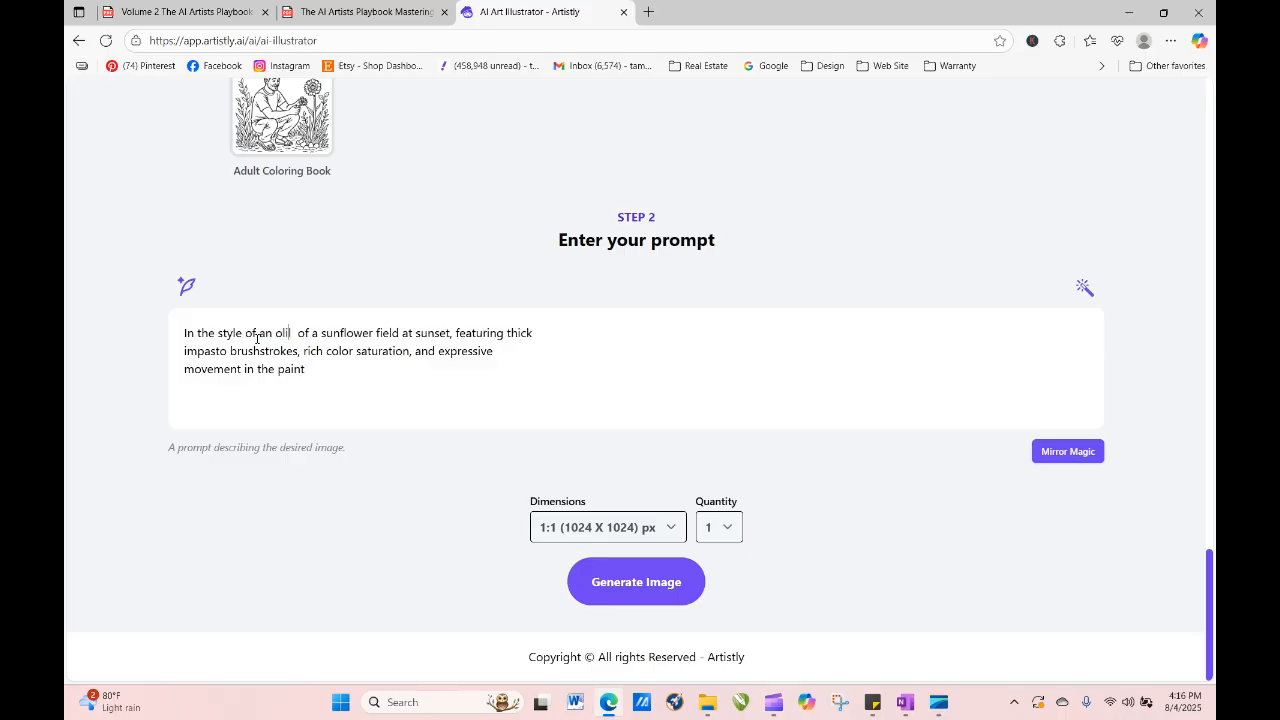
text( pain)
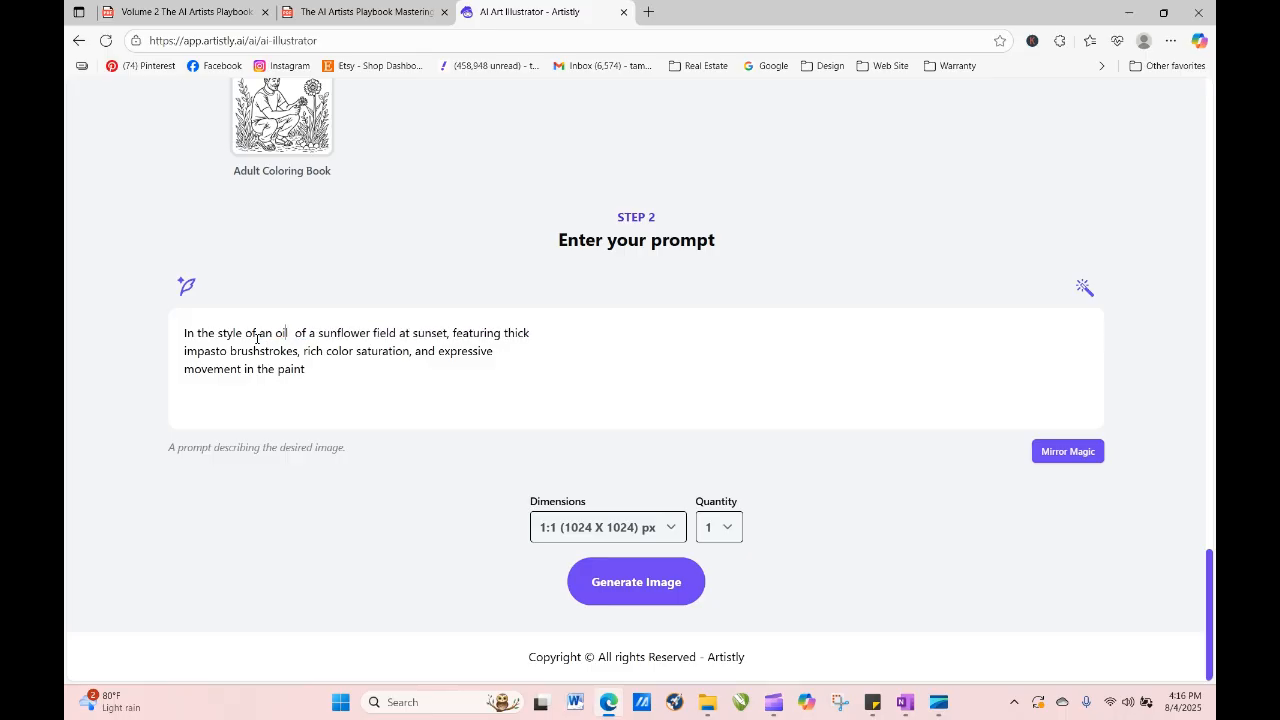
text(ting)
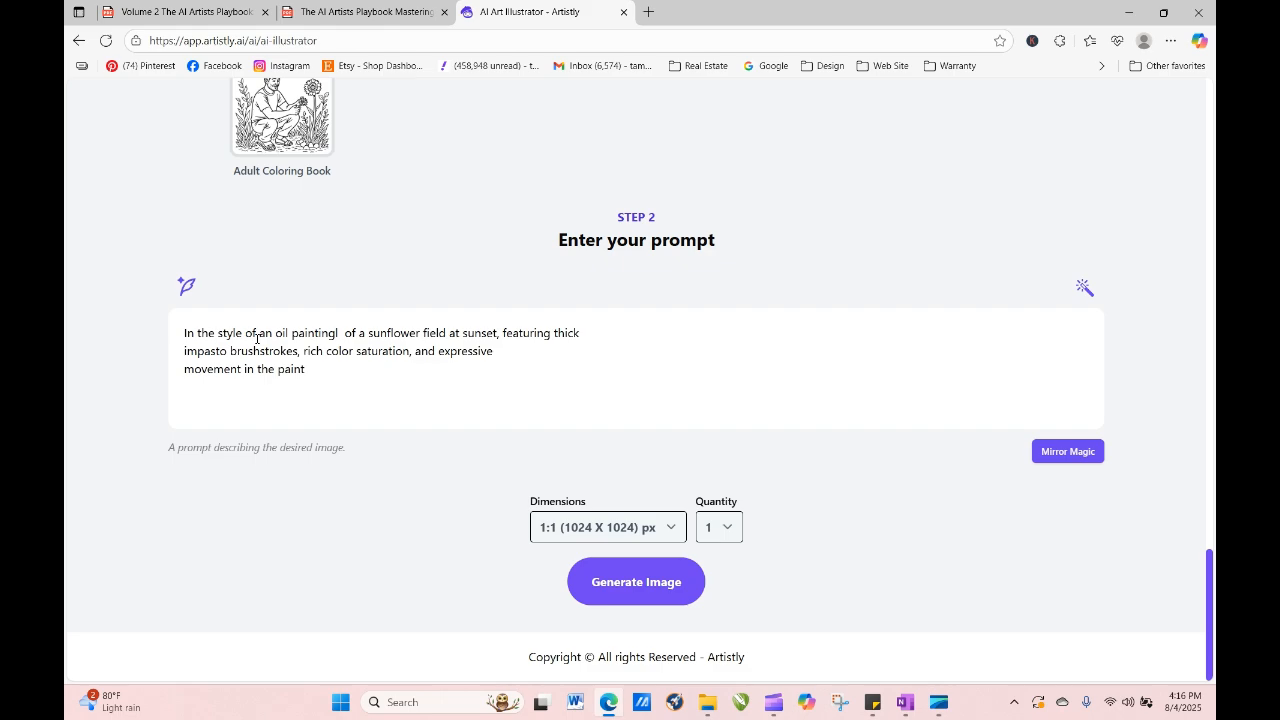
text(:)
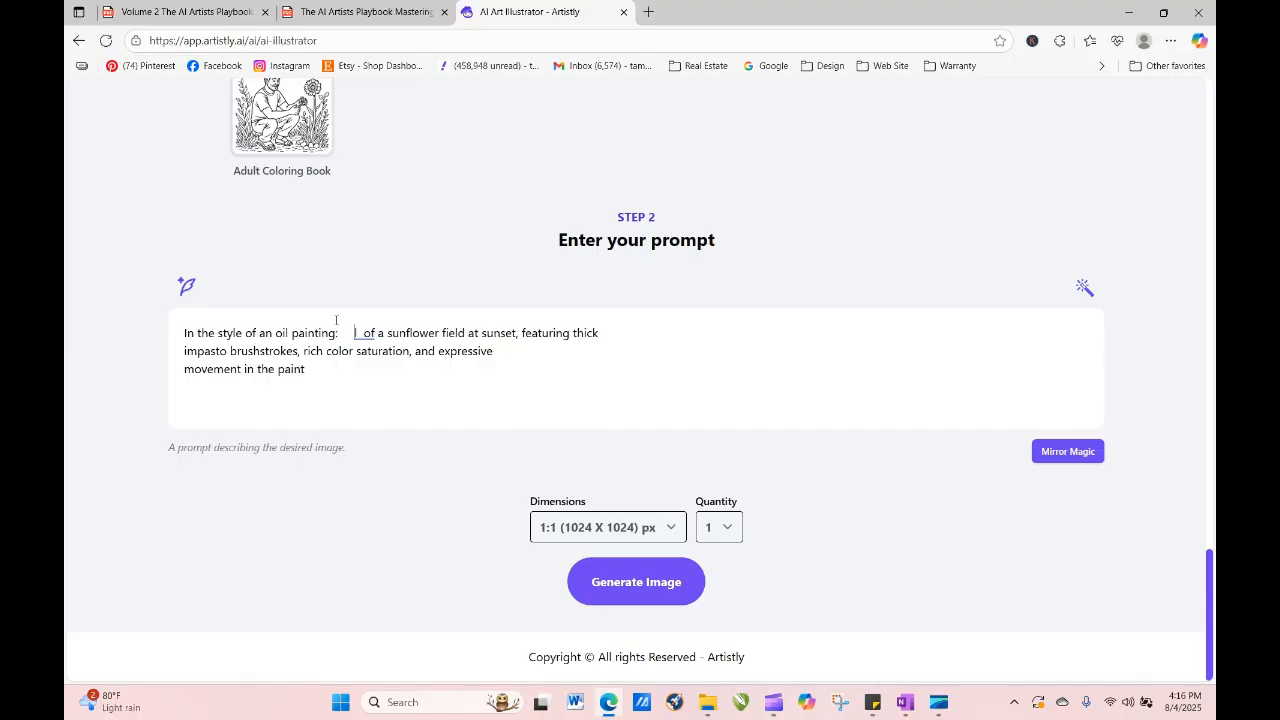
Paste the copied Trailing Bouquet description after "In the style of an oil painting:" and remove an extra space before it.
right_click(347, 332)
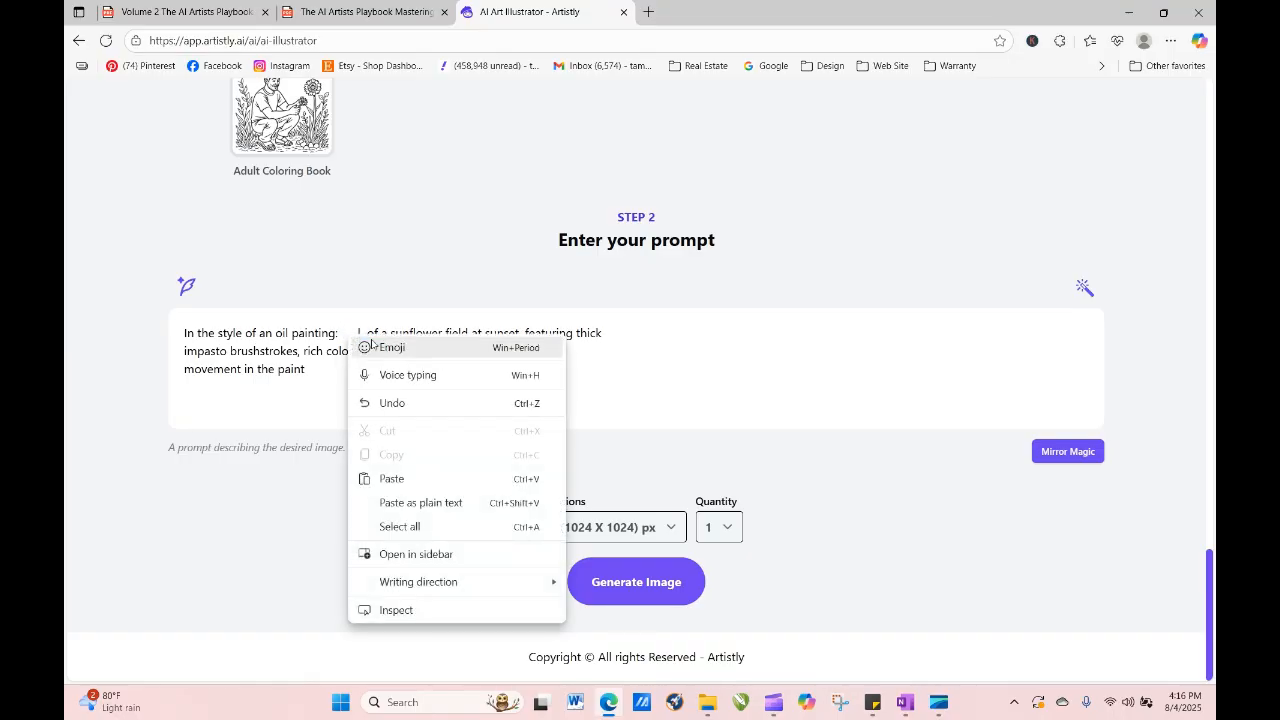
click(404, 479)
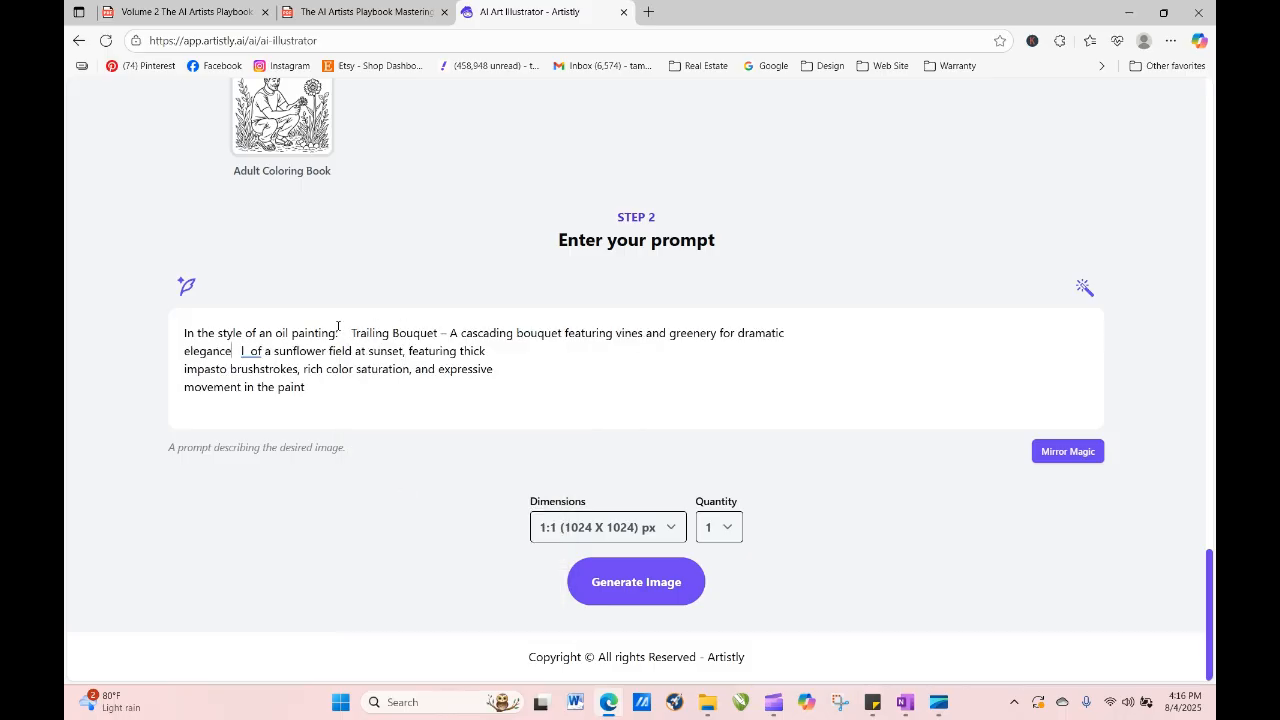
key(BackSpace)
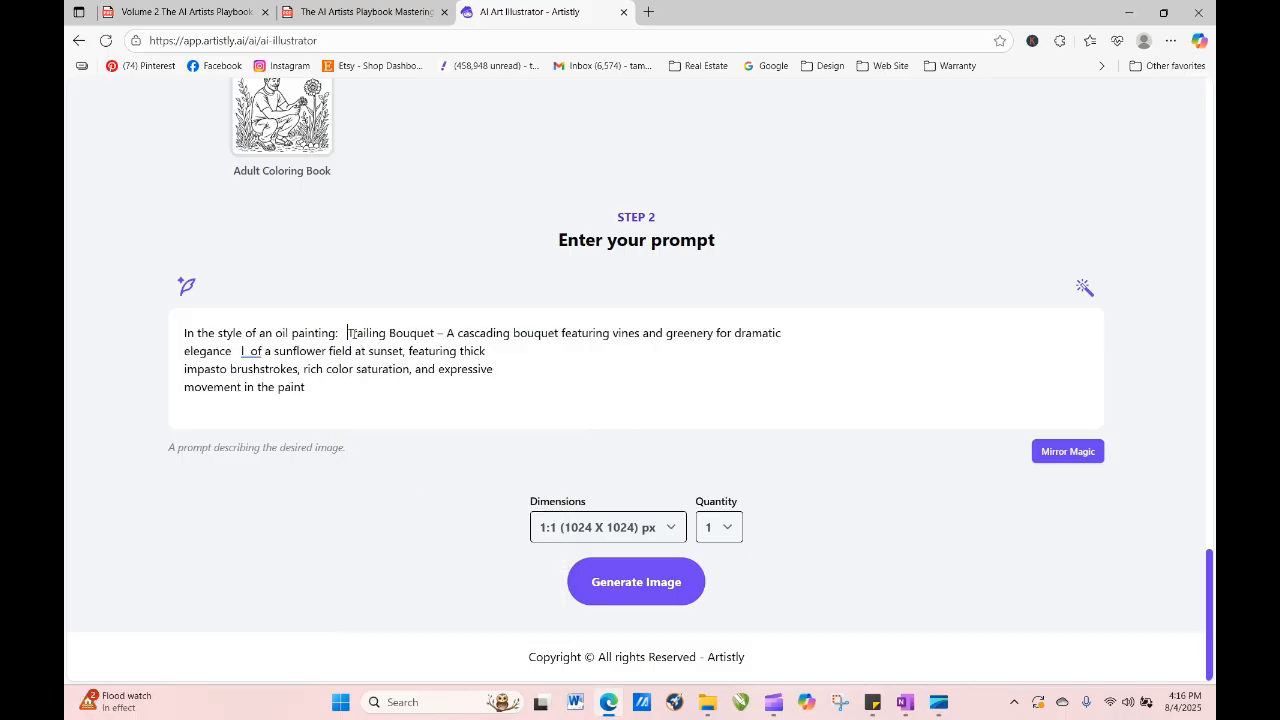
Replace the sunflower field at sunset wording after "elegance" with "featuring sunflowers and various complimentary greenery,".
double_click(240, 352)
text(featuring)
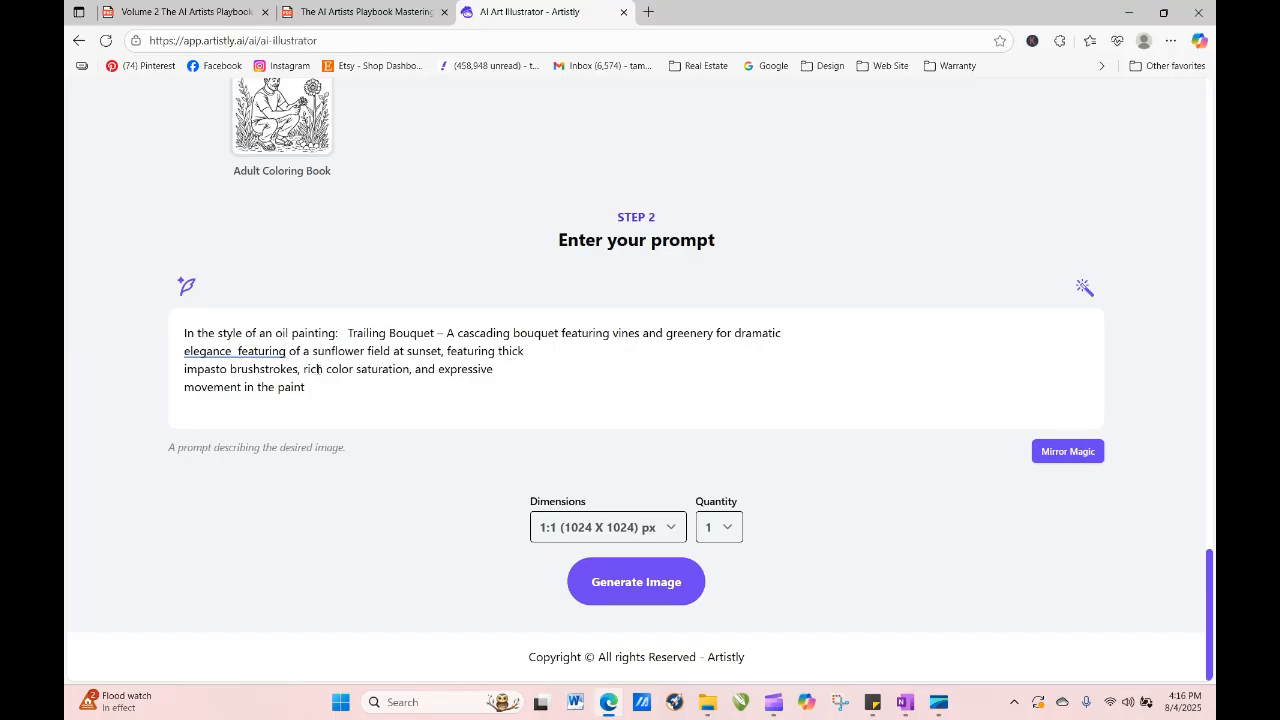
drag(291, 351, 450, 351)
text(sunflowers,)
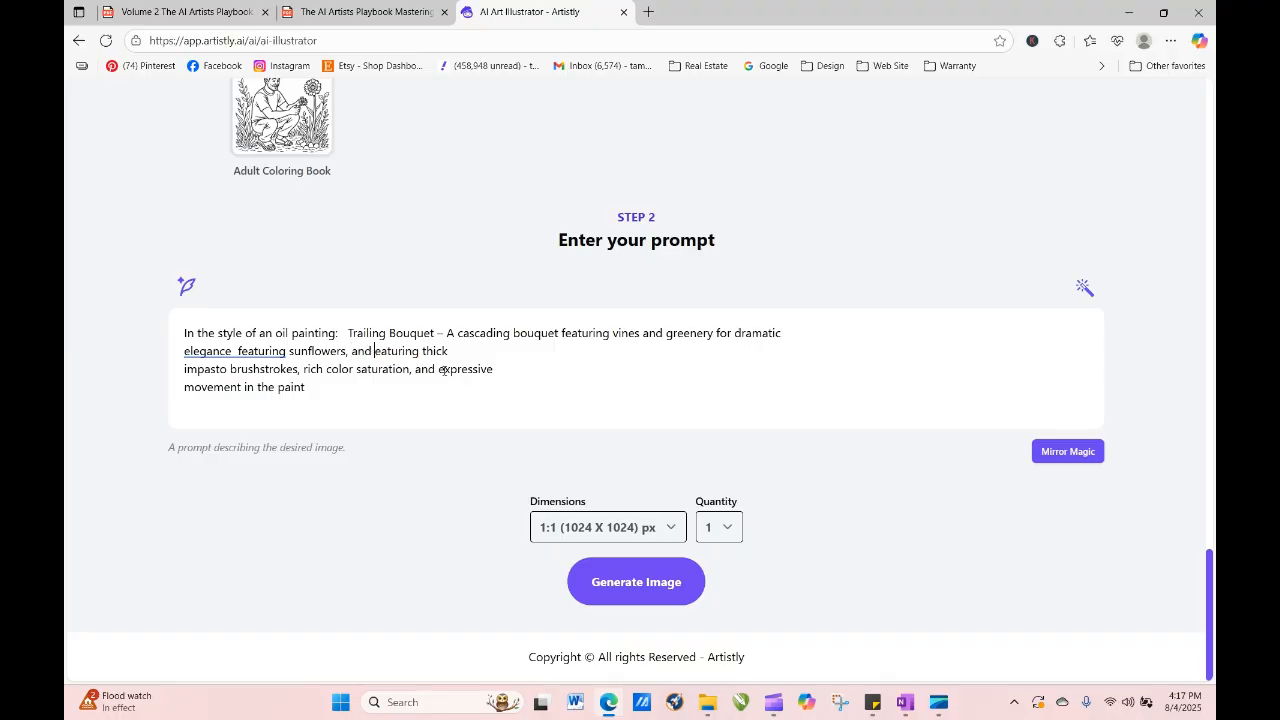
key(BackSpace)
key(BackSpace)
text(and vairious)
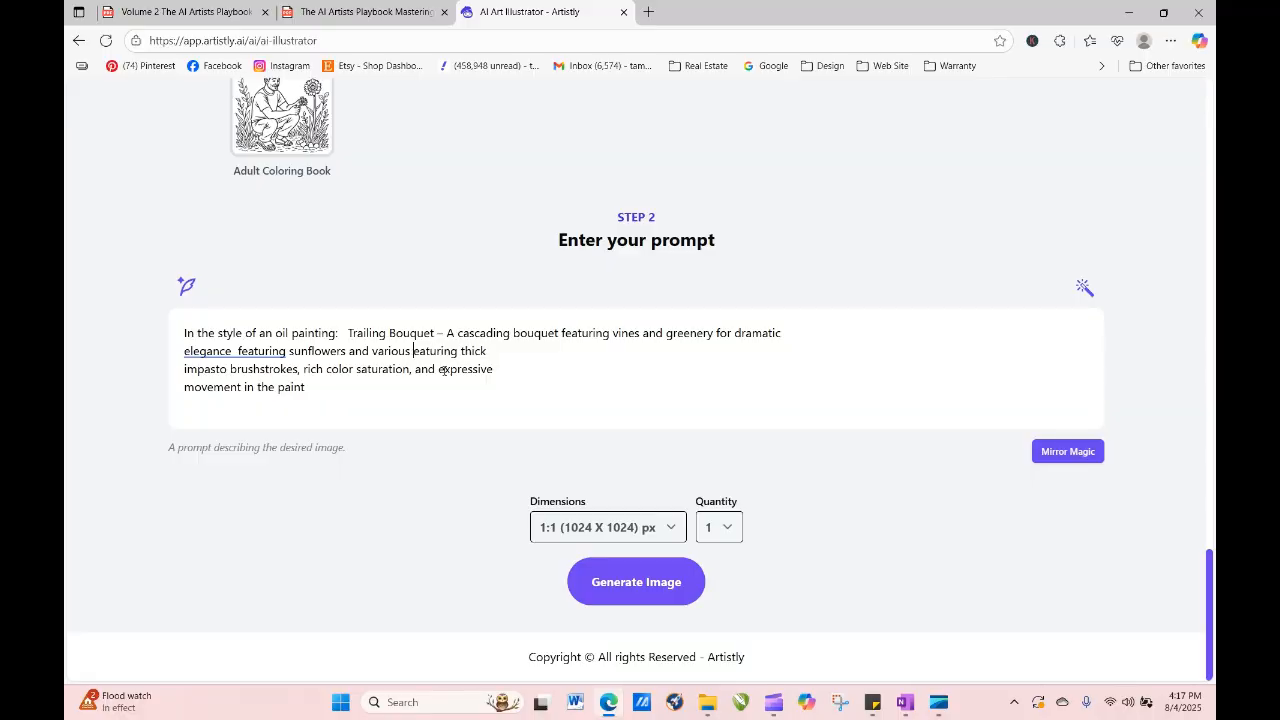
text( complimentary )
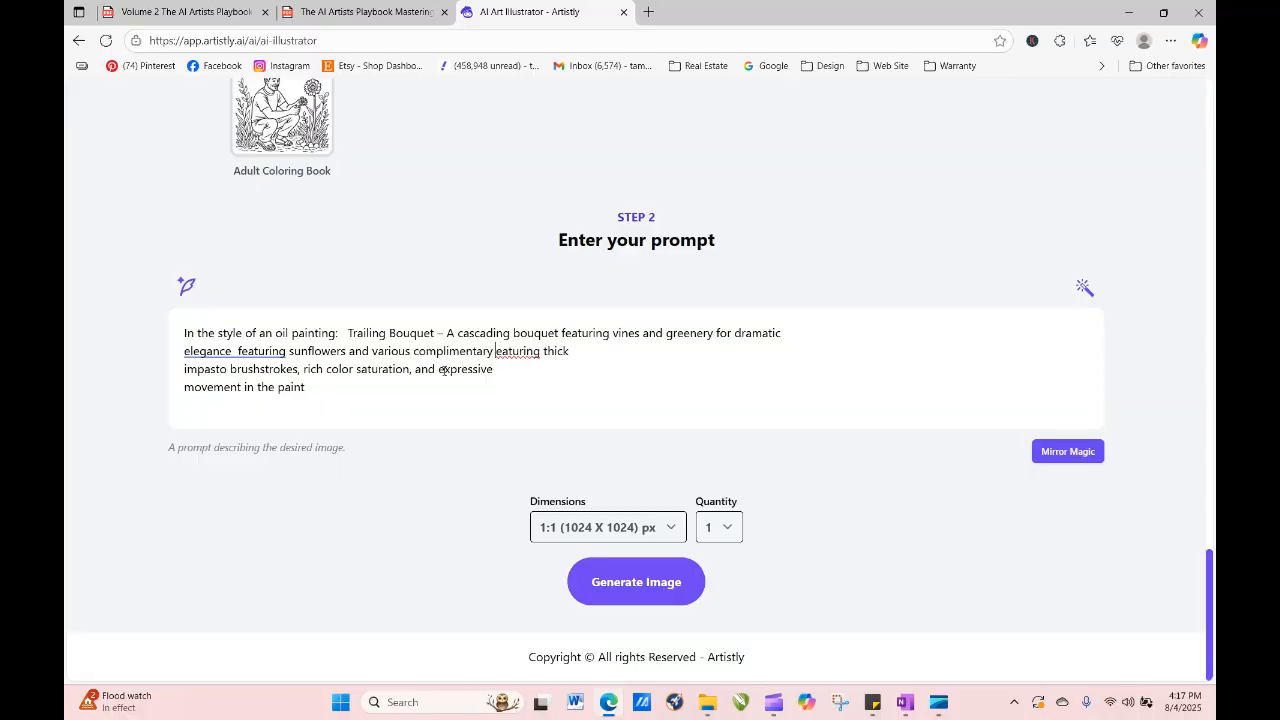
text(greenery)
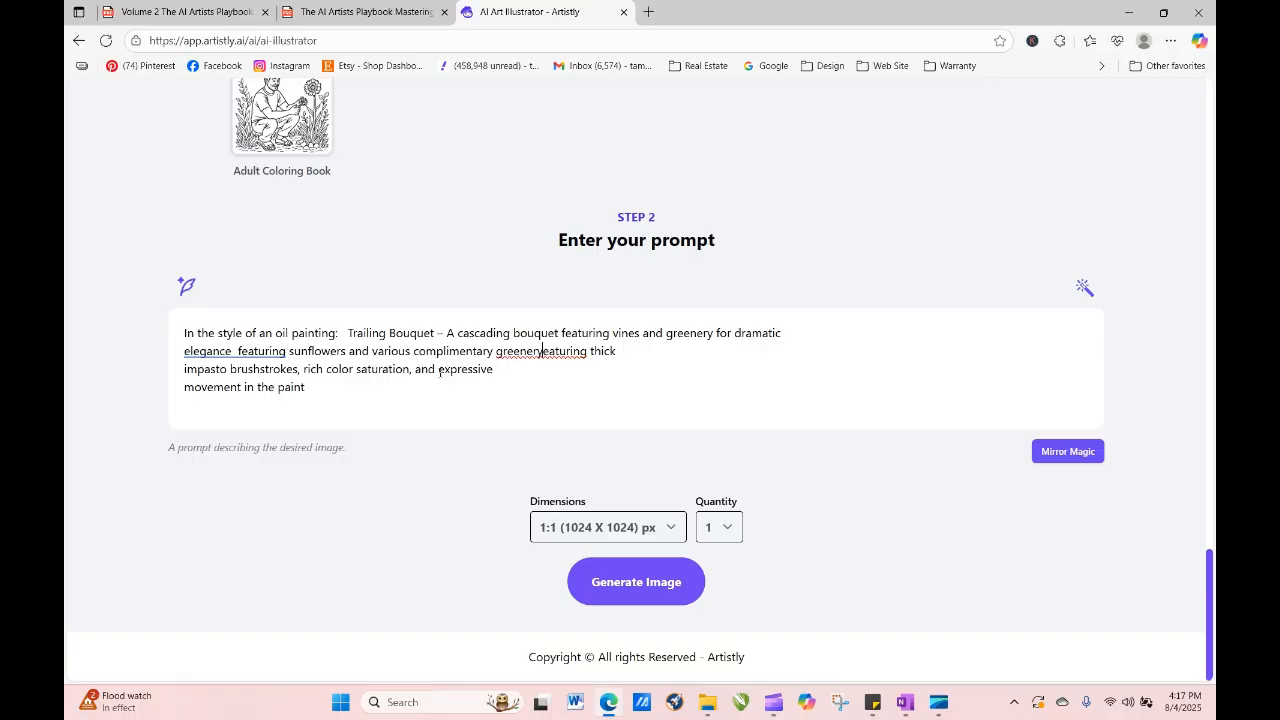
text(,)
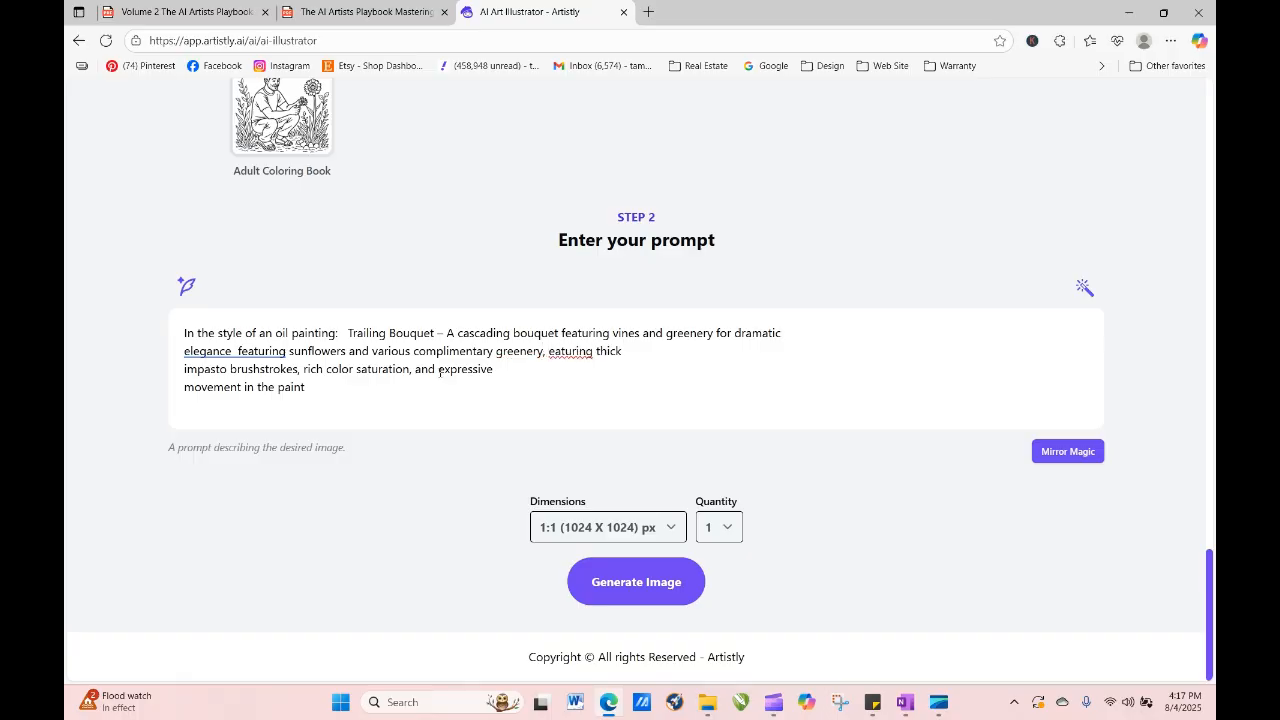
Delete the leftover "eaturing" before "thick" and extend the greenery phrase with "including fern and olive branches".
key(Delete)
key(Delete)
key(Delete)
key(Delete)
key(Delete)
key(Delete)
key(Delete)
key(Delete)
key(Delete)
click(541, 353)
text(includint)
key(BackSpace)
key(BackSpace)
text(g fern)
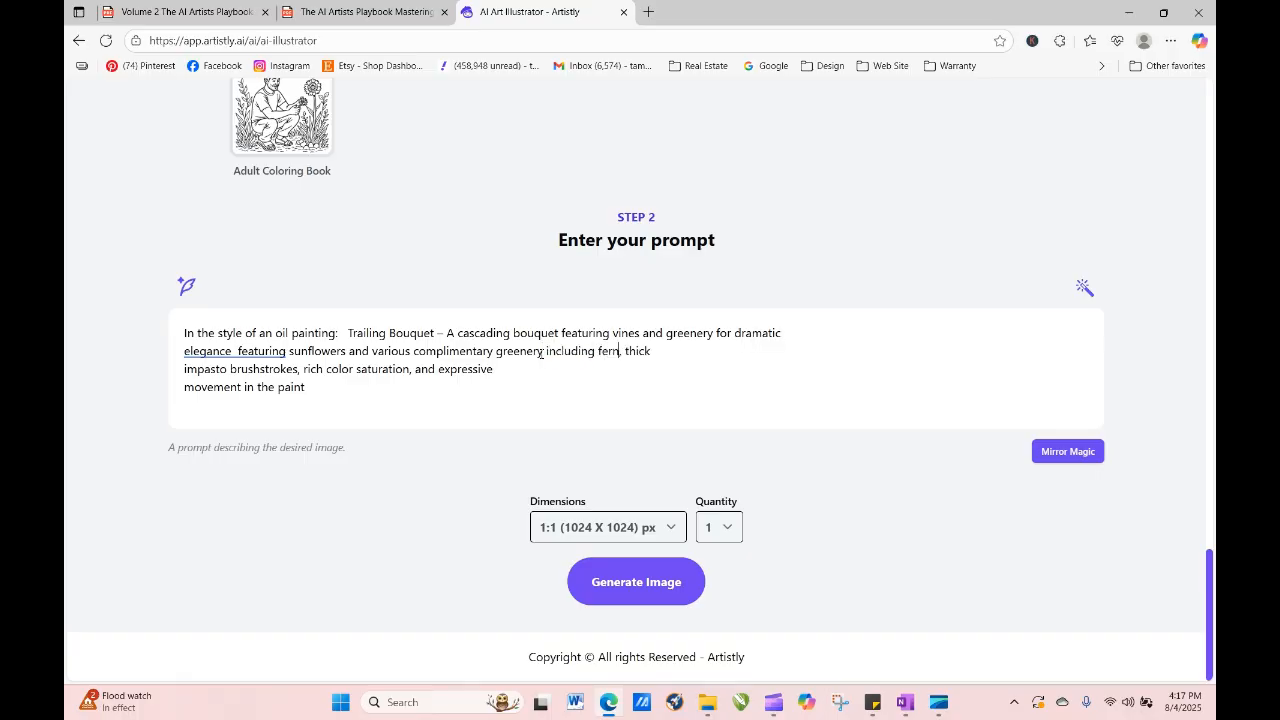
text( and olive branches)
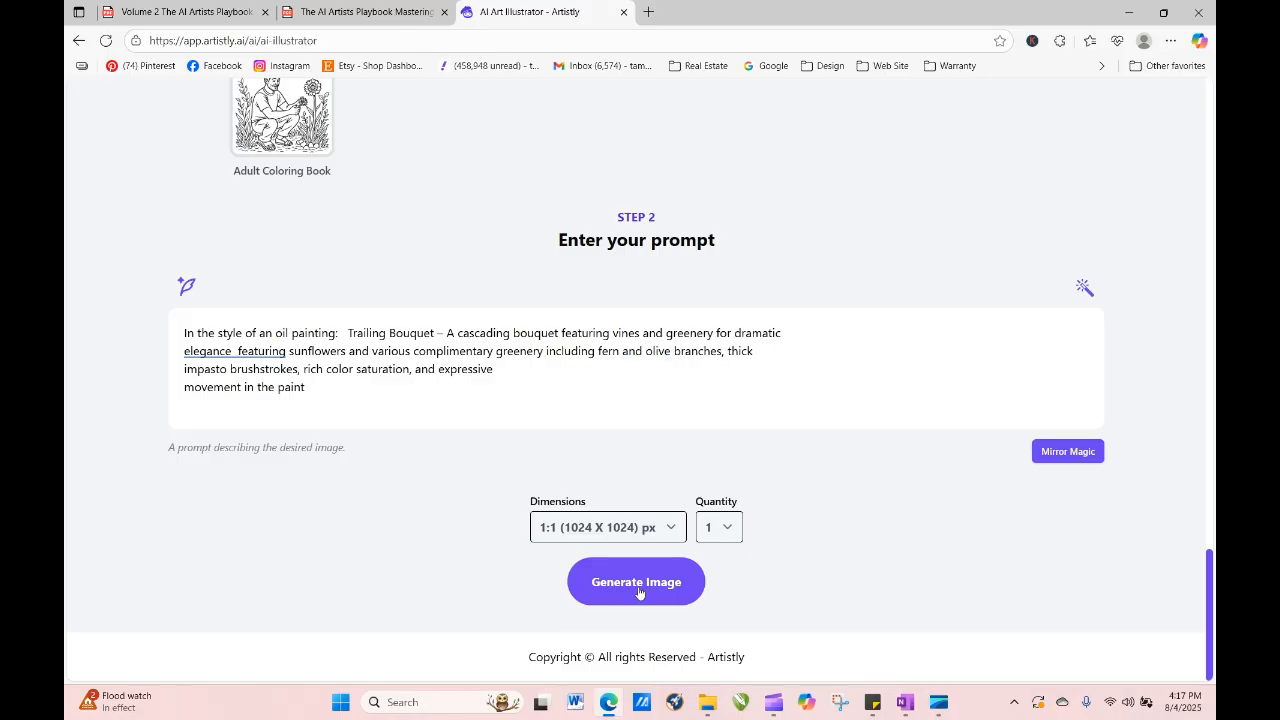
Generate the trailing bouquet image, refresh Personal Designs until it is processed, and open the new design's details.
click(640, 592)
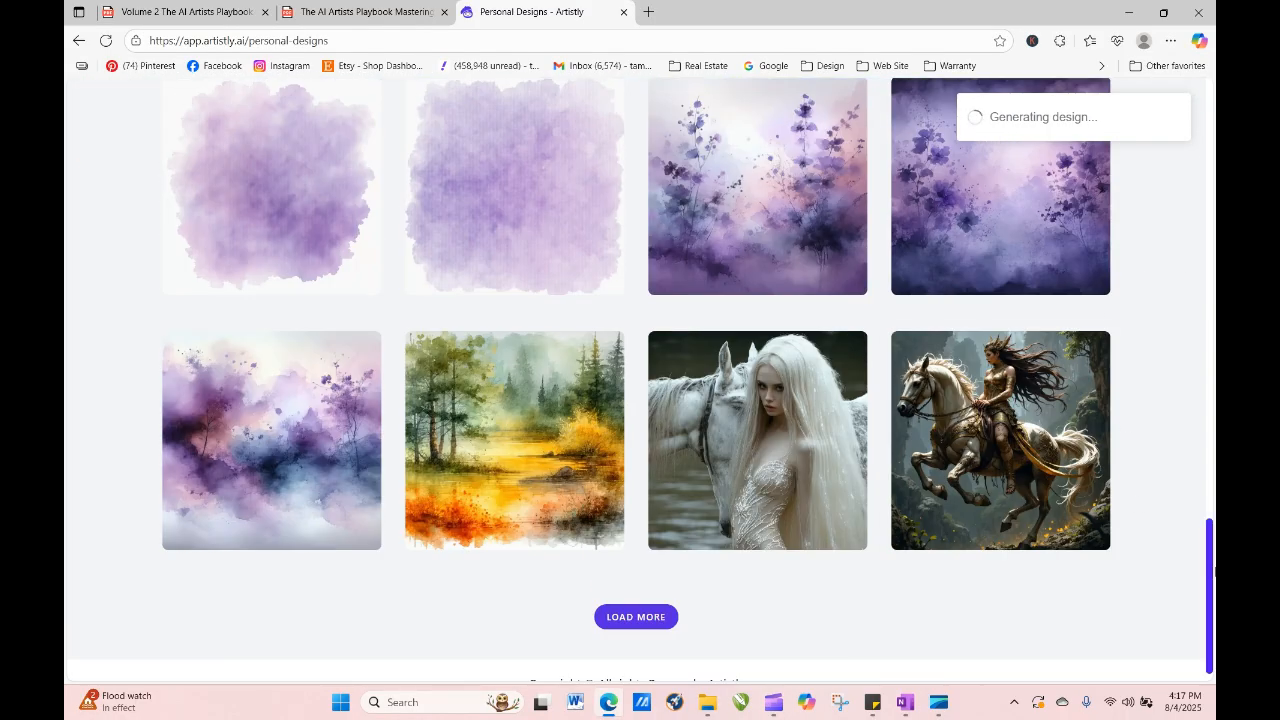
drag(1213, 571, 1212, 203)
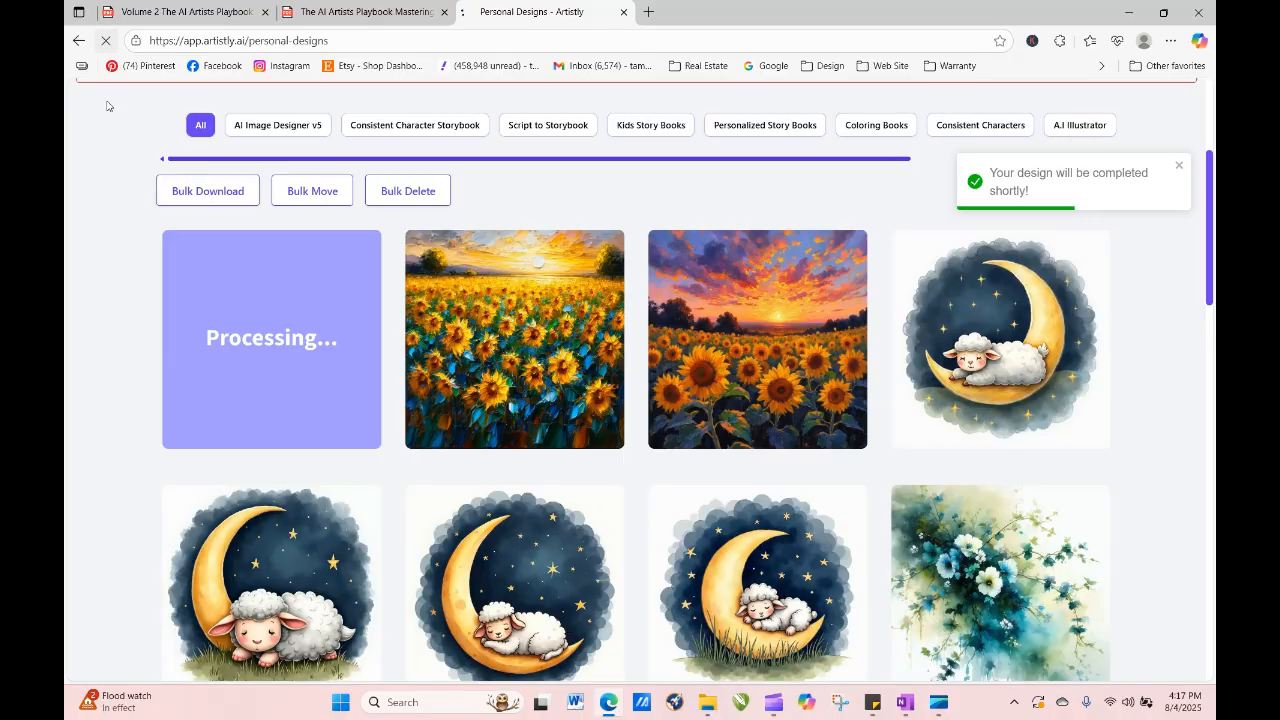
click(105, 40)
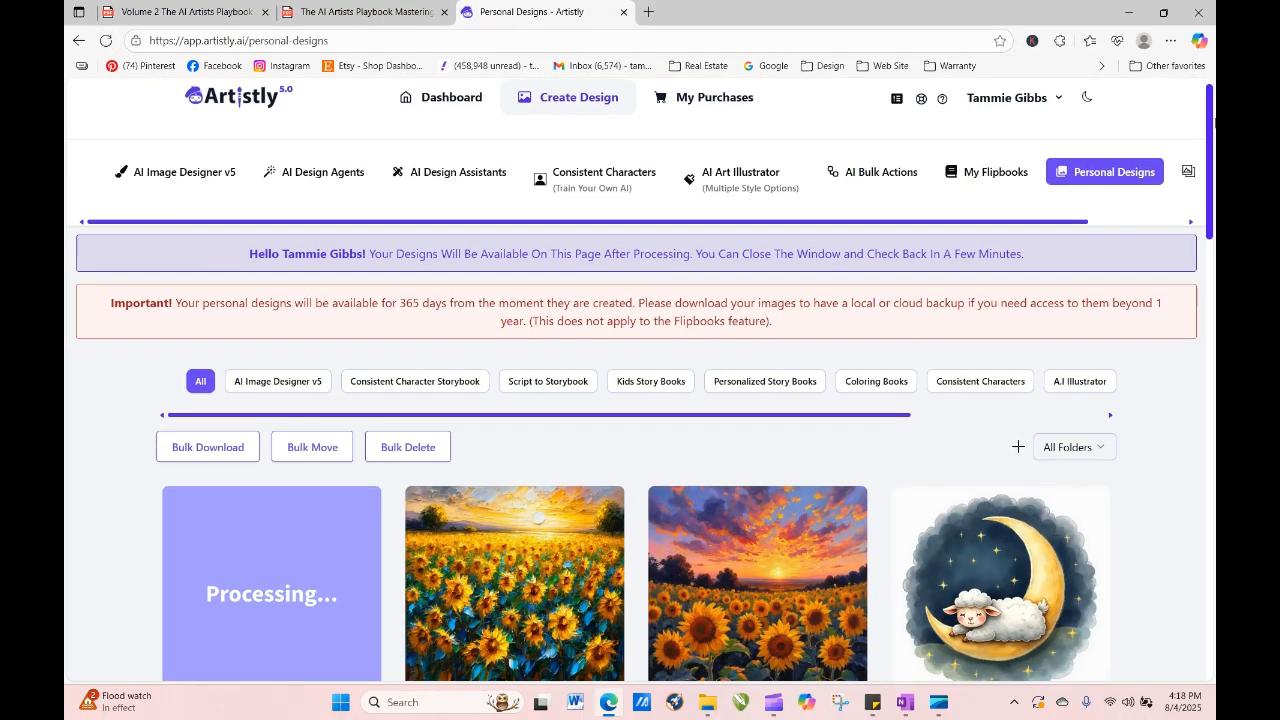
drag(1212, 115, 1213, 178)
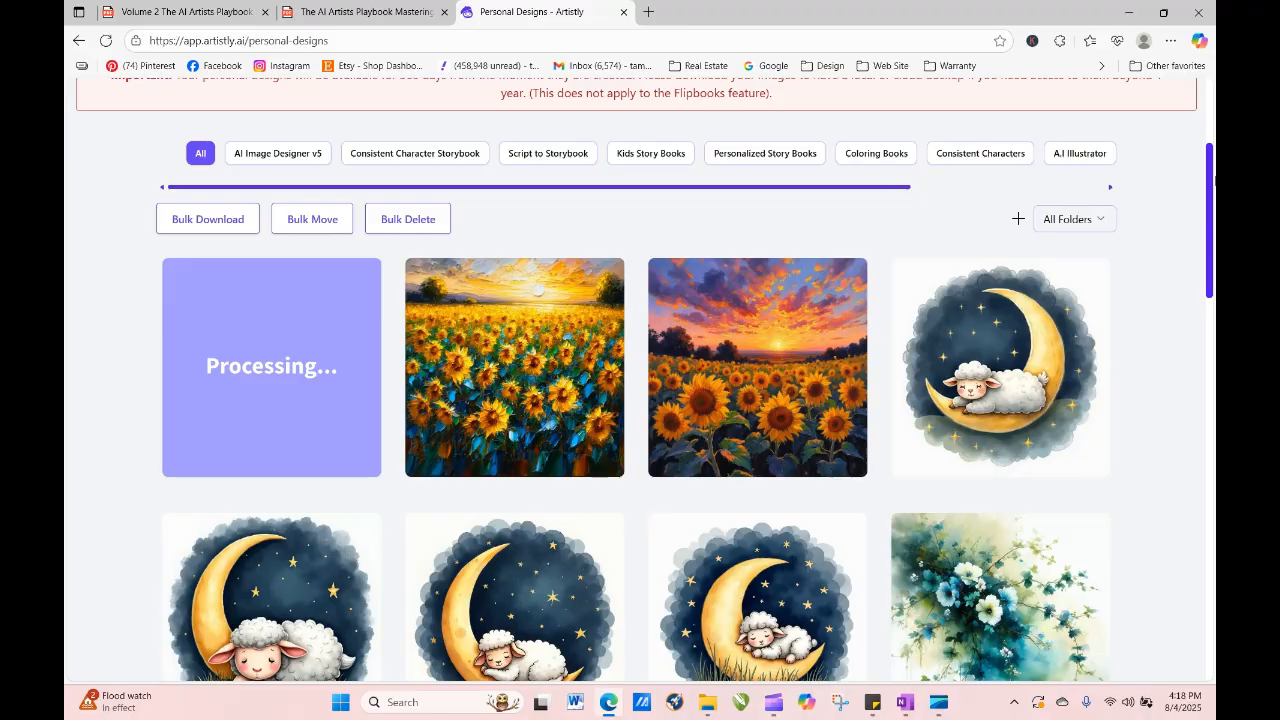
click(105, 40)
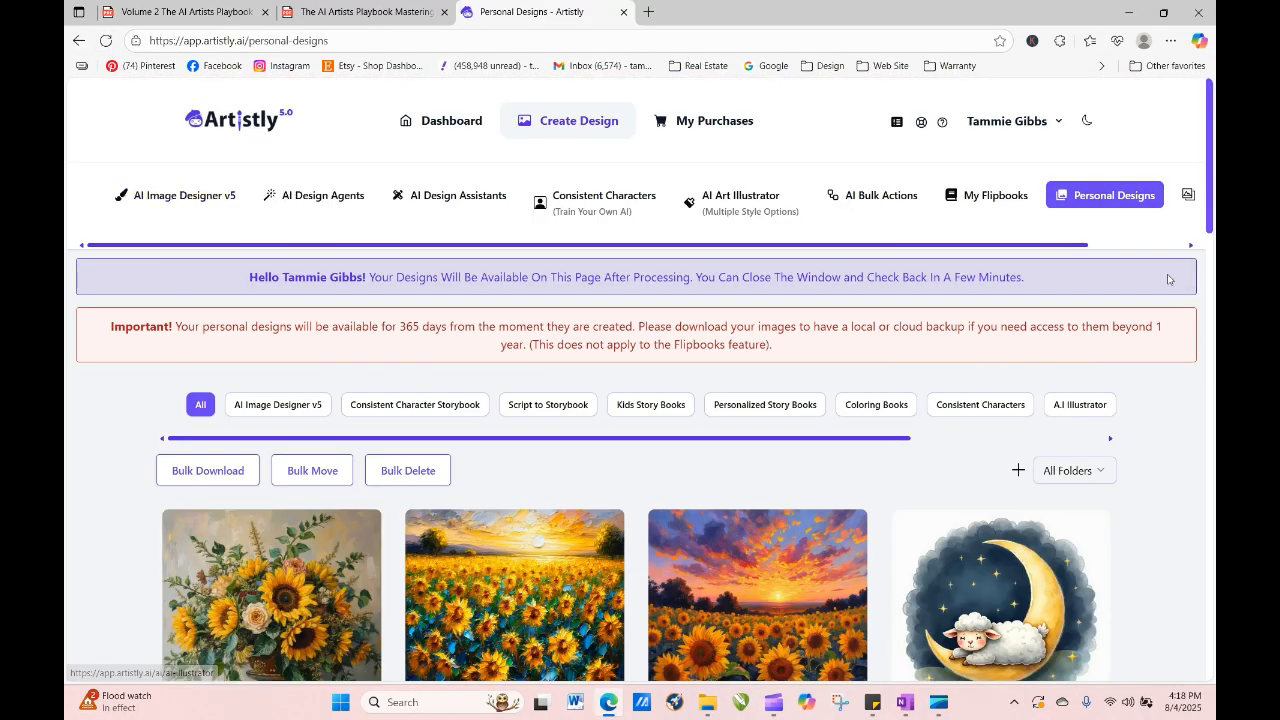
scroll(1210, 146, down, 3)
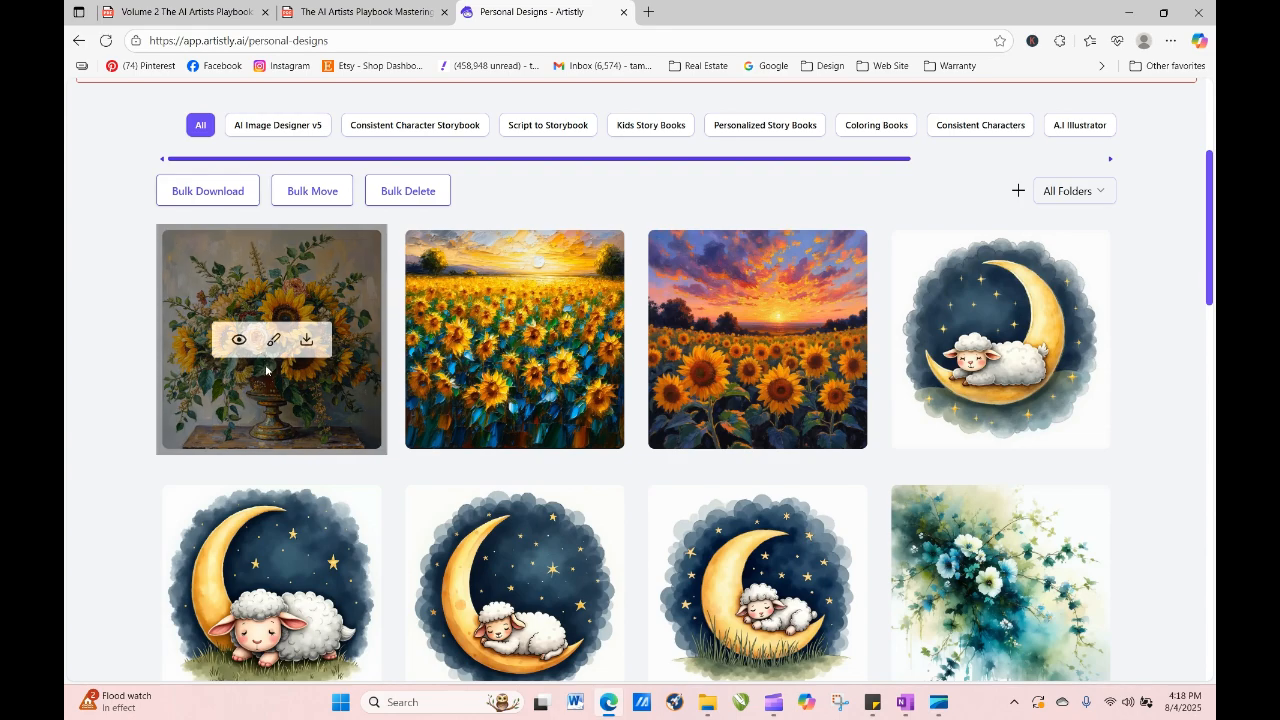
click(240, 340)
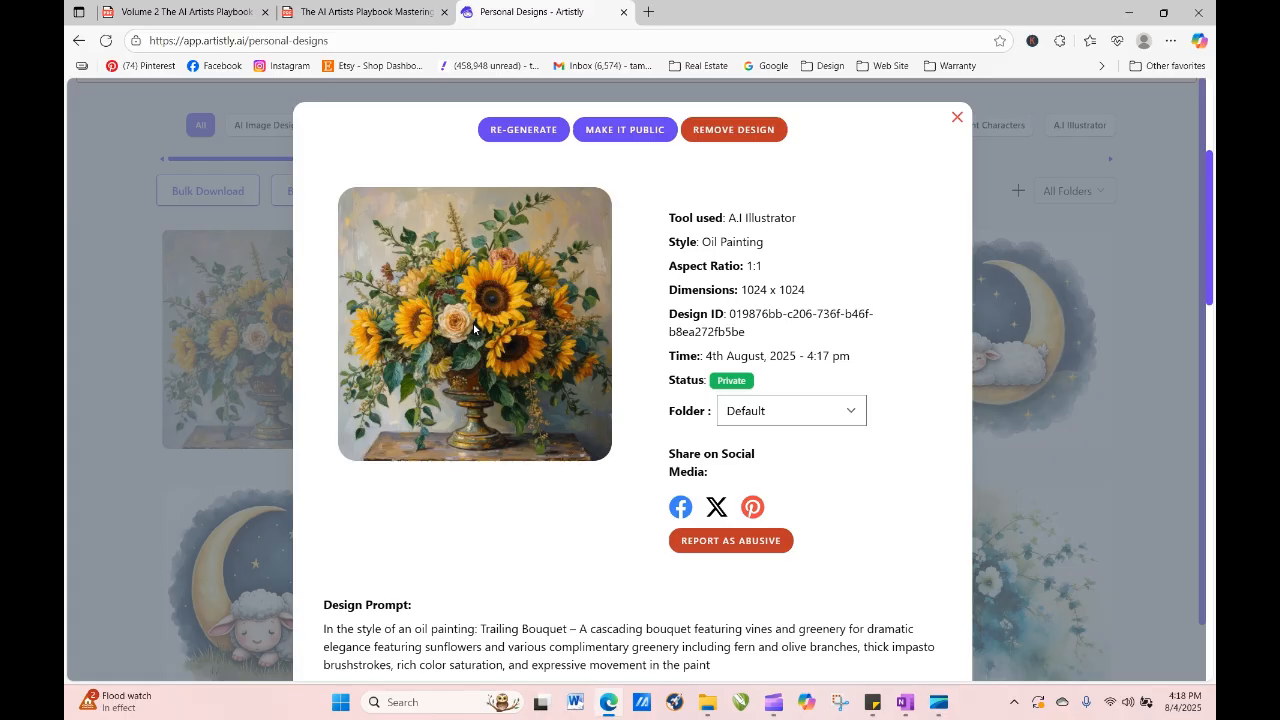
Reopen the bouquet design's prompt for re-generation and delete "Bouquet –" after "Trailing".
click(523, 129)
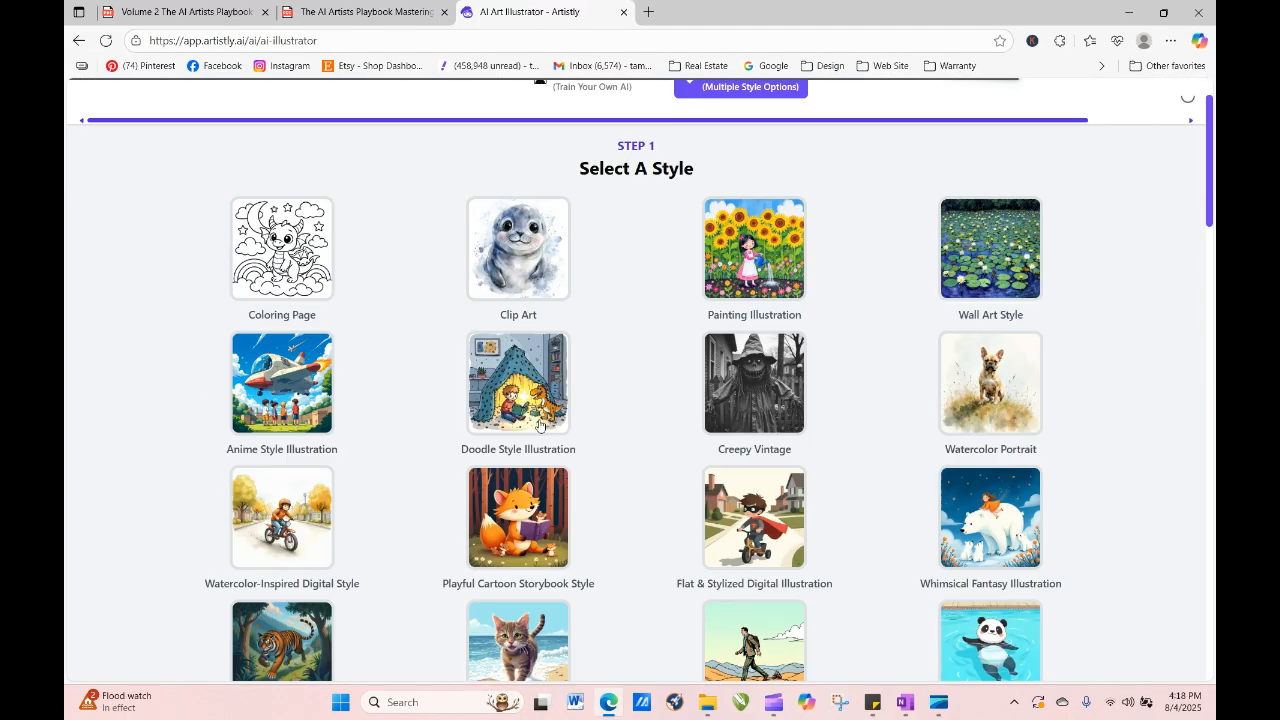
scroll(539, 425, down, 5)
scroll(475, 395, down, 12)
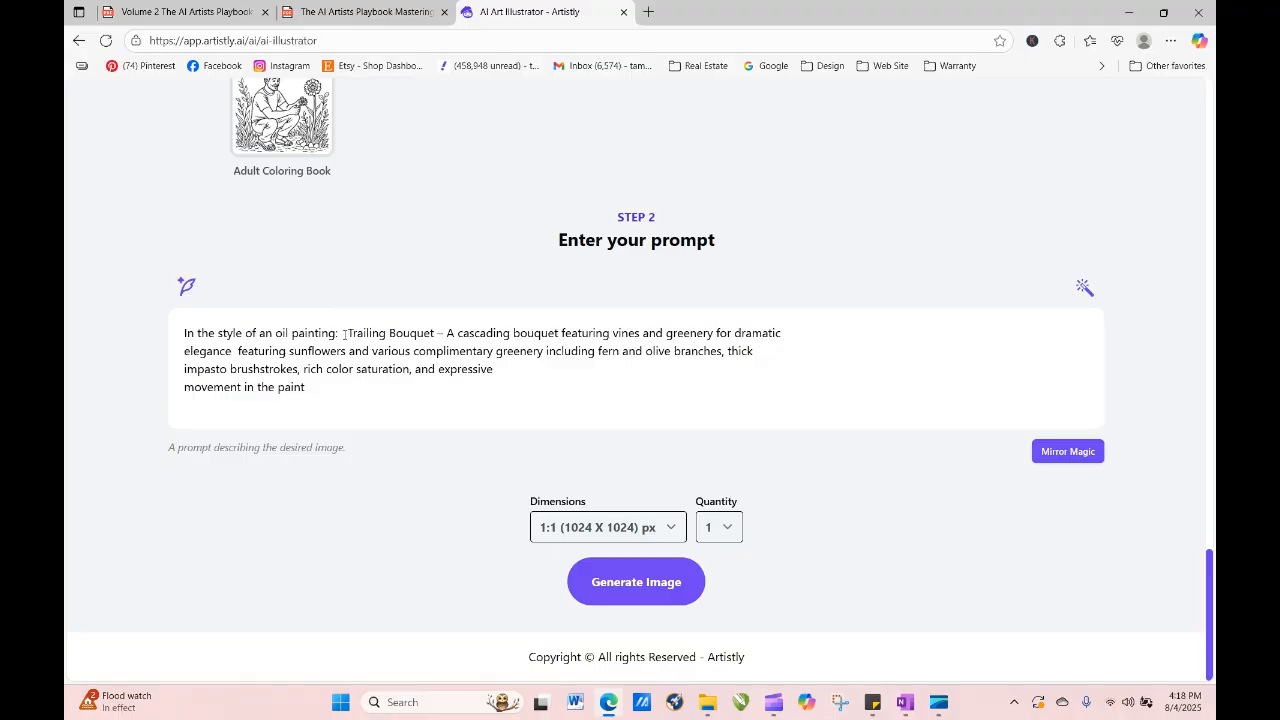
drag(437, 333, 390, 333)
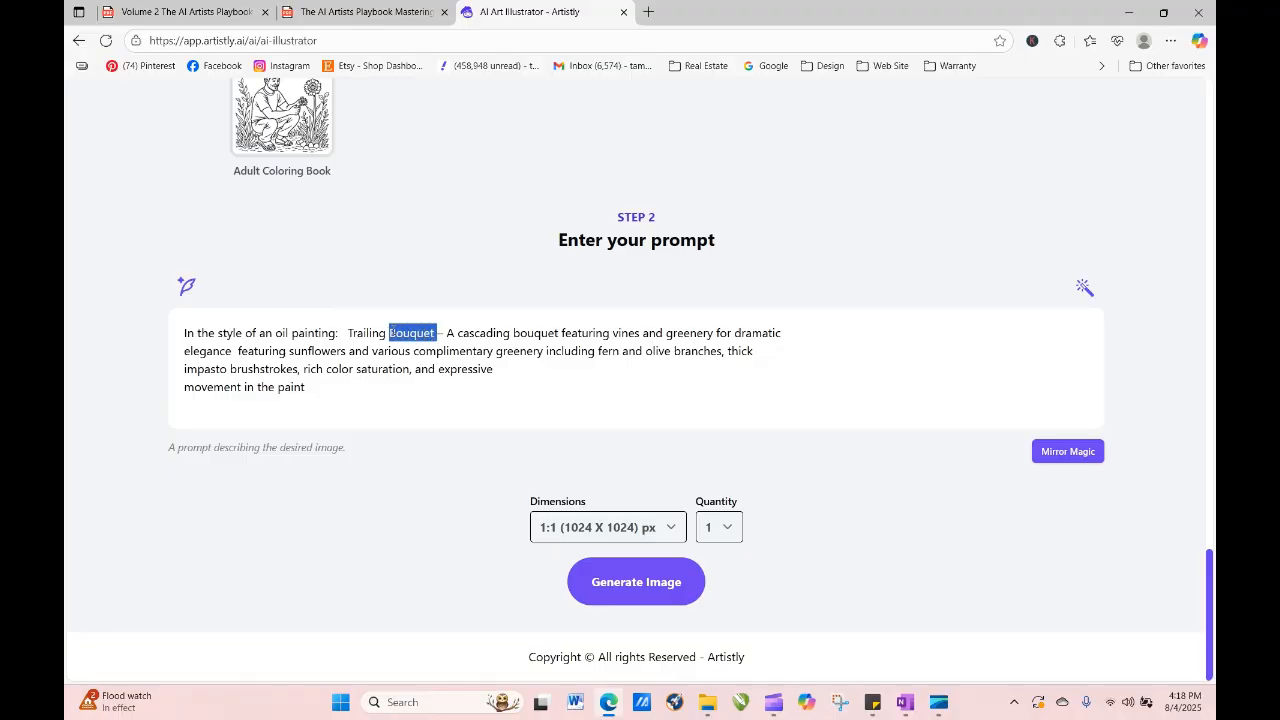
key(Delete)
key(Delete)
key(Delete)
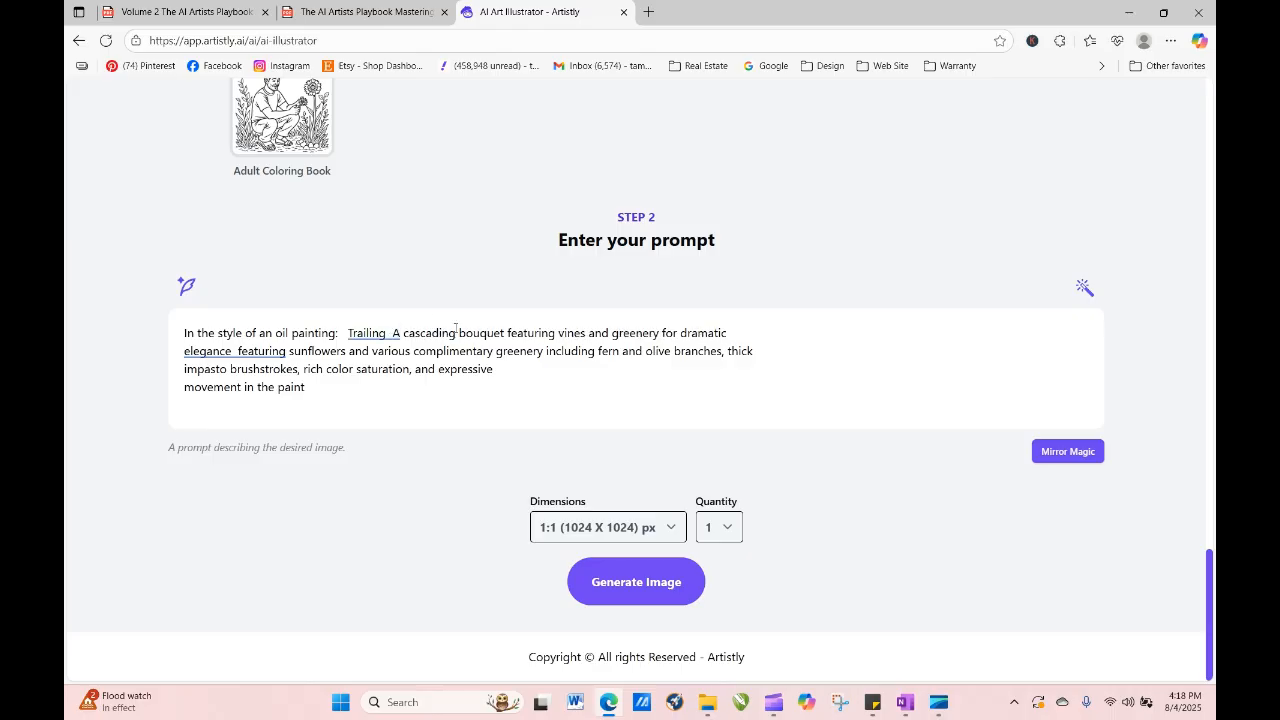
Replace "bouquet" after "cascading" with "corner element suitable for a wedding invitation,".
double_click(504, 334)
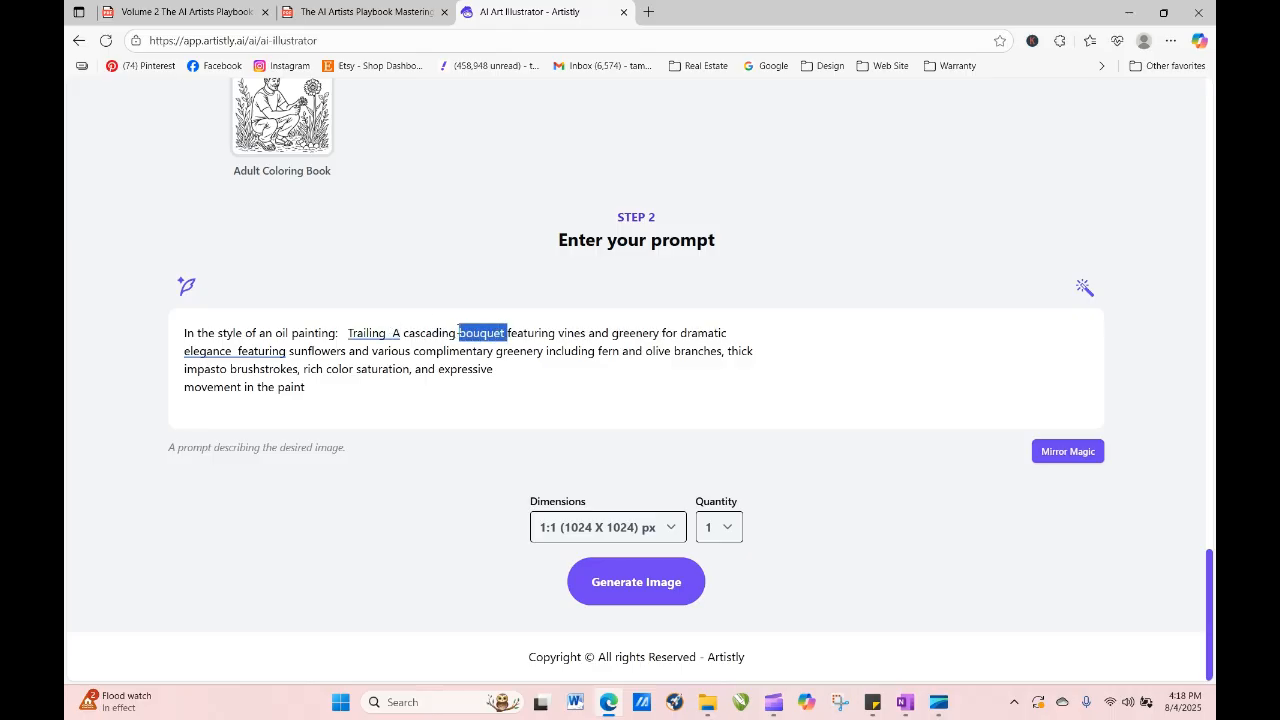
key(Delete)
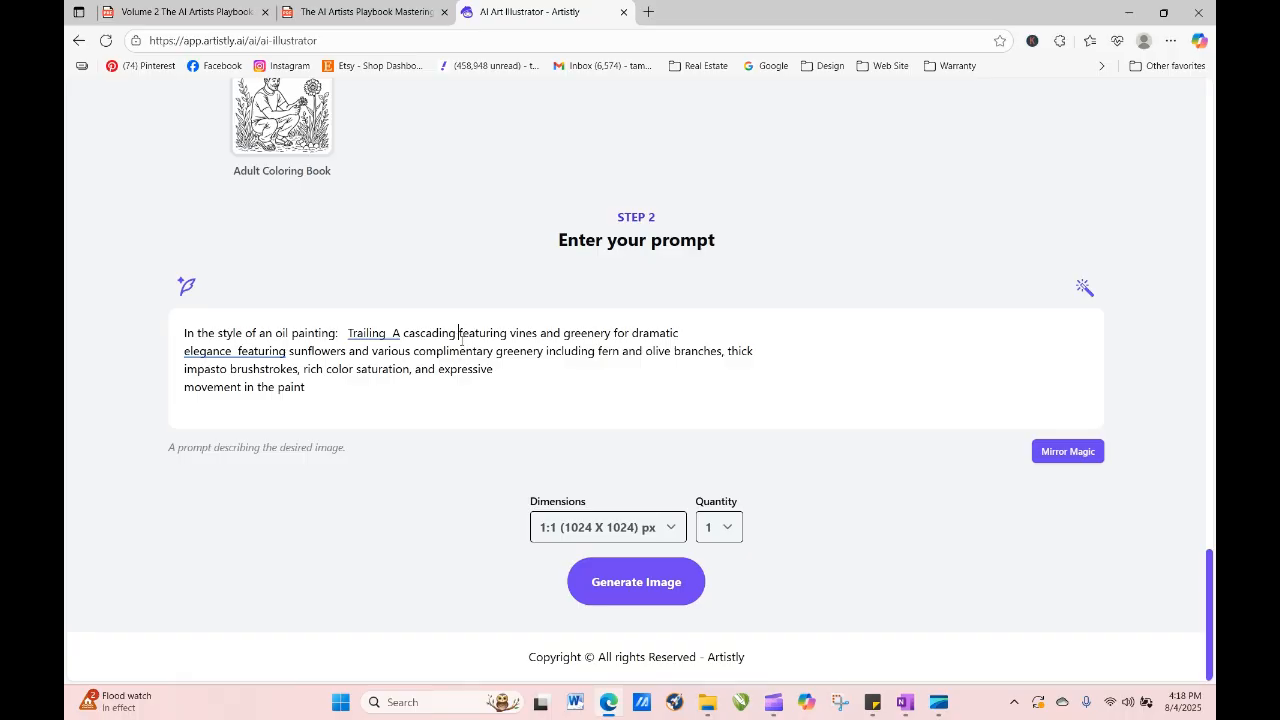
text(corner ele)
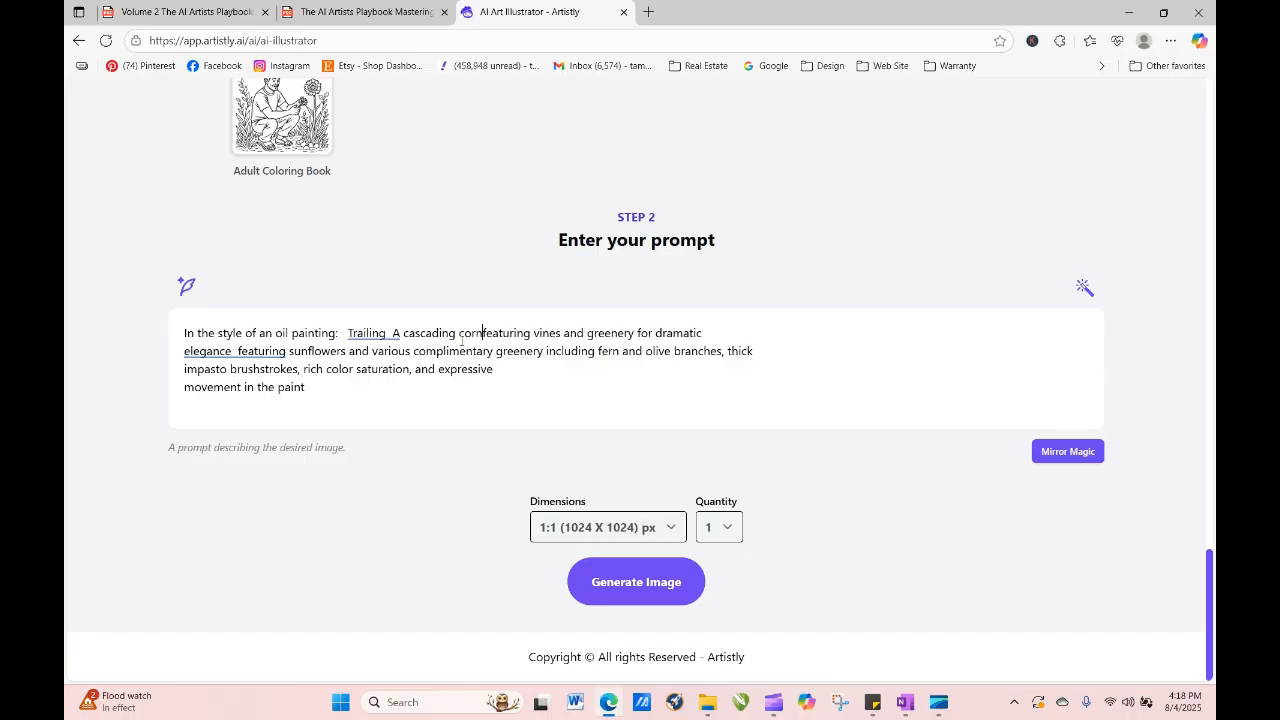
text(ment)
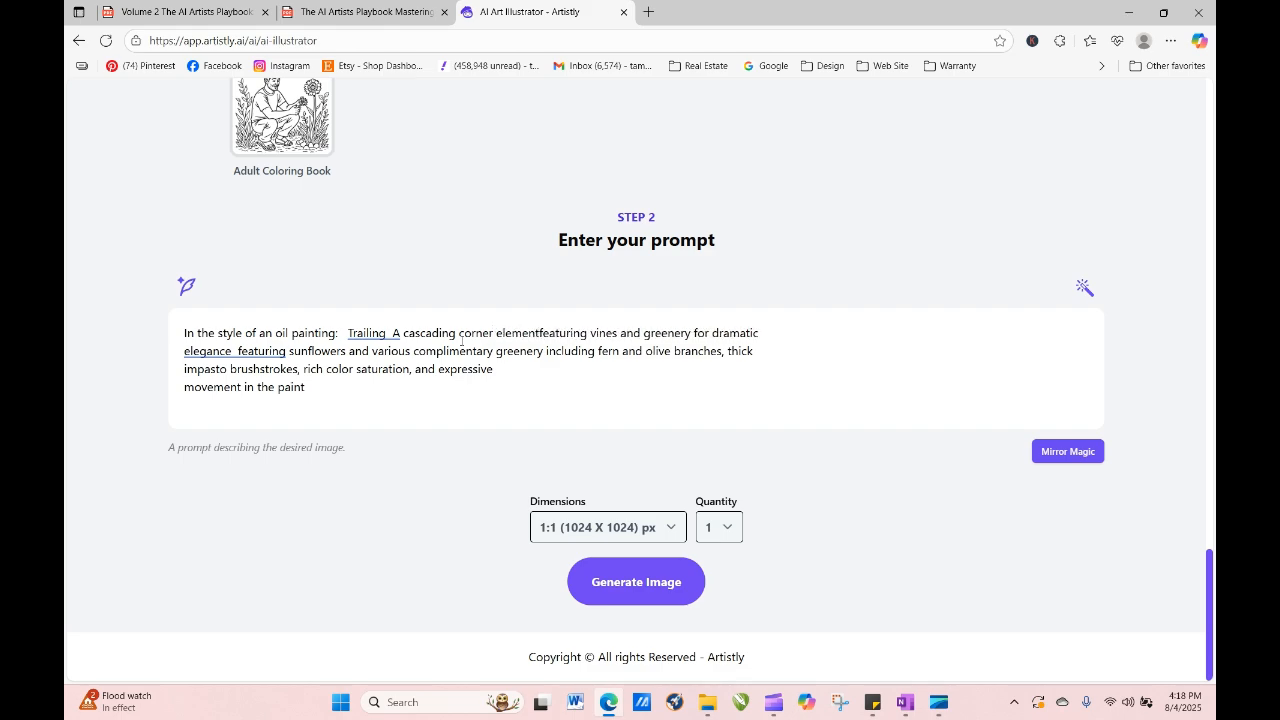
text( suitable for a w)
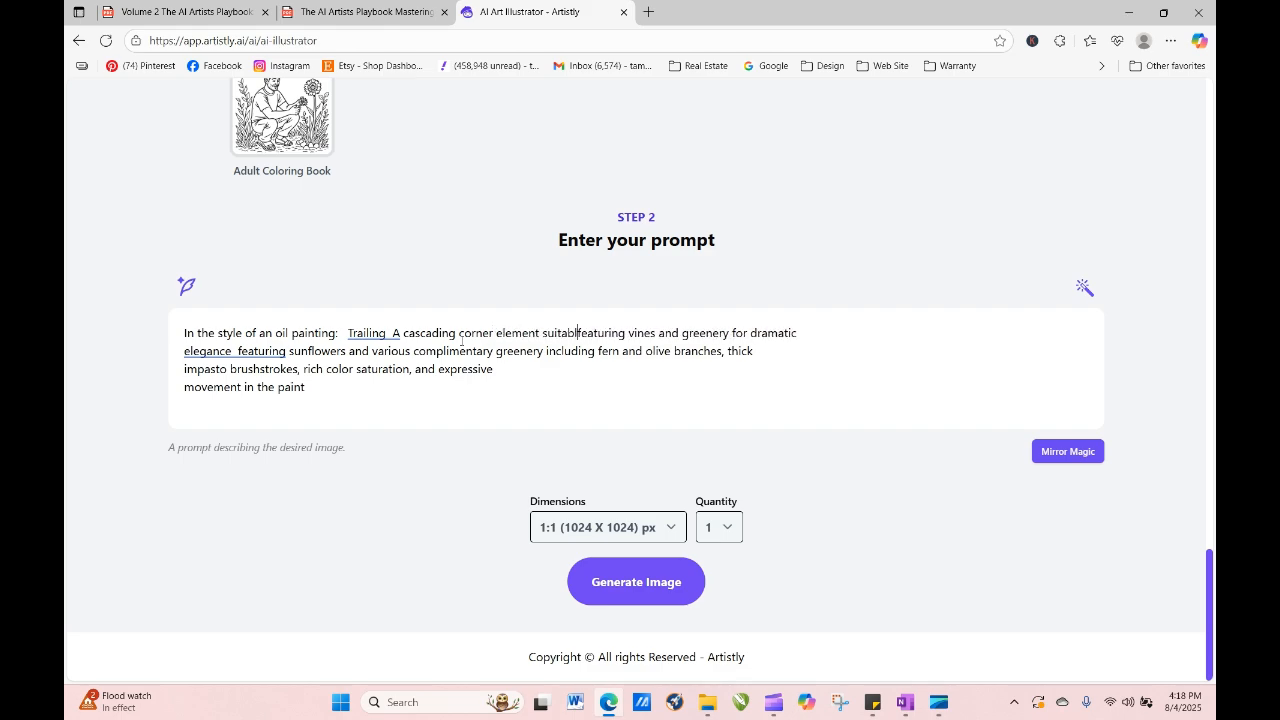
text(edding invitat)
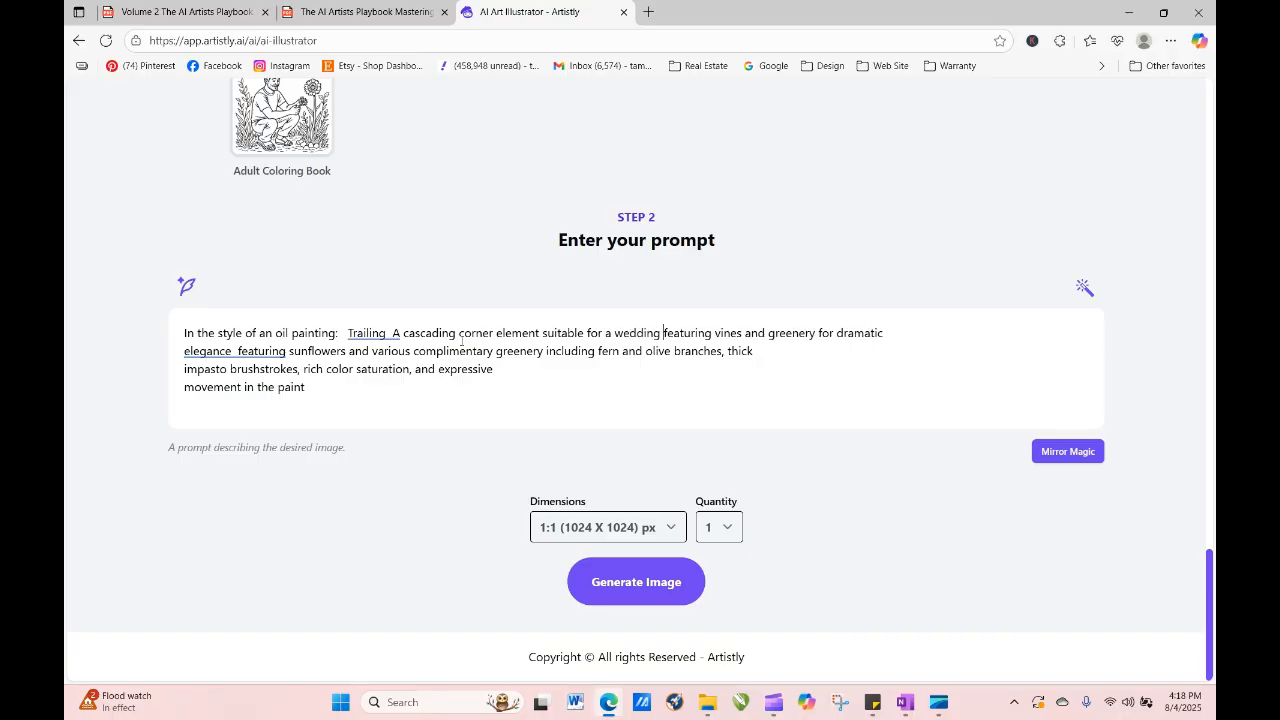
text(ion)
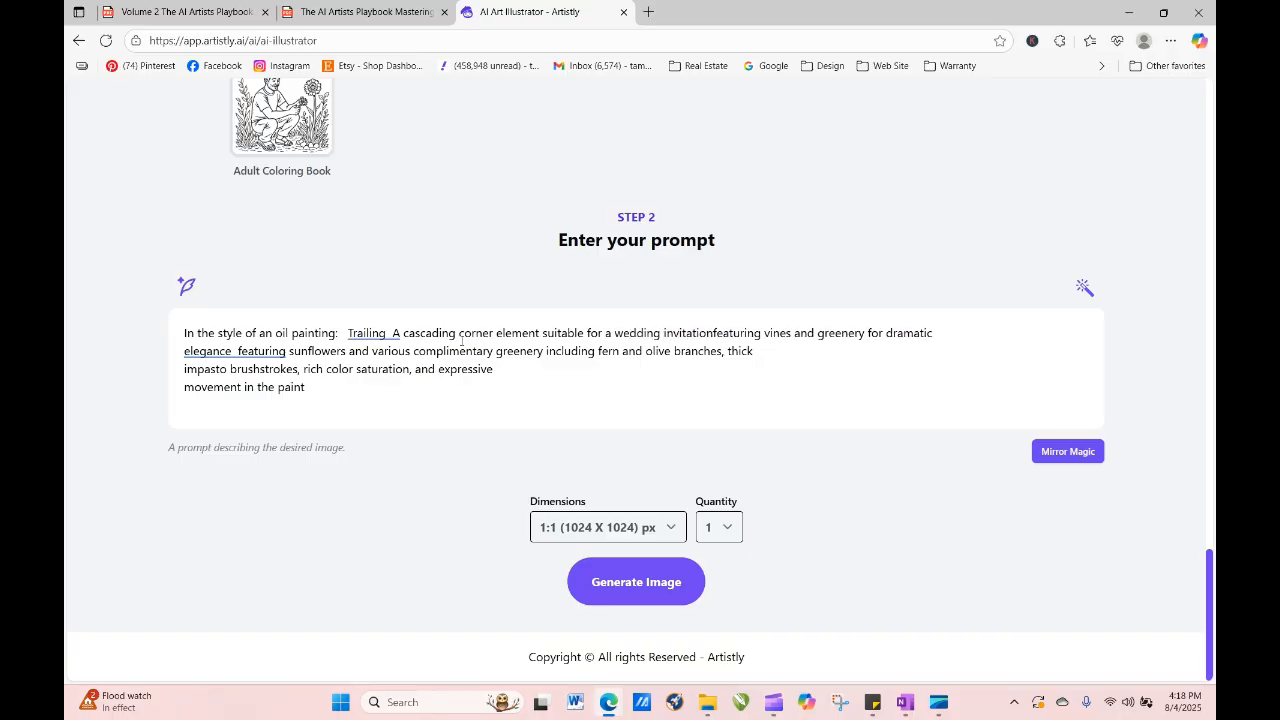
text(,)
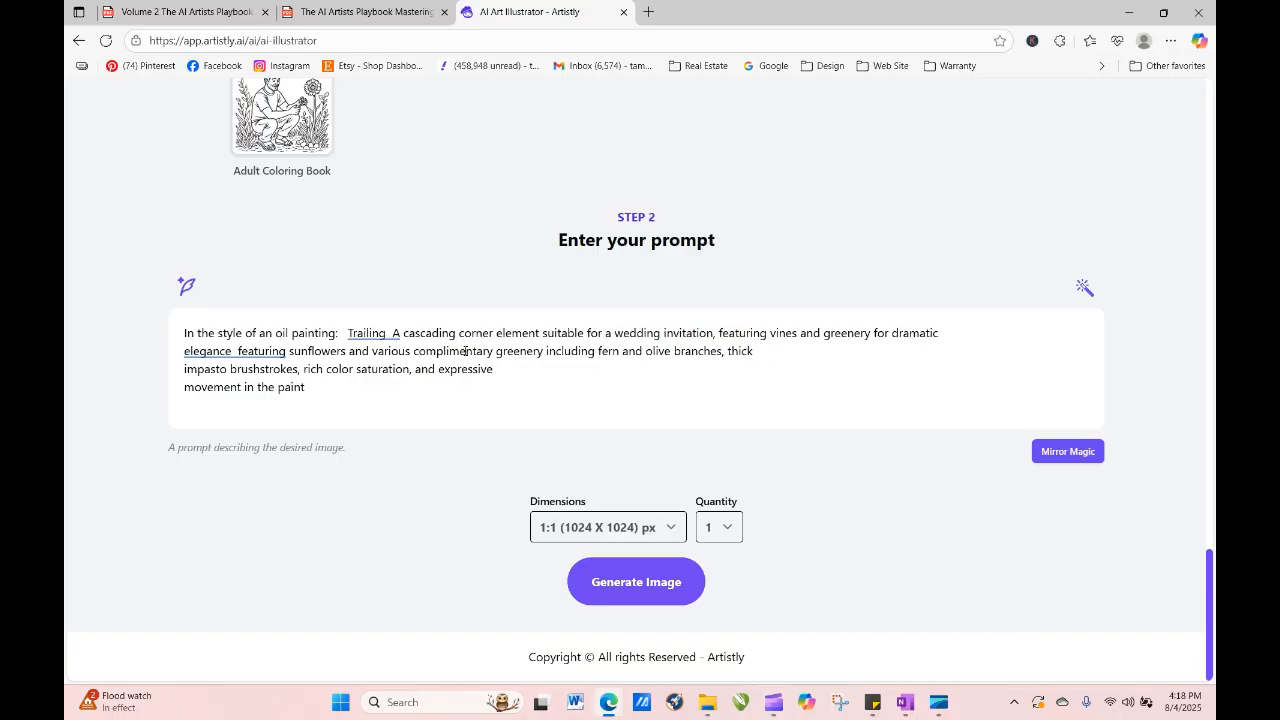
Generate the corner element image, refresh Personal Designs, and open the new sunflower corner design's details.
click(677, 586)
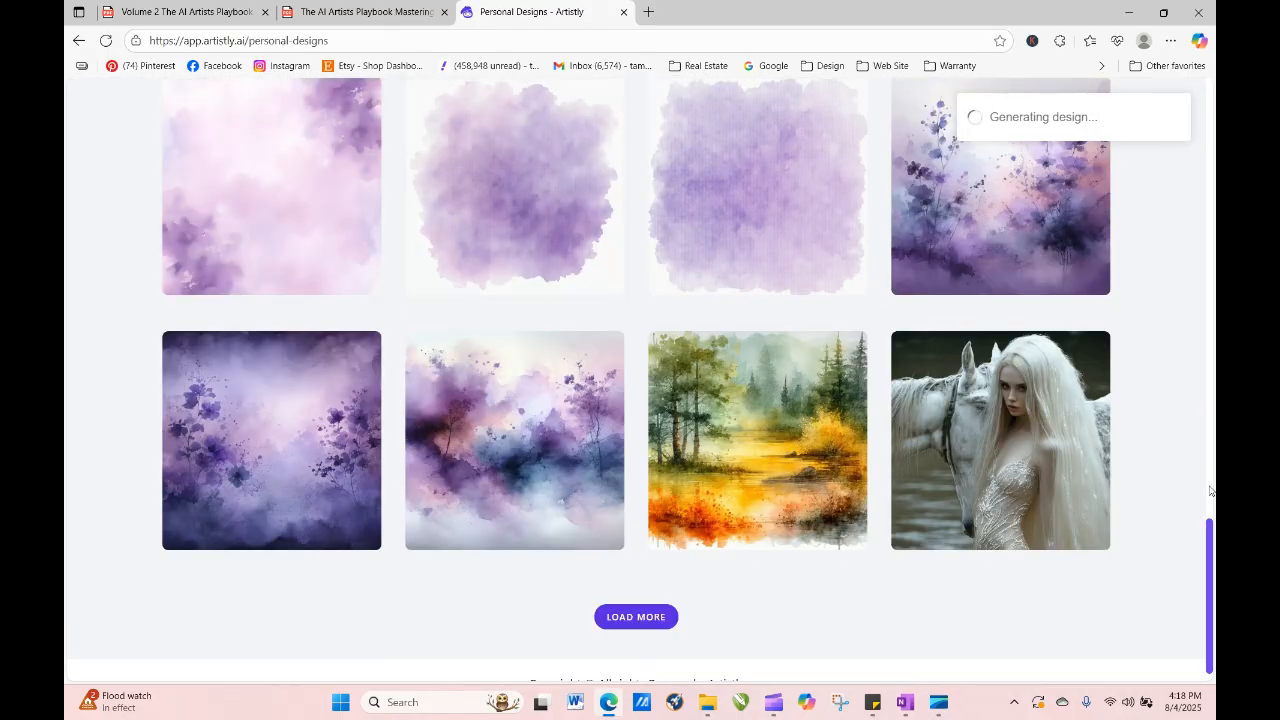
drag(1209, 528, 1208, 170)
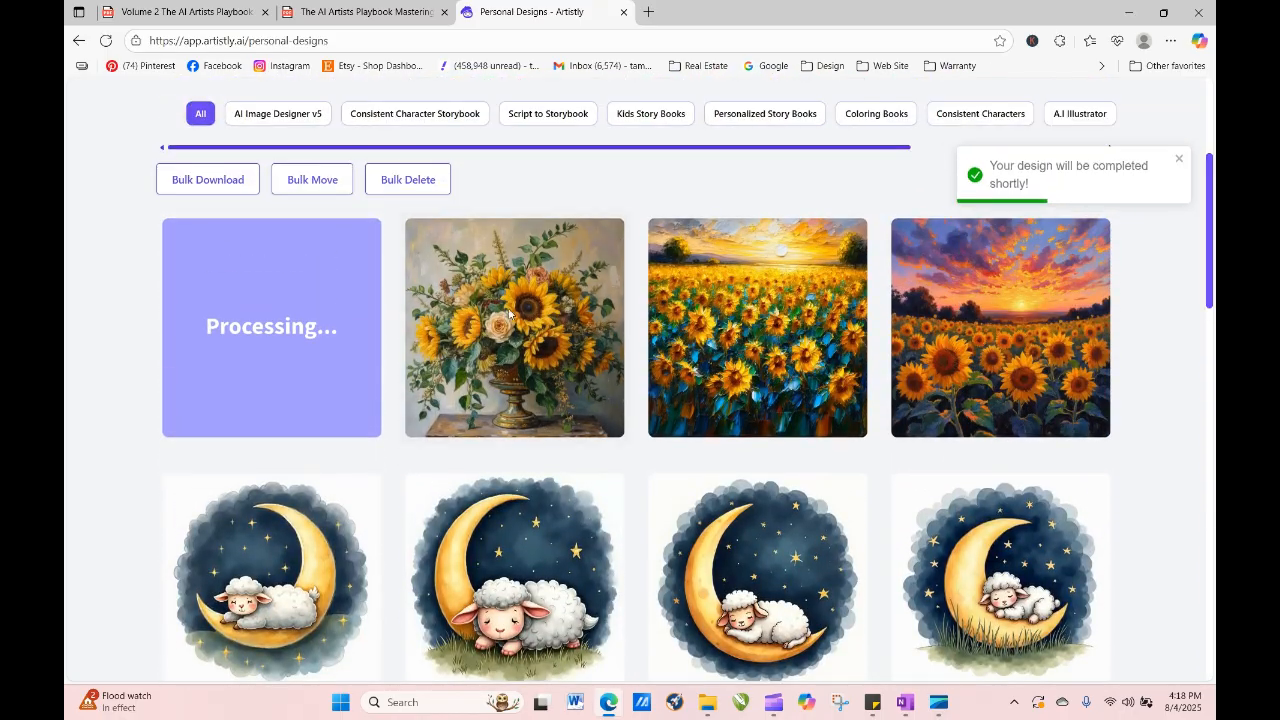
click(105, 40)
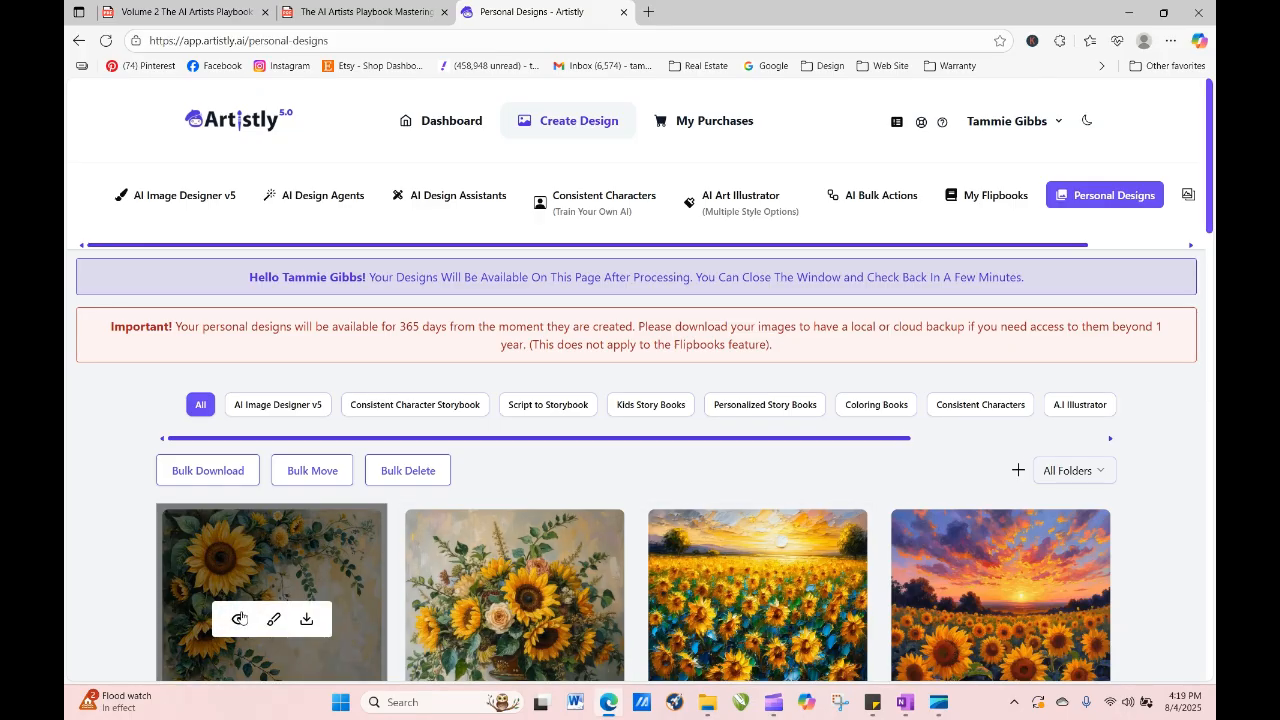
click(240, 618)
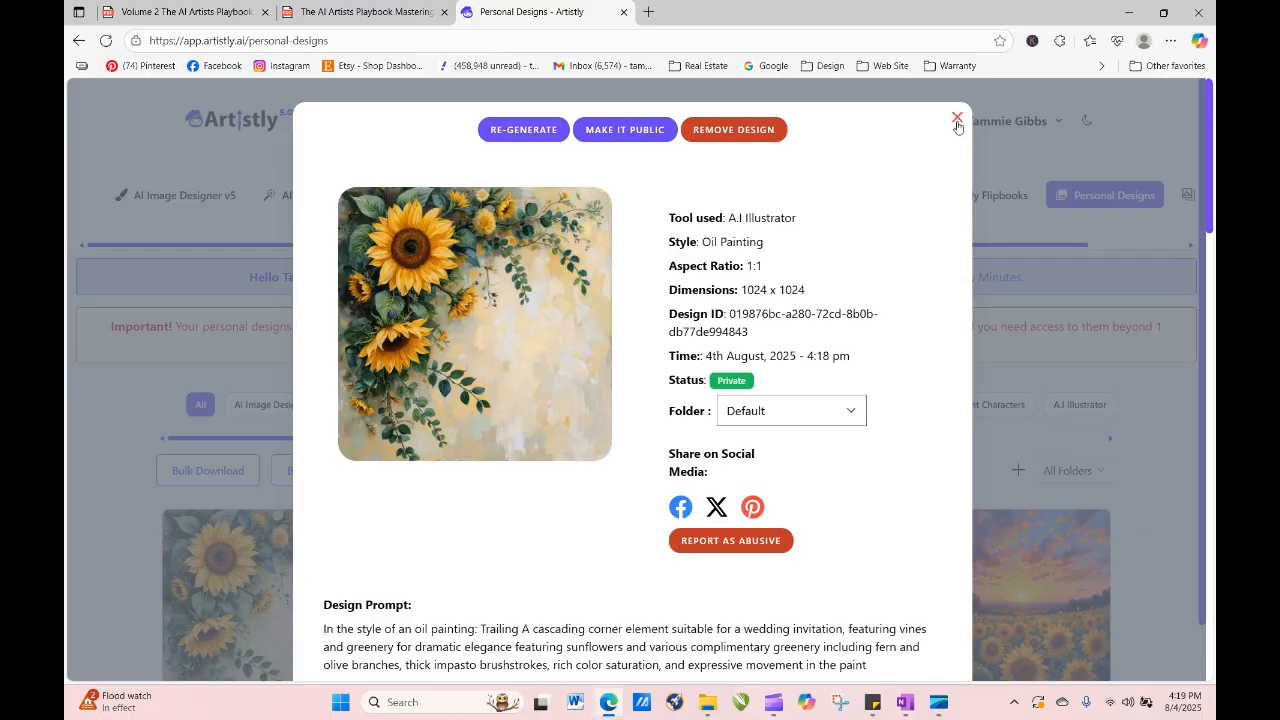
Reopen the corner design's prompt for re-generation, append ", isolated against a white background," and put "clipart," at its beginning.
click(523, 130)
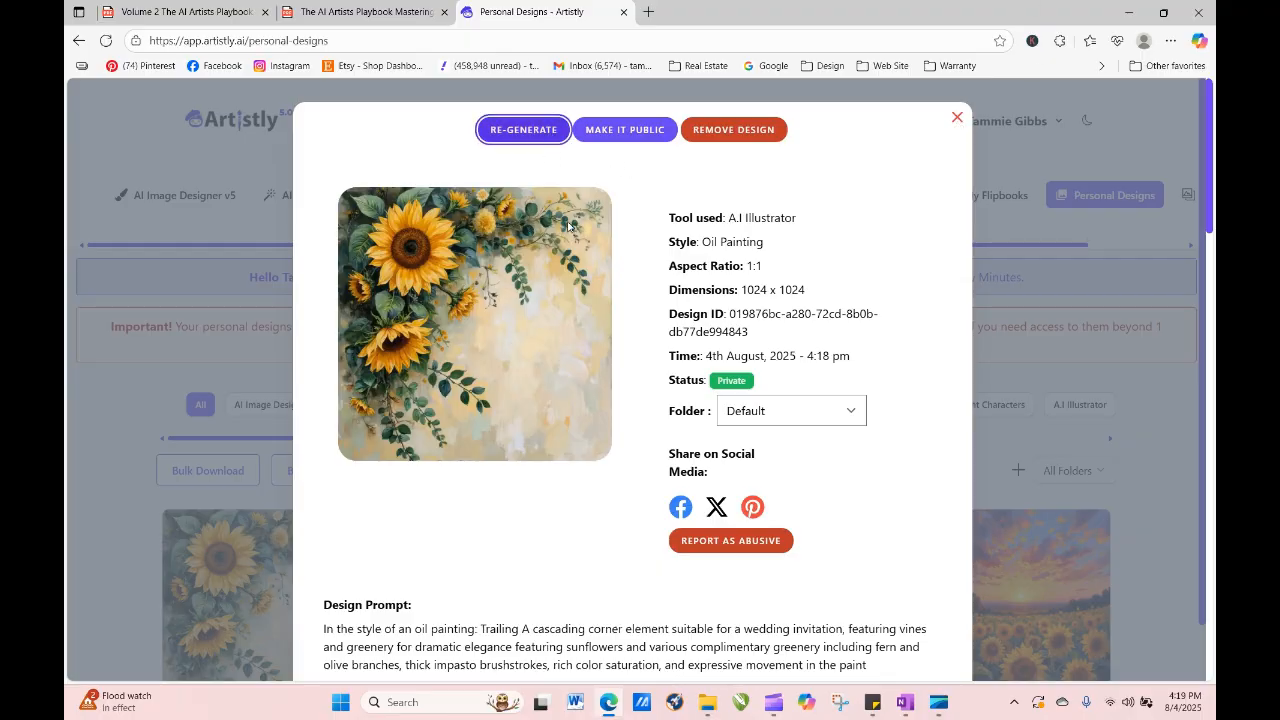
scroll(613, 564, down, 2)
scroll(609, 563, down, 10)
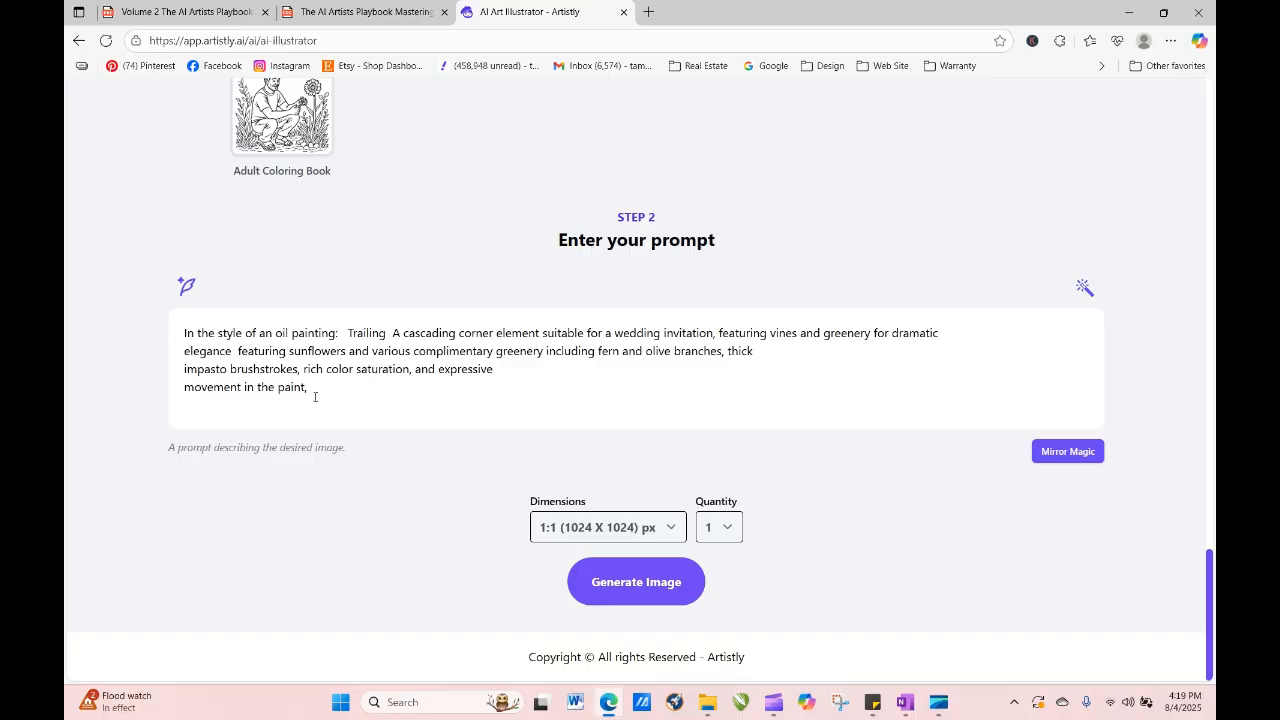
click(314, 396)
text(isolated against a w)
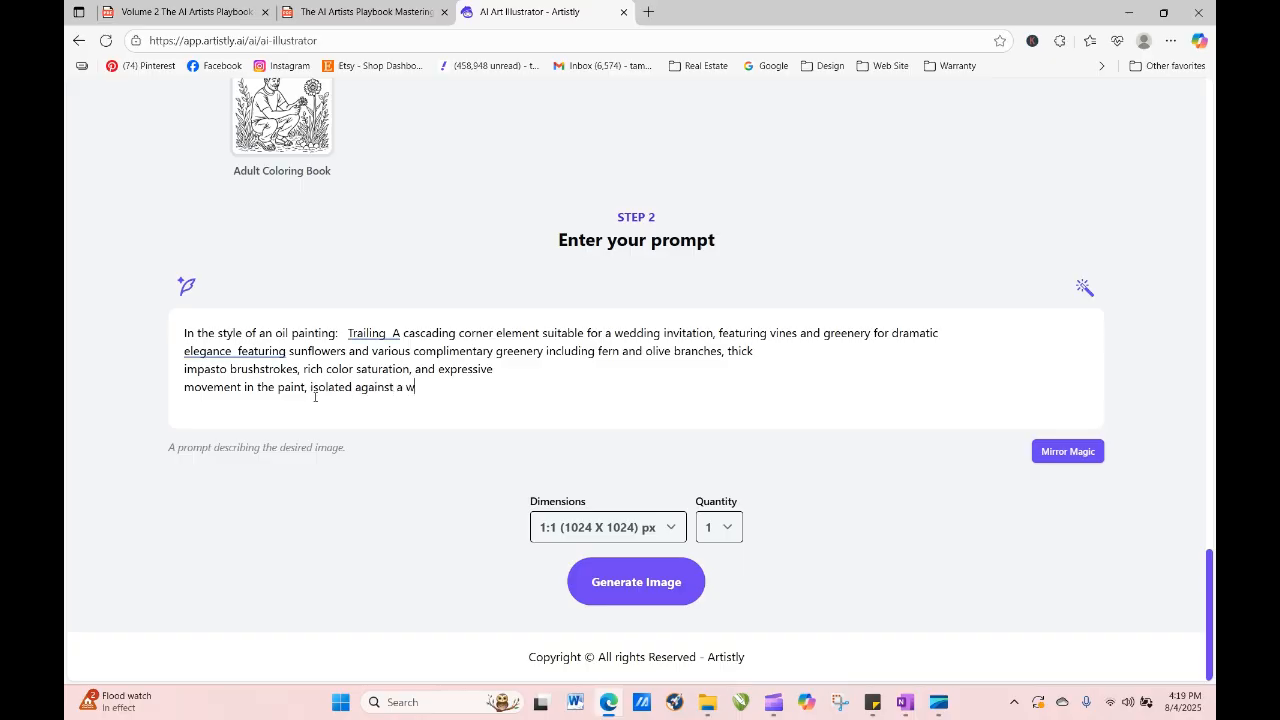
text(hite background)
text(clipart,)
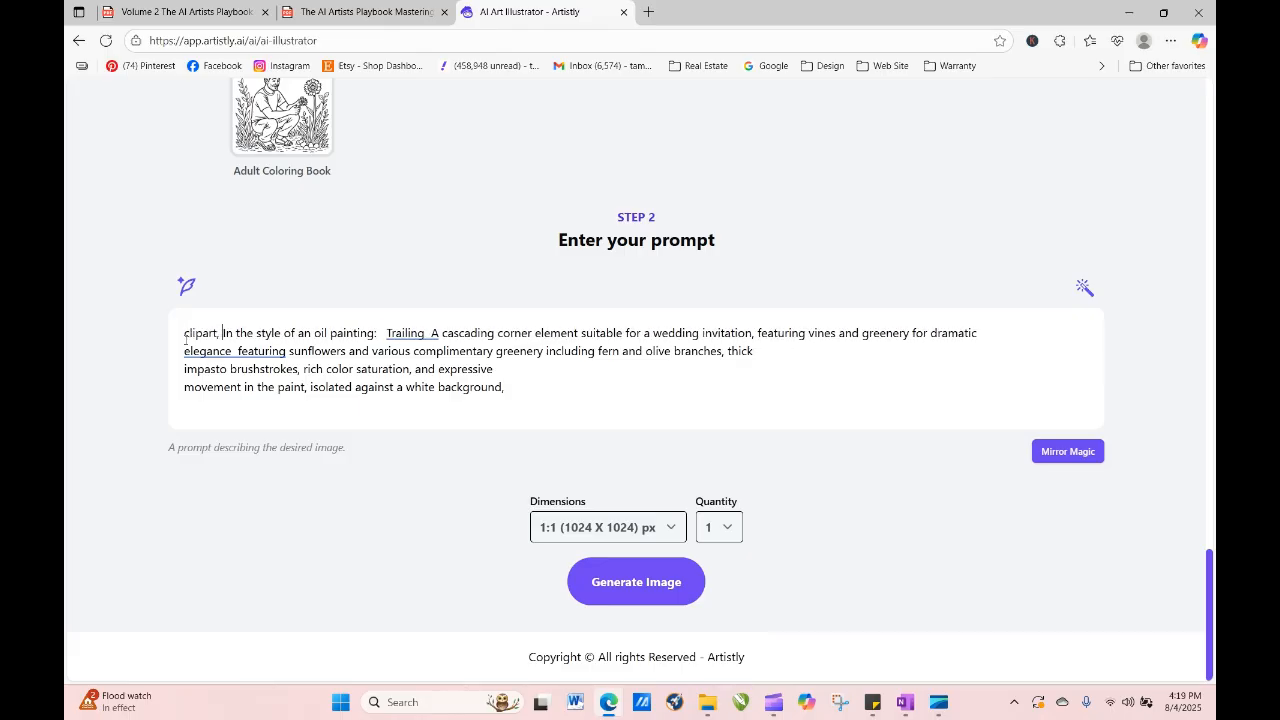
Generate the clipart corner element image and refresh Personal Designs until the new sunflower design finishes processing.
click(654, 588)
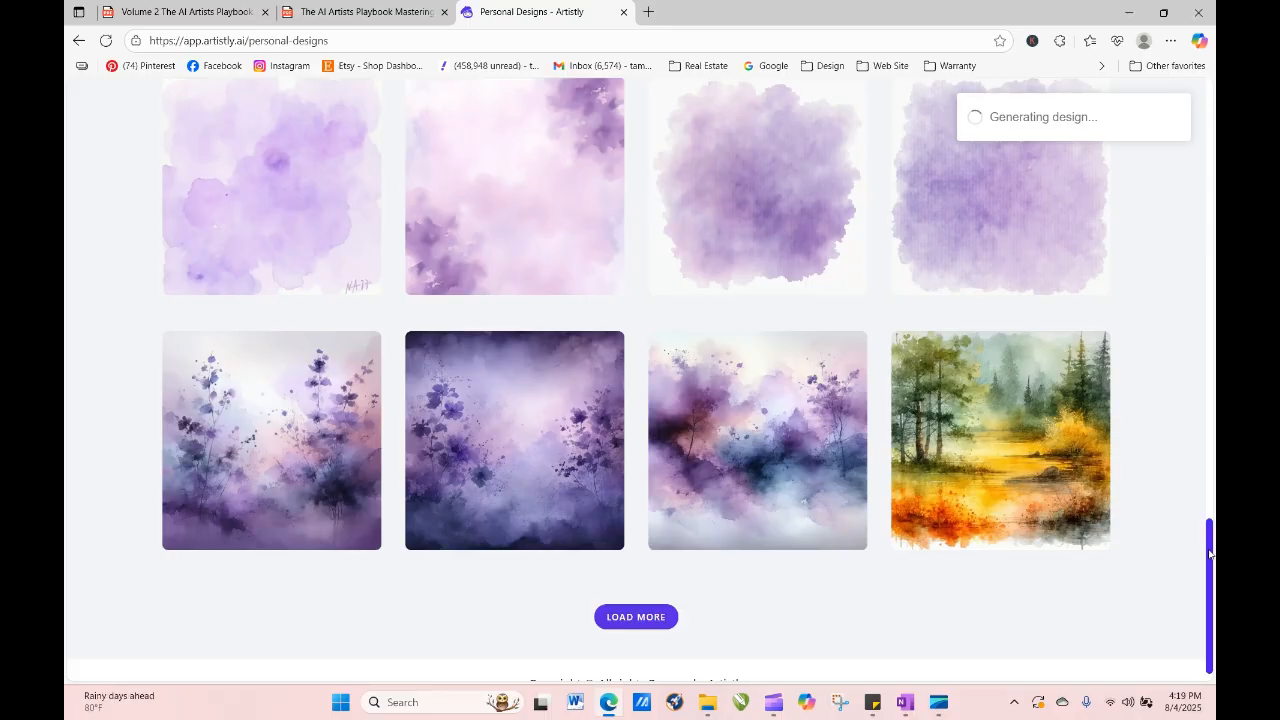
scroll(1213, 440, up, 5)
scroll(1213, 402, up, 10)
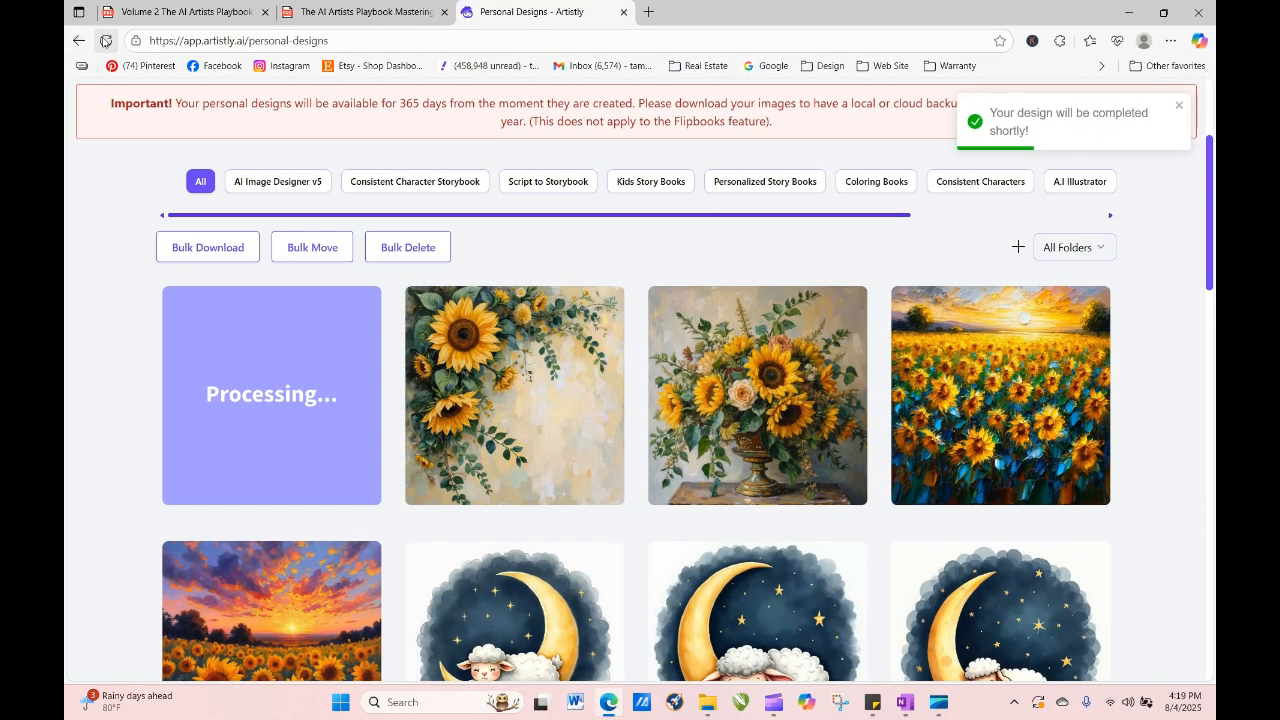
click(106, 41)
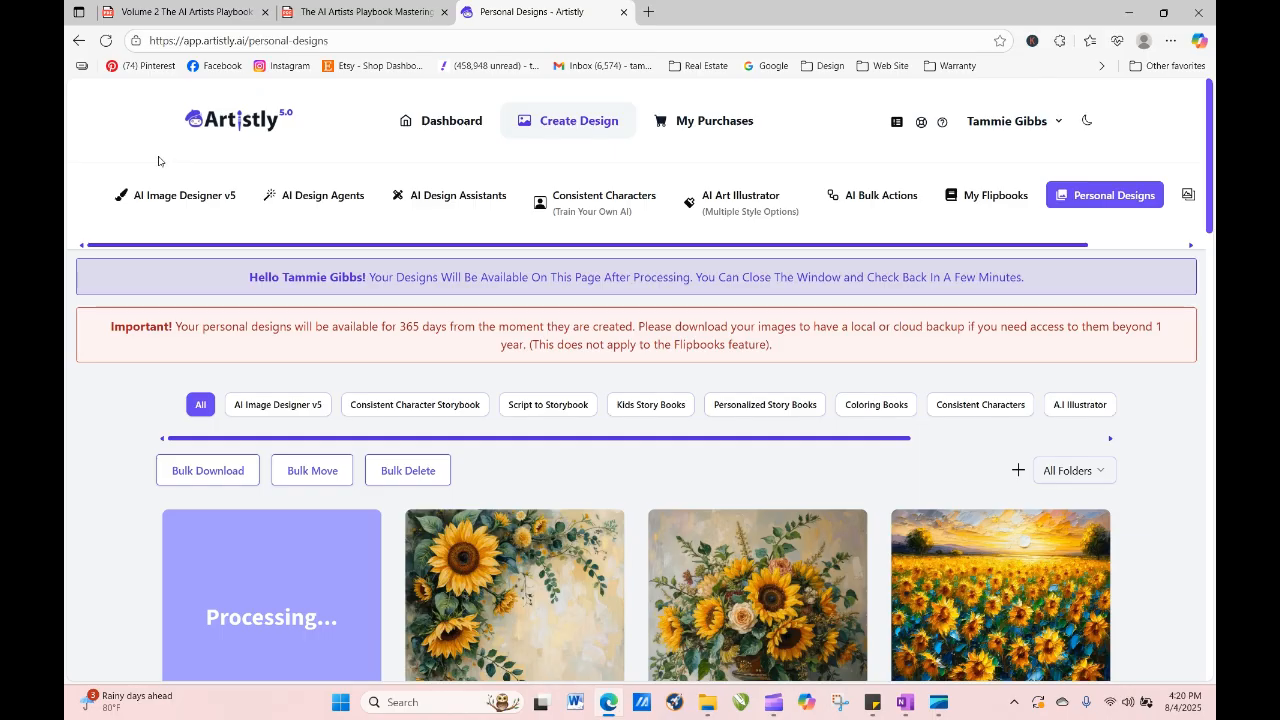
click(105, 40)
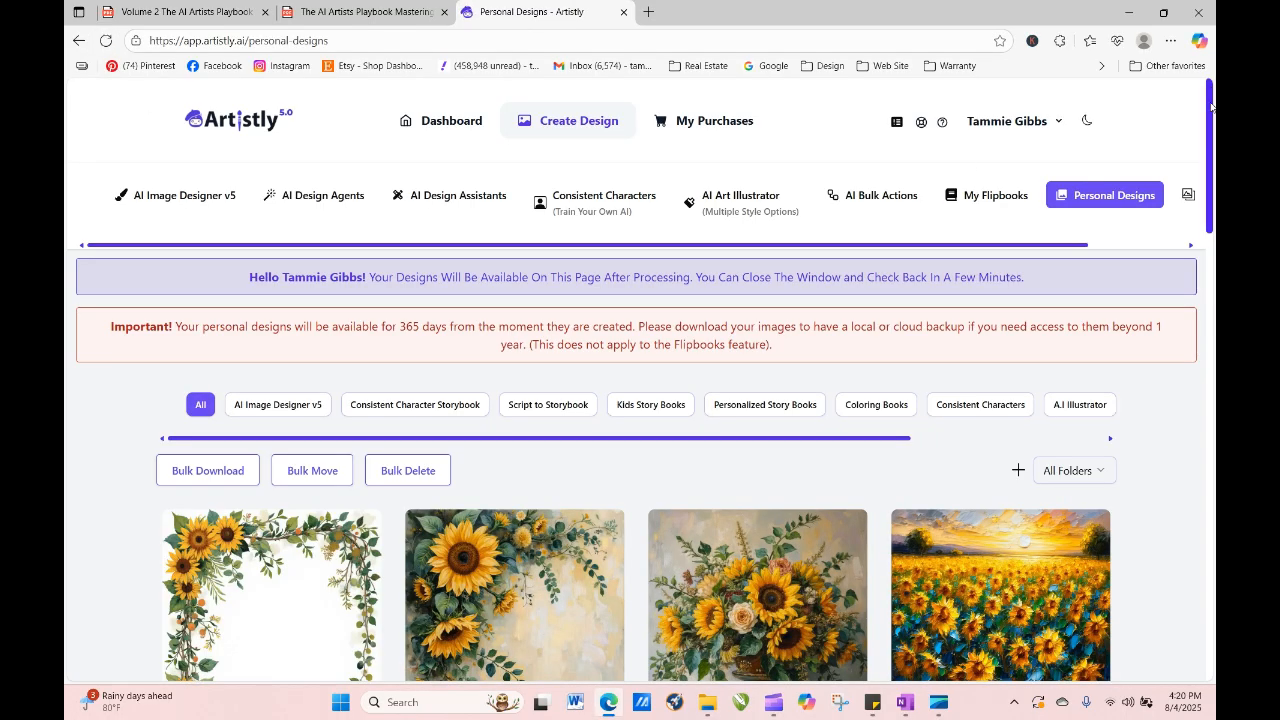
scroll(640, 400, down, 2)
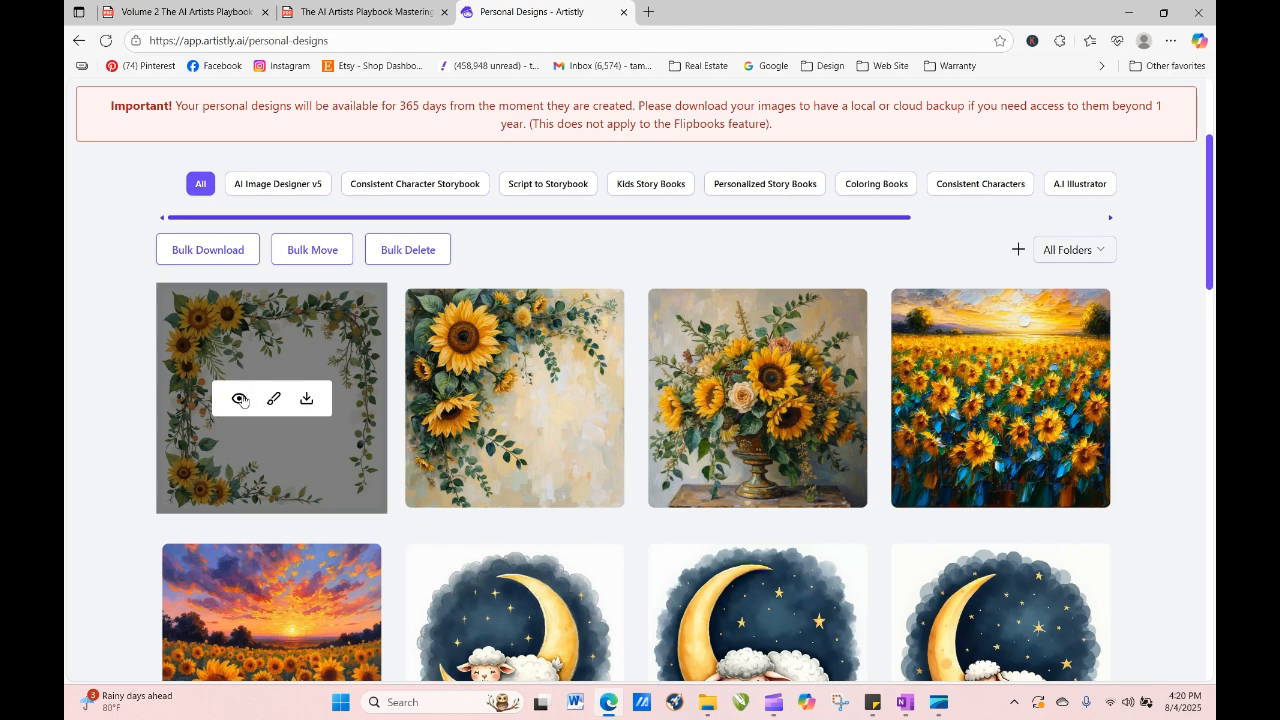
Open the newest sunflower frame design's details, copy its full design prompt, and close the details.
click(240, 399)
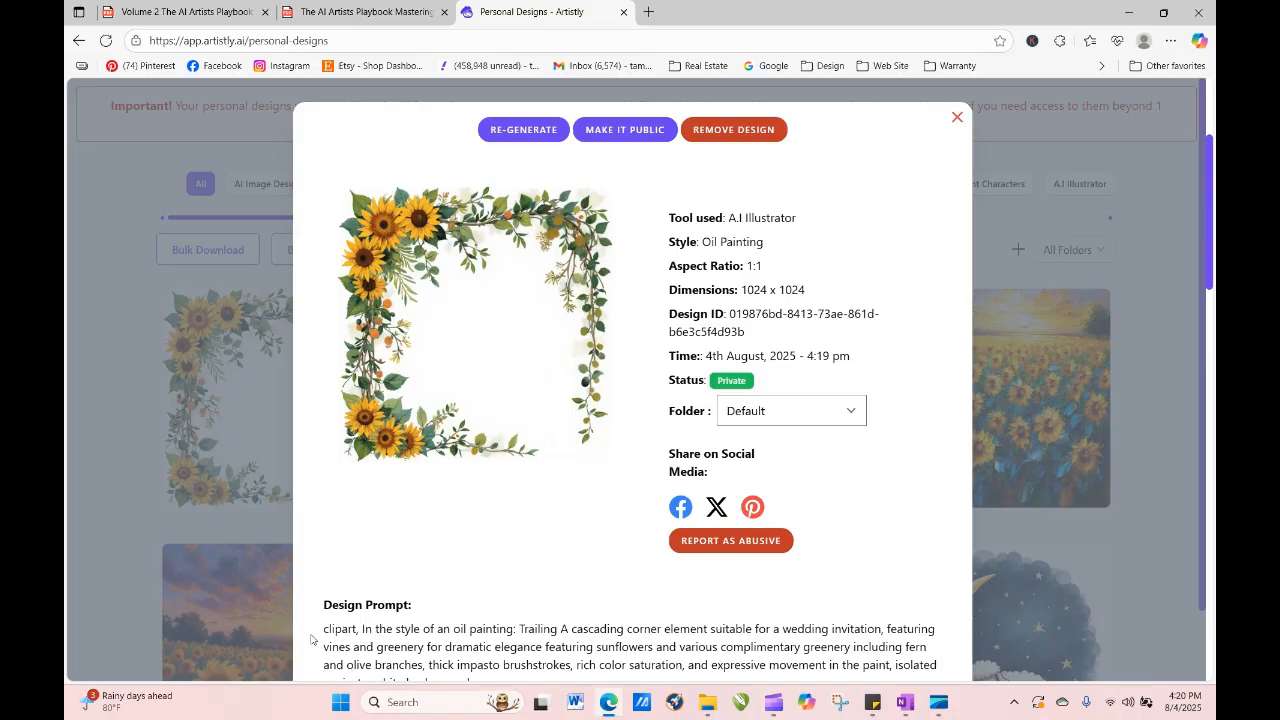
drag(322, 630, 502, 607)
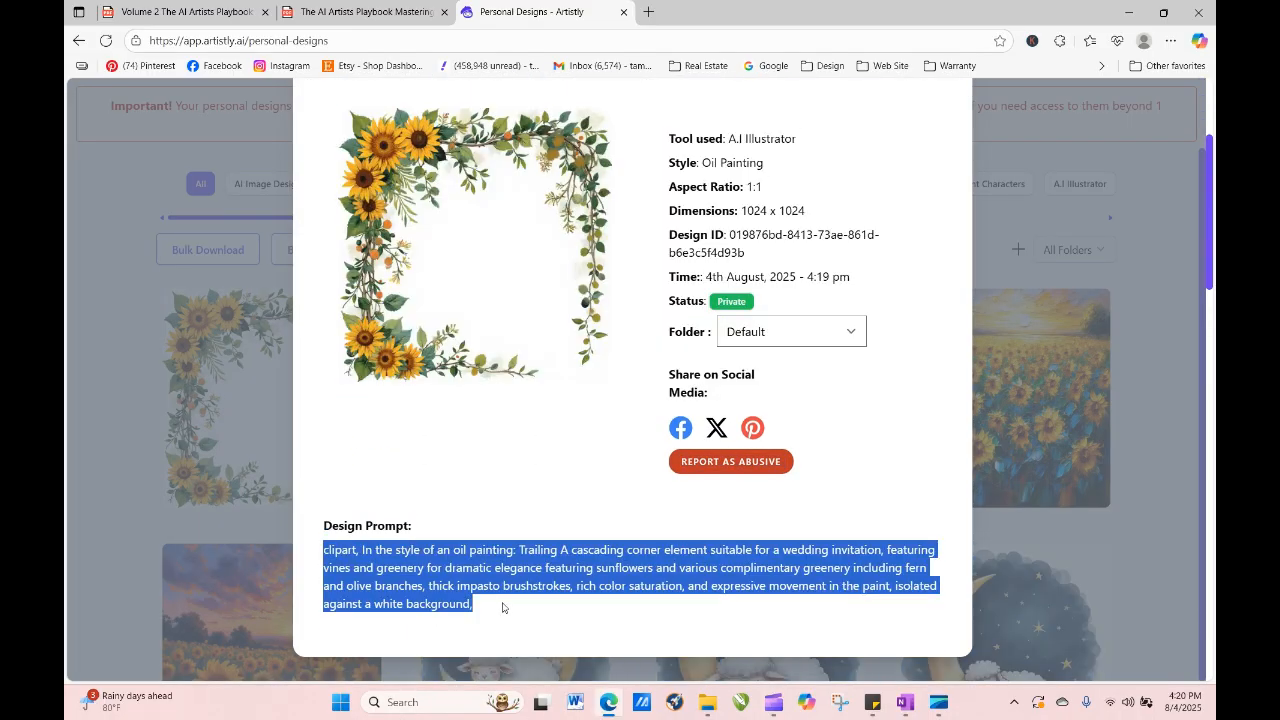
right_click(433, 580)
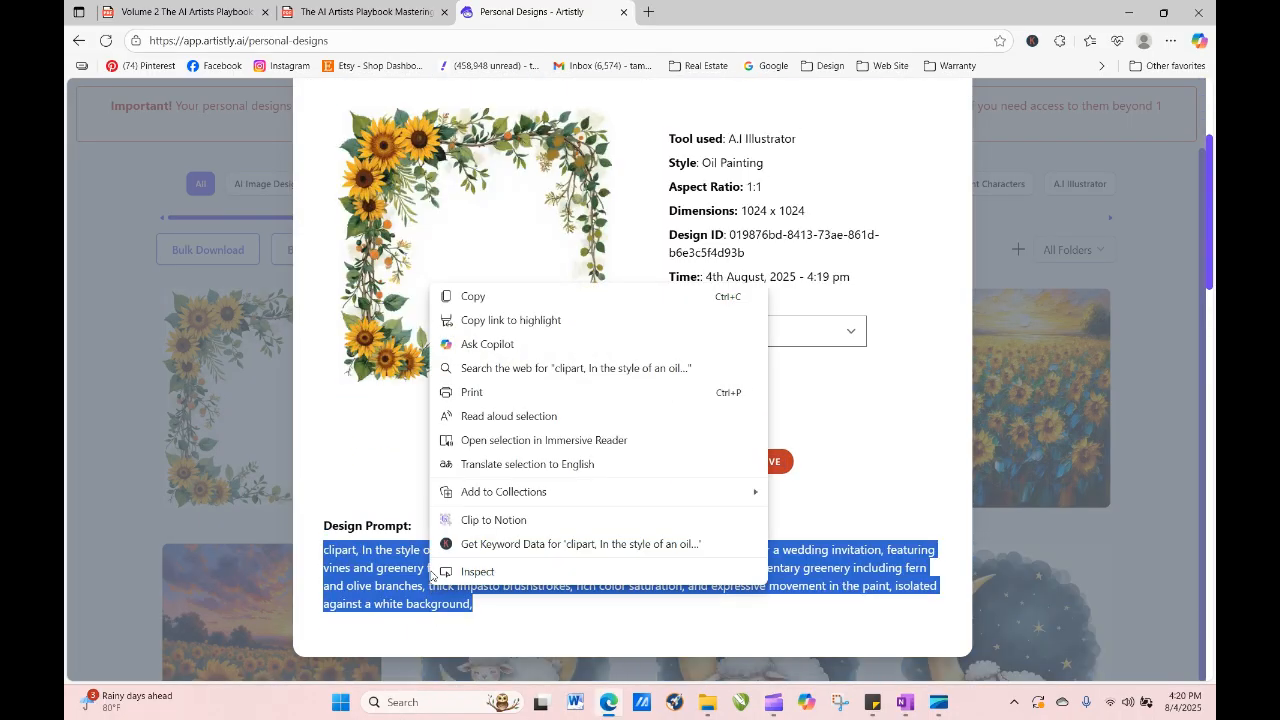
click(514, 298)
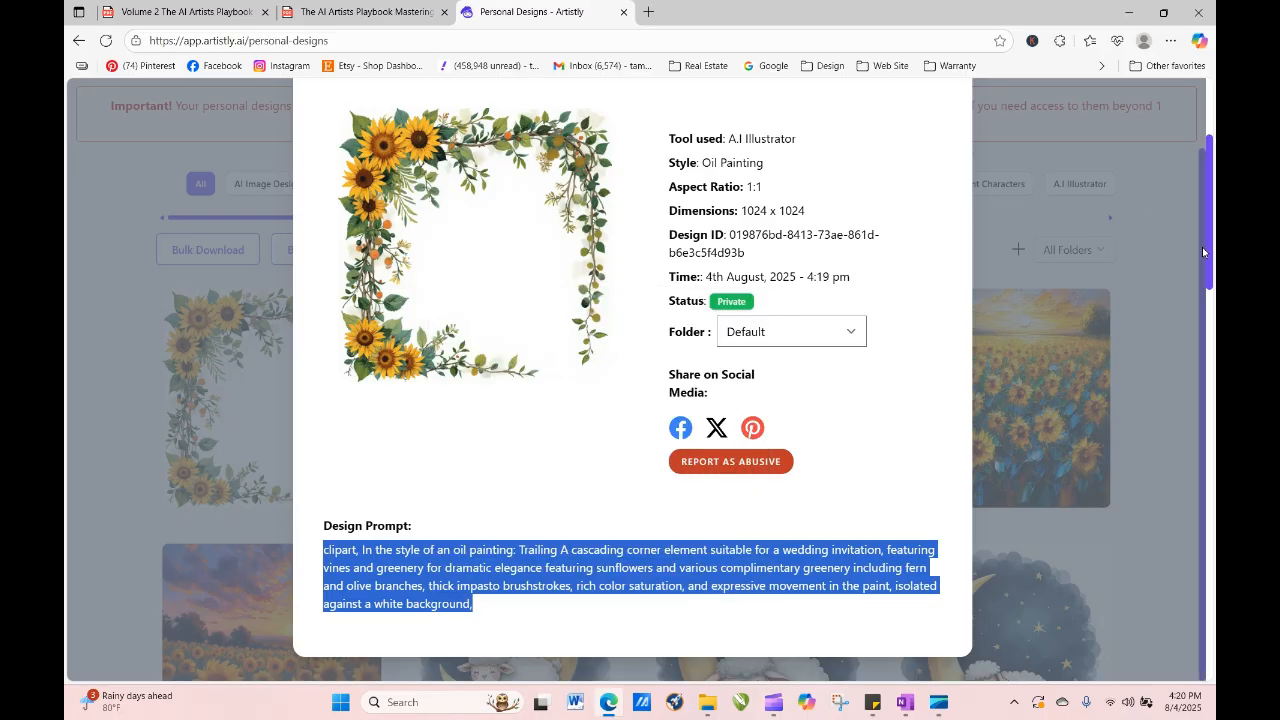
scroll(1202, 247, up, 2)
click(955, 120)
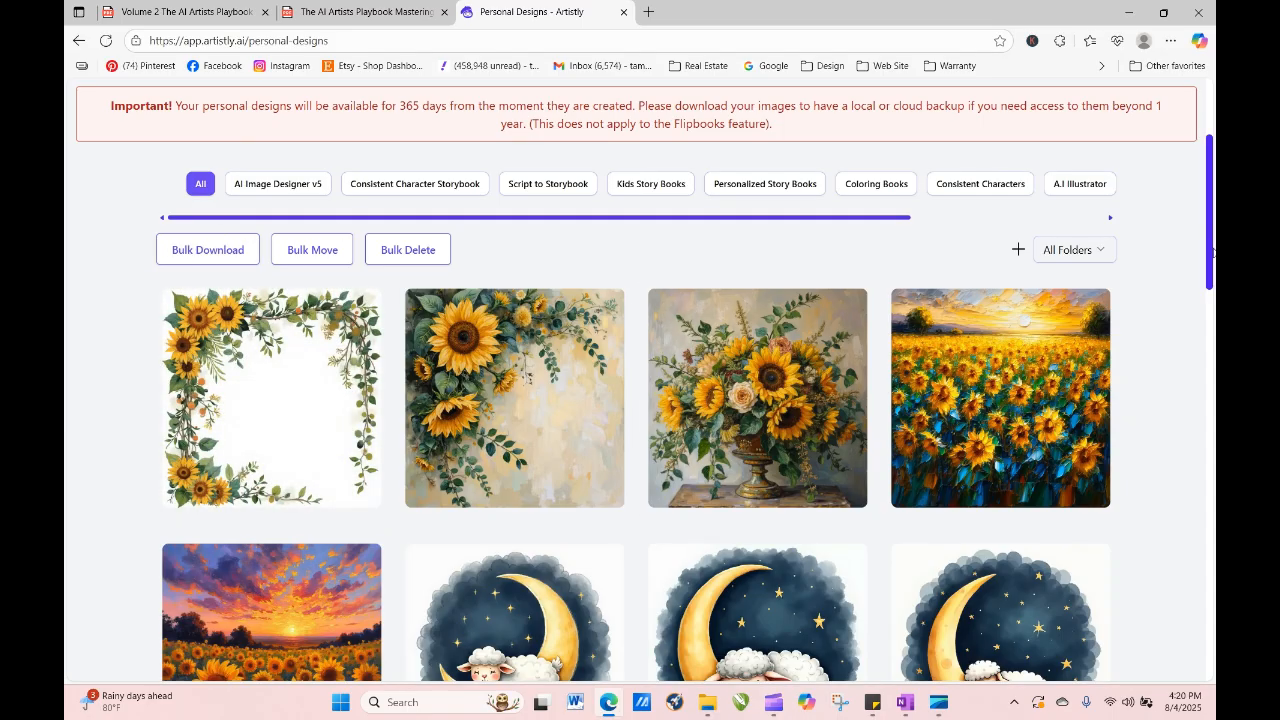
Open AI Image Designer v5, paste the copied sunflower corner prompt, and generate one image from it.
scroll(1210, 243, up, 3)
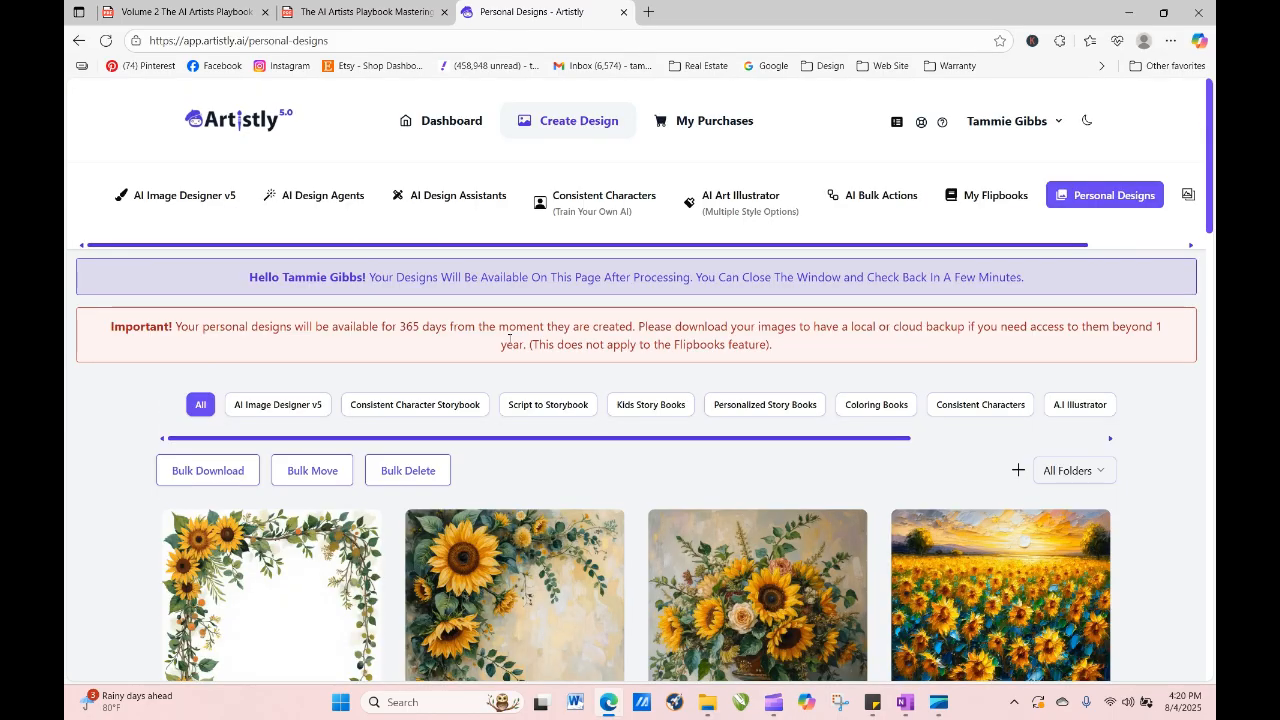
click(234, 205)
scroll(196, 398, down, 1)
scroll(232, 250, down, 4)
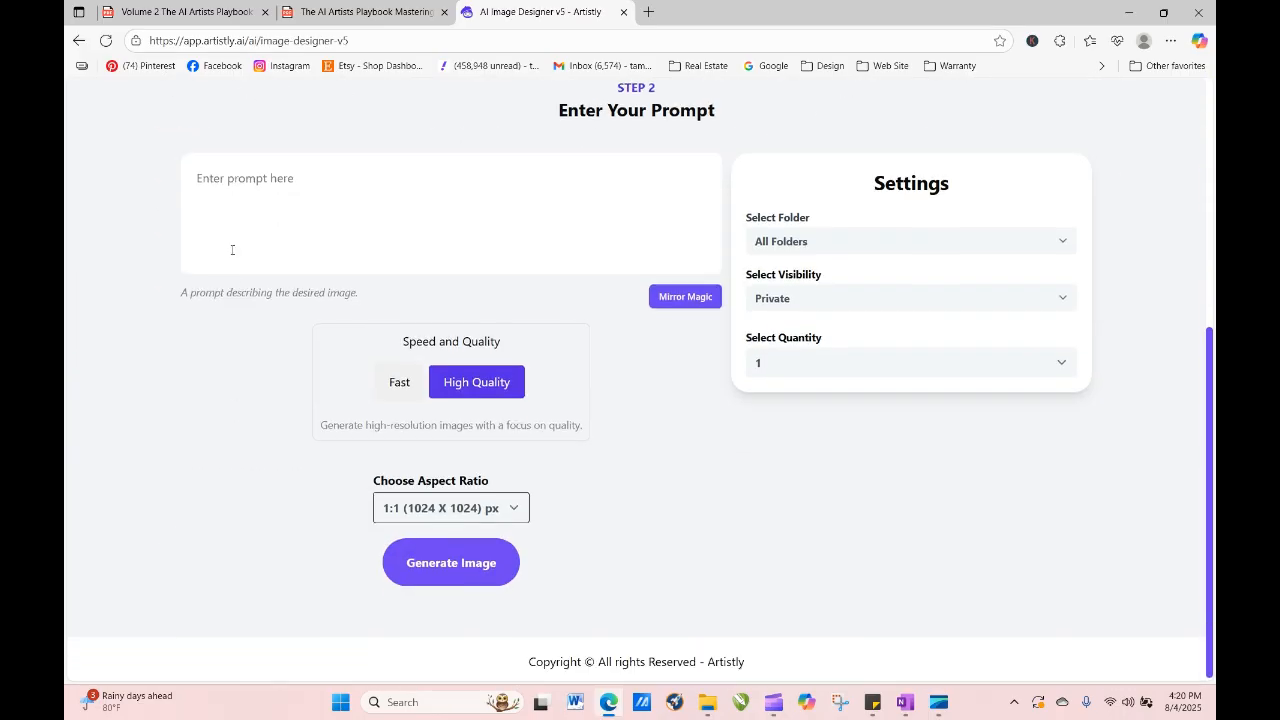
right_click(214, 196)
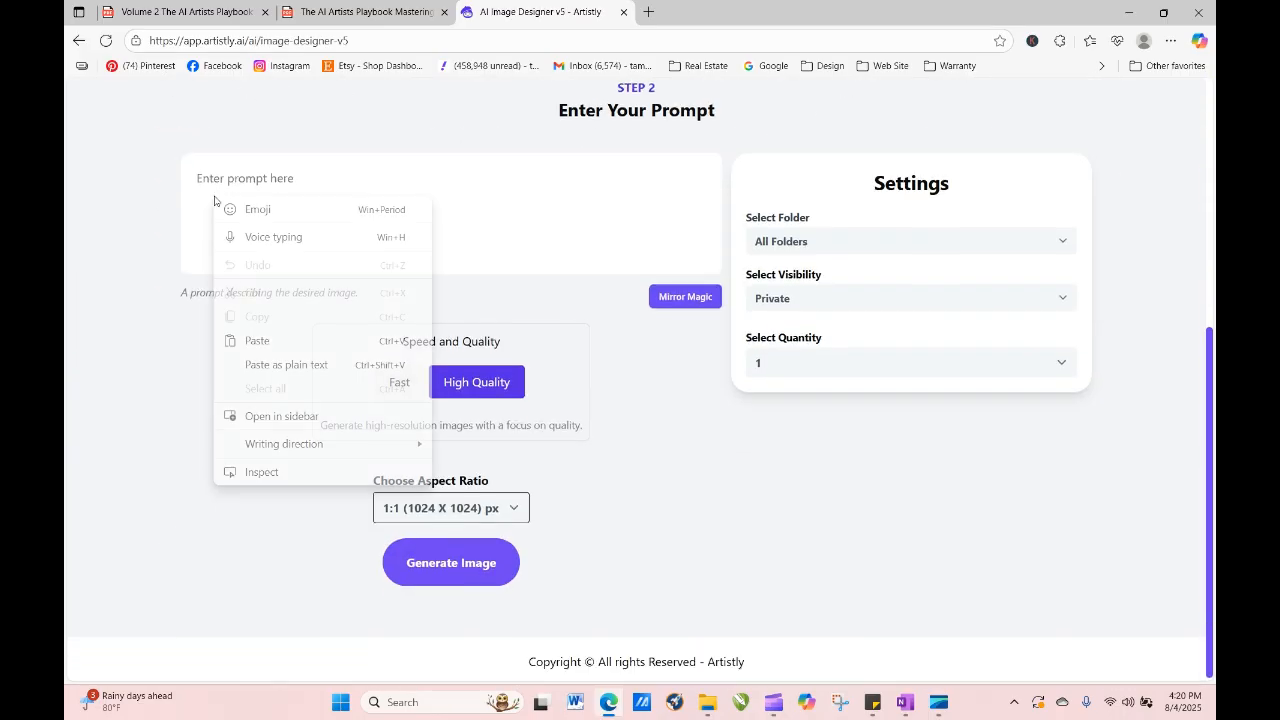
click(290, 342)
click(469, 602)
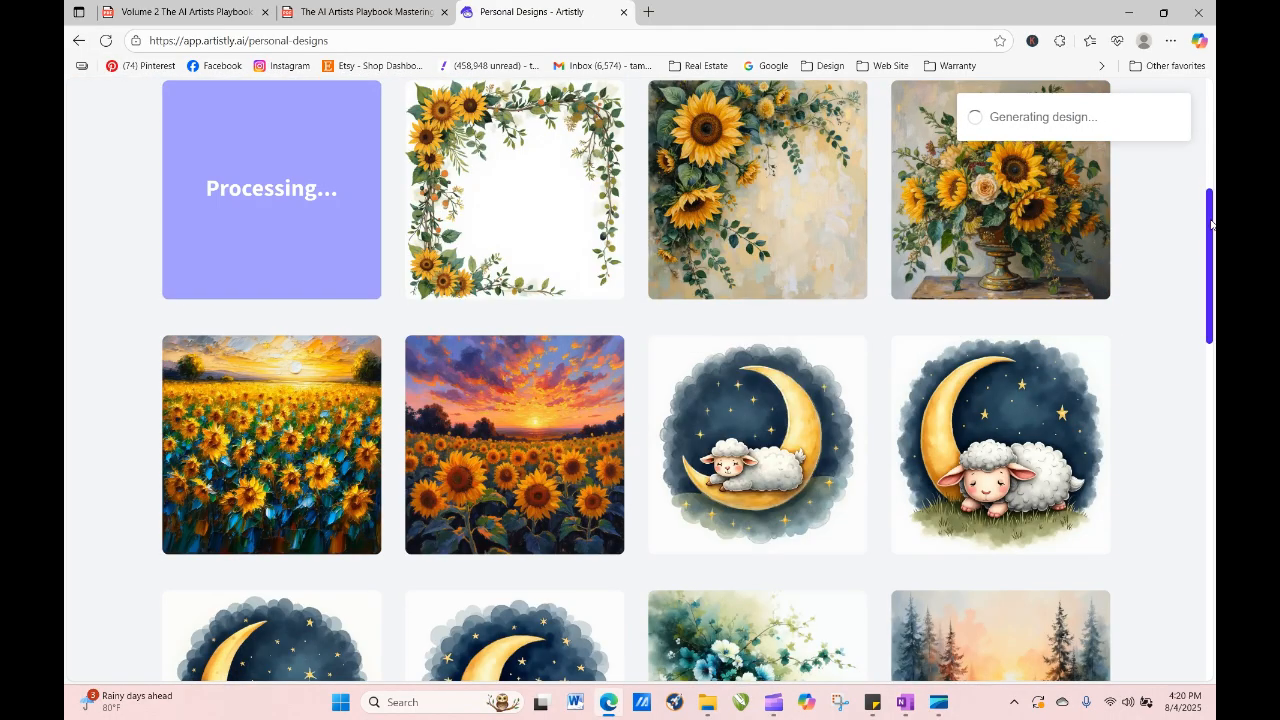
Refresh Personal Designs to check on the image being generated by AI Image Designer v5.
scroll(778, 368, up, 2)
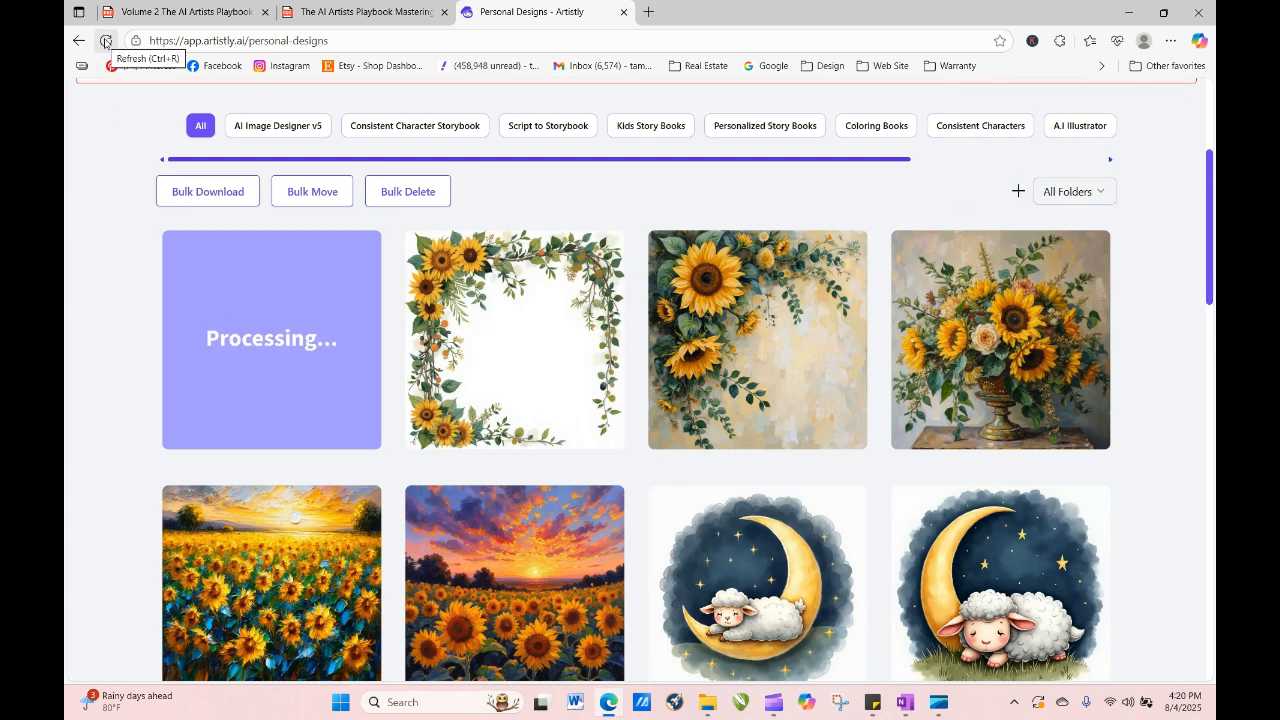
click(105, 42)
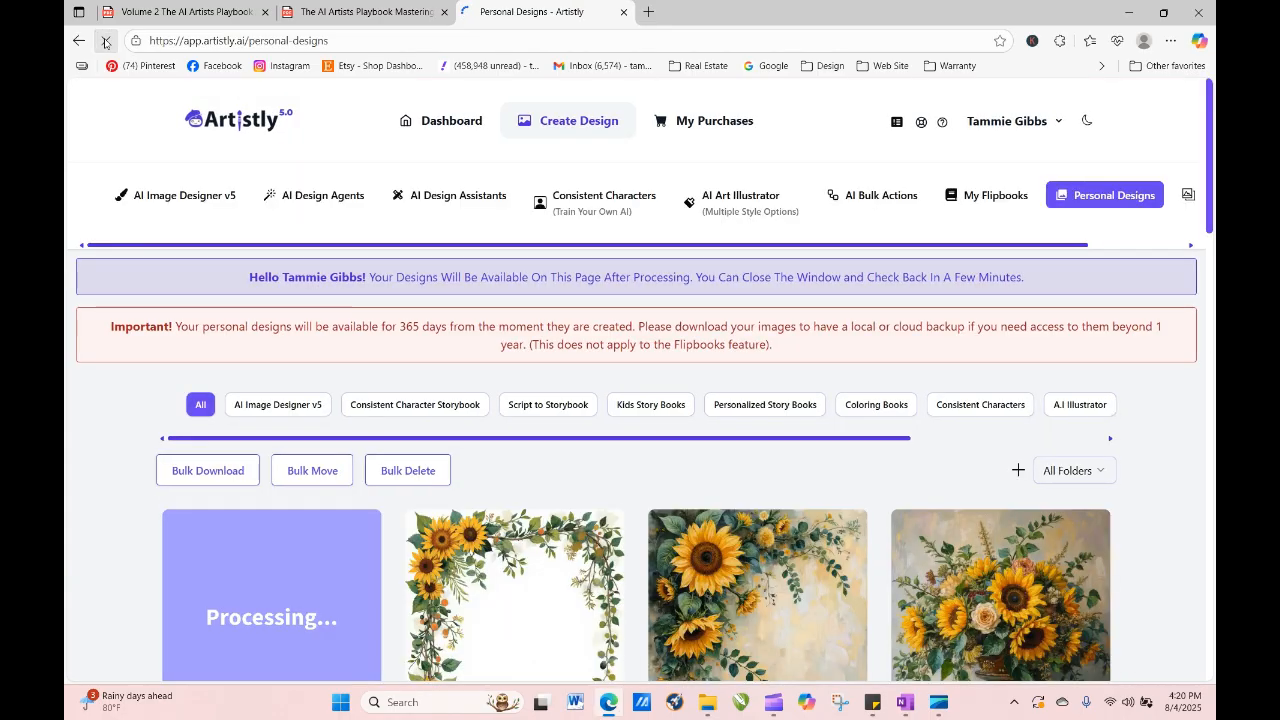
click(106, 44)
click(106, 42)
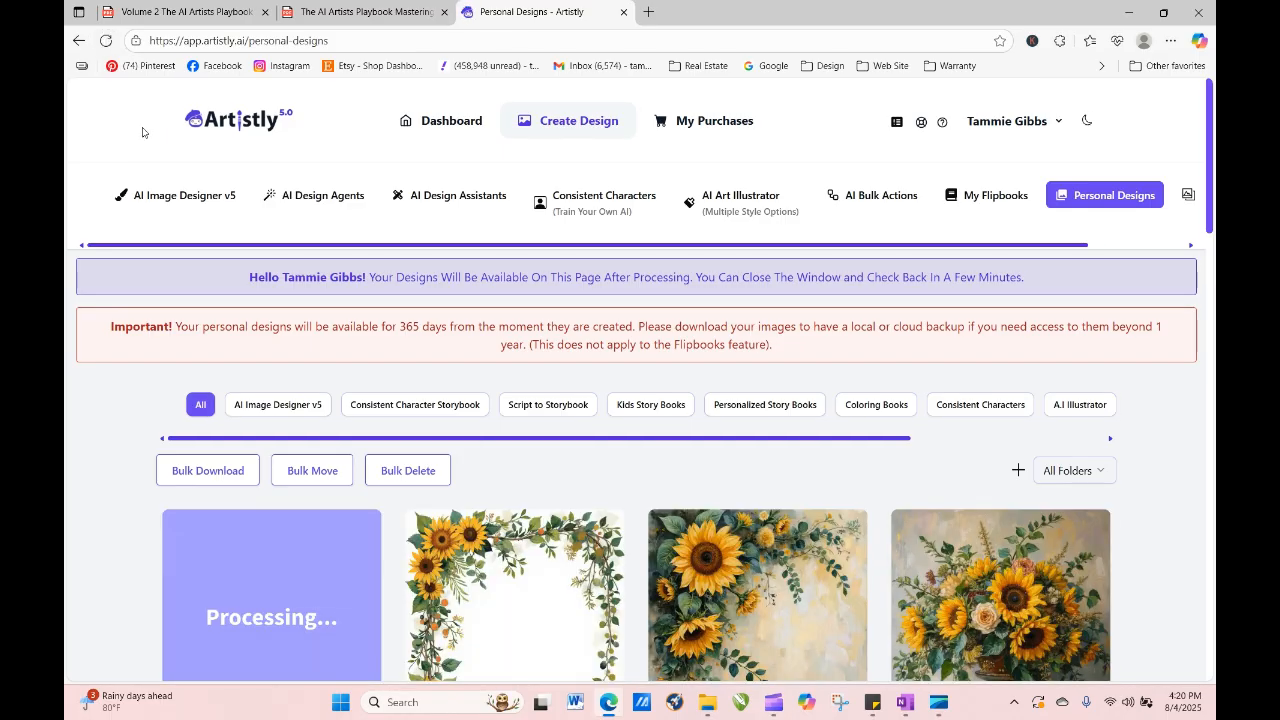
Open the v4 Image Designer and paste the copied sunflower corner prompt.
click(200, 196)
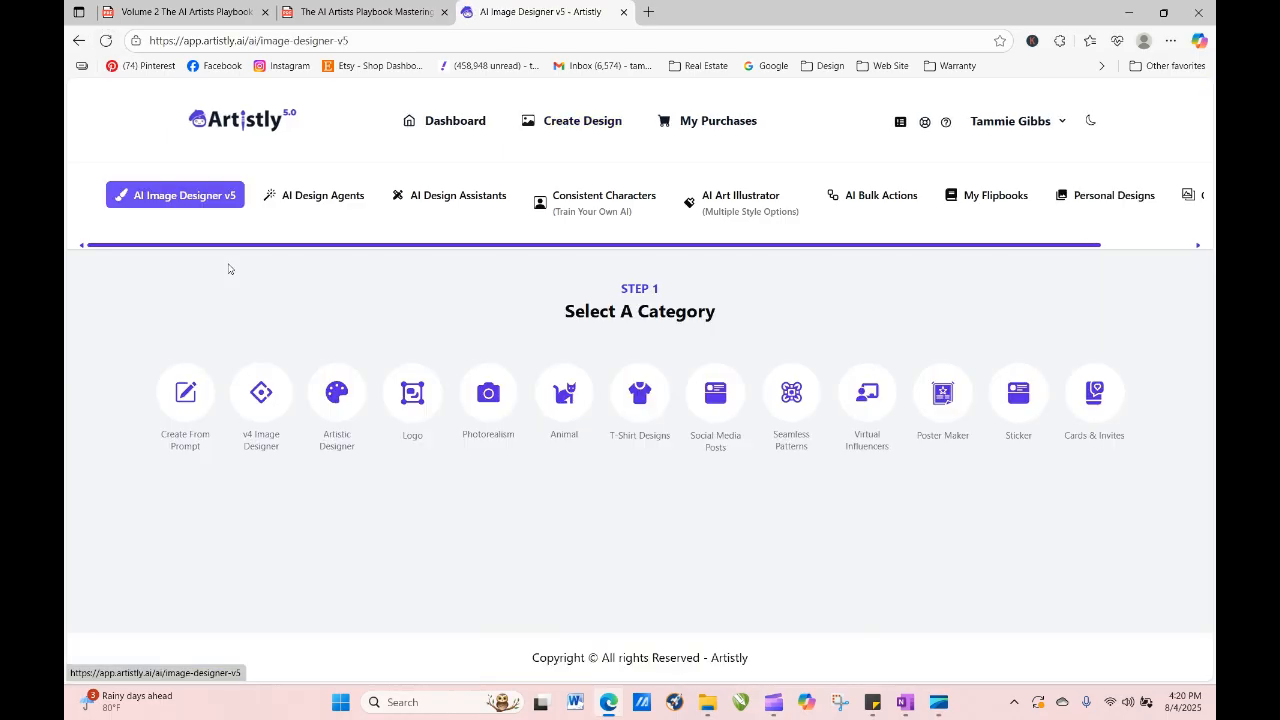
click(261, 393)
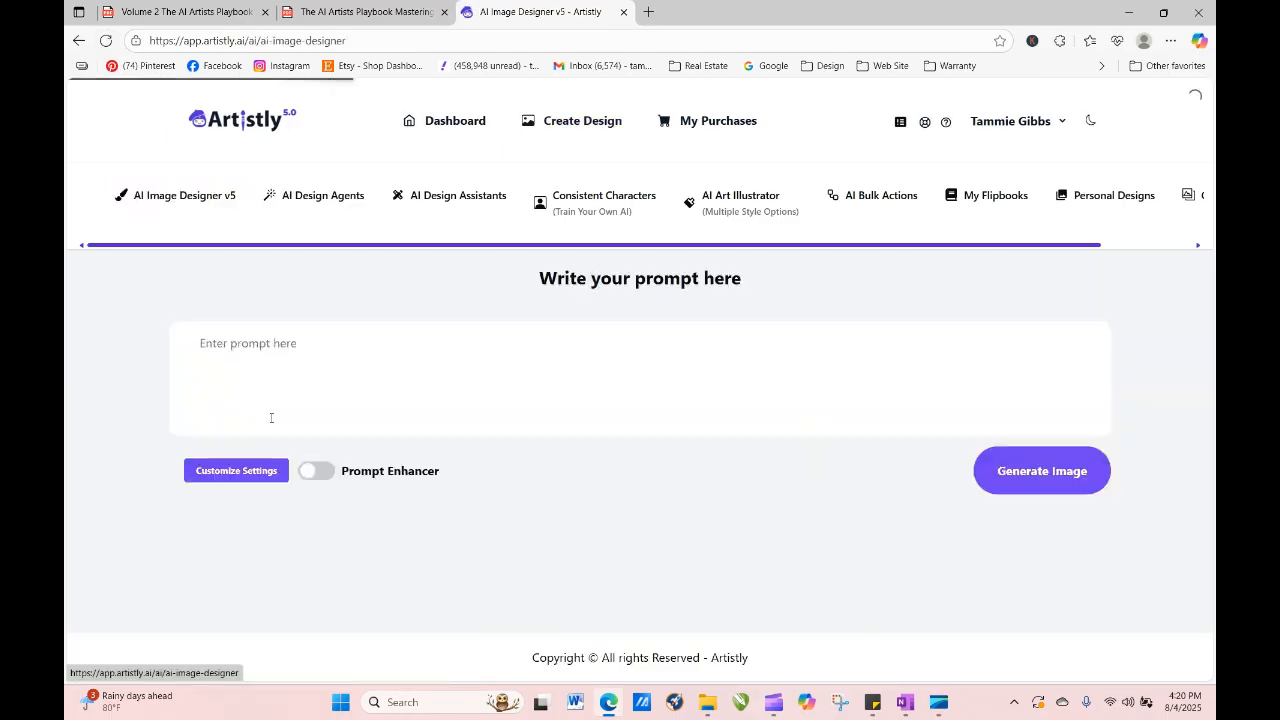
right_click(286, 361)
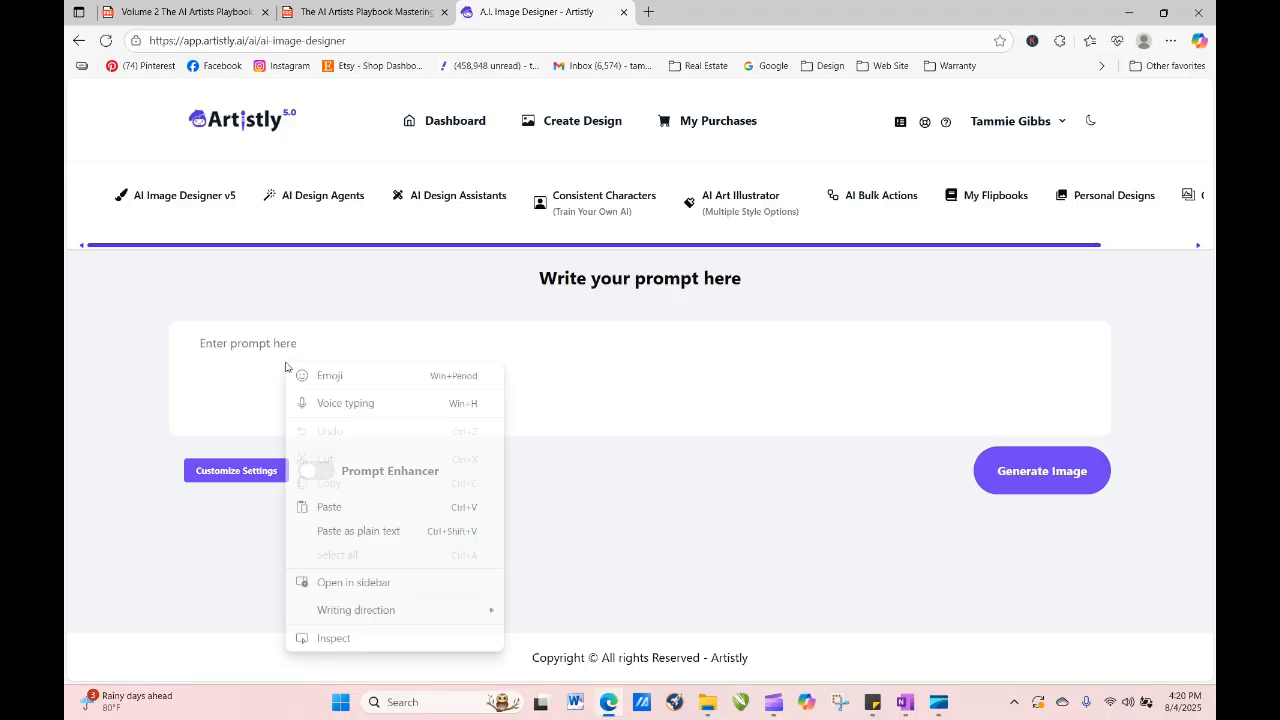
click(340, 505)
Customize the v4 design settings with the Artistic style and generate the image.
click(237, 471)
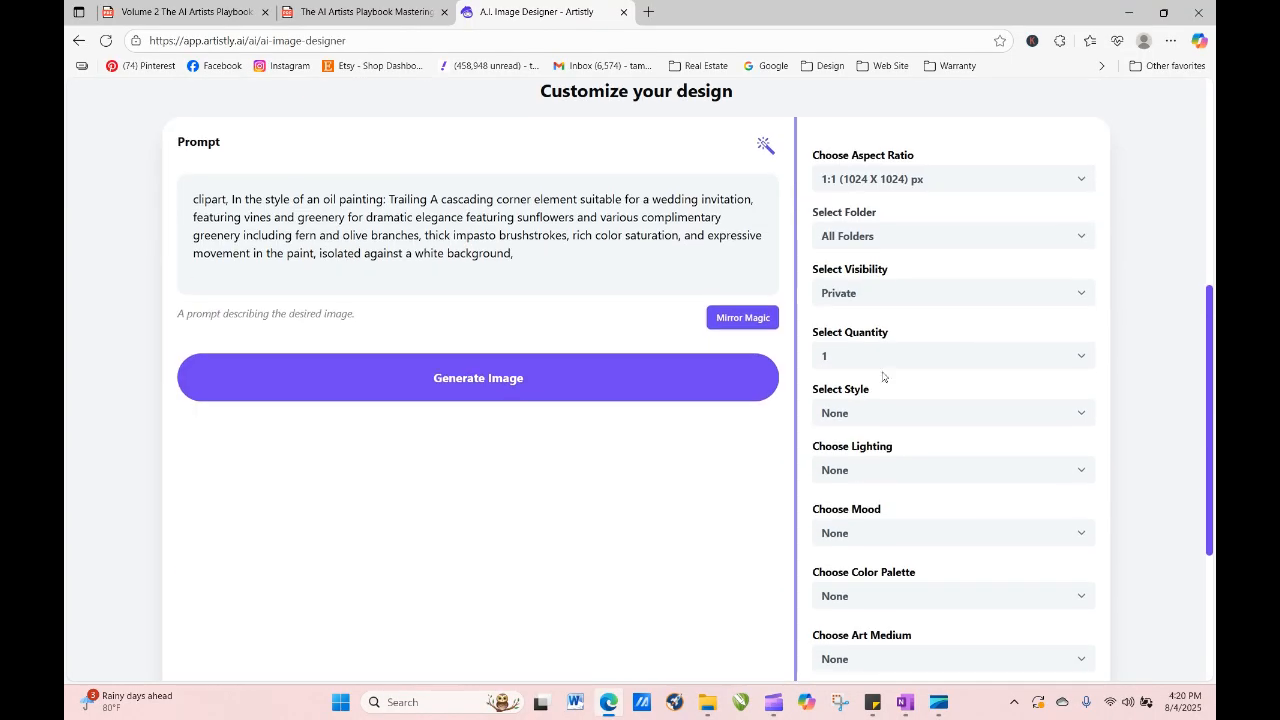
click(838, 410)
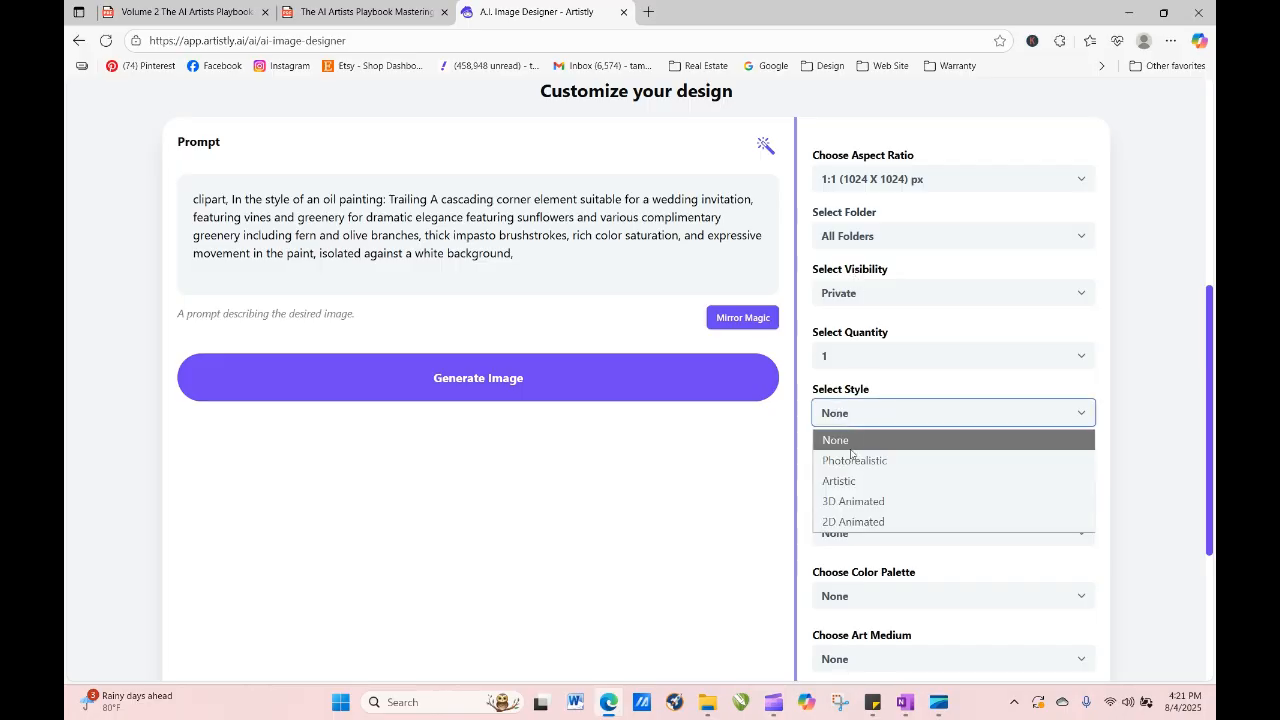
click(854, 478)
click(577, 385)
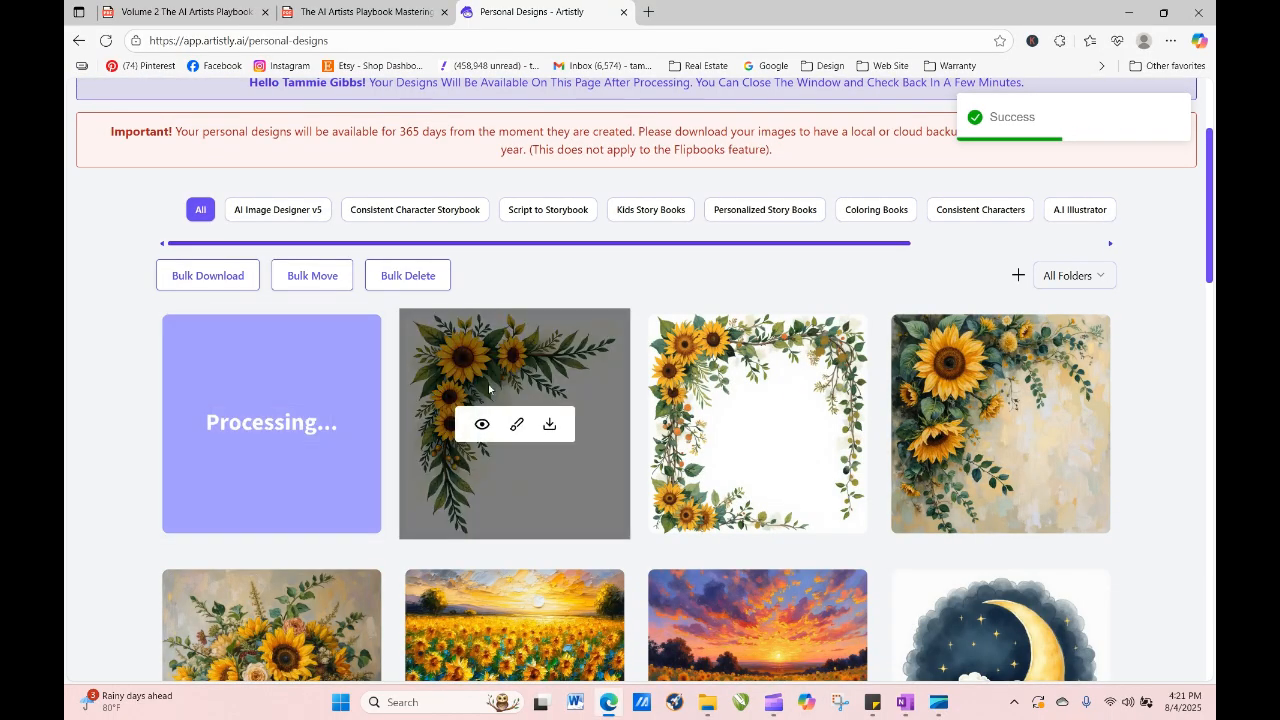
Reopen the AI Image Designer v5 sunflower corner design for re-generation, set the quantity to 4, and generate the images.
click(479, 424)
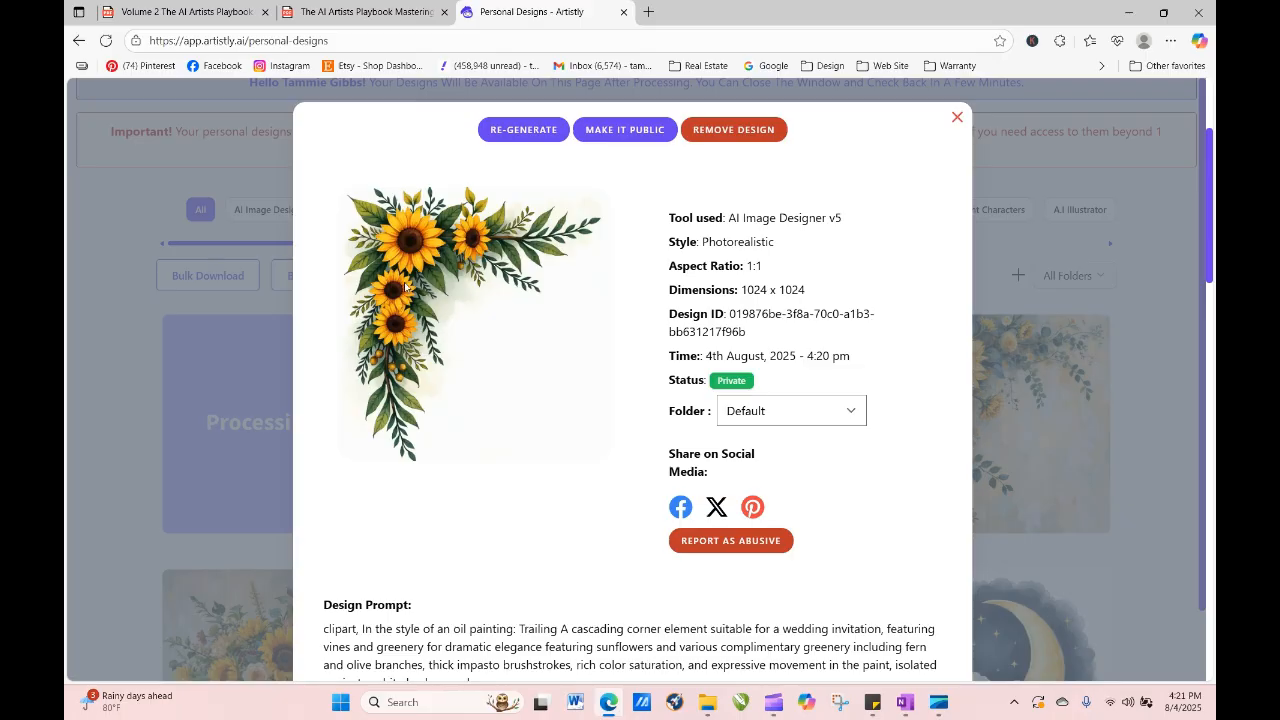
click(516, 129)
scroll(557, 340, down, 5)
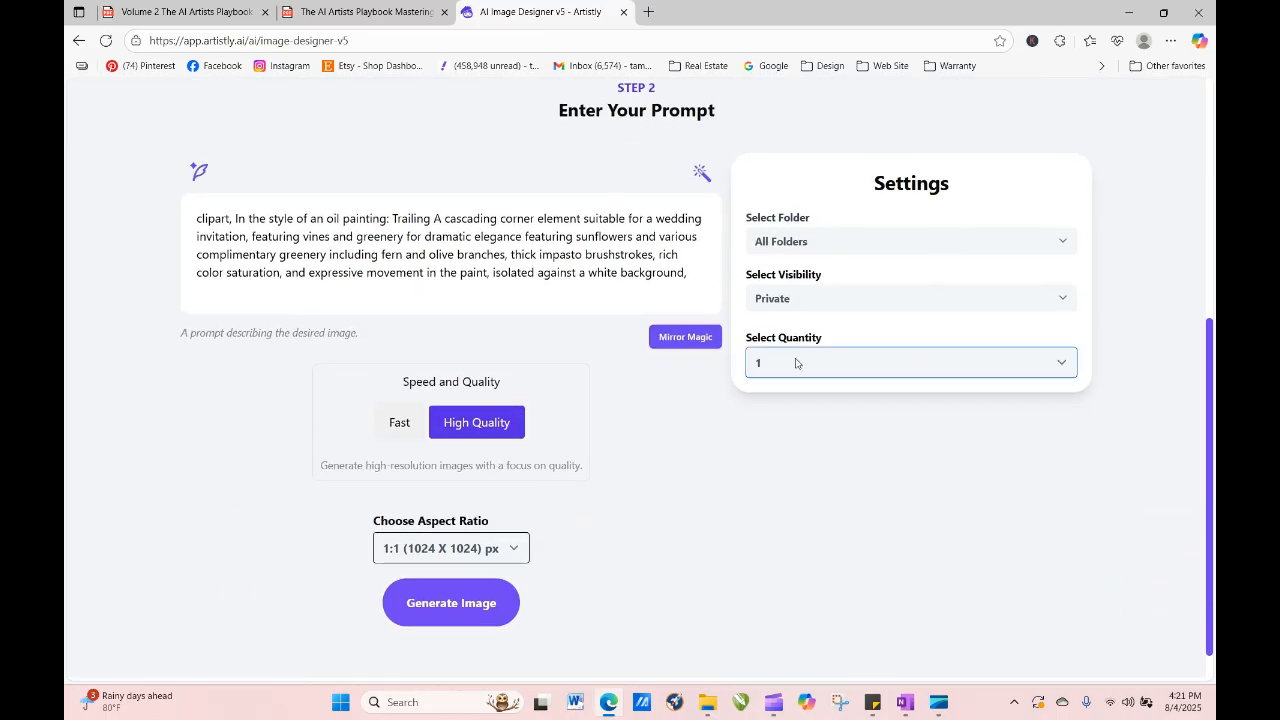
click(800, 363)
click(787, 458)
click(452, 610)
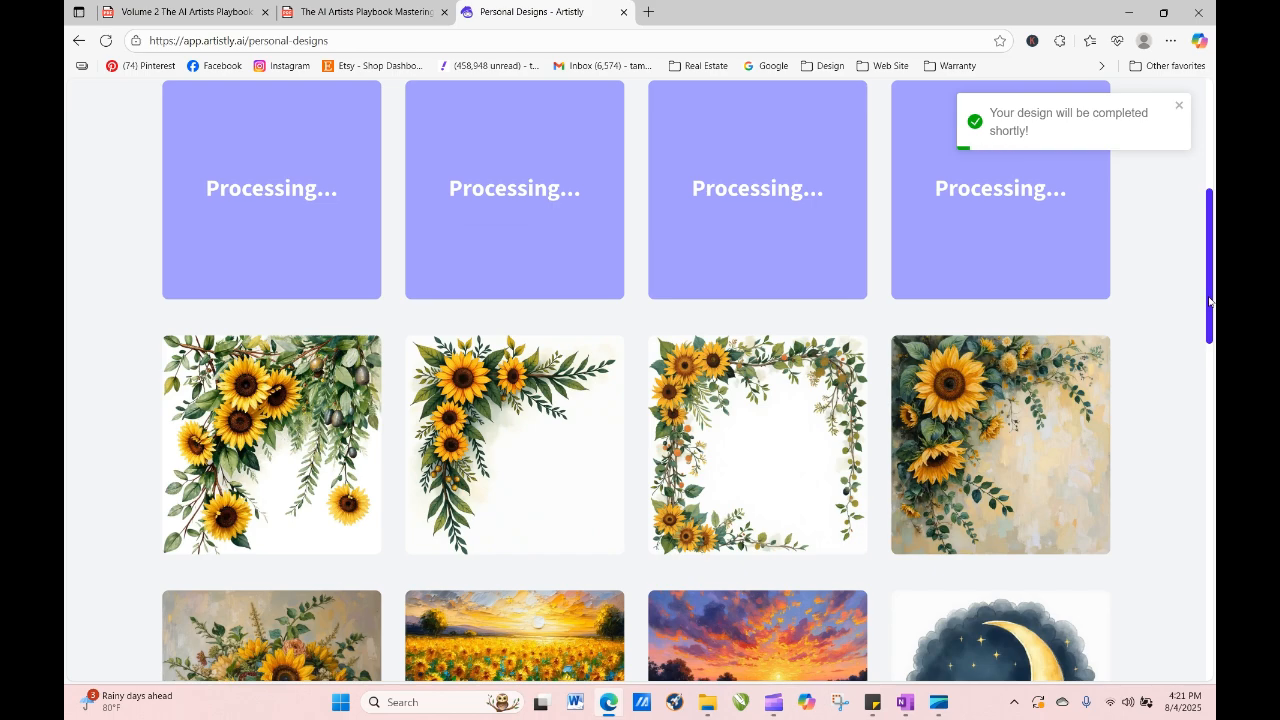
Examine the details of the Artistic-style sunflower design made with the v4 Image Designer, and close them.
scroll(1150, 330, up, 1)
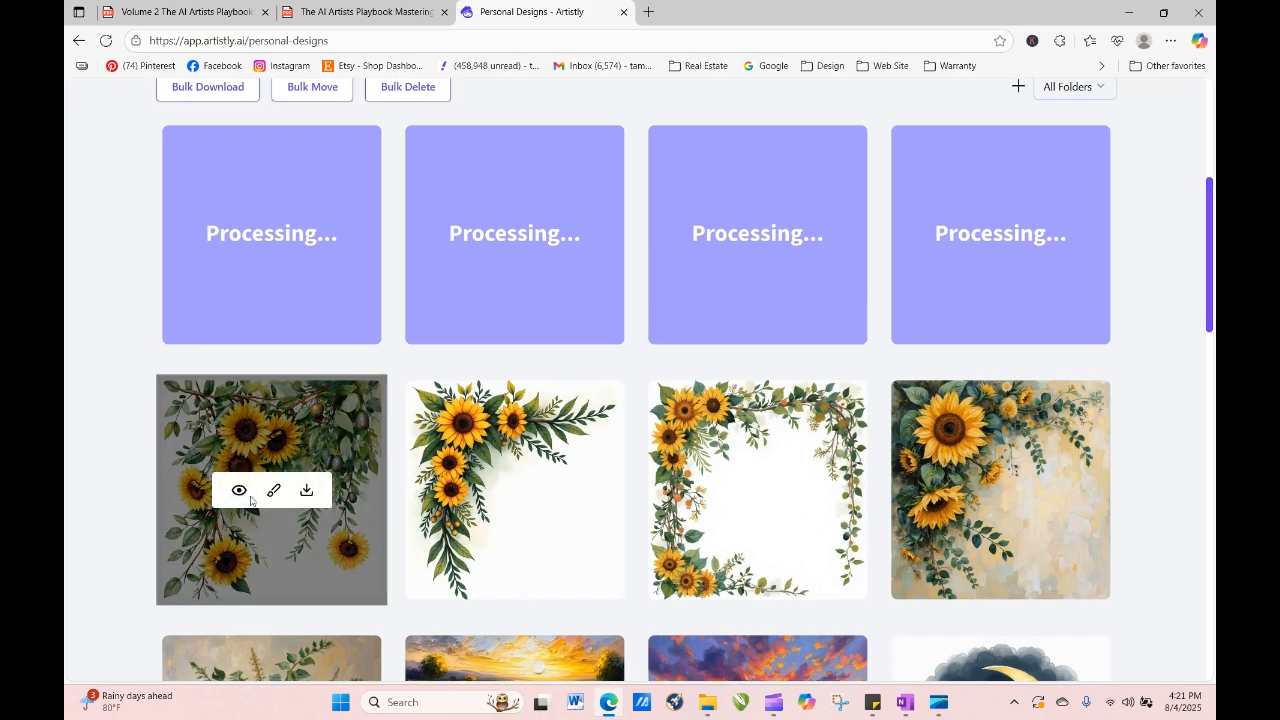
click(239, 490)
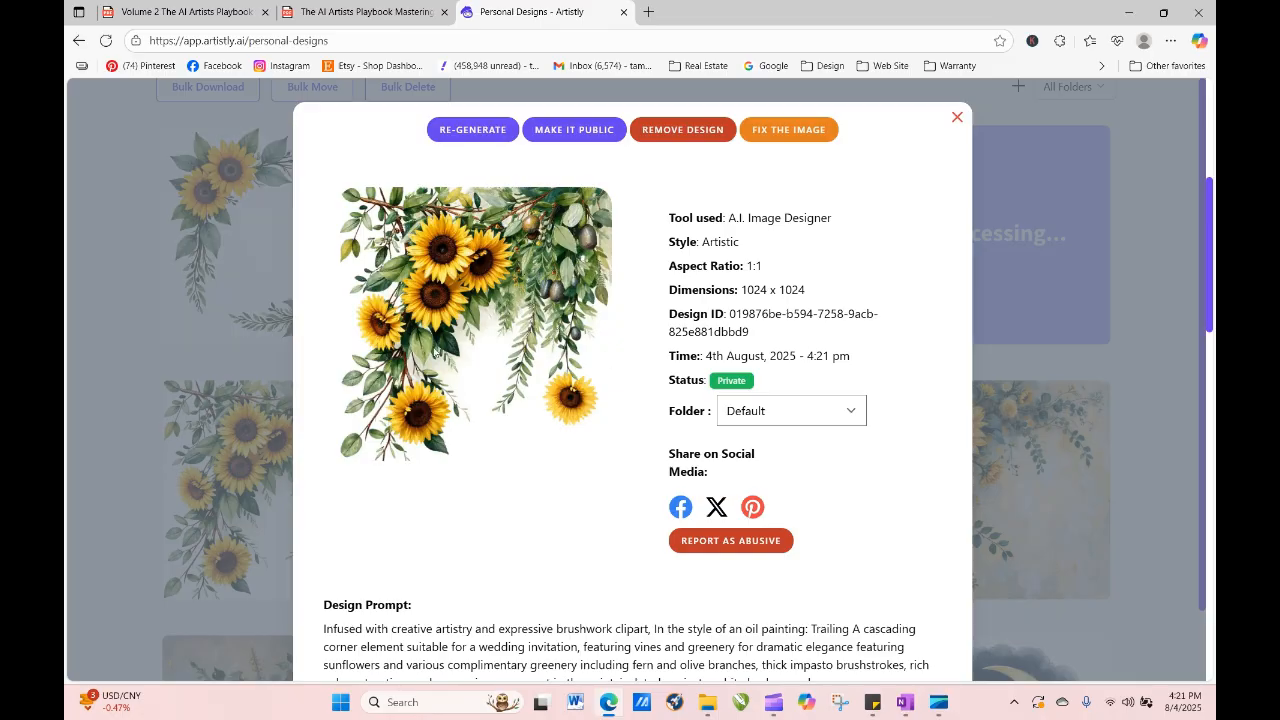
click(957, 118)
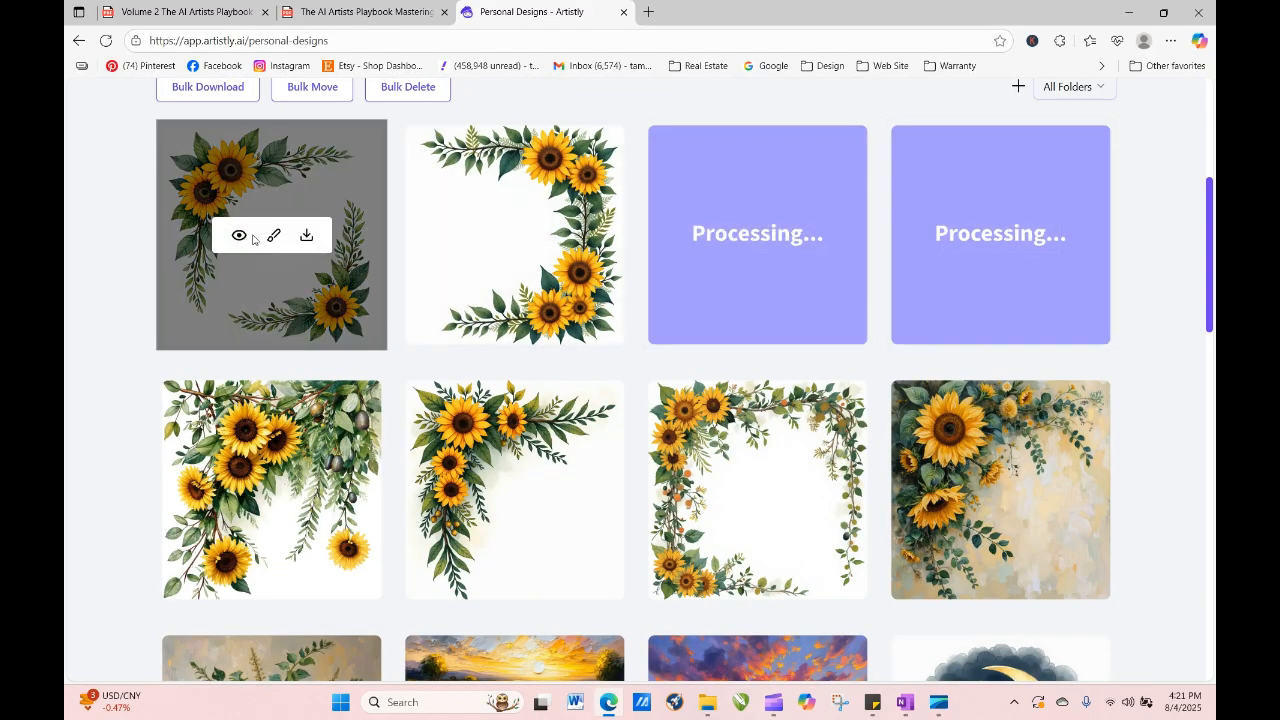
Examine the first two re-generated sunflower corner designs in detail and refresh Personal Designs to load the rest of the batch.
click(238, 237)
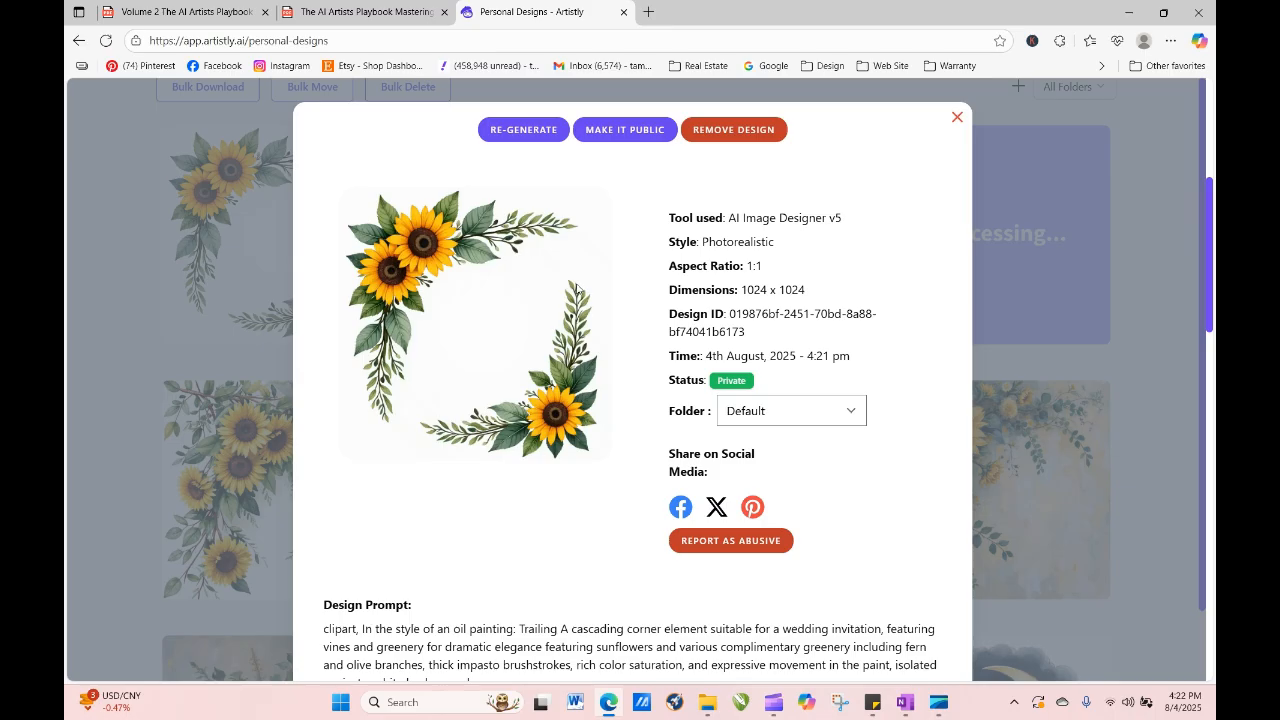
click(957, 119)
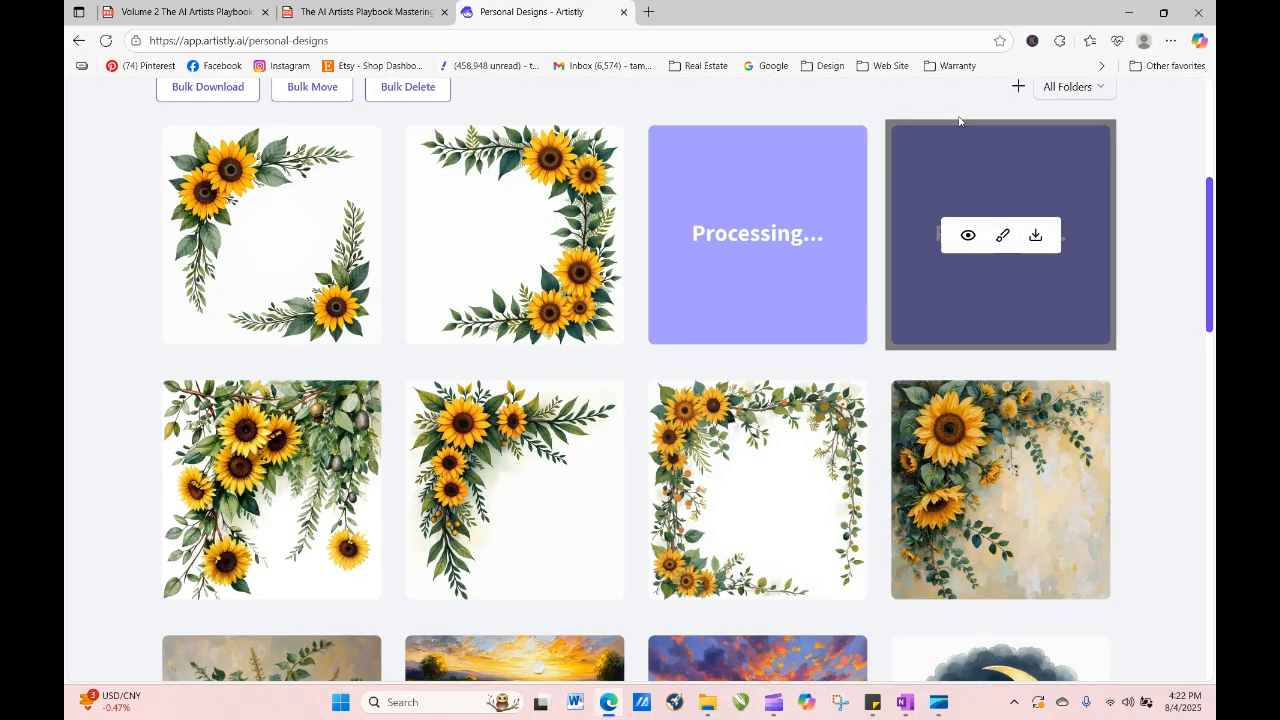
click(482, 236)
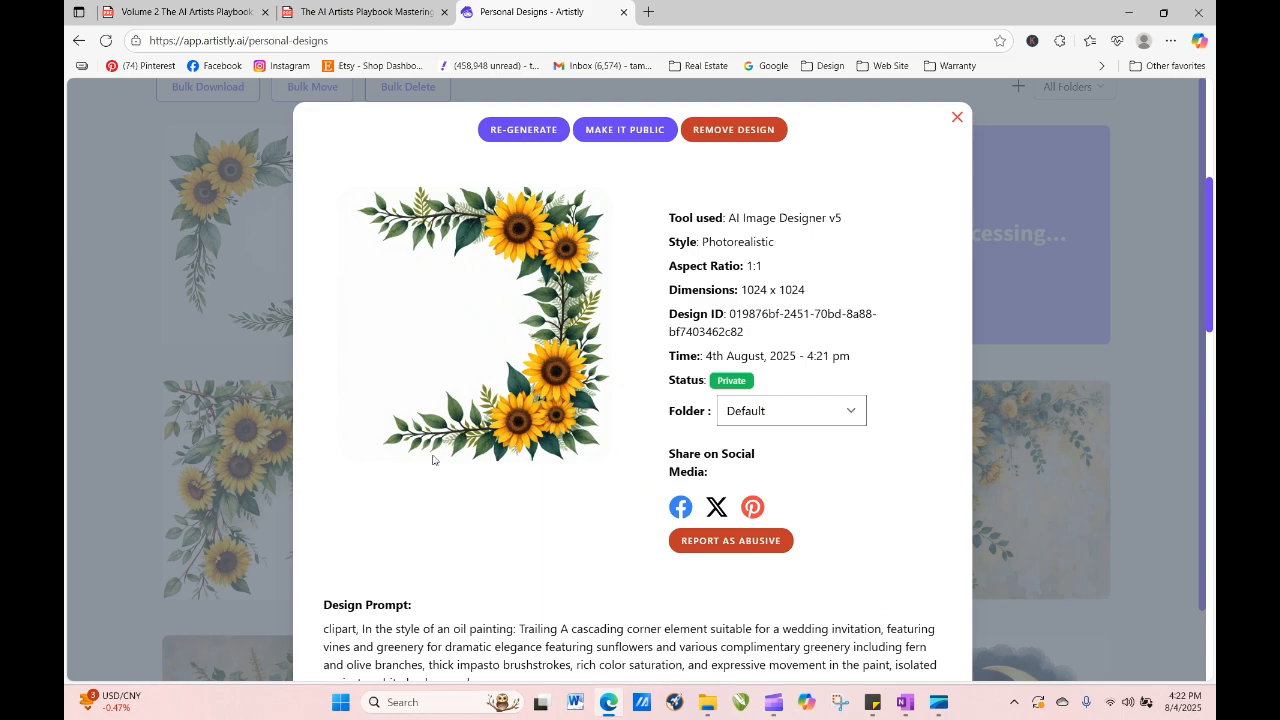
click(958, 118)
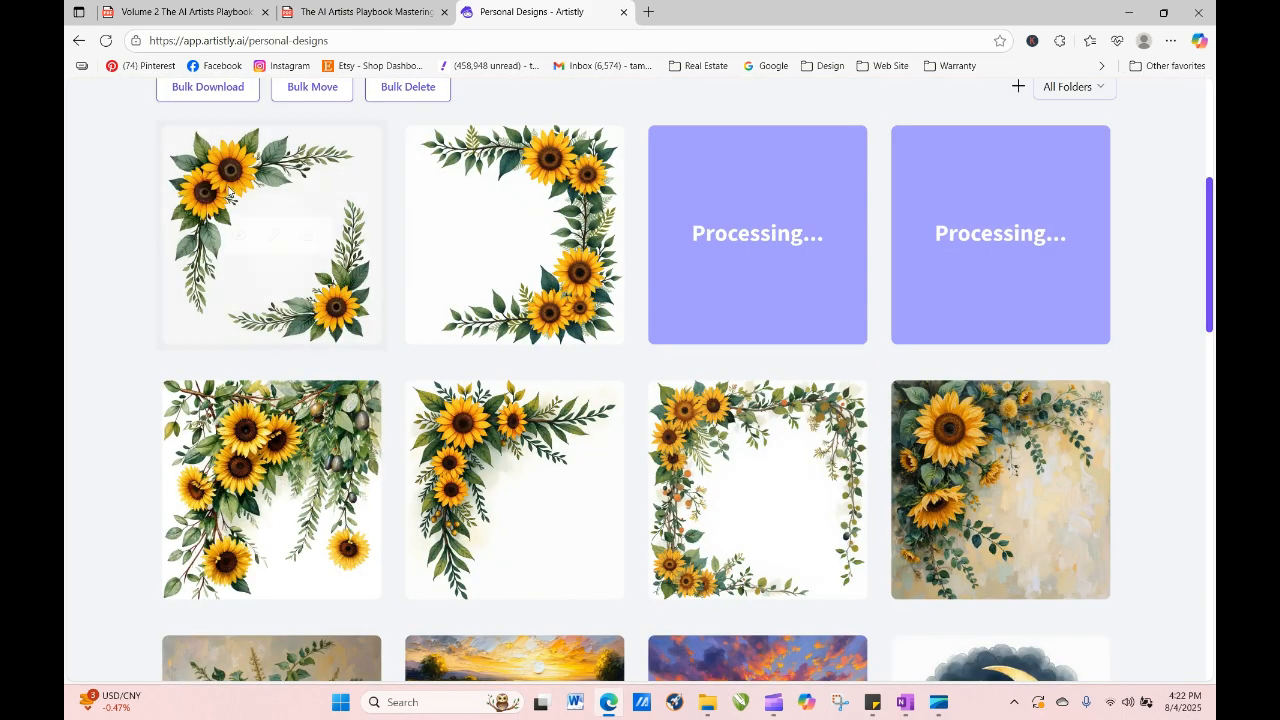
click(104, 42)
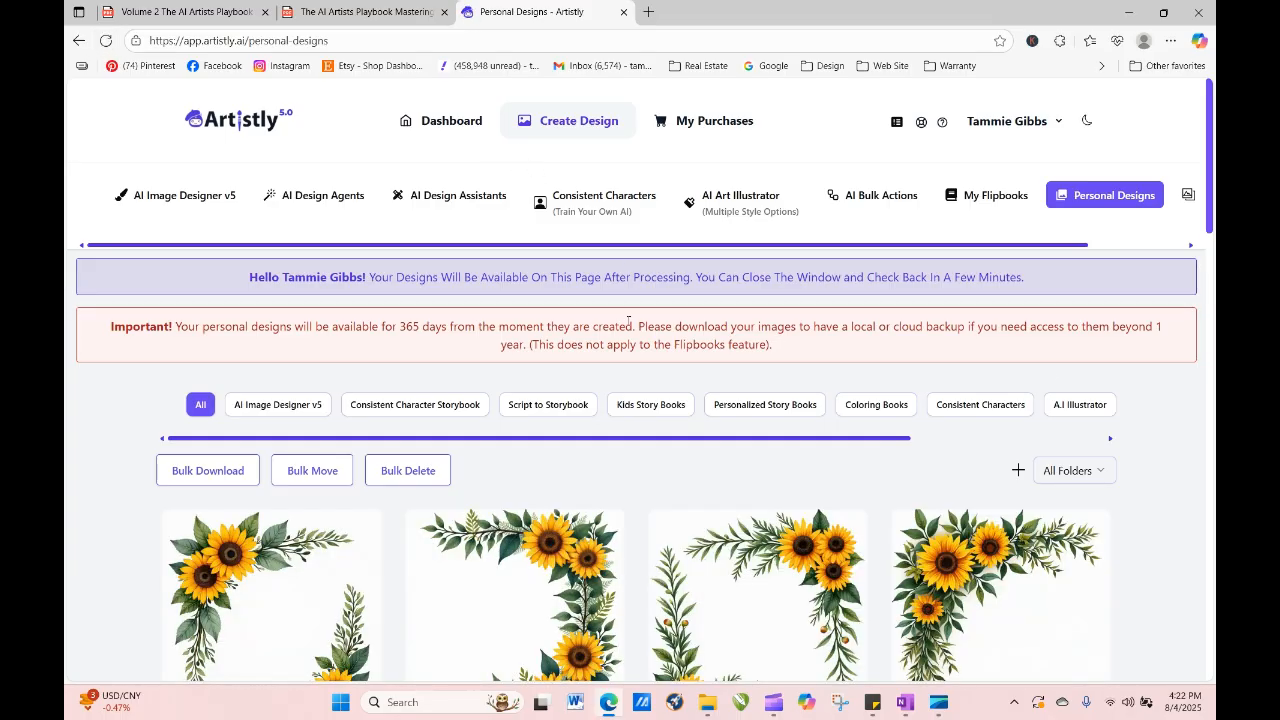
scroll(1212, 181, down, 3)
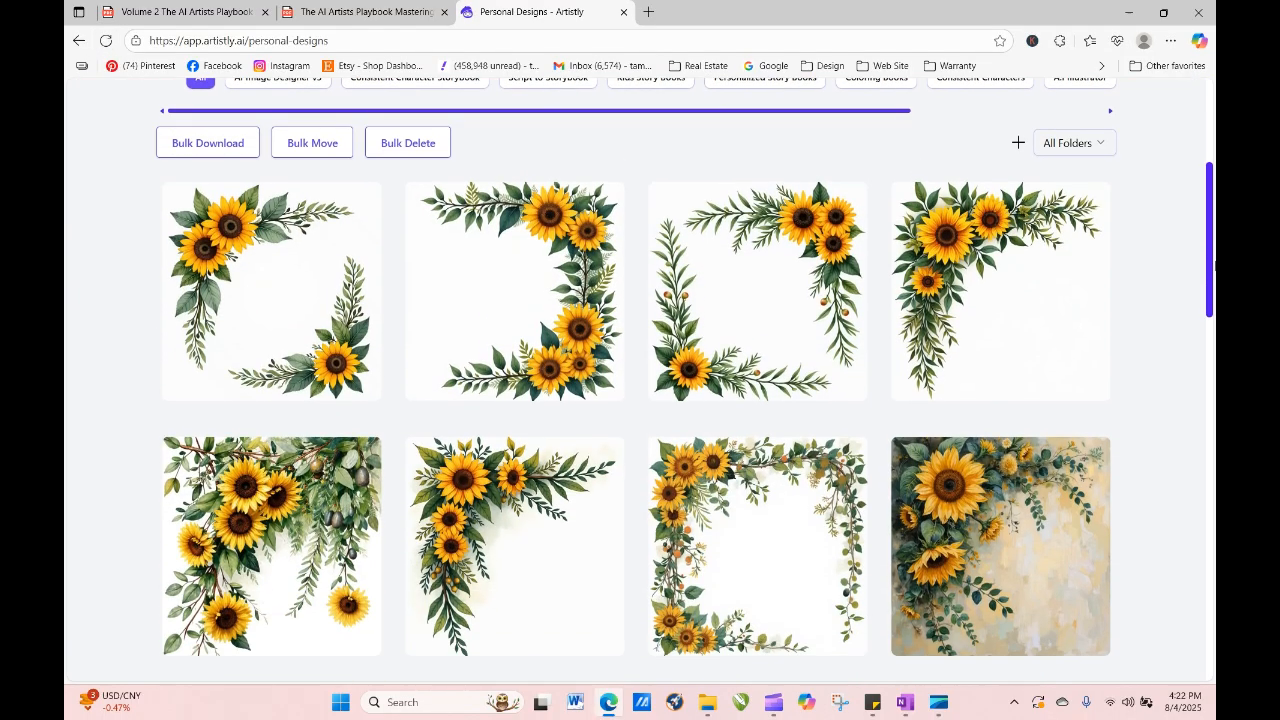
Examine the details of the fourth sunflower corner design in the re-generated v5 batch, and close them.
click(966, 292)
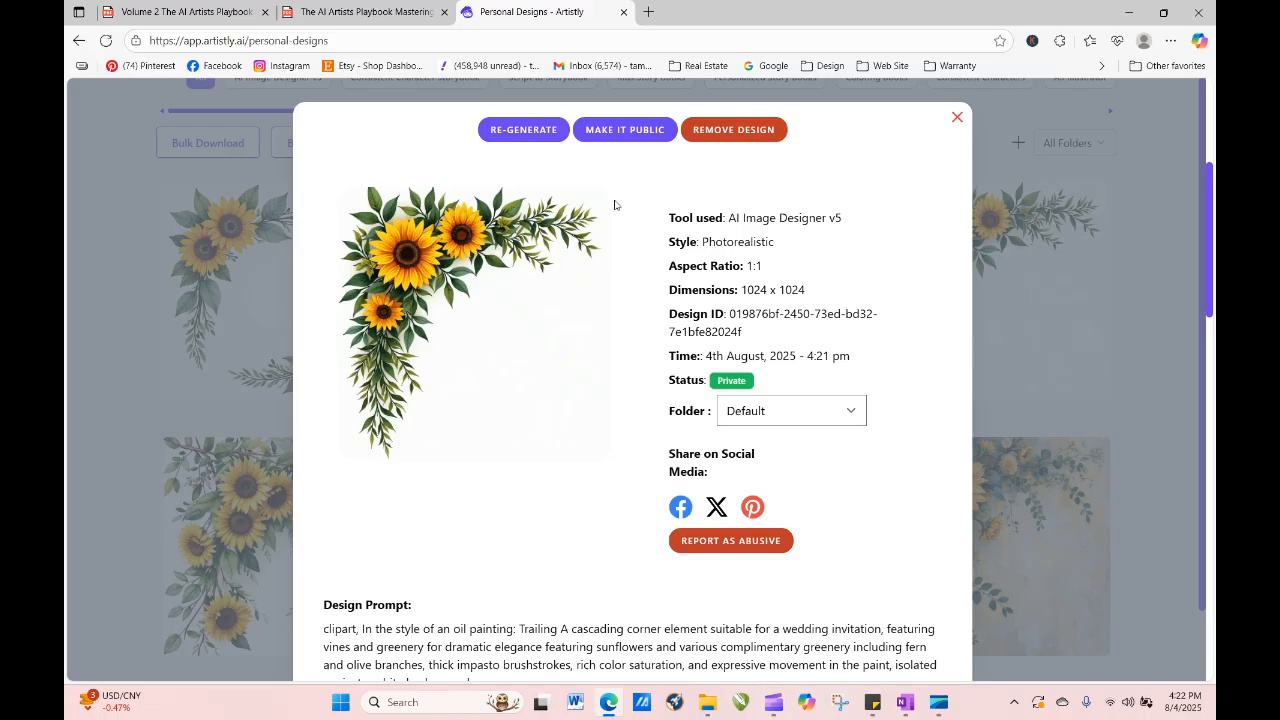
click(957, 117)
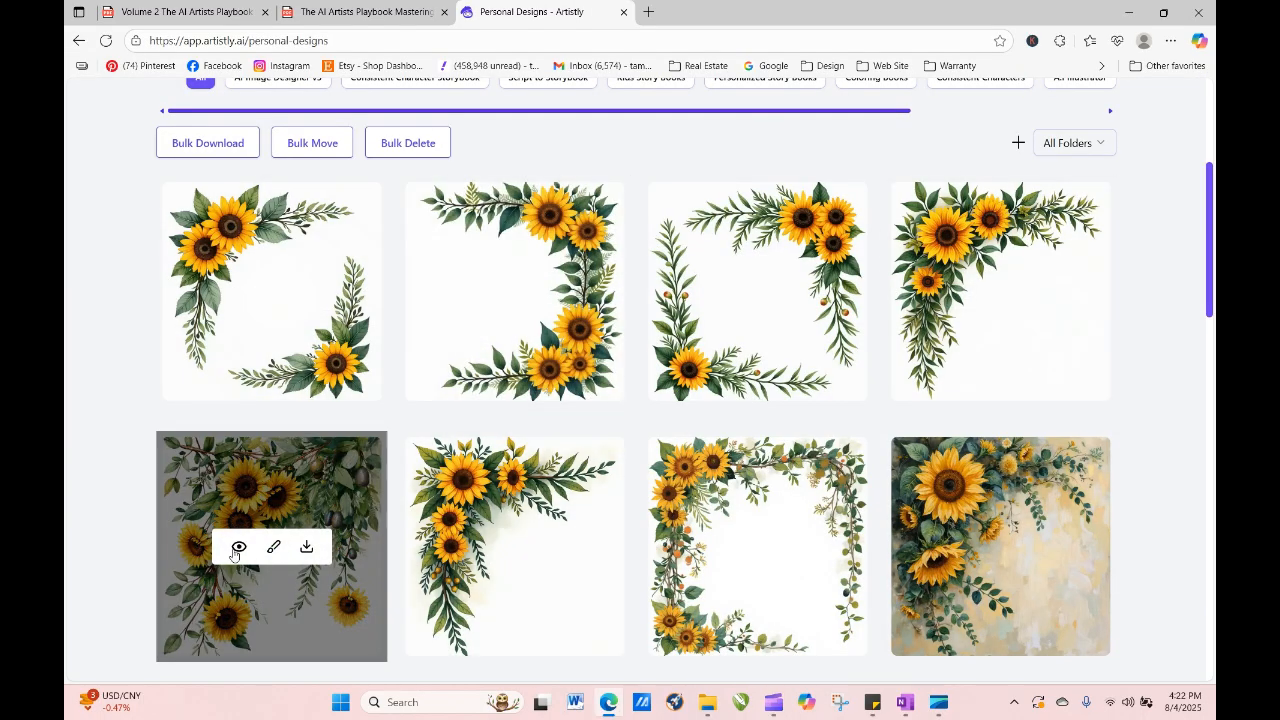
Reopen the v4 Image Designer sunflower design with several loose blooms for re-generation, set the quantity to 4, and generate the images.
click(234, 546)
click(505, 130)
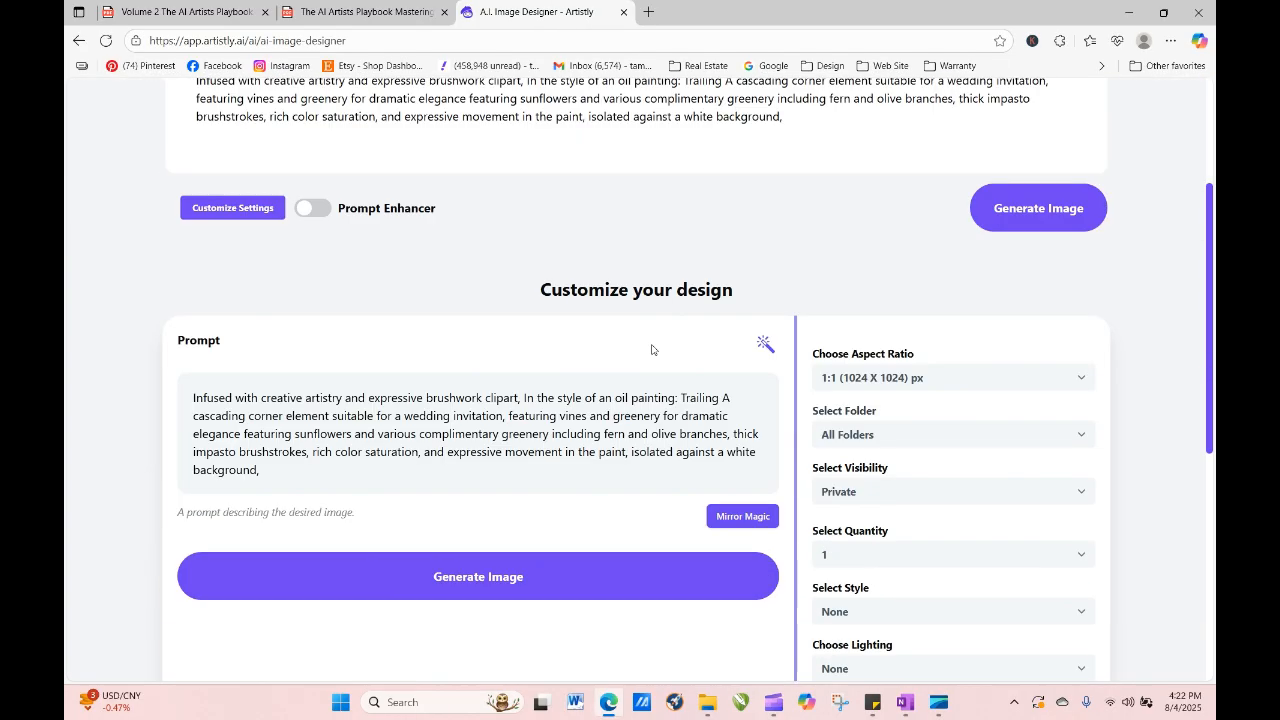
click(847, 361)
click(842, 446)
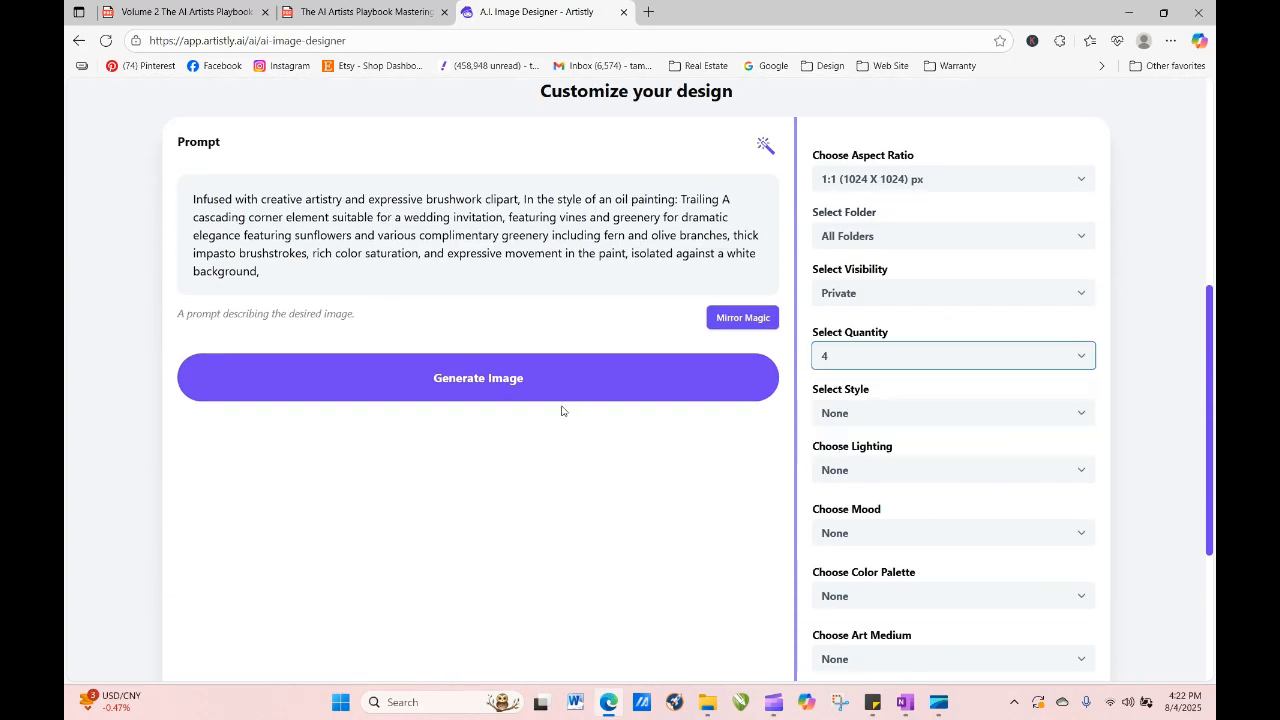
click(487, 376)
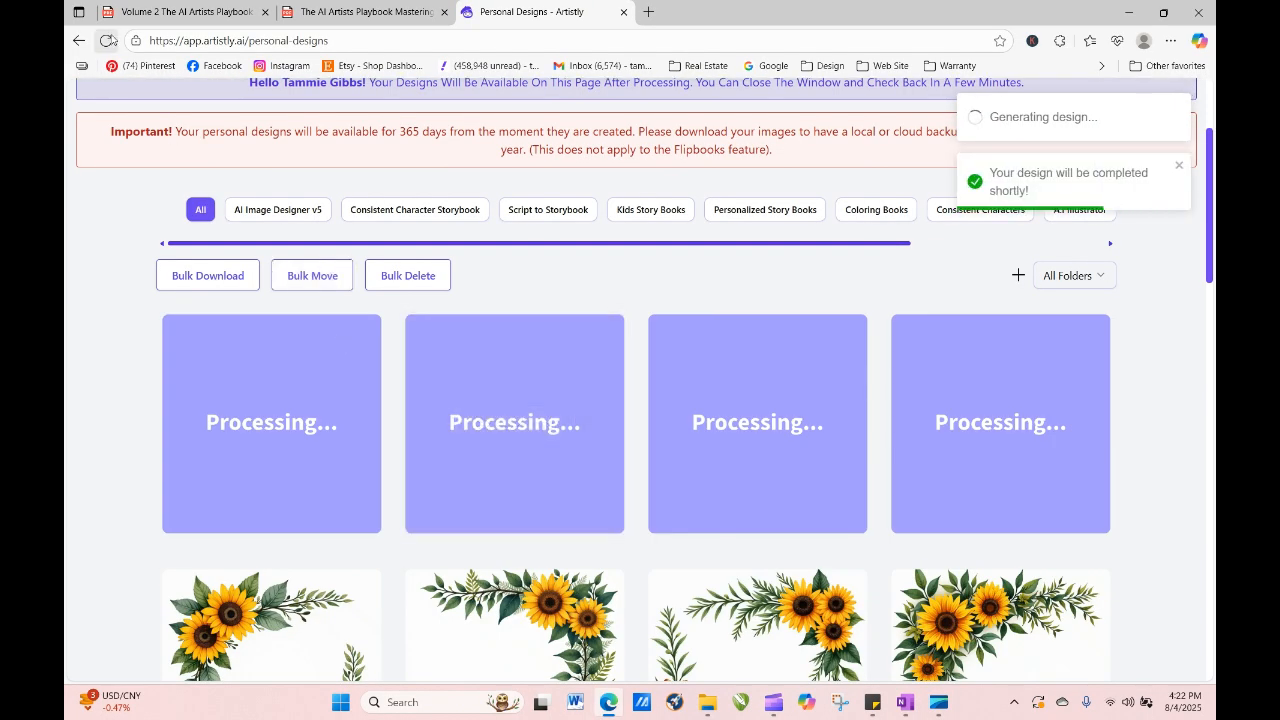
Refresh Personal Designs until all four v4 sunflower designs have loaded, and look them over.
click(105, 40)
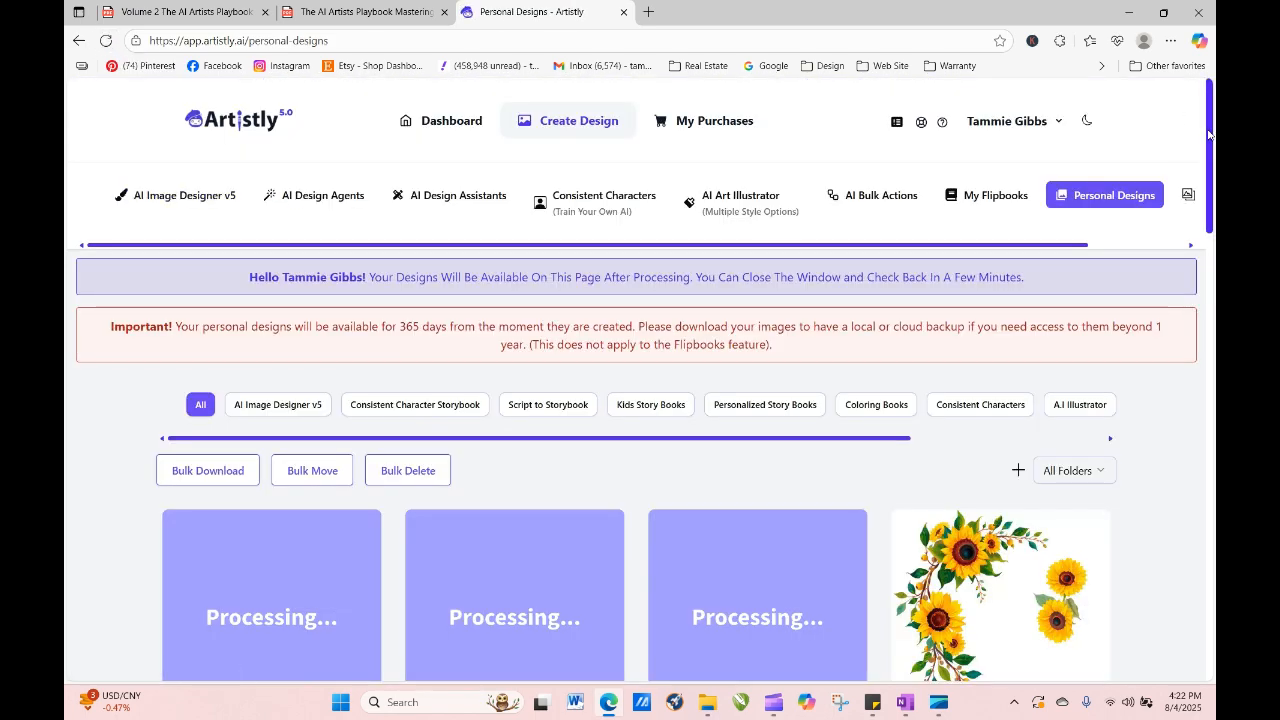
scroll(1212, 230, down, 2)
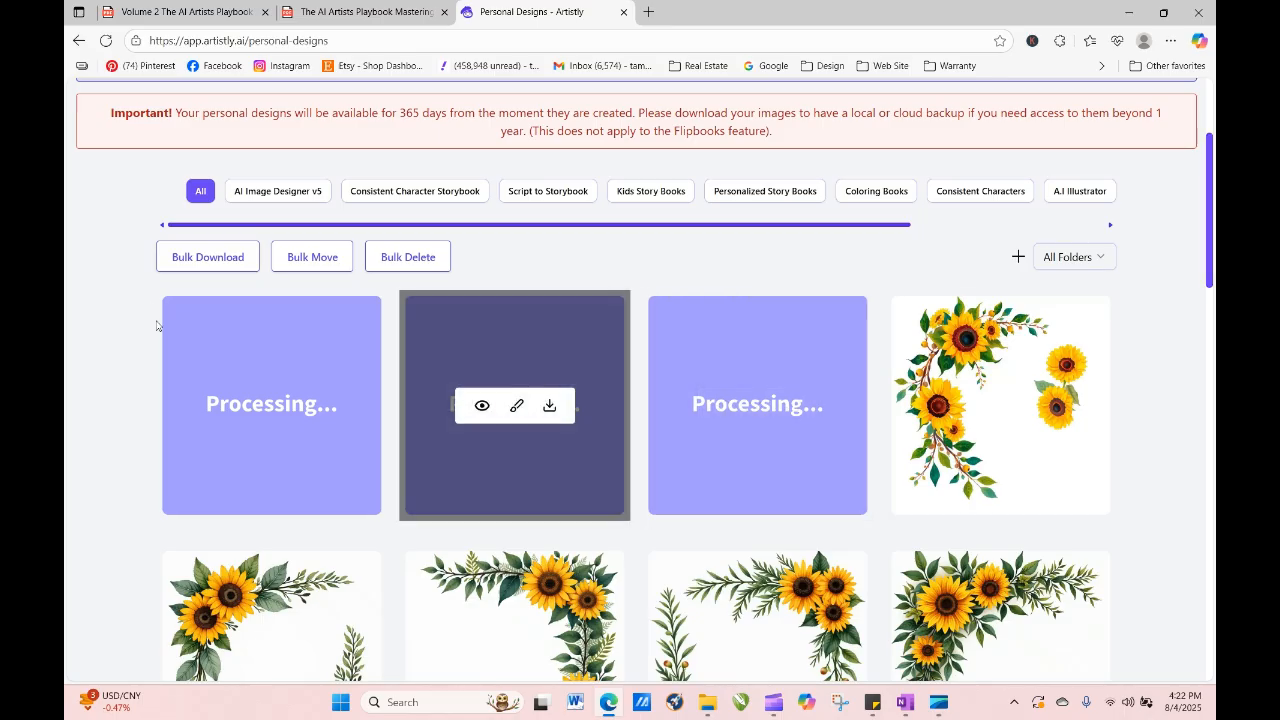
click(106, 41)
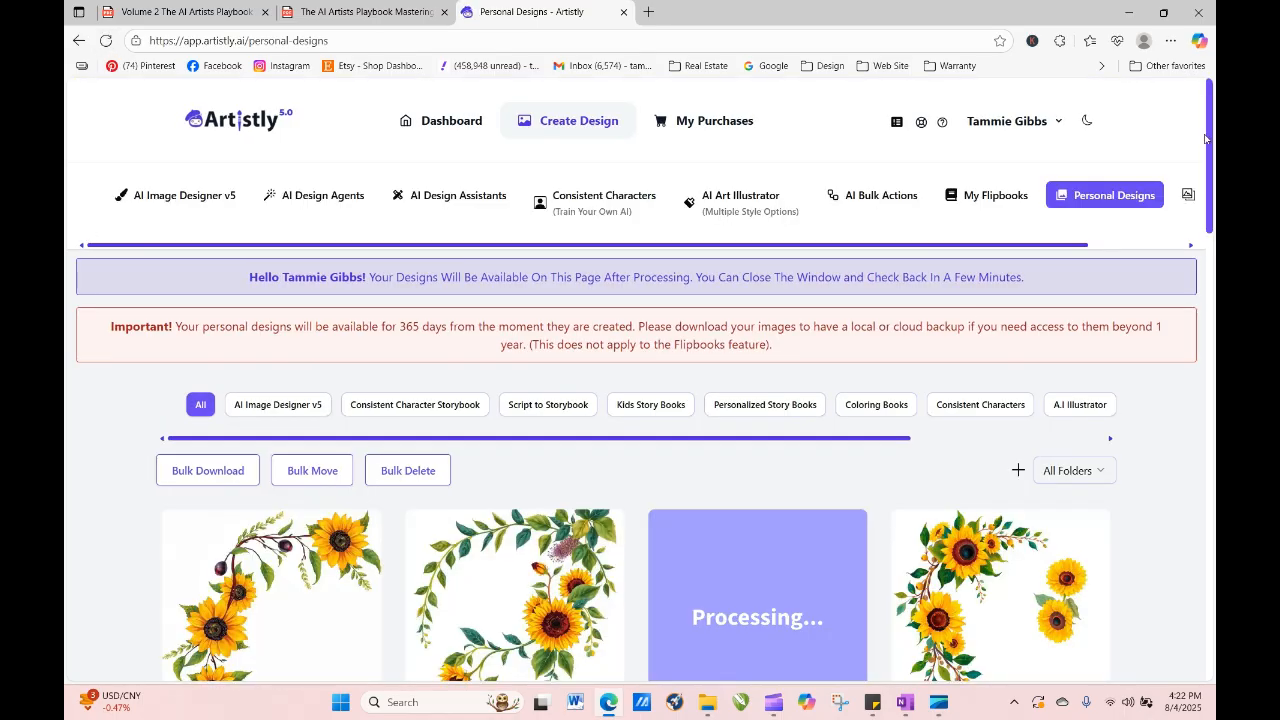
scroll(1208, 158, down, 2)
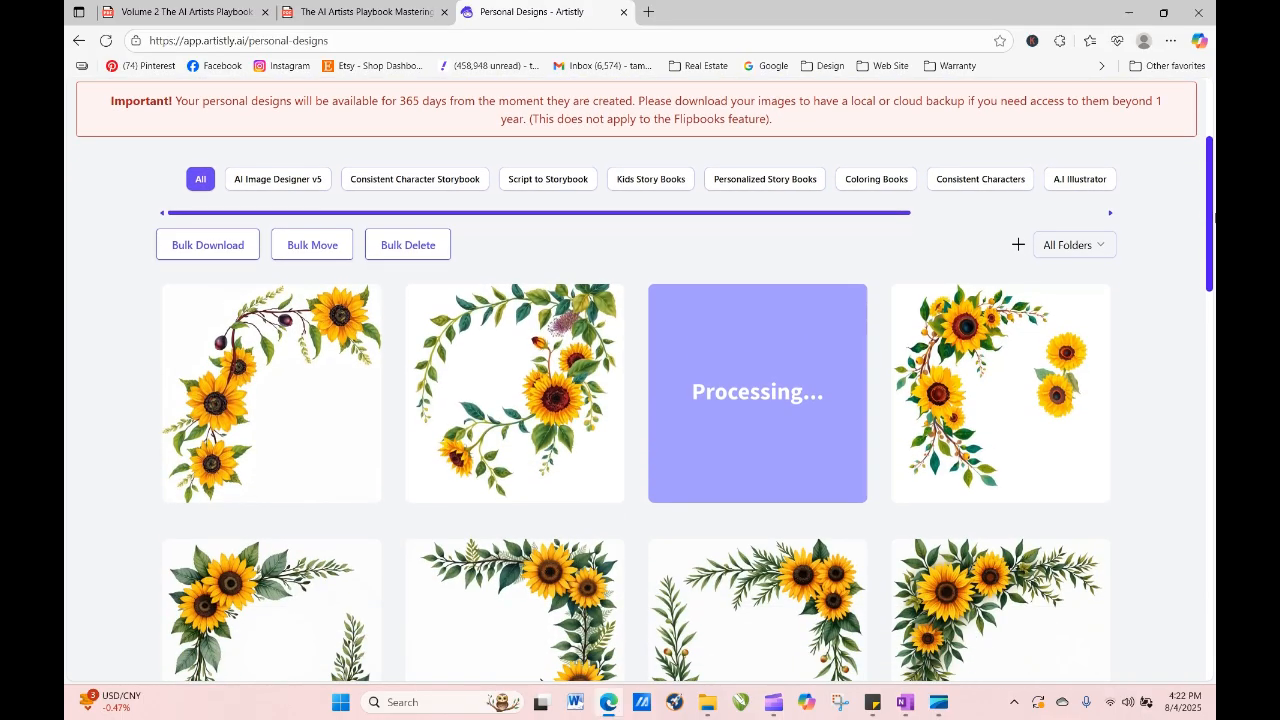
mouse_move(345, 318)
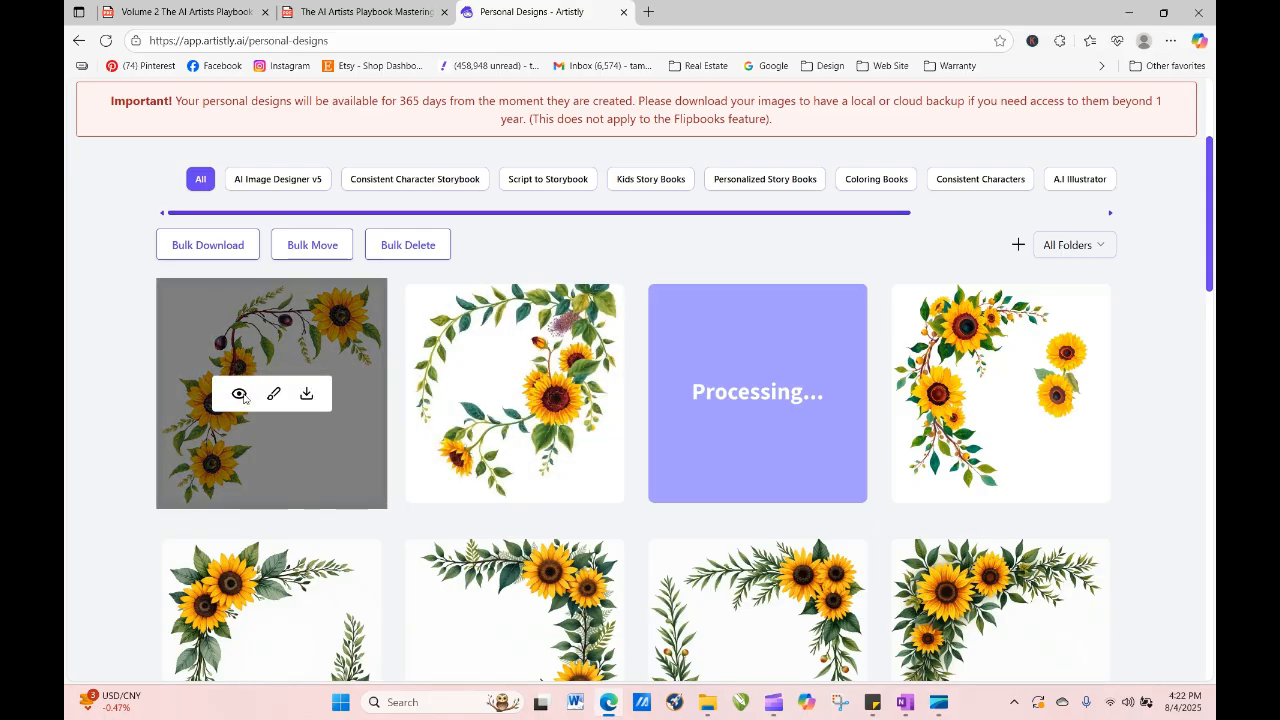
click(105, 40)
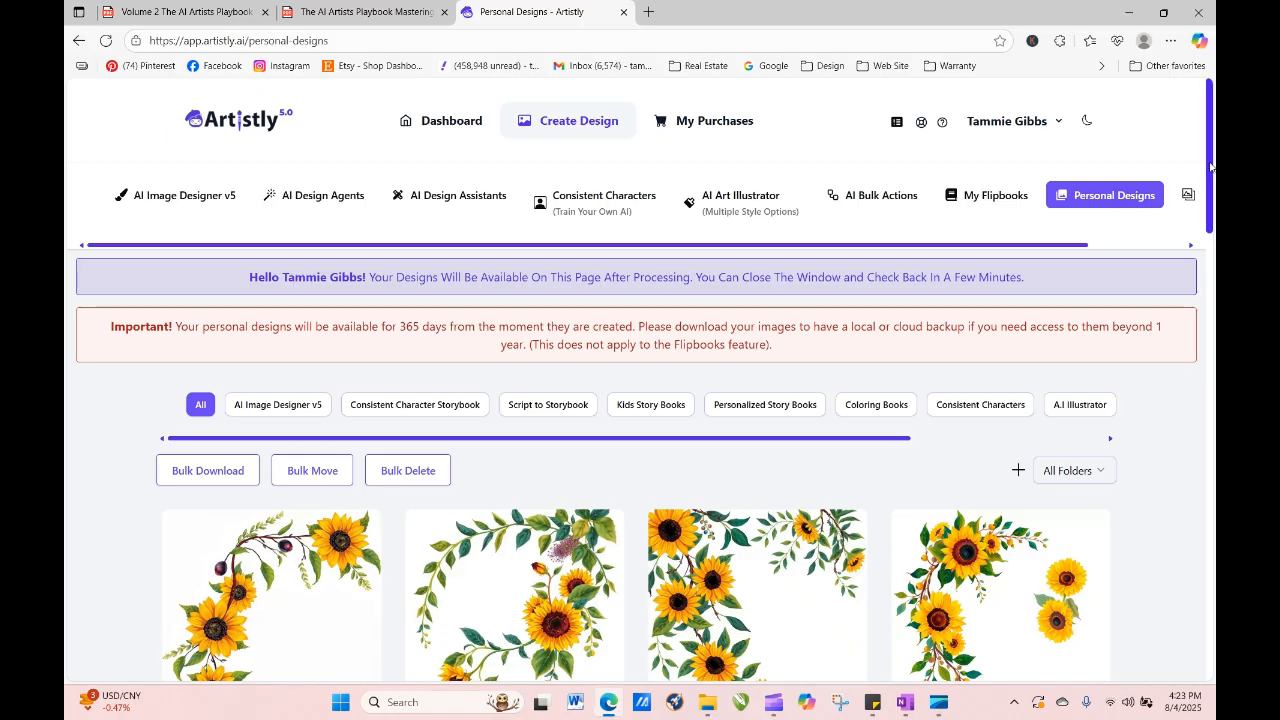
drag(1211, 167, 1211, 231)
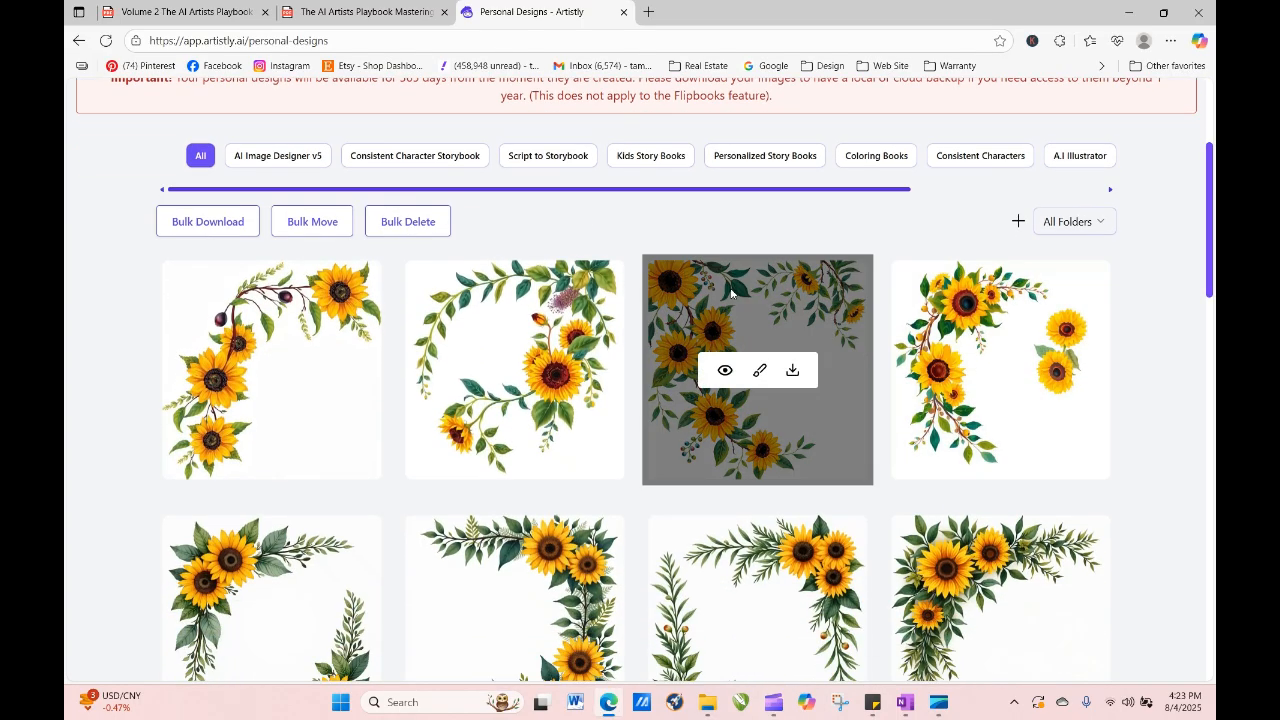
click(725, 372)
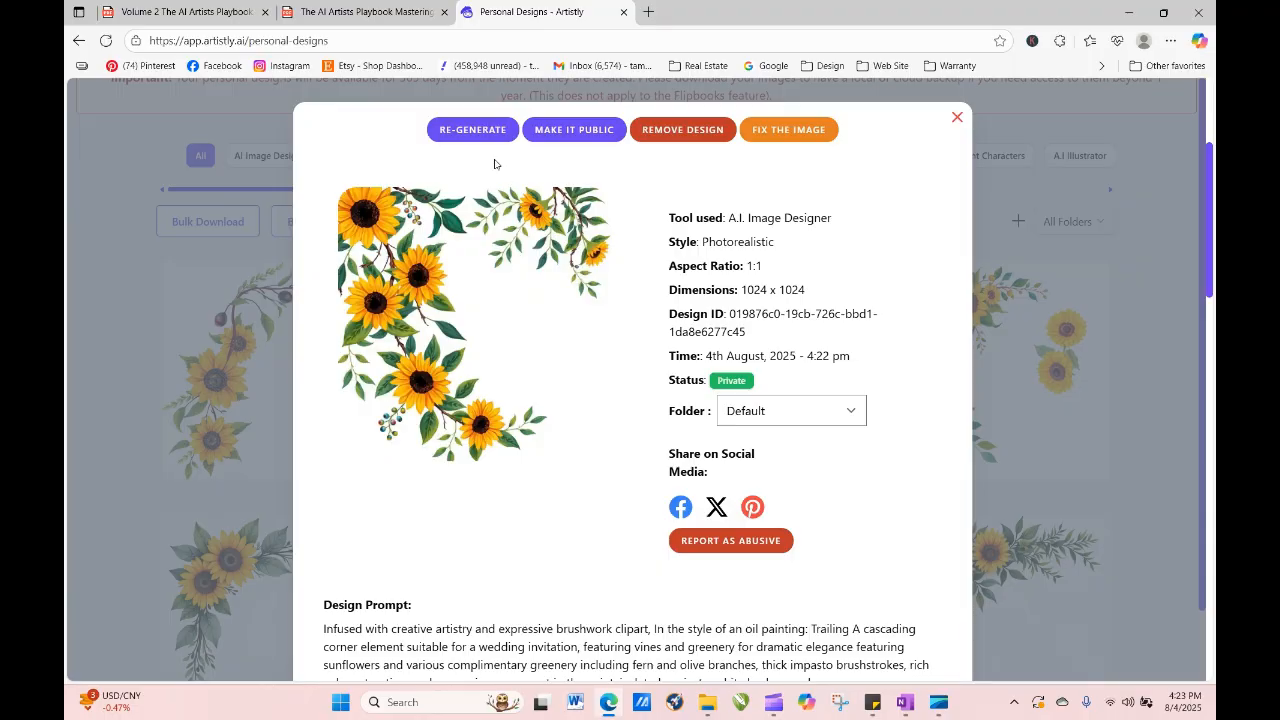
click(472, 129)
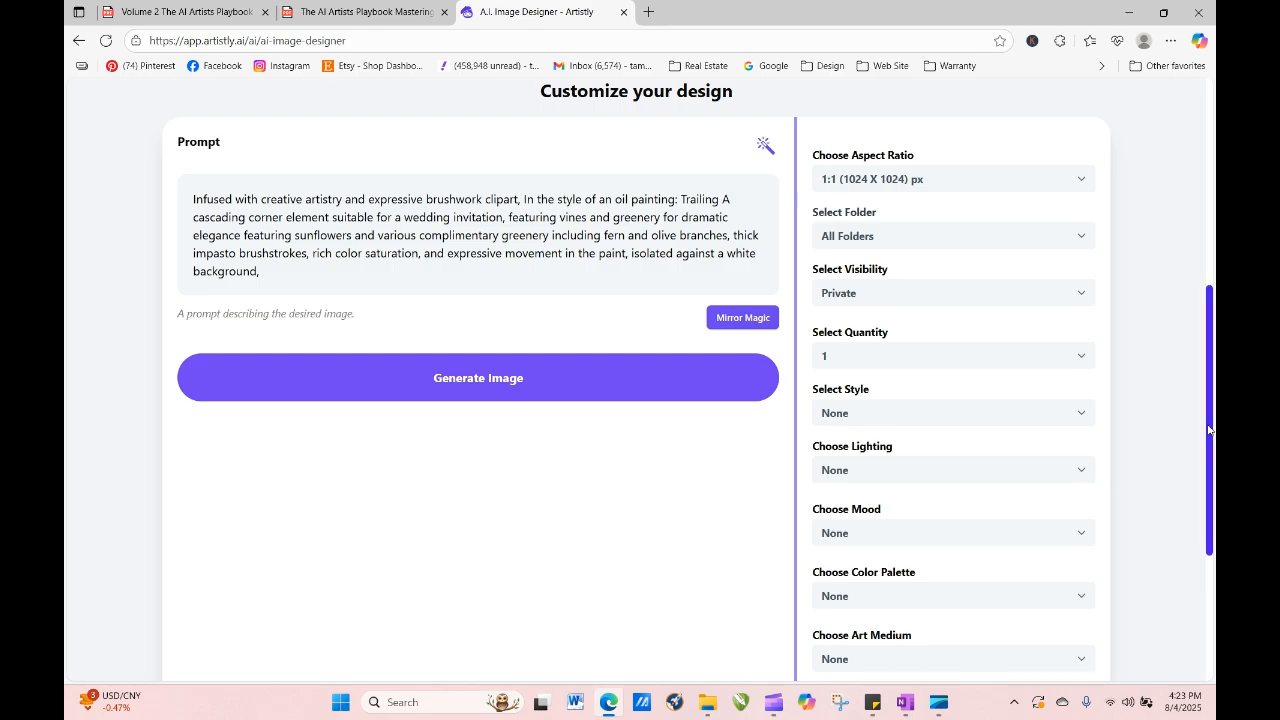
drag(1210, 432, 1205, 152)
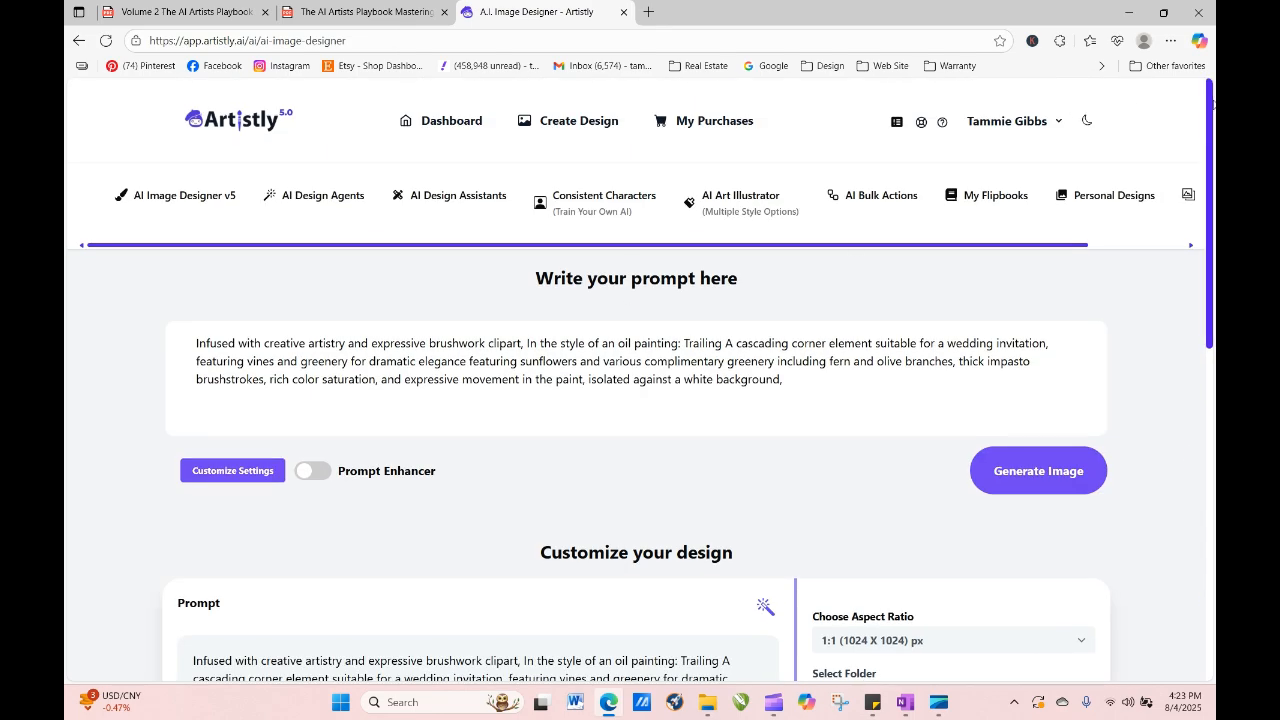
click(1114, 195)
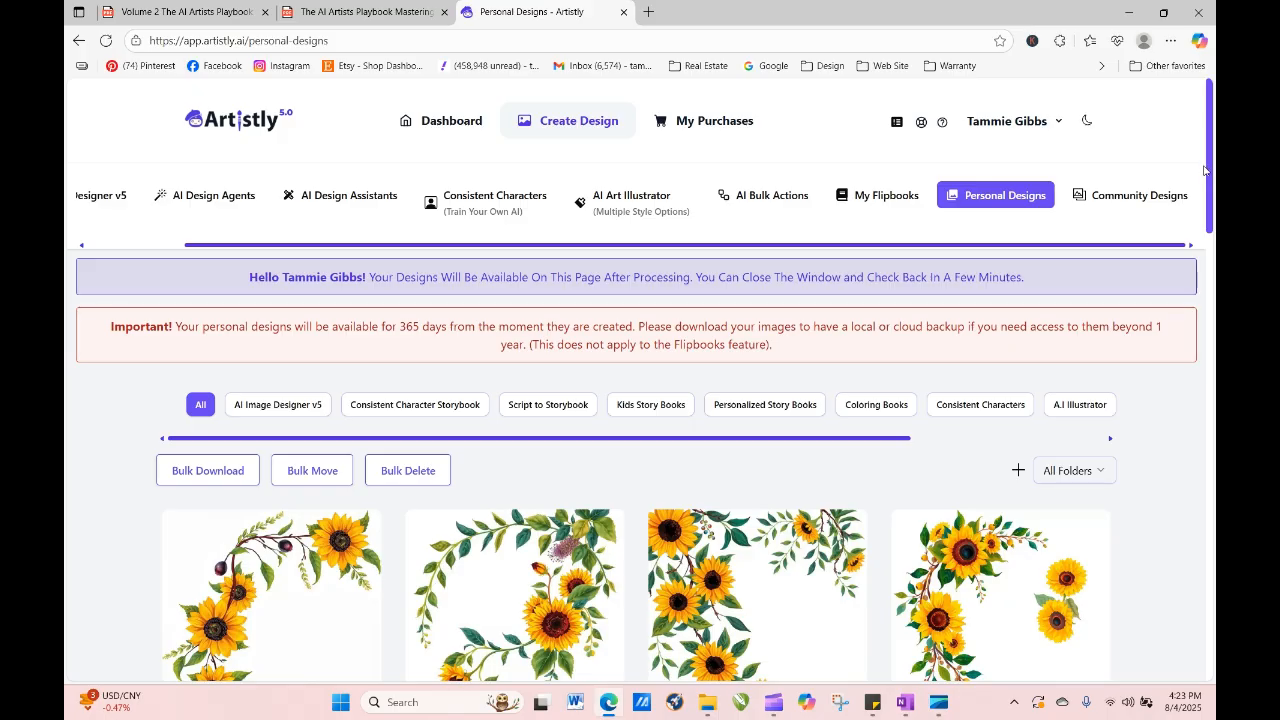
Generate an image with the Artistic Designer category of AI Image Designer v5, using the copied oil painting sunflower corner prompt.
click(95, 197)
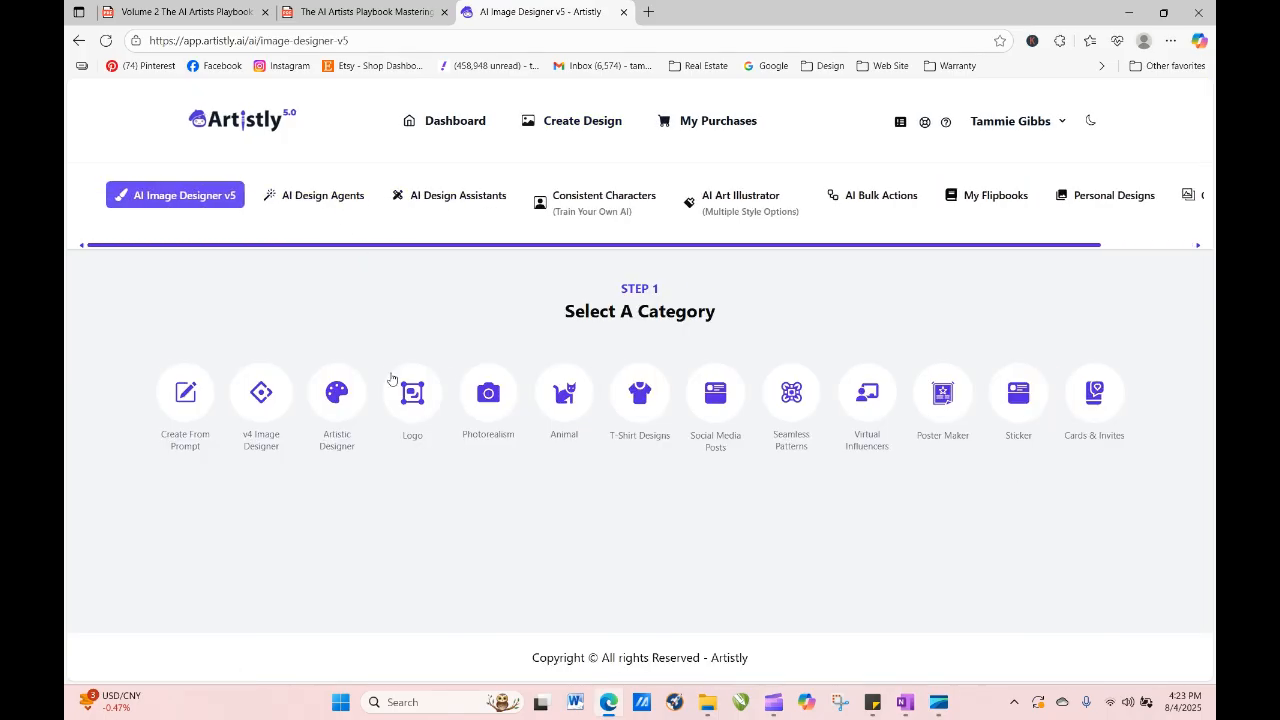
click(340, 398)
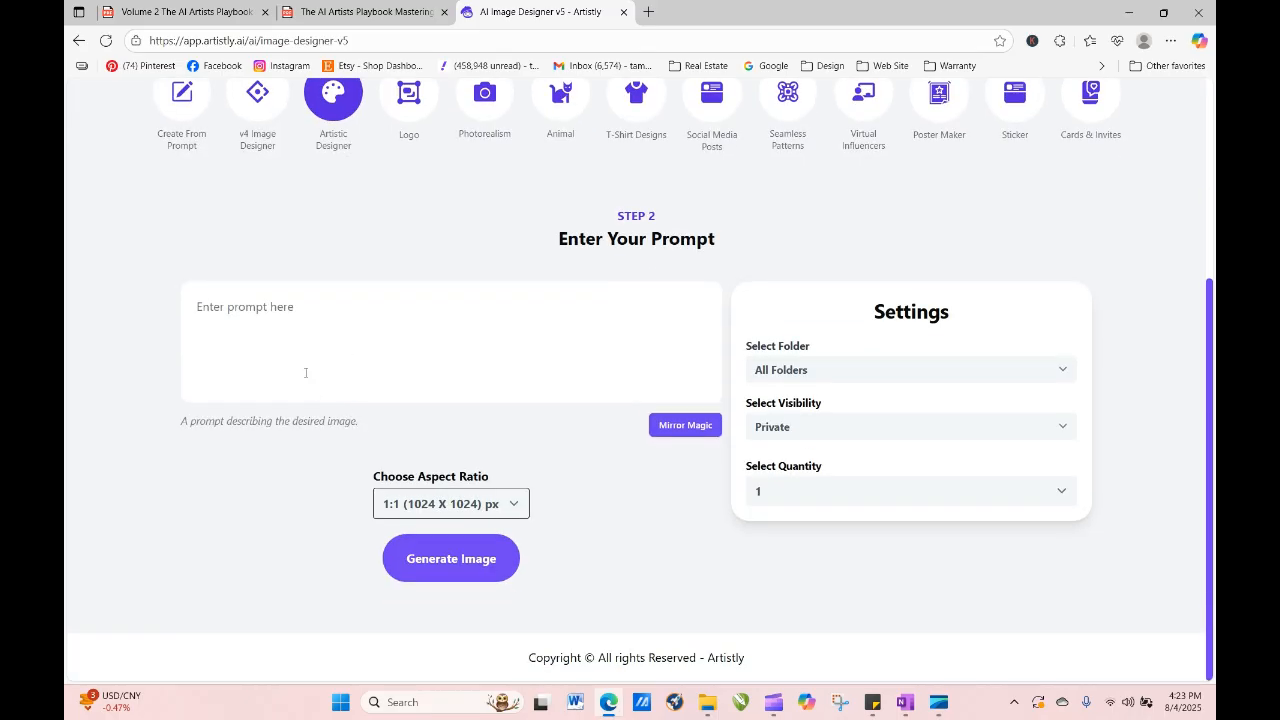
right_click(279, 307)
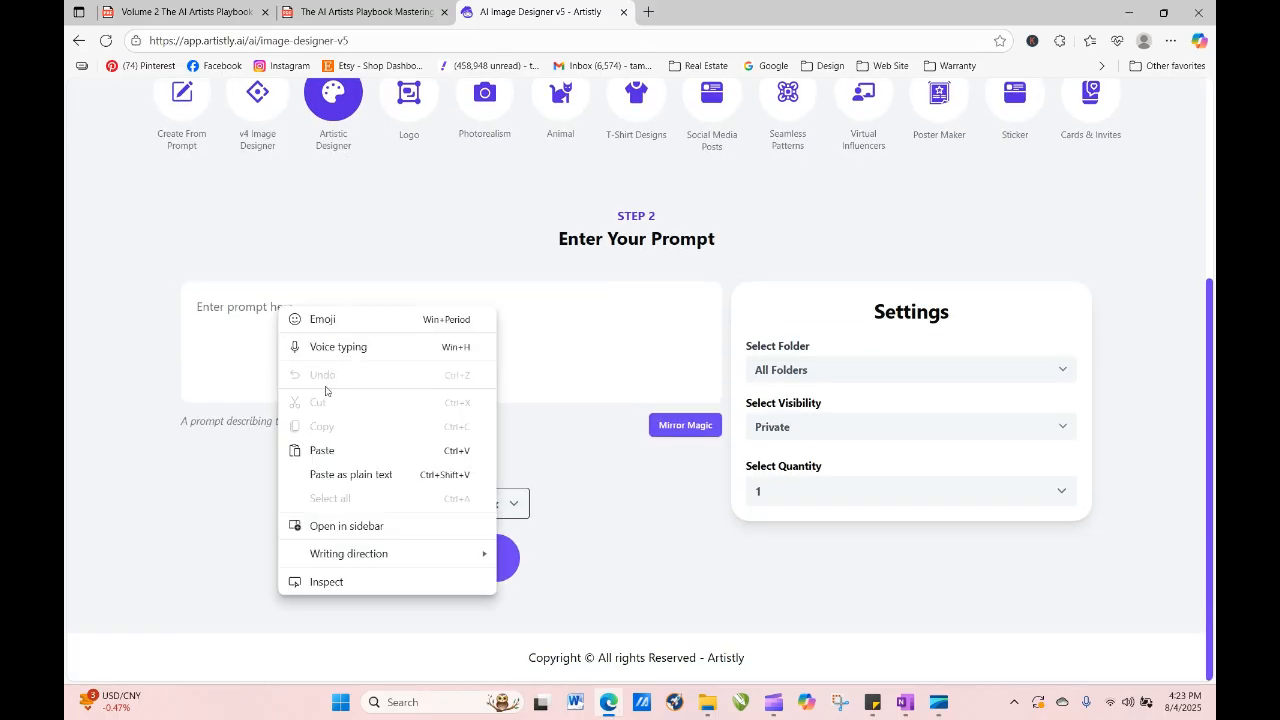
click(329, 450)
click(497, 606)
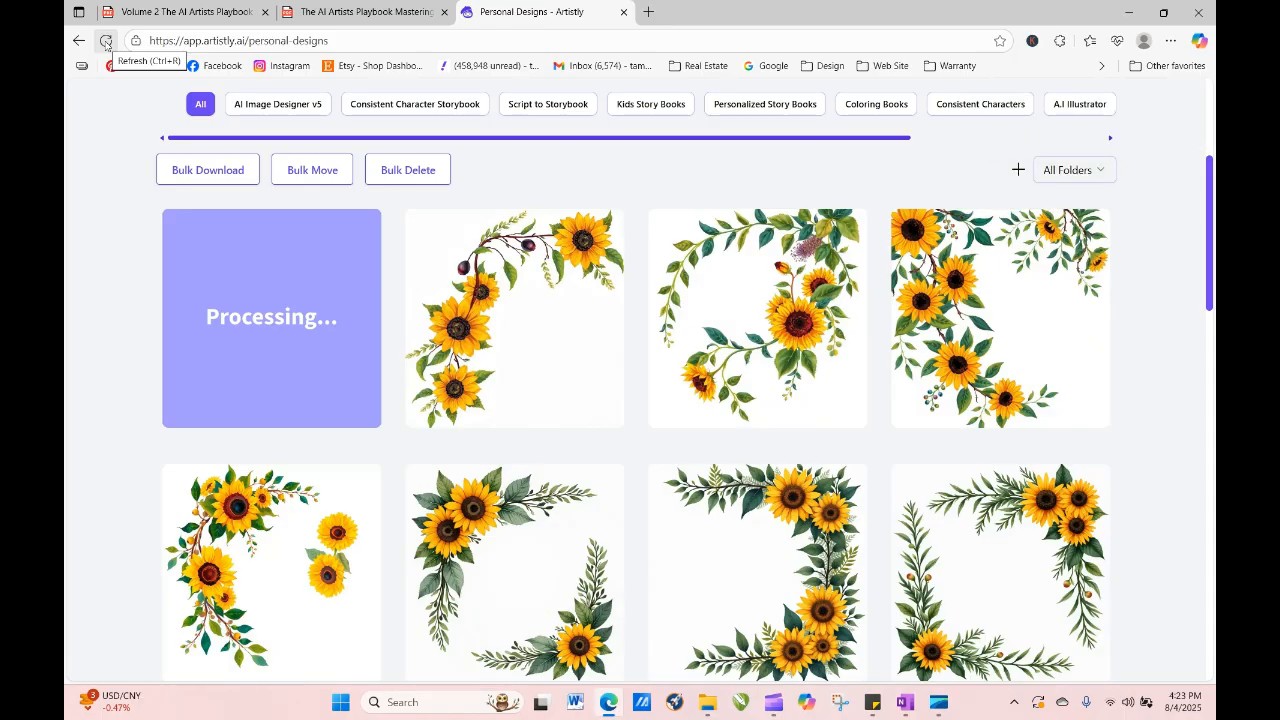
Refresh Personal Designs to check on the Artistic Designer image, and look over the earlier sunflower designs.
click(105, 41)
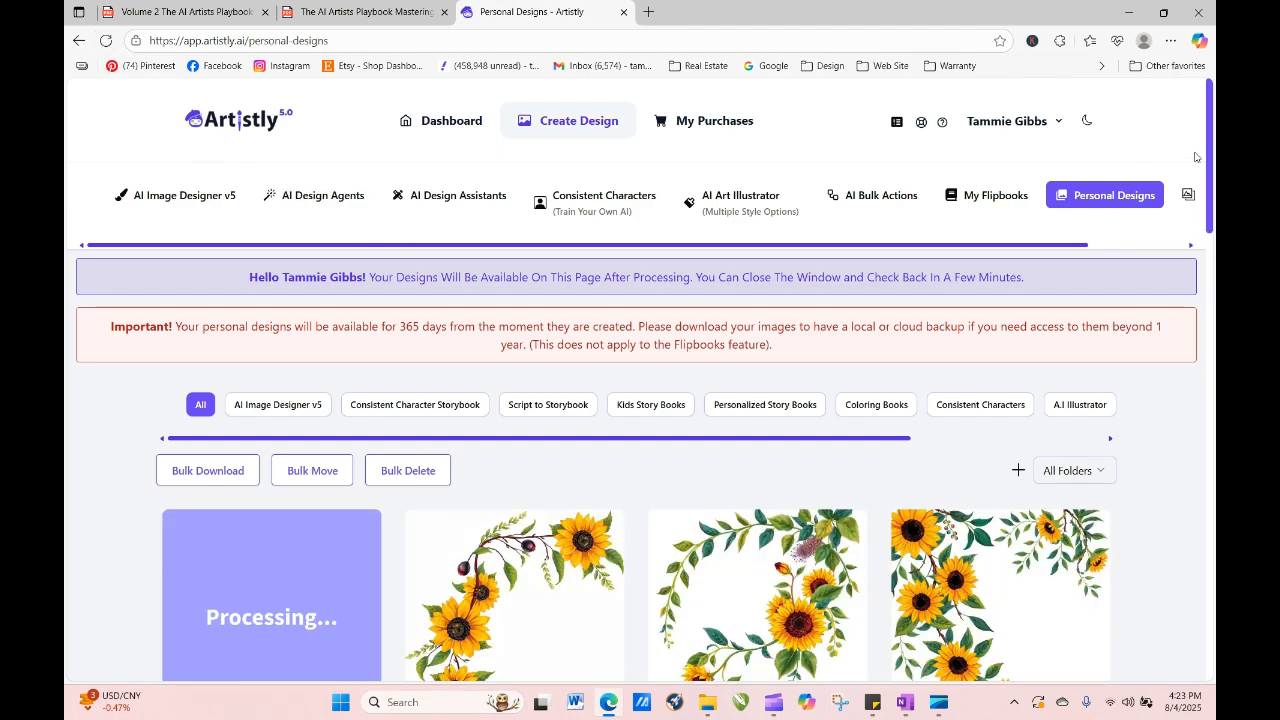
click(108, 43)
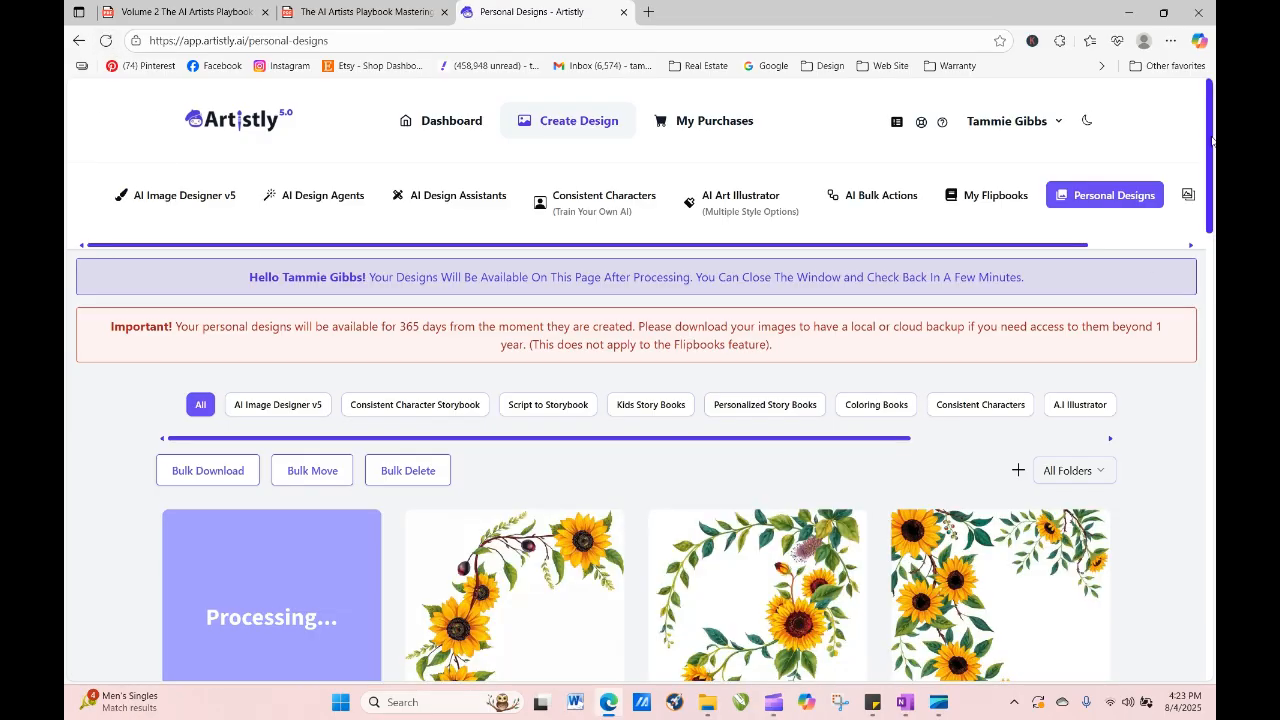
drag(1211, 141, 1212, 281)
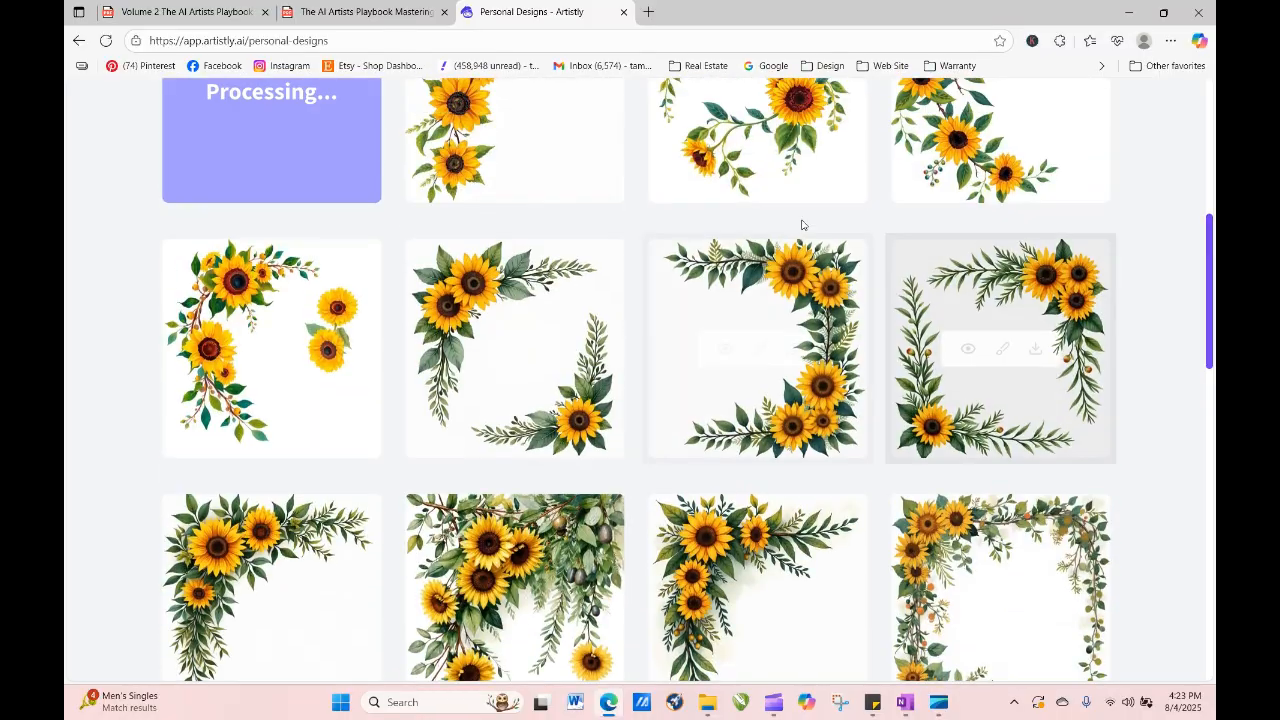
Copy the phrase "Sfumato blending for soft, atmospheric edges." from the Smooth Blending & Layering section on page 28 of The AI Artists Playbook PDF.
click(337, 10)
click(730, 467)
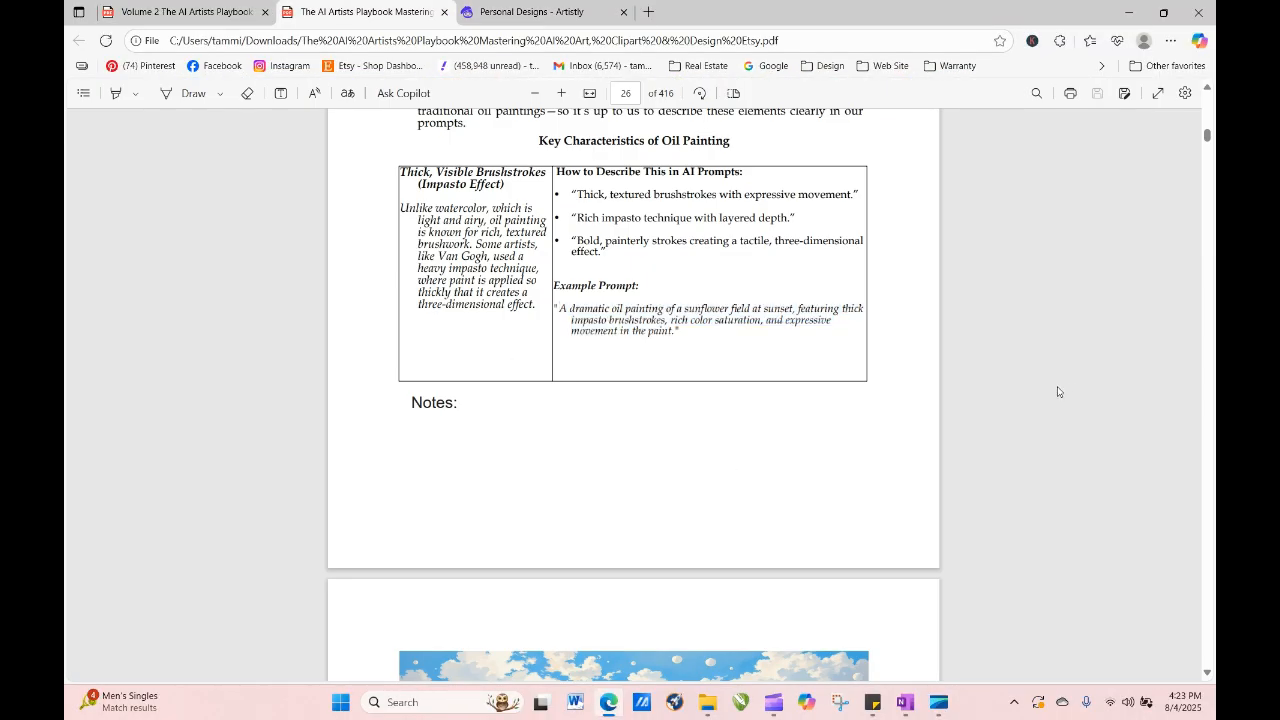
scroll(1062, 389, down, 6)
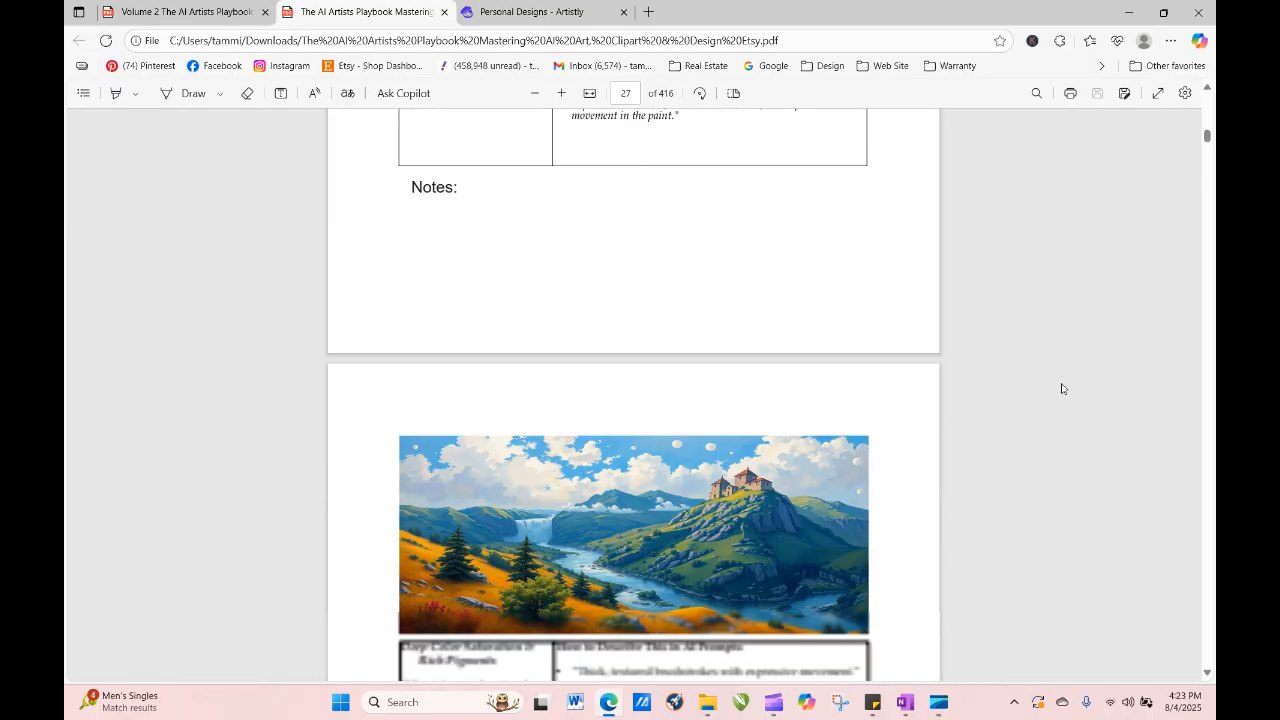
scroll(1062, 389, down, 3)
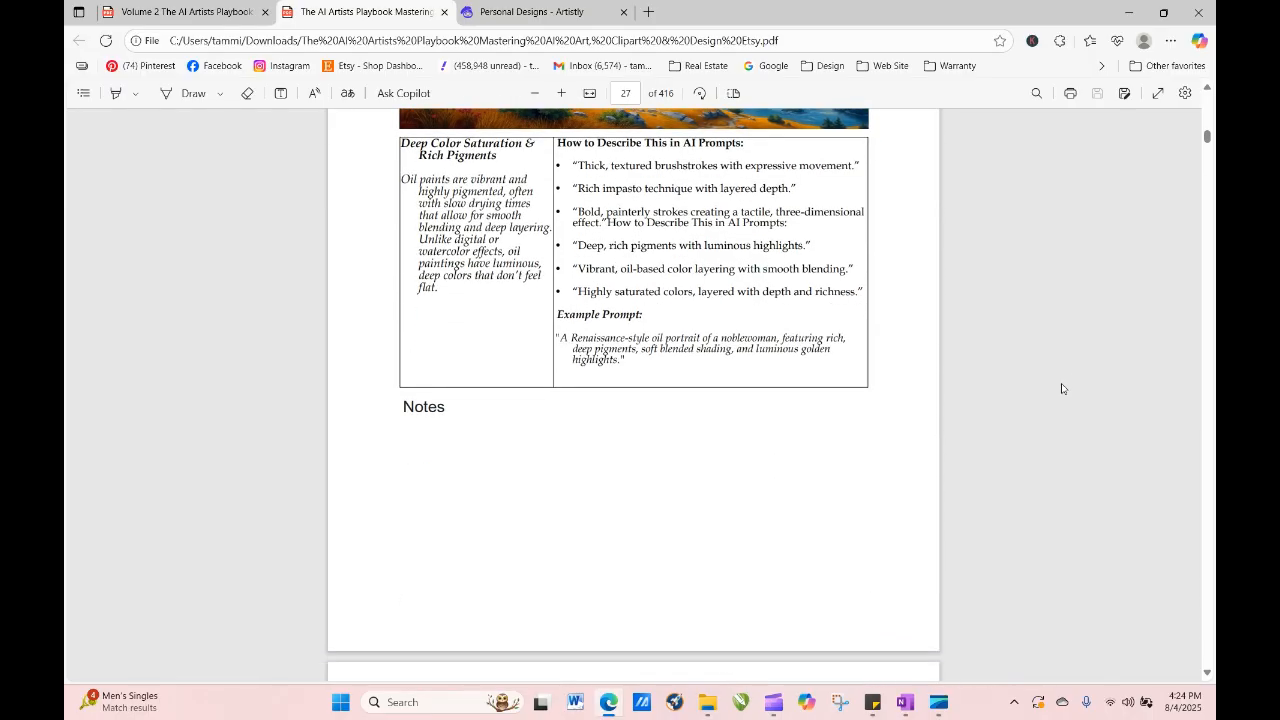
scroll(1062, 389, down, 4)
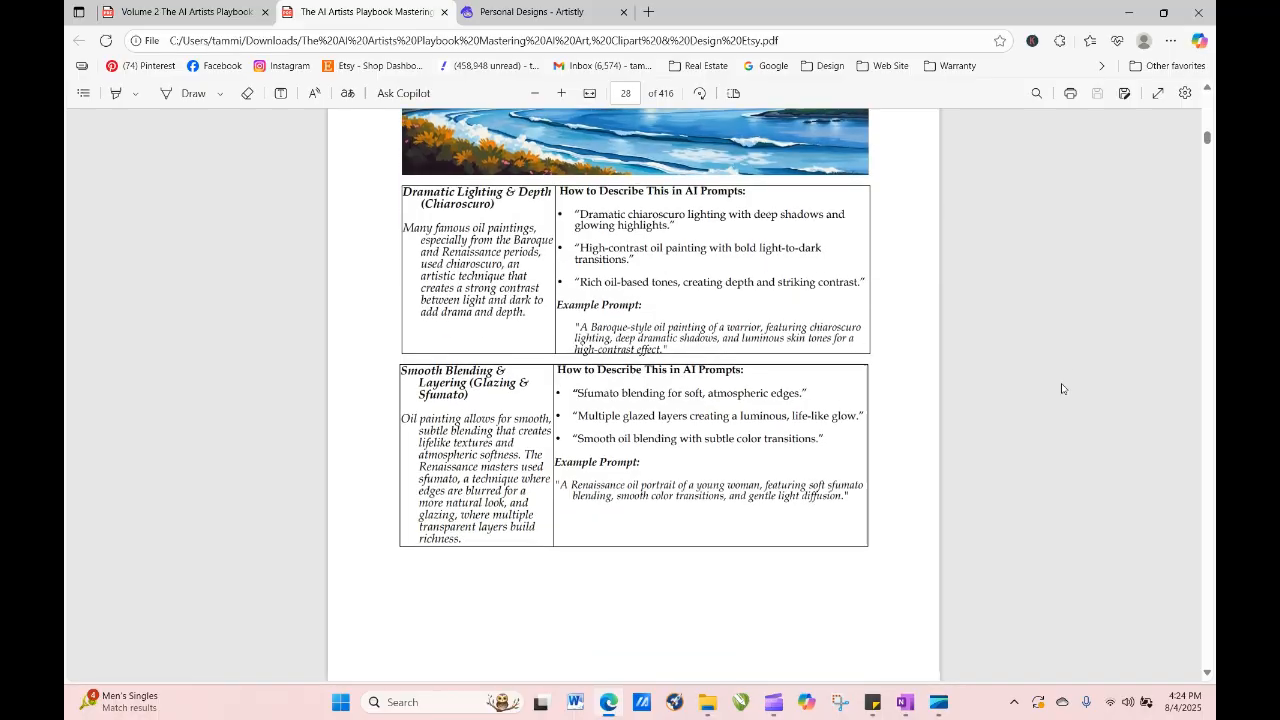
scroll(1062, 389, down, 1)
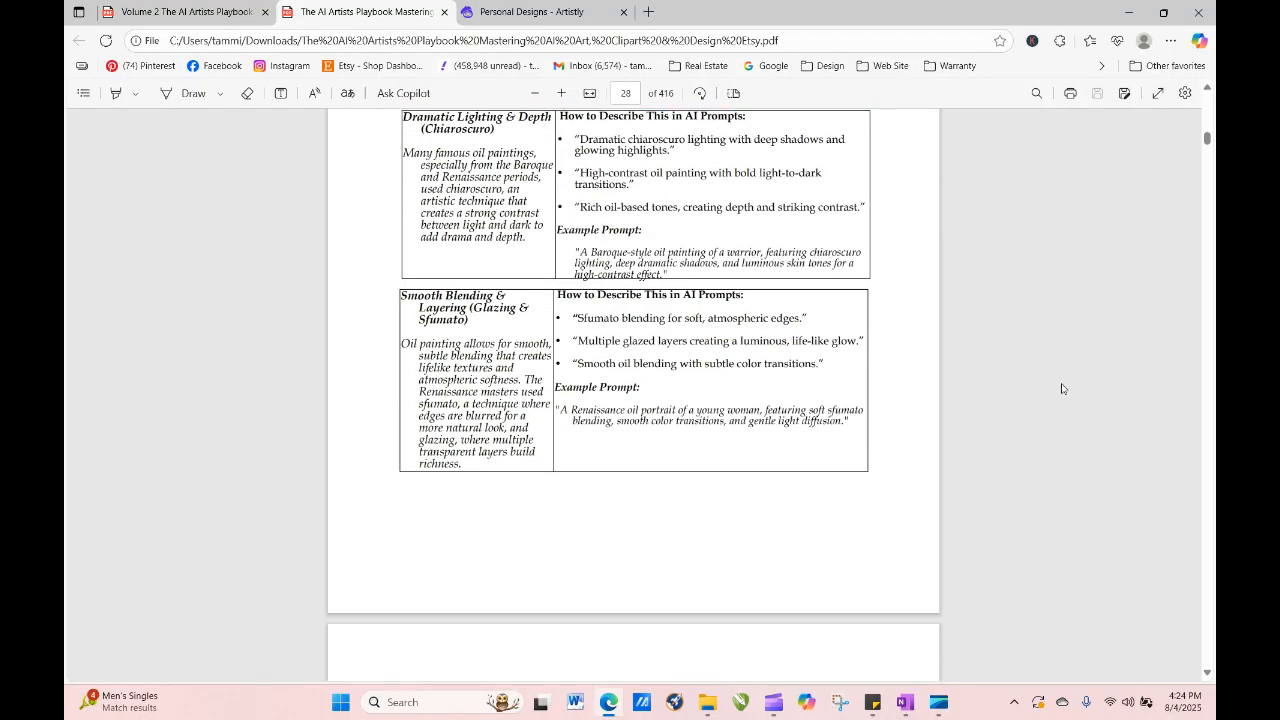
scroll(1062, 389, down, 2)
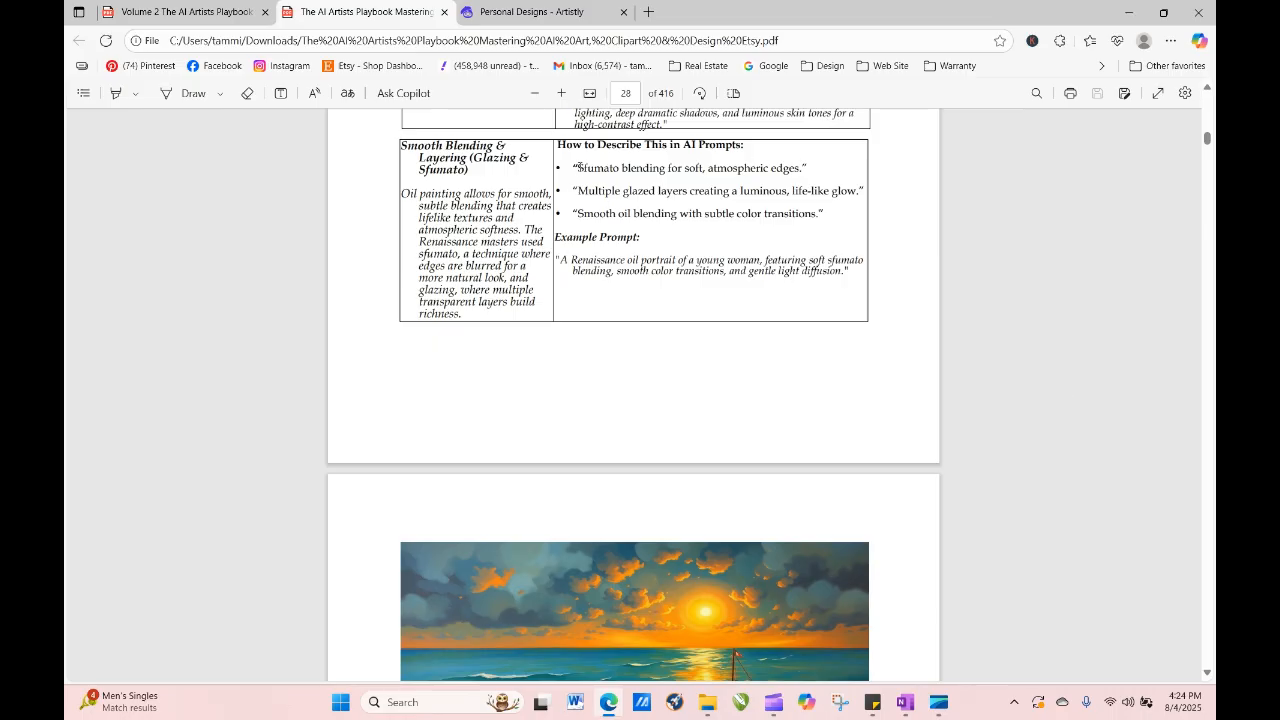
drag(578, 167, 803, 167)
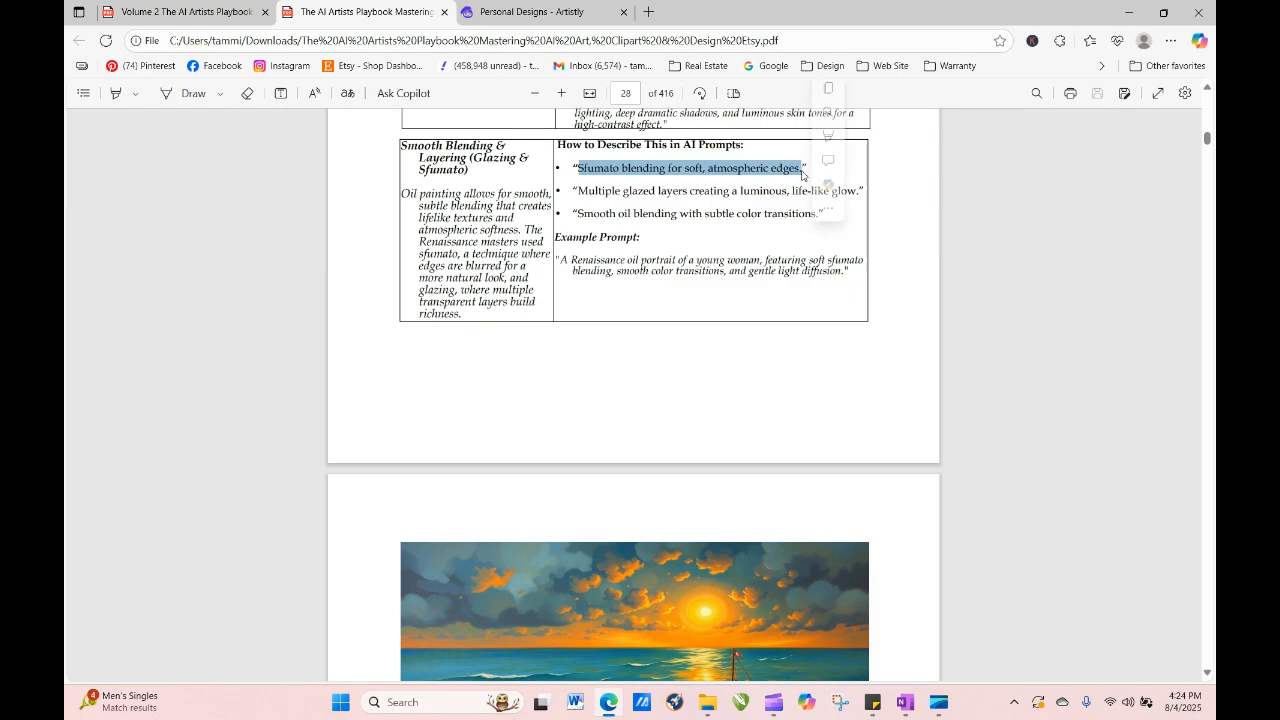
right_click(730, 168)
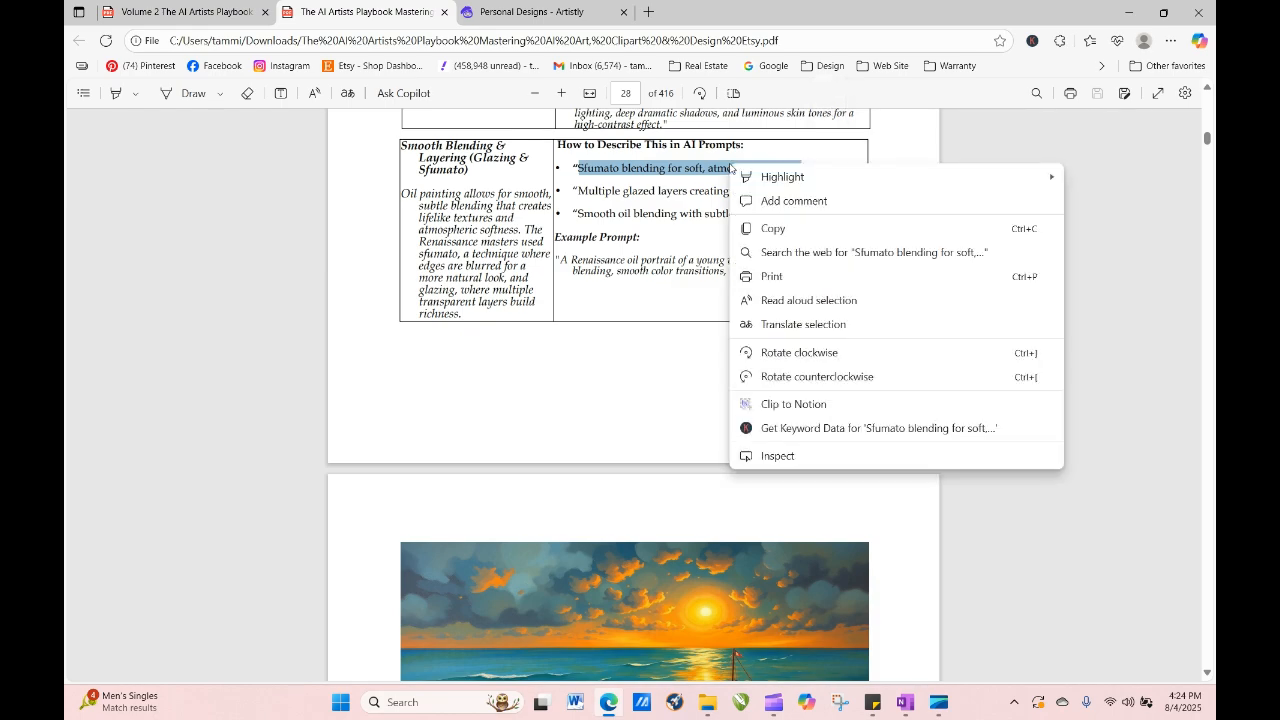
click(779, 230)
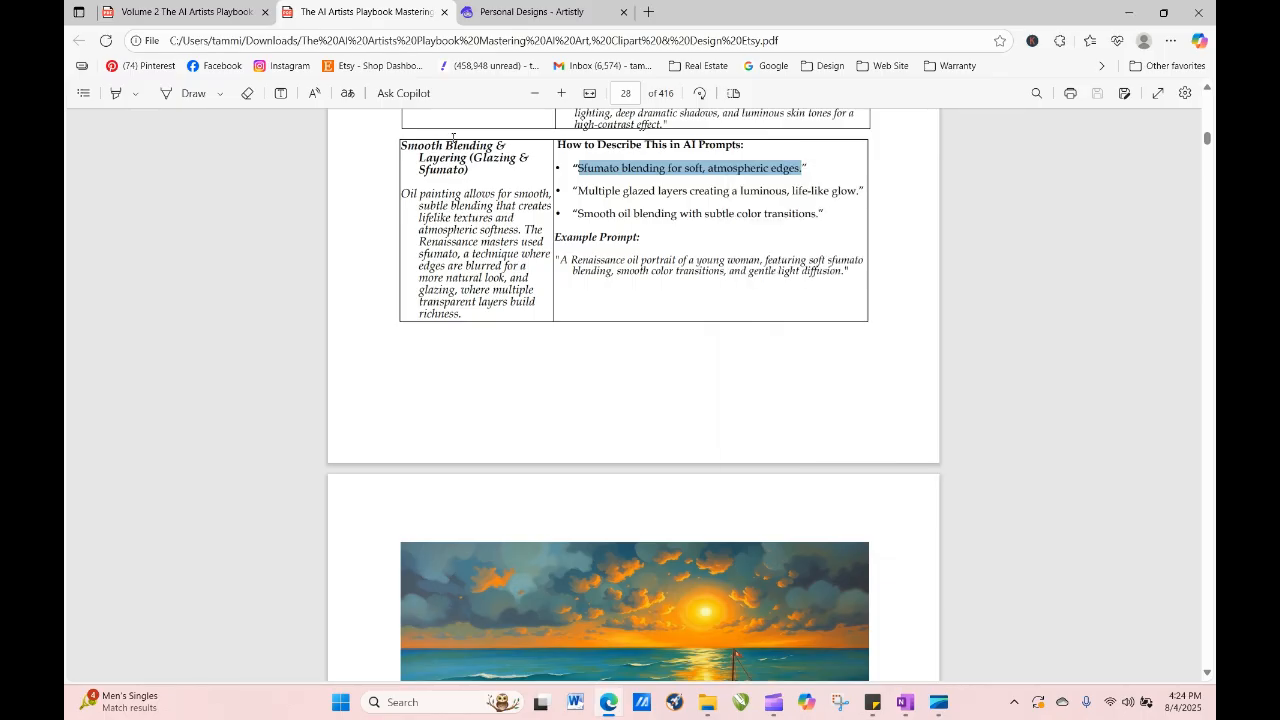
Return to Personal Designs in Artistly and open the details of the new Artistic Designer sunflower image.
click(511, 12)
mouse_move(302, 153)
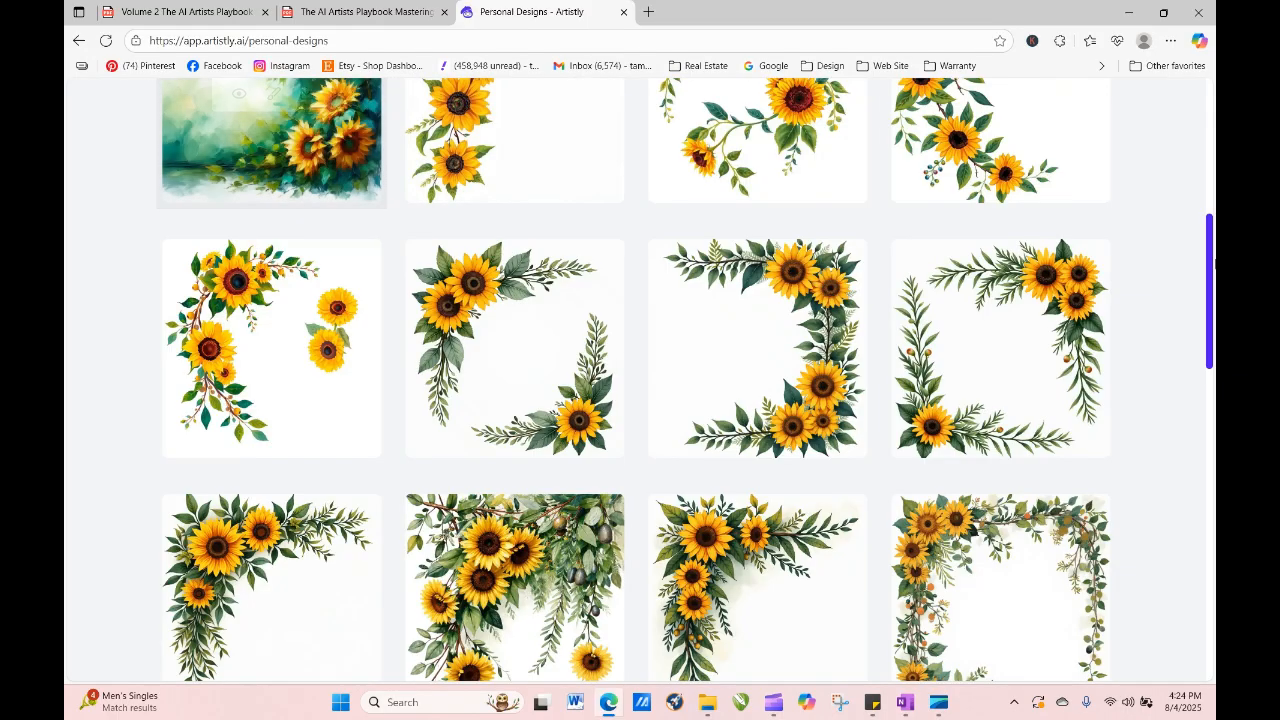
drag(1211, 314, 1210, 245)
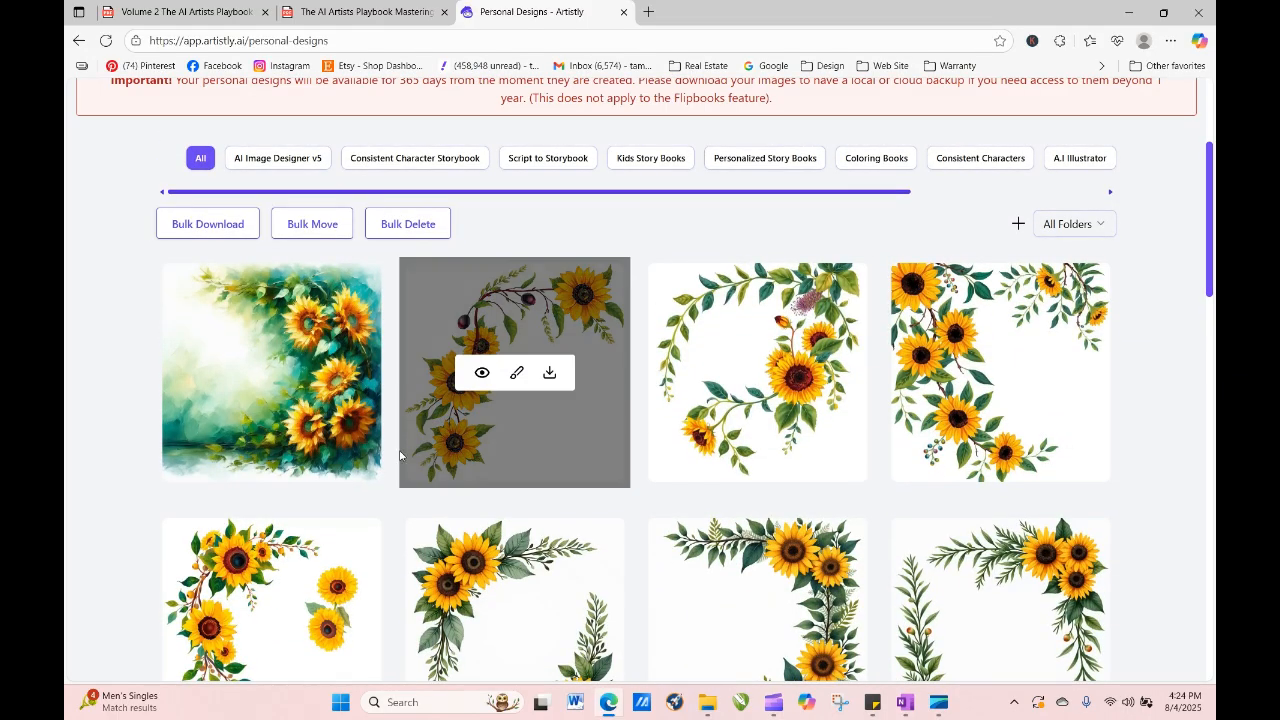
click(239, 374)
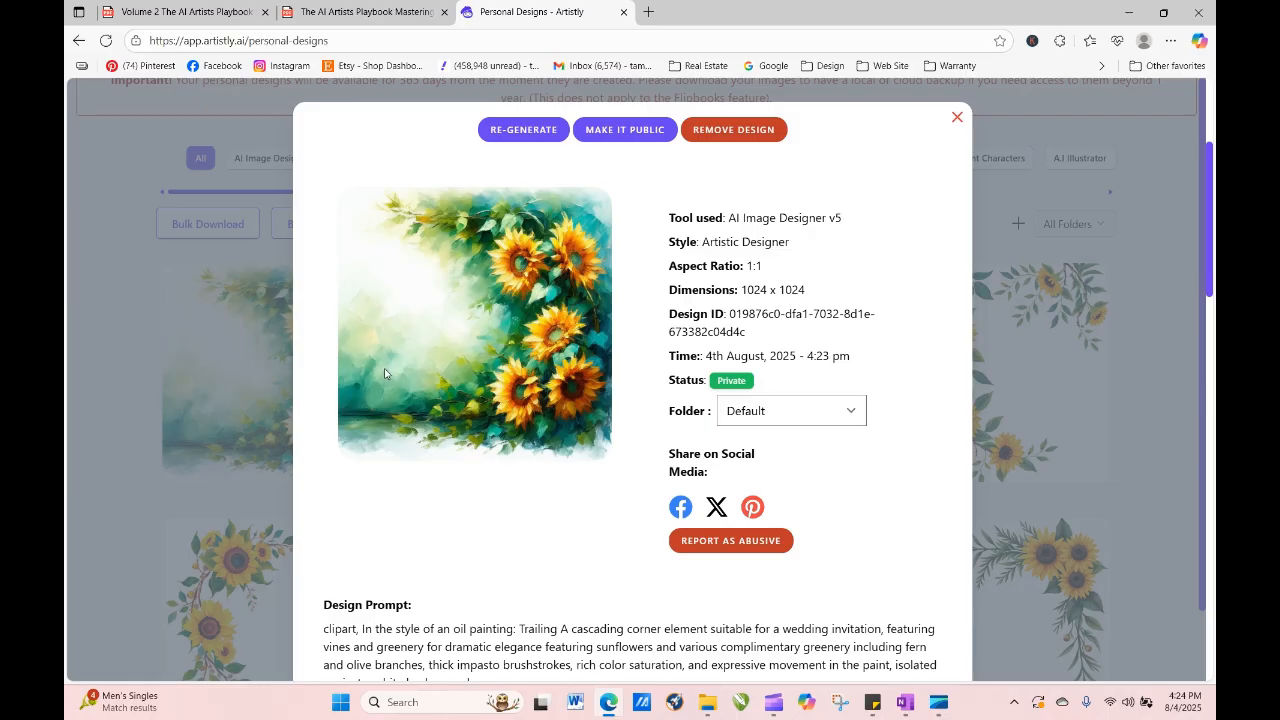
Find the earlier A.I Illustrator oil painting sunflower corner design with the beige background and open it for re-generation.
click(957, 119)
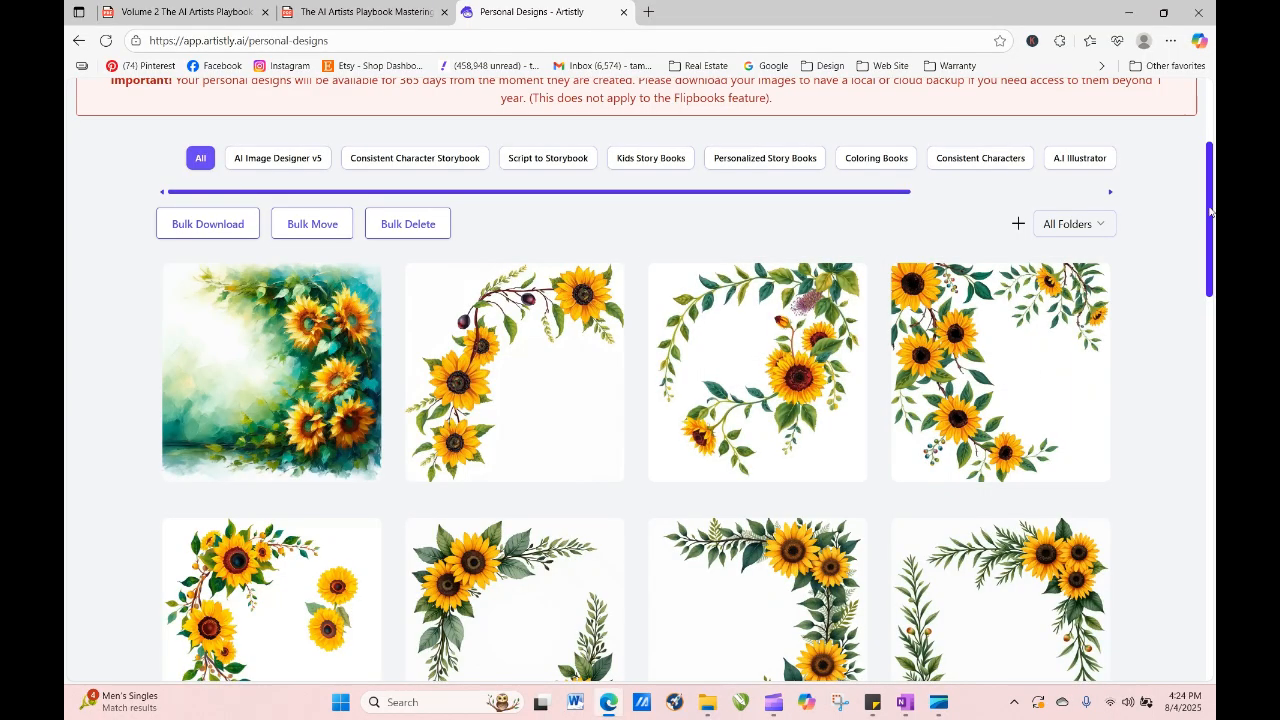
scroll(1214, 272, down, 7)
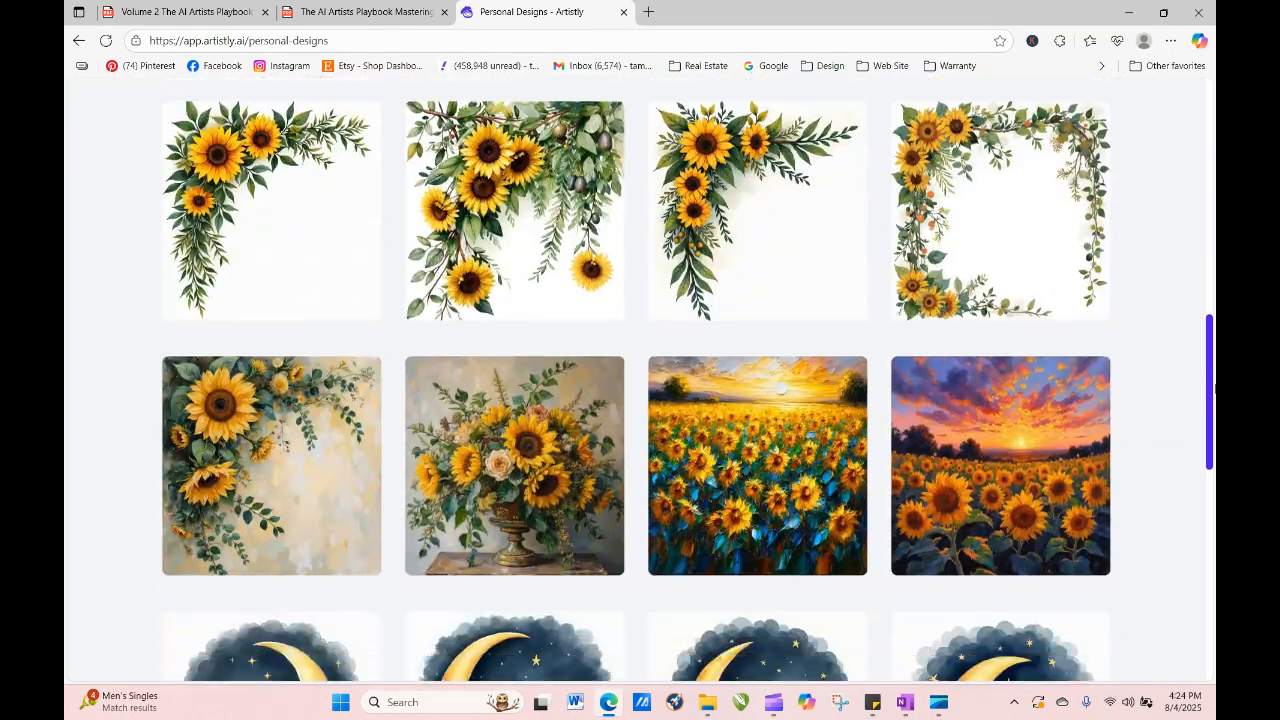
drag(1214, 388, 1214, 405)
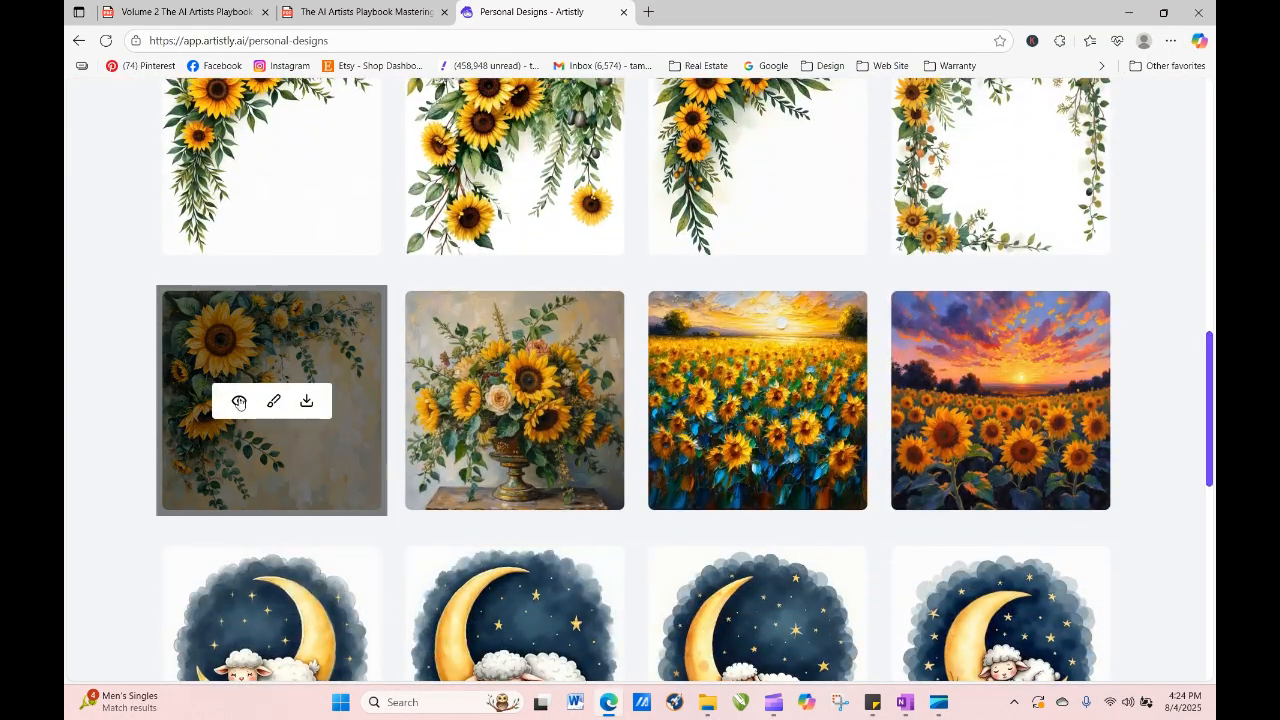
click(240, 403)
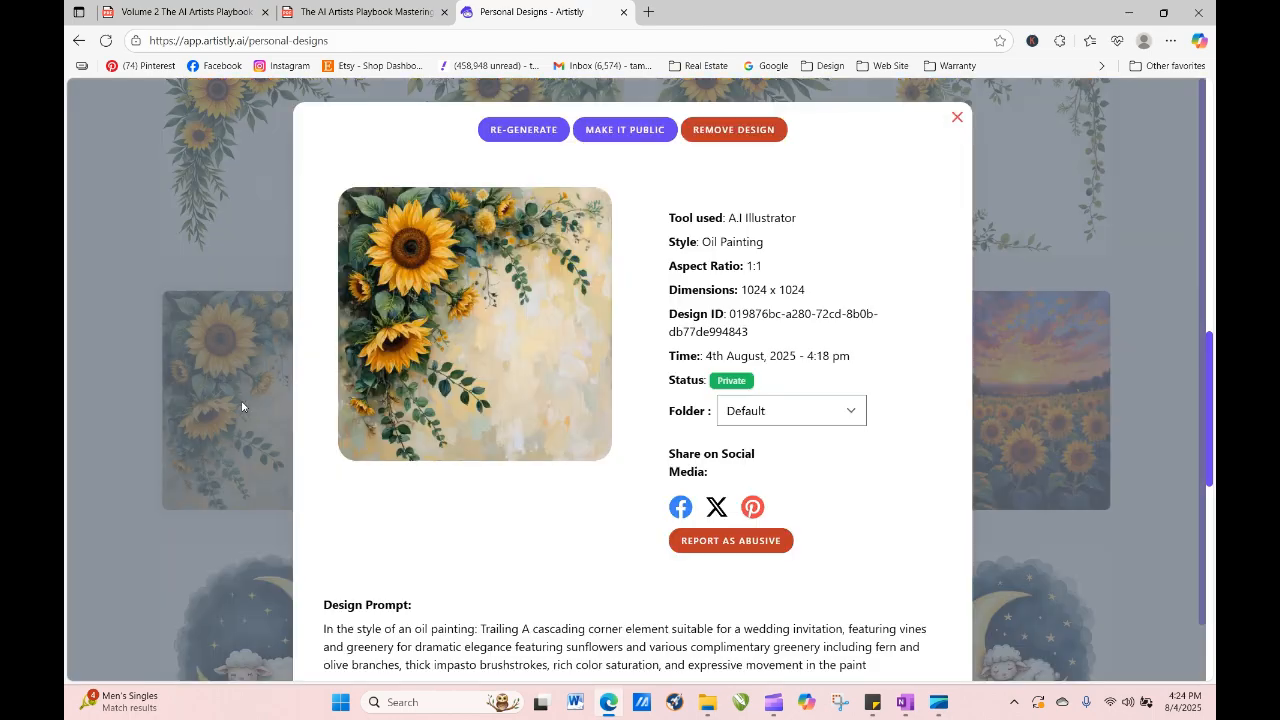
click(541, 131)
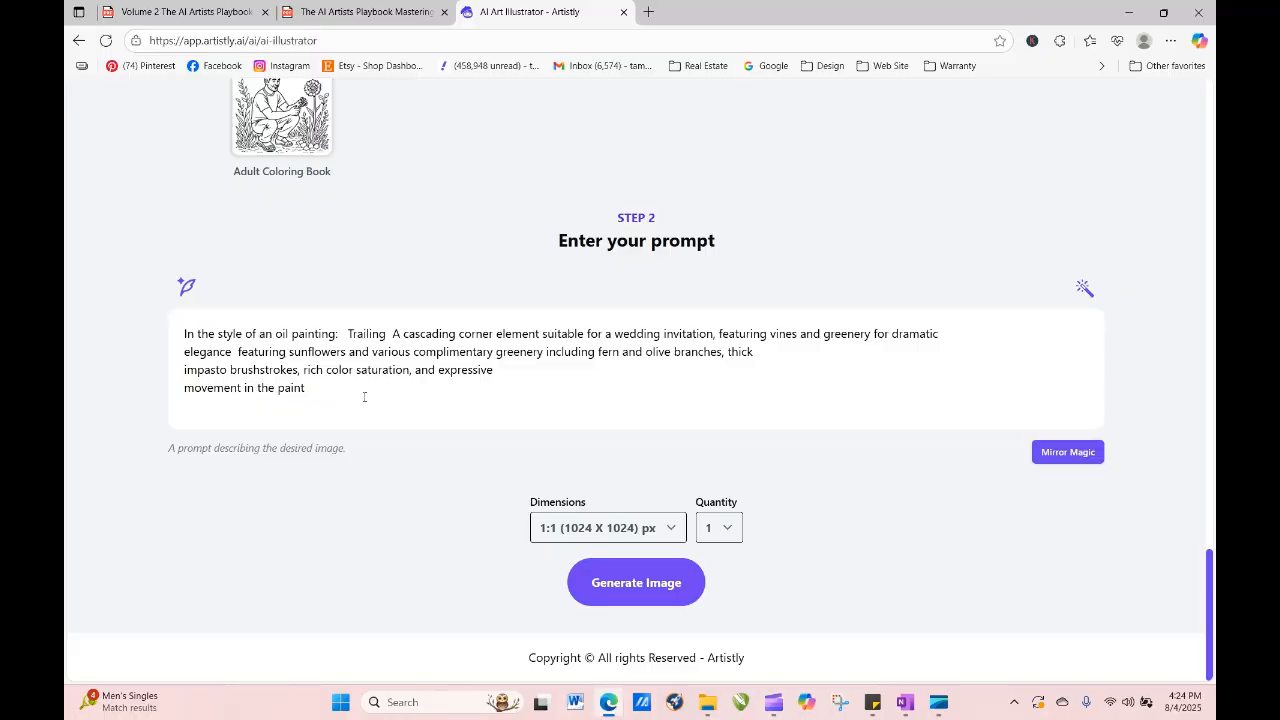
Insert "Sfumato blending for soft, atmospheric edges." before "Trailing" in the prompt and generate one 1:1 image.
right_click(347, 334)
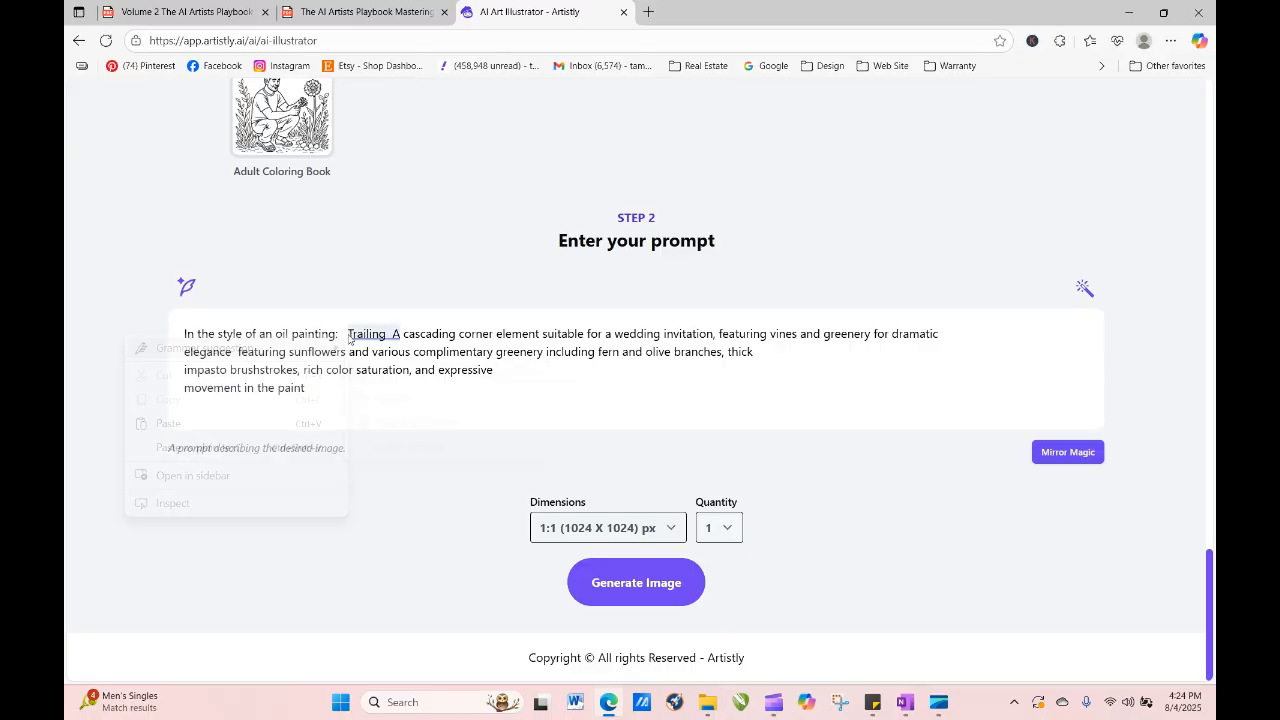
mouse_move(343, 341)
click(629, 417)
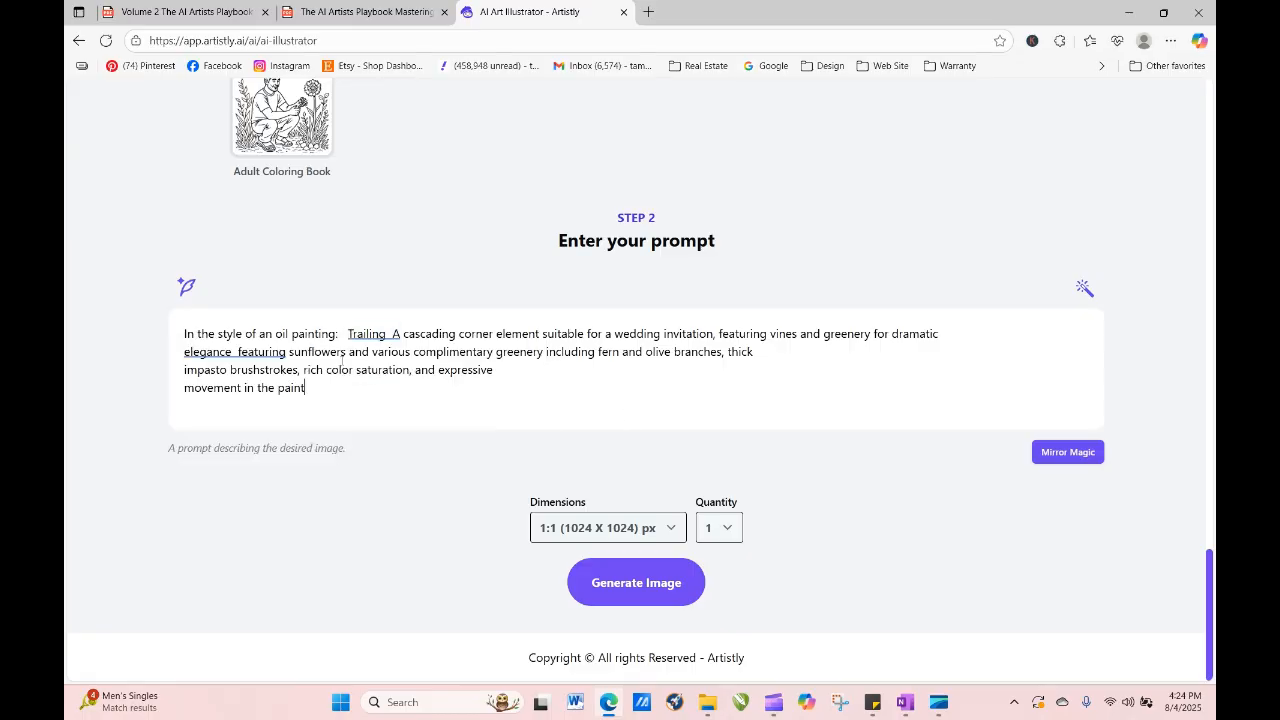
right_click(344, 331)
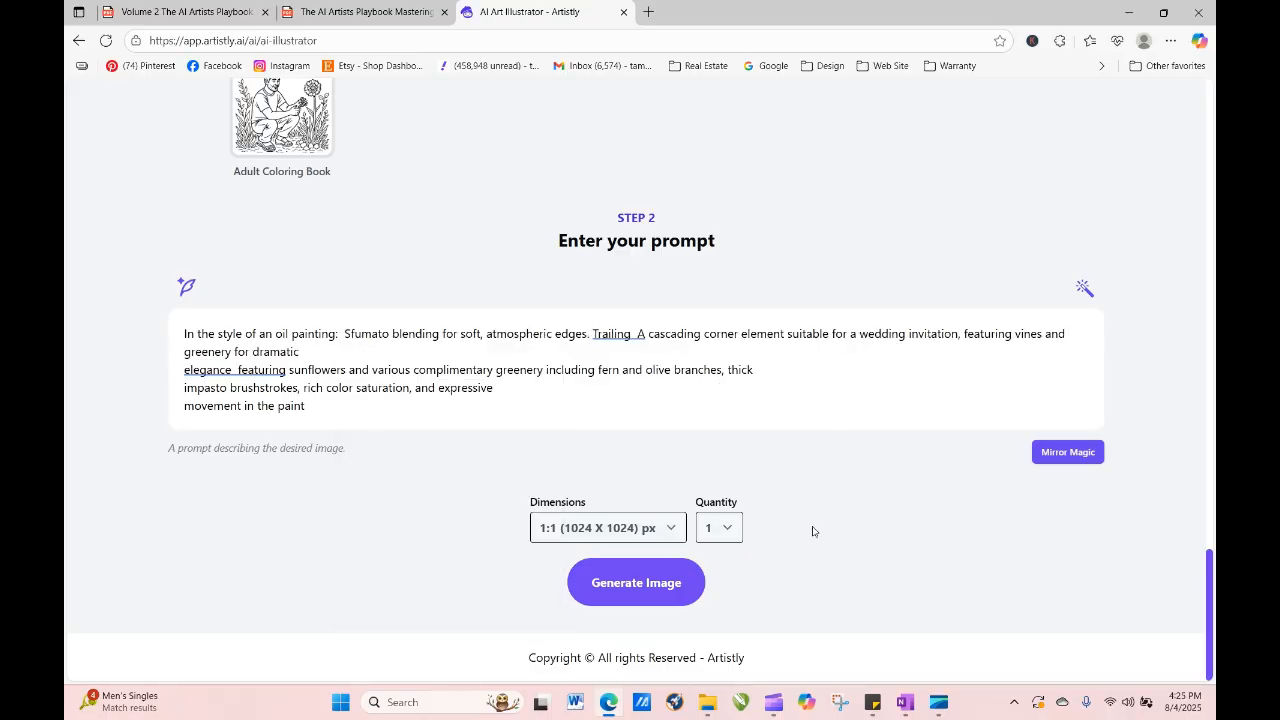
click(648, 591)
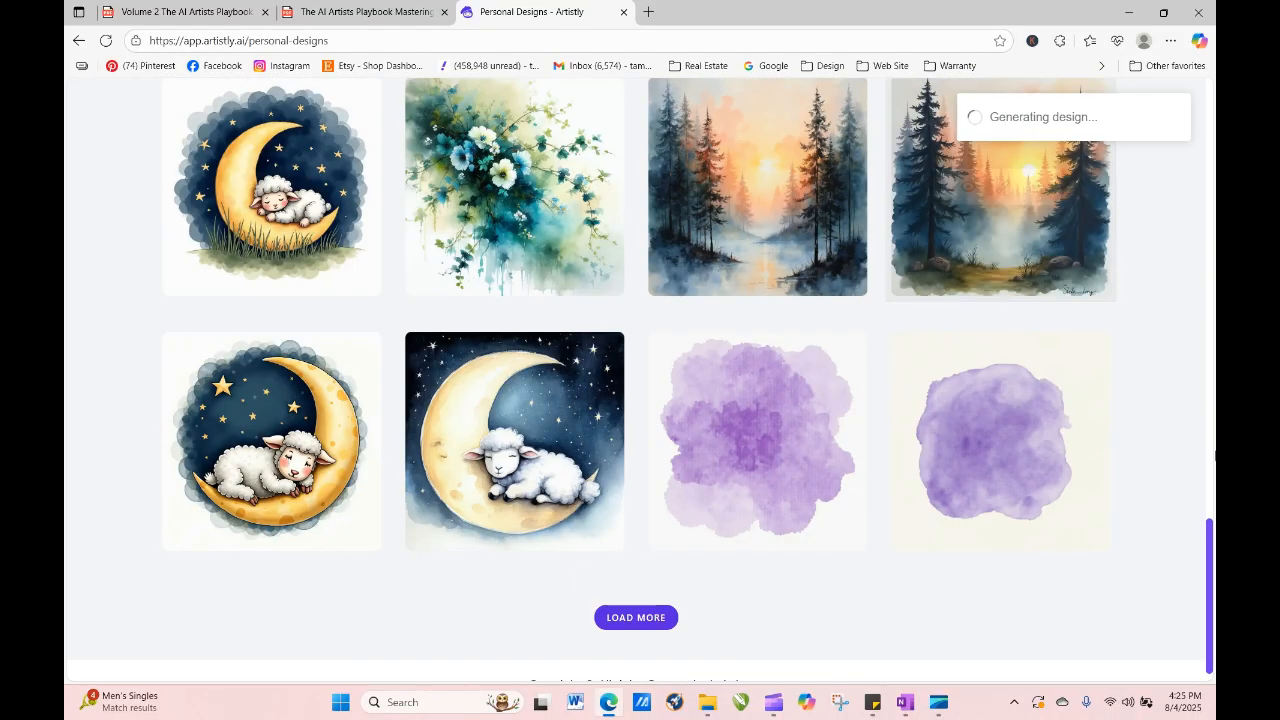
Copy the full design prompt containing the sfumato phrase from the details of the A.I Illustrator design still in processing.
drag(1209, 556, 1192, 103)
scroll(470, 260, down, 3)
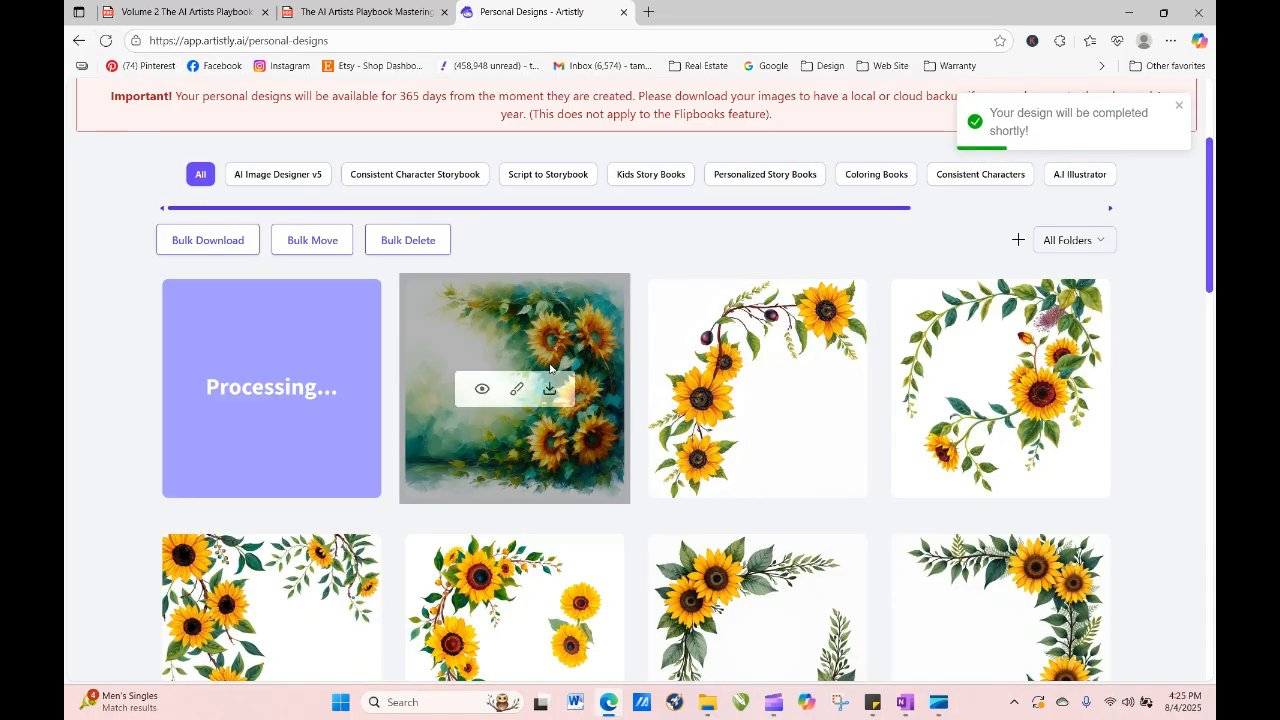
click(239, 389)
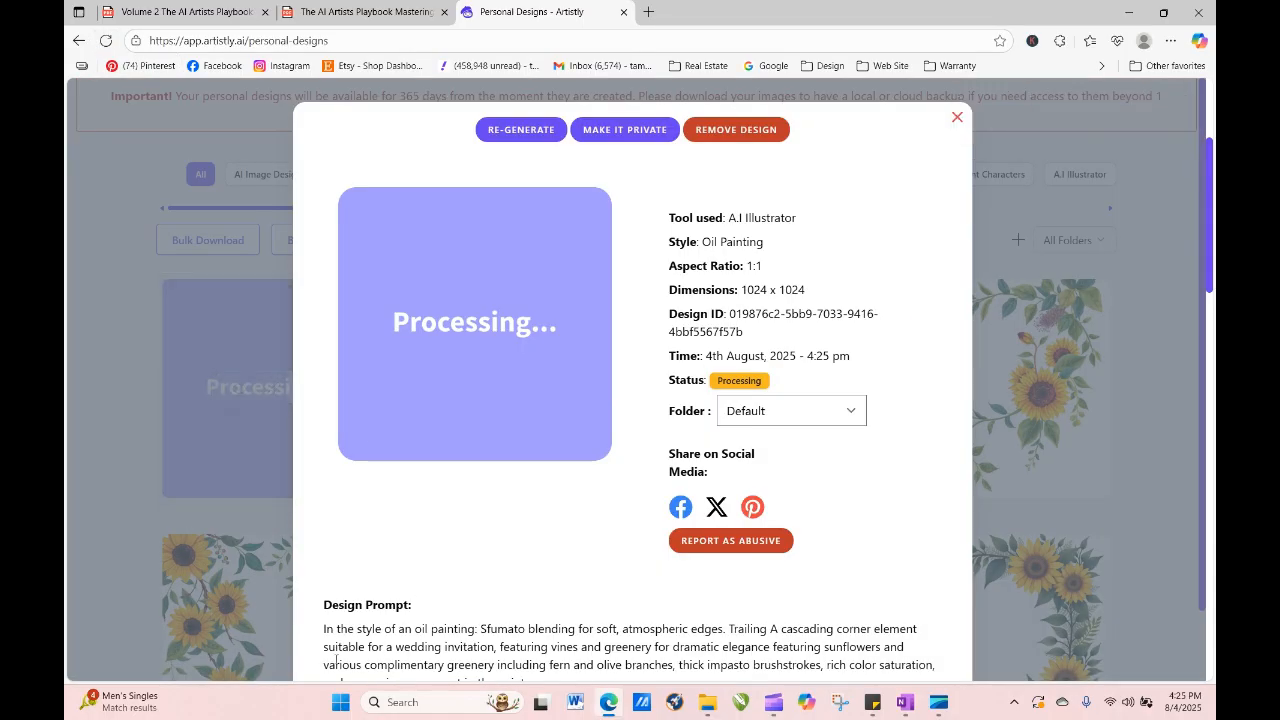
drag(323, 632, 530, 606)
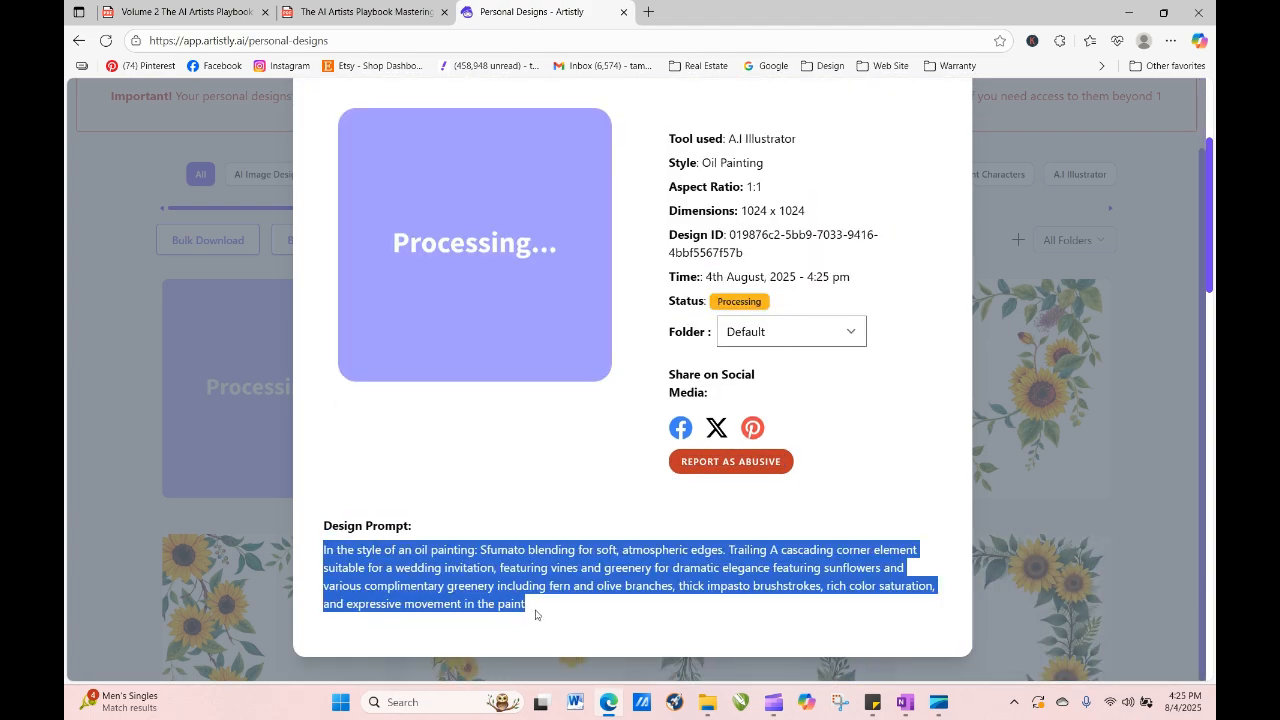
right_click(416, 565)
click(506, 278)
click(1170, 267)
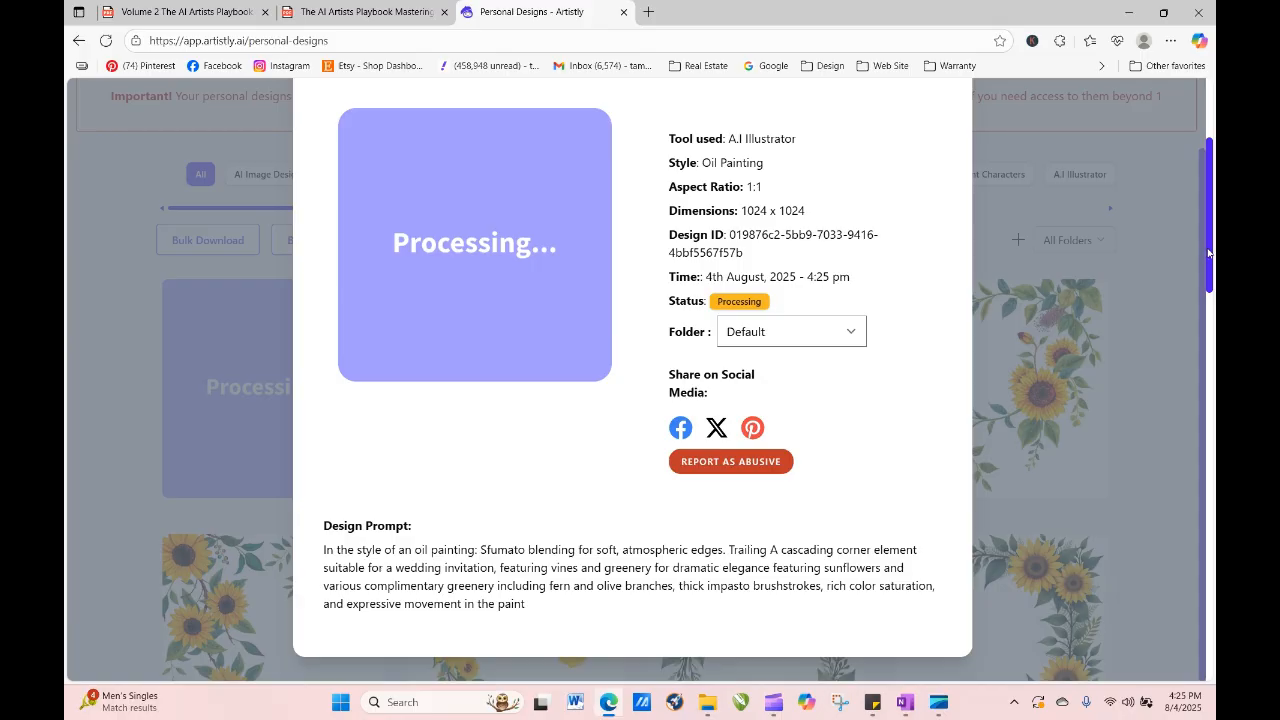
scroll(982, 161, up, 2)
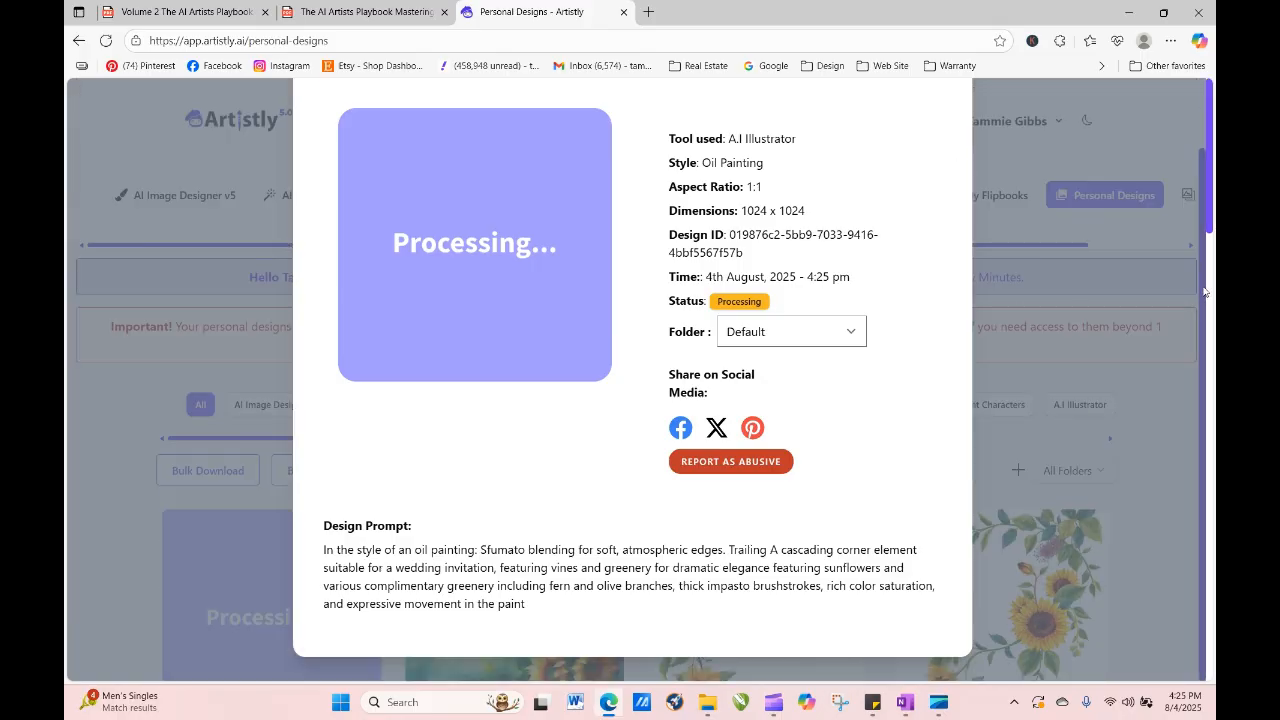
scroll(955, 149, up, 2)
click(956, 119)
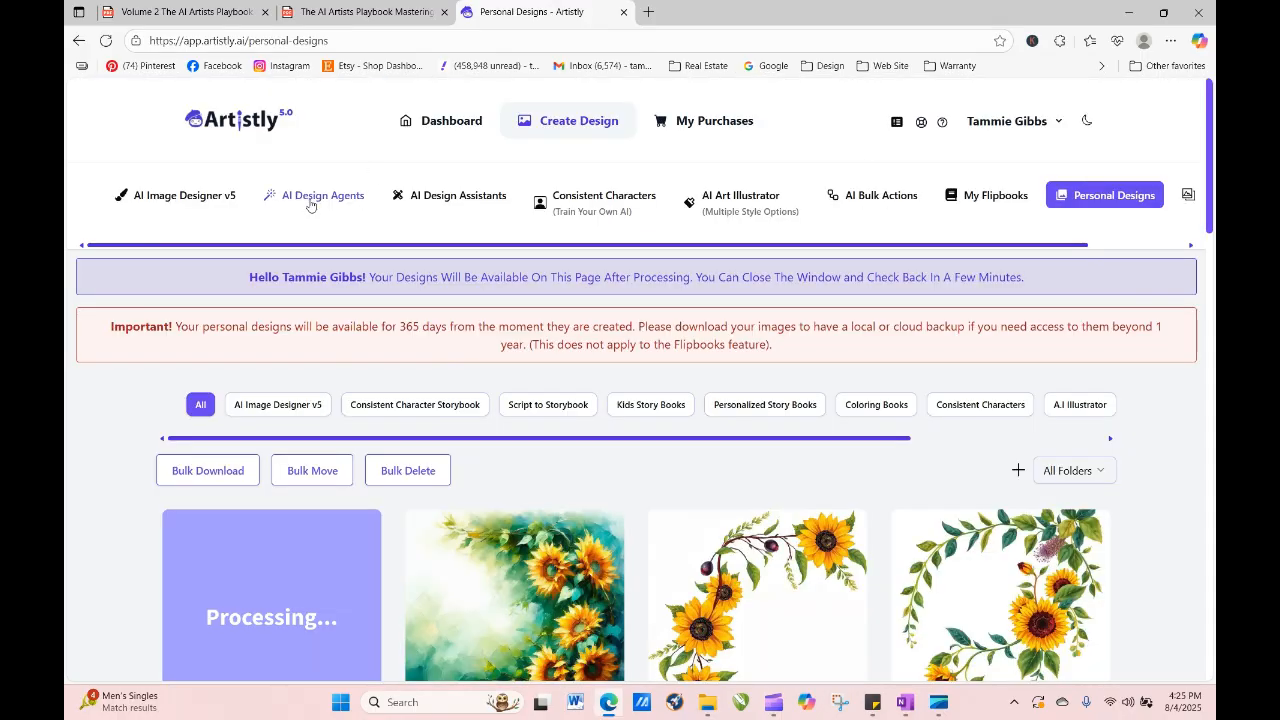
Generate a High Quality 1:1 image from the copied sfumato prompt using Create From Prompt in AI Image Designer v5.
click(174, 197)
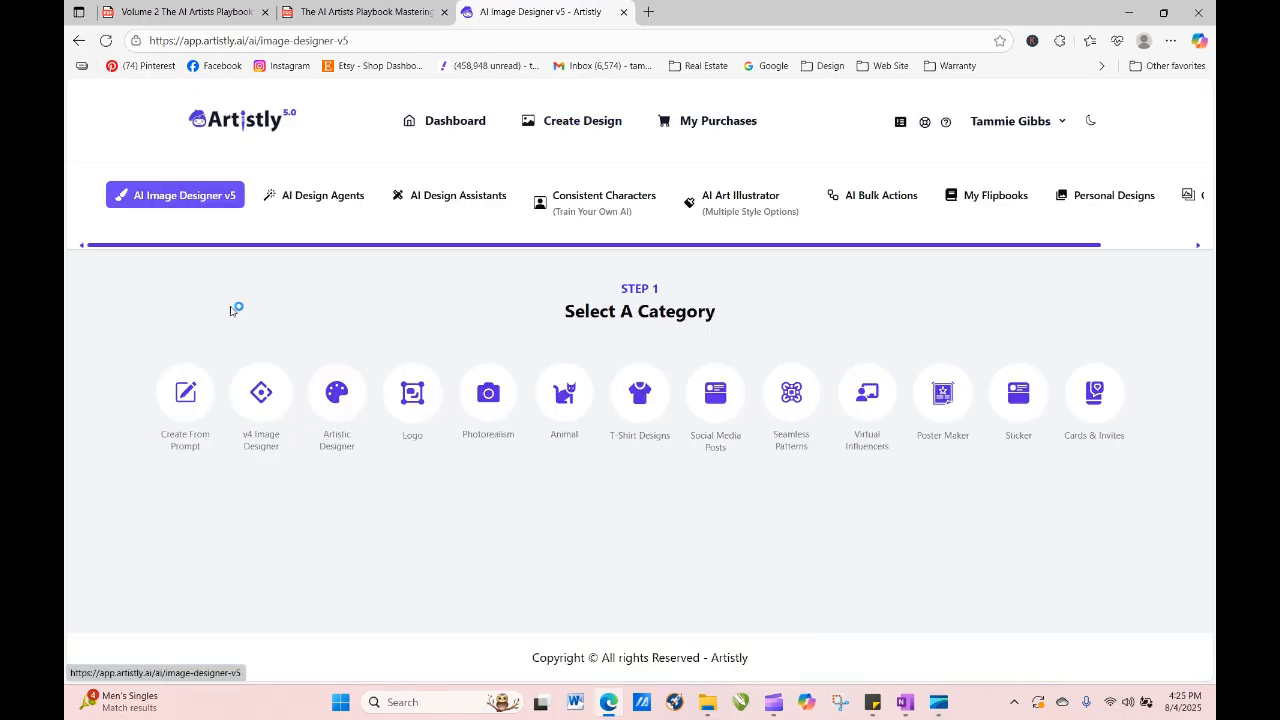
click(195, 404)
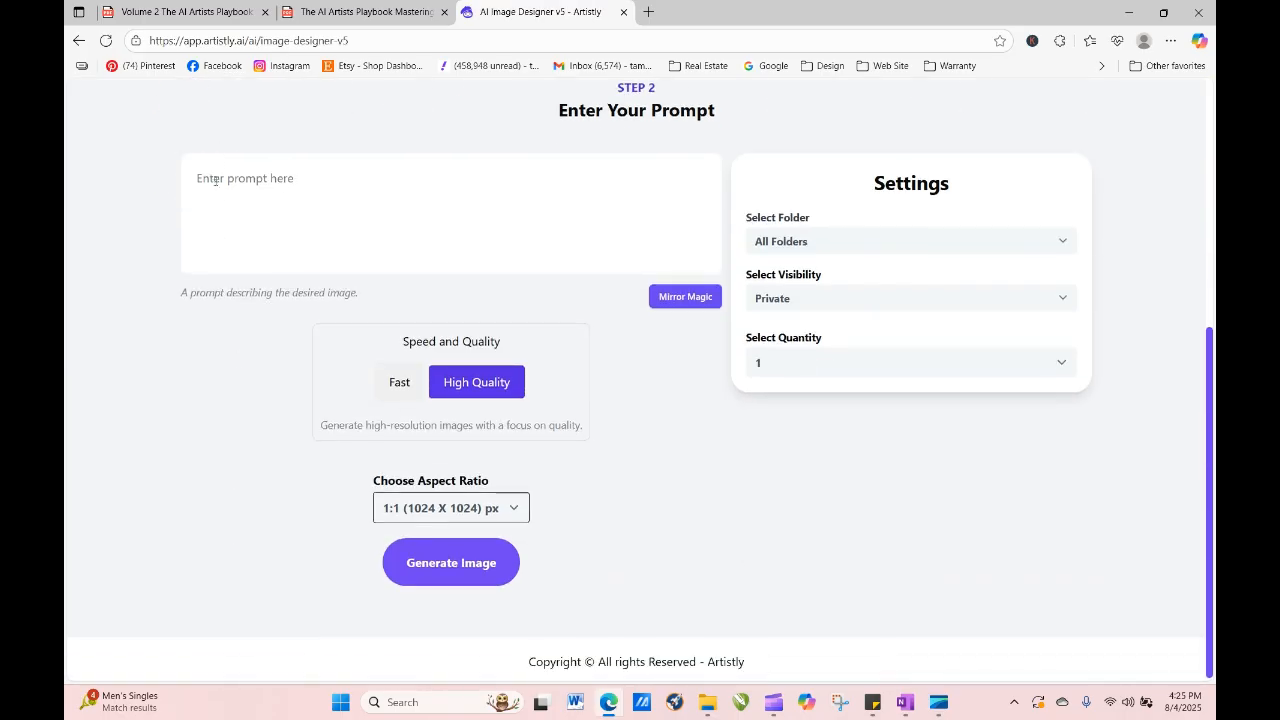
right_click(215, 180)
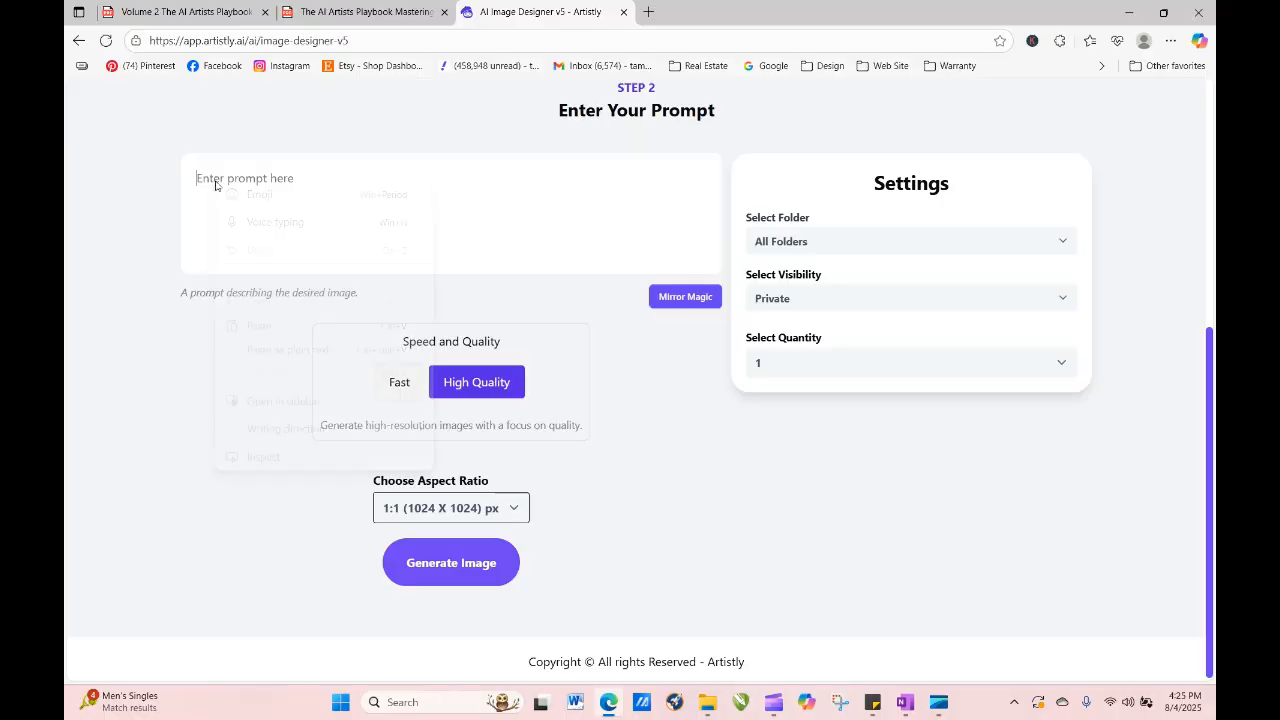
click(290, 325)
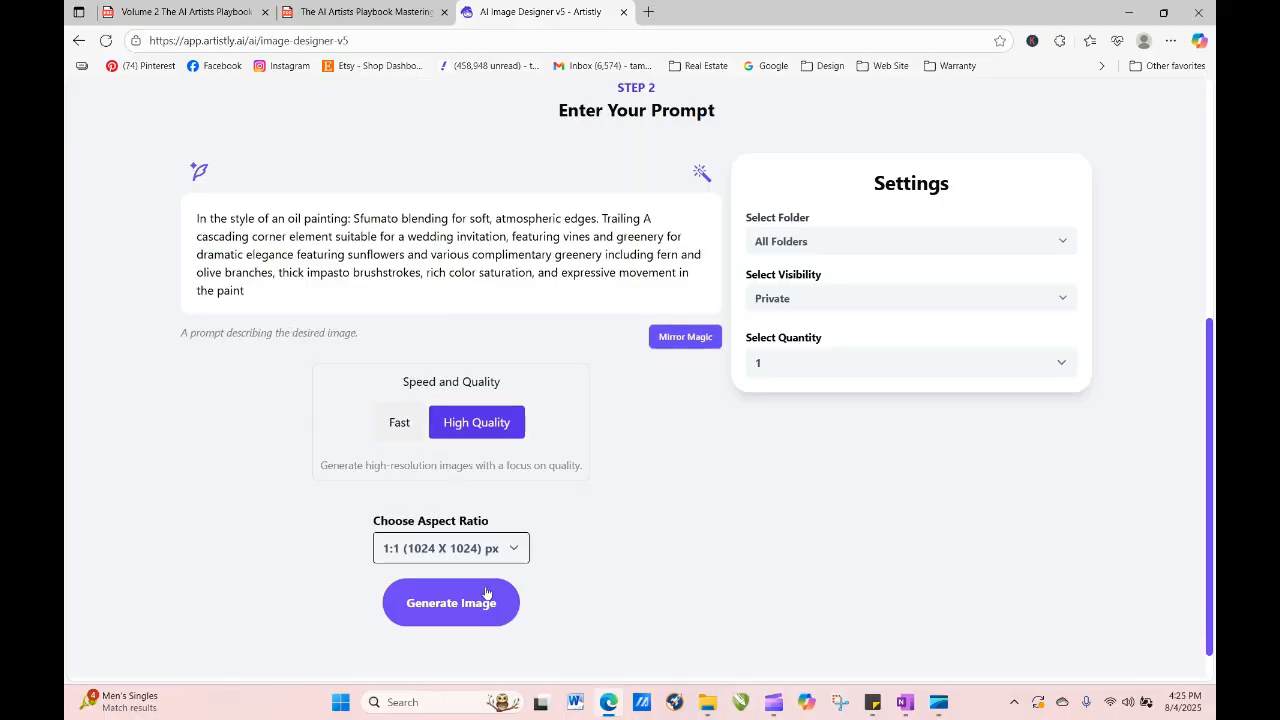
click(487, 605)
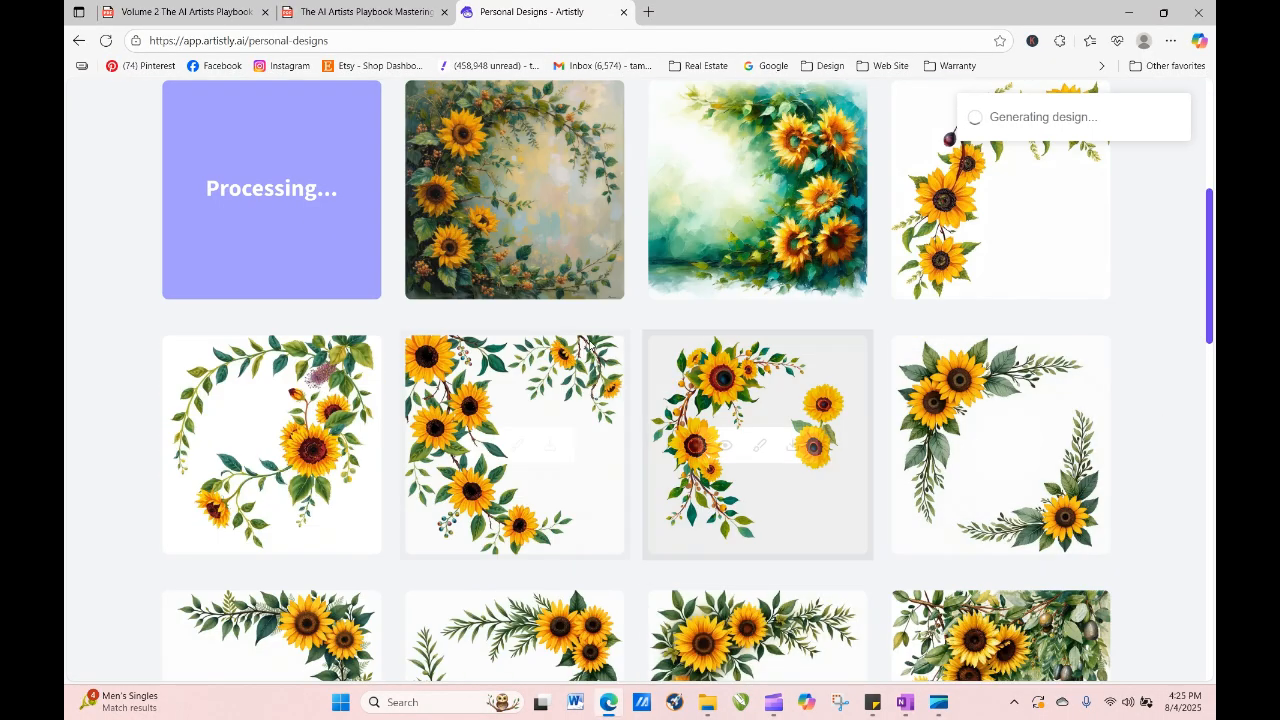
Inspect the finished A.I Illustrator sfumato design and reopen its prompt for re-generation to review the wording.
click(483, 192)
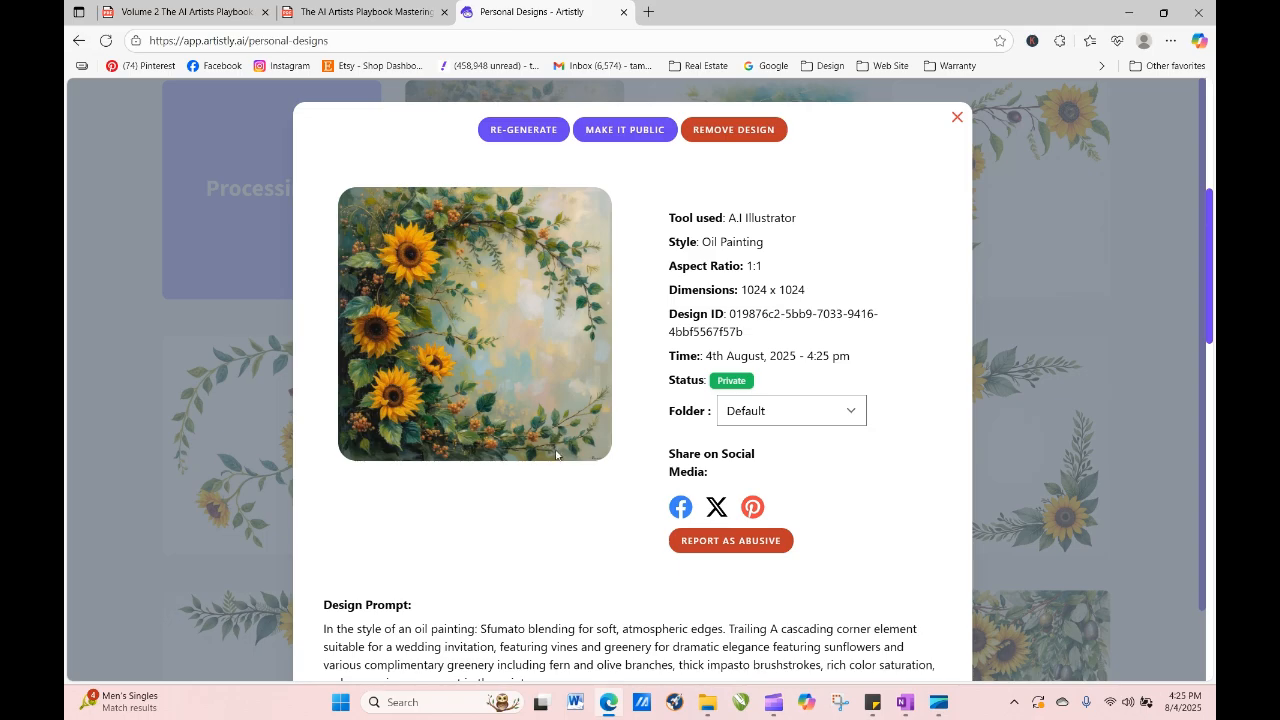
click(523, 131)
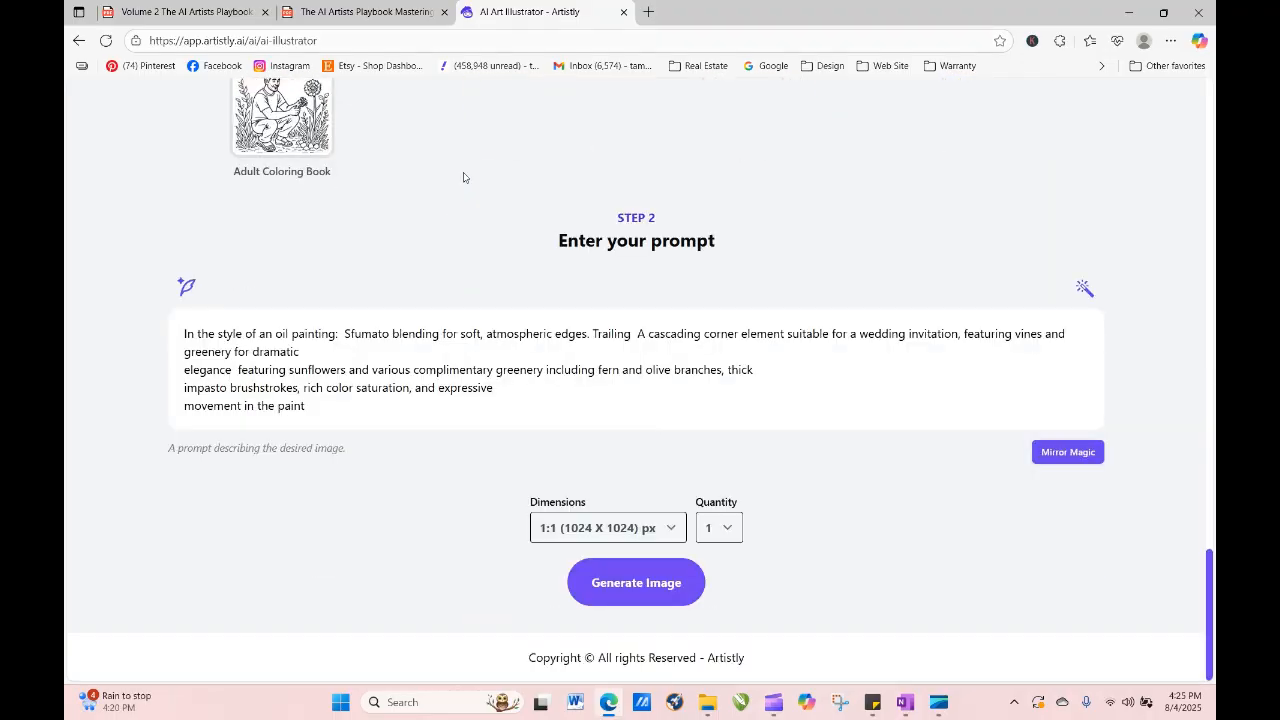
drag(1203, 637, 1200, 154)
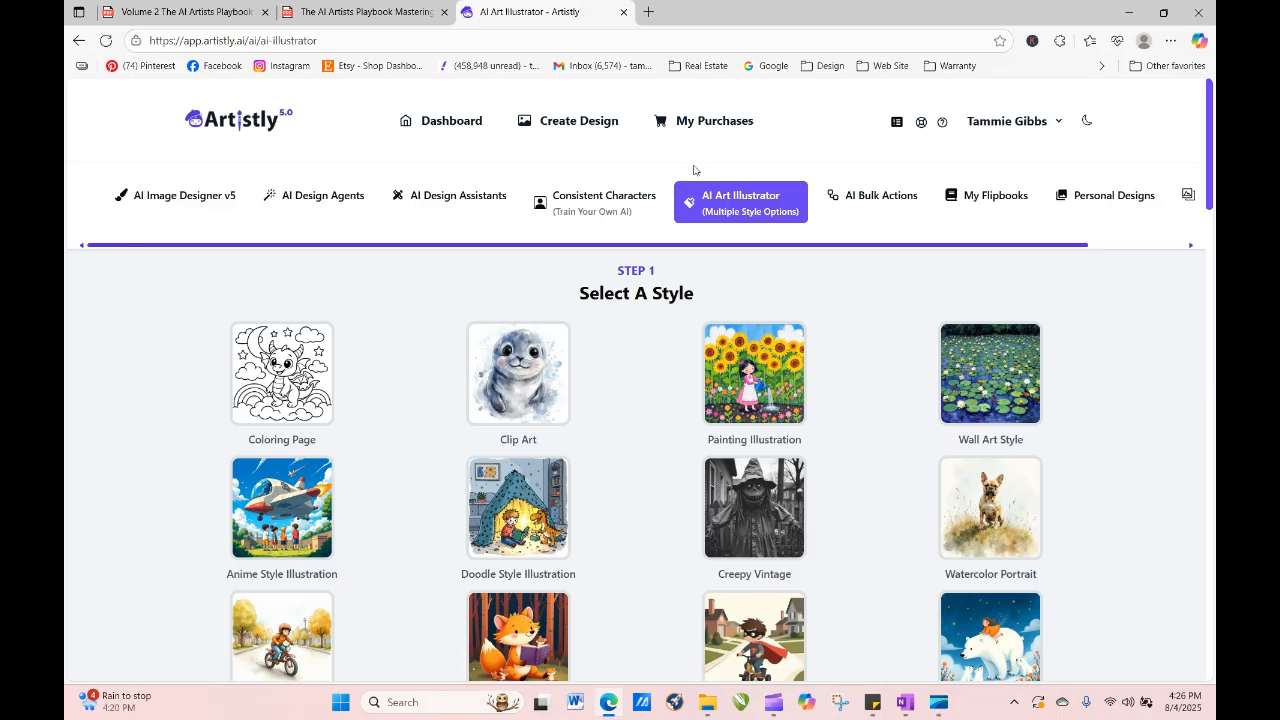
Return to Personal Designs and review the details of the new AI Image Designer v5 sunflower frame.
click(1097, 198)
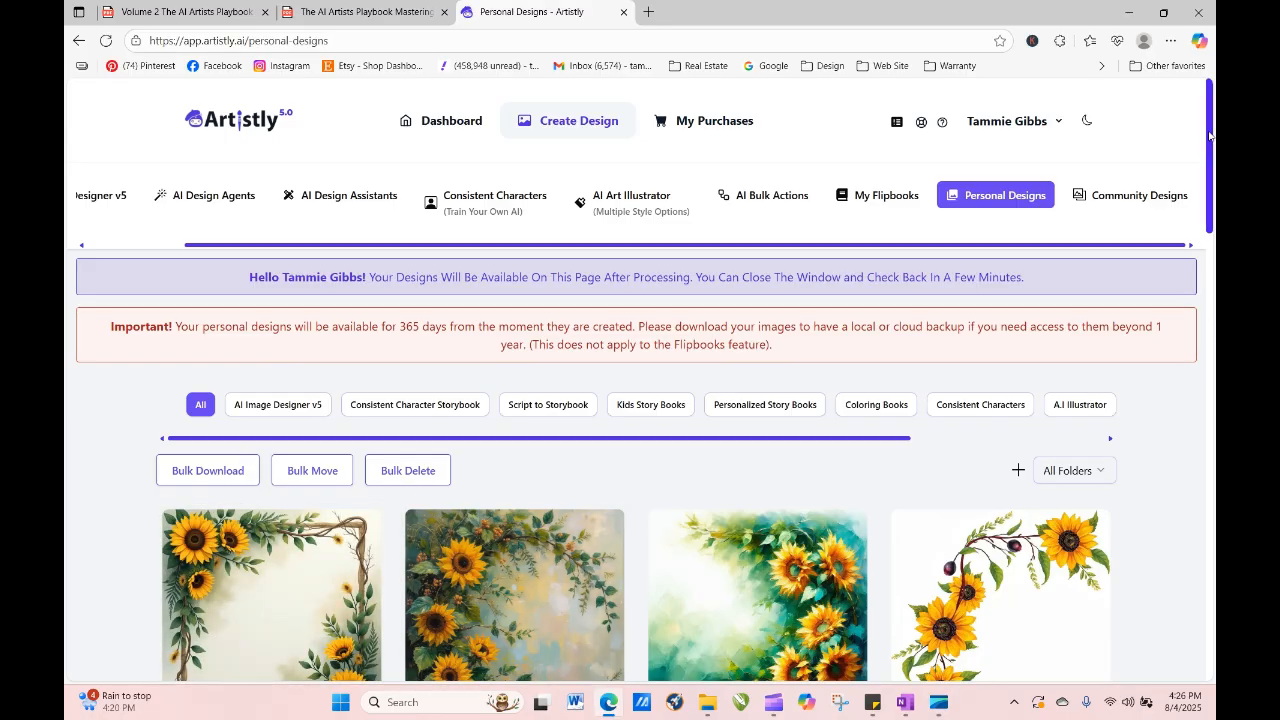
scroll(515, 280, down, 3)
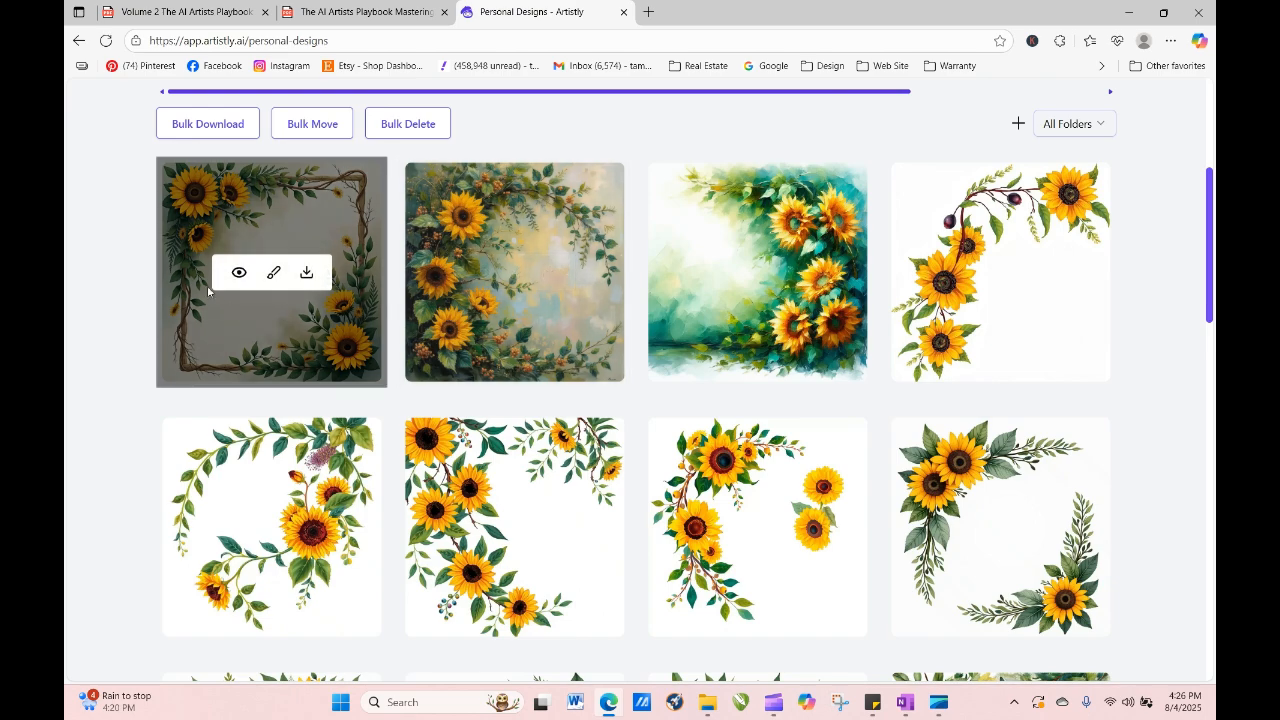
click(238, 273)
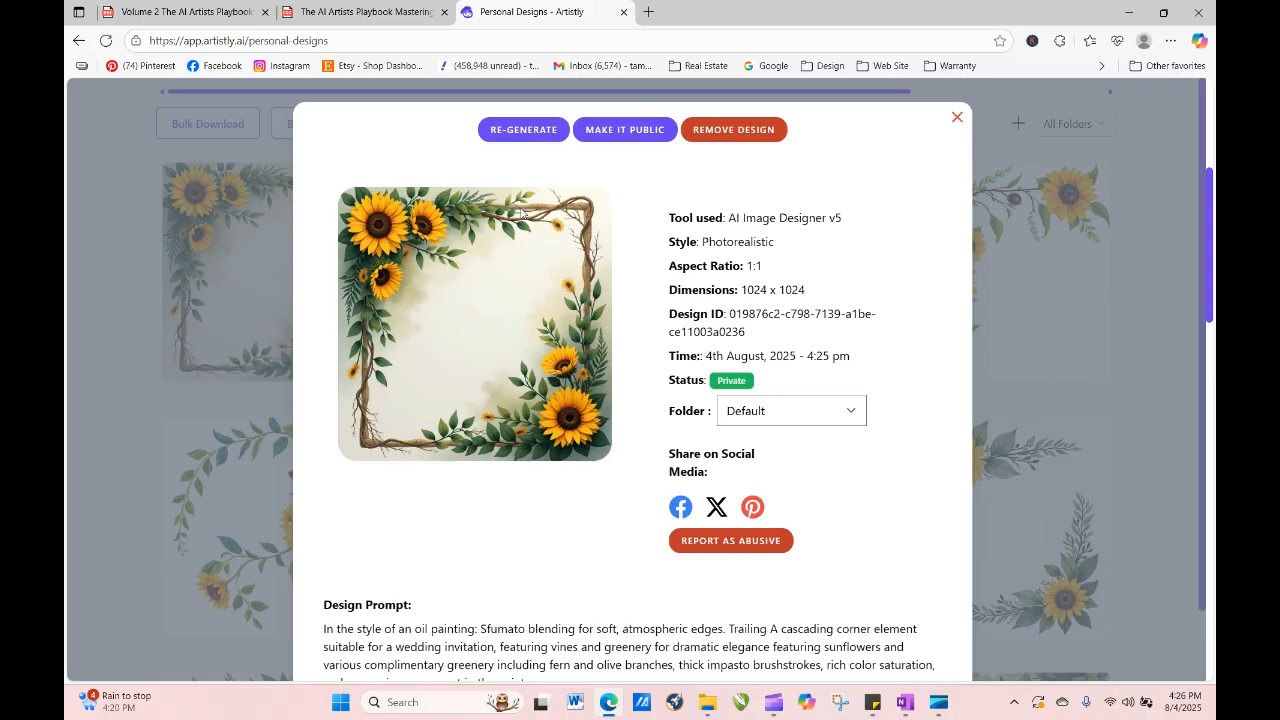
click(956, 119)
Download the new AI Image Designer v5 and A.I Illustrator sunflower images, and open the Downloads folder in File Explorer.
click(307, 272)
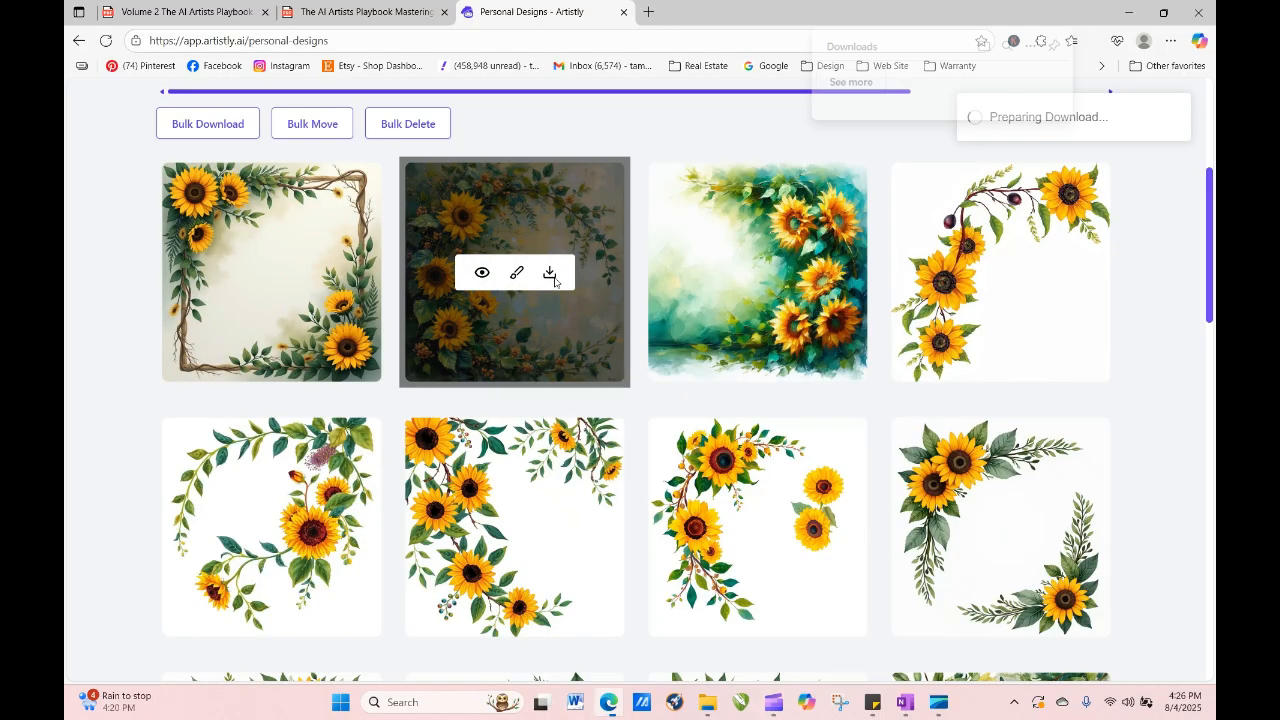
click(552, 276)
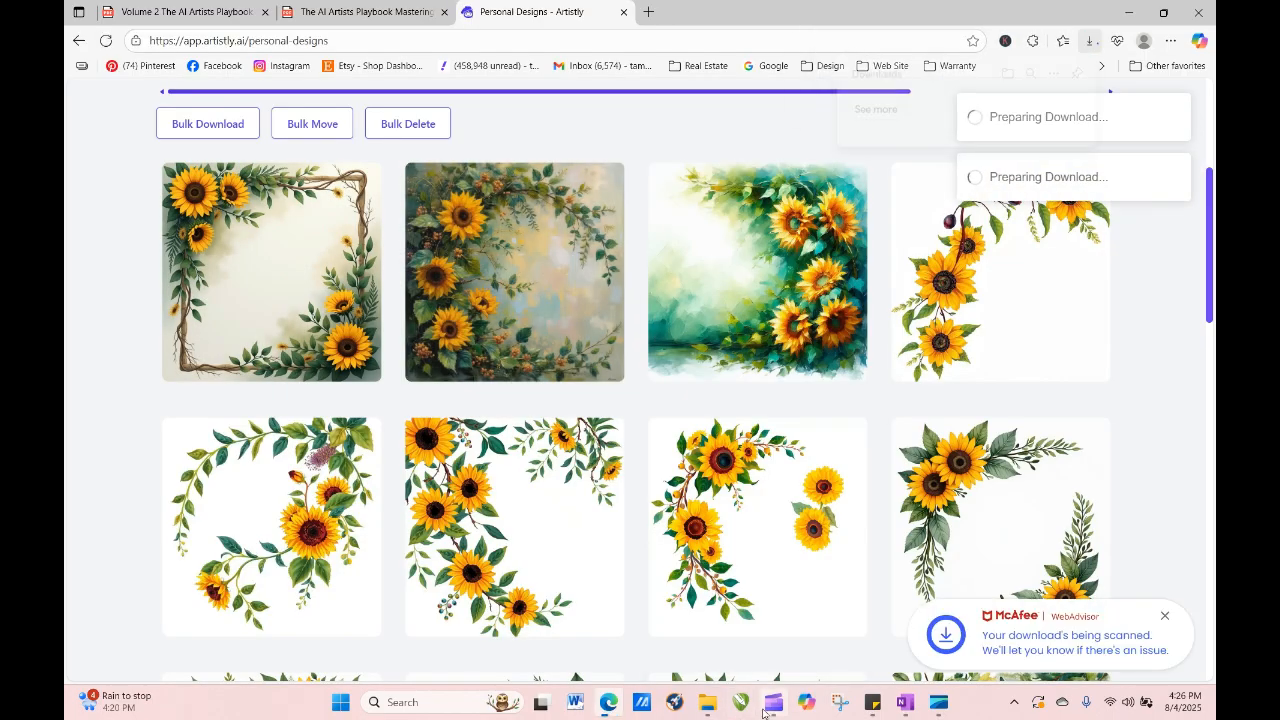
click(707, 702)
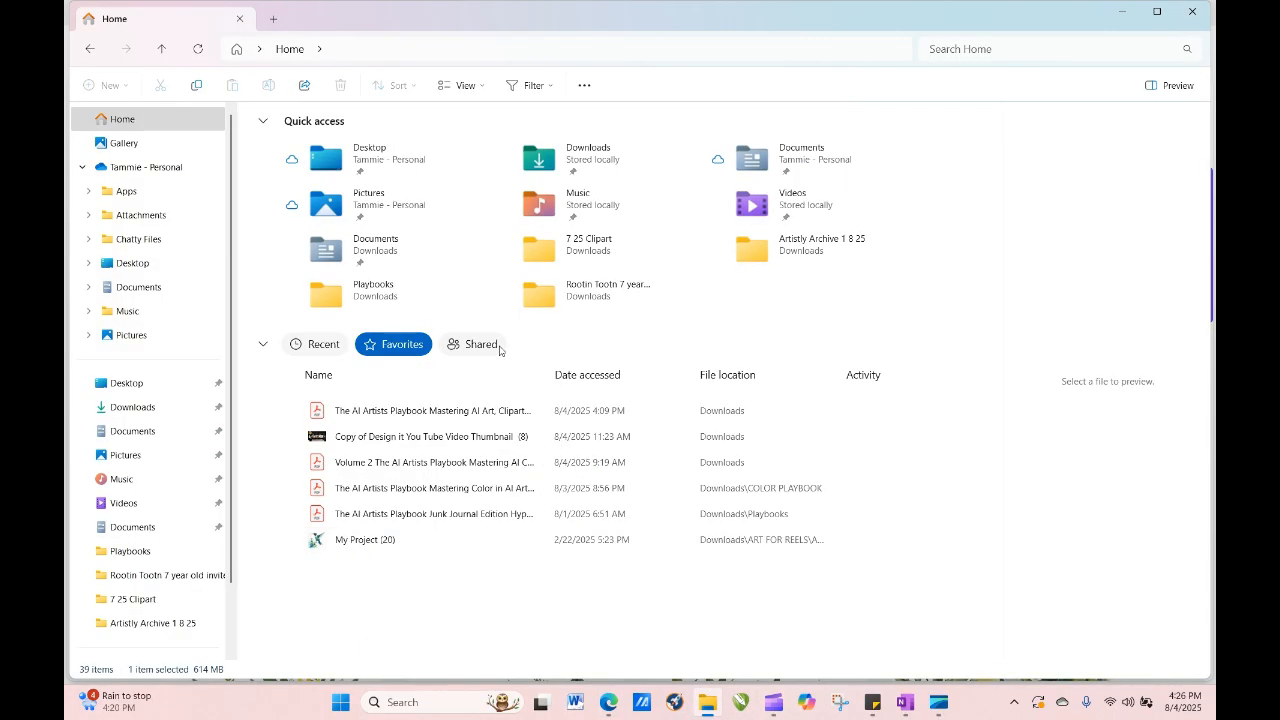
click(178, 405)
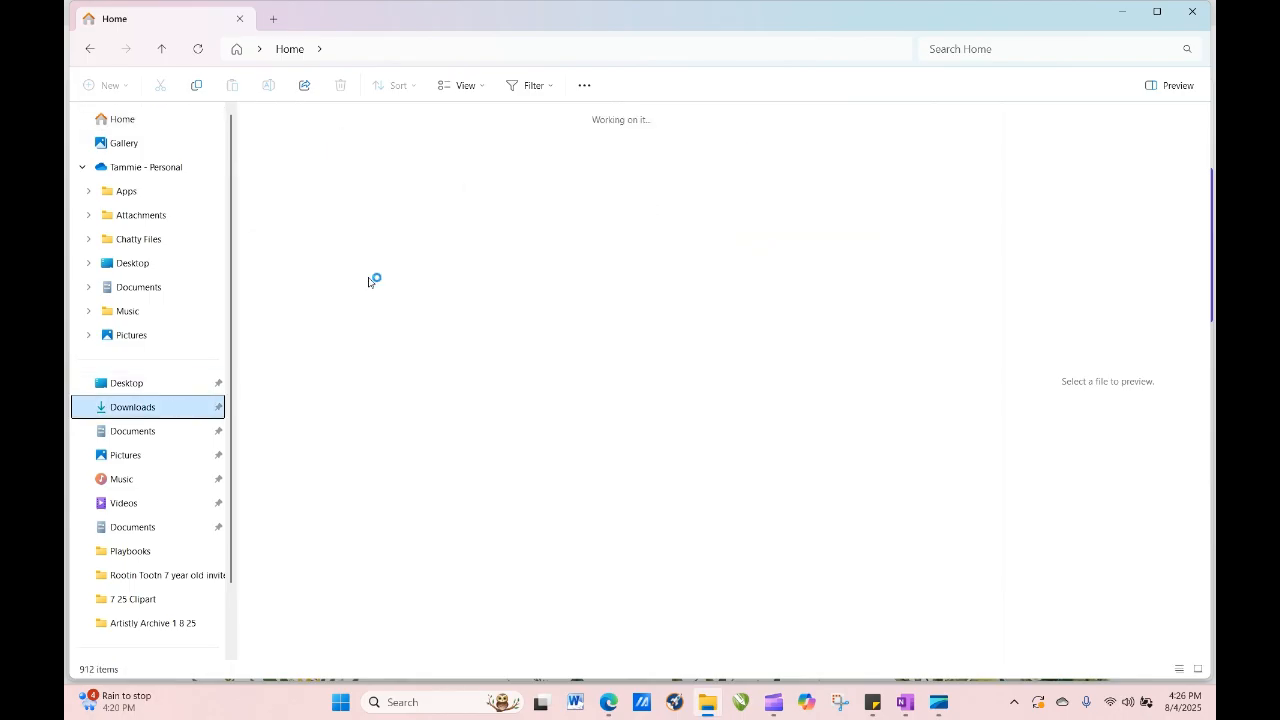
Open the downloaded A.I Illustrator sunflower image in a maximized viewer and examine its brushwork at 340% and 214% zoom.
click(327, 208)
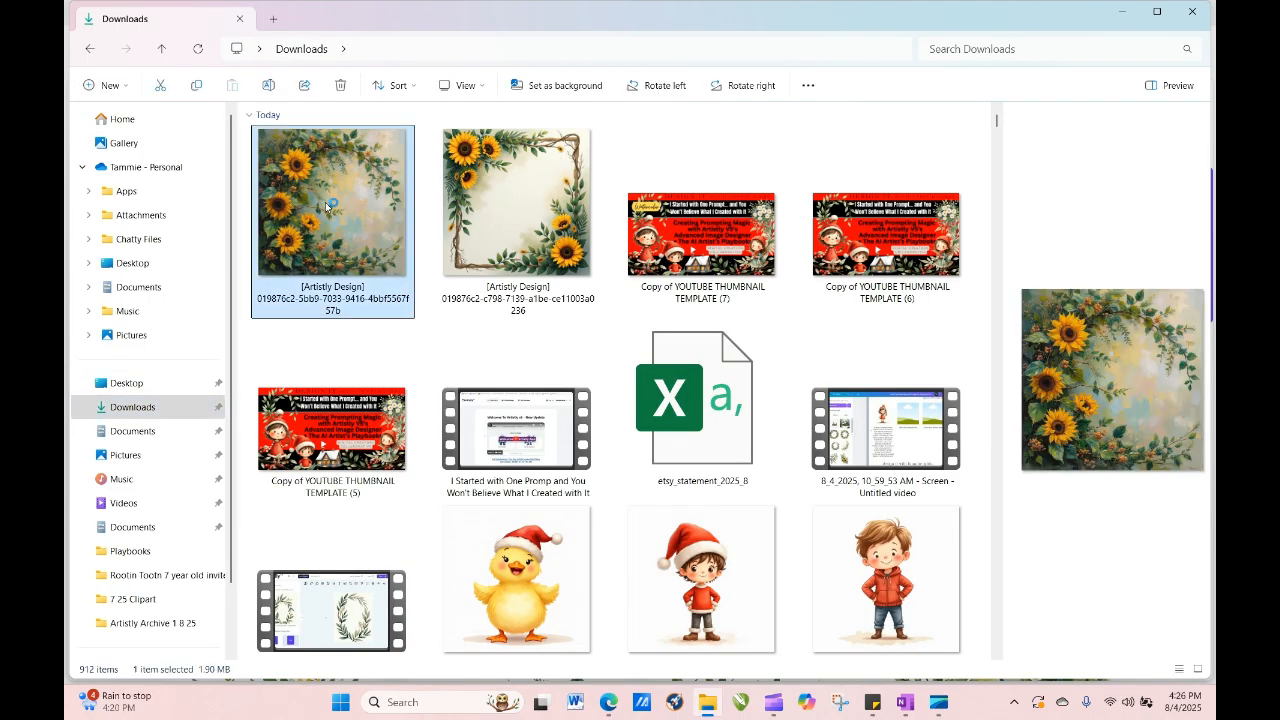
double_click(327, 206)
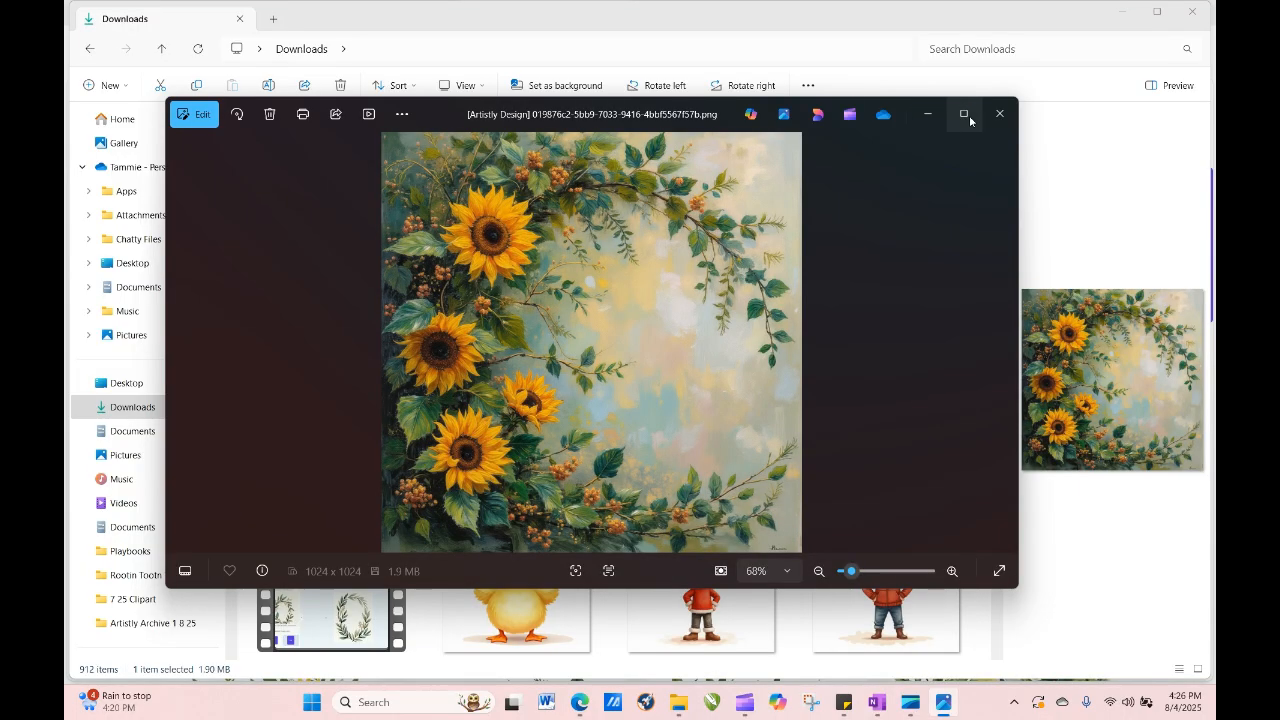
click(967, 119)
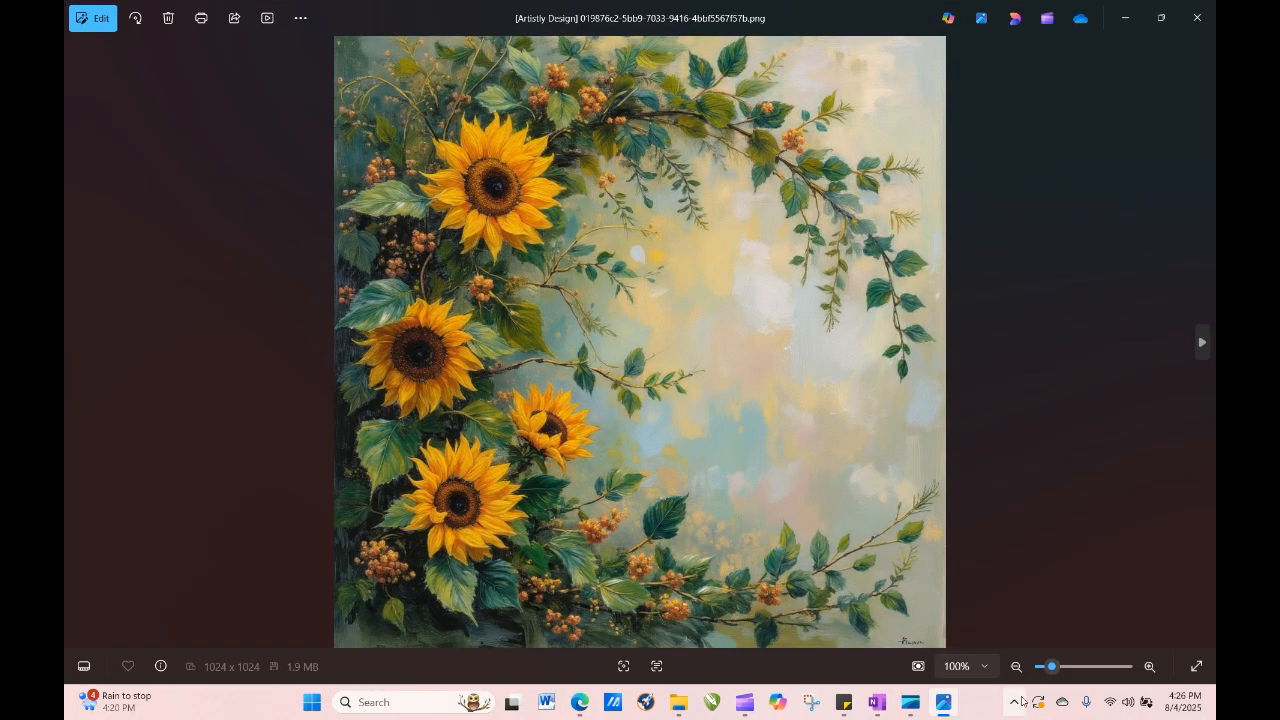
drag(1052, 667, 1077, 679)
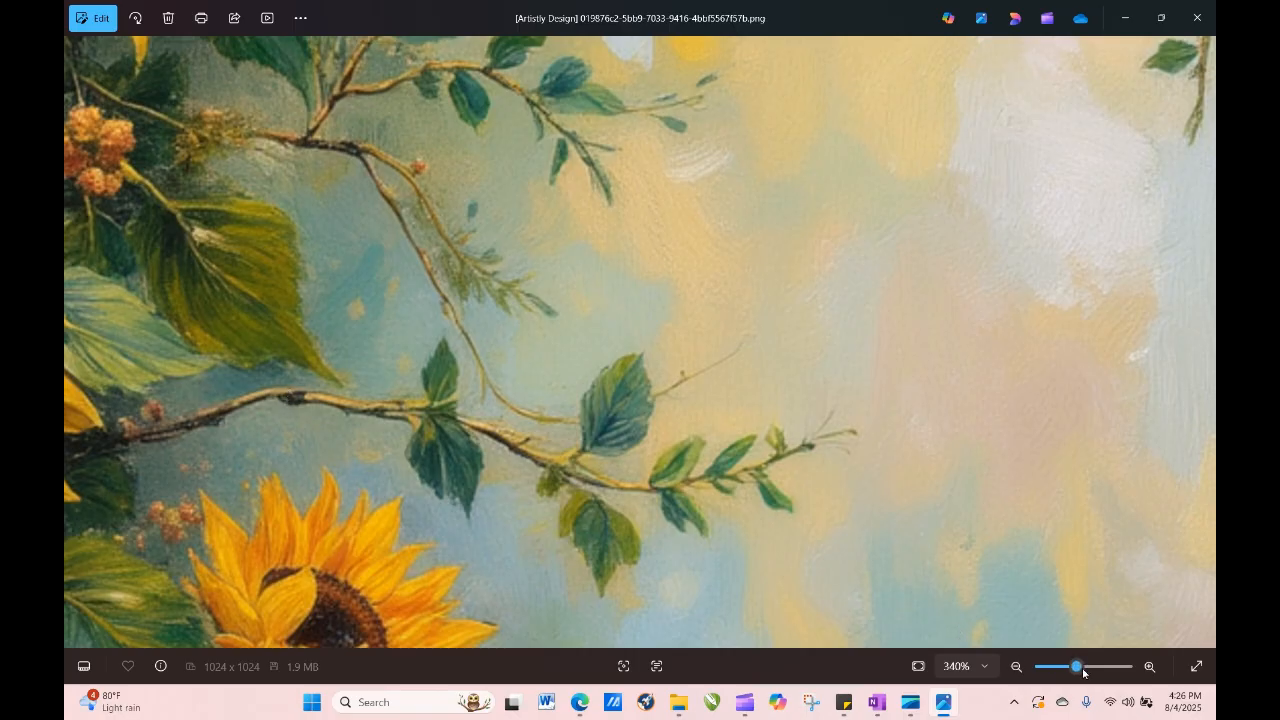
drag(1082, 670, 1064, 672)
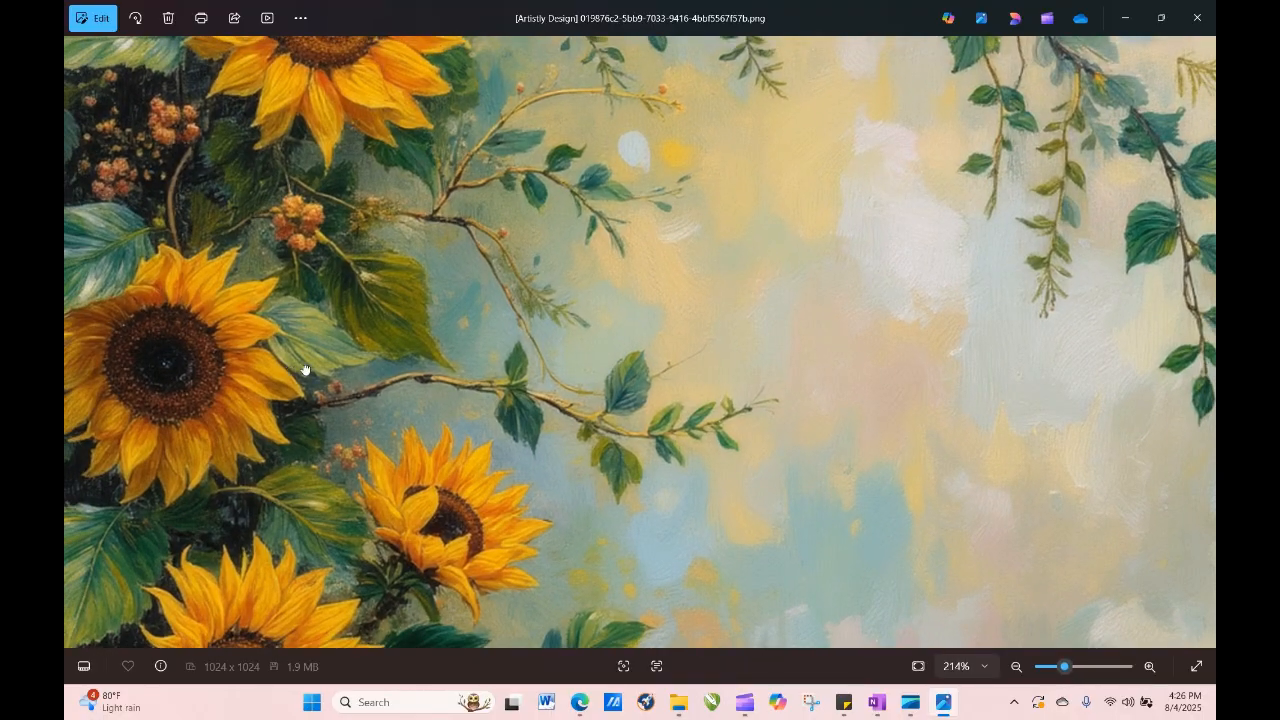
Examine the sunflowers in the enlarged A.I Illustrator image, and return to Artistly's Personal Designs in the browser.
drag(305, 370, 582, 404)
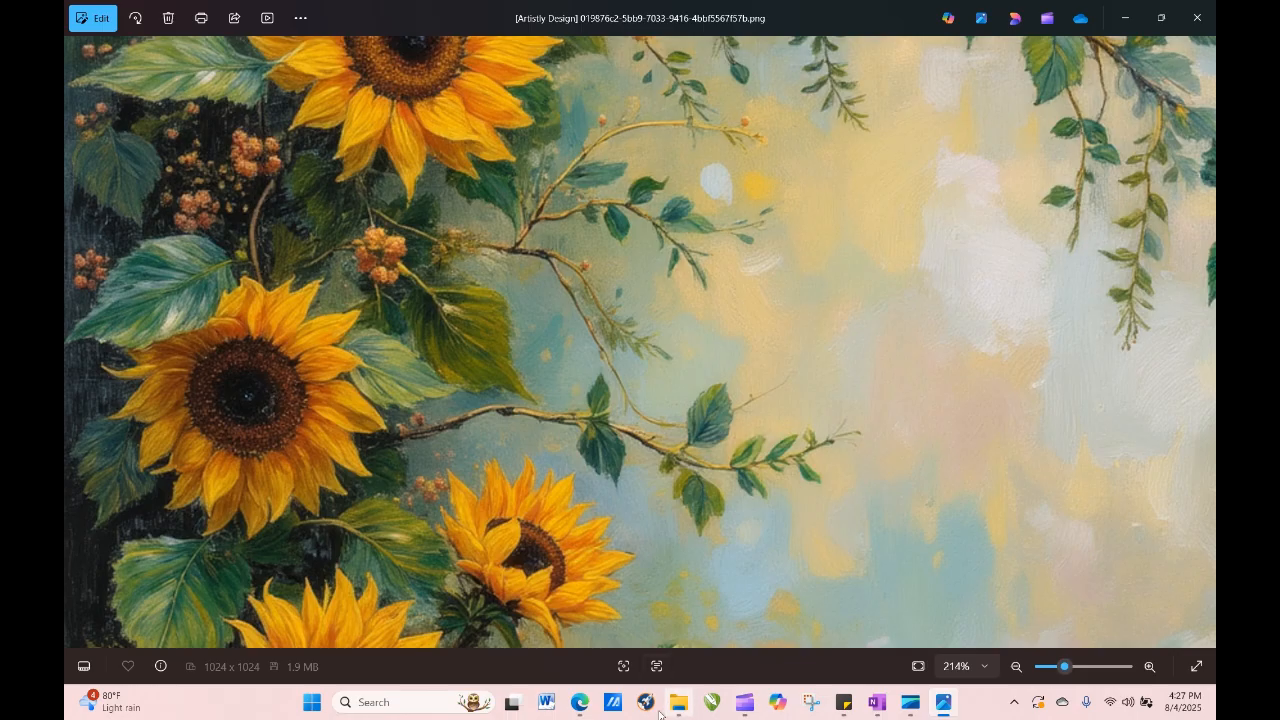
click(580, 702)
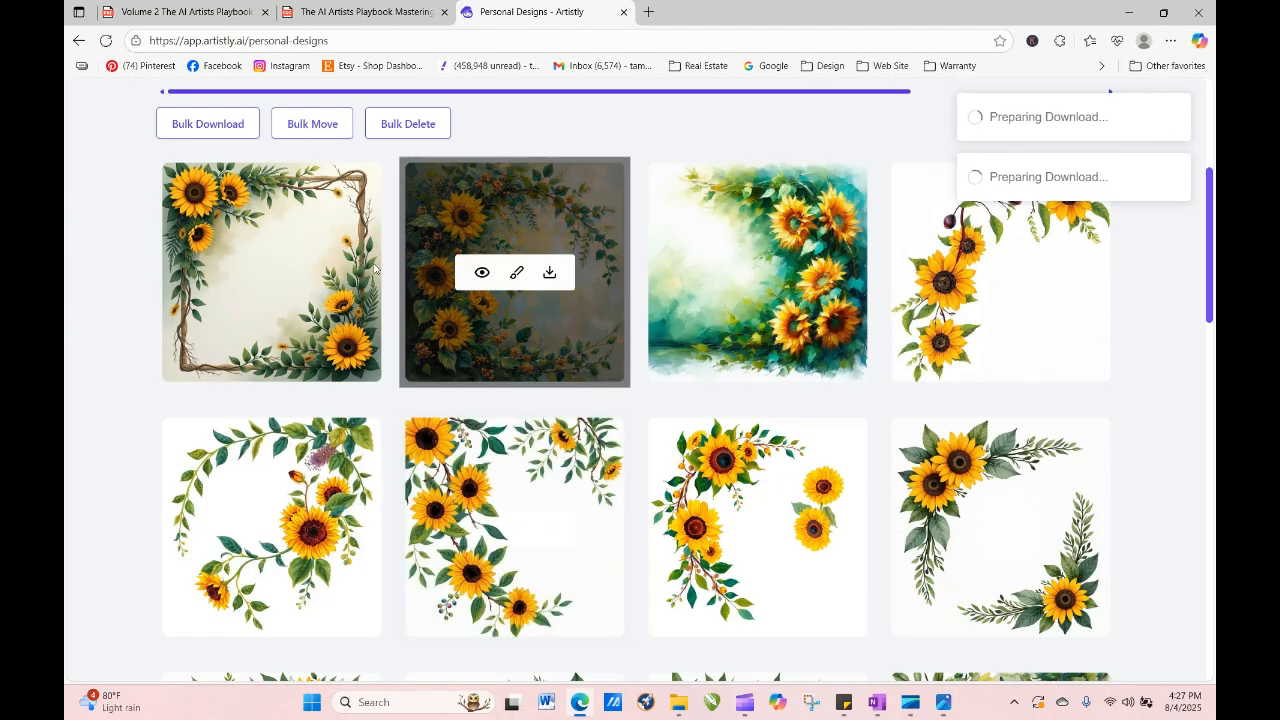
mouse_move(257, 276)
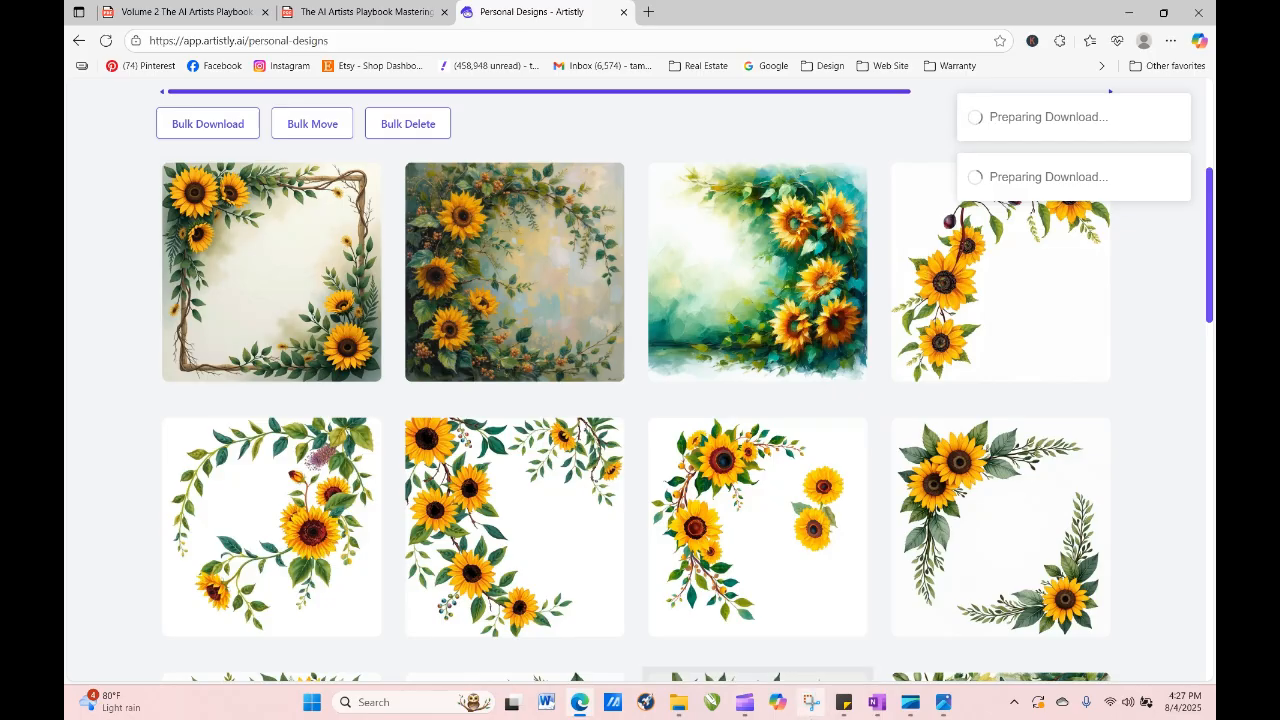
Open the downloaded AI Image Designer v5 sunflower frame in a maximized viewer, examine it at 203% zoom, and close it.
click(680, 703)
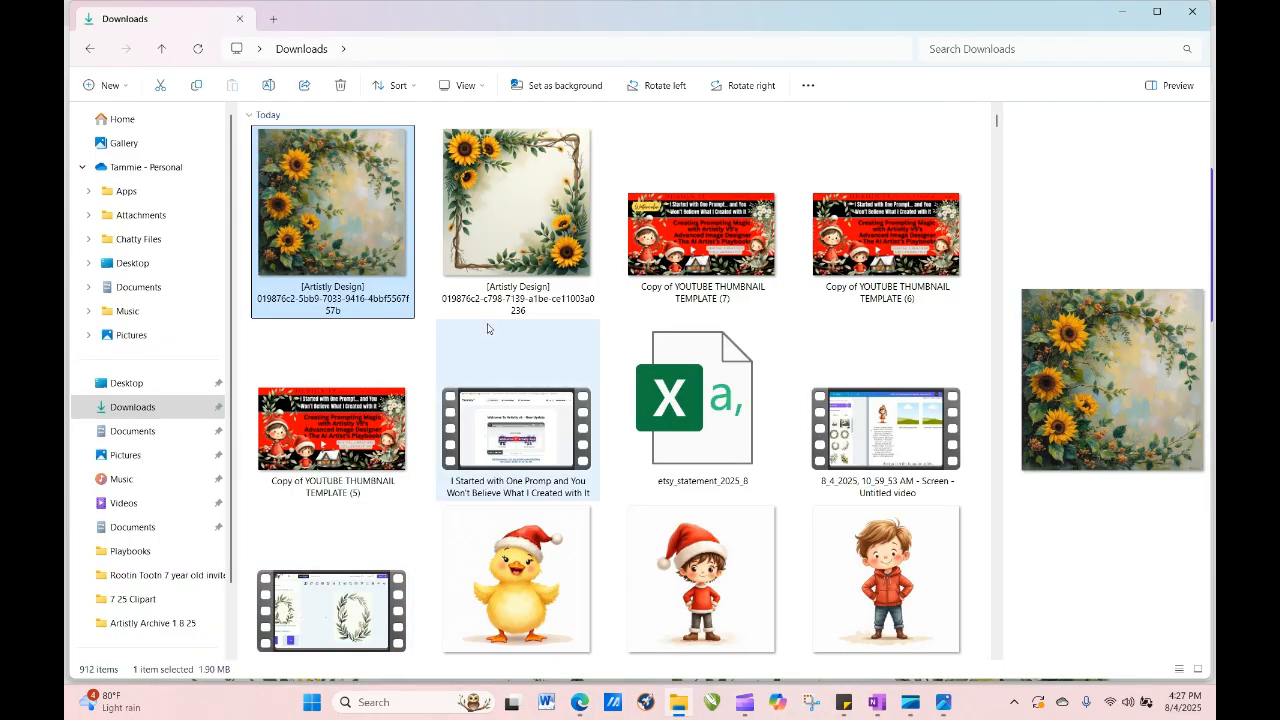
double_click(512, 240)
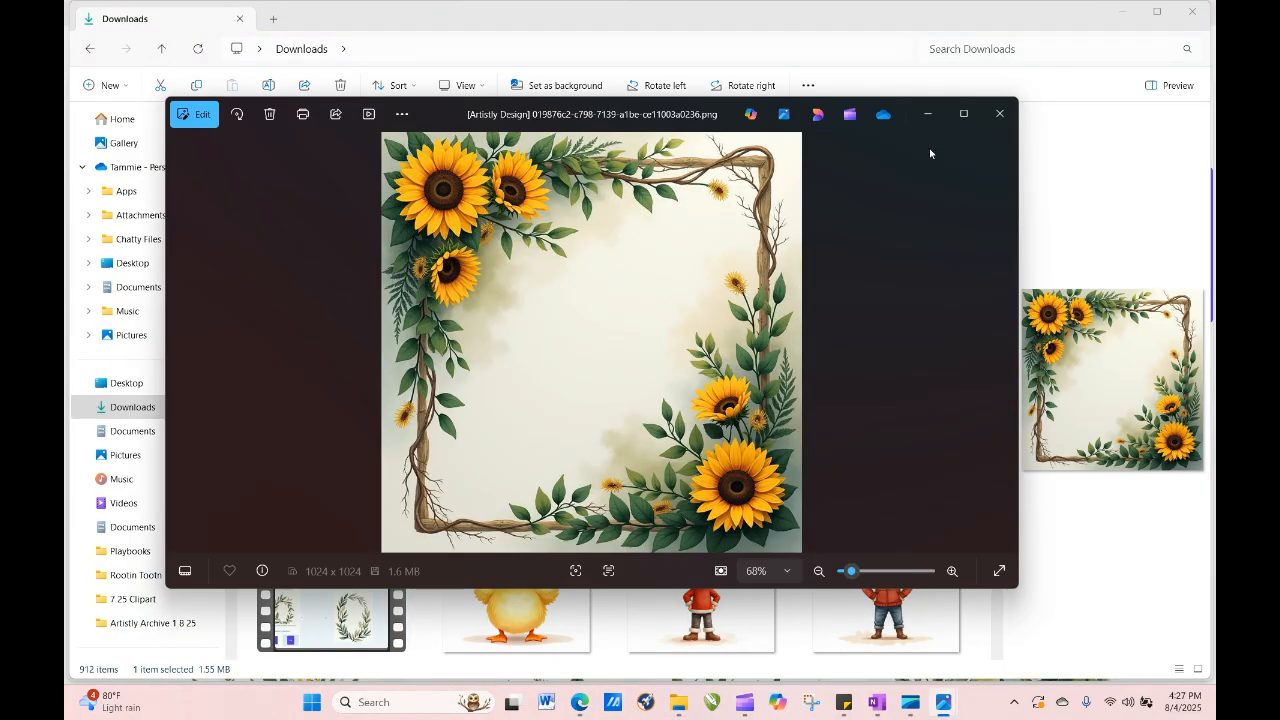
click(964, 113)
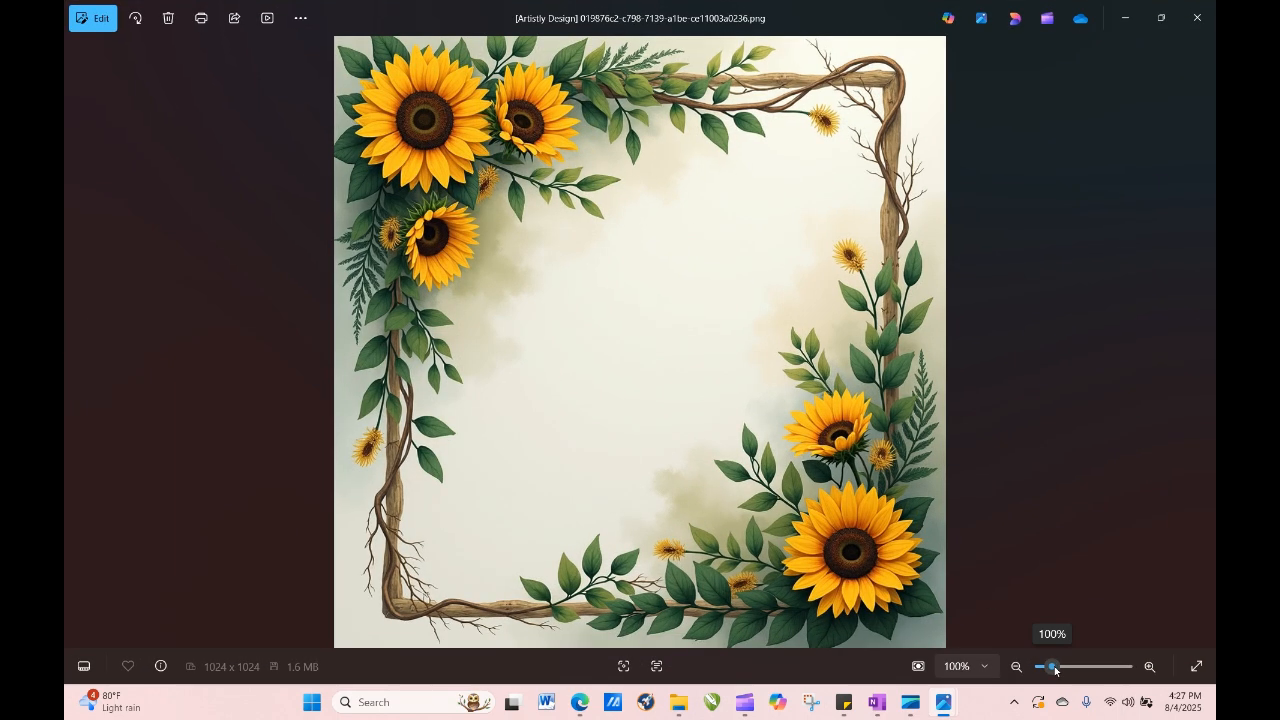
drag(1054, 669, 1065, 671)
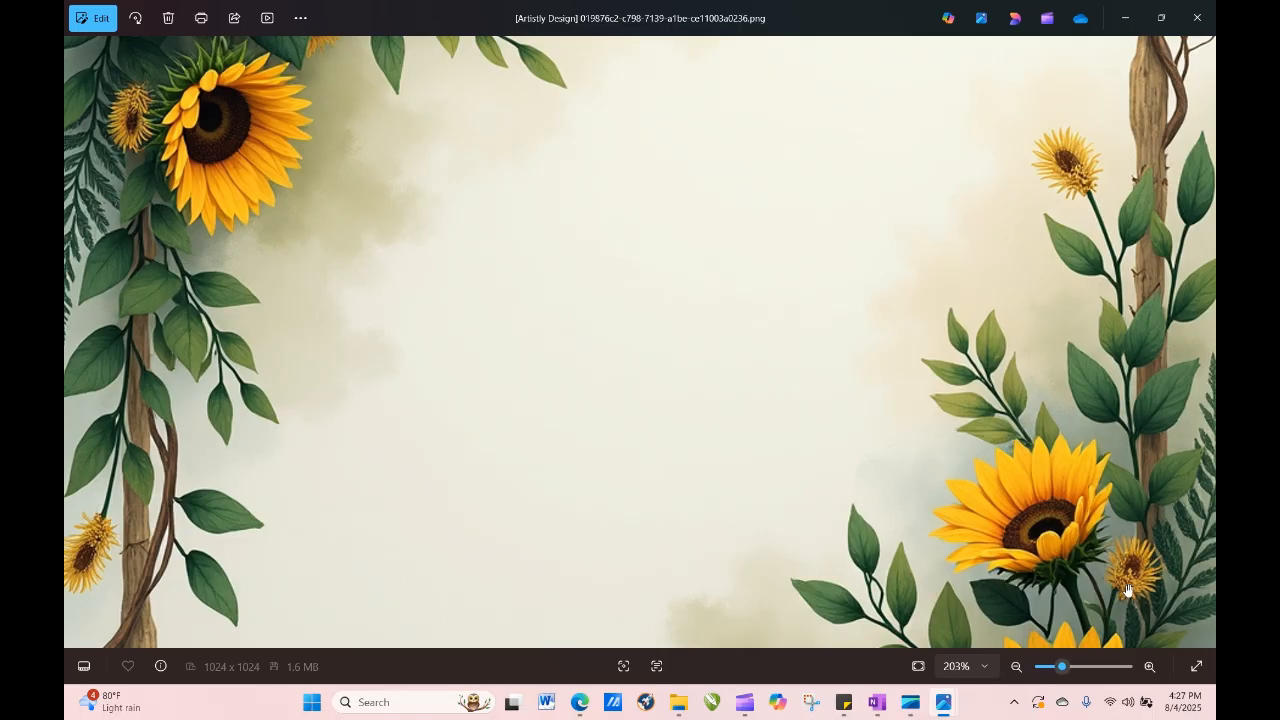
click(1197, 17)
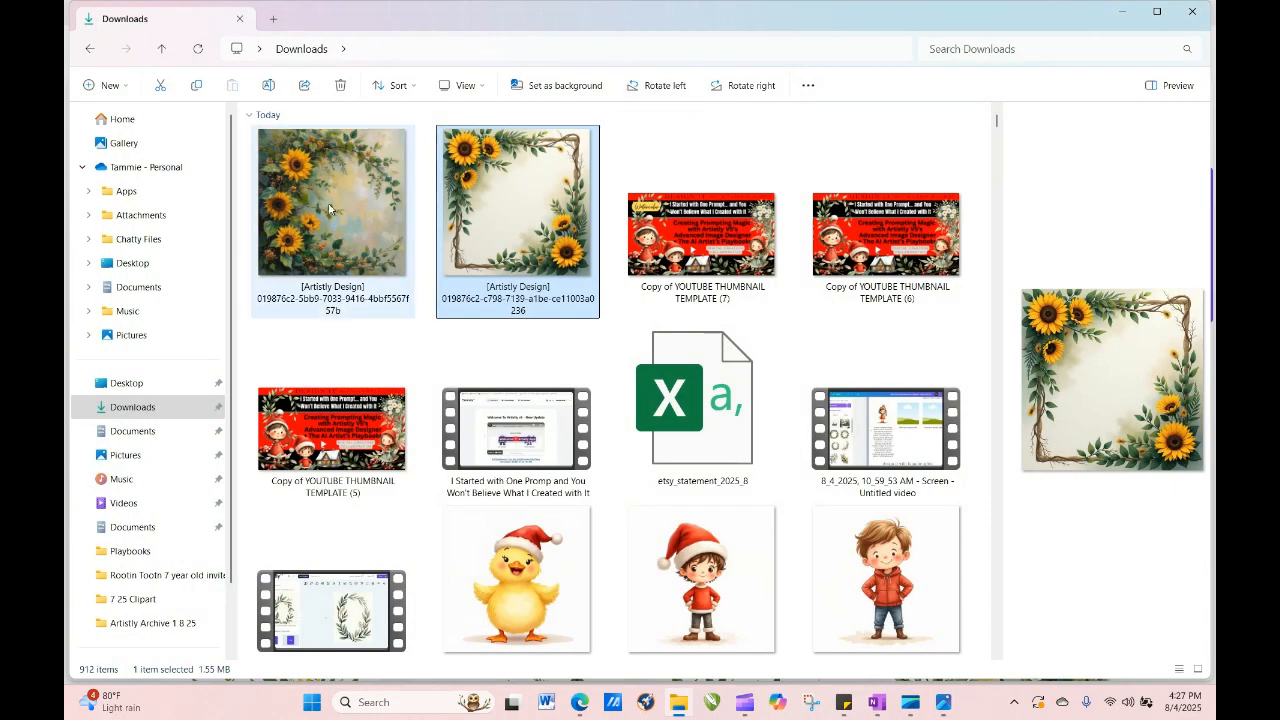
Switch back to Artistly and open the details of the A.I Illustrator sfumato sunflower design.
click(580, 702)
mouse_move(516, 287)
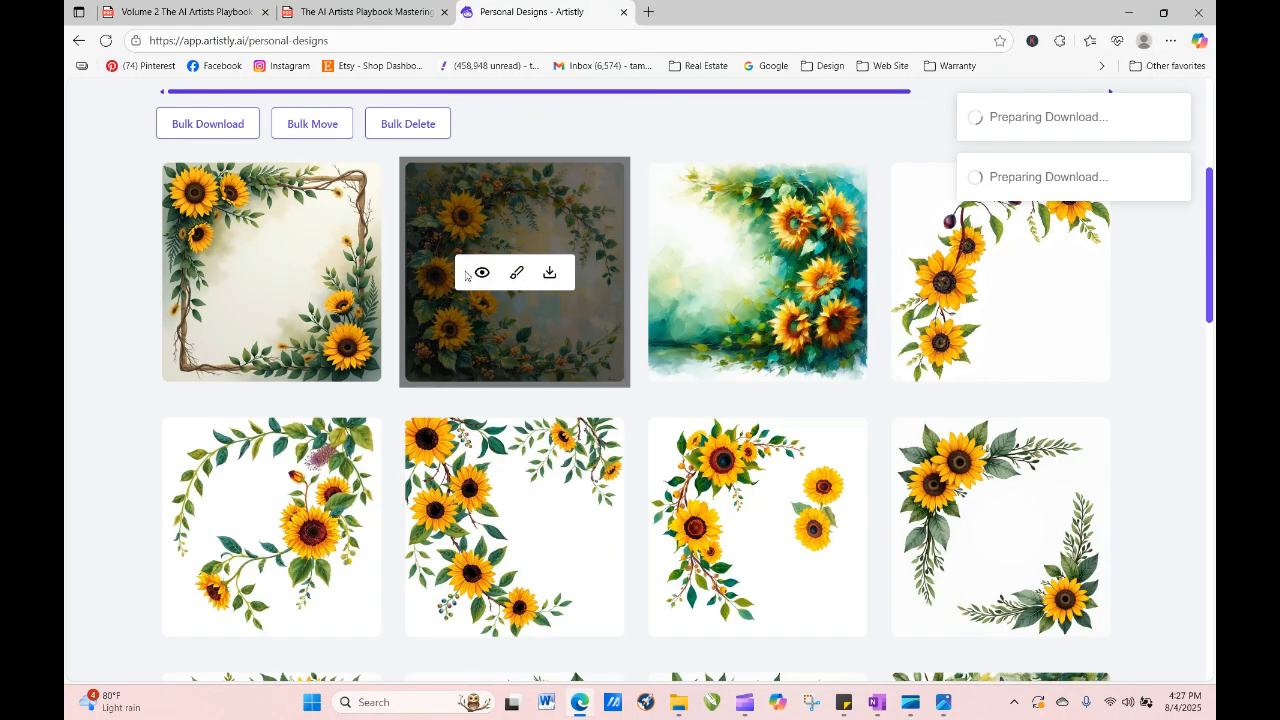
click(481, 273)
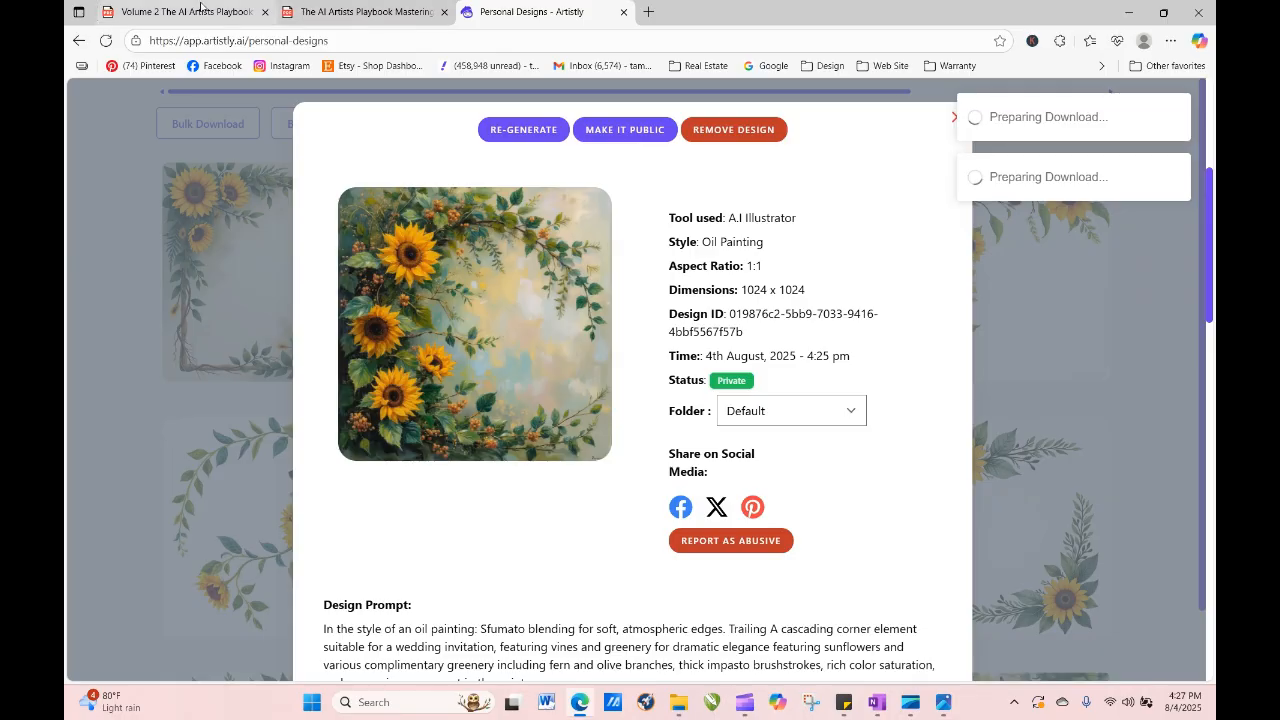
In the Volume 2 Playbook PDF, go to the contents on page 6 and open the Retro & Vintage Nostalgia textures and color palettes.
click(203, 13)
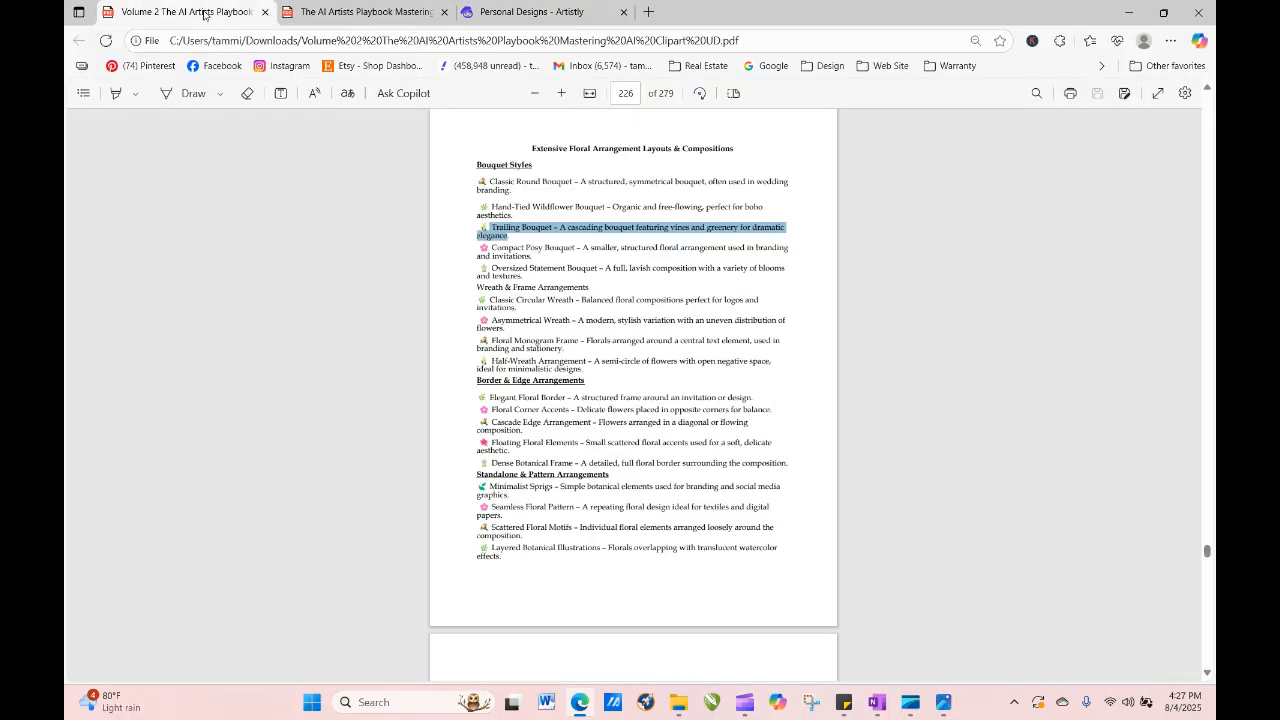
click(626, 93)
text(6)
key(Return)
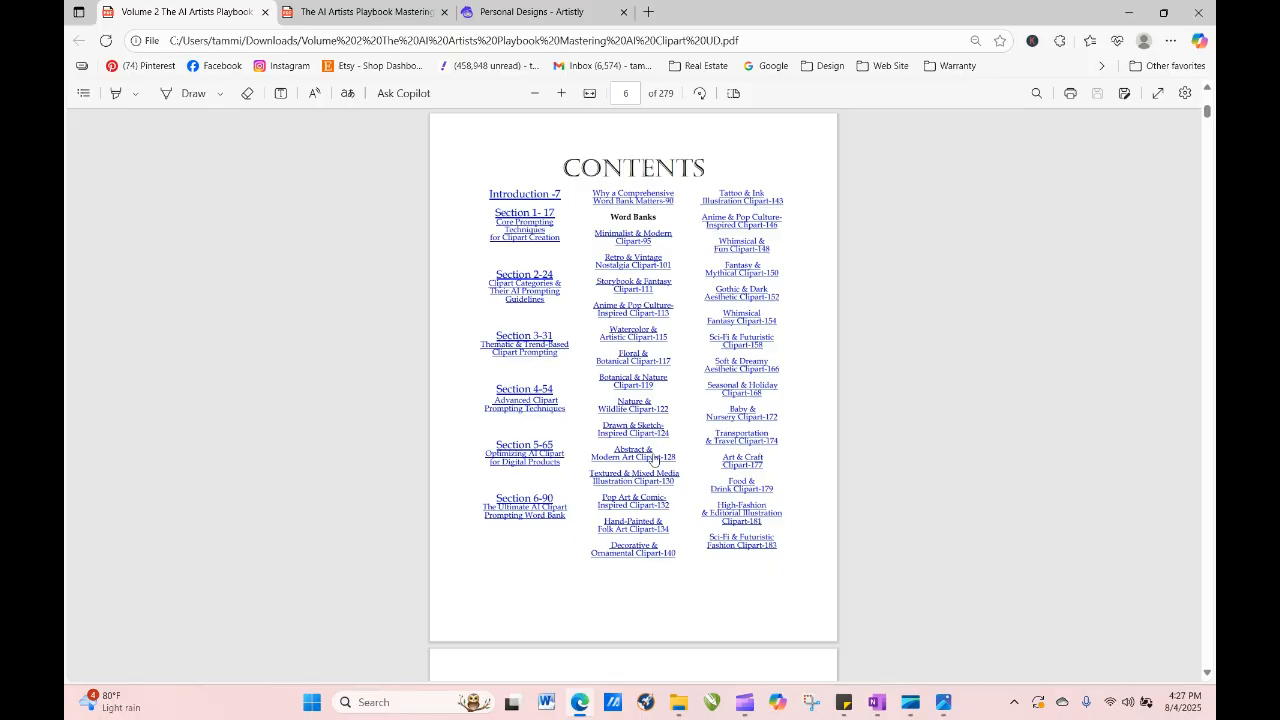
click(642, 264)
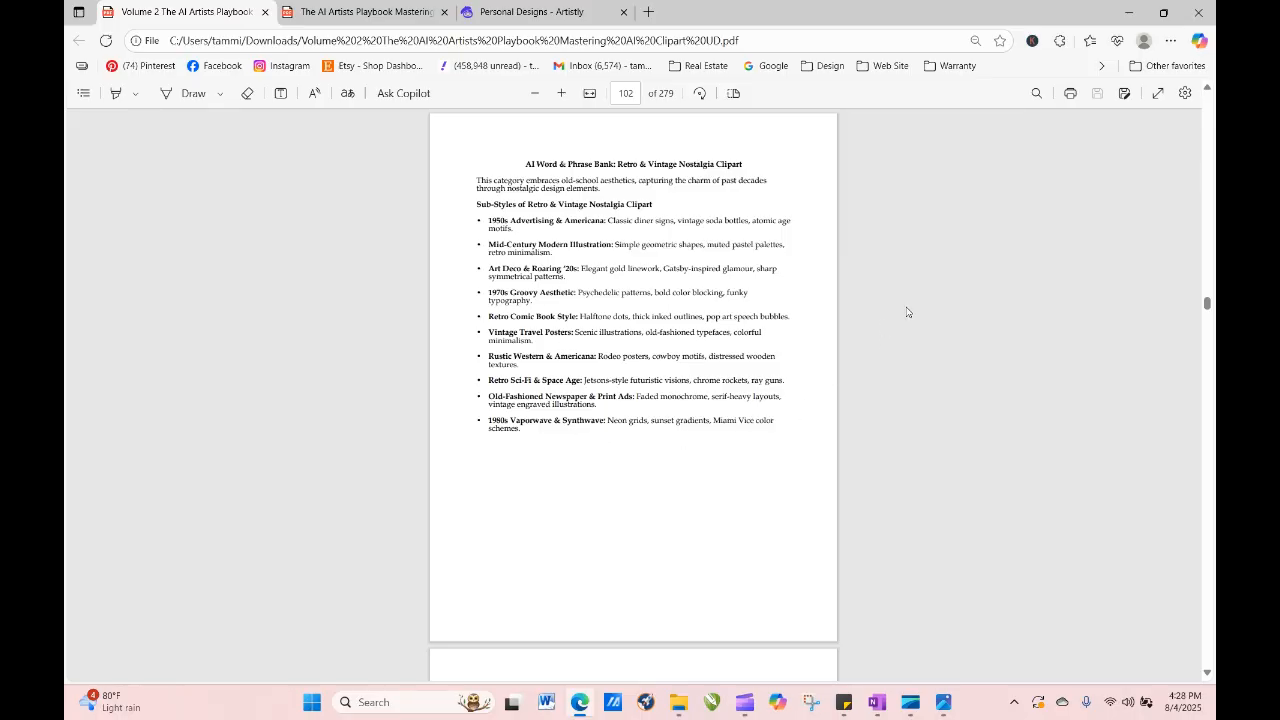
scroll(907, 312, down, 5)
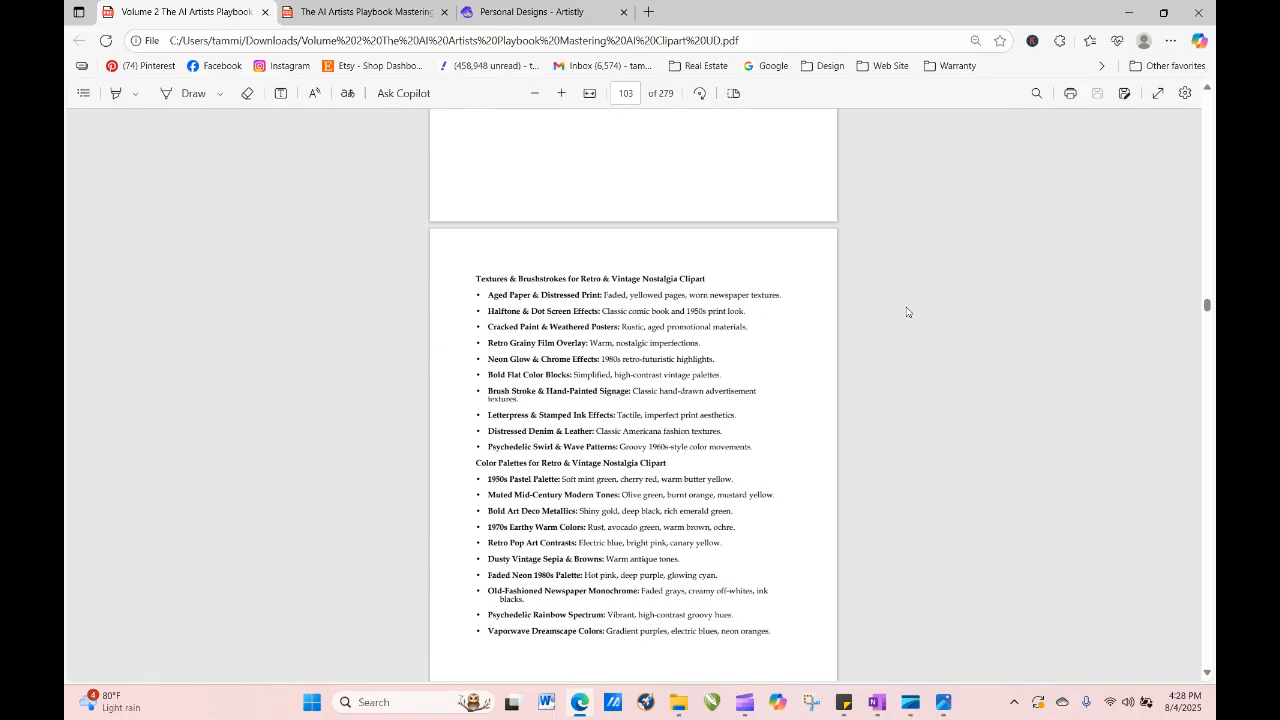
scroll(907, 312, down, 1)
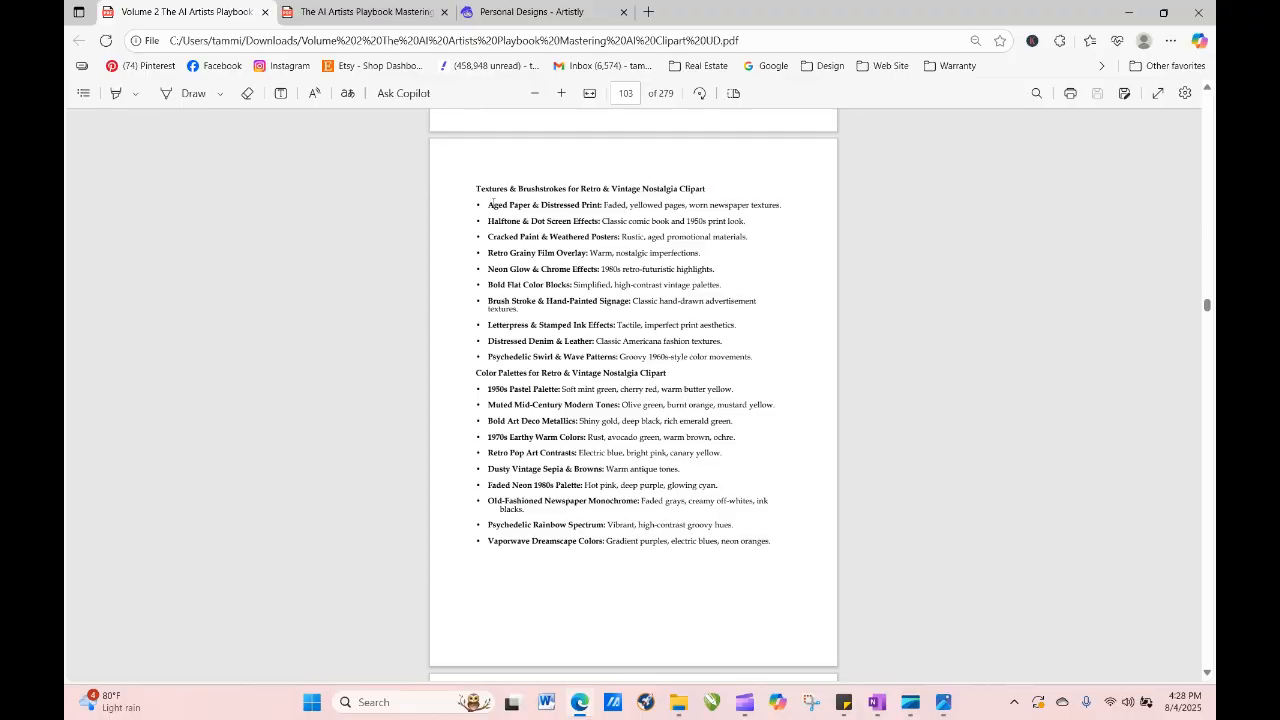
Copy the line "Aged Paper & Distressed Print: Faded, yellowed pages, worn newspaper textures." from the textures list.
drag(488, 207, 790, 207)
right_click(762, 207)
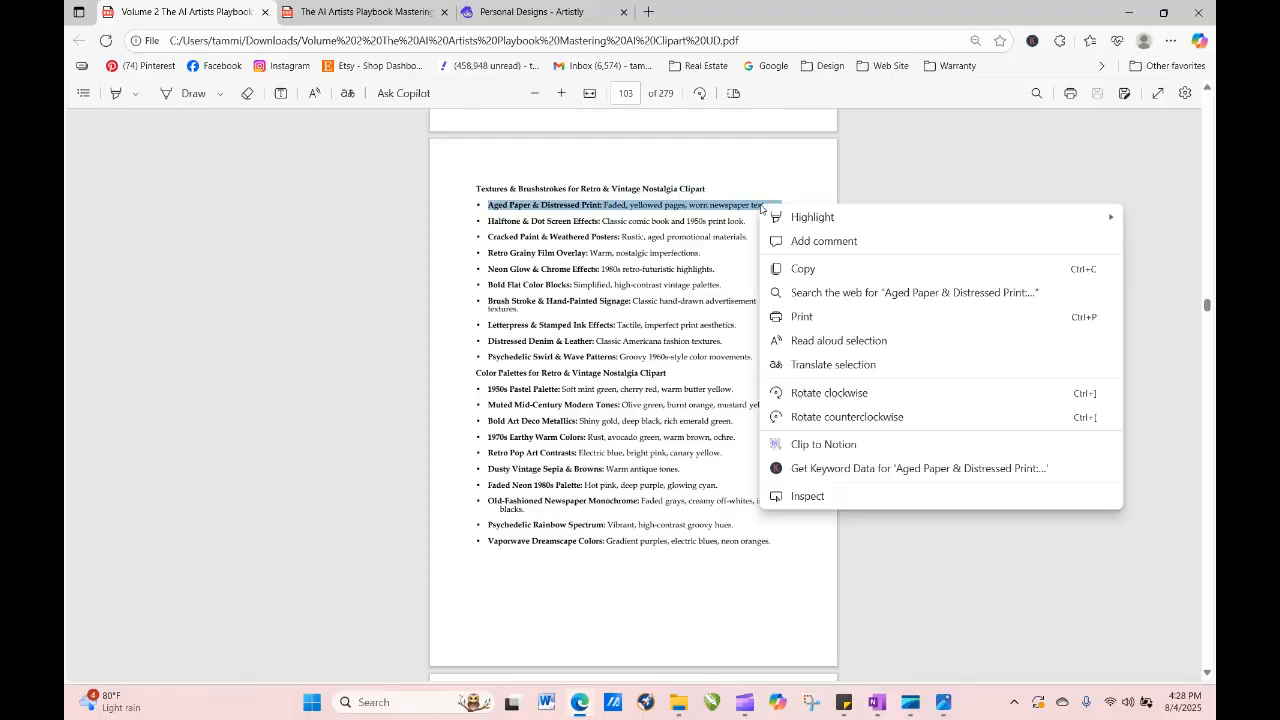
click(803, 275)
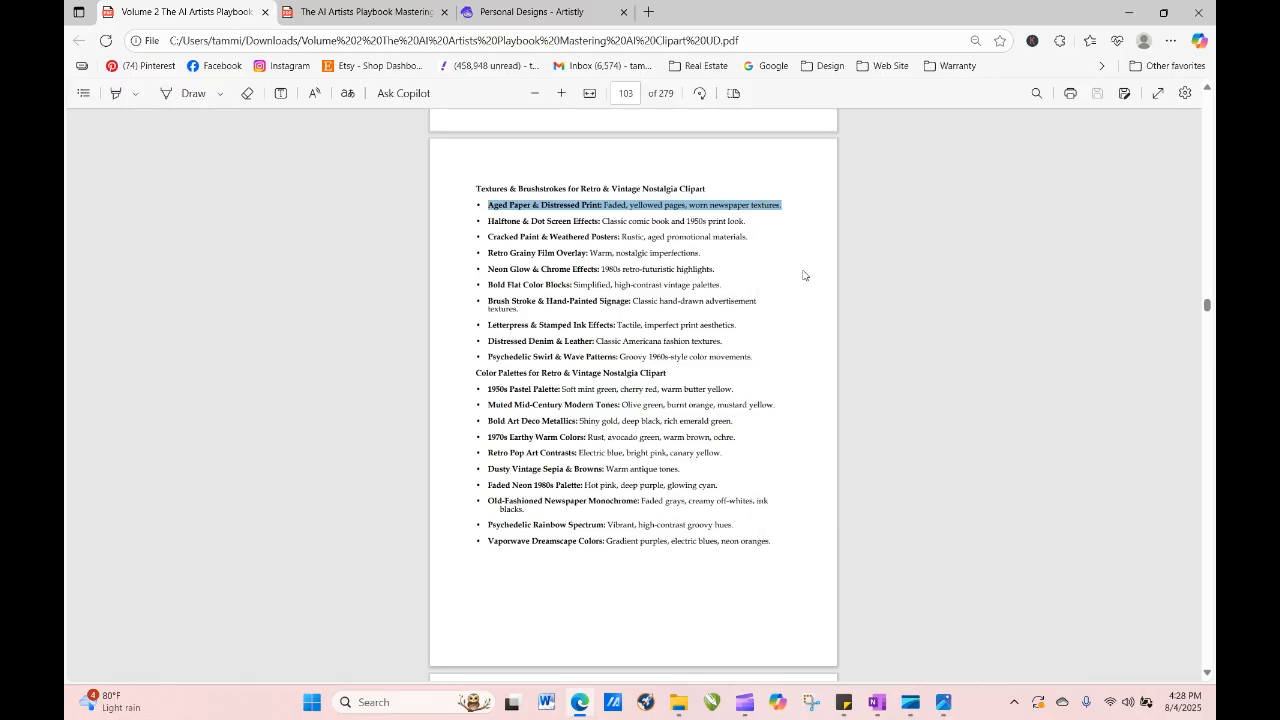
Reopen the sfumato design's prompt for re-generation and append the copied aged paper phrase, ending it with a comma.
click(533, 12)
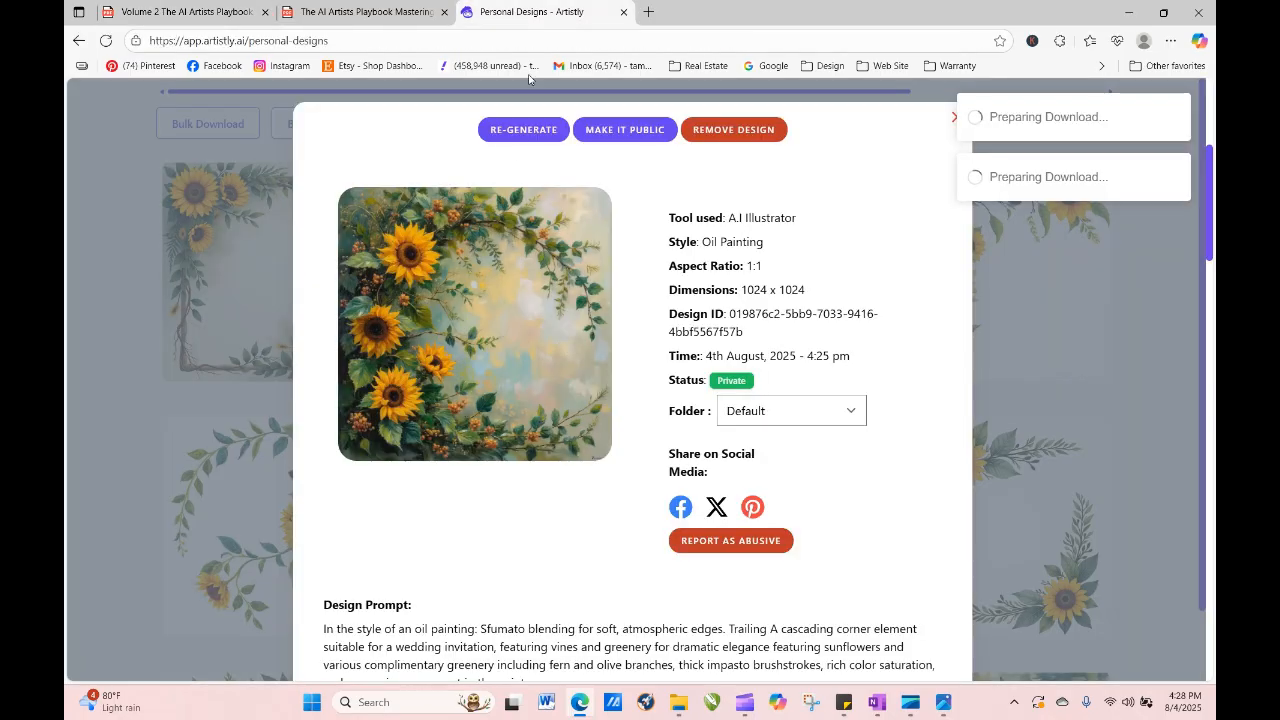
click(552, 136)
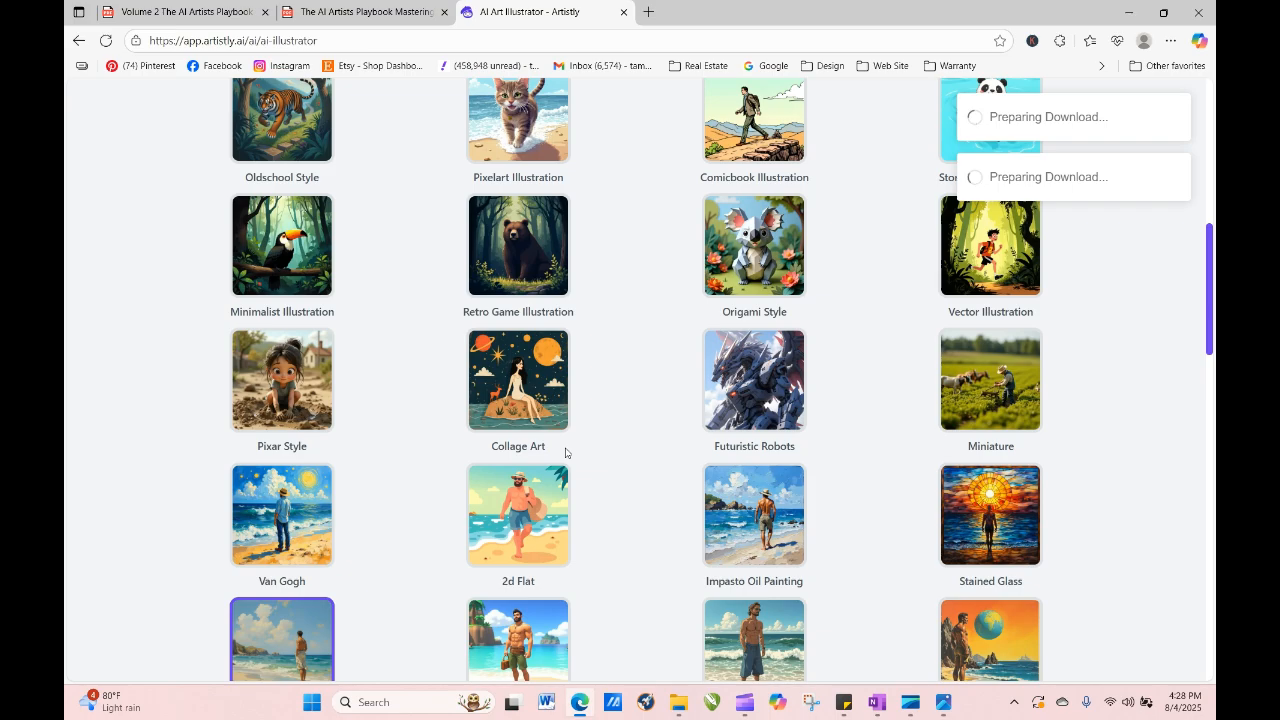
scroll(565, 453, down, 10)
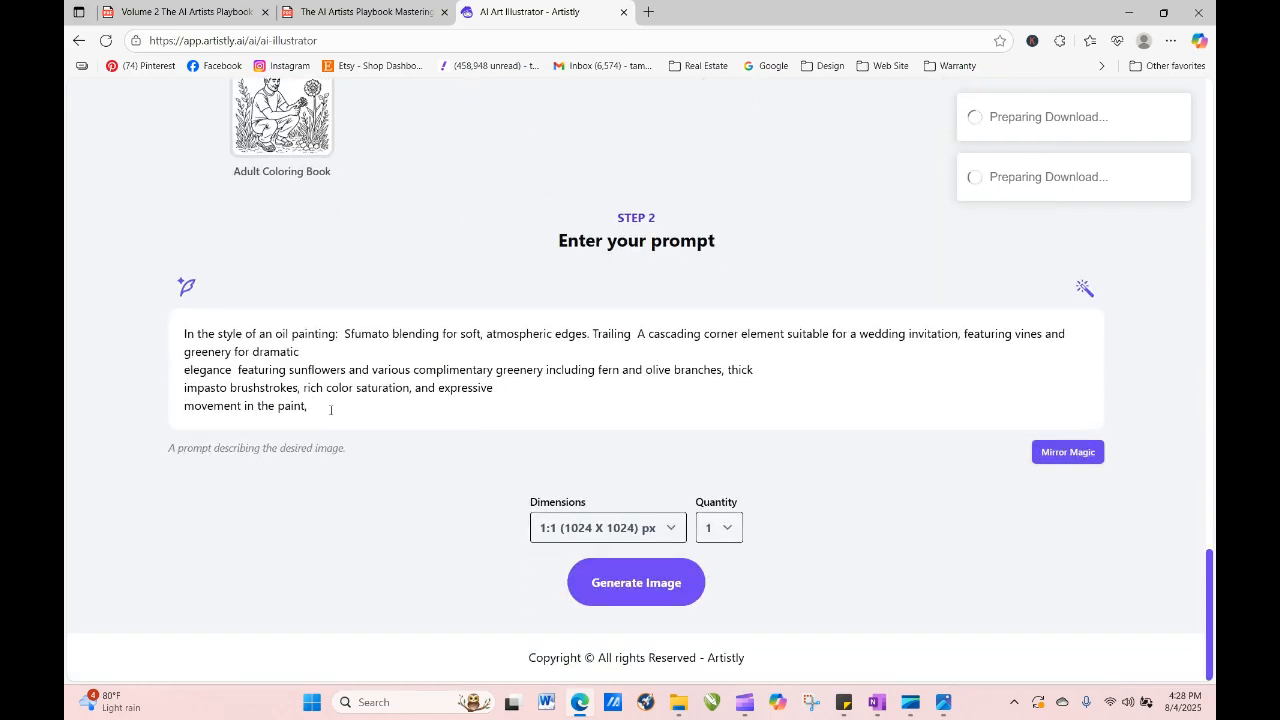
right_click(330, 416)
click(390, 266)
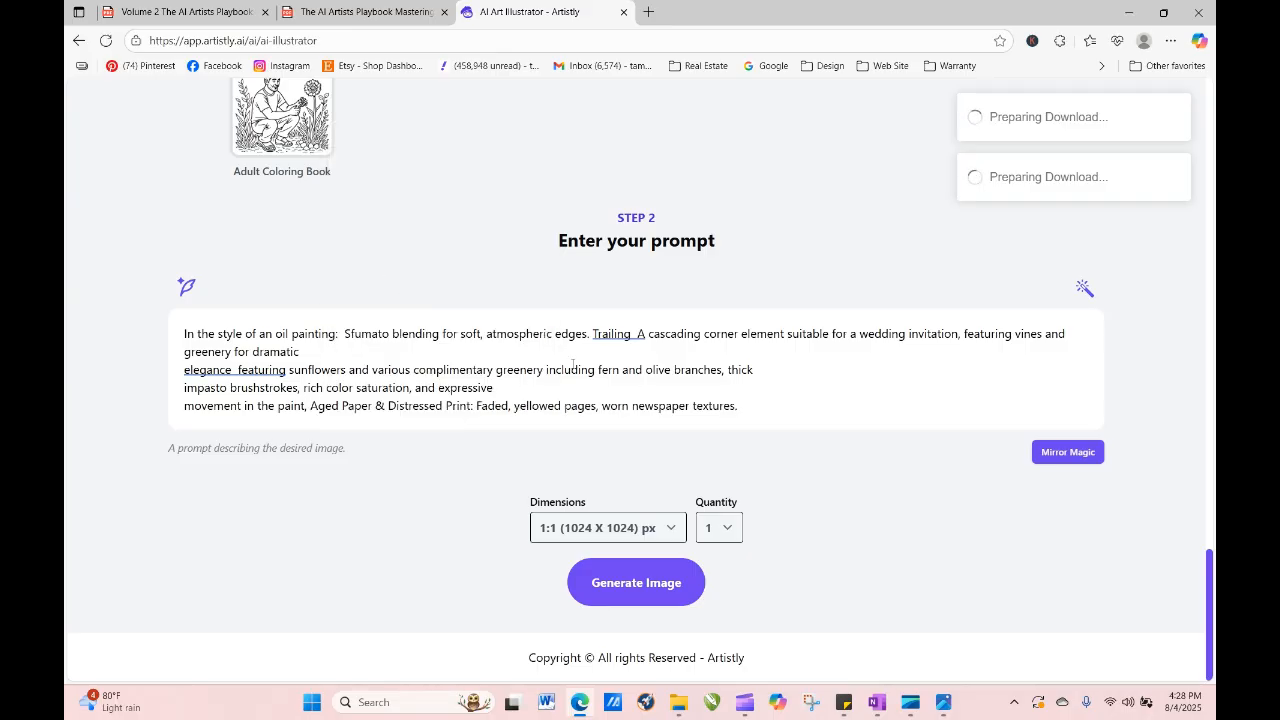
text(,)
Copy "Dusty Vintage Sepia & Browns: Warm antique tones." from the Playbook's Retro & Vintage color palettes.
click(215, 13)
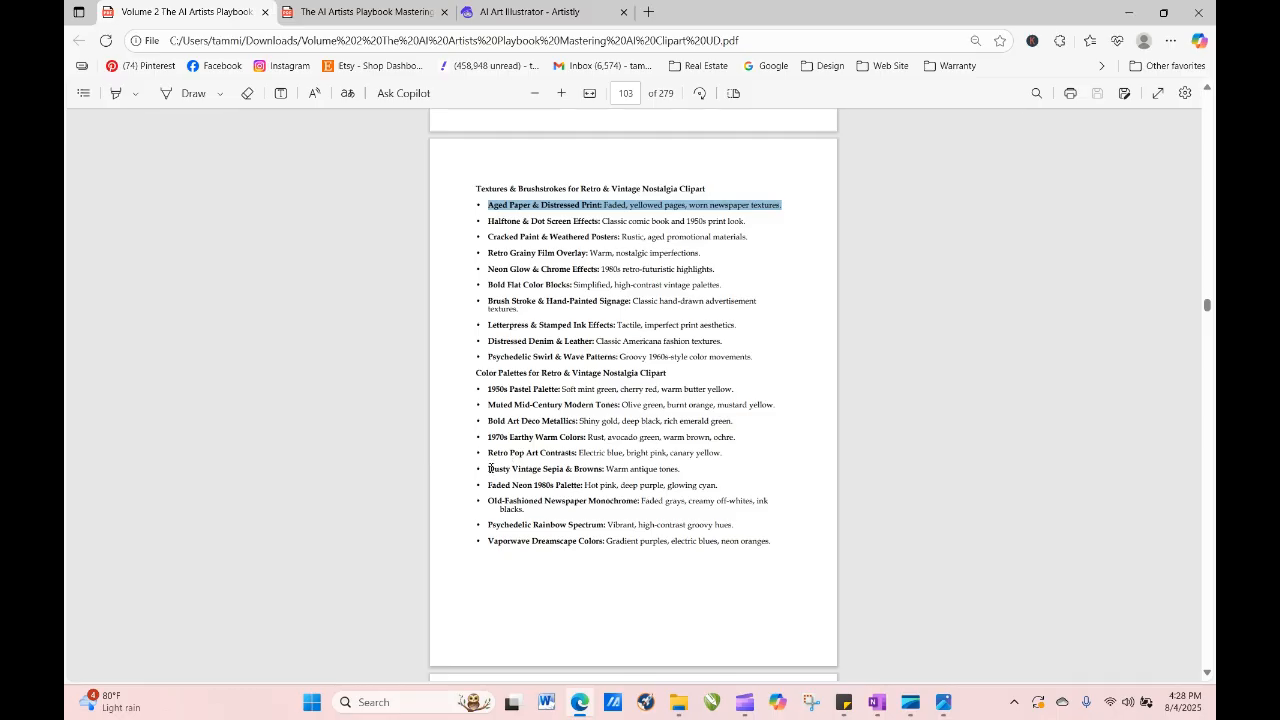
drag(489, 466, 688, 466)
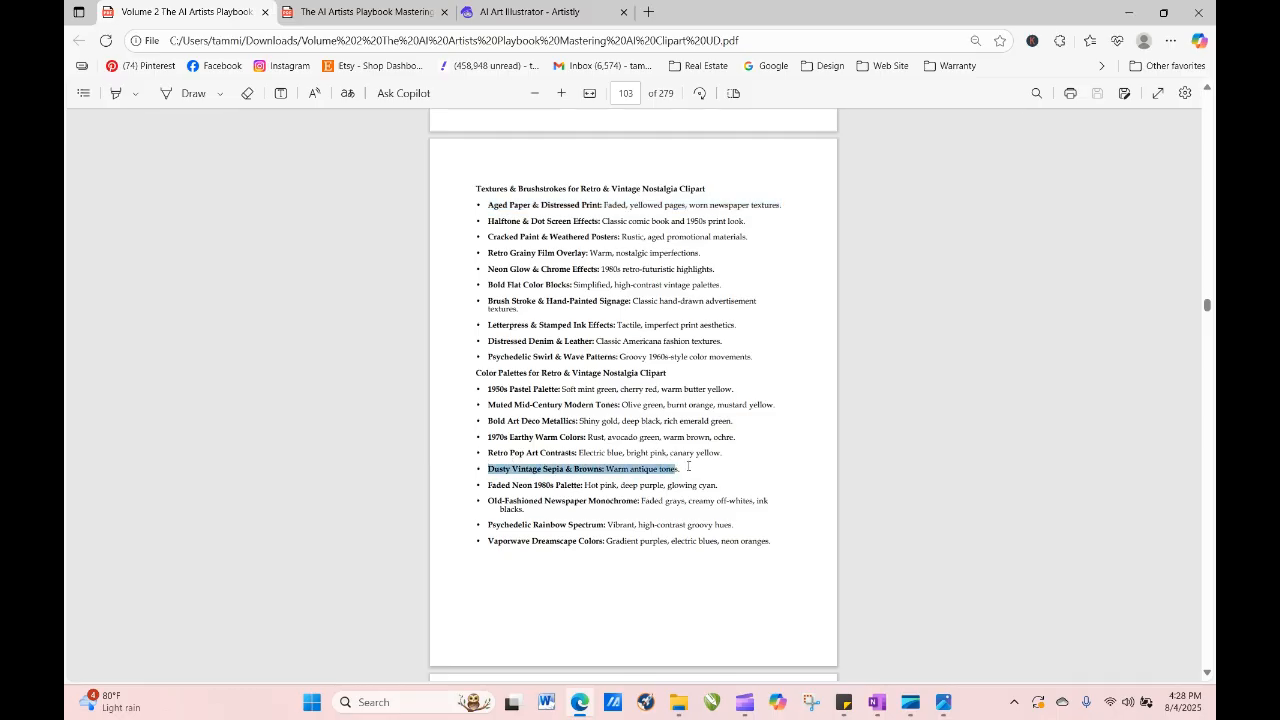
right_click(666, 469)
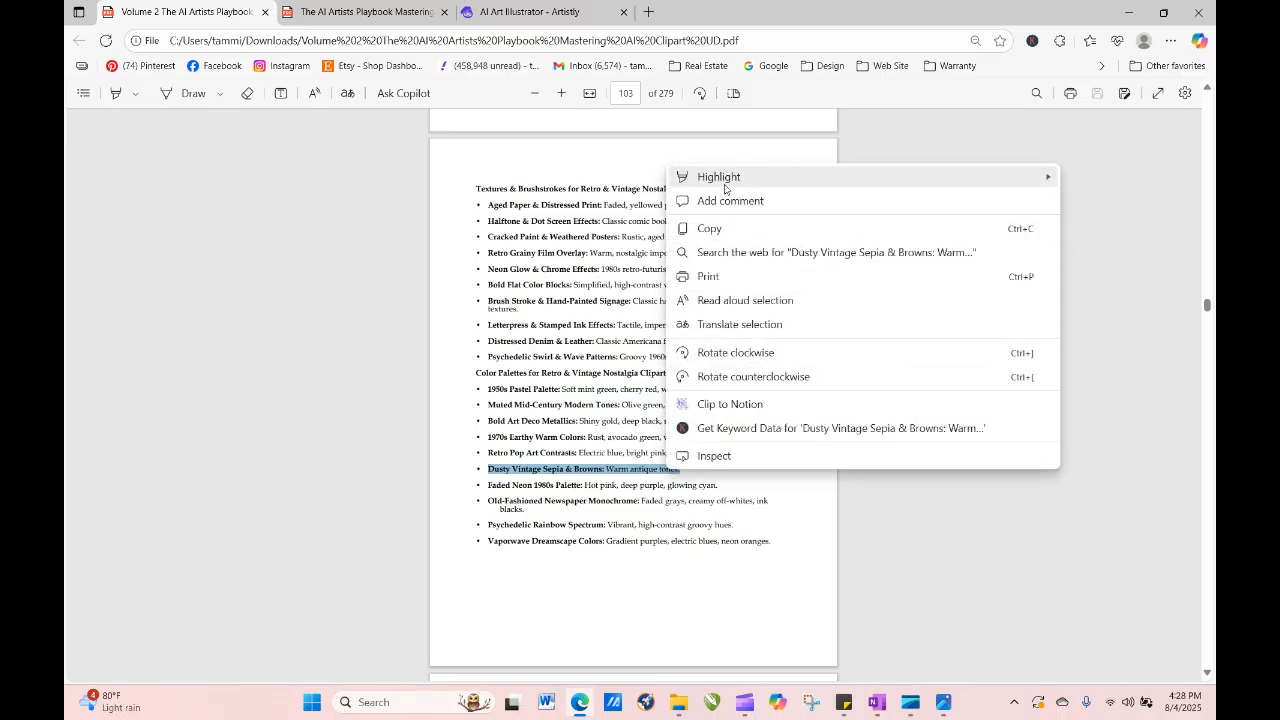
click(724, 230)
Insert the copied sepia and browns palette phrase into the Artistly prompt just before "rich color saturation".
click(526, 12)
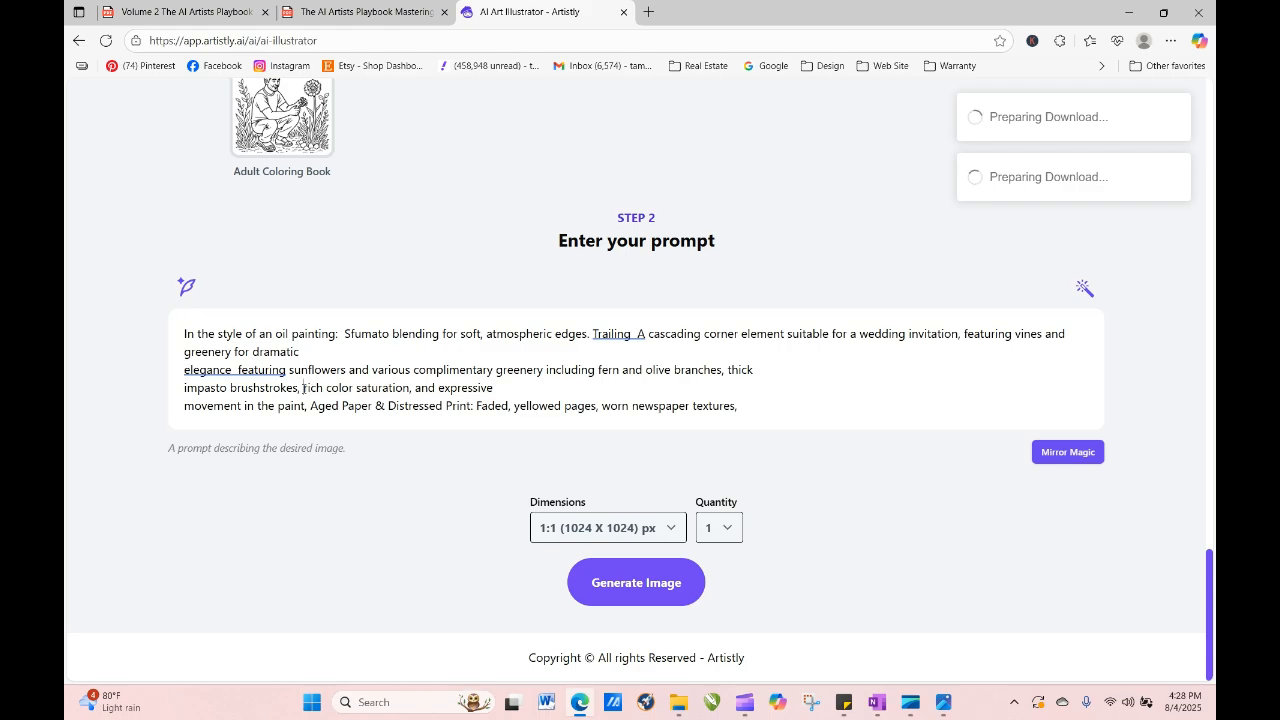
drag(349, 388, 338, 388)
click(303, 388)
right_click(303, 390)
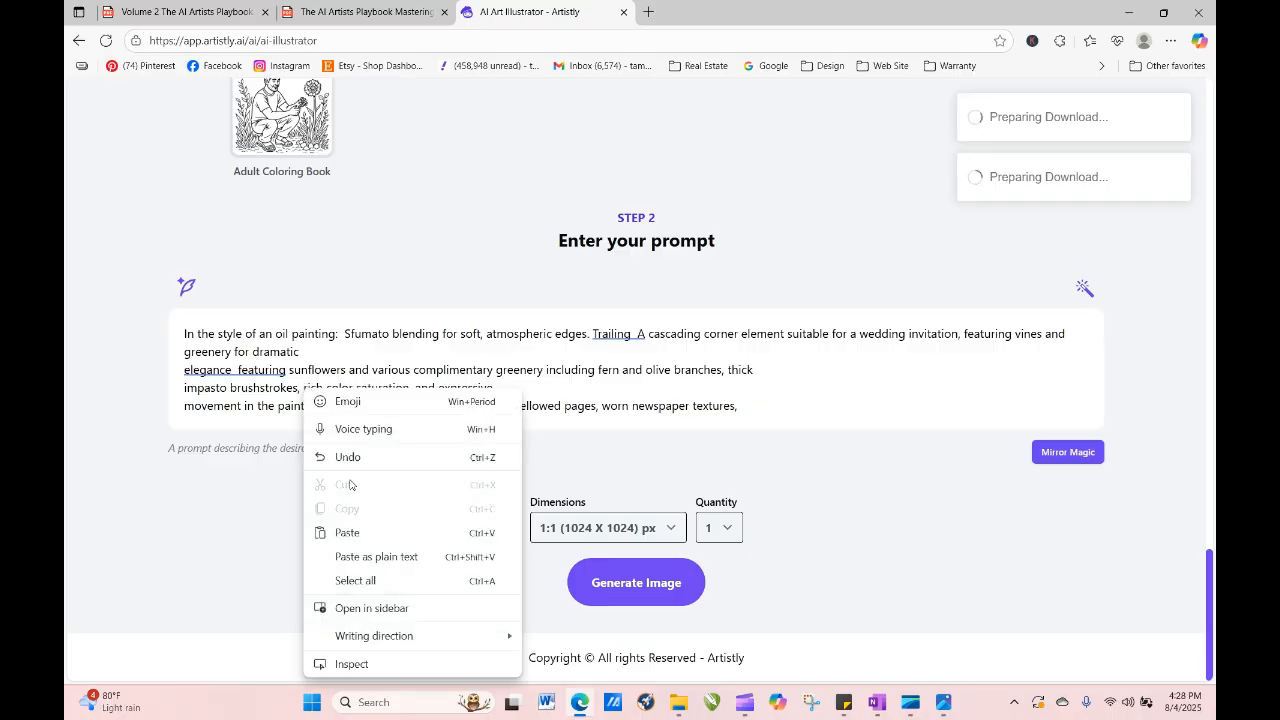
click(348, 533)
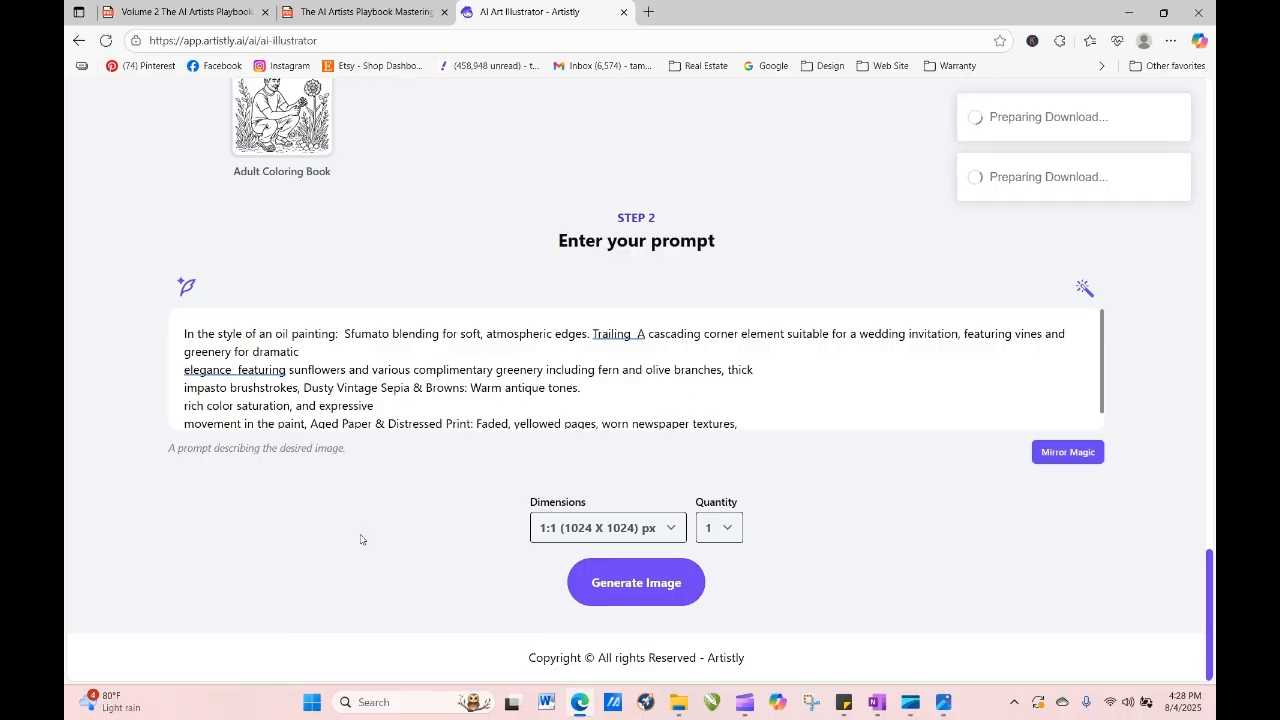
Generate one 1:1 image from the edited prompt and refresh Personal Designs until the design finishes processing.
click(620, 594)
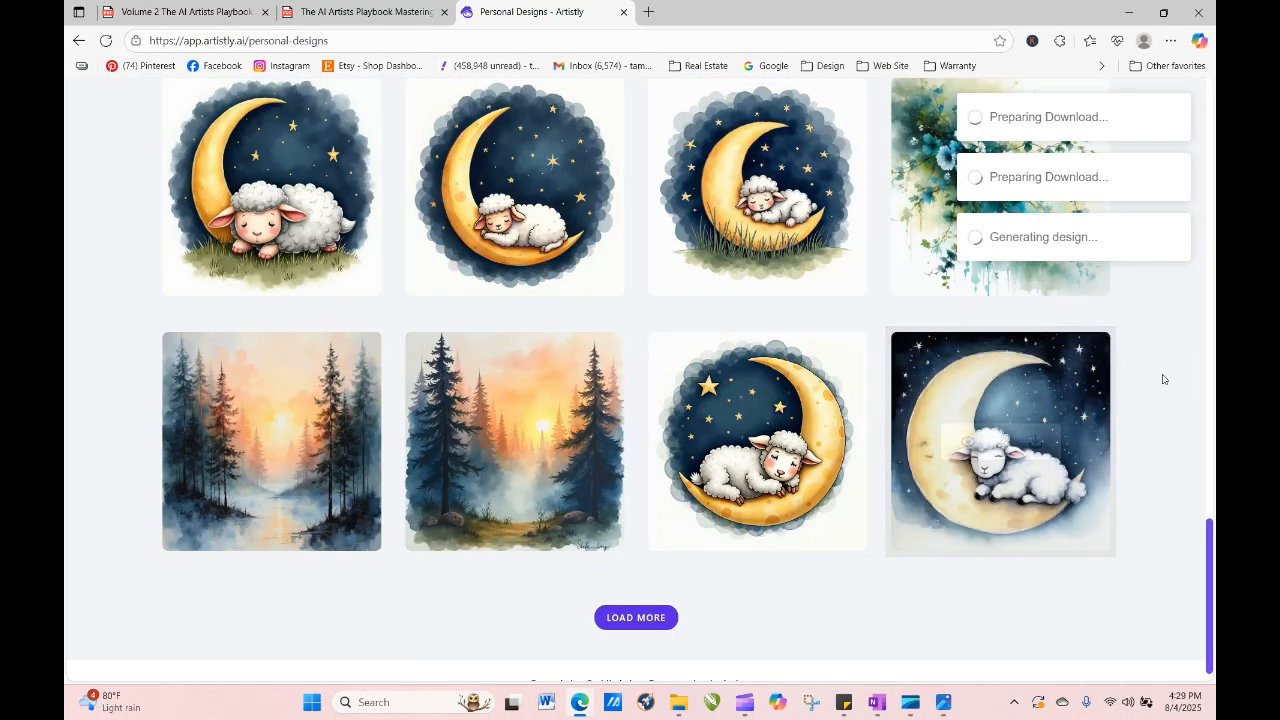
drag(1210, 545, 1207, 157)
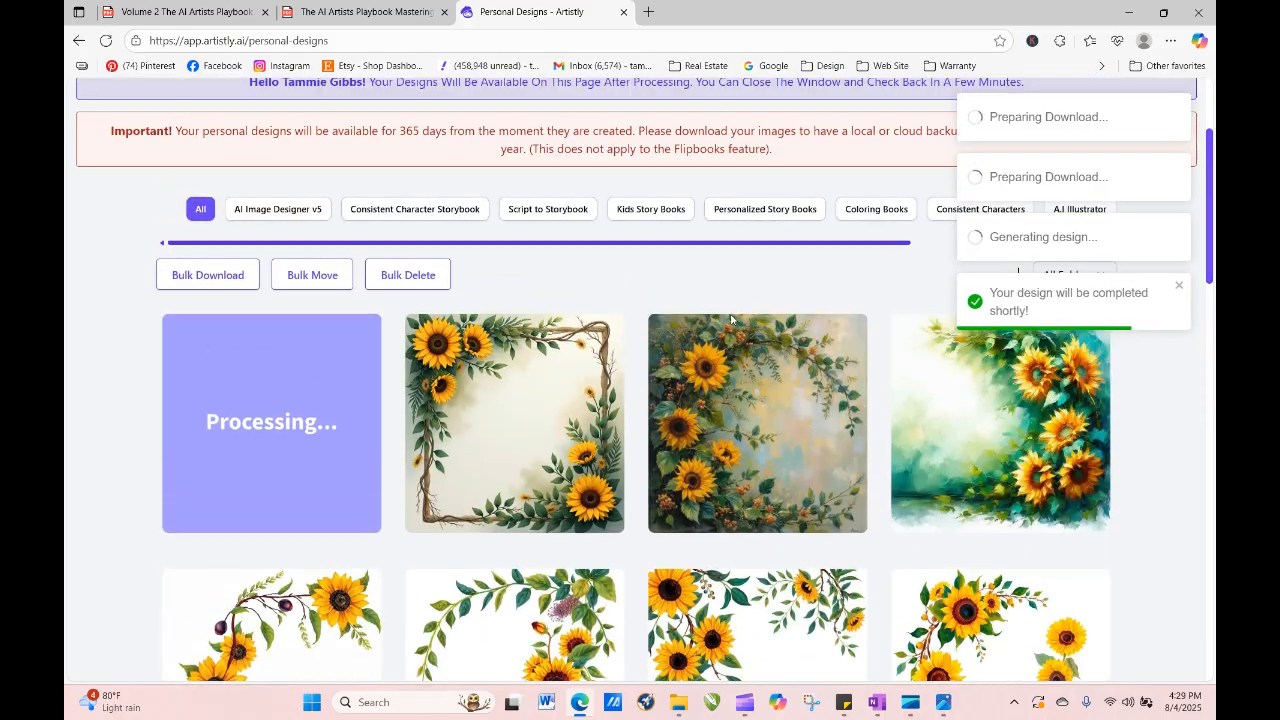
click(106, 41)
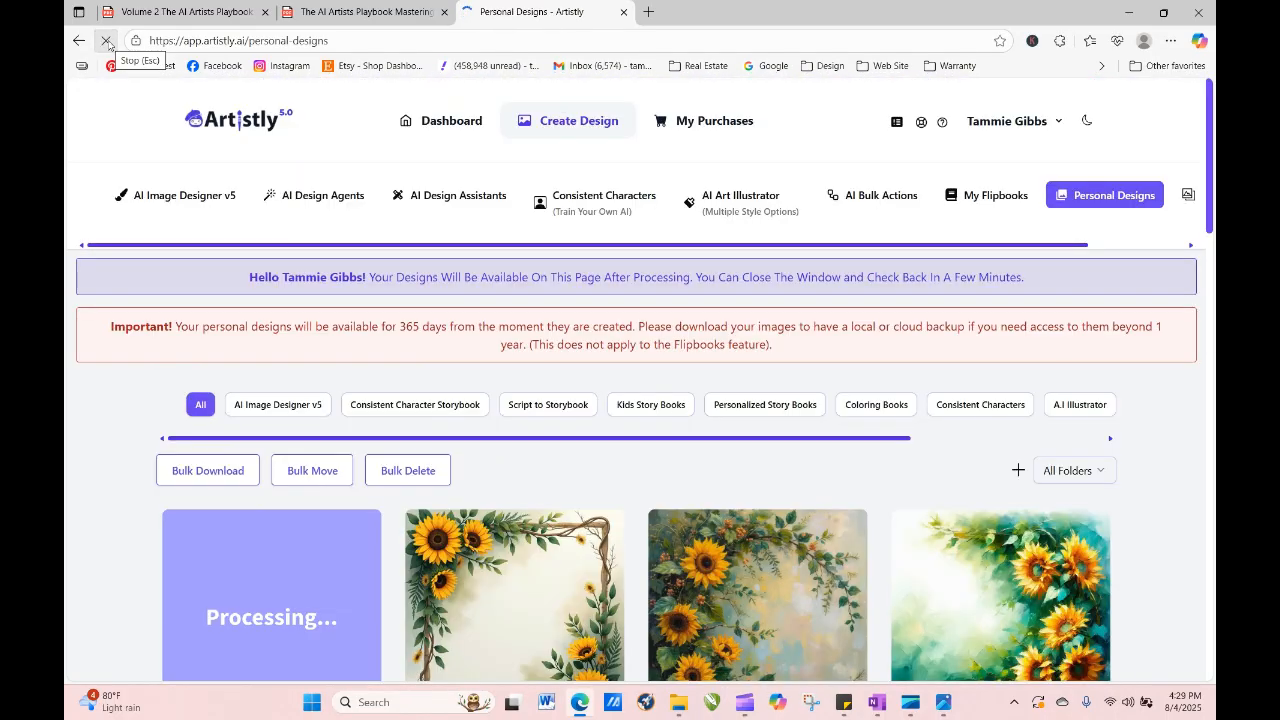
click(106, 41)
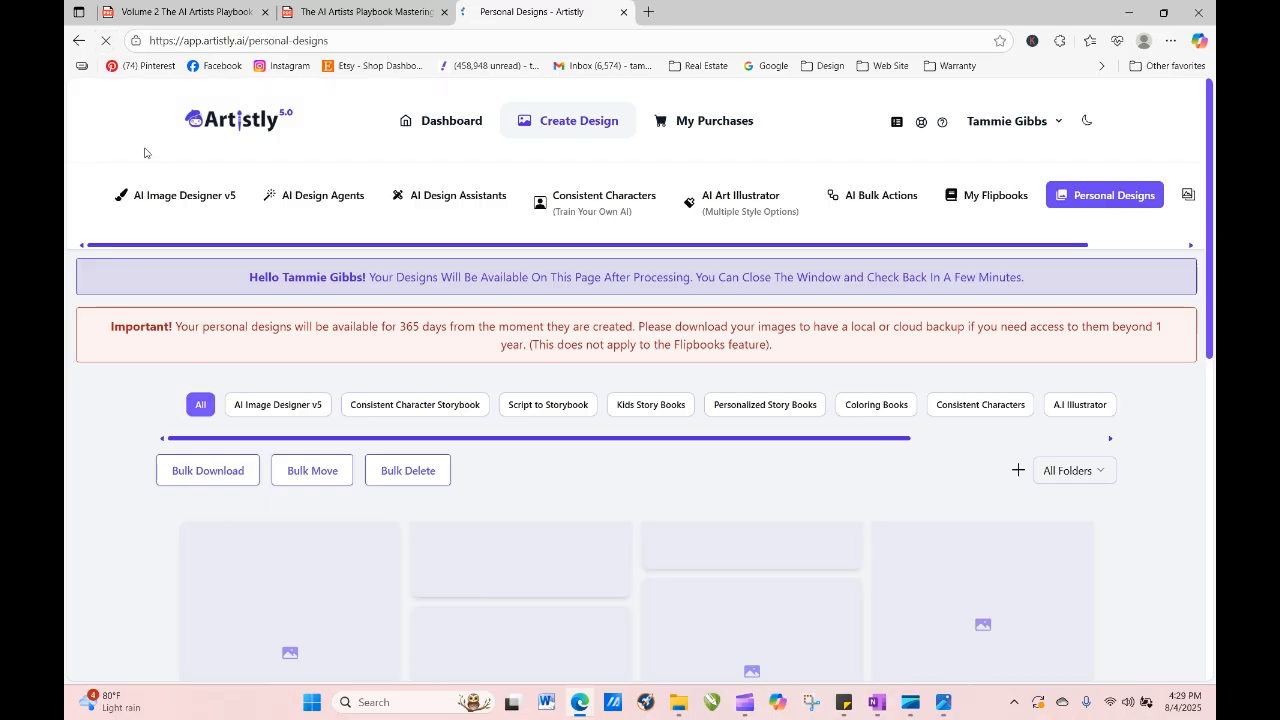
click(106, 41)
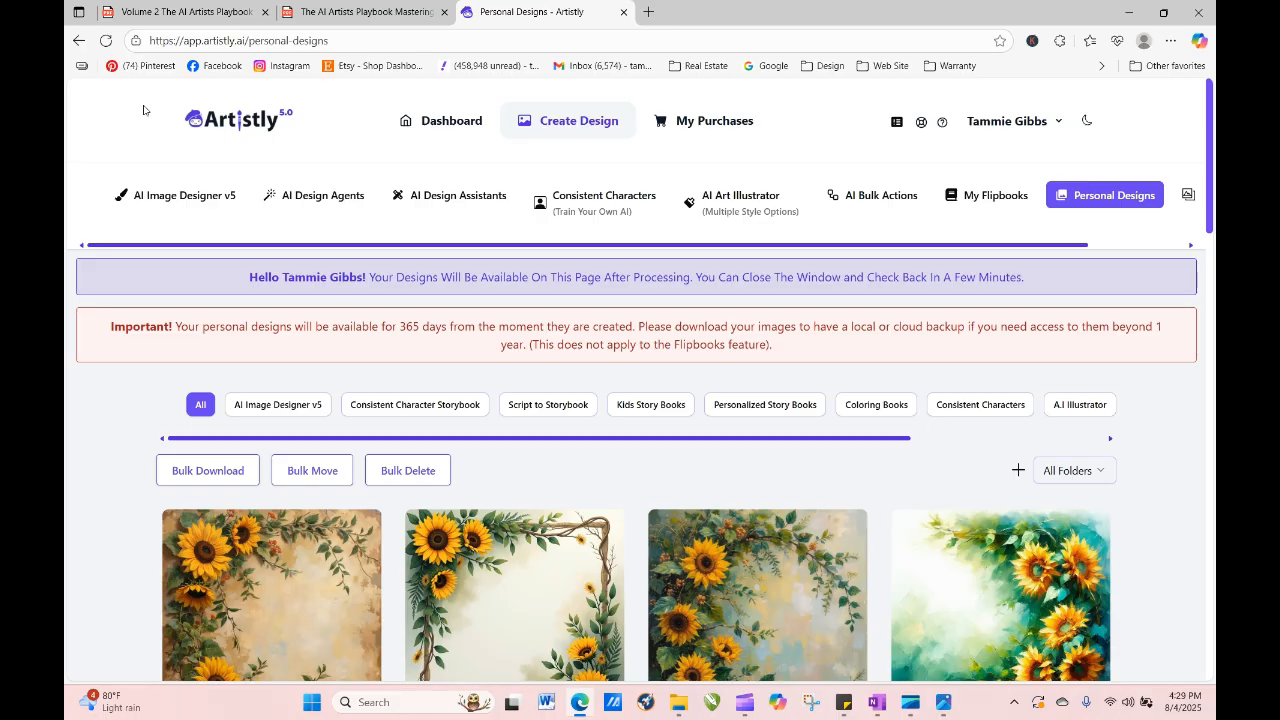
Open the newest sepia-toned sunflower design and bring up its prompt for re-generation in the AI Art Illustrator.
click(246, 622)
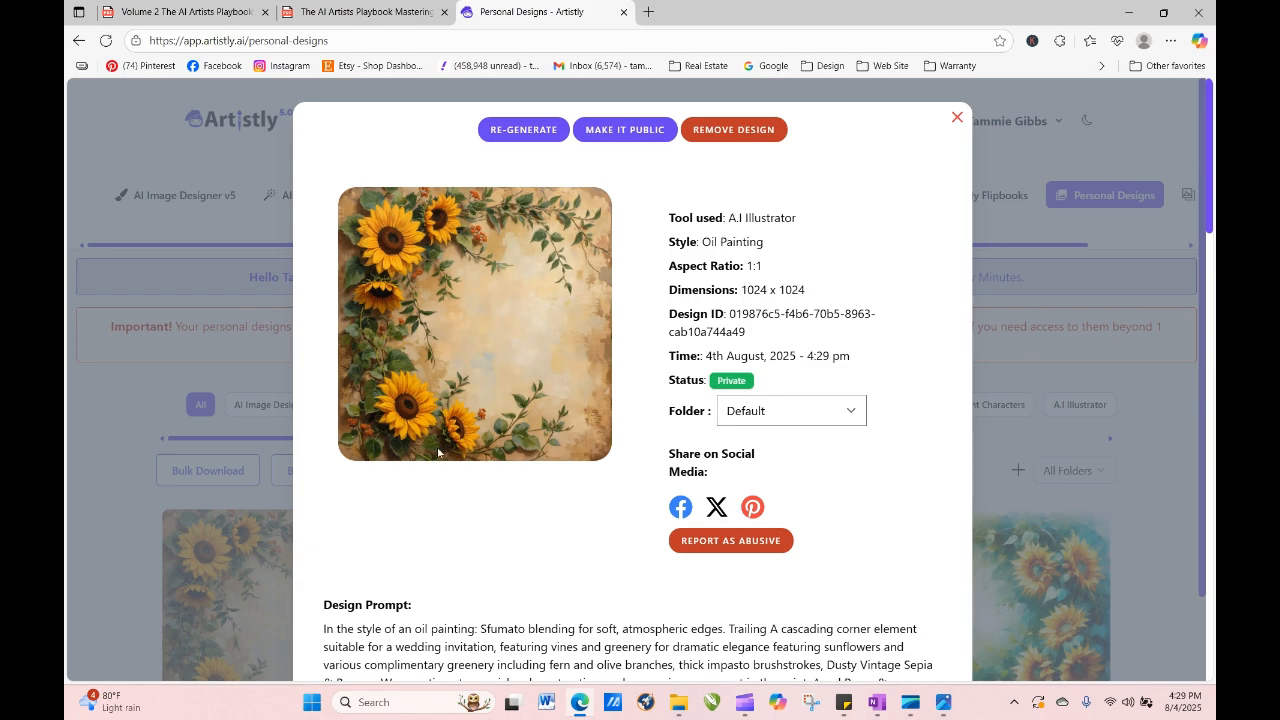
click(512, 132)
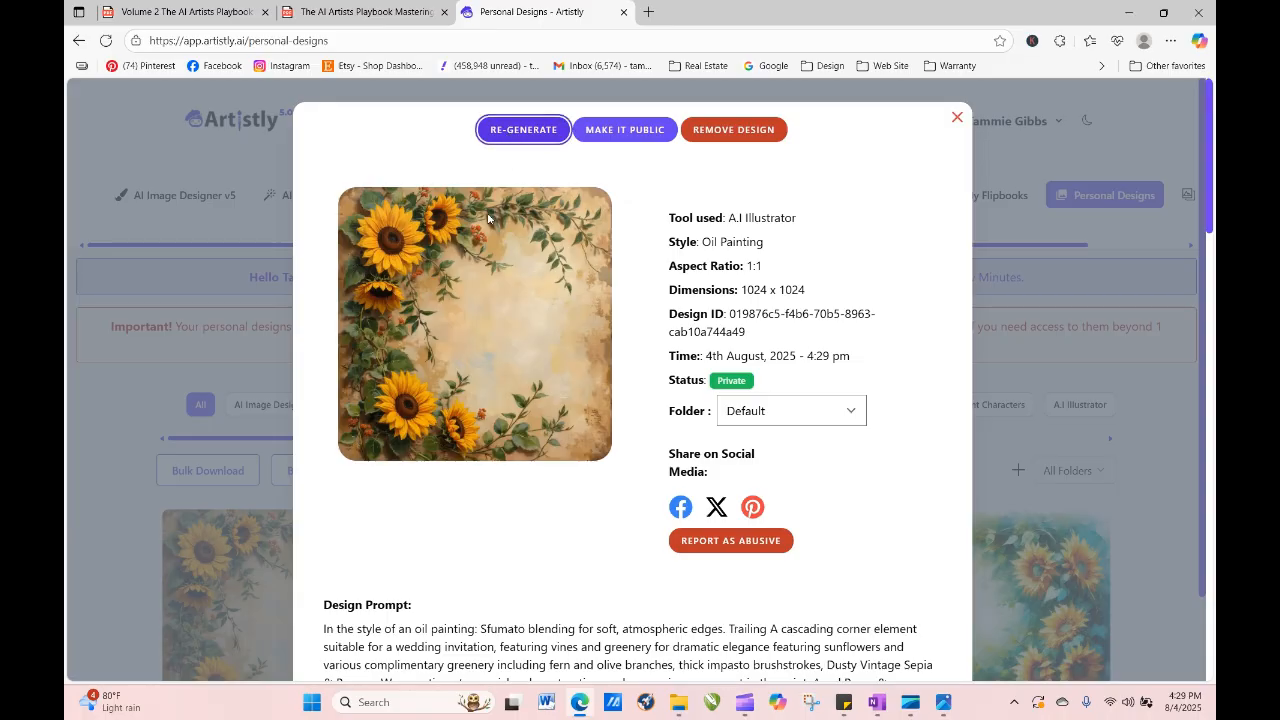
scroll(516, 437, down, 7)
scroll(516, 442, down, 6)
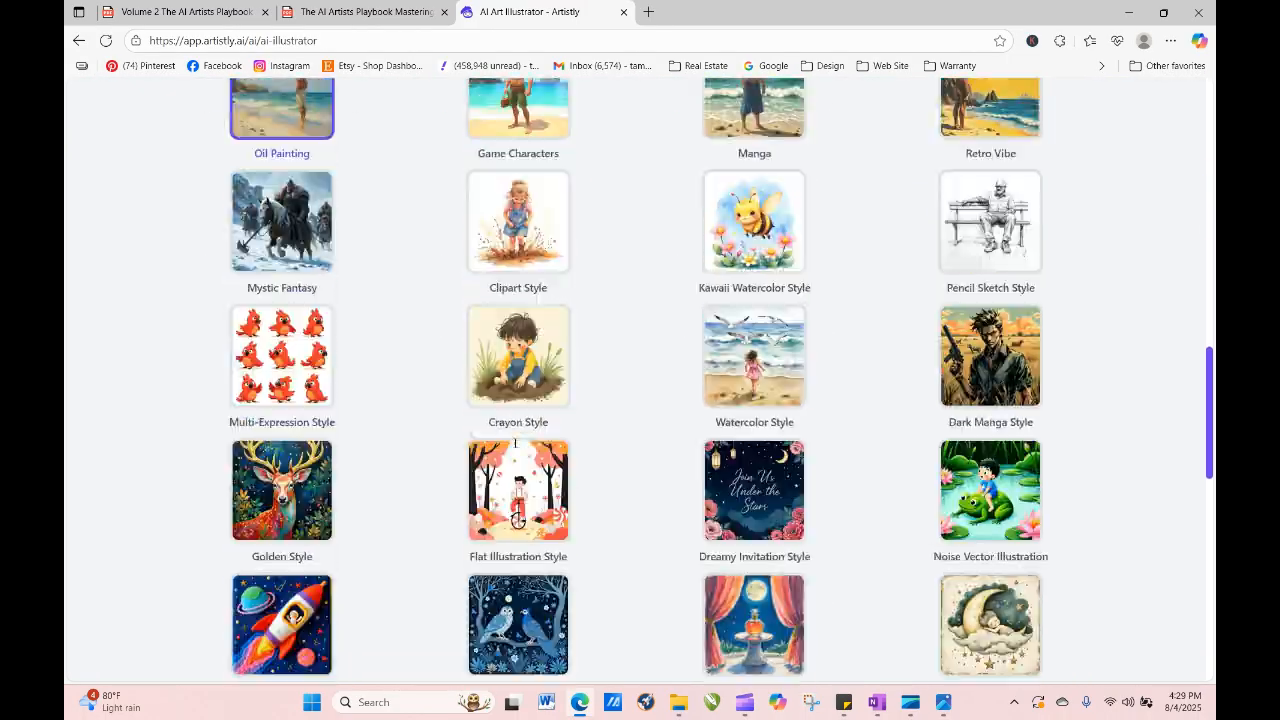
scroll(517, 517, down, 9)
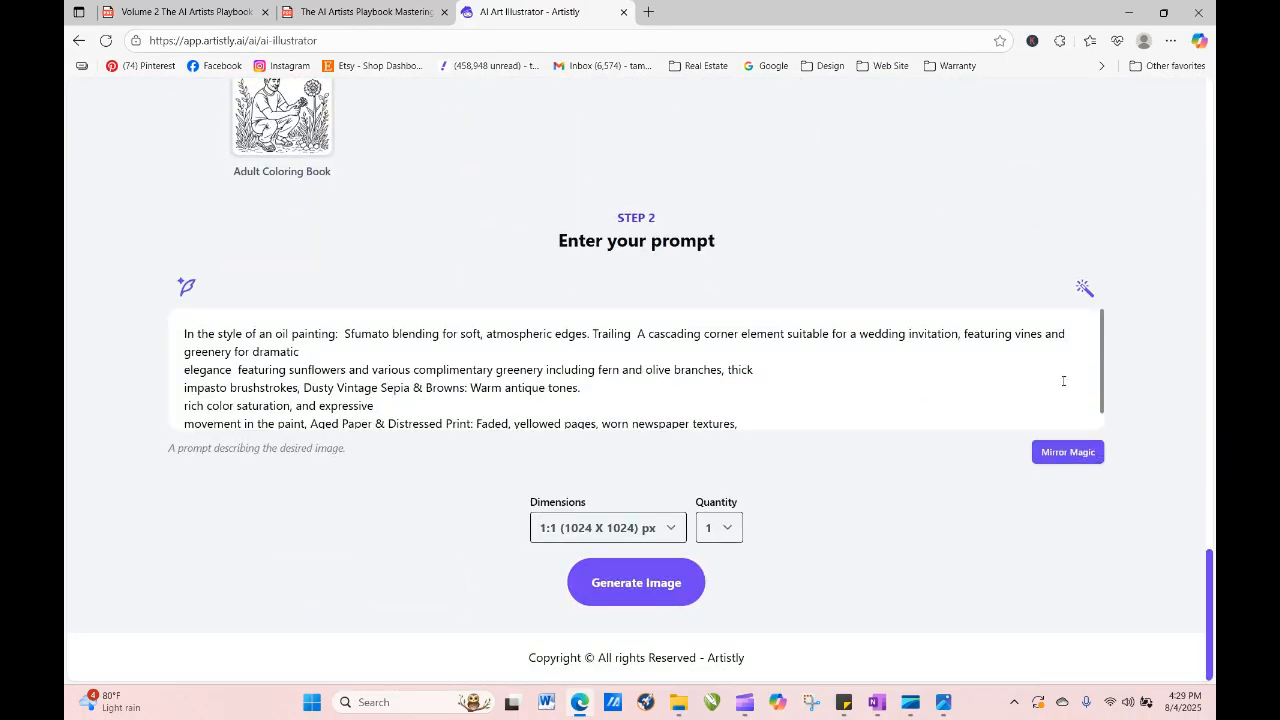
scroll(1102, 377, down, 1)
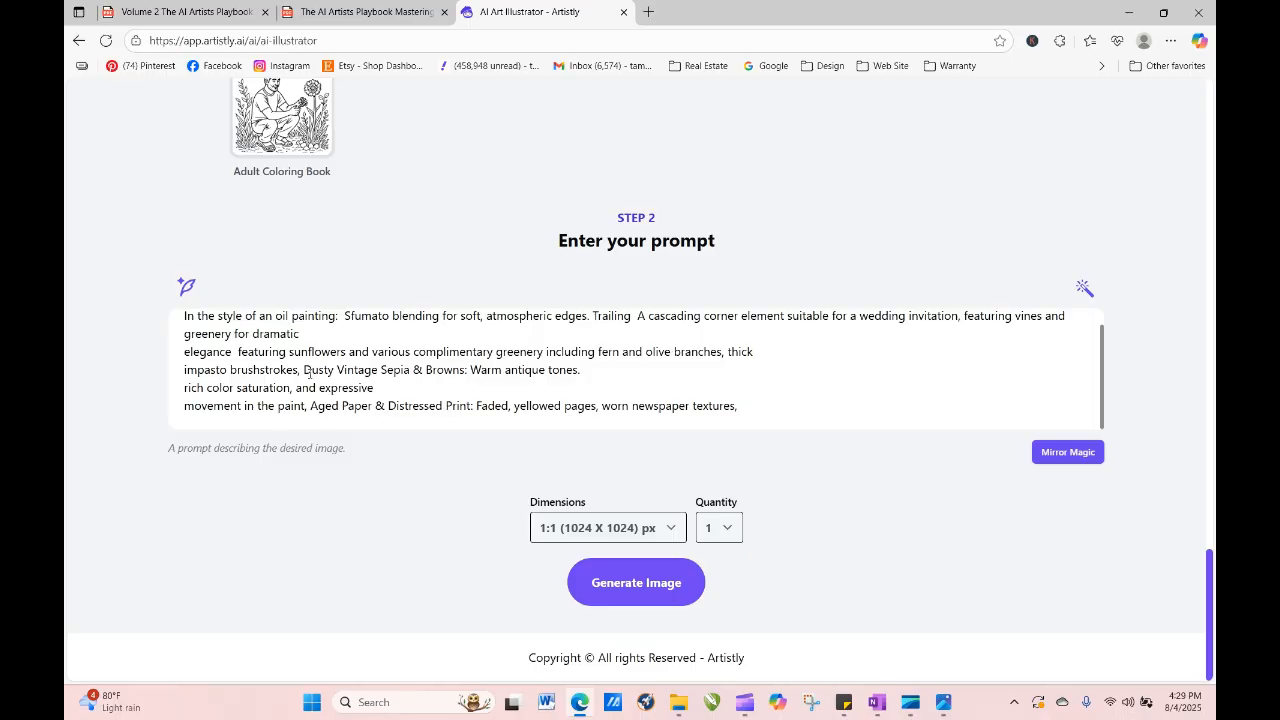
Delete "rich color saturation" from the prompt and remove the line break before "elegance".
drag(183, 390, 290, 390)
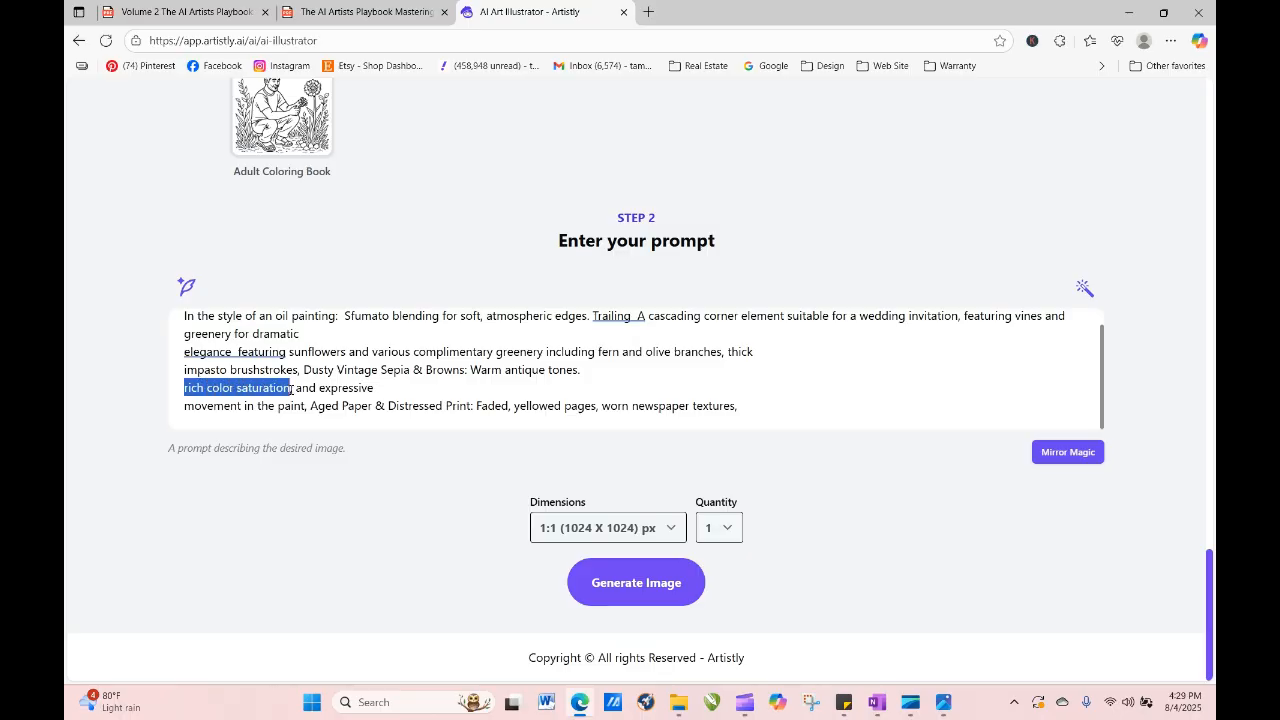
key(BackSpace)
key(BackSpace)
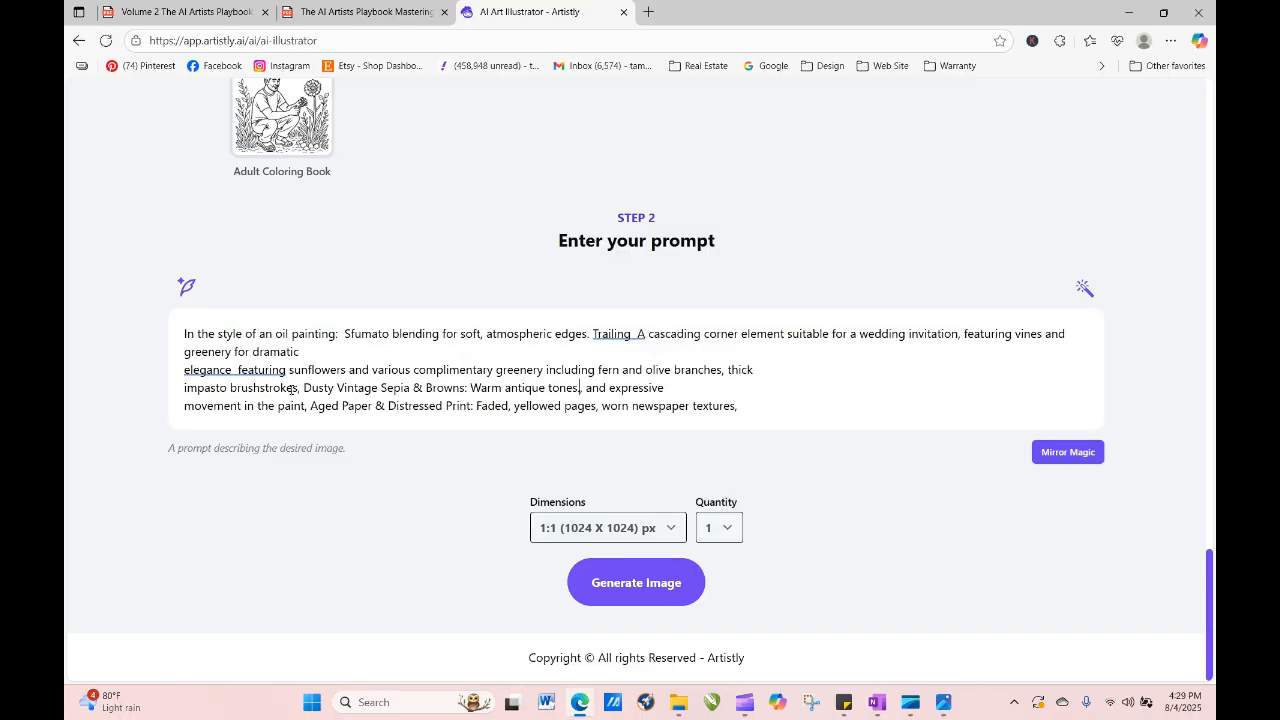
click(335, 351)
key(Delete)
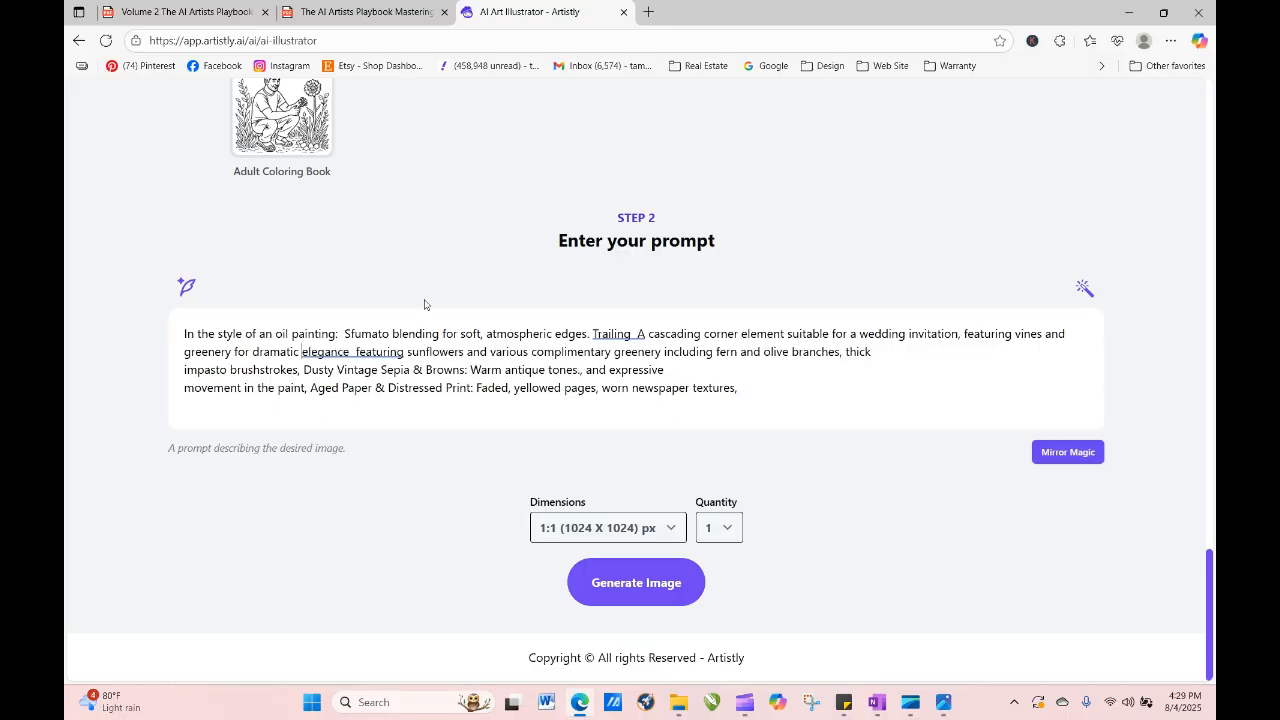
Move "Dusty Vintage Sepia & Browns: Warm antique tones., and expressive" to the start of the prompt and add a comma after it.
drag(305, 370, 667, 370)
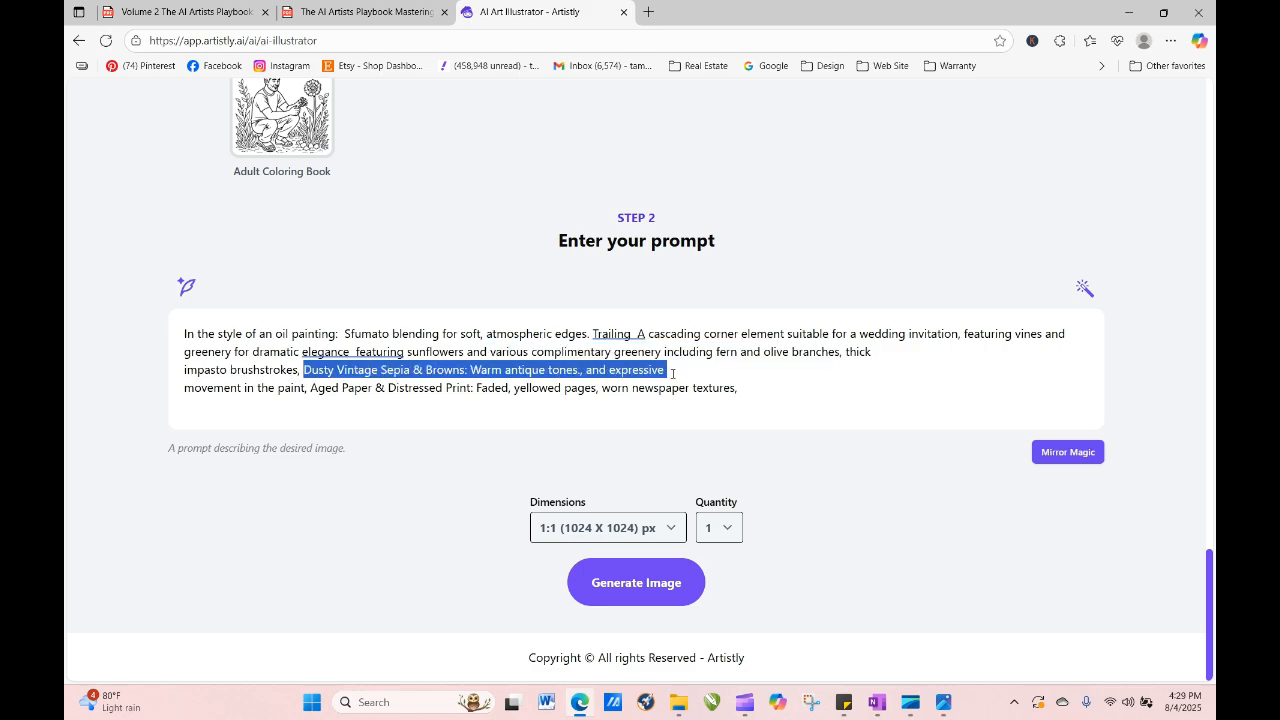
drag(480, 372, 184, 334)
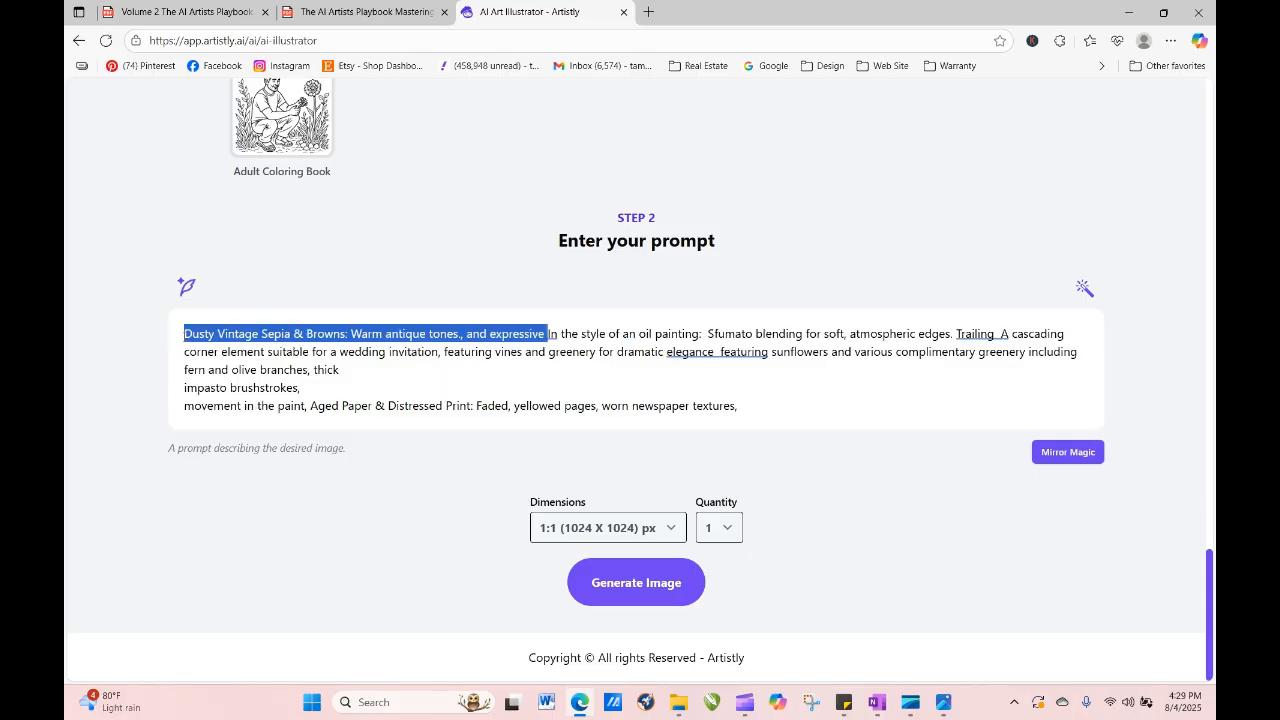
click(549, 334)
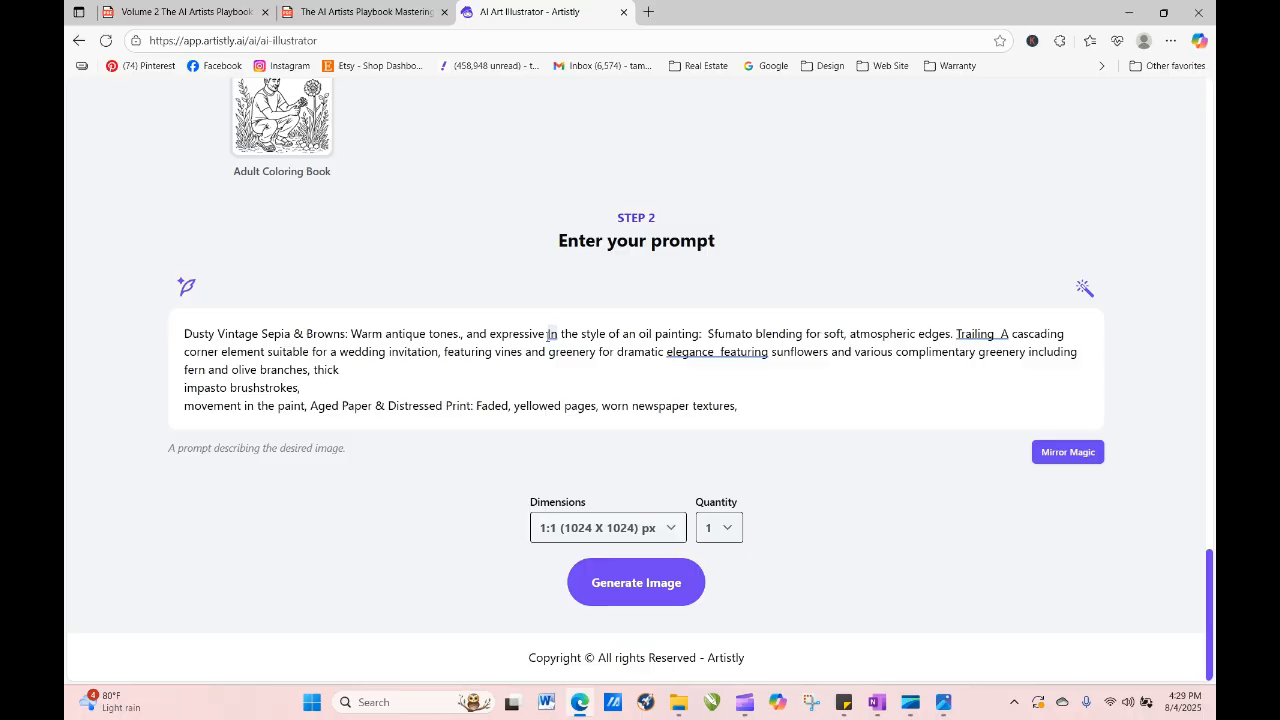
text(,)
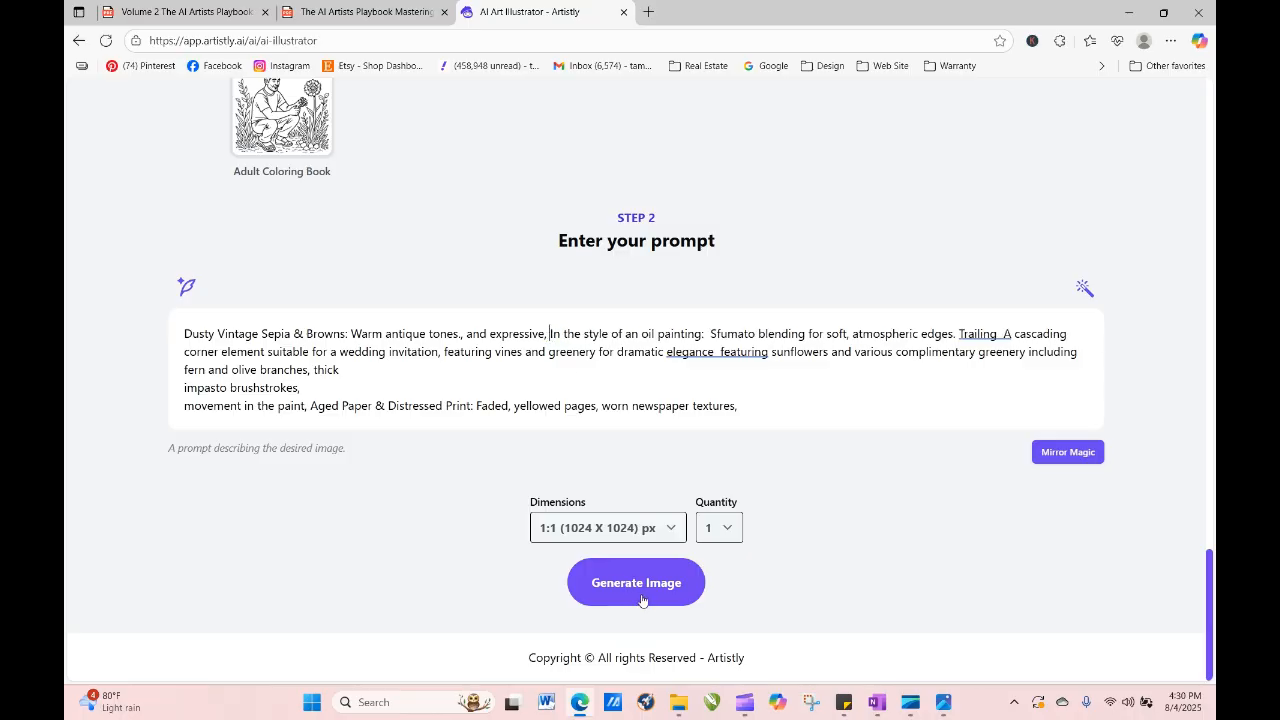
Generate one 1:1 image from the rearranged prompt and refresh Personal Designs until the design finishes processing.
click(642, 598)
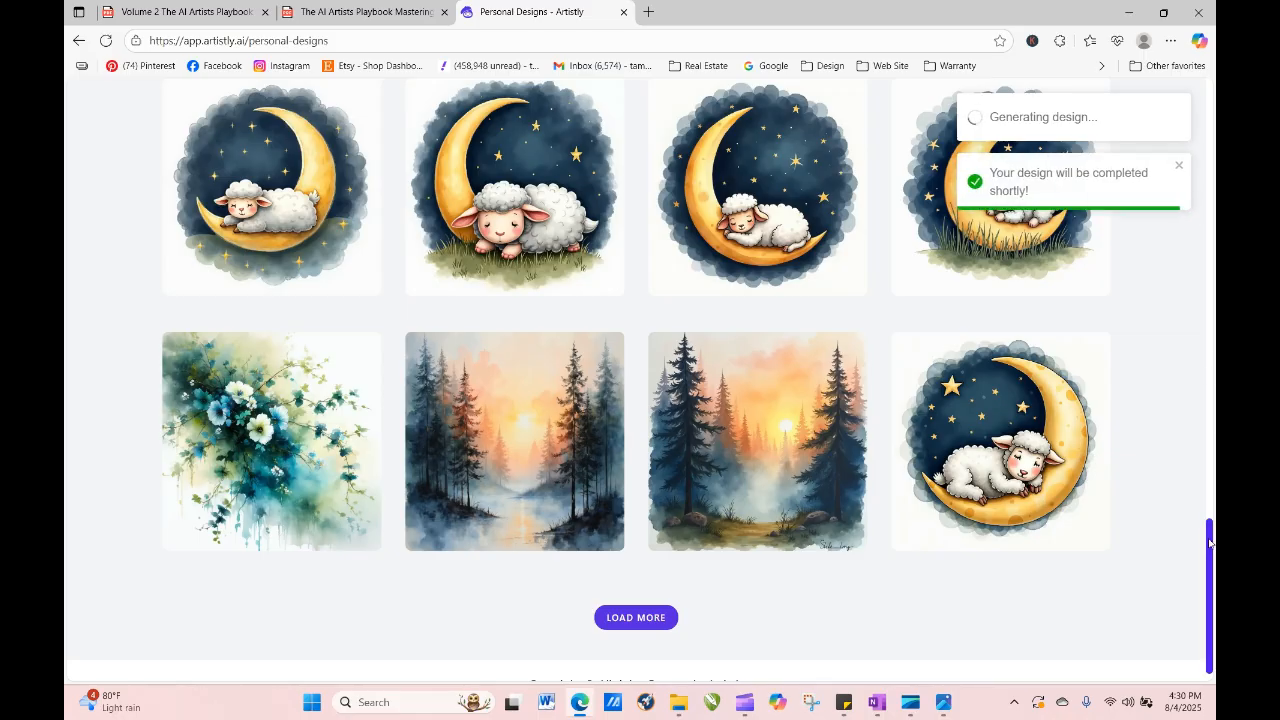
scroll(1205, 386, up, 5)
drag(1214, 276, 1212, 198)
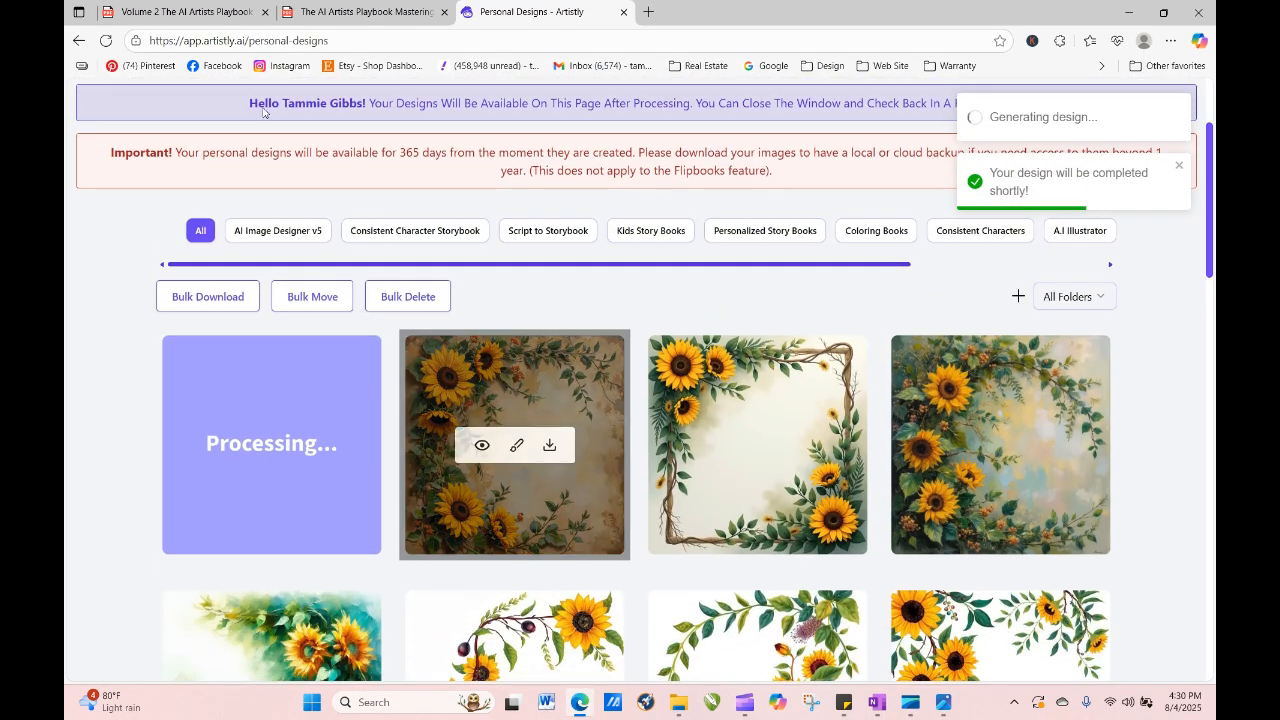
click(106, 40)
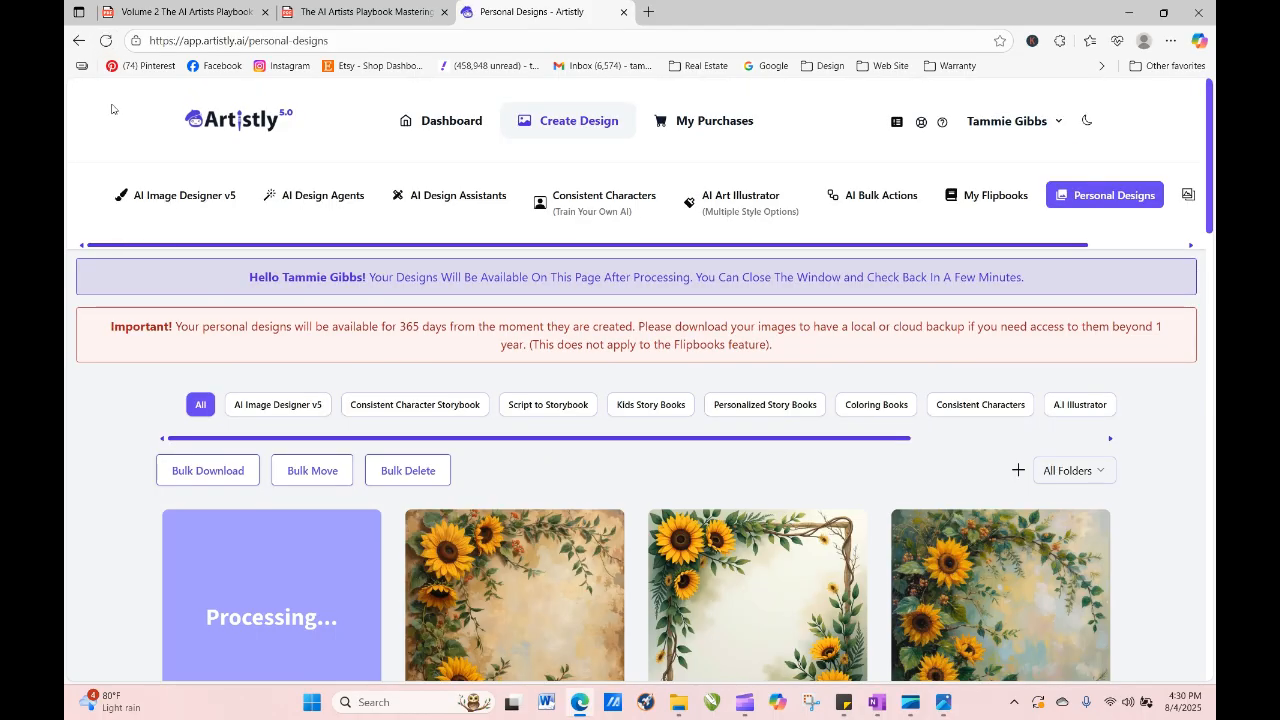
click(106, 40)
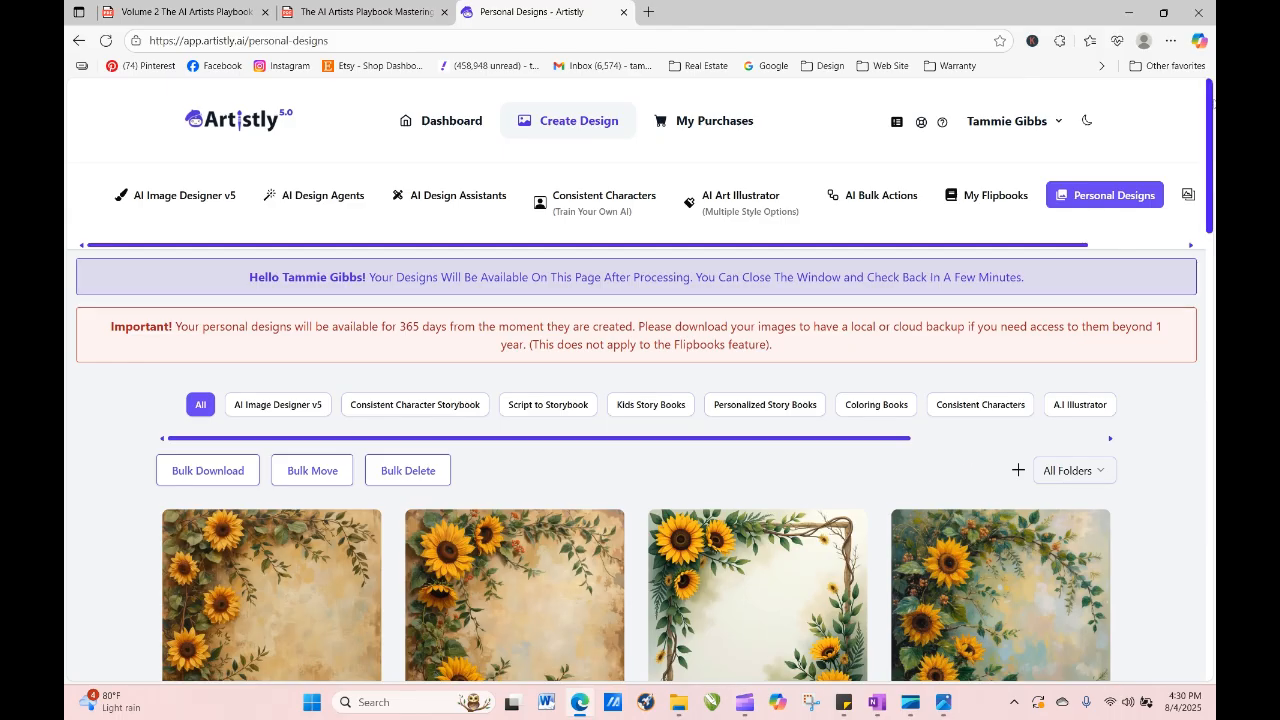
Review the details of the newest sunflower design, close them, and download the image.
scroll(1212, 100, down, 3)
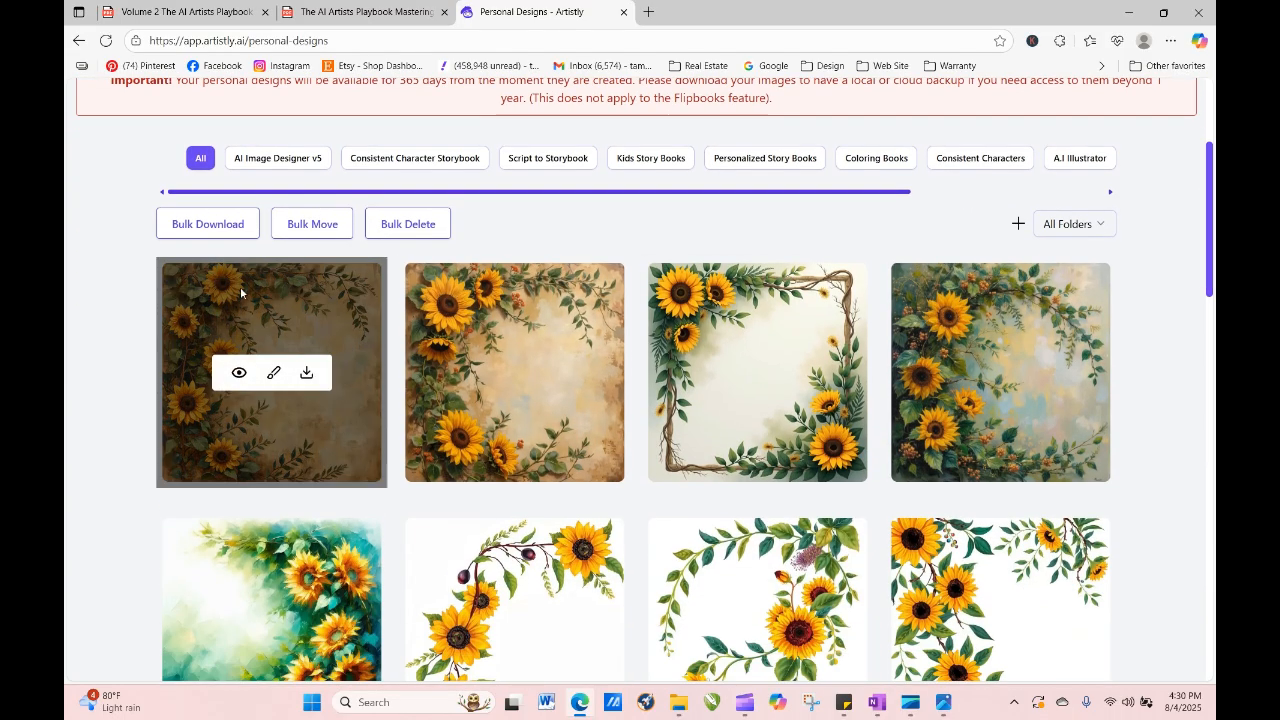
click(238, 372)
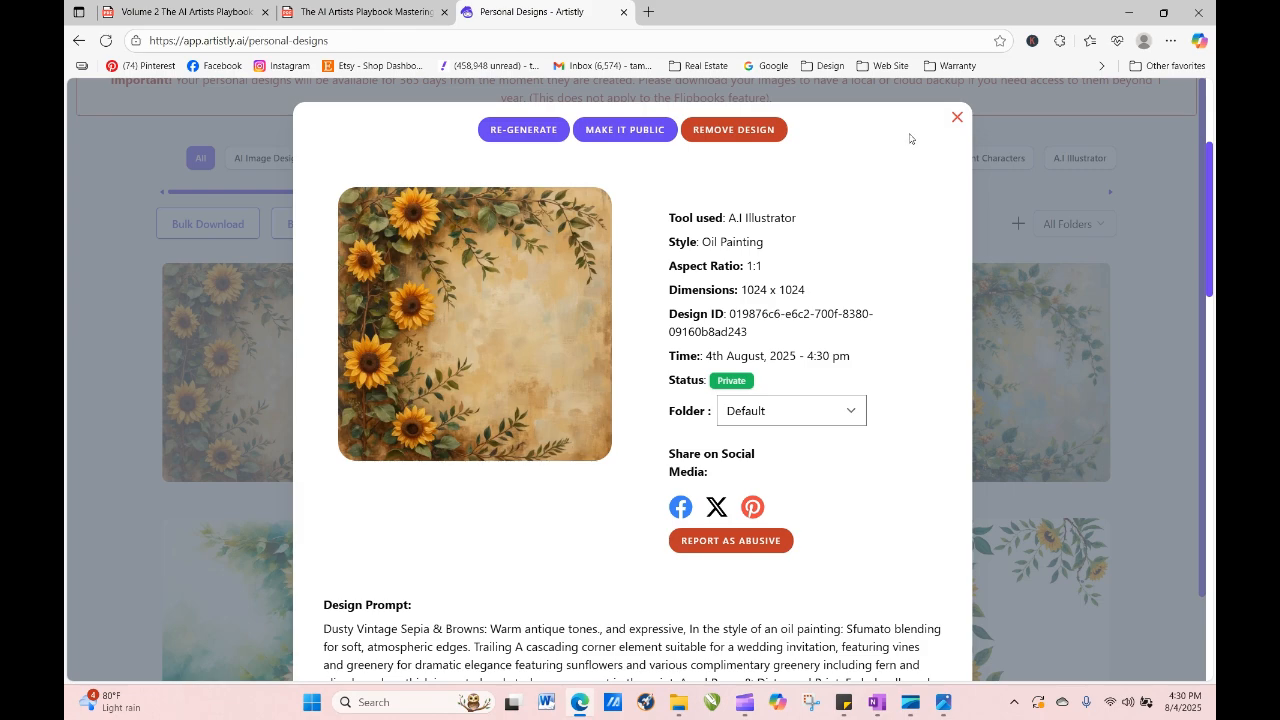
click(957, 117)
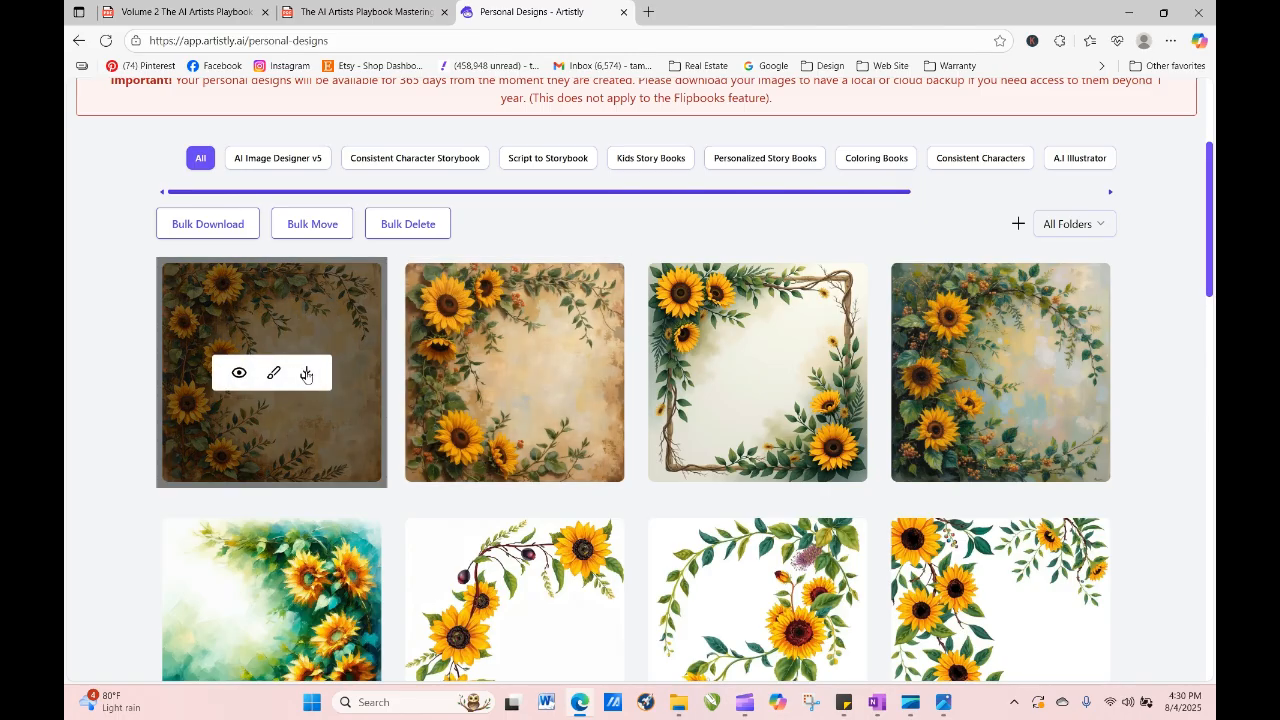
click(306, 374)
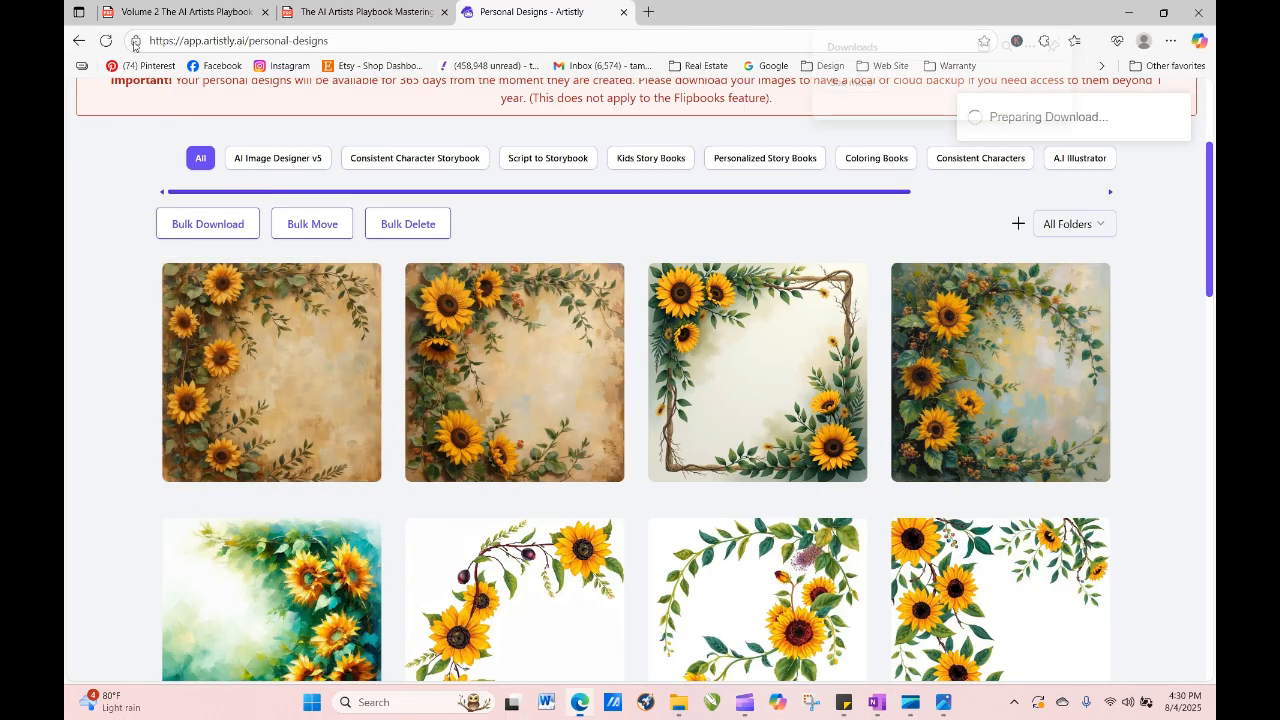
Open the new sunflower image from the refreshed Downloads folder, zoom to 323% to examine its paint texture, and close it.
click(682, 708)
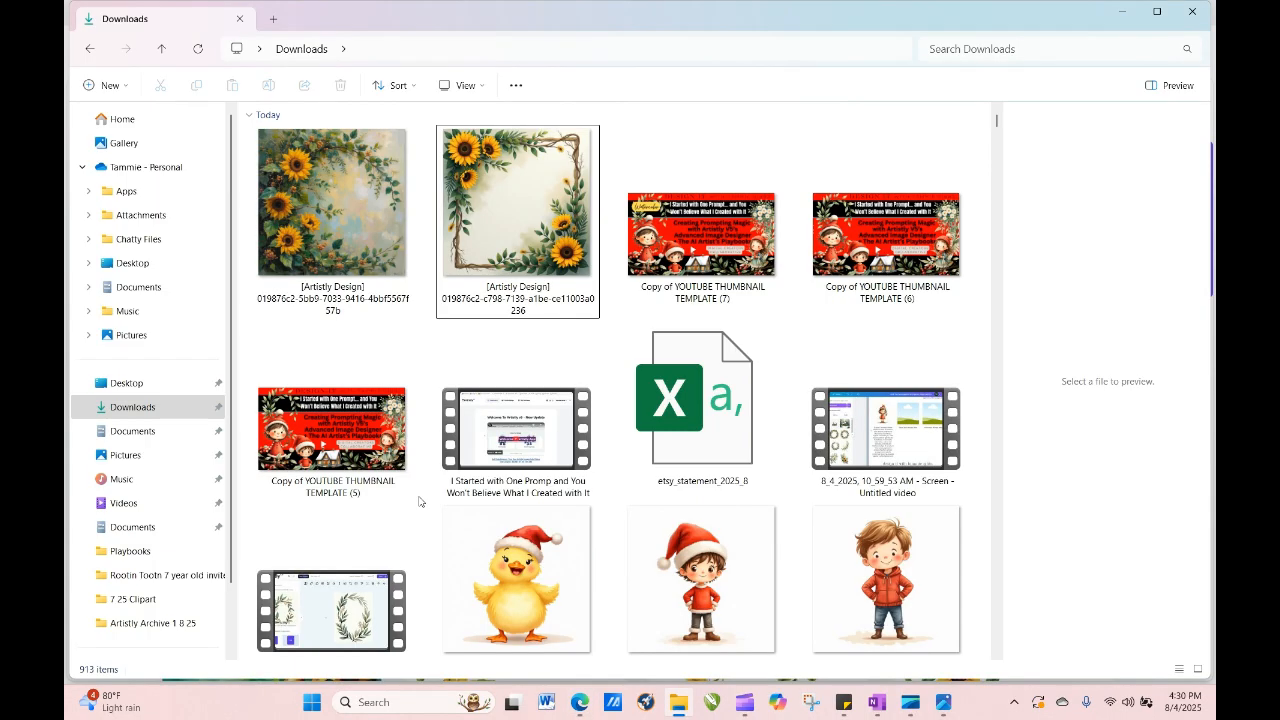
click(198, 48)
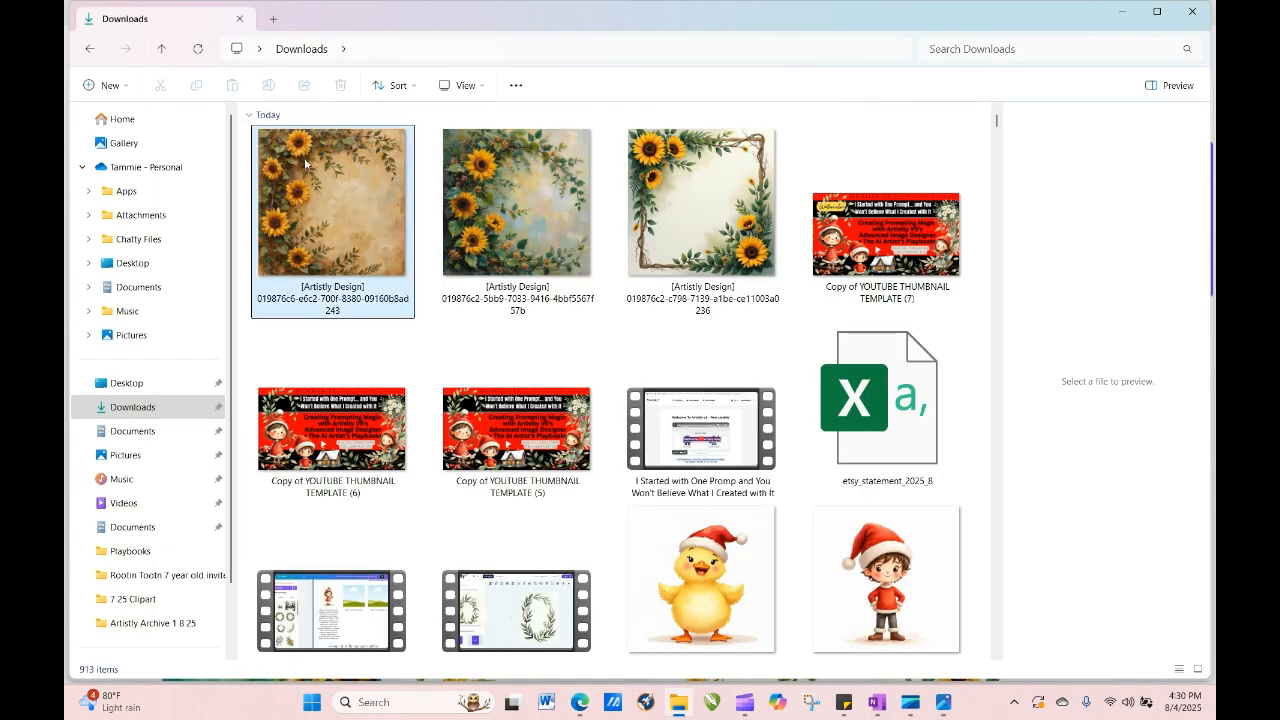
double_click(348, 197)
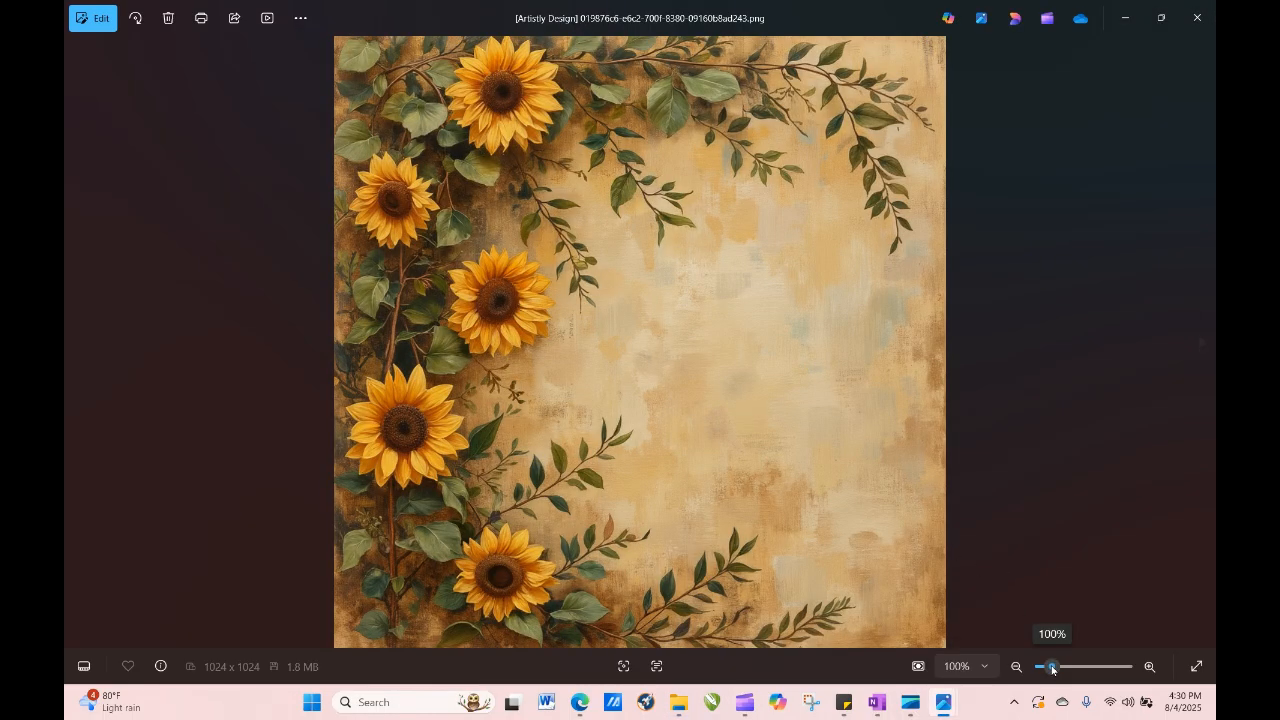
drag(1051, 667, 1075, 672)
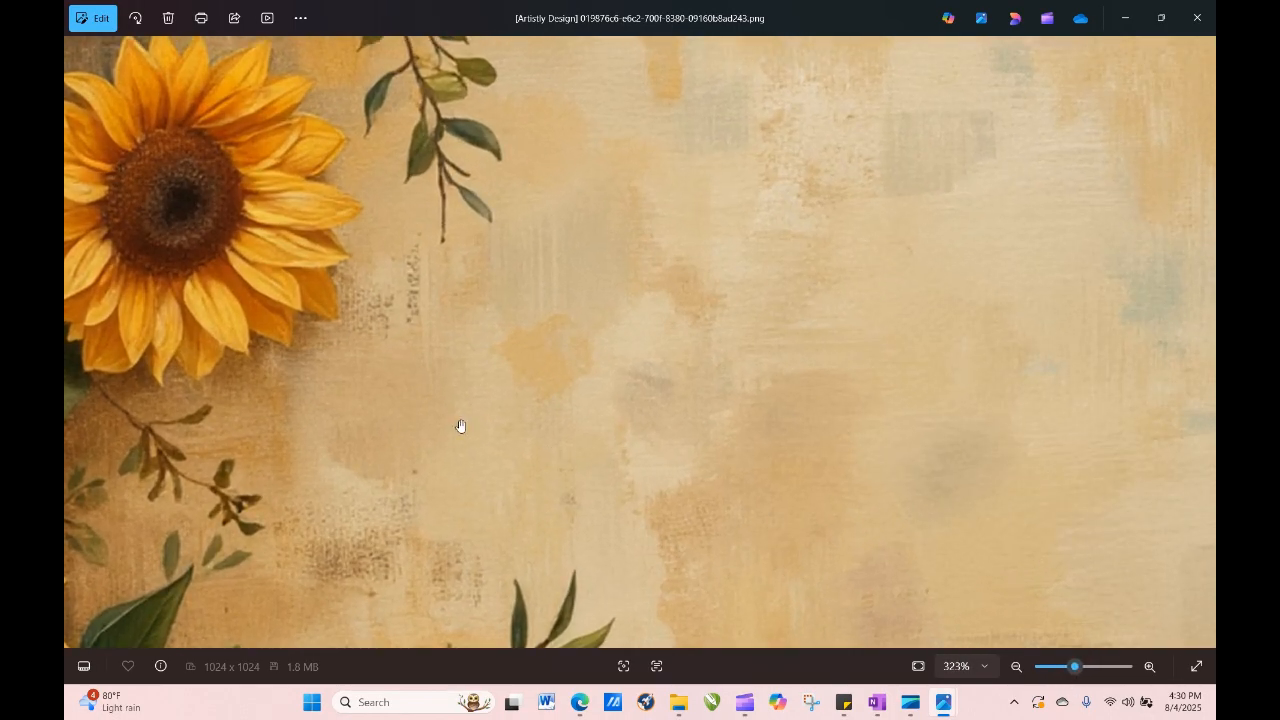
click(1198, 20)
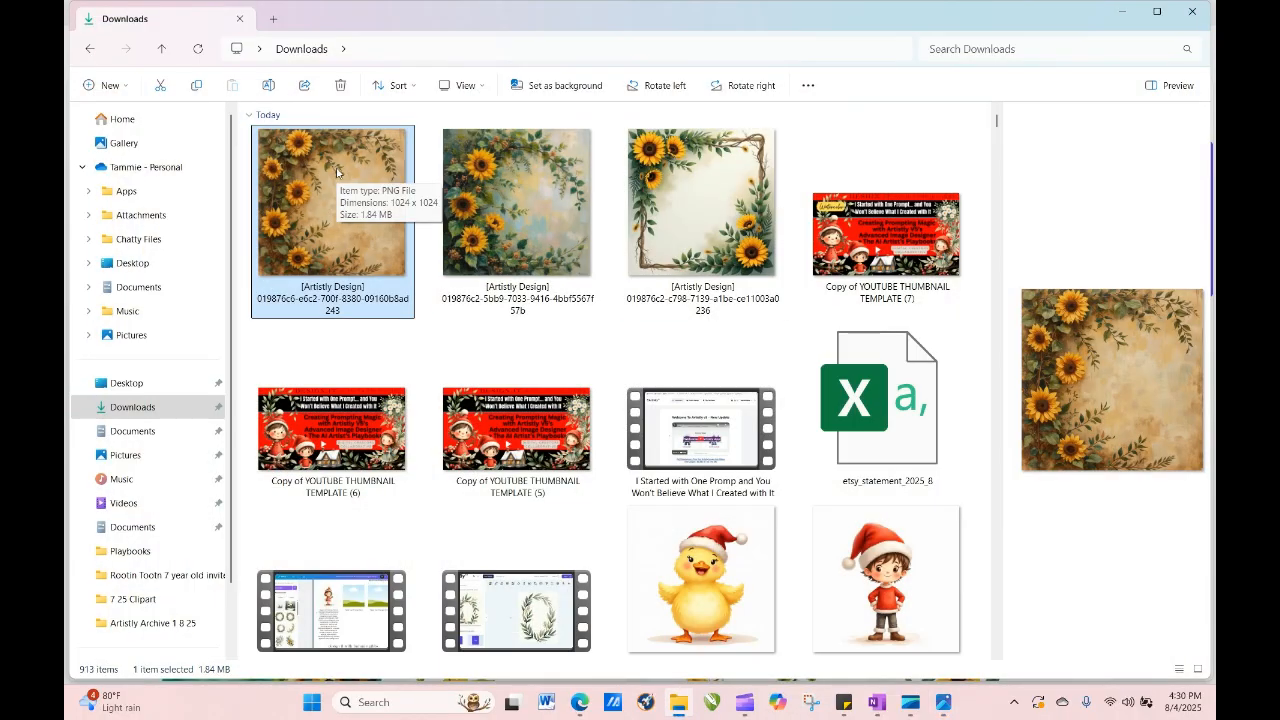
Switch back to Artistly in the browser and reopen the newest design's prompt for re-generation.
click(580, 702)
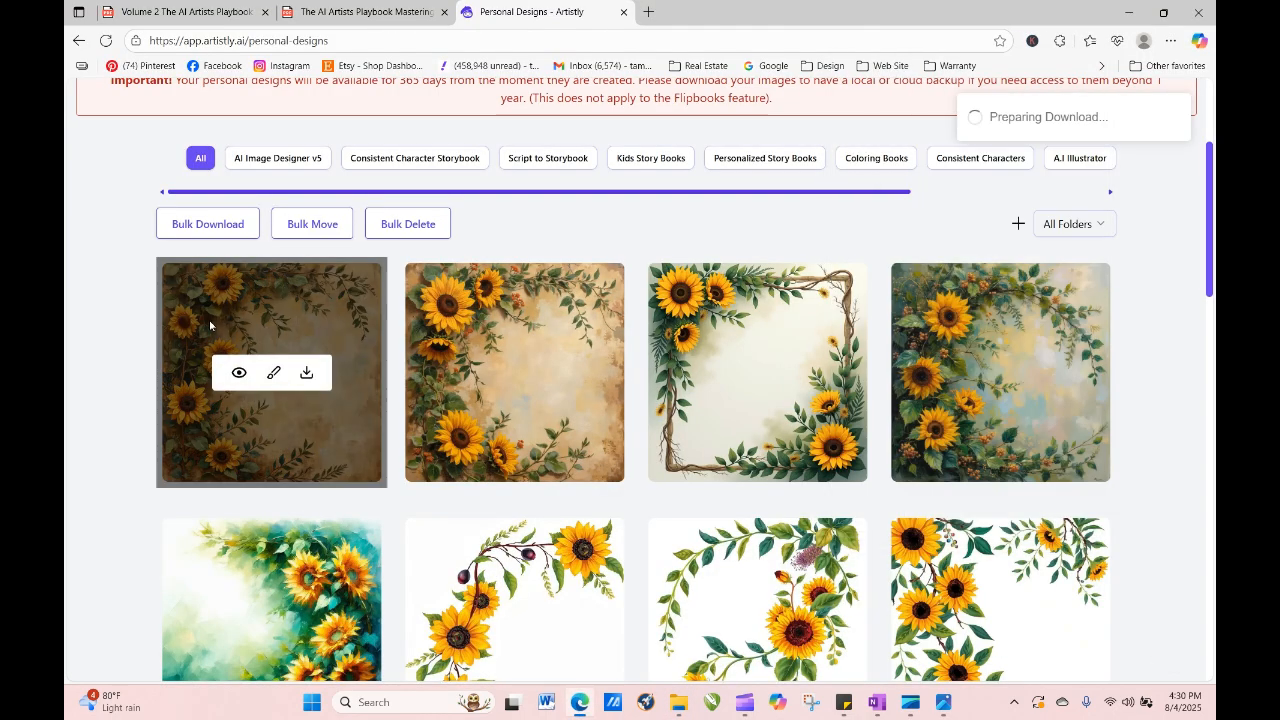
click(239, 374)
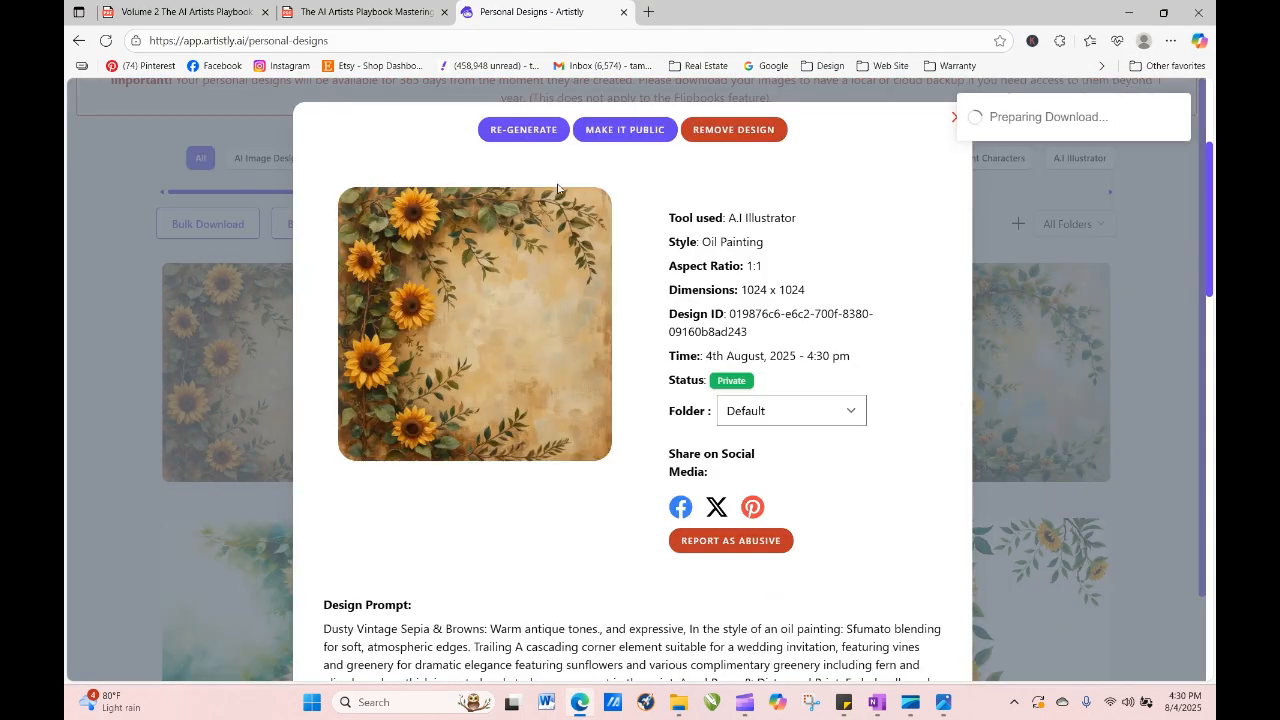
click(543, 130)
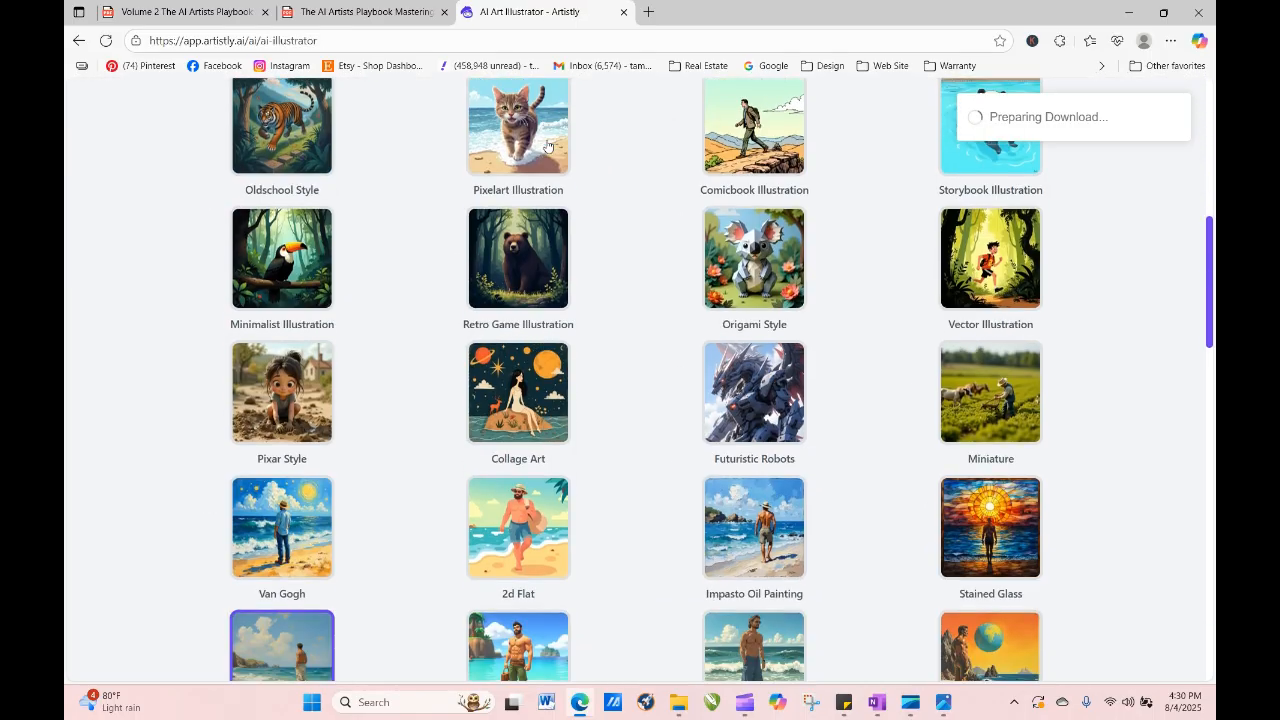
scroll(654, 475, down, 10)
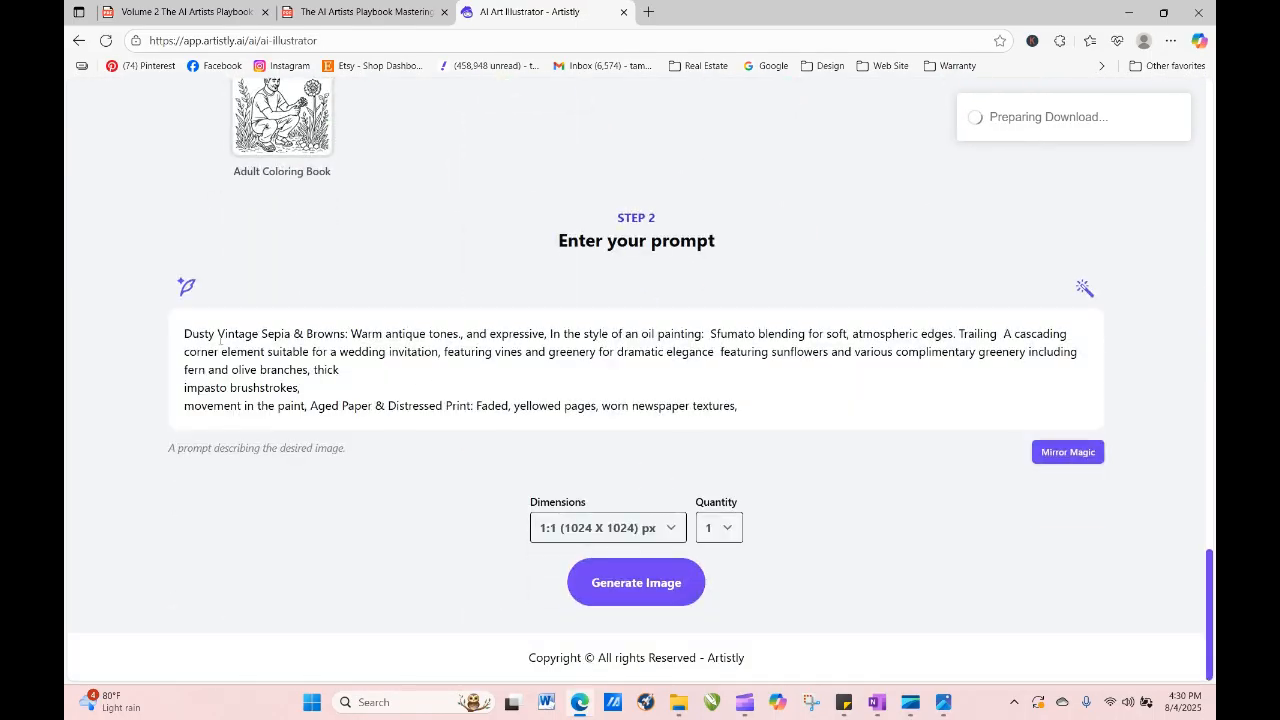
Copy the entire prompt text, from "Dusty Vintage Sepia & Browns" through "worn newspaper textures,".
drag(184, 335, 772, 406)
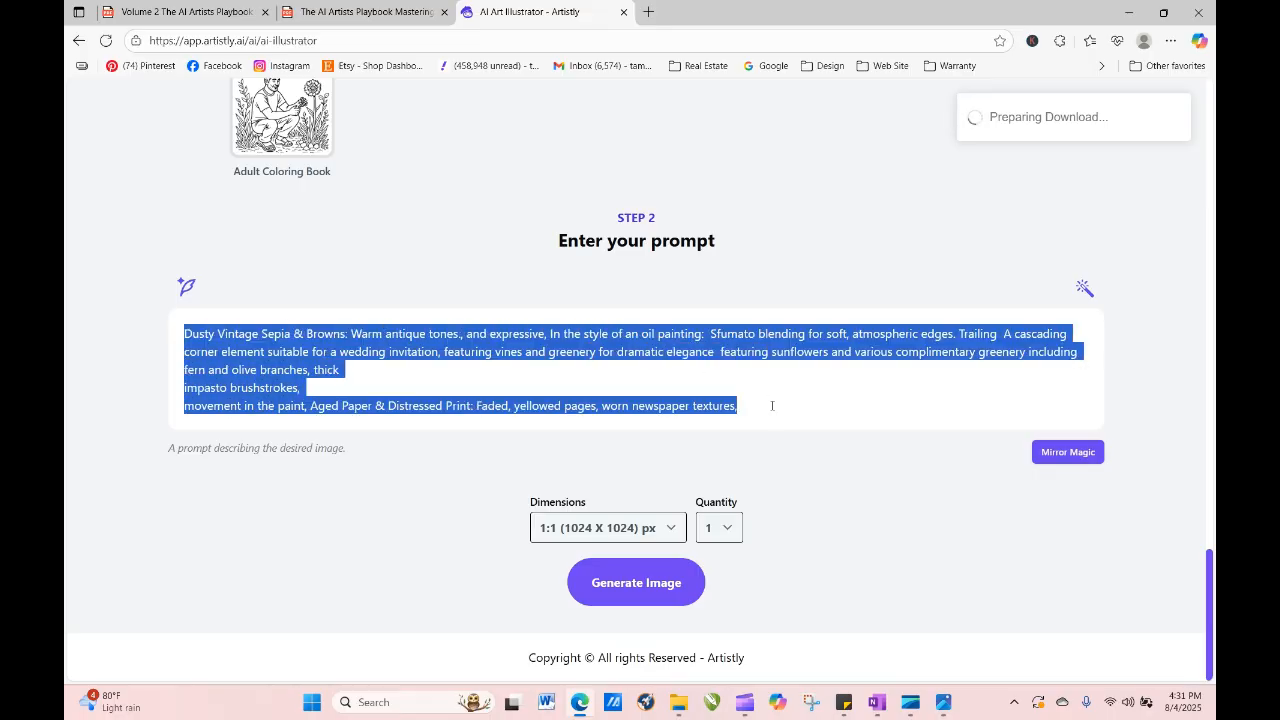
click(611, 385)
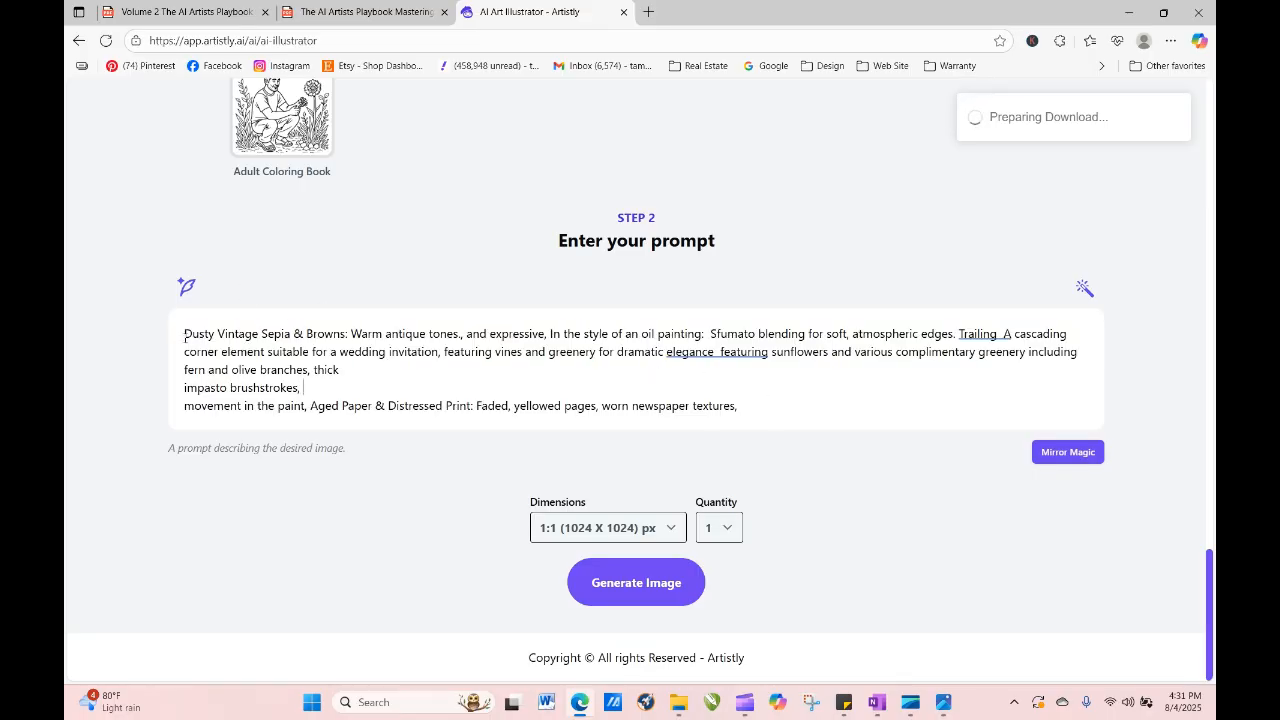
drag(184, 338, 798, 425)
right_click(222, 338)
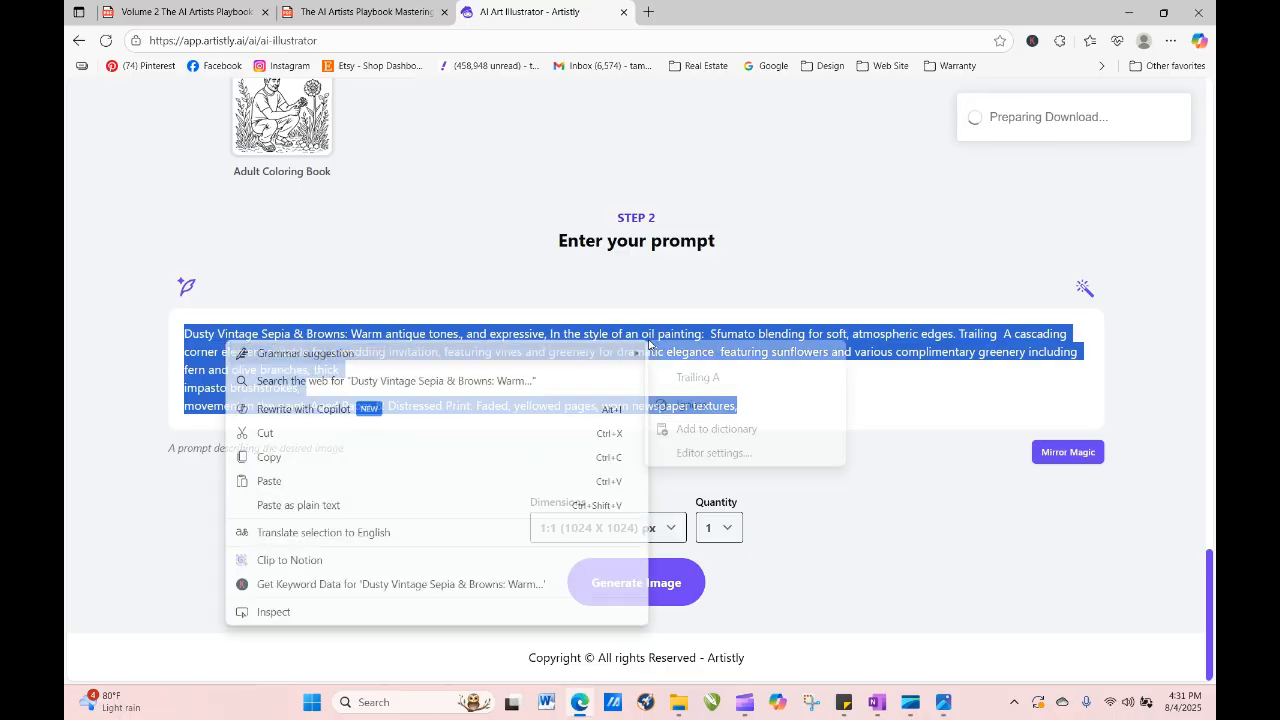
click(412, 459)
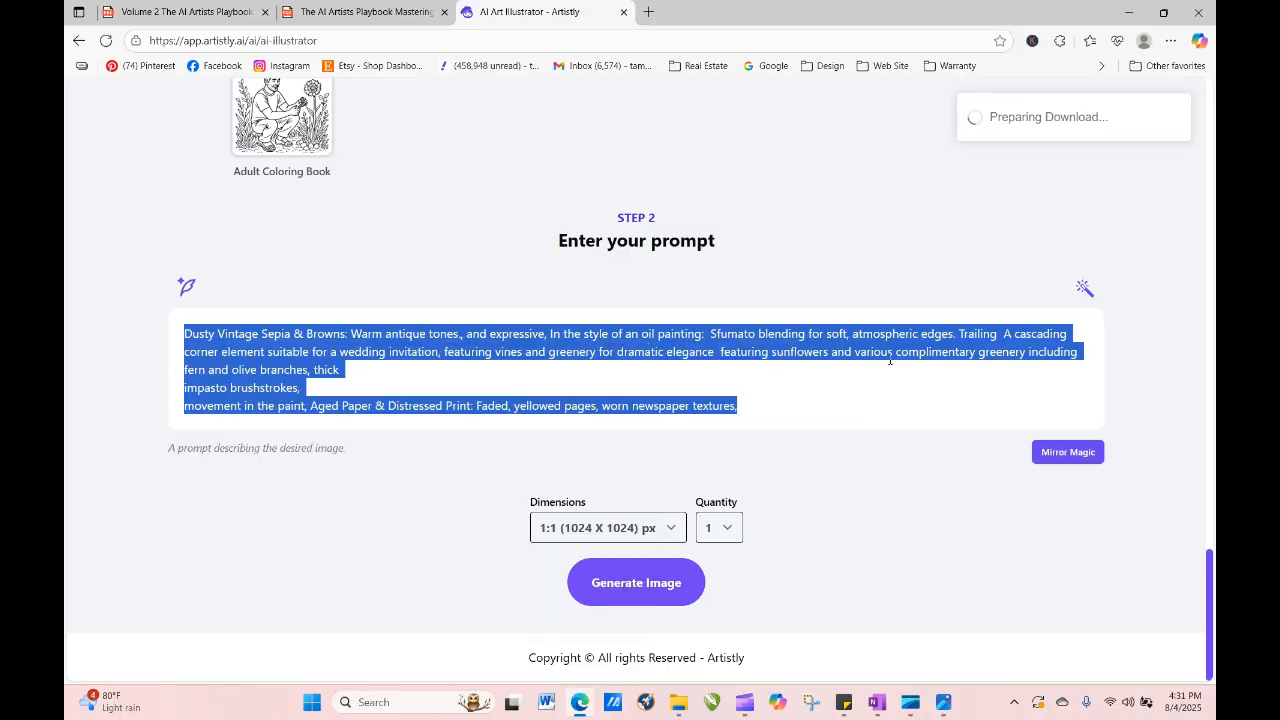
Choose the Grunge Scrapebook style and generate one 1:1 image from the existing prompt.
drag(1210, 582, 1205, 466)
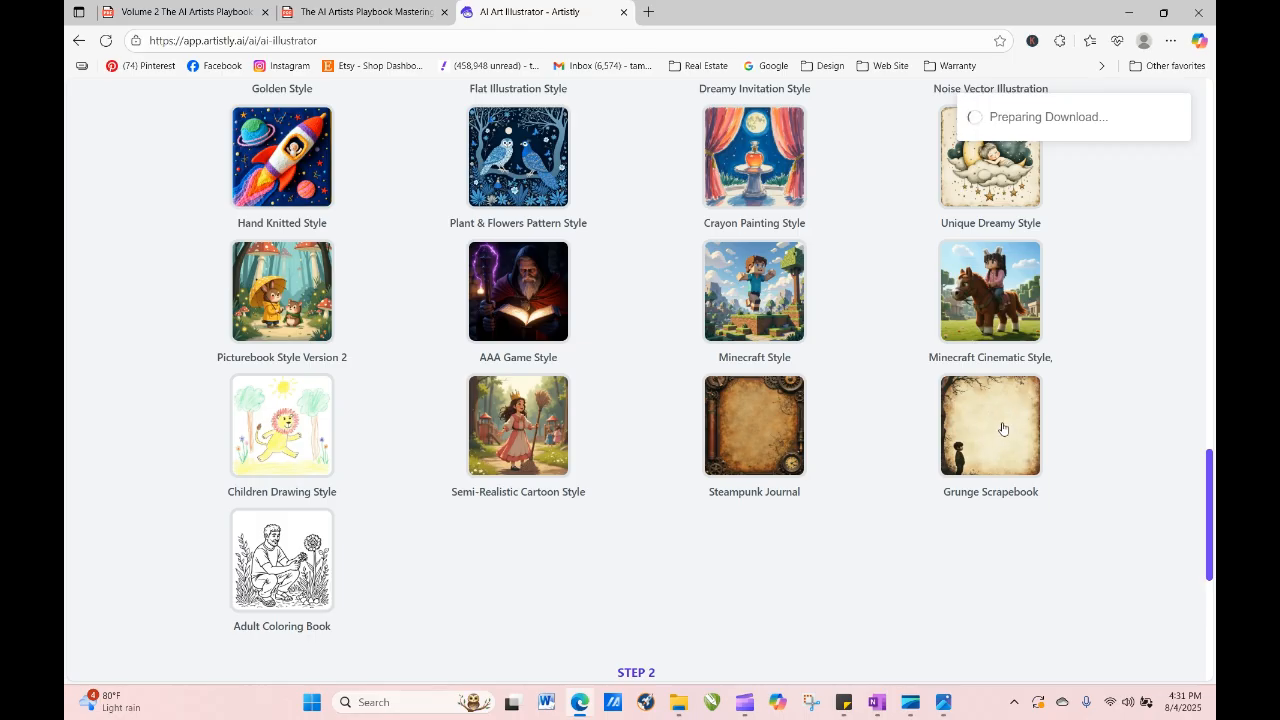
click(1003, 428)
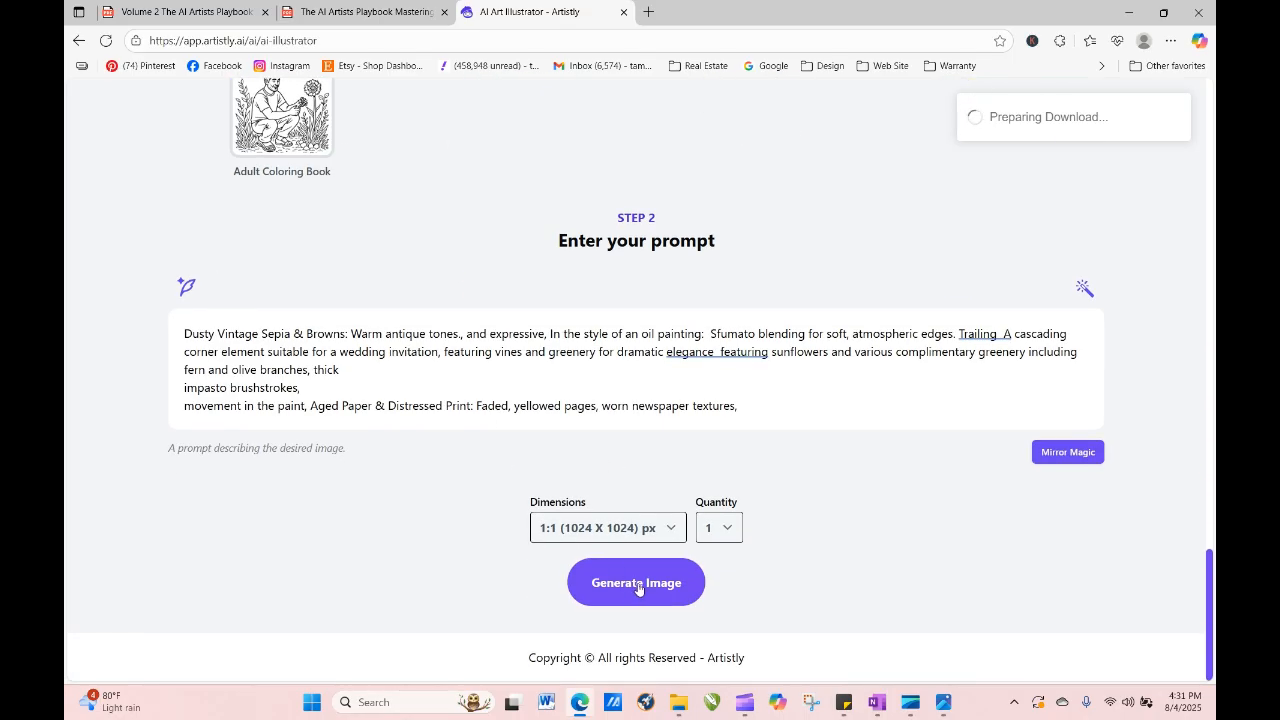
click(638, 584)
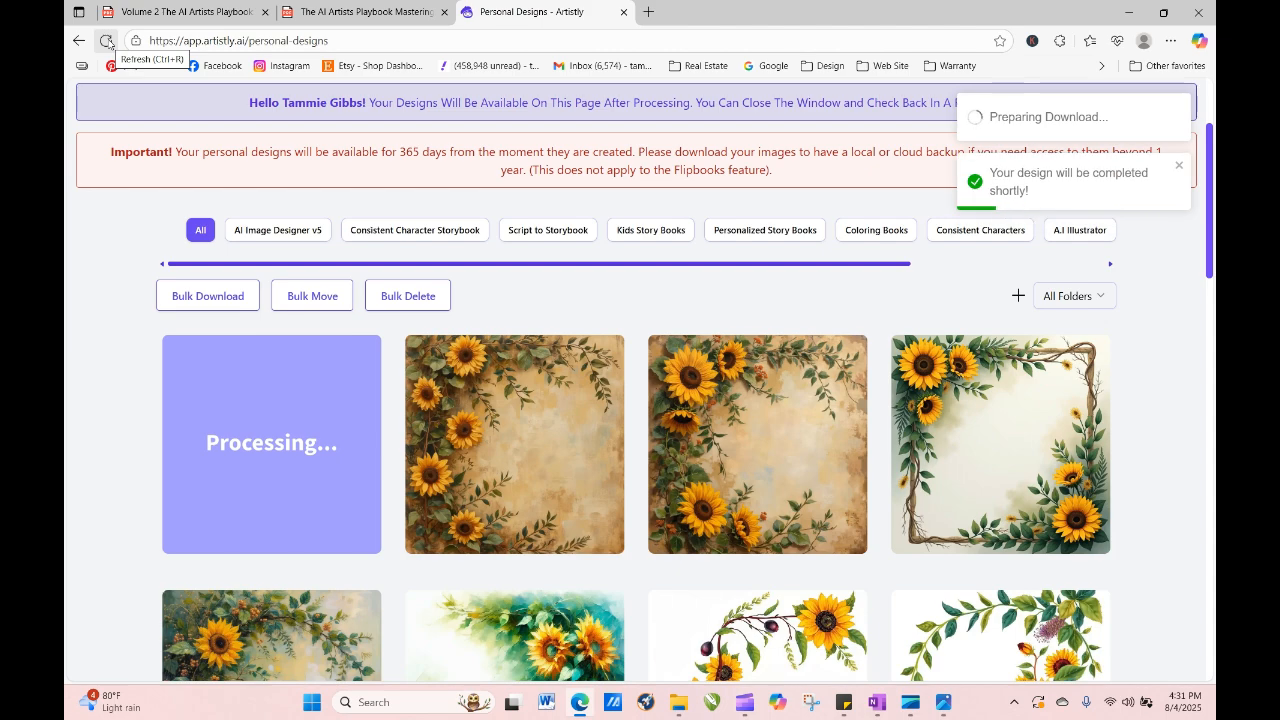
Refresh the designs and reopen the newest one's prompt for re-generation, and switch to the Volume 2 AI Artists Playbook PDF.
click(107, 42)
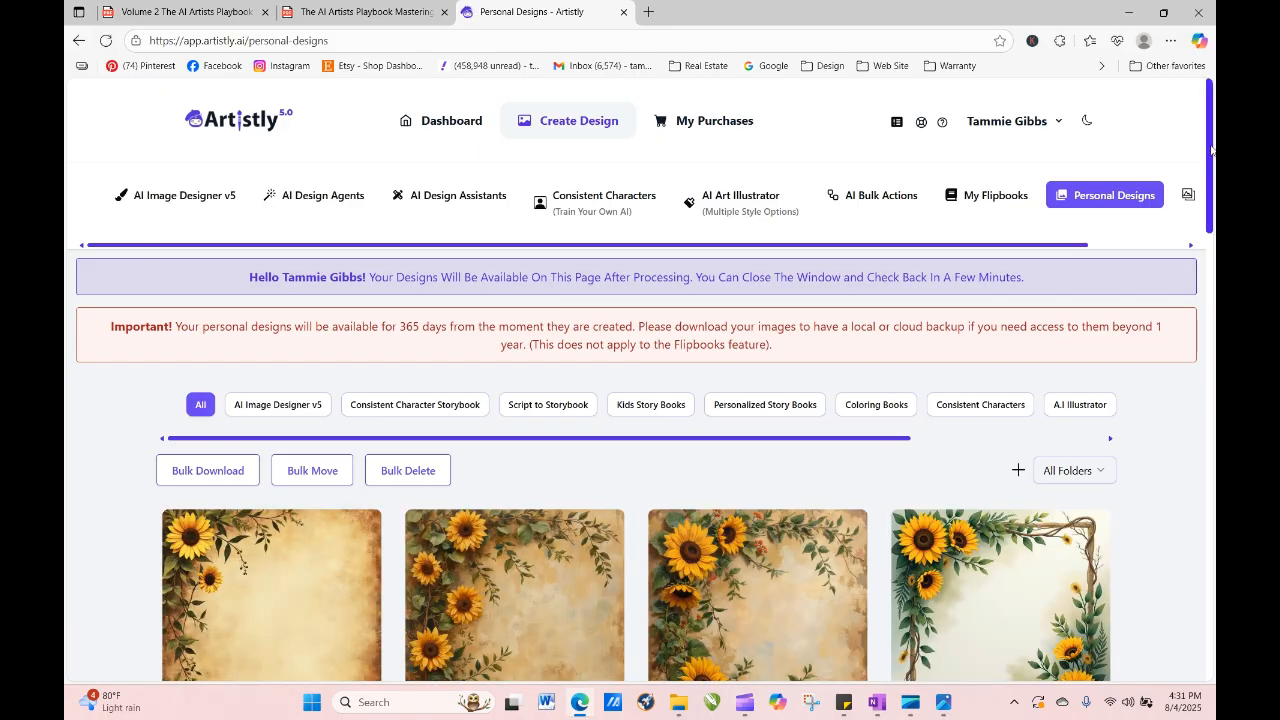
drag(1211, 157, 1213, 210)
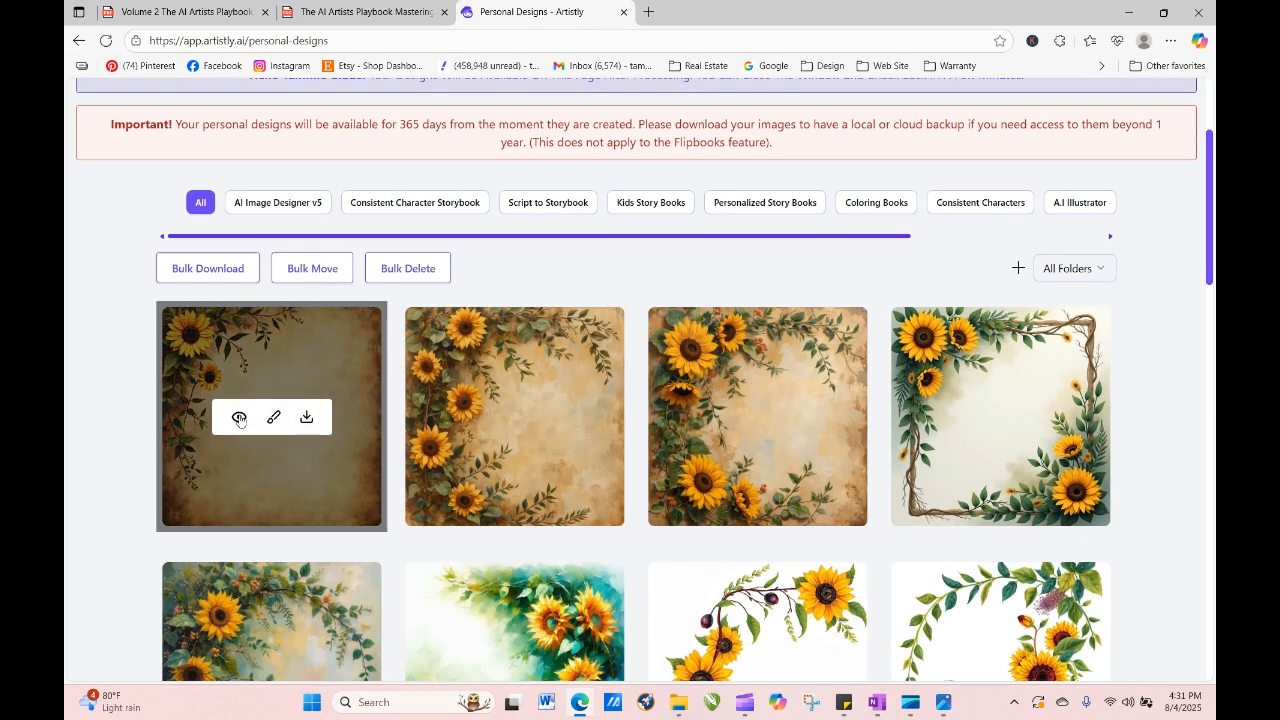
click(241, 418)
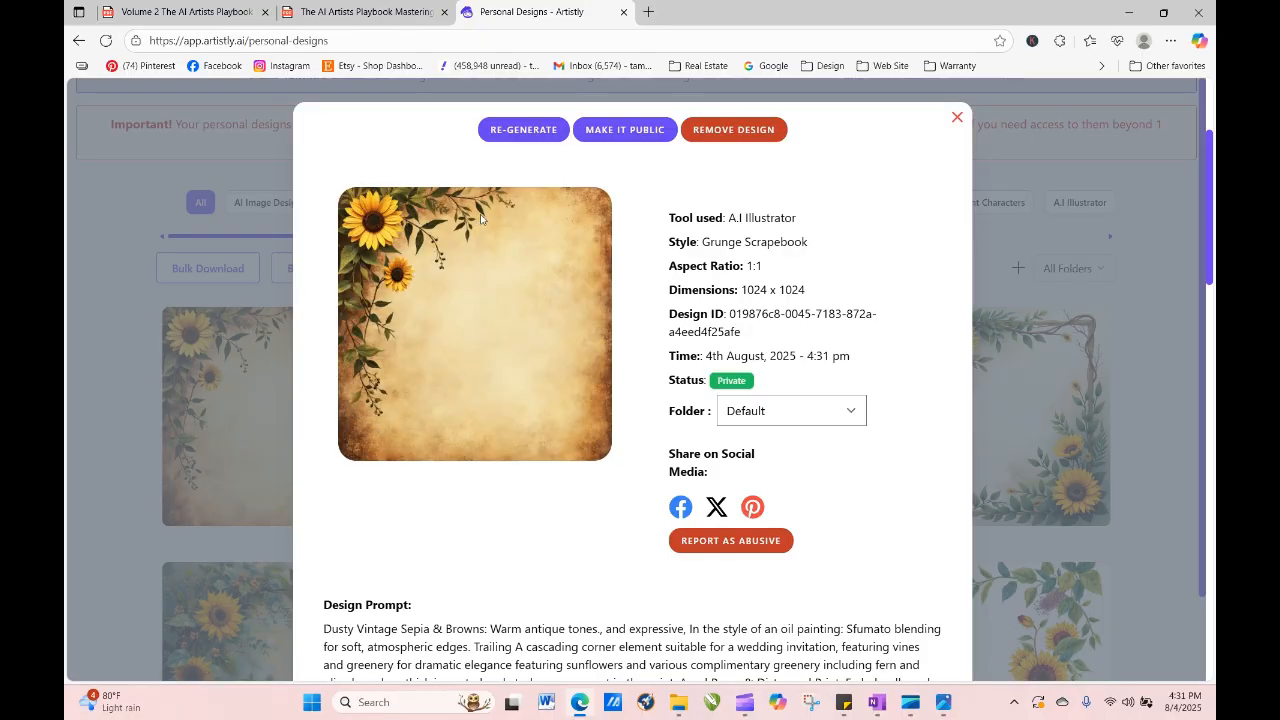
click(528, 132)
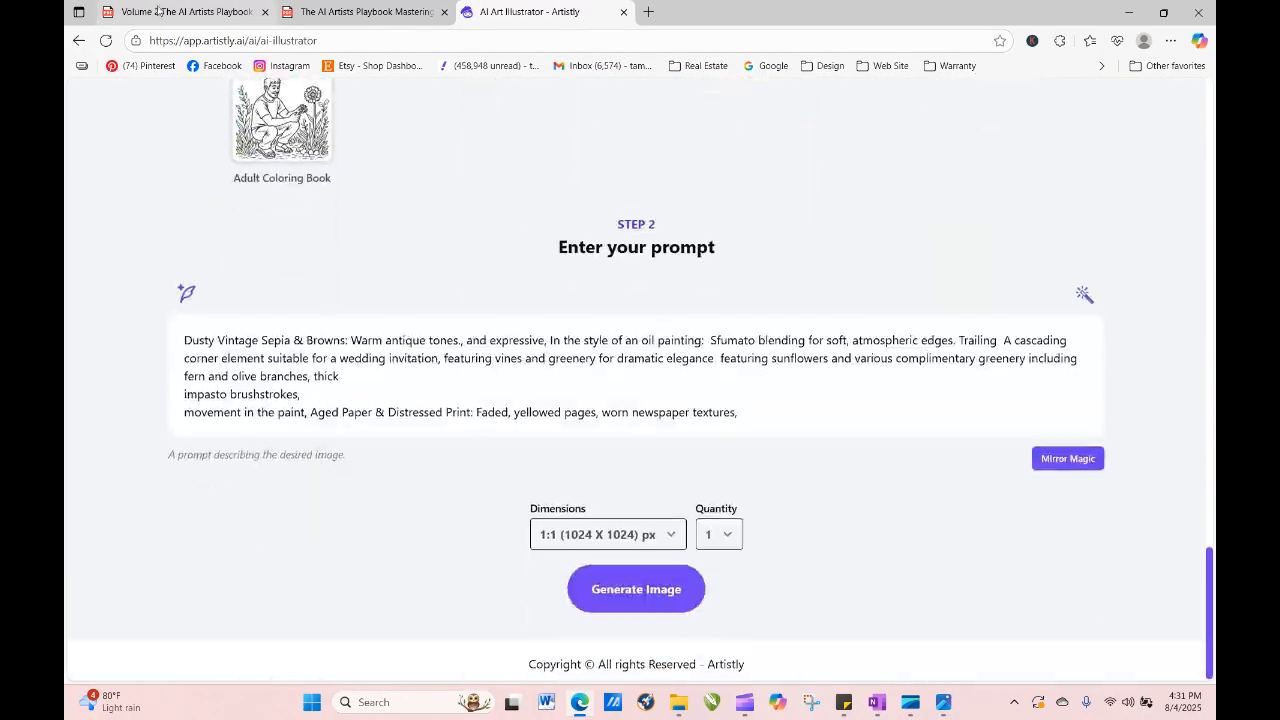
click(157, 11)
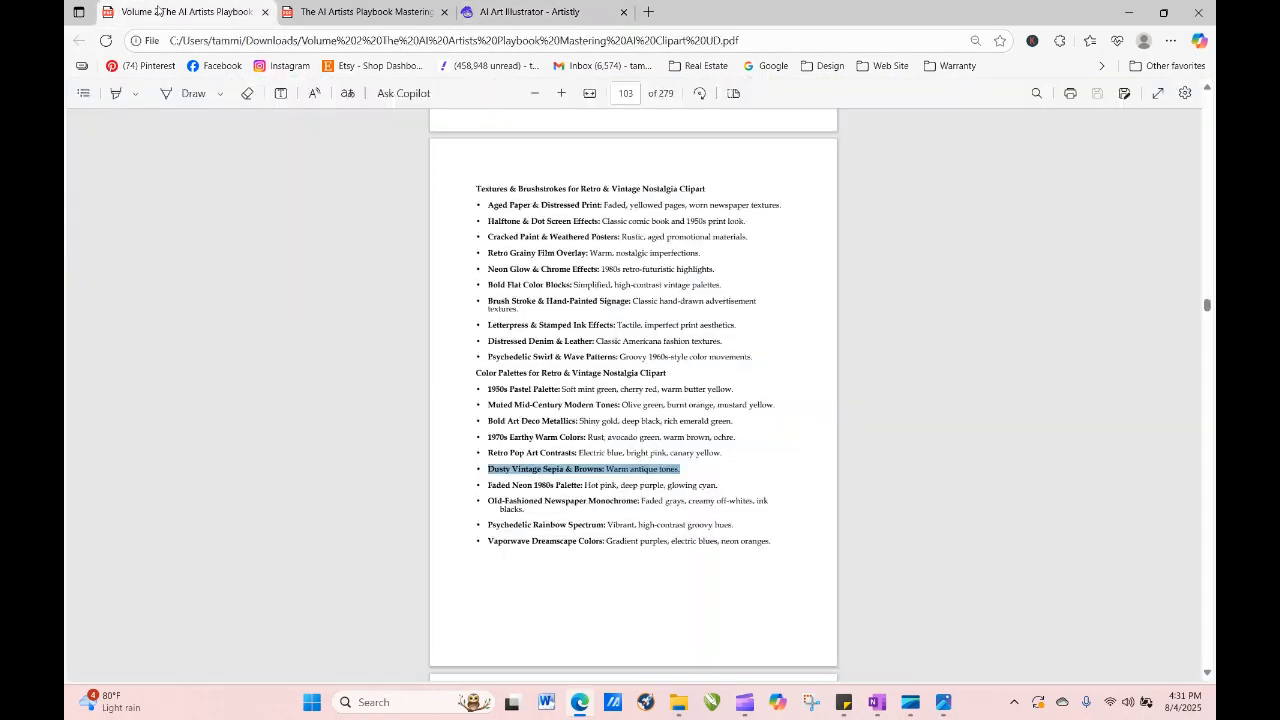
Copy the phrase "Rustic, aged promotional materials" from the Cracked Paint & Weathered Posters entry on page 103.
click(787, 462)
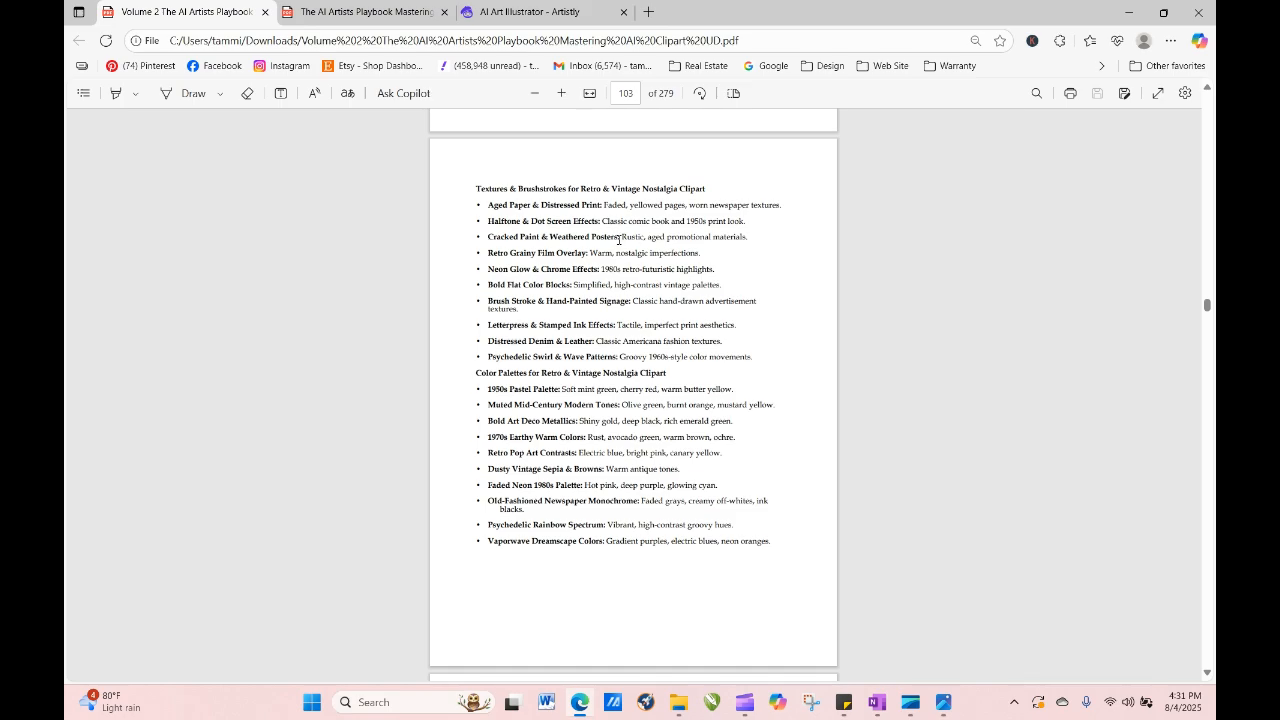
drag(622, 236, 740, 245)
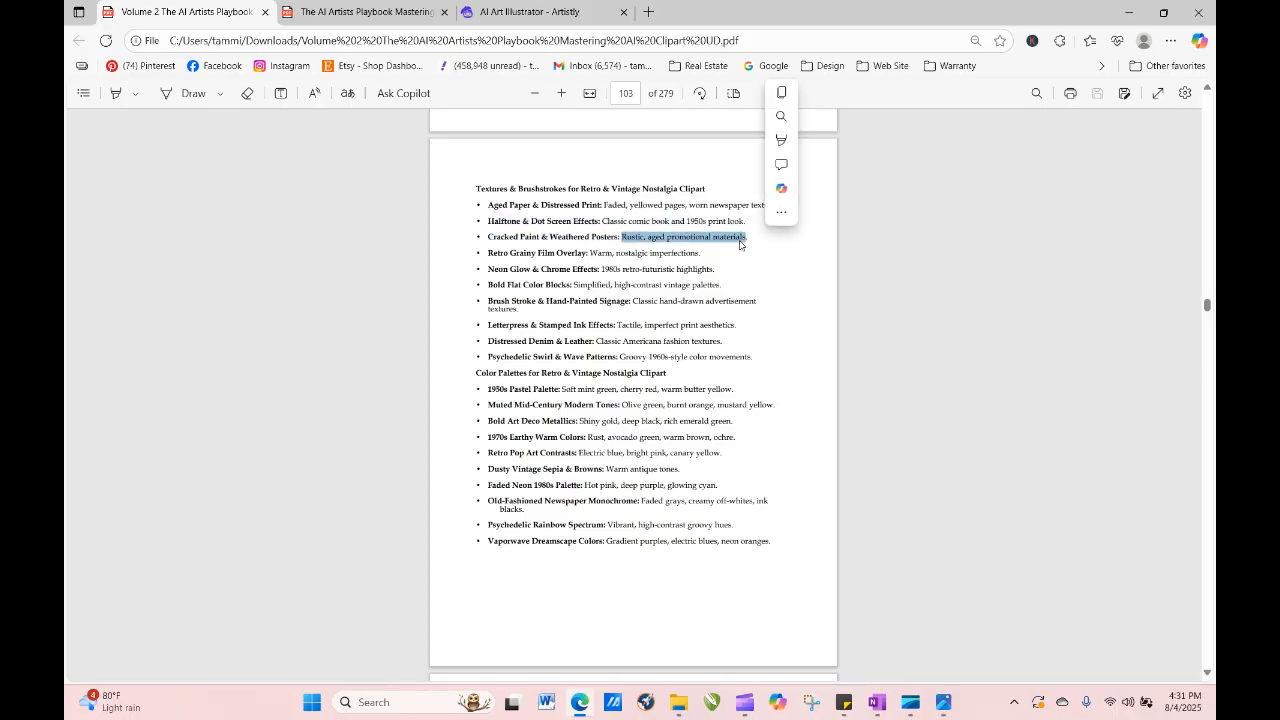
right_click(739, 242)
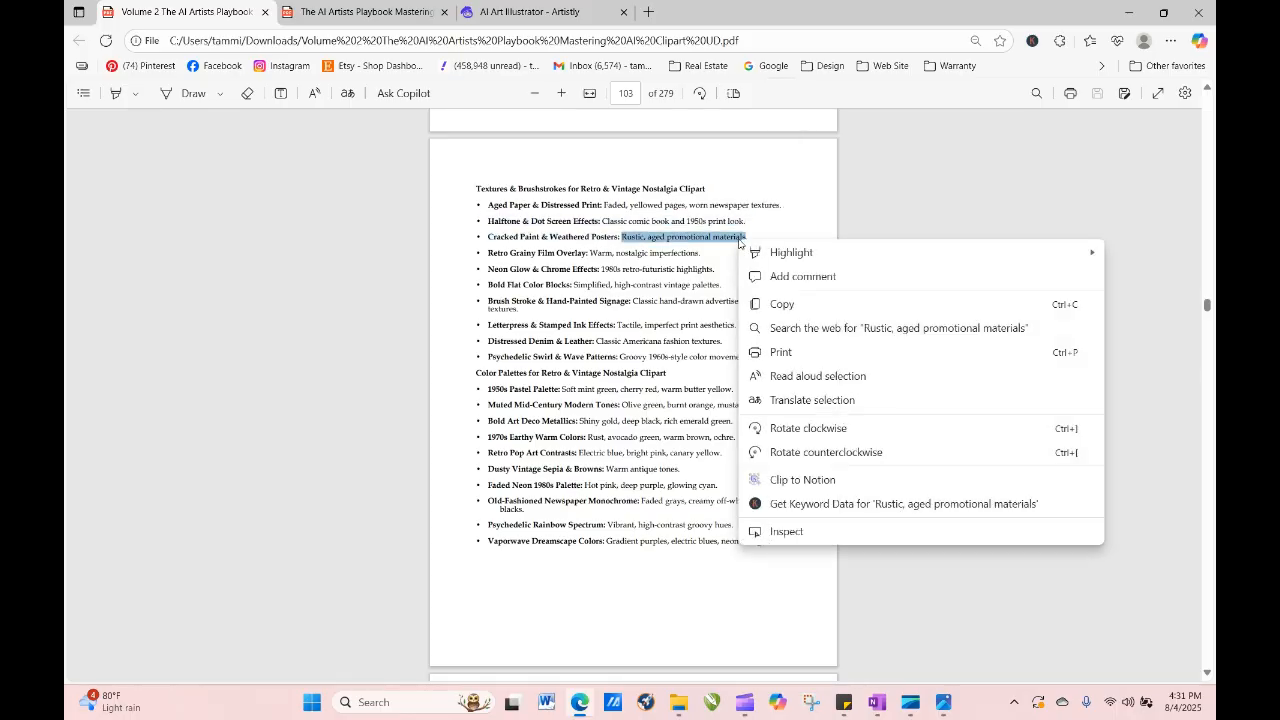
click(787, 303)
click(936, 382)
Look through the playbook pages up to the Textures & Brushstrokes for Vintage & Retro Clipart list on page 105.
scroll(936, 382, down, 5)
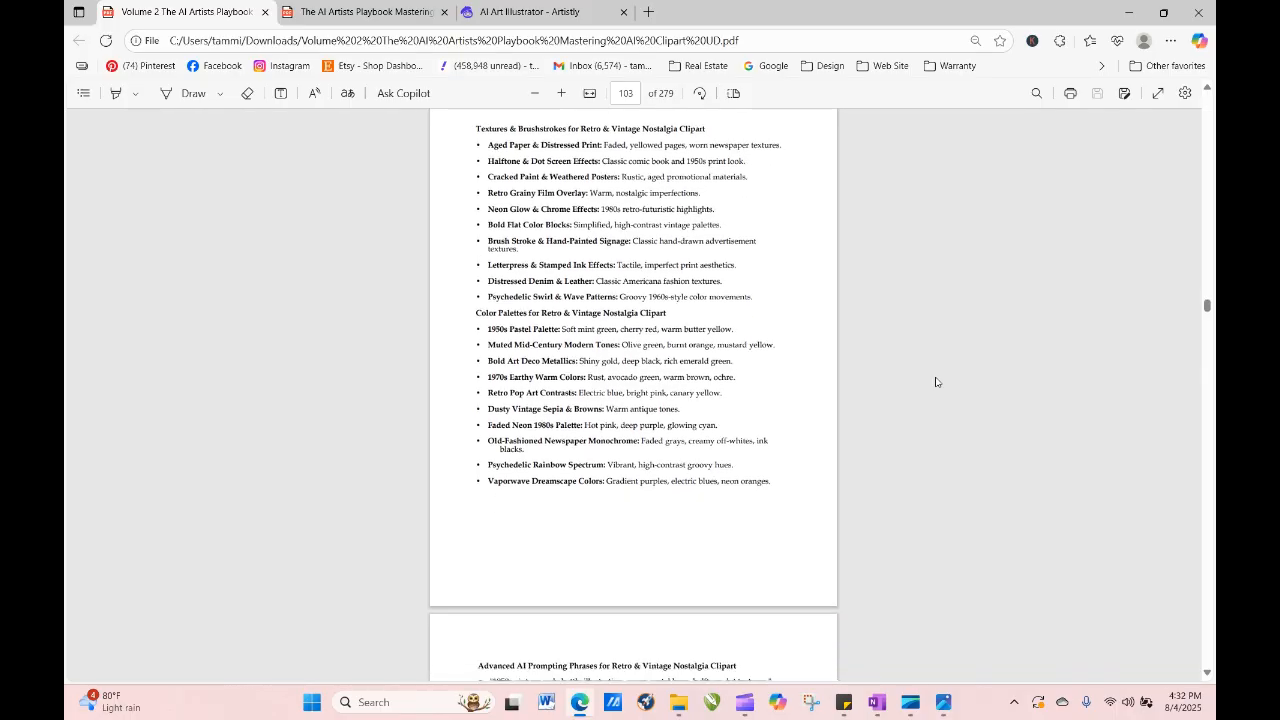
scroll(936, 382, down, 3)
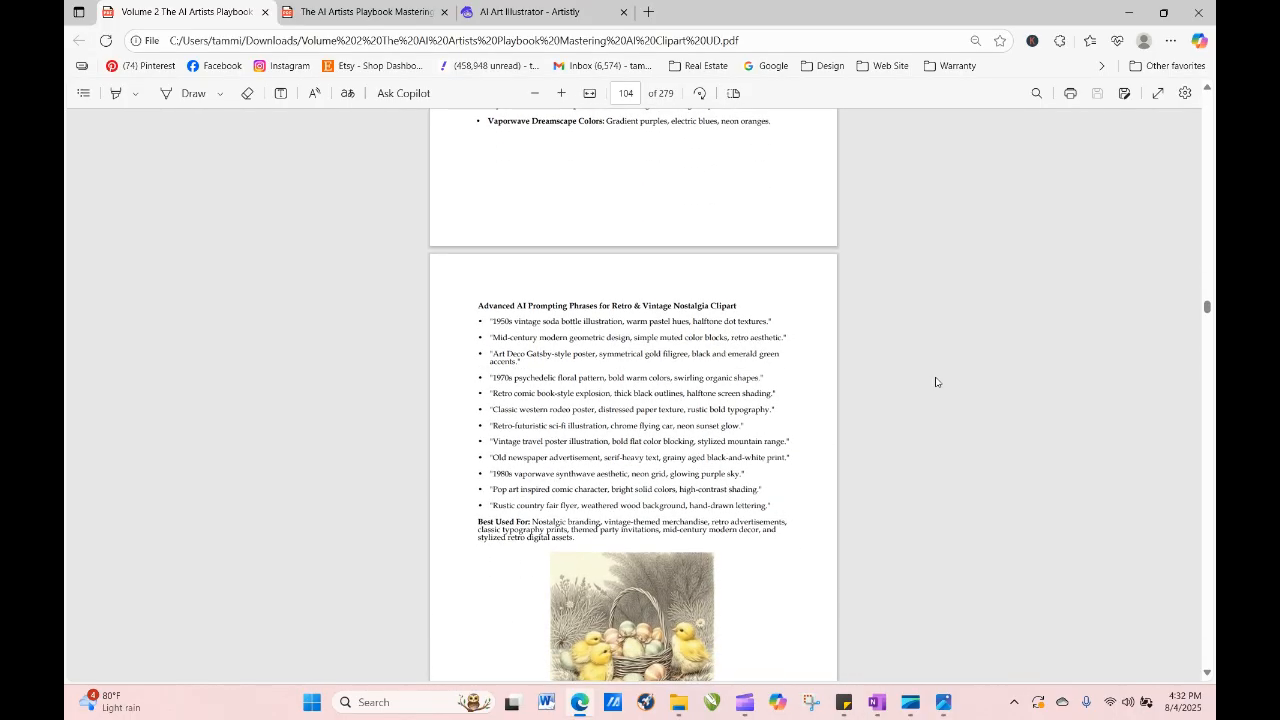
scroll(936, 382, down, 8)
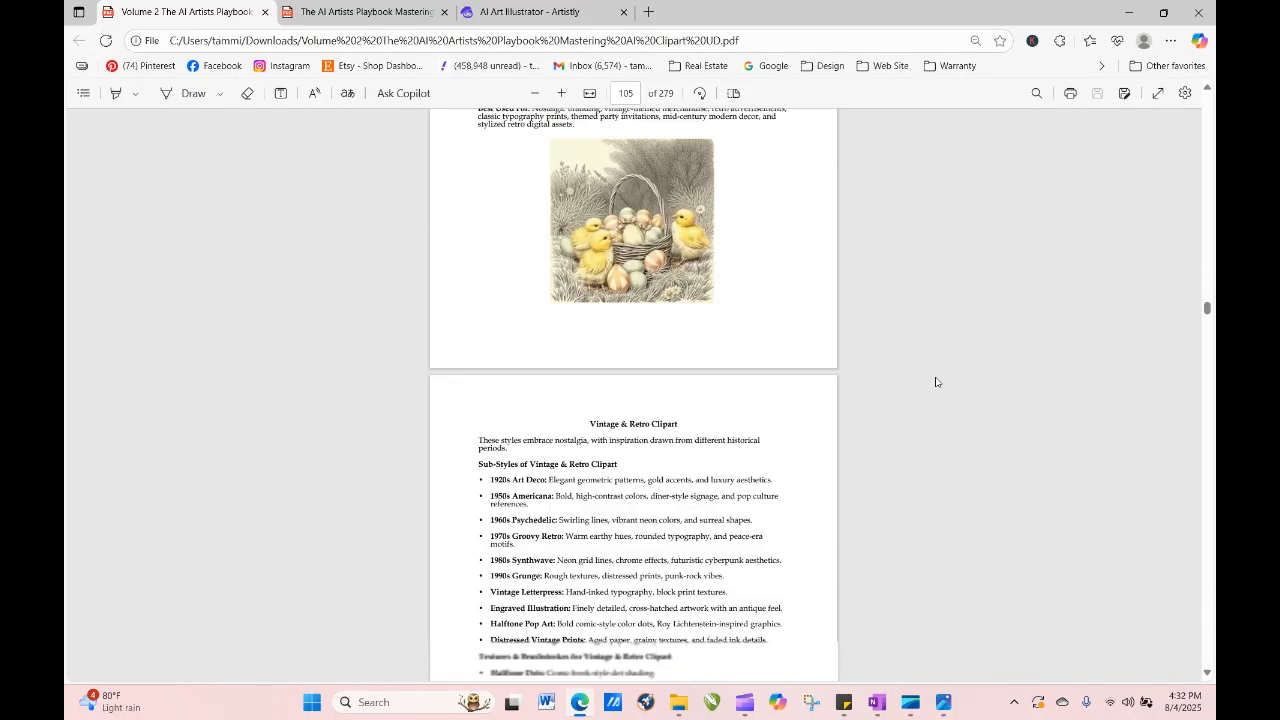
scroll(936, 382, down, 3)
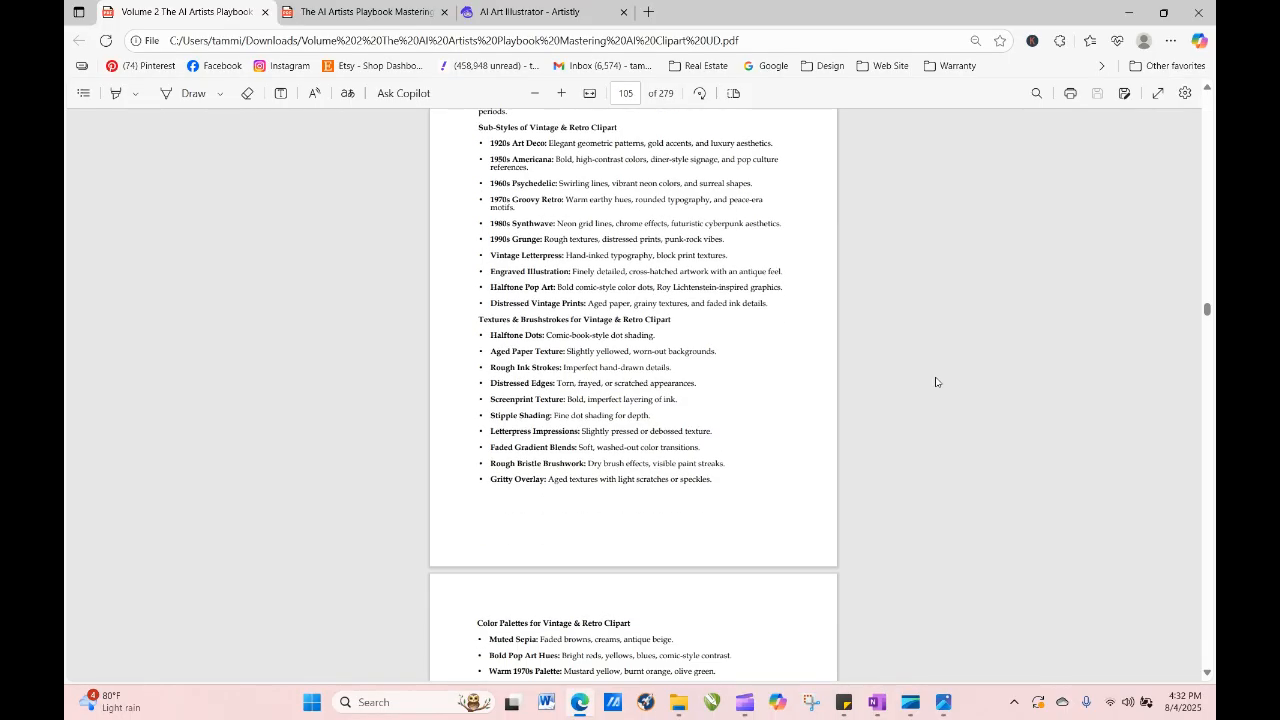
scroll(936, 382, down, 1)
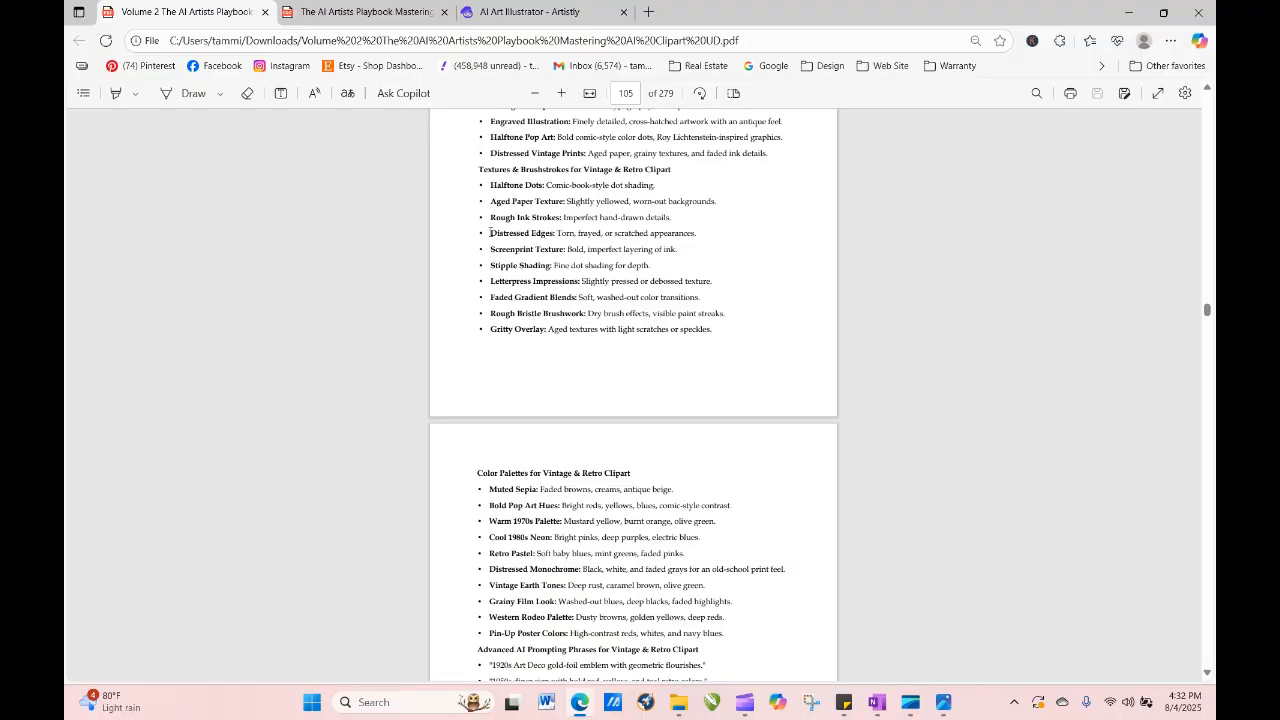
drag(490, 233, 699, 234)
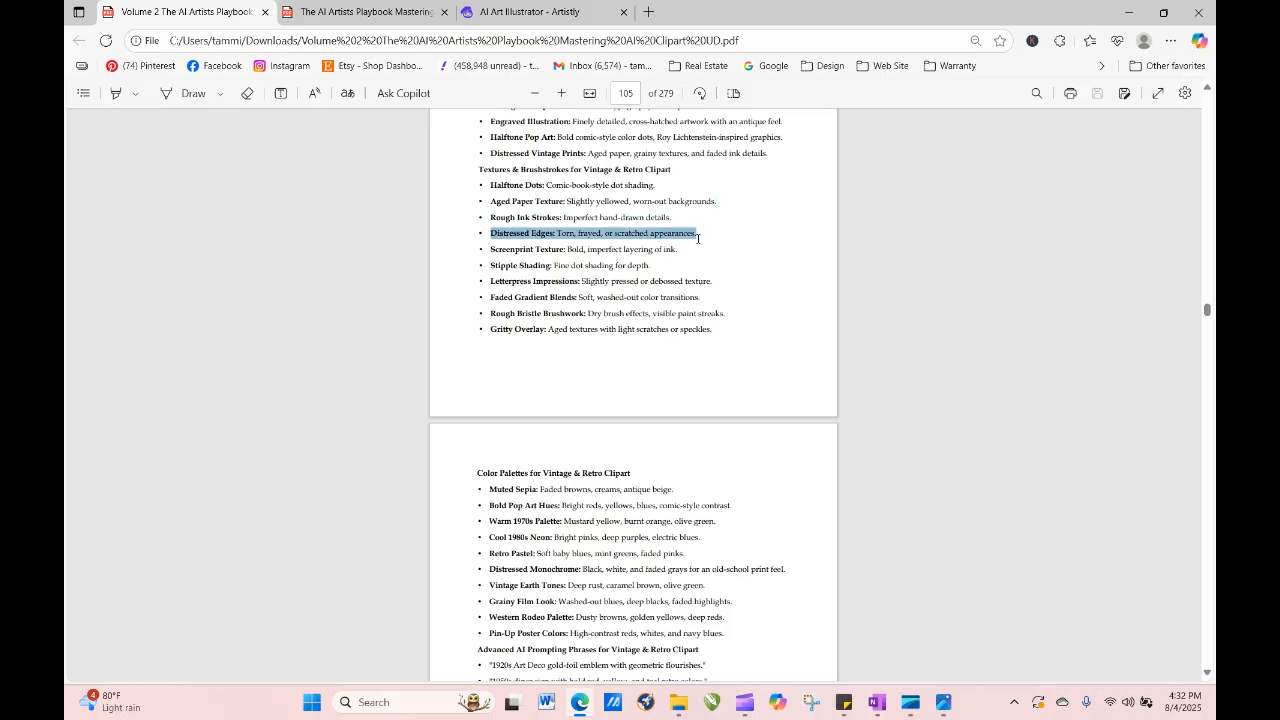
right_click(678, 242)
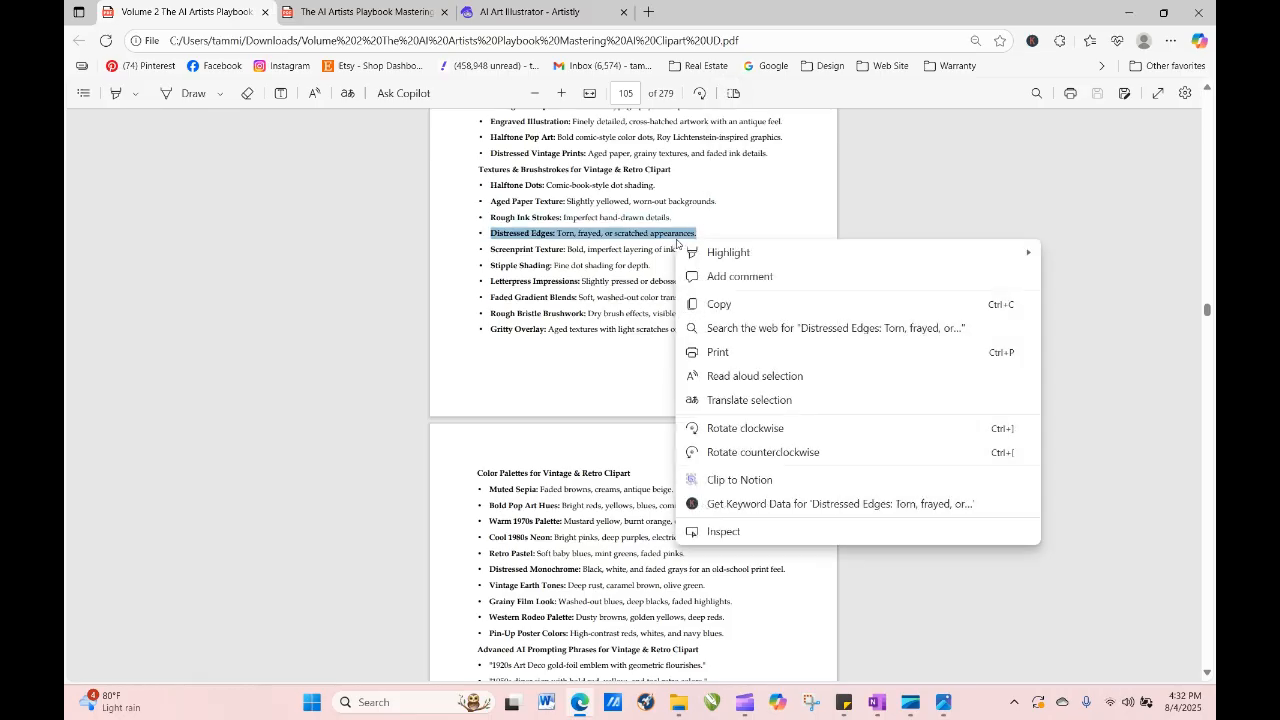
key(Escape)
click(783, 235)
Copy the phrase "Faded Gradient Blends: Soft, washed-out color transitions" from the Vintage & Retro Clipart textures list.
drag(489, 298, 706, 302)
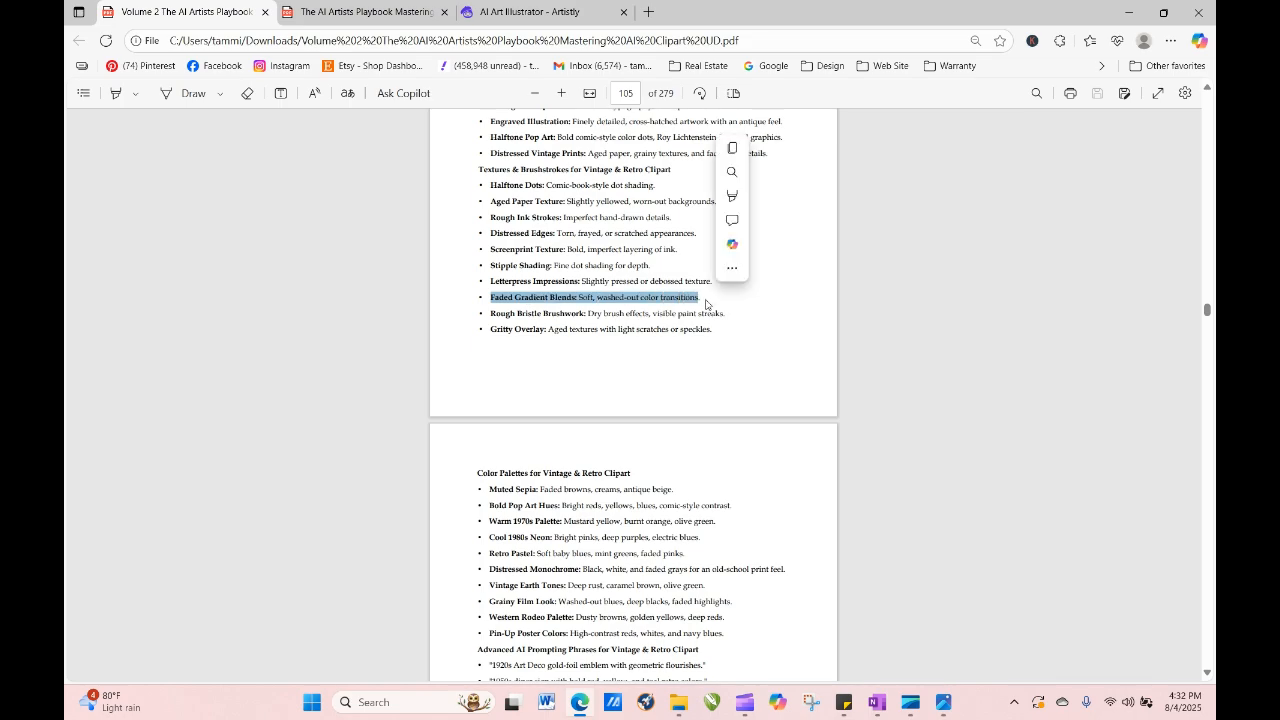
right_click(687, 300)
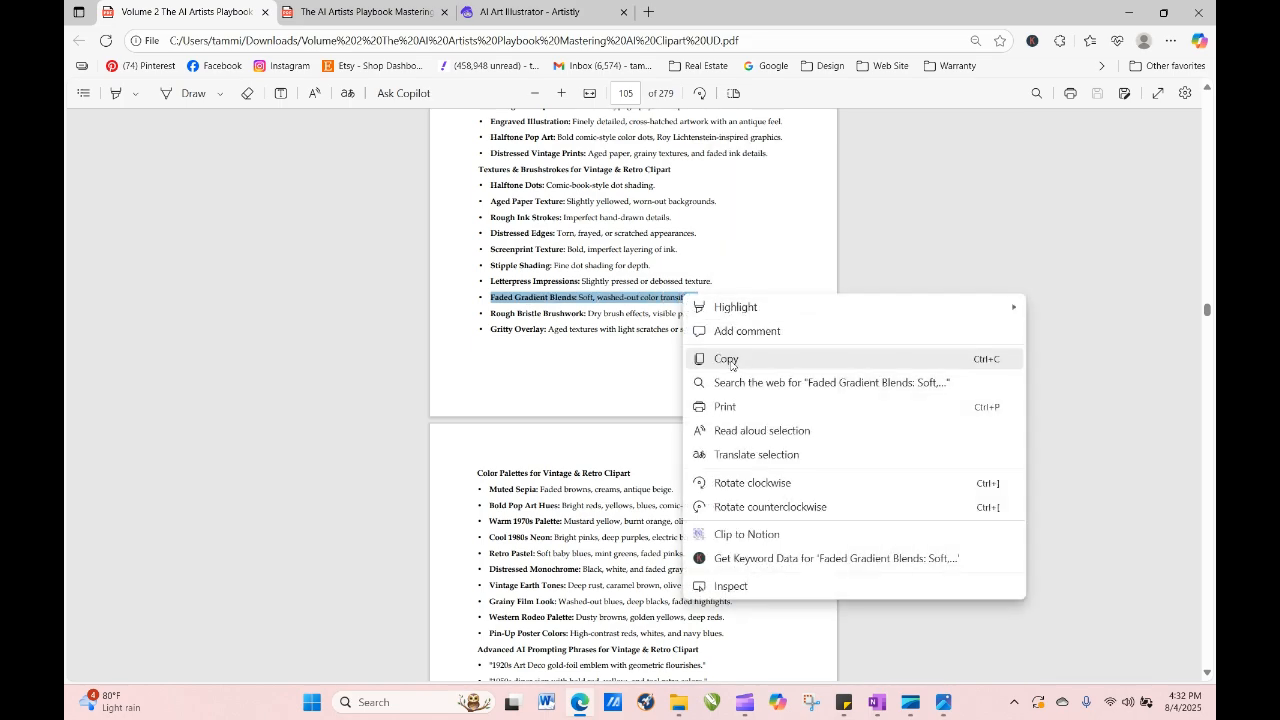
click(734, 362)
Insert the copied Faded Gradient Blends phrase and a comma at the start of the Artistly prompt, and generate the image.
click(476, 14)
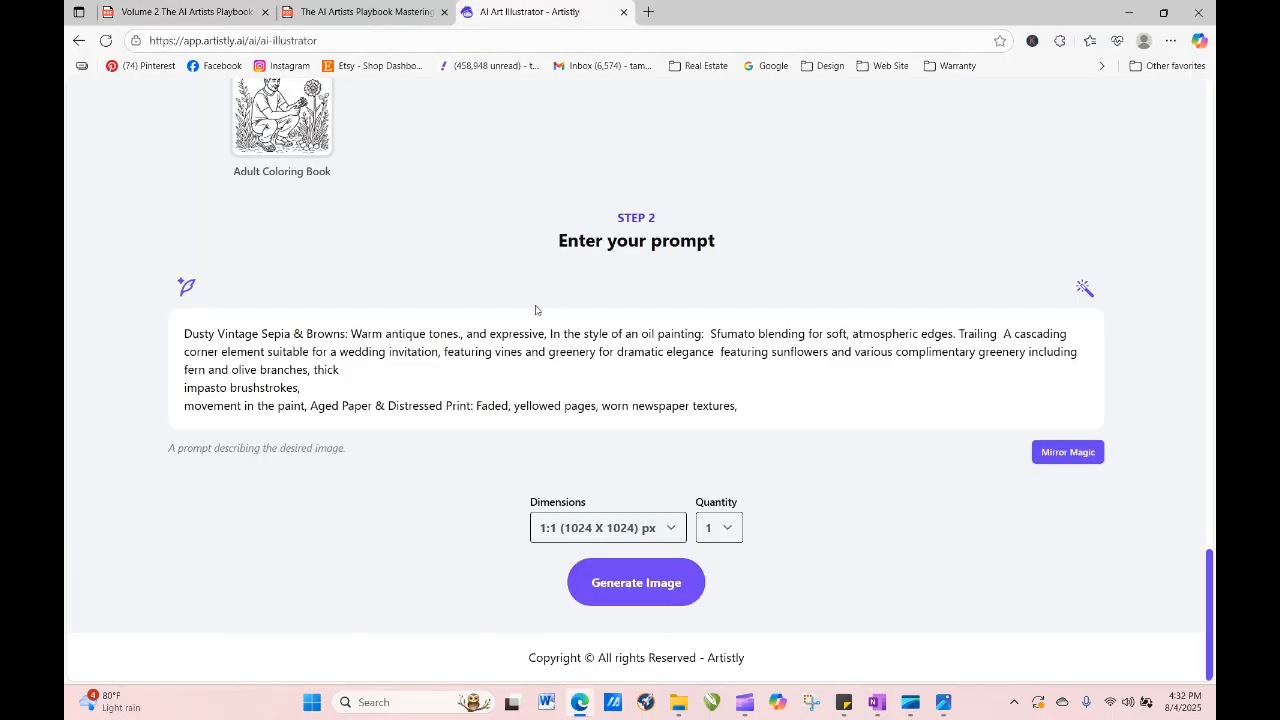
click(183, 337)
right_click(183, 337)
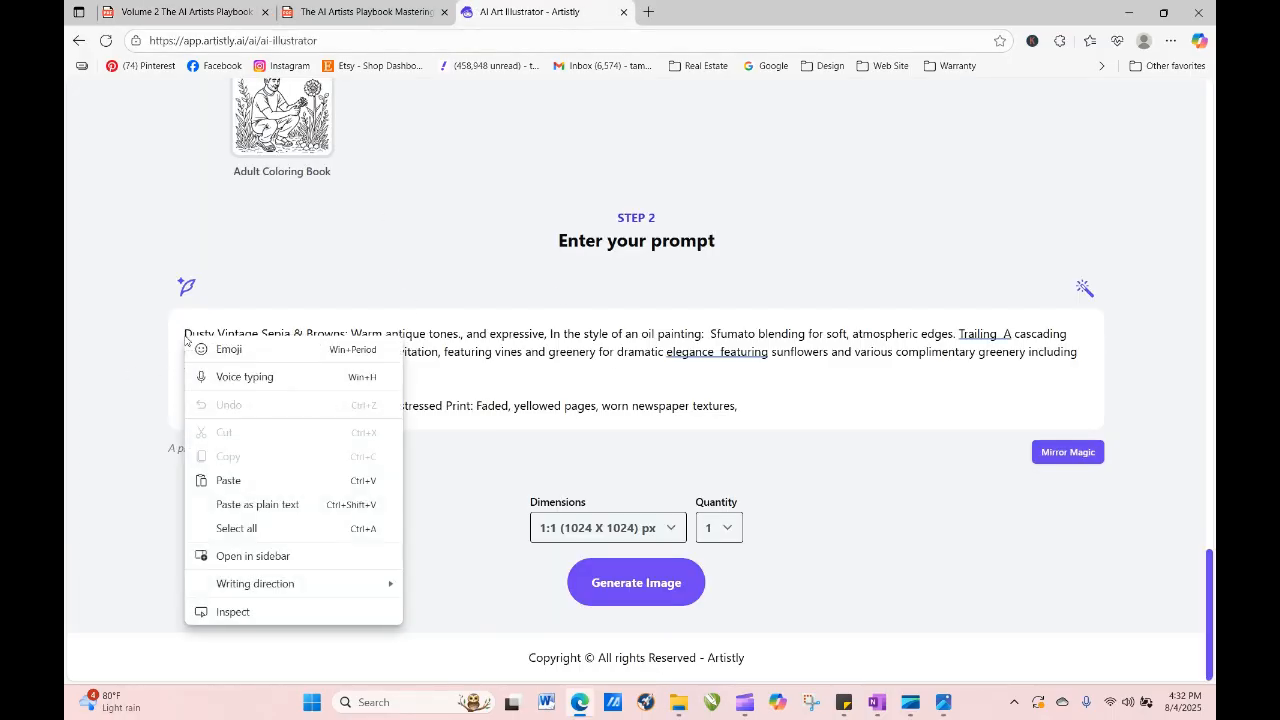
click(236, 485)
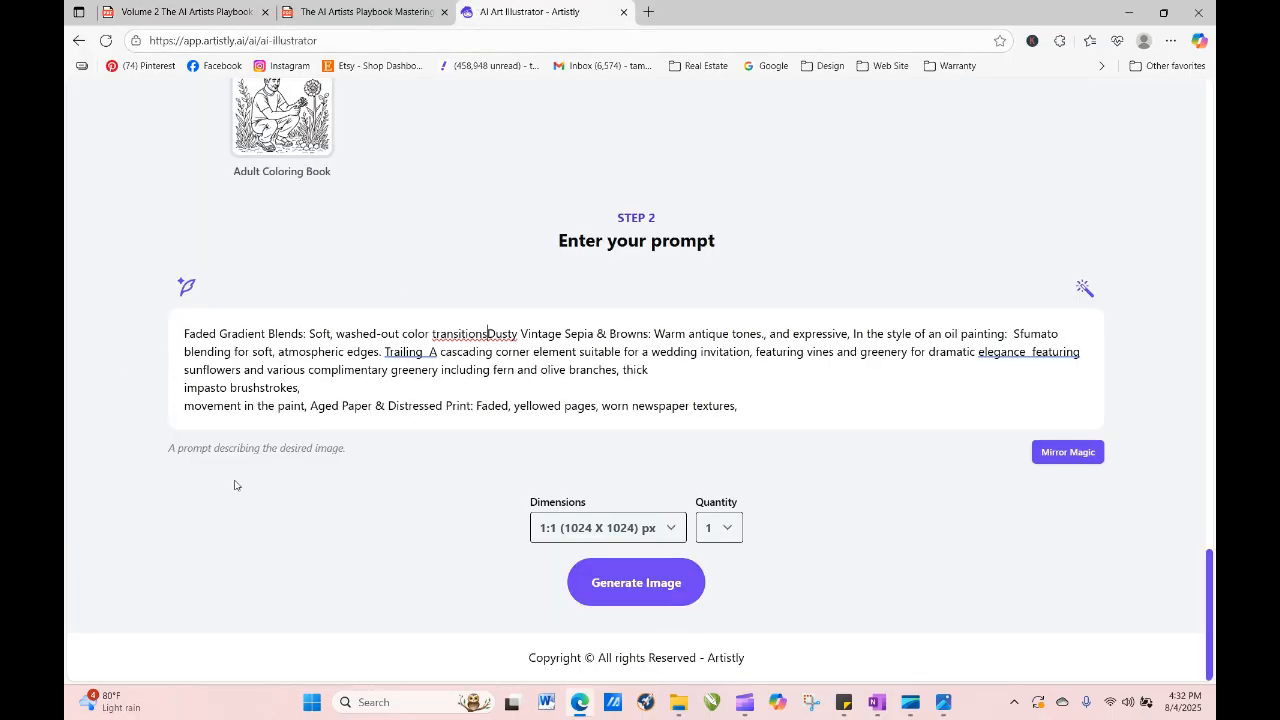
text(,)
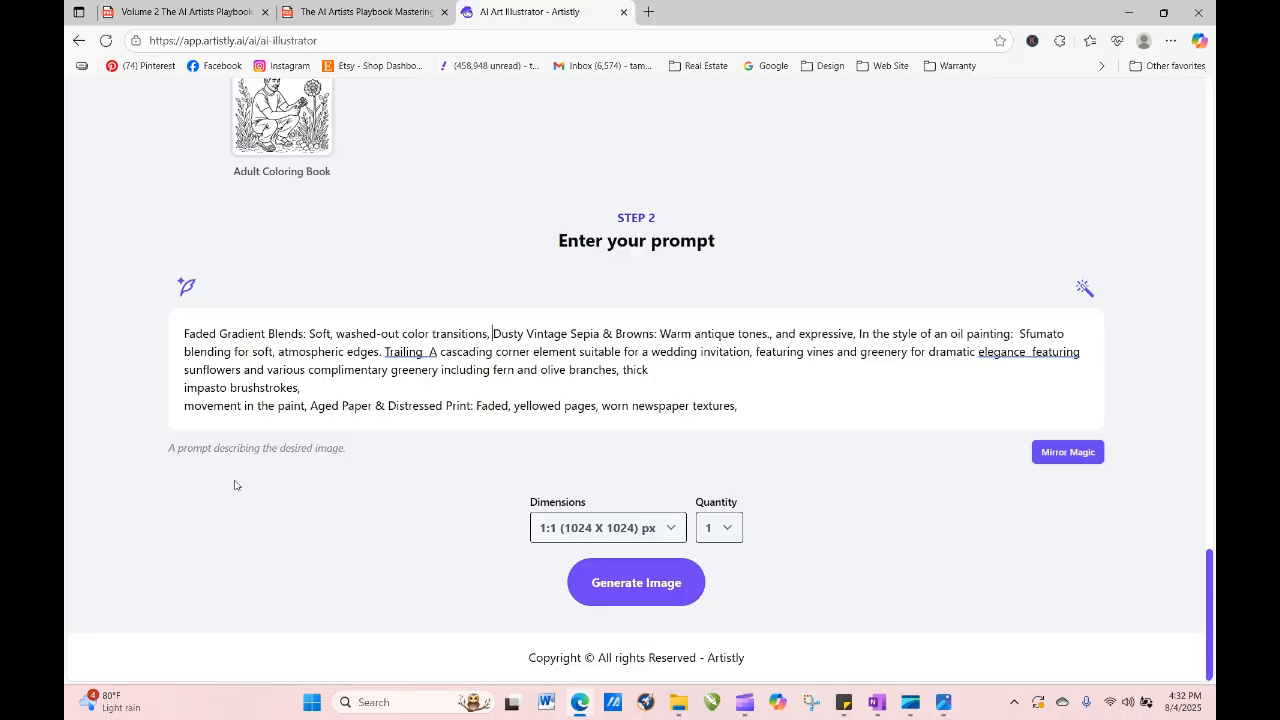
click(598, 588)
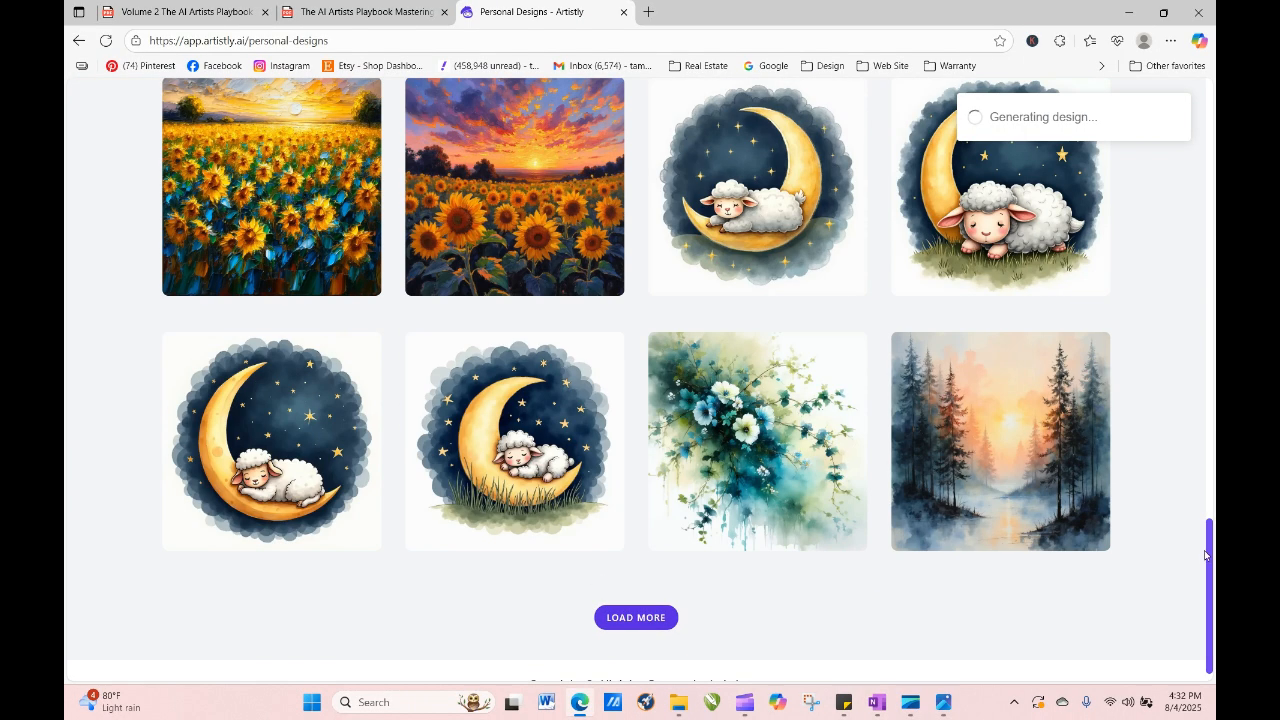
Refresh the personal designs and open the details of the newest sunflower design.
drag(1206, 555, 1210, 157)
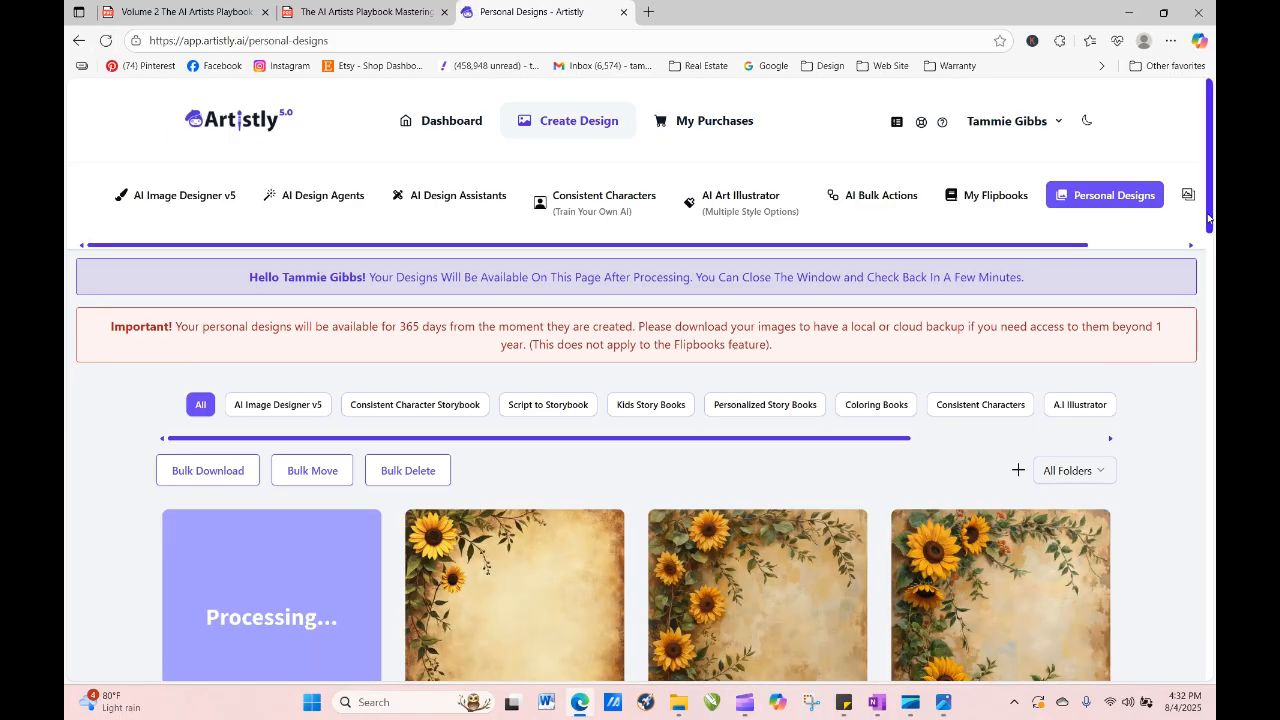
scroll(1208, 218, down, 2)
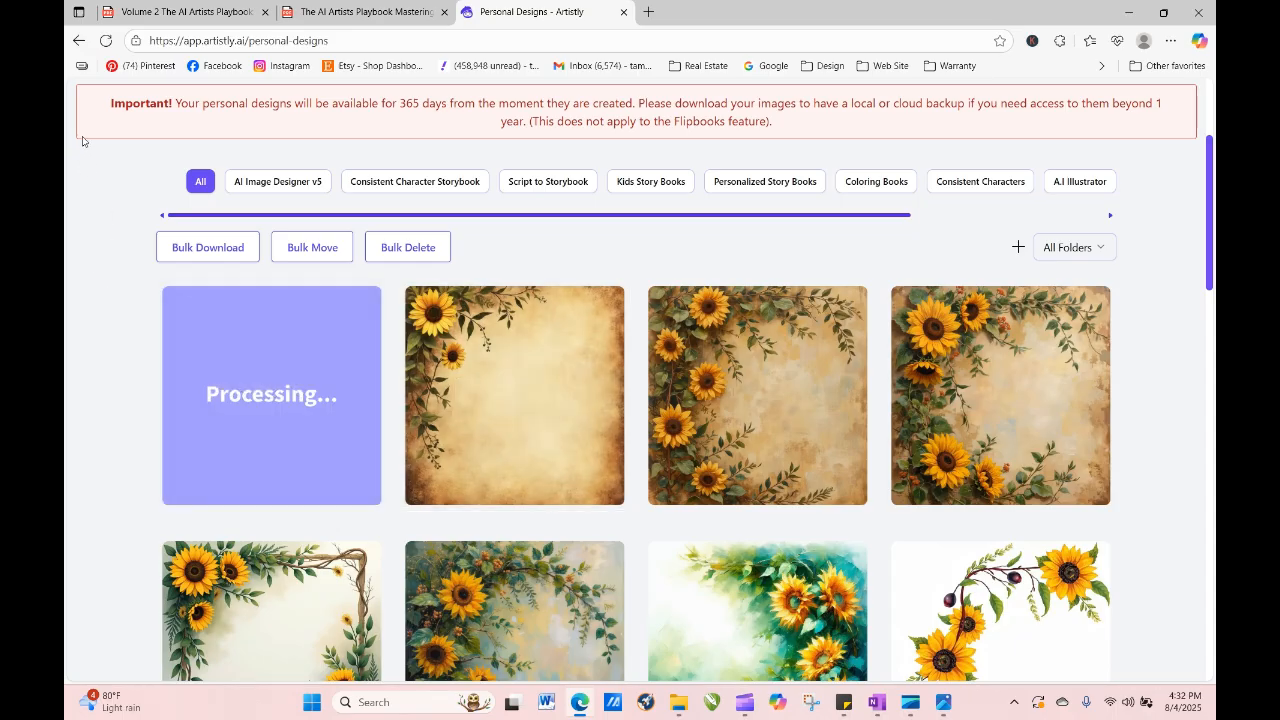
click(106, 41)
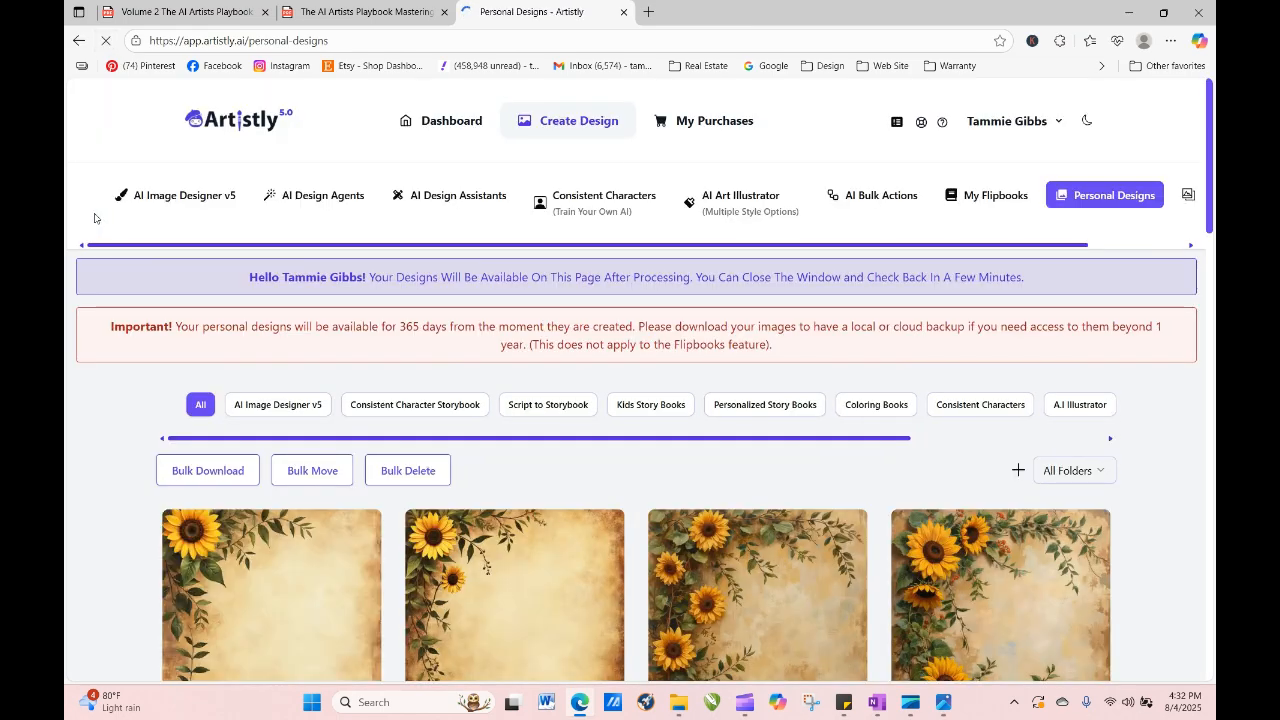
scroll(1210, 181, down, 3)
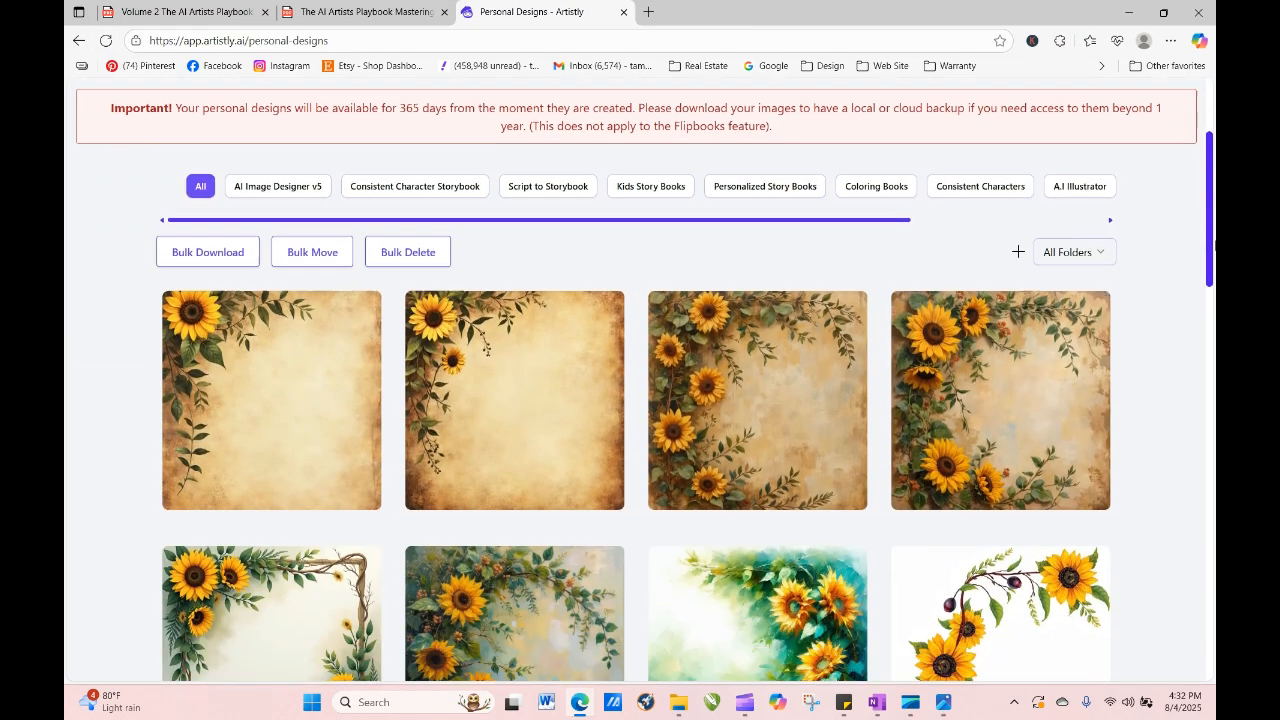
click(238, 356)
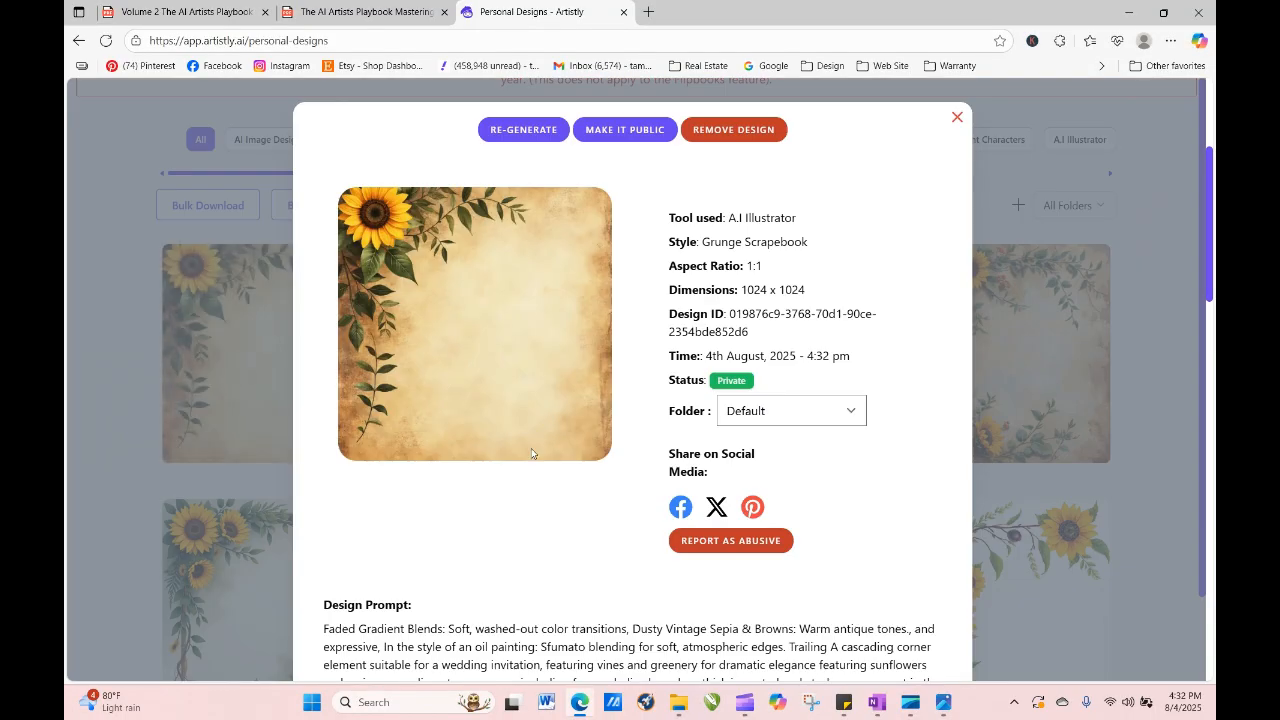
Copy the full design prompt, from "Faded Gradient Blends" through "worn newspaper textures,", and close the design details.
drag(324, 629, 801, 635)
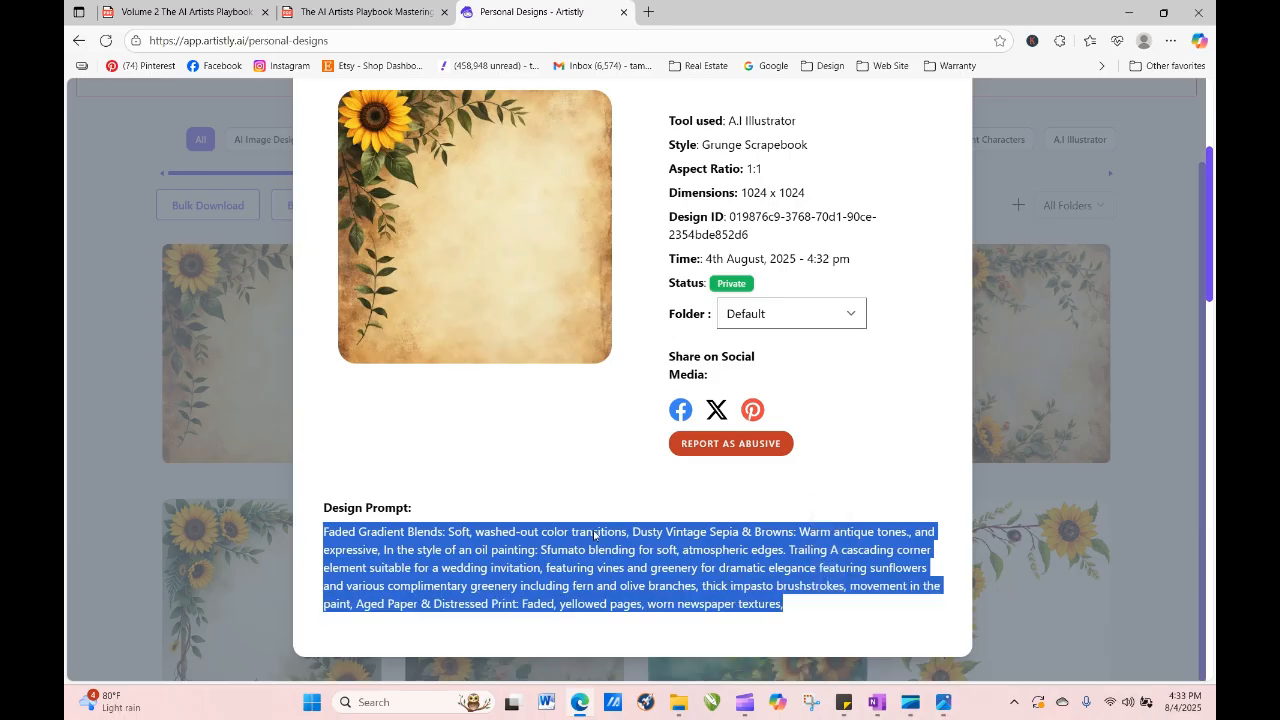
right_click(556, 598)
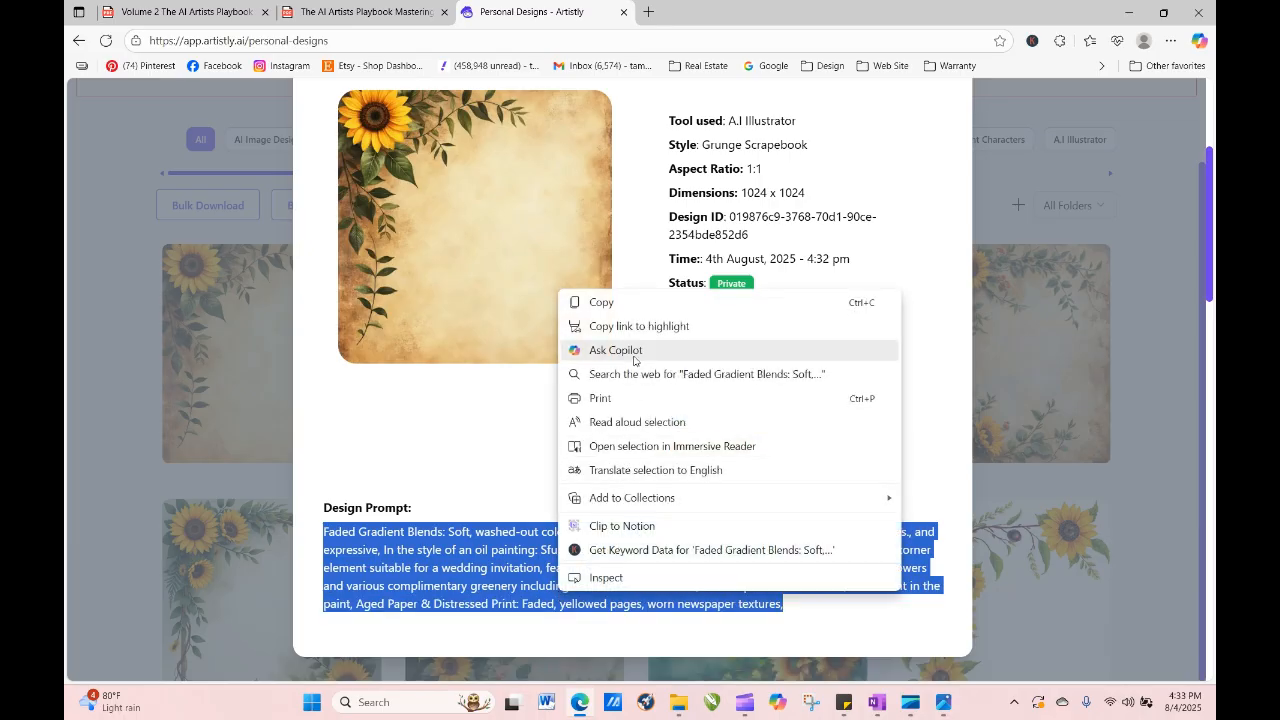
click(586, 302)
click(1190, 281)
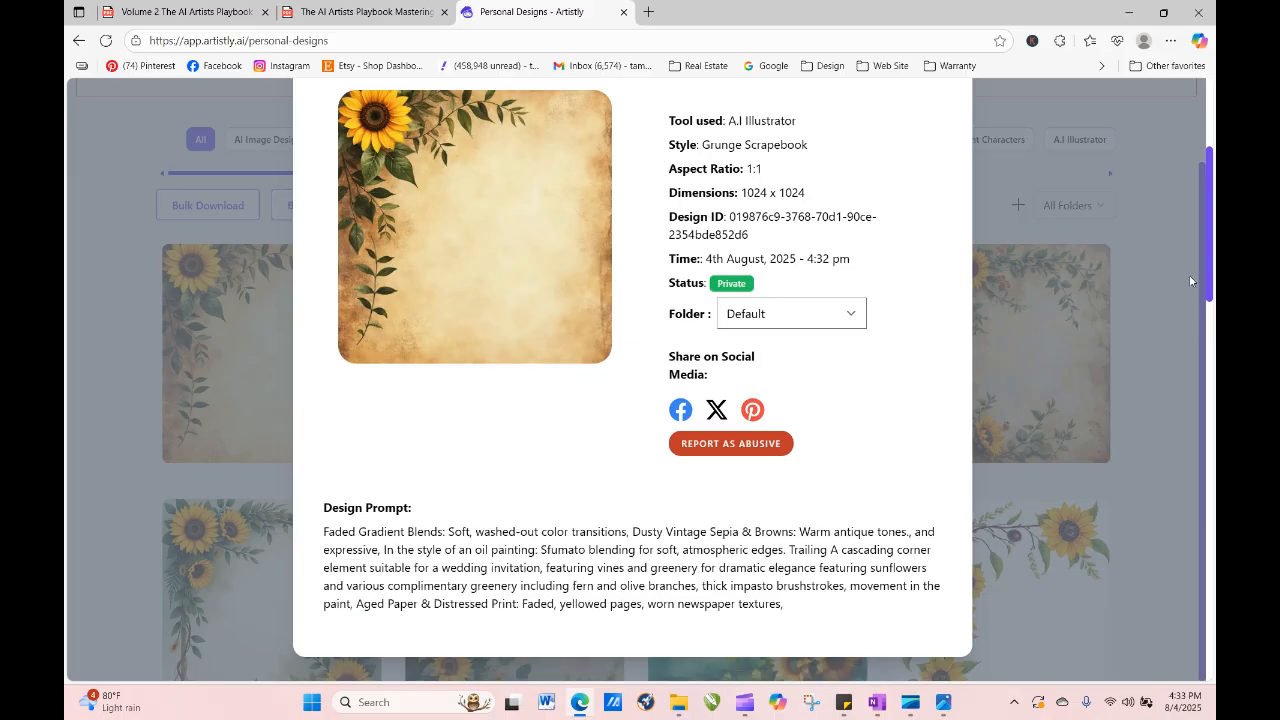
scroll(1141, 156, up, 2)
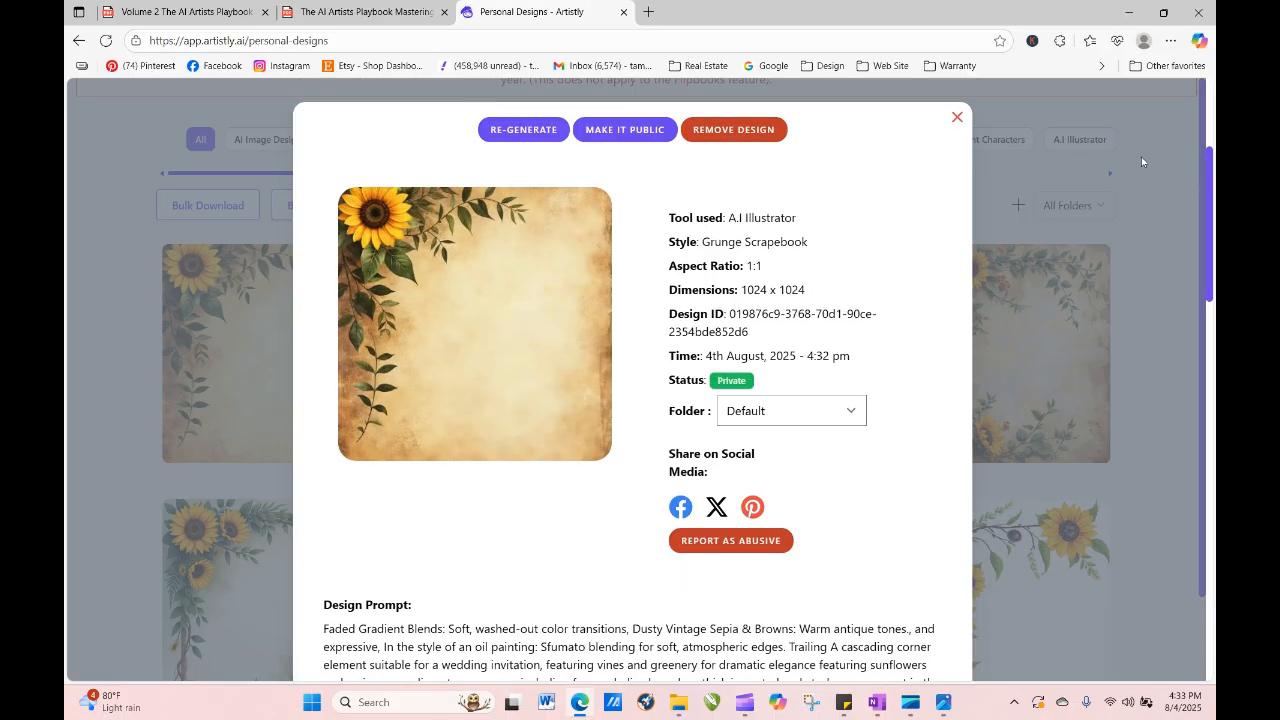
click(956, 122)
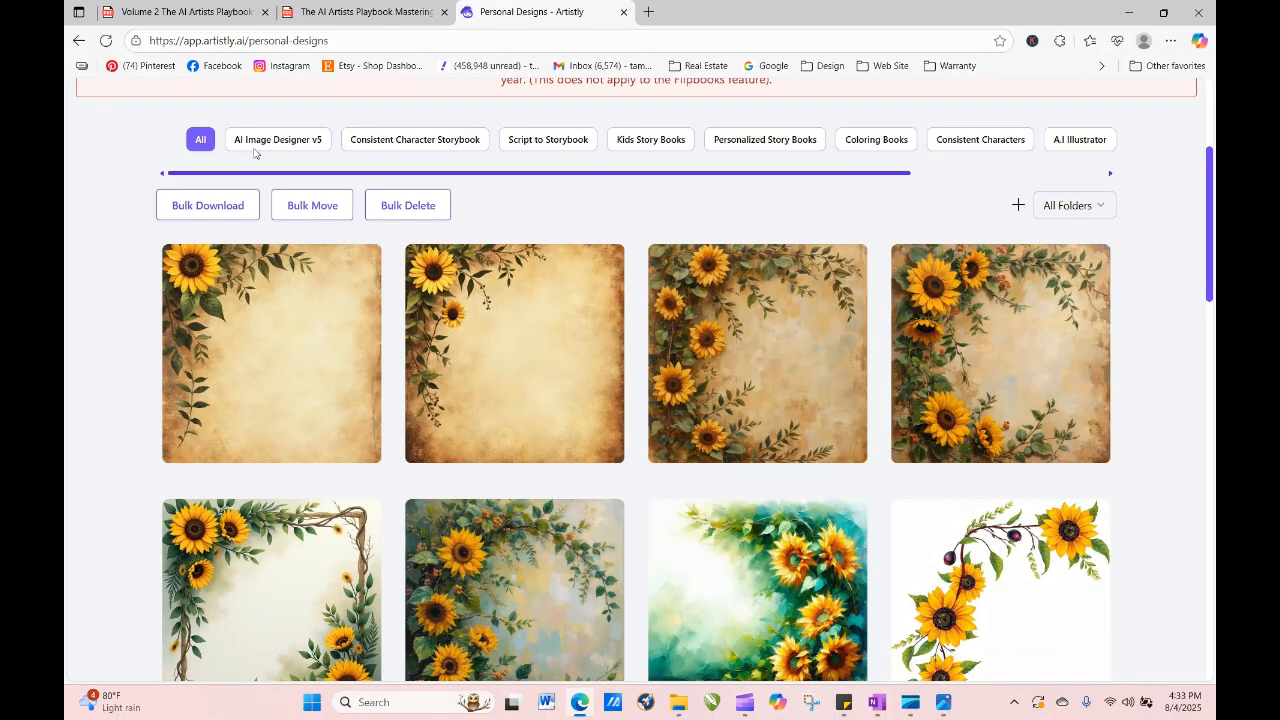
Generate an image with AI Image Designer v5 in the Create From Prompt category, using the copied Faded Gradient Blends prompt.
scroll(436, 305, up, 3)
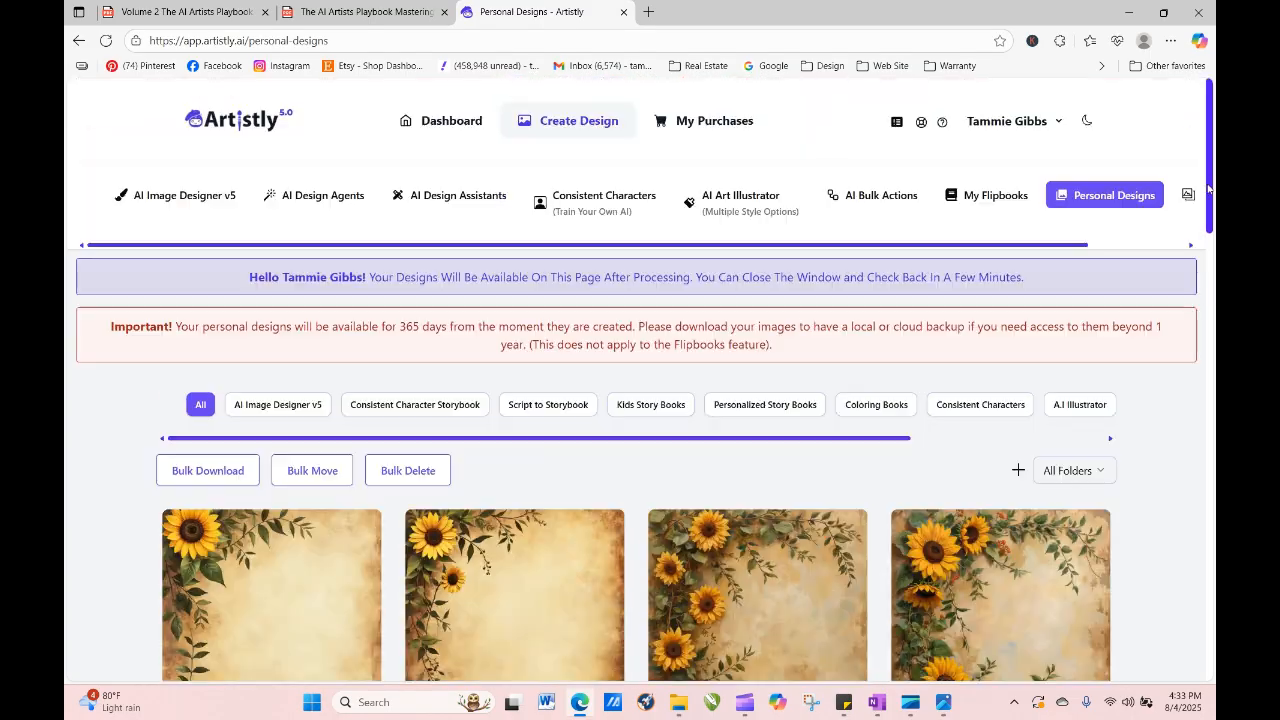
click(150, 197)
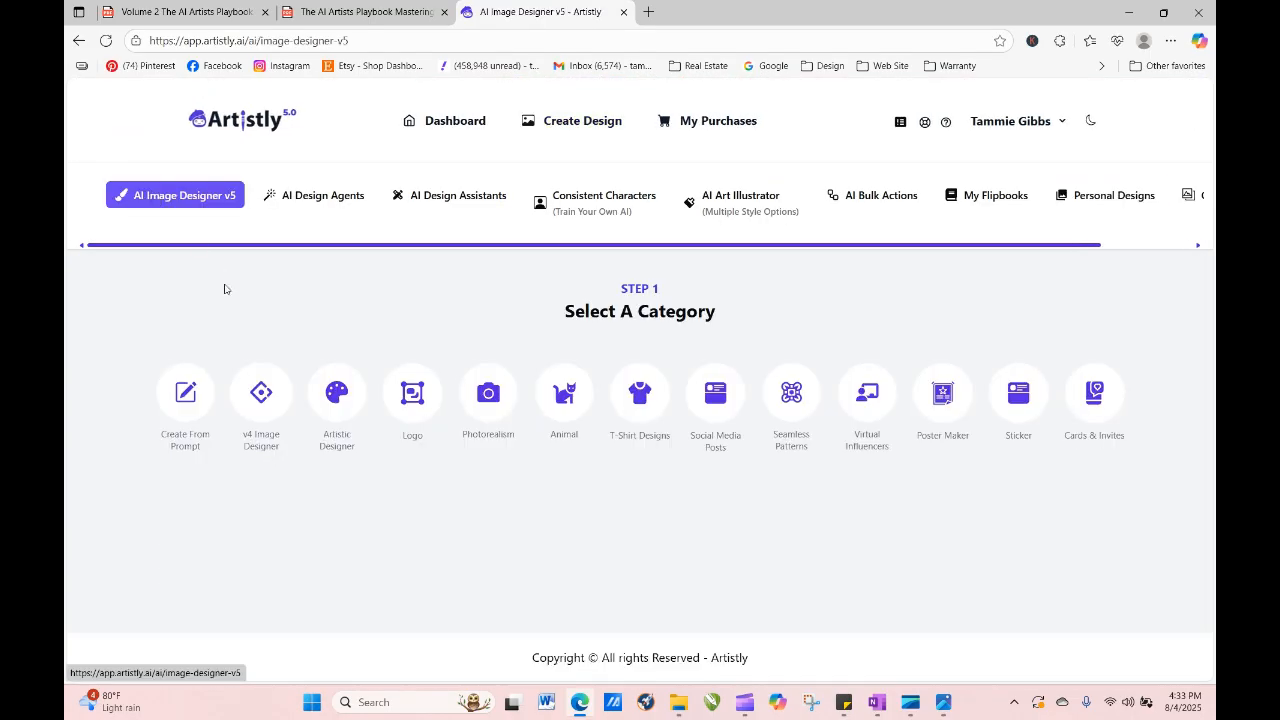
click(186, 393)
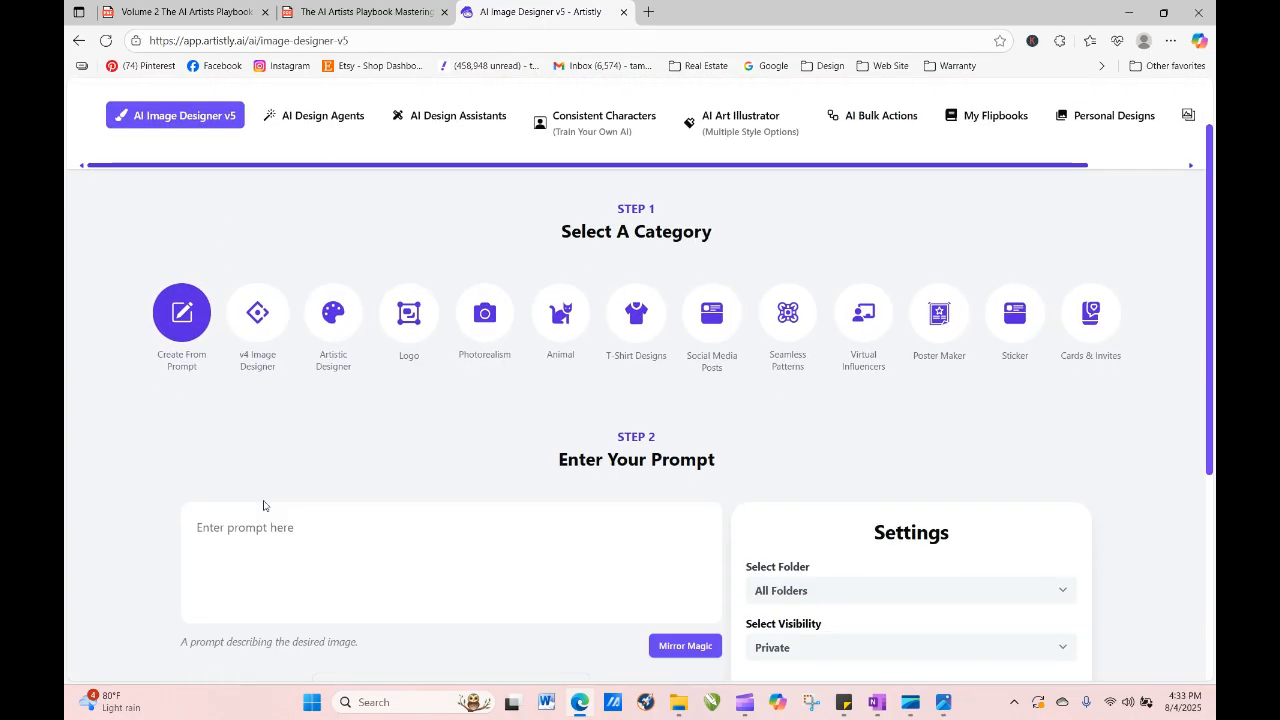
right_click(247, 186)
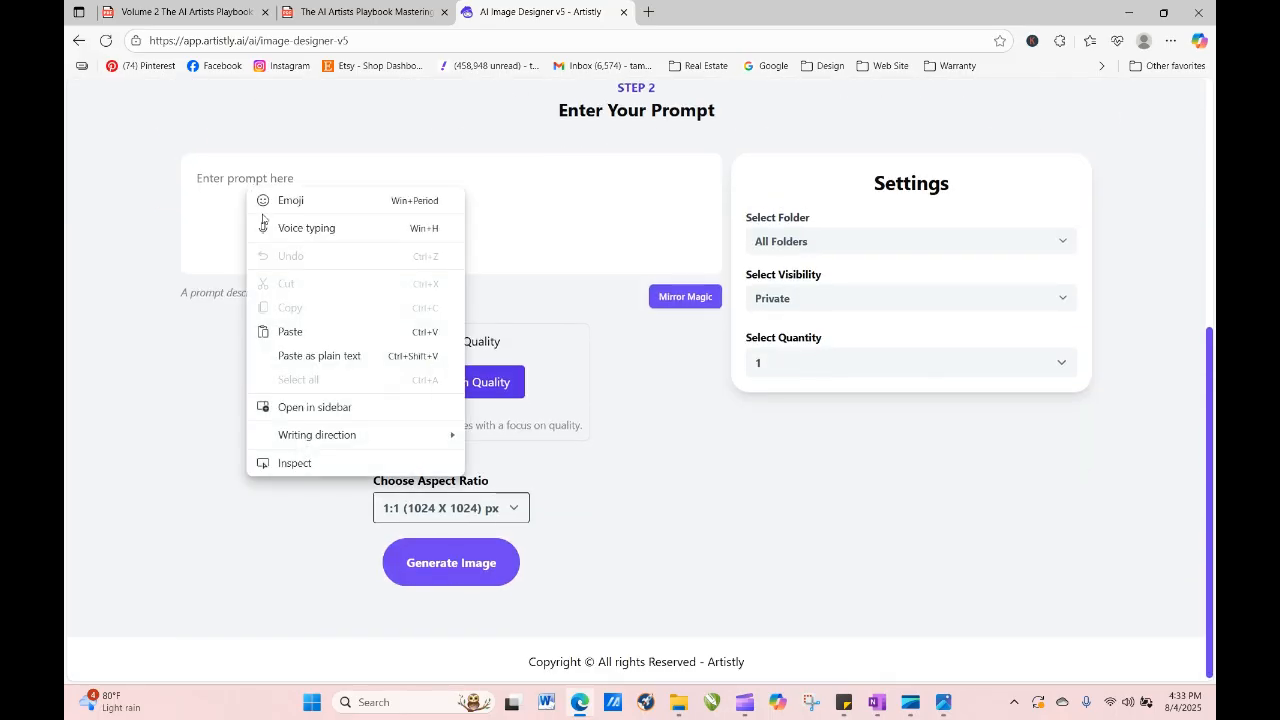
click(290, 331)
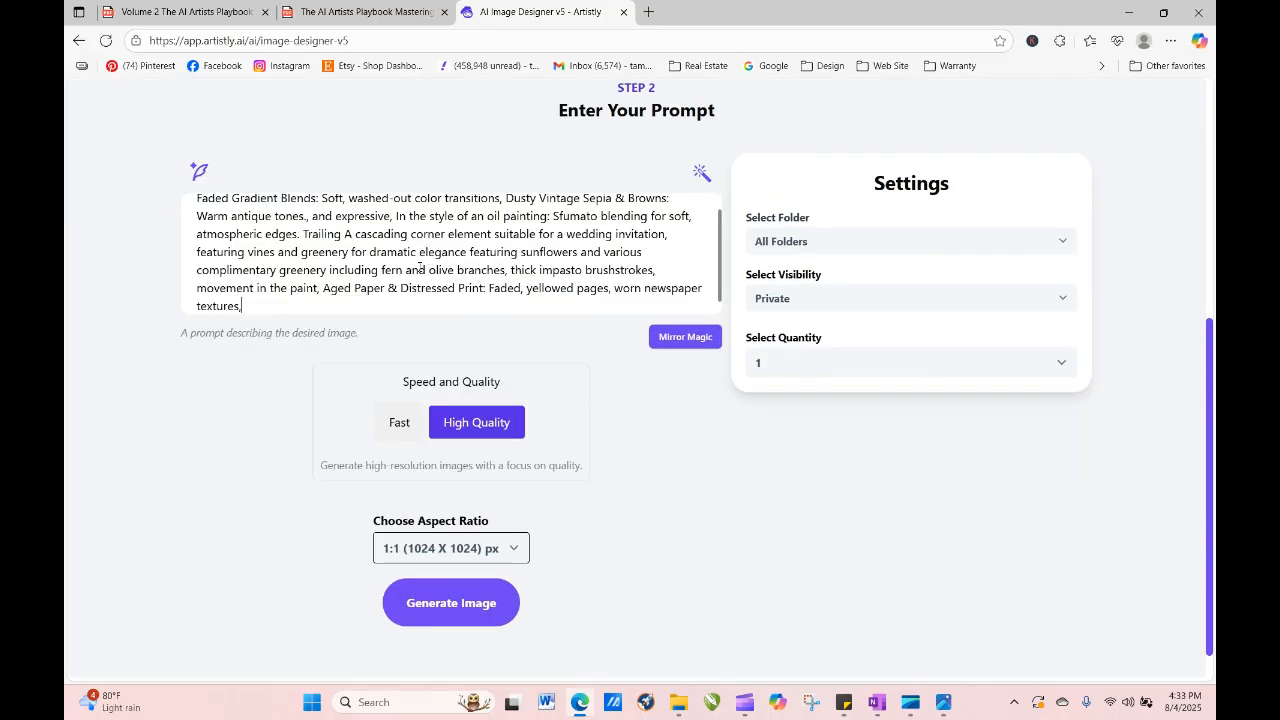
click(481, 603)
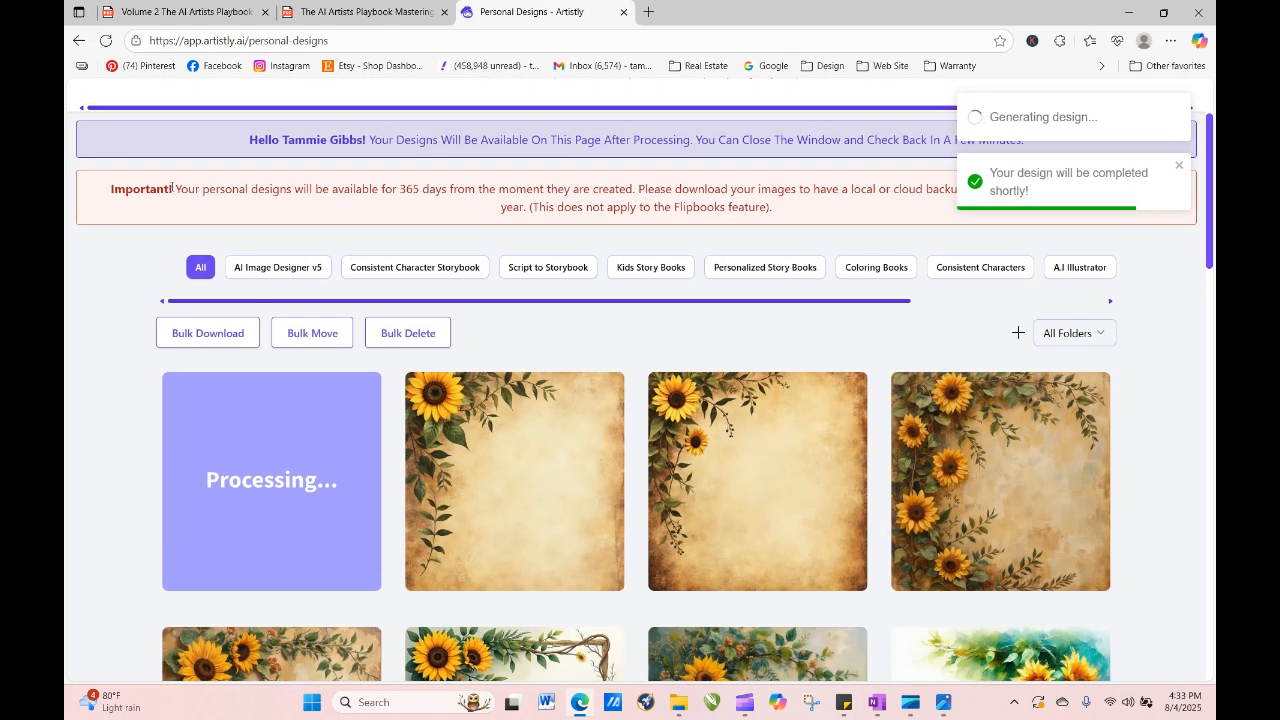
Re-generate the design being processed with the same prompt at the 4:3 (1152 X 896) px aspect ratio.
click(242, 479)
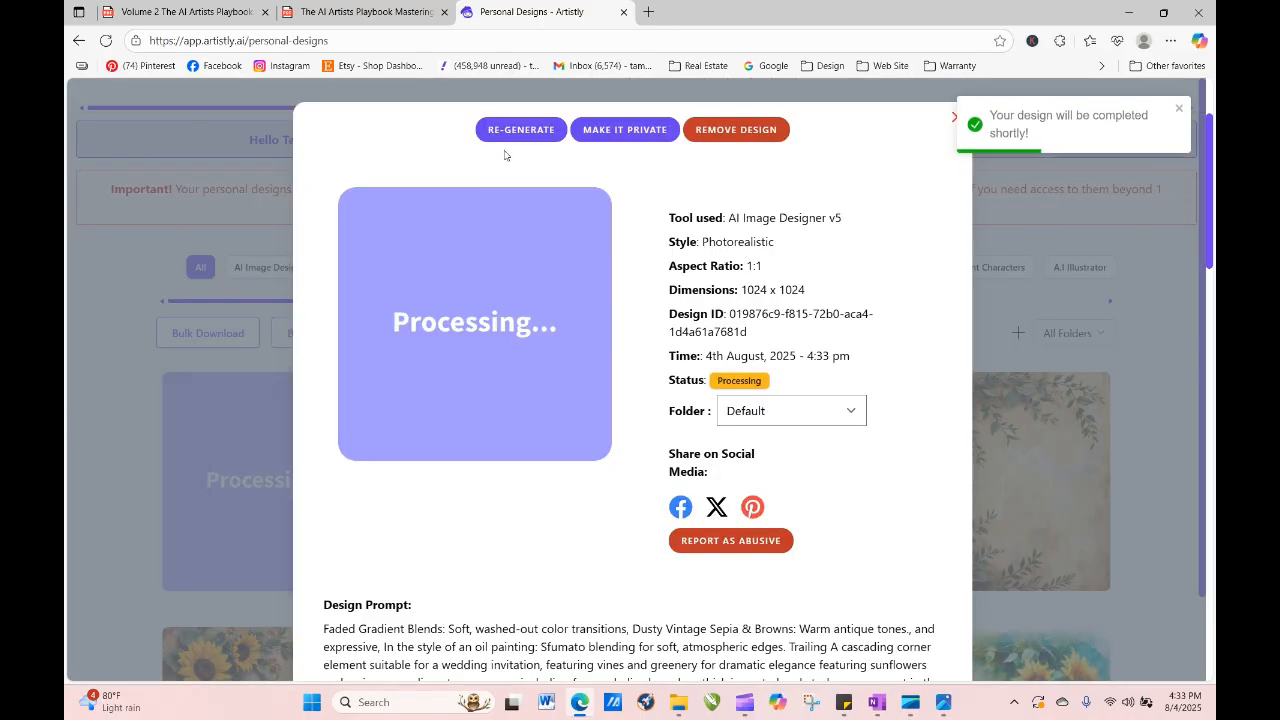
click(510, 130)
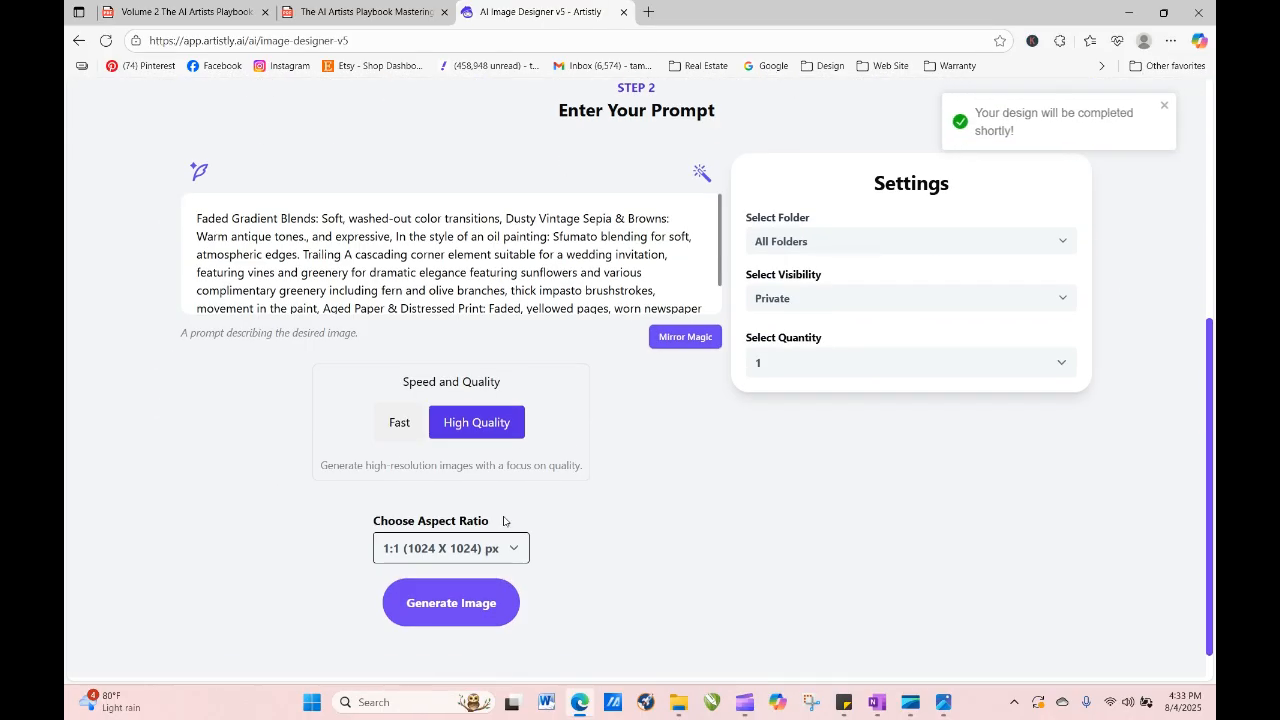
click(491, 548)
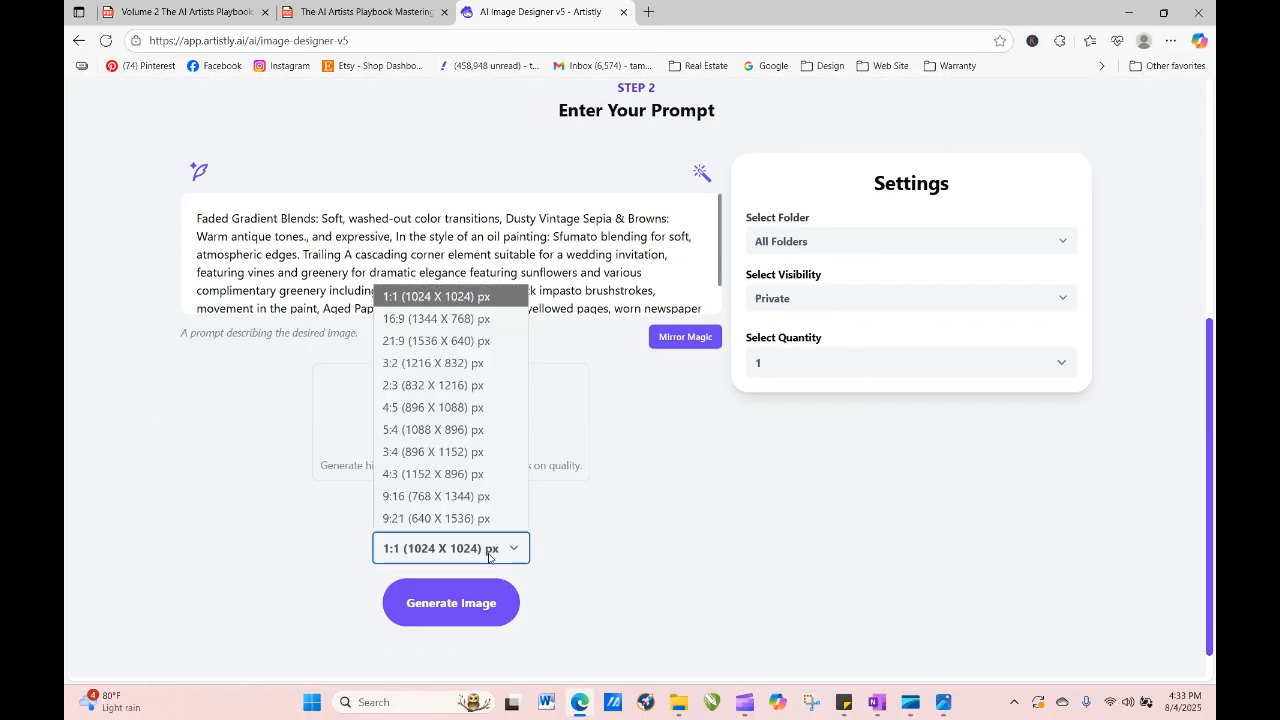
click(437, 474)
click(414, 606)
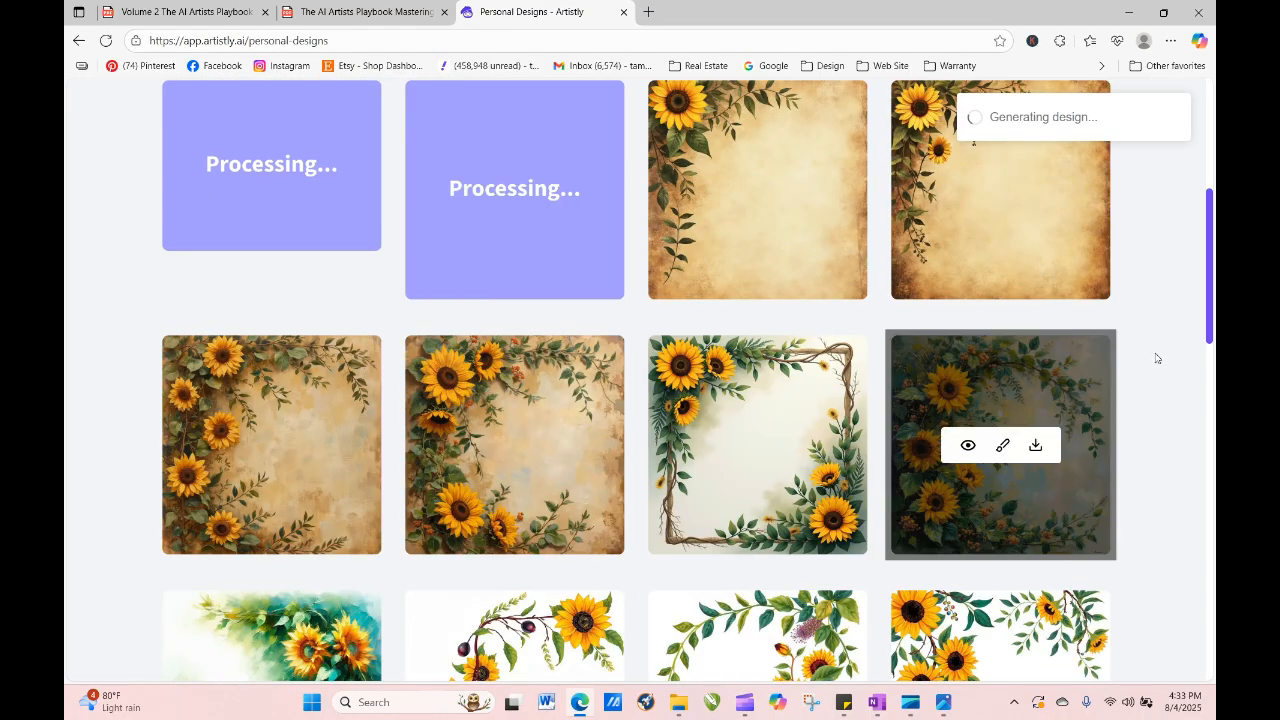
Refresh the personal designs, examine the details of the newly finished square sunflower design, and close them.
click(105, 41)
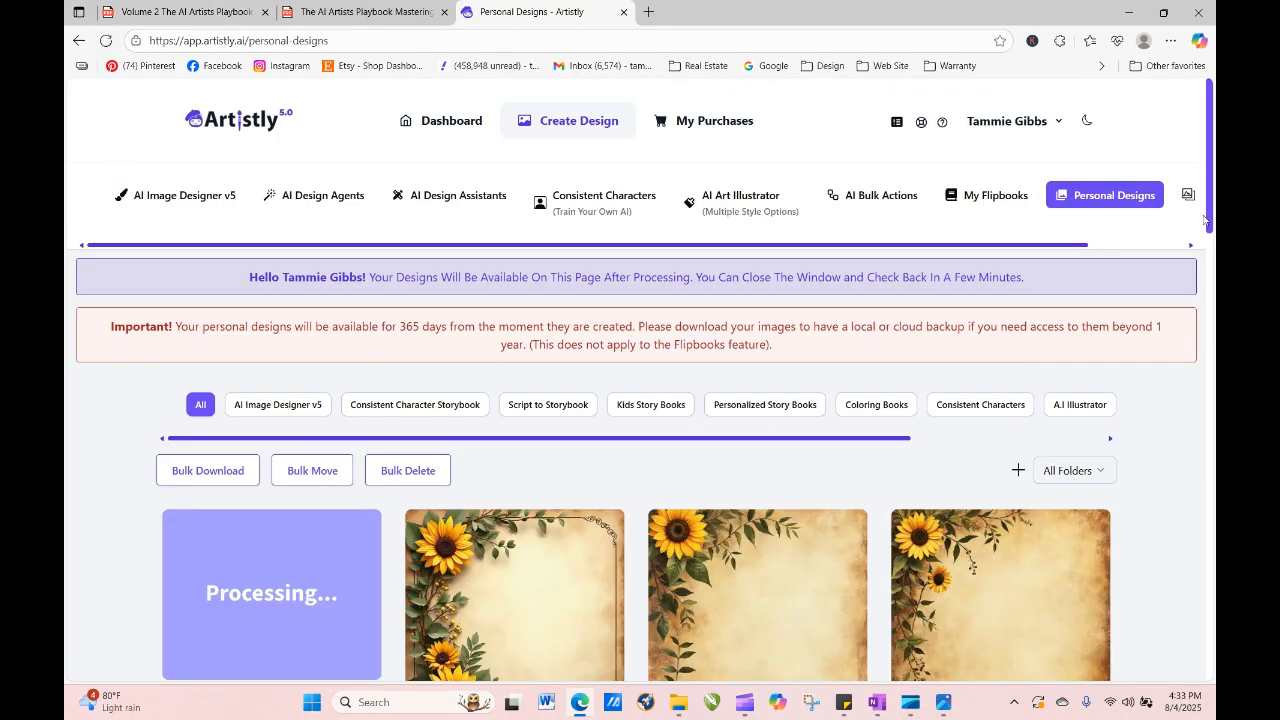
drag(1210, 219, 1210, 281)
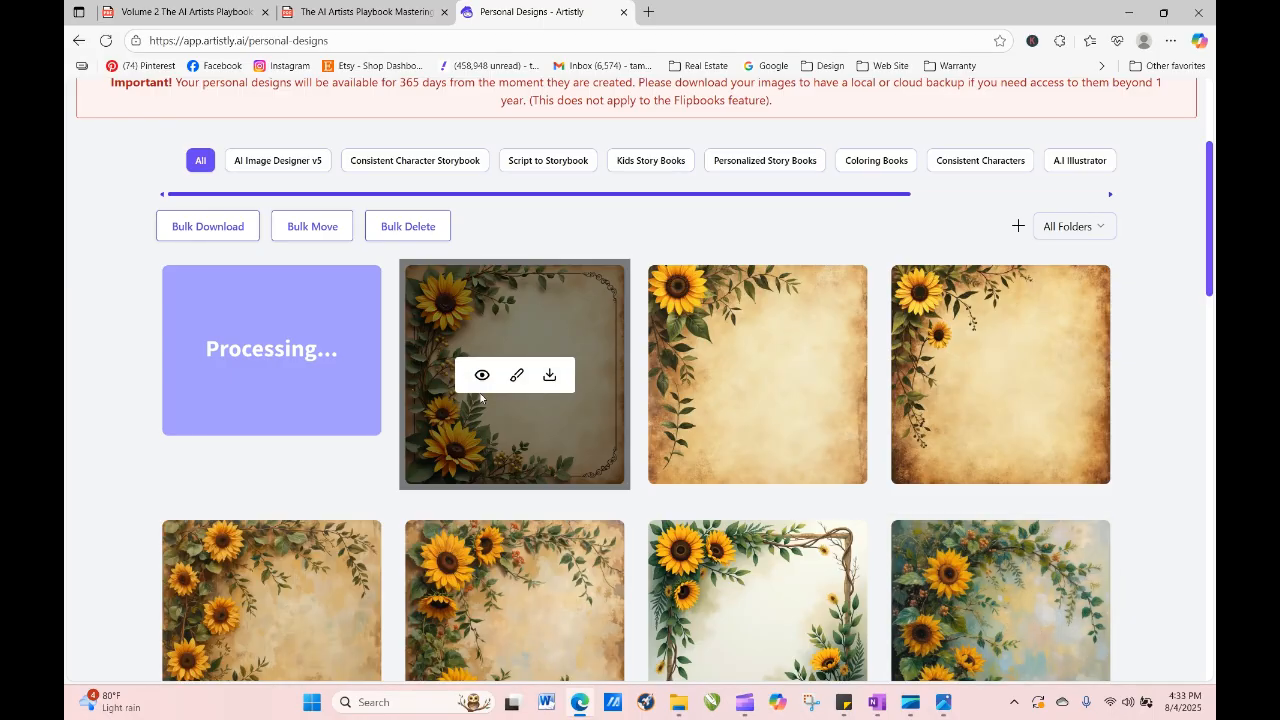
click(481, 399)
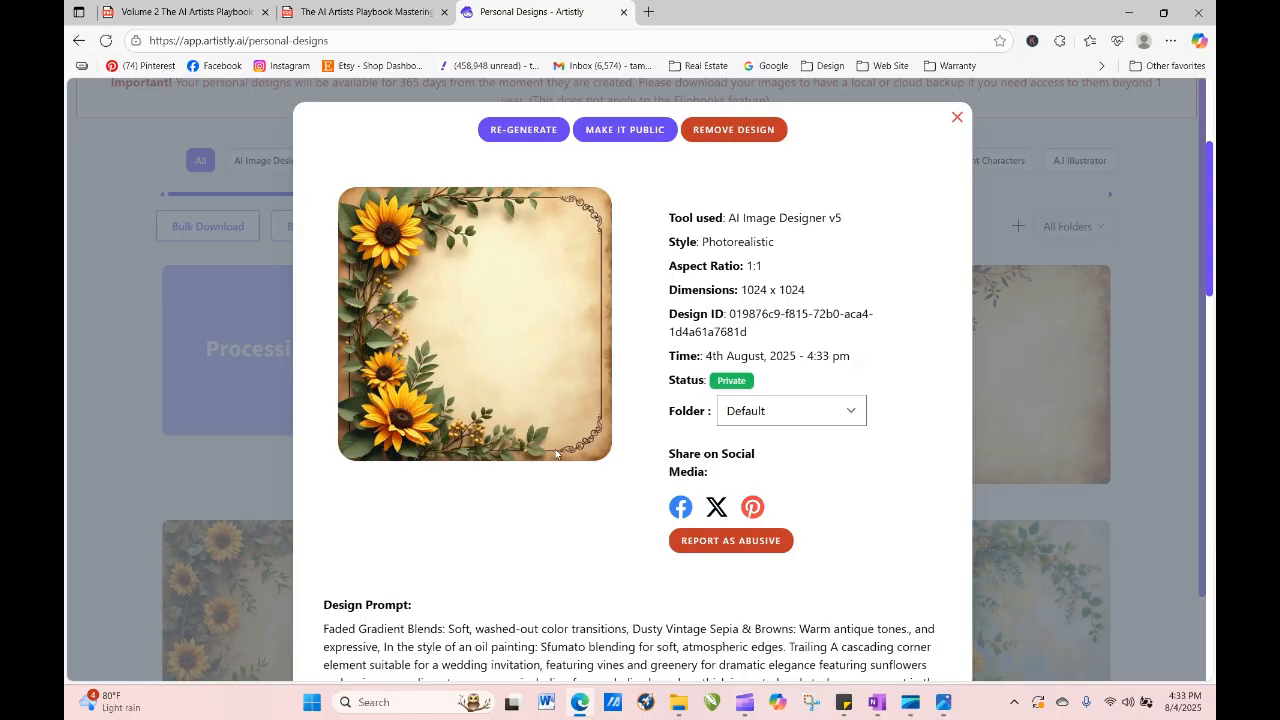
click(957, 119)
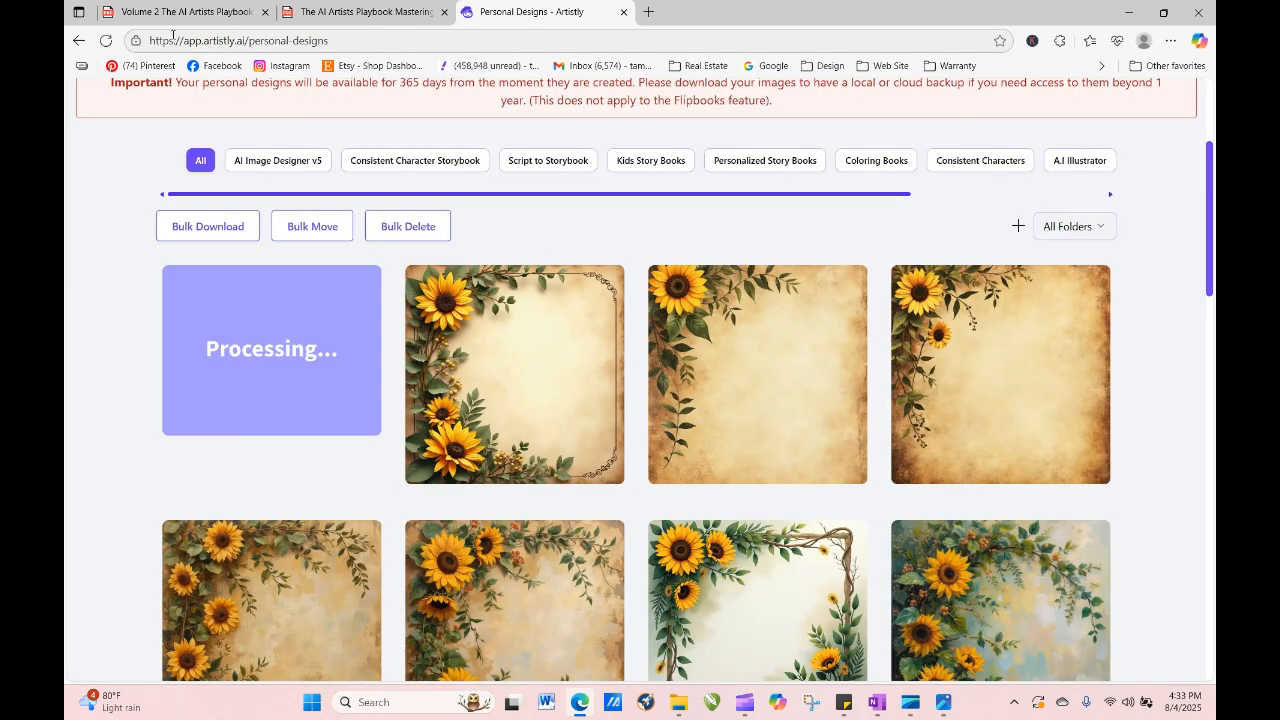
Refresh the personal designs and view the details of the newest Photorealistic sunflower design.
click(108, 41)
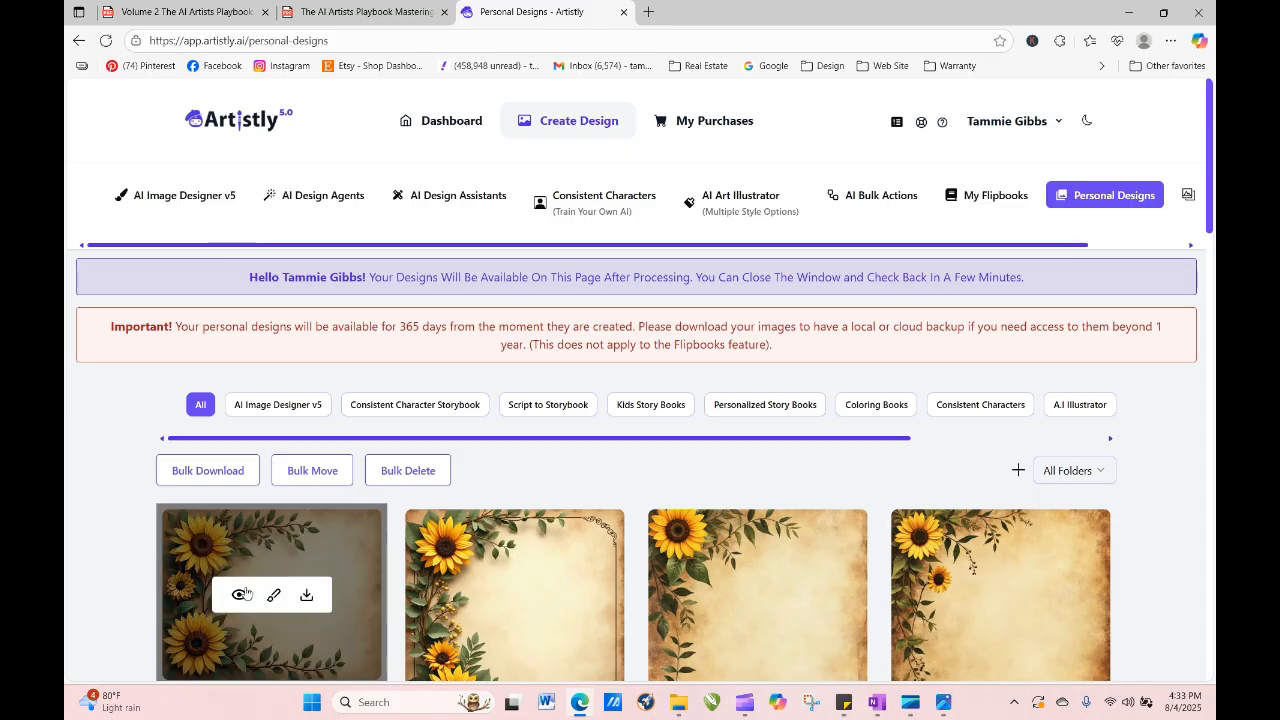
click(241, 597)
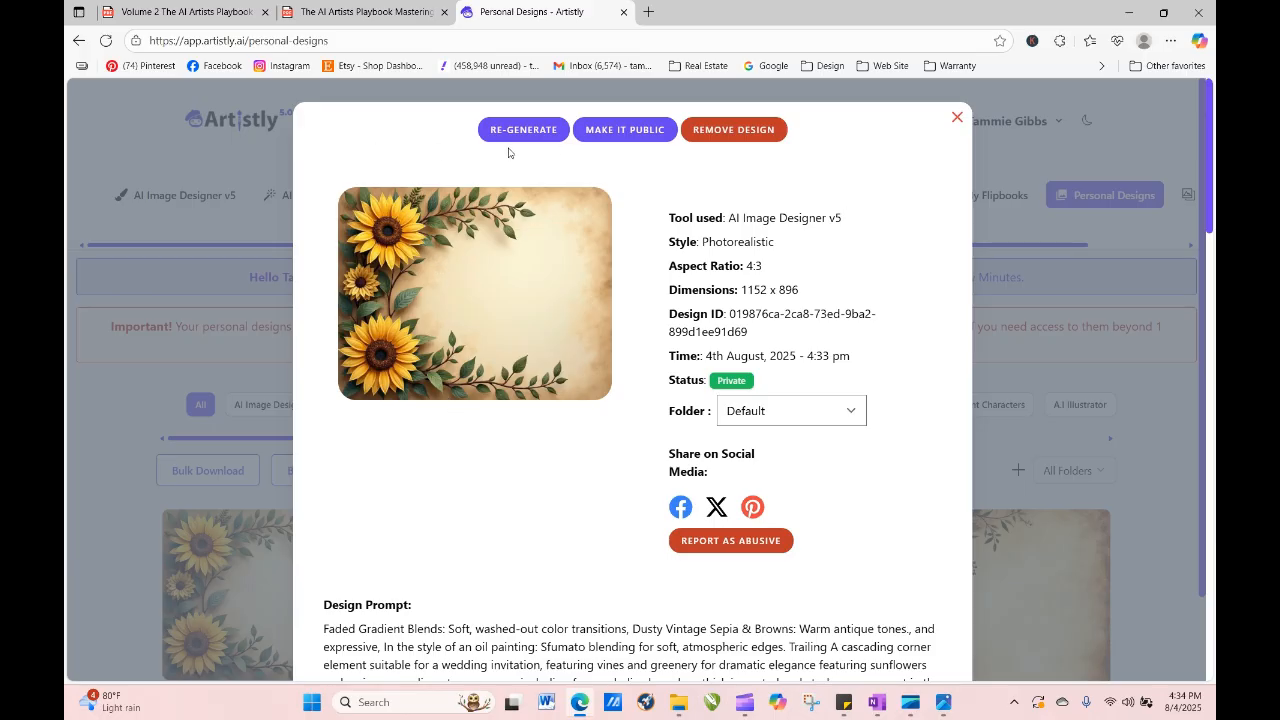
click(957, 118)
Generate an image in AI Image Designer v5's Artistic Designer category from the copied oil-painting sunflower wedding invitation prompt.
click(326, 195)
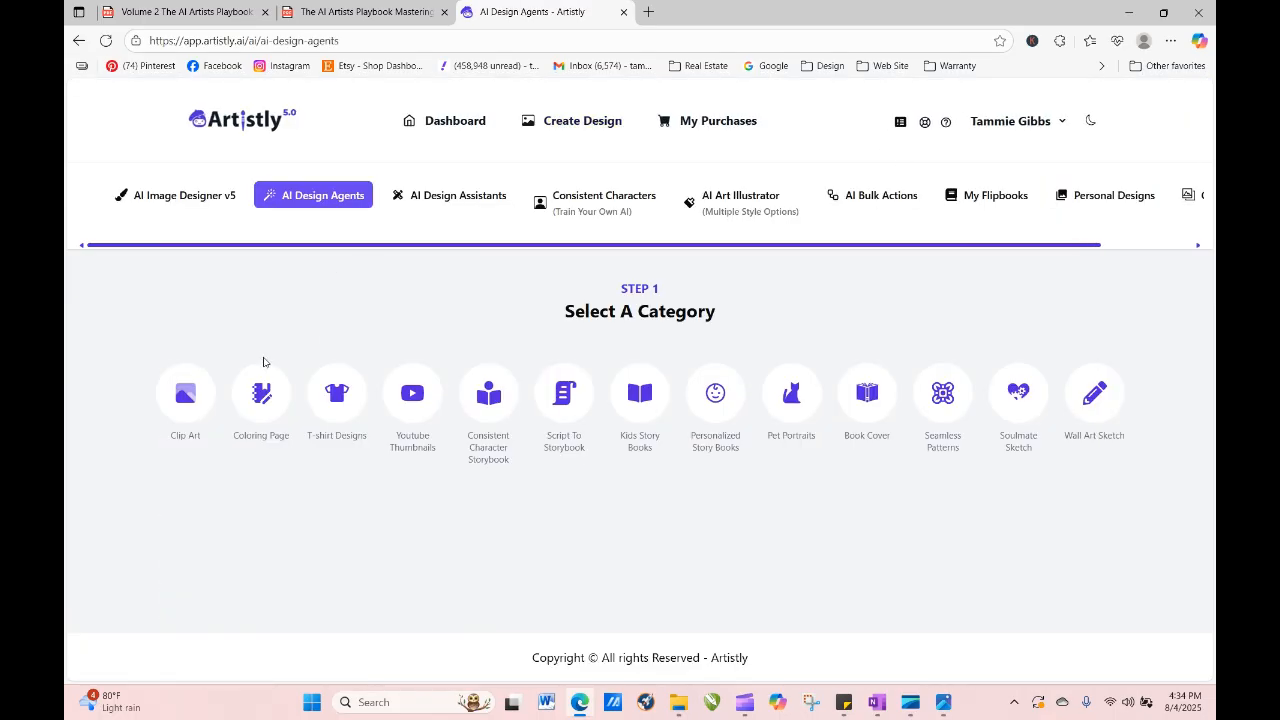
click(185, 196)
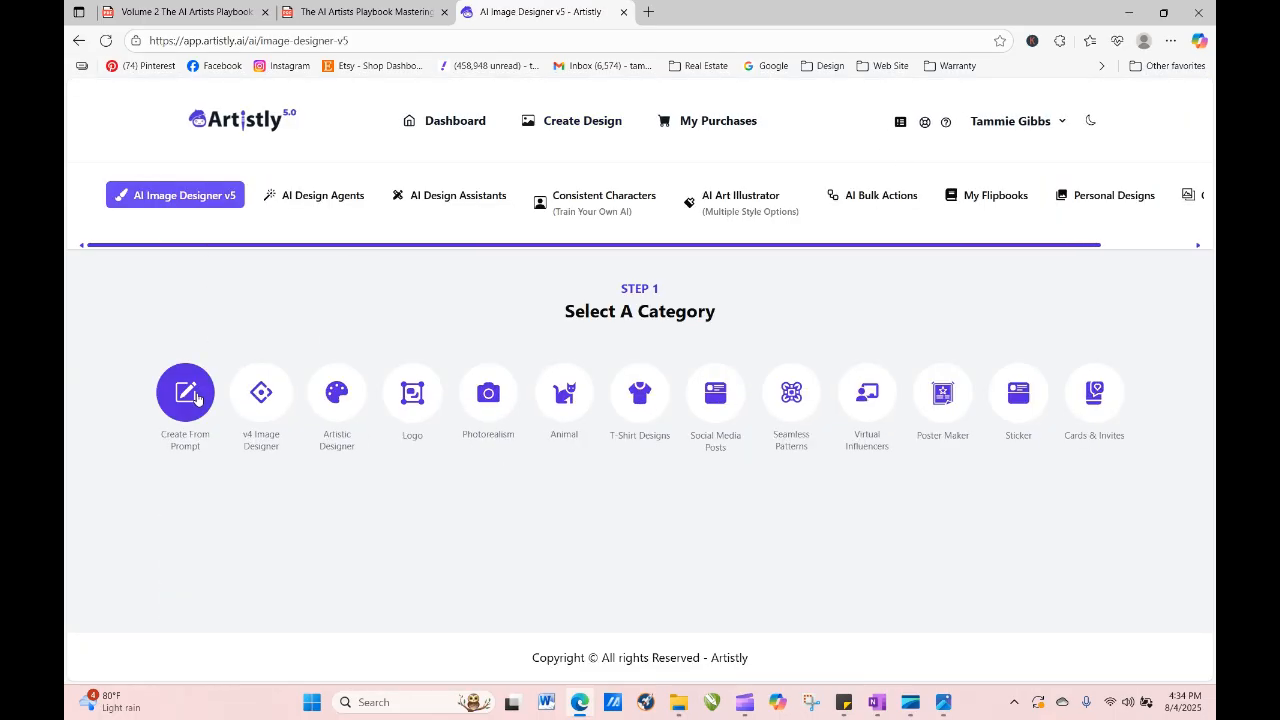
click(346, 404)
scroll(270, 302, down, 3)
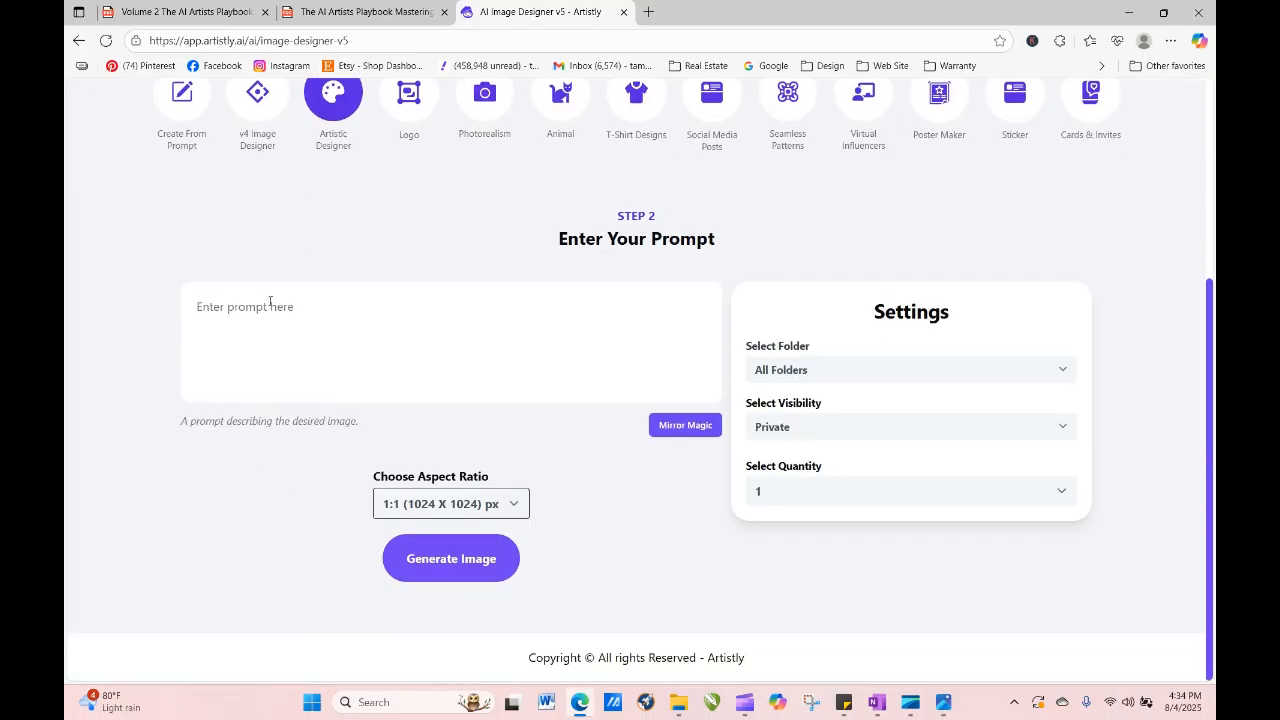
right_click(262, 304)
click(333, 447)
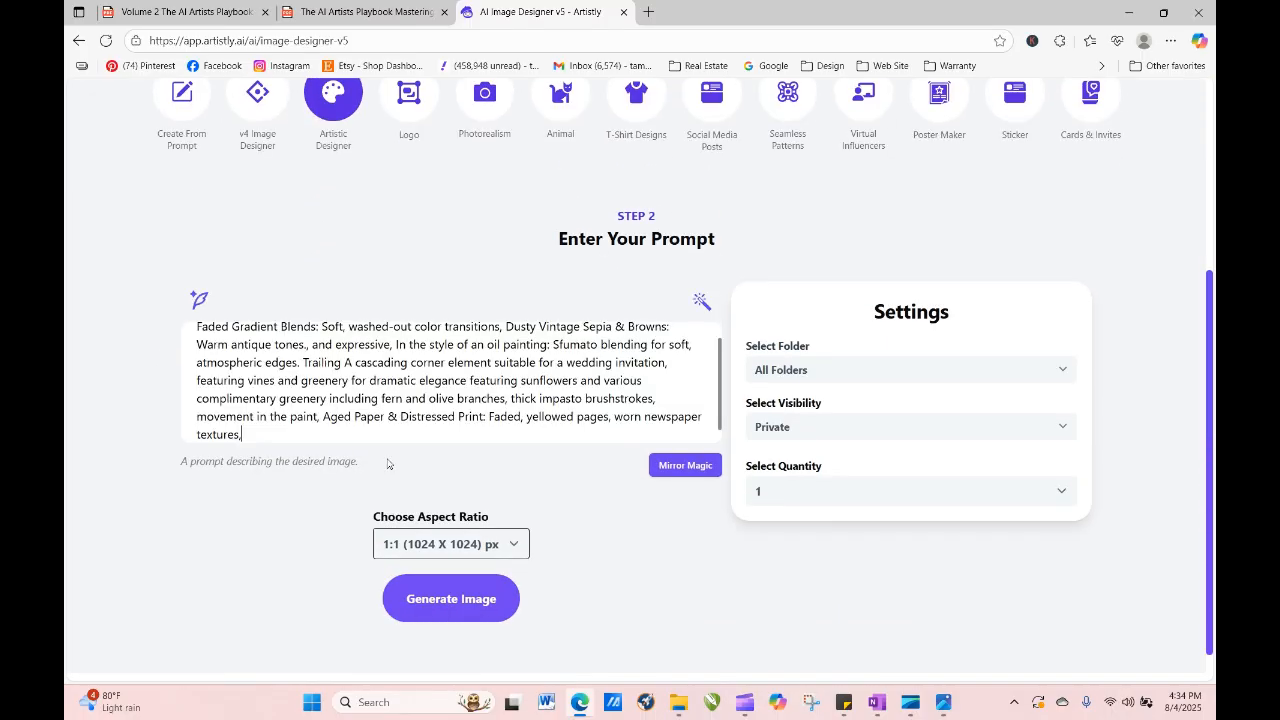
click(481, 588)
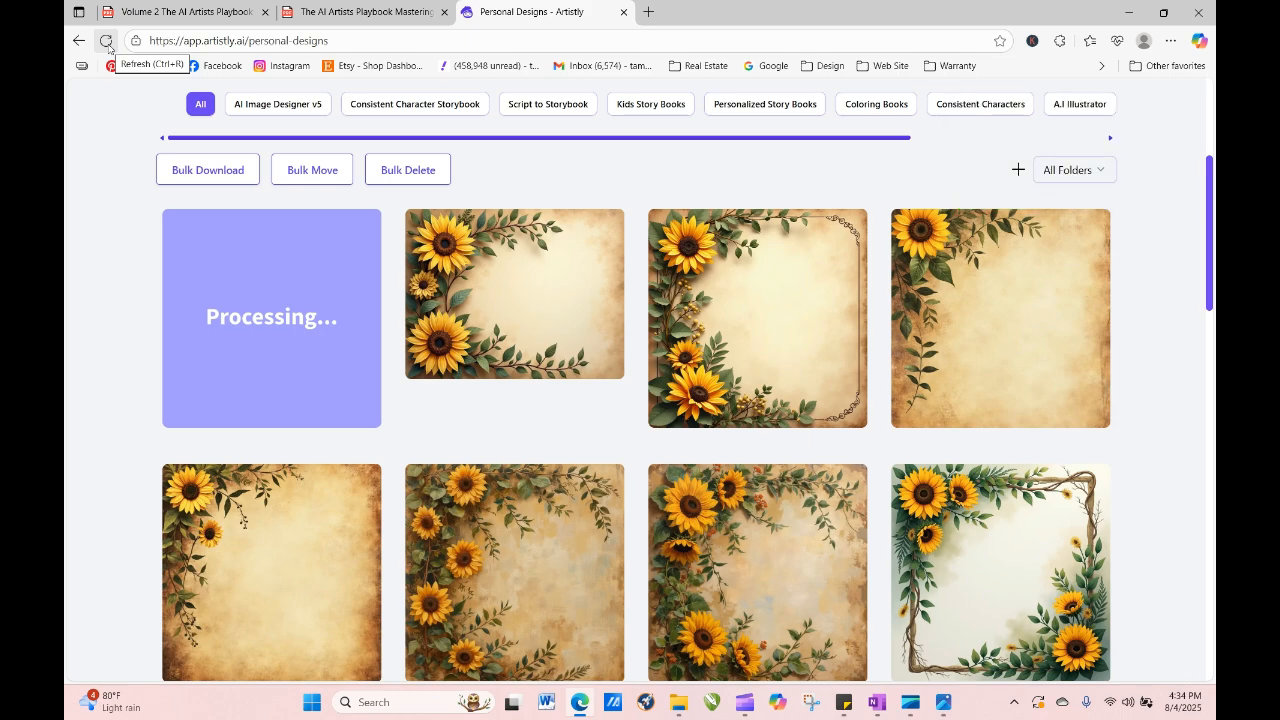
Re-generate the Artistic Designer sunflower image with a quantity of 4 and refresh the personal designs to check progress.
click(107, 44)
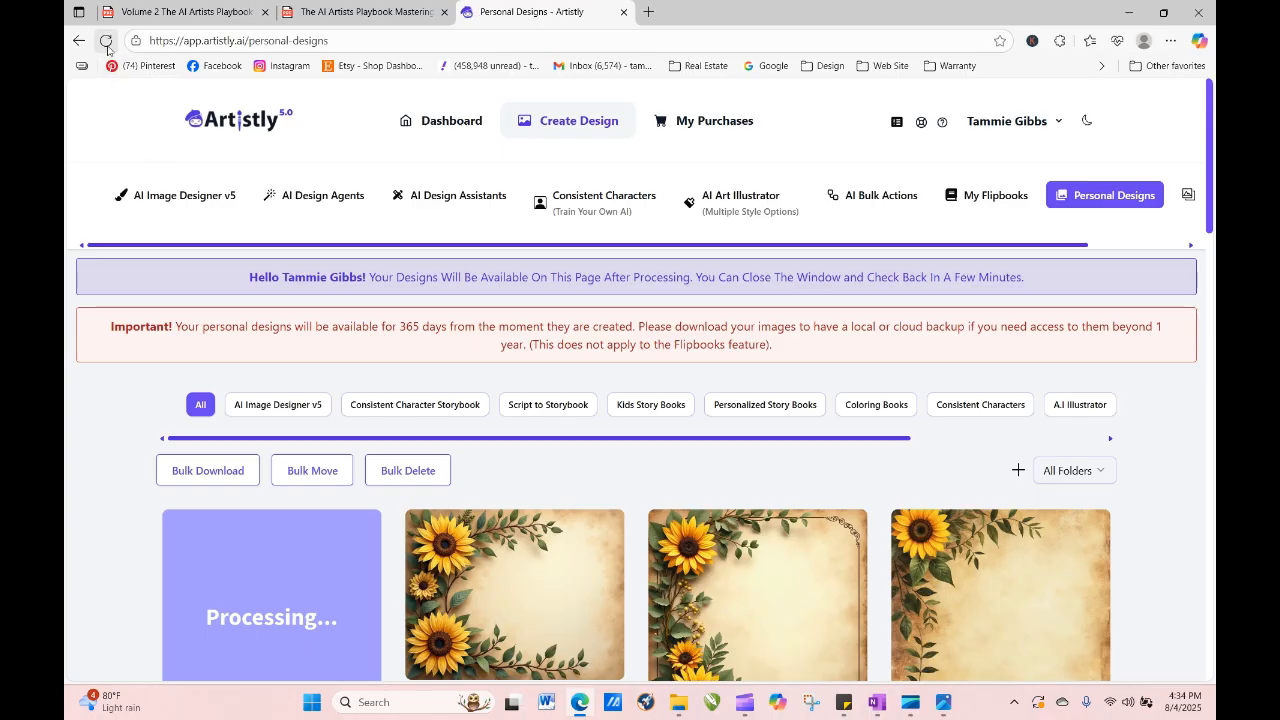
click(106, 42)
click(239, 619)
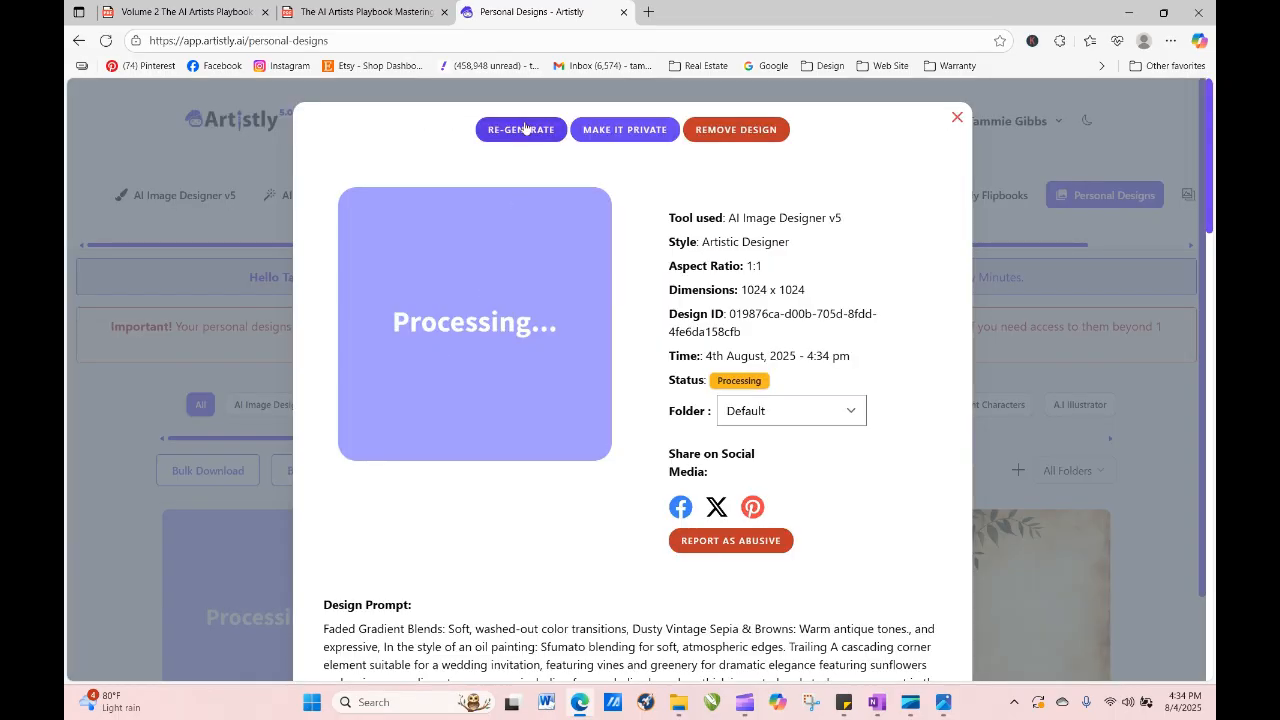
scroll(591, 466, down, 4)
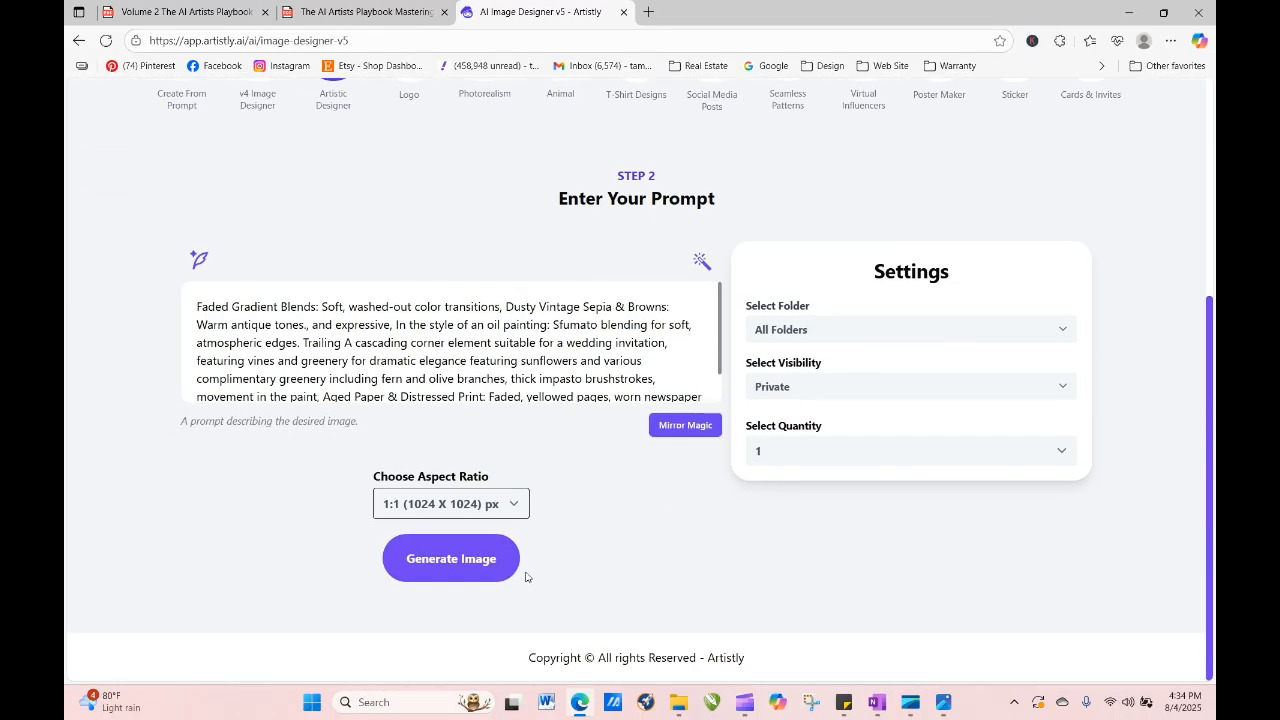
click(788, 450)
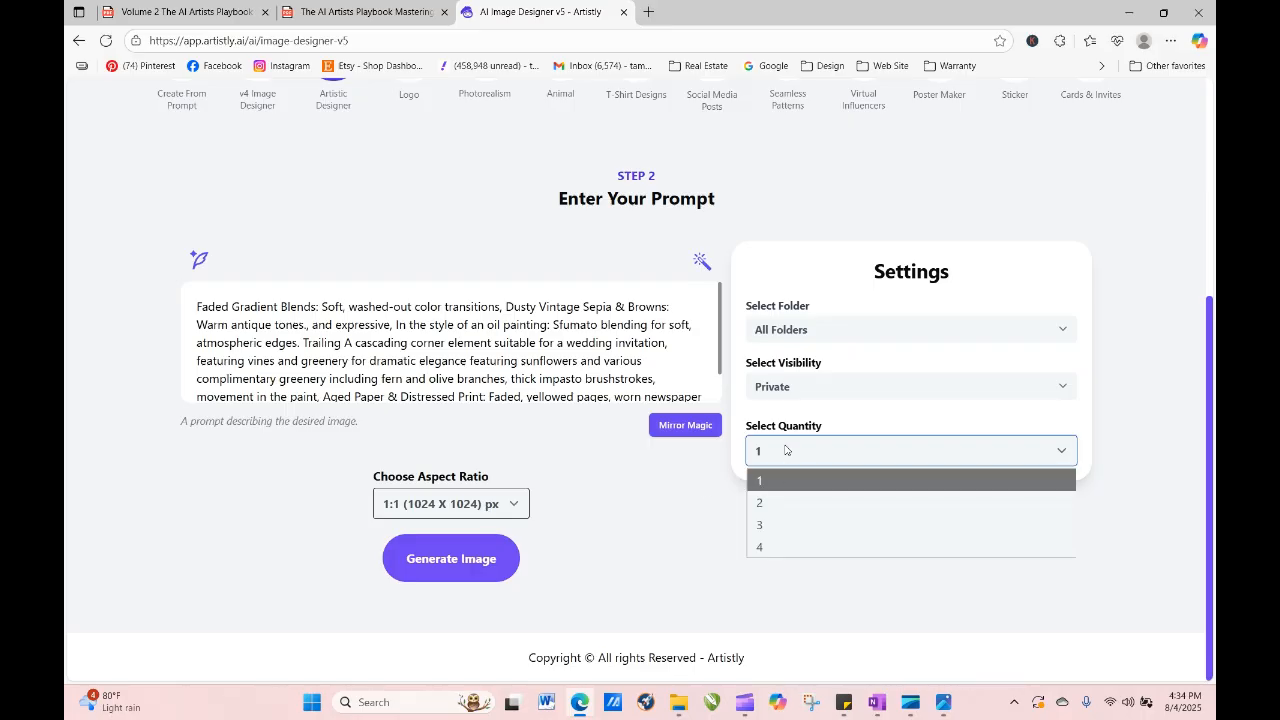
click(781, 545)
click(478, 572)
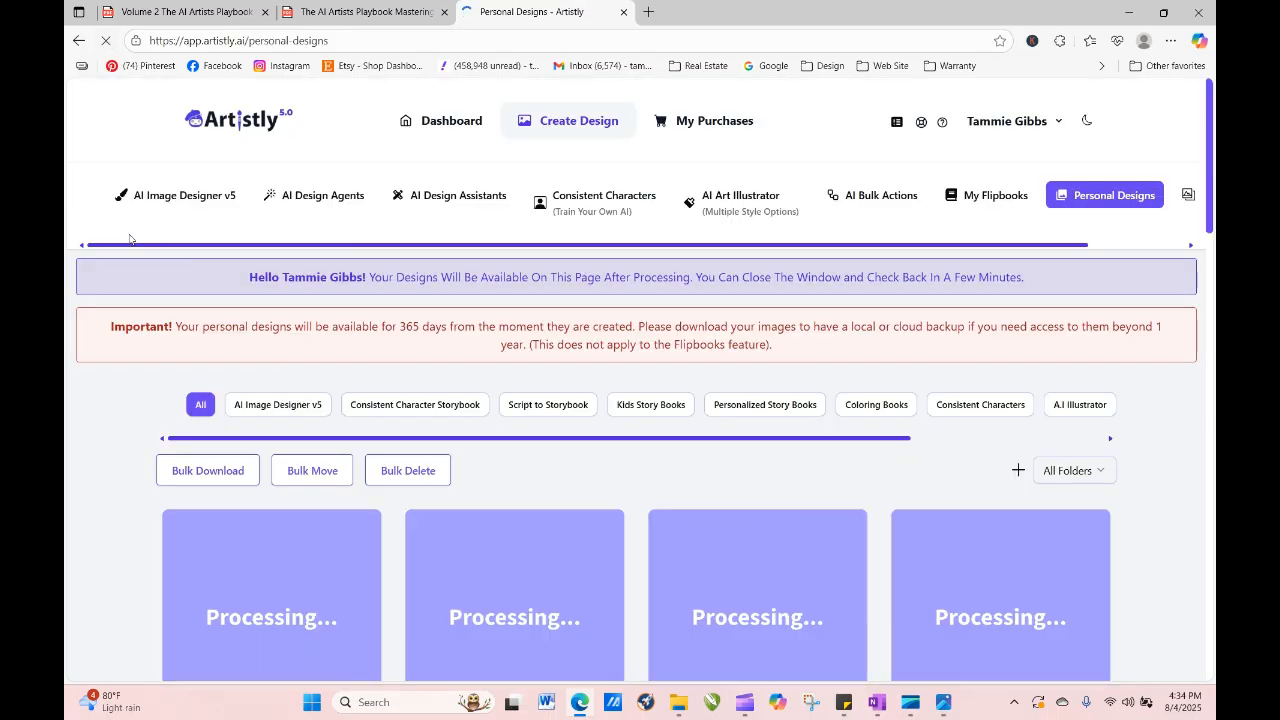
drag(1210, 165, 1215, 270)
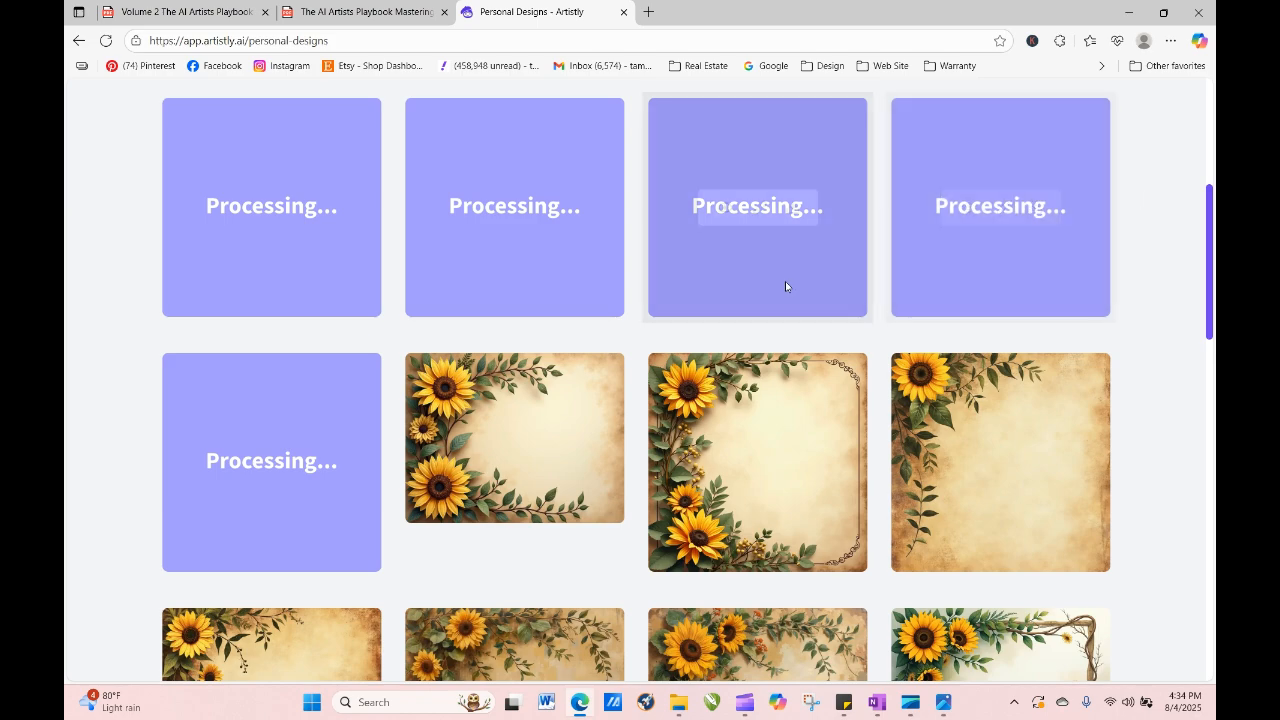
click(105, 40)
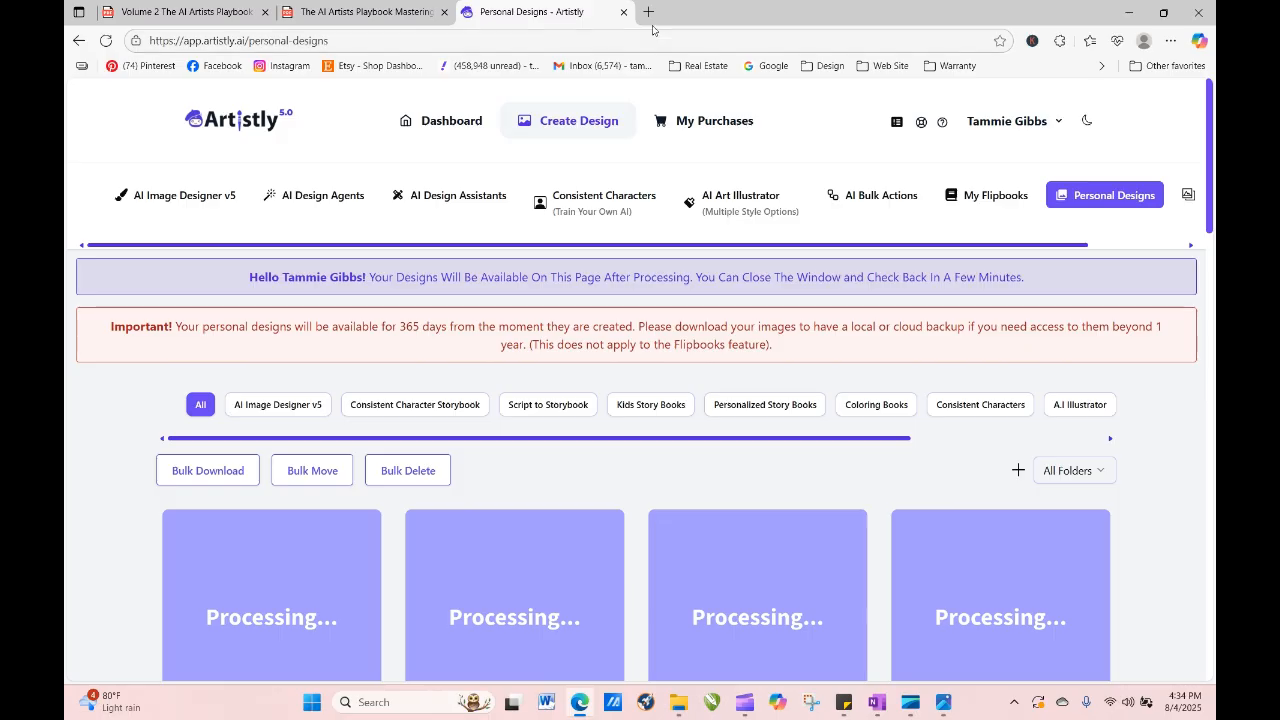
Open Artistly in a new browser tab and create a blank project in the Advanced AI Image Designer.
click(650, 13)
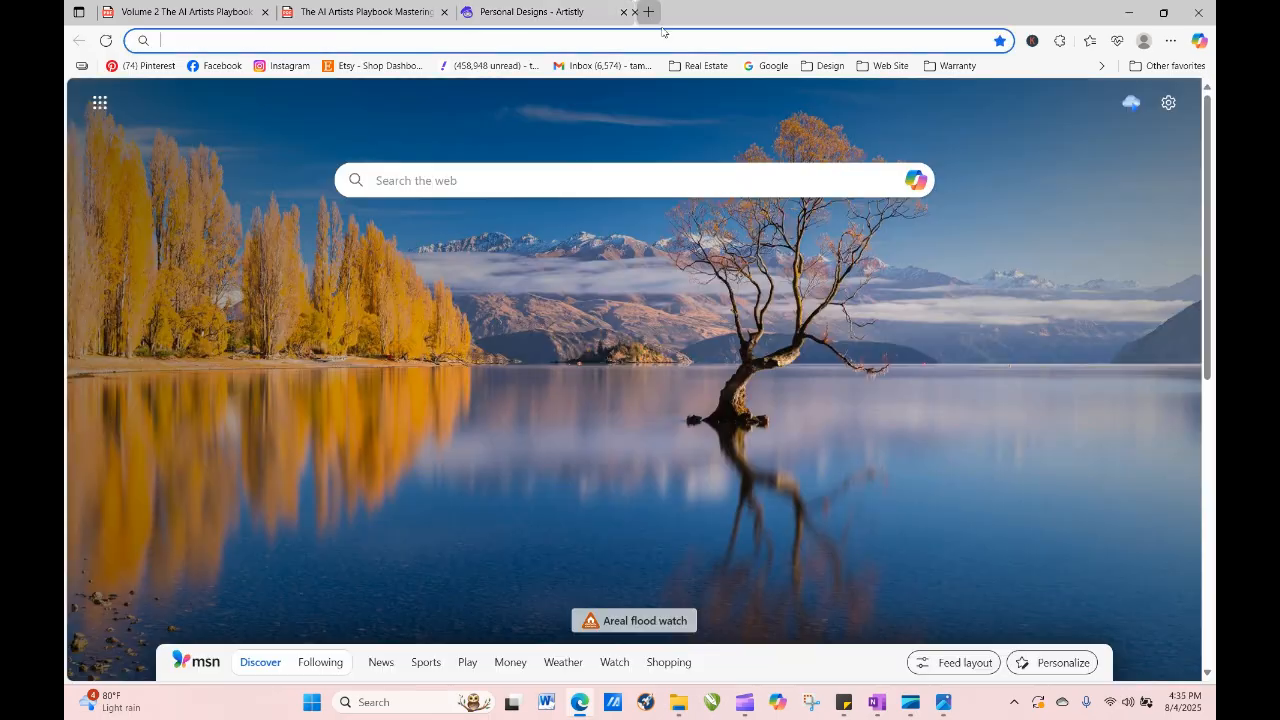
click(822, 66)
click(850, 108)
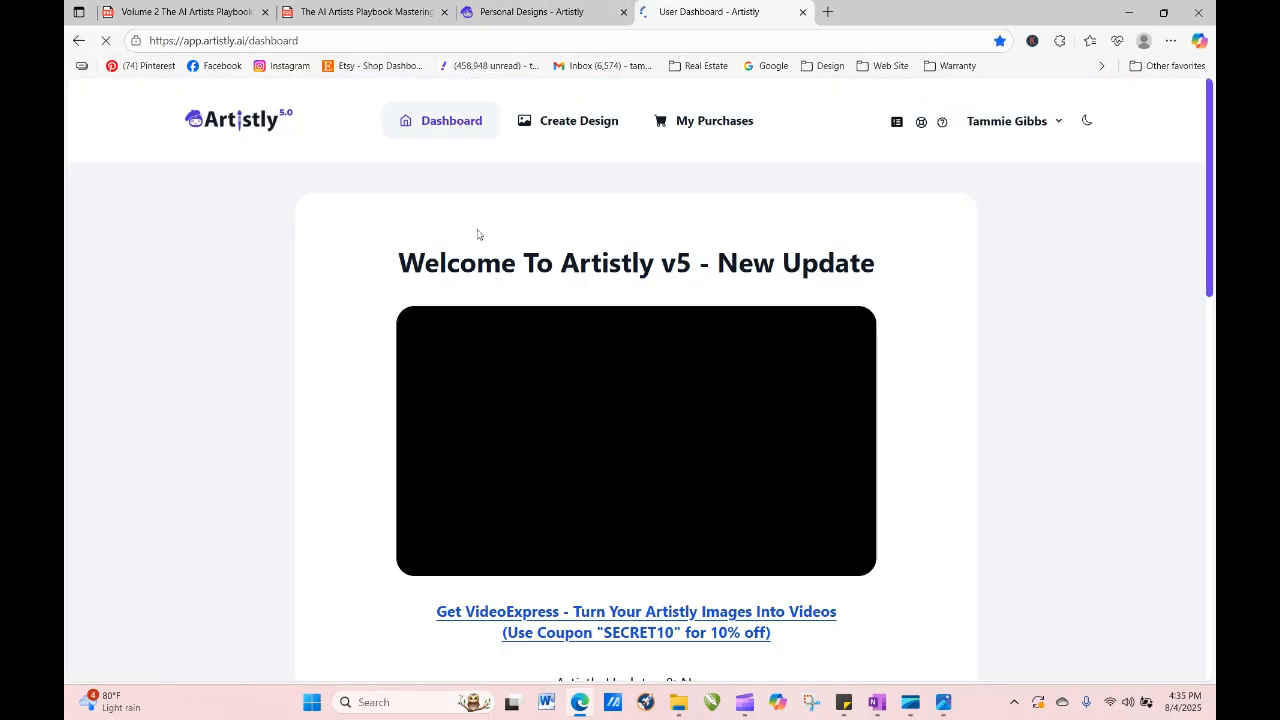
click(580, 122)
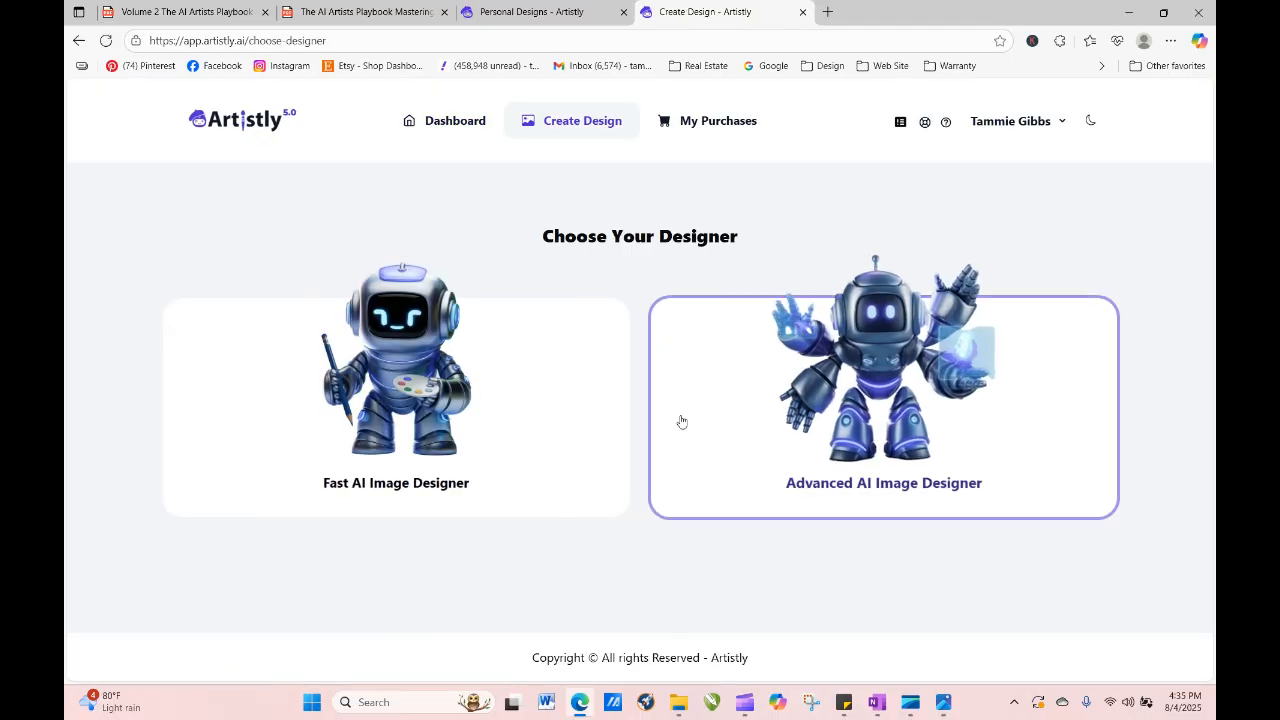
click(804, 428)
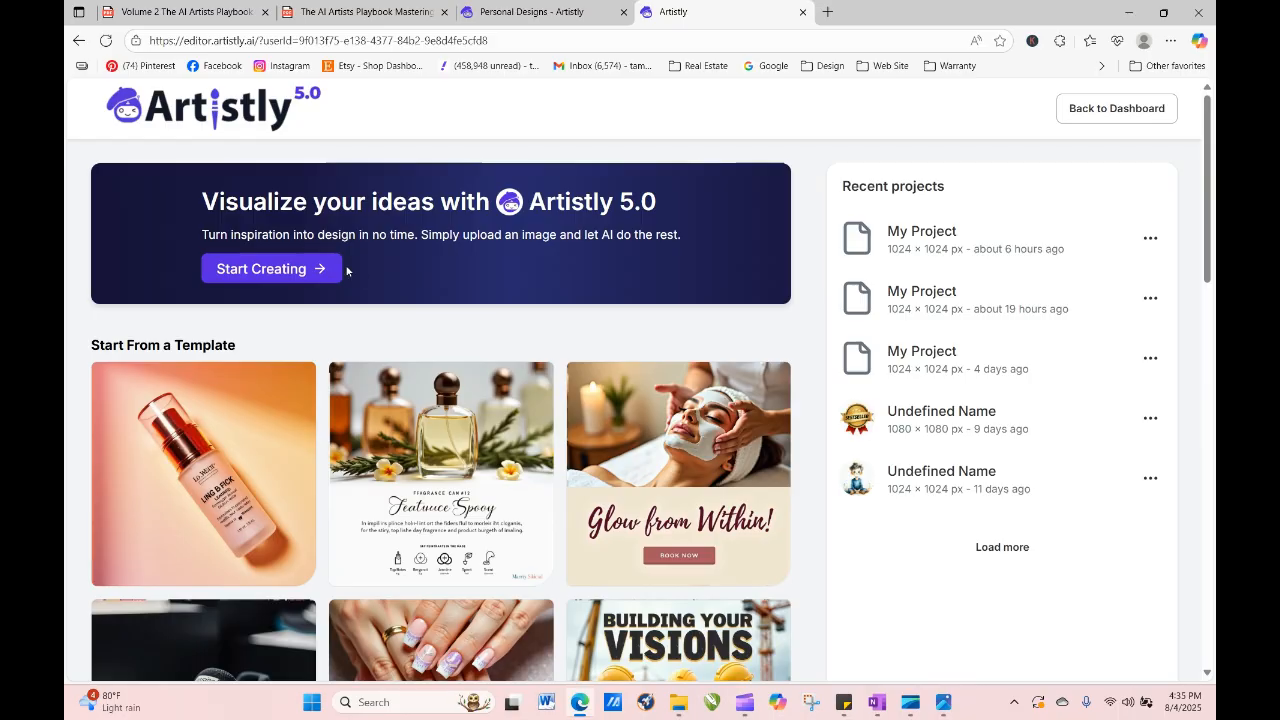
click(310, 270)
click(777, 567)
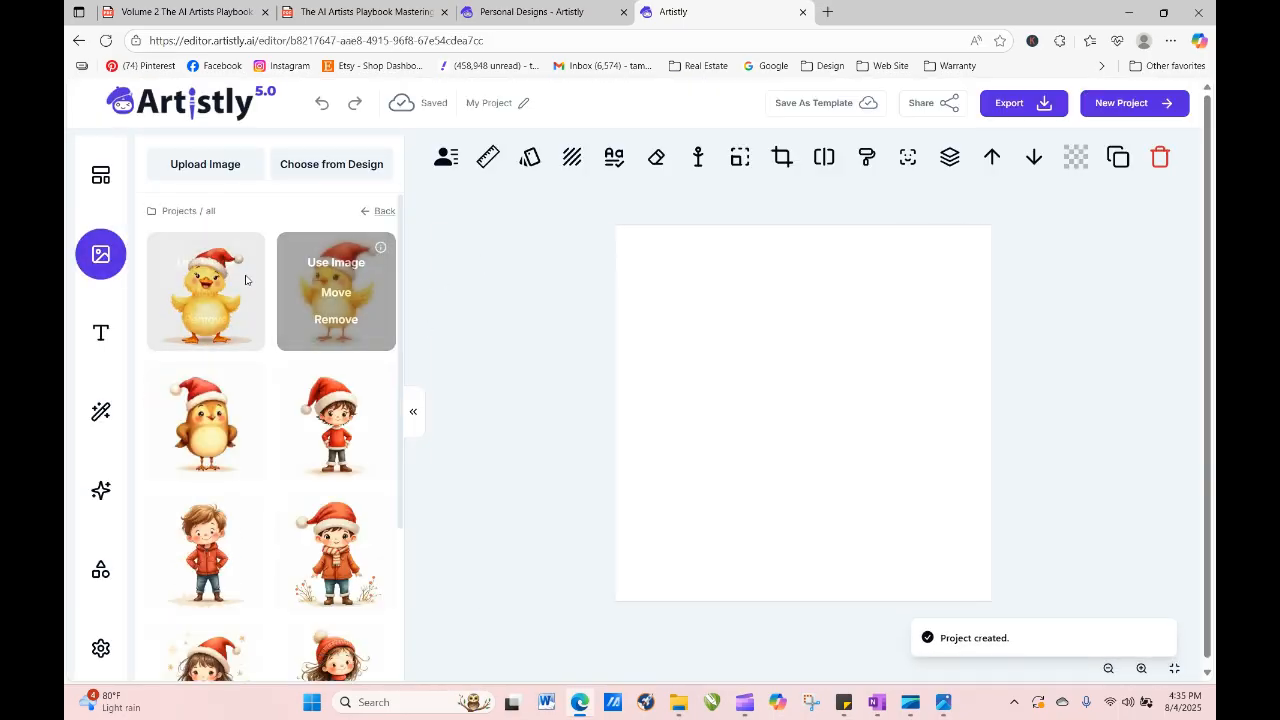
Generate a 1:1 image in the AI Designer's Image Generator from the copied sunflower wedding invitation prompt.
click(413, 411)
click(100, 491)
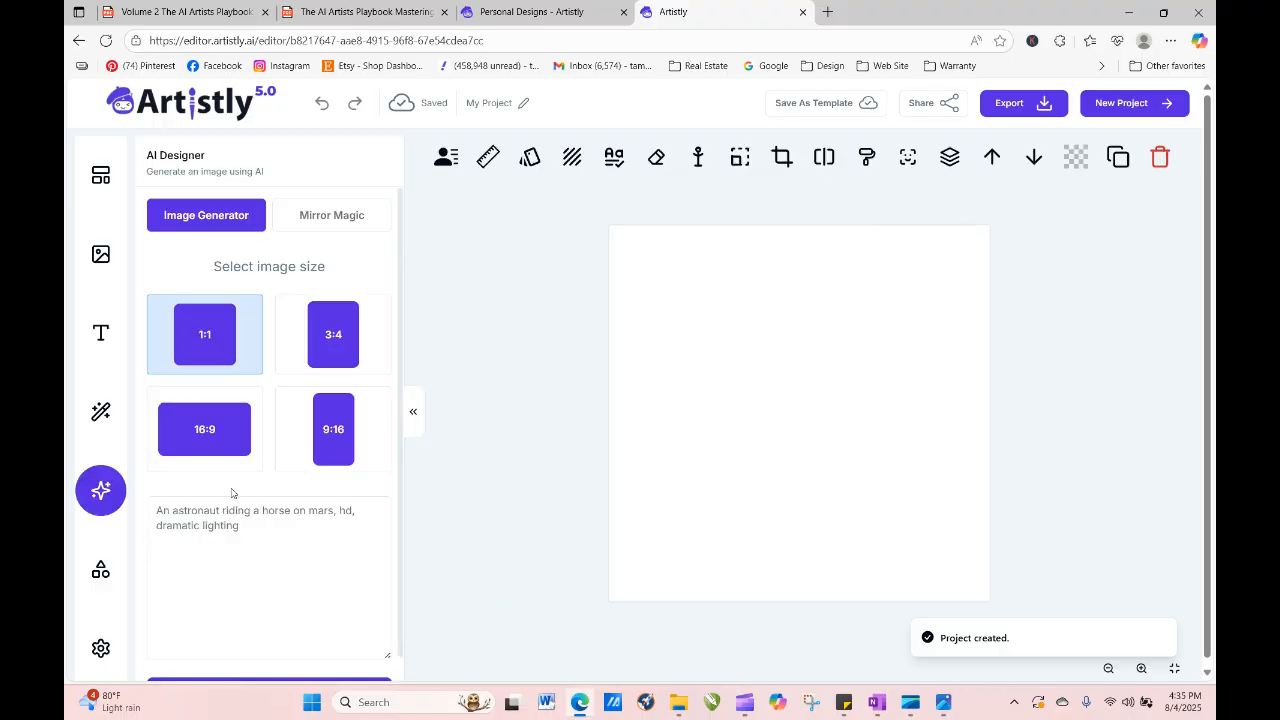
click(237, 532)
right_click(237, 532)
click(300, 400)
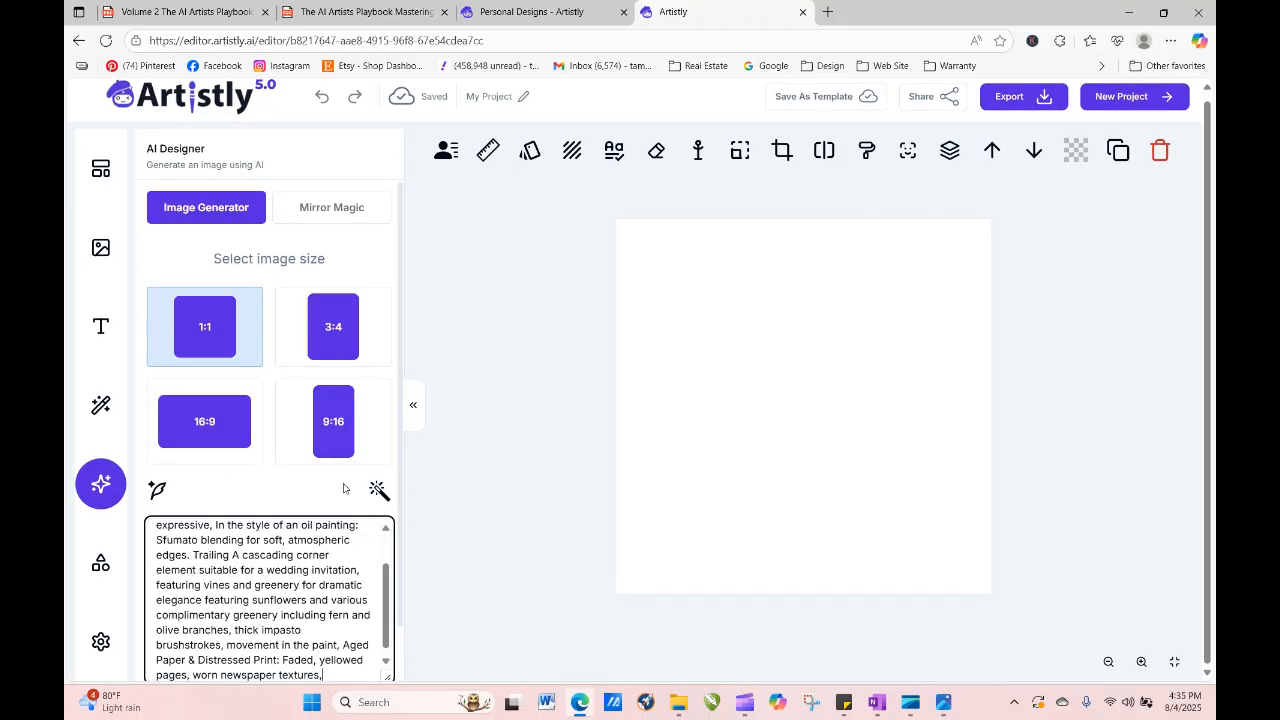
scroll(400, 582, down, 1)
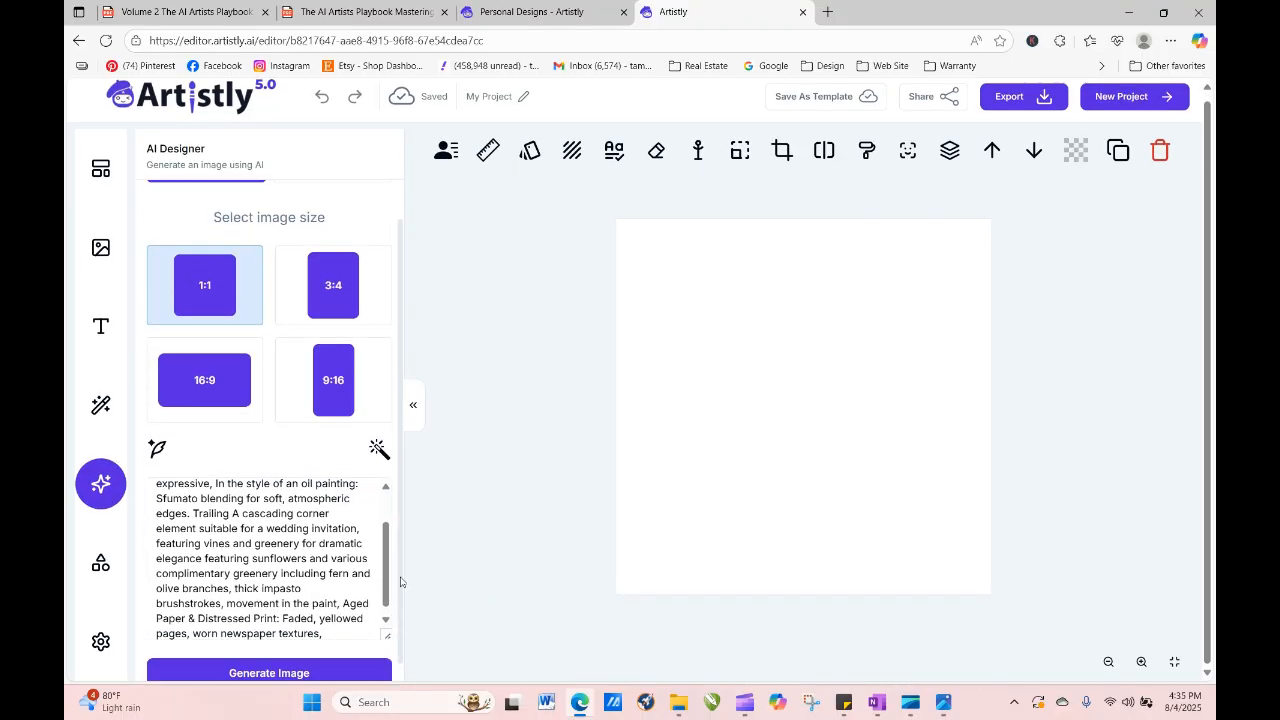
click(323, 665)
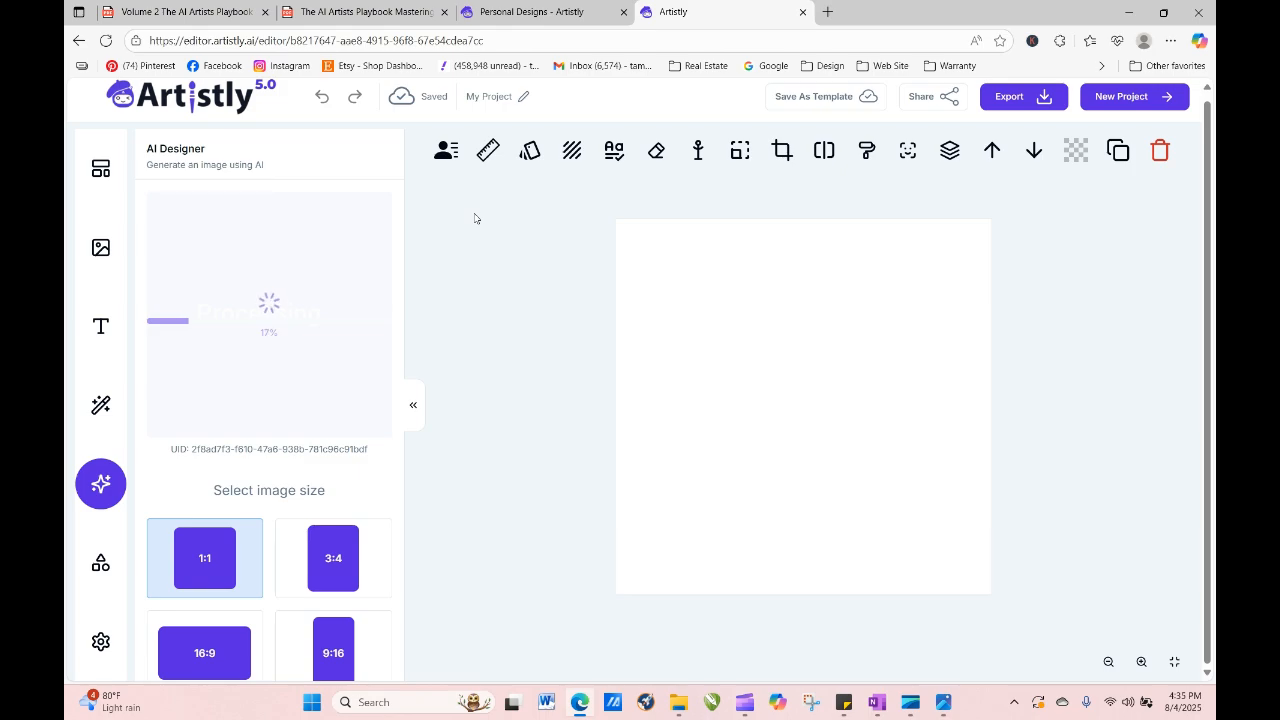
Return to the personal designs and review the new Artistic Designer sunflower images, viewing the first one's details.
click(528, 11)
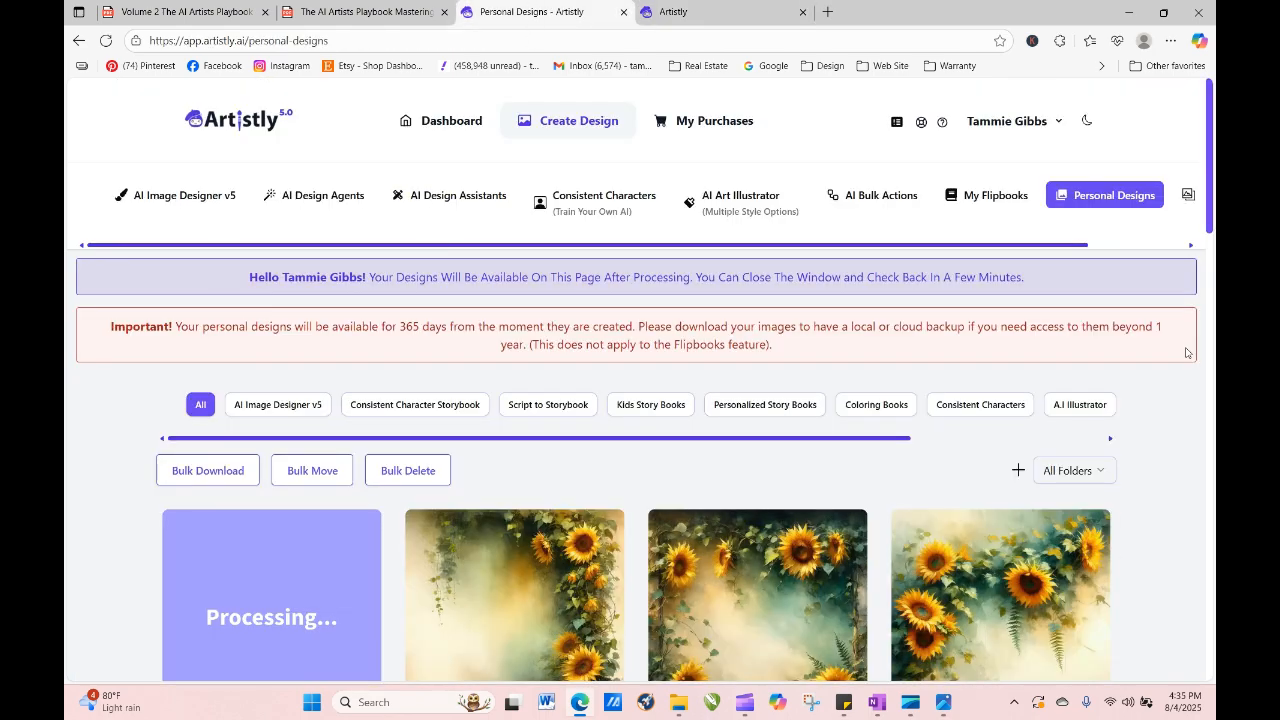
drag(1212, 143, 1214, 282)
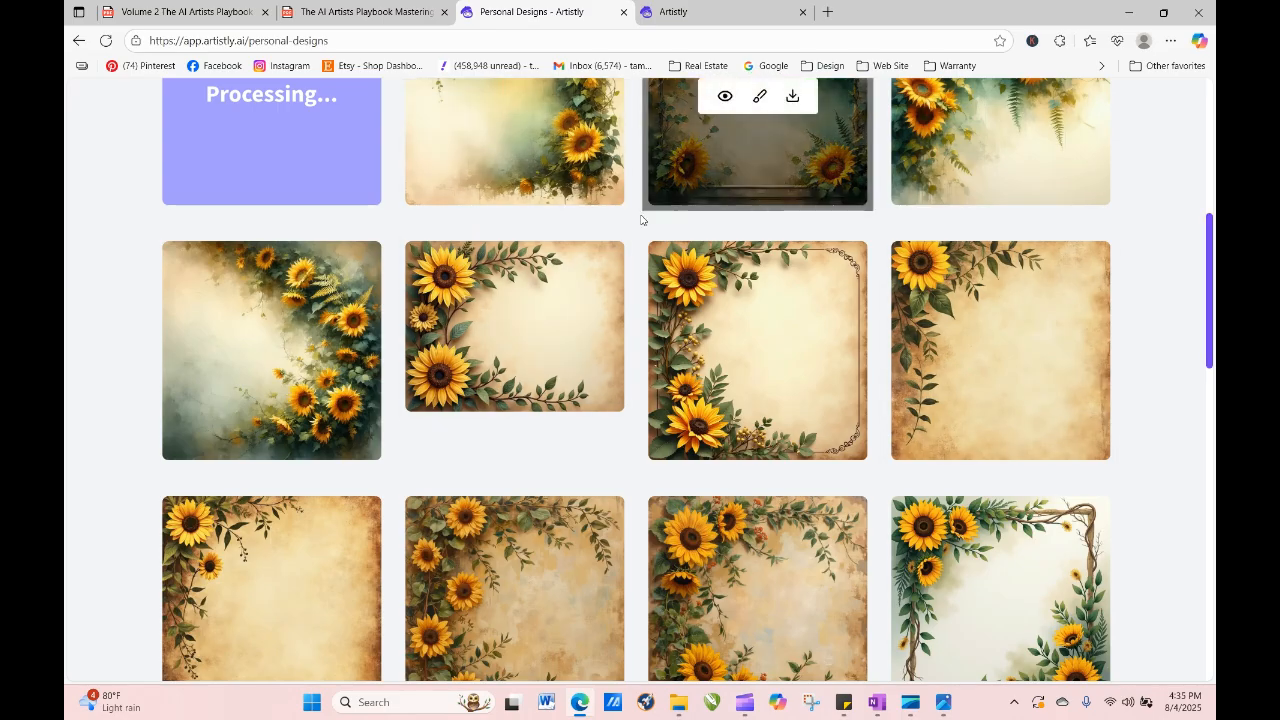
click(239, 352)
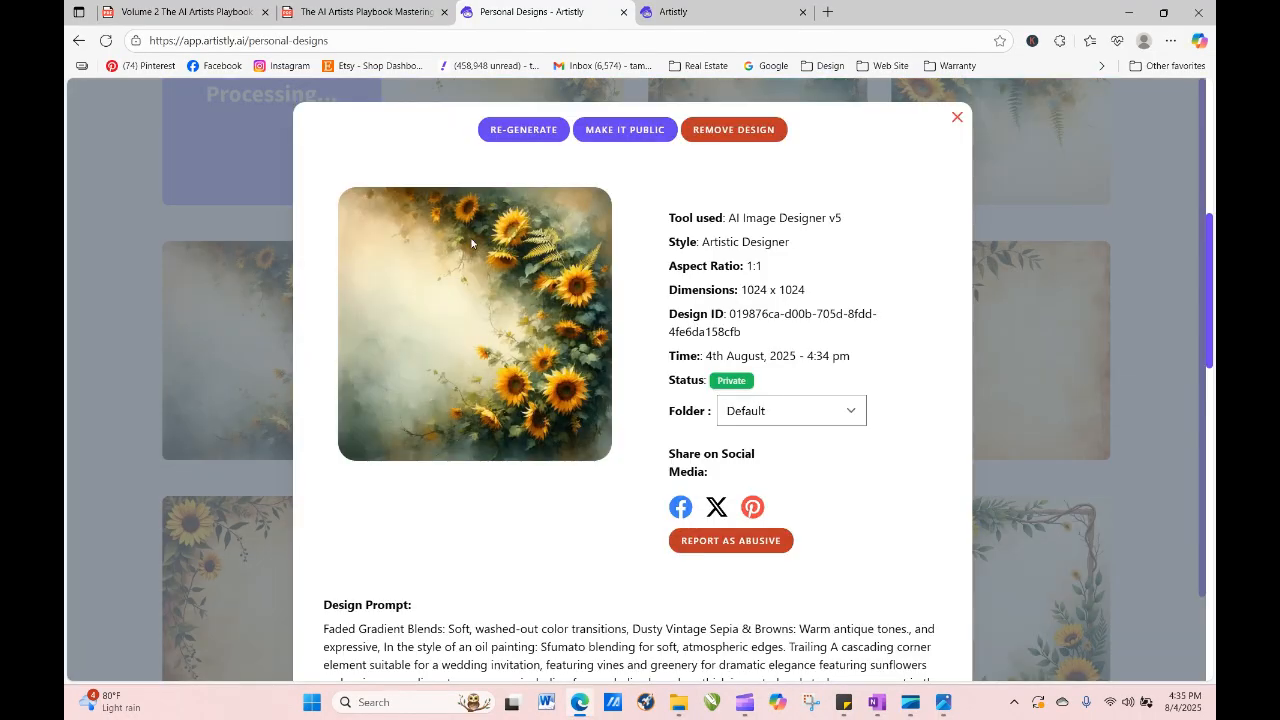
click(958, 118)
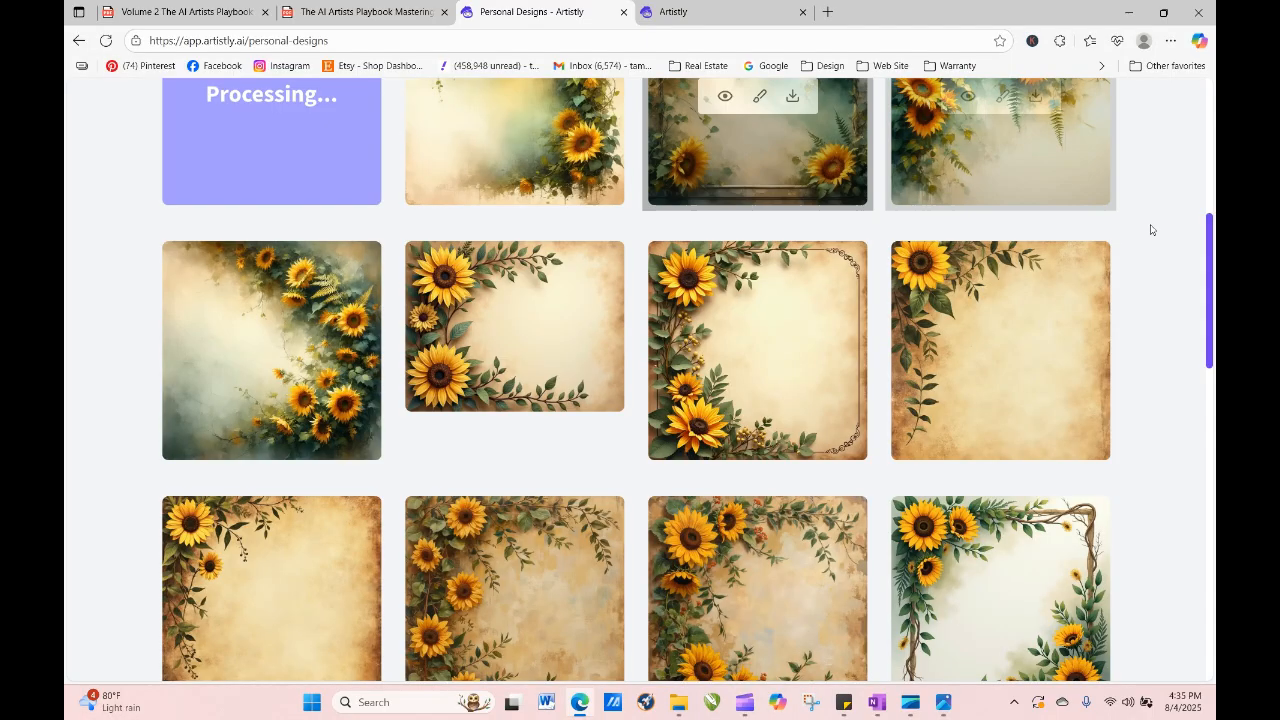
Compare the earlier A.I Illustrator sunflower designs by viewing the Oil Painting and Grunge Scrapbook versions' details.
drag(1213, 316, 1213, 355)
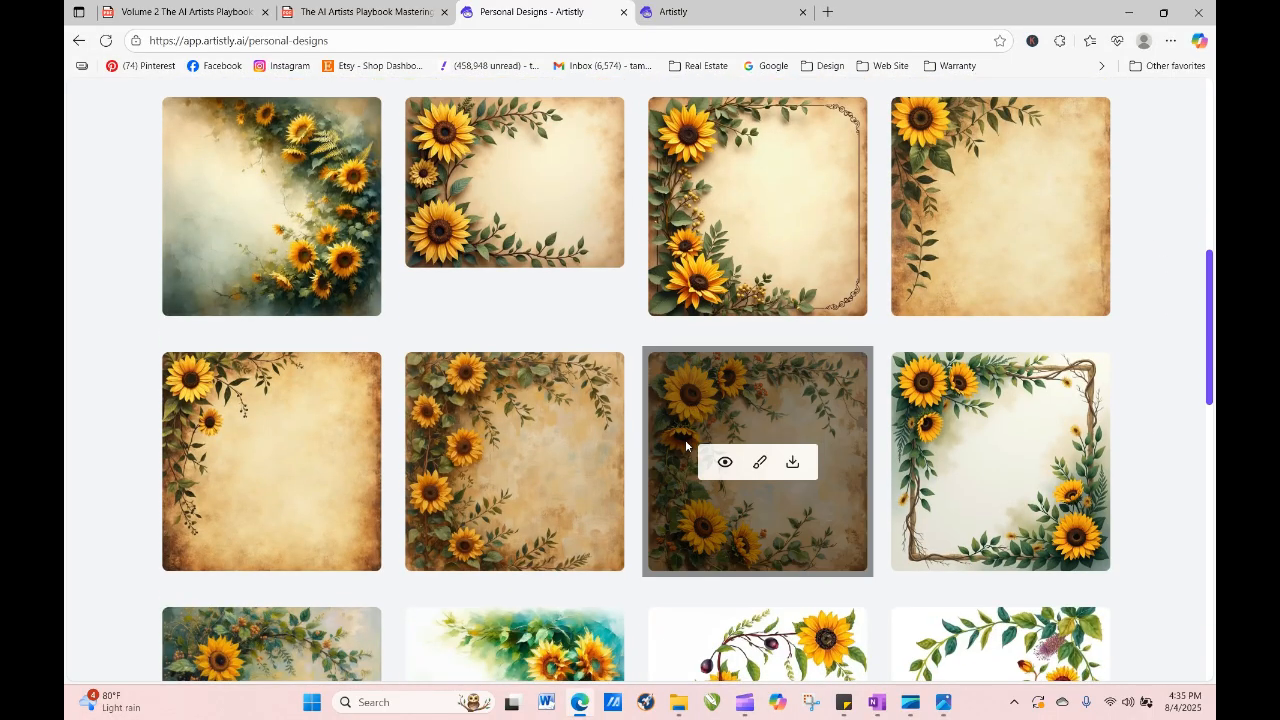
click(481, 466)
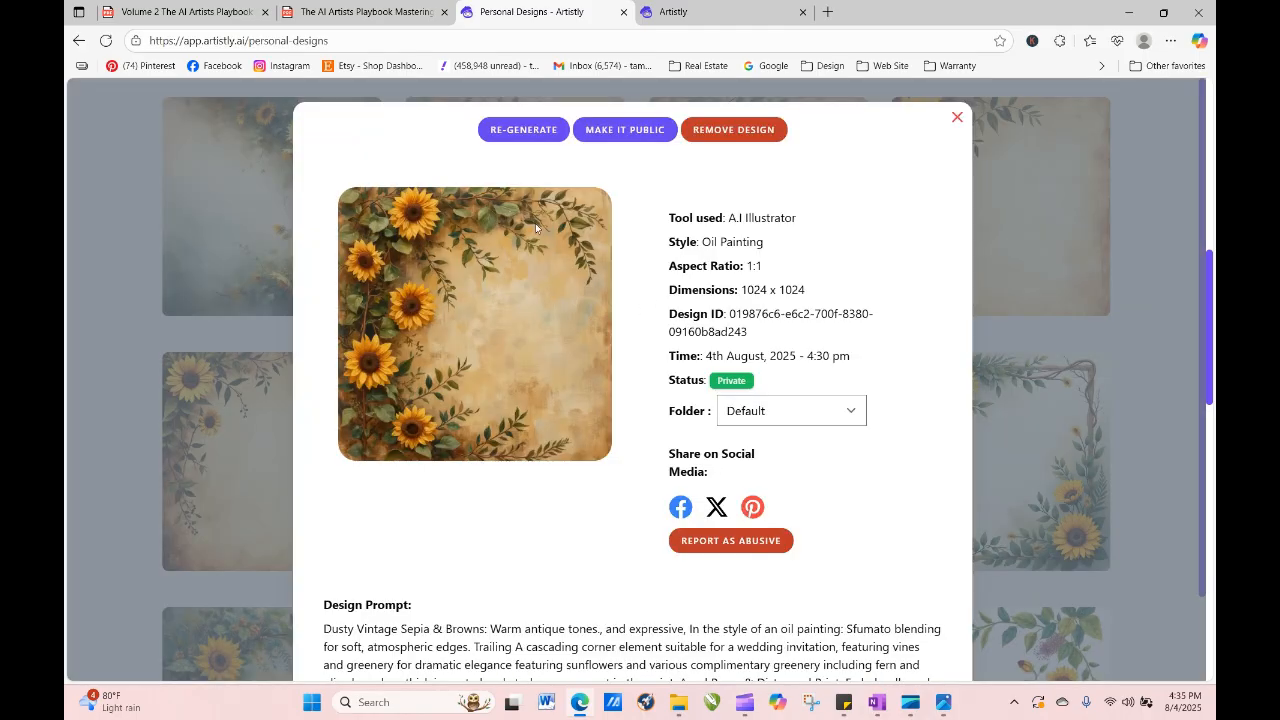
click(957, 118)
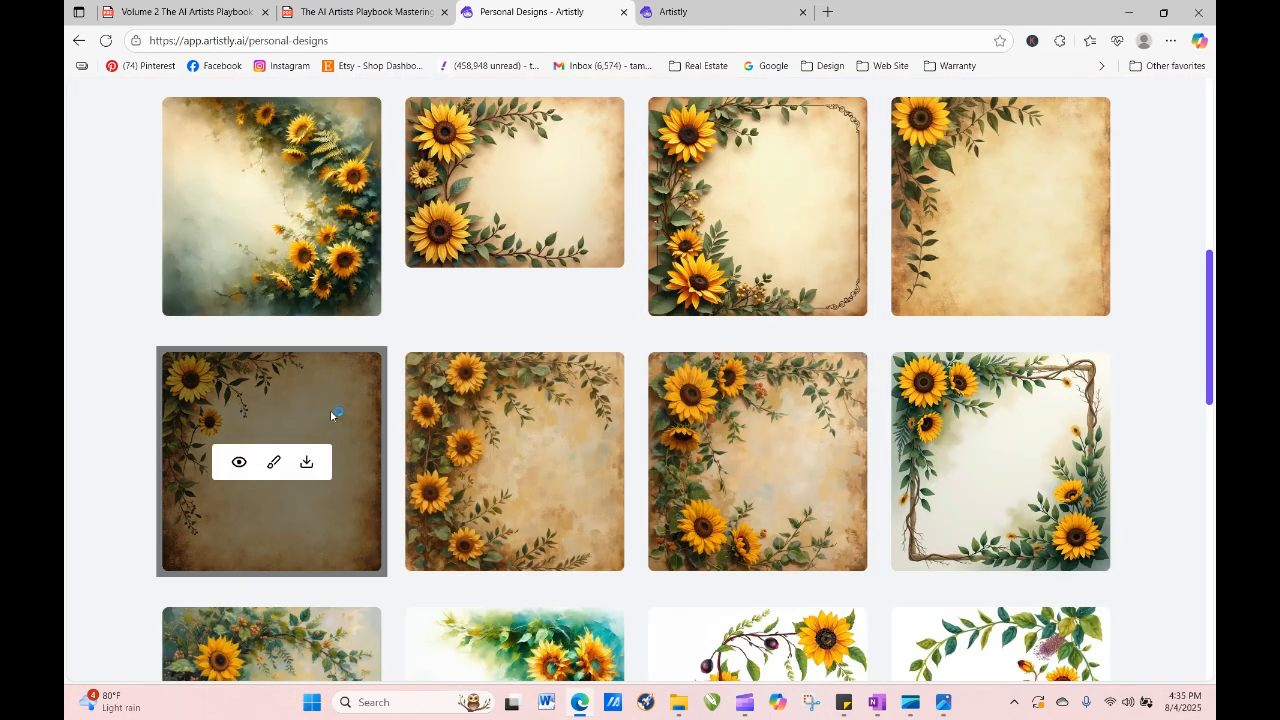
click(239, 463)
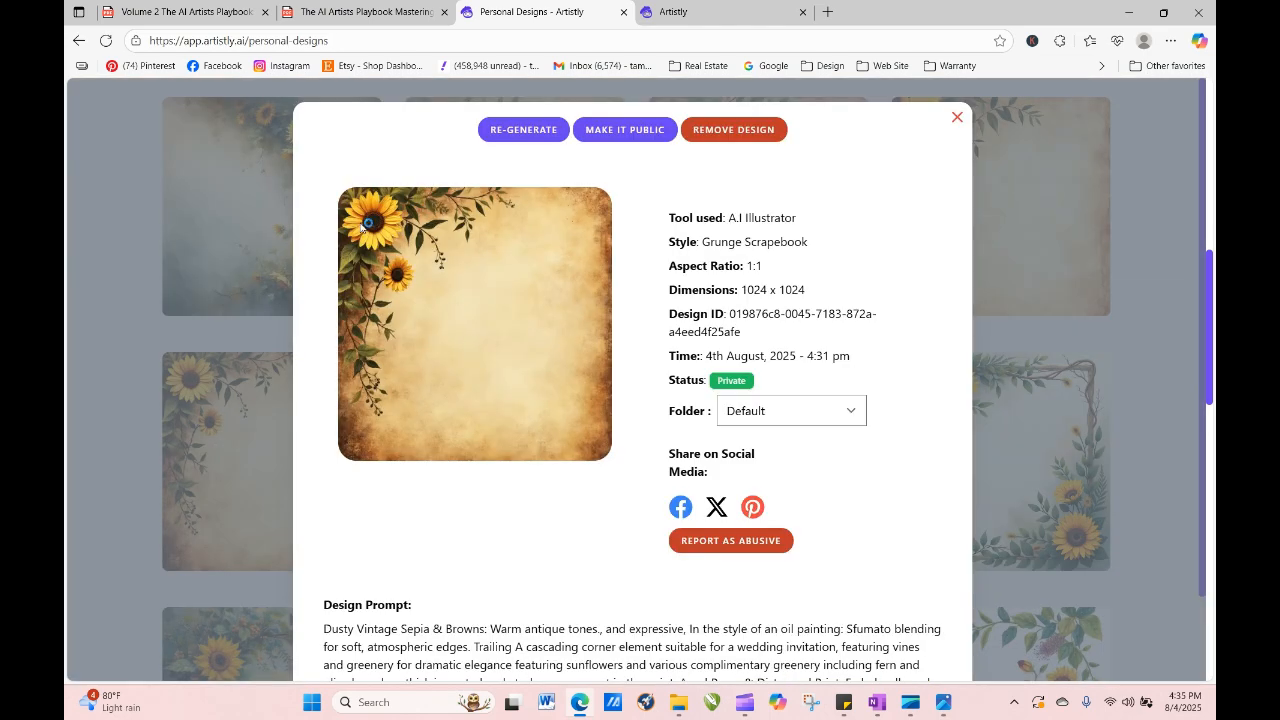
click(955, 119)
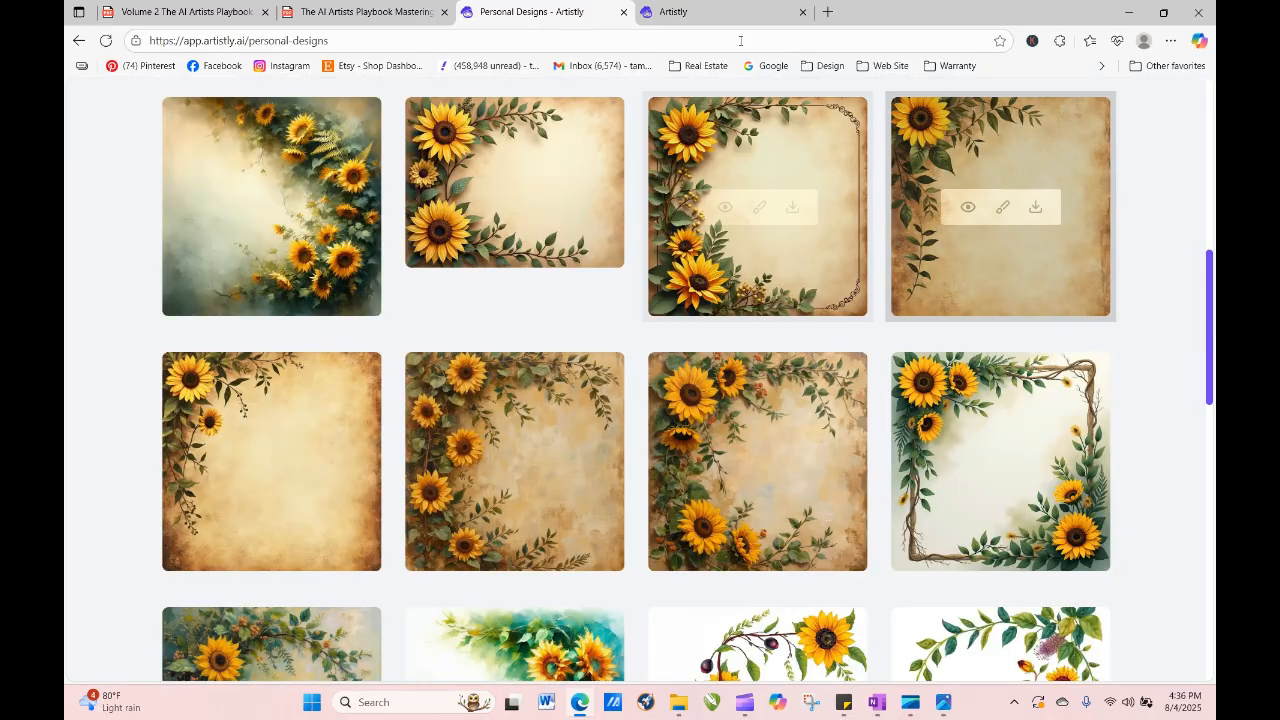
Go back to the editor project and add the generated sunflower image to the blank canvas.
click(719, 20)
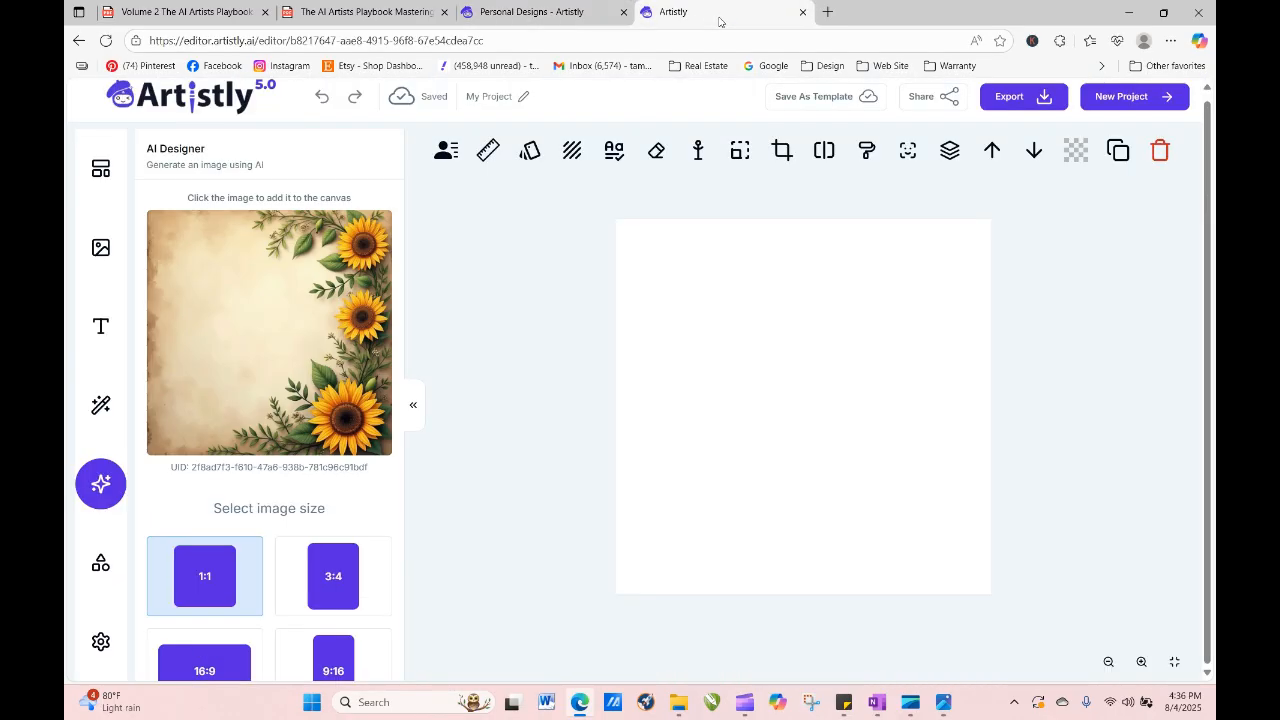
click(386, 381)
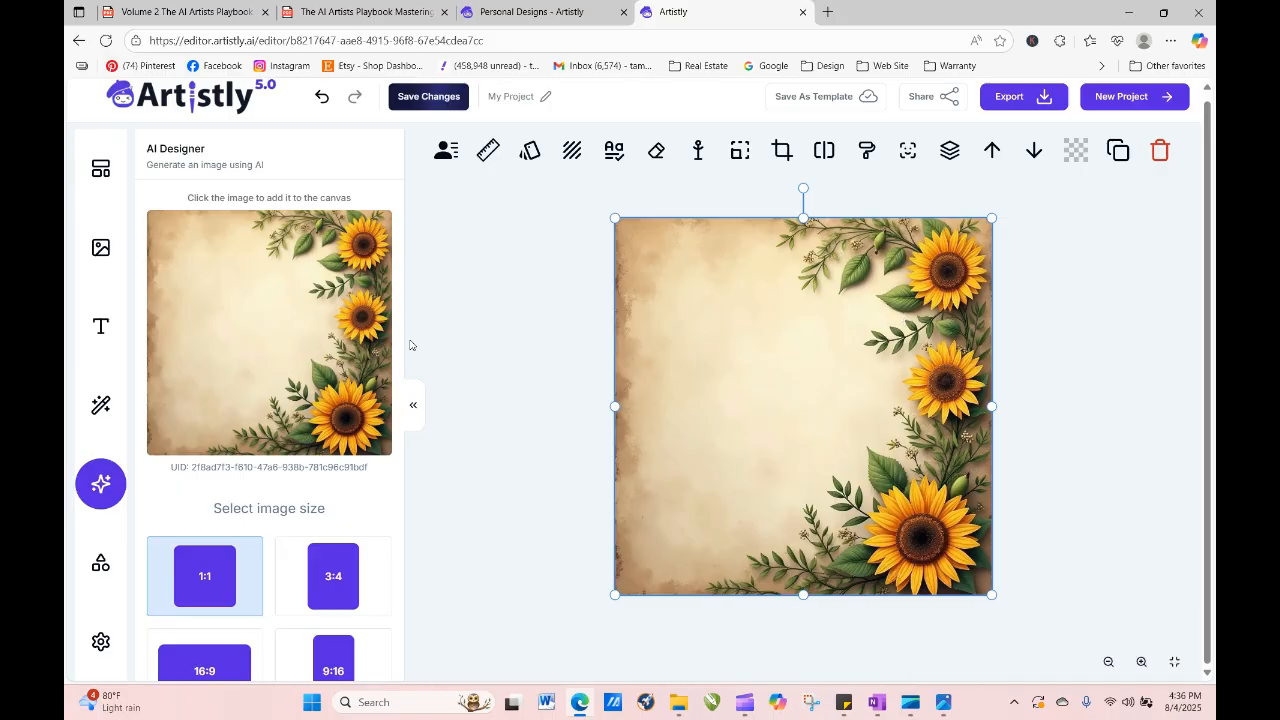
scroll(403, 326, down, 3)
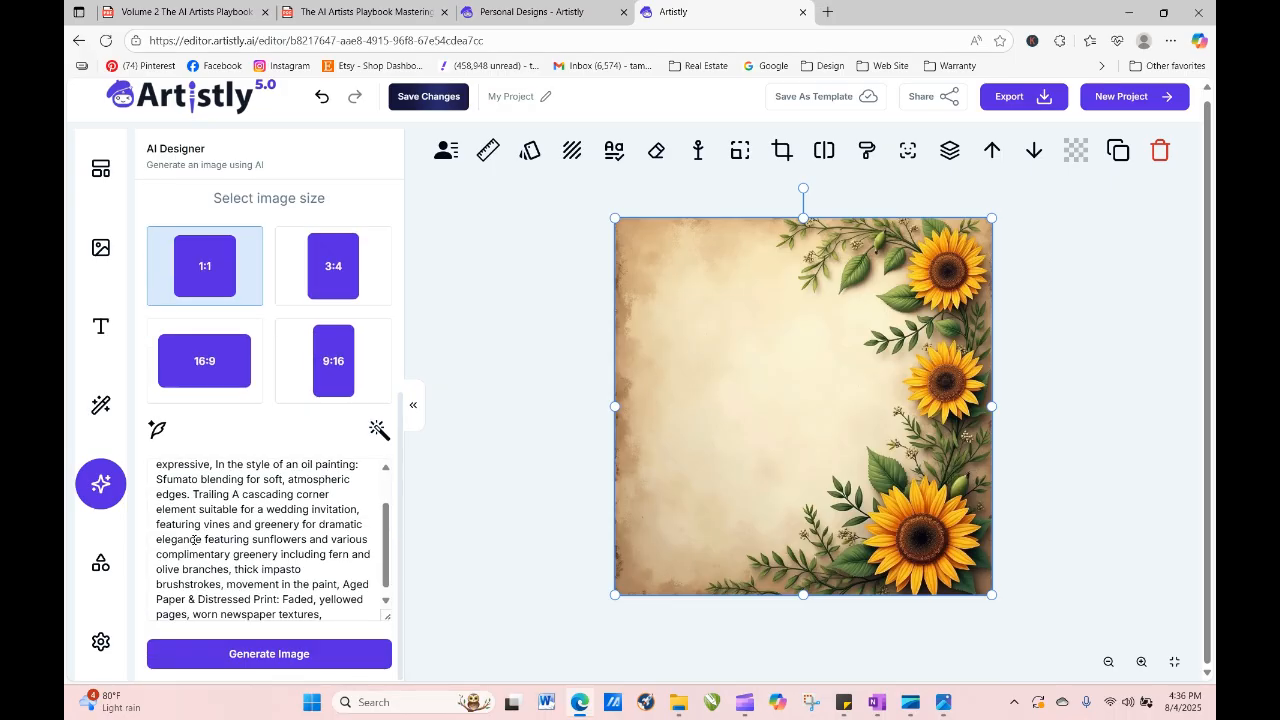
Return to the personal designs and view the details of the A.I Illustrator Oil Painting sunflower design.
click(487, 12)
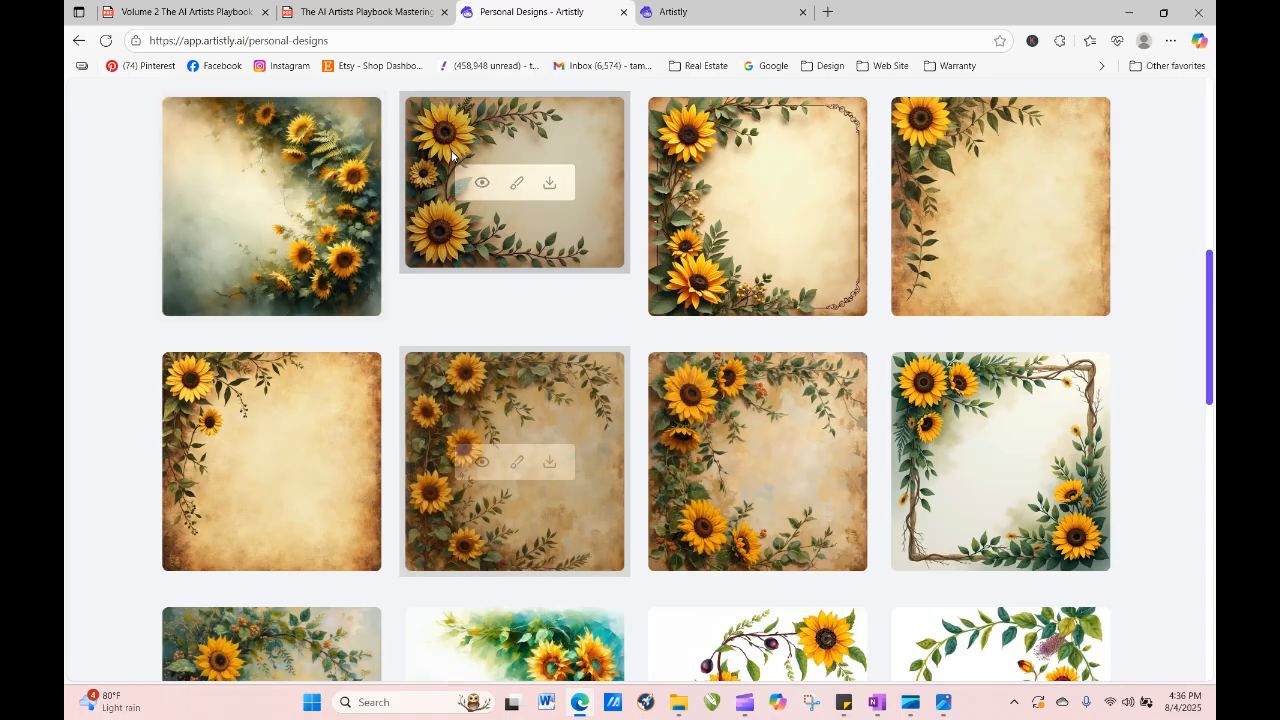
click(480, 464)
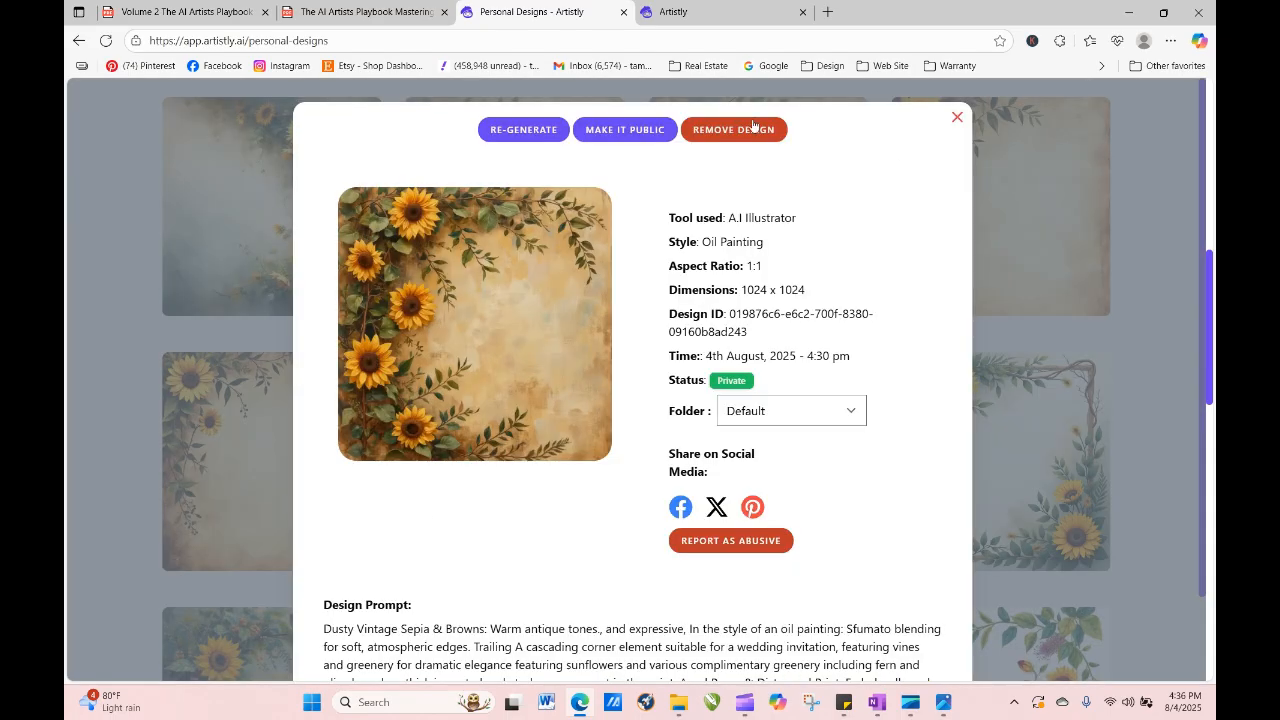
click(955, 118)
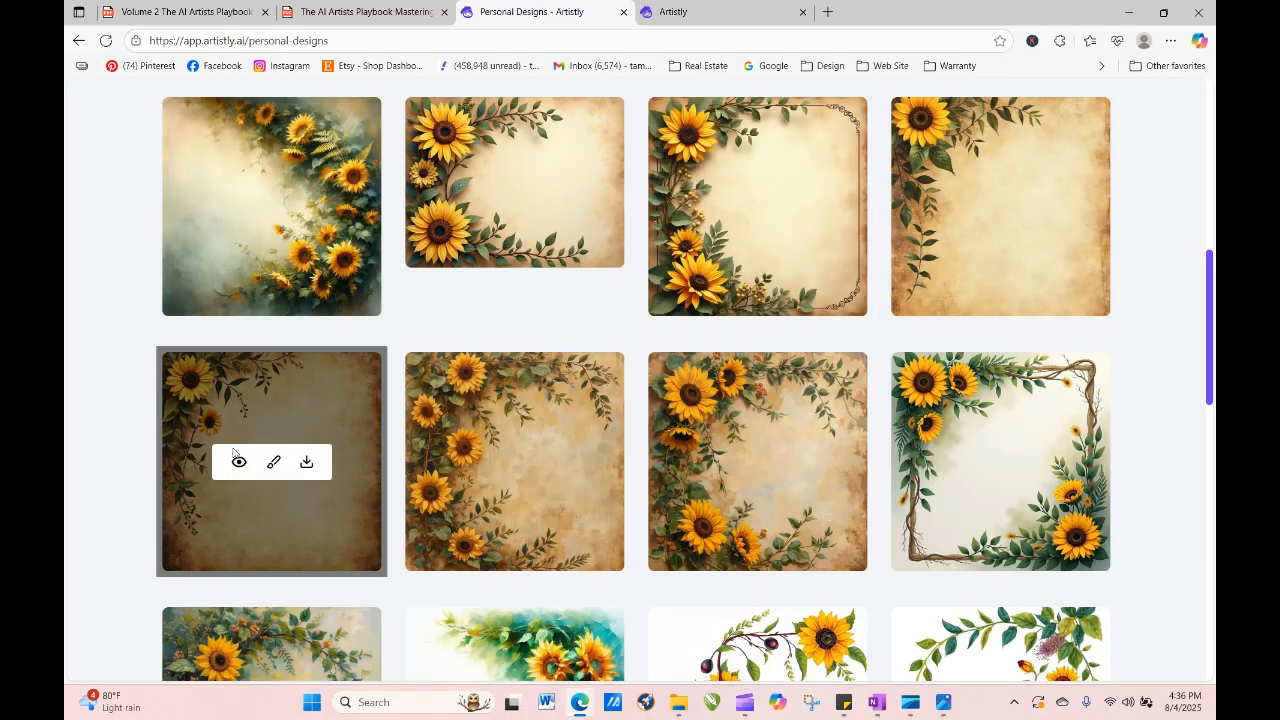
Re-generate the Grunge Scrapbook sunflower design in the Mystic Fantasy style at 1:1 (1024 X 1024) px and refresh the personal designs.
click(238, 460)
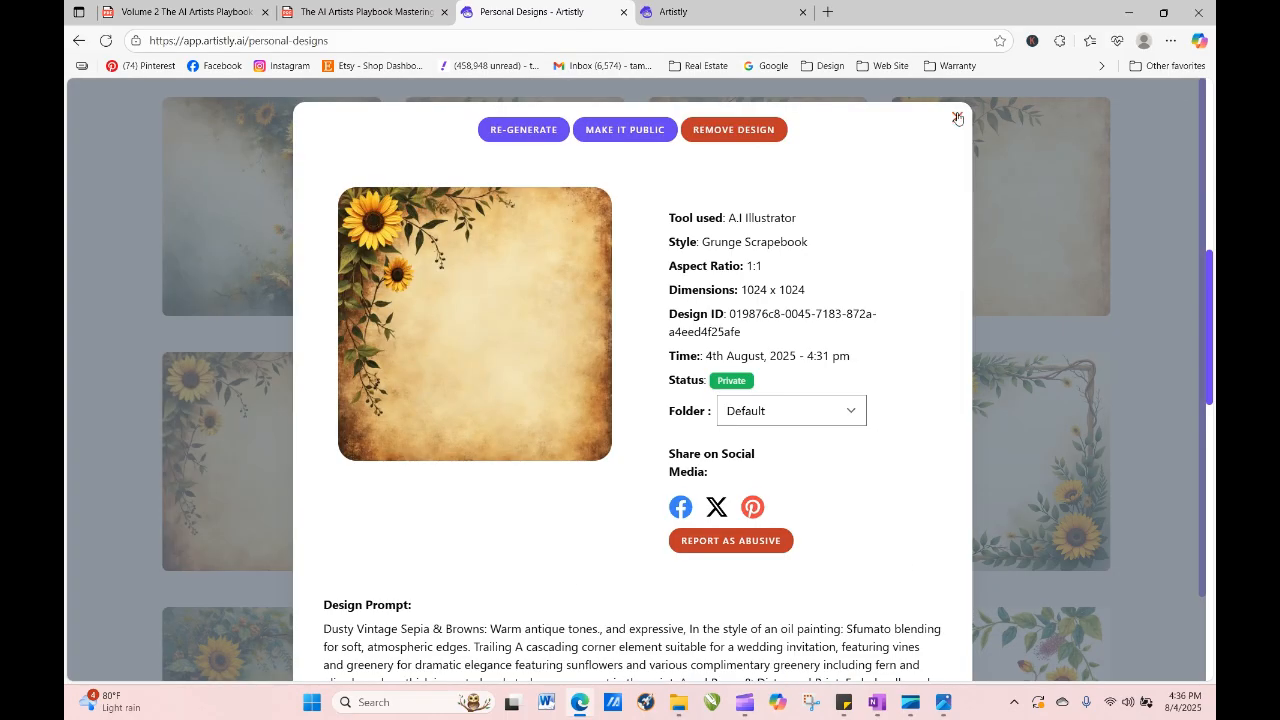
click(522, 130)
scroll(643, 523, down, 10)
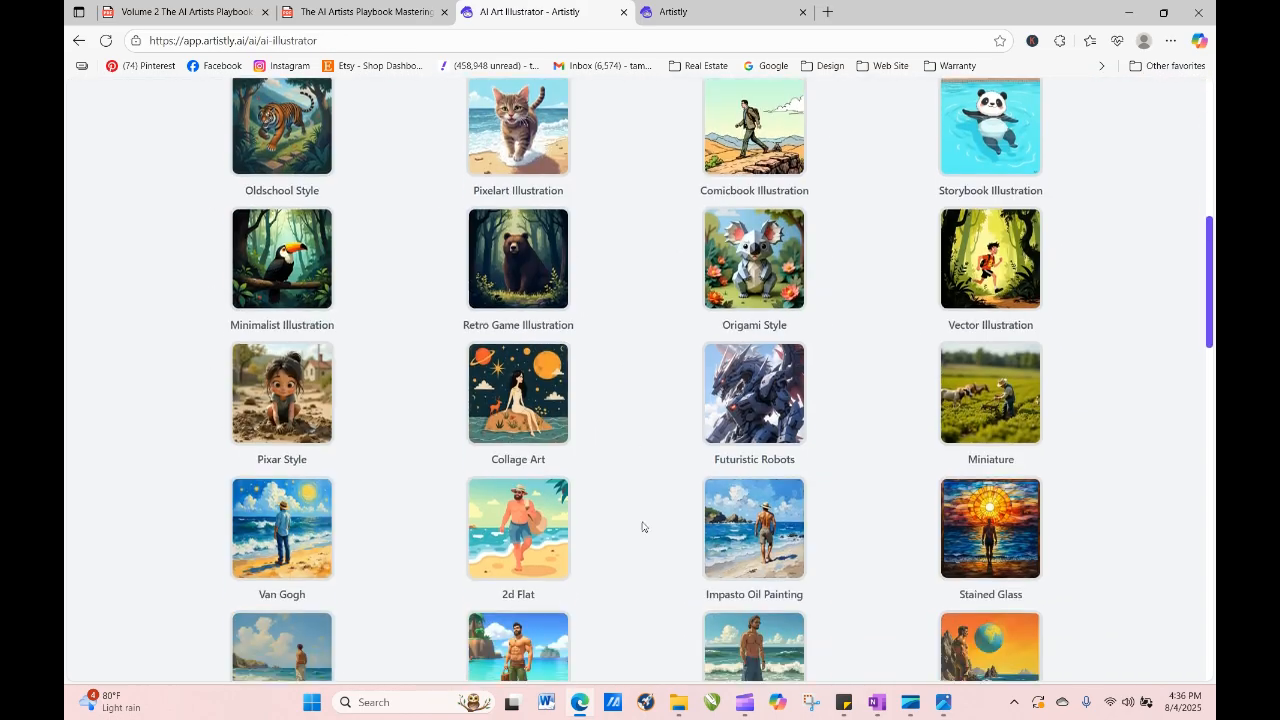
scroll(797, 566, down, 15)
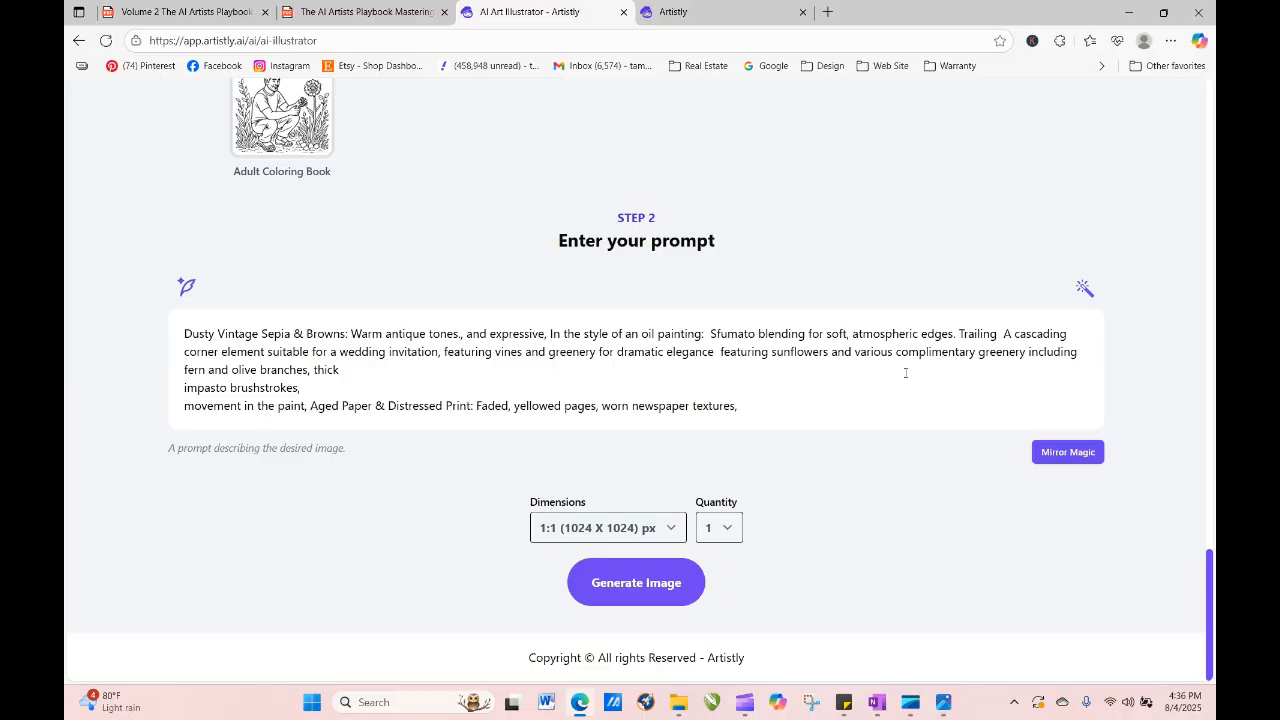
drag(1210, 550, 1132, 545)
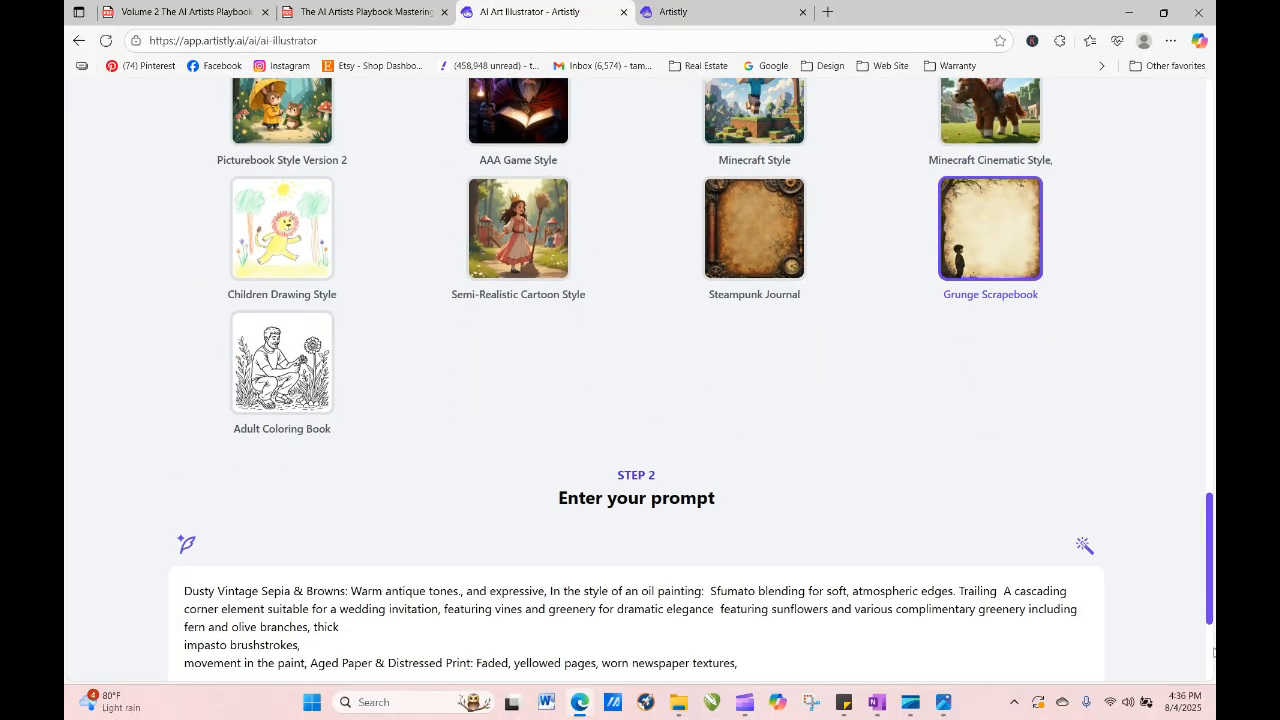
drag(1209, 520, 1157, 196)
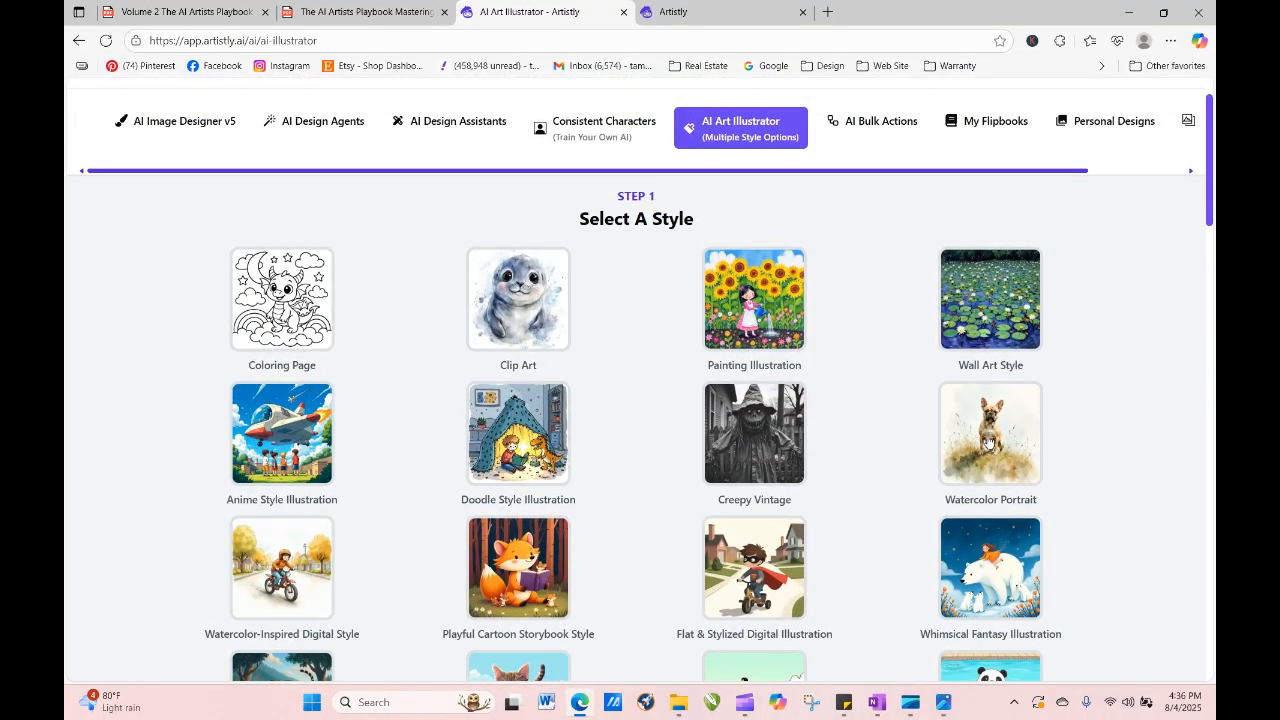
drag(1210, 196, 1212, 395)
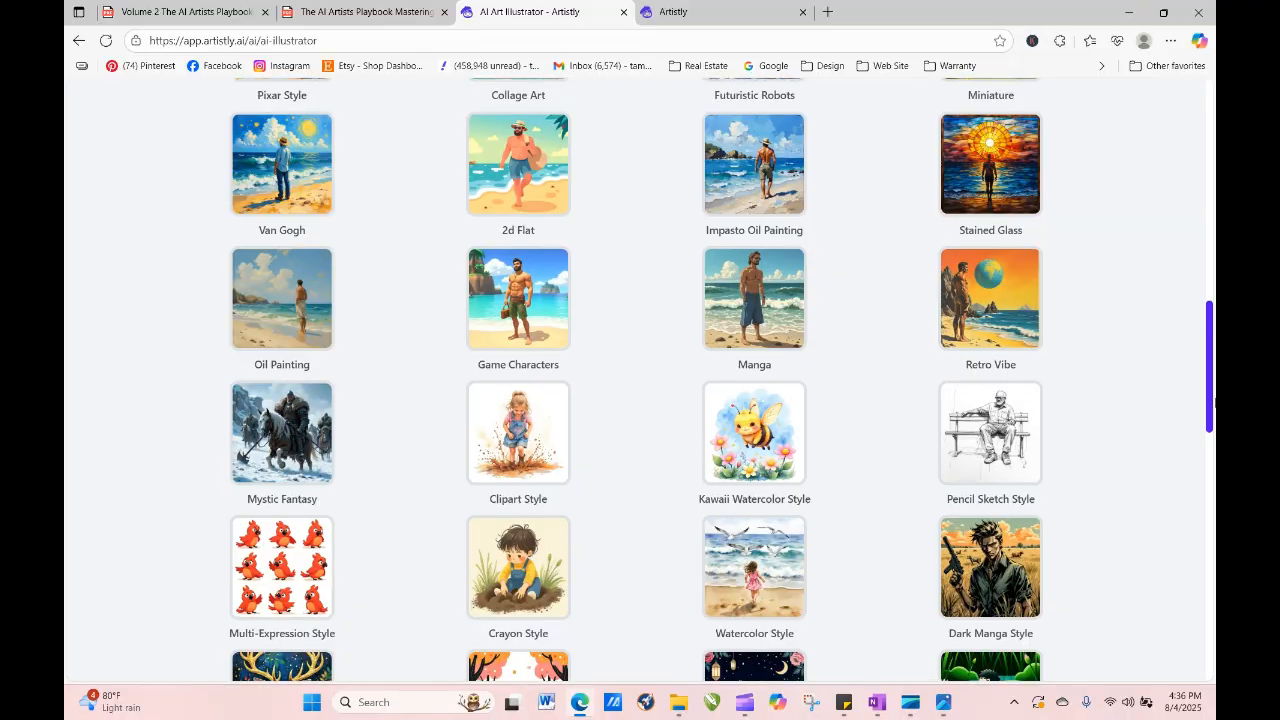
scroll(328, 436, down, 15)
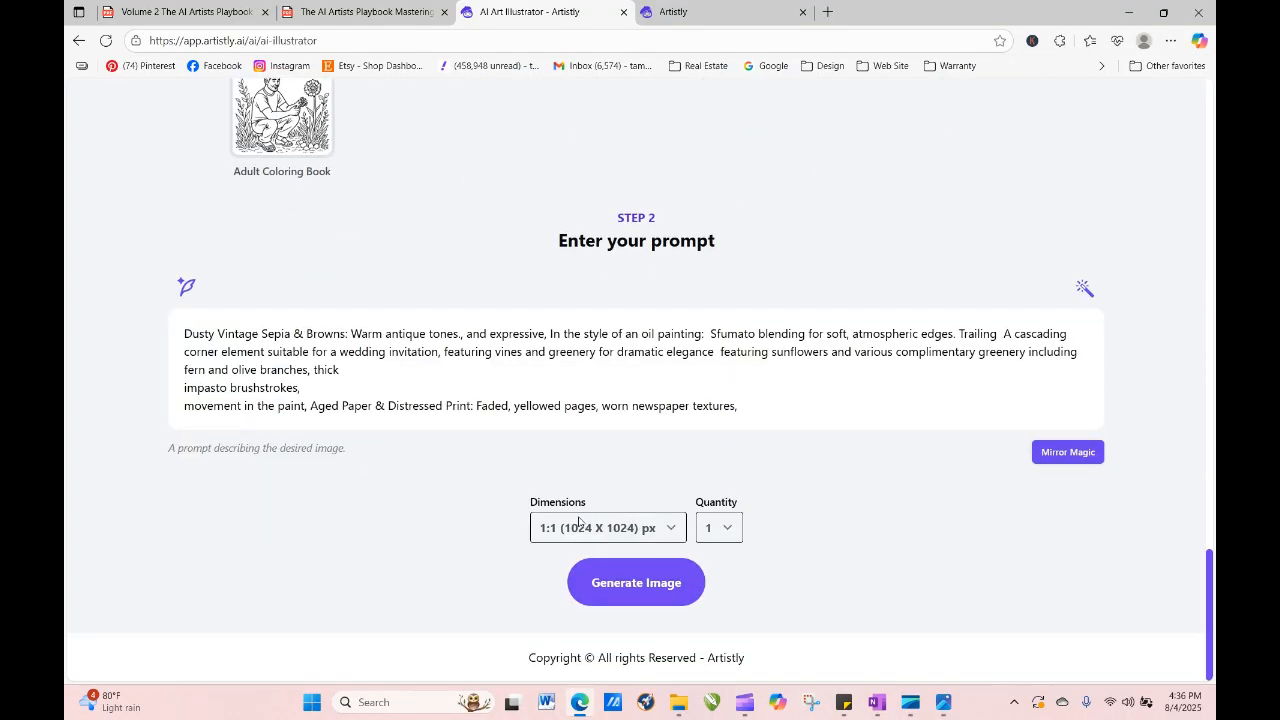
click(593, 588)
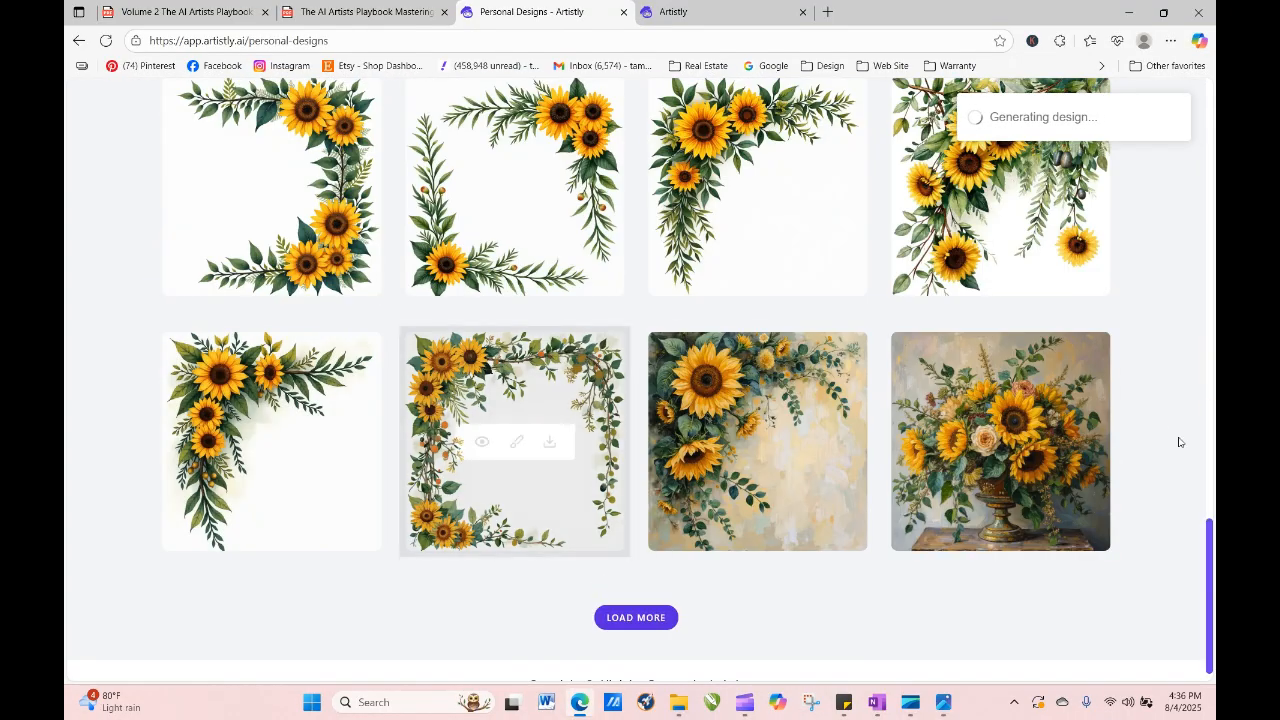
drag(1213, 592, 1212, 208)
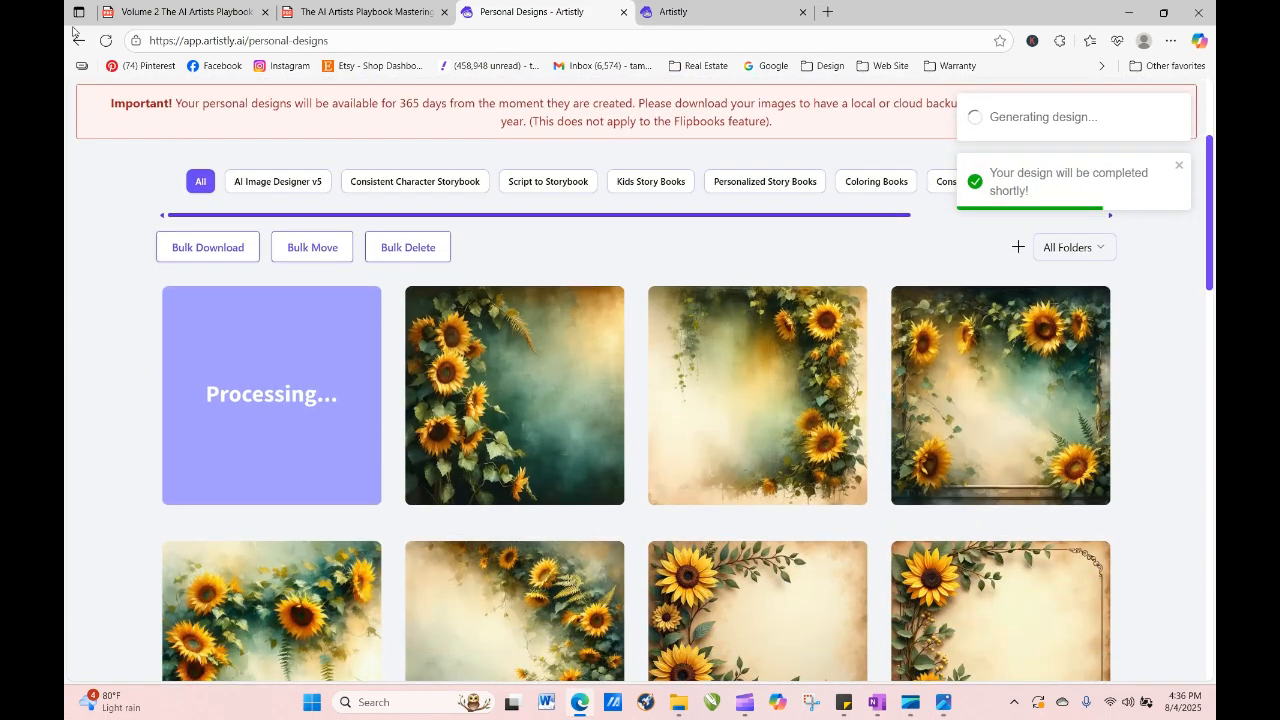
click(105, 40)
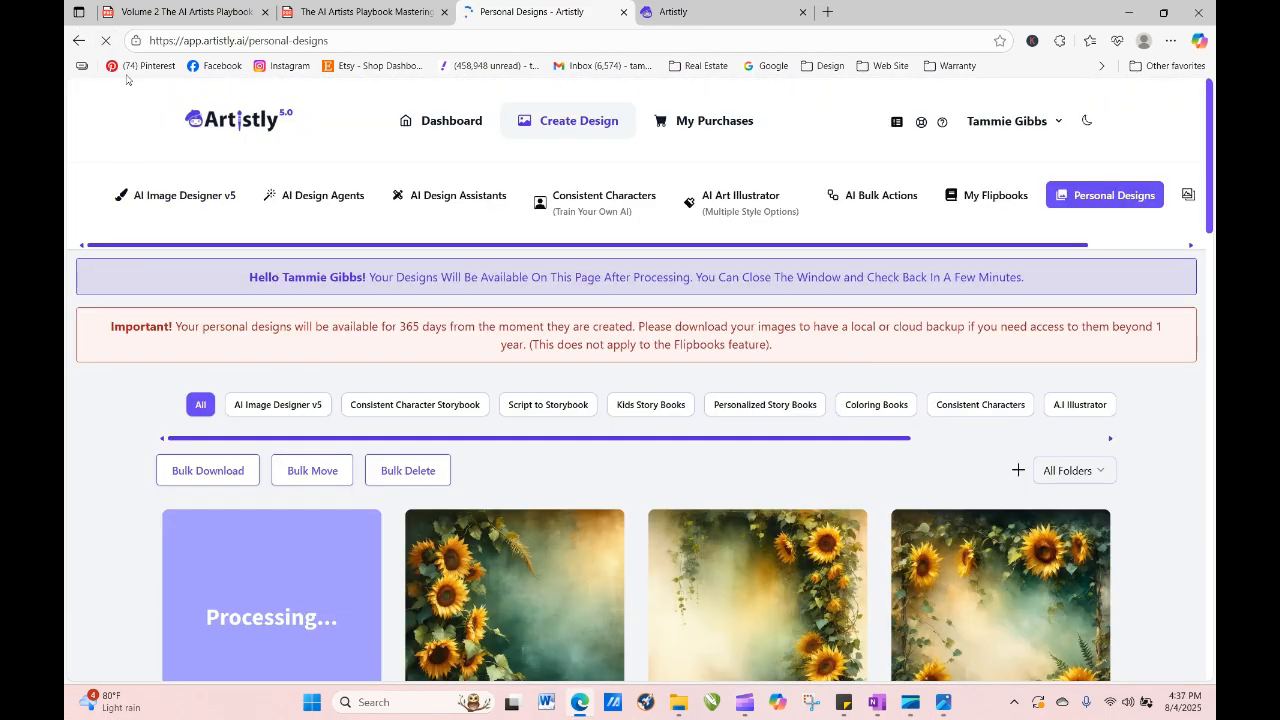
click(106, 41)
Open the bookmarked Pixelcut site in a new browser tab and go to its Background Remover.
click(828, 12)
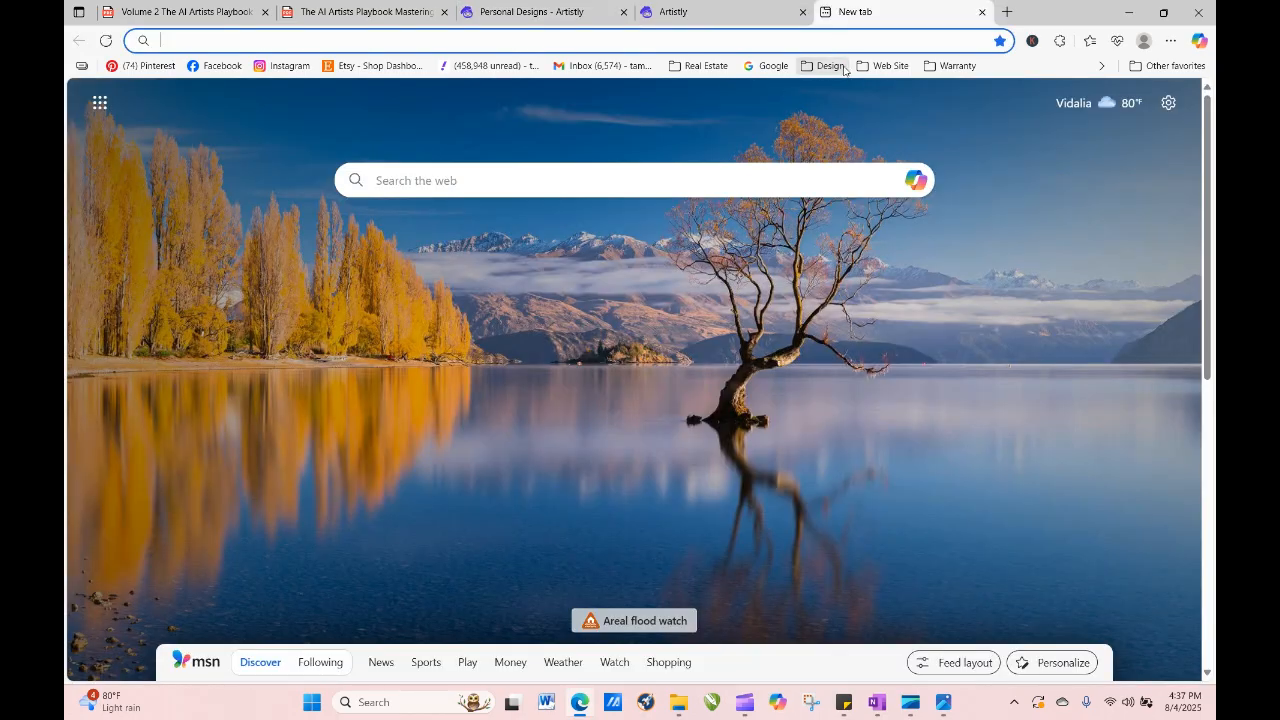
click(828, 65)
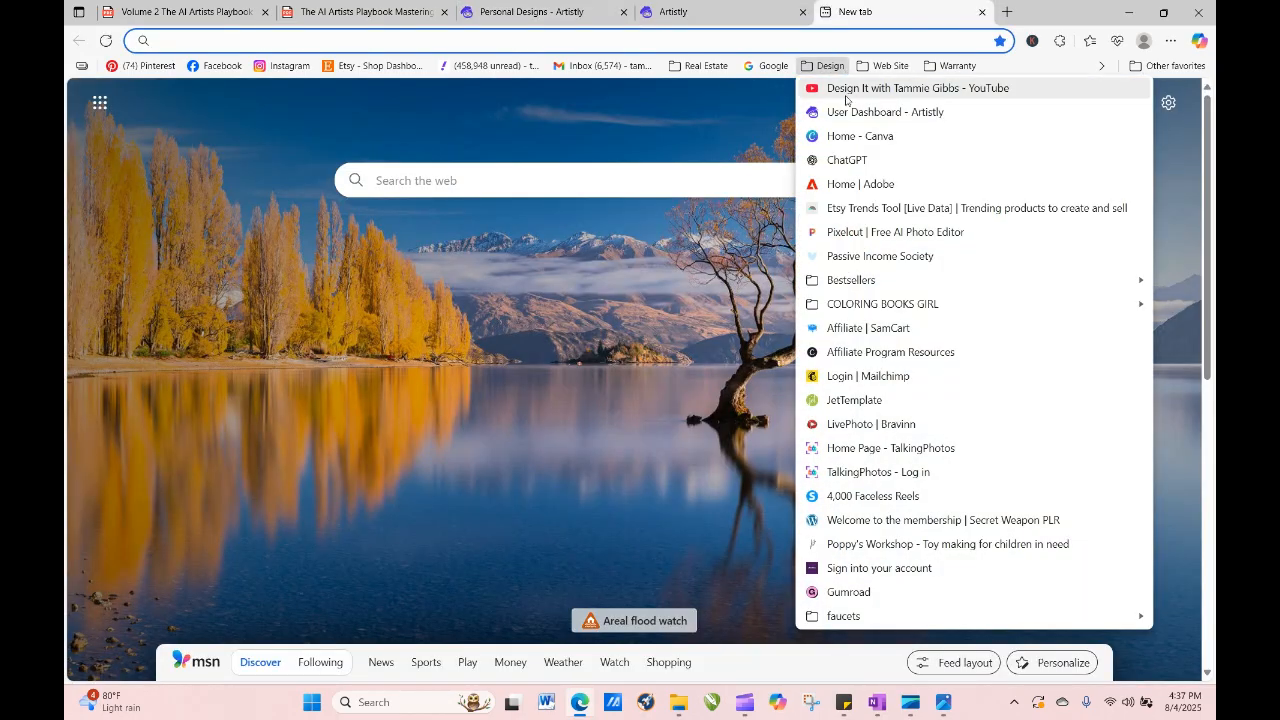
click(862, 232)
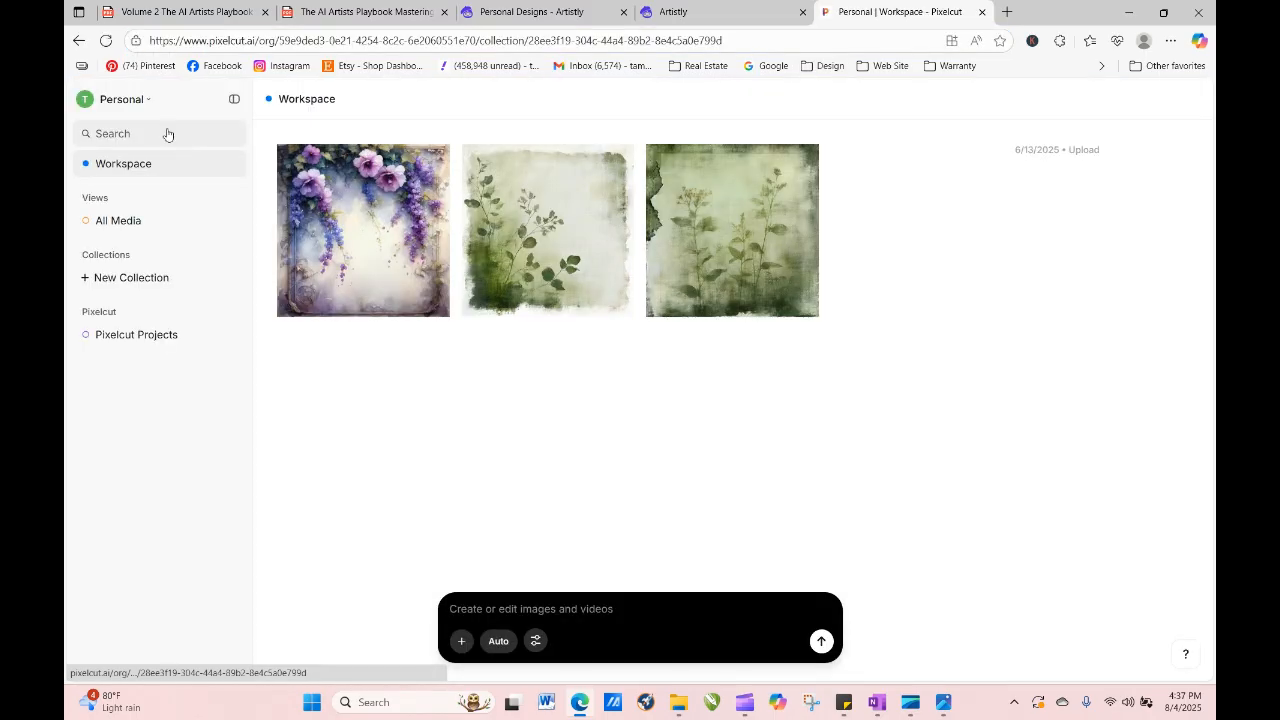
click(108, 99)
click(151, 226)
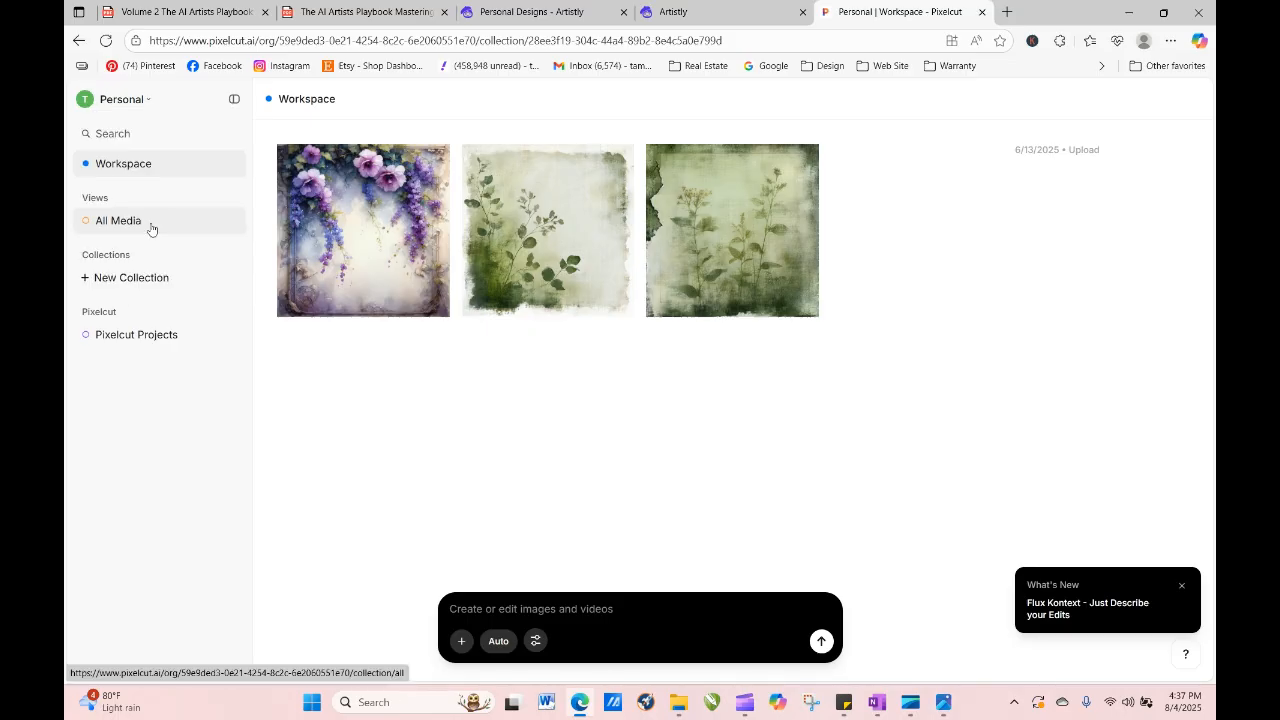
click(481, 180)
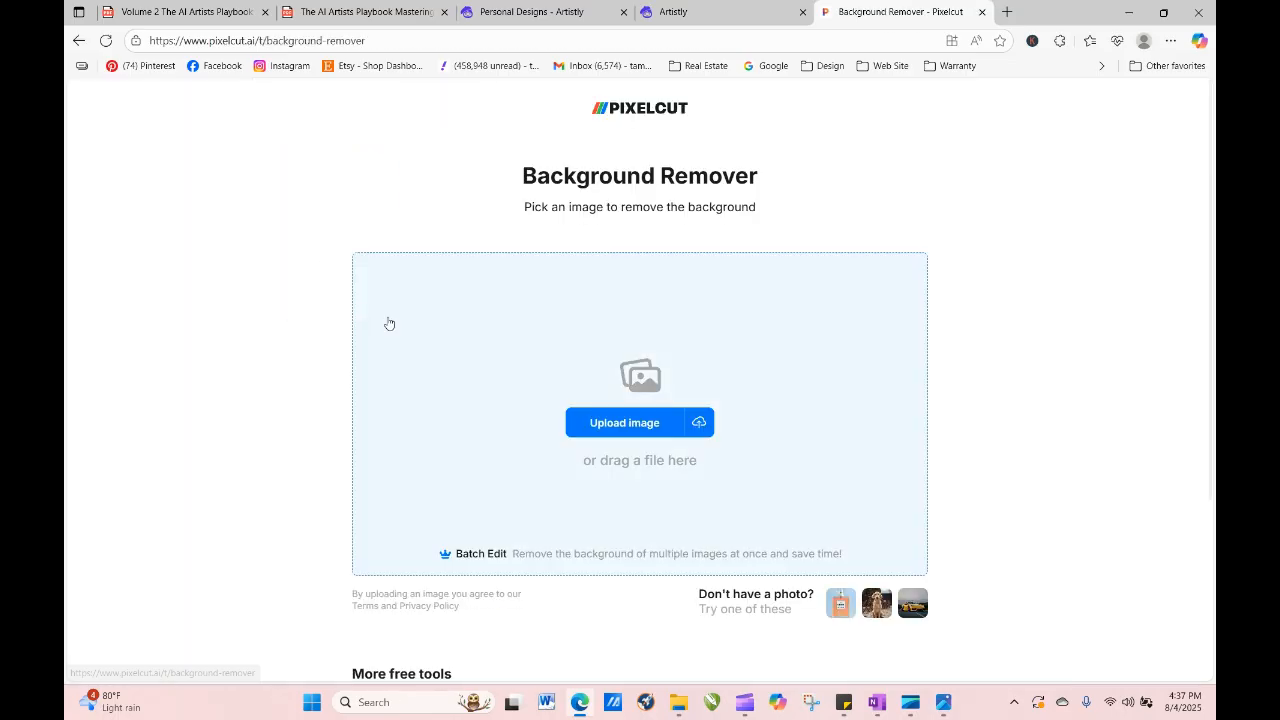
Remove the background from the downloaded sunflower design with the twig frame and pale centre, and download the cutout.
click(356, 300)
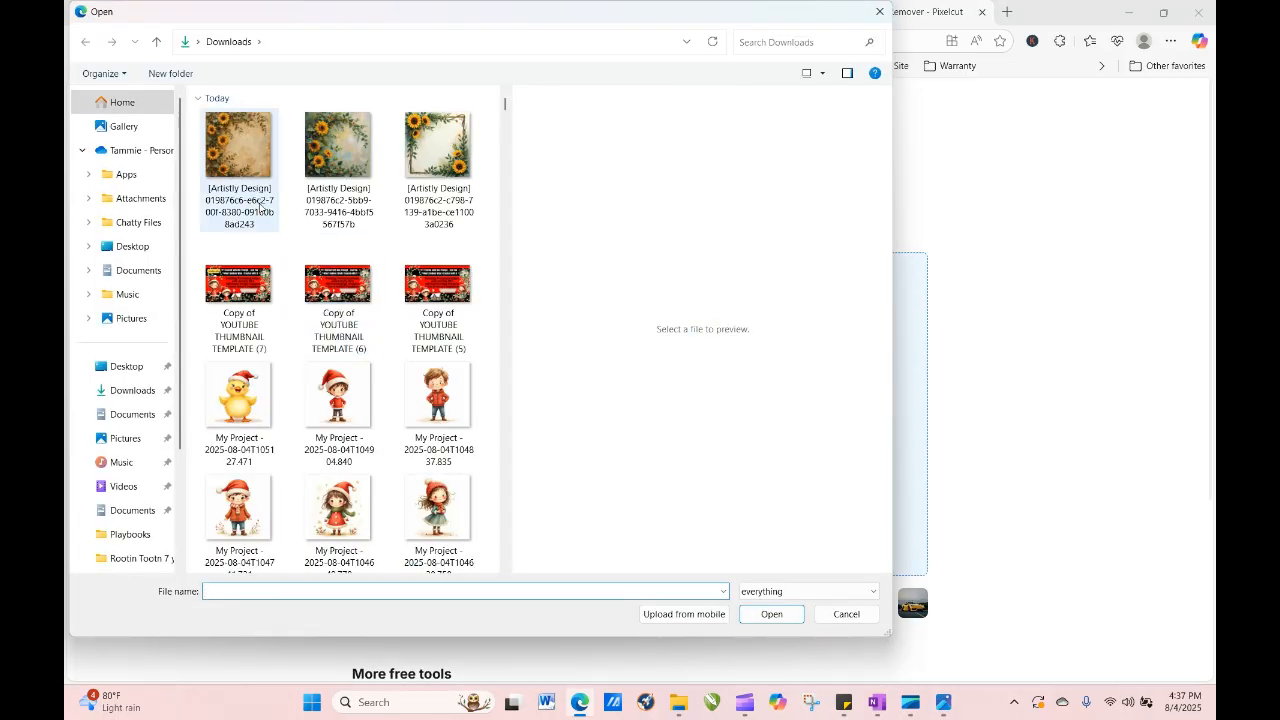
click(236, 173)
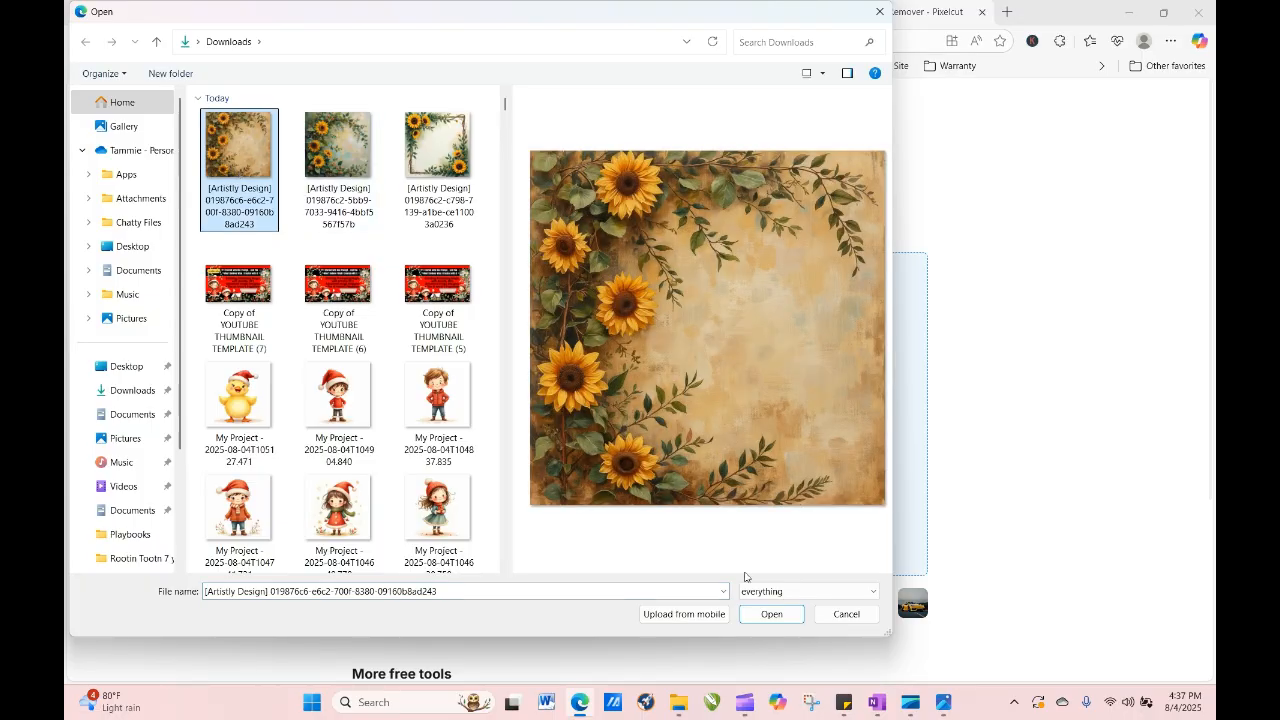
click(361, 166)
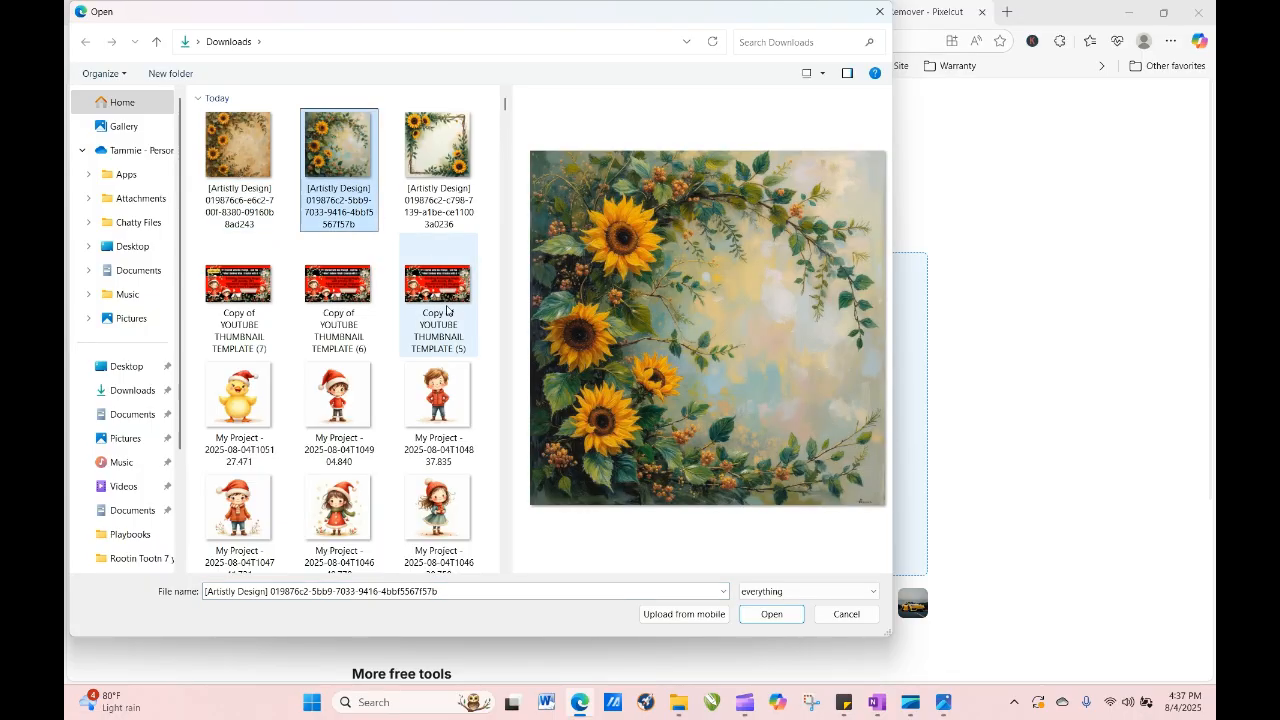
click(458, 165)
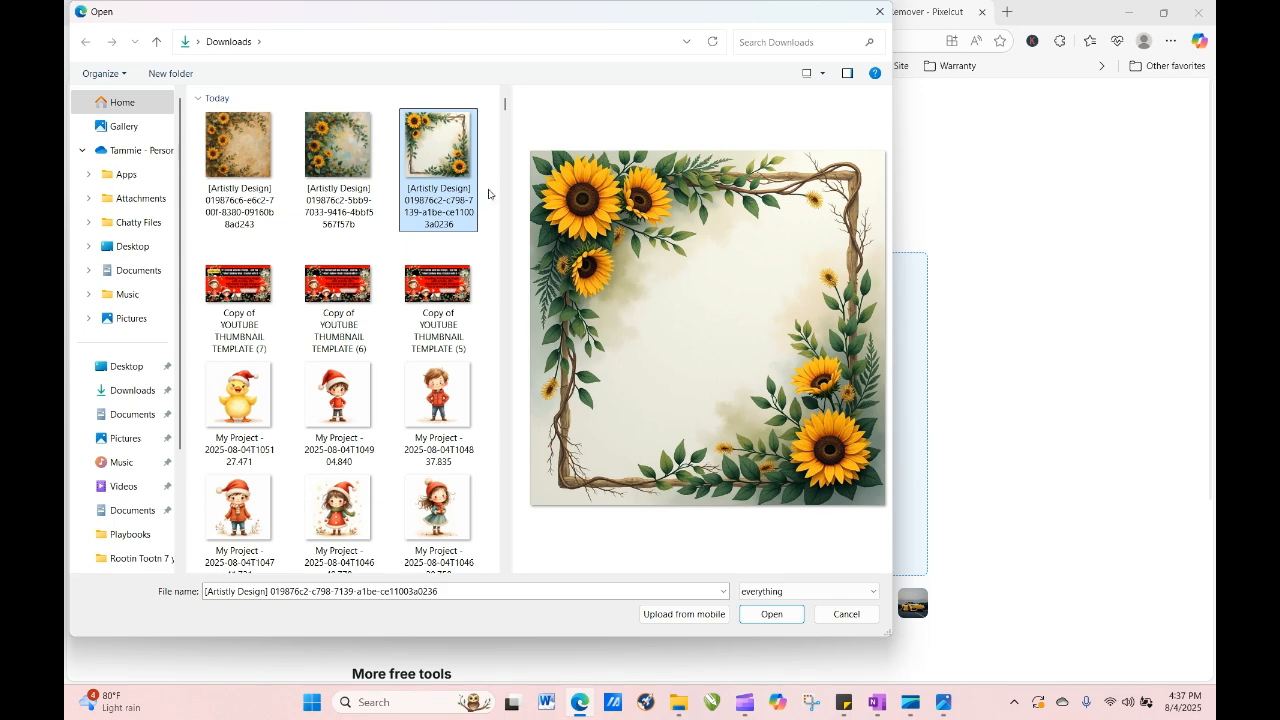
click(781, 620)
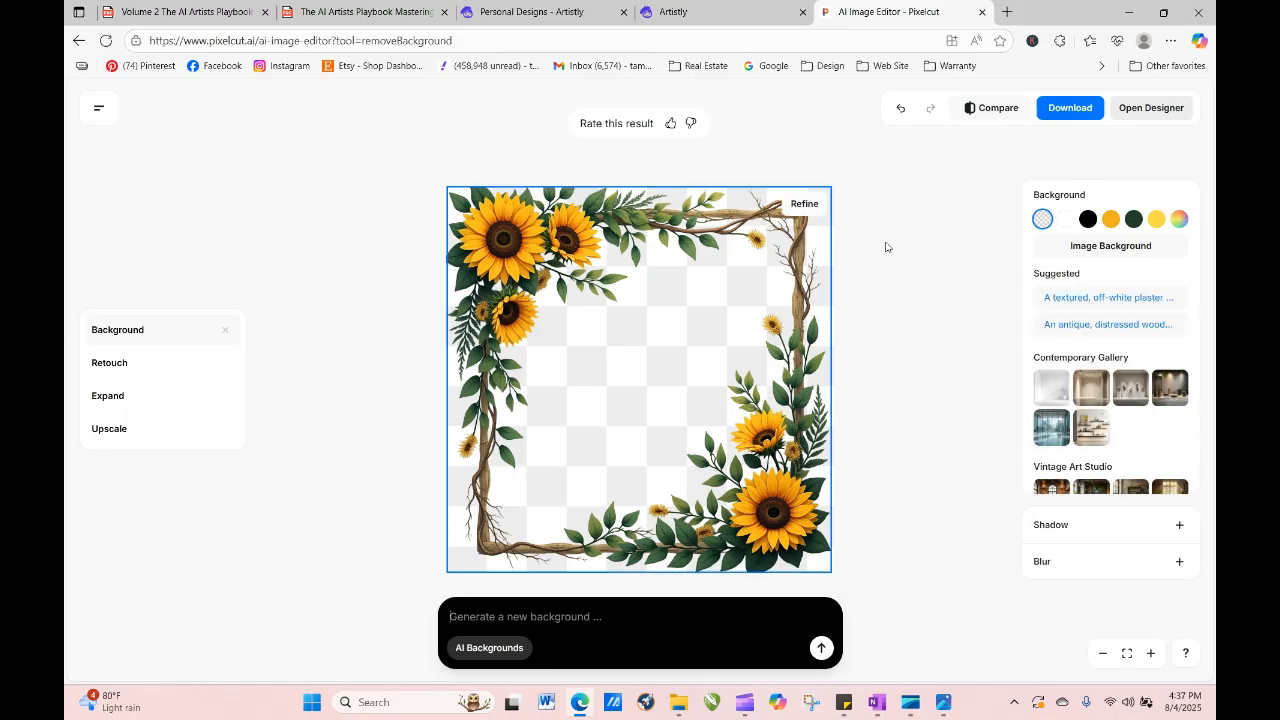
click(1070, 108)
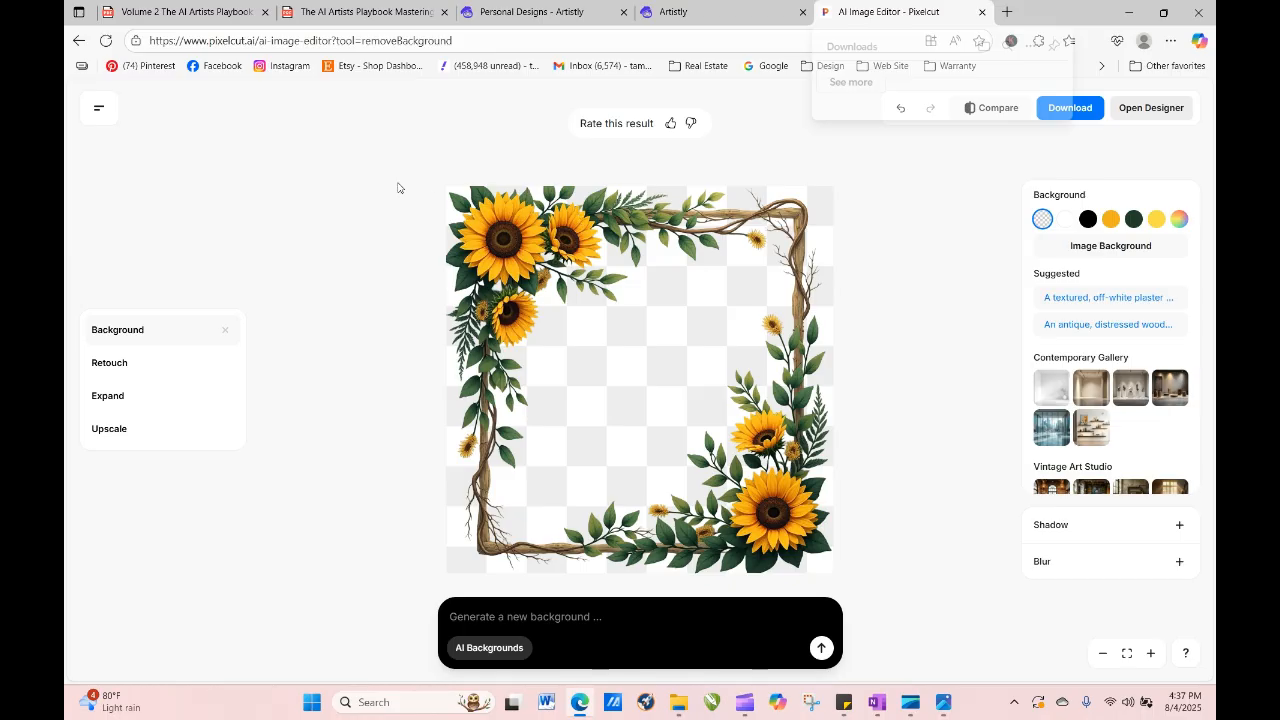
Switch back to Artistly's personal designs and view the details of the newest sunflower design.
click(512, 16)
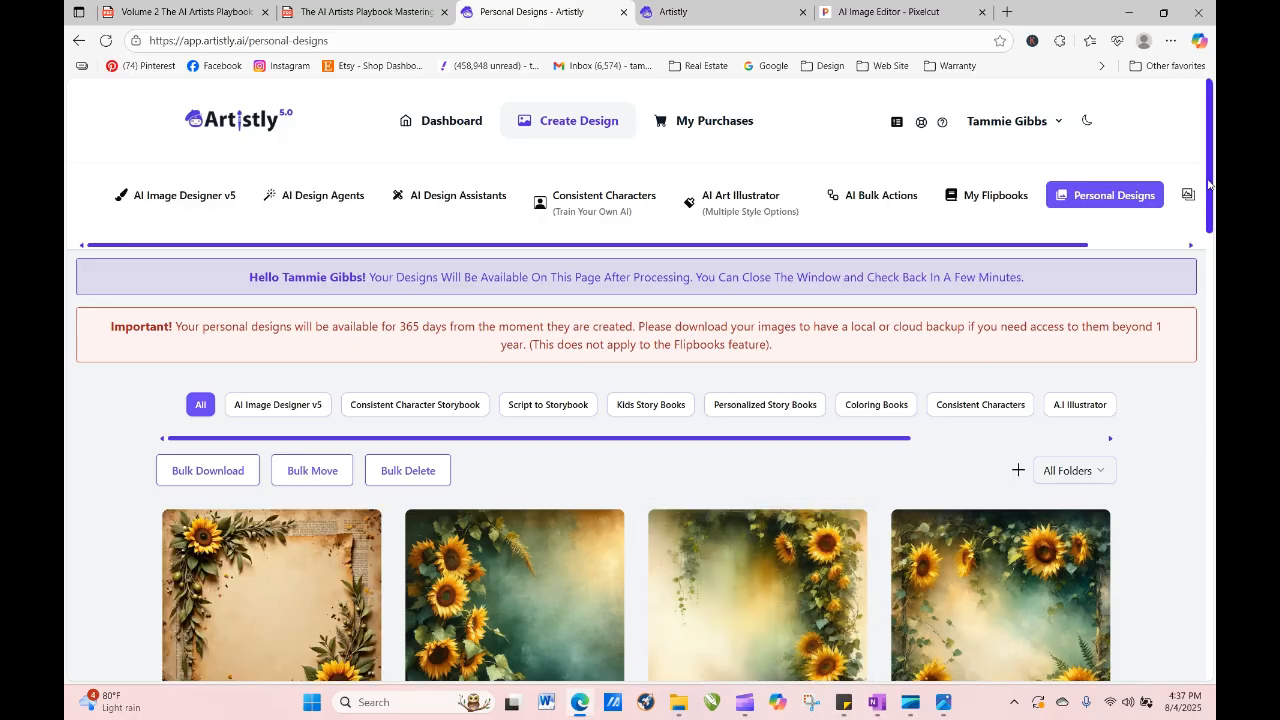
scroll(634, 400, down, 3)
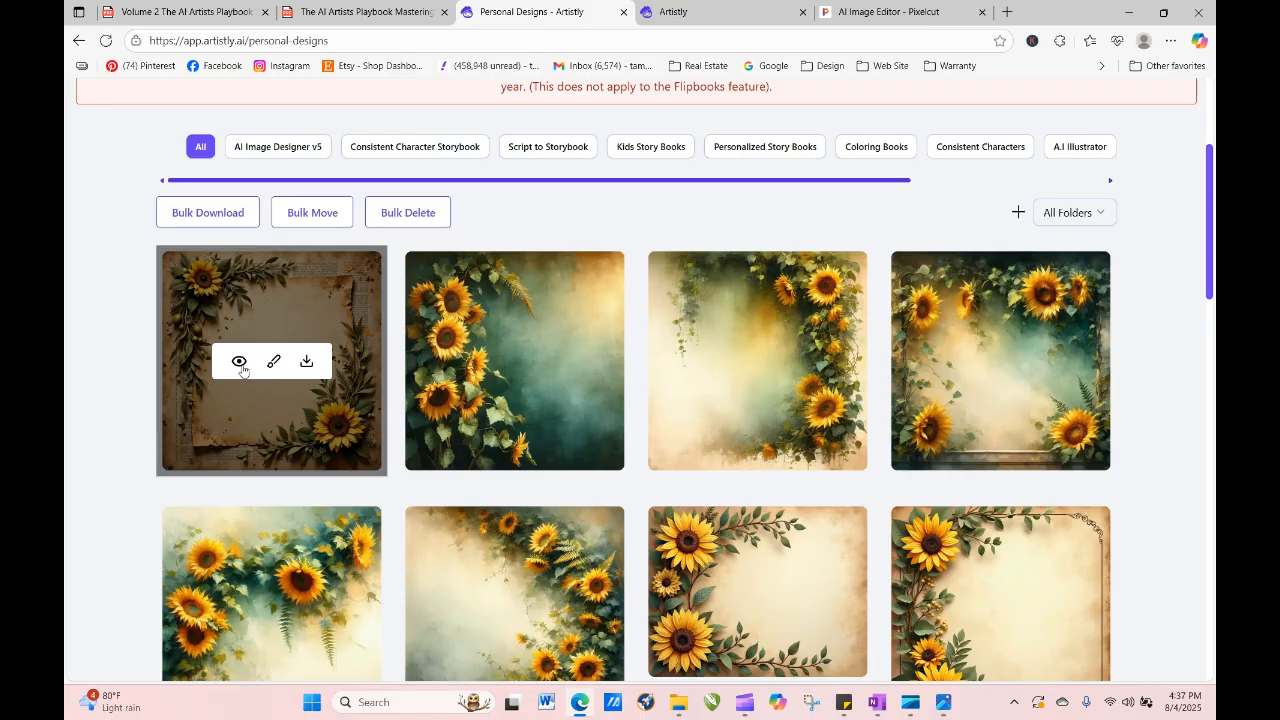
click(239, 363)
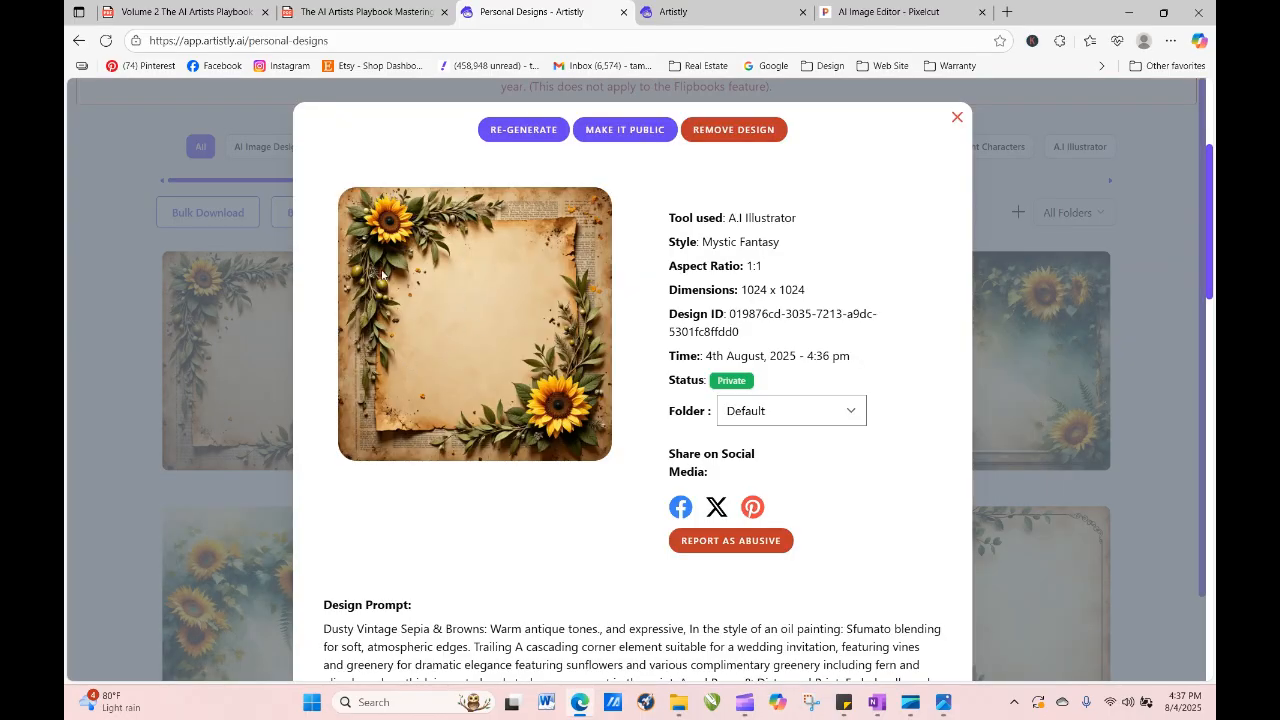
Re-generate the sunflower design from the same prompt at 4:3 (1152 X 896) px and refresh the personal designs.
click(530, 136)
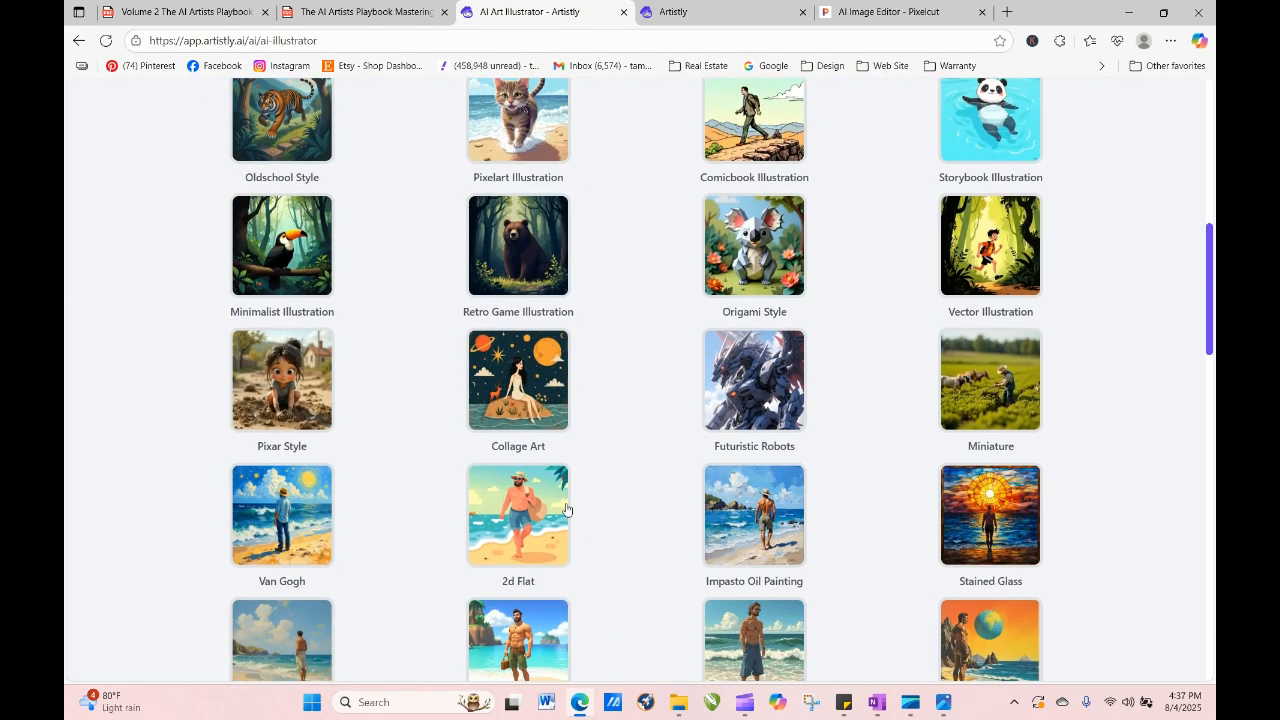
scroll(566, 505, down, 15)
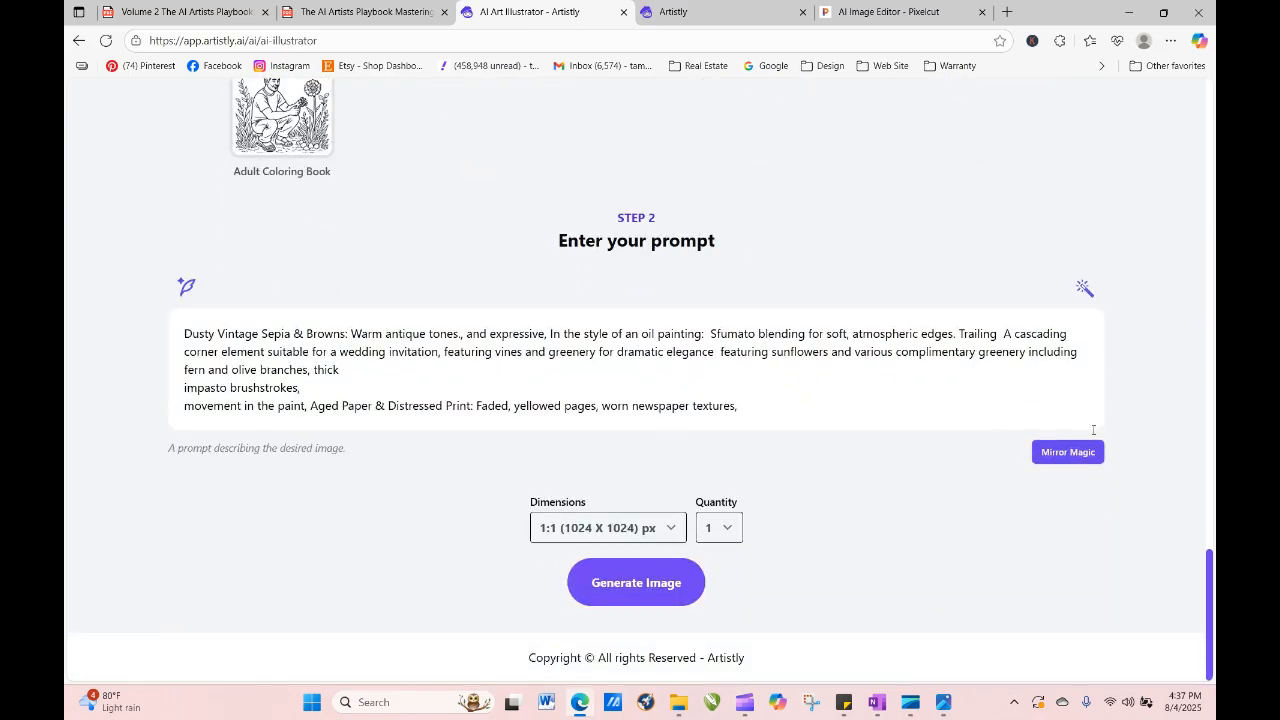
mouse_move(1211, 618)
mouse_down()
mouse_move(1210, 191)
mouse_move(1214, 382)
mouse_up()
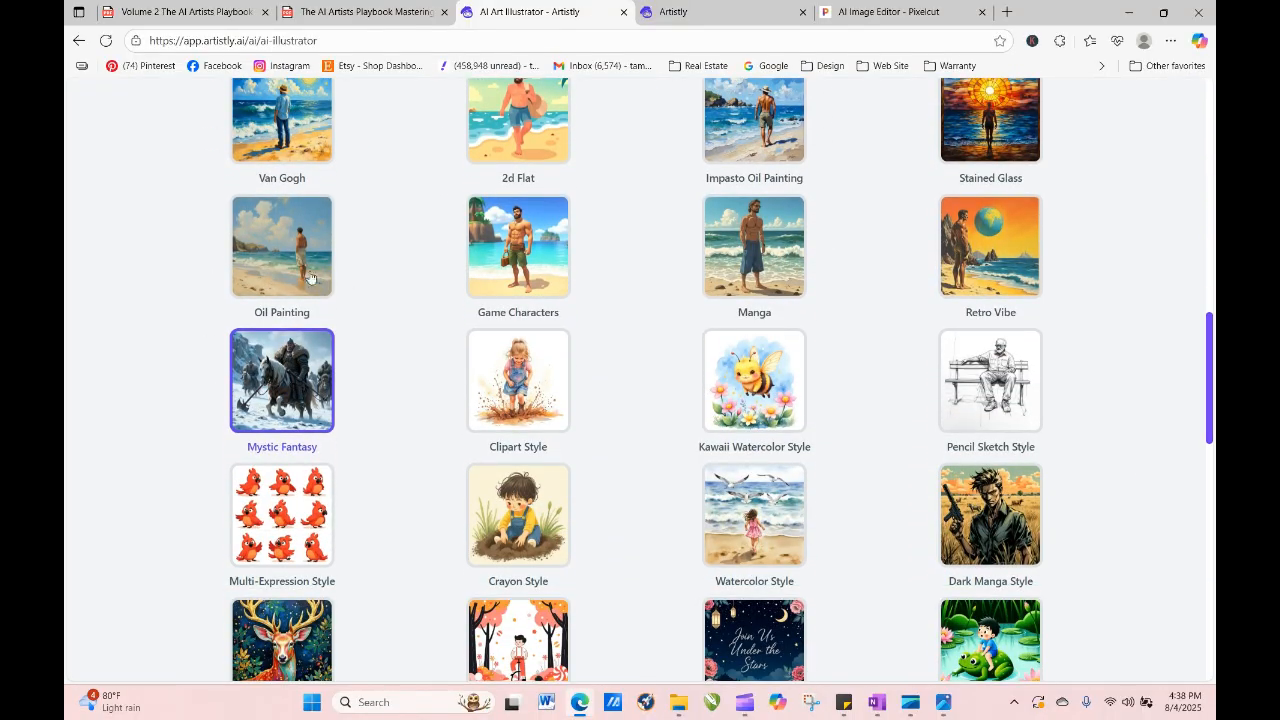
drag(1213, 432, 1214, 649)
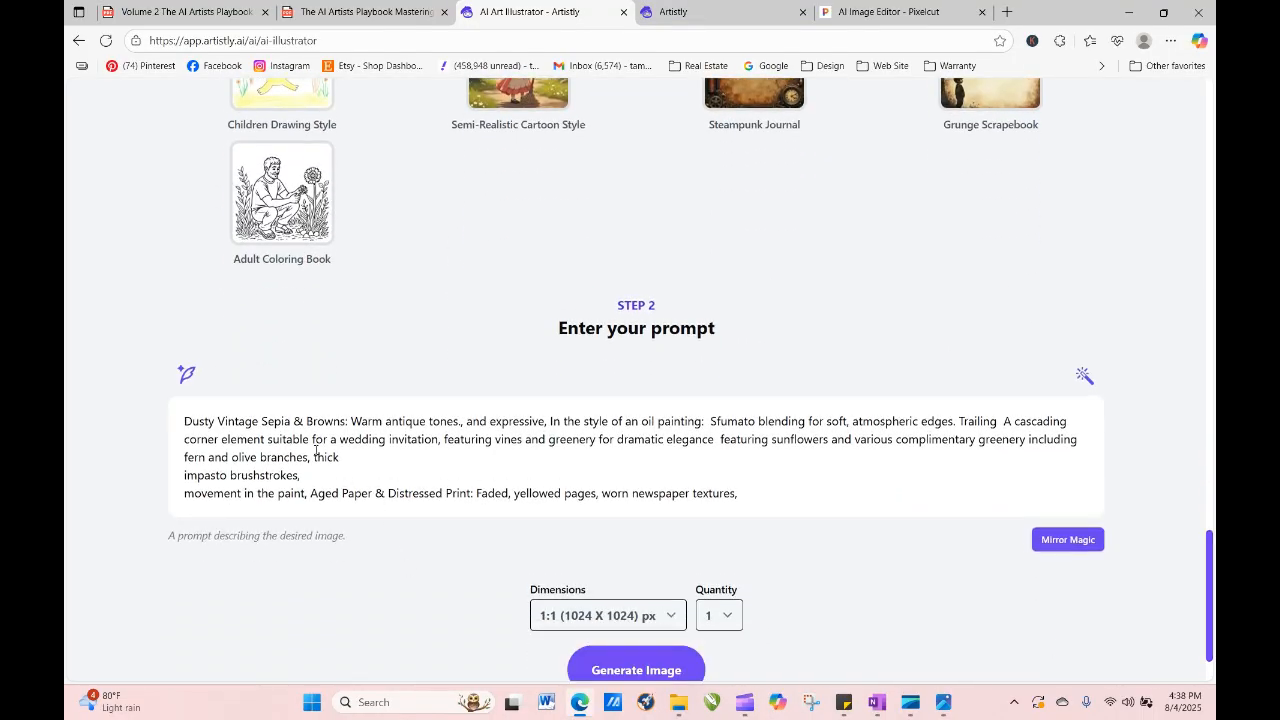
click(593, 616)
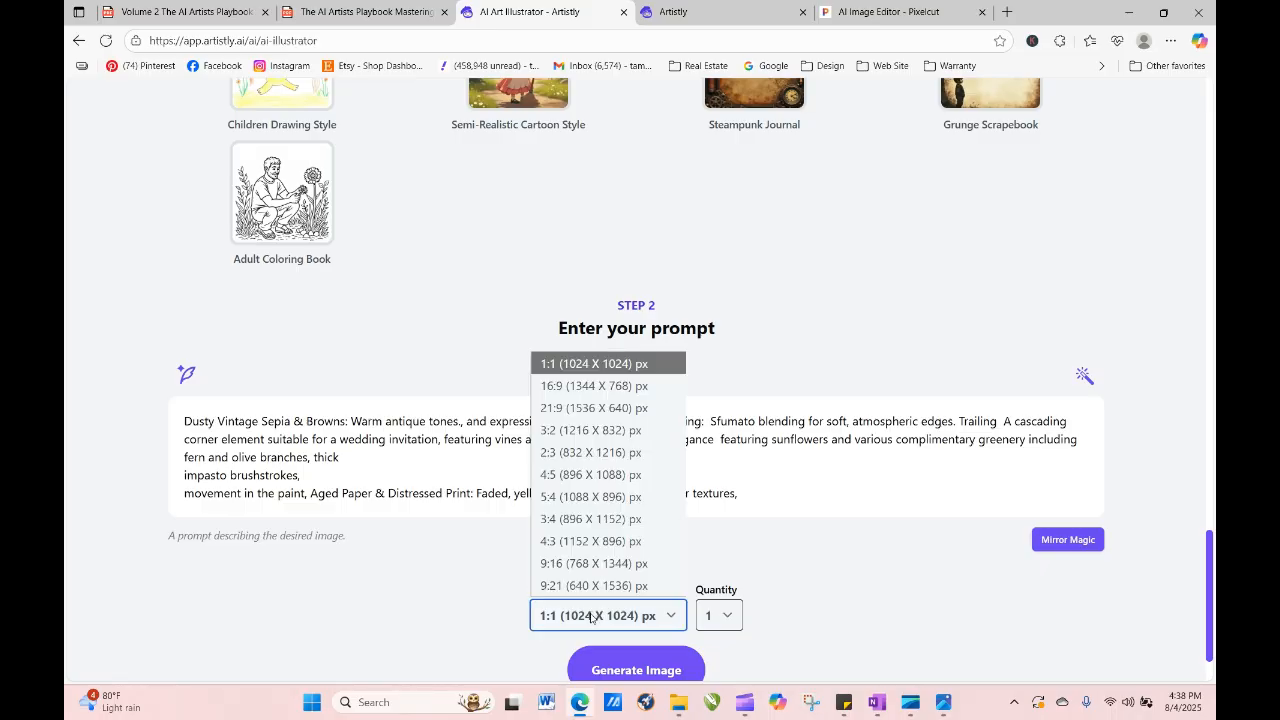
click(596, 541)
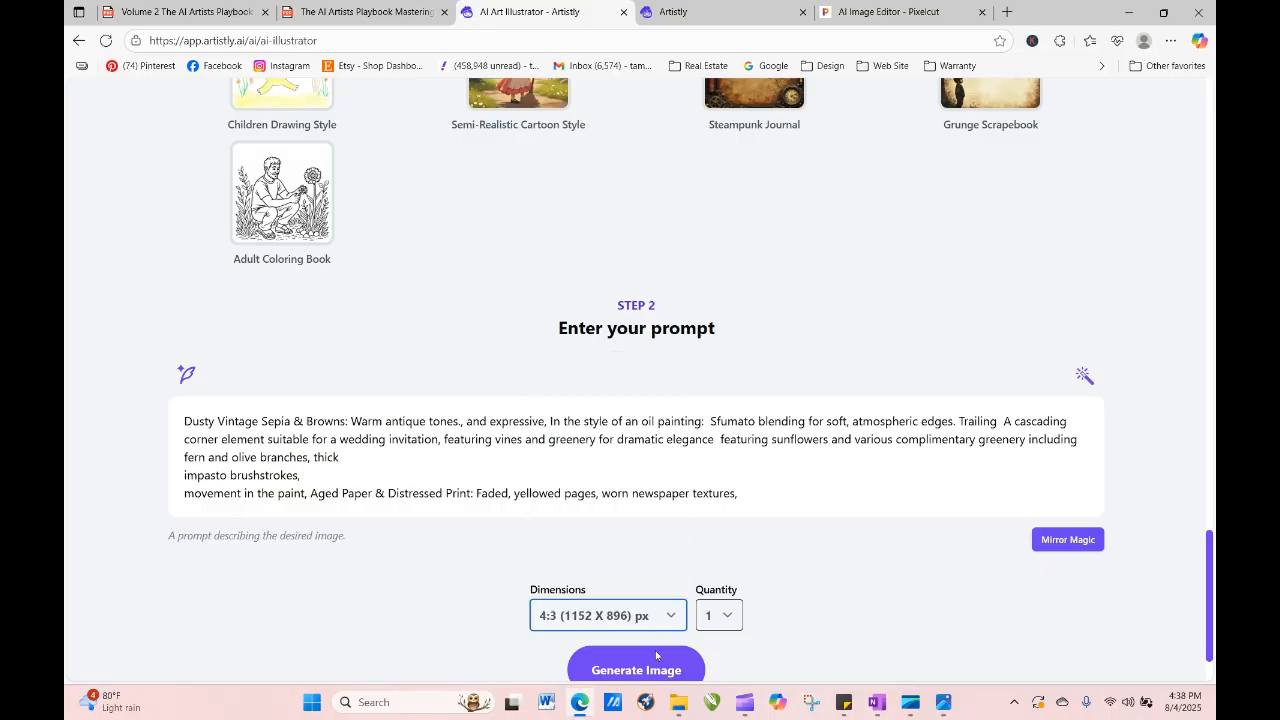
click(657, 667)
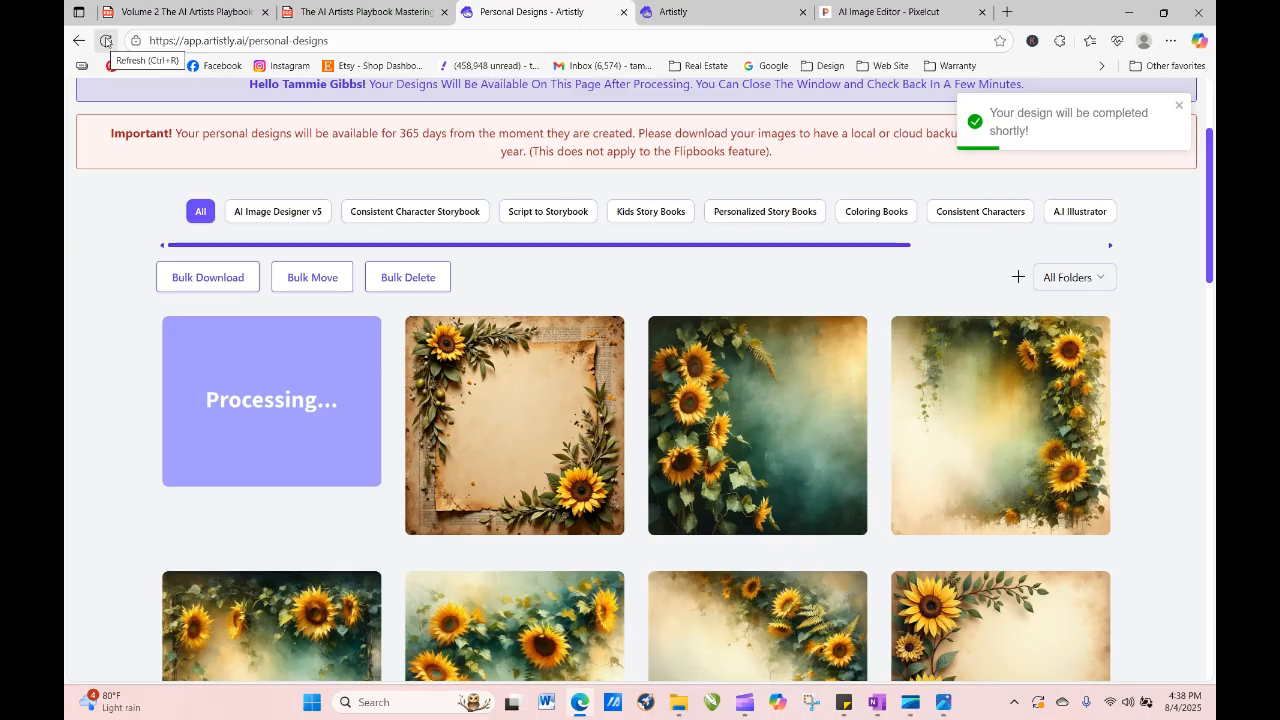
click(106, 41)
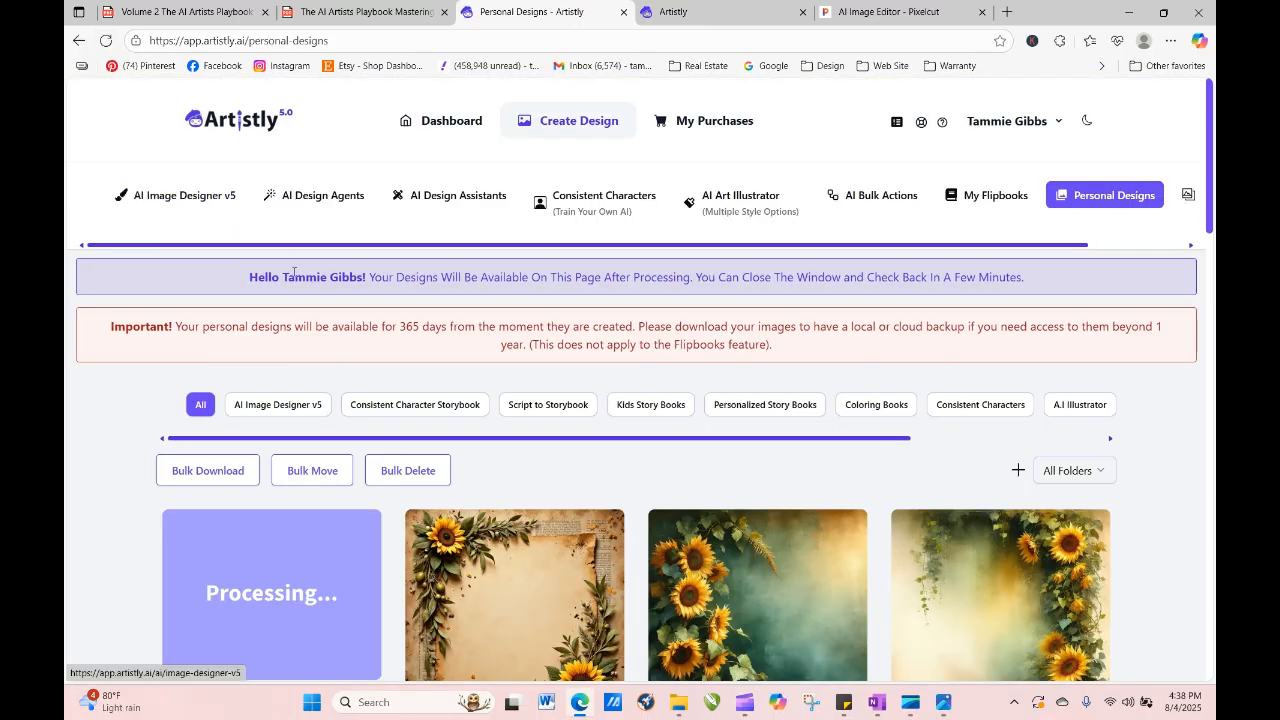
Refresh the personal designs until the newest sunflower design is processed and view its details.
click(105, 46)
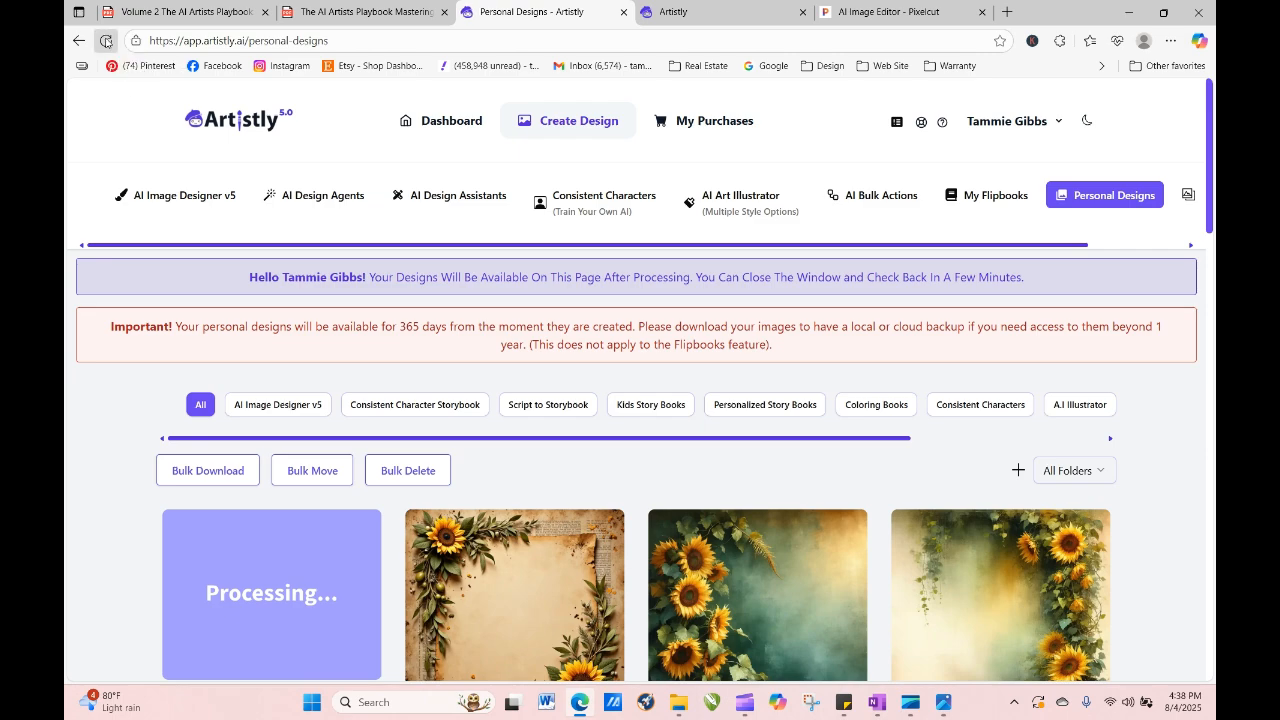
click(106, 44)
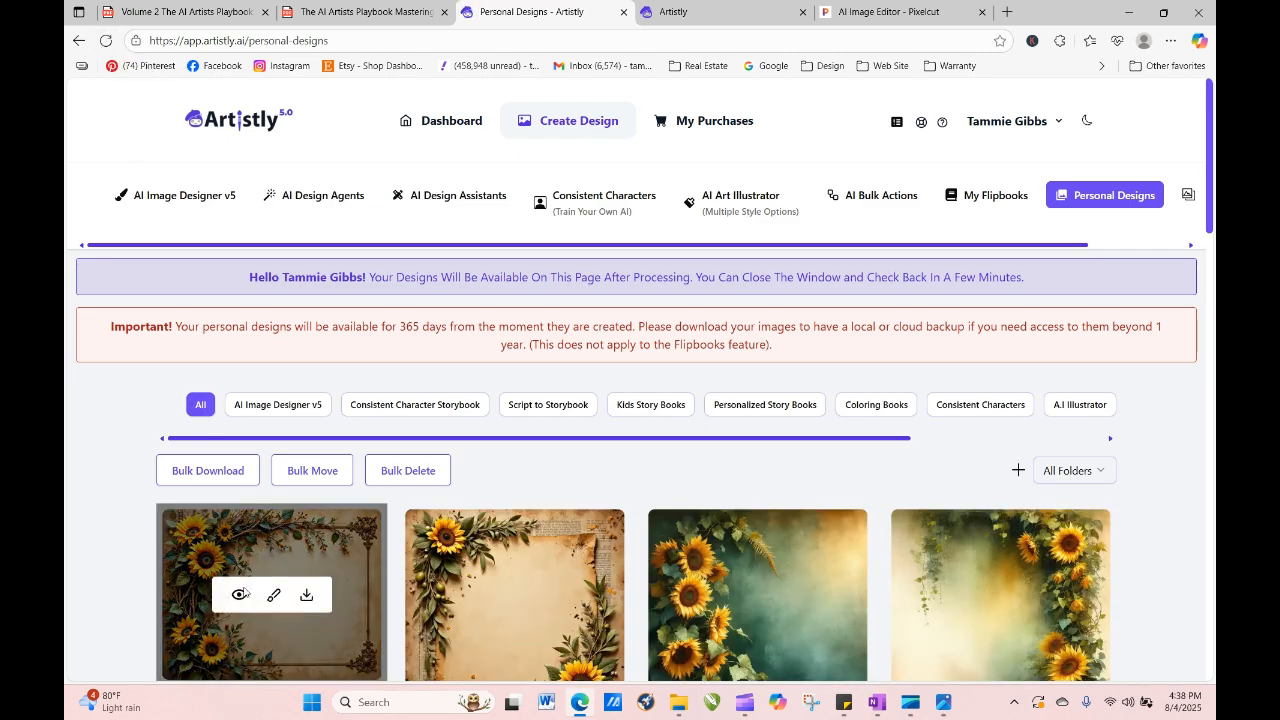
click(238, 597)
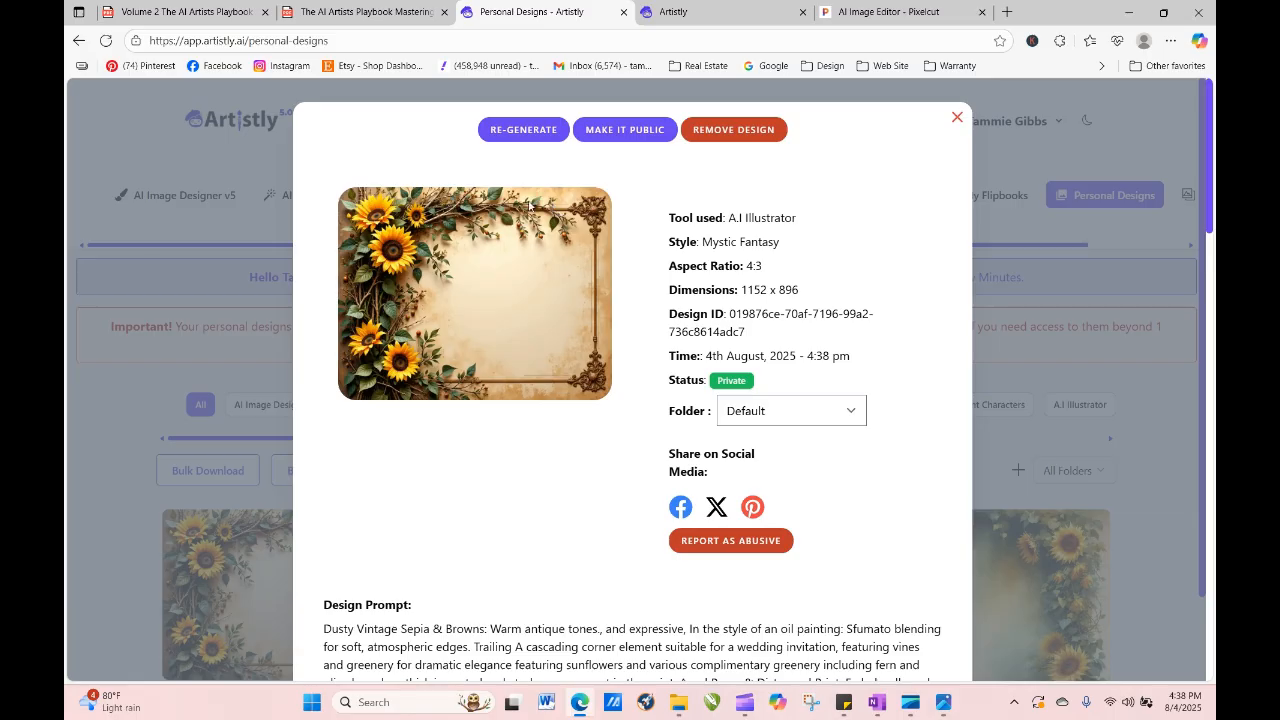
Reopen the 4:3 sunflower design for re-generation and add "flat lay," at the start of its prompt.
click(530, 130)
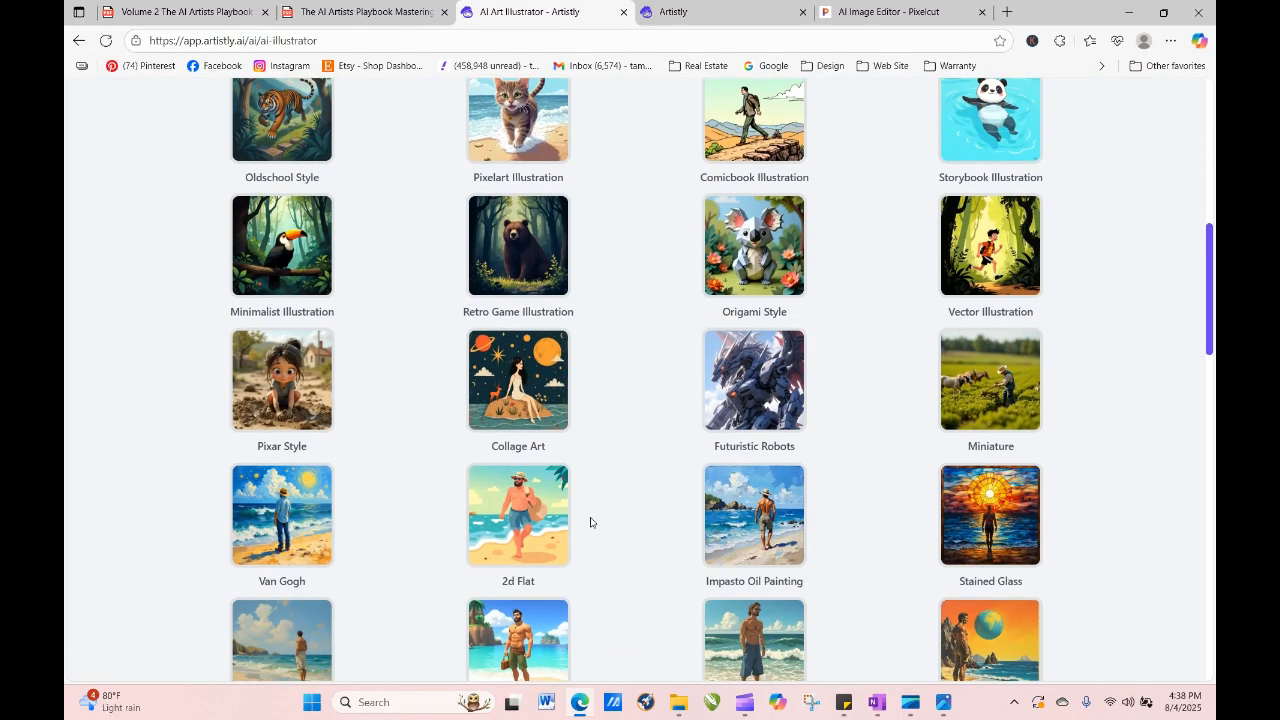
scroll(590, 522, down, 10)
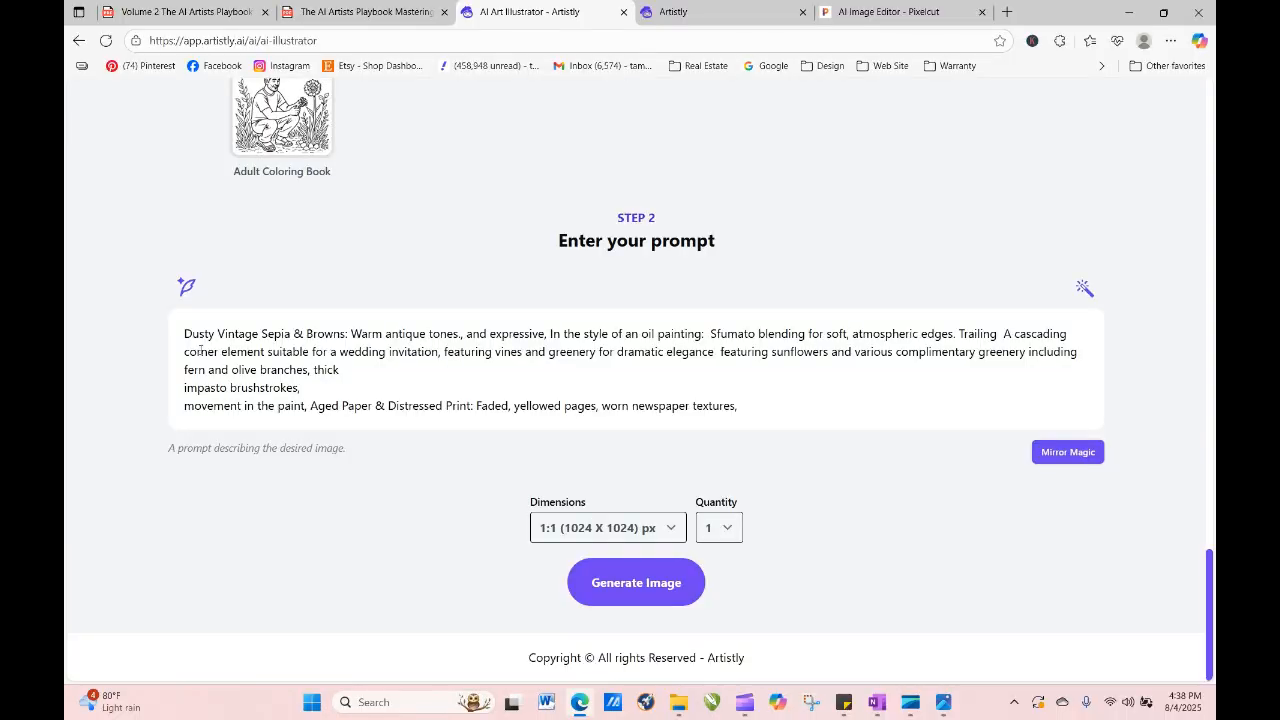
click(185, 336)
text(flat )
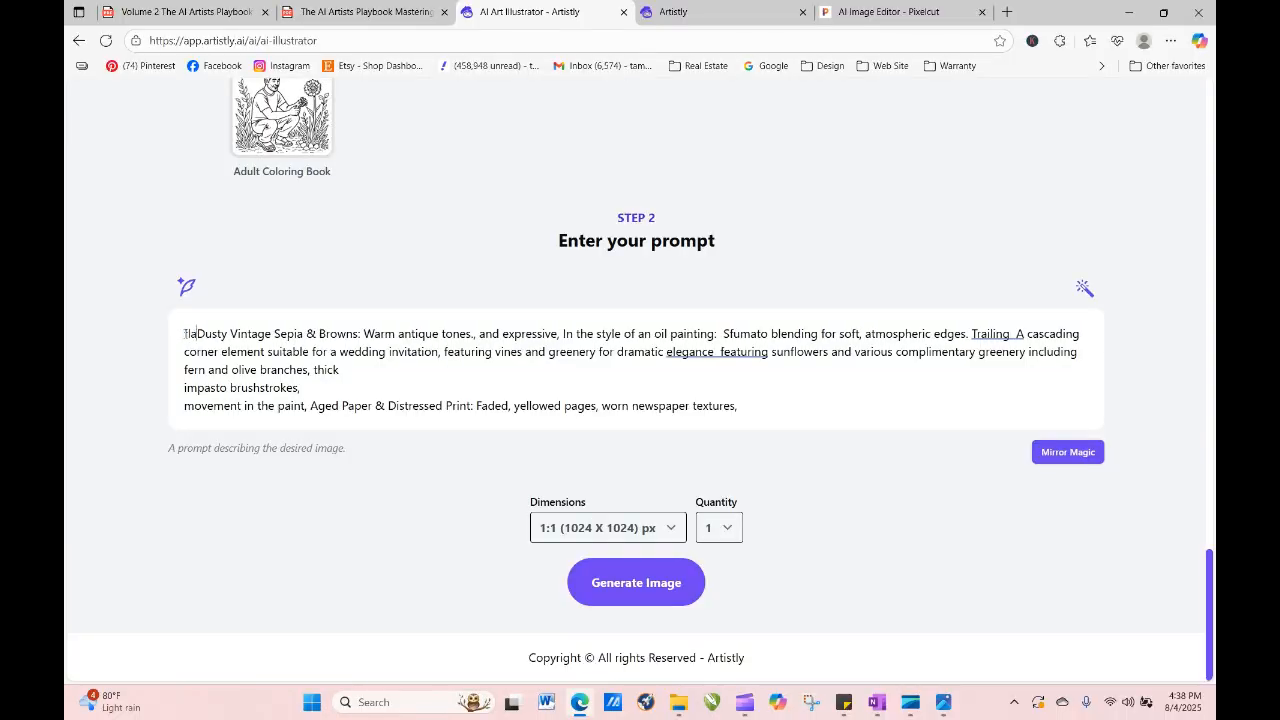
text(lay,)
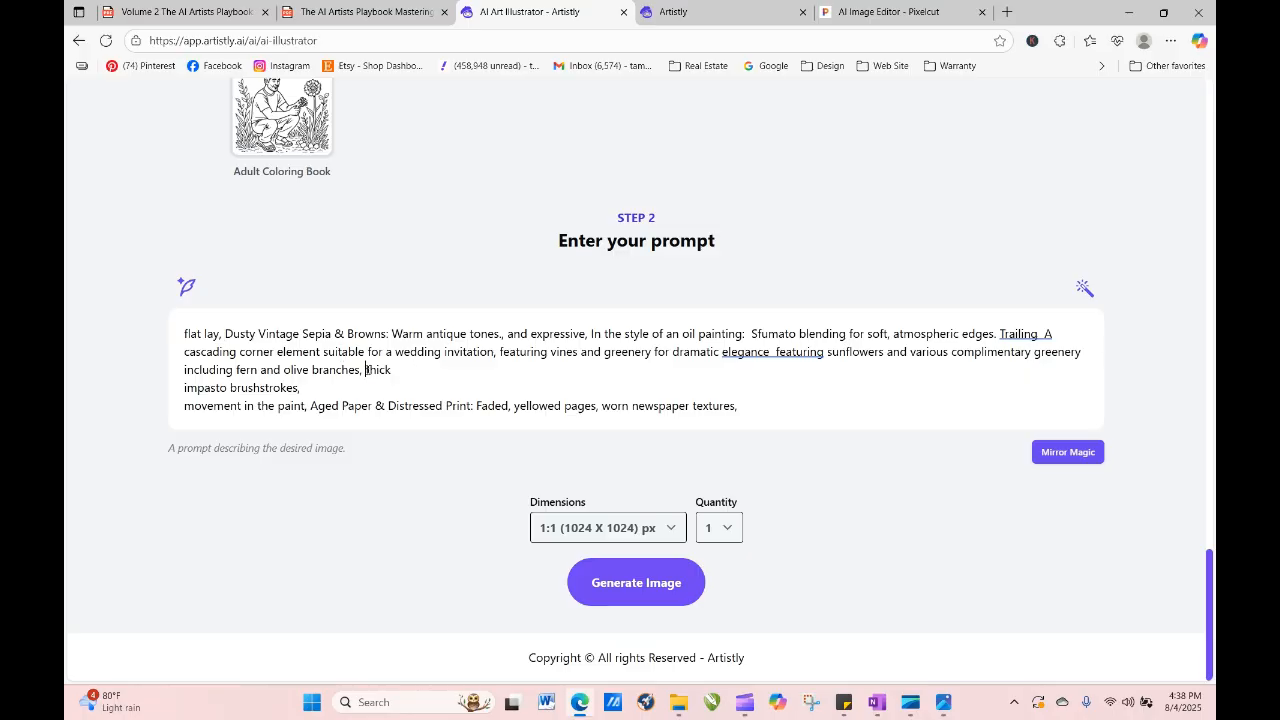
Remove "thick impasto brushstrokes," from the prompt and generate the image at 1:1 (1024 X 1024) px.
drag(366, 370, 380, 385)
key(BackSpace)
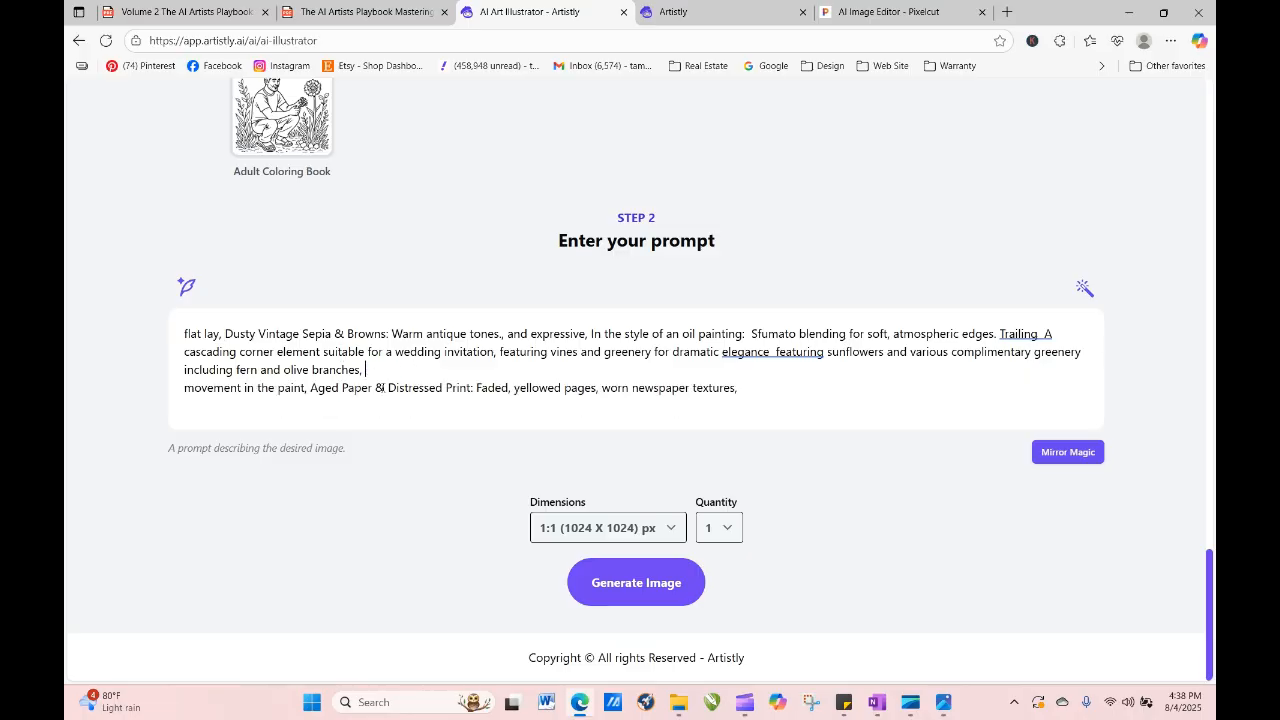
key(Delete)
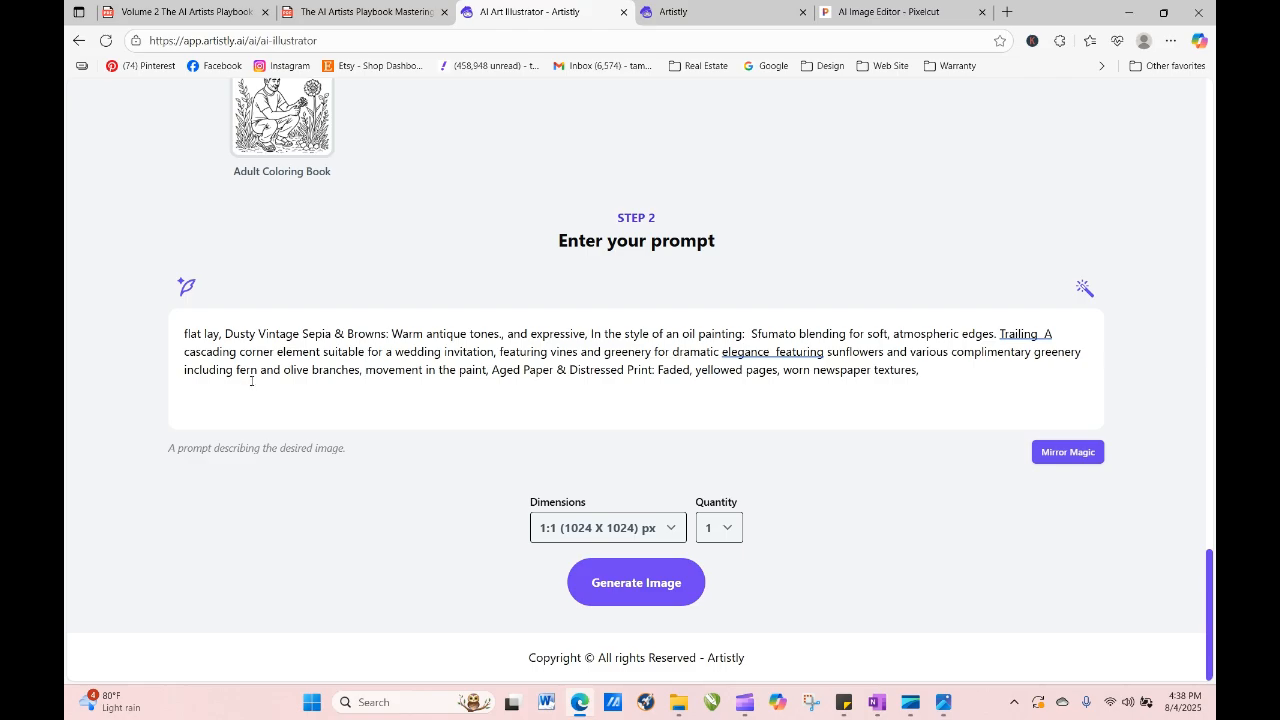
click(616, 582)
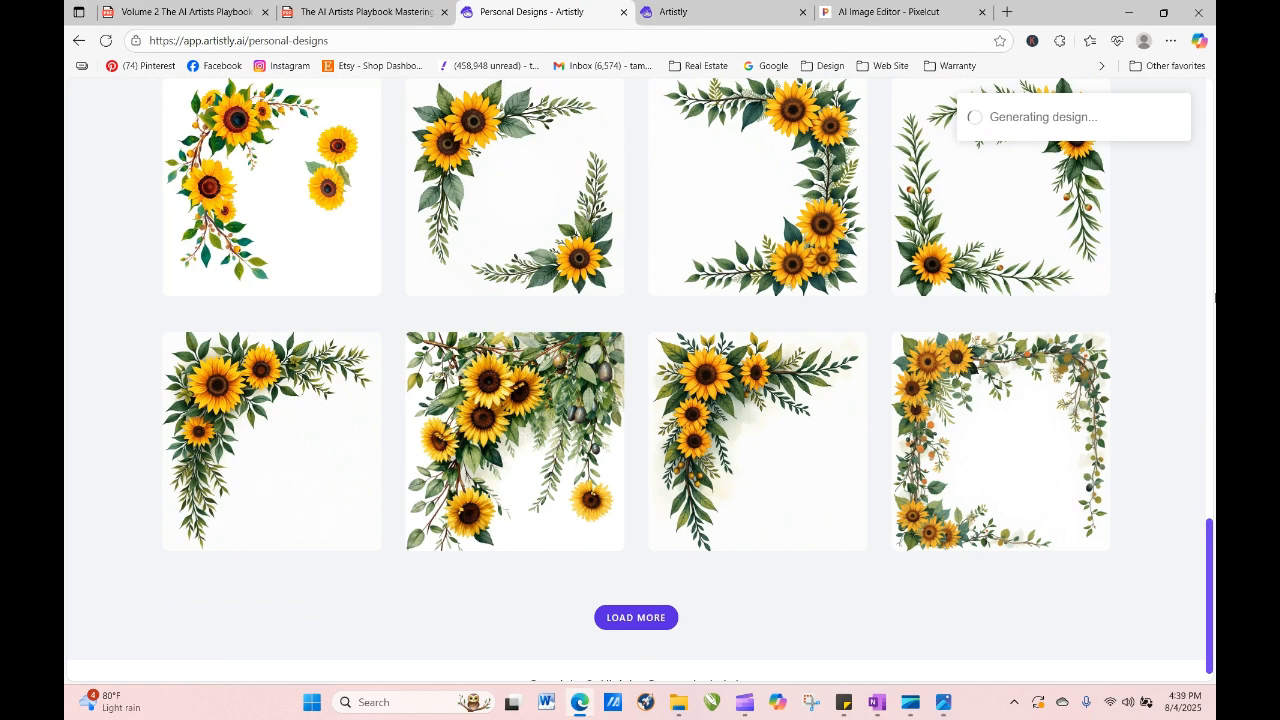
Refresh the personal designs, view the details of the new flat lay design, and look it over beside the earlier designs.
drag(1210, 522, 1200, 148)
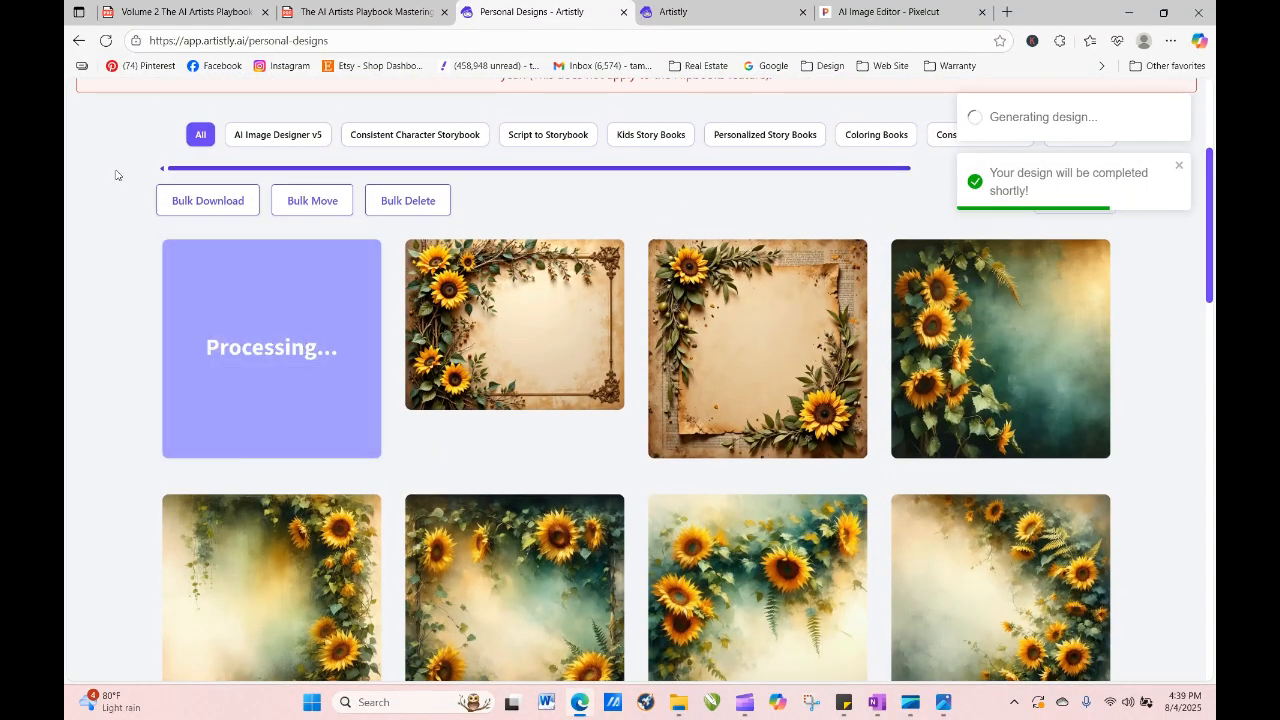
click(105, 41)
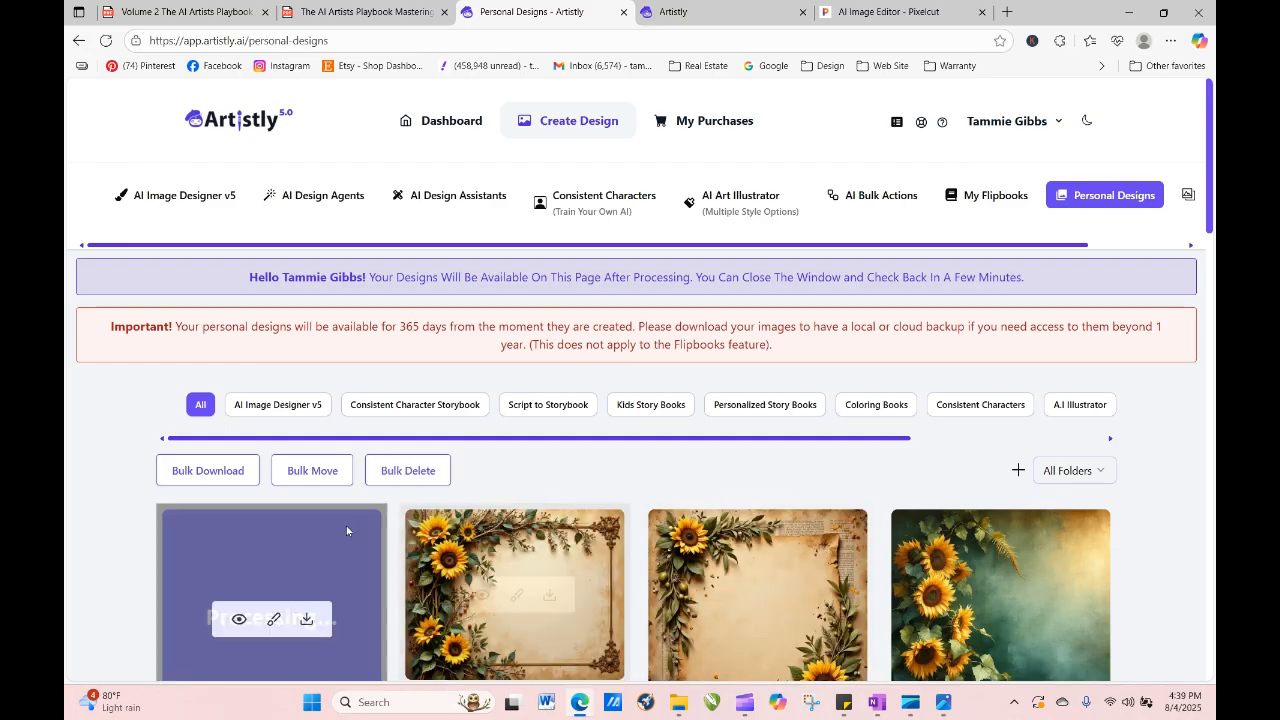
click(105, 41)
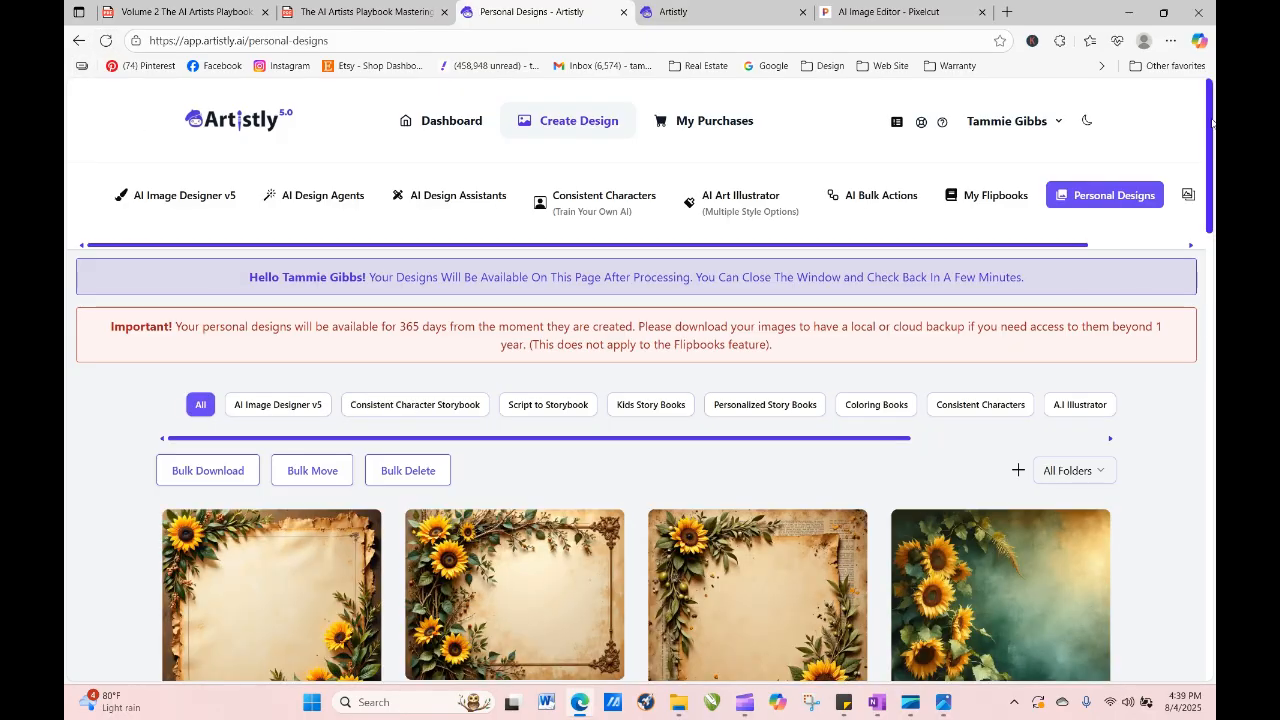
drag(1210, 137, 1210, 207)
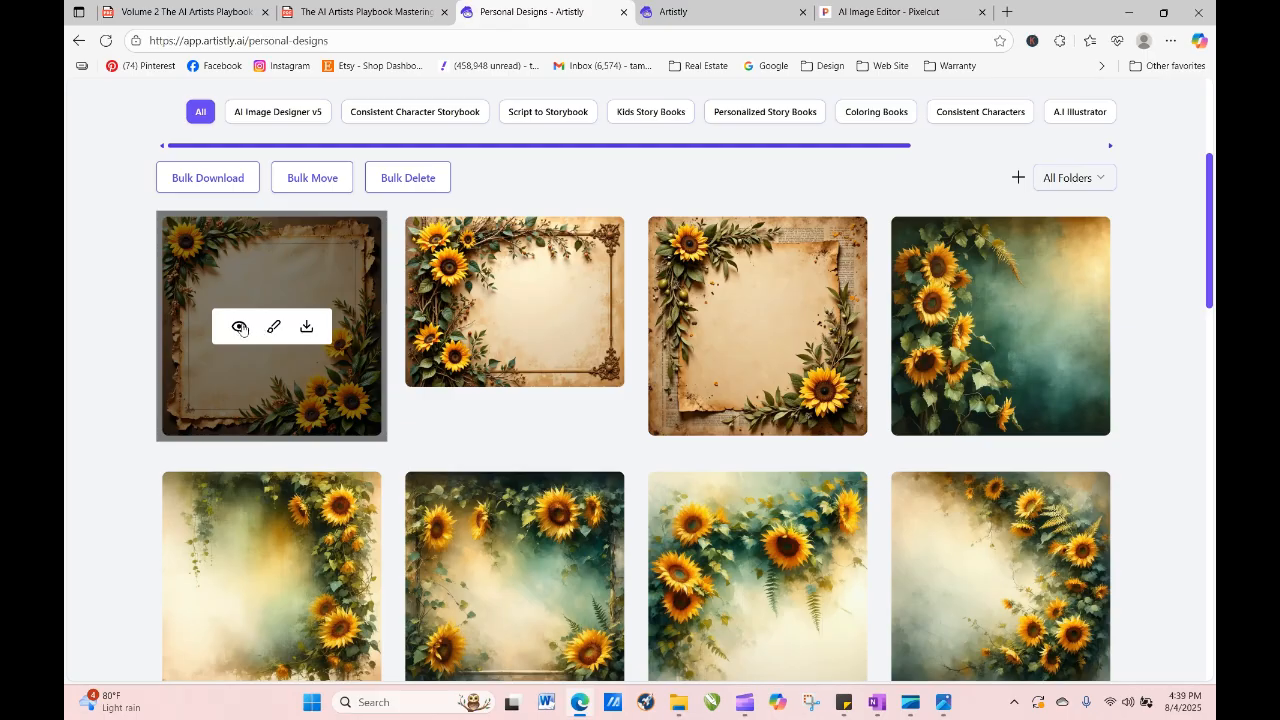
click(242, 328)
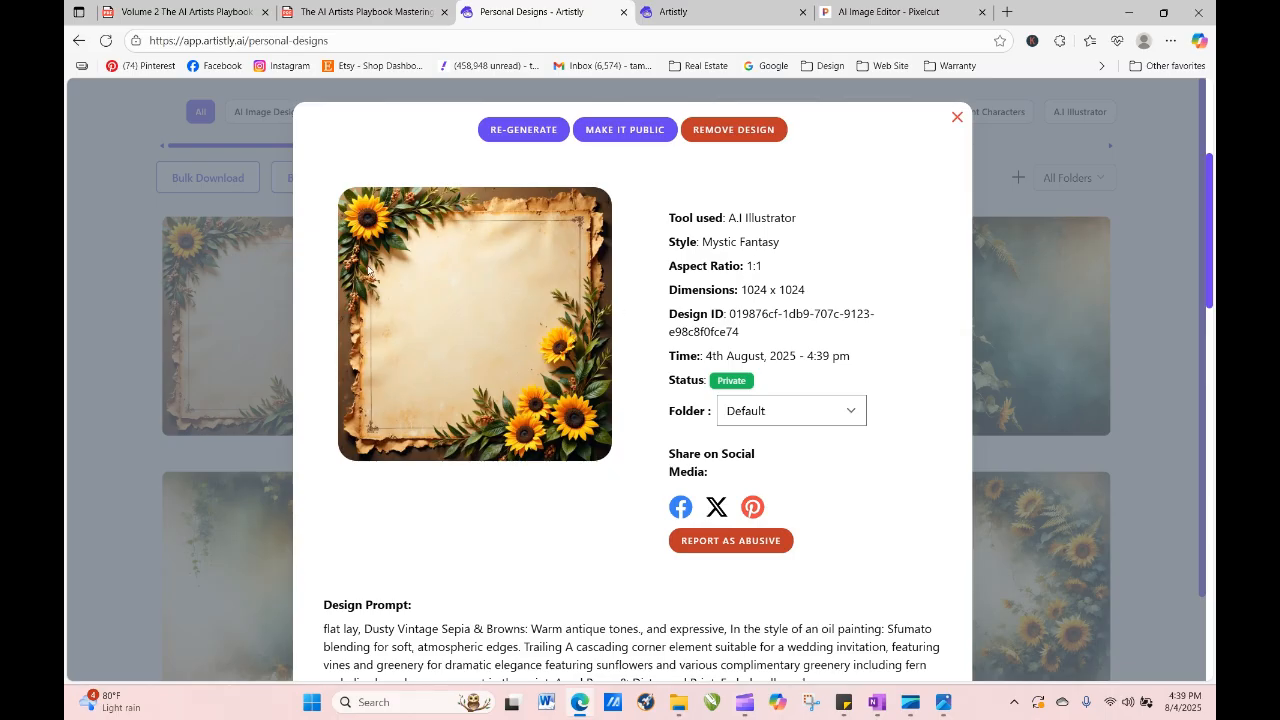
click(956, 120)
mouse_move(581, 388)
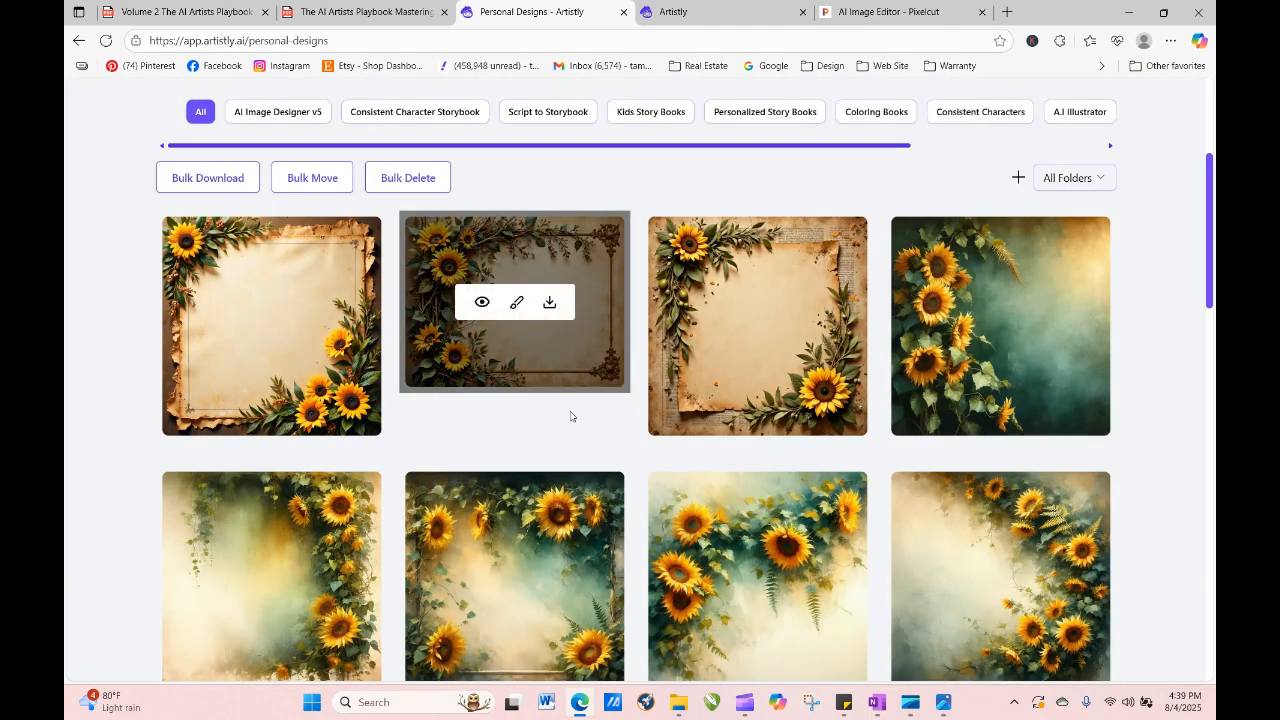
drag(1212, 246, 1214, 495)
scroll(1186, 449, up, 15)
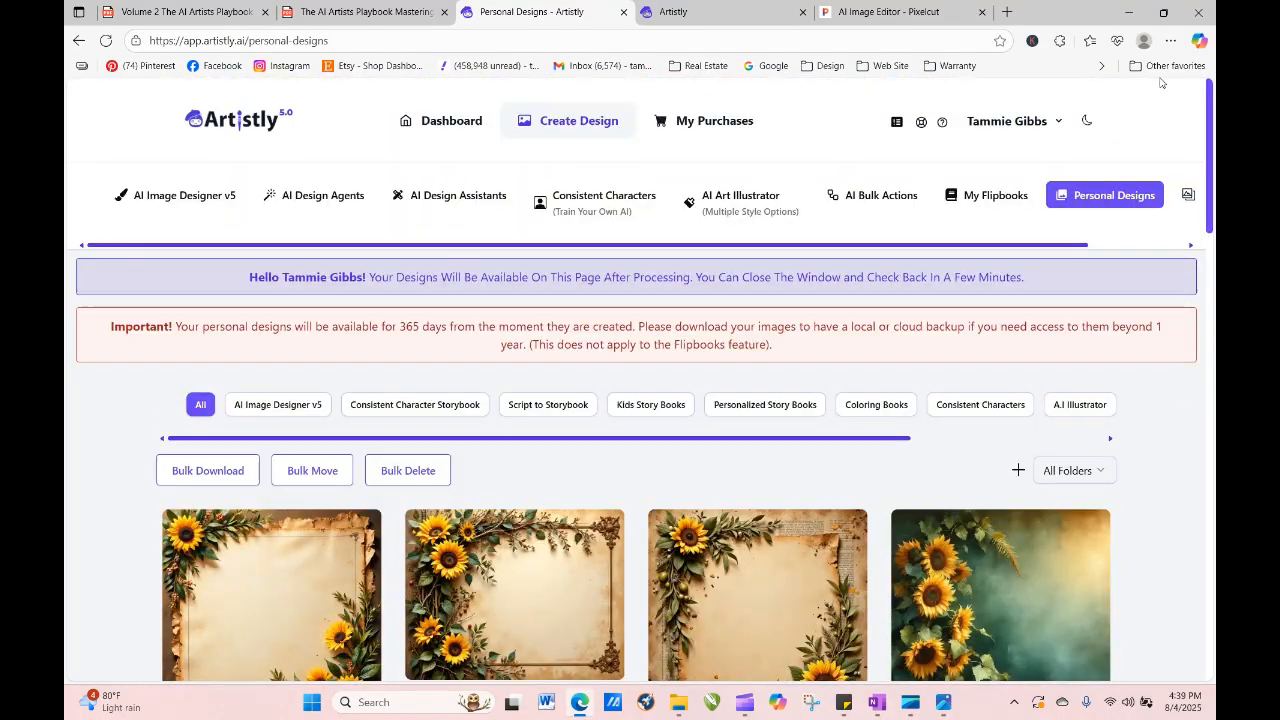
Re-generate the newest flat lay design from the same prompt in Dreamy Invitation Style at 1:1 (1024 X 1024) px.
mouse_move(361, 535)
click(240, 621)
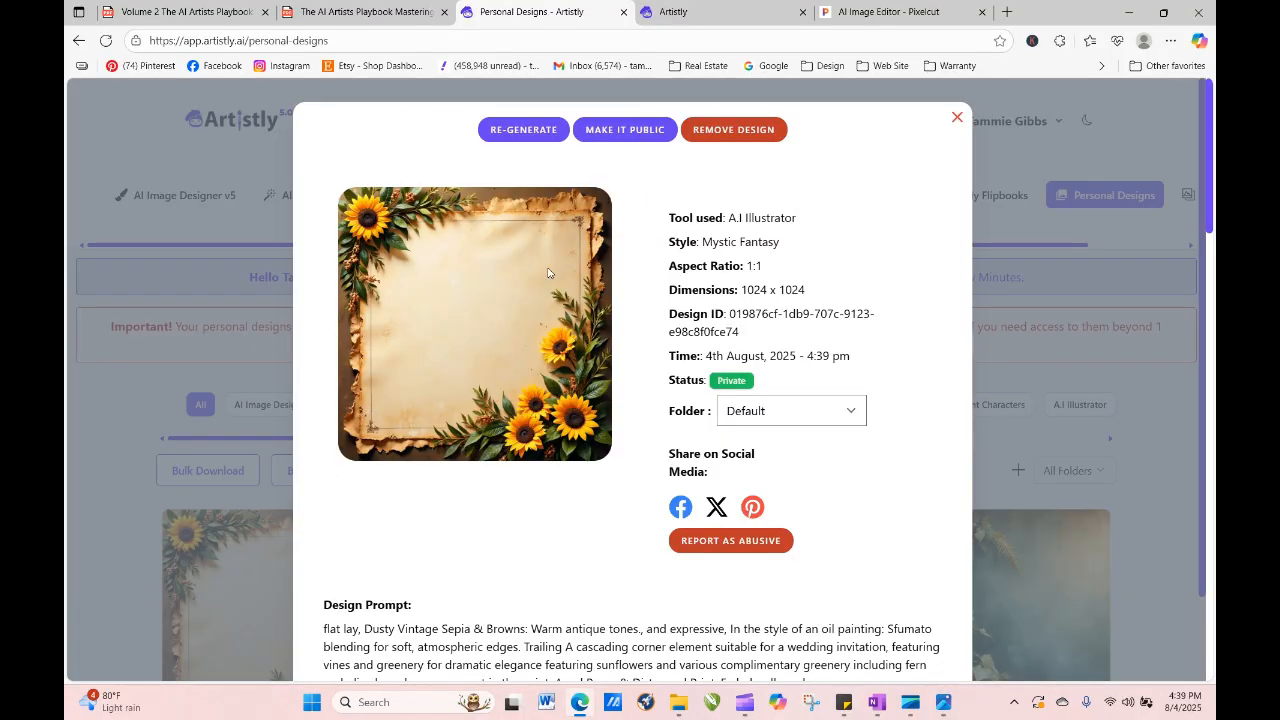
click(524, 130)
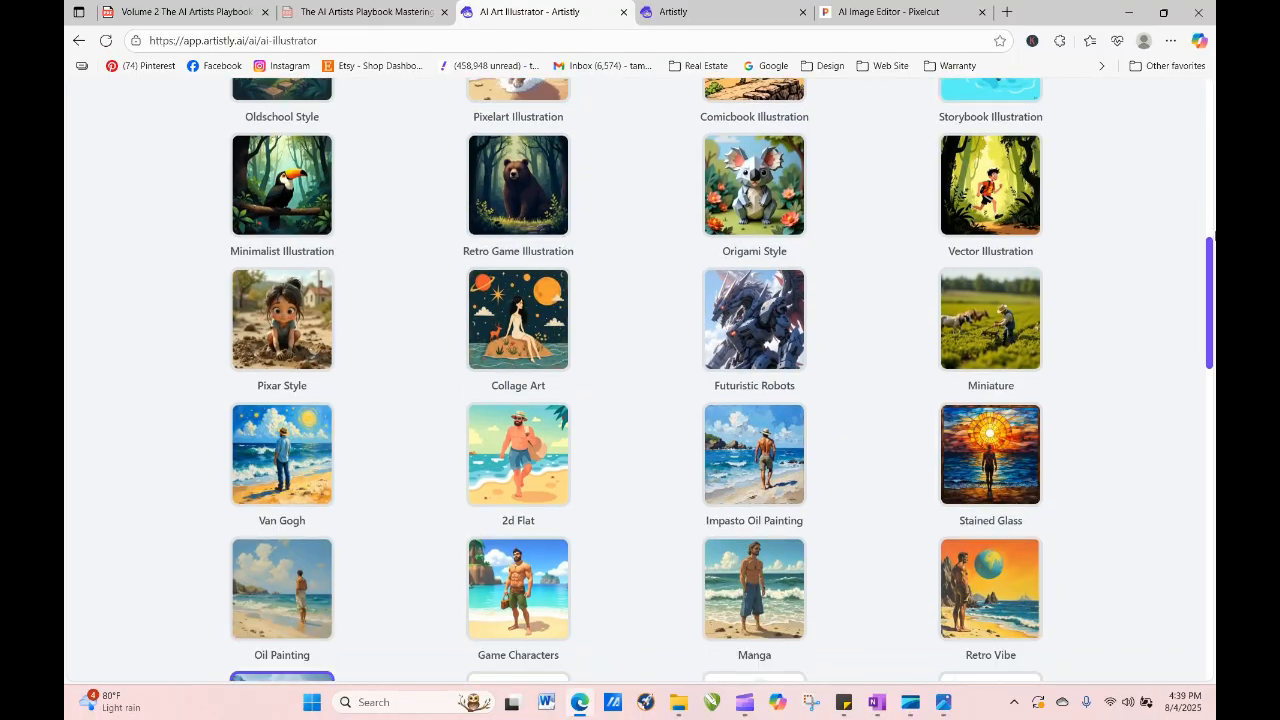
drag(1212, 615, 1213, 473)
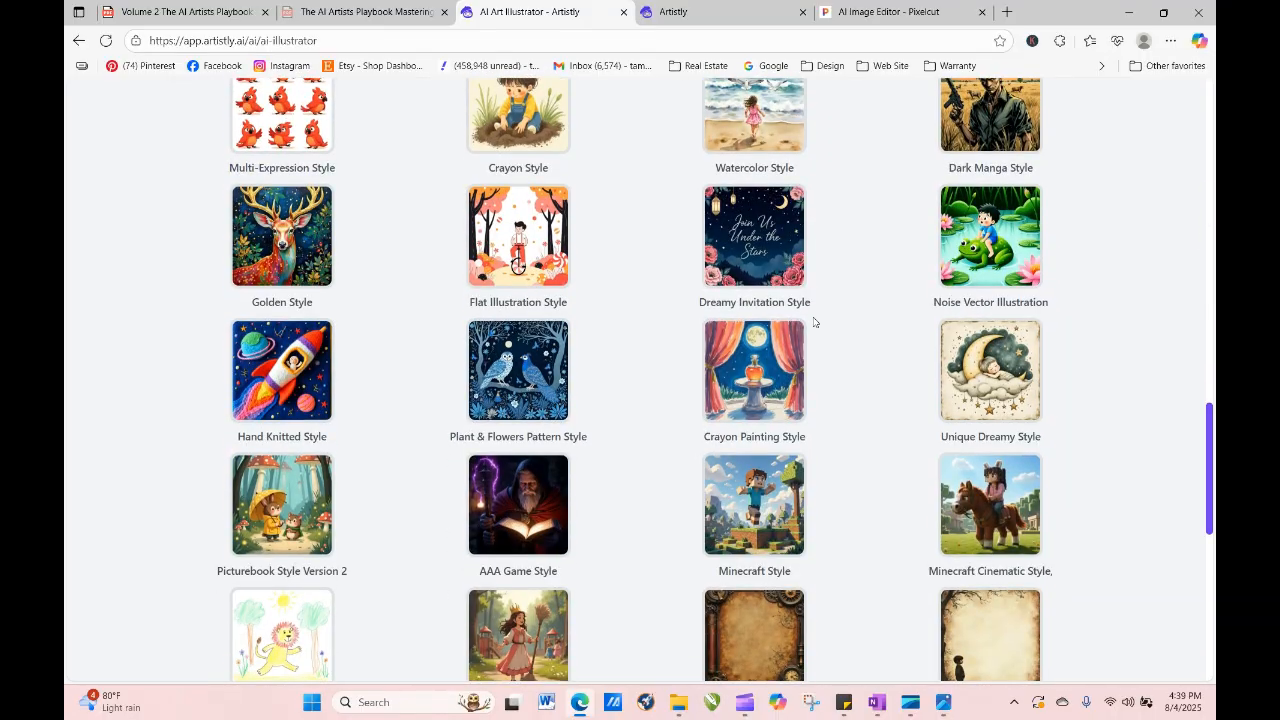
scroll(812, 322, down, 10)
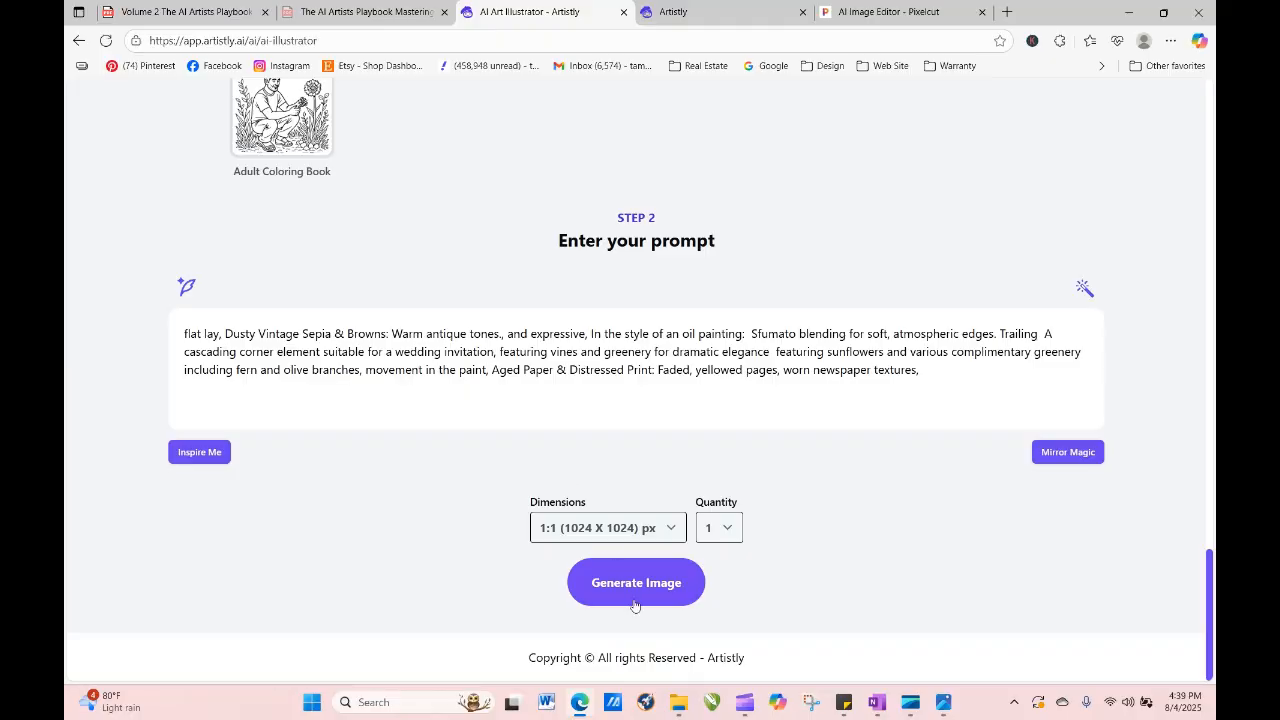
click(632, 592)
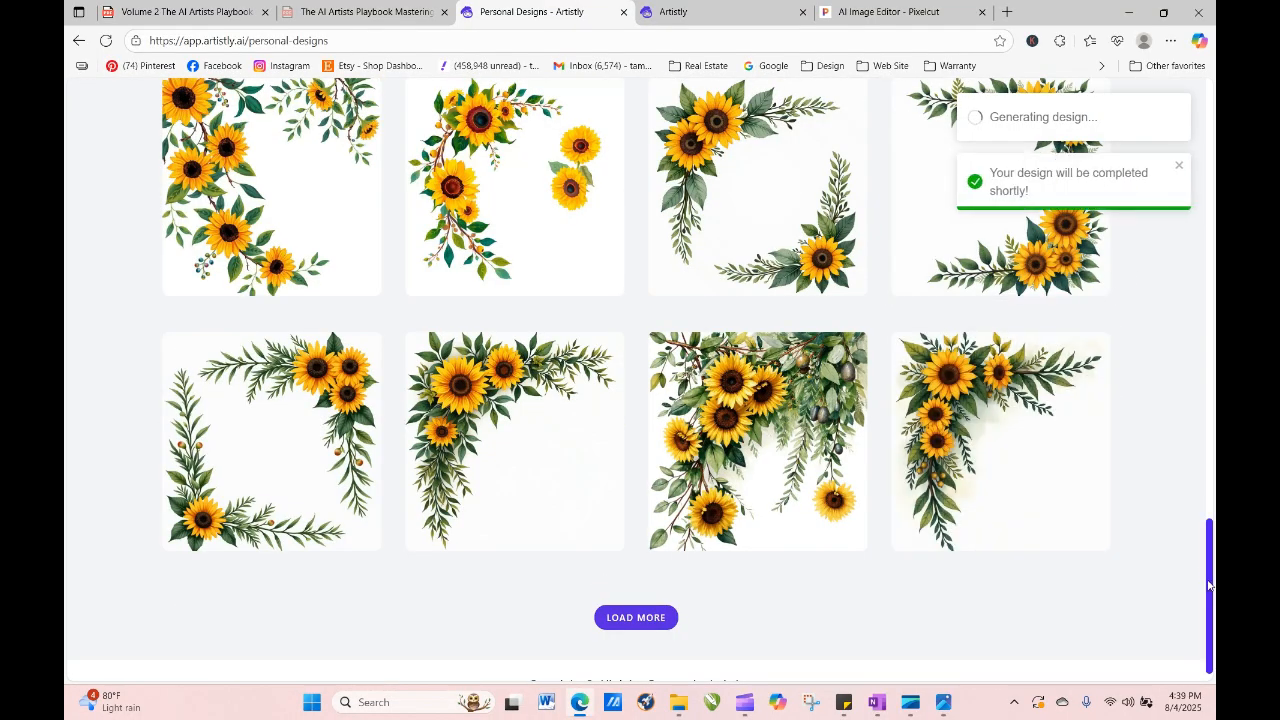
Refresh the personal designs to check on the Dreamy Invitation Style design.
drag(1210, 582, 1199, 196)
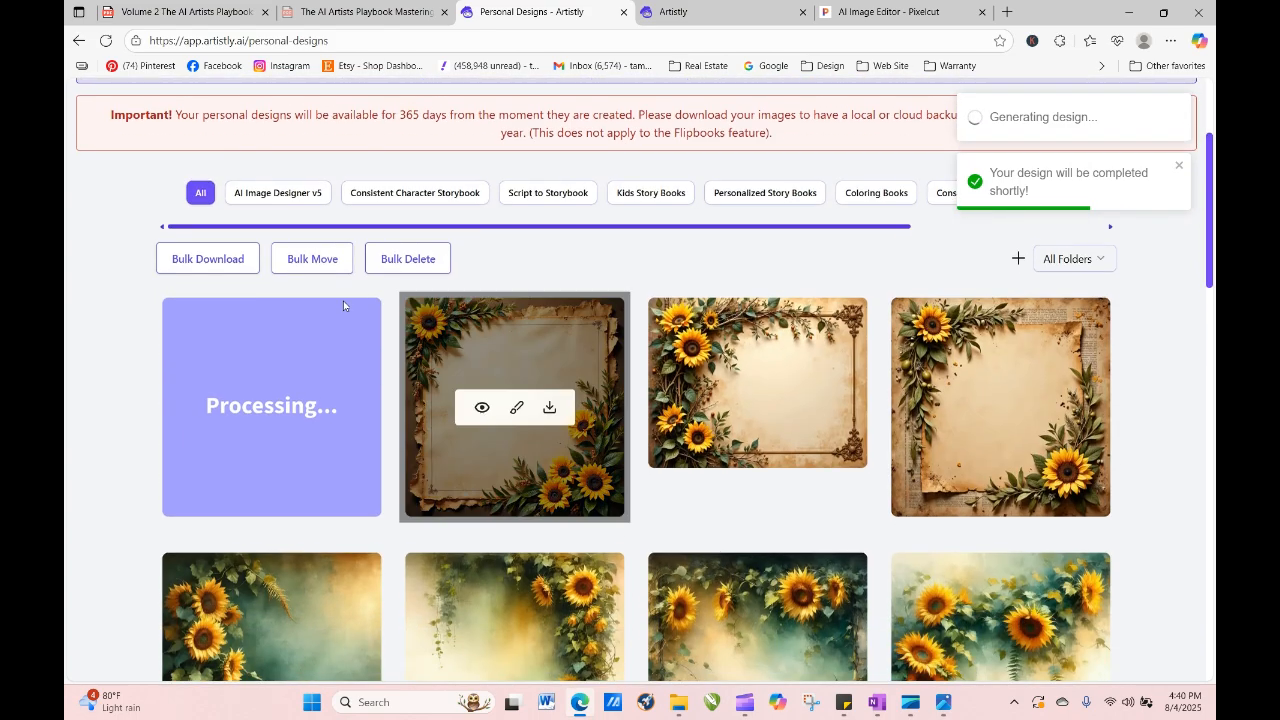
click(105, 40)
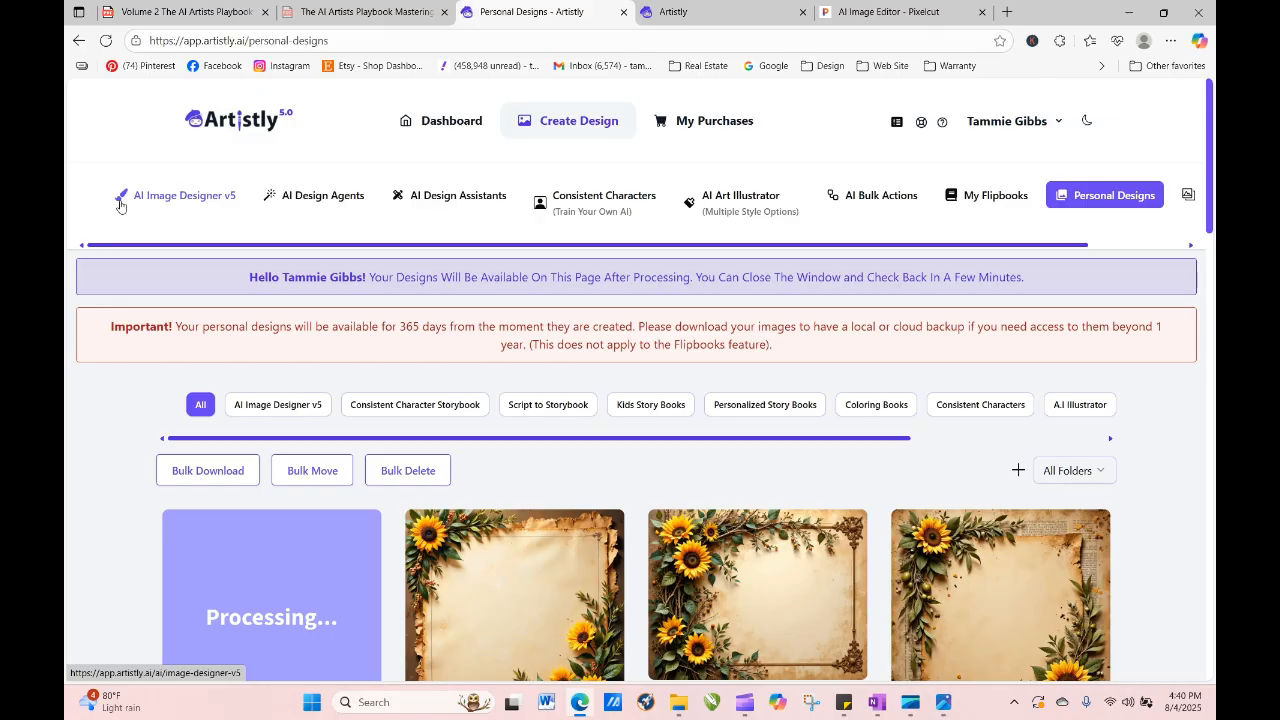
click(107, 41)
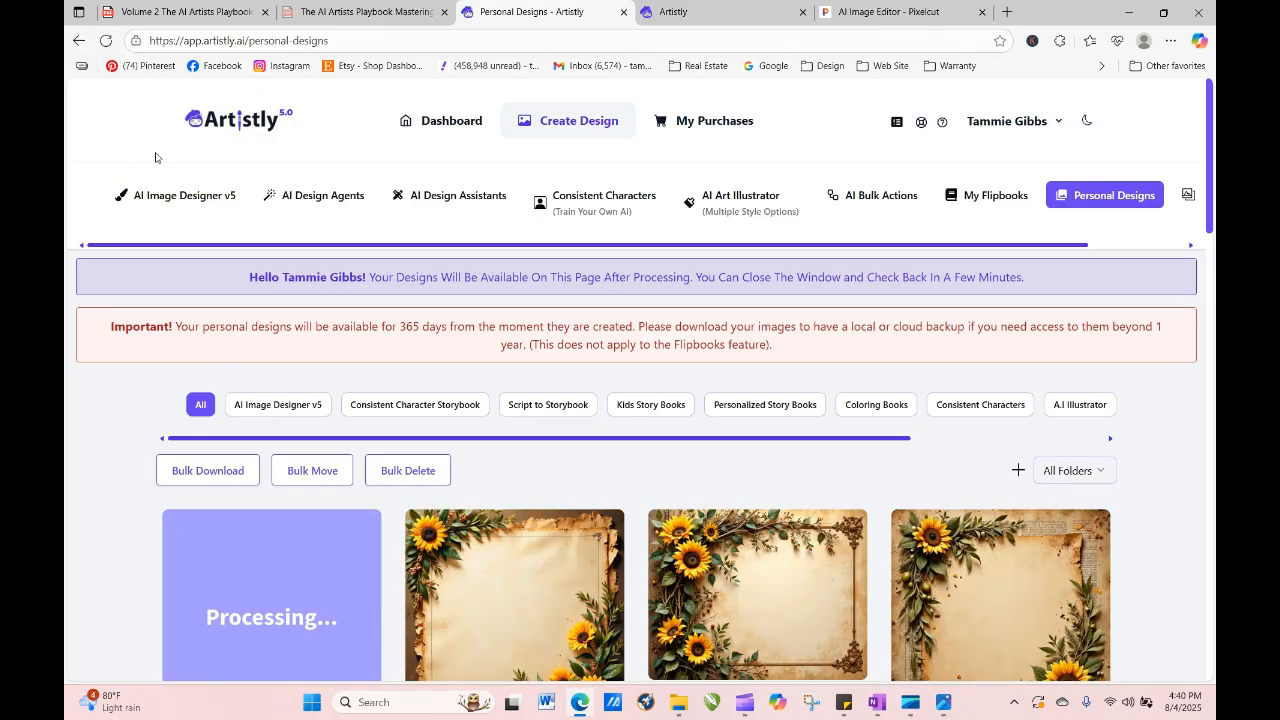
Reopen the still processing design for re-generation and generate another image from its flat lay prompt at 1:1 (1024 X 1024) px.
click(238, 623)
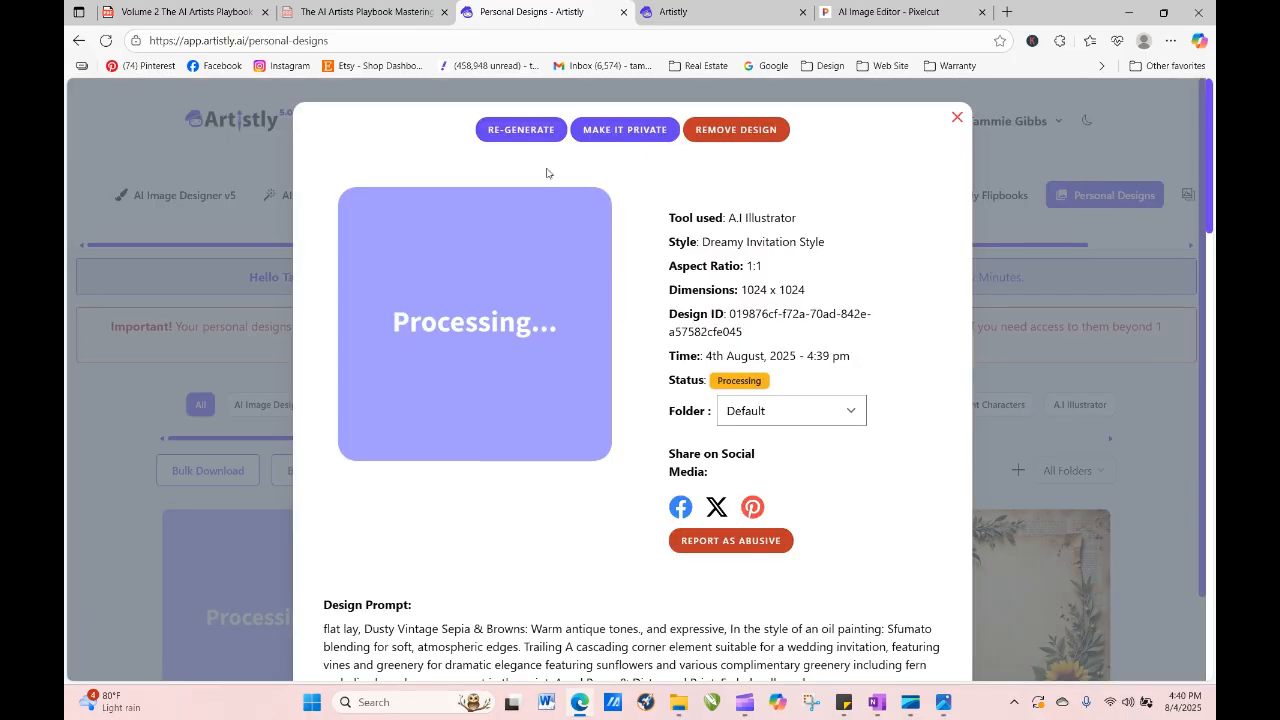
click(522, 130)
scroll(1033, 198, down, 5)
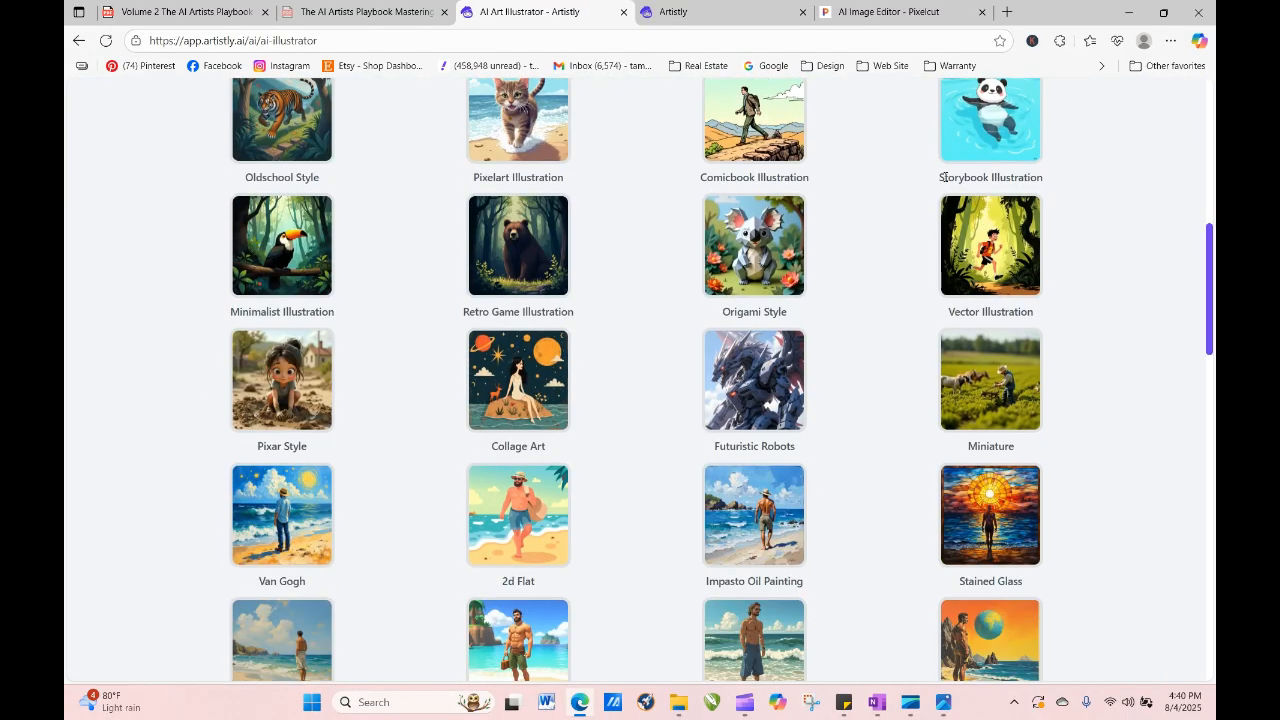
scroll(944, 177, down, 15)
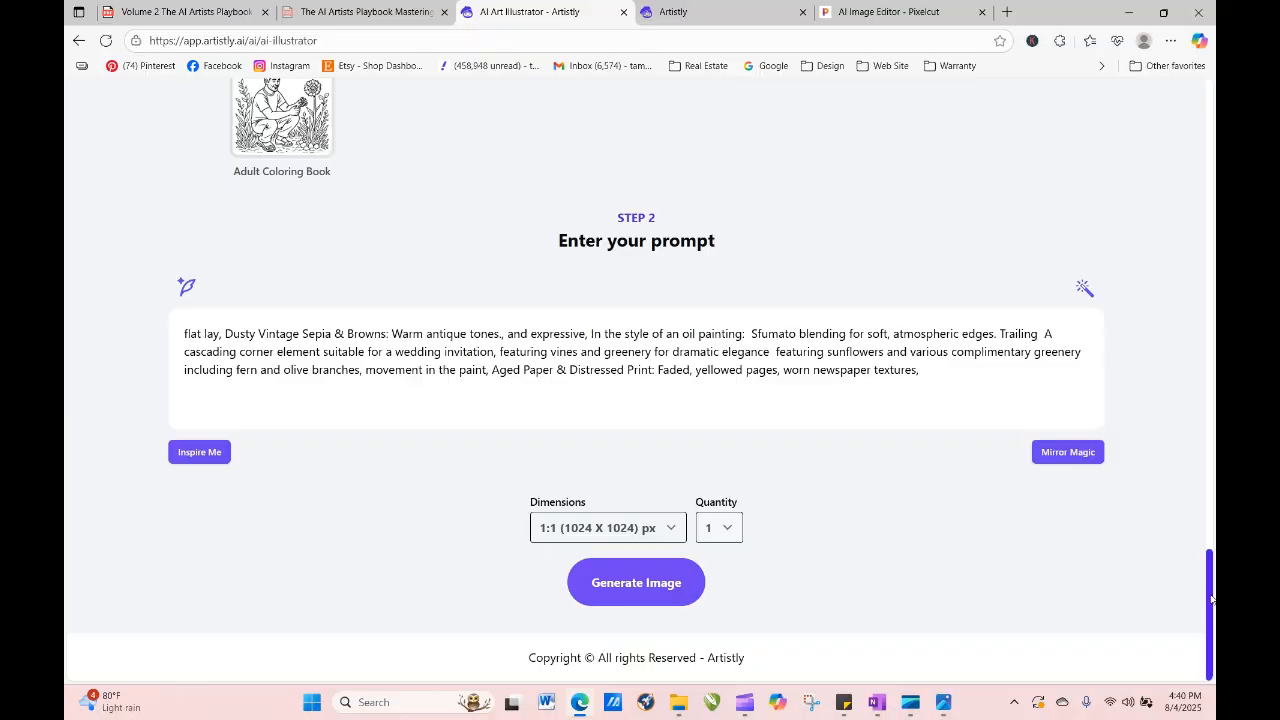
scroll(1211, 598, up, 8)
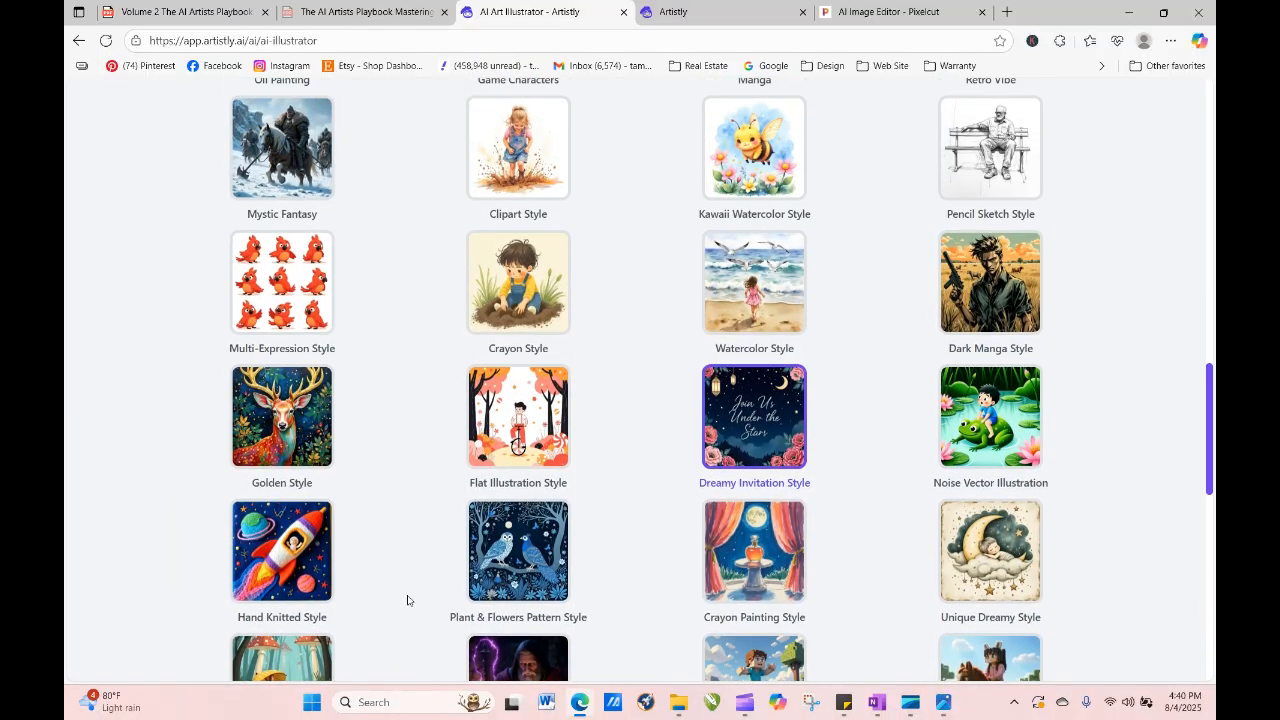
scroll(330, 430, down, 8)
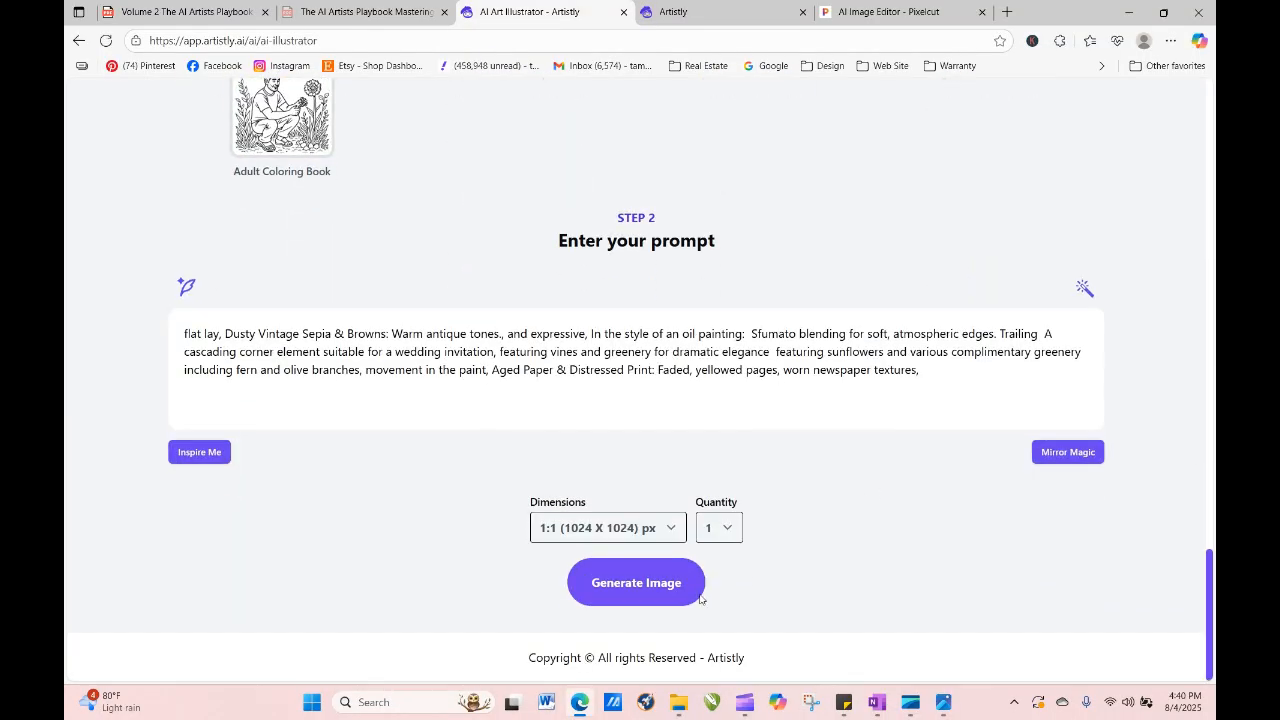
click(640, 590)
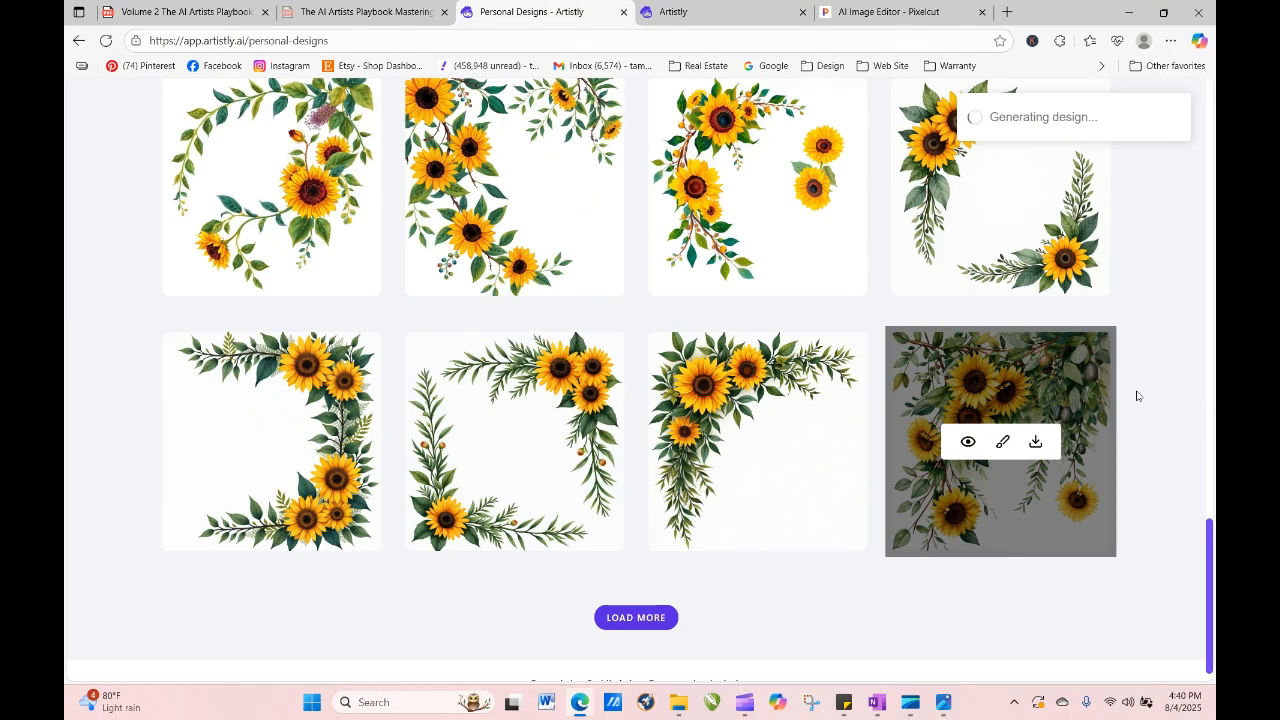
View the details of the completed Dreamy Invitation Style sunflower design and download it.
drag(1204, 568, 1160, 172)
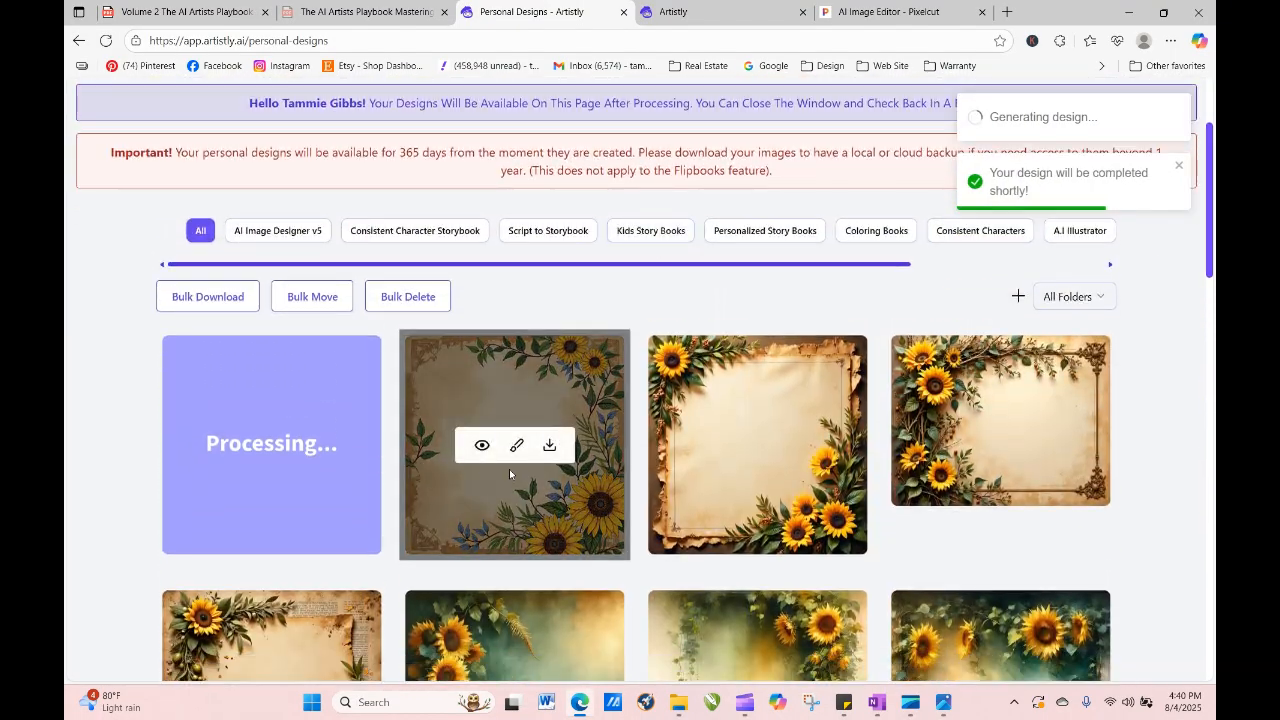
click(480, 447)
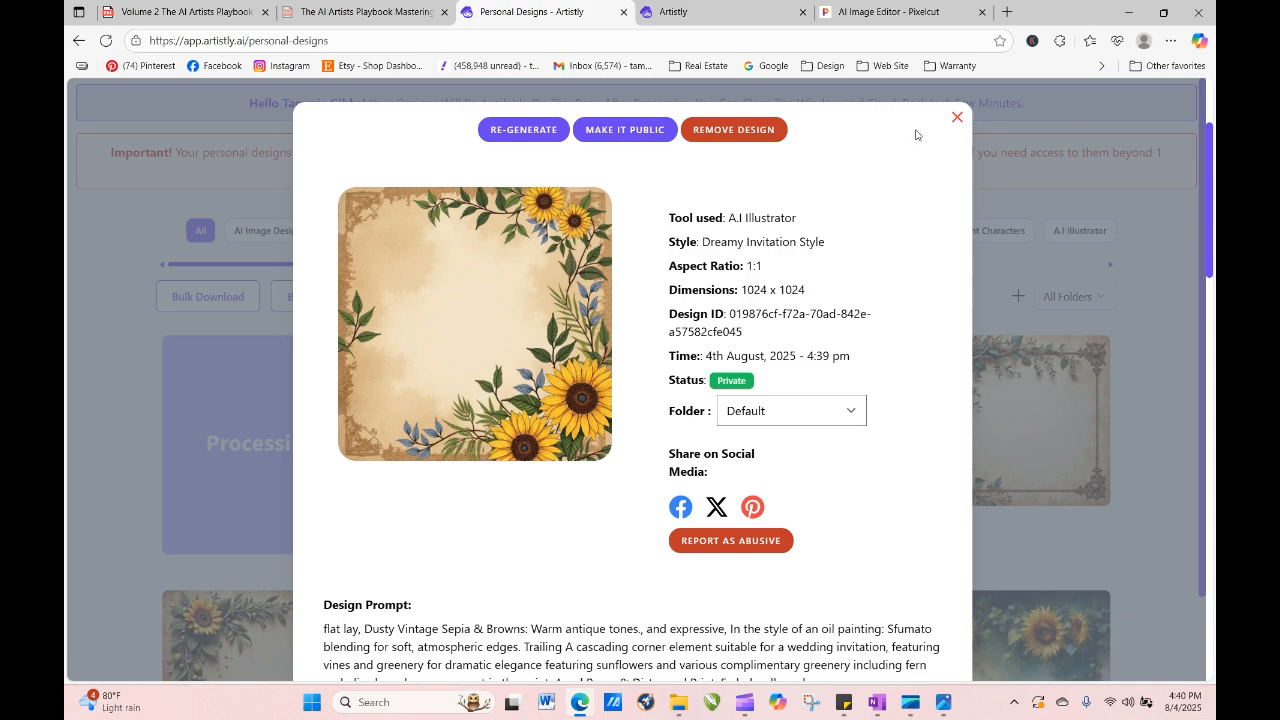
click(957, 118)
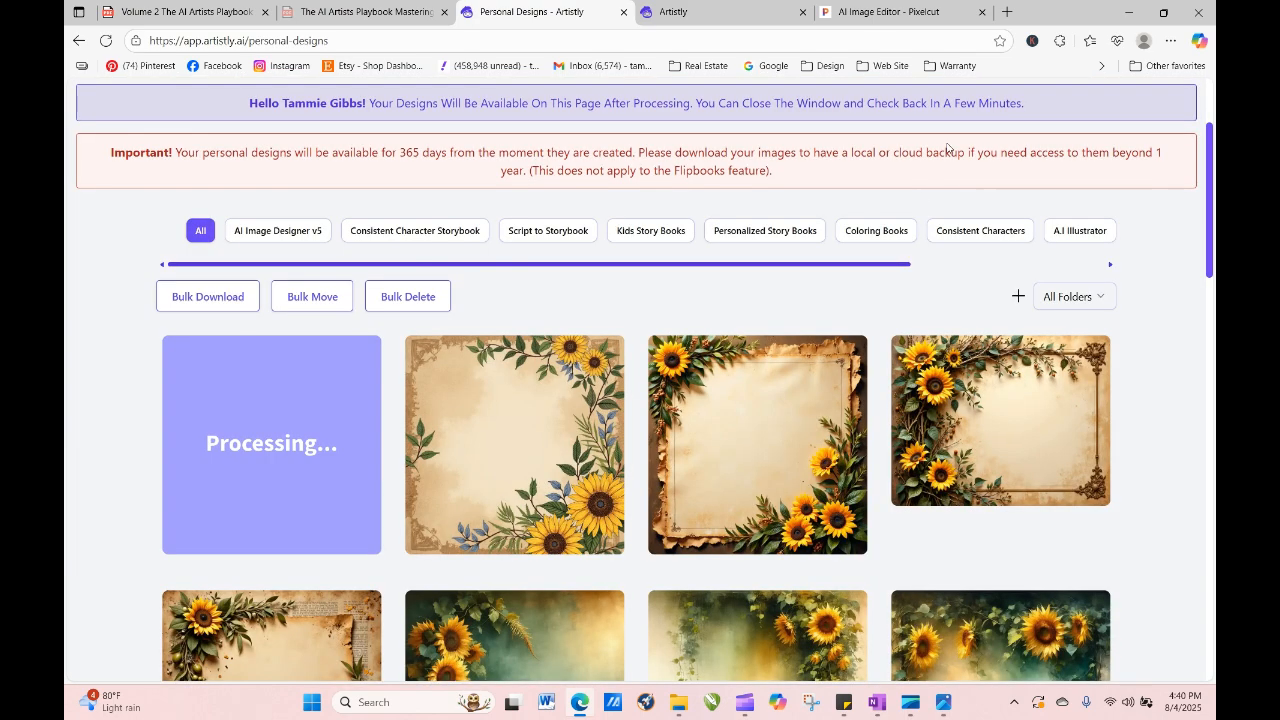
click(550, 449)
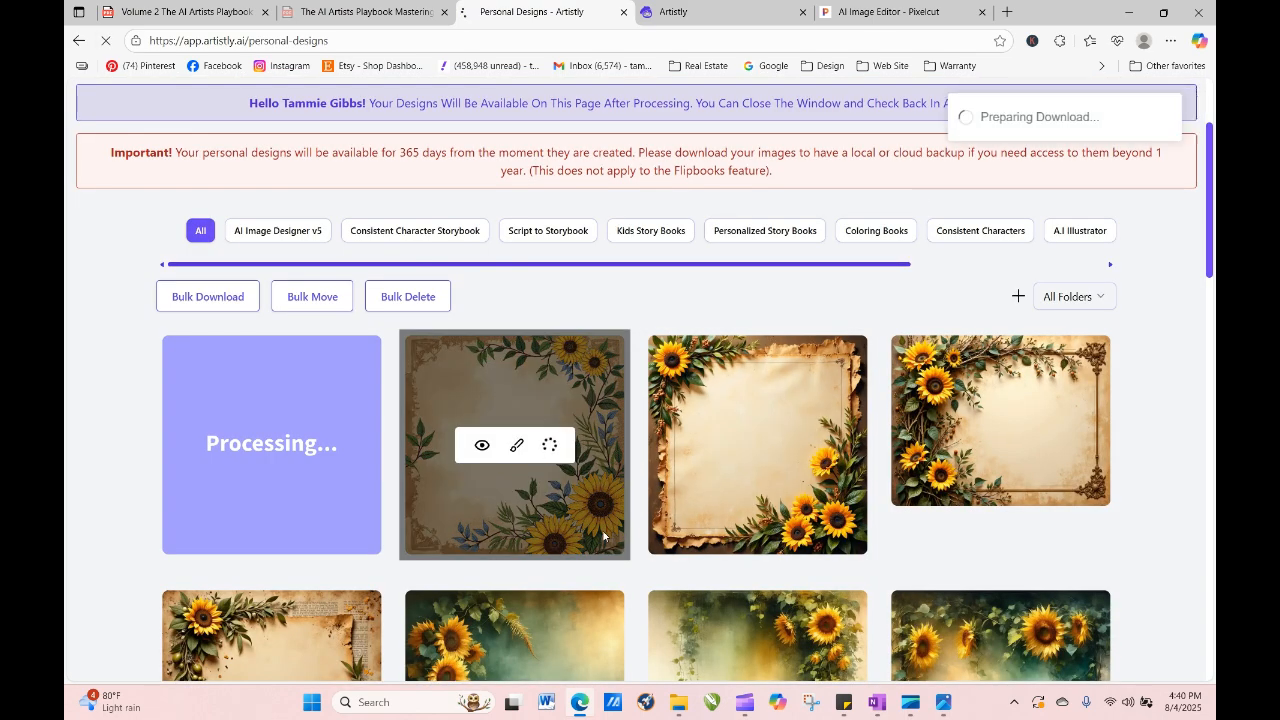
Open the newest downloaded sunflower design from the Downloads folder, examine its lower floral details at 163% zoom, and close it.
mouse_move(744, 710)
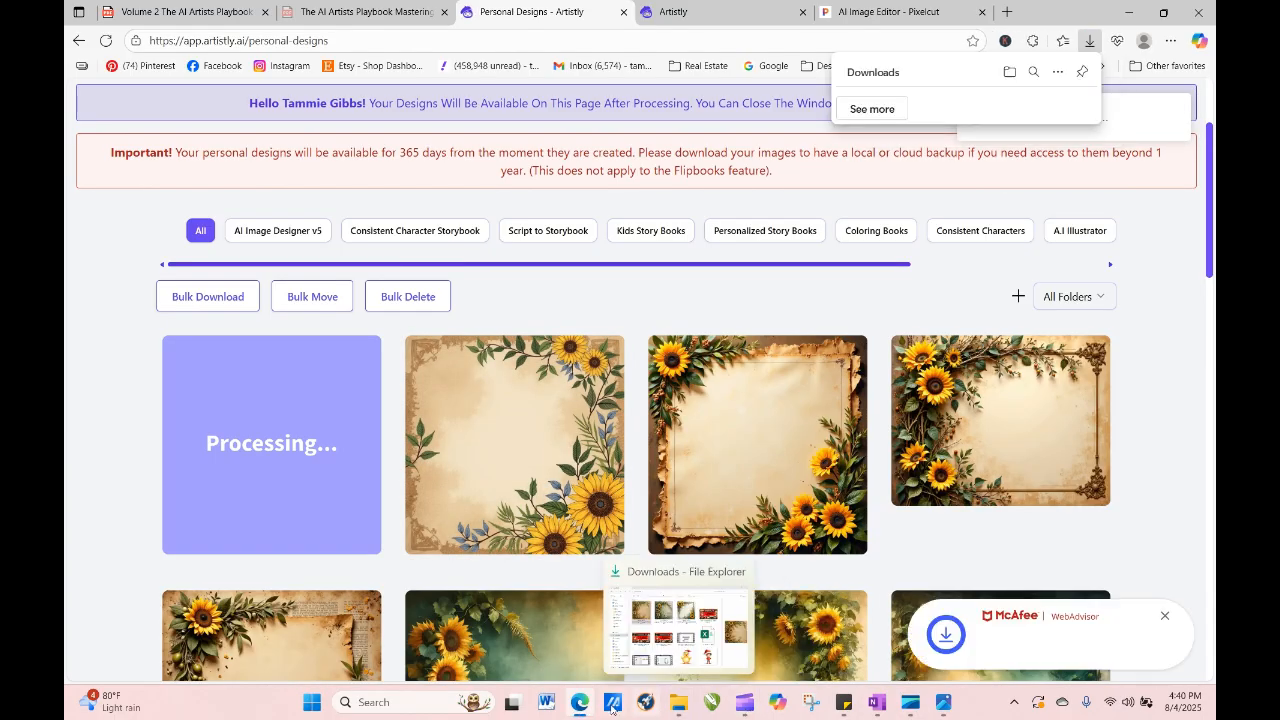
click(736, 632)
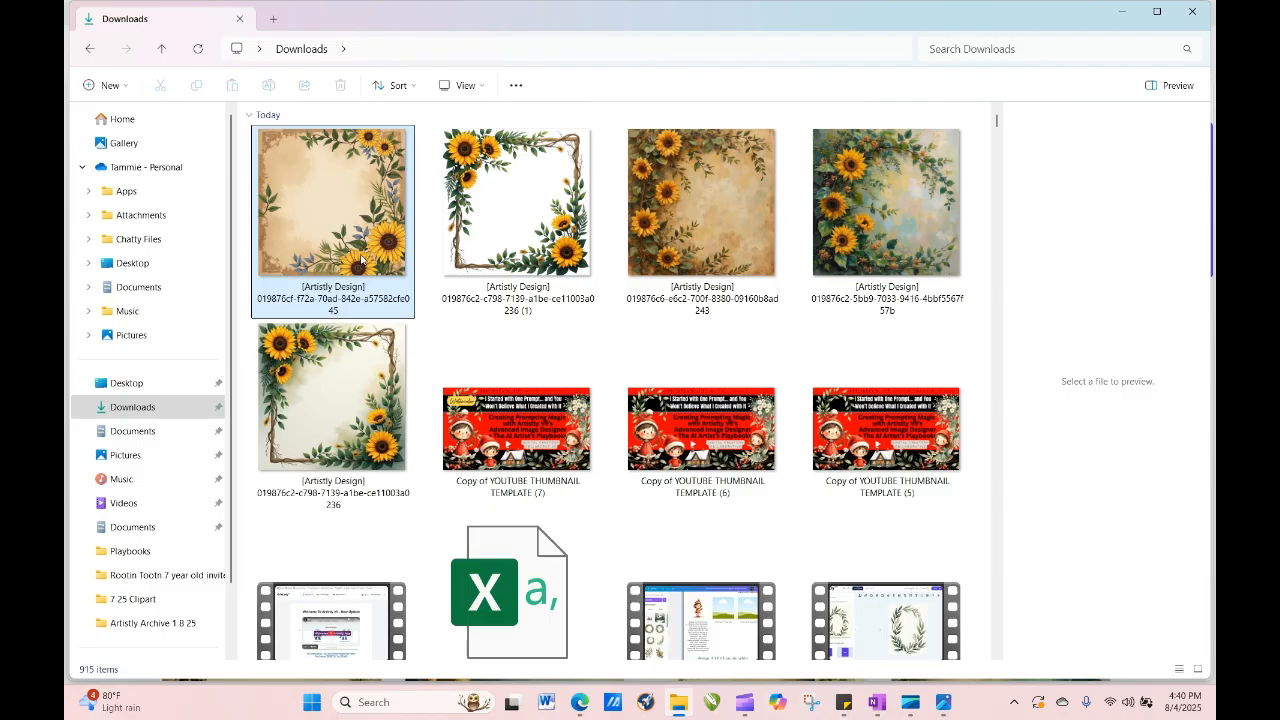
double_click(361, 260)
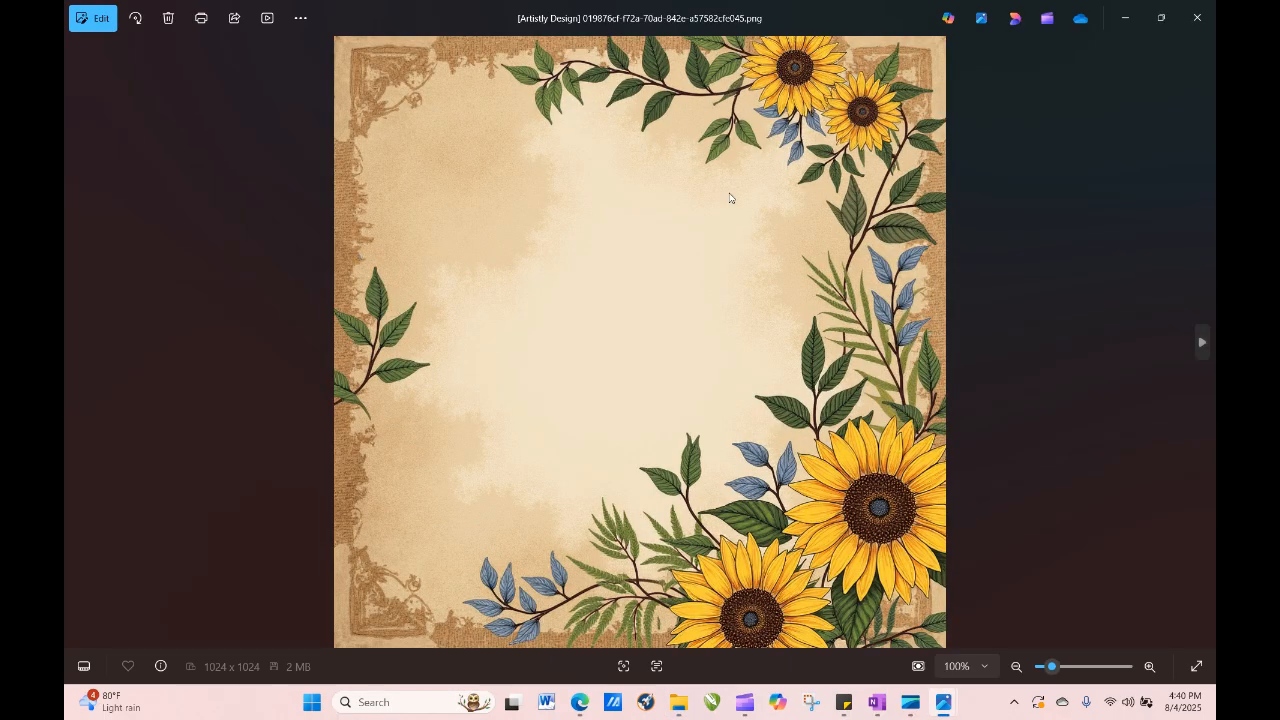
drag(1051, 668, 1058, 668)
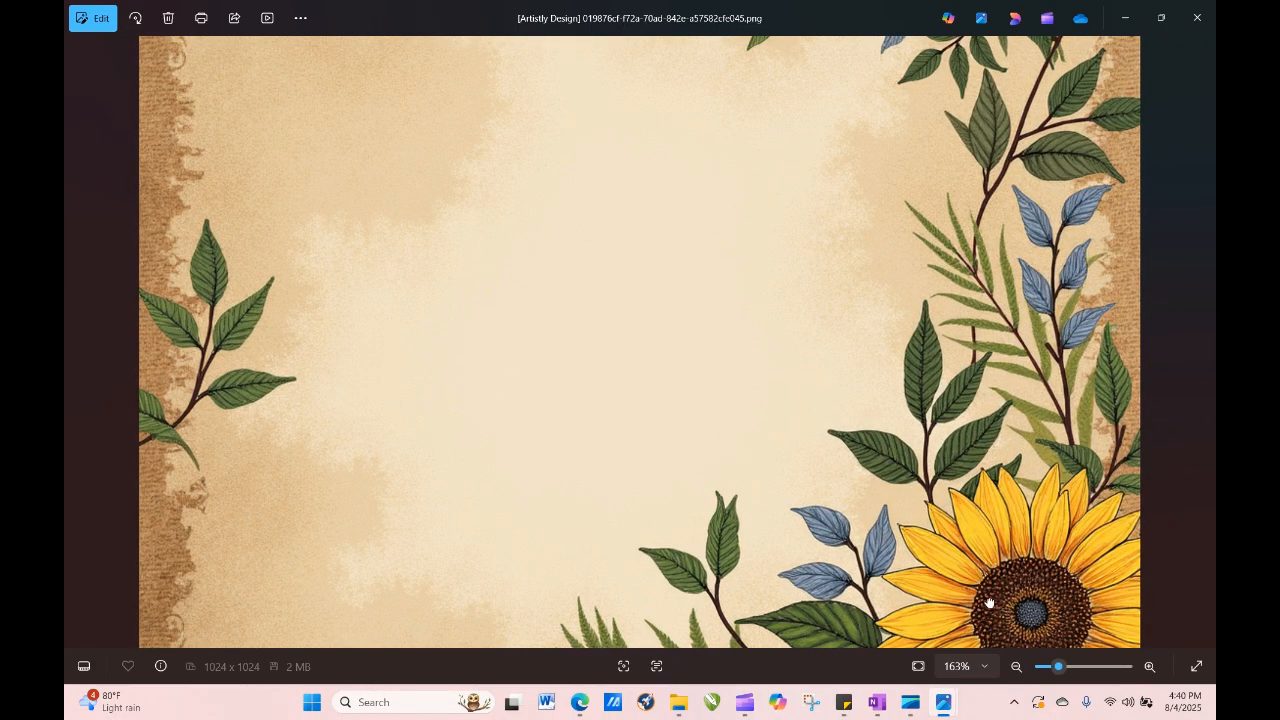
scroll(990, 603, down, 3)
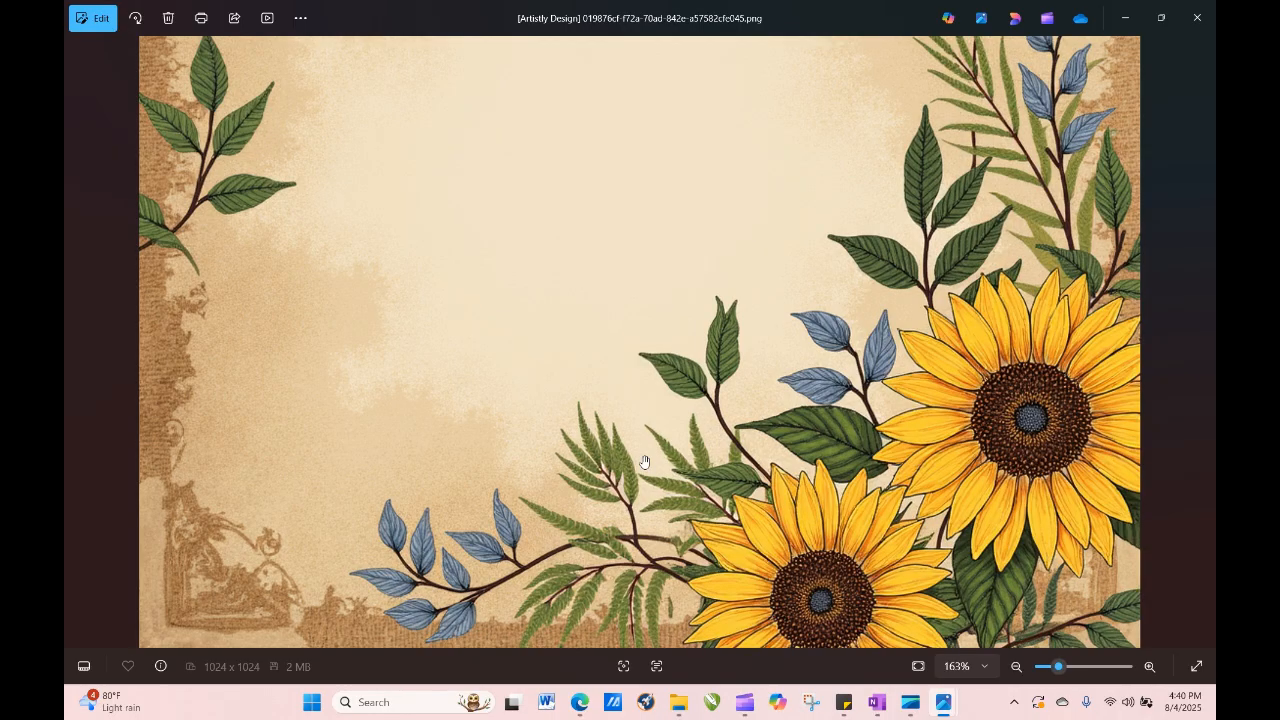
click(1199, 19)
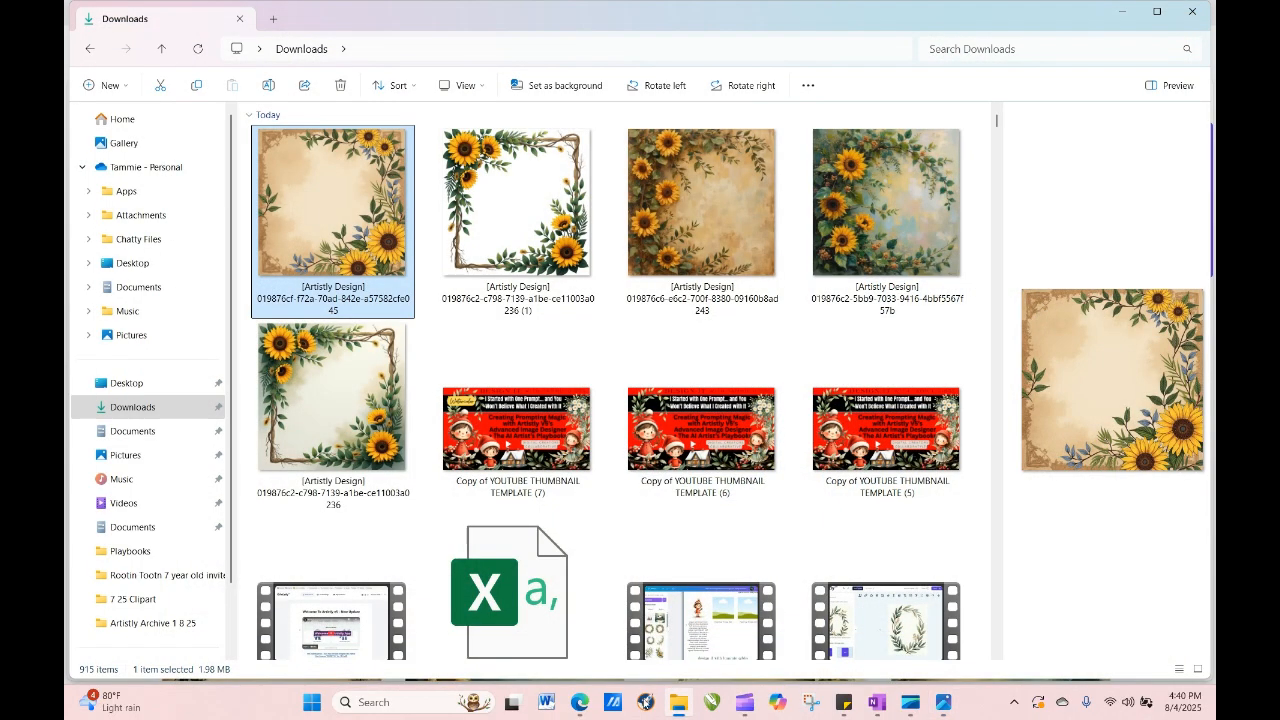
Return to the Artistly personal designs and view the details of the newest Golden Style sunflower design.
click(582, 706)
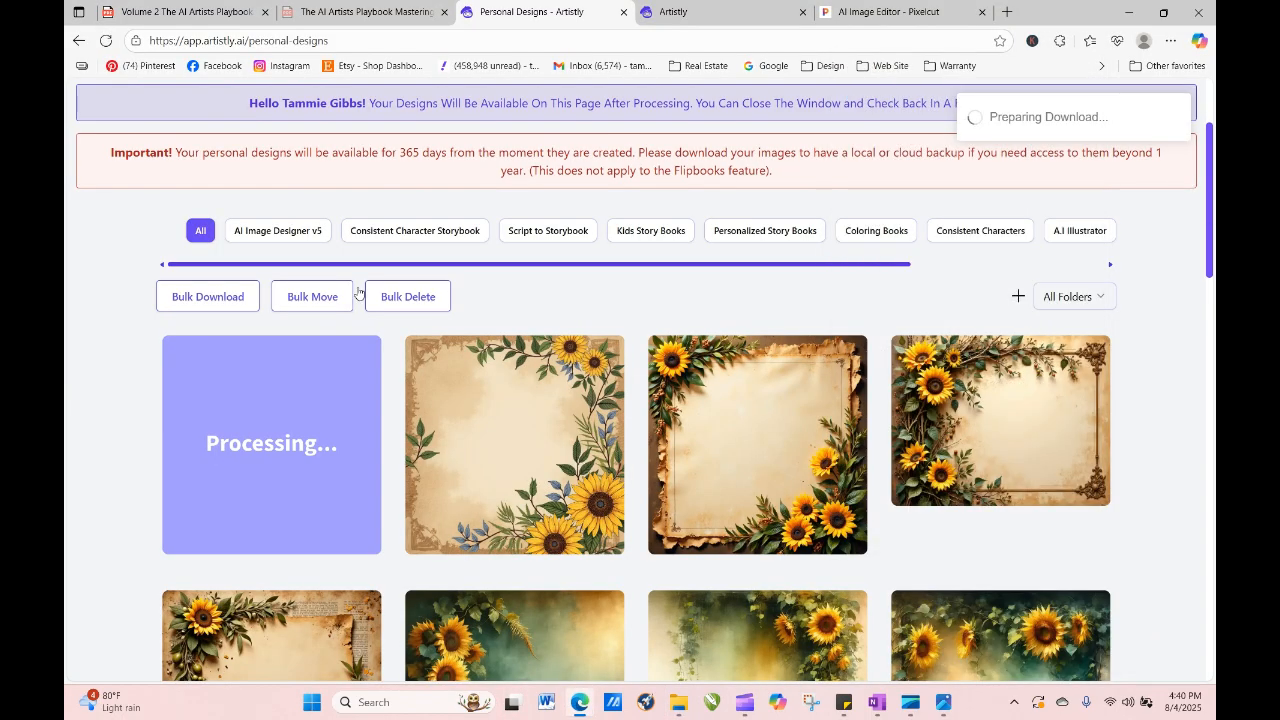
click(239, 446)
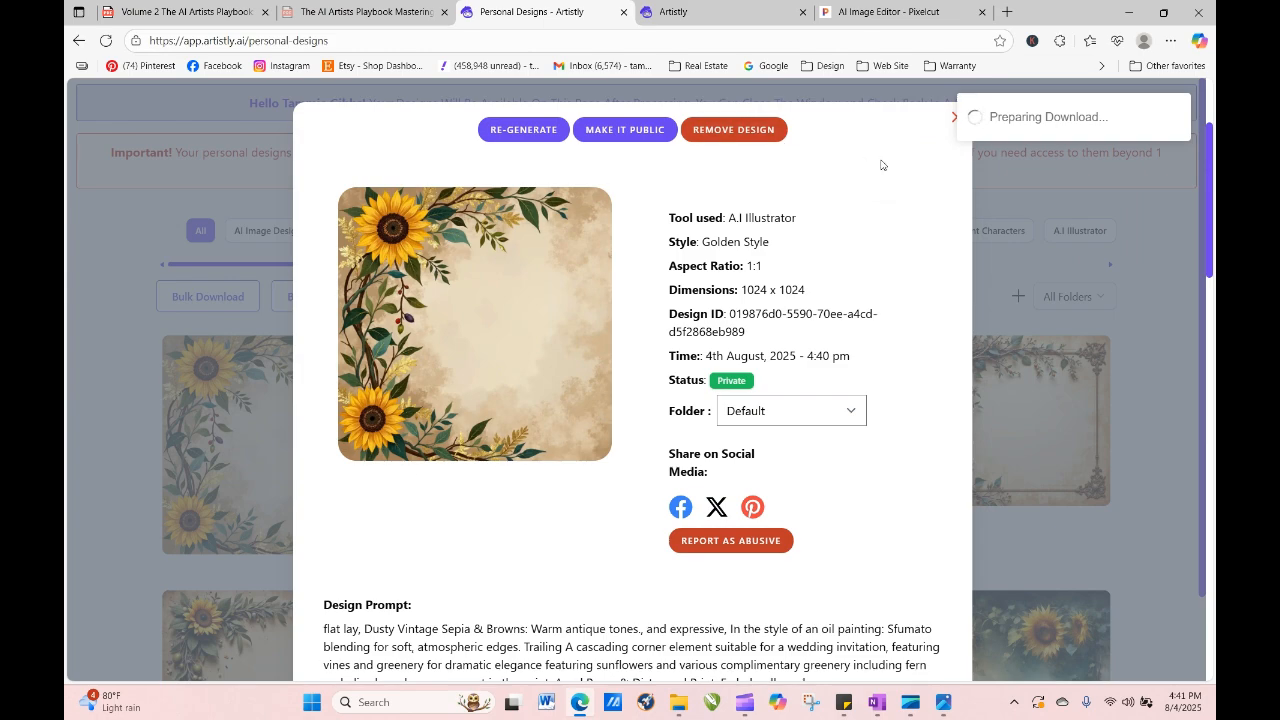
click(952, 119)
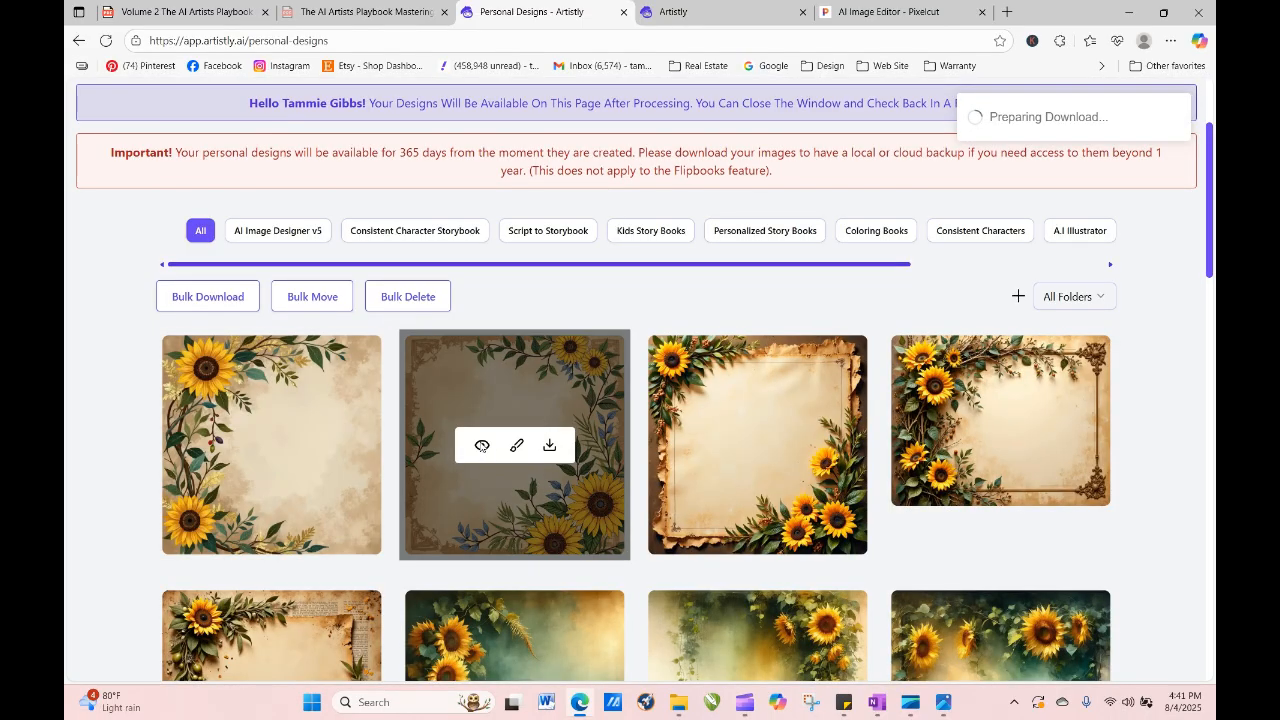
Re-generate the Dreamy Invitation Style design from its flat lay prompt at 3:4 (896 X 1152) px with a quantity of 4.
click(481, 446)
click(523, 129)
scroll(588, 425, down, 5)
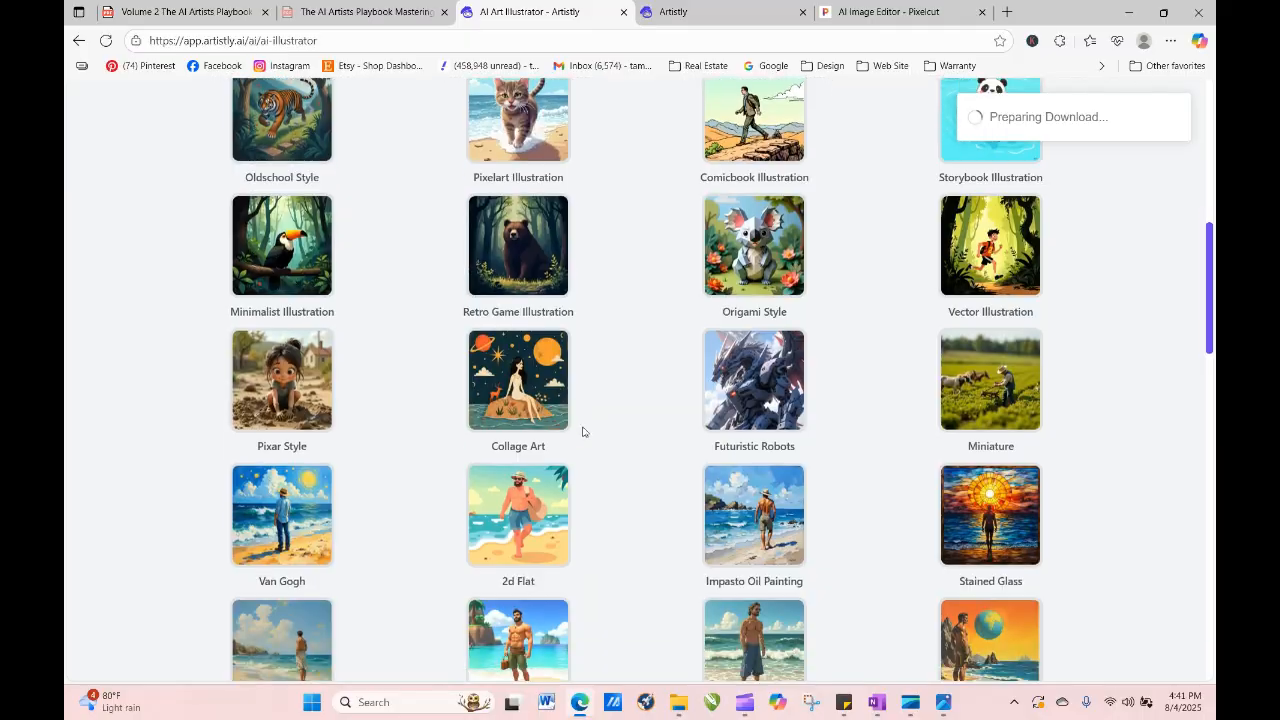
scroll(581, 432, down, 10)
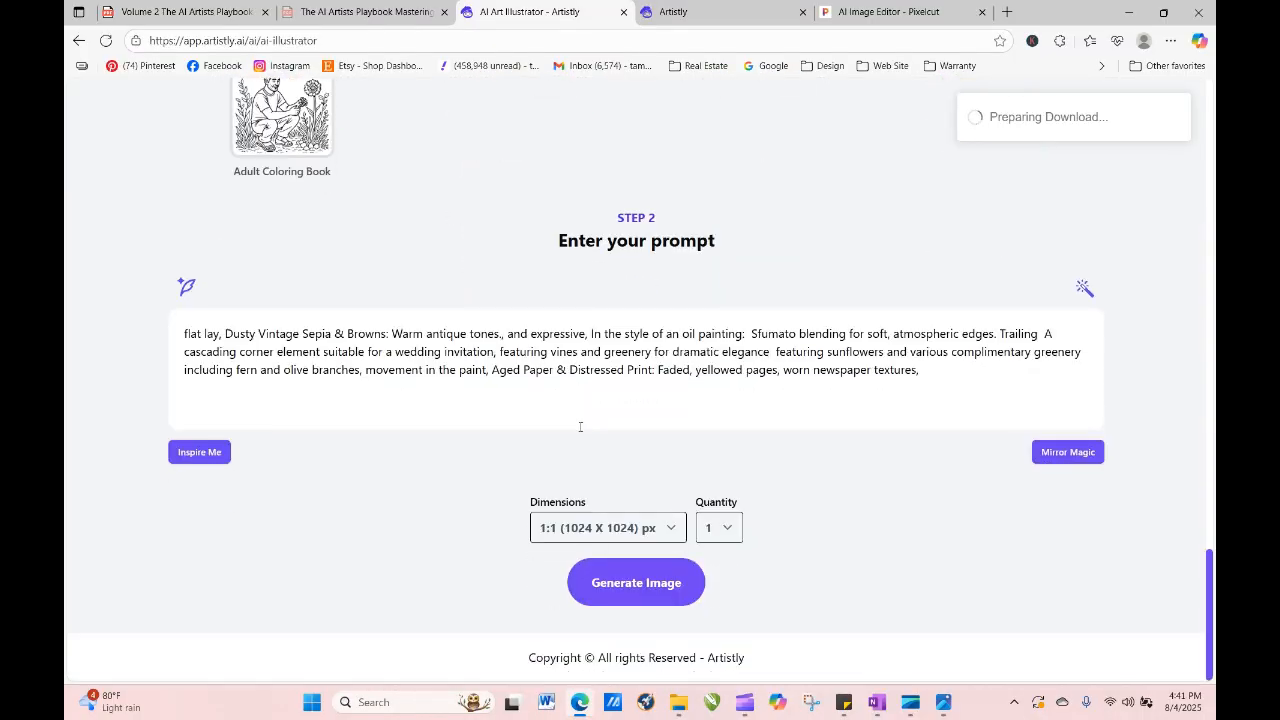
click(603, 532)
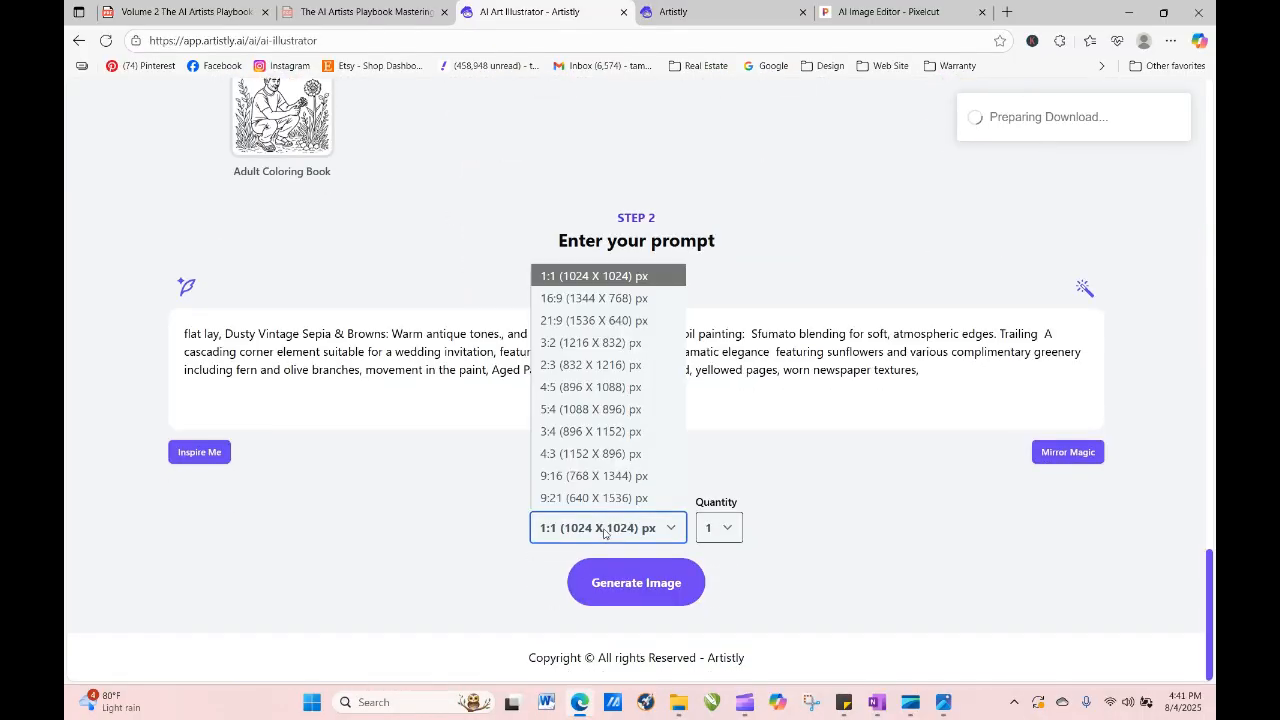
click(588, 436)
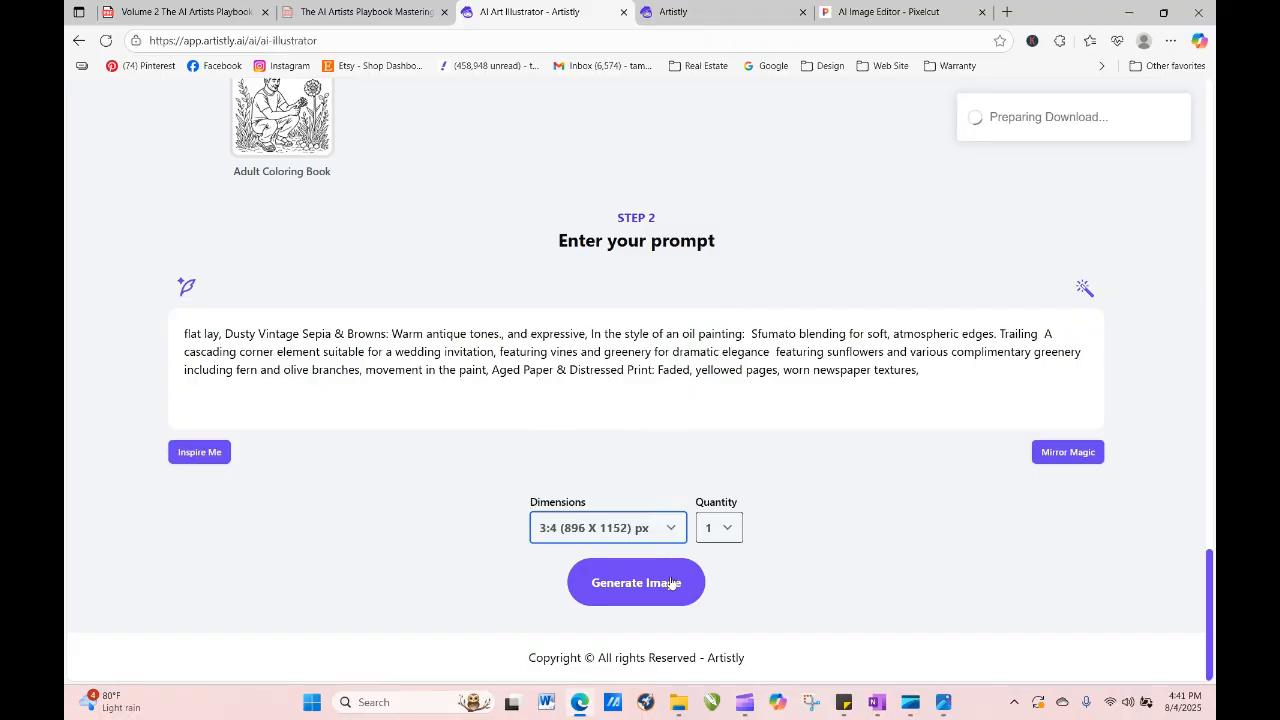
click(740, 532)
click(741, 625)
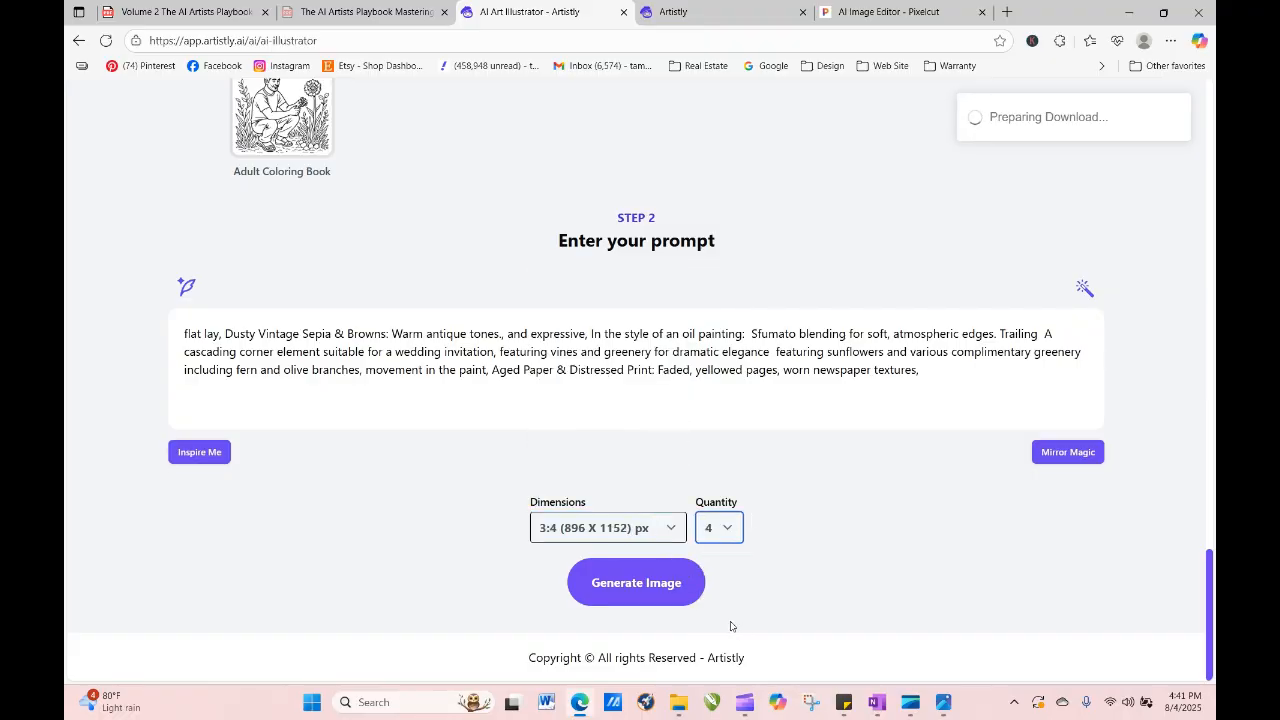
click(649, 590)
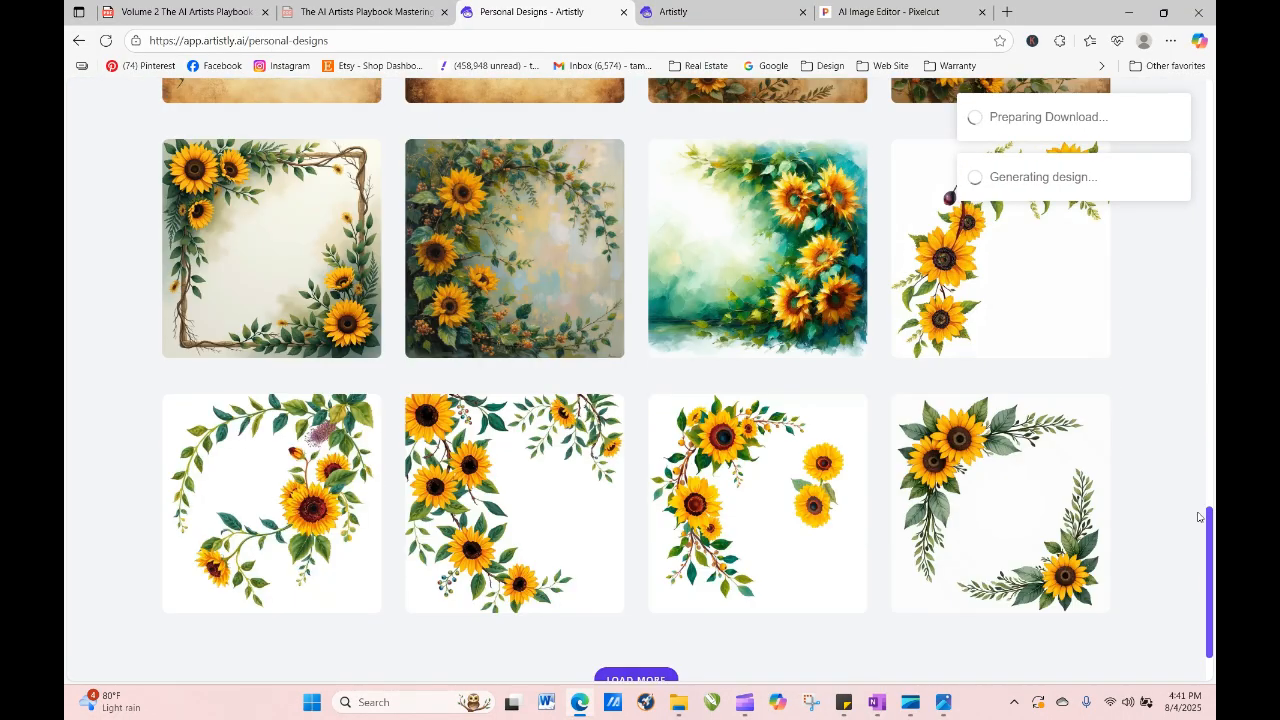
View the details of the first portrait sunflower design in the new 3:4 batch.
drag(1208, 520, 1201, 159)
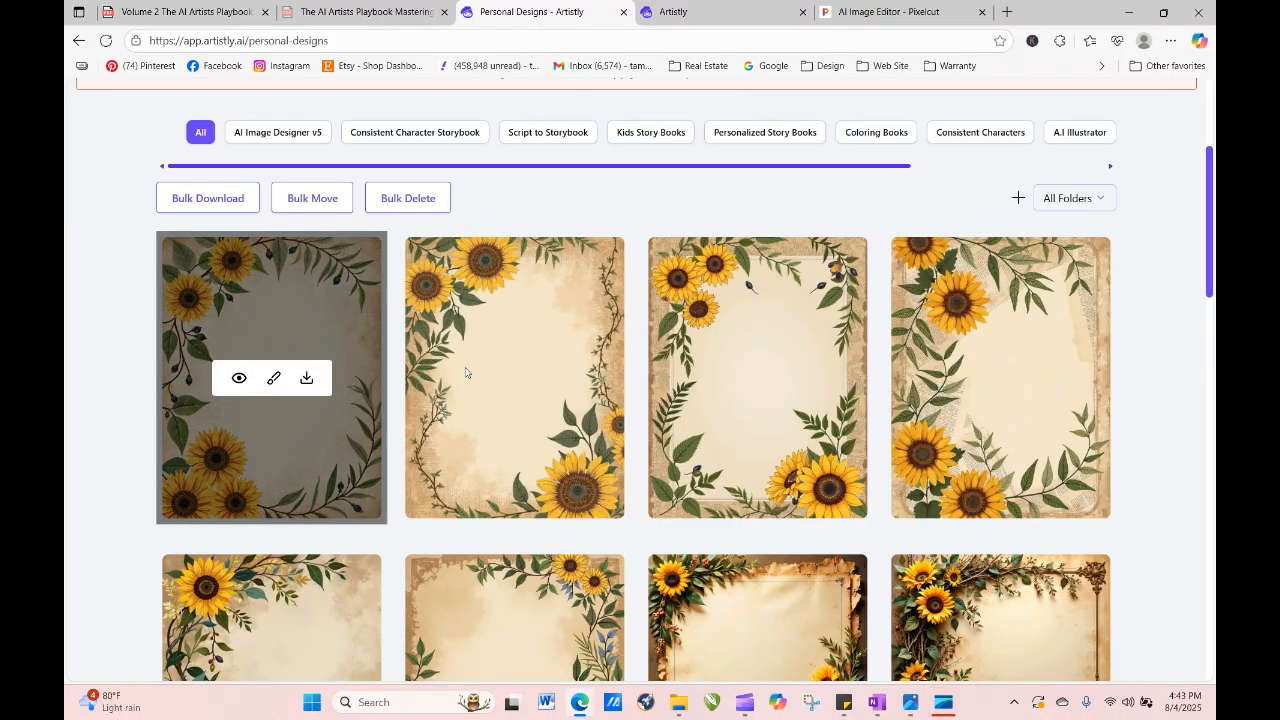
click(239, 378)
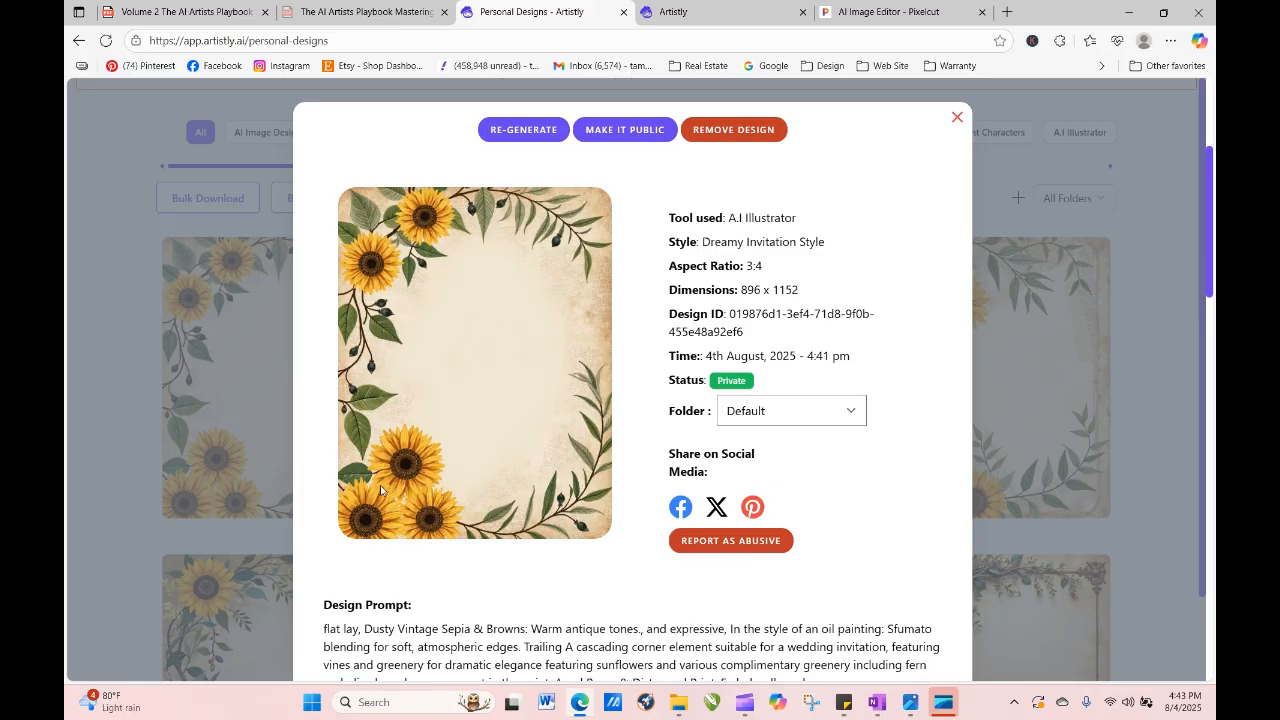
click(957, 118)
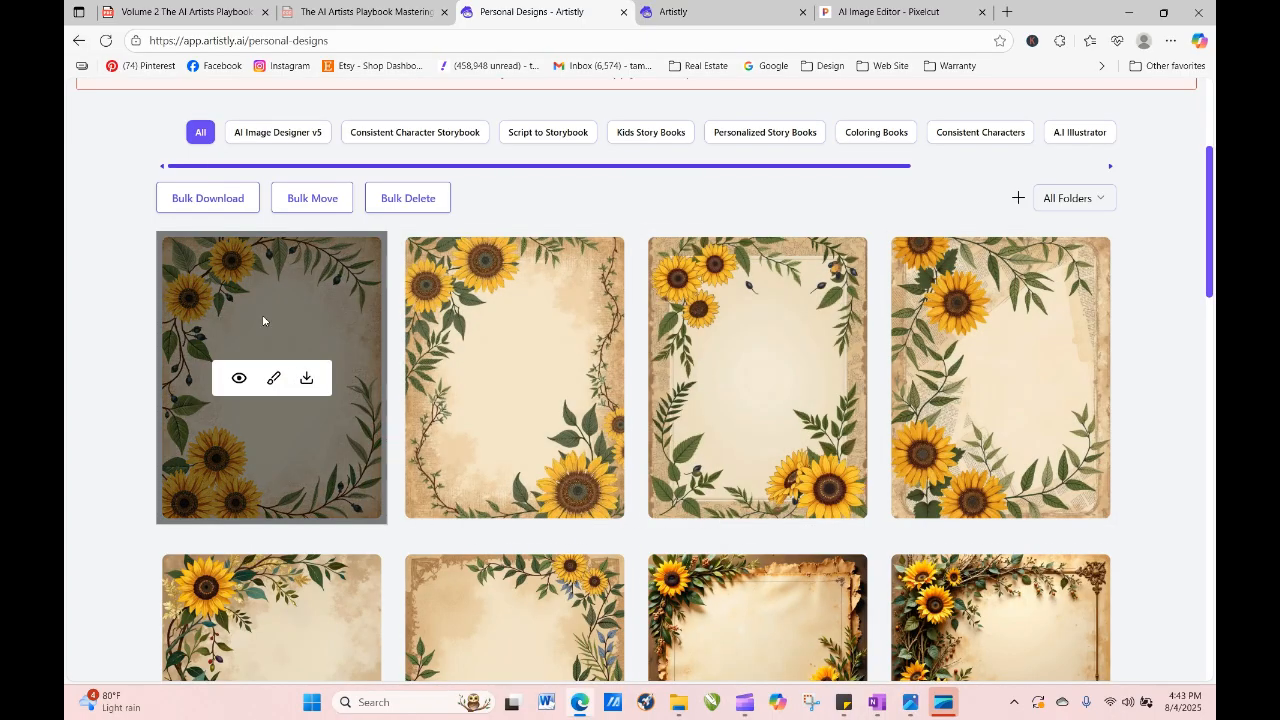
Open the first portrait design for re-generation, replacing "sunflowers" with "peonies" and deleting the "Aged Paper & Distressed Print" texture phrase from its prompt.
click(239, 378)
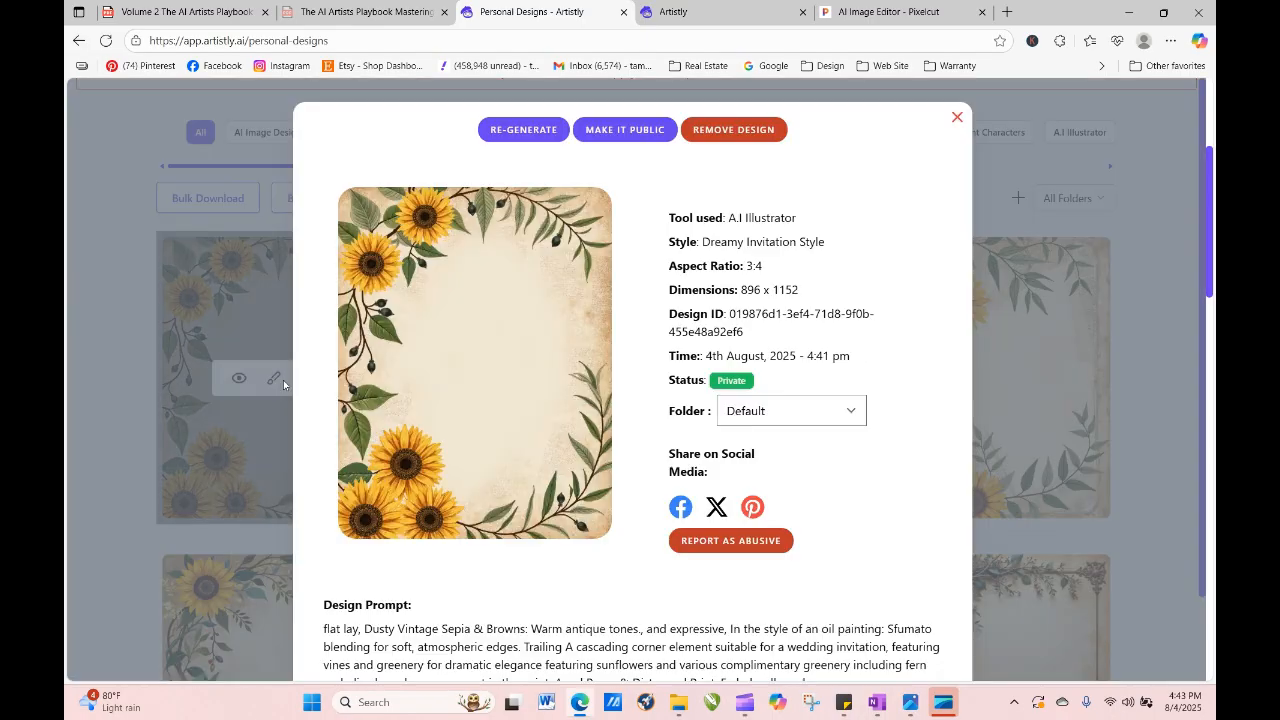
click(522, 130)
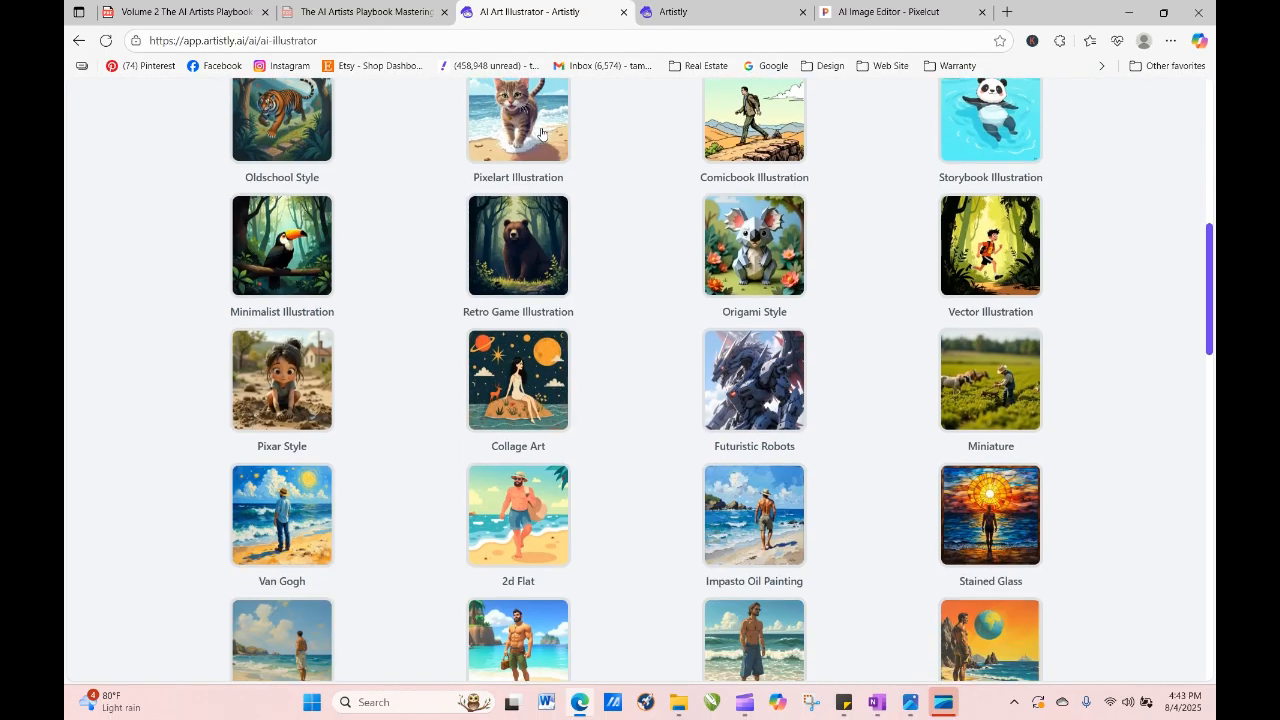
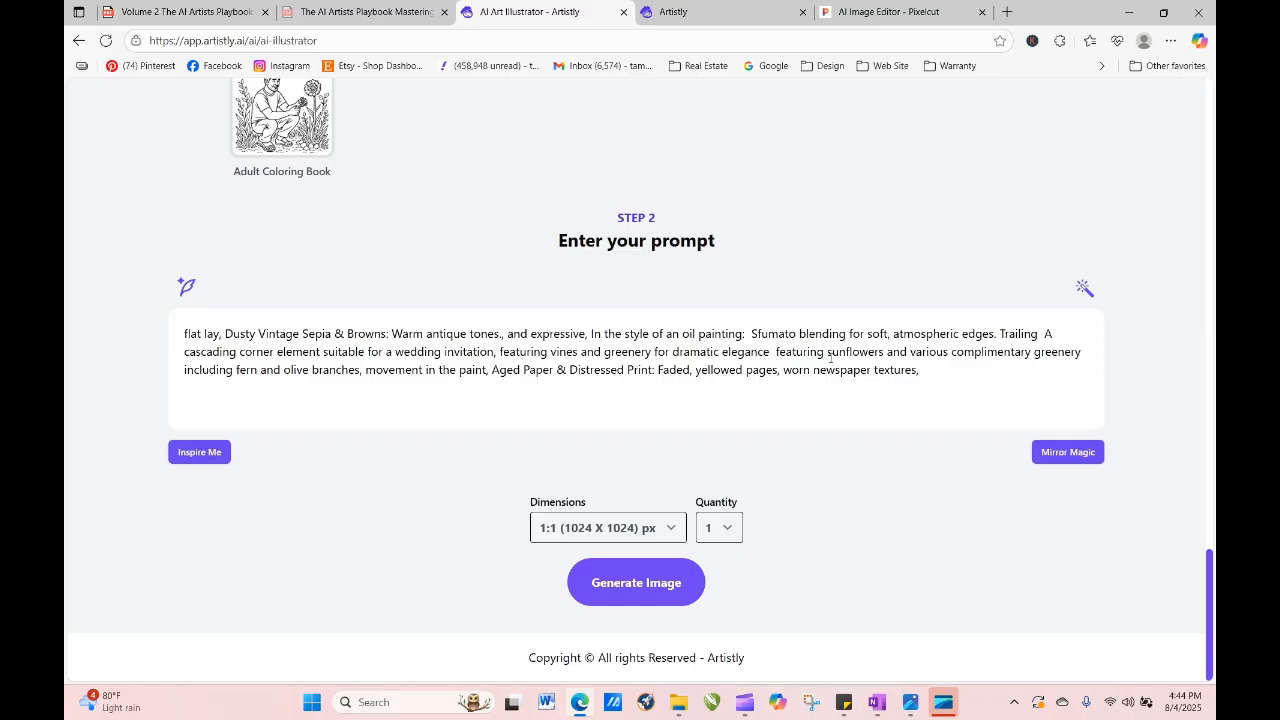
drag(884, 352, 828, 355)
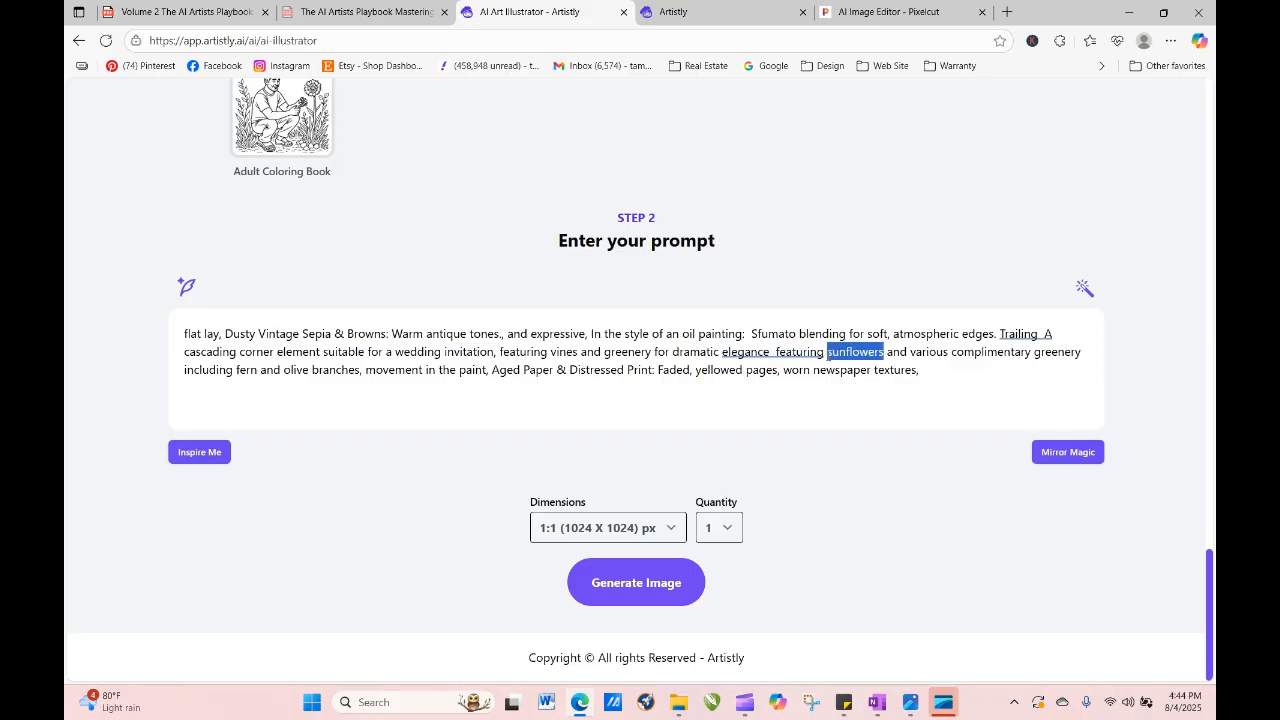
click(820, 384)
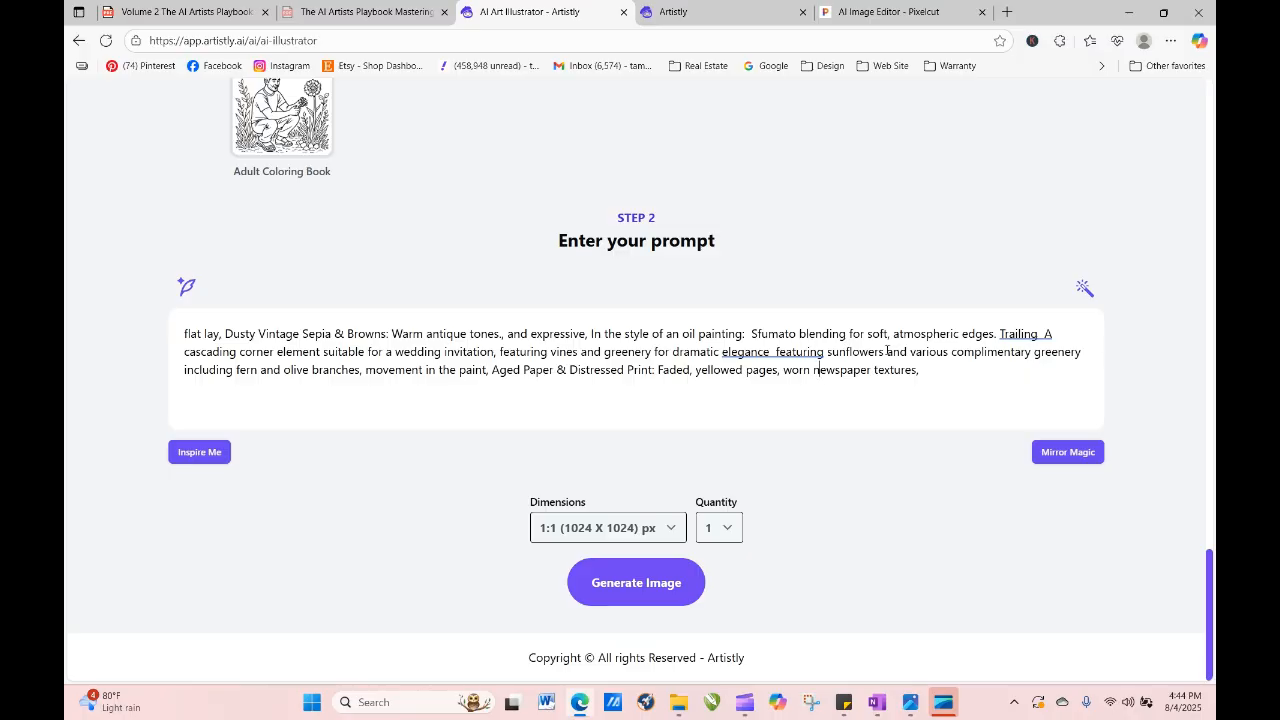
key(BackSpace)
key(BackSpace)
key(BackSpace)
key(BackSpace)
key(BackSpace)
key(BackSpace)
key(BackSpace)
key(BackSpace)
key(BackSpace)
key(BackSpace)
key(BackSpace)
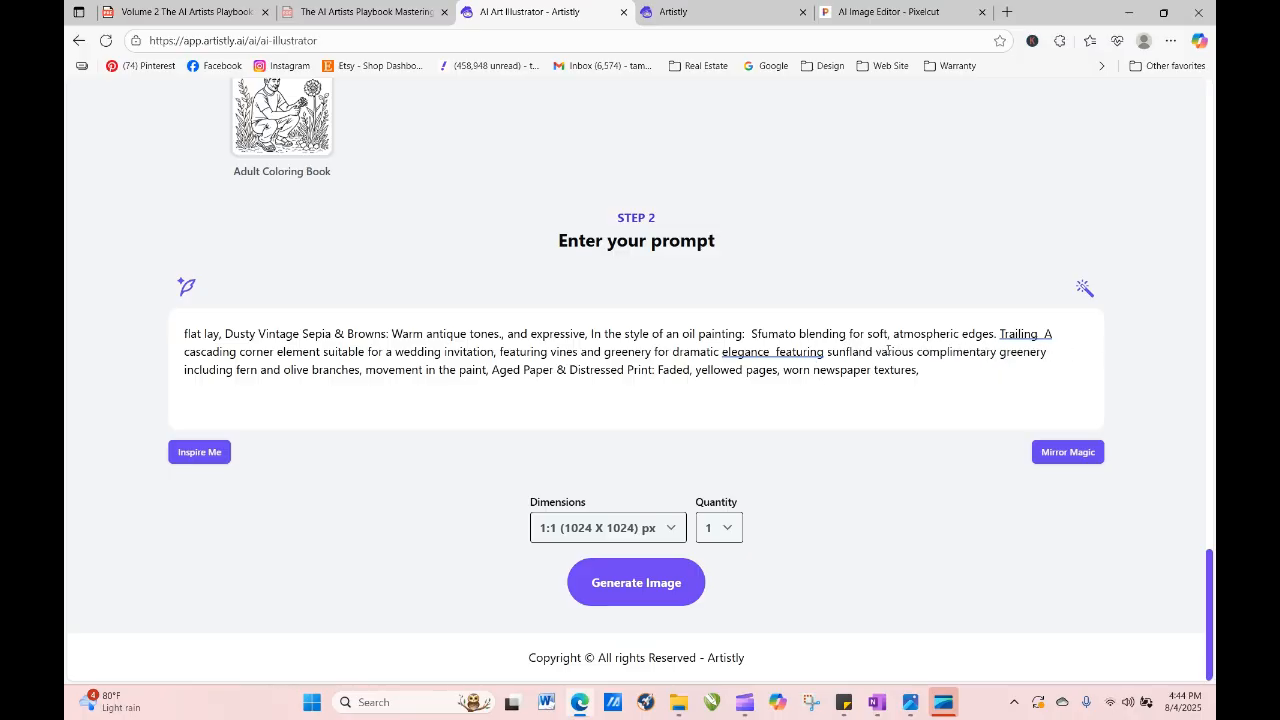
text(peonies)
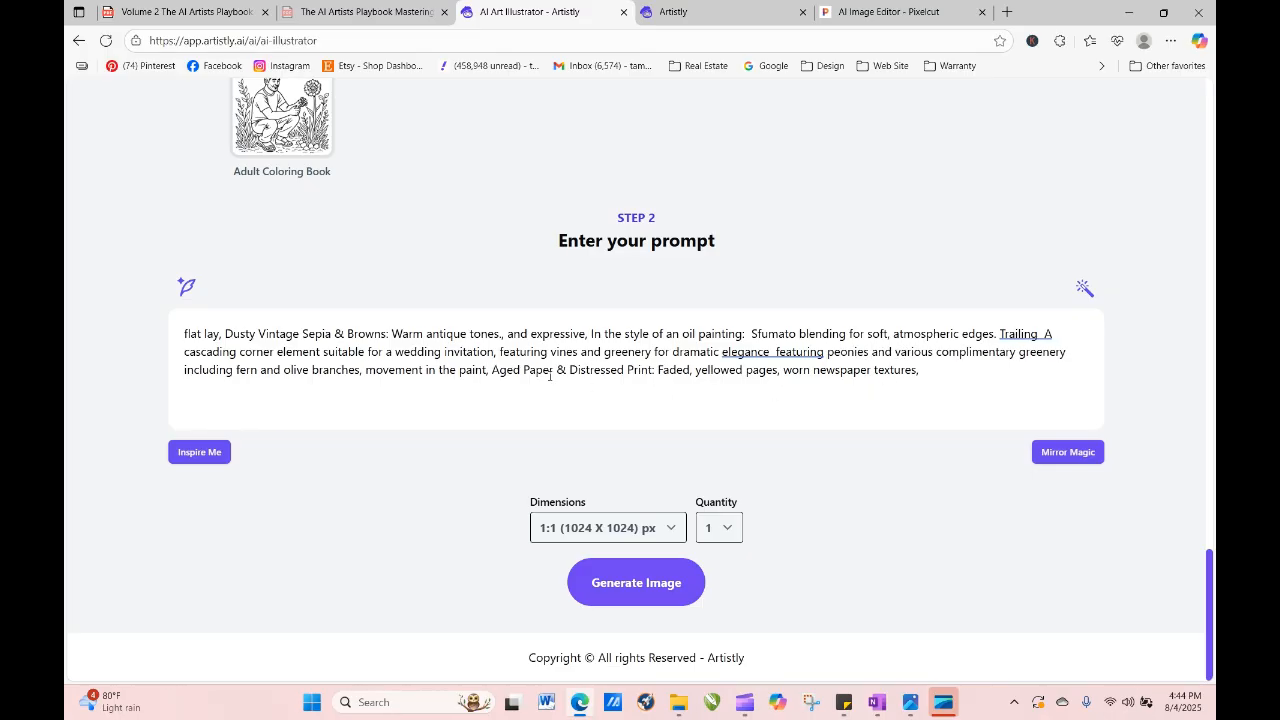
drag(492, 370, 937, 386)
key(BackSpace)
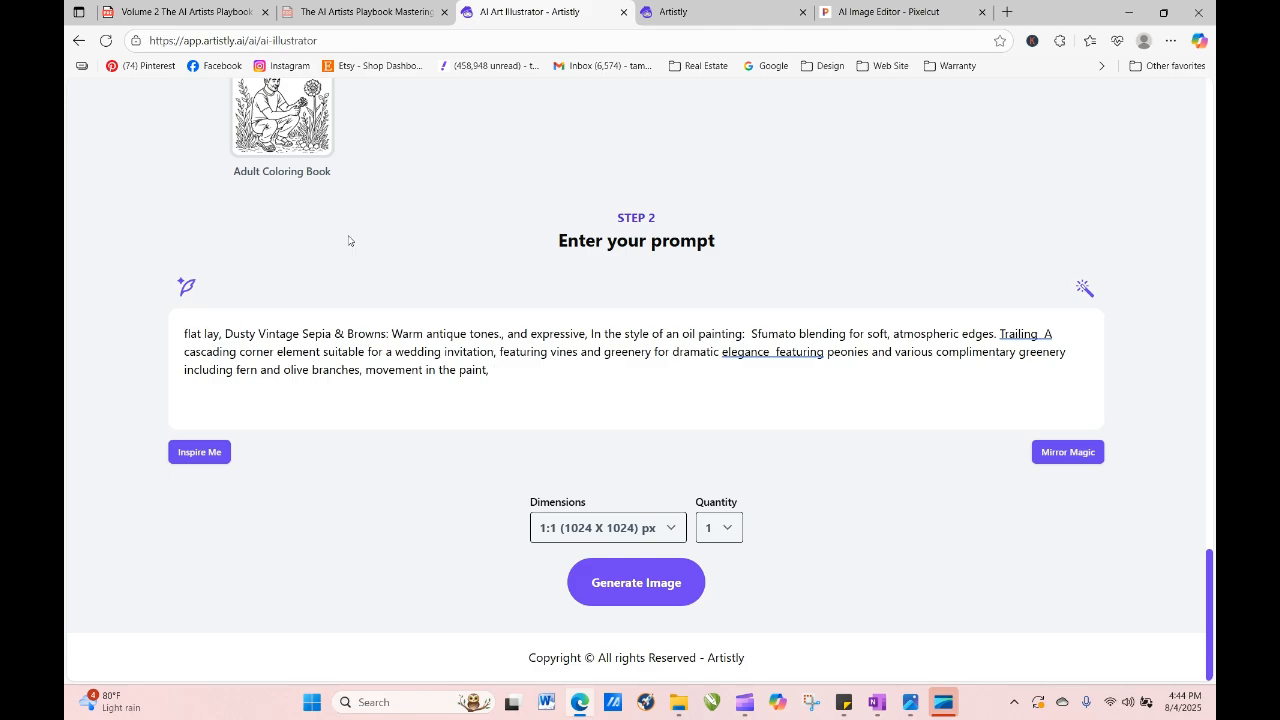
Switch to the Volume 2 playbook PDF and copy the "Bold Pop Art Hues" line from the vintage and retro color palettes.
click(205, 13)
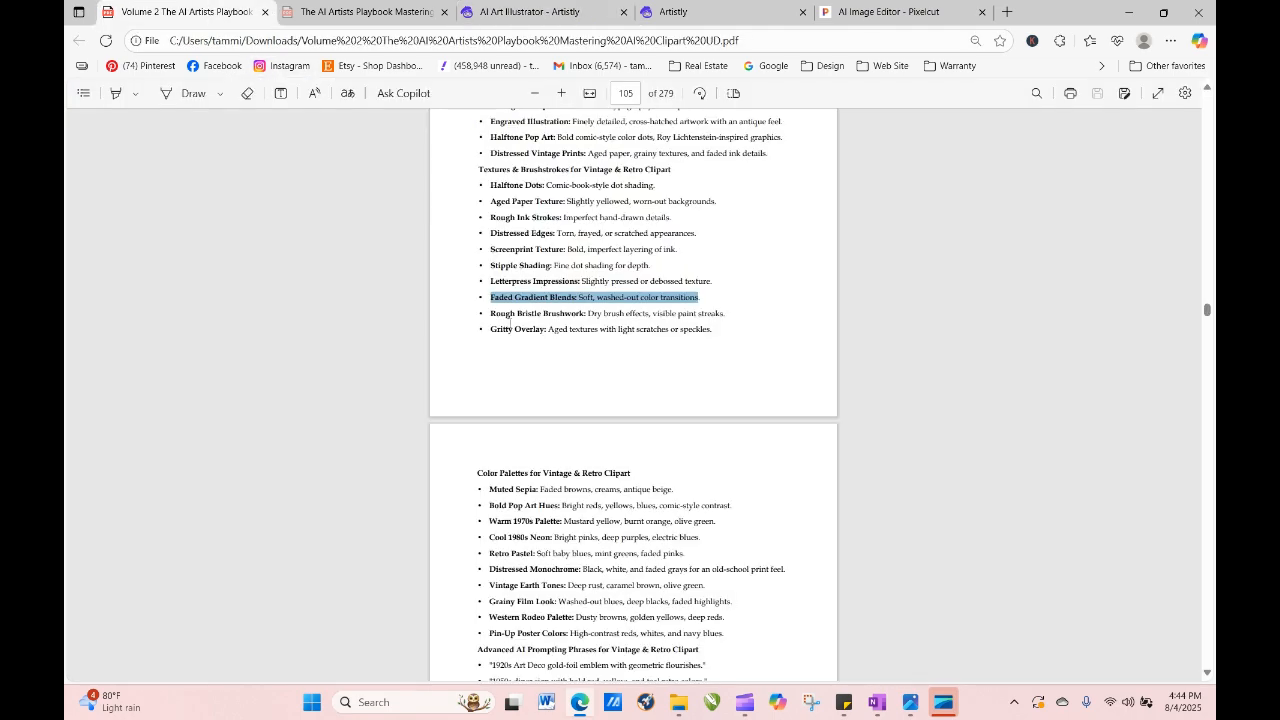
click(657, 400)
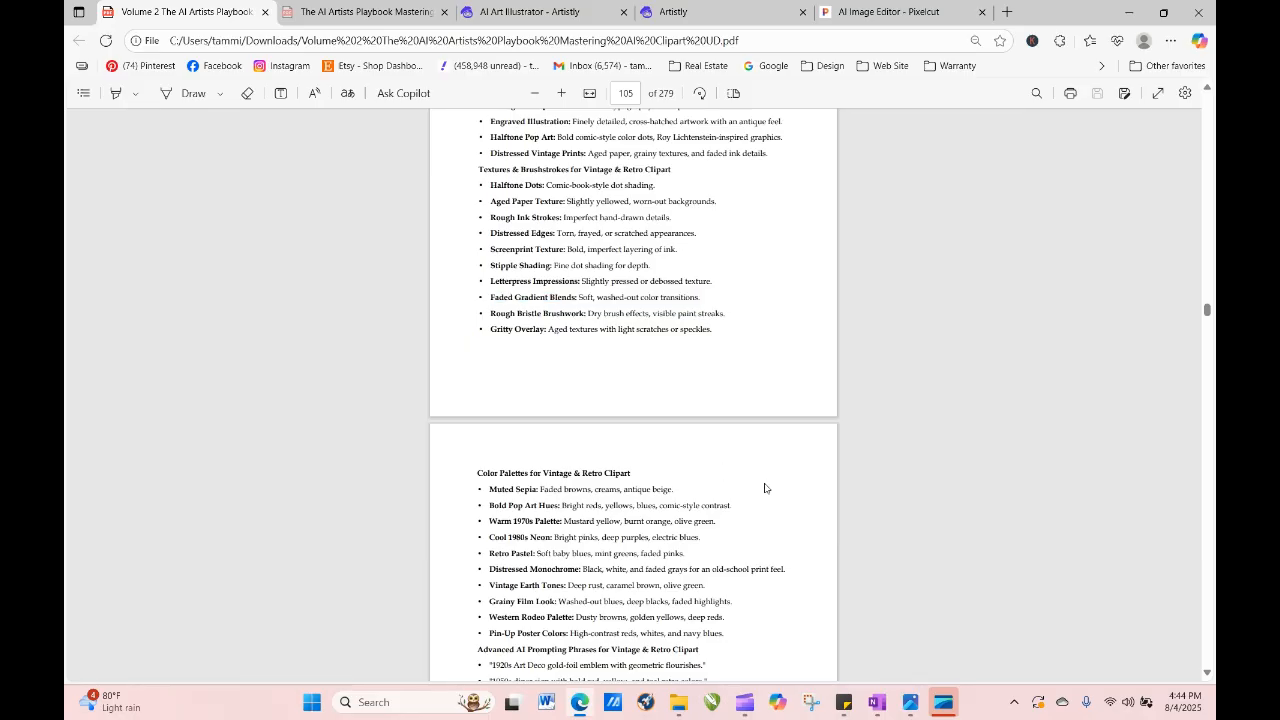
scroll(765, 488, down, 3)
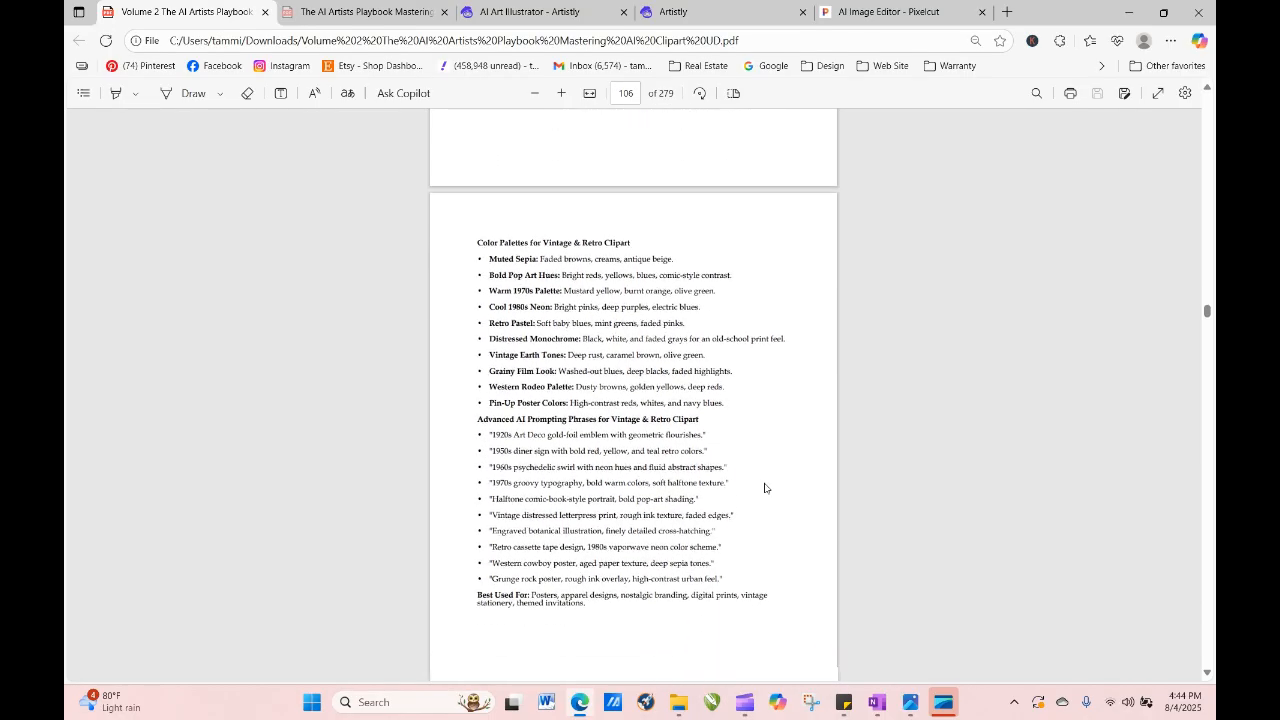
scroll(765, 488, down, 2)
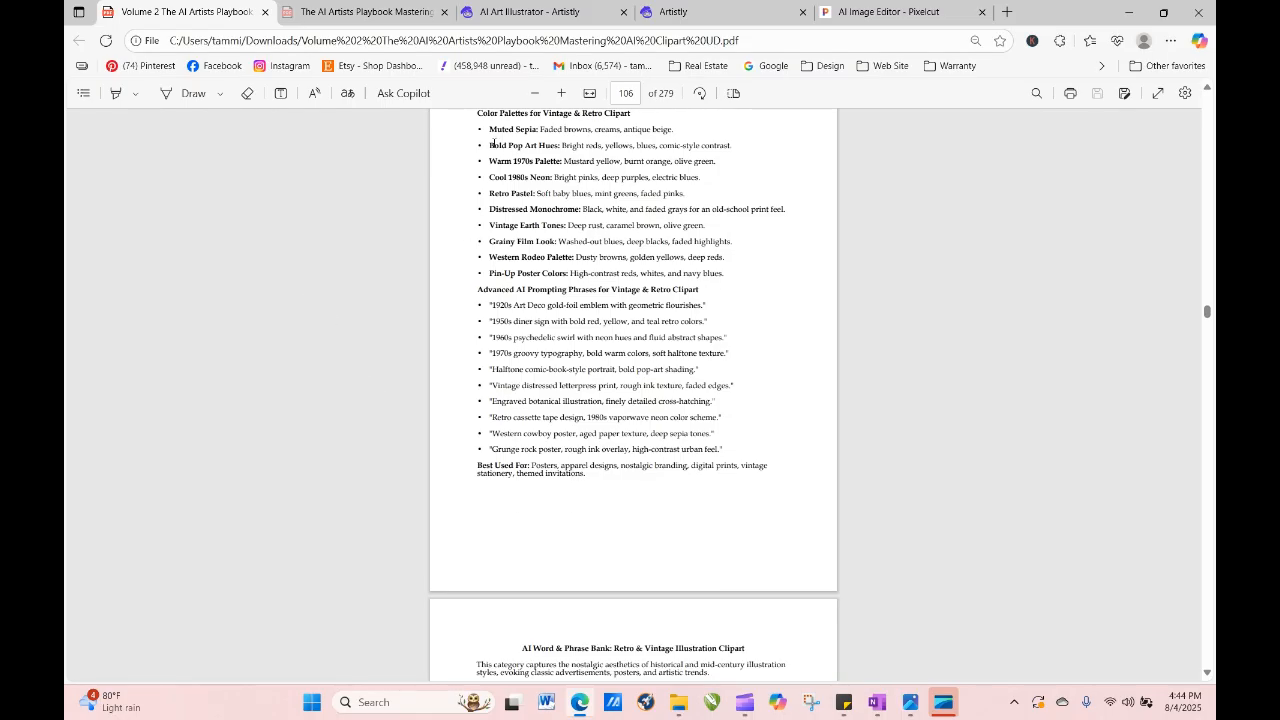
drag(489, 145, 730, 144)
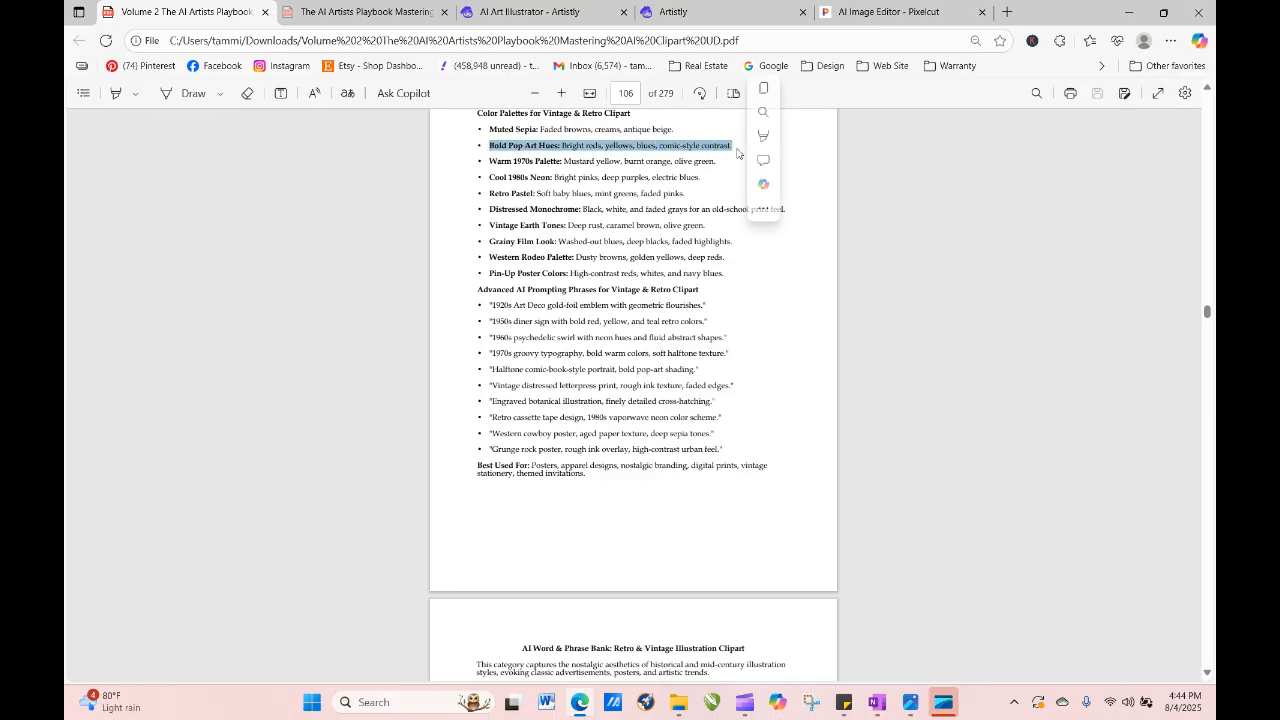
right_click(730, 146)
click(767, 209)
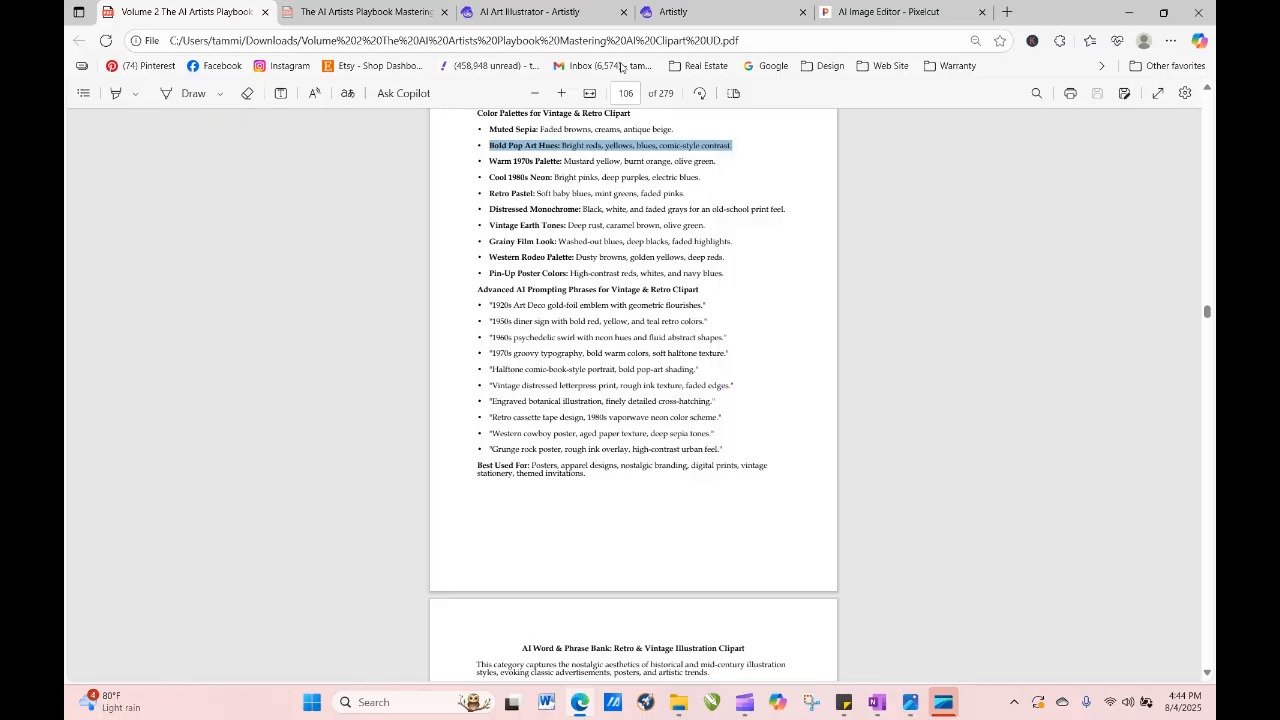
Replace "Dusty Vintage Sepia & Browns: Warm antique tones." in the Artistly peony prompt with the copied "Bold Pop Art Hues" line and generate the image.
click(752, 14)
click(594, 18)
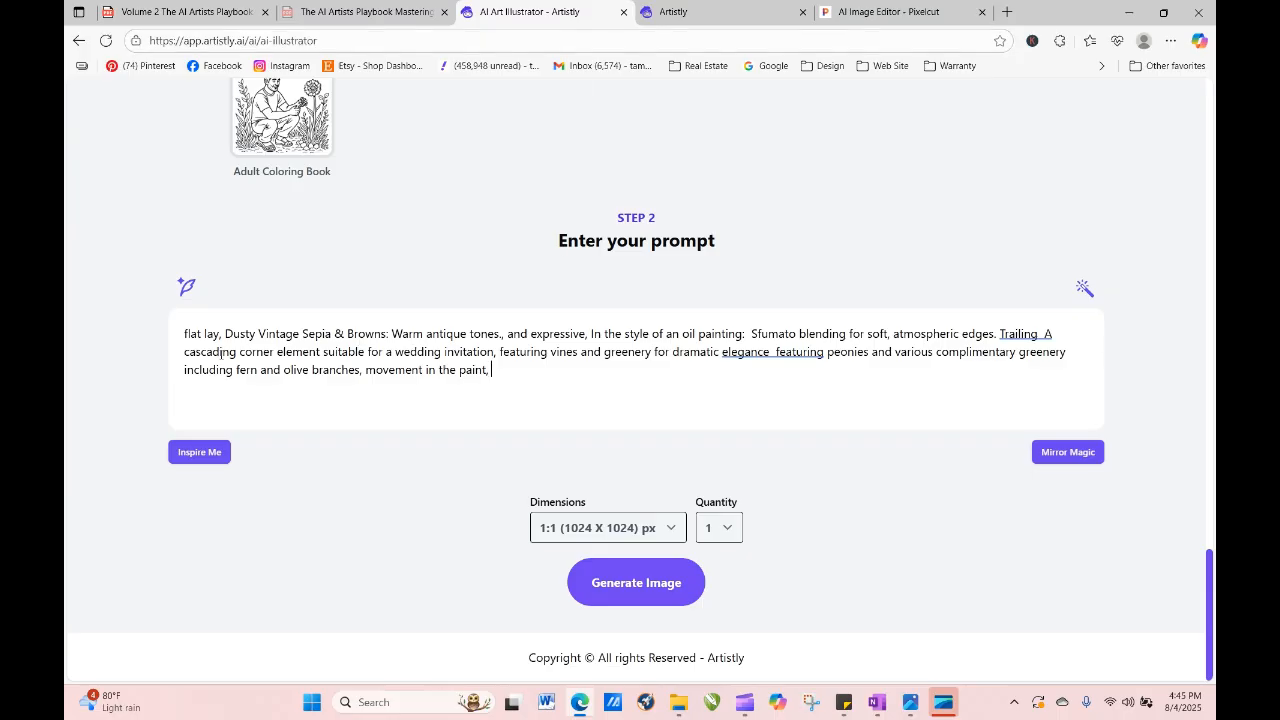
drag(226, 337, 501, 330)
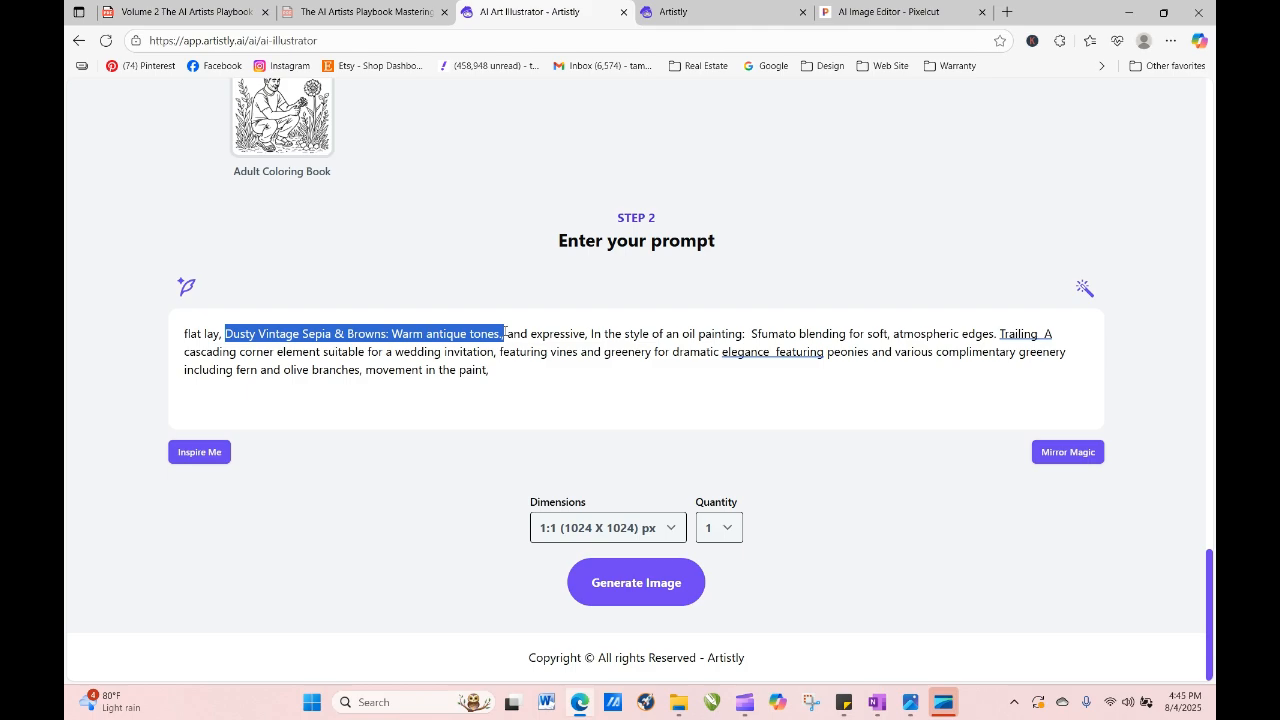
click(474, 334)
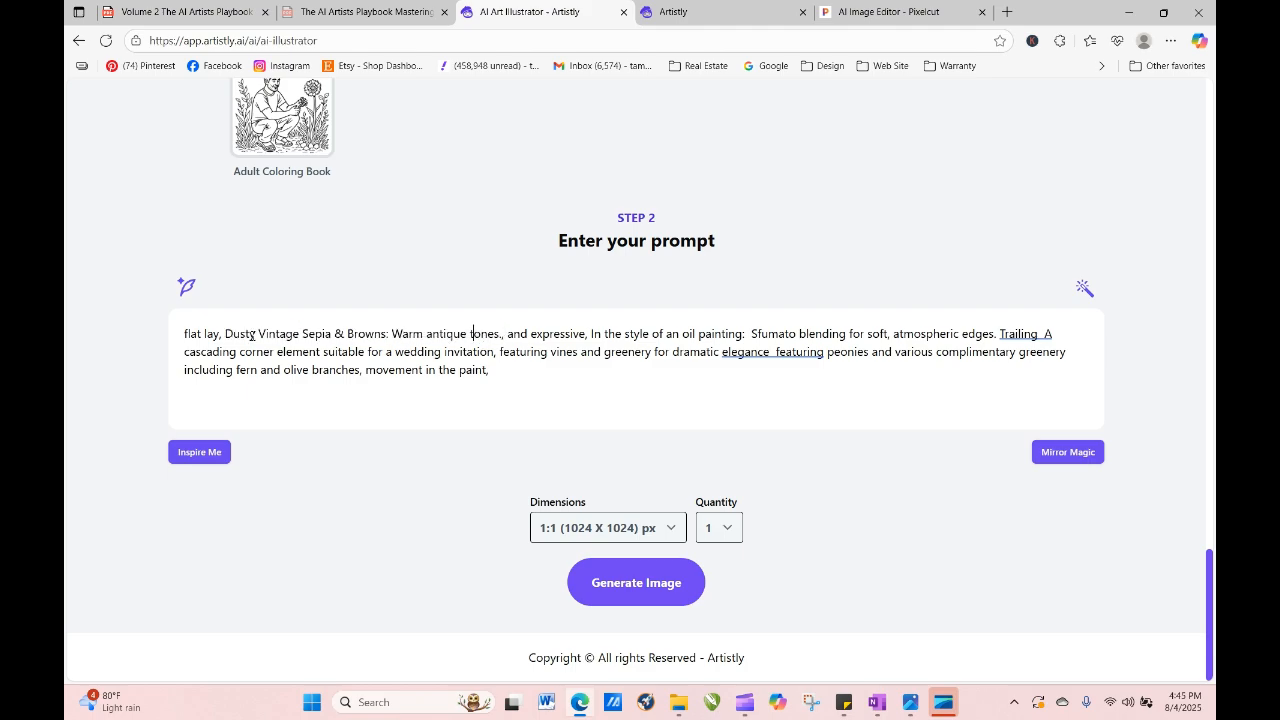
drag(226, 334, 505, 334)
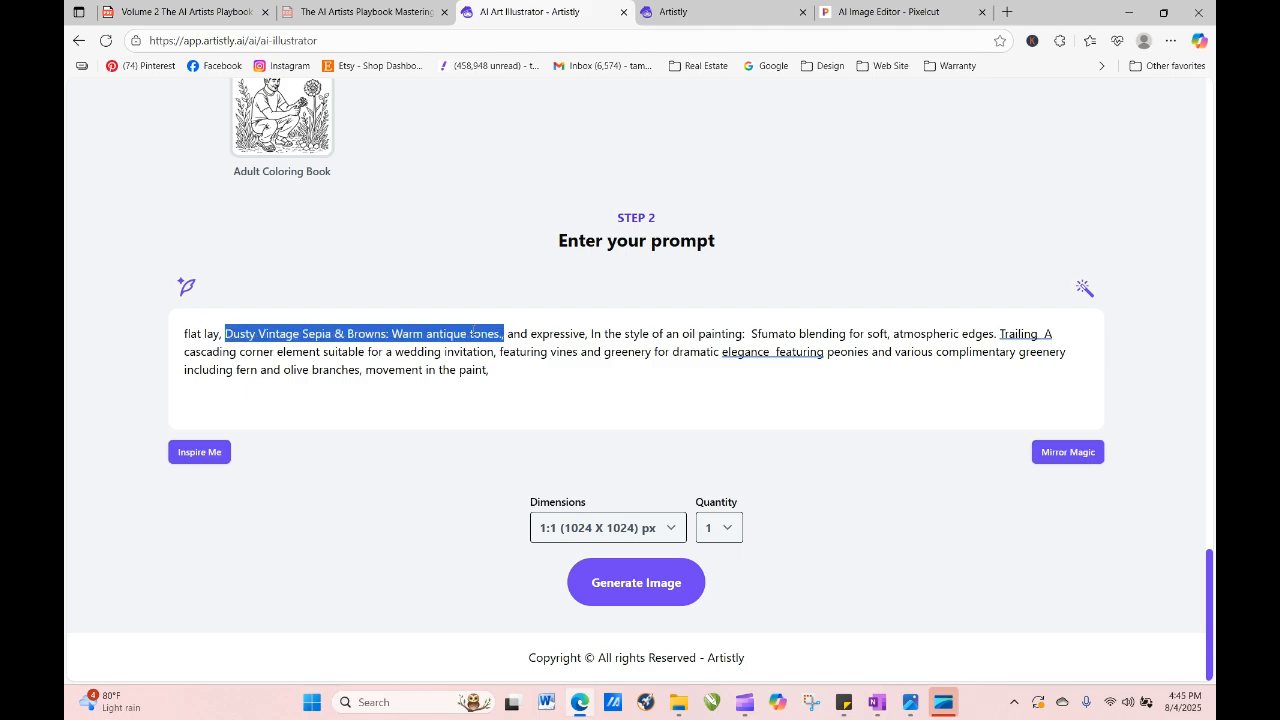
click(474, 334)
right_click(474, 334)
click(388, 330)
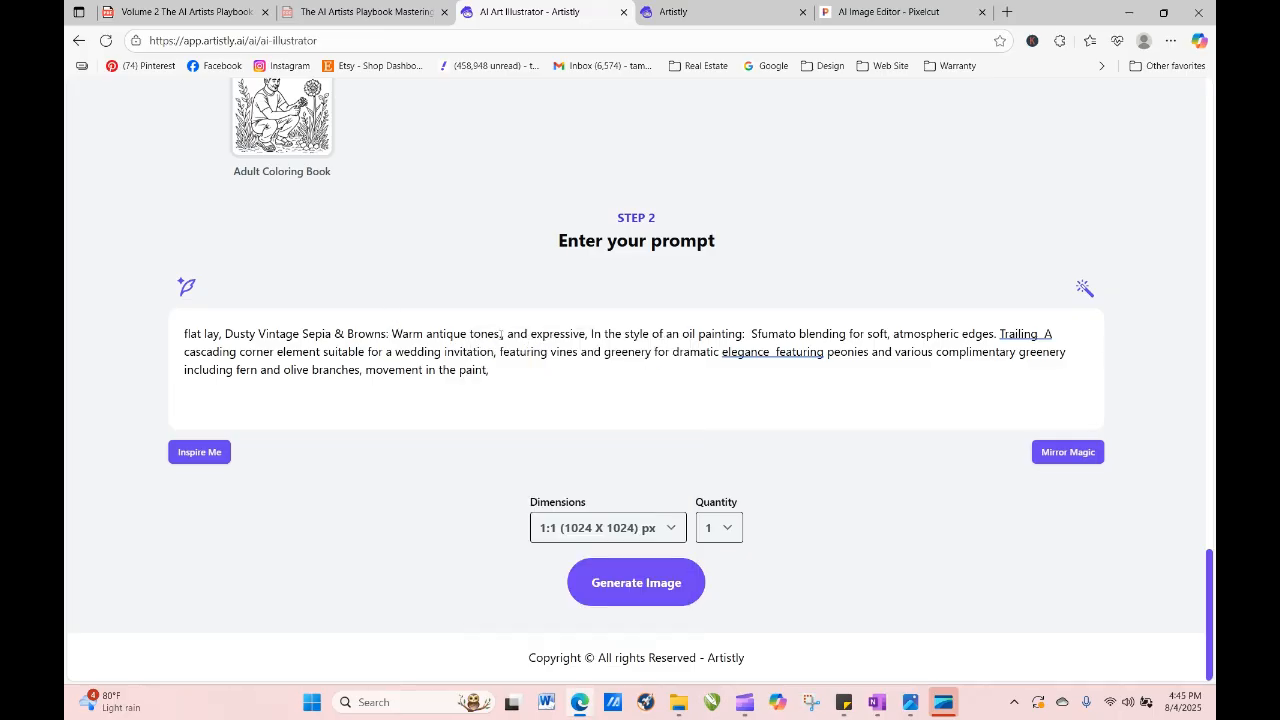
drag(504, 334, 225, 334)
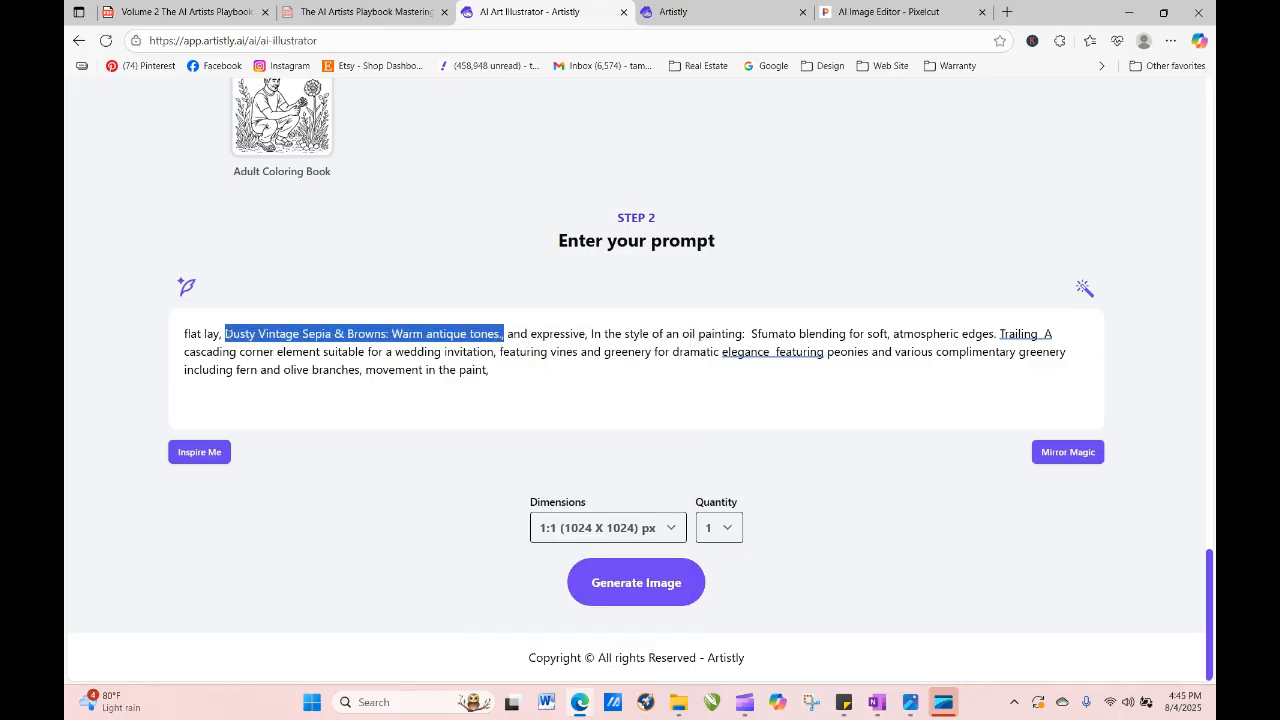
right_click(228, 336)
click(271, 457)
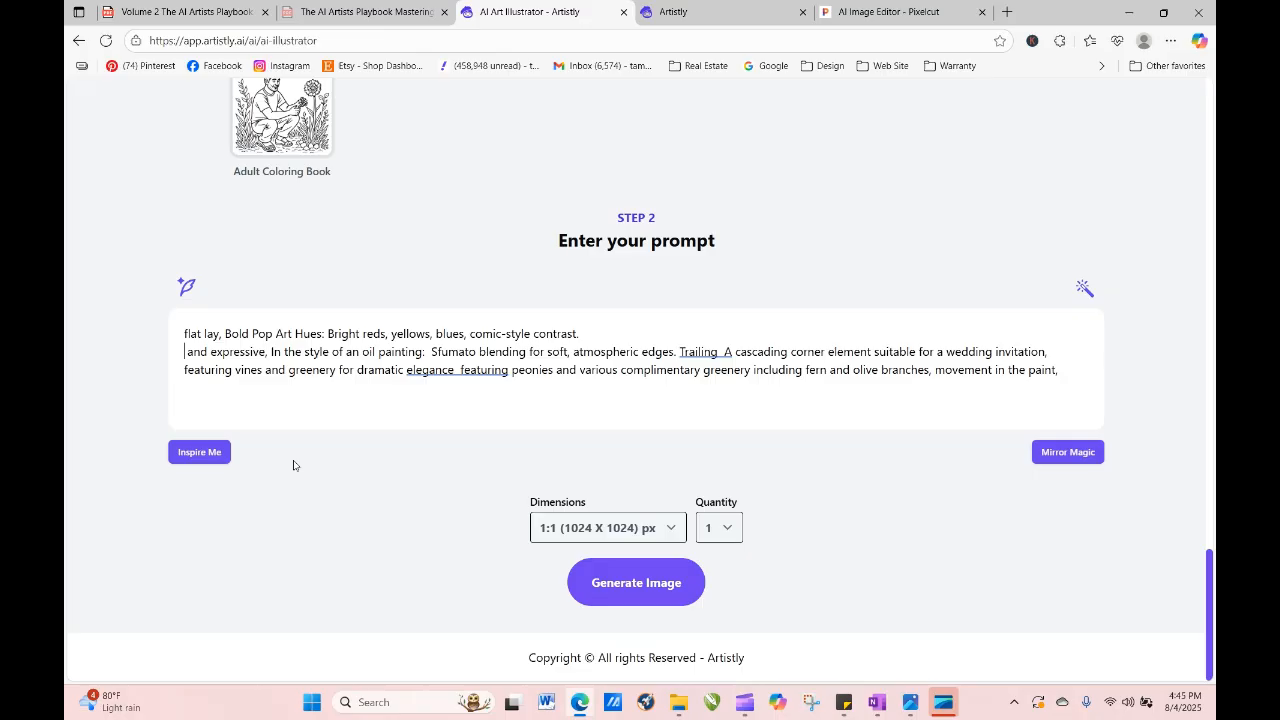
click(663, 591)
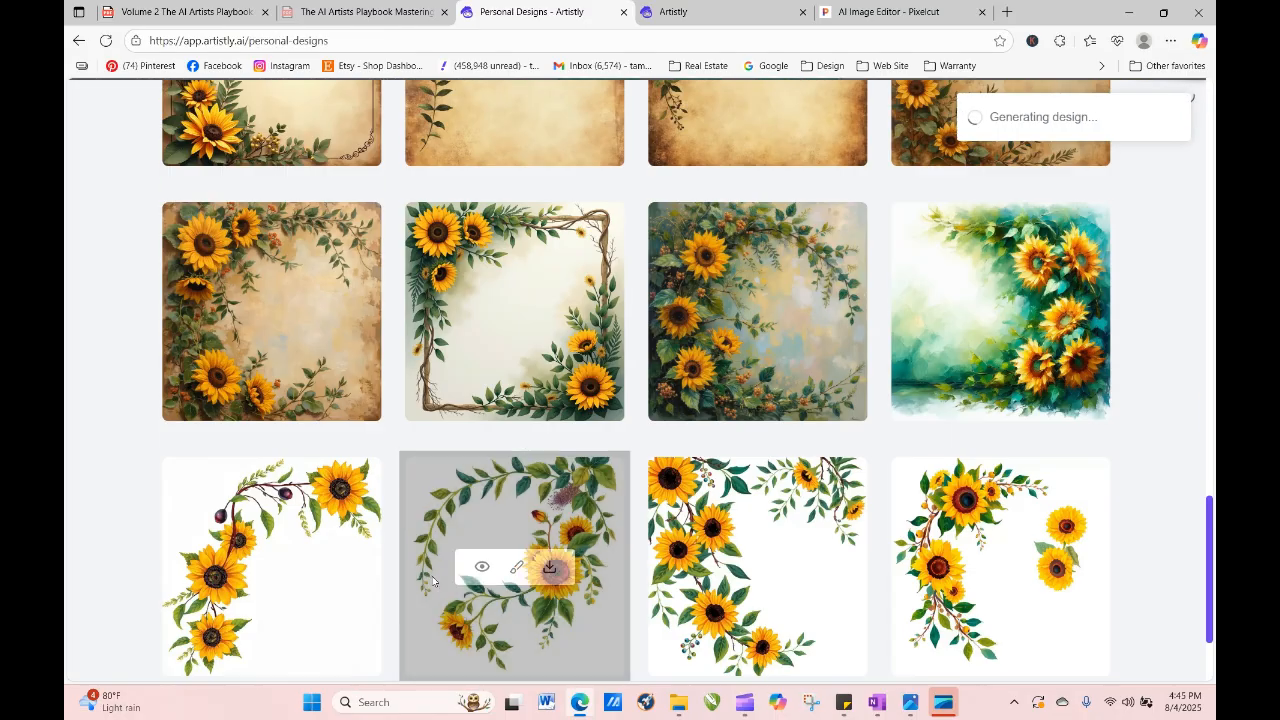
Refresh the personal designs until the newest one finishes processing, and view the details of the square pop art peony design.
drag(1210, 515, 1196, 138)
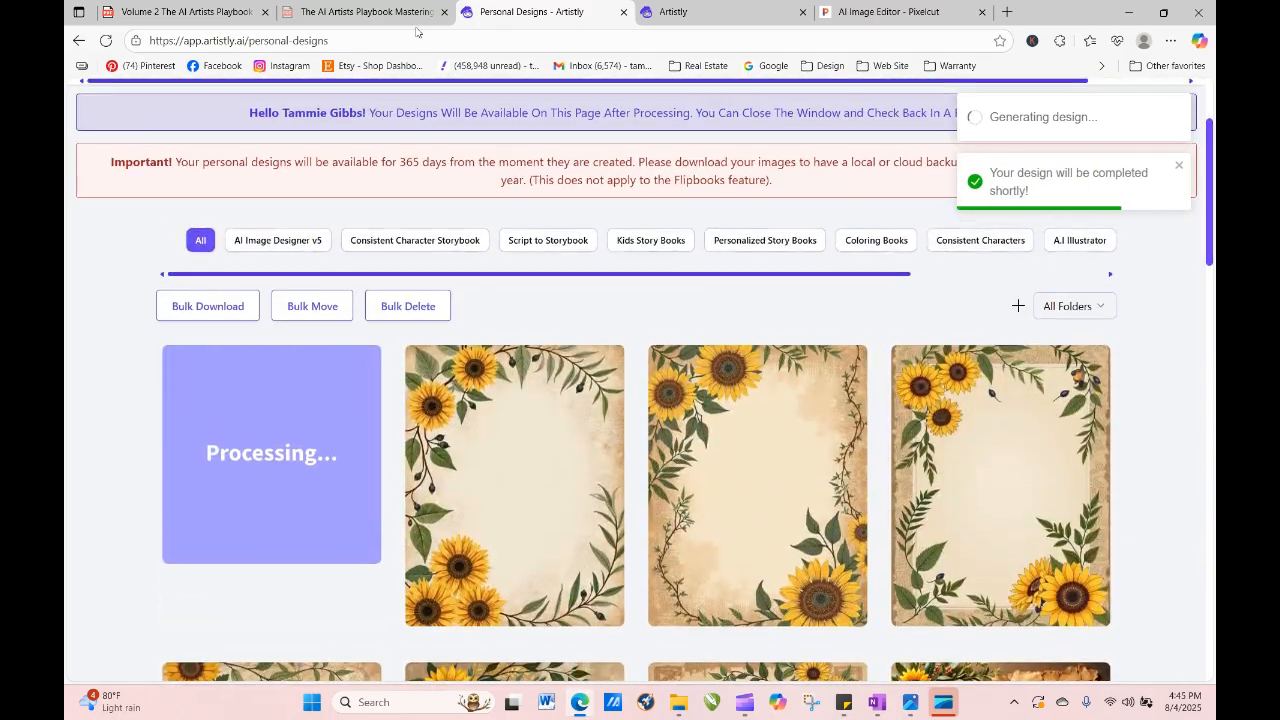
click(105, 40)
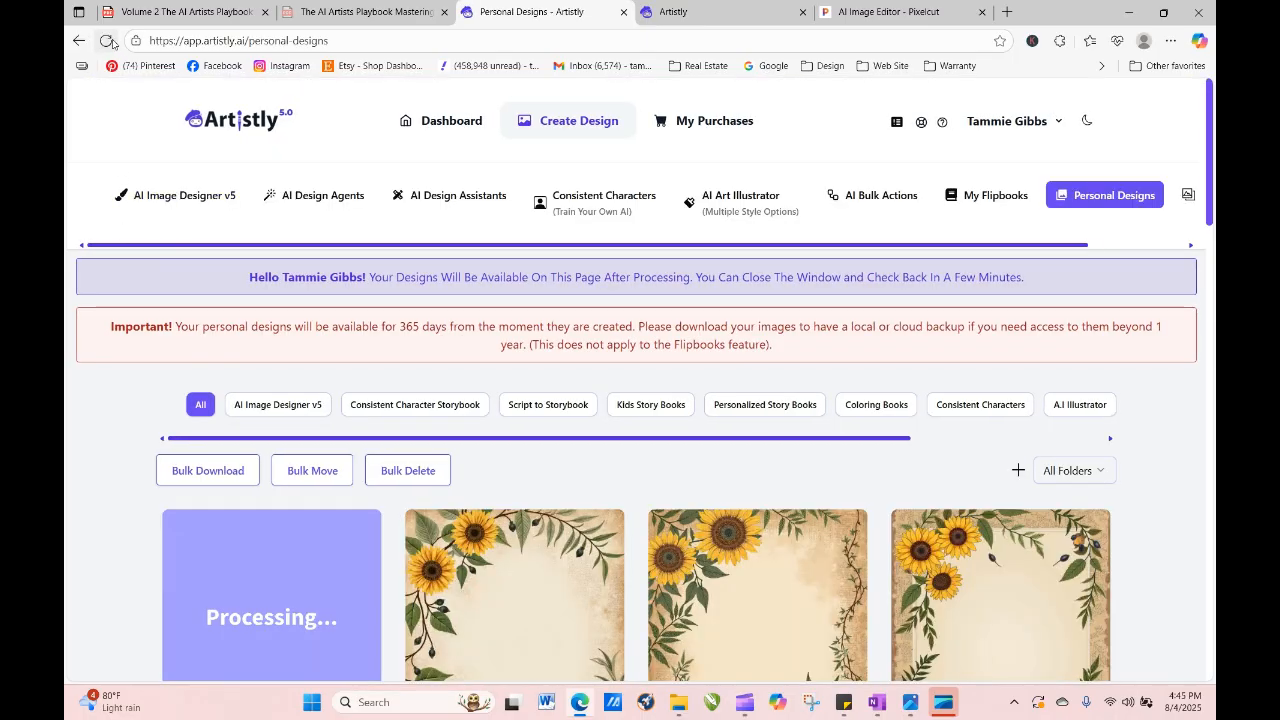
click(106, 42)
click(104, 43)
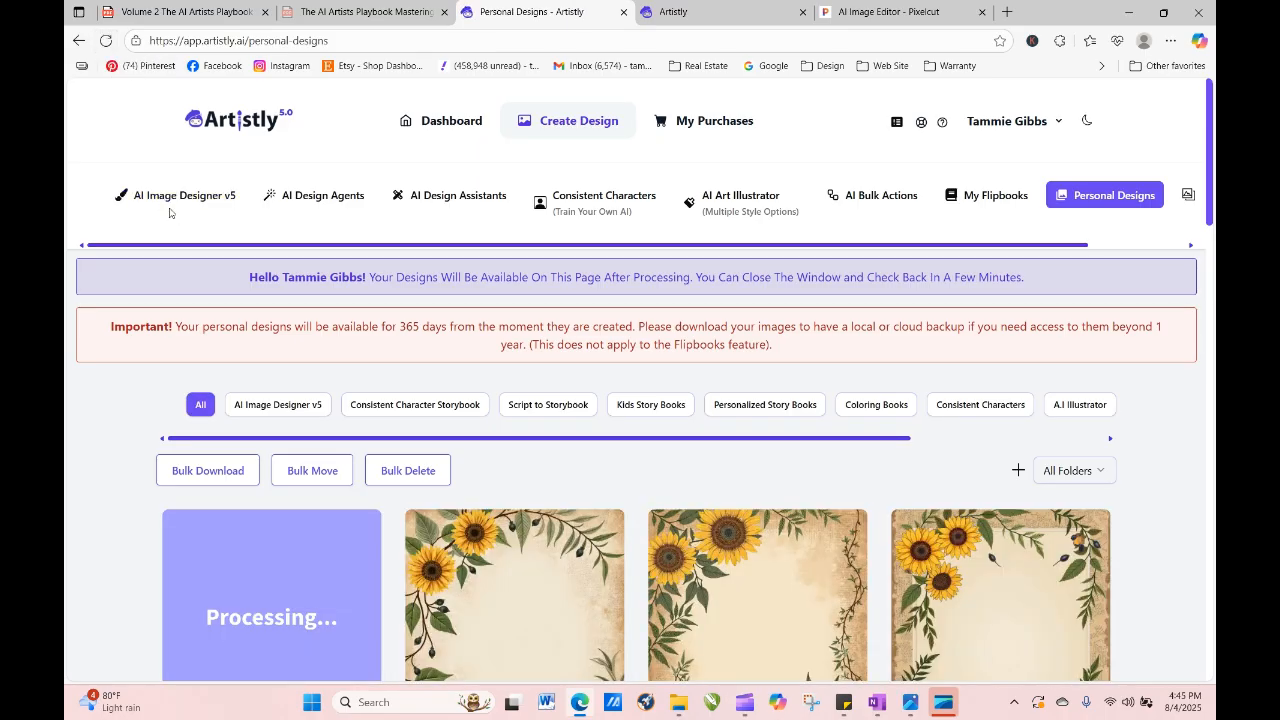
click(104, 43)
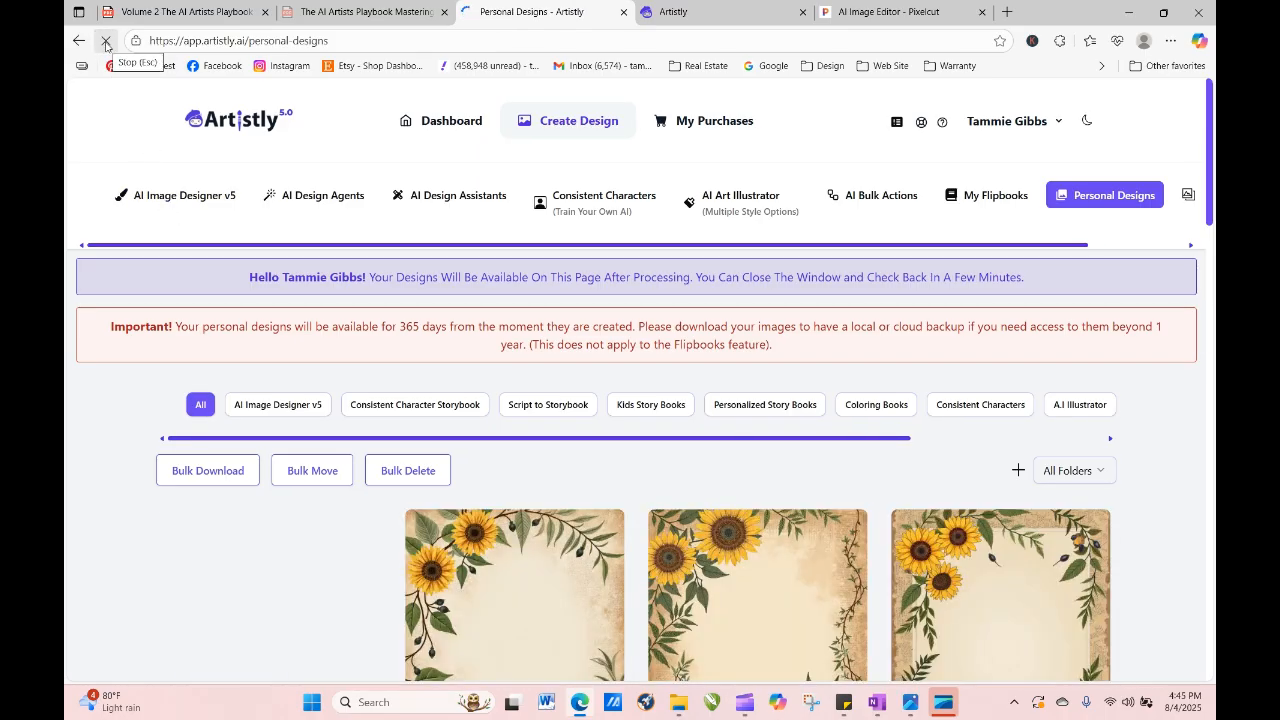
drag(1210, 177, 1214, 248)
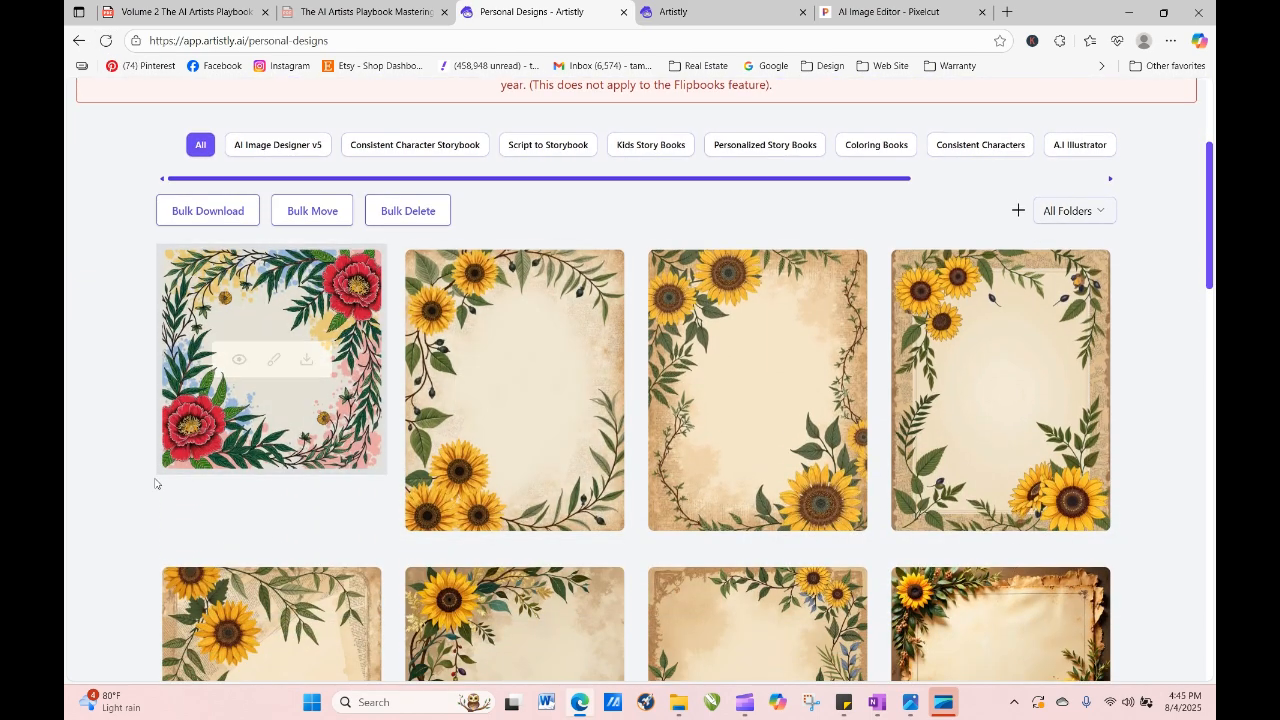
click(238, 364)
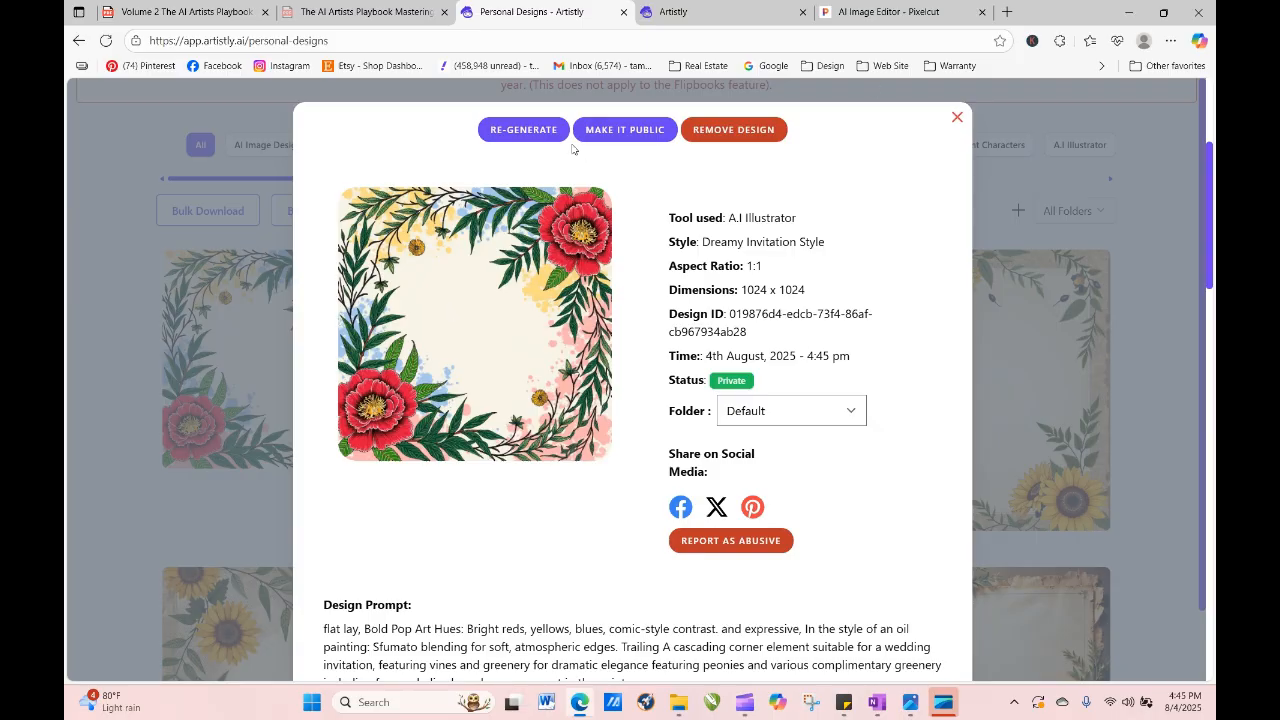
Re-generate the square pop art peony design at 3:4 (896 X 1152) px with a quantity of 4.
click(517, 131)
scroll(535, 180, down, 5)
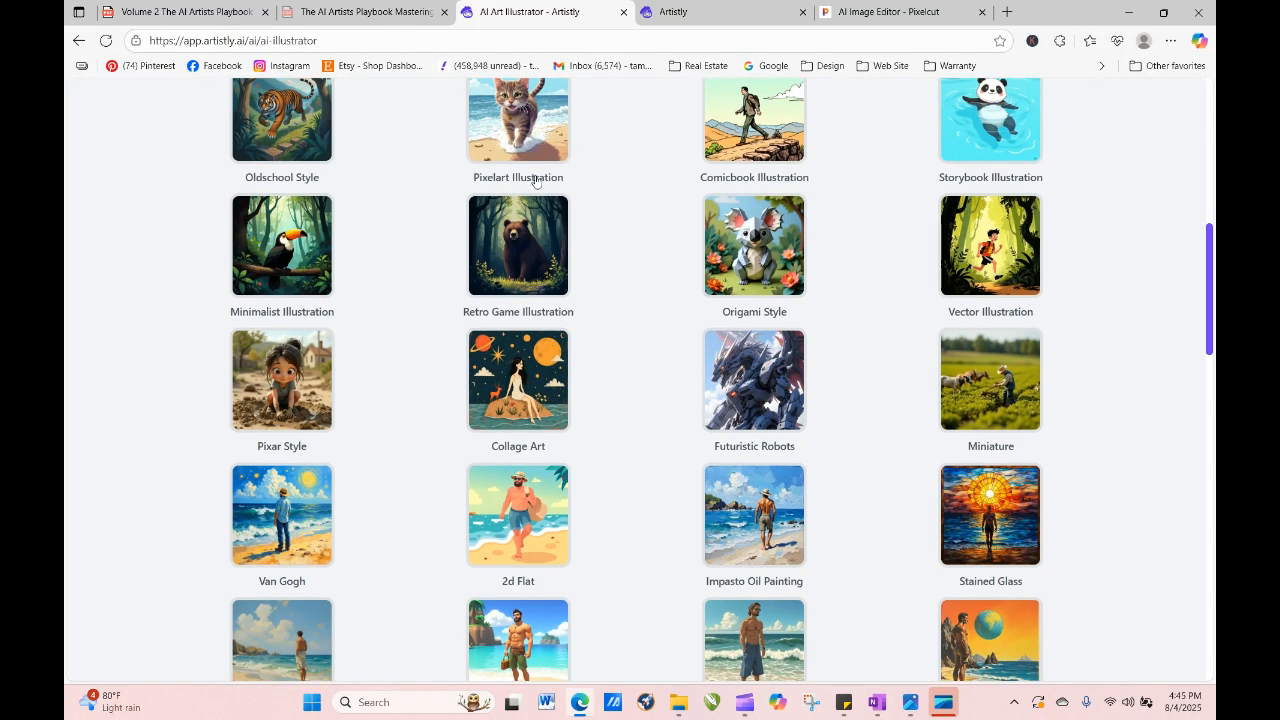
scroll(686, 406, down, 15)
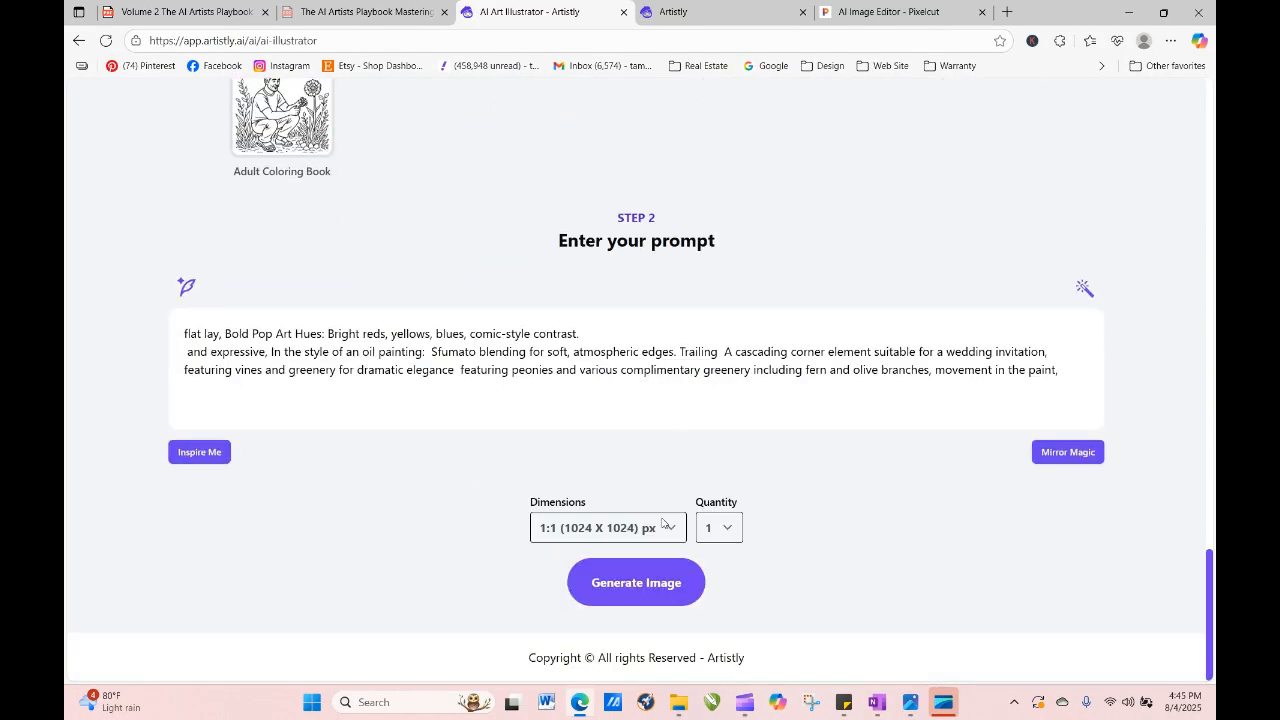
click(663, 525)
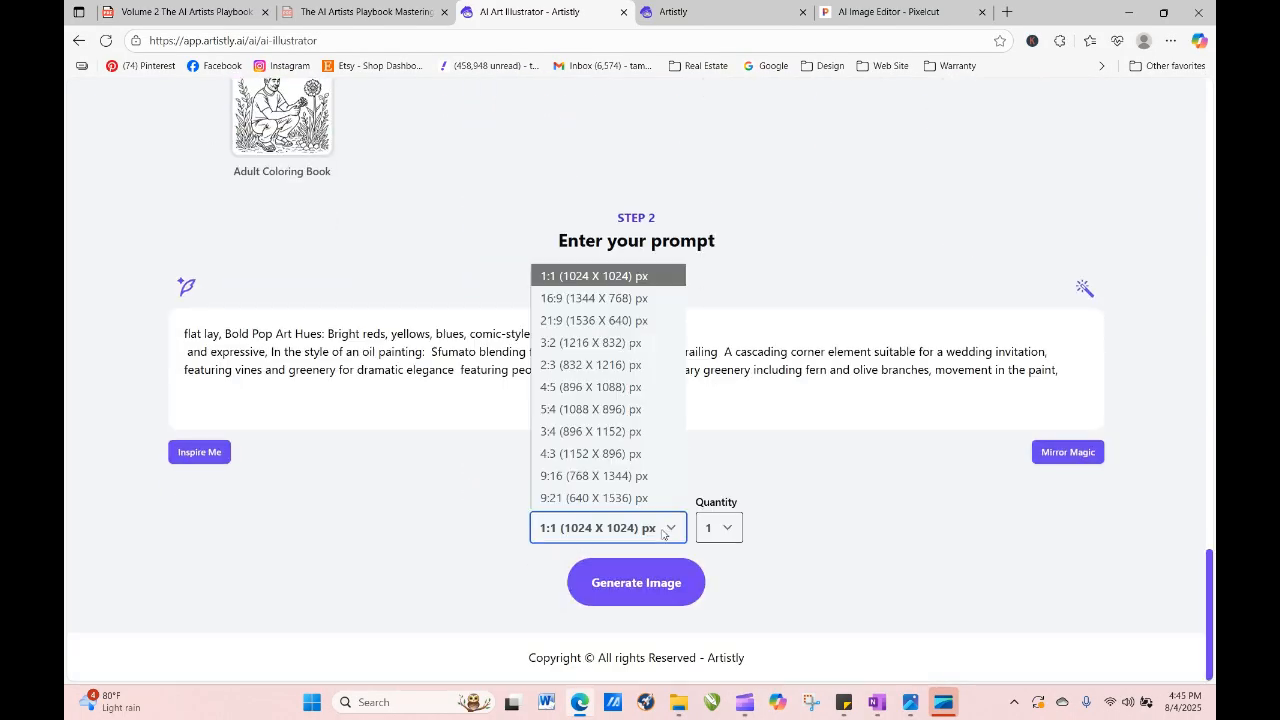
click(630, 434)
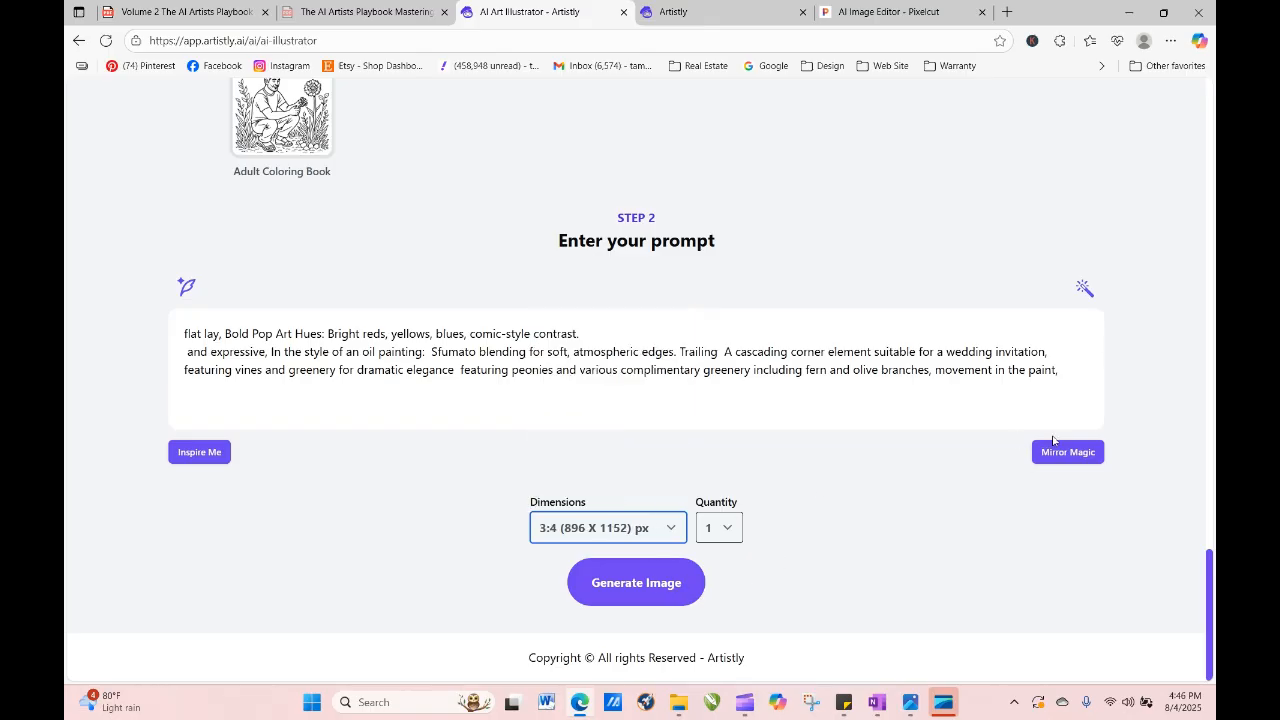
click(724, 530)
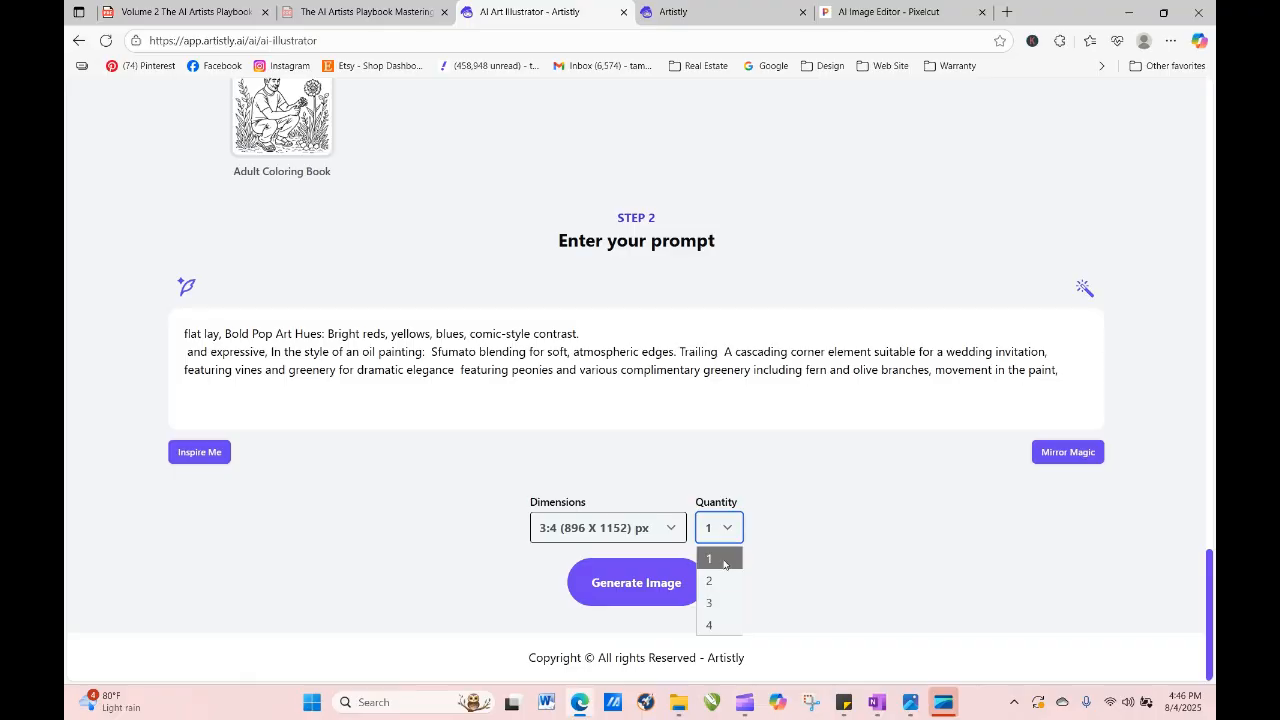
click(718, 624)
click(612, 590)
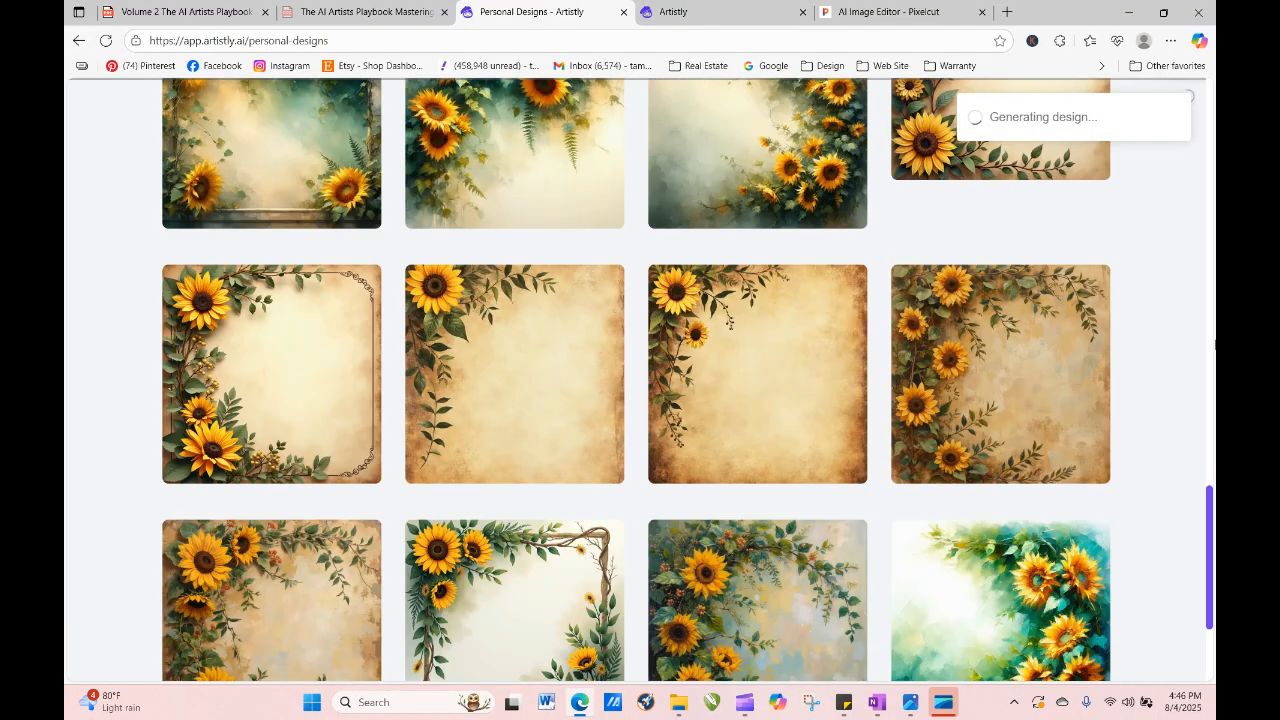
Refresh the personal designs and view the details of the second portrait peony design in the new batch.
drag(1212, 490, 1201, 200)
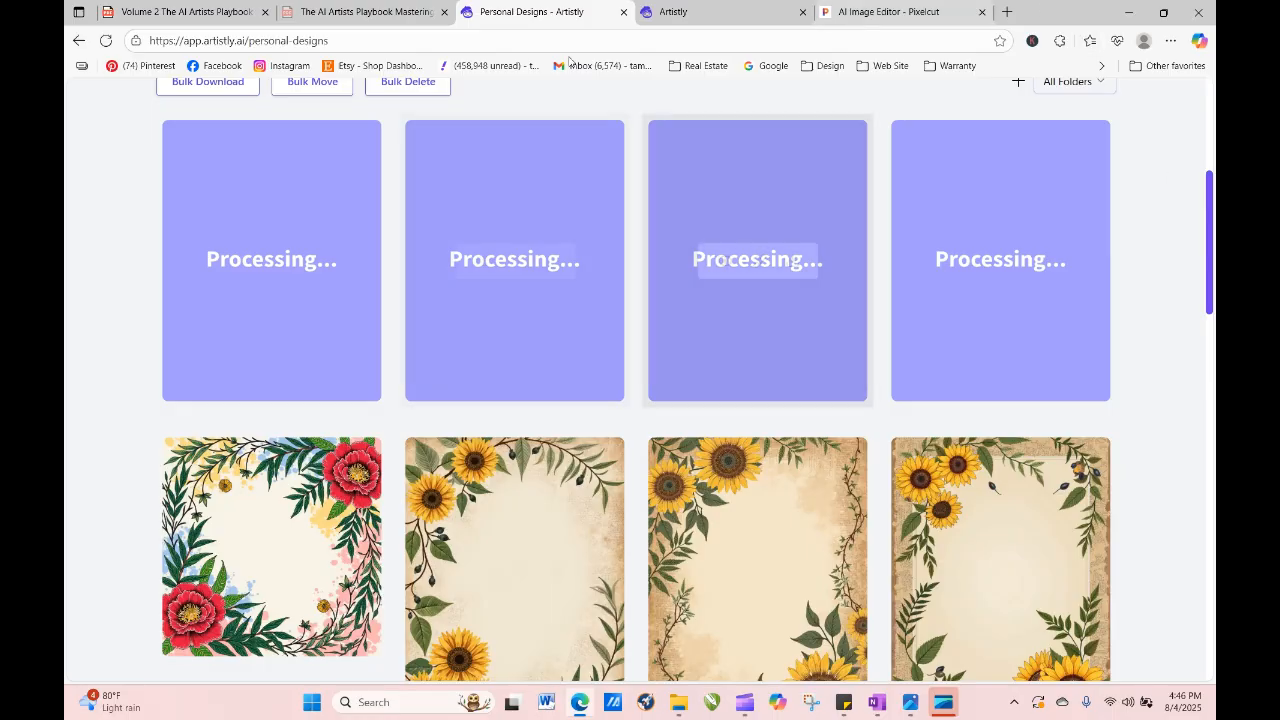
click(105, 40)
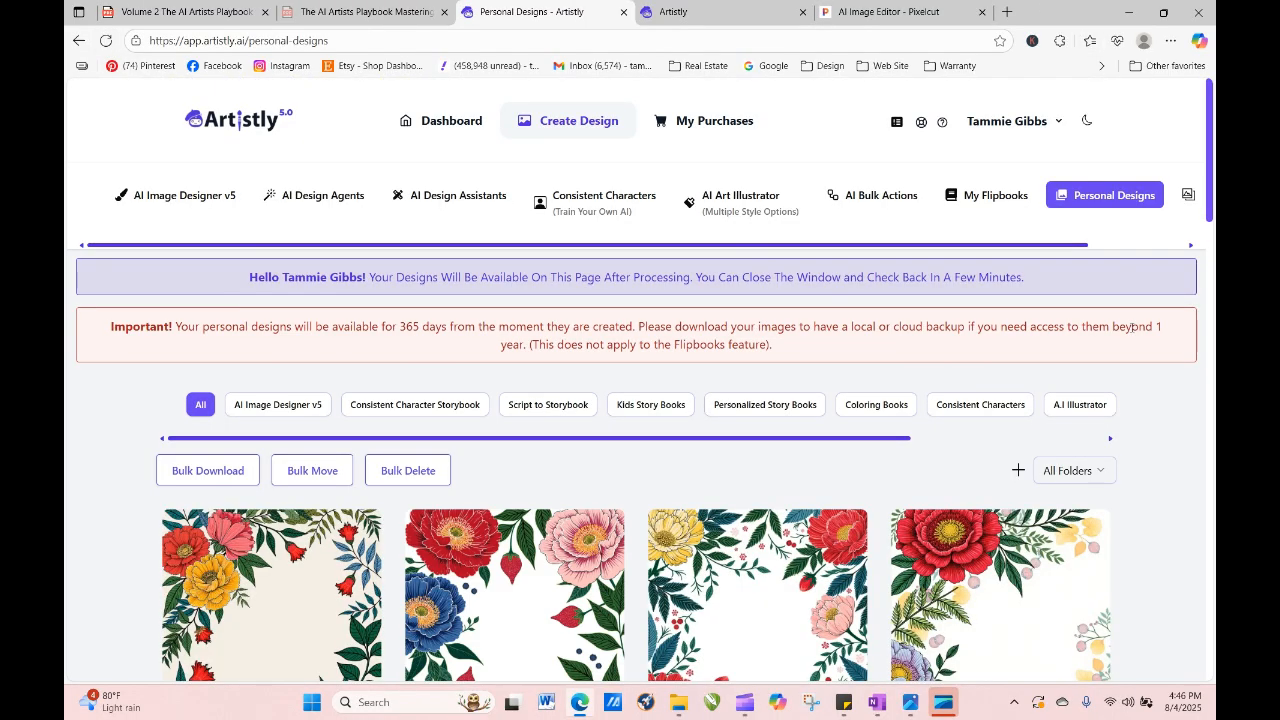
scroll(530, 288, down, 3)
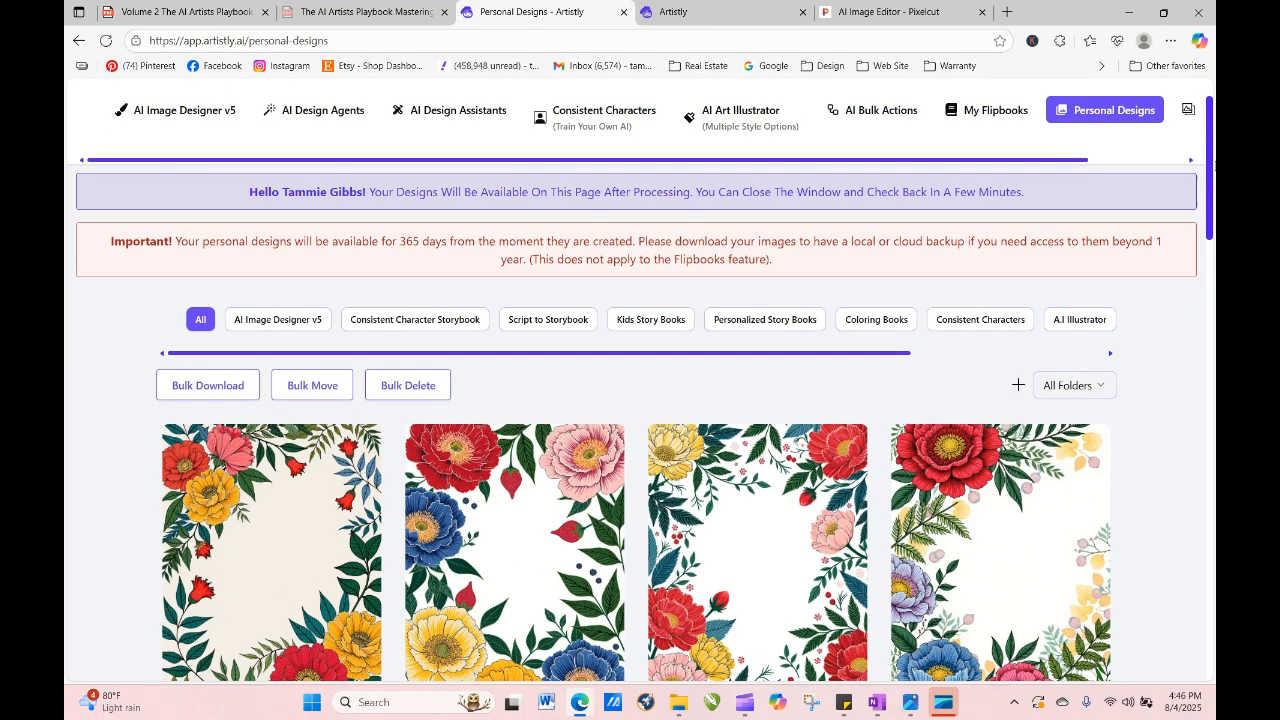
mouse_move(530, 288)
click(482, 334)
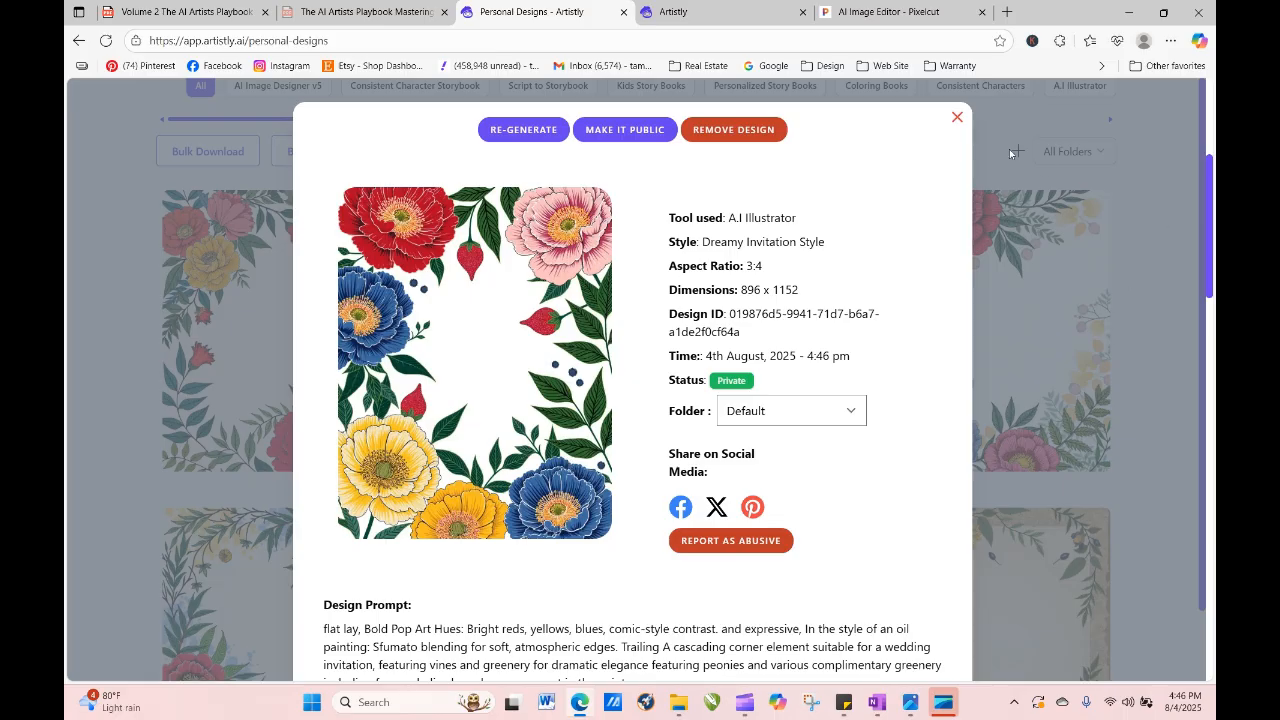
click(957, 118)
mouse_move(510, 283)
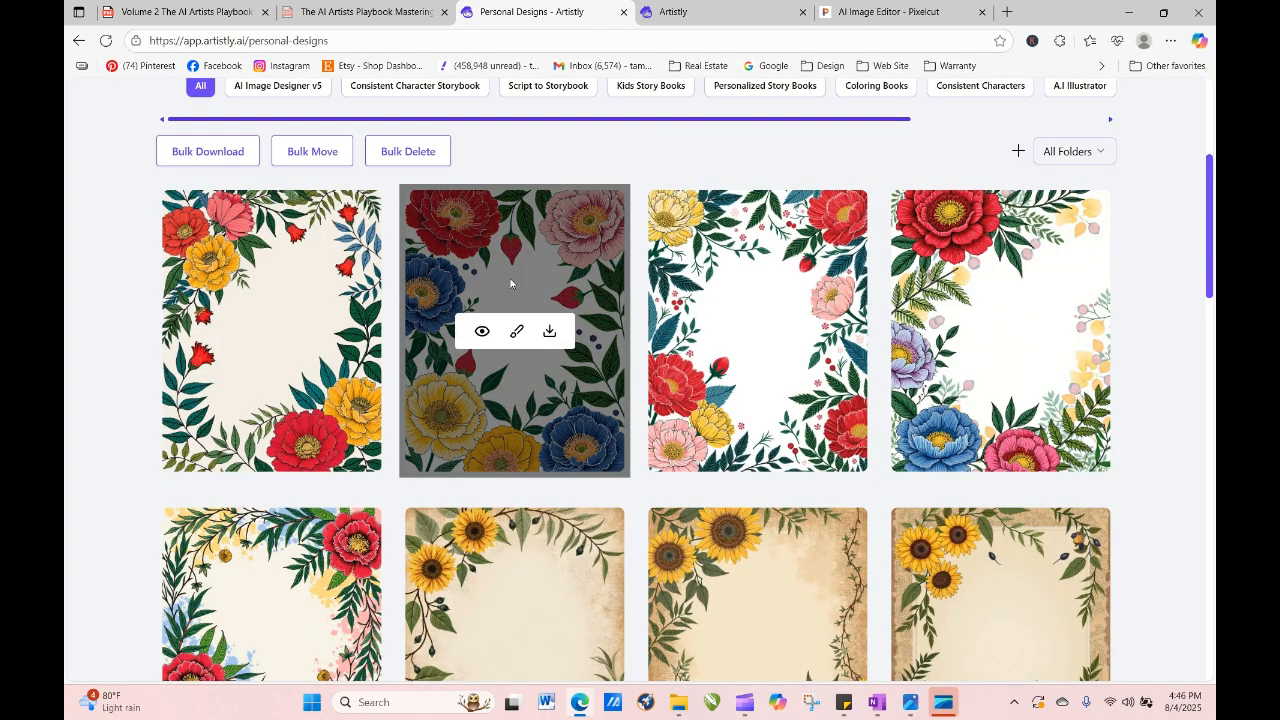
click(481, 333)
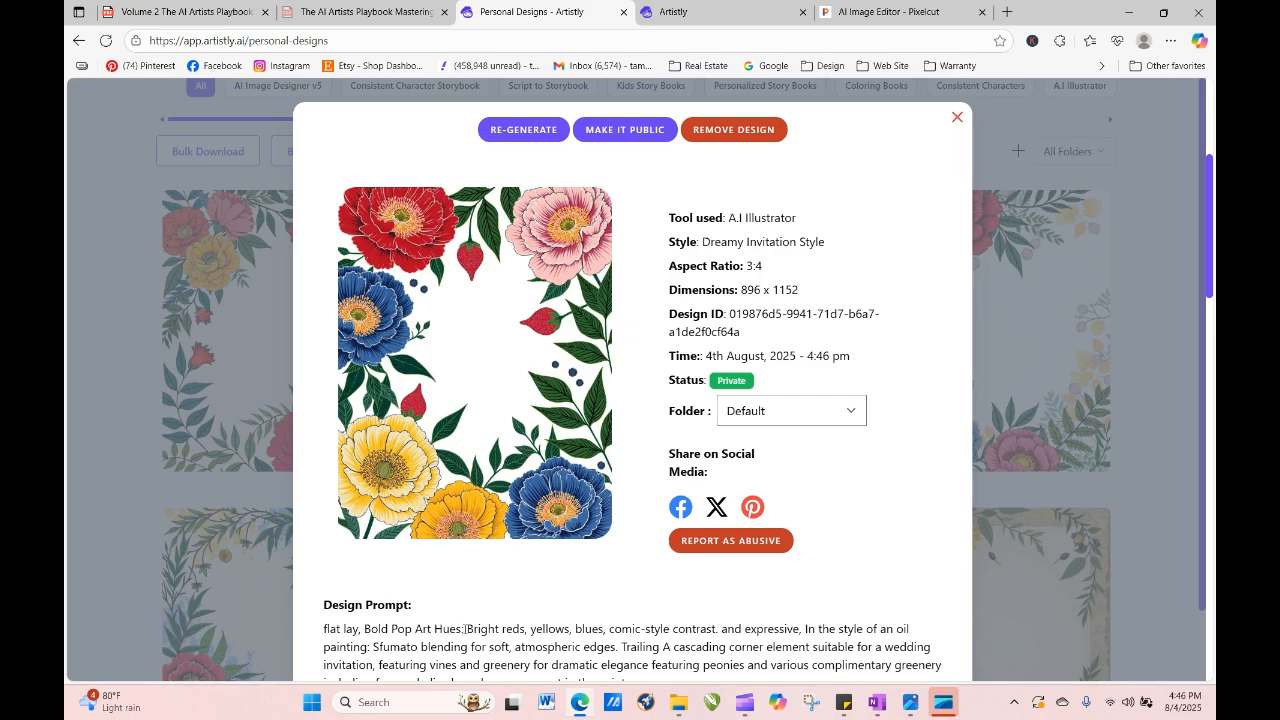
double_click(366, 629)
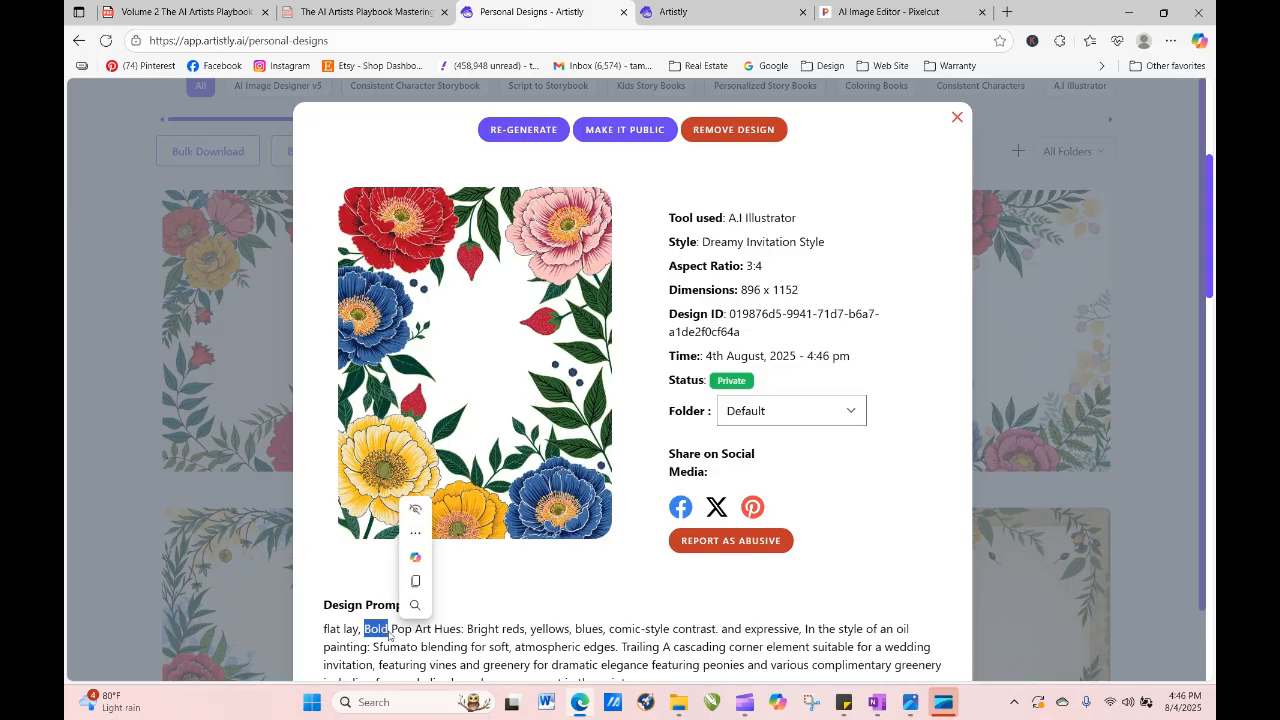
click(391, 629)
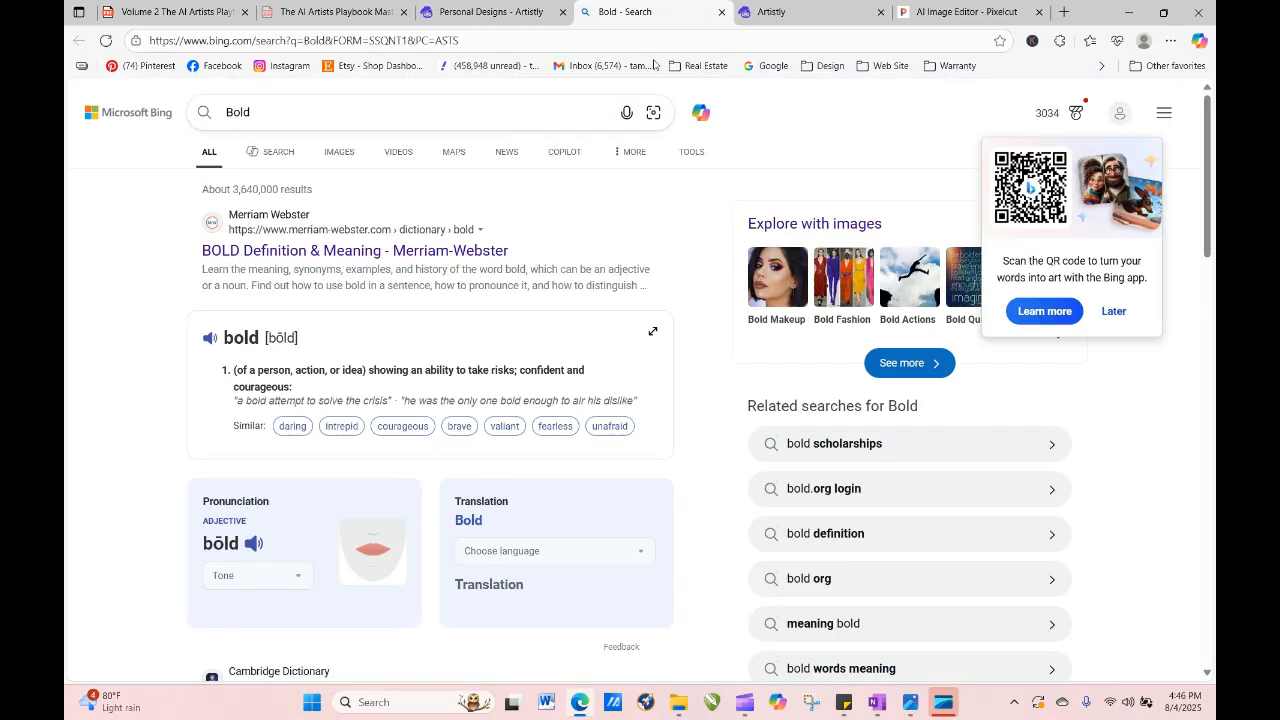
click(721, 12)
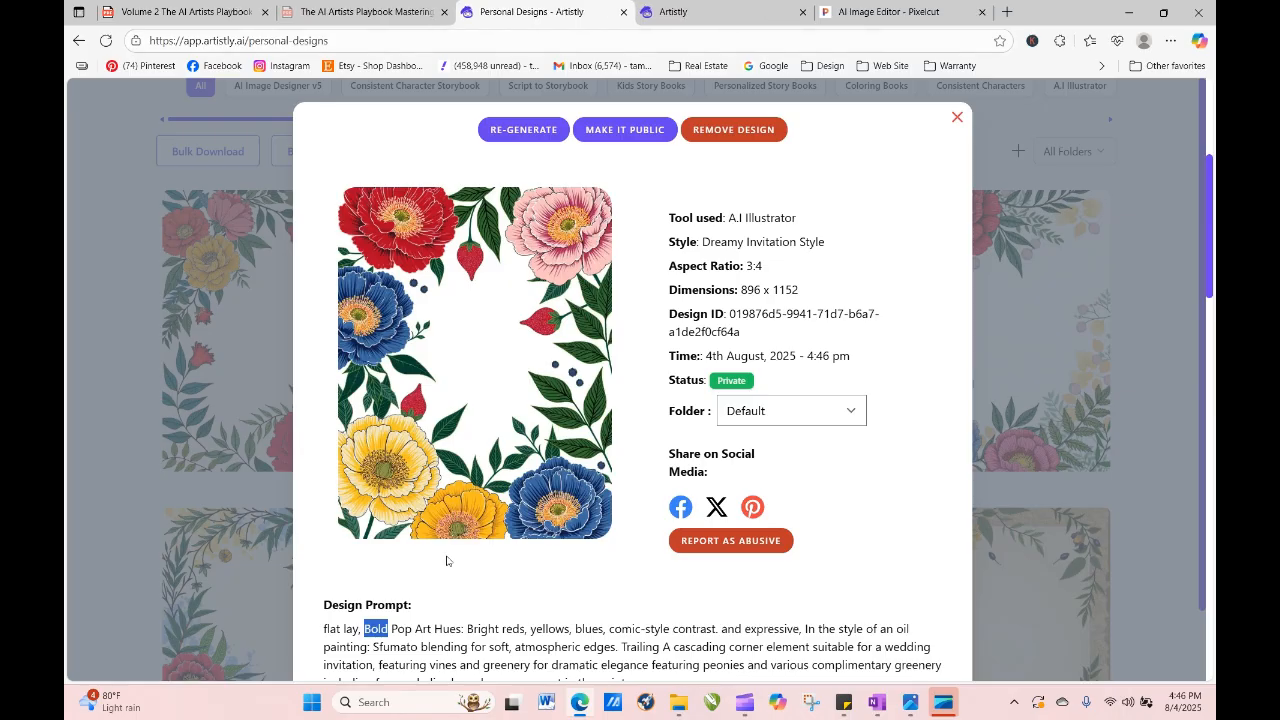
Open the second portrait peony design for re-generation and replace "Bold" with "soft" in its prompt.
click(523, 130)
scroll(415, 483, down, 1)
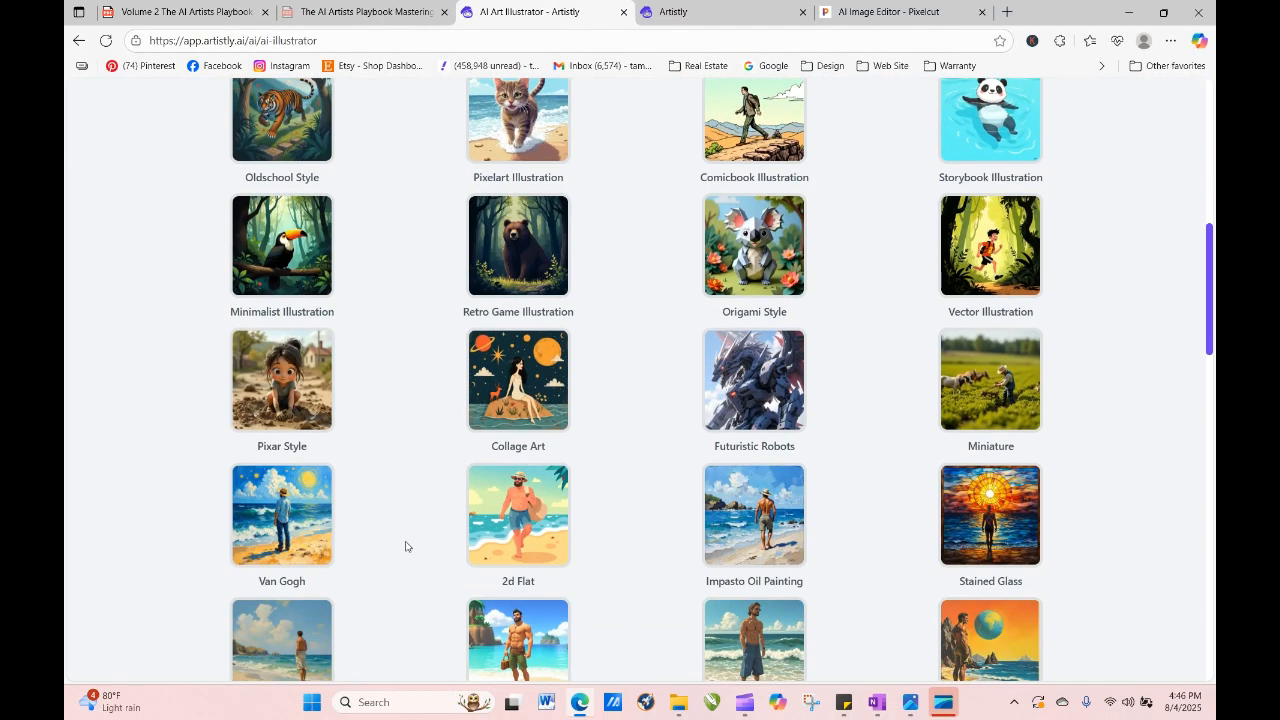
scroll(404, 546, down, 15)
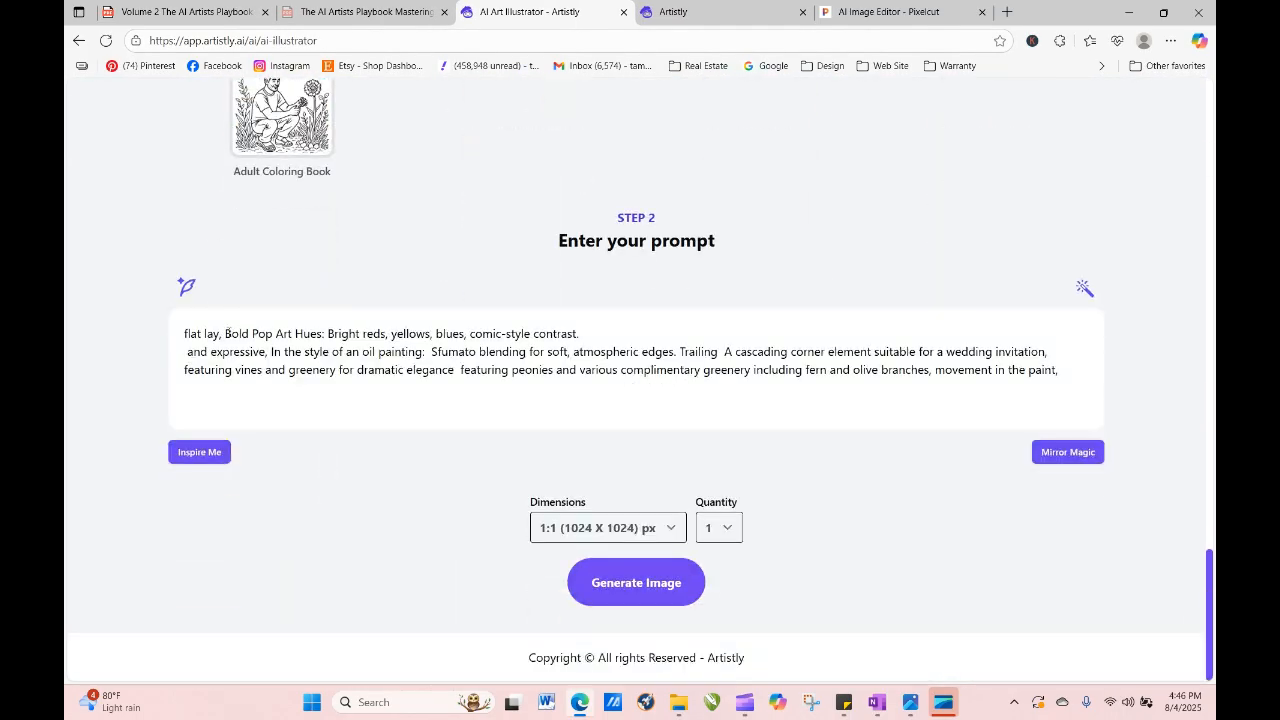
key(BackSpace)
key(BackSpace)
key(BackSpace)
key(BackSpace)
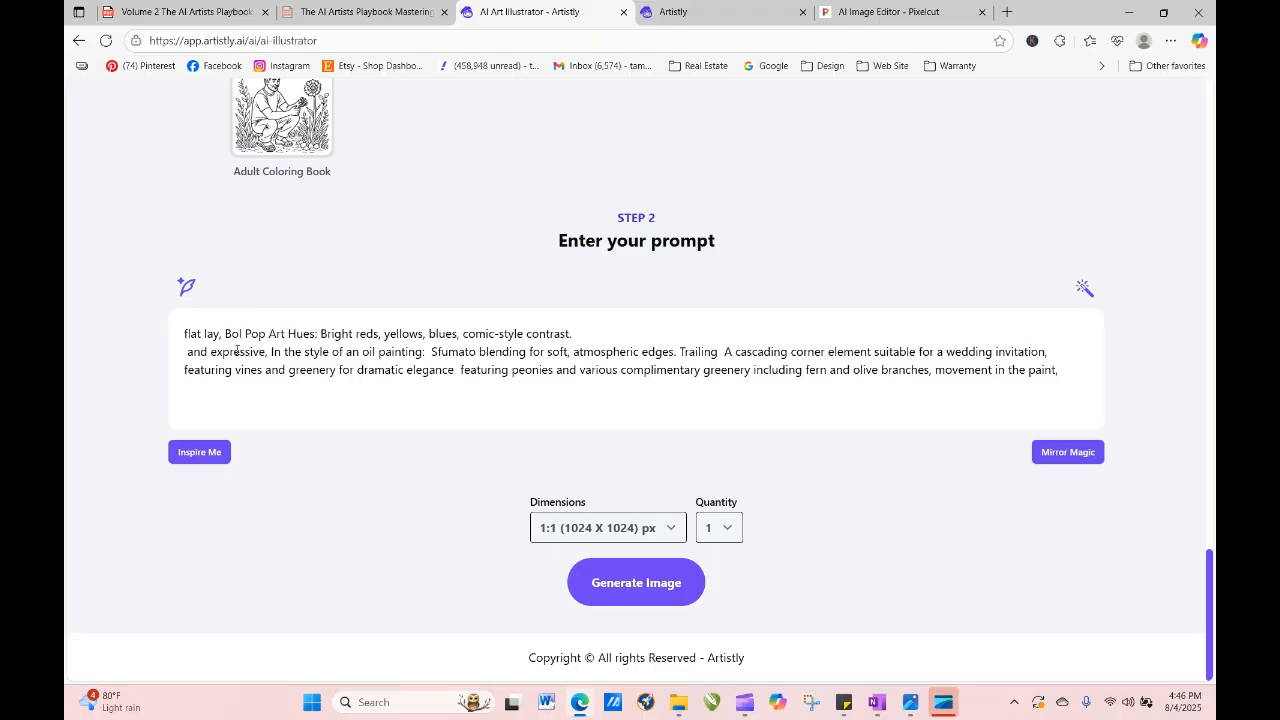
text(soft)
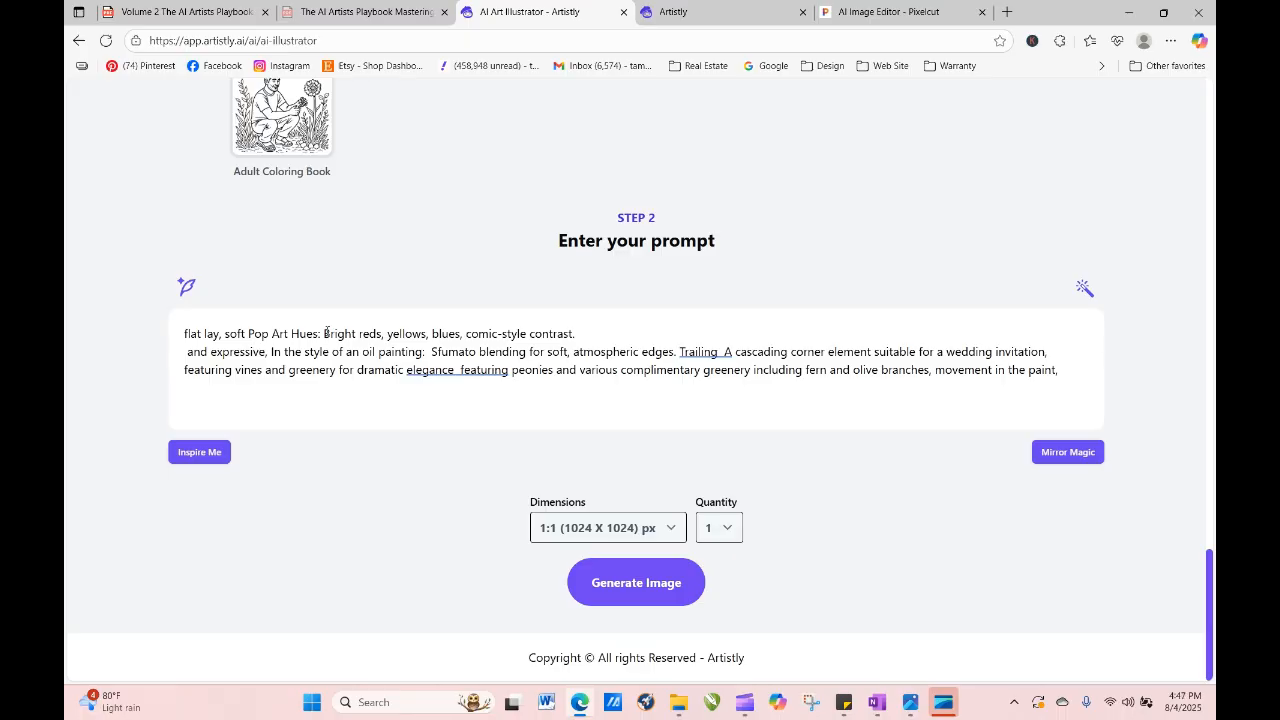
Replace "Bright" with "pastel" before "reds" in the prompt and generate a single 1:1 (1024 X 1024) px image.
drag(324, 334, 355, 334)
text(paste)
text(l)
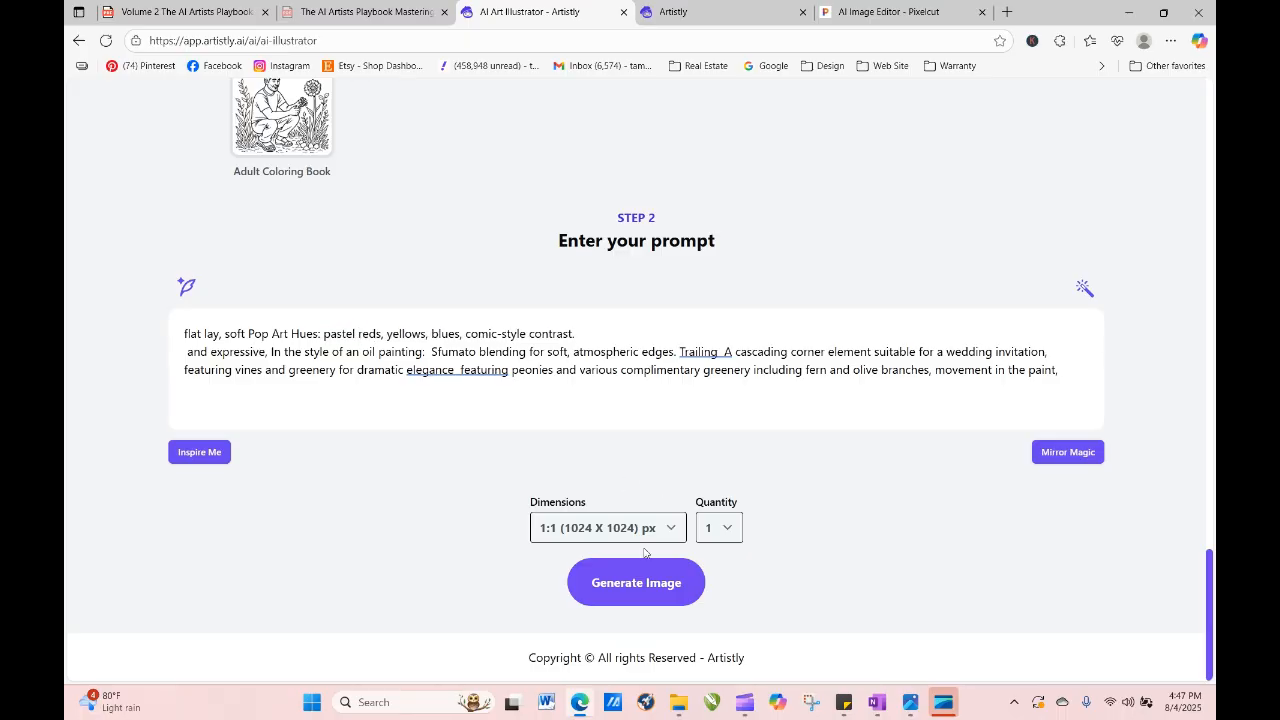
click(652, 584)
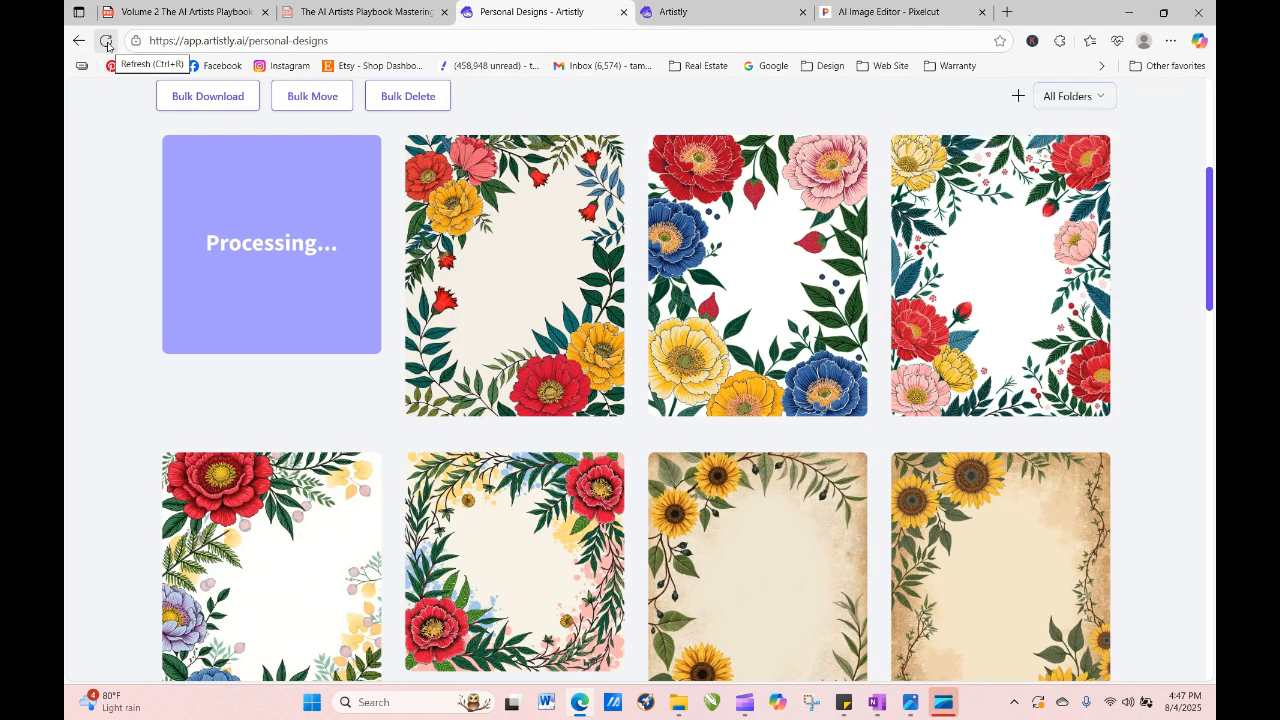
Refresh the personal designs and view the details of the newly generated square pastel peony design.
click(106, 41)
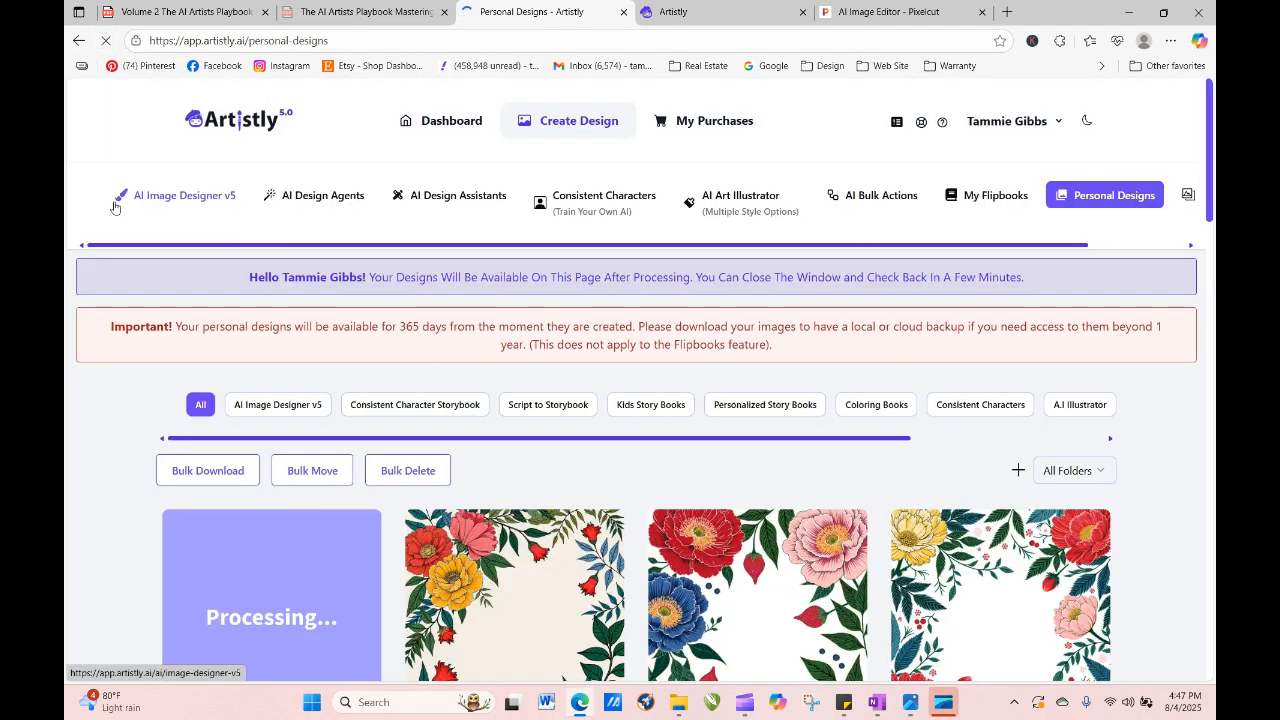
scroll(480, 350, down, 3)
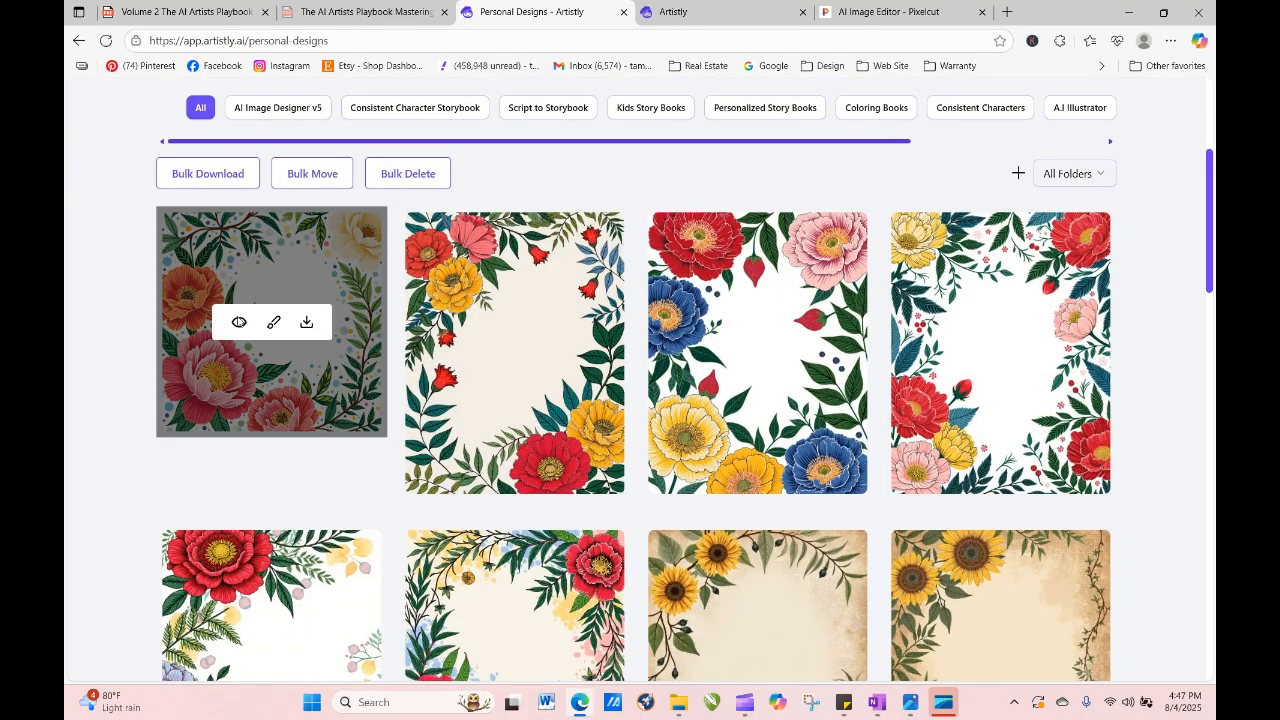
click(239, 321)
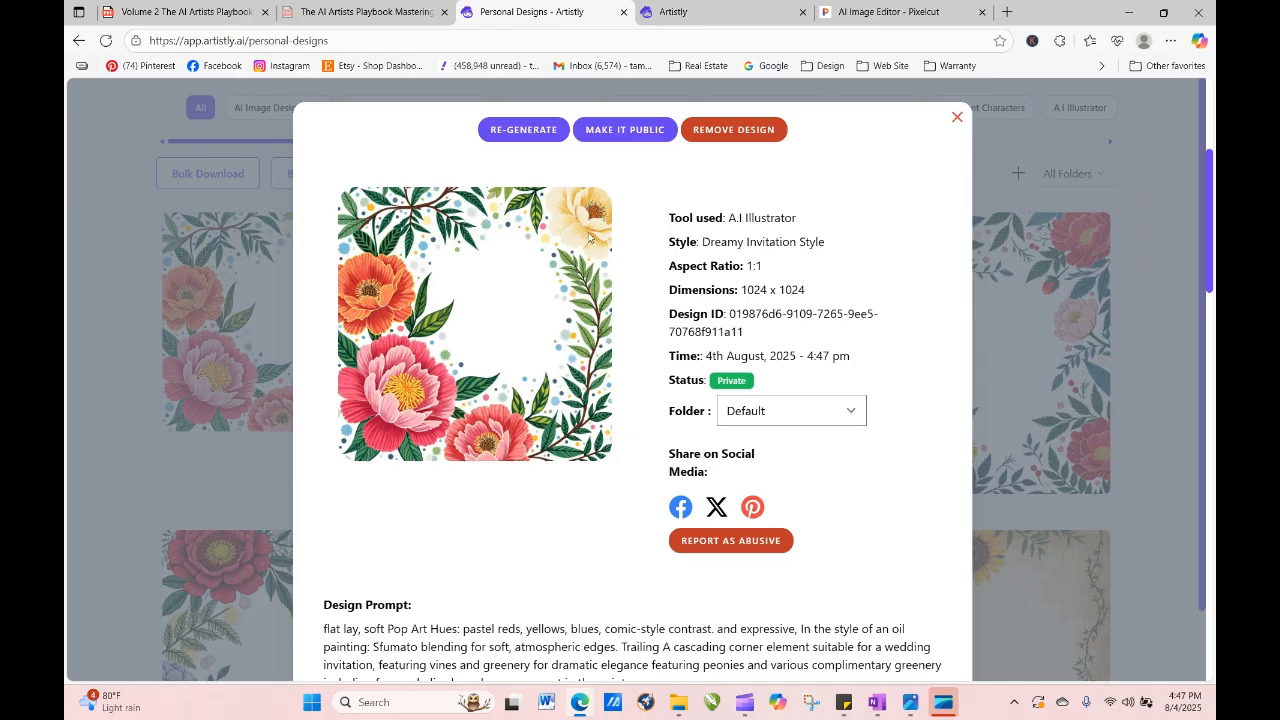
Re-generate the square pastel peony design at 9:16 (768 X 1344) px with a quantity of 4.
click(523, 130)
scroll(958, 415, down, 1)
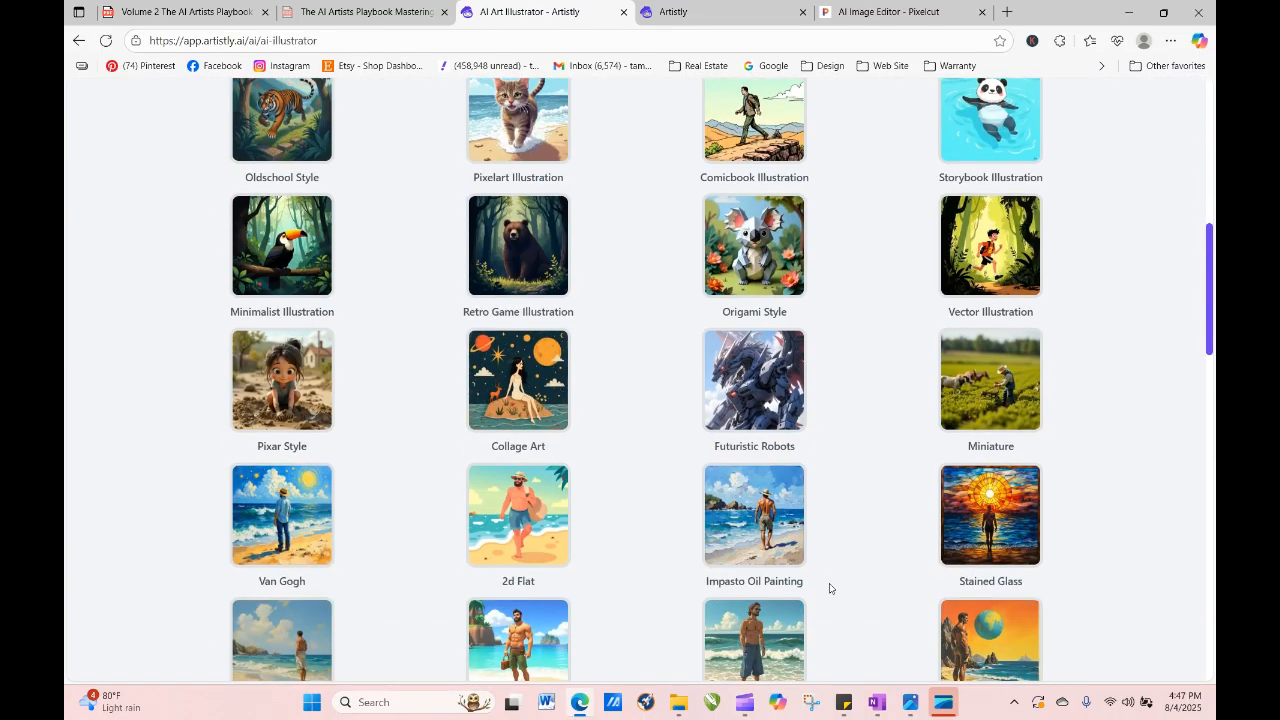
drag(1209, 305, 1209, 640)
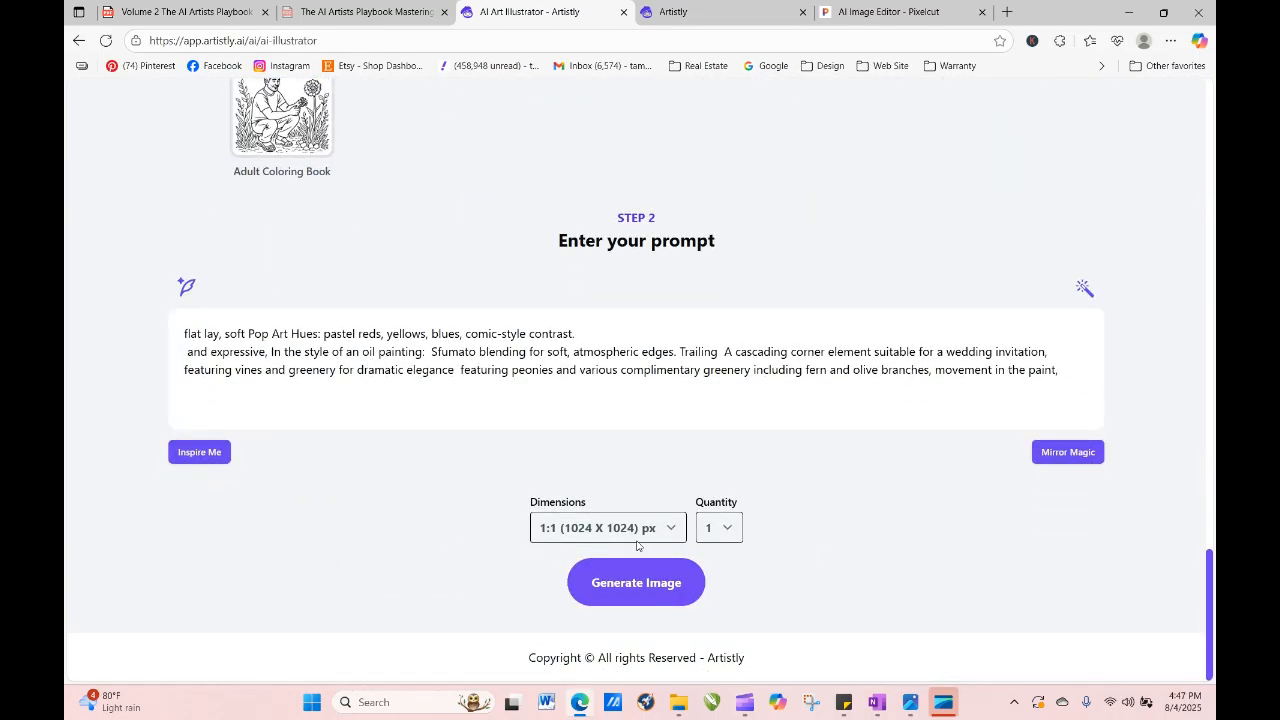
click(636, 540)
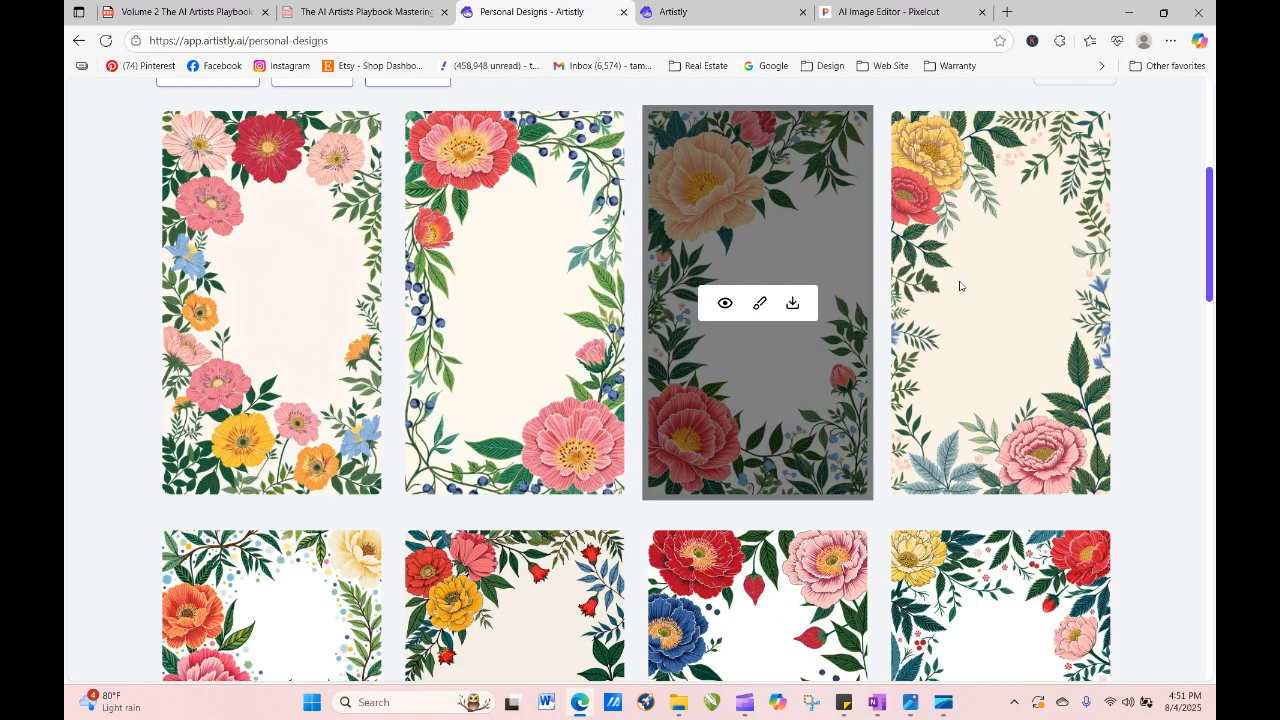
View the details of the first 9:16 floral design in the new batch and open it for re-generation.
scroll(1205, 234, up, 1)
drag(1205, 234, 1171, 240)
mouse_move(271, 457)
click(236, 429)
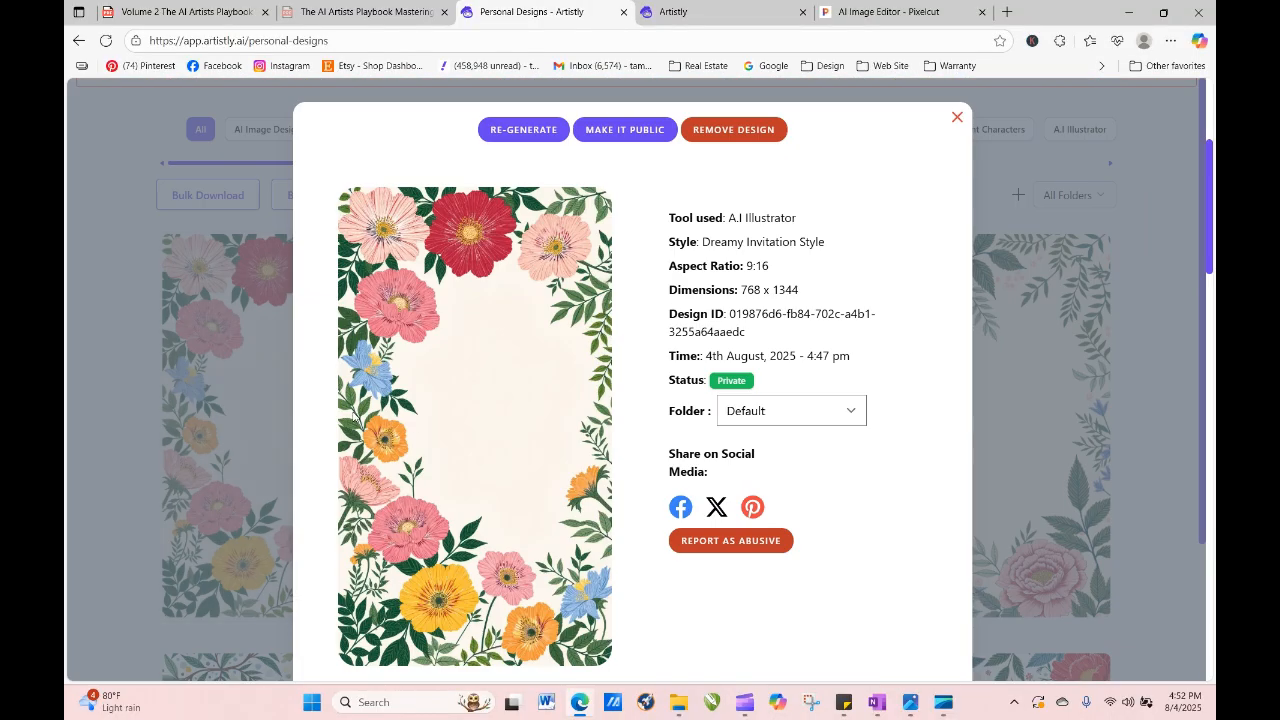
scroll(534, 580, down, 5)
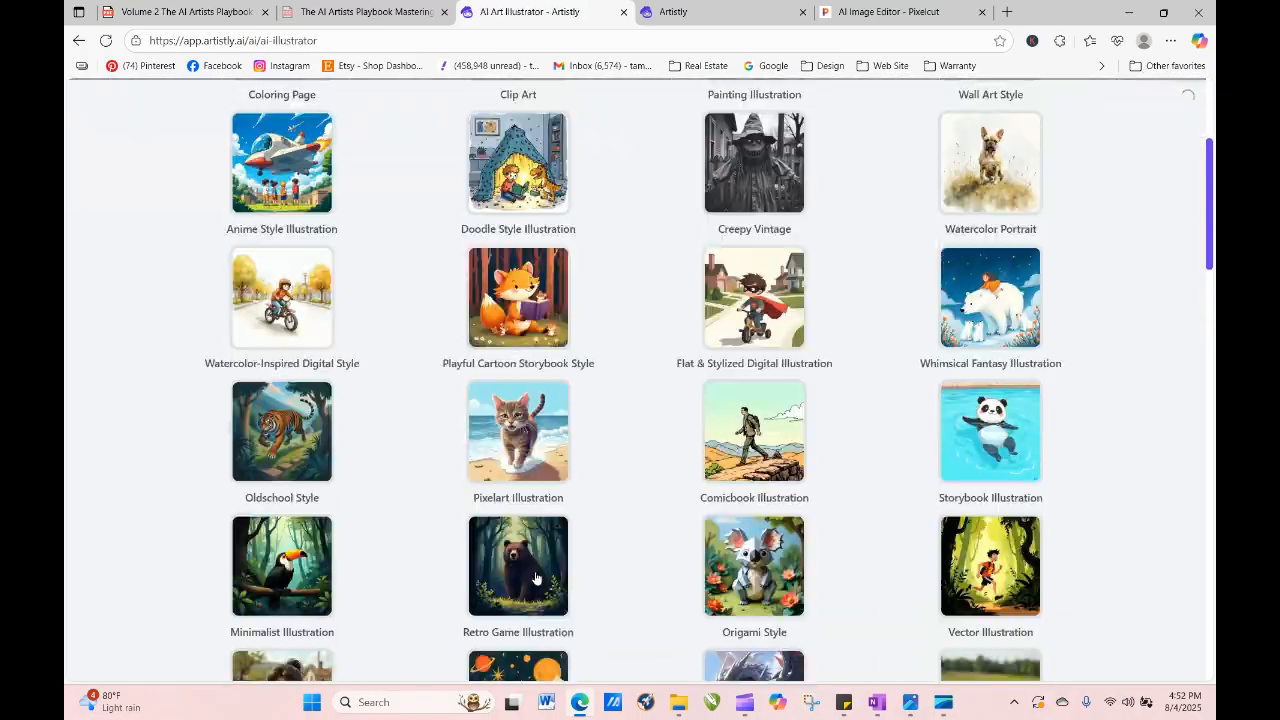
scroll(389, 576, down, 15)
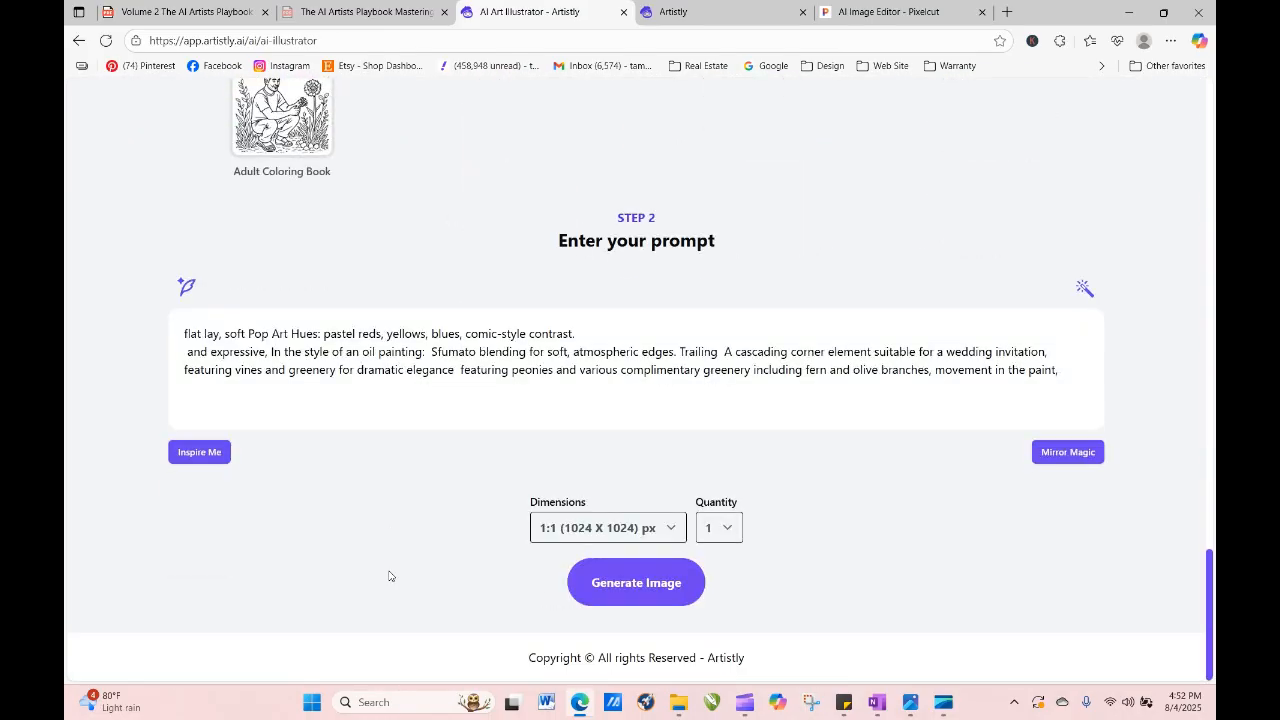
Change the illustration style to Dark Manga Style and generate a single image at 3:4 (896 X 1152) px.
drag(1212, 596, 1163, 380)
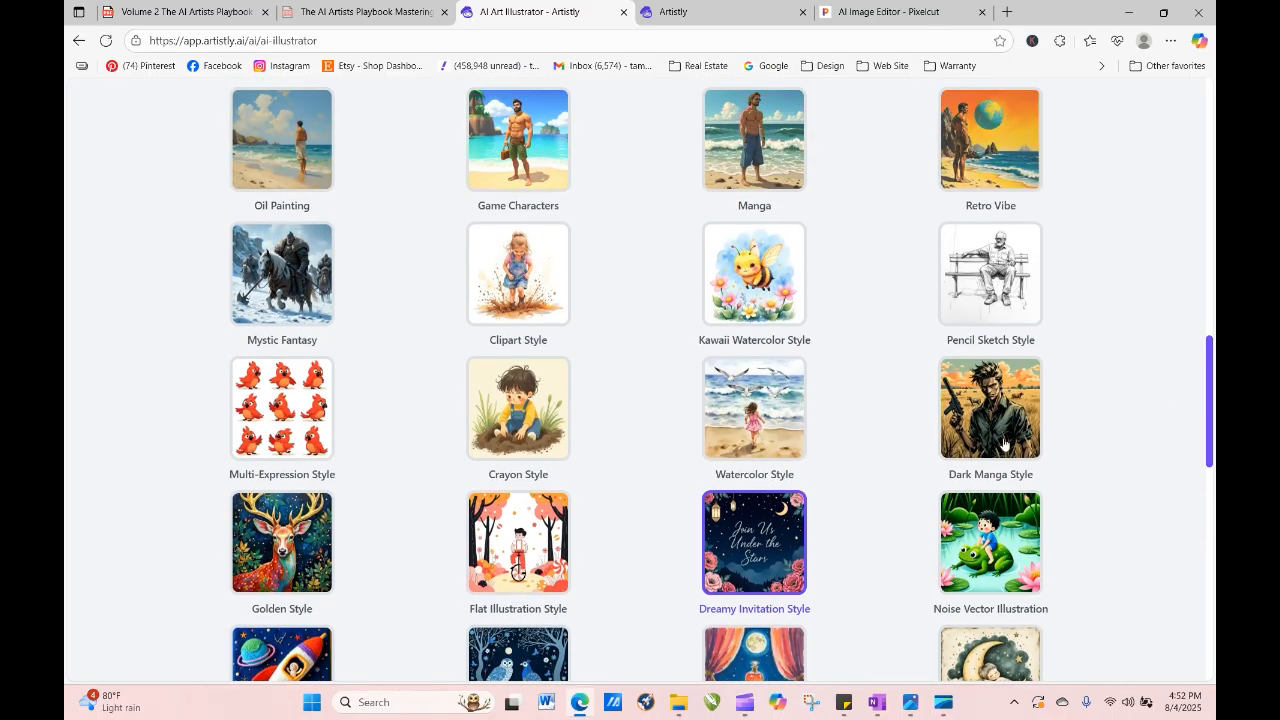
scroll(930, 440, down, 5)
scroll(874, 490, down, 5)
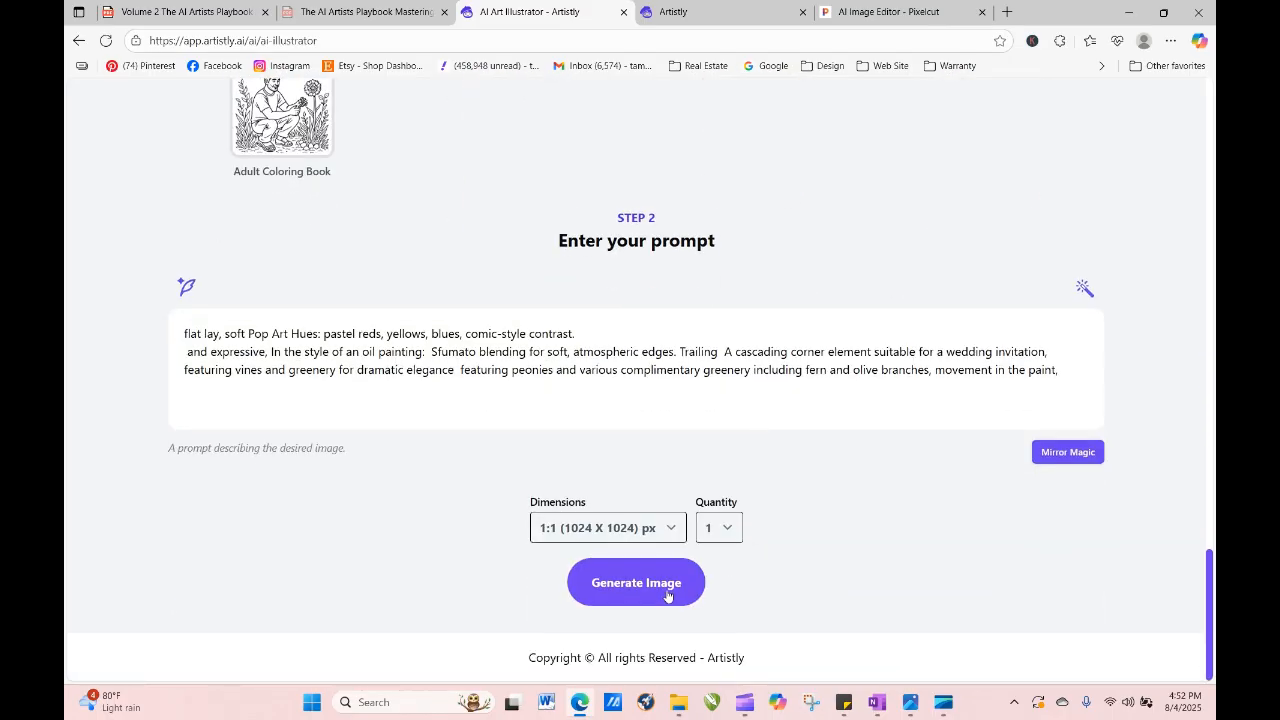
click(645, 540)
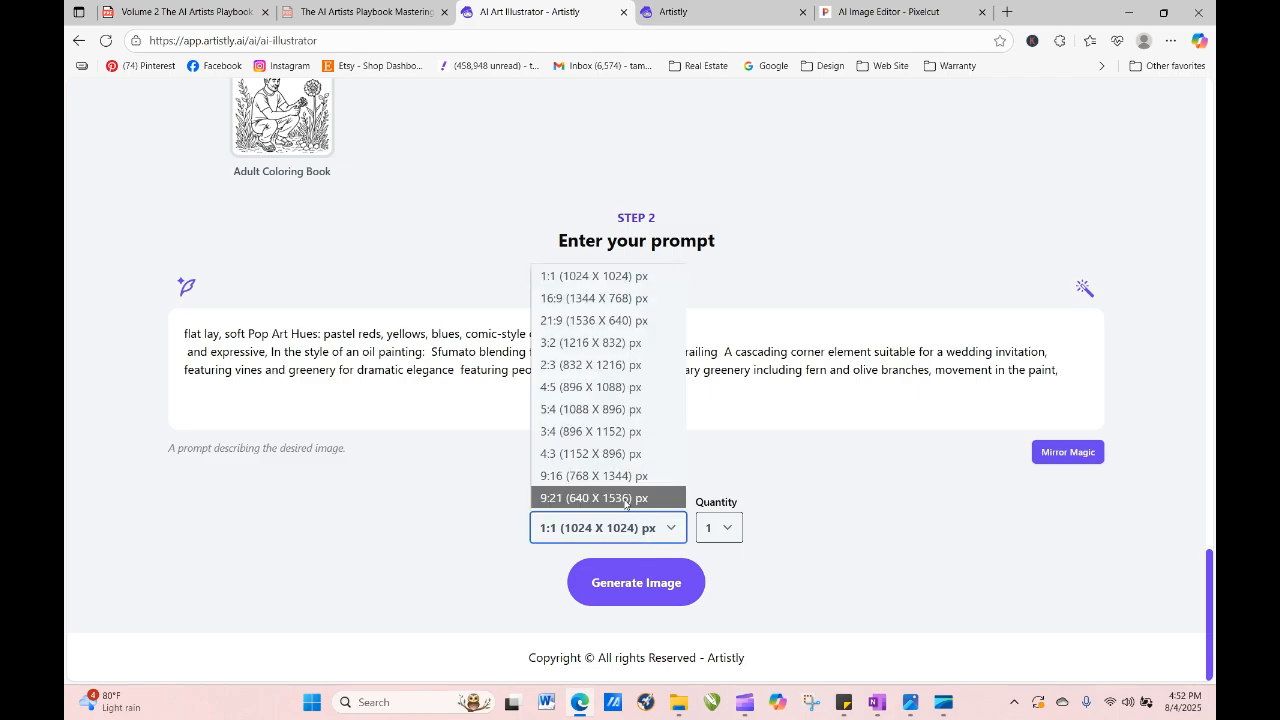
click(608, 432)
click(644, 580)
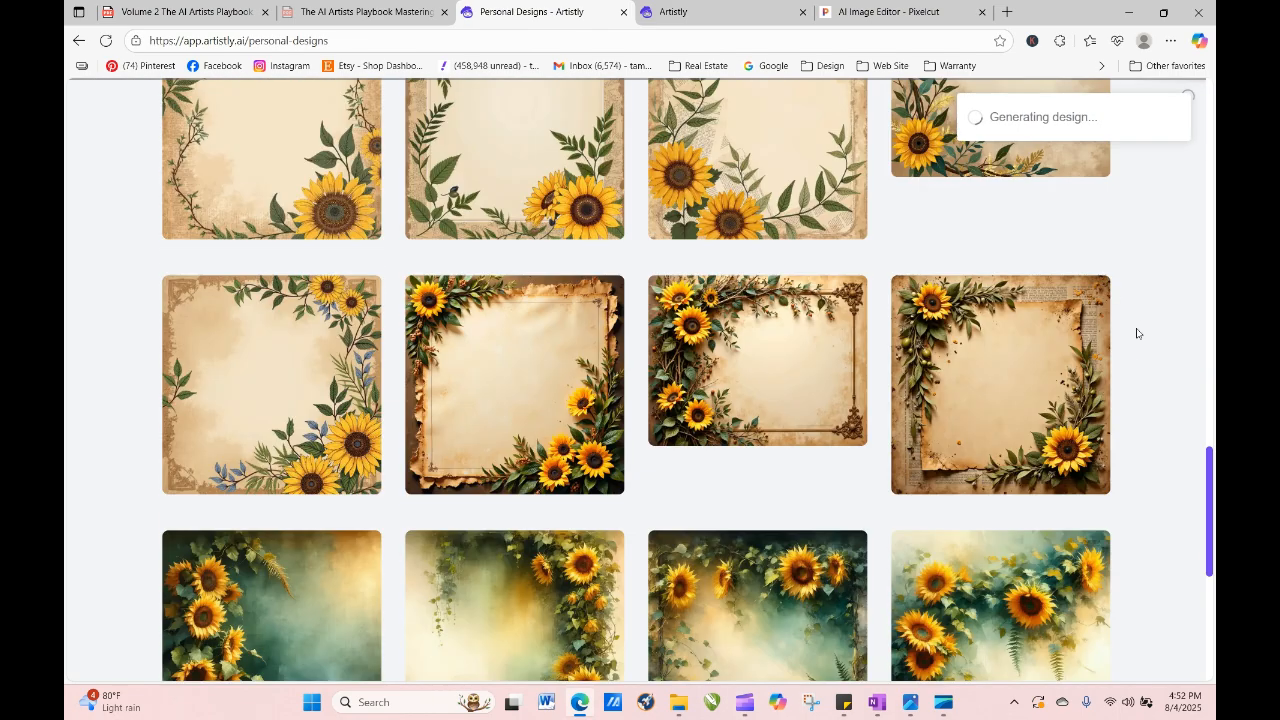
Refresh the personal designs and view the details of the new 3:4 Dark Manga Style peony design.
drag(1212, 539, 1205, 222)
scroll(1038, 286, down, 2)
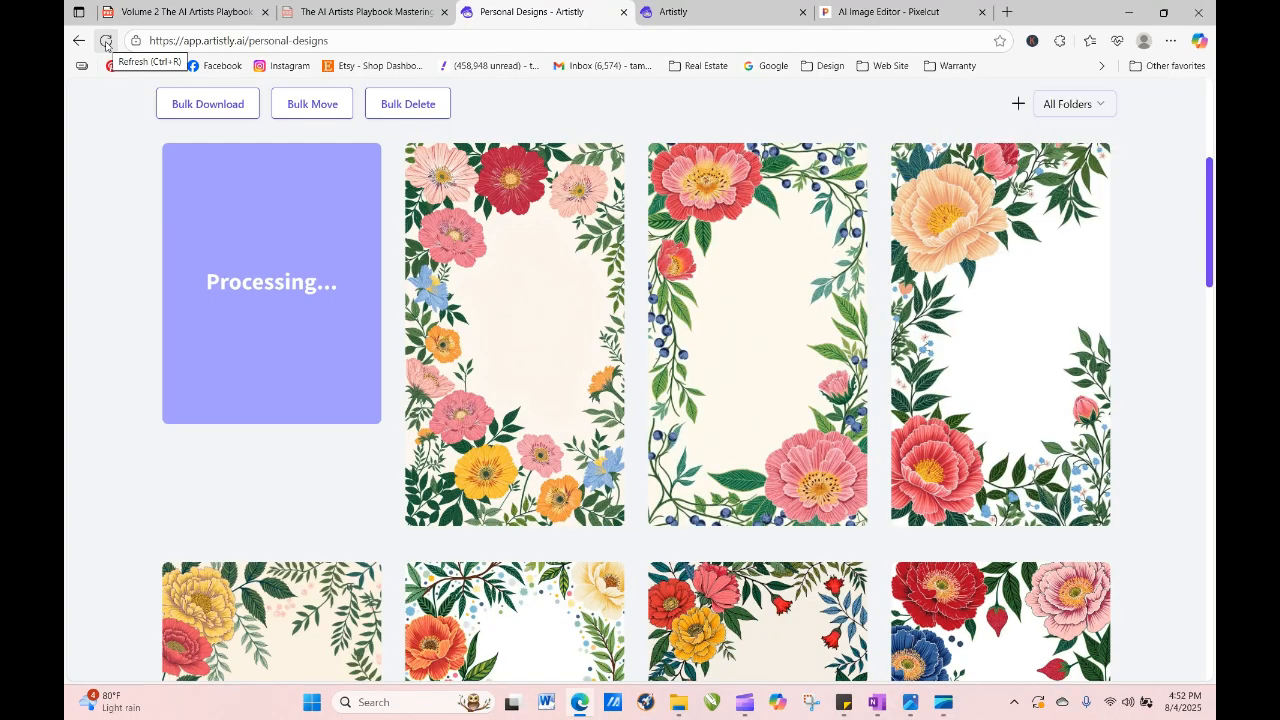
click(105, 41)
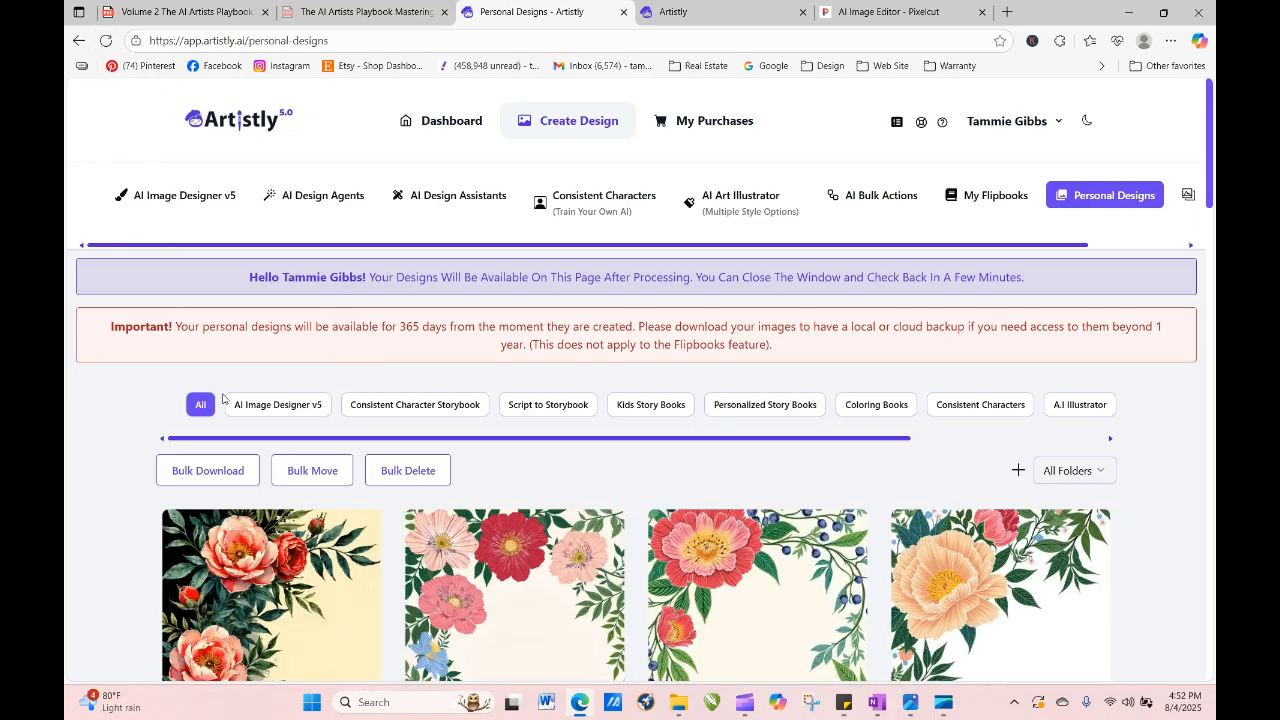
scroll(578, 407, down, 3)
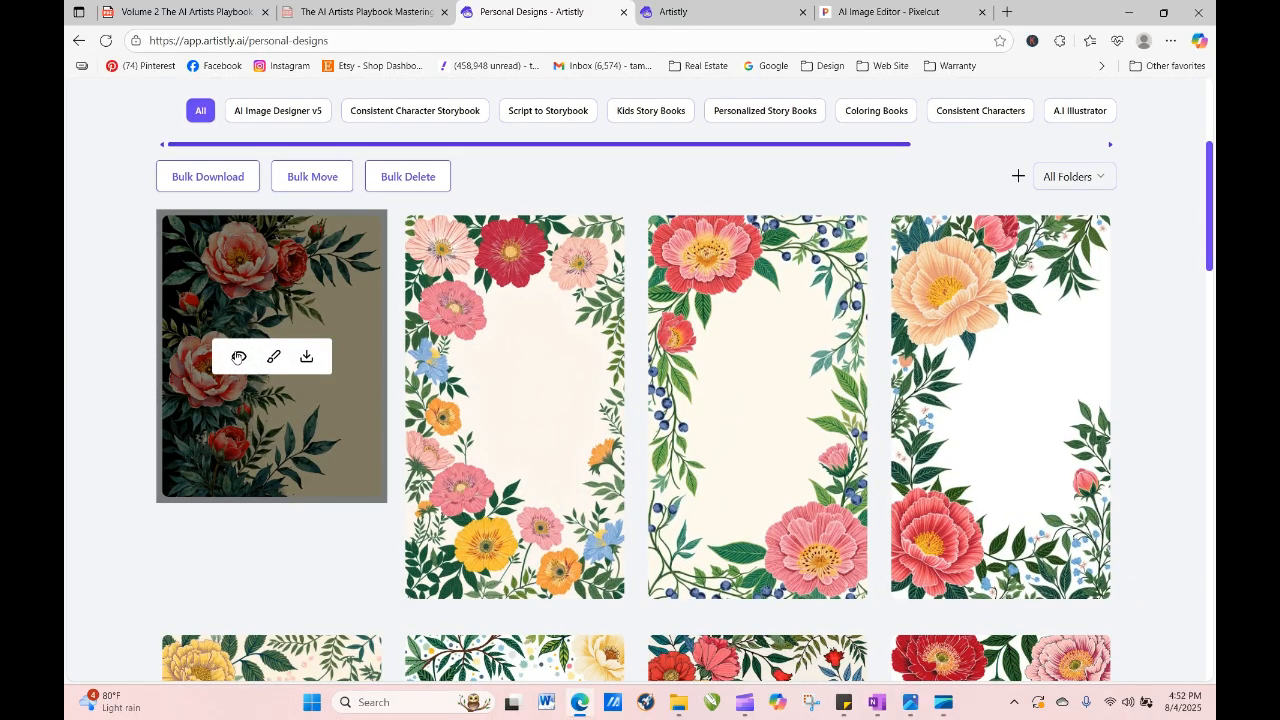
click(236, 358)
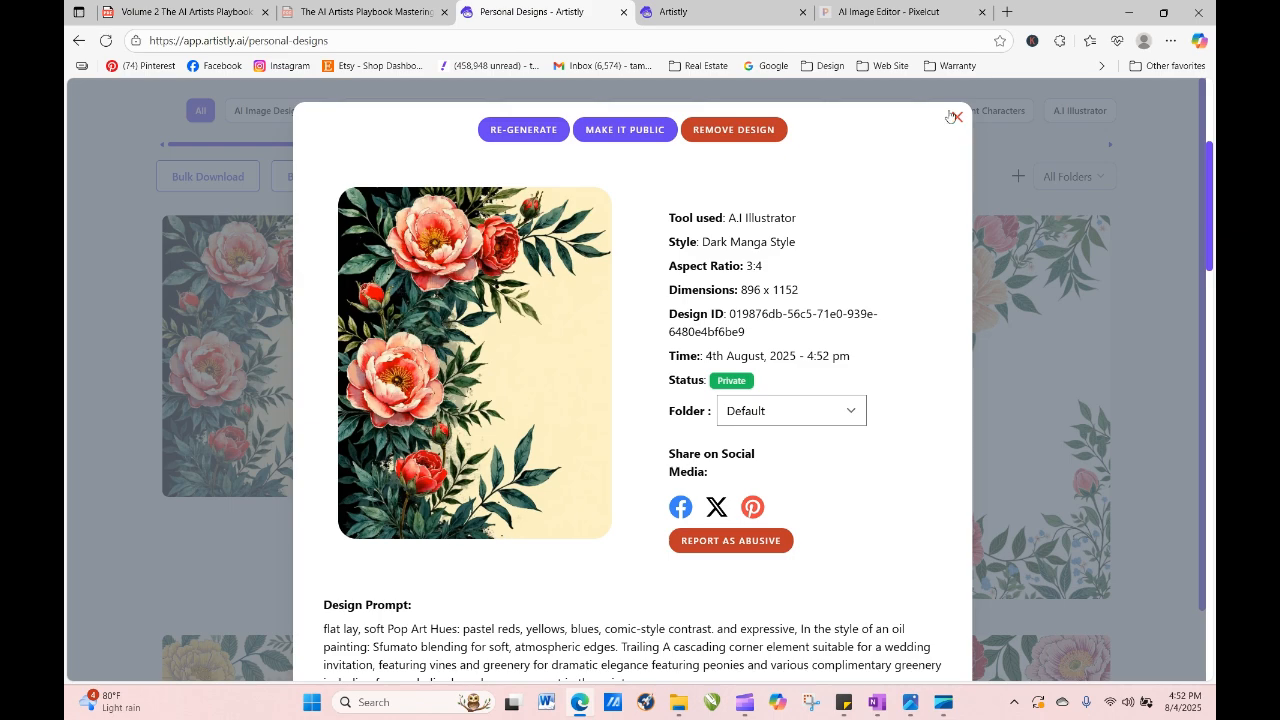
Re-generate the Dark Manga Style peony design as a single image at 9:21 (640 X 1536) px.
click(548, 131)
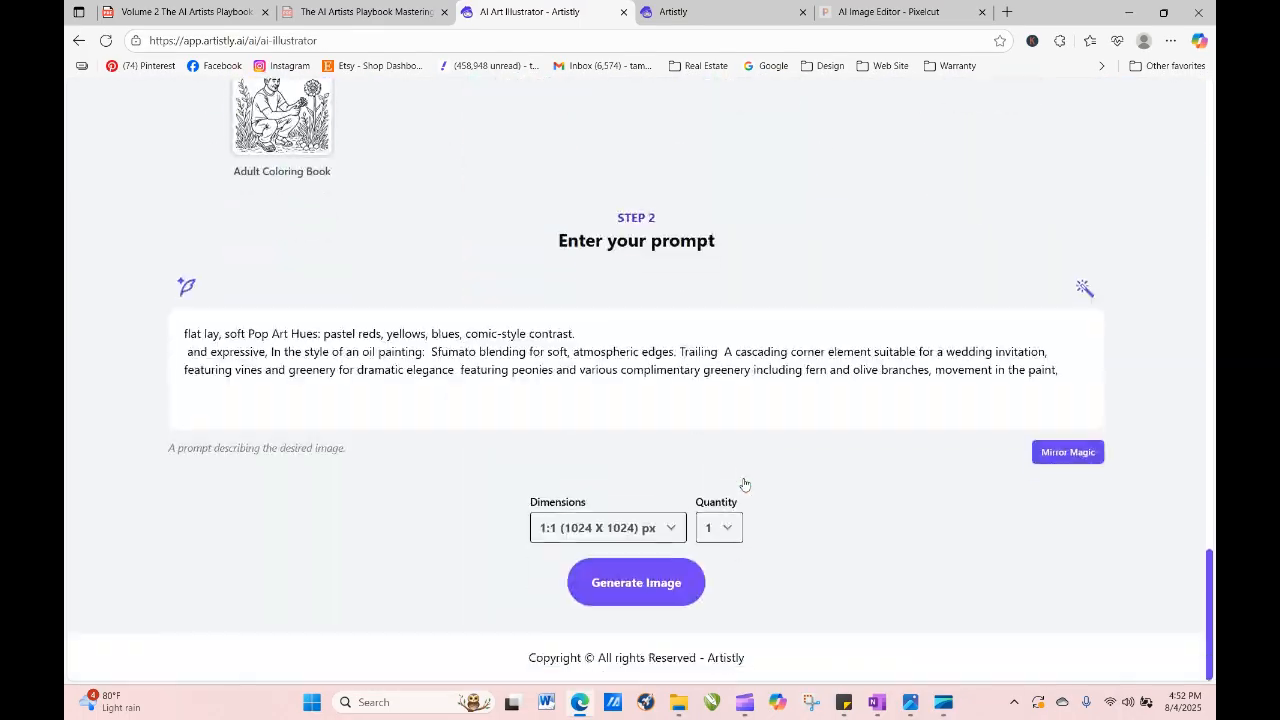
click(674, 540)
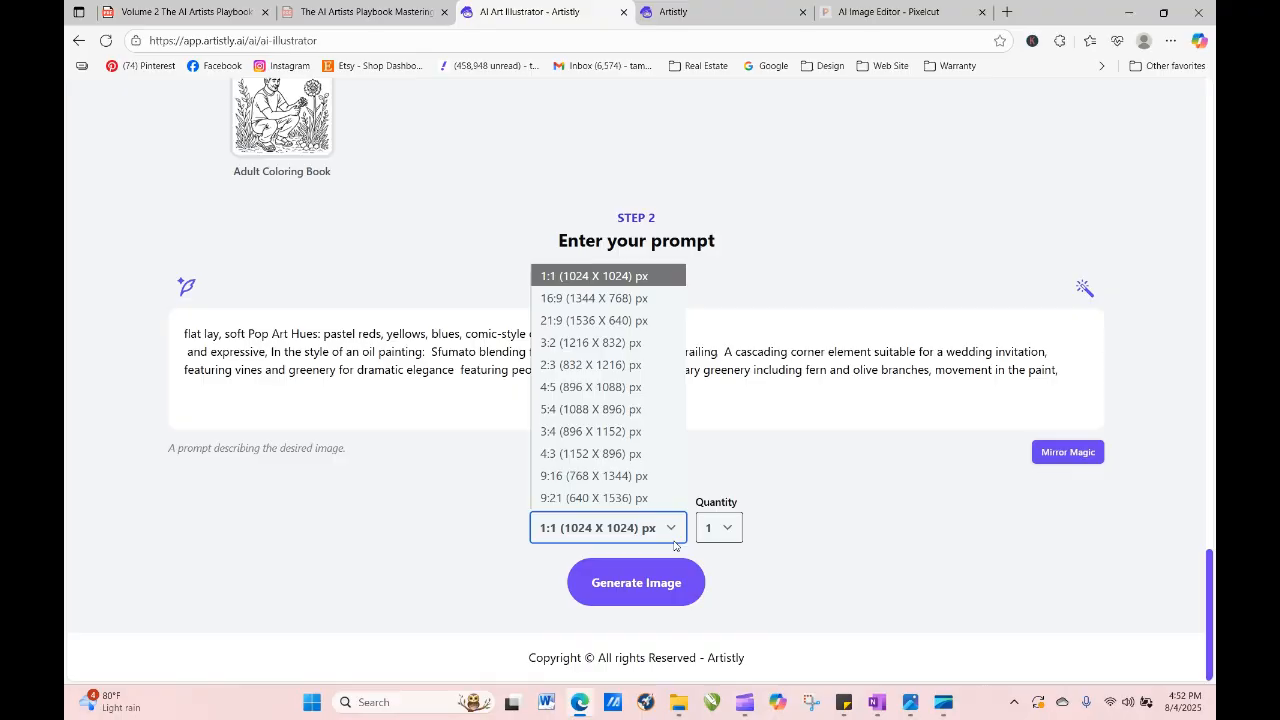
click(645, 498)
click(652, 584)
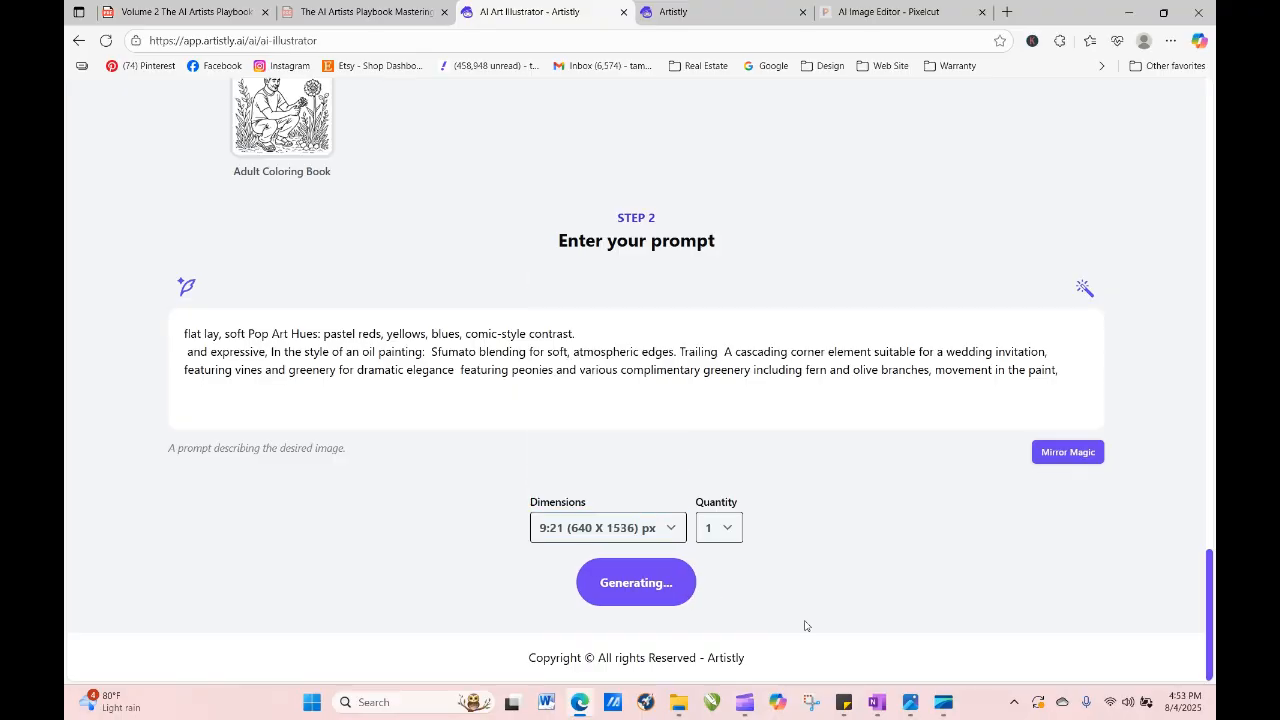
View the details of the new 9:21 Dark Manga Style peony design and close them.
scroll(997, 543, up, 1)
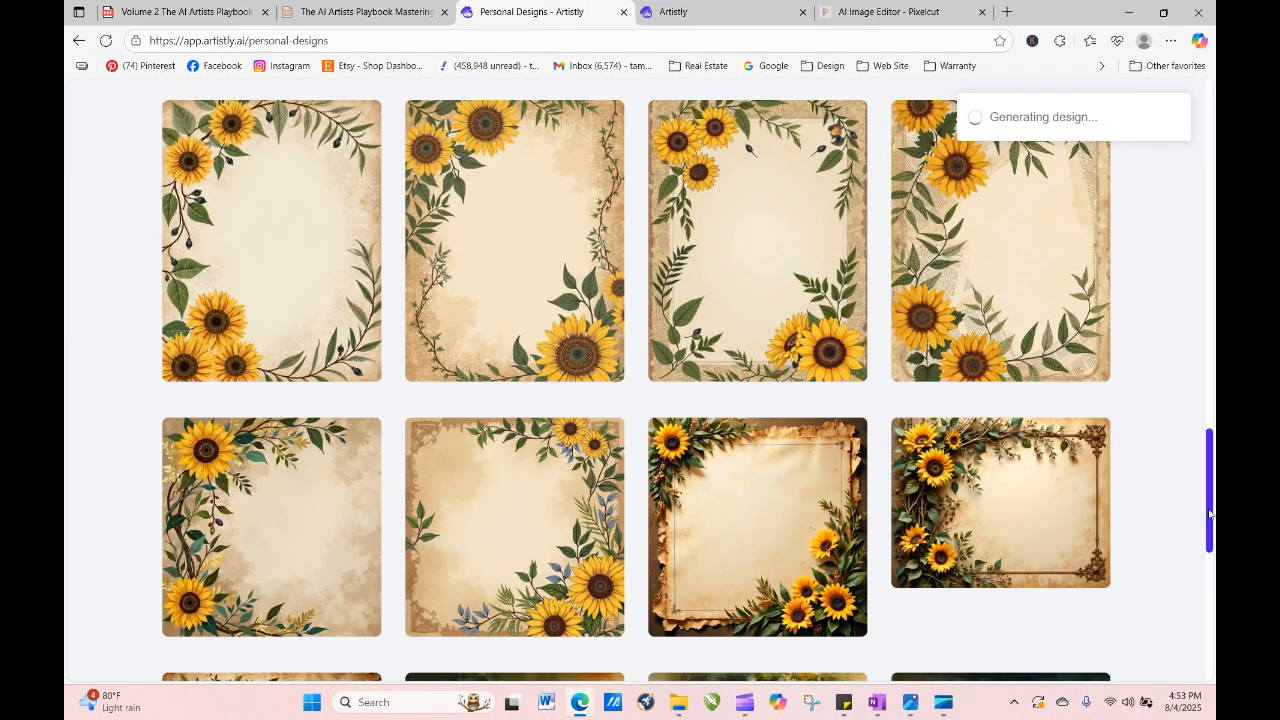
drag(1208, 505, 1186, 247)
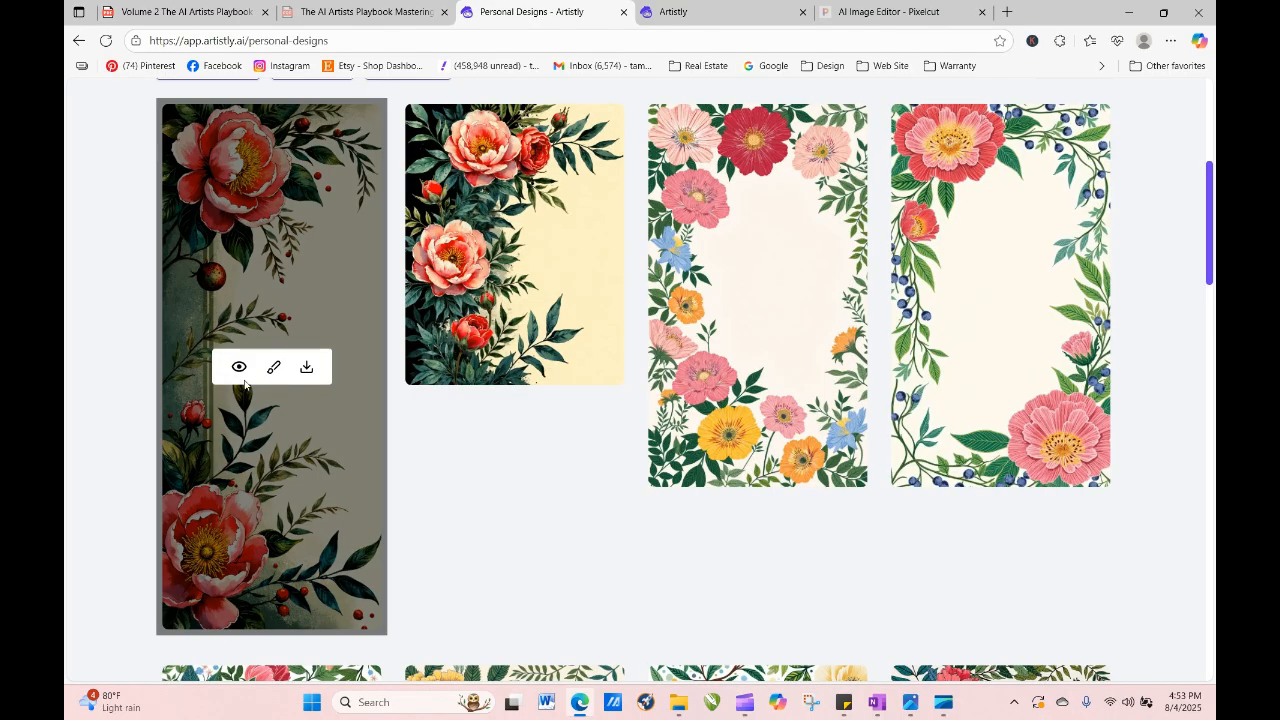
click(239, 367)
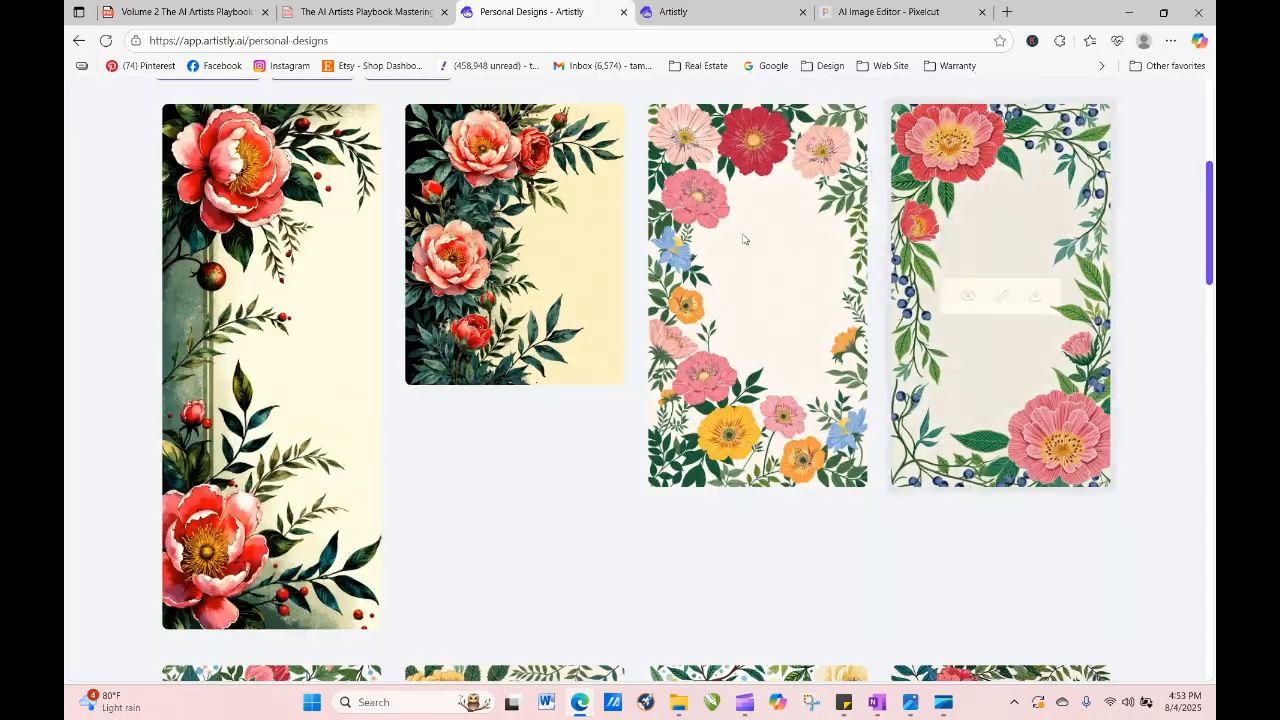
click(957, 117)
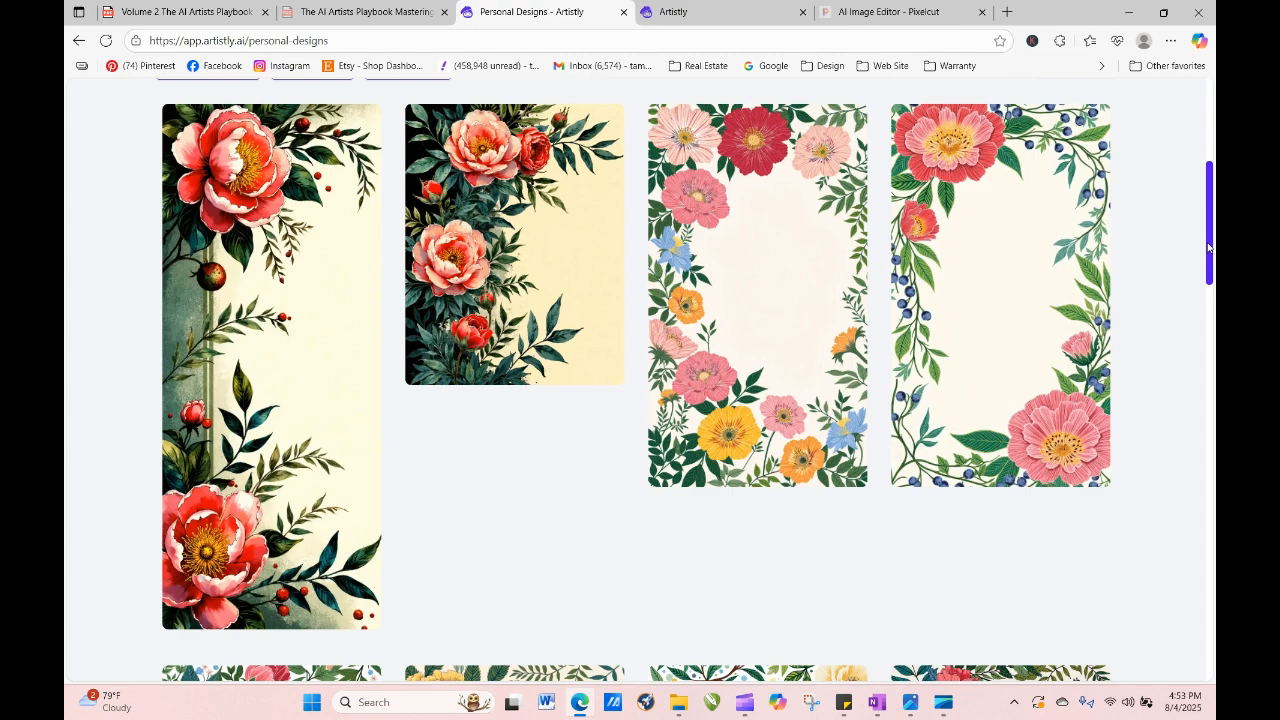
Open the 9:21 Dark Manga Style peony design for re-generation and go to its prompt.
mouse_move(1210, 224)
mouse_down()
mouse_move(1214, 290)
mouse_move(1210, 224)
mouse_up()
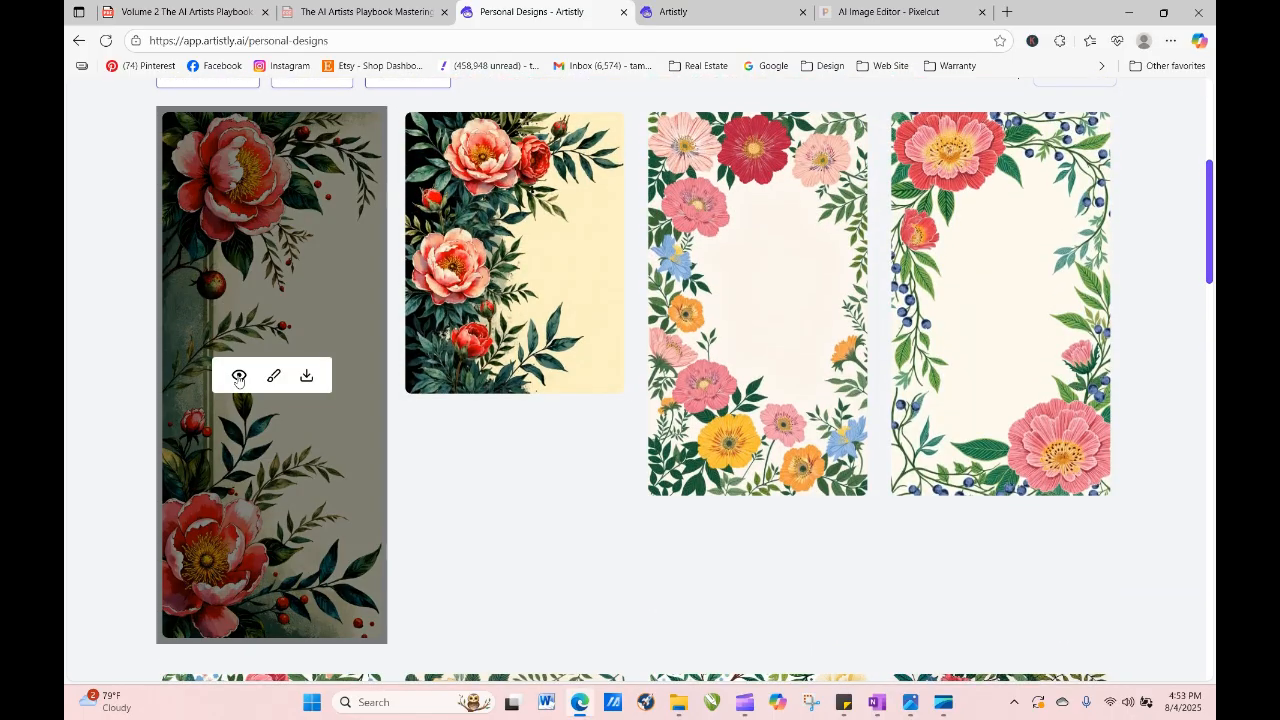
click(238, 373)
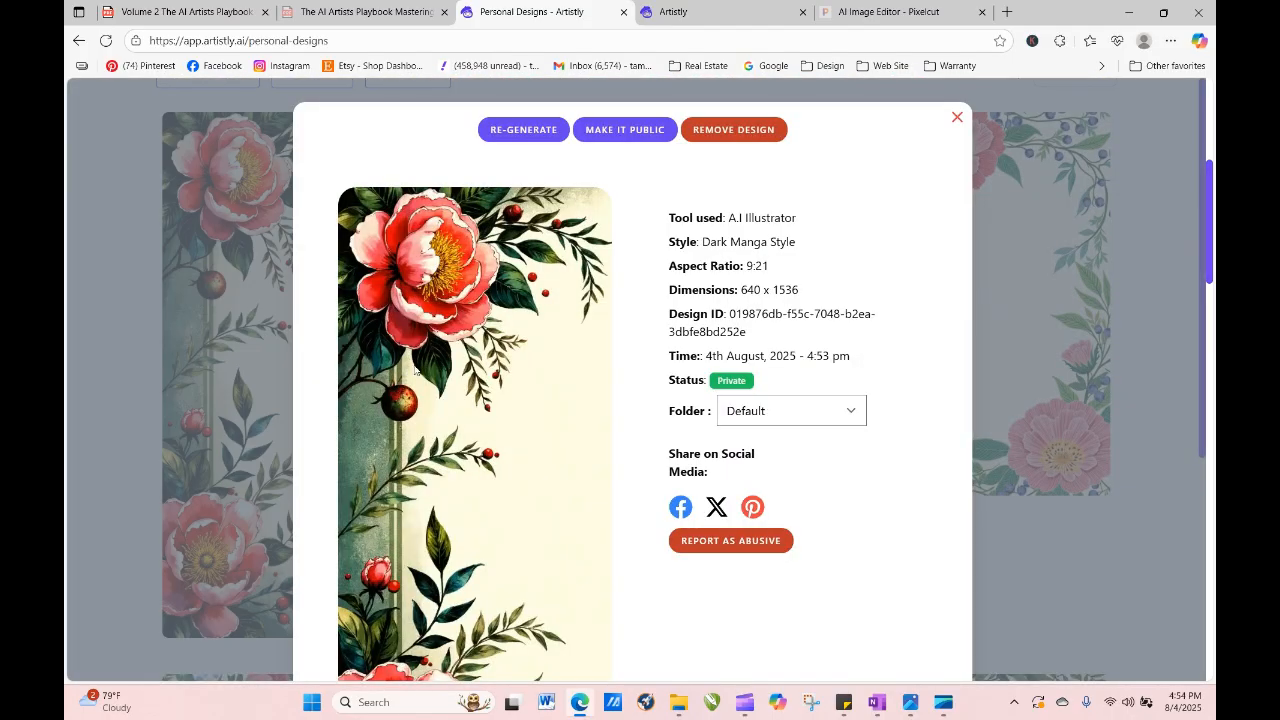
click(500, 130)
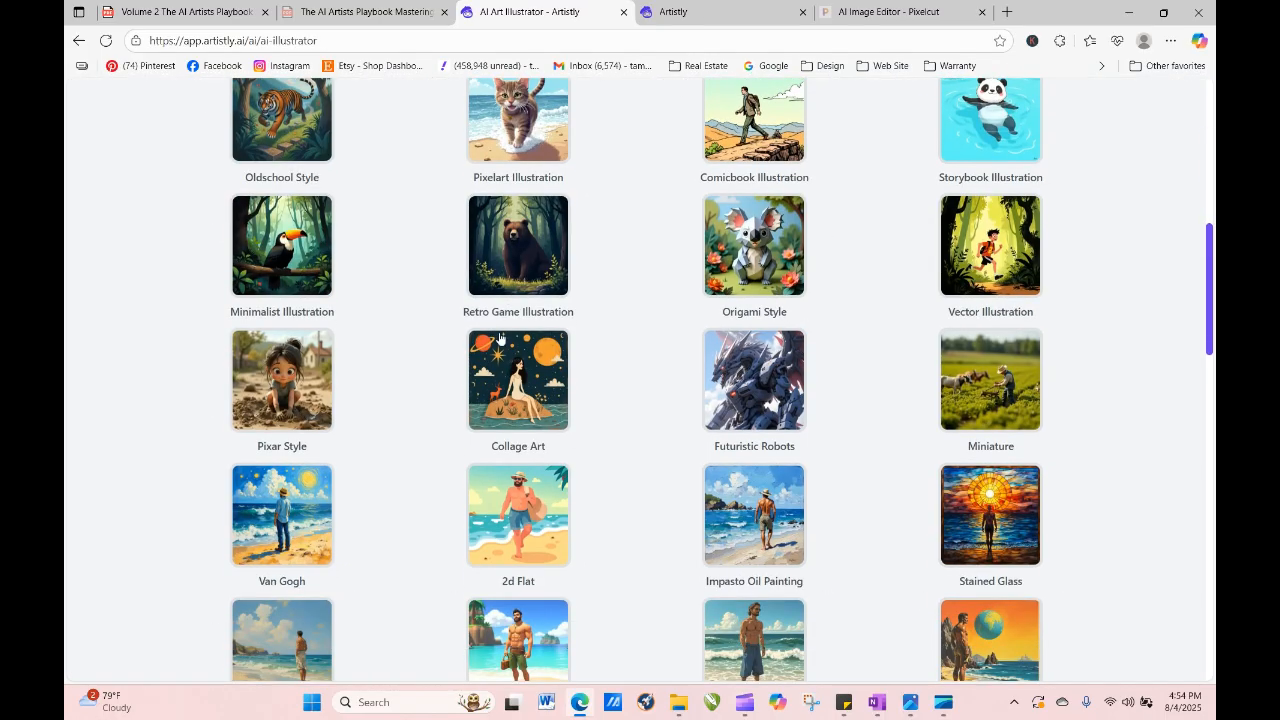
scroll(386, 430, down, 15)
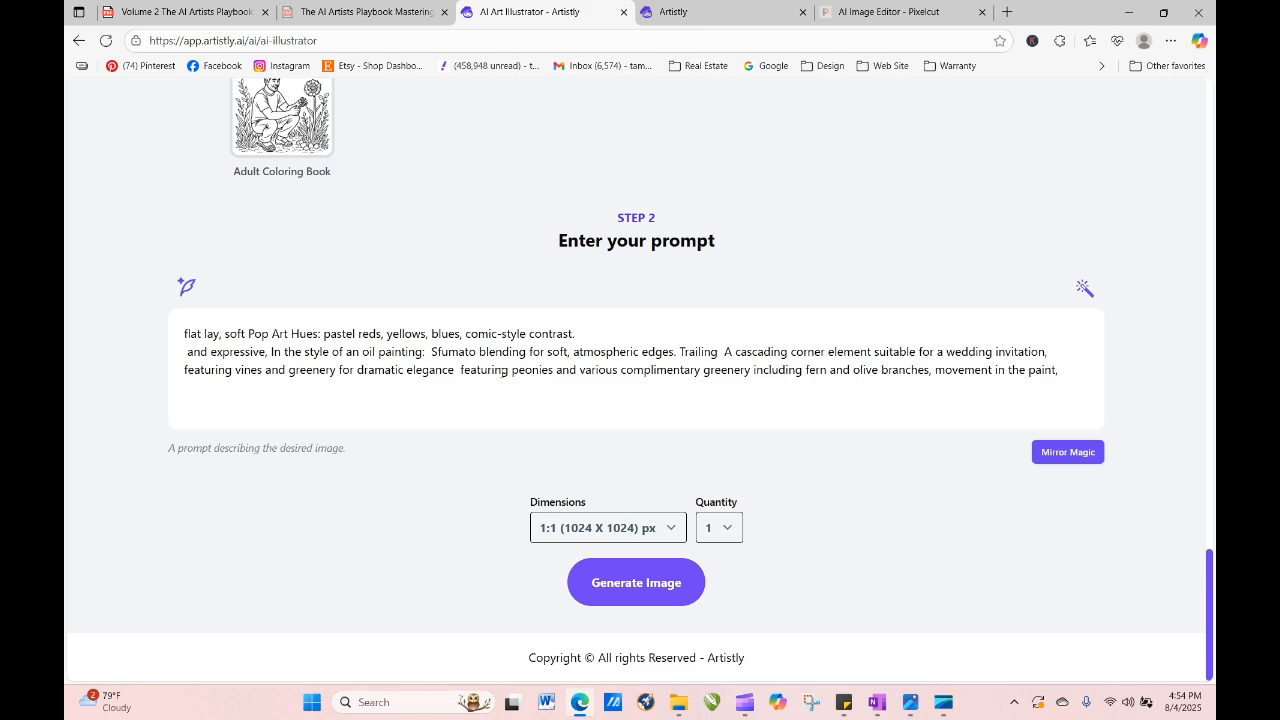
Add "and pumpkins" after "peonies" in the prompt.
drag(512, 370, 557, 373)
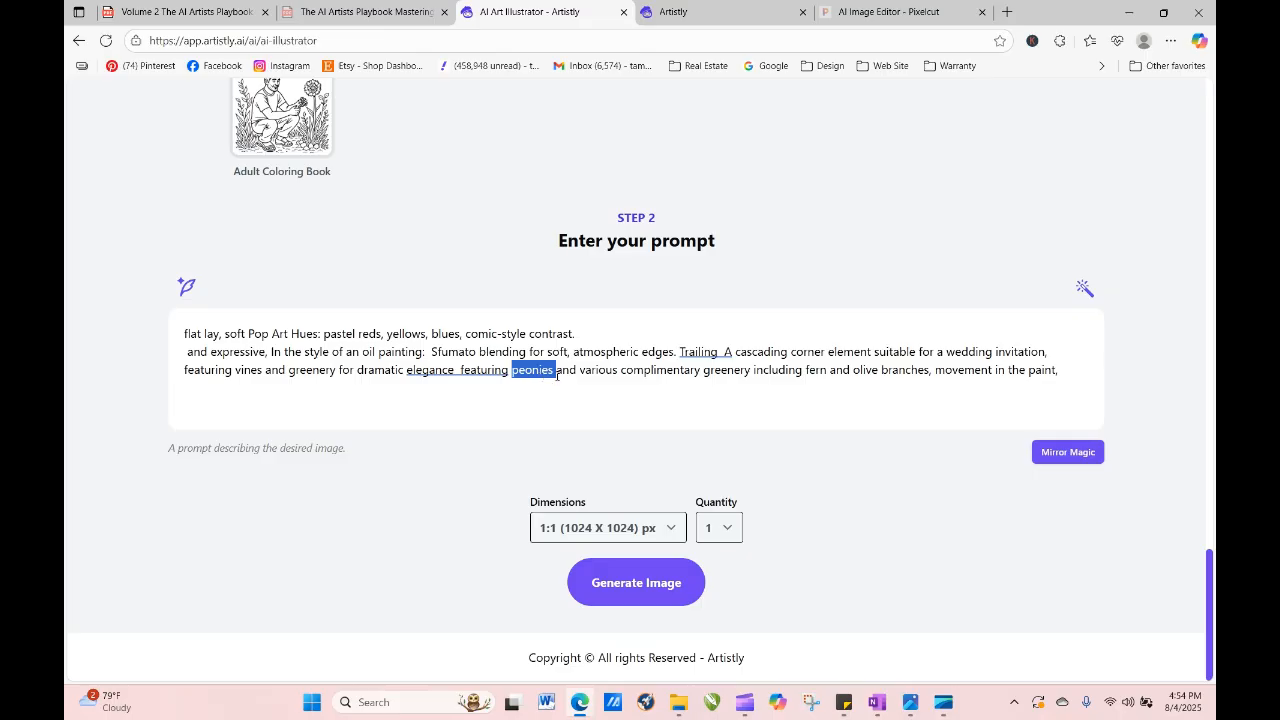
click(557, 374)
text(and pumpkin)
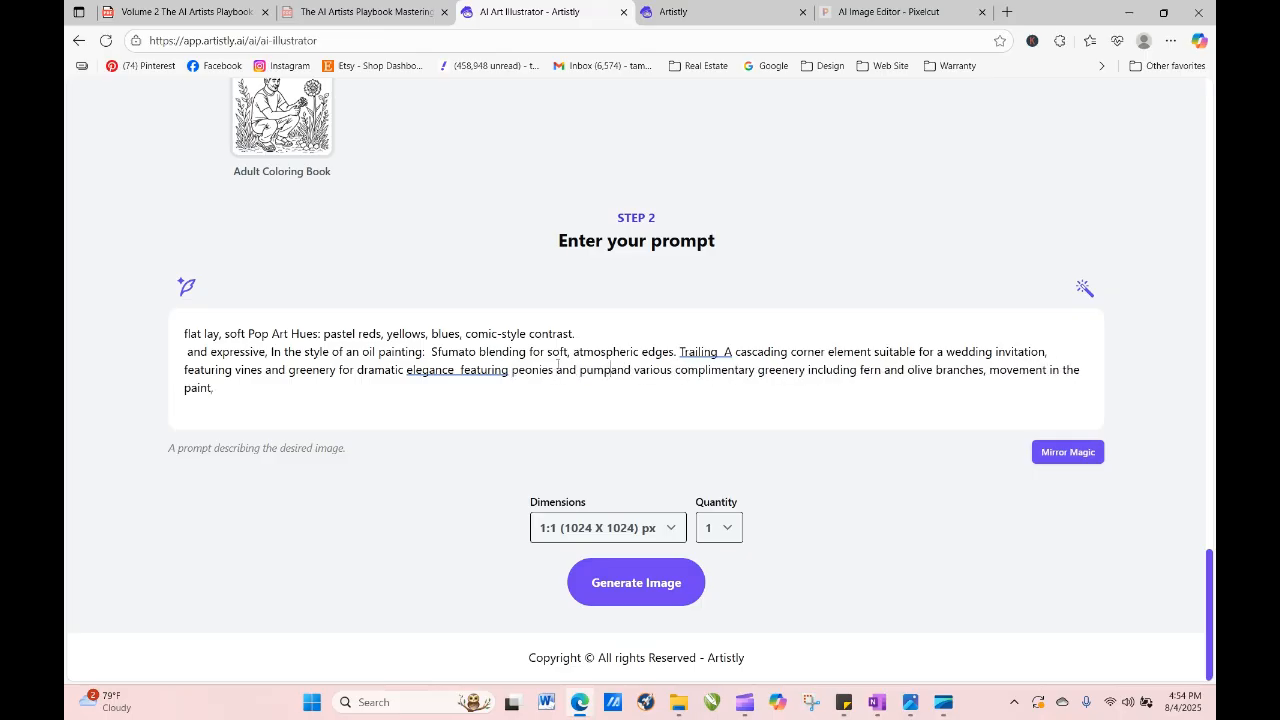
text(s)
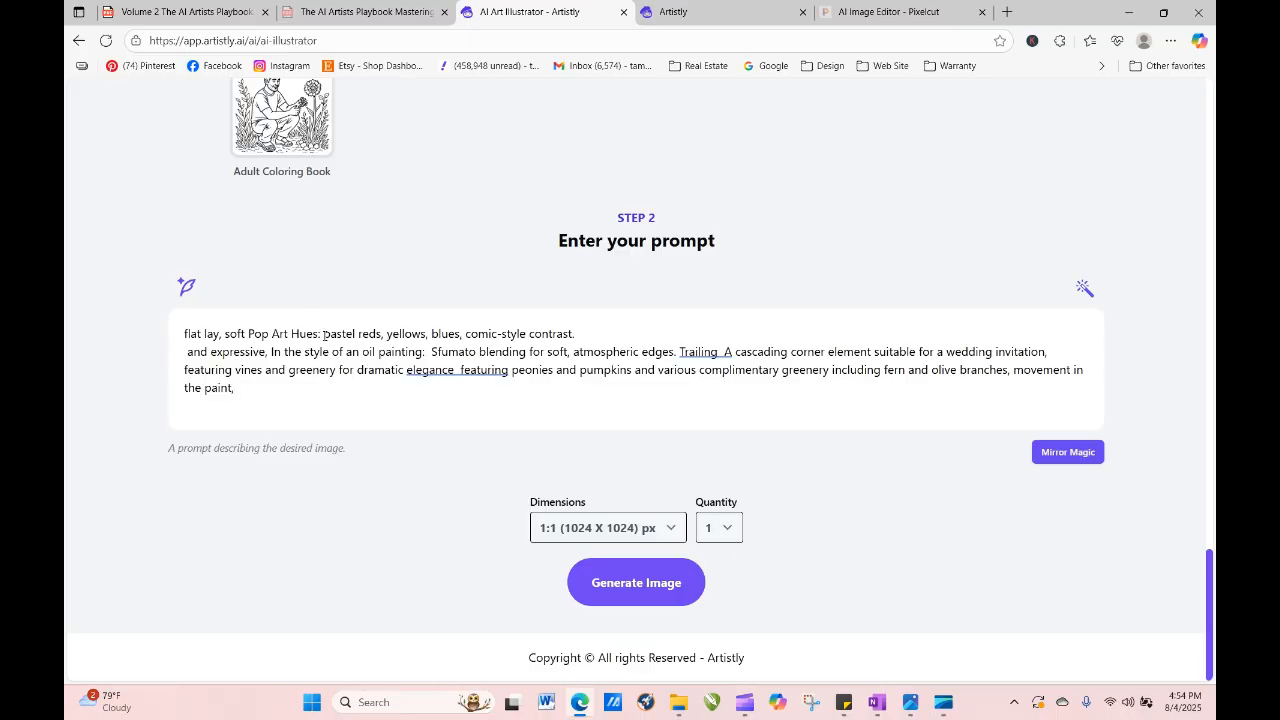
Select the color description from "pastel reds" to "comic-style contrast." in the prompt and go to contents page 6 of the Volume 2 playbook PDF.
drag(323, 334, 592, 334)
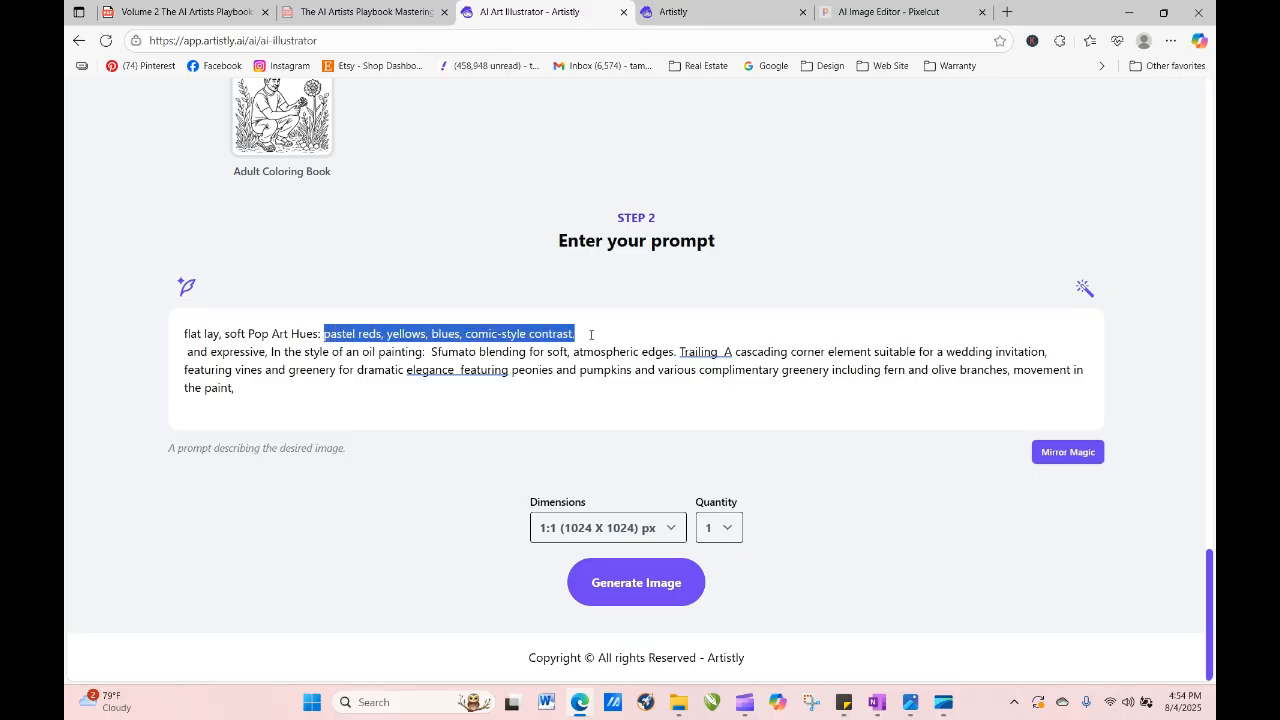
click(226, 11)
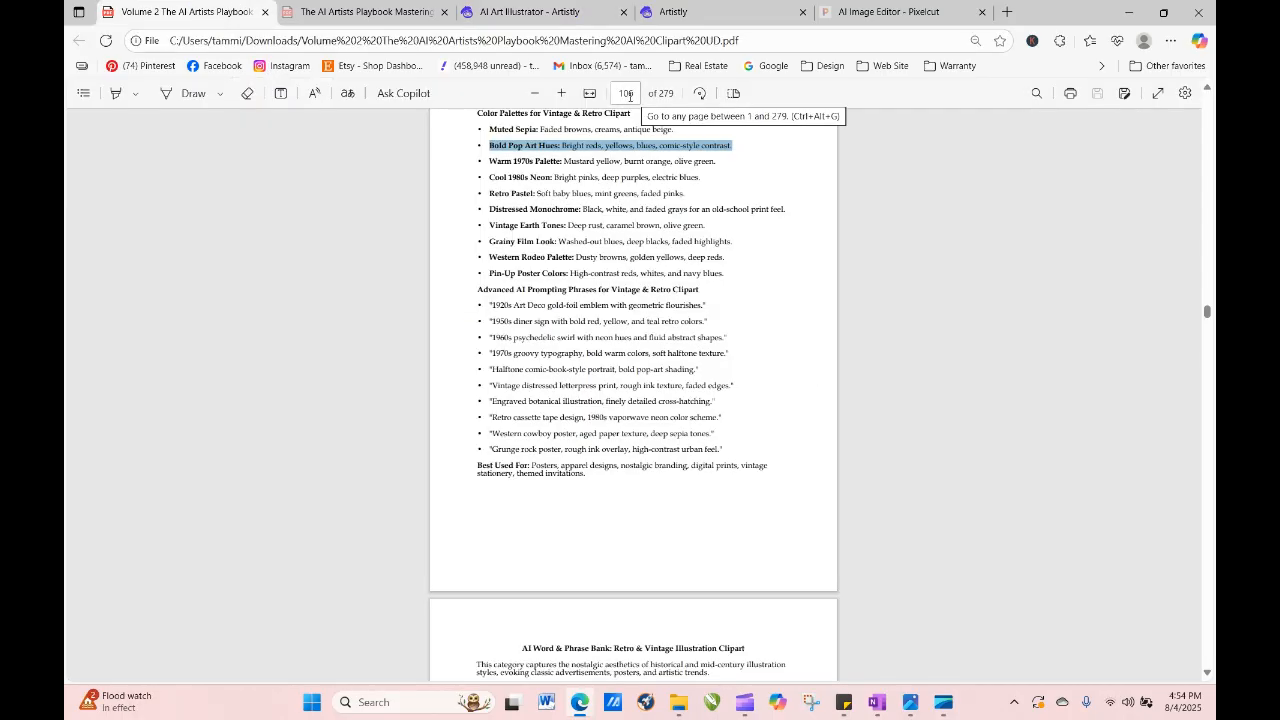
click(630, 93)
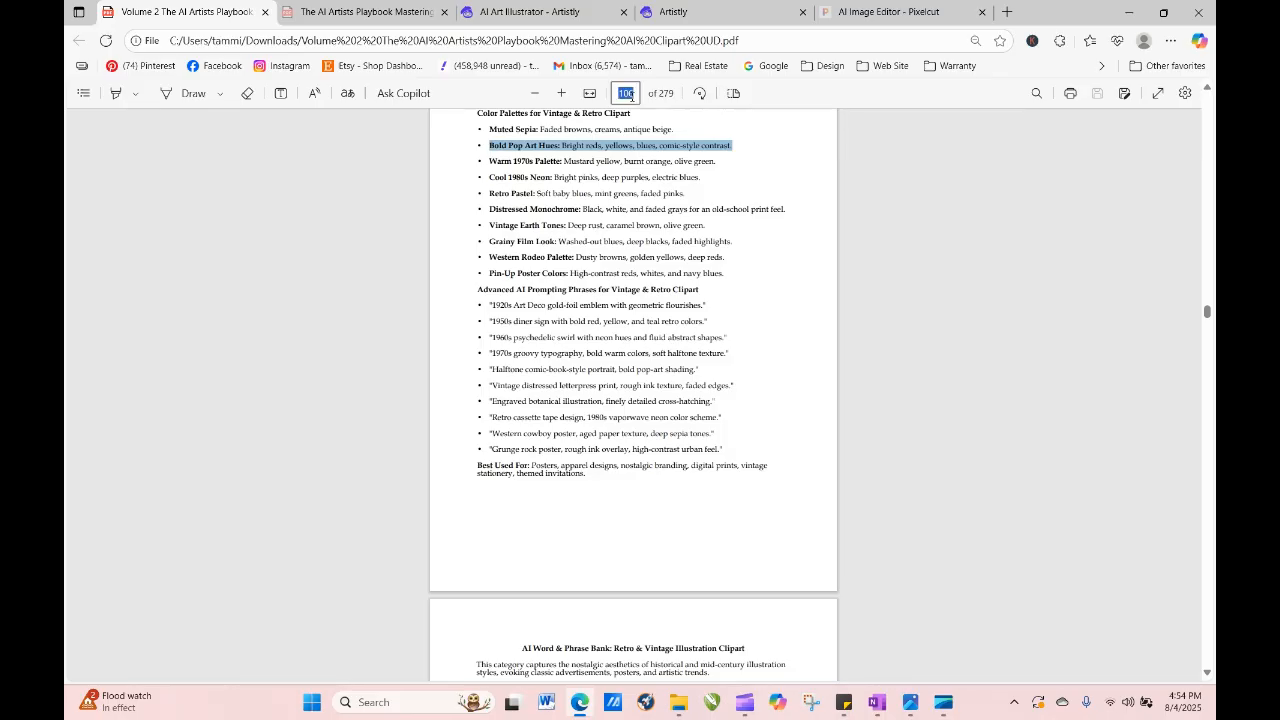
text(6)
key(Return)
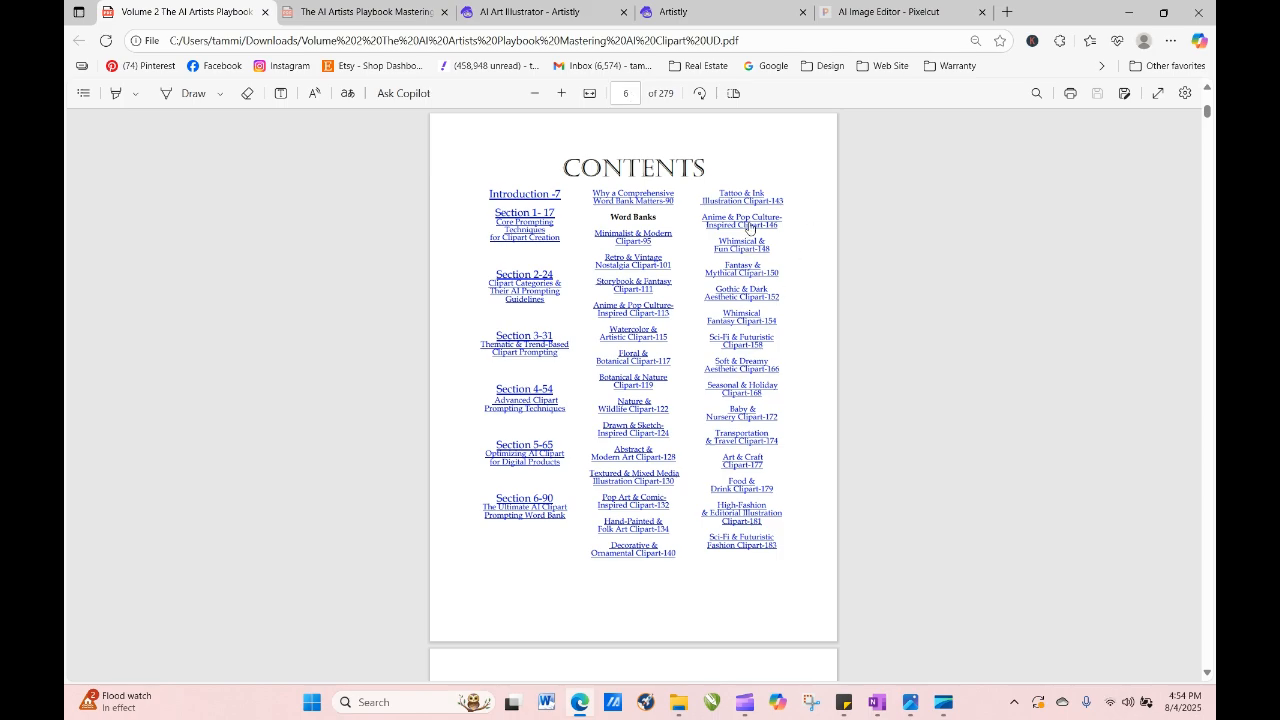
Copy the "Vintage Thanksgiving & Autumn Harvest" entry with its description from the playbook's Seasonal & Holiday Clipart word bank.
click(753, 393)
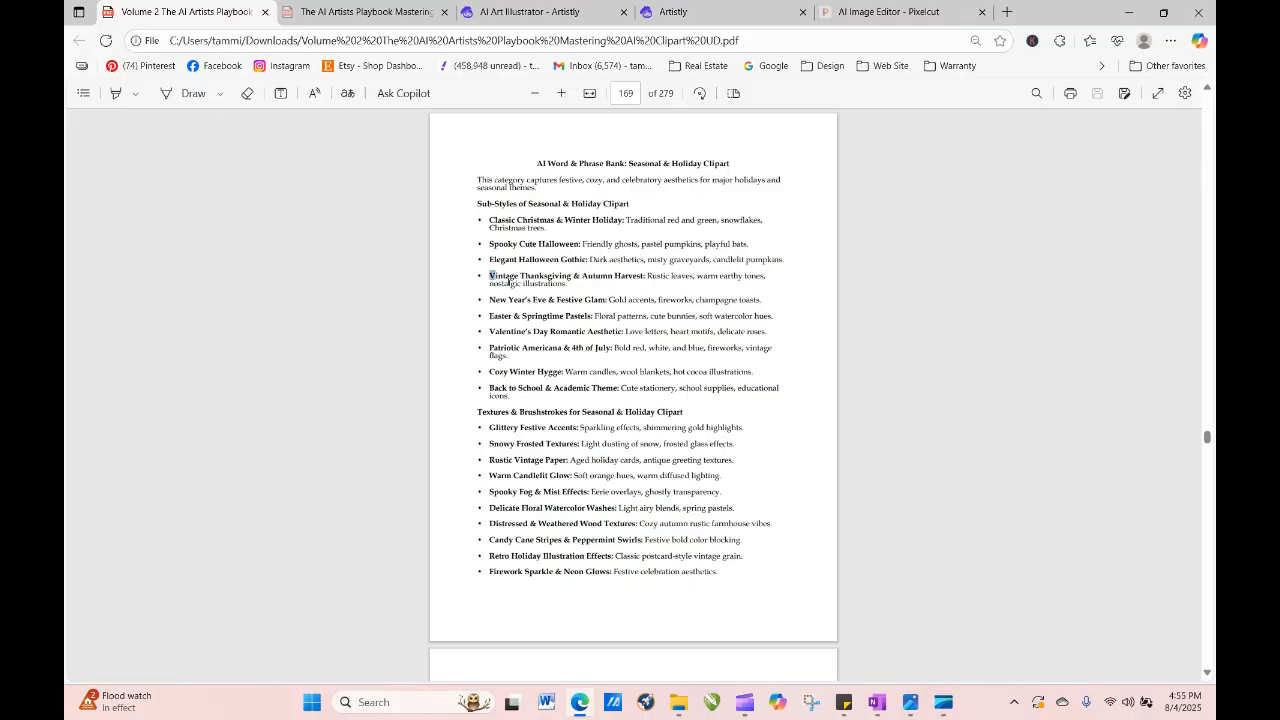
drag(508, 283, 558, 286)
right_click(555, 284)
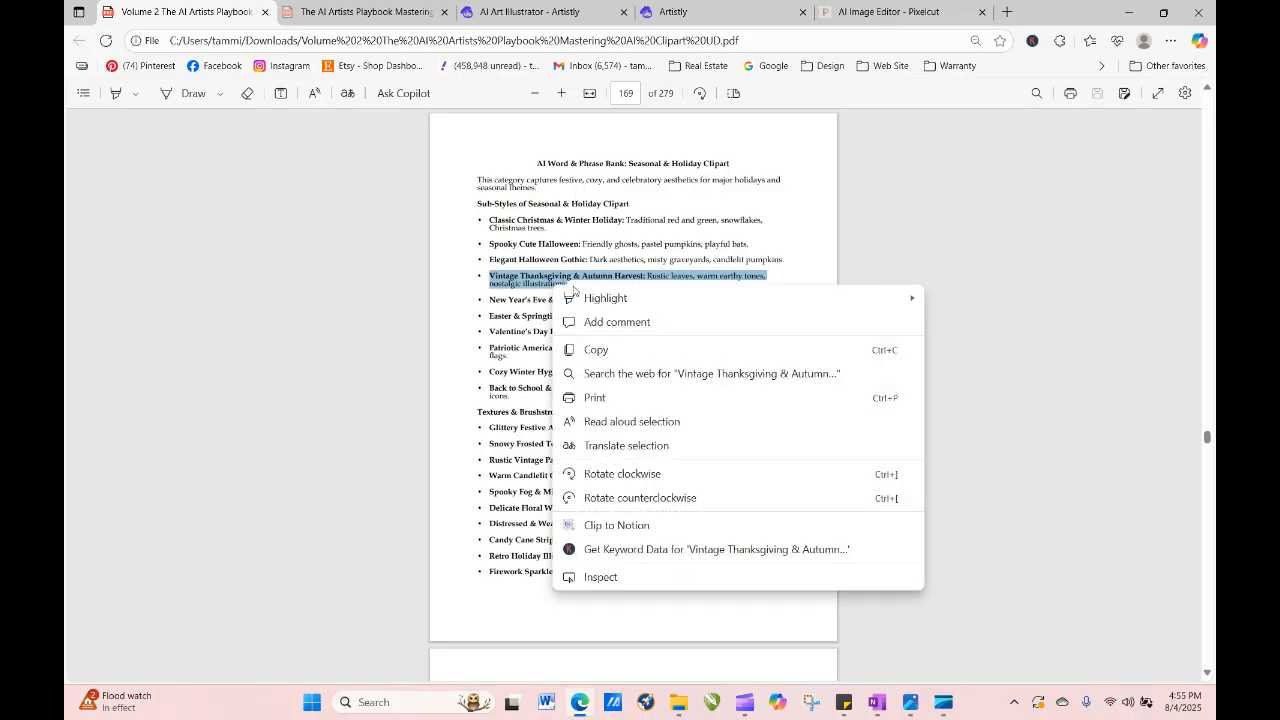
click(628, 347)
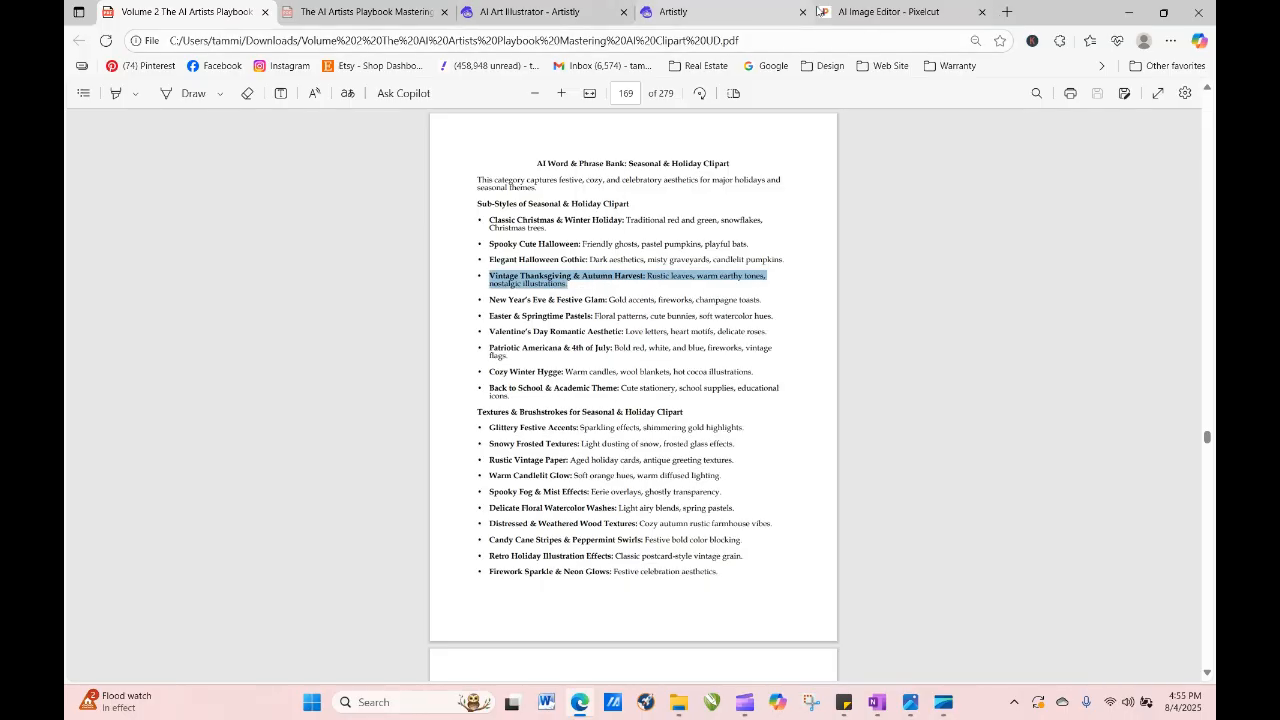
Replace the selected color description in the Artistly prompt with the copied Thanksgiving text, removing the extra line breaks and the period after "illustrations".
click(765, 12)
click(524, 35)
click(572, 10)
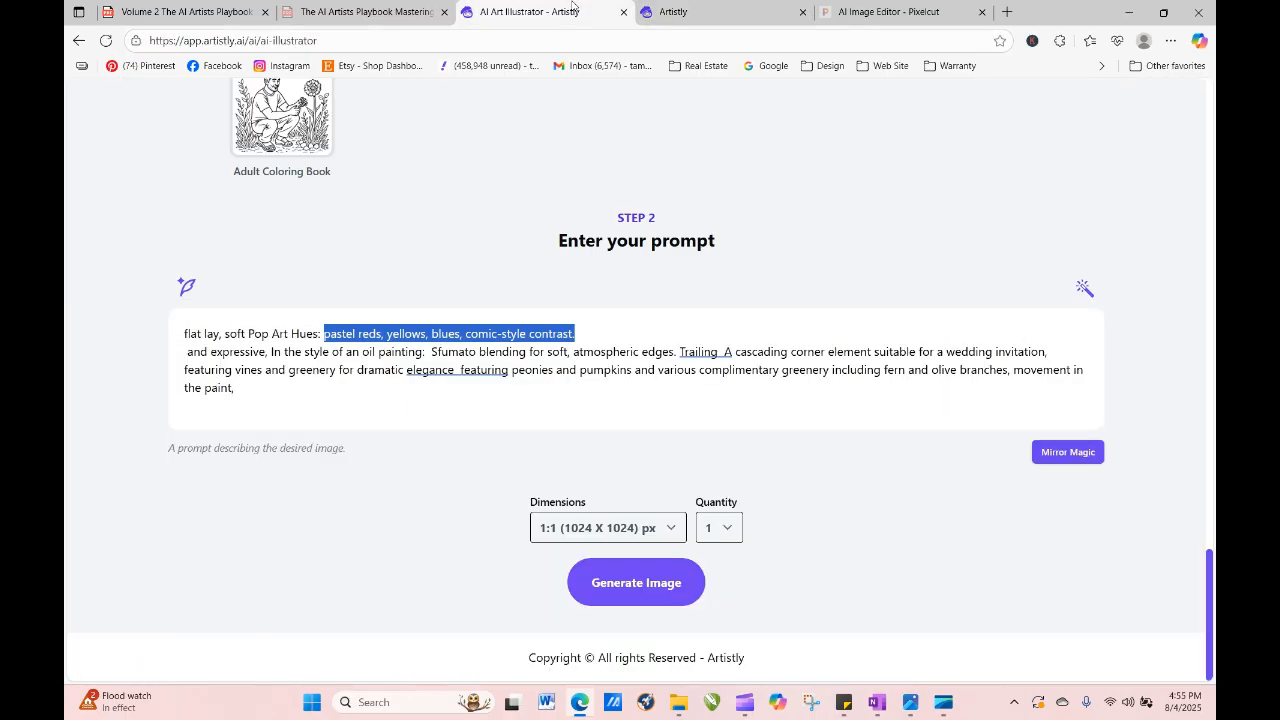
right_click(411, 335)
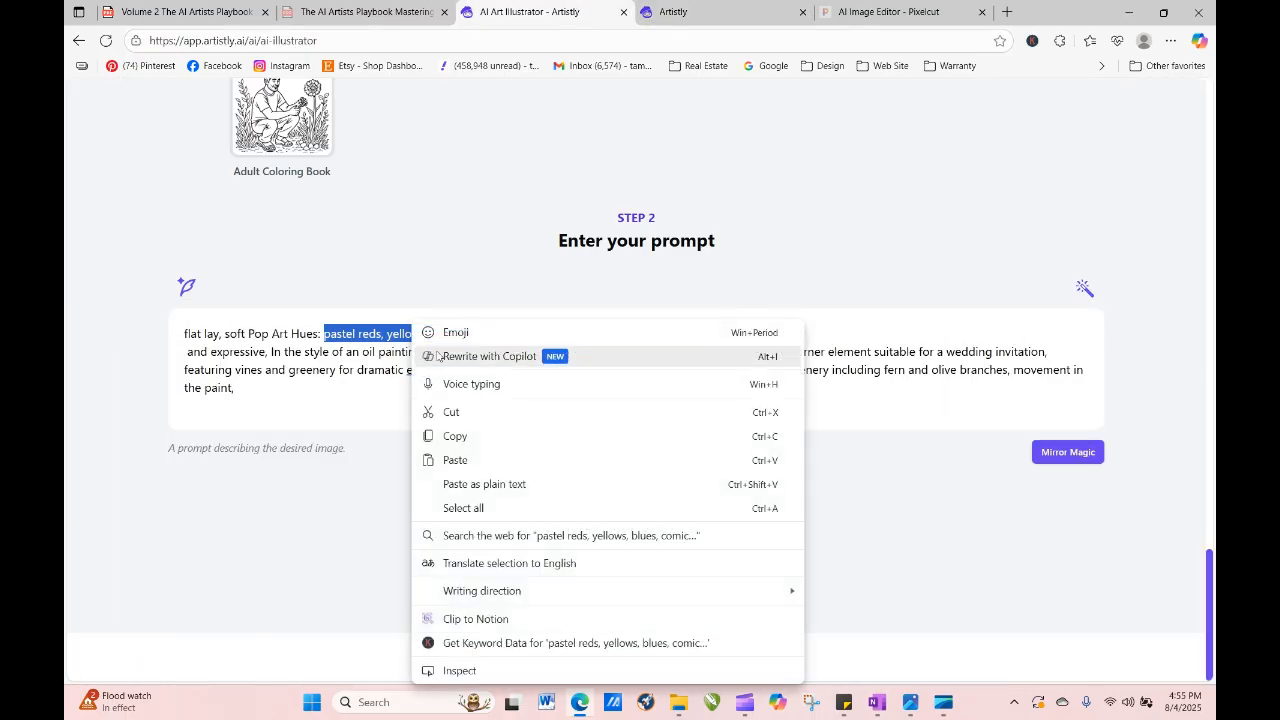
click(480, 457)
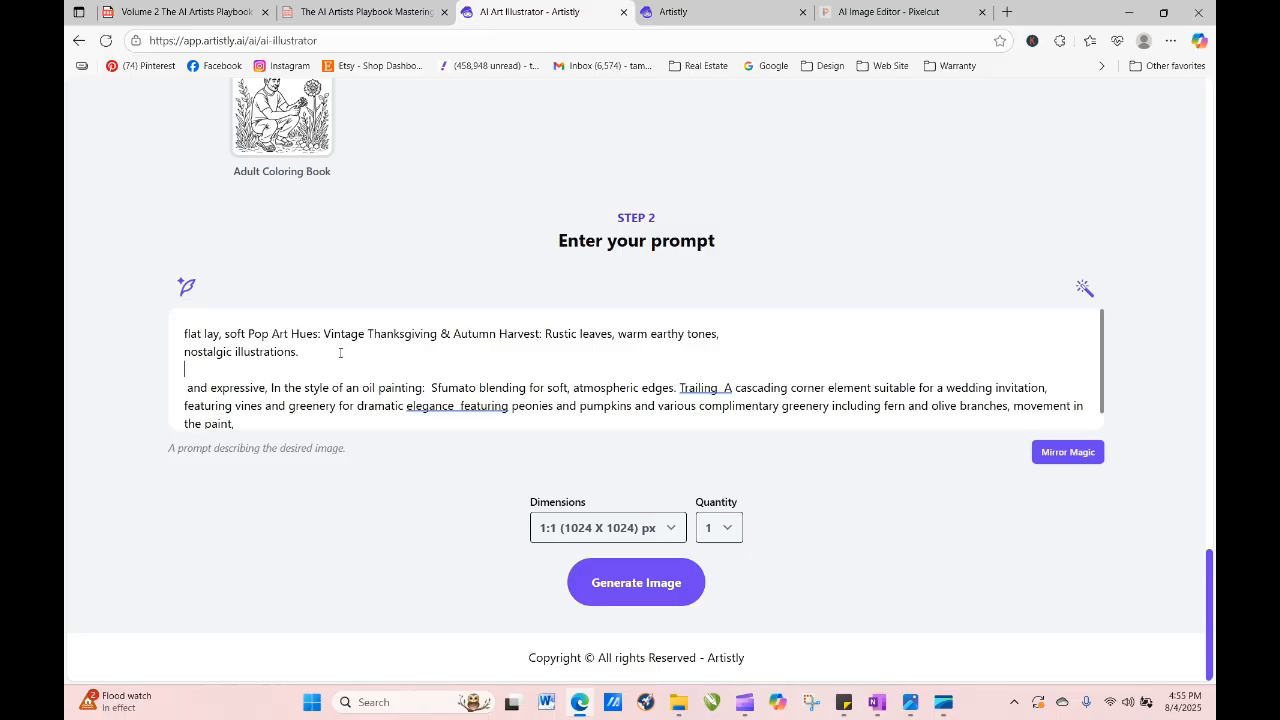
key(BackSpace)
key(BackSpace)
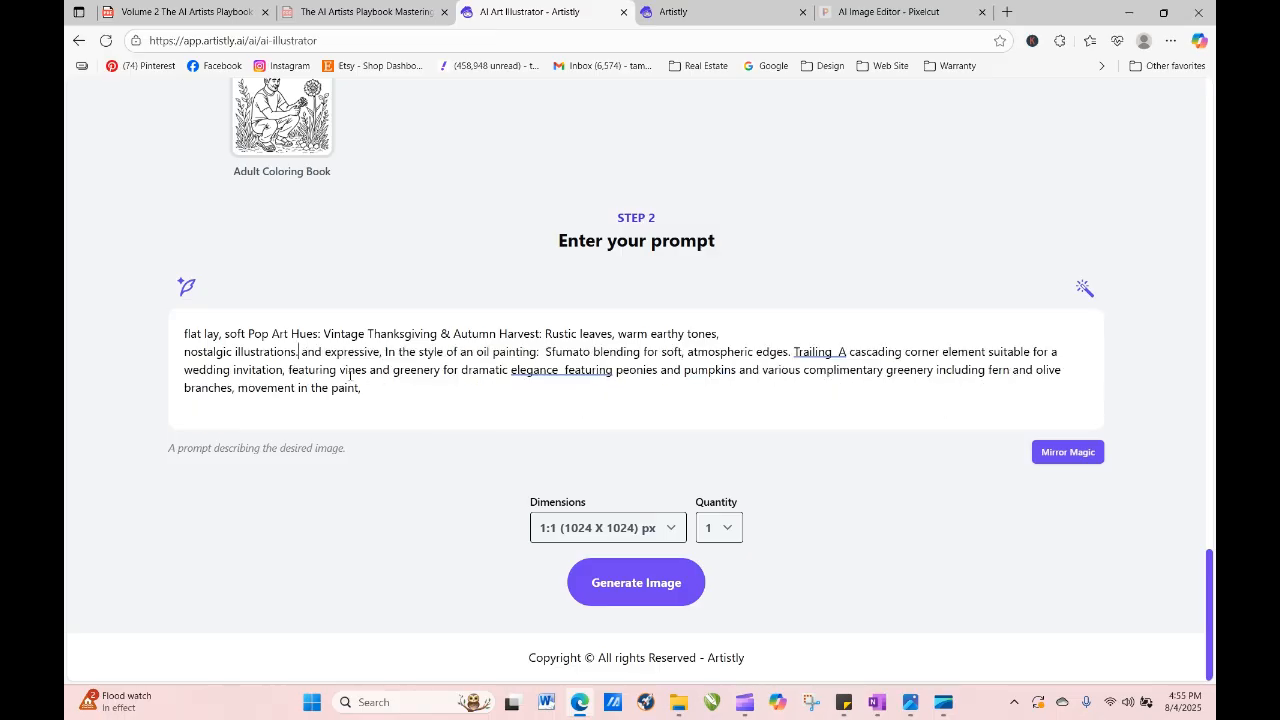
key(BackSpace)
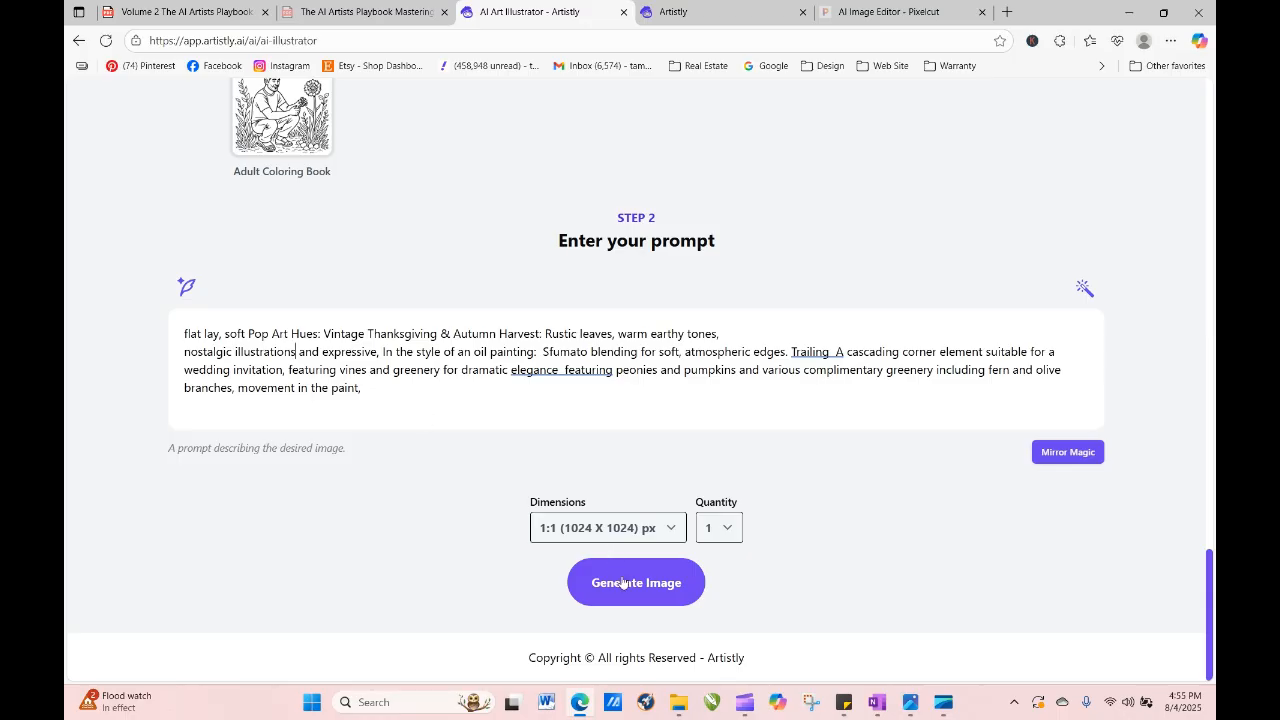
Generate the Thanksgiving peony and pumpkin image at 9:21 (640 X 1536) px.
click(620, 535)
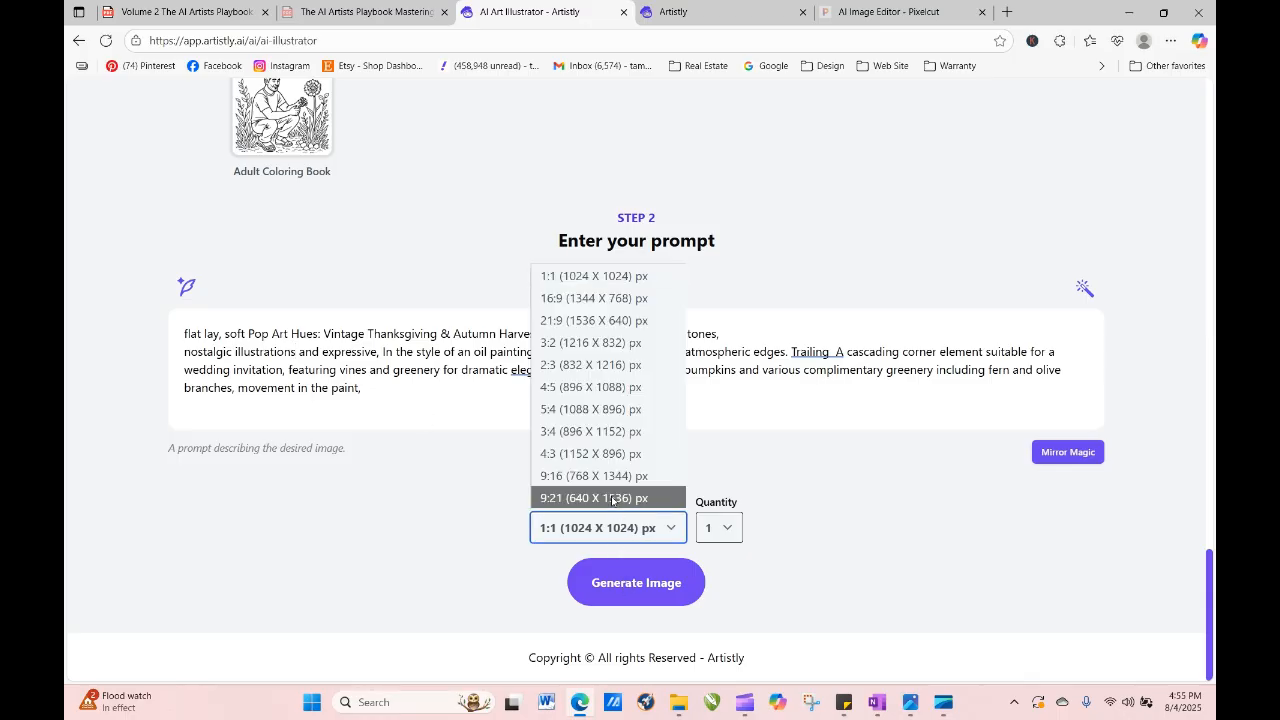
click(612, 498)
click(650, 582)
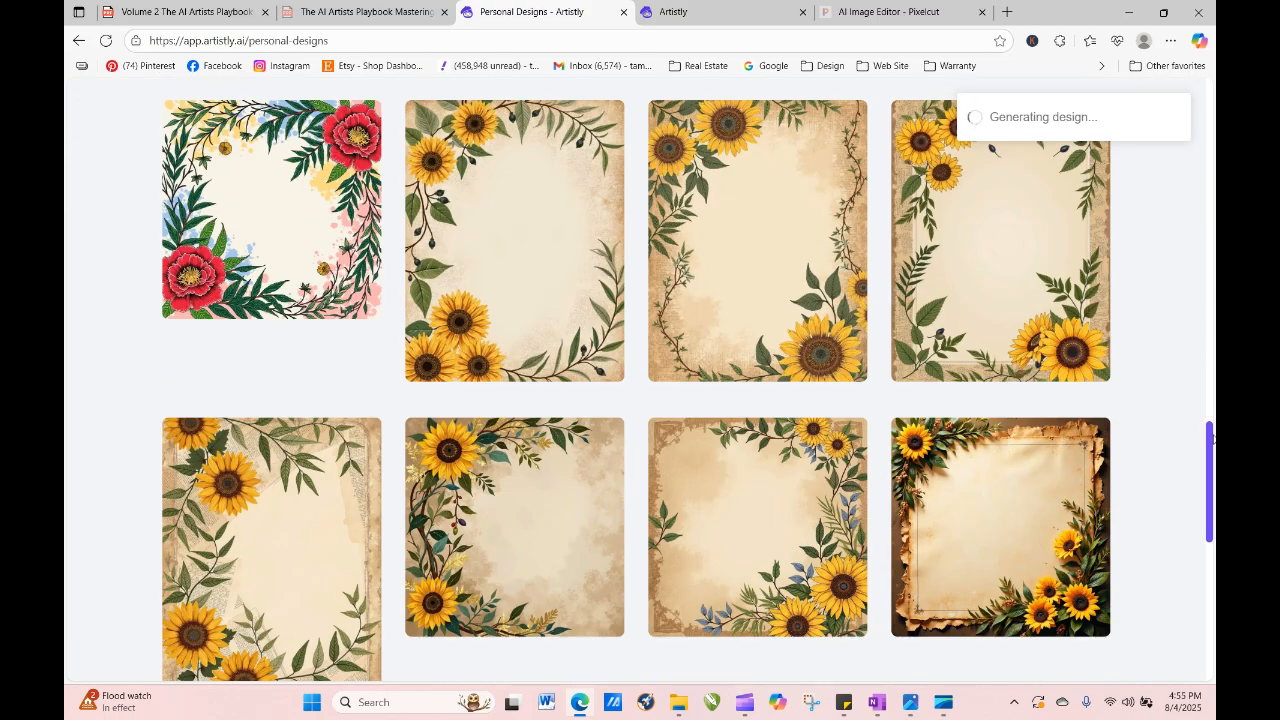
Reload the personal designs page until the new 9:21 pumpkin design has finished processing.
drag(1213, 440, 1213, 195)
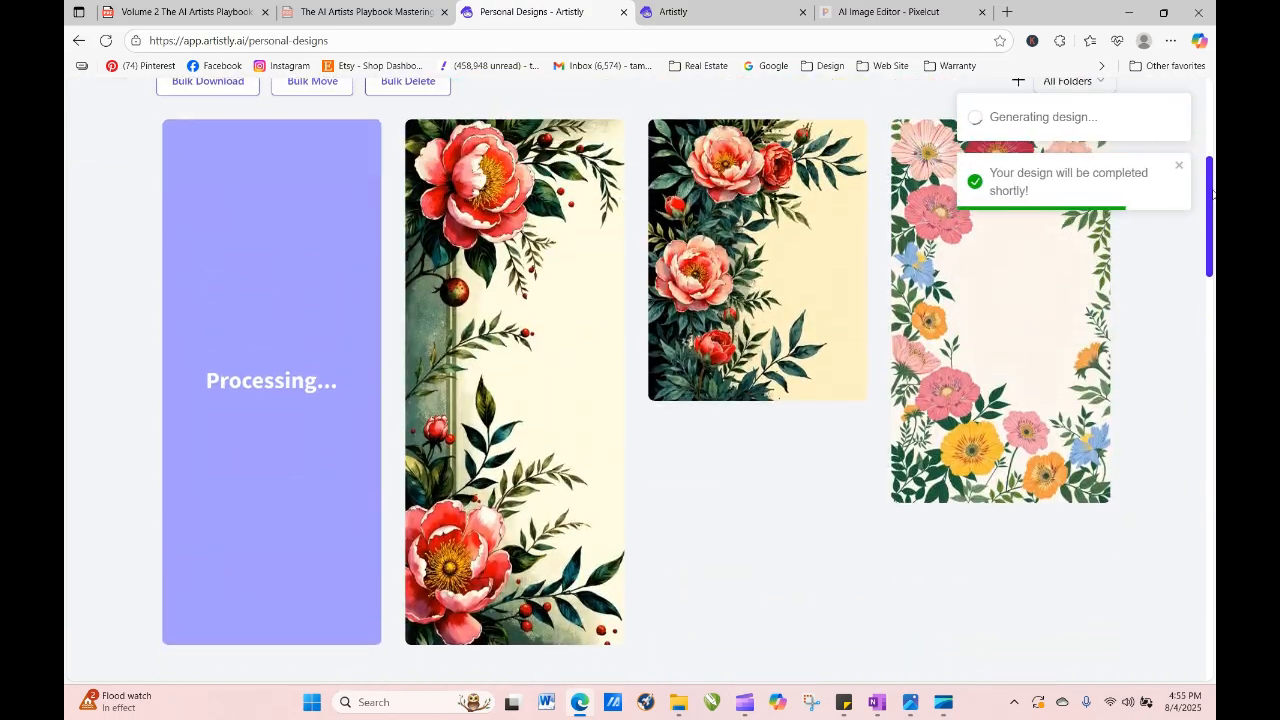
click(105, 40)
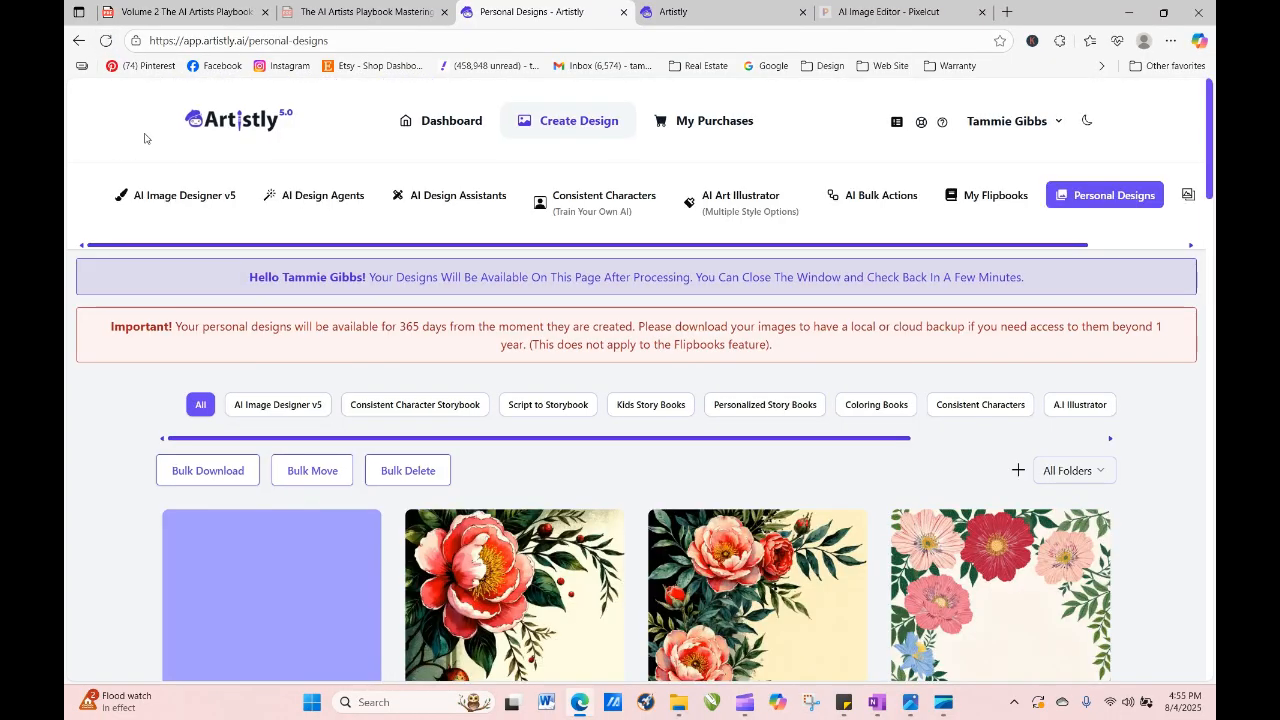
click(106, 42)
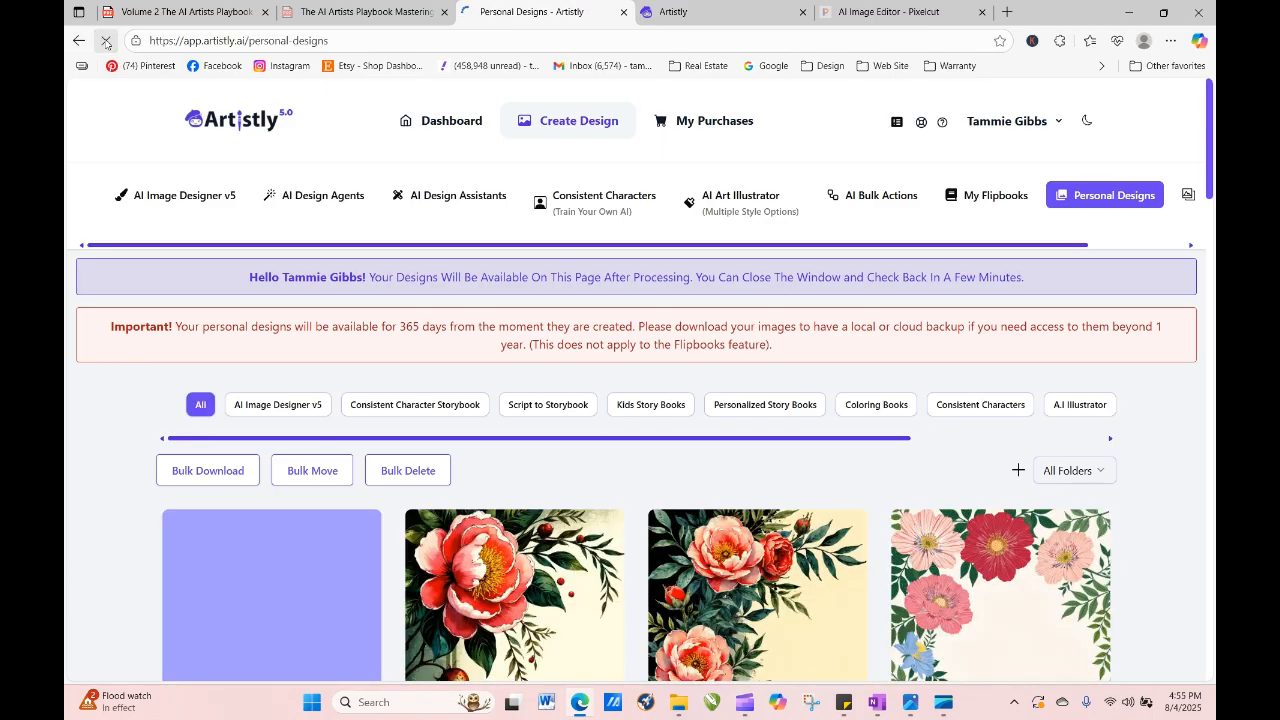
scroll(415, 340, down, 3)
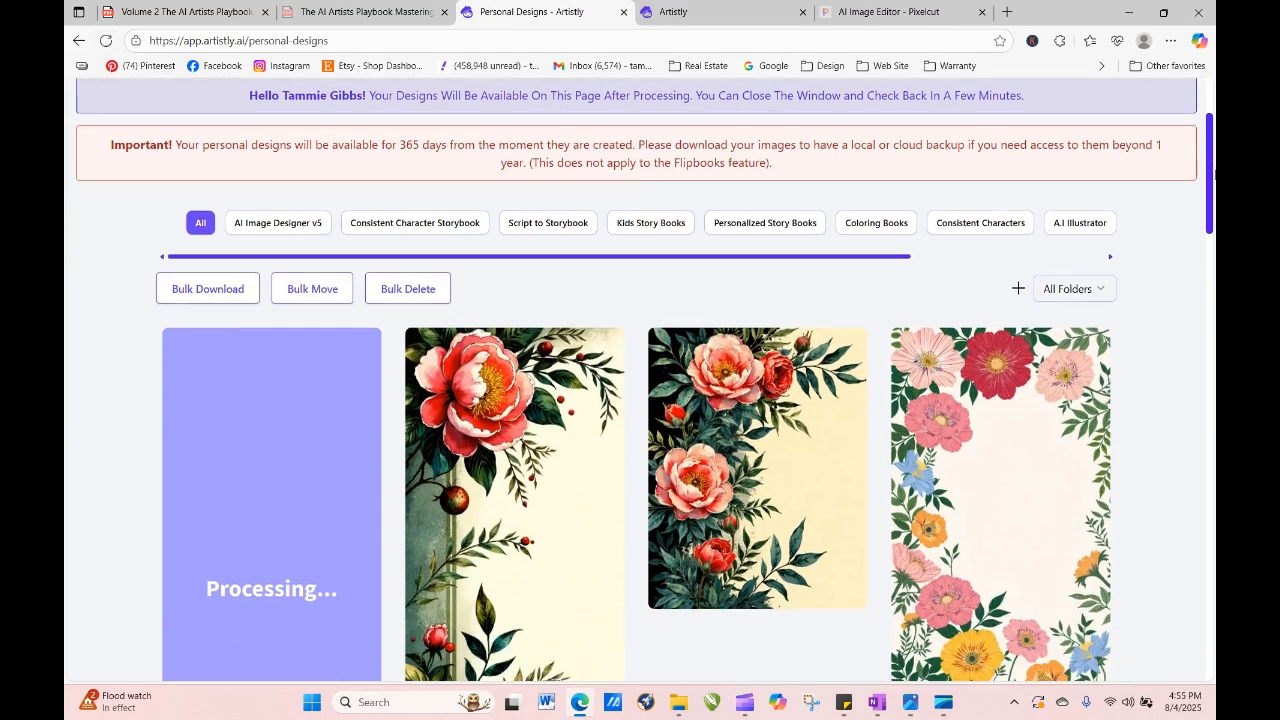
click(106, 41)
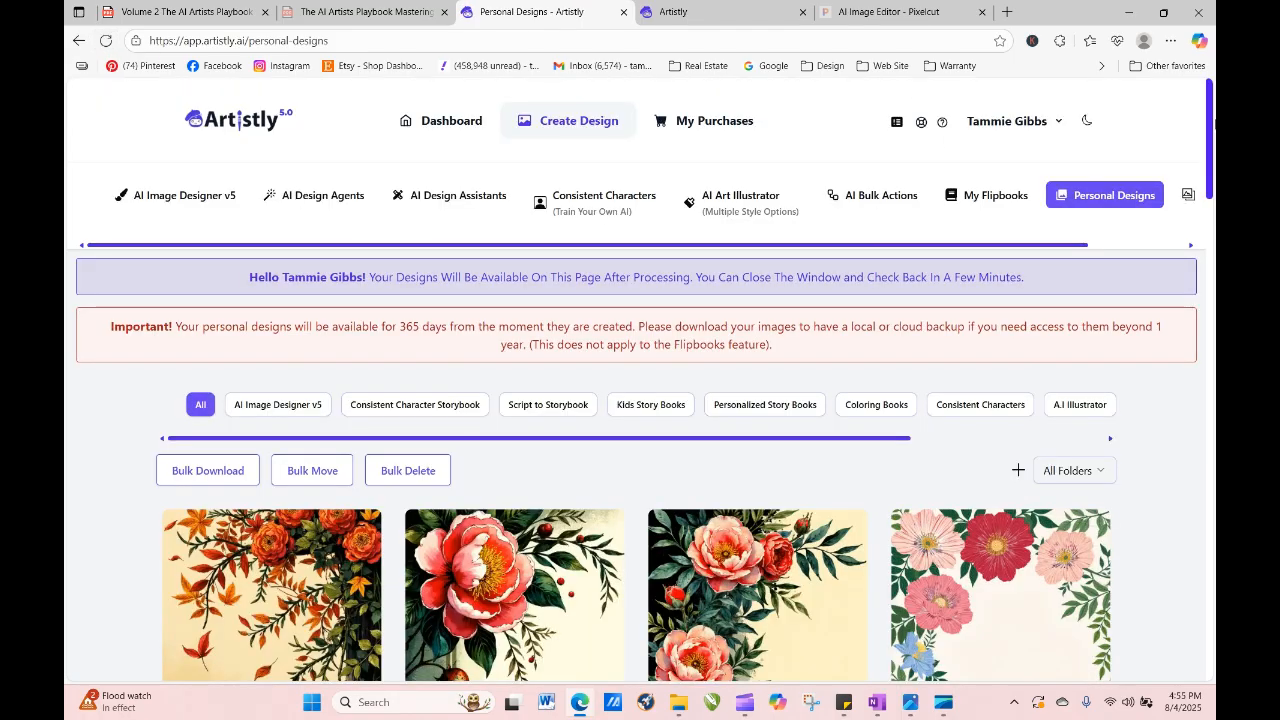
View the full image and details of the new 9:21 autumn pumpkin design.
drag(1210, 136, 1214, 212)
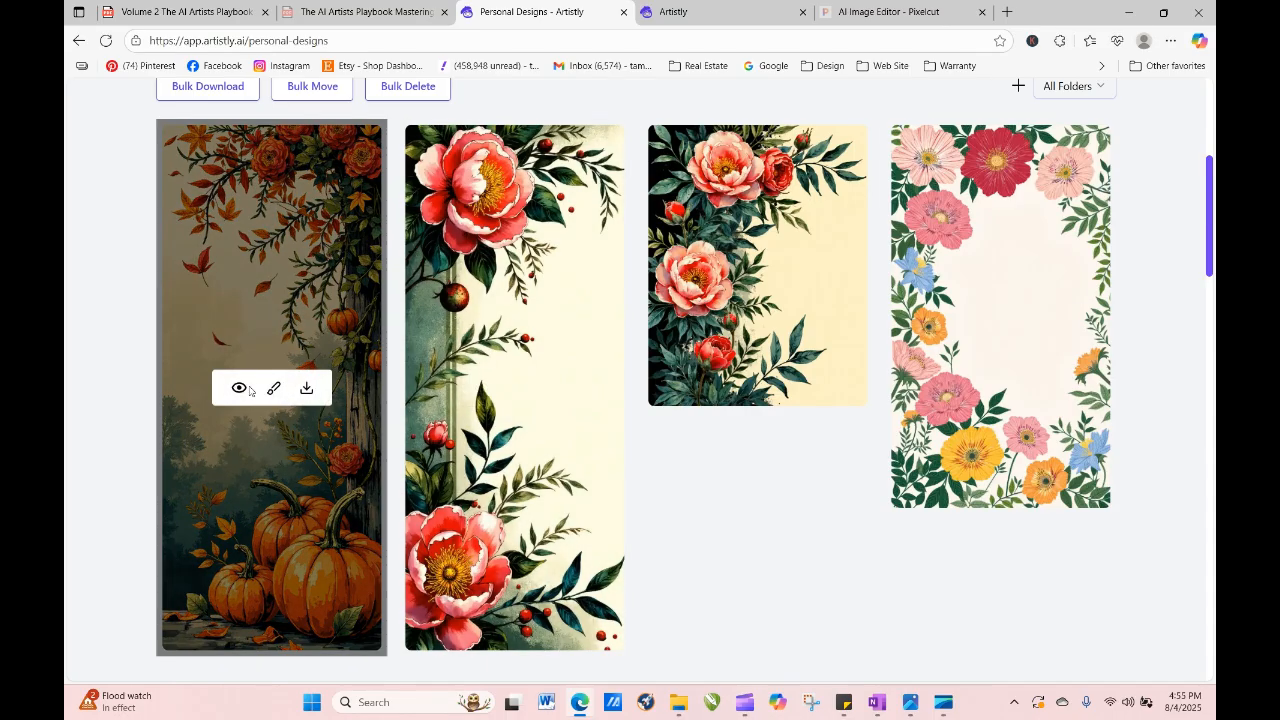
click(239, 388)
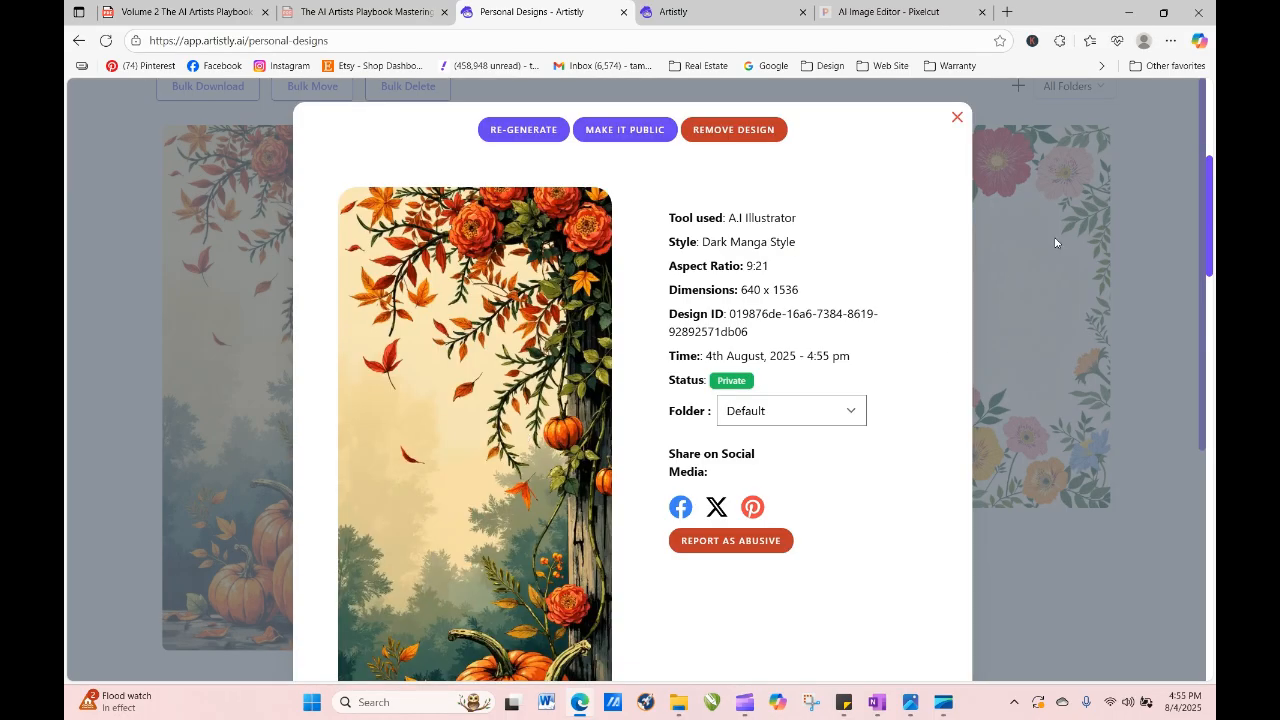
drag(1210, 220, 1215, 365)
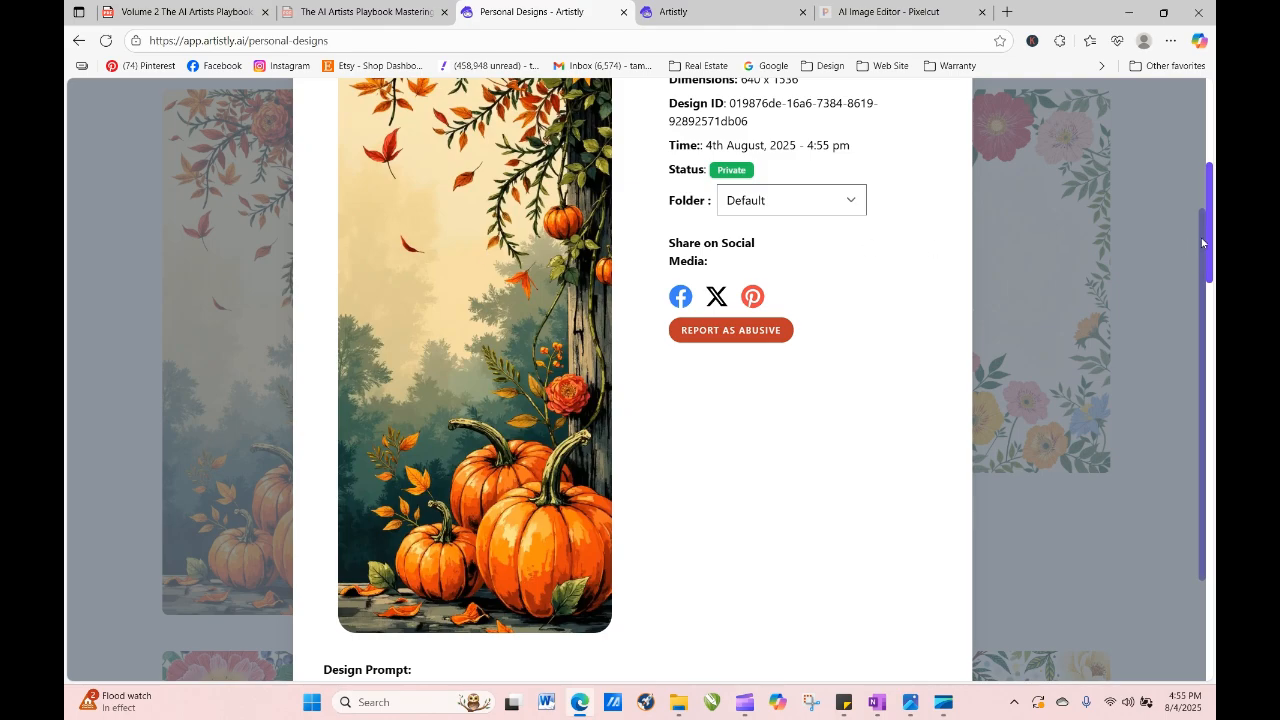
scroll(1190, 146, up, 1)
scroll(1190, 146, down, 2)
scroll(1190, 146, up, 3)
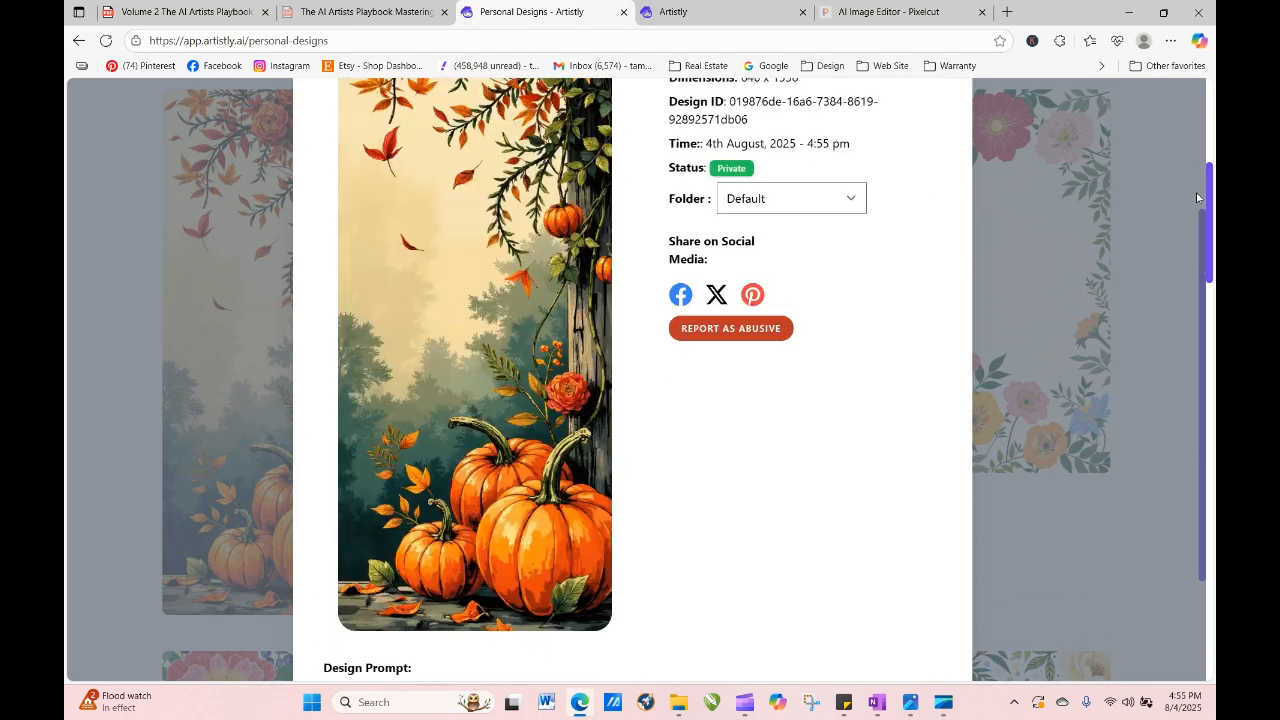
Re-generate the 9:21 pumpkin design with the same prompt at 1:1 (1024 X 1024) px and a quantity of 4.
click(545, 129)
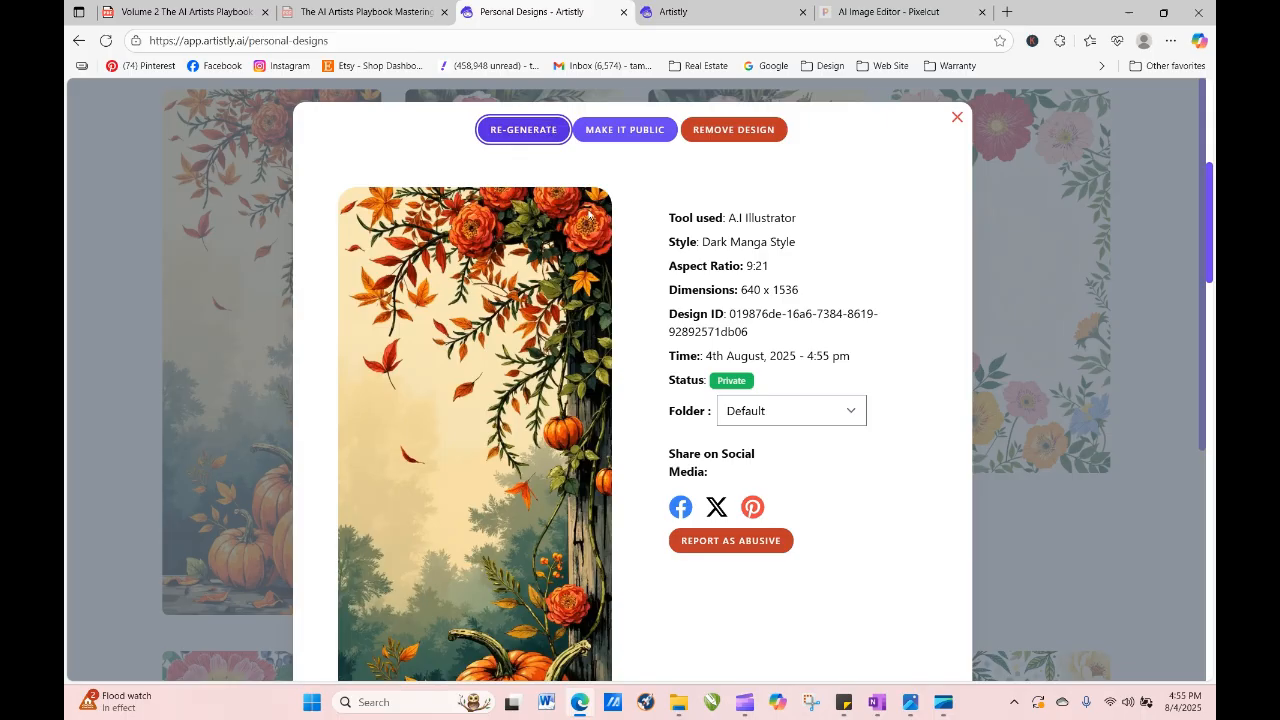
scroll(886, 536, down, 2)
scroll(886, 536, down, 10)
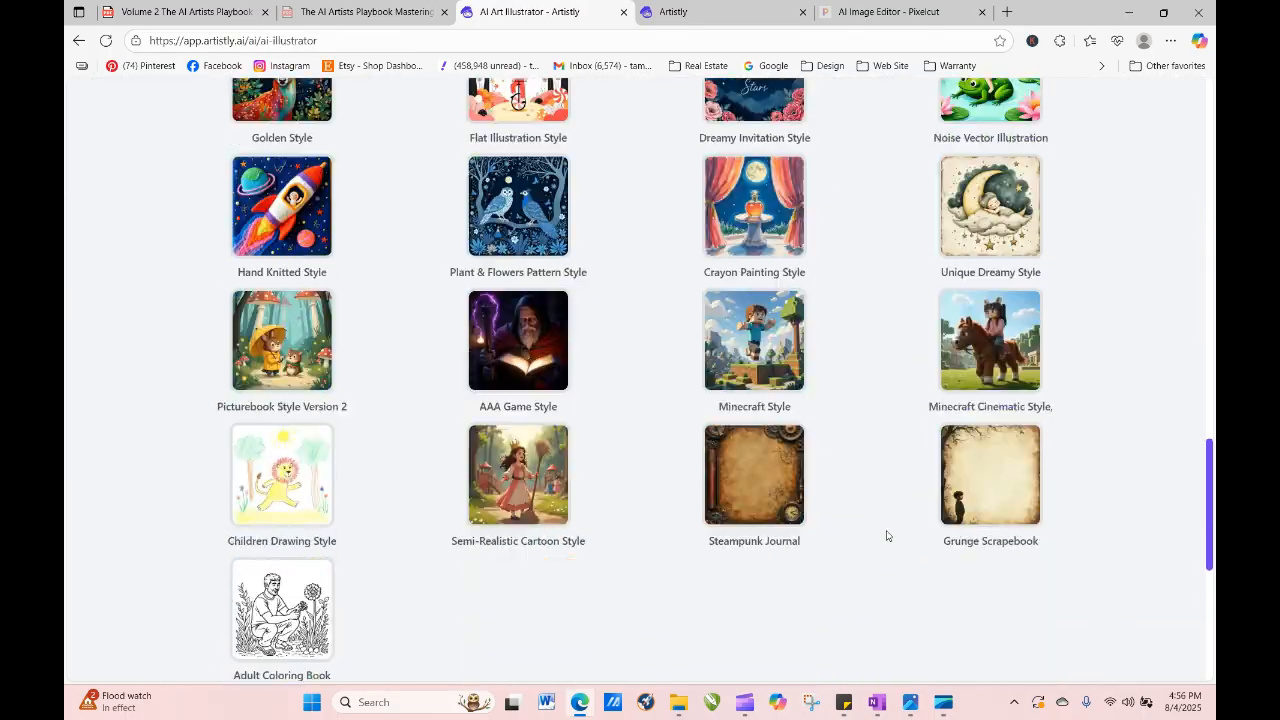
click(725, 538)
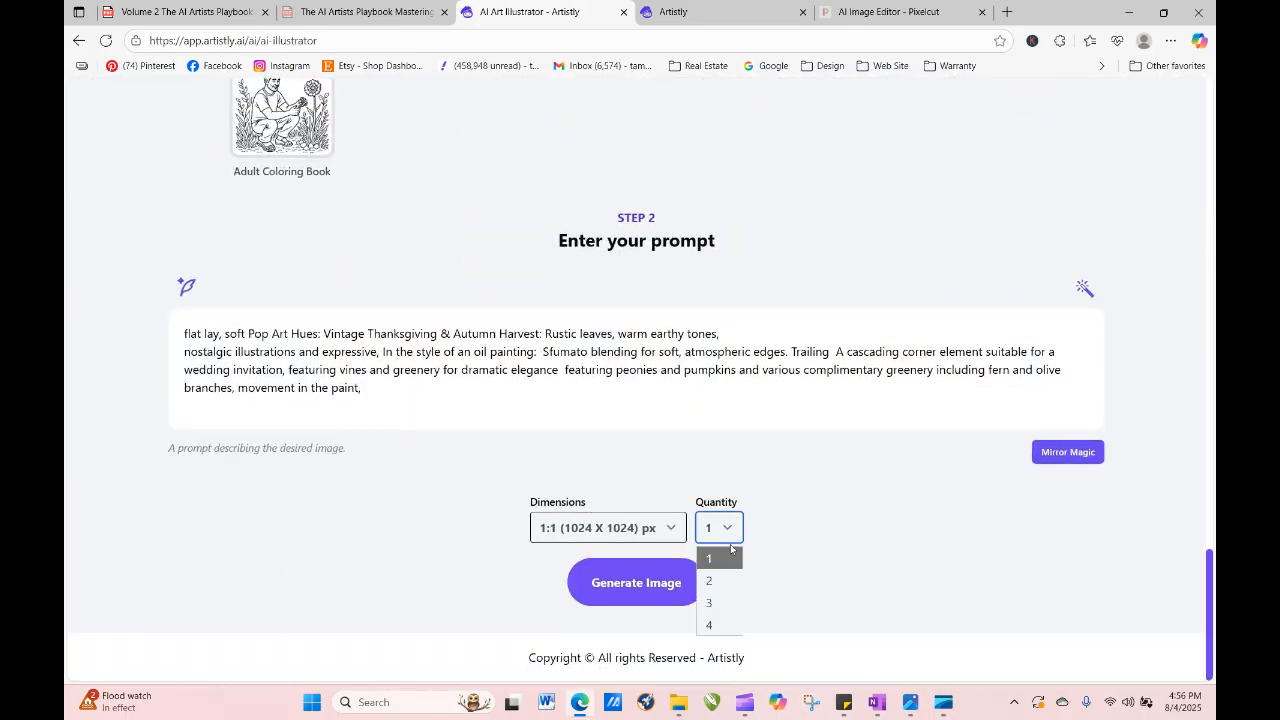
click(712, 624)
click(662, 603)
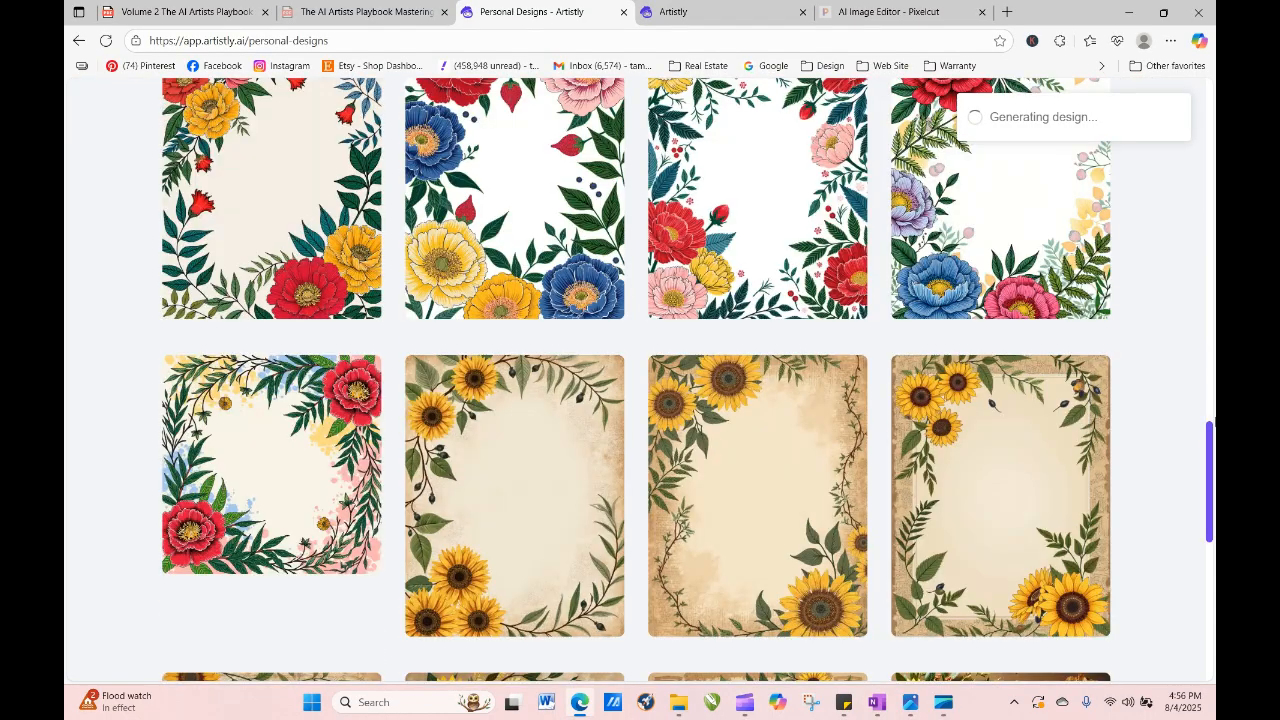
Return to the newest personal designs and reload the page to check the four square images.
drag(1208, 518, 1188, 313)
mouse_move(237, 349)
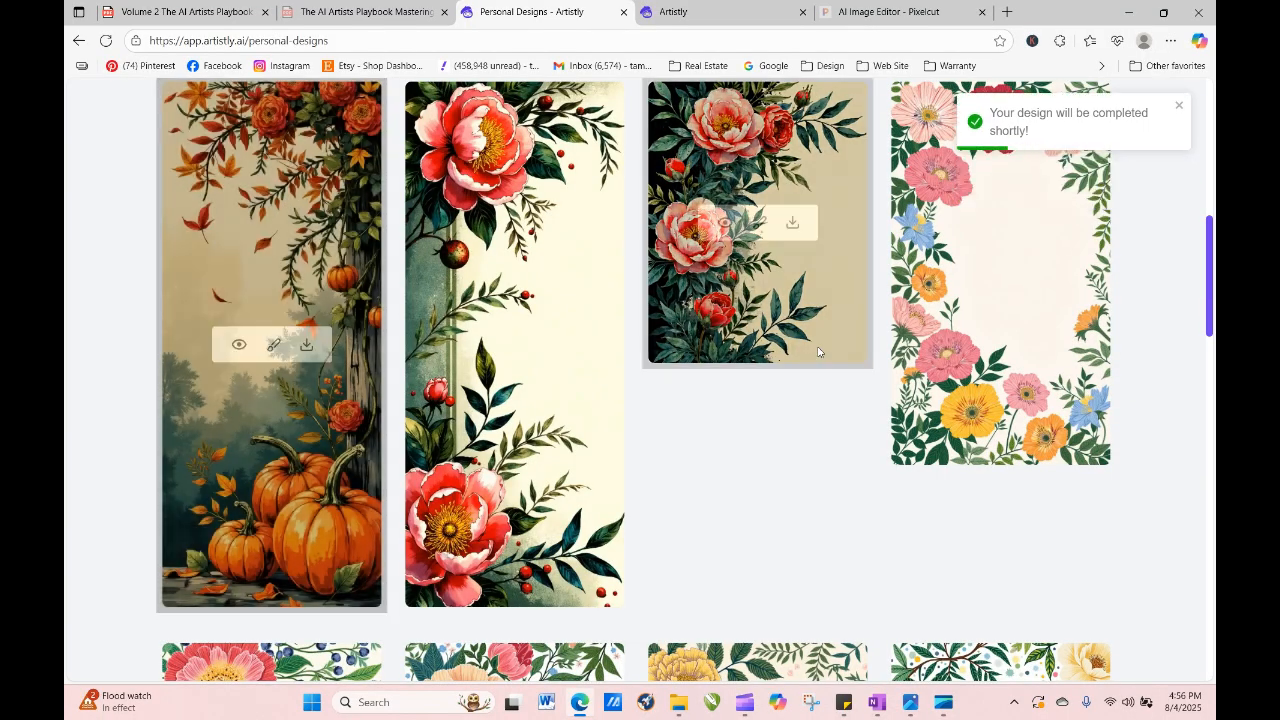
drag(1211, 307, 1172, 233)
click(106, 40)
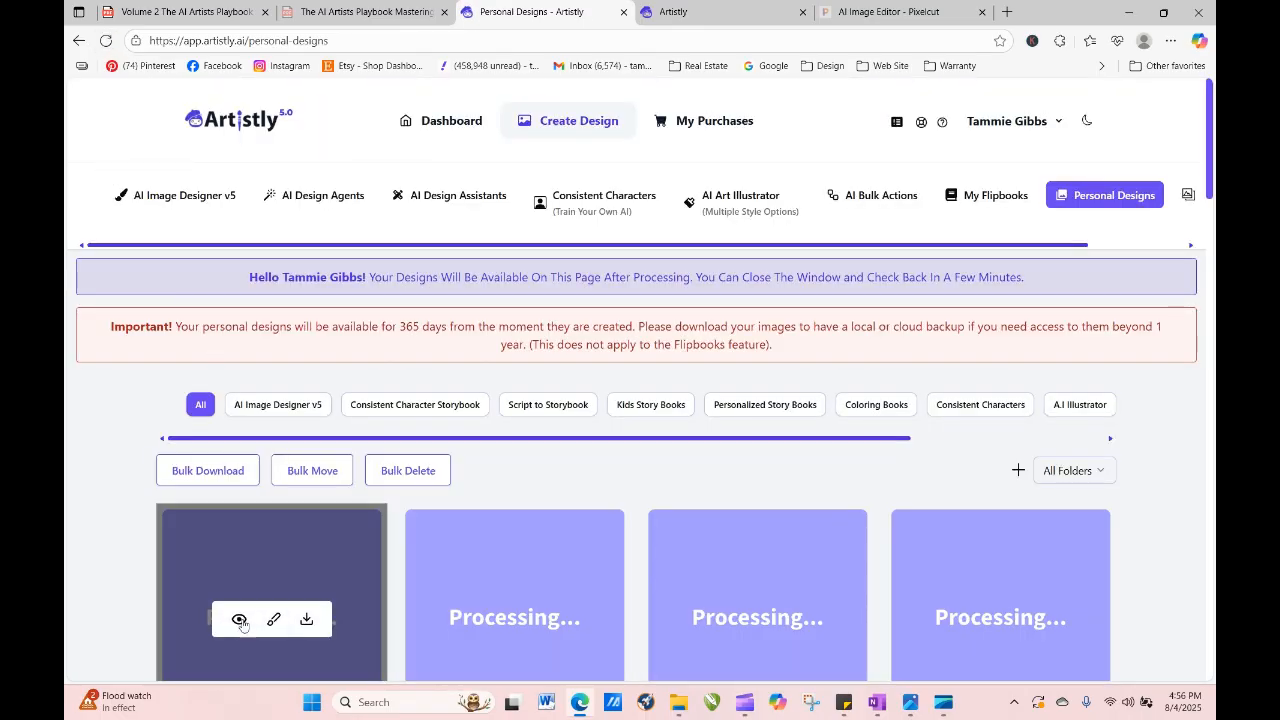
Re-generate the first of the four processing designs with a quantity of 4 at 9:21 (640 X 1536) px.
click(243, 620)
click(515, 137)
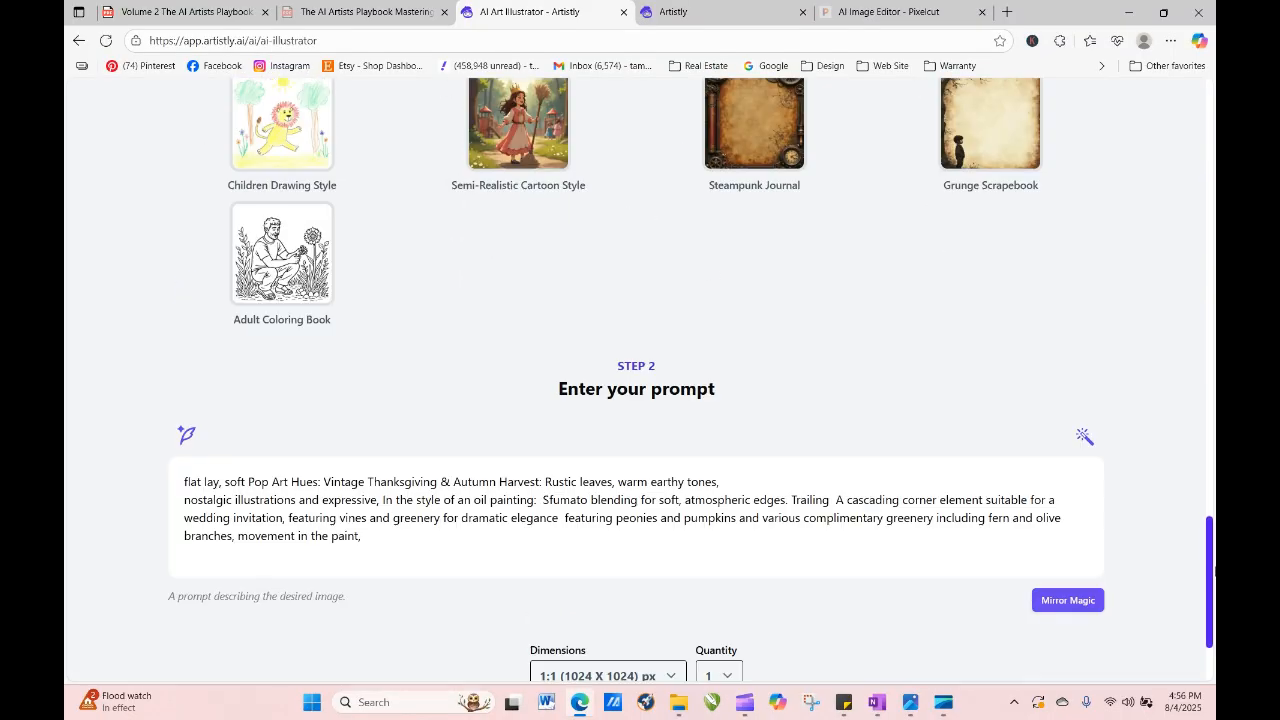
click(735, 676)
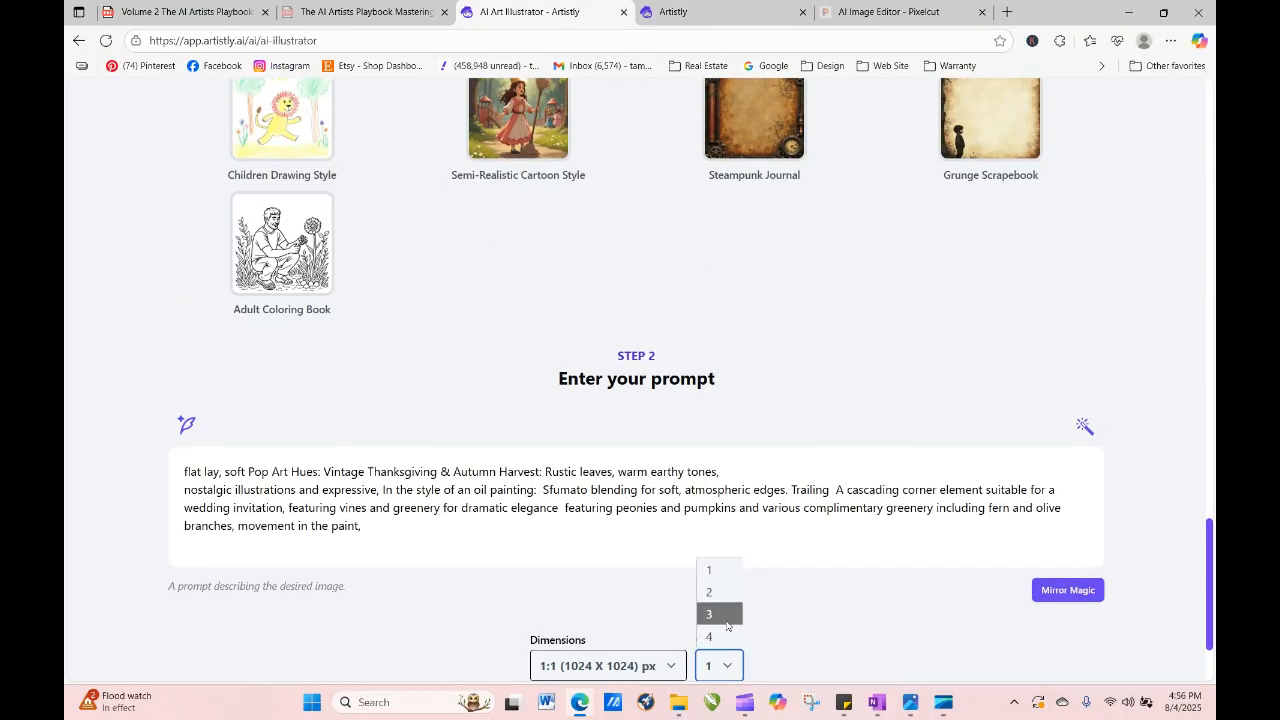
click(718, 634)
scroll(1212, 548, down, 3)
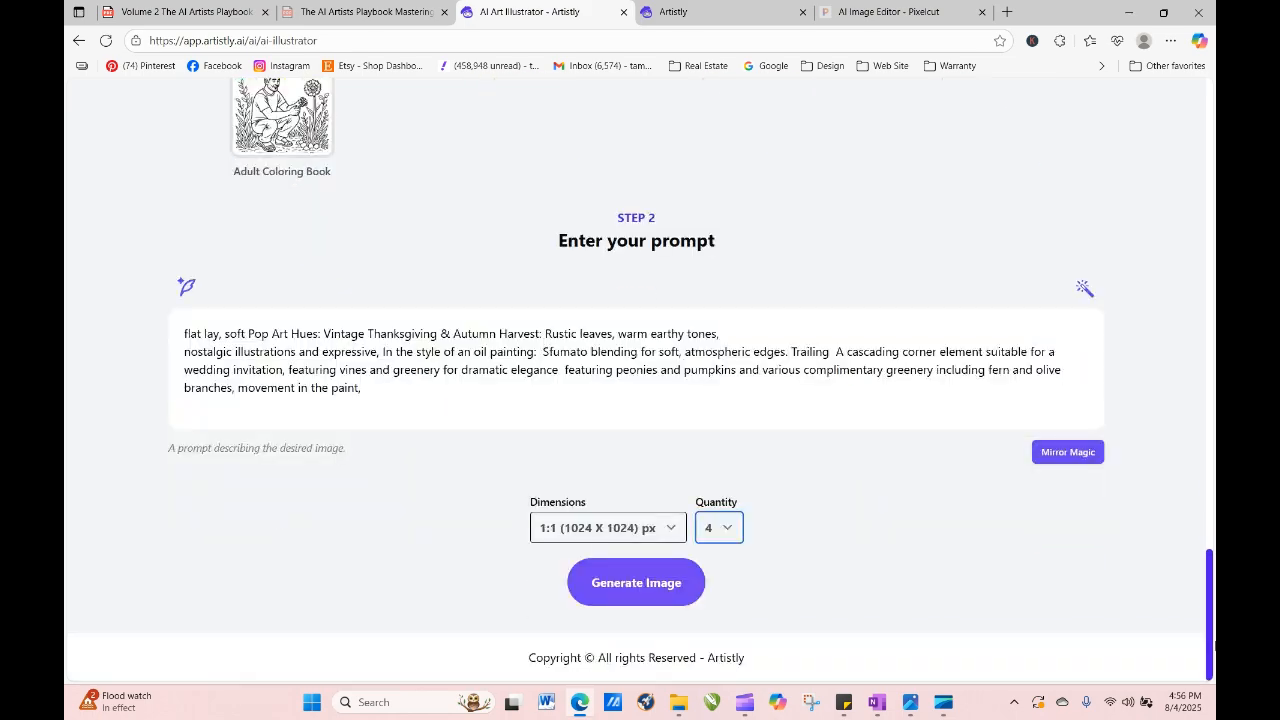
click(645, 528)
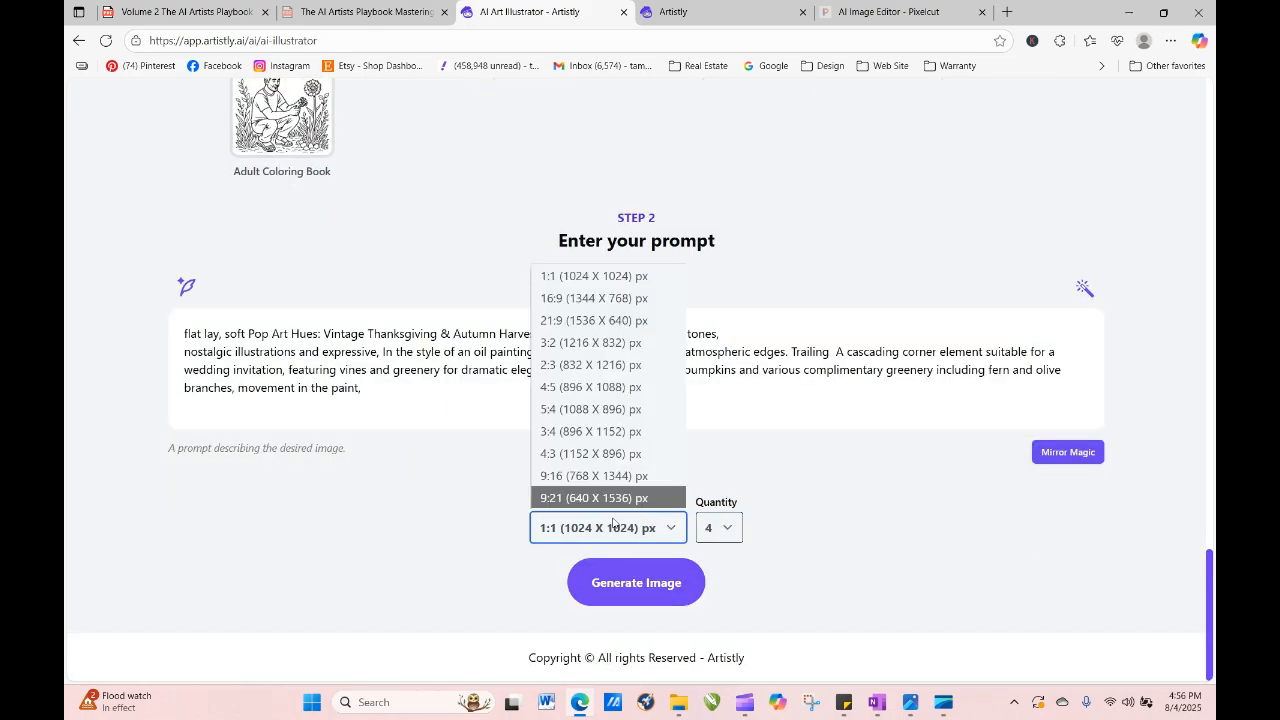
click(613, 518)
click(617, 532)
click(612, 497)
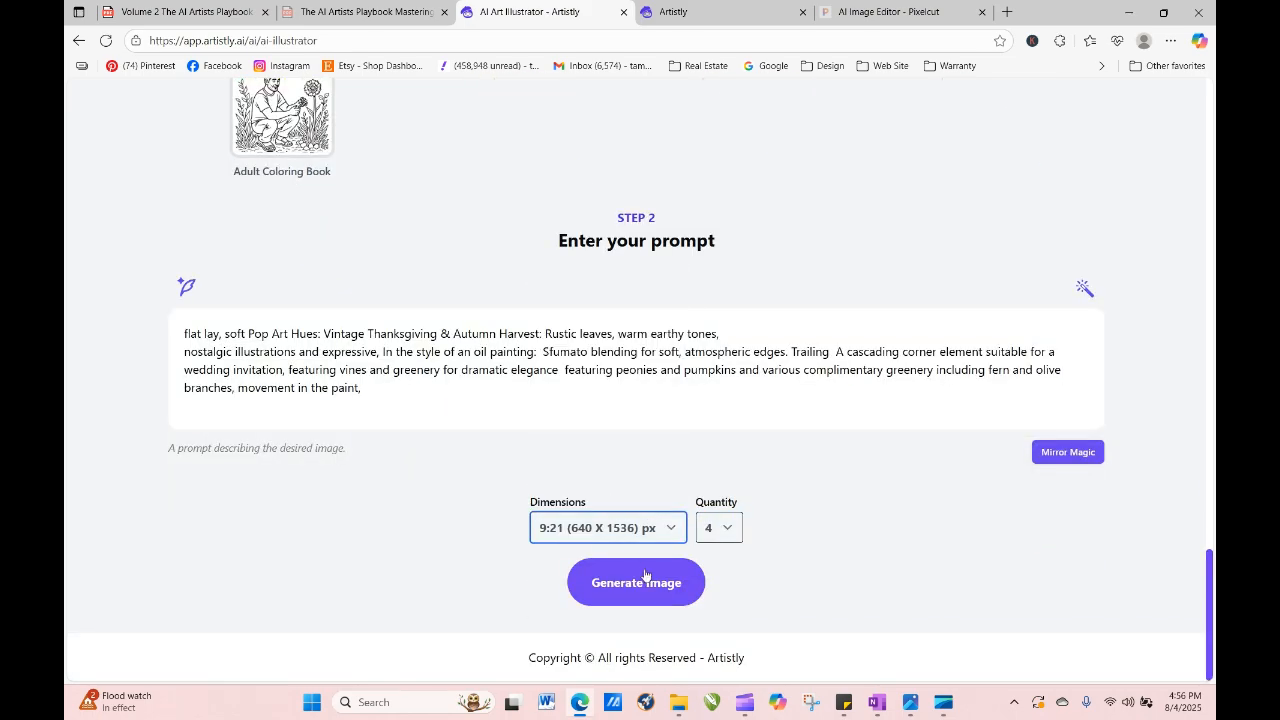
click(640, 588)
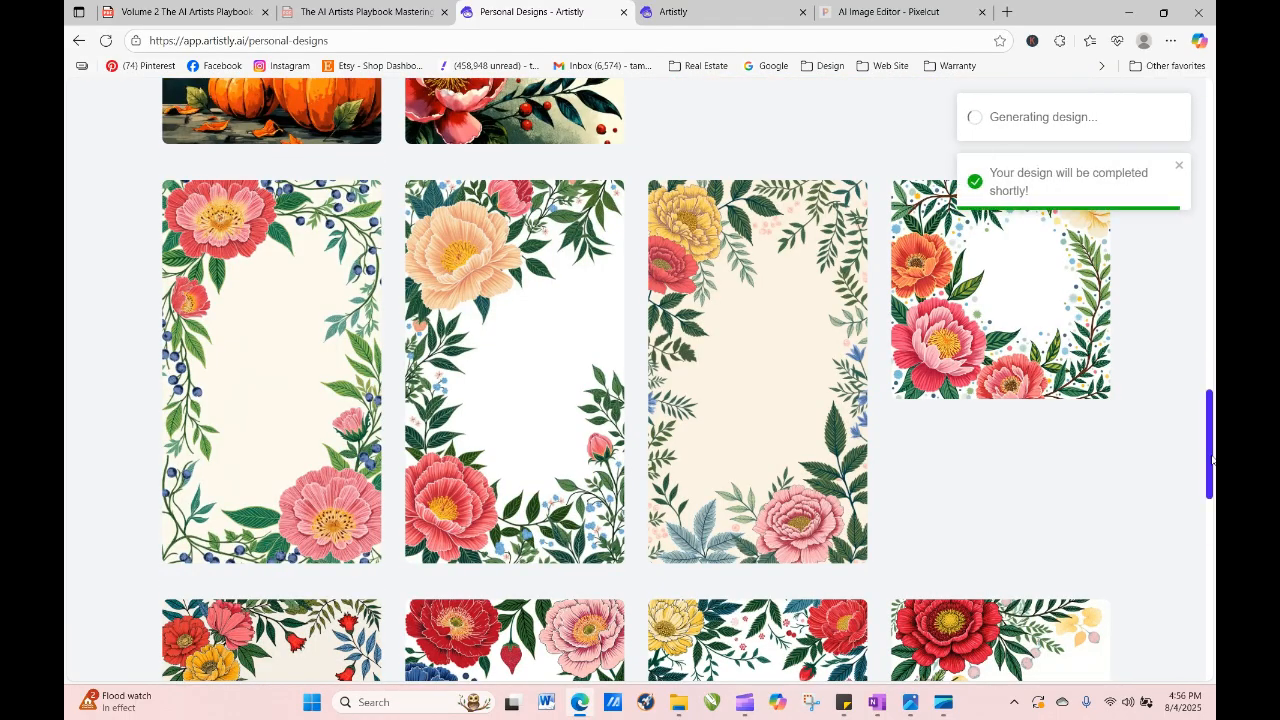
View the details of the first square pumpkin design, close them, and open those of the second one.
scroll(1203, 418, up, 5)
scroll(1196, 325, up, 1)
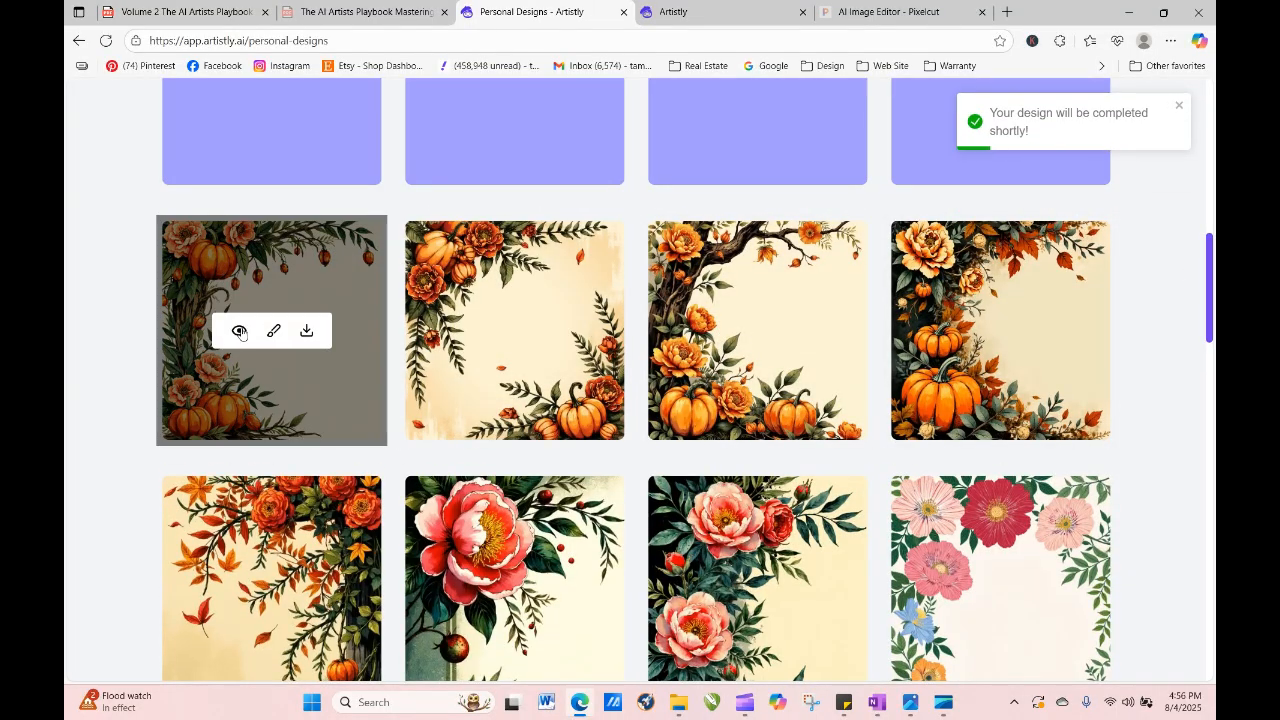
click(240, 331)
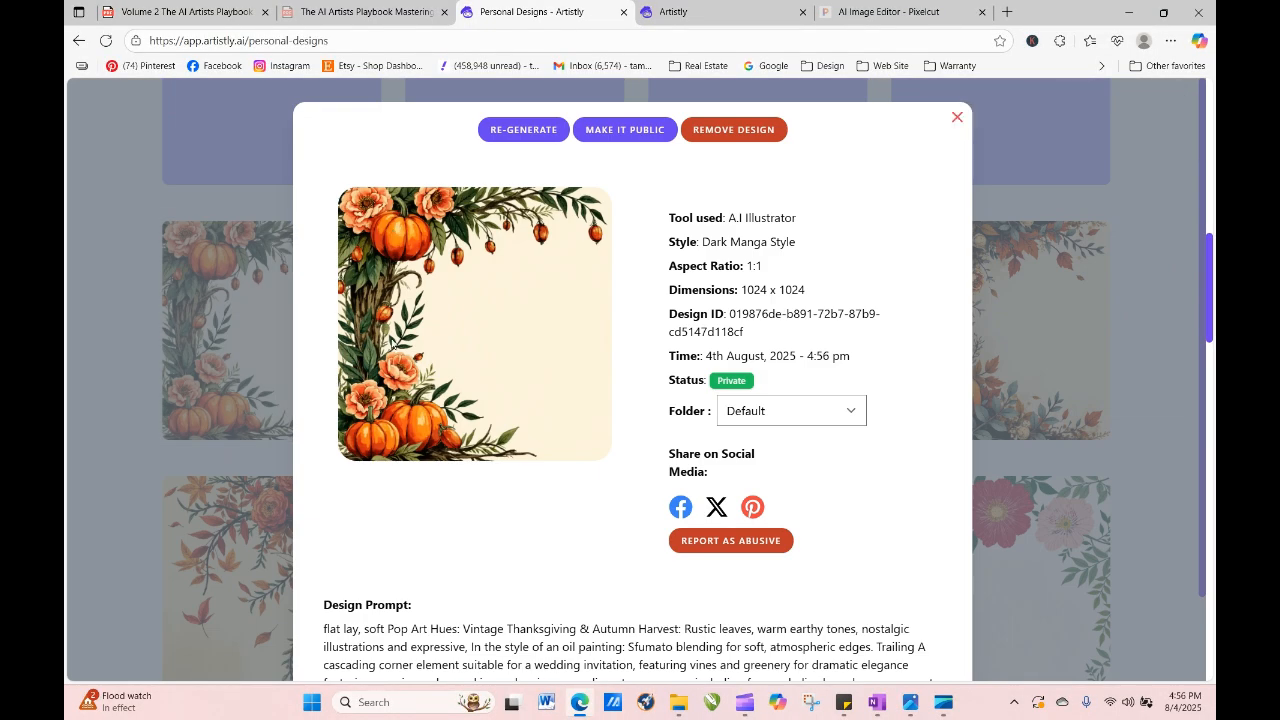
click(957, 117)
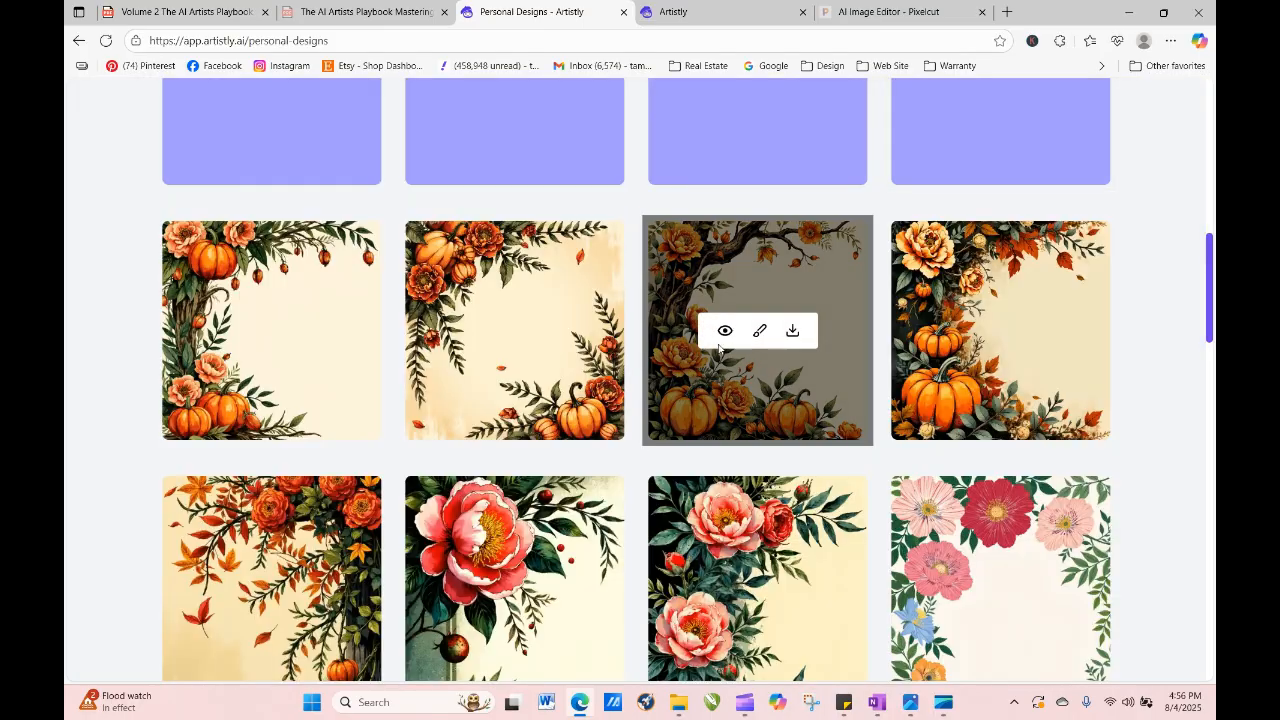
click(481, 332)
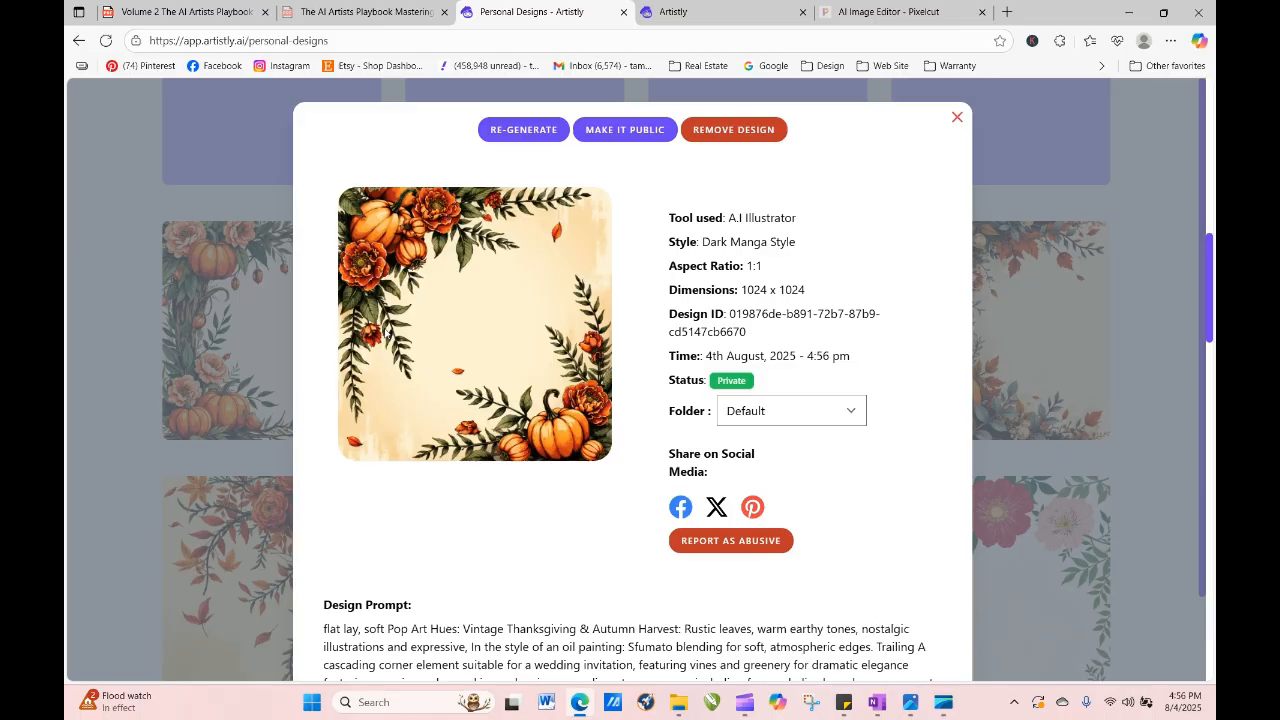
Close the second square pumpkin design's details and view those of the third and fourth square designs in turn.
click(957, 117)
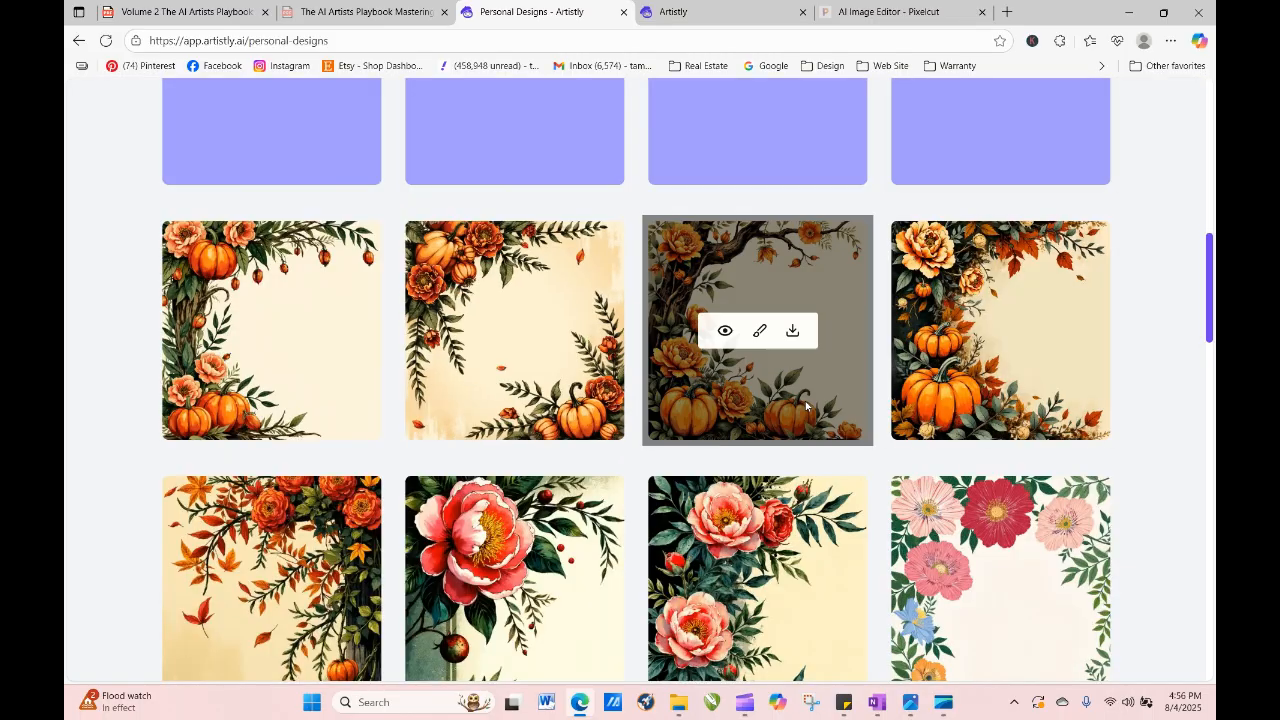
click(725, 331)
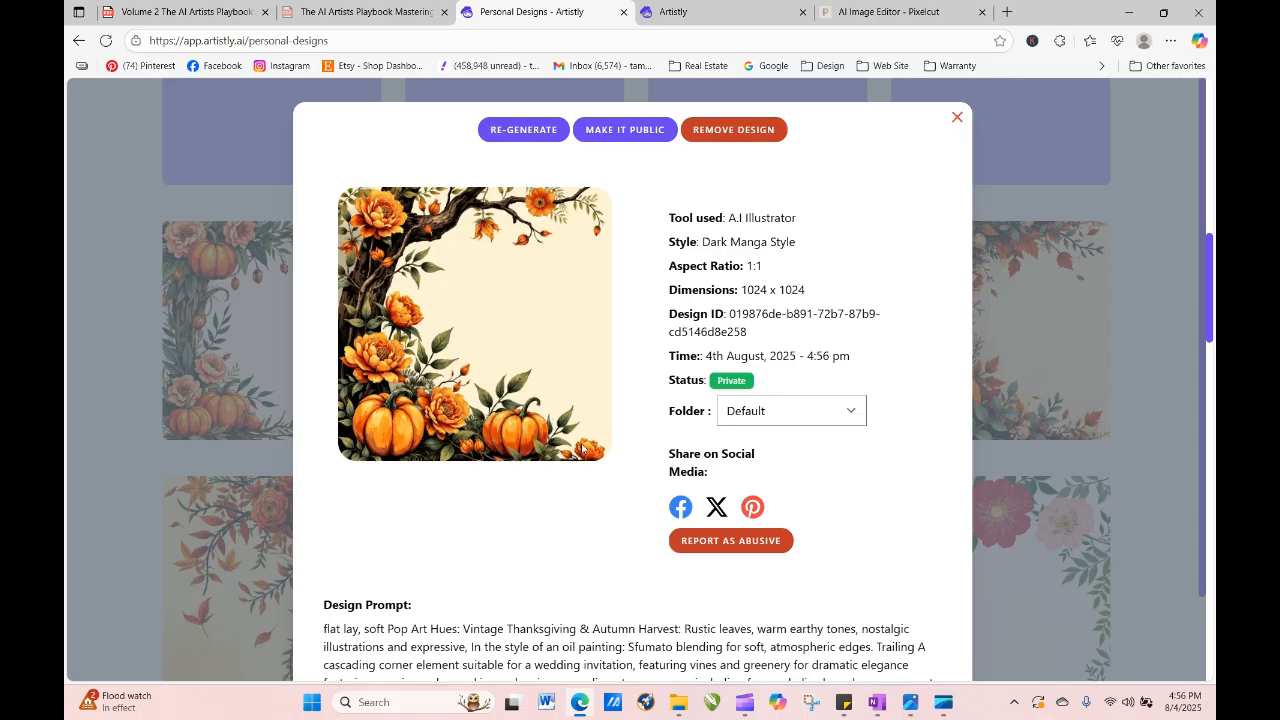
click(957, 117)
mouse_move(925, 368)
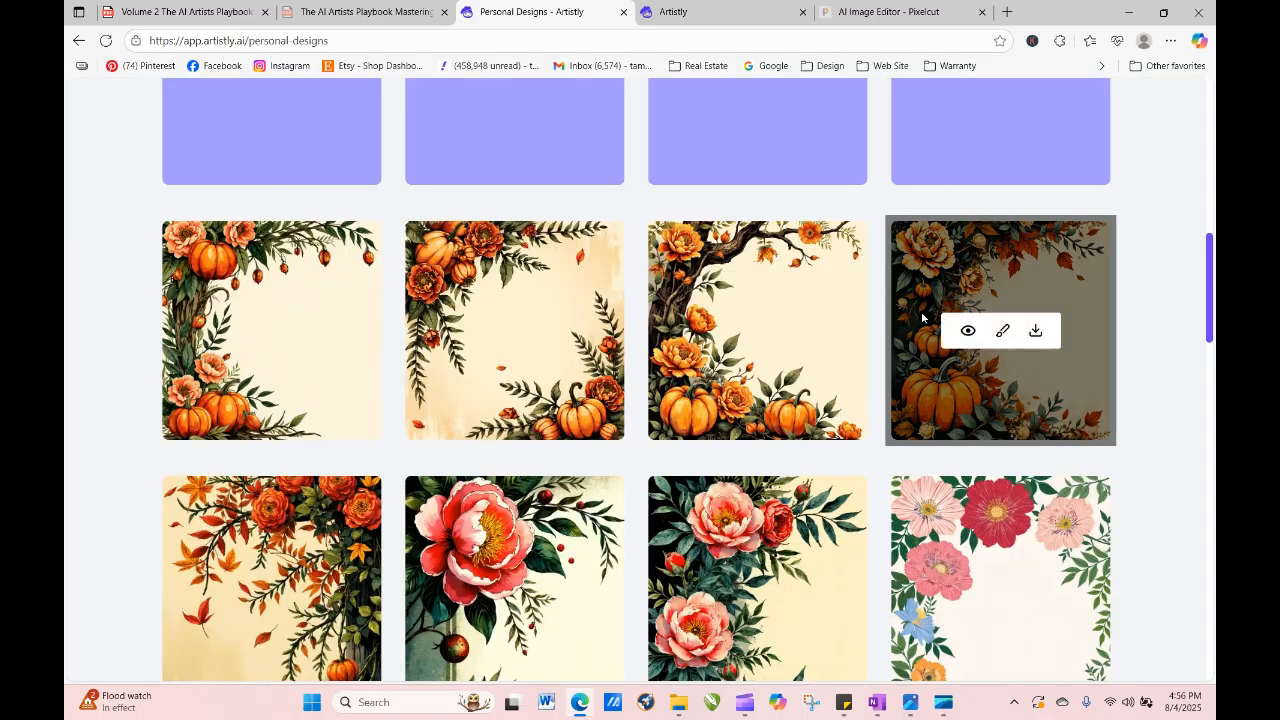
click(967, 331)
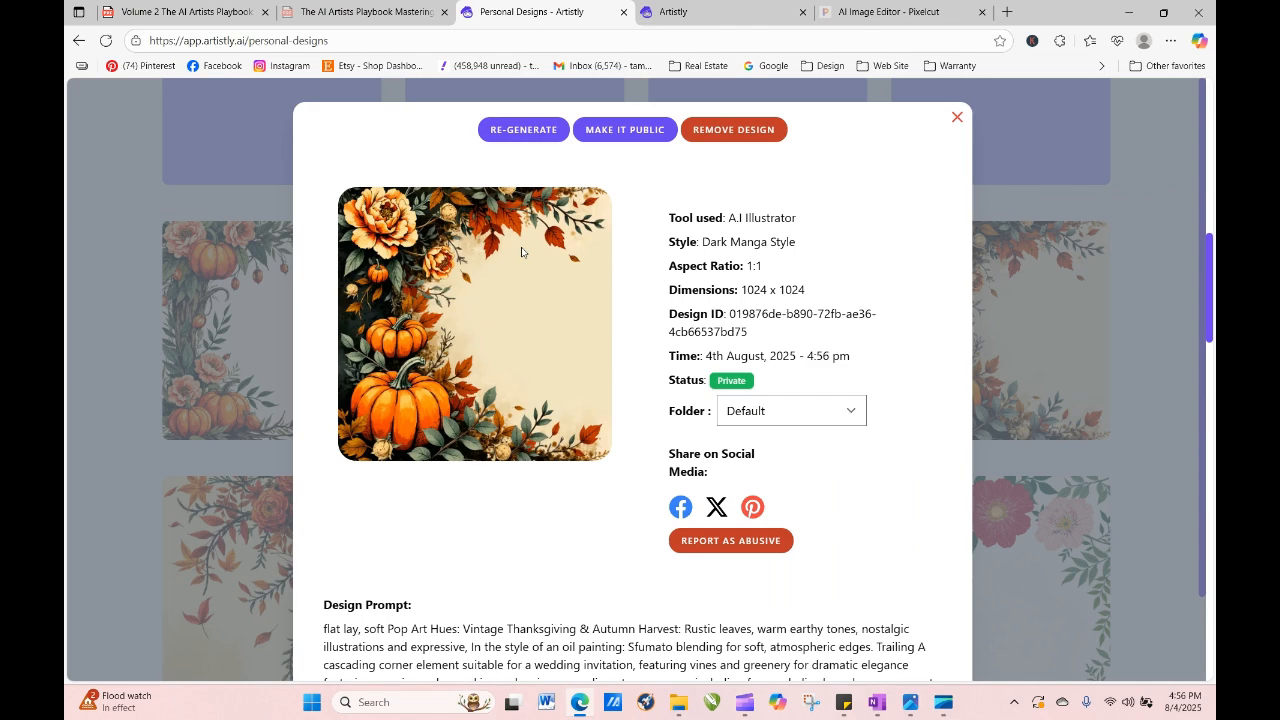
click(955, 118)
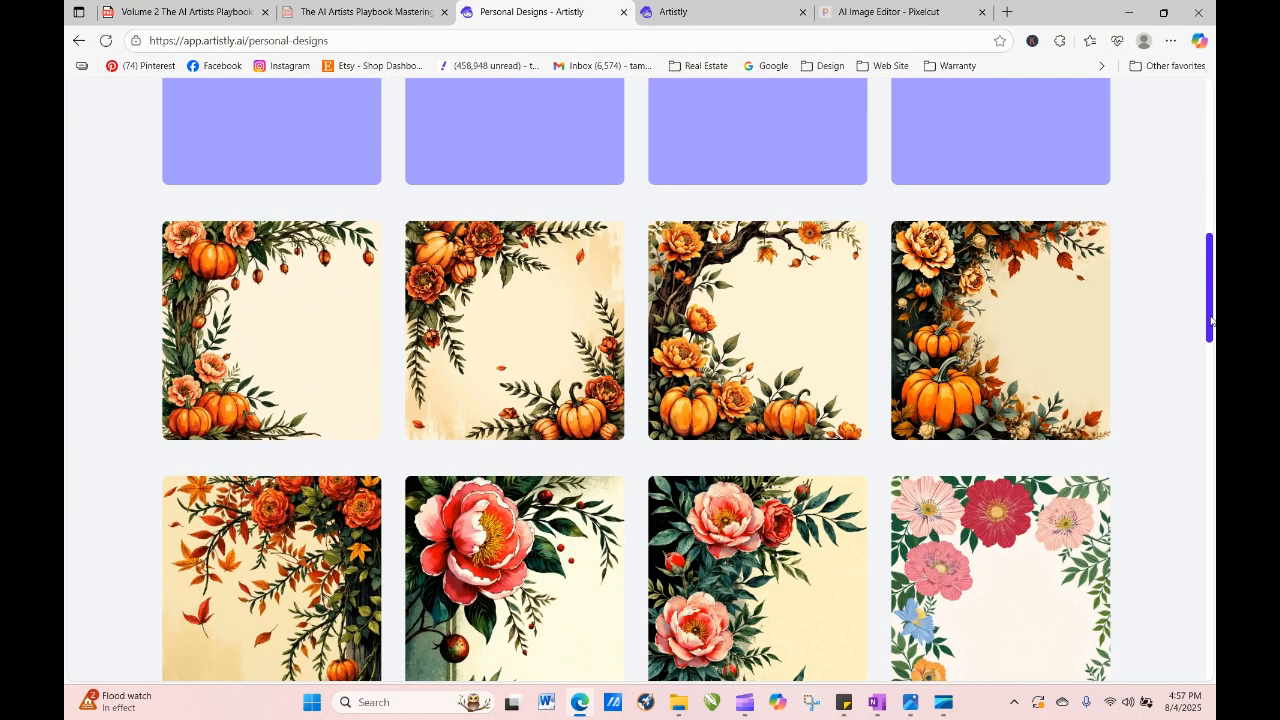
Reload the personal designs, view the first new 9:21 pumpkin design's details, and compare the tall and square sets.
mouse_move(1211, 320)
mouse_down()
mouse_move(1212, 272)
mouse_move(1211, 301)
mouse_up()
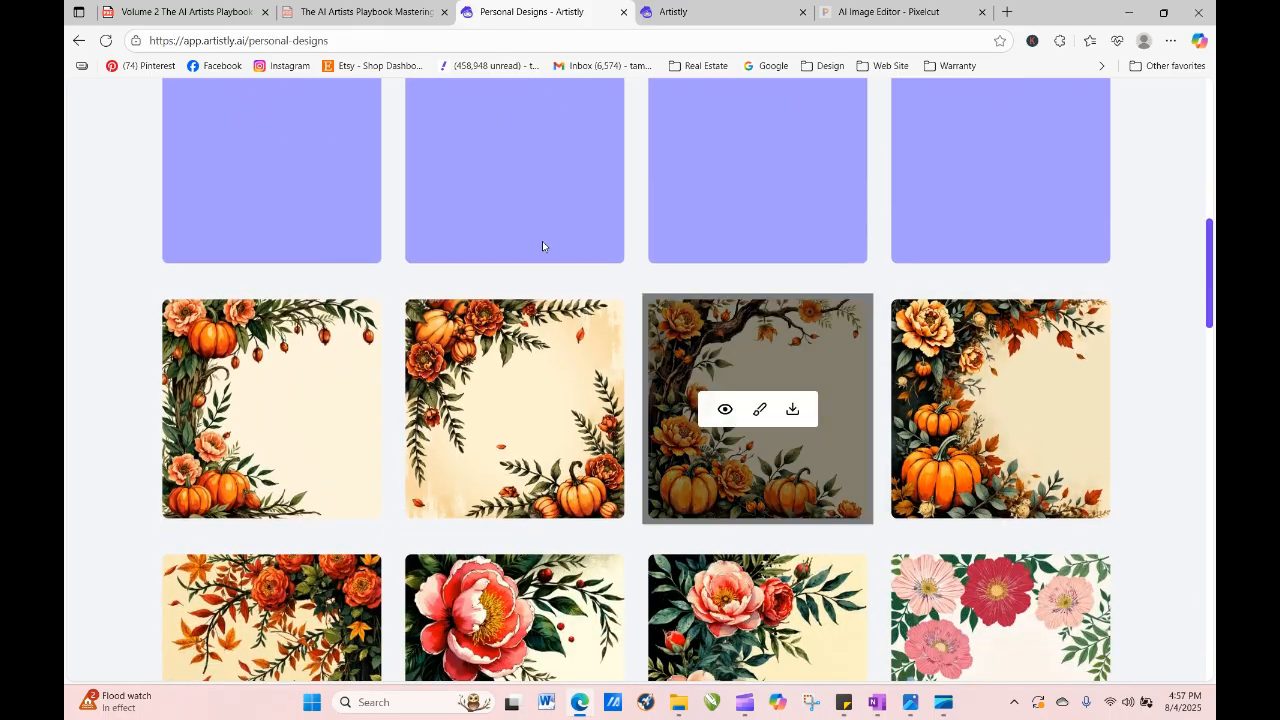
click(105, 41)
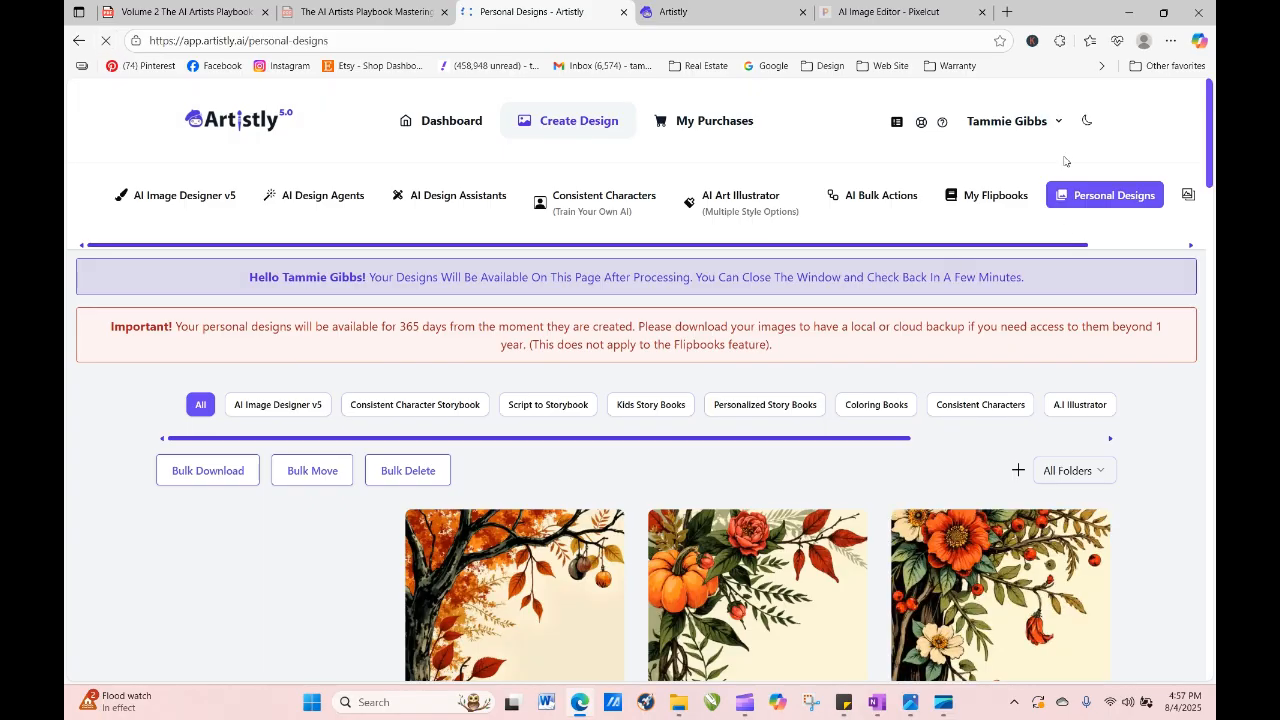
drag(1212, 130, 1212, 215)
scroll(945, 300, up, 1)
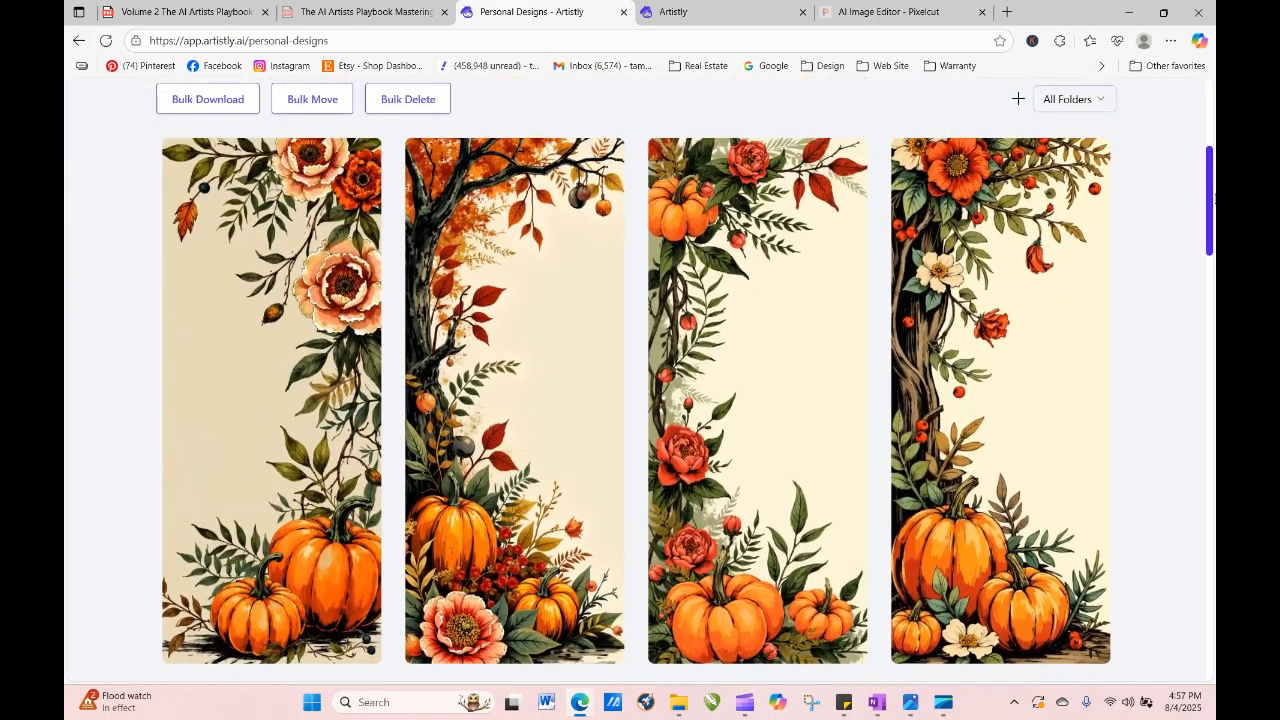
mouse_move(945, 313)
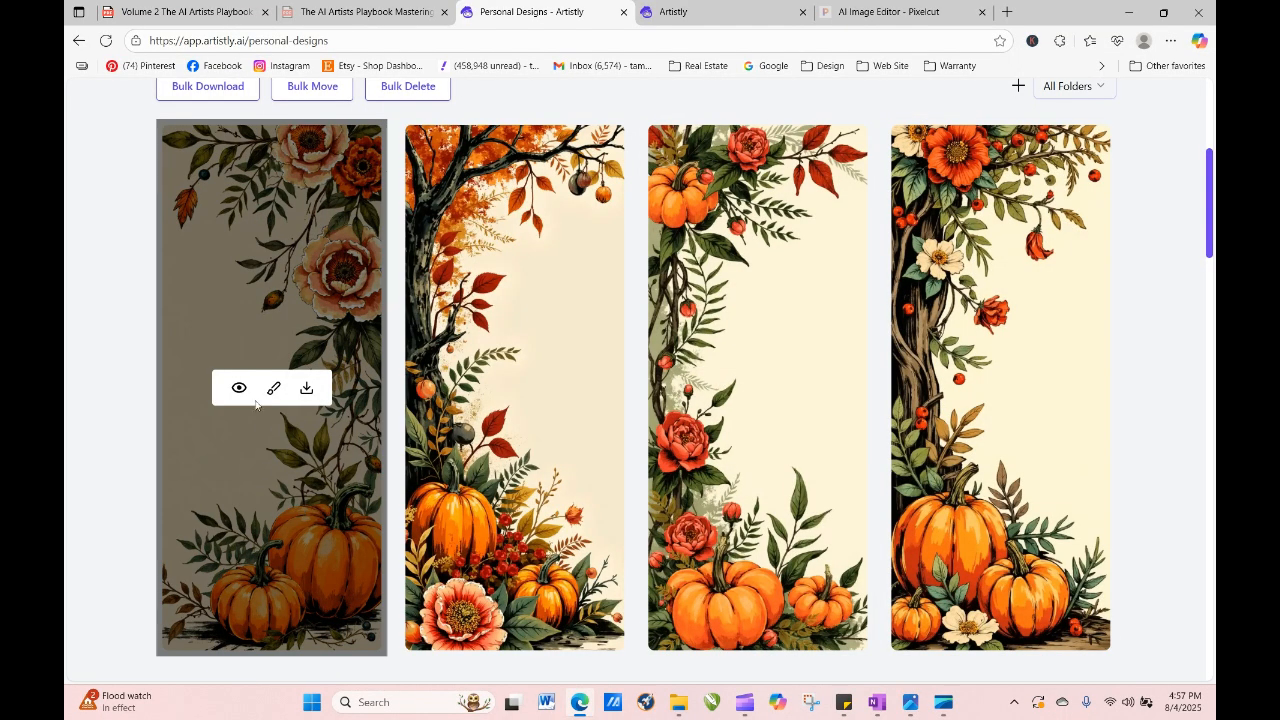
click(239, 388)
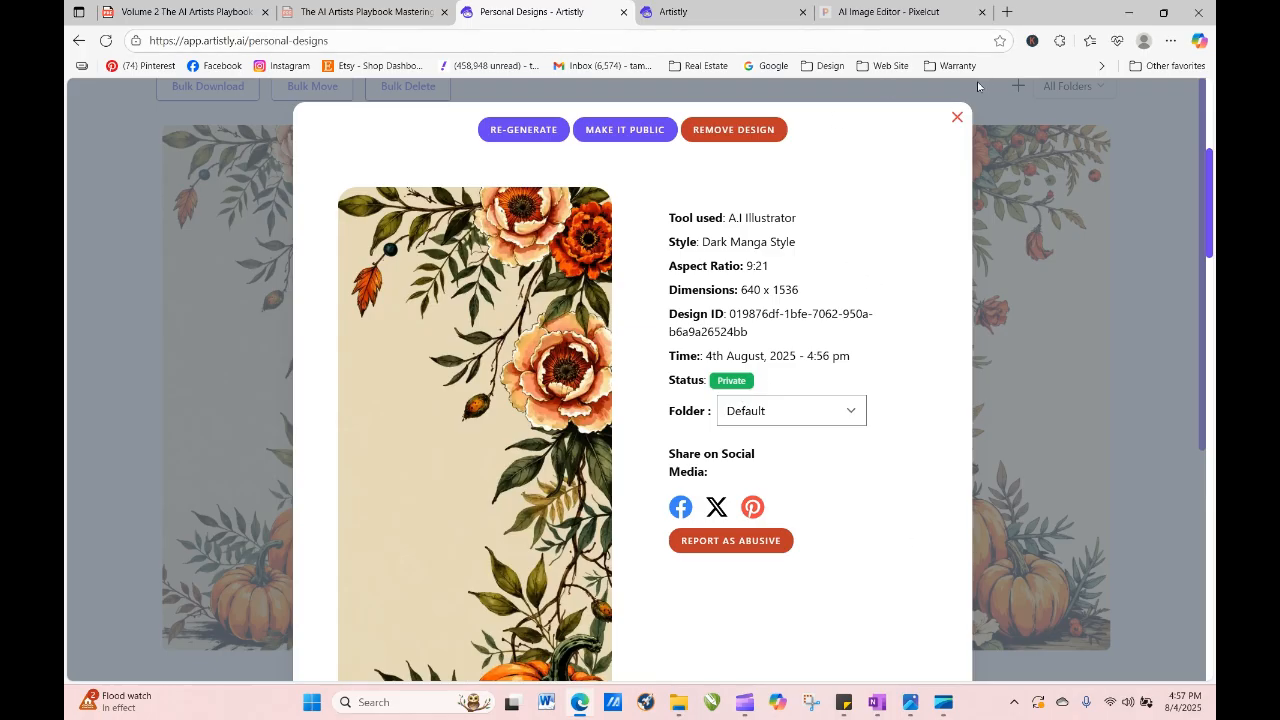
click(957, 118)
drag(1213, 209, 1213, 262)
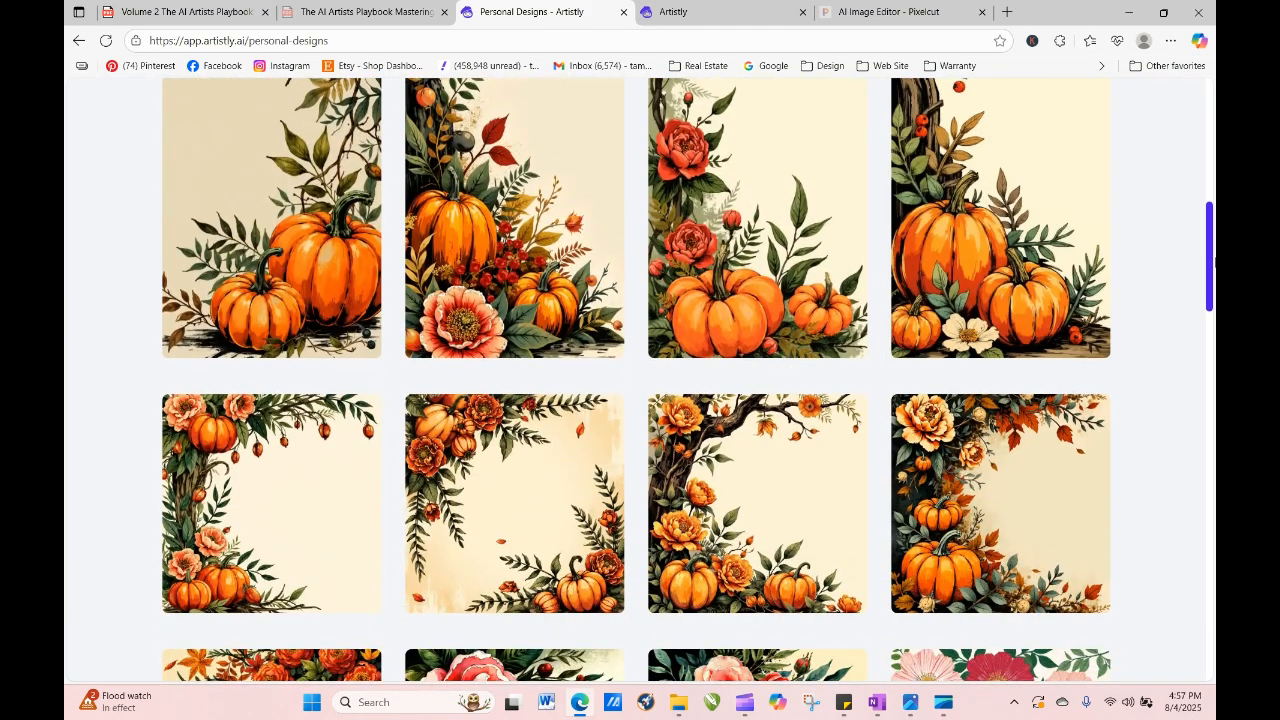
mouse_move(339, 397)
drag(1211, 290, 1210, 226)
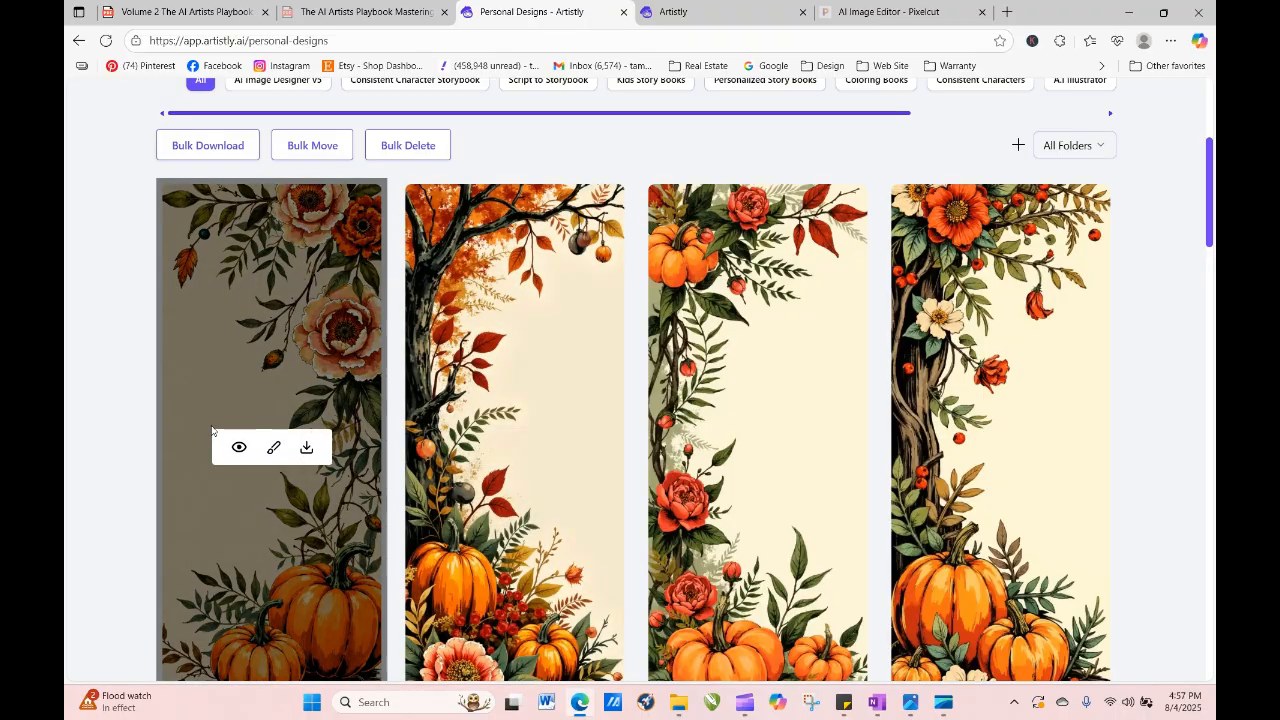
Re-generate from the first 9:21 design, removing "nostalgic illustrations and expressive" and "Trailing A cascading corner element suitable for a wedding invitation," from the prompt.
click(240, 449)
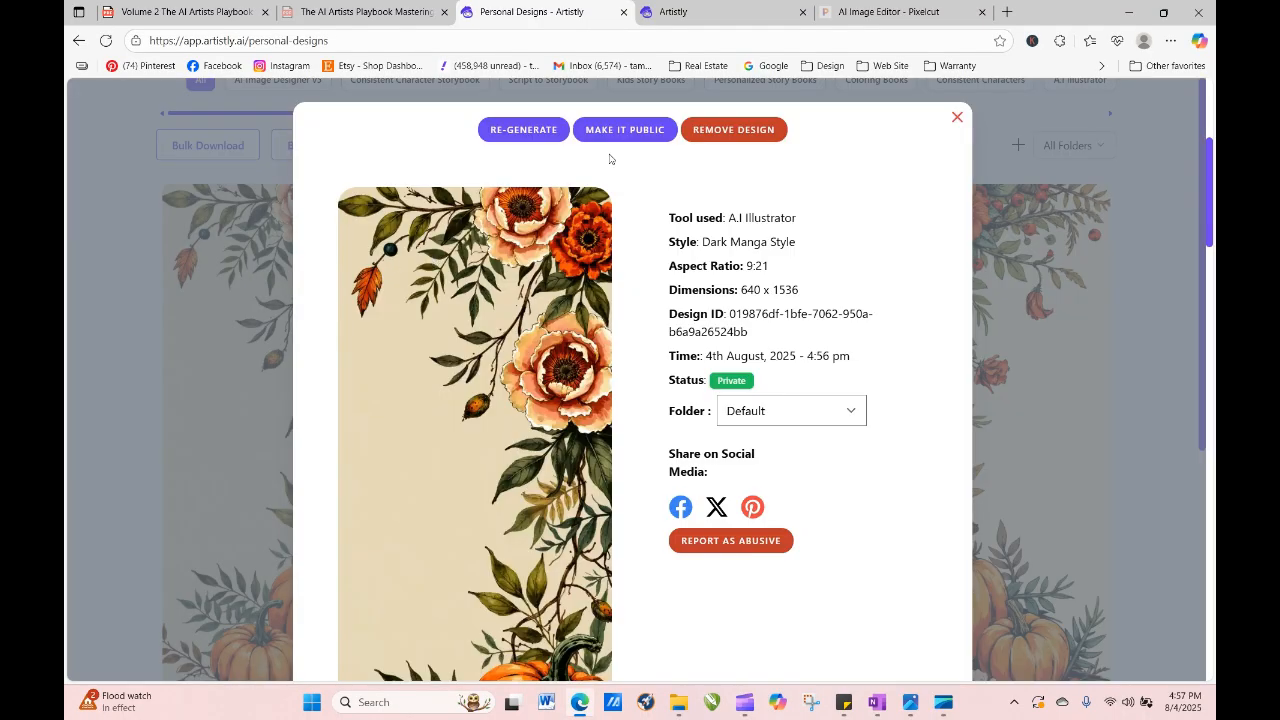
click(521, 130)
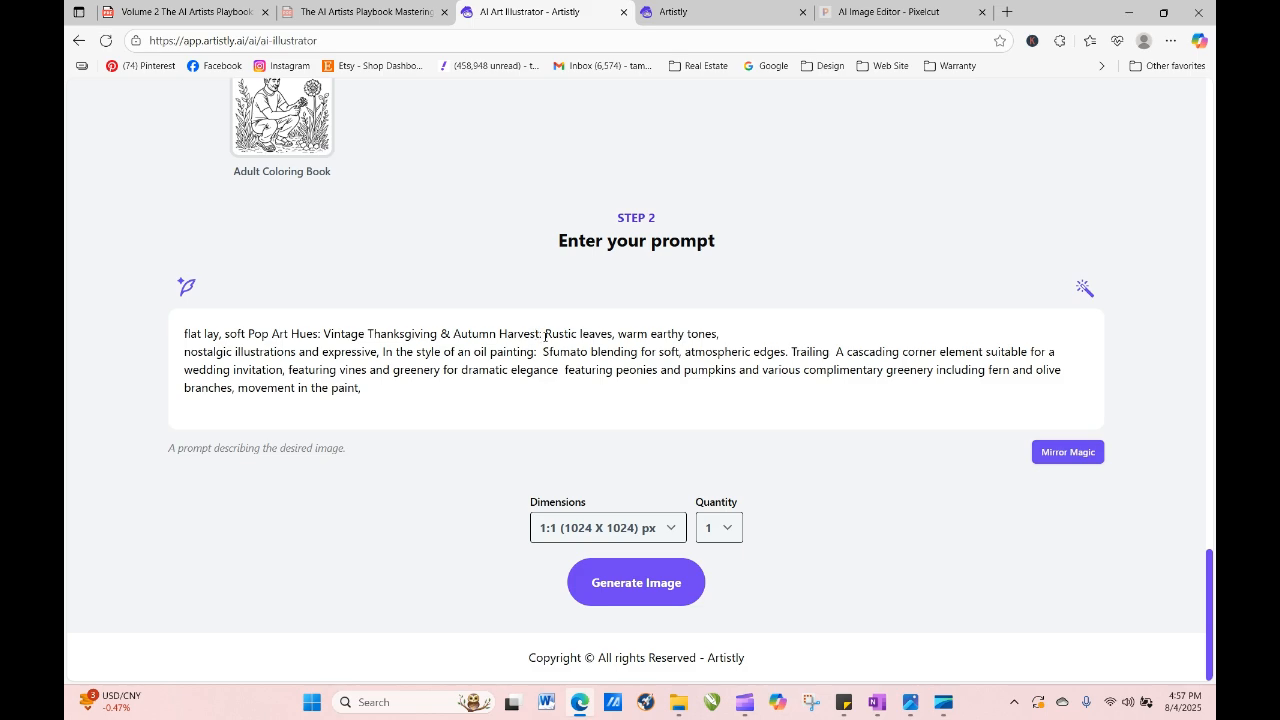
drag(545, 334, 617, 337)
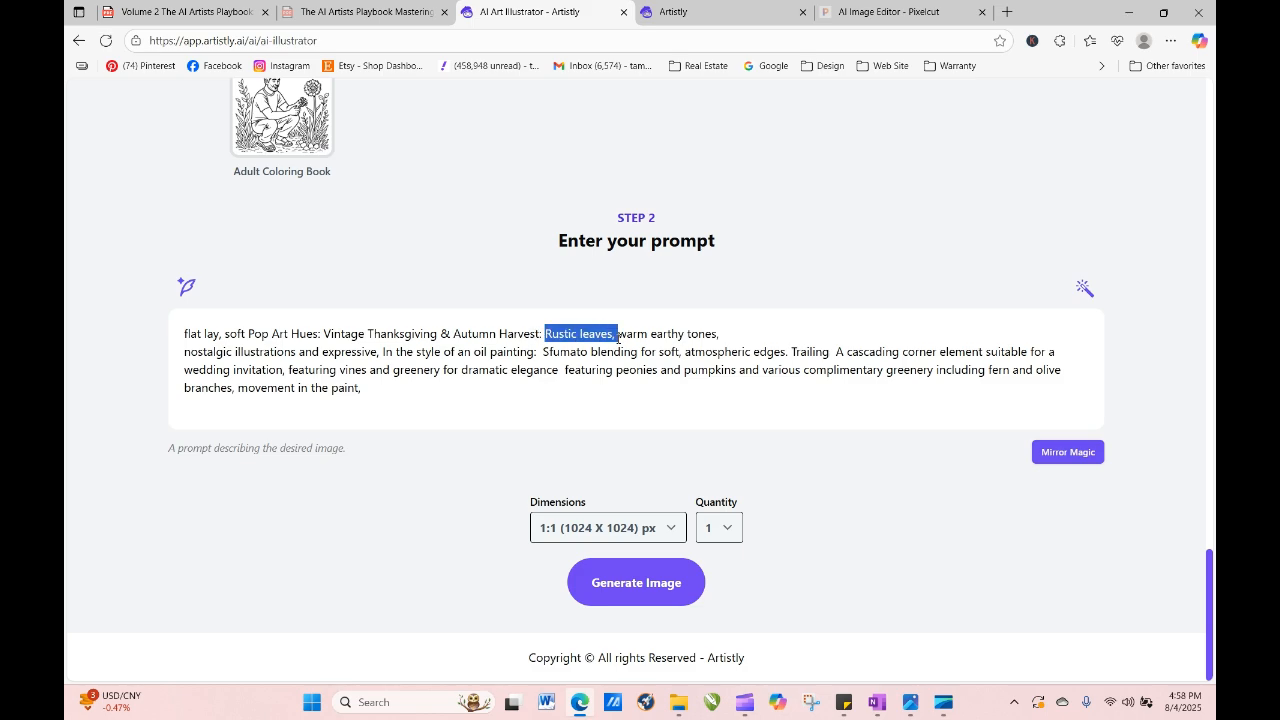
drag(188, 353, 377, 358)
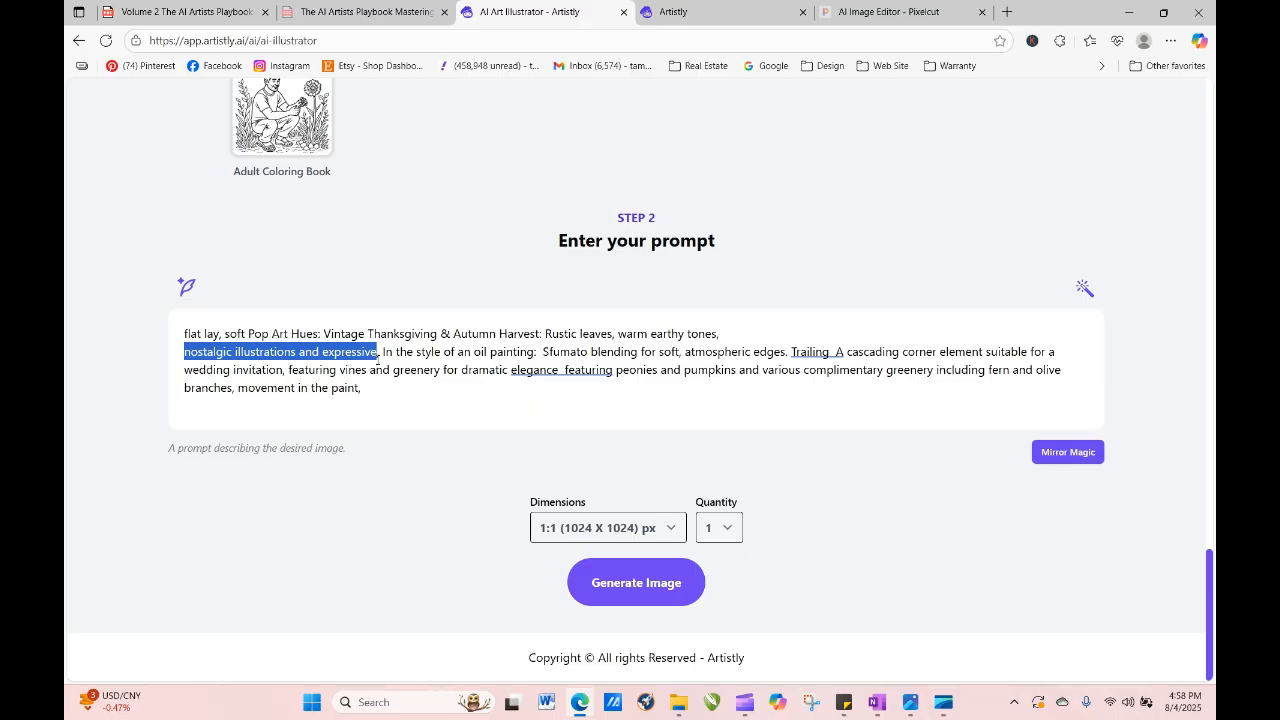
key(BackSpace)
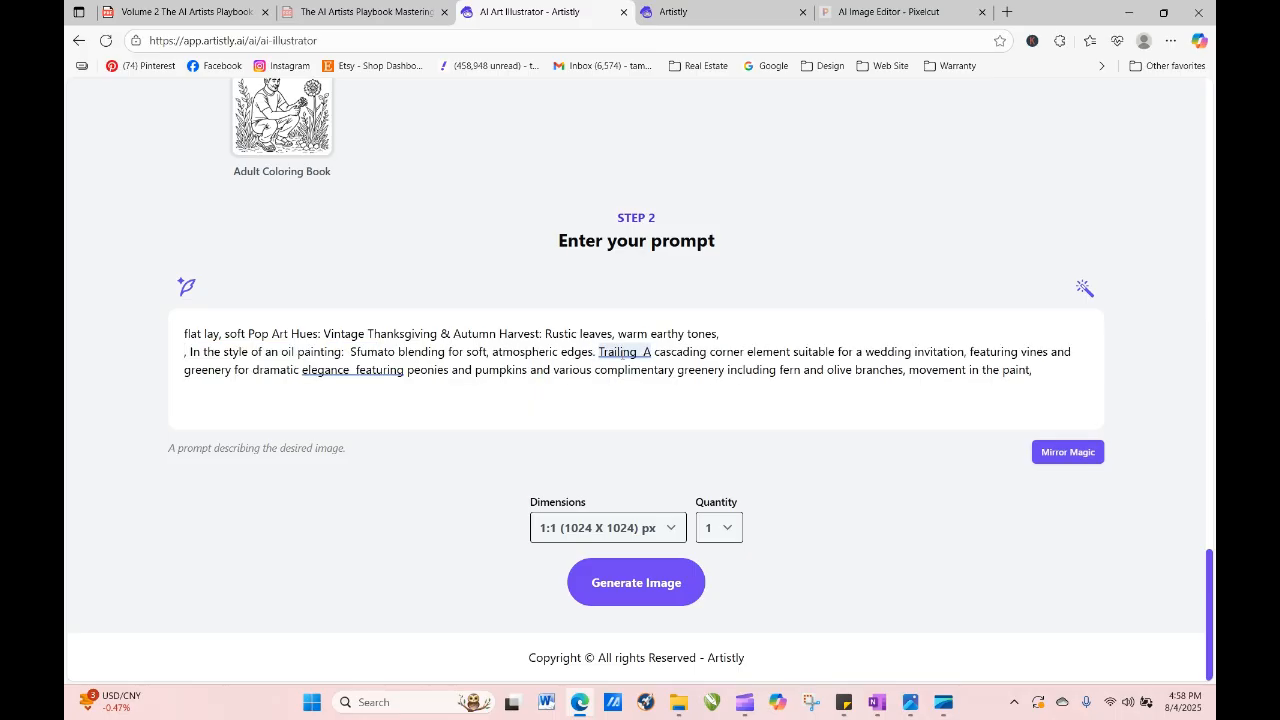
drag(599, 352, 967, 356)
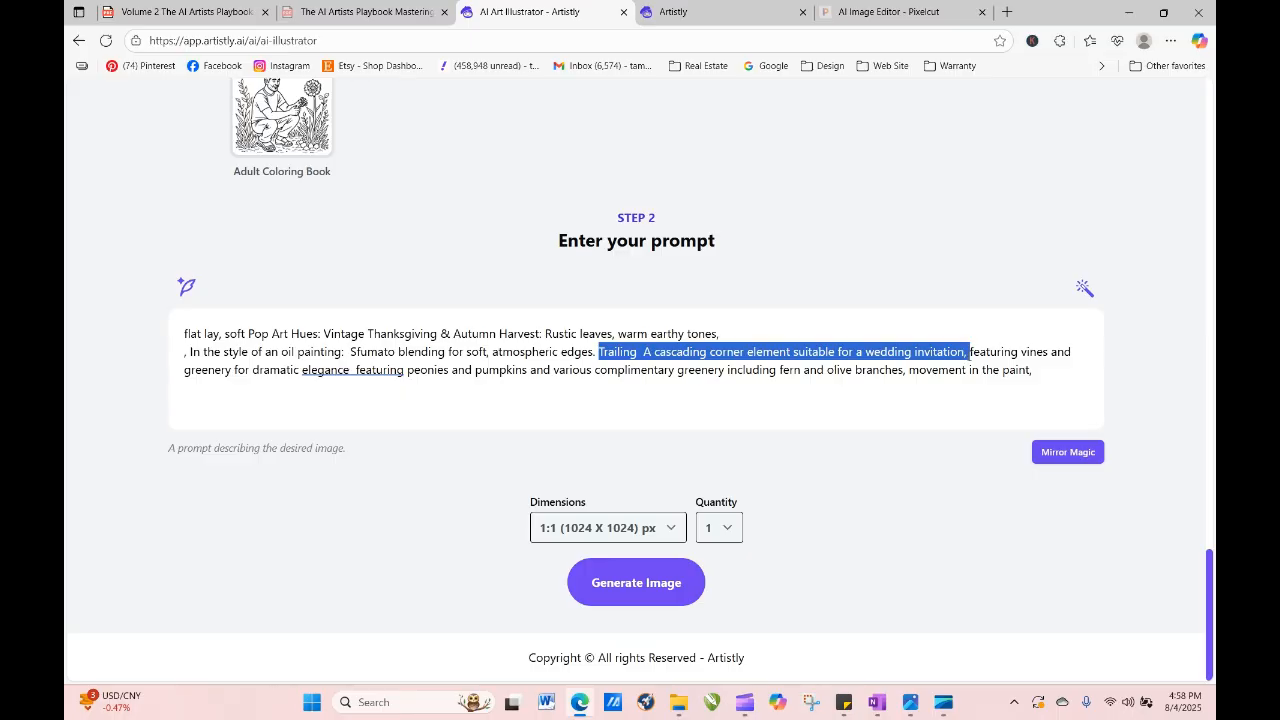
key(BackSpace)
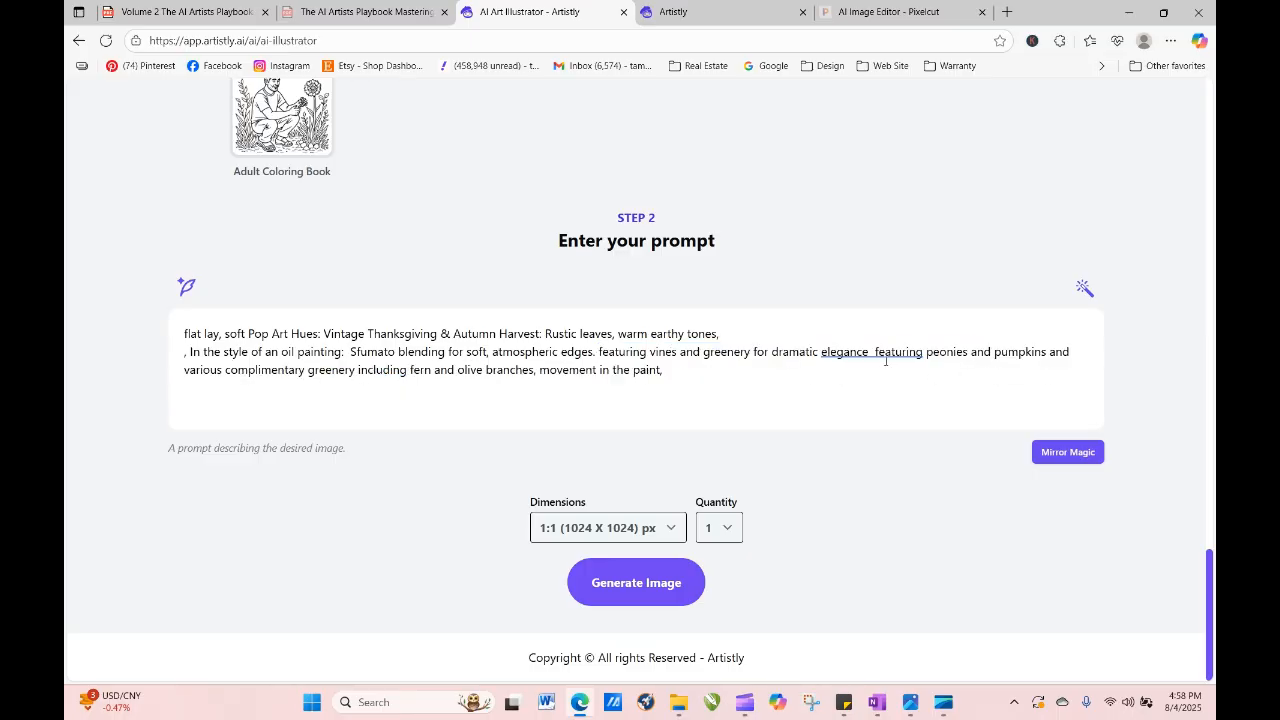
Remove "featuring peonies and" plus the extra spaces before "pumpkins" from the prompt.
click(872, 351)
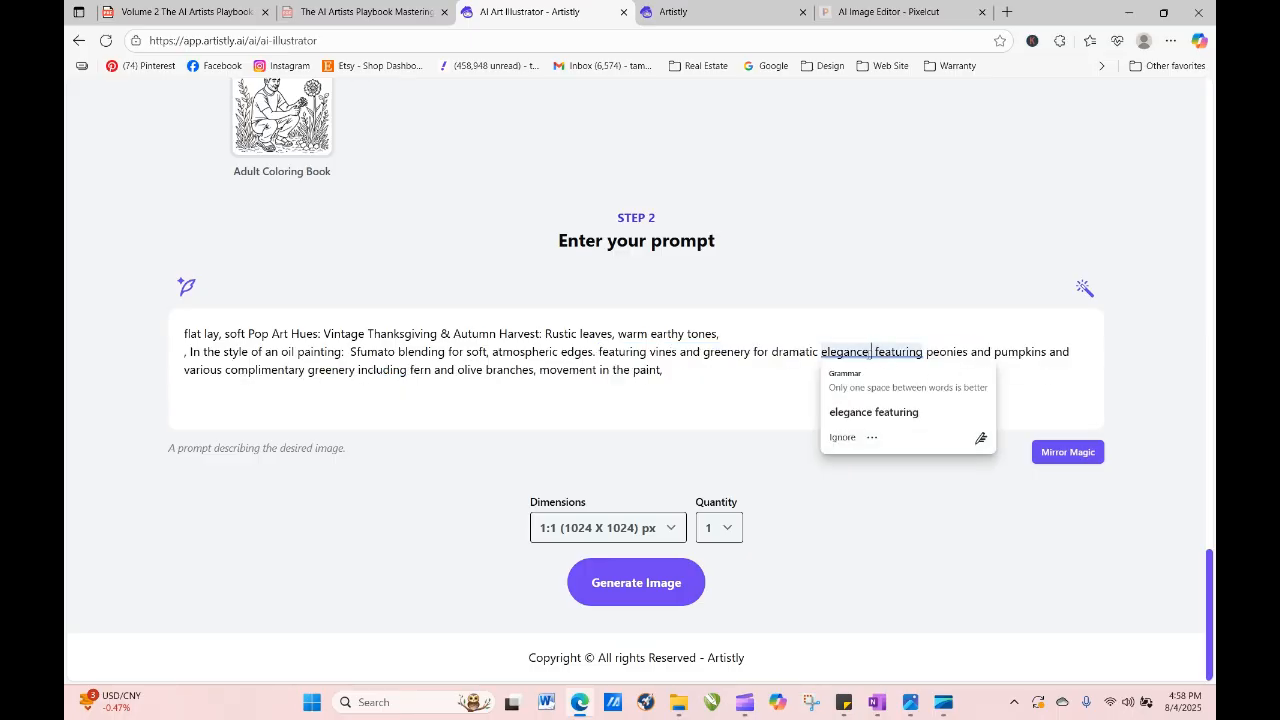
click(873, 354)
drag(874, 351, 991, 352)
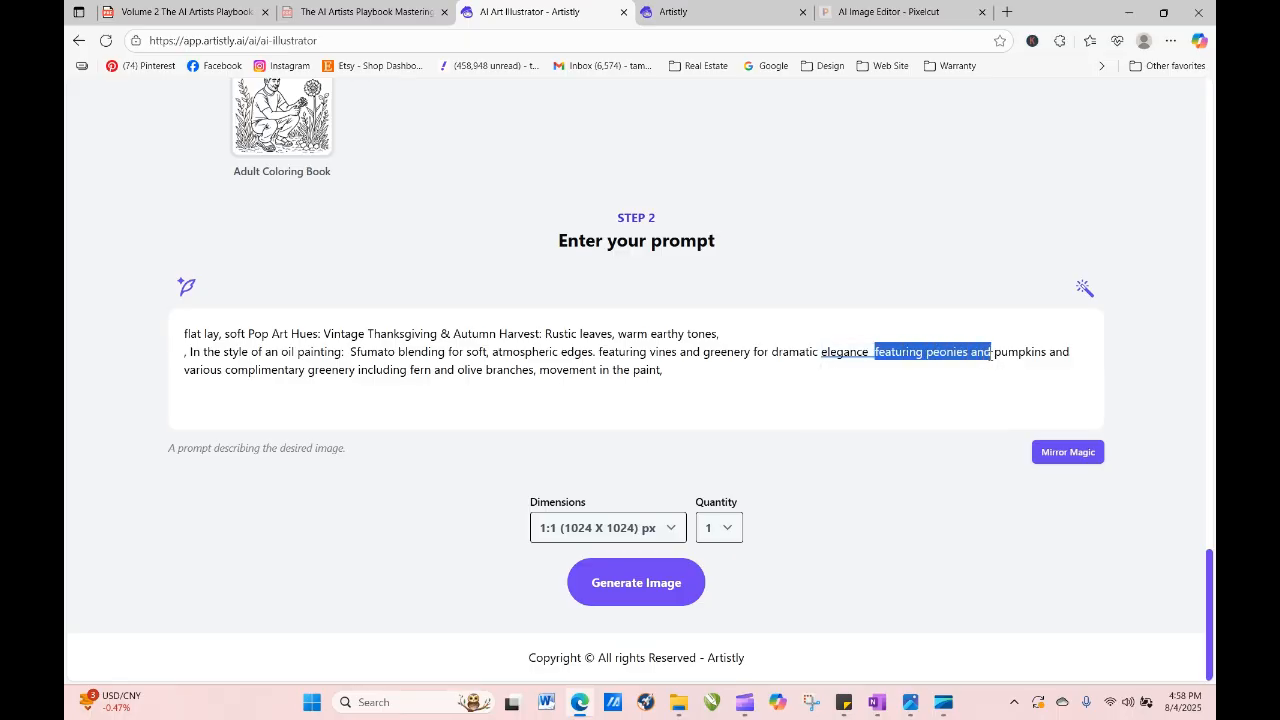
key(BackSpace)
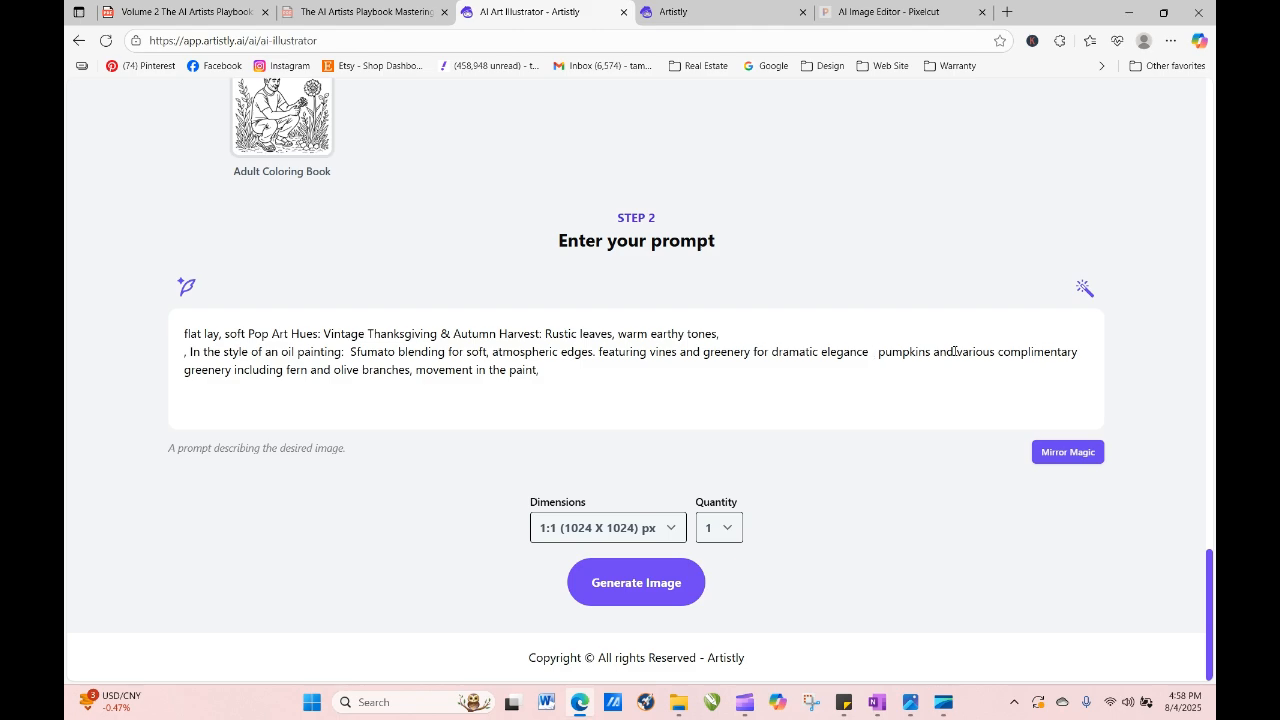
key(BackSpace)
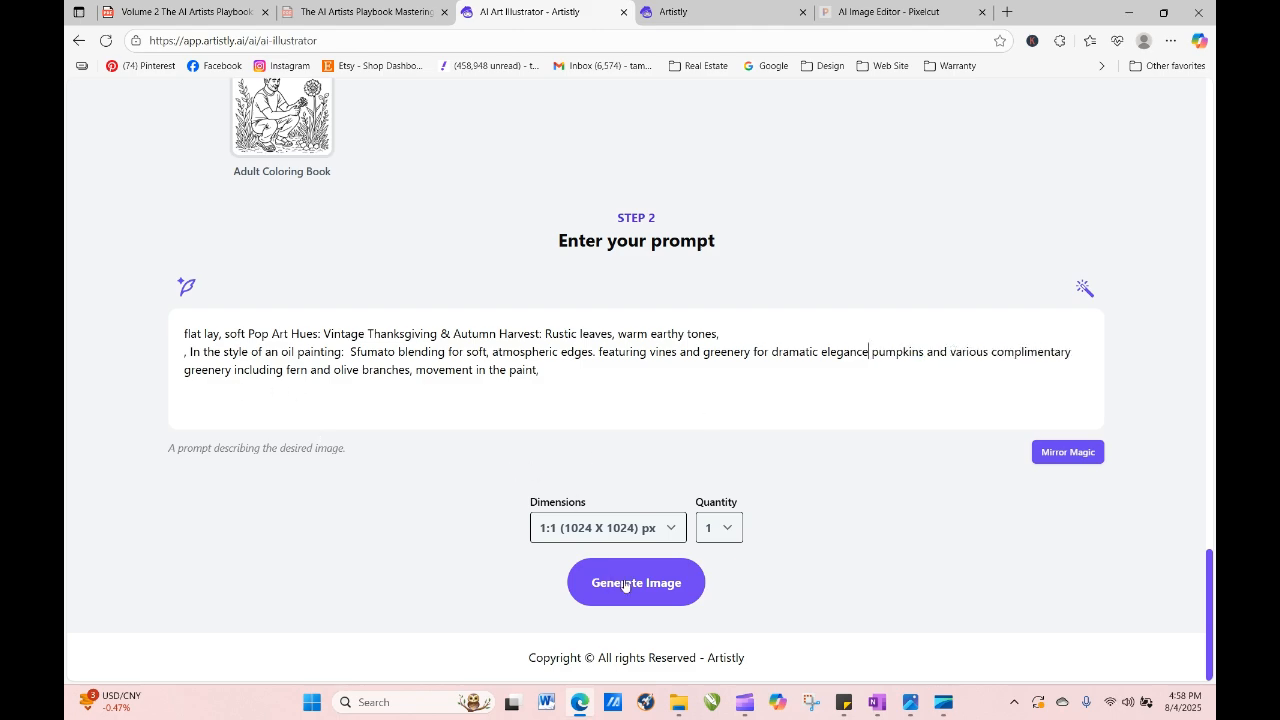
Generate one image from the shortened prompt at 5:4 (1088 X 896) px.
click(630, 522)
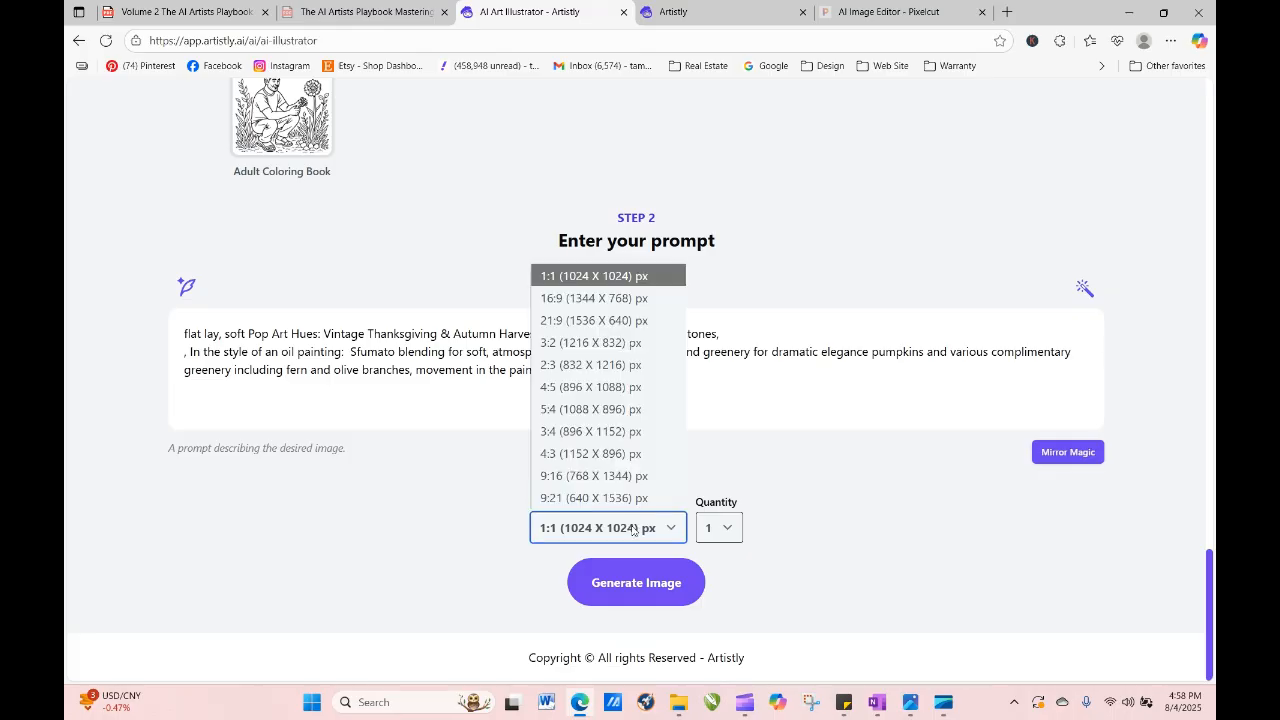
click(645, 409)
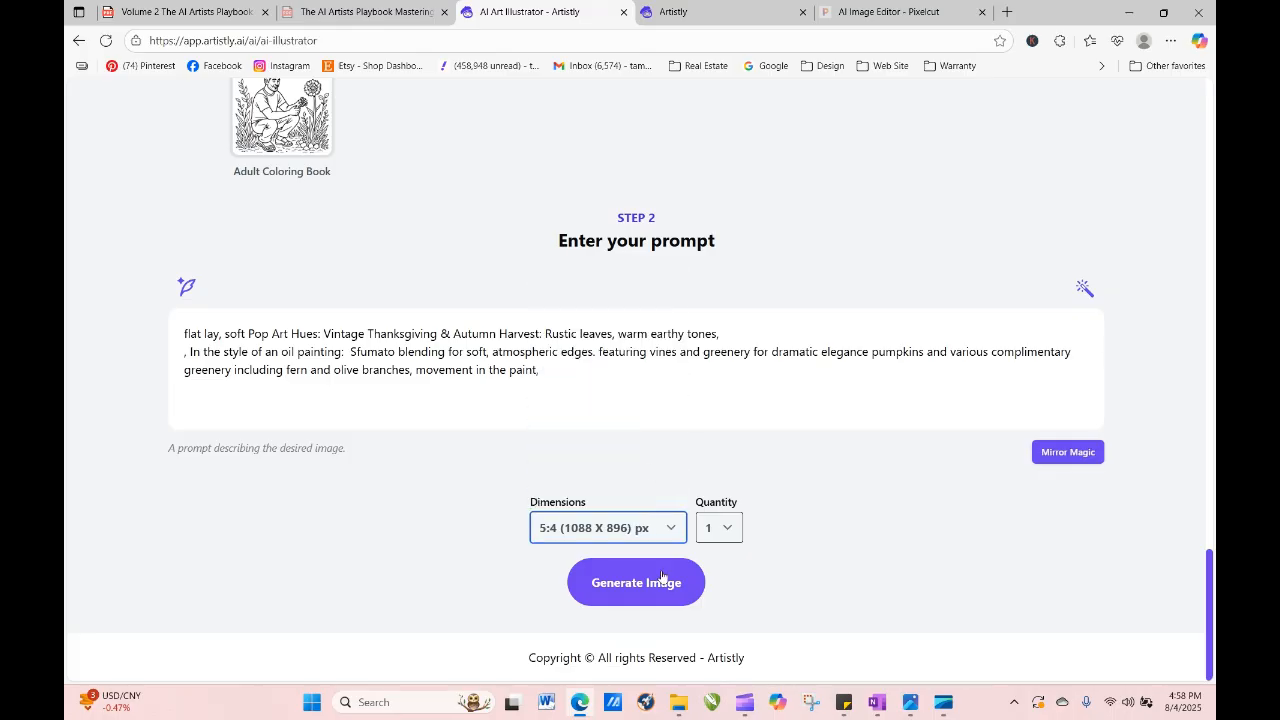
click(661, 579)
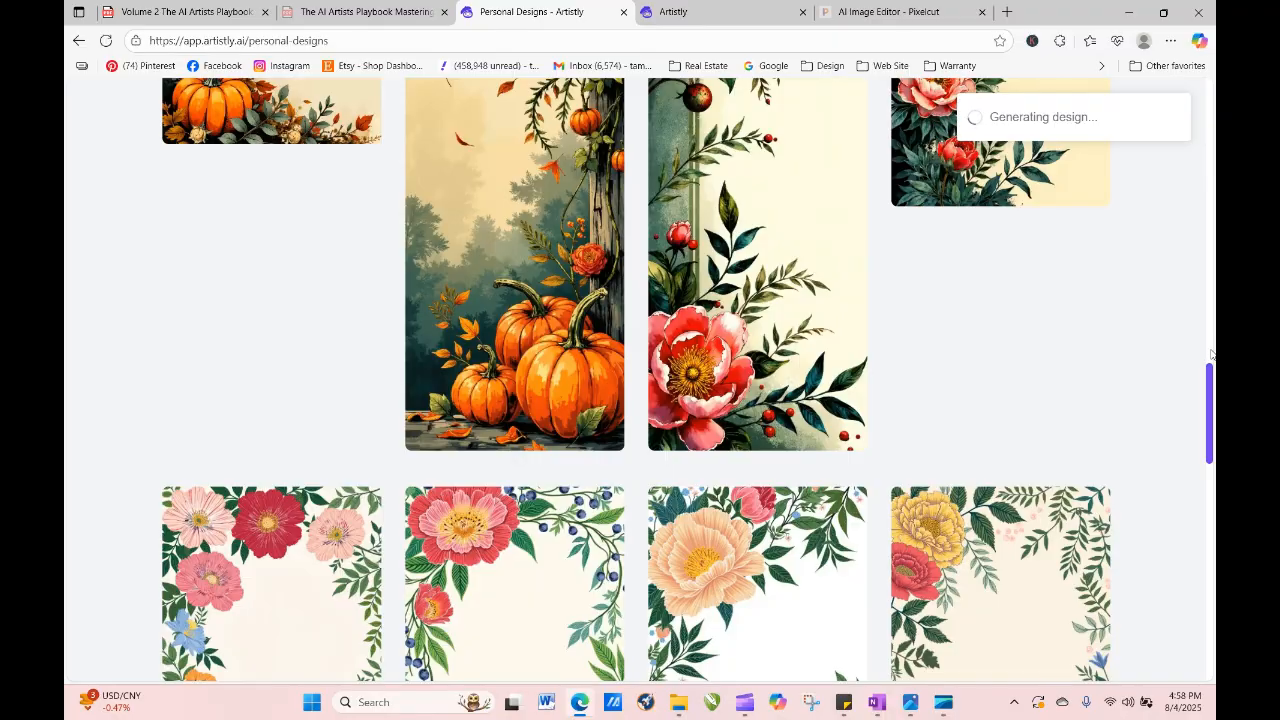
Return to the newest personal designs and reload the page to check the 5:4 image.
drag(1209, 379, 1203, 241)
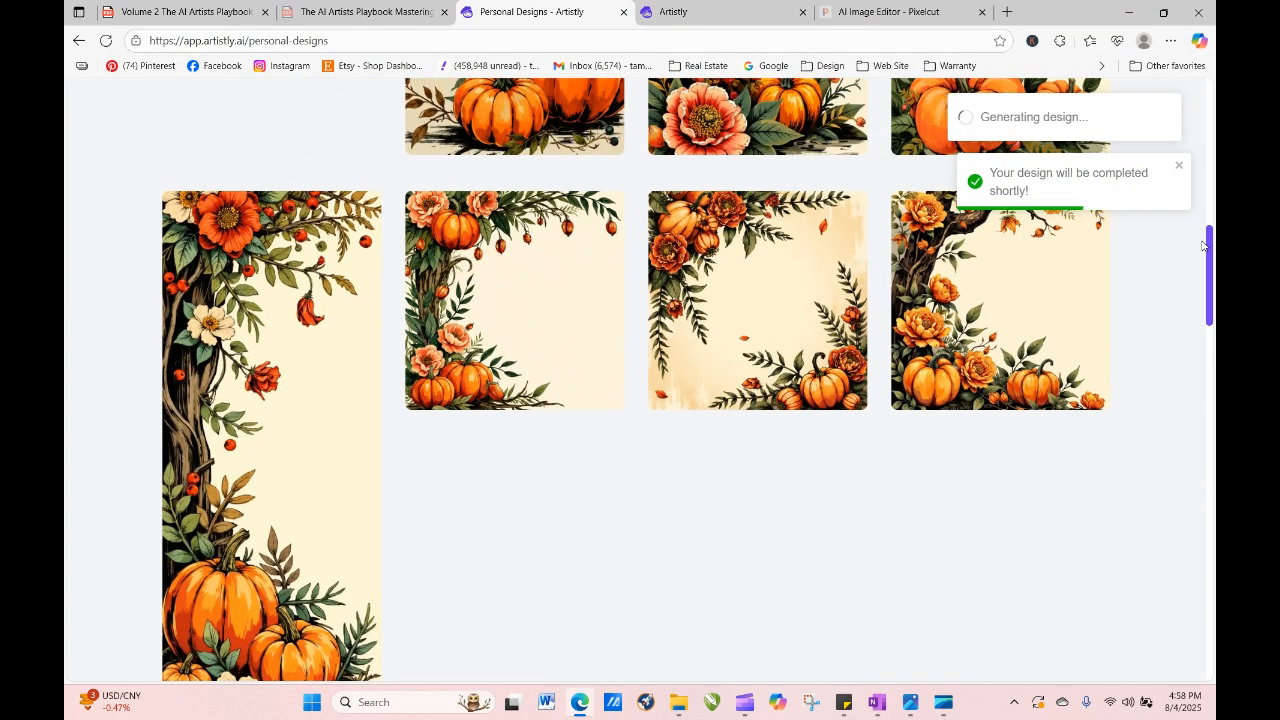
scroll(1210, 250, up, 1)
scroll(1212, 253, up, 5)
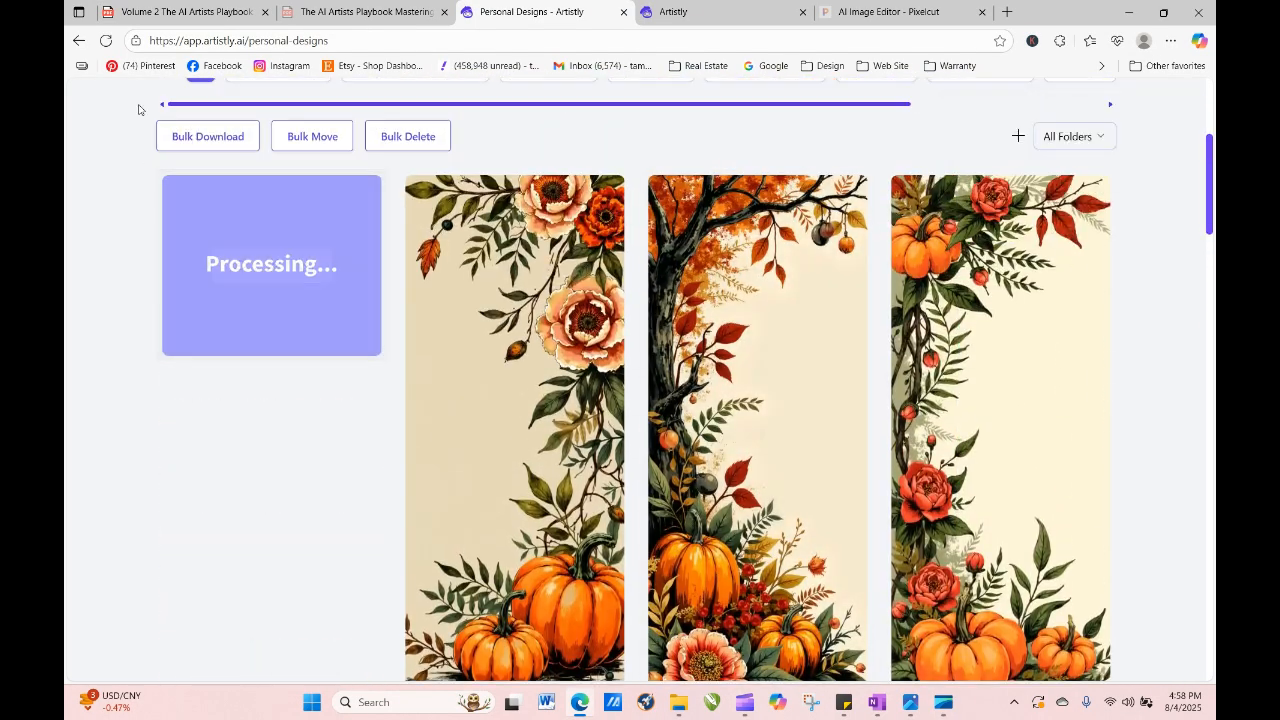
click(106, 40)
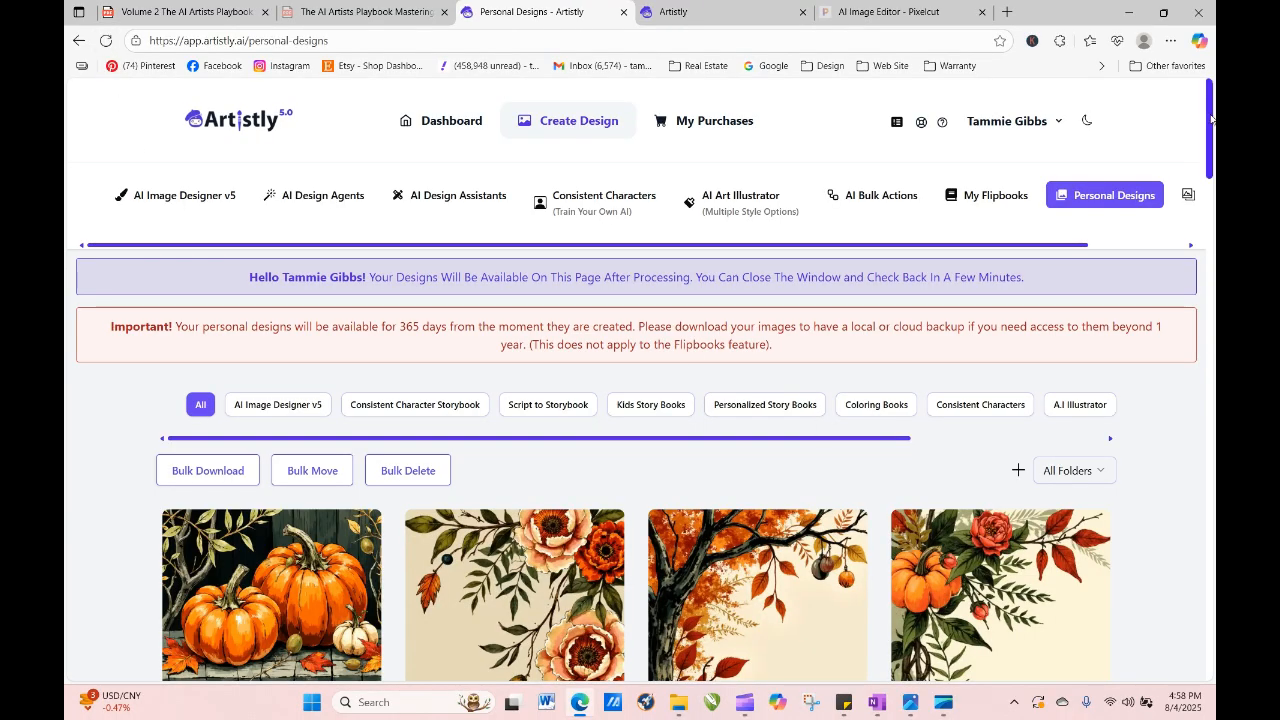
scroll(1210, 118, down, 3)
Re-generate the new 5:4 pumpkin design with the same prompt at 1:1 (1024 X 1024) px and a quantity of 4.
click(240, 292)
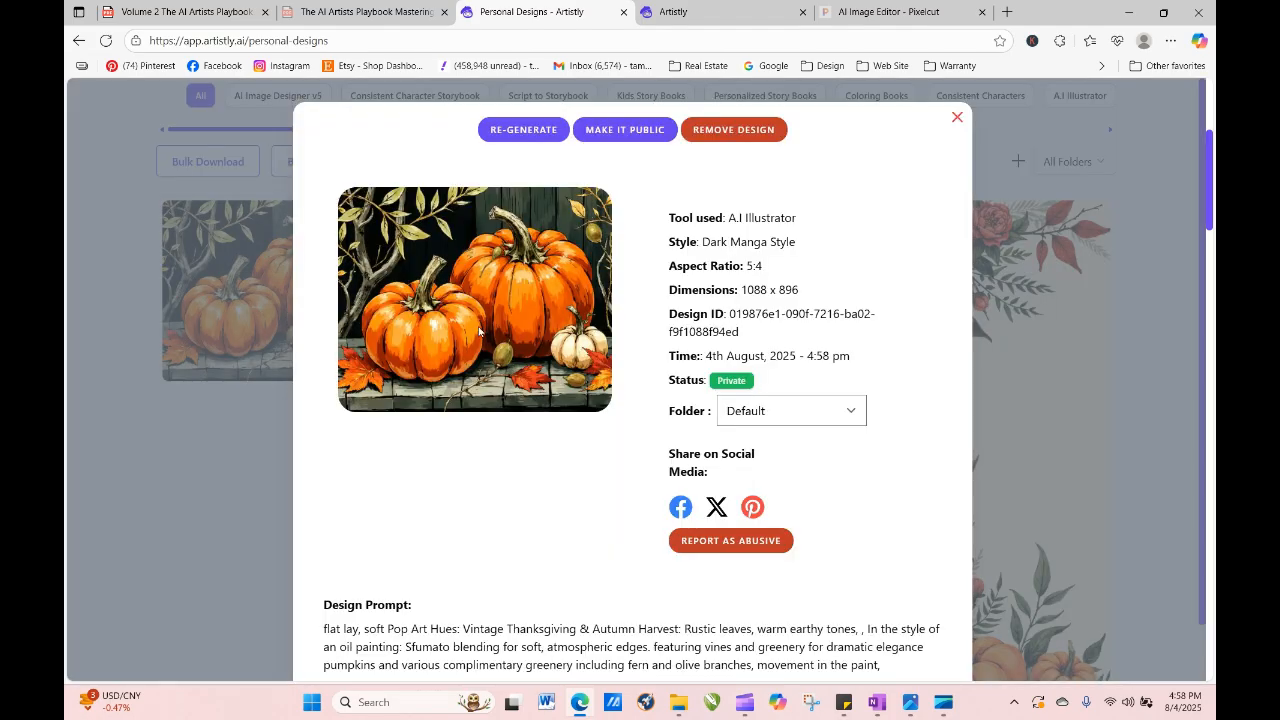
click(523, 129)
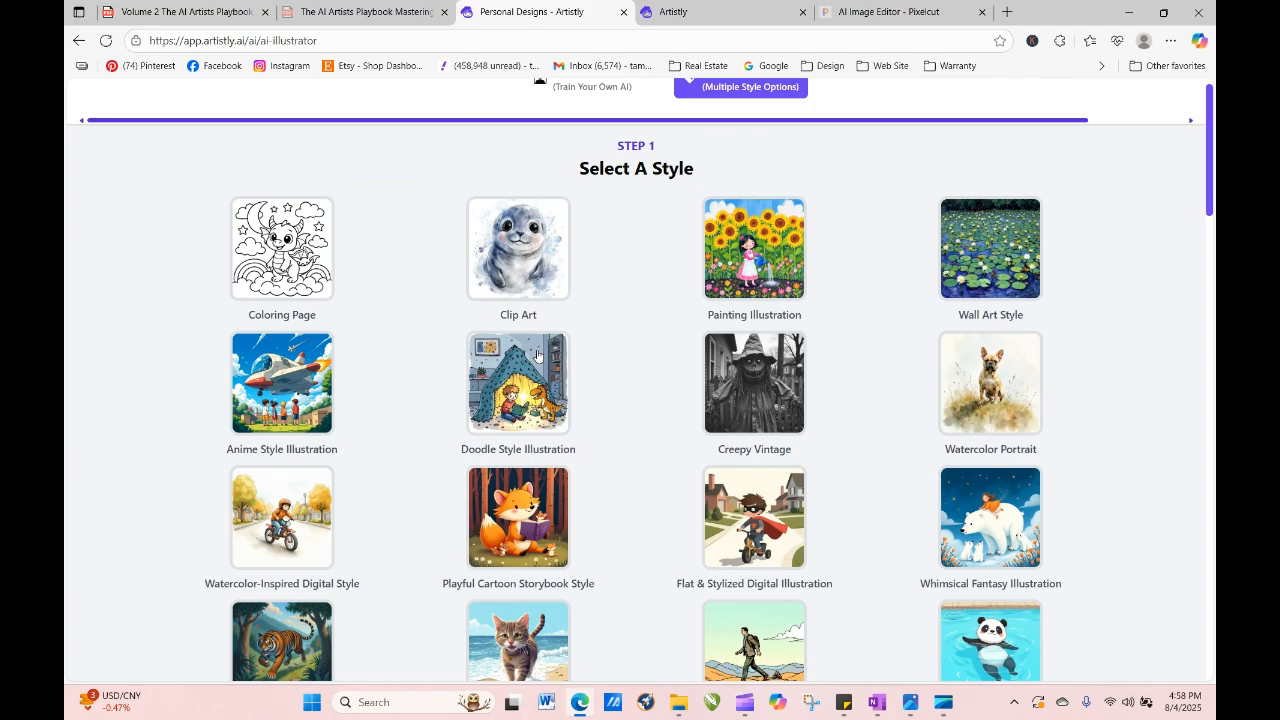
scroll(738, 541, down, 10)
scroll(1189, 343, down, 15)
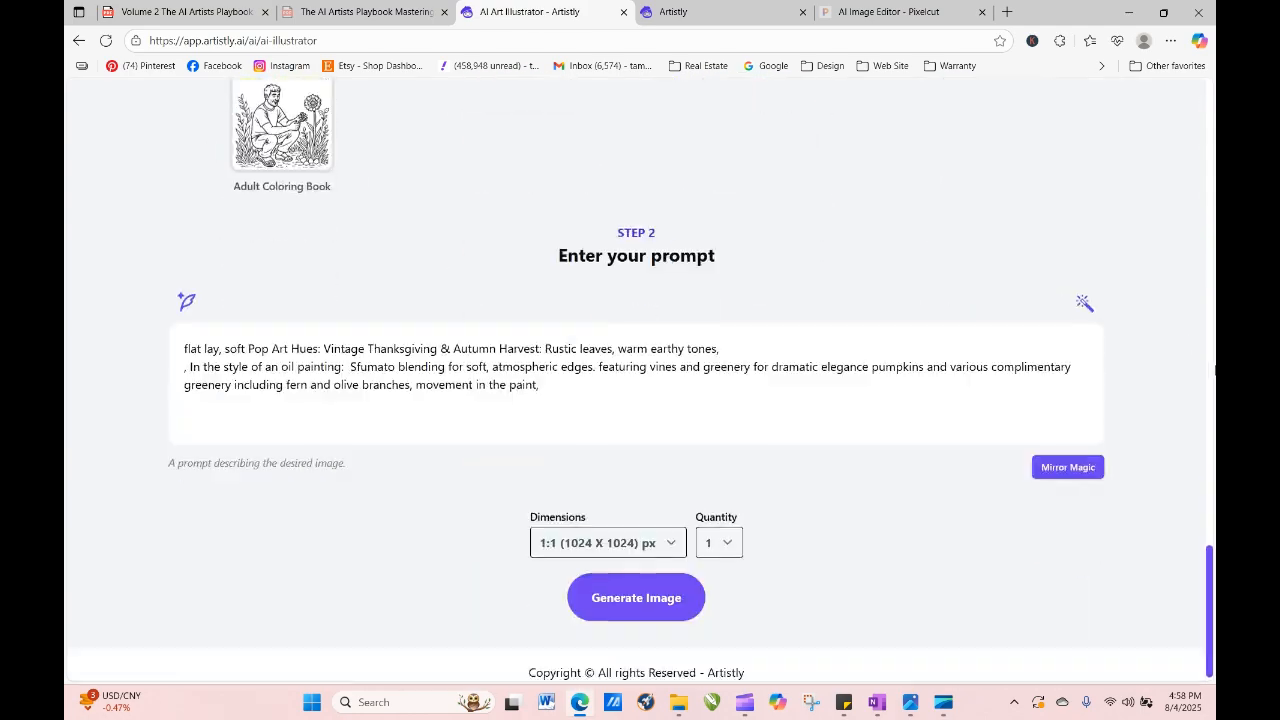
click(719, 527)
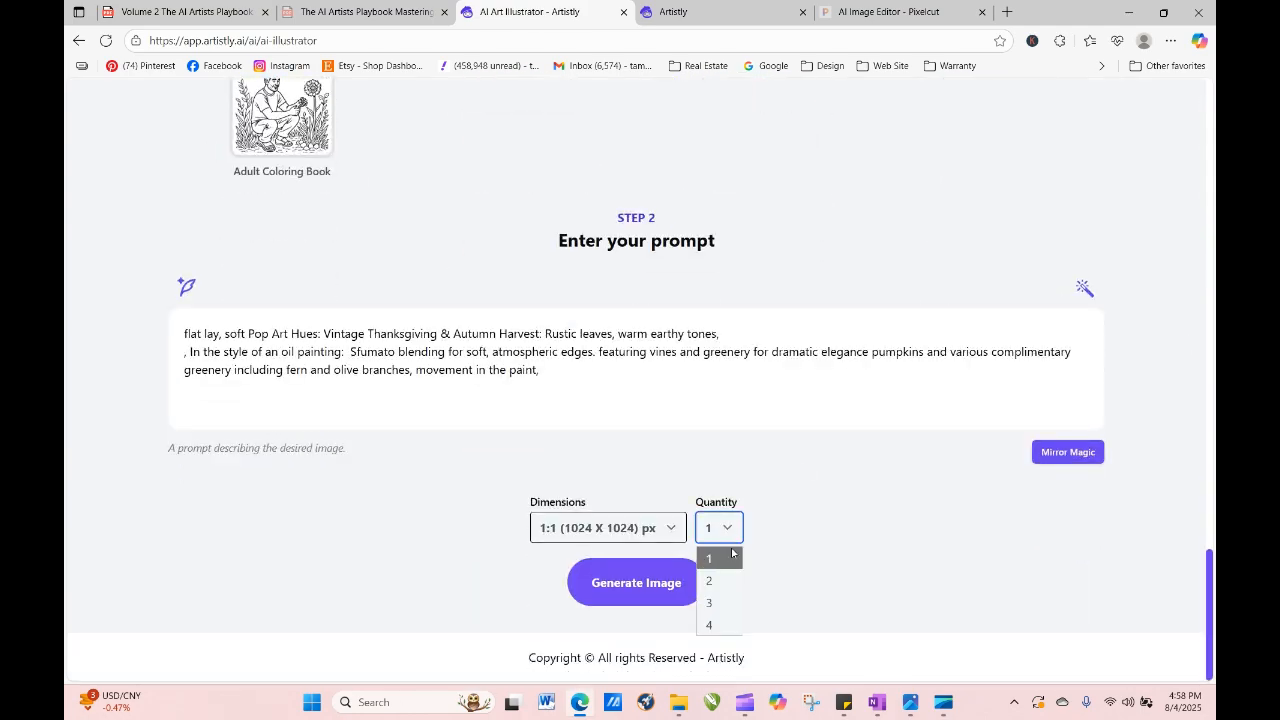
click(719, 624)
click(649, 595)
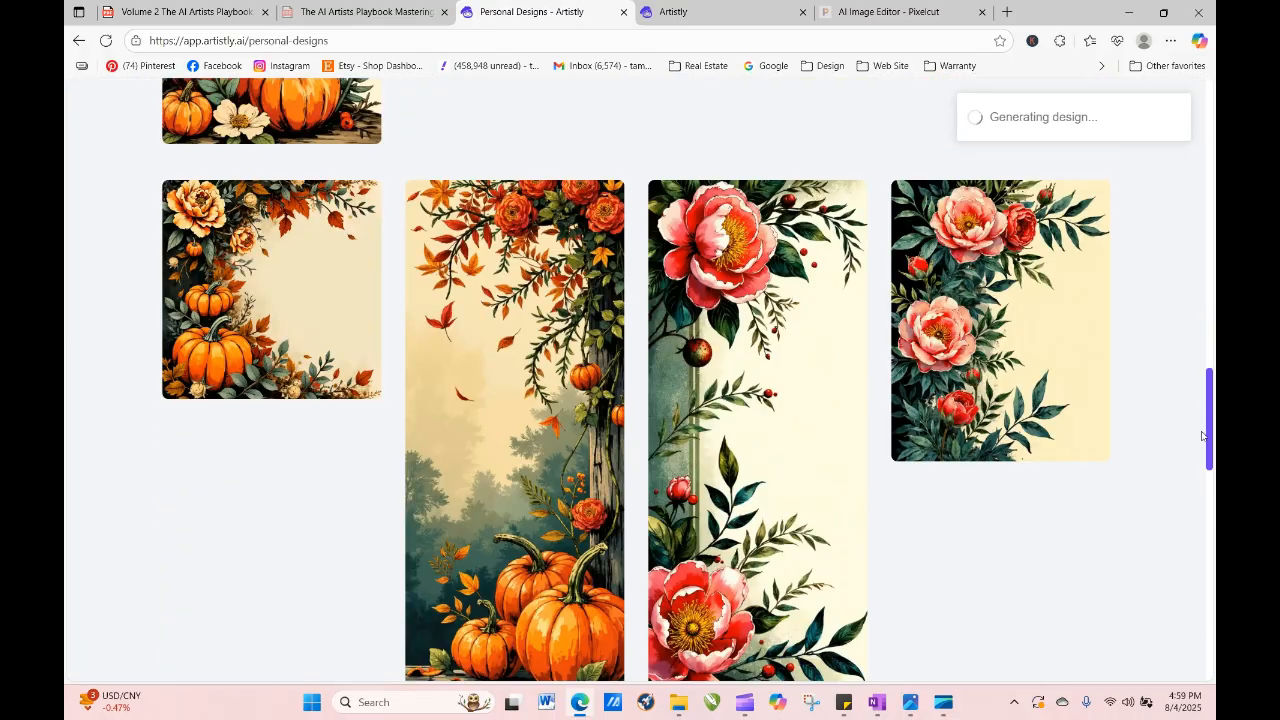
drag(1210, 445, 1178, 218)
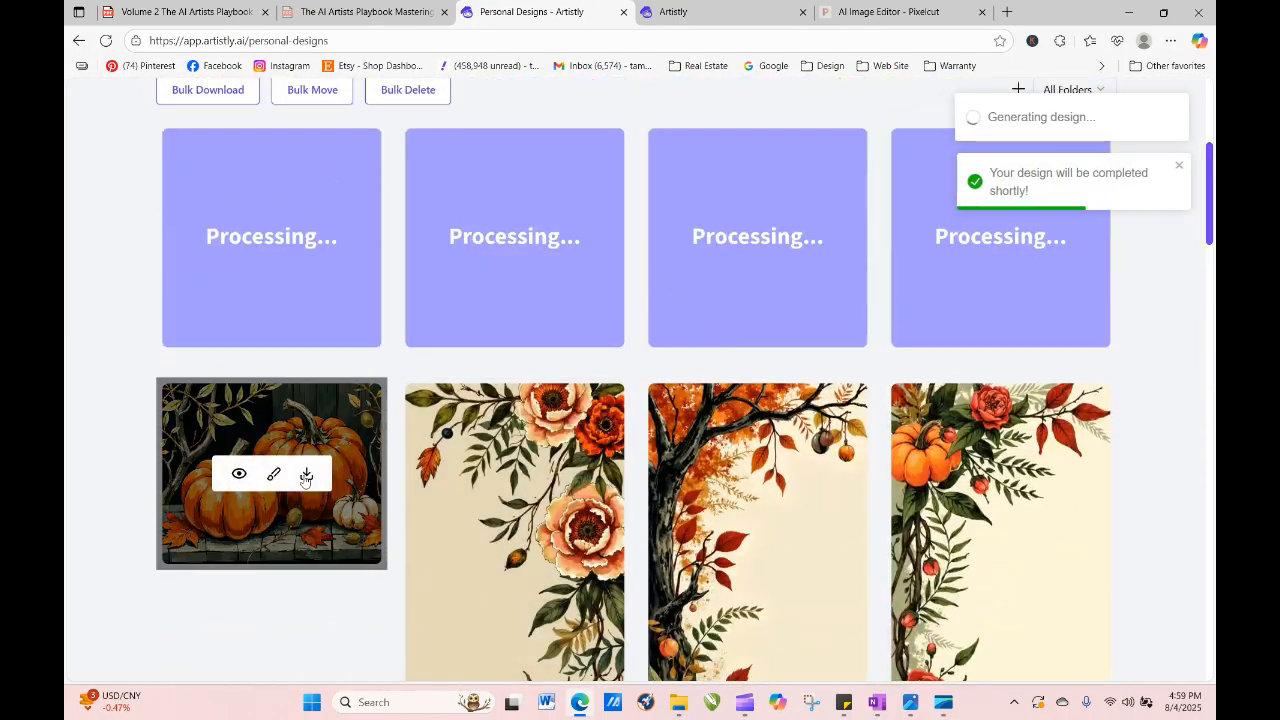
Download the 5:4 pumpkin design, switch to Pixelcut and upload the file to the Background Remover to cut out the pumpkins.
click(306, 476)
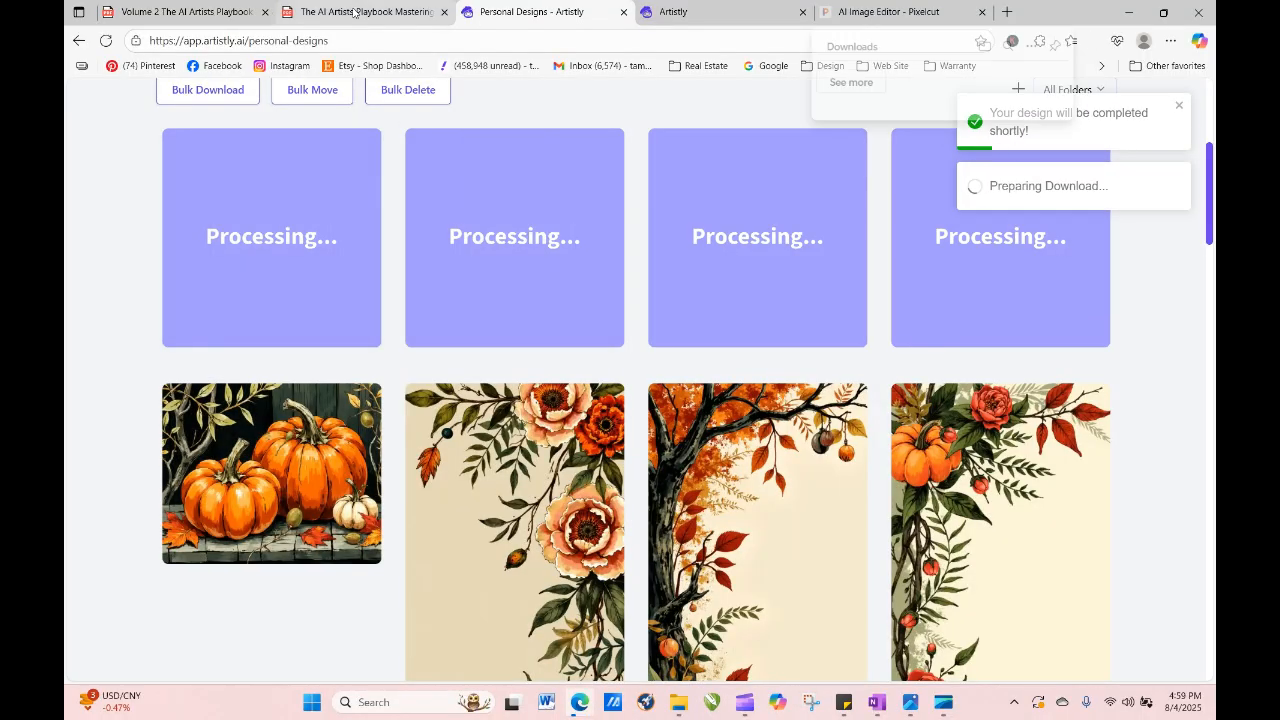
click(385, 13)
click(856, 11)
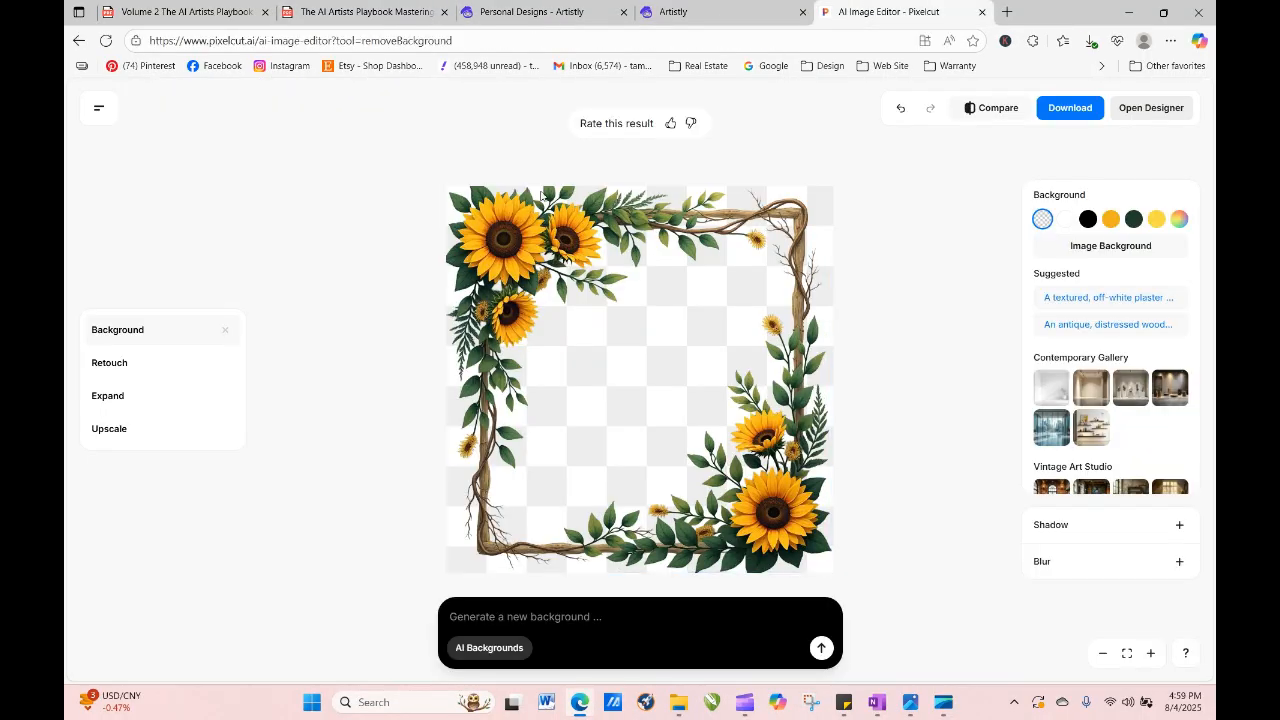
click(79, 40)
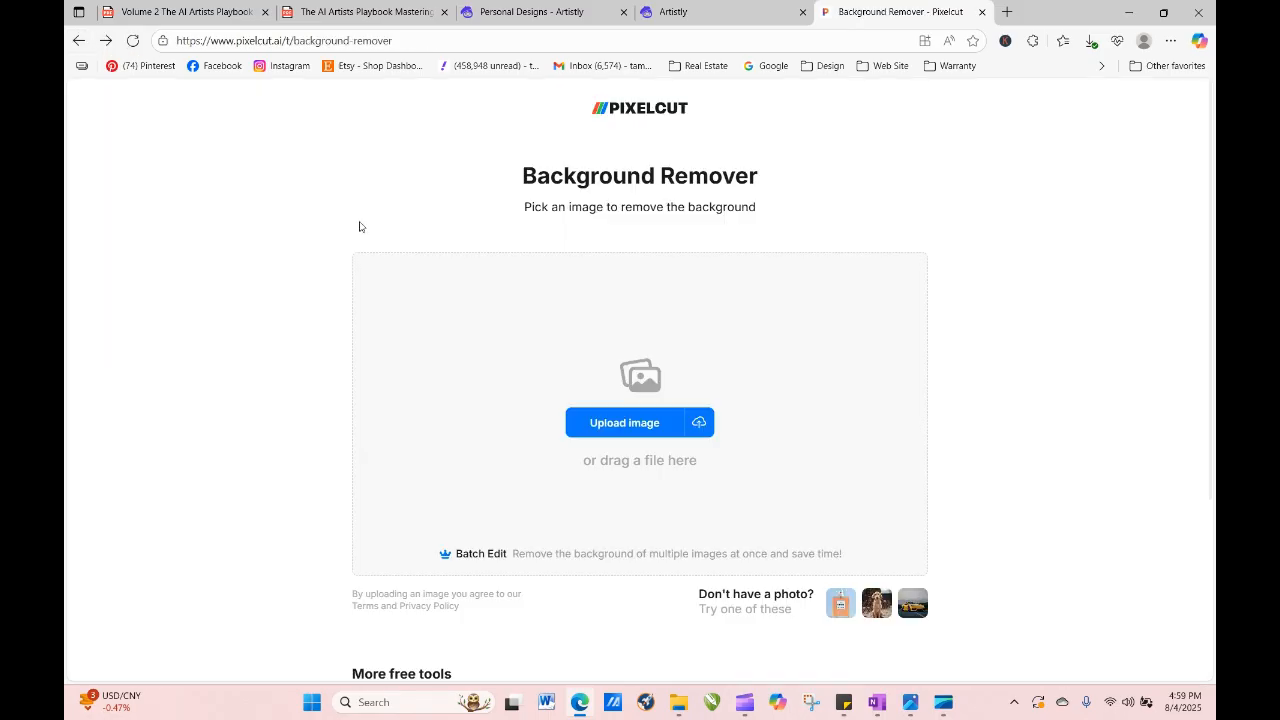
click(640, 424)
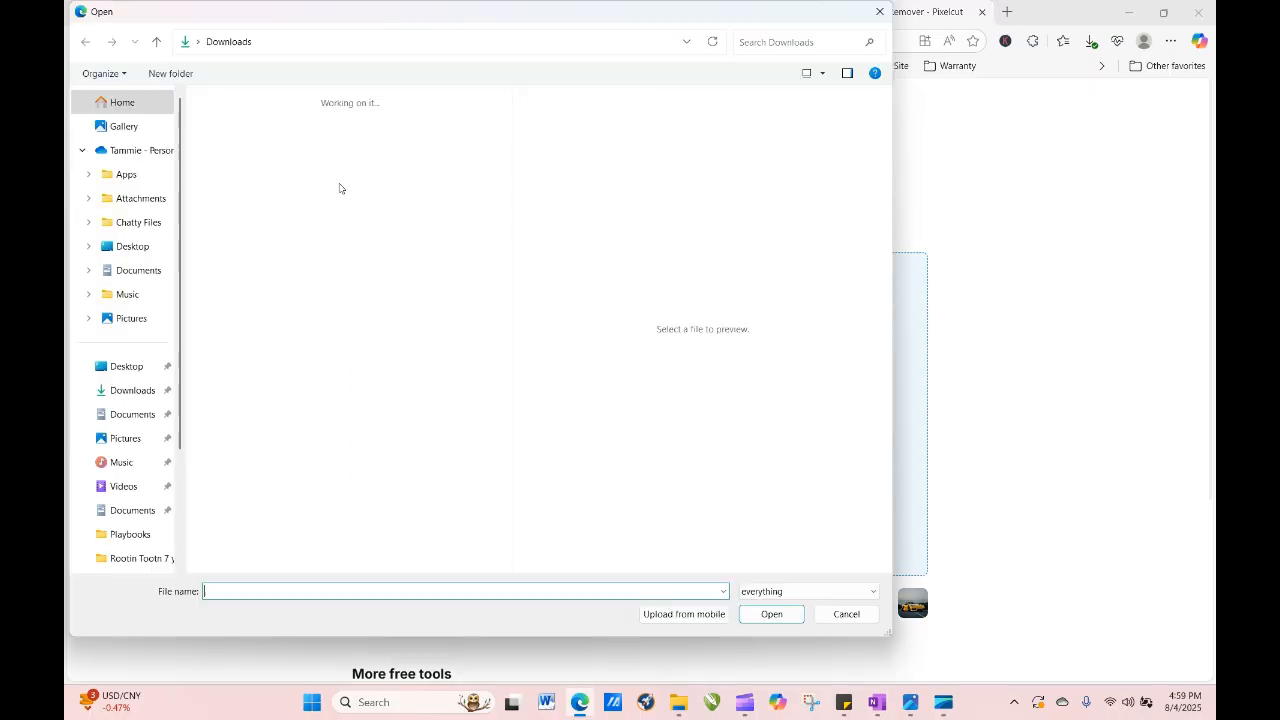
click(220, 155)
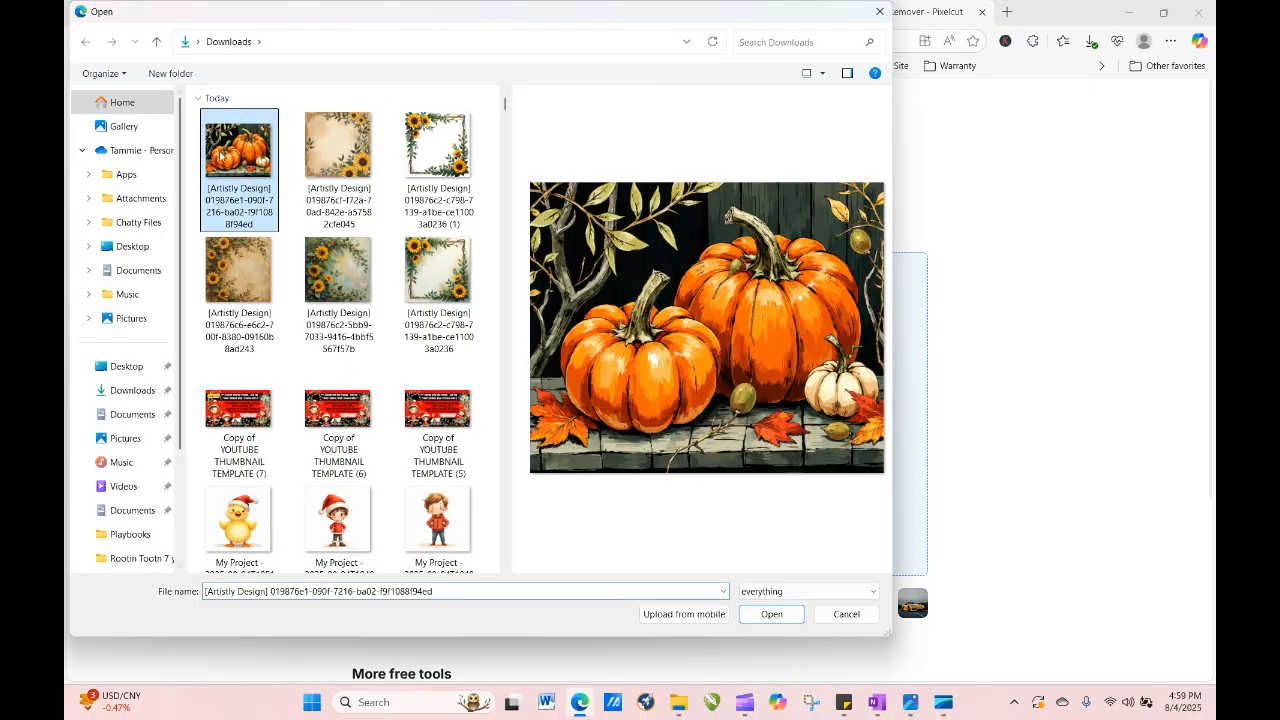
click(770, 614)
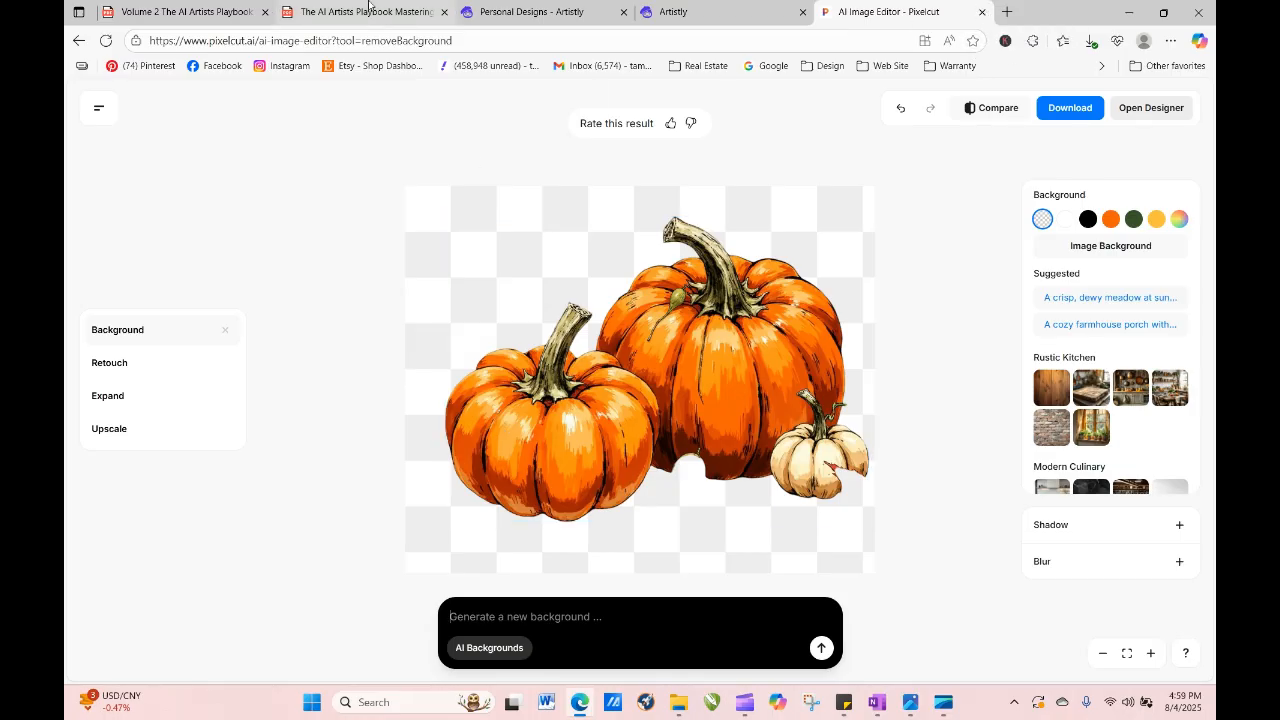
Switch back to the Artistly personal designs and examine the first new 1:1 pumpkin design and its details.
click(722, 15)
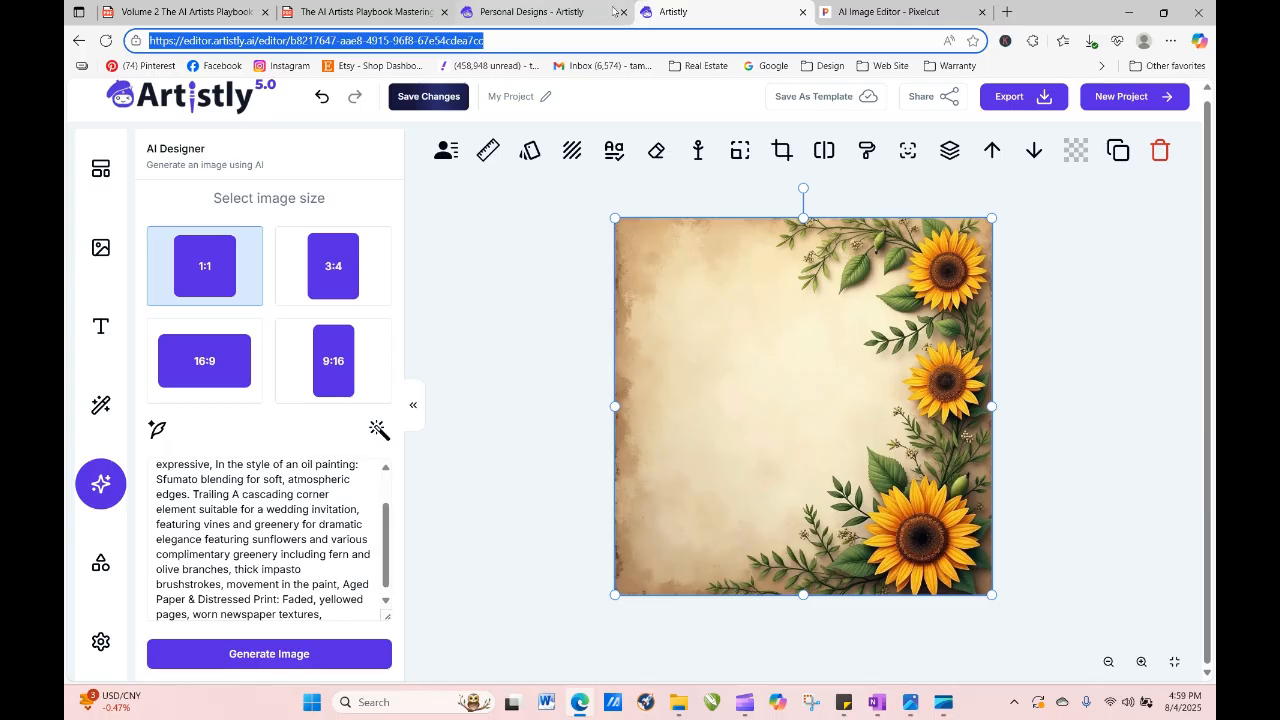
click(575, 12)
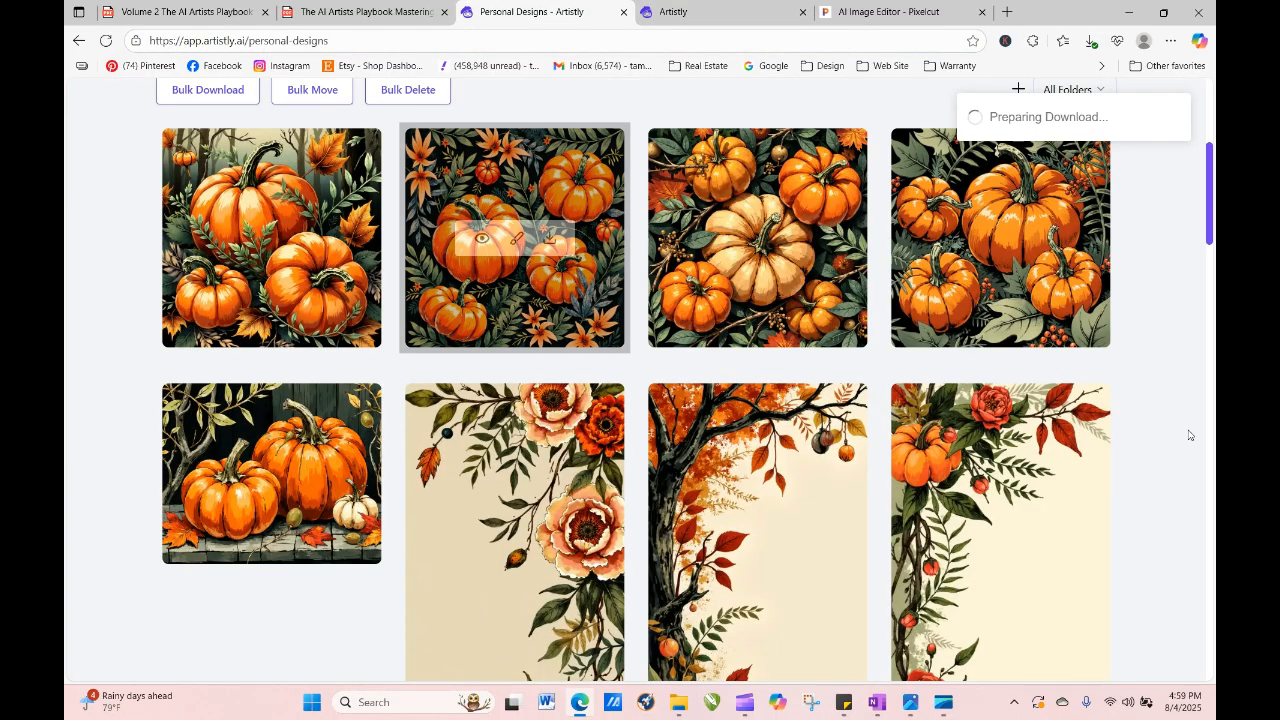
mouse_move(194, 326)
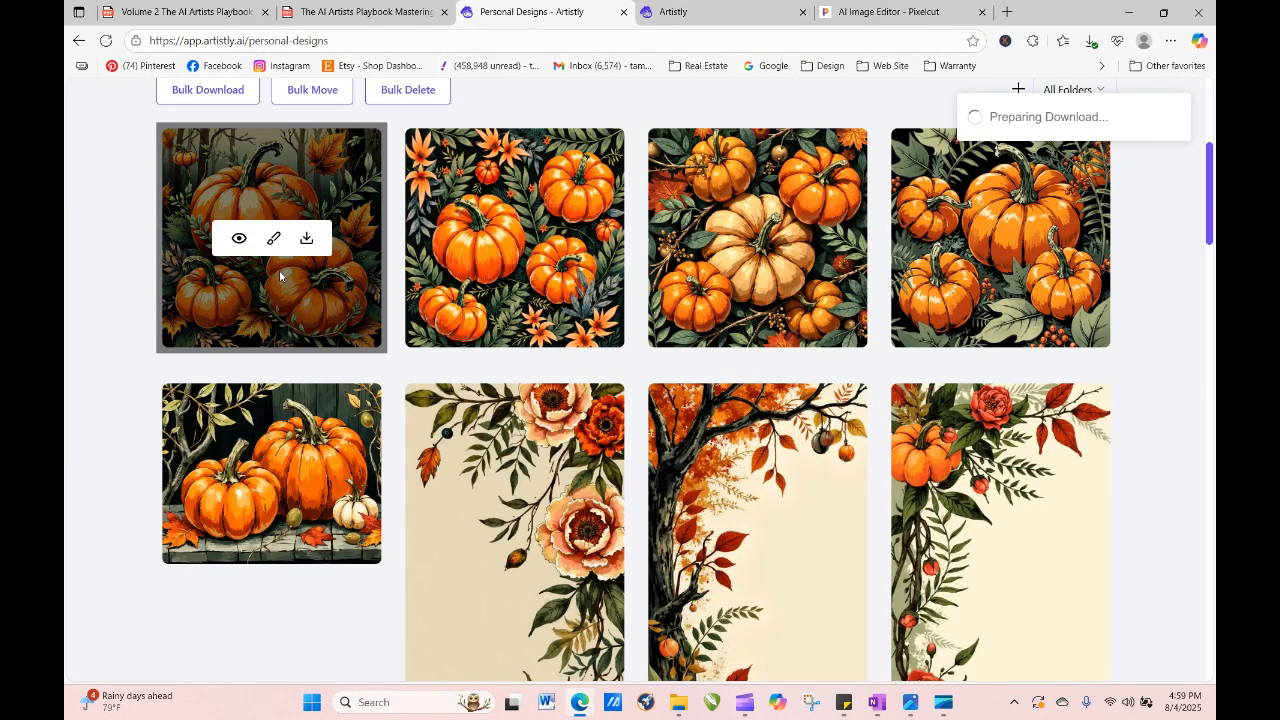
click(238, 241)
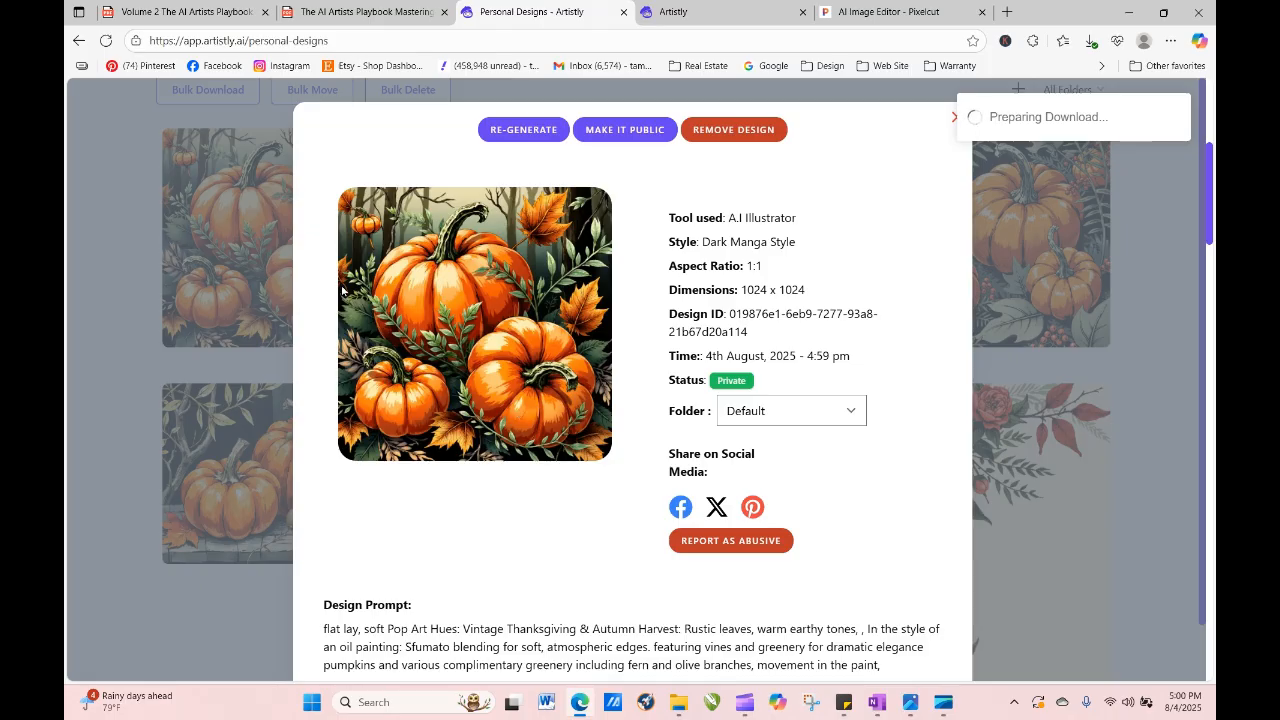
click(951, 120)
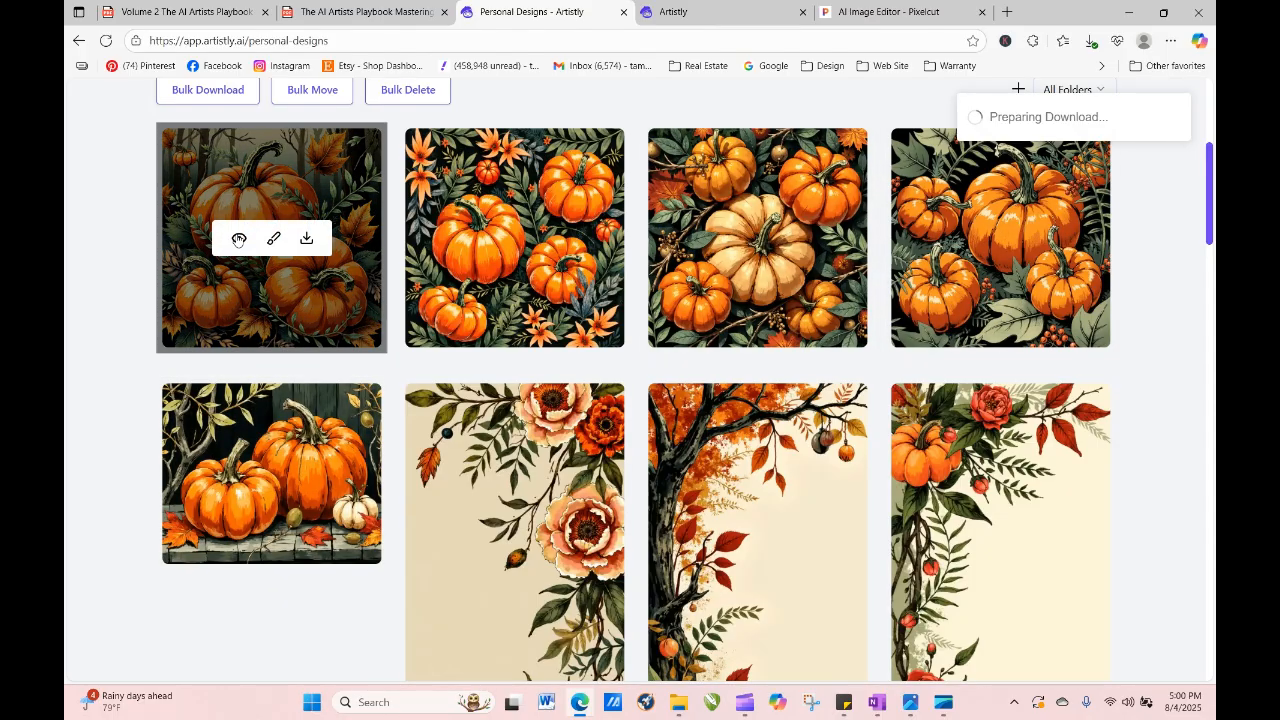
Re-generate from the first 1:1 pumpkin design, removing "and various complimentary greenery including fern and olive branches," from the prompt.
click(239, 240)
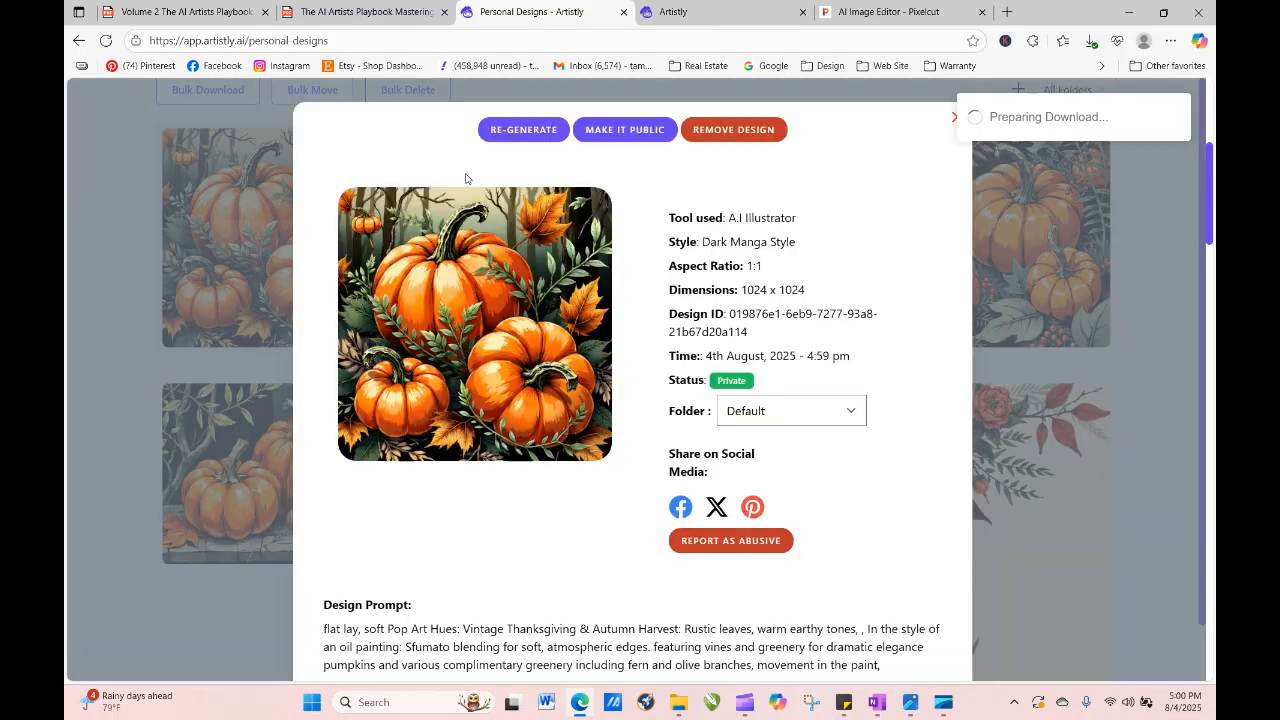
click(545, 136)
scroll(489, 531, down, 3)
scroll(601, 614, down, 5)
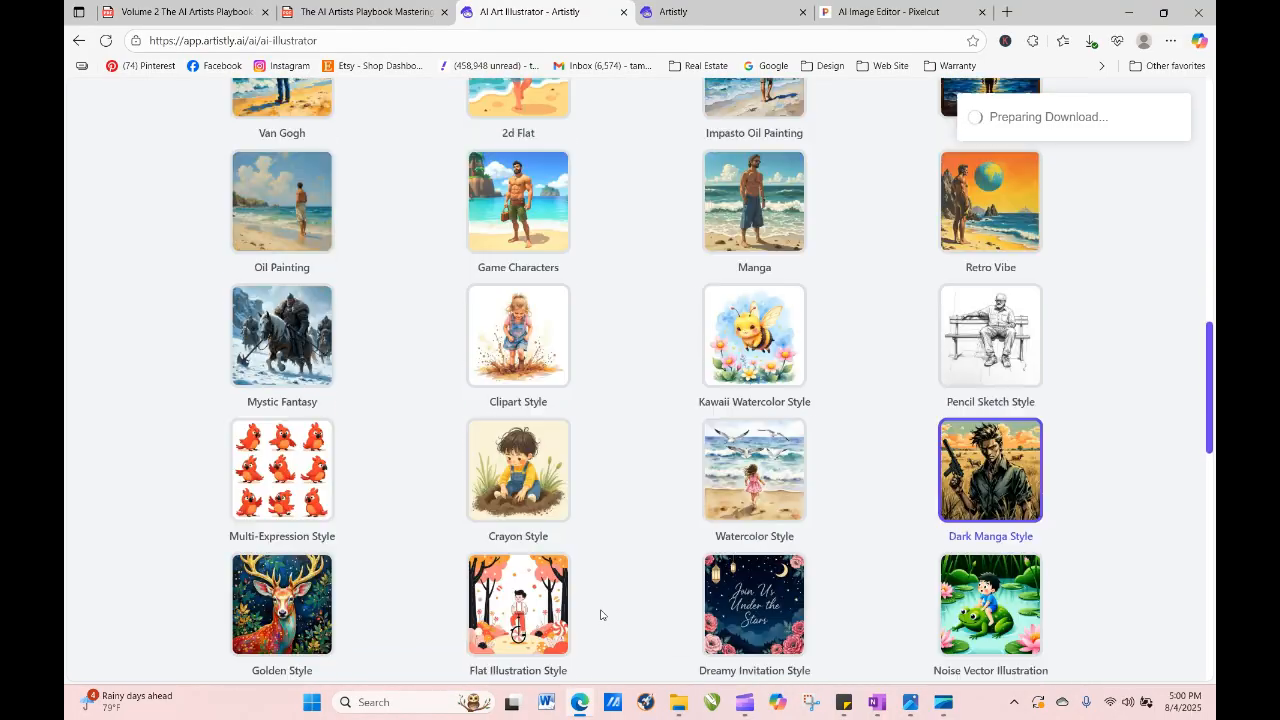
scroll(601, 614, down, 5)
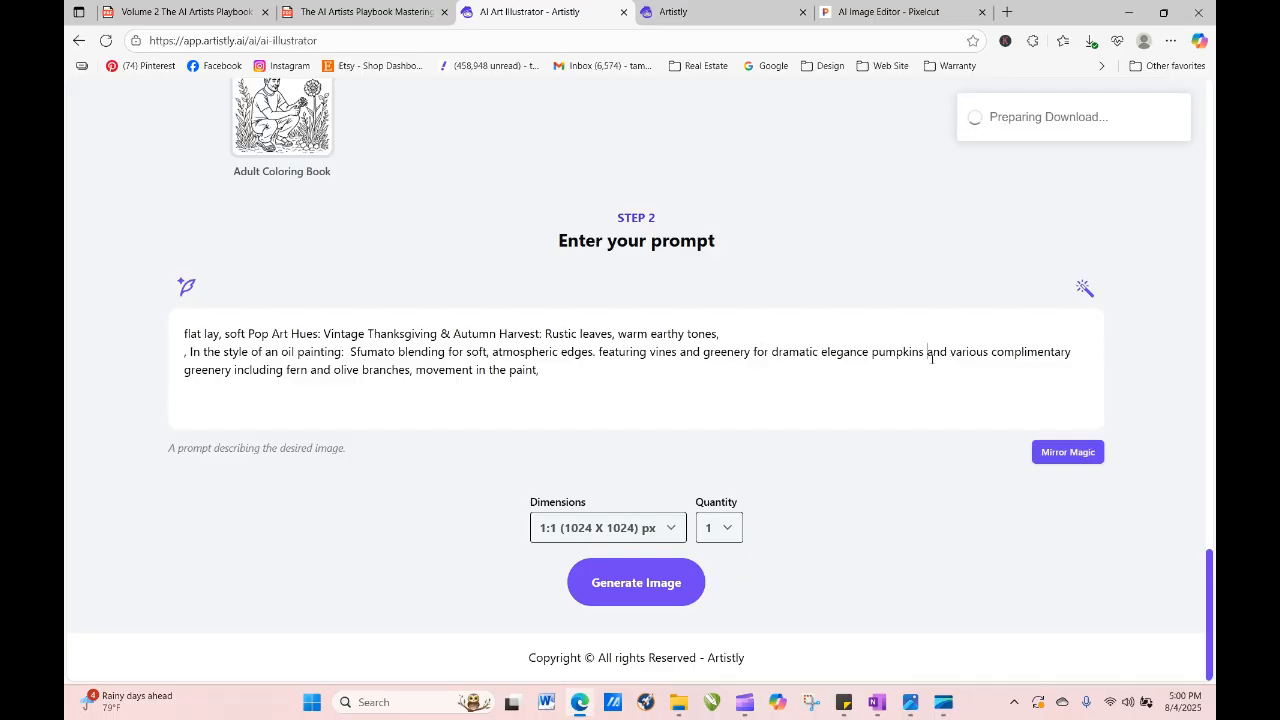
drag(928, 356, 933, 386)
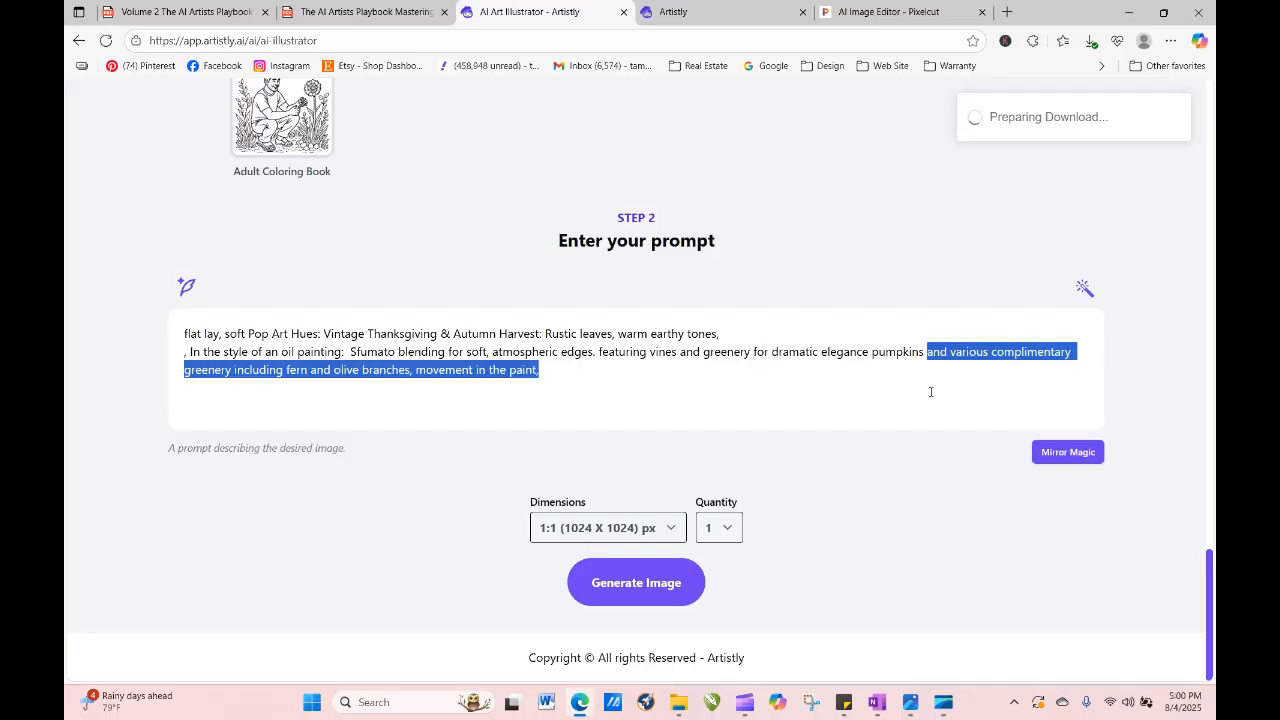
click(445, 370)
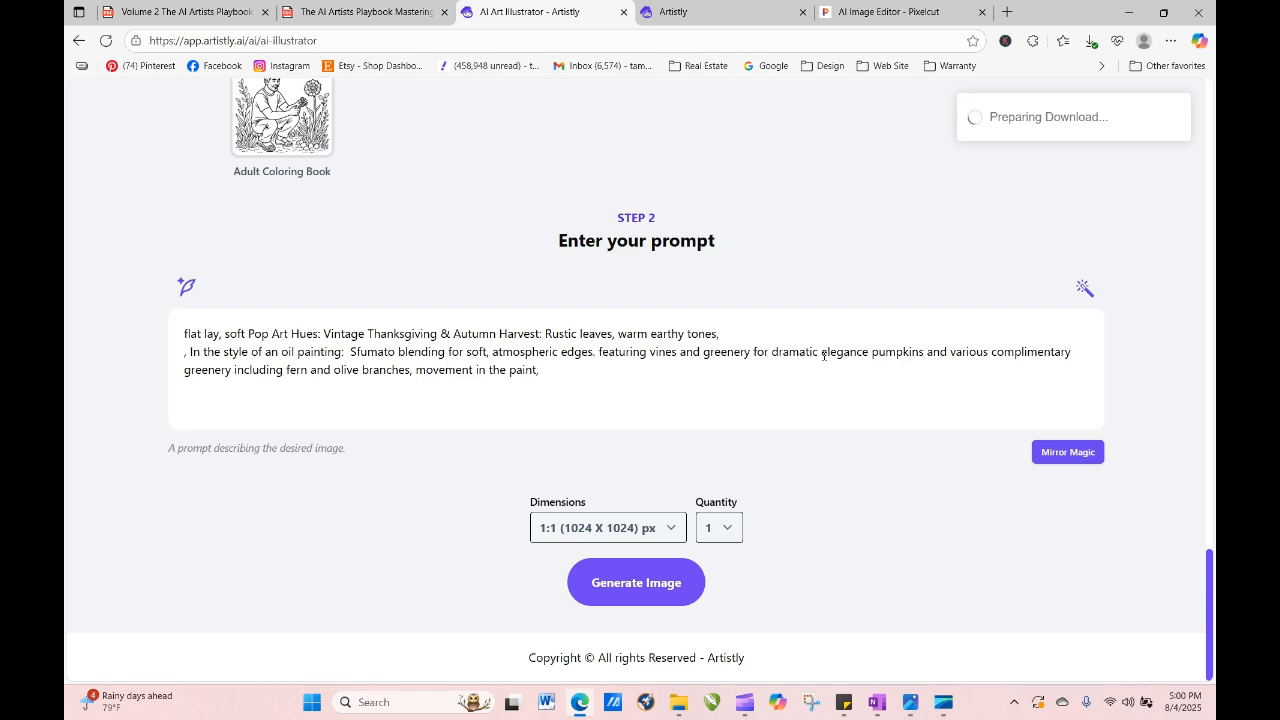
drag(928, 352, 932, 376)
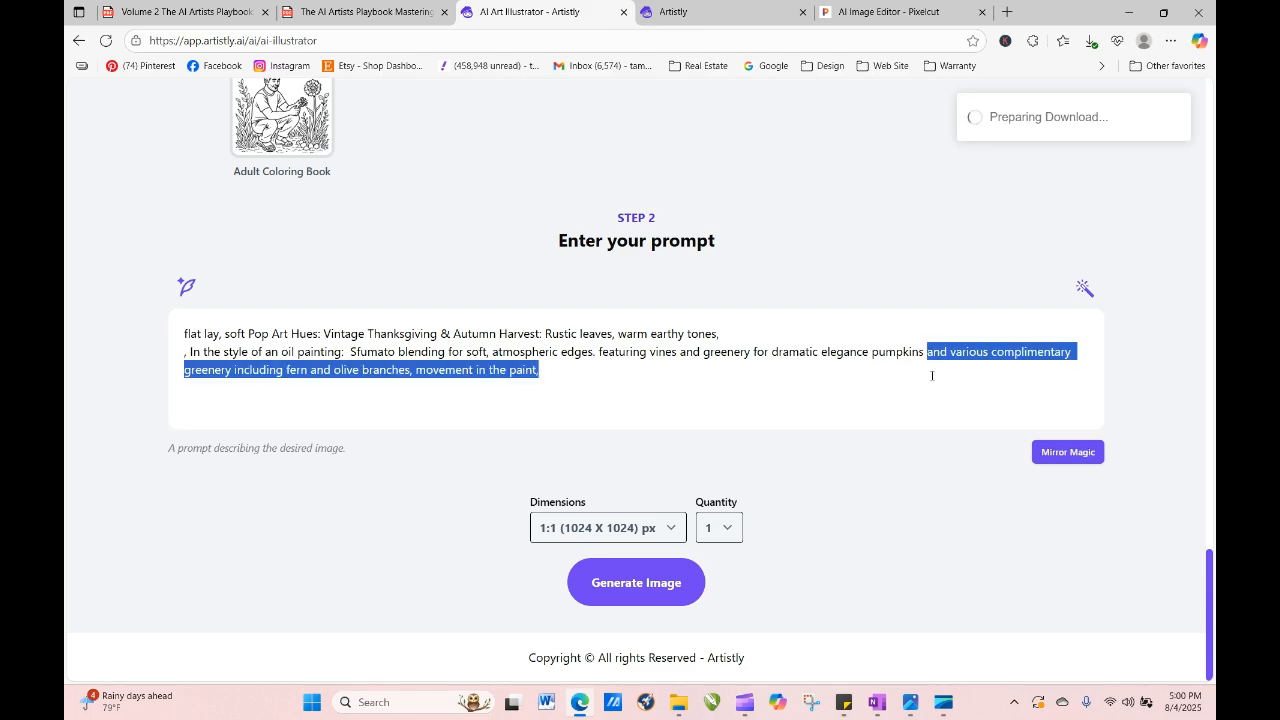
drag(666, 379, 416, 380)
key(BackSpace)
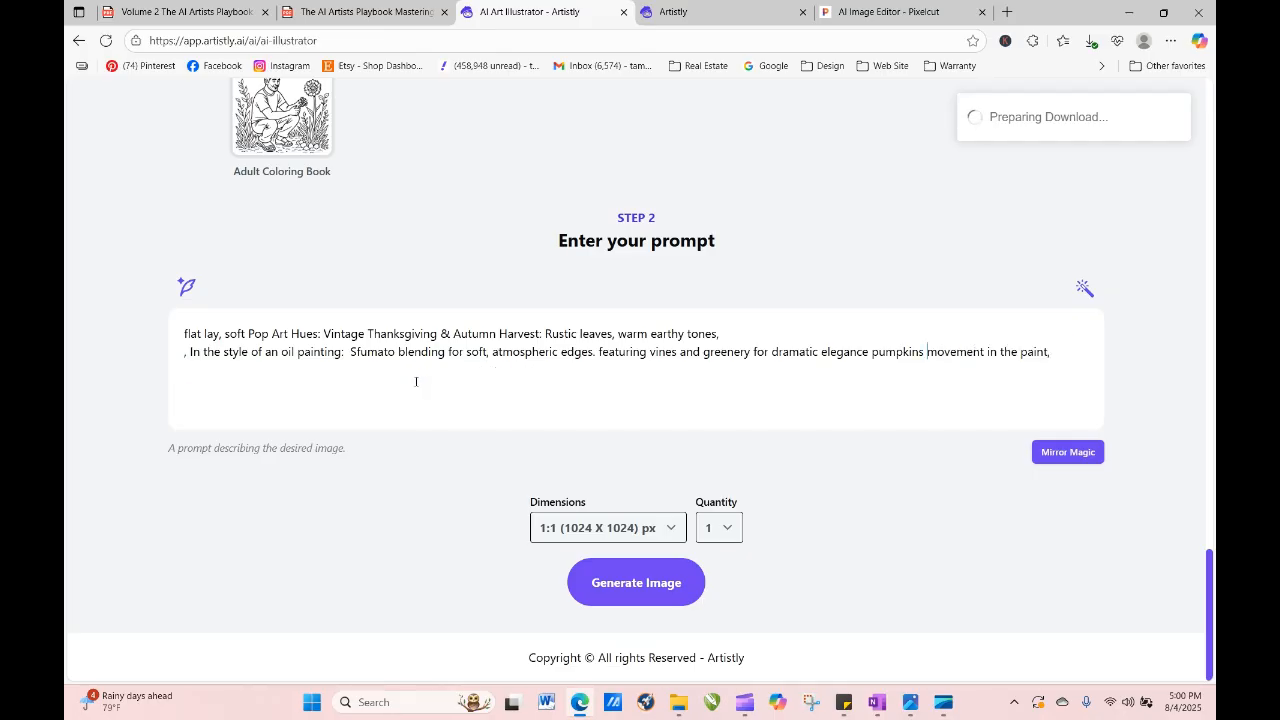
Generate one image from the trimmed prompt at 4:5 (896 X 1088) px.
click(660, 535)
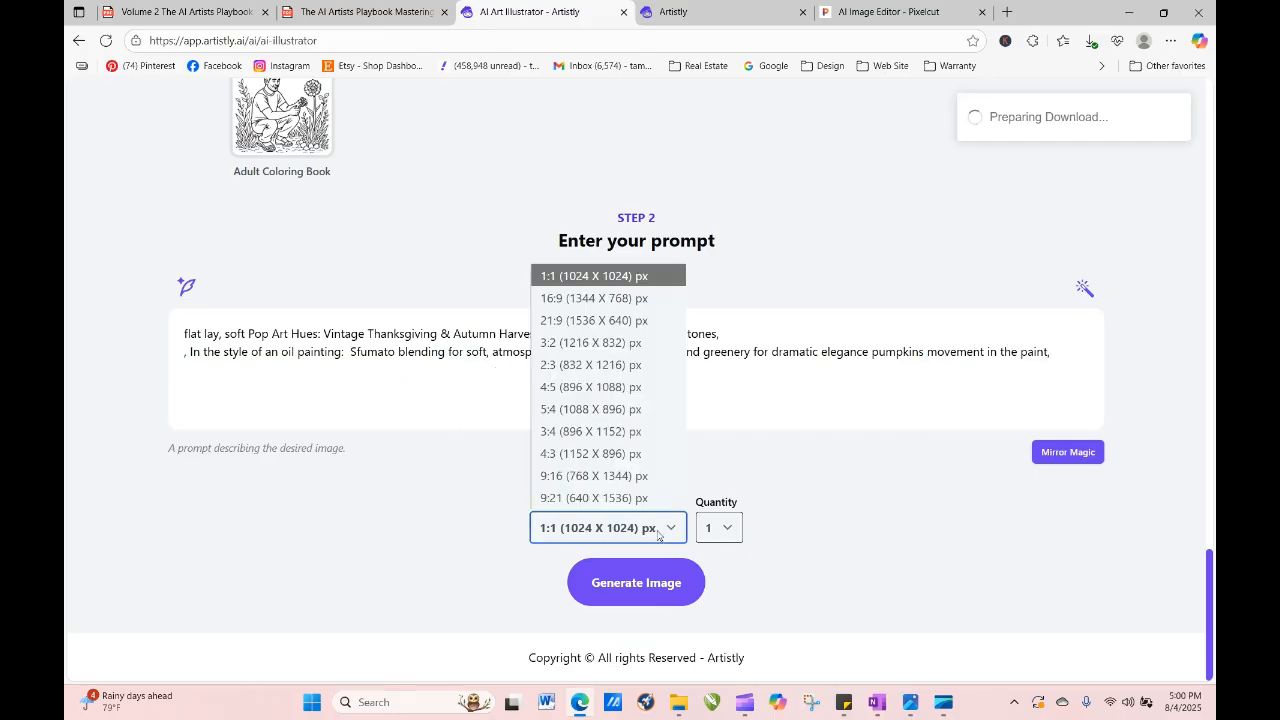
click(655, 388)
click(662, 585)
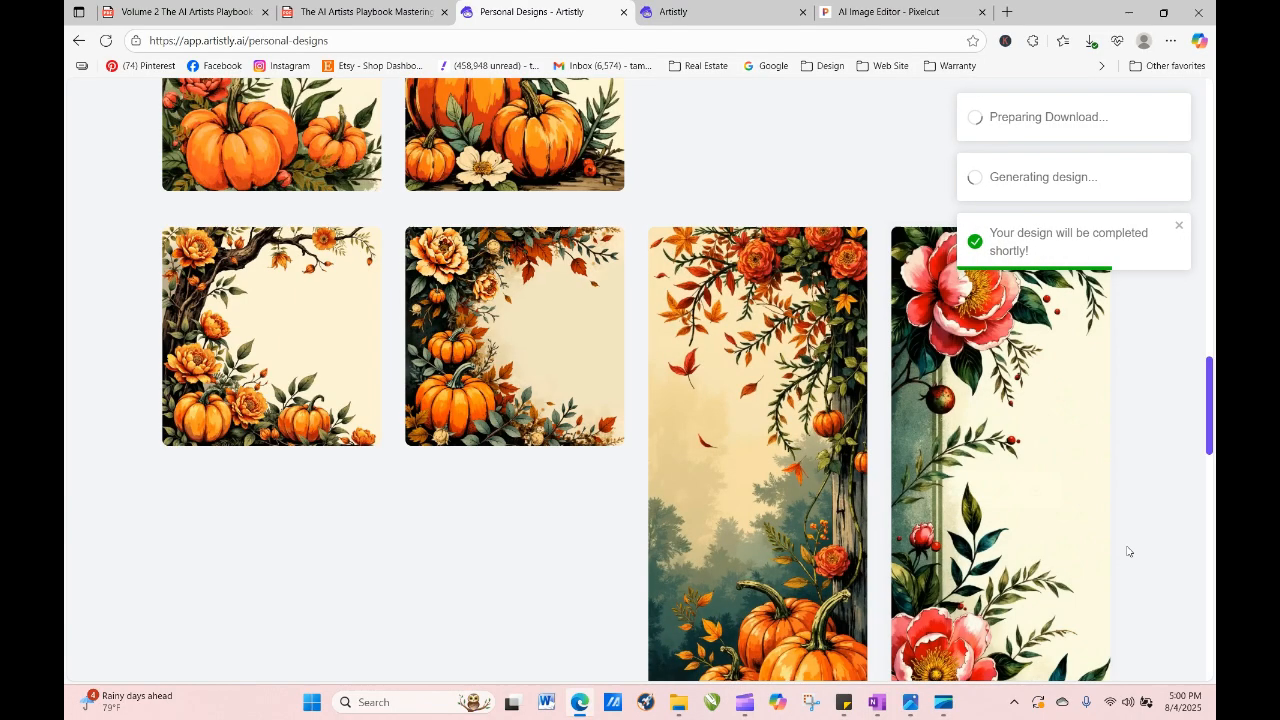
Reload the personal designs and view the details of the newest 4:5 pumpkin design.
drag(1209, 447, 1207, 418)
scroll(718, 298, up, 15)
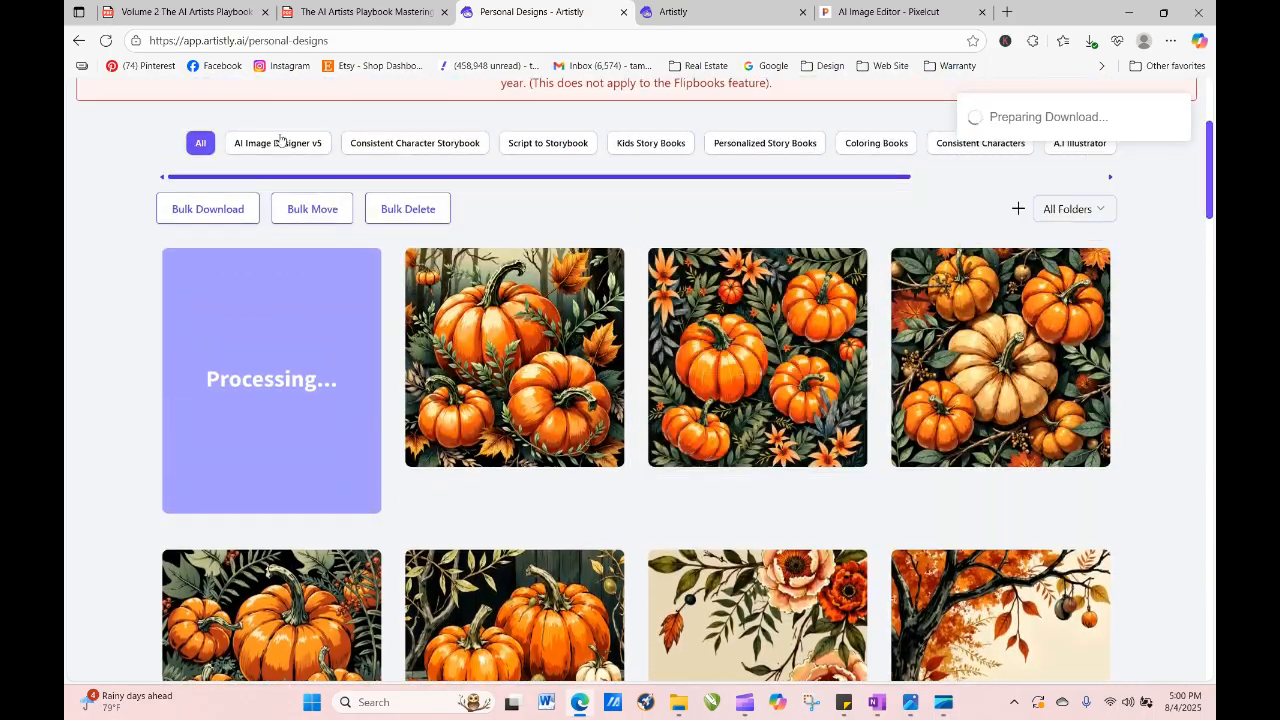
click(106, 41)
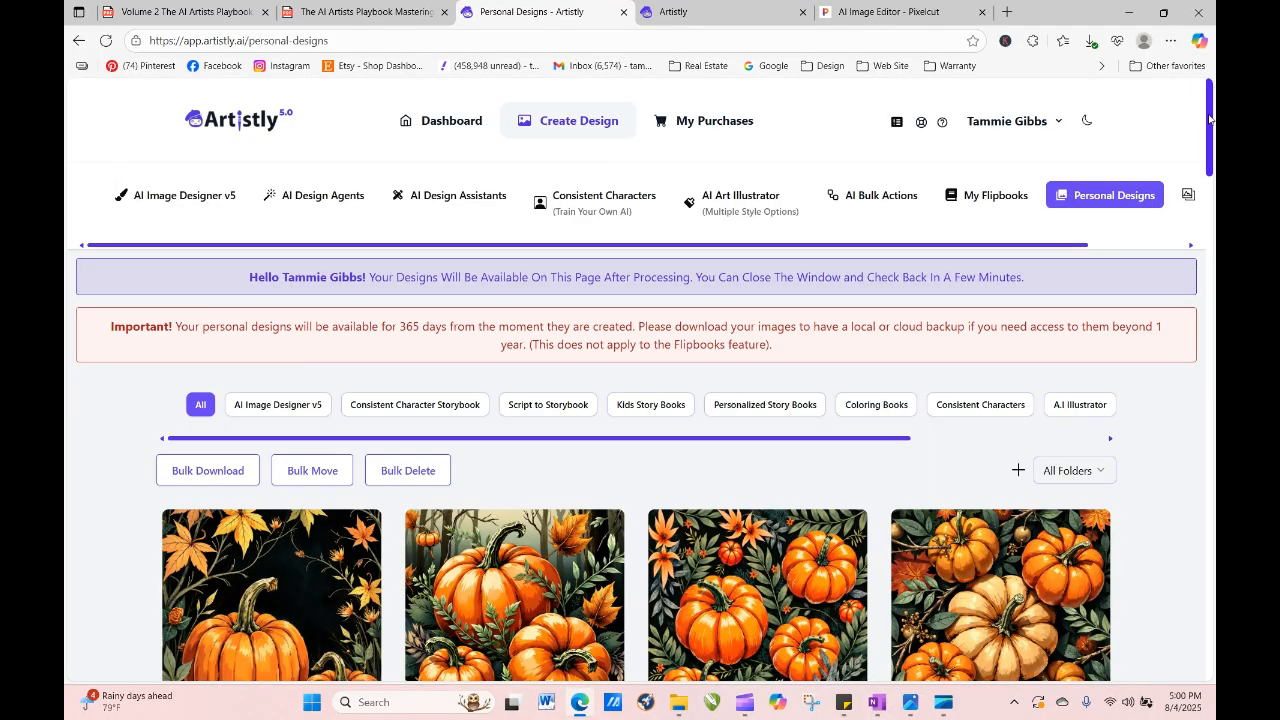
scroll(318, 453, down, 3)
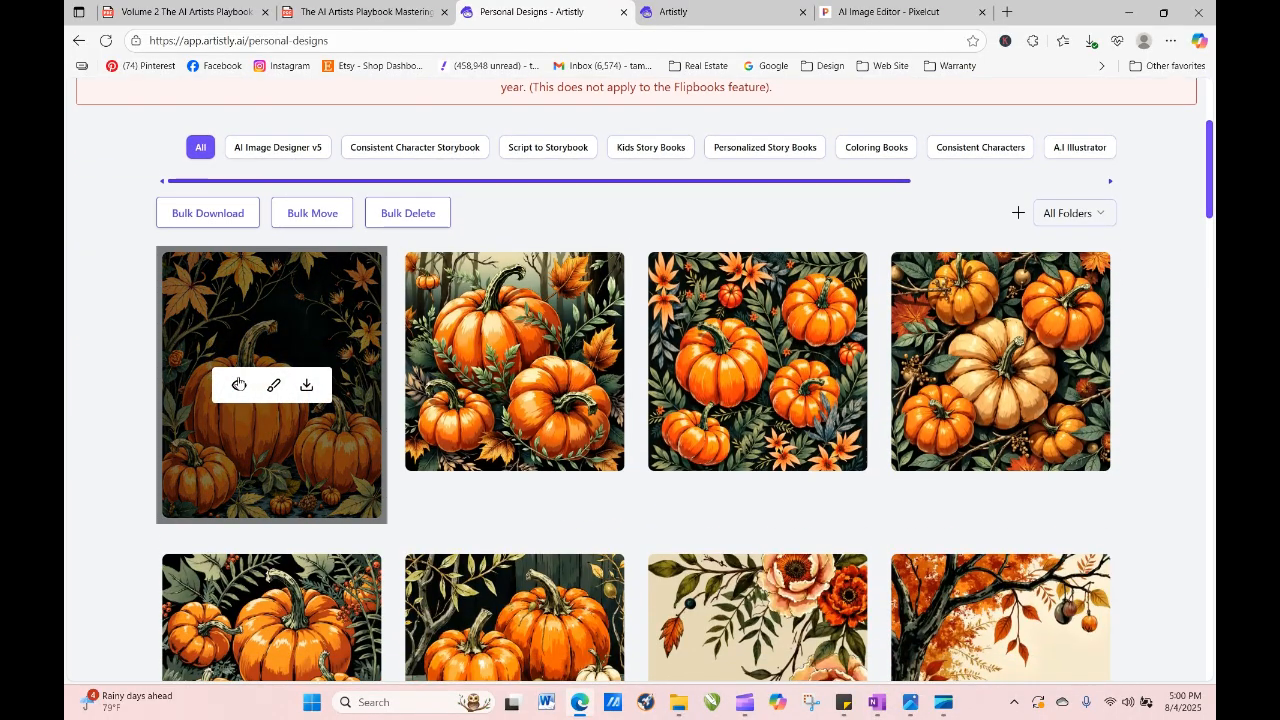
click(239, 385)
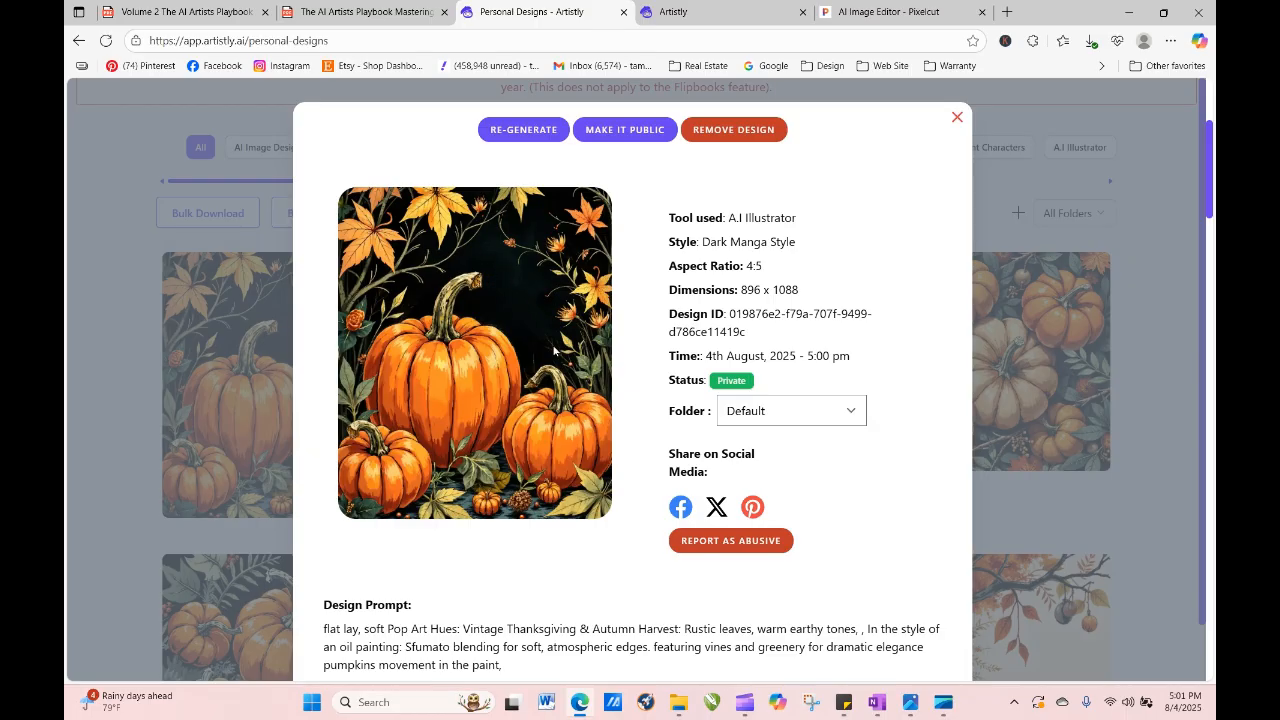
Re-generate from this design, adding "leave a blank space to add text later" to the end of the prompt.
click(523, 130)
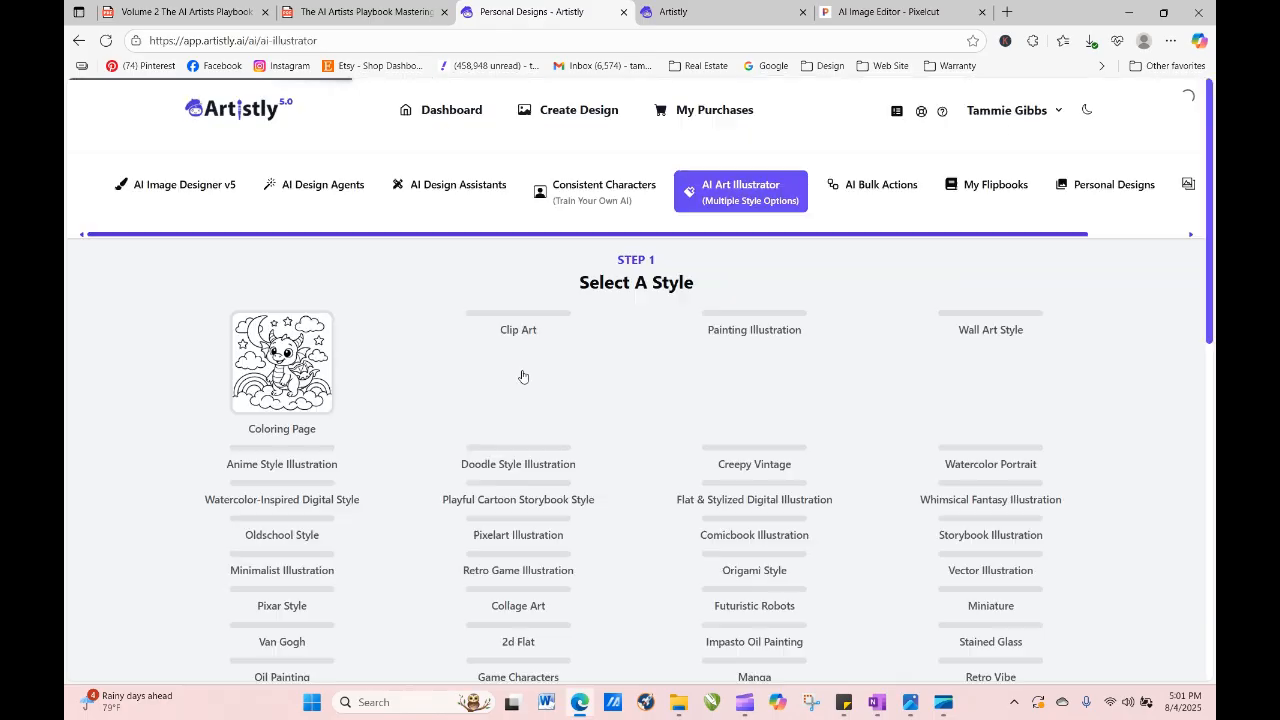
scroll(523, 374, down, 5)
scroll(620, 484, down, 10)
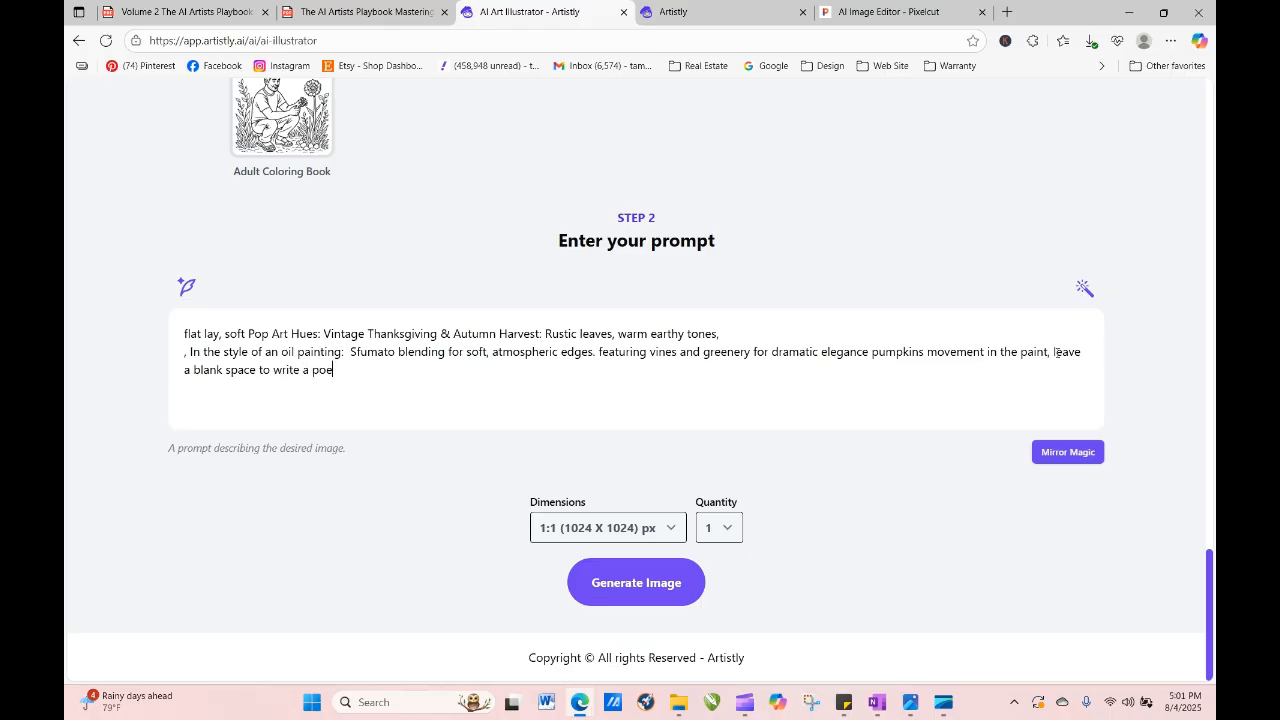
key(BackSpace)
key(BackSpace)
Set the dimensions to 4:5 (896 X 1088) px and generate one image from the extended prompt.
click(658, 529)
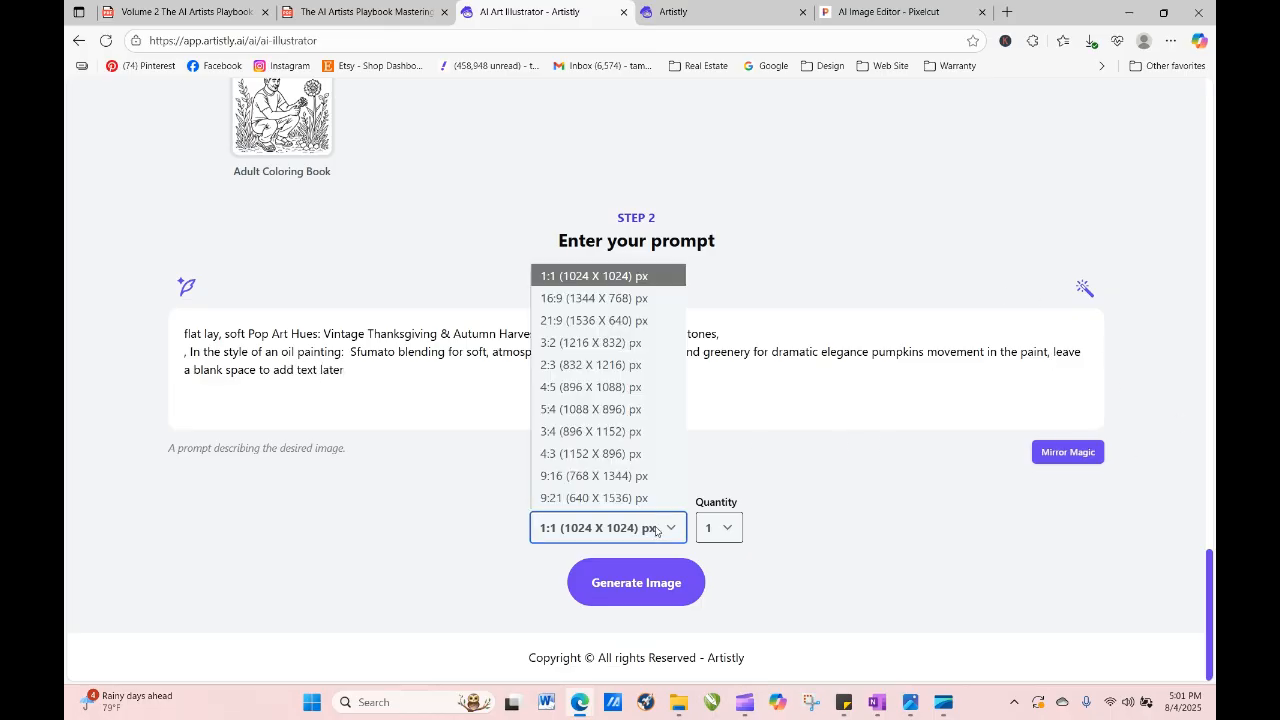
click(620, 406)
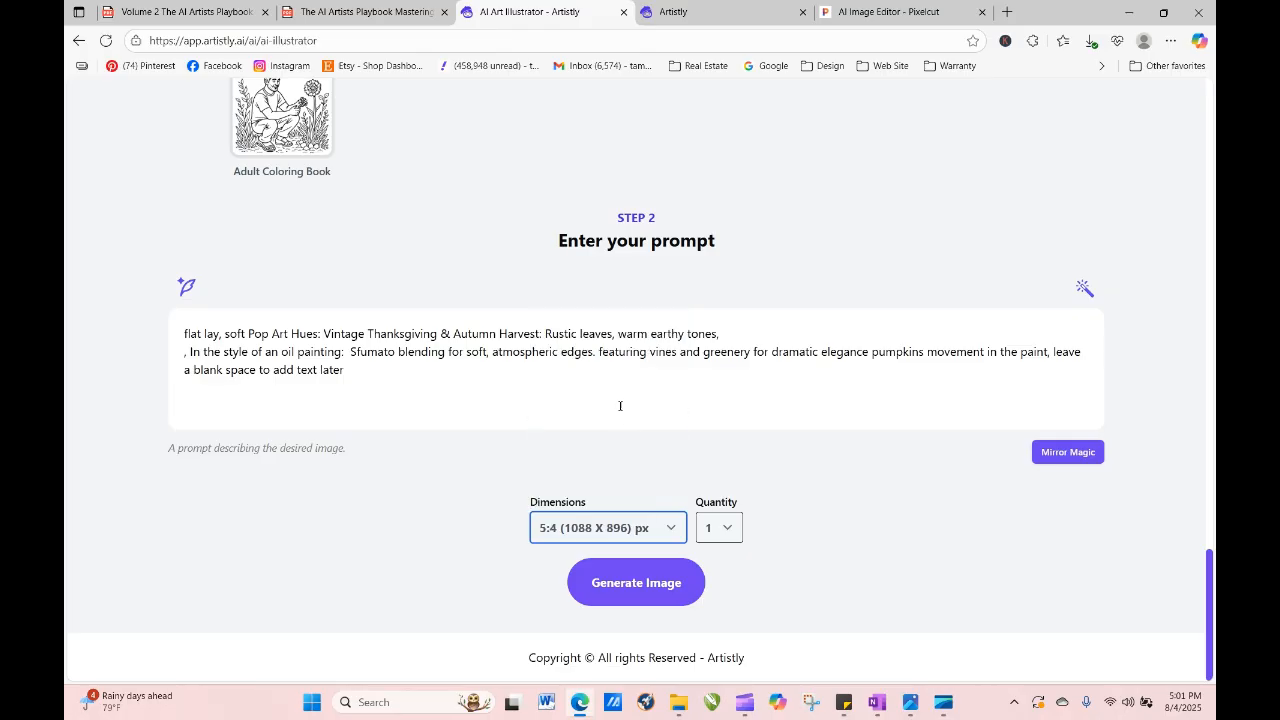
click(646, 540)
click(640, 410)
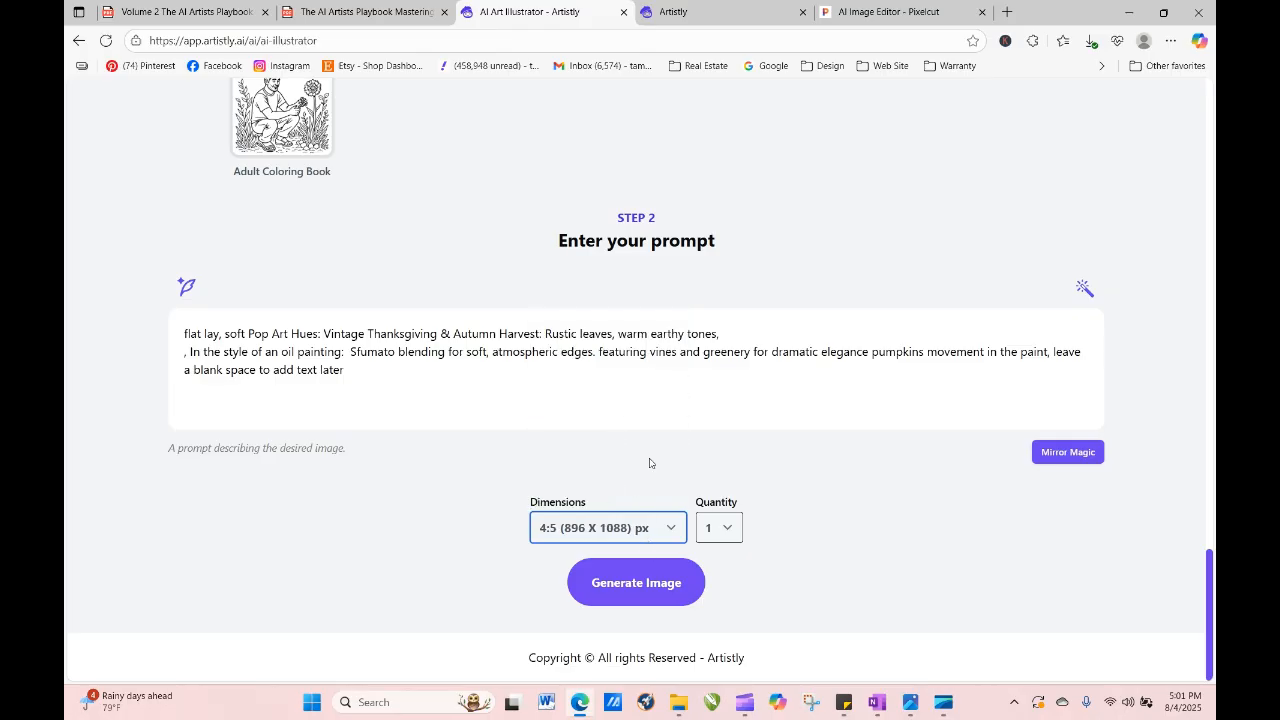
click(664, 582)
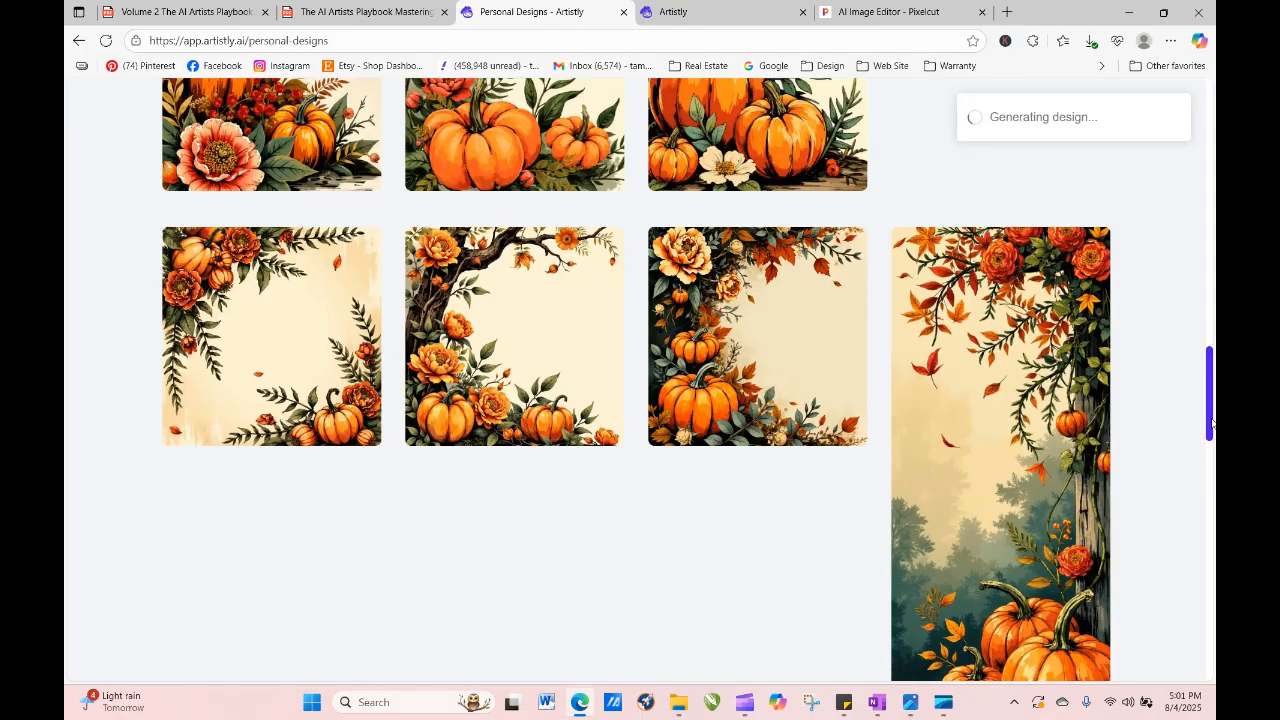
Reload the personal designs and examine the new design generated with the blank-space prompt.
drag(1210, 408, 1197, 172)
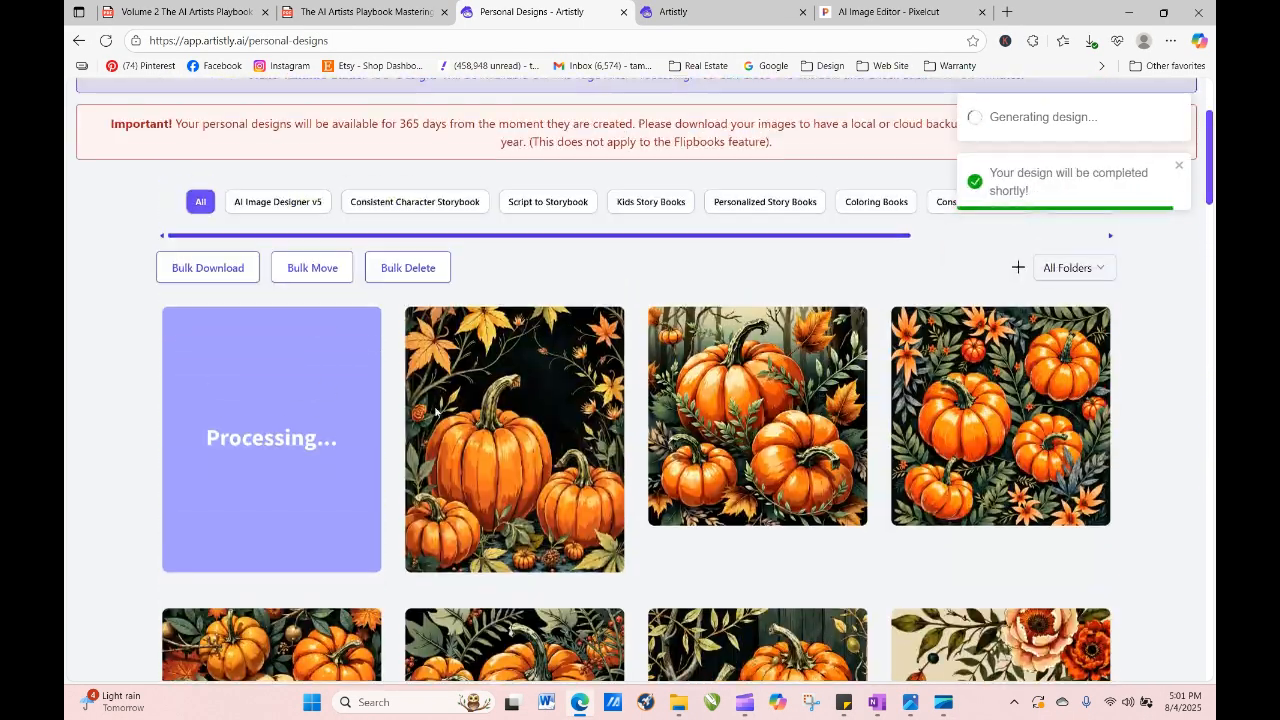
click(105, 42)
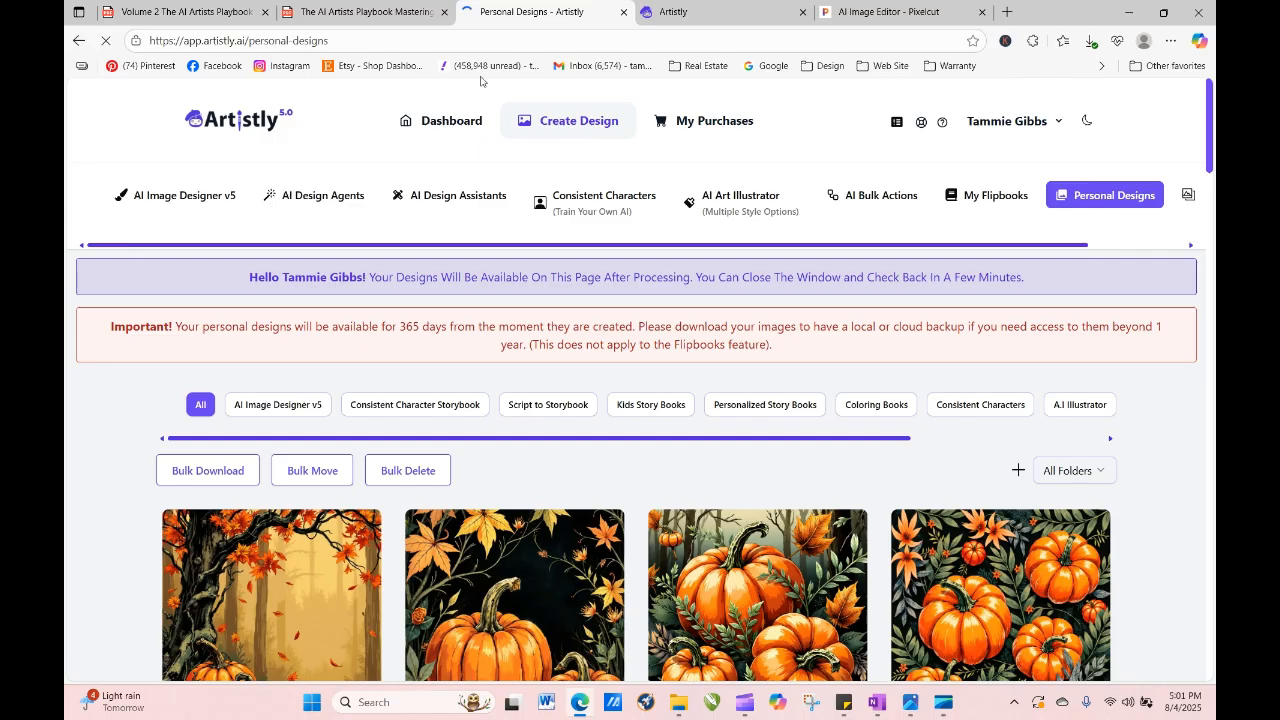
drag(1210, 121, 1210, 158)
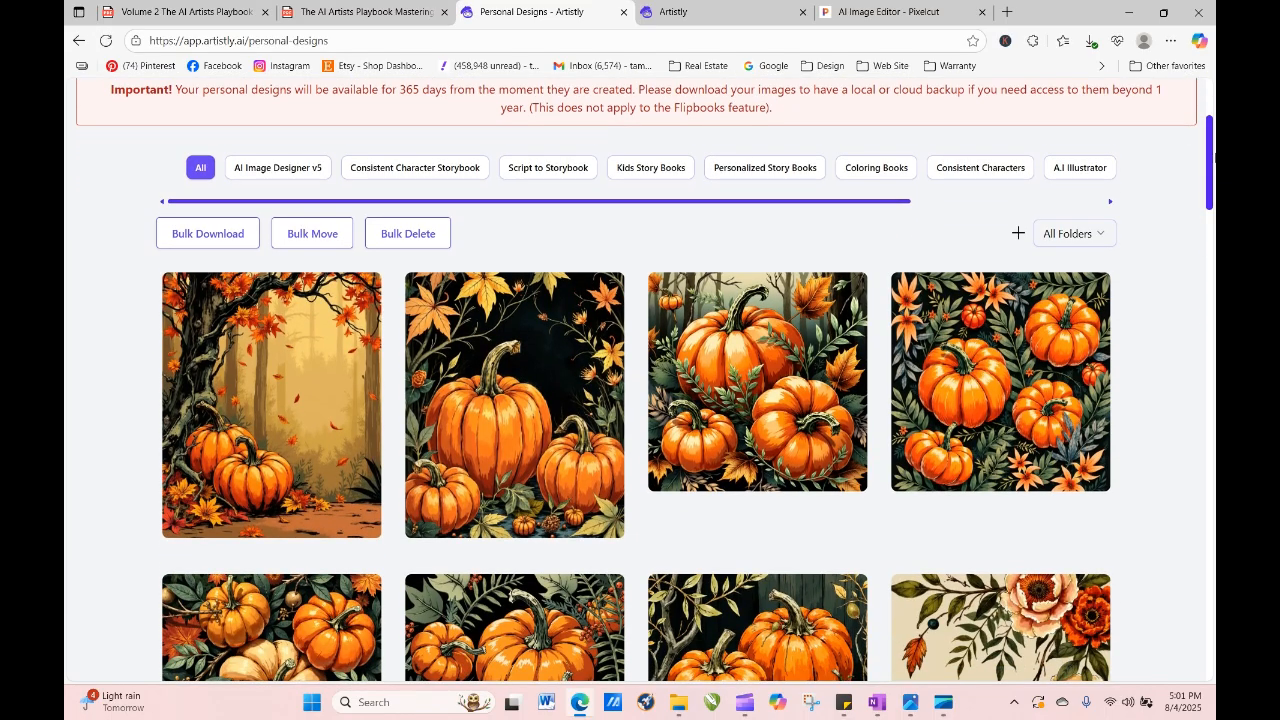
mouse_move(237, 394)
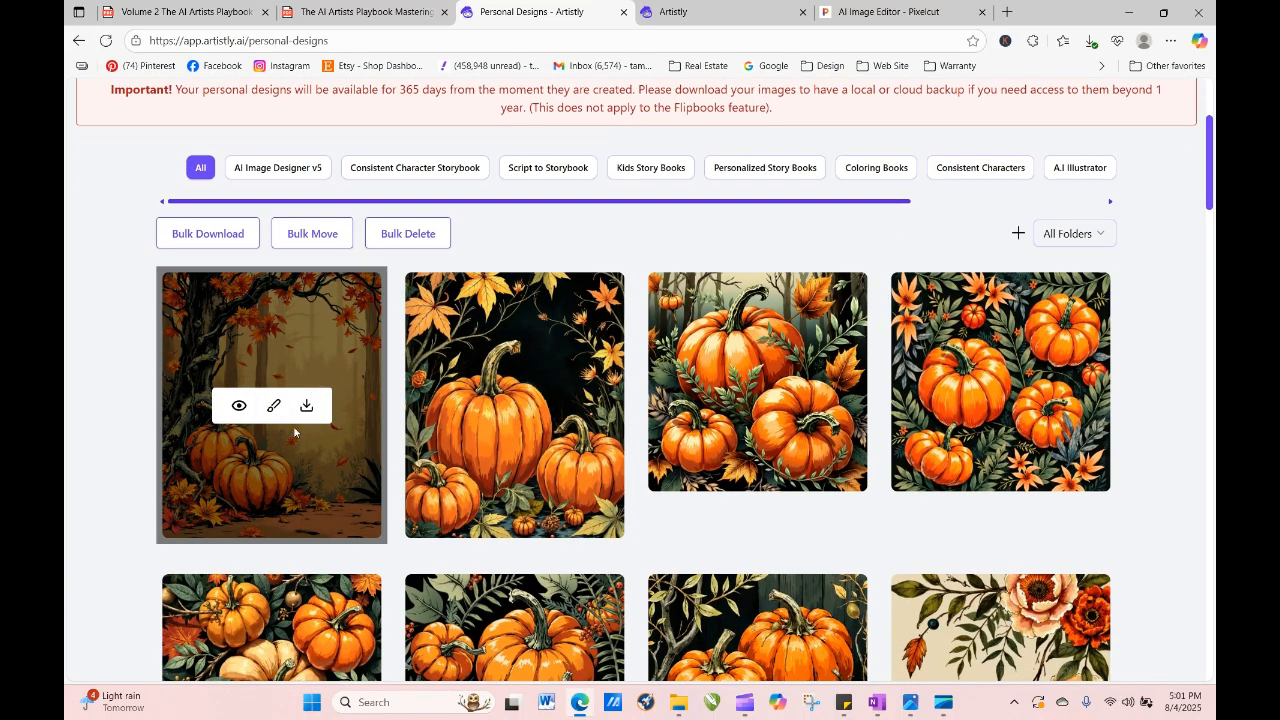
click(238, 408)
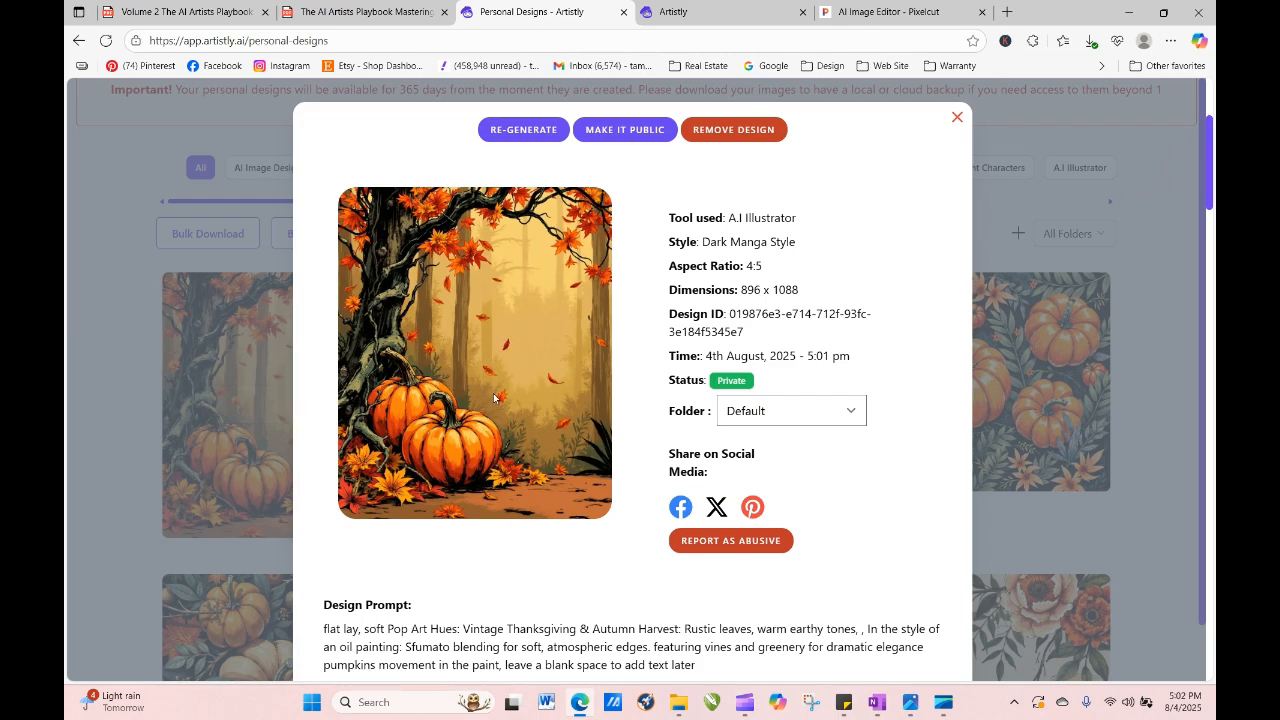
Re-generate the earlier 4:5 pumpkin design without the blank-space wording, producing four images at 1:1 (1024 X 1024) px.
click(957, 117)
click(480, 403)
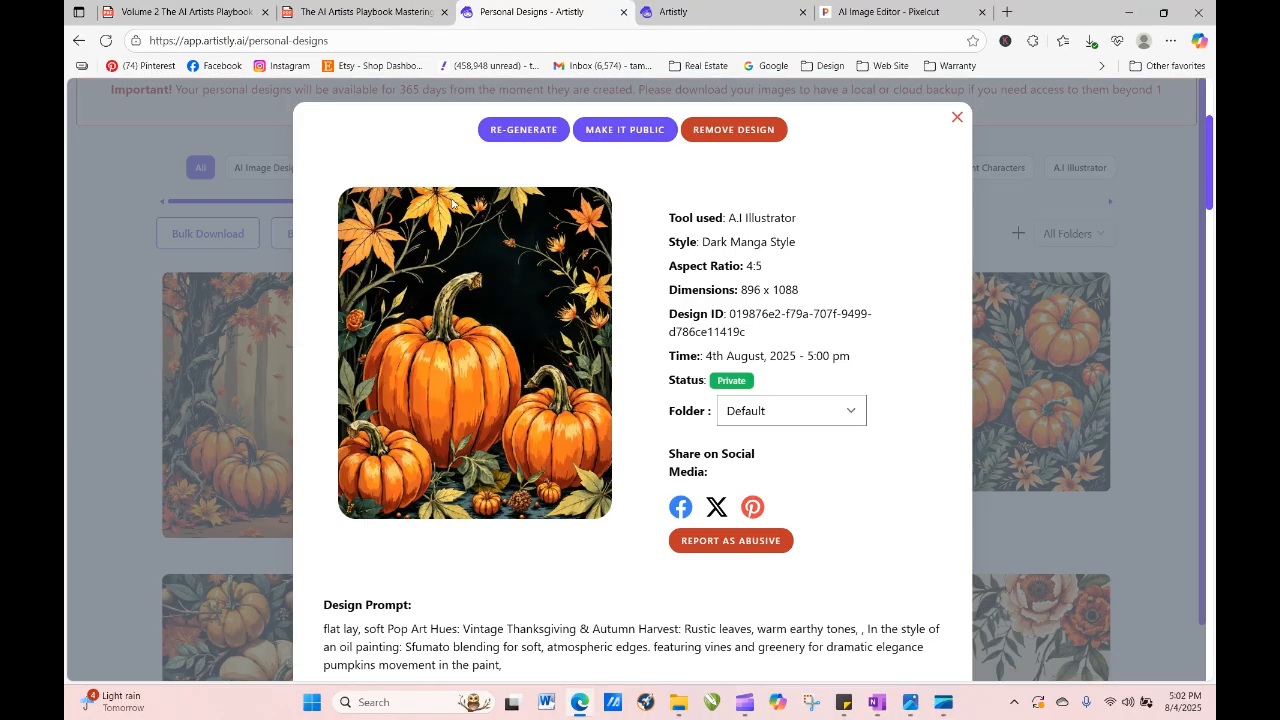
click(523, 129)
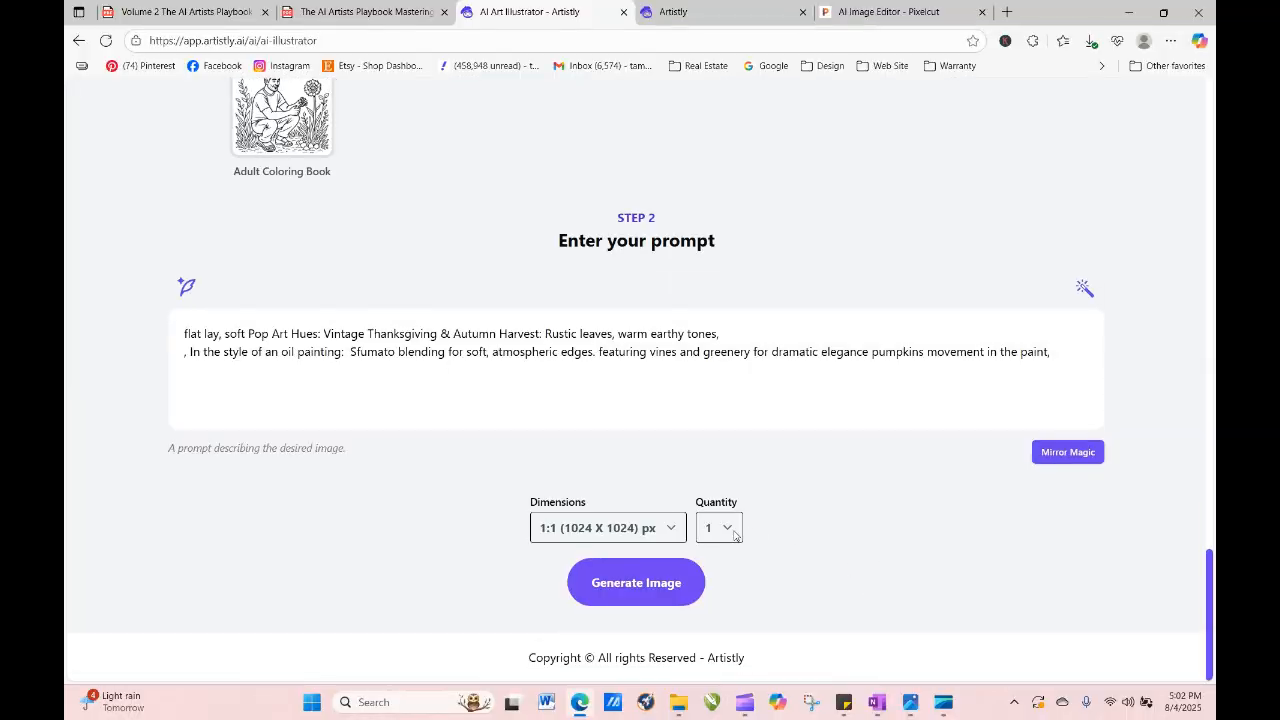
click(735, 537)
click(712, 622)
click(632, 590)
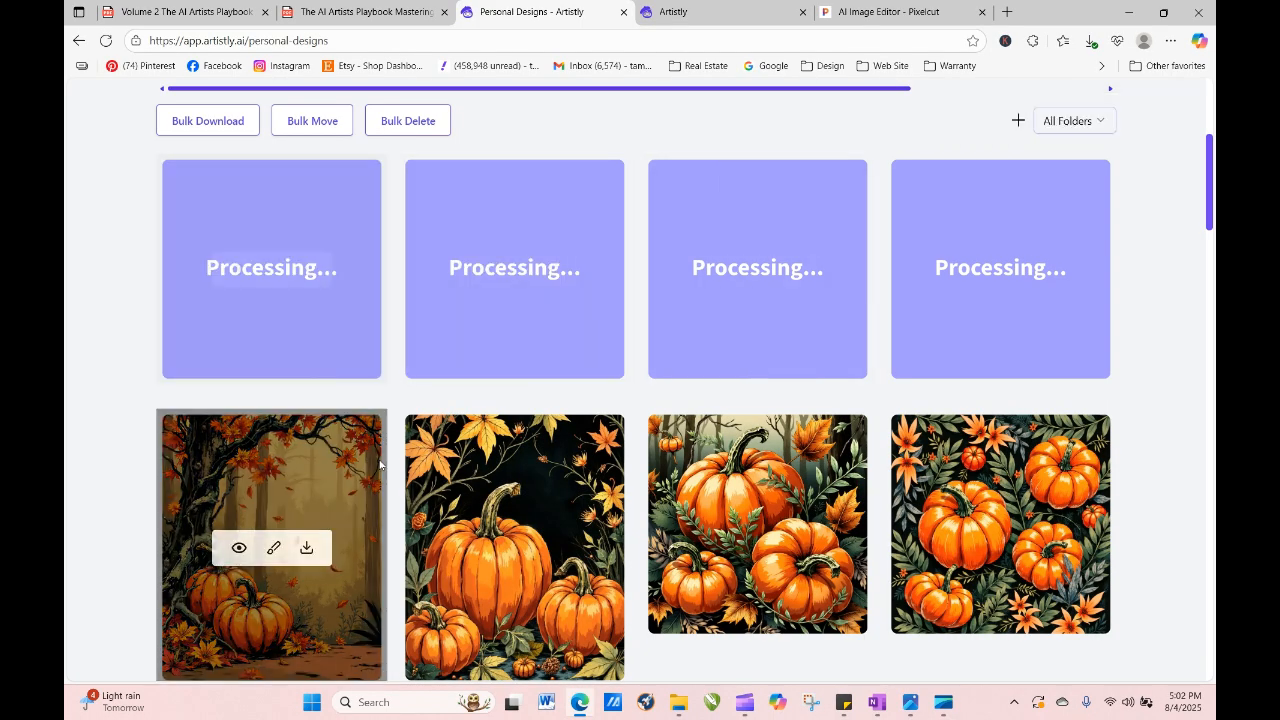
Reload the personal designs and view the details of the new square design with three pumpkins on a misty forest path.
mouse_move(480, 548)
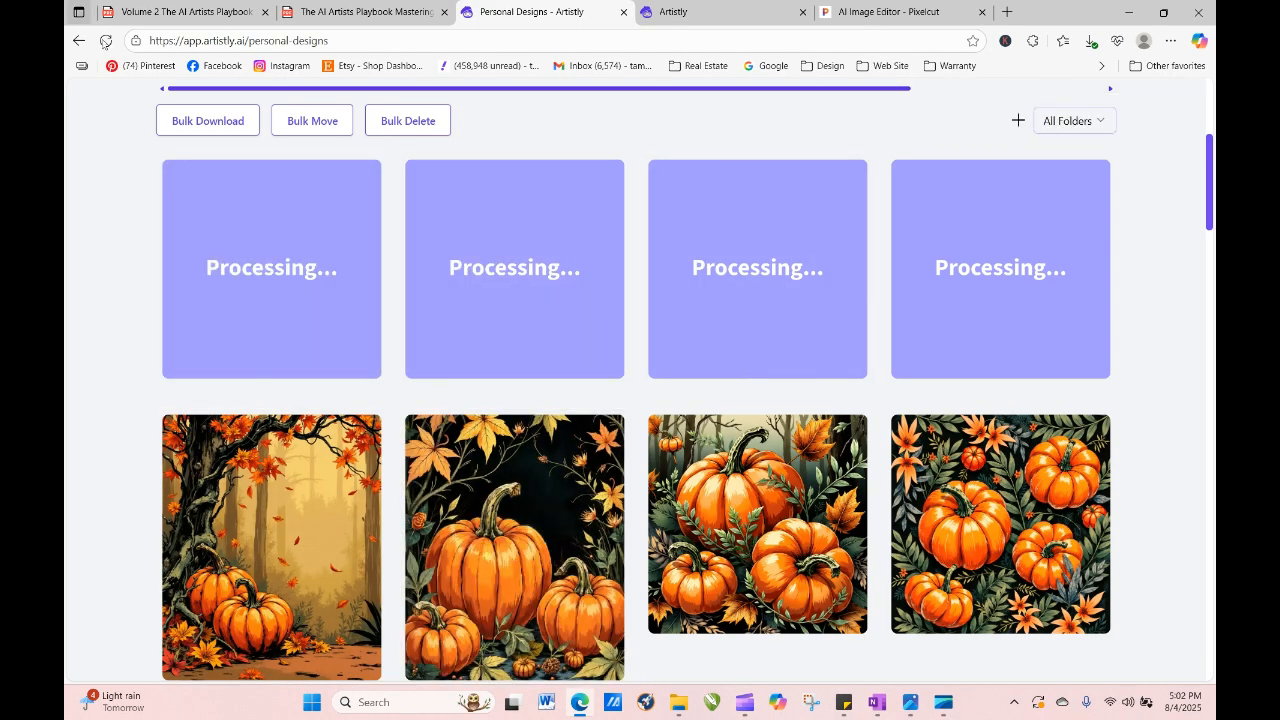
click(105, 40)
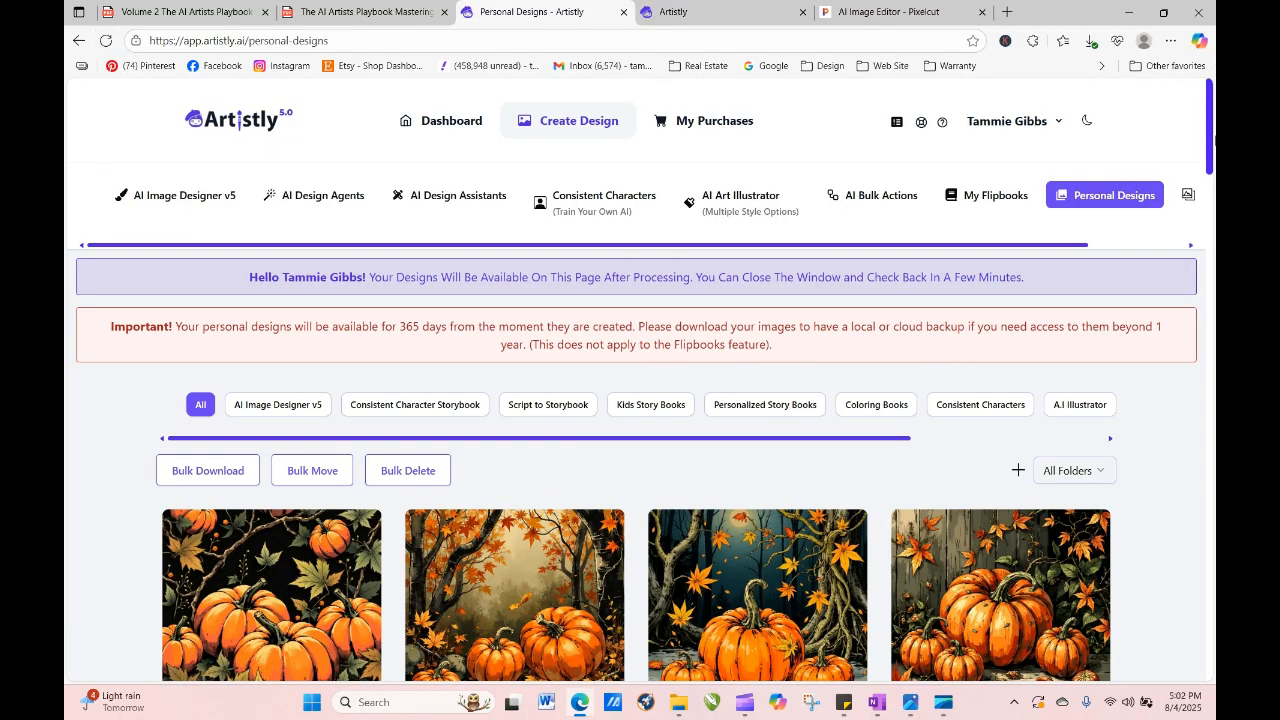
scroll(1210, 124, down, 3)
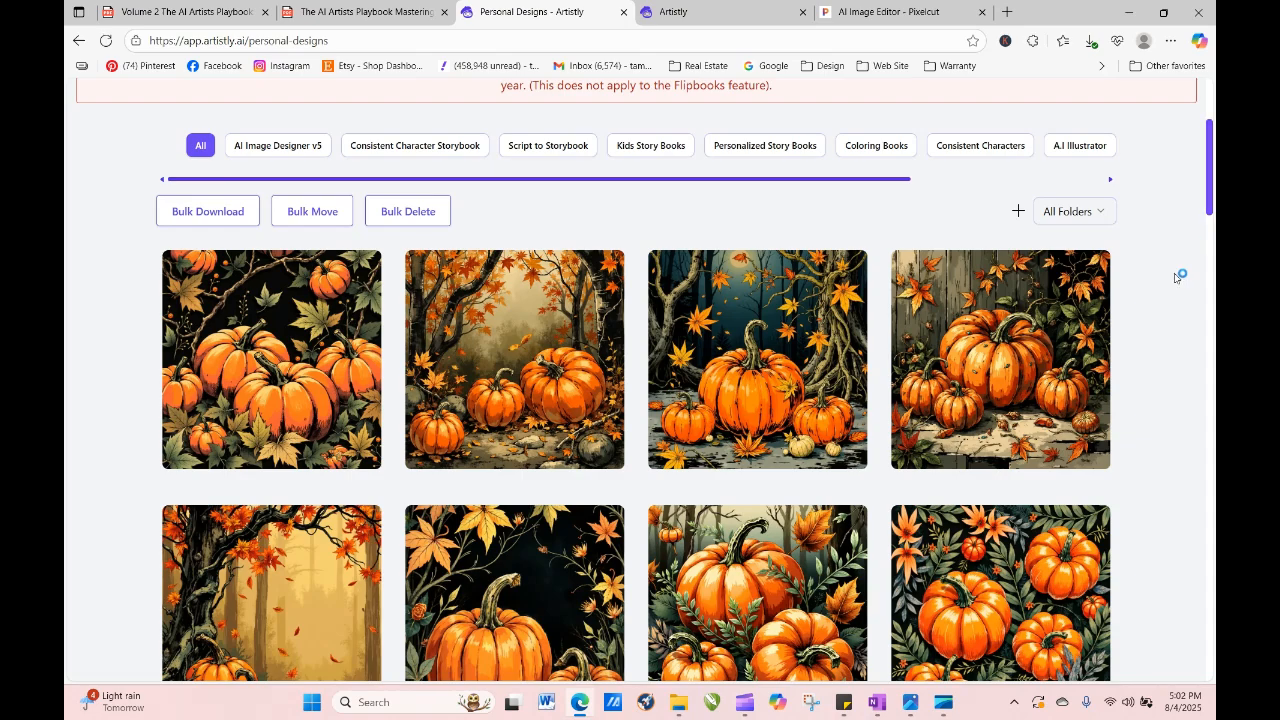
mouse_move(1025, 347)
click(480, 362)
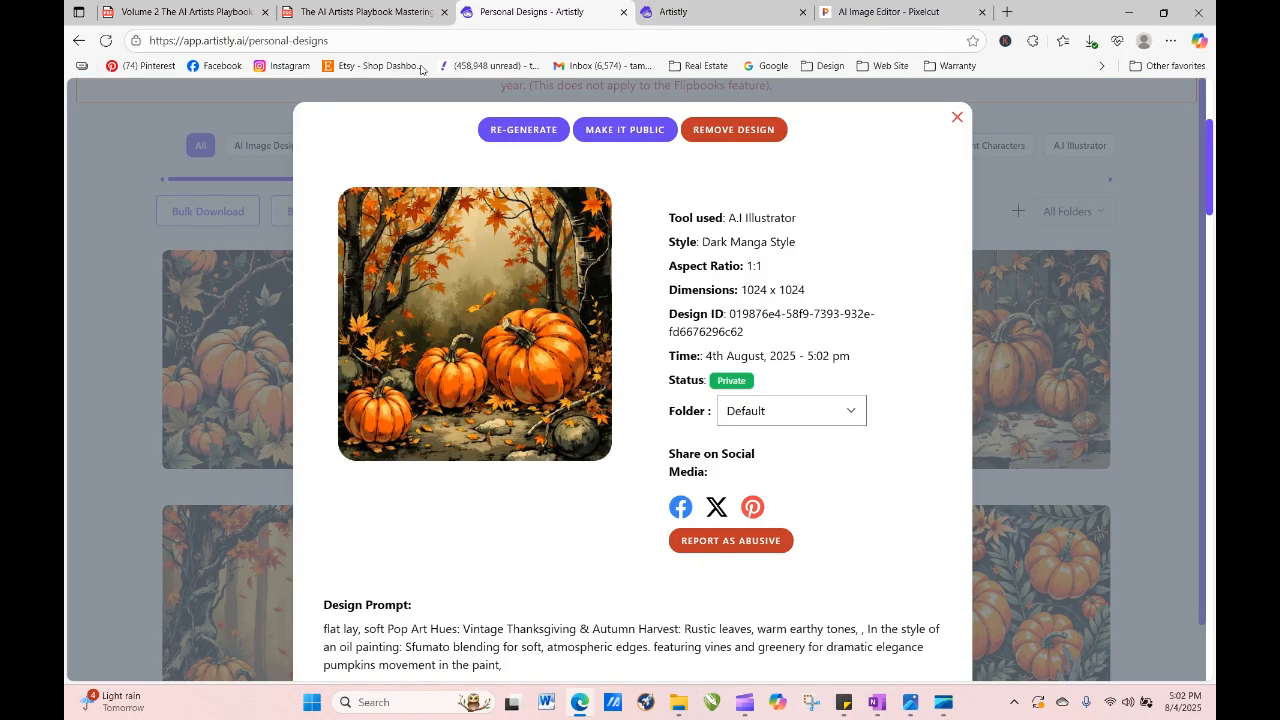
Start a re-generation from this square forest pumpkin design and go to its prompt.
click(521, 130)
scroll(516, 370, down, 5)
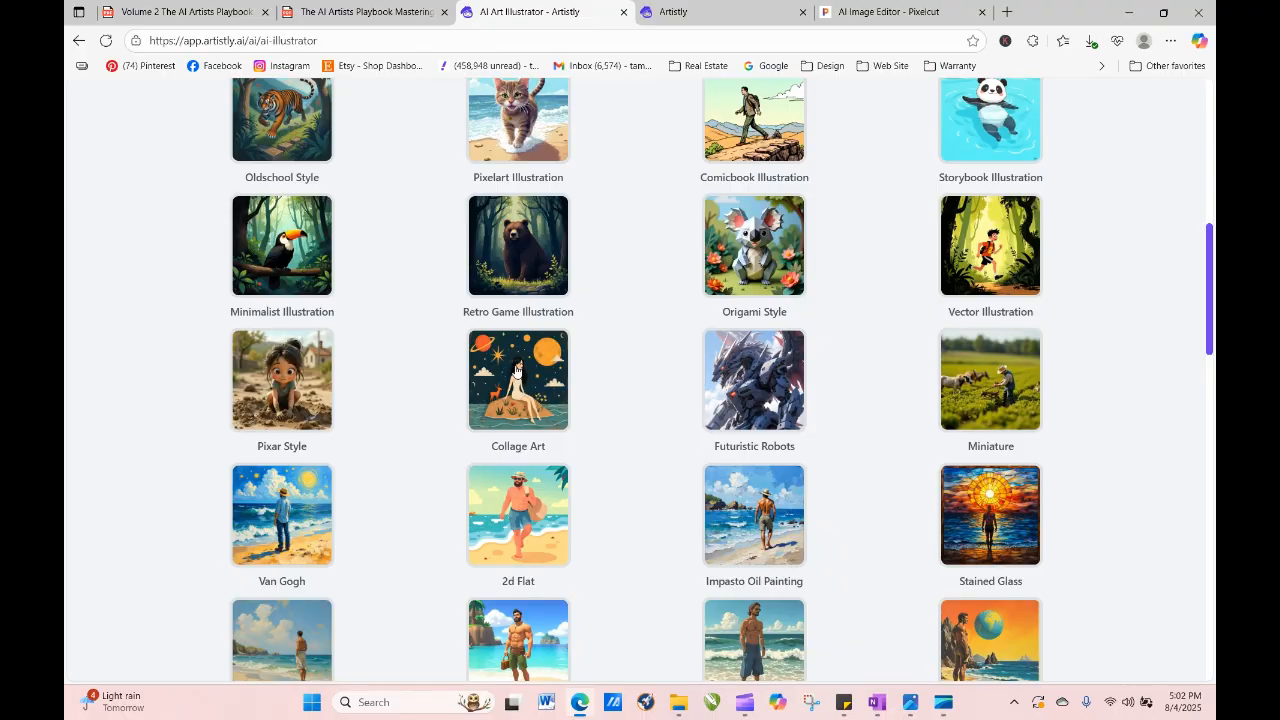
scroll(516, 370, down, 10)
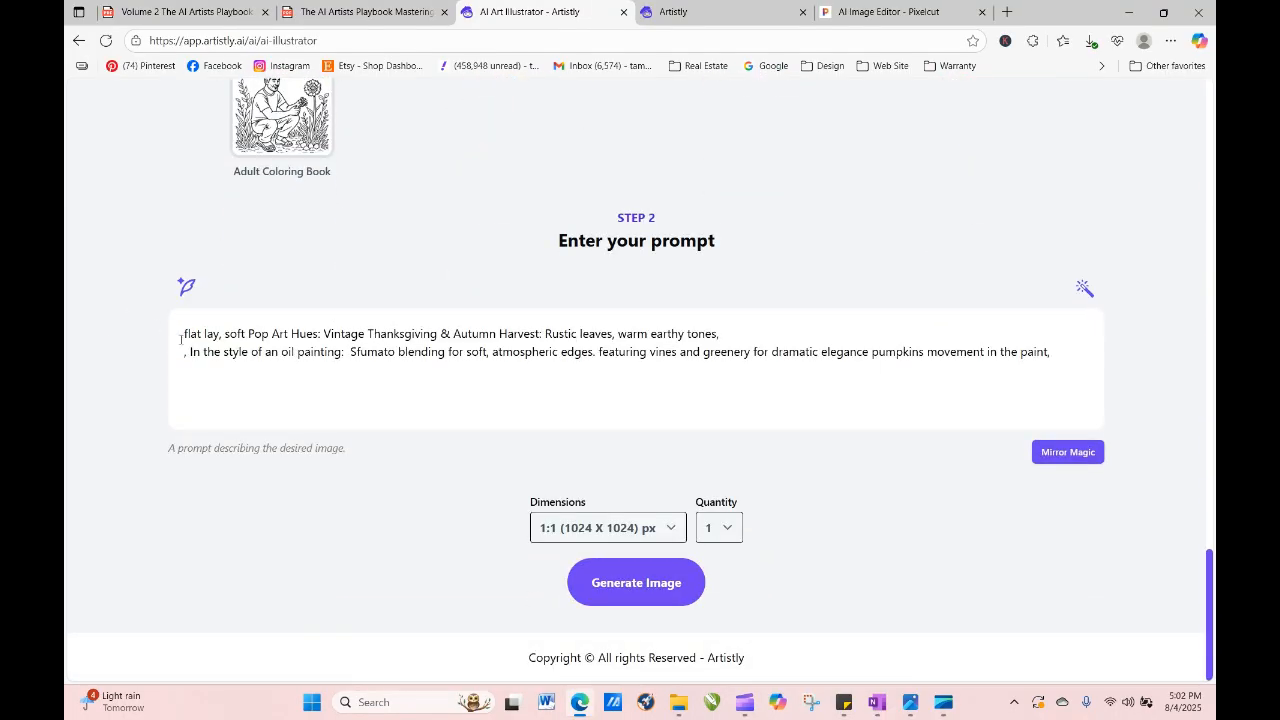
Add "clipart," at the start of the prompt and "isolated against a white background" at its end.
text(Clipart)
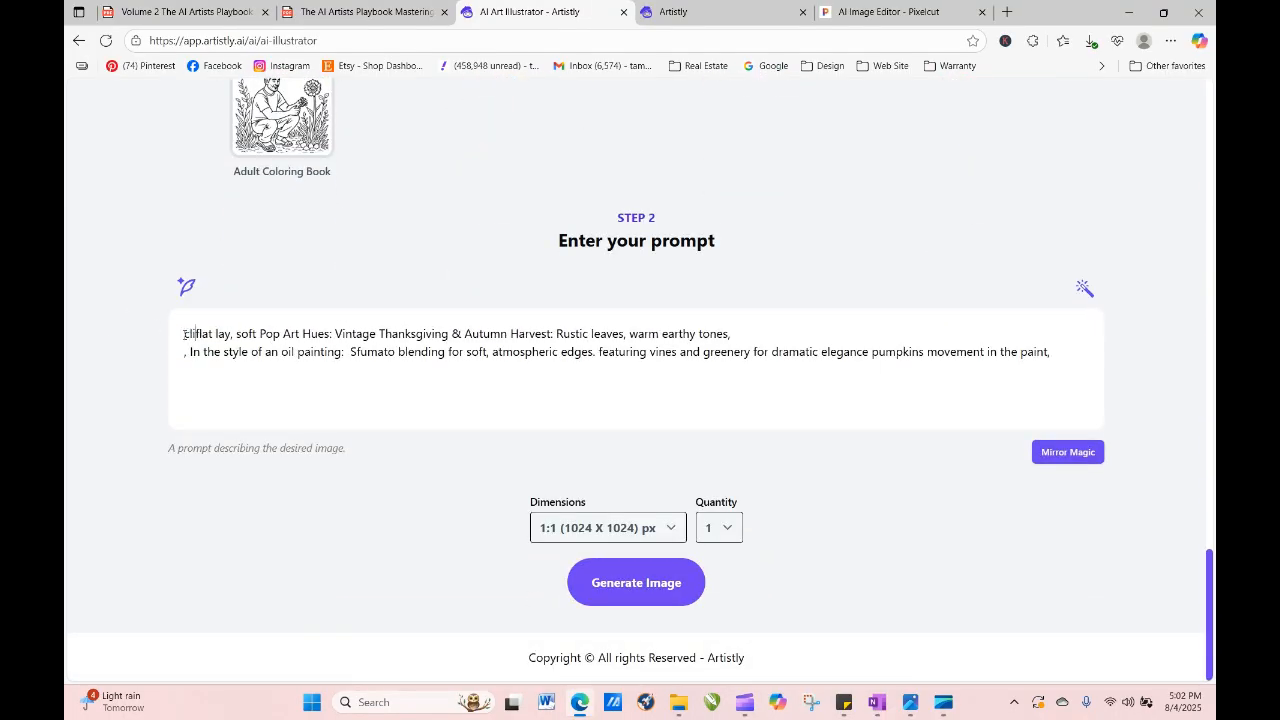
key(BackSpace)
key(BackSpace)
key(BackSpace)
key(BackSpace)
key(BackSpace)
key(BackSpace)
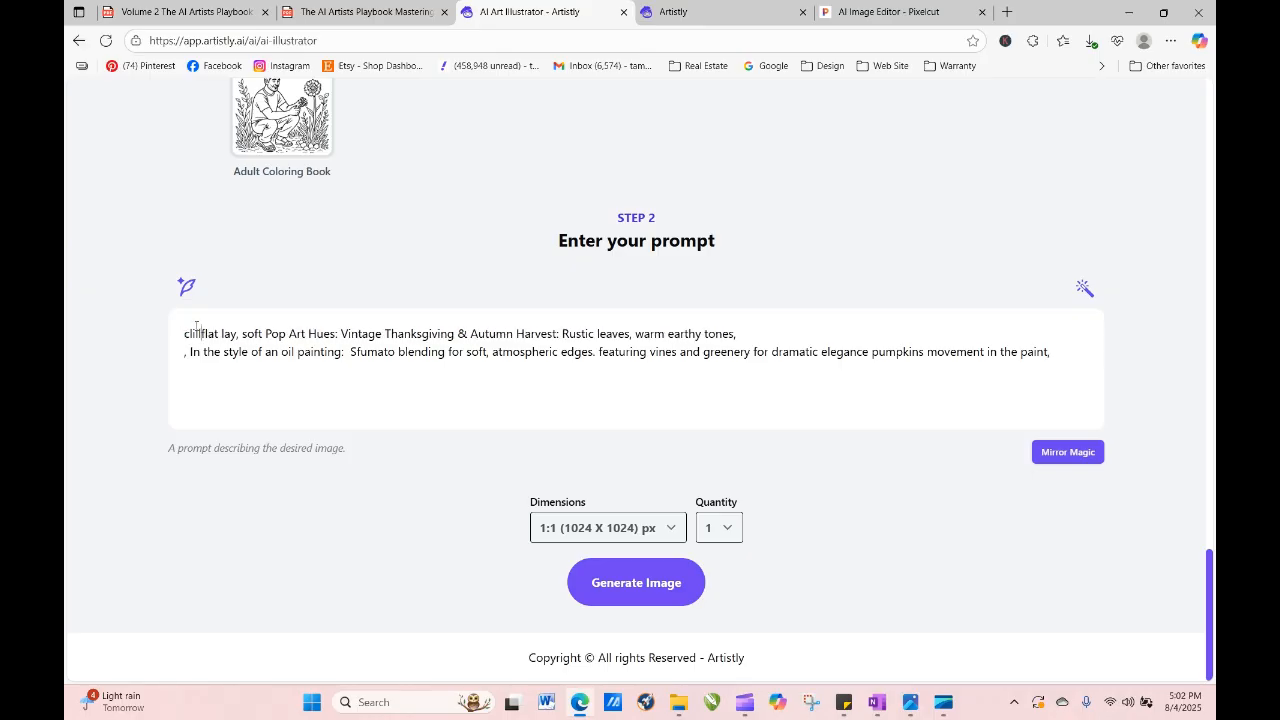
text(lipart, )
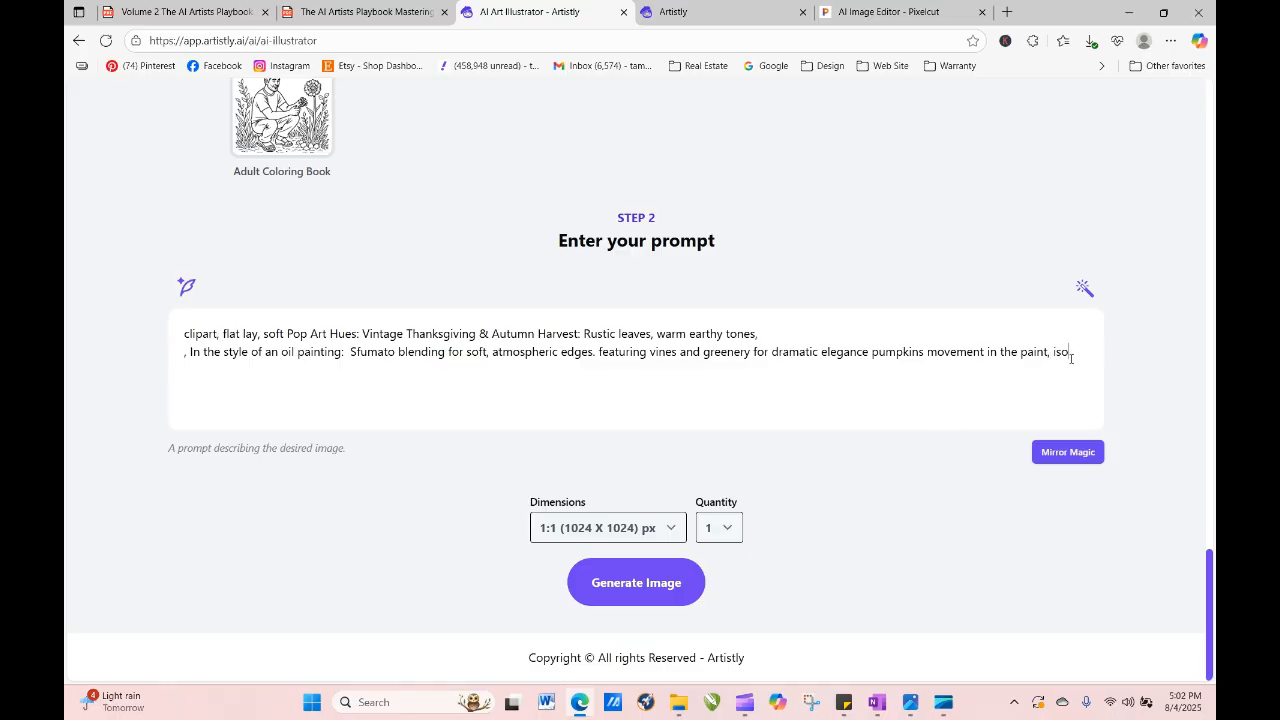
text(ed against a white background)
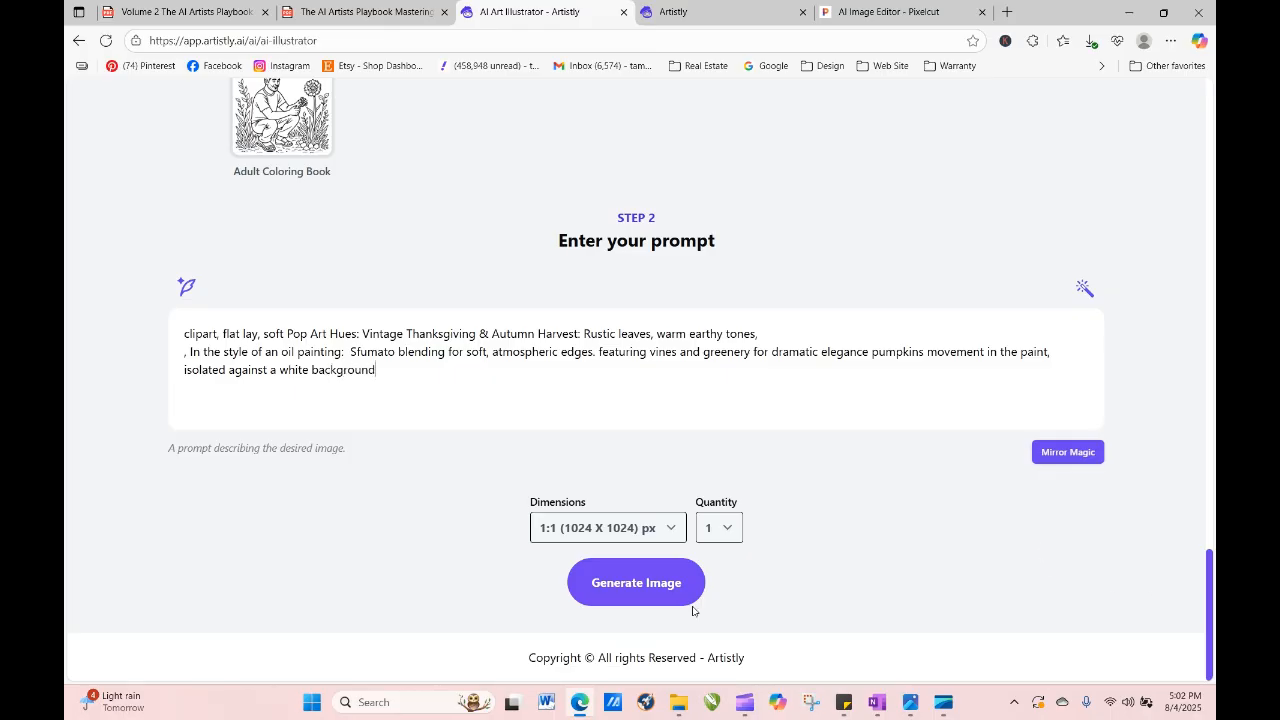
Set the dimensions to 4:5 (896 X 1088) px and generate the image from the edited prompt.
click(621, 535)
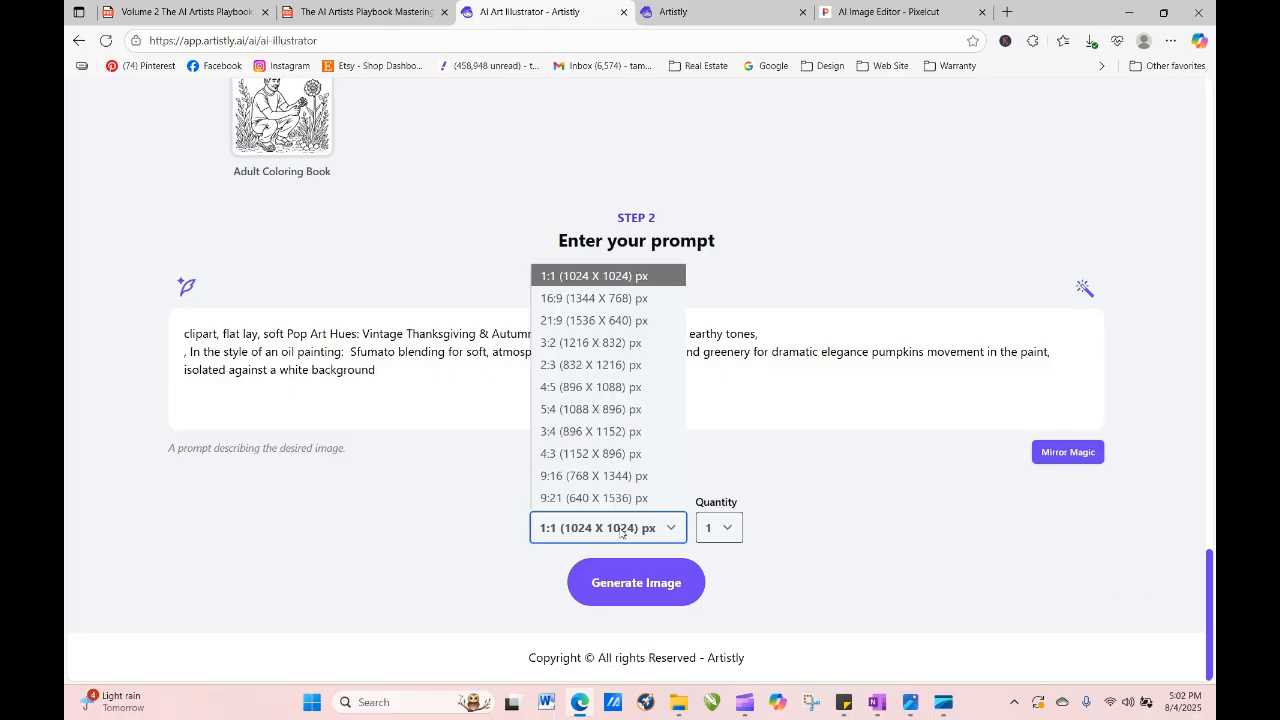
click(629, 389)
click(663, 583)
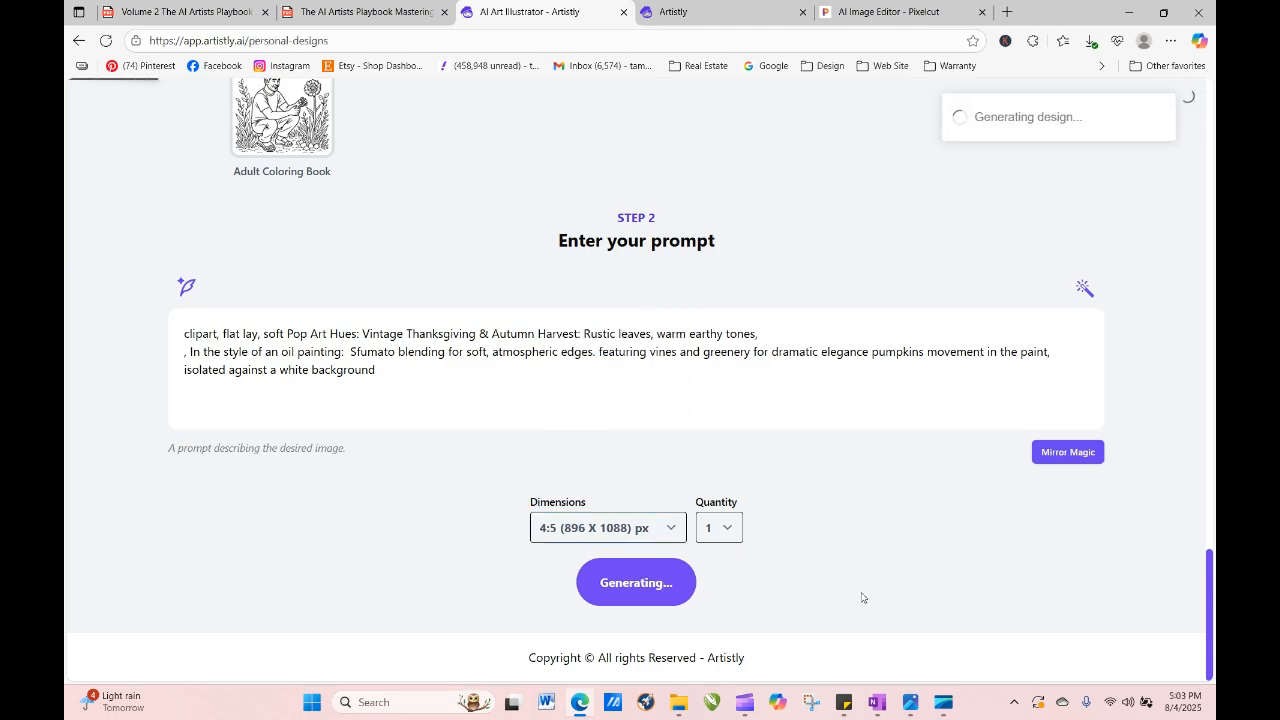
Reload the personal designs page until the new image has finished processing.
drag(1208, 430, 1204, 155)
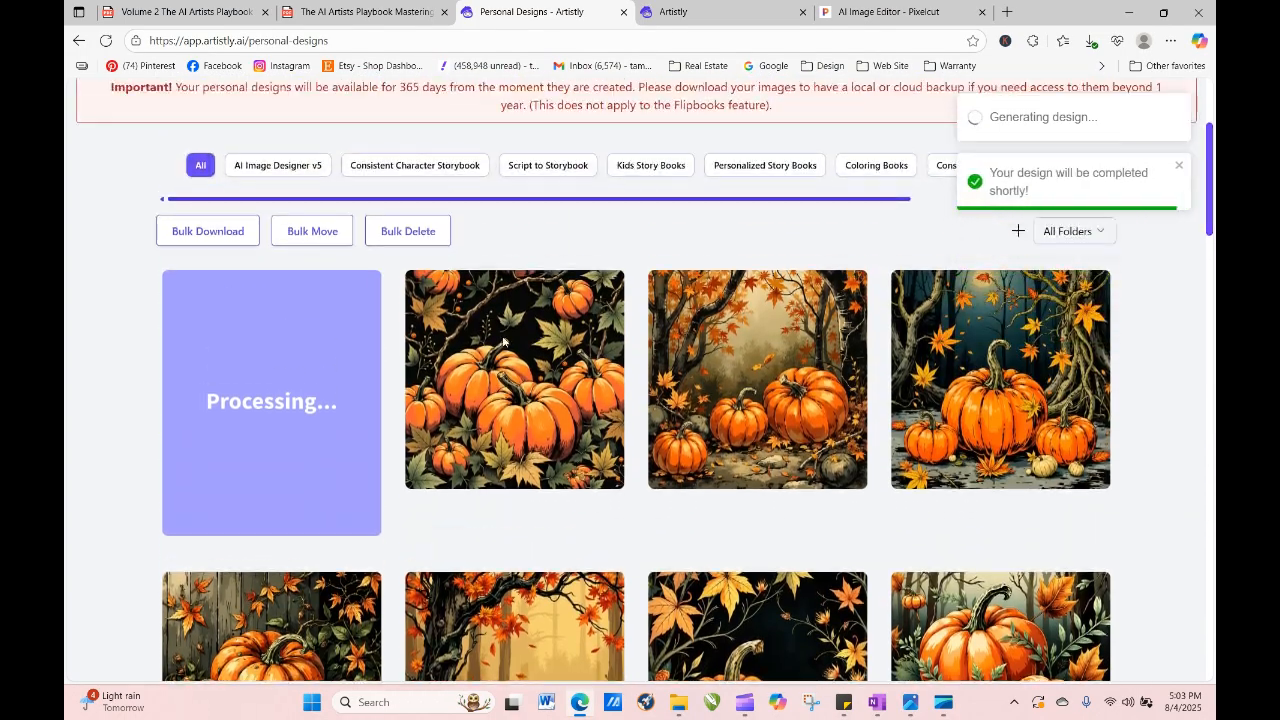
click(105, 42)
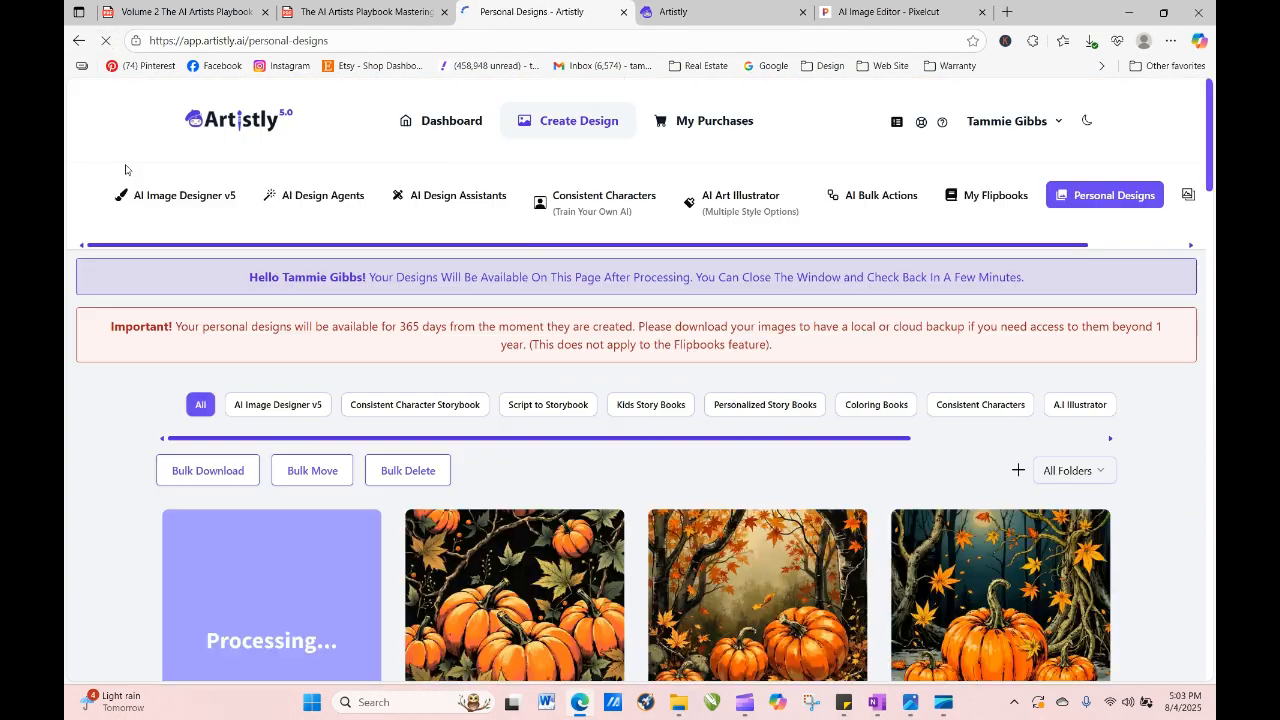
click(107, 45)
triple_click(171, 170)
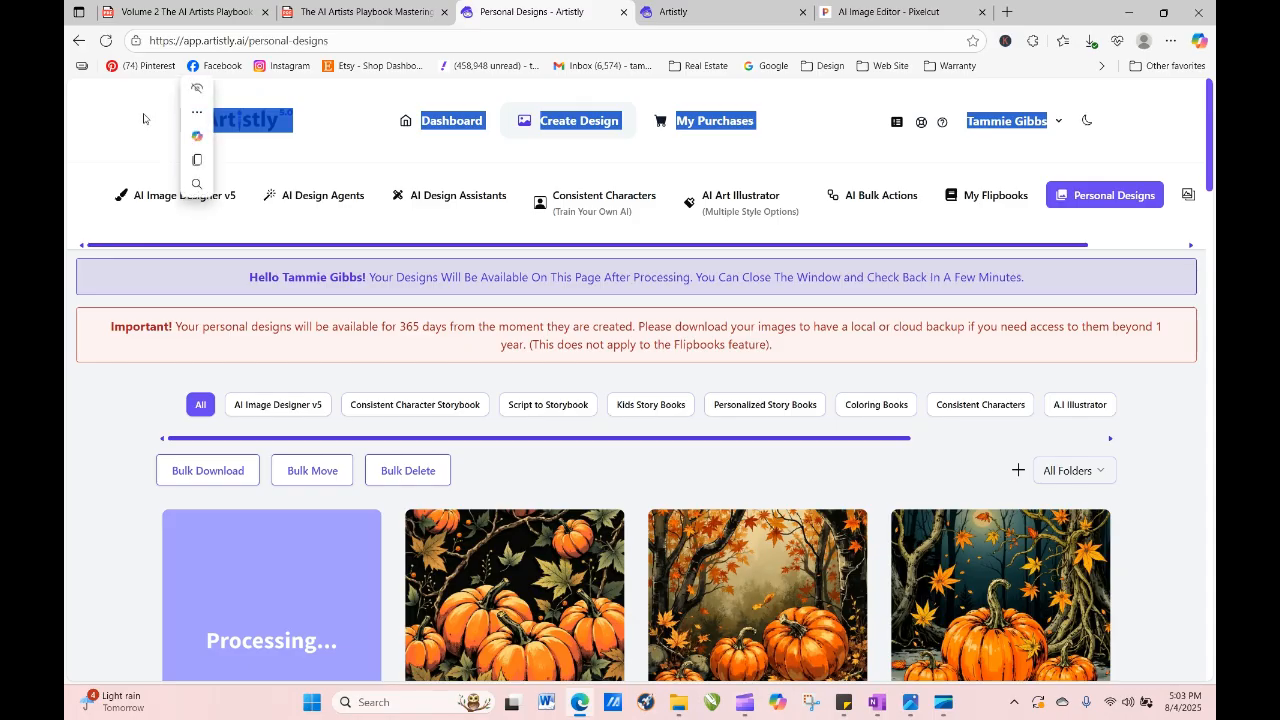
key(F5)
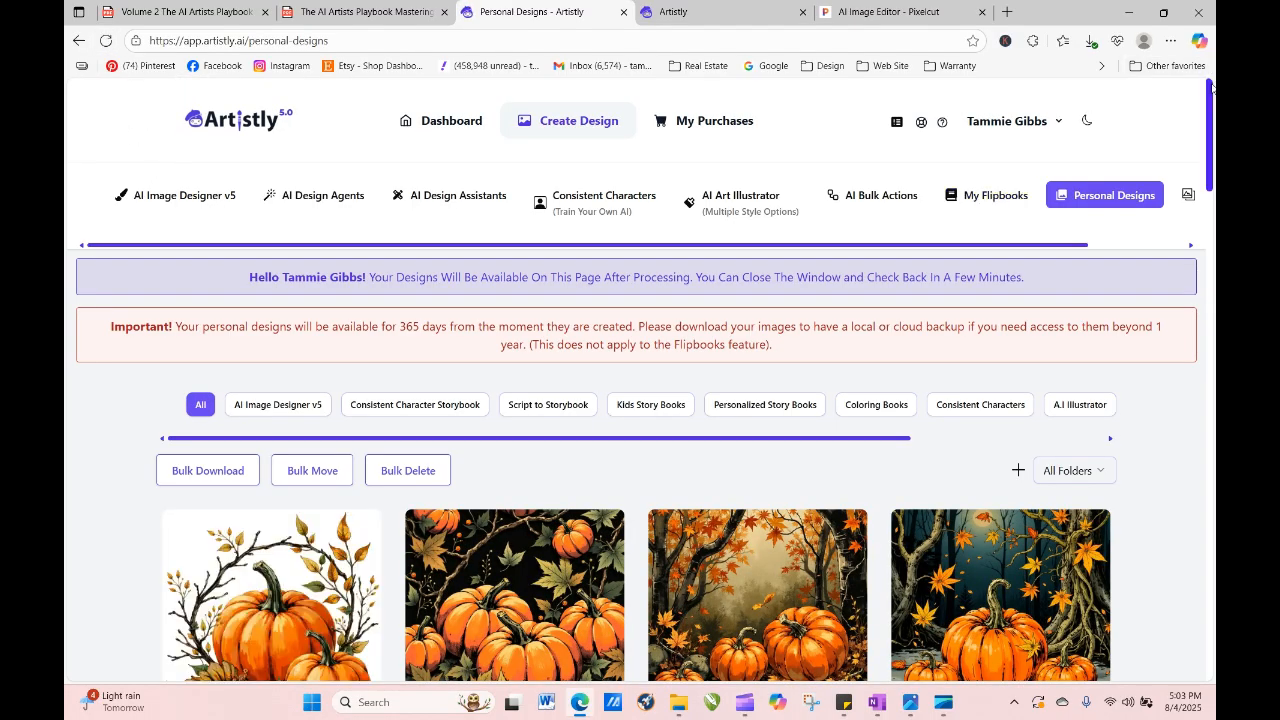
scroll(1210, 92, down, 3)
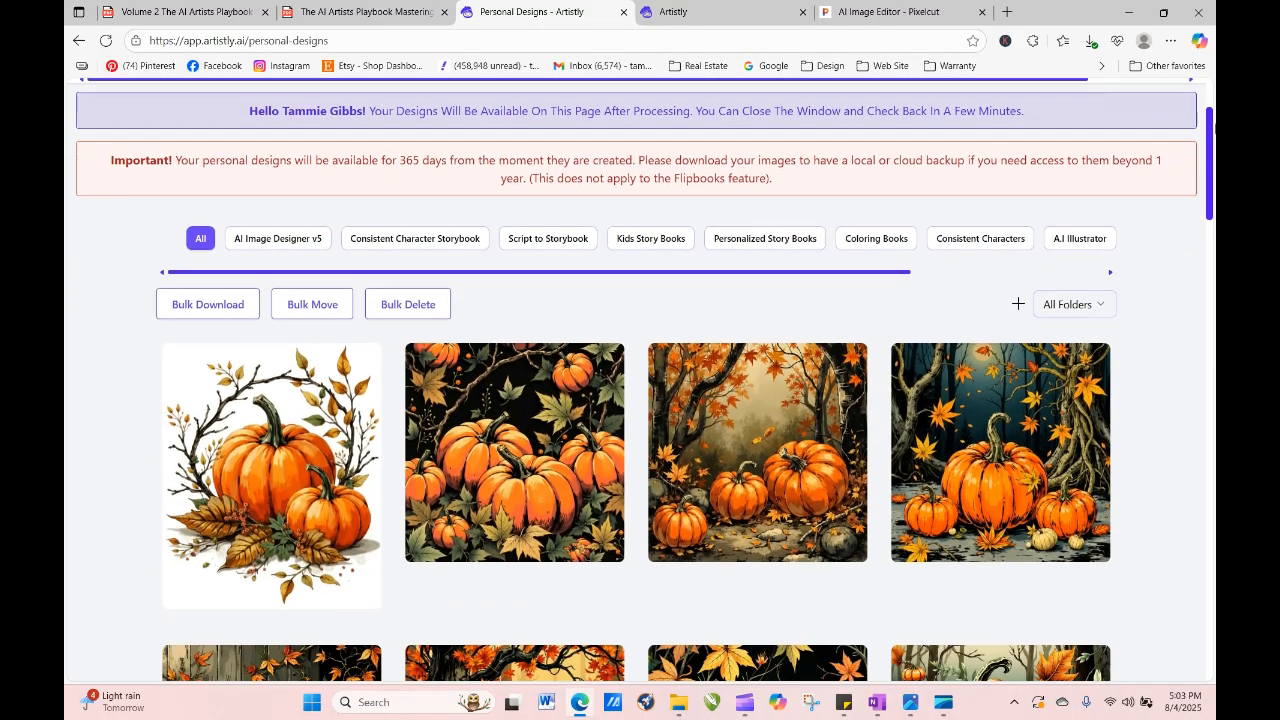
View the details of the newly generated pumpkin design on the white background.
click(239, 362)
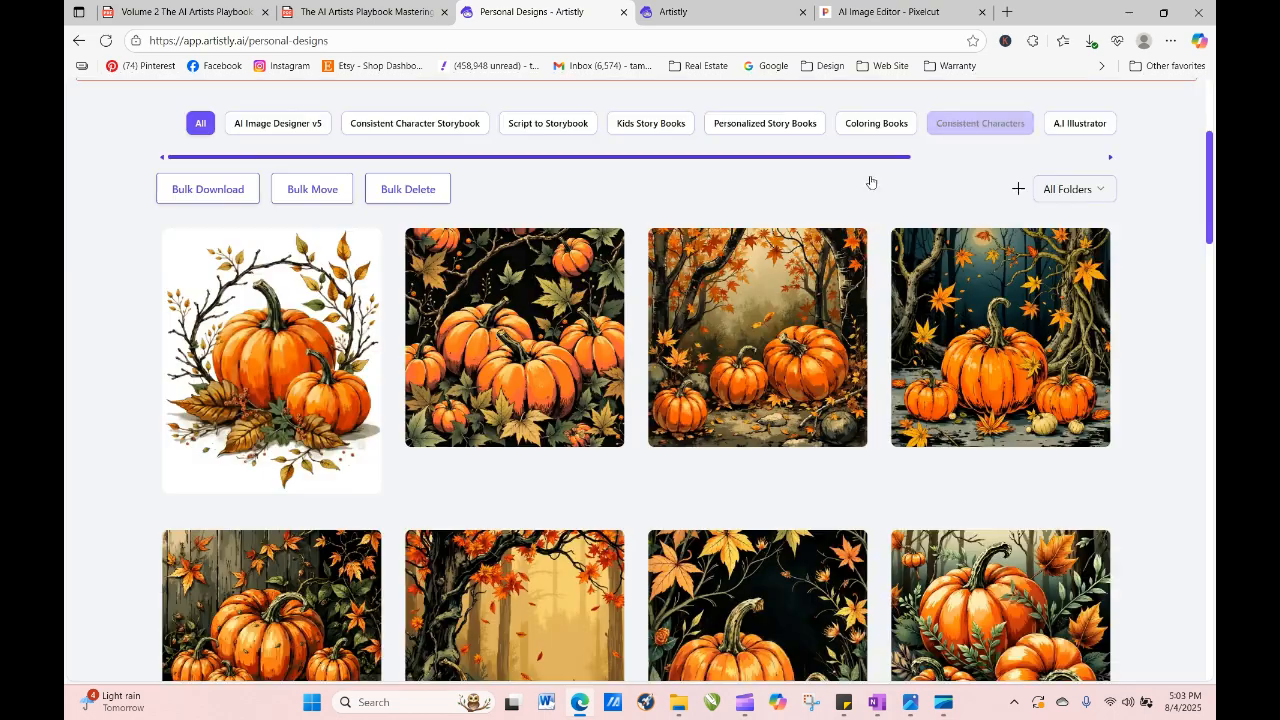
click(957, 117)
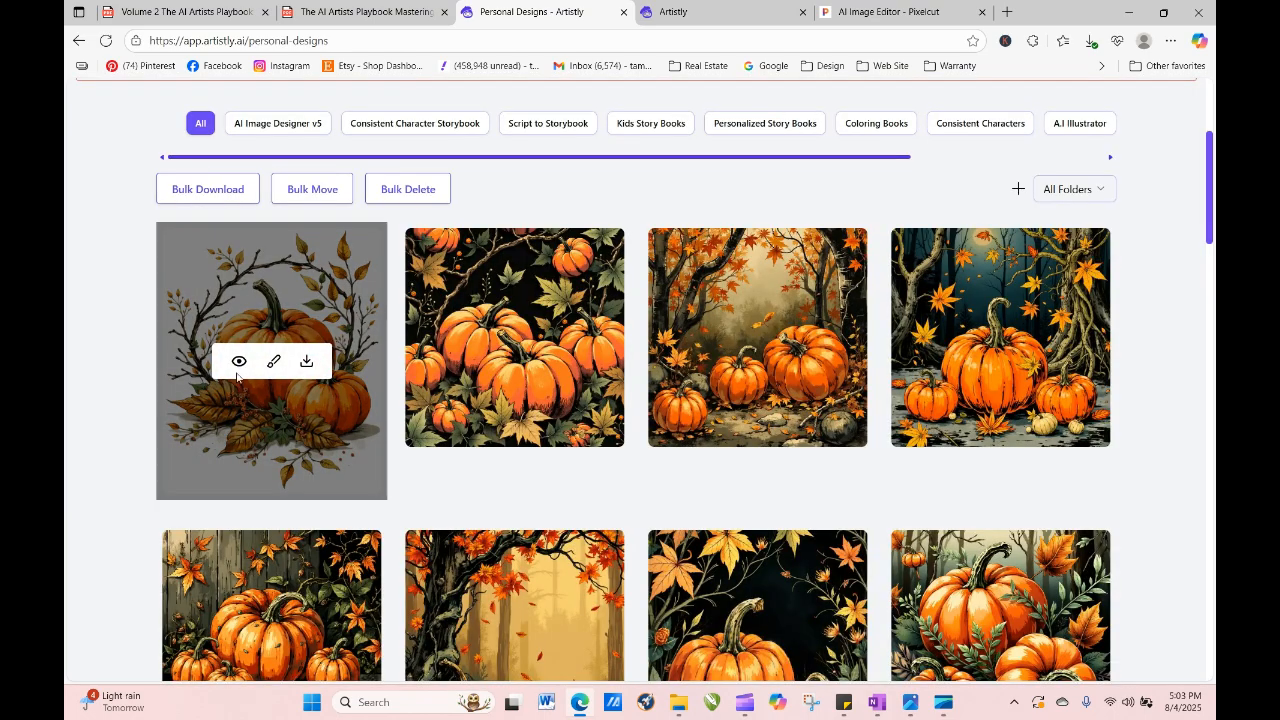
click(239, 362)
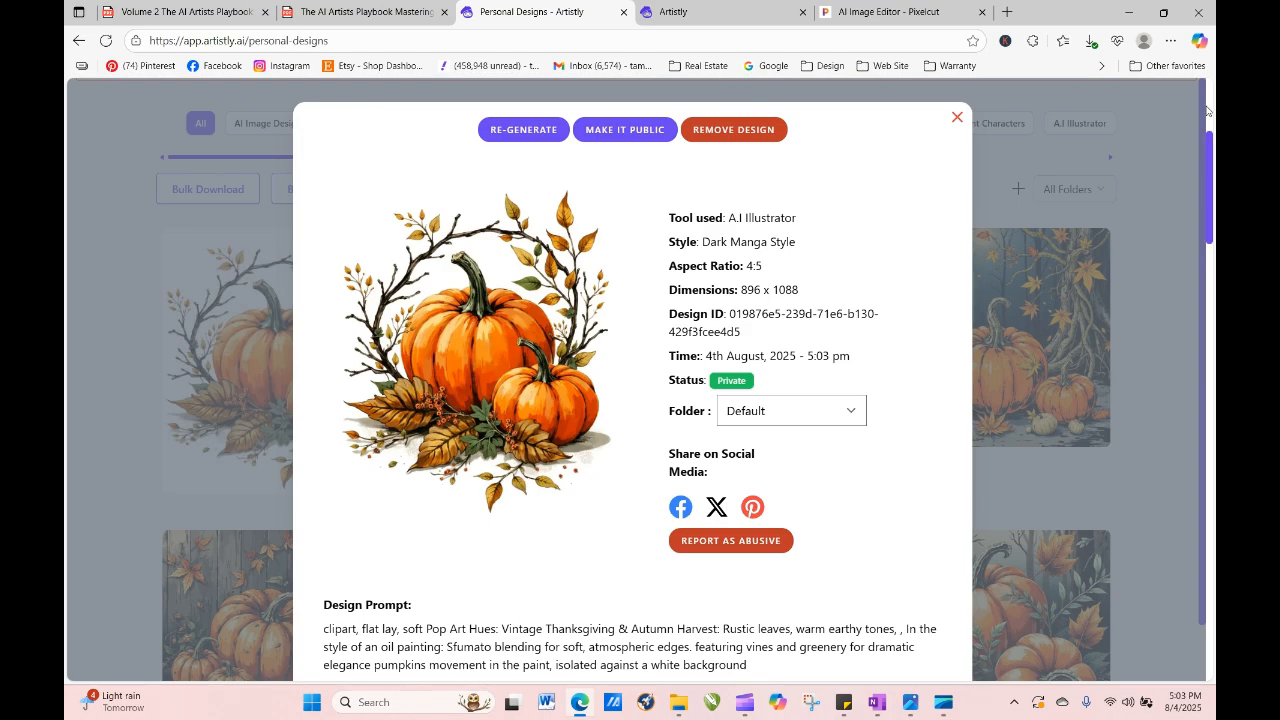
key(ctrl+a)
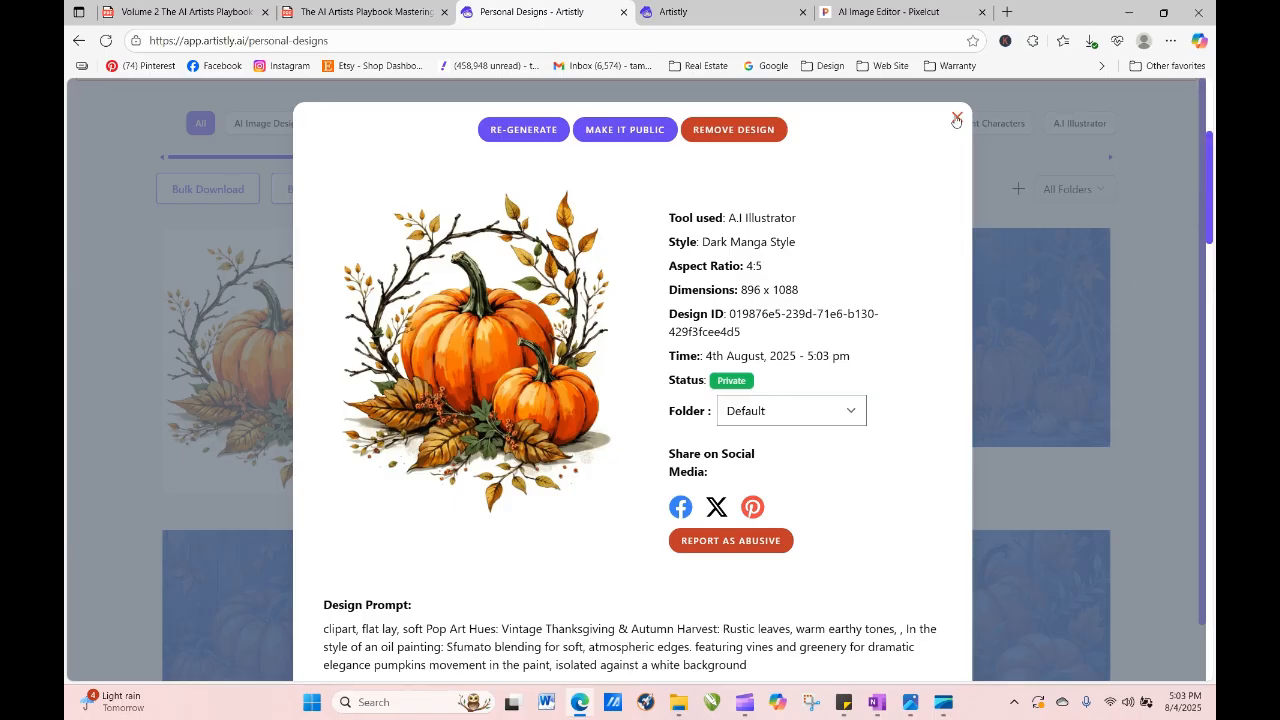
Re-generate the pumpkin design with a quantity of 4 and dimensions of 4:5 (896 X 1088) px.
click(530, 131)
scroll(829, 372, down, 3)
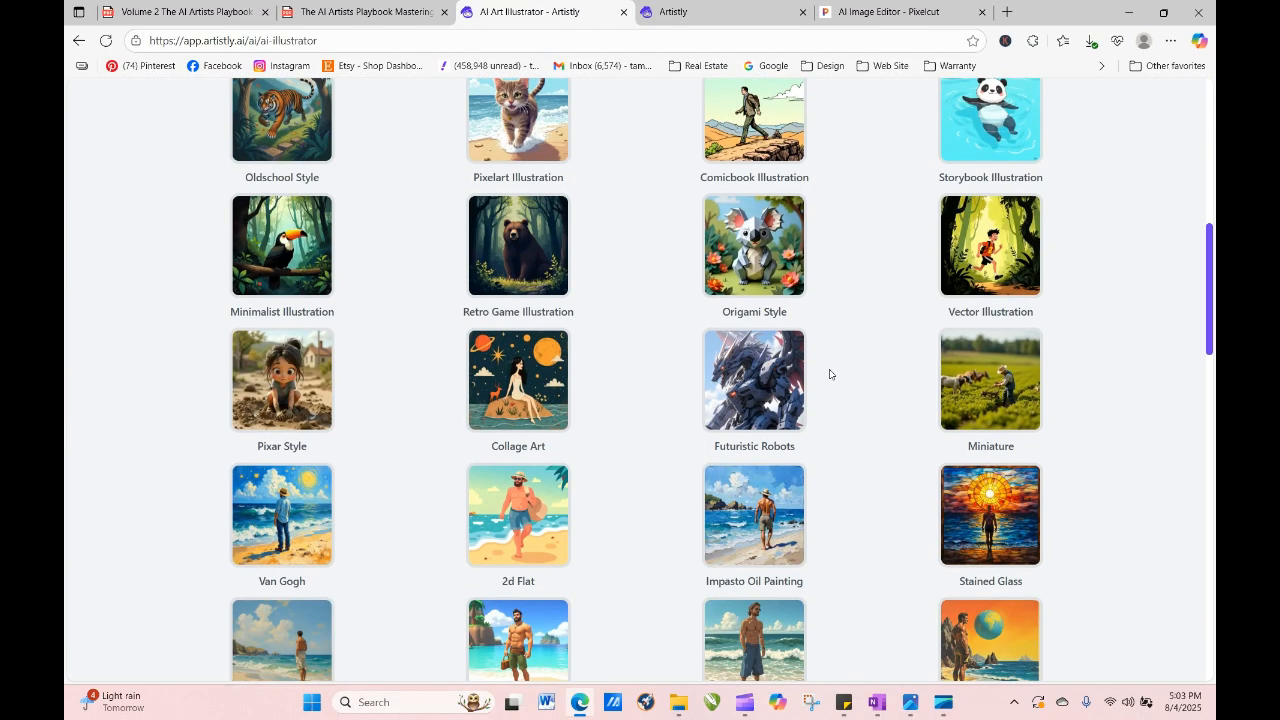
scroll(829, 374, down, 15)
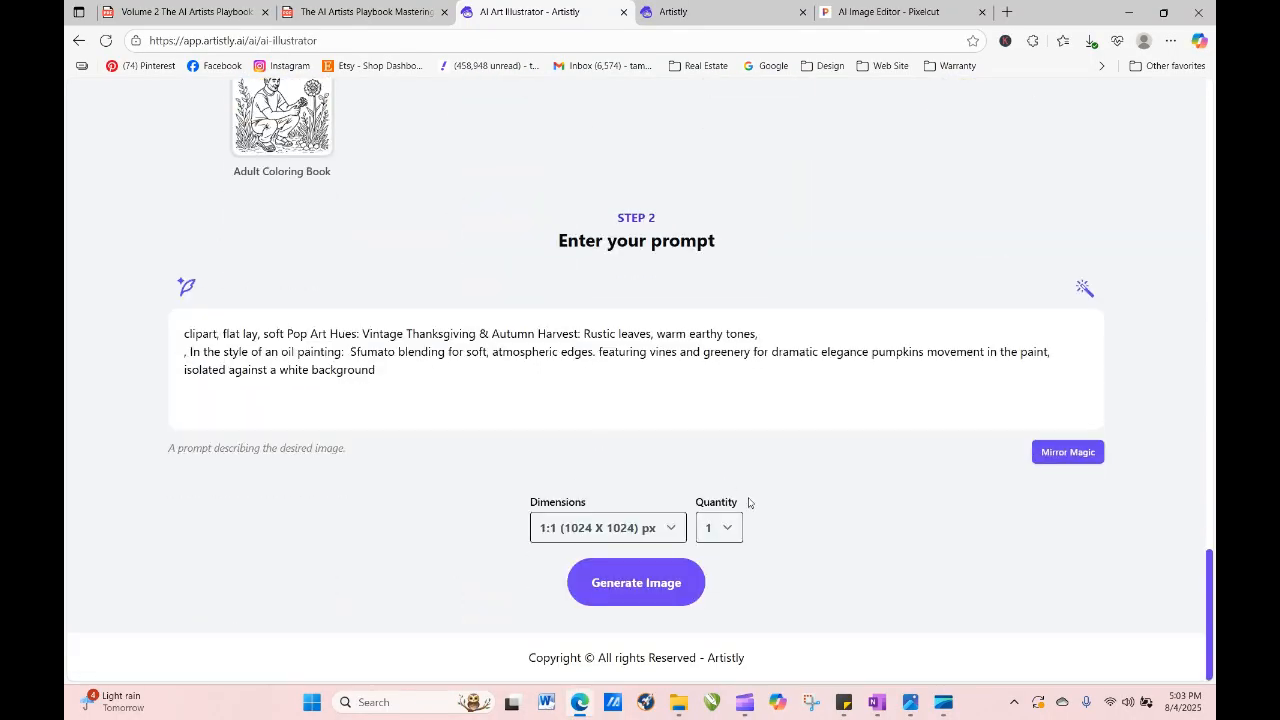
click(725, 530)
click(728, 628)
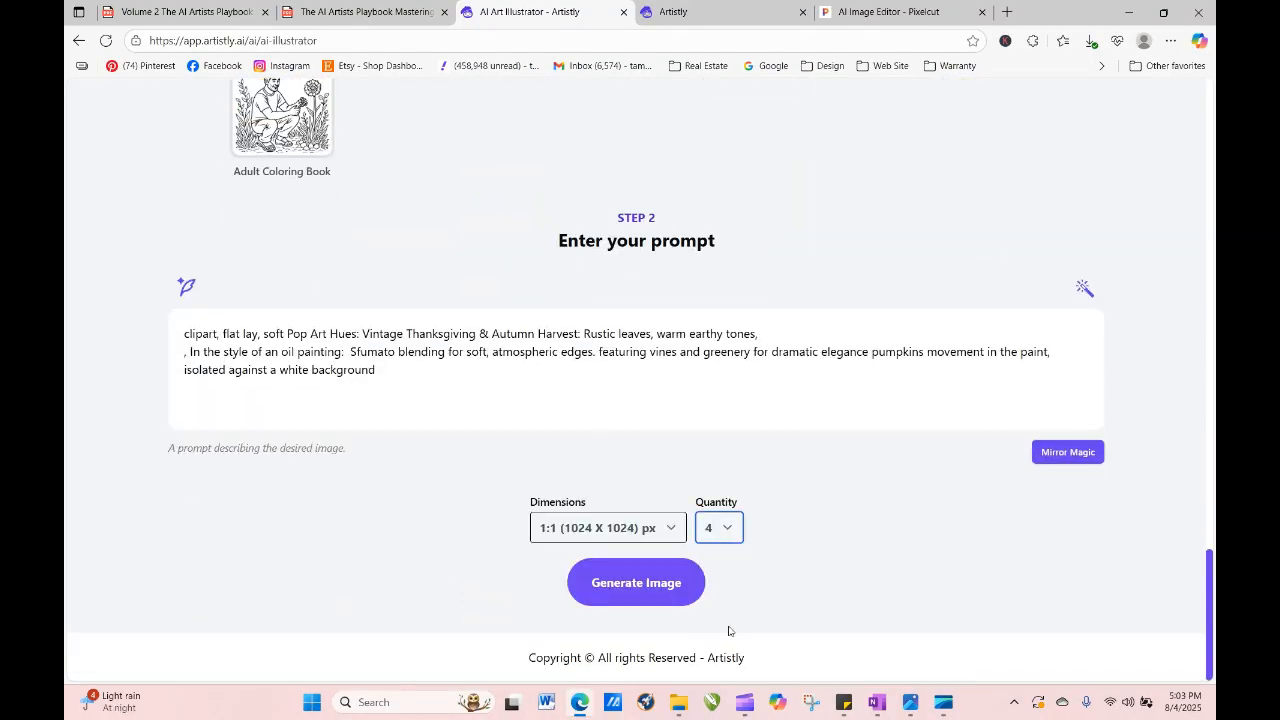
click(652, 533)
click(615, 384)
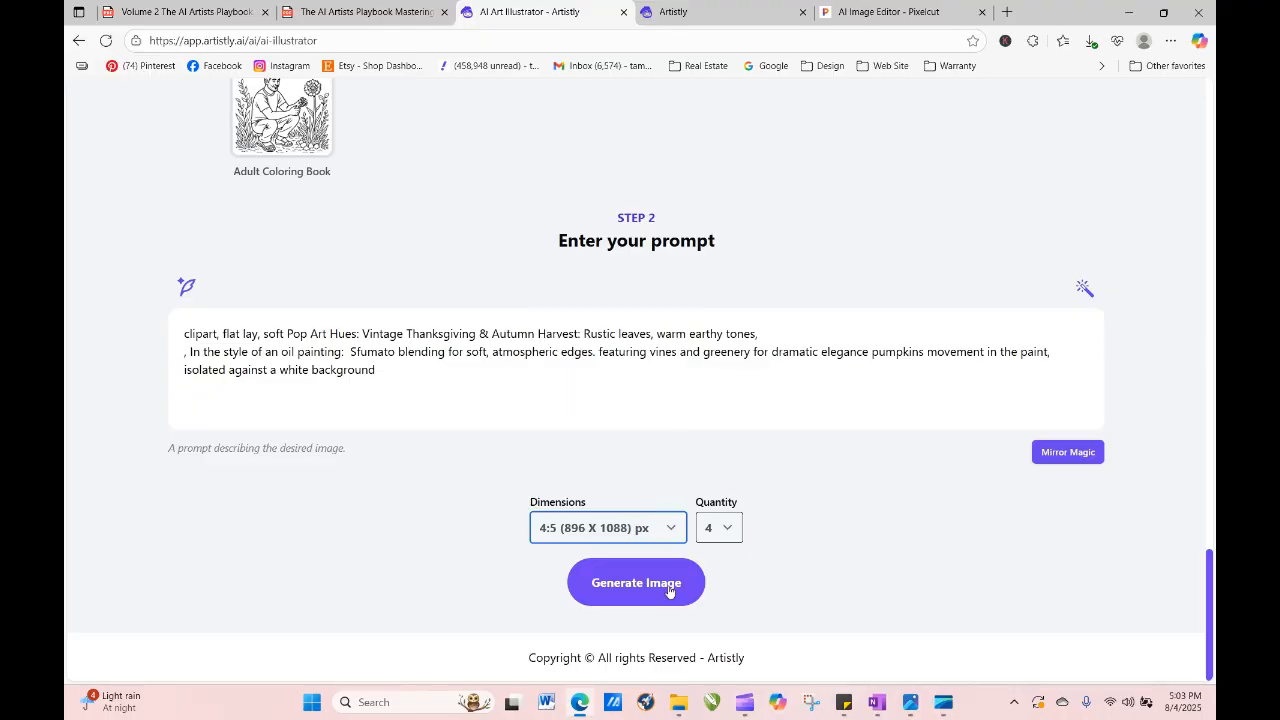
click(665, 586)
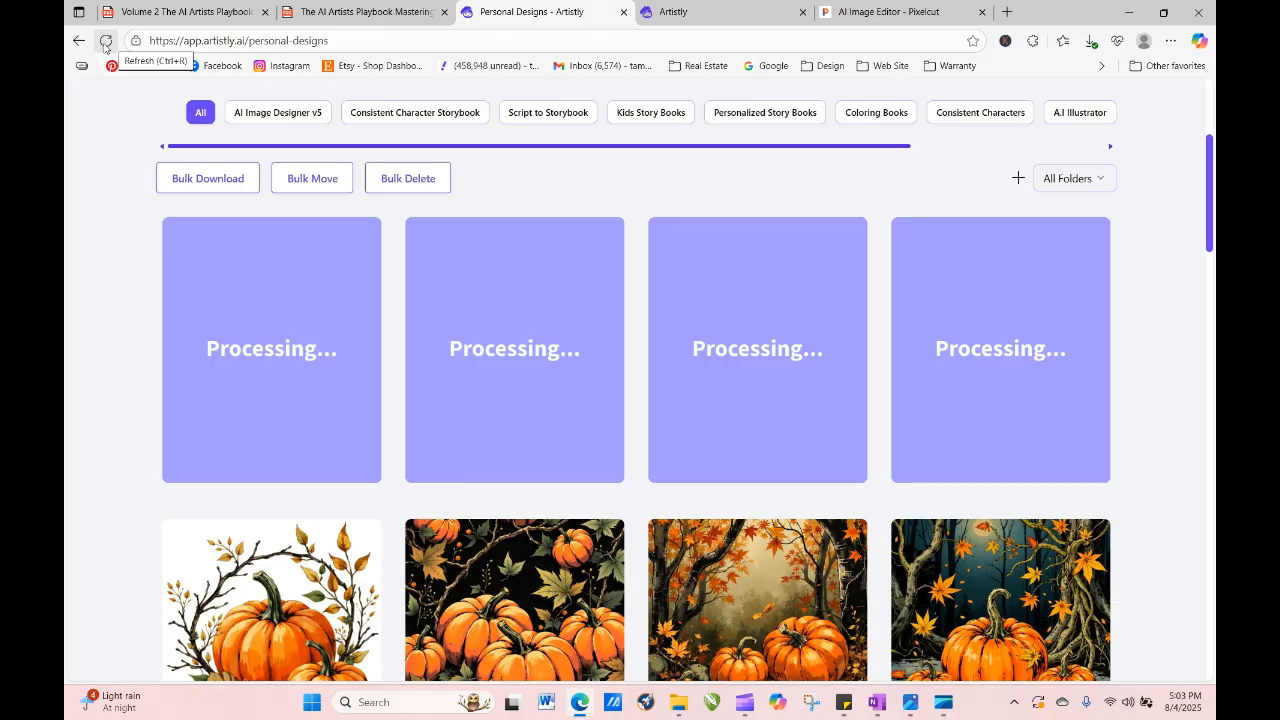
Reload the personal designs and open the details of the third new pumpkin image.
click(105, 41)
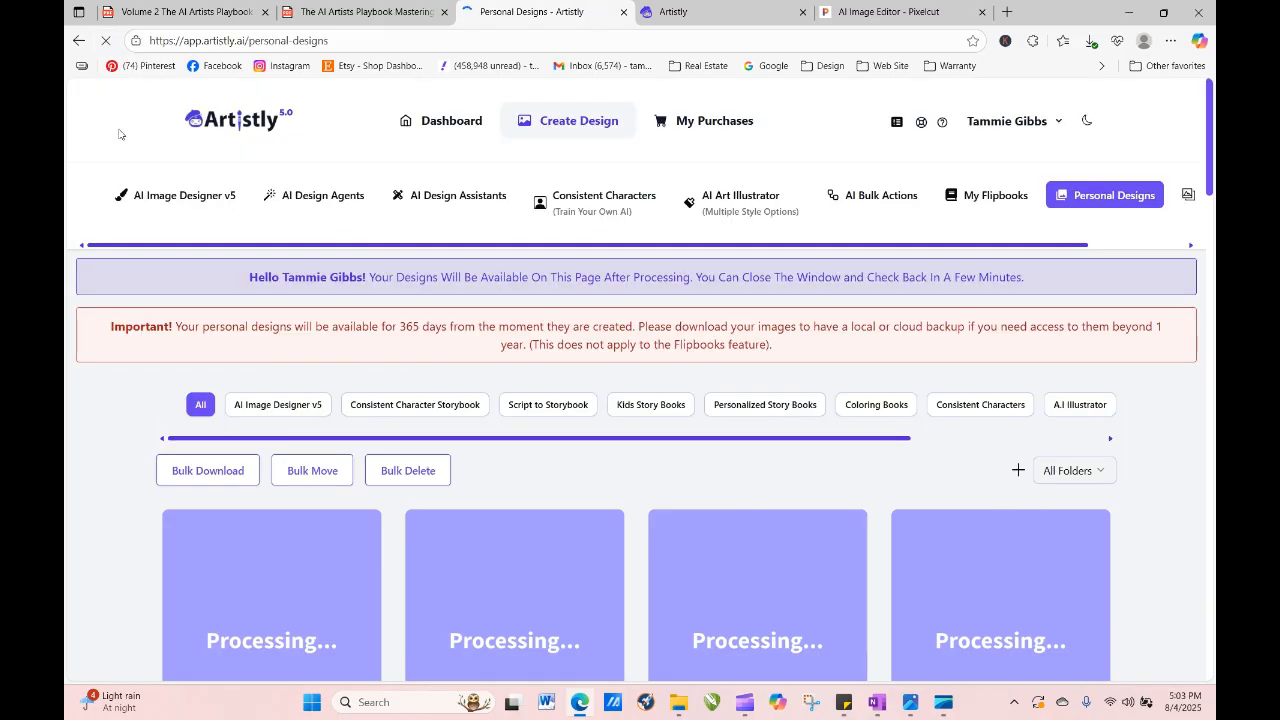
scroll(1187, 503, down, 3)
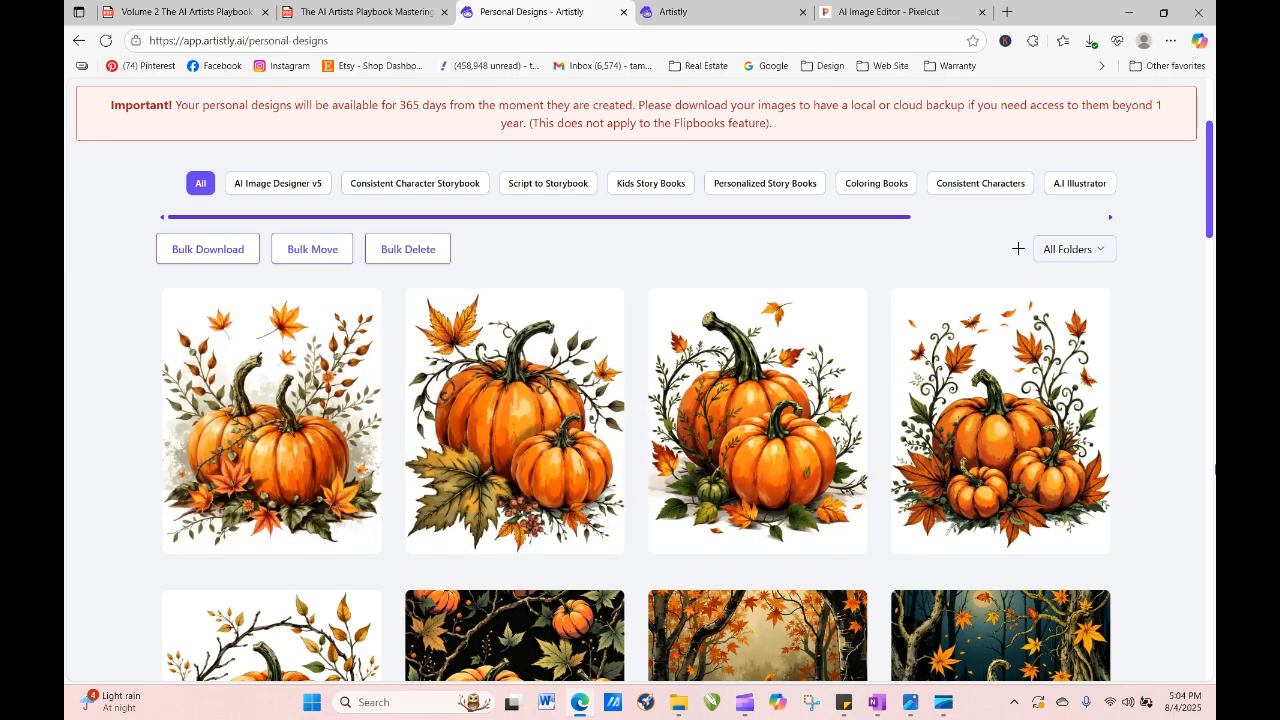
mouse_move(269, 491)
drag(1211, 218, 1211, 279)
click(724, 146)
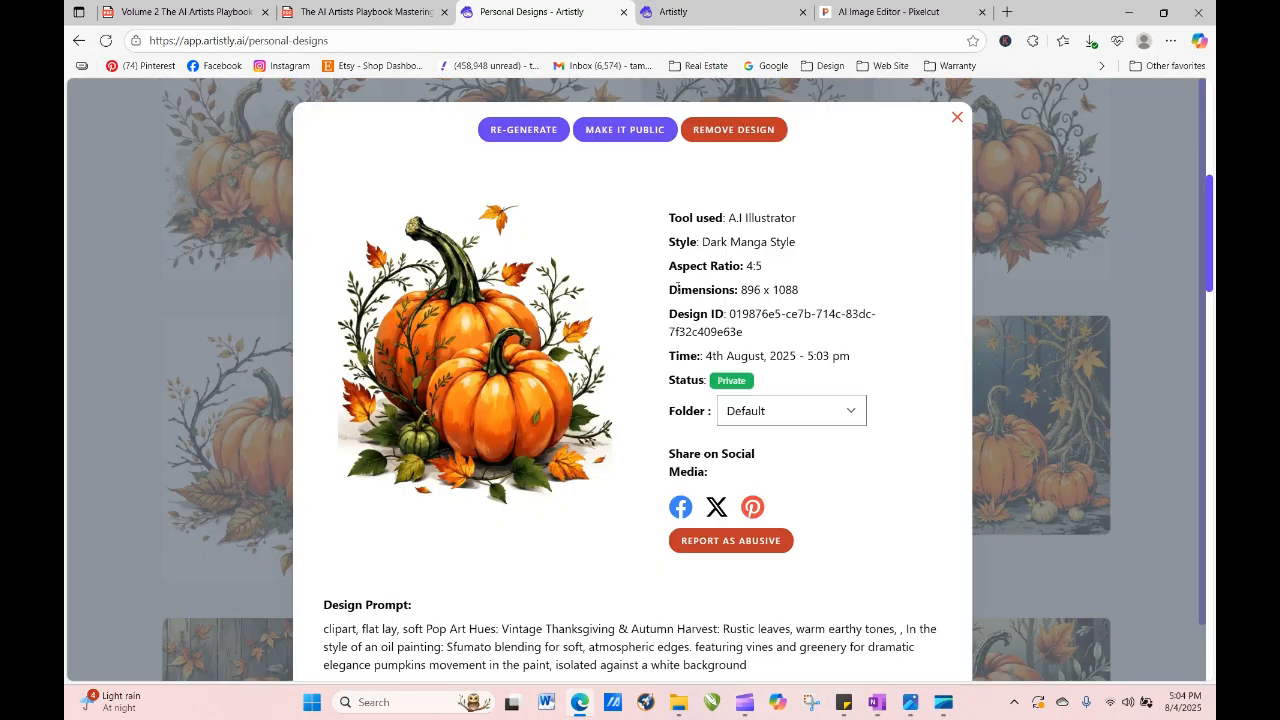
Copy the full design prompt from the pumpkin image's details and close the details.
drag(325, 635, 768, 617)
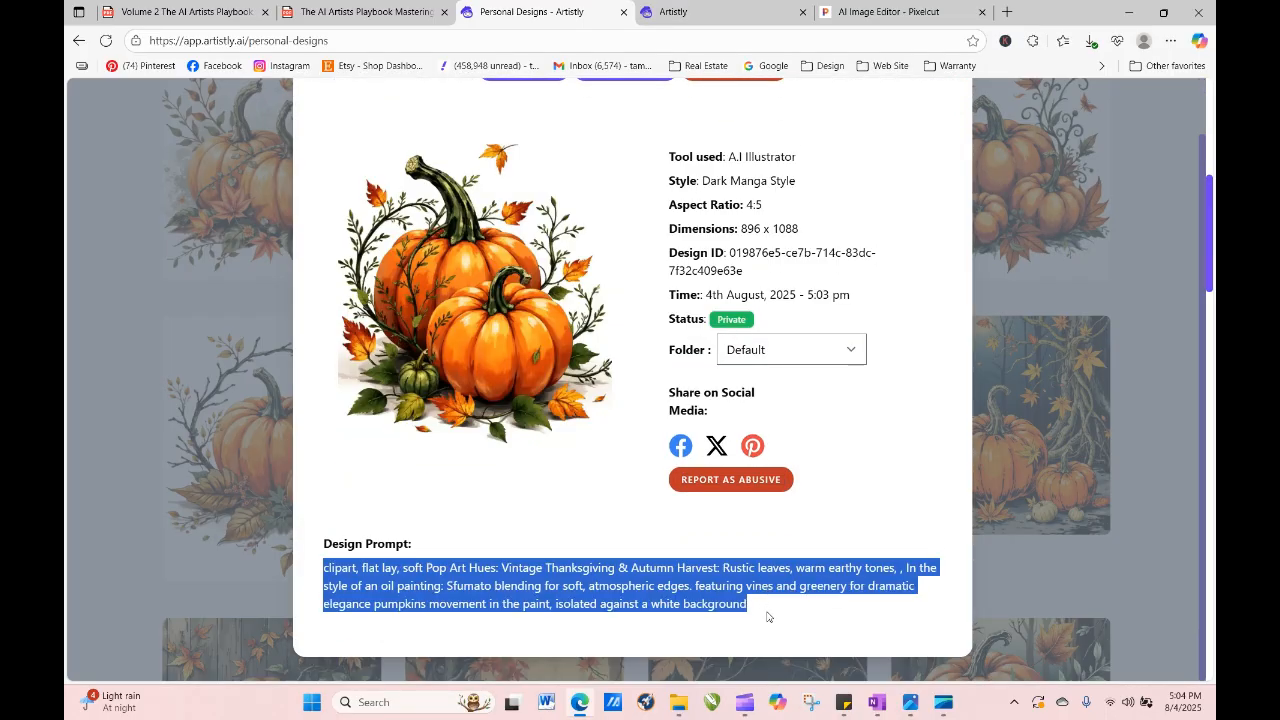
right_click(645, 594)
click(715, 292)
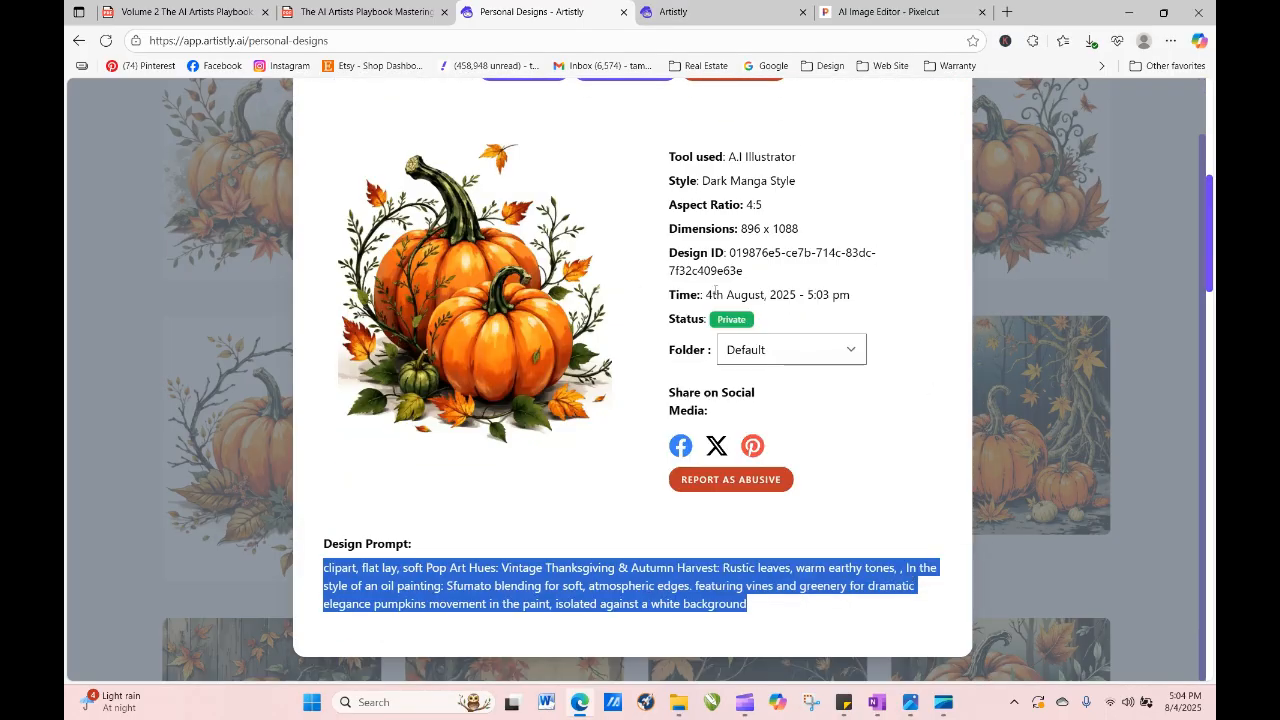
click(1188, 252)
scroll(1200, 240, up, 1)
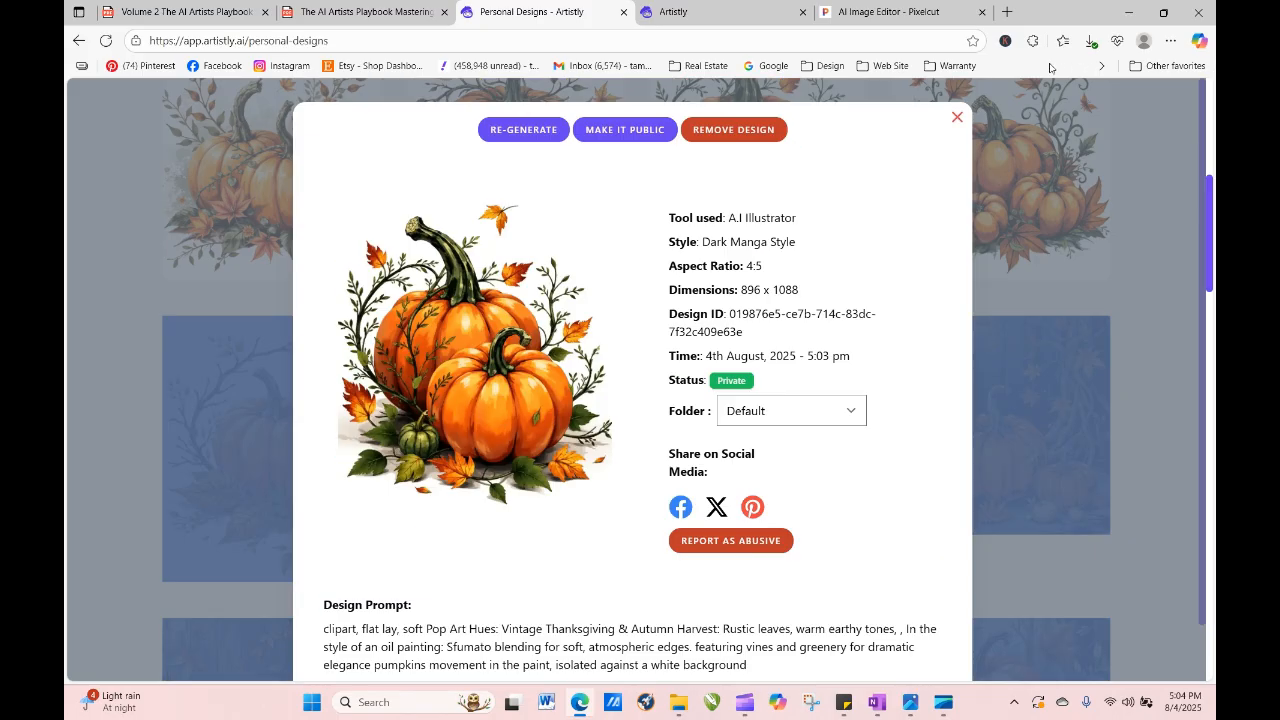
click(957, 117)
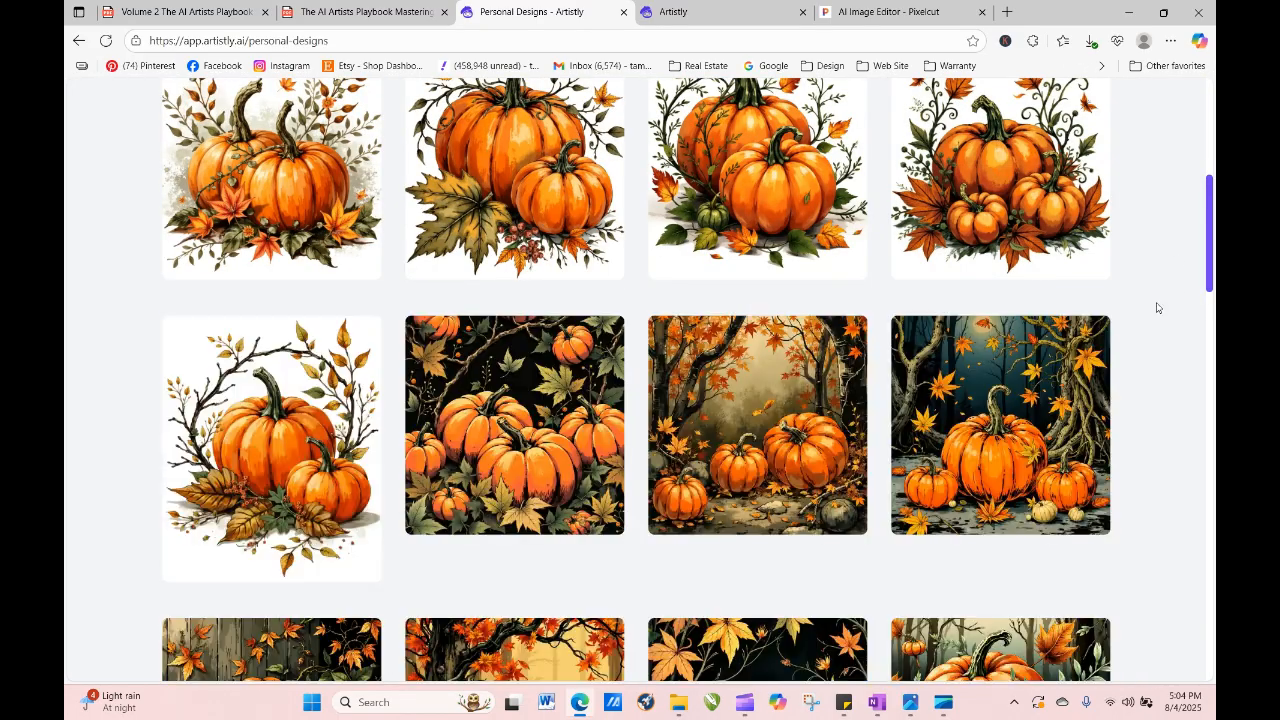
Open the Clip Art category of the AI Design Agents and paste the copied prompt as its description.
scroll(1210, 261, up, 5)
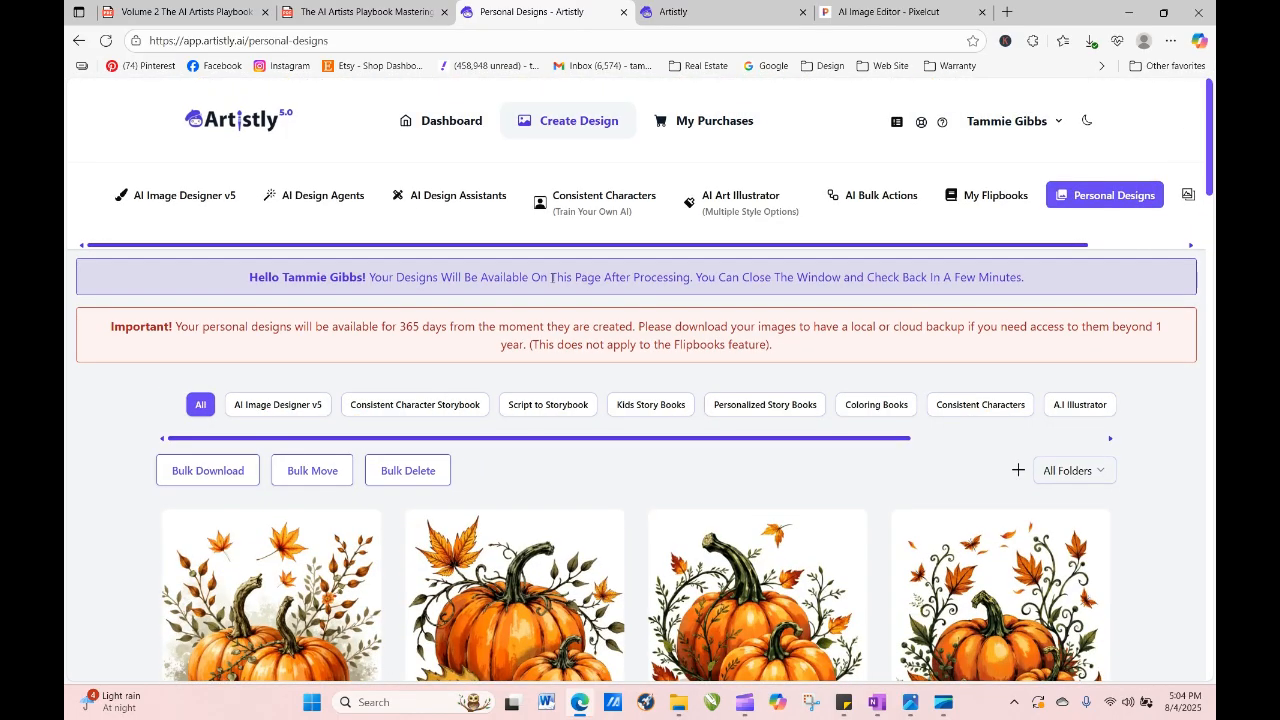
click(281, 205)
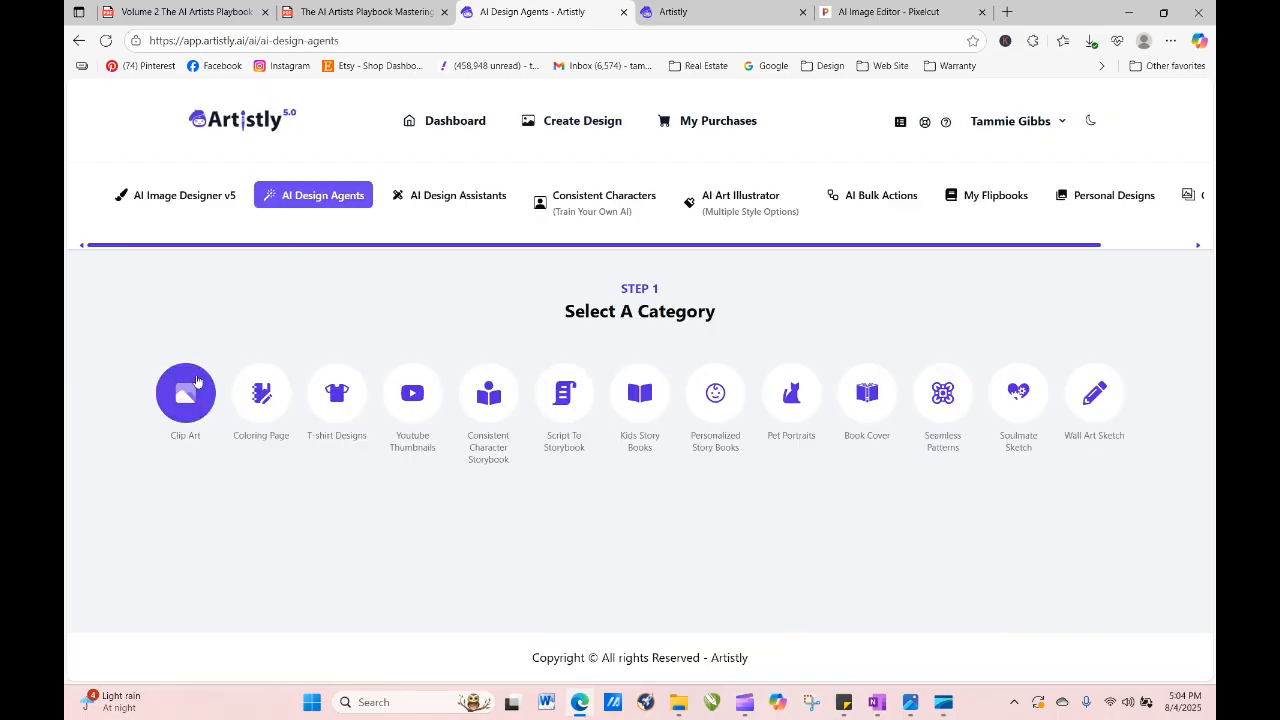
click(186, 390)
right_click(443, 408)
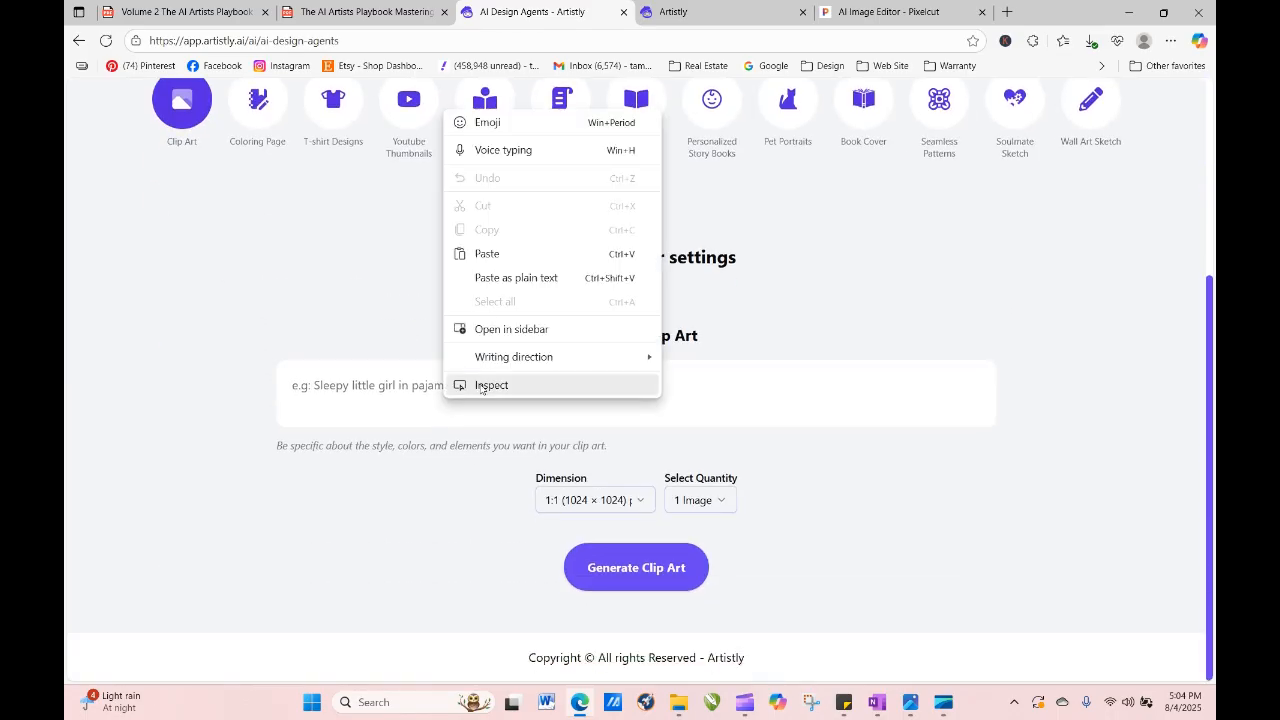
click(457, 251)
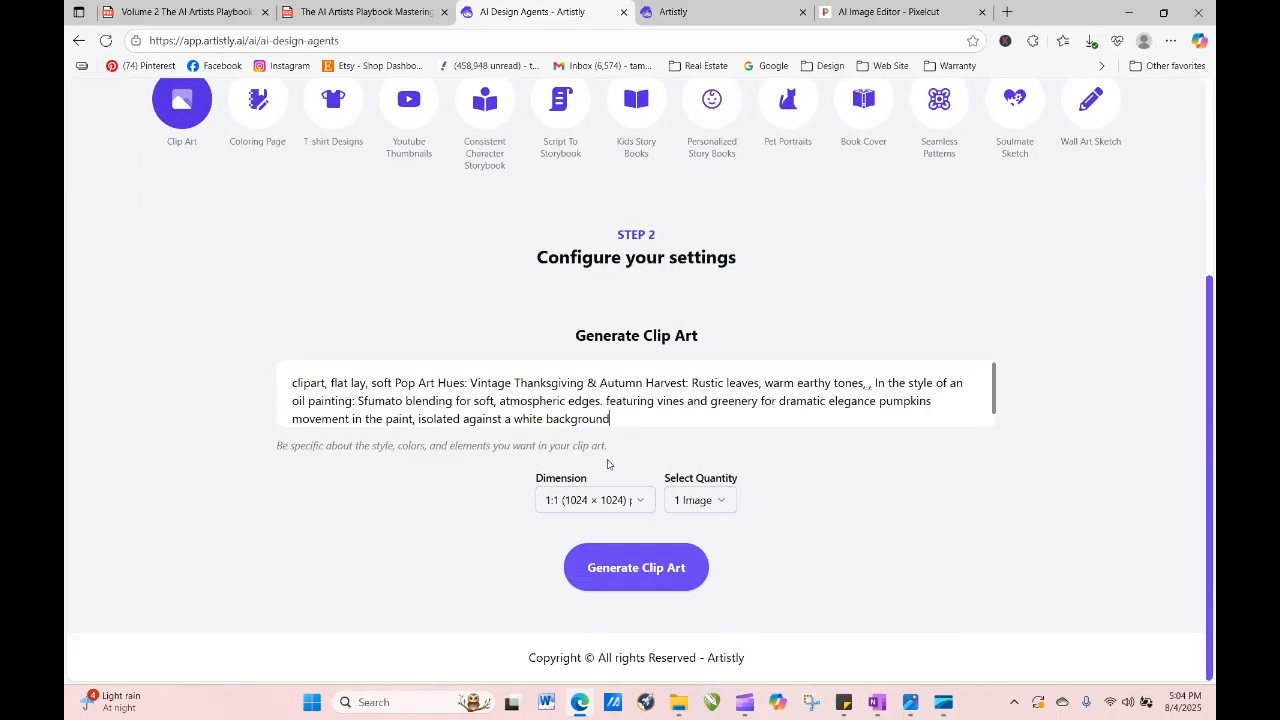
Generate a batch of several clip art images from the pasted prompt and reload the personal designs for the results.
click(703, 510)
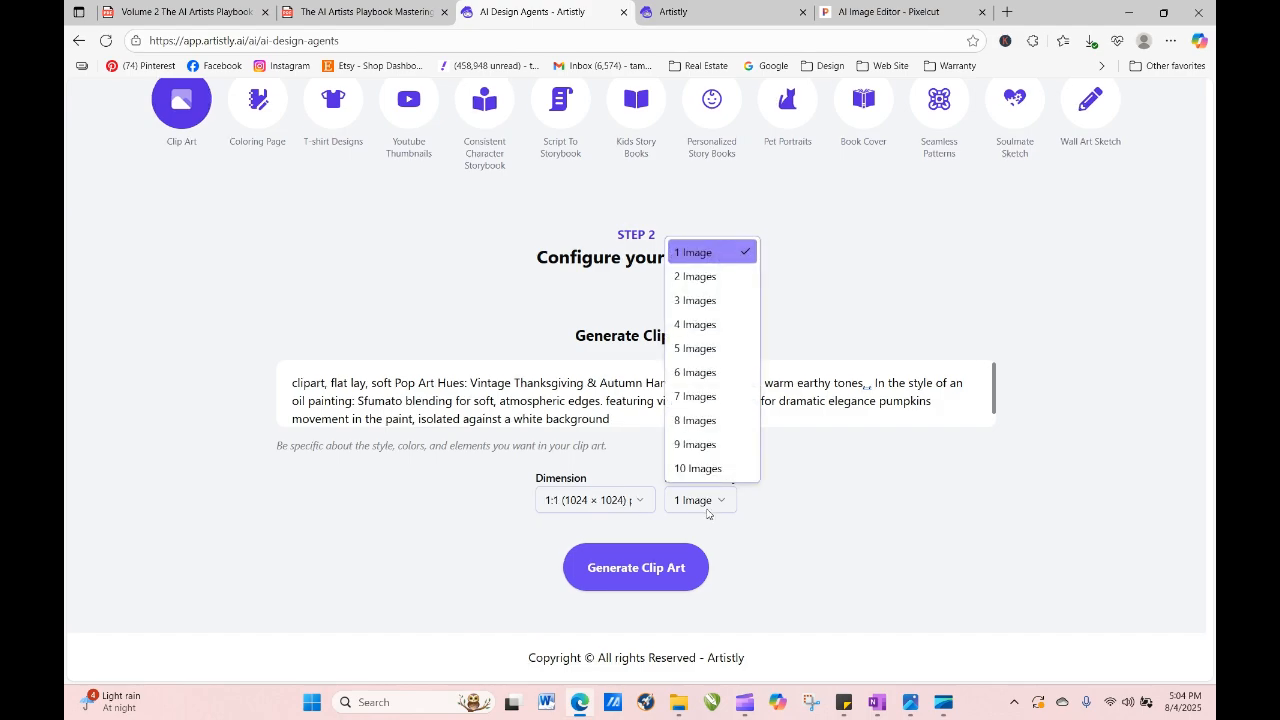
click(633, 572)
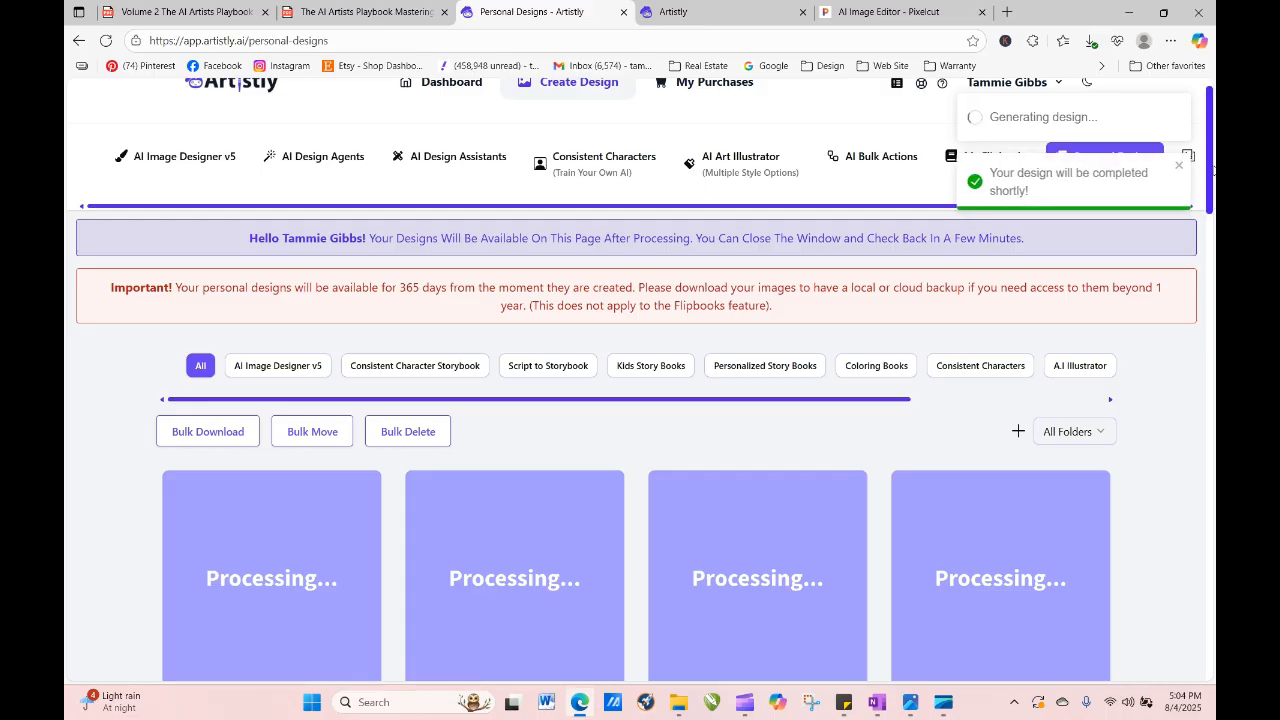
scroll(473, 192, down, 3)
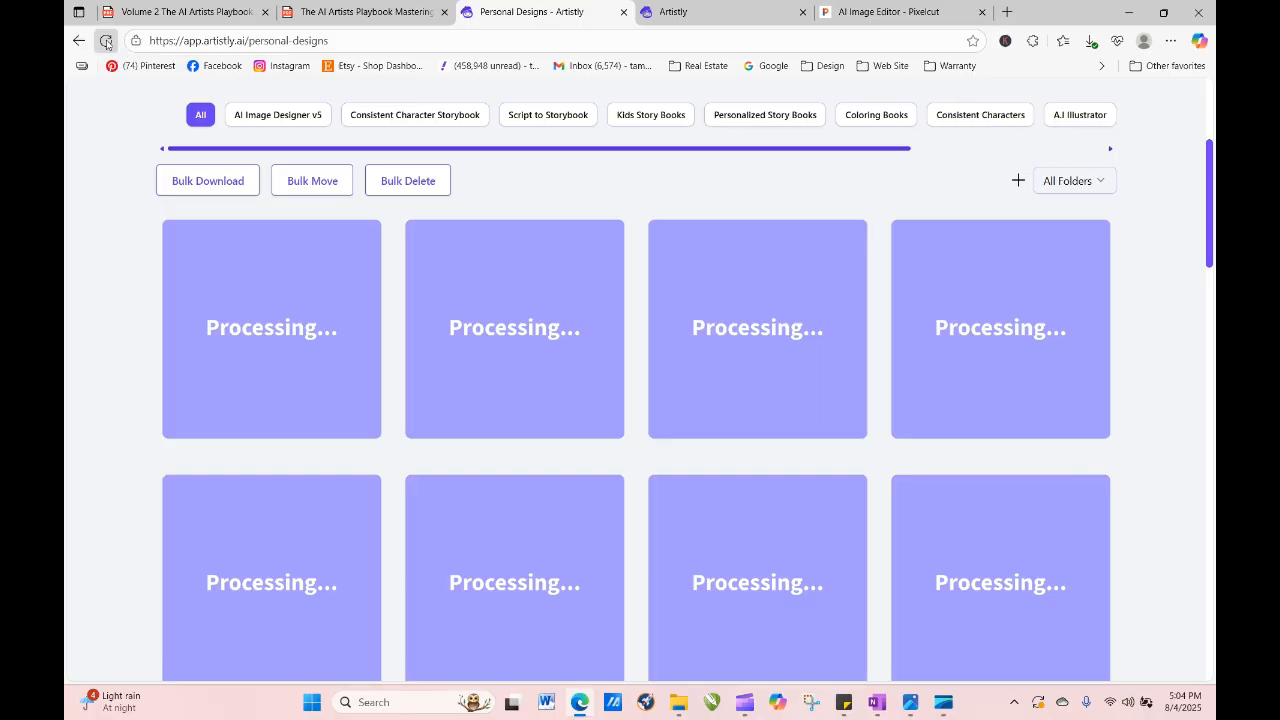
click(106, 41)
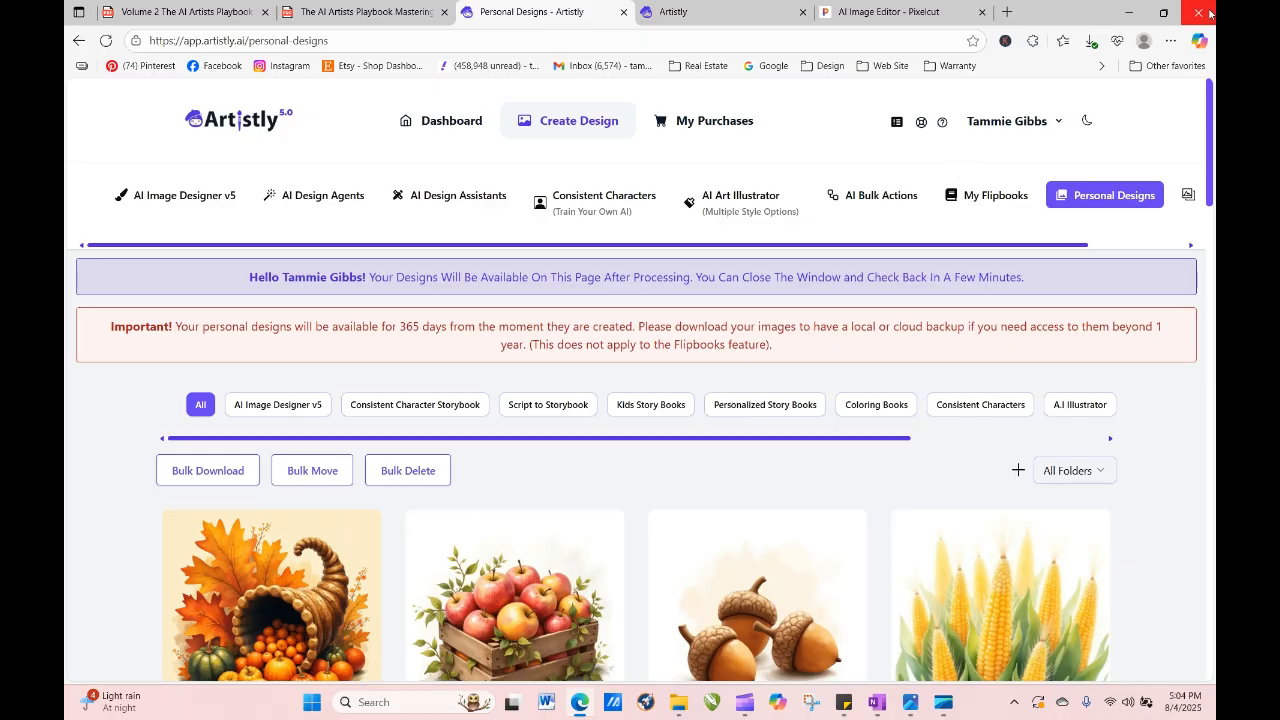
Review the newly generated clip art batch and check the details of the cornucopia image with the cream background.
drag(1211, 106, 1206, 205)
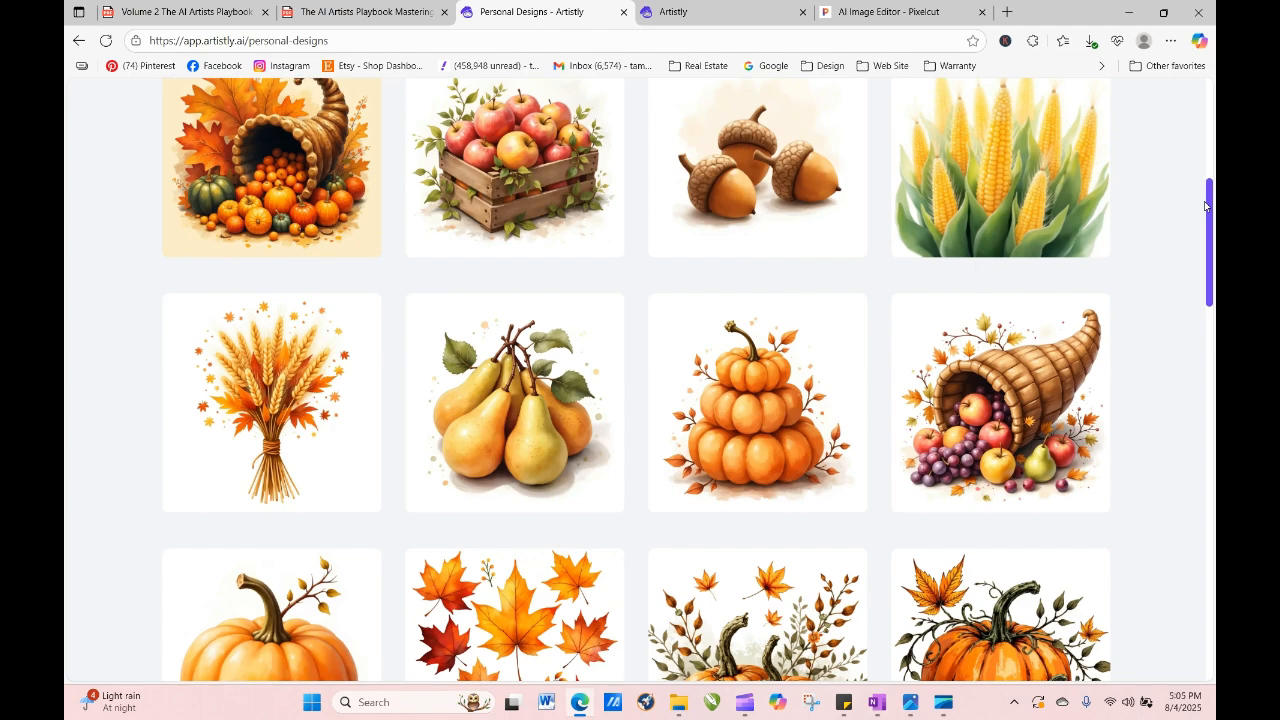
scroll(595, 249, up, 3)
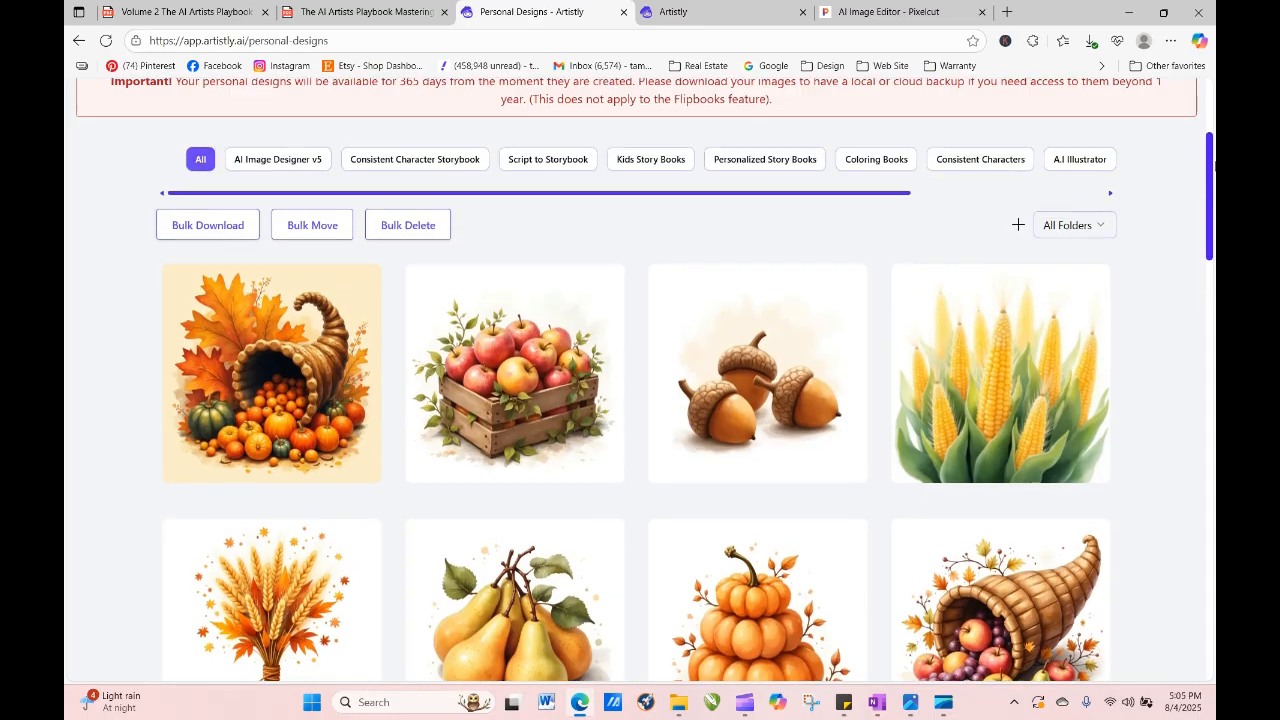
mouse_move(315, 433)
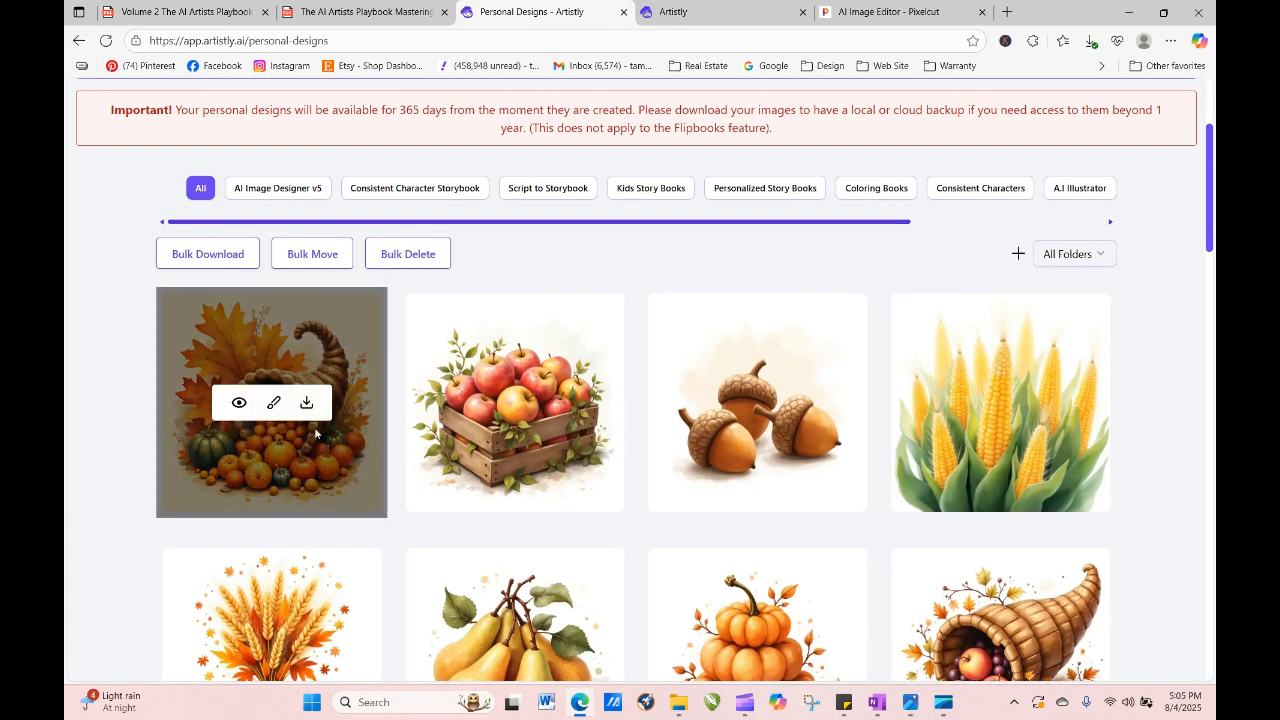
click(238, 403)
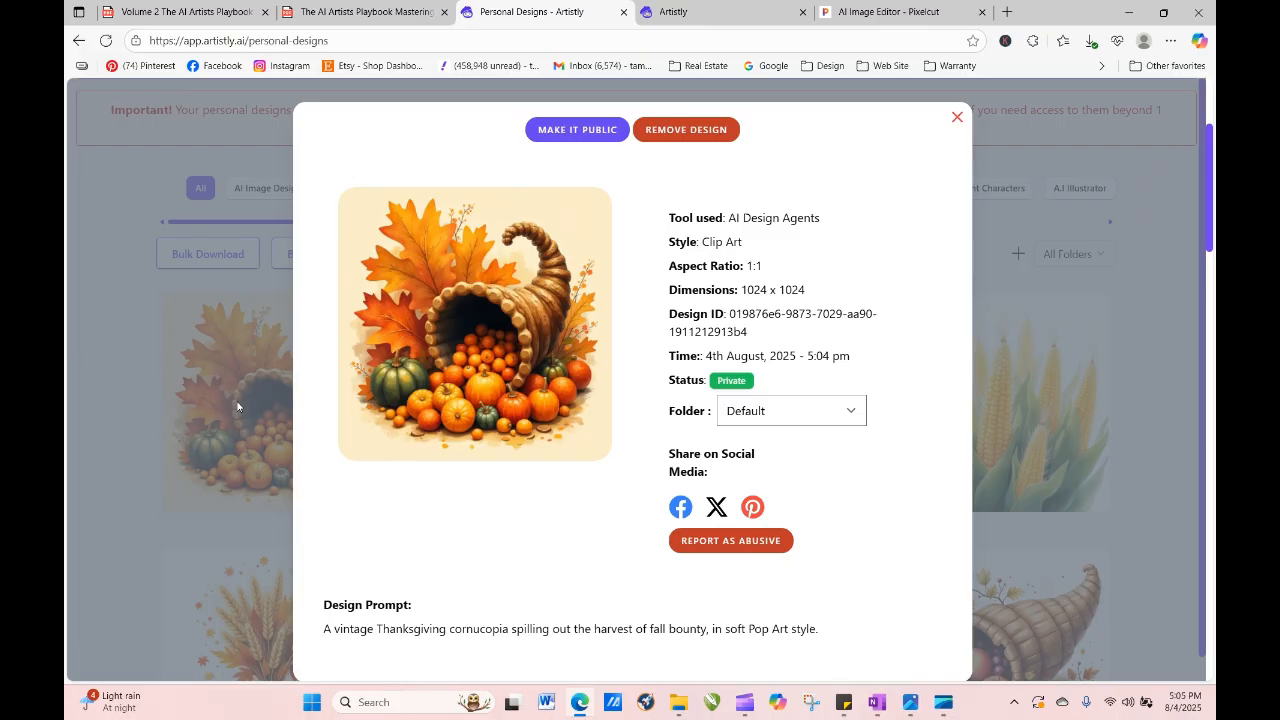
click(957, 118)
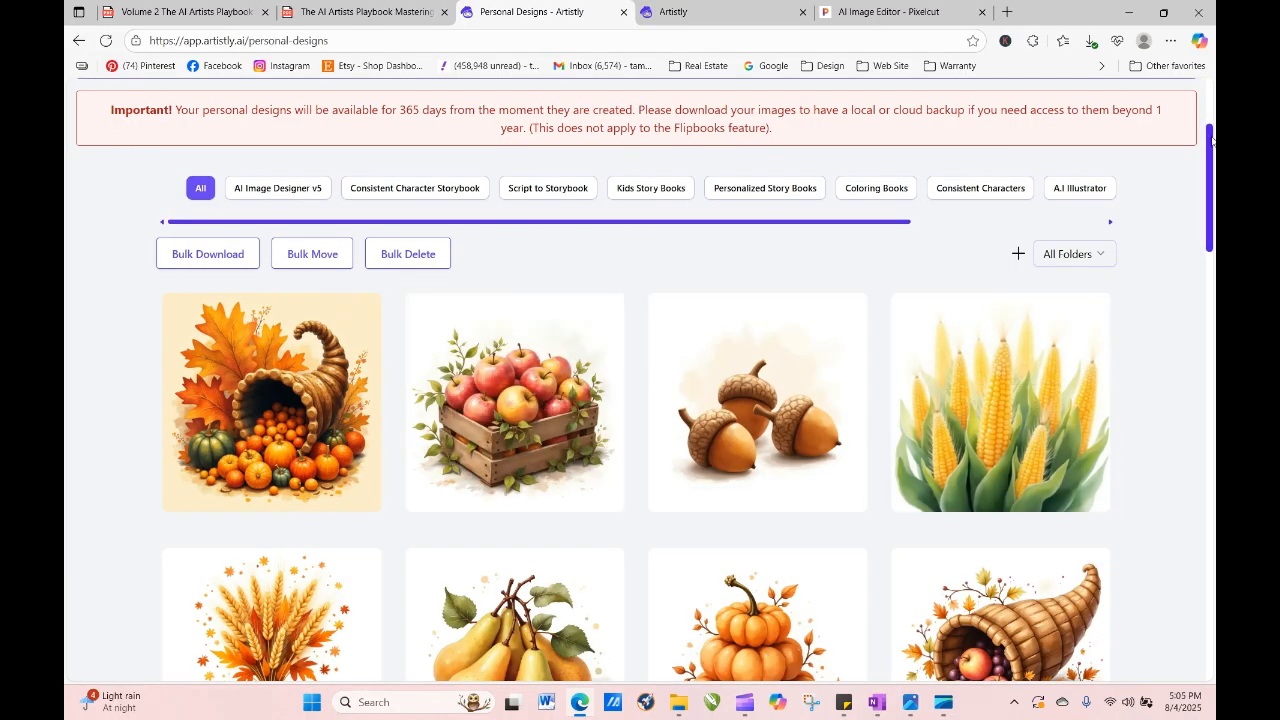
Browse the older designs and check the style and prompt details of the two-pumpkin image framed by vines and falling leaves.
scroll(1212, 153, down, 4)
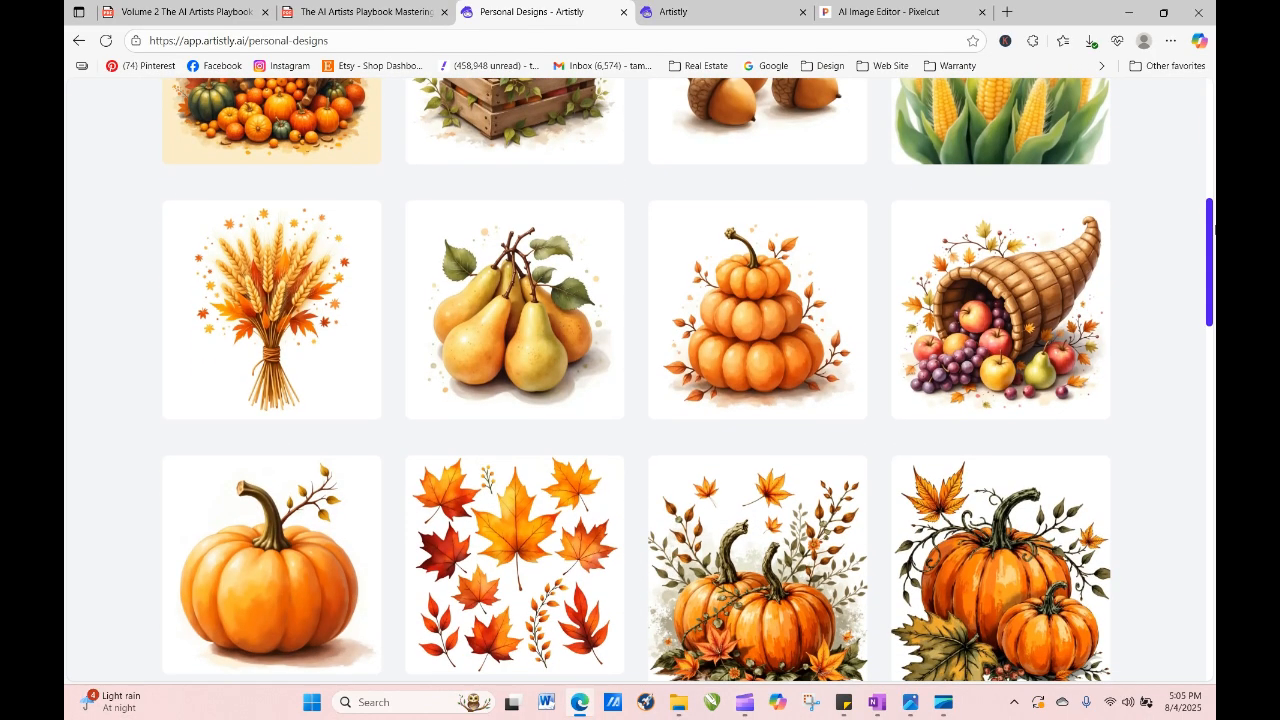
mouse_move(723, 341)
mouse_move(269, 600)
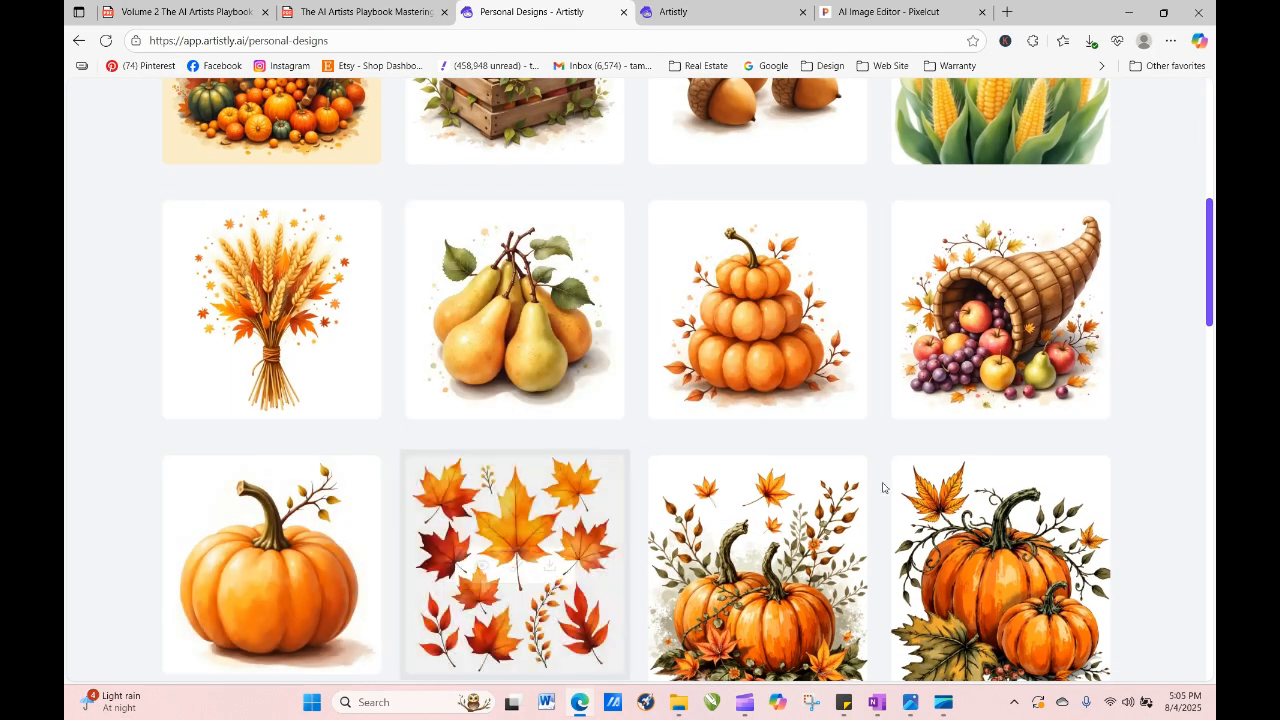
drag(1211, 237, 1213, 283)
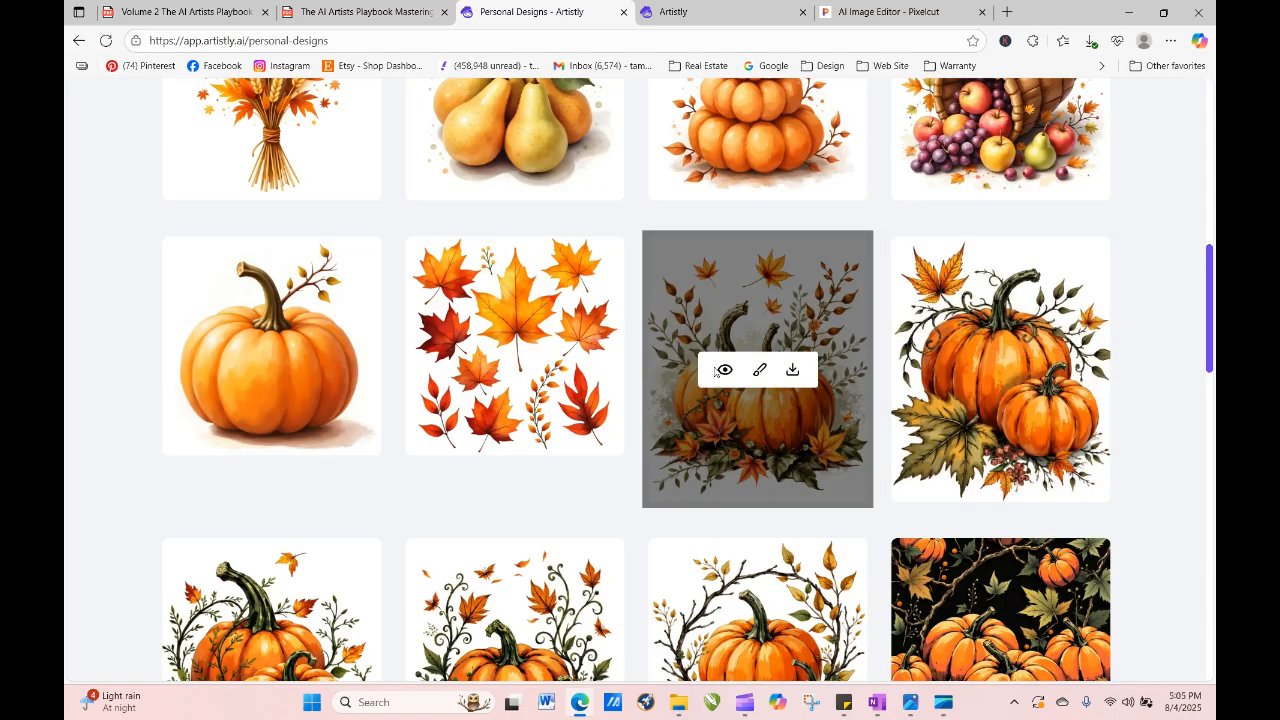
click(724, 372)
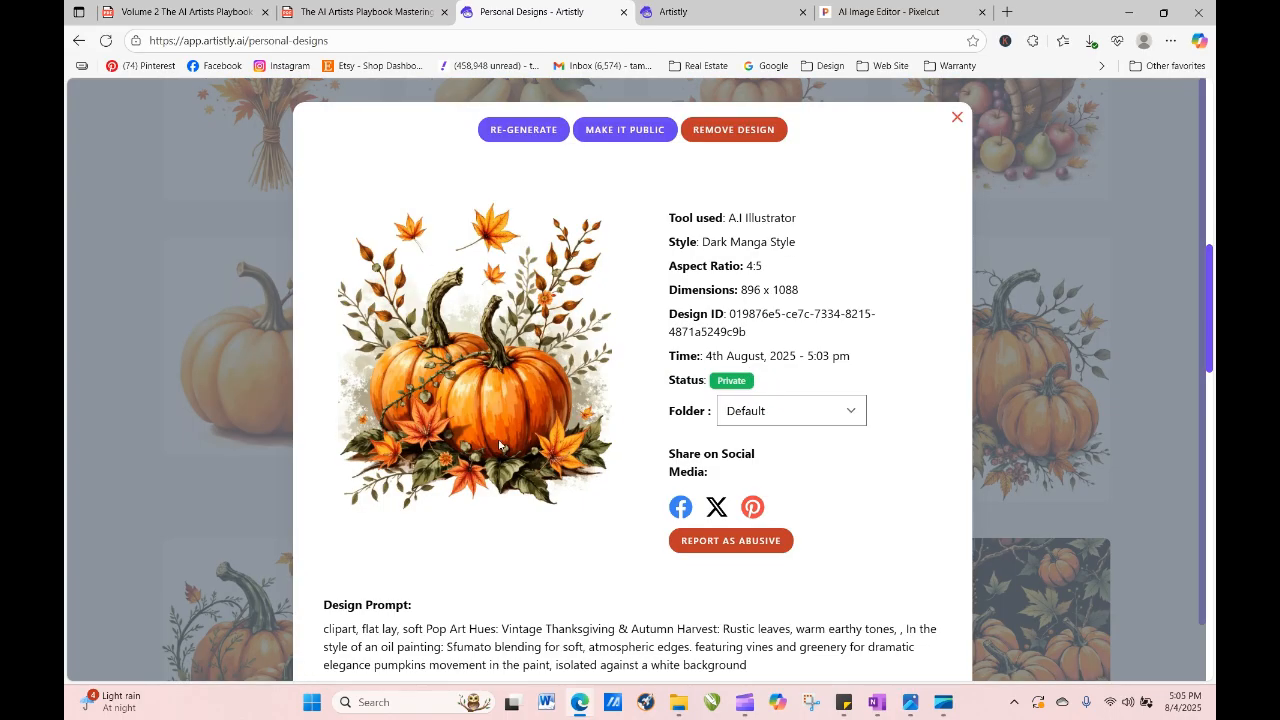
click(958, 118)
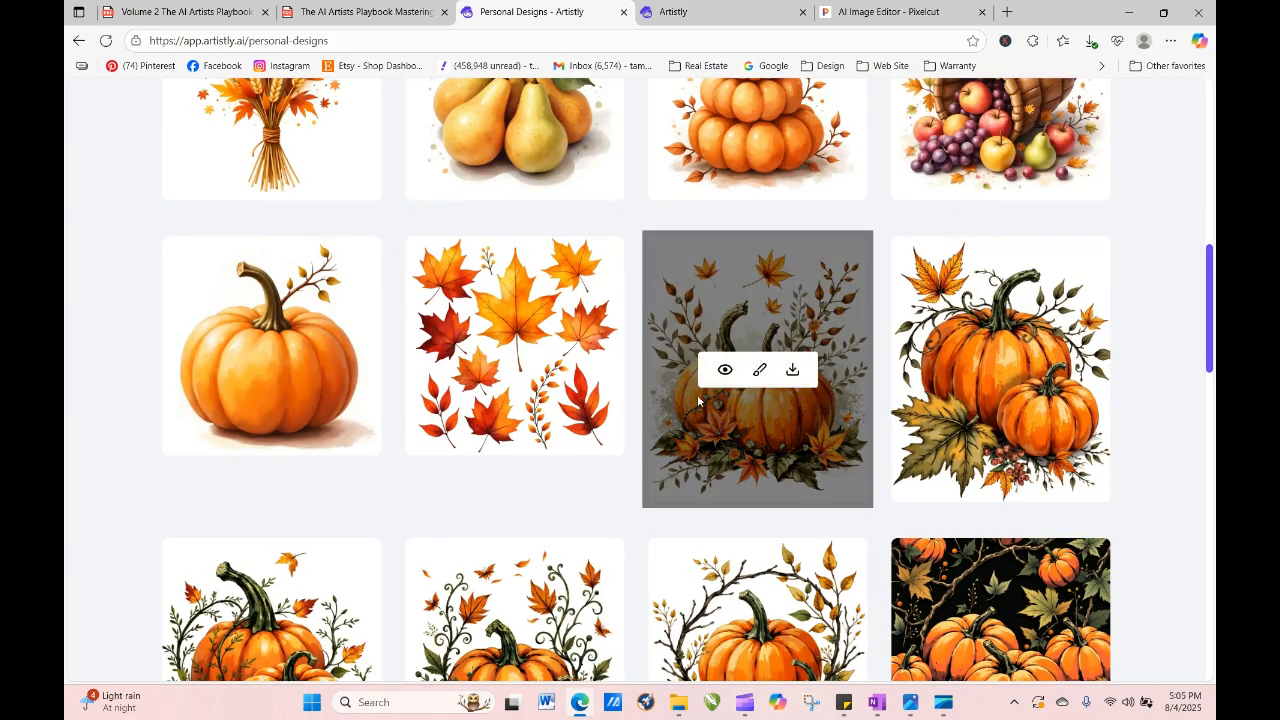
click(724, 372)
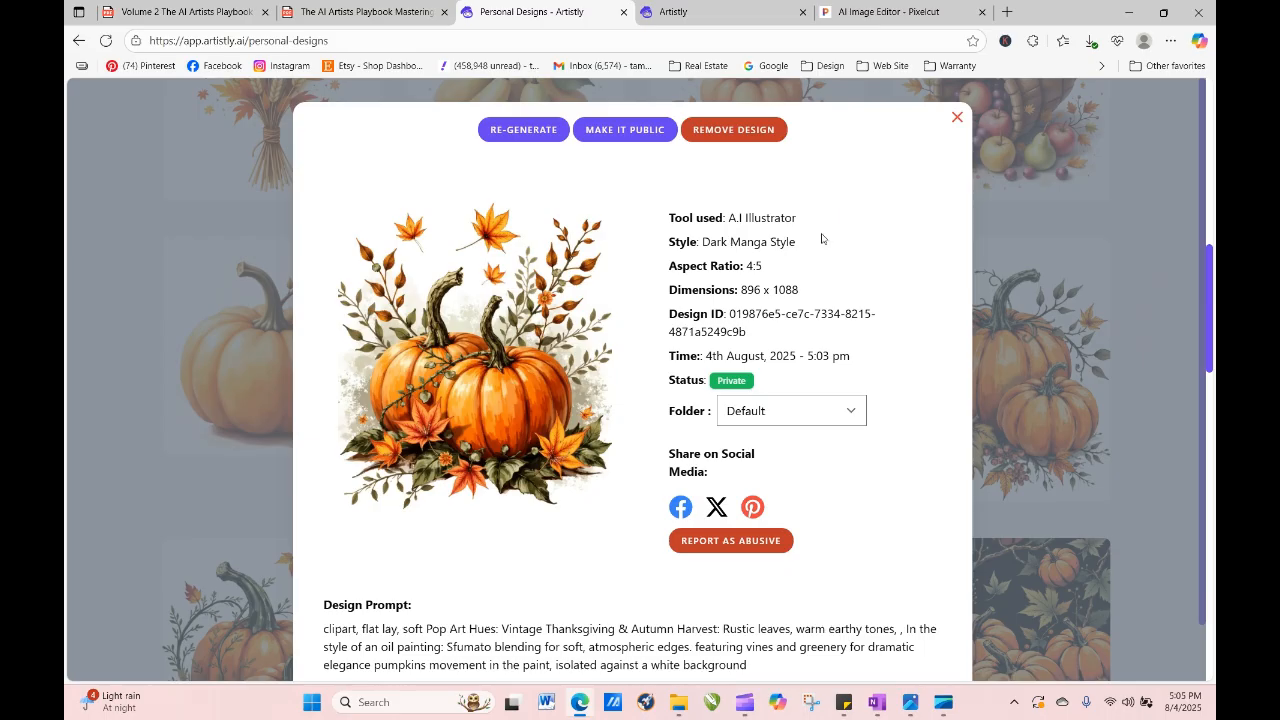
click(957, 120)
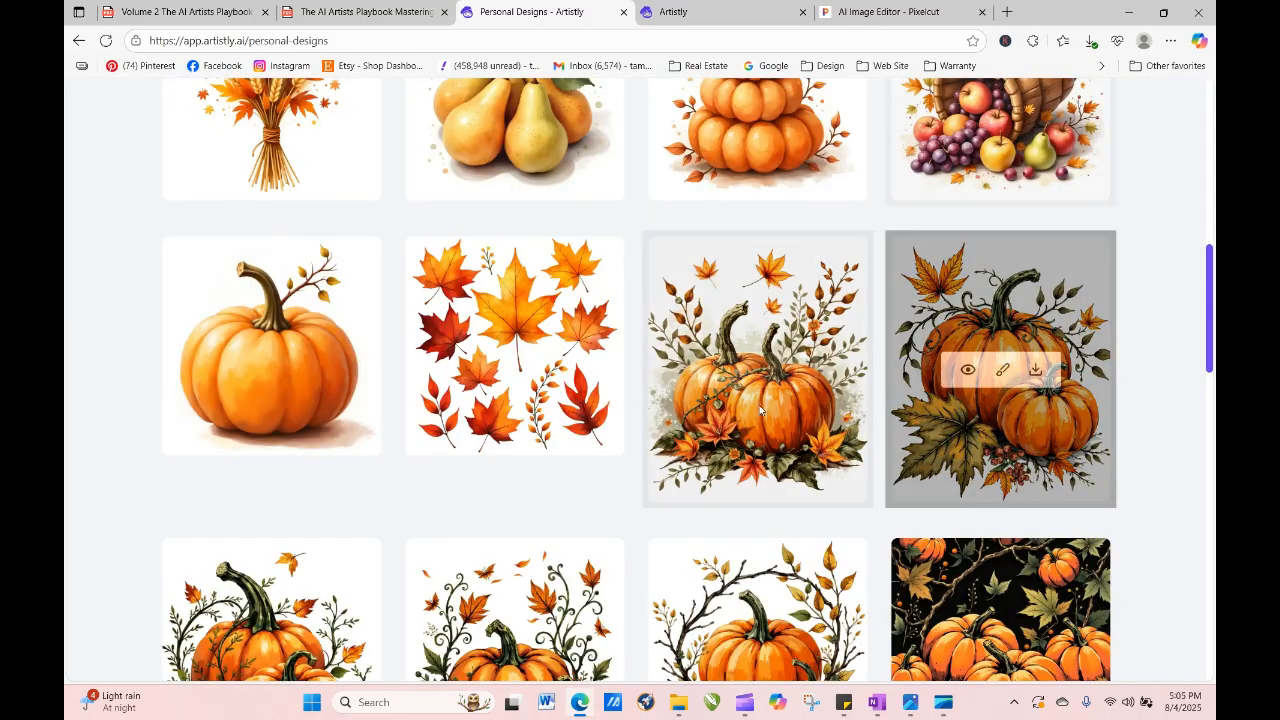
Re-generate the two-pumpkin image from its existing prompt using the Golden Style in the AI Art Illustrator.
click(728, 372)
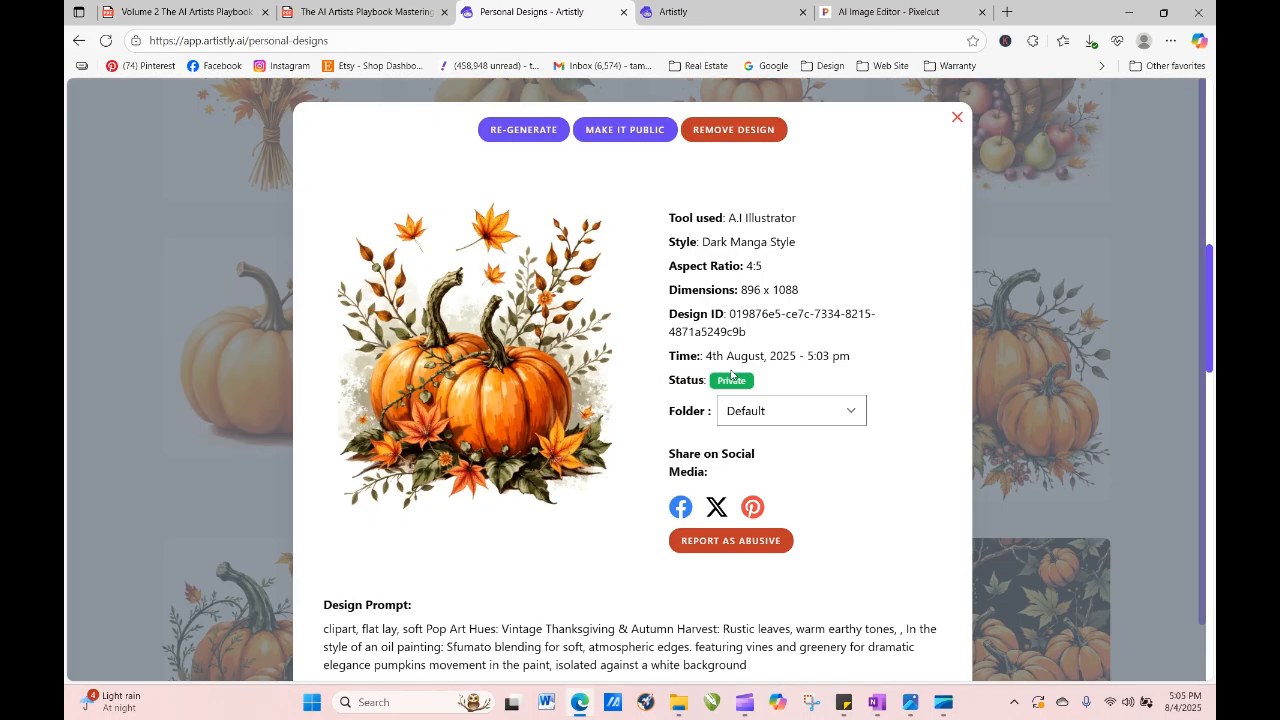
click(523, 129)
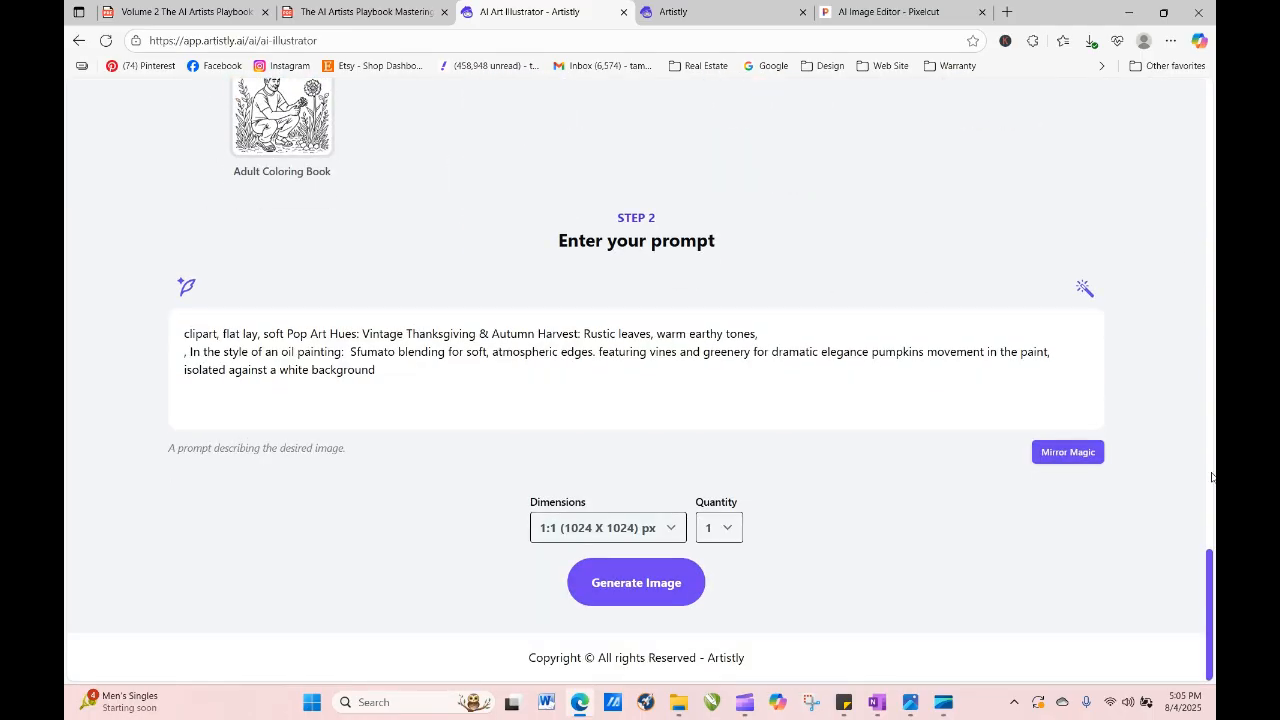
drag(1210, 597, 1212, 418)
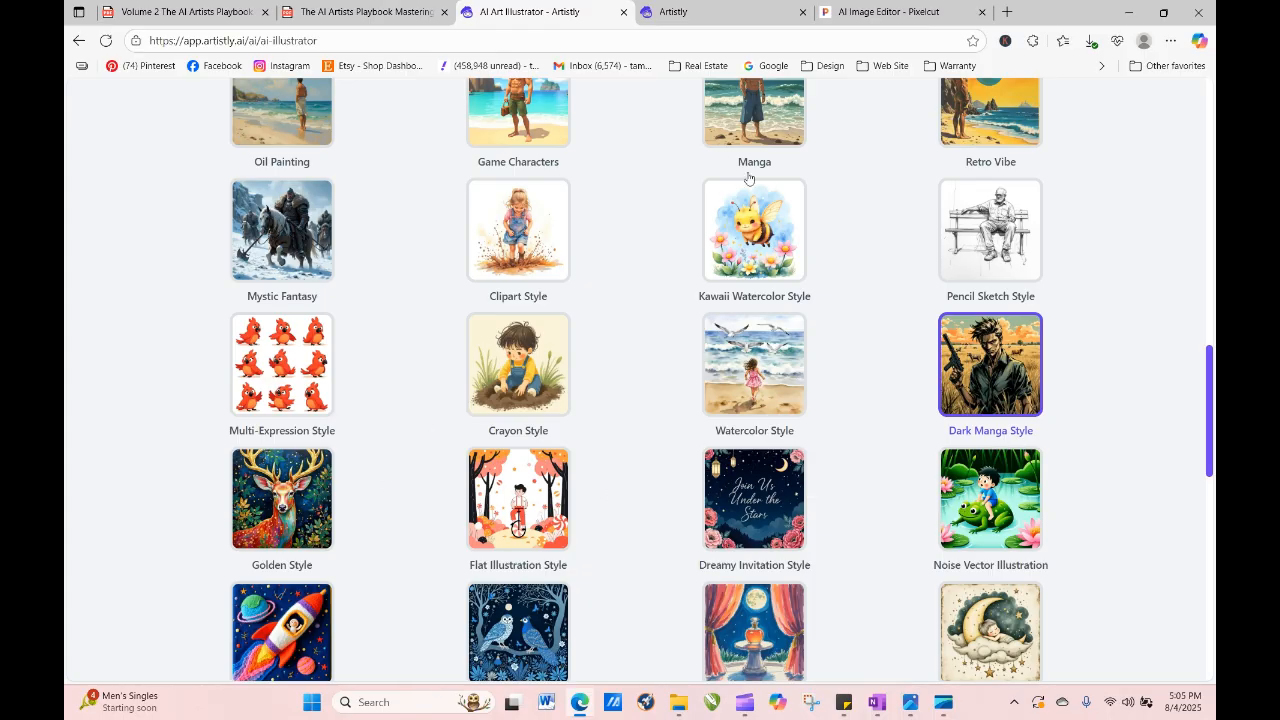
click(280, 522)
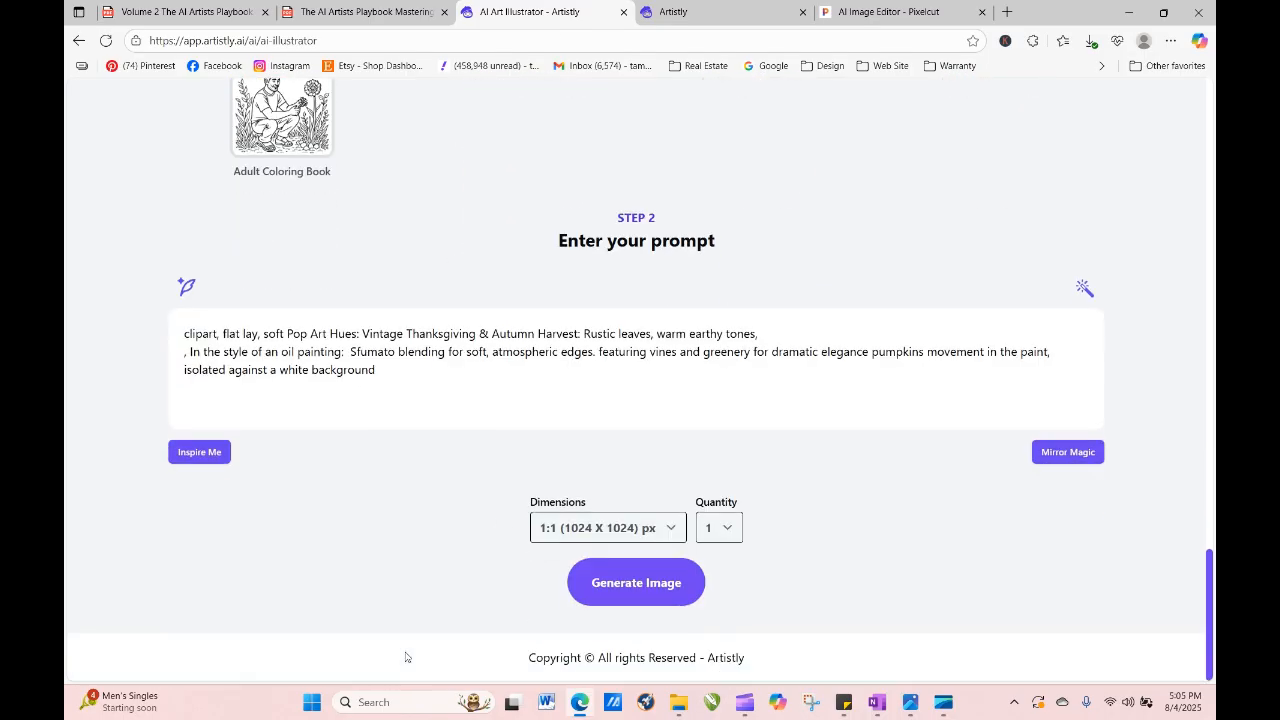
click(630, 584)
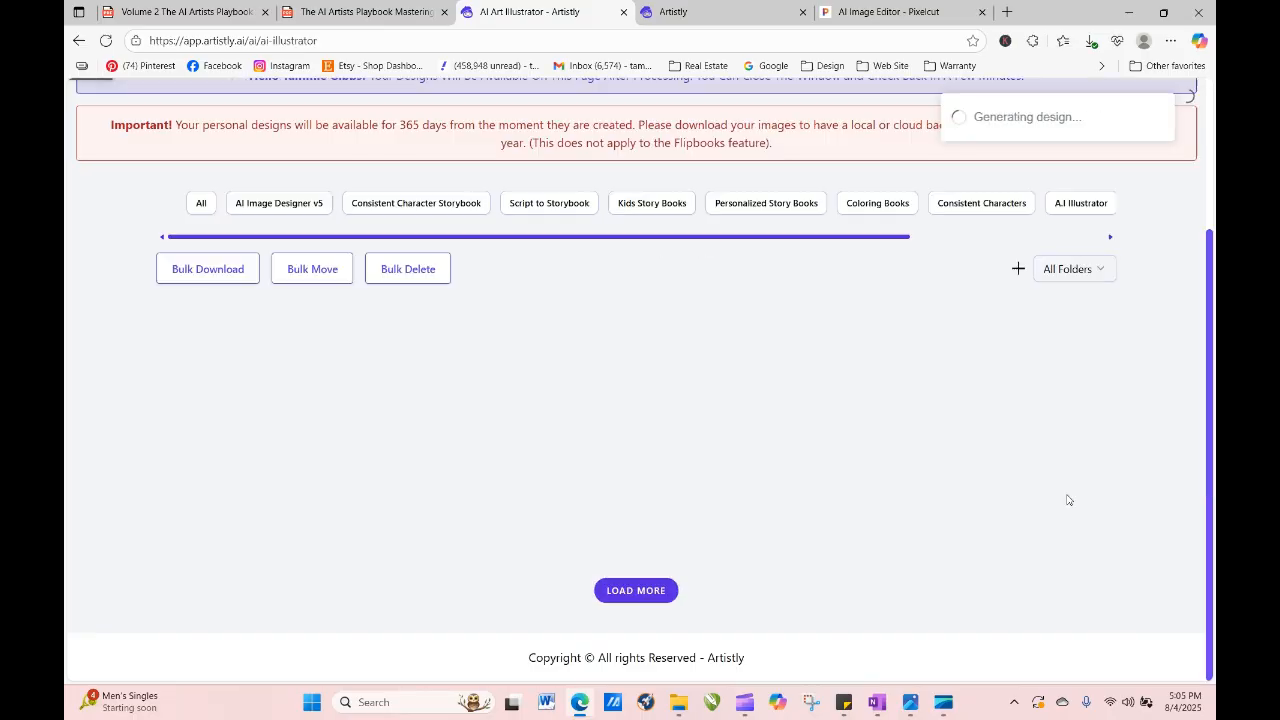
Reload the personal designs until the Golden Style pumpkin image is ready and open its details.
drag(1212, 552, 1190, 192)
click(105, 40)
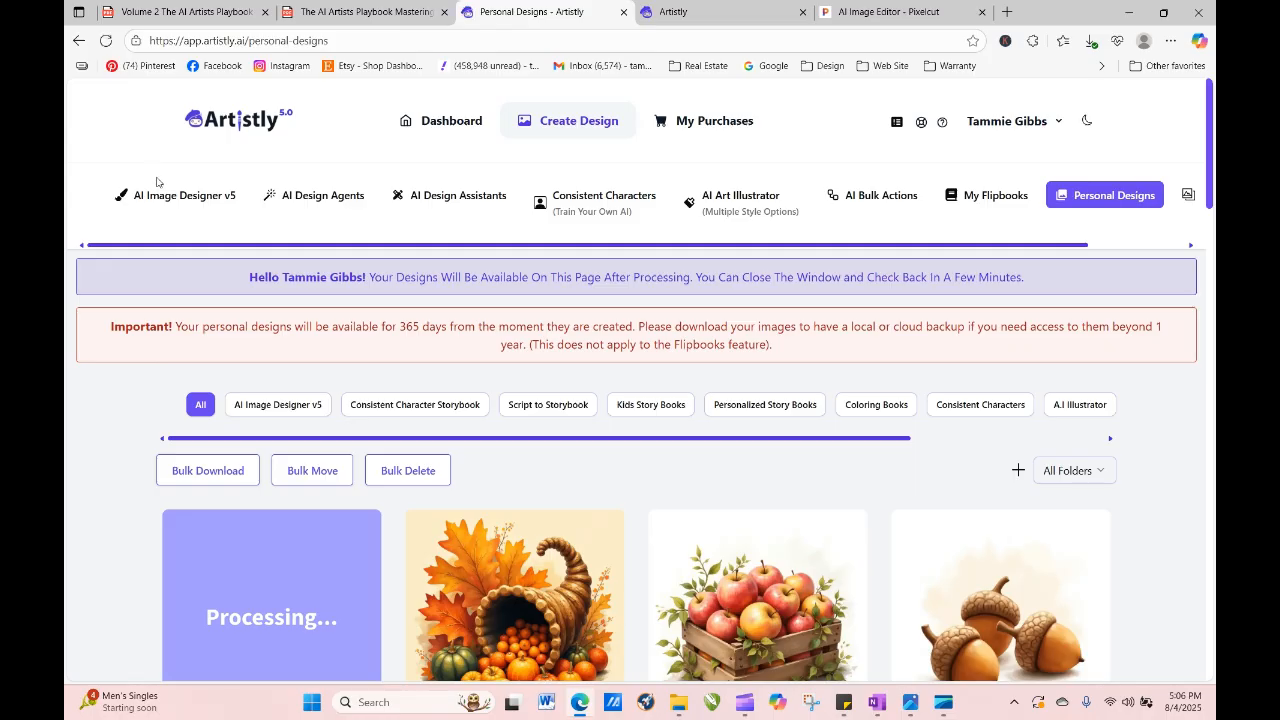
click(106, 40)
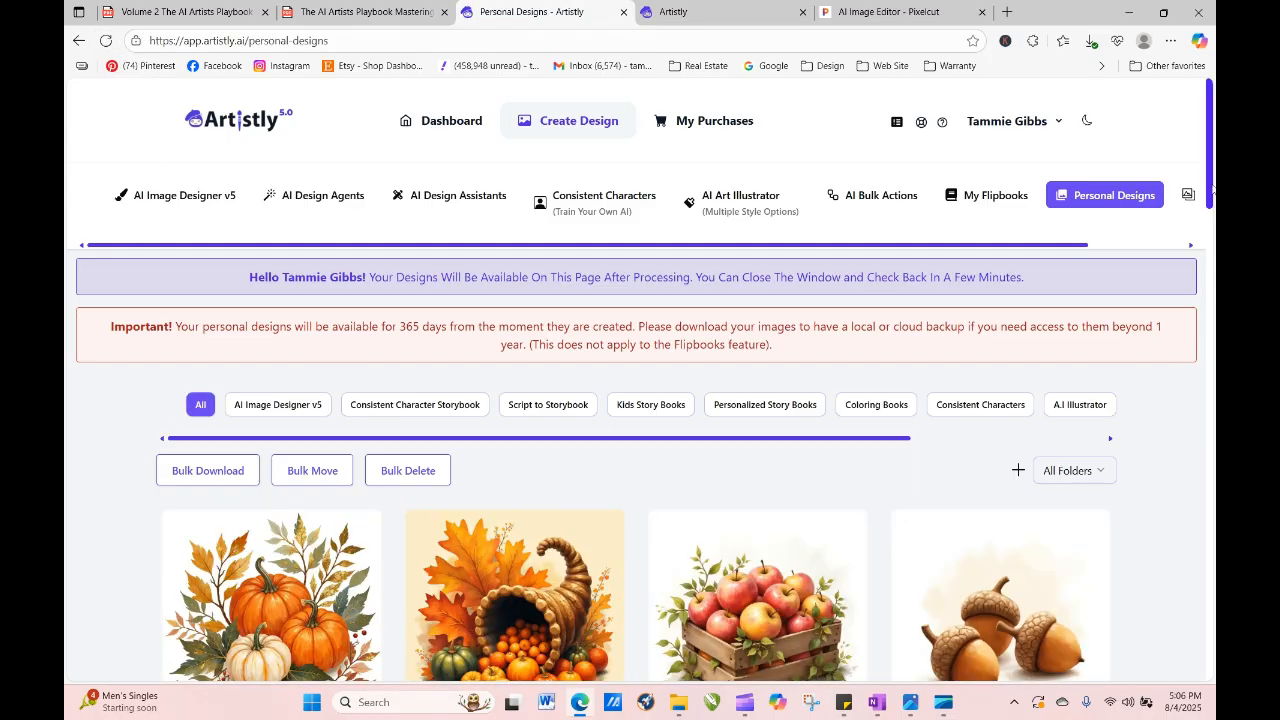
scroll(1211, 190, down, 2)
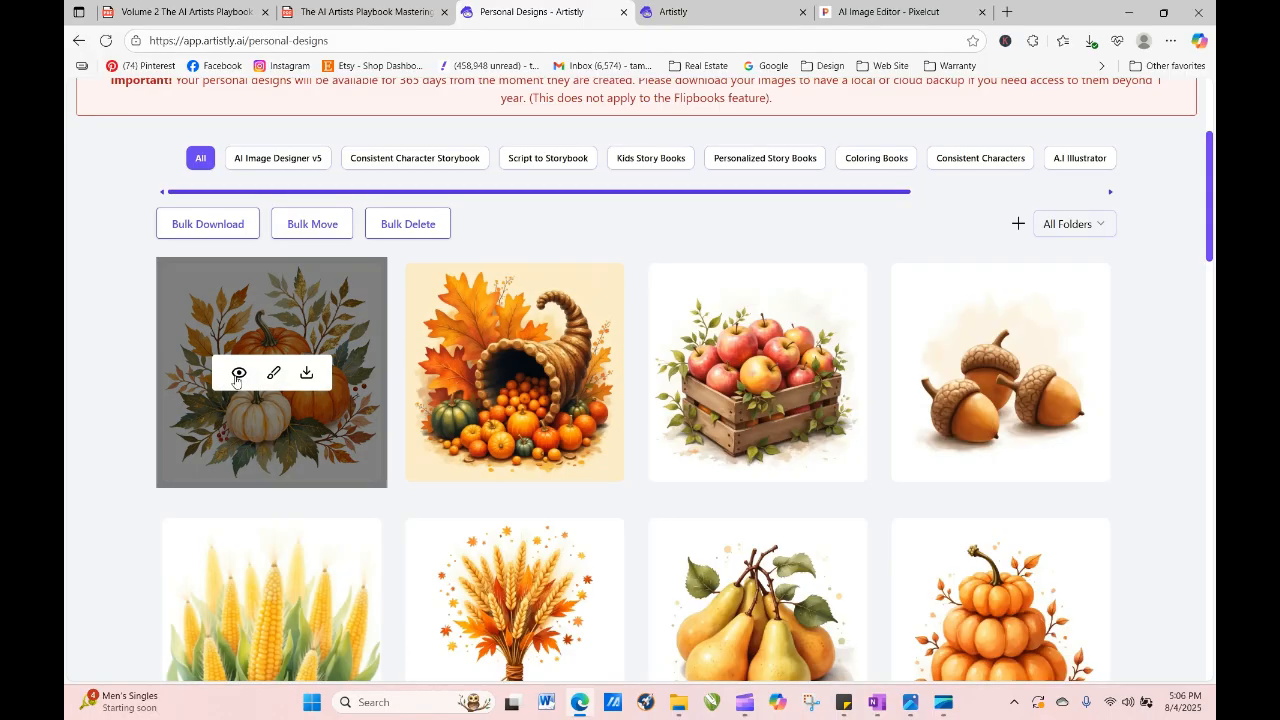
click(238, 374)
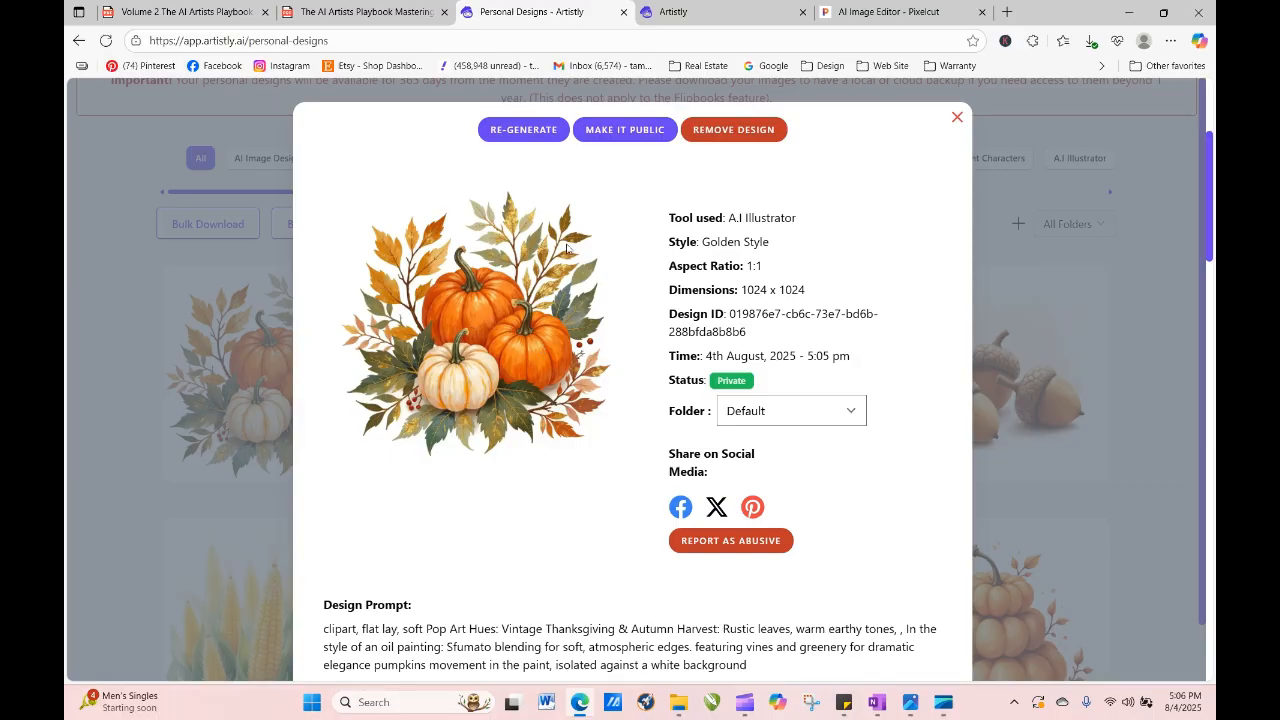
Re-generate the Golden Style pumpkin image from the same prompt using the Minimalist Illustration style.
click(523, 130)
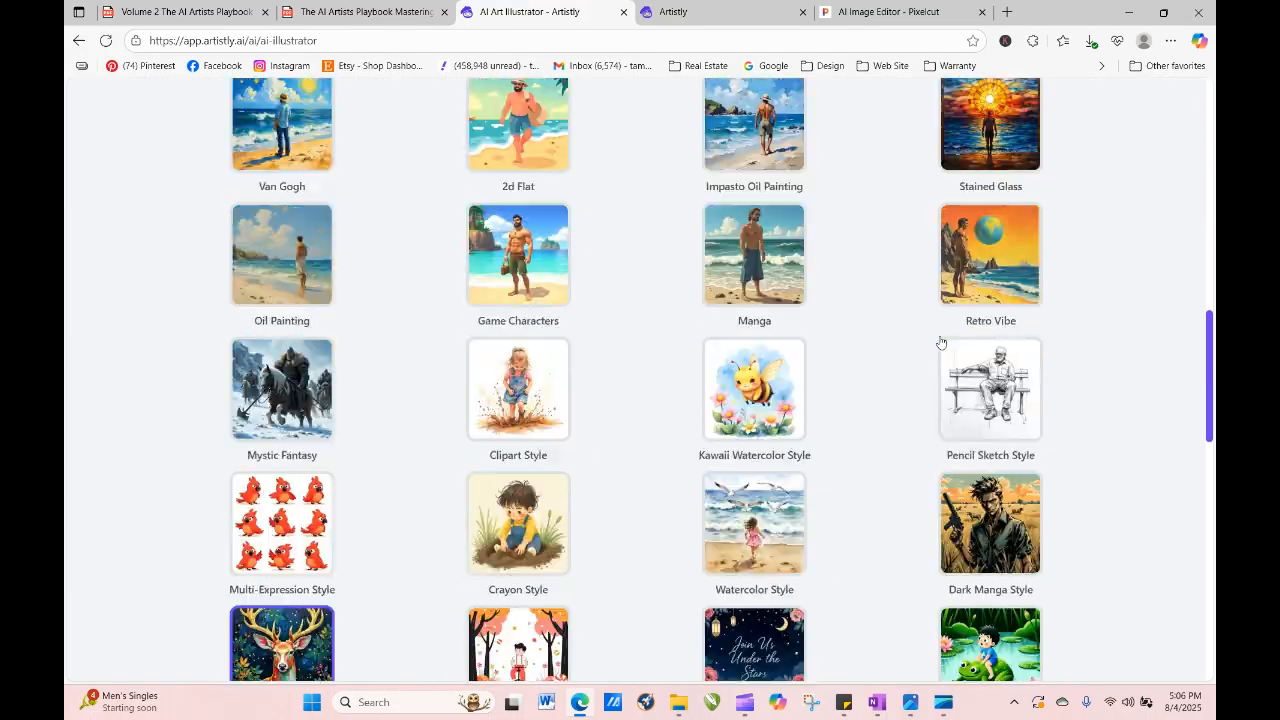
scroll(1215, 420, up, 2)
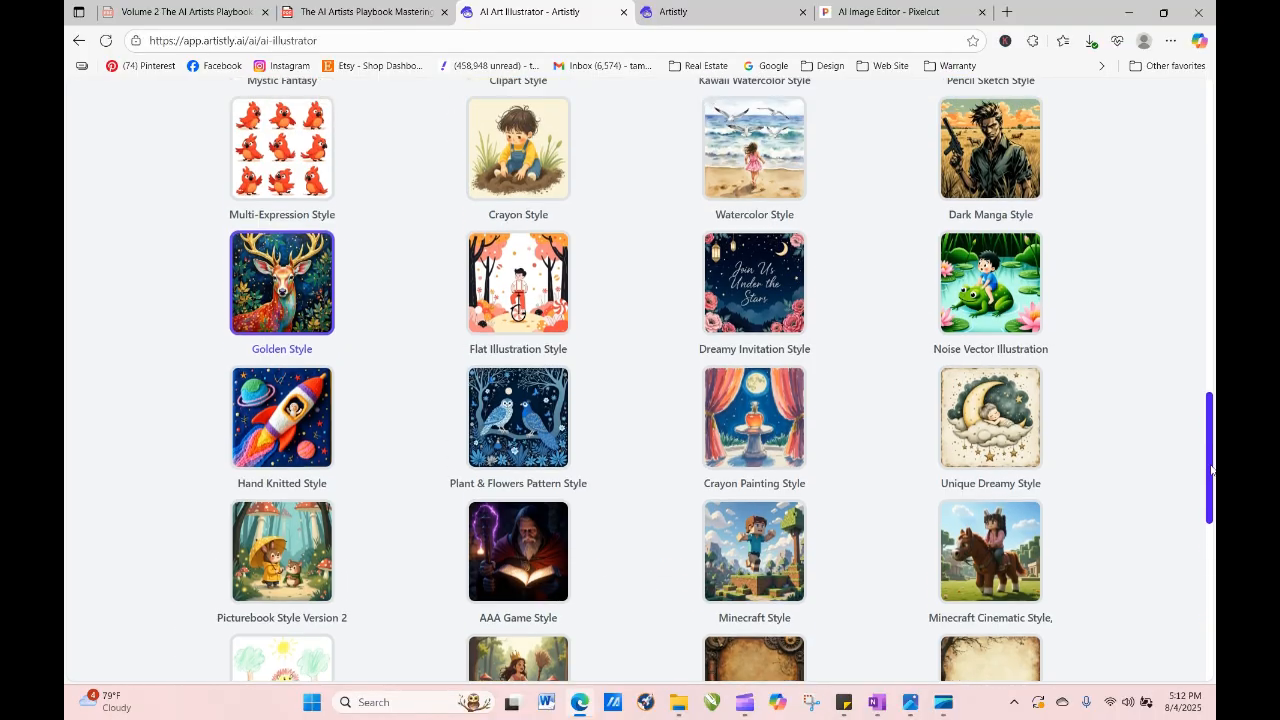
drag(1211, 468, 1205, 388)
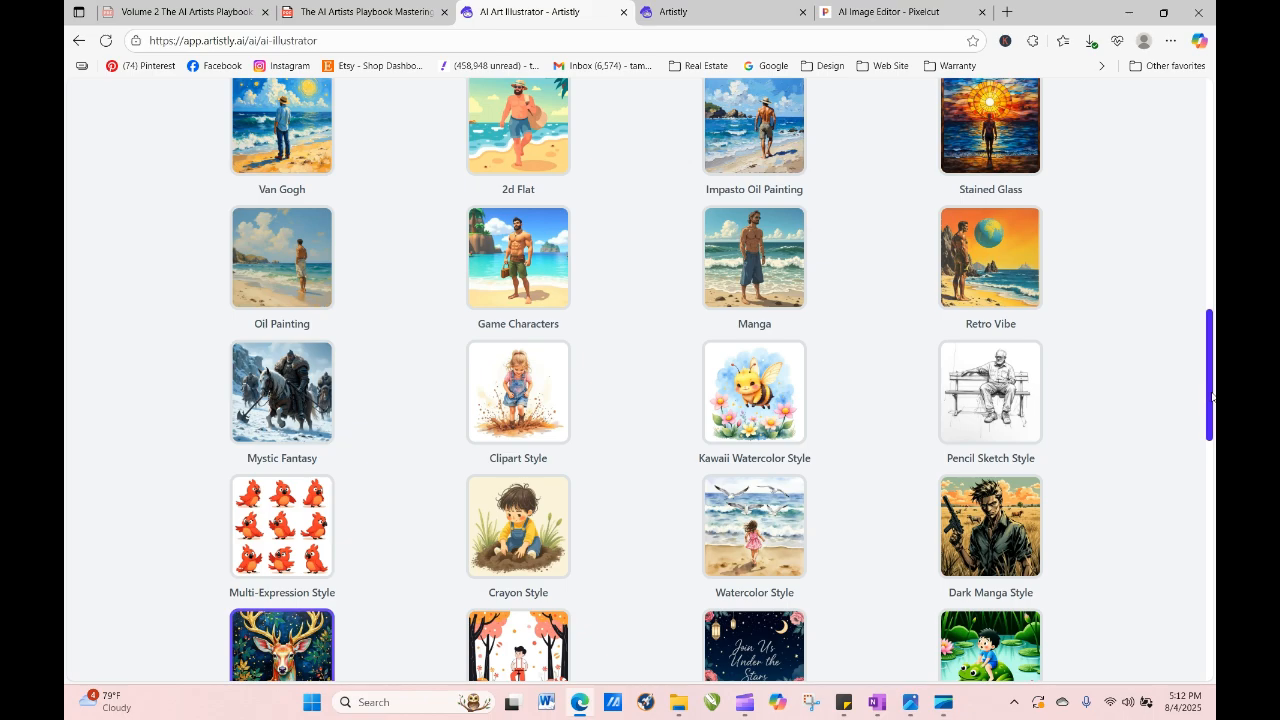
mouse_move(1212, 397)
mouse_down()
mouse_move(1214, 608)
mouse_move(1184, 248)
mouse_up()
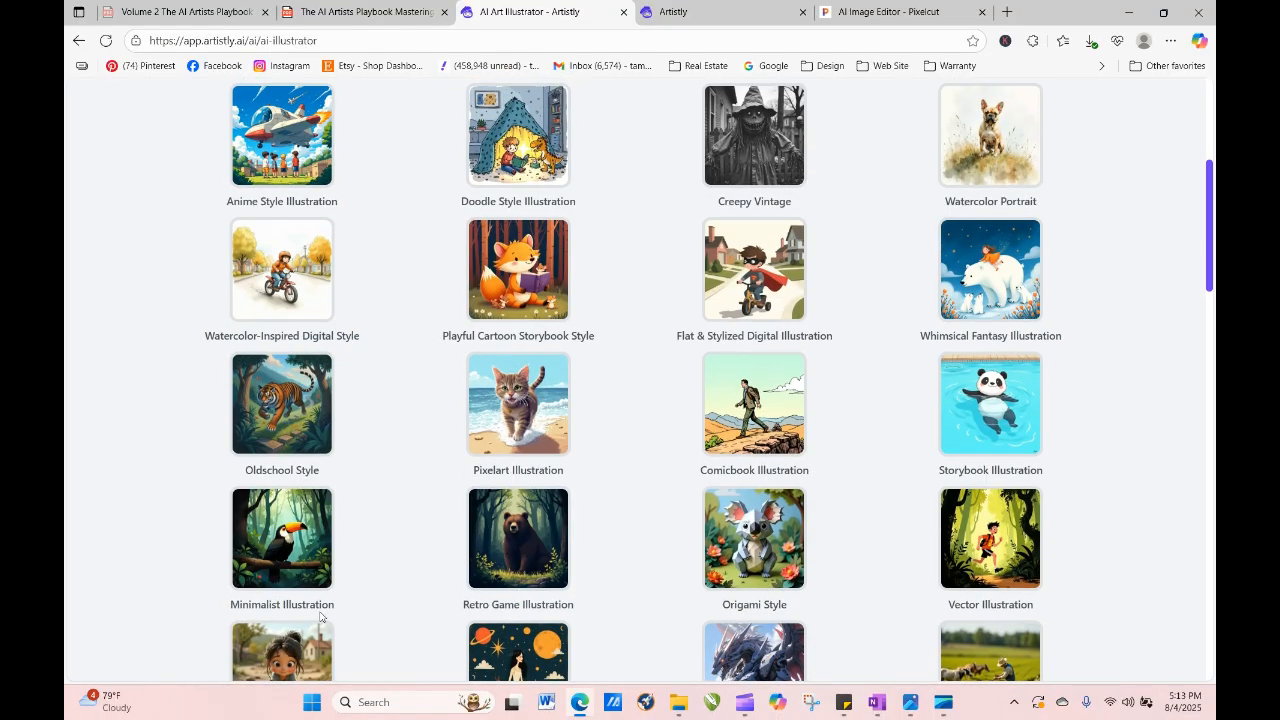
click(263, 553)
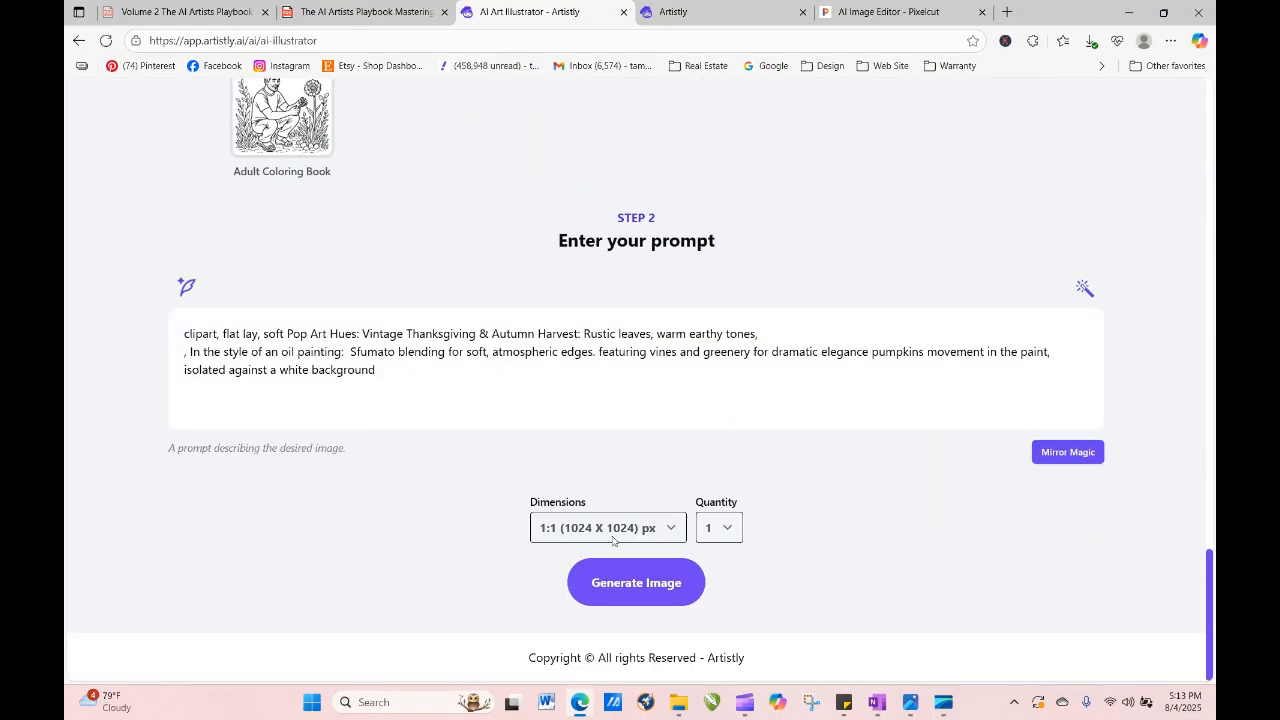
click(654, 580)
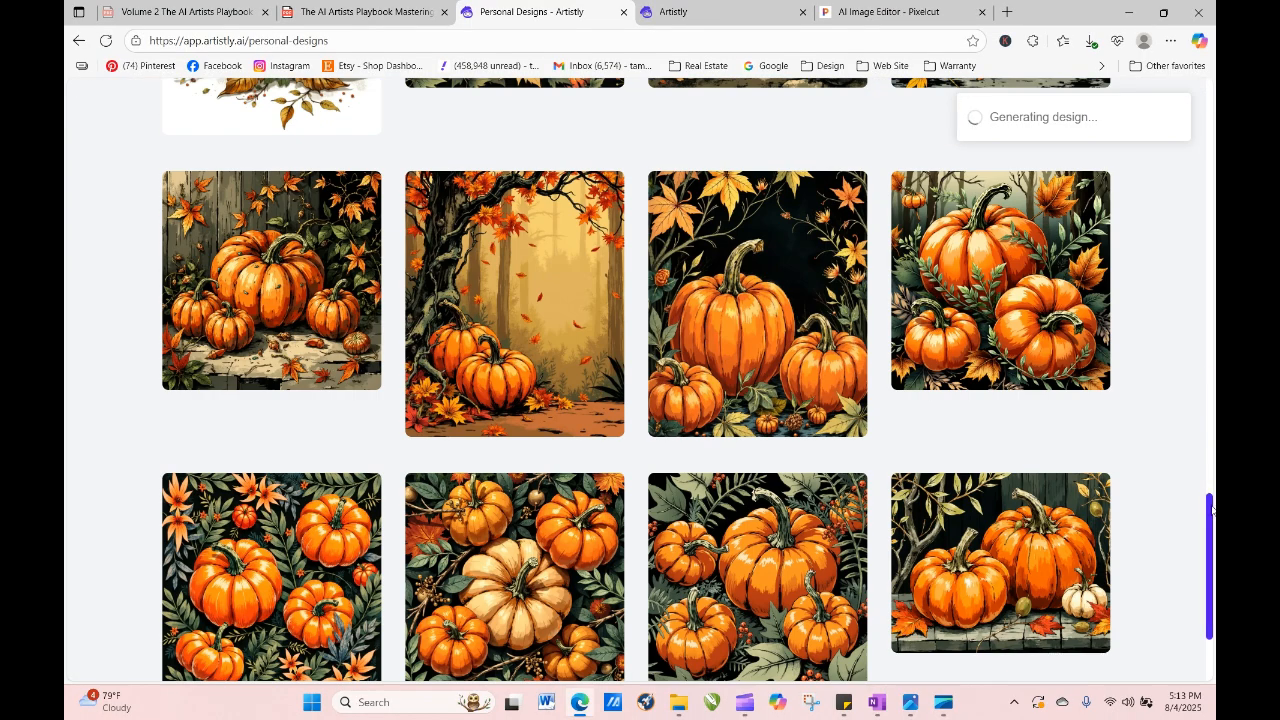
Reload the personal designs until the Minimalist Illustration pumpkin image is ready, check its details and close them.
drag(1211, 510, 1204, 126)
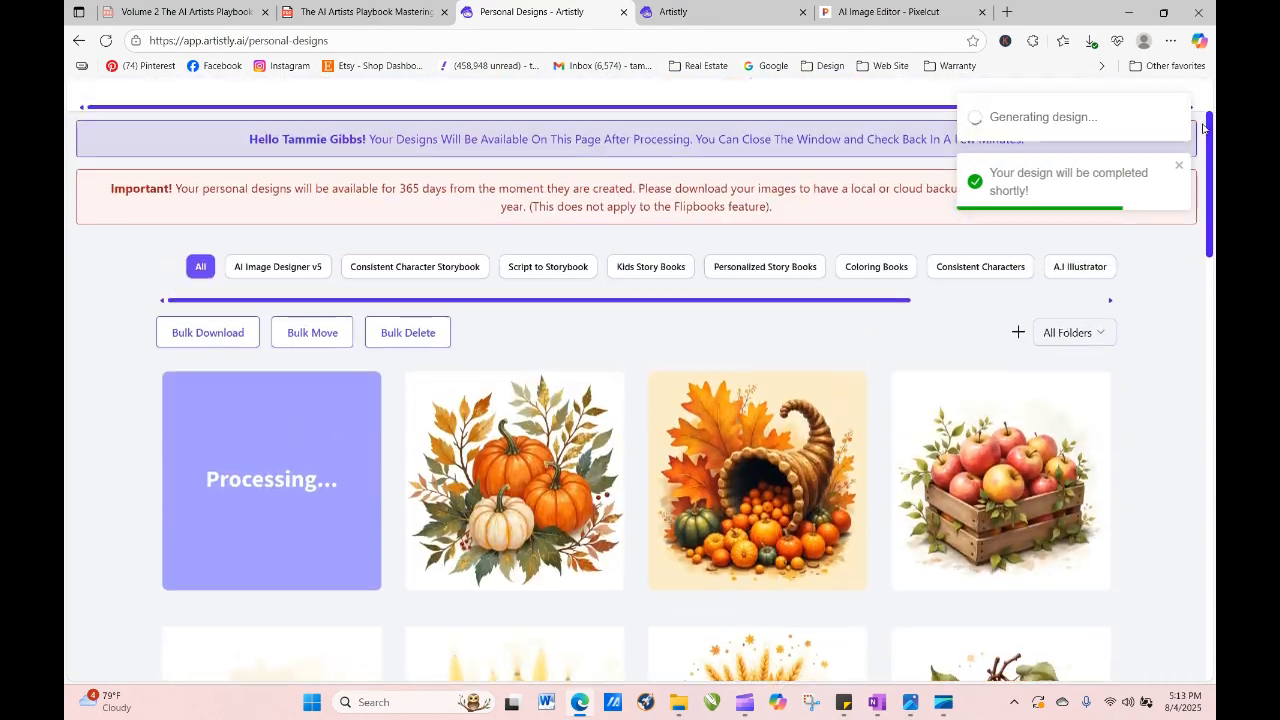
click(105, 41)
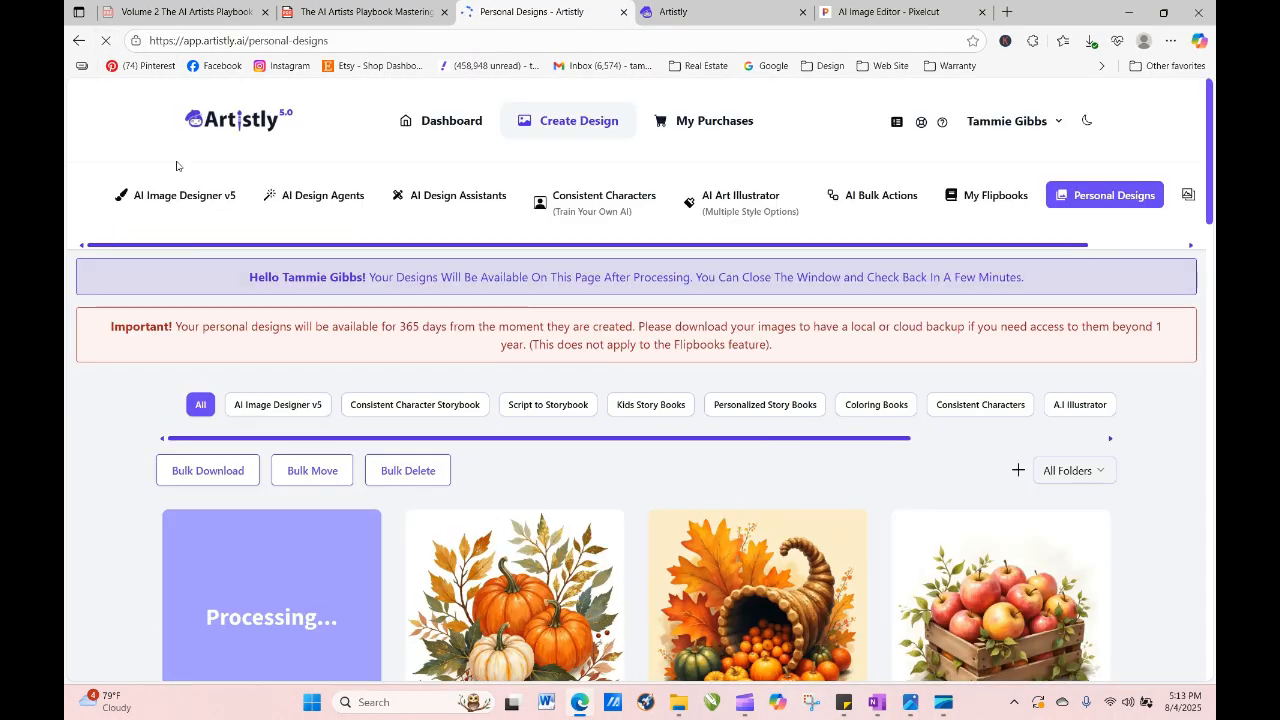
click(106, 44)
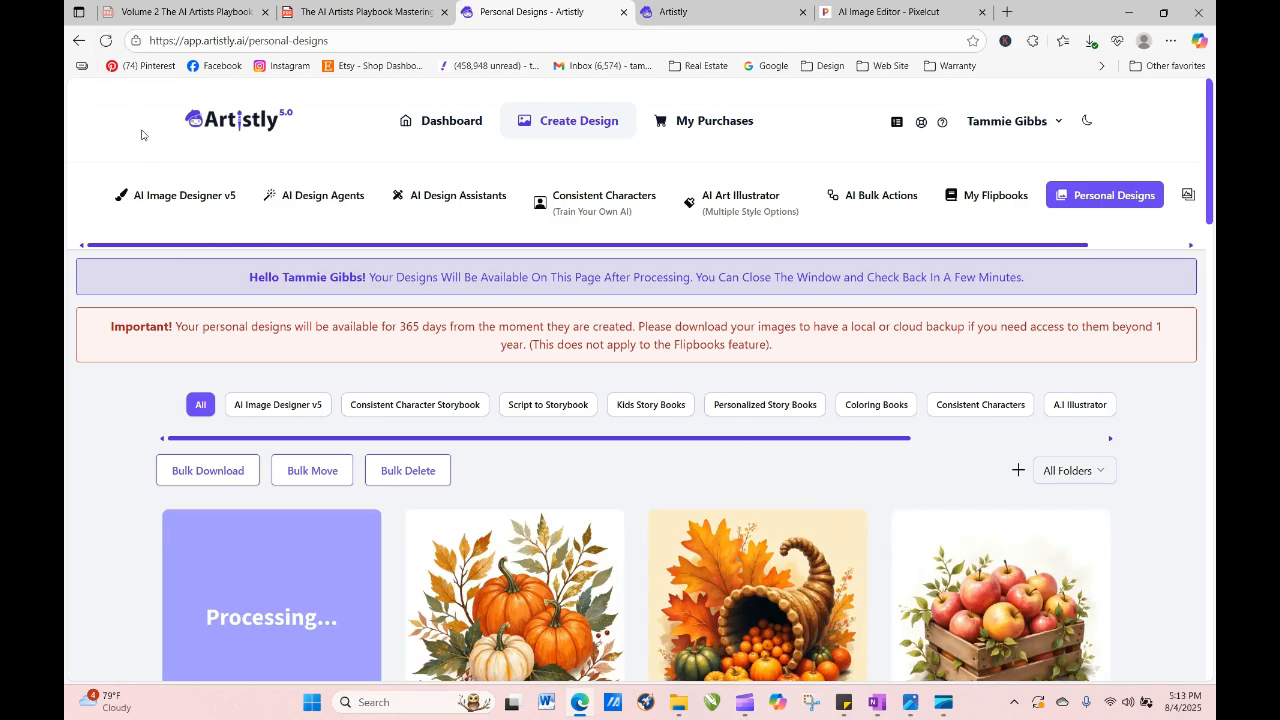
click(106, 41)
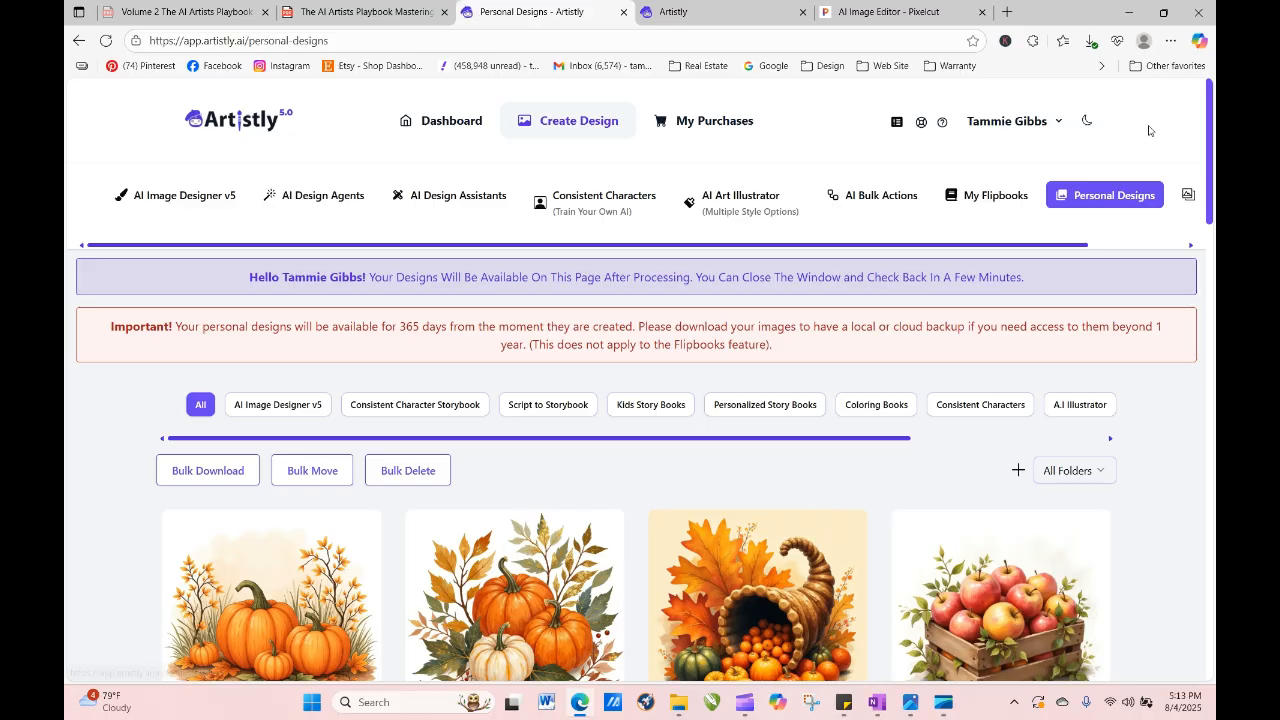
drag(1211, 162, 1212, 245)
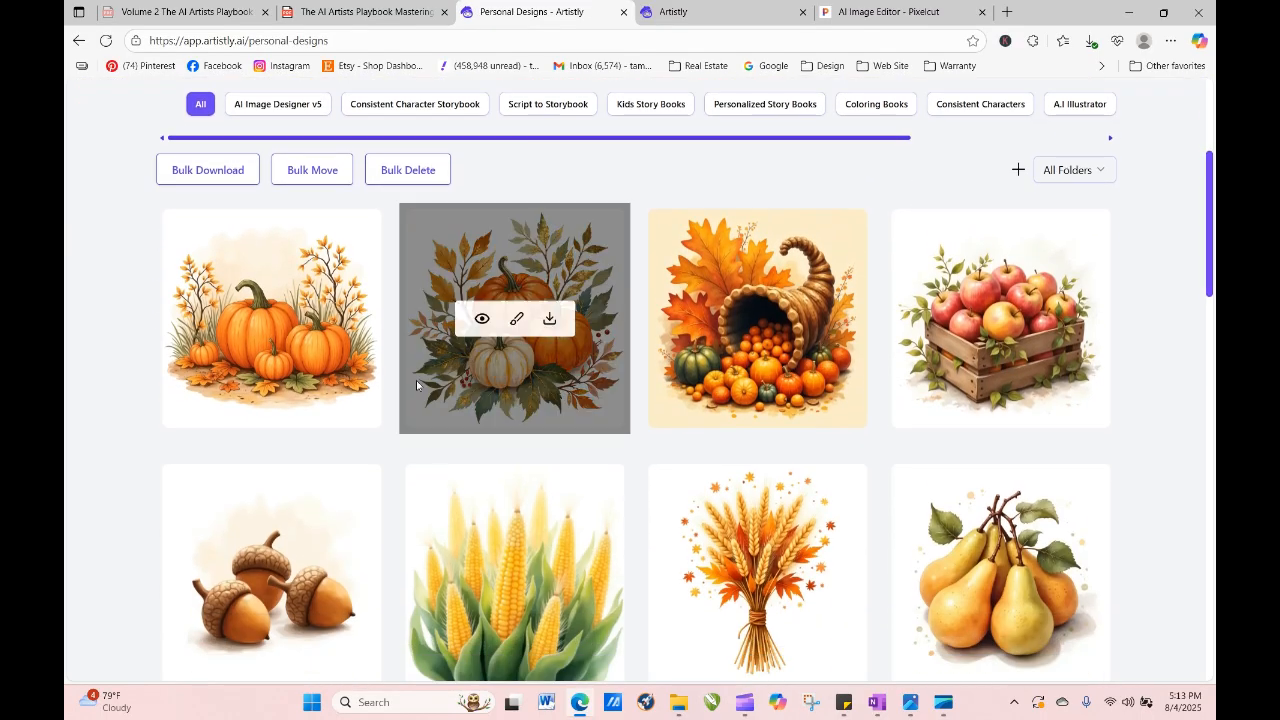
click(240, 320)
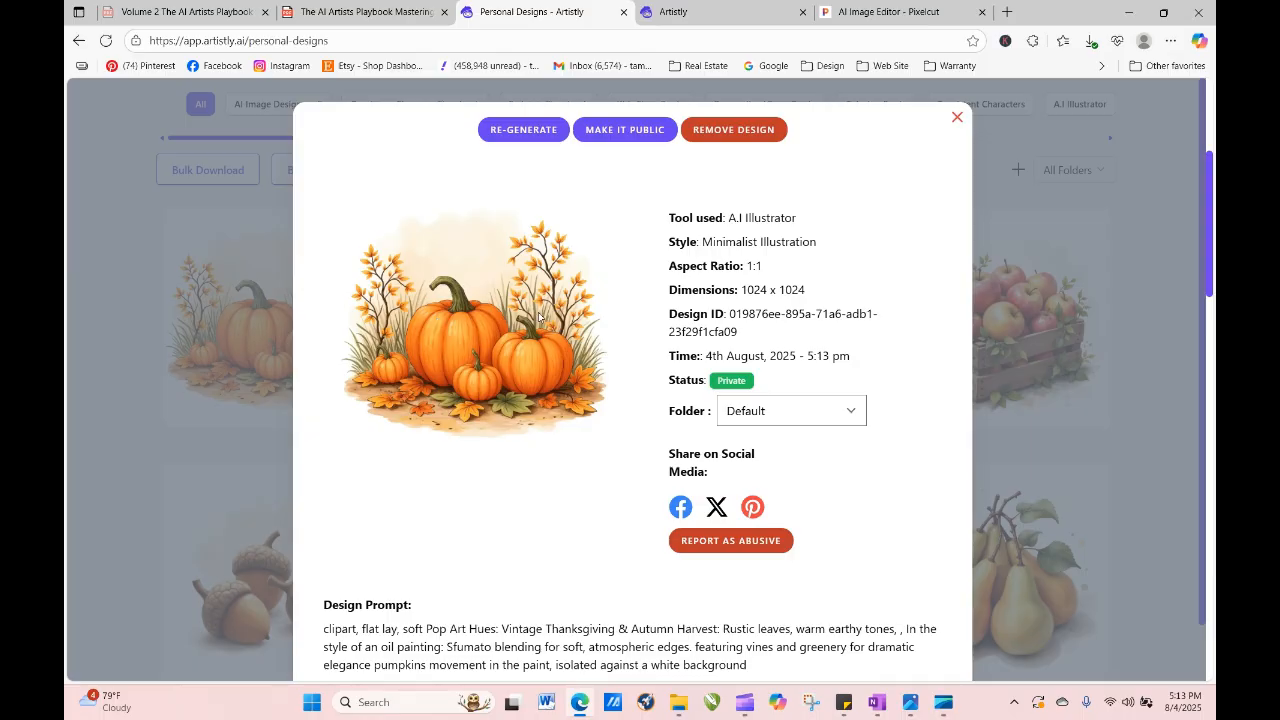
click(957, 120)
Download the Minimalist Illustration pumpkin image and switch to the Pixelcut AI Image Editor.
click(306, 320)
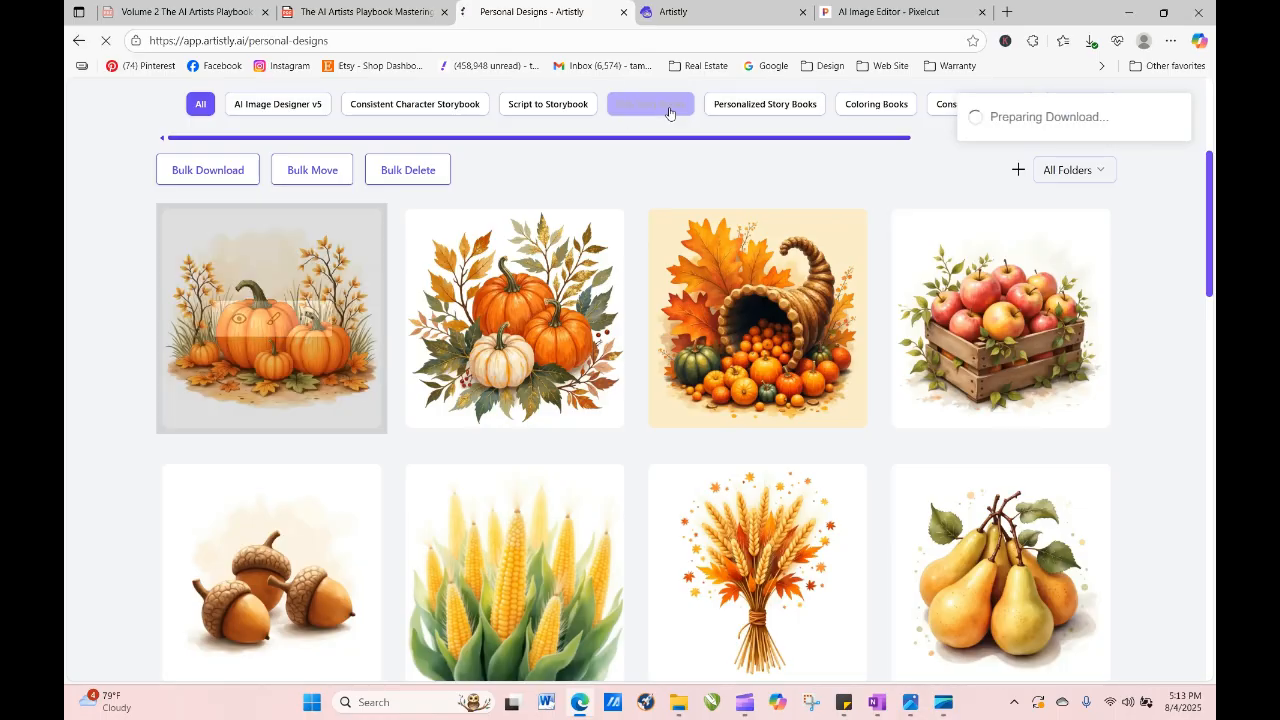
click(868, 12)
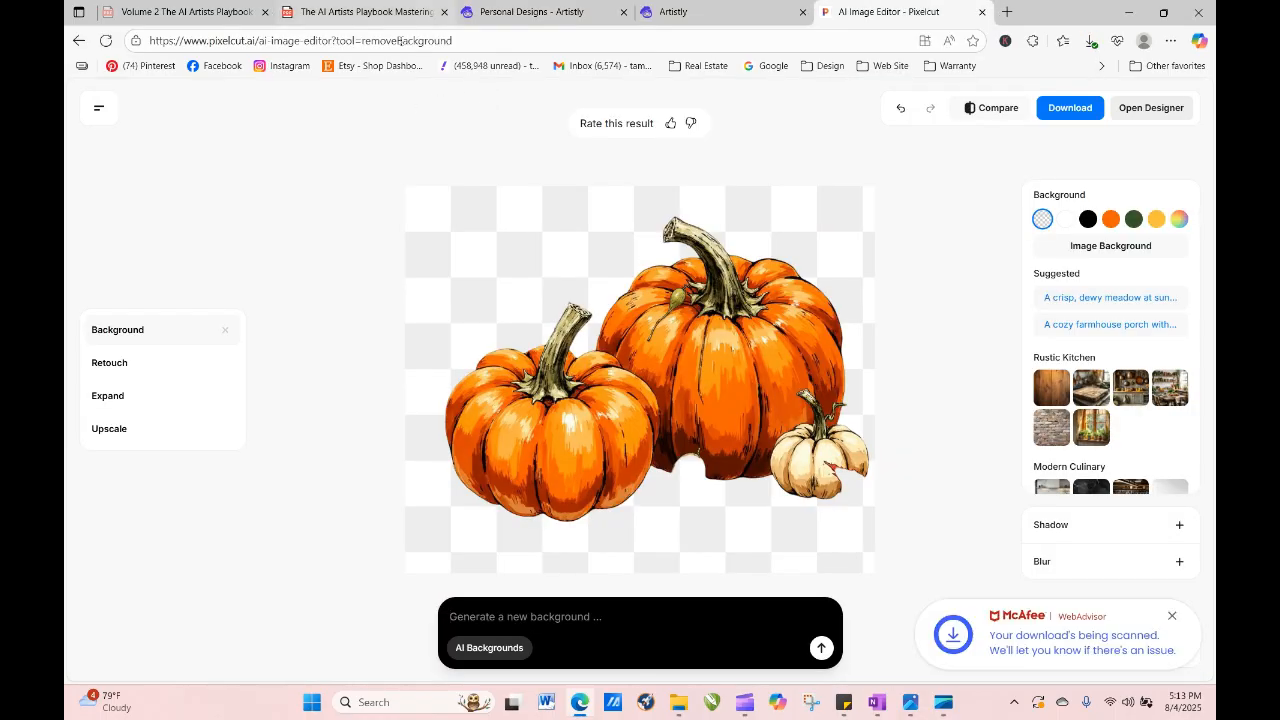
Return to the Pixelcut Background Remover and upload the downloaded Minimalist Illustration pumpkin image from Downloads.
click(80, 41)
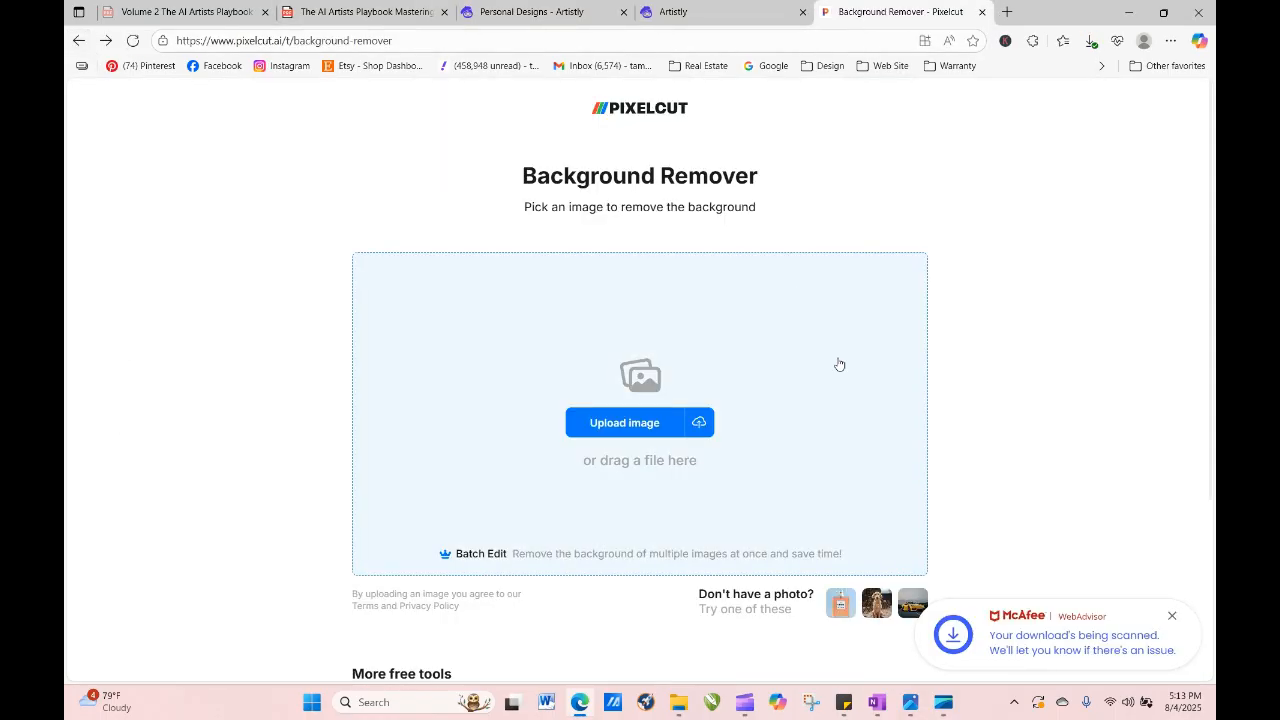
click(638, 424)
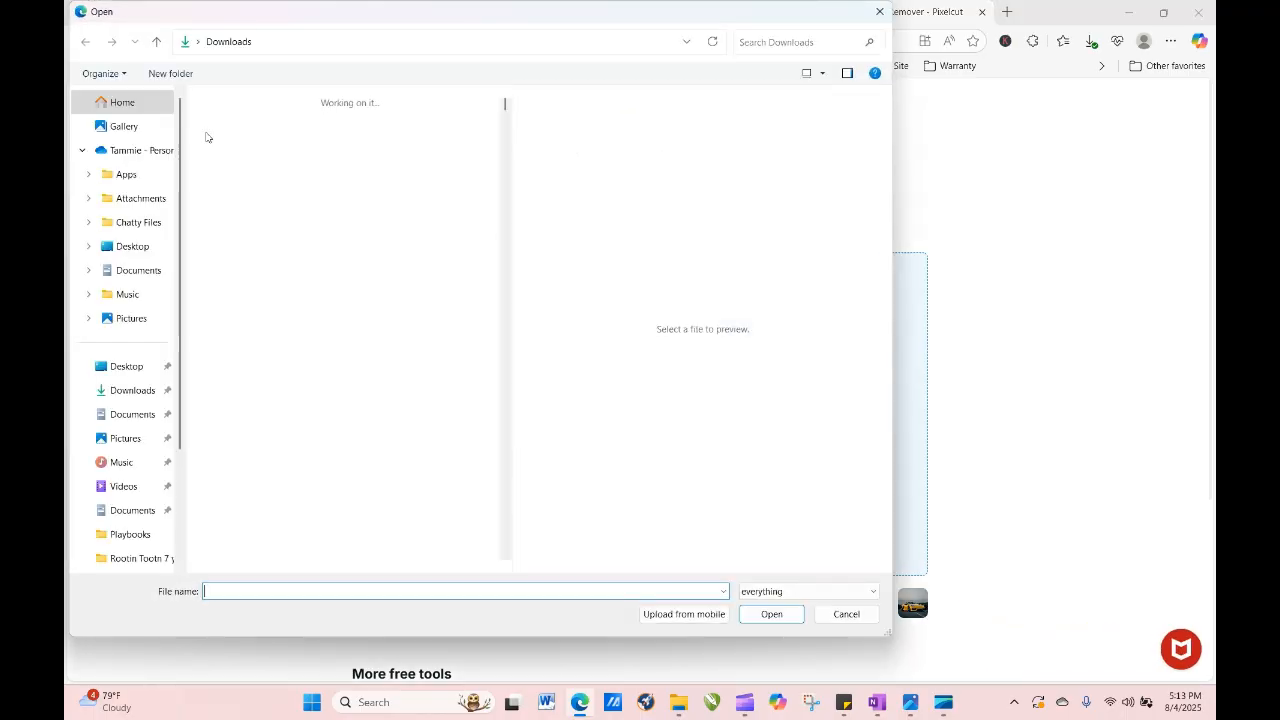
click(209, 135)
click(770, 613)
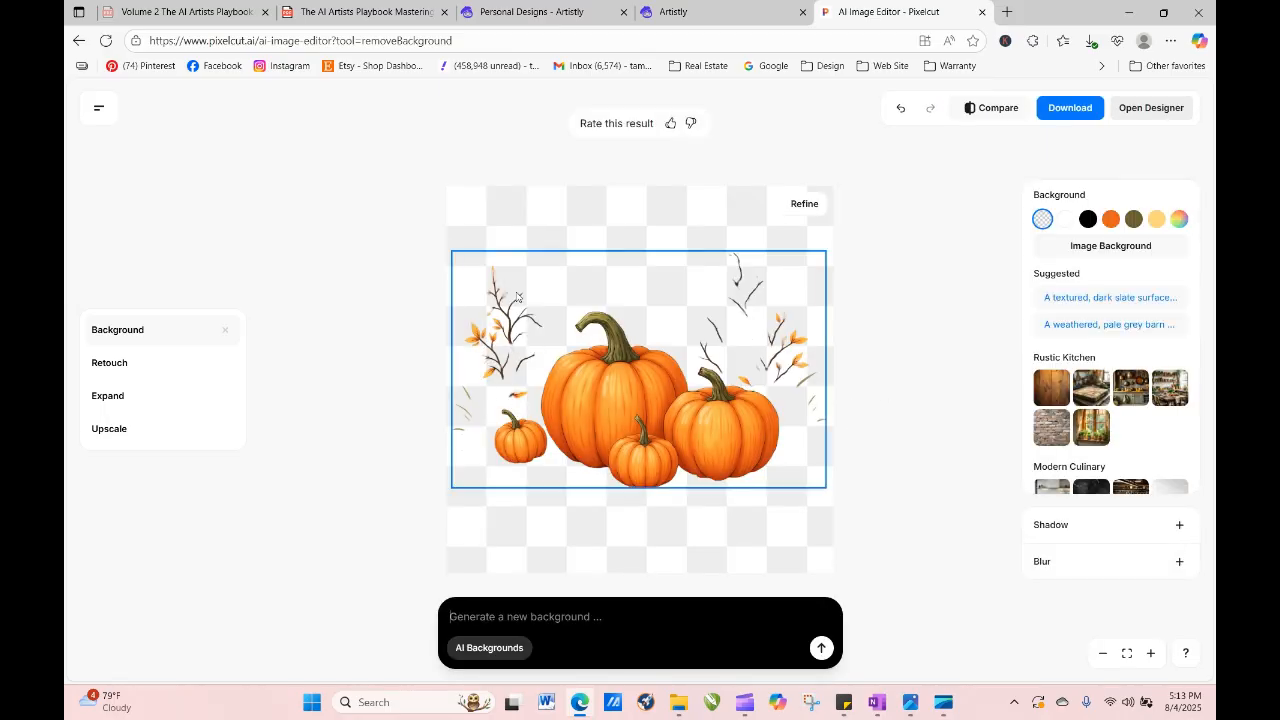
Retouch the cutout by brushing over the leftover branches on both sides of the pumpkins, enlarging the brush to 58, and erase them.
click(118, 364)
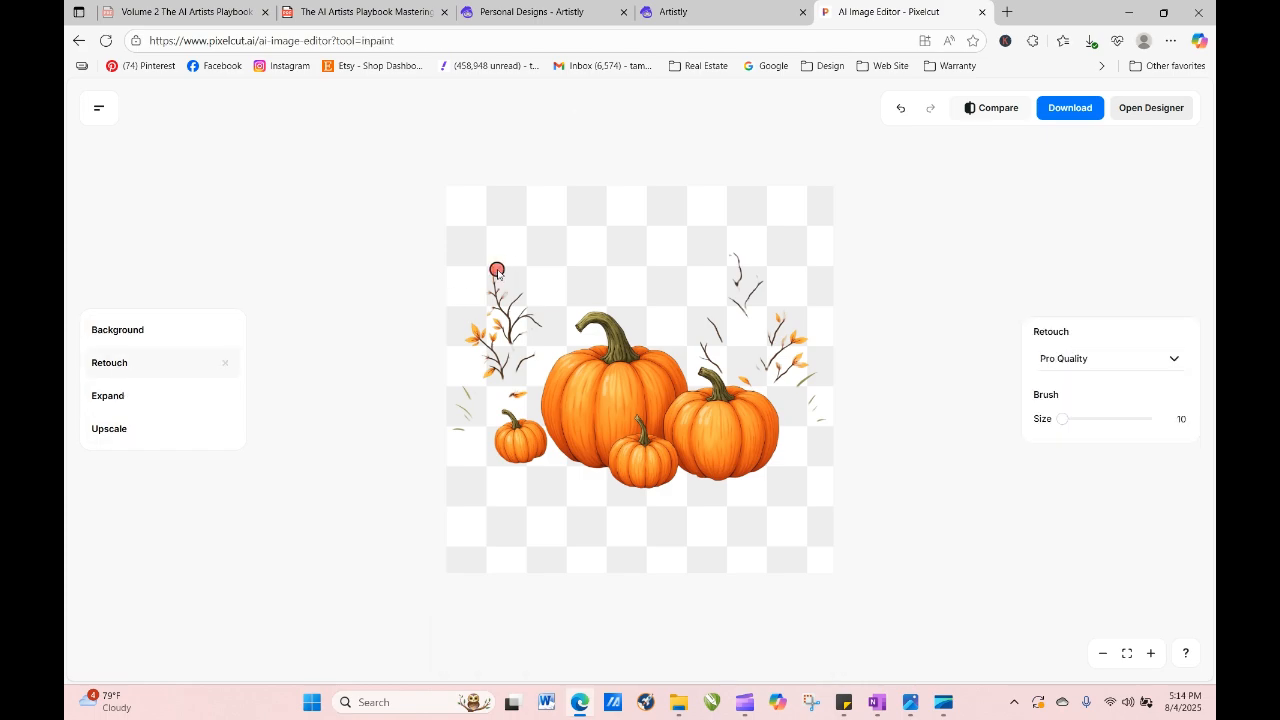
mouse_move(497, 270)
mouse_down()
mouse_move(495, 323)
mouse_move(529, 299)
mouse_move(488, 358)
mouse_up()
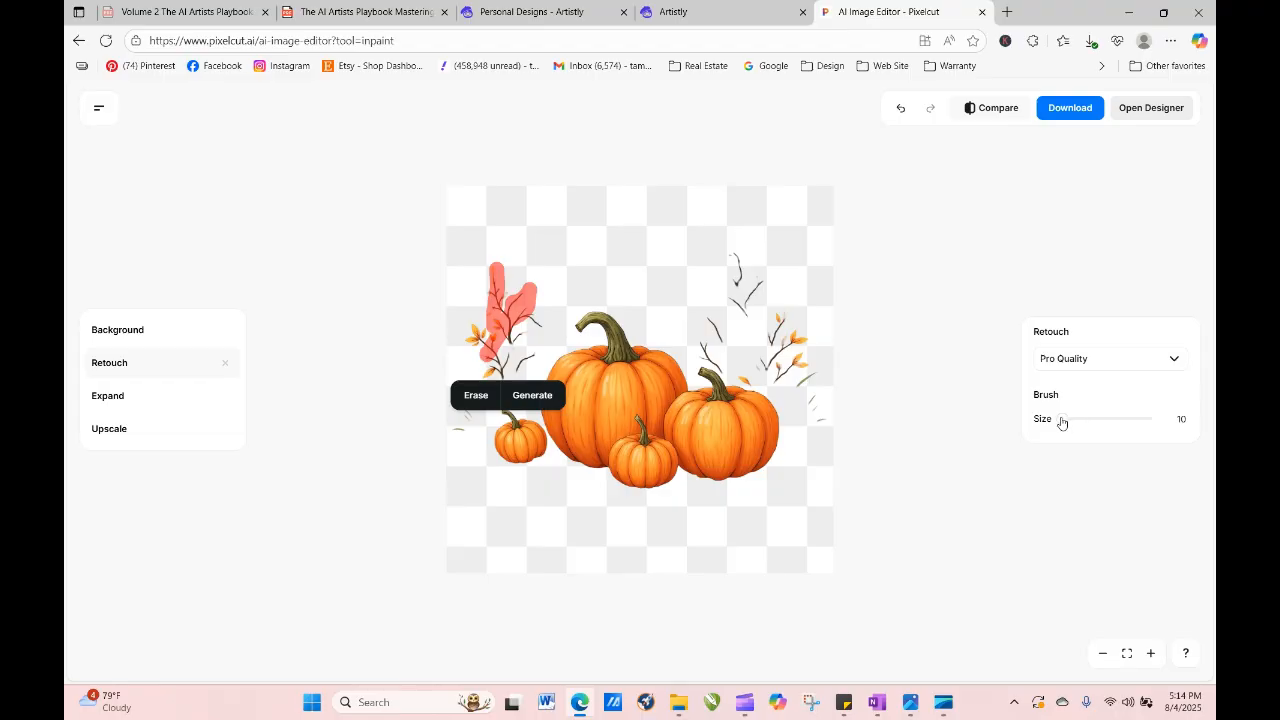
drag(1062, 421, 1108, 418)
mouse_move(745, 290)
mouse_down()
mouse_move(743, 275)
mouse_move(745, 337)
mouse_move(736, 330)
mouse_move(748, 300)
mouse_move(766, 337)
mouse_move(823, 388)
mouse_move(815, 405)
mouse_up()
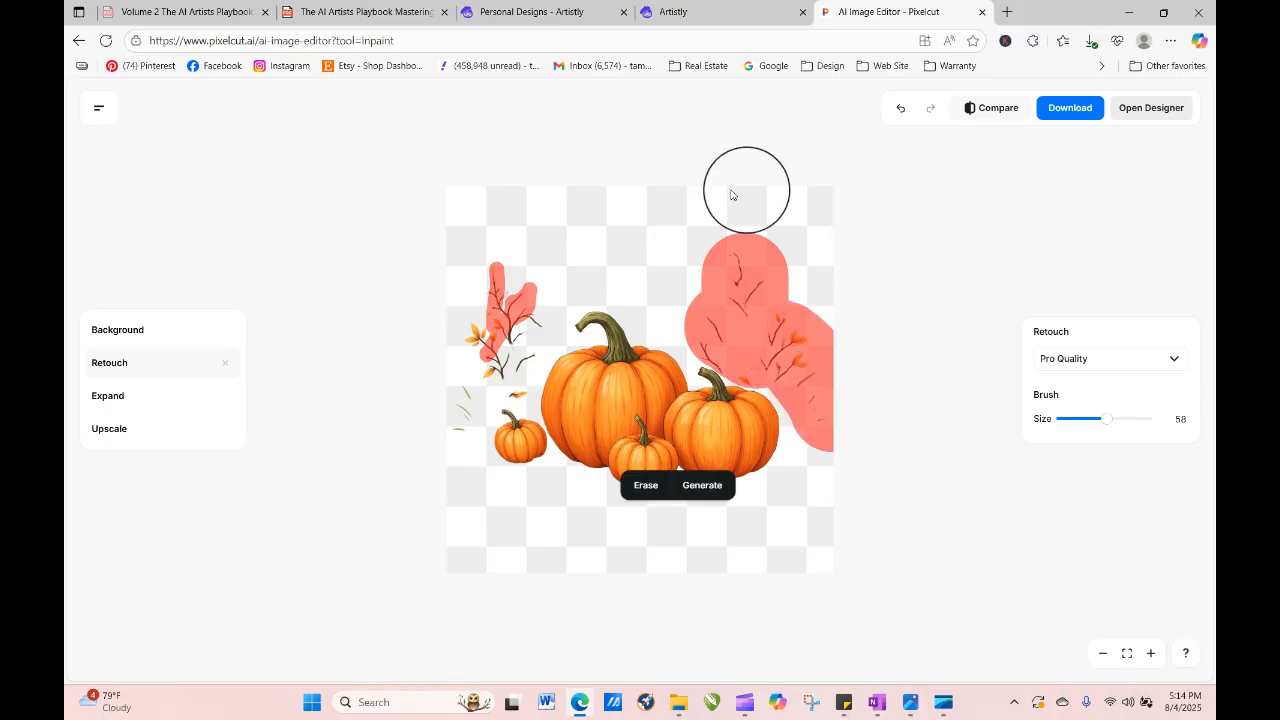
mouse_move(516, 295)
mouse_down()
mouse_move(528, 300)
mouse_move(500, 323)
mouse_move(505, 366)
mouse_move(475, 354)
mouse_move(440, 414)
mouse_up()
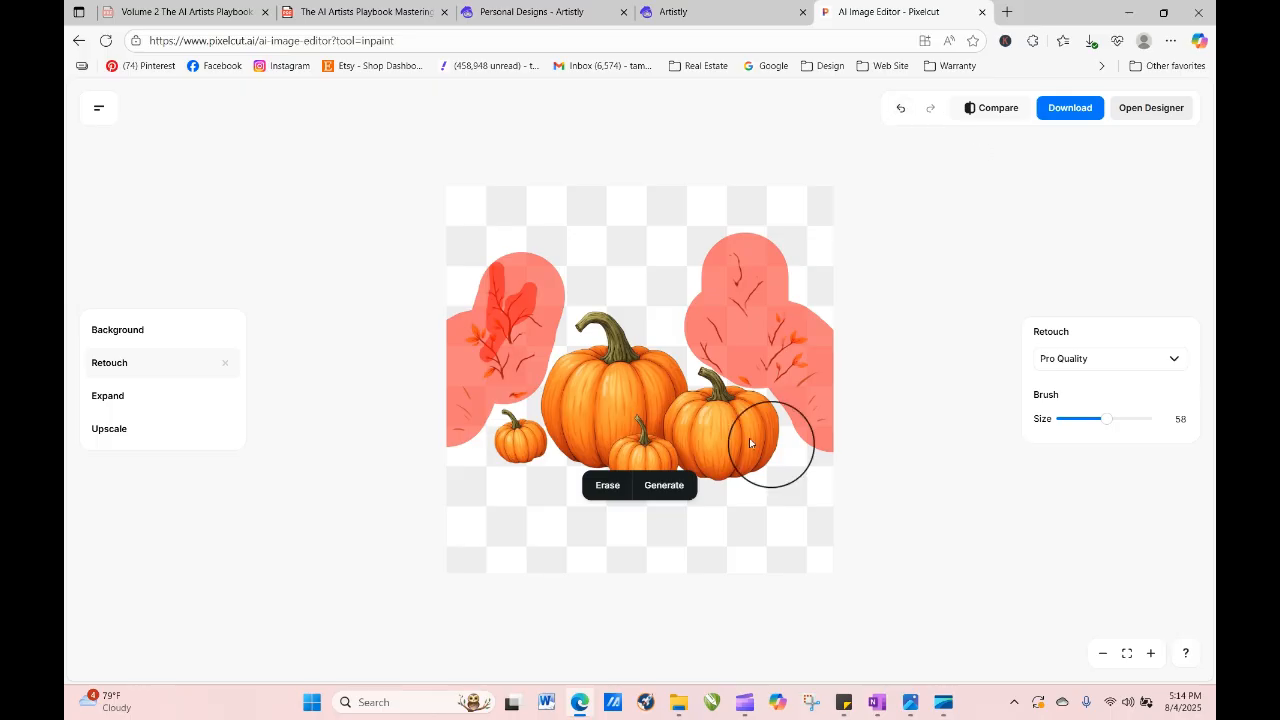
click(608, 485)
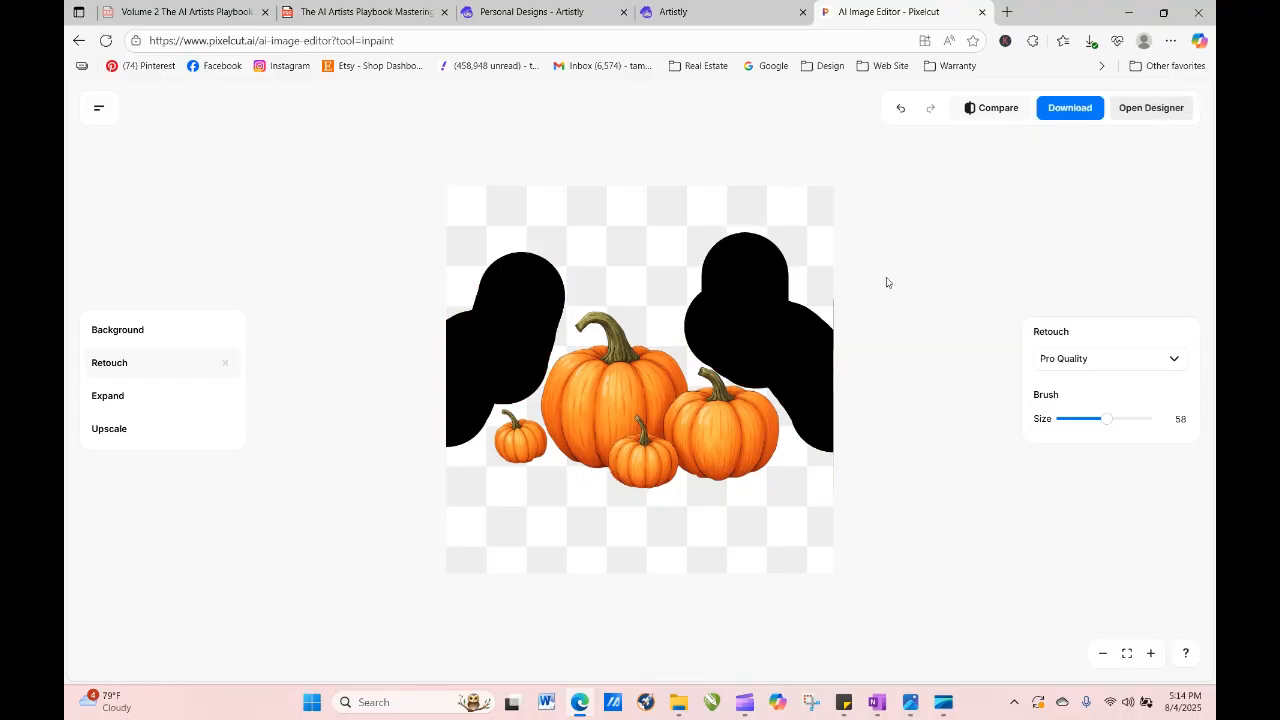
Download the retouched pumpkin image and check the saved PNG in the refreshed Downloads folder.
click(1064, 112)
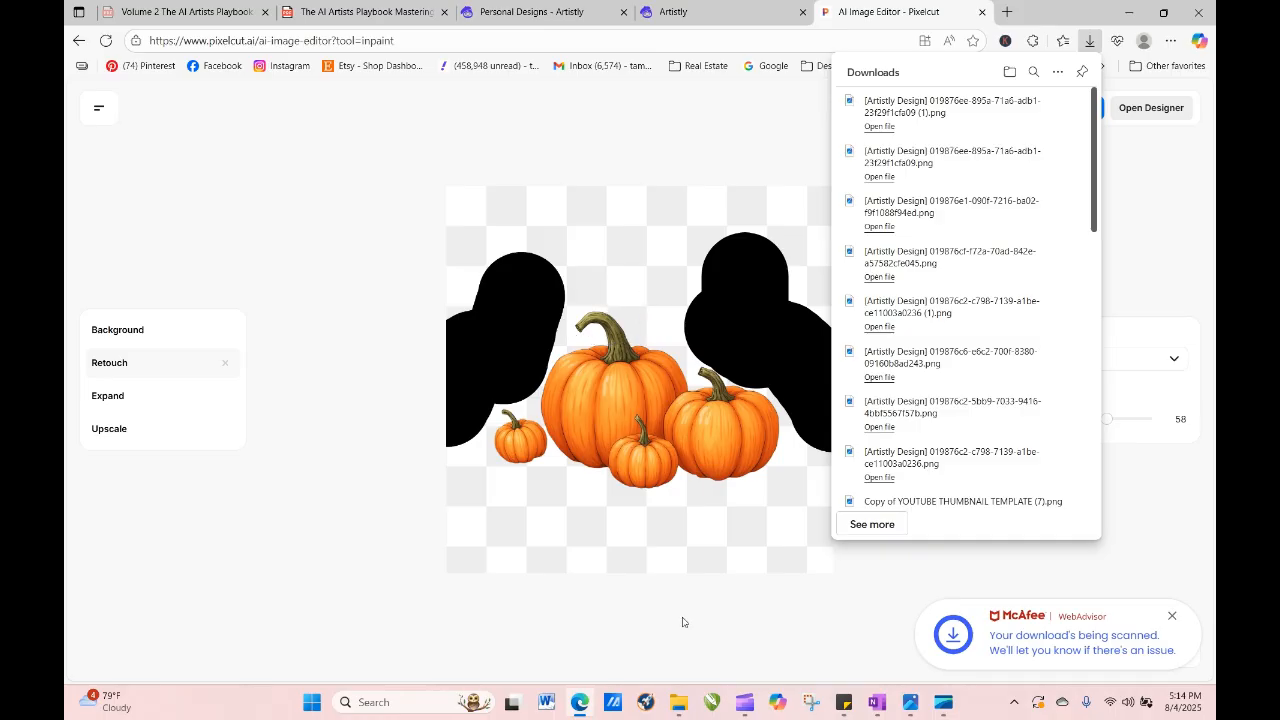
click(679, 704)
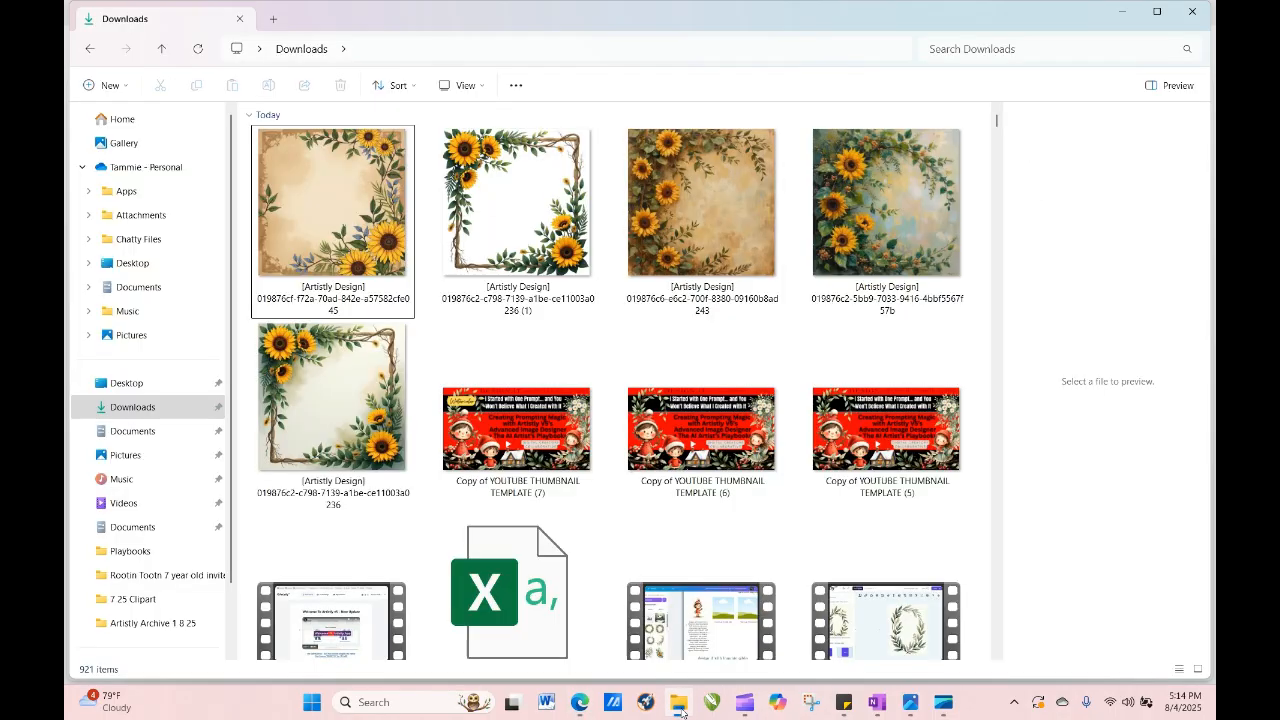
click(199, 50)
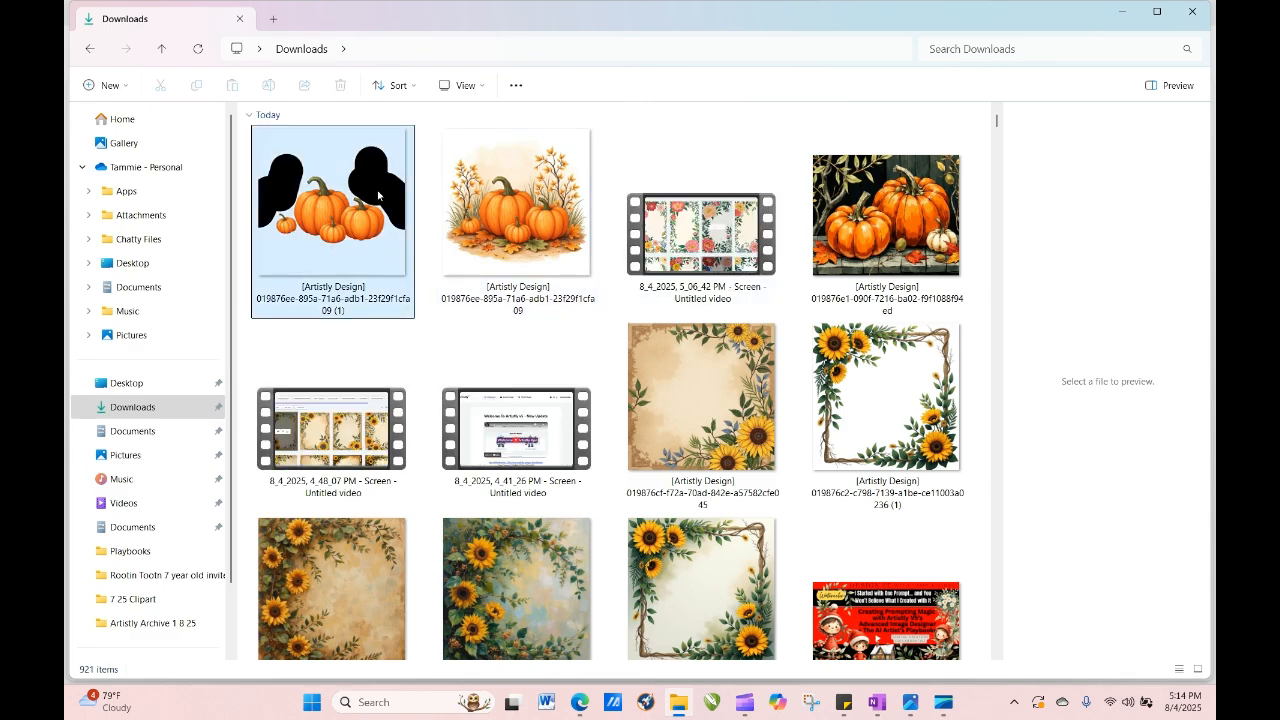
click(329, 237)
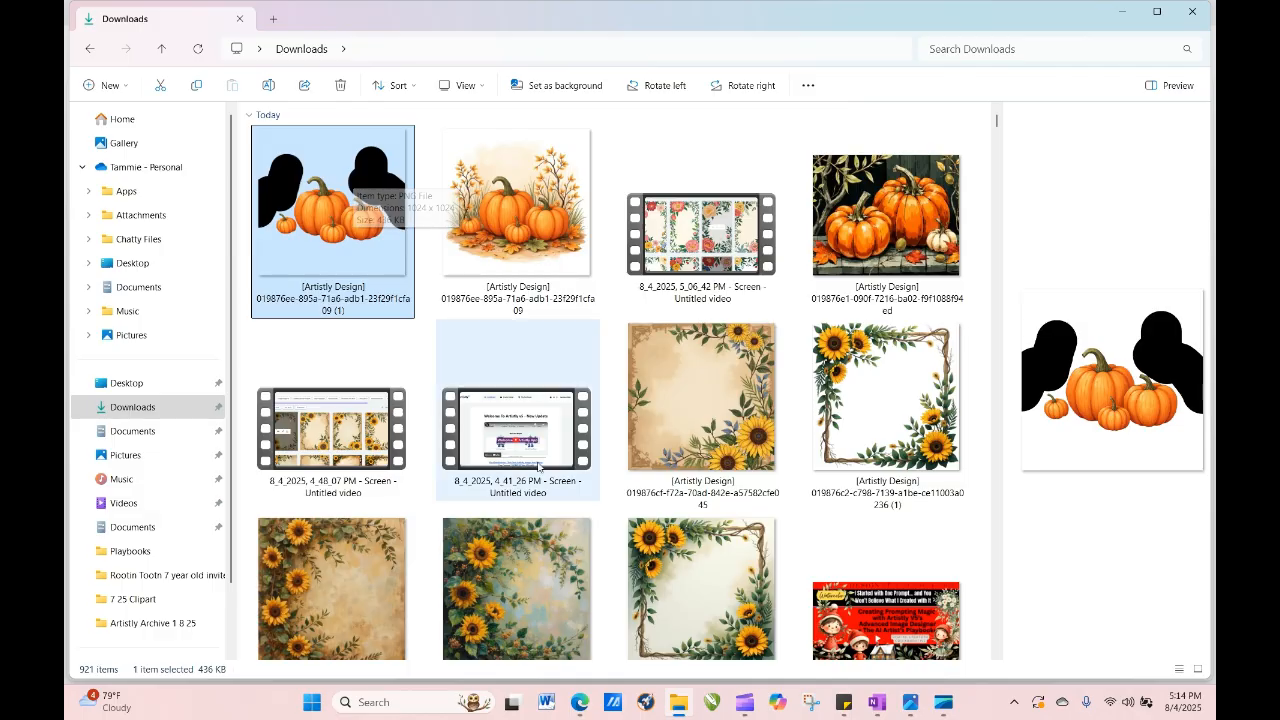
Return to Pixelcut, look through the stock image backgrounds without applying one, and move the pumpkin cutout slightly up and right.
click(580, 704)
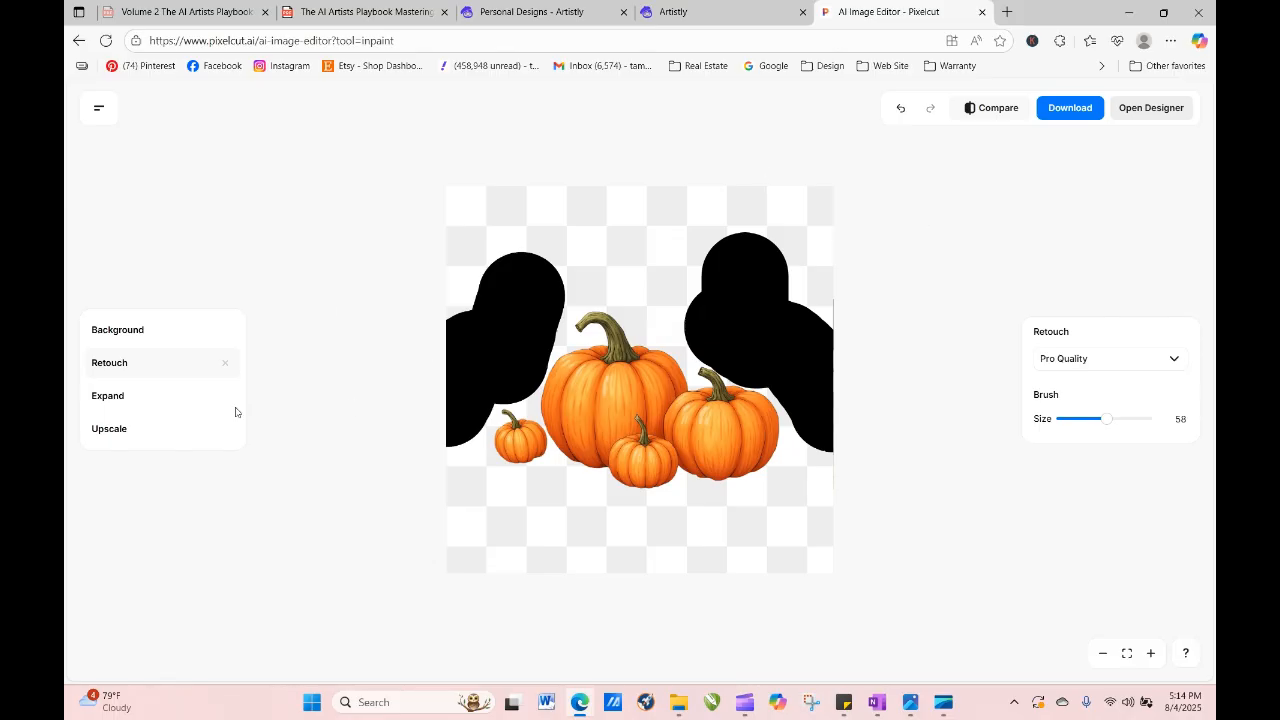
click(132, 330)
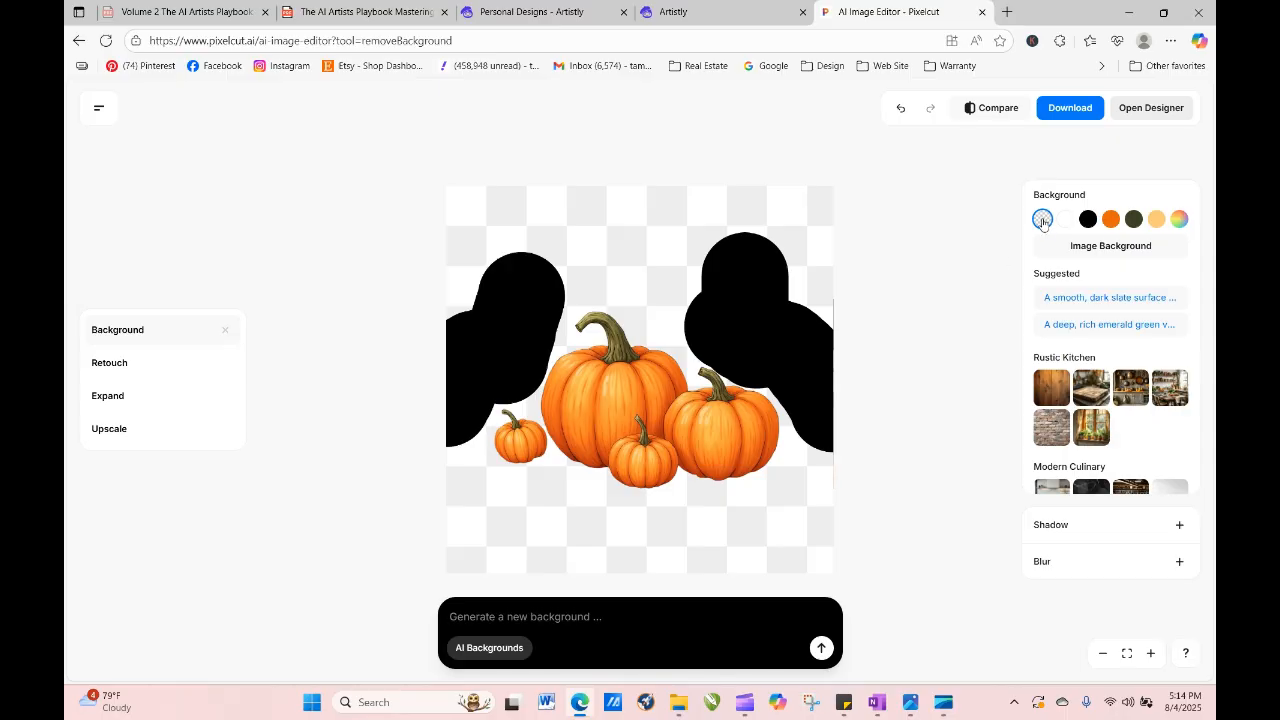
click(1073, 247)
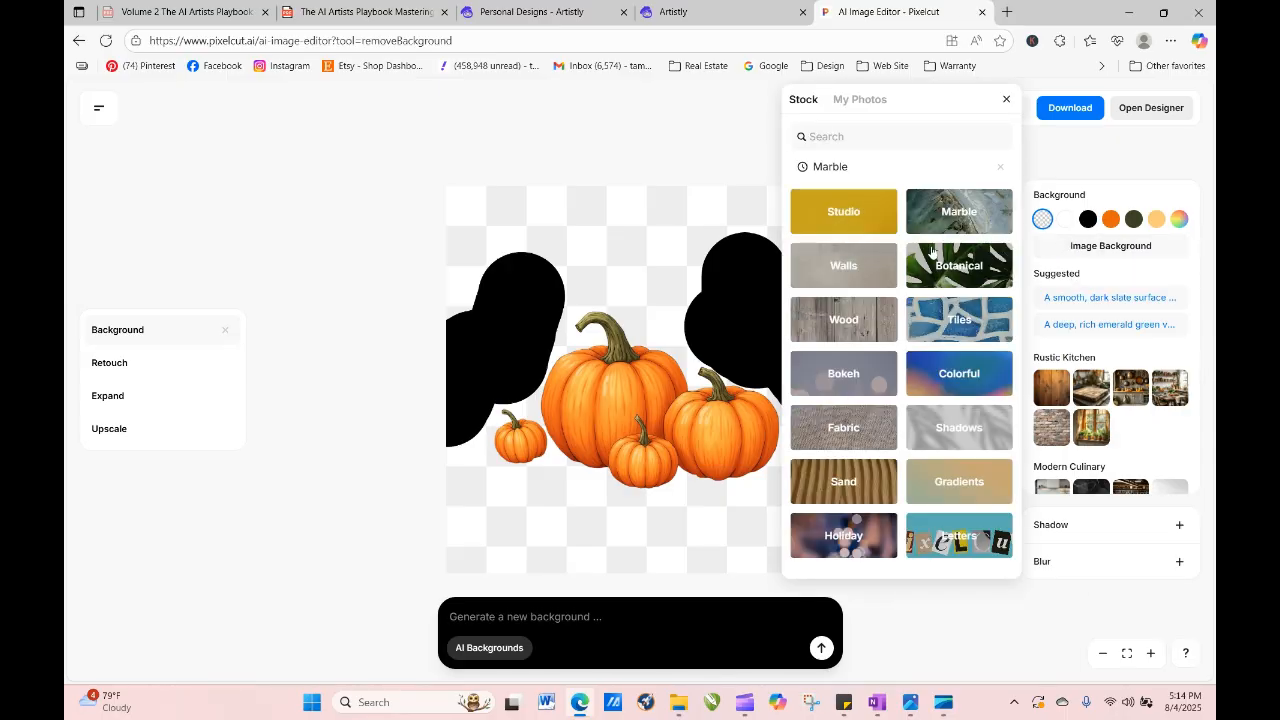
click(1053, 157)
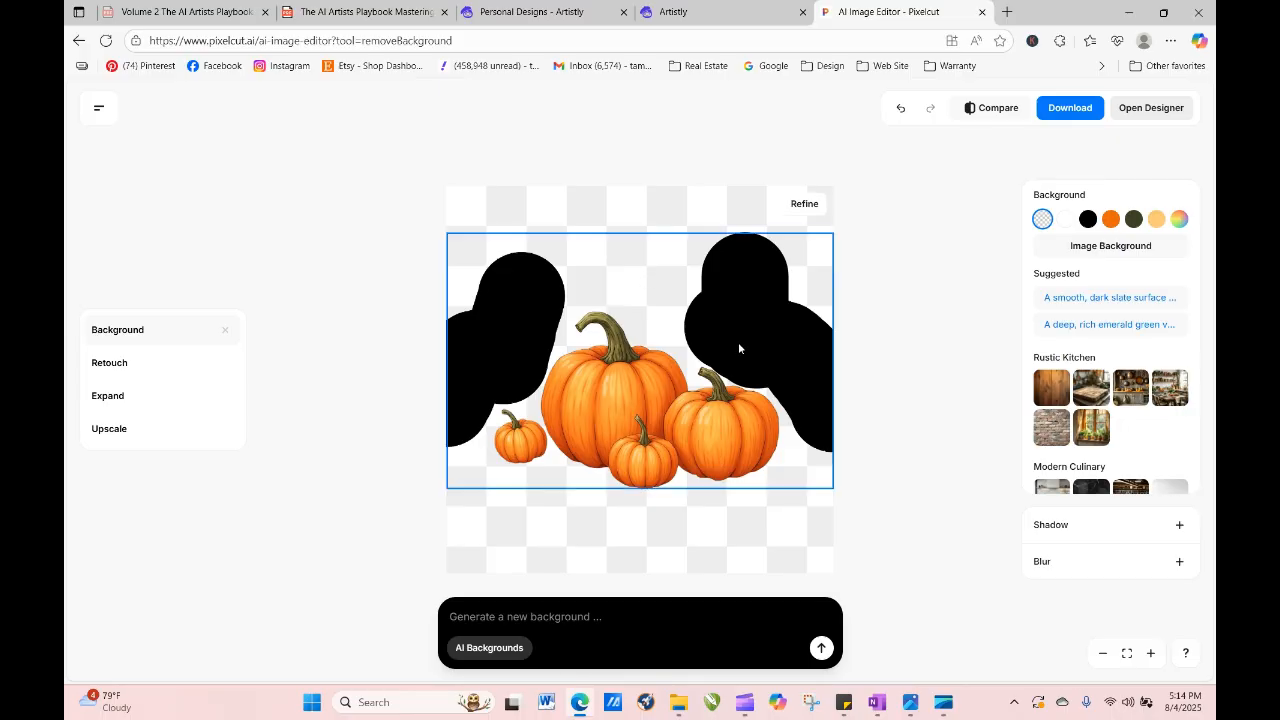
drag(717, 327, 730, 302)
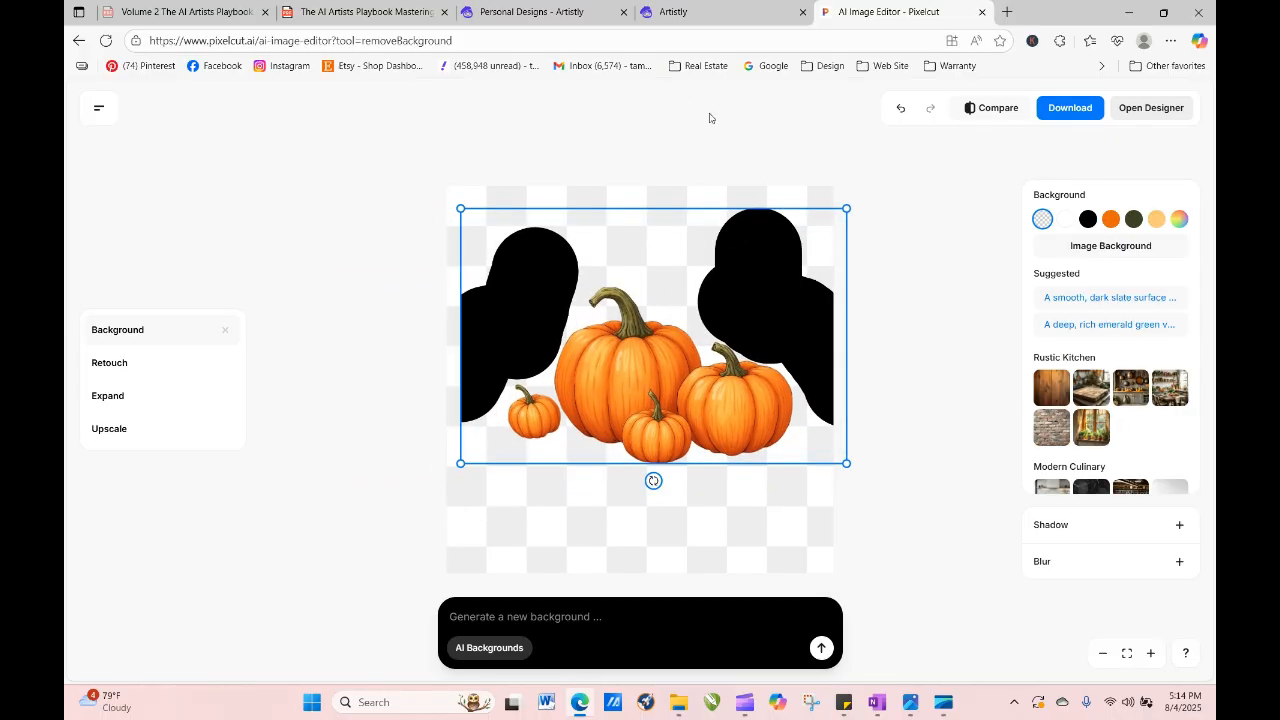
Switch to Artistly's personal designs, re-generate the Golden Style pumpkin image from the same prompt using the Manga style, and reload the designs.
click(728, 18)
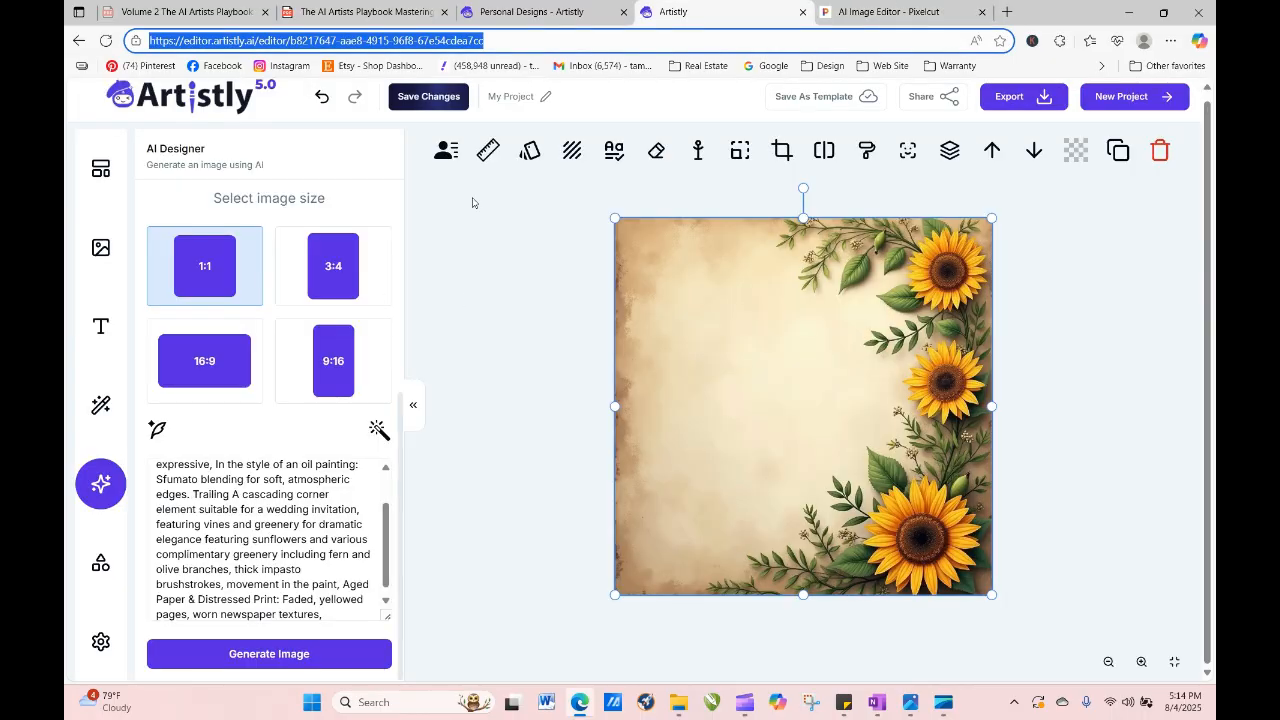
click(570, 14)
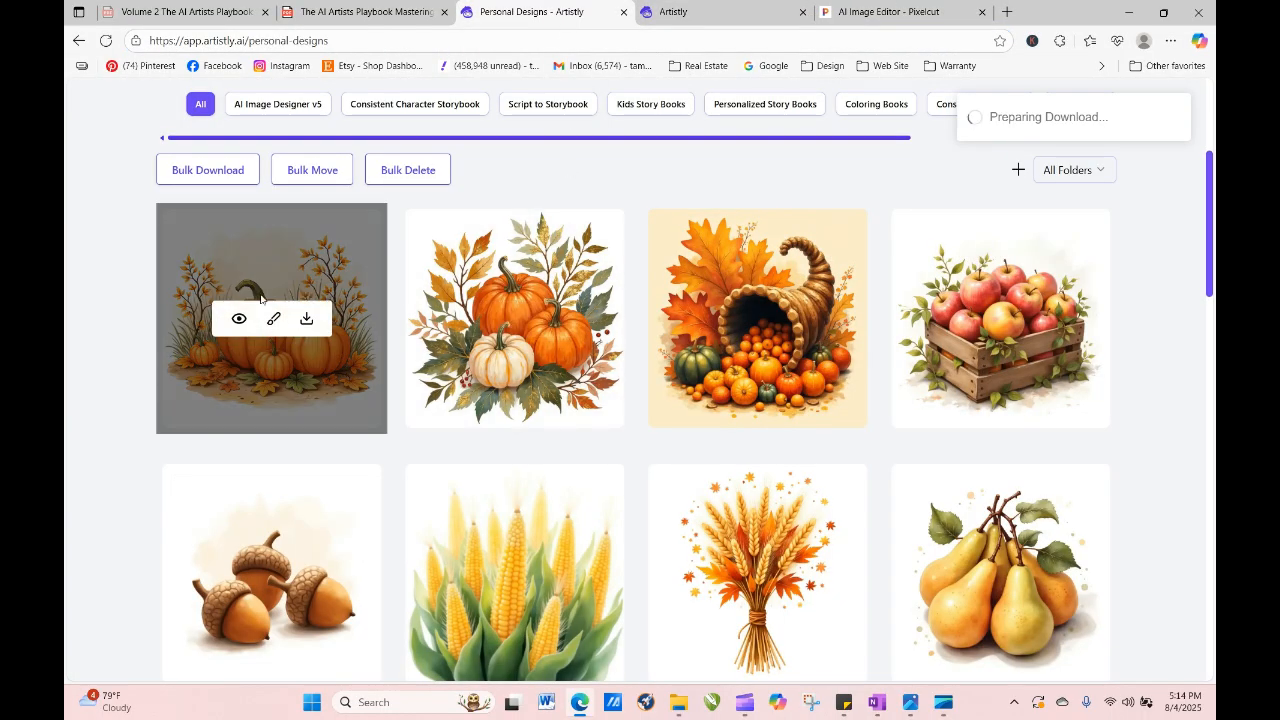
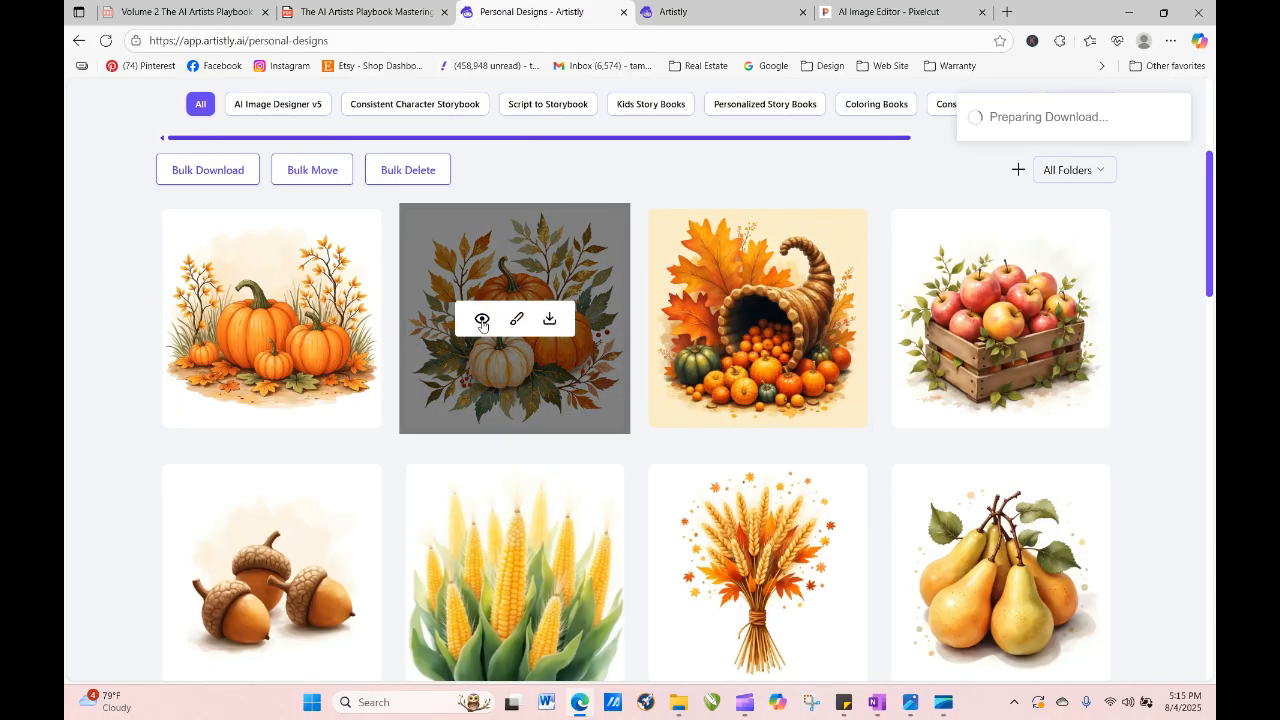
click(482, 320)
click(530, 130)
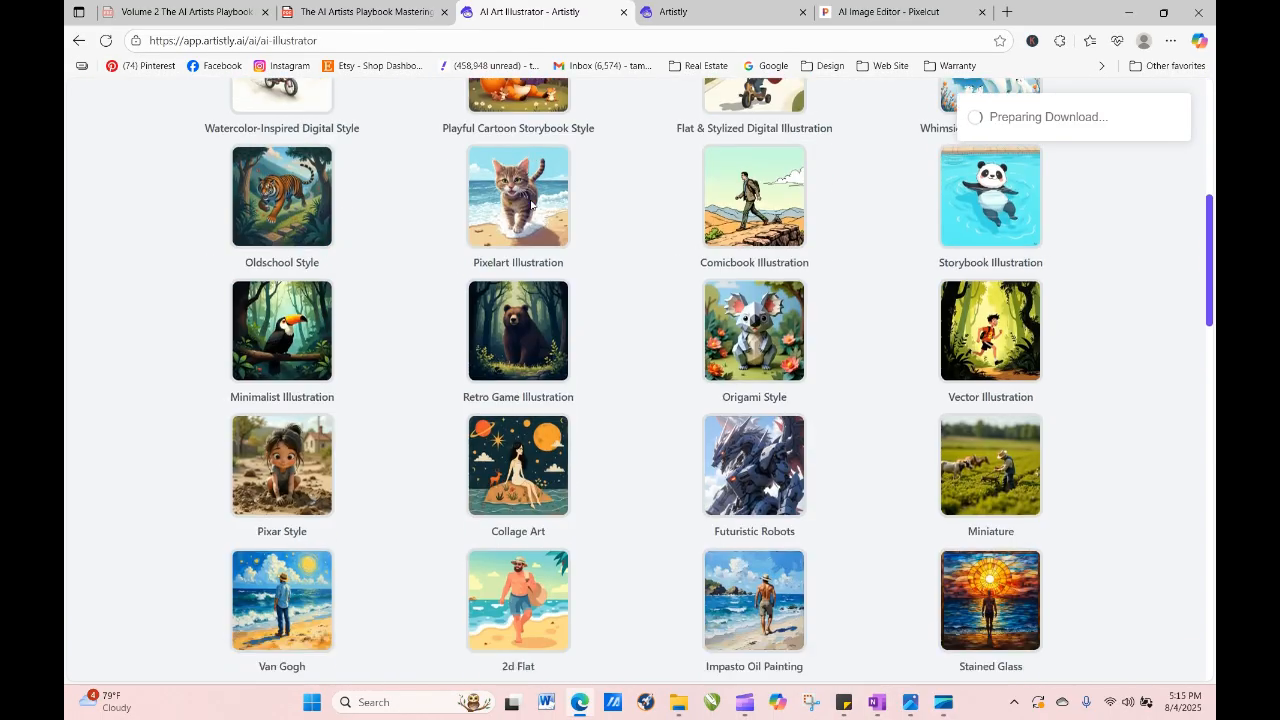
scroll(530, 205, down, 1)
scroll(1068, 470, down, 10)
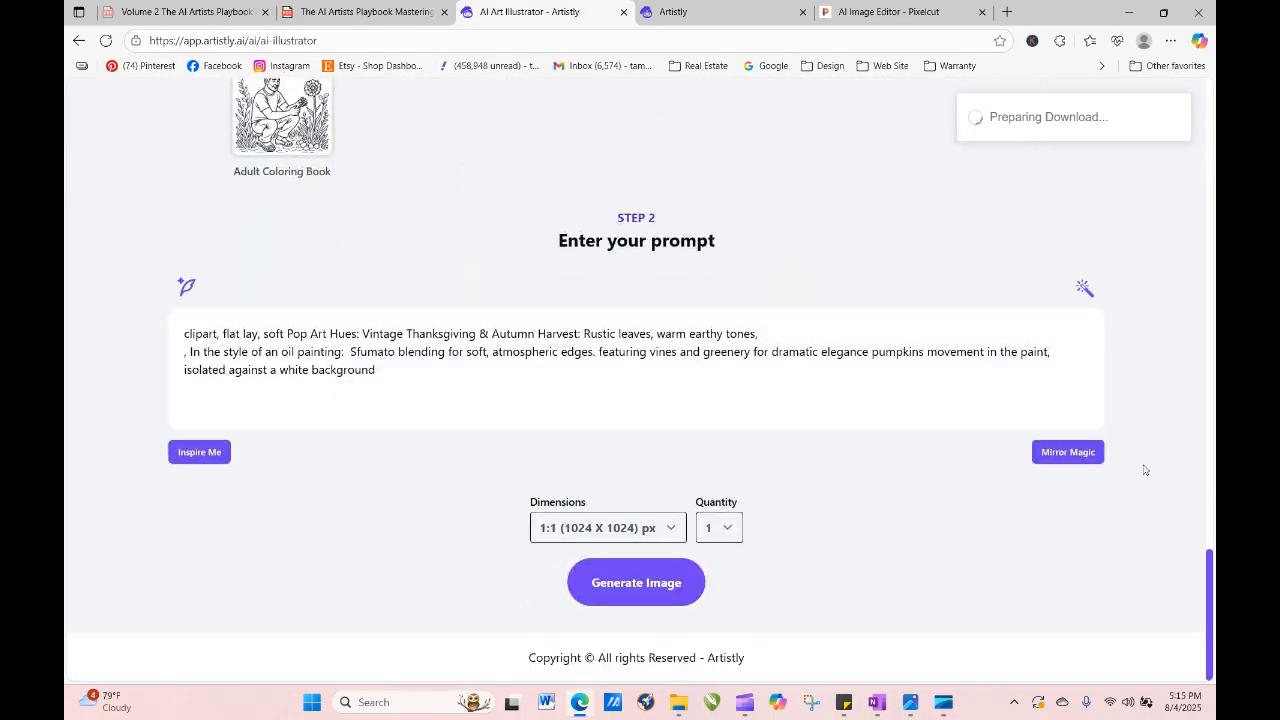
mouse_move(1209, 618)
mouse_down()
mouse_move(1200, 426)
mouse_move(1184, 389)
mouse_up()
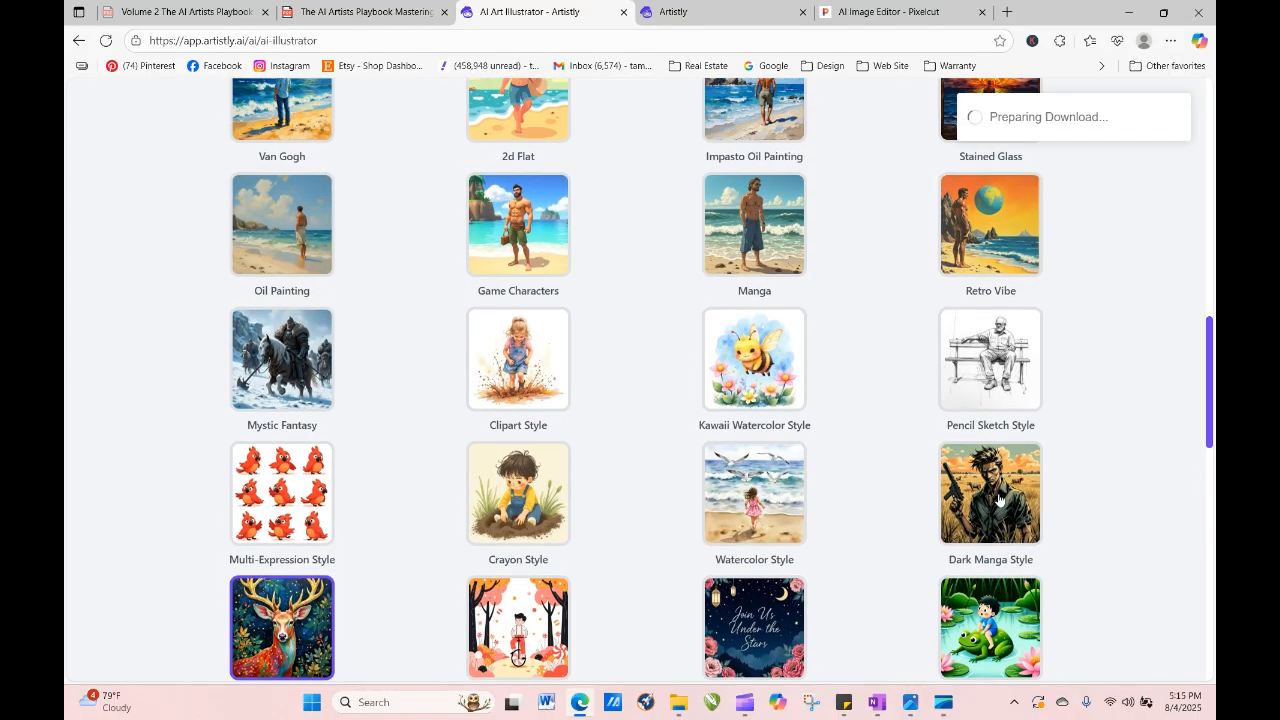
scroll(769, 229, down, 10)
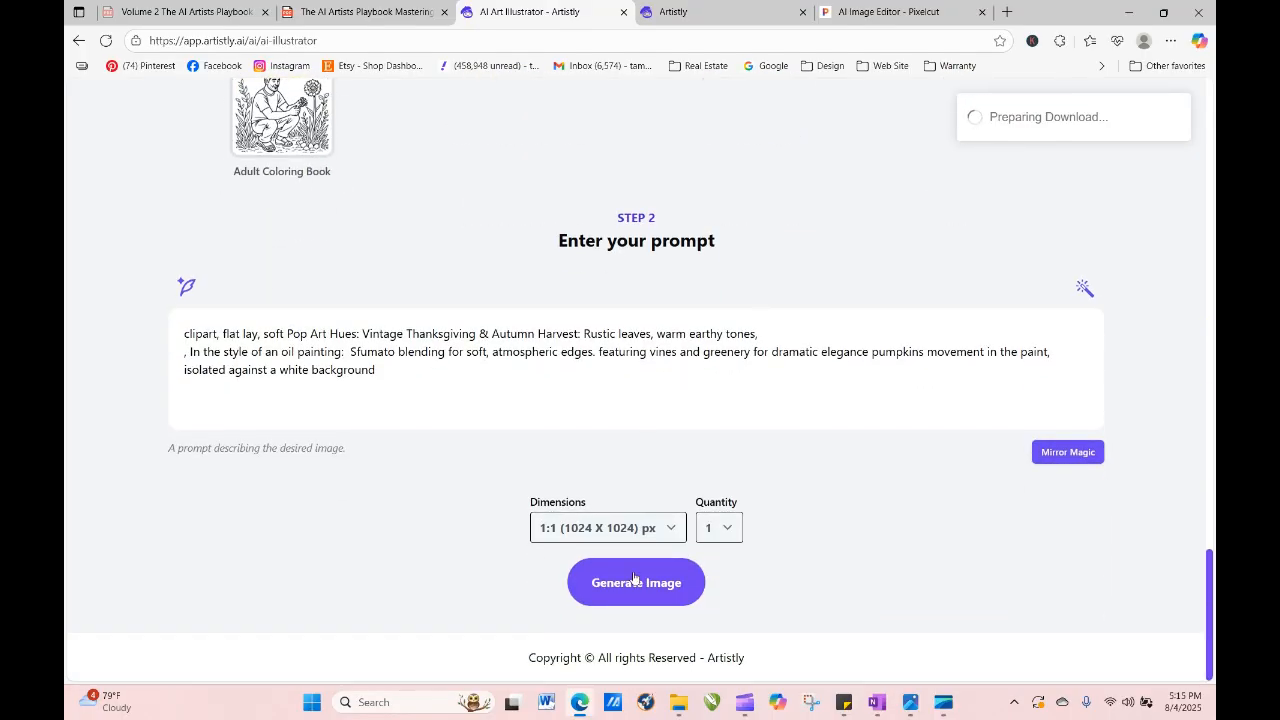
click(632, 588)
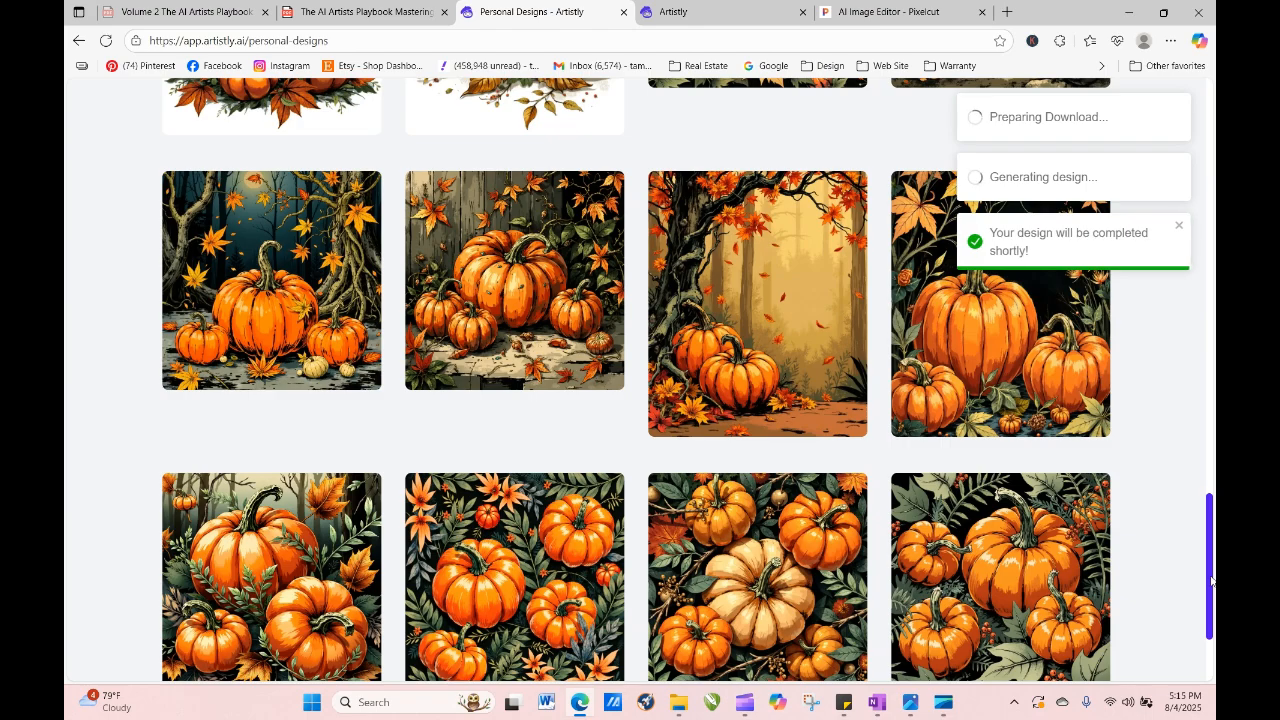
drag(1208, 534, 1192, 190)
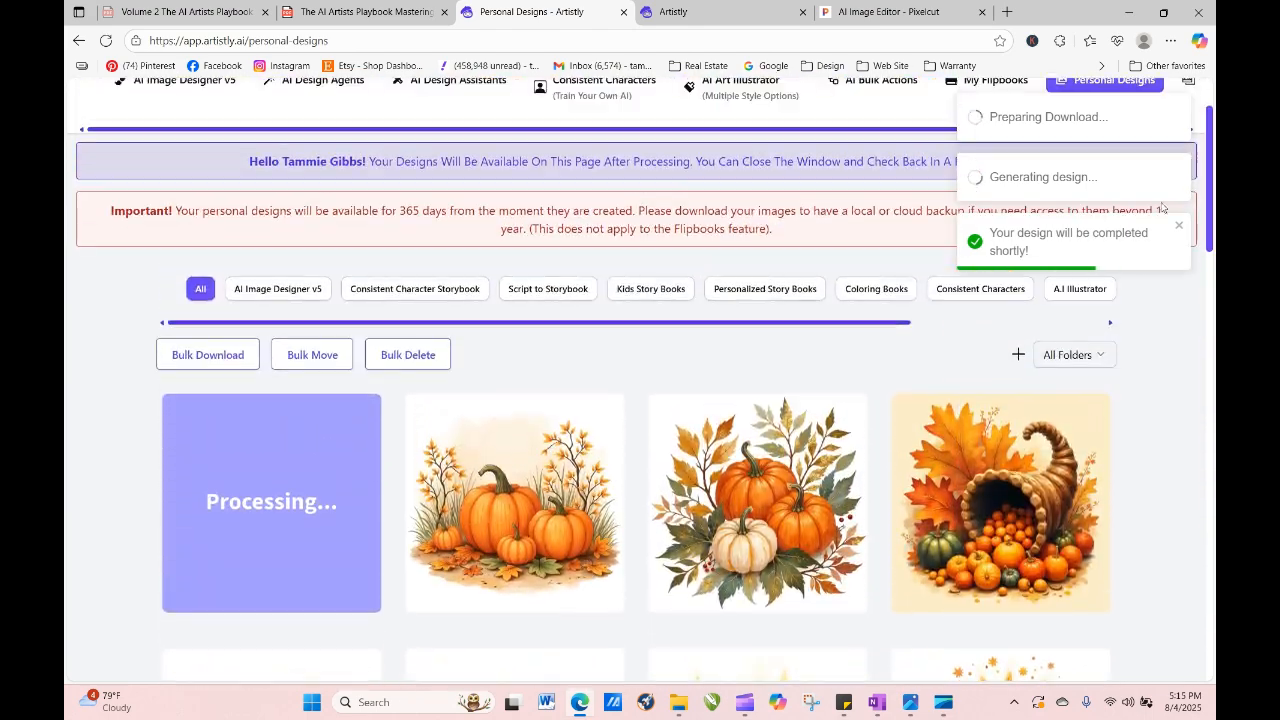
click(105, 40)
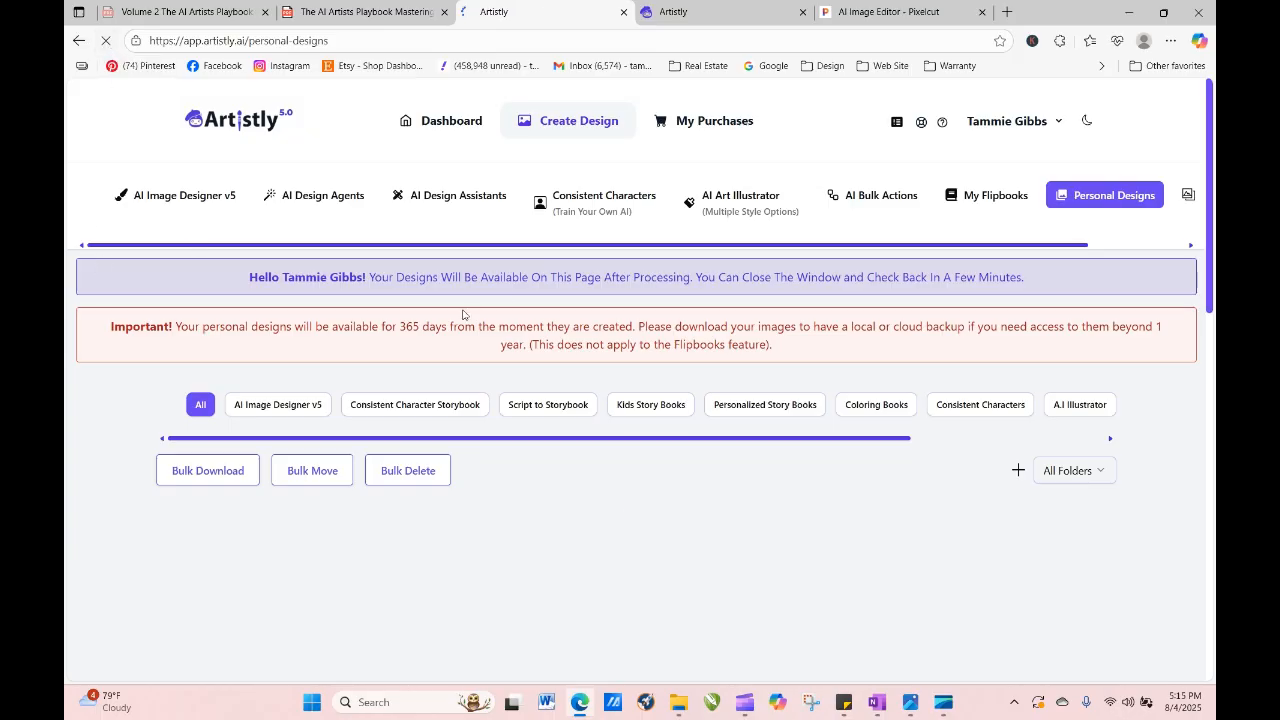
Generate one 1:1 image in the AI Art Illustrator from the prompt "pumpkin" using the Manga style.
click(760, 212)
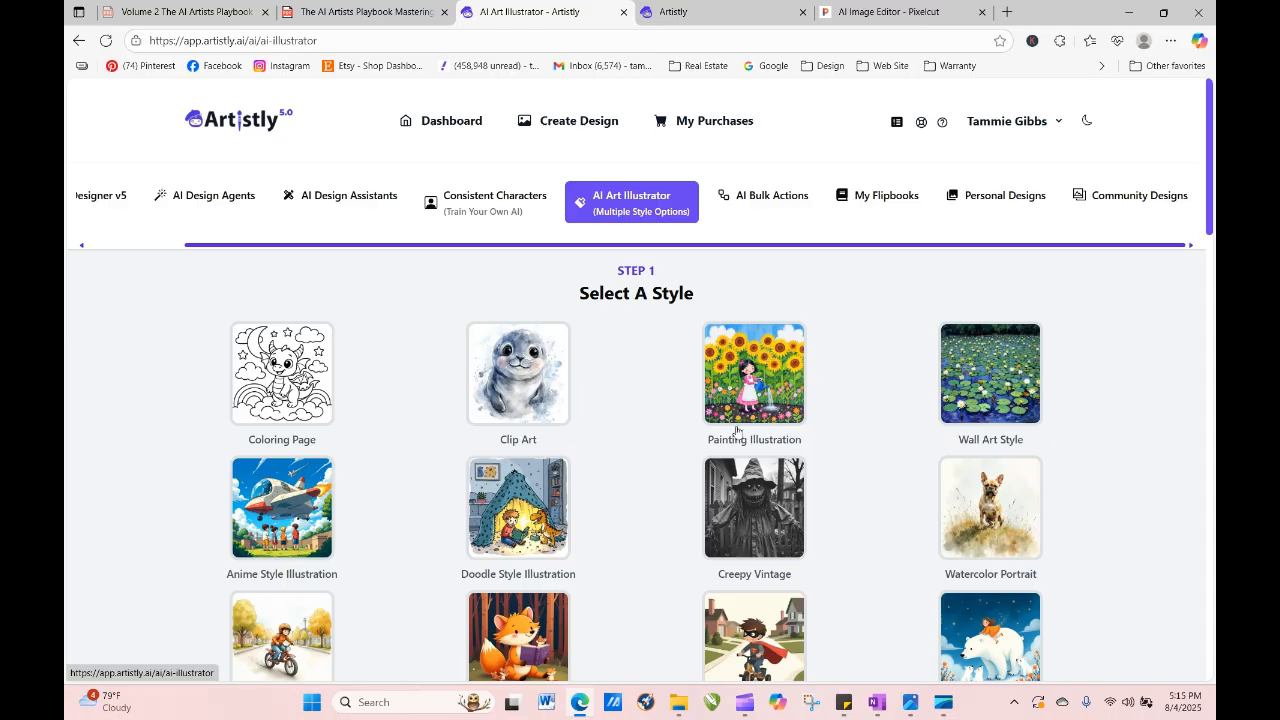
drag(1212, 205, 1213, 513)
scroll(539, 455, down, 10)
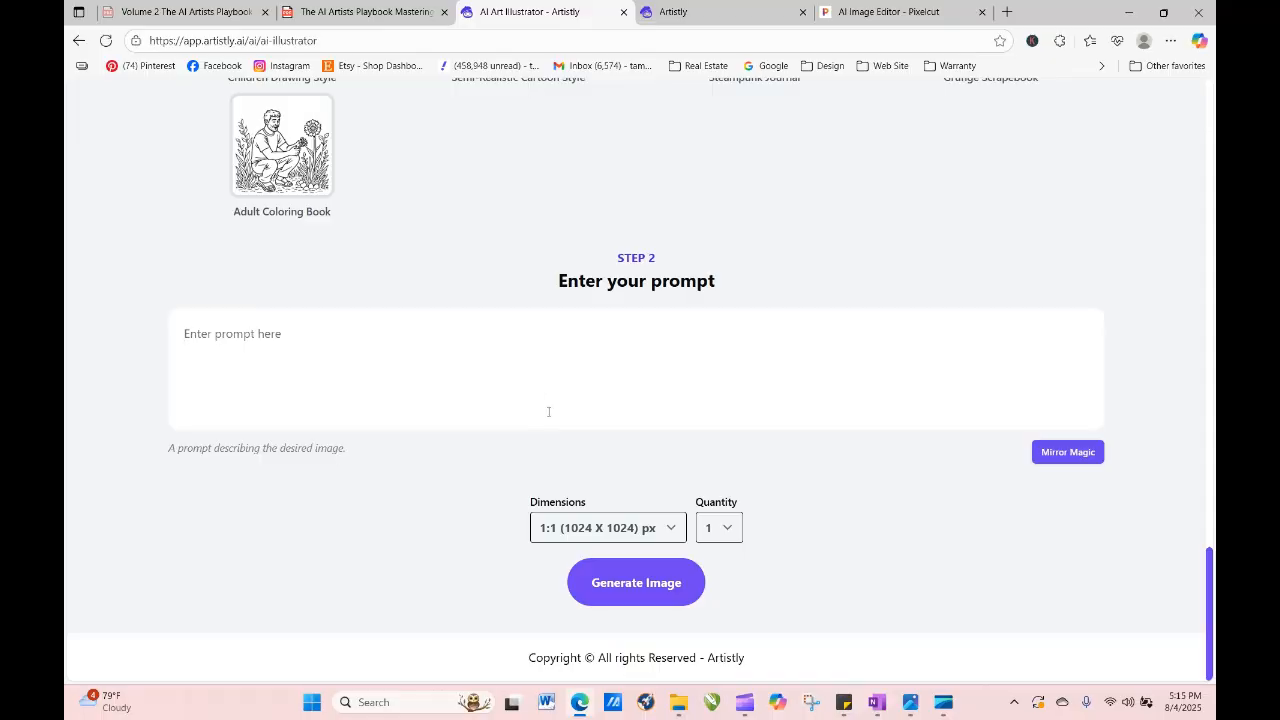
click(548, 411)
text(pumpkin)
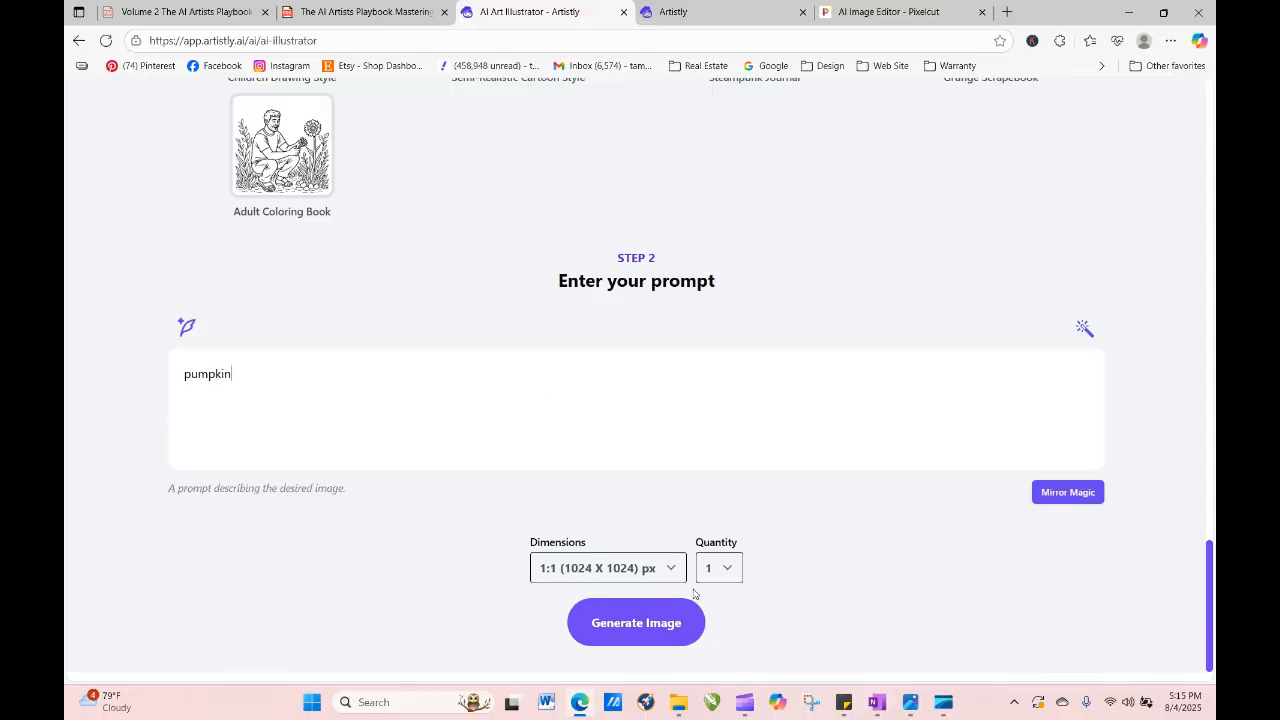
click(672, 630)
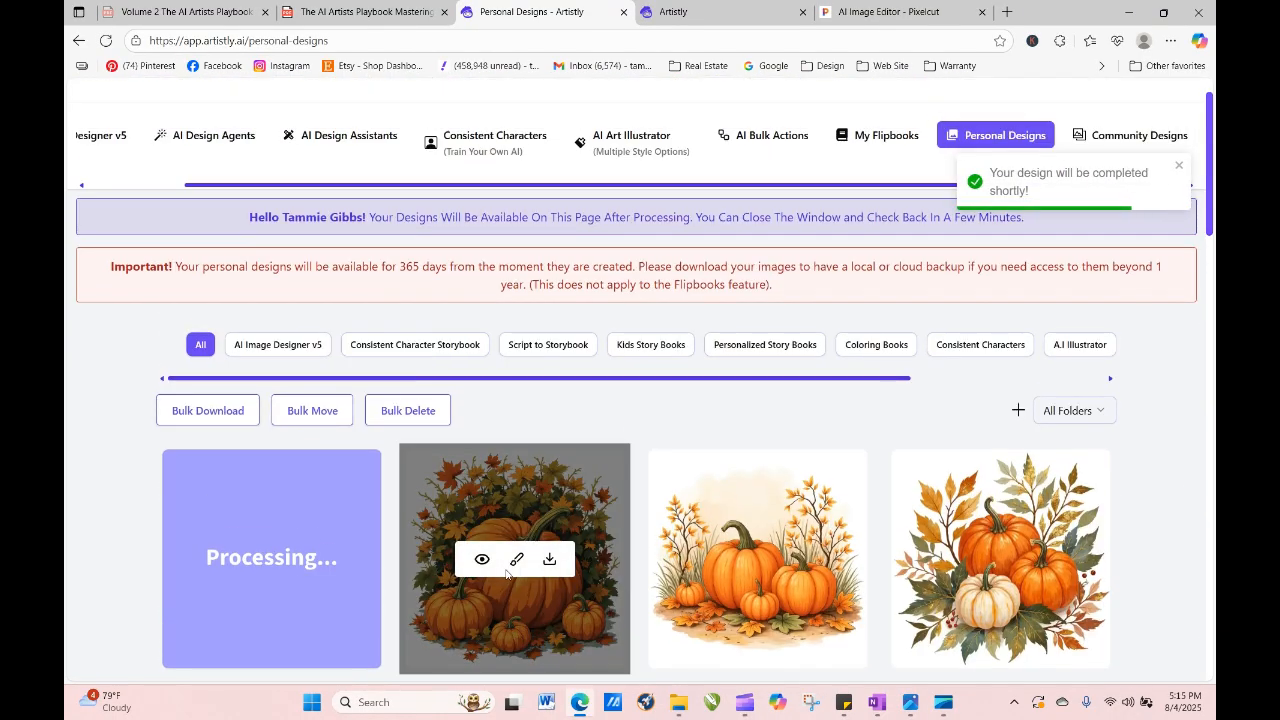
Examine the details of both Manga pumpkin images, comparing their design prompts, and close them.
click(482, 557)
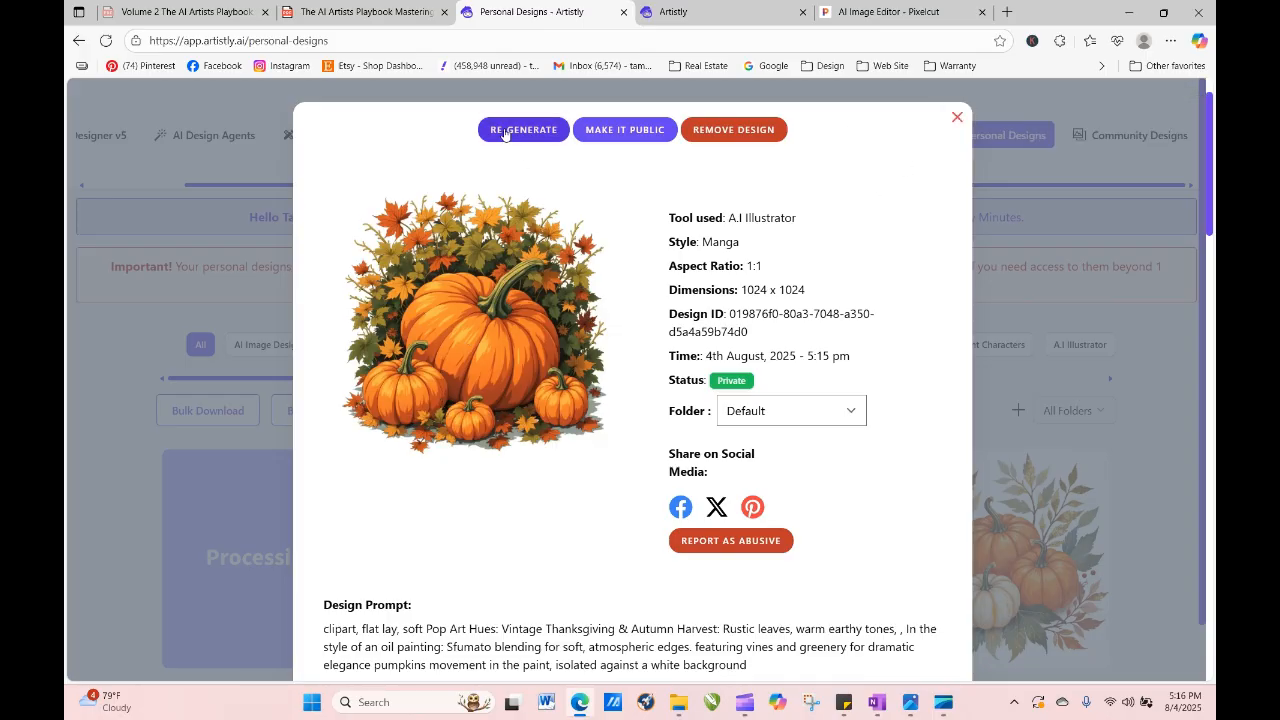
click(955, 120)
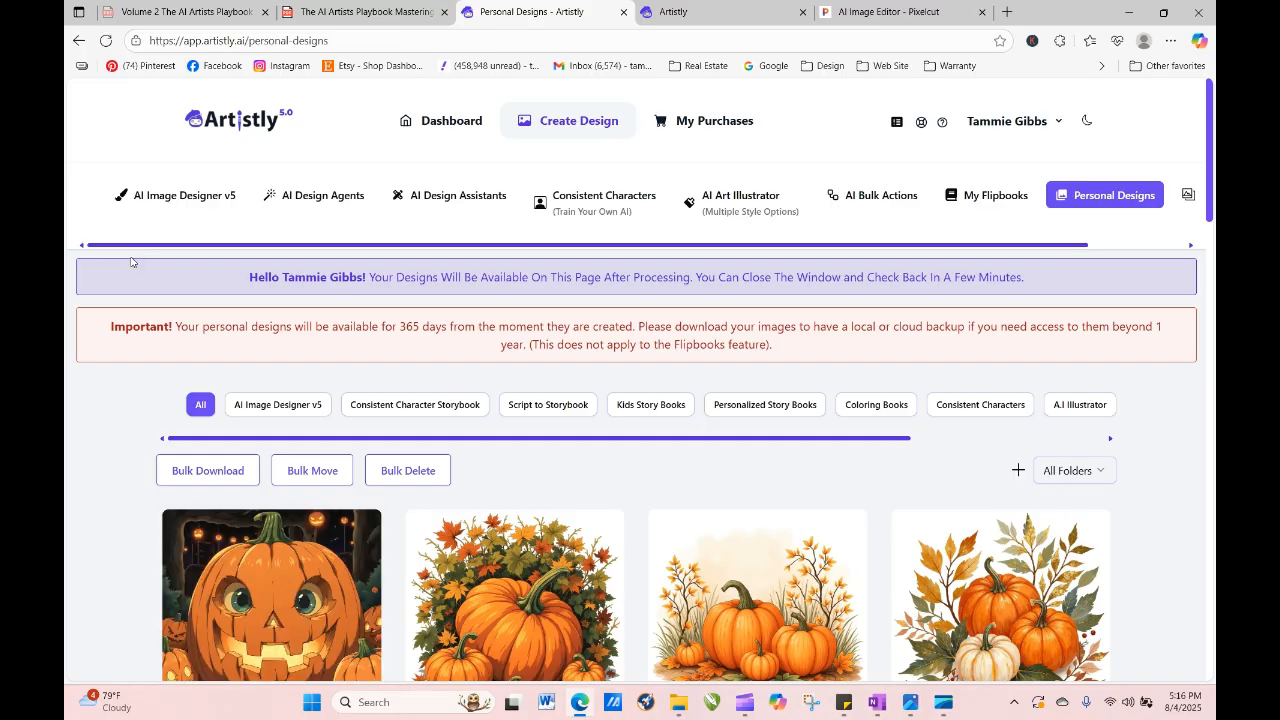
click(246, 618)
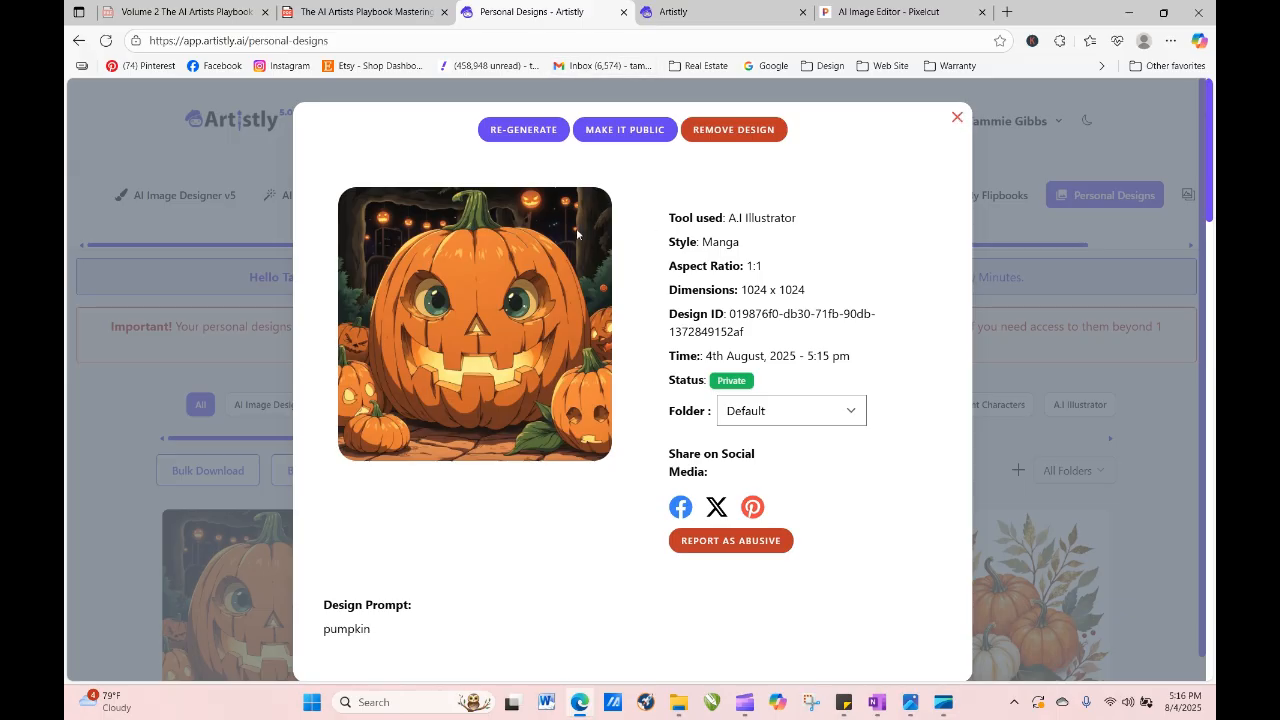
click(957, 119)
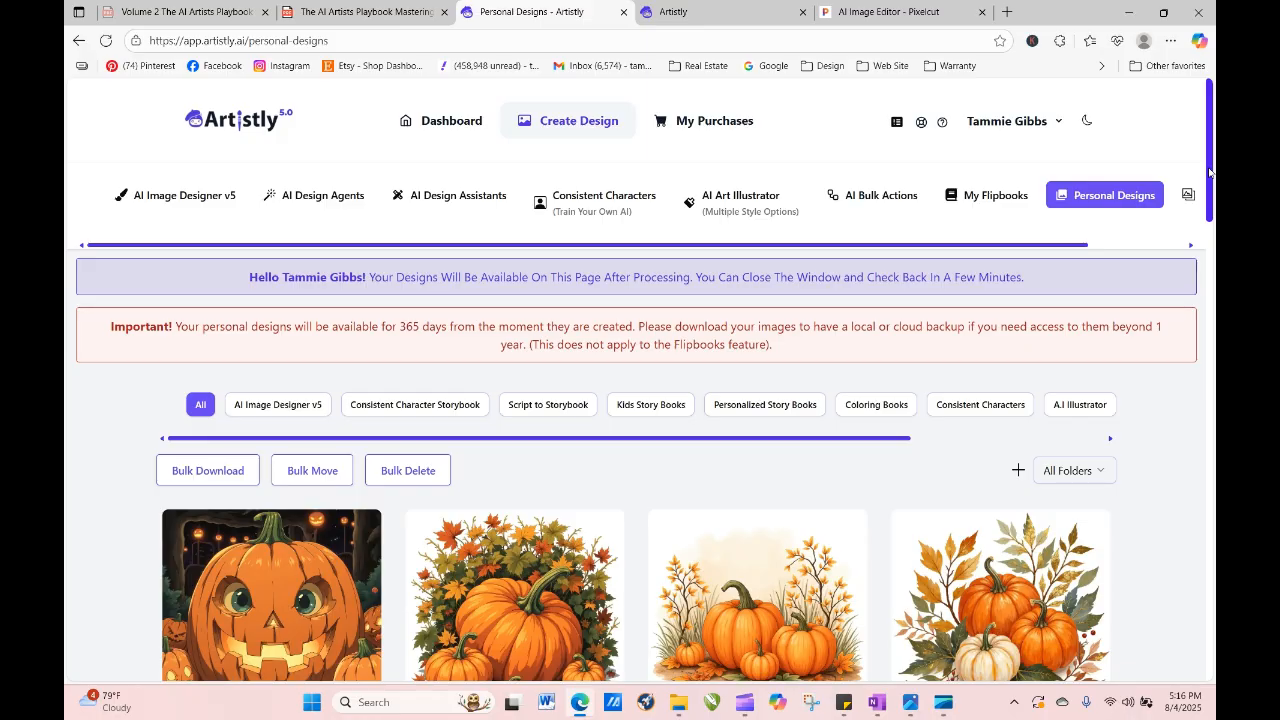
Load more personal designs and look through the earlier autumn pumpkin and floral border images.
drag(1209, 174, 1215, 636)
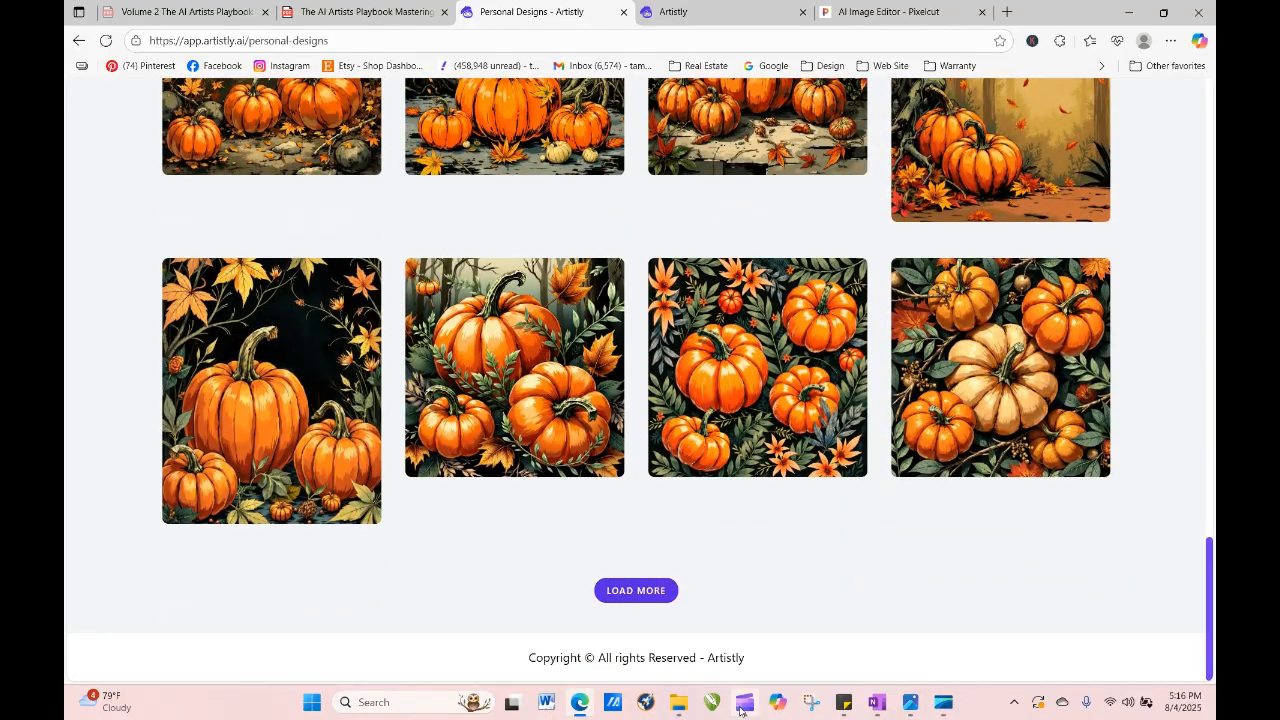
click(637, 592)
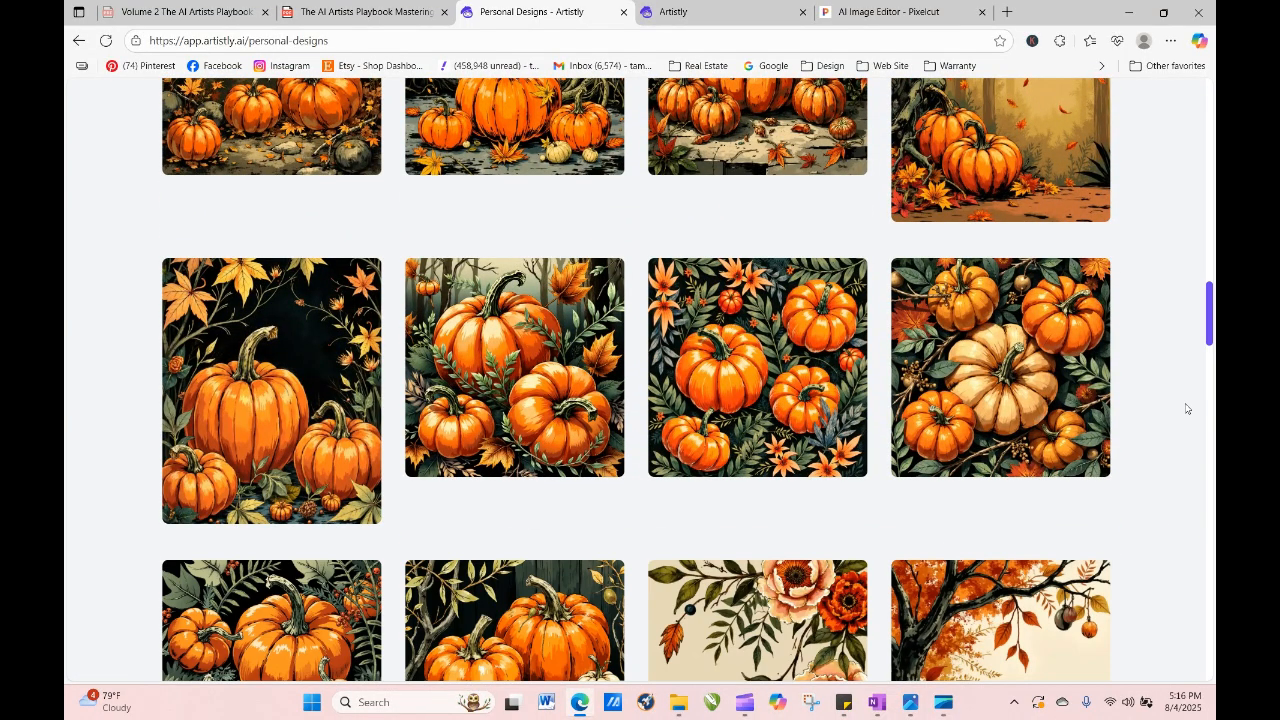
drag(1210, 333, 1210, 398)
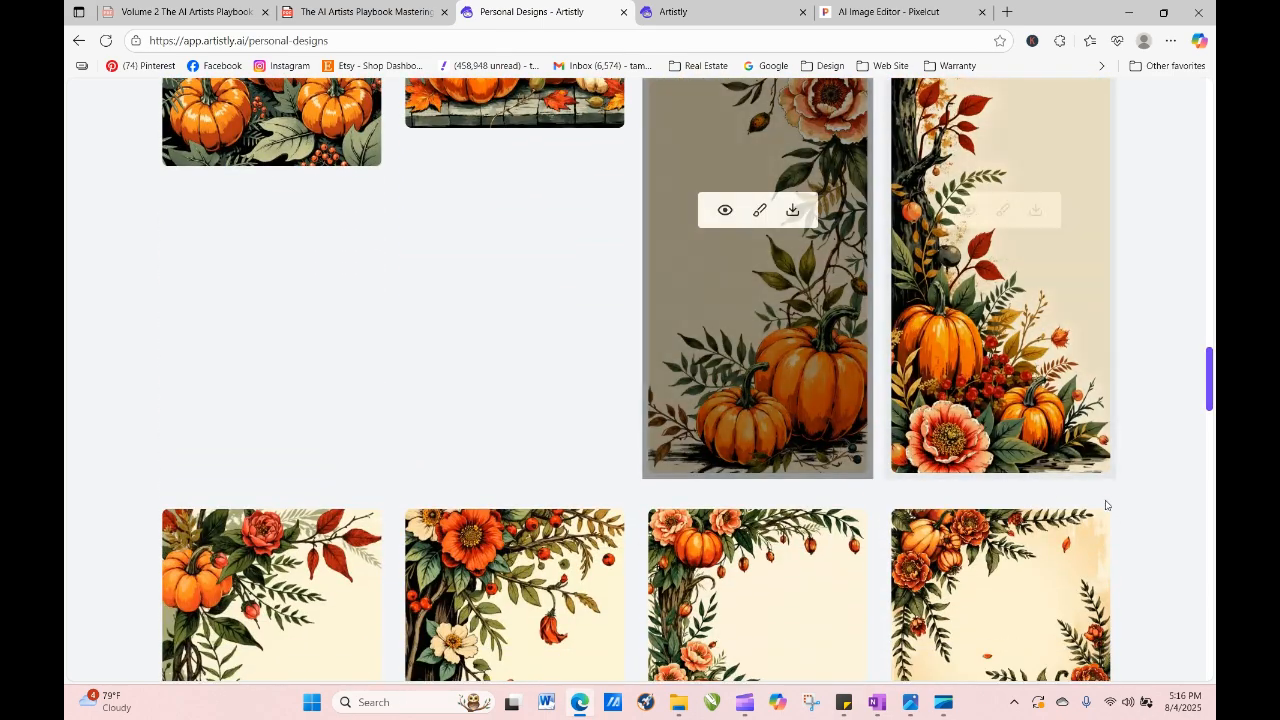
drag(1210, 370, 1210, 417)
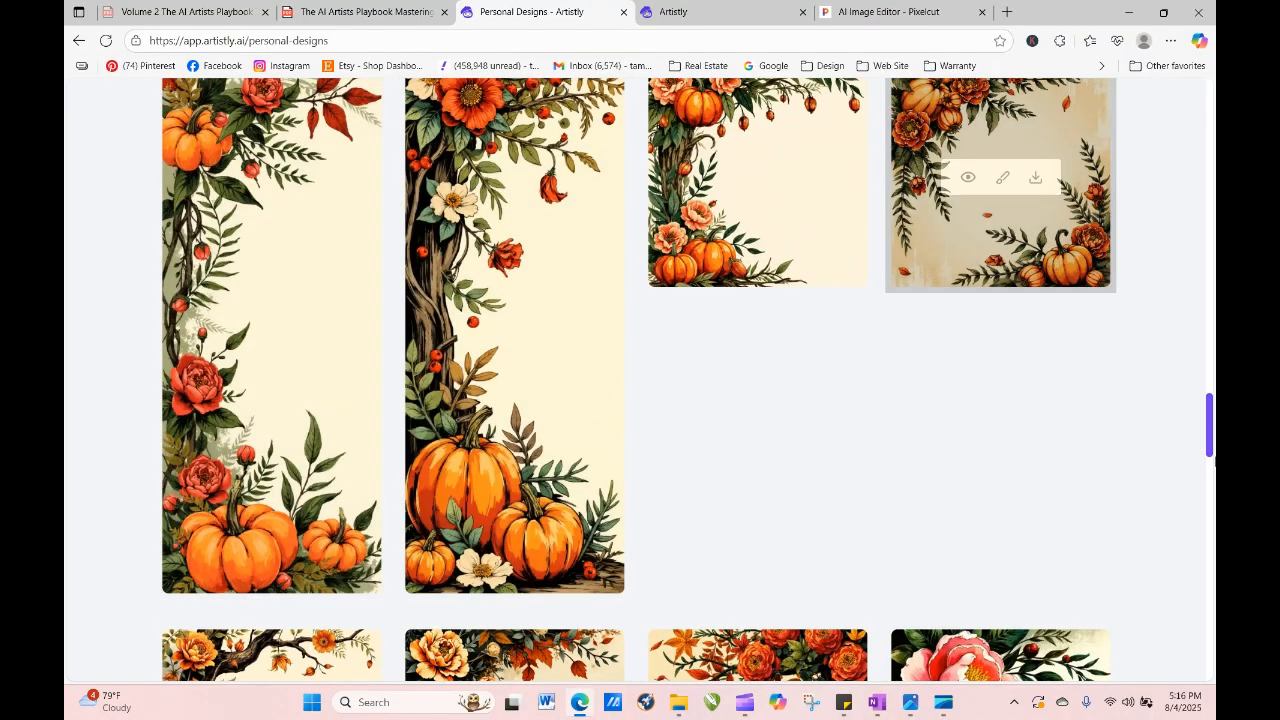
drag(1210, 426, 1208, 309)
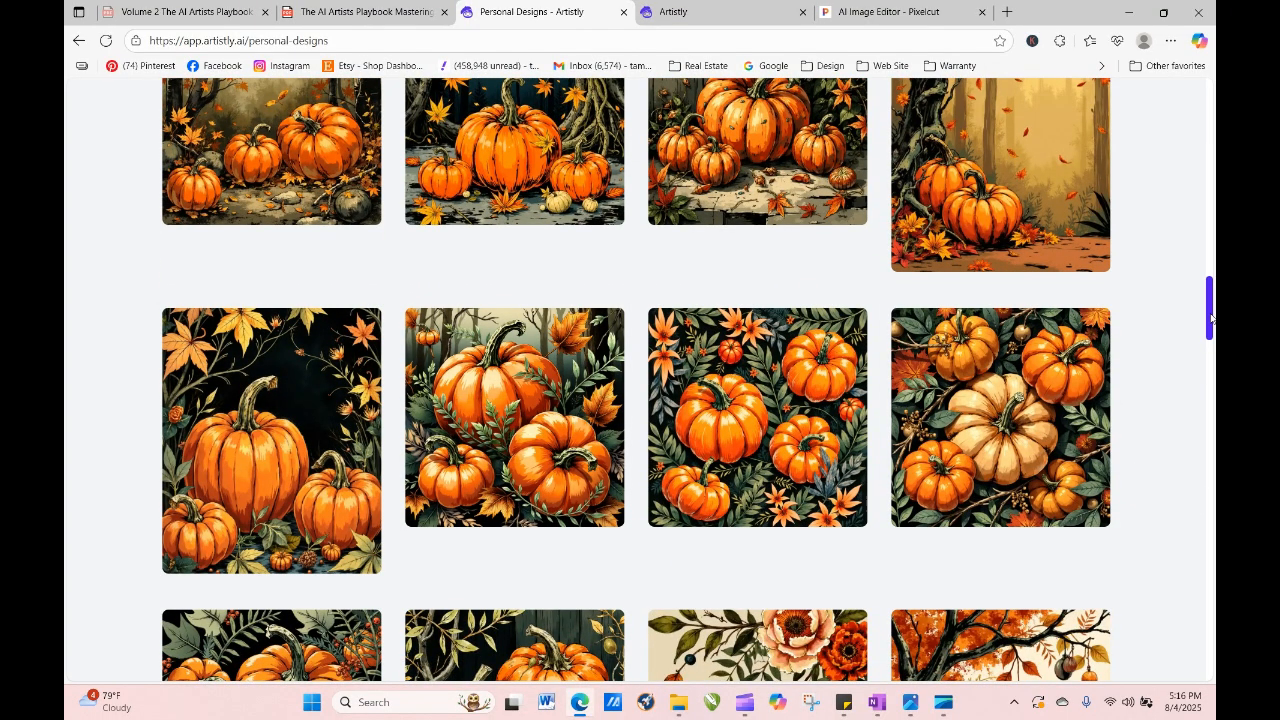
drag(1210, 318, 1208, 228)
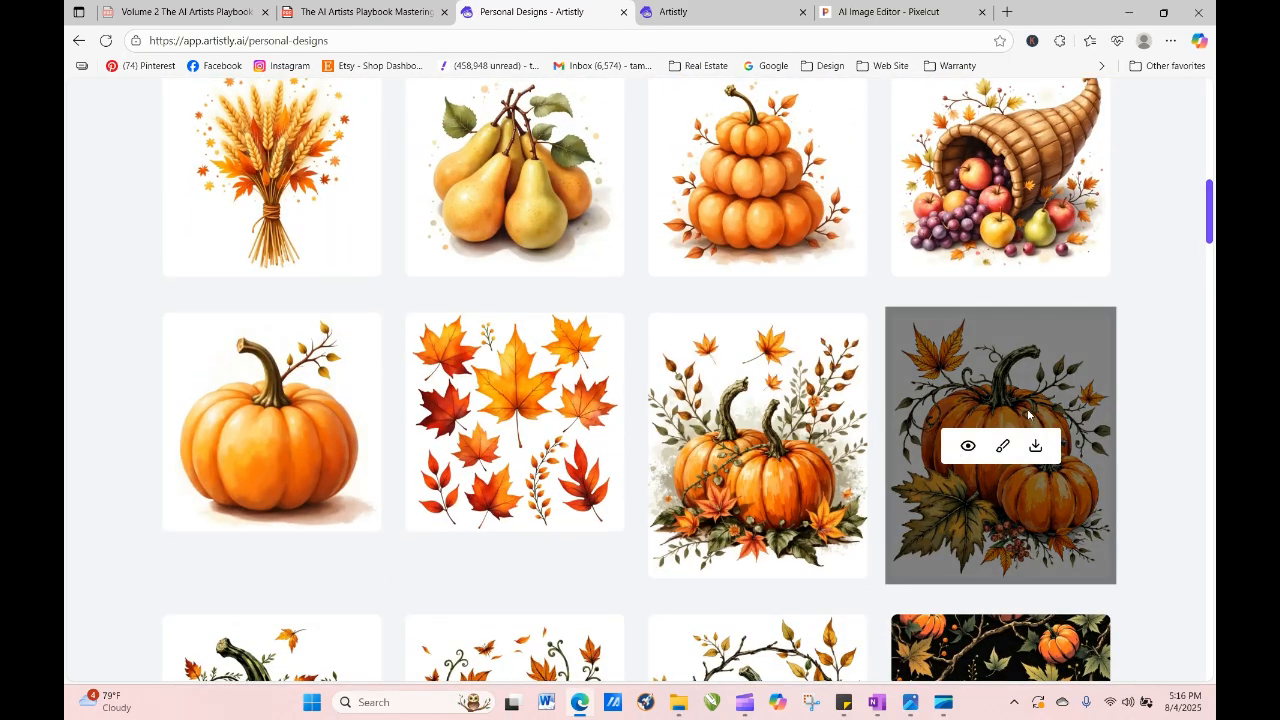
drag(1210, 213, 1209, 85)
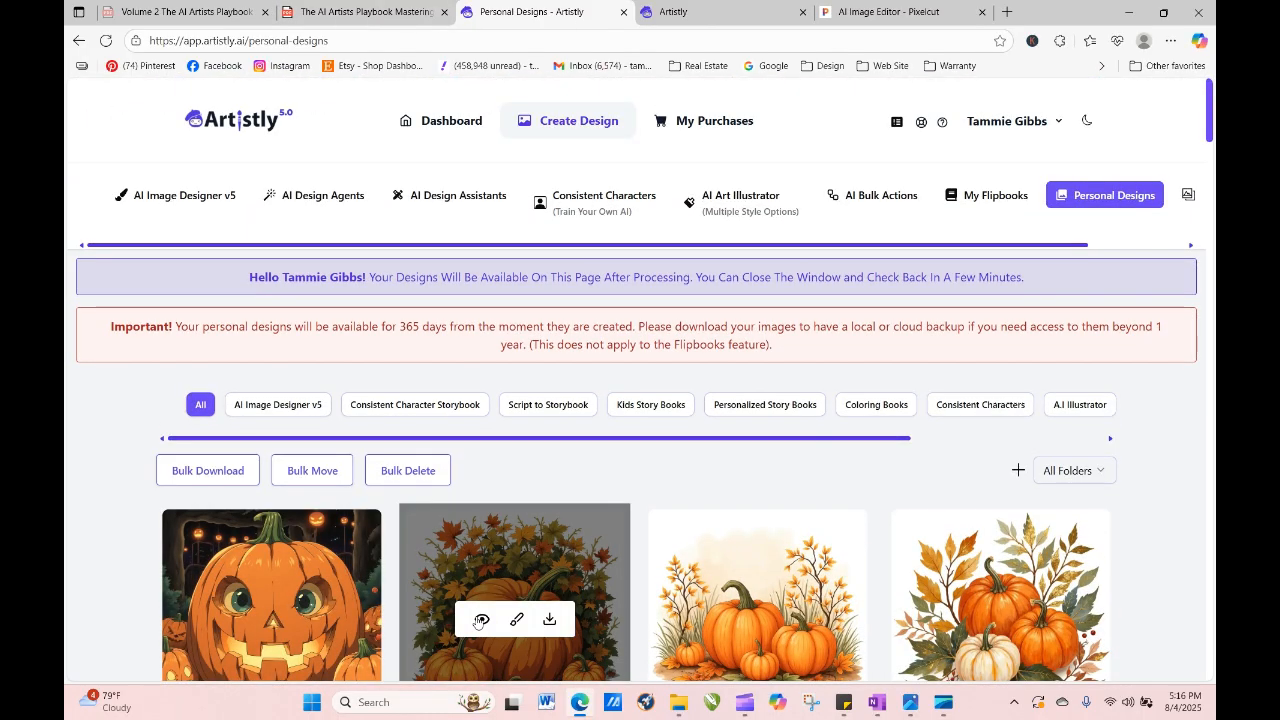
Re-generate the detailed-prompt Manga pumpkin image as one 1:1 image in the Unique Dreamy Style and reload the designs.
click(480, 620)
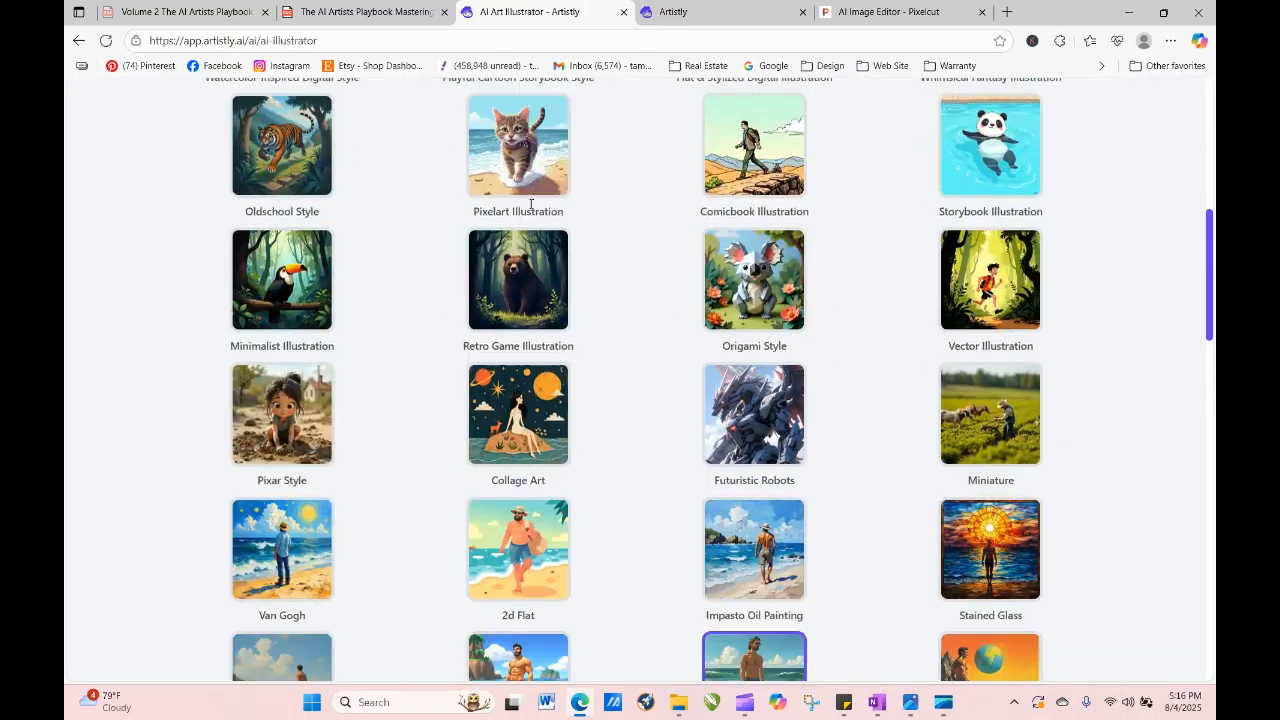
scroll(530, 208, down, 15)
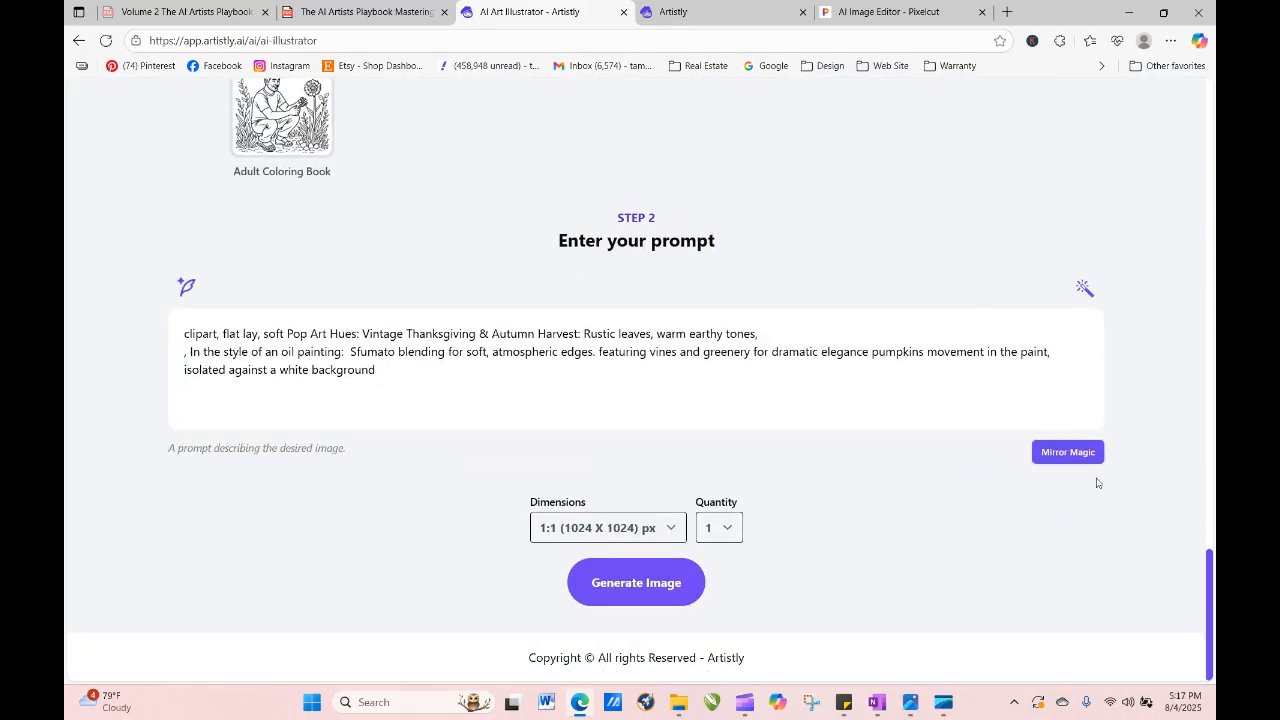
drag(1212, 604, 1211, 438)
scroll(986, 468, down, 8)
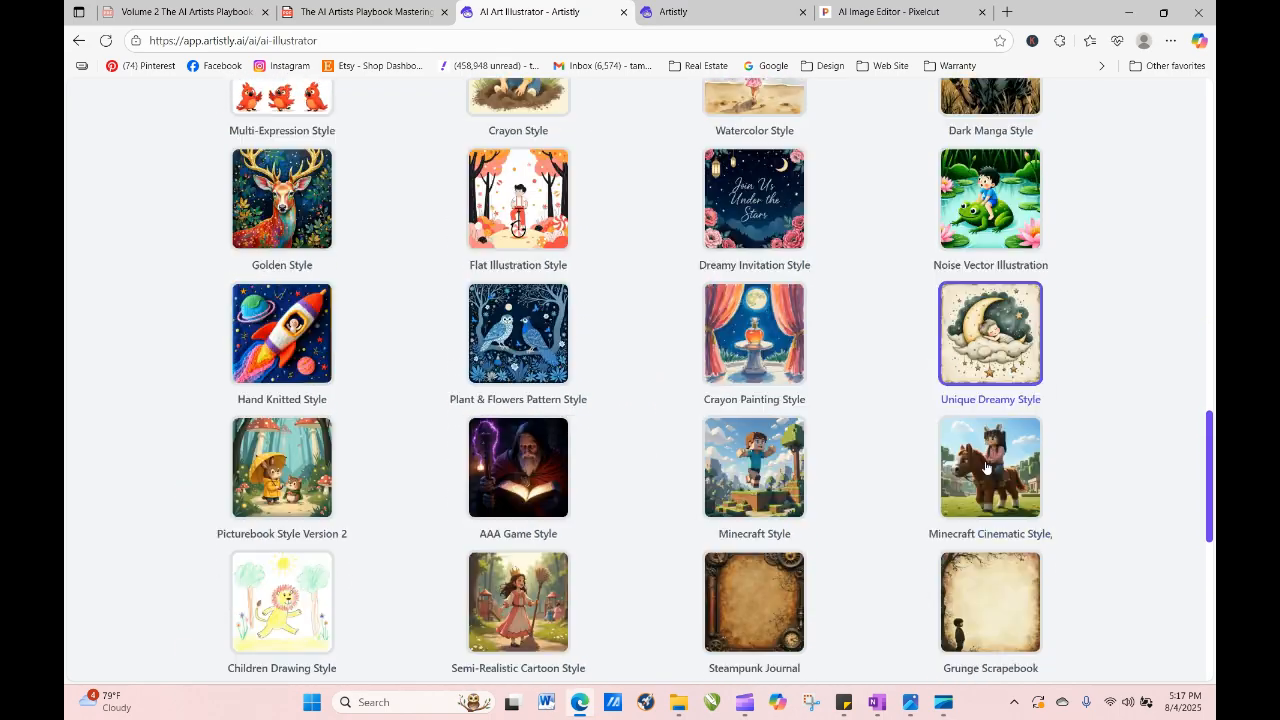
click(627, 581)
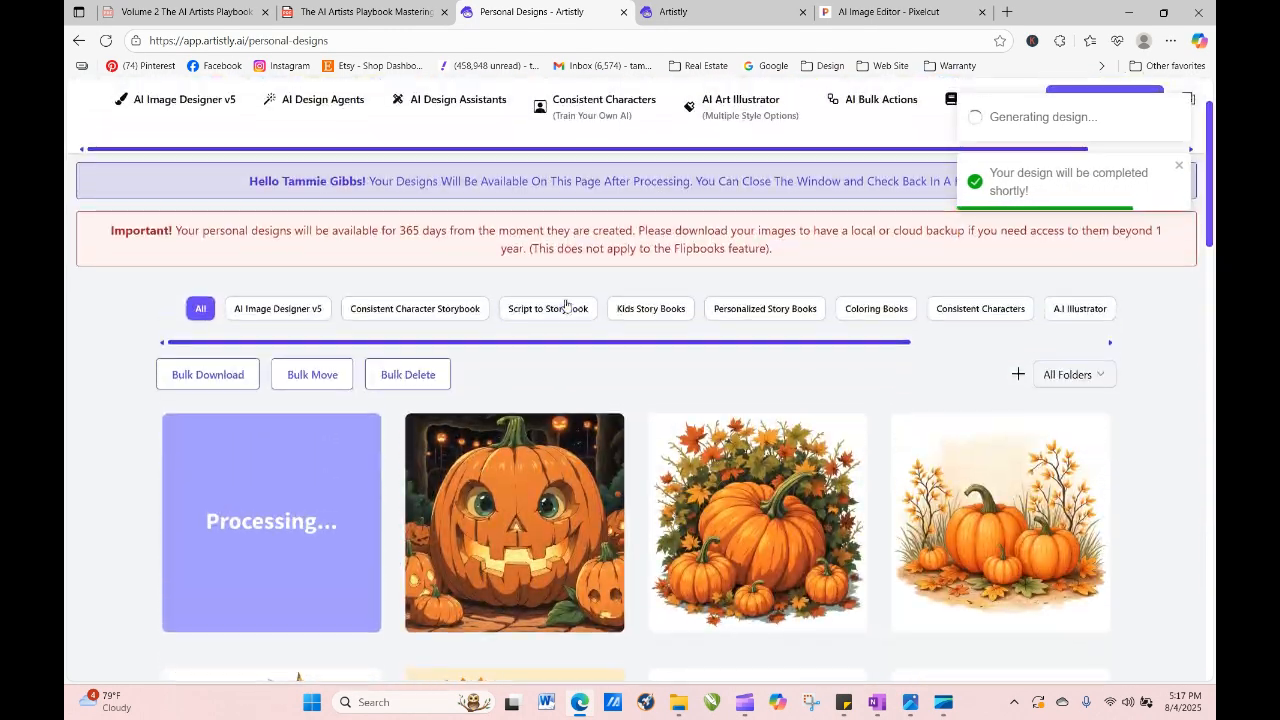
click(565, 305)
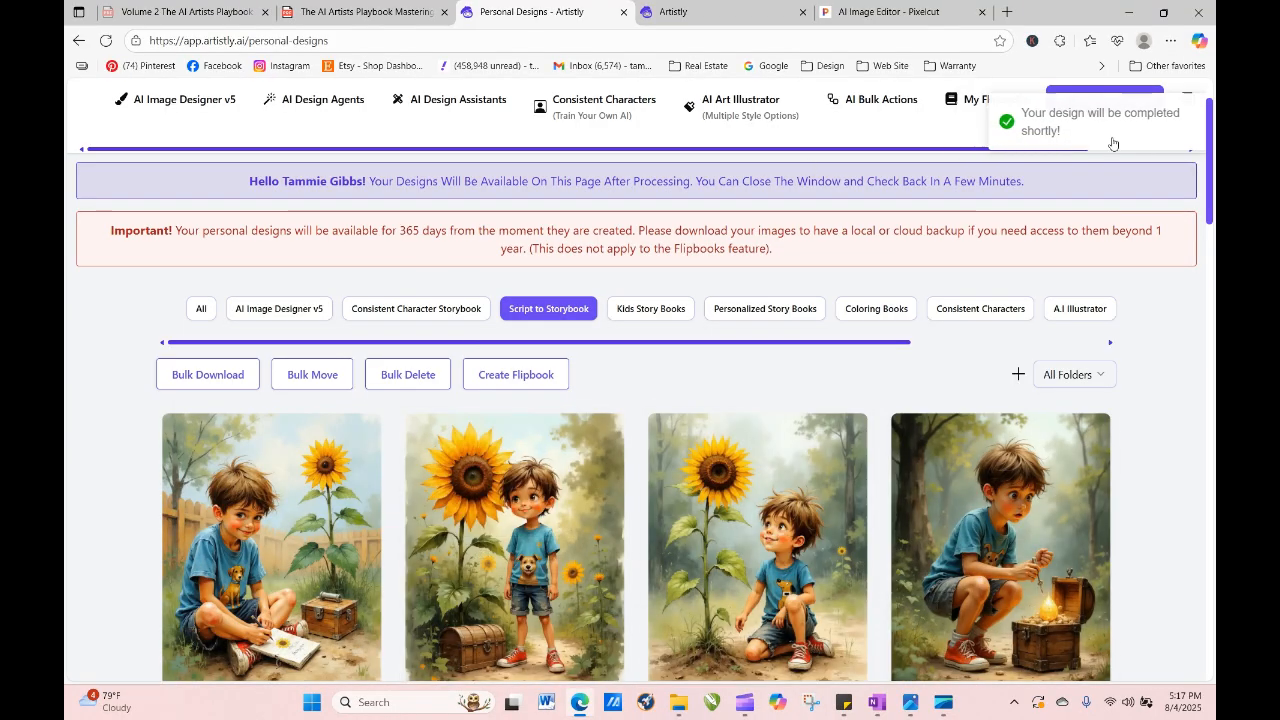
click(105, 42)
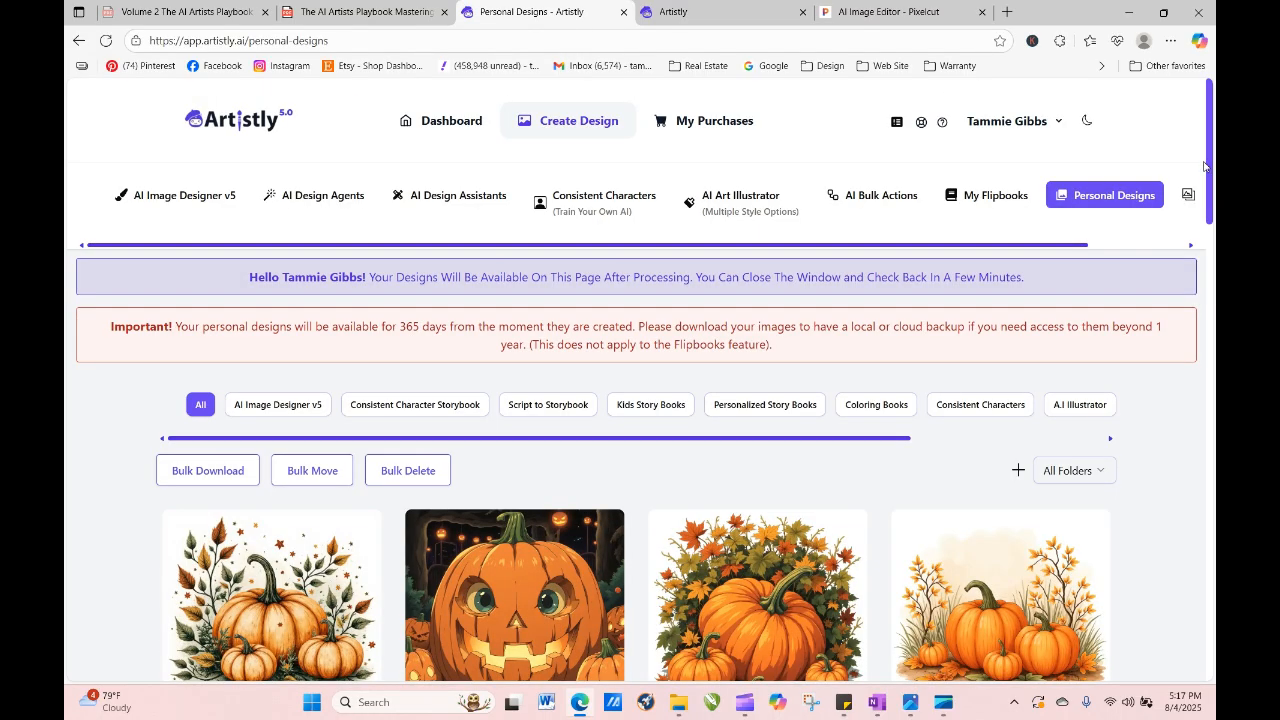
Review the details of the Unique Dreamy Style pumpkin image and download it.
scroll(577, 360, down, 3)
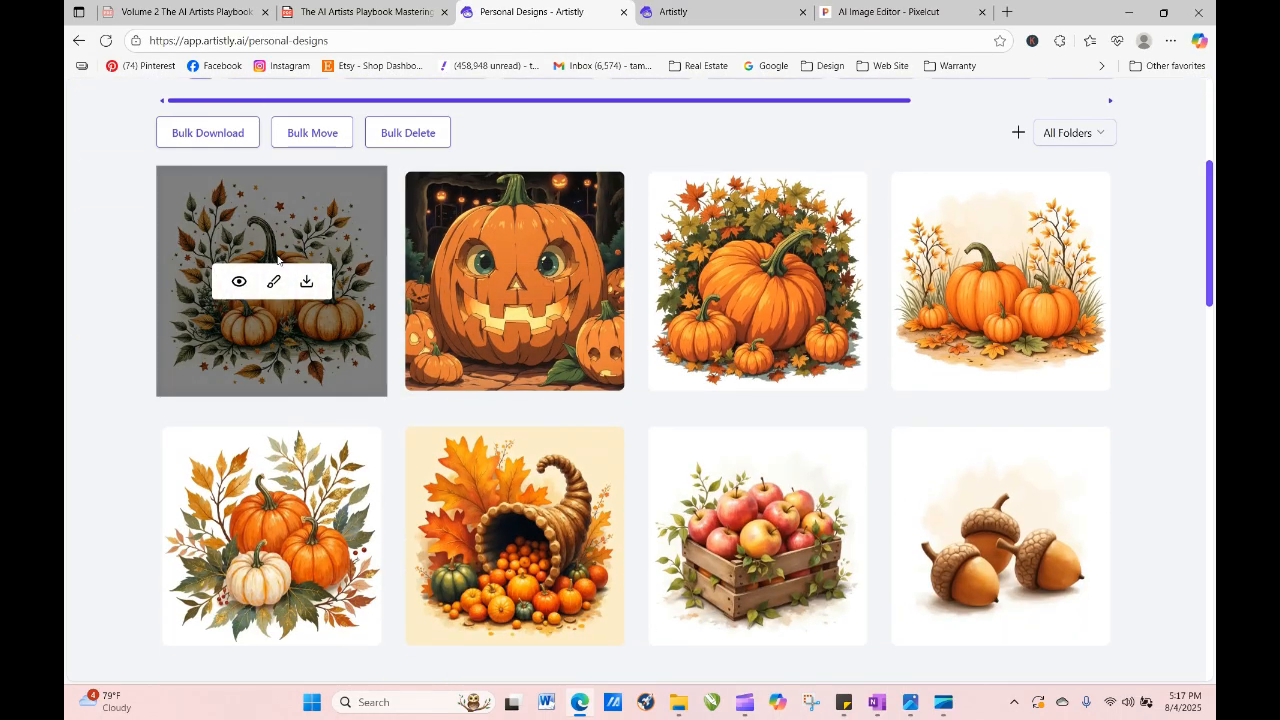
click(239, 281)
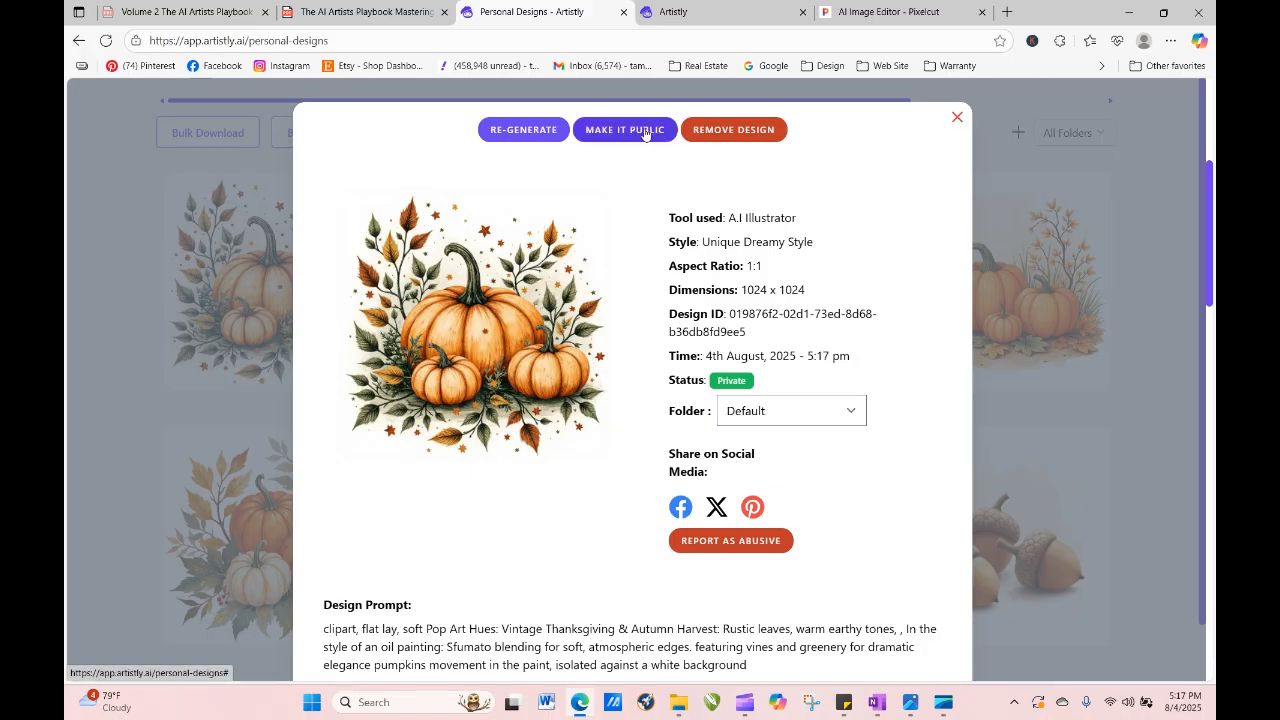
click(956, 118)
mouse_move(310, 254)
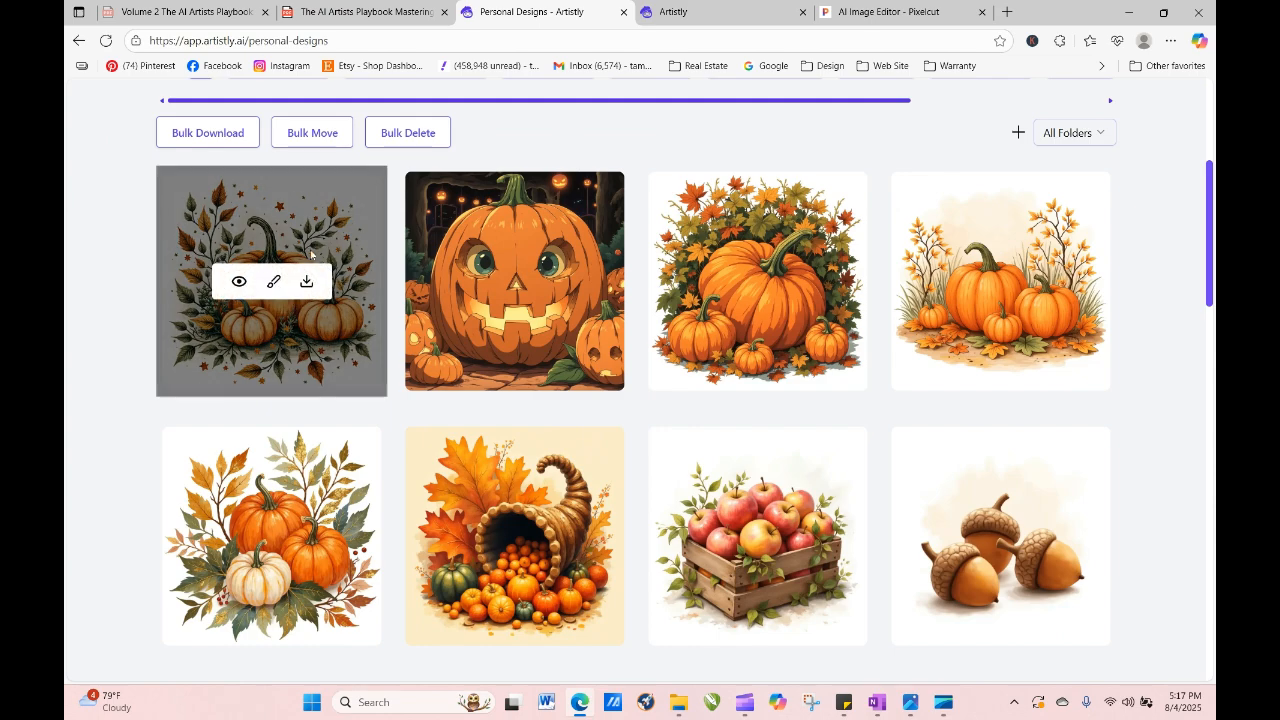
click(307, 283)
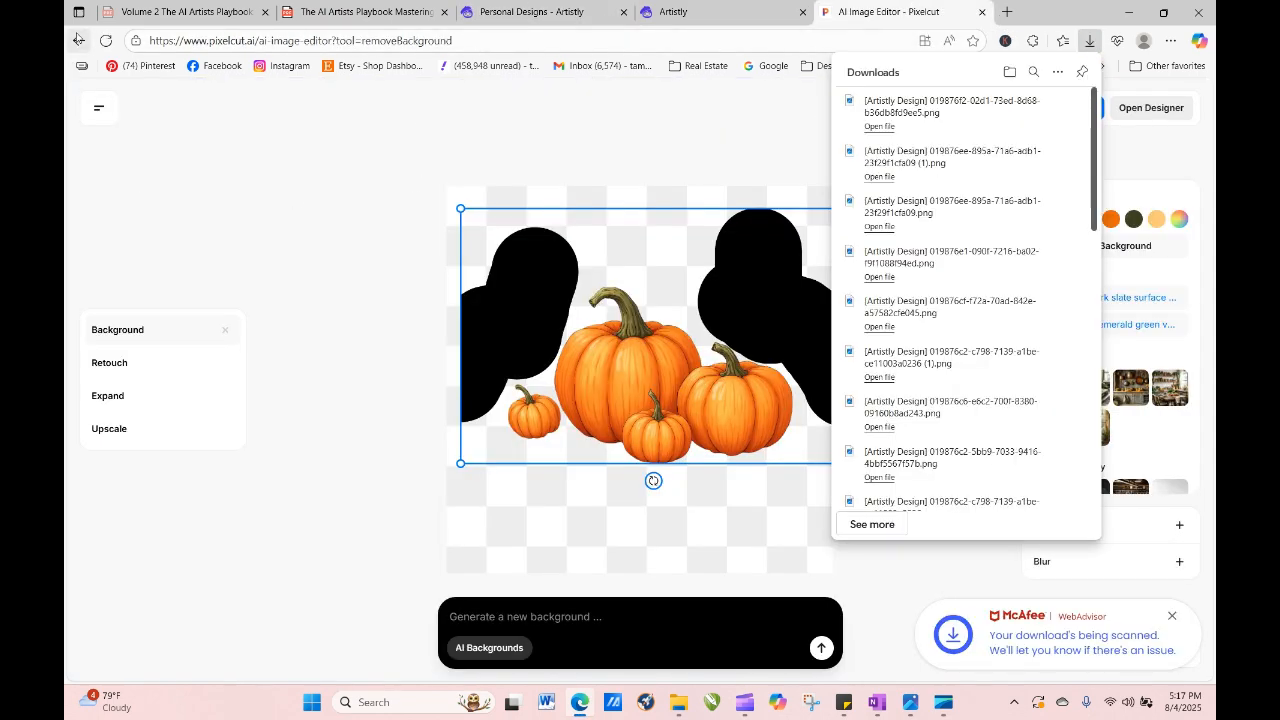
Switch to Pixelcut, discard the open edit, and remove the background from the newly downloaded pumpkin image.
click(90, 103)
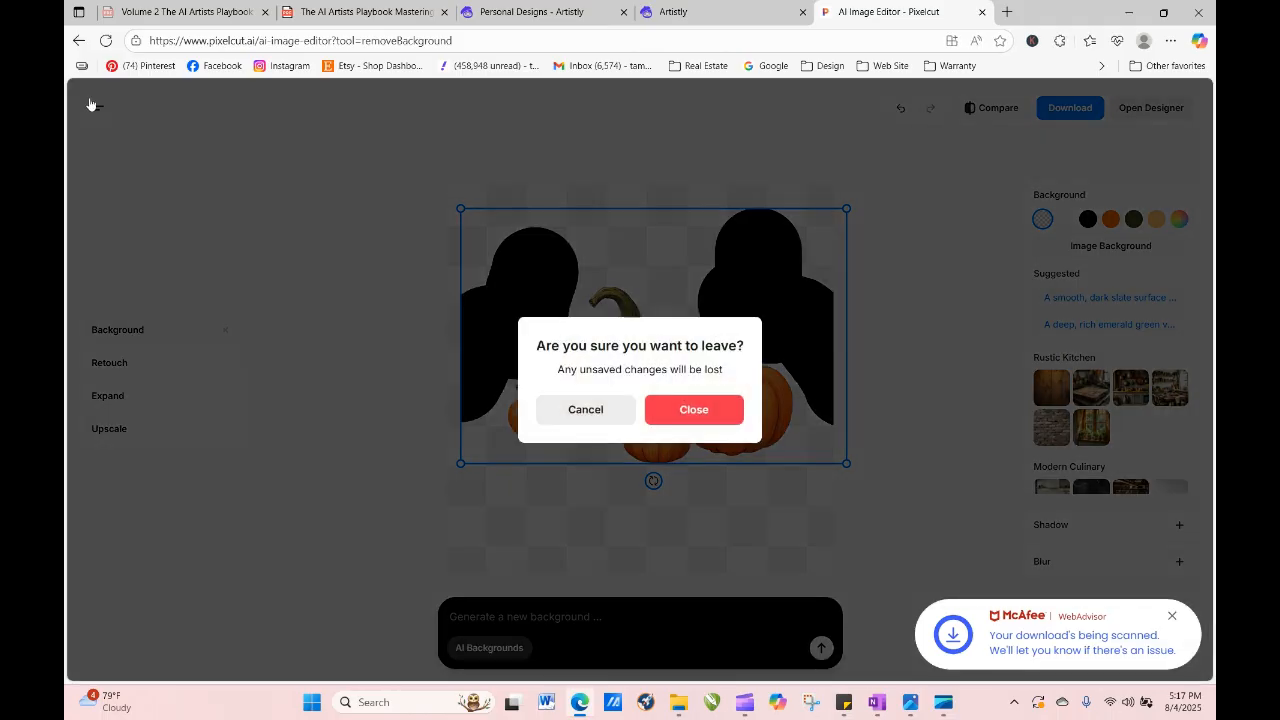
click(694, 410)
click(624, 421)
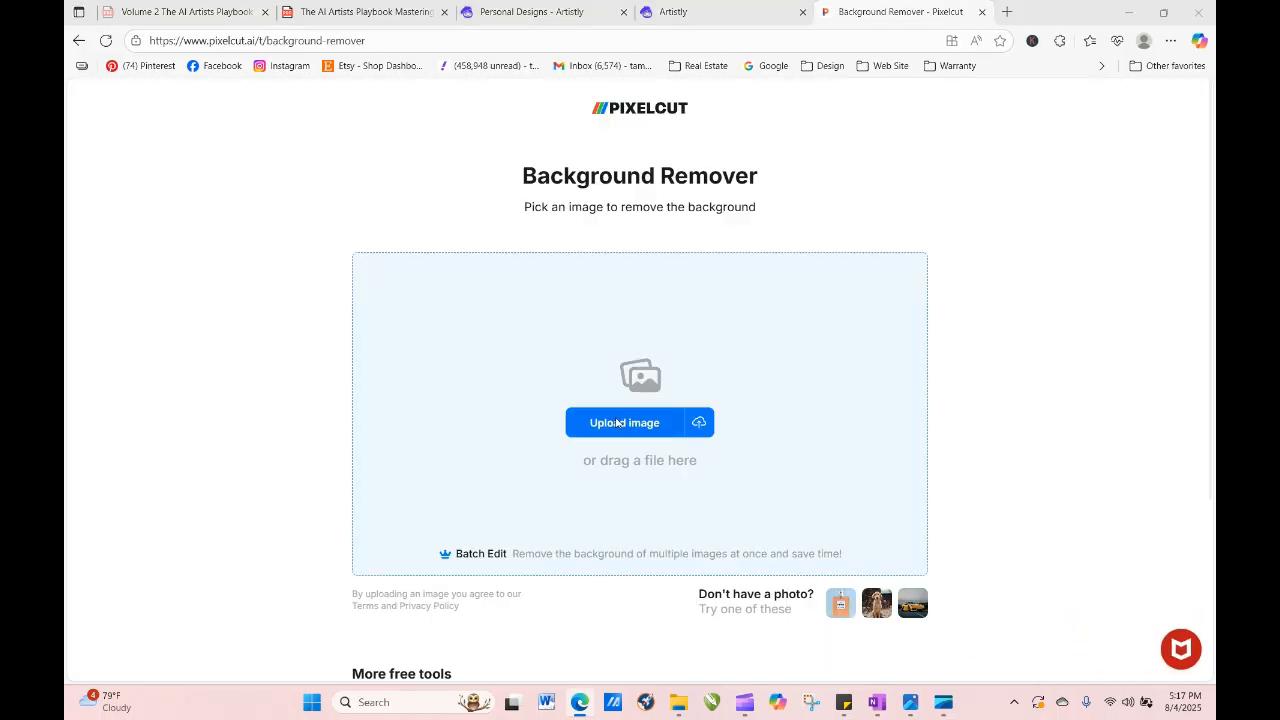
click(272, 152)
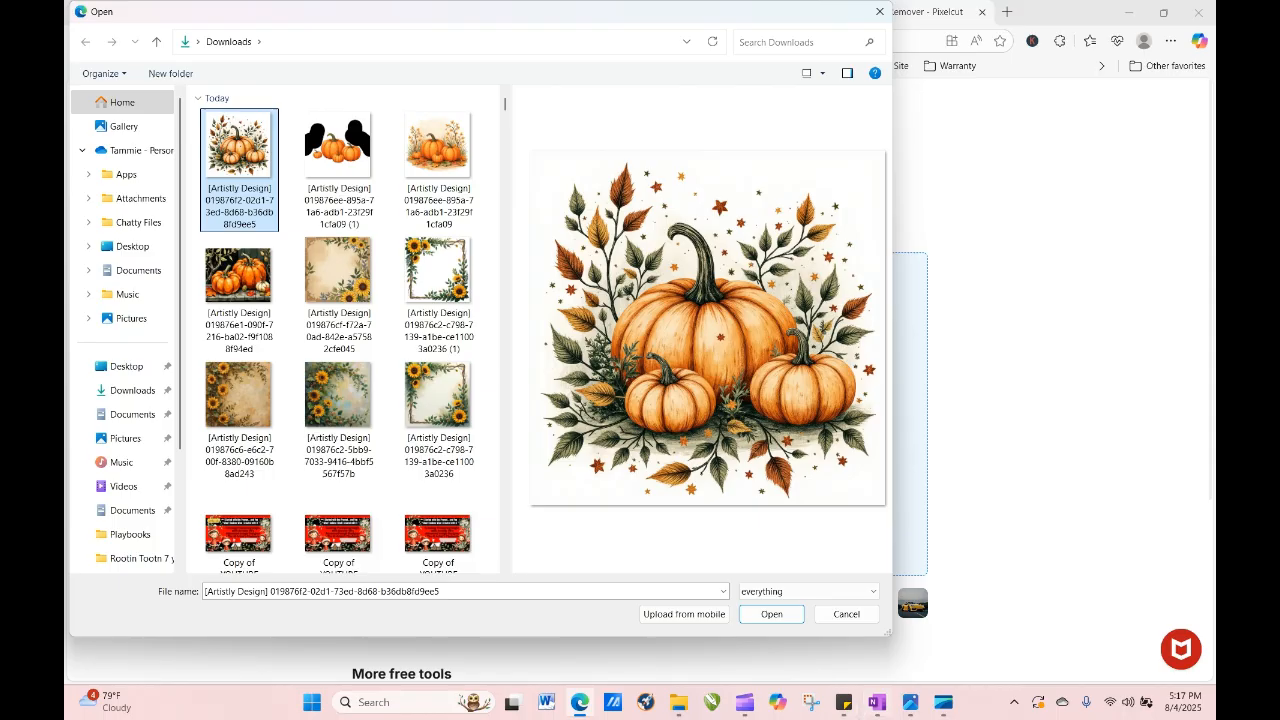
click(780, 617)
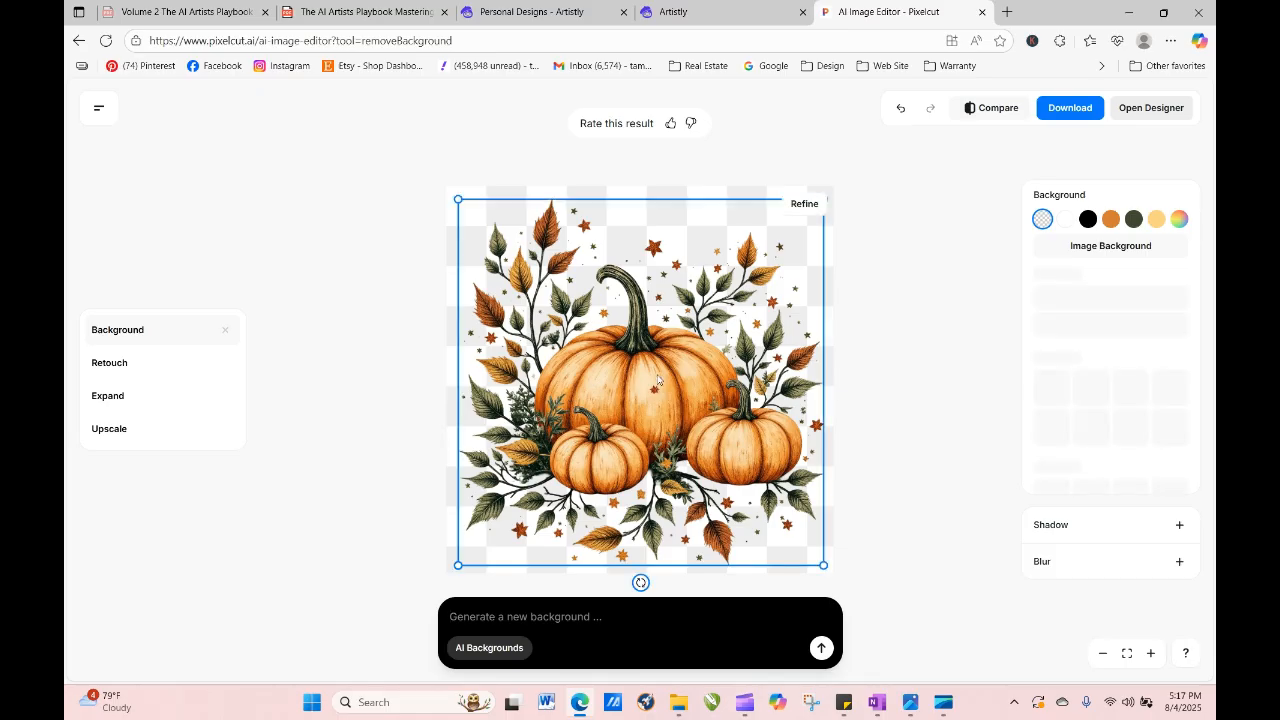
click(658, 380)
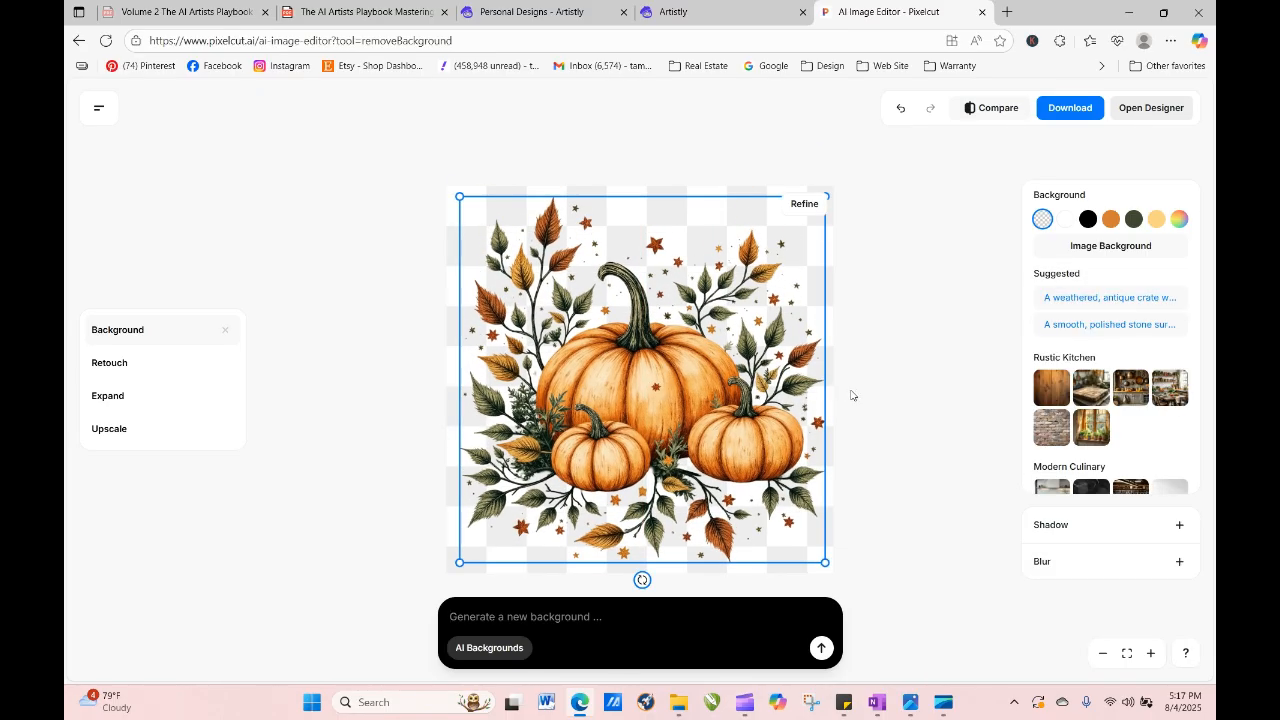
mouse_move(699, 388)
mouse_down()
mouse_move(710, 390)
mouse_move(698, 383)
mouse_up()
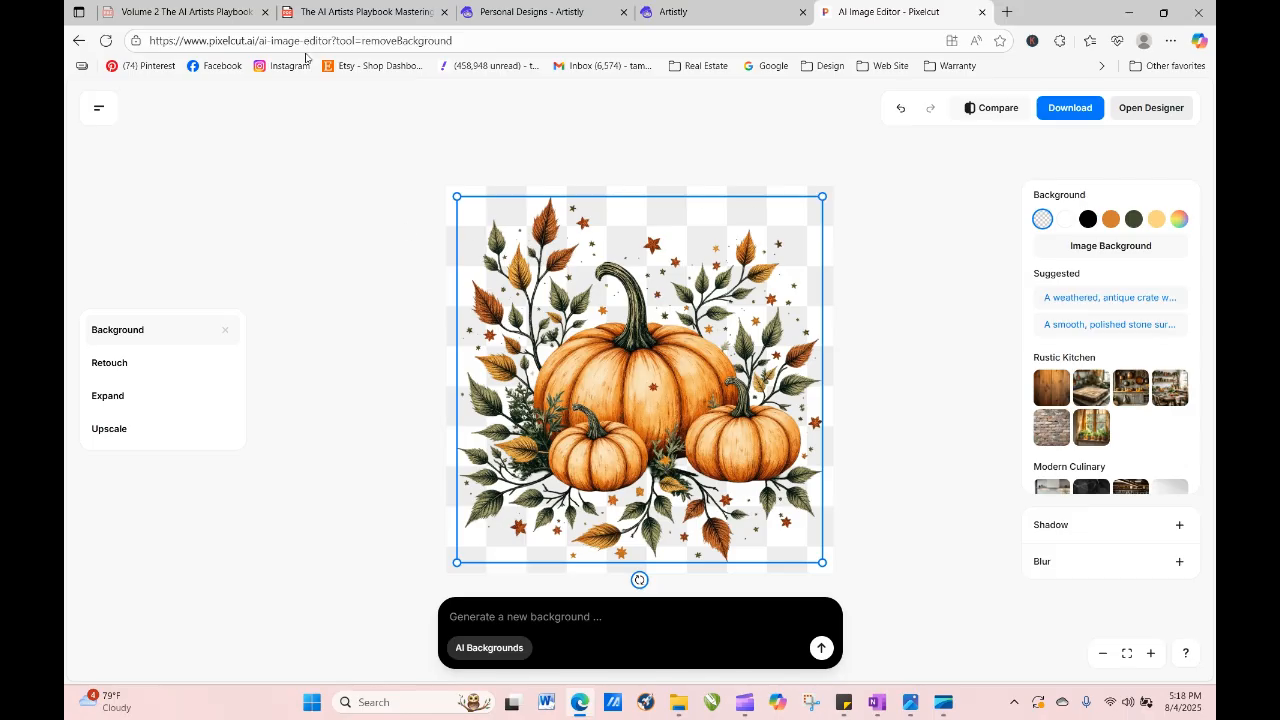
Switch to Artistly's personal designs and re-generate the Unique Dreamy Style pumpkin image at 9:21 (640 X 1536) px with a quantity of 4.
click(697, 13)
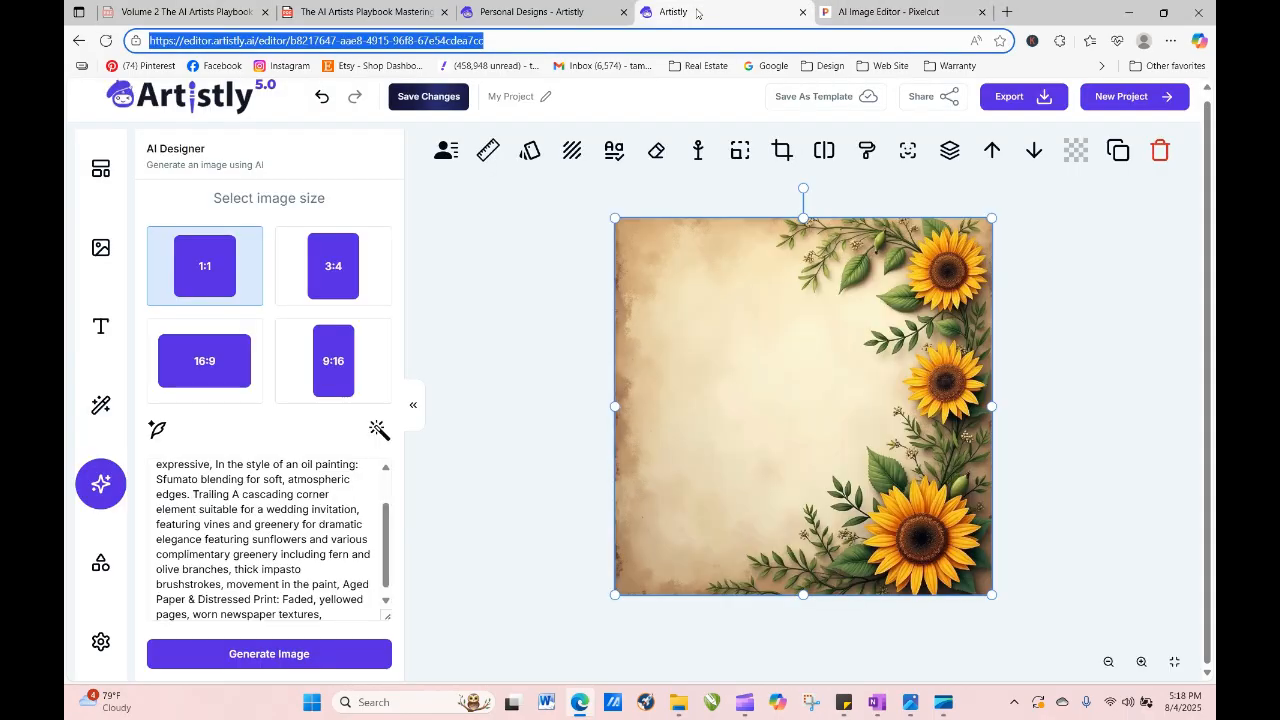
click(554, 13)
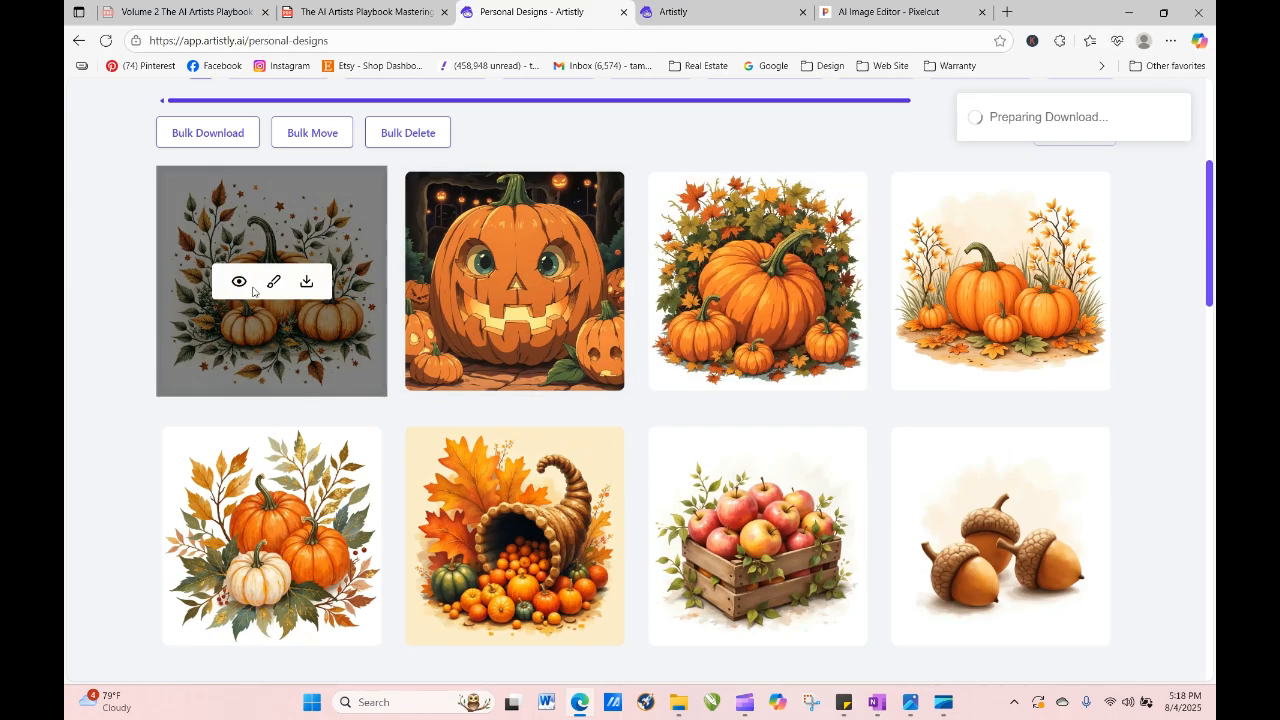
click(239, 281)
click(493, 139)
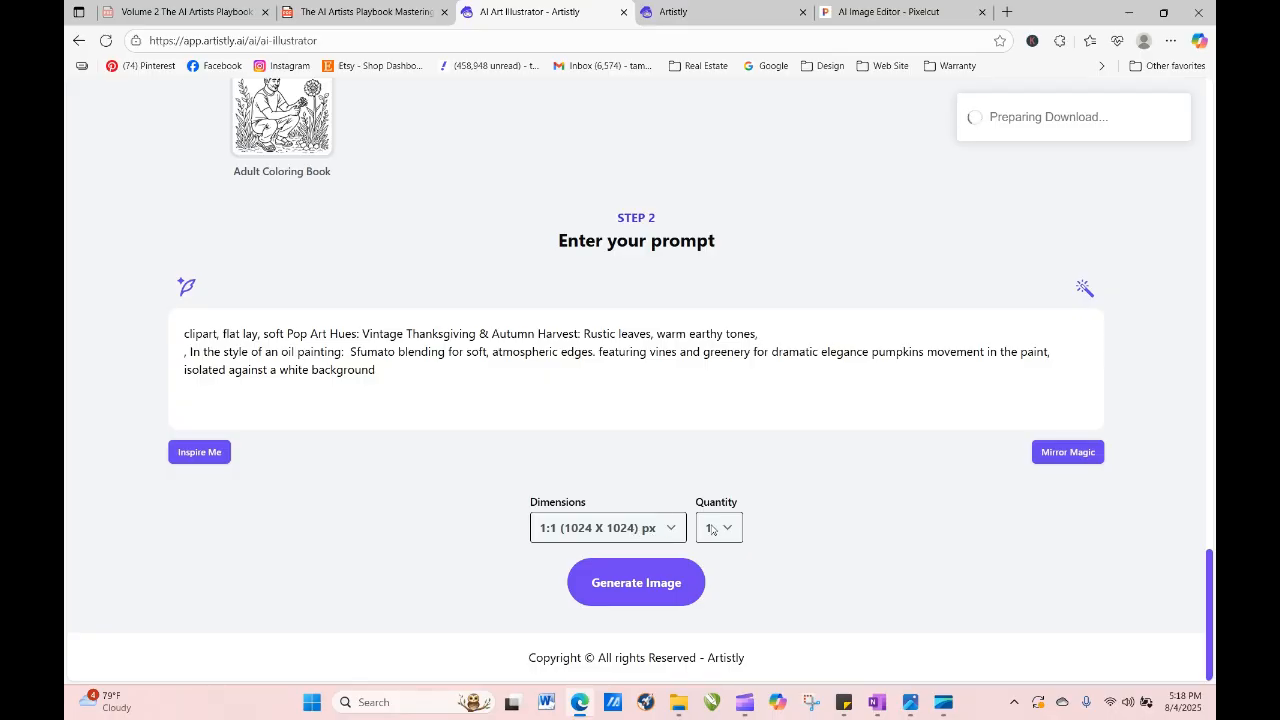
click(670, 531)
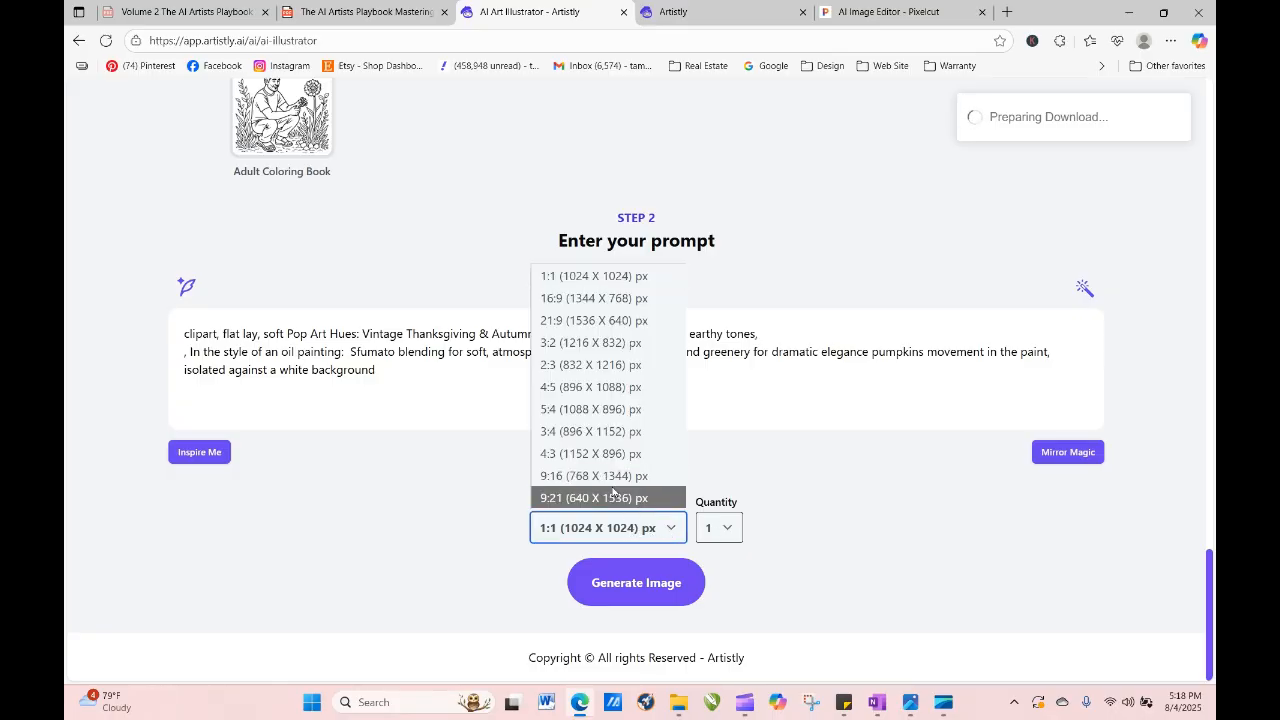
click(614, 497)
click(723, 536)
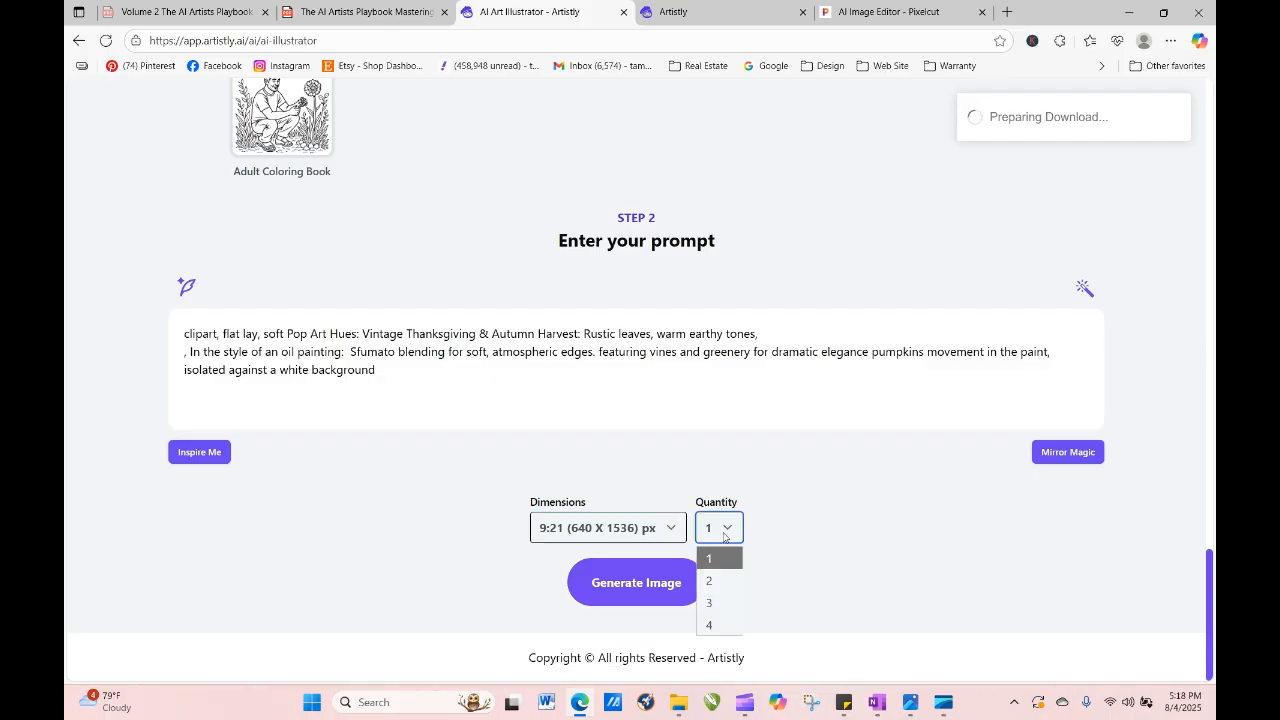
click(727, 626)
click(606, 590)
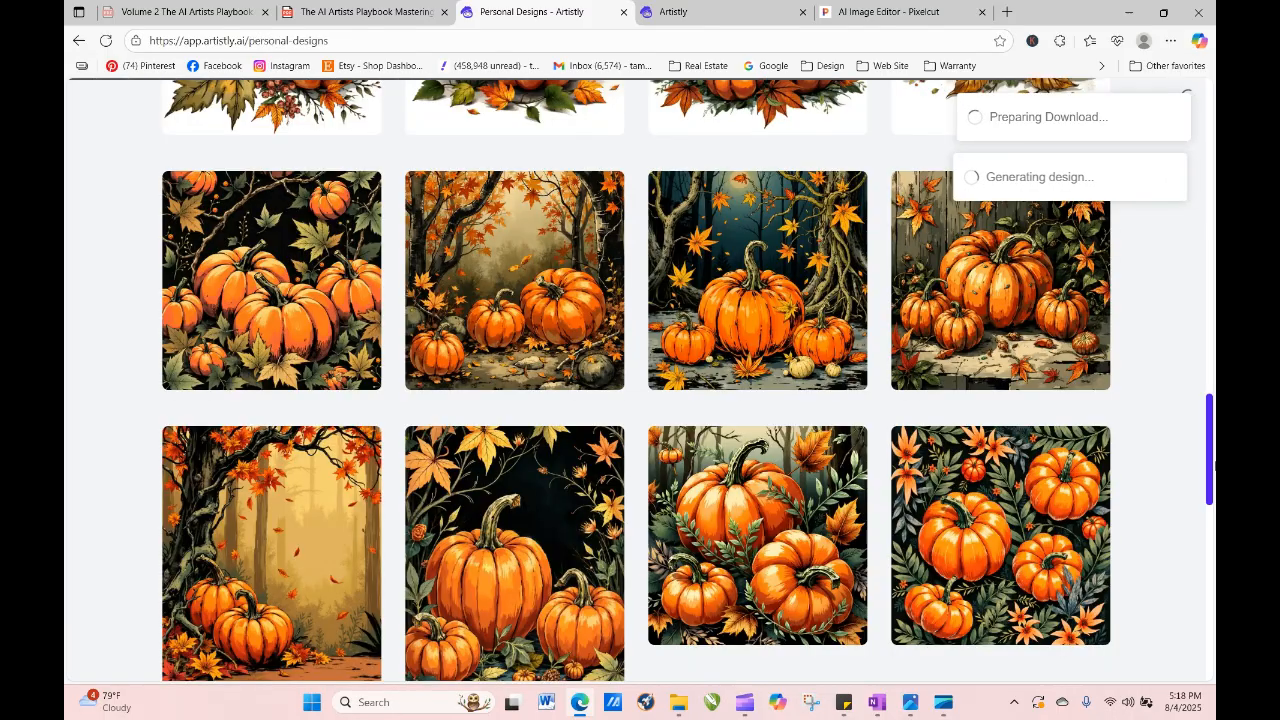
Reload the personal designs, examine the full image and details of the first 9:21 pumpkin design, and close it.
scroll(1210, 492, down, 5)
drag(1210, 477, 1189, 197)
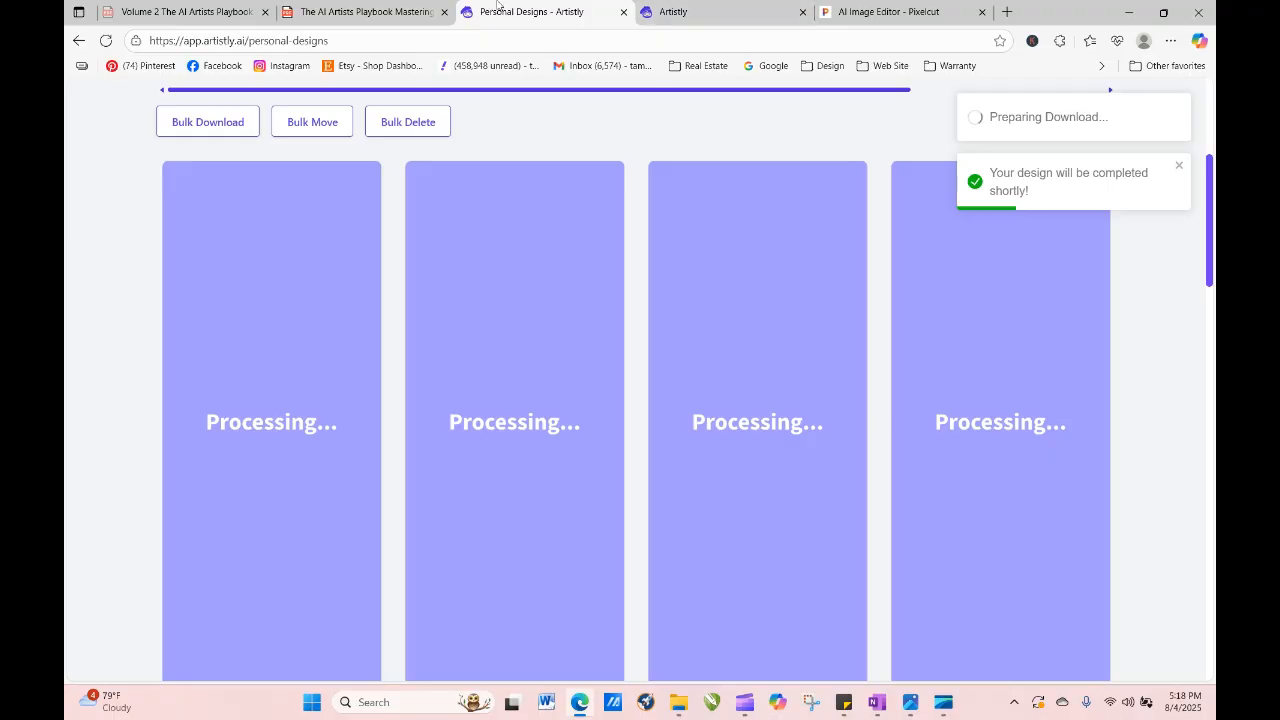
click(105, 40)
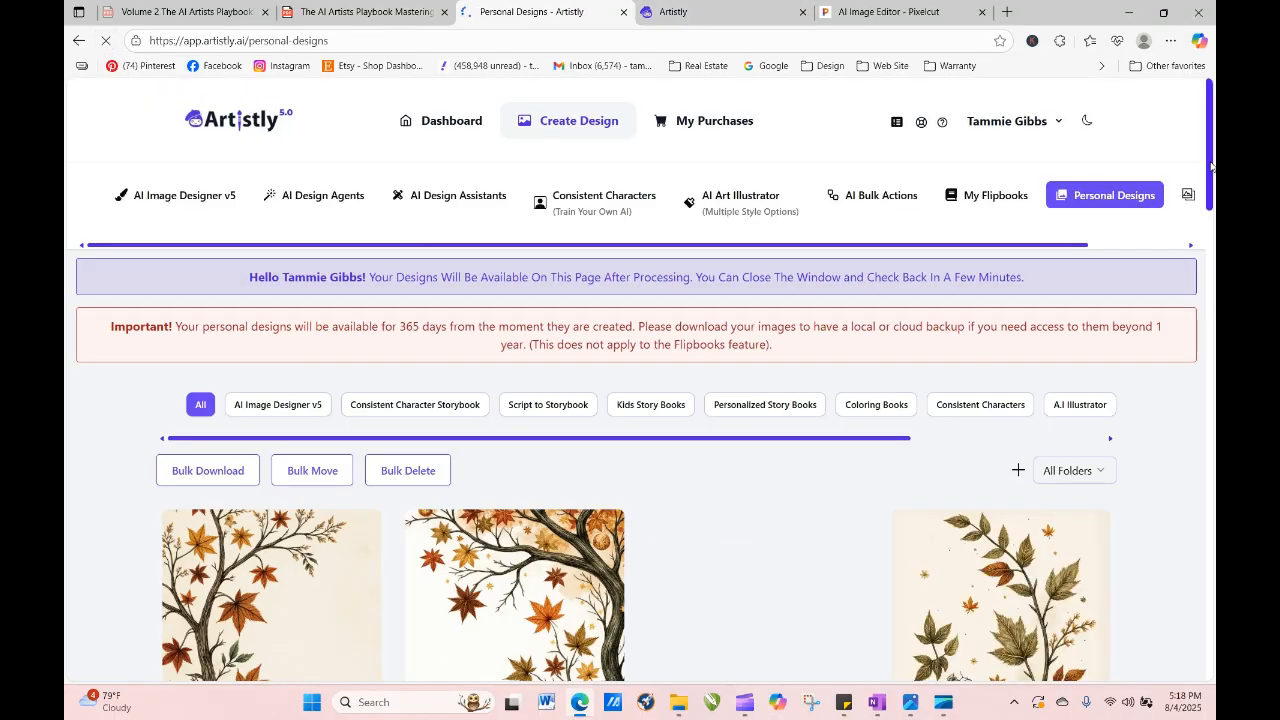
drag(1210, 165, 1210, 250)
mouse_move(987, 373)
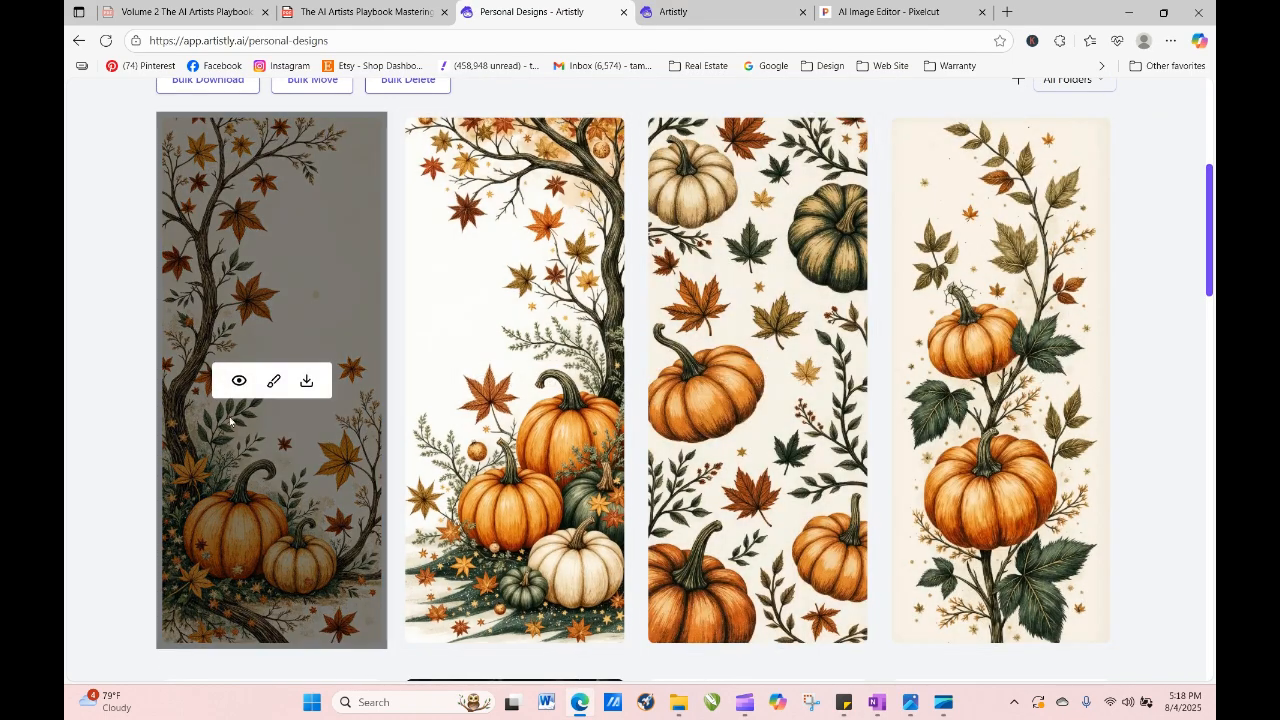
click(238, 383)
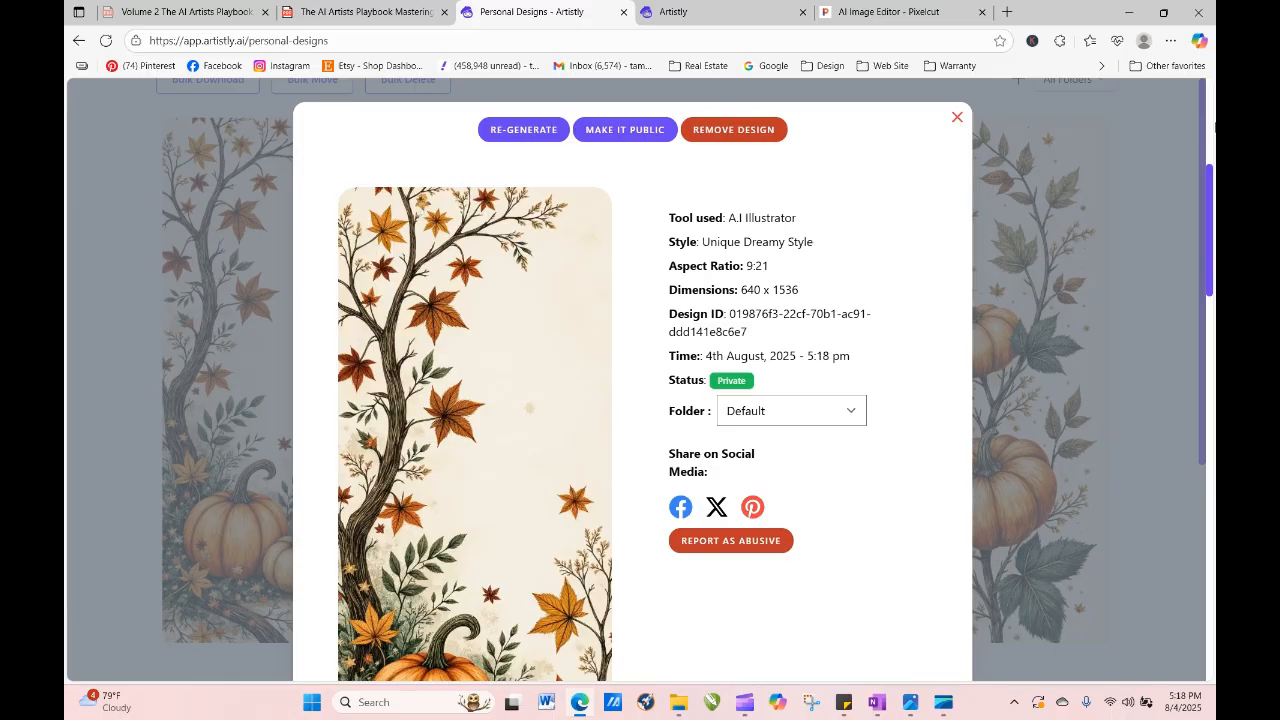
scroll(1177, 337, down, 2)
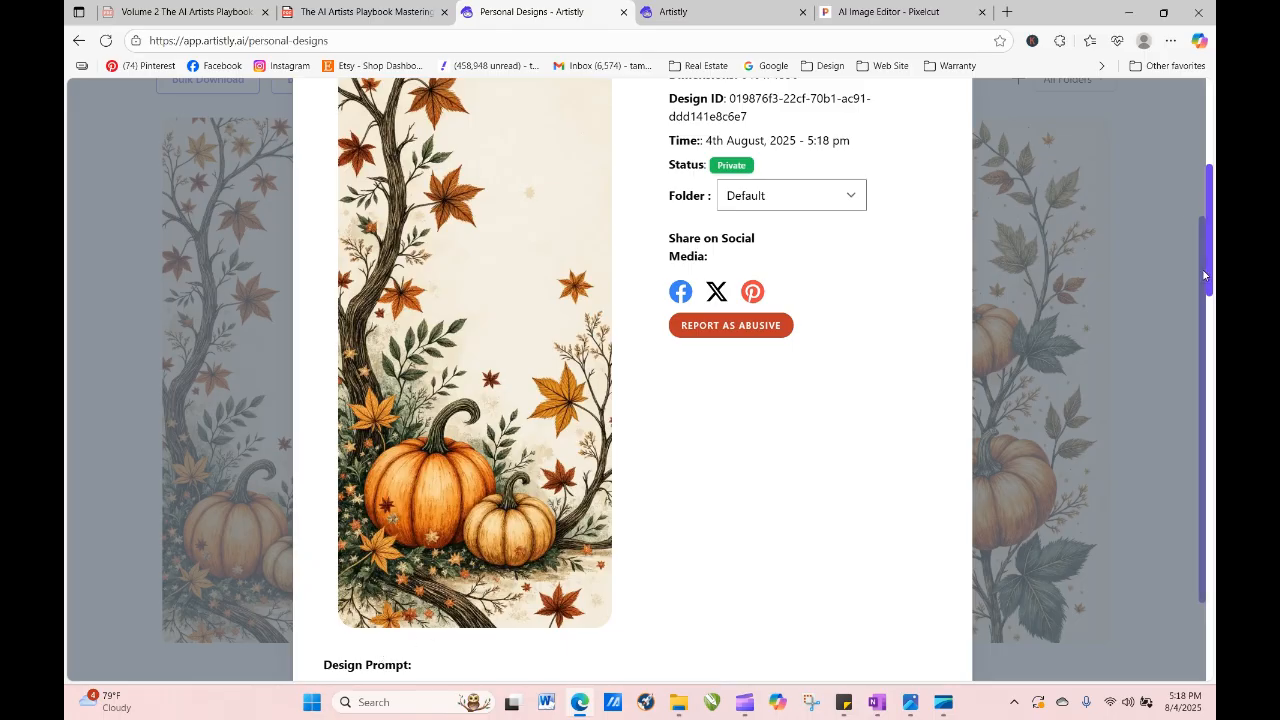
scroll(1199, 247, up, 3)
click(957, 117)
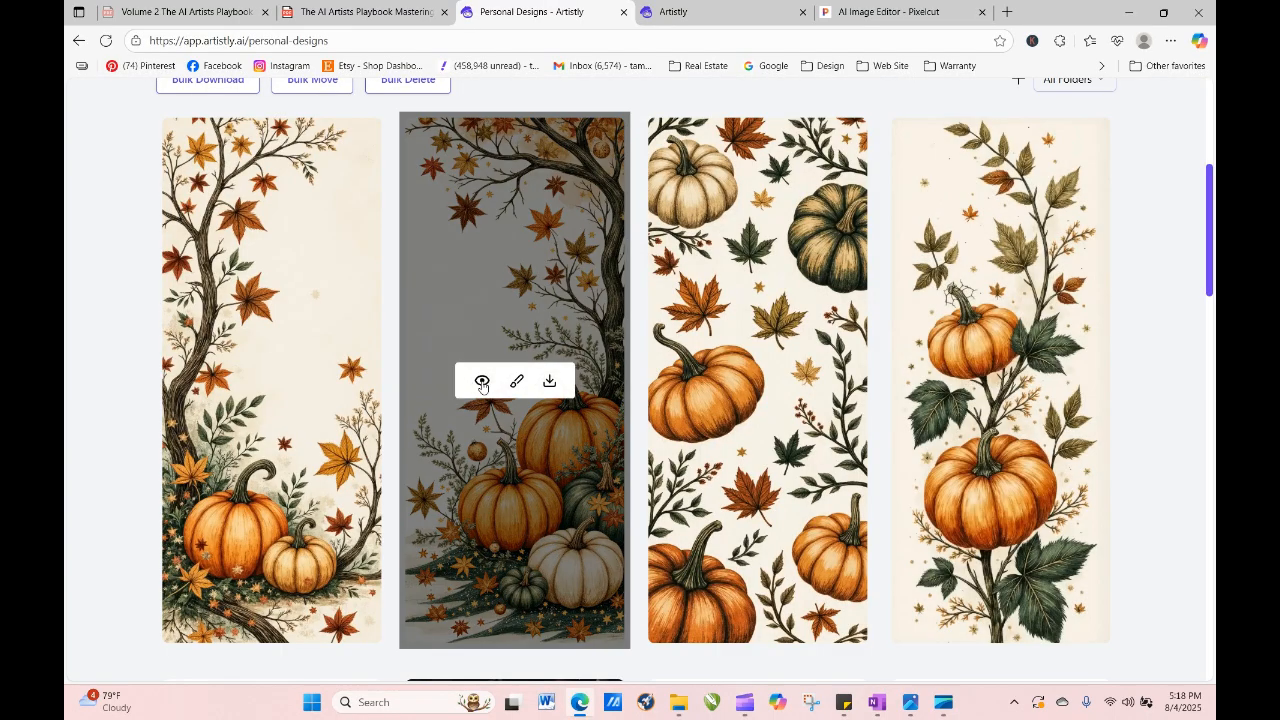
Examine the full image and details of the second 9:21 pumpkin design, close it, and look over the designs gallery.
click(482, 383)
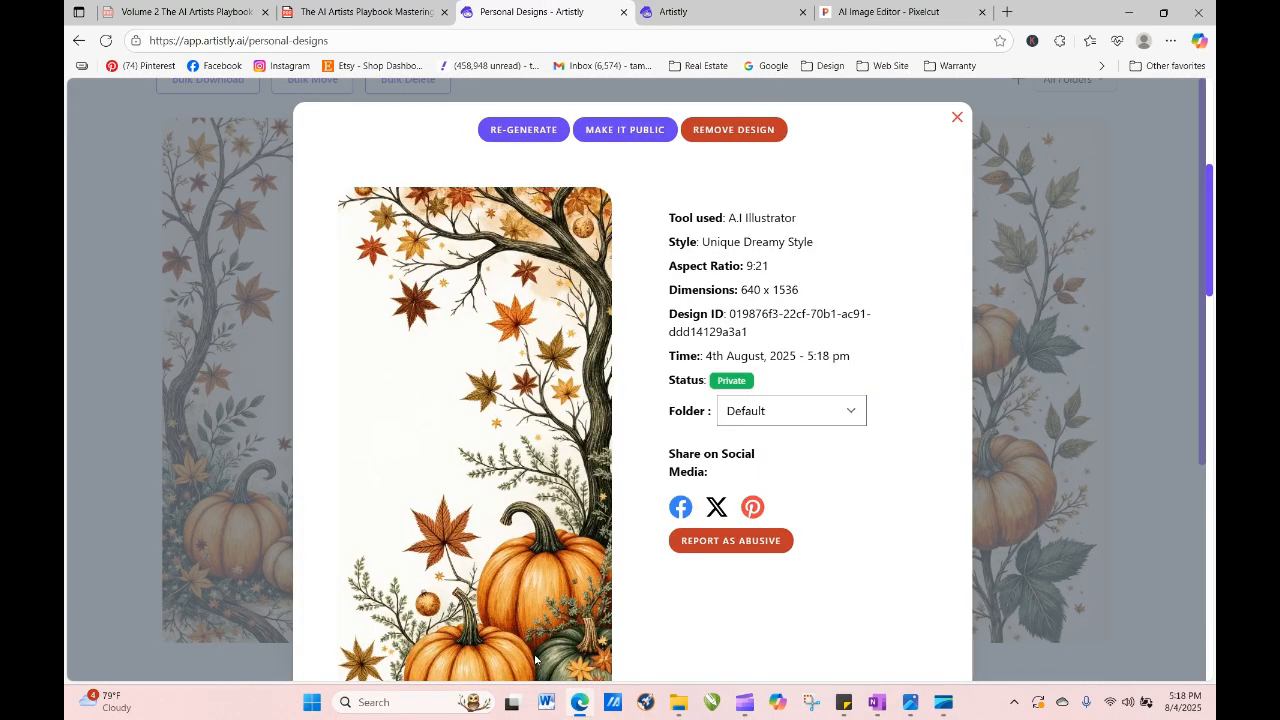
click(957, 119)
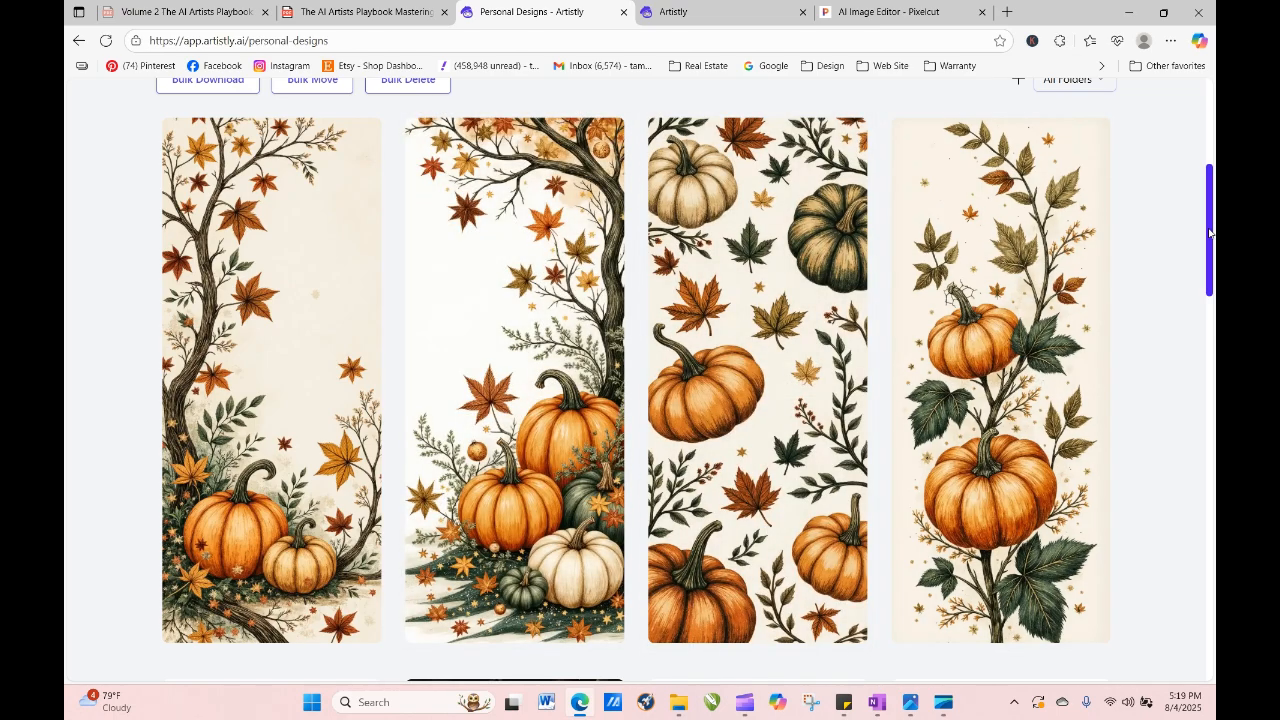
scroll(1208, 231, down, 1)
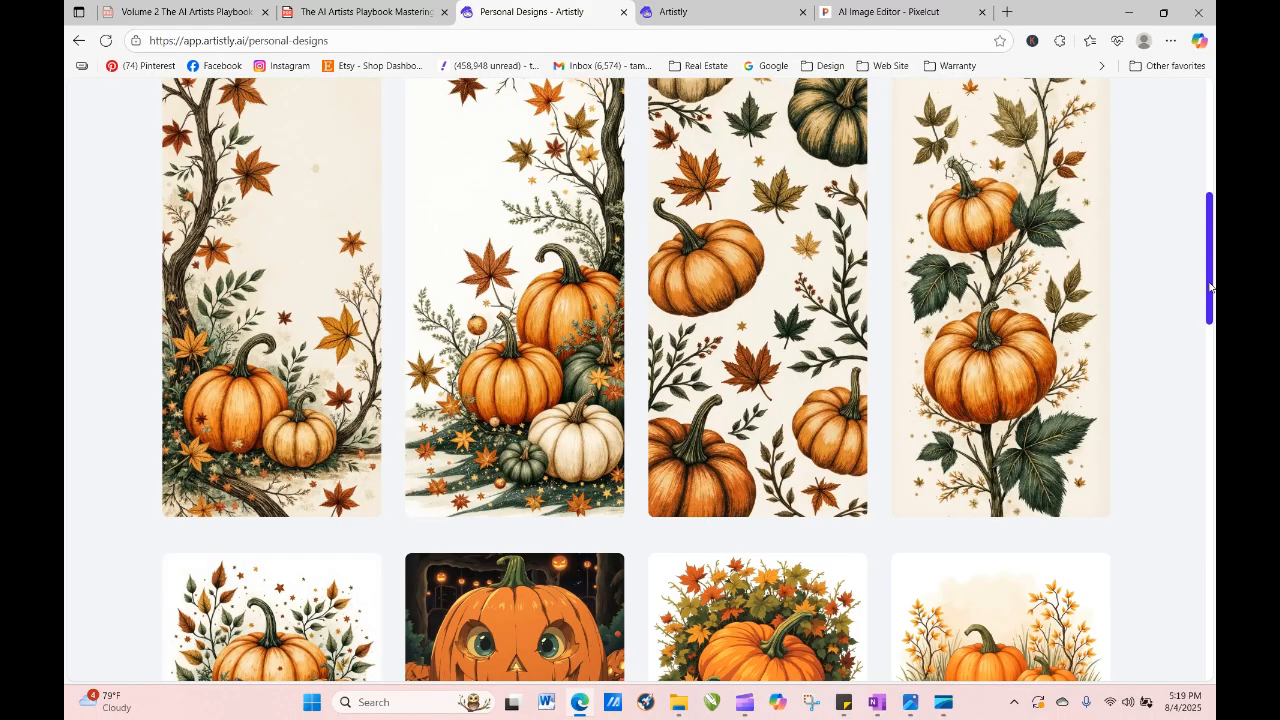
scroll(1202, 259, up, 1)
scroll(1202, 259, up, 4)
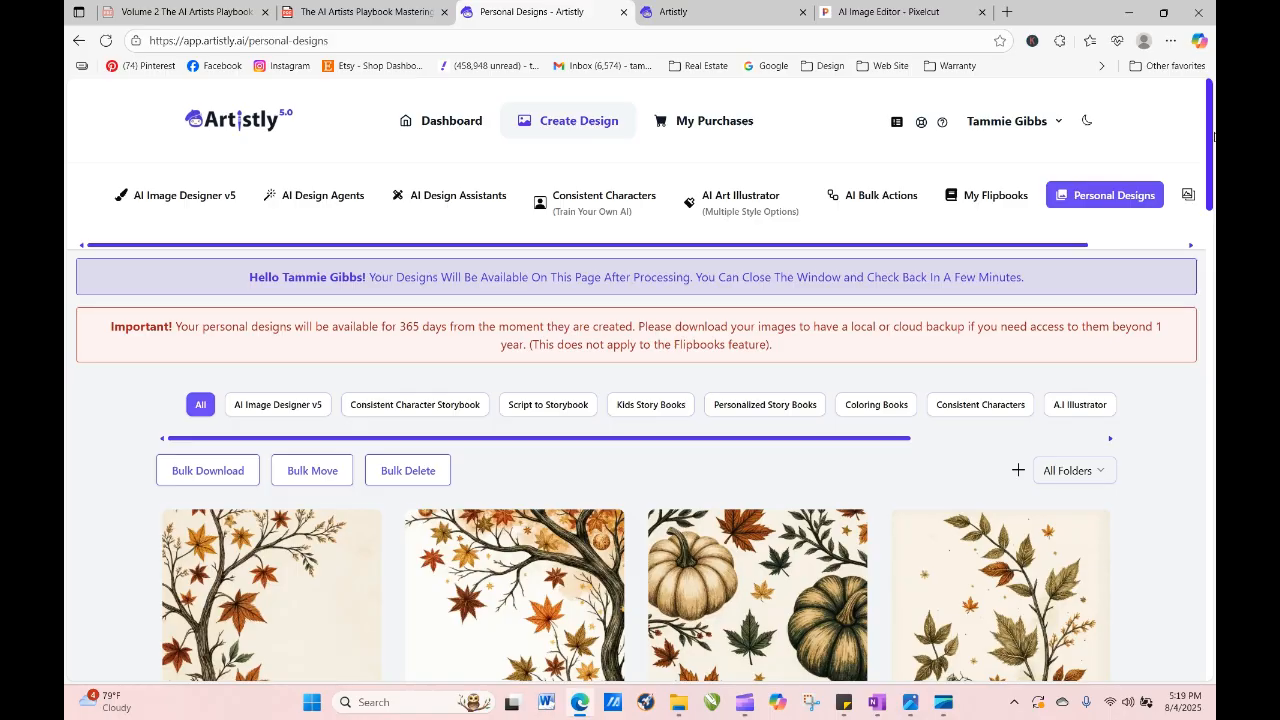
Re-generate the 1:1 Unique Dreamy Style pumpkin image in AAA Game Style at 1:1 (1024 X 1024) px with a quantity of 1.
scroll(1199, 287, down, 7)
scroll(1199, 287, down, 1)
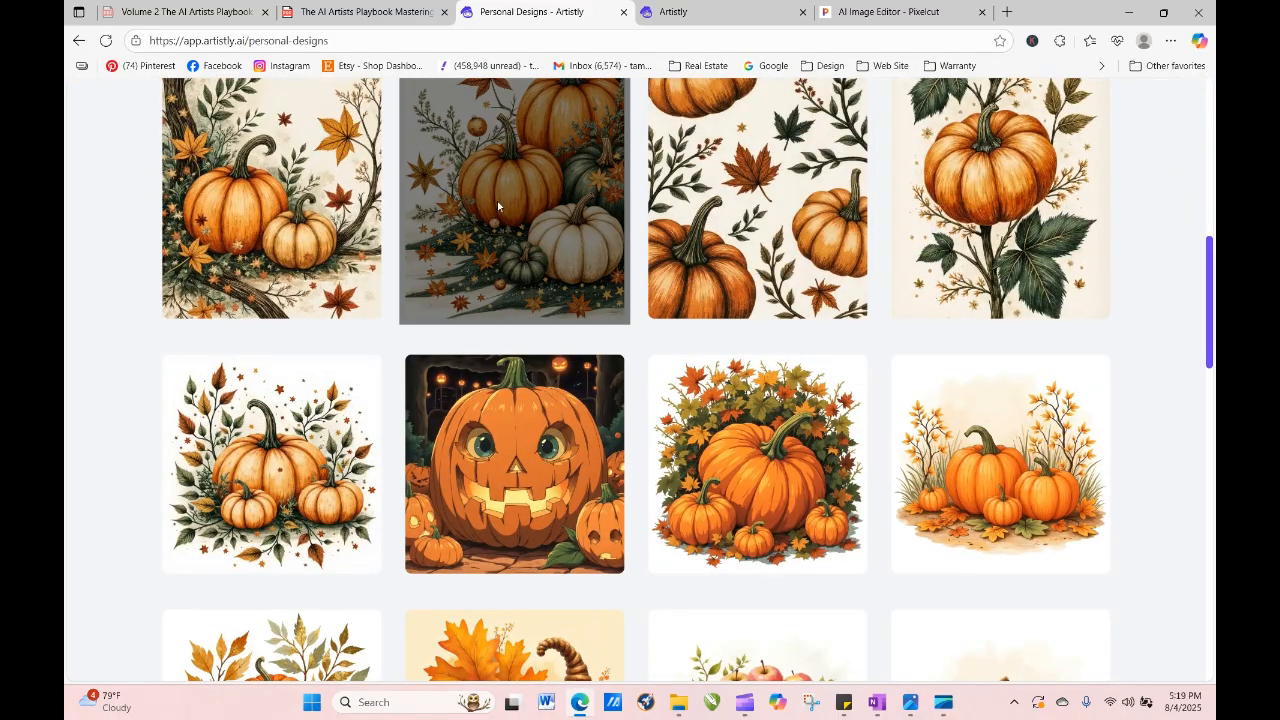
click(239, 464)
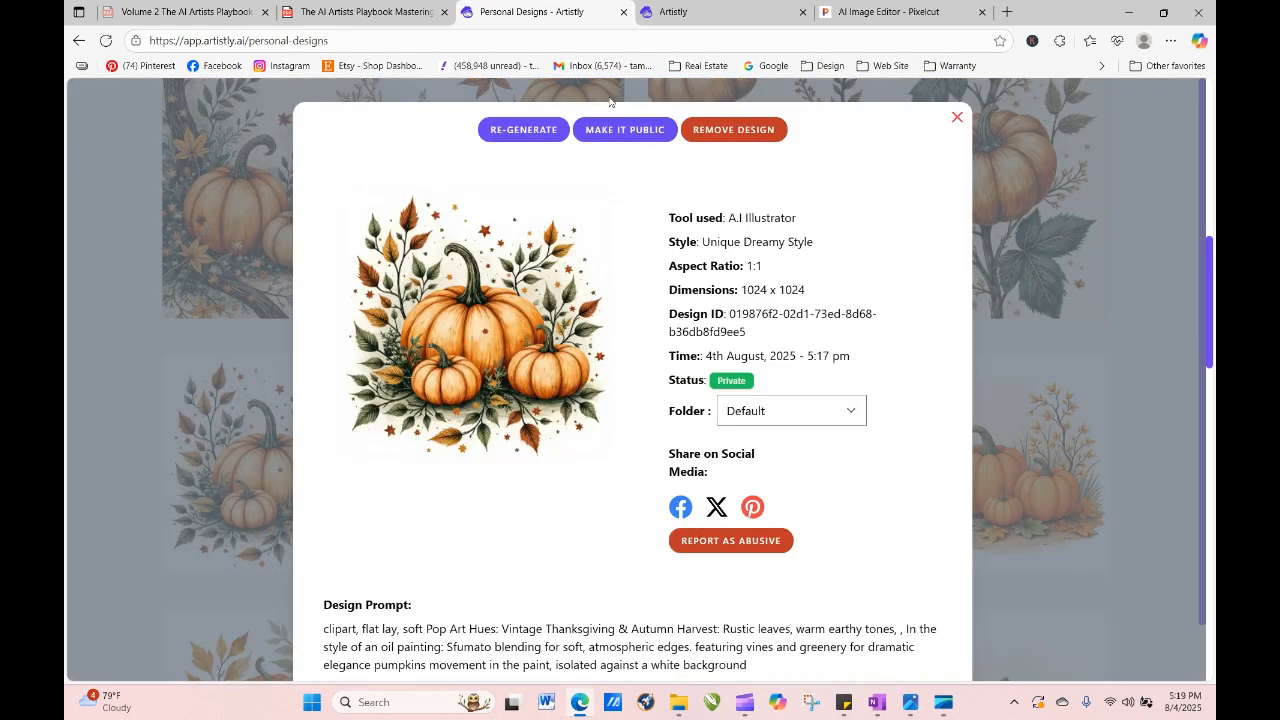
click(523, 130)
scroll(1210, 345, down, 10)
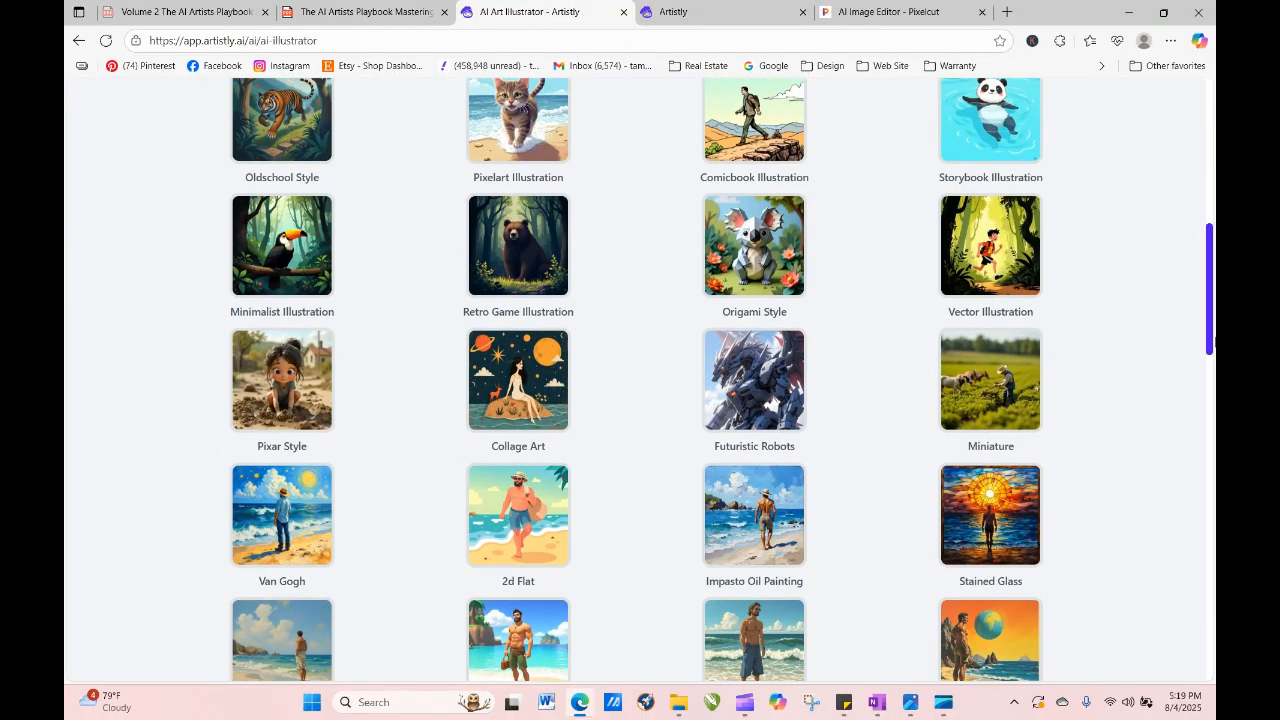
scroll(1213, 342, down, 1)
scroll(1213, 342, down, 8)
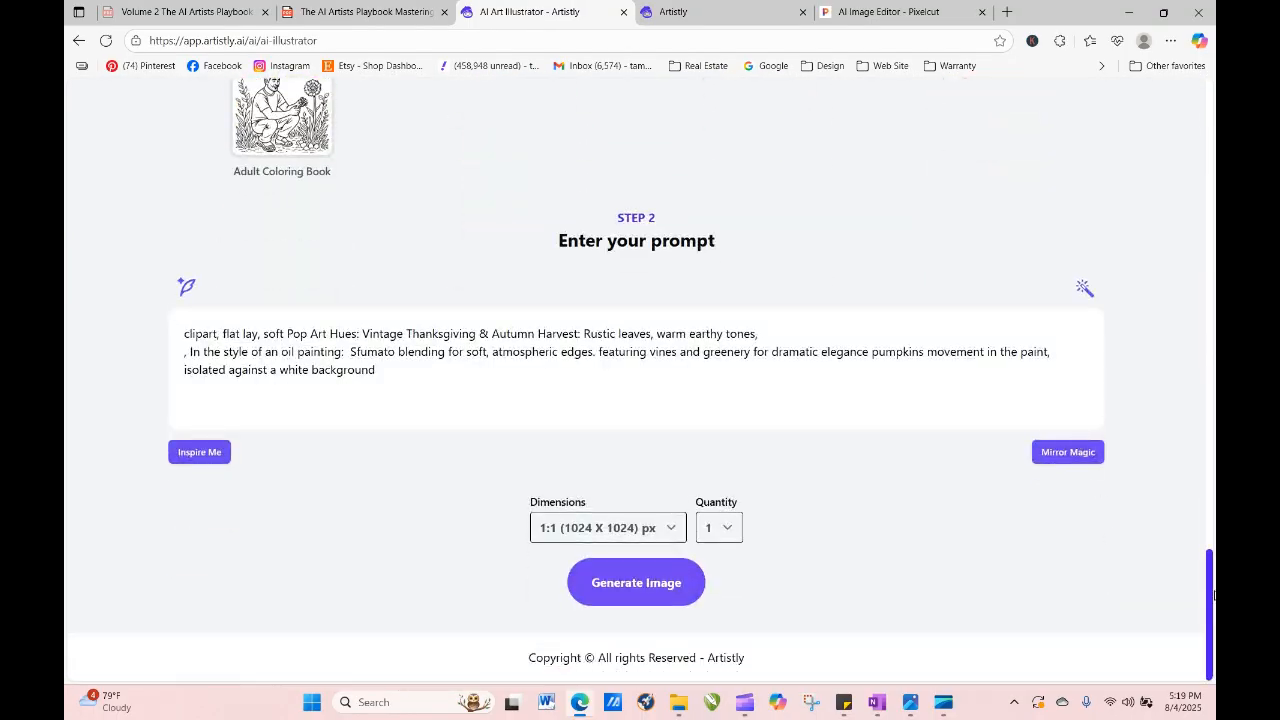
drag(1210, 598, 1190, 452)
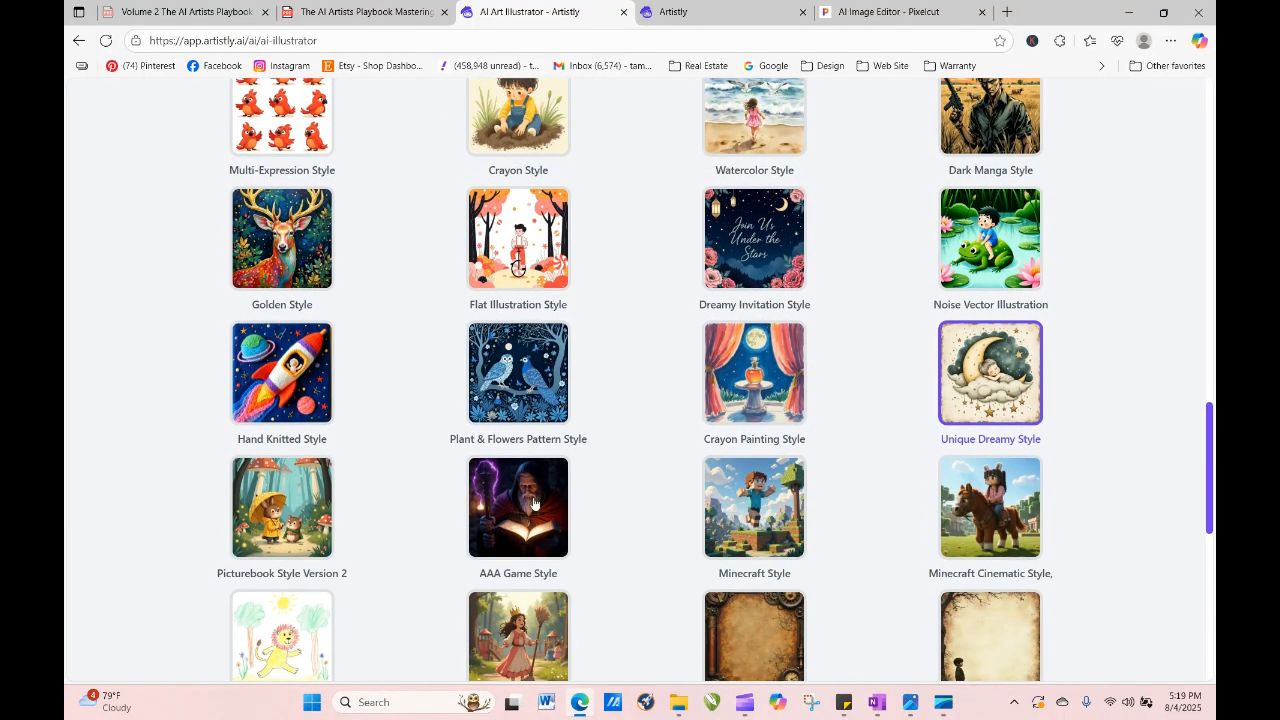
scroll(525, 502, down, 6)
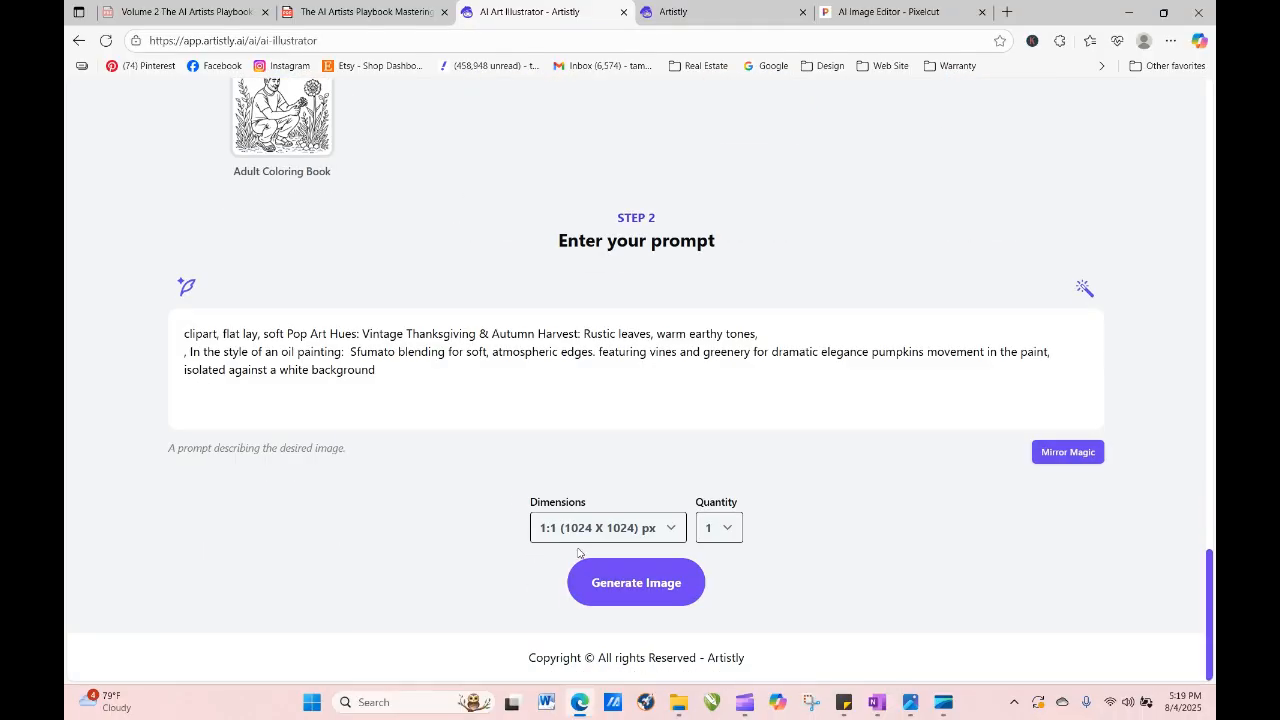
click(636, 588)
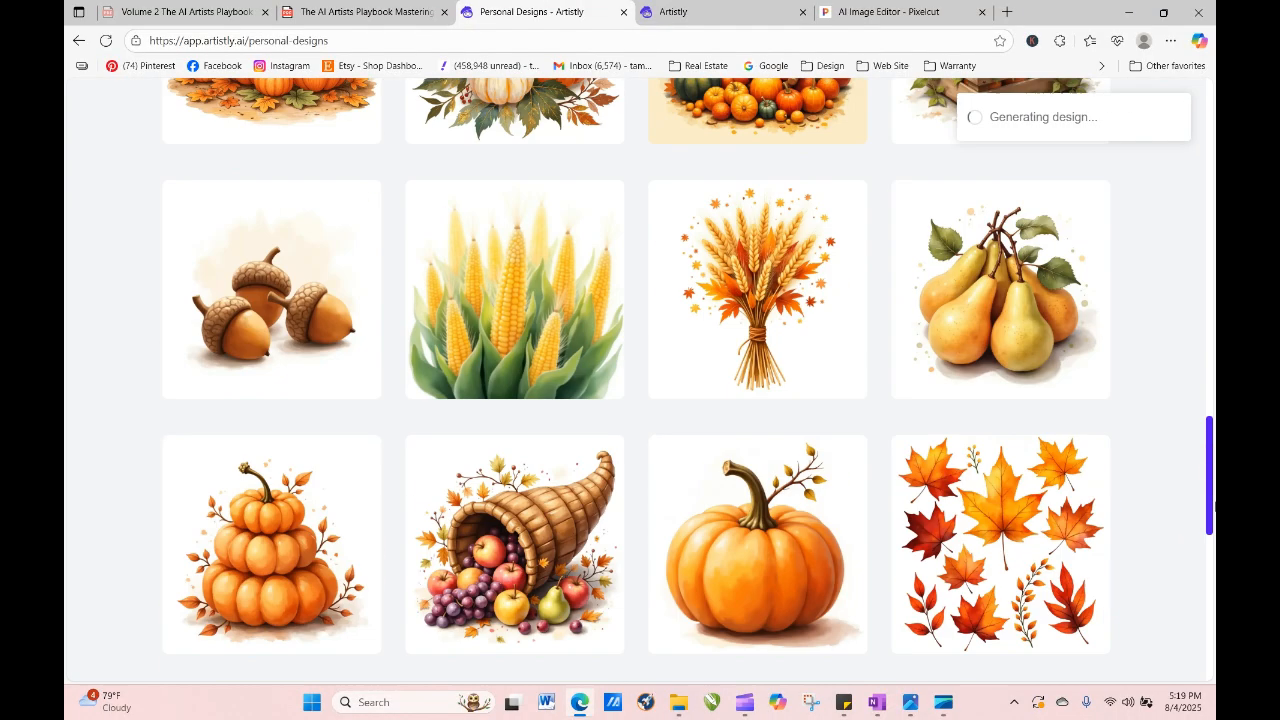
Reload the personal designs until the AAA Game Style image is processed, and examine its full image and details.
drag(1212, 486, 1203, 215)
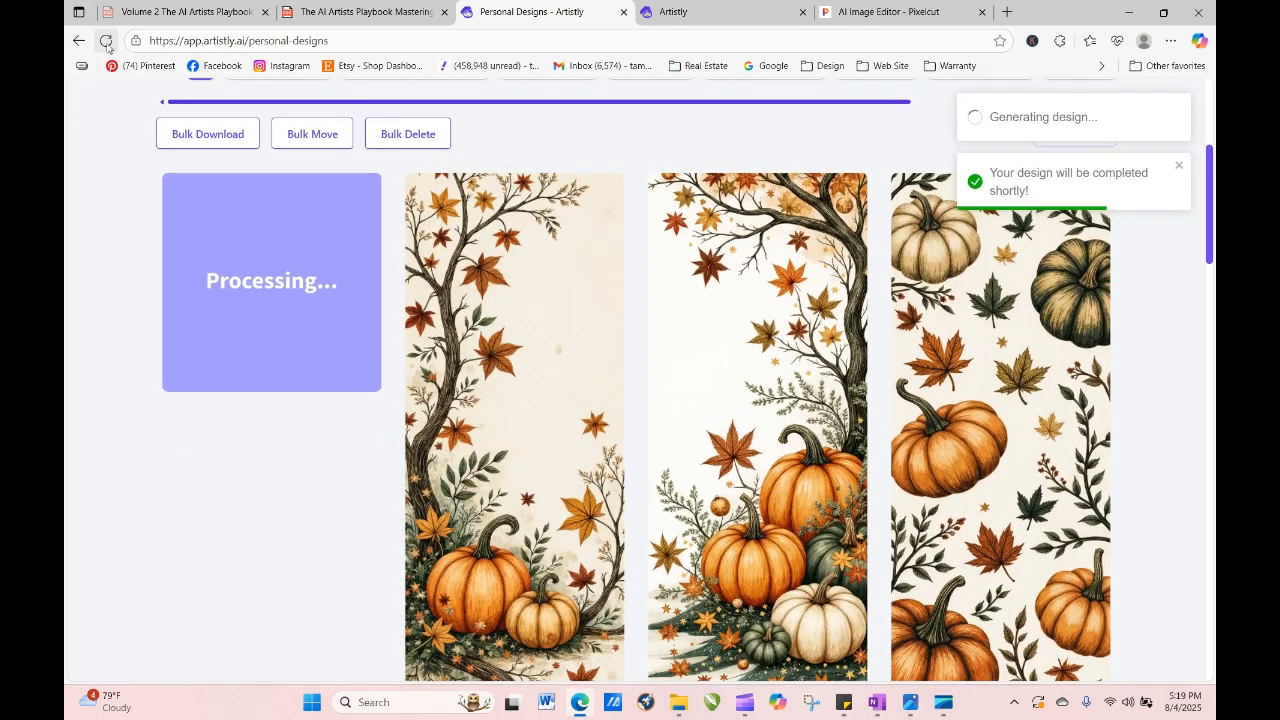
click(106, 42)
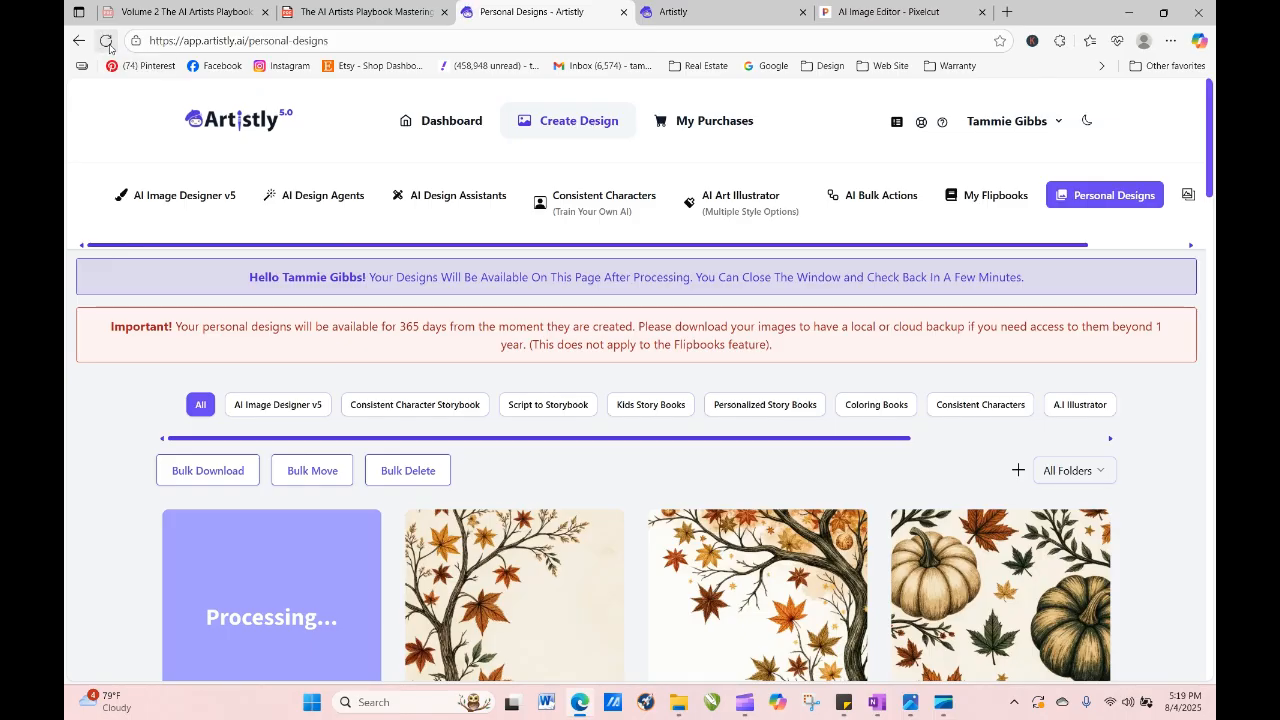
scroll(657, 172, down, 3)
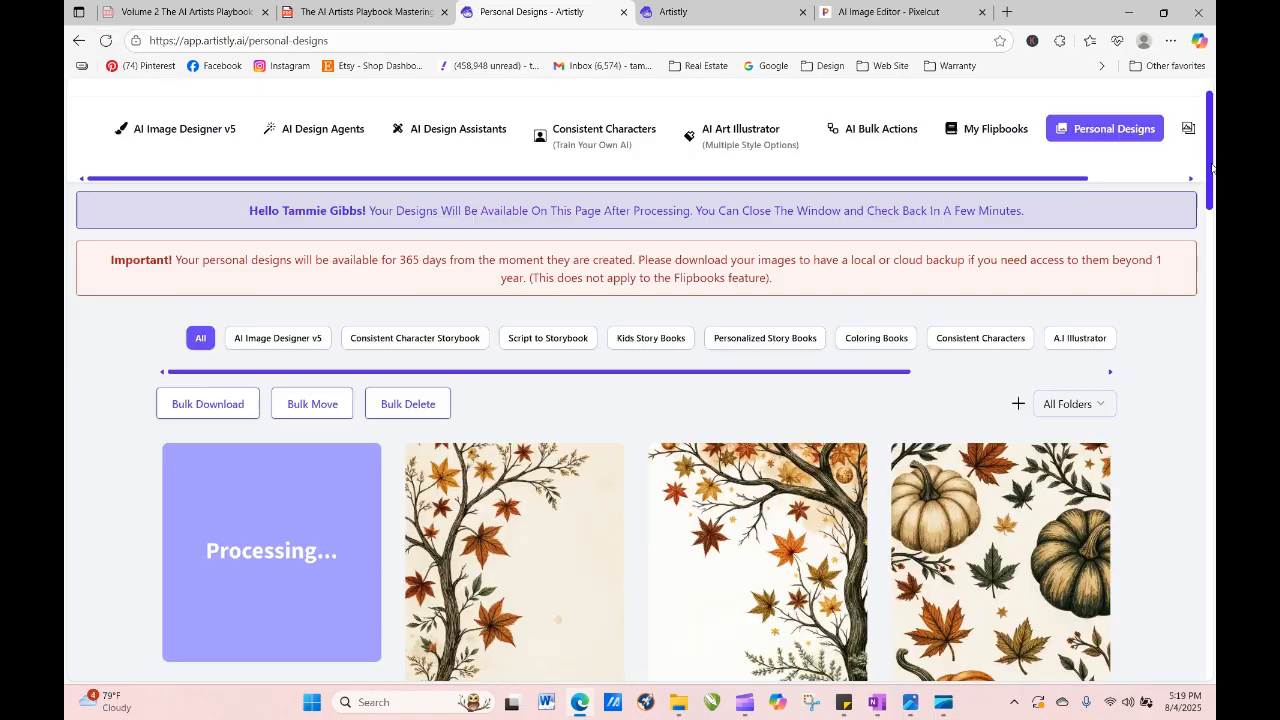
drag(1215, 217, 1215, 218)
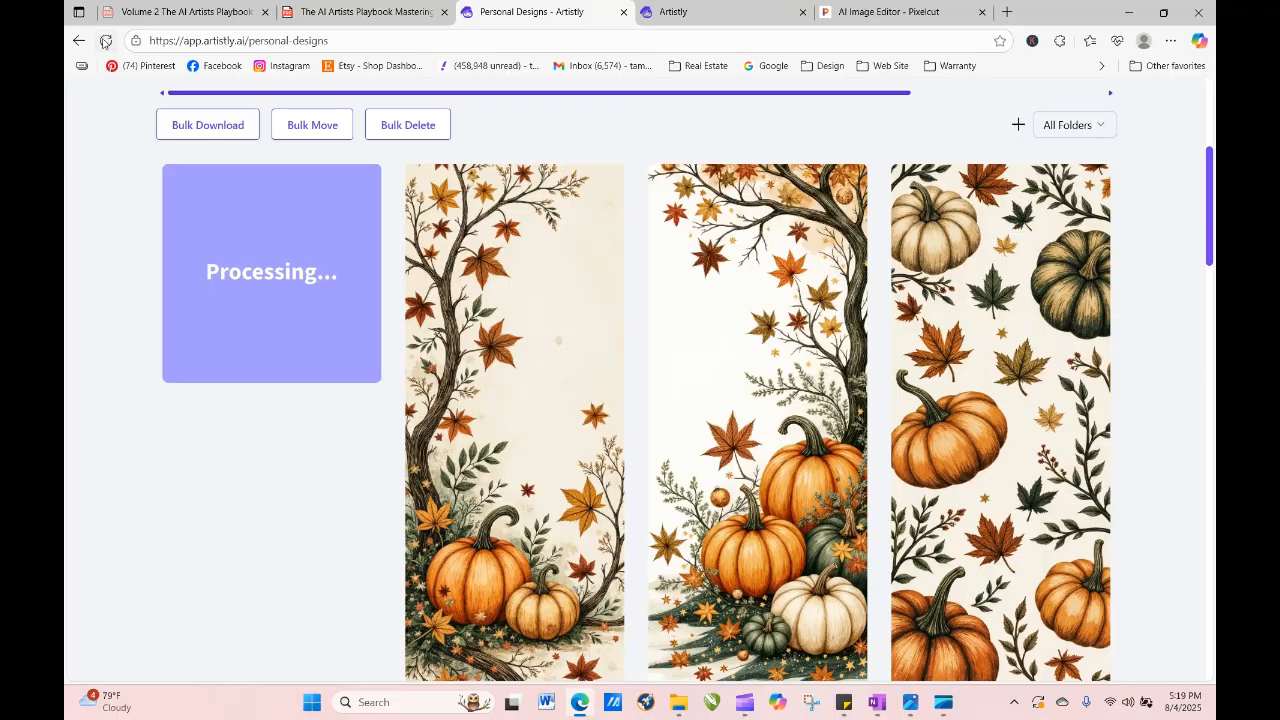
click(106, 42)
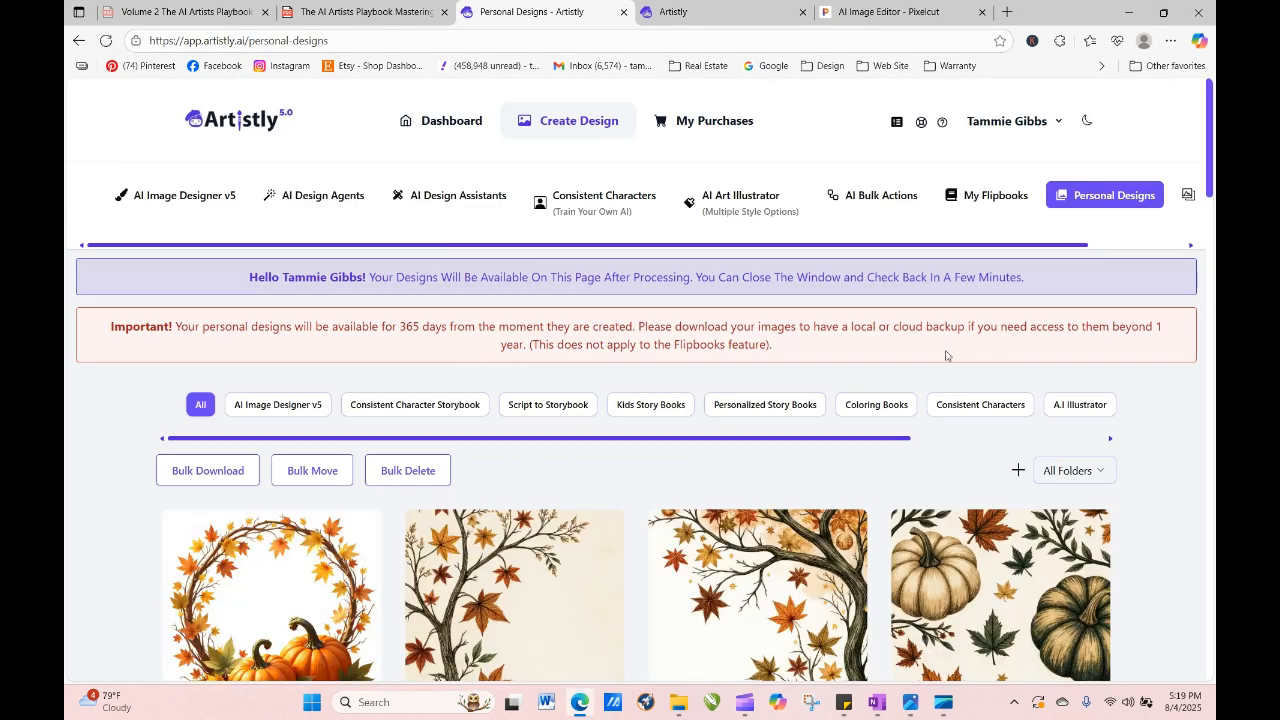
scroll(640, 430, down, 3)
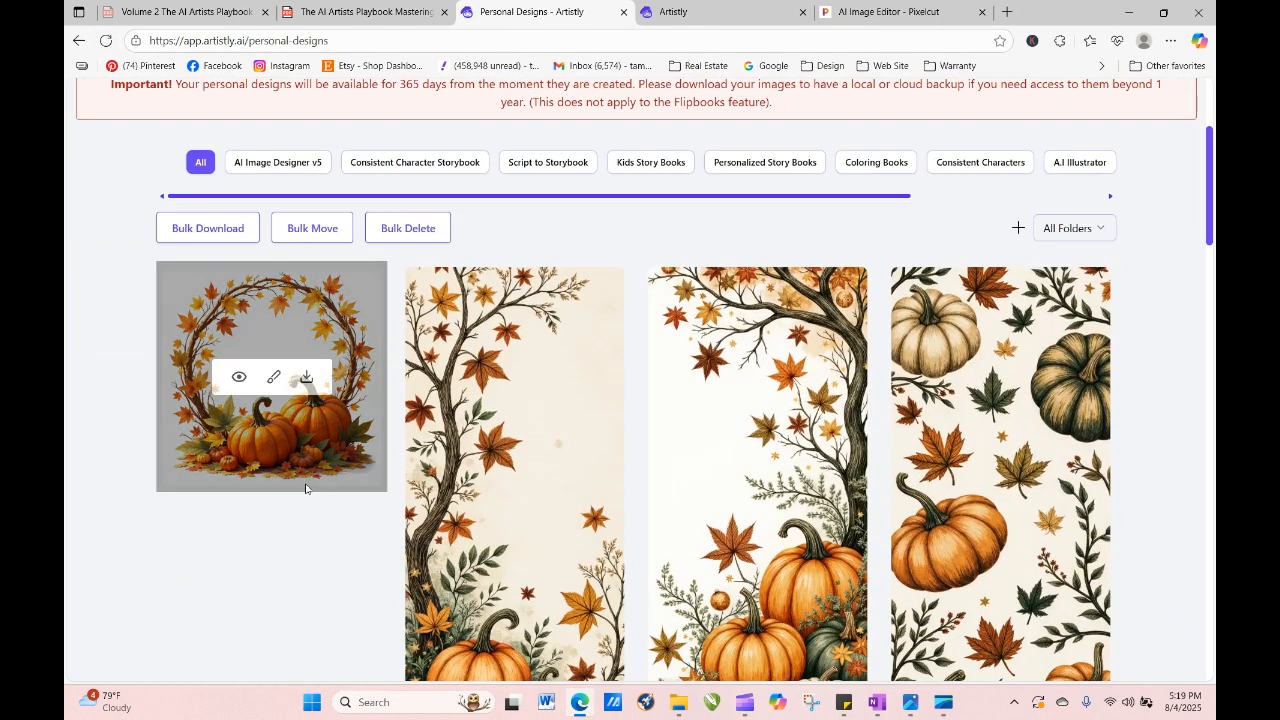
click(239, 377)
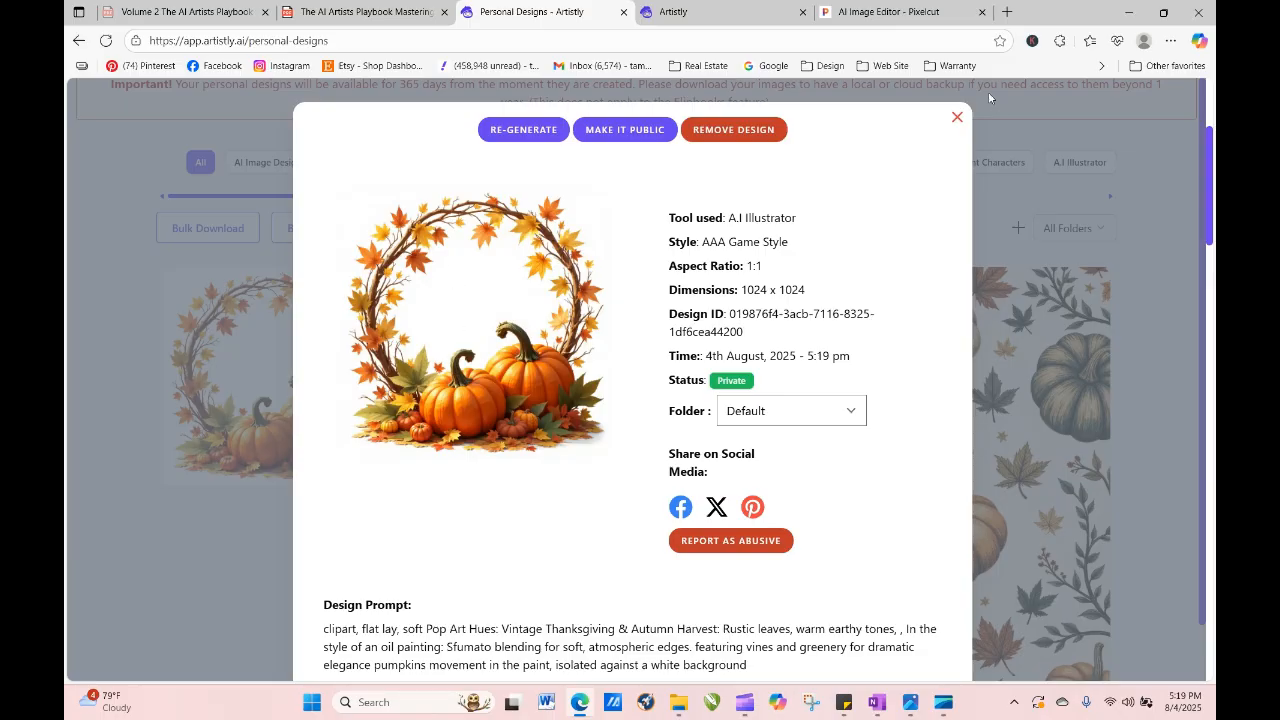
Re-generate the AAA Game Style pumpkin image in Comicbook Illustration style with the same prompt at 1:1 (1024 X 1024) px.
click(512, 128)
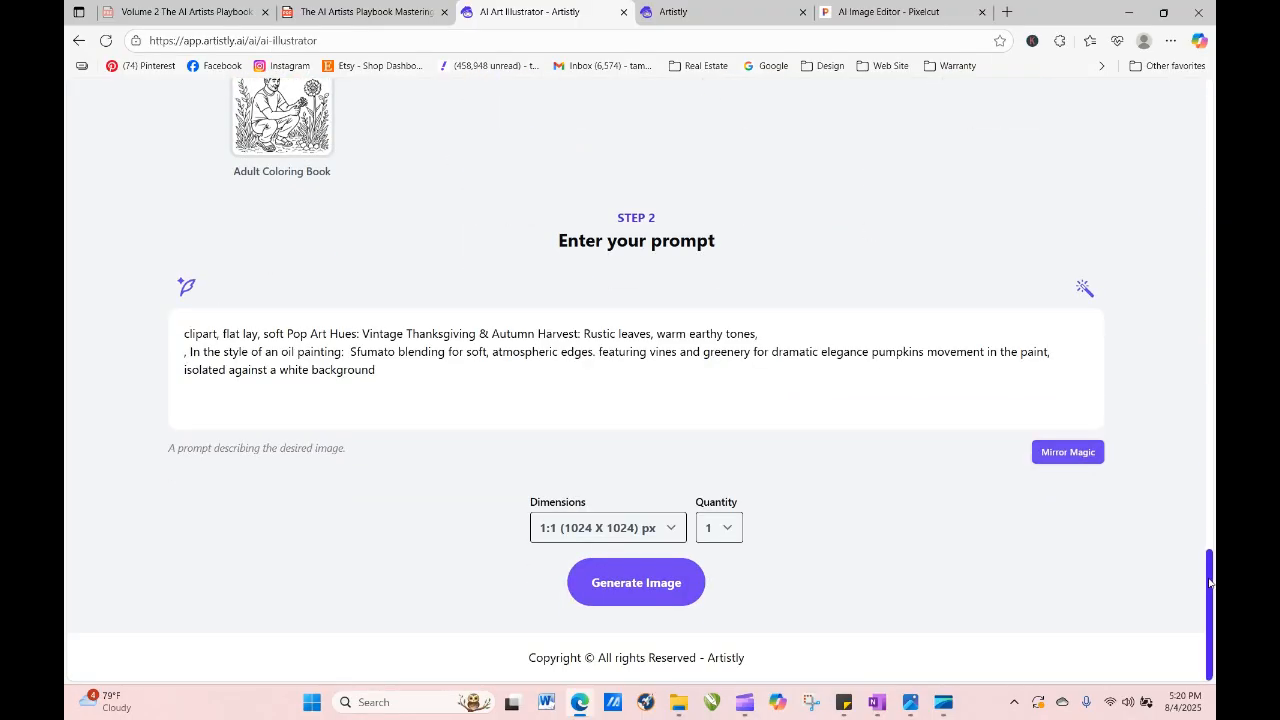
drag(1210, 583, 1195, 167)
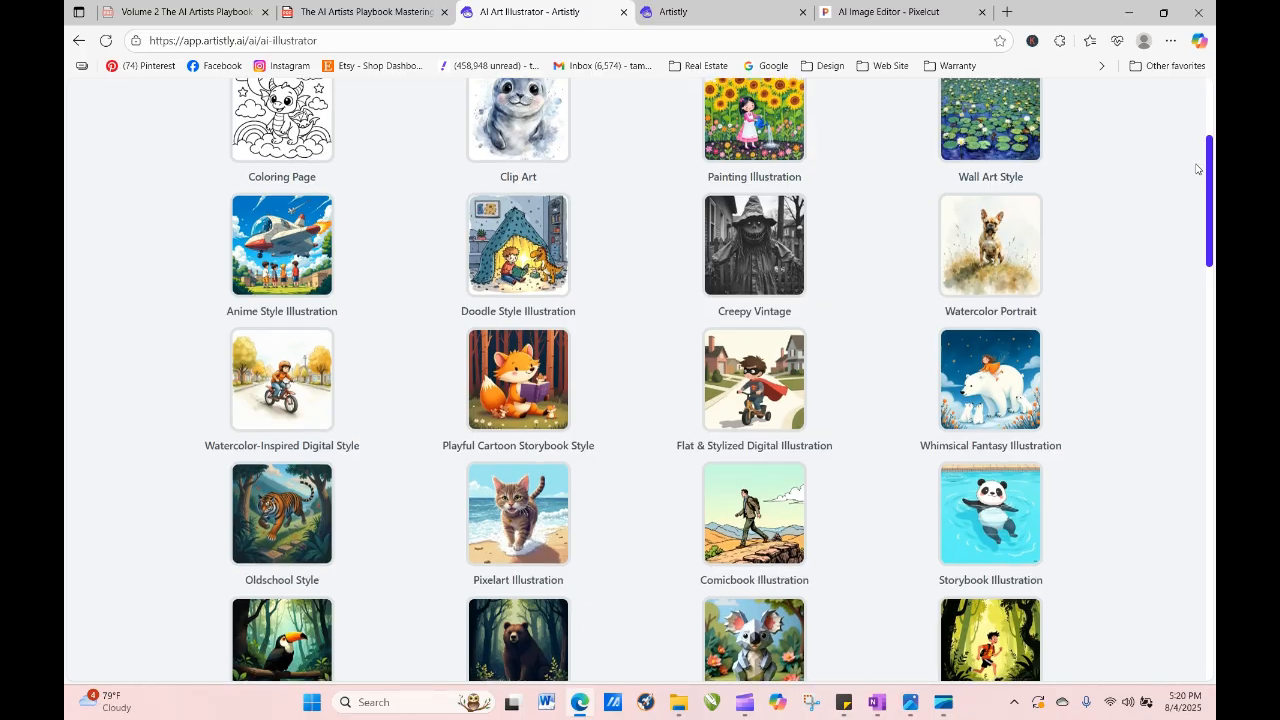
click(749, 535)
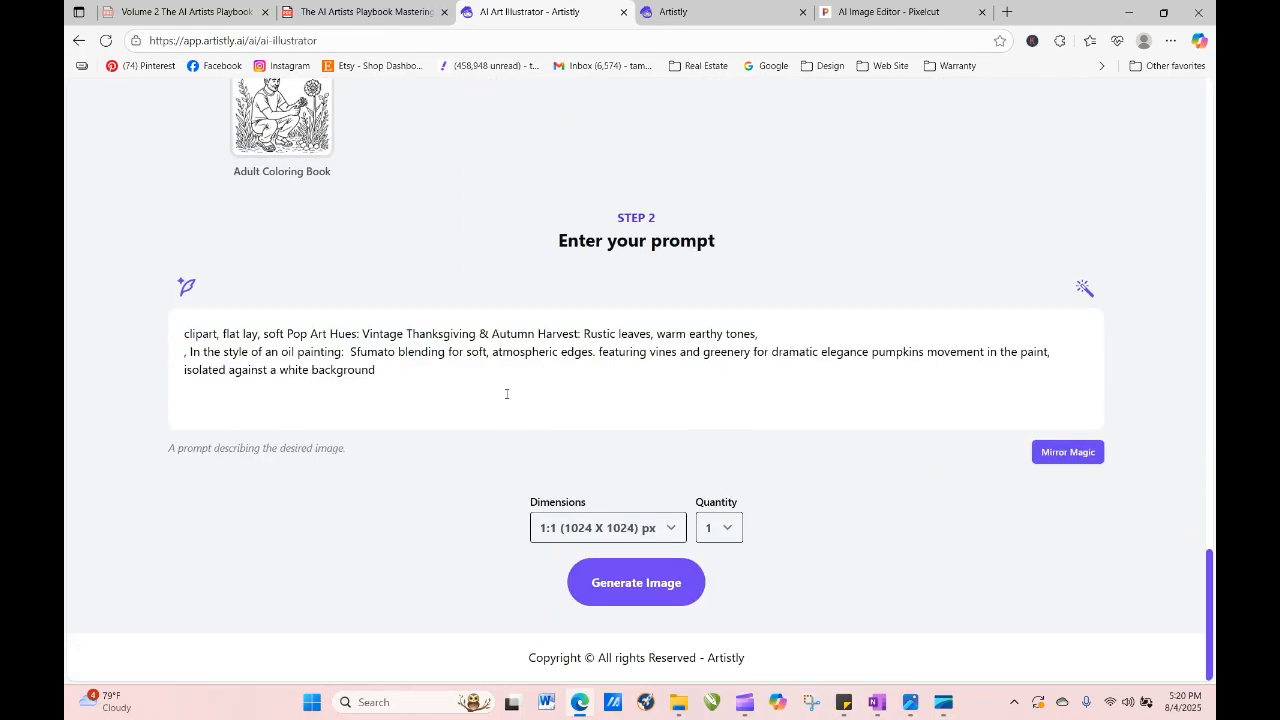
click(640, 594)
Reload the personal designs, review the Comicbook Illustration pumpkin image's details, and open it for re-generation at its prompt.
drag(1211, 457, 1209, 174)
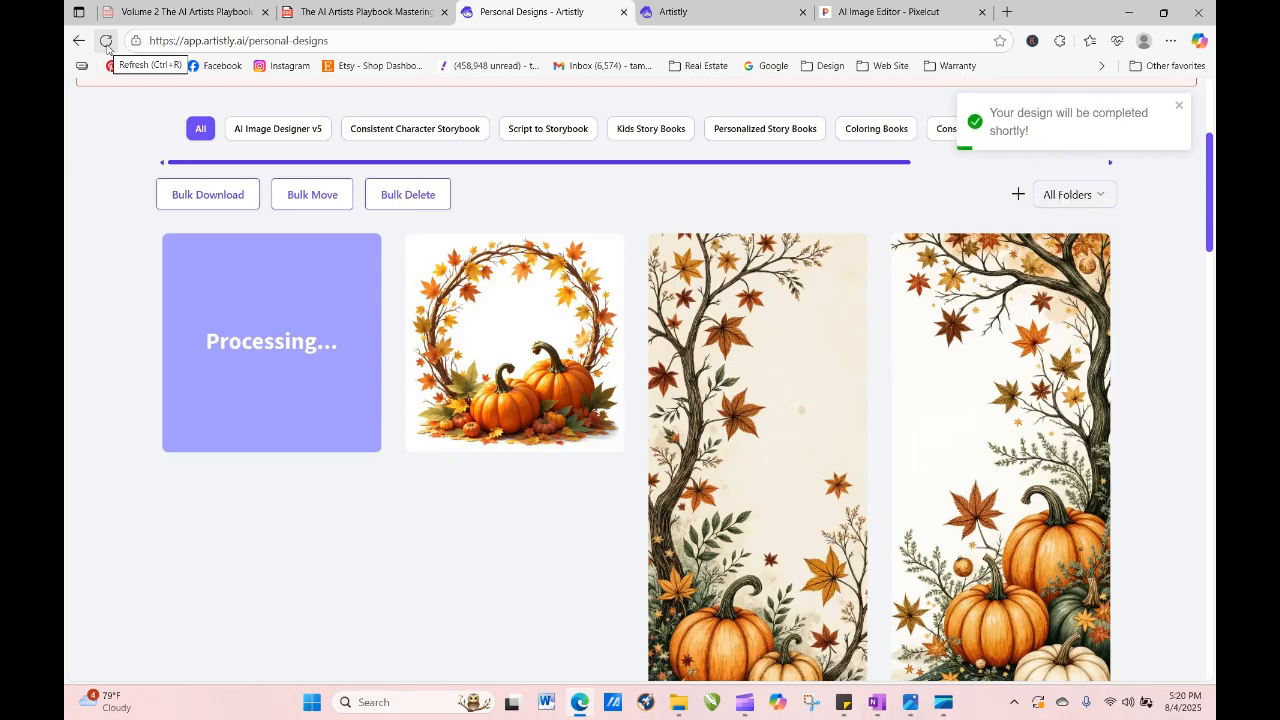
click(106, 41)
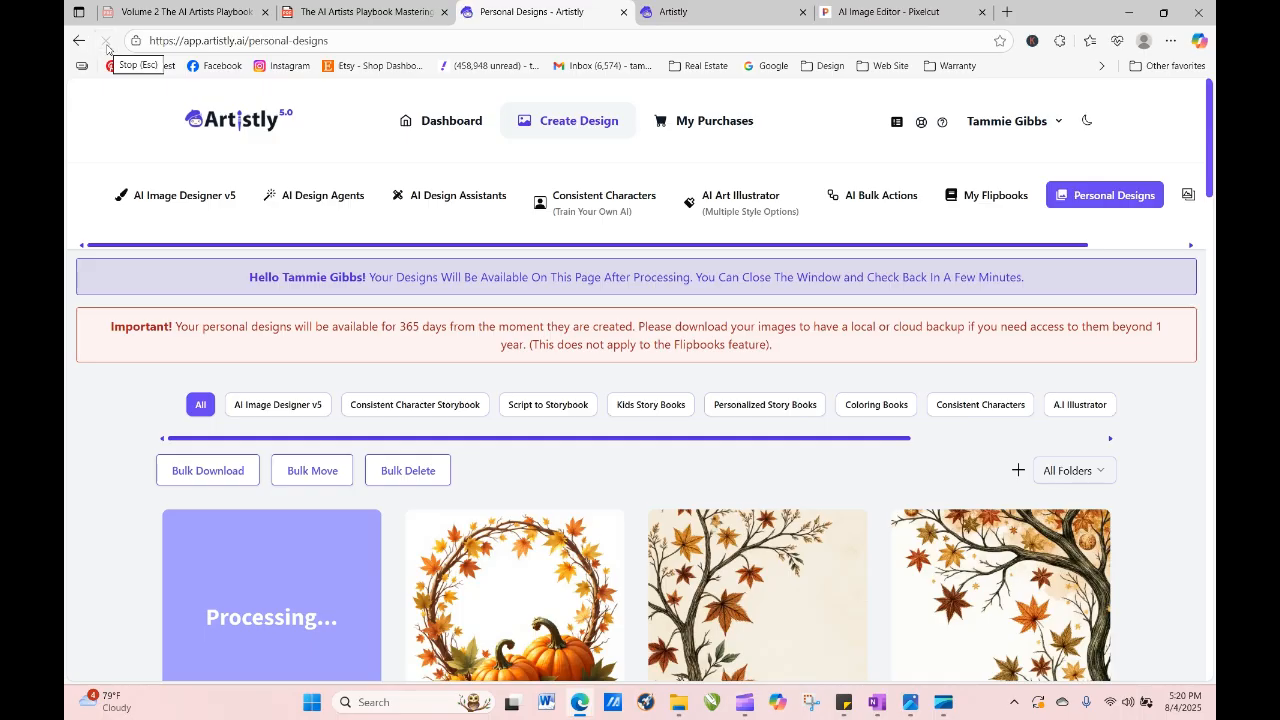
click(108, 48)
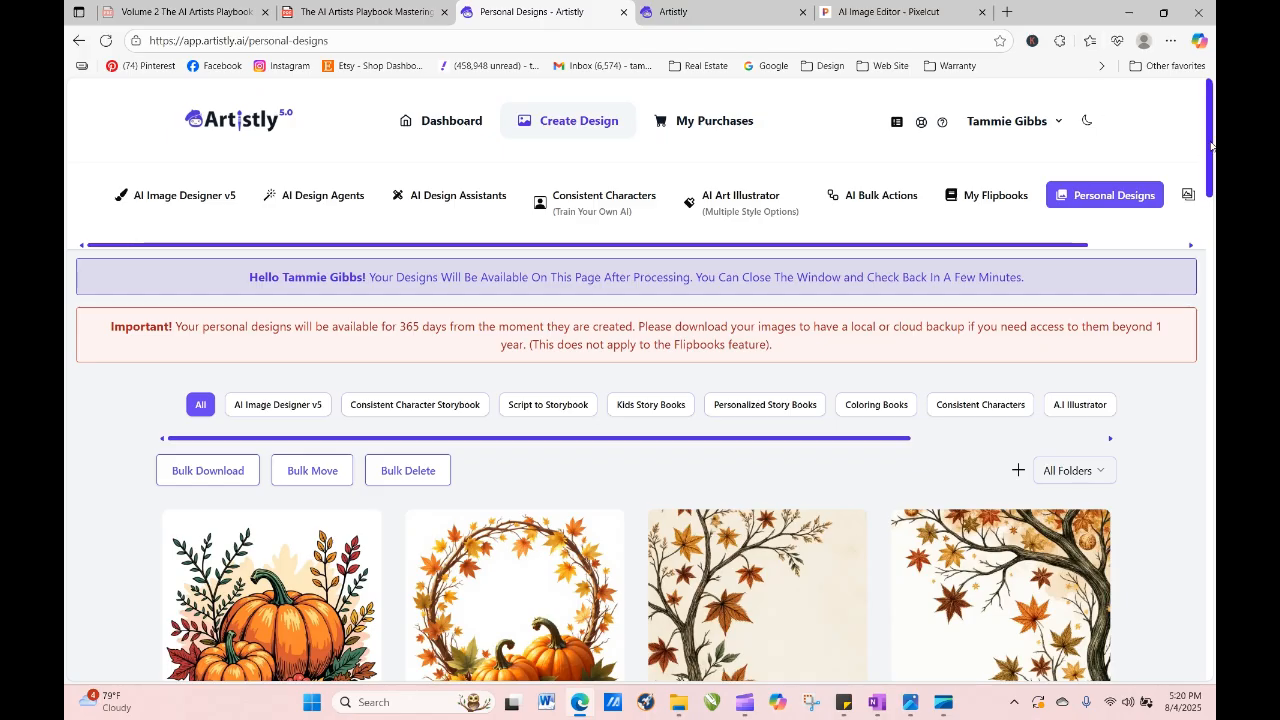
scroll(1210, 146, down, 2)
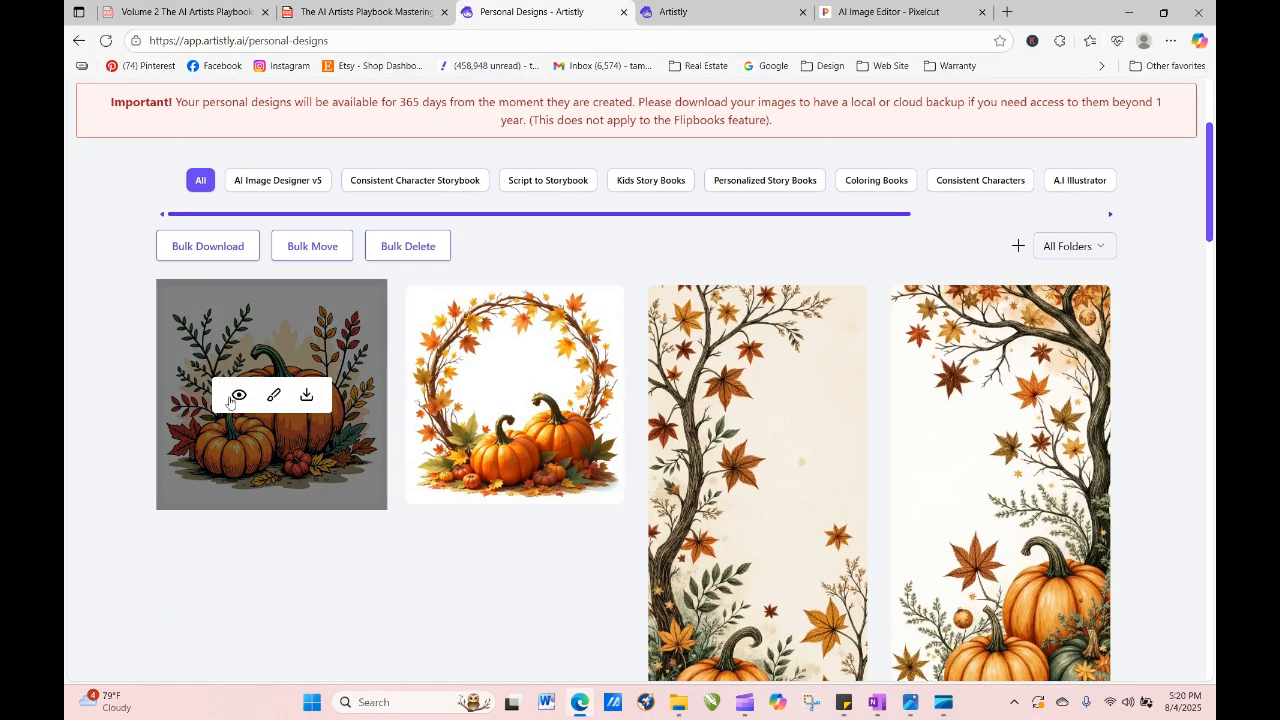
click(233, 397)
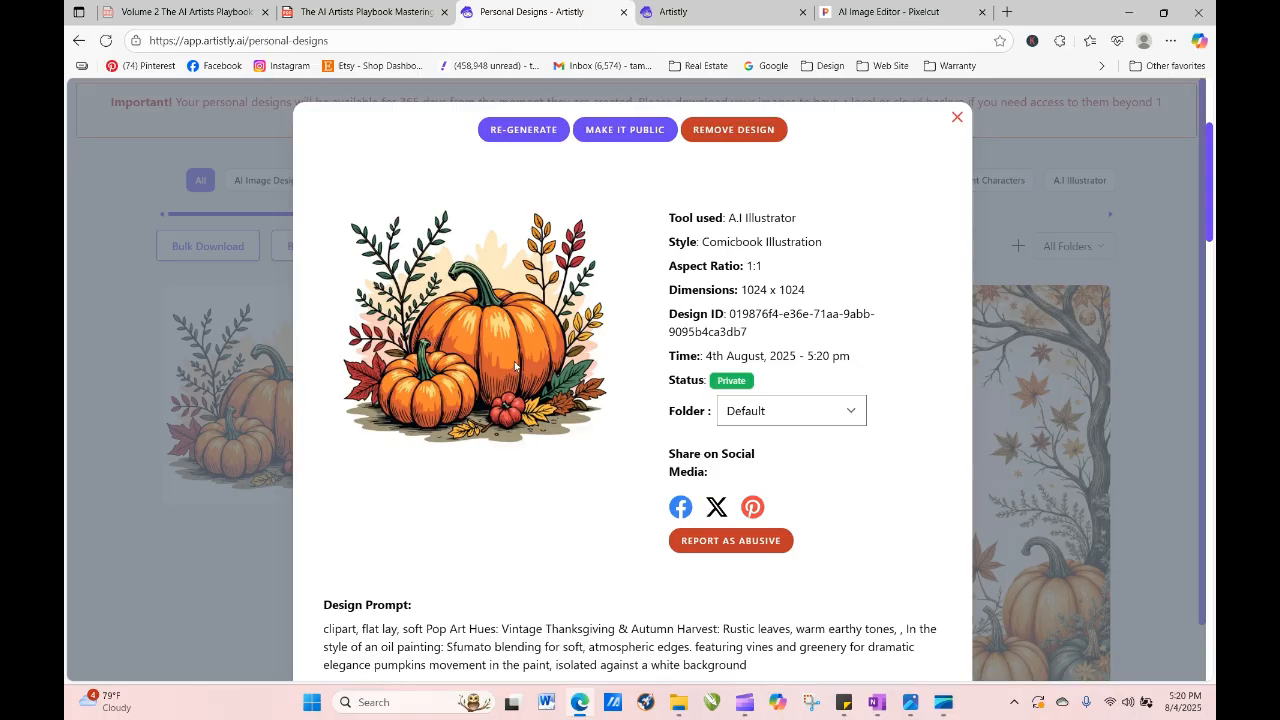
click(538, 132)
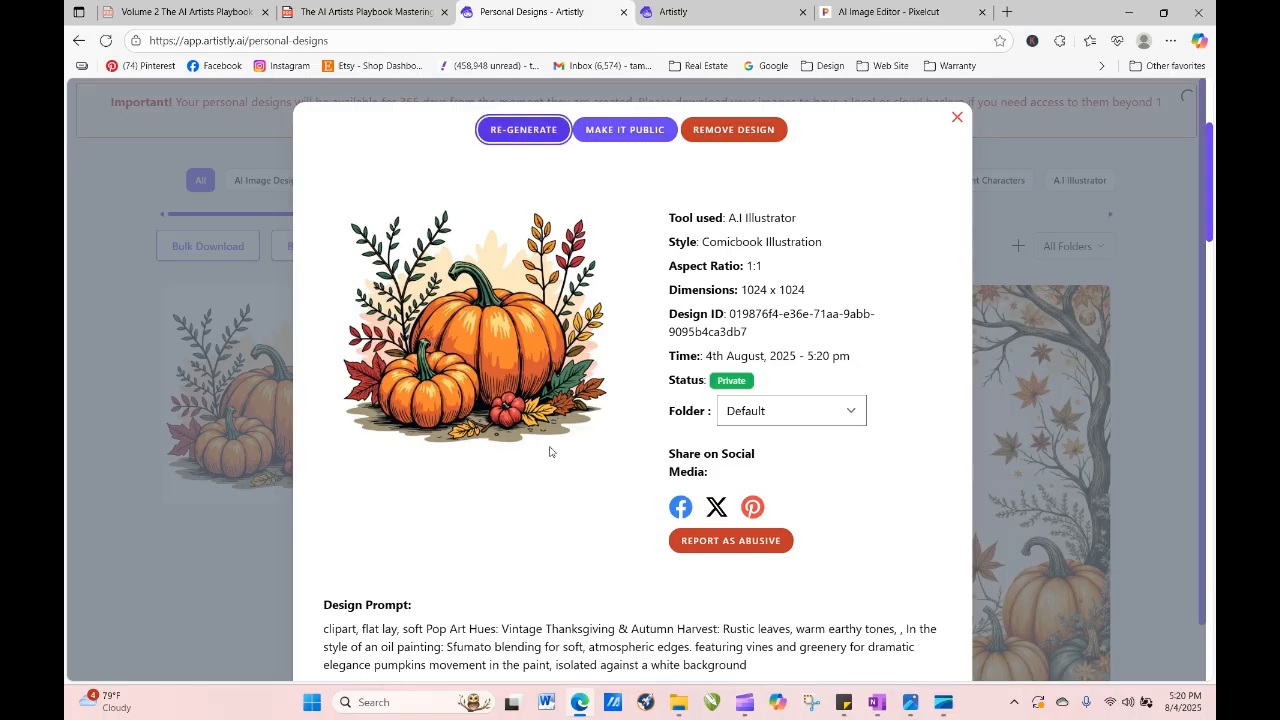
scroll(547, 450, down, 10)
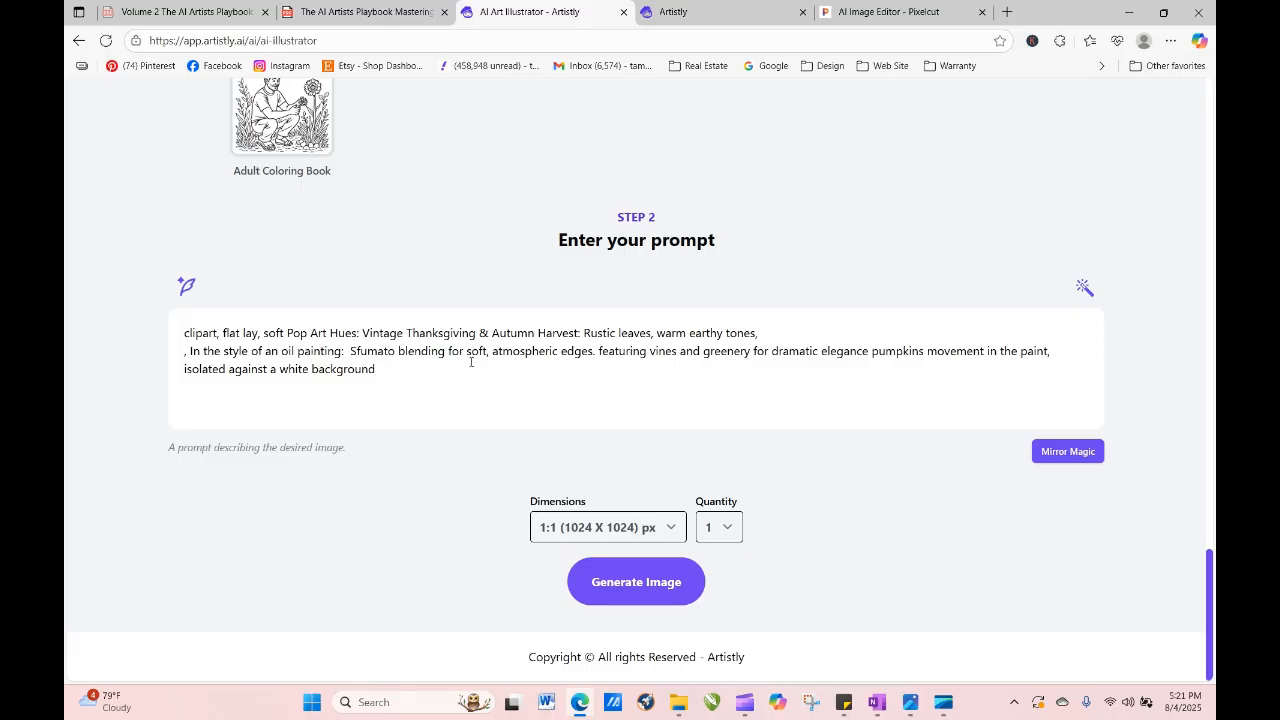
Look through the oil painting pages of The AI Artists Playbook for brushwork and texture prompt wording.
click(347, 12)
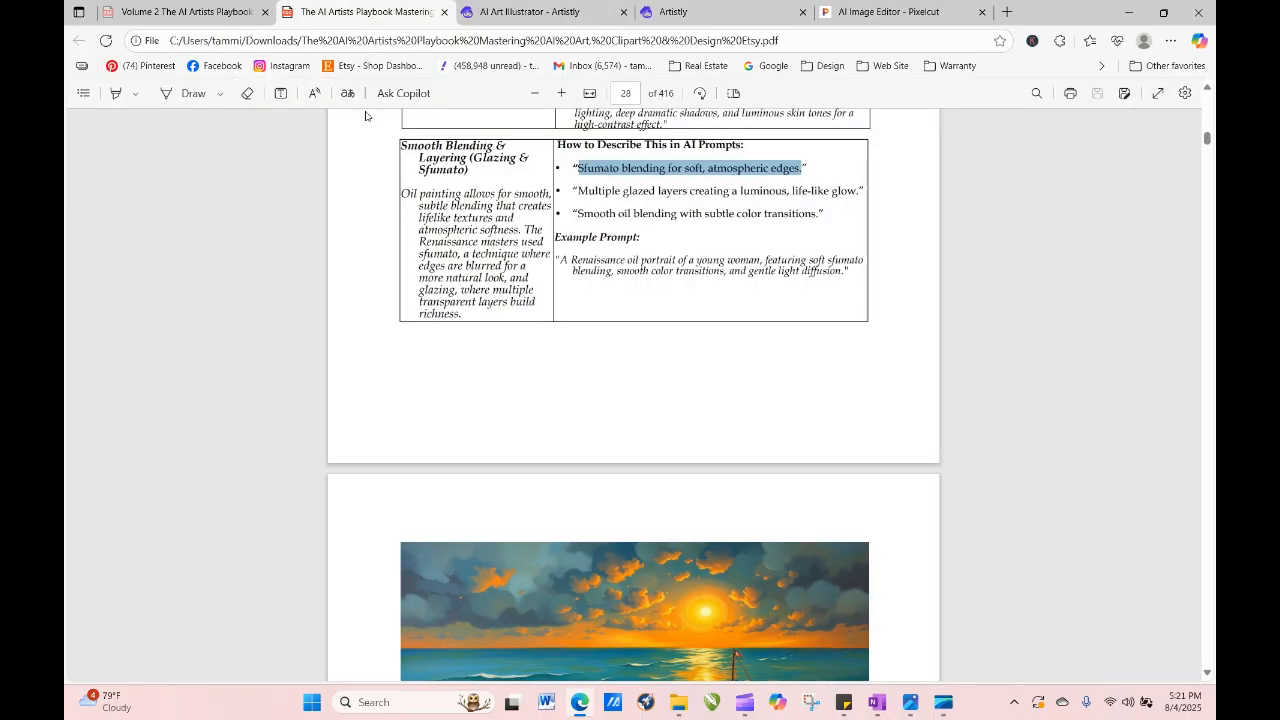
click(869, 387)
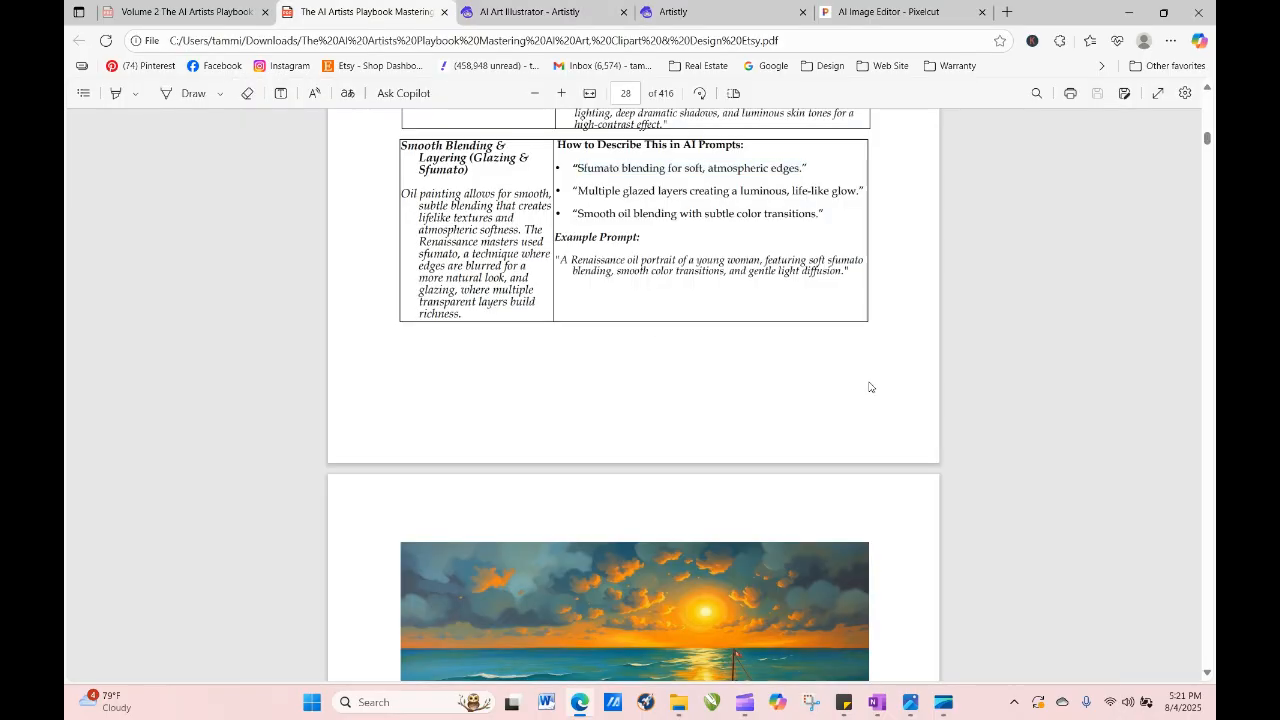
scroll(869, 387, down, 5)
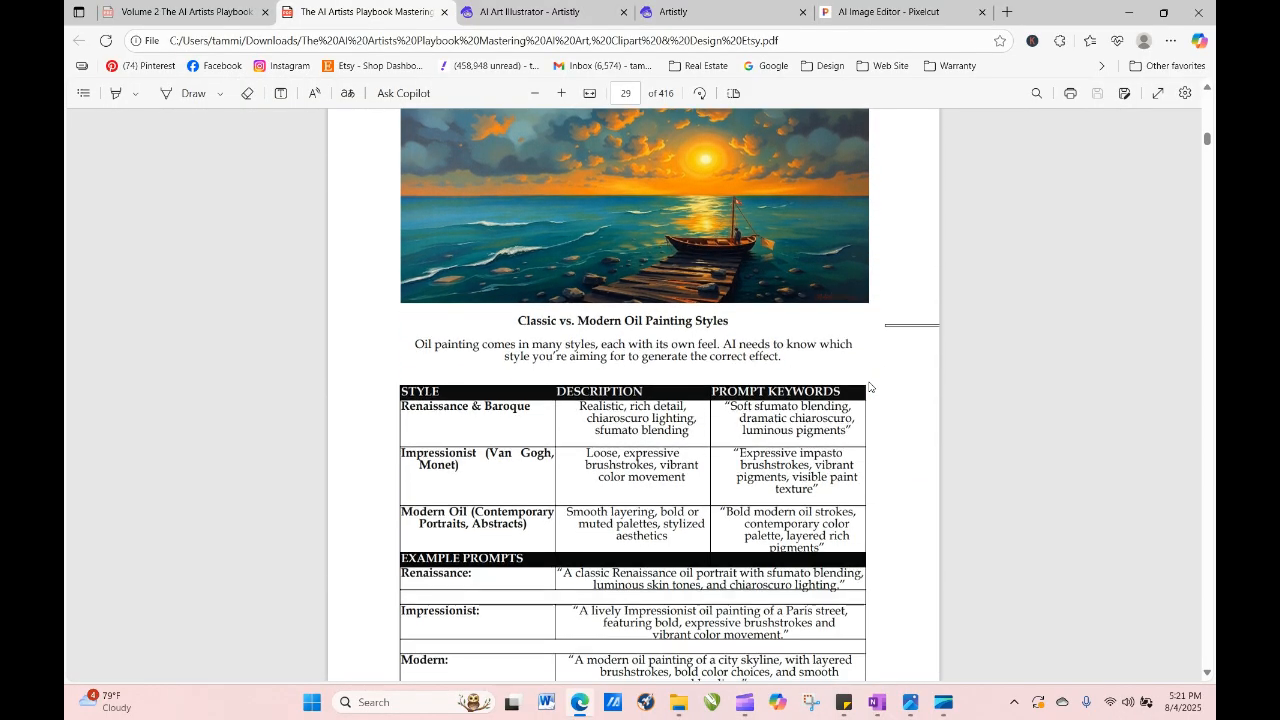
scroll(869, 387, down, 3)
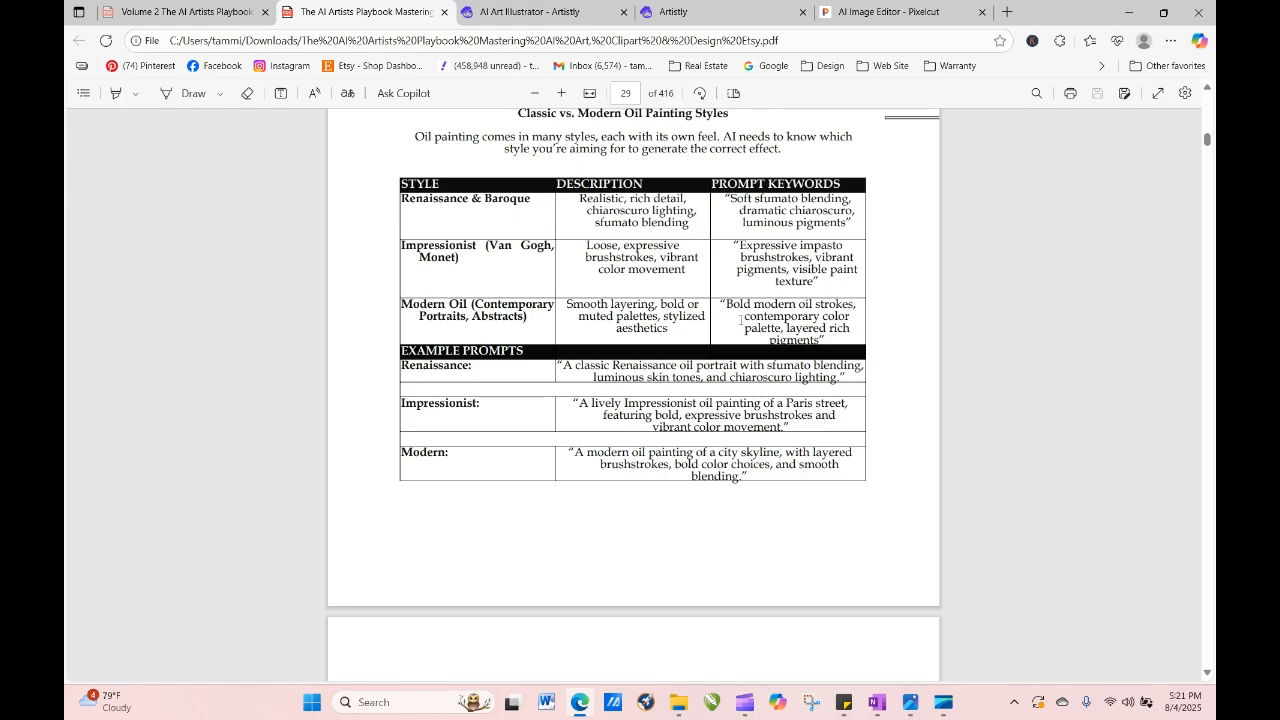
scroll(921, 375, down, 6)
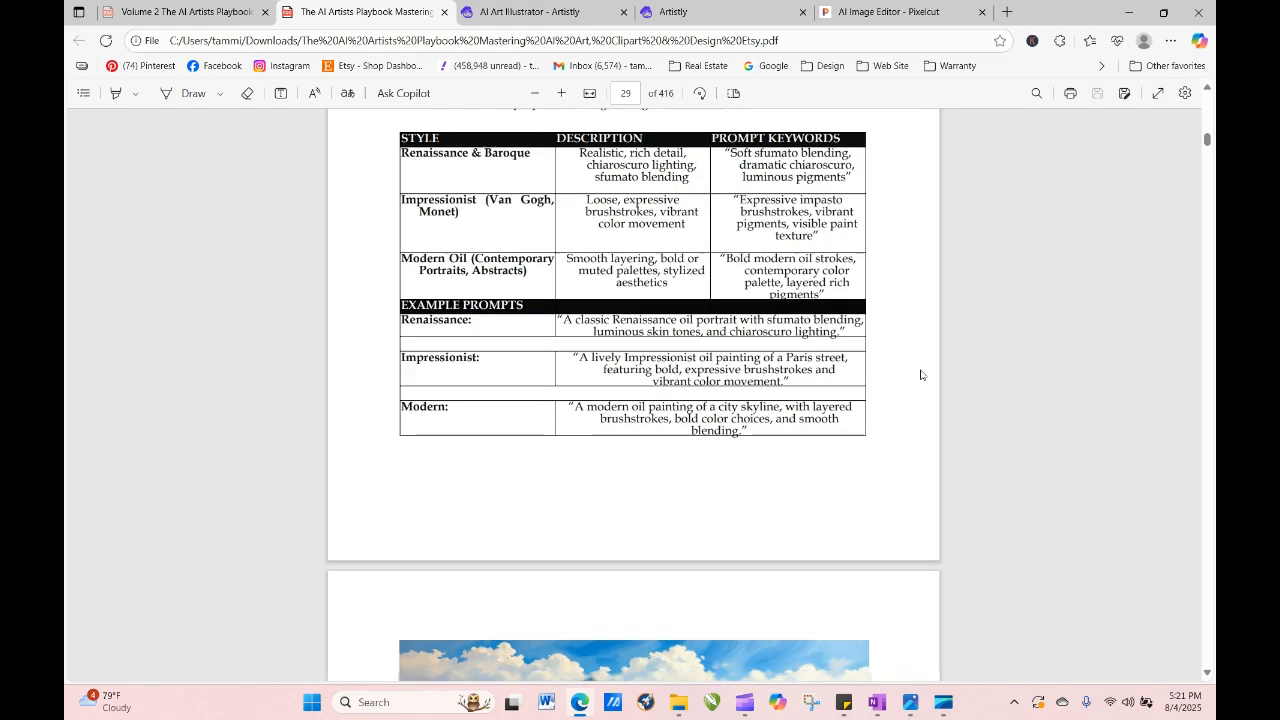
scroll(921, 375, down, 2)
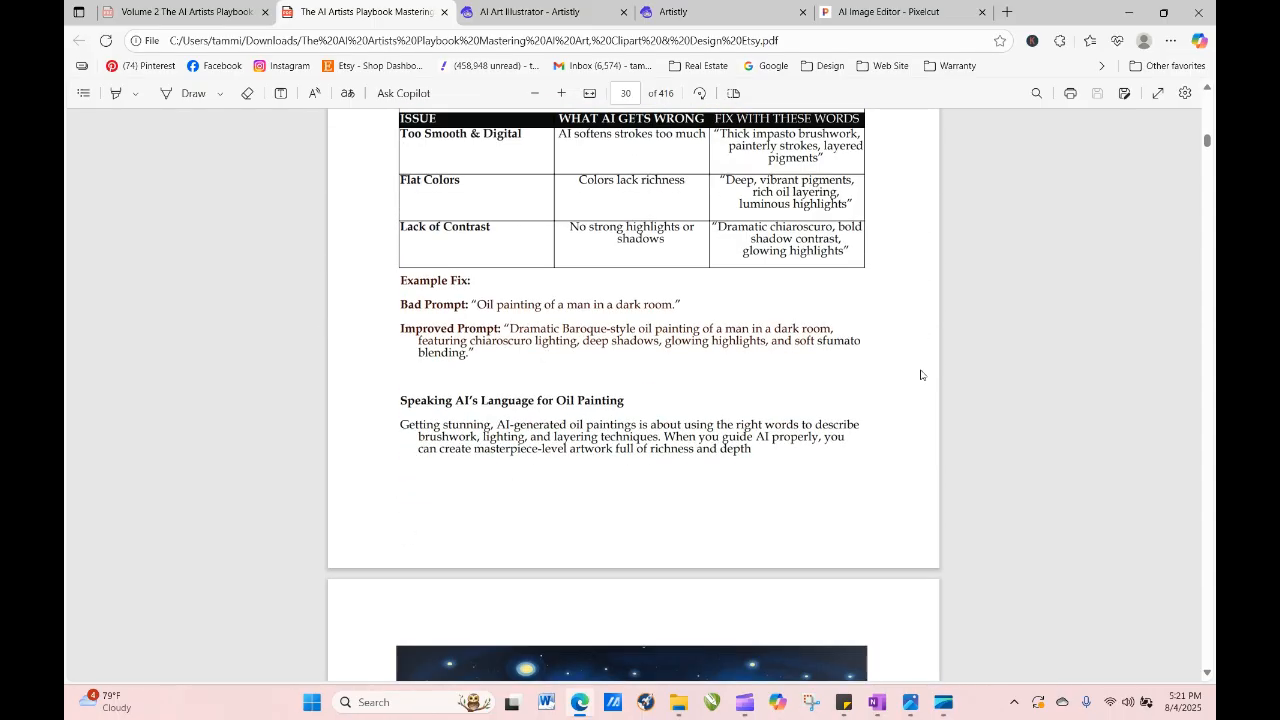
scroll(921, 375, down, 8)
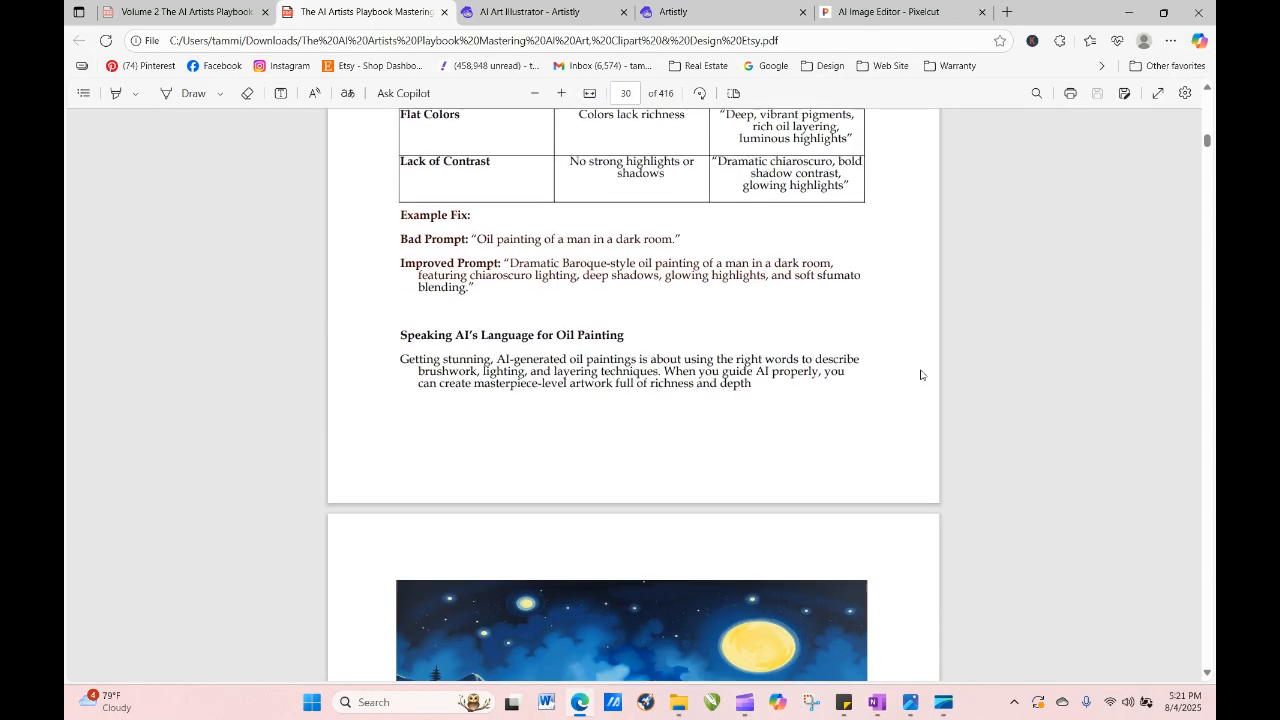
scroll(921, 375, down, 2)
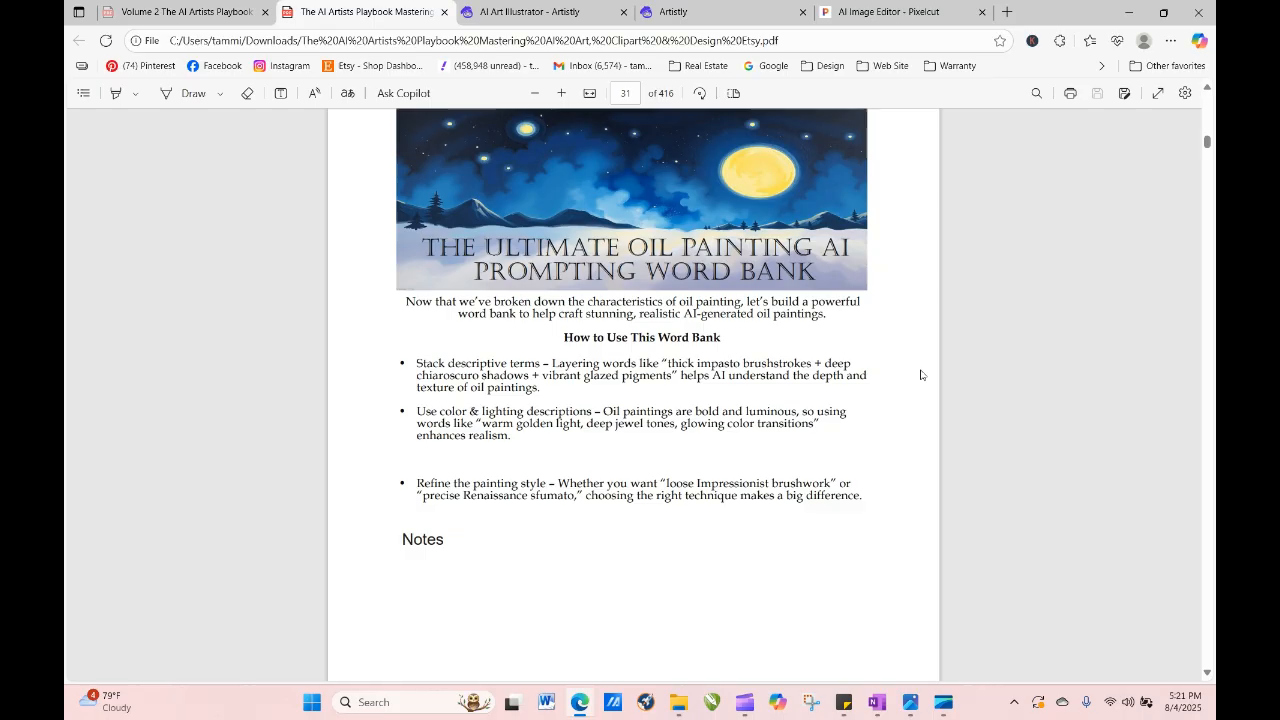
scroll(921, 375, down, 15)
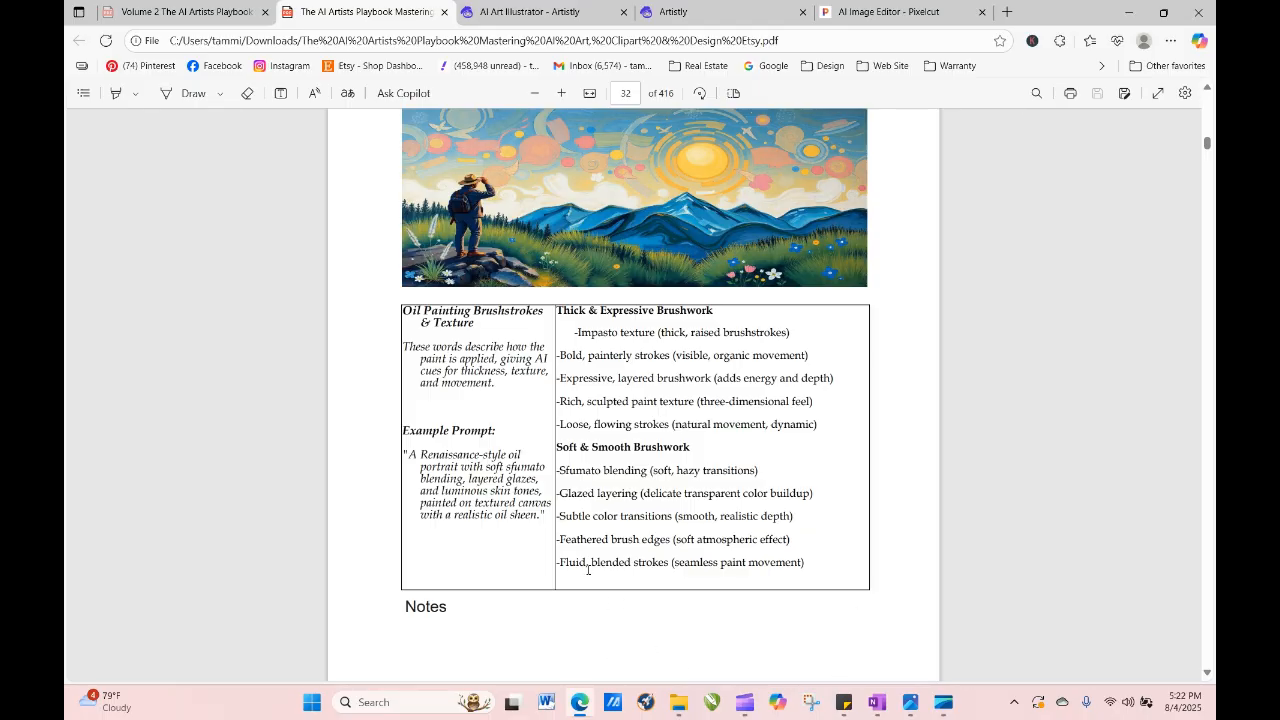
Copy "-Feathered brush edges (soft atmospheric effect)" from the playbook to the start of the Artistly prompt and generate one 1:1 image.
mouse_move(560, 540)
mouse_down()
mouse_move(746, 562)
mouse_move(791, 541)
mouse_up()
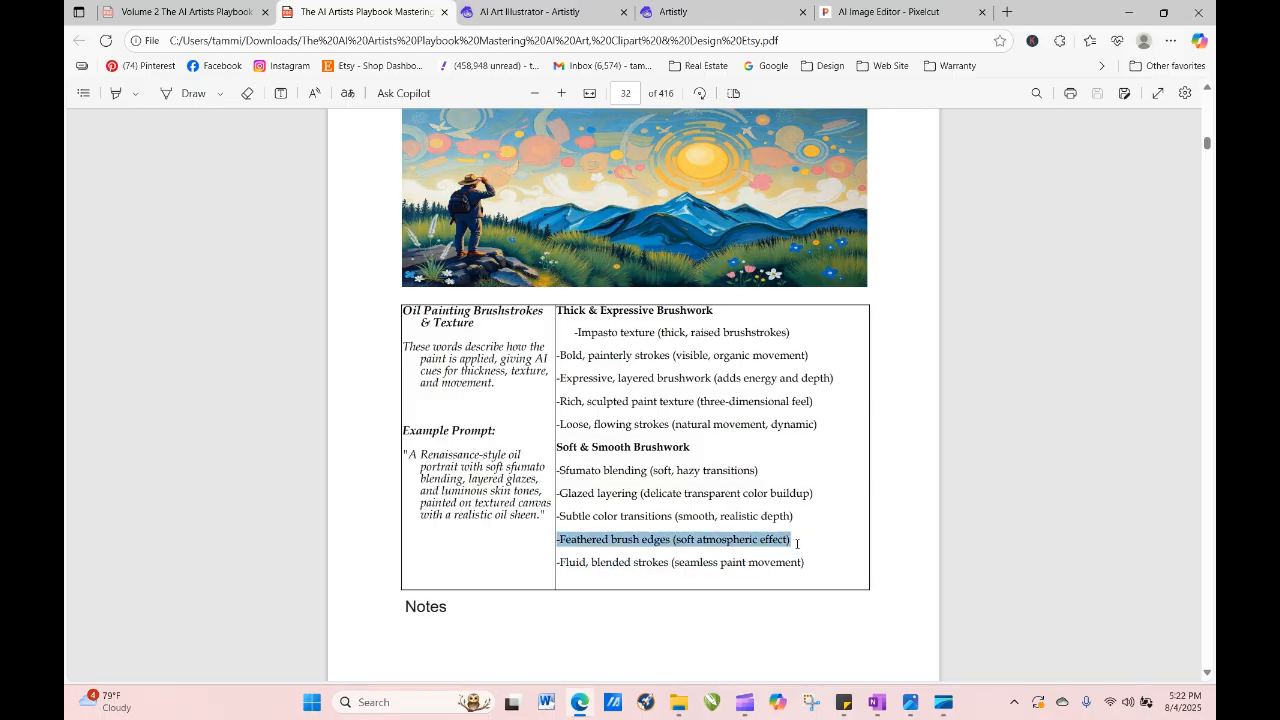
right_click(780, 545)
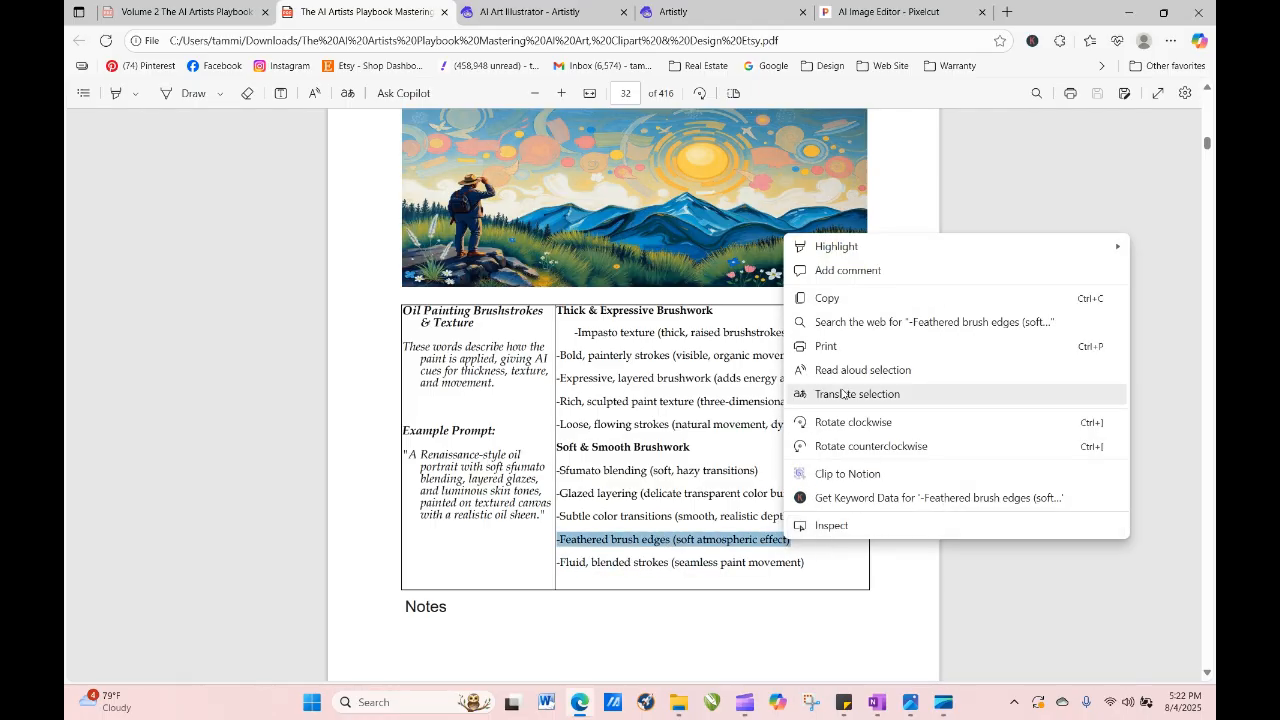
click(850, 298)
click(557, 14)
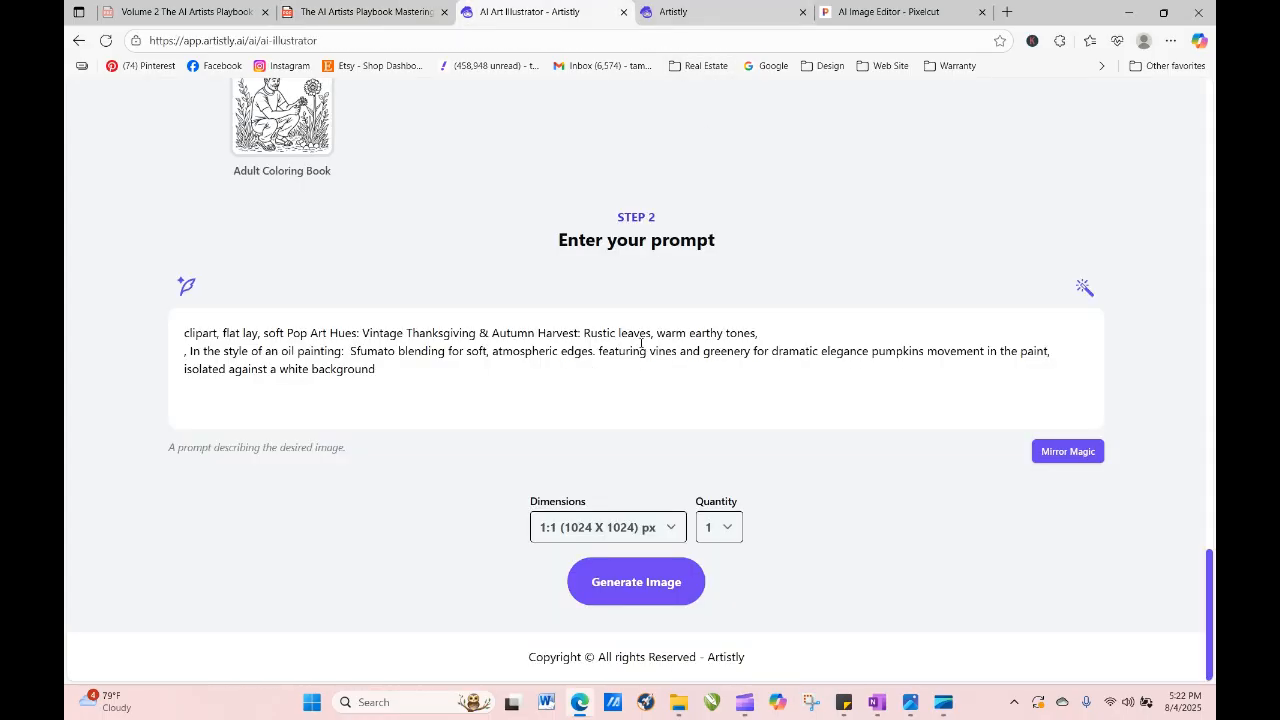
right_click(184, 333)
click(232, 474)
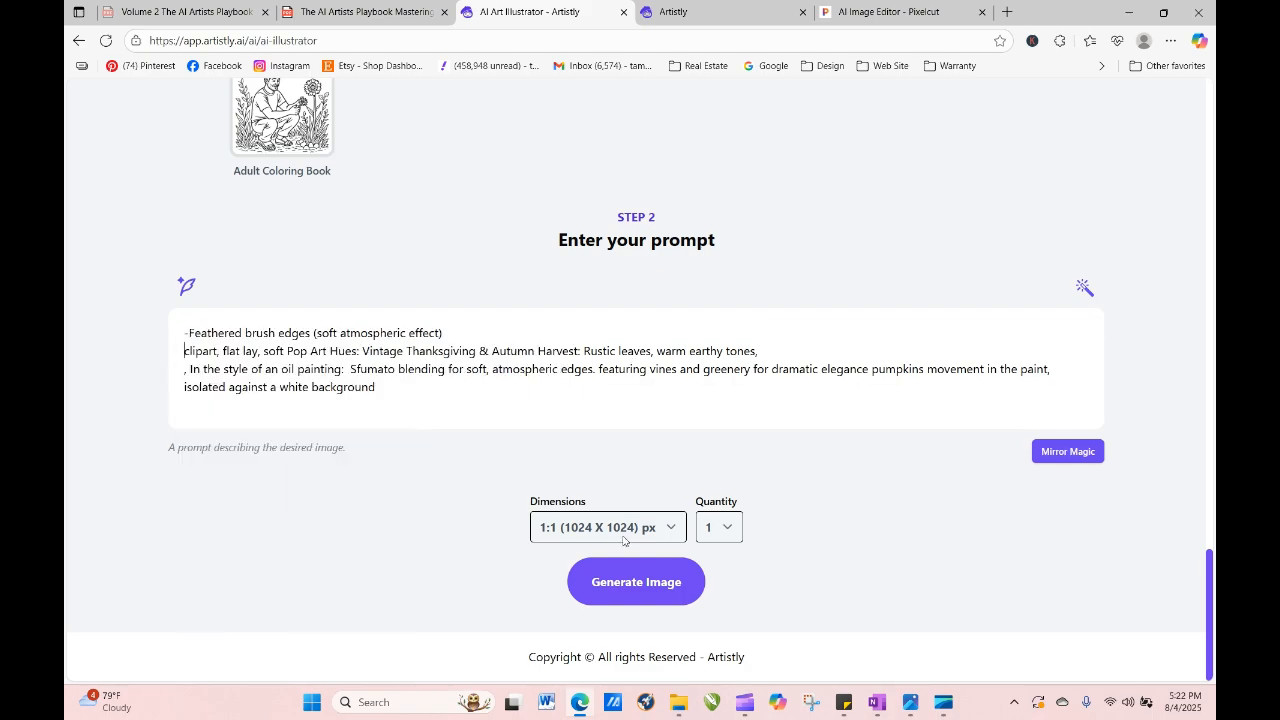
click(648, 582)
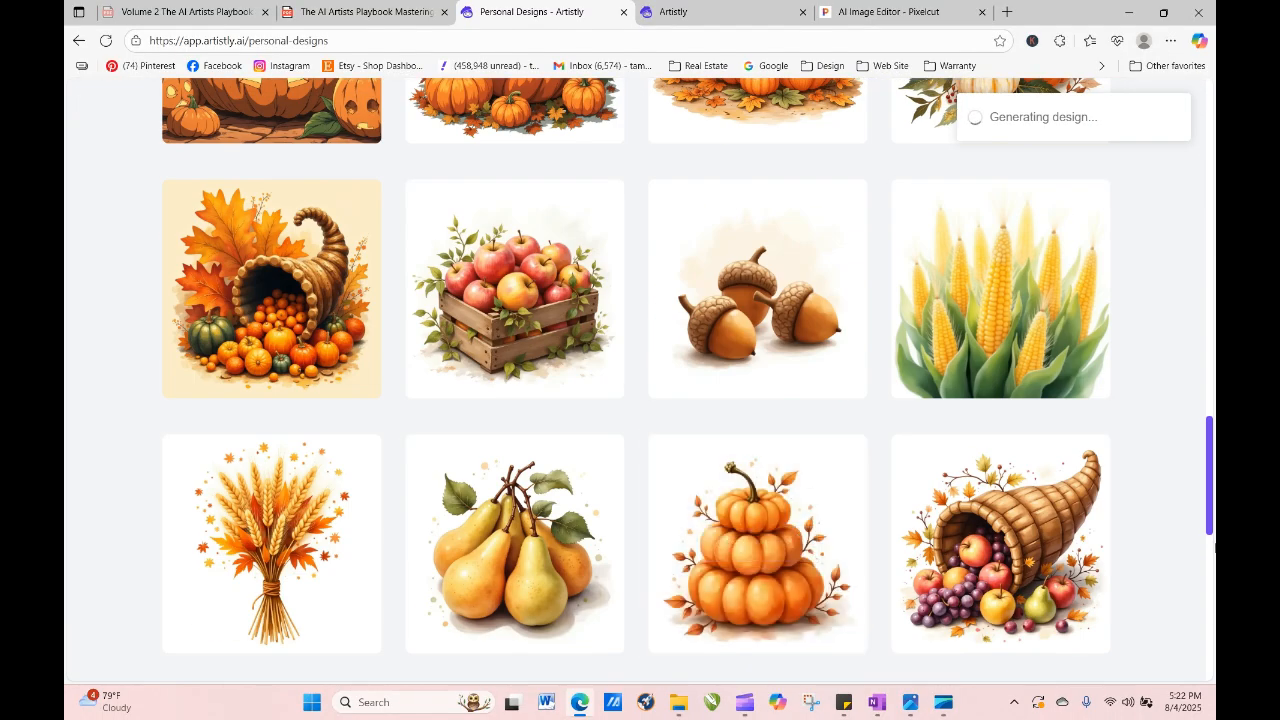
Reload the personal designs until the new Comicbook Illustration pumpkin image is processed, and examine its details.
drag(1212, 515, 1215, 218)
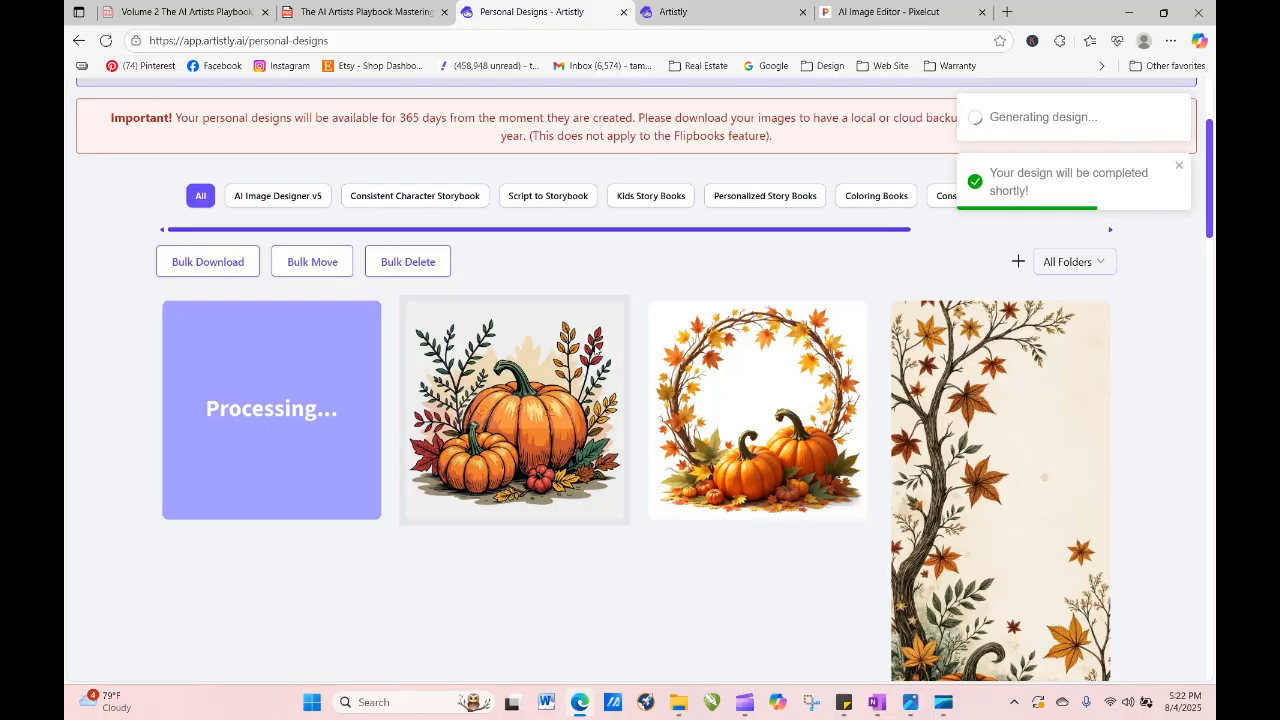
click(105, 42)
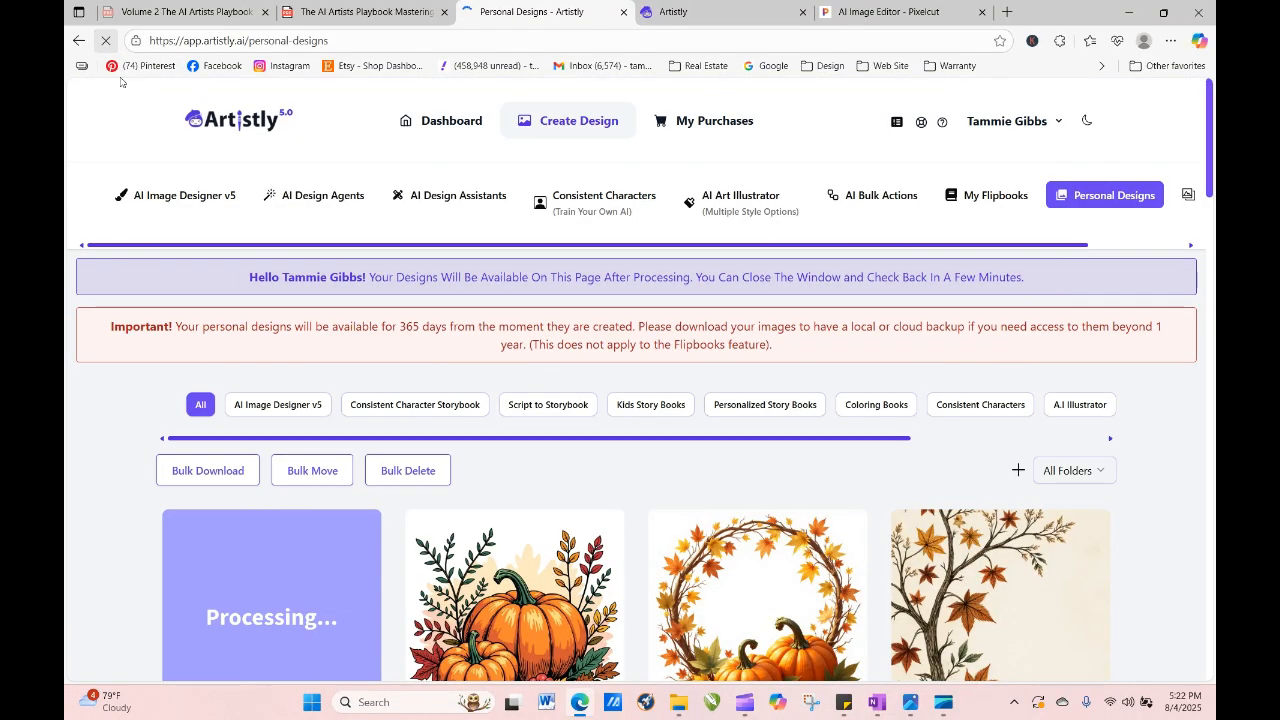
click(106, 42)
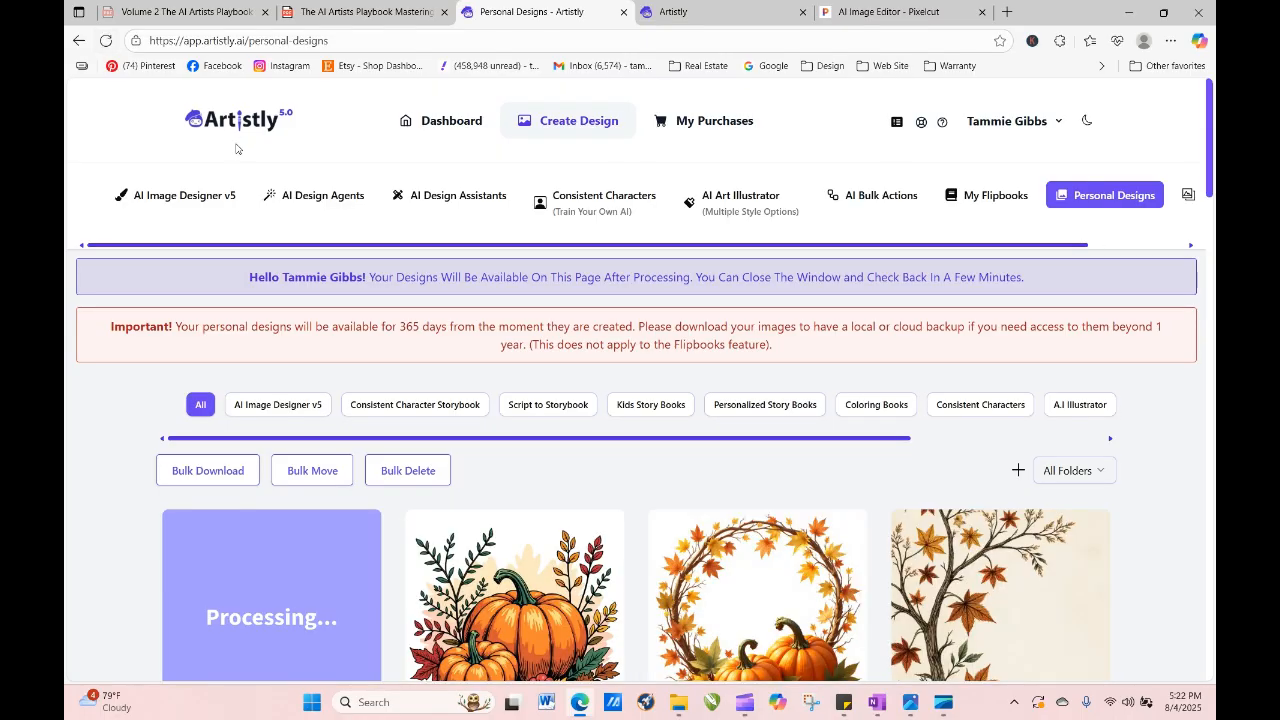
click(106, 42)
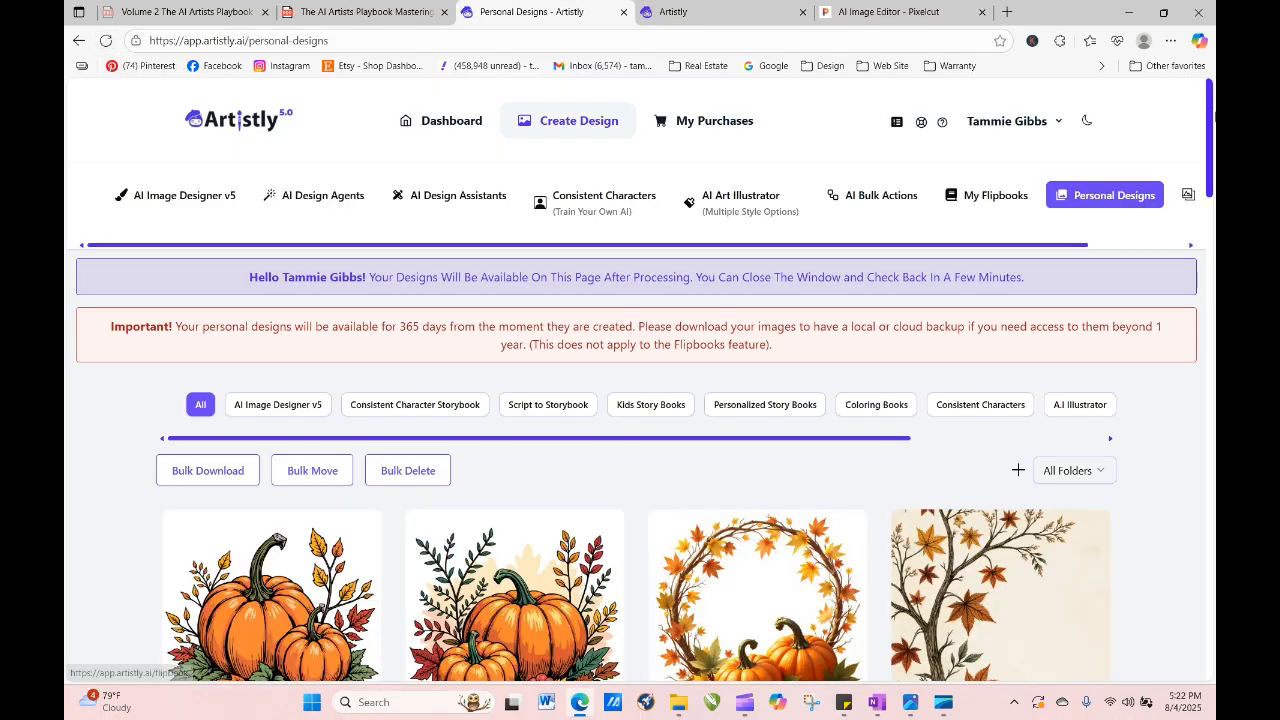
drag(1209, 120, 1209, 190)
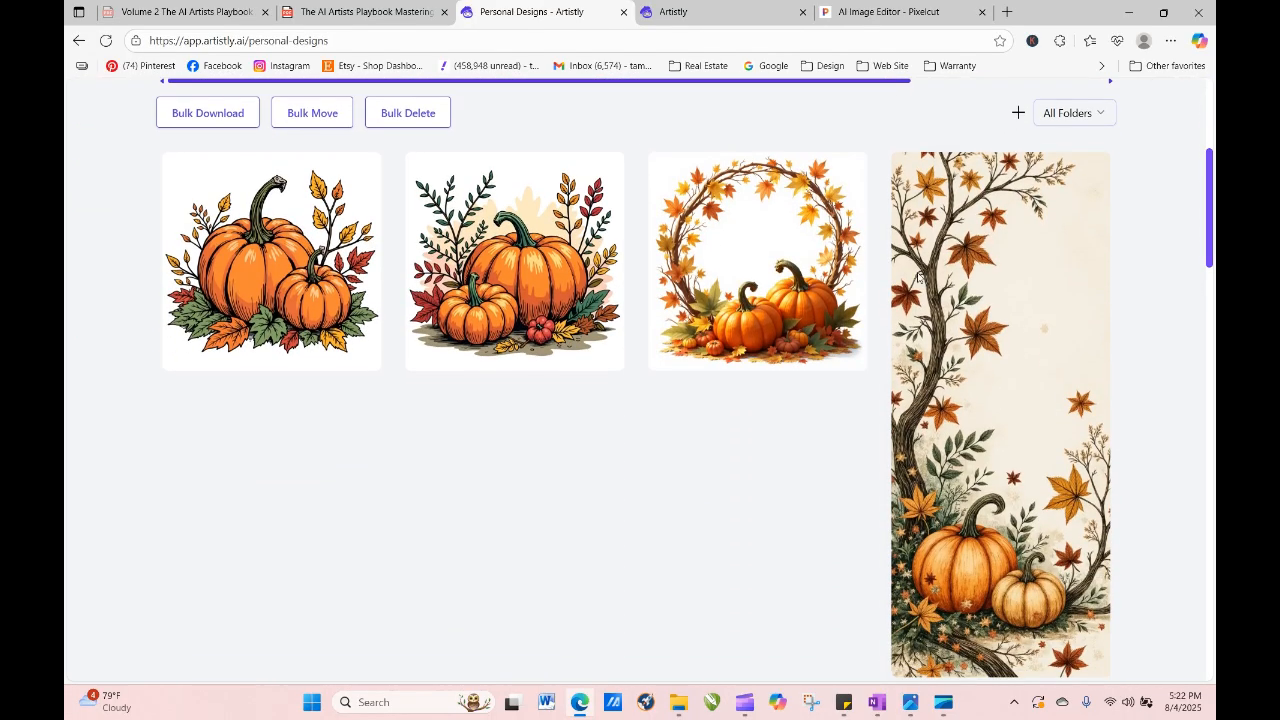
click(239, 262)
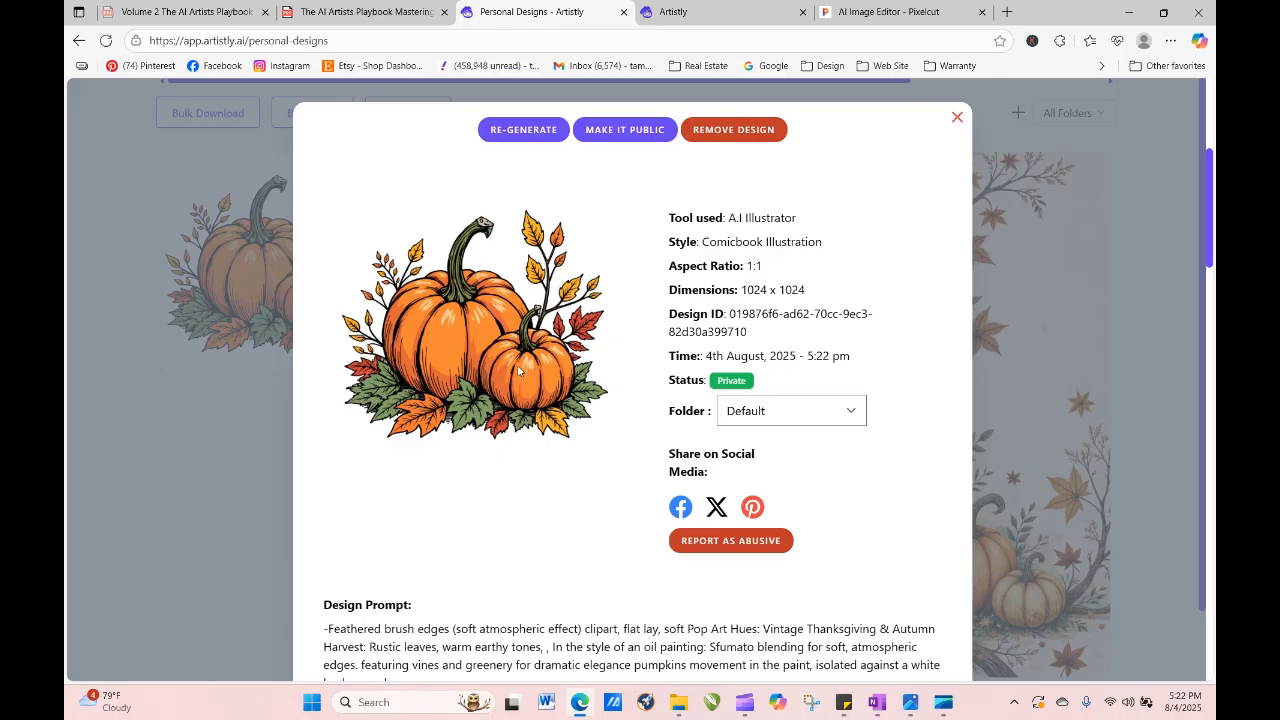
Re-generate the feathered-edge Comicbook Illustration pumpkin image in Dark Manga Style with the same prompt at 1:1 (1024 X 1024) px.
click(523, 130)
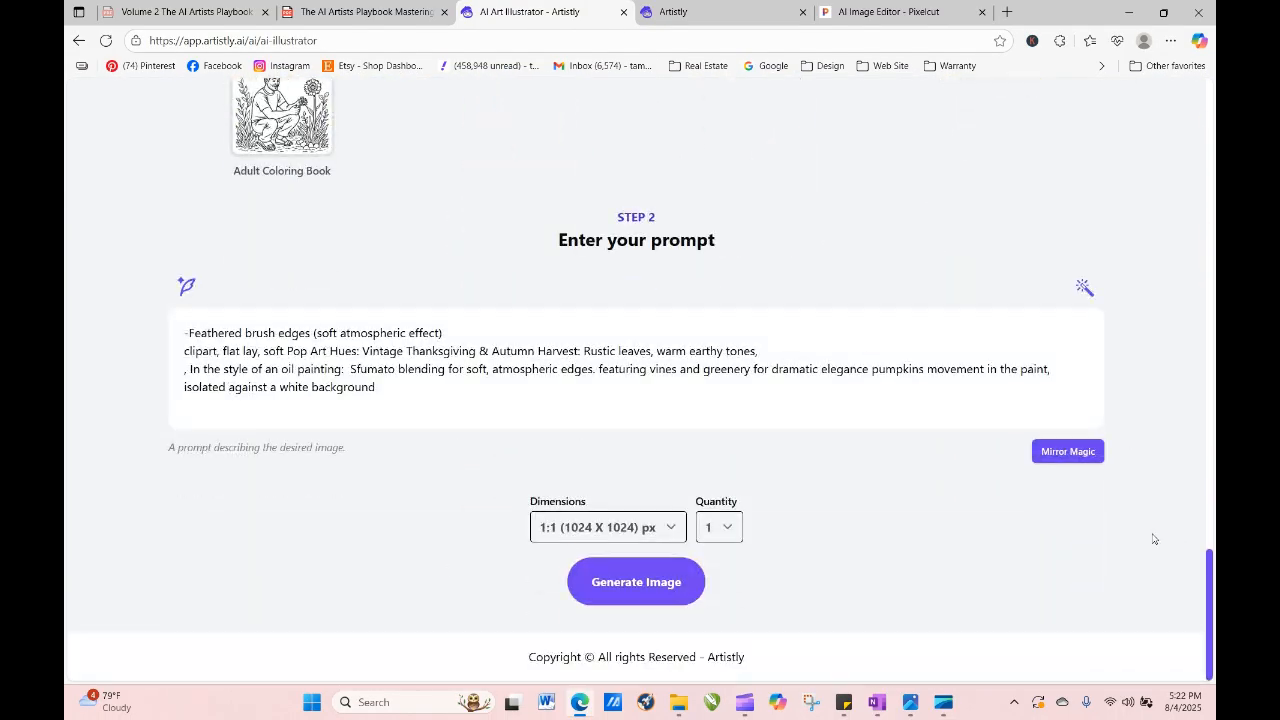
drag(1200, 604, 1200, 449)
click(1030, 224)
click(674, 583)
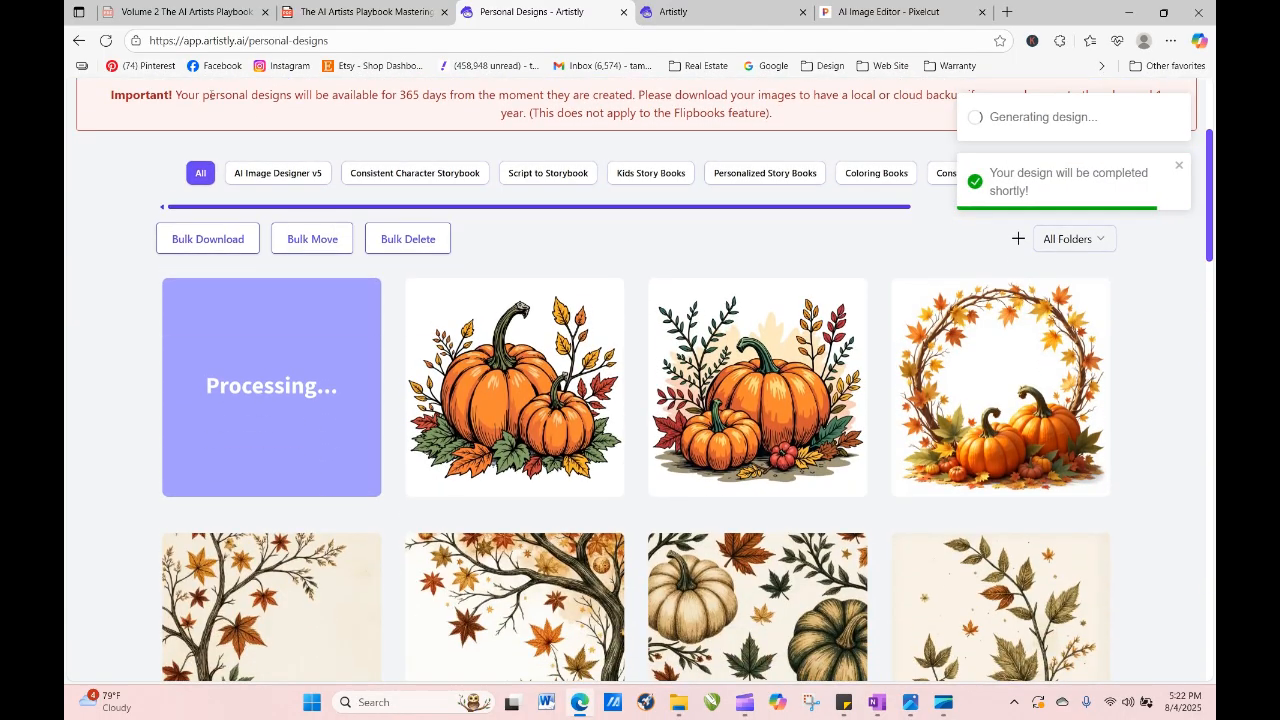
Reload the personal designs until the Dark Manga Style pumpkin image is processed, then review and download it.
click(106, 40)
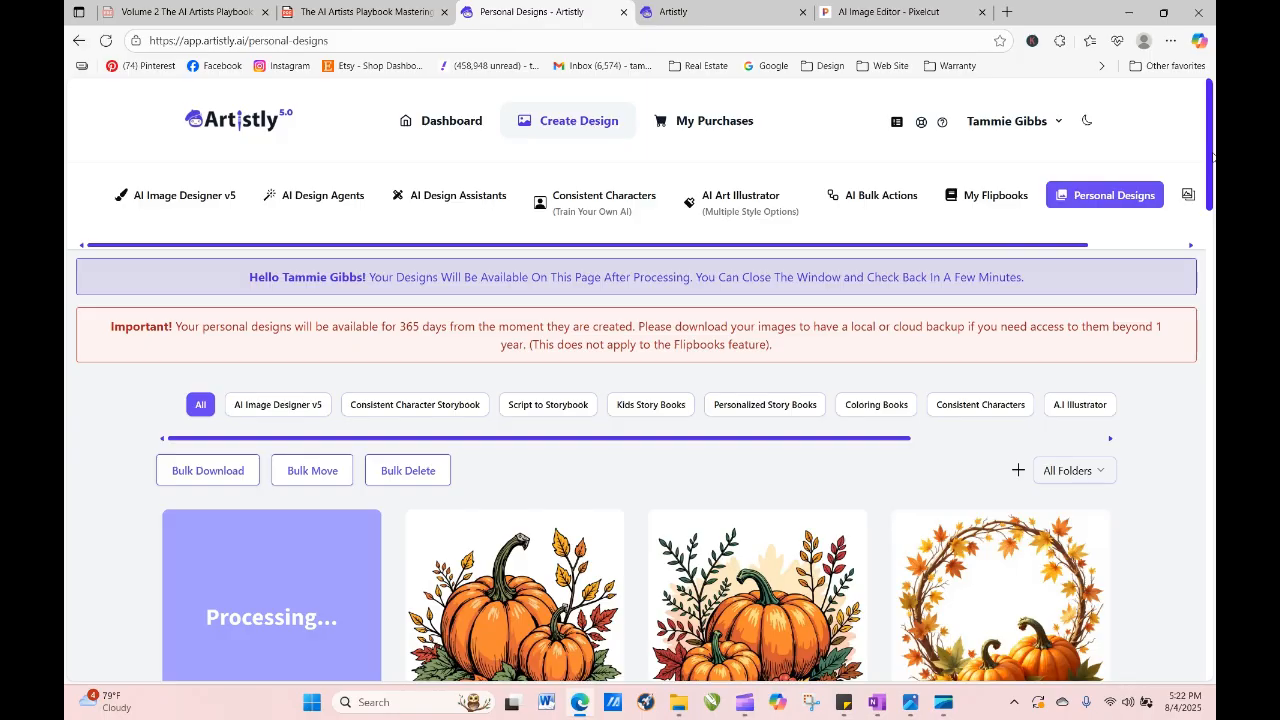
scroll(1212, 157, down, 2)
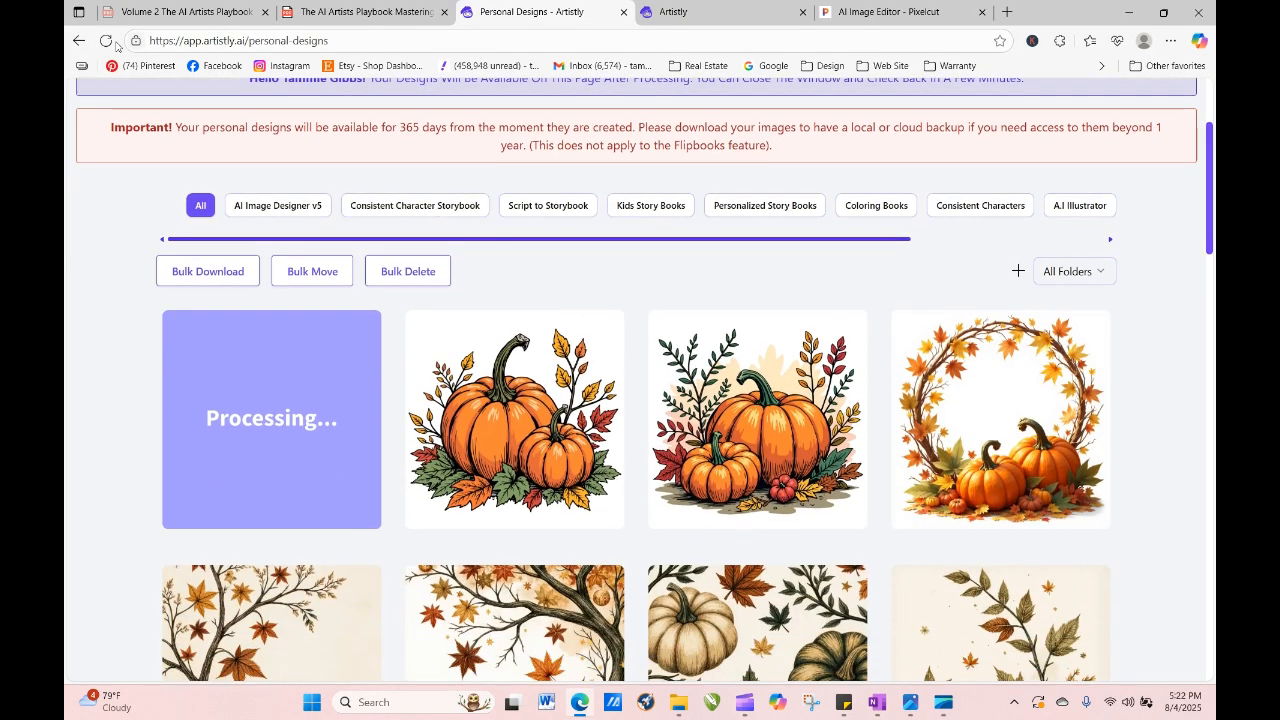
click(106, 41)
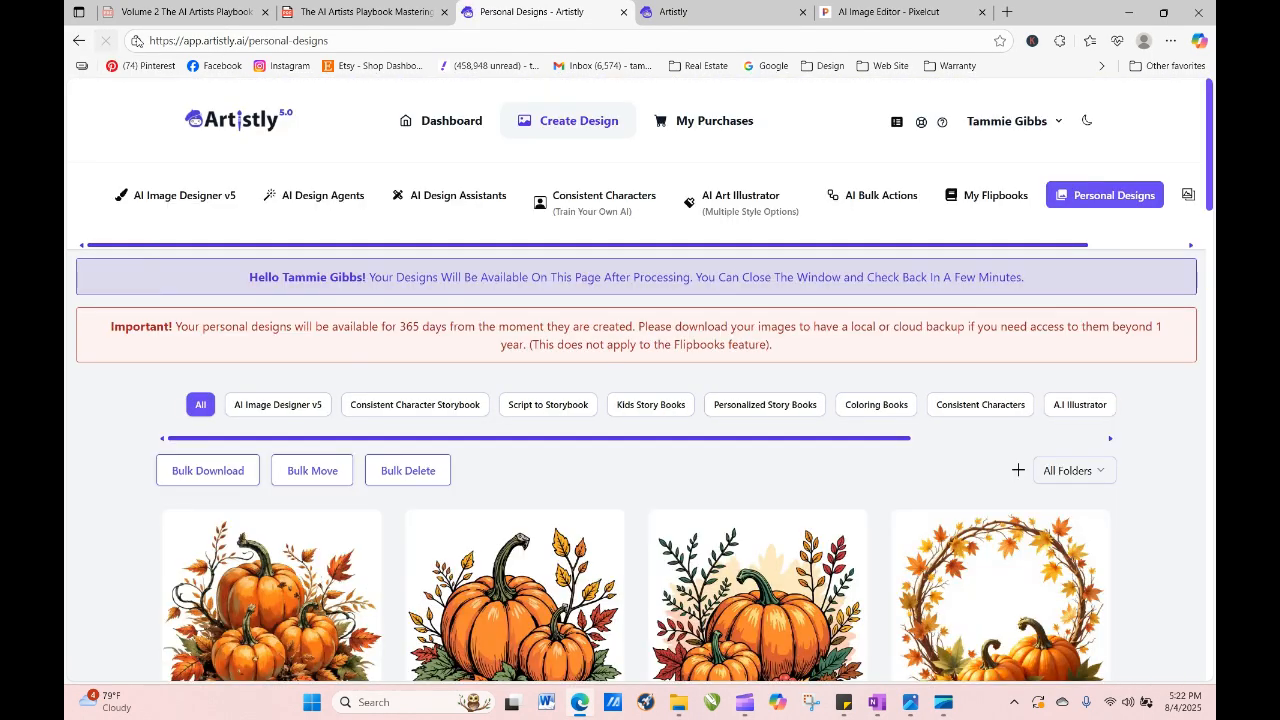
scroll(1210, 143, down, 3)
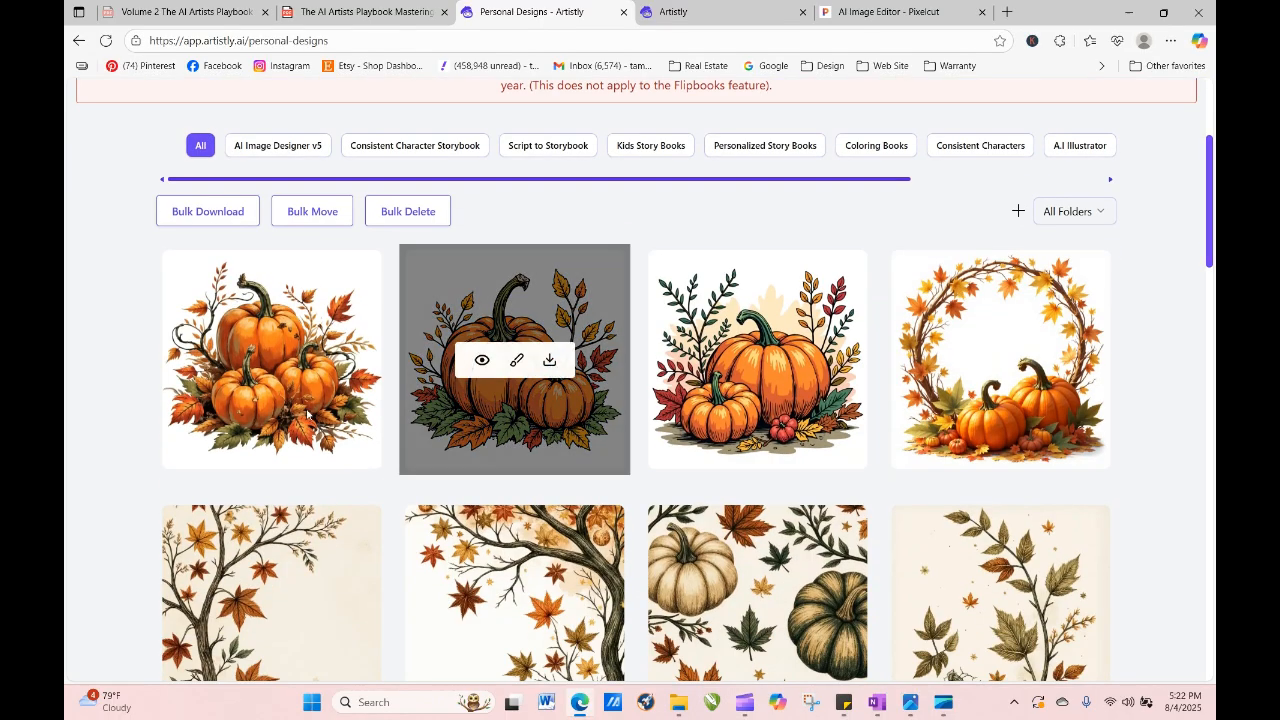
click(239, 361)
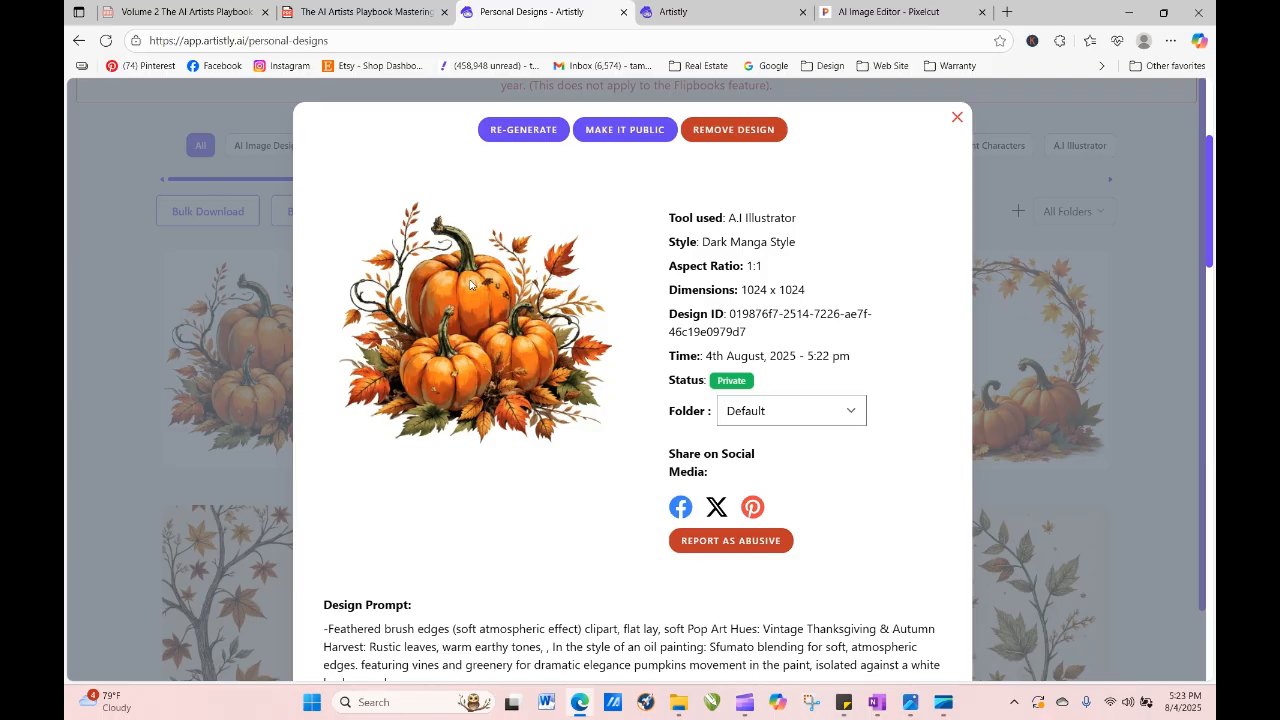
click(957, 118)
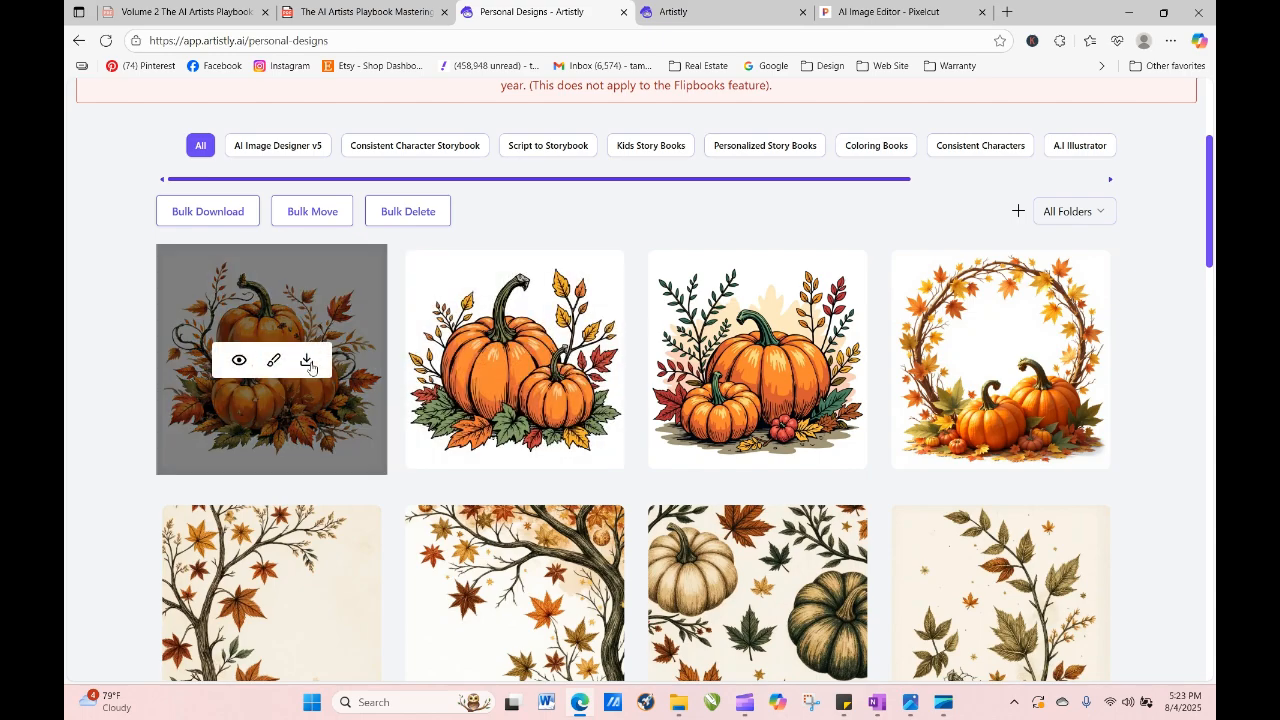
click(308, 363)
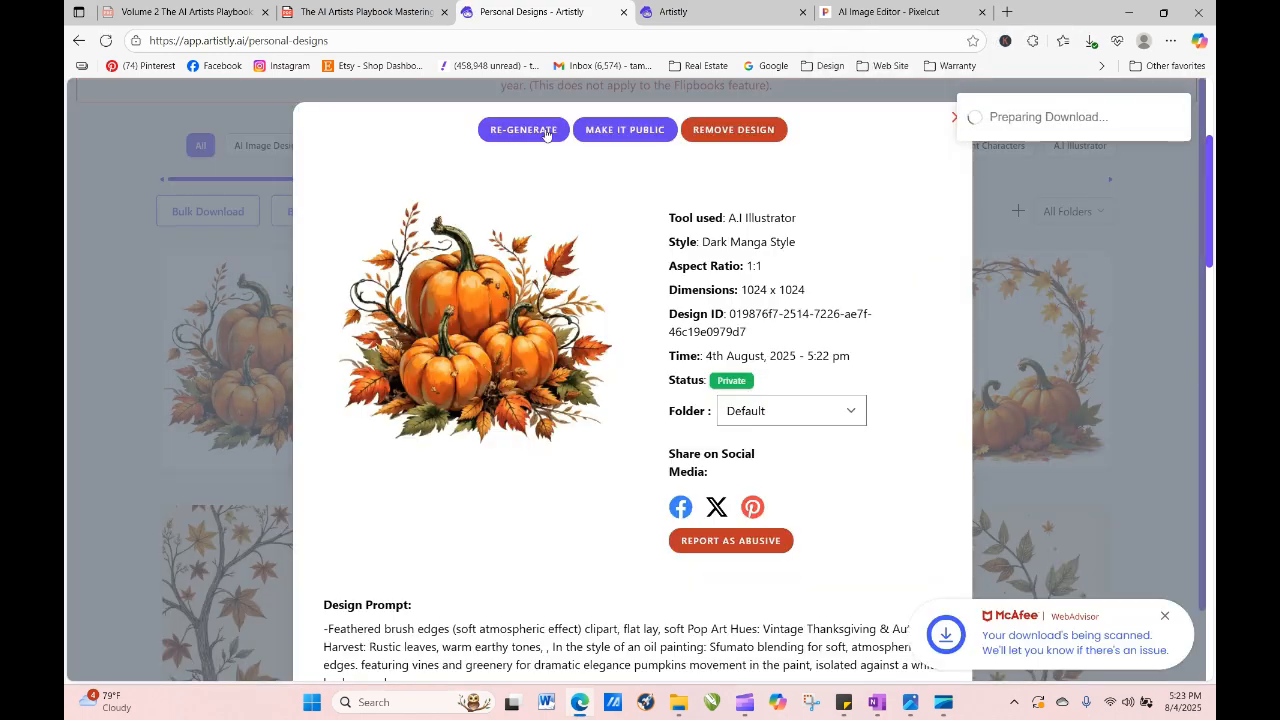
Re-generate the Dark Manga Style pumpkin image at 9:21 (640 X 1536) px with a quantity of 4.
click(545, 134)
scroll(846, 303, down, 6)
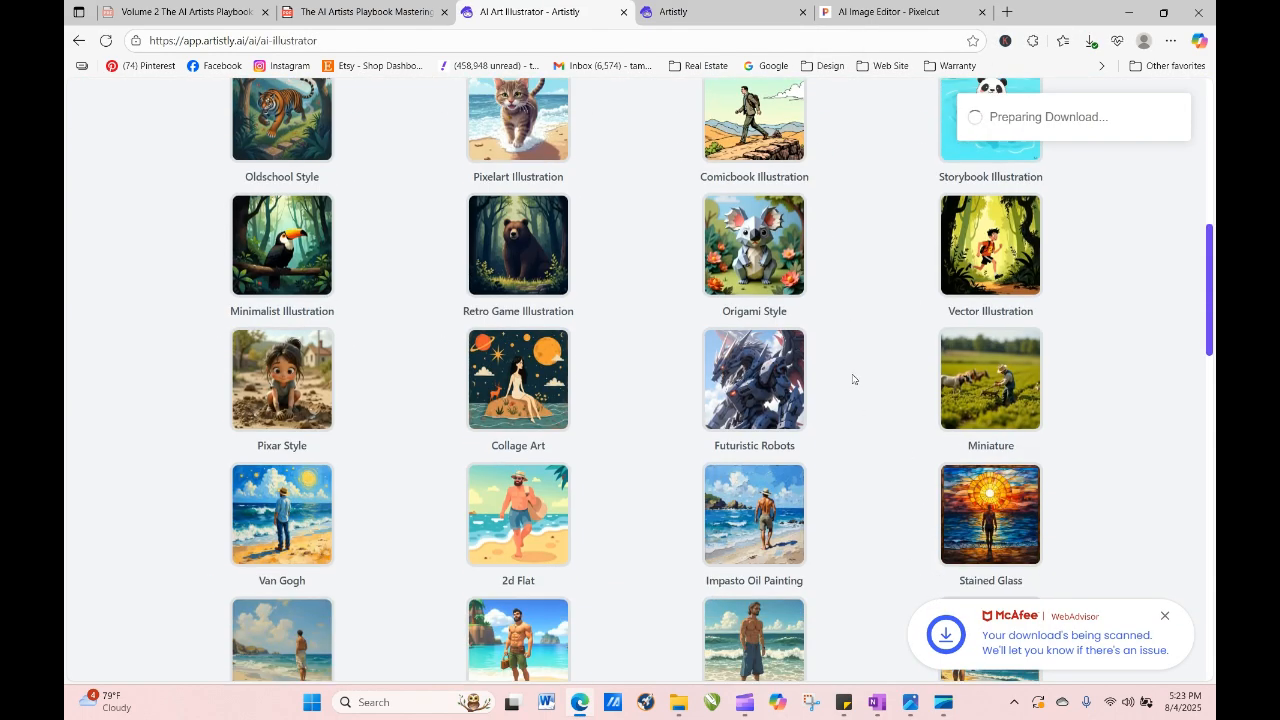
scroll(853, 379, down, 15)
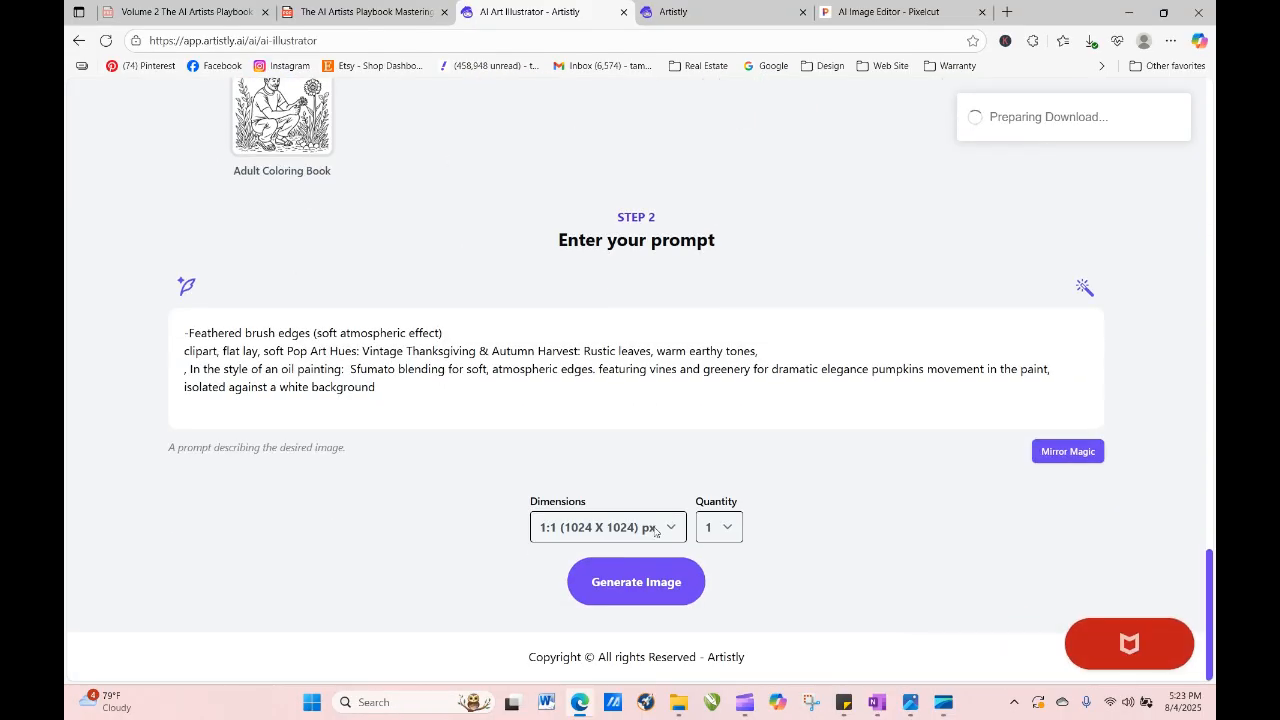
click(655, 531)
click(628, 497)
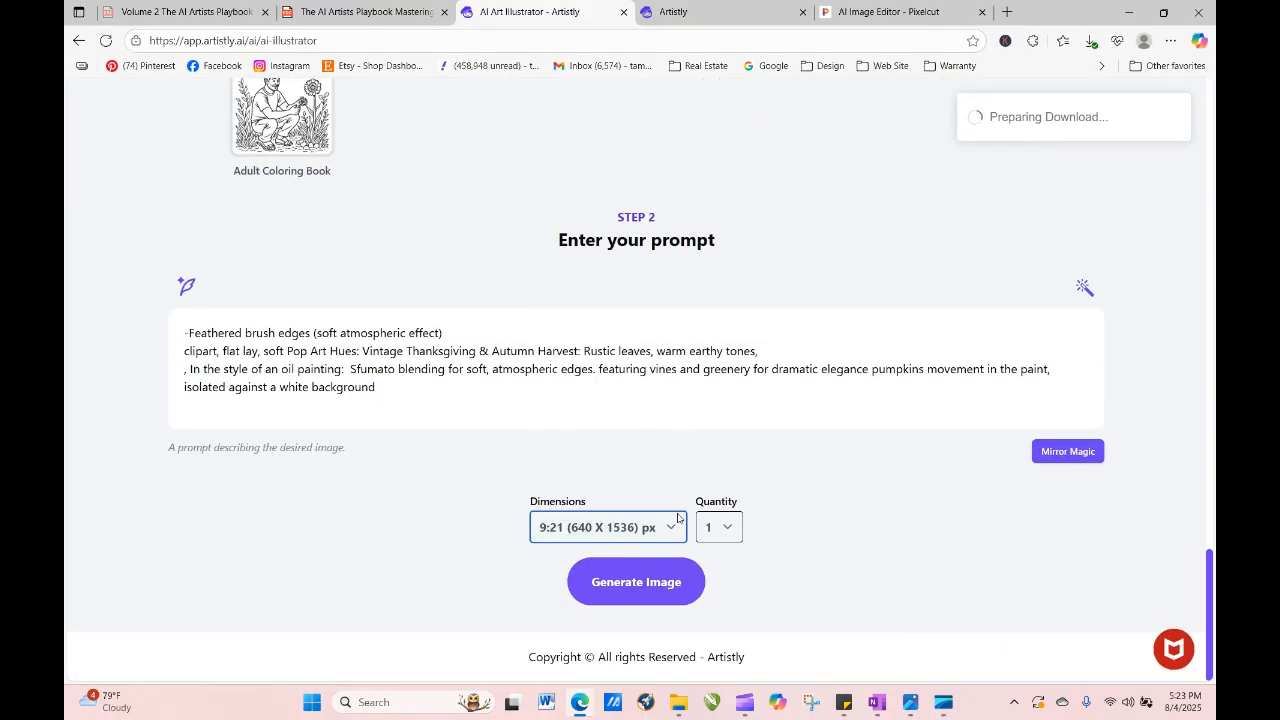
click(733, 533)
click(727, 622)
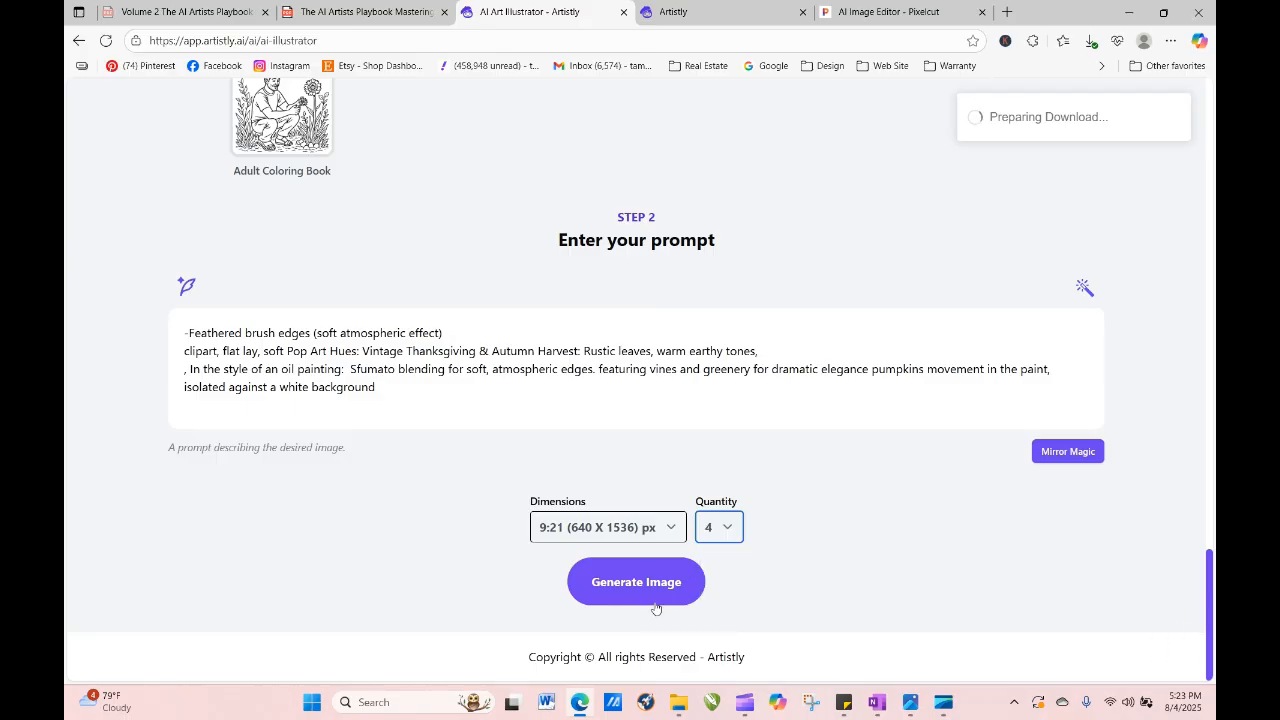
click(656, 603)
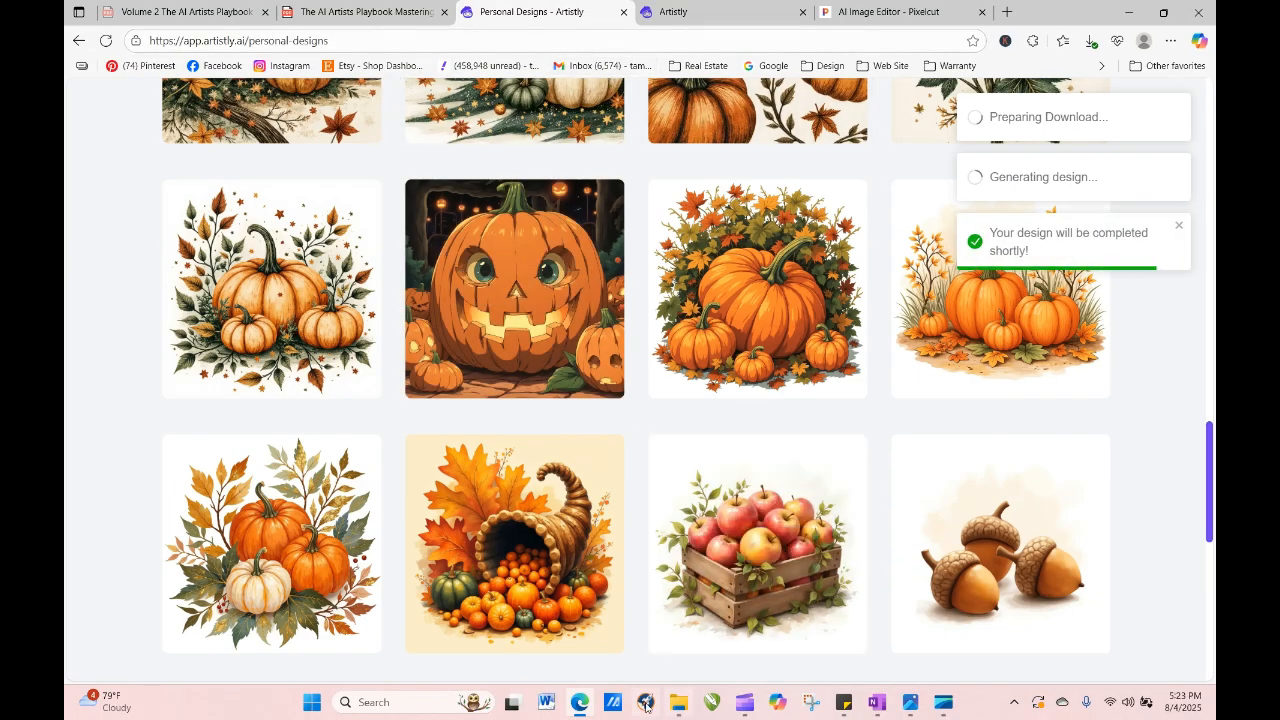
Open the downloaded Dark Manga Style pumpkin image from the Downloads folder and examine its details at a larger zoom.
click(678, 702)
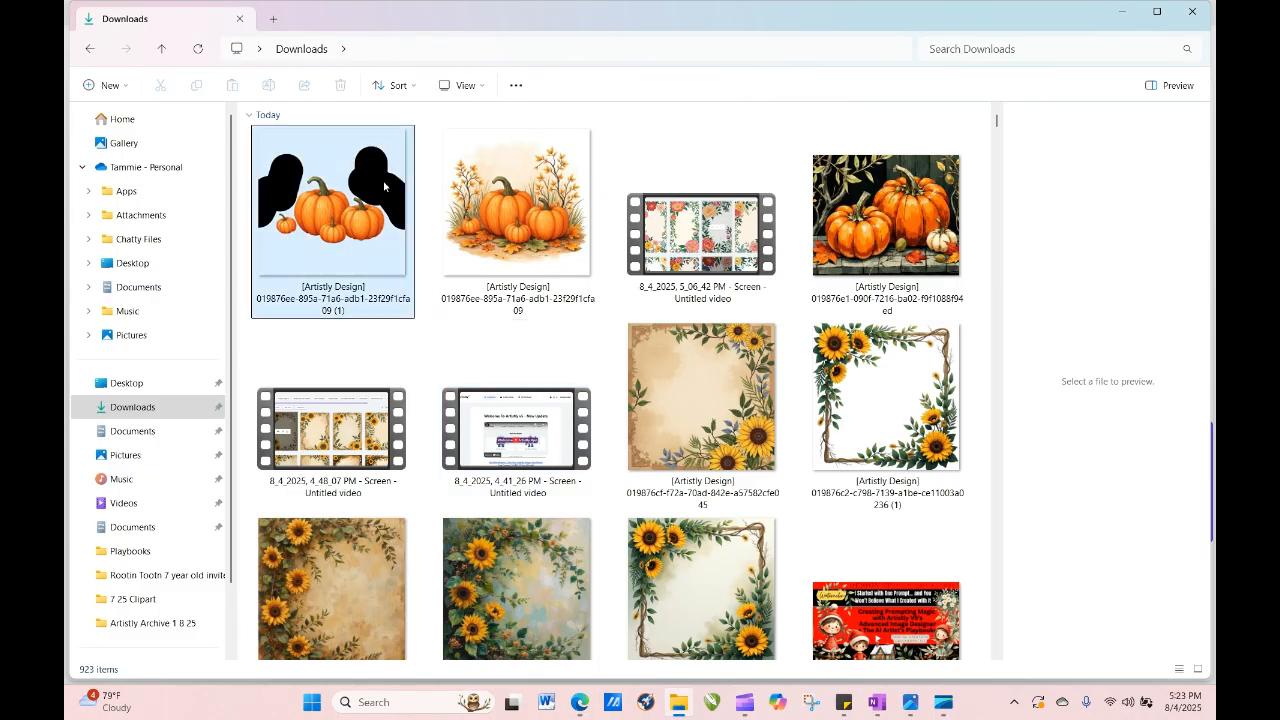
click(343, 241)
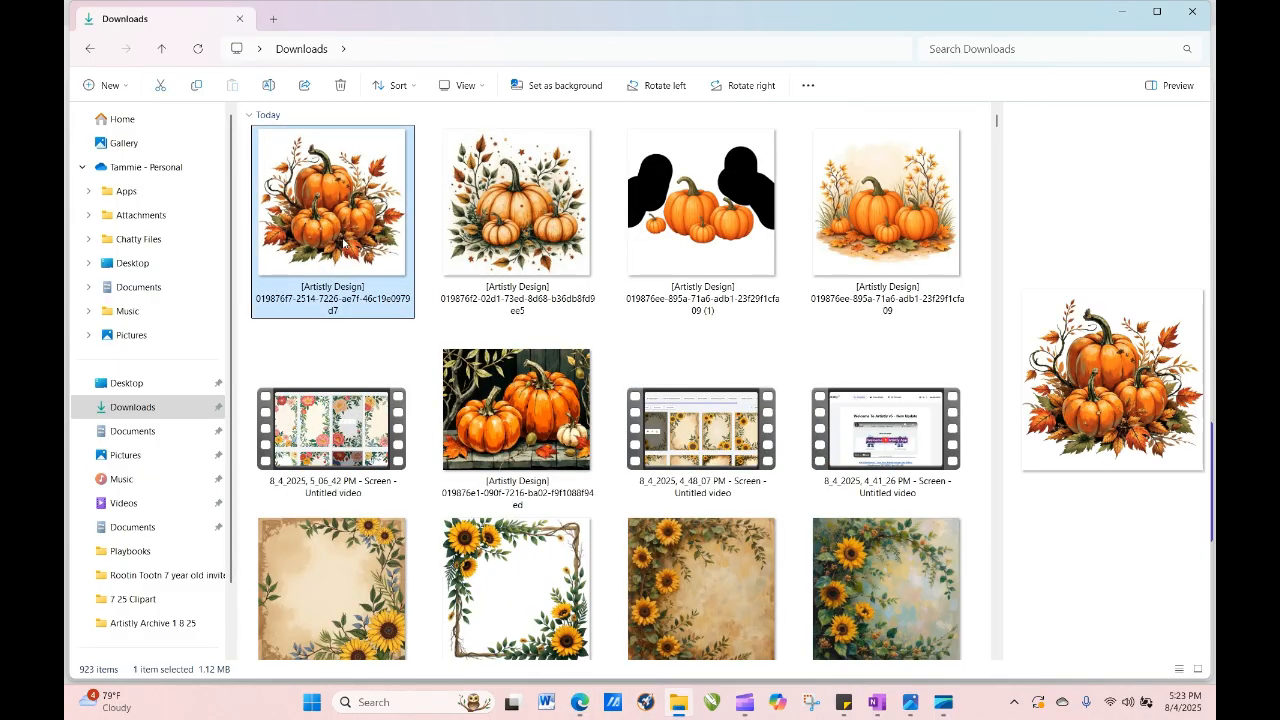
double_click(343, 241)
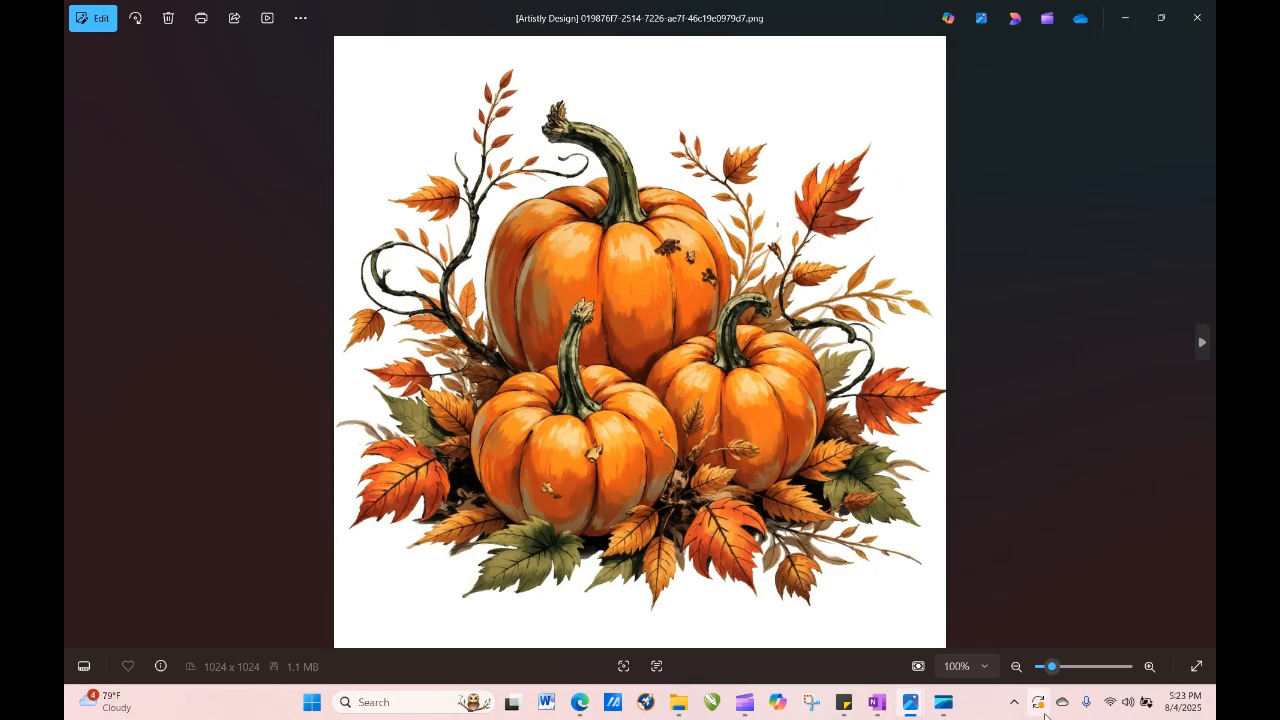
drag(1051, 666, 1063, 668)
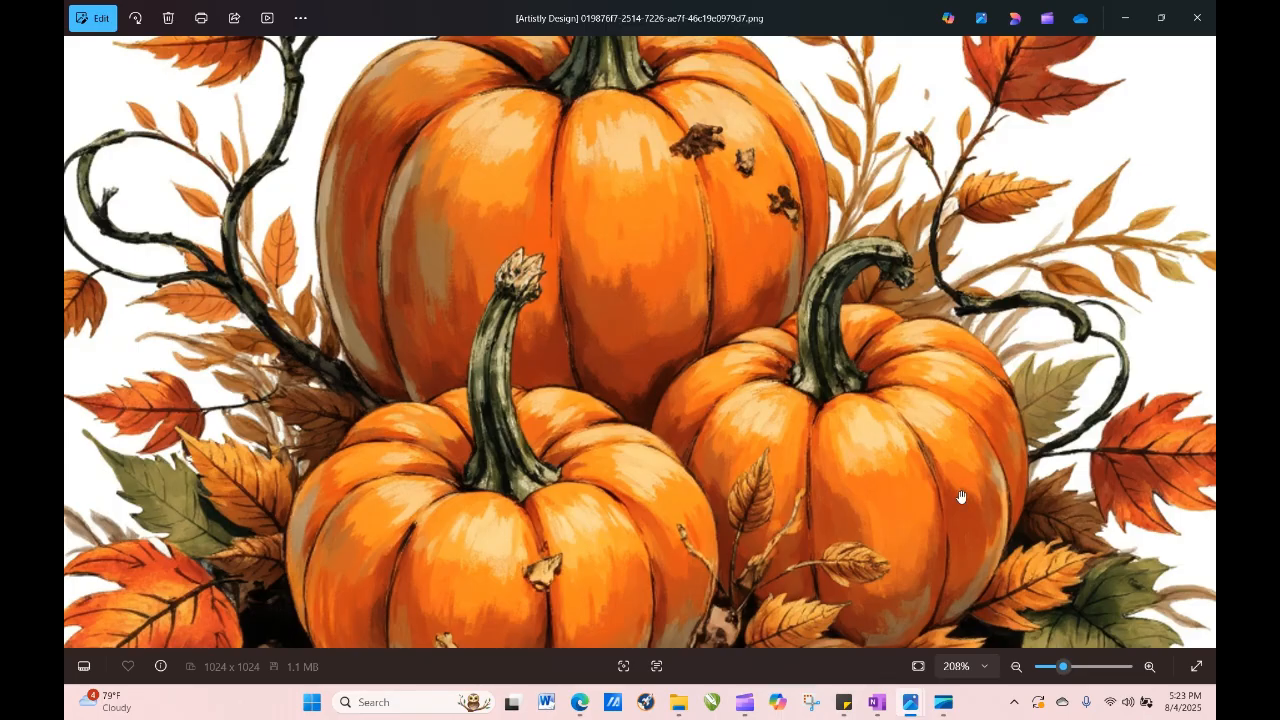
drag(1063, 665, 1050, 670)
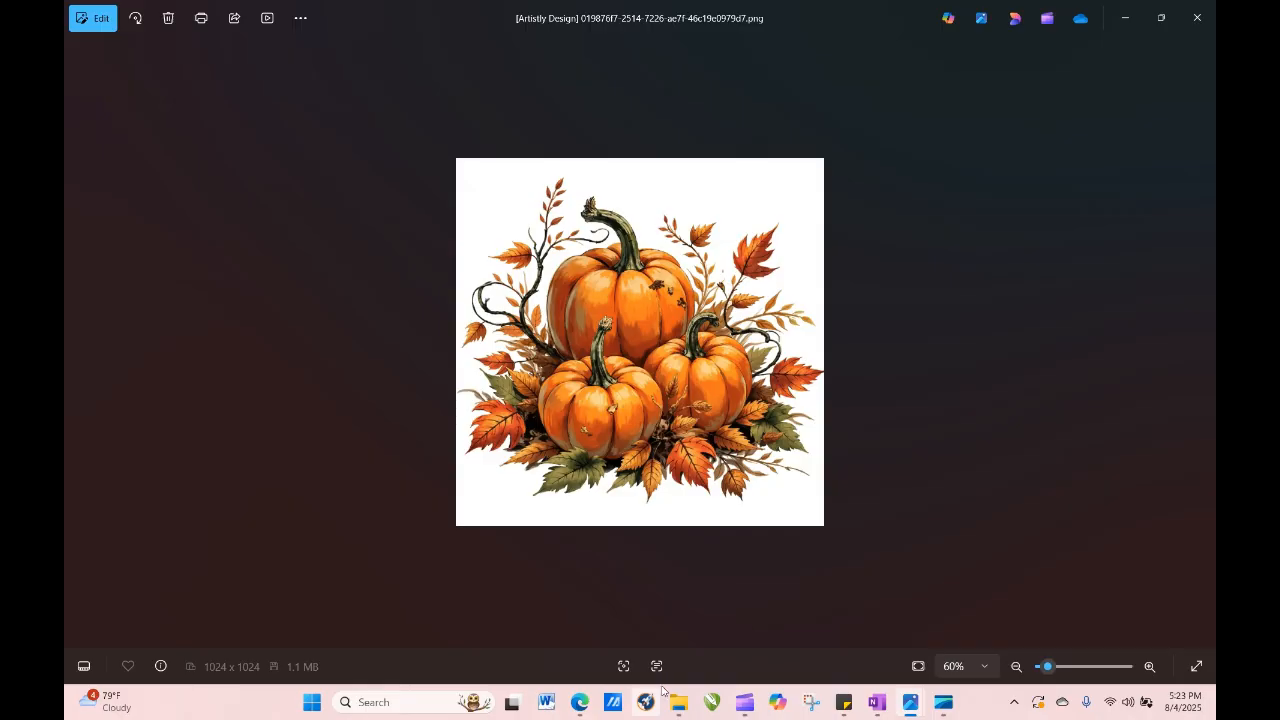
Return to Artistly's personal designs and review the four new 9:21 Dark Manga Style pumpkin images, opening the first one's details.
click(580, 702)
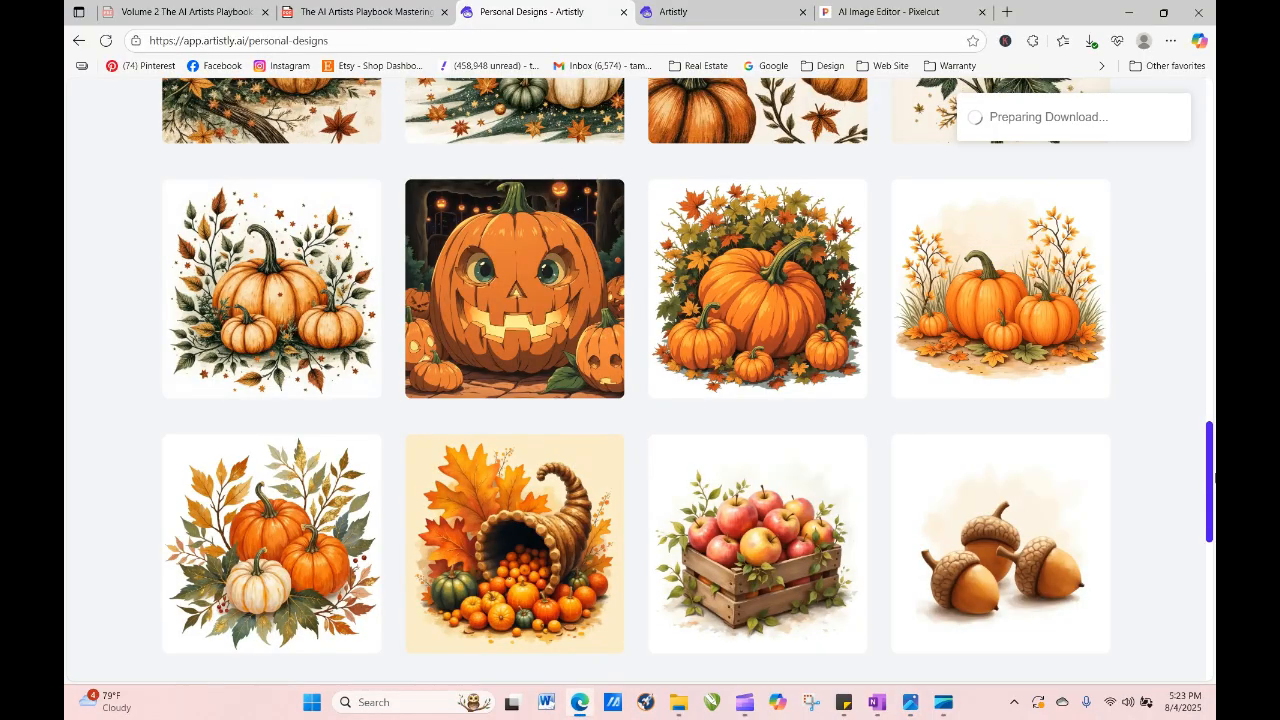
mouse_move(1212, 486)
mouse_down()
mouse_move(1205, 388)
mouse_move(1207, 473)
mouse_up()
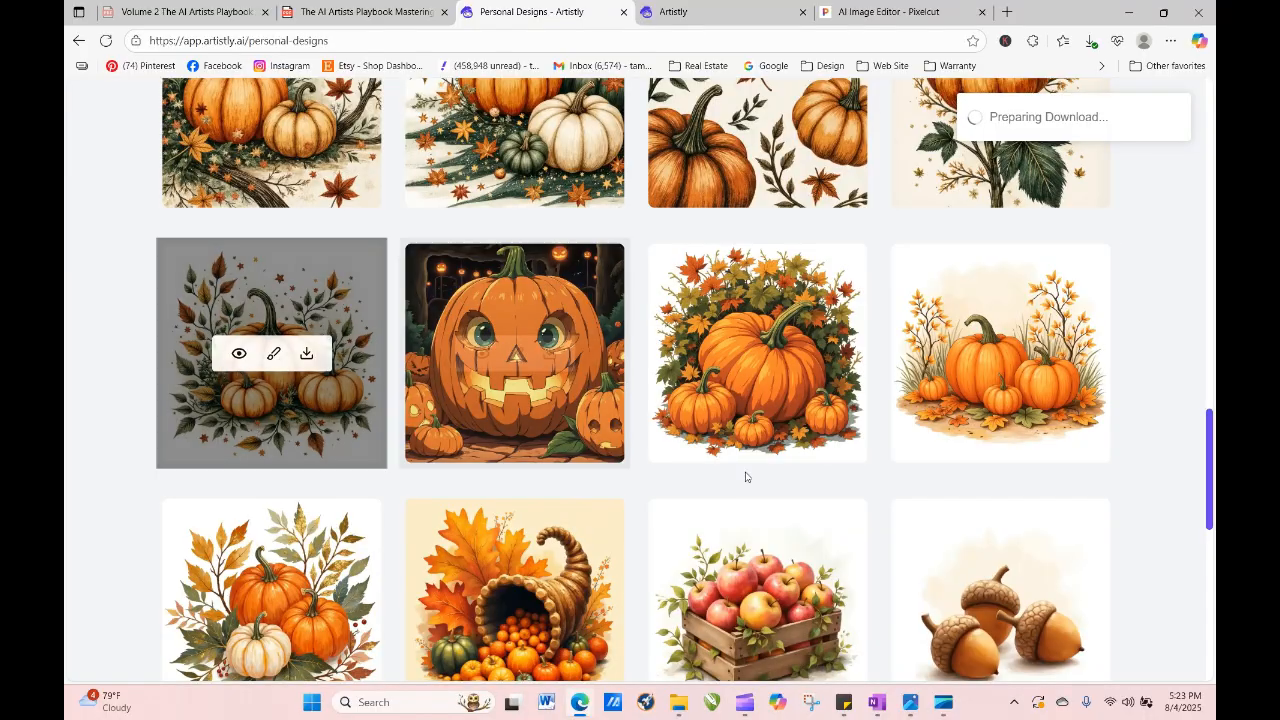
drag(1210, 418, 1208, 190)
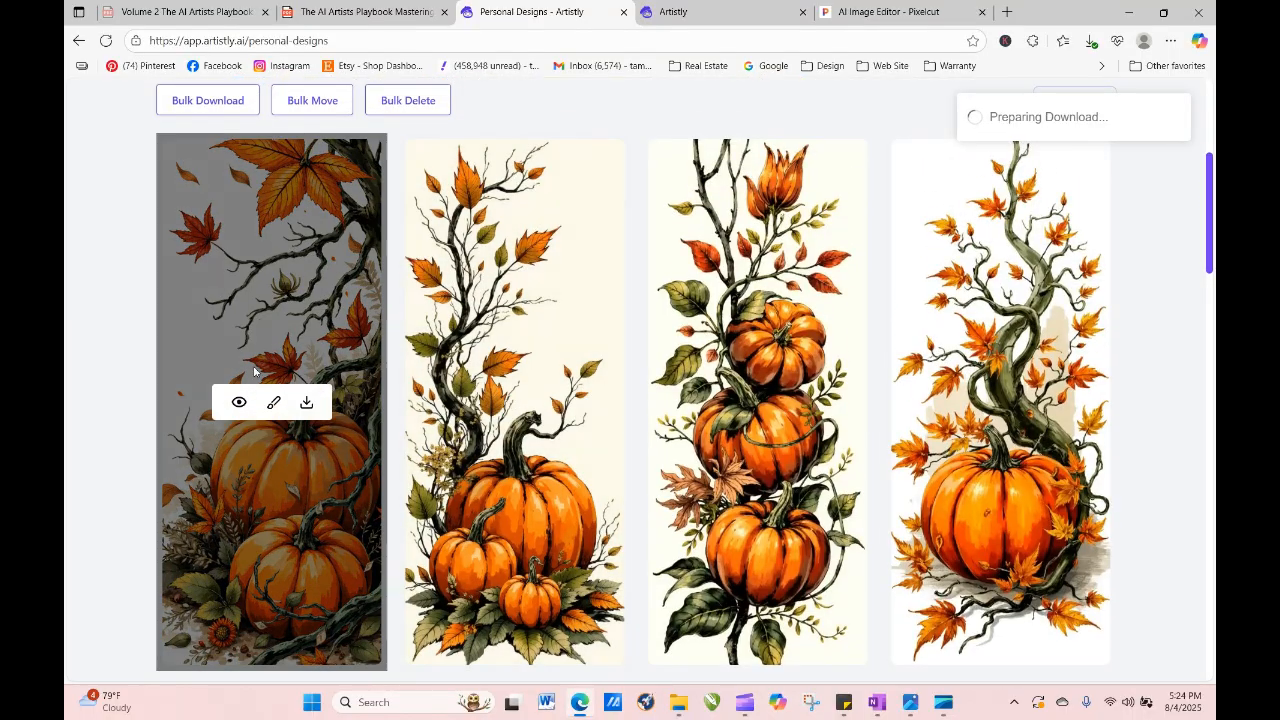
click(240, 402)
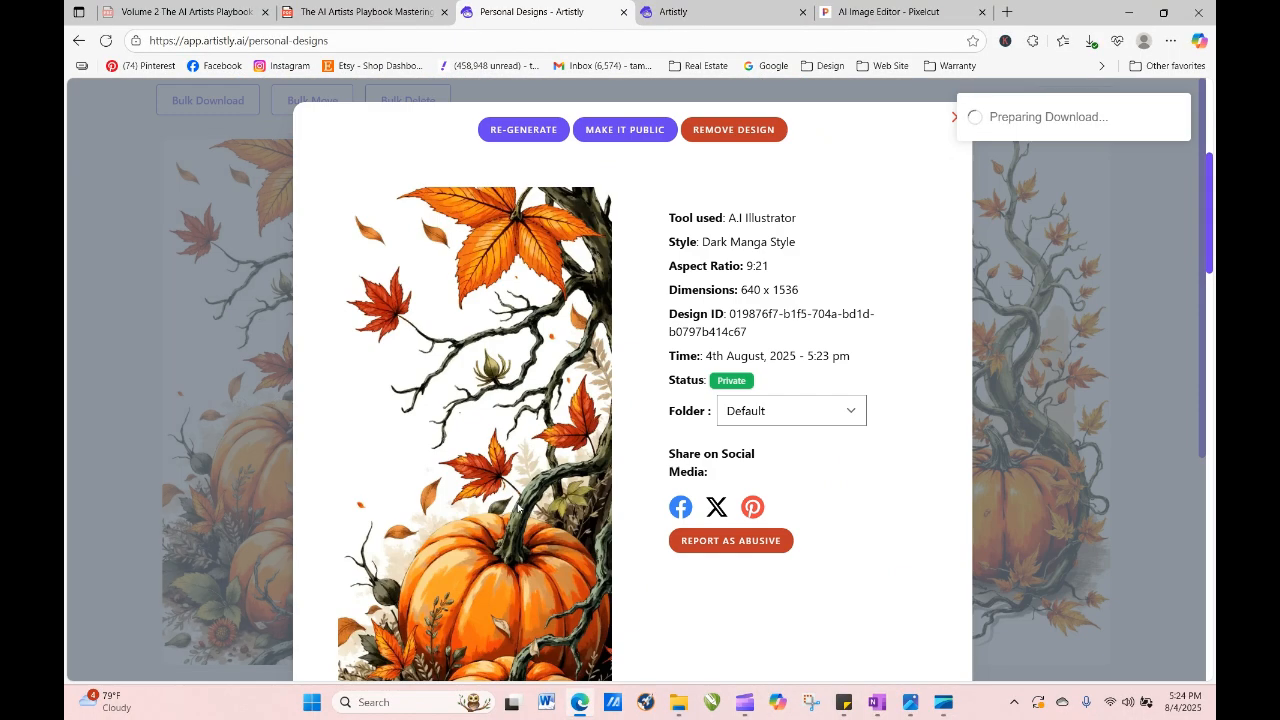
click(953, 121)
mouse_move(553, 458)
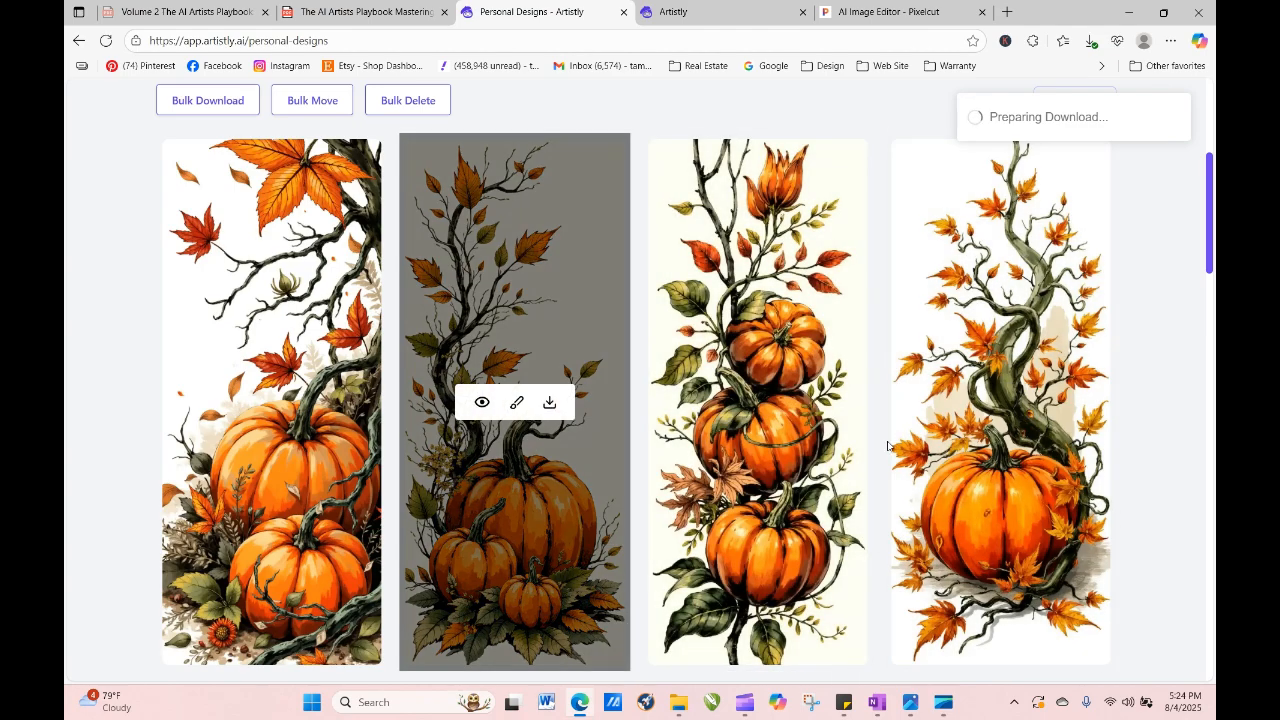
drag(1211, 168, 1211, 173)
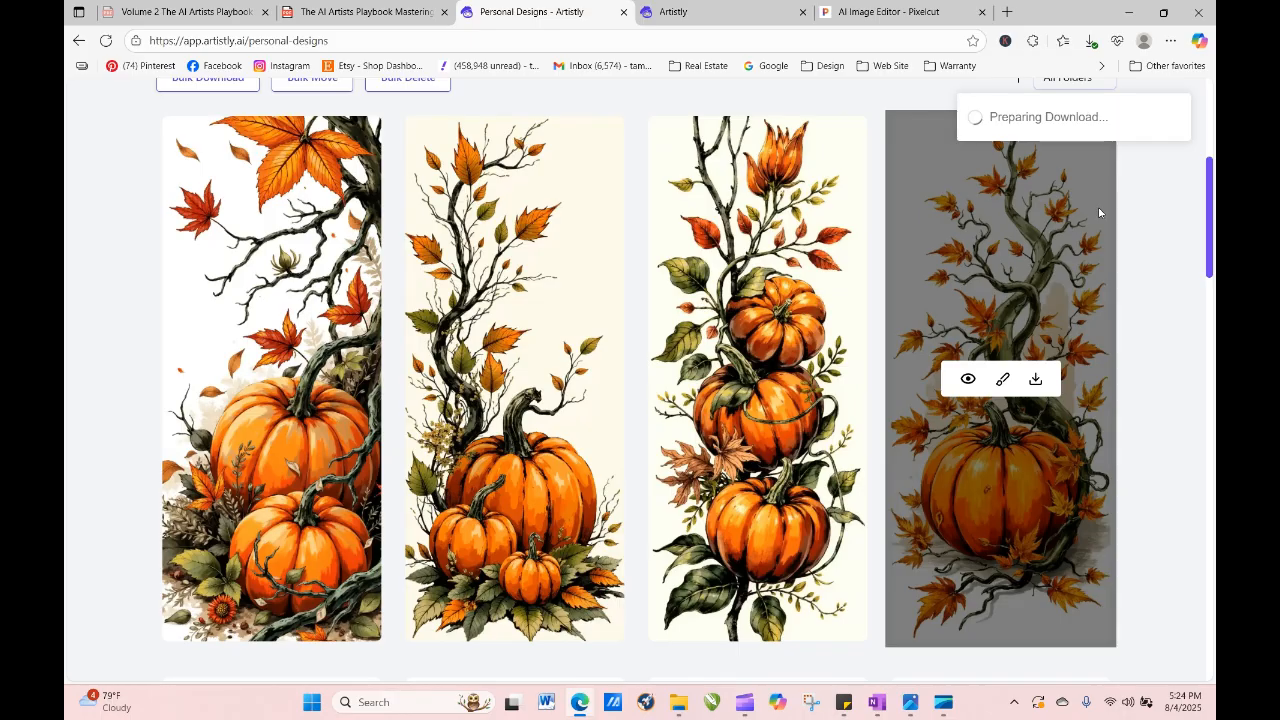
Revisit the highlighted autumn harvest and feathered brush edges phrases in the two AI Artists Playbook PDFs.
click(185, 12)
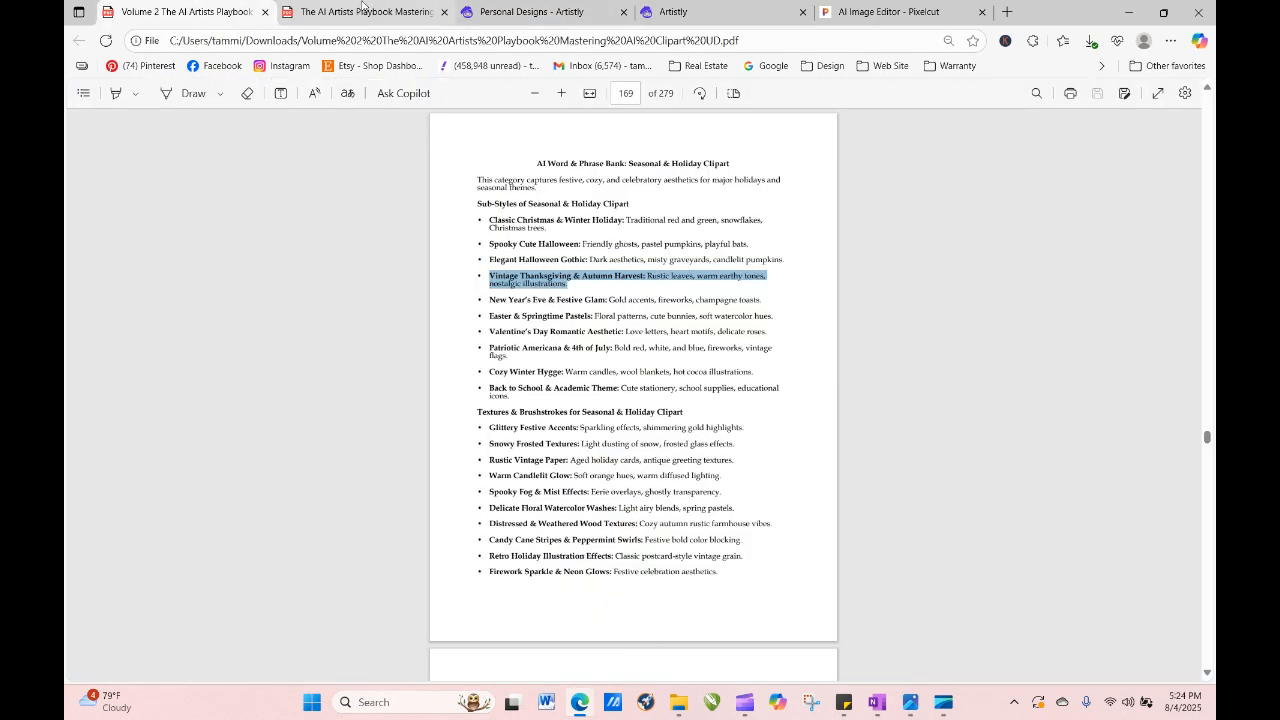
click(400, 18)
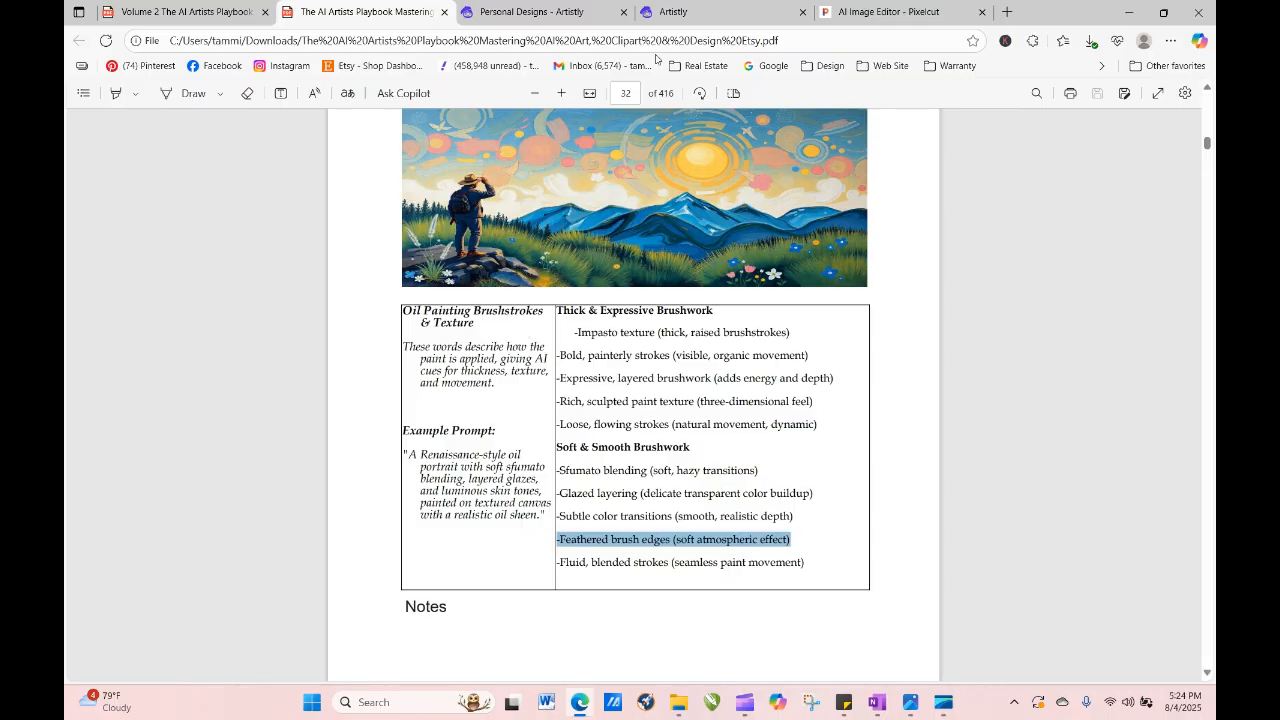
click(700, 14)
click(610, 12)
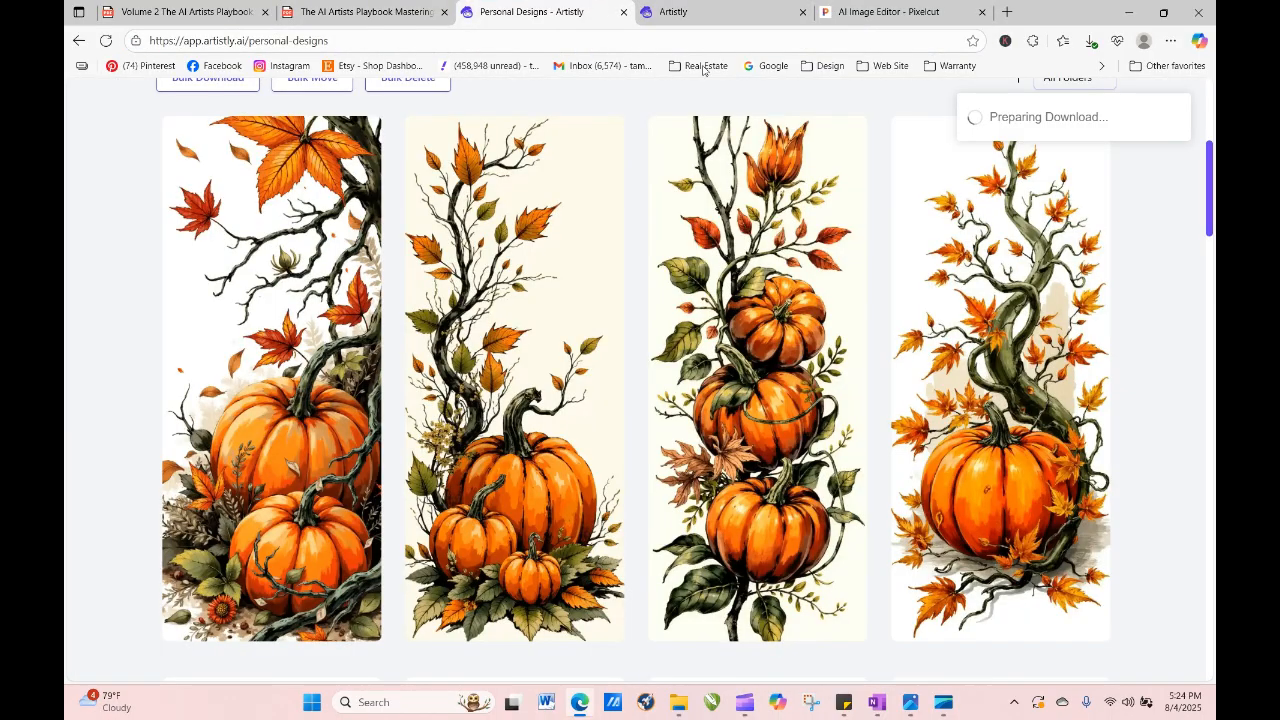
Load more personal designs and examine the details of the earlier 9:21 Dark Manga Style tree, flower and pumpkin border.
drag(1210, 200, 1210, 362)
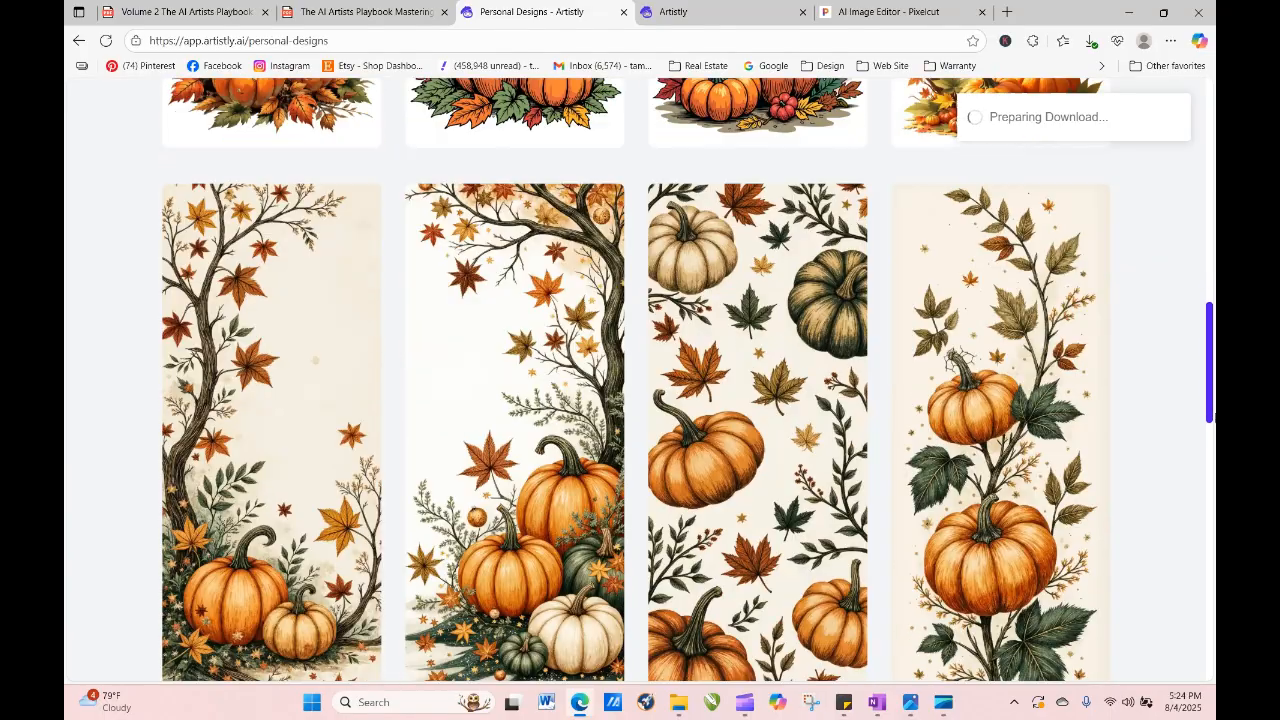
drag(1213, 414, 1213, 674)
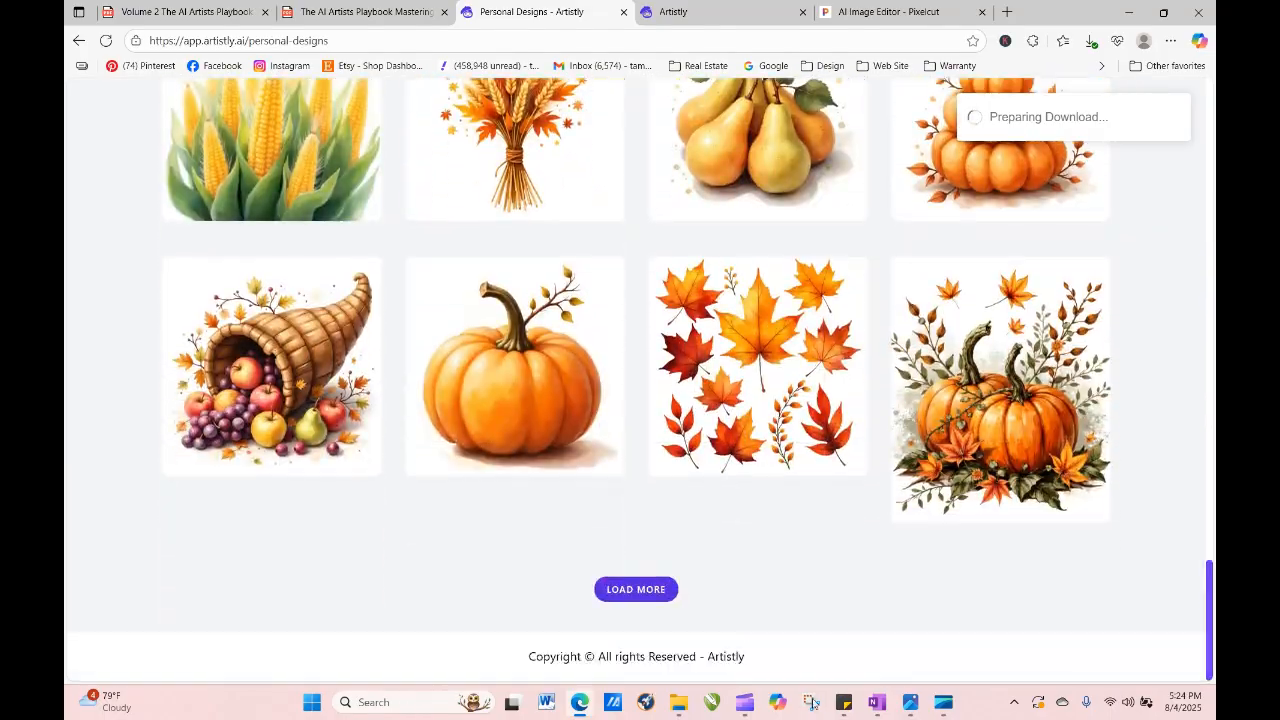
click(652, 592)
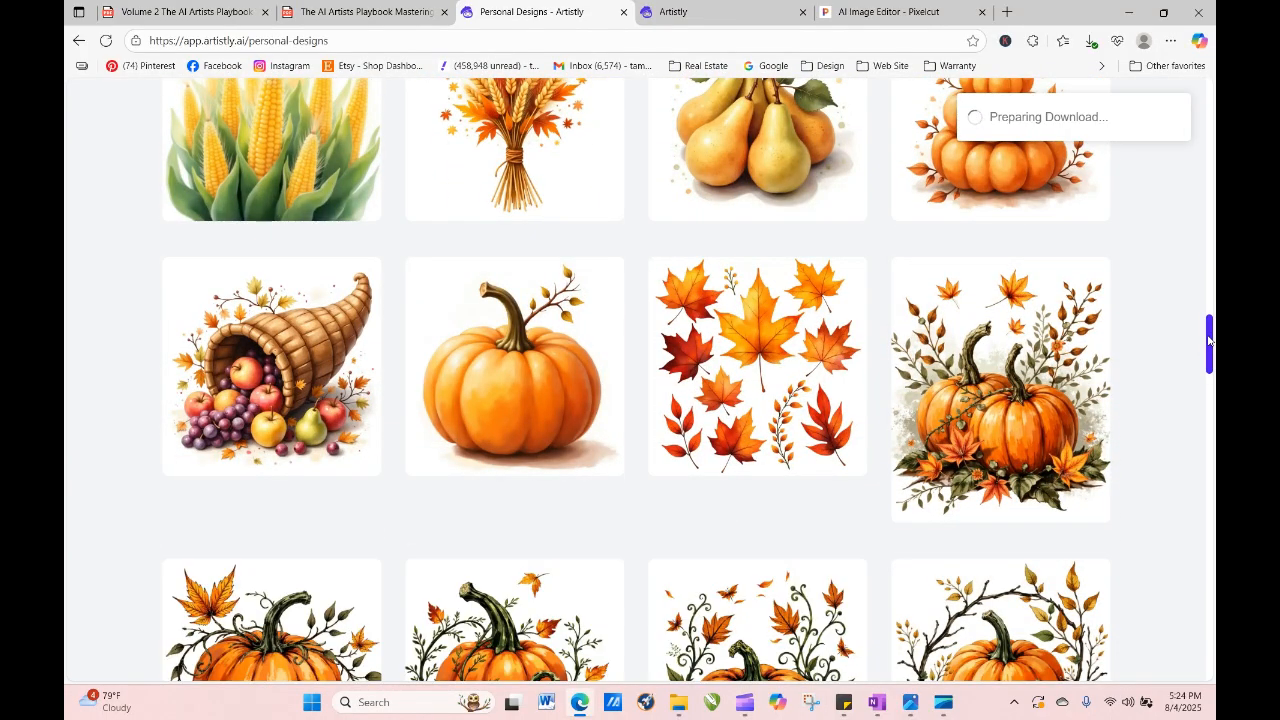
drag(1210, 340, 1174, 528)
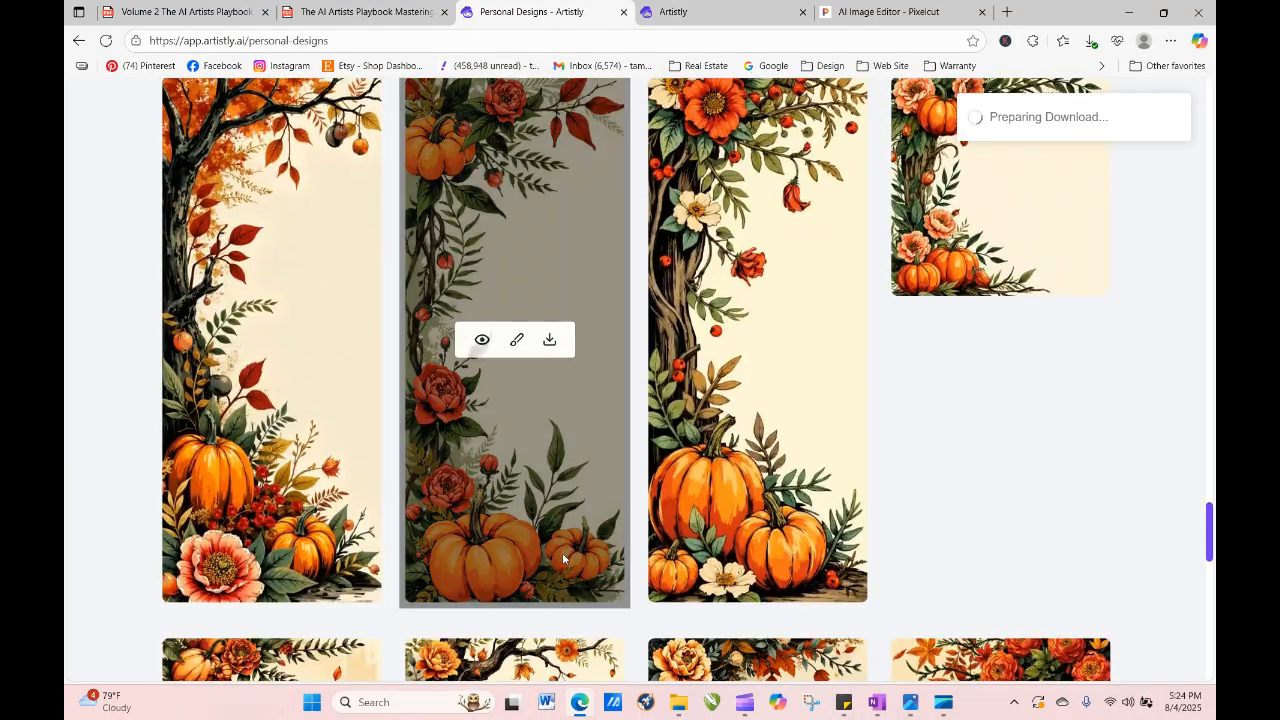
click(239, 340)
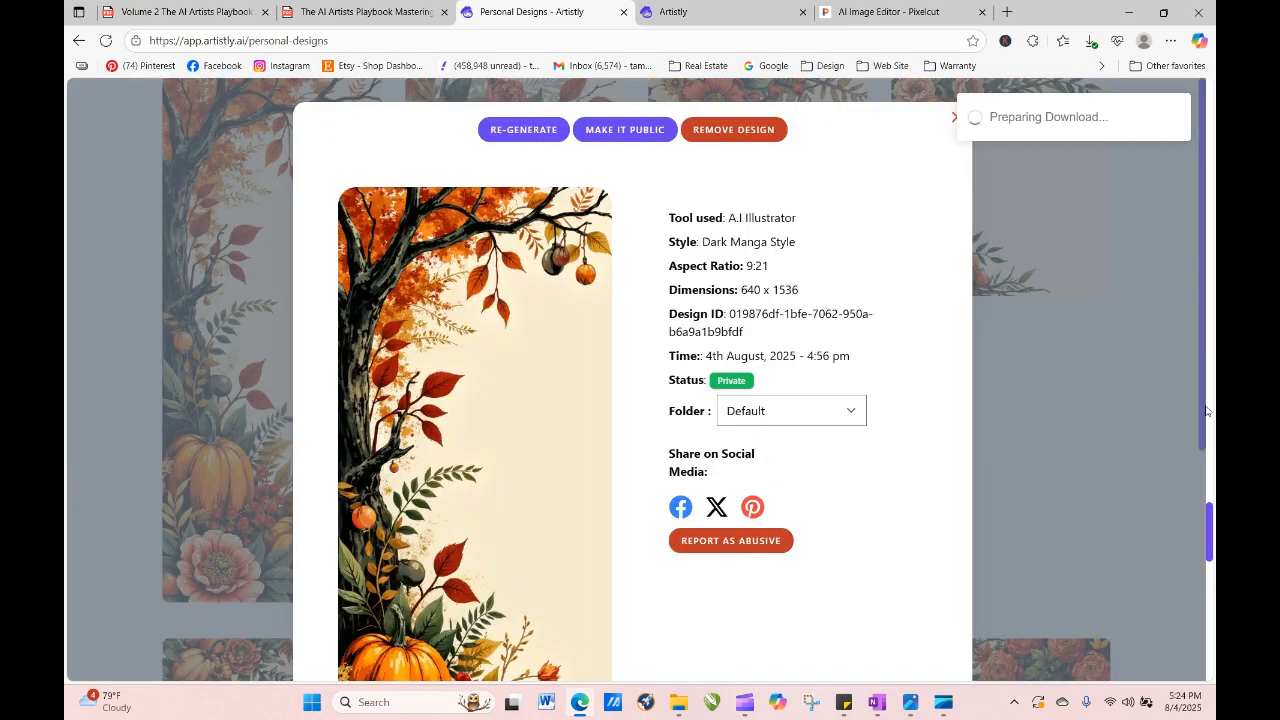
scroll(597, 660, down, 2)
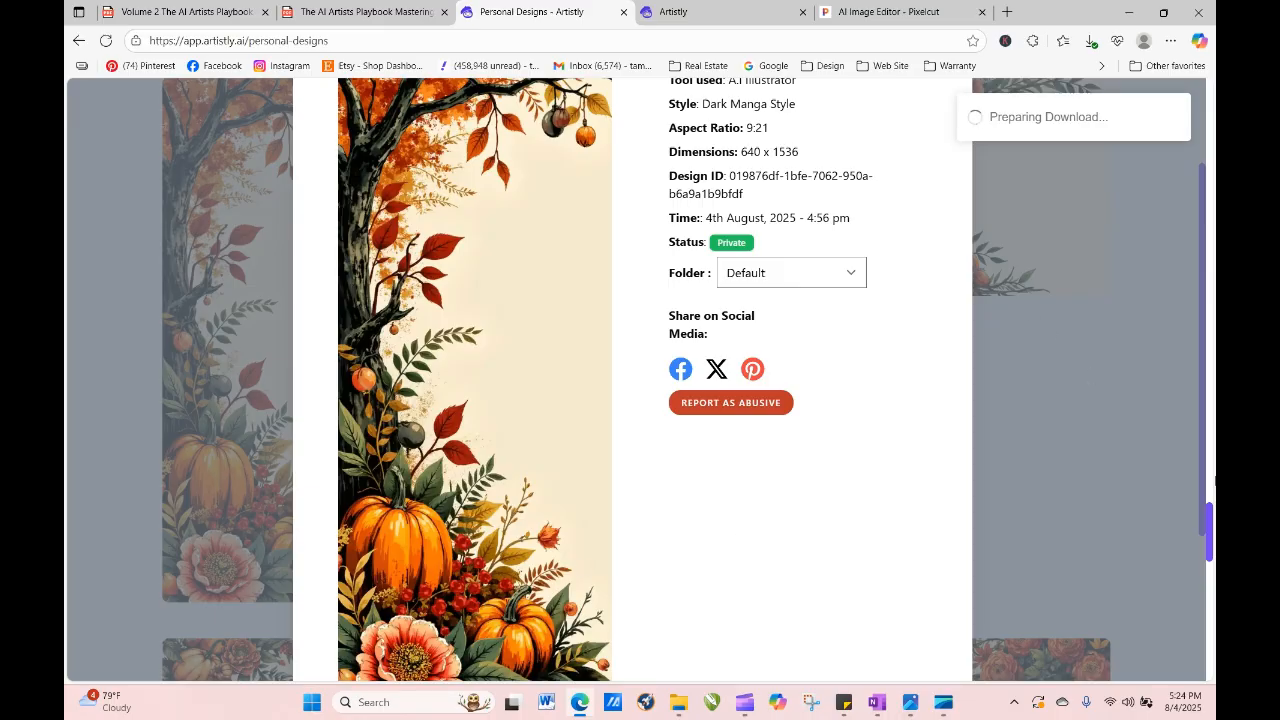
scroll(1212, 515, up, 2)
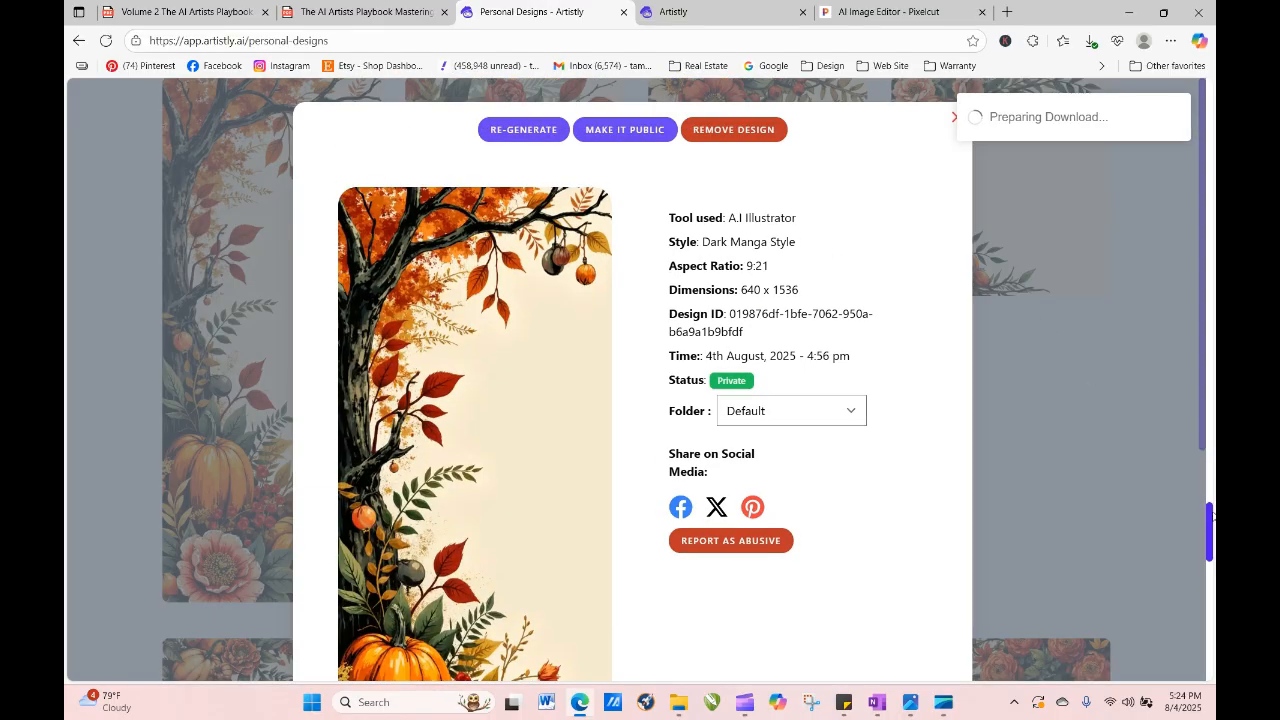
click(954, 117)
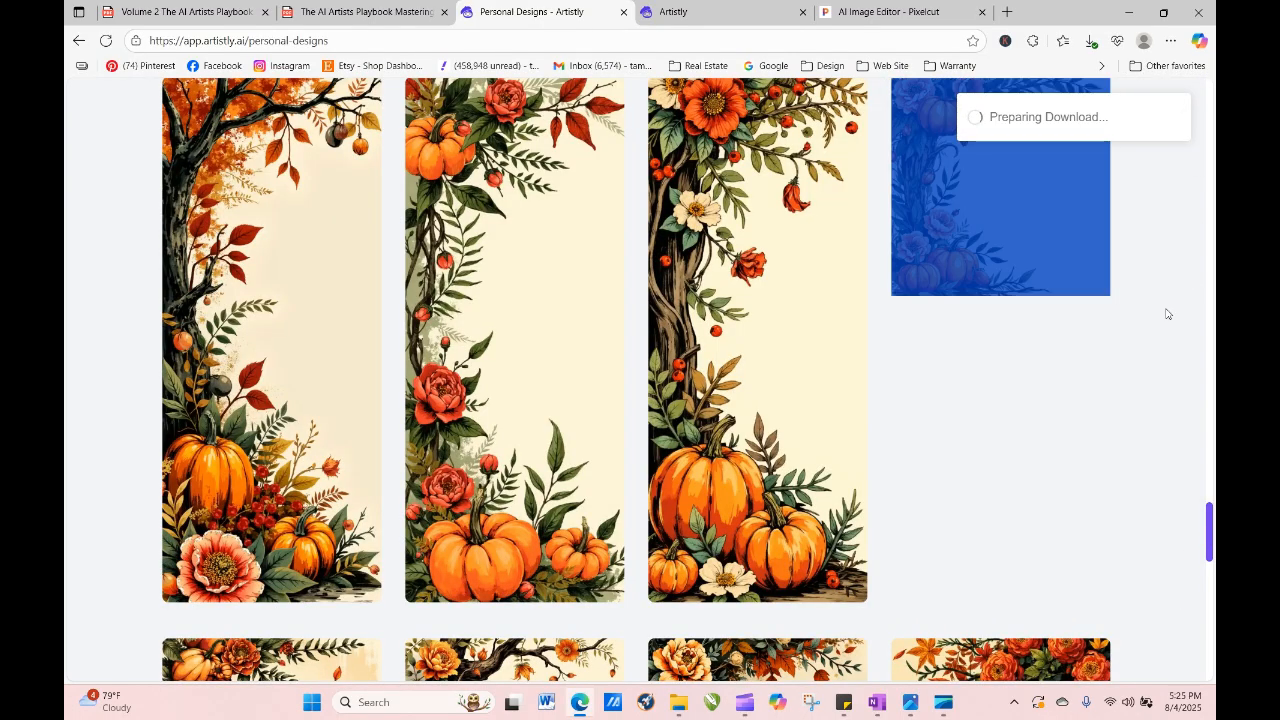
drag(1211, 538, 1213, 156)
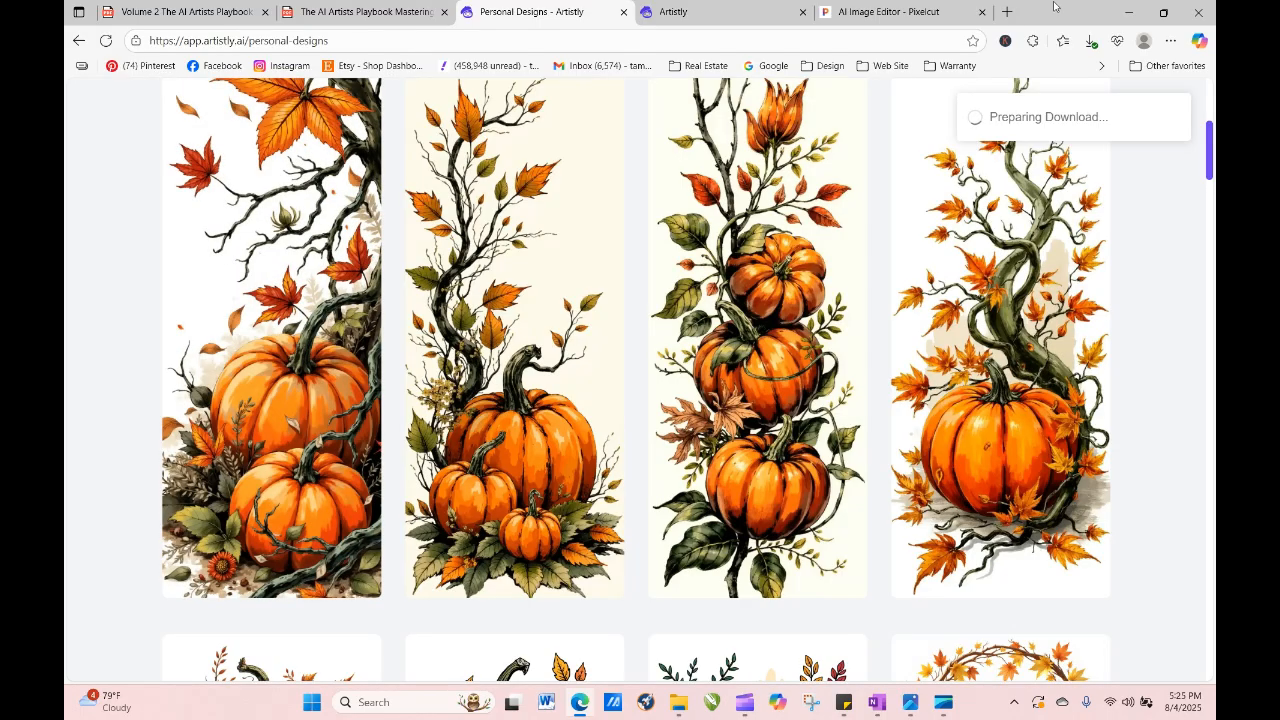
Open Canva in a new browser tab and open the PLR Copy of Invitation Freebie template from the recent designs.
click(1007, 12)
click(825, 65)
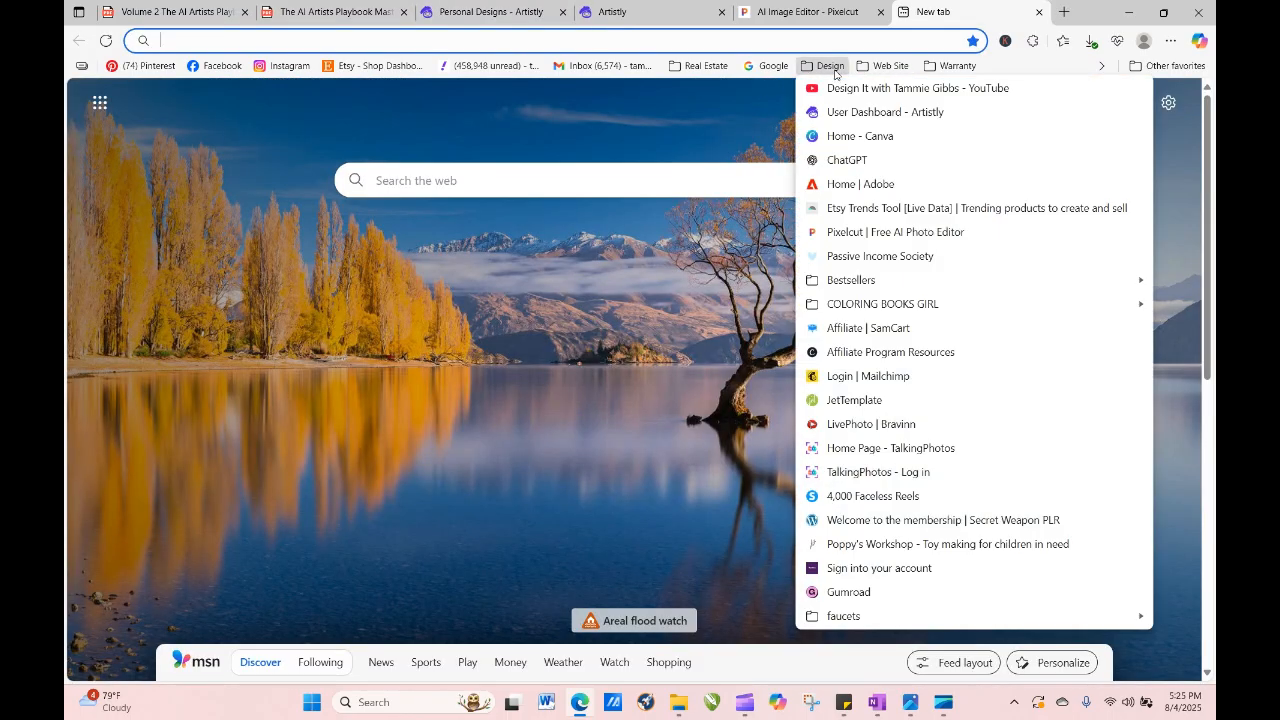
click(855, 137)
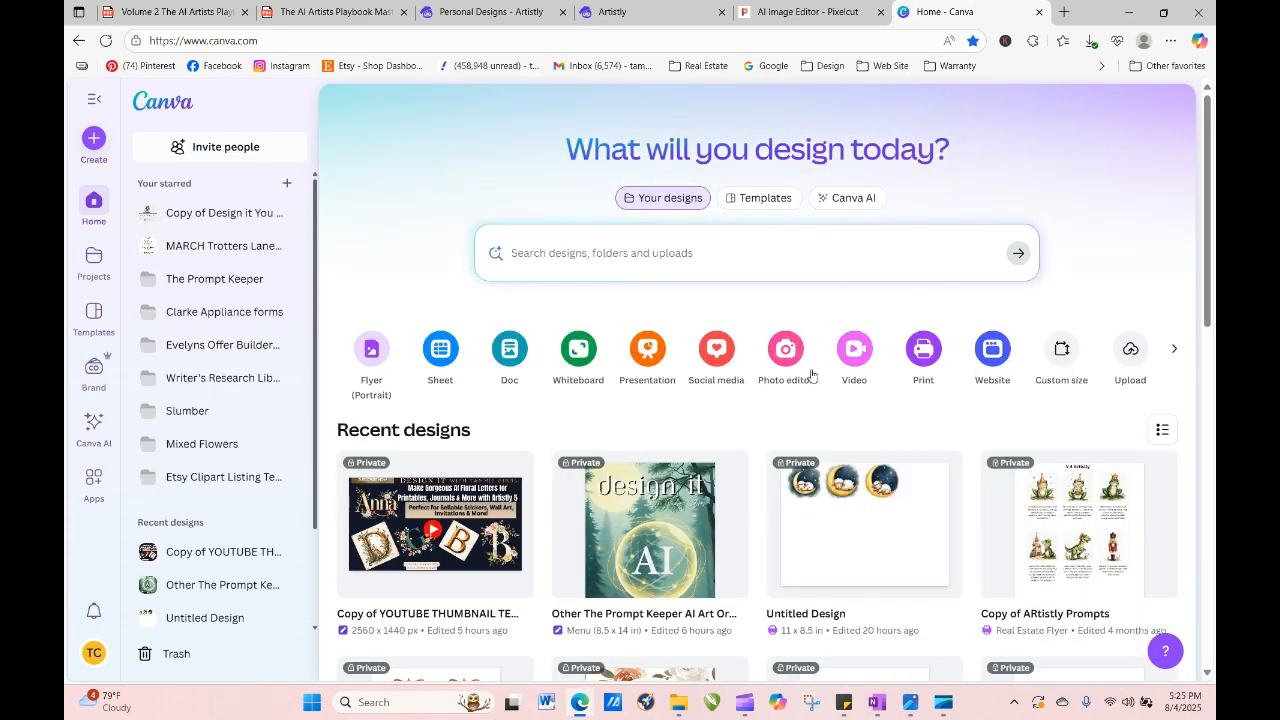
drag(1206, 256, 1214, 437)
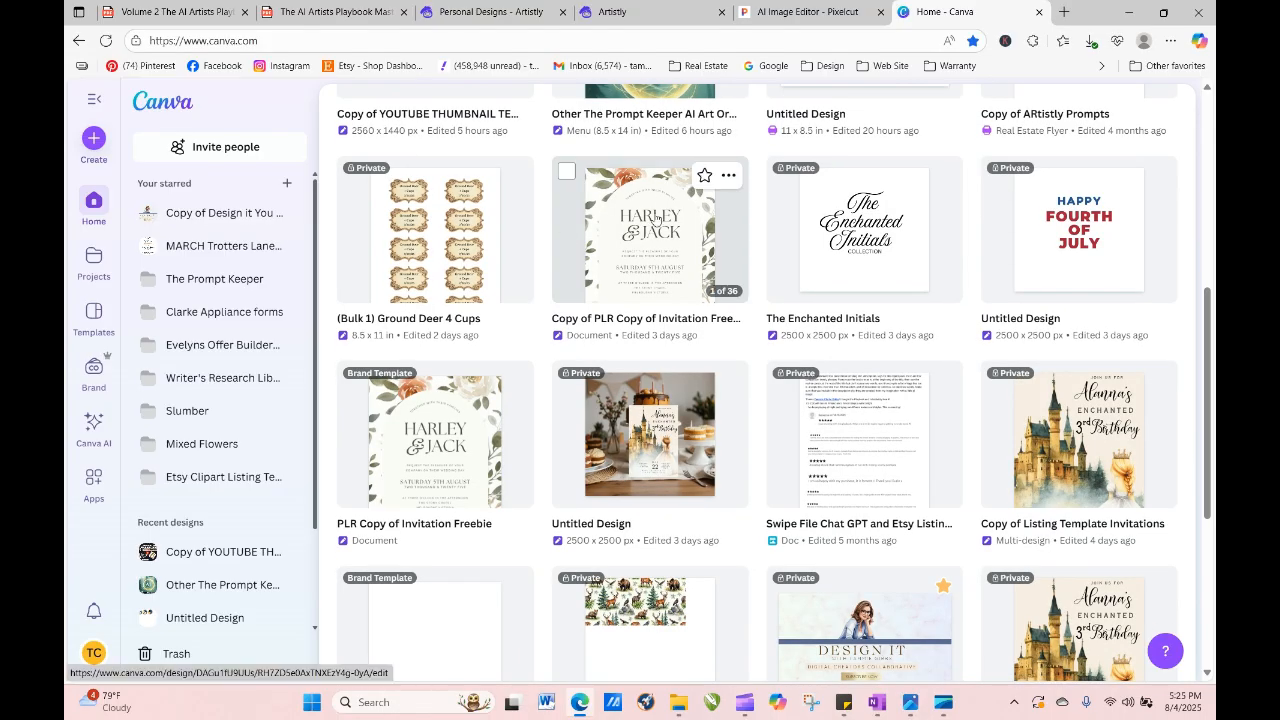
click(442, 438)
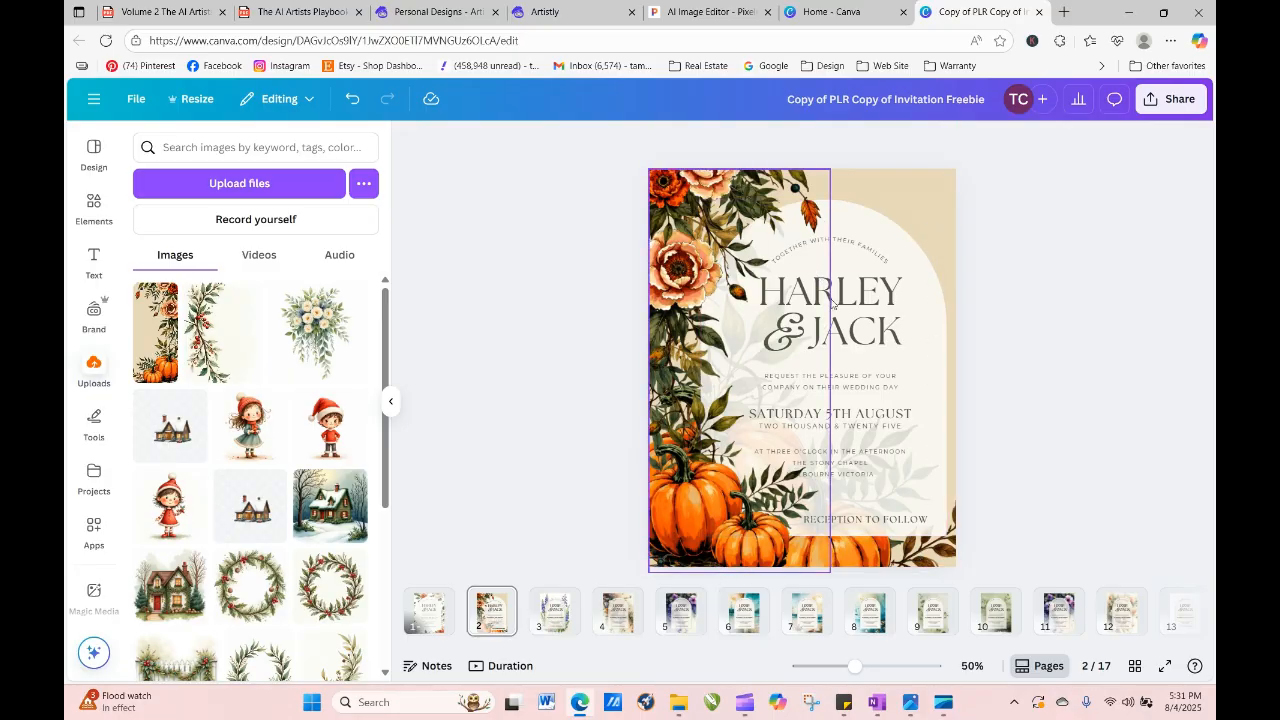
Compare the invitation's first two pages, and shift page 2's ceremony time and venue text slightly right, away from the pumpkin artwork.
click(428, 610)
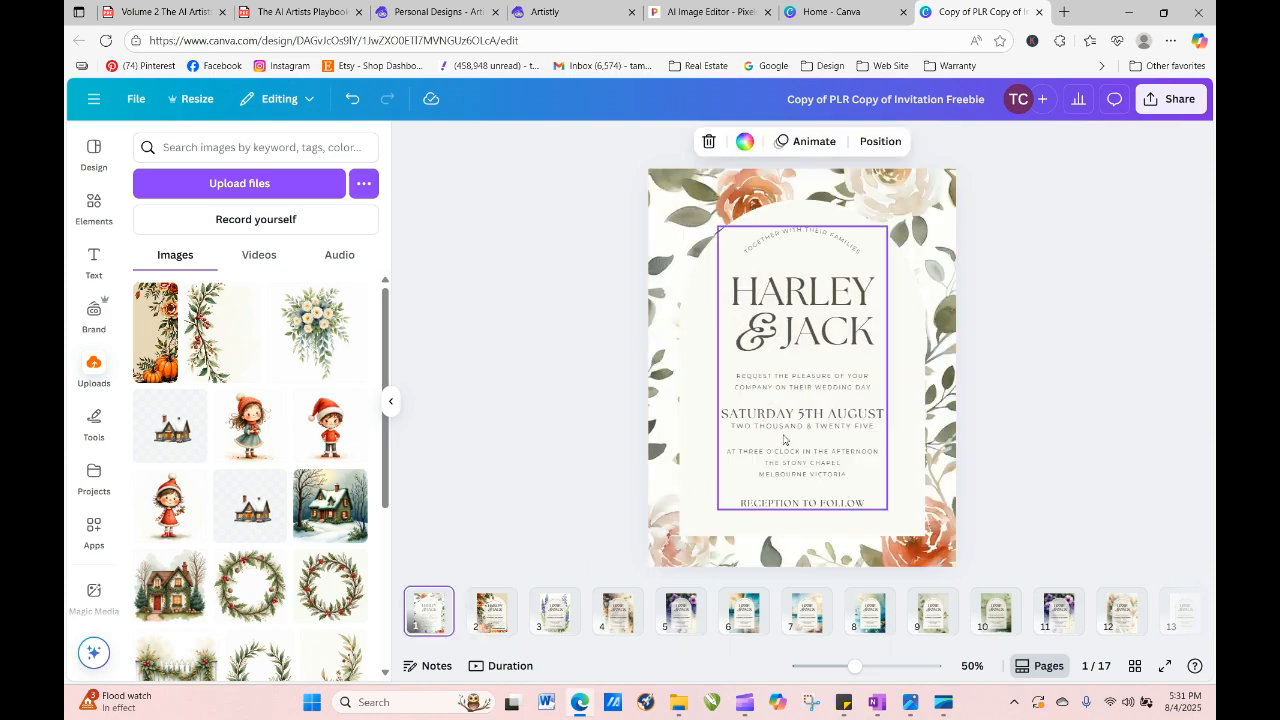
click(495, 612)
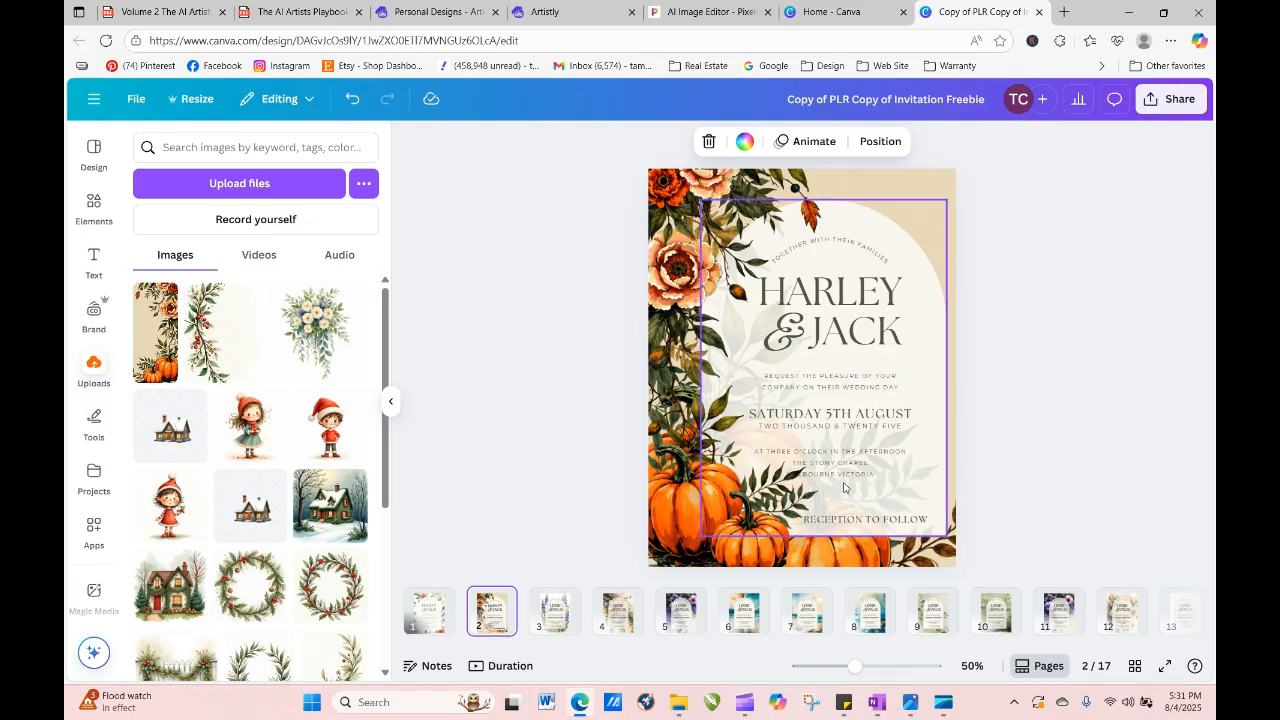
drag(845, 463, 865, 462)
click(996, 492)
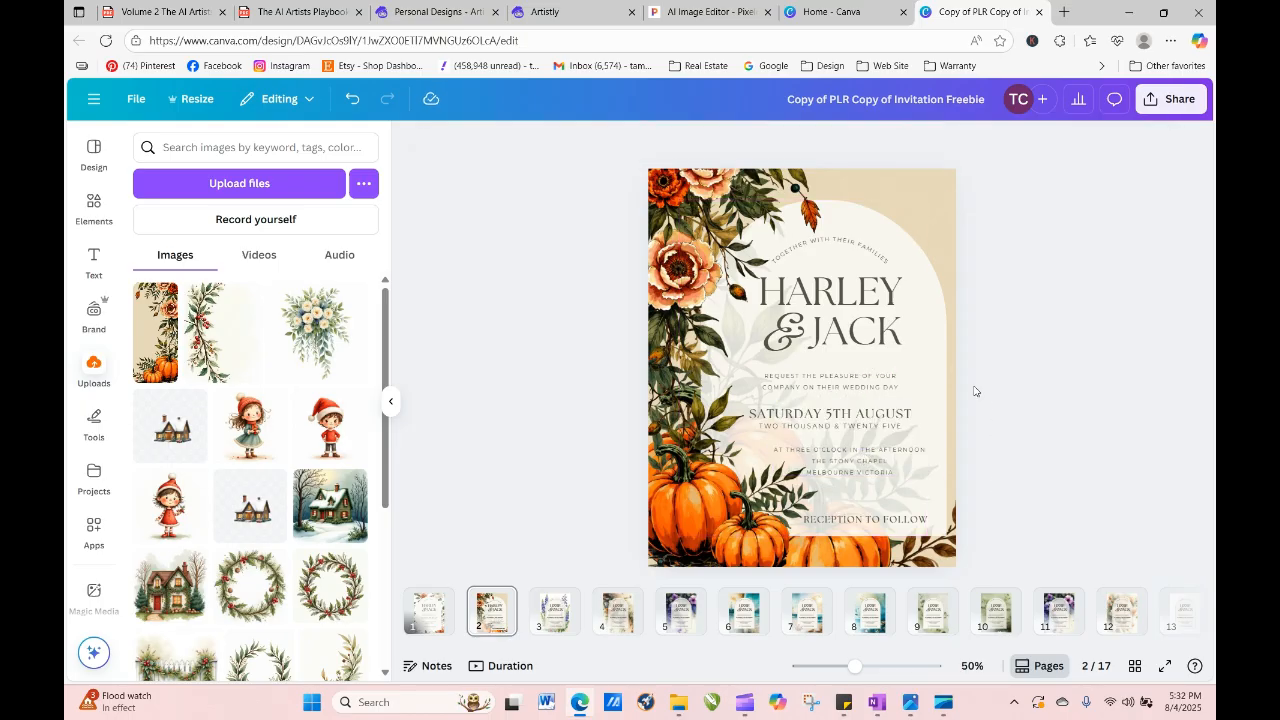
Make the arched panel behind page 2's wording more opaque so the pumpkin and leaf artwork shows through less.
click(915, 284)
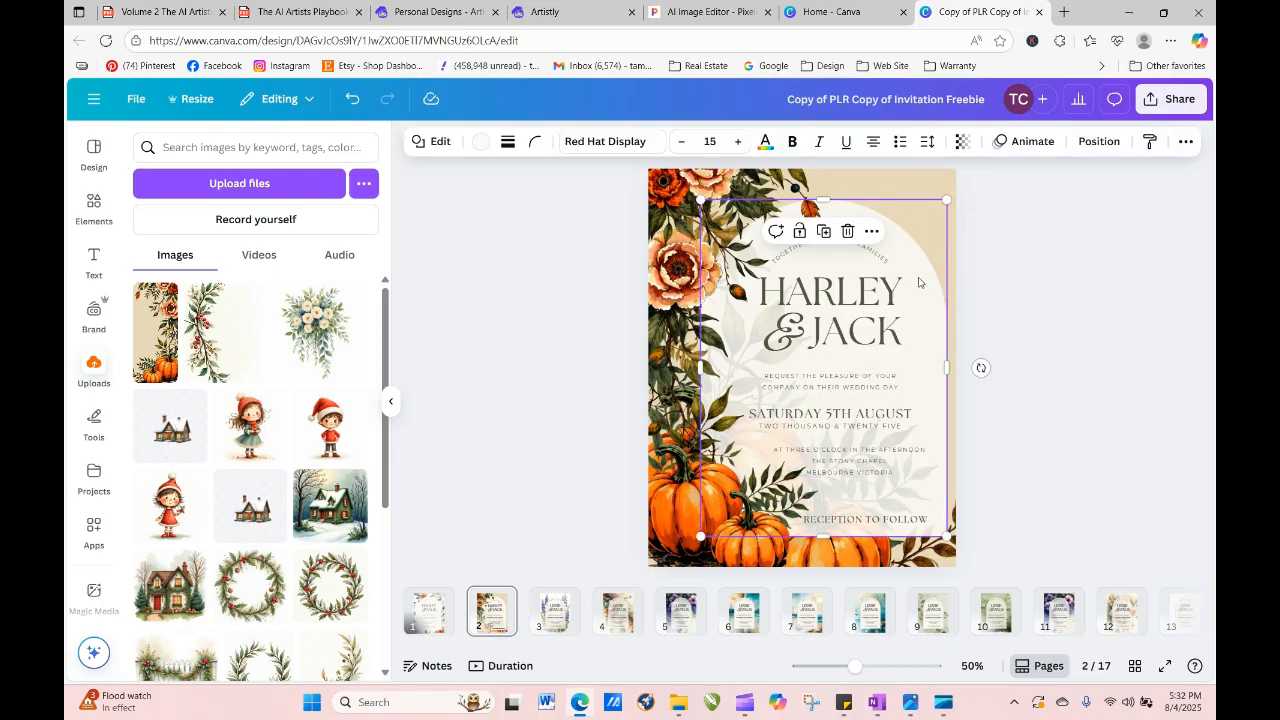
click(1086, 143)
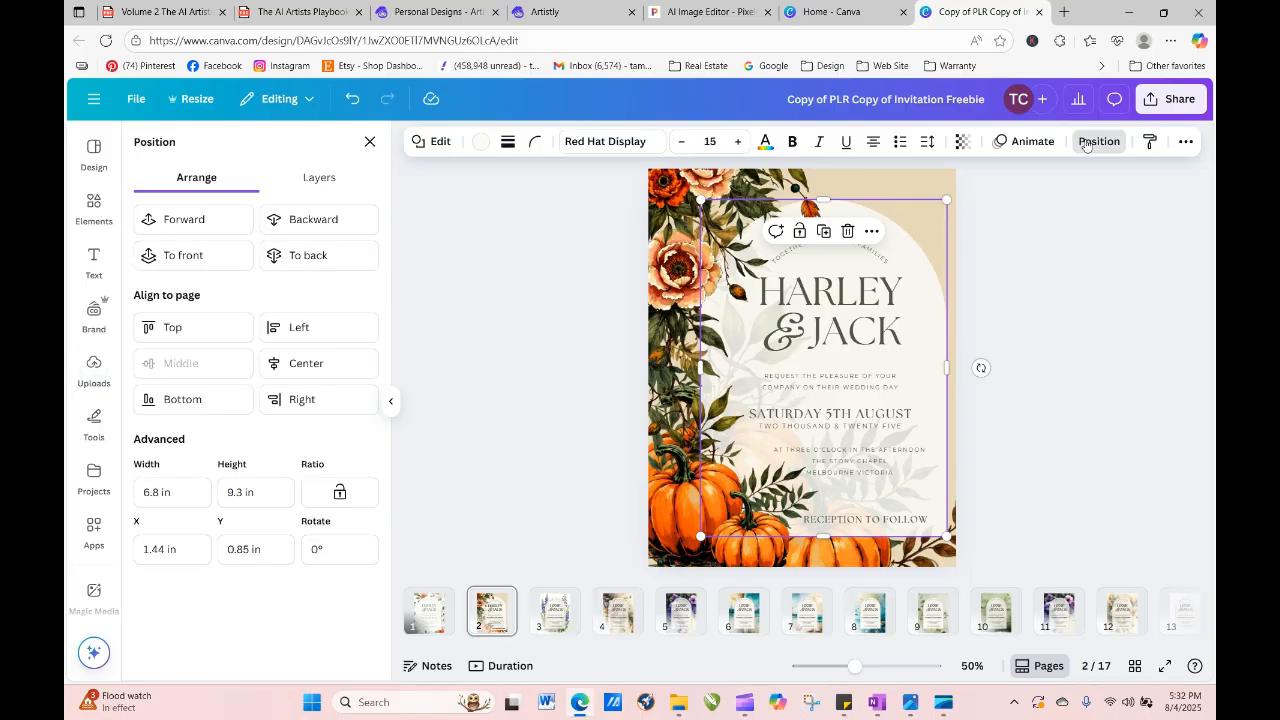
click(962, 141)
drag(976, 213, 992, 212)
click(1040, 340)
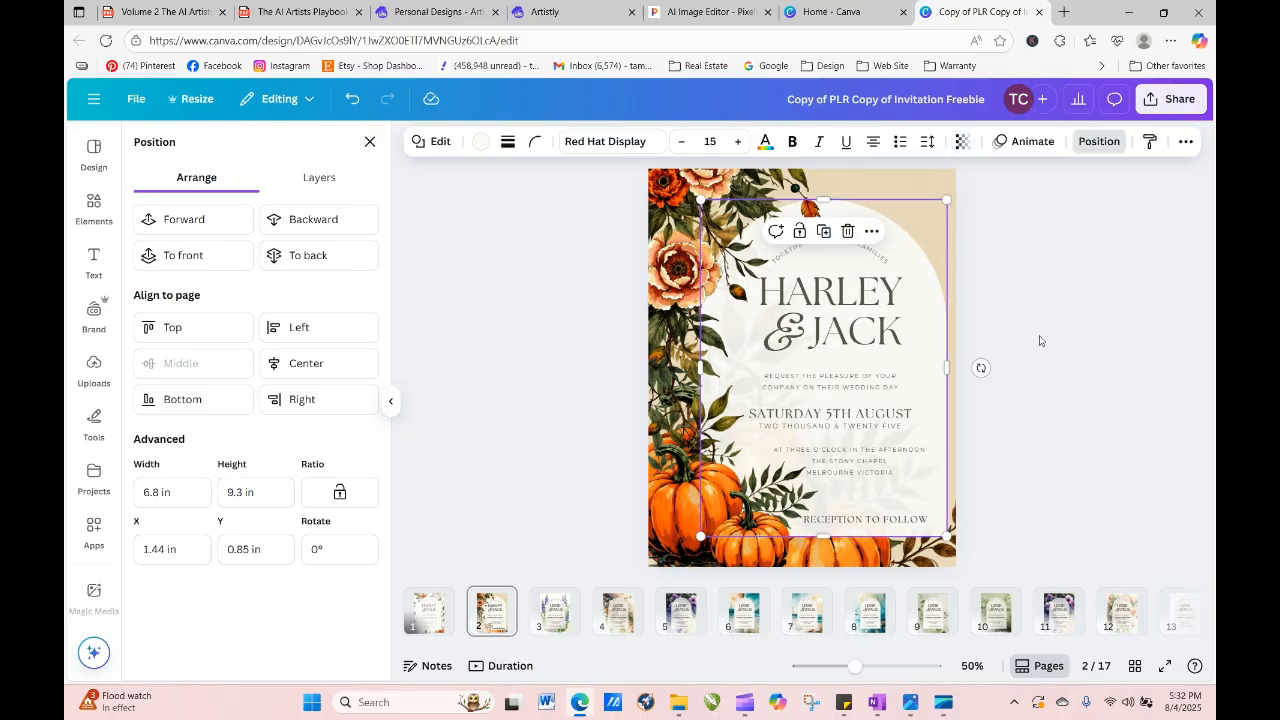
click(1074, 371)
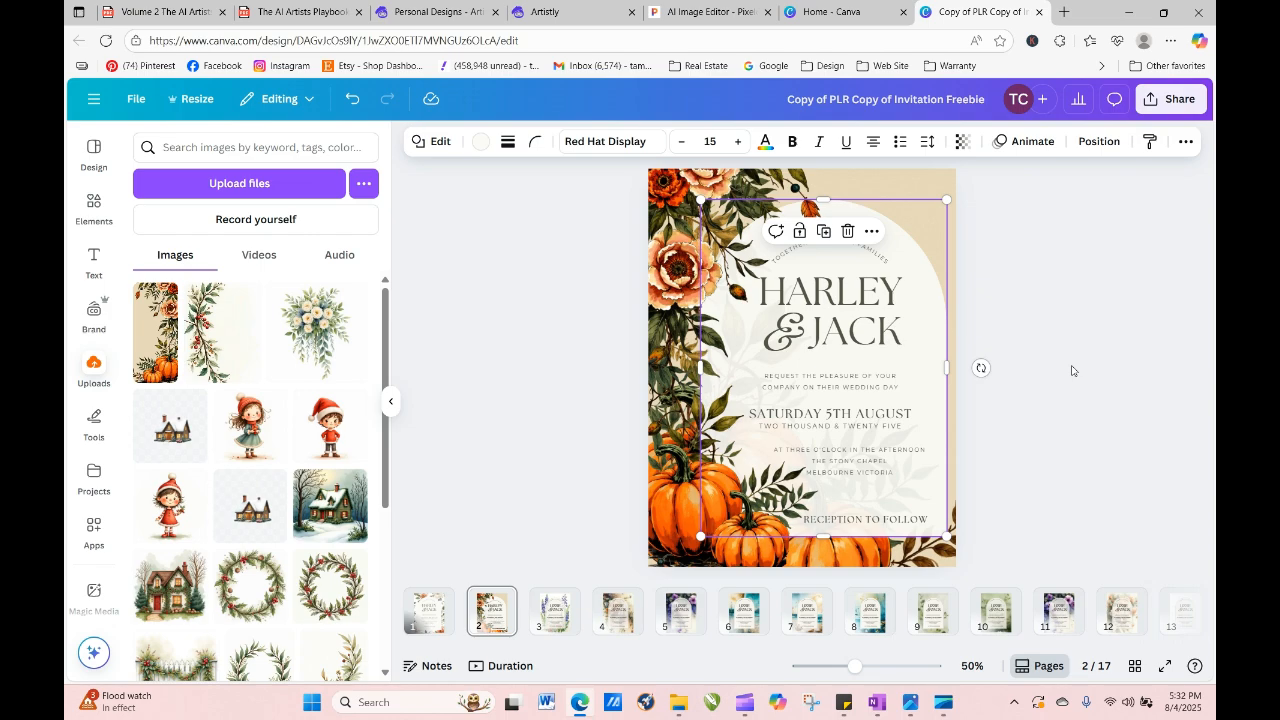
click(618, 366)
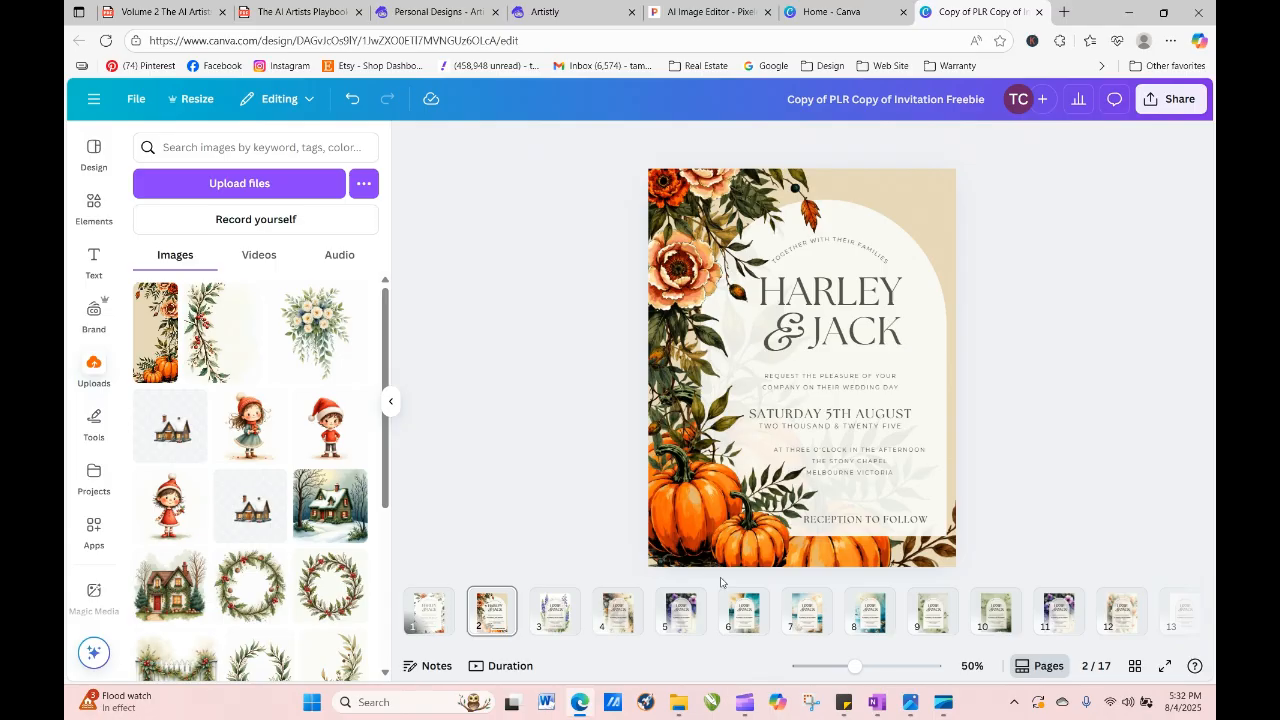
Try a horizontally flipped second copy of the pumpkin and flower border on page 2, and remove it from the page.
click(153, 336)
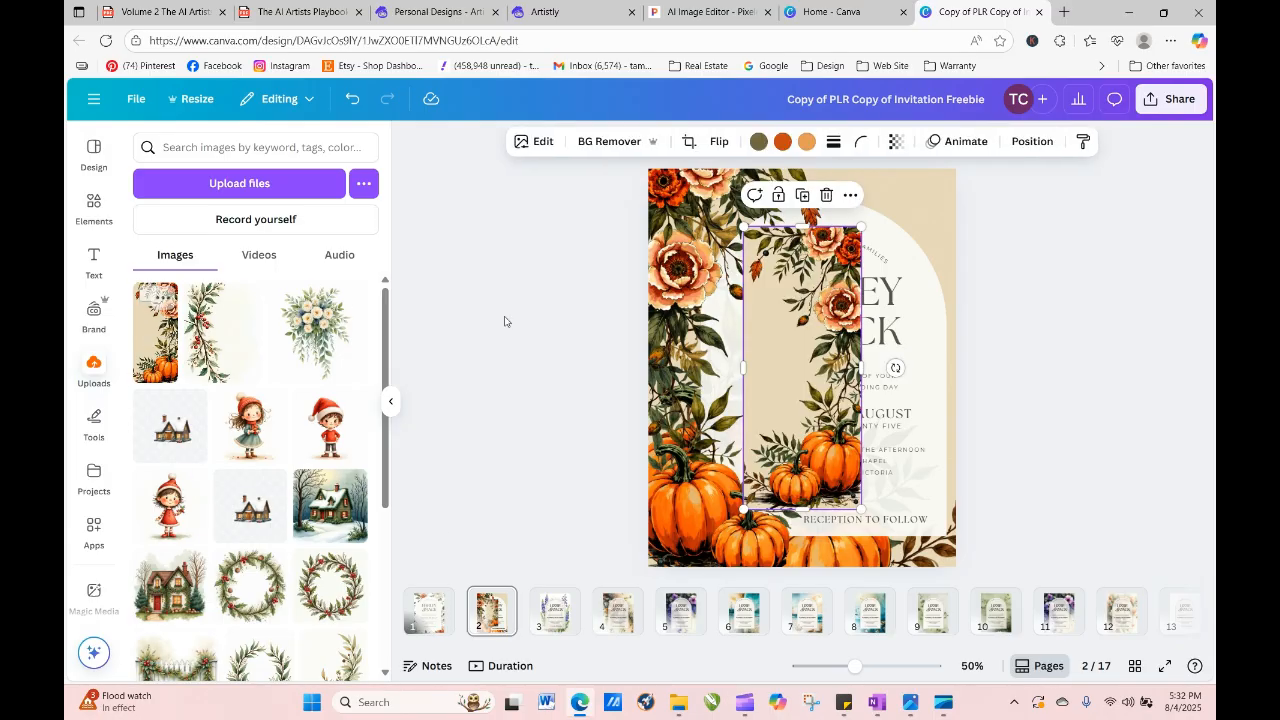
click(720, 142)
click(735, 180)
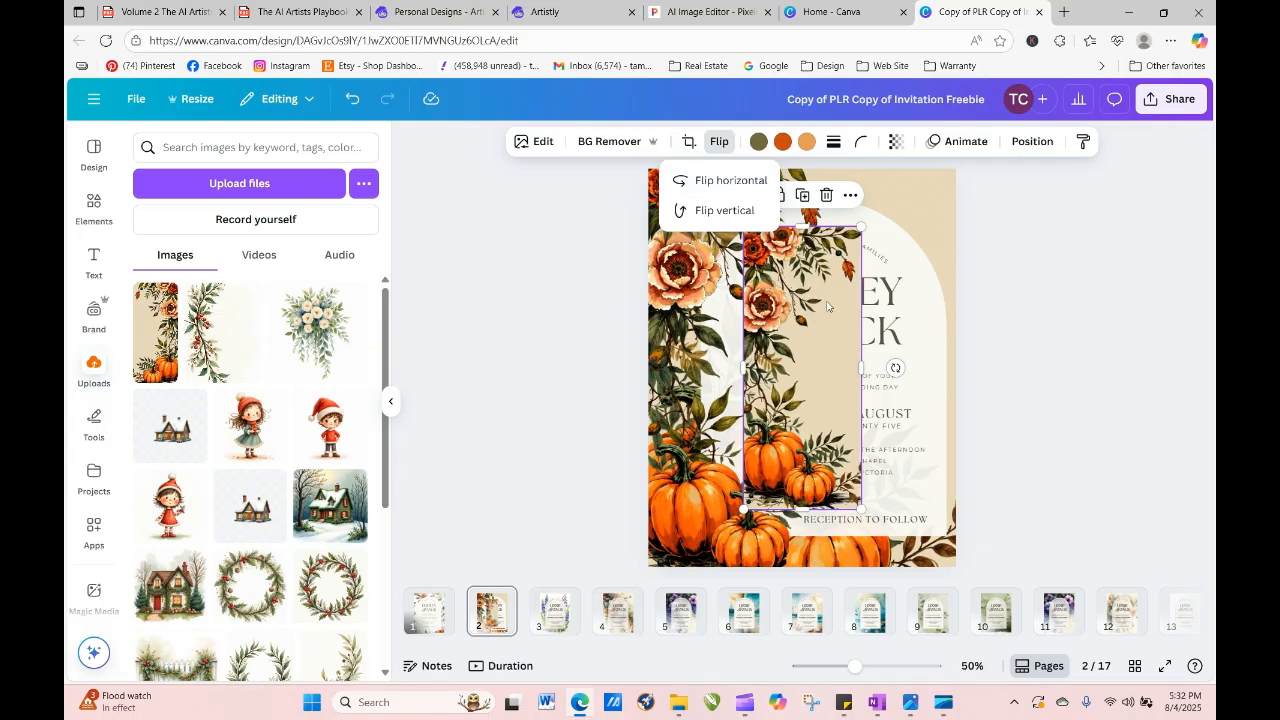
drag(823, 296, 549, 209)
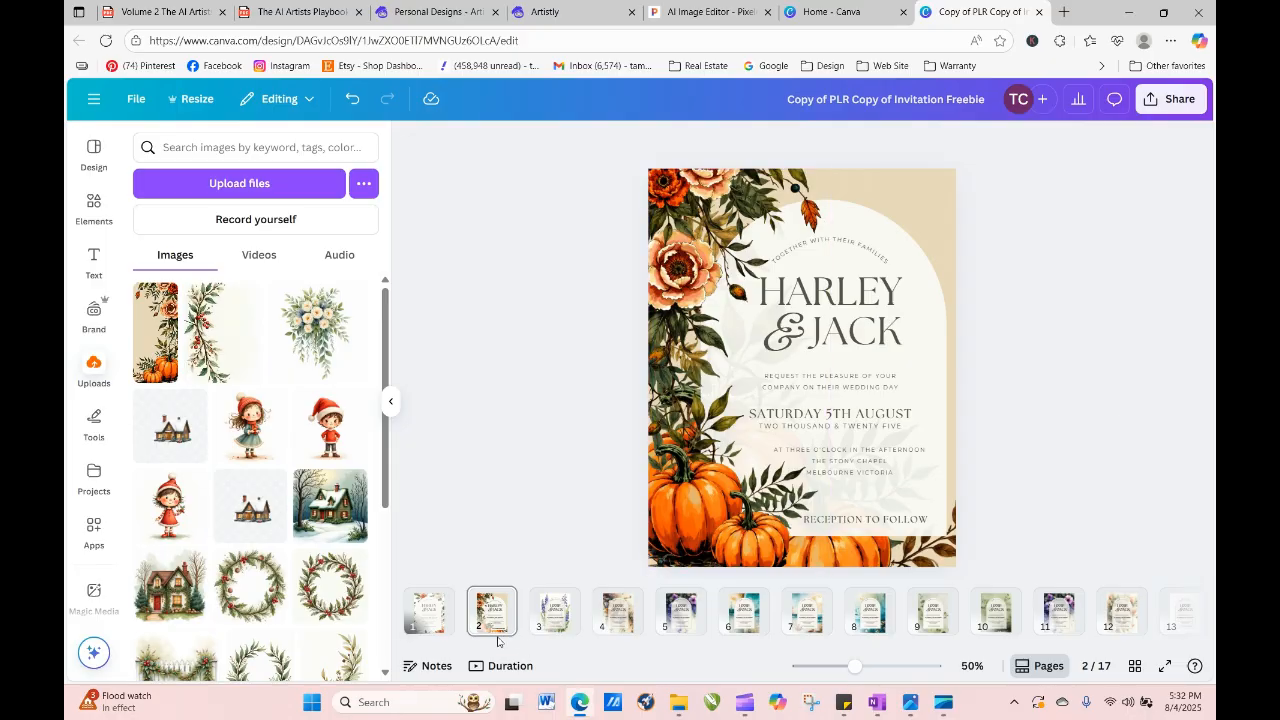
Compare the autumn invitation on page 2 with the original floral page 1 and the purple-flower page 11.
click(438, 600)
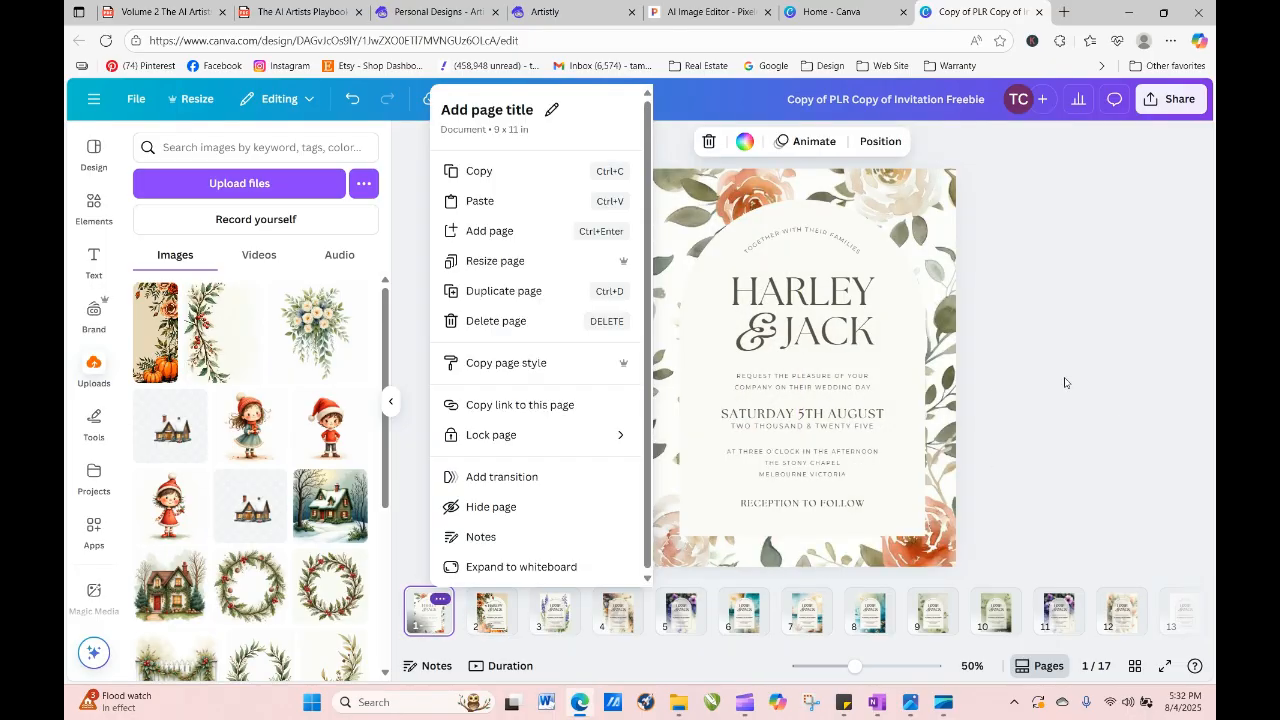
click(1031, 371)
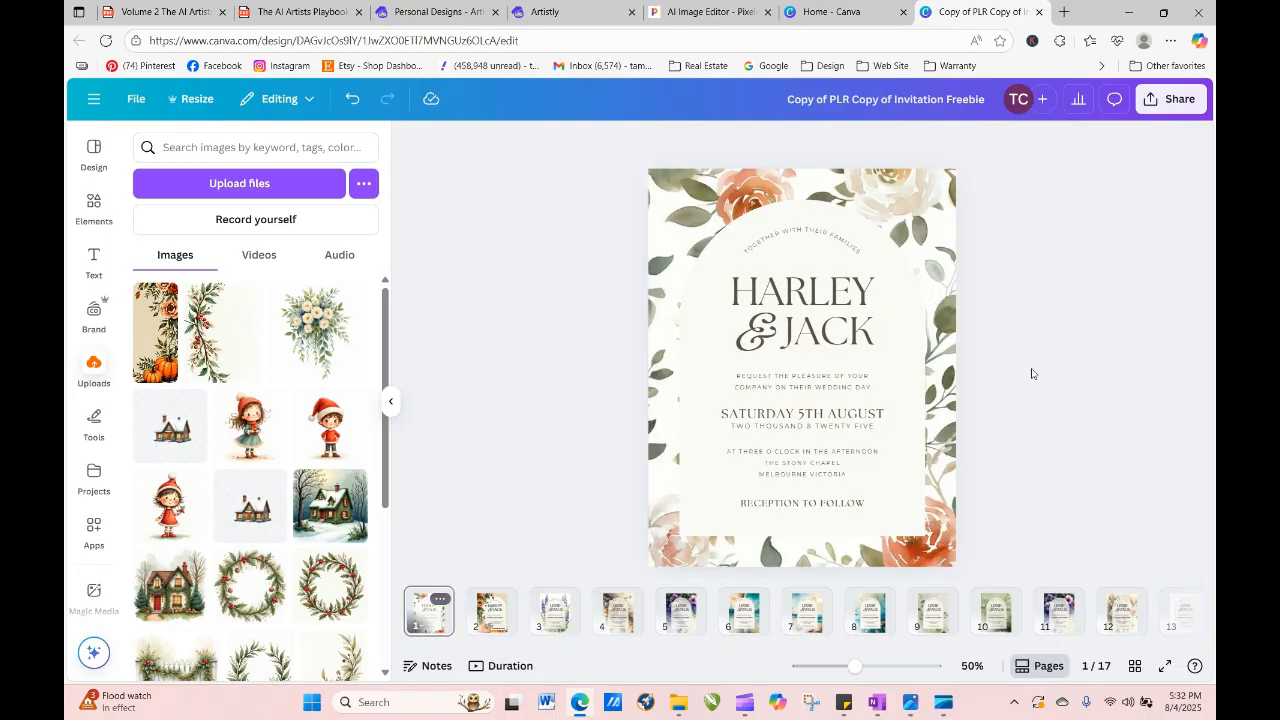
click(489, 615)
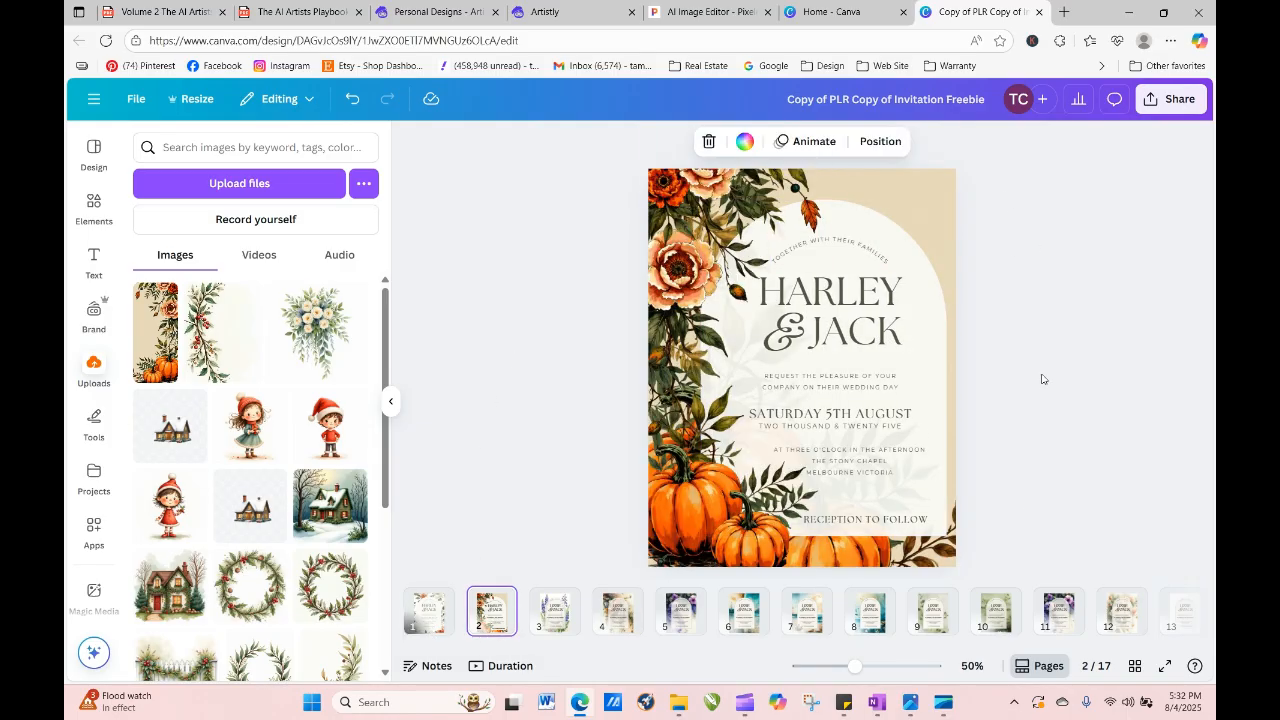
click(1058, 612)
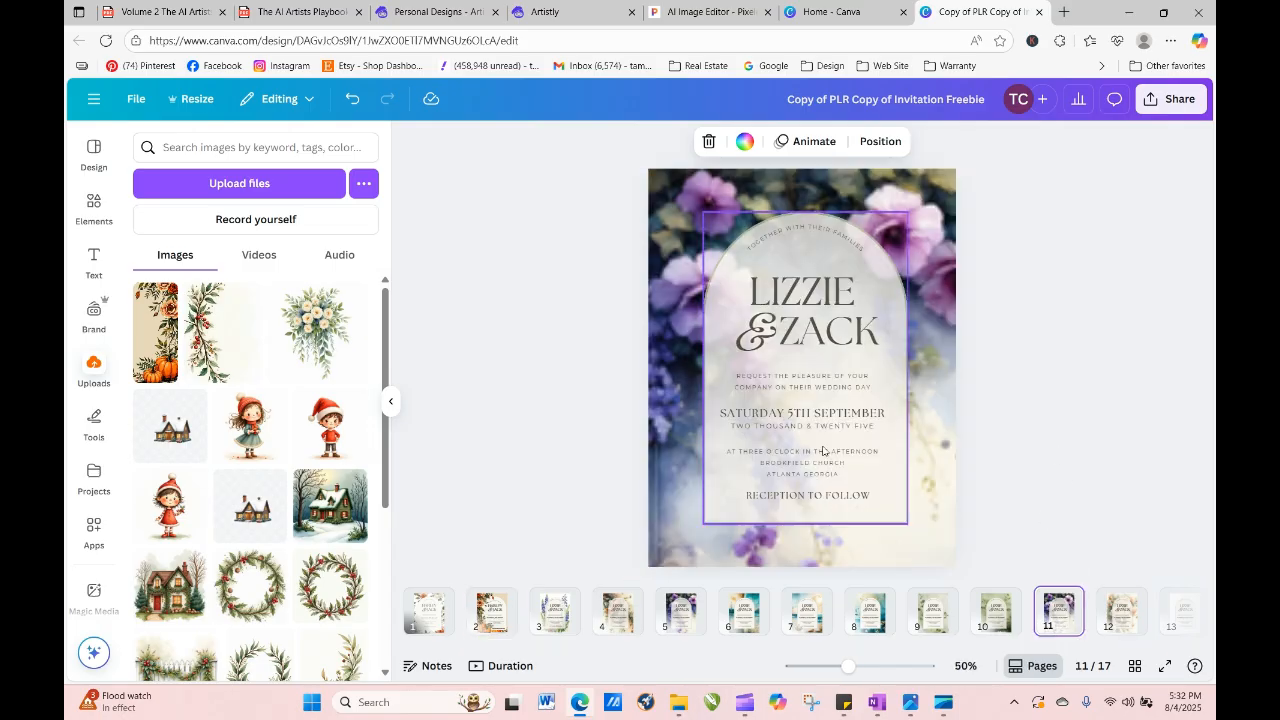
click(492, 610)
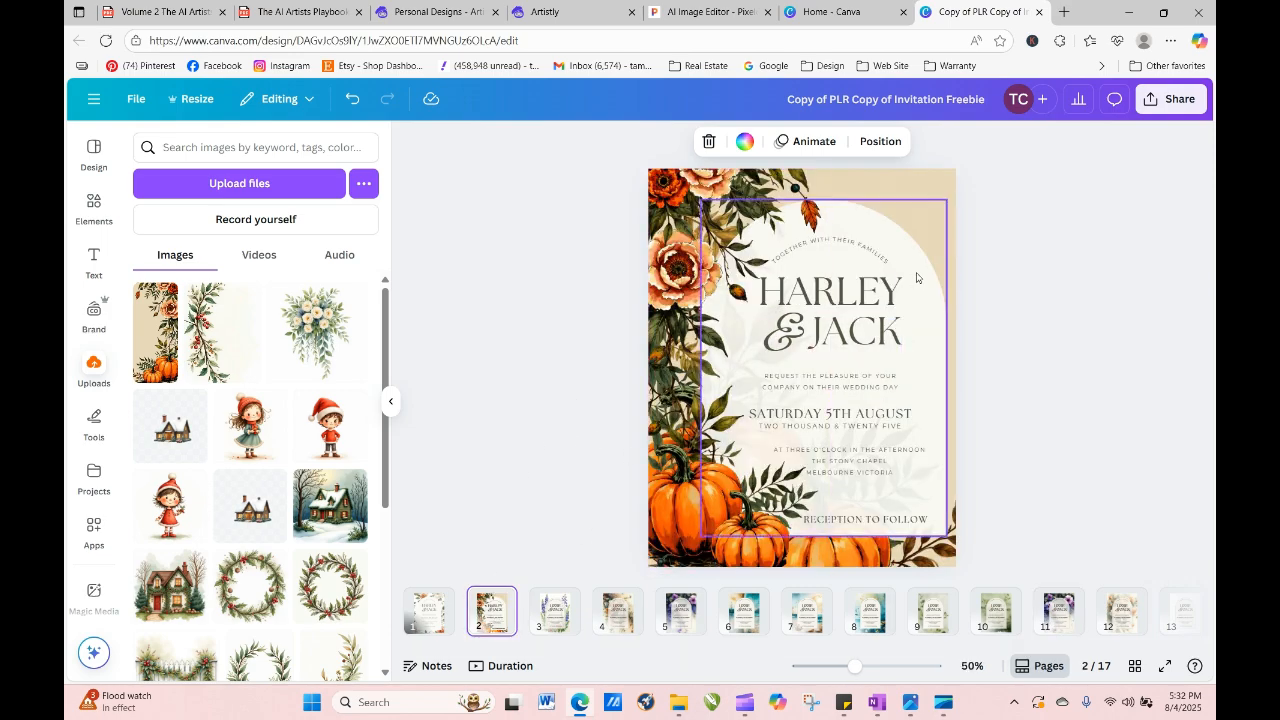
click(606, 426)
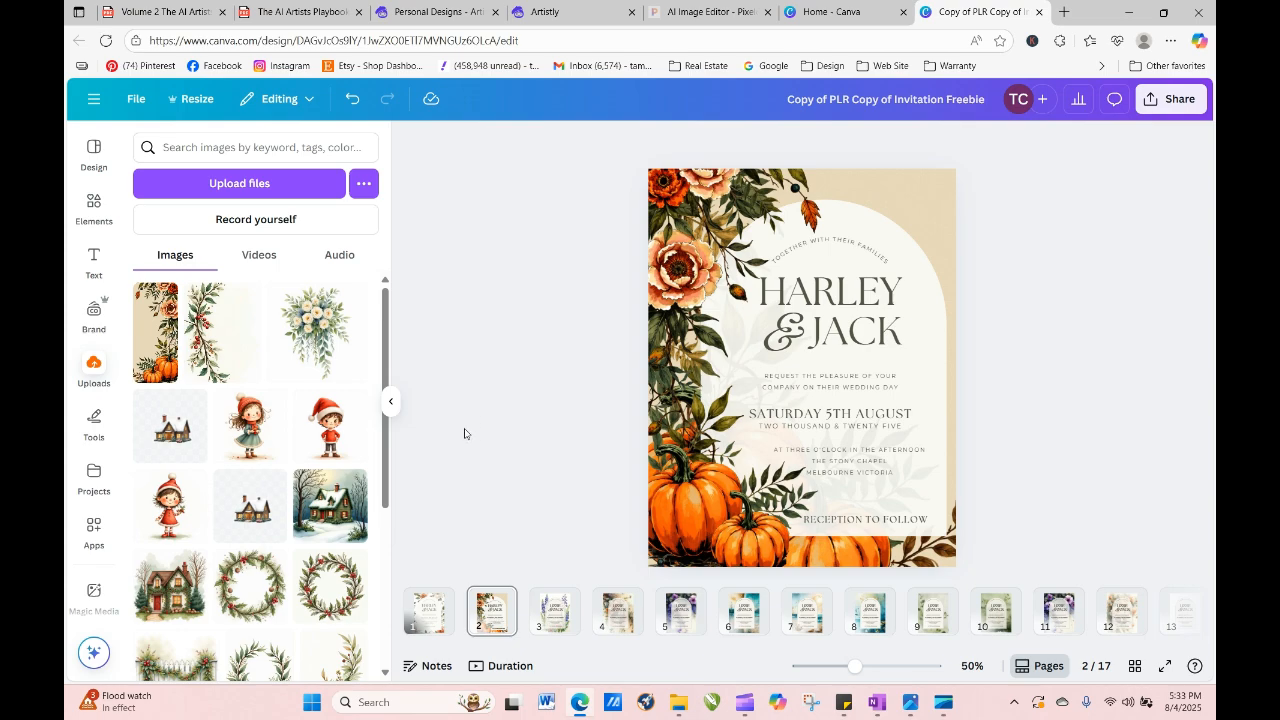
Download the design of pumpkins on wooden planks from Artistly's personal designs, and return to the Canva invitation.
click(545, 12)
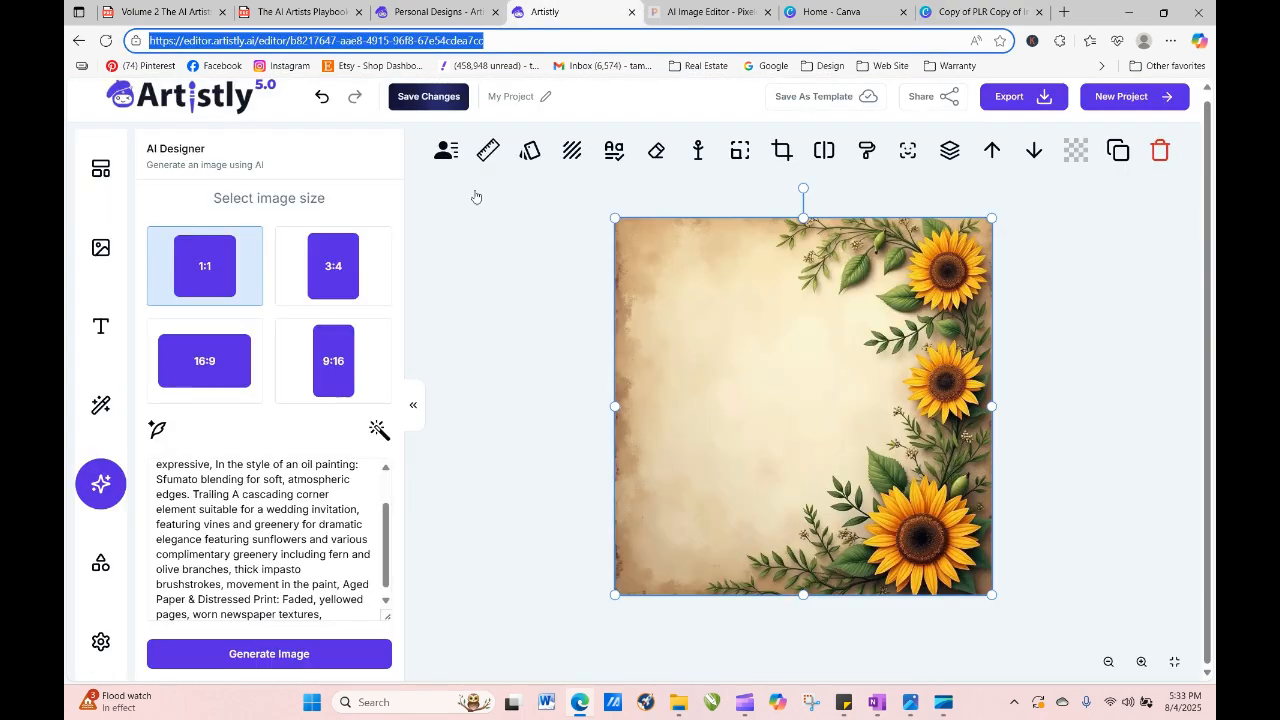
click(440, 12)
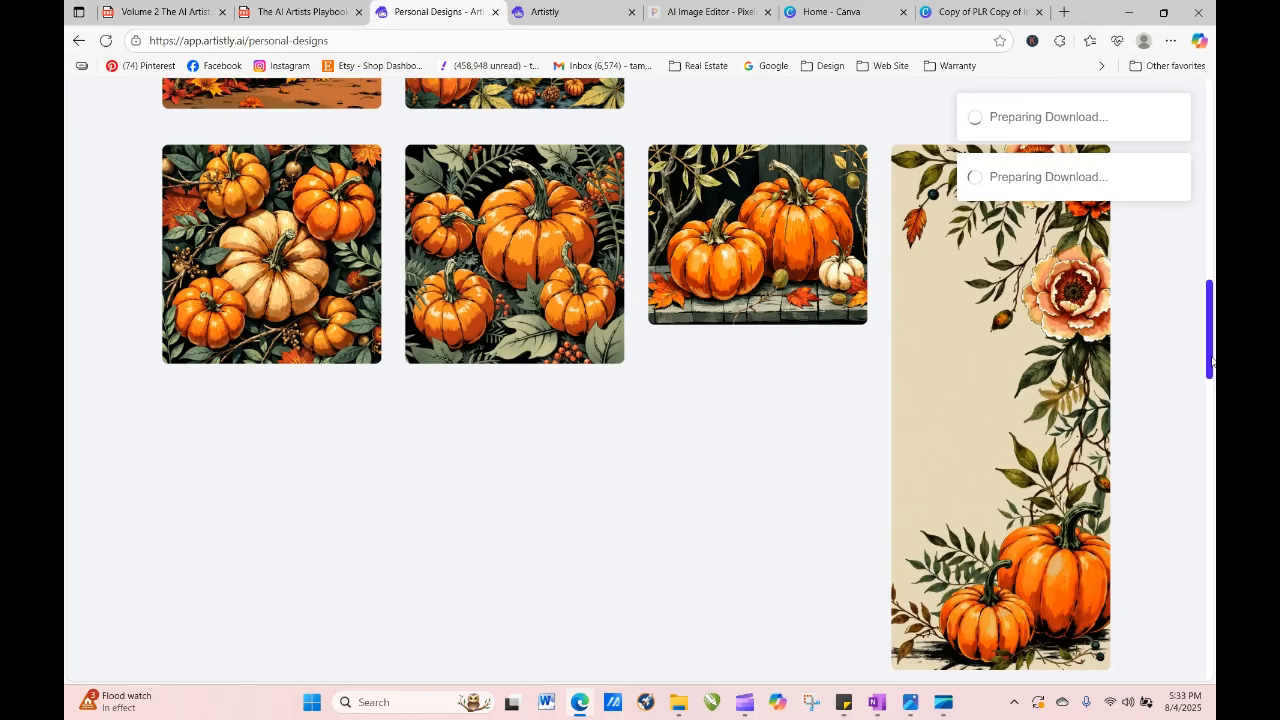
mouse_move(1212, 362)
mouse_down()
mouse_move(1212, 329)
mouse_move(1212, 355)
mouse_up()
click(792, 303)
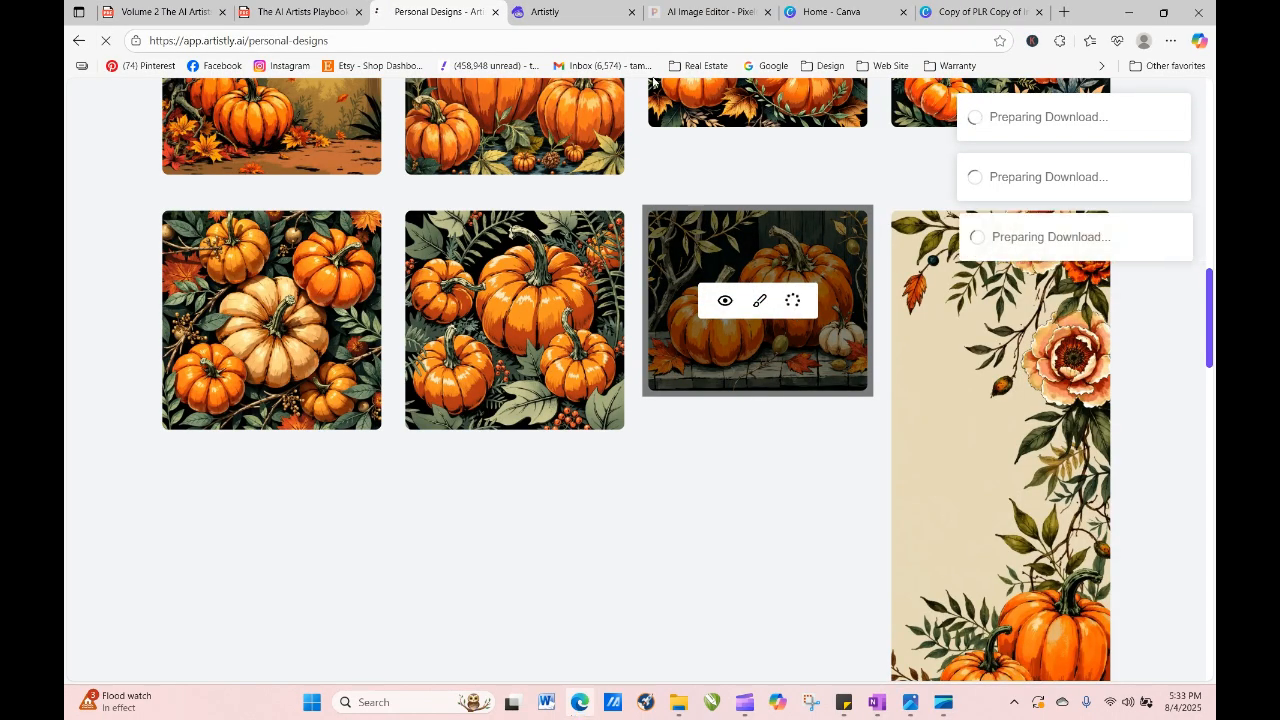
click(805, 12)
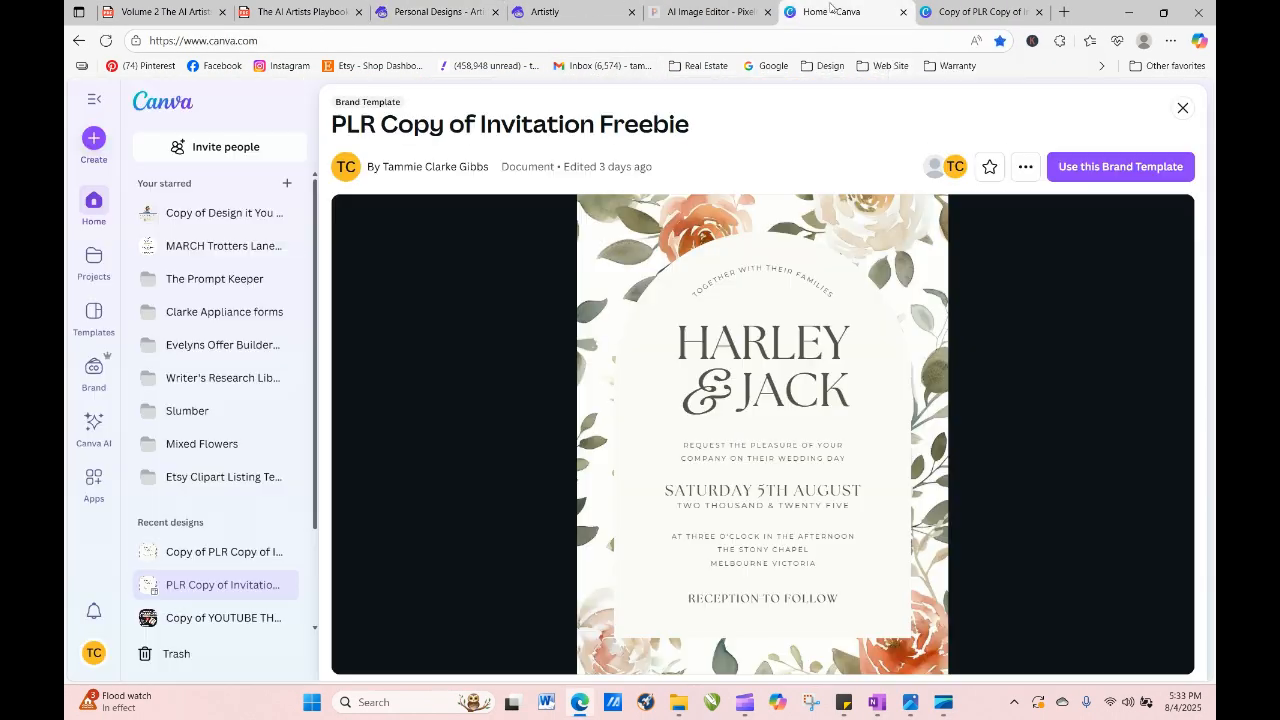
click(934, 12)
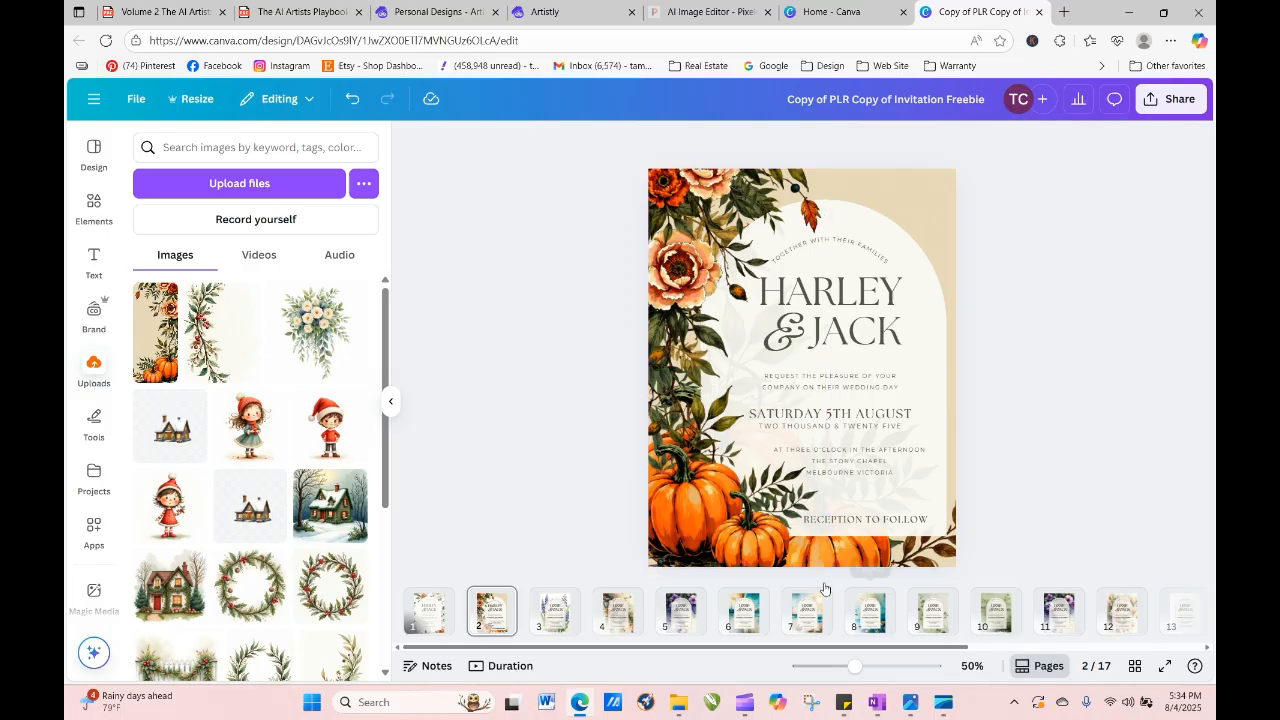
Duplicate page 3 and remove the blue-flower background artwork from the duplicate.
click(555, 621)
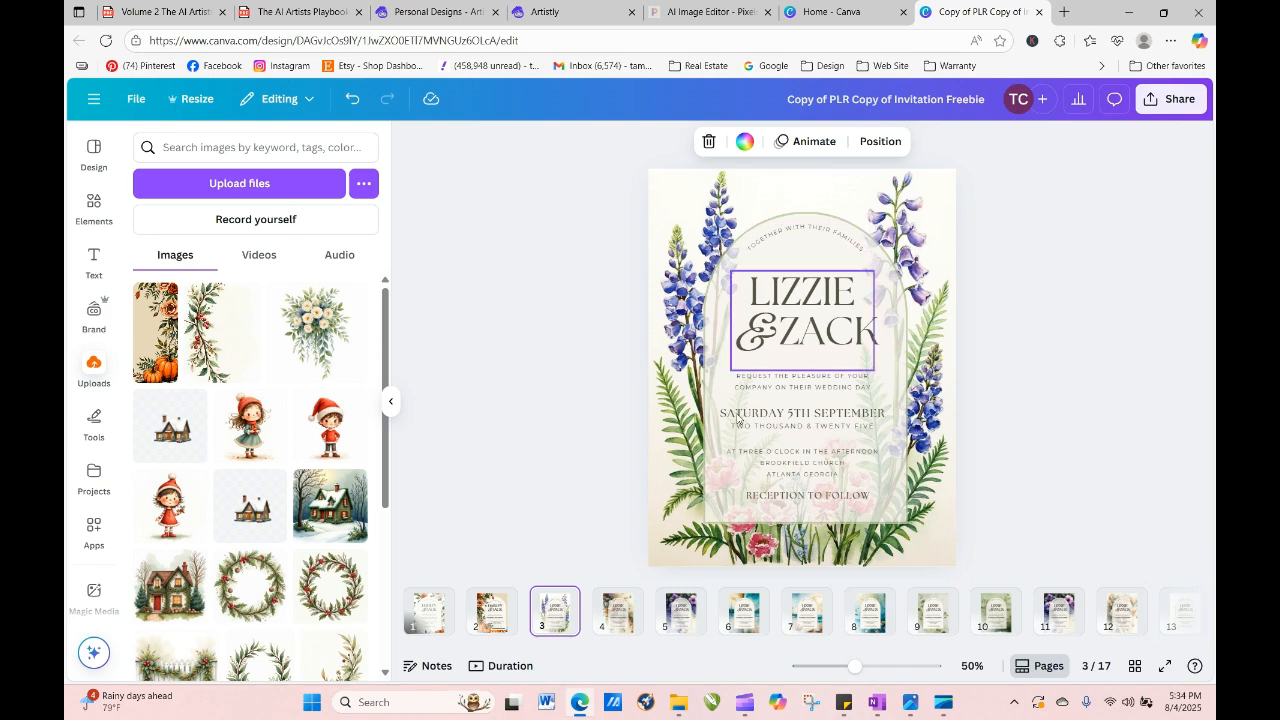
click(561, 600)
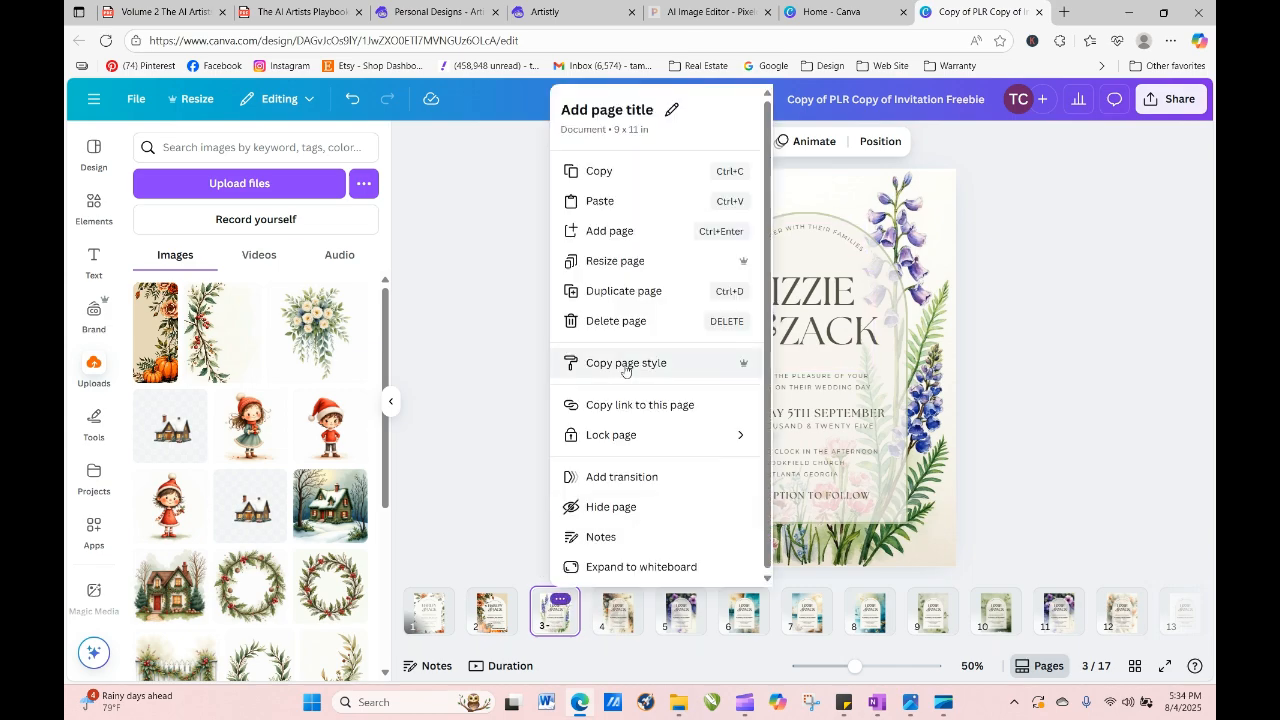
click(638, 292)
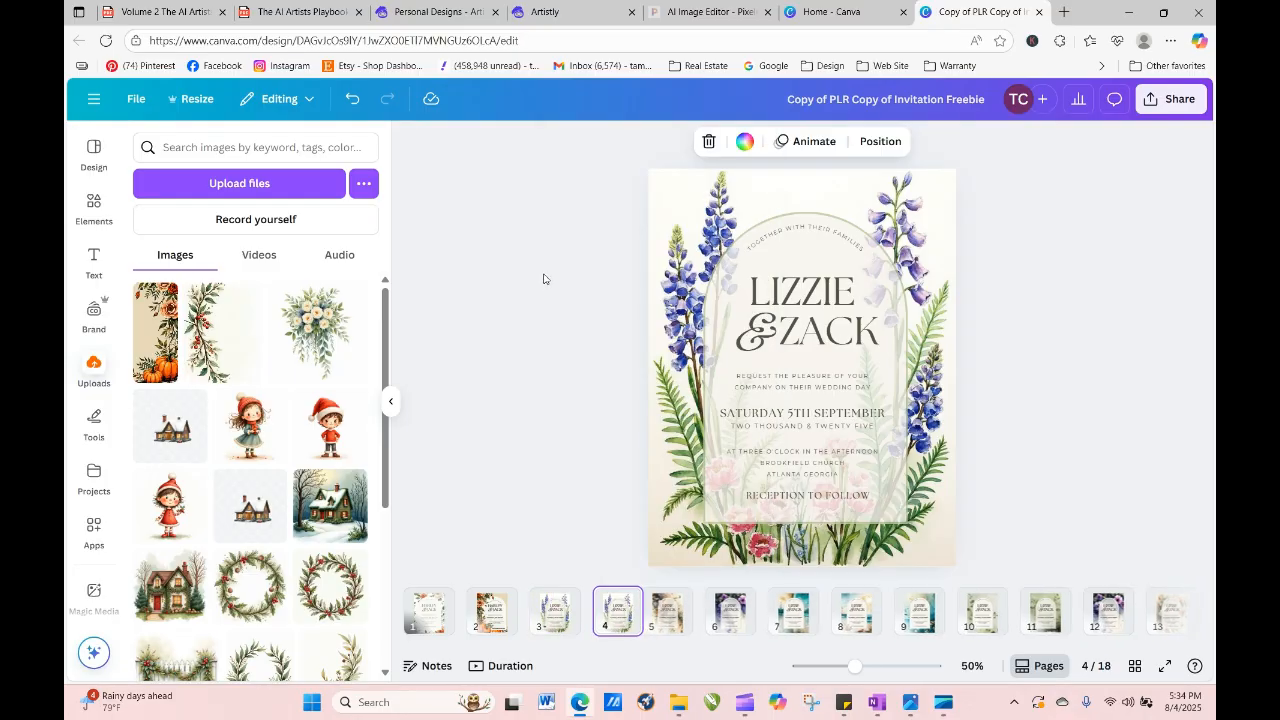
click(708, 205)
drag(710, 205, 280, 194)
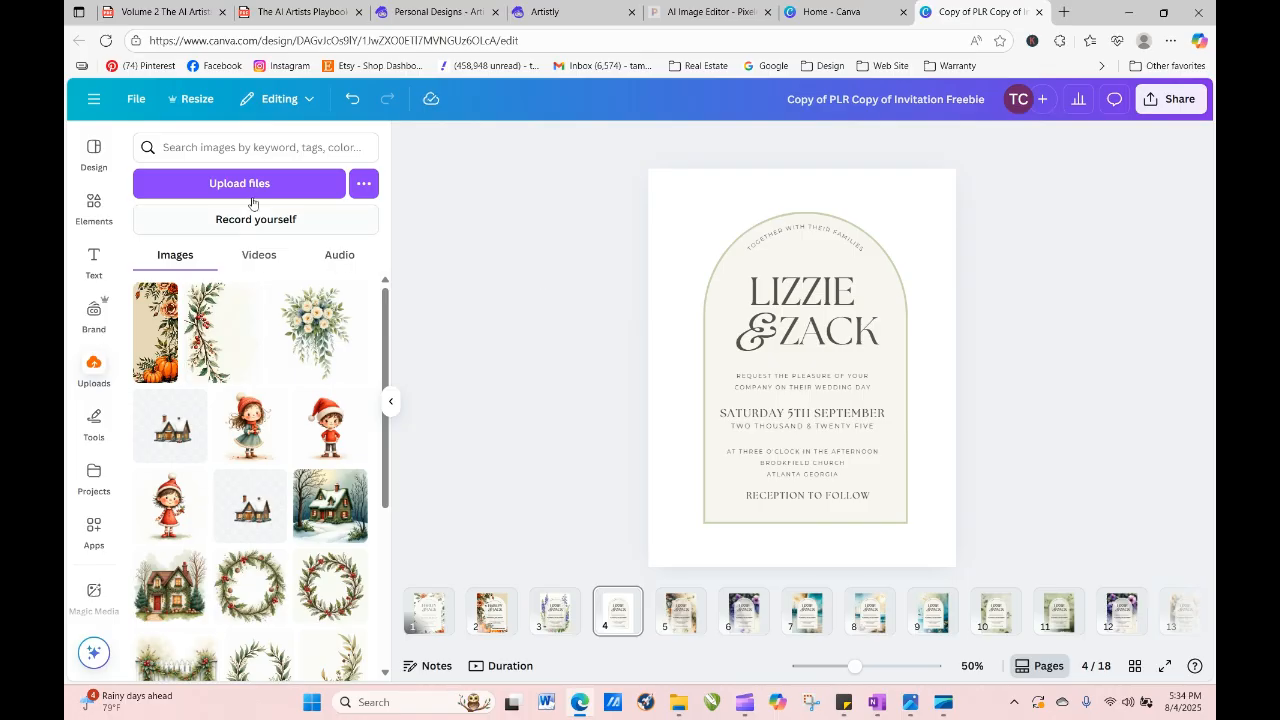
Upload the newly downloaded Artistly image of pumpkins on wooden planks from the Downloads folder.
click(257, 186)
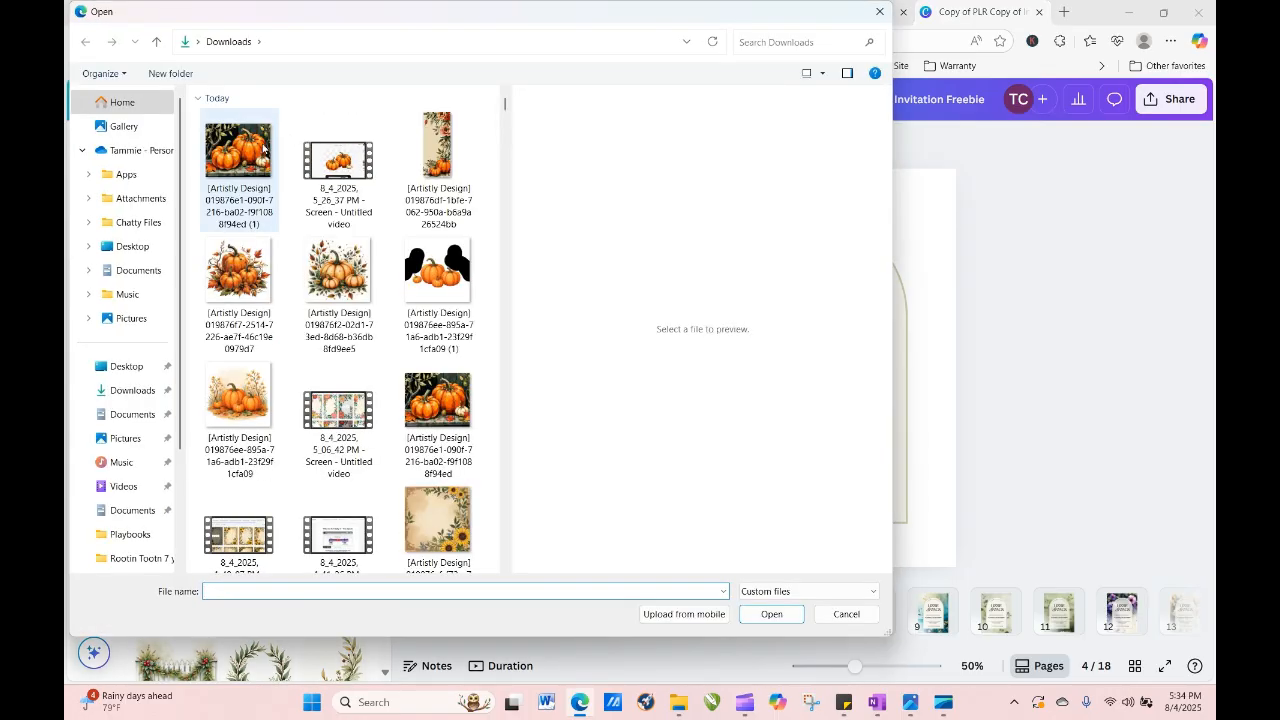
click(263, 148)
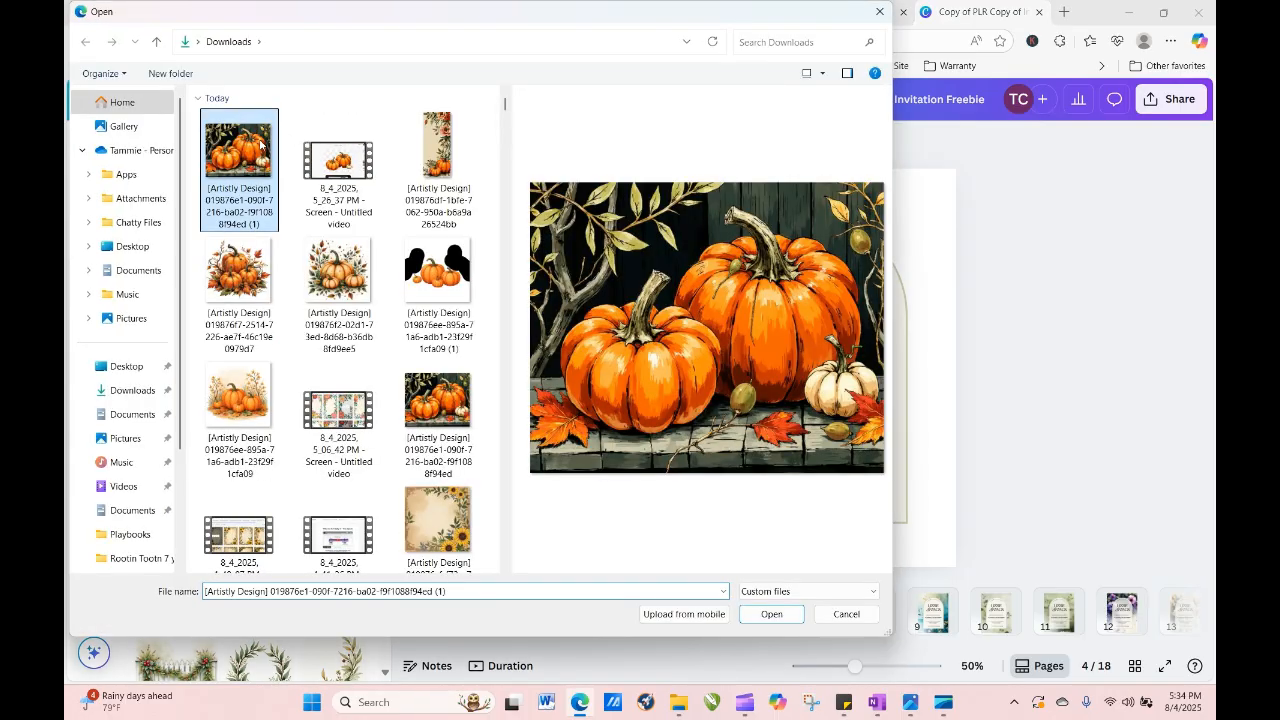
click(771, 613)
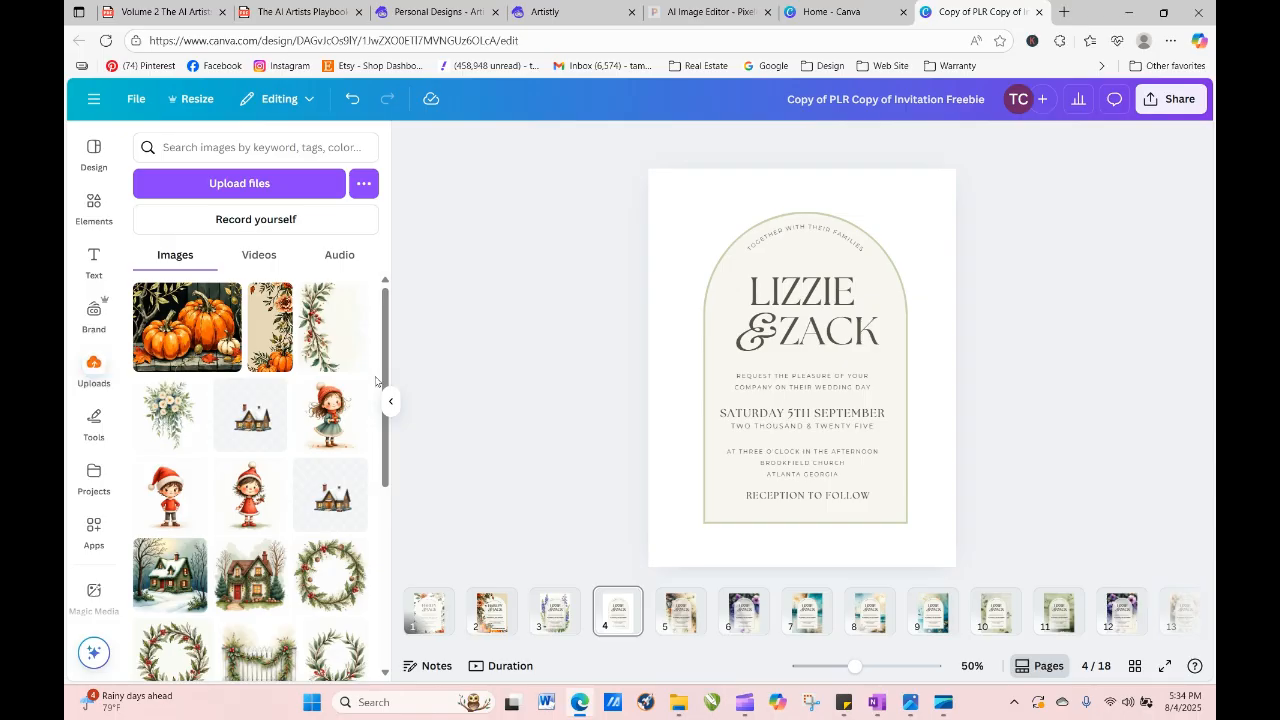
Try the pumpkin image on page 4 with its background removed, enlarged behind the arched panel's area, and delete it.
click(196, 331)
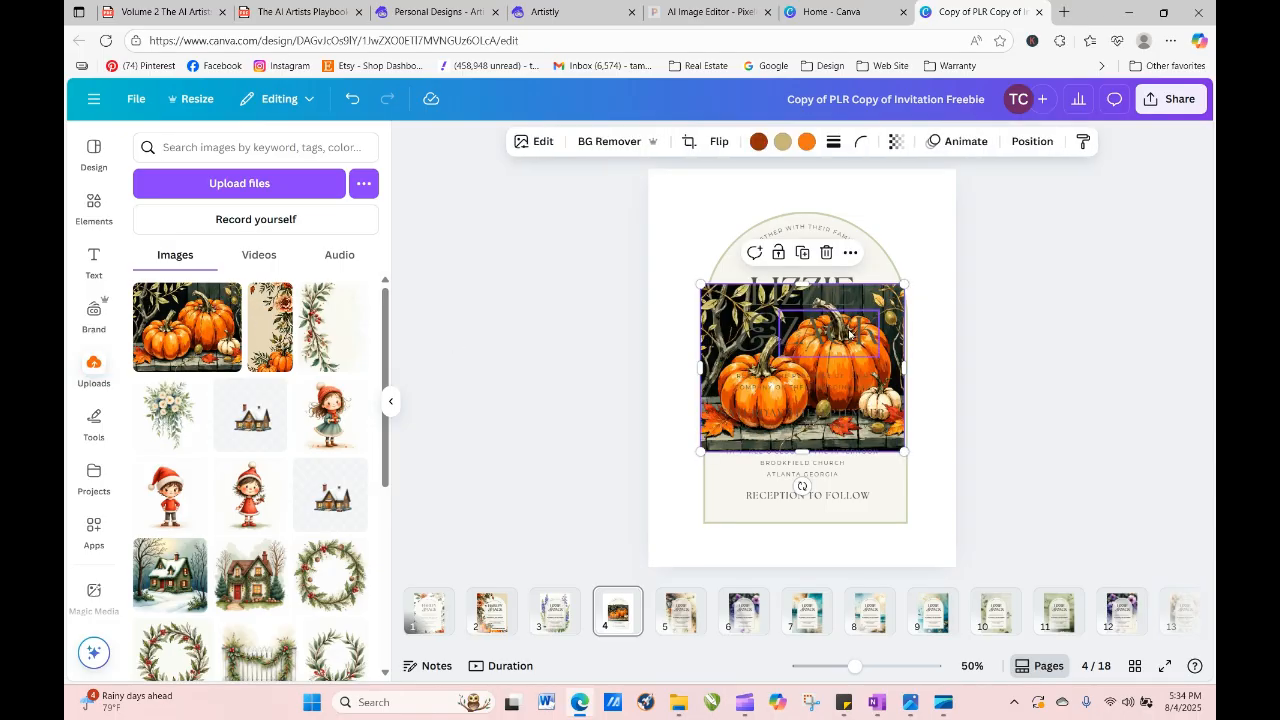
drag(897, 302, 894, 181)
click(622, 143)
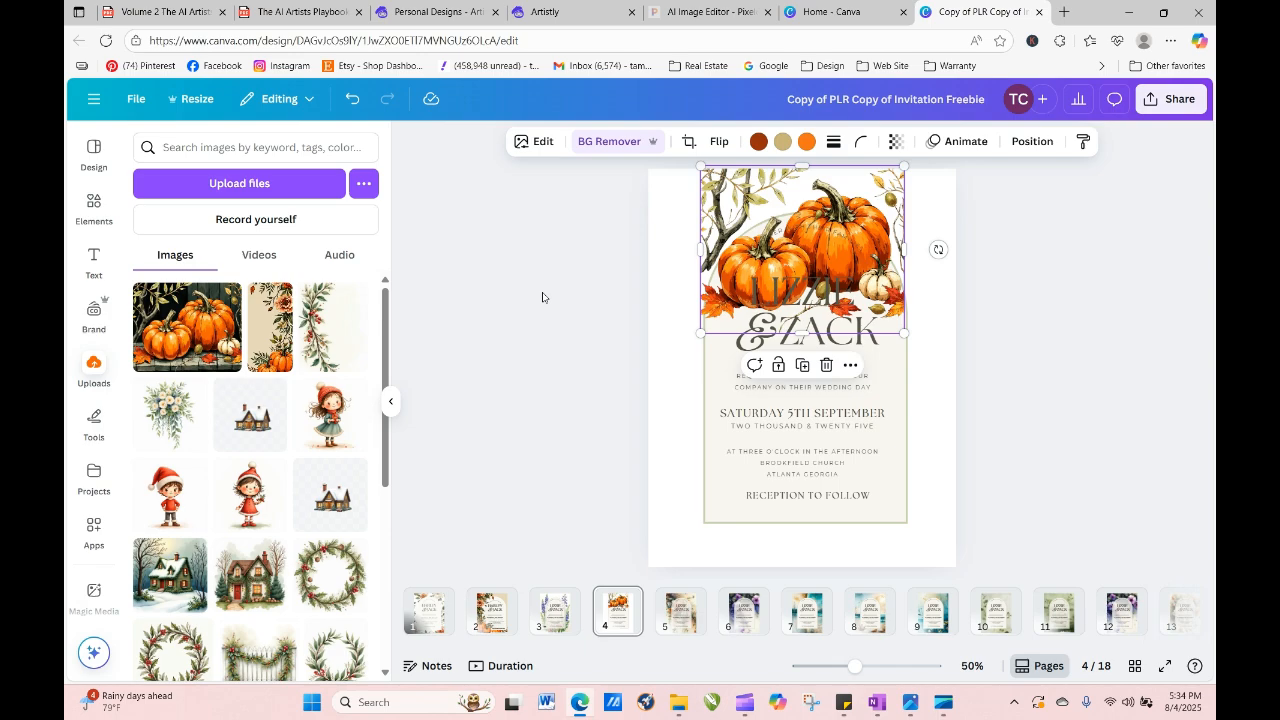
mouse_move(851, 247)
mouse_down()
mouse_move(954, 246)
mouse_move(886, 289)
mouse_move(853, 247)
mouse_up()
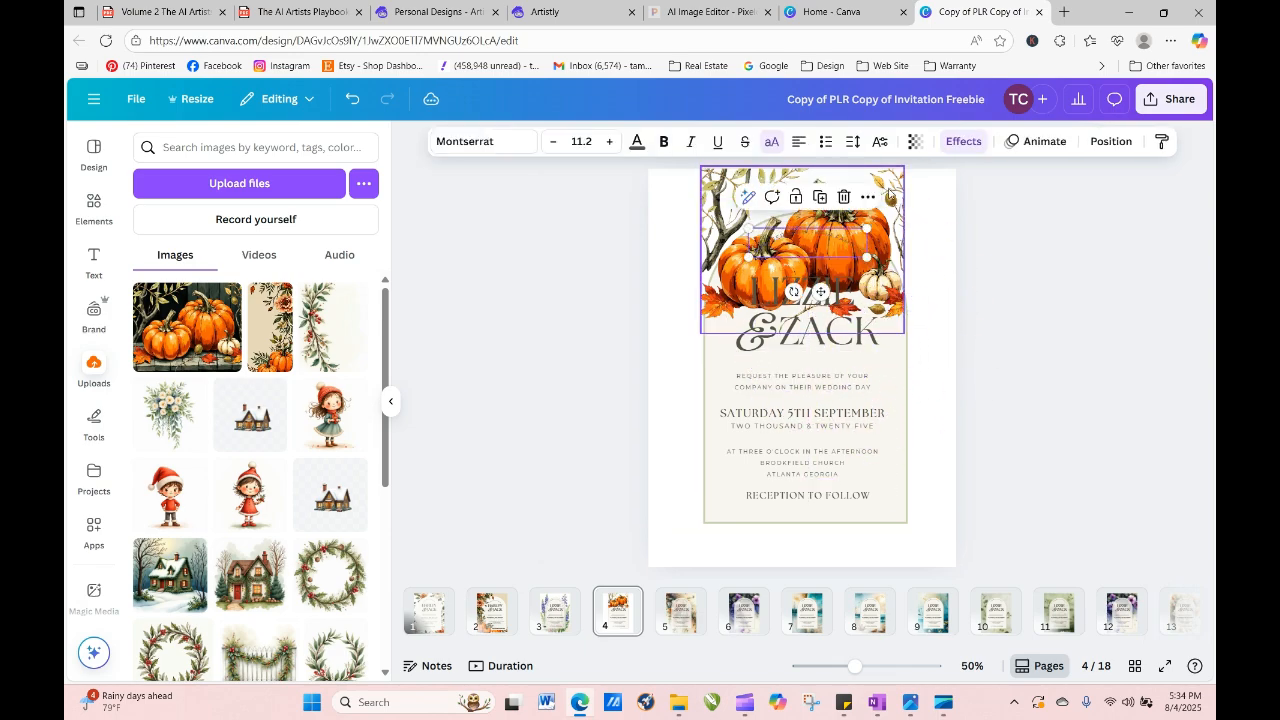
drag(885, 200, 808, 439)
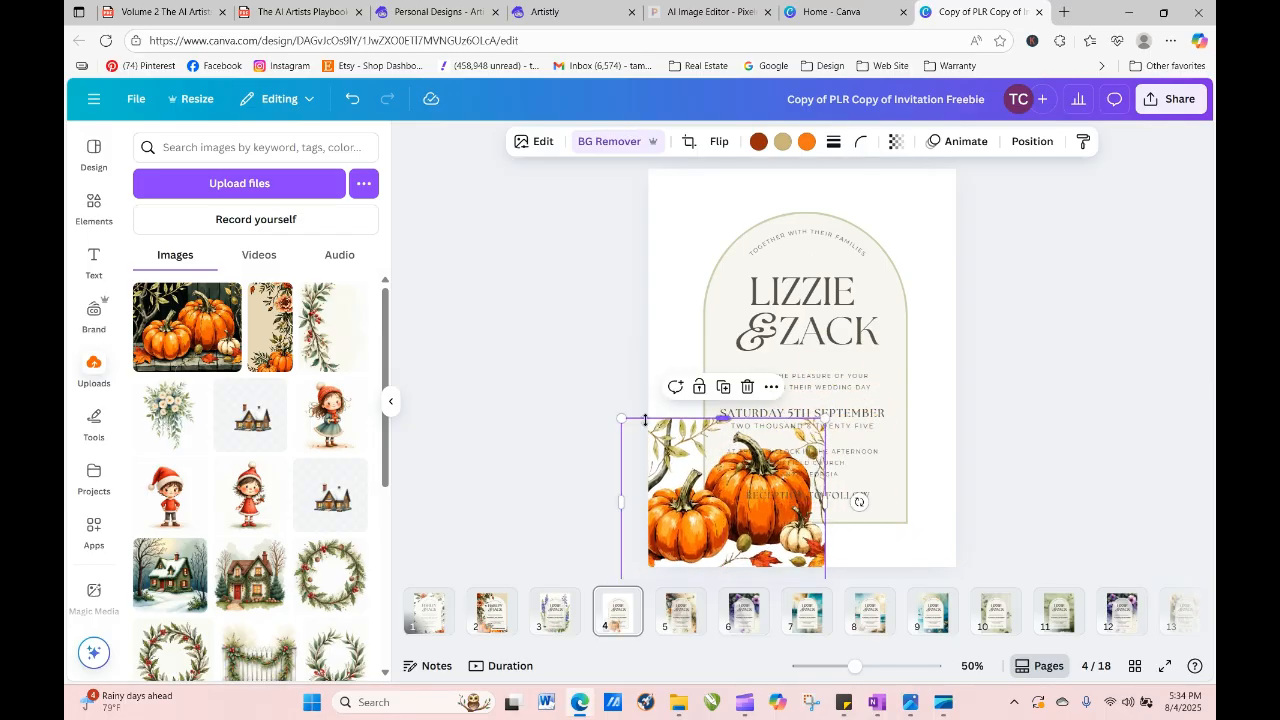
drag(621, 418, 446, 8)
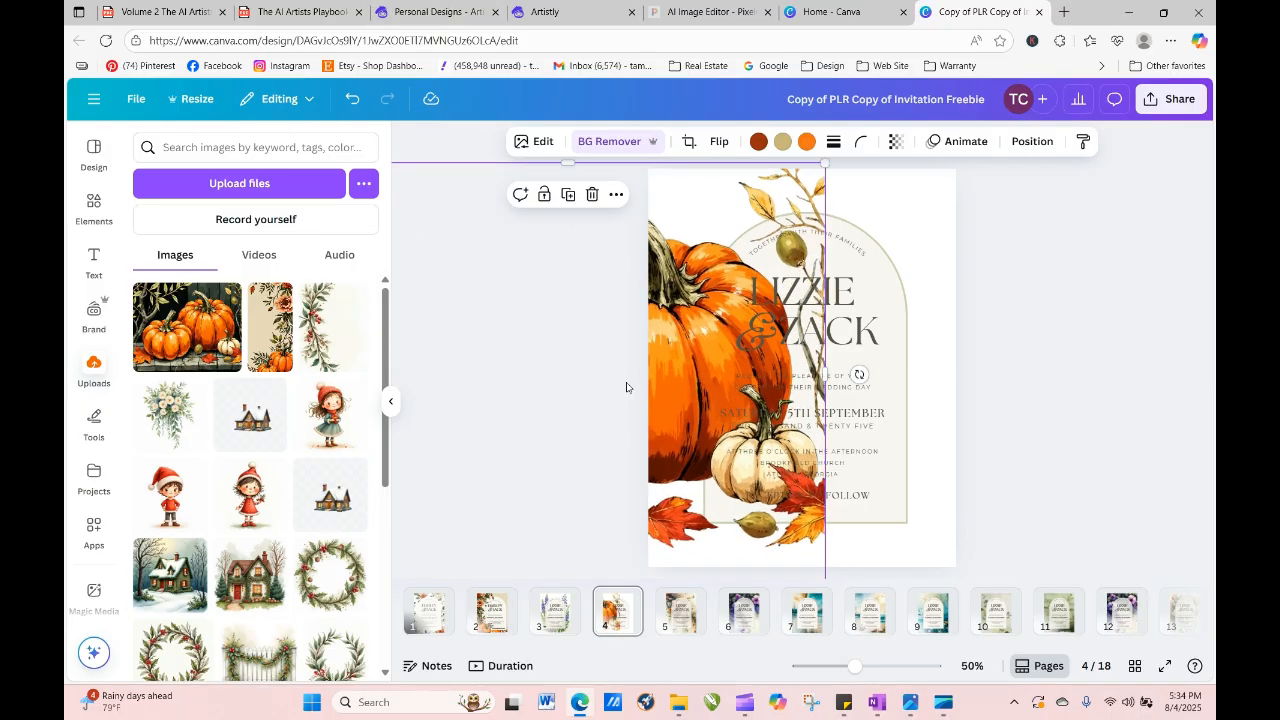
drag(673, 373, 828, 378)
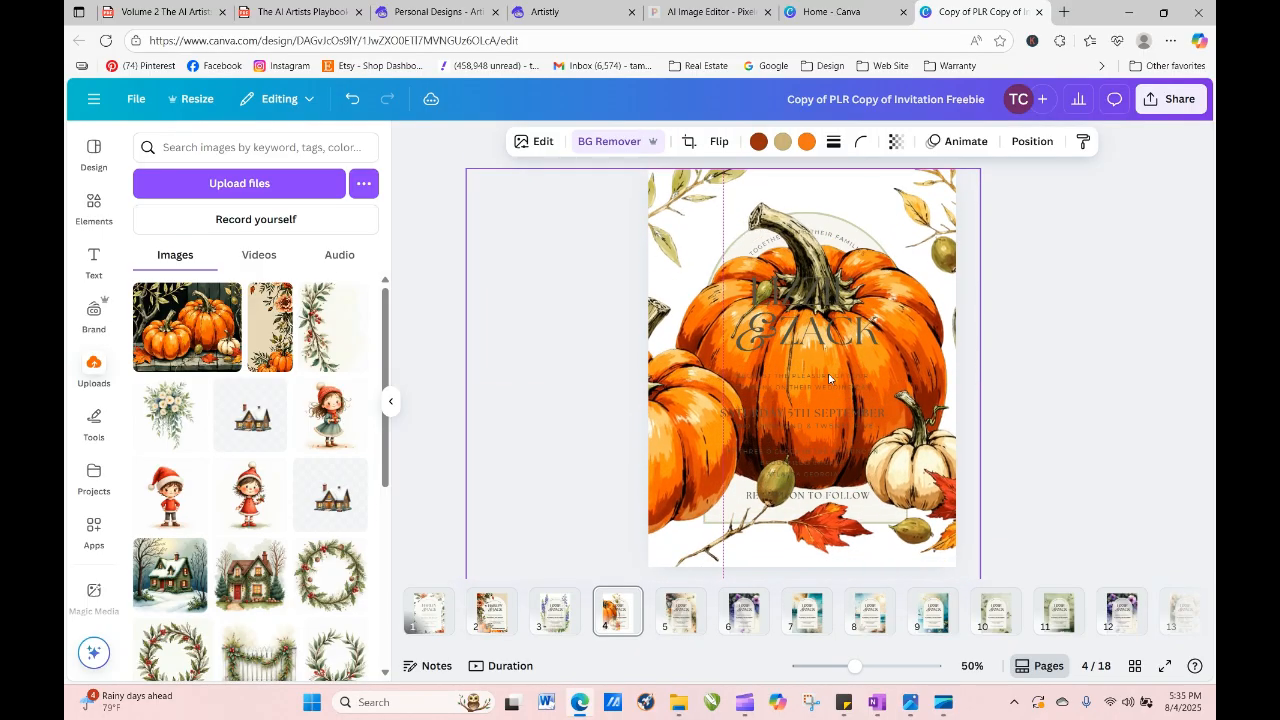
key(Delete)
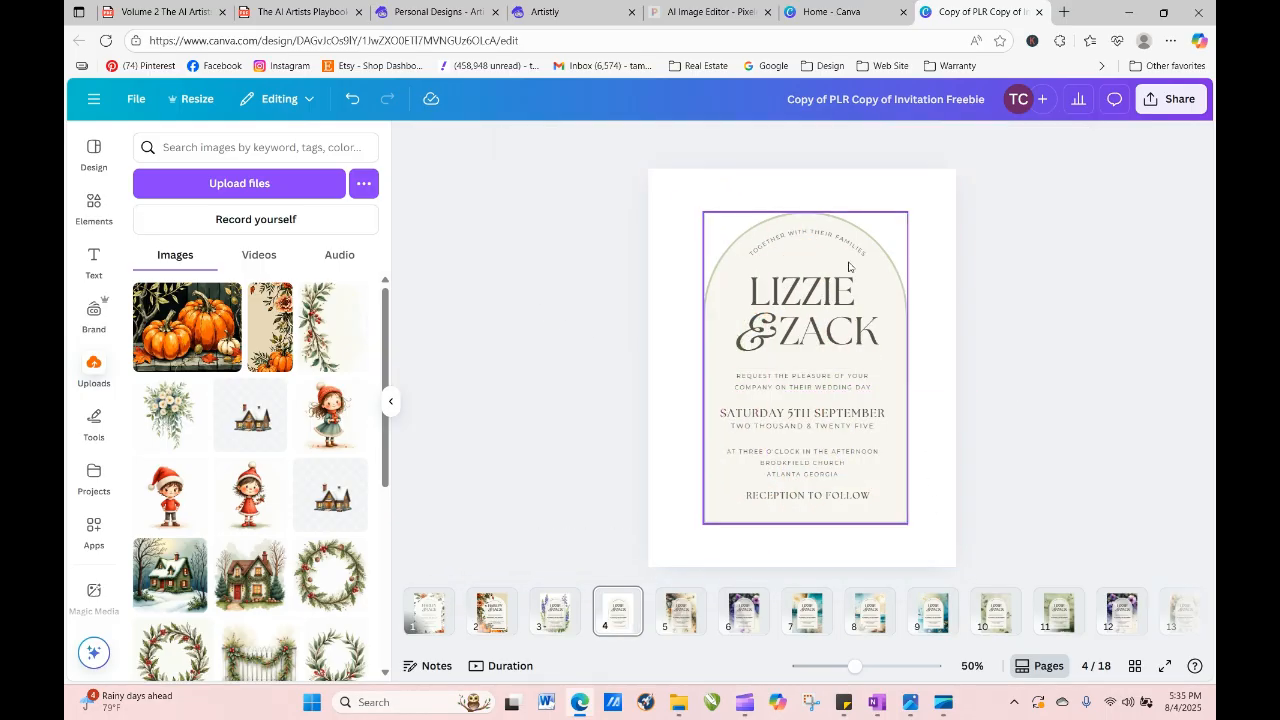
Clear the arched panel and main wording off page 4, and move RECEPTION TO FOLLOW to the top of the page.
drag(988, 200, 720, 456)
drag(816, 421, 336, 385)
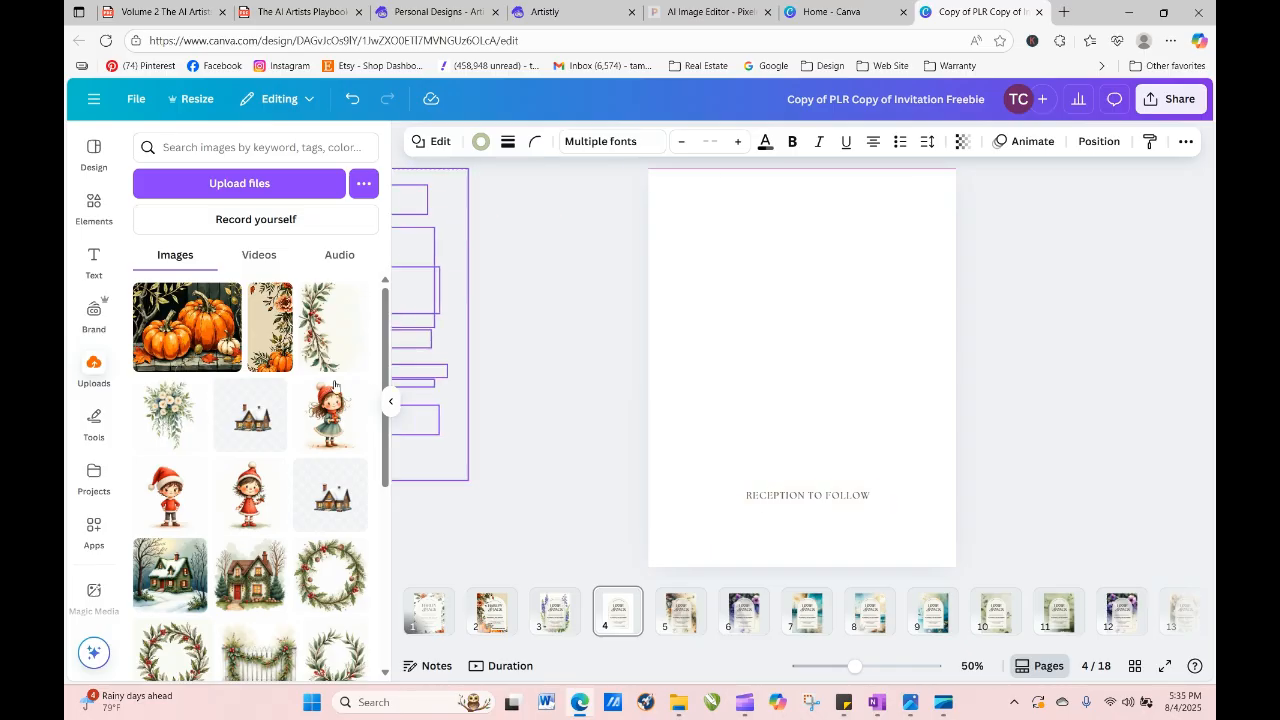
drag(800, 495, 818, 193)
click(551, 300)
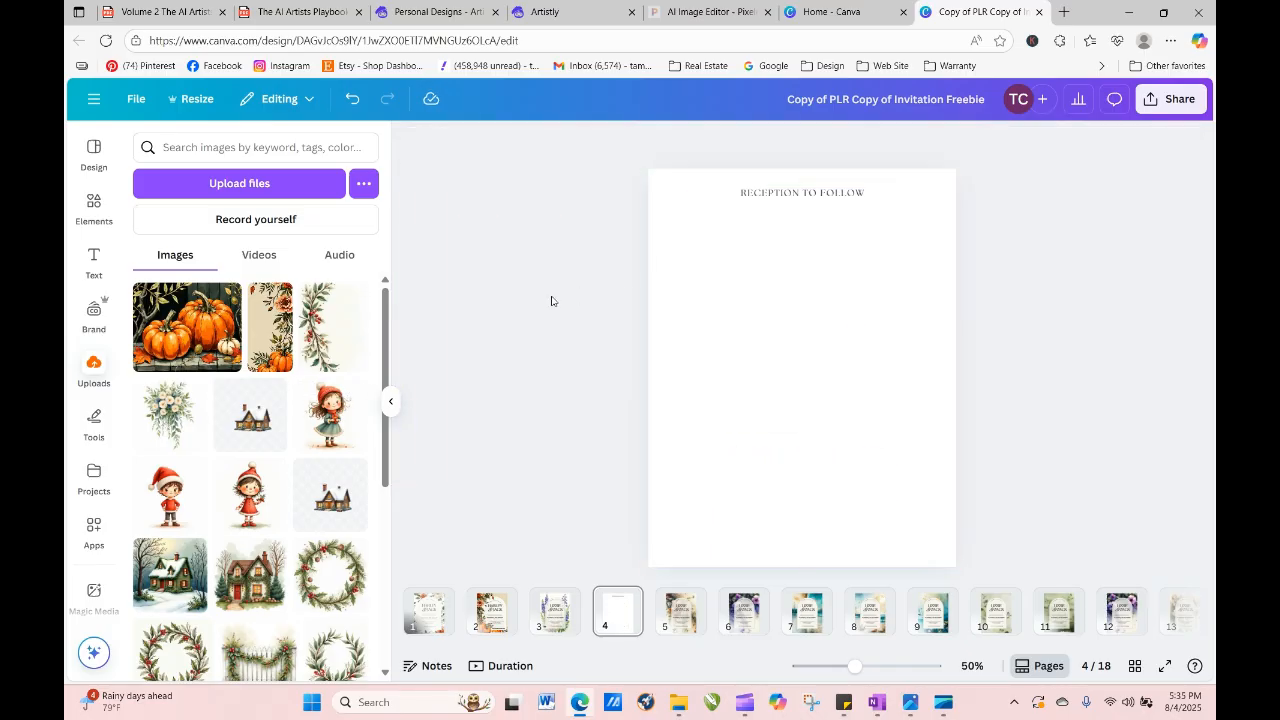
Place the uploaded pumpkin image in the lower part of page 4, remove its background, and open it in Magic Eraser.
click(199, 338)
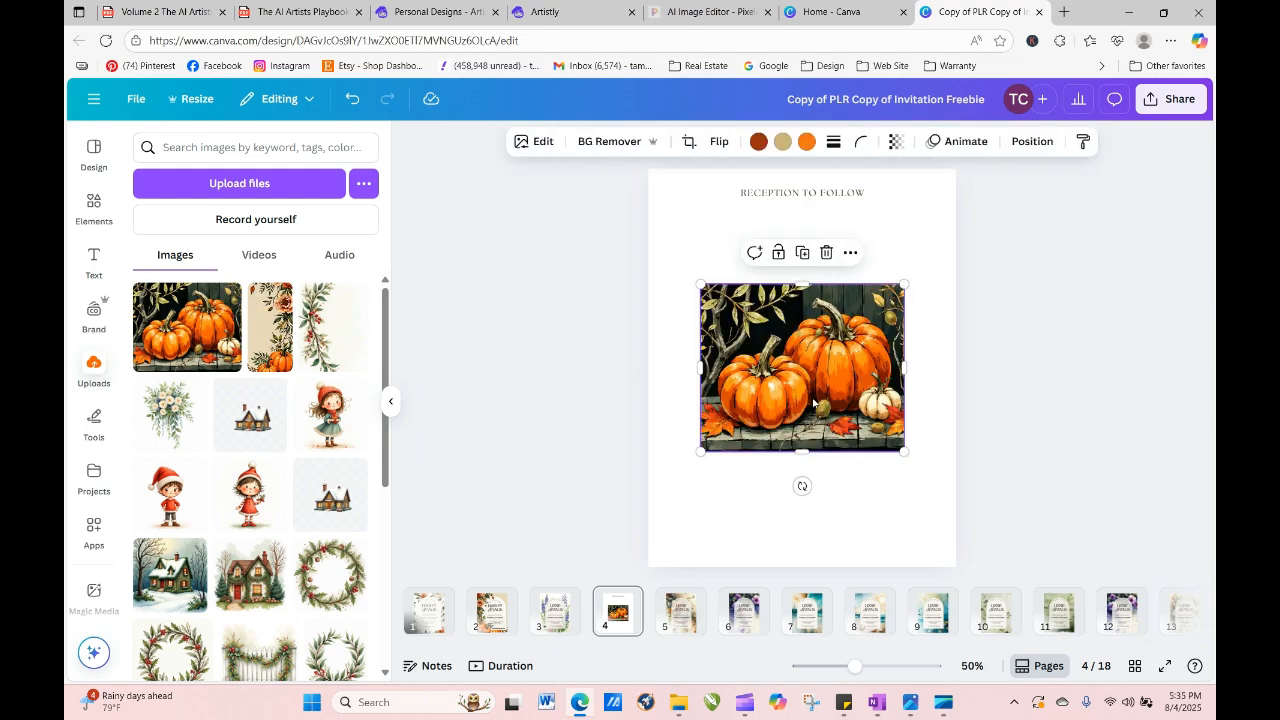
drag(813, 403, 813, 459)
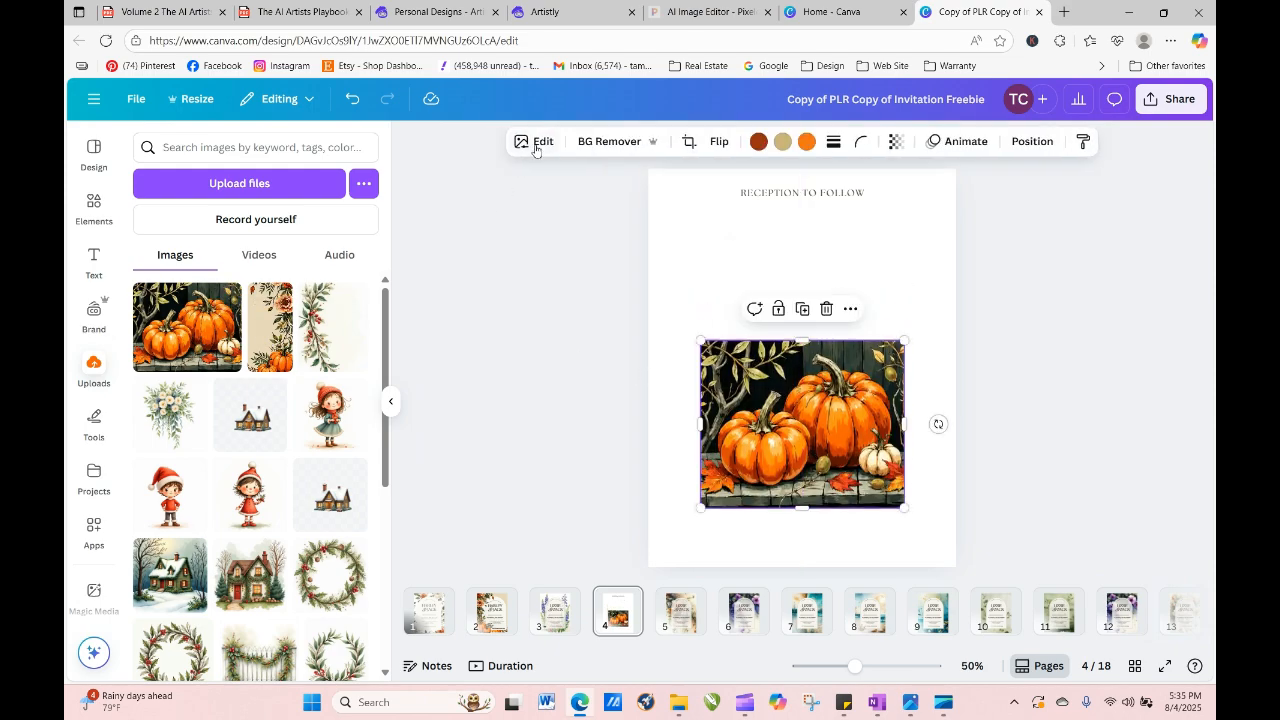
click(596, 142)
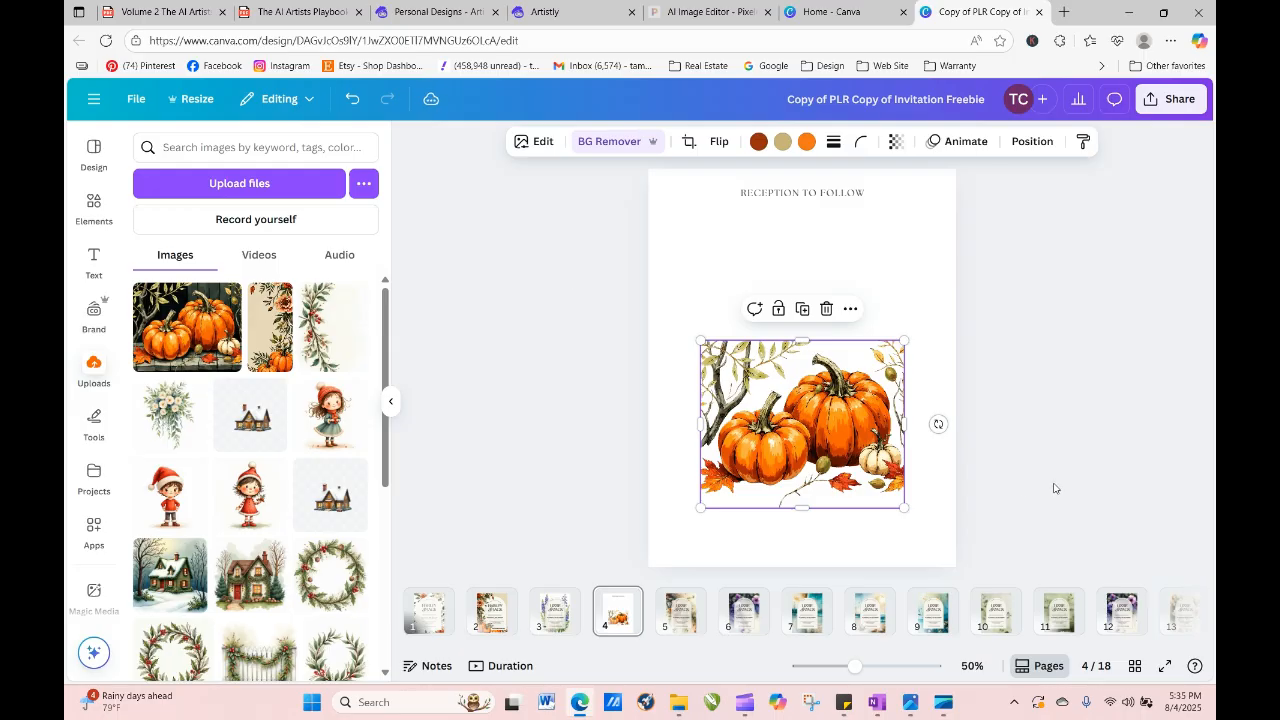
drag(797, 453, 797, 481)
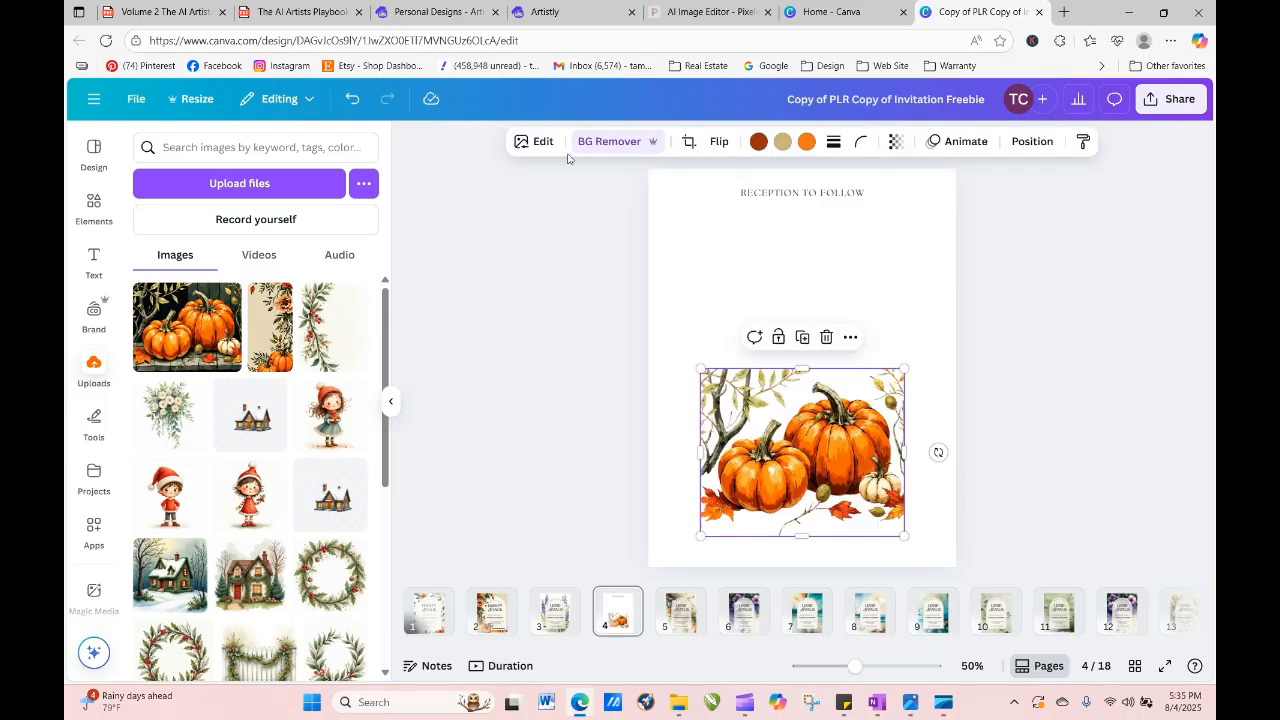
click(526, 143)
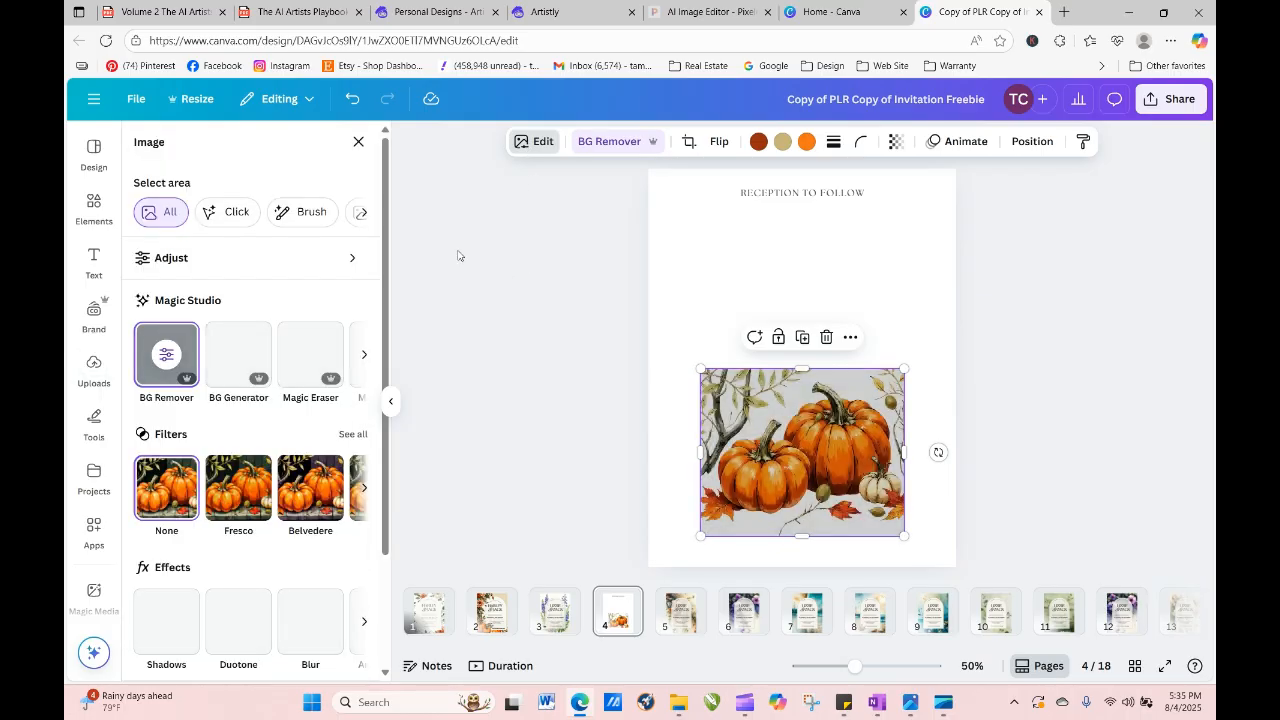
click(300, 357)
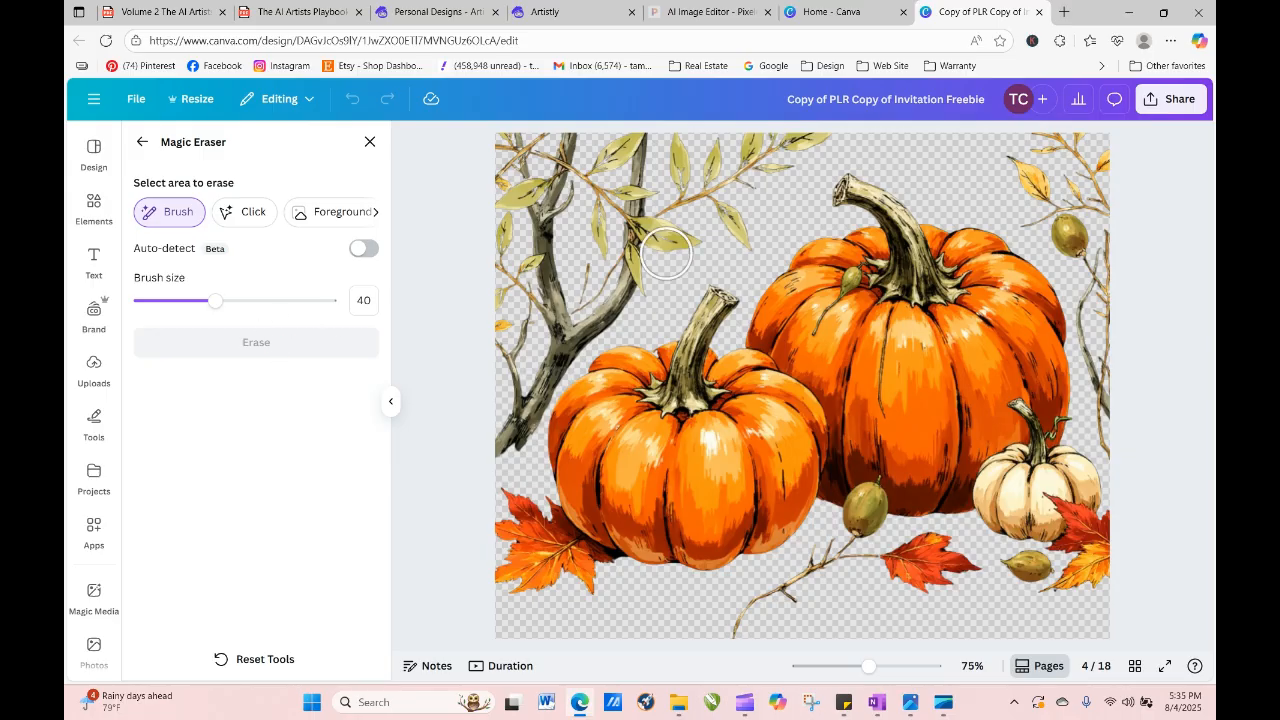
Try masking the pumpkins and foreground with the Magic Eraser brush, and reset all tool edits on the image.
mouse_move(726, 299)
mouse_down()
mouse_move(676, 382)
mouse_move(613, 366)
mouse_move(572, 417)
mouse_move(571, 495)
mouse_move(613, 557)
mouse_move(511, 582)
mouse_move(517, 501)
mouse_move(547, 543)
mouse_move(564, 548)
mouse_move(547, 512)
mouse_move(705, 625)
mouse_move(810, 570)
mouse_move(881, 483)
mouse_move(911, 569)
mouse_move(931, 528)
mouse_move(1035, 580)
mouse_move(1111, 528)
mouse_move(1124, 541)
mouse_move(1106, 617)
mouse_move(1092, 545)
mouse_move(1063, 577)
mouse_move(1034, 488)
mouse_move(1070, 468)
mouse_move(1096, 150)
mouse_move(1021, 145)
mouse_move(1066, 278)
mouse_move(1033, 561)
mouse_move(1071, 426)
mouse_move(1110, 497)
mouse_move(1114, 299)
mouse_move(1077, 458)
mouse_move(1010, 352)
mouse_move(1010, 313)
mouse_move(859, 181)
mouse_move(834, 243)
mouse_move(733, 359)
mouse_move(742, 369)
mouse_move(655, 455)
mouse_move(607, 450)
mouse_move(605, 568)
mouse_move(682, 435)
mouse_move(647, 597)
mouse_move(616, 499)
mouse_move(668, 591)
mouse_move(655, 496)
mouse_move(729, 594)
mouse_move(787, 568)
mouse_move(777, 206)
mouse_move(863, 177)
mouse_up()
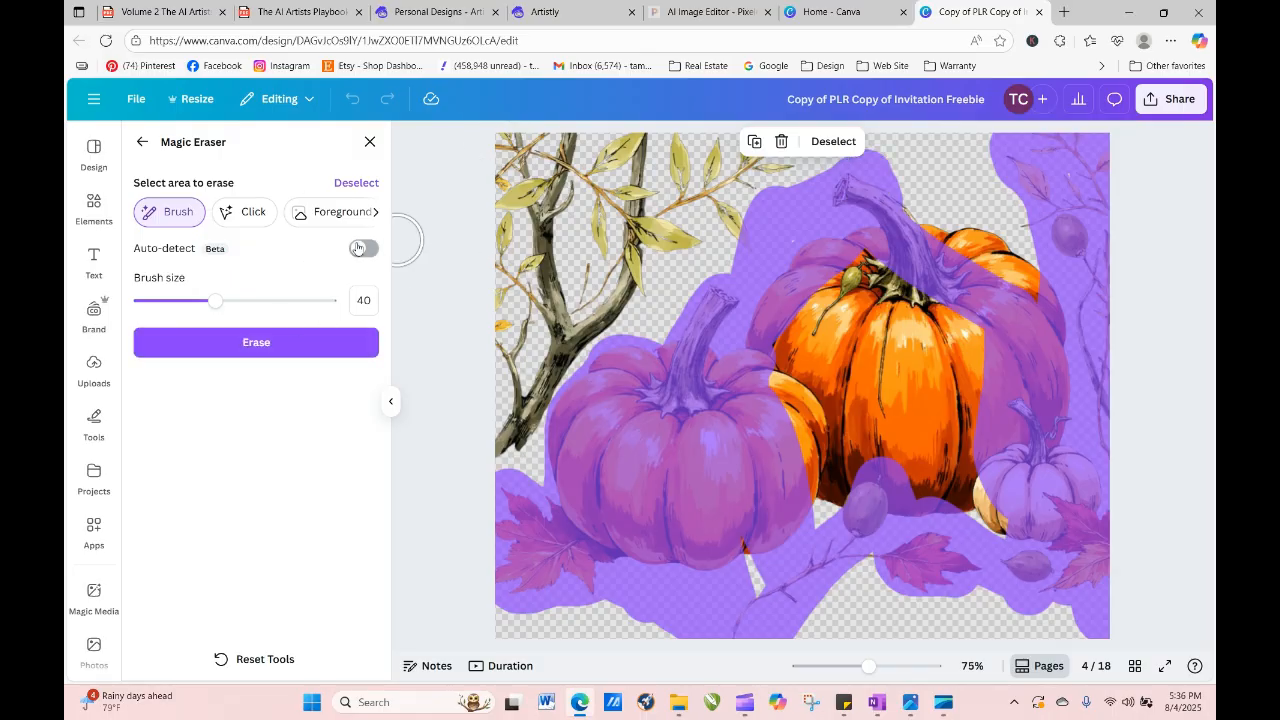
click(280, 662)
click(757, 420)
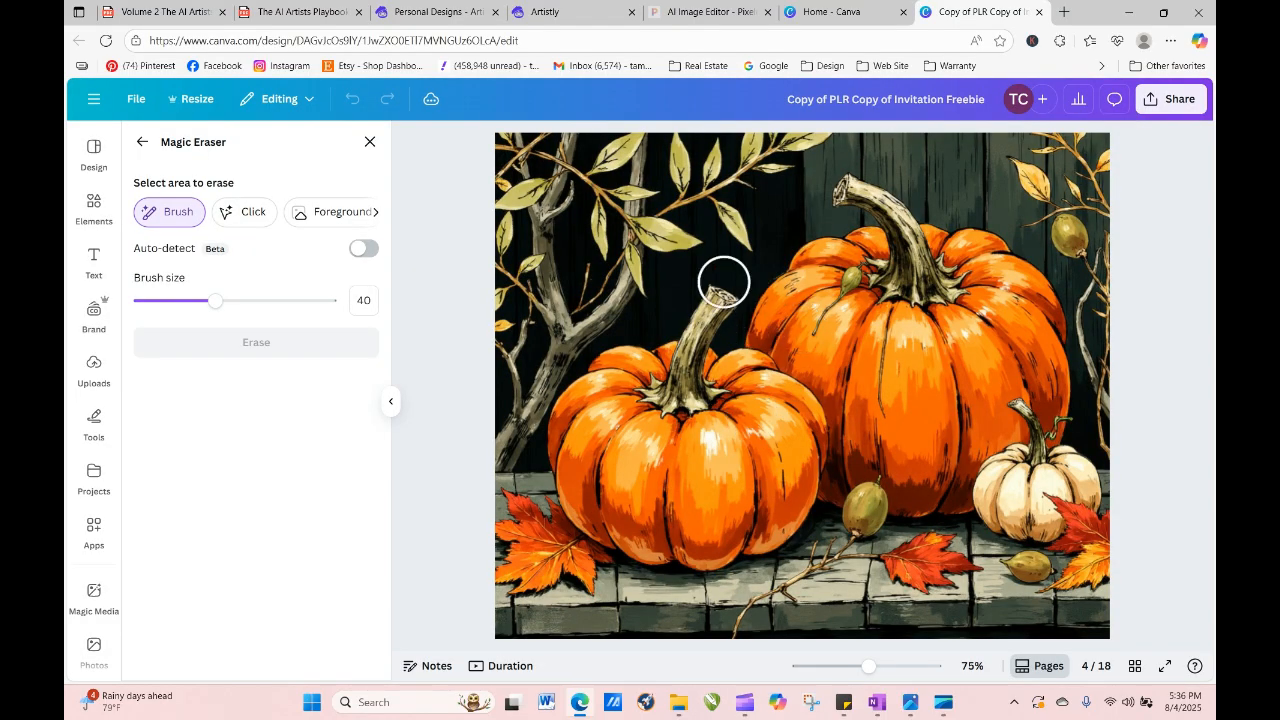
Erase the pumpkins, leaves, planks and right-hand twigs with Magic Eraser, enlarging the brush to 65, and keep the leafy branch.
click(720, 299)
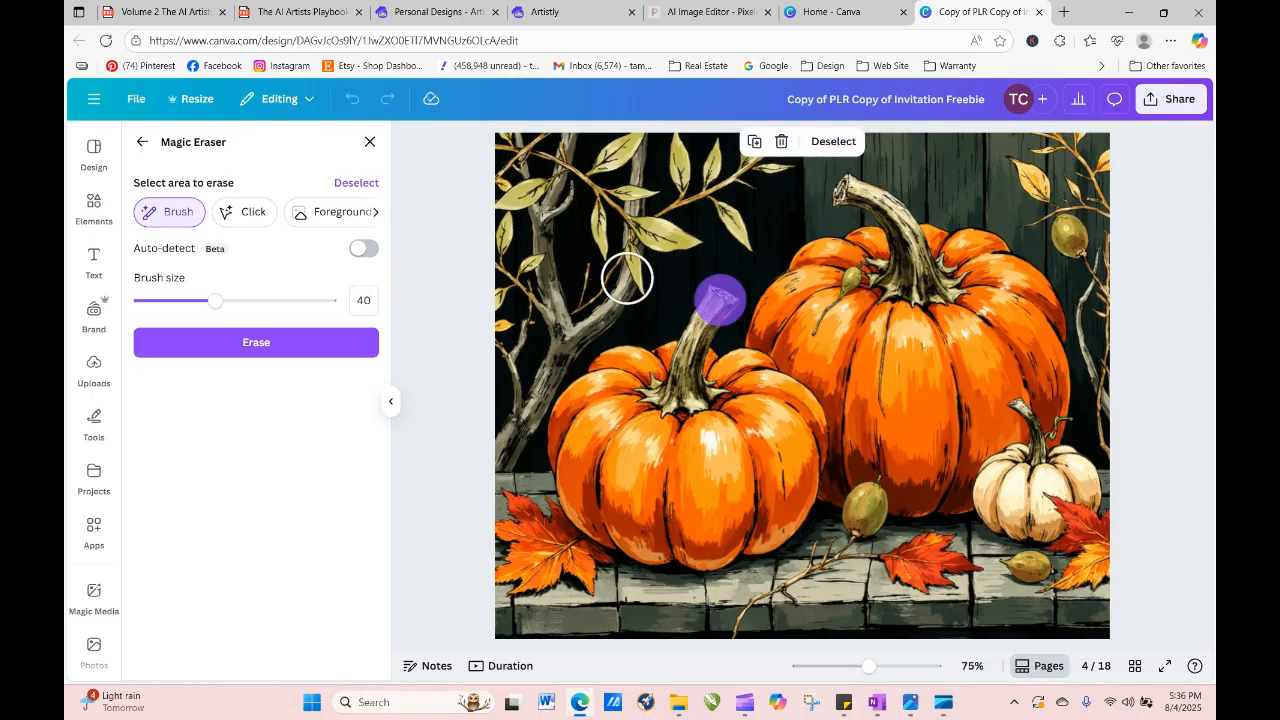
mouse_move(717, 297)
mouse_down()
mouse_move(608, 368)
mouse_move(572, 428)
mouse_move(569, 511)
mouse_move(531, 503)
mouse_move(514, 531)
mouse_move(600, 583)
mouse_move(547, 572)
mouse_move(766, 609)
mouse_move(743, 626)
mouse_move(838, 531)
mouse_move(729, 343)
mouse_move(663, 554)
mouse_move(522, 501)
mouse_up()
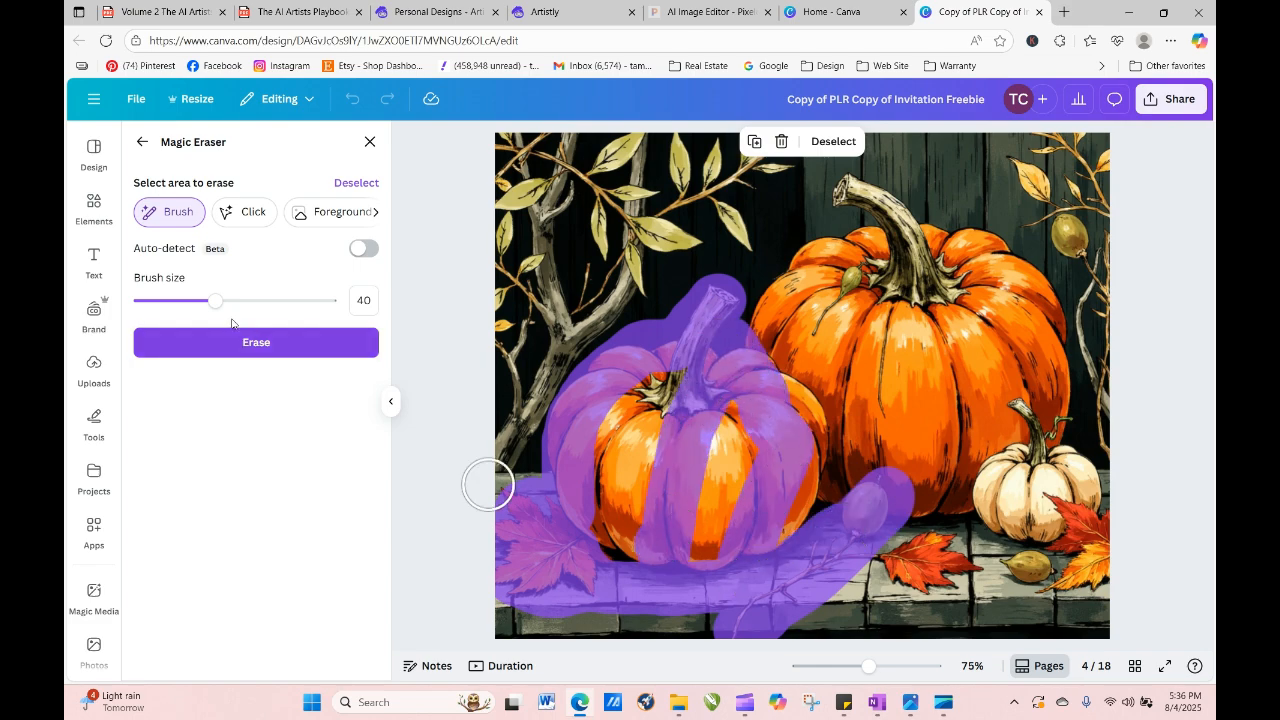
drag(215, 303, 264, 309)
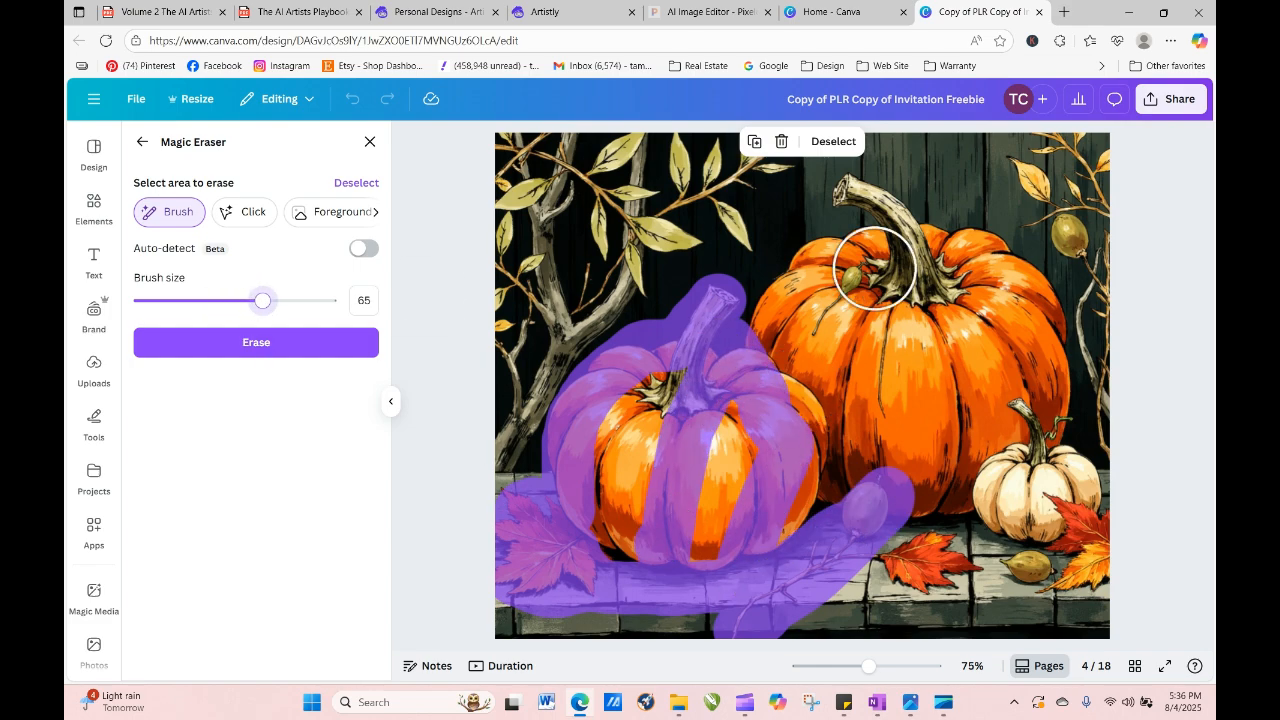
mouse_move(846, 194)
mouse_down()
mouse_move(820, 282)
mouse_move(764, 330)
mouse_move(763, 440)
mouse_move(795, 552)
mouse_move(714, 536)
mouse_move(701, 447)
mouse_move(665, 590)
mouse_move(659, 399)
mouse_move(613, 518)
mouse_move(750, 582)
mouse_move(925, 564)
mouse_move(616, 643)
mouse_move(499, 650)
mouse_move(1042, 617)
mouse_move(1091, 219)
mouse_move(1087, 183)
mouse_move(1047, 160)
mouse_move(1048, 203)
mouse_up()
mouse_move(958, 259)
mouse_down()
mouse_move(913, 228)
mouse_move(908, 273)
mouse_move(865, 326)
mouse_move(841, 332)
mouse_move(796, 429)
mouse_move(763, 336)
mouse_move(811, 551)
mouse_move(839, 398)
mouse_move(850, 481)
mouse_move(912, 411)
mouse_move(943, 318)
mouse_move(991, 467)
mouse_move(1008, 401)
mouse_move(1025, 541)
mouse_move(946, 553)
mouse_move(925, 493)
mouse_move(1090, 590)
mouse_move(915, 636)
mouse_move(1062, 582)
mouse_move(1046, 381)
mouse_move(1012, 310)
mouse_move(1006, 150)
mouse_up()
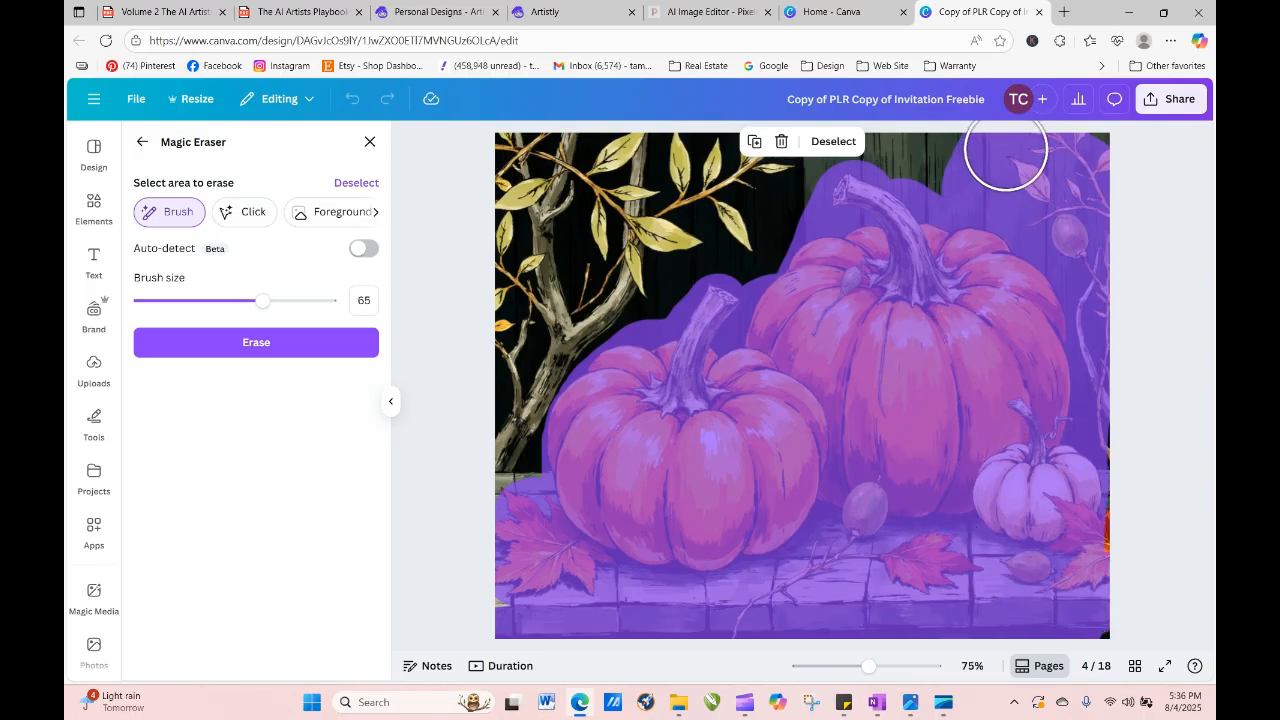
click(311, 345)
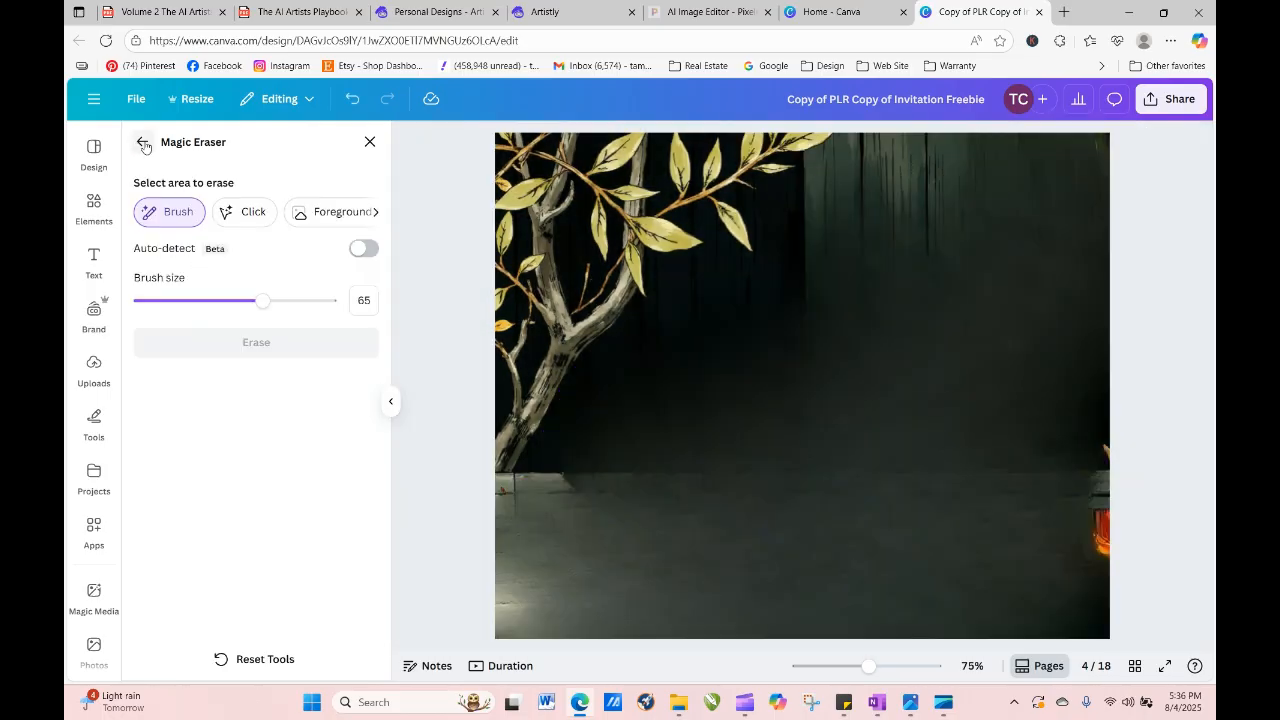
click(143, 143)
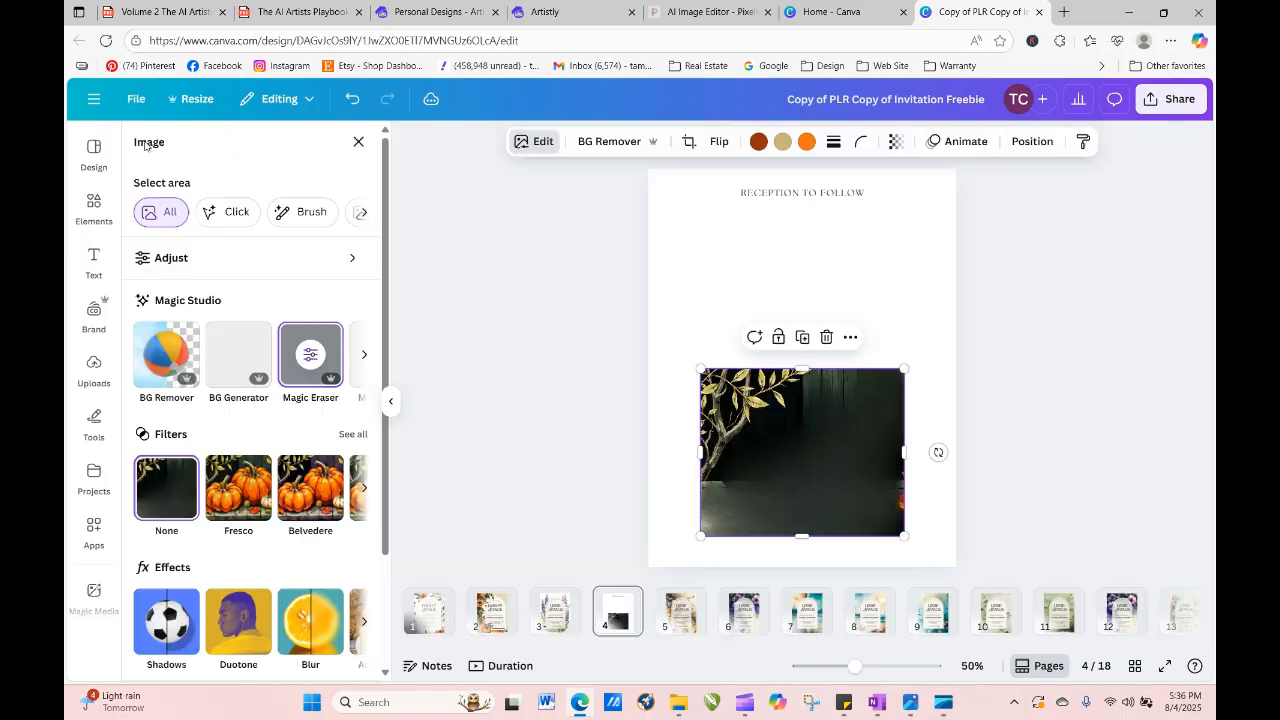
Remove the background from the remaining branch artwork and enlarge it from the page's upper left corner to span the page width.
click(608, 141)
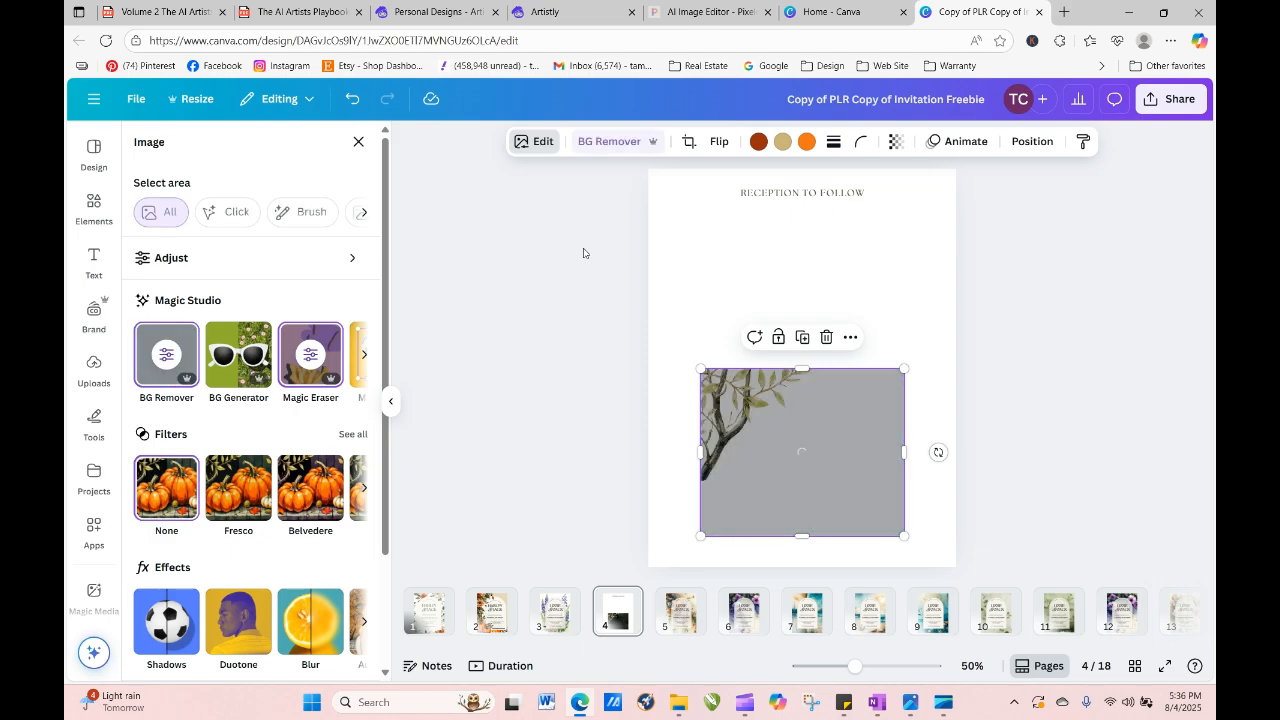
drag(738, 410, 686, 210)
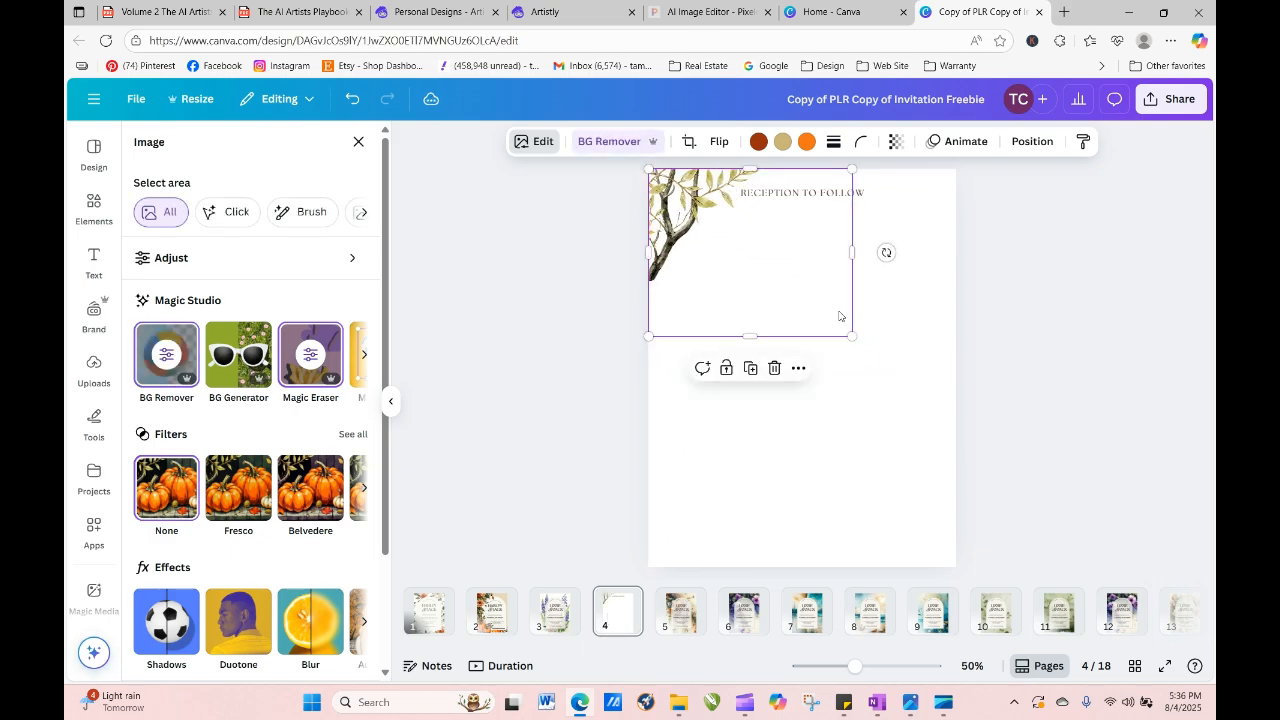
drag(850, 334, 918, 464)
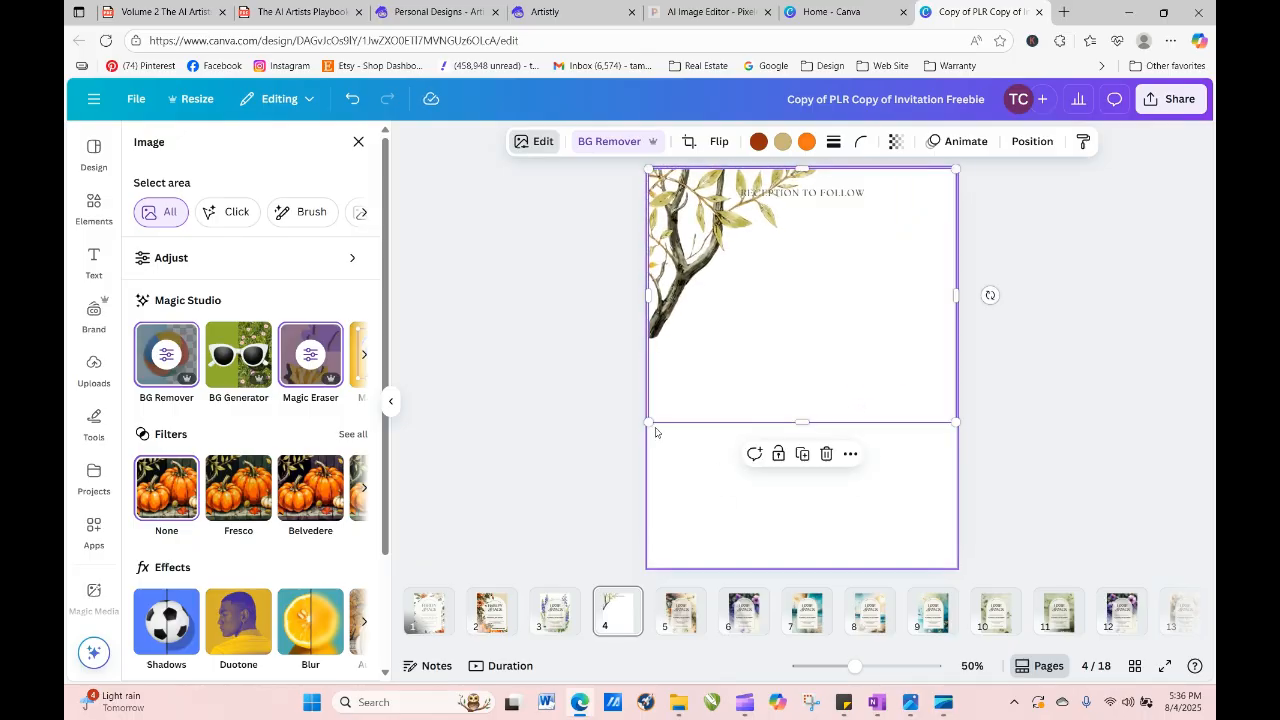
drag(648, 422, 637, 431)
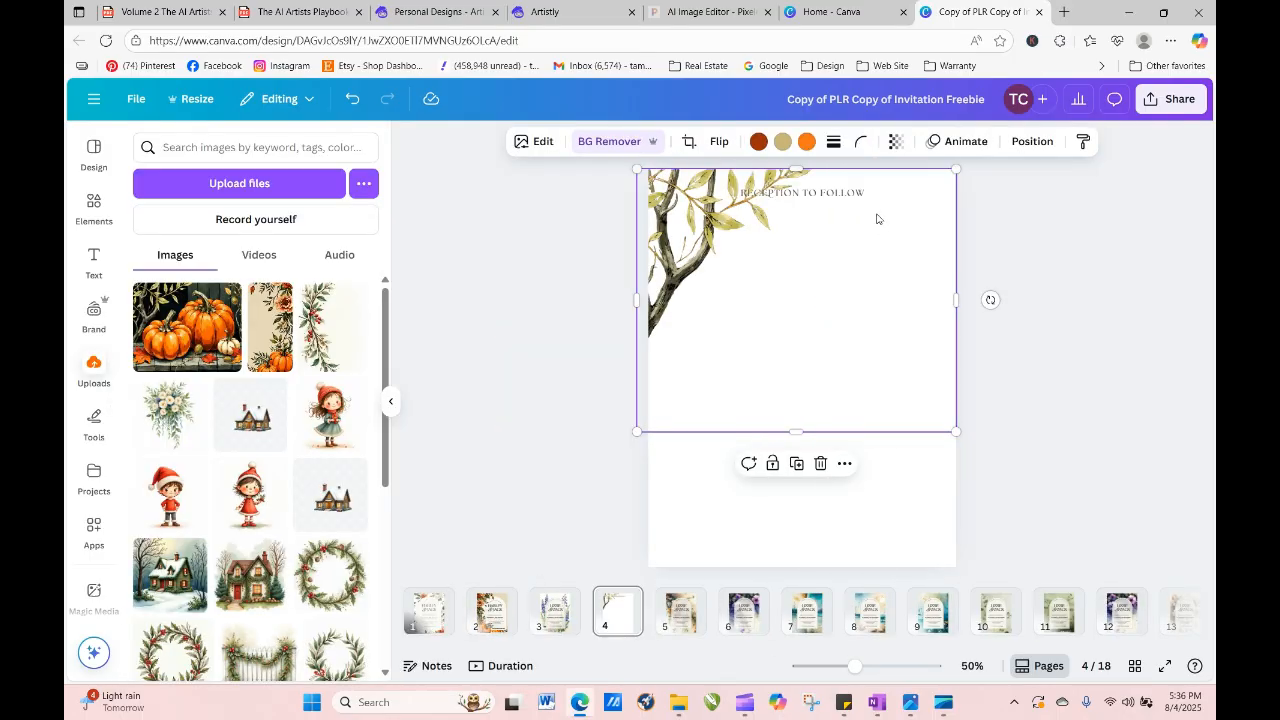
Move RECEPTION TO FOLLOW to the page's lower right and fit the branch artwork flush with the page's top edge.
click(857, 199)
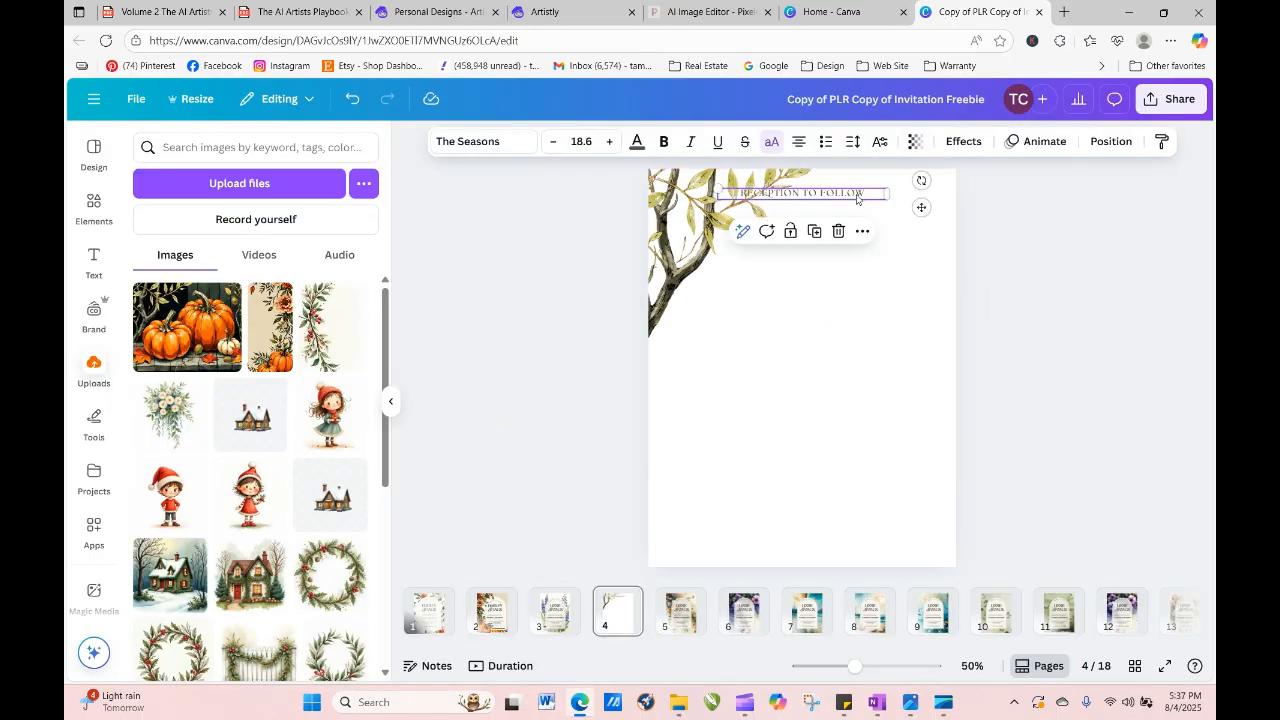
drag(857, 199, 910, 550)
click(832, 405)
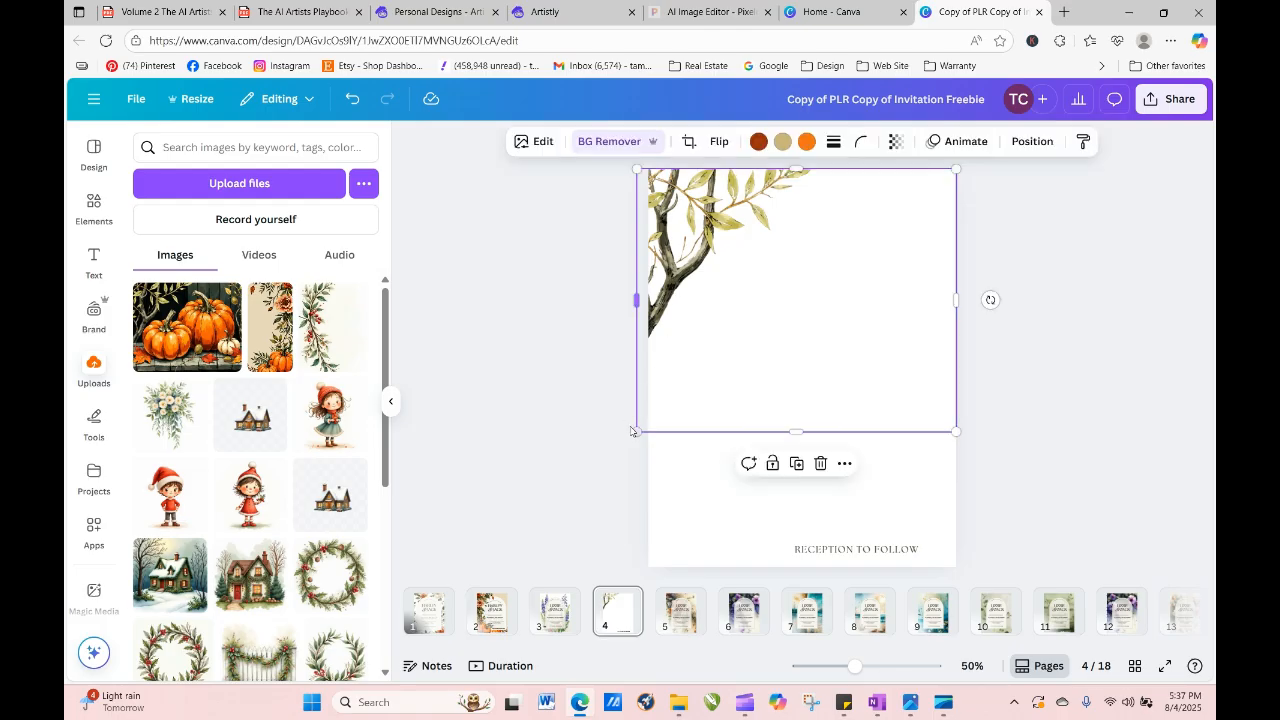
drag(636, 431, 660, 443)
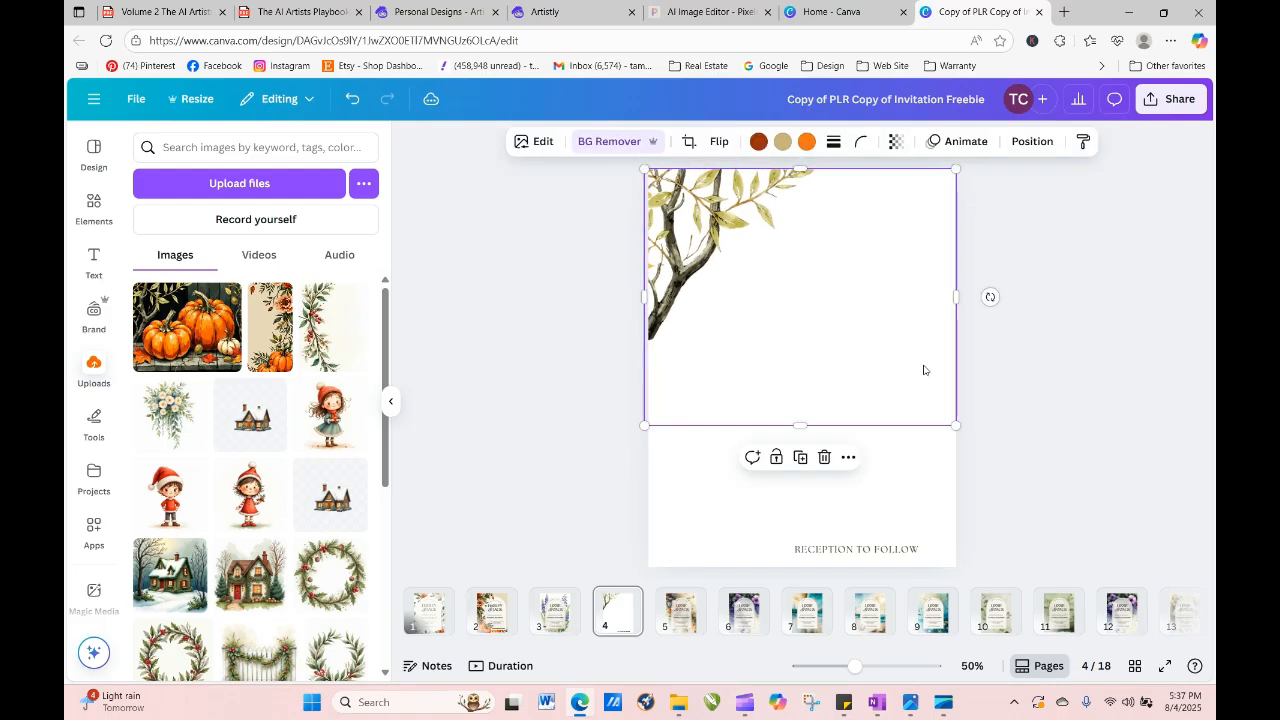
drag(912, 259, 911, 274)
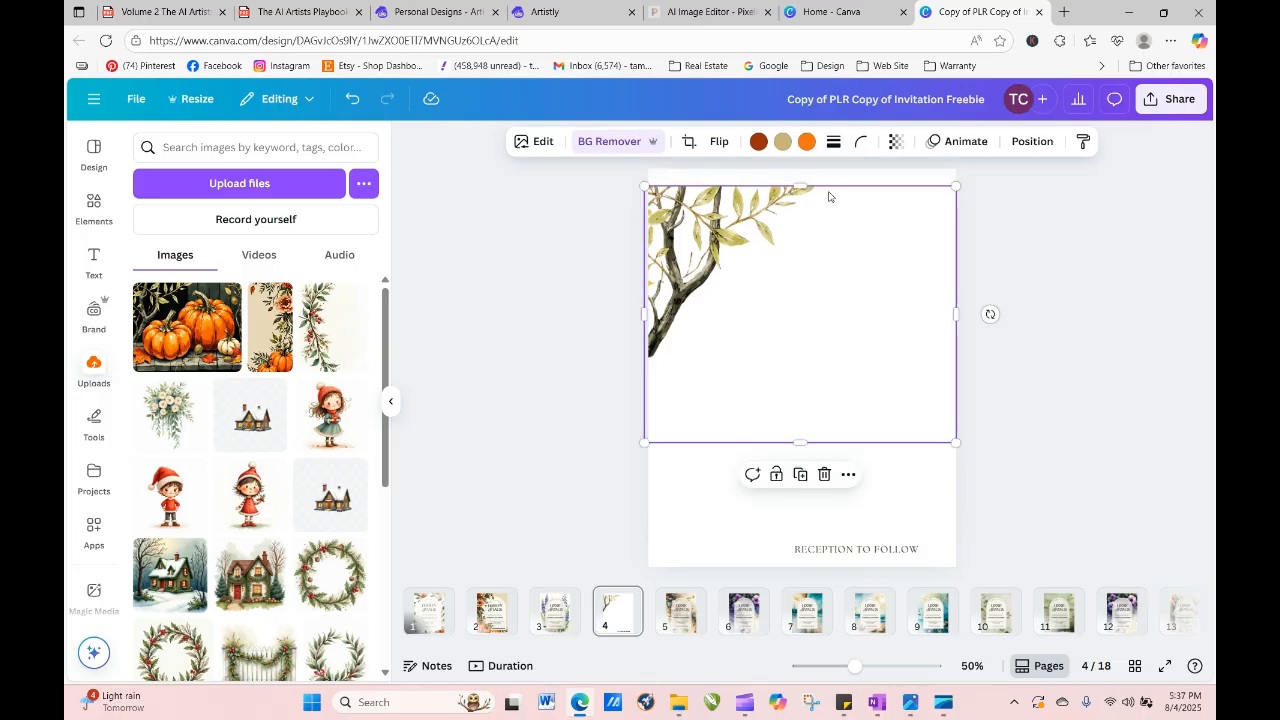
drag(805, 186, 805, 168)
click(1034, 249)
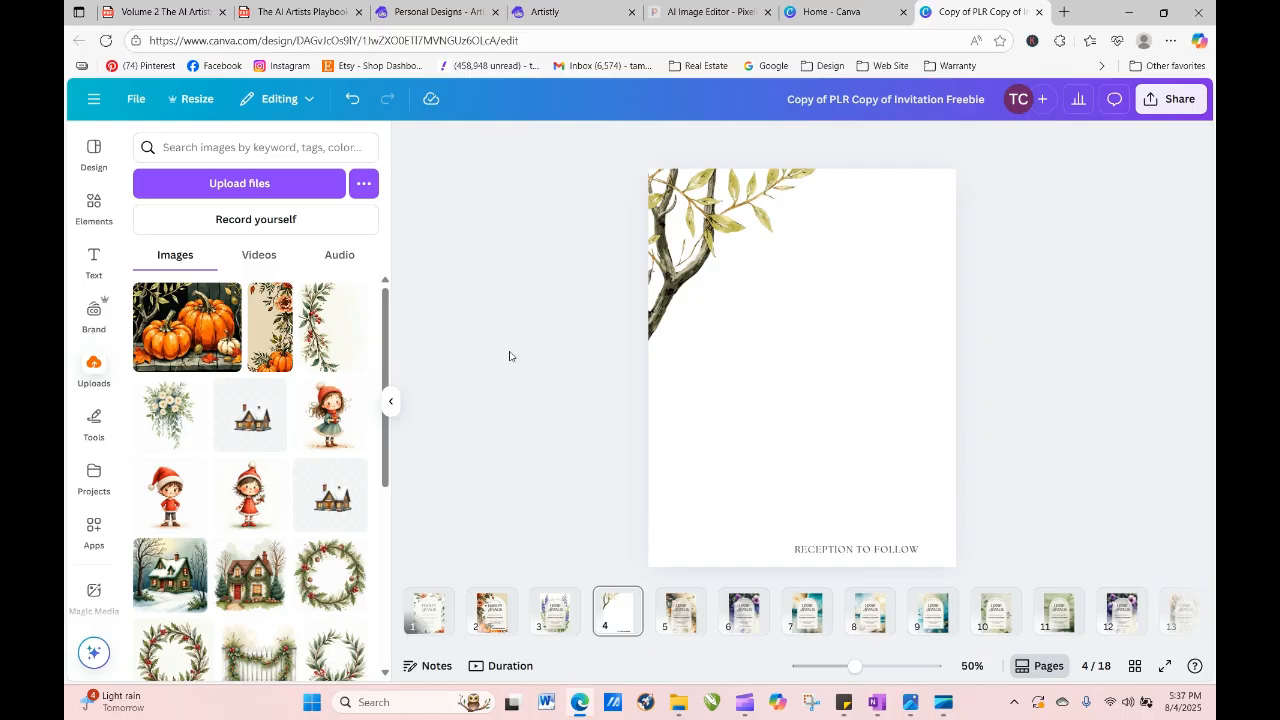
Add the uploaded pumpkin image to page 4 again and remove its background.
click(214, 330)
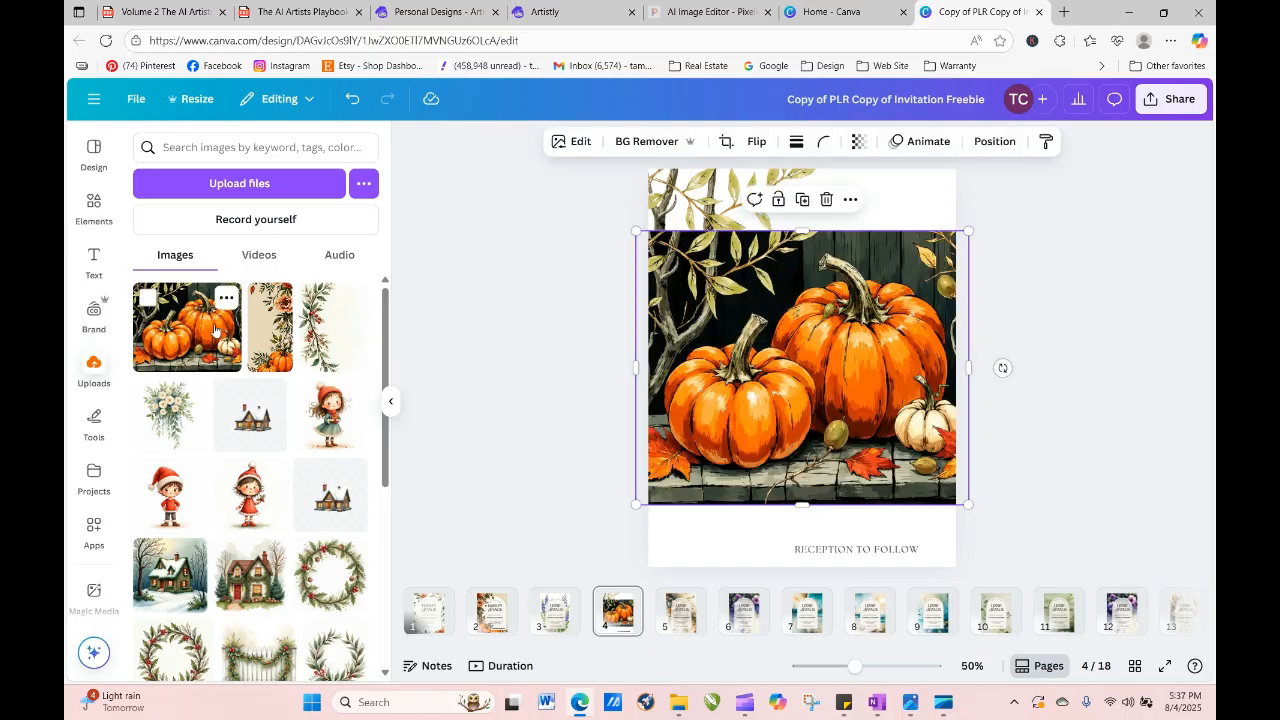
click(610, 150)
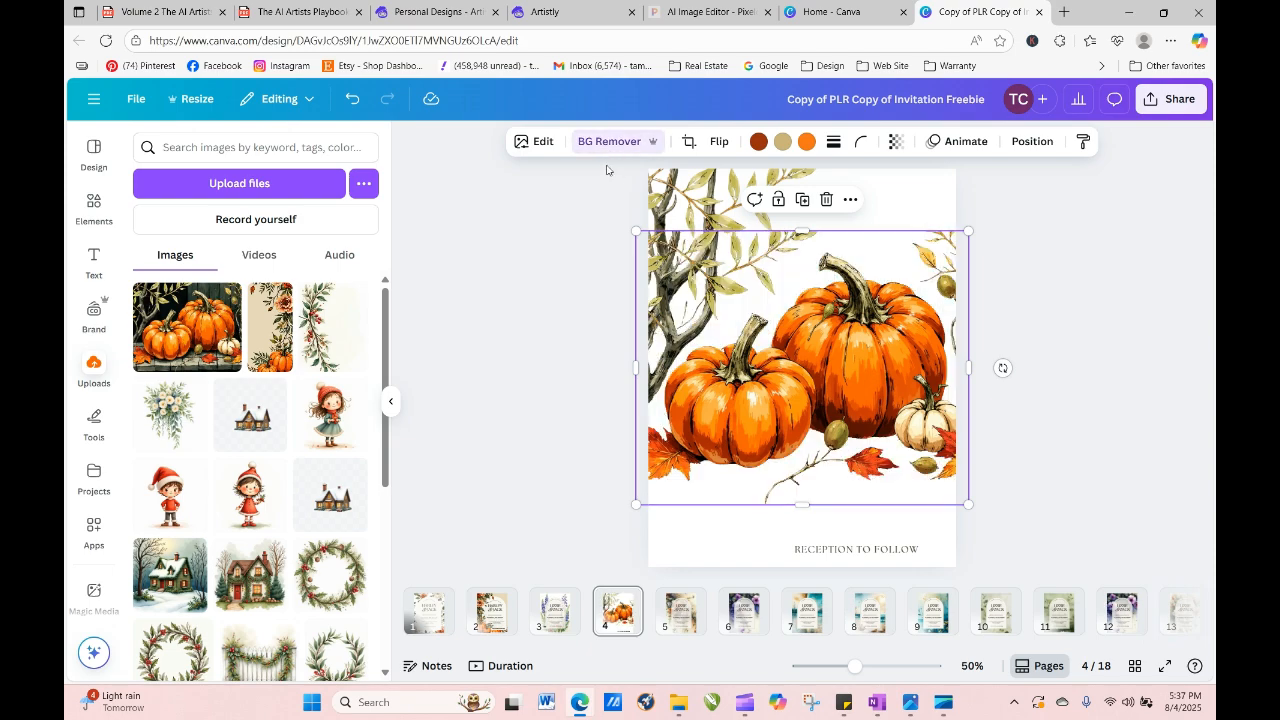
Try masking the branches and lower right leaves with a size 64 Magic Eraser brush, and reset all tool edits.
click(538, 142)
click(311, 355)
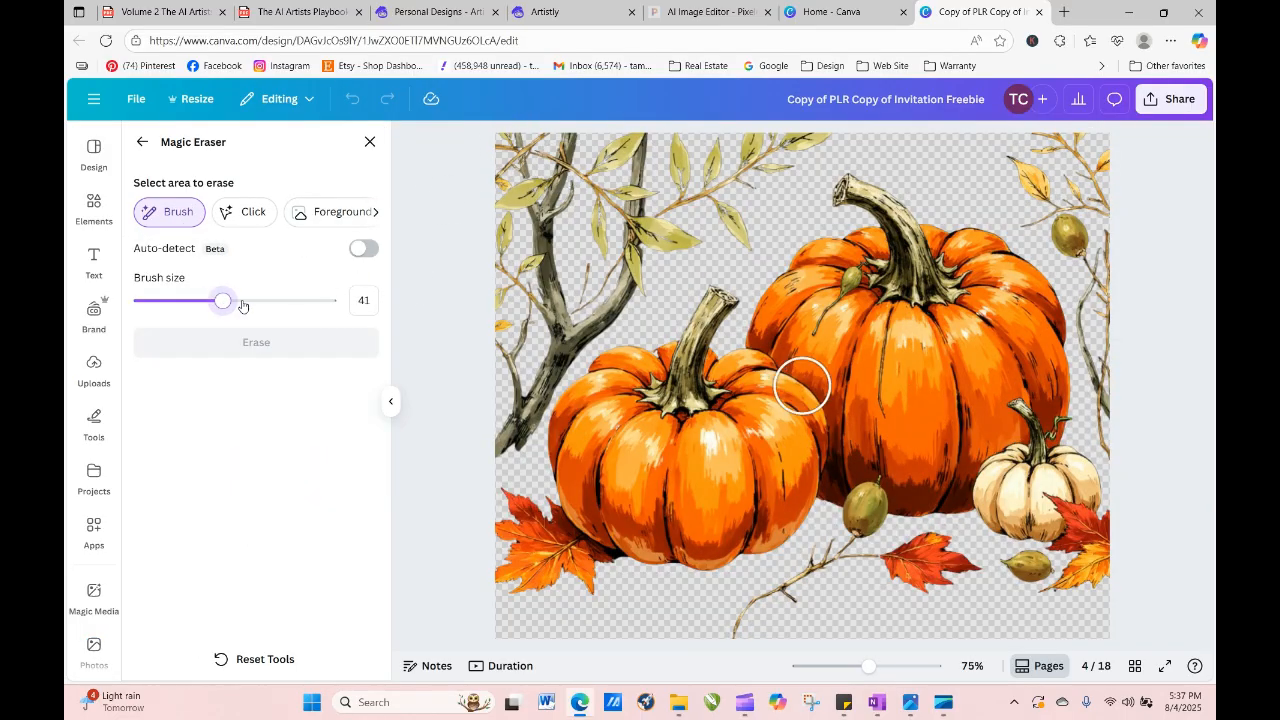
drag(242, 306, 261, 301)
mouse_move(524, 164)
mouse_down()
mouse_move(658, 161)
mouse_move(794, 138)
mouse_move(763, 157)
mouse_move(750, 224)
mouse_move(674, 204)
mouse_move(652, 216)
mouse_move(634, 283)
mouse_move(585, 286)
mouse_move(567, 302)
mouse_move(527, 350)
mouse_move(494, 431)
mouse_move(483, 383)
mouse_move(495, 240)
mouse_move(516, 187)
mouse_move(550, 278)
mouse_move(577, 210)
mouse_move(599, 237)
mouse_move(630, 210)
mouse_up()
mouse_move(1088, 157)
mouse_down()
mouse_move(1032, 158)
mouse_move(1073, 252)
mouse_move(1085, 257)
mouse_move(1084, 215)
mouse_move(1103, 263)
mouse_move(1125, 542)
mouse_move(1099, 585)
mouse_move(1026, 599)
mouse_move(1009, 583)
mouse_move(1065, 569)
mouse_move(1045, 505)
mouse_up()
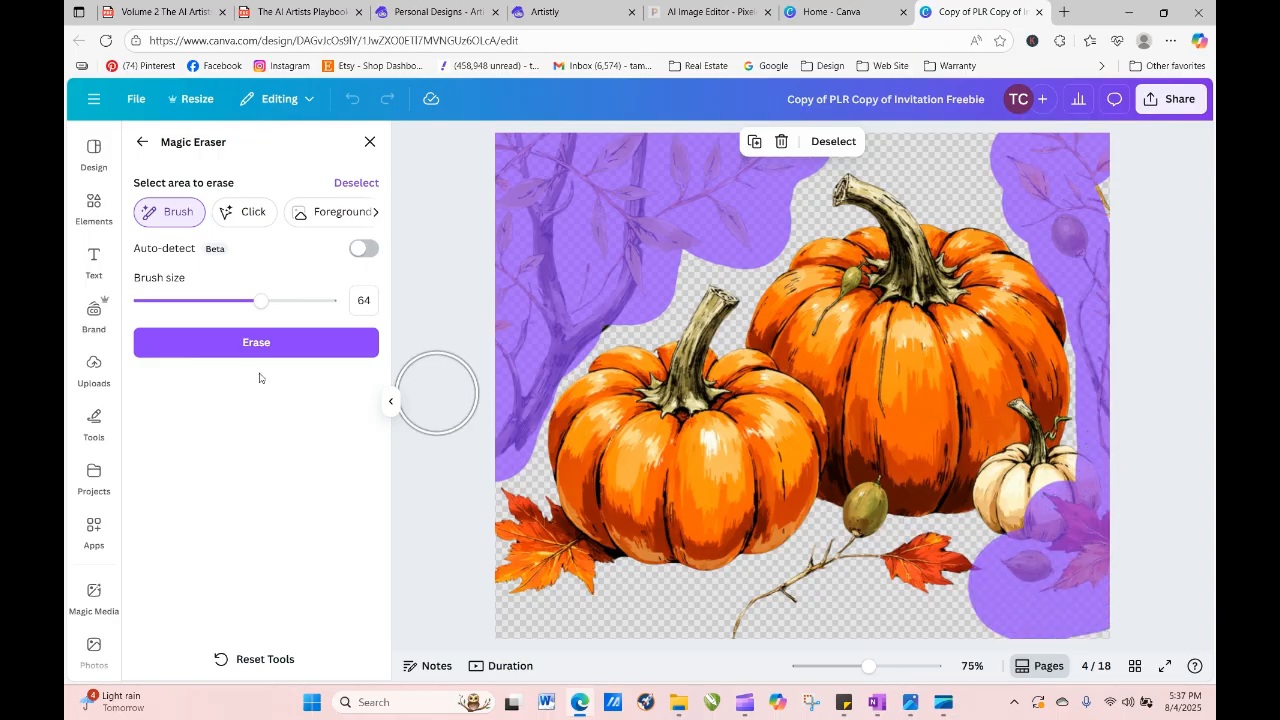
click(279, 656)
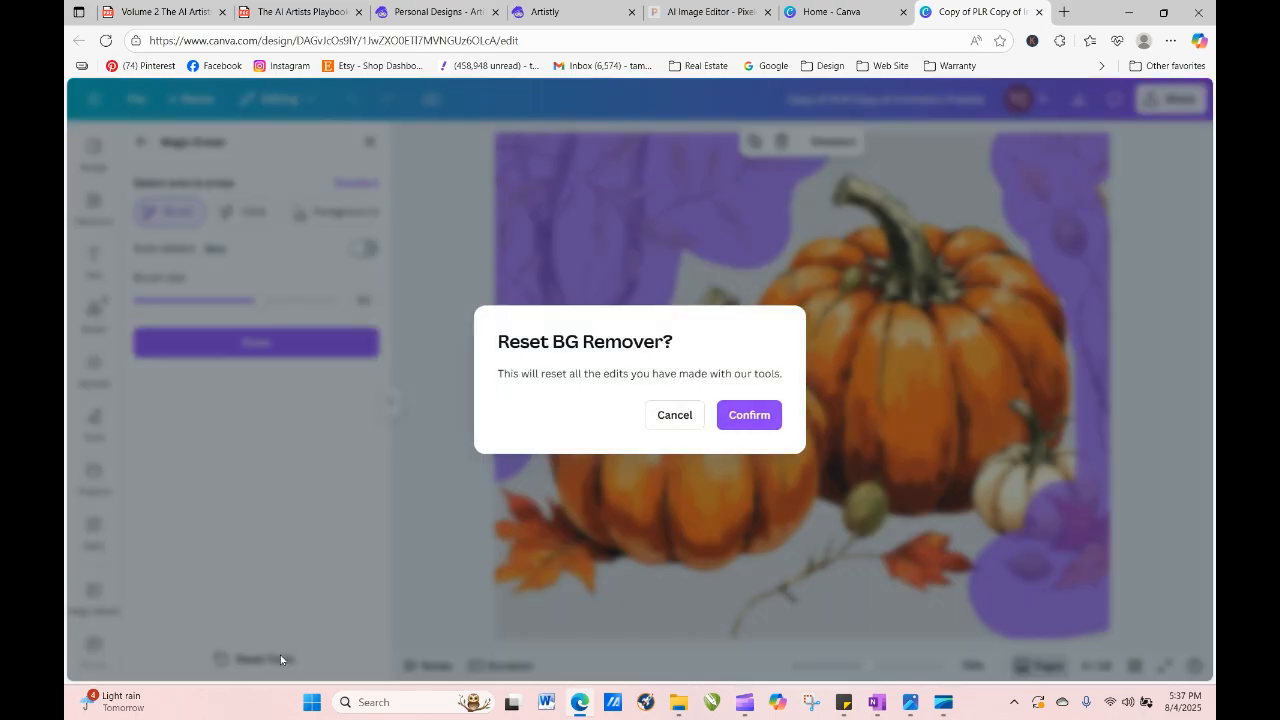
click(743, 416)
click(142, 142)
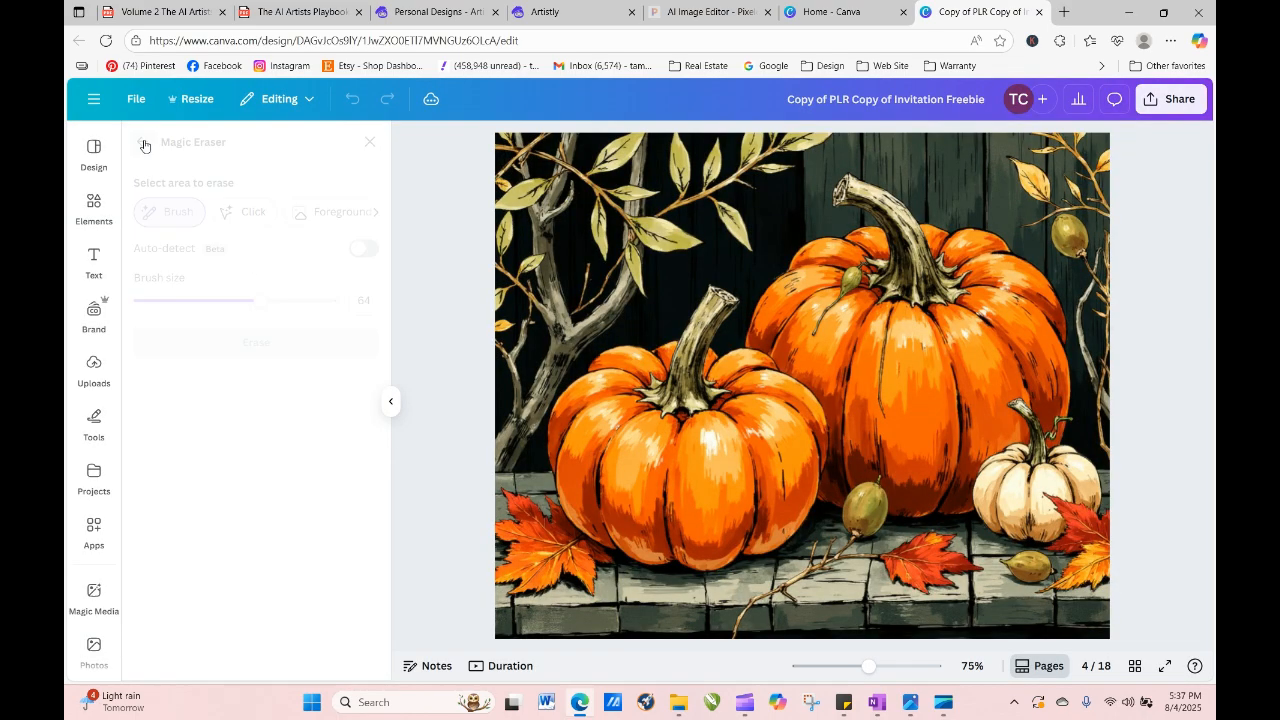
Remove the restored background from the second pumpkin image and shift the image lower and slightly right on the page.
click(612, 142)
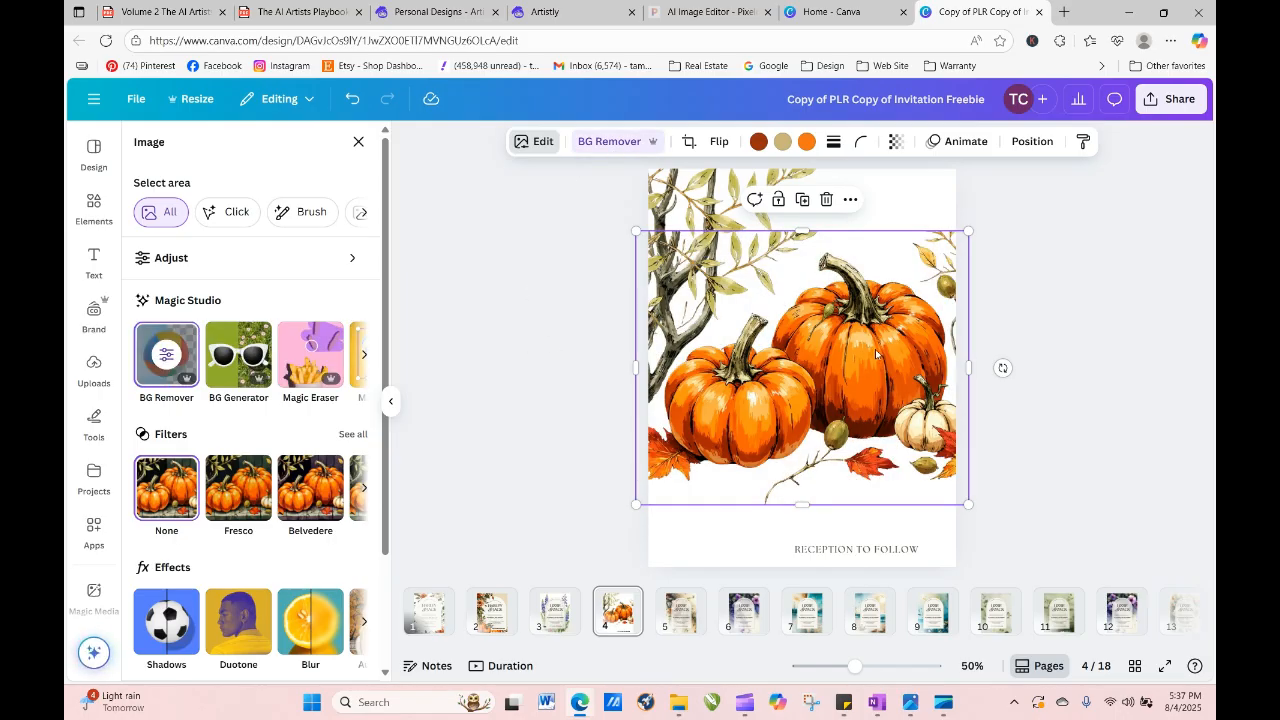
drag(876, 354, 889, 377)
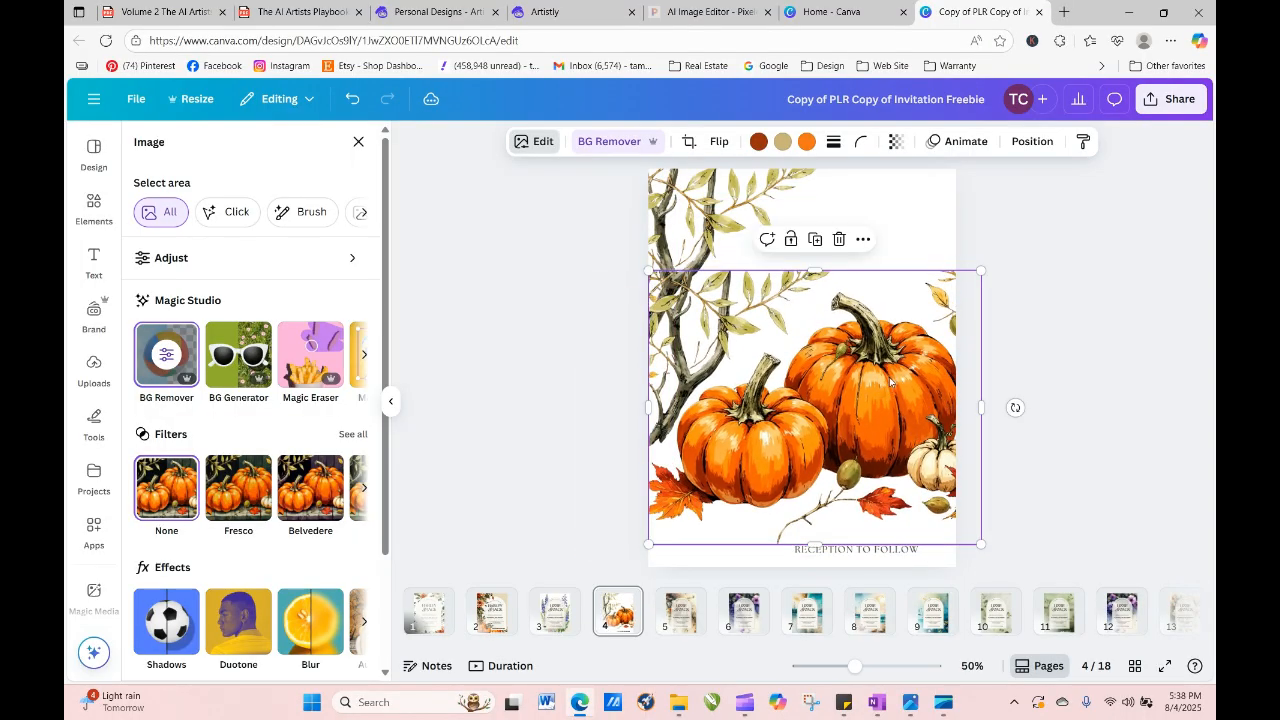
Erase the branches and leaves from both upper corners of the pumpkin image with a size 60 Magic Eraser brush.
click(323, 359)
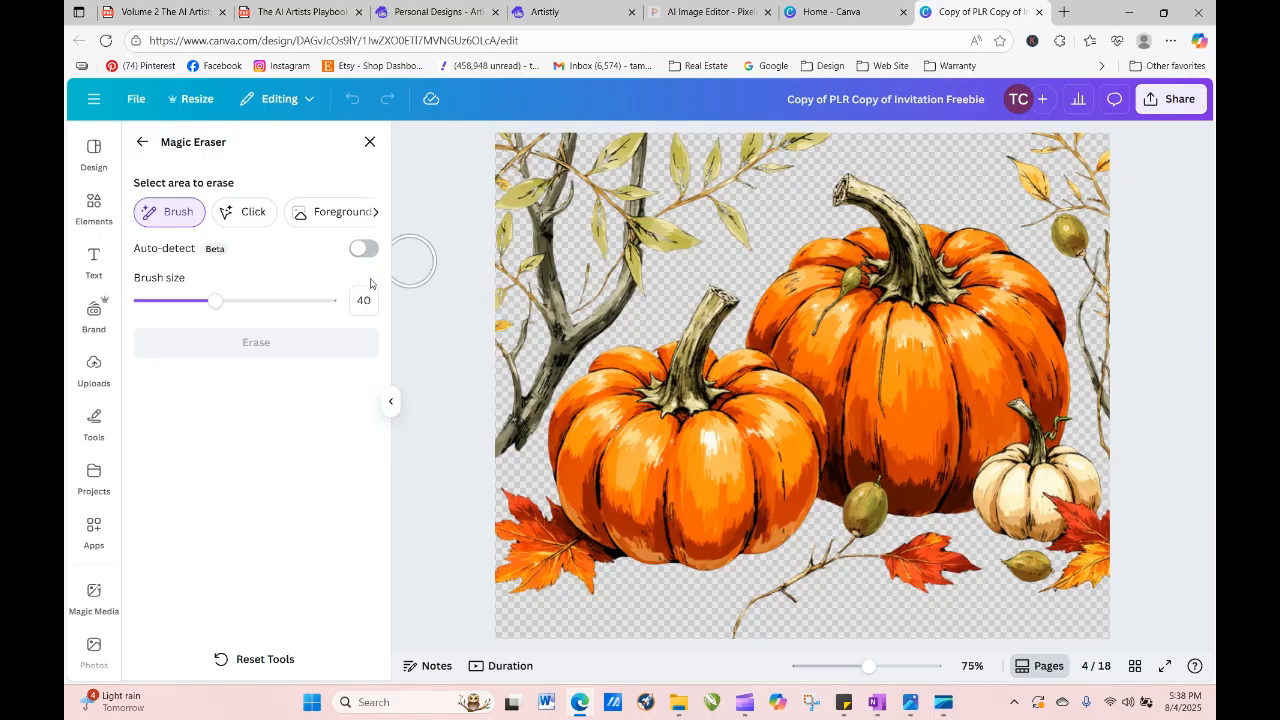
drag(214, 304, 243, 304)
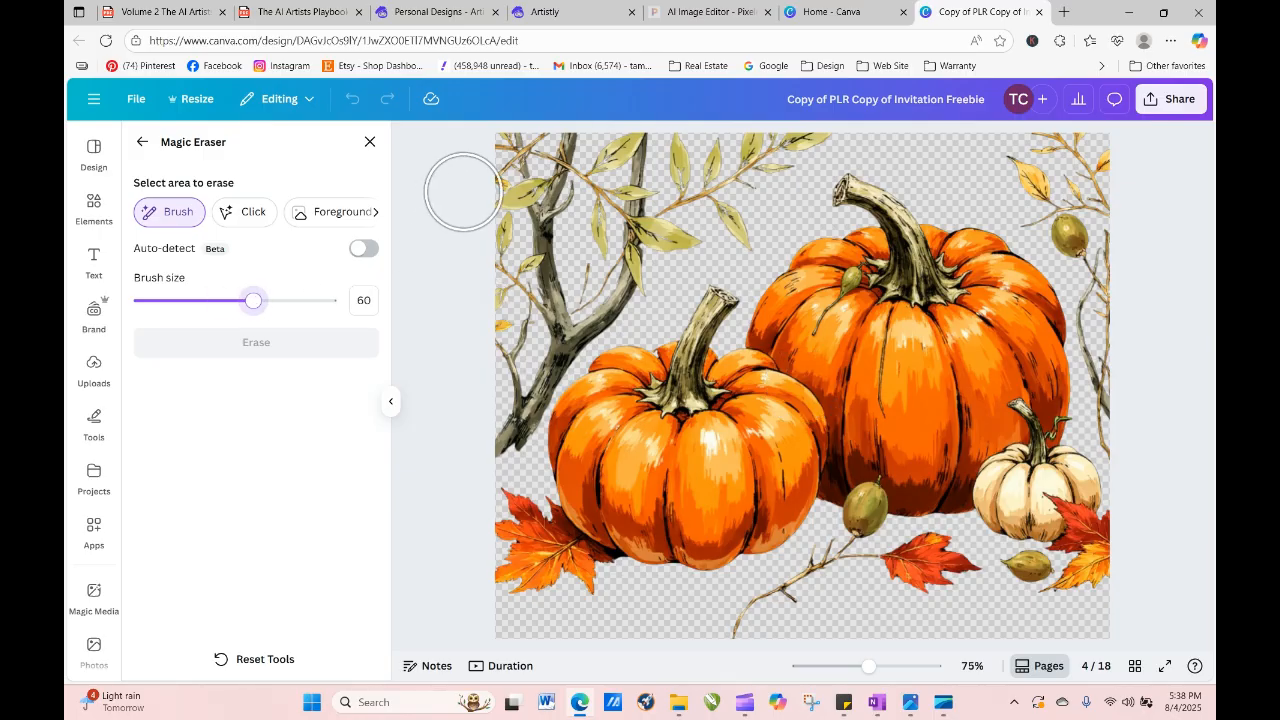
mouse_move(497, 165)
mouse_down()
mouse_move(802, 126)
mouse_move(736, 186)
mouse_move(739, 218)
mouse_move(673, 201)
mouse_move(635, 272)
mouse_move(621, 266)
mouse_move(544, 340)
mouse_move(502, 423)
mouse_move(502, 201)
mouse_move(525, 243)
mouse_move(570, 233)
mouse_move(607, 244)
mouse_move(634, 177)
mouse_up()
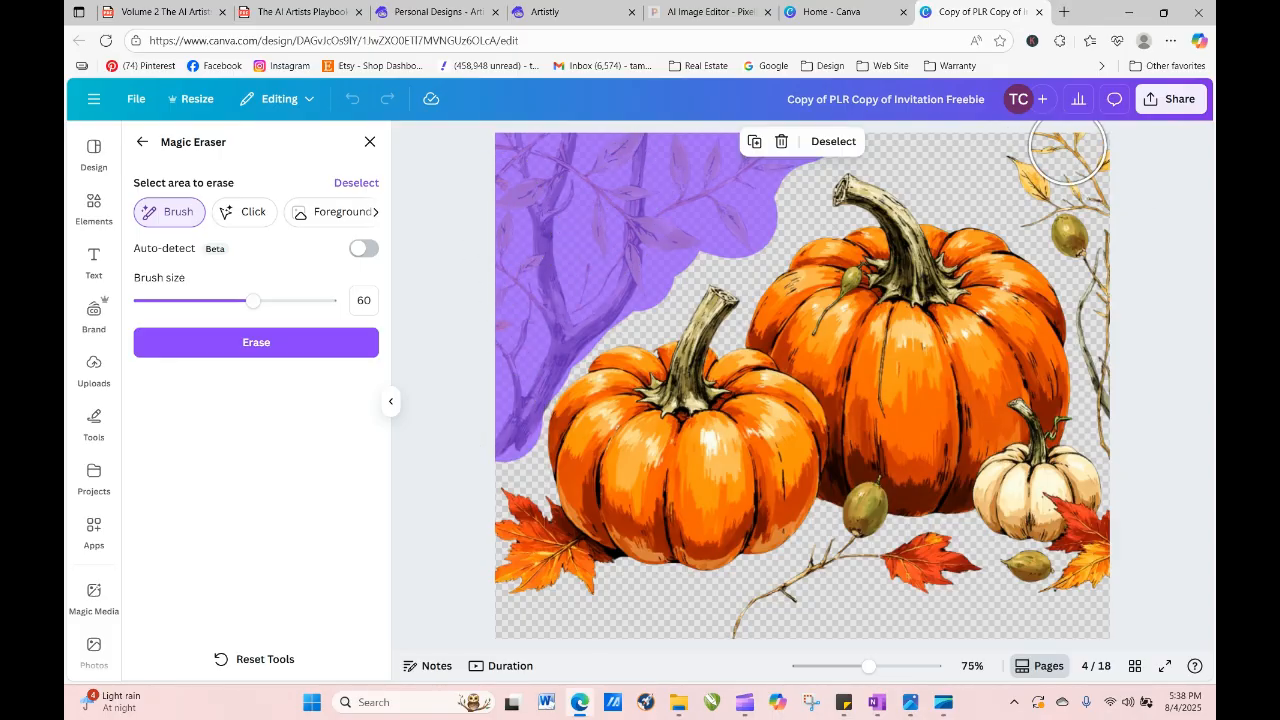
mouse_move(1067, 148)
mouse_down()
mouse_move(1038, 164)
mouse_move(1048, 203)
mouse_move(1119, 229)
mouse_move(1099, 119)
mouse_move(1132, 430)
mouse_move(1105, 278)
mouse_up()
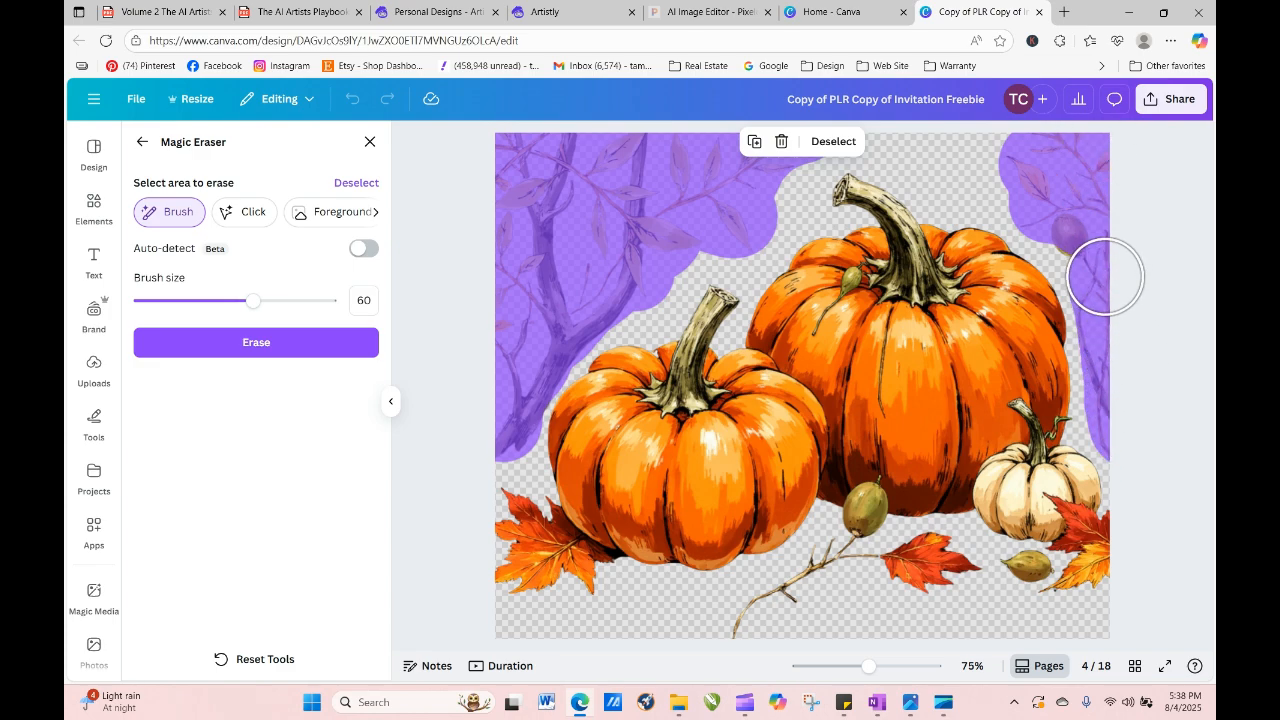
click(317, 347)
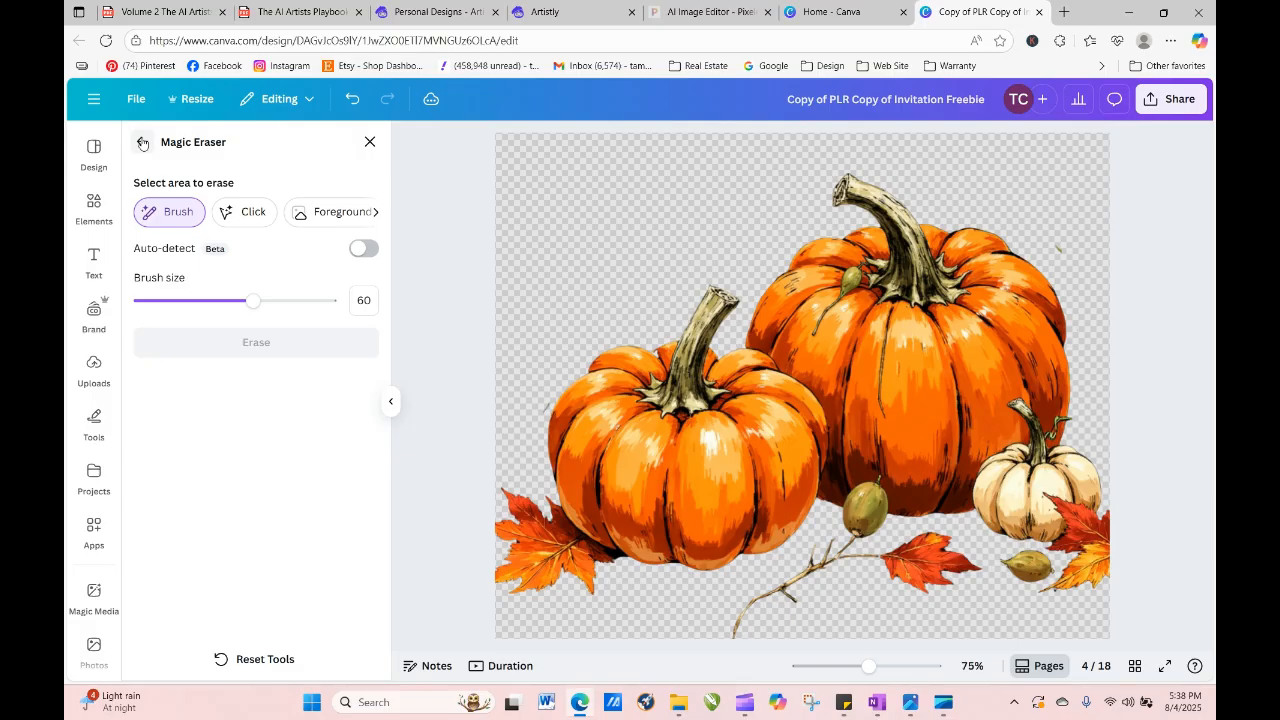
Erase the leftover speck to the upper right of the large pumpkin and return to the page.
click(1075, 234)
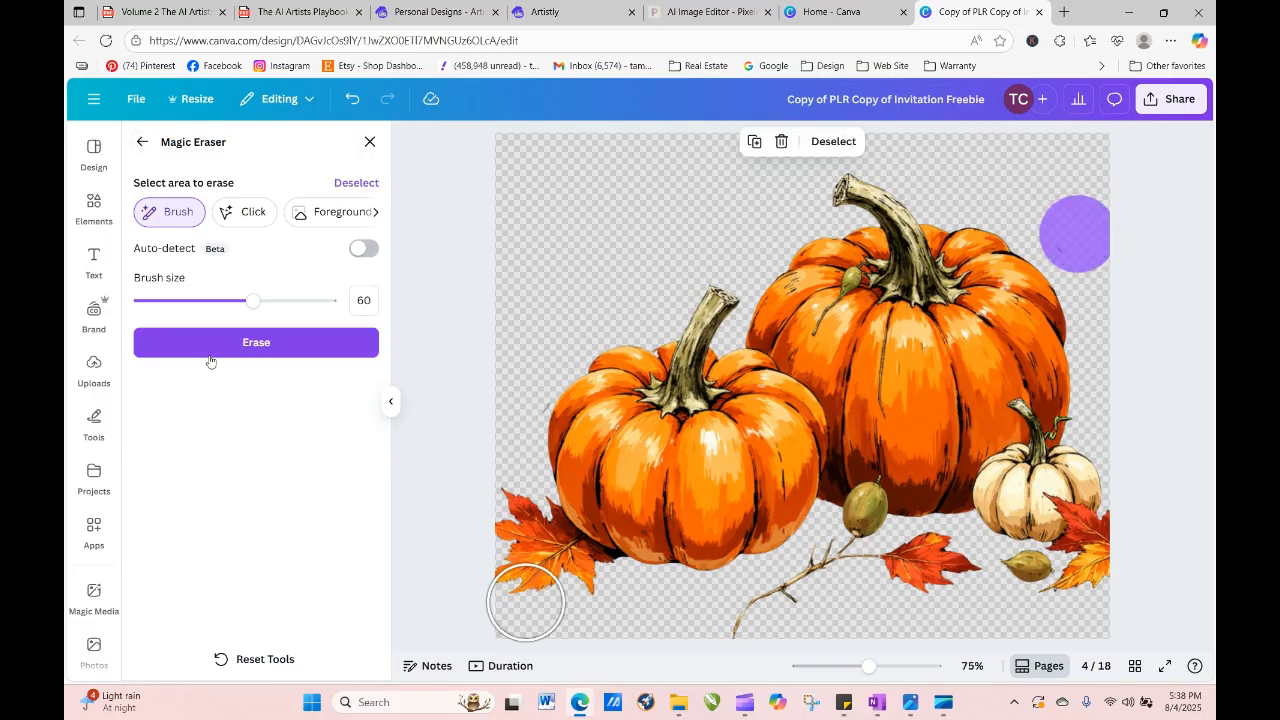
click(214, 343)
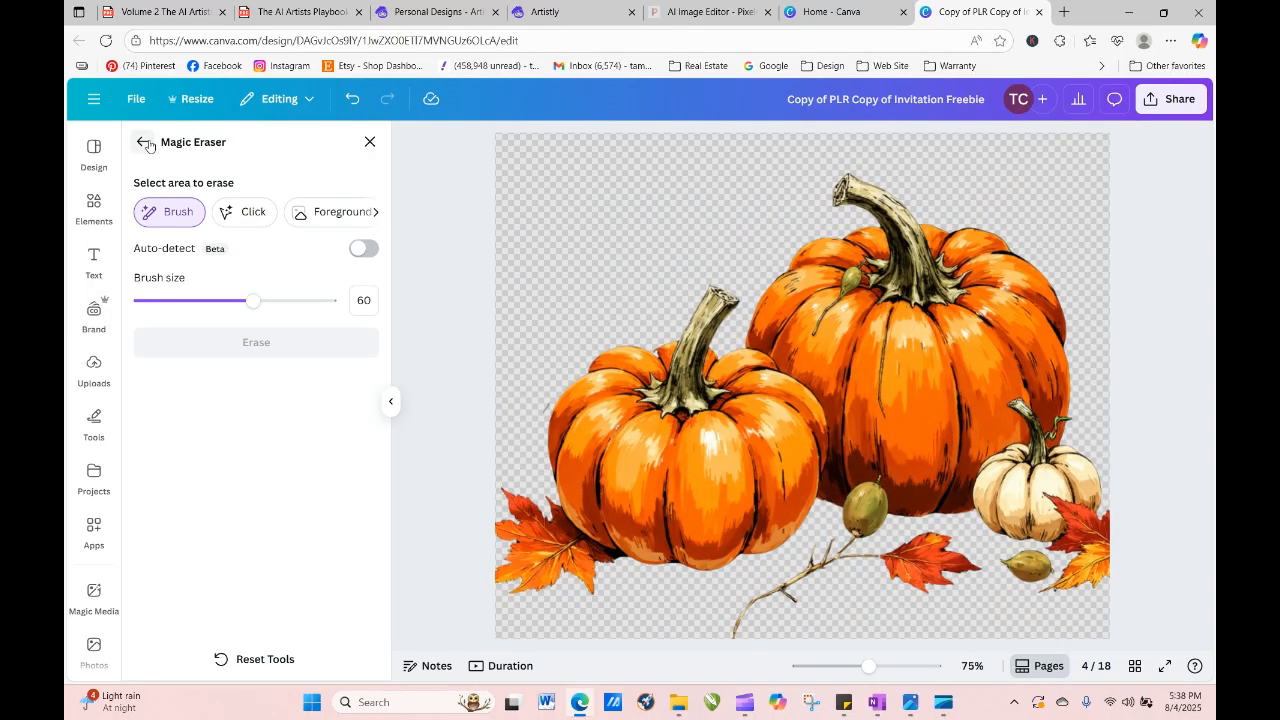
click(145, 142)
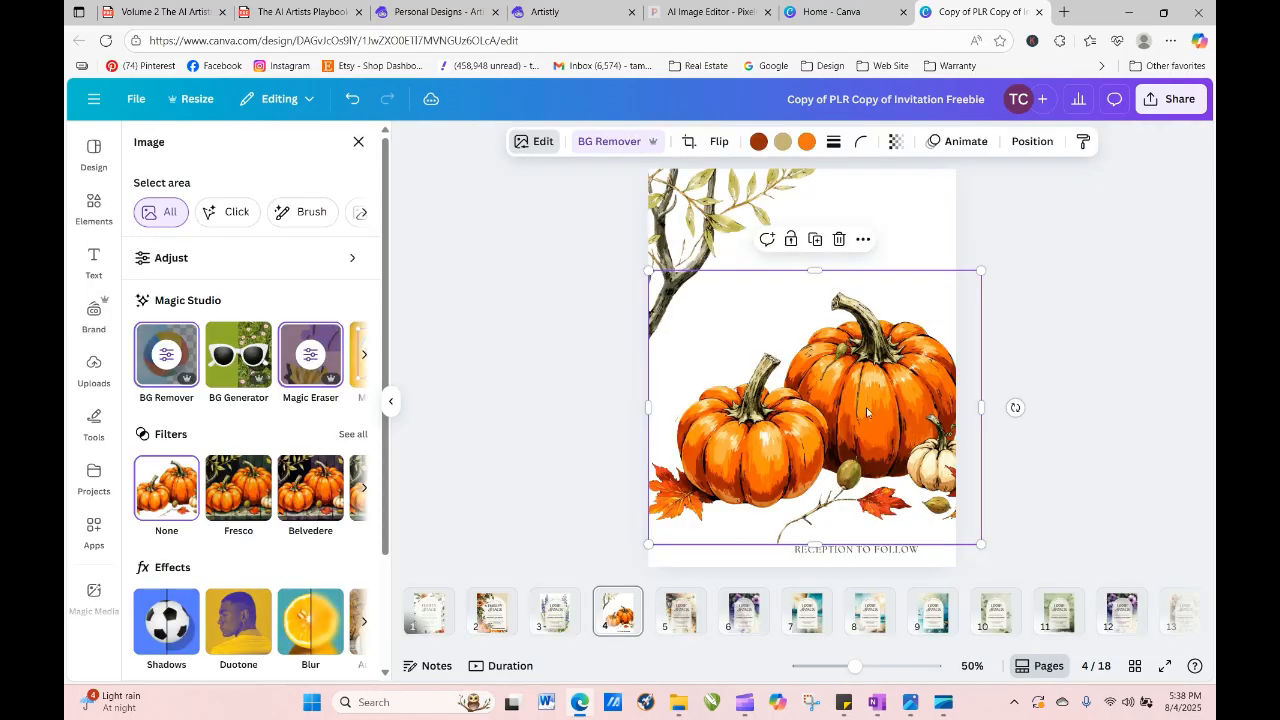
Move RECEPTION TO FOLLOW to the page's upper right and shift the pumpkin image to the lower part of the page.
drag(872, 420, 892, 478)
drag(914, 549, 913, 200)
click(904, 396)
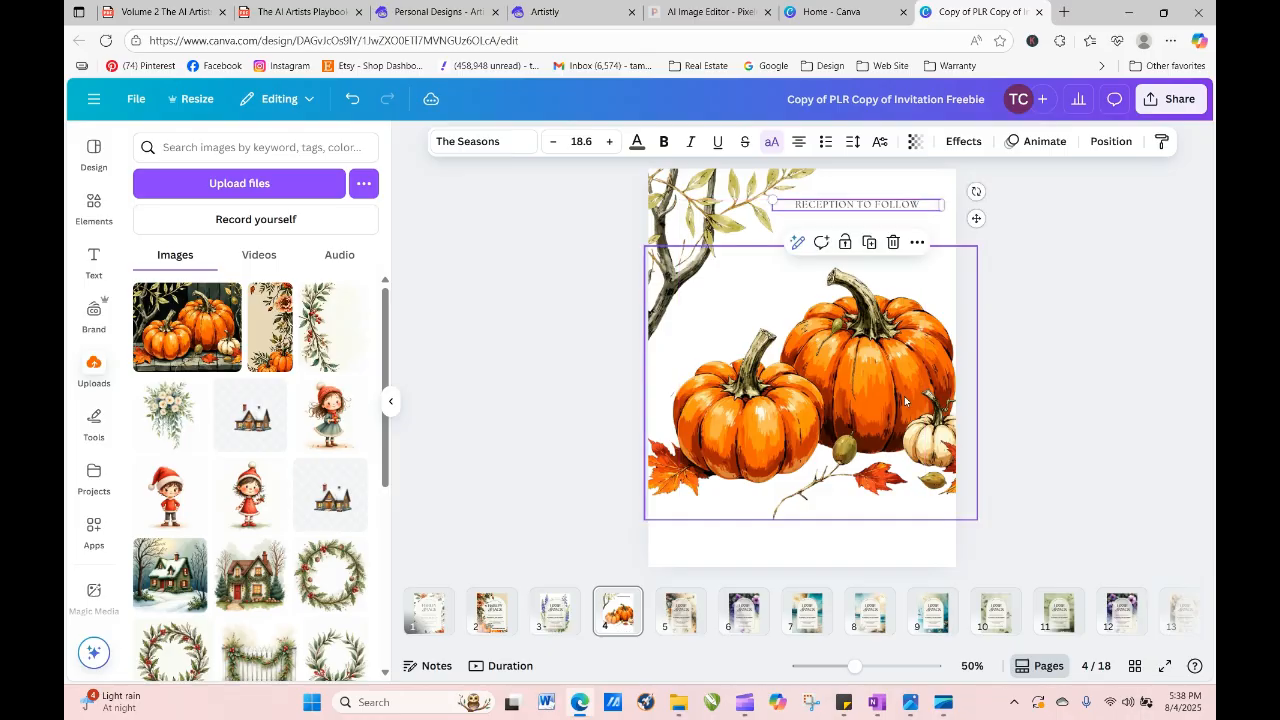
drag(904, 396, 884, 450)
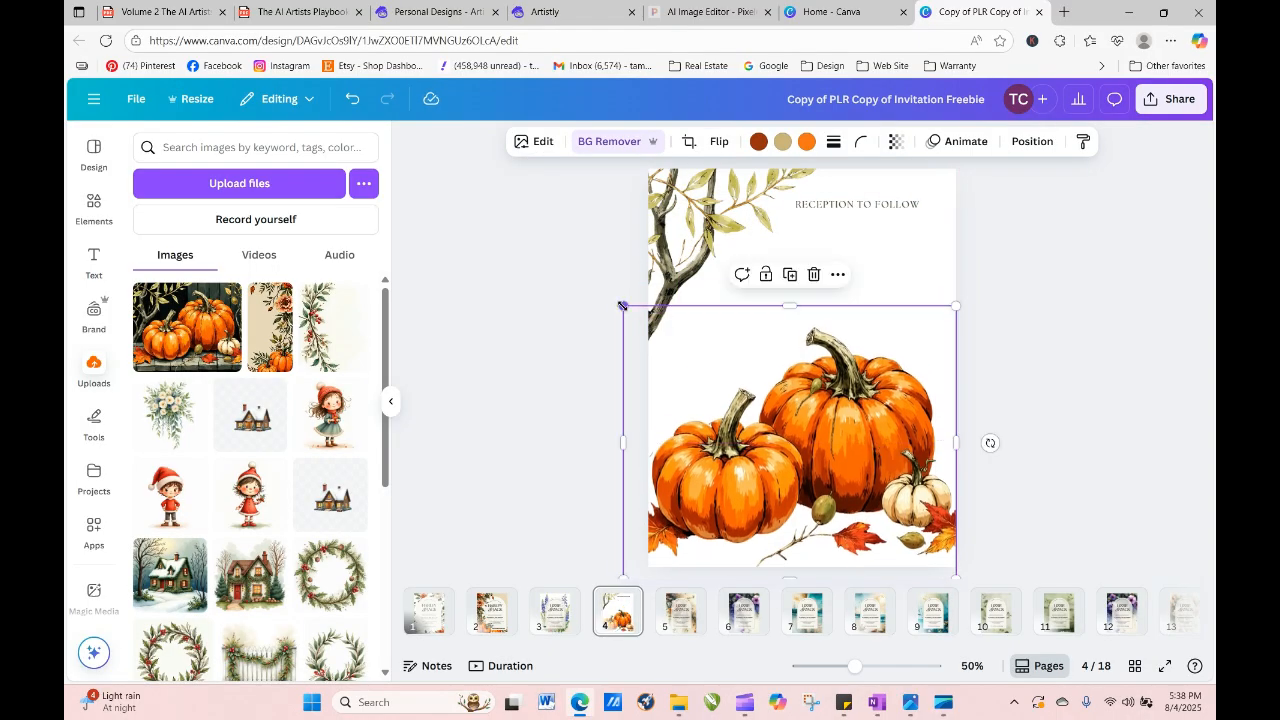
Resize and reframe the pumpkin image to span the page's full width and sit flush with its bottom edge.
drag(622, 305, 759, 428)
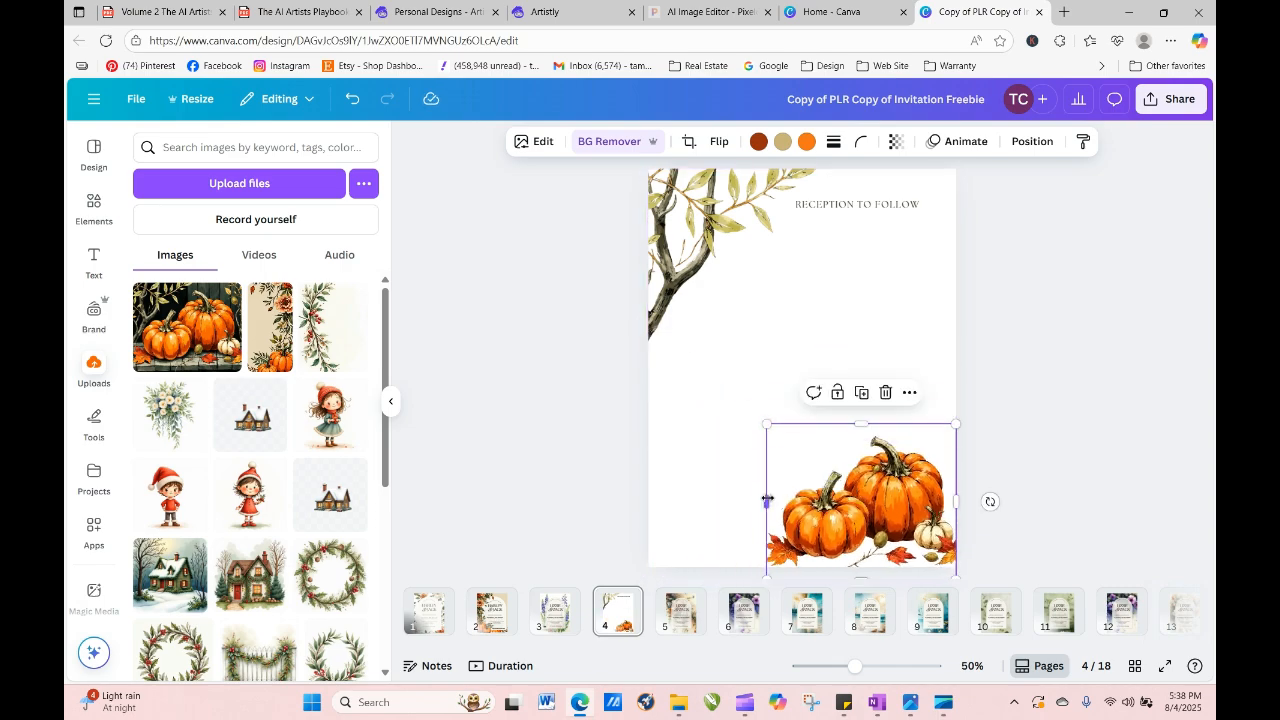
drag(767, 500, 637, 504)
drag(800, 423, 798, 369)
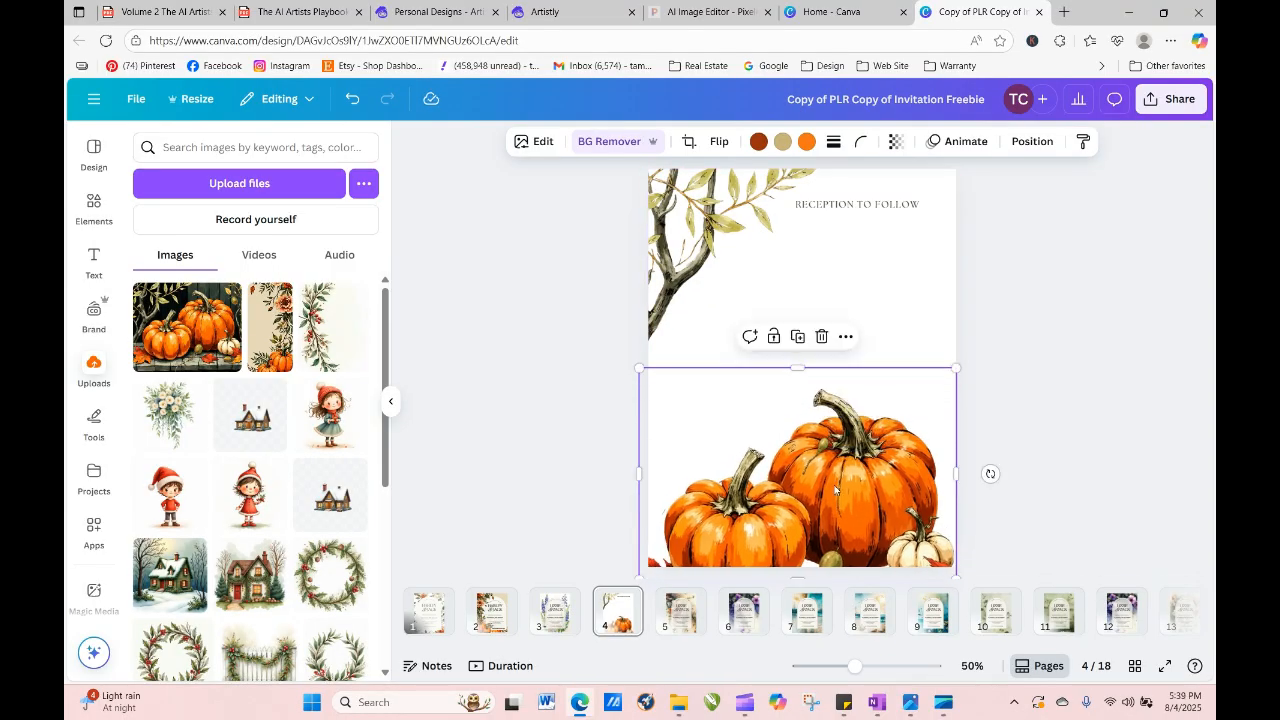
drag(835, 490, 833, 453)
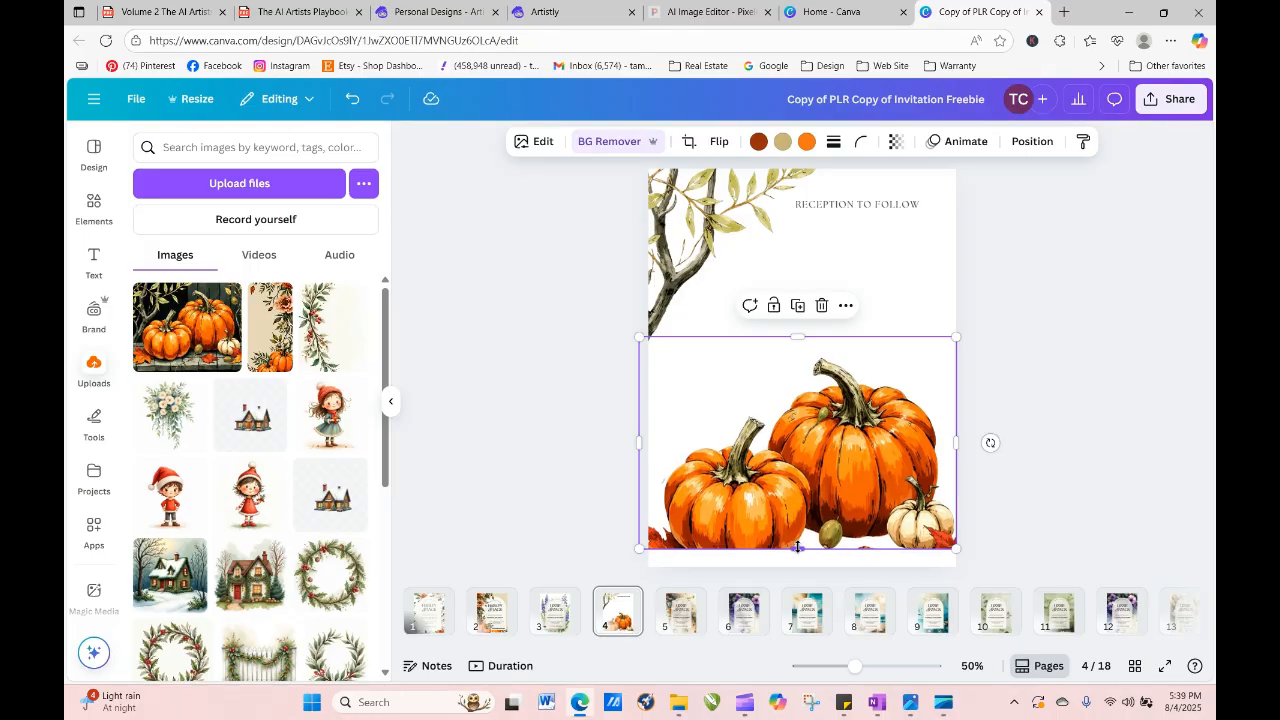
mouse_move(797, 549)
mouse_down()
mouse_move(800, 575)
mouse_move(812, 530)
mouse_move(802, 567)
mouse_up()
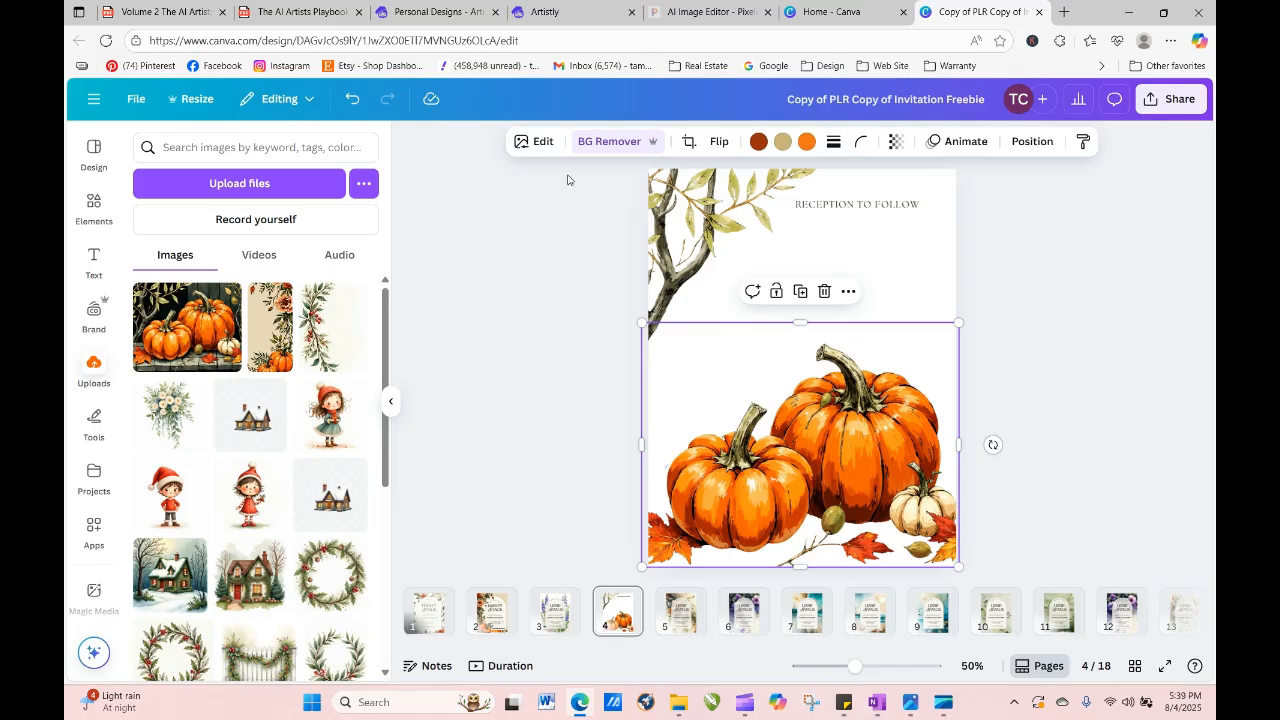
Browse the full set of filters available for the pumpkin image, from Natural to Color Pop.
click(541, 142)
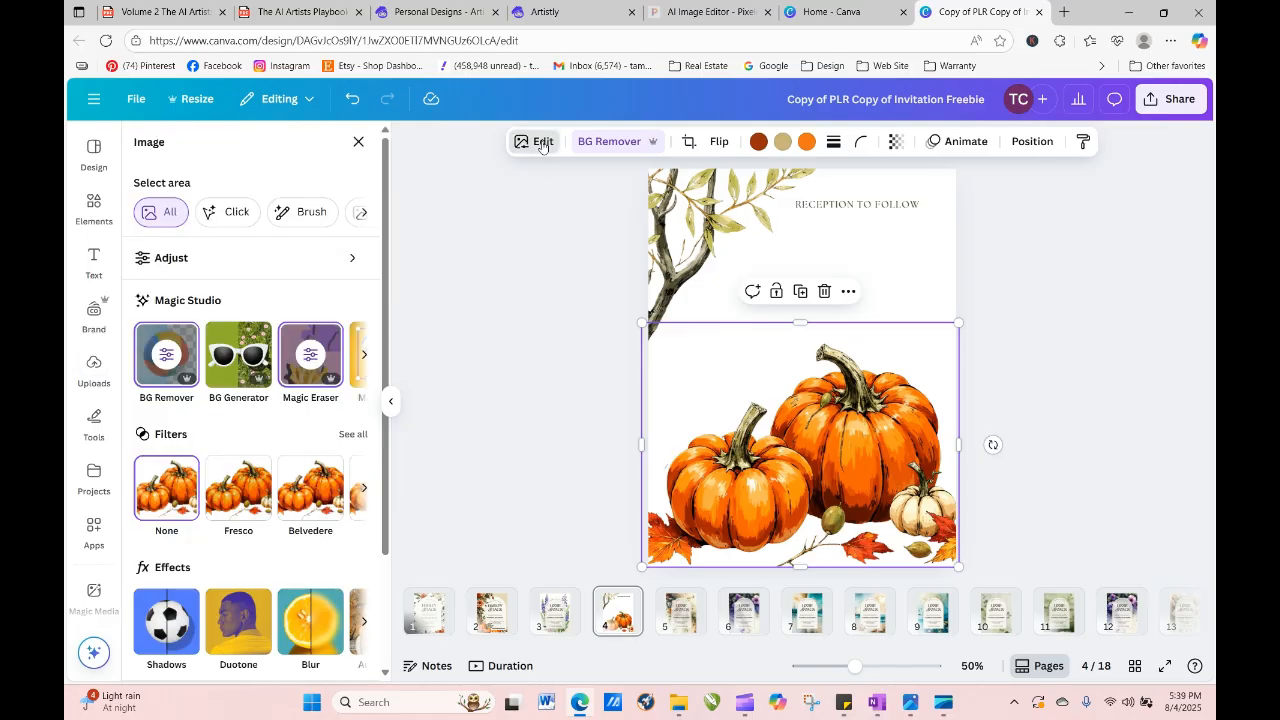
click(353, 434)
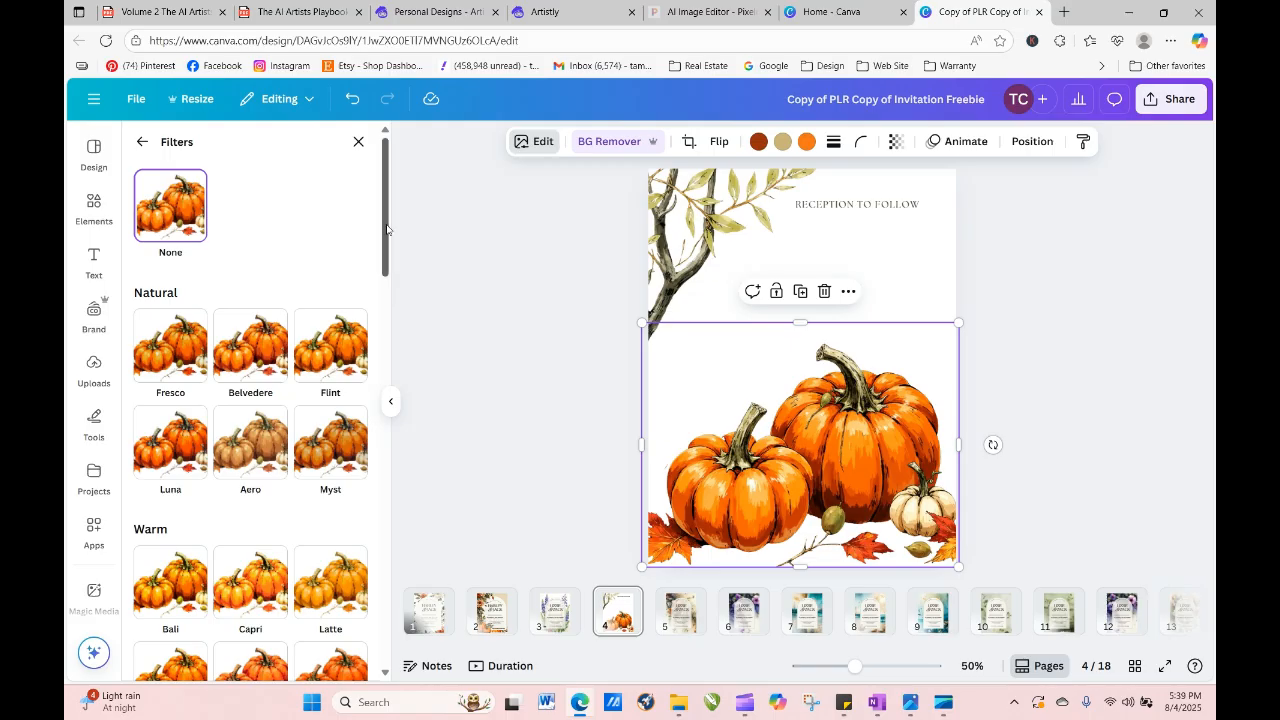
drag(387, 230, 394, 630)
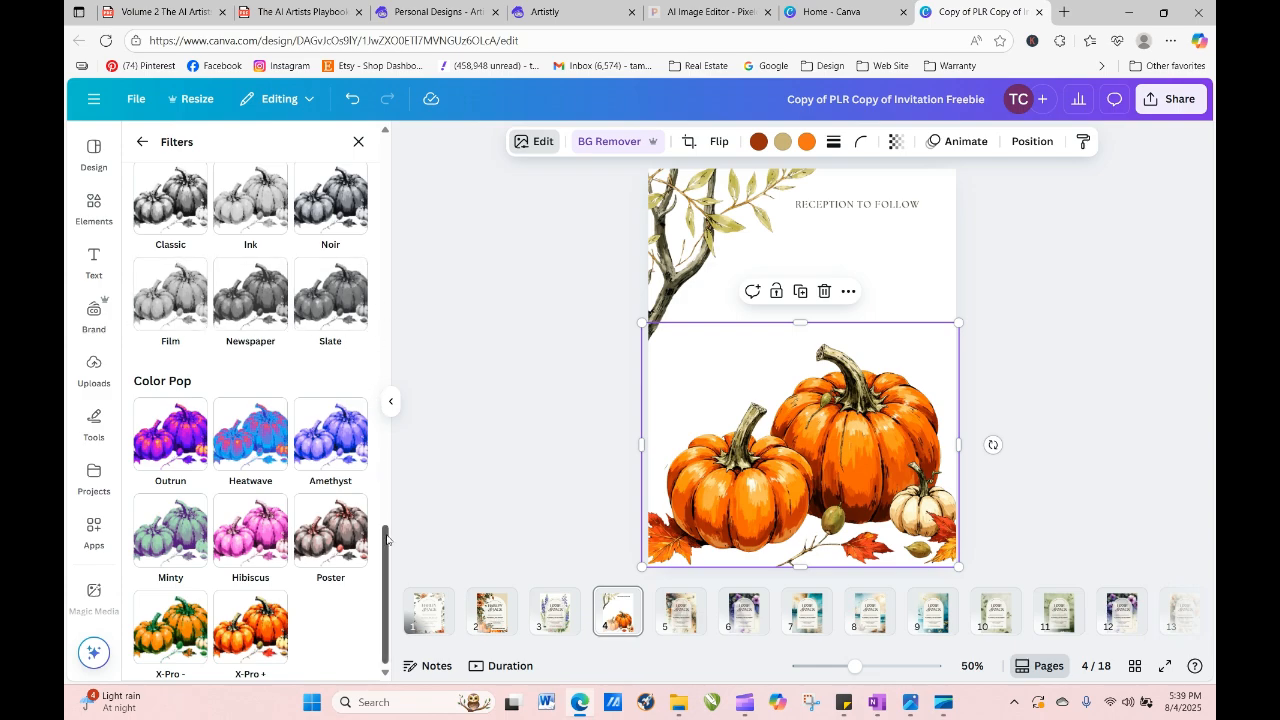
drag(386, 548, 398, 119)
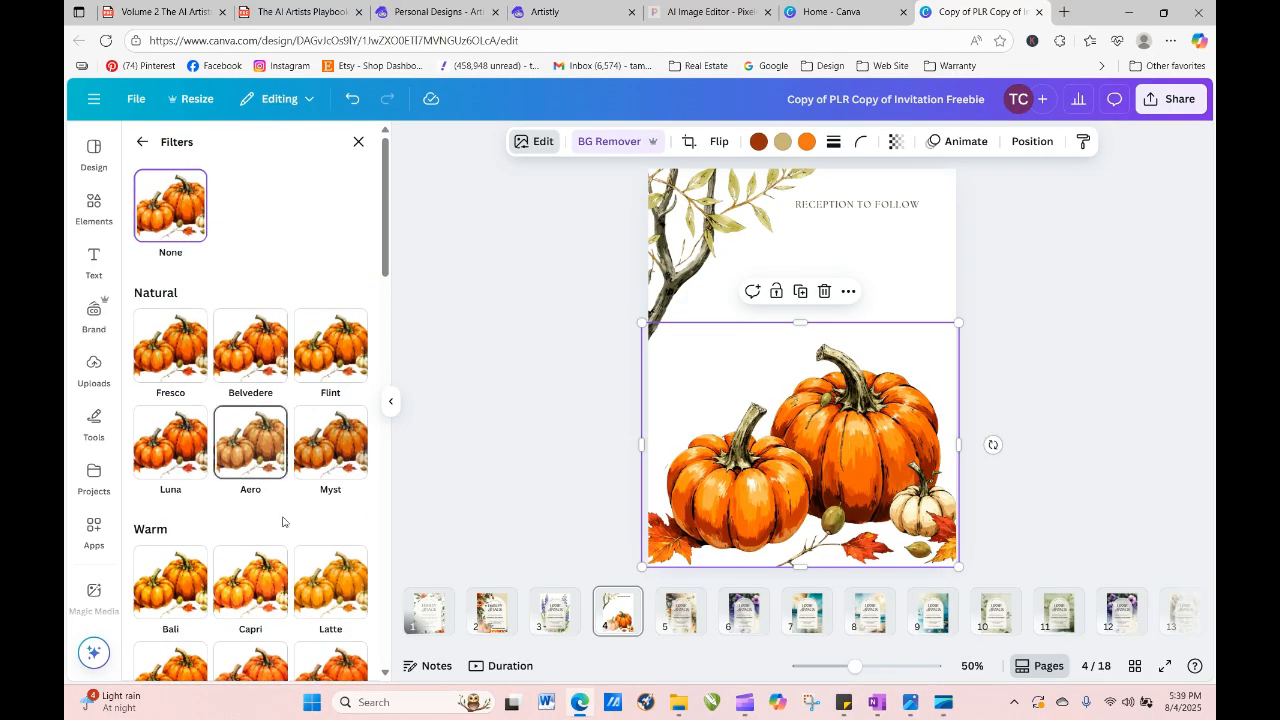
click(358, 142)
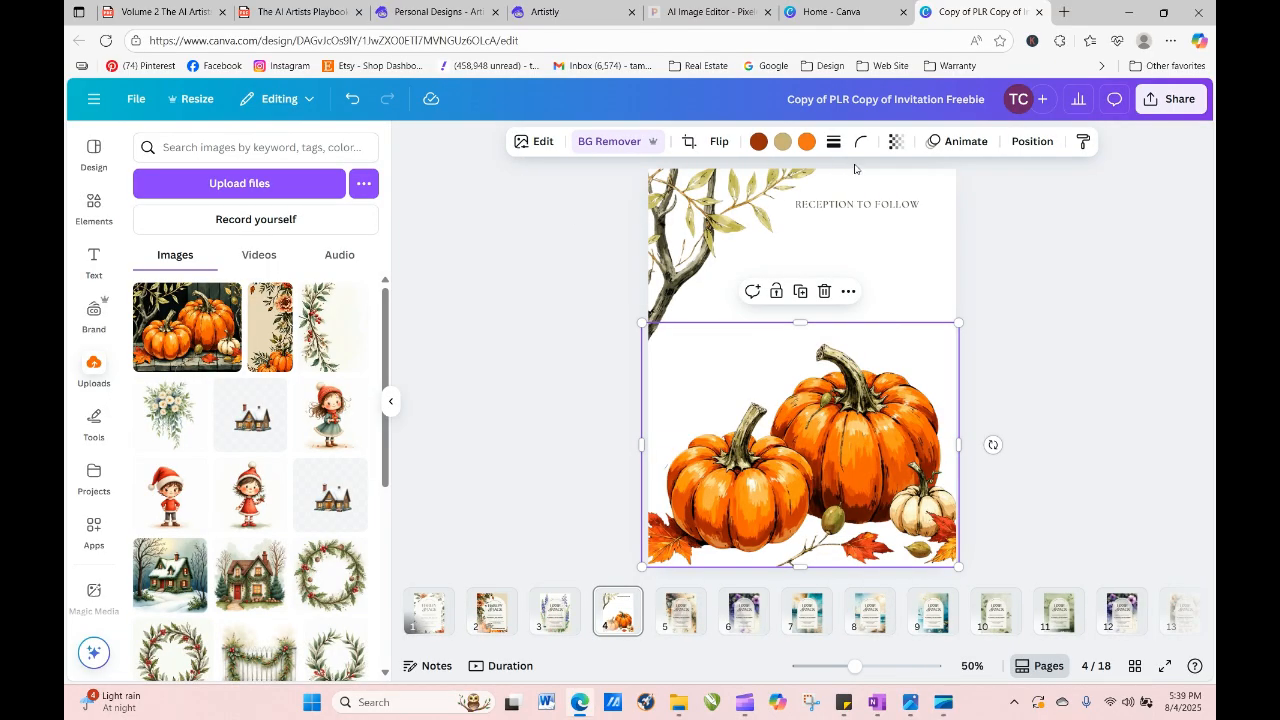
Set the pumpkin image's transparency to 17.
click(895, 143)
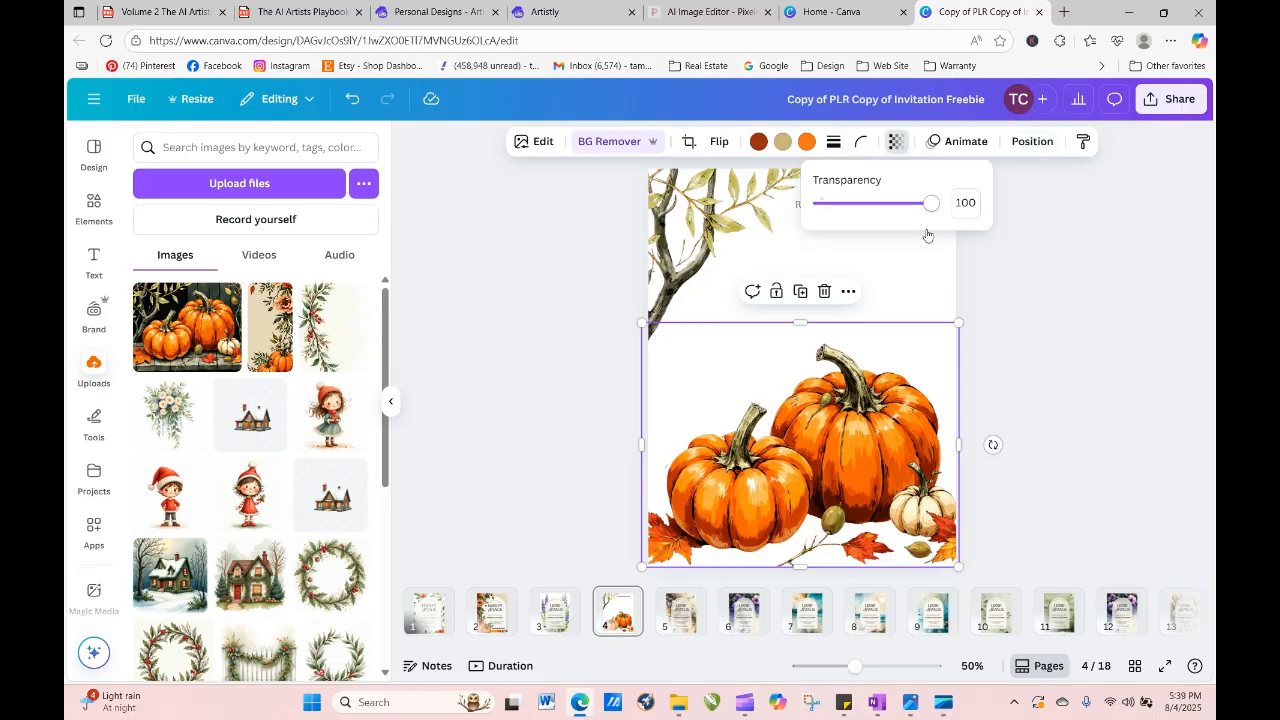
drag(926, 208, 841, 208)
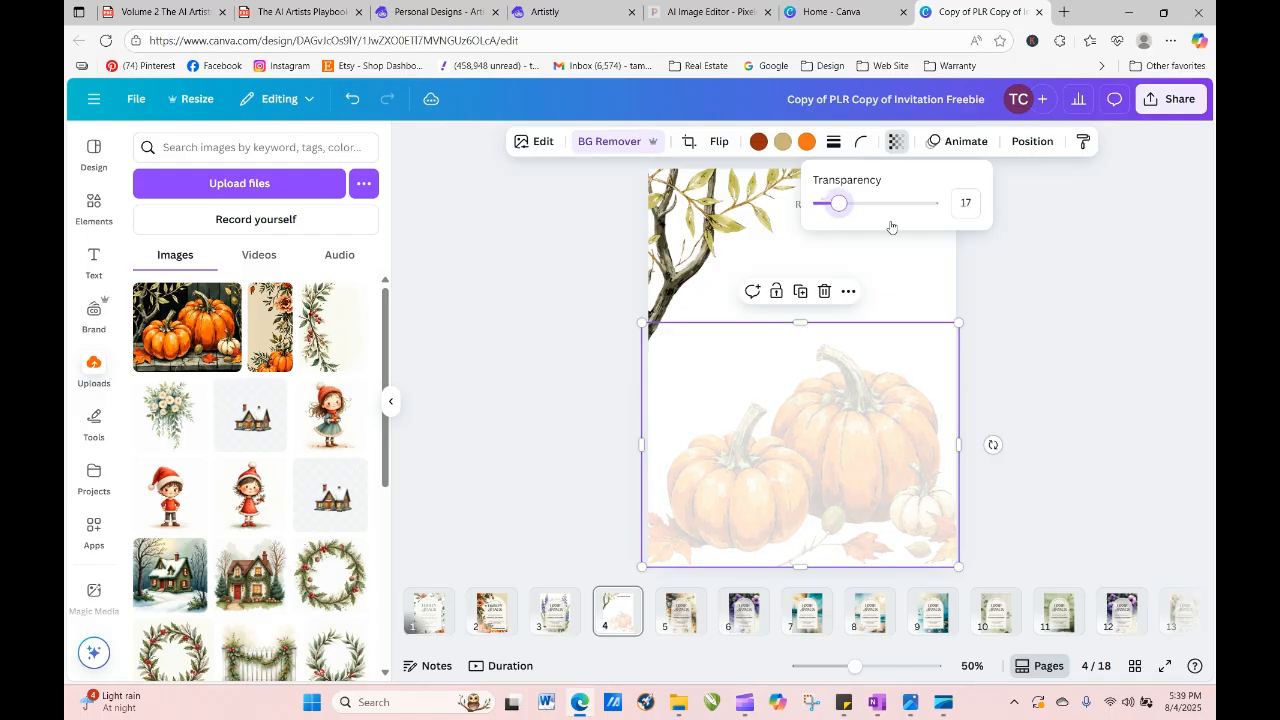
click(1027, 331)
click(1124, 387)
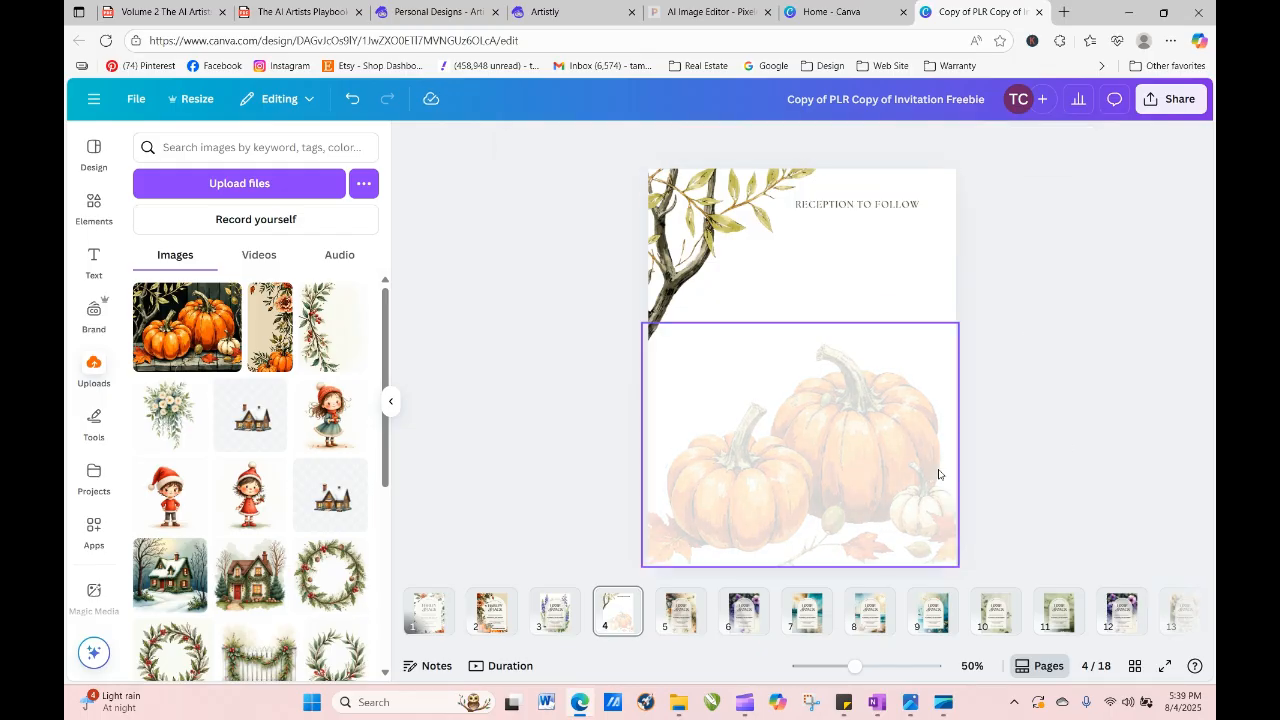
Duplicate the faded pumpkin image and flip the copy horizontally.
click(889, 450)
click(800, 292)
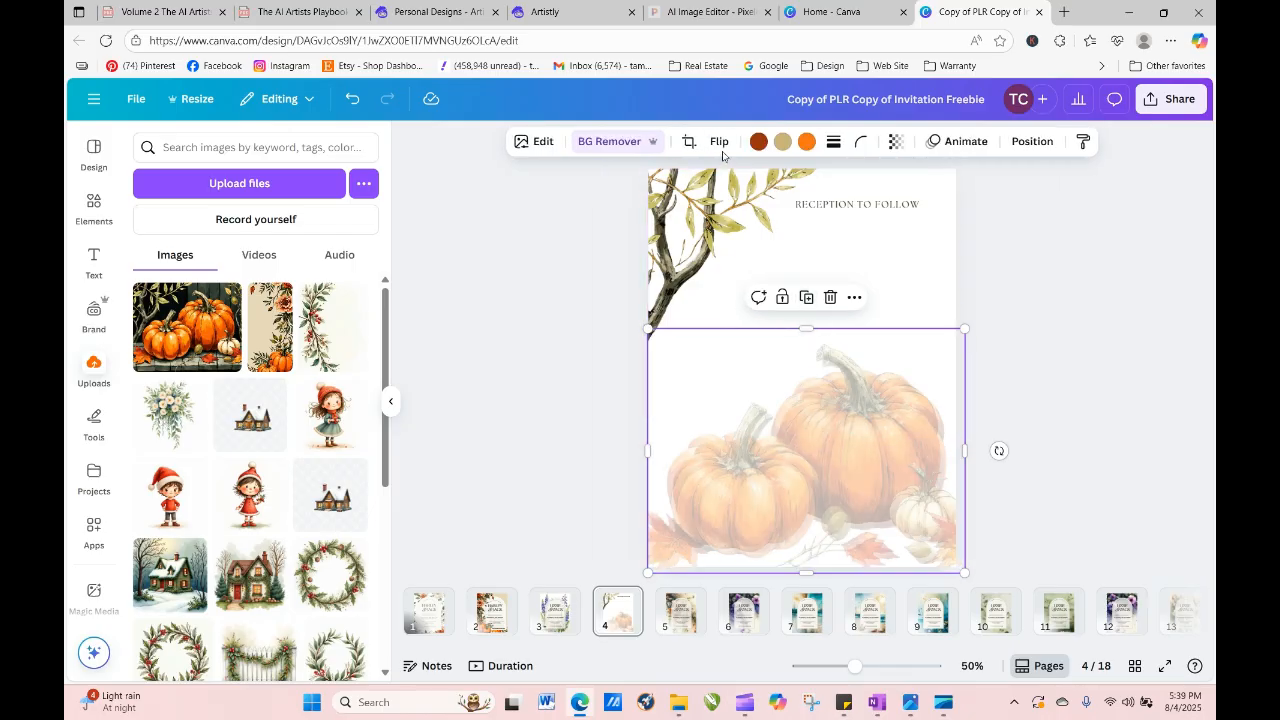
click(720, 143)
click(726, 180)
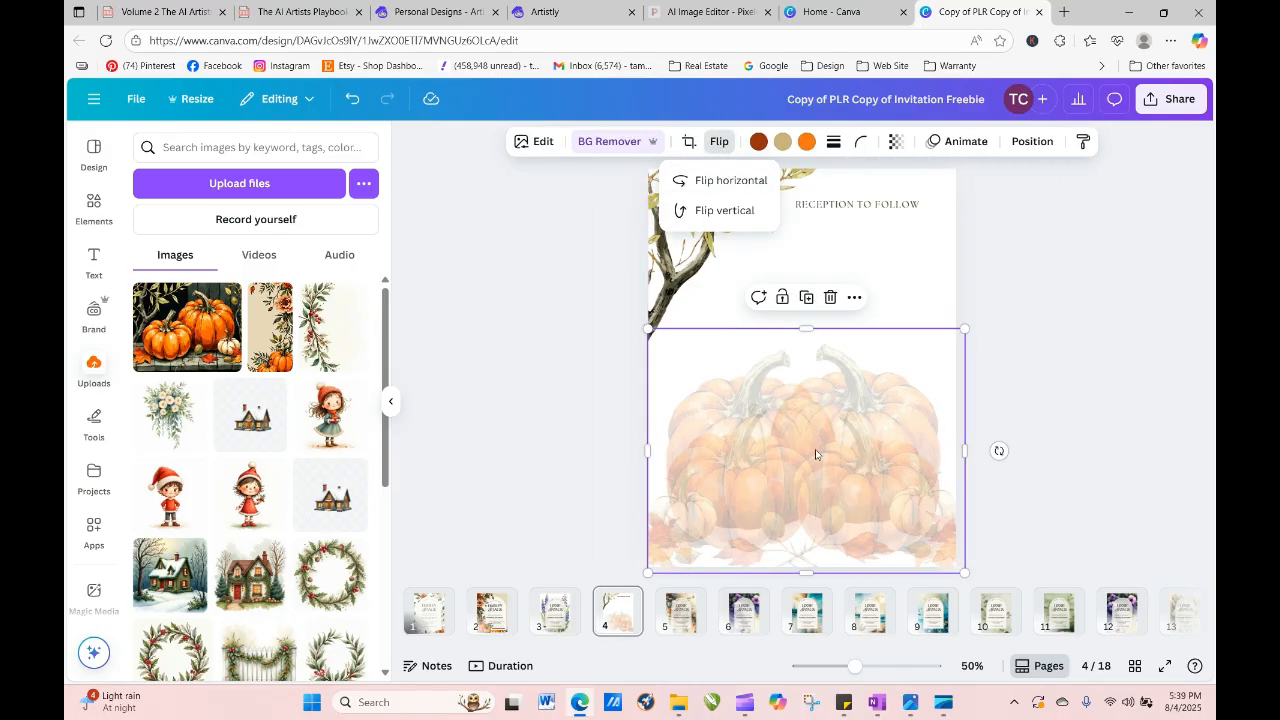
Move the duplicate pumpkin image toward the card's lower-left edge and make it fully opaque.
drag(760, 466, 591, 474)
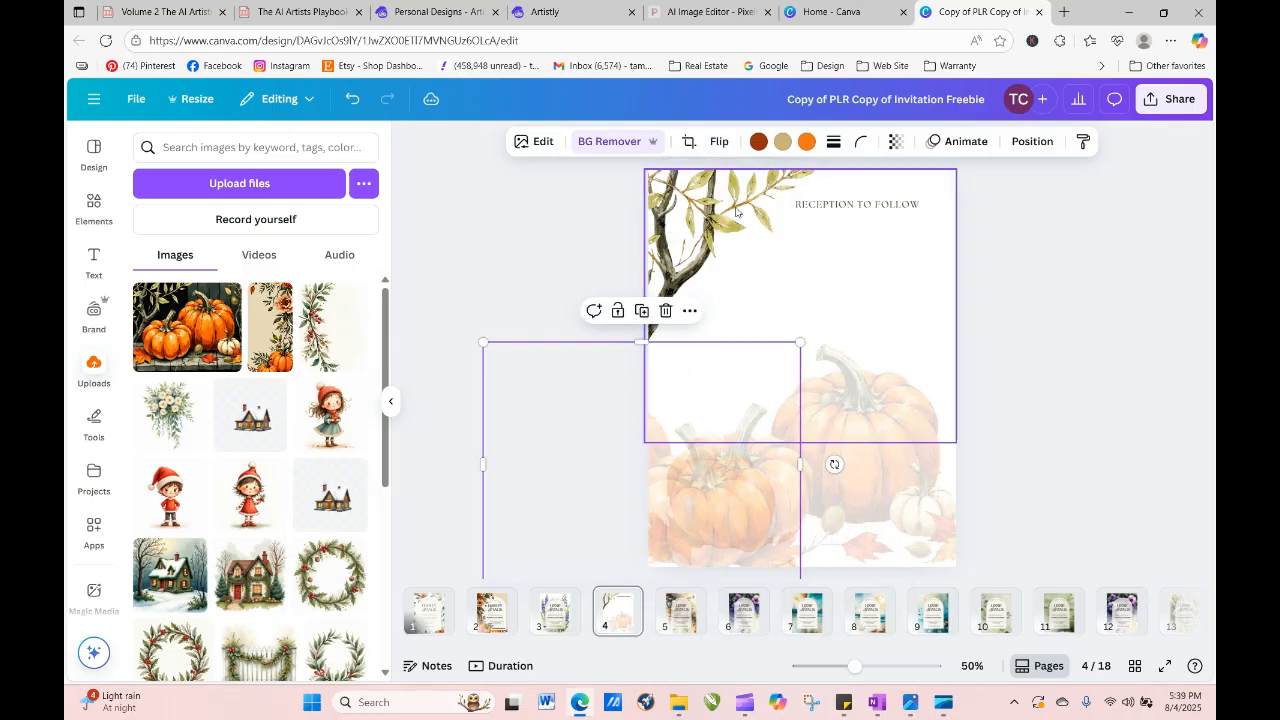
click(900, 142)
drag(838, 203, 931, 206)
drag(737, 485, 709, 494)
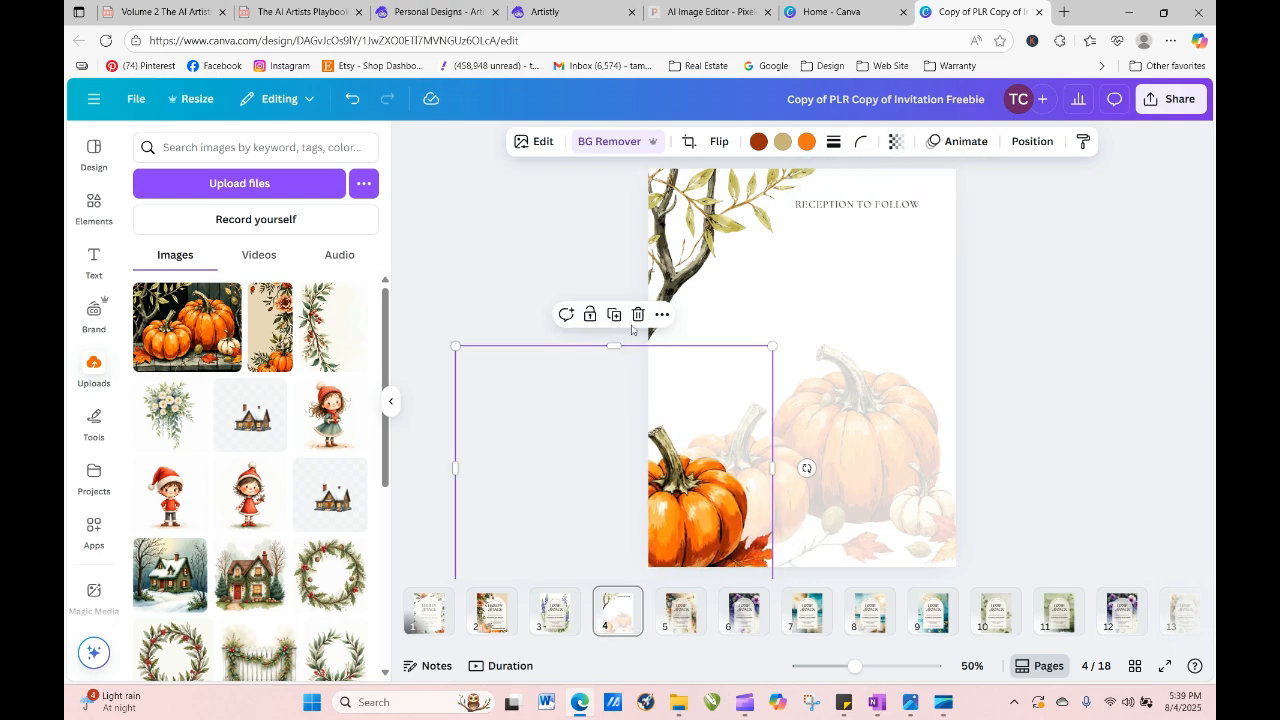
Slightly enlarge the opaque pumpkin image and flip it horizontally.
drag(616, 343, 616, 317)
drag(773, 452, 793, 452)
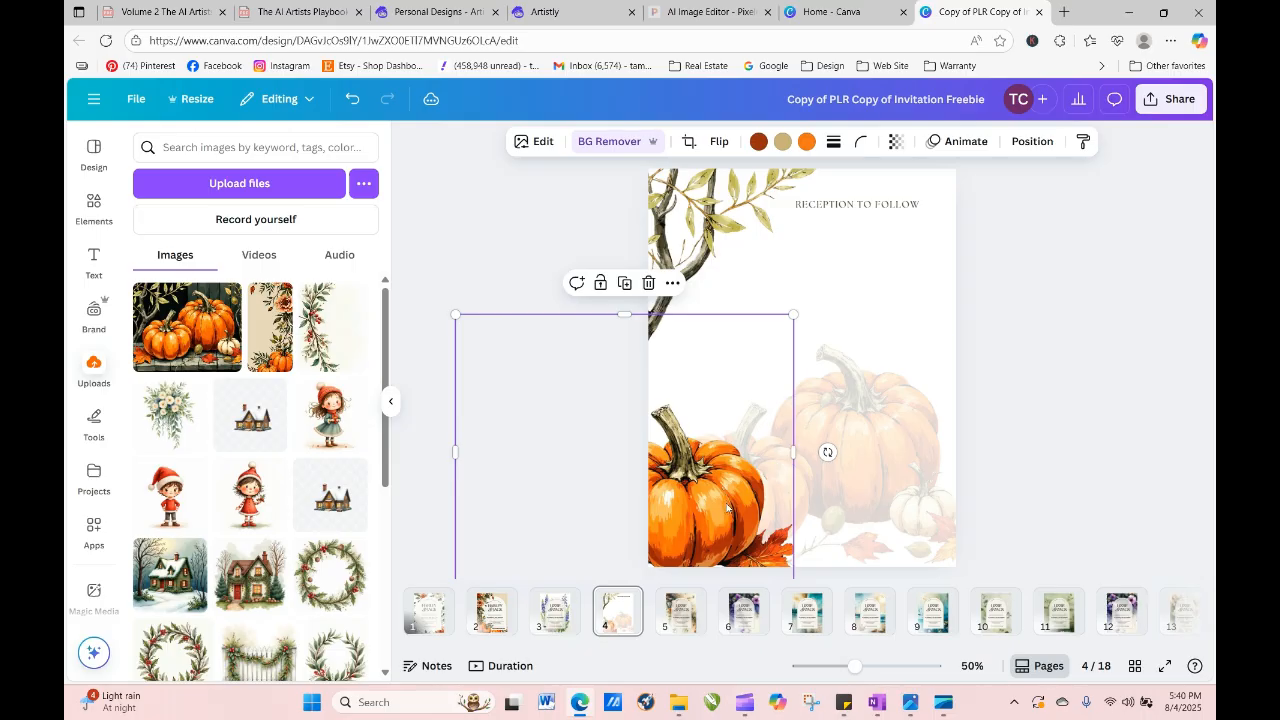
drag(727, 508, 727, 513)
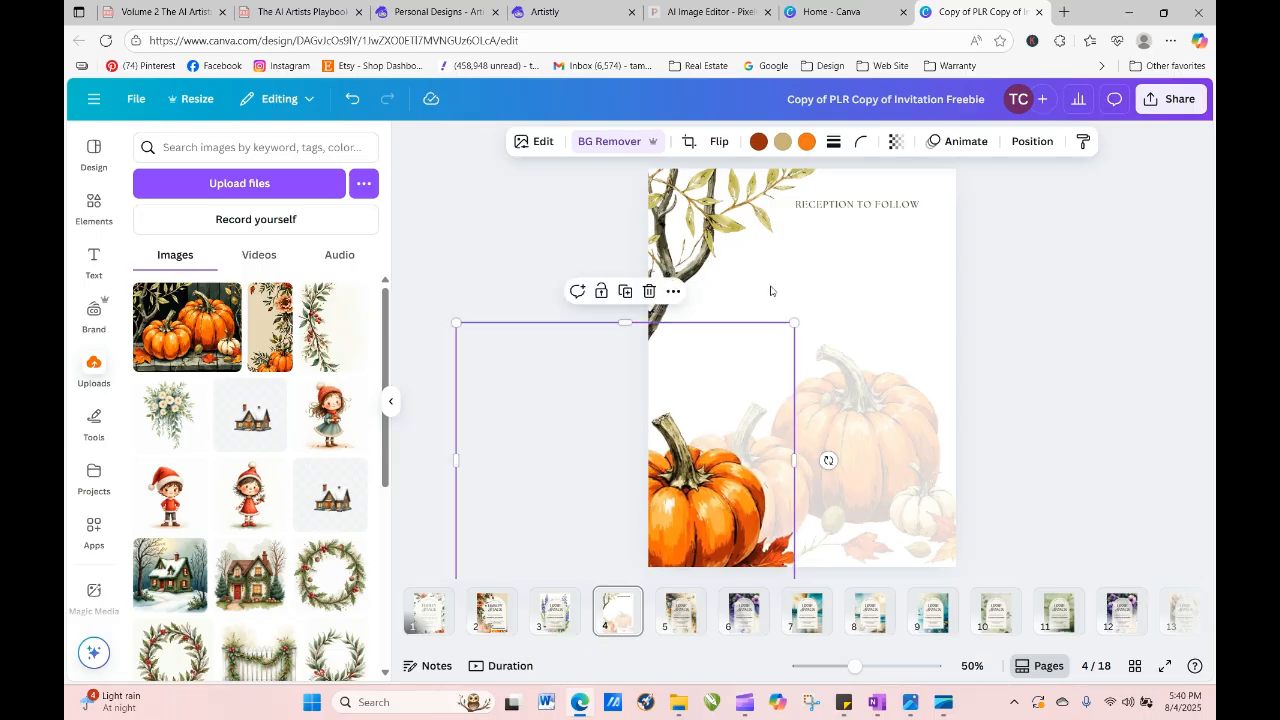
click(719, 141)
click(724, 181)
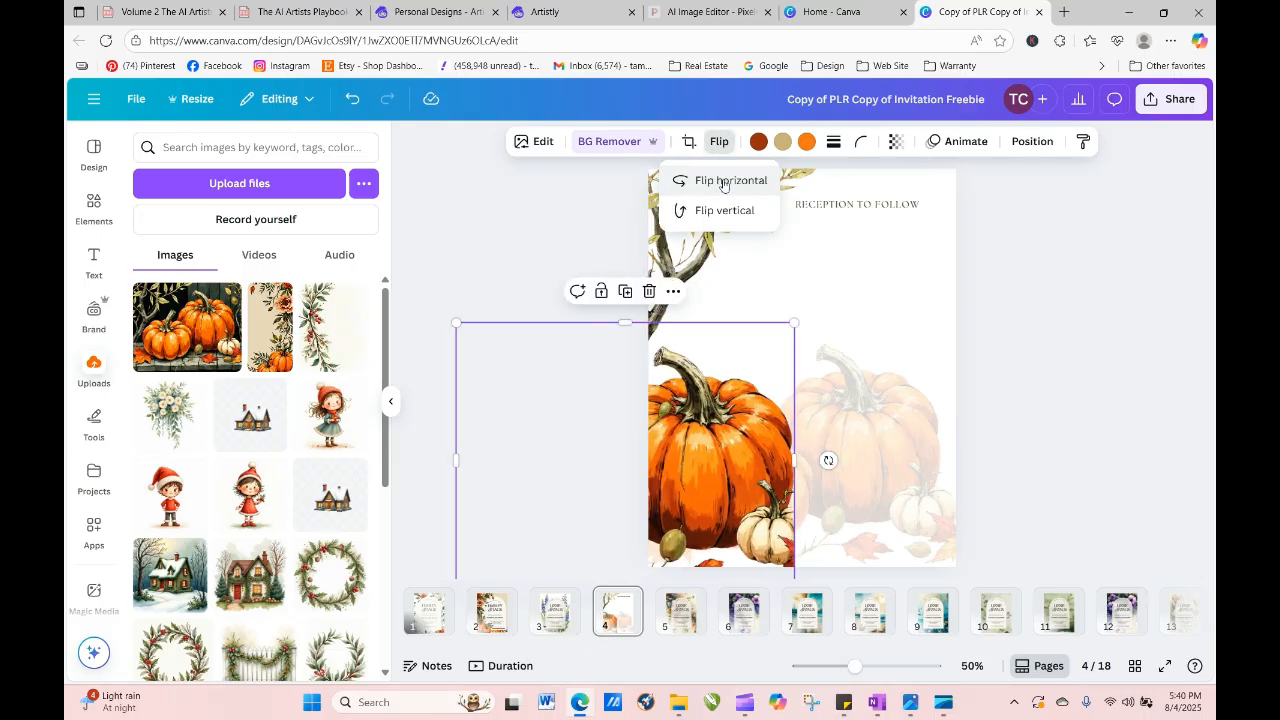
Shrink the opaque pumpkin image and place it in the card's lower-right corner, over the faded pumpkins.
drag(776, 435, 830, 470)
drag(830, 333, 726, 412)
drag(697, 527, 921, 519)
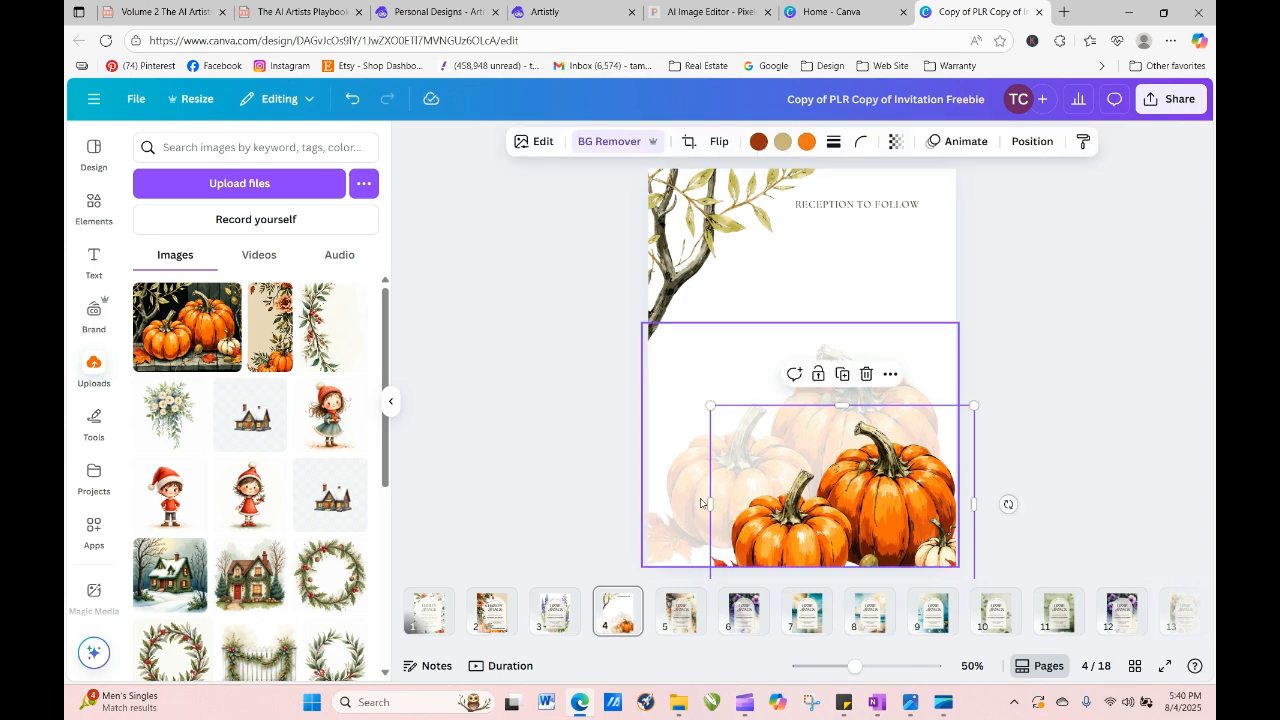
drag(709, 505, 707, 503)
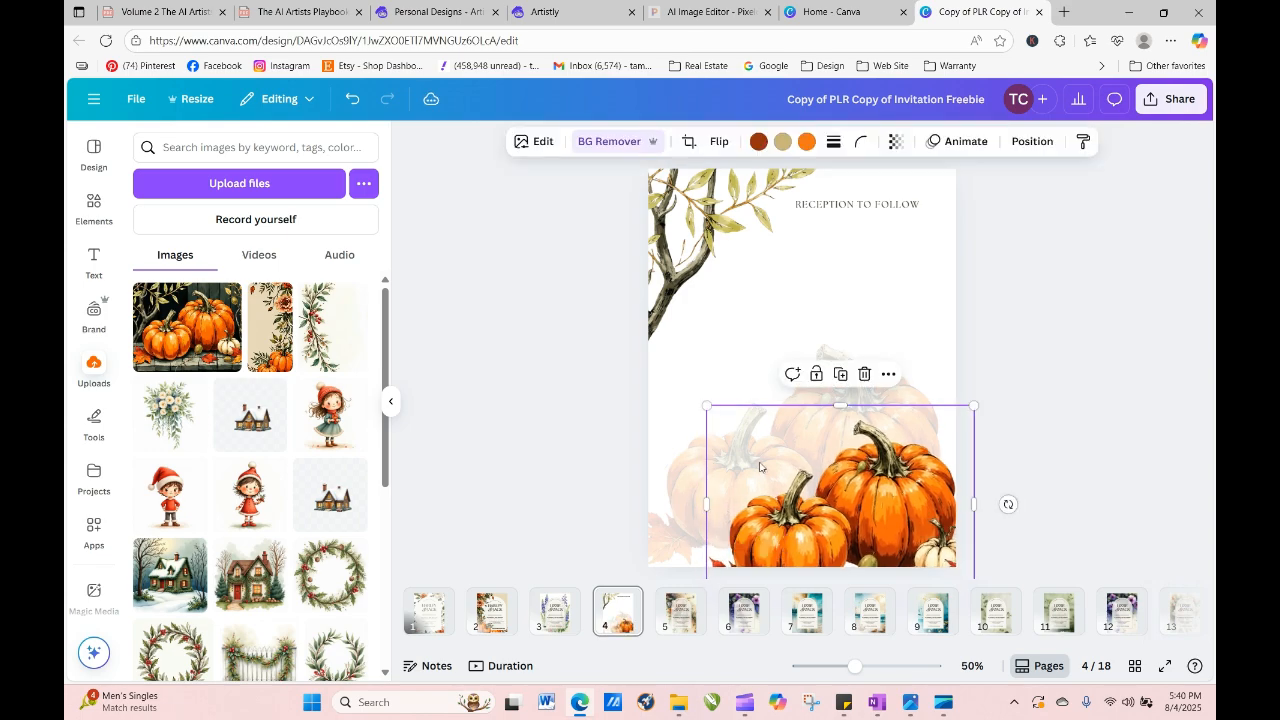
drag(707, 405, 771, 449)
drag(879, 504, 862, 482)
drag(941, 505, 949, 505)
click(1089, 501)
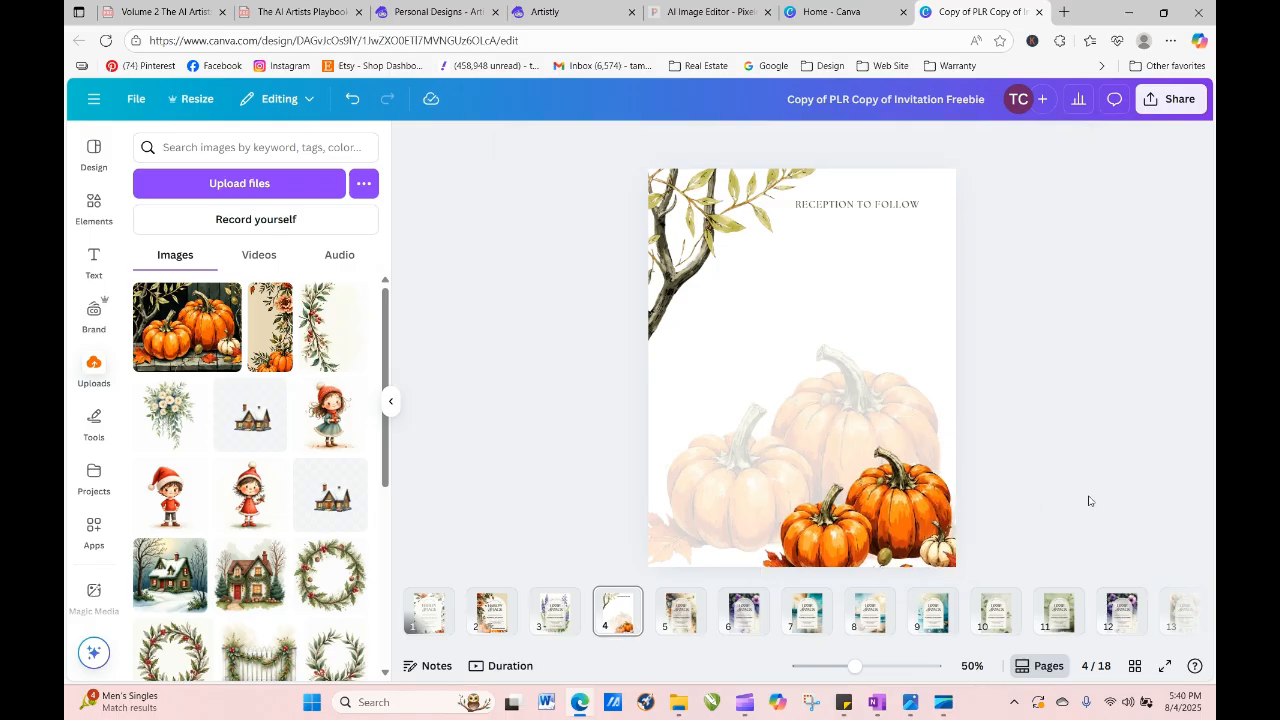
Replace the "RECEPTION TO FOLLOW" text with "FROM THE KITCHEN OF", followed by blank lines.
click(717, 438)
double_click(851, 205)
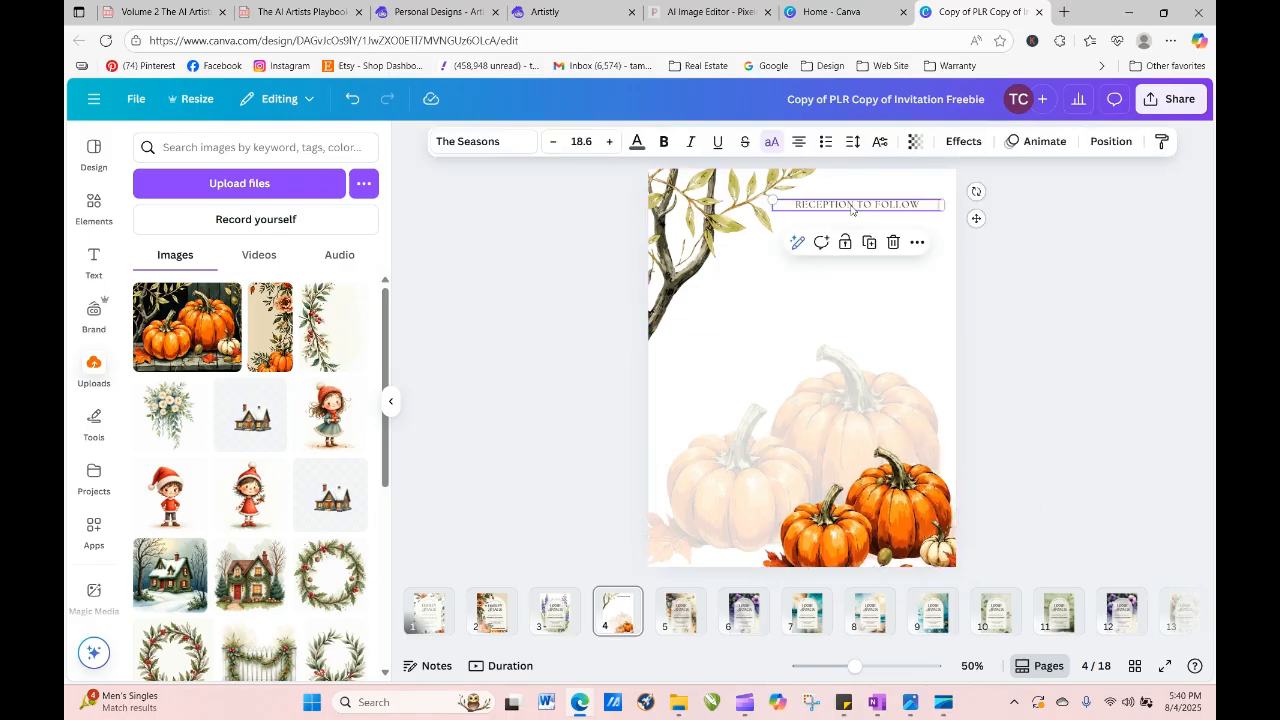
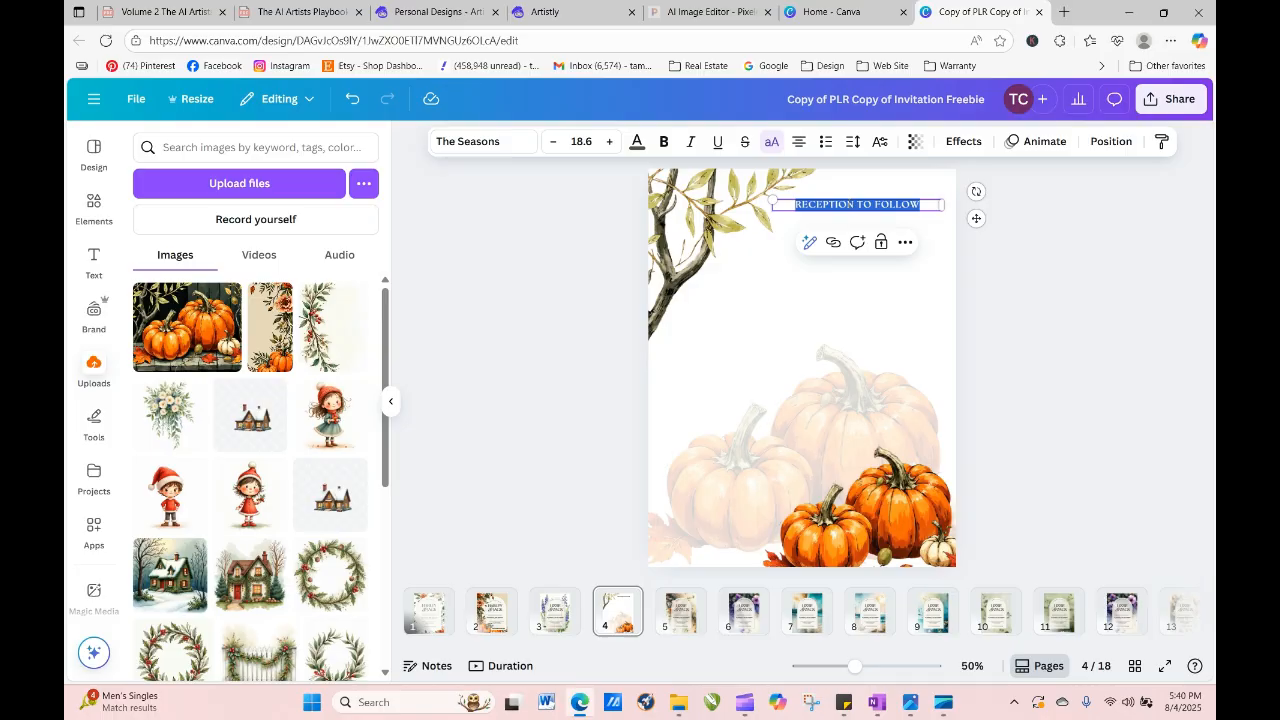
text(I R)
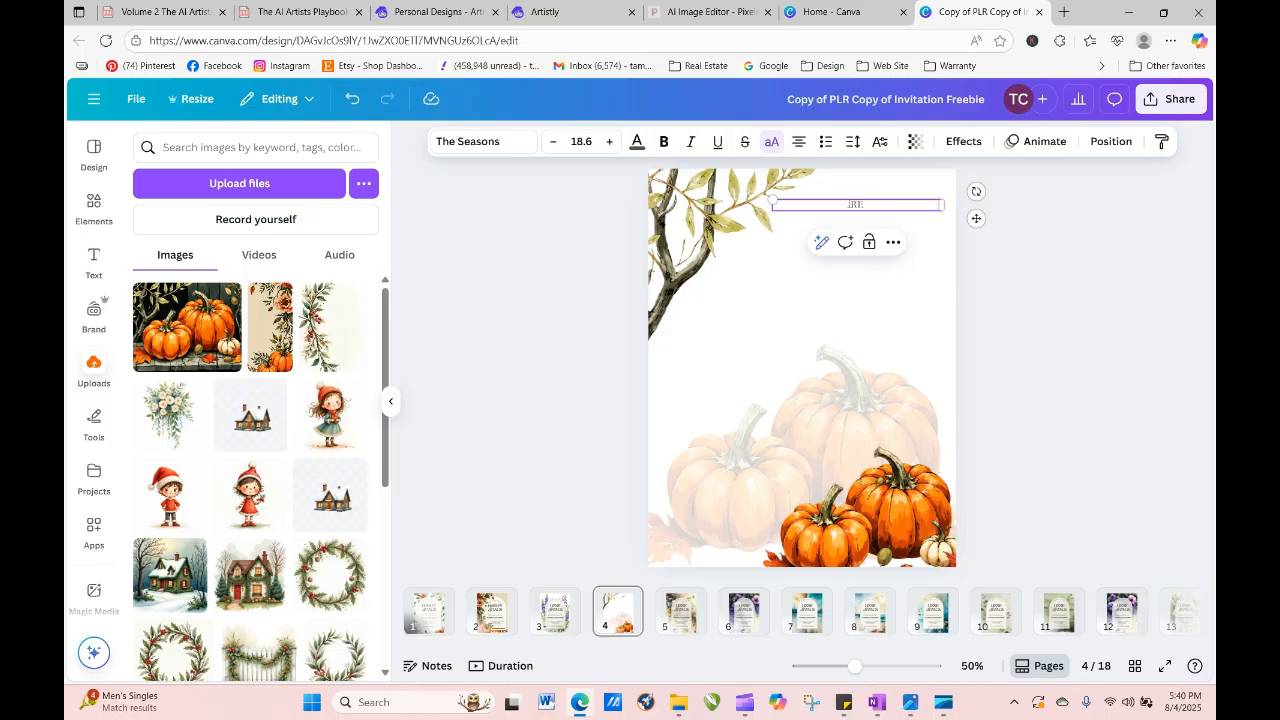
text(THE KITCHEN OF)
key(Return)
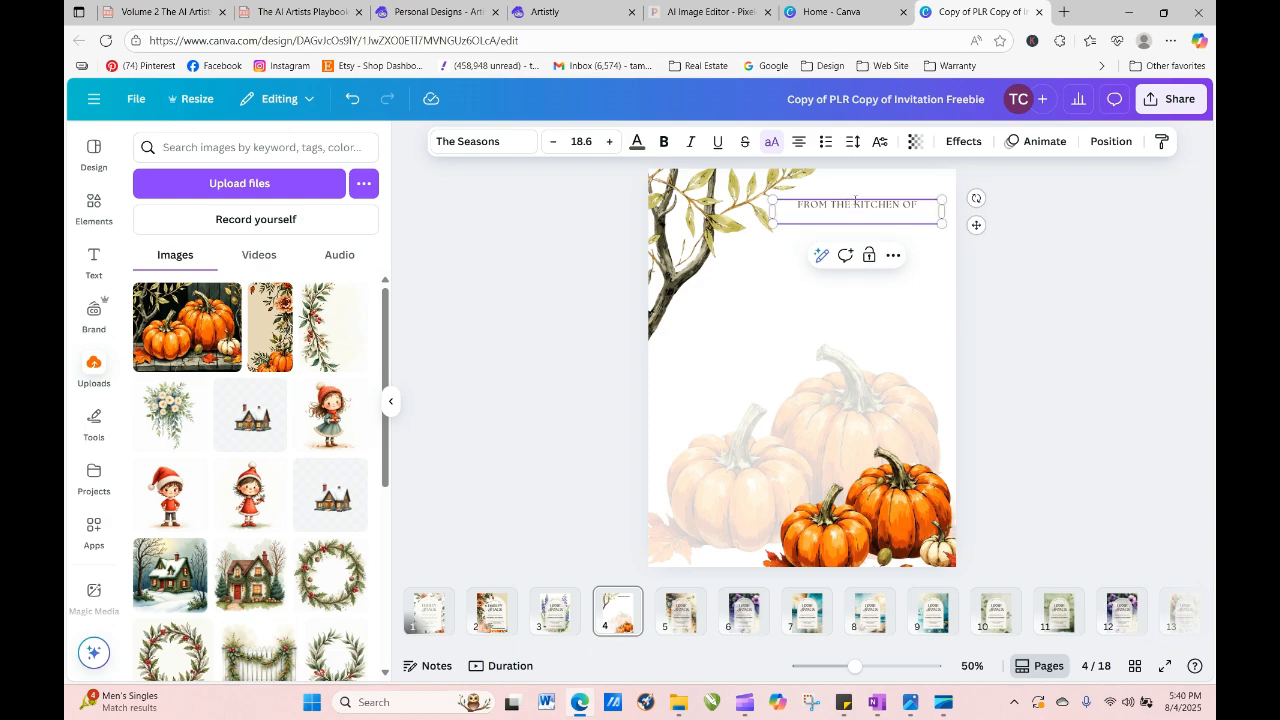
key(Return)
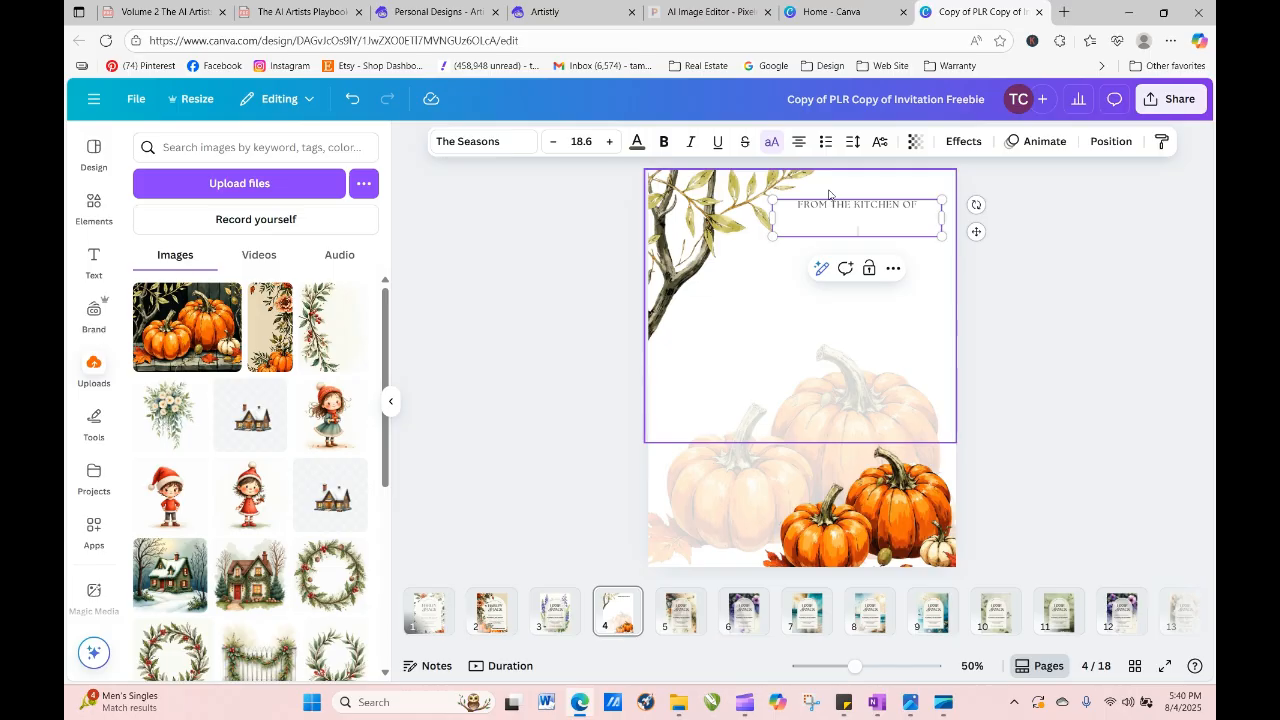
click(547, 277)
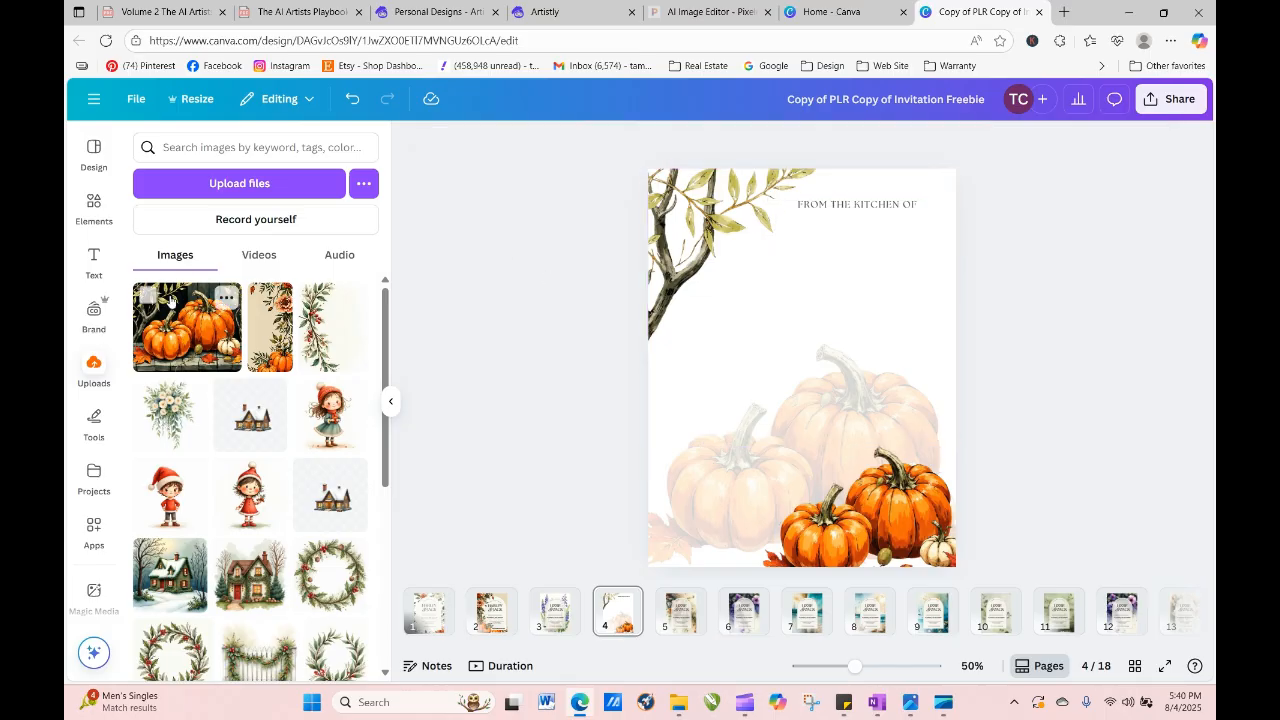
Add a straight horizontal line to the card.
click(100, 204)
click(93, 420)
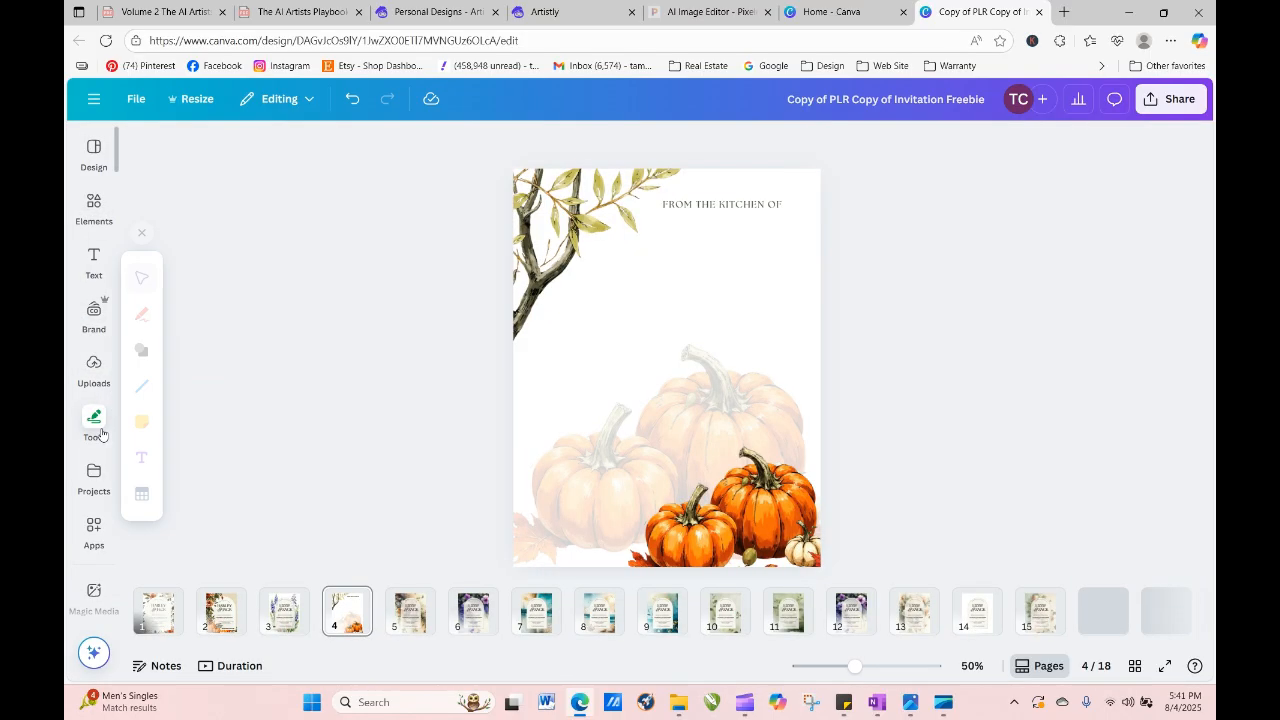
click(142, 386)
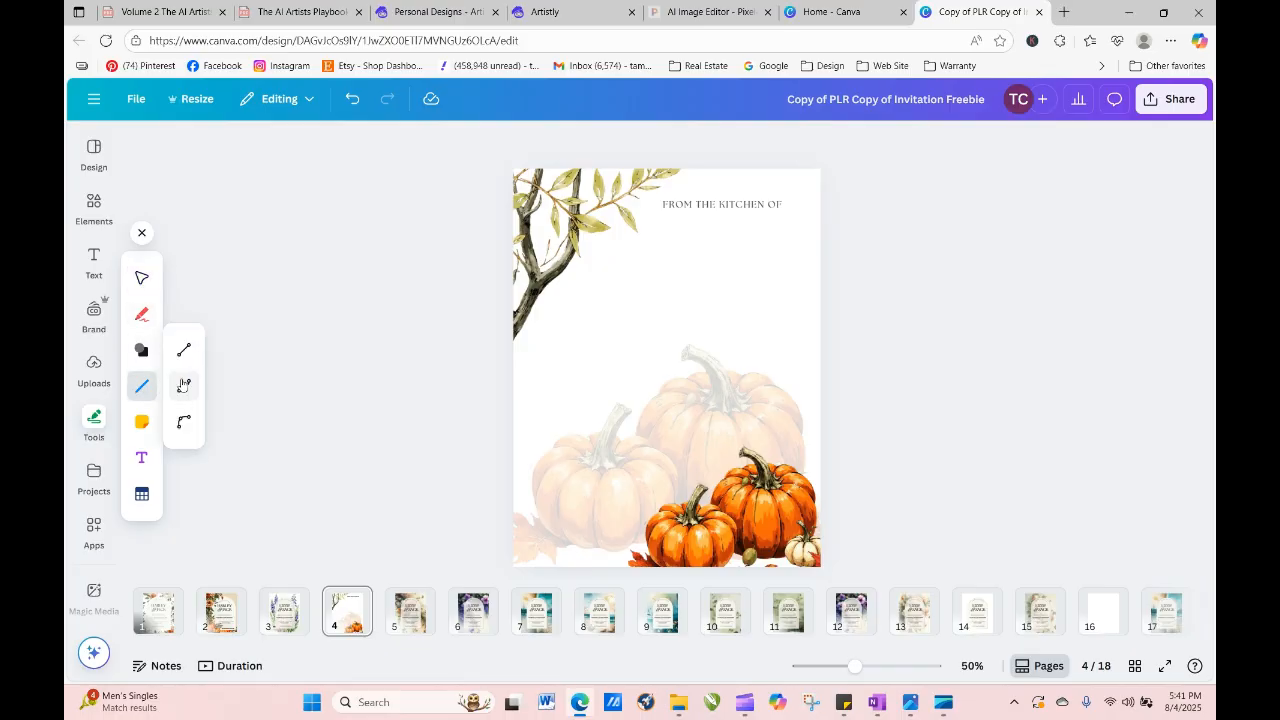
click(184, 350)
click(923, 349)
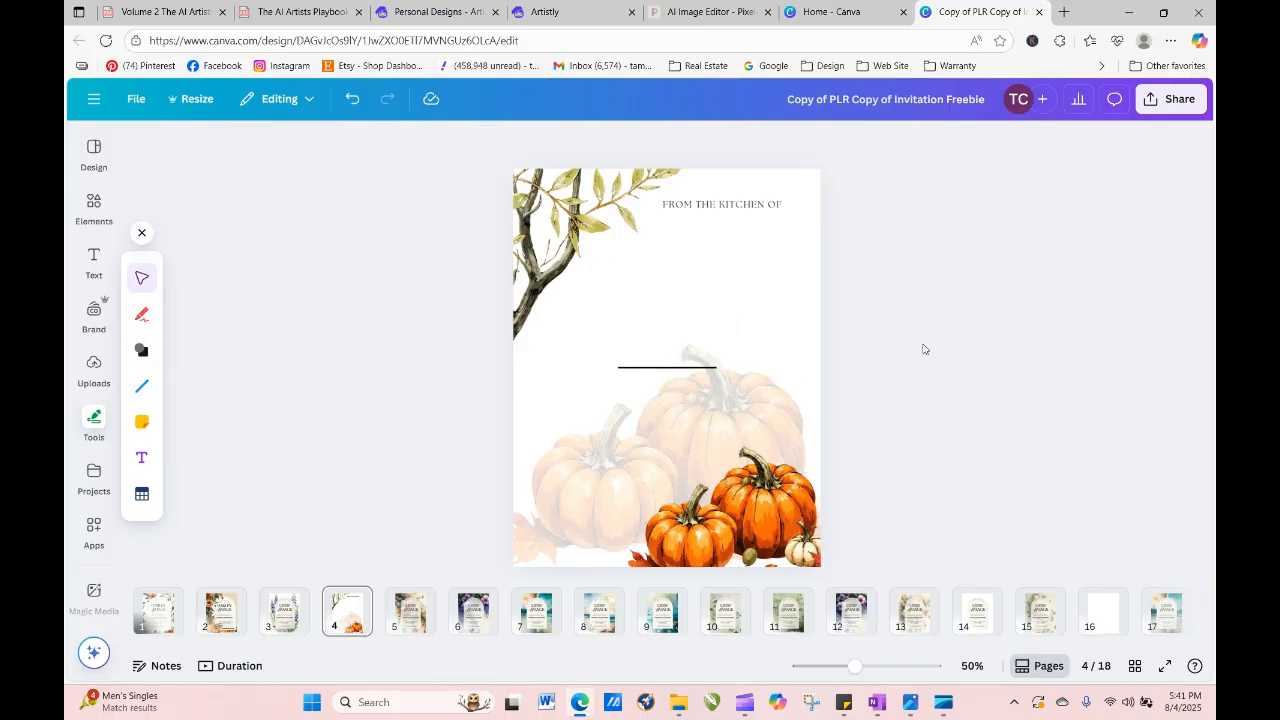
Position the short line just beneath the "FROM THE KITCHEN OF" text.
click(660, 376)
drag(665, 370, 718, 229)
click(863, 306)
click(733, 238)
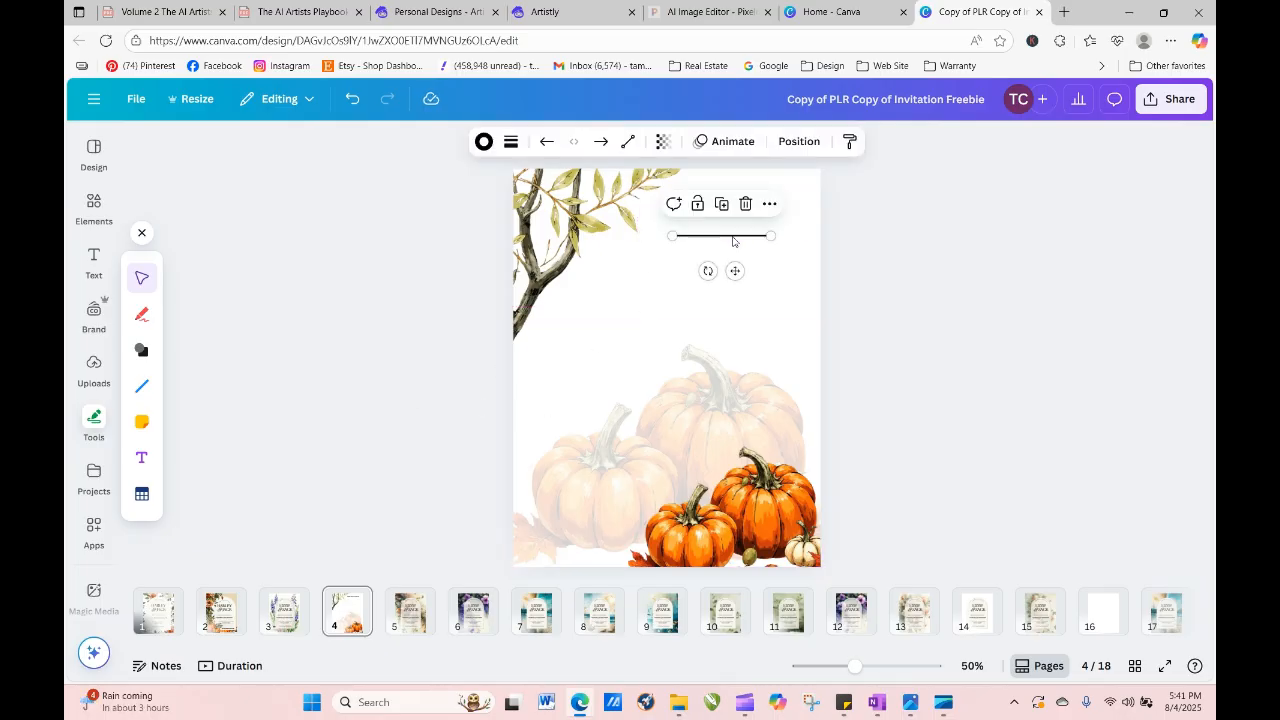
drag(733, 240, 733, 231)
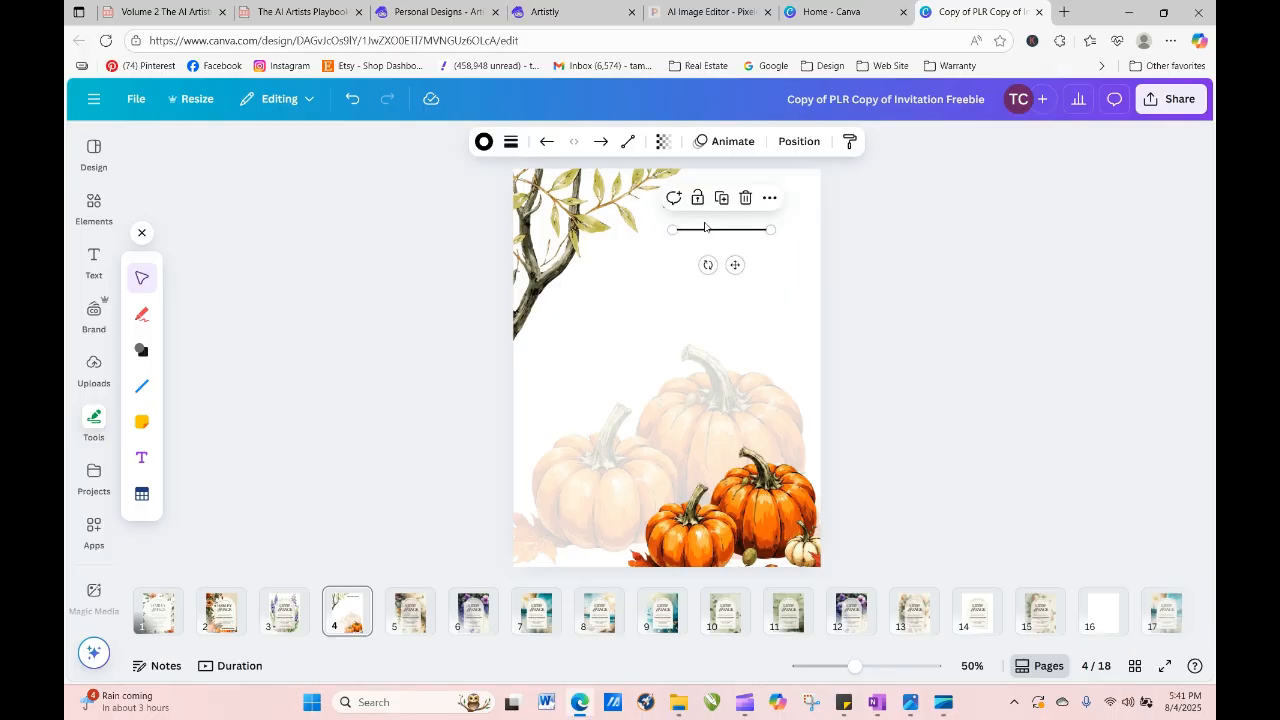
click(886, 234)
click(556, 312)
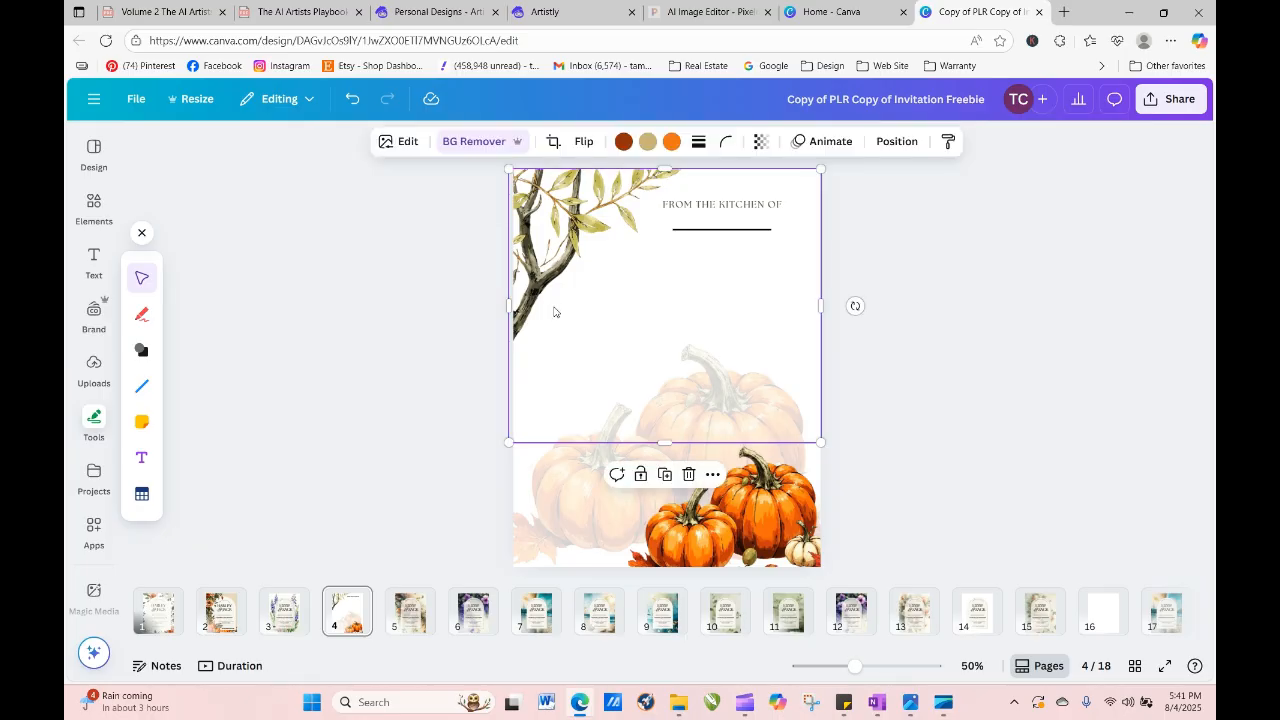
click(390, 374)
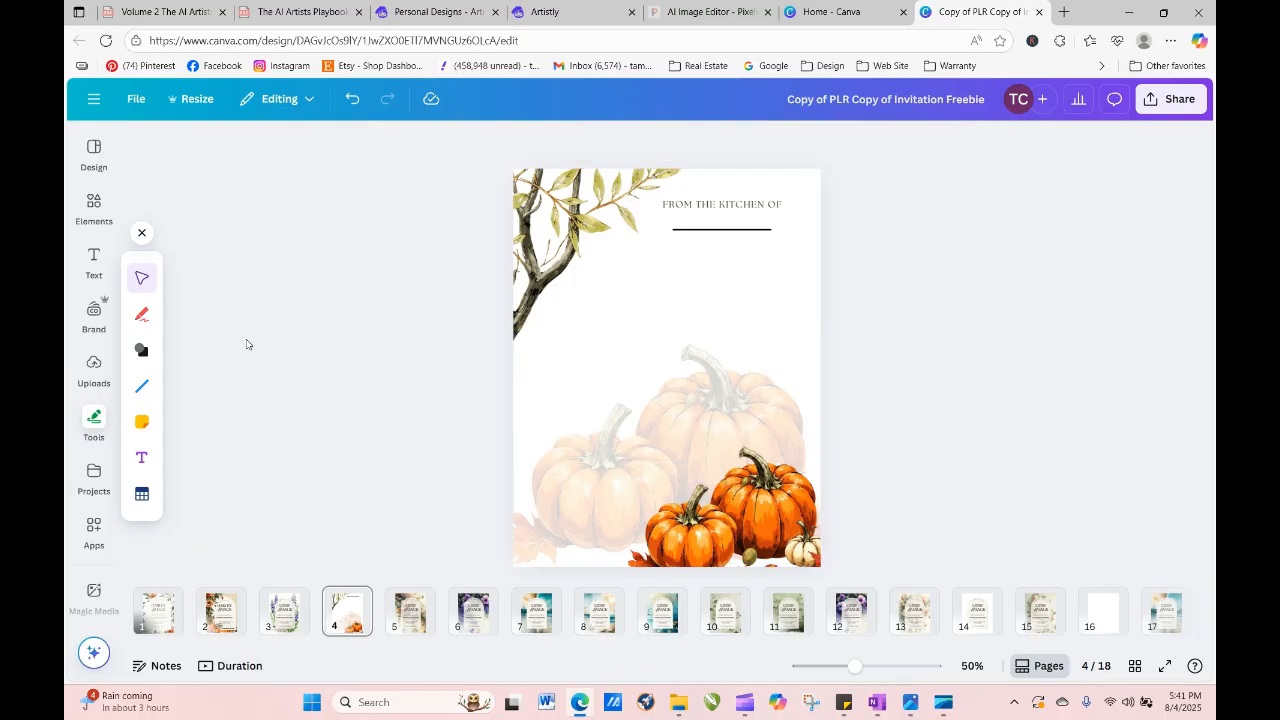
Add a second straight line at mid-card and extend both ends to span nearly the card's full width.
click(150, 385)
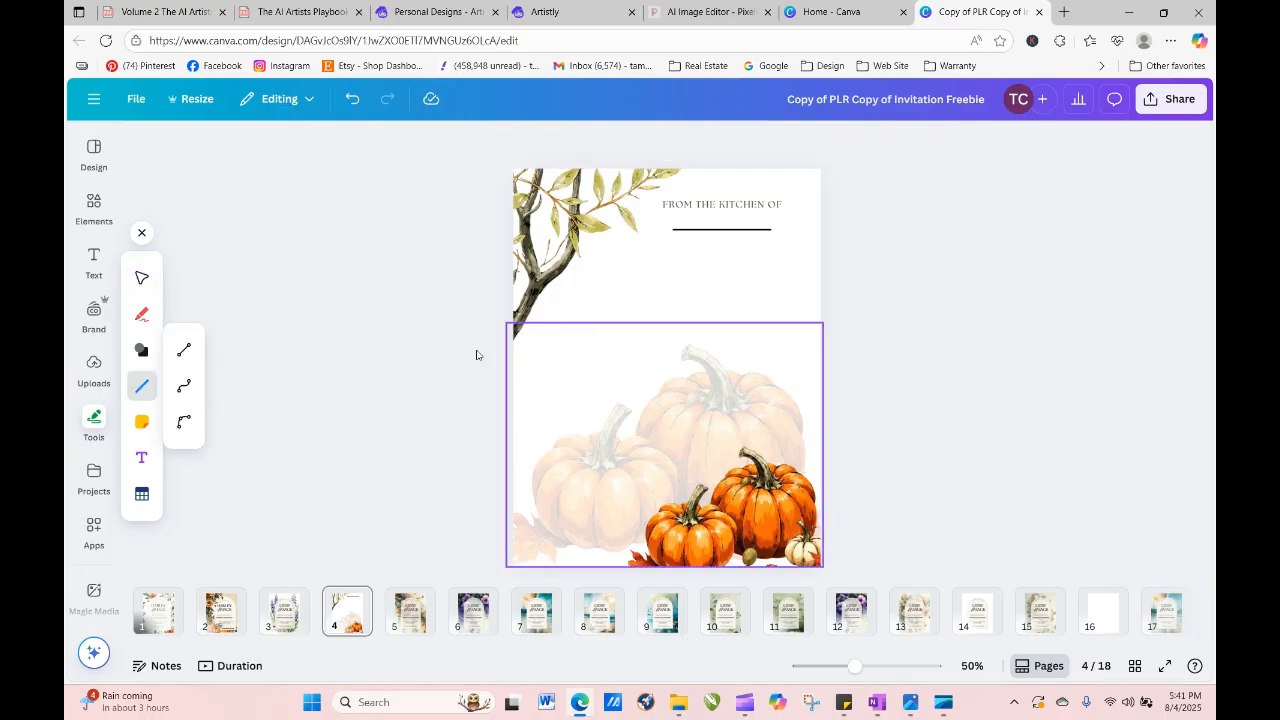
click(184, 349)
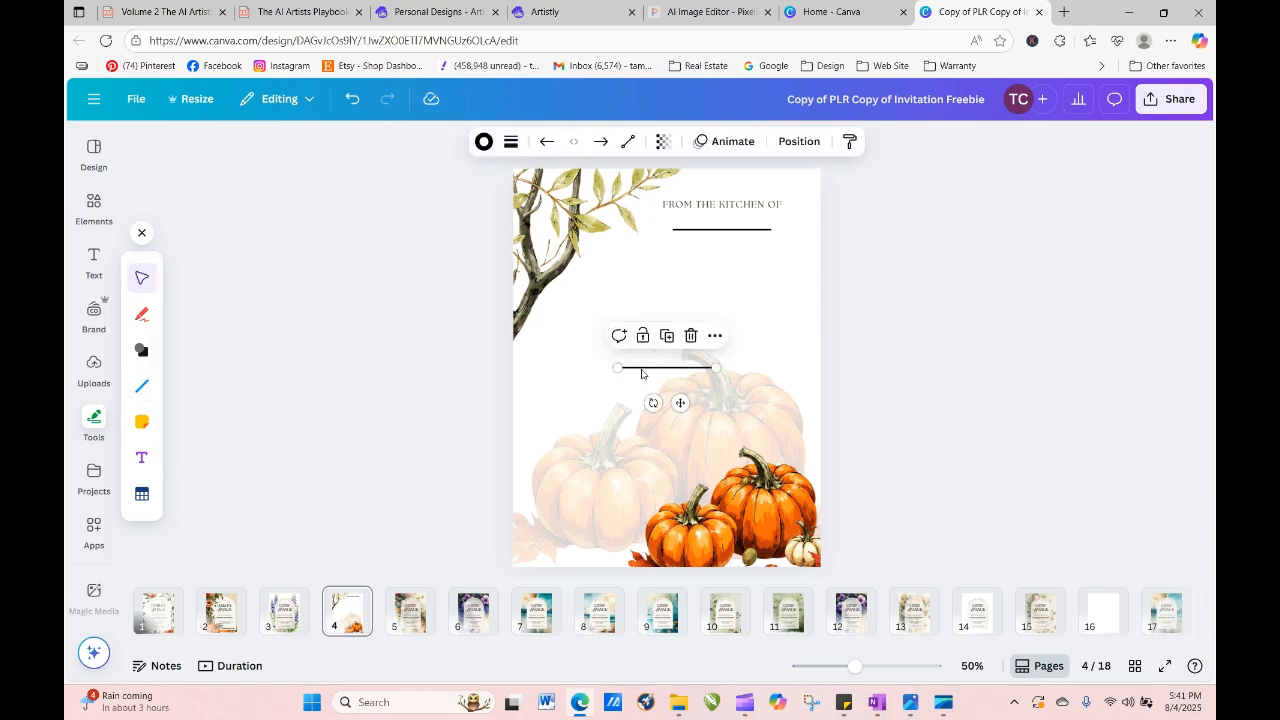
drag(616, 368, 540, 367)
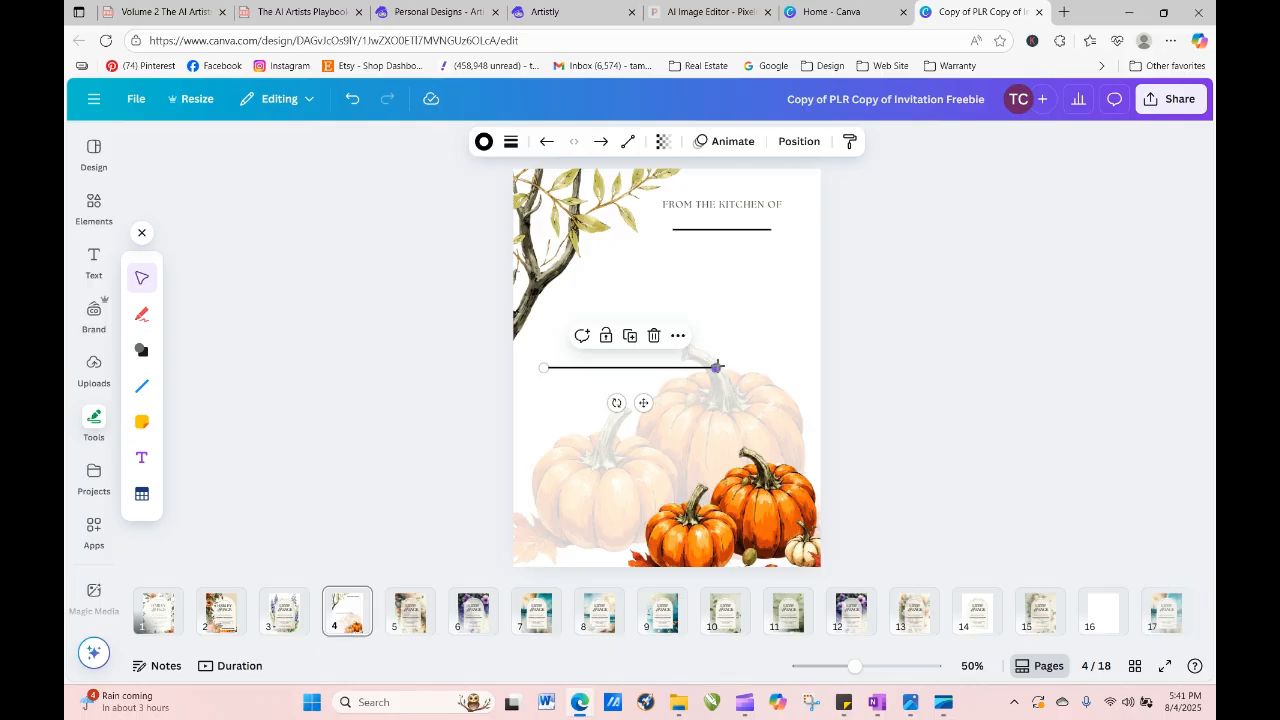
drag(716, 367, 797, 367)
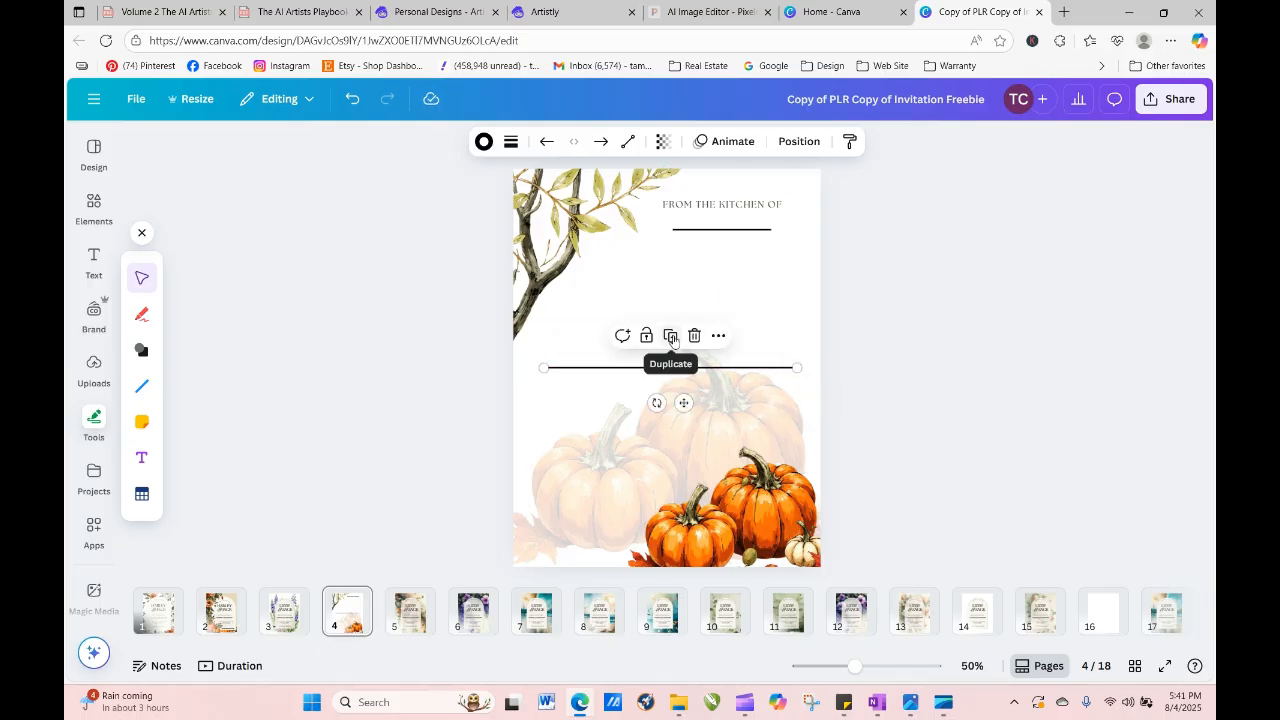
Duplicate the long line into a stack of five evenly spaced writing lines running down the card.
click(675, 342)
drag(675, 378, 675, 388)
click(670, 352)
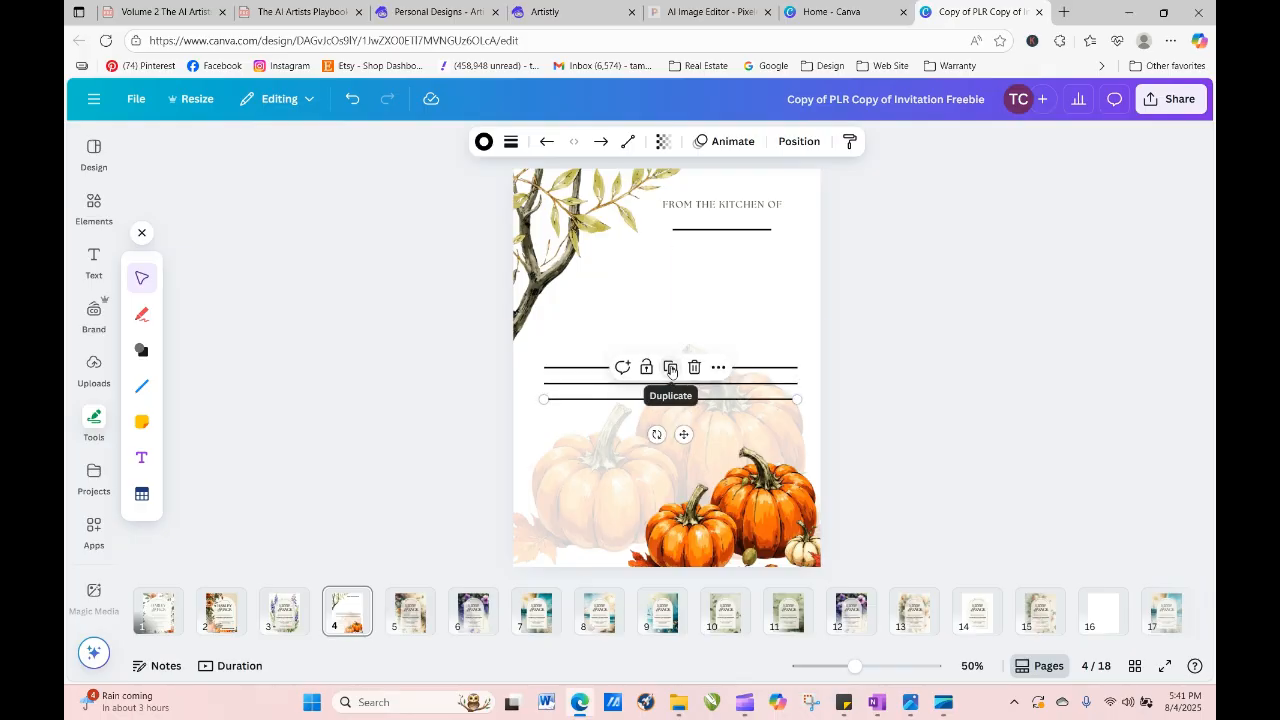
click(670, 367)
click(671, 369)
click(671, 338)
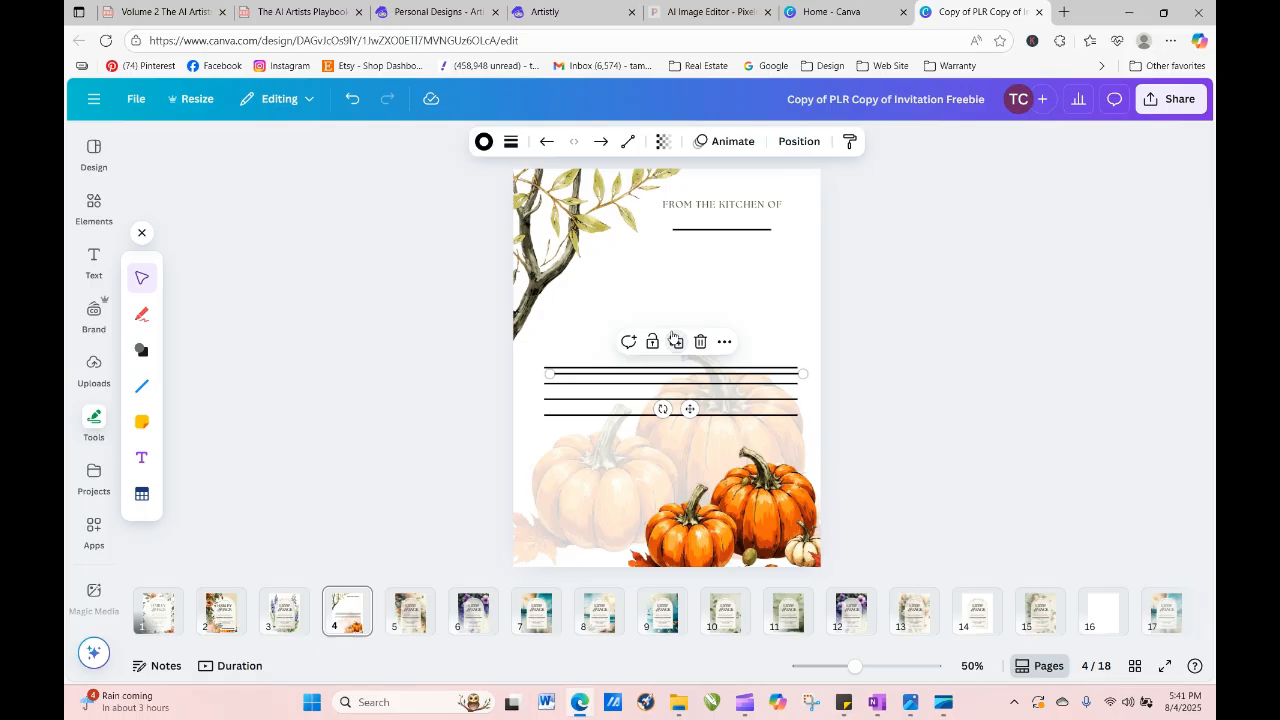
drag(676, 374, 666, 431)
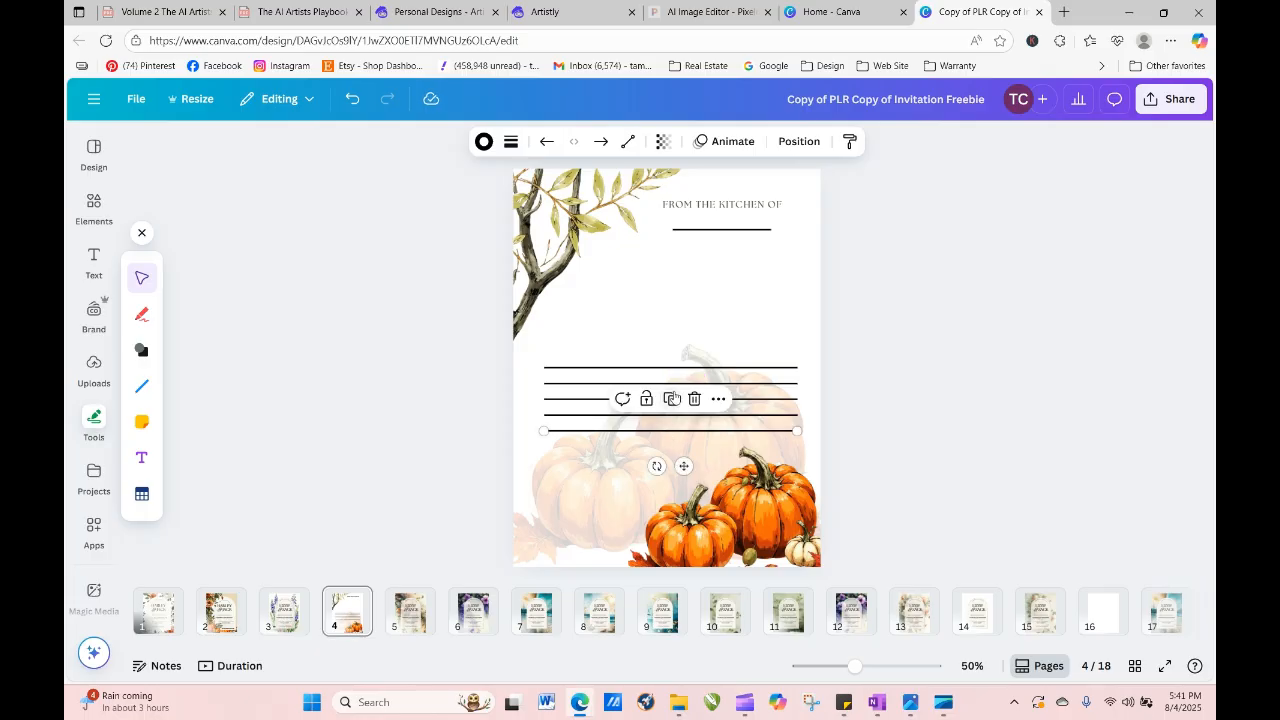
Duplicate the lowest writing line and place the copy above the stack at the same spacing.
click(670, 395)
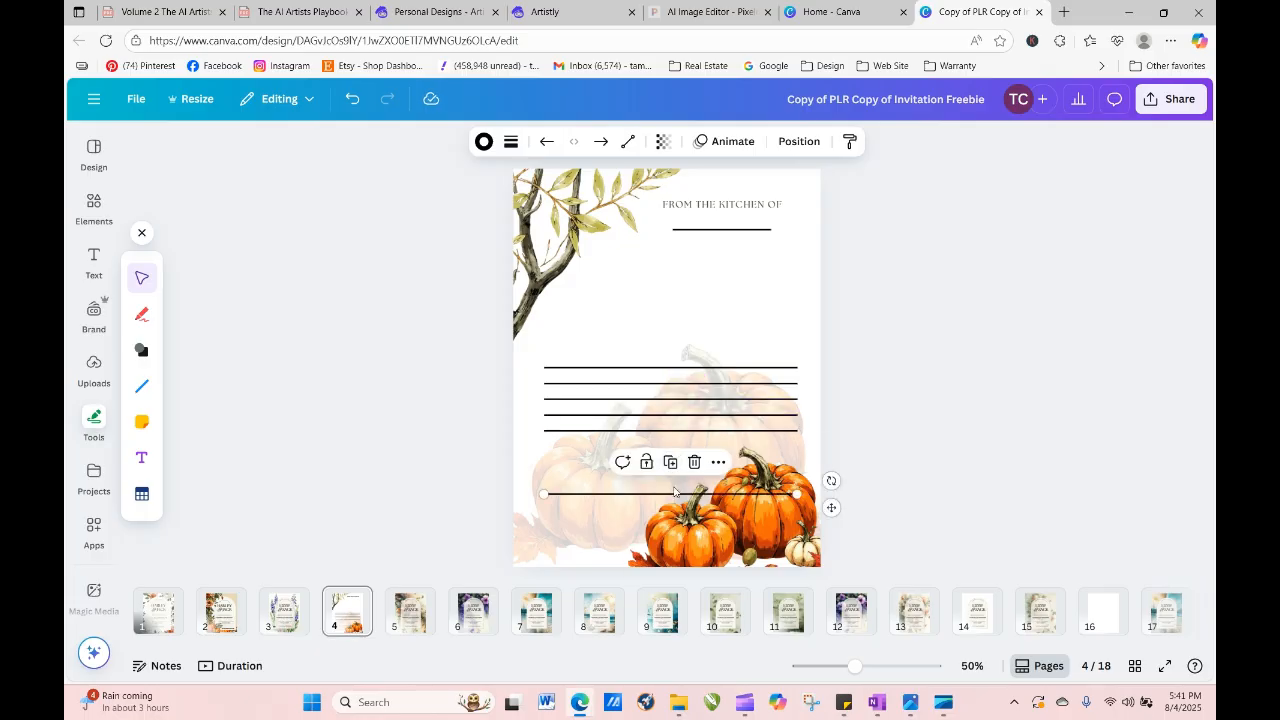
drag(674, 496, 675, 350)
click(826, 392)
drag(784, 325, 775, 352)
click(862, 386)
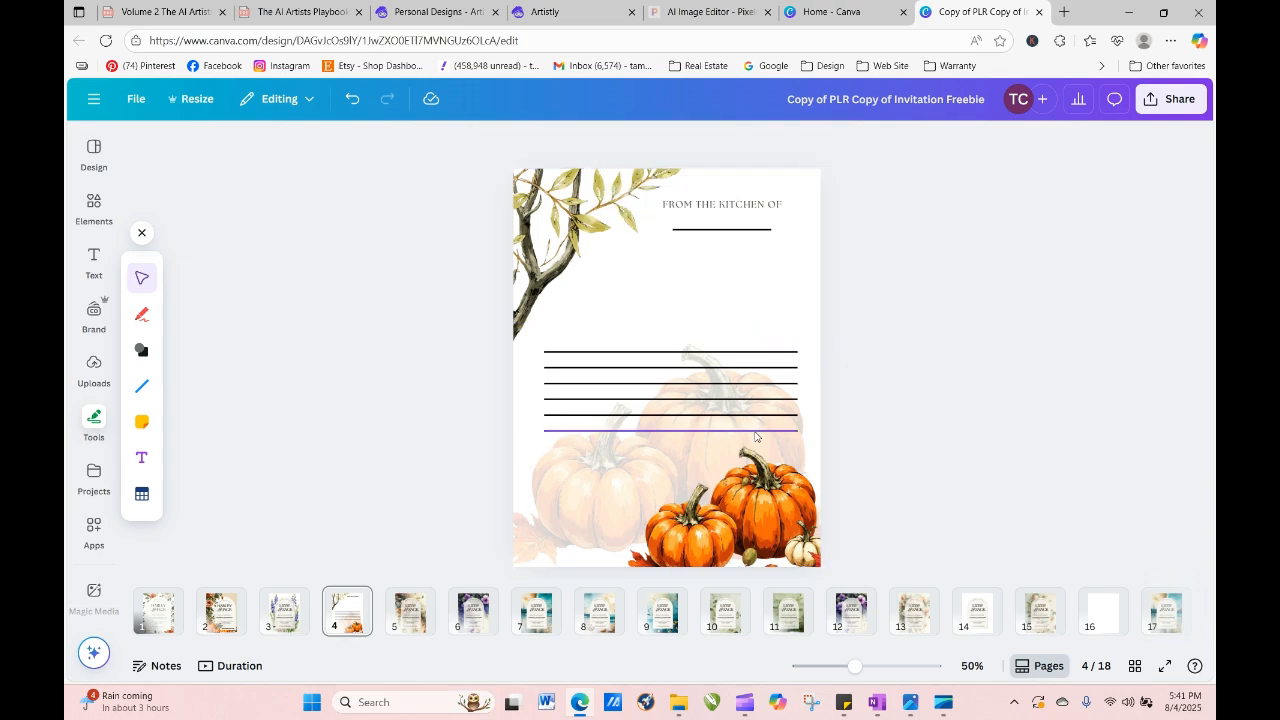
Select all six writing lines and move them up together, below the short line under the heading.
click(757, 432)
shift+click(775, 415)
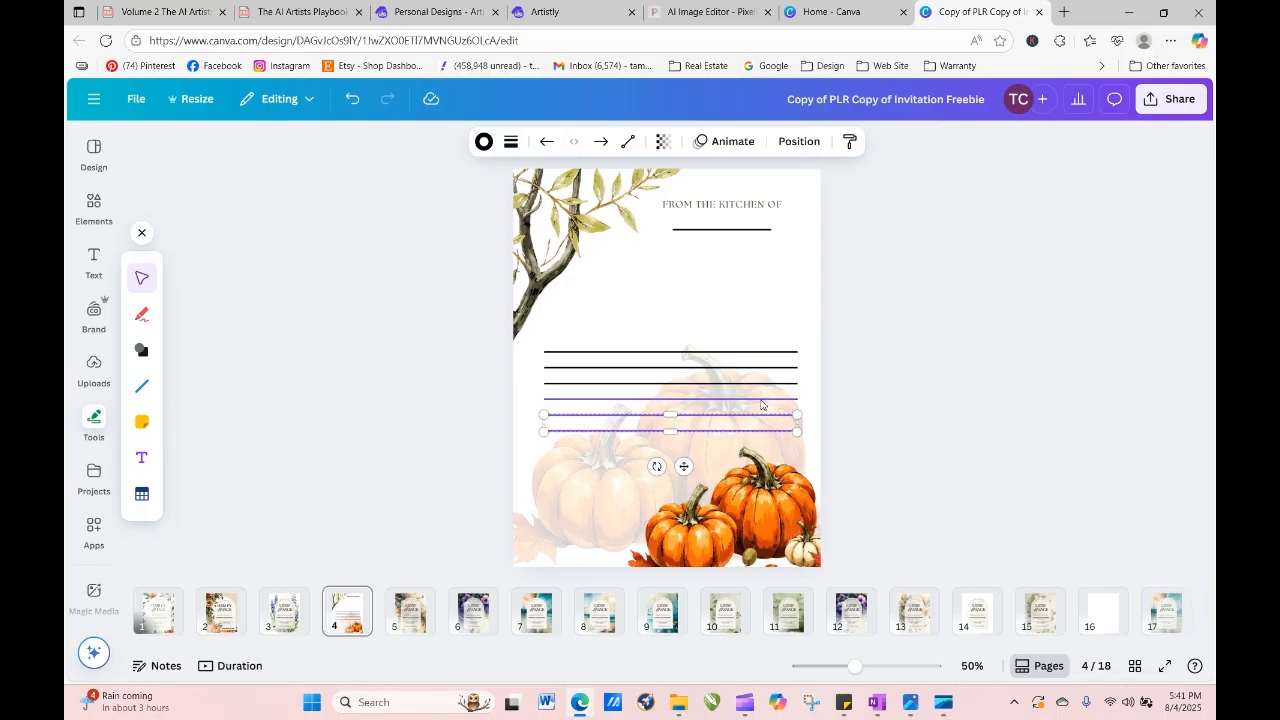
shift+click(760, 399)
shift+click(762, 384)
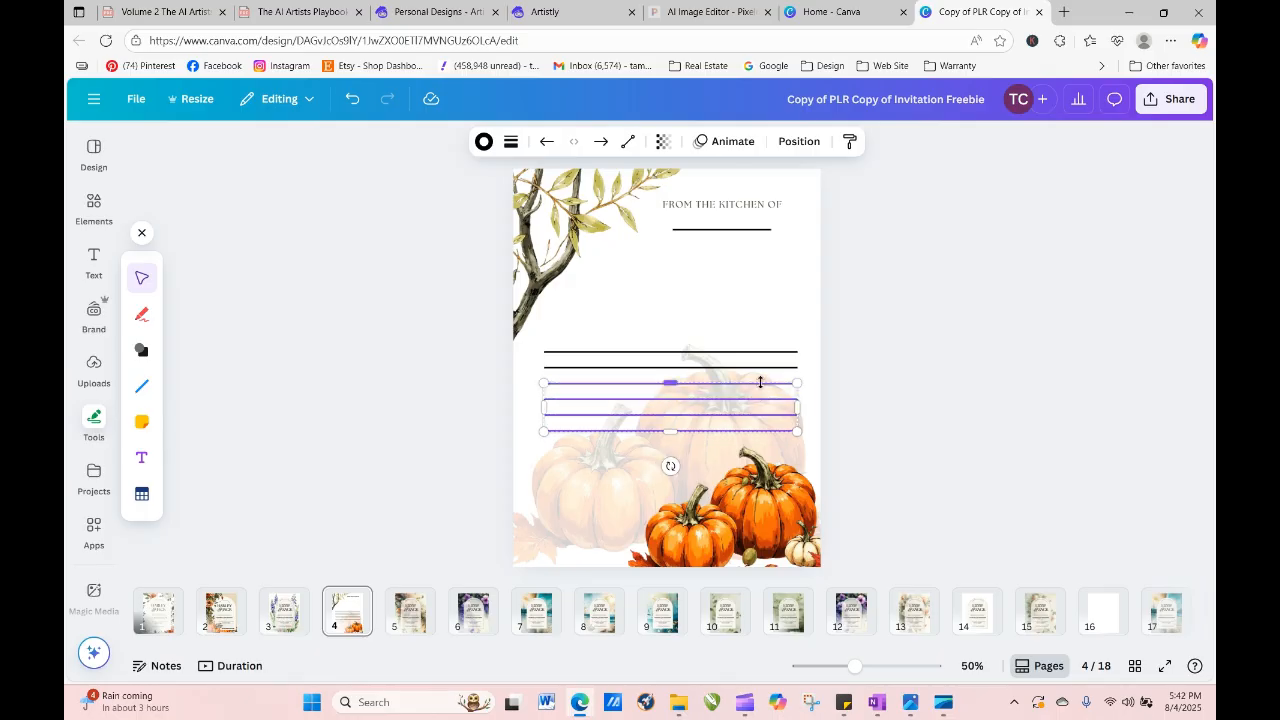
shift+click(759, 367)
shift+click(757, 352)
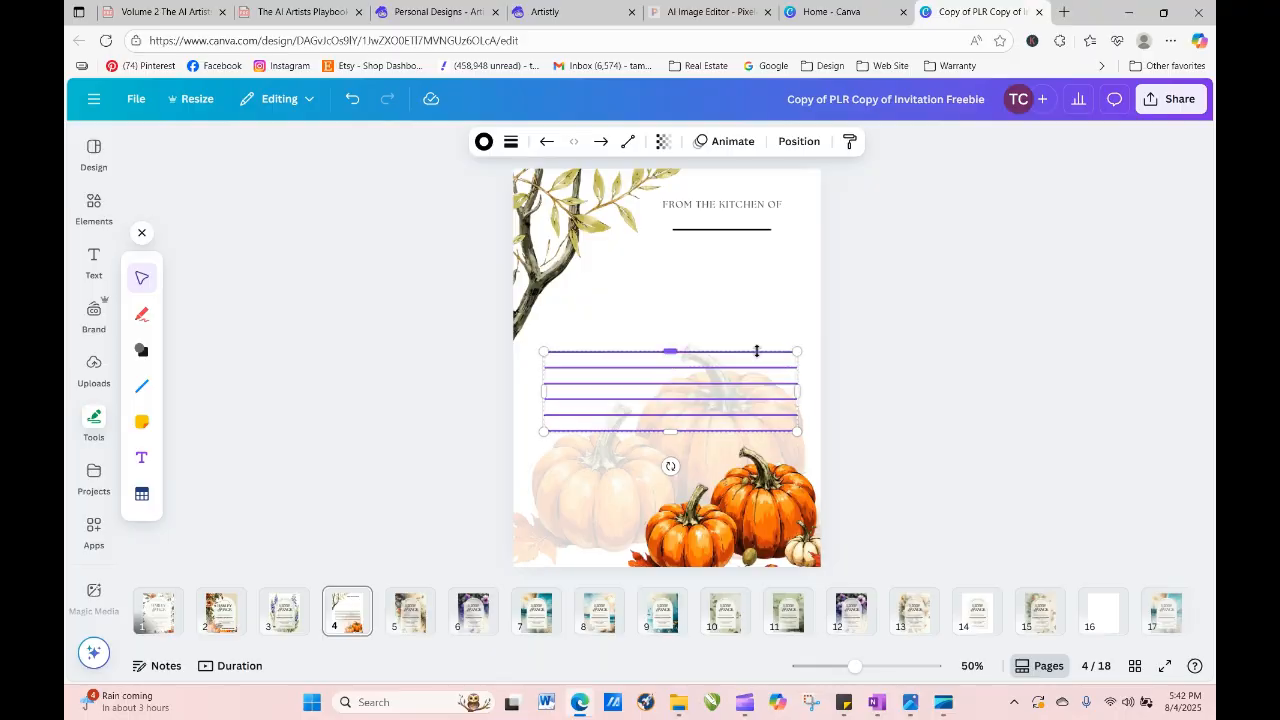
drag(694, 396, 705, 320)
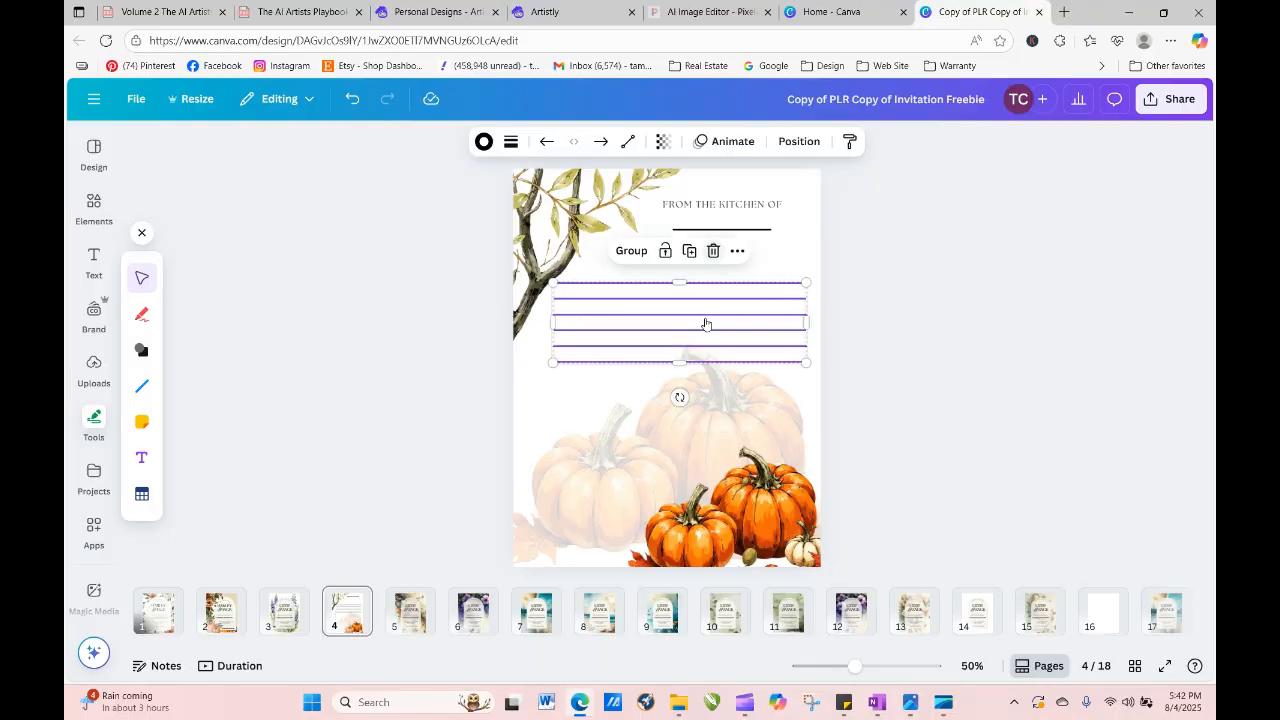
Duplicate the six writing lines and place the copy directly below the originals at the same spacing.
click(689, 251)
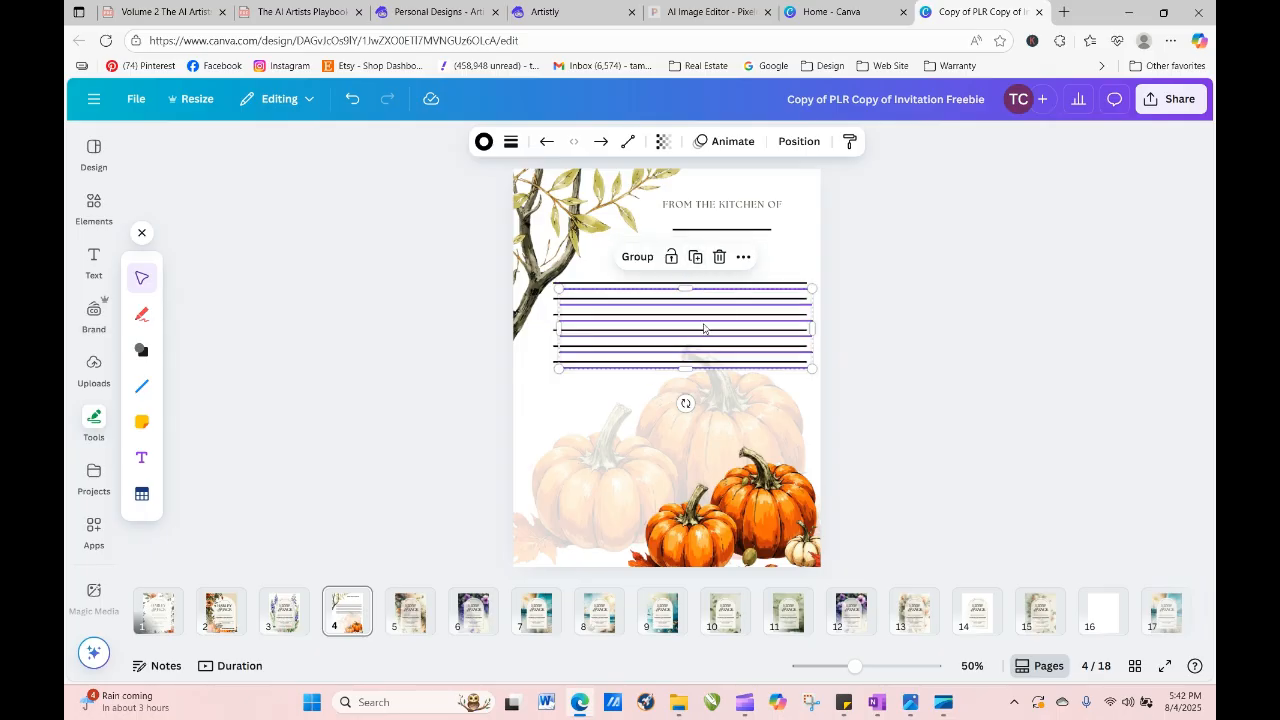
drag(703, 328, 699, 411)
click(926, 445)
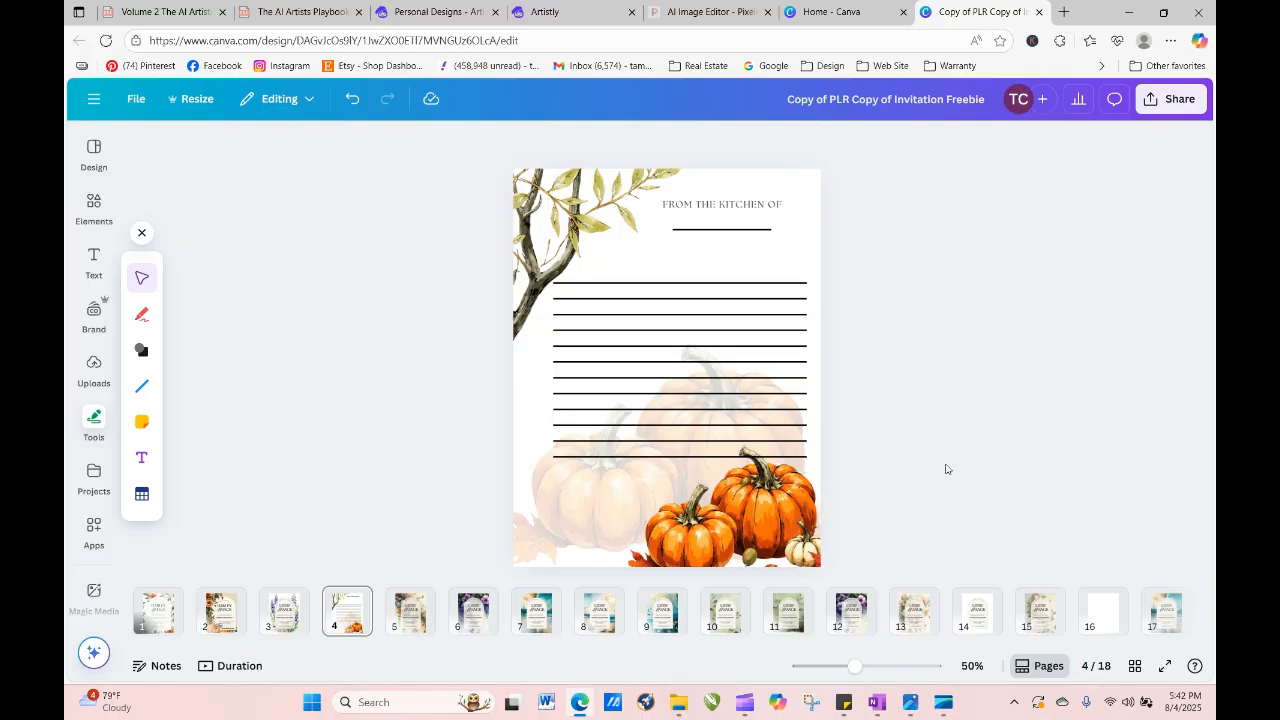
Select all twelve writing lines on the card and group them.
click(787, 285)
shift+click(790, 299)
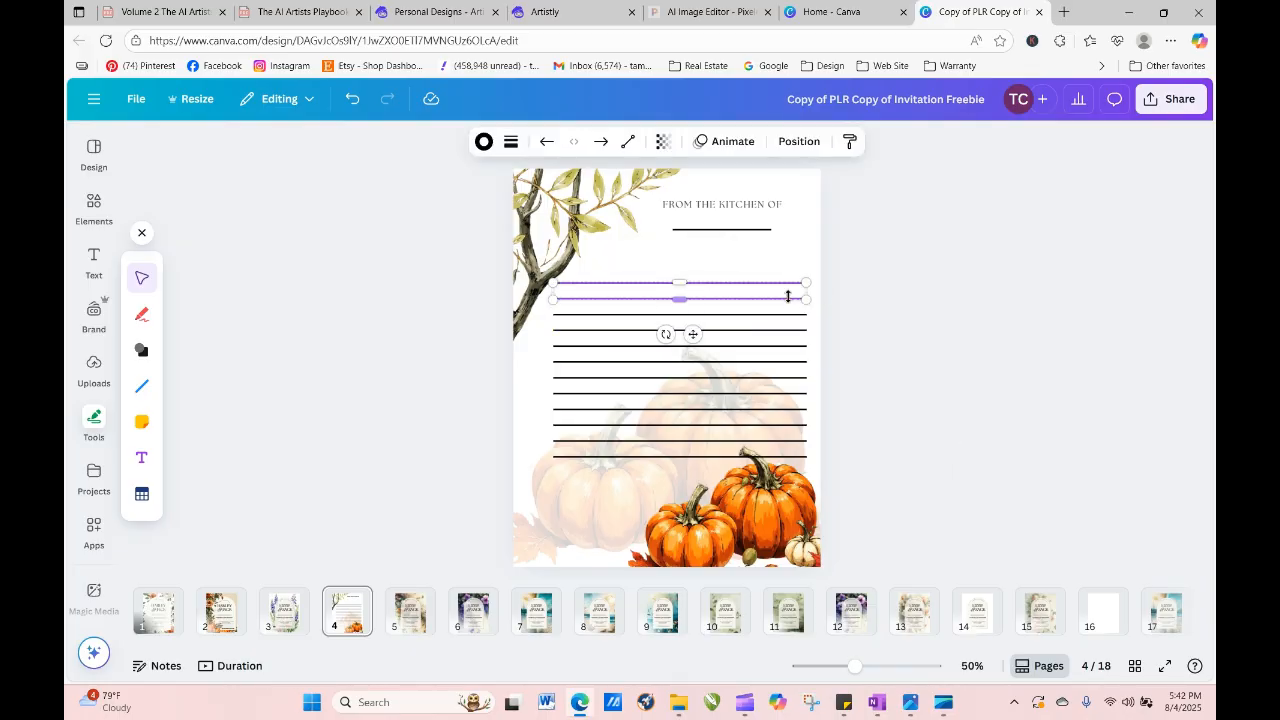
shift+click(790, 314)
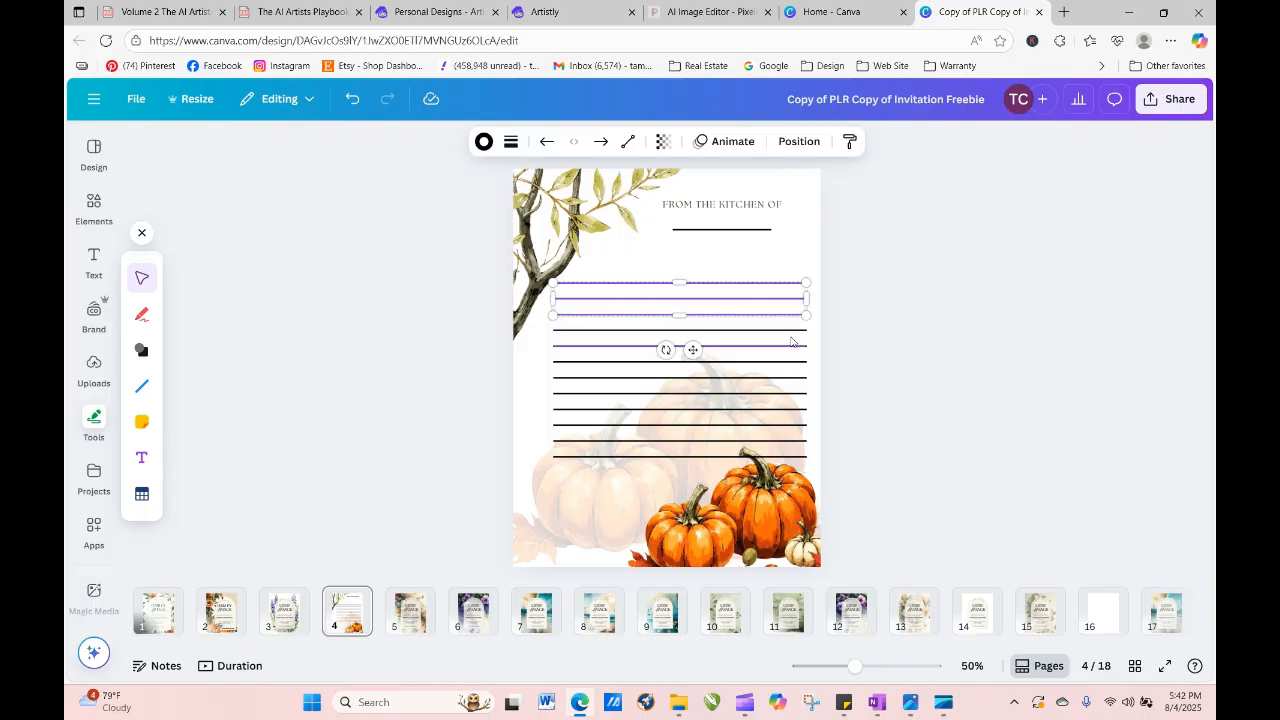
shift+click(791, 330)
shift+click(793, 346)
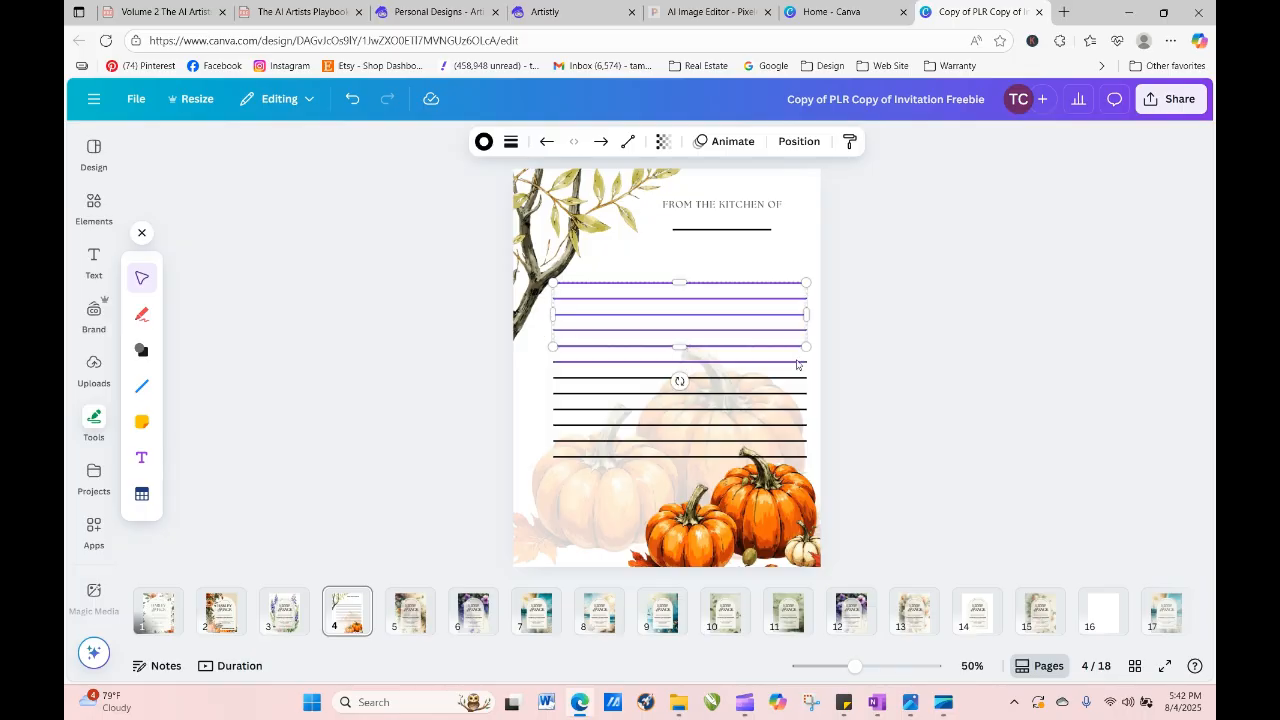
shift+click(797, 362)
shift+click(798, 378)
shift+click(798, 394)
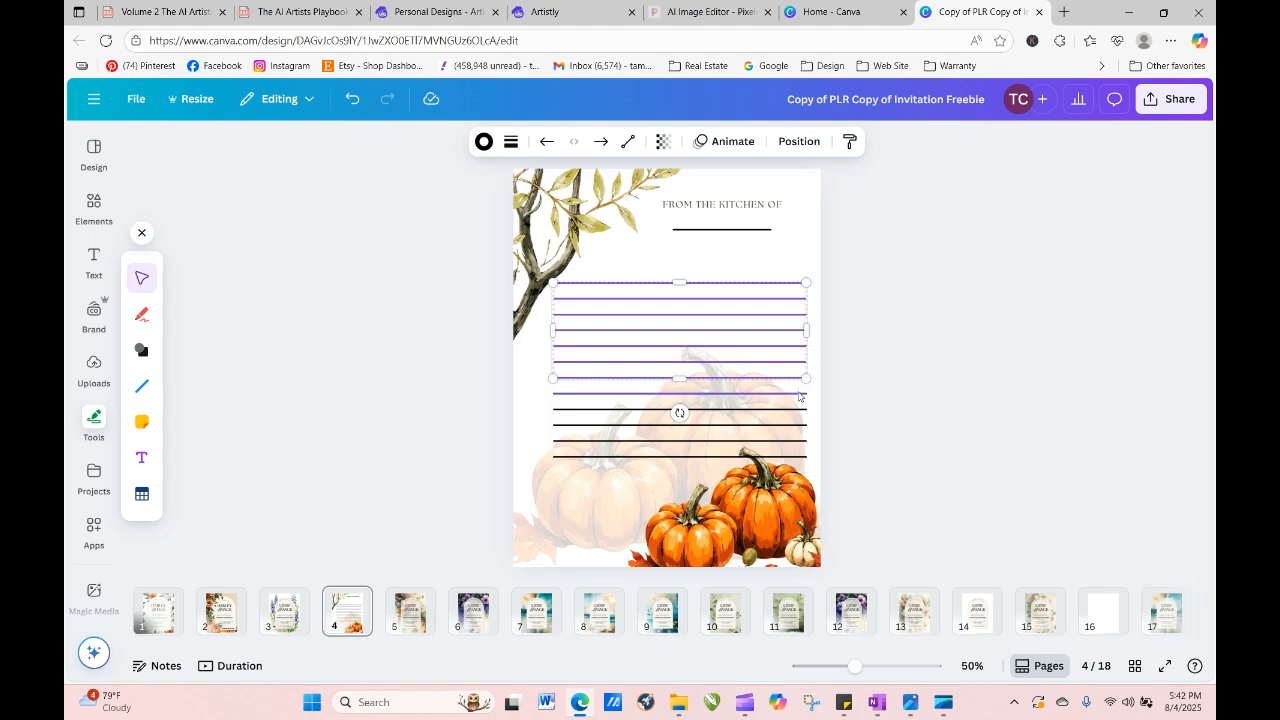
shift+click(800, 410)
shift+click(801, 426)
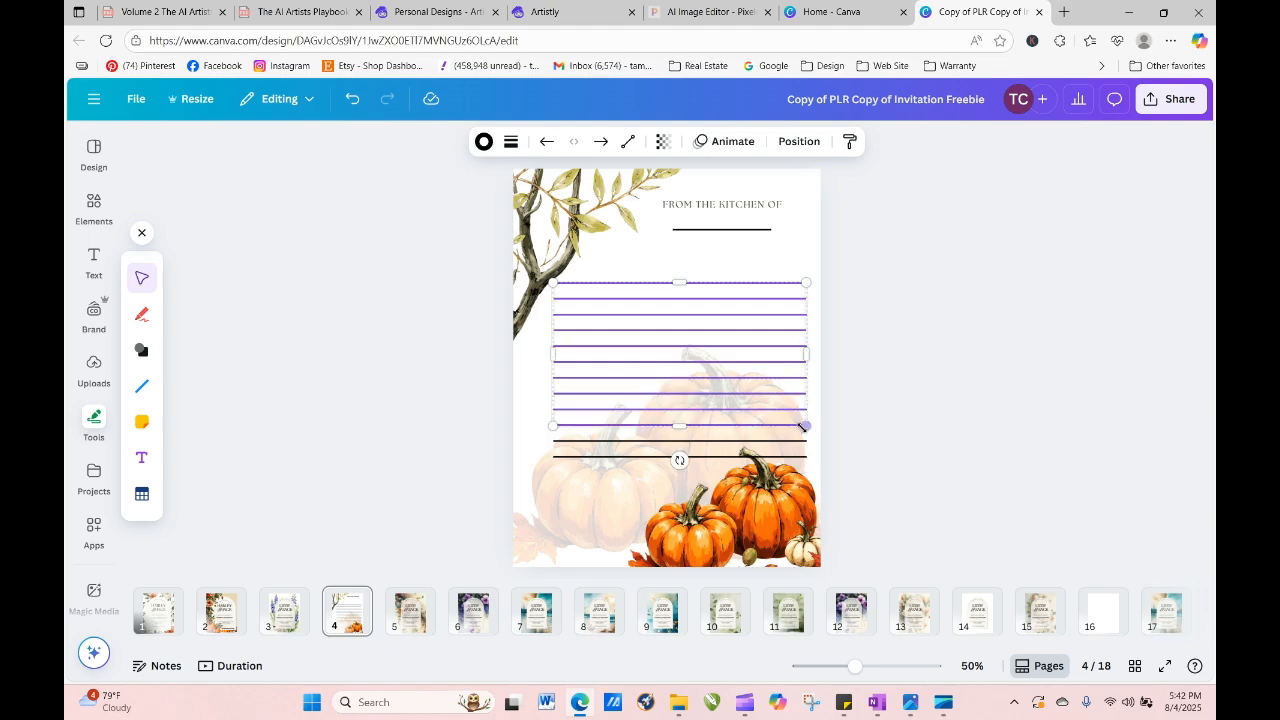
shift+click(802, 441)
shift+click(803, 457)
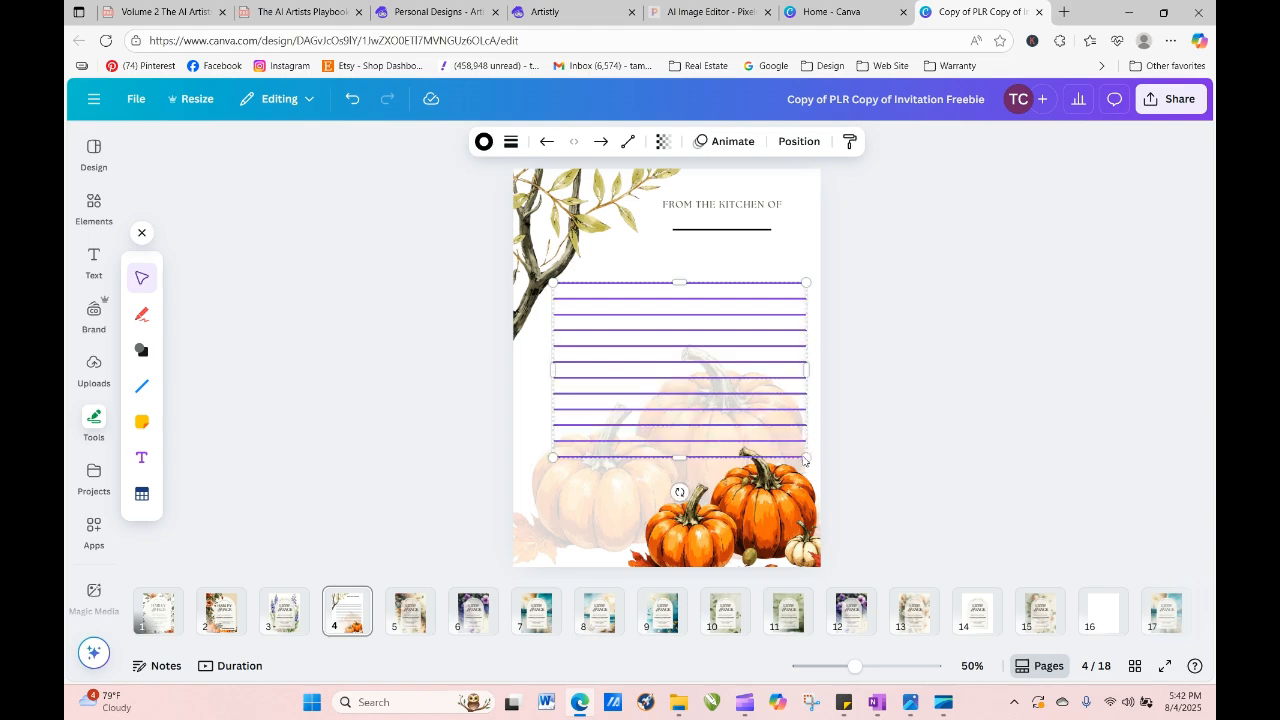
click(631, 250)
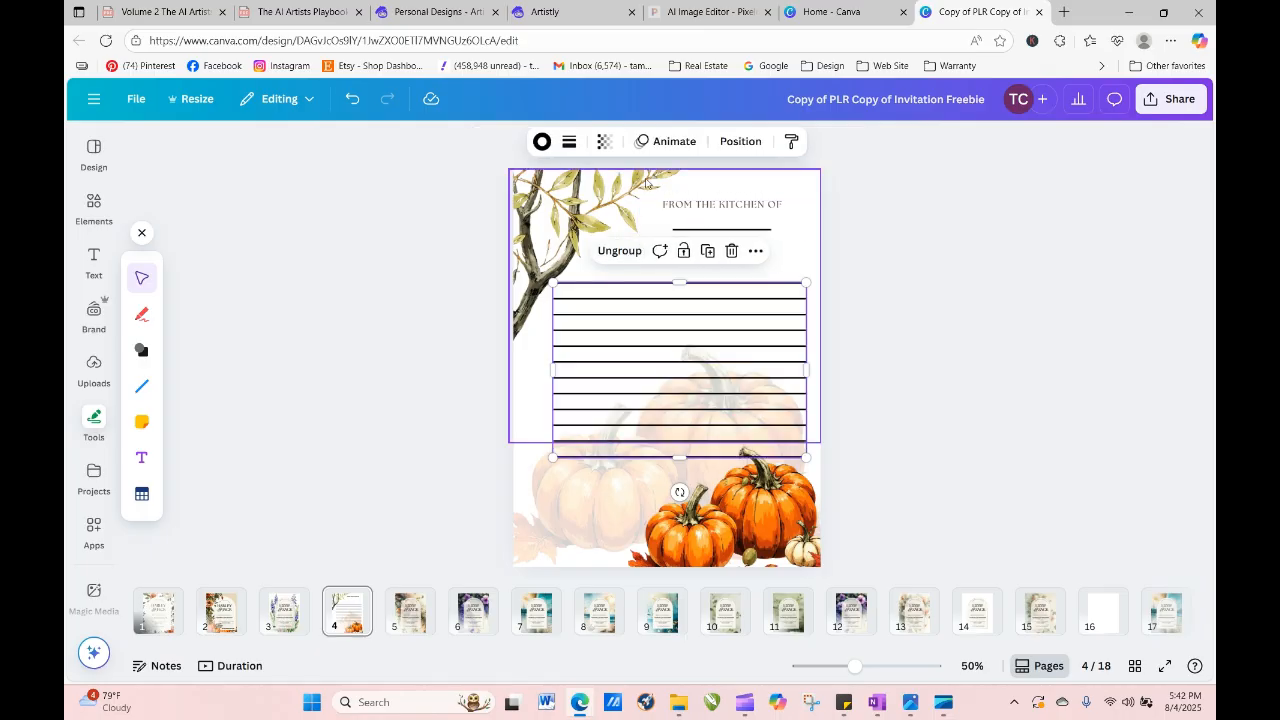
Set the stroke weight of the grouped writing lines to 1.
click(569, 141)
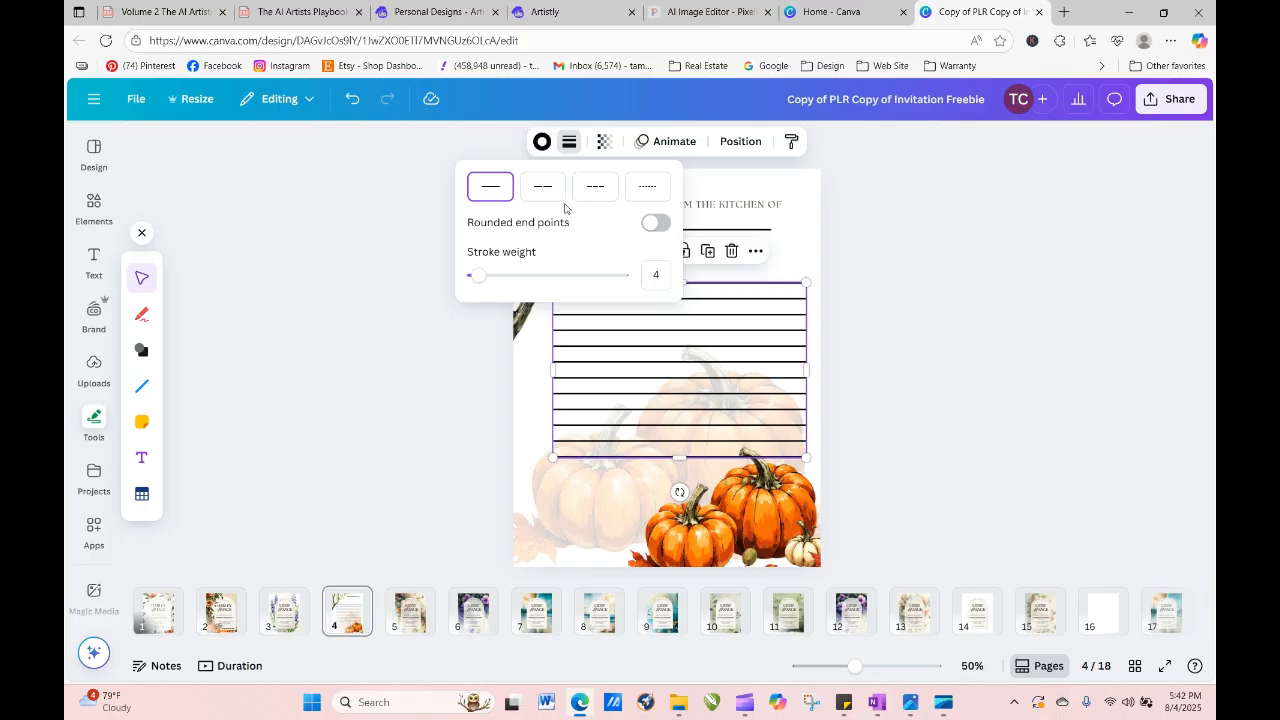
drag(478, 279, 473, 284)
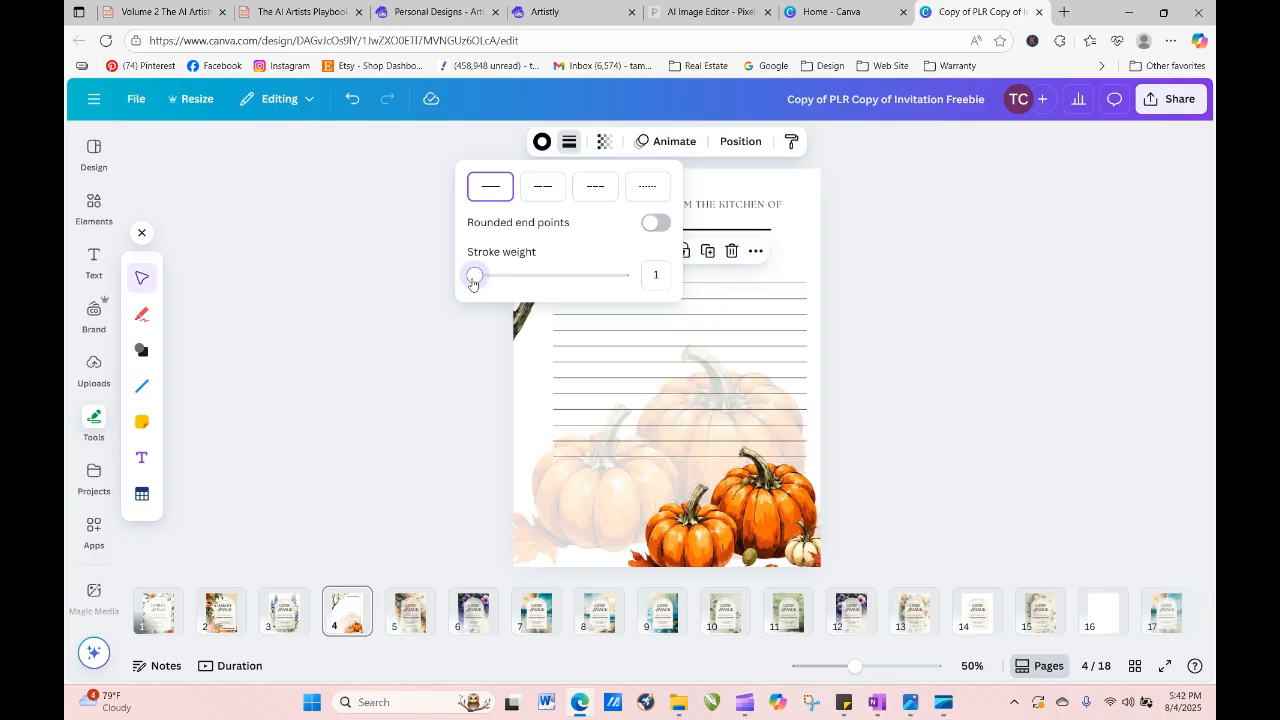
click(981, 369)
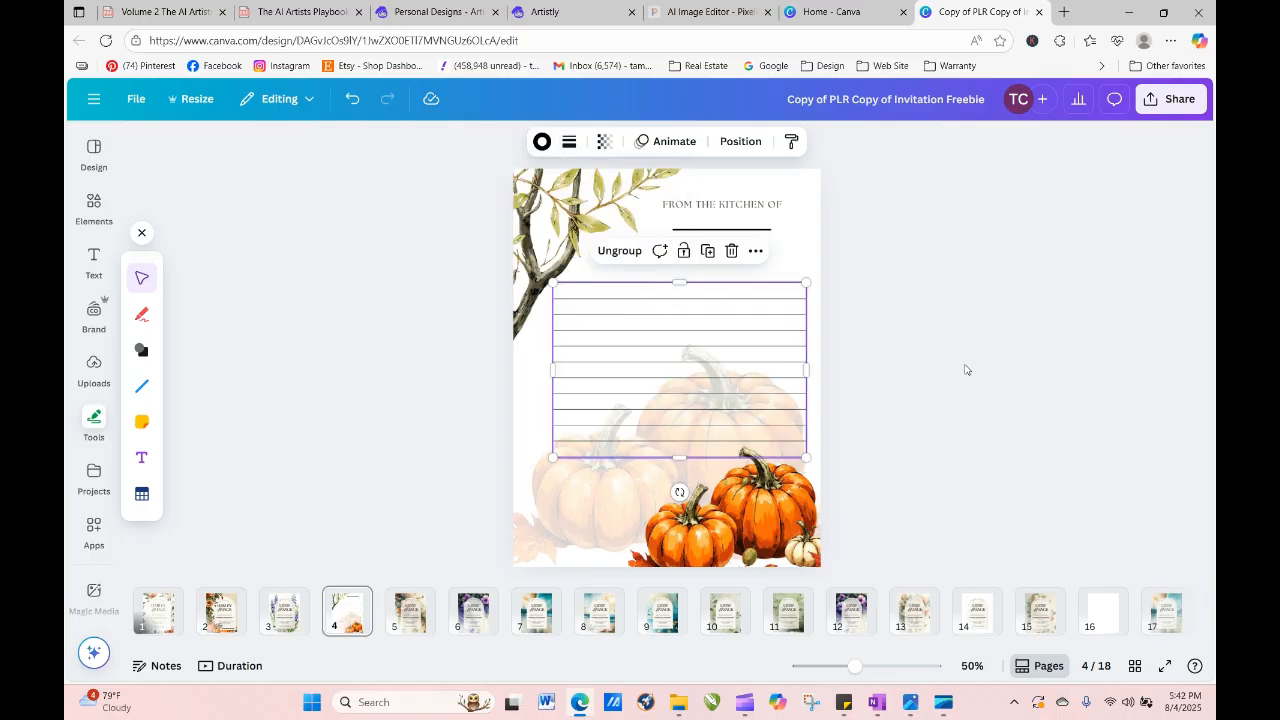
click(965, 368)
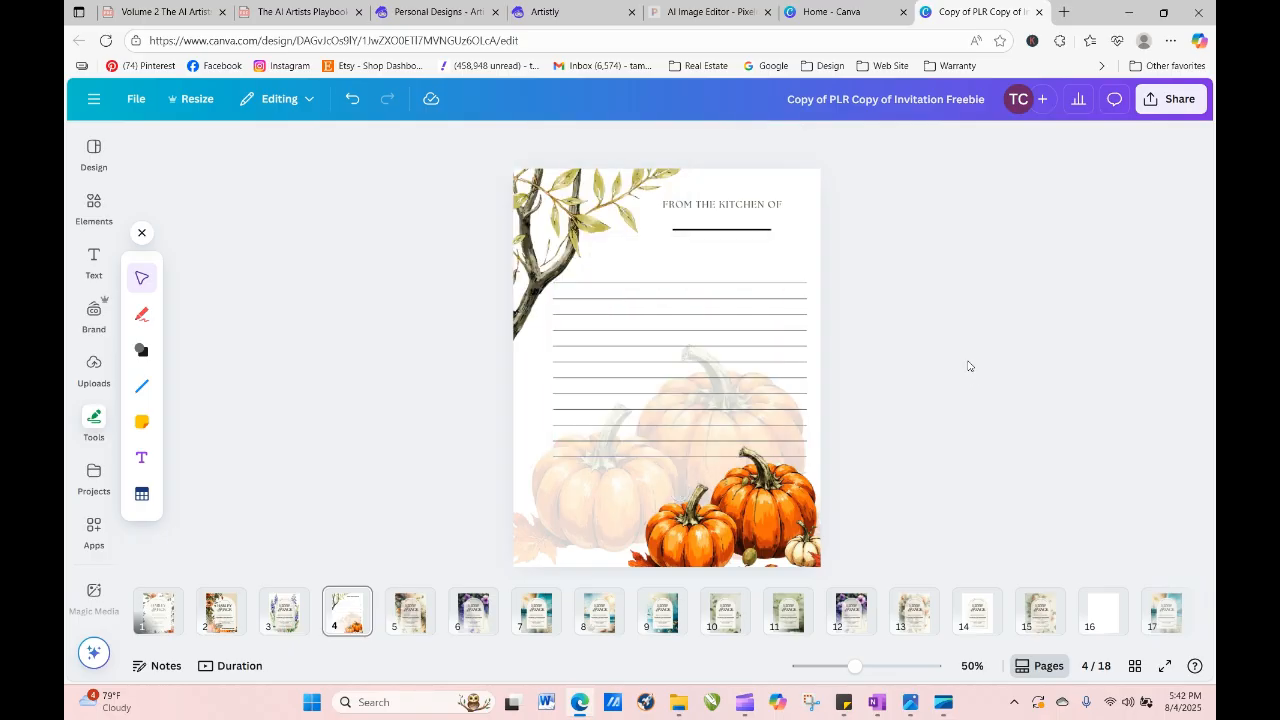
Increase the font size of the "FROM THE KITCHEN OF" heading text by four points.
click(739, 203)
click(700, 211)
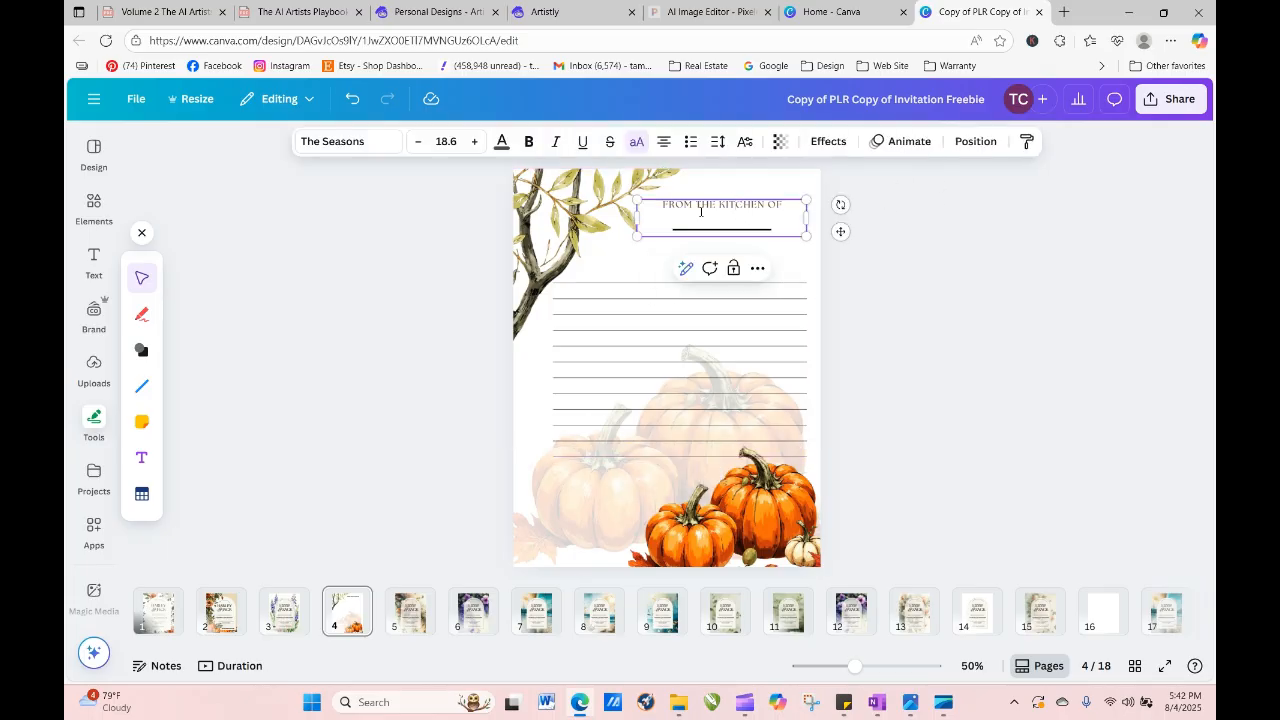
drag(651, 206, 800, 207)
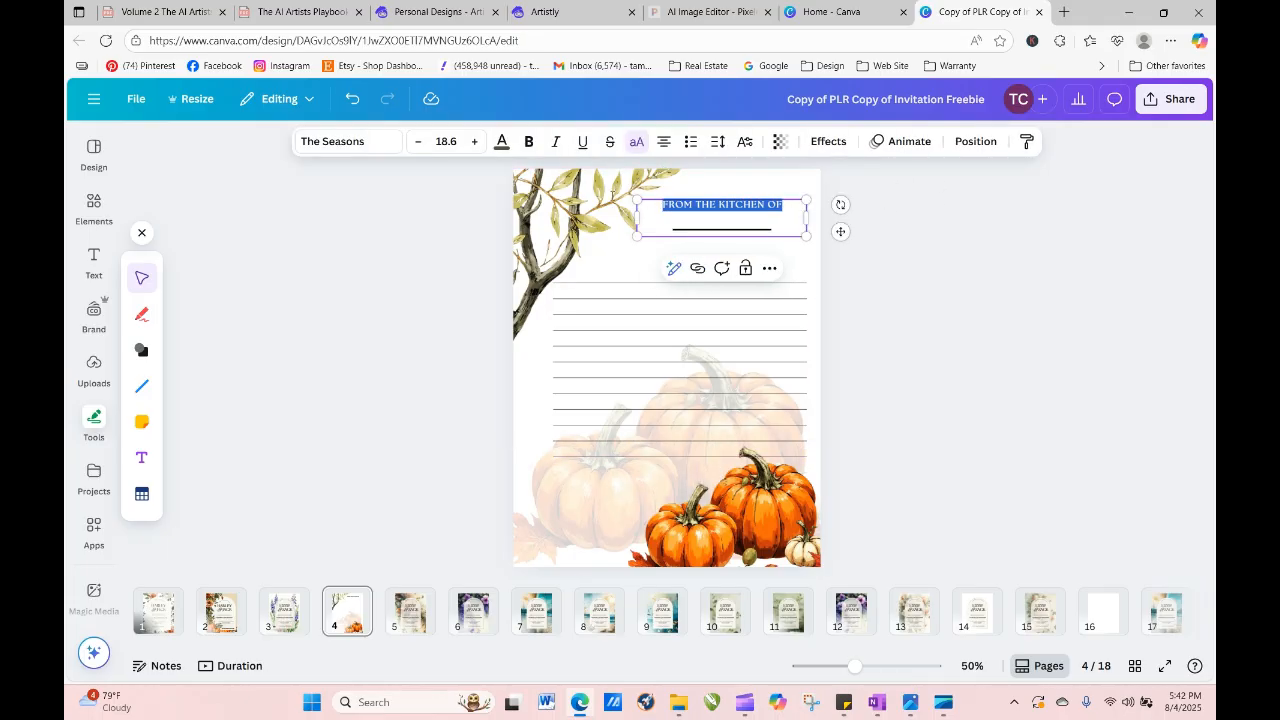
click(474, 141)
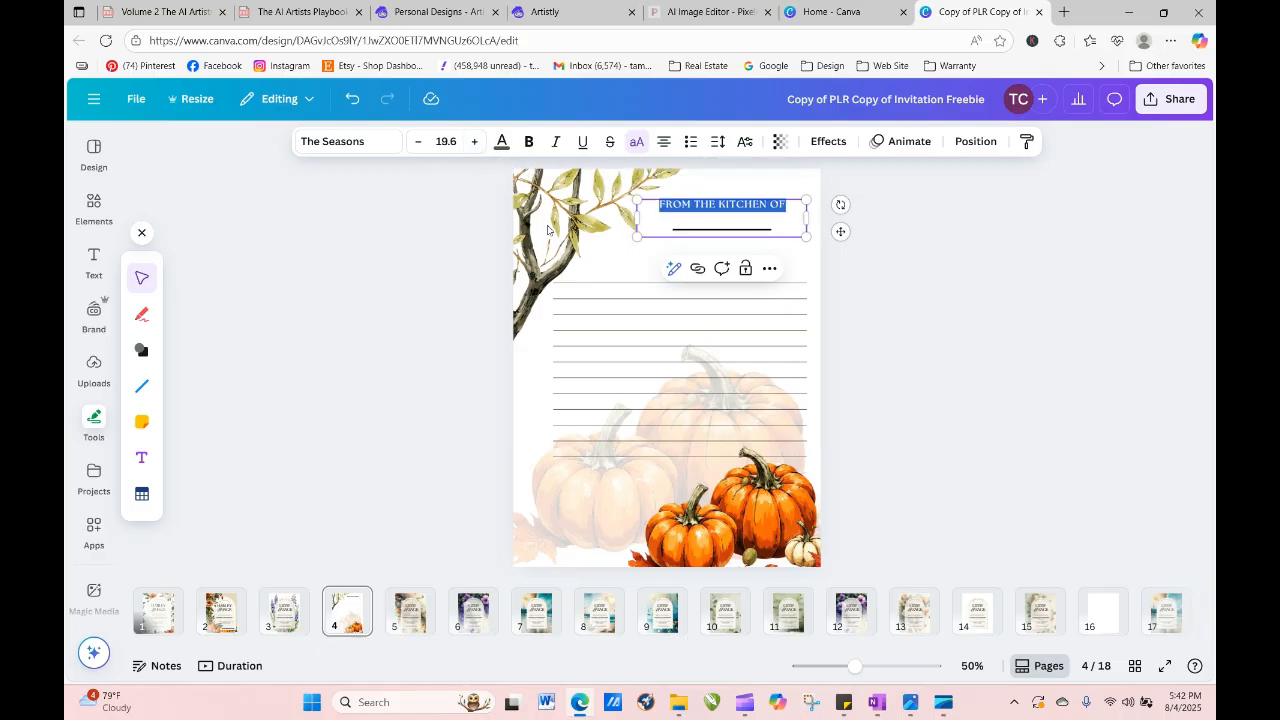
click(474, 141)
click(474, 141)
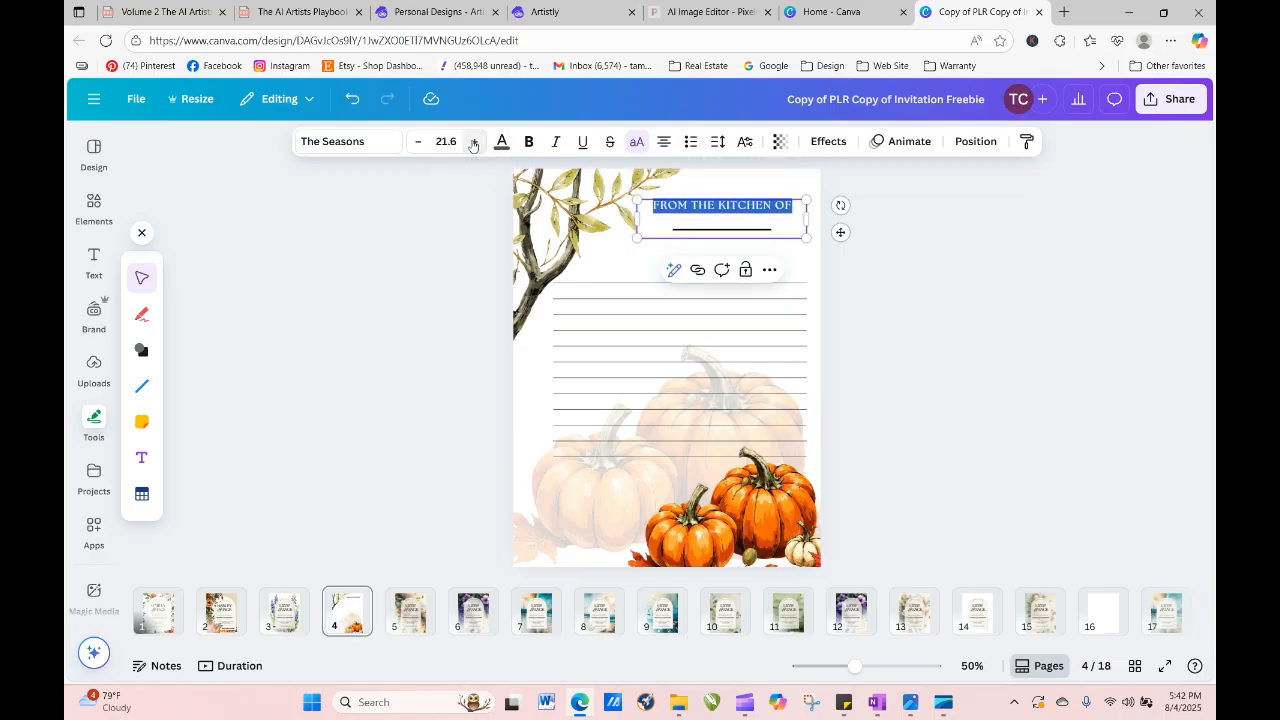
click(474, 141)
click(979, 324)
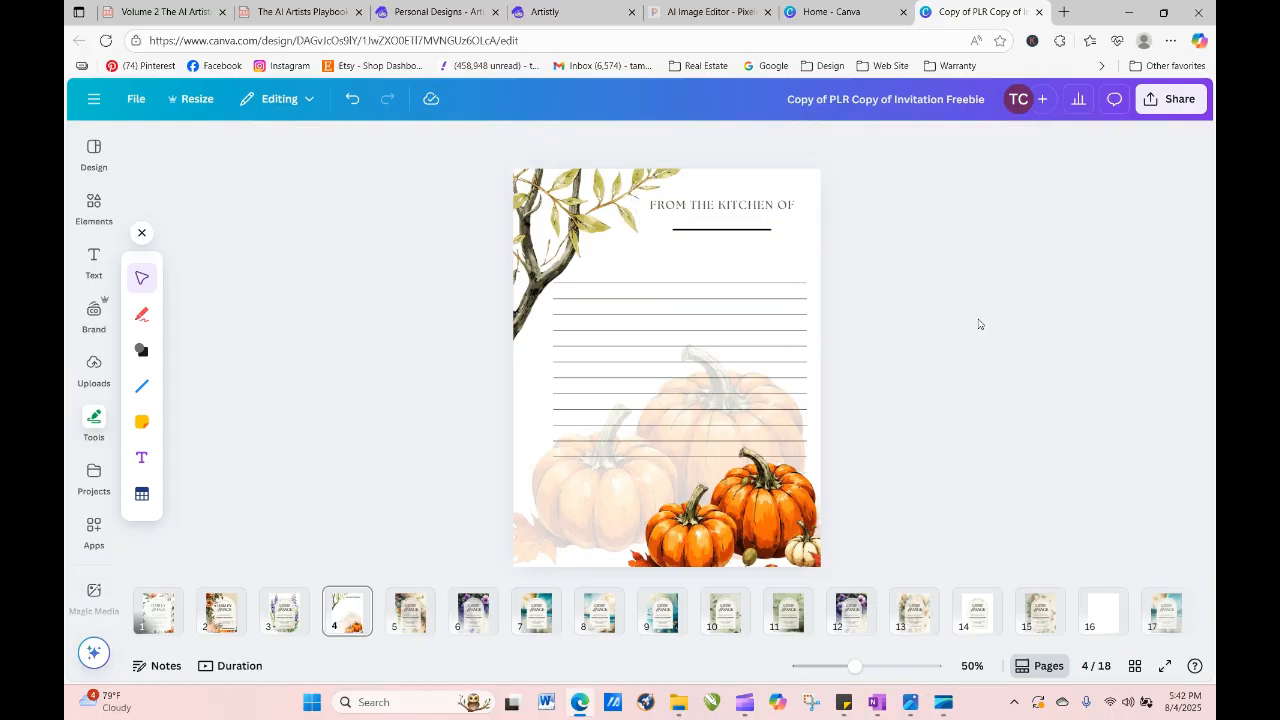
Group the "FROM THE KITCHEN OF" heading with its short line and move the group slightly down, closer to the writing lines.
drag(886, 193, 777, 244)
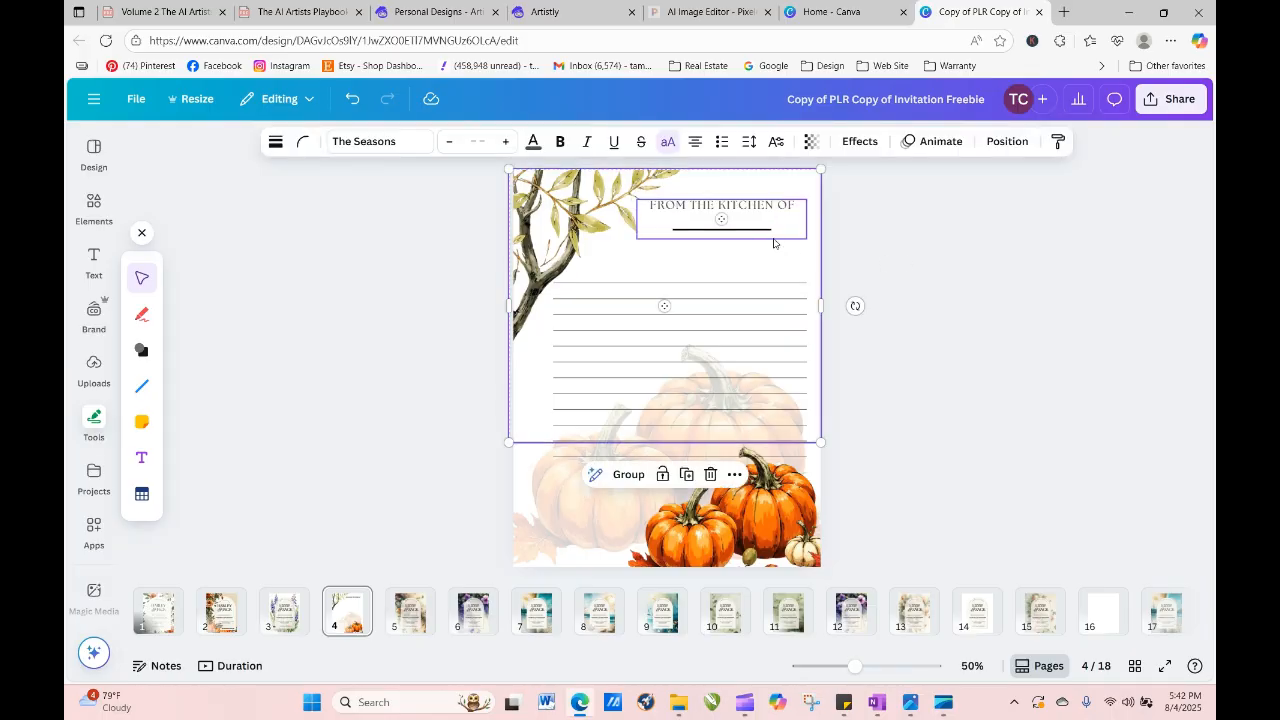
click(862, 237)
click(781, 205)
click(781, 205)
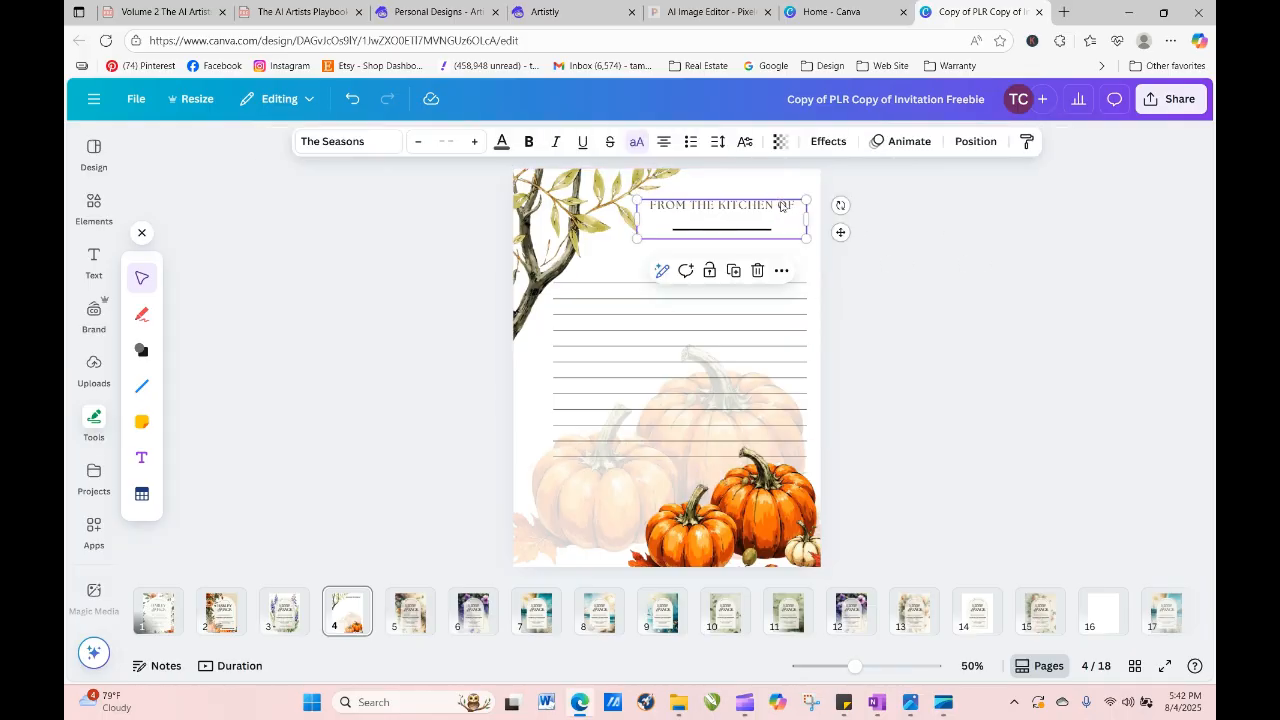
shift+click(743, 231)
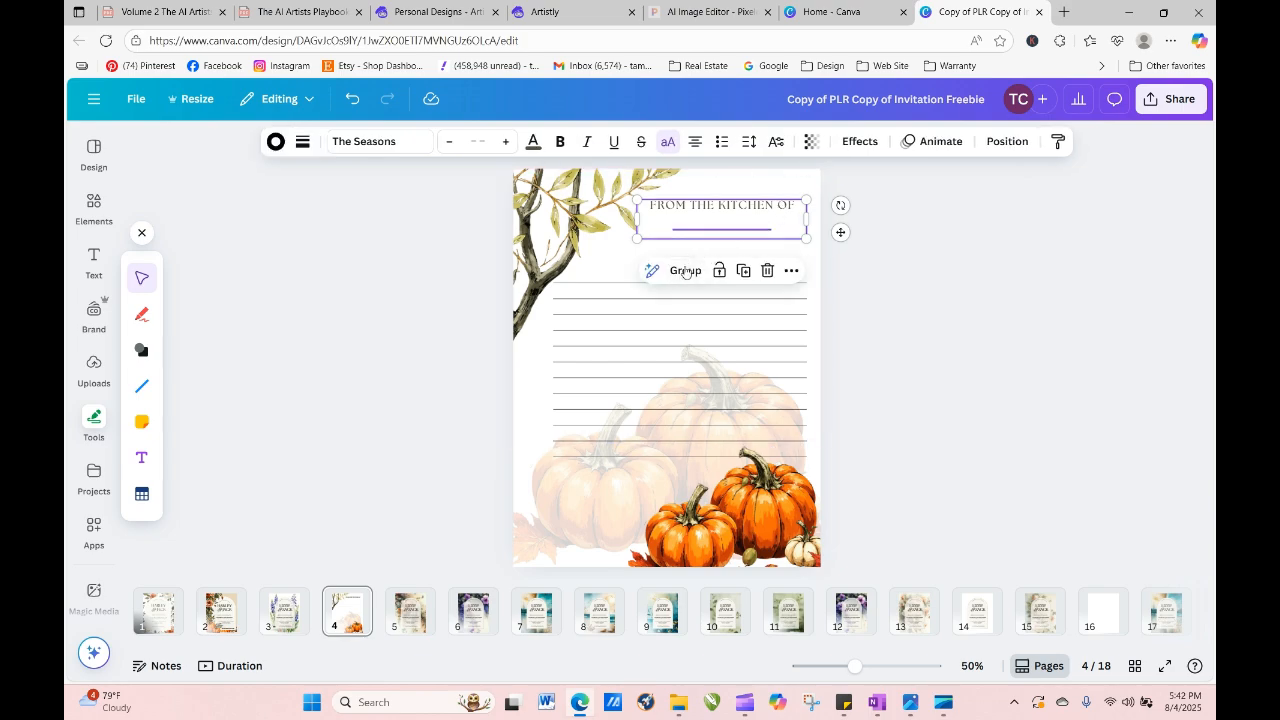
click(686, 272)
drag(709, 234, 711, 247)
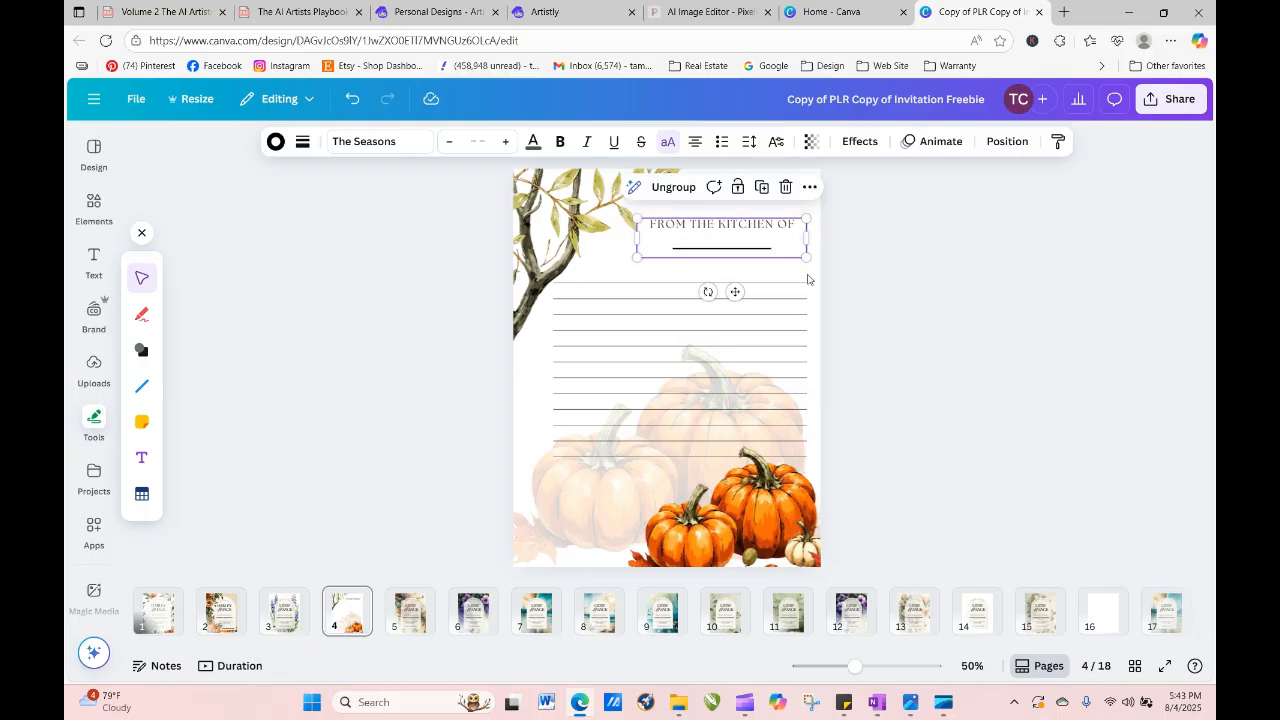
click(946, 352)
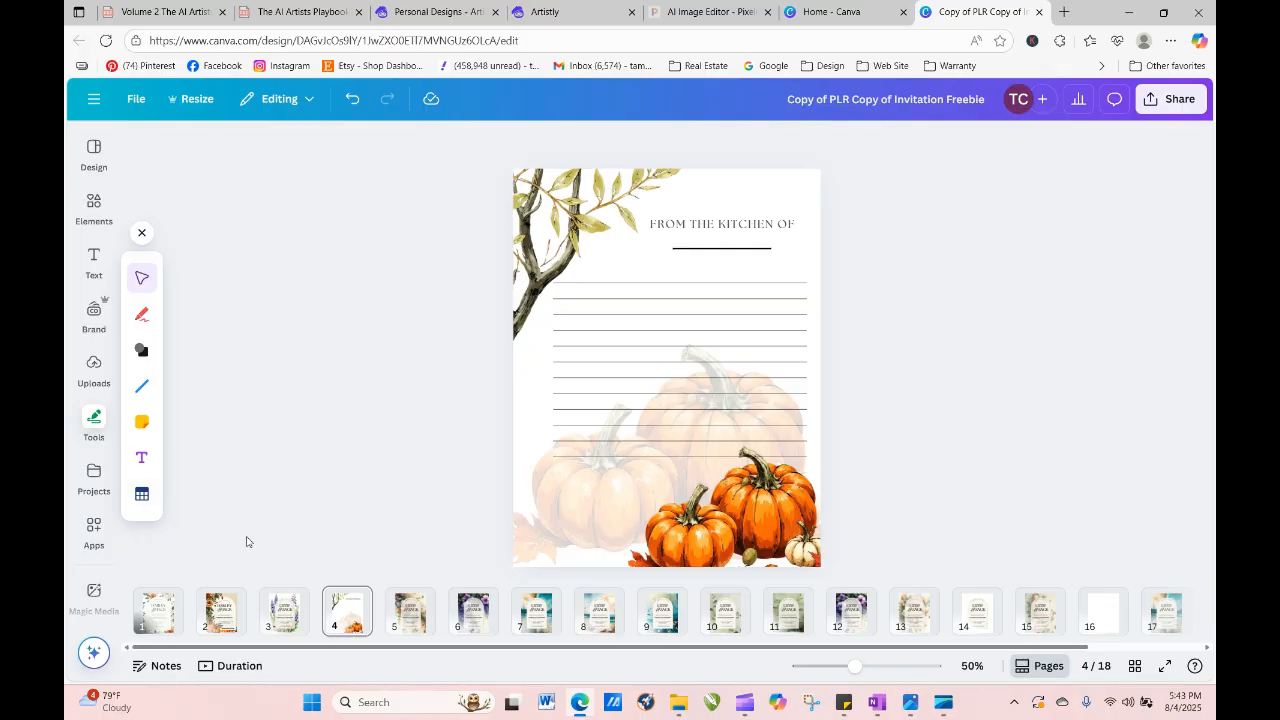
Extend the branch artwork slightly past the page's left edge and place a duplicate so its leaves fill the card's lower-left corner.
click(540, 220)
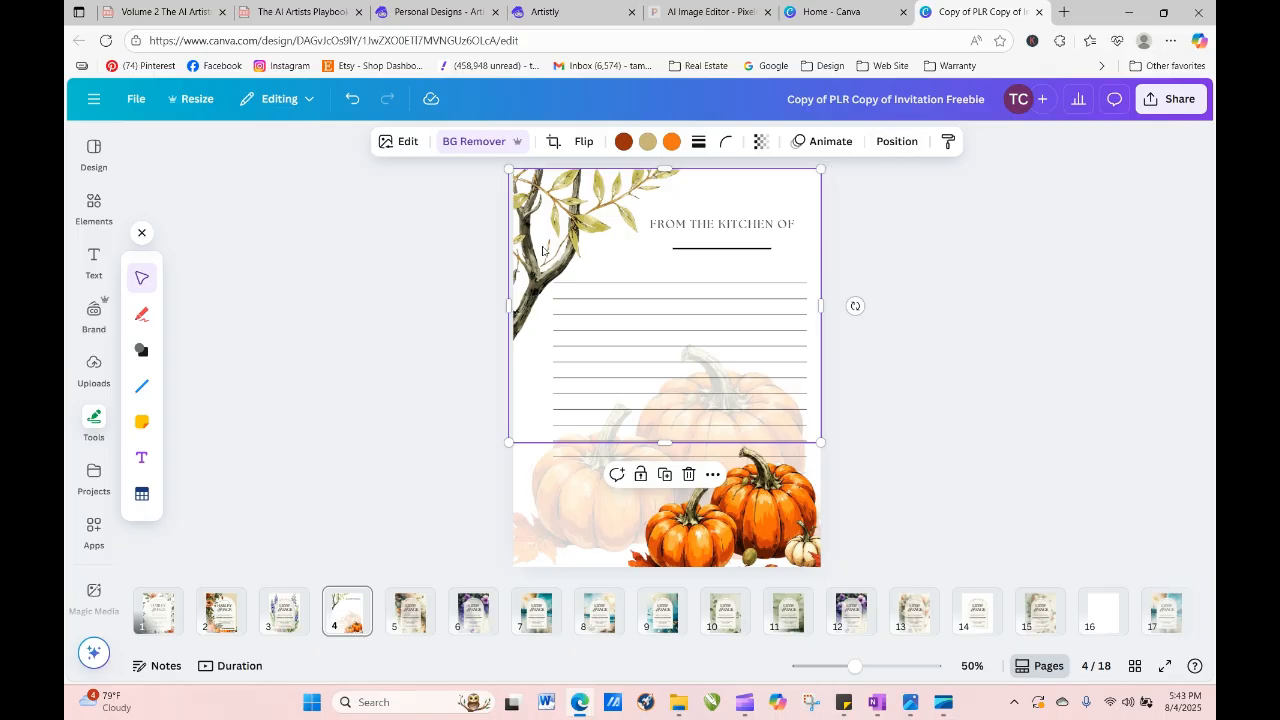
mouse_move(509, 305)
mouse_down()
mouse_move(537, 303)
mouse_move(506, 306)
mouse_up()
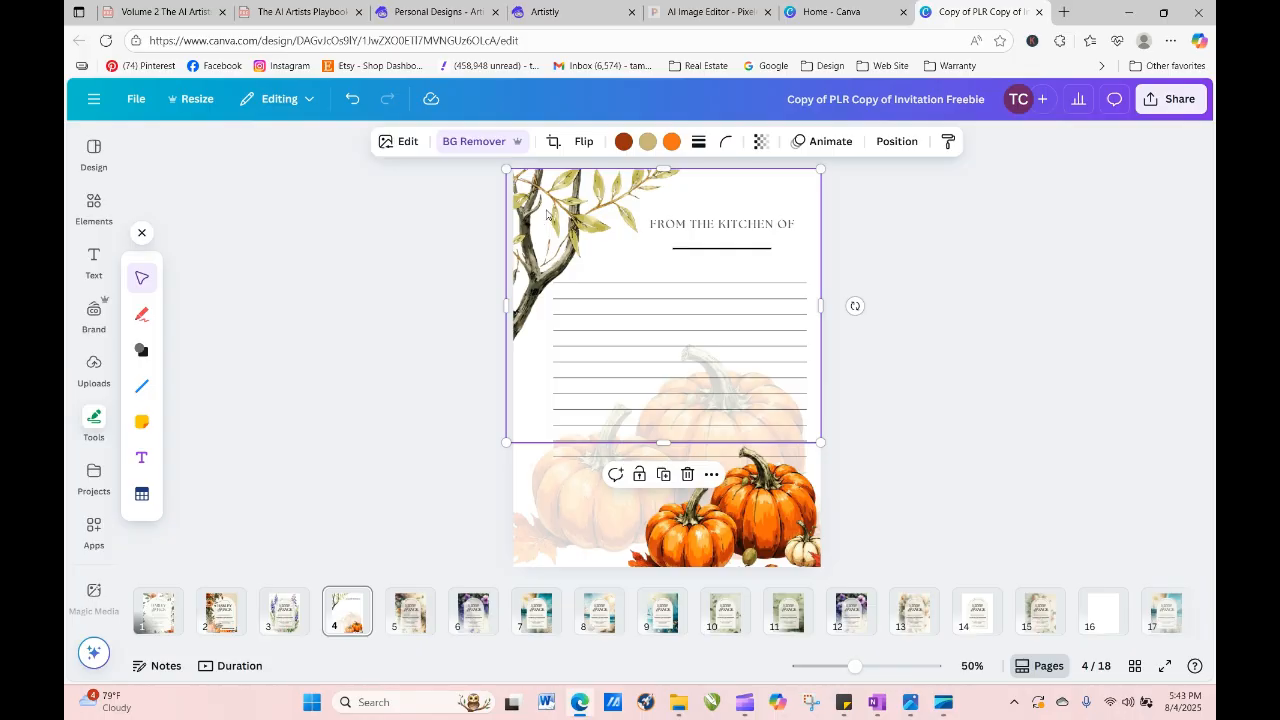
click(666, 475)
drag(540, 275, 506, 532)
drag(545, 493, 495, 532)
drag(580, 481, 556, 538)
click(925, 388)
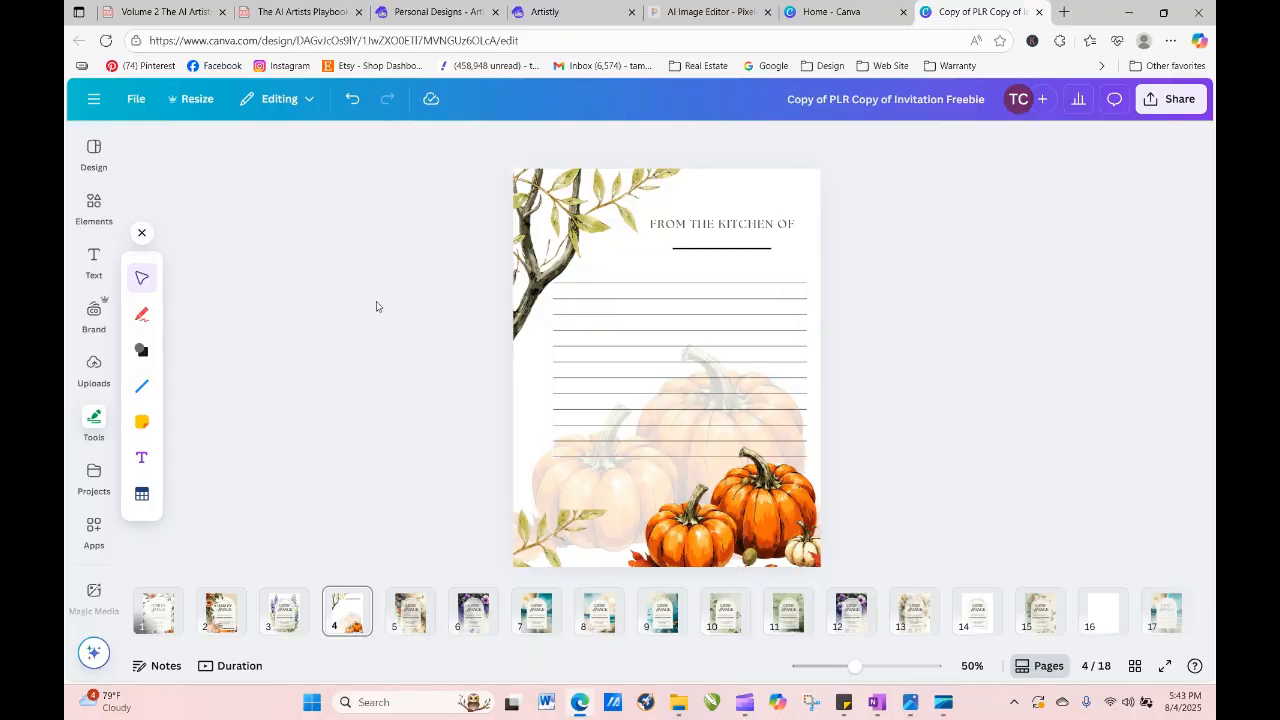
Switch to Artistly and re-generate from the 4:5 black-background pumpkin design with autumn leaves, going to its prompt.
click(440, 12)
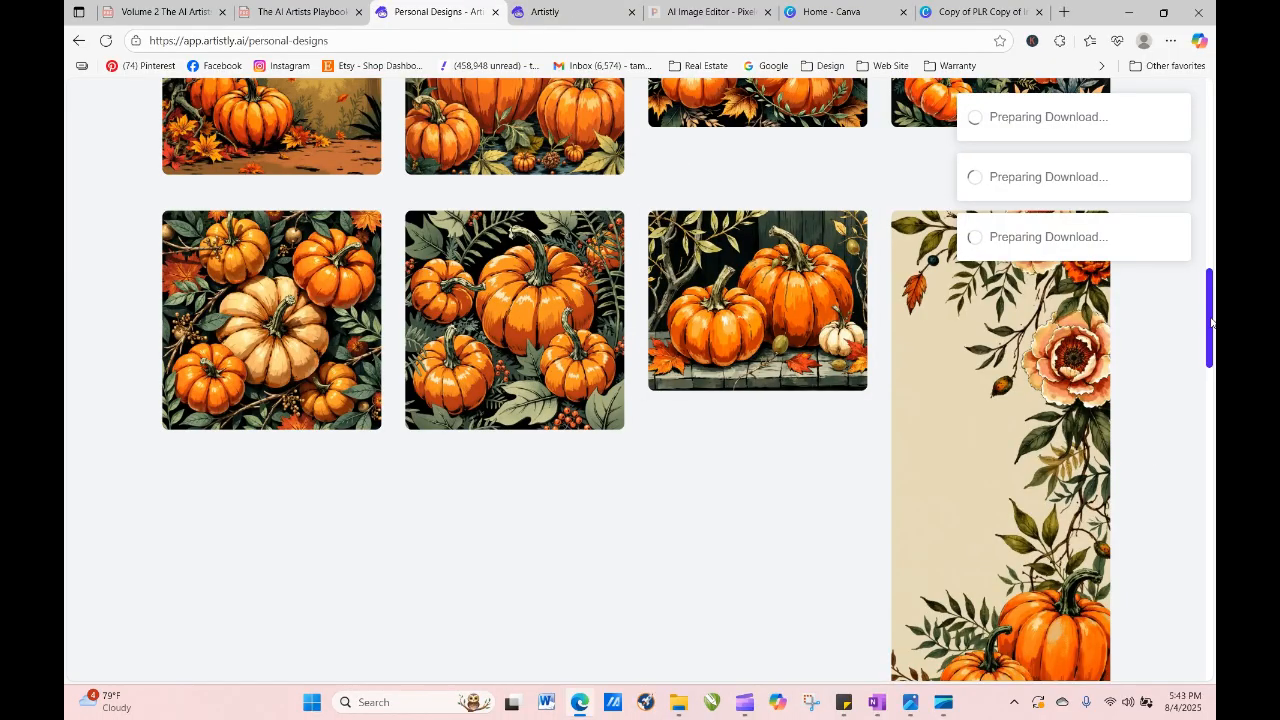
drag(1212, 320, 1213, 223)
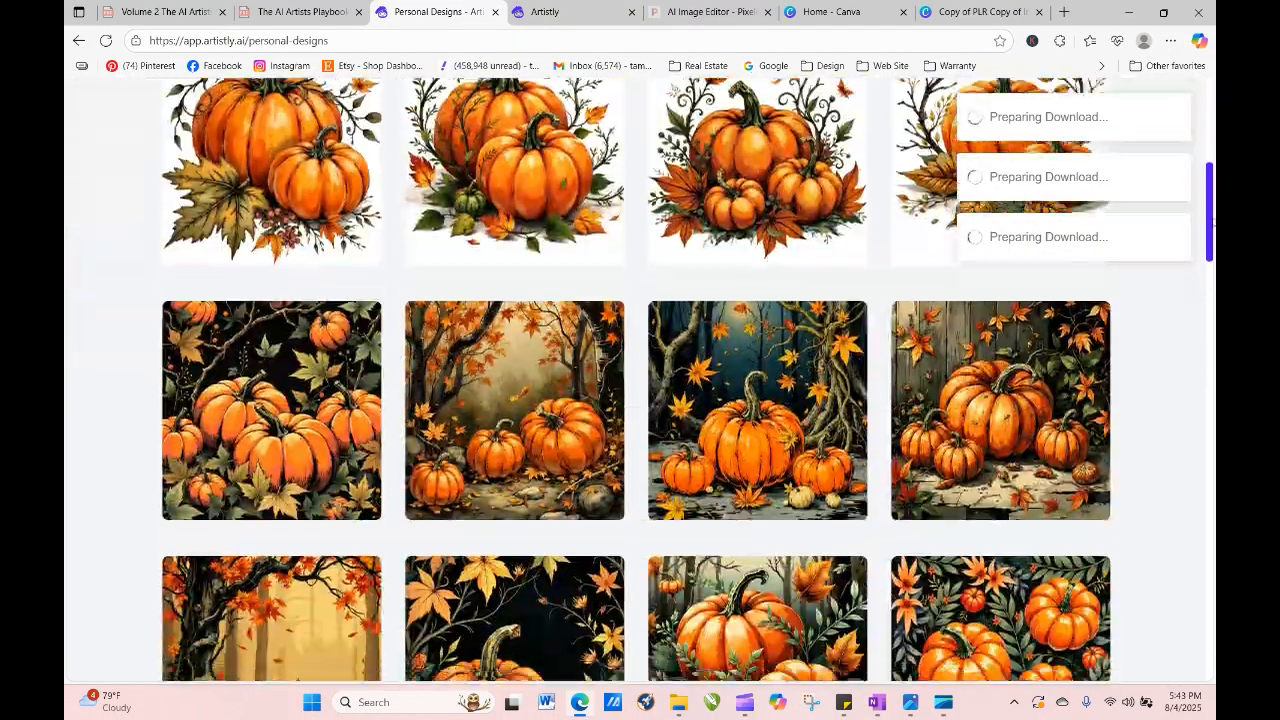
scroll(728, 293, down, 4)
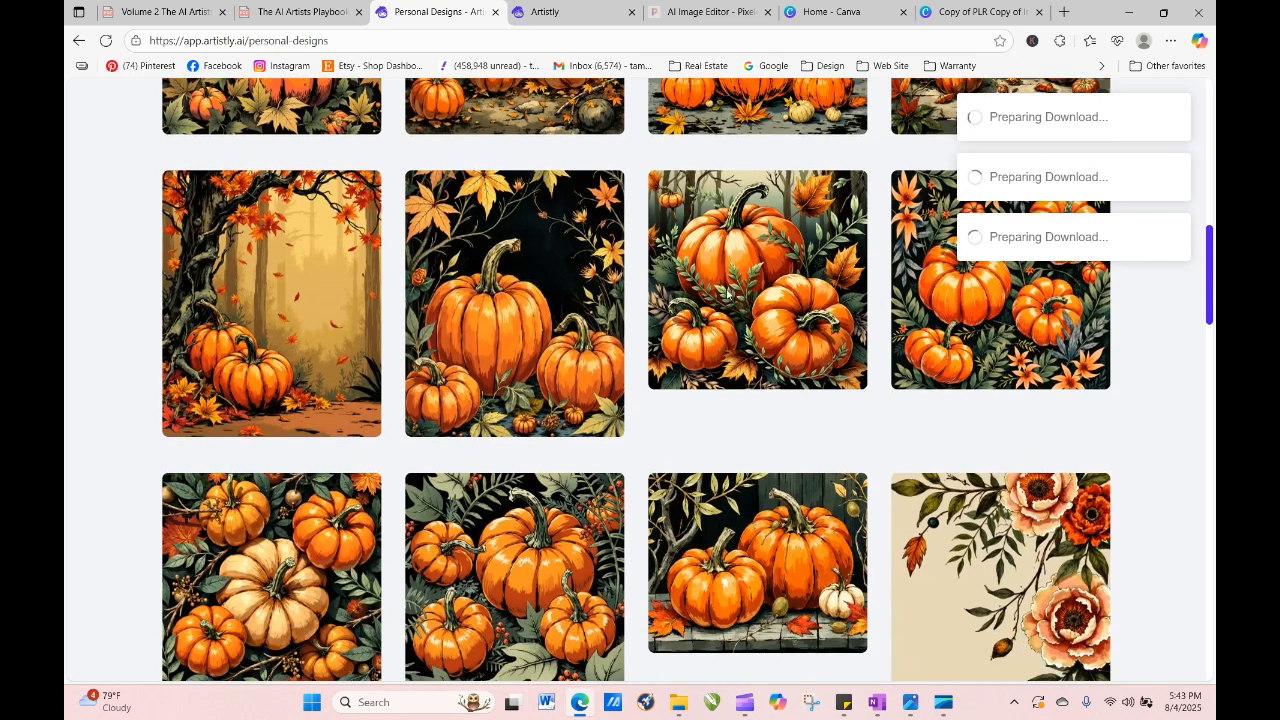
mouse_move(481, 366)
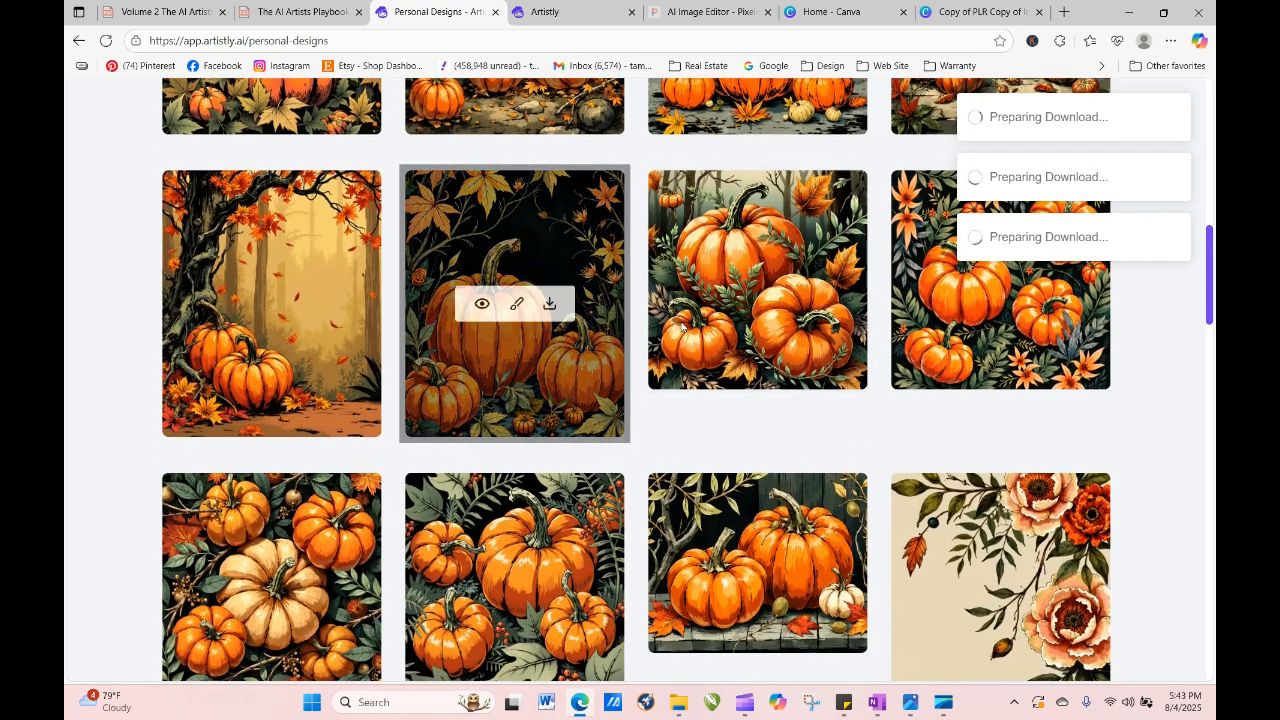
click(481, 305)
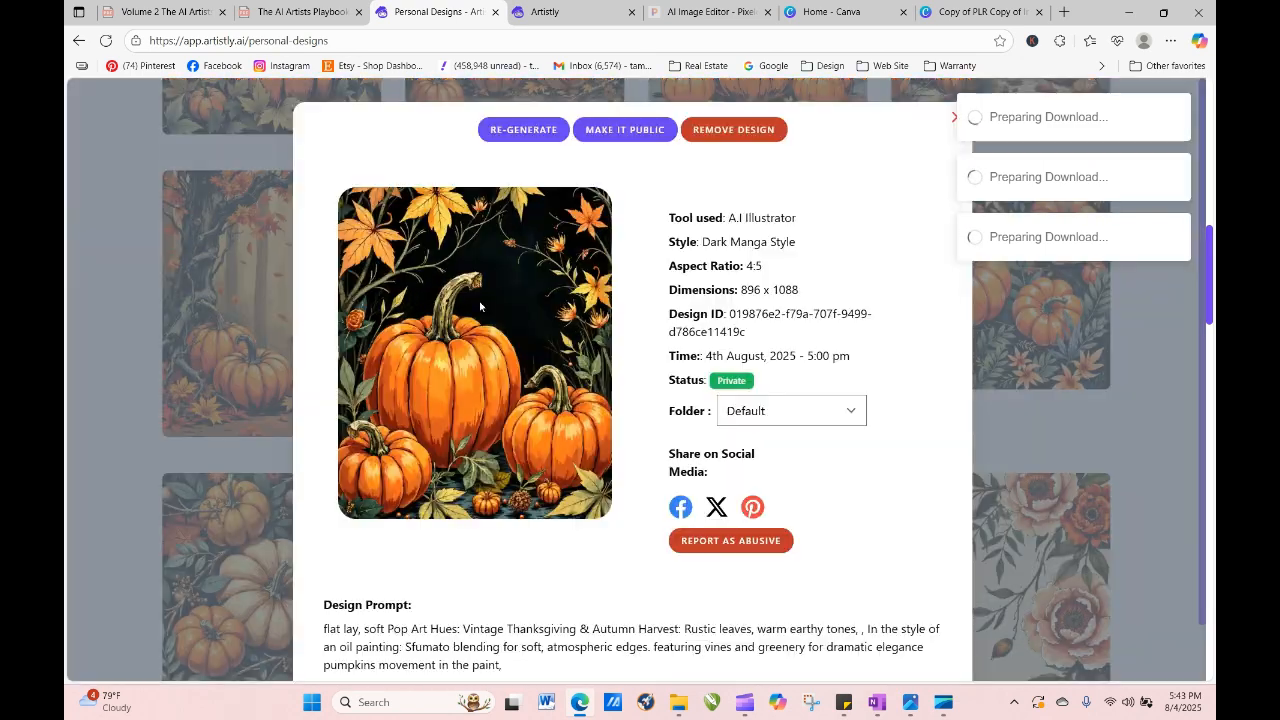
click(515, 128)
scroll(519, 128, down, 15)
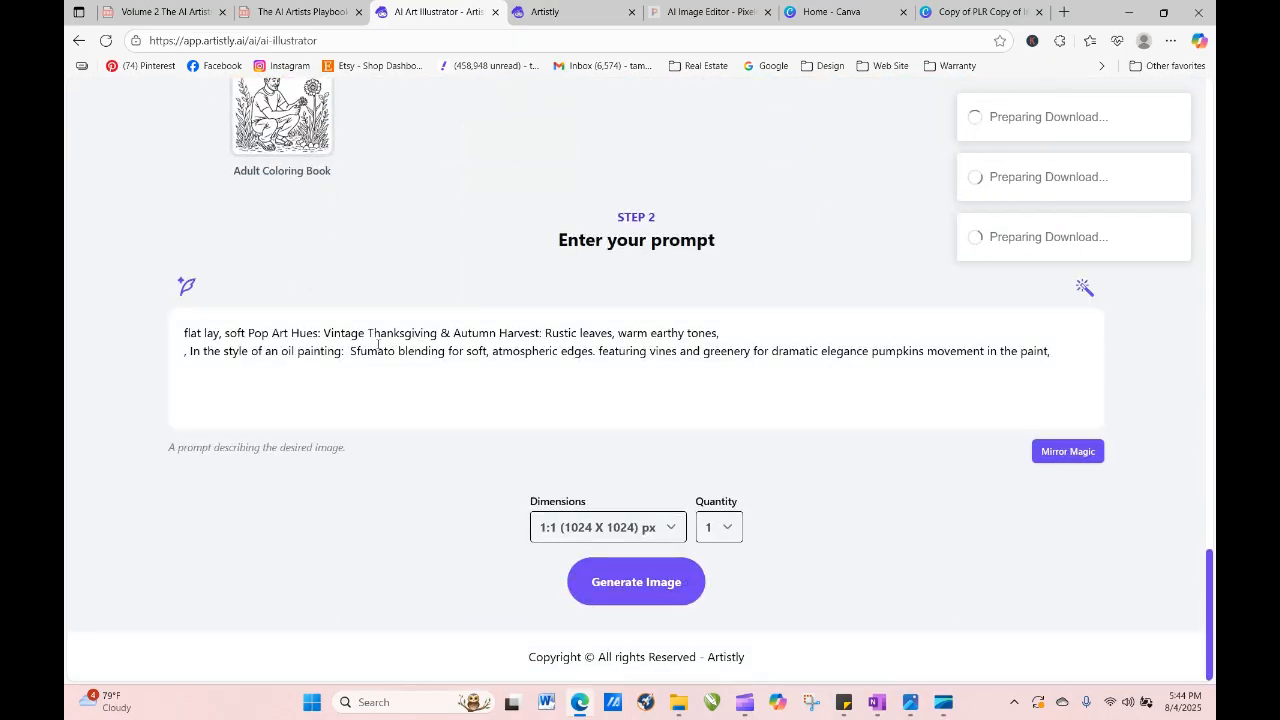
Switch to the Volume 2 playbook PDF and copy the "Classic Christmas & Winter Holiday" sub-style with its description.
click(144, 25)
click(546, 291)
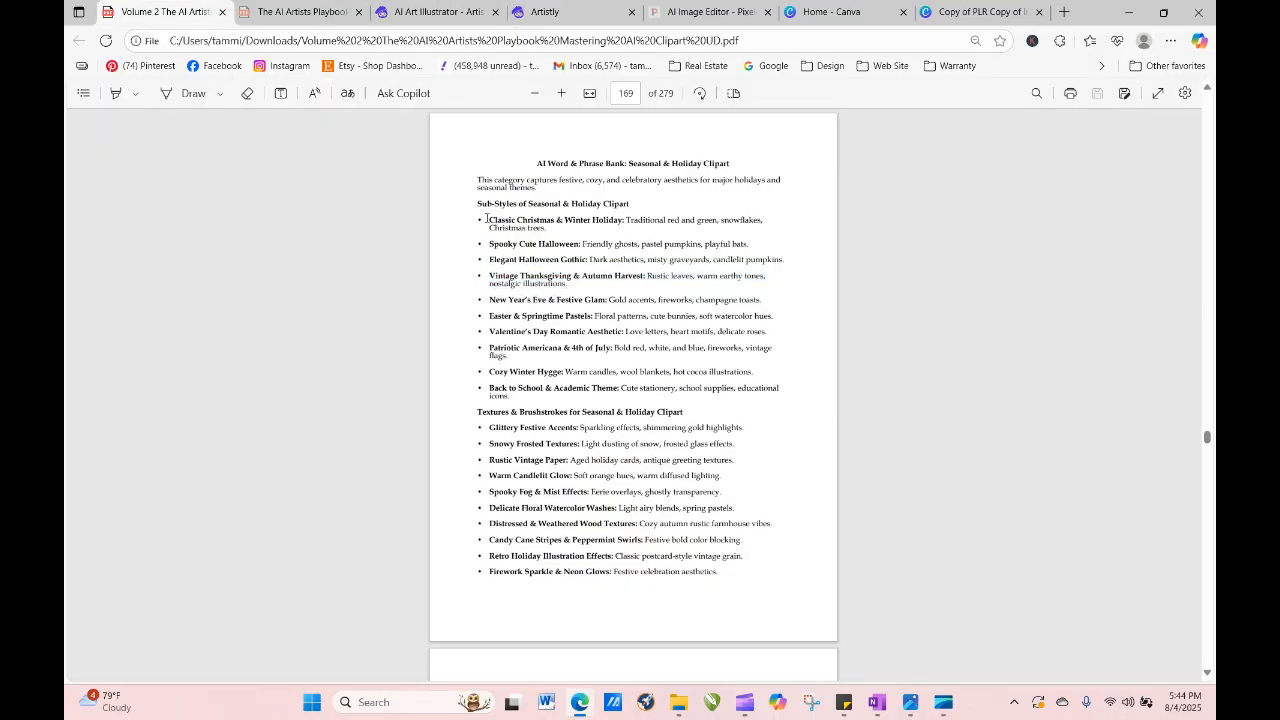
drag(489, 219, 540, 231)
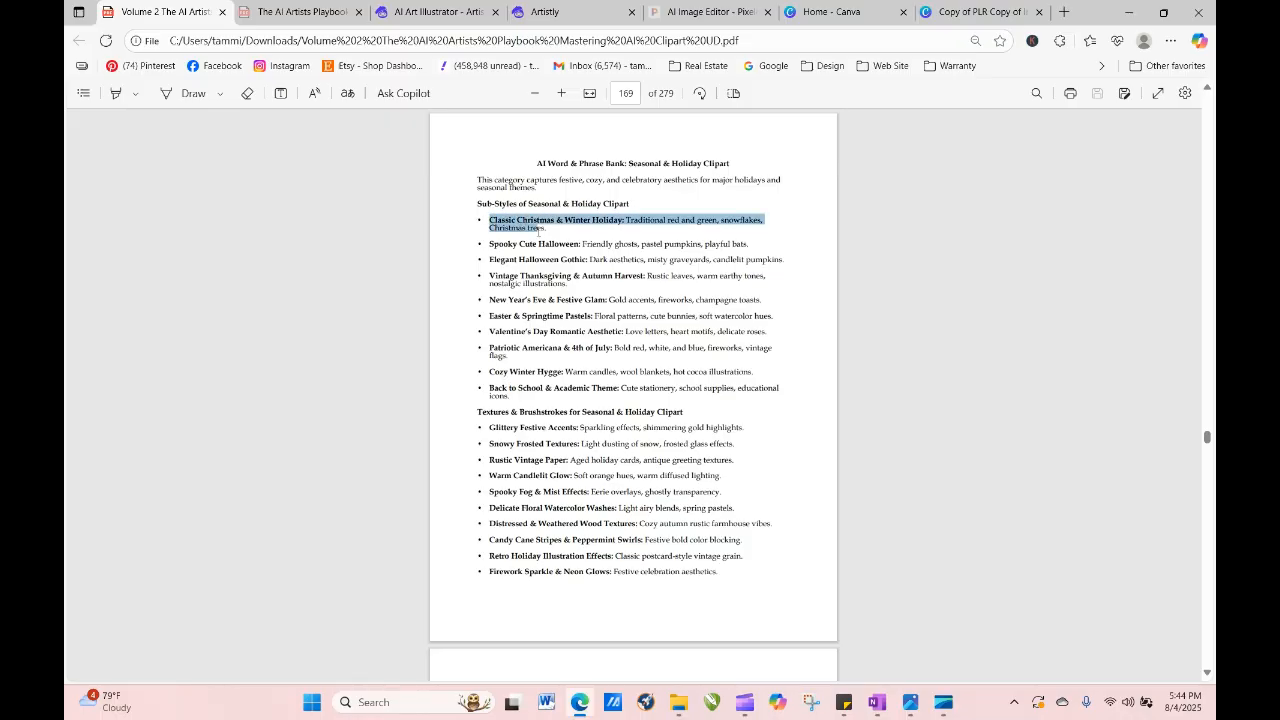
right_click(520, 228)
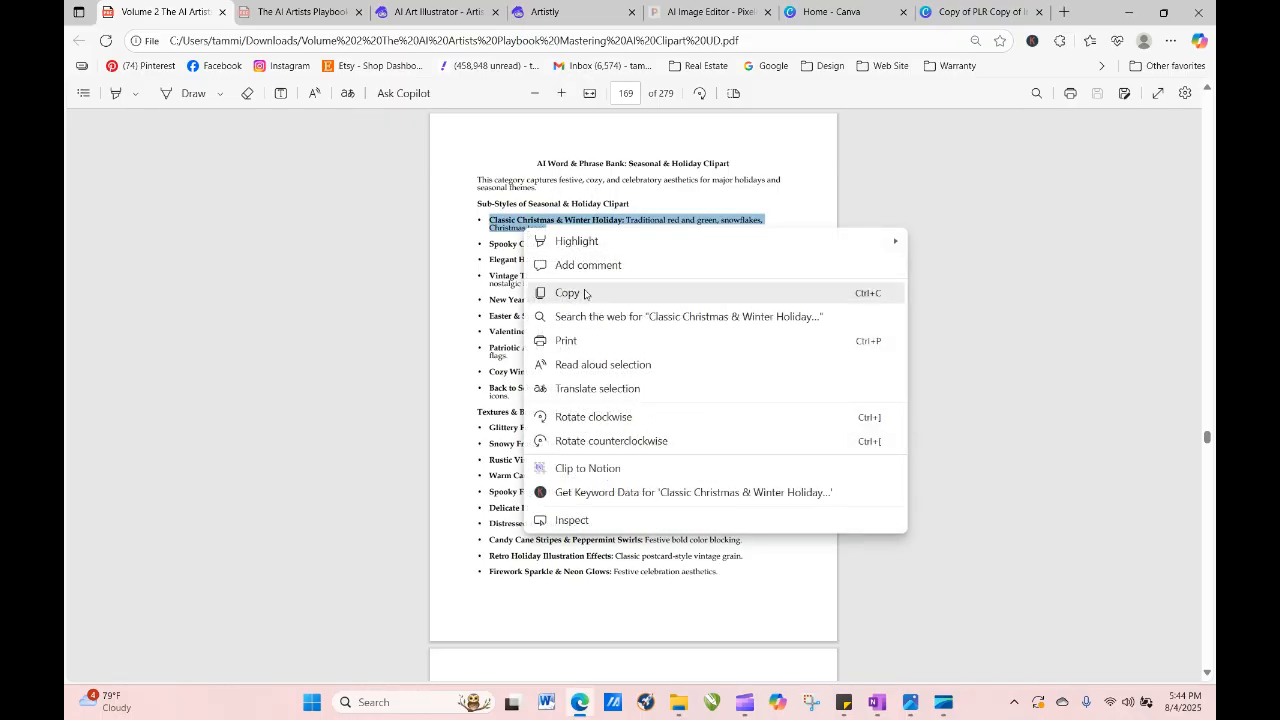
click(588, 292)
Back in Artistly's AI Art Illustrator, replace the prompt's Vintage Thanksgiving & Autumn Harvest phrase with the copied Christmas phrase.
click(560, 12)
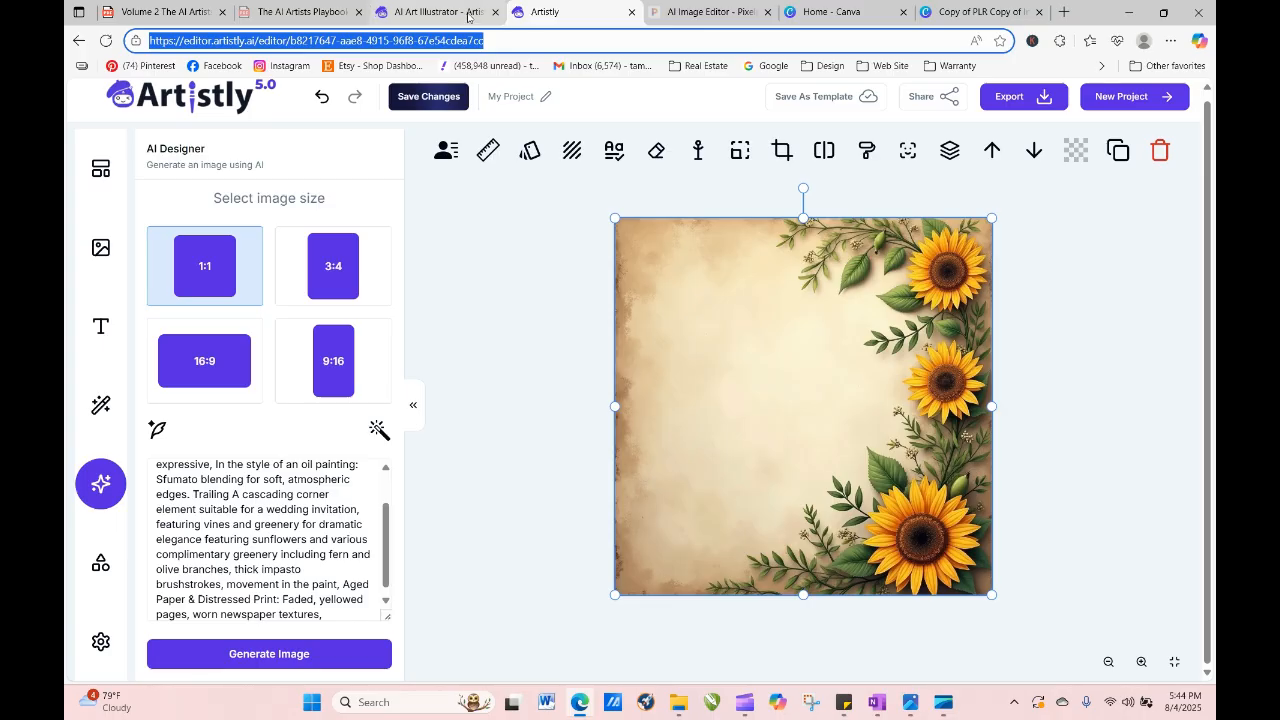
click(462, 14)
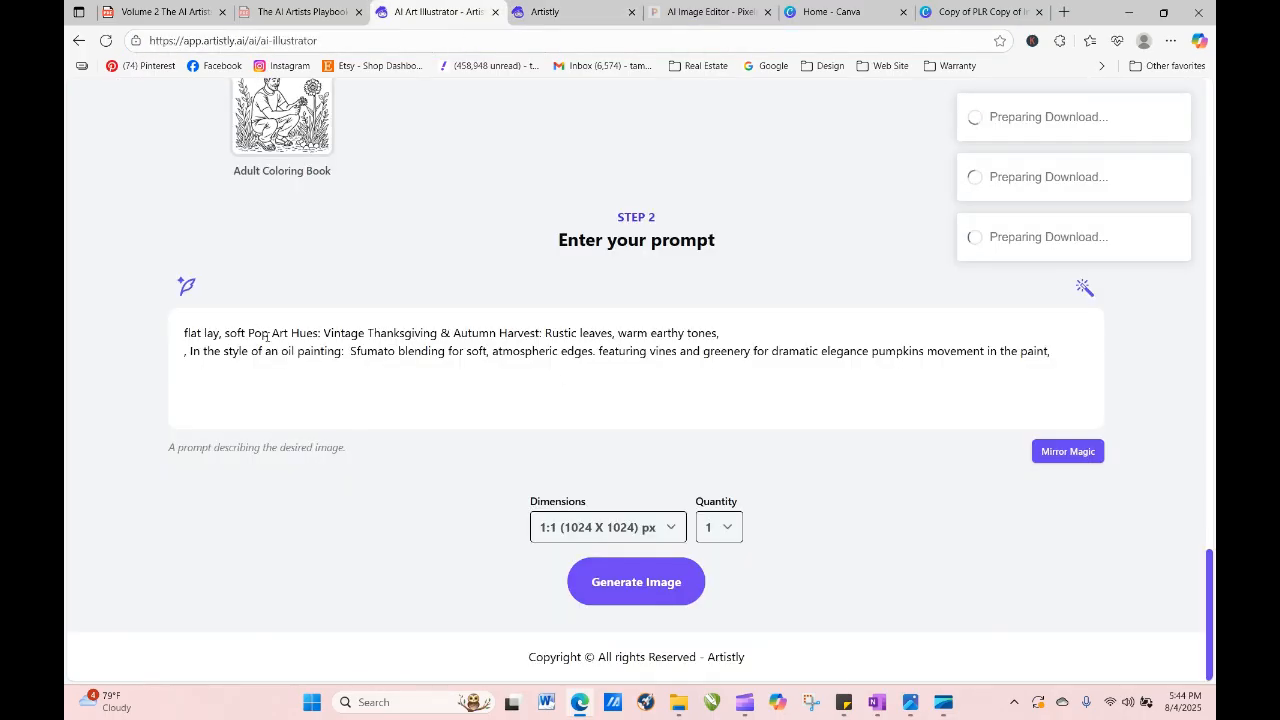
drag(323, 333, 723, 337)
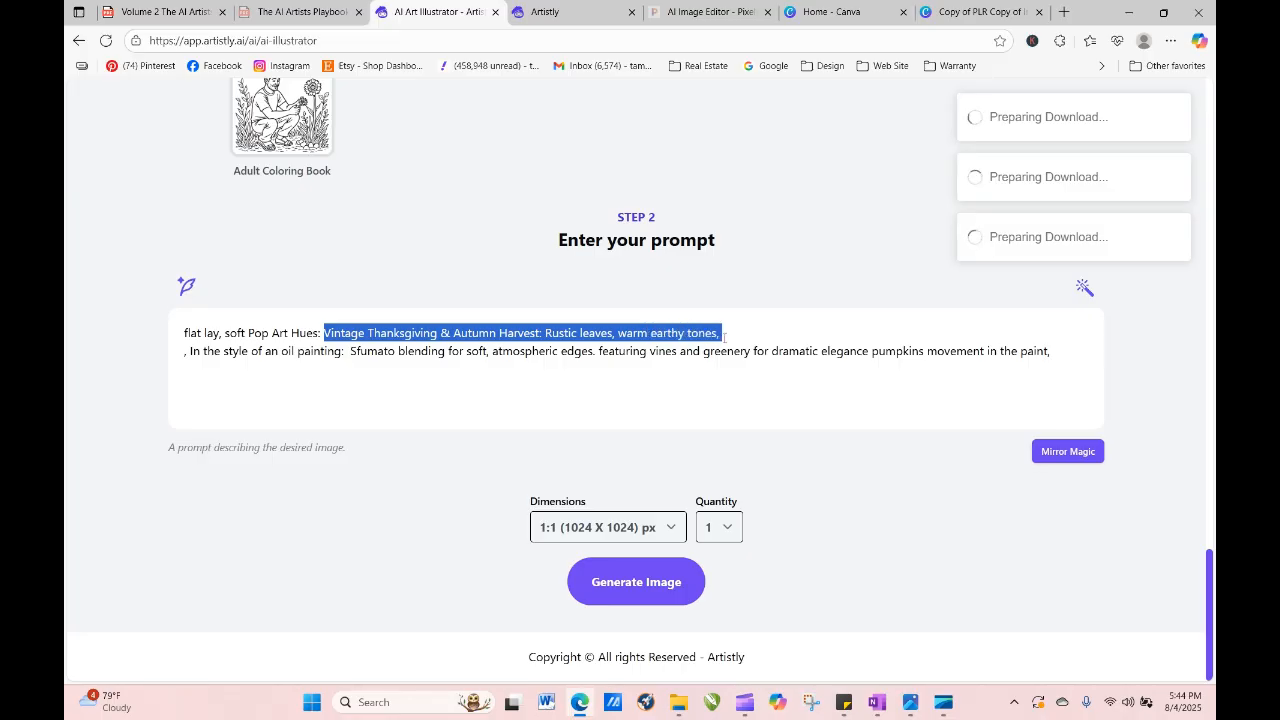
right_click(680, 324)
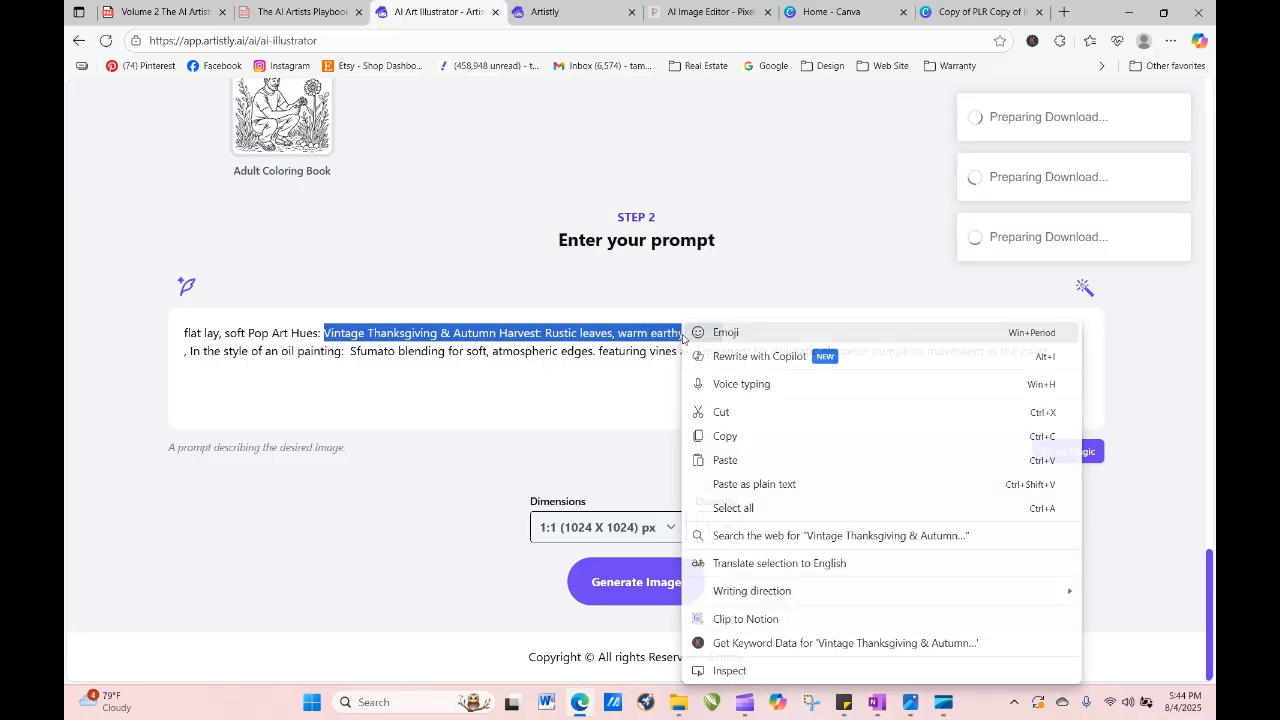
click(731, 459)
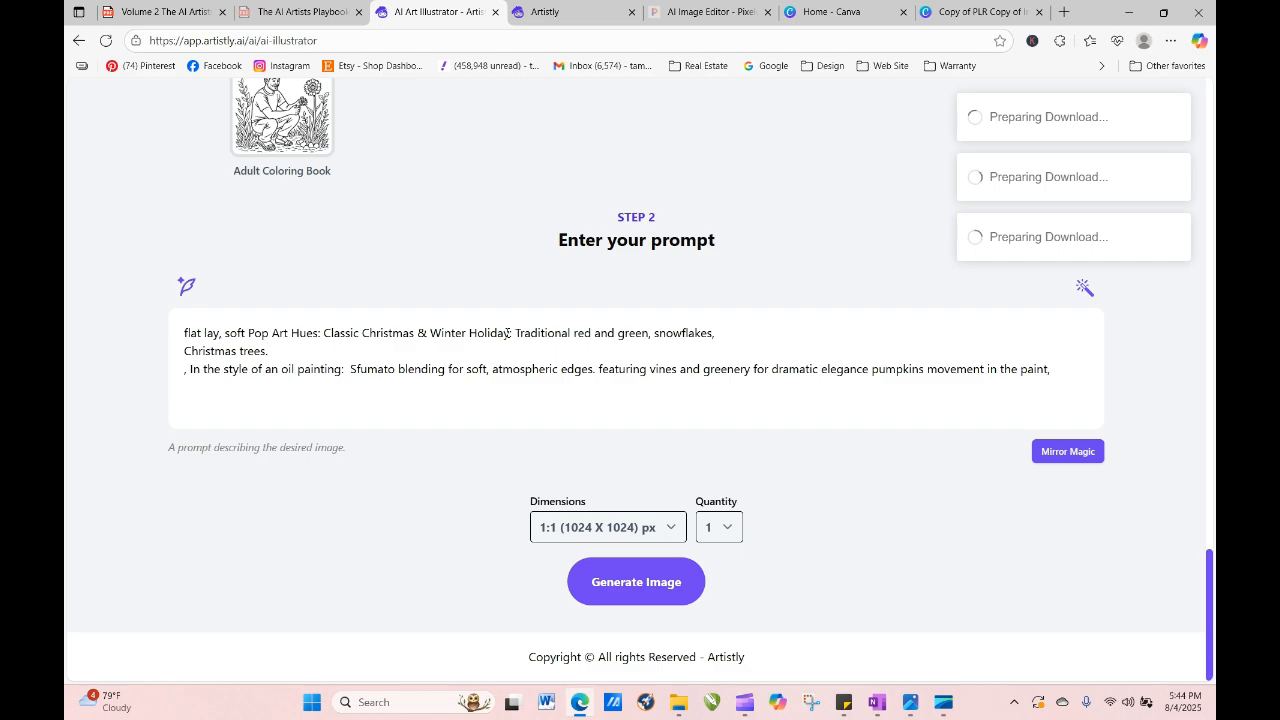
Remove "snowflakes," and "Christmas trees." from the pasted Christmas phrase, closing up the leftover line.
drag(652, 336, 740, 337)
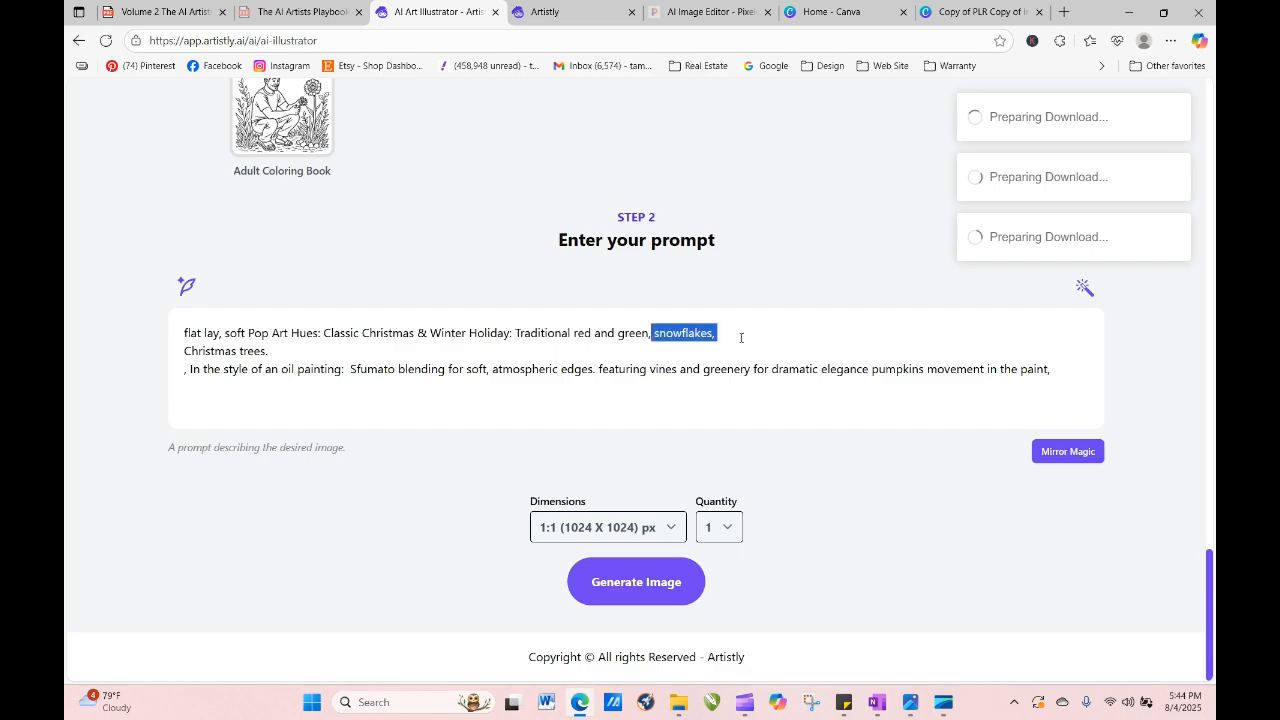
key(BackSpace)
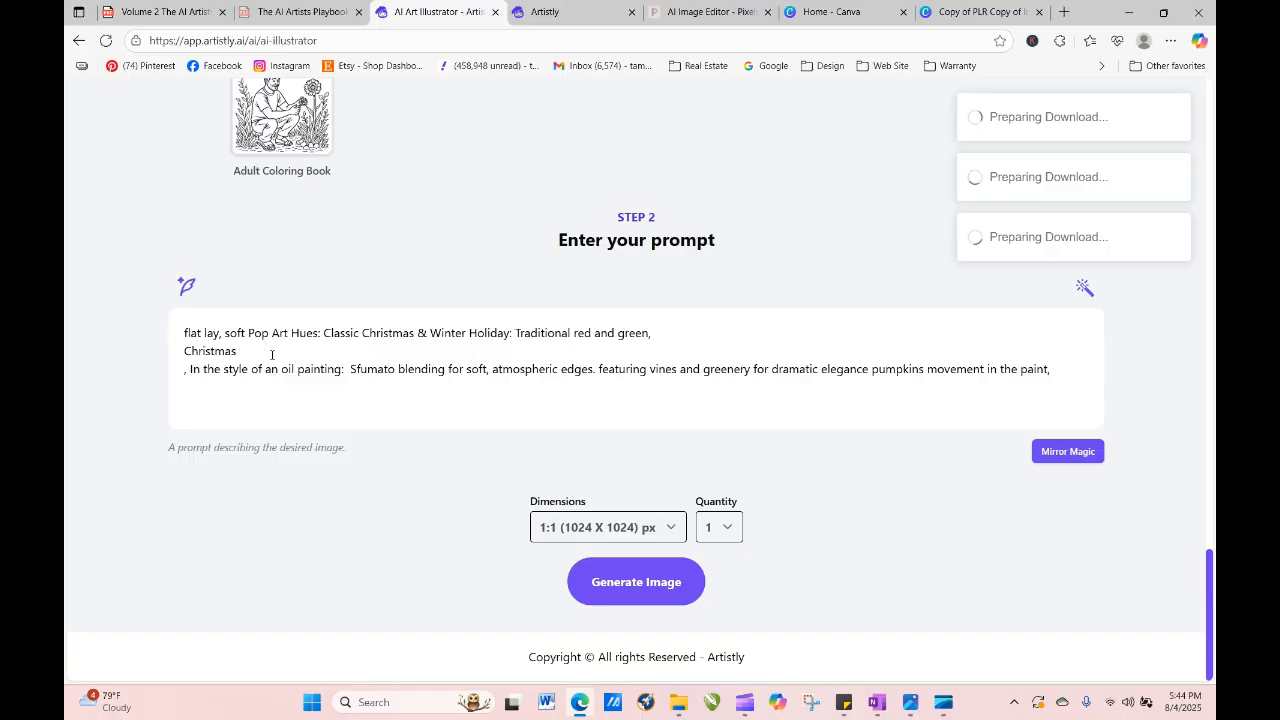
key(BackSpace)
key(BackSpace)
key(BackSpace)
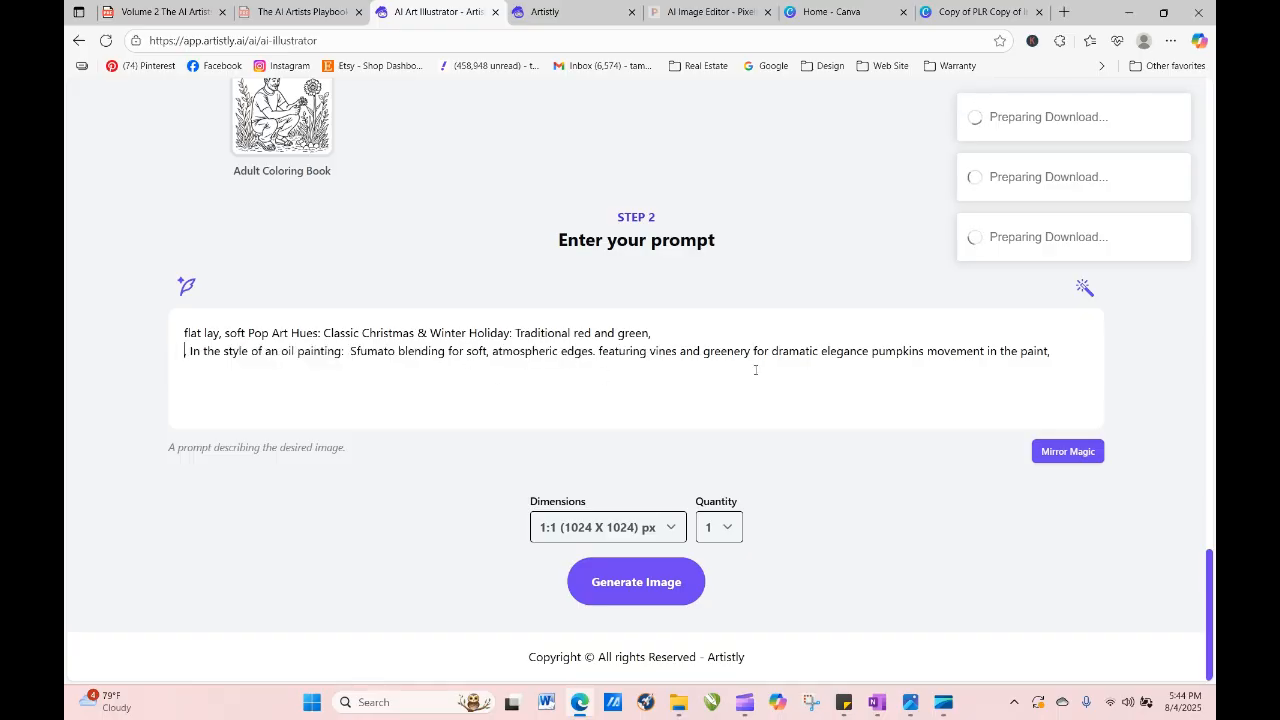
text(,)
Replace "pumpkins" in the prompt with "CHRISTMAS TREE,".
drag(872, 355, 928, 358)
text(cHRIS)
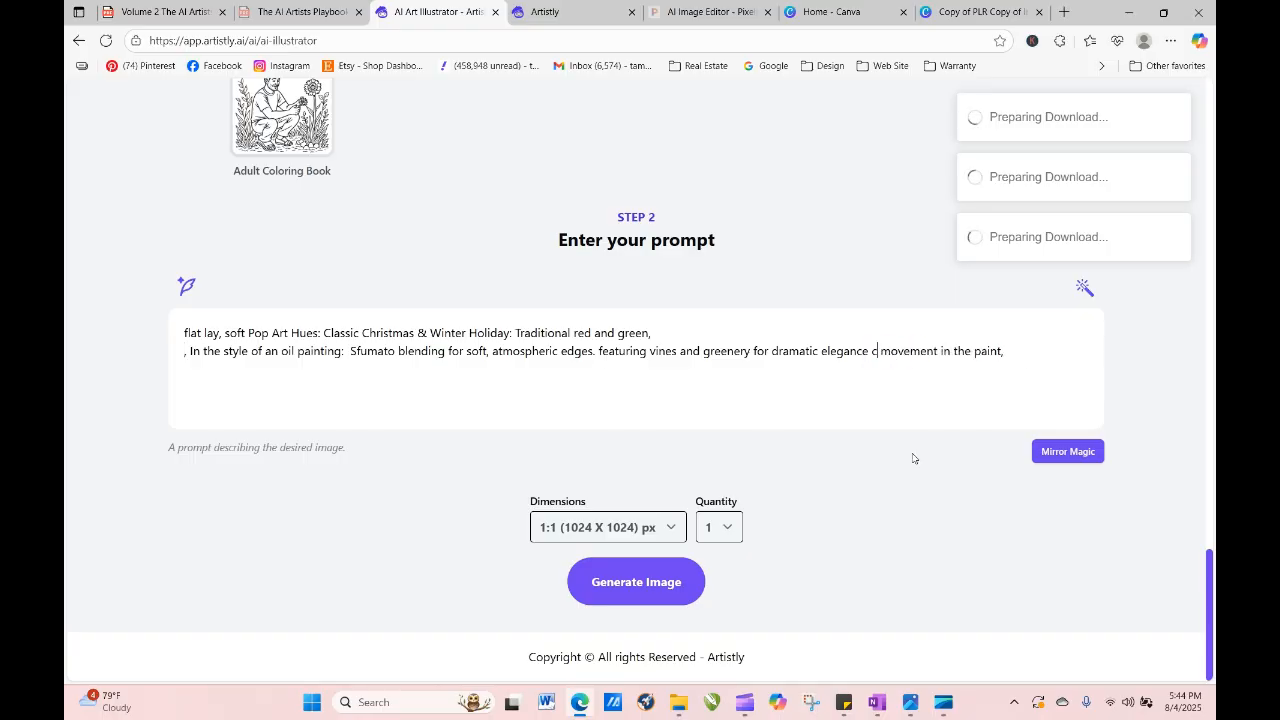
key(BackSpace)
key(BackSpace)
key(BackSpace)
key(BackSpace)
key(BackSpace)
text(CHRISTMAS)
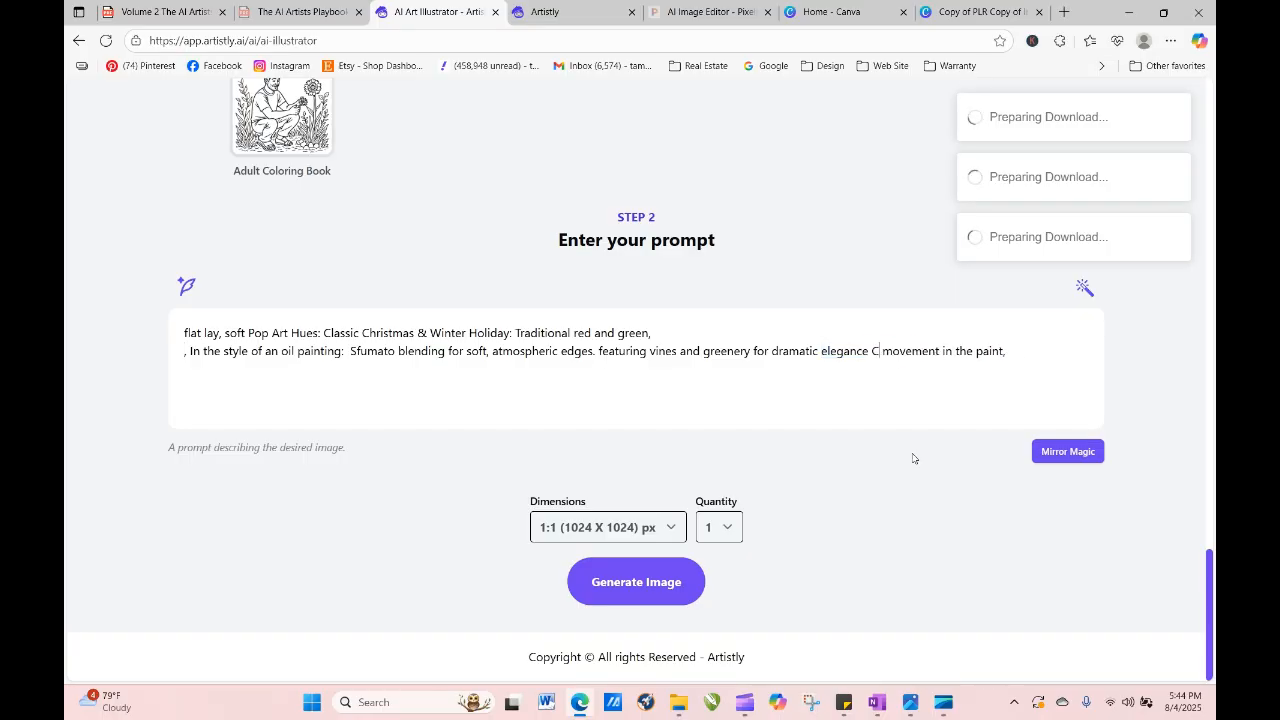
text( TREE)
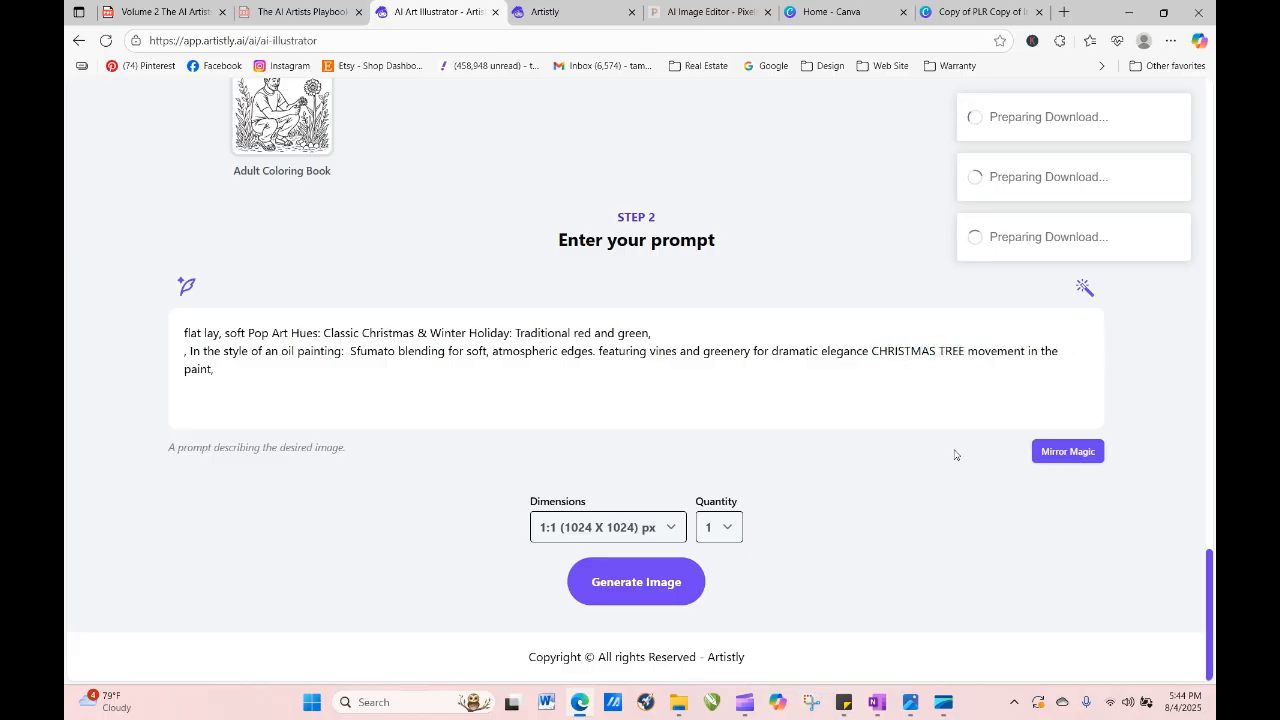
text(,)
Delete "vines and greenery for" from the prompt and generate one image at 1:1 (1024 x 1024).
drag(650, 351, 766, 355)
key(BackSpace)
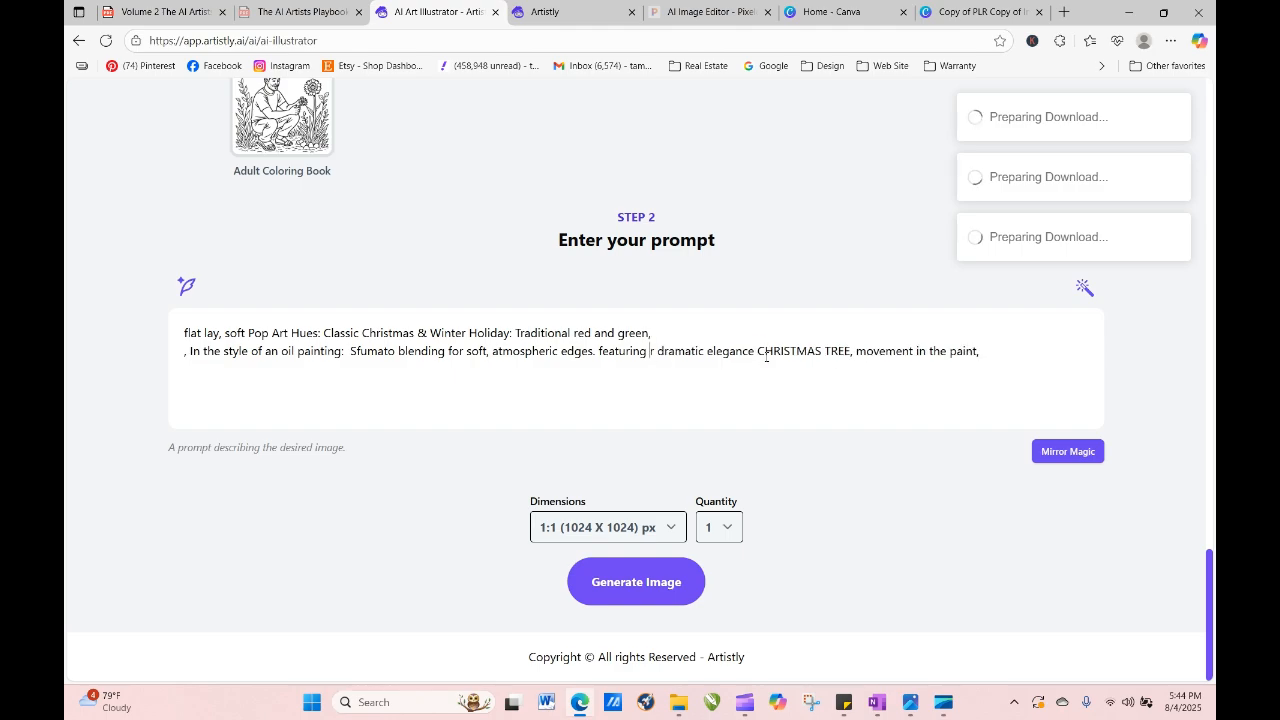
click(688, 585)
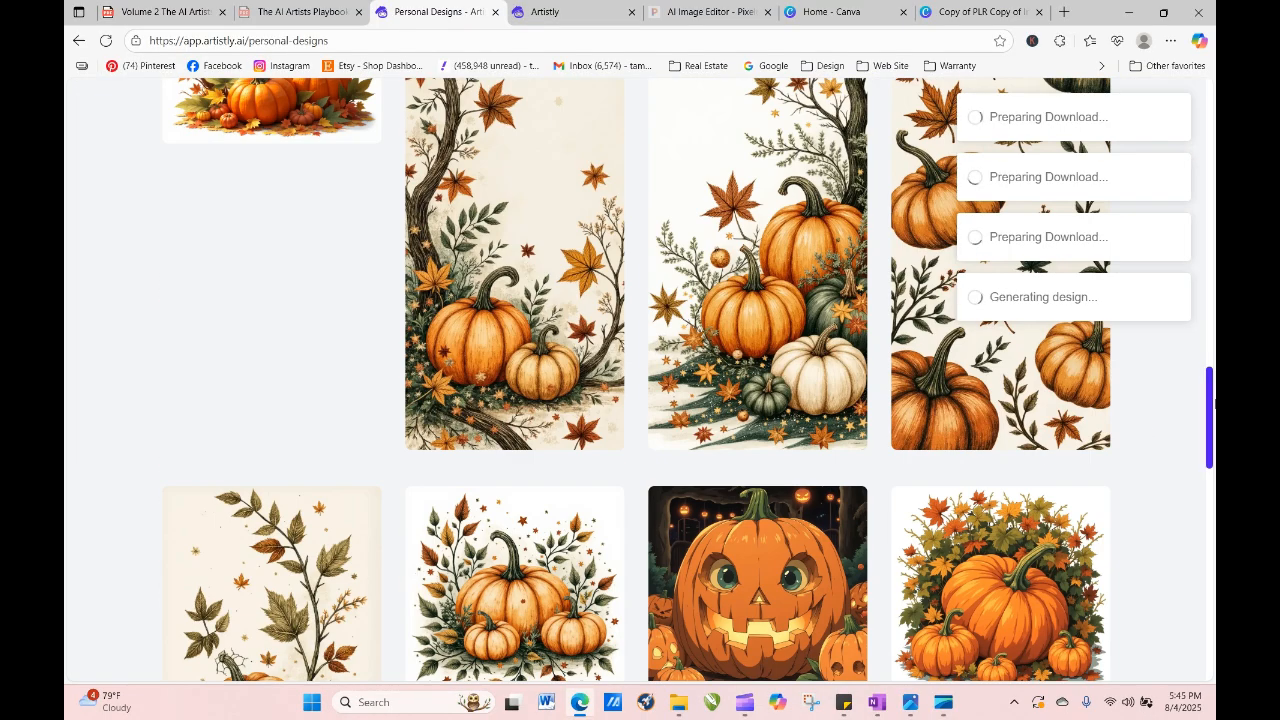
Reload the personal designs until the new square Christmas tree image is ready, and re-generate from it, going to its prompt.
drag(1211, 422, 1211, 166)
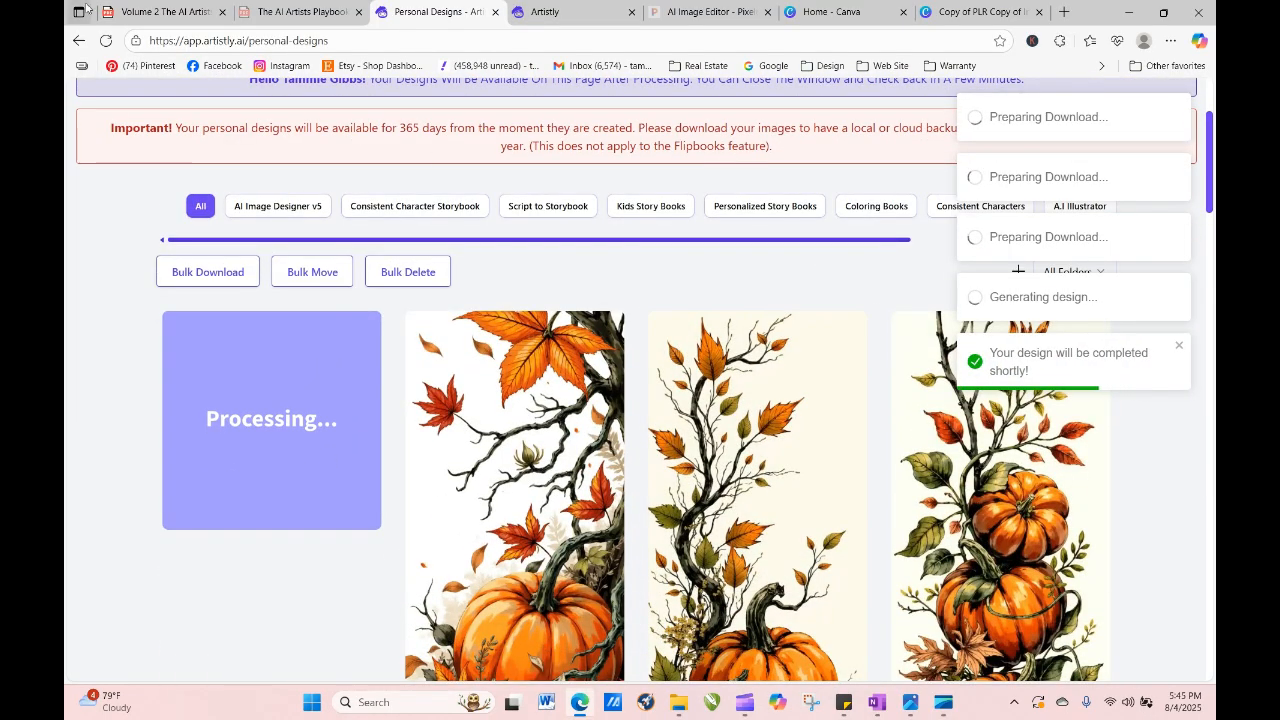
click(104, 41)
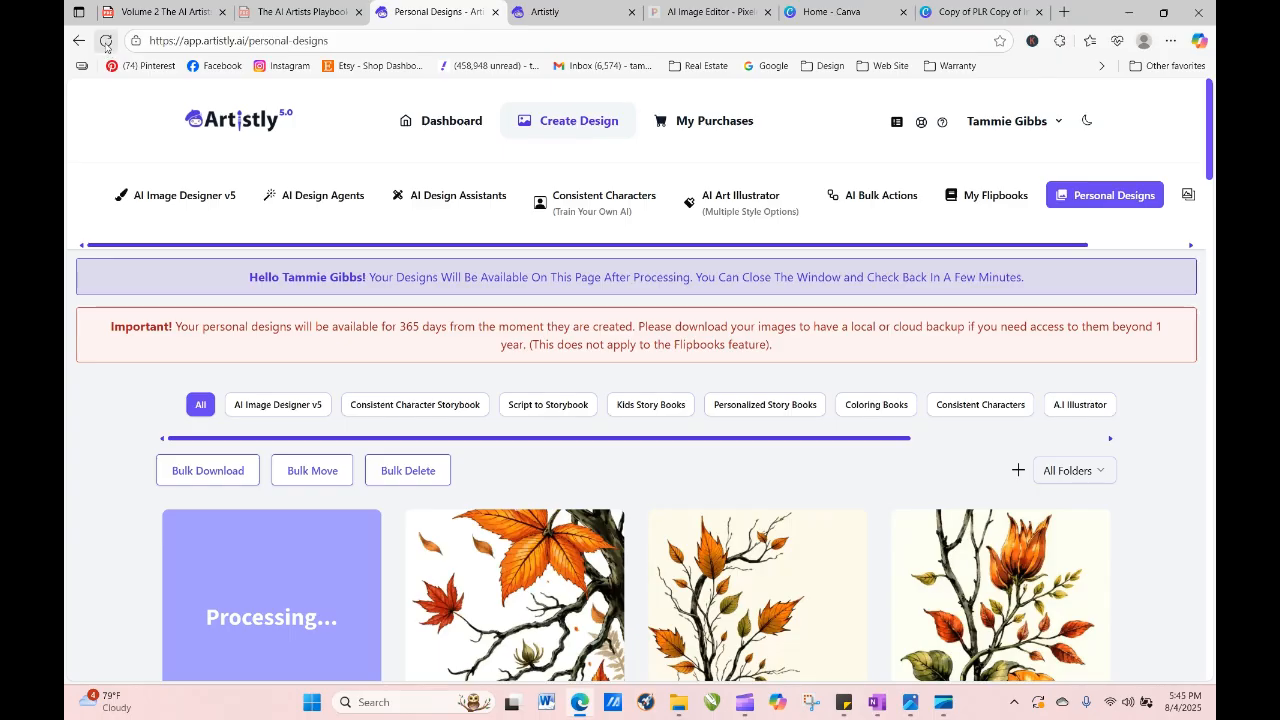
click(106, 42)
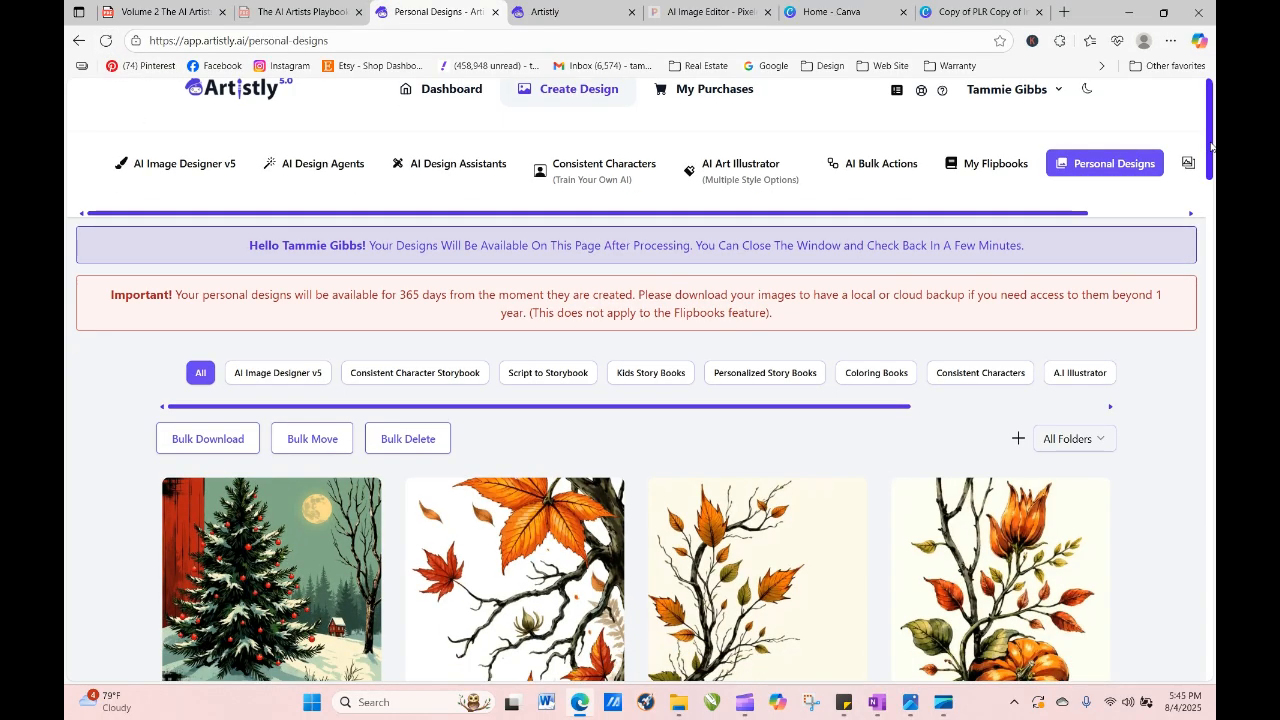
scroll(468, 392, down, 3)
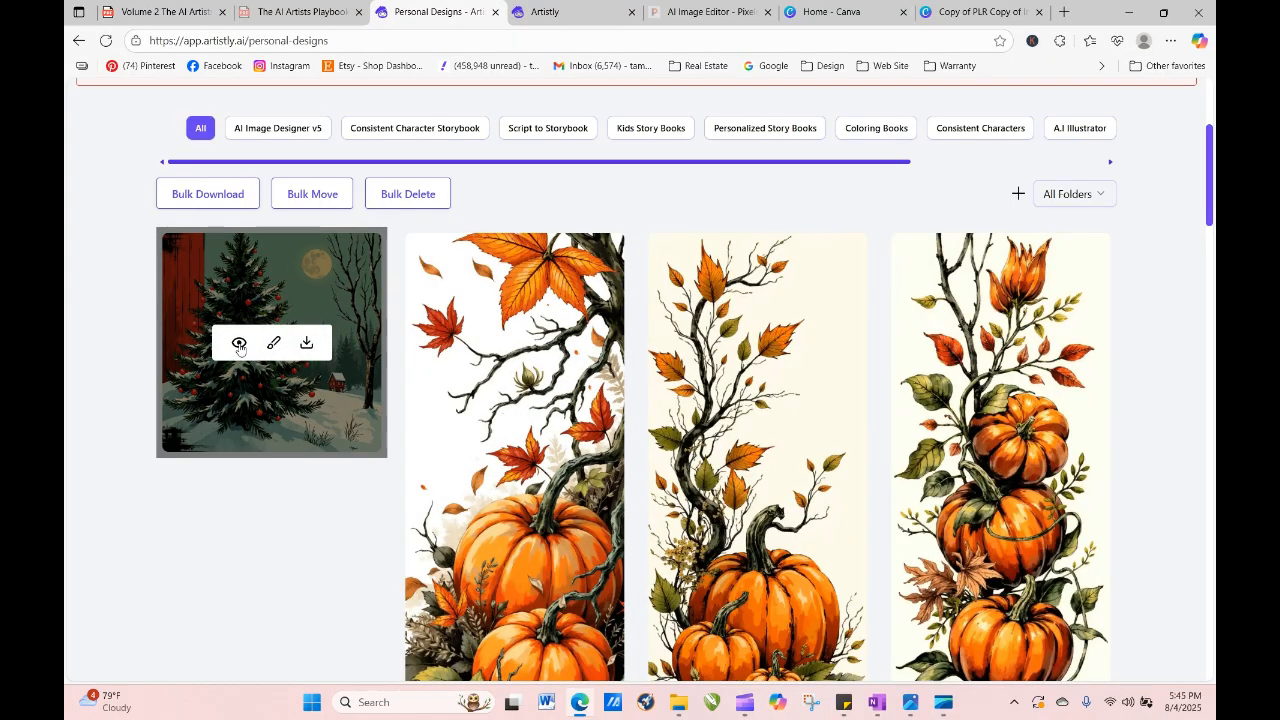
click(239, 346)
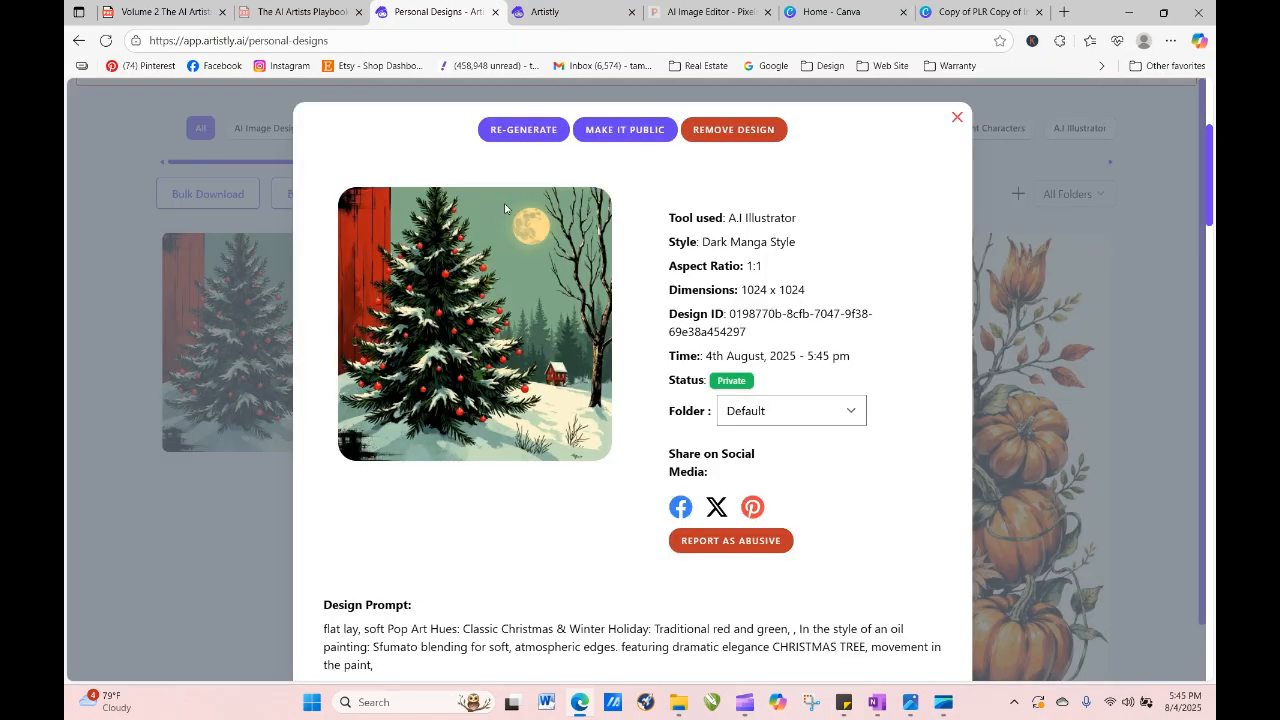
click(523, 129)
scroll(505, 425, down, 8)
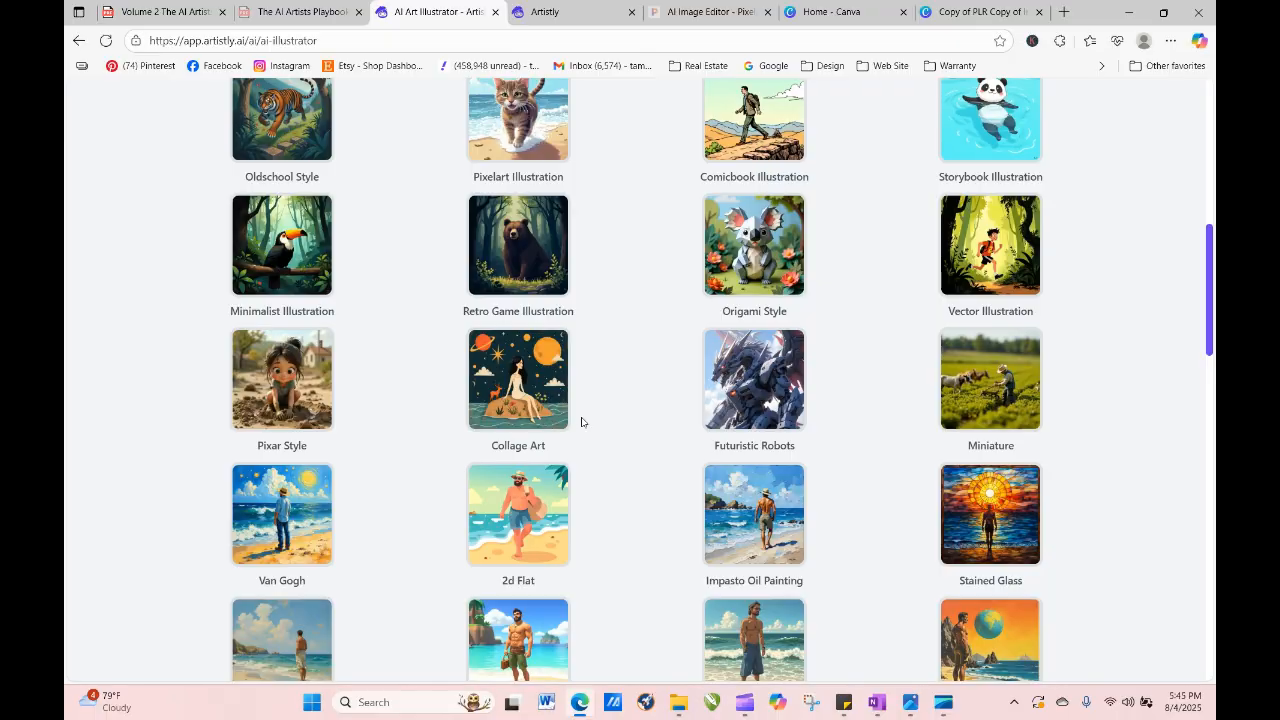
scroll(581, 422, down, 10)
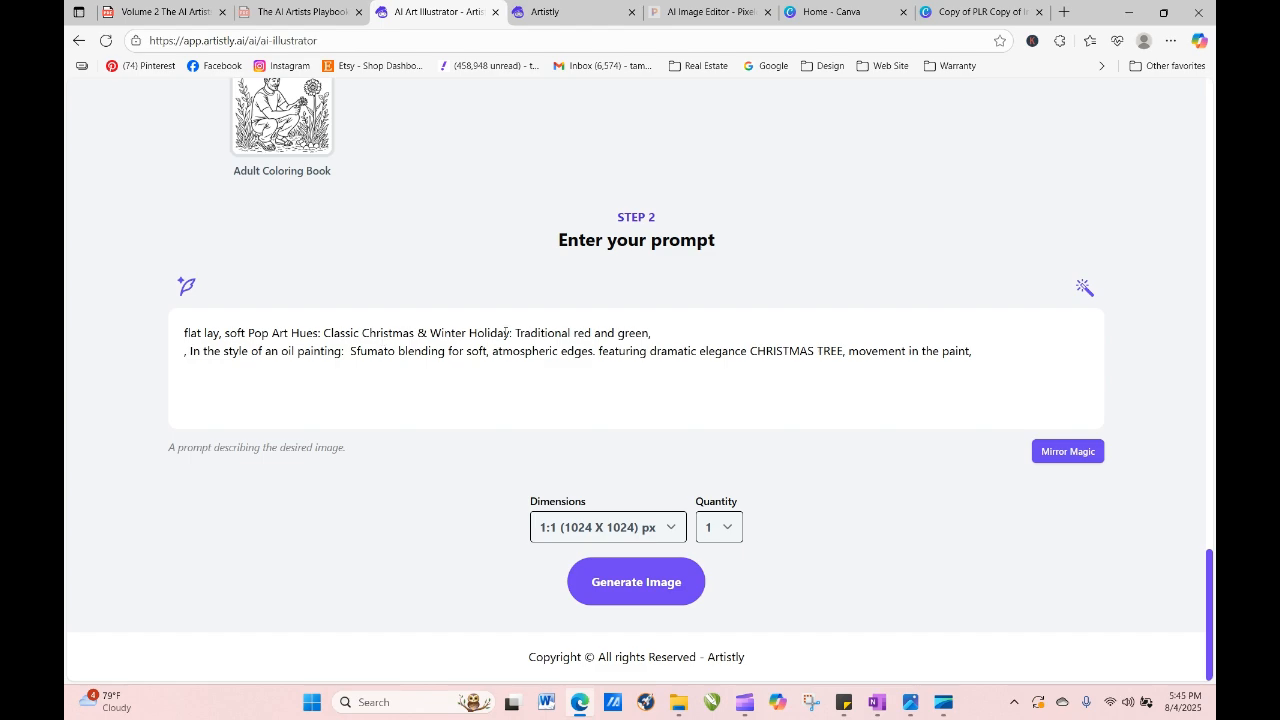
Replace "& Winter Holiday:" in the prompt with "THEME:" after "Classic Christmas".
drag(510, 333, 417, 333)
text(THE)
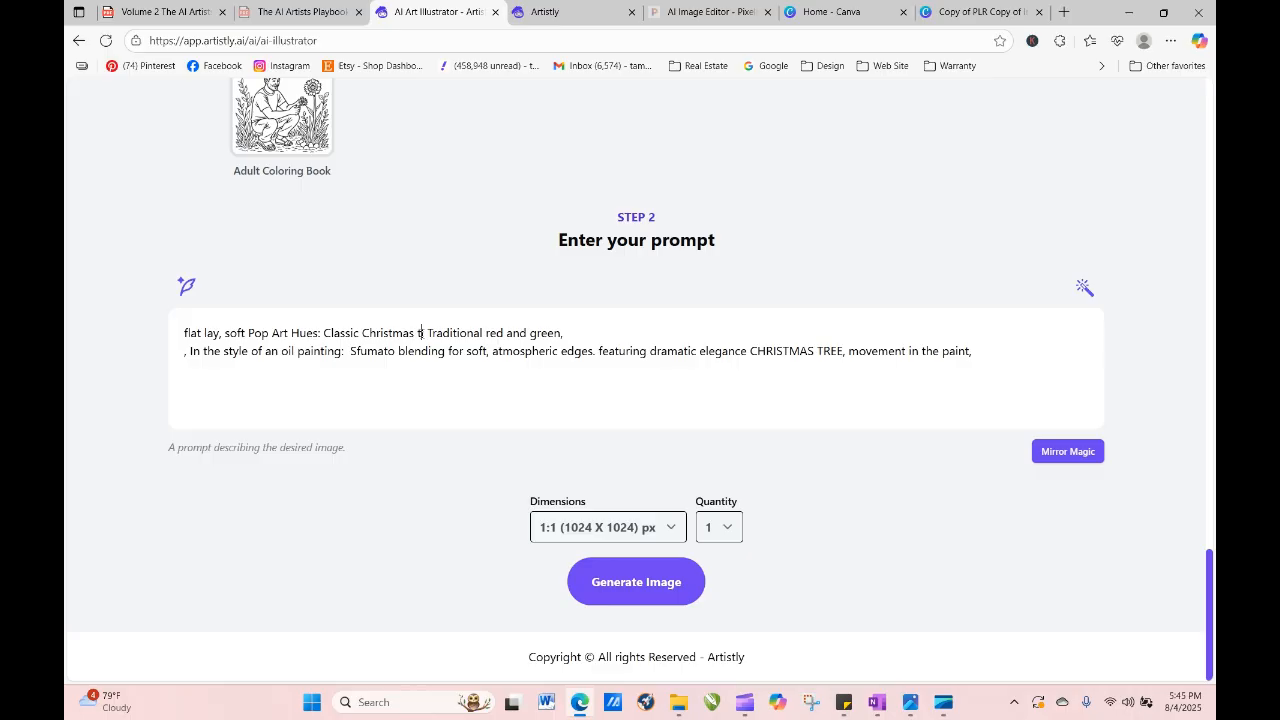
text(ME:)
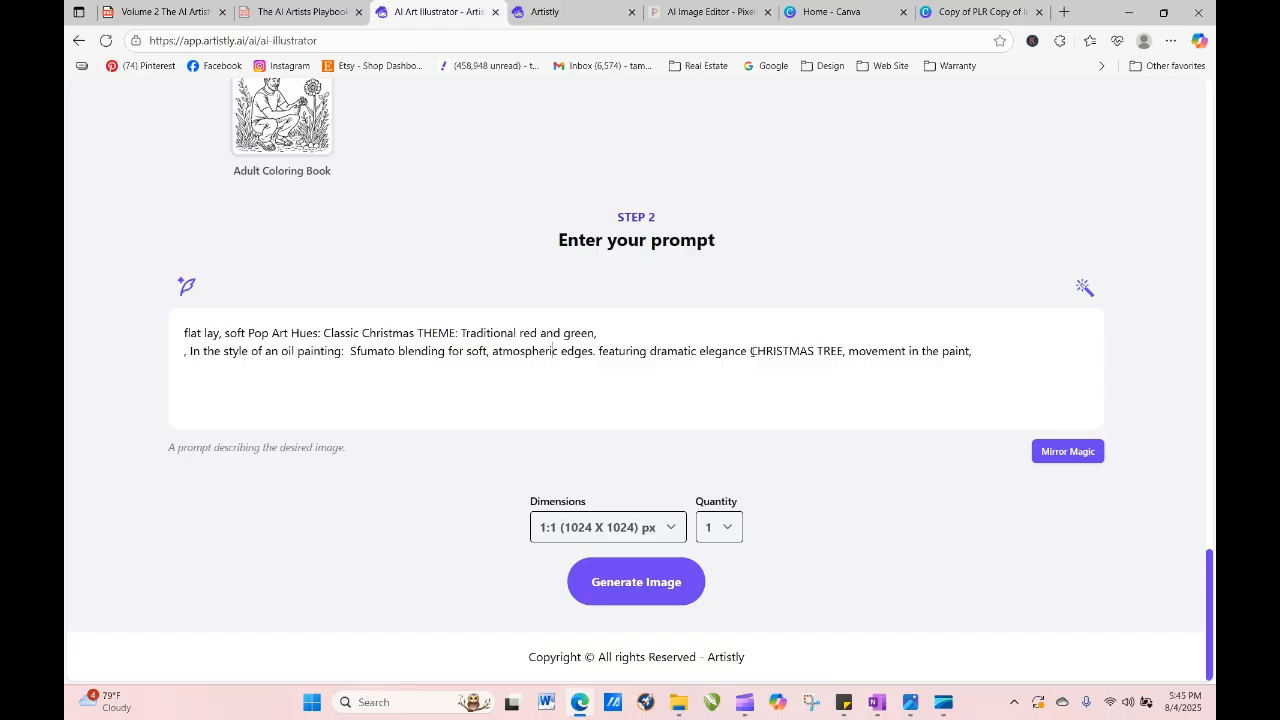
Insert "SCANDI," before "CHRISTMAS TREE" in the prompt.
text(sCAND)
key(BackSpace)
key(BackSpace)
key(BackSpace)
key(BackSpace)
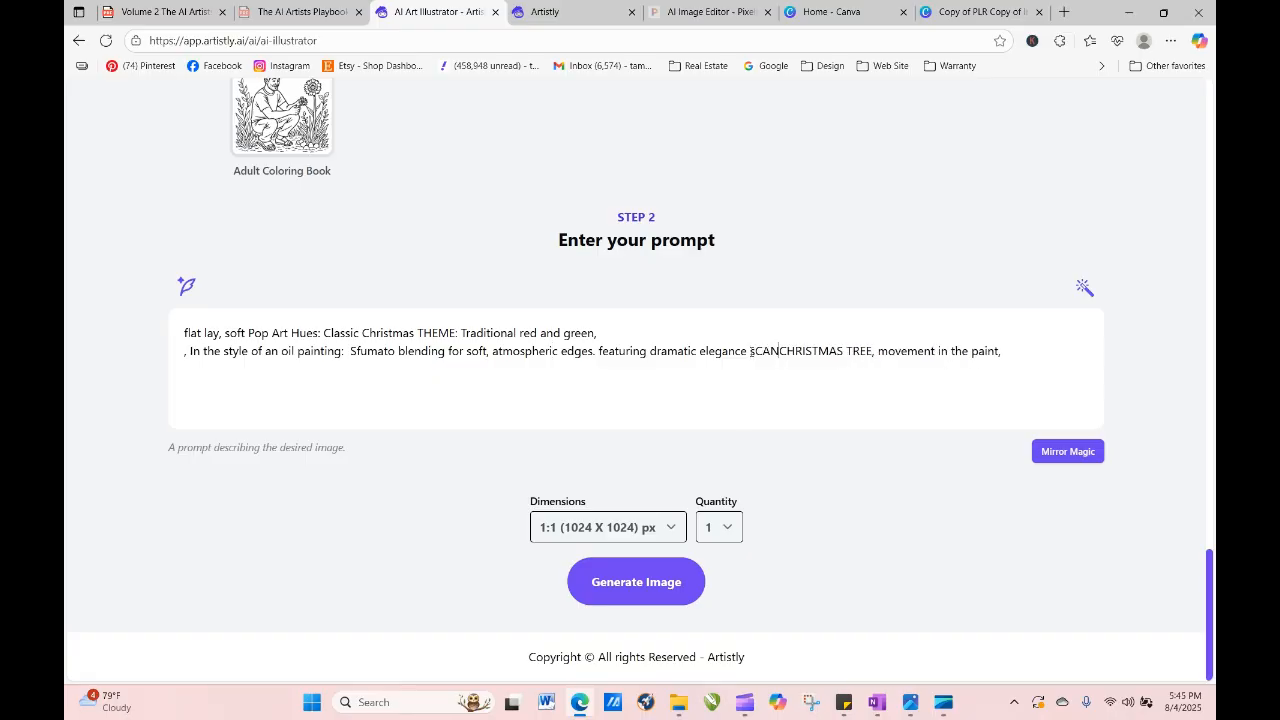
key(BackSpace)
text(SCANDI)
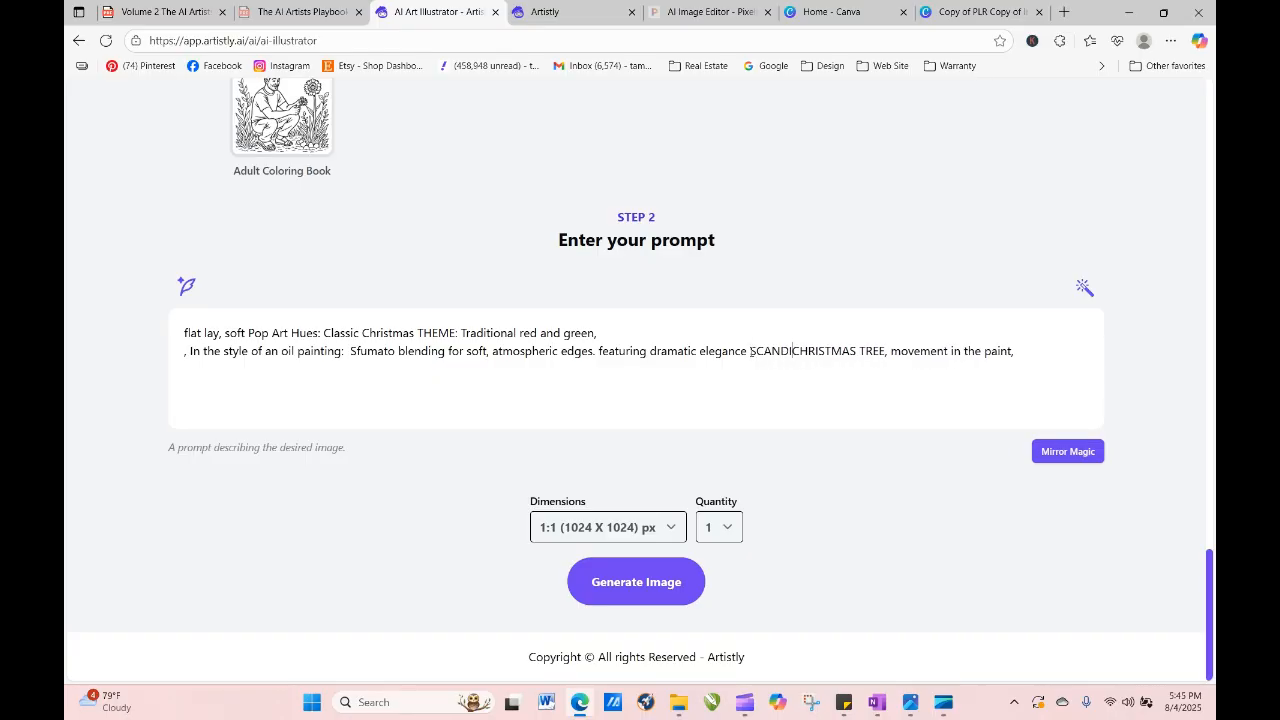
text(,)
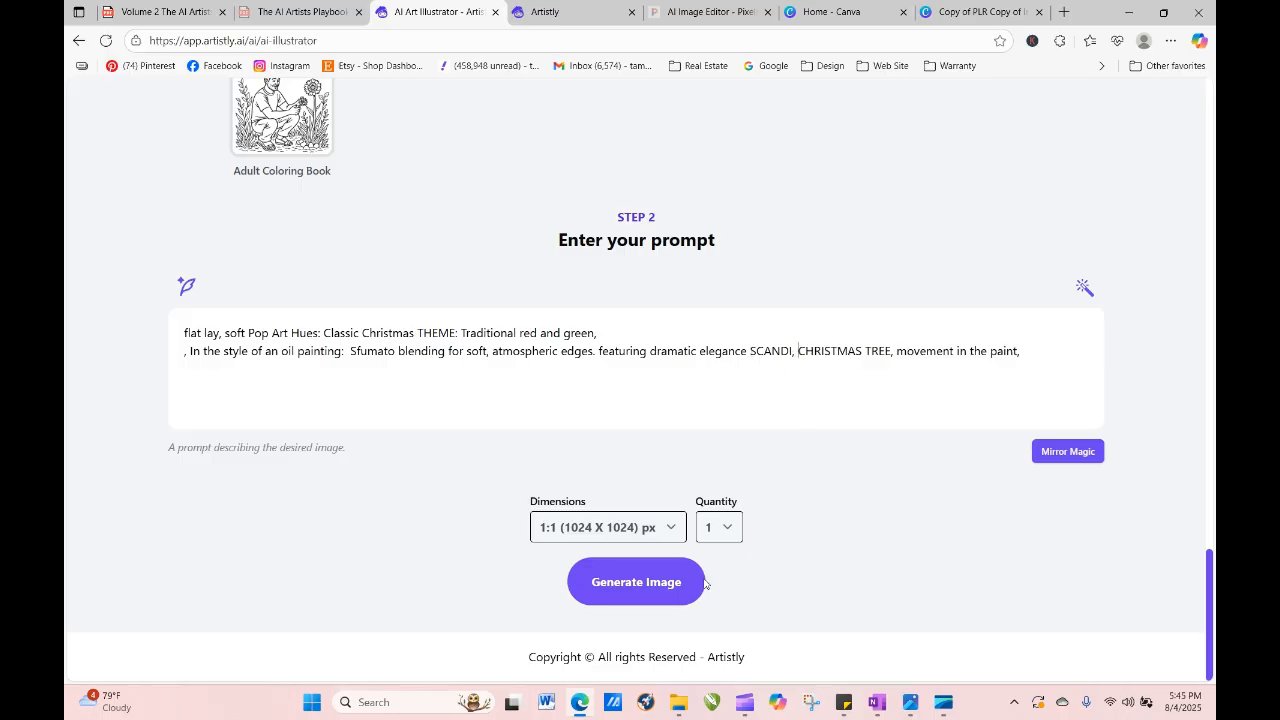
Set the image dimensions to 9:16 (768 x 1344) and generate one image from the Scandi Christmas prompt.
click(652, 537)
click(627, 477)
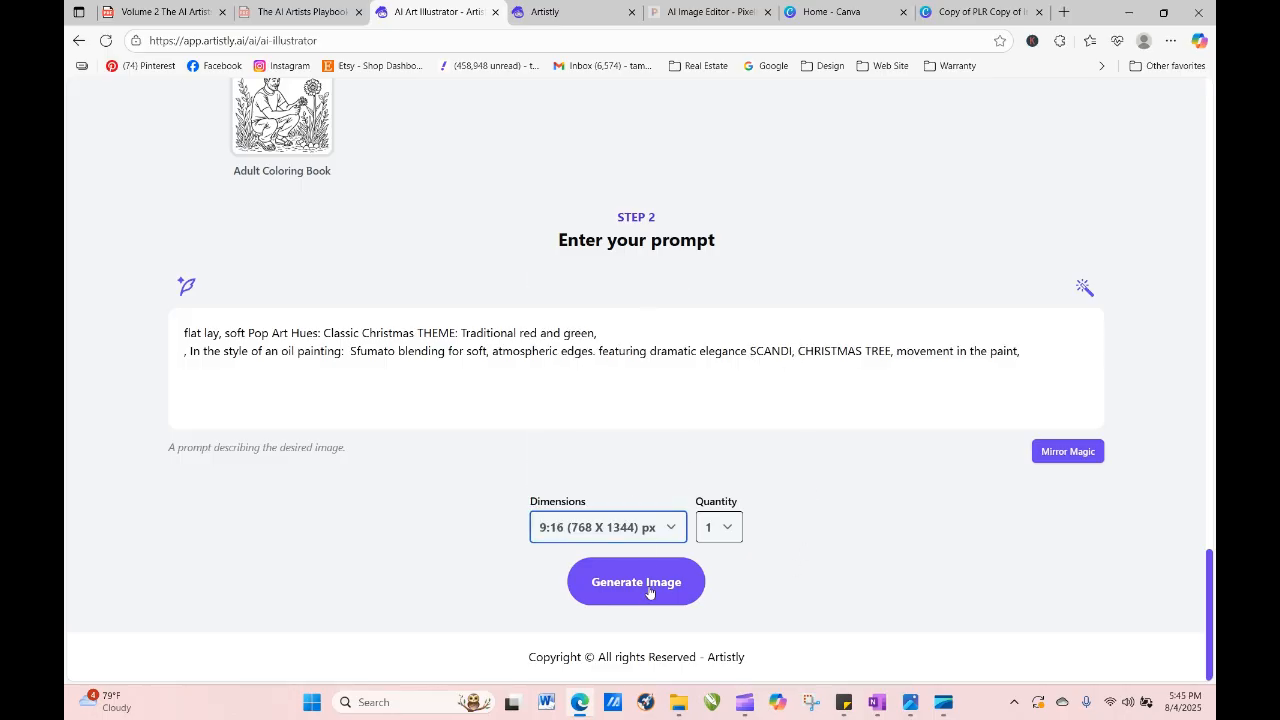
click(636, 582)
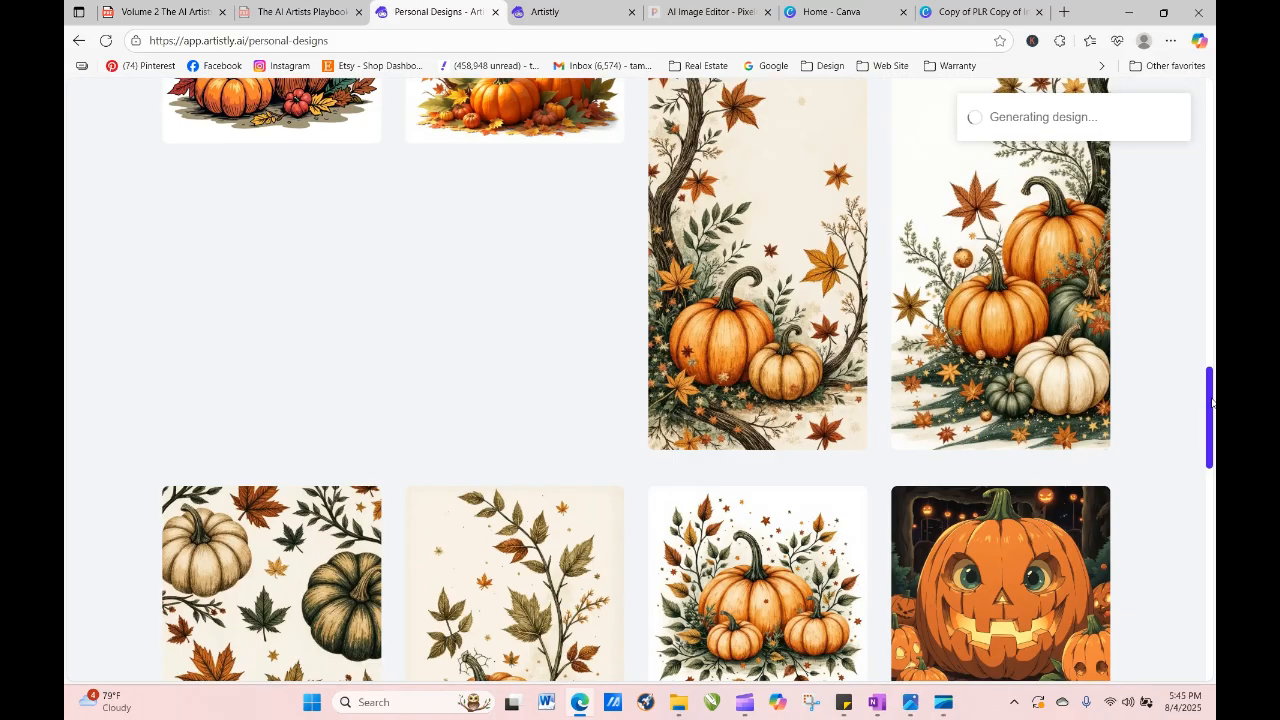
Reload the personal designs, open the new 9:16 Christmas tree and red door image, and re-generate from it, going to its prompt.
drag(1210, 401, 1210, 161)
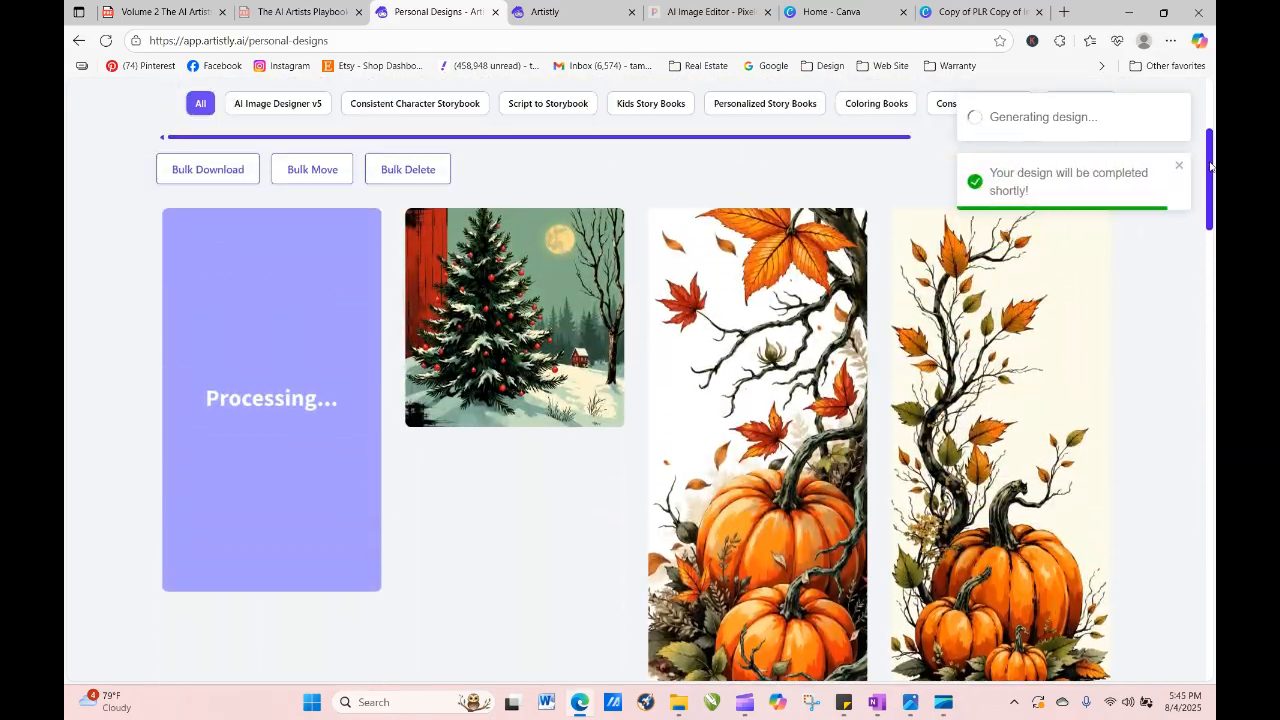
click(105, 43)
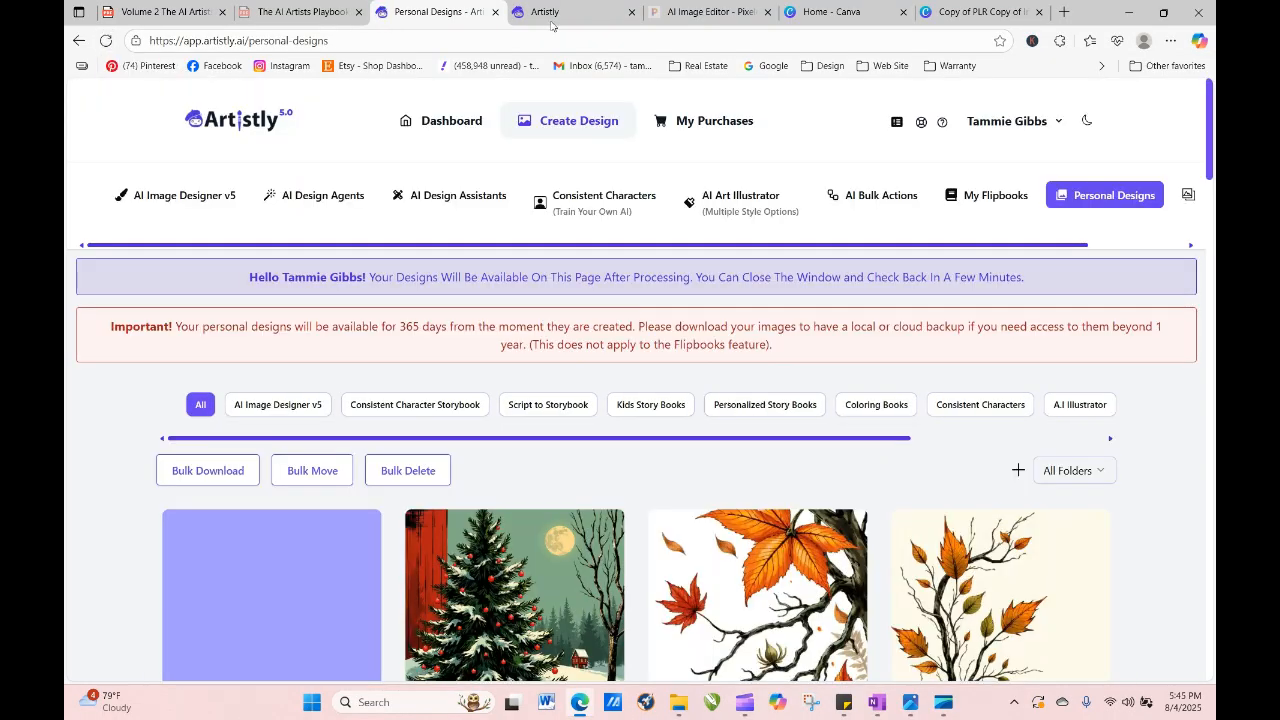
scroll(443, 201, down, 3)
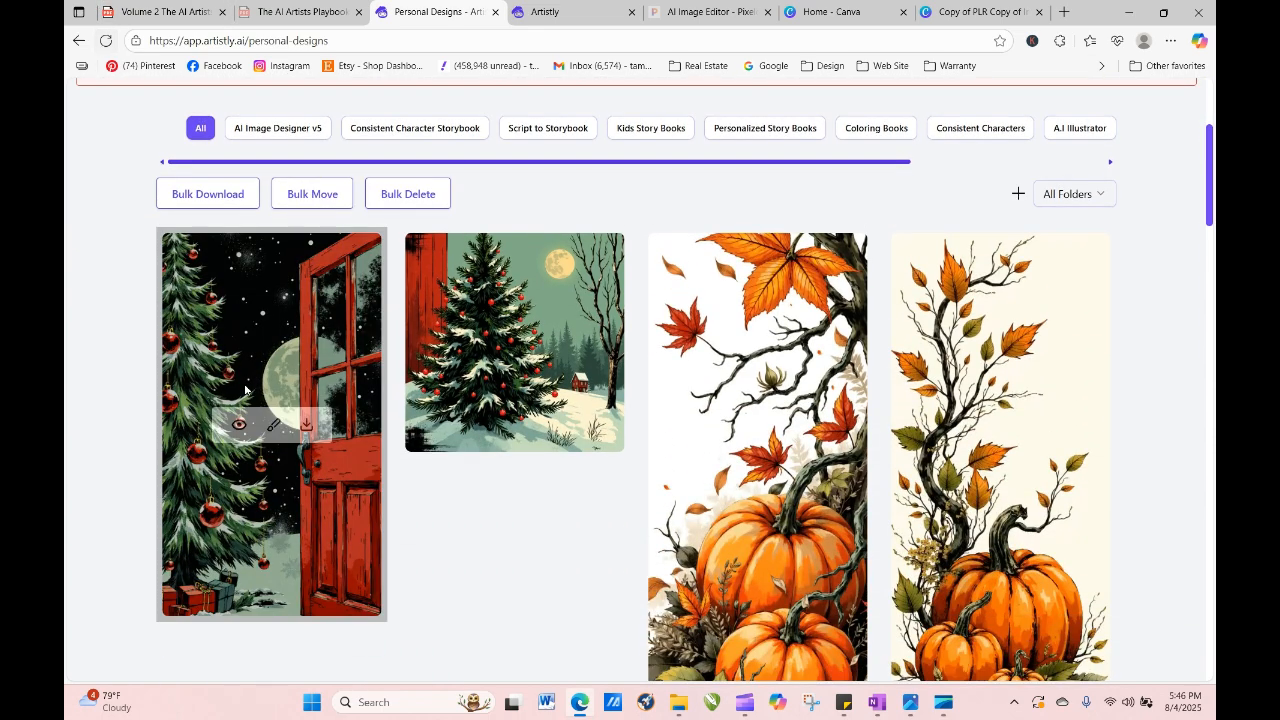
click(241, 426)
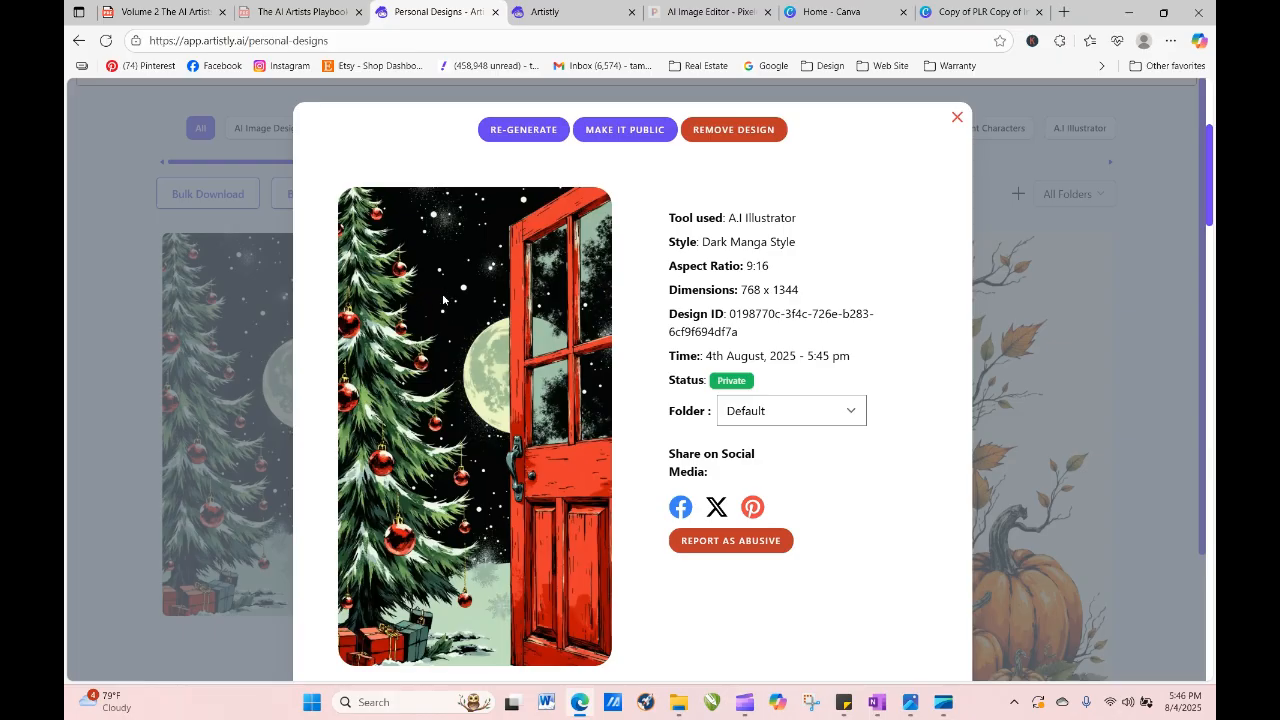
click(524, 130)
scroll(553, 197, down, 15)
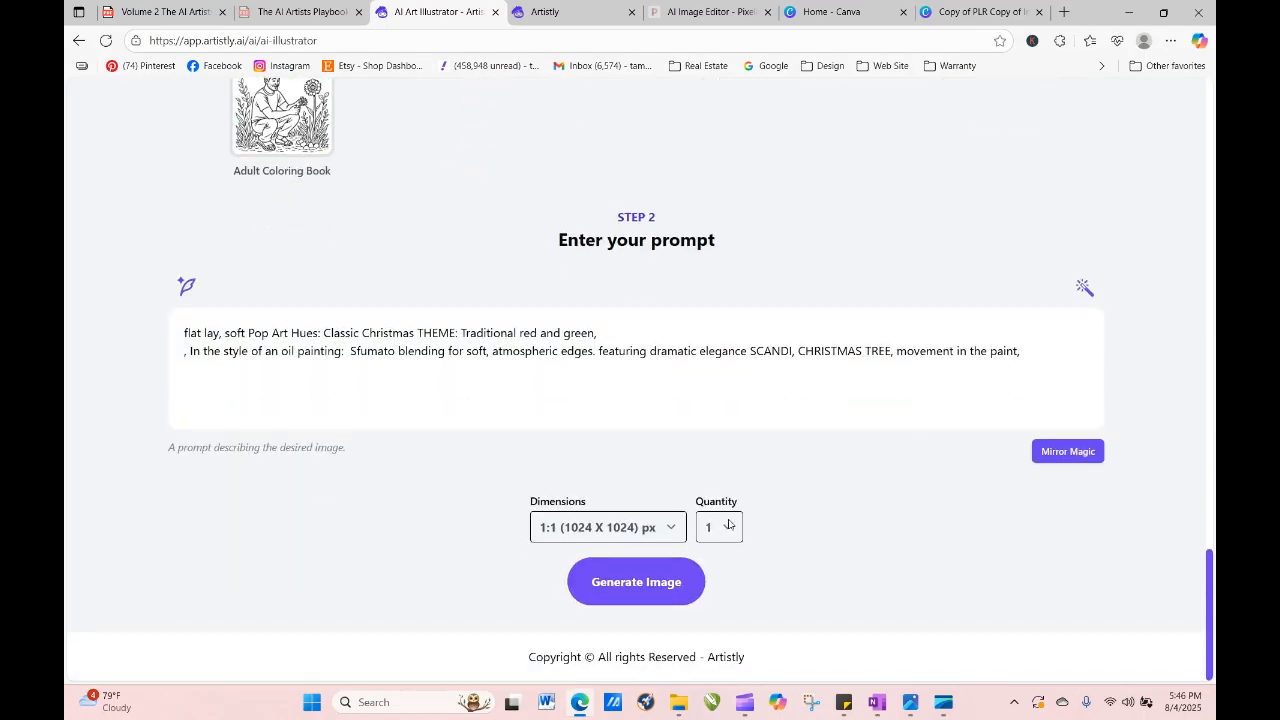
Set the quantity to 4 and generate the Scandi Christmas prompt at 1:1 (1024 x 1024).
click(728, 523)
click(716, 608)
click(658, 594)
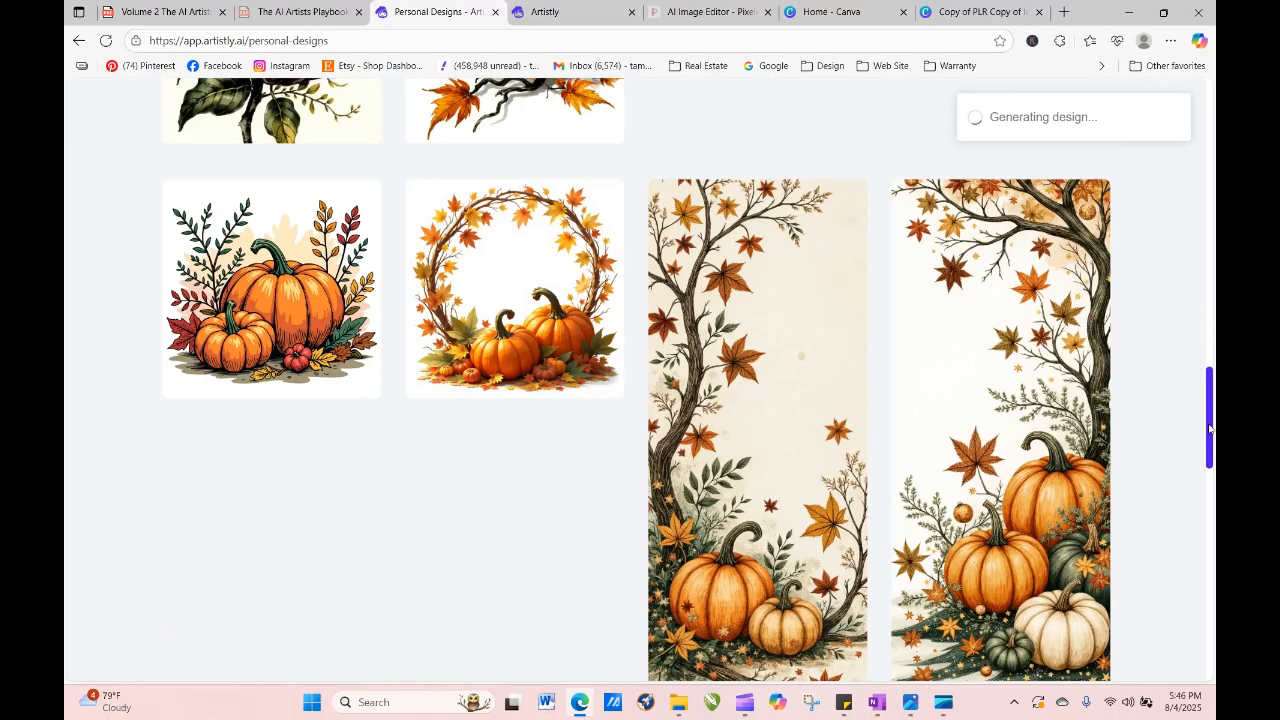
drag(1210, 429, 1215, 219)
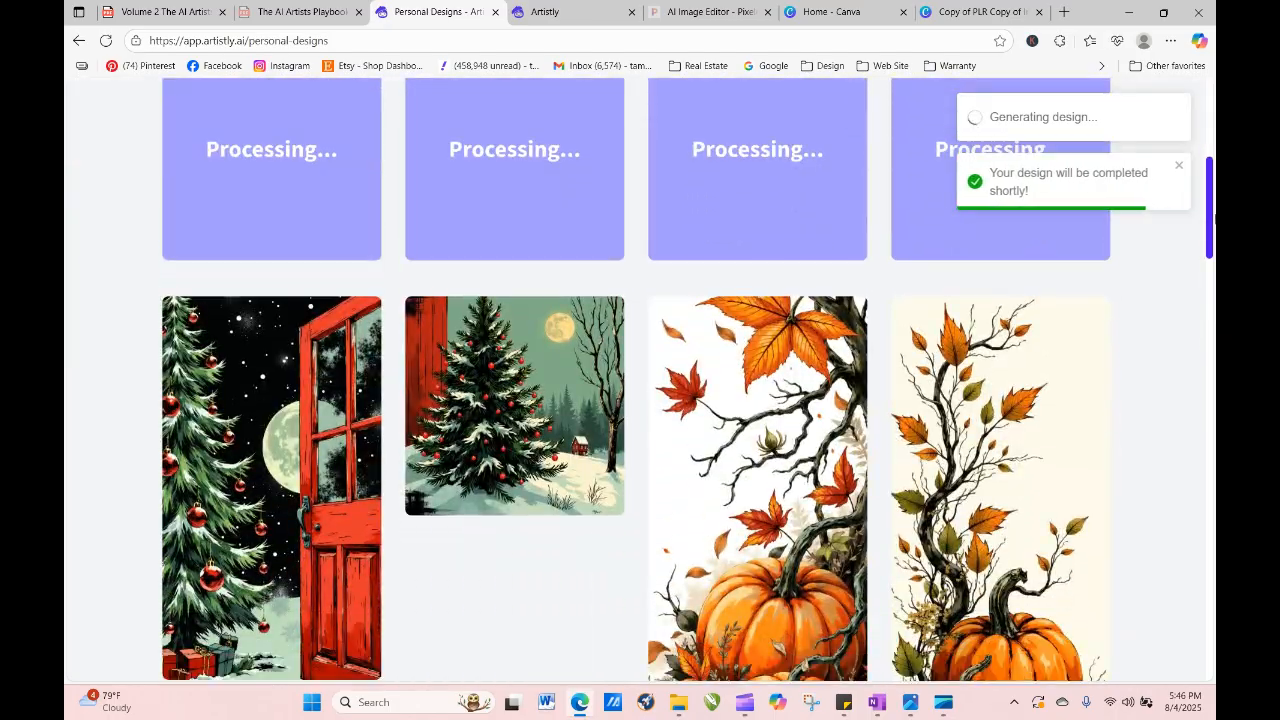
Reload the personal designs, open the first processing 1:1 design, and re-generate from it.
click(105, 42)
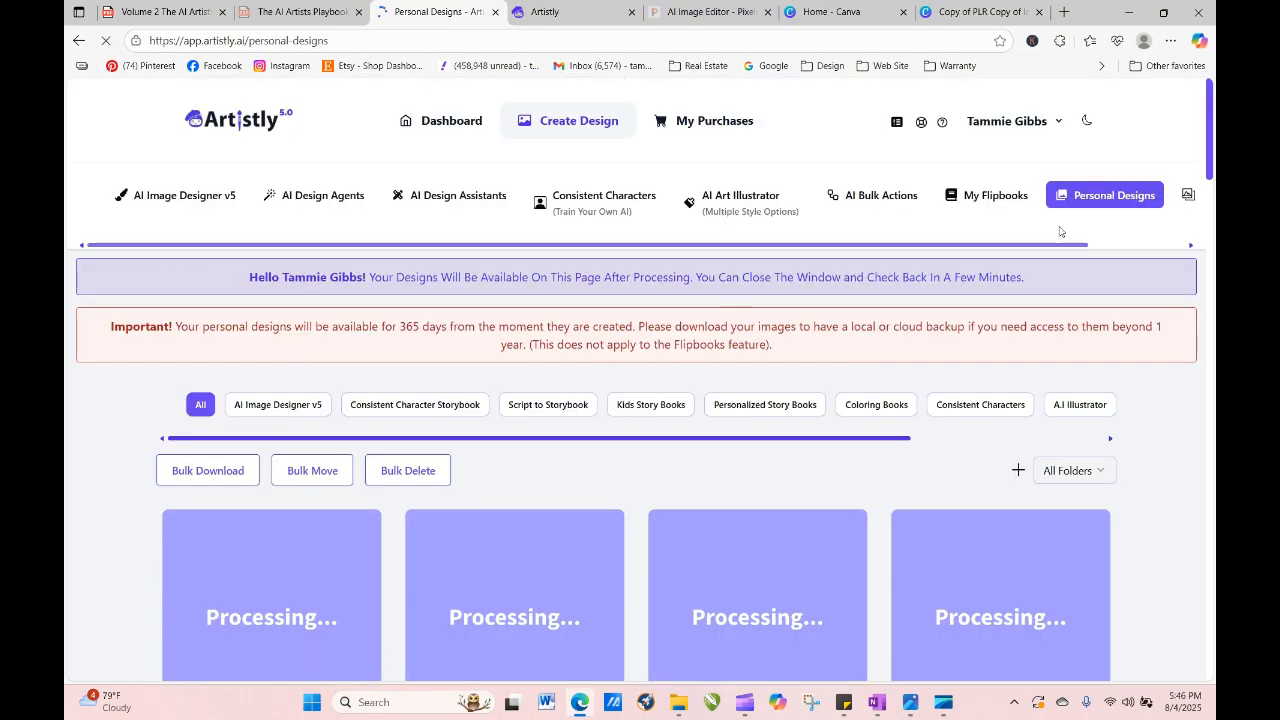
drag(1211, 128, 1211, 173)
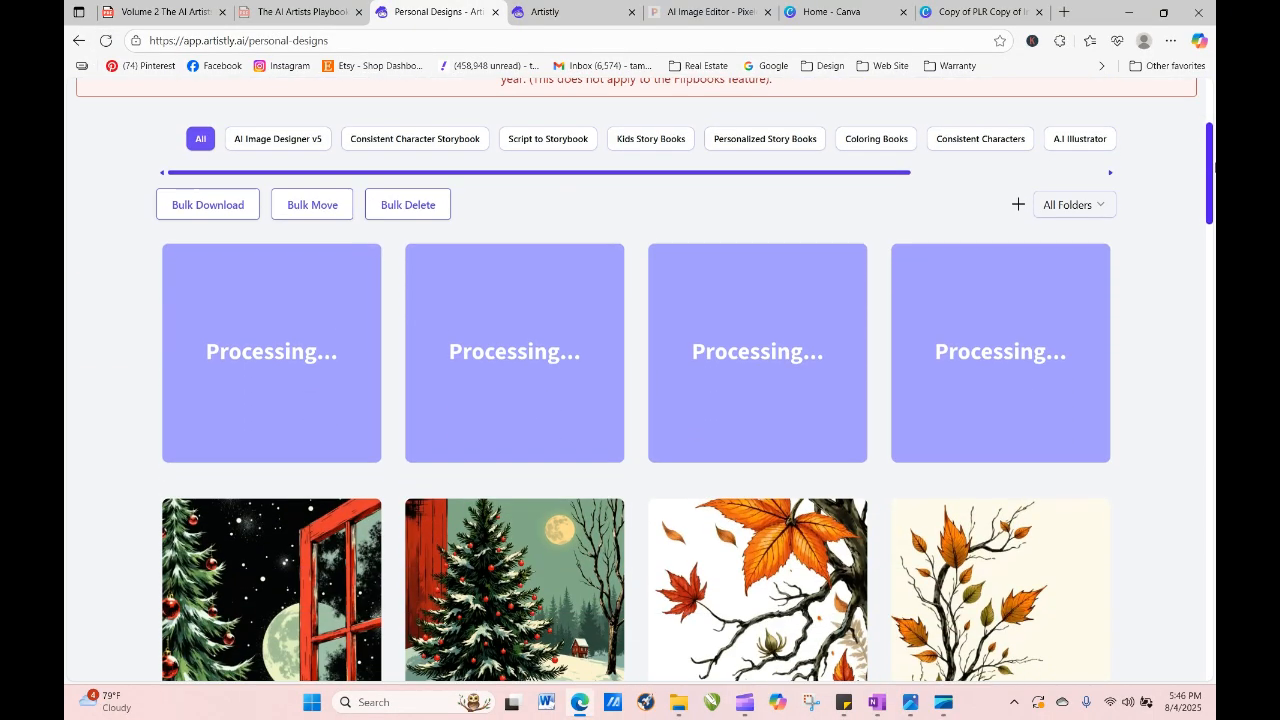
click(238, 355)
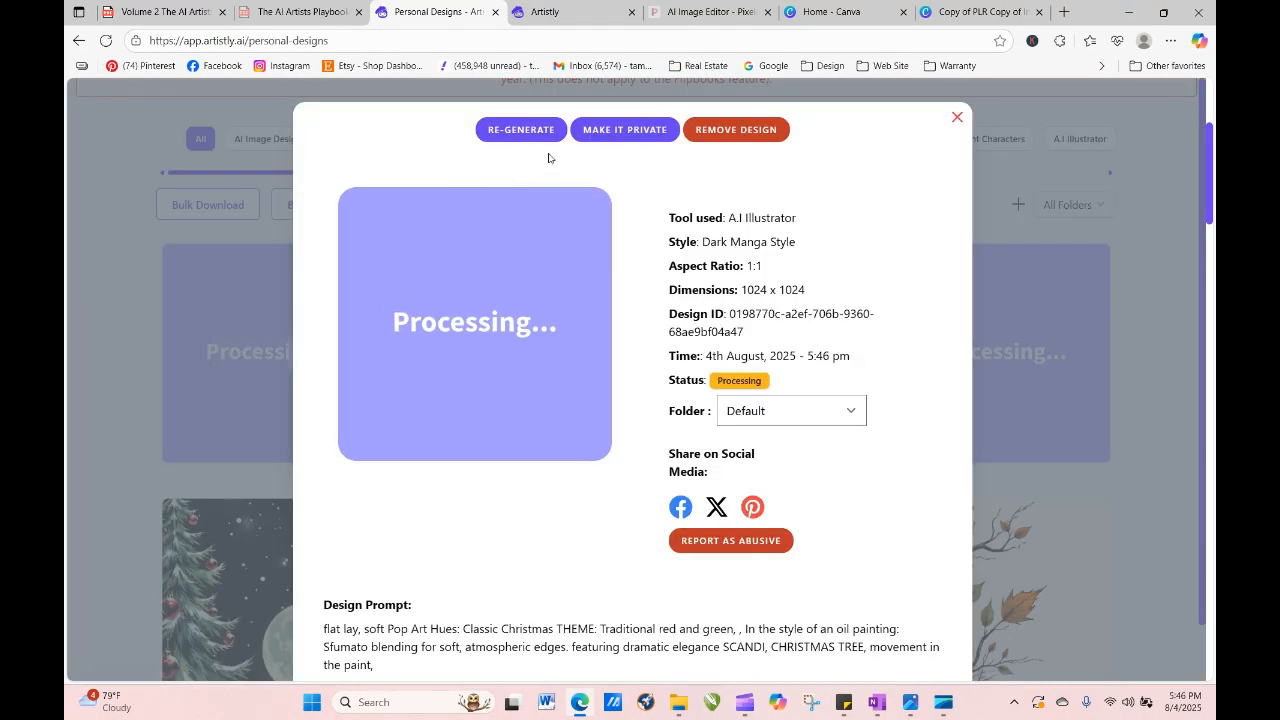
click(543, 133)
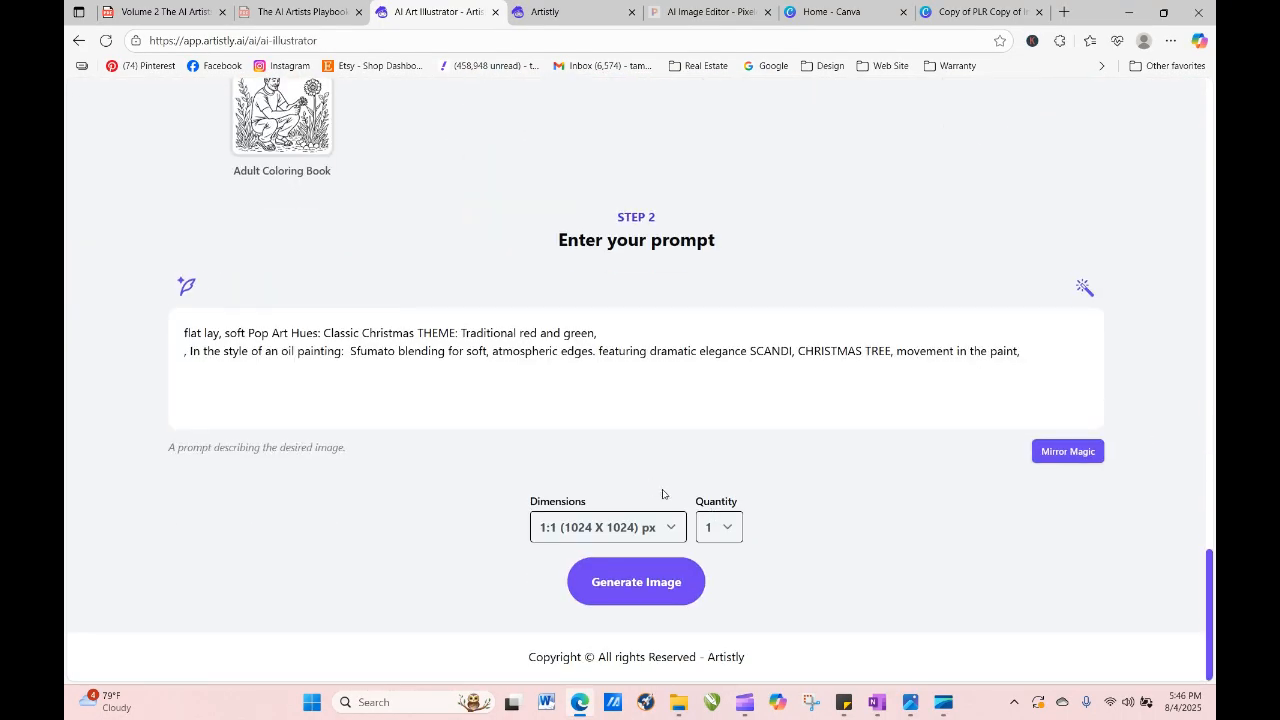
Set the dimensions to 9:21 (640 x 1536) and the quantity to 4, and generate the images.
click(658, 528)
click(643, 498)
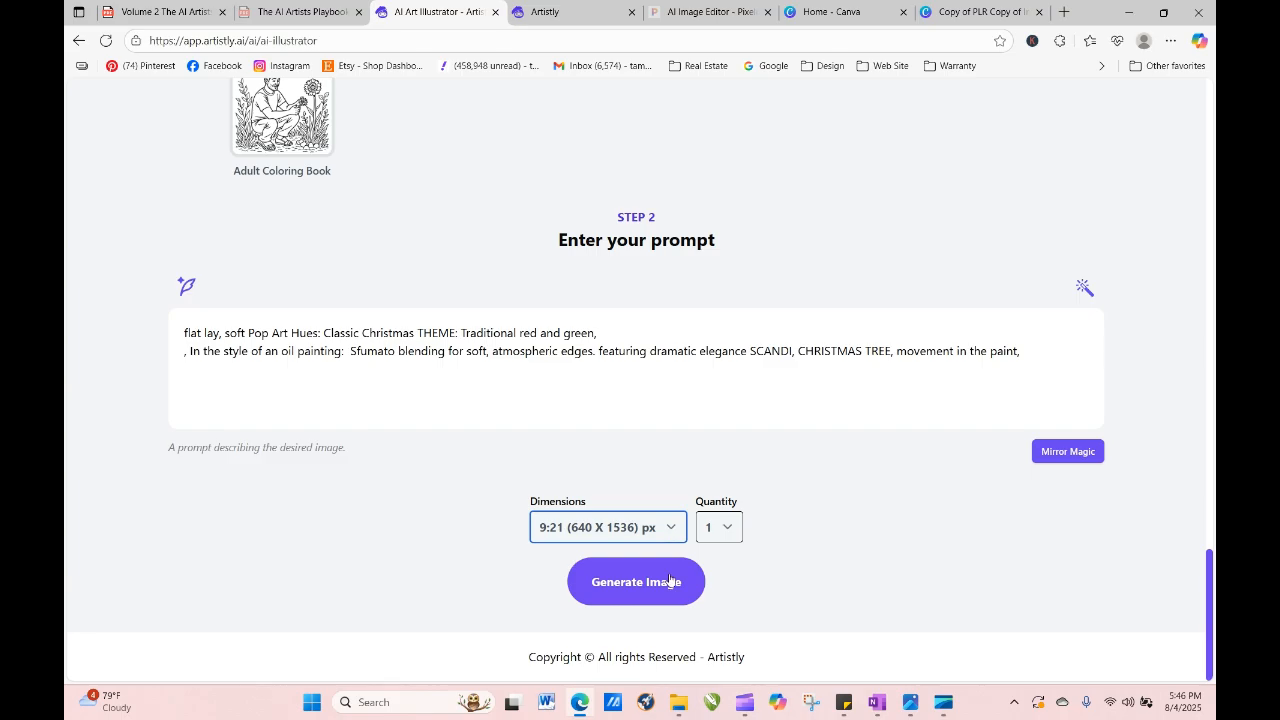
click(722, 532)
click(723, 624)
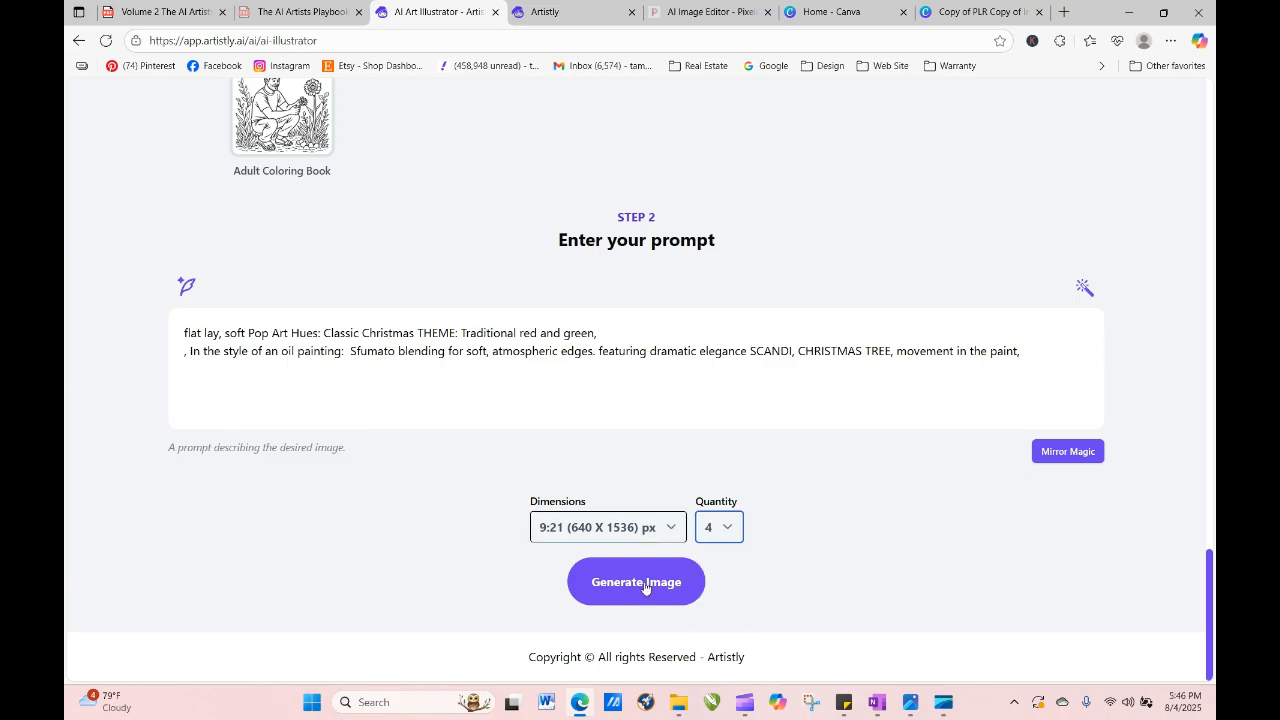
click(645, 587)
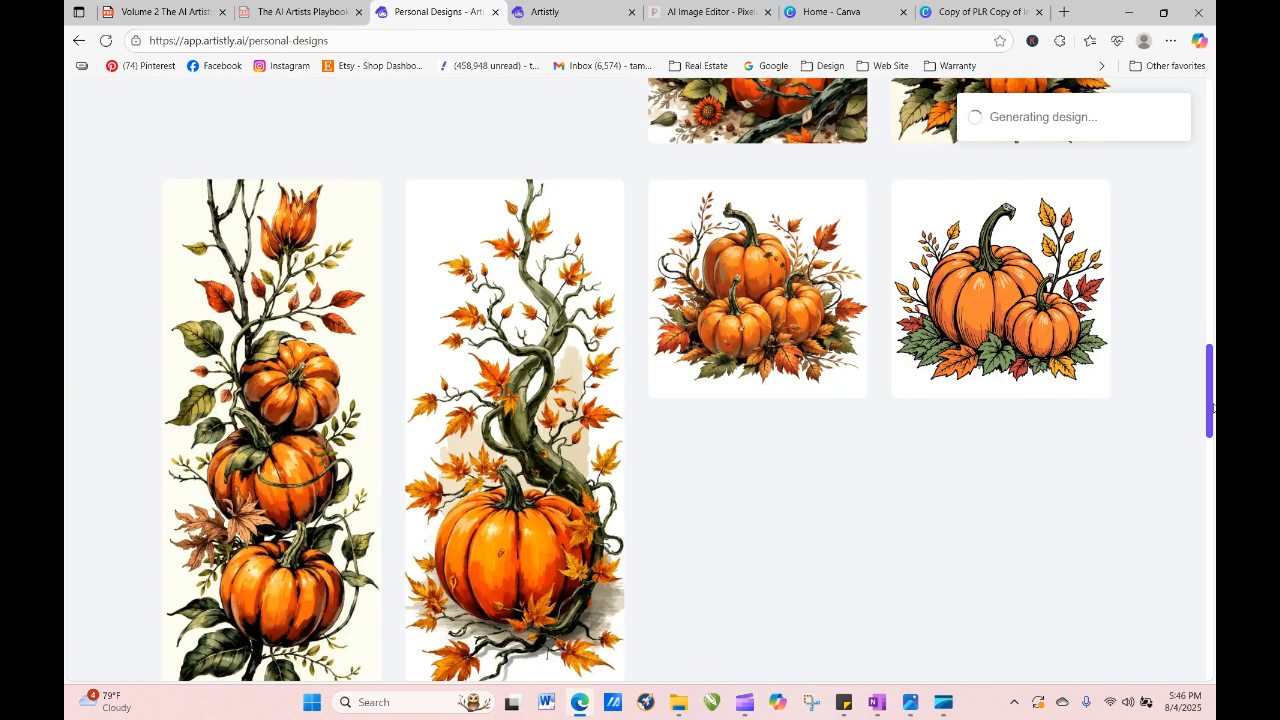
Preview the new square Christmas tree images with the red curtains and the village street, closing each preview.
drag(1212, 407, 1196, 257)
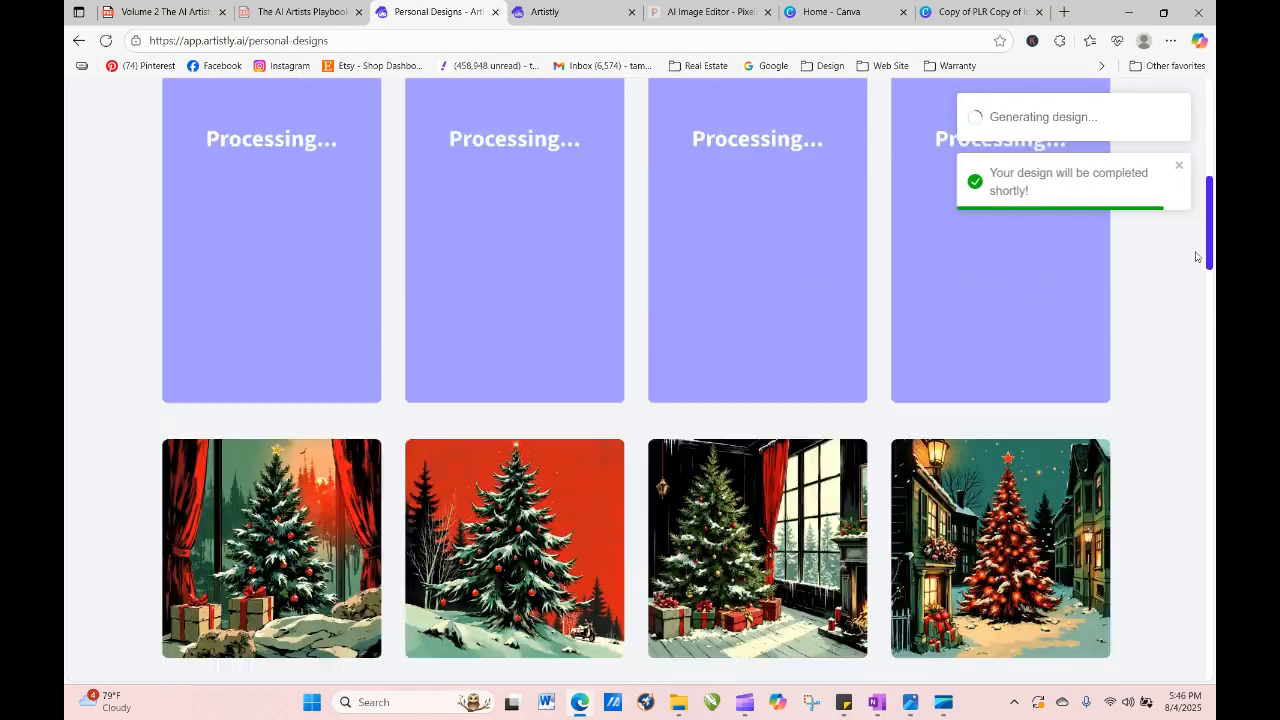
scroll(900, 300, down, 3)
scroll(600, 330, up, 1)
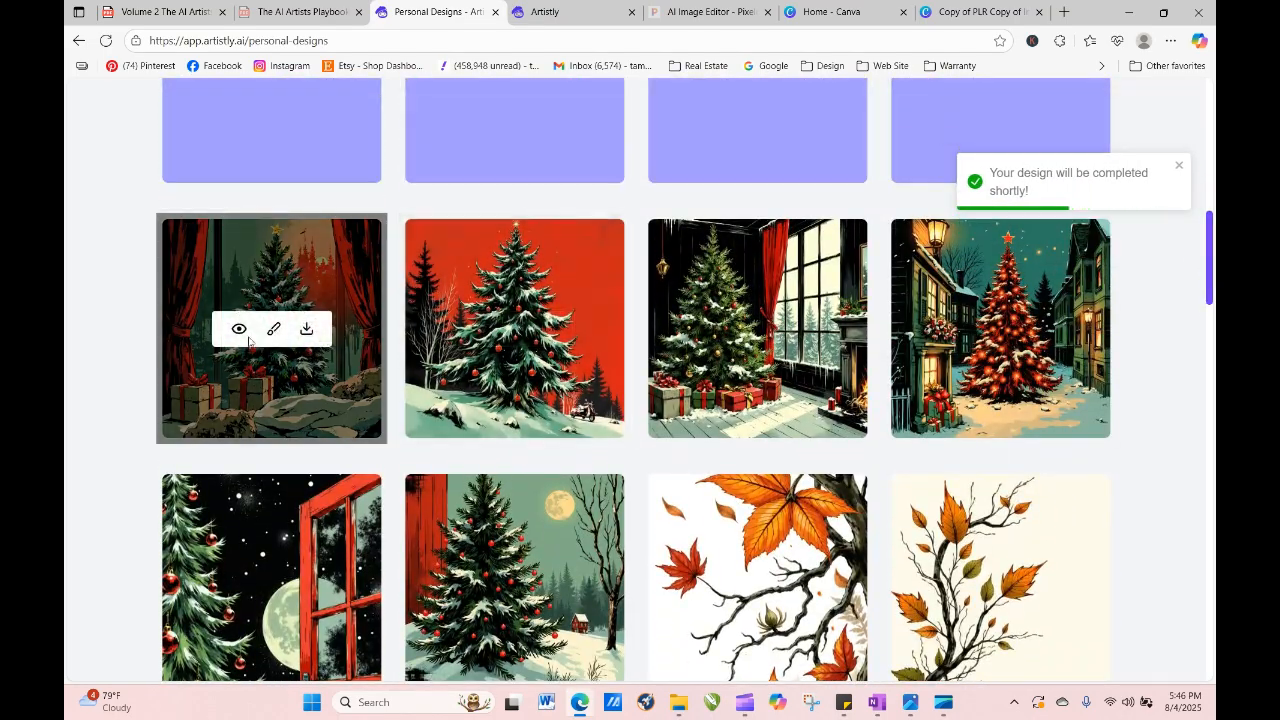
click(240, 330)
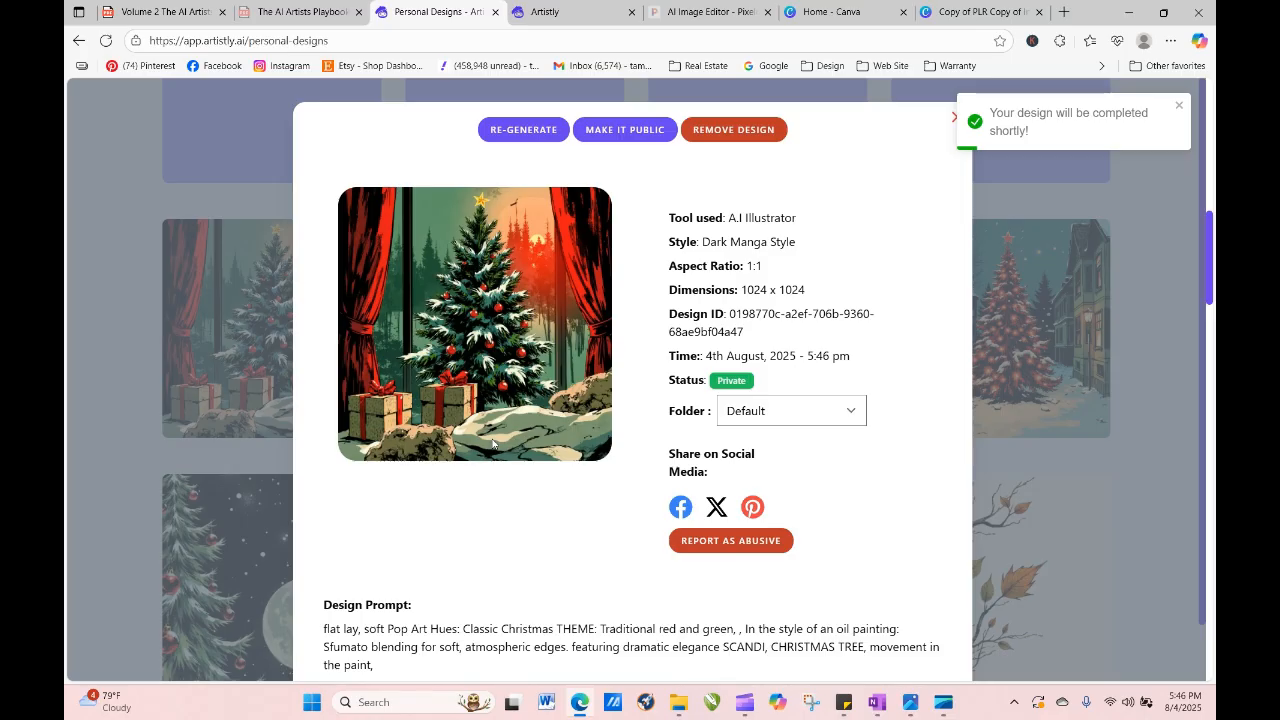
click(956, 118)
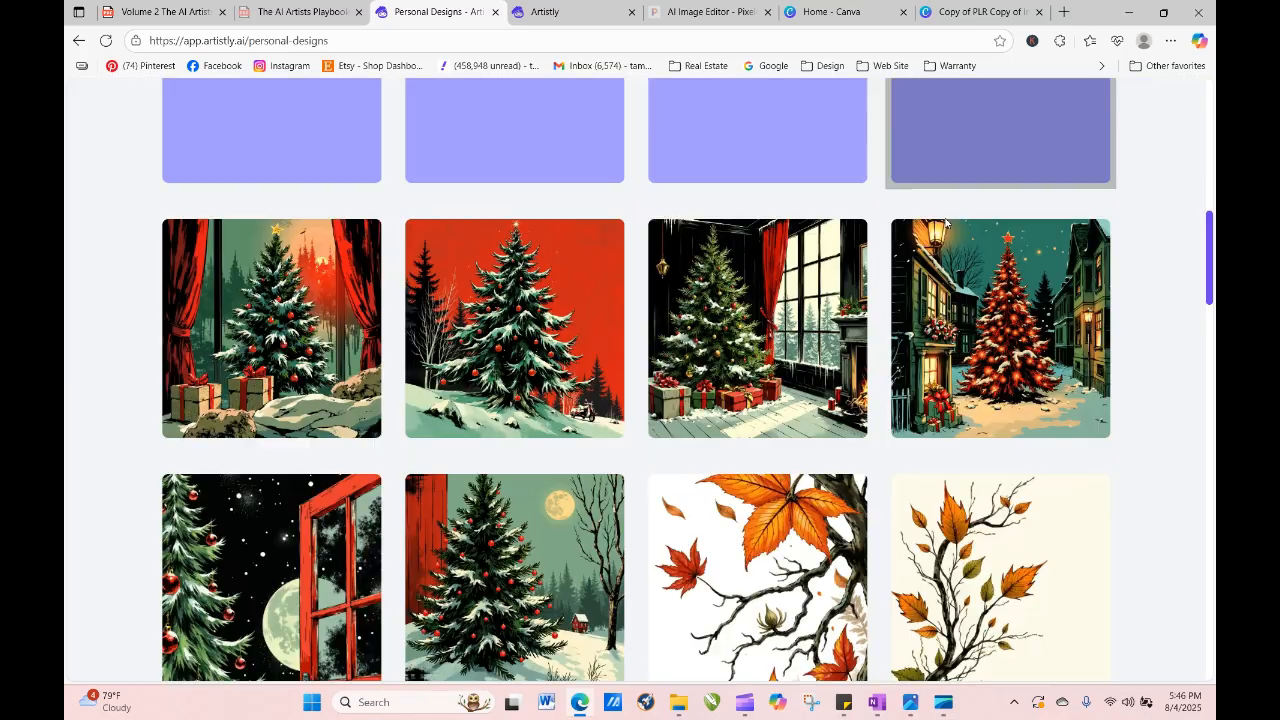
mouse_move(973, 368)
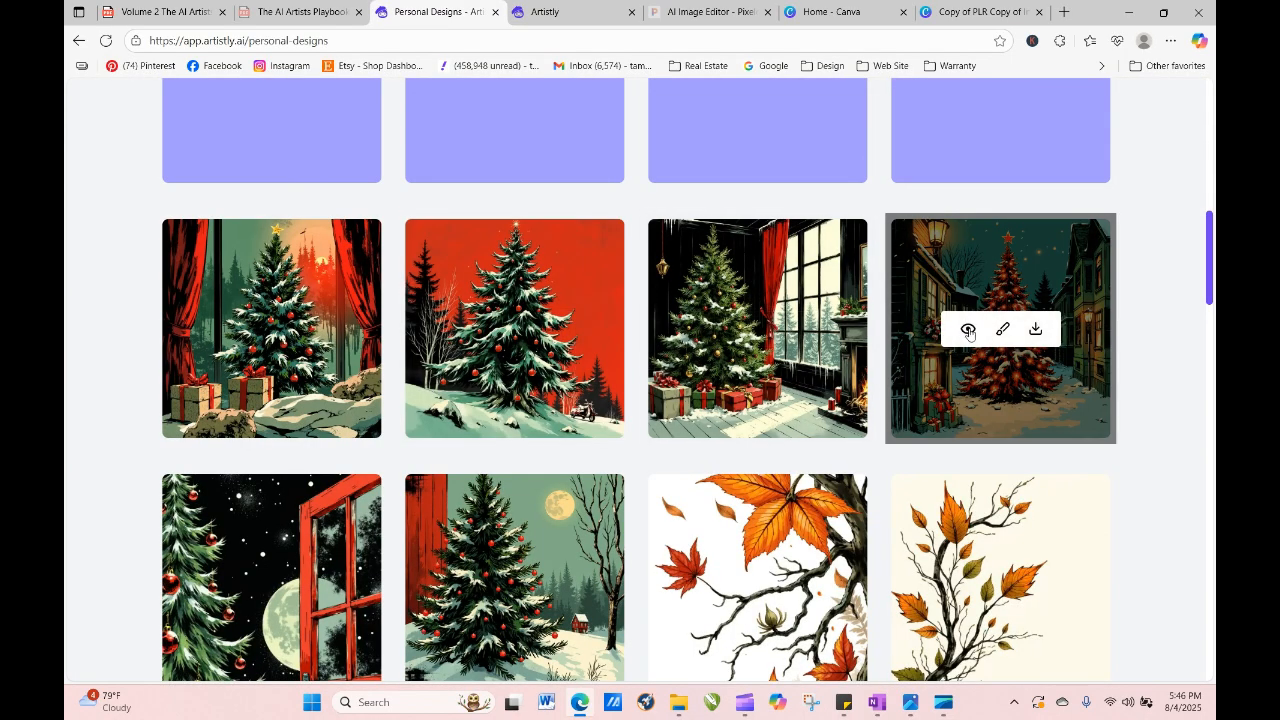
click(968, 330)
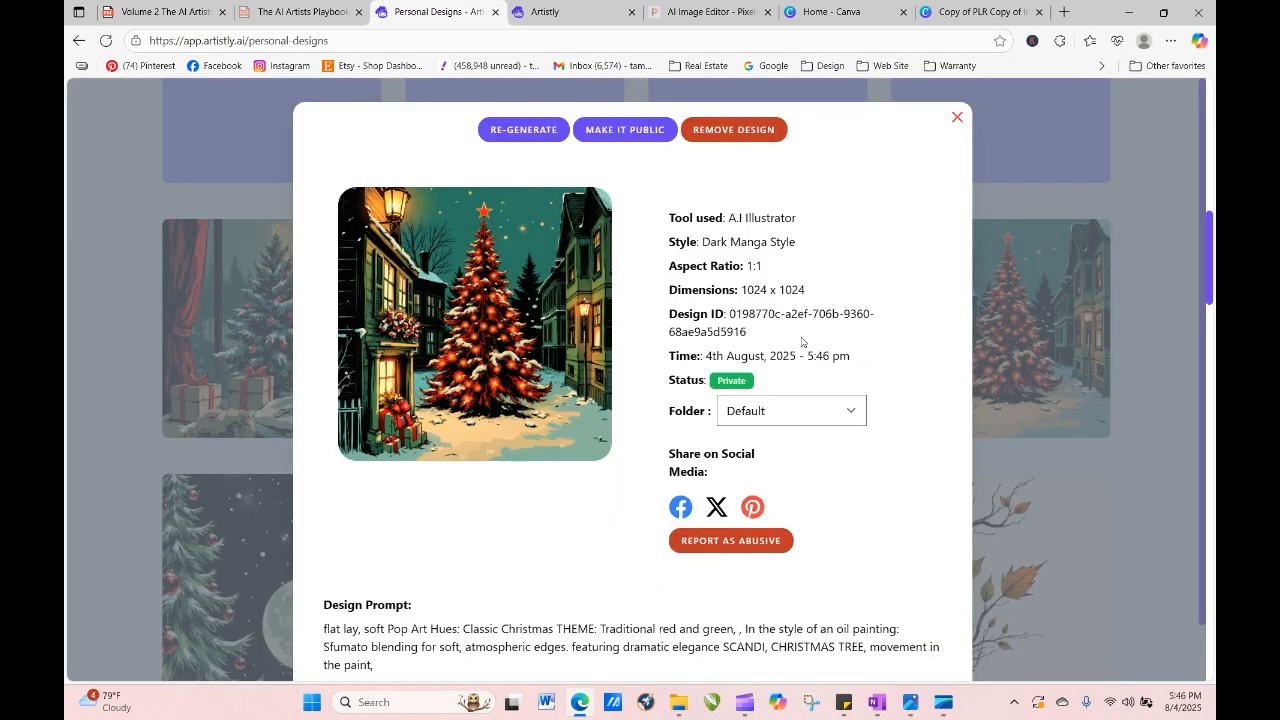
click(957, 119)
scroll(1211, 277, up, 5)
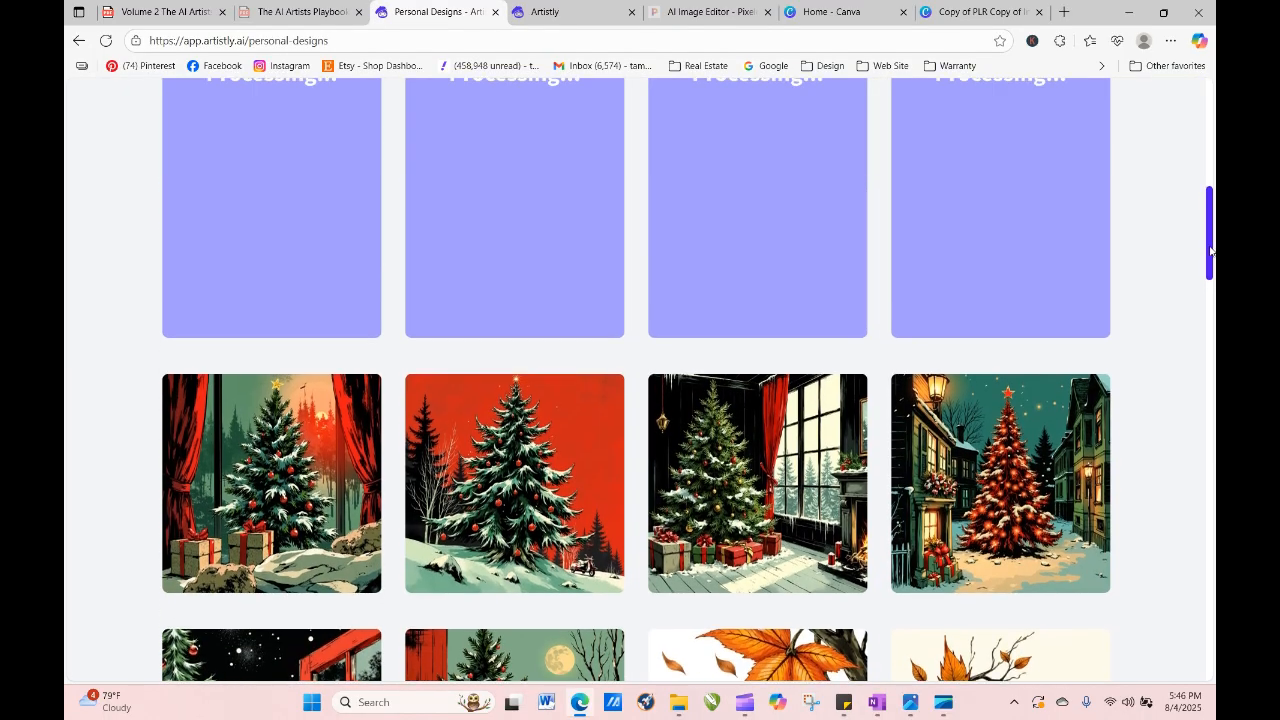
Reload the personal designs and open the new 9:21 Christmas tree image with red curtains and a large white star.
click(106, 40)
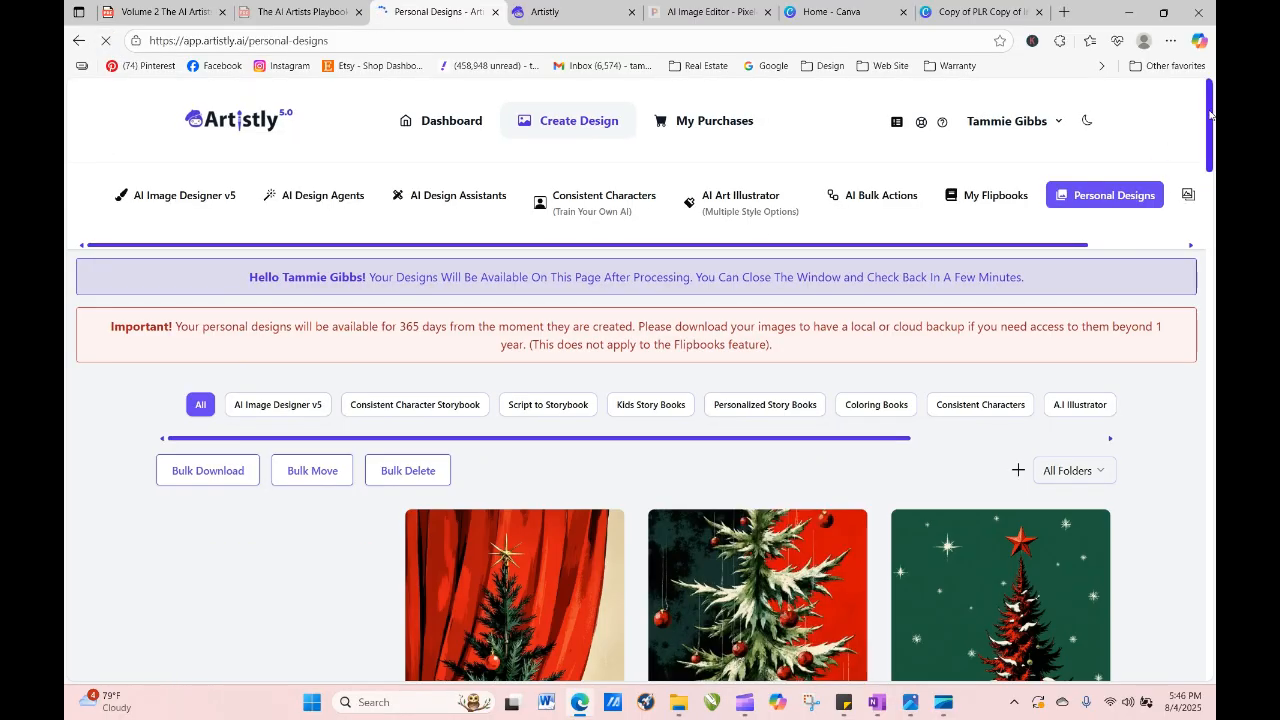
drag(1210, 115, 1212, 201)
mouse_move(204, 310)
click(240, 227)
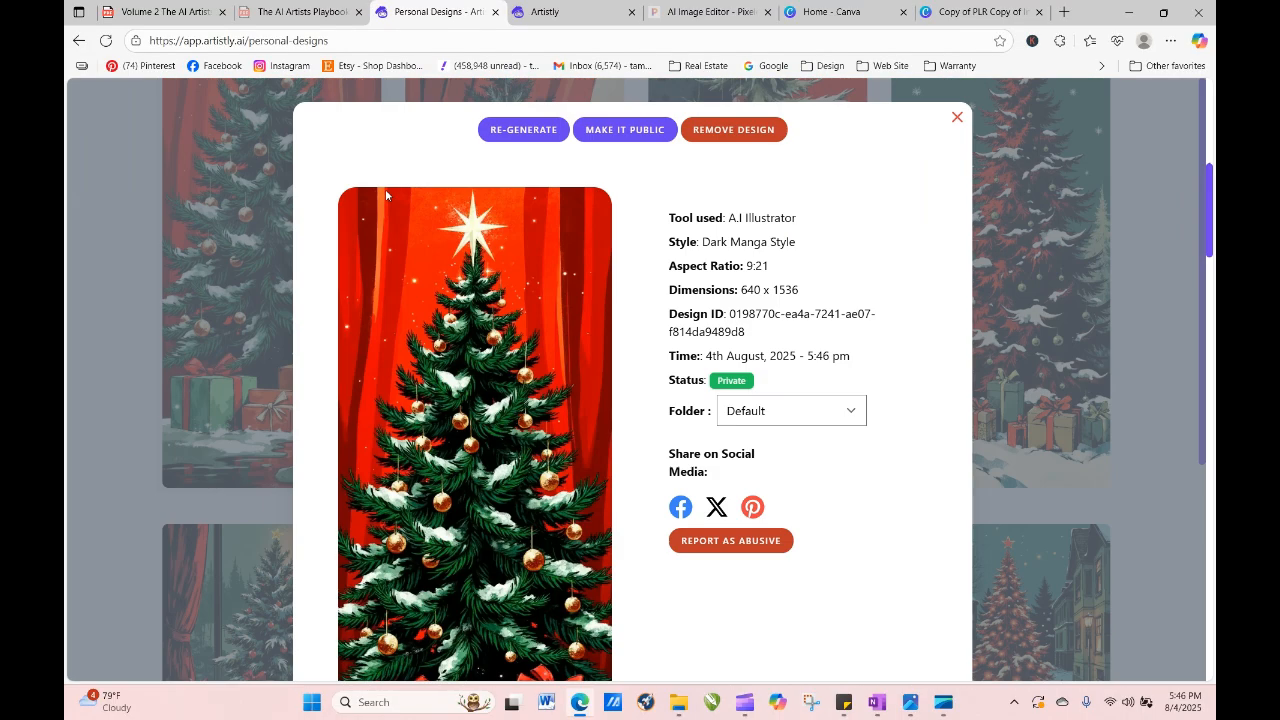
Re-generate from the opened 9:21 tree design and delete "soft Pop Art Hues:" from its prompt.
click(490, 136)
scroll(520, 370, down, 4)
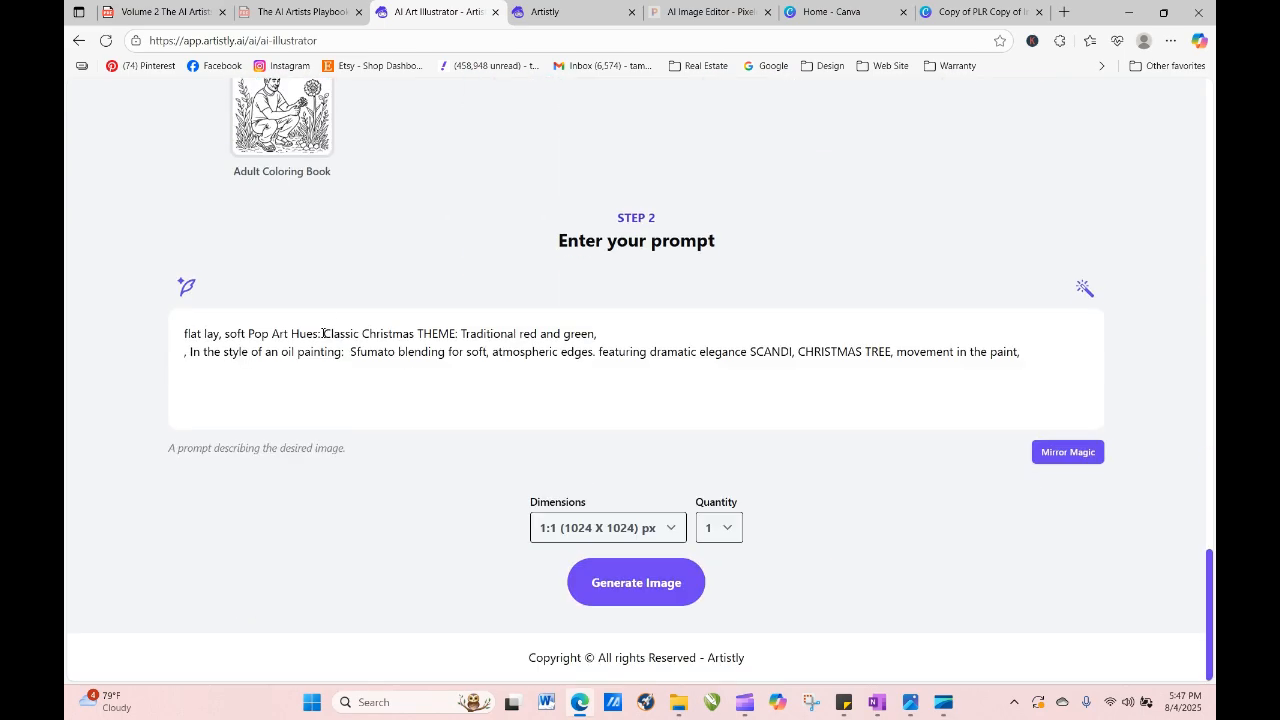
drag(323, 333, 229, 334)
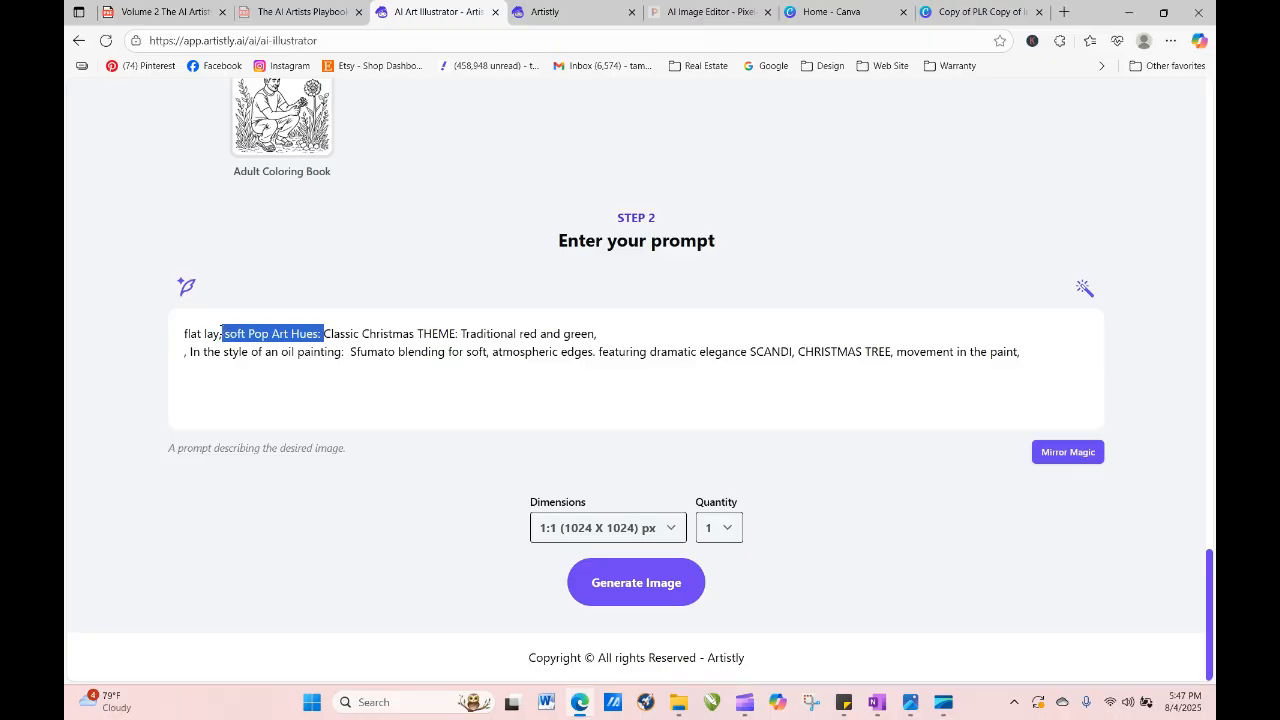
key(BackSpace)
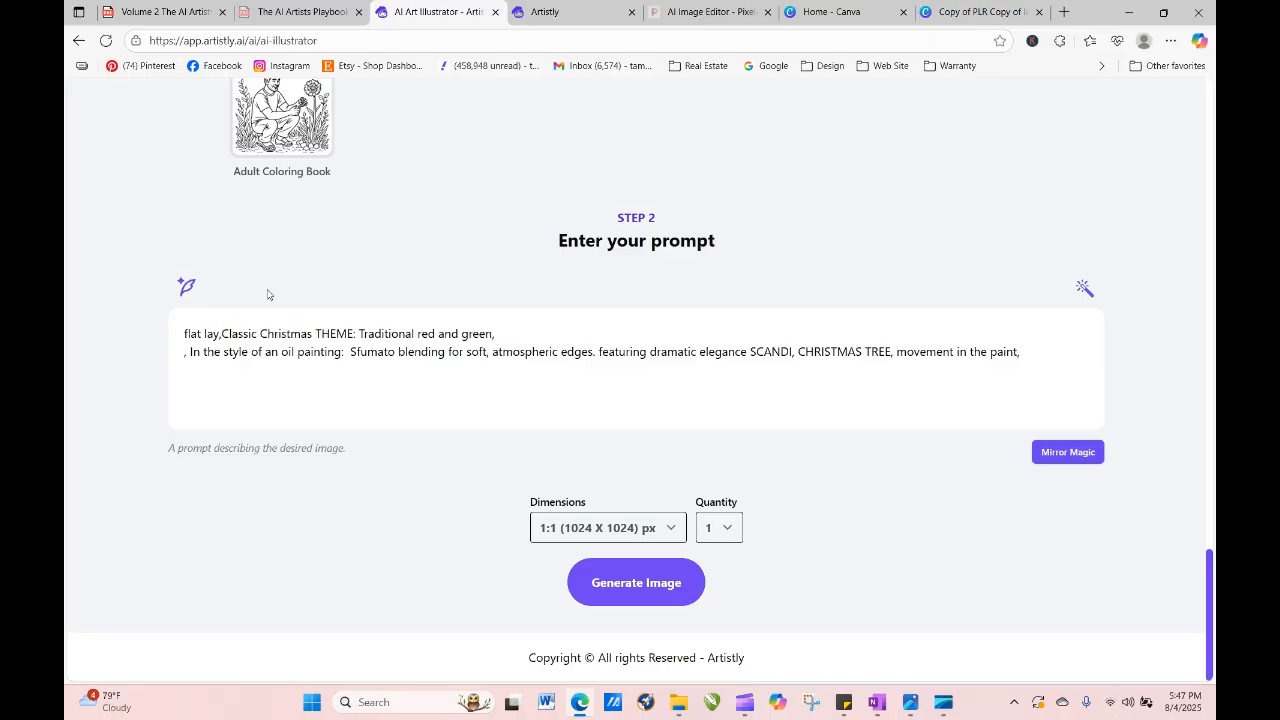
Switch to the Volume 2 playbook PDF, go to the contents on page 6, and open the Nature & Wildlife Clipart word bank.
click(188, 12)
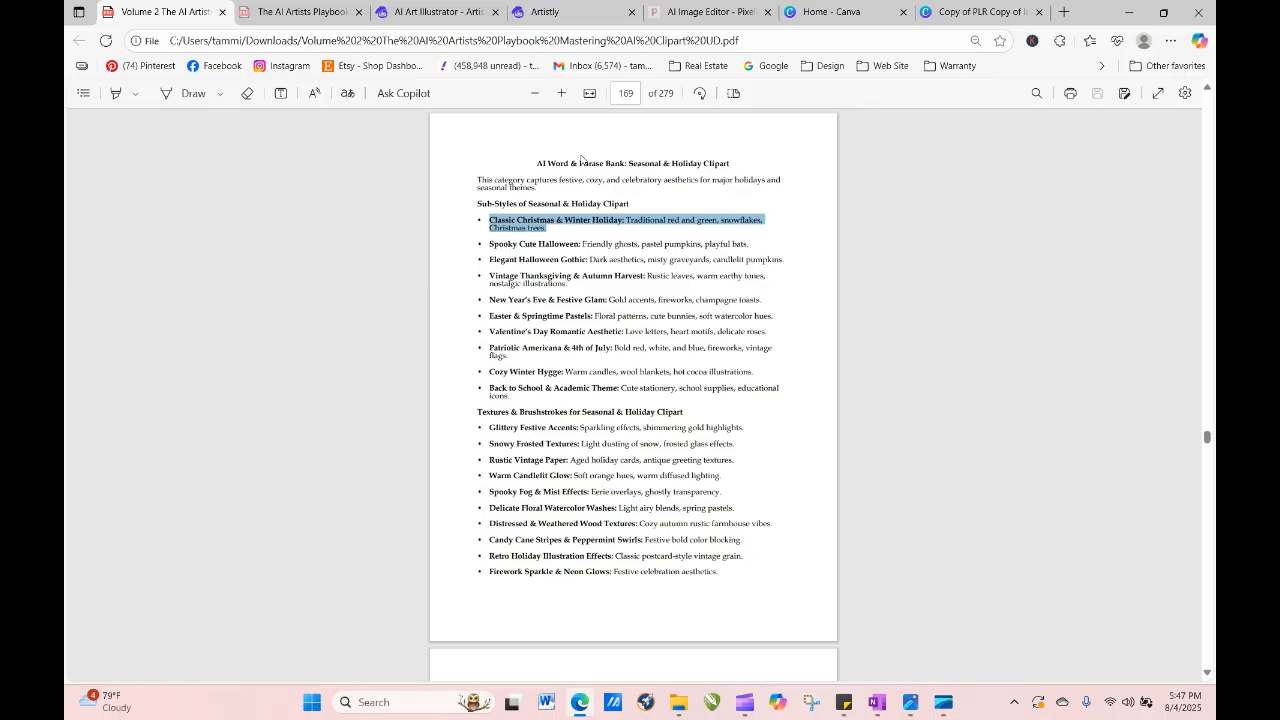
click(626, 93)
text(9)
key(BackSpace)
key(BackSpace)
key(BackSpace)
text(6)
key(Return)
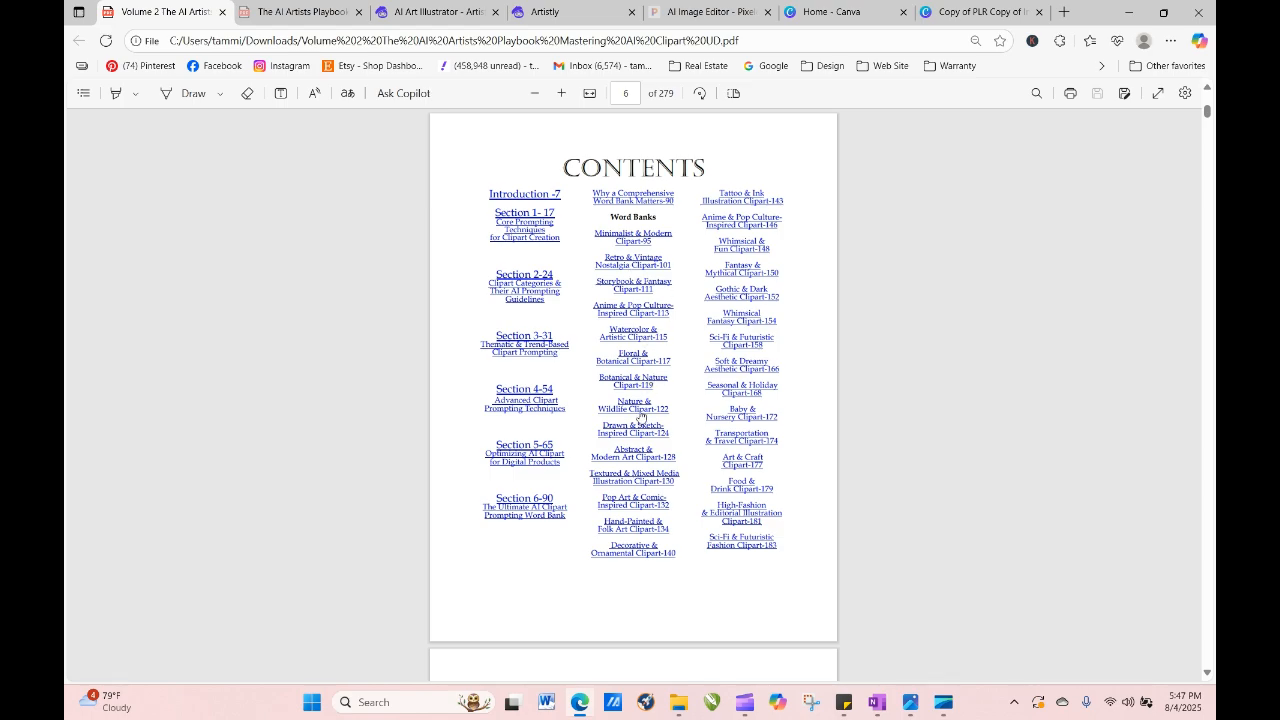
click(641, 413)
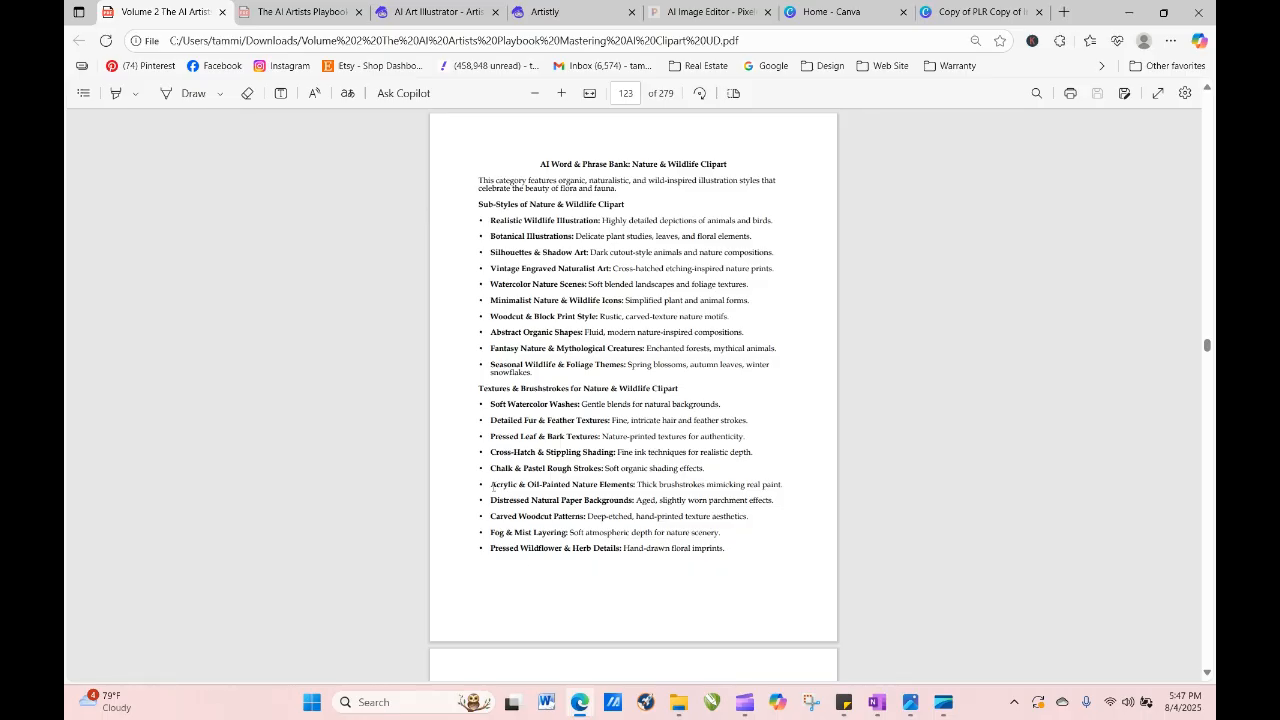
Copy the phrase "Acrylic & Oil-Painted Nature Elements: Thick brushstrokes mimicking real paint" from the textures and brushstrokes list.
drag(492, 487, 794, 485)
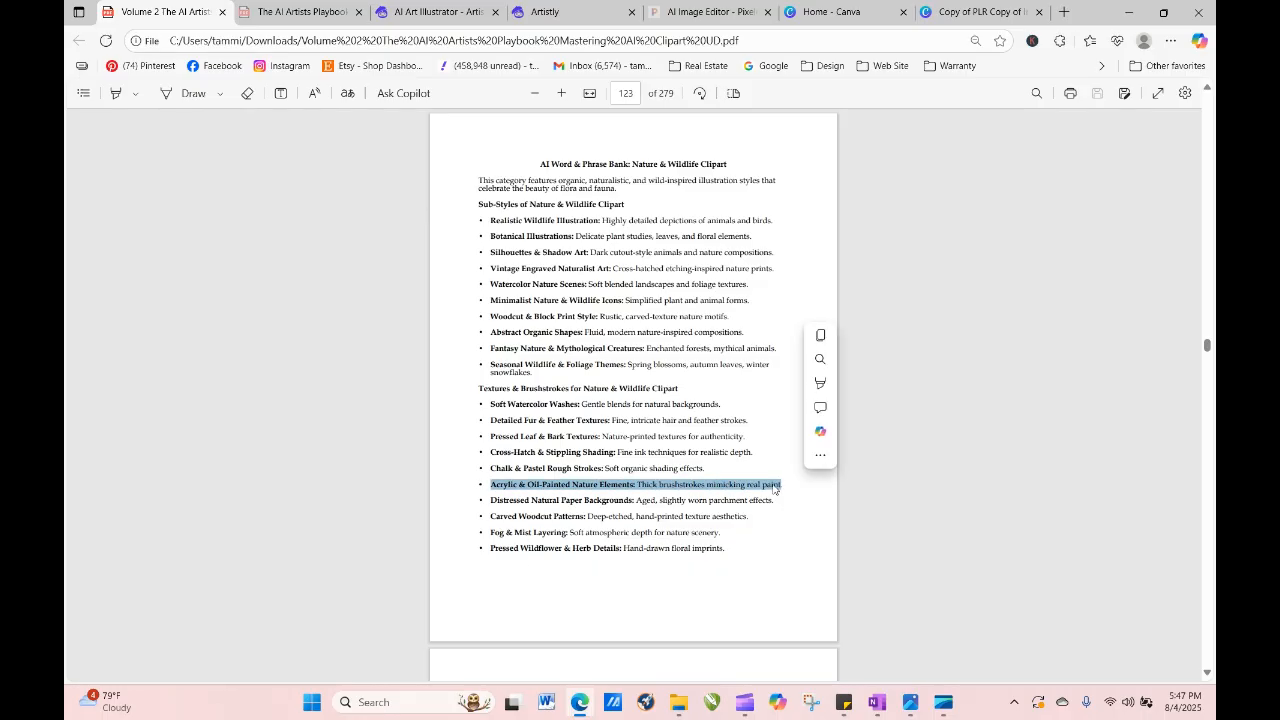
right_click(776, 488)
click(816, 244)
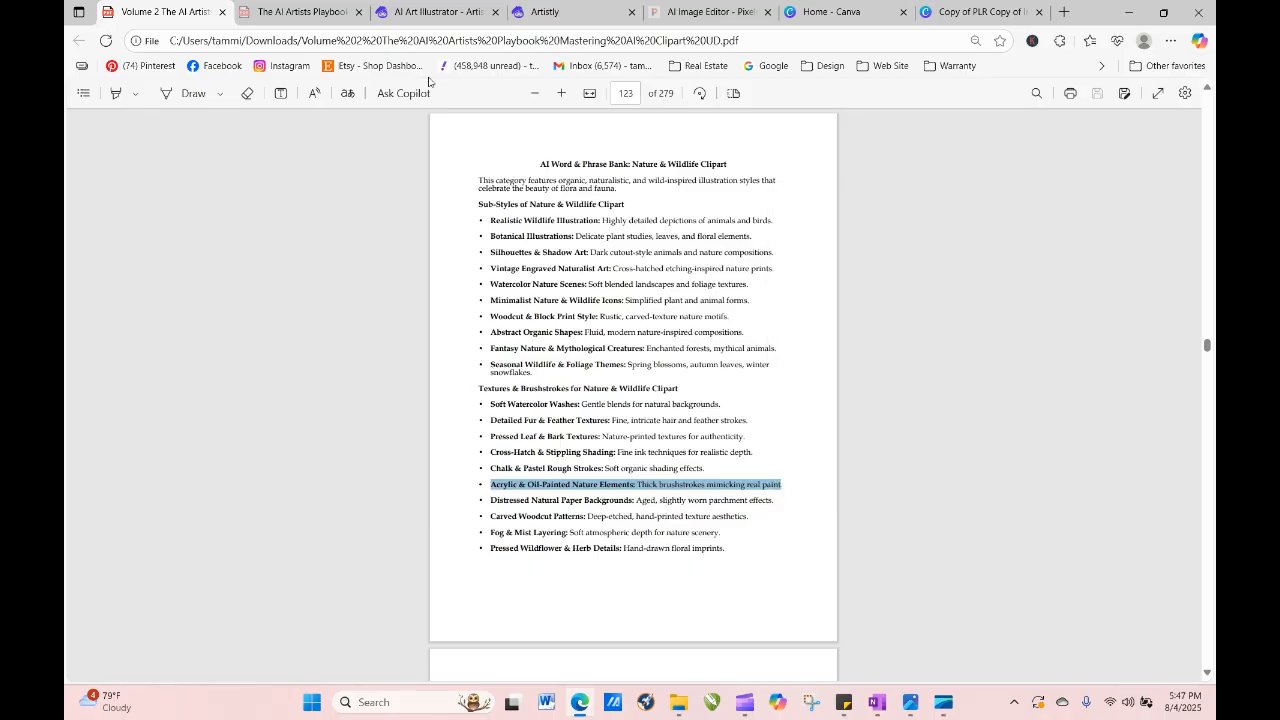
Return to the AI Art Illustrator prompt and paste the copied phrase after "Traditional red and green," with a separating space.
click(437, 12)
click(571, 11)
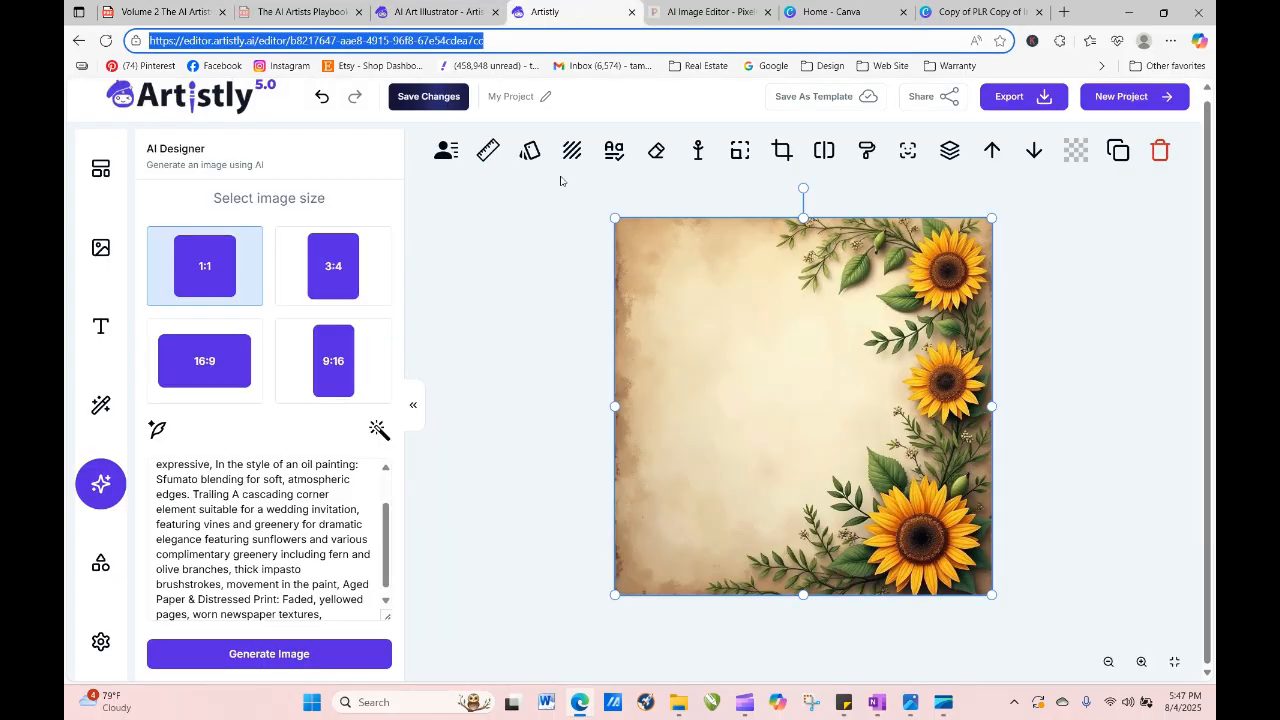
click(466, 11)
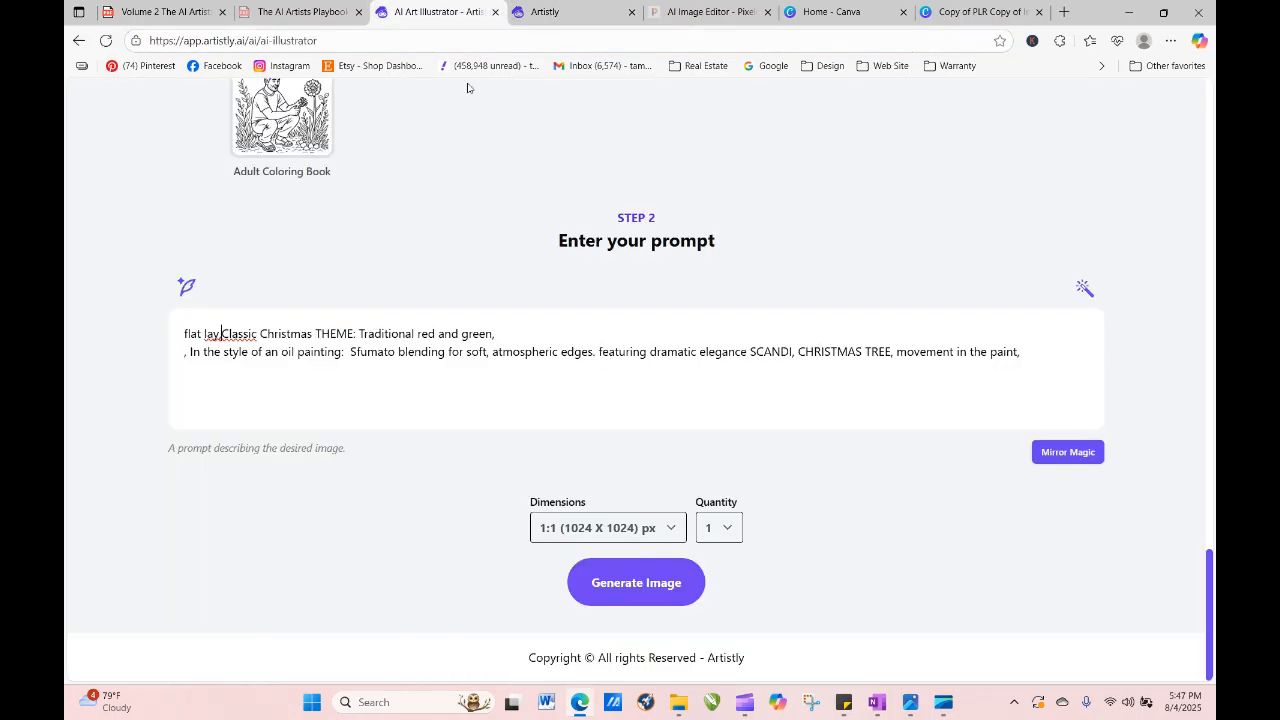
right_click(502, 335)
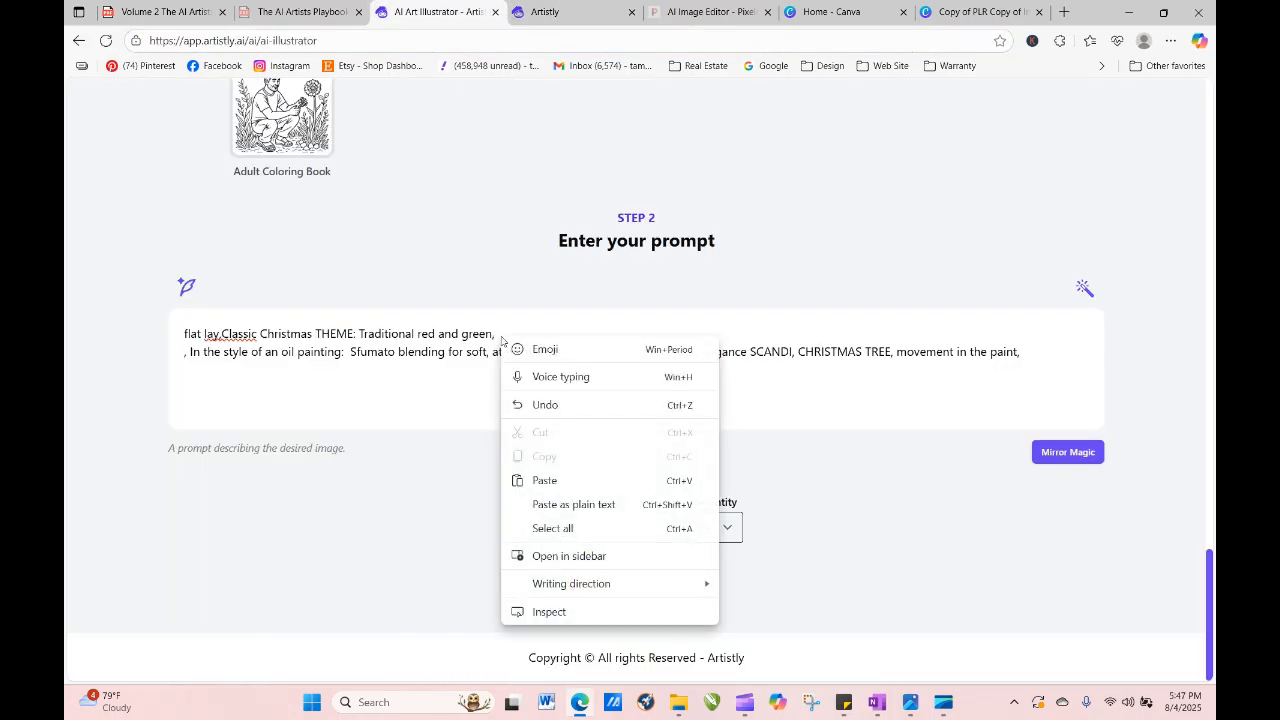
click(566, 481)
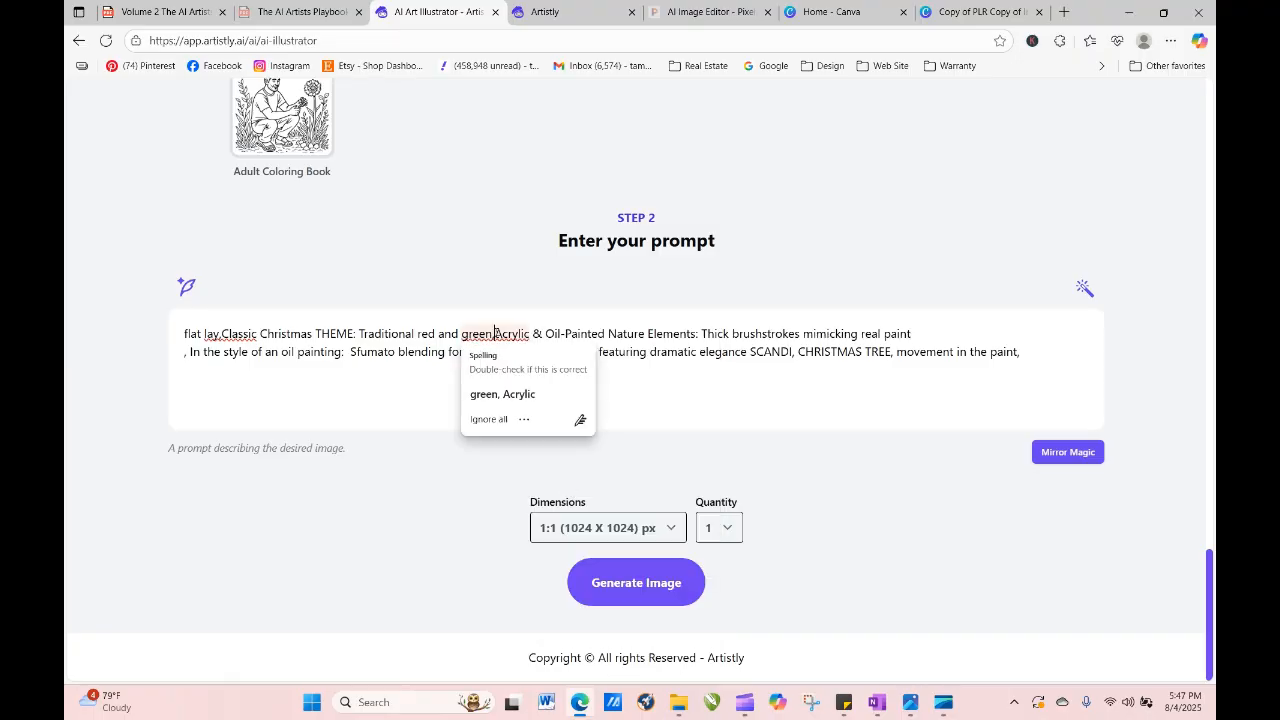
text(,)
Set the dimensions to 9:16 (768 x 1344), generate one image from the edited prompt, and reload the personal designs.
click(645, 530)
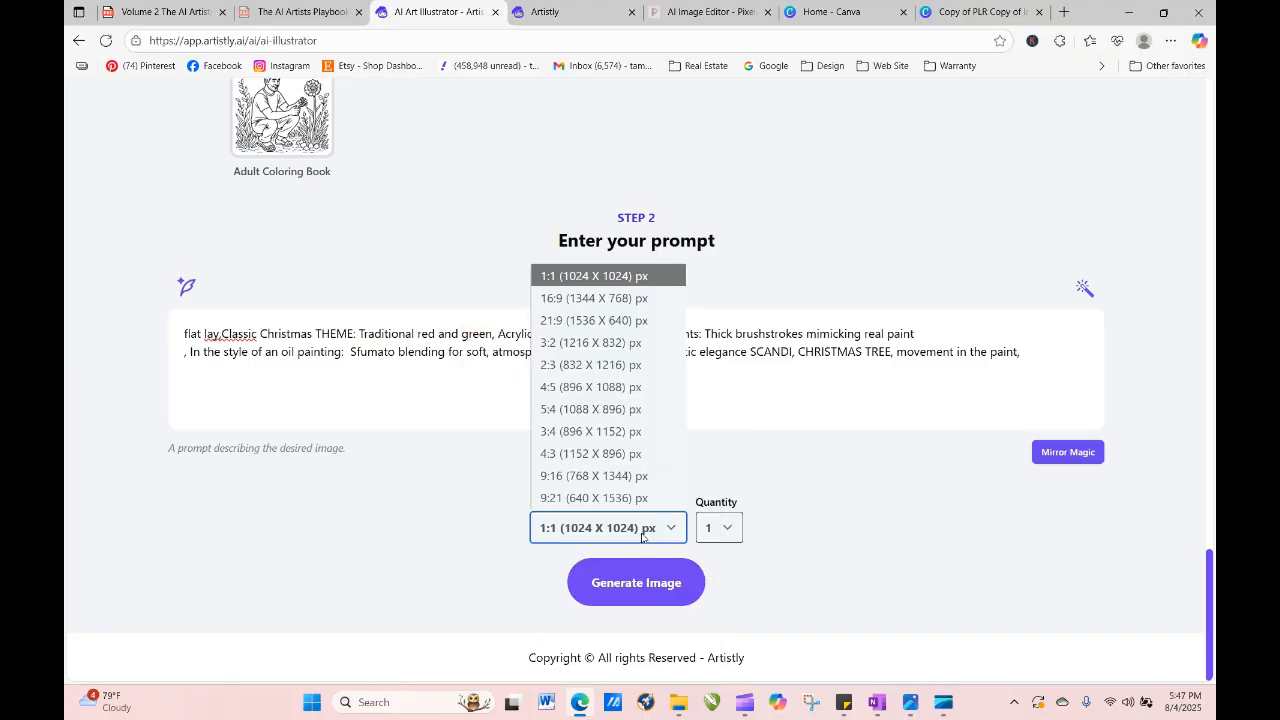
click(600, 474)
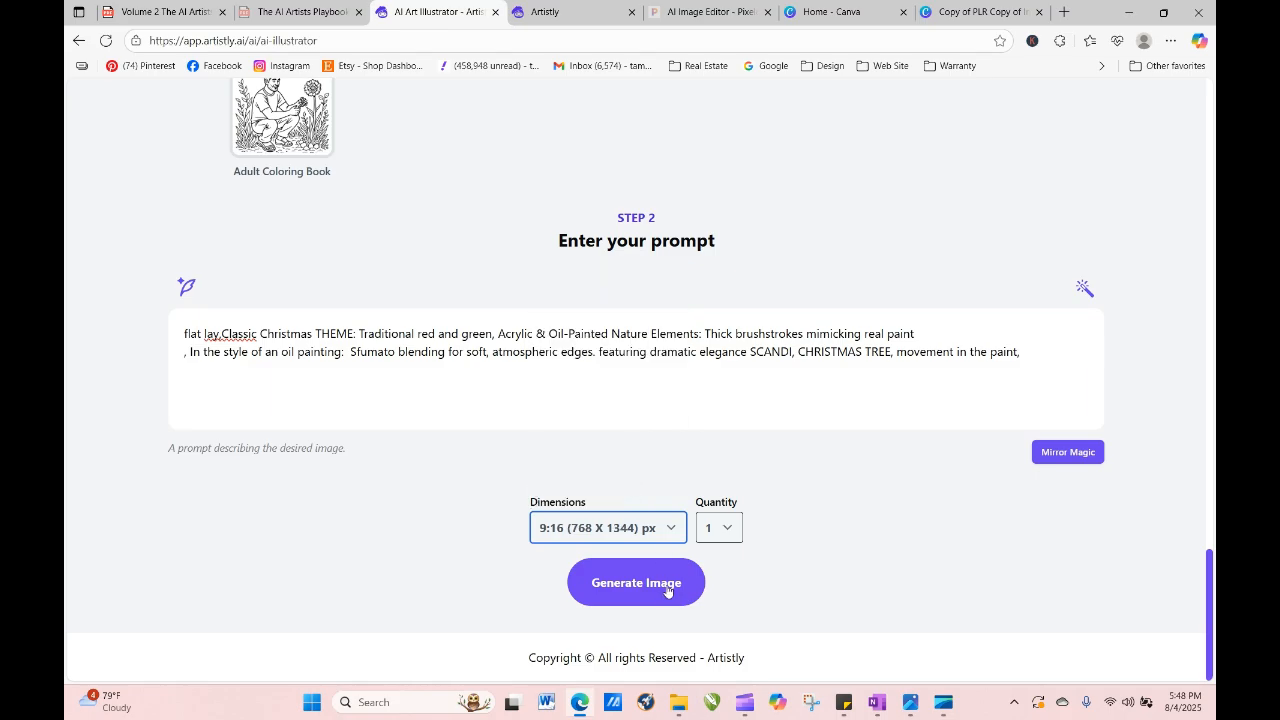
click(667, 590)
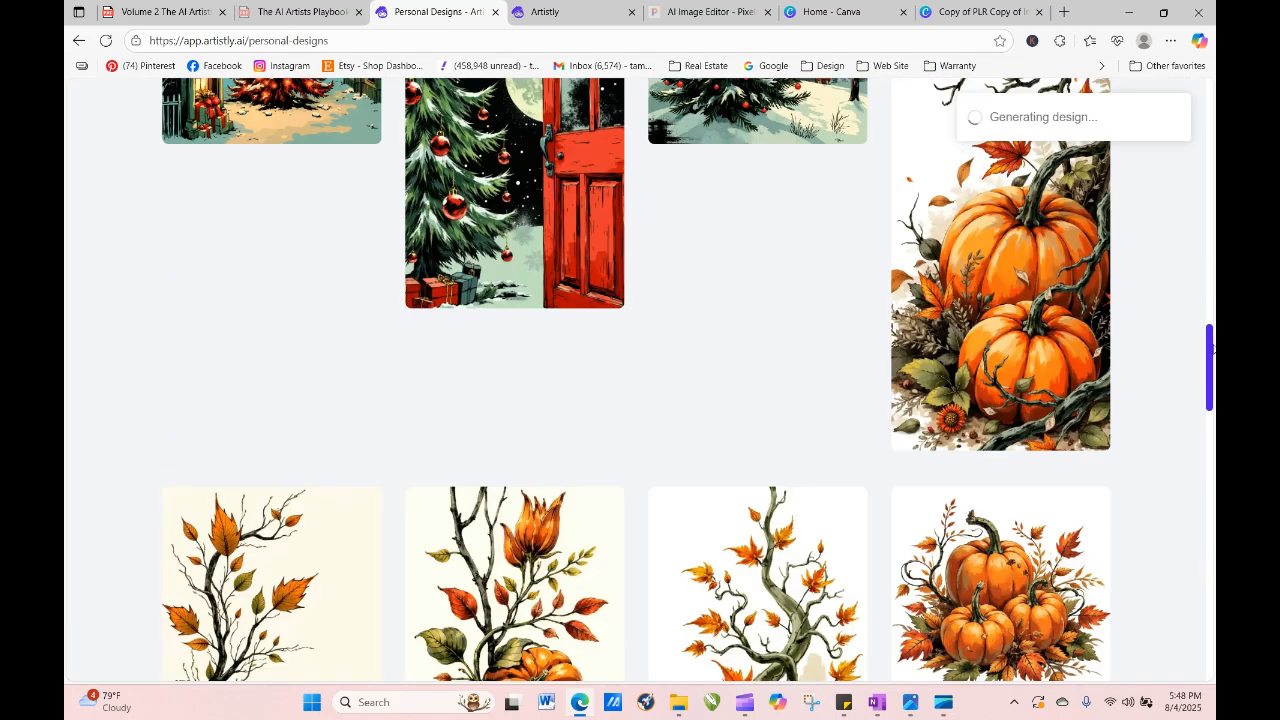
drag(1212, 355, 1197, 153)
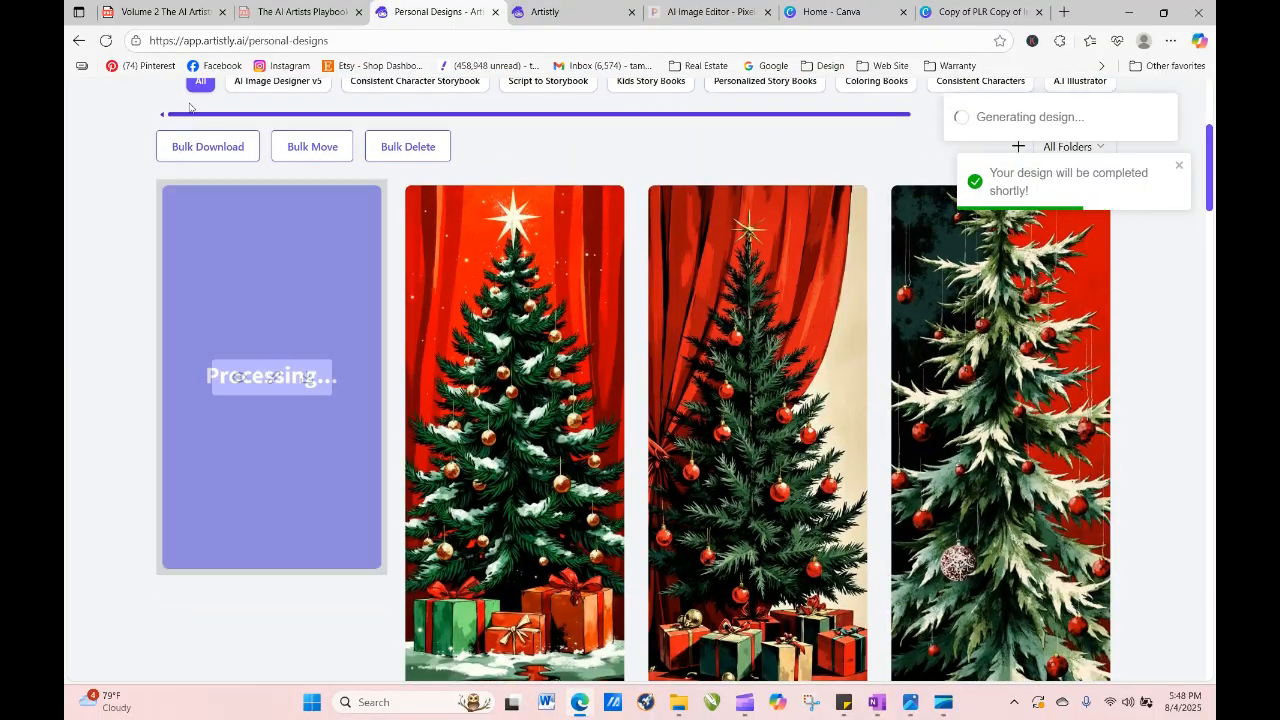
click(106, 42)
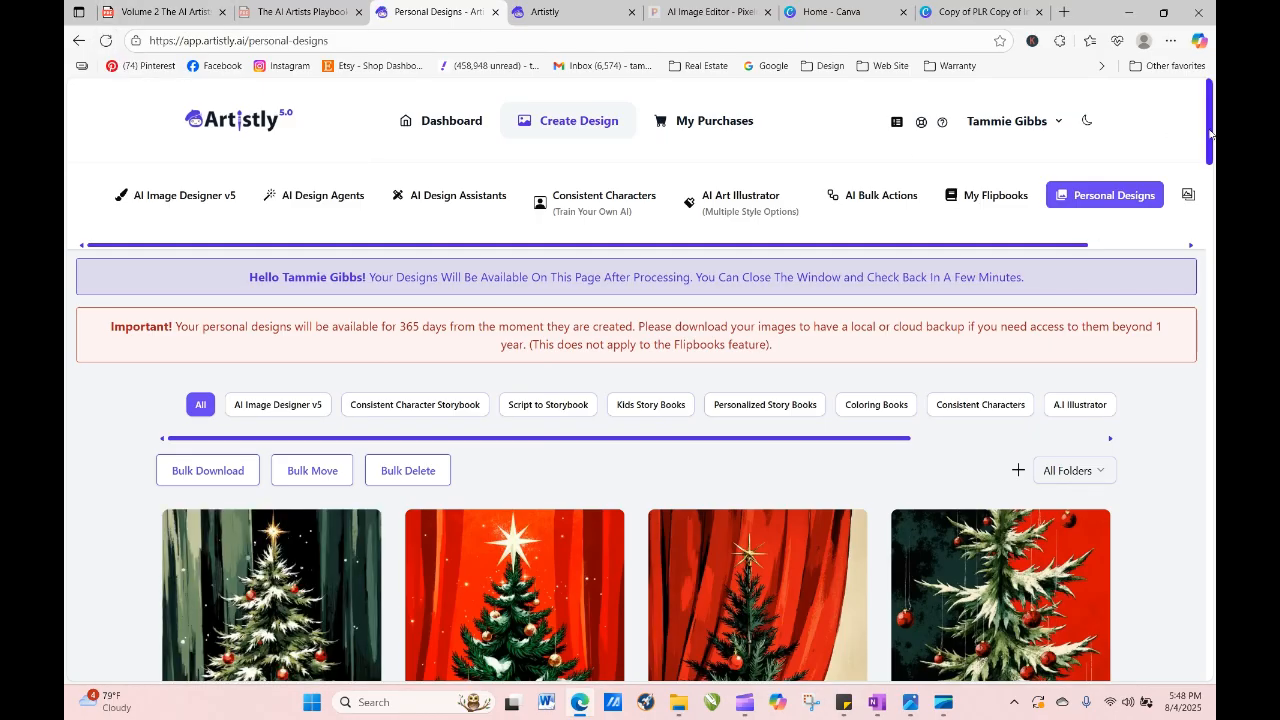
Reopen the newest snowy tree design for regeneration and put "Clipart: " at the start of its prompt.
scroll(1210, 133, down, 4)
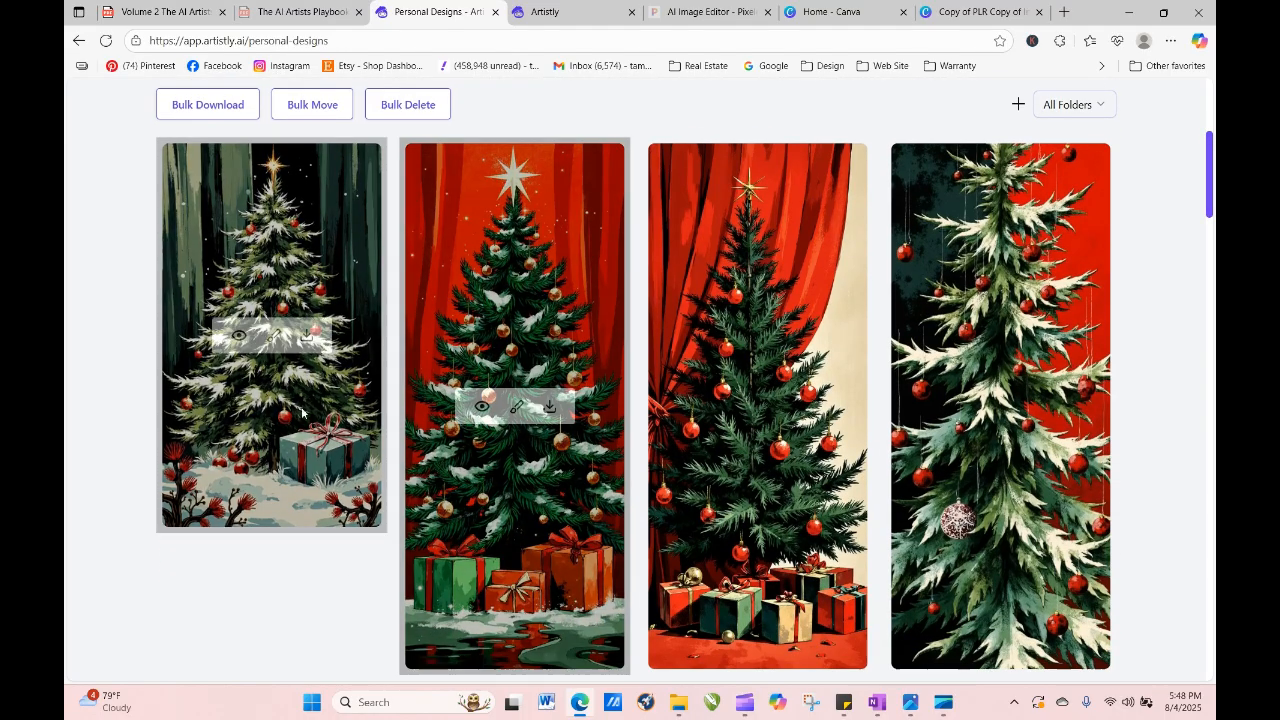
click(239, 337)
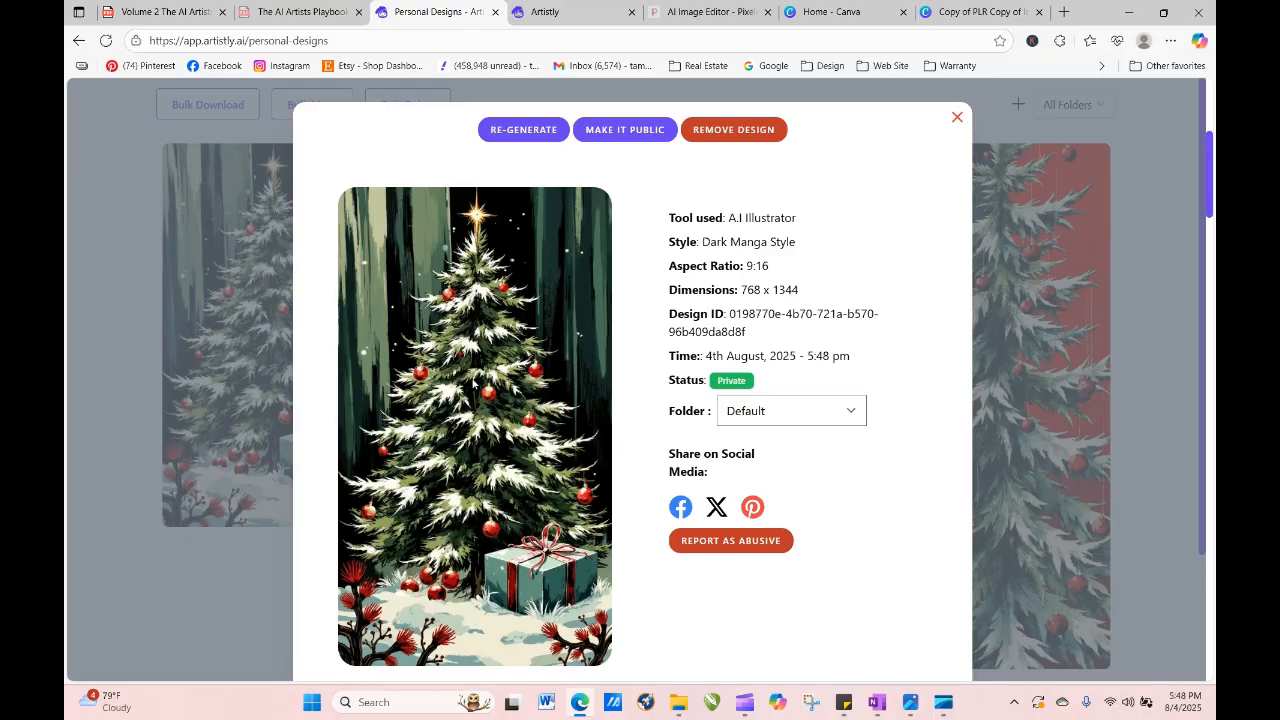
click(524, 129)
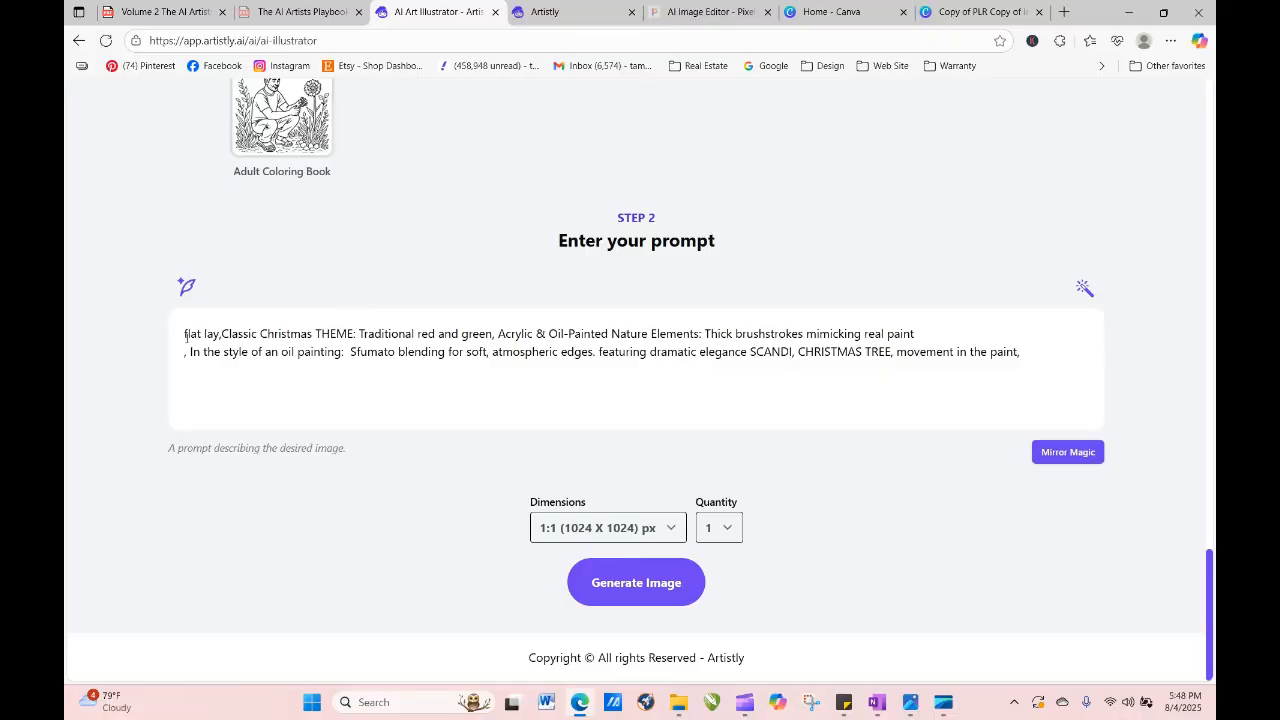
click(186, 337)
text(cLIPART)
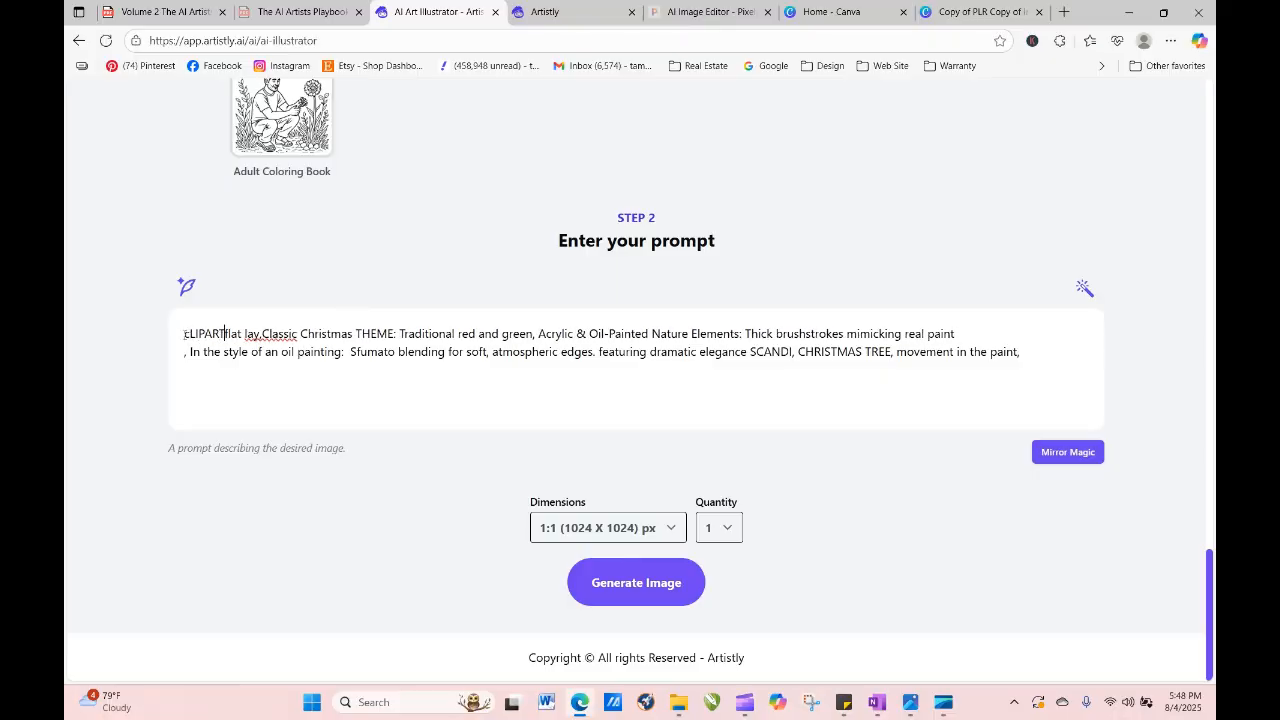
key(Delete)
key(Delete)
key(Delete)
key(Delete)
text(Clipea)
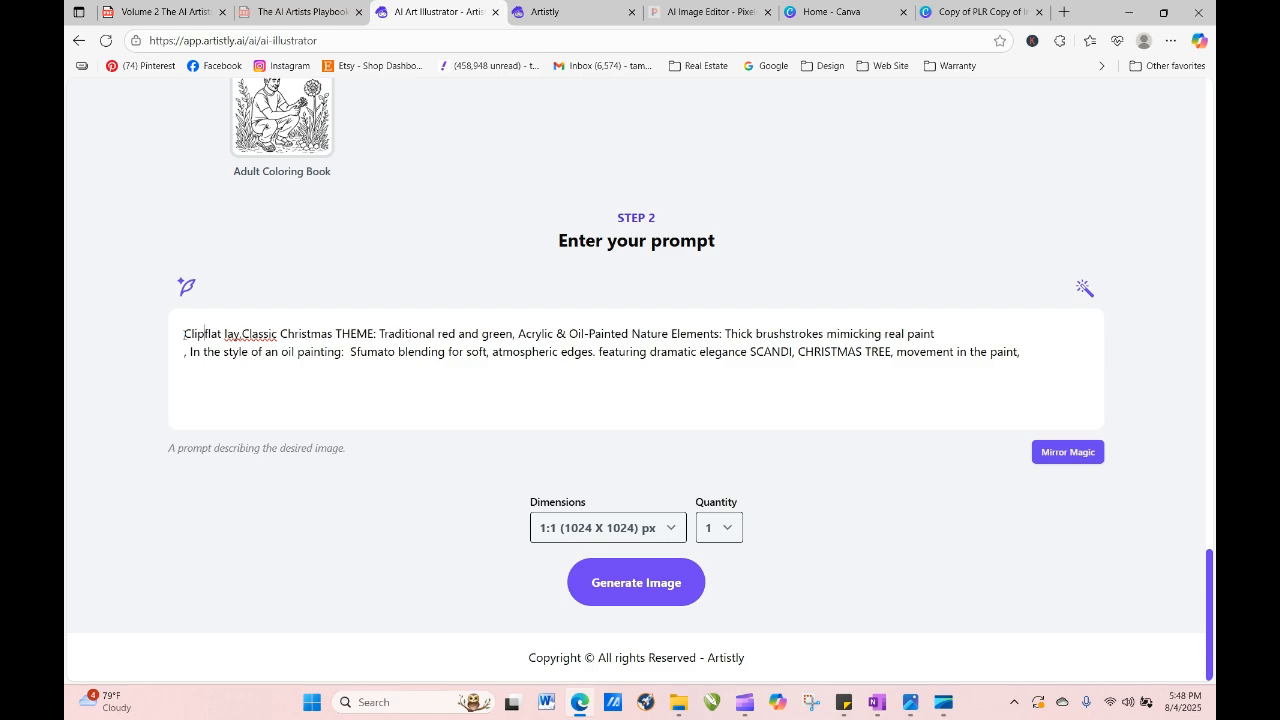
key(BackSpace)
key(BackSpace)
text(art)
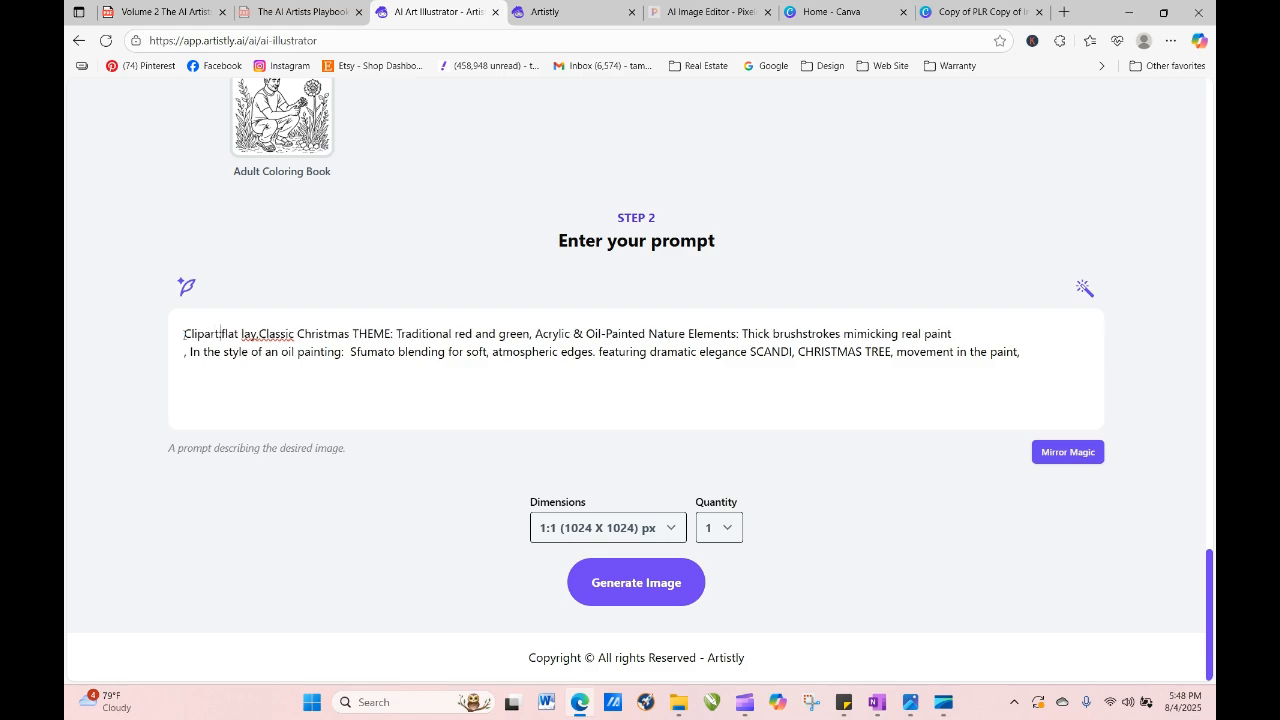
text(: )
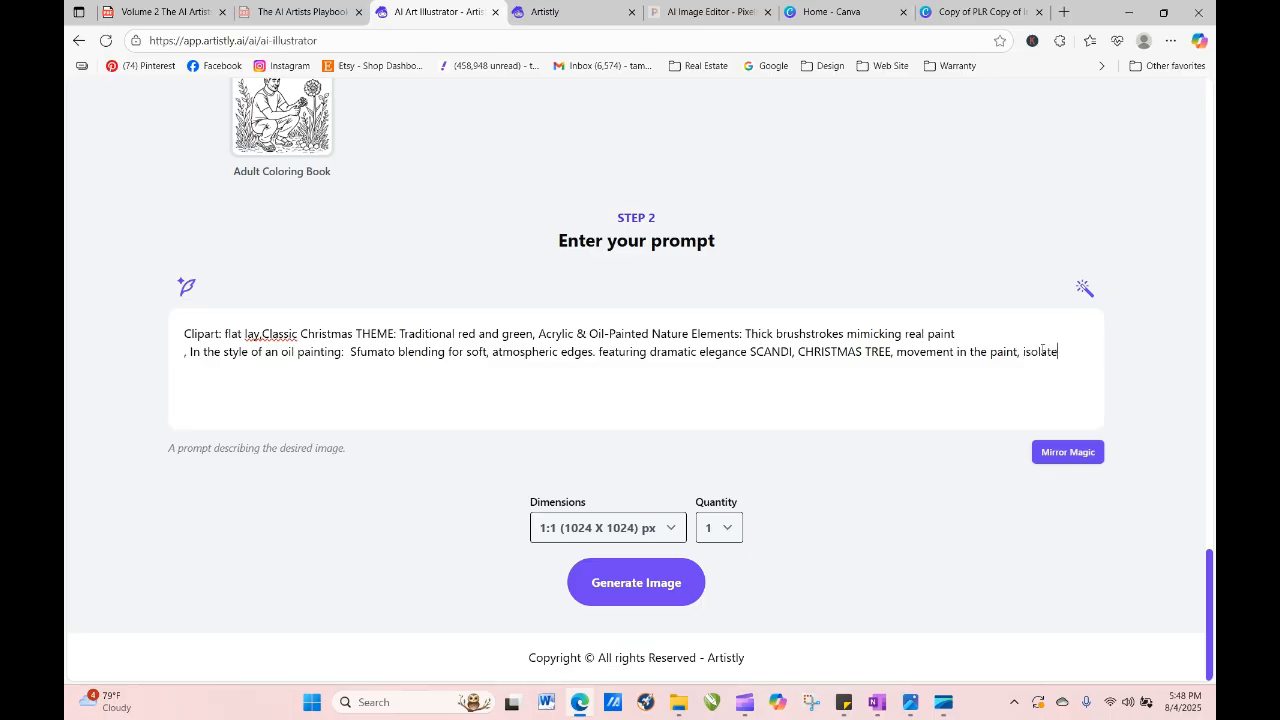
Add "isolated against a white background" to the end of the prompt, a space after "flat lay," and "whimsical, " before "SCANDI".
text(gainst a white background)
click(261, 334)
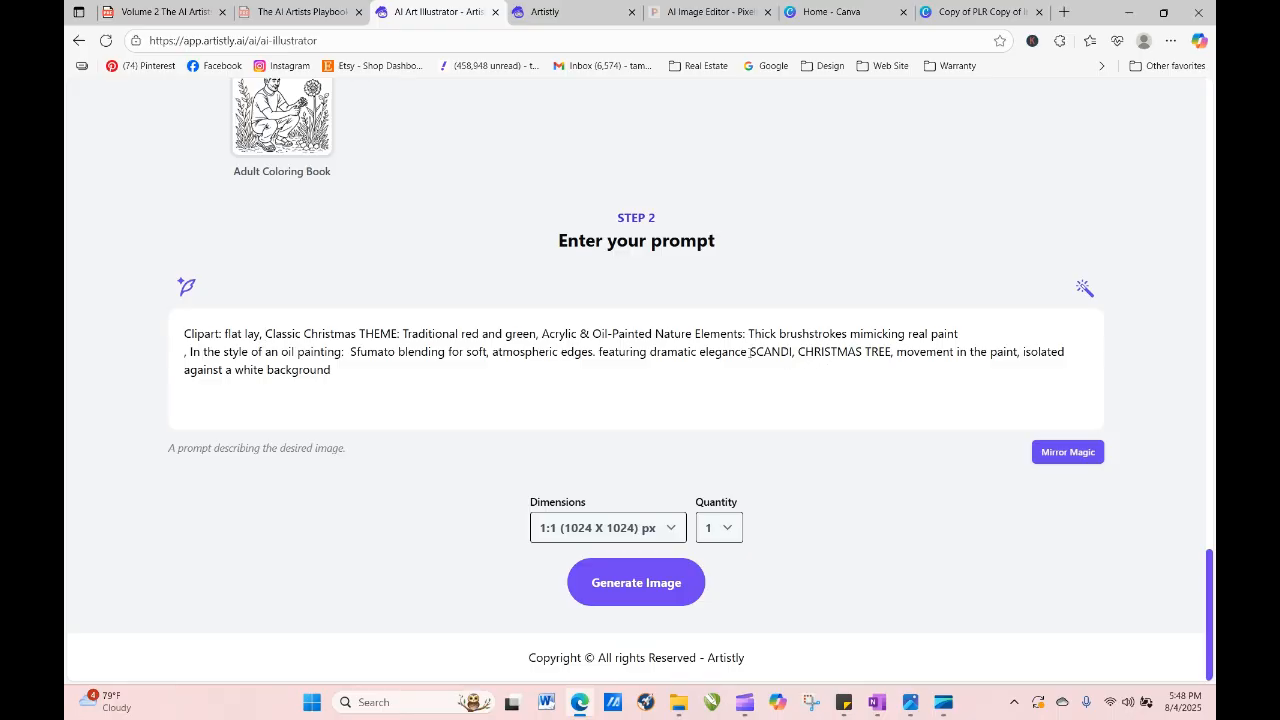
text(whimsica)
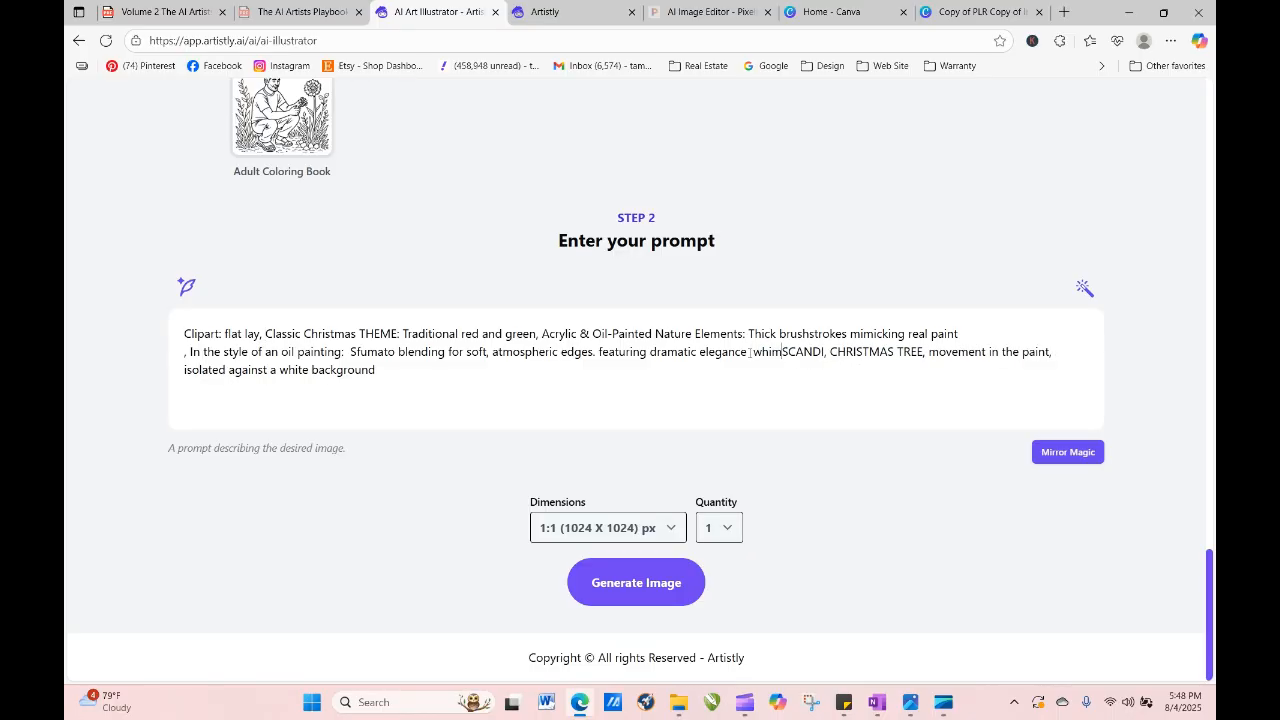
text(l,)
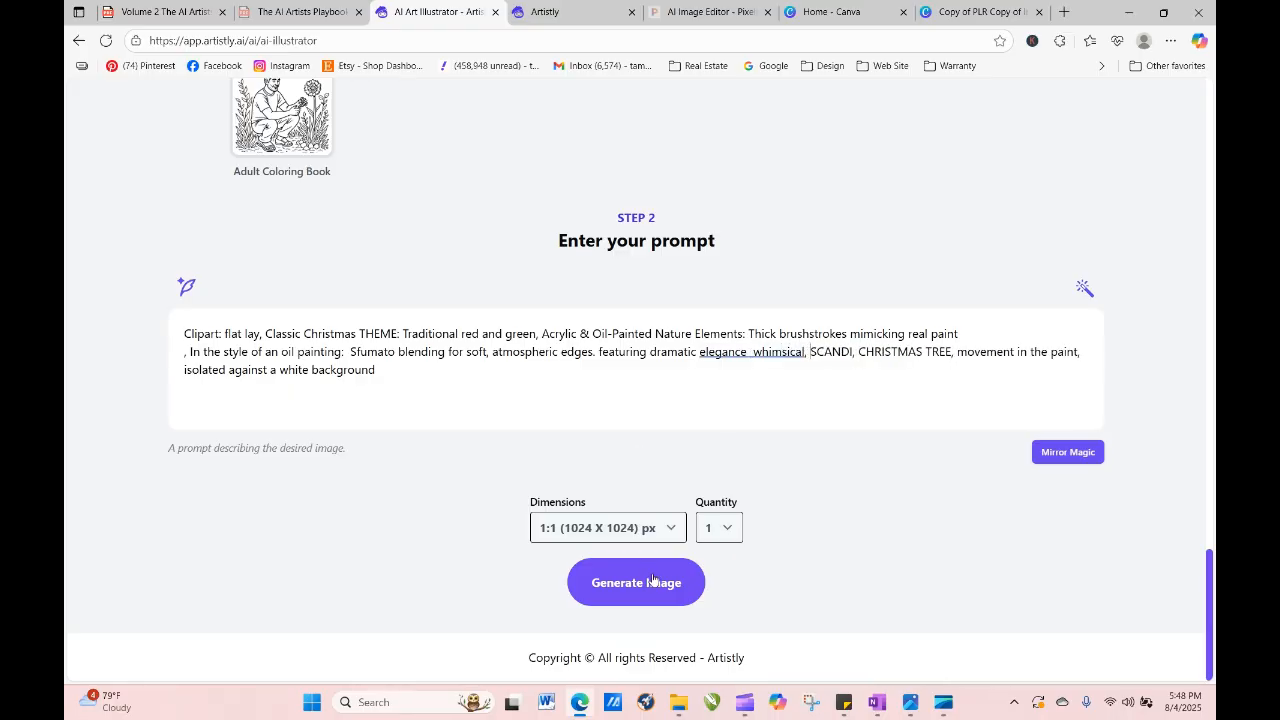
Set the dimensions to 9:21 (640 x 1536), generate one image, and reload the personal designs until it is finished.
click(640, 528)
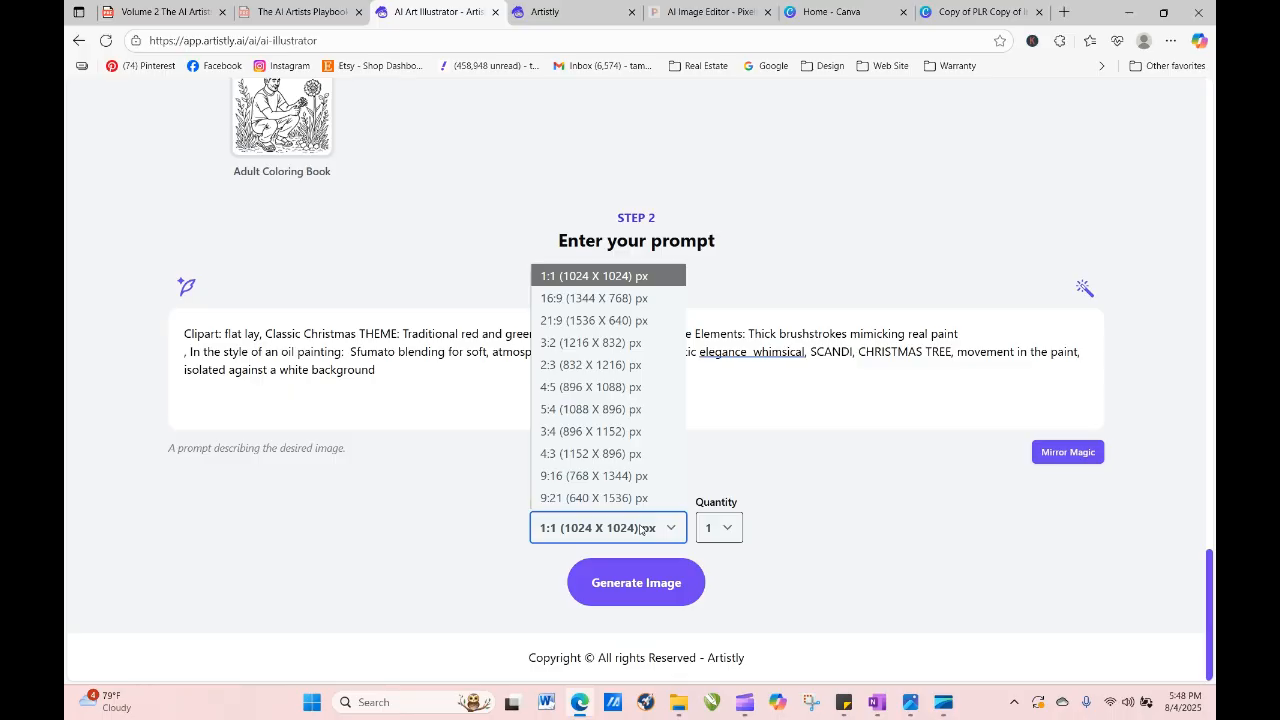
click(635, 497)
click(673, 600)
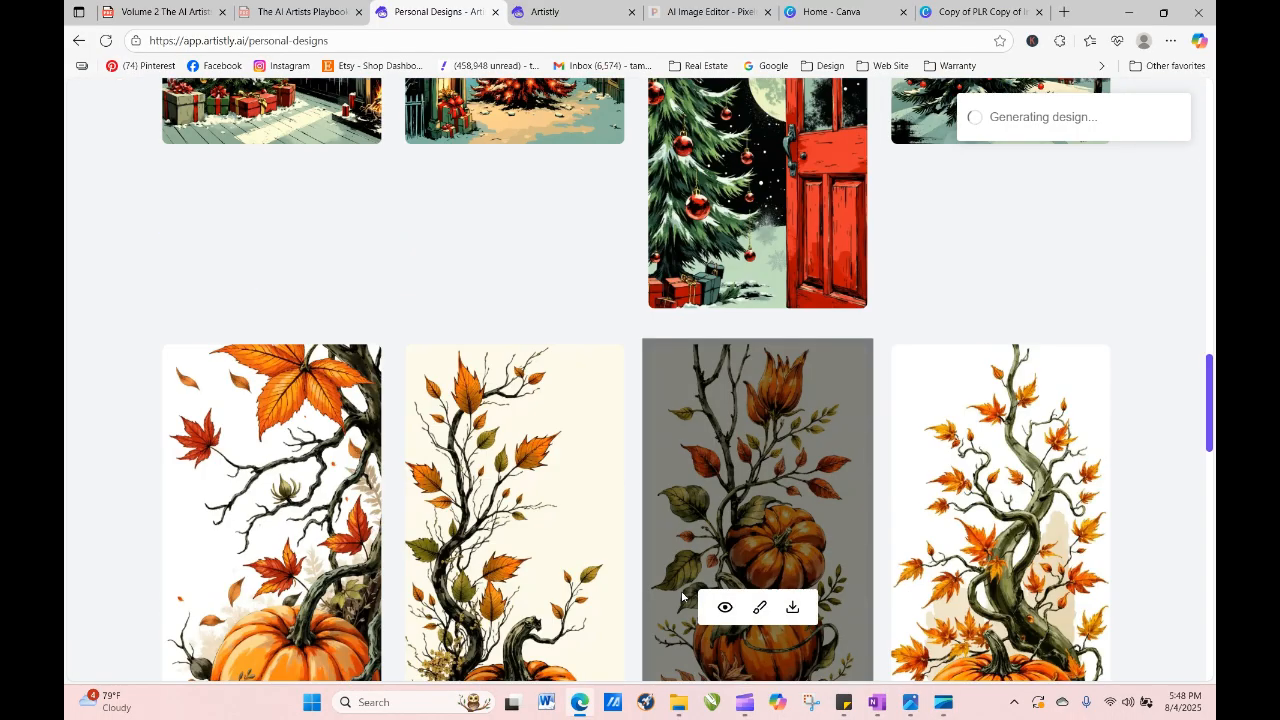
drag(1211, 402, 1210, 197)
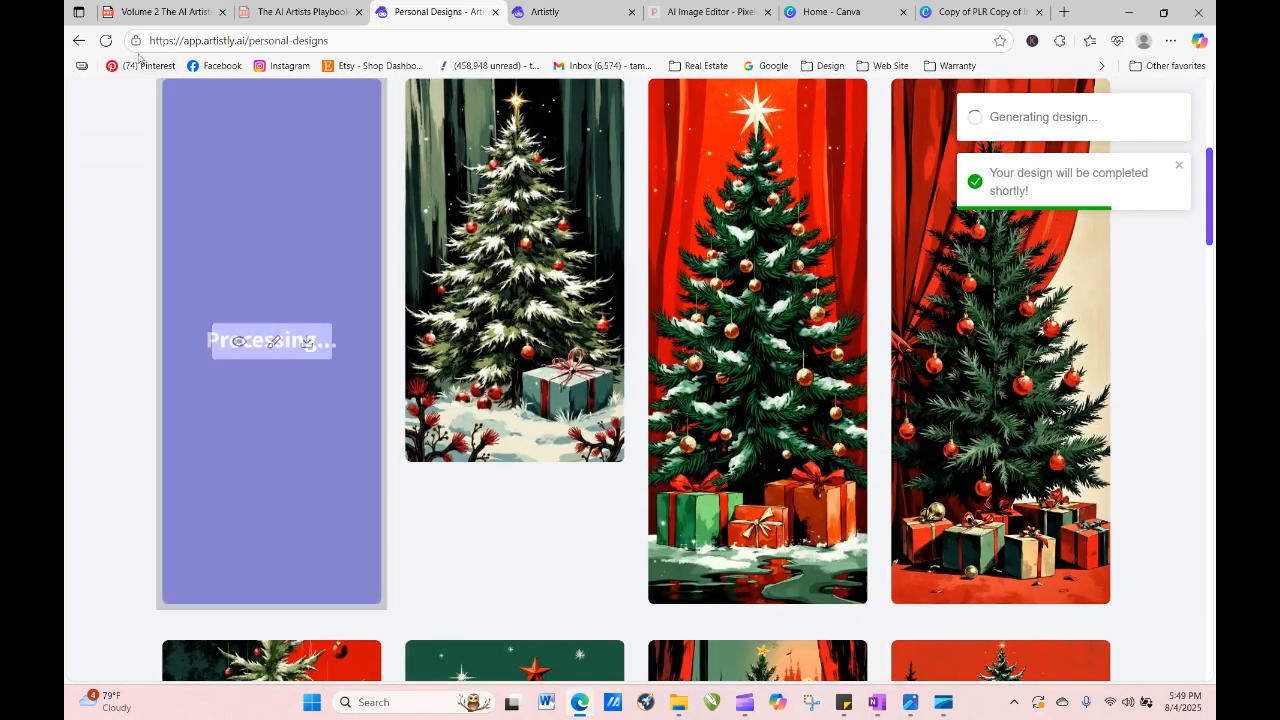
click(106, 42)
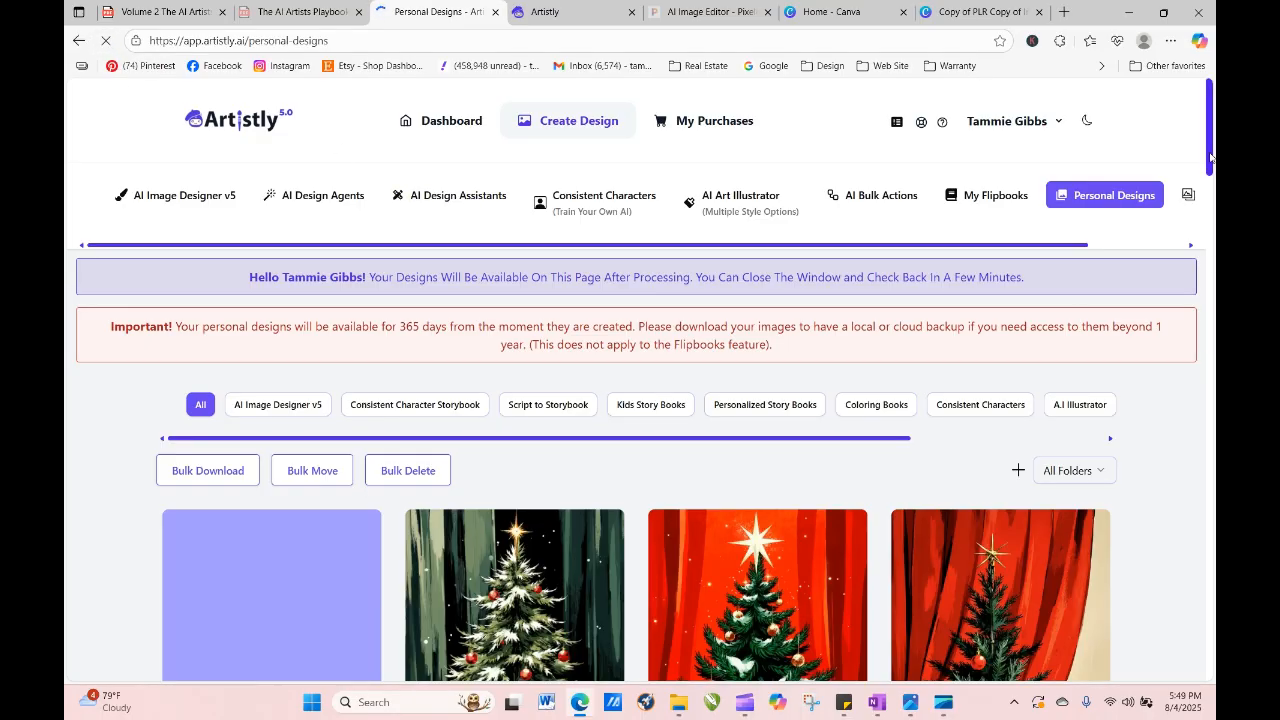
scroll(1214, 178, down, 2)
scroll(1214, 178, down, 1)
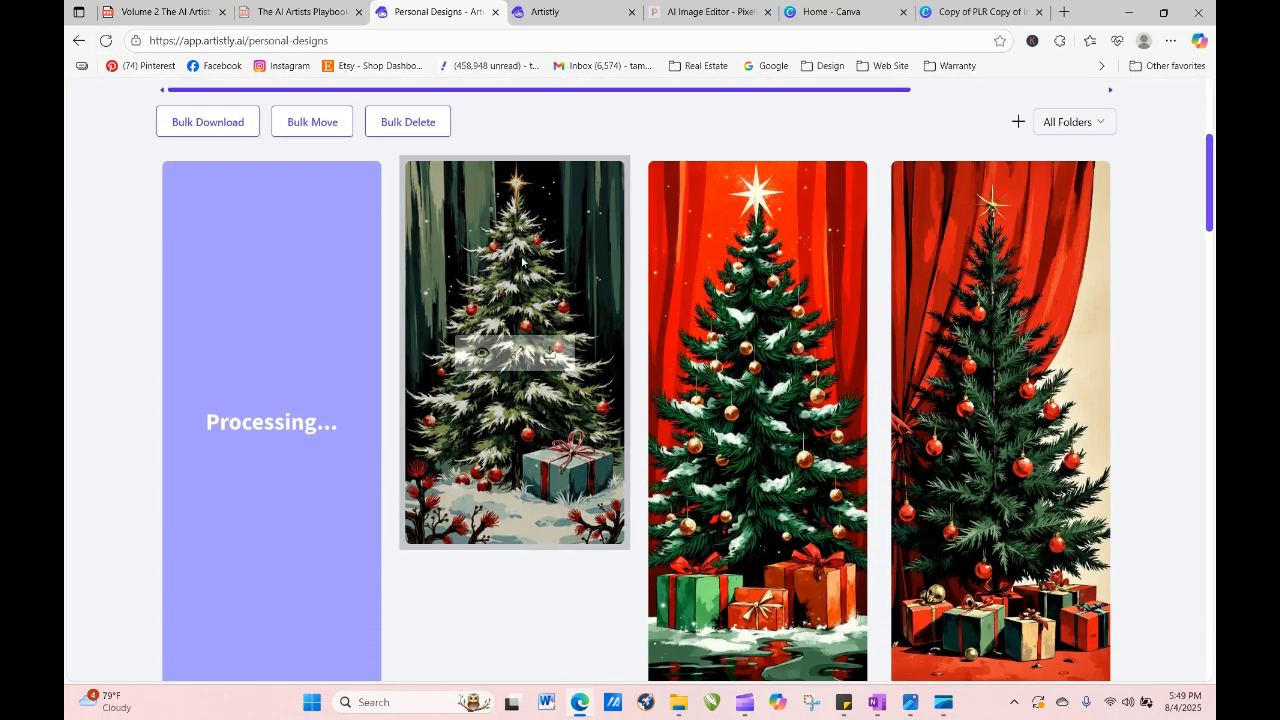
click(106, 41)
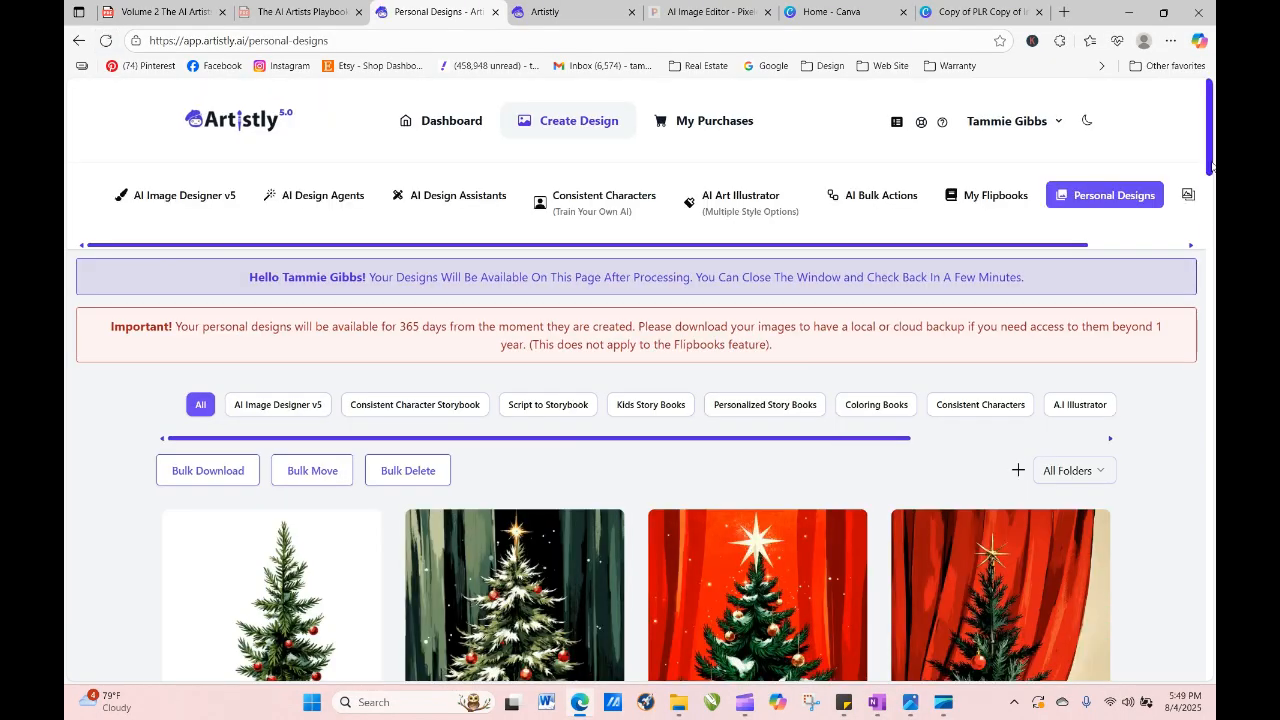
scroll(1210, 206, down, 3)
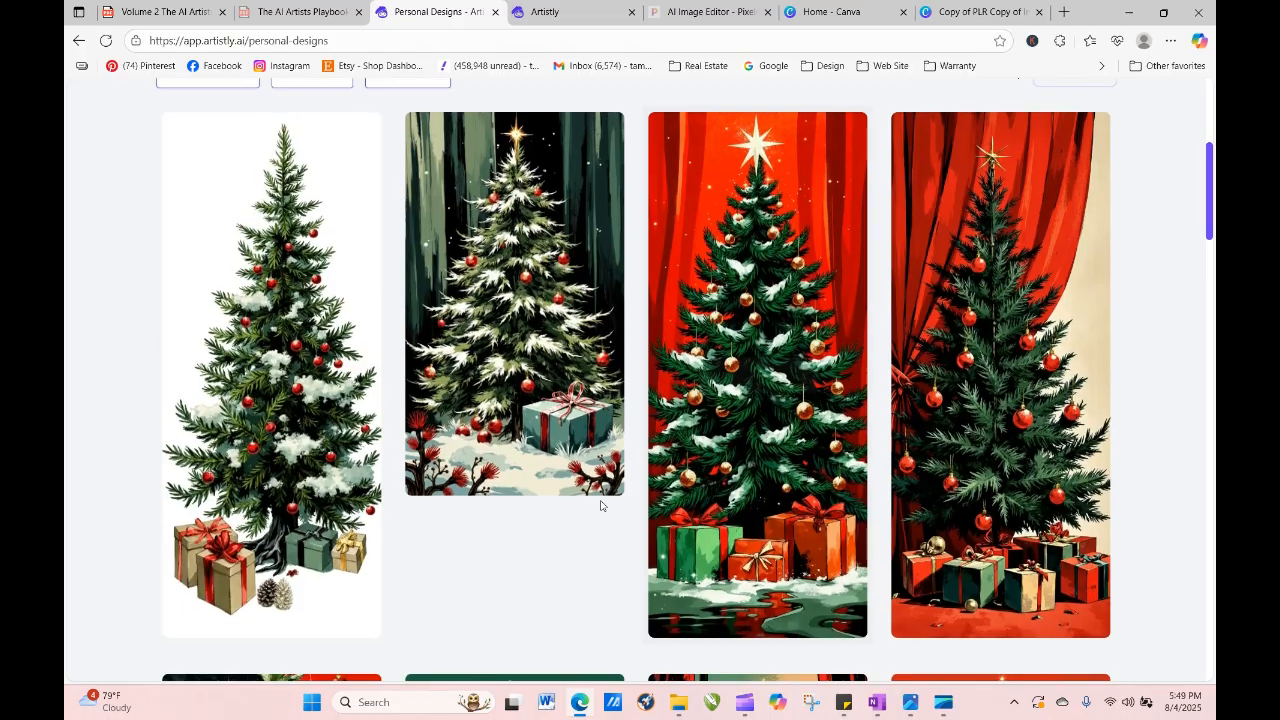
Reuse the white-background tree's prompt with Unique Dreamy Style and generate one image at 1:1 (1024 x 1024).
mouse_move(182, 376)
click(240, 377)
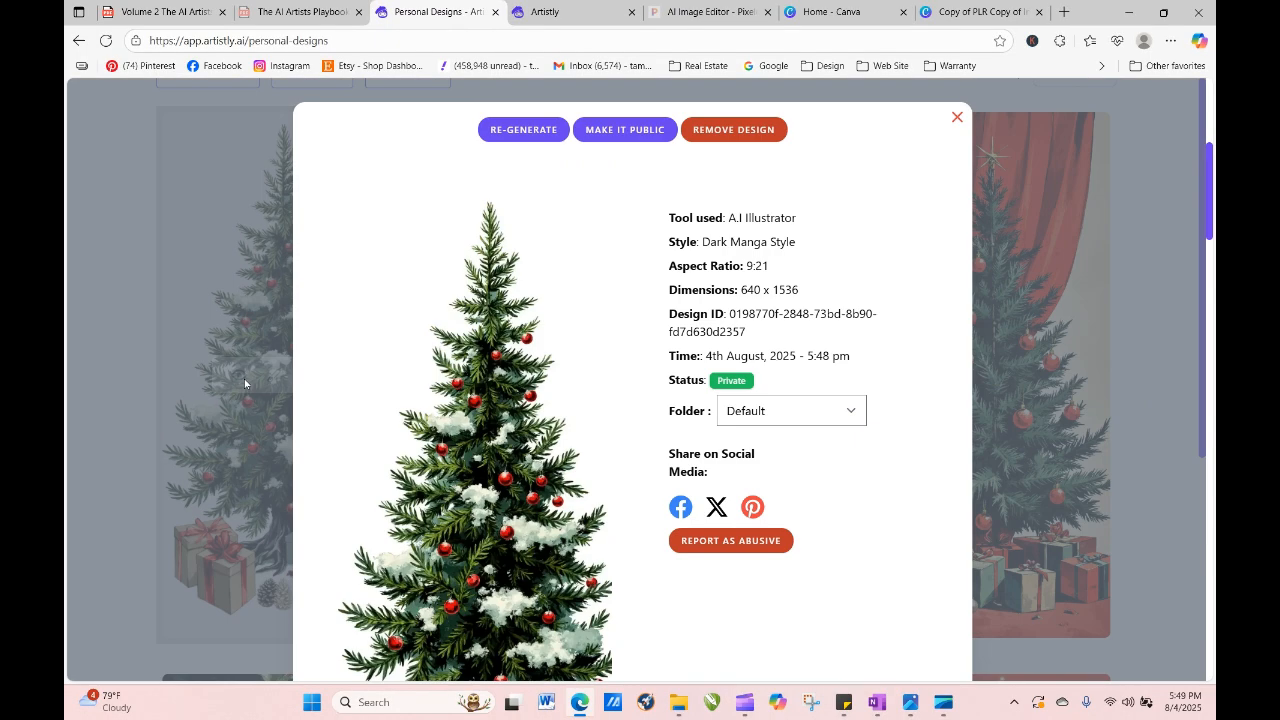
click(524, 129)
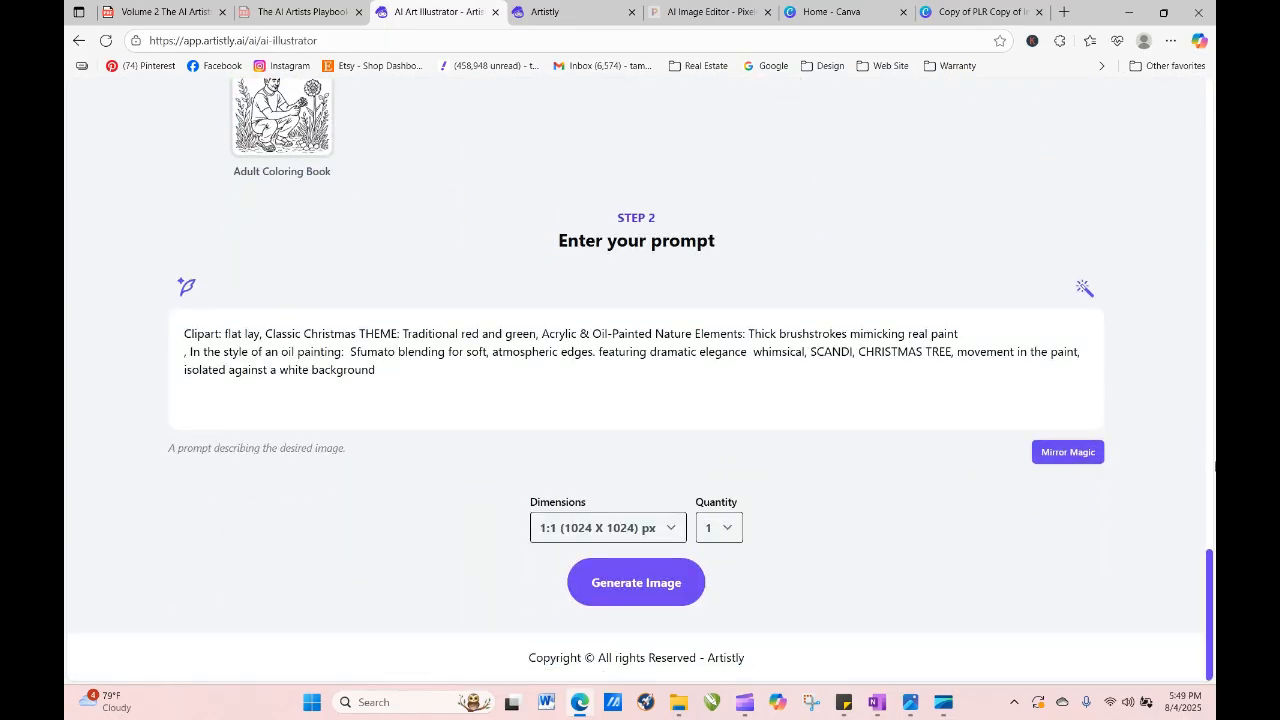
drag(1209, 557, 1205, 463)
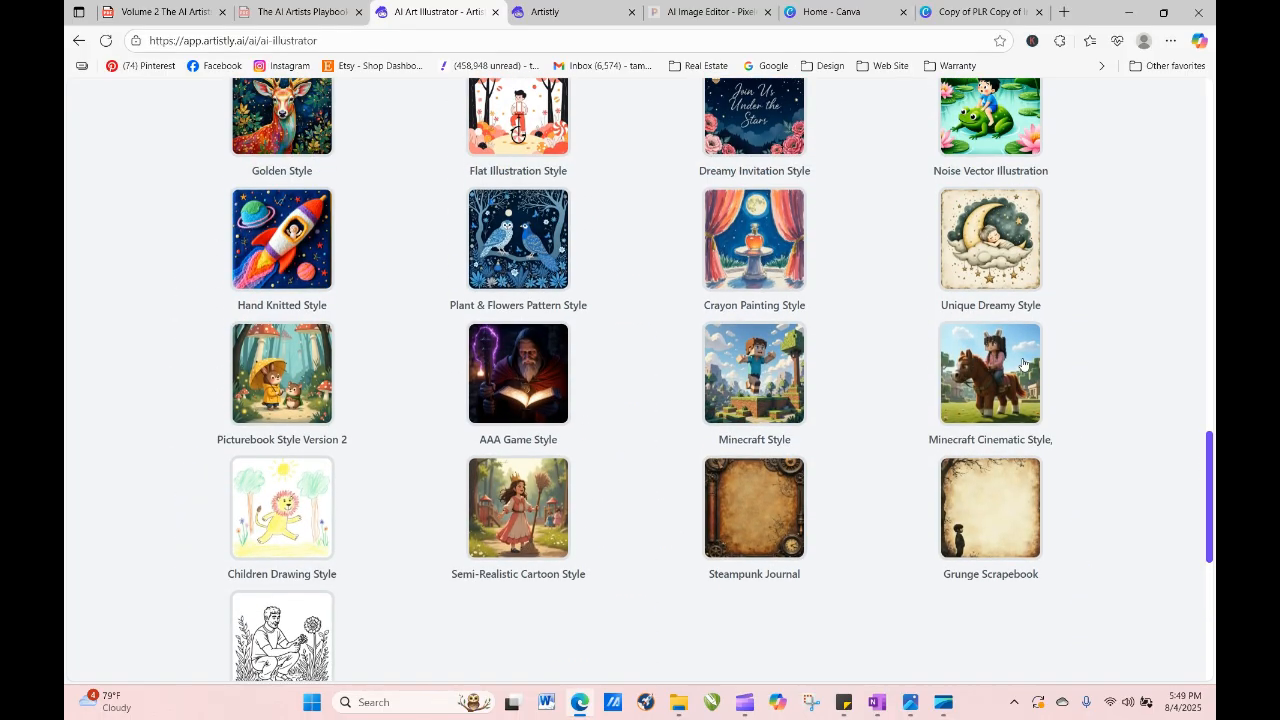
scroll(925, 455, down, 5)
scroll(925, 455, down, 2)
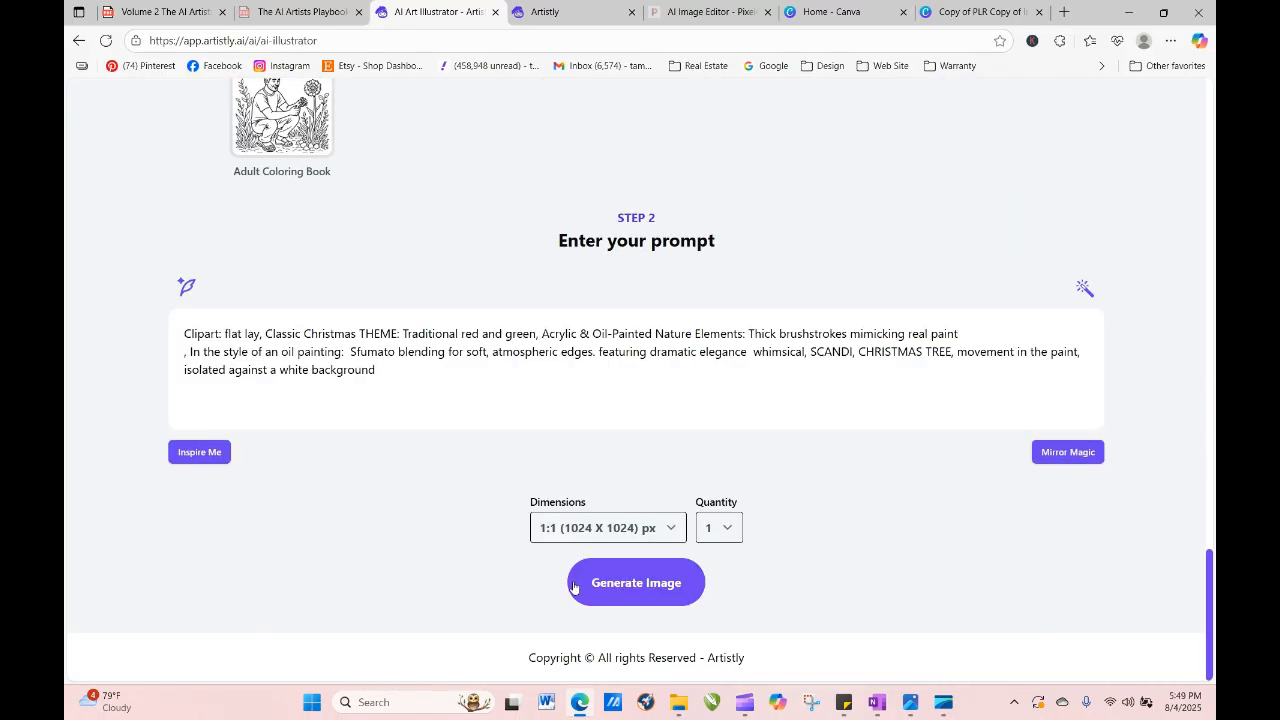
click(664, 582)
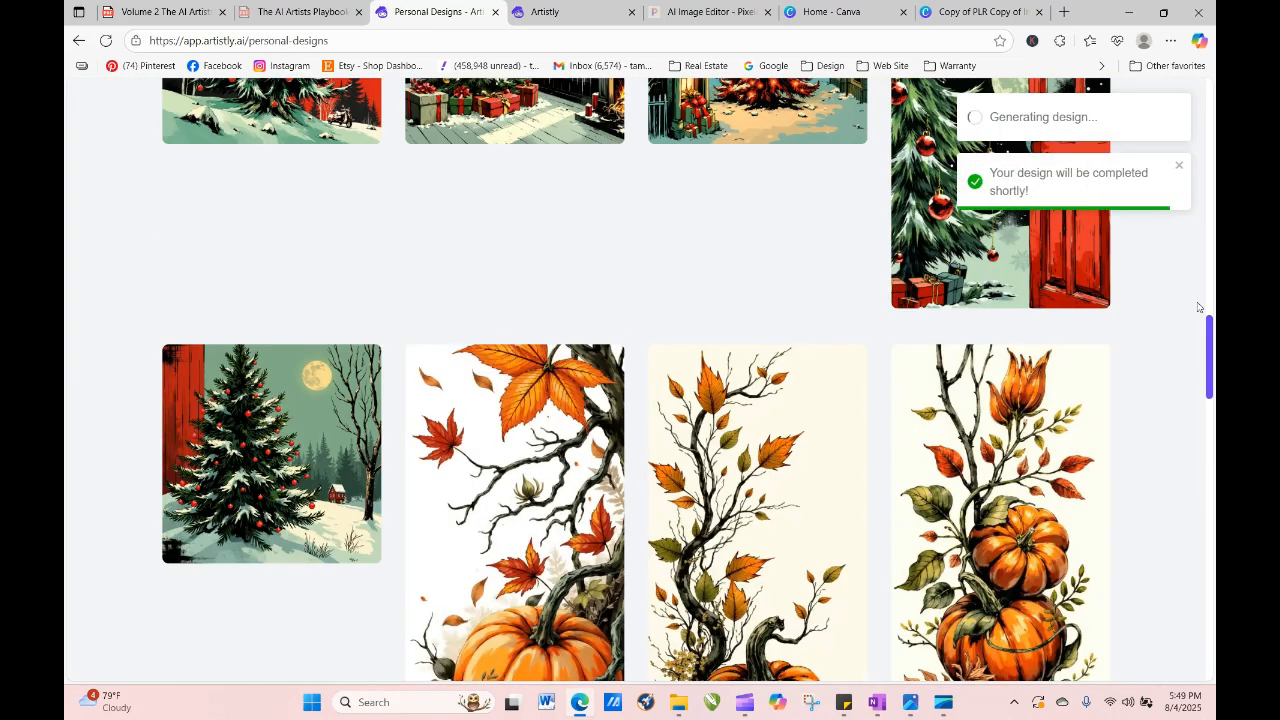
Reload the personal designs until the Unique Dreamy Style tree has finished processing.
drag(1213, 360, 1188, 161)
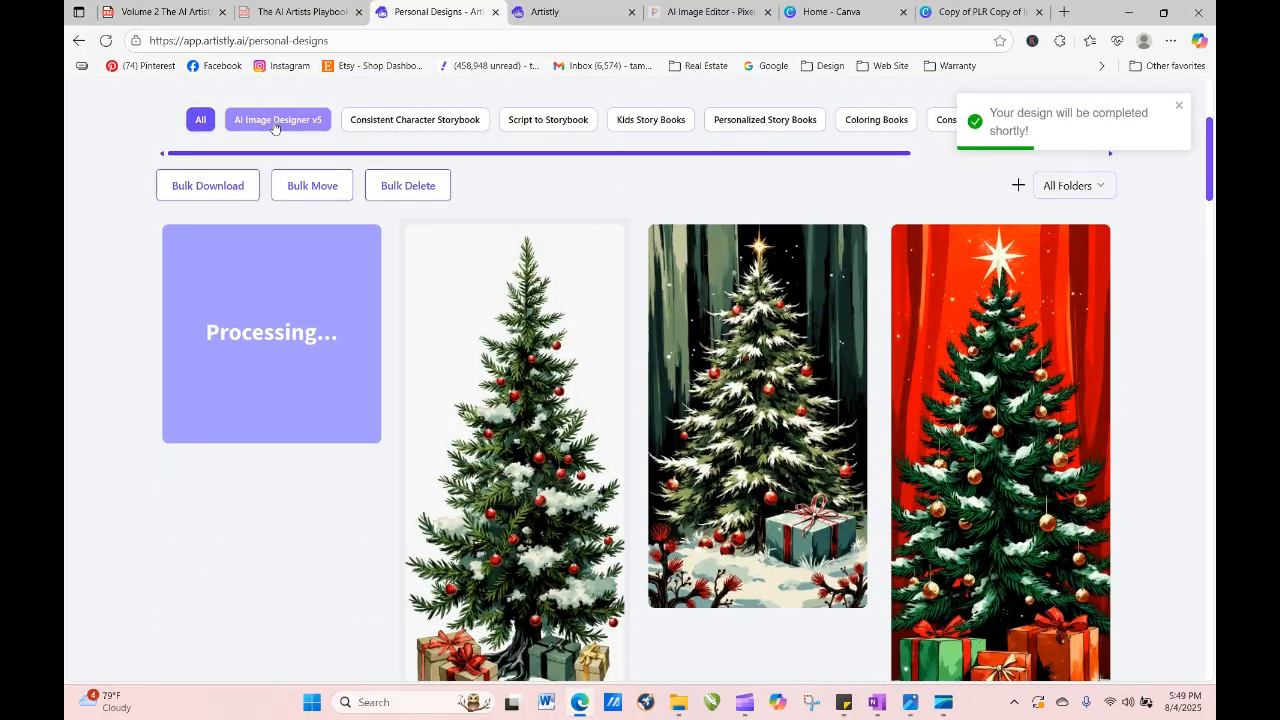
click(106, 40)
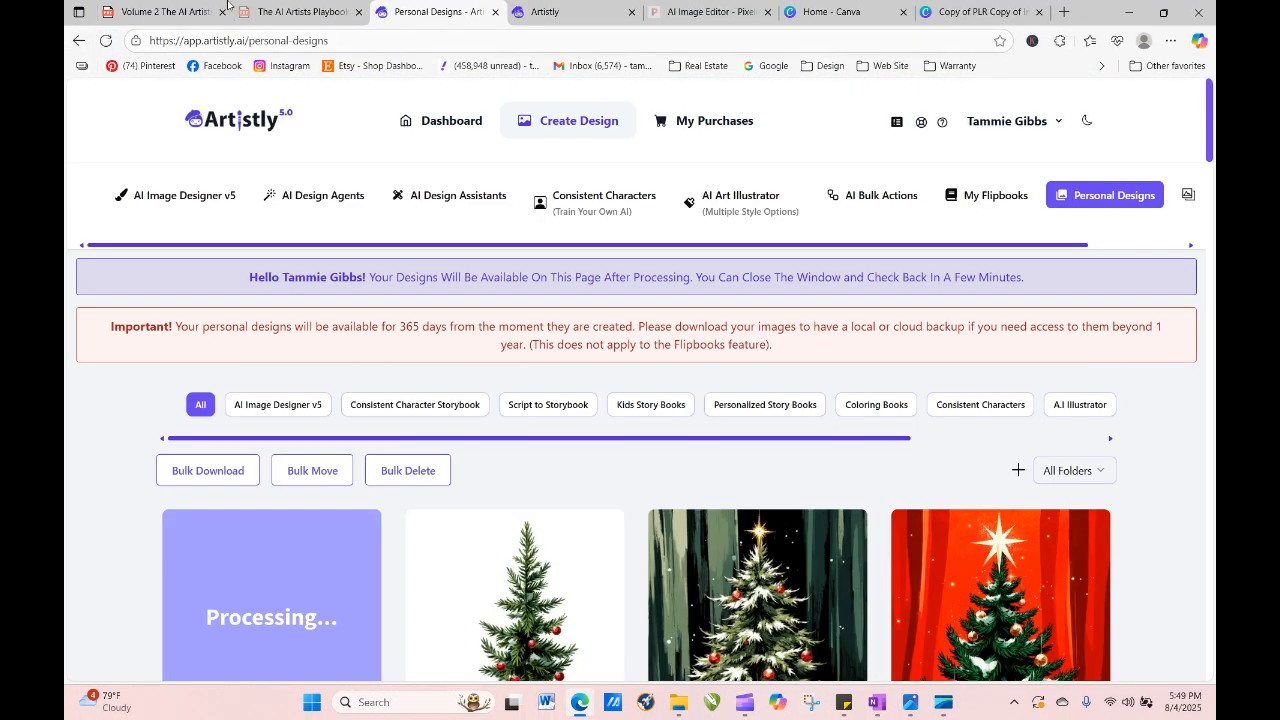
drag(1212, 117, 1213, 160)
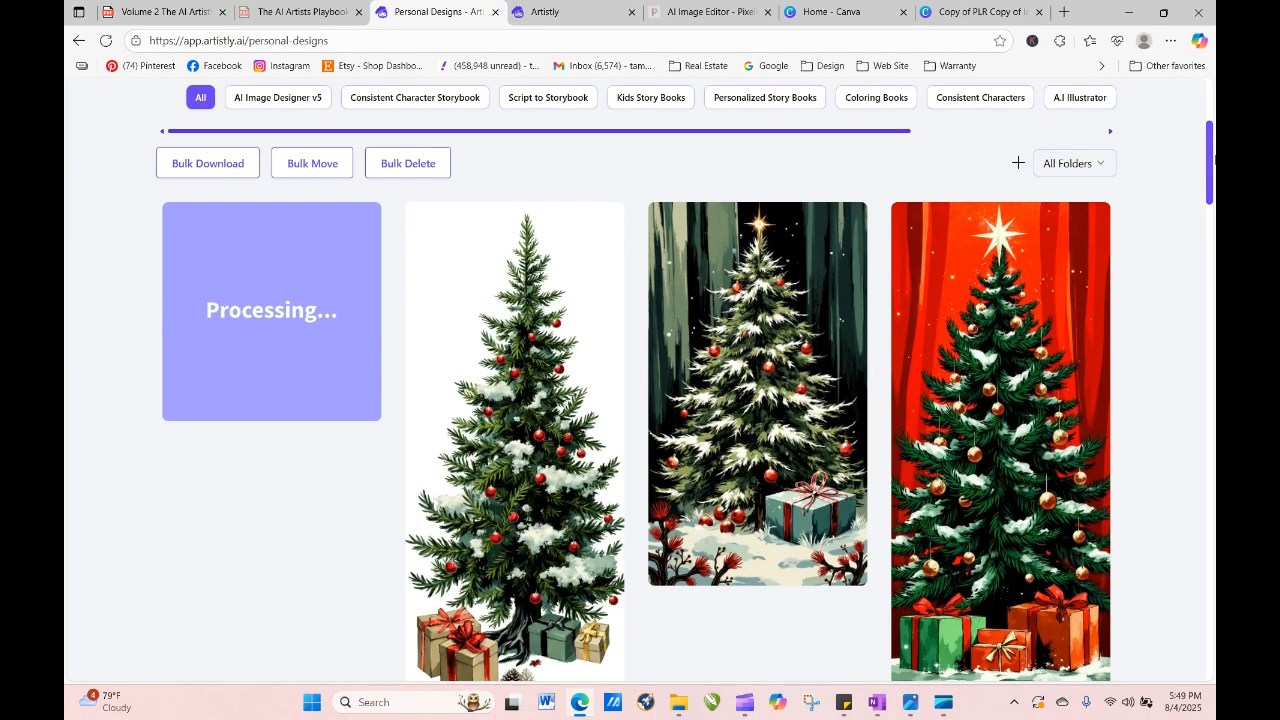
click(106, 41)
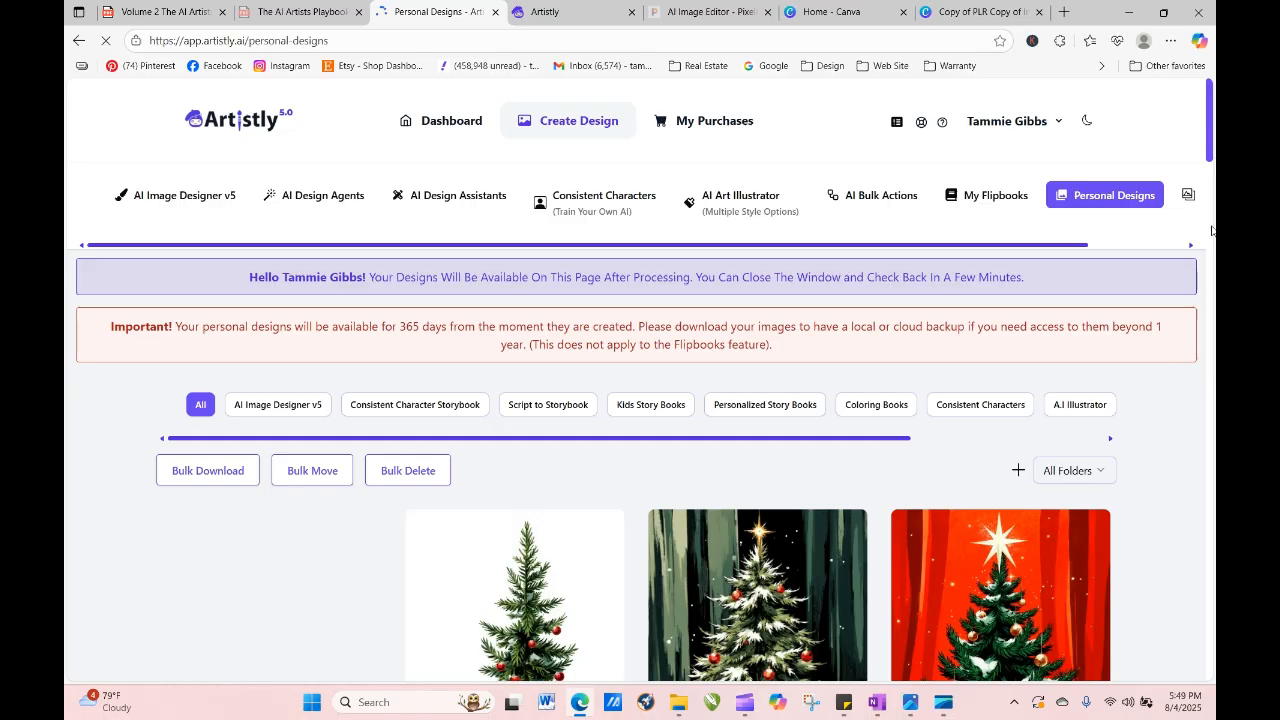
drag(1212, 144, 1212, 173)
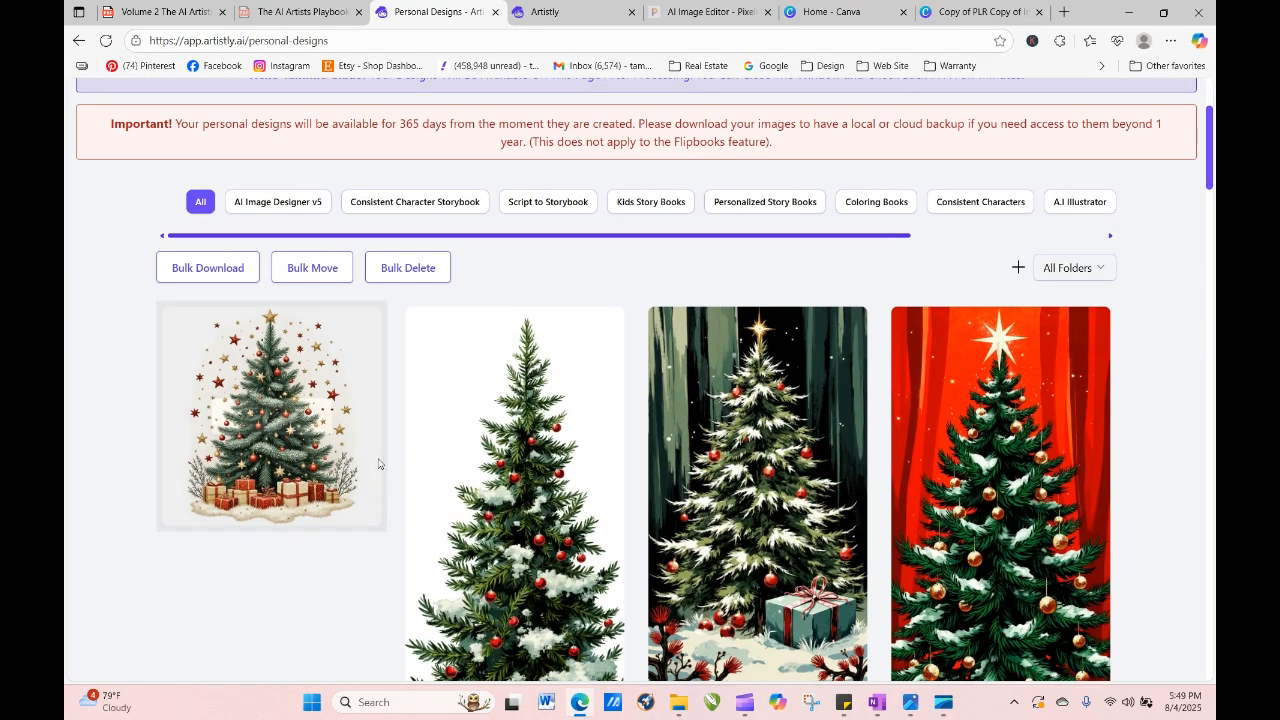
Reopen the tree design with the scattered stars for regeneration, set the quantity to 4, and generate the images at 1:1.
click(239, 415)
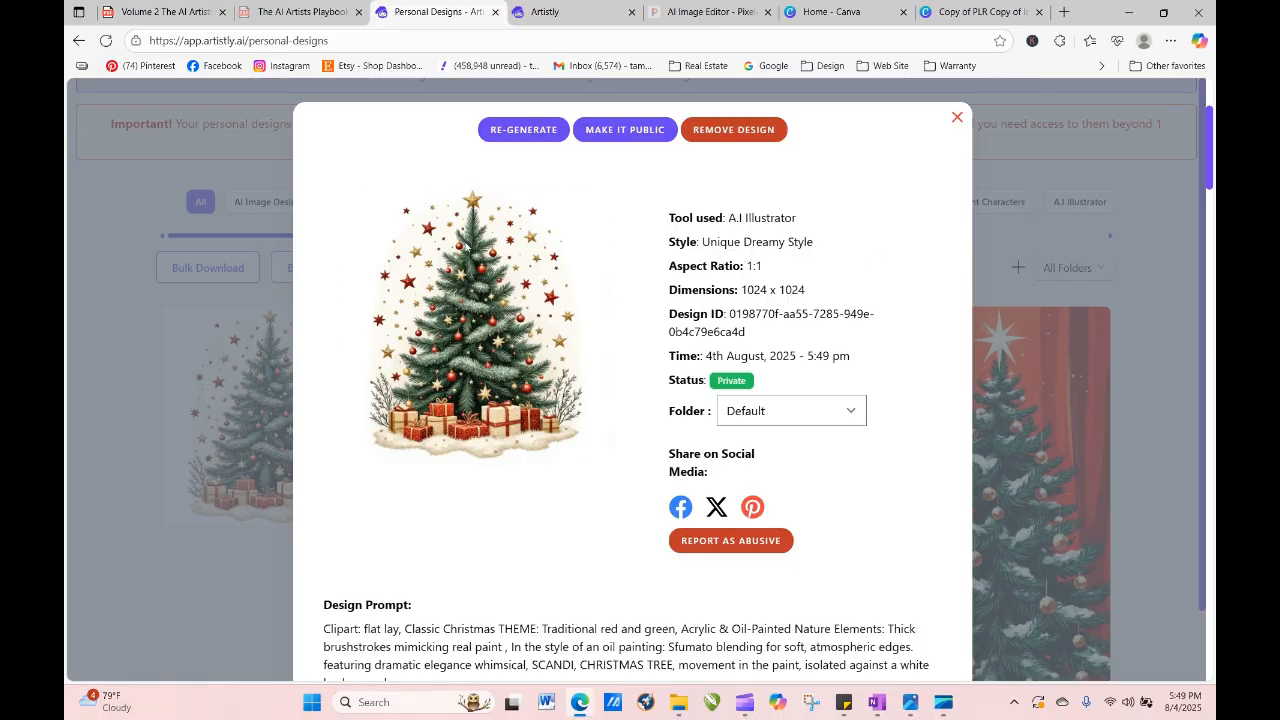
click(523, 129)
scroll(569, 316, down, 5)
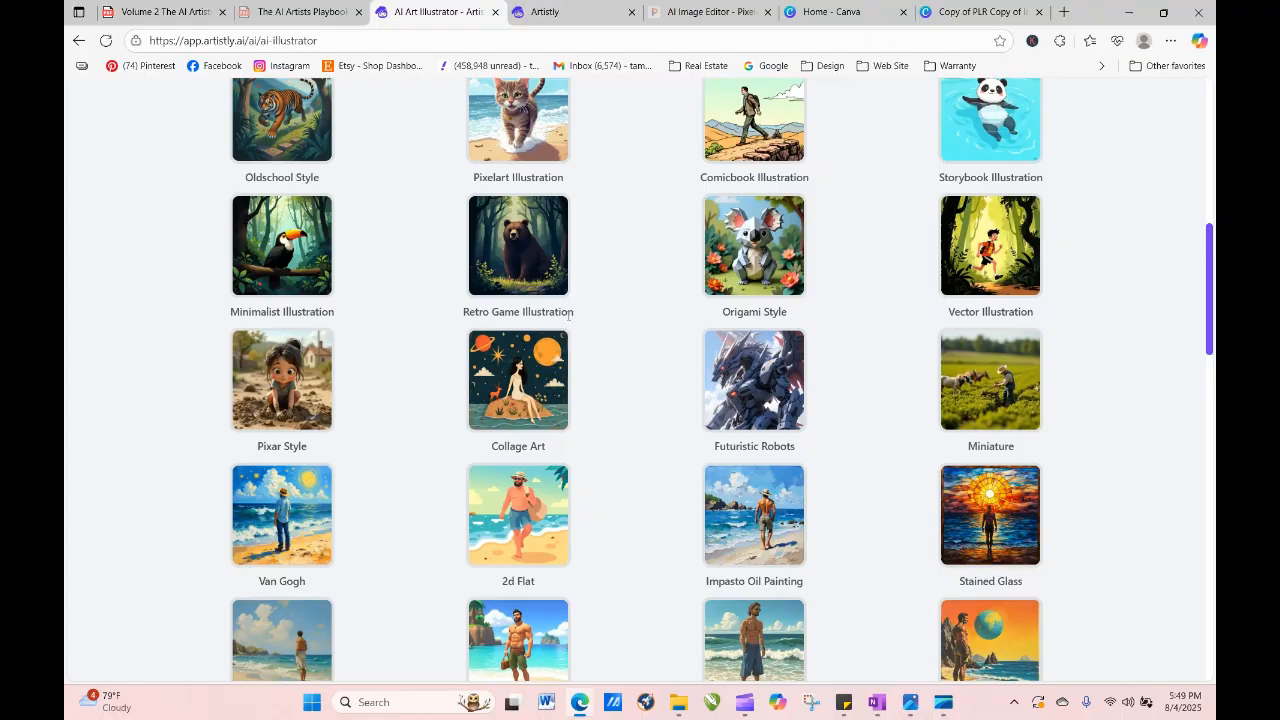
scroll(900, 667, down, 10)
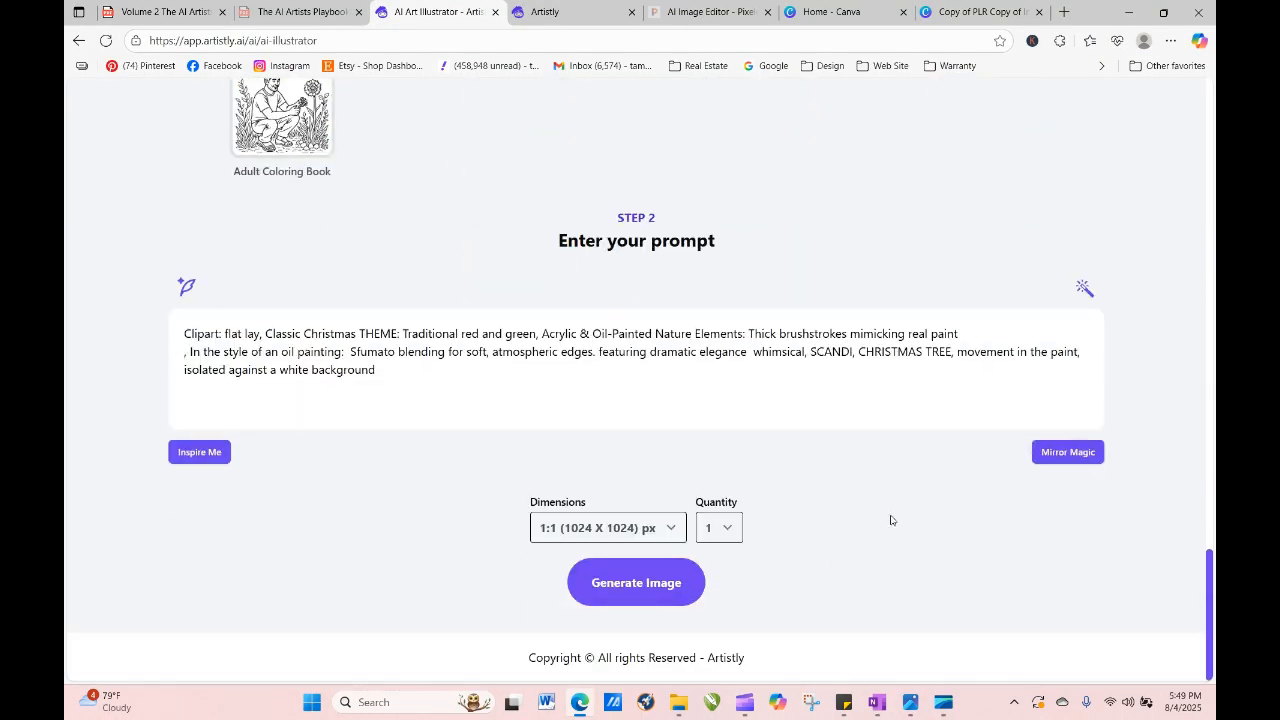
click(732, 530)
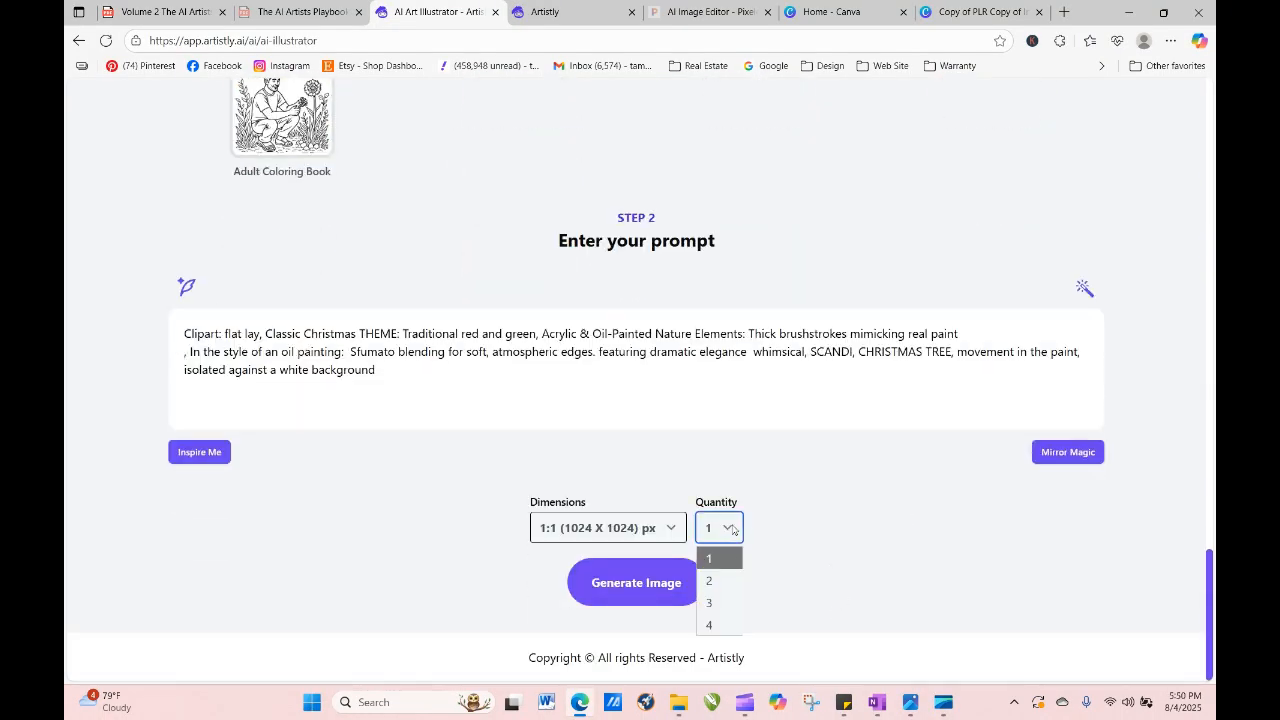
click(724, 626)
click(636, 583)
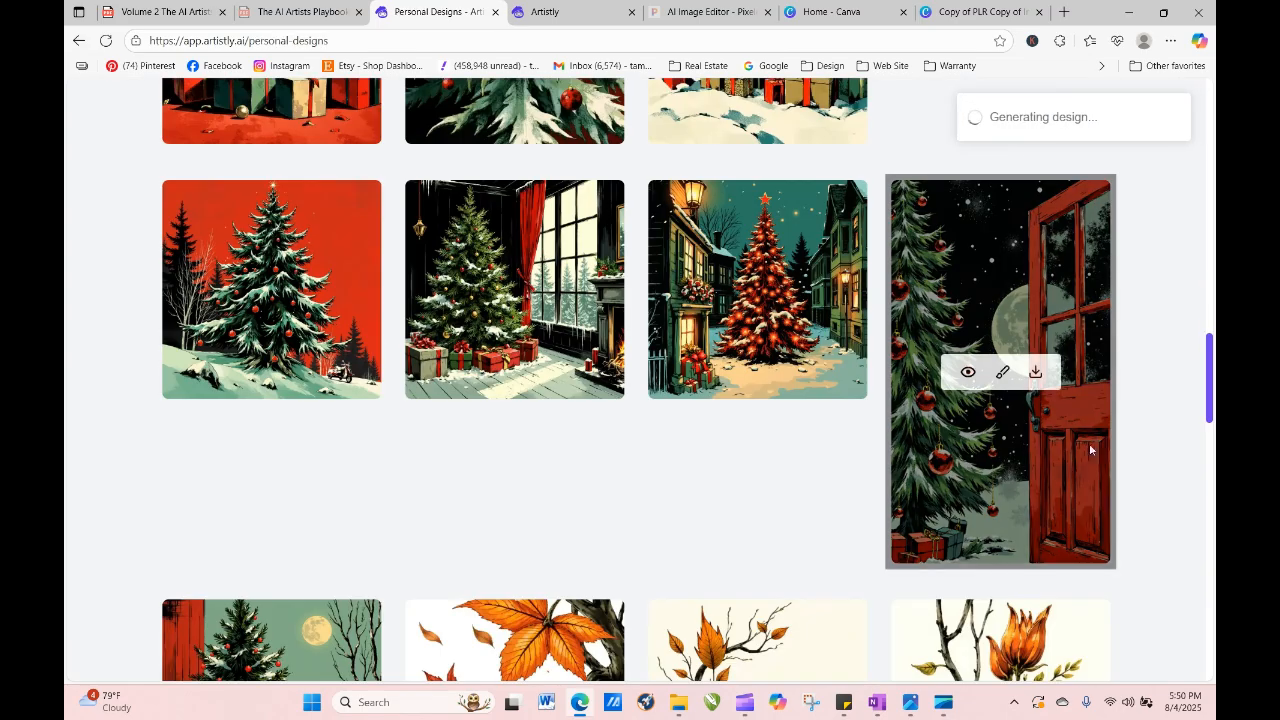
Reload the personal designs and reopen the first of the newly queued tree designs for regeneration.
drag(1209, 357, 1183, 143)
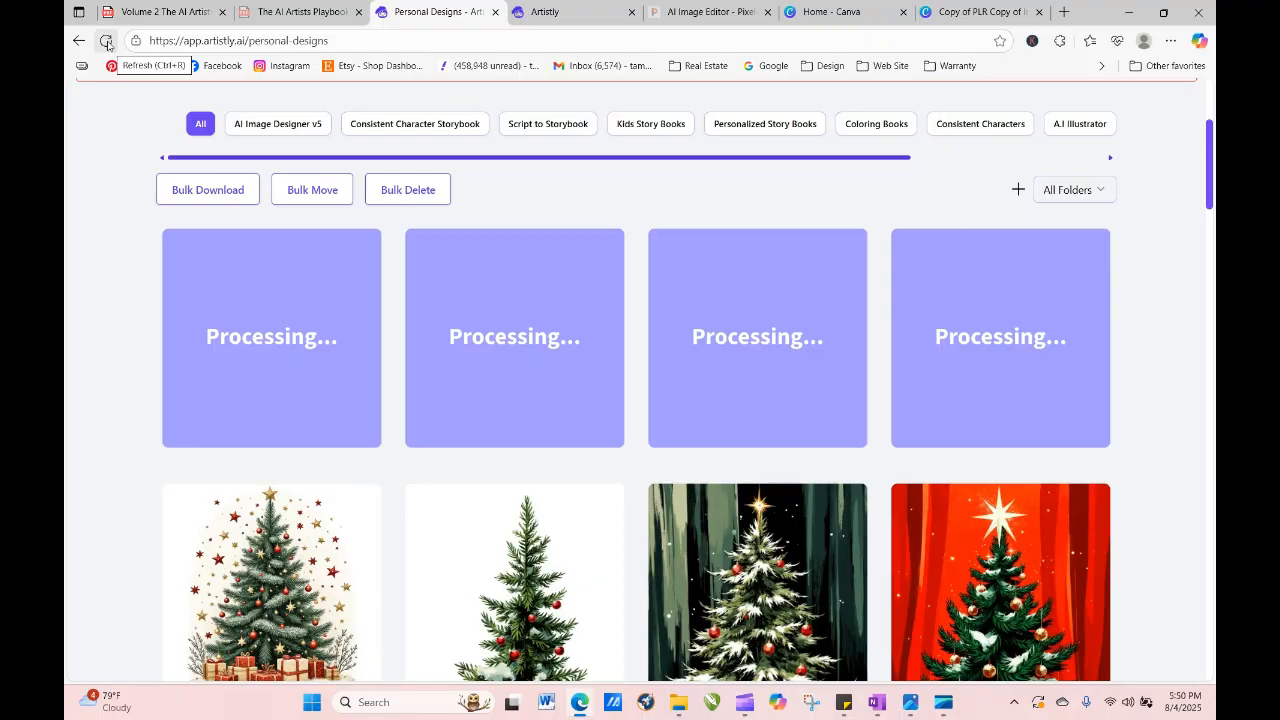
click(106, 42)
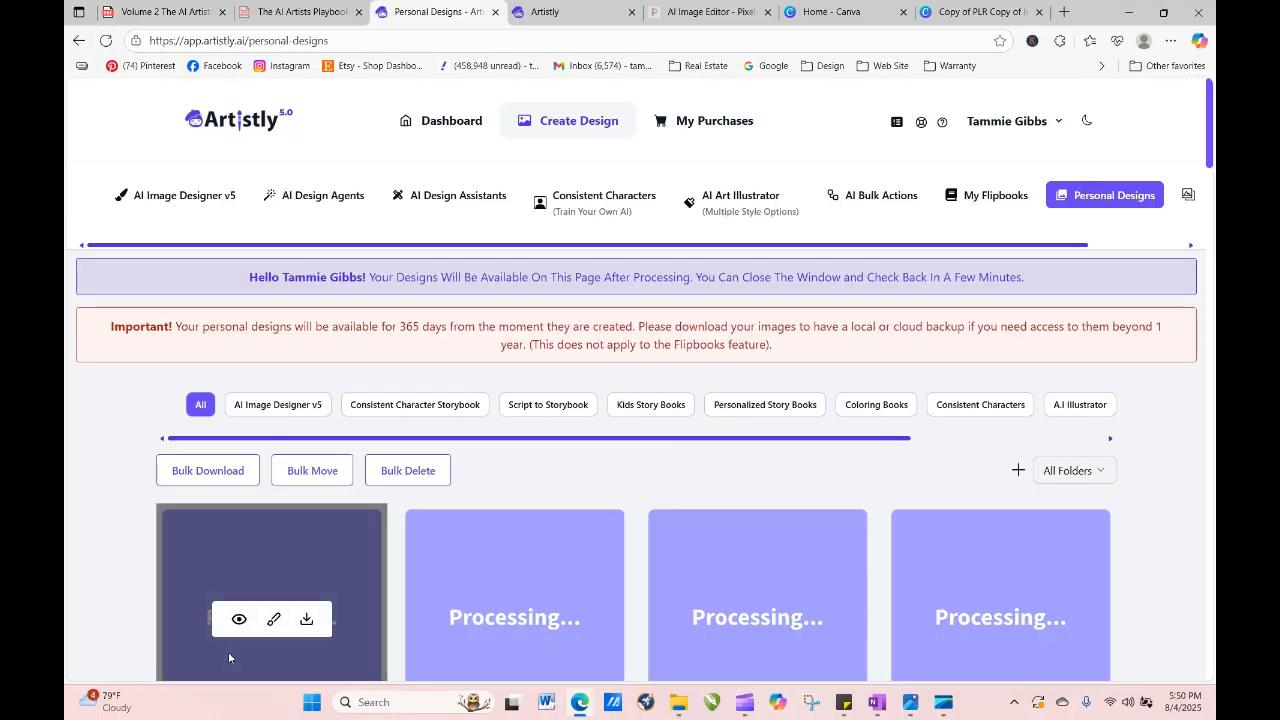
click(237, 622)
click(530, 130)
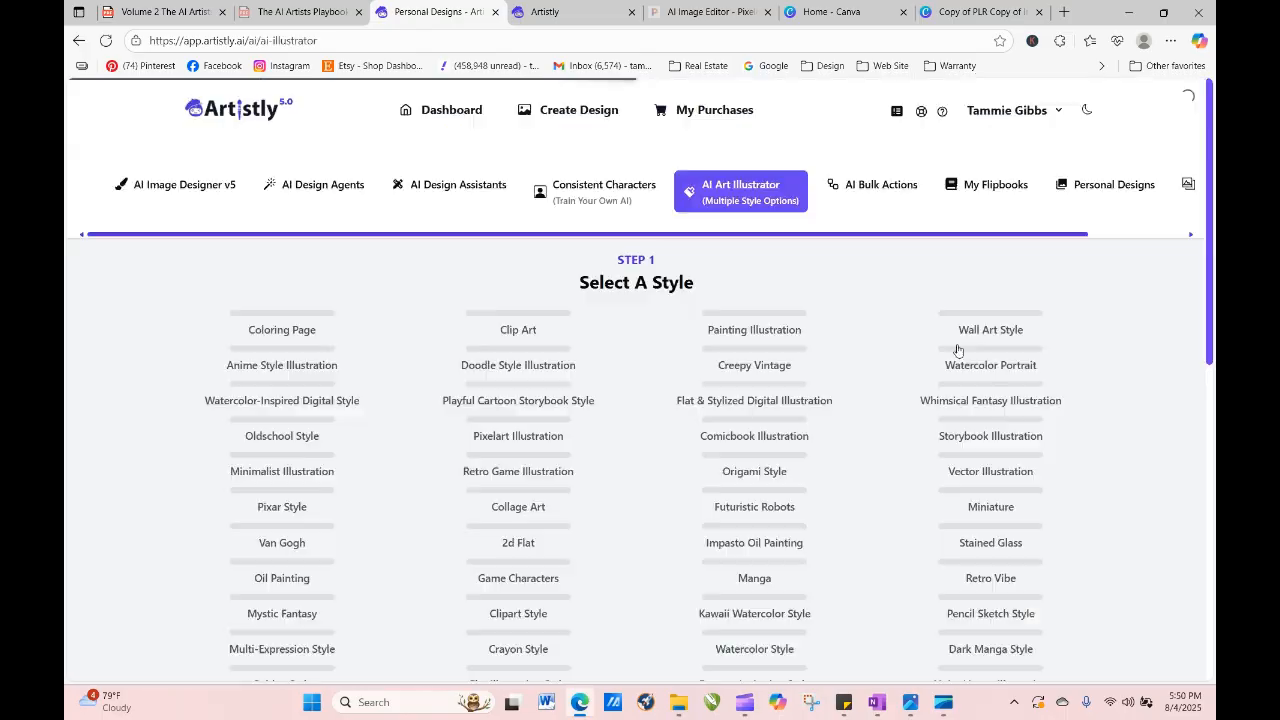
Keep the Christmas tree prompt, set the dimensions to 9:21 (640 x 1536) and the quantity to 4, and generate the images.
scroll(1023, 519, down, 8)
scroll(609, 414, down, 10)
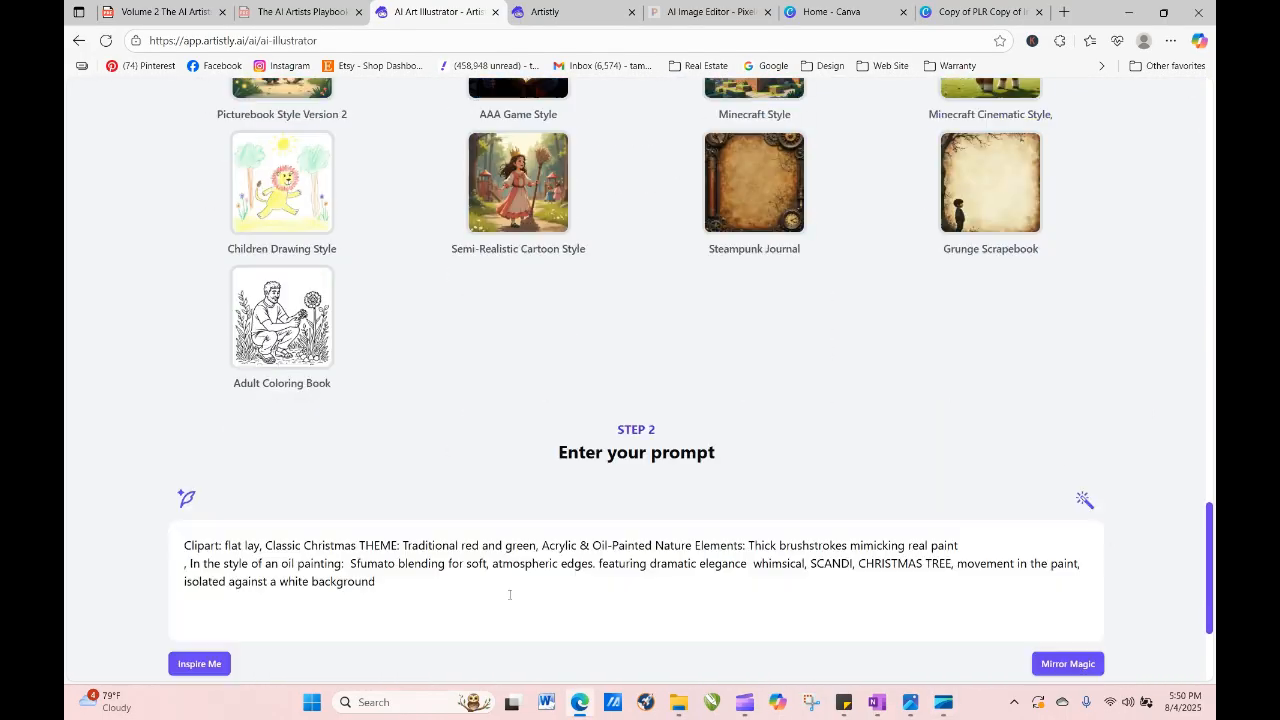
click(633, 541)
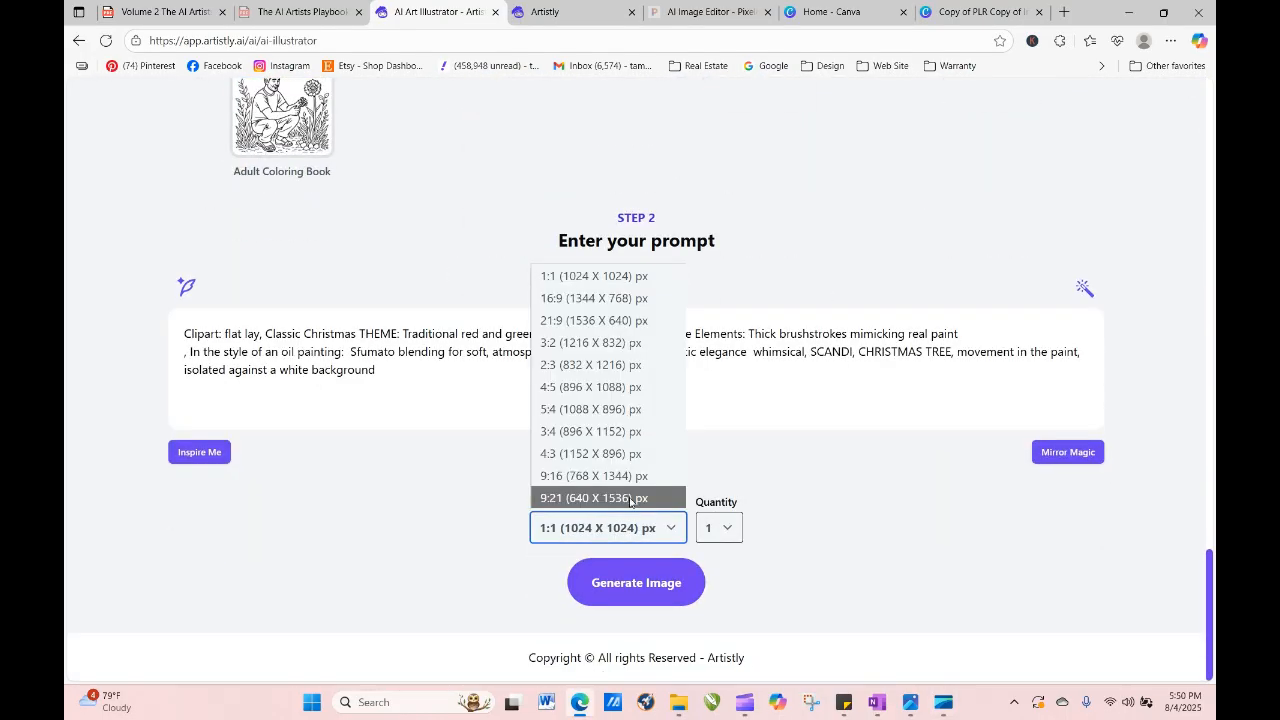
click(633, 498)
click(735, 528)
click(709, 625)
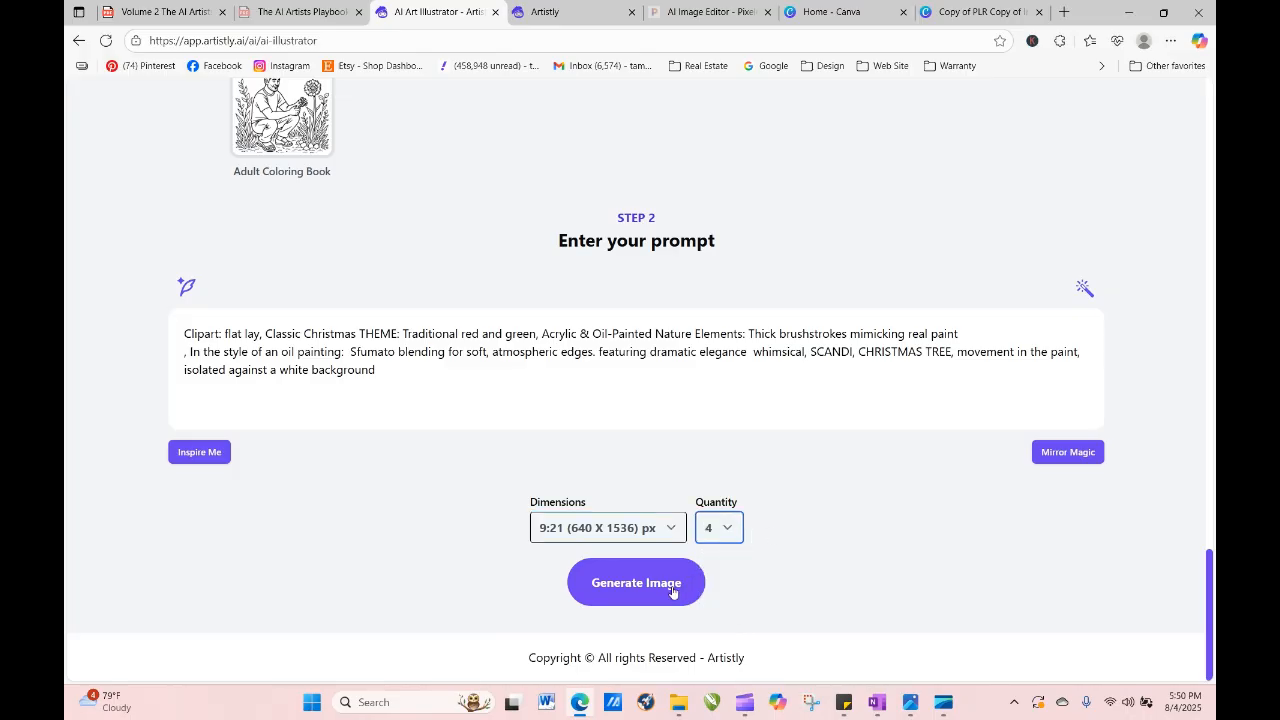
click(668, 588)
Reload the personal designs until the four tall trees are finished, and view the details of the tree with the red bow at its base.
scroll(1212, 370, down, 5)
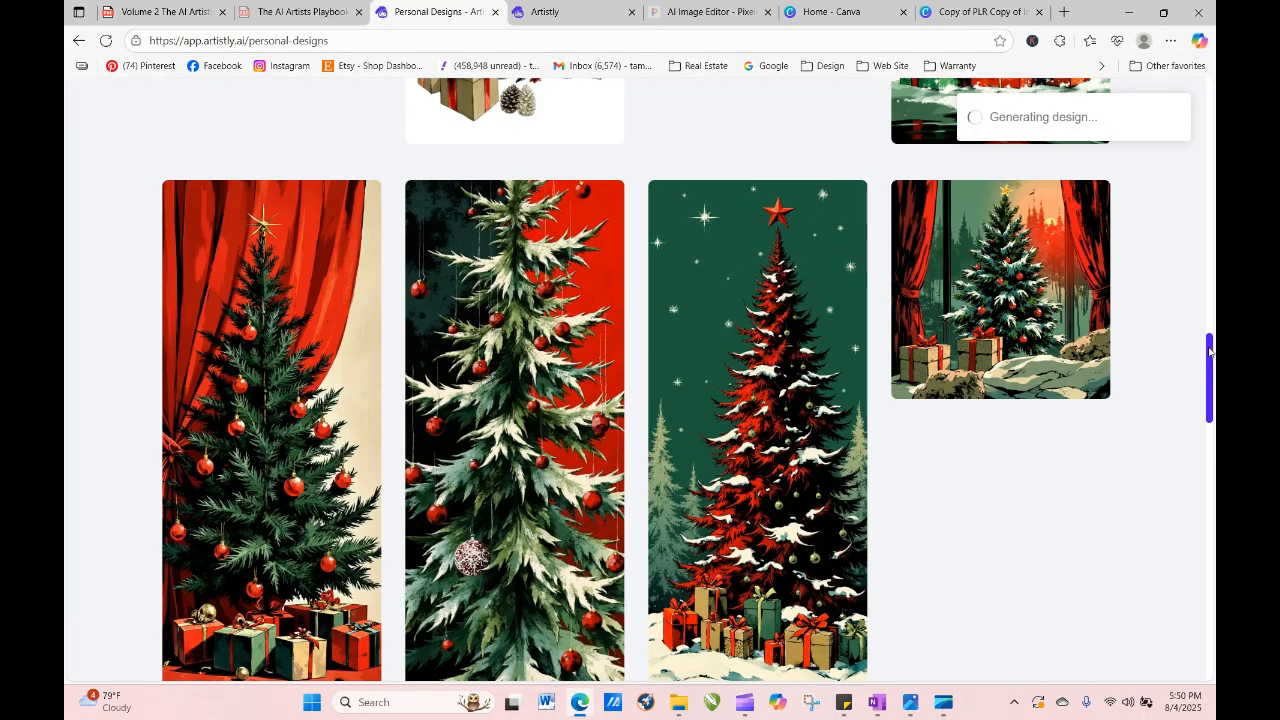
drag(1212, 355, 1208, 149)
click(105, 41)
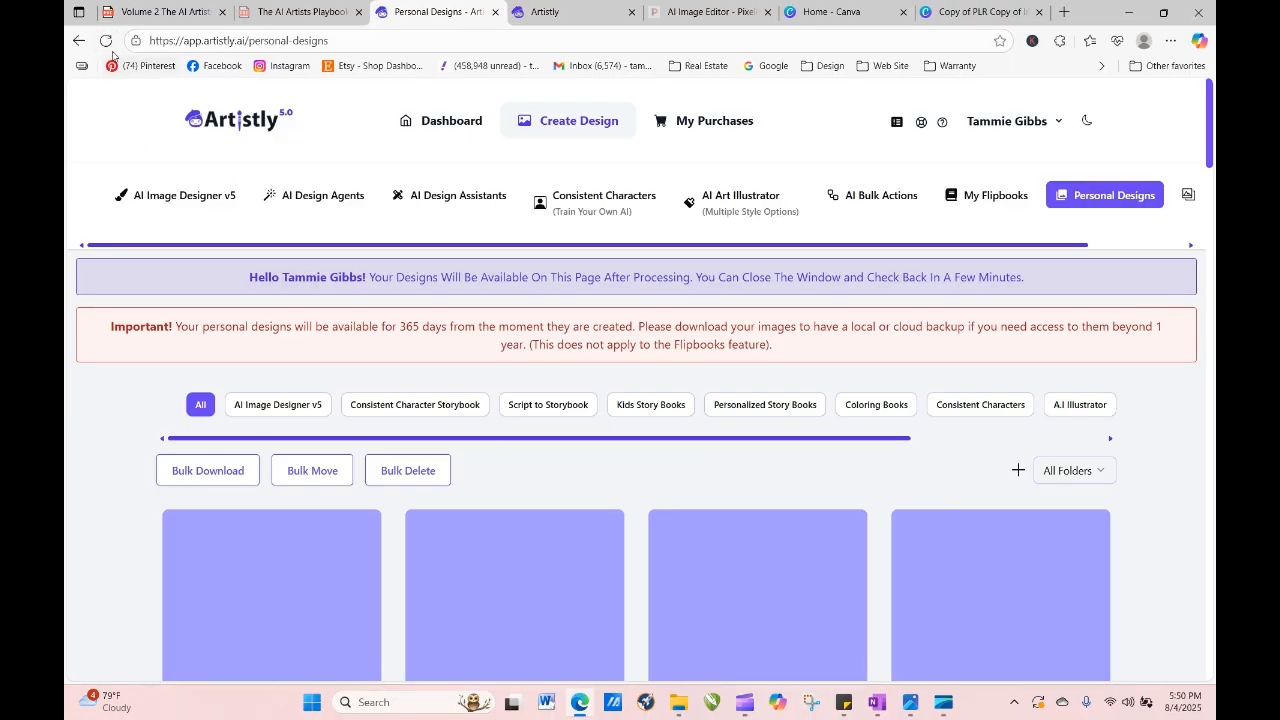
scroll(1208, 155, down, 4)
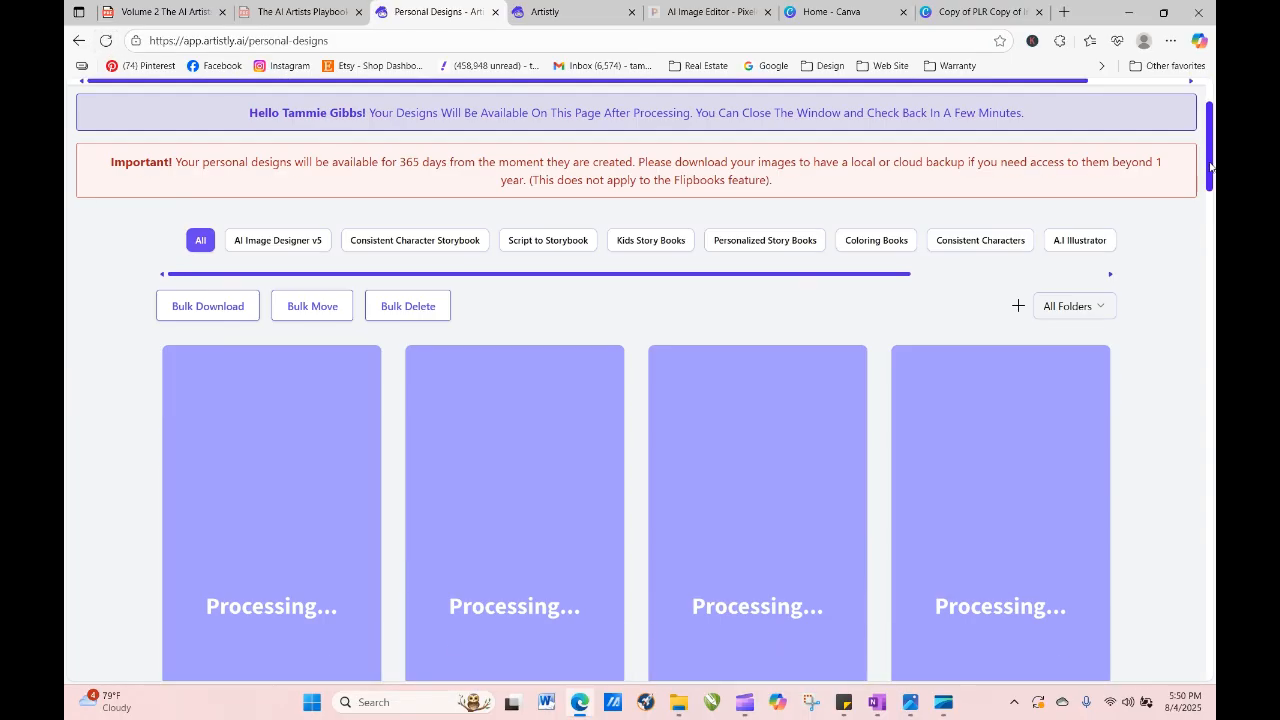
click(105, 41)
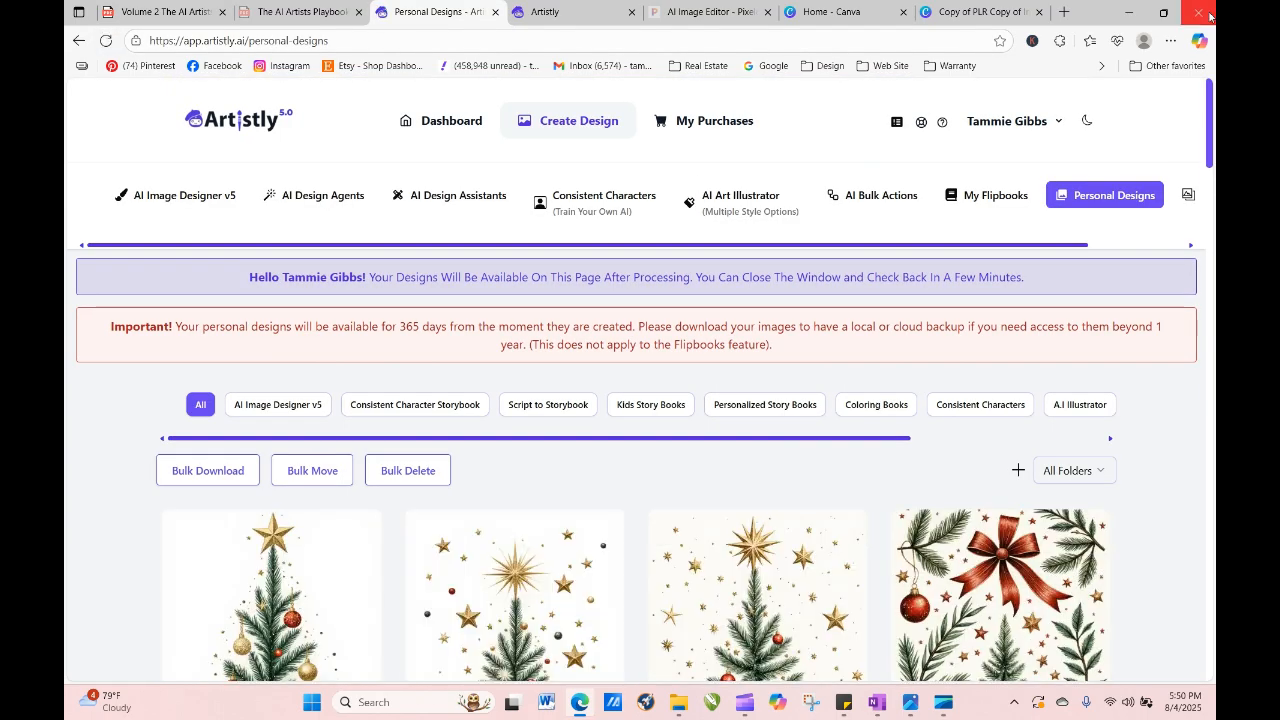
scroll(1210, 180, down, 4)
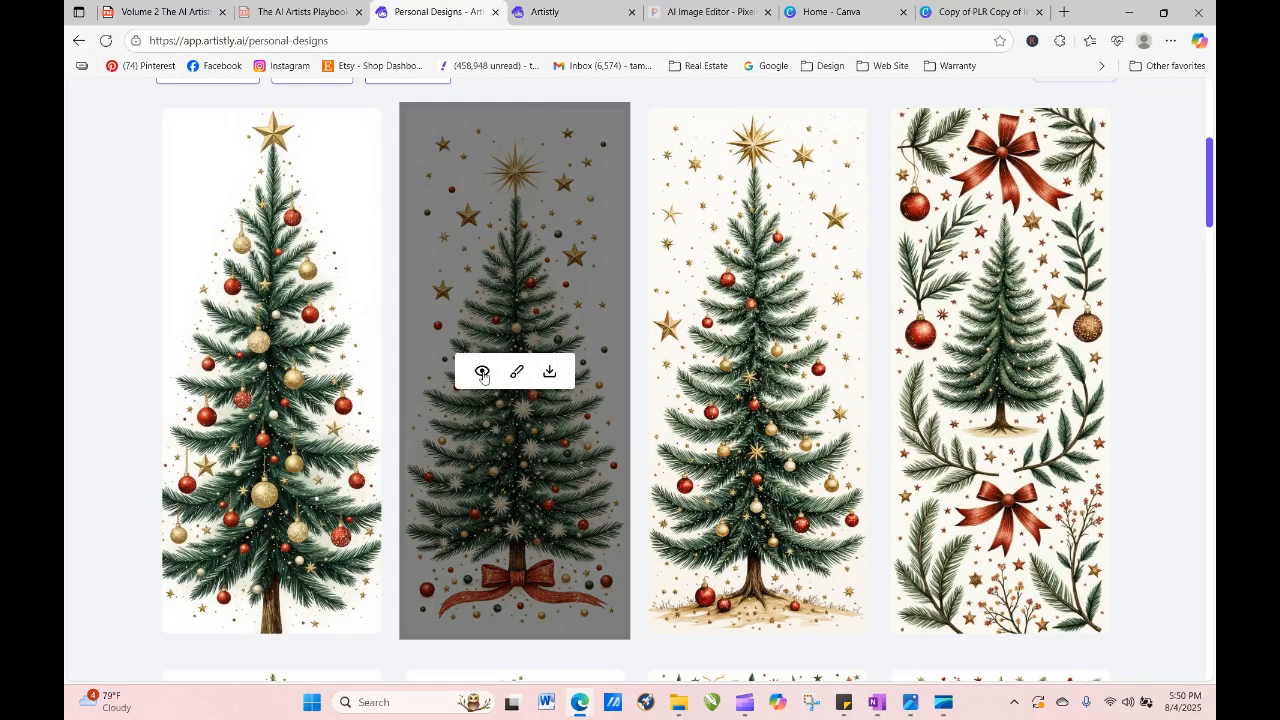
click(482, 373)
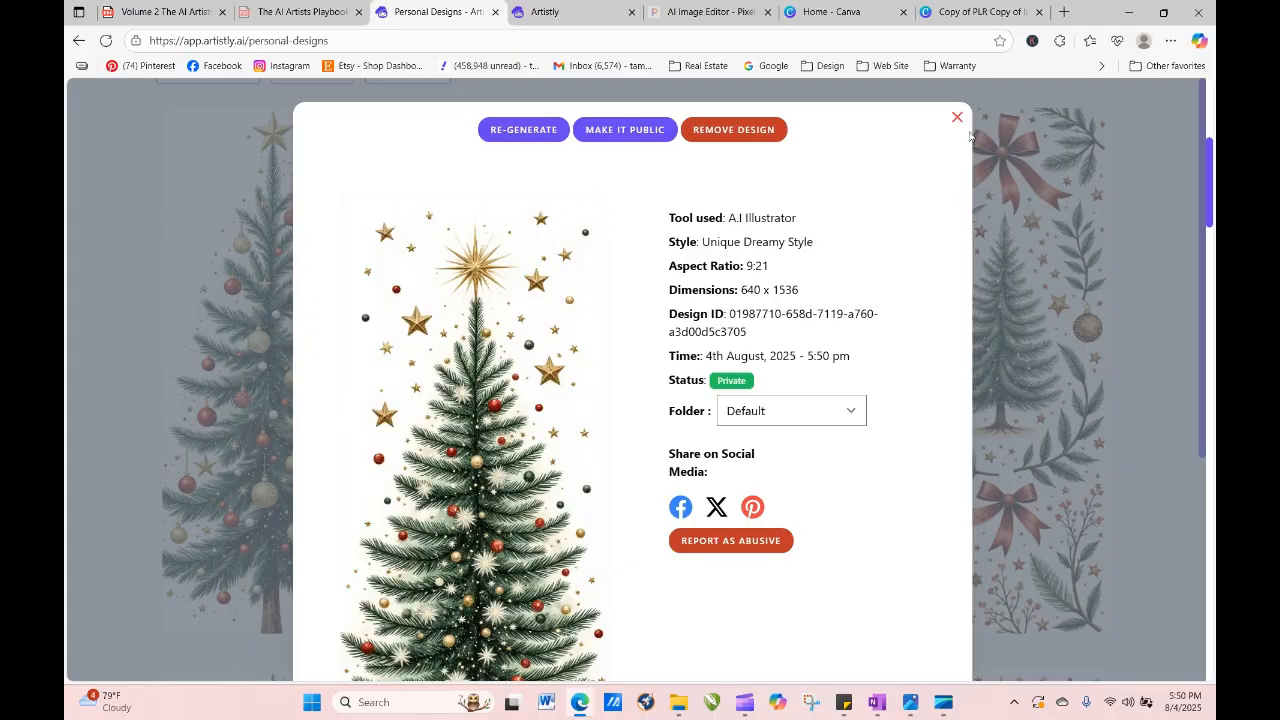
click(957, 119)
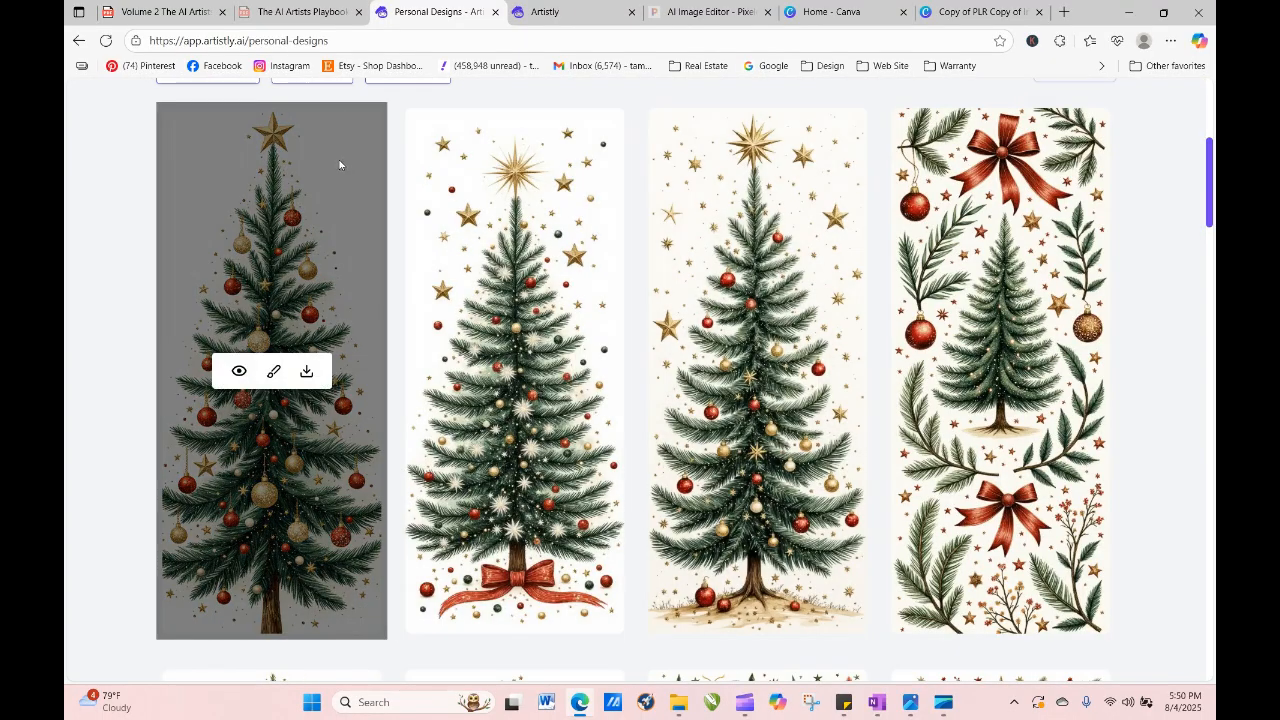
Reopen the first tall tree, with the red and gold baubles, for regeneration and change its style to Golden Style.
click(241, 373)
click(522, 130)
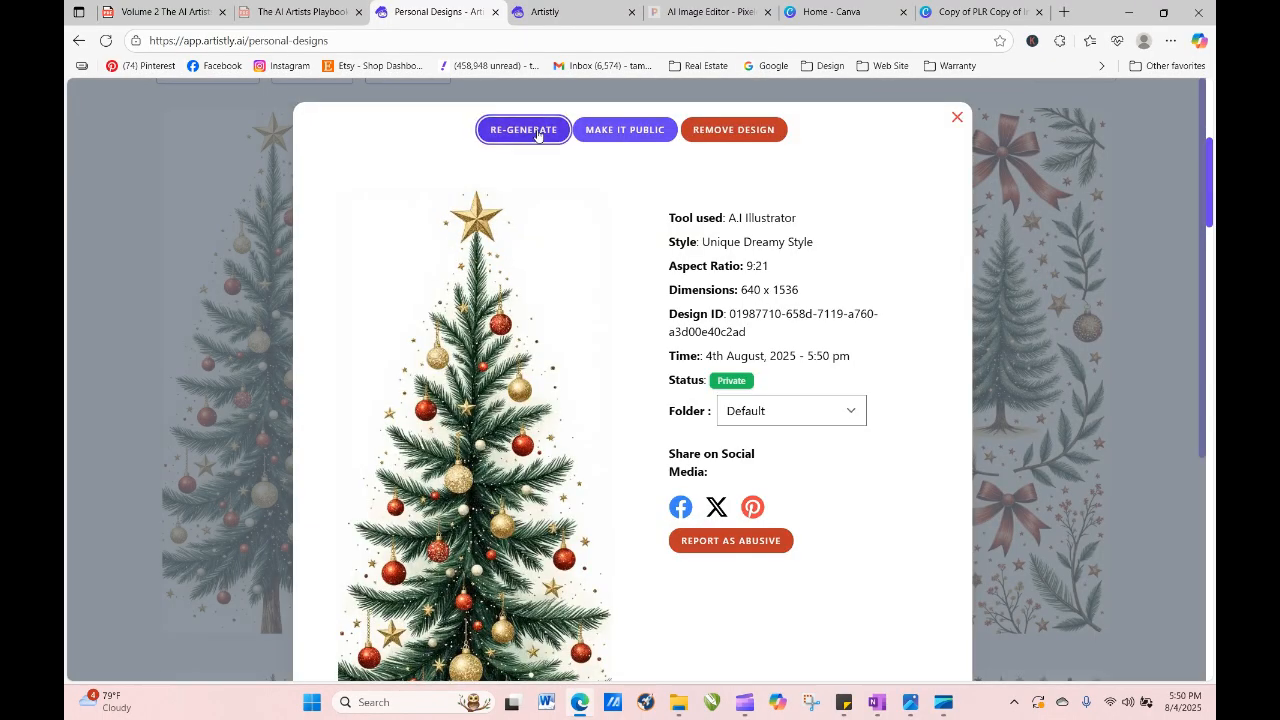
scroll(573, 316, down, 5)
scroll(573, 316, down, 10)
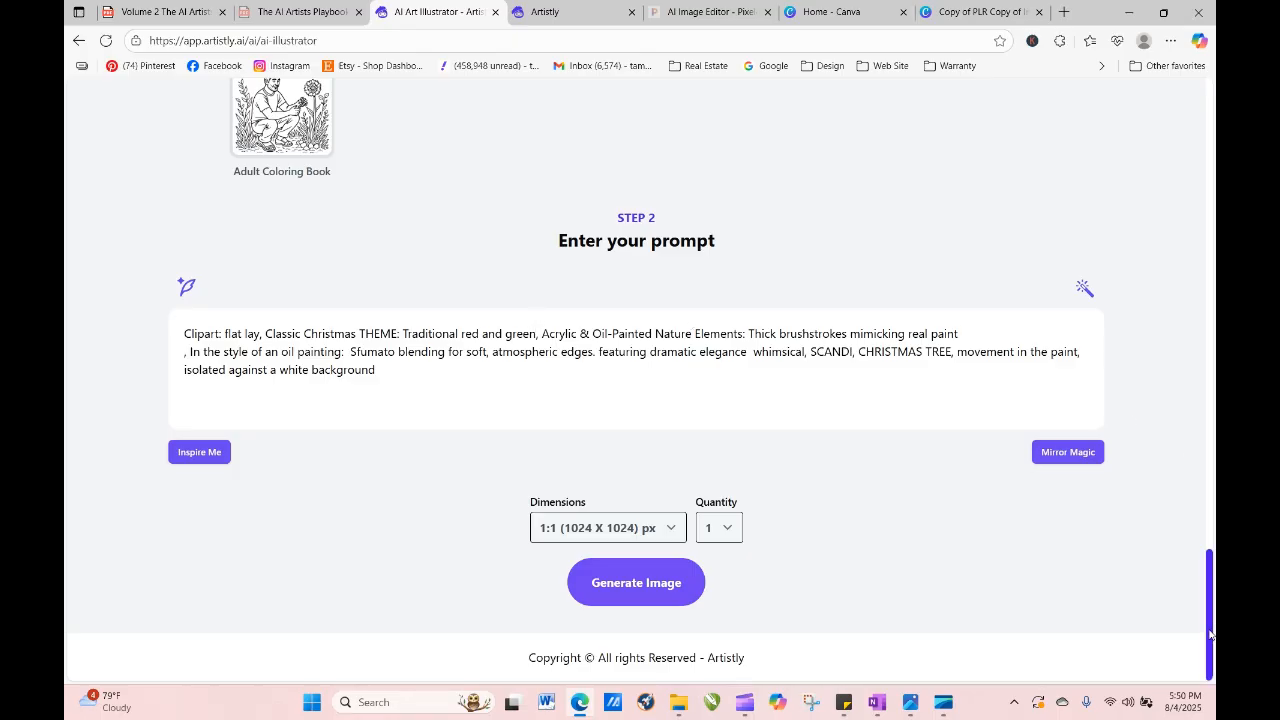
drag(1210, 633, 1202, 463)
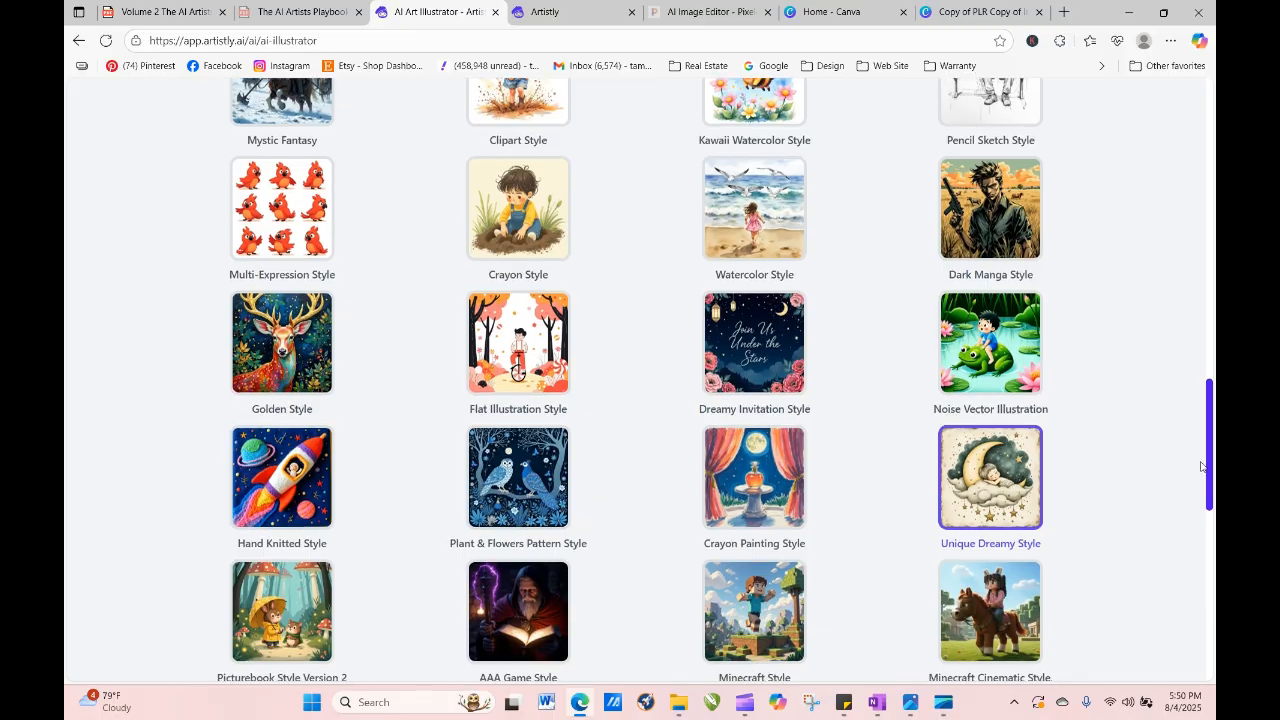
drag(1202, 463, 1207, 506)
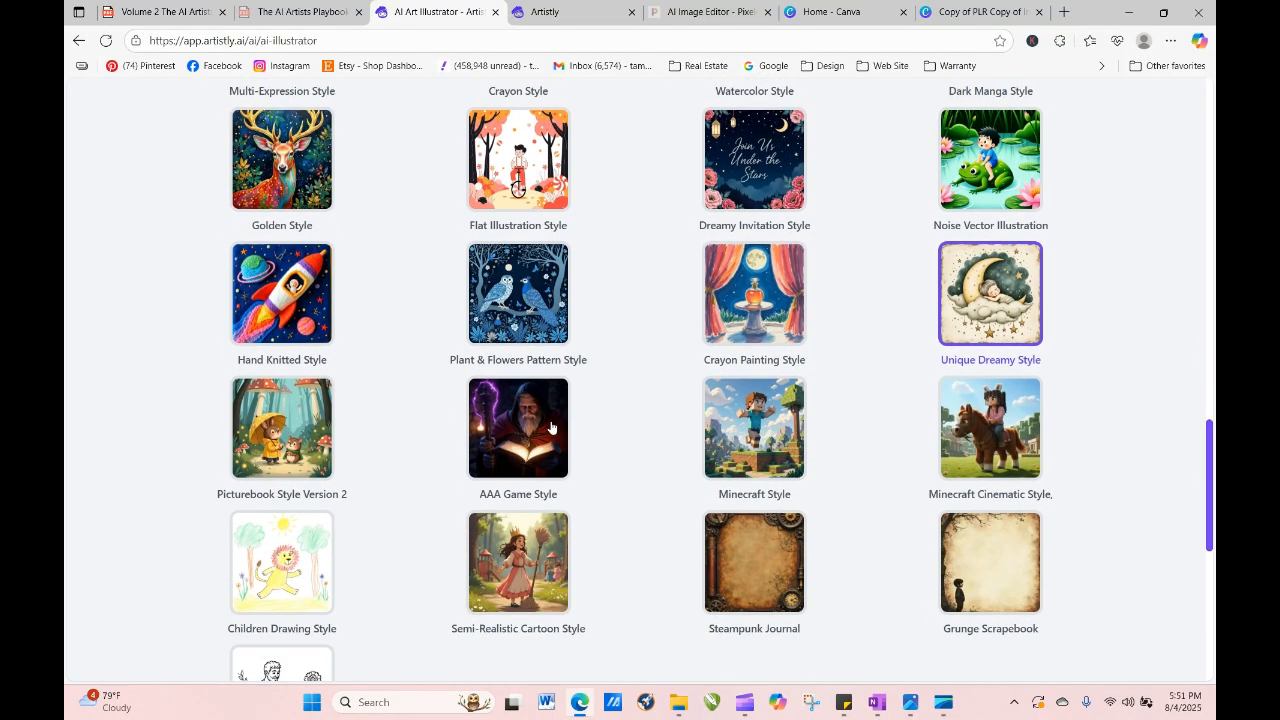
scroll(310, 158, down, 6)
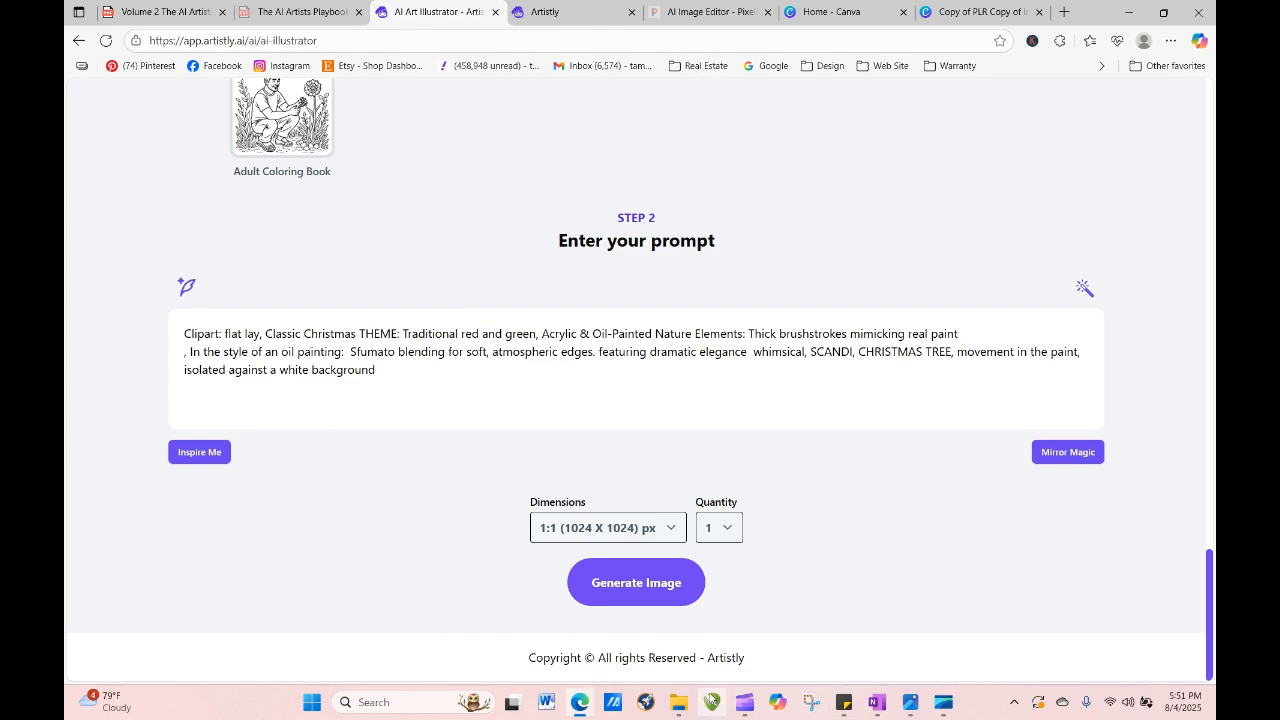
Set the dimensions to 9:21 (640 x 1536) and the quantity to 4, and generate the Golden Style images.
click(654, 538)
click(611, 497)
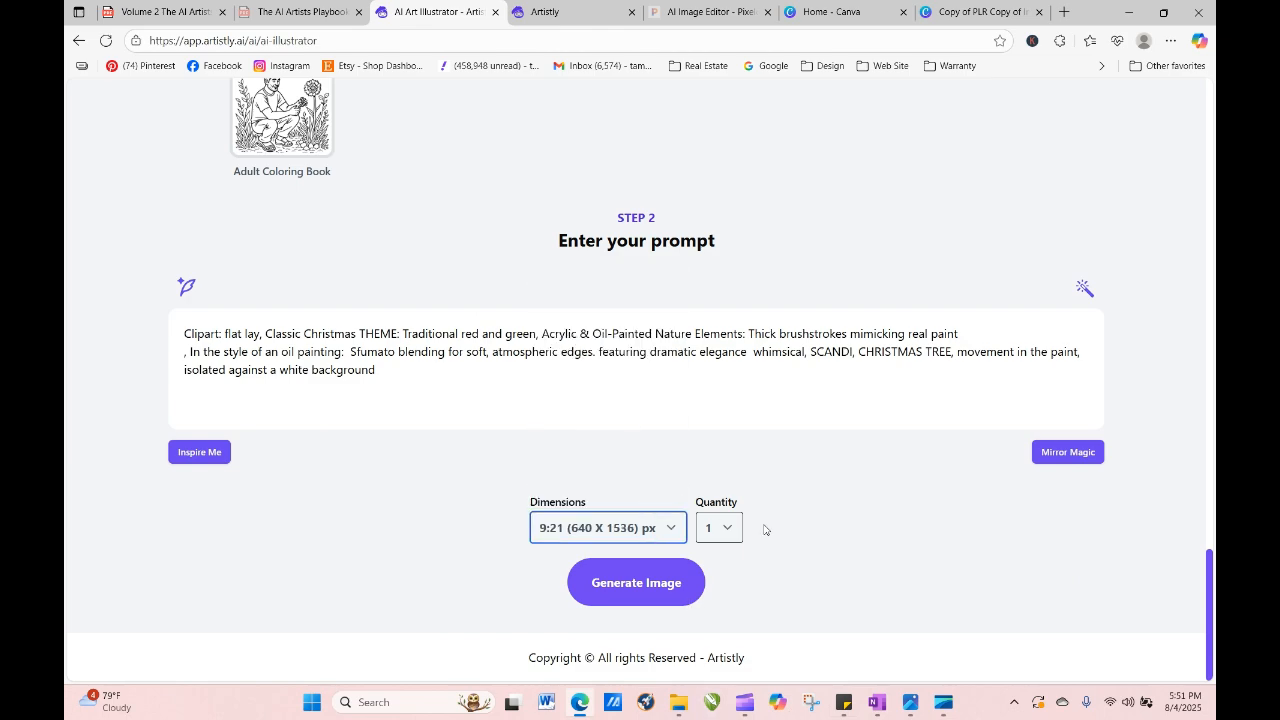
click(727, 531)
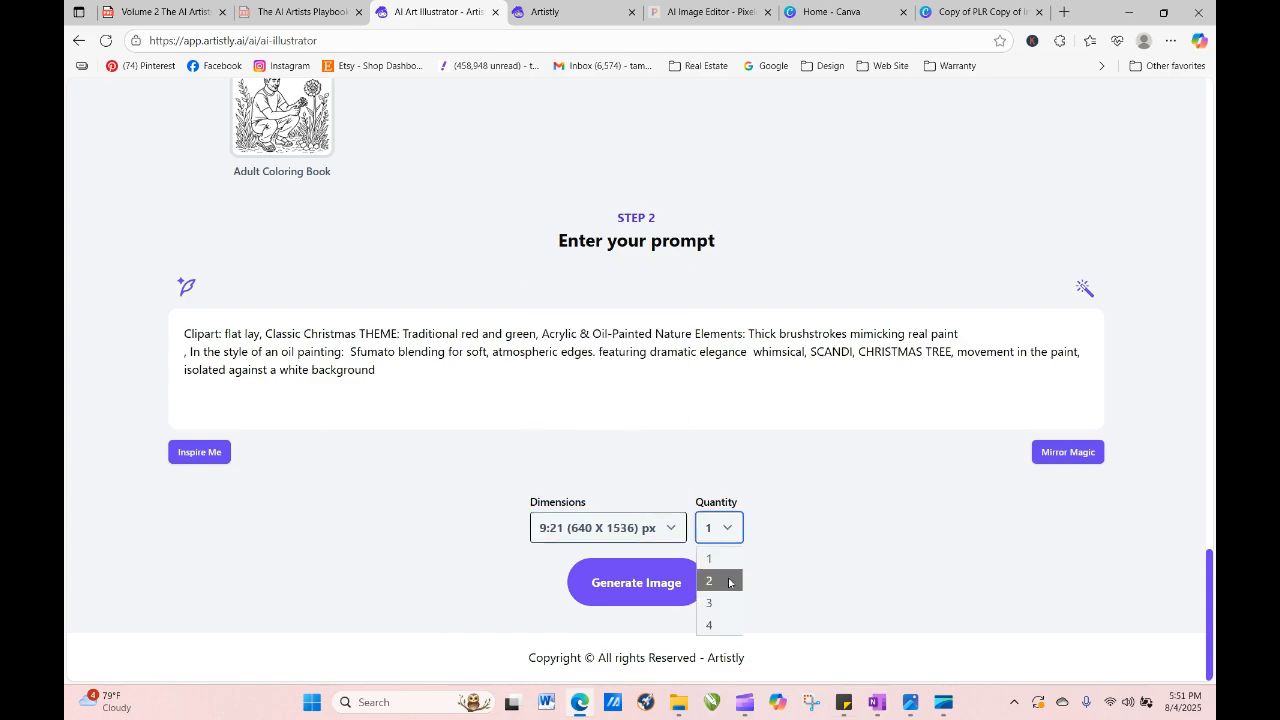
click(712, 630)
click(636, 582)
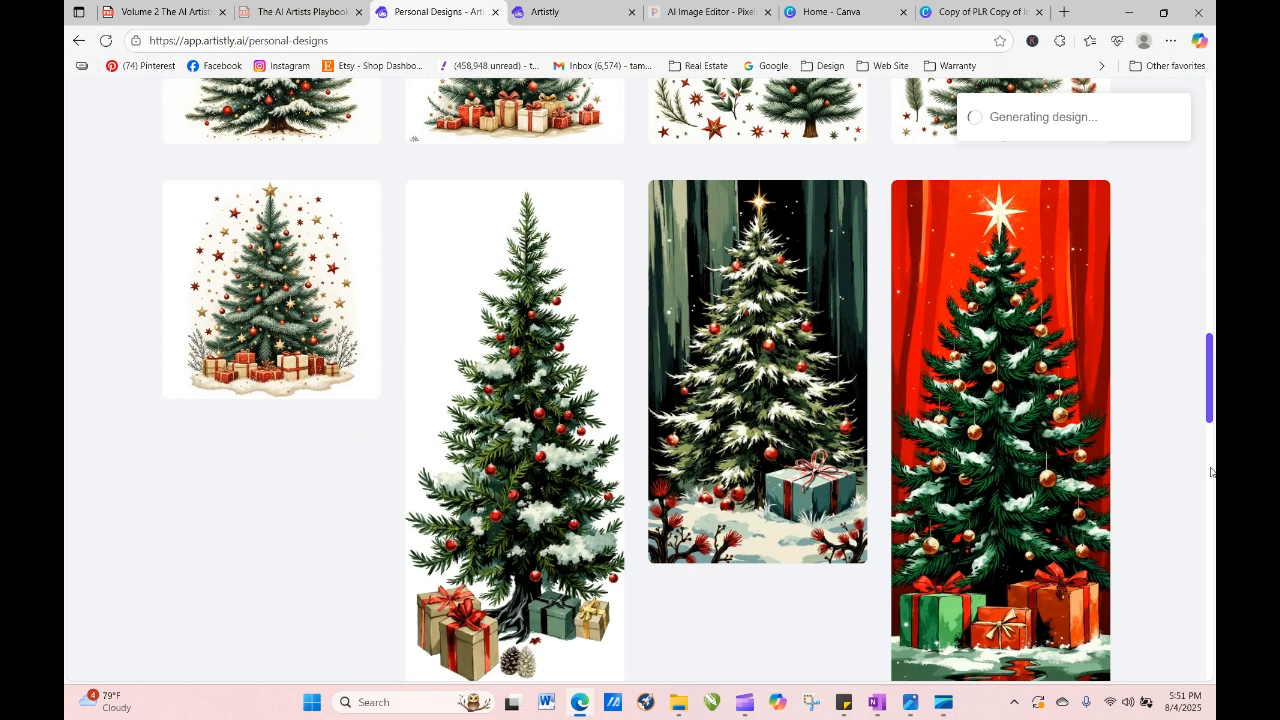
Reload the personal designs until the four Golden Style trees have finished processing, and bring them into view.
drag(1212, 385, 1201, 166)
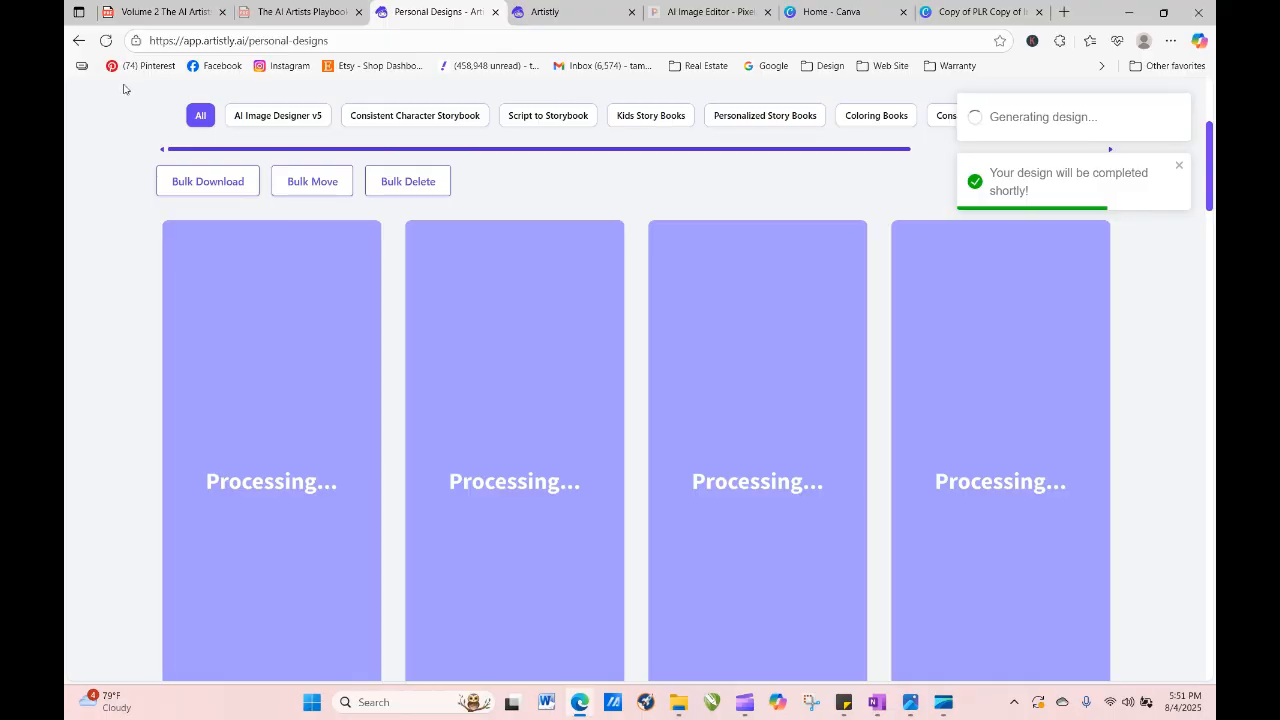
click(111, 46)
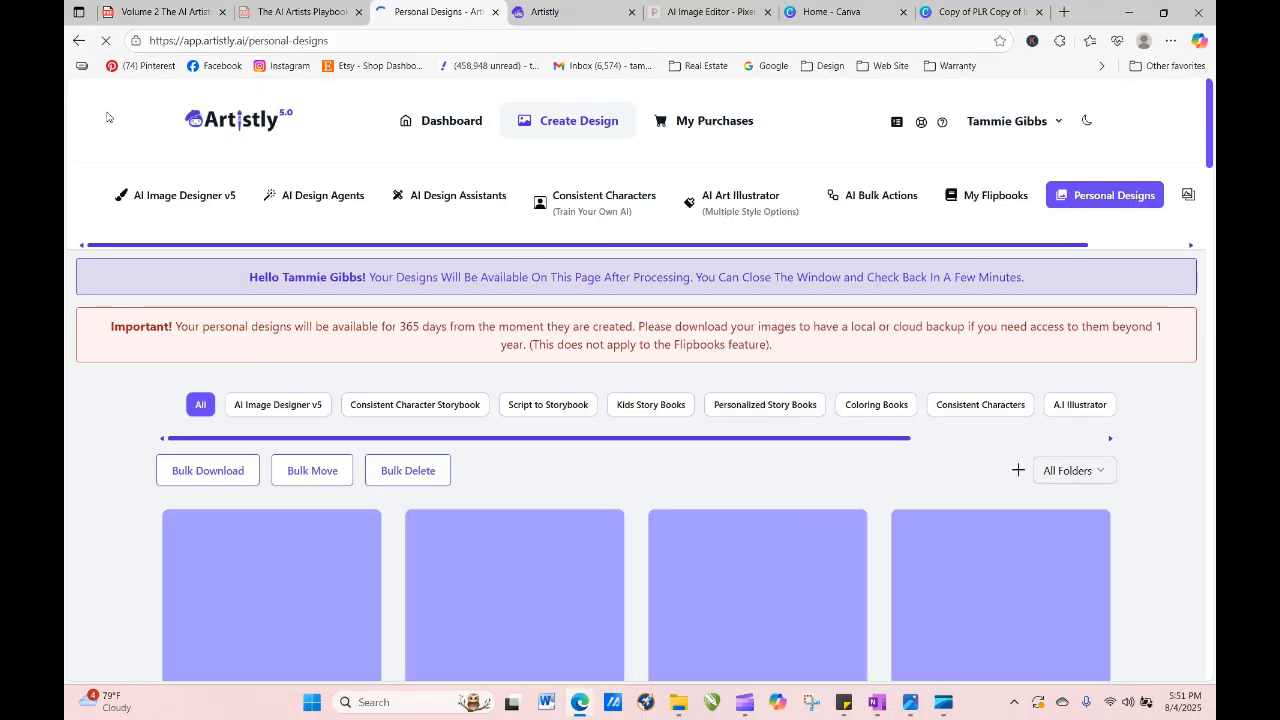
click(106, 43)
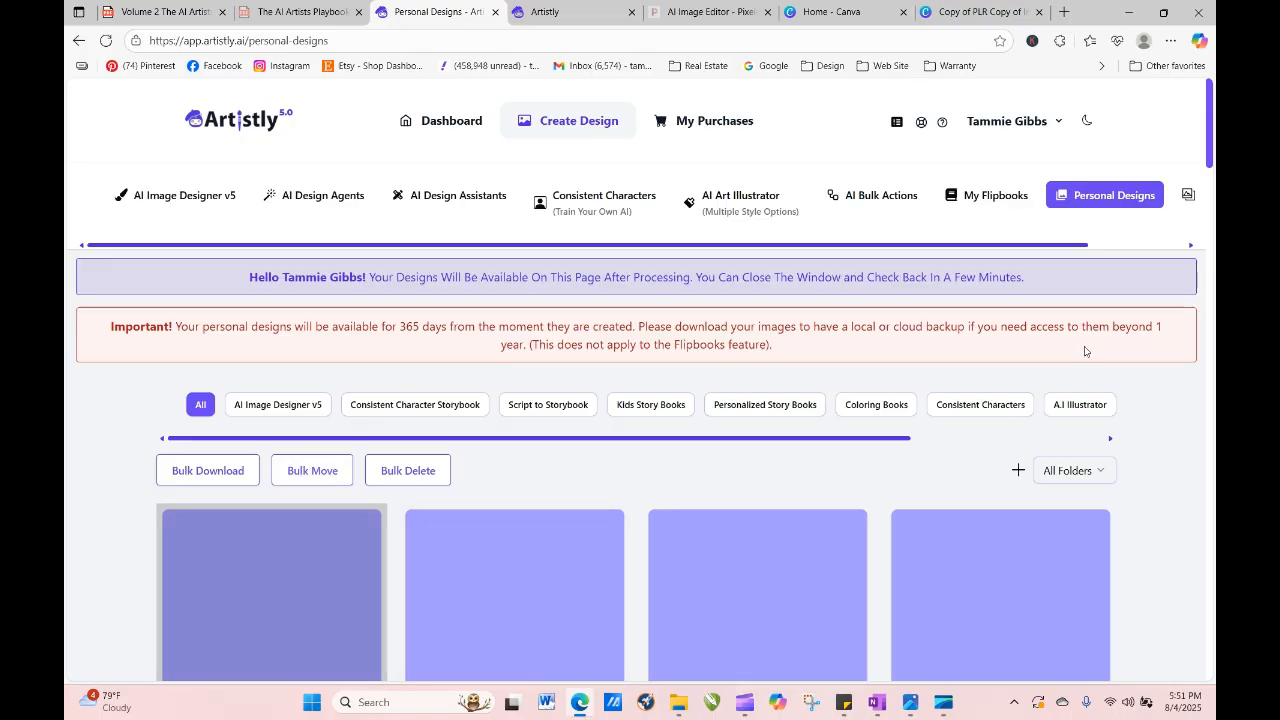
scroll(1213, 217, down, 5)
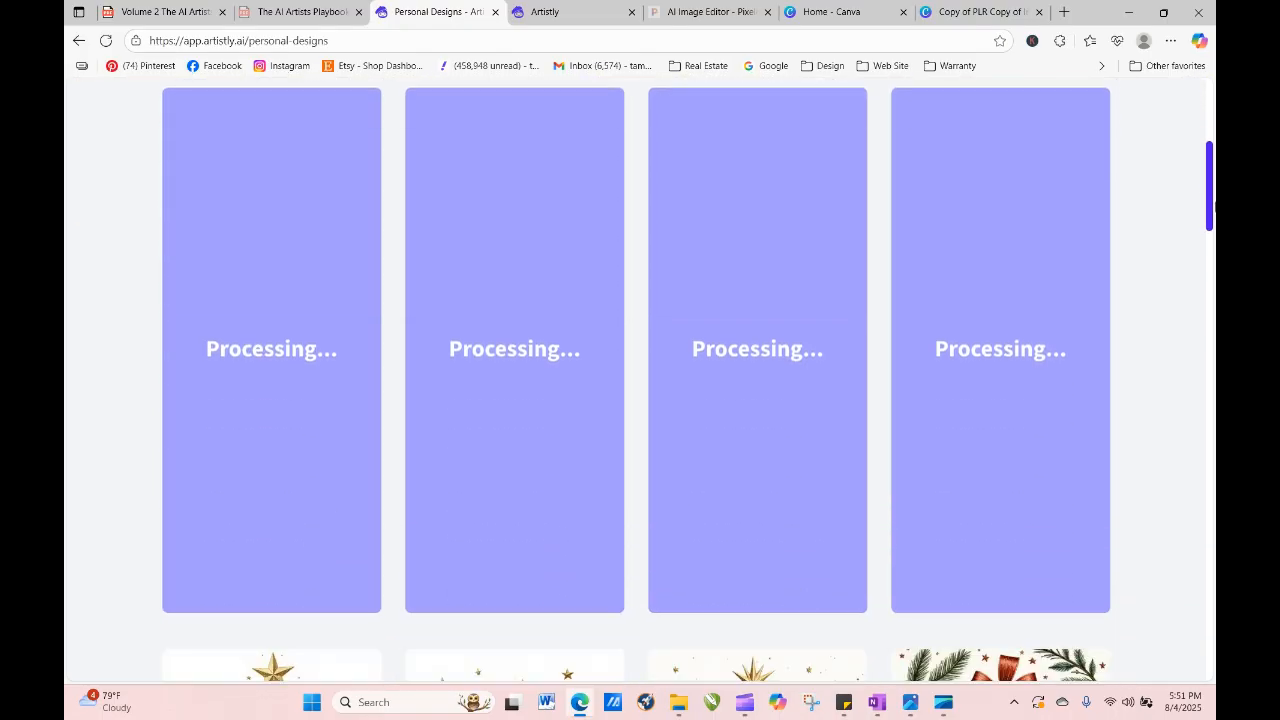
mouse_move(593, 330)
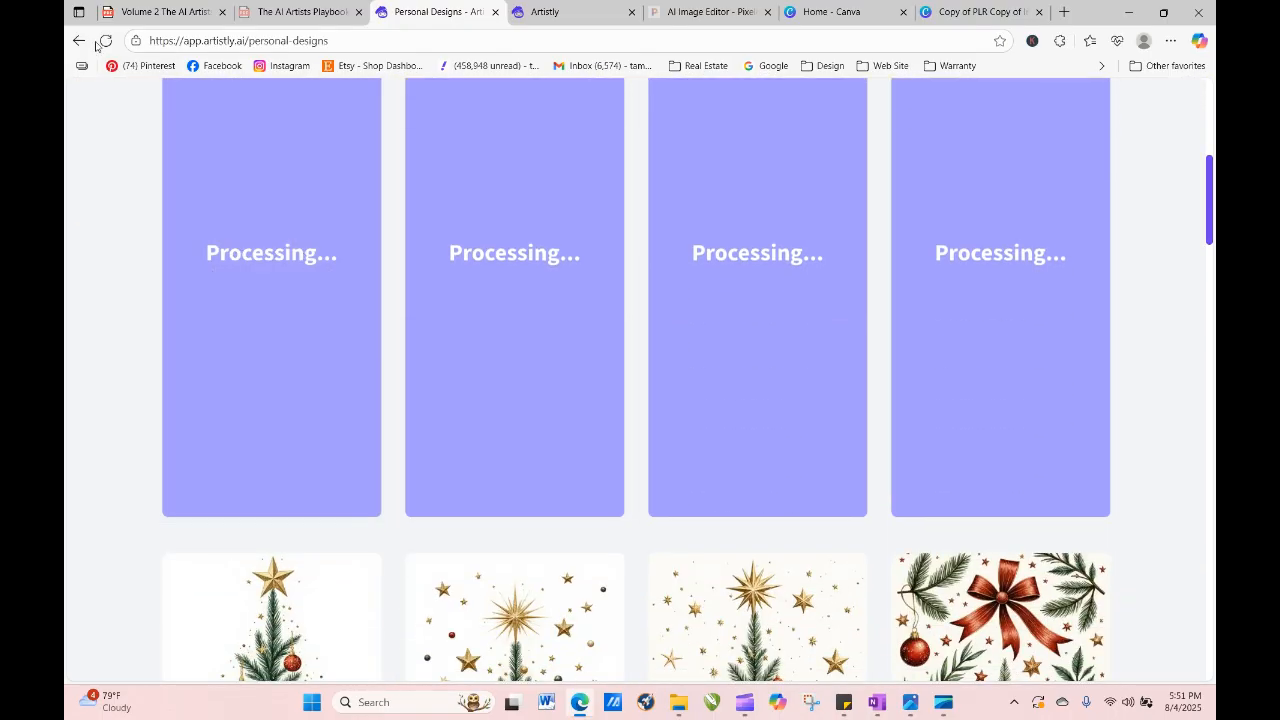
click(105, 40)
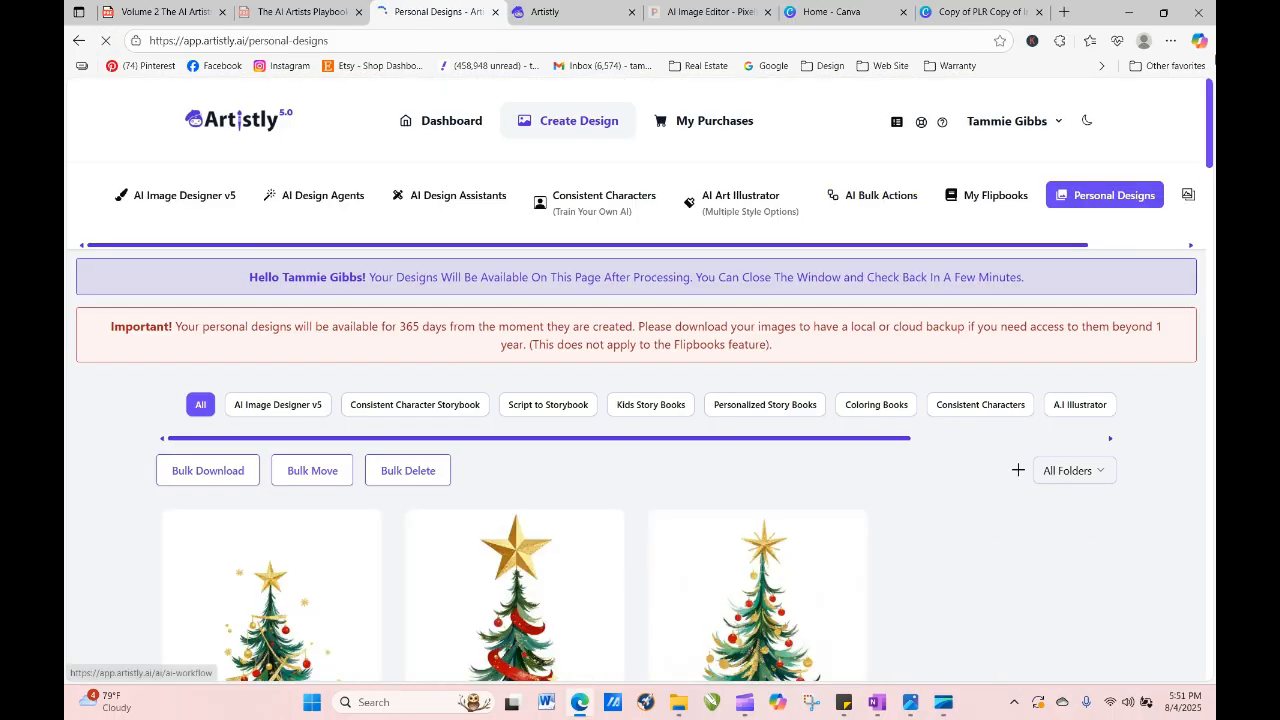
drag(1209, 145, 1209, 211)
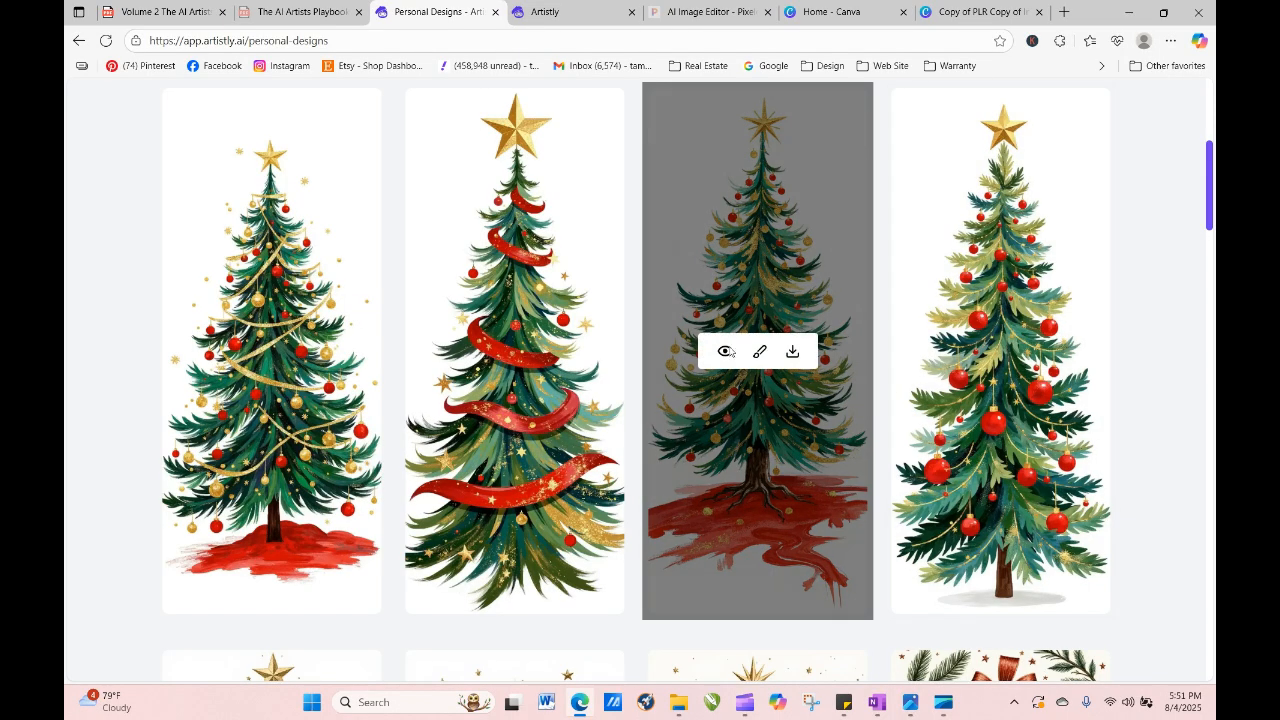
Examine the Golden Style trees, comparing the details of the one with exposed roots and the one with the red ribbon.
click(726, 353)
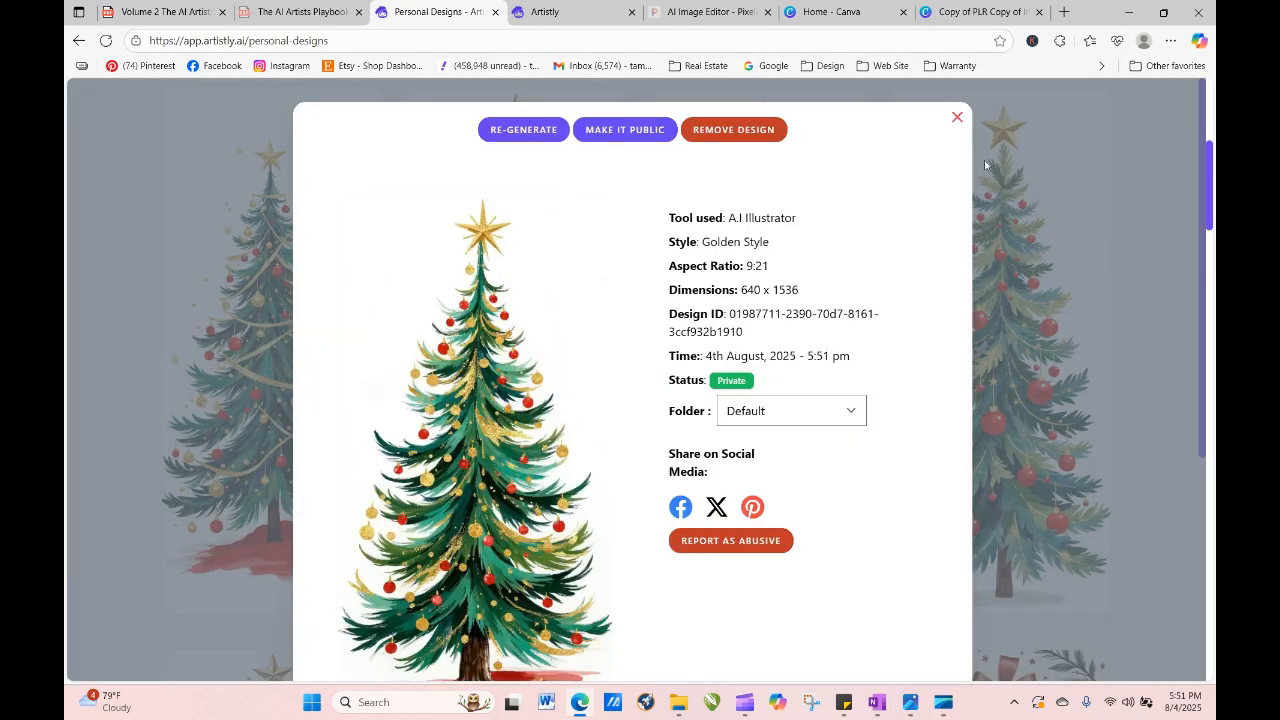
click(957, 118)
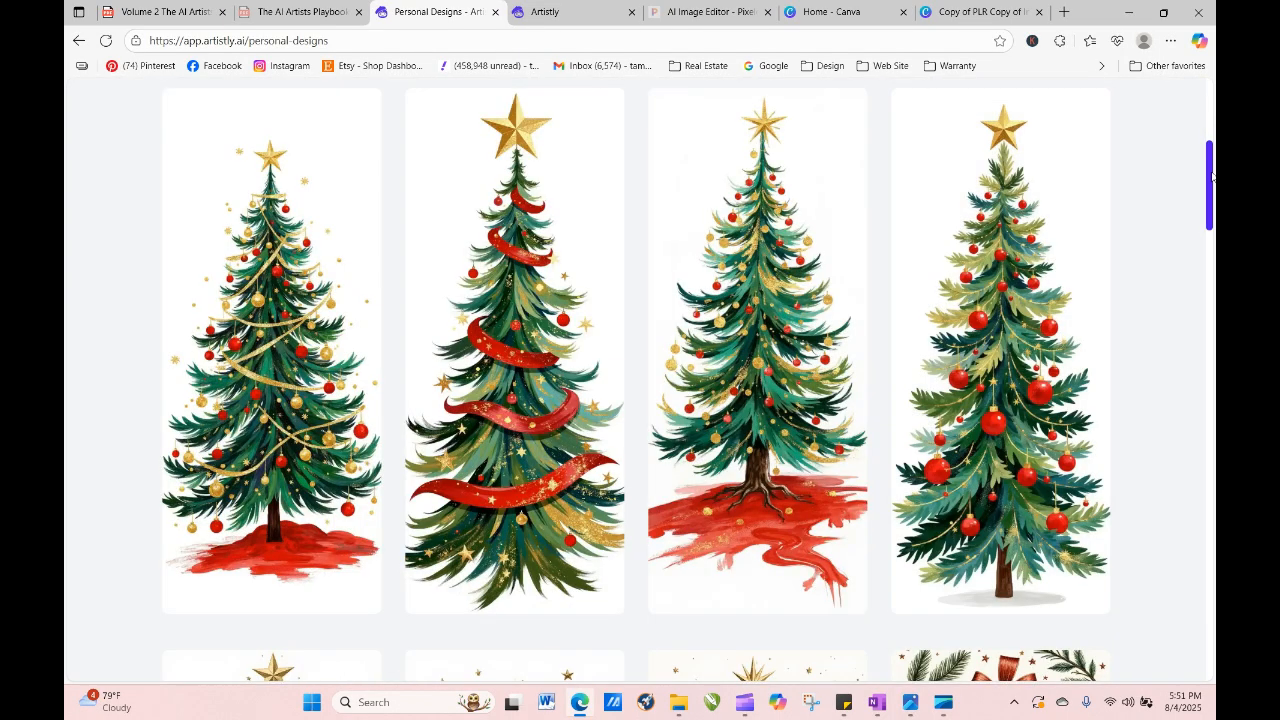
drag(1212, 176, 1212, 198)
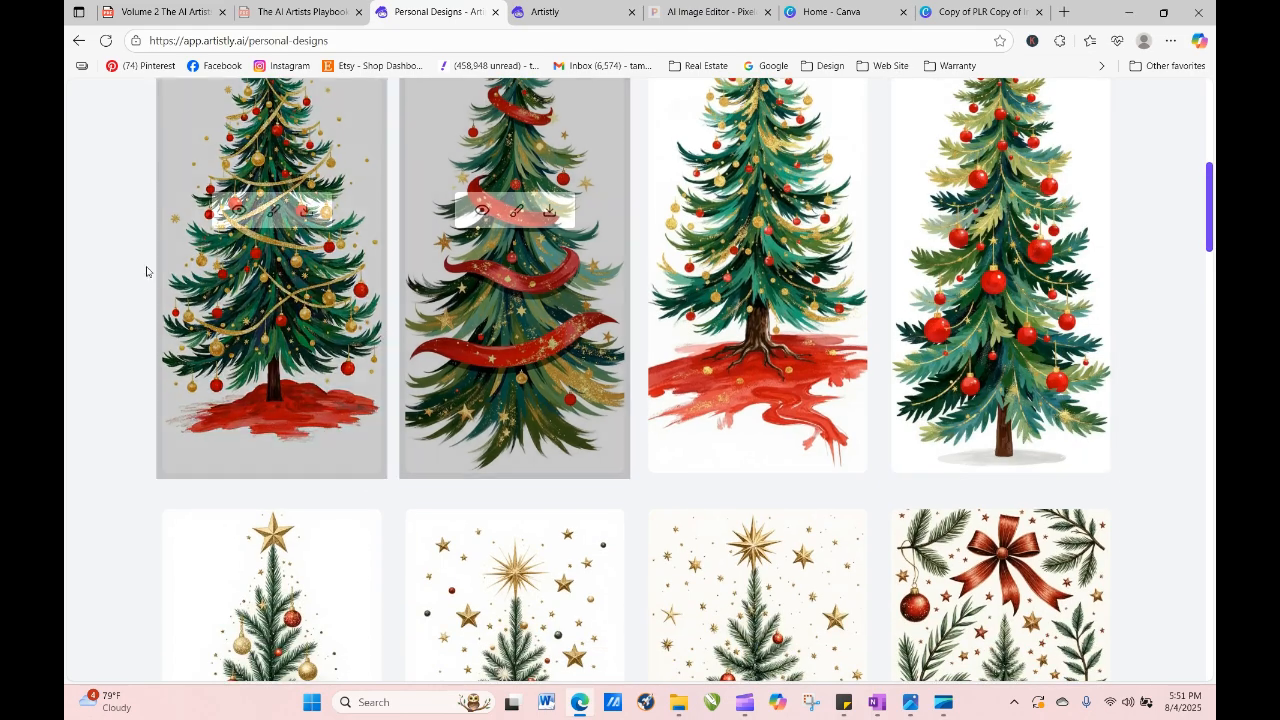
click(483, 209)
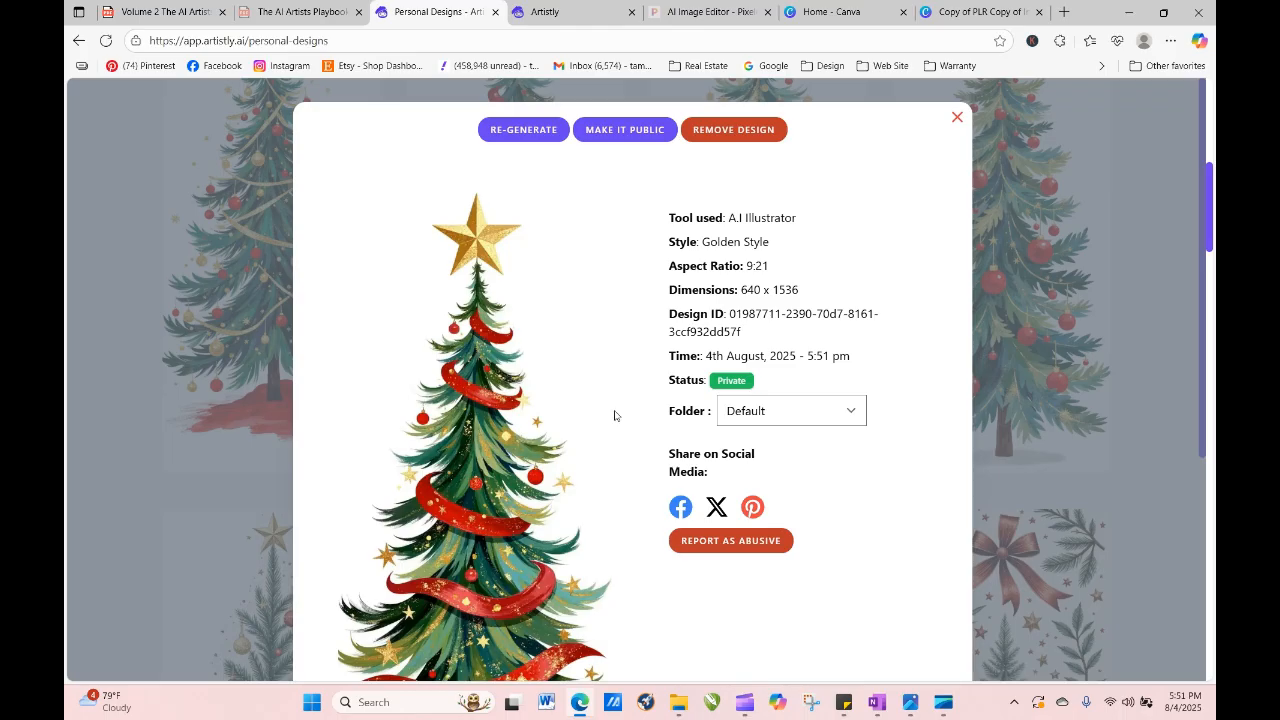
click(956, 118)
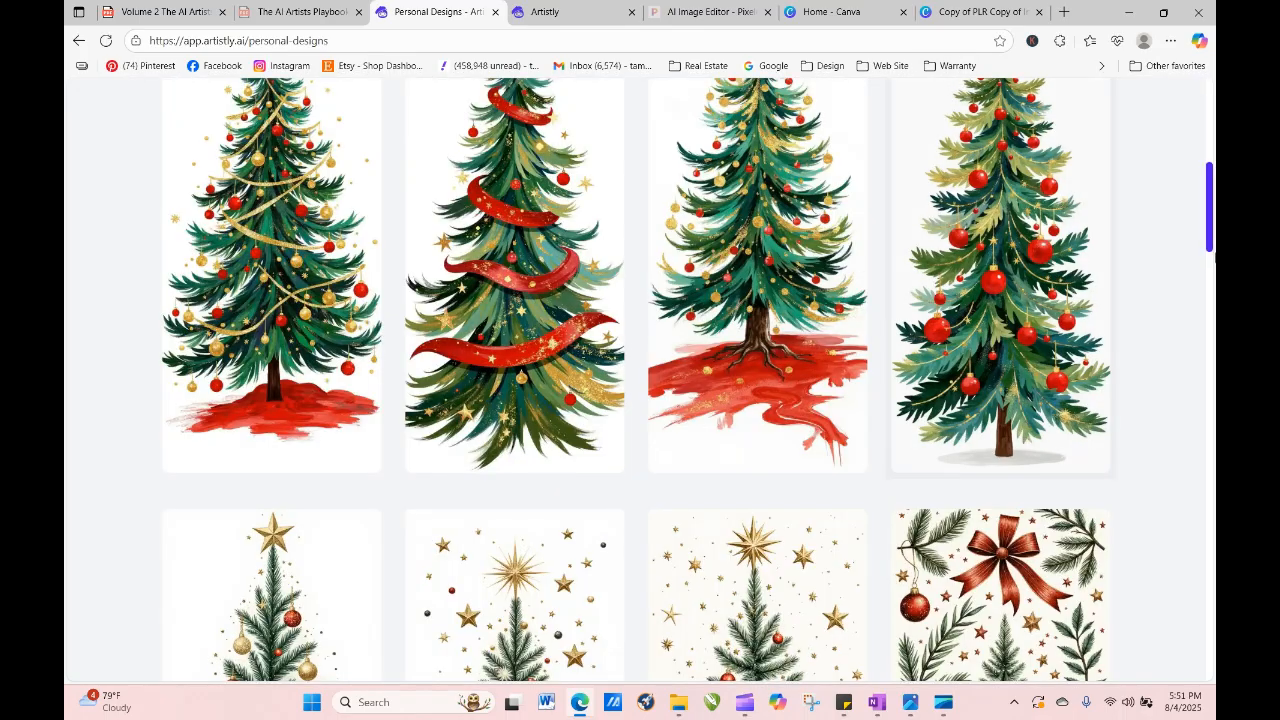
scroll(1210, 228, up, 1)
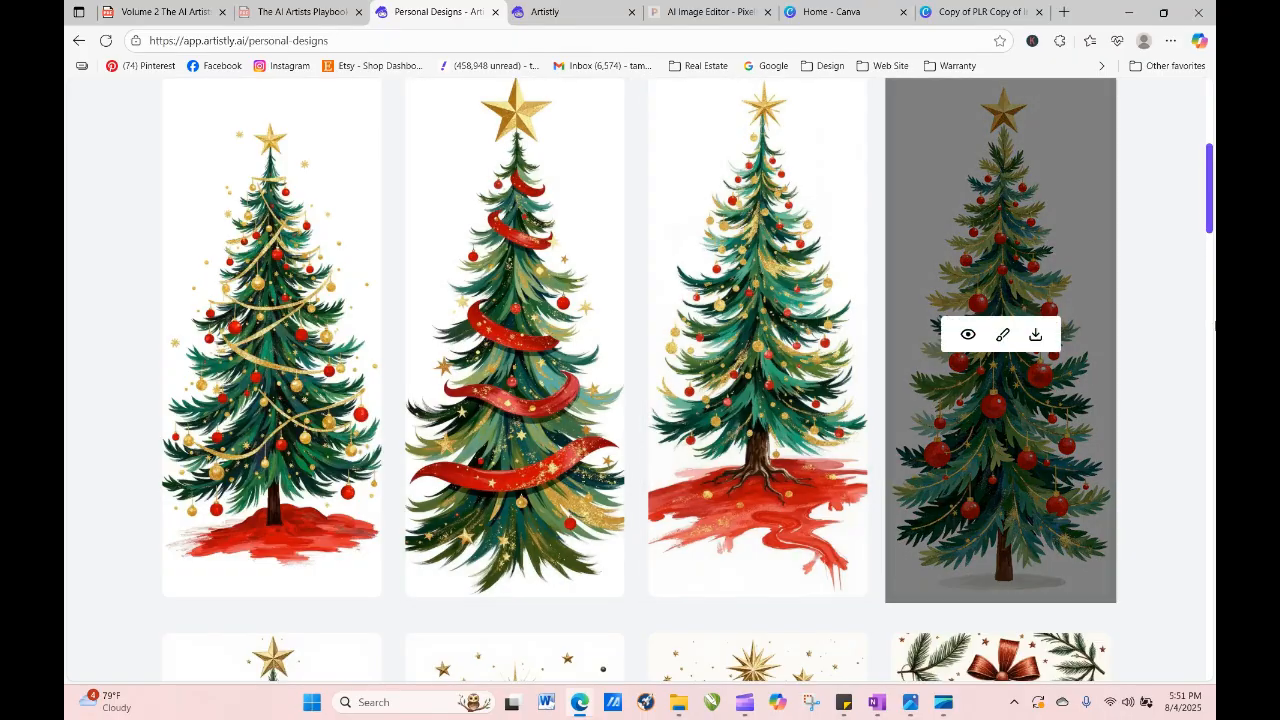
mouse_move(1209, 226)
mouse_down()
mouse_move(1209, 264)
mouse_move(1209, 230)
mouse_up()
click(726, 312)
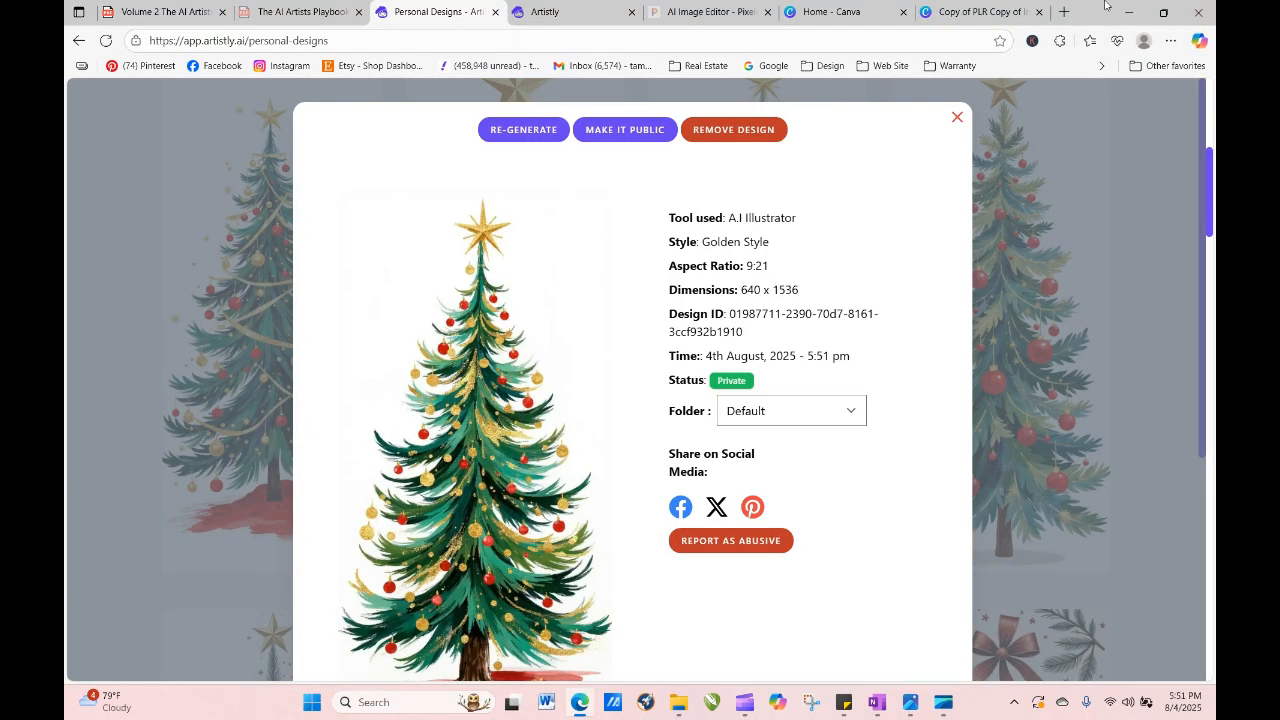
Start regenerating the viewed Golden Style tree, and open the Whimsical & Fun Clipart word bank from the contents page of the Volume 2 playbook PDF.
click(530, 130)
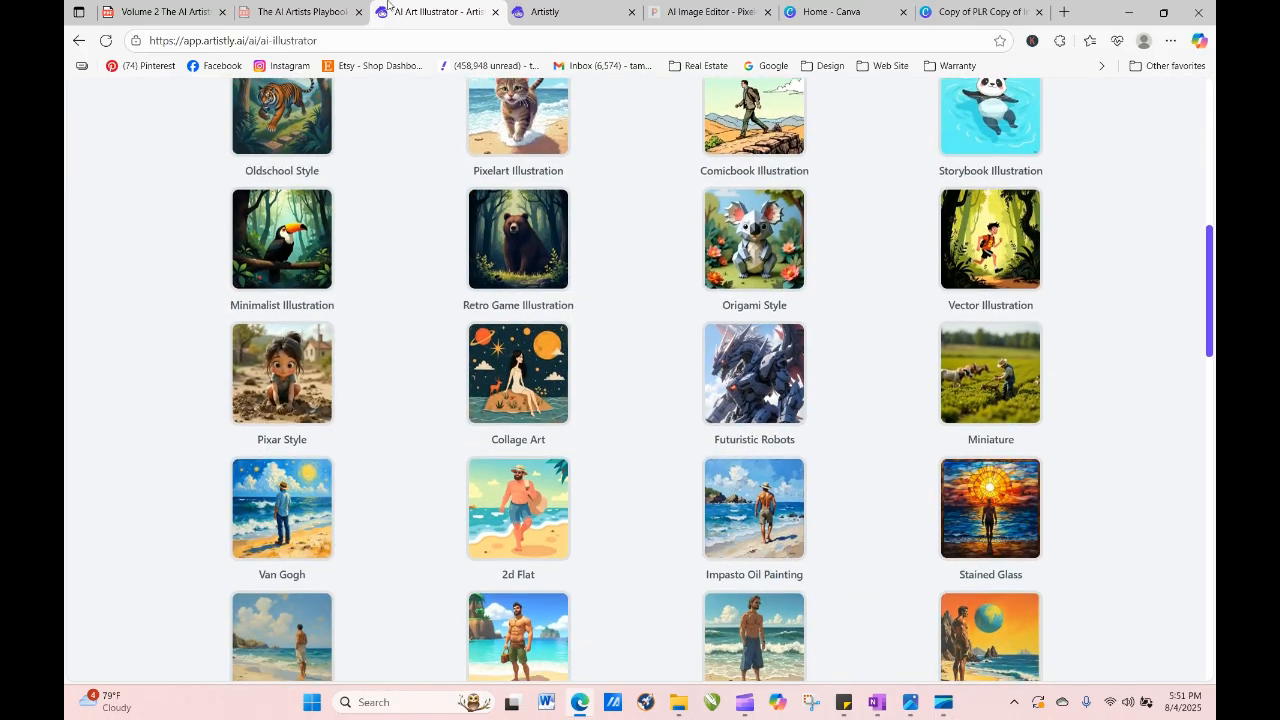
click(163, 12)
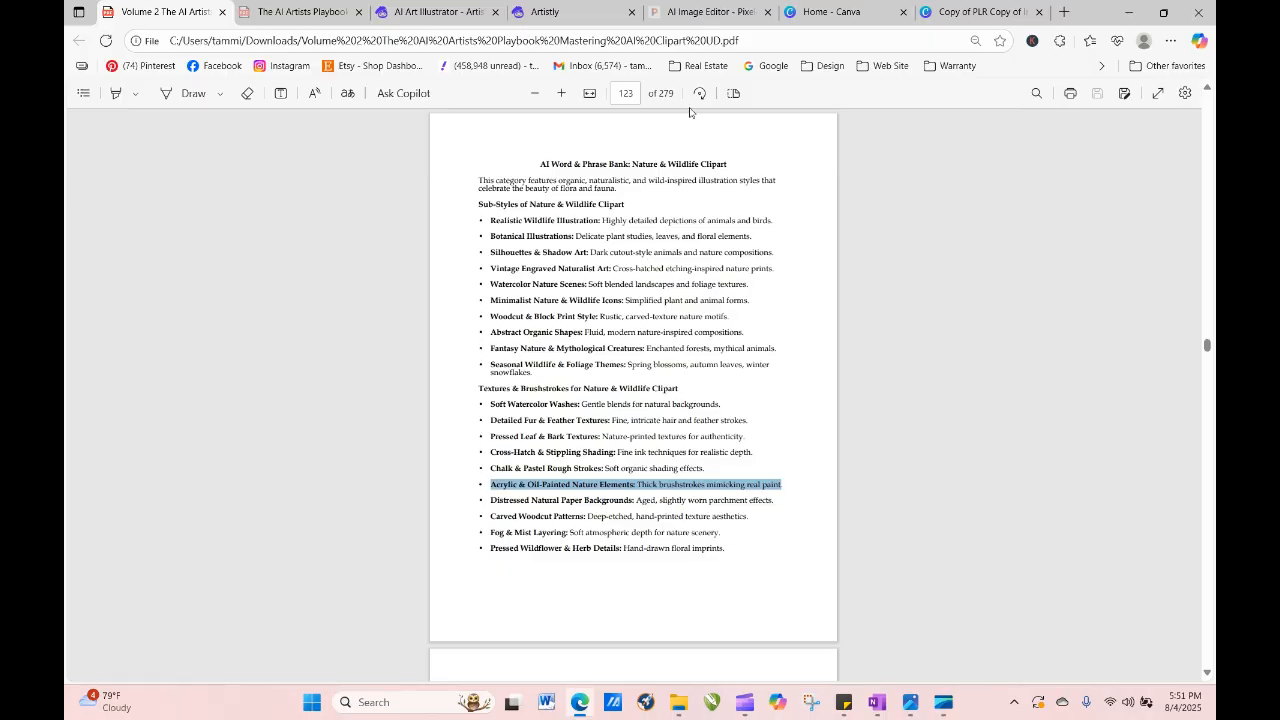
click(634, 91)
text(6)
key(Return)
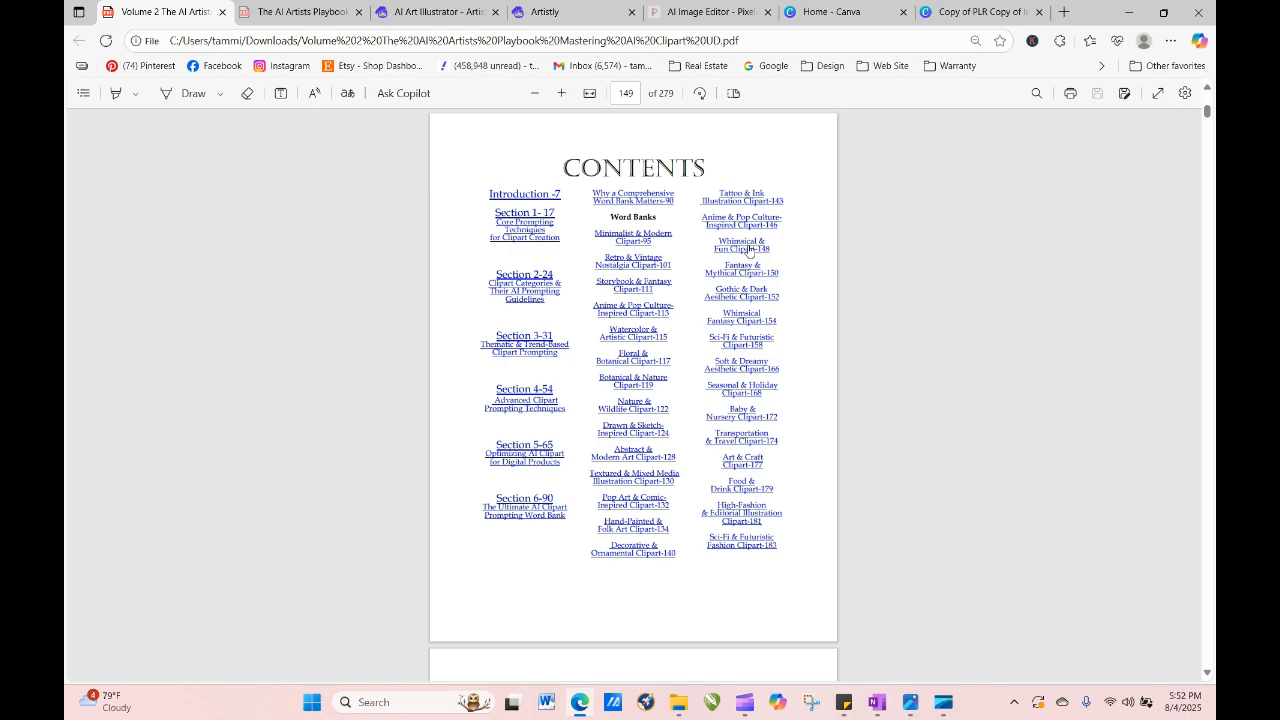
click(748, 251)
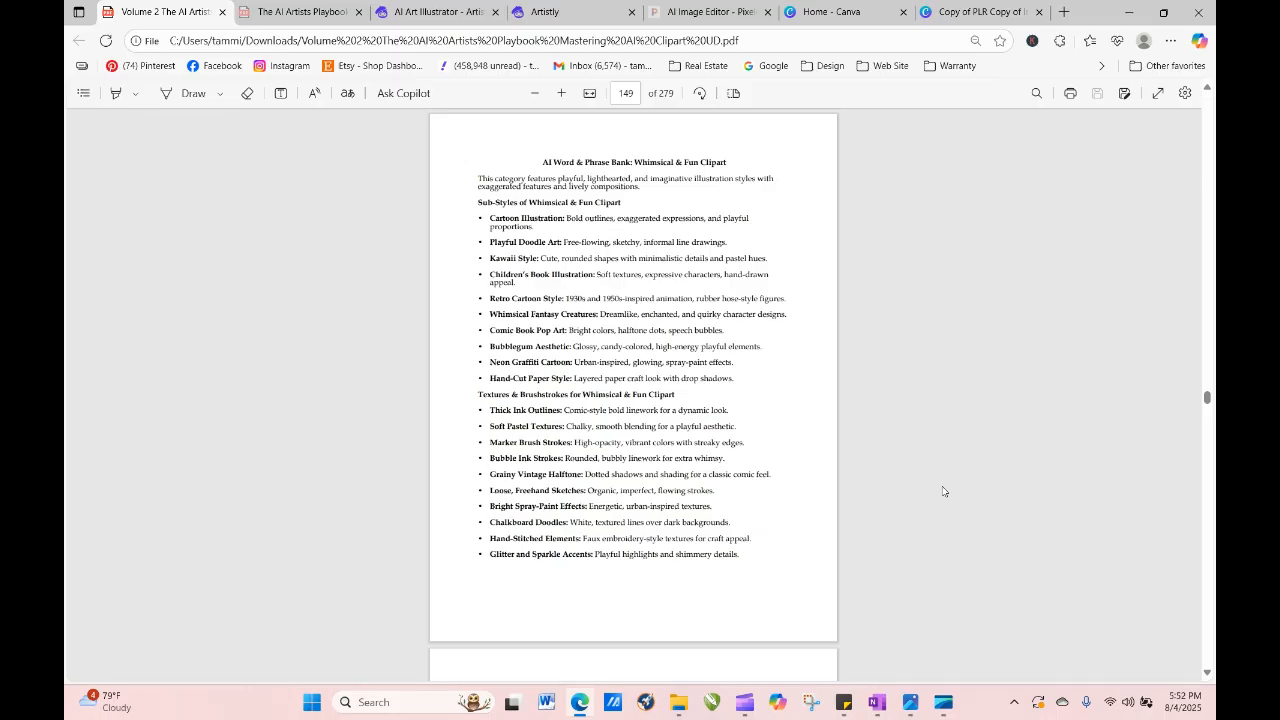
Copy the line "Neon Electric Hues: Vibrant hot pink, lime green, cyan blue." from the Whimsical & Fun color palettes.
scroll(942, 491, down, 1)
scroll(942, 491, down, 4)
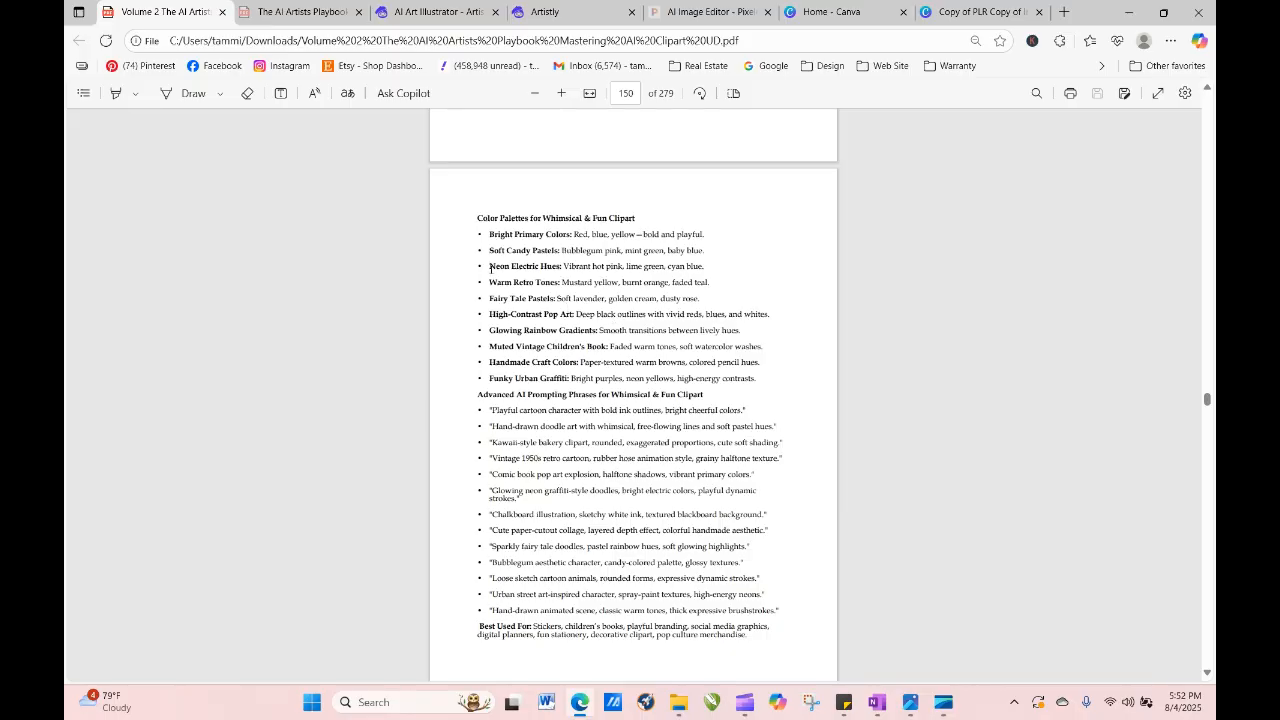
drag(489, 265, 709, 273)
right_click(706, 268)
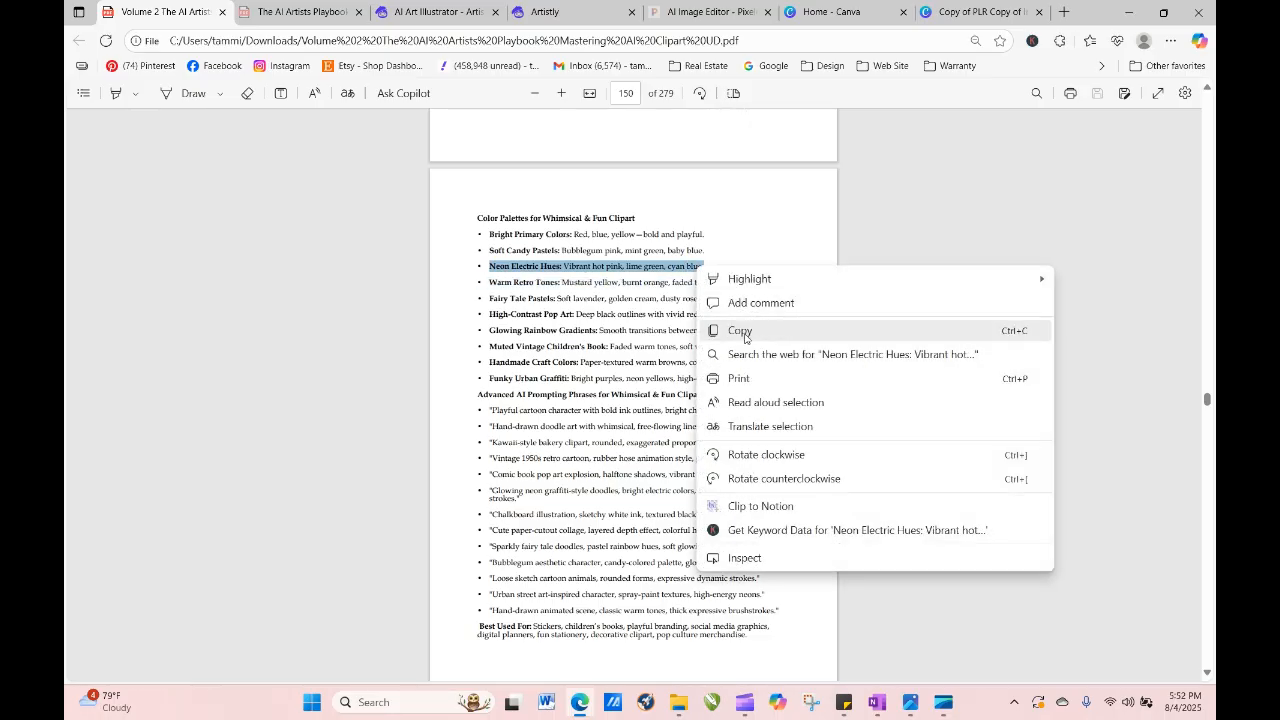
click(745, 332)
Back in the AI Art Illustrator prompt, replace "Traditional red and green" with the copied Neon Electric Hues phrase and remove the line break after "real paint".
click(560, 10)
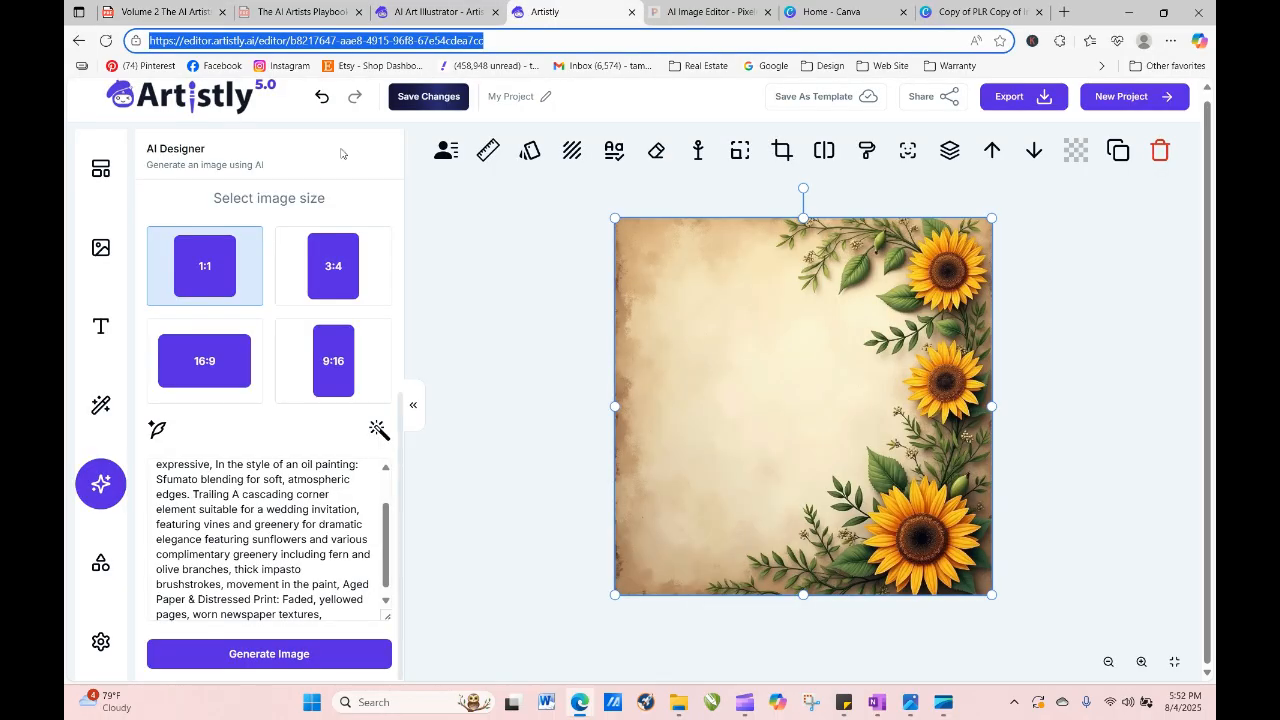
click(458, 8)
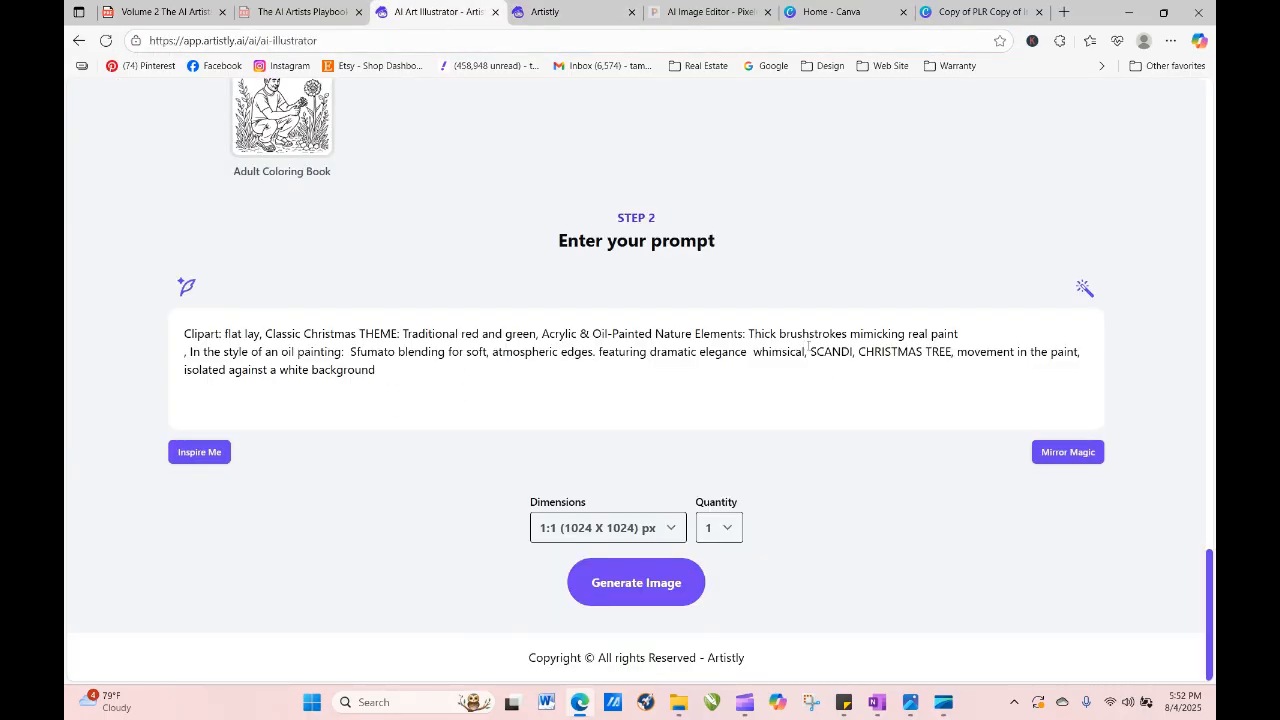
drag(402, 334, 525, 331)
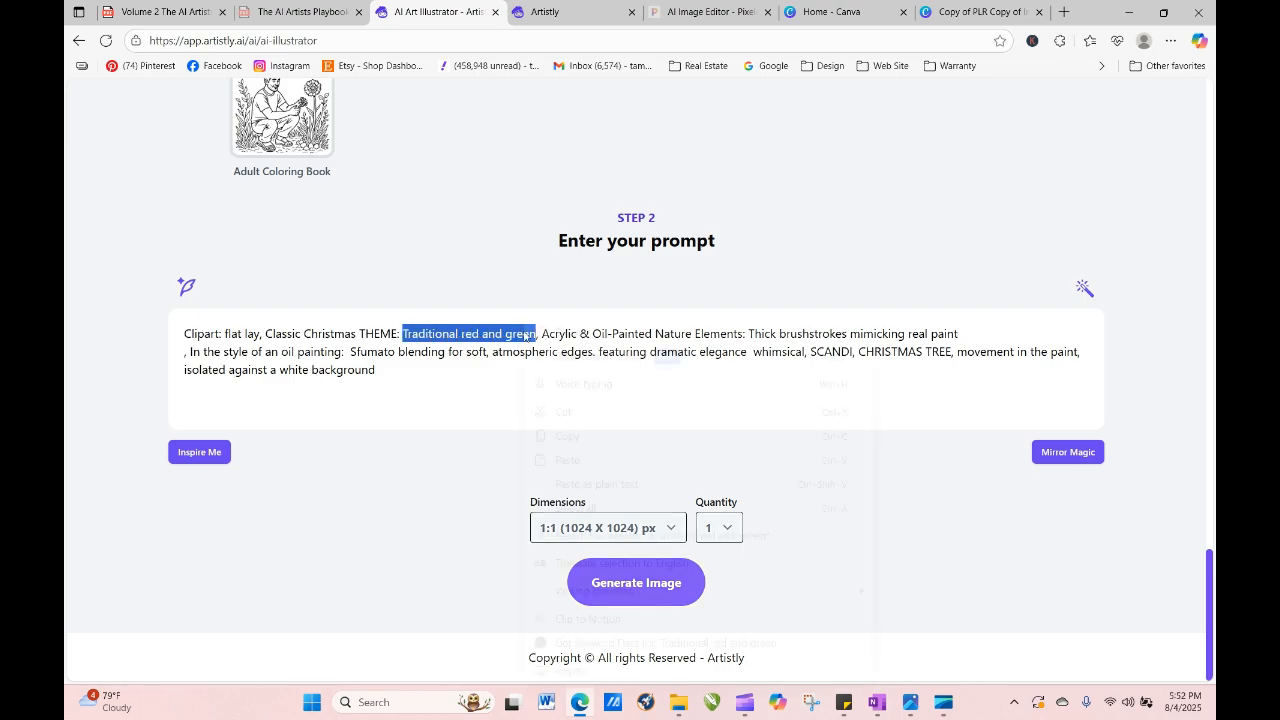
right_click(526, 336)
click(570, 460)
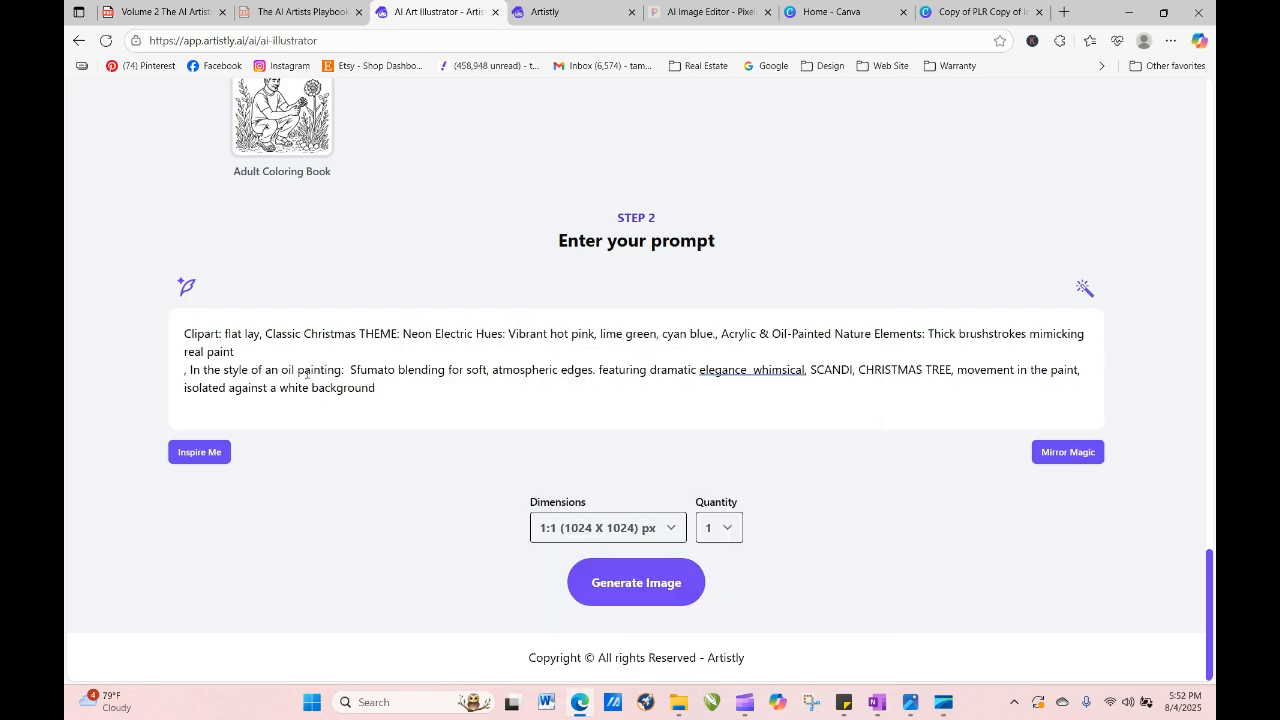
key(Delete)
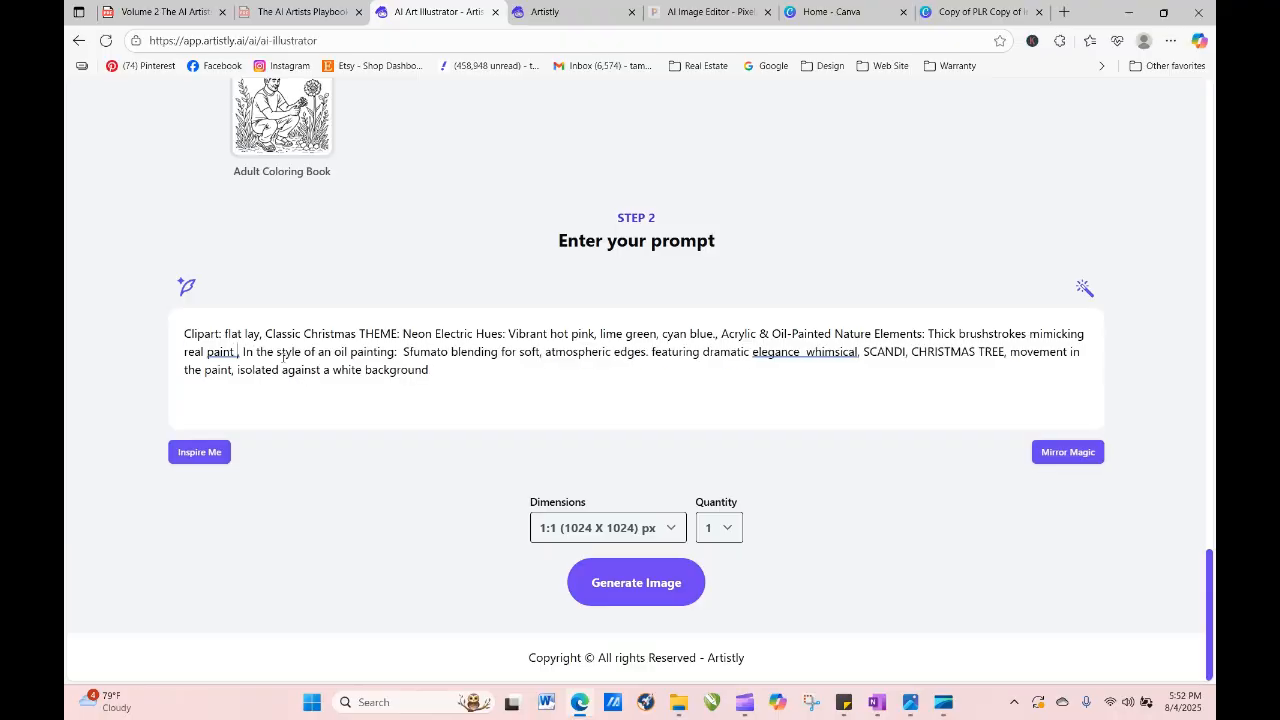
Set the dimensions to 9:21 (640 x 1536) and the quantity to 4, and generate the neon-themed trees.
click(645, 527)
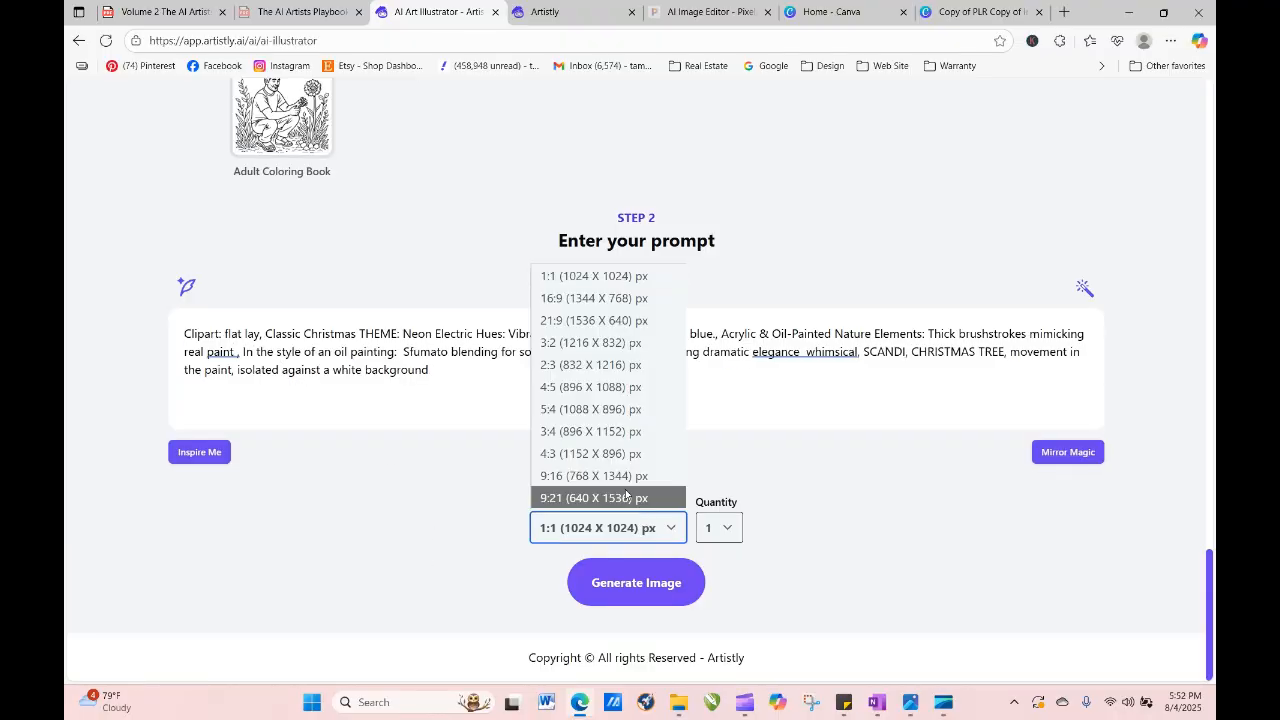
click(628, 495)
click(733, 531)
click(709, 625)
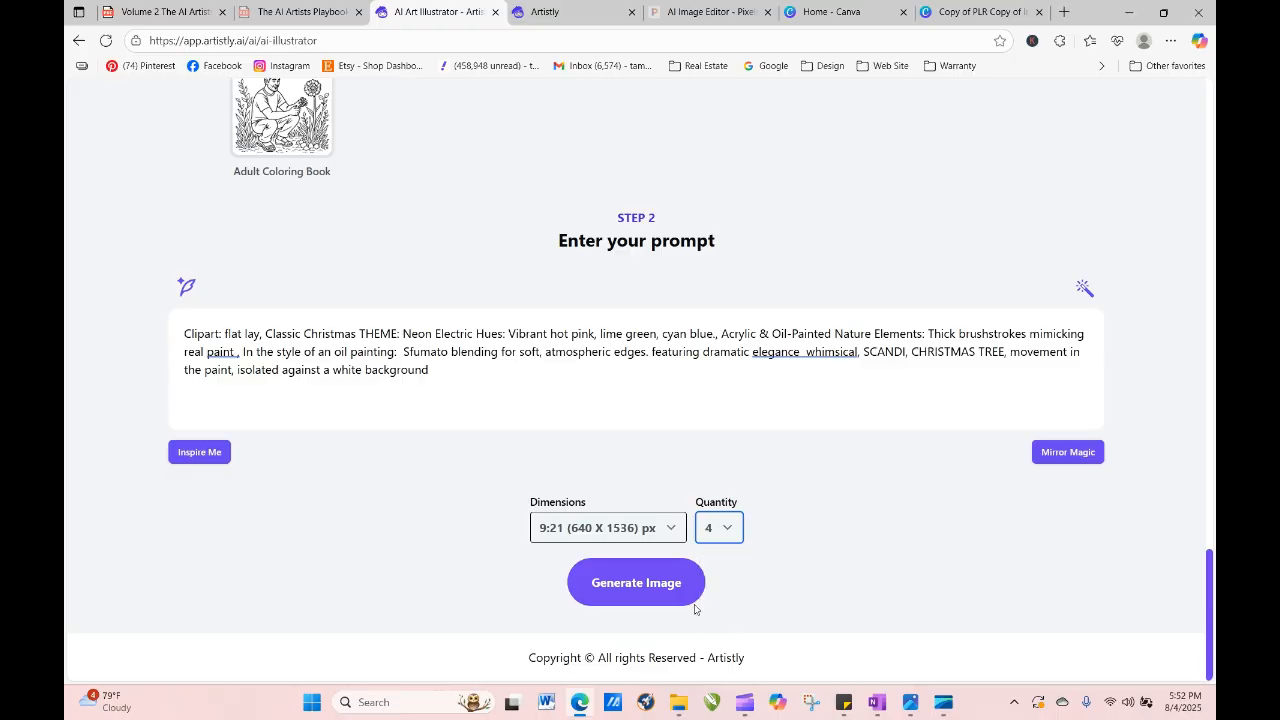
click(636, 582)
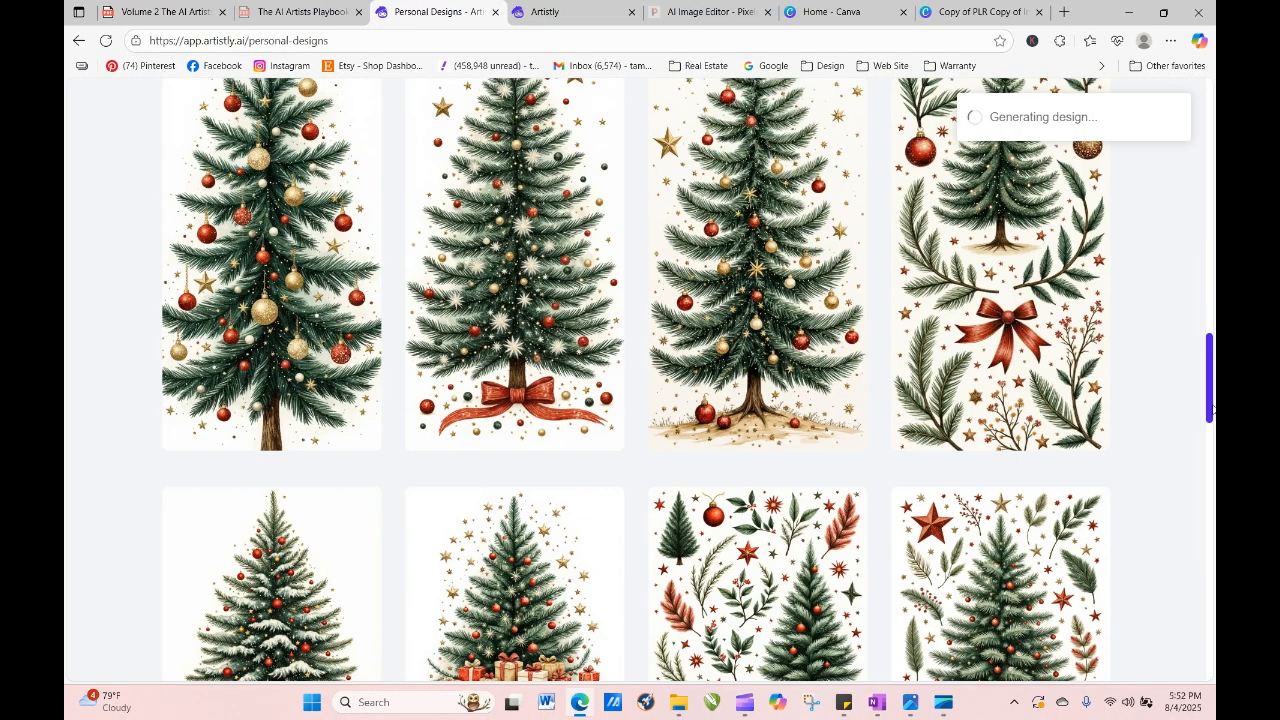
Reload the personal designs until the four neon-themed trees have finished processing, and view them.
drag(1212, 400, 1214, 209)
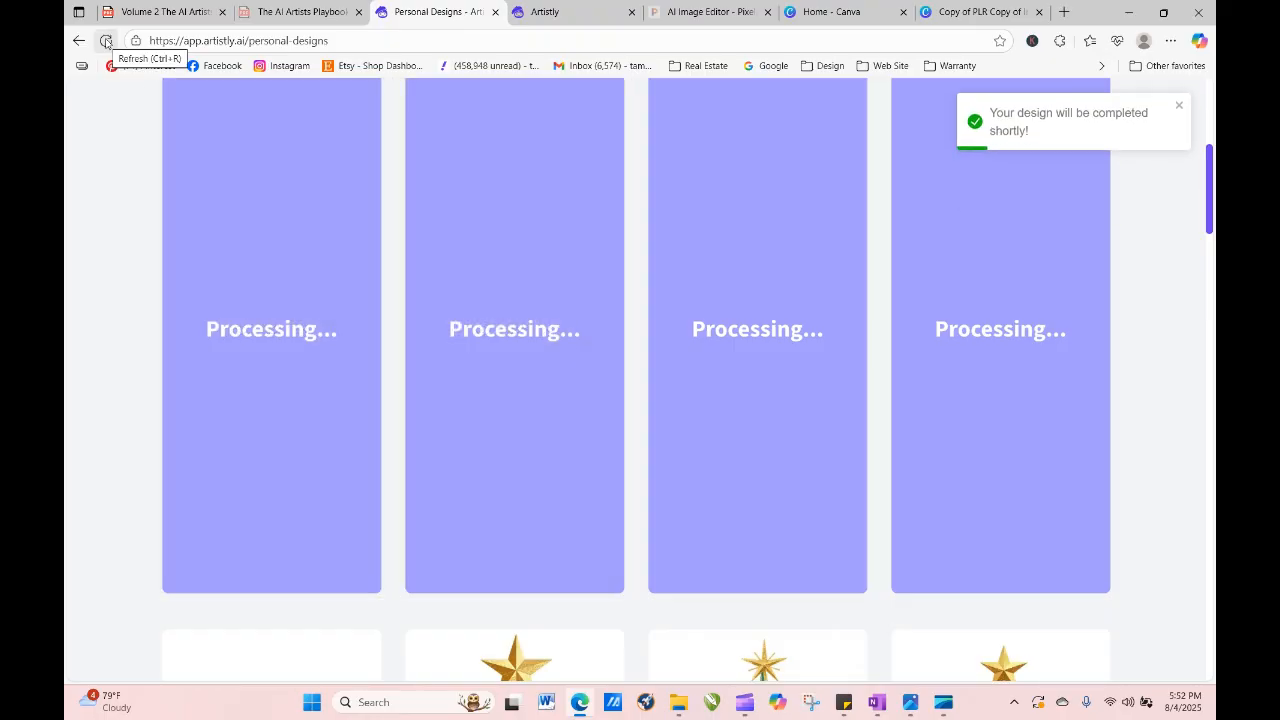
click(106, 42)
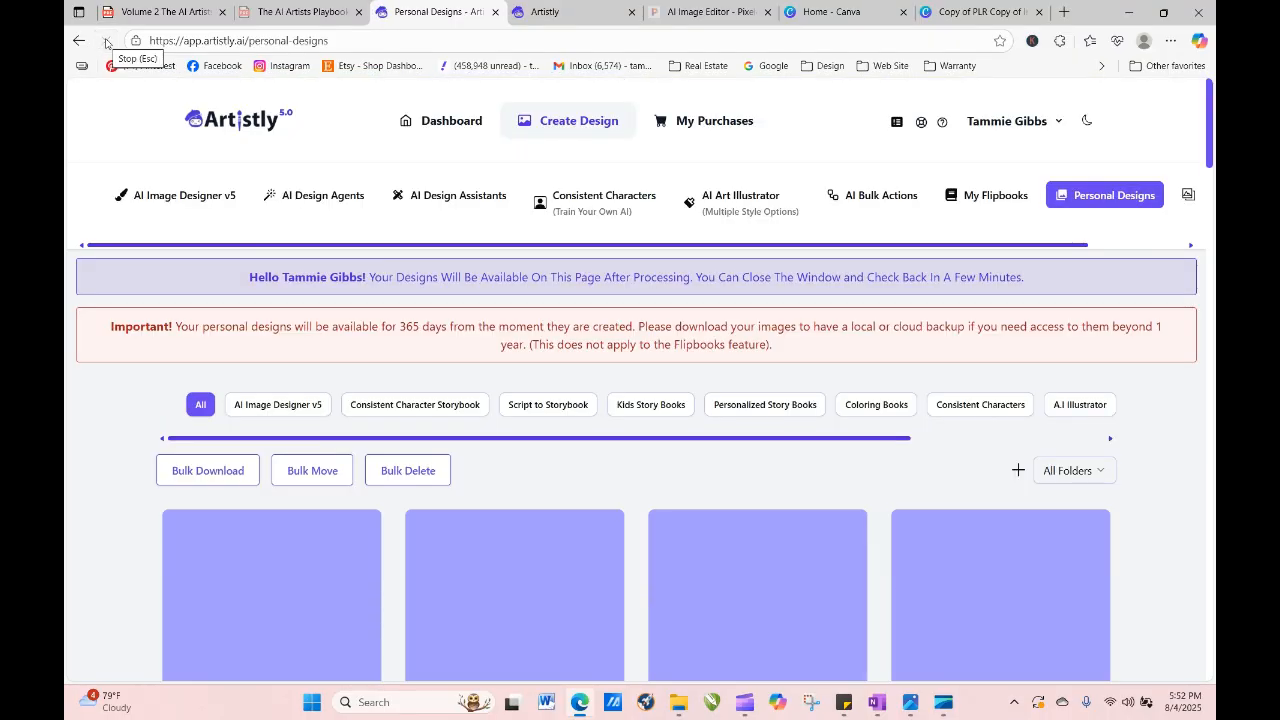
click(106, 42)
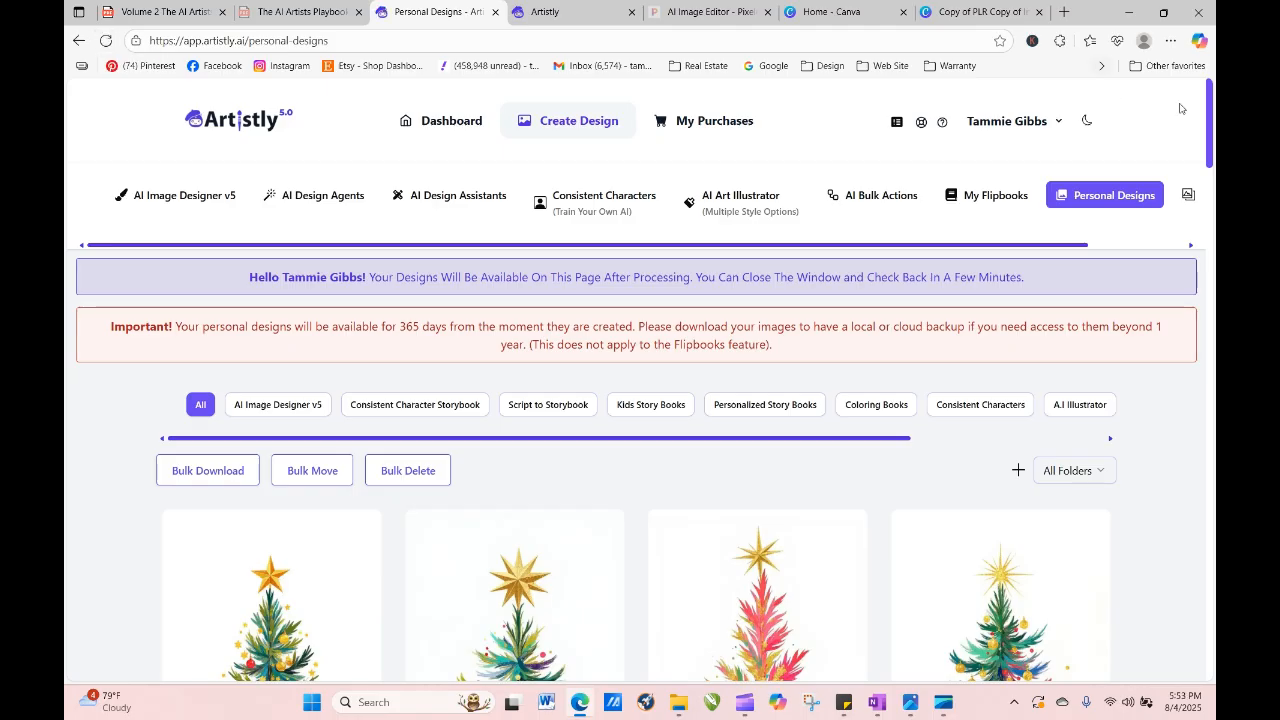
drag(1210, 128, 1212, 198)
mouse_move(570, 438)
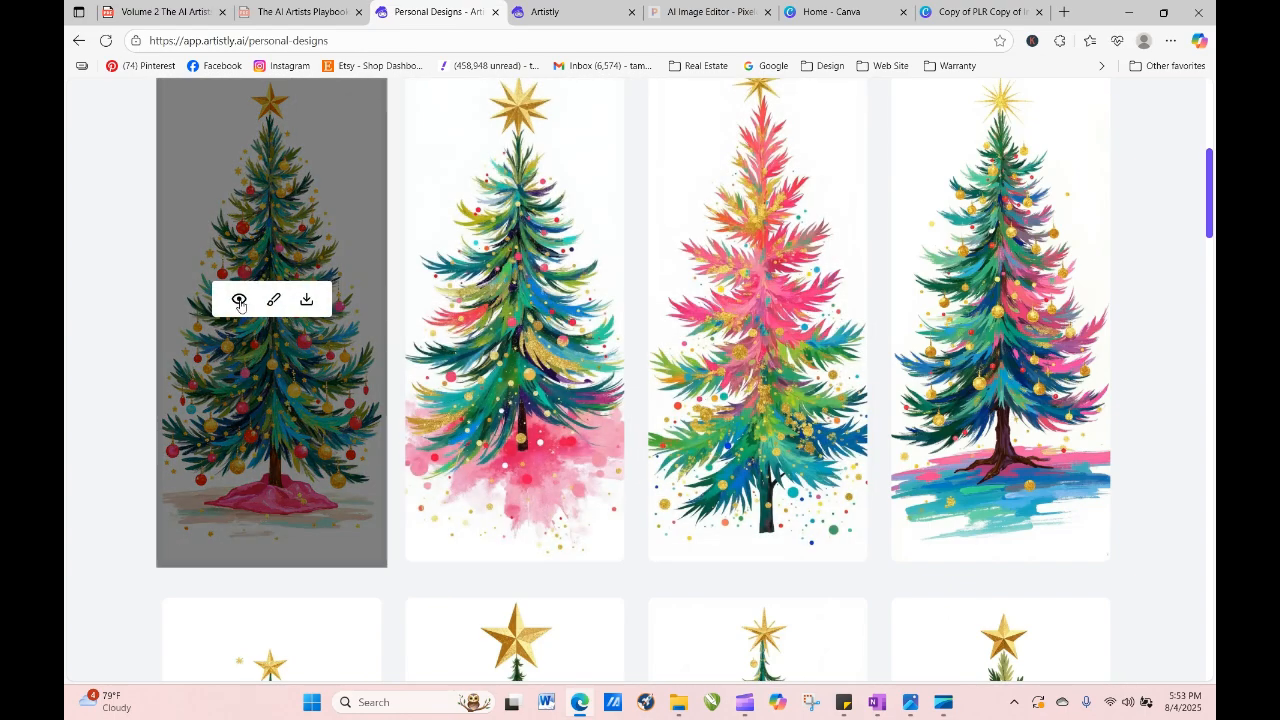
Reopen the first neon-themed tree for regeneration and bring up its prompt.
click(239, 301)
scroll(587, 340, down, 5)
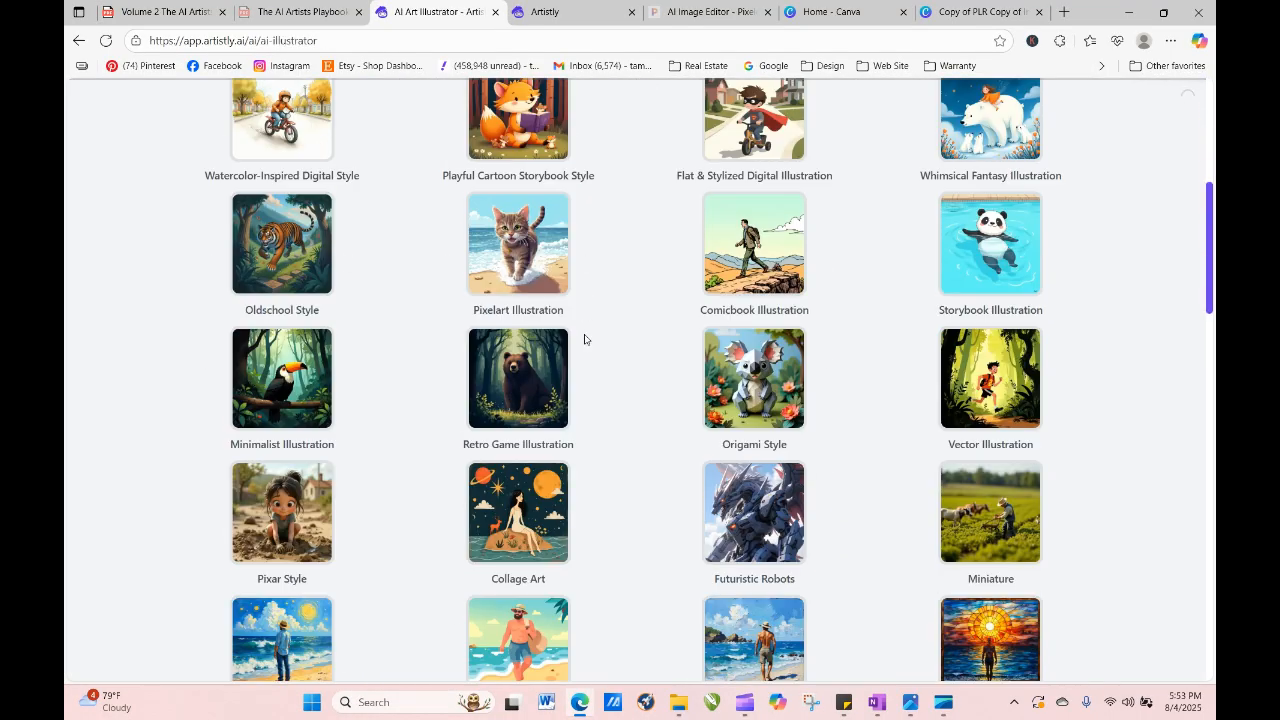
scroll(1160, 347, down, 15)
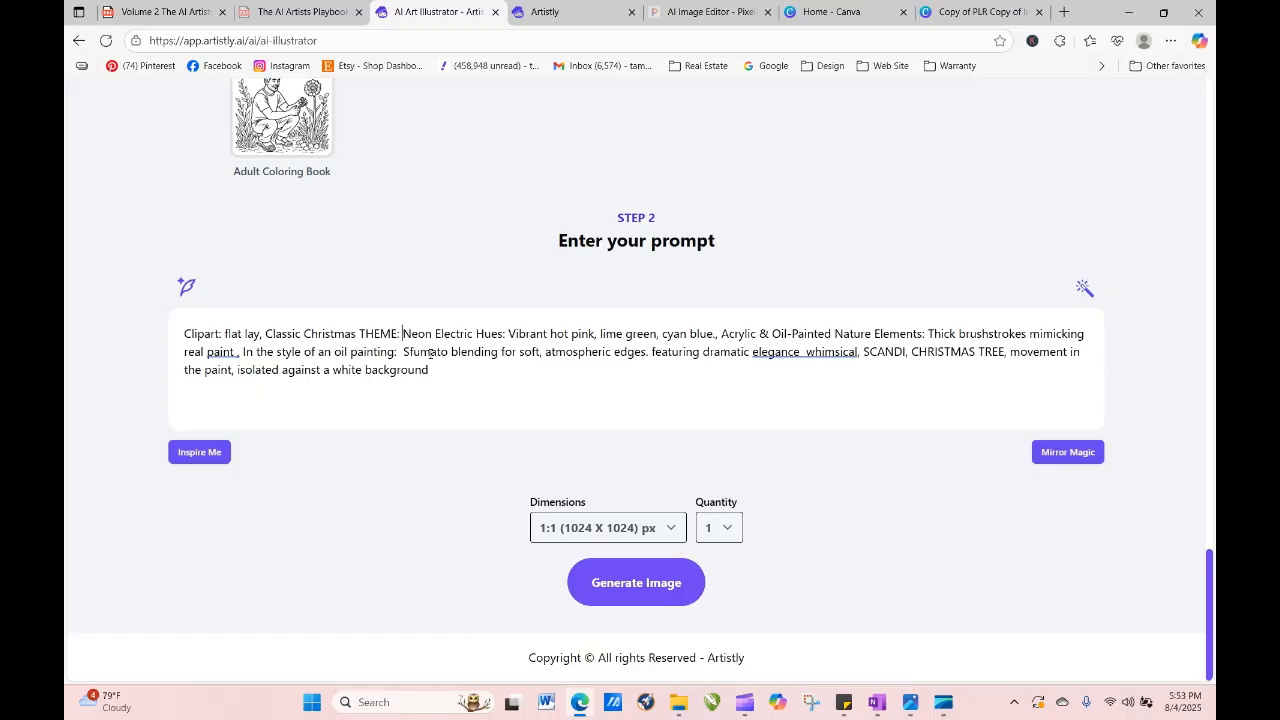
Move the Neon Electric Hues phrase in the prompt to just after "CHRISTMAS TREE," and put the word "in" before it.
drag(403, 334, 604, 380)
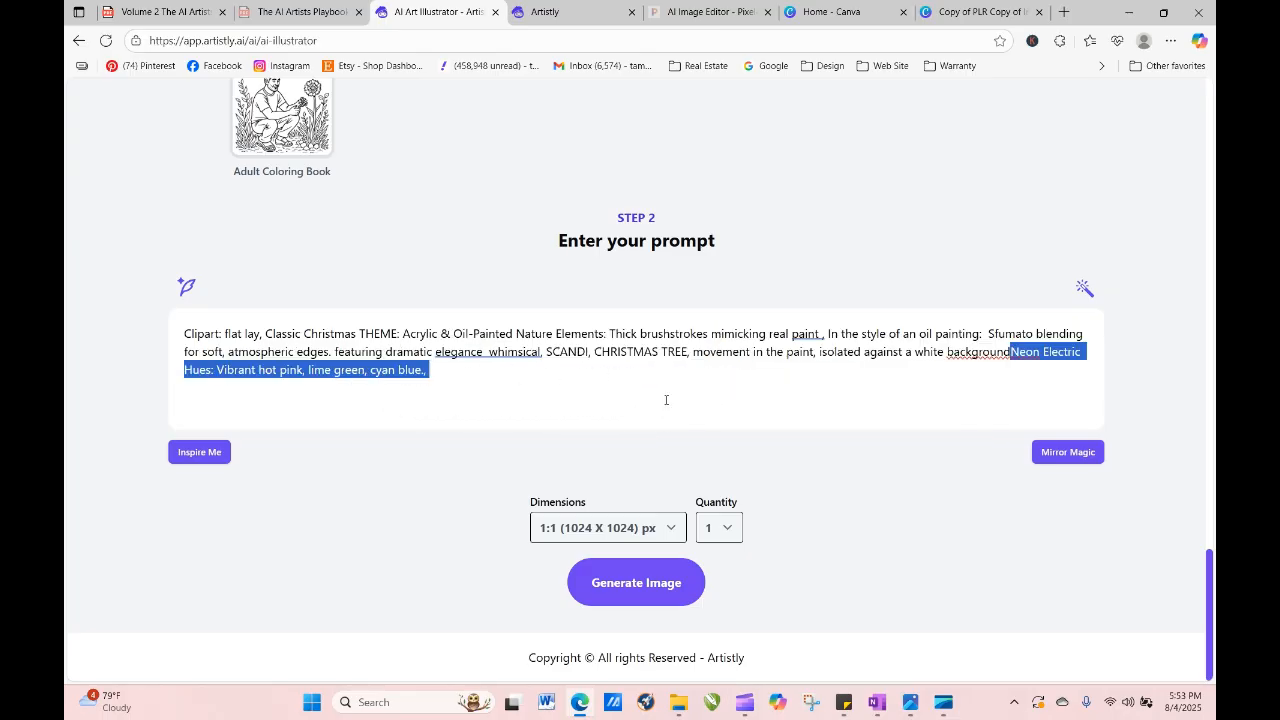
click(1012, 352)
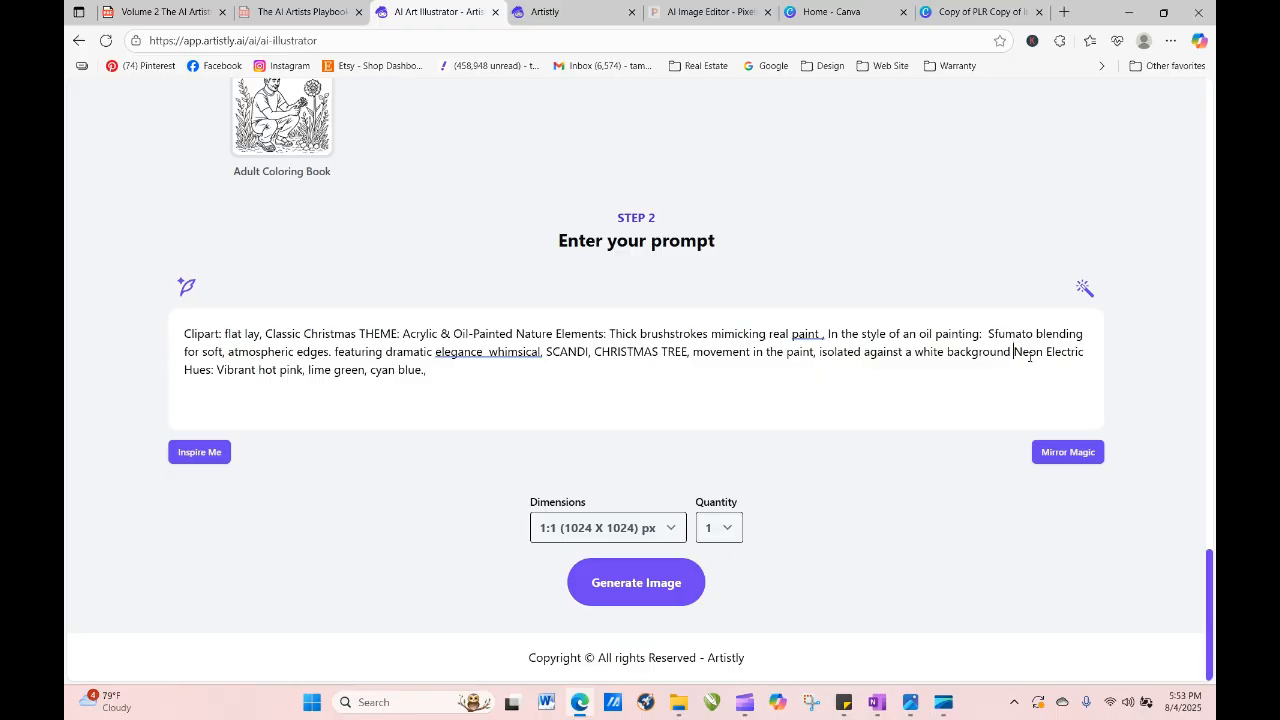
drag(1014, 352, 694, 362)
click(692, 352)
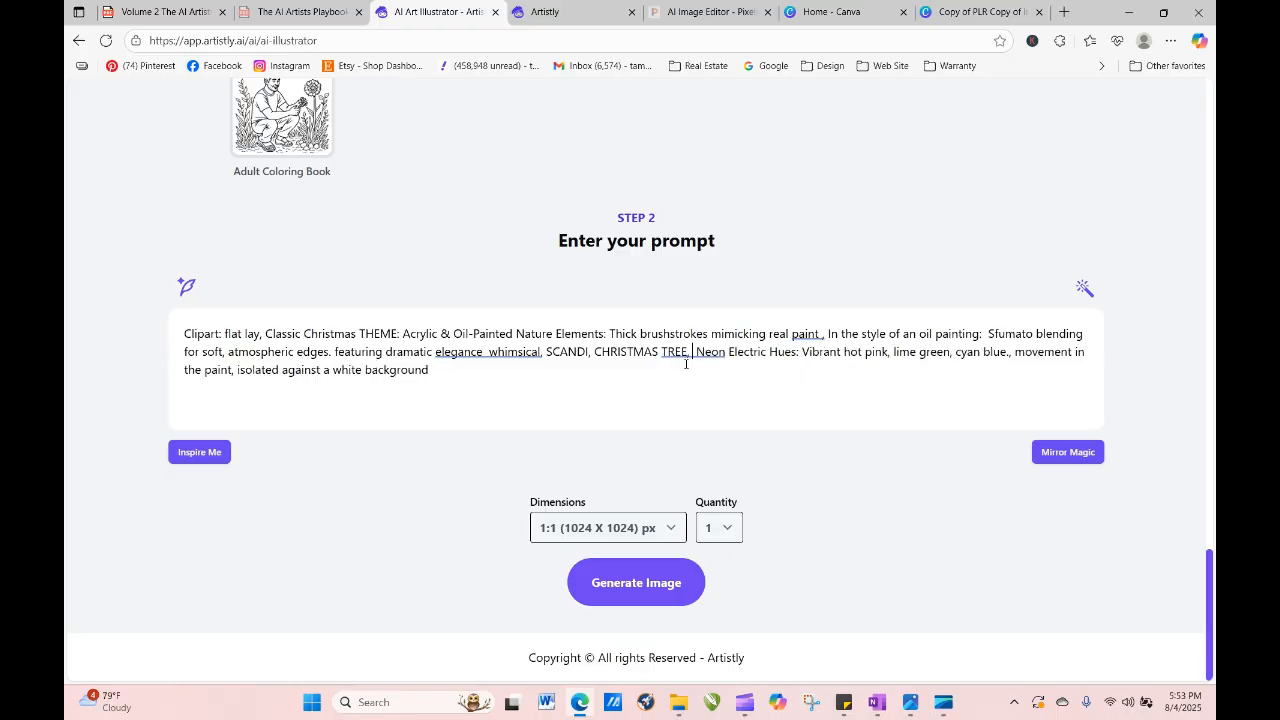
text(in)
key(Delete)
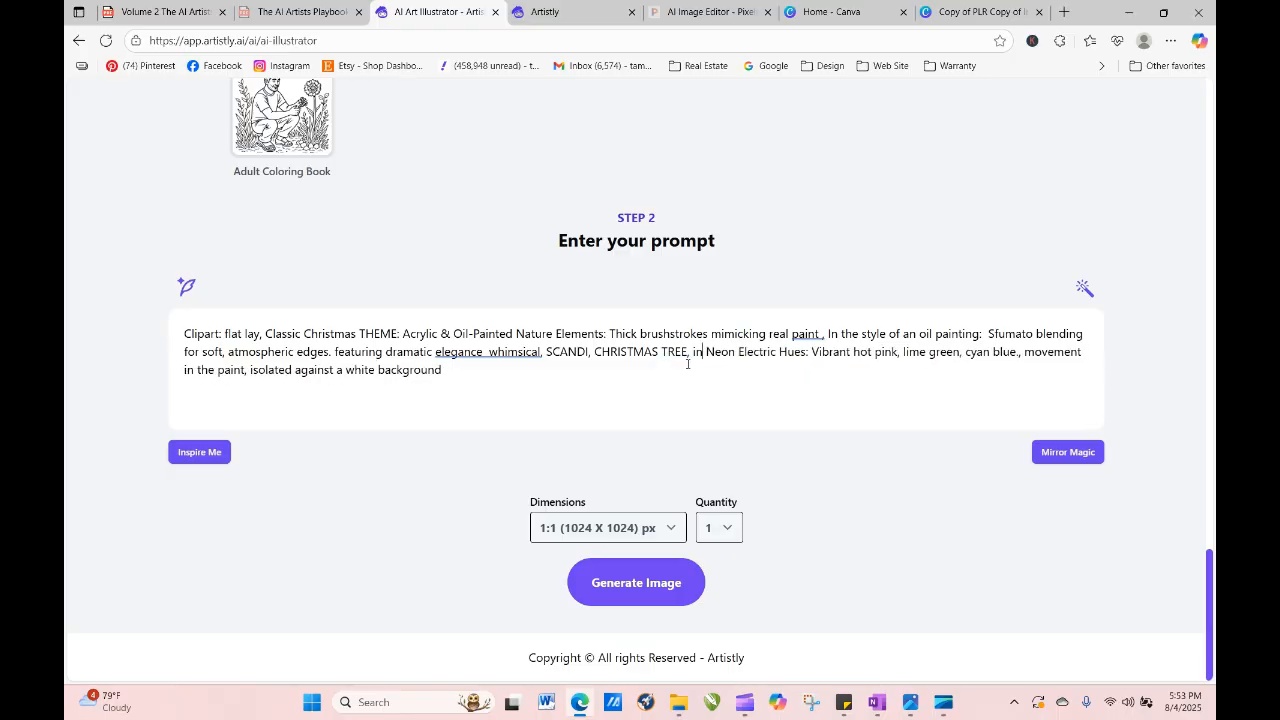
Generate four images from the reordered neon prompt at 9:21 (640 x 1536).
click(645, 527)
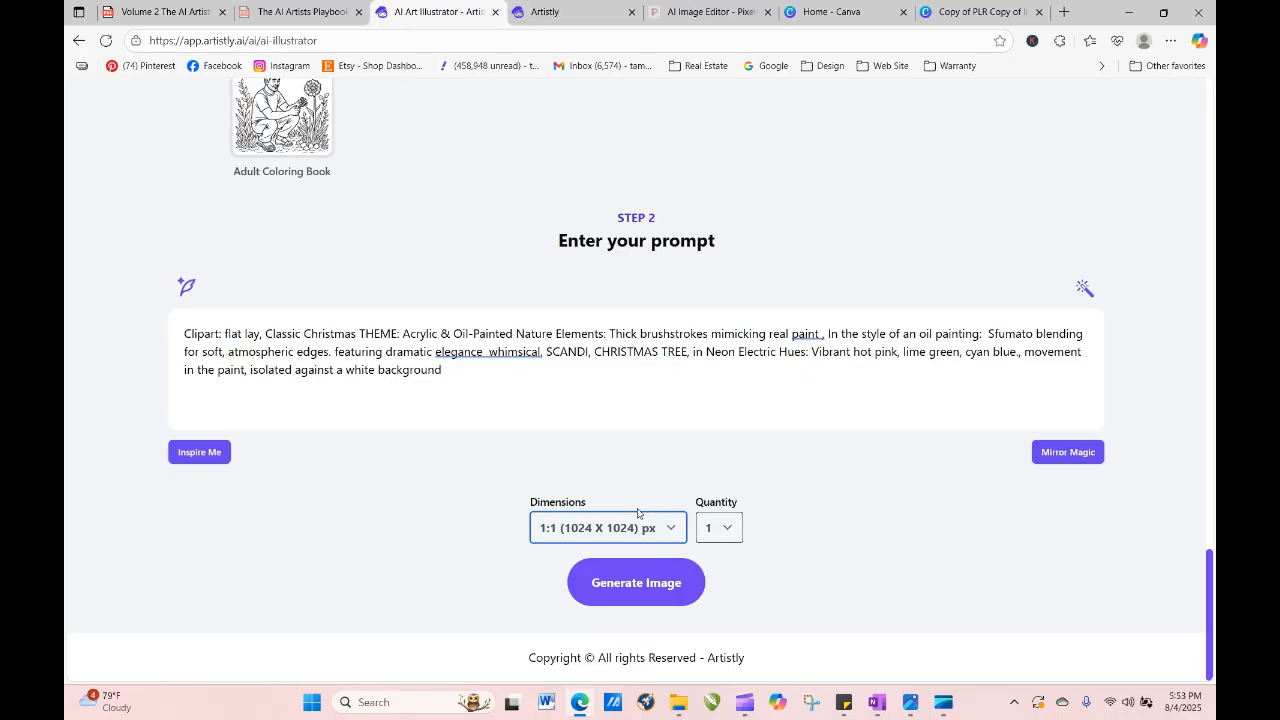
click(637, 498)
click(740, 525)
click(714, 620)
click(636, 582)
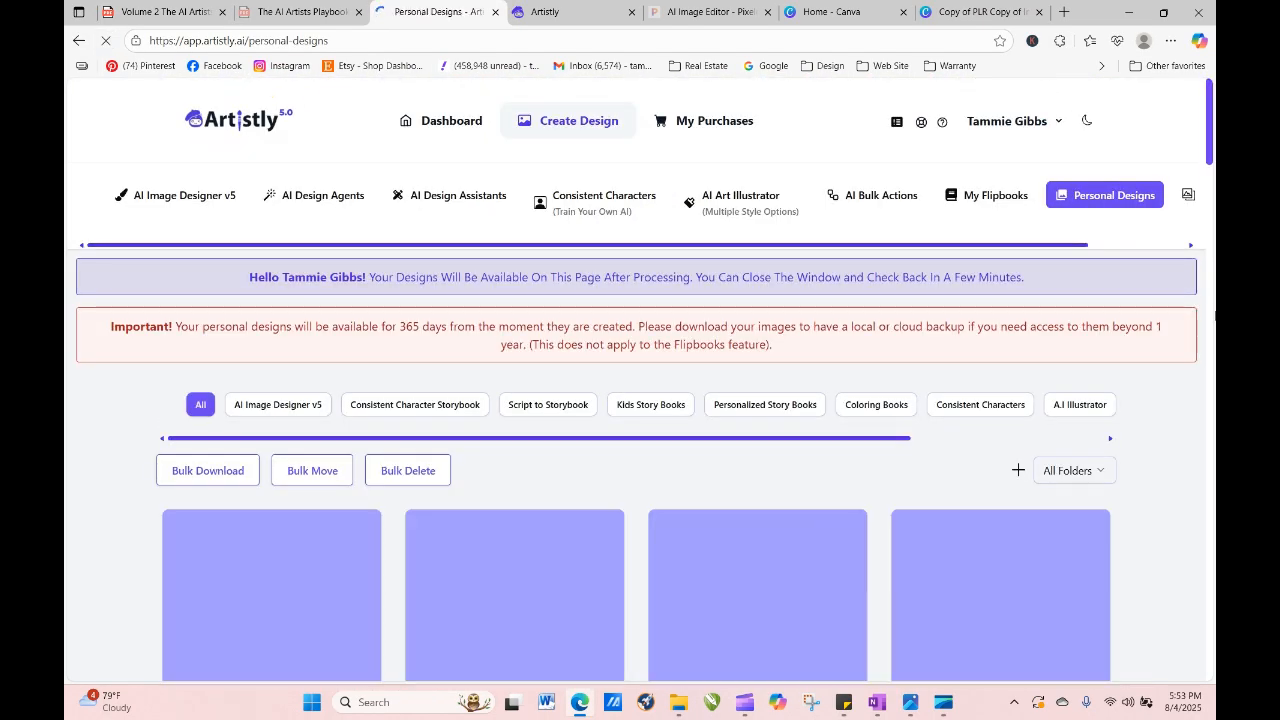
Reload the personal designs until all four trees from the reordered prompt are processed, and bring them into view.
drag(1208, 143, 1208, 200)
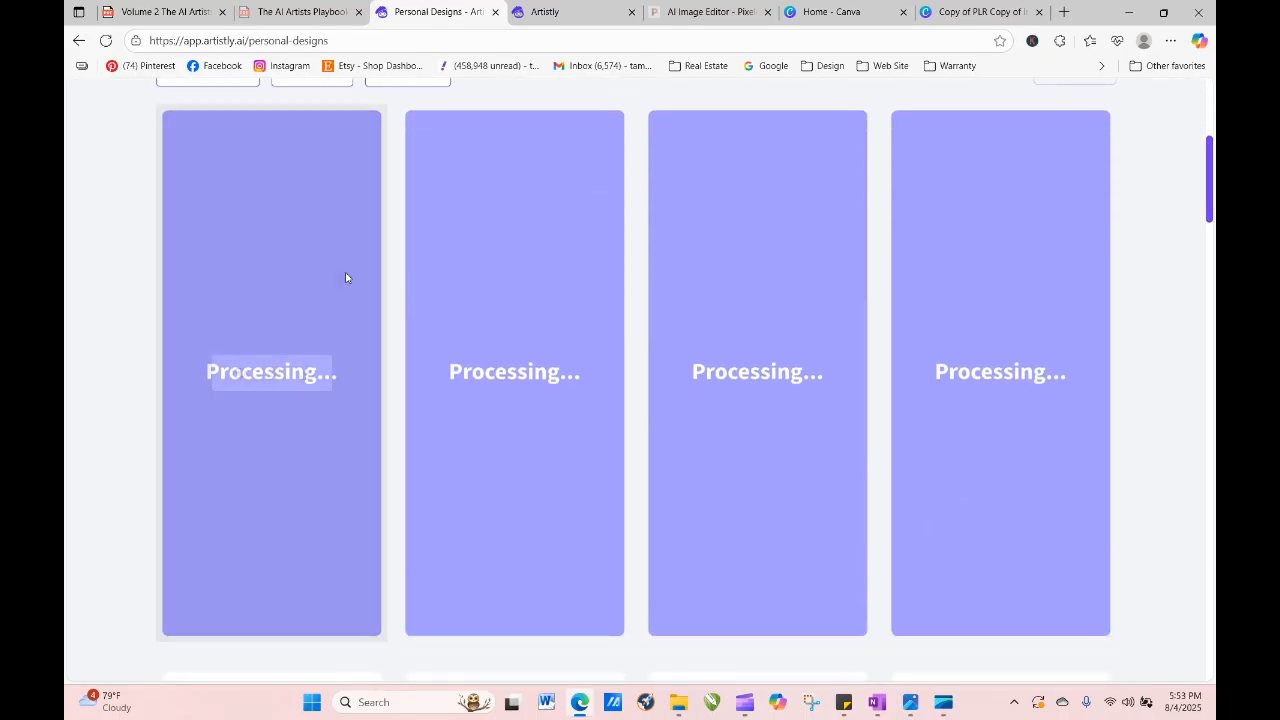
click(108, 40)
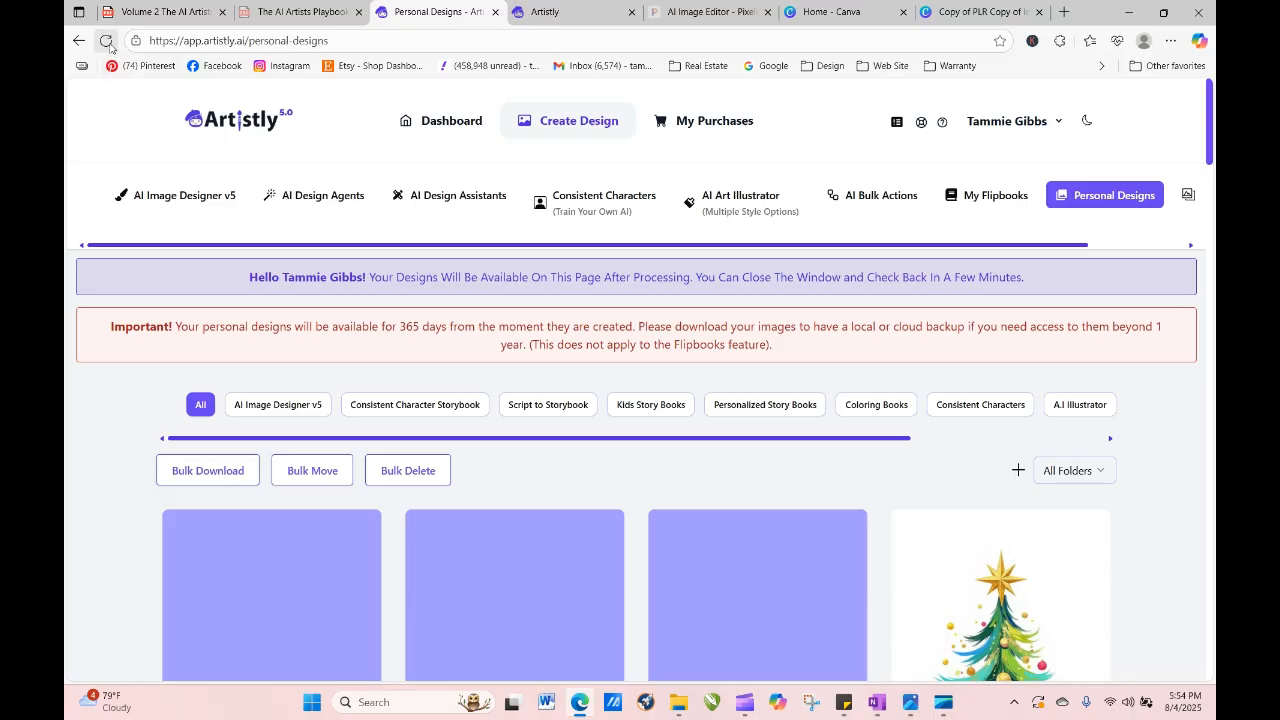
scroll(1215, 182, down, 3)
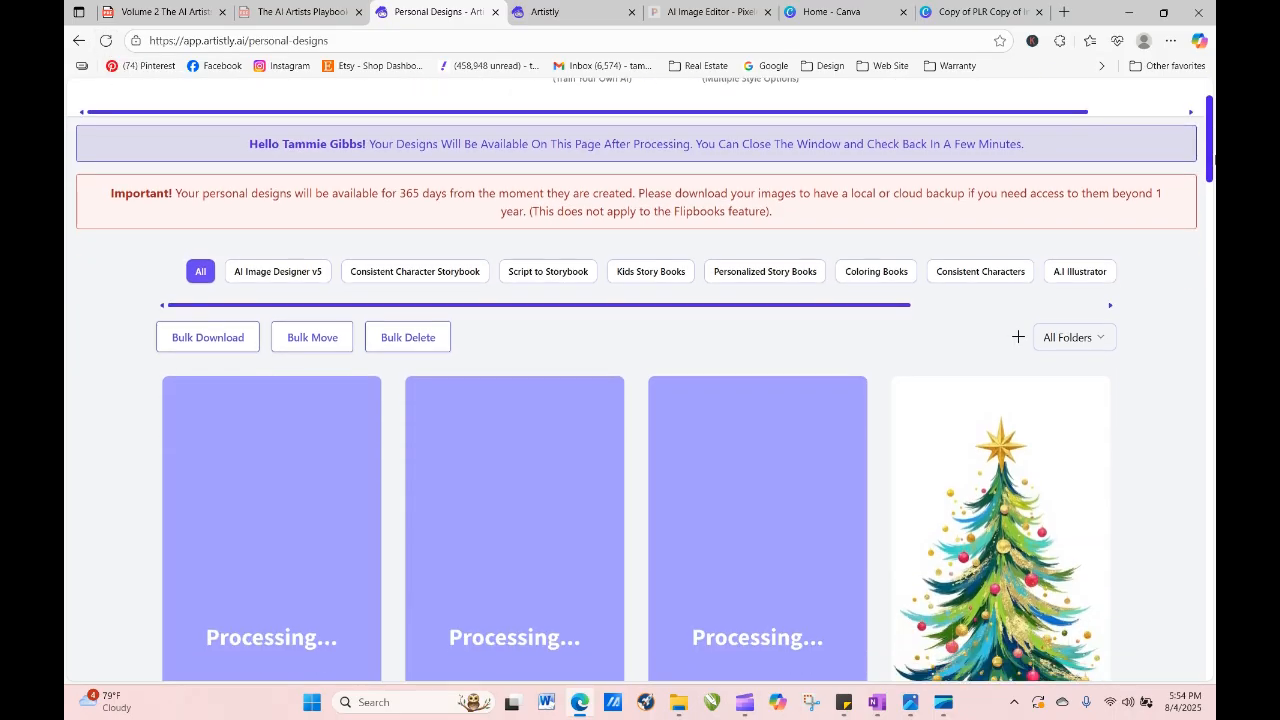
drag(1211, 176, 1211, 190)
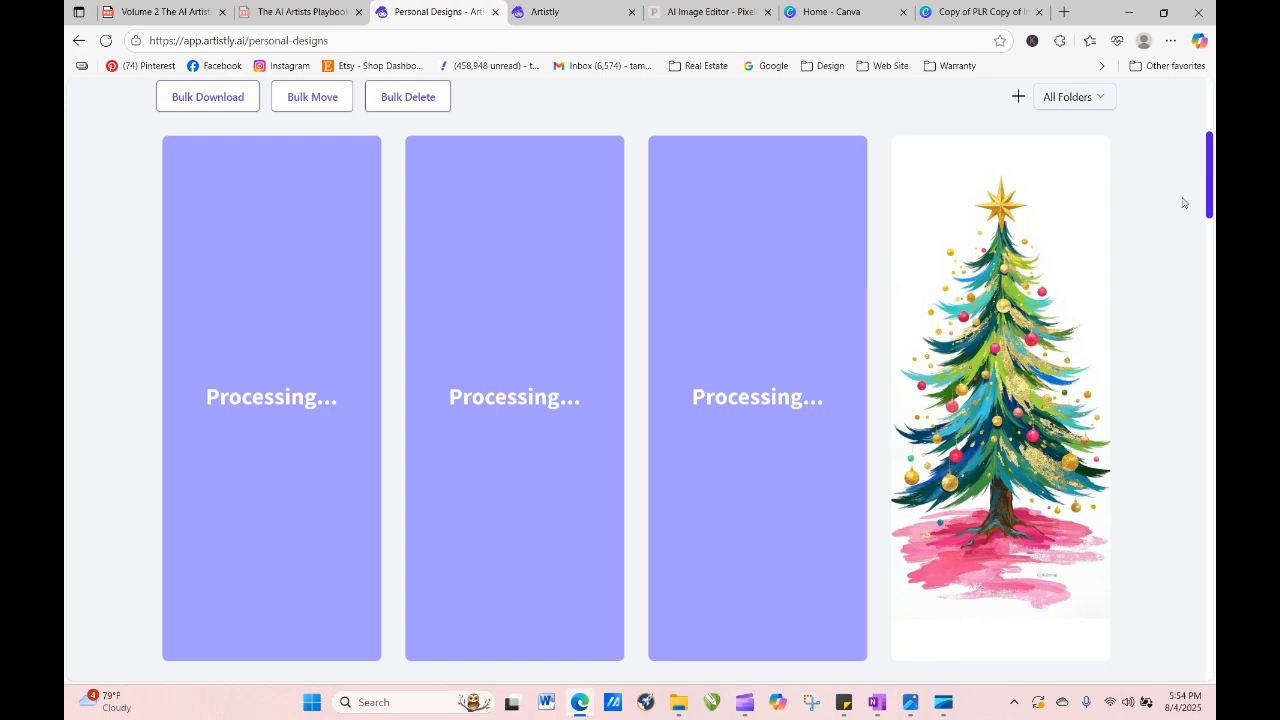
click(105, 41)
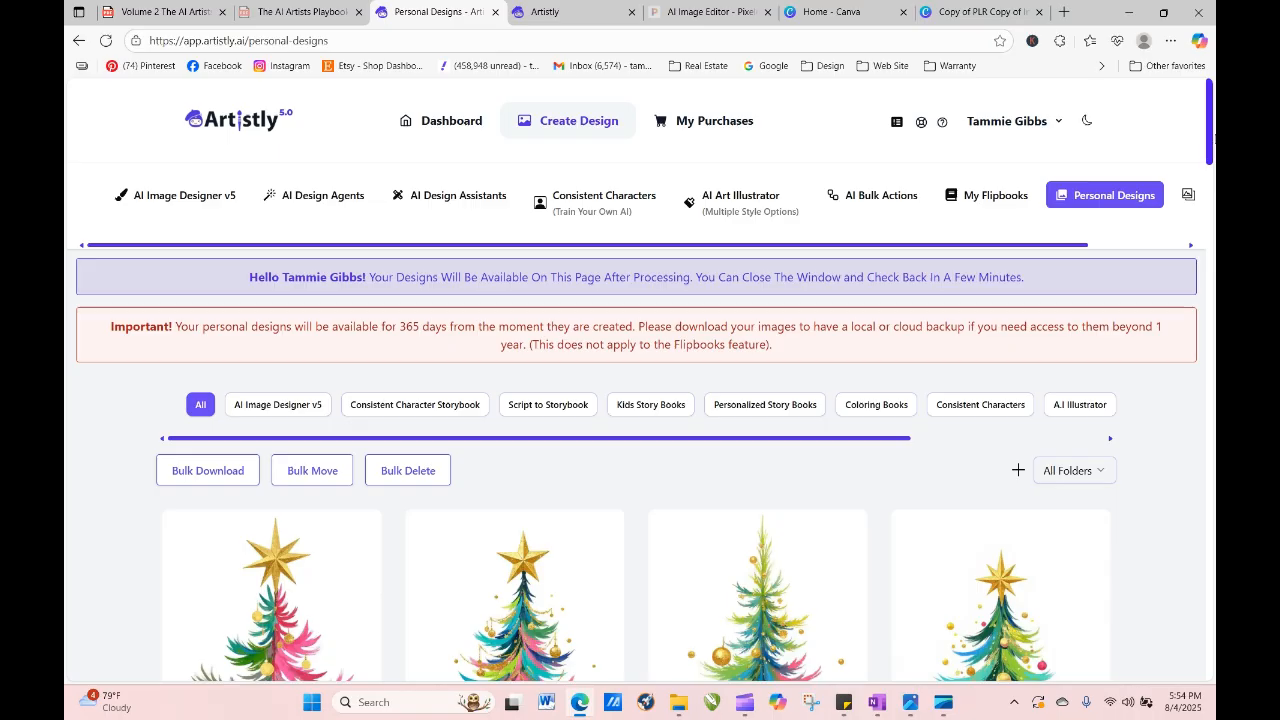
drag(1210, 135, 1214, 207)
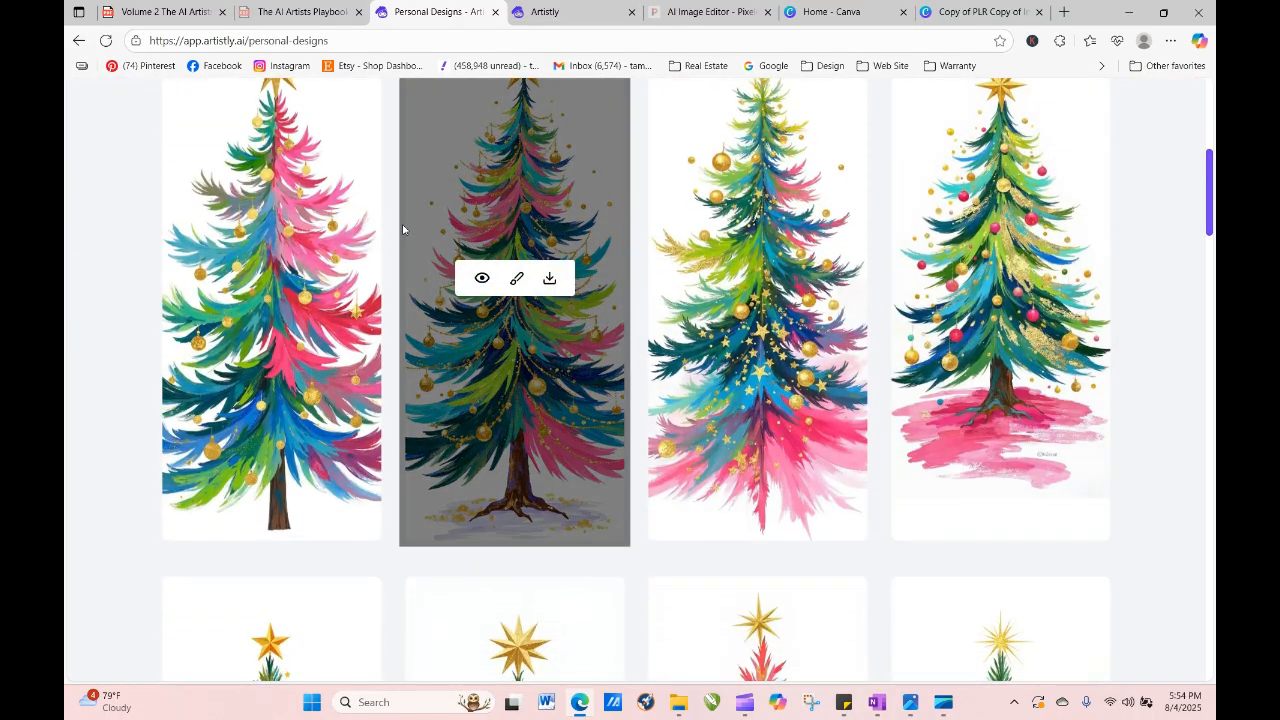
Open the first tree of the latest neon batch for regeneration and bring up its prompt.
click(240, 279)
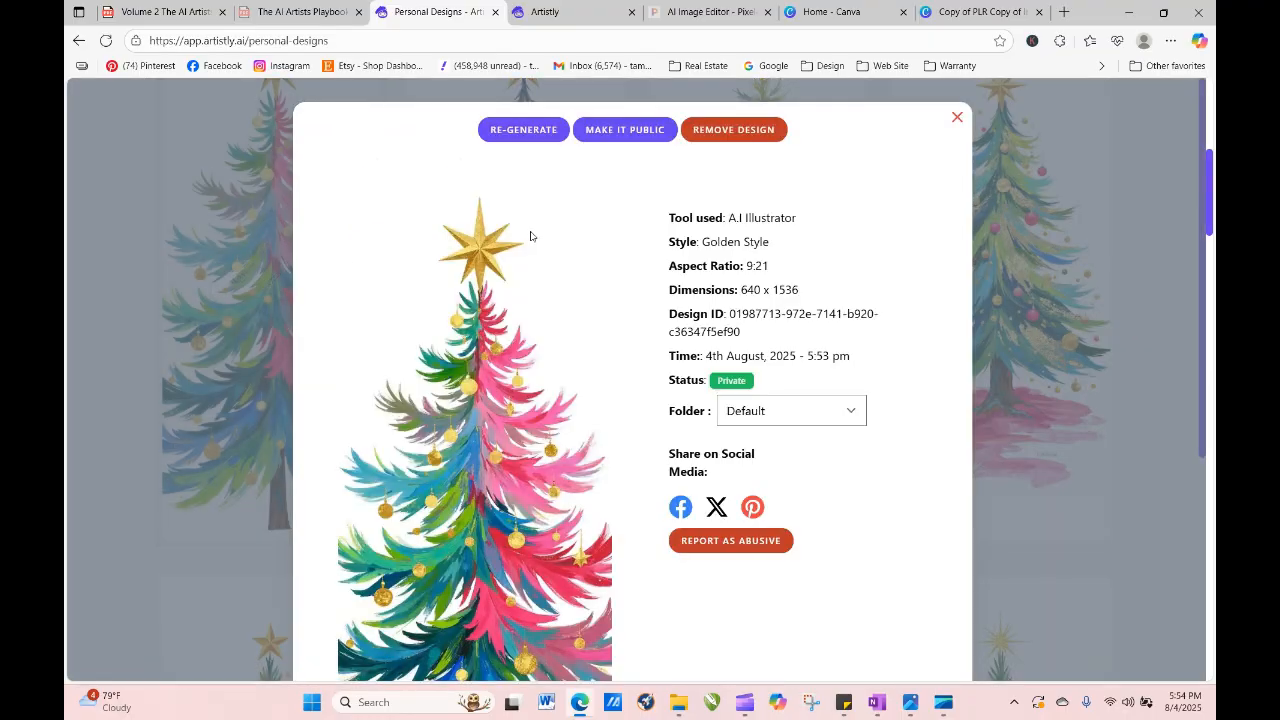
click(517, 129)
scroll(520, 347, down, 1)
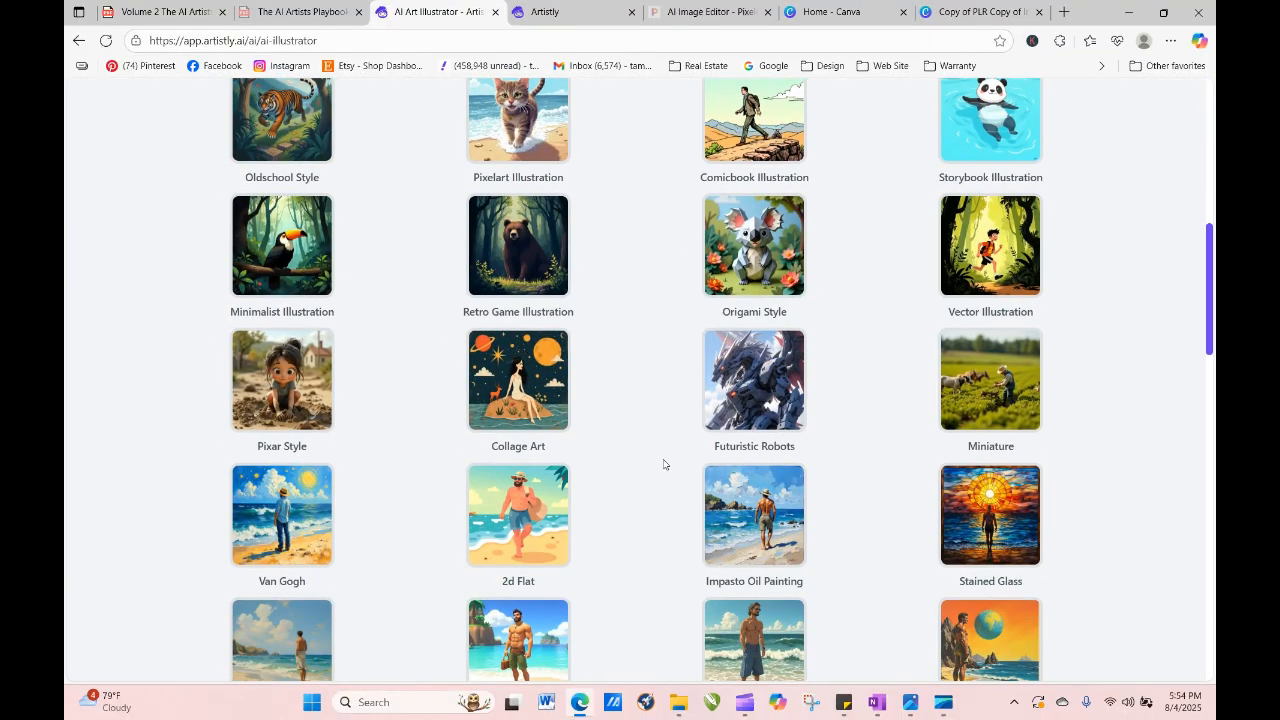
scroll(663, 464, down, 15)
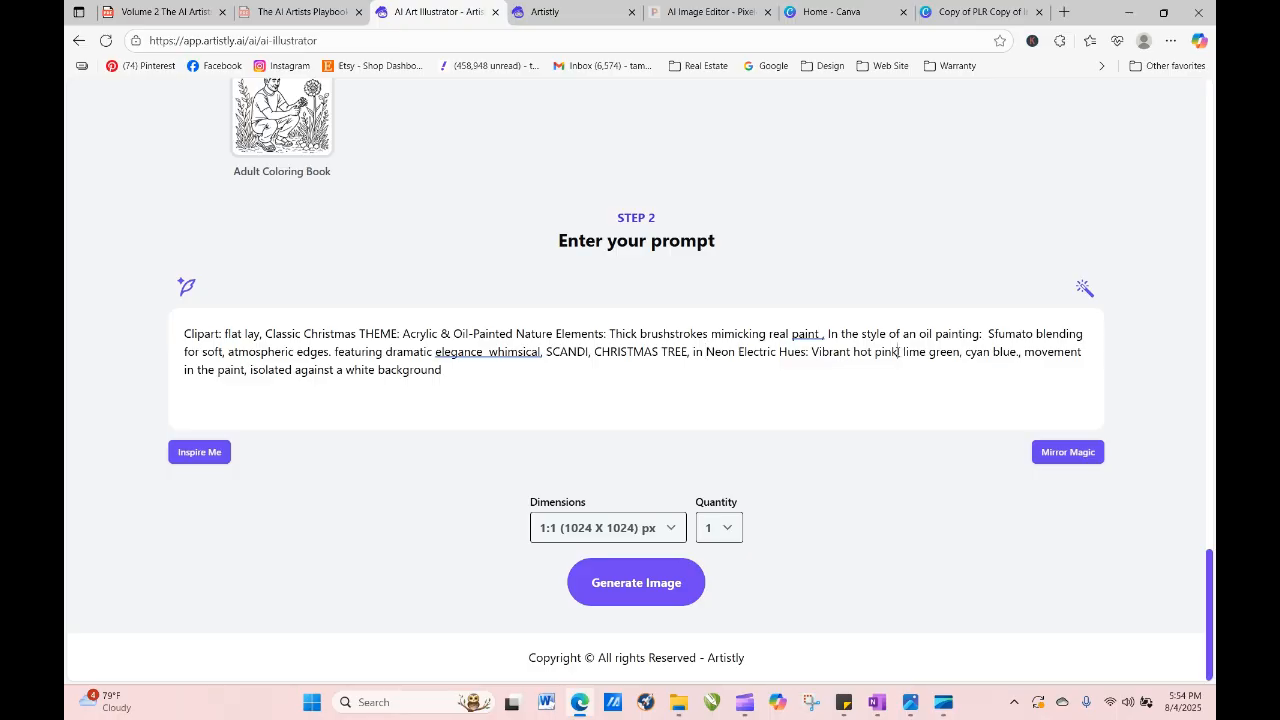
In the prompt, replace the lime green and cyan blue after "Vibrant hot pink" with "with gold christmas balls".
text(with go )
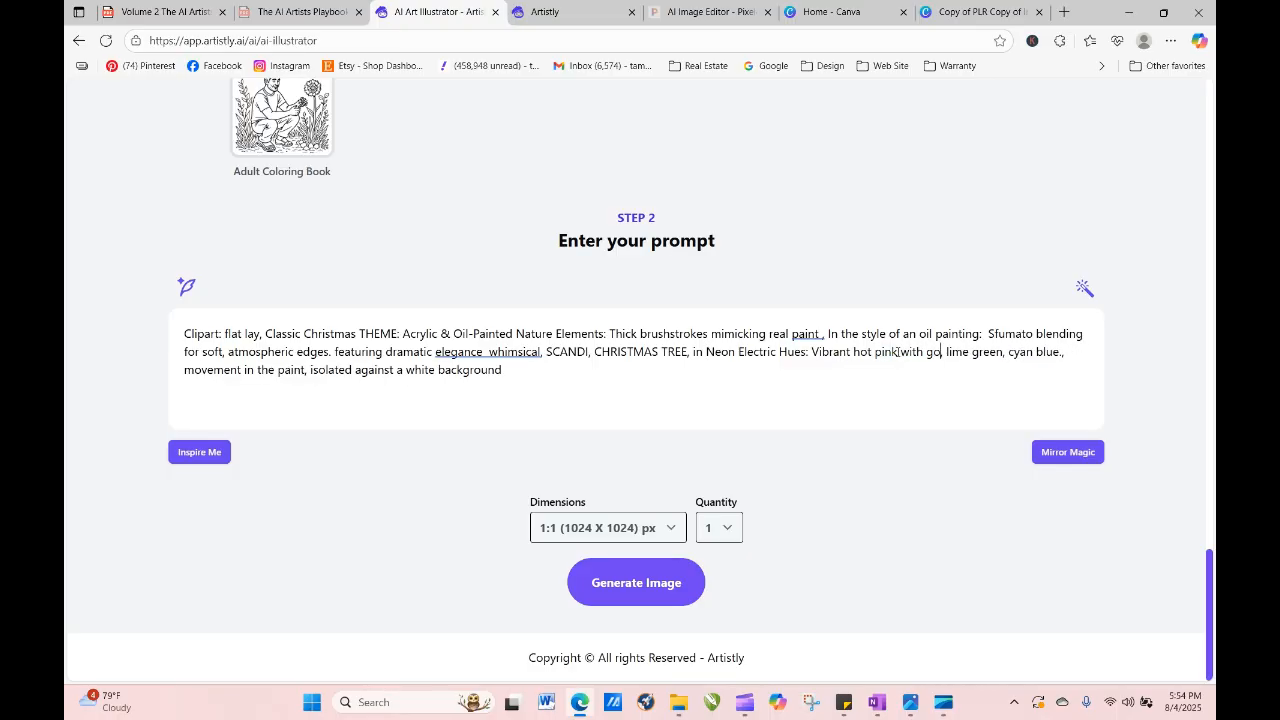
text(ld, christmas)
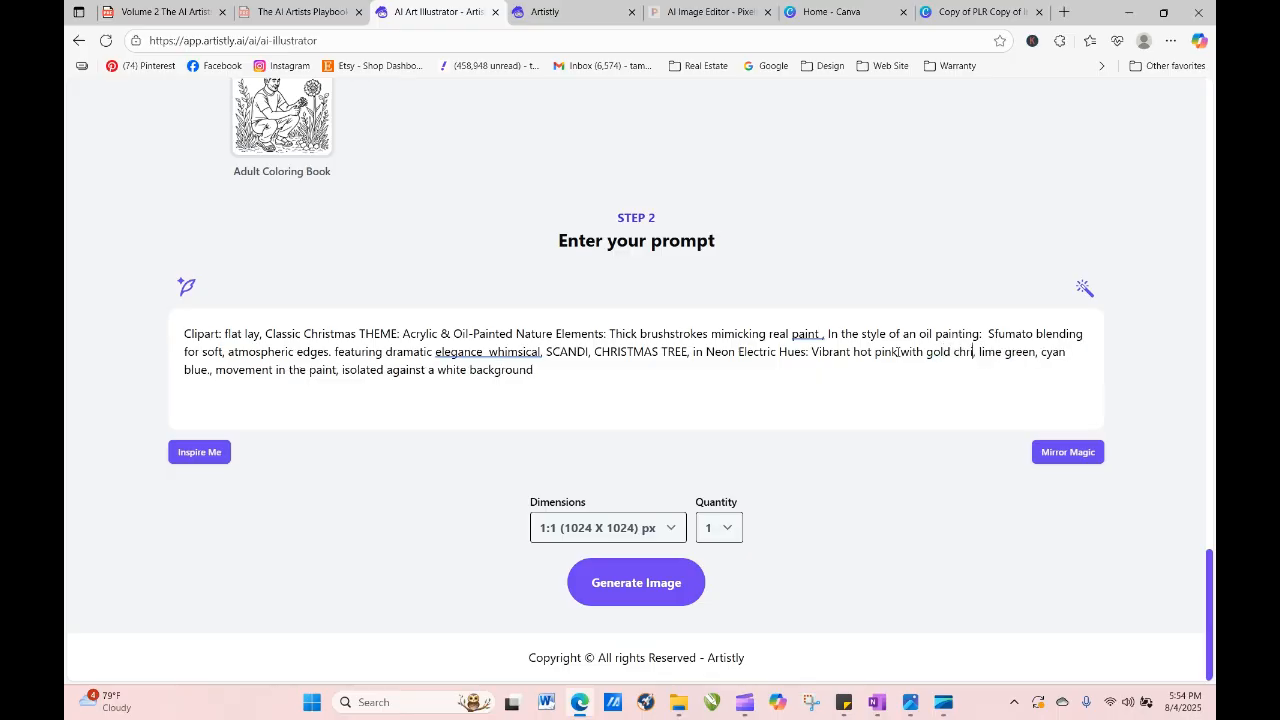
text( balls)
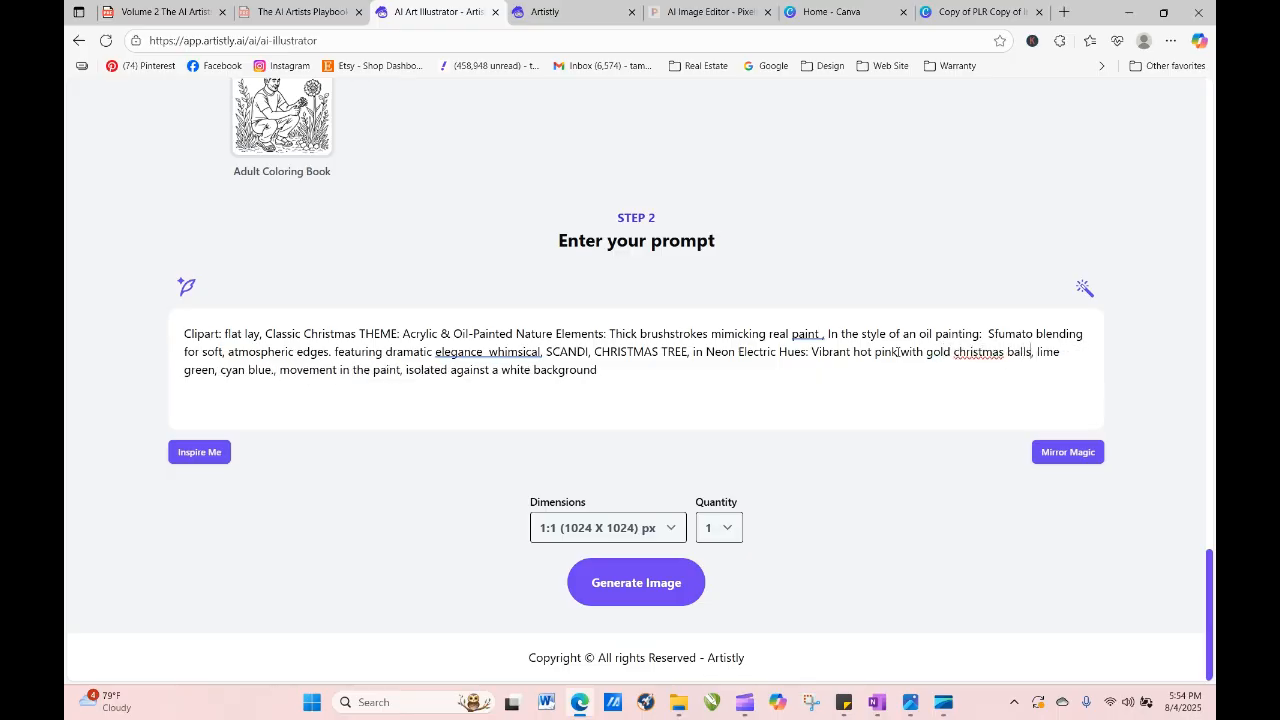
key(Delete)
key(Delete)
key(Delete)
key(Delete)
key(Delete)
key(Delete)
key(Delete)
key(Delete)
key(Delete)
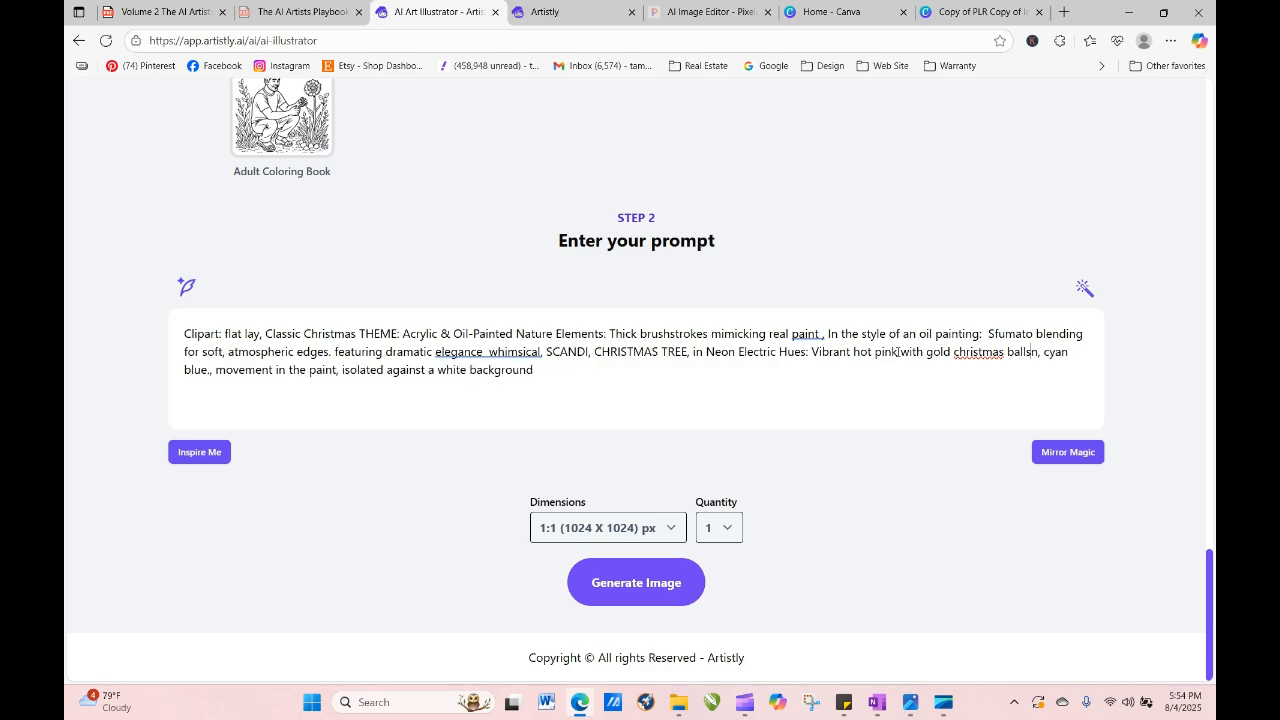
key(Delete)
key(Delete)
key(Delete)
key(Delete)
key(Delete)
key(Delete)
key(Delete)
key(Delete)
key(Delete)
key(Delete)
key(Delete)
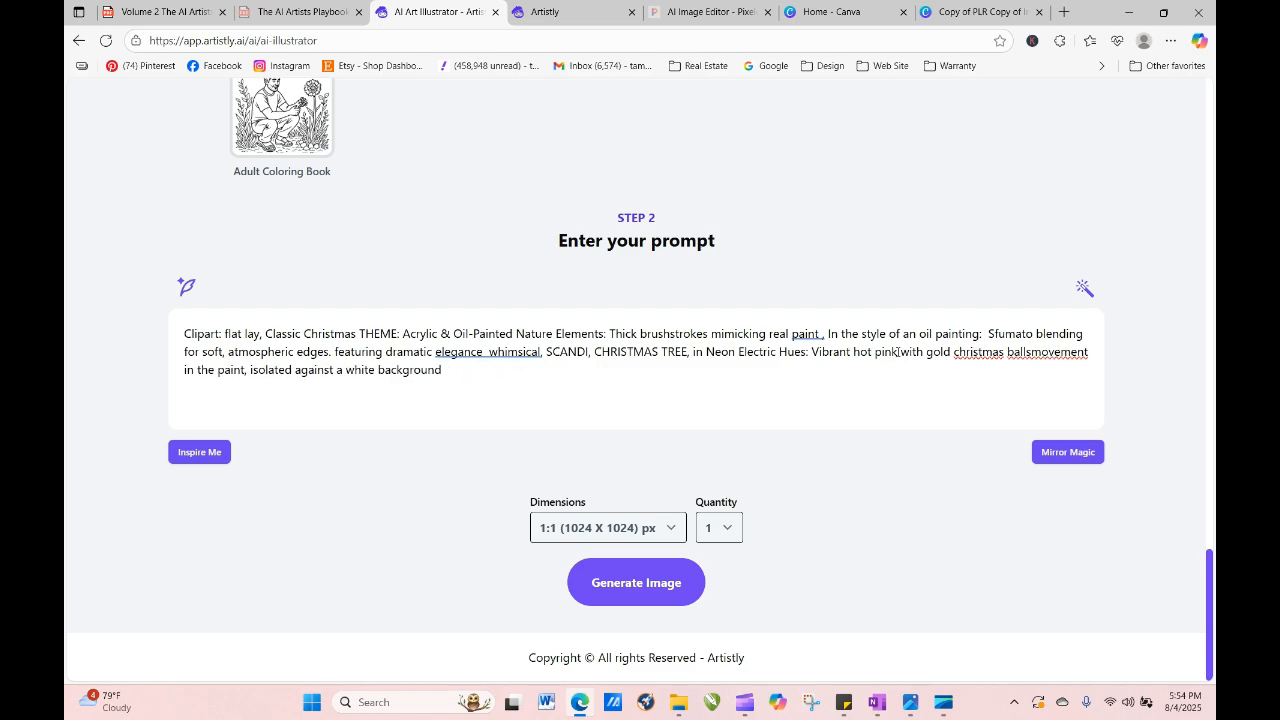
Generate one image from the hot pink and gold prompt at 9:21 (640 x 1536).
click(627, 536)
click(628, 499)
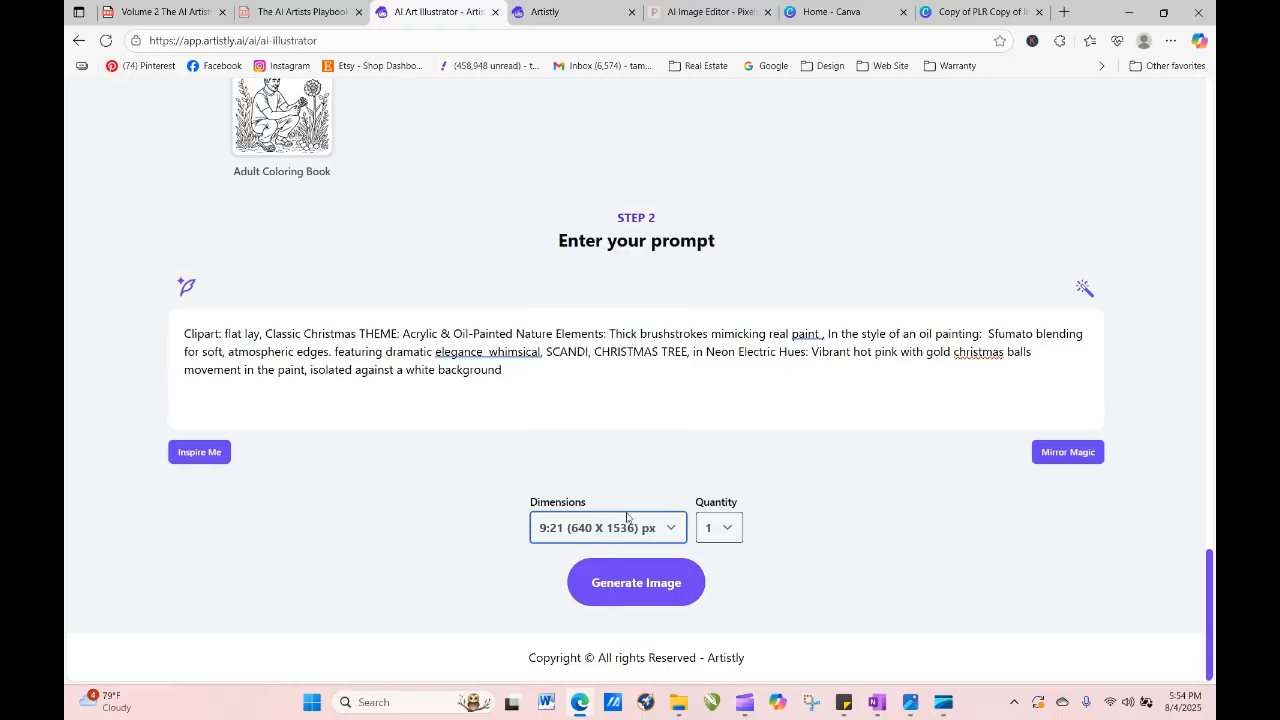
click(641, 586)
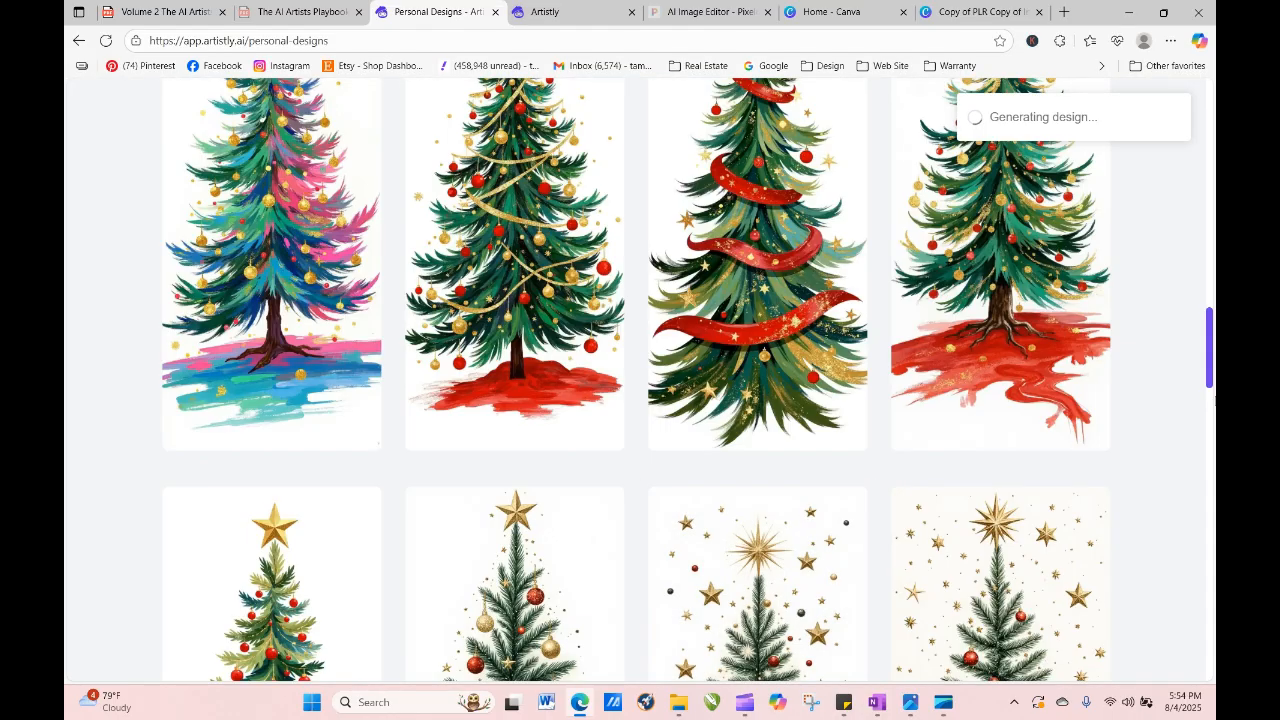
Reload the personal designs until the new hot pink tree is processed, and preview its details.
scroll(1211, 343, up, 6)
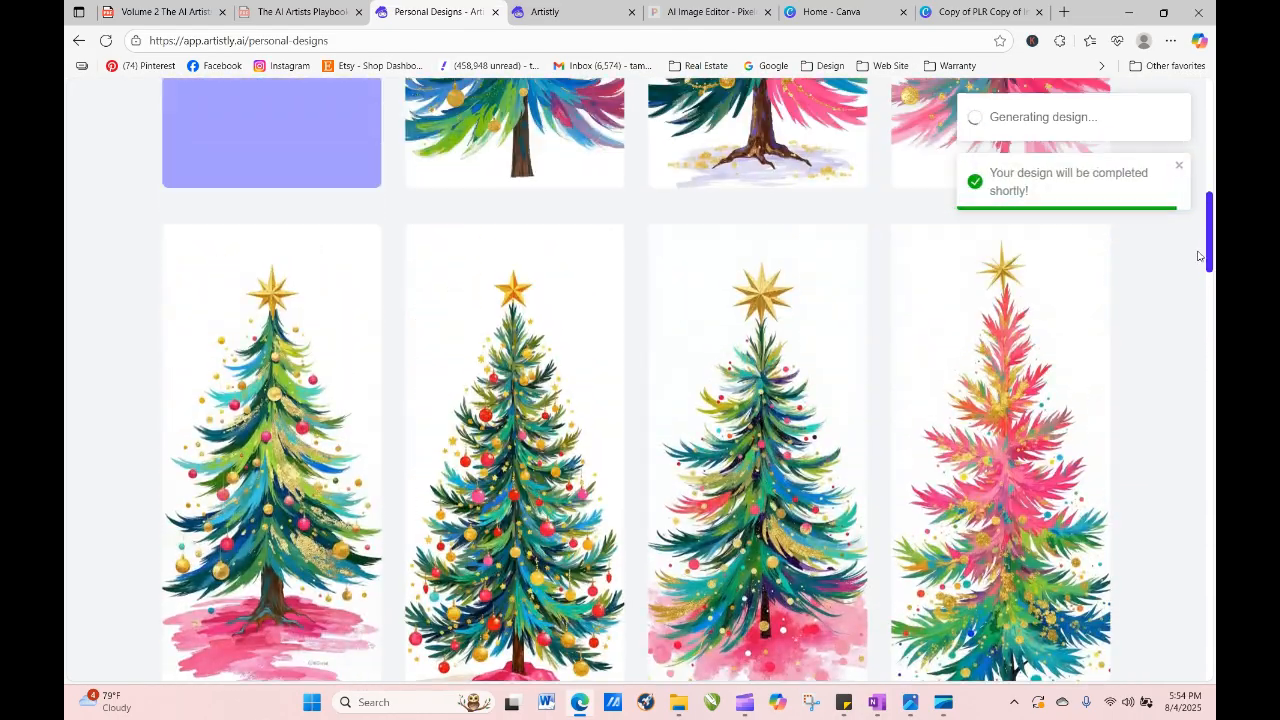
click(106, 41)
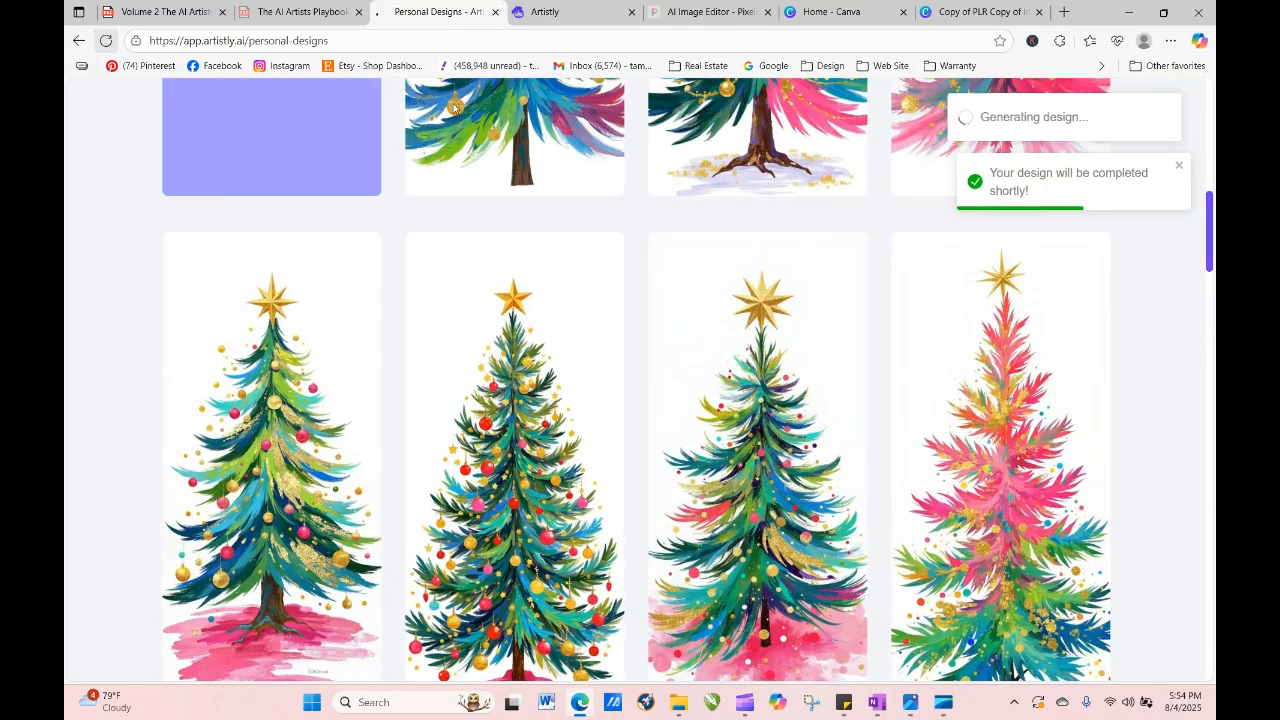
scroll(183, 165, down, 4)
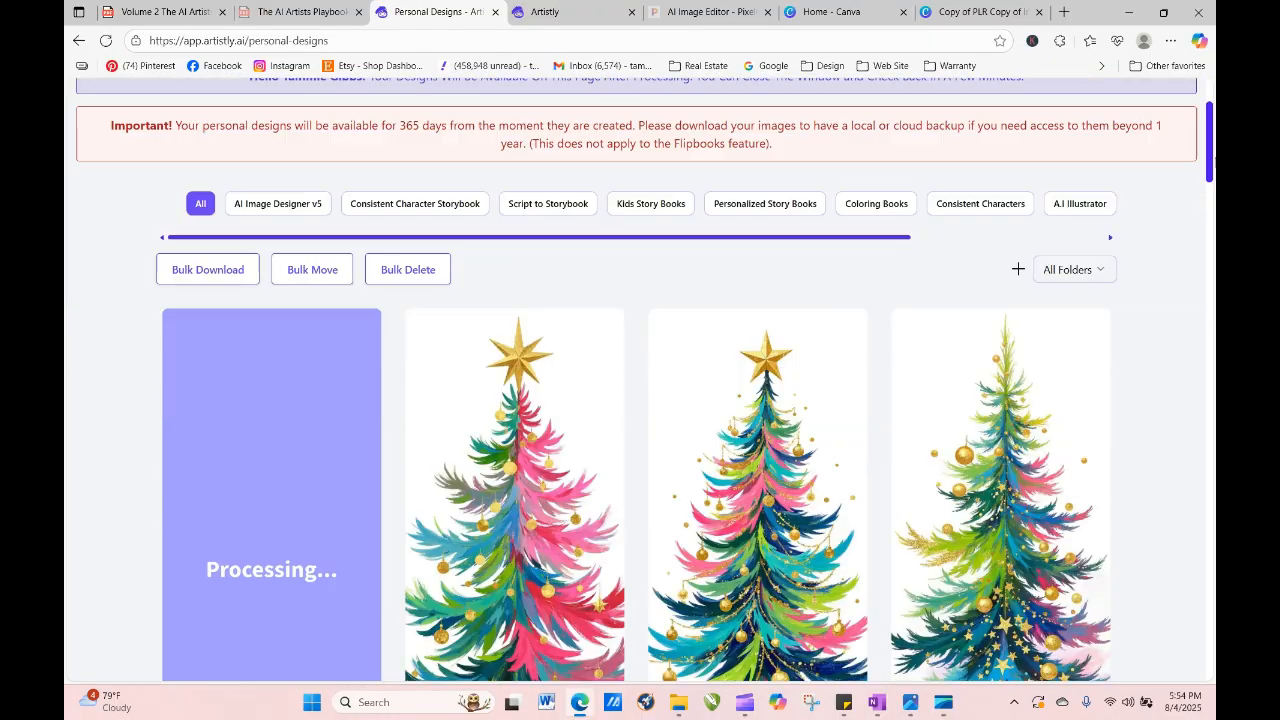
click(106, 41)
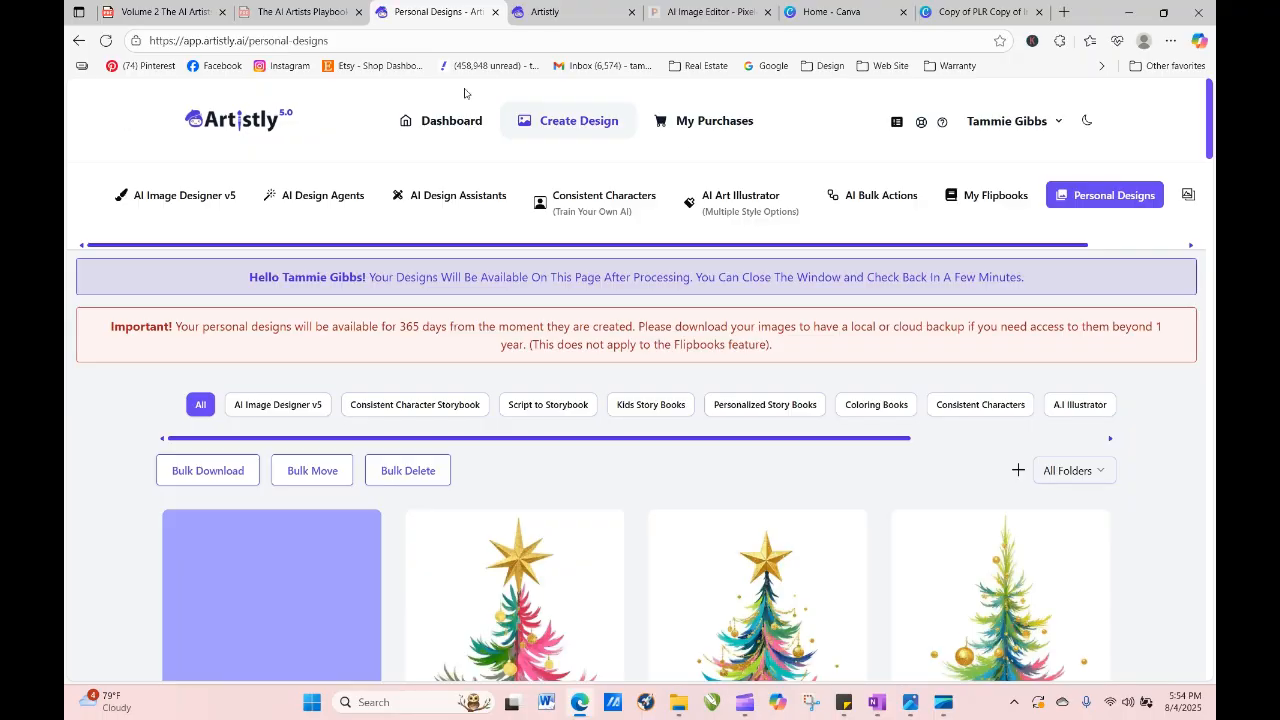
scroll(382, 515, down, 3)
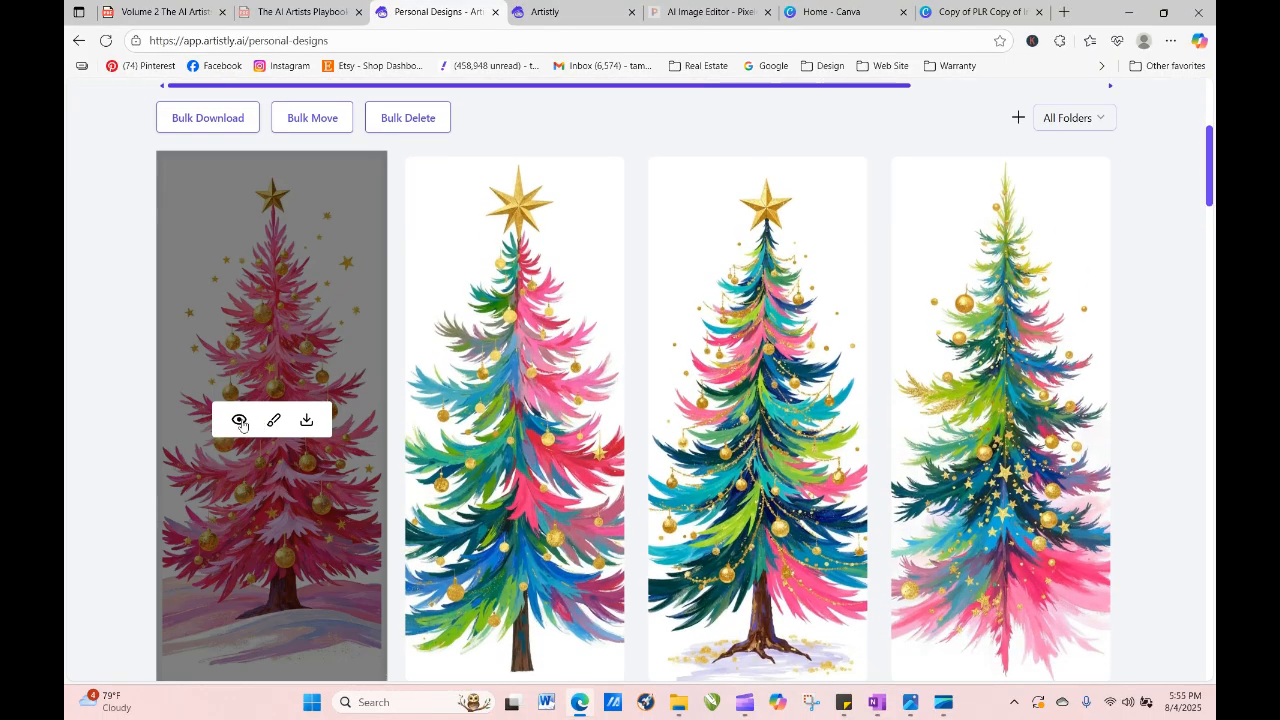
click(241, 423)
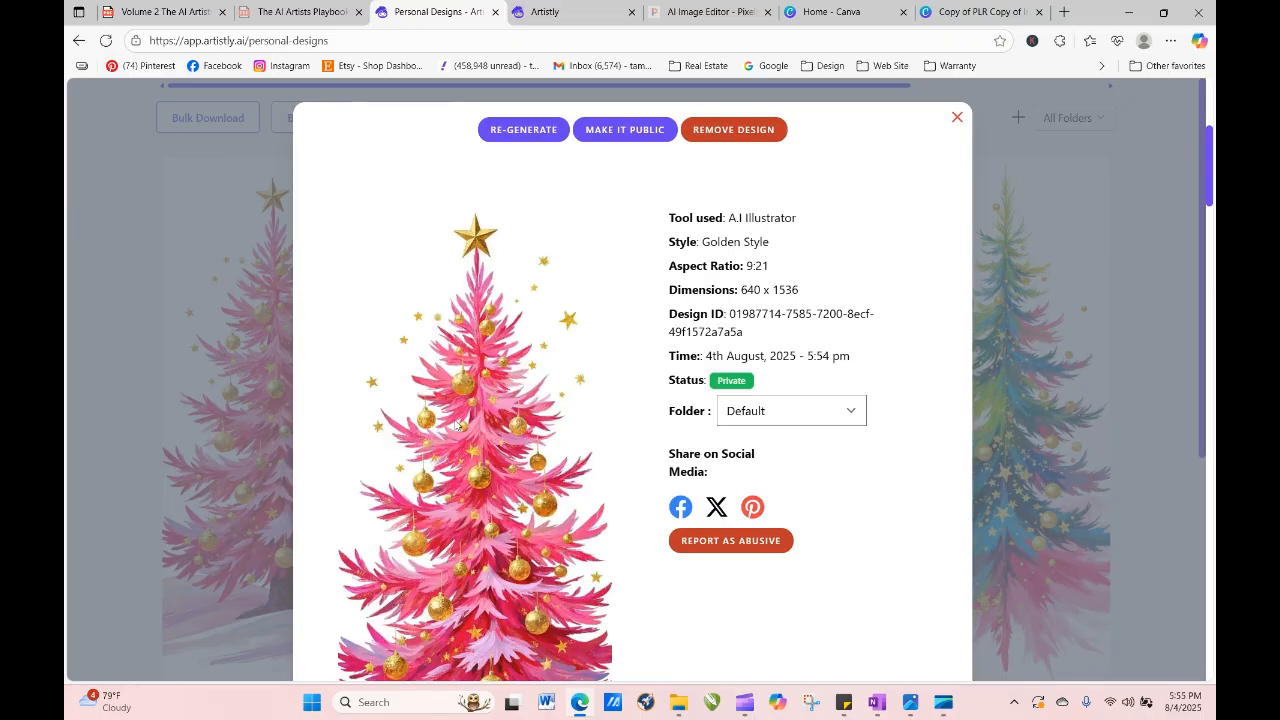
click(957, 119)
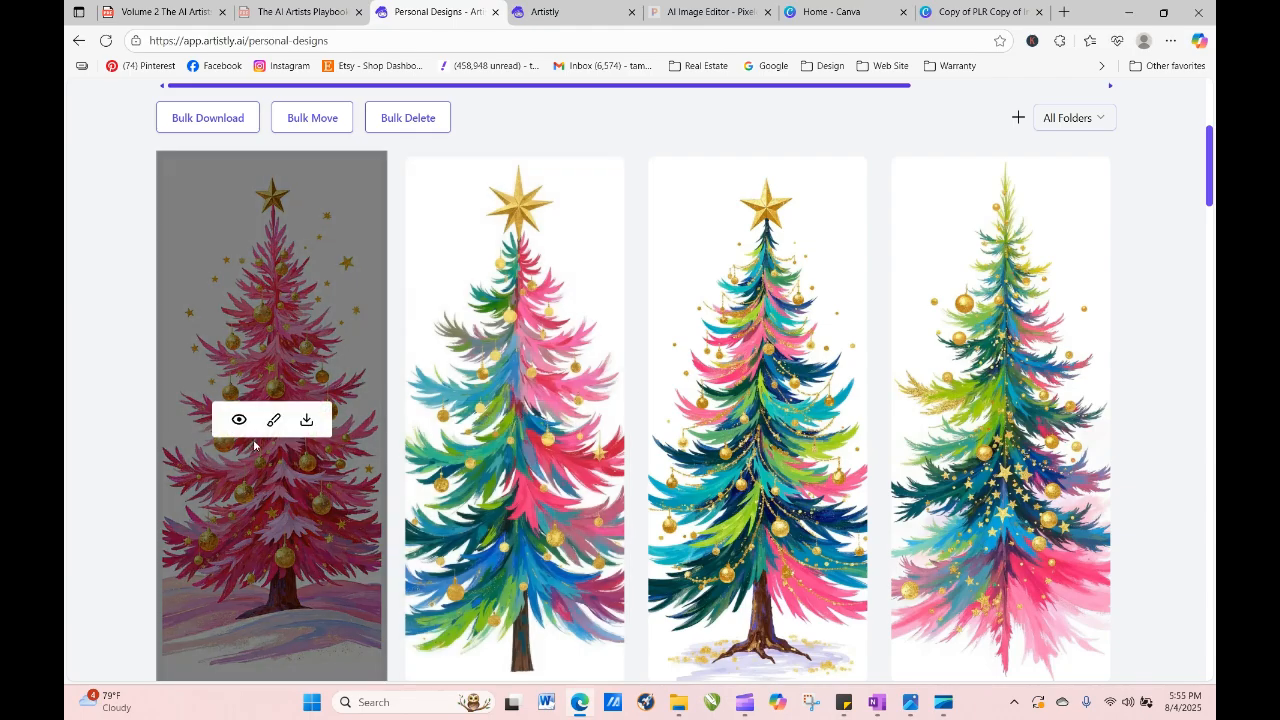
Reopen the hot pink tree for regeneration and switch the illustration style to Watercolor Style.
click(238, 421)
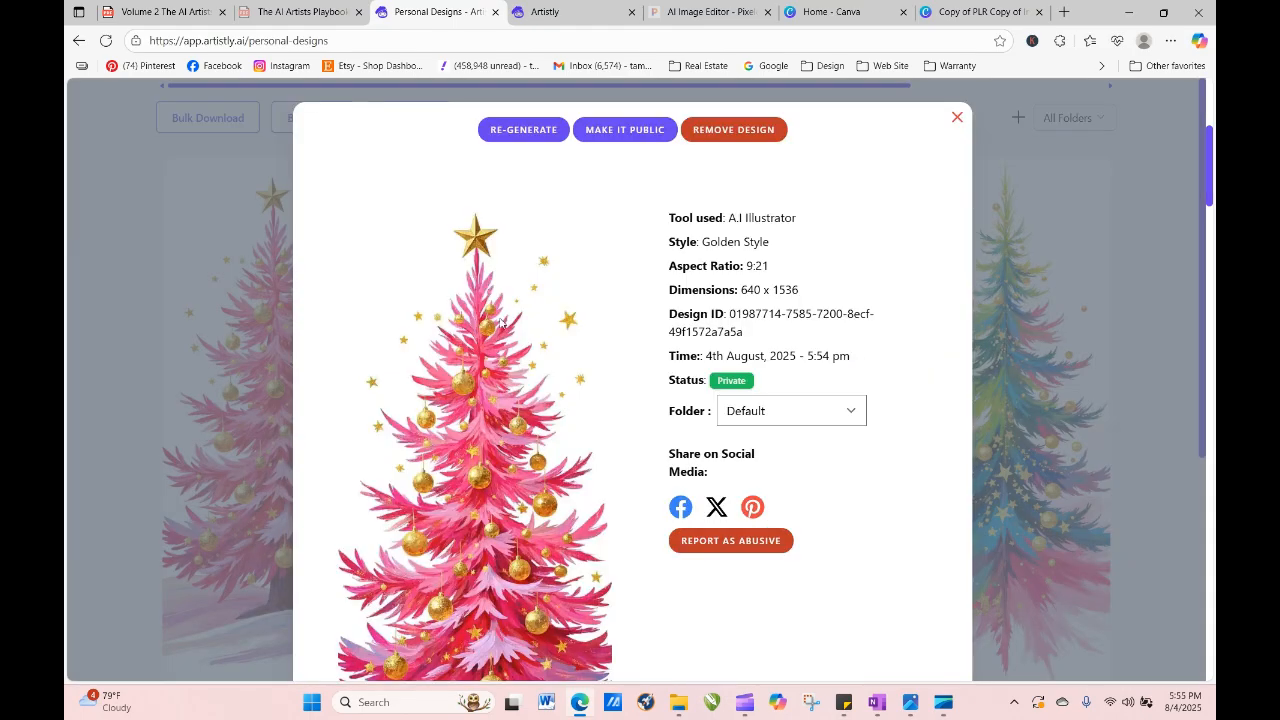
click(523, 131)
scroll(580, 370, down, 5)
scroll(582, 388, down, 15)
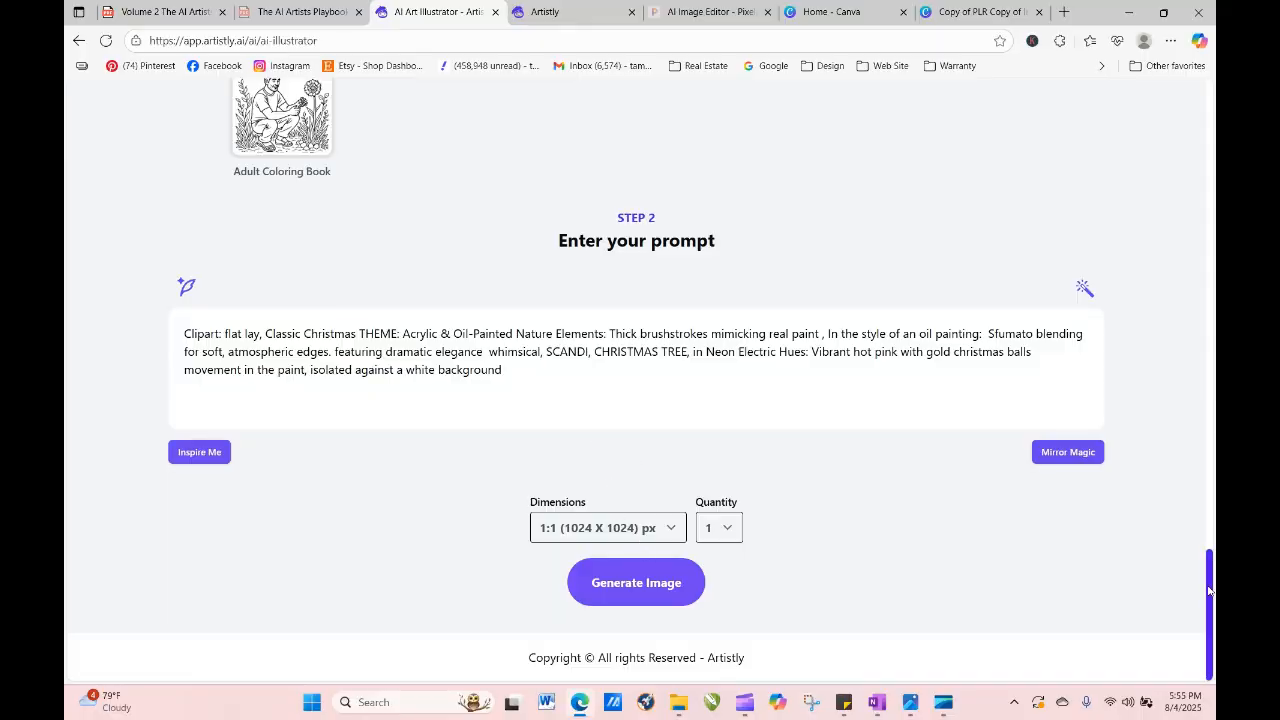
drag(1208, 590, 1190, 415)
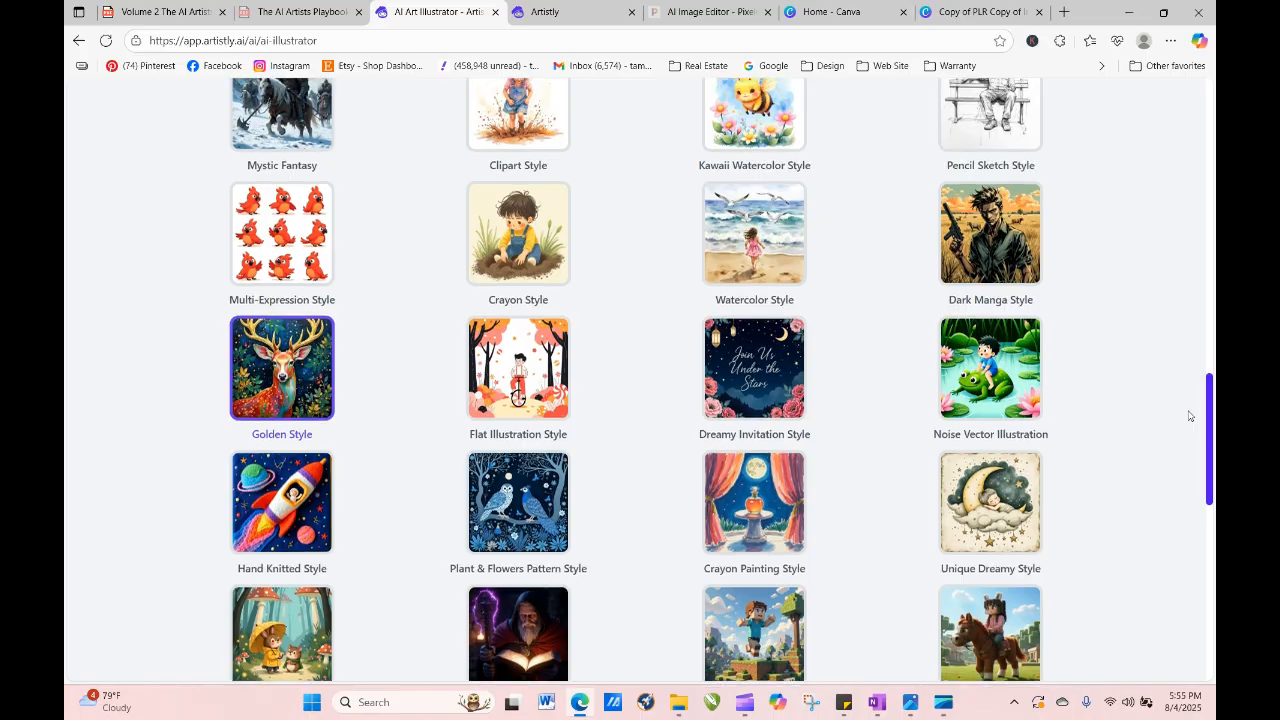
click(797, 252)
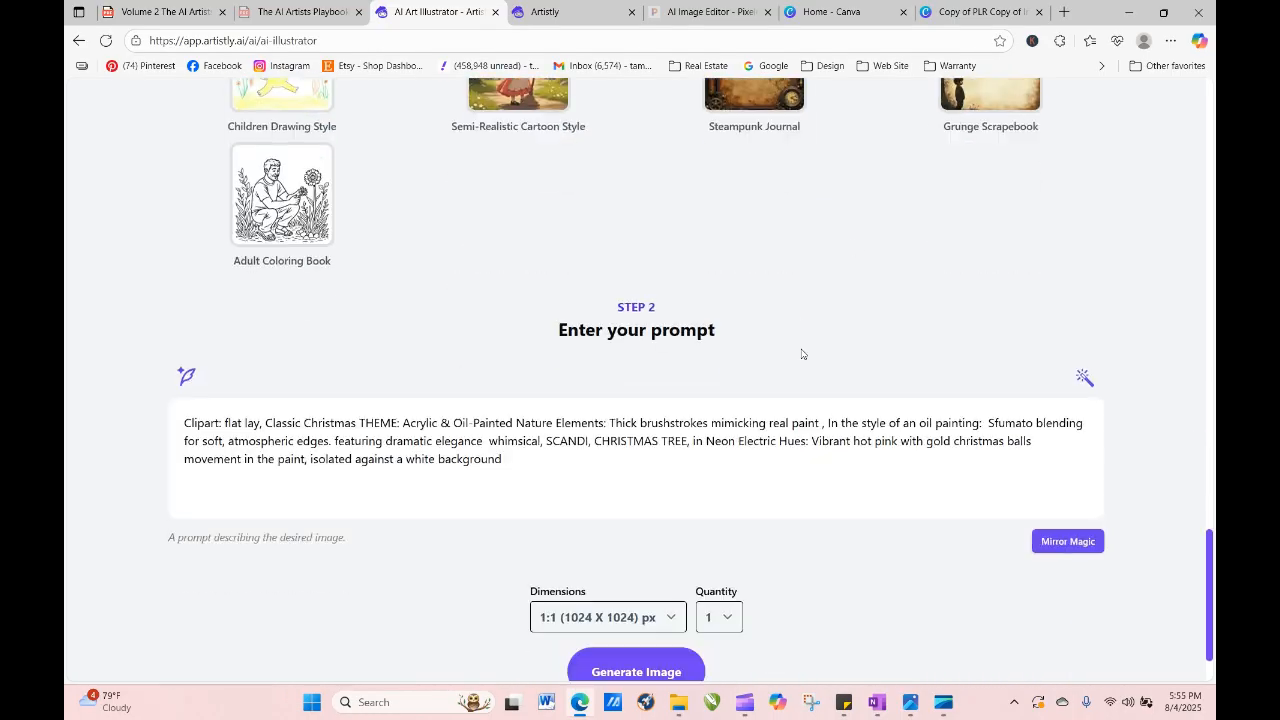
Generate one Watercolor Style image from the hot pink prompt at 9:21 (640 x 1536).
click(646, 528)
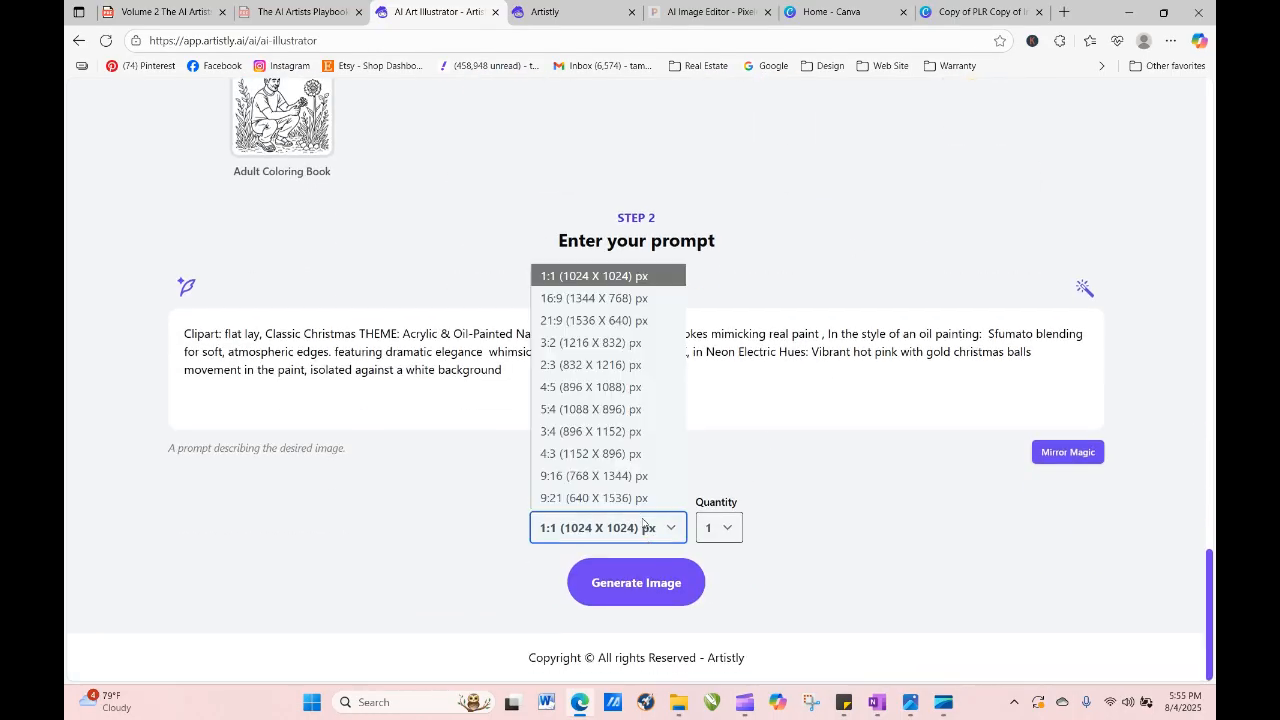
click(646, 500)
click(662, 585)
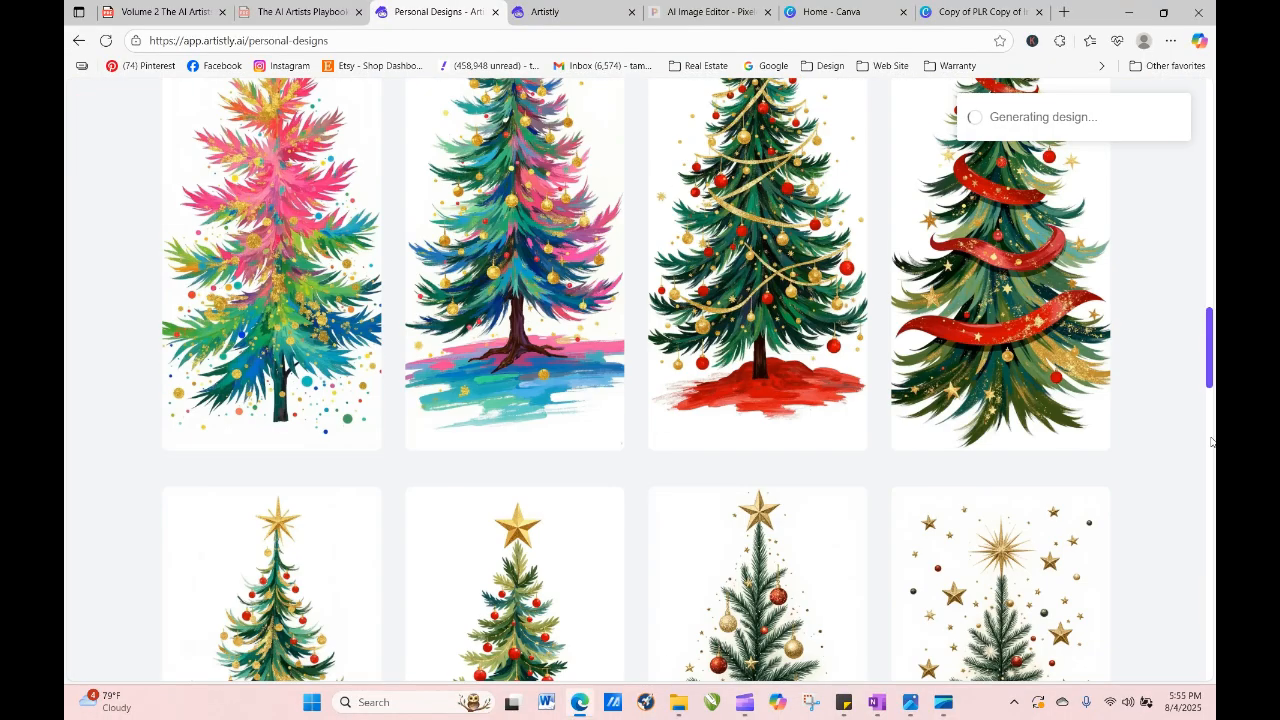
Reload the personal designs until the watercolor pink tree is processed, and preview its details.
drag(1210, 340, 1171, 158)
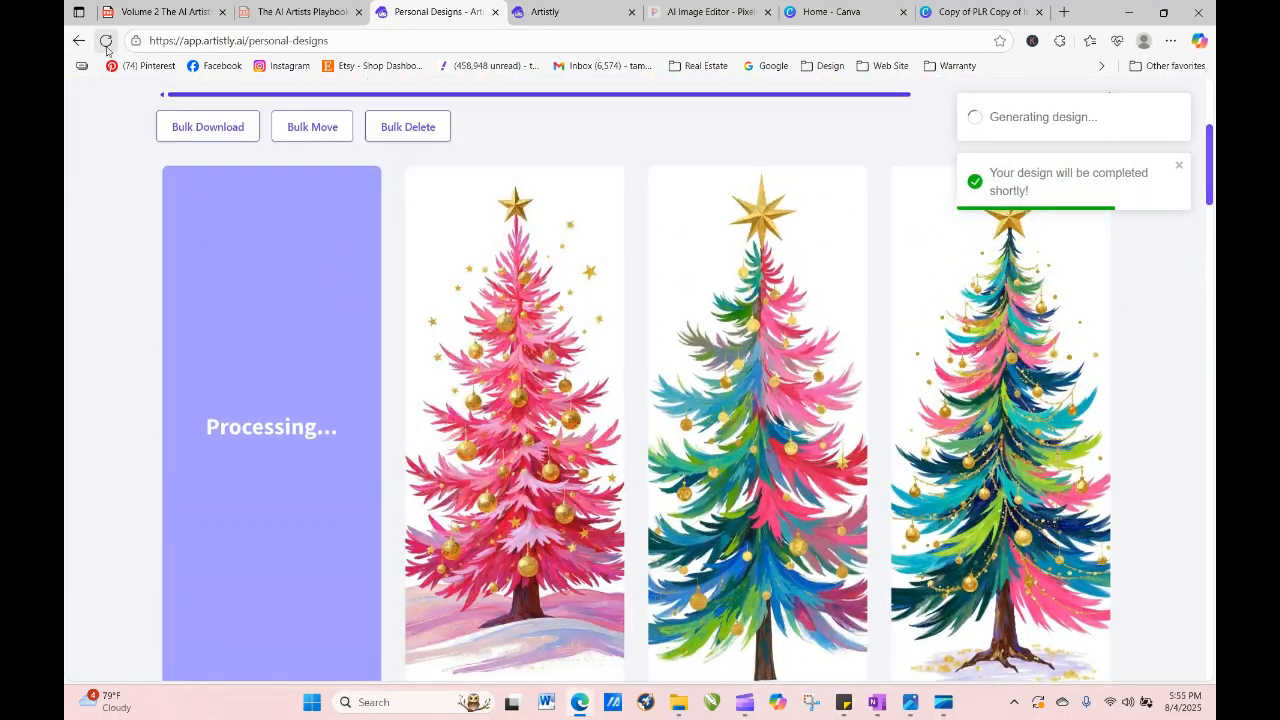
click(105, 40)
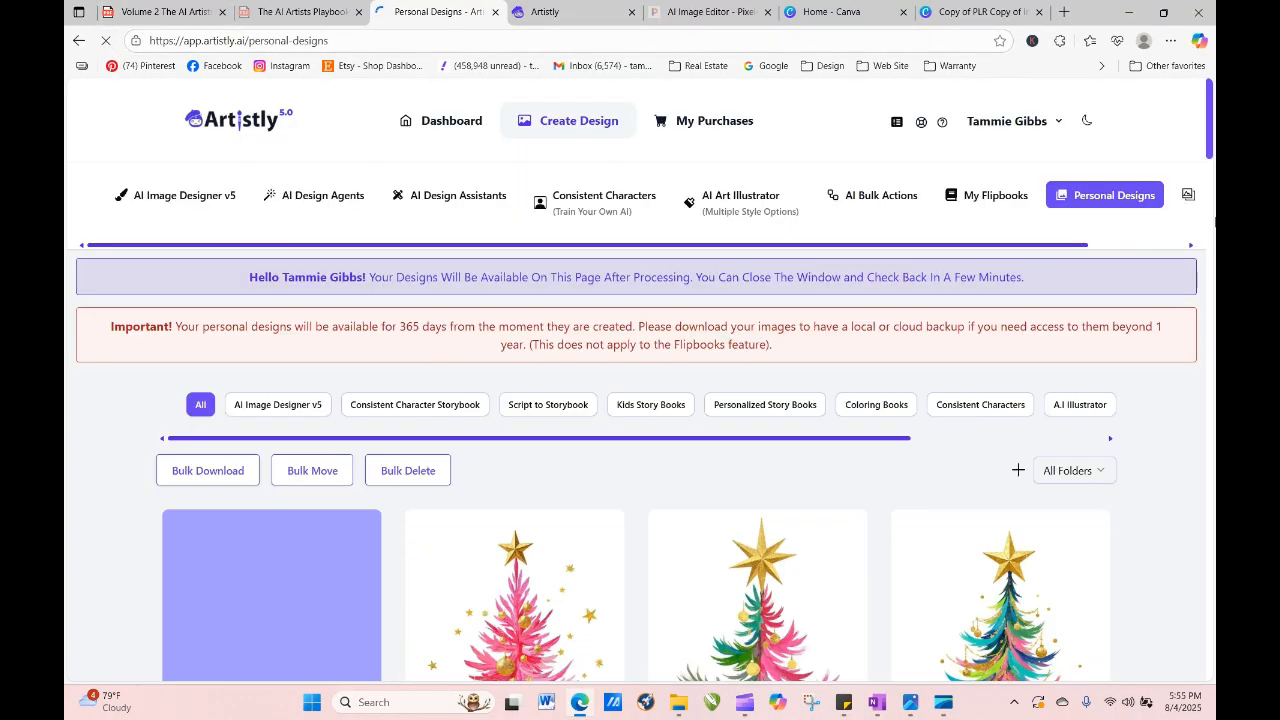
drag(1211, 99, 1214, 160)
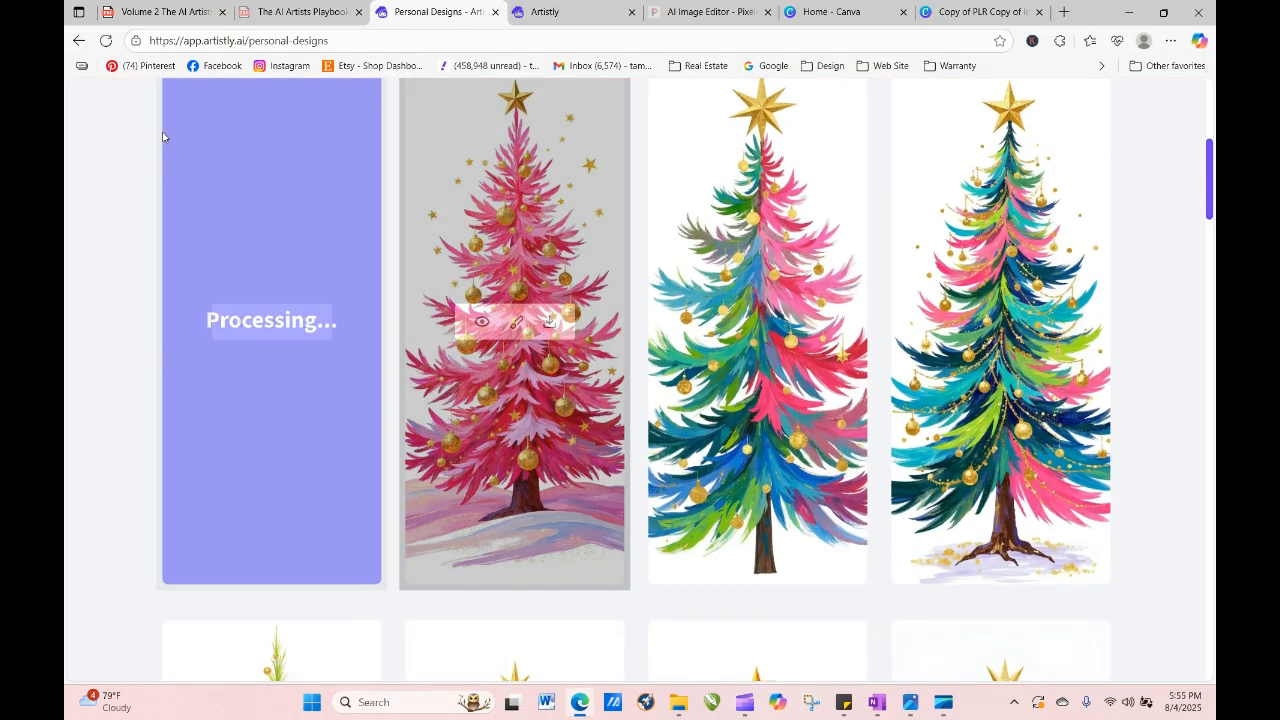
click(105, 40)
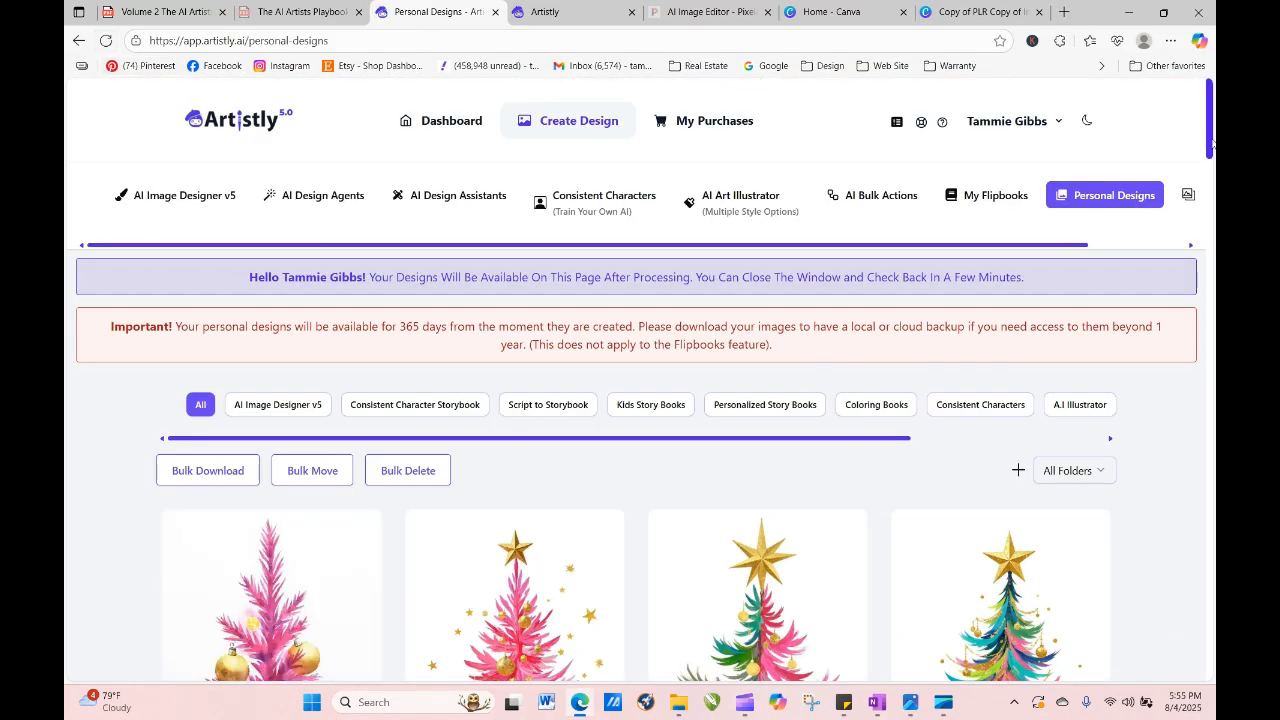
drag(1212, 145, 1213, 201)
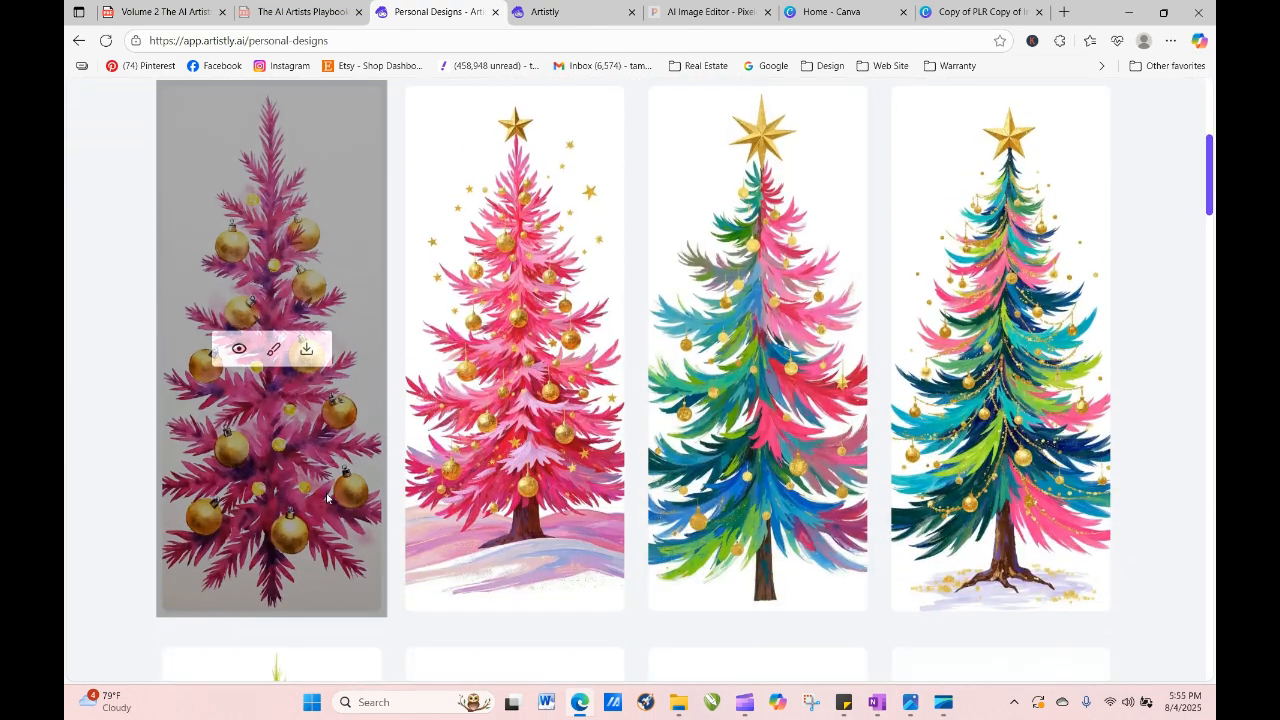
click(243, 350)
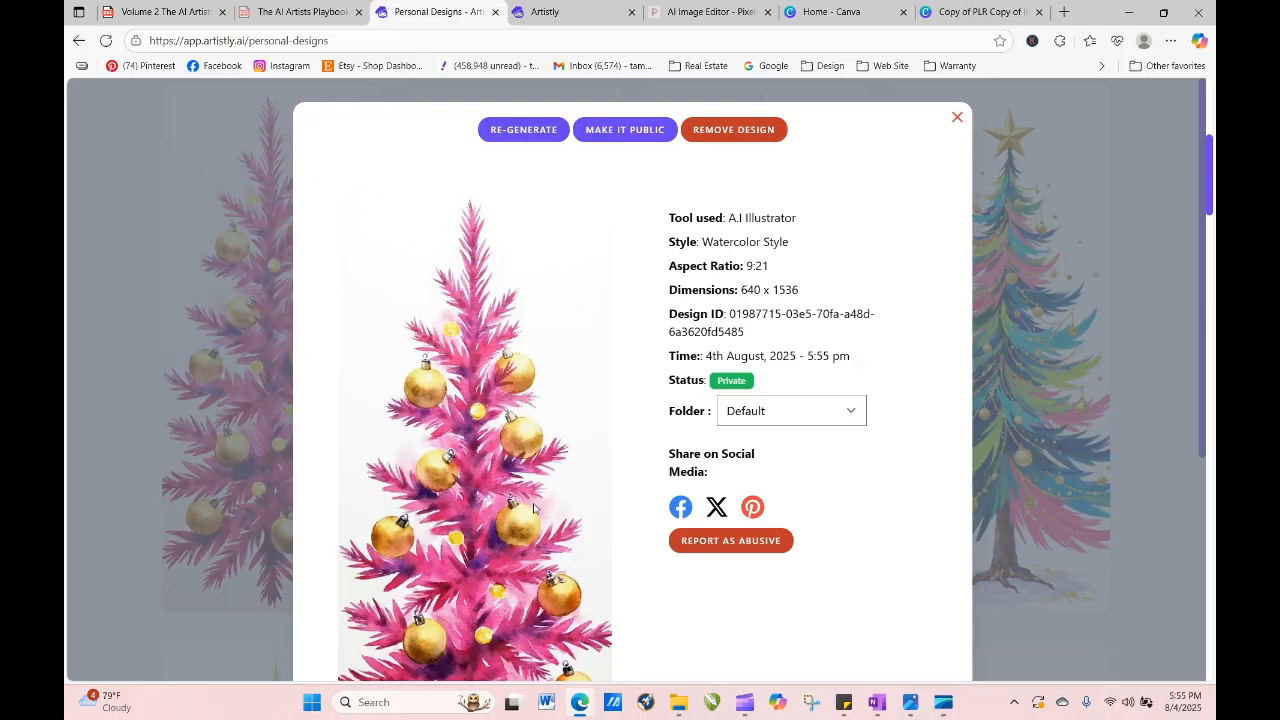
click(957, 119)
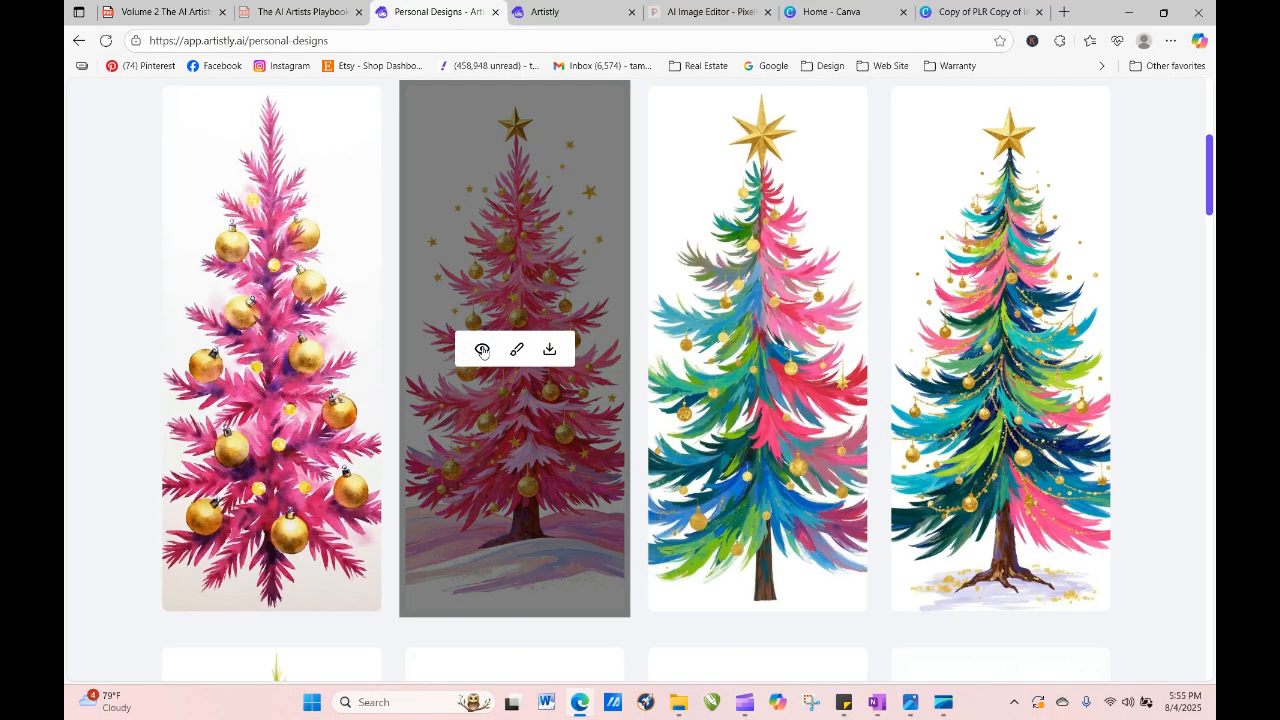
Reopen the hot pink oil-painted tree for regeneration and switch the illustration style to Dark Manga Style.
click(482, 350)
click(553, 140)
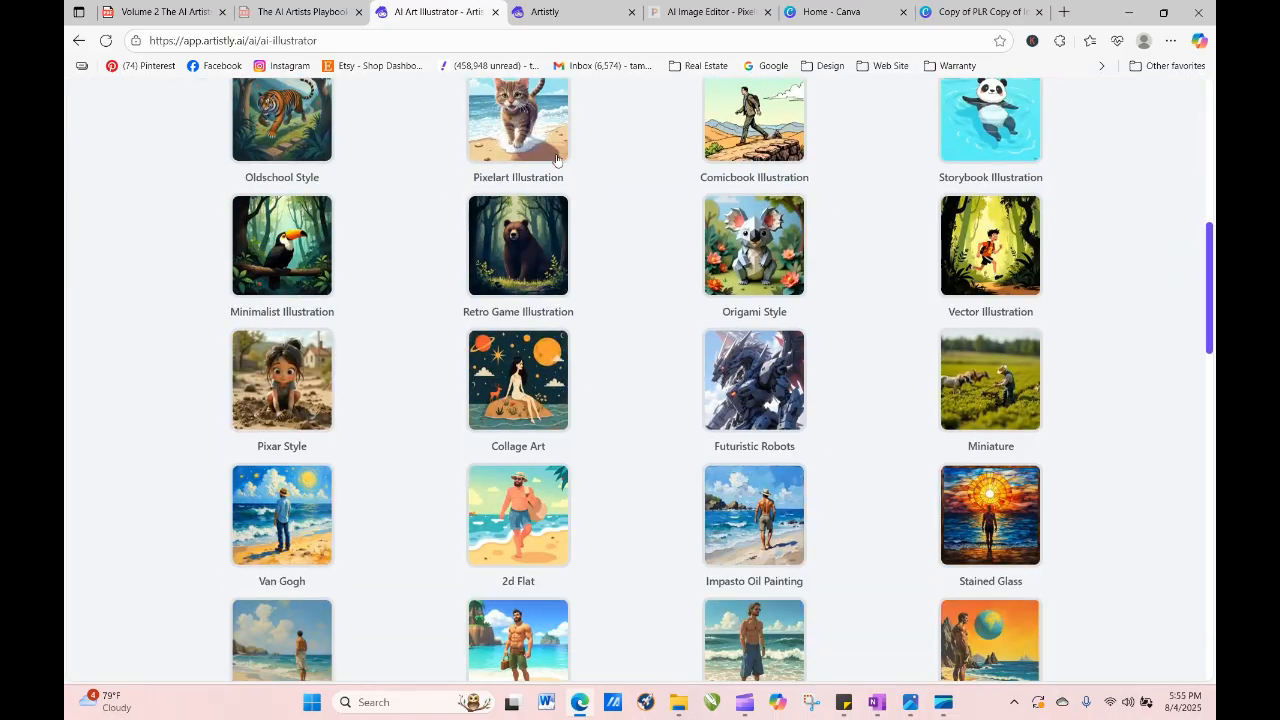
scroll(643, 195, down, 15)
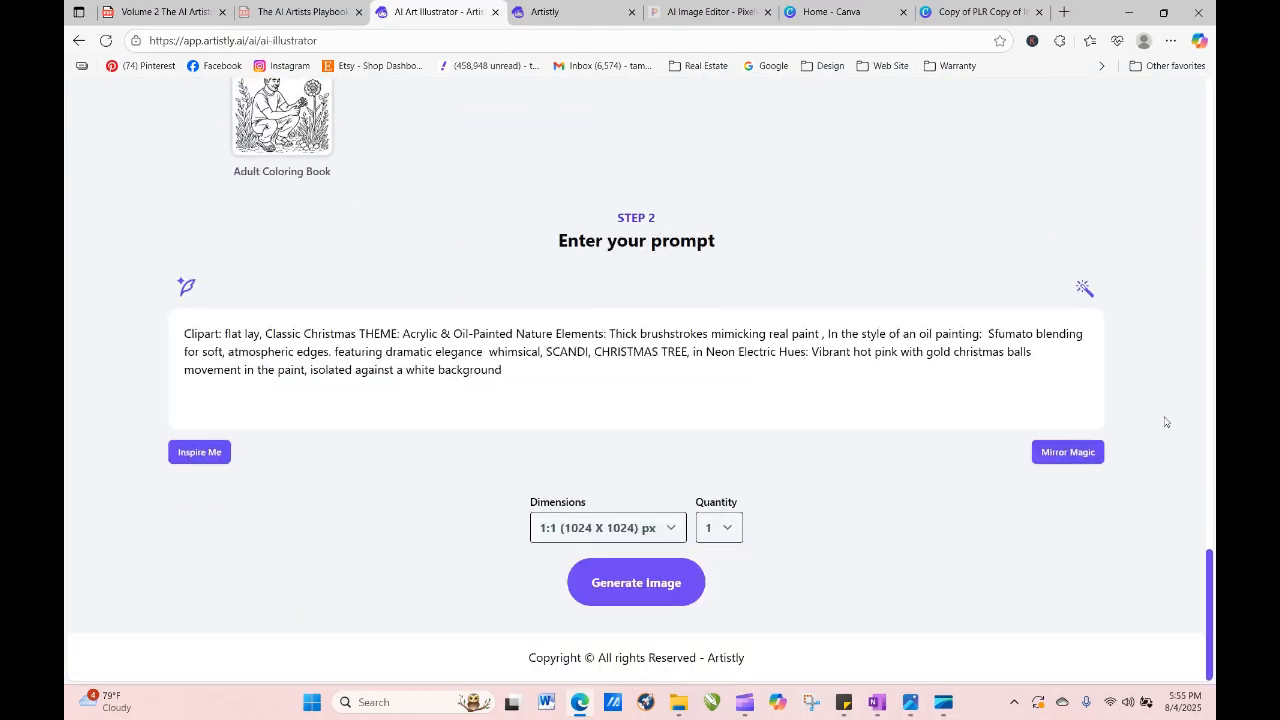
drag(1212, 608, 1202, 415)
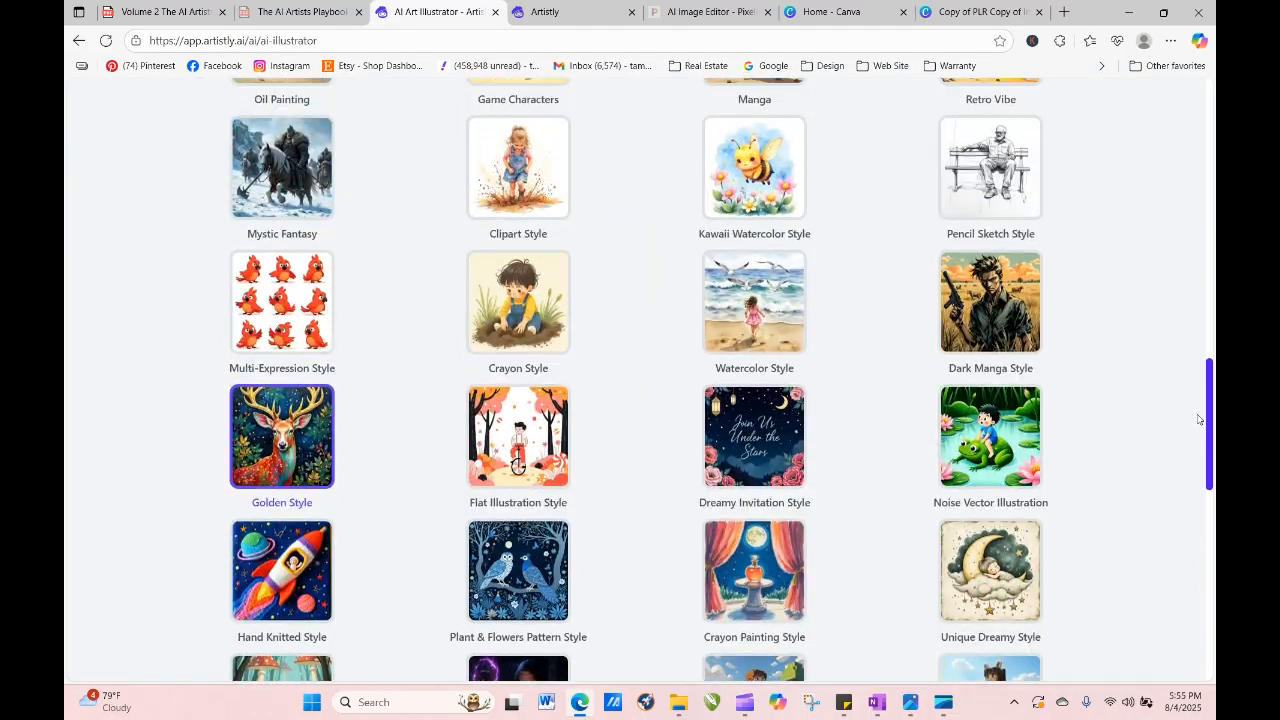
scroll(1004, 358, down, 1)
Generate one Dark Manga Style image from the hot pink prompt at 9:21 (640 x 1536).
scroll(1004, 358, down, 10)
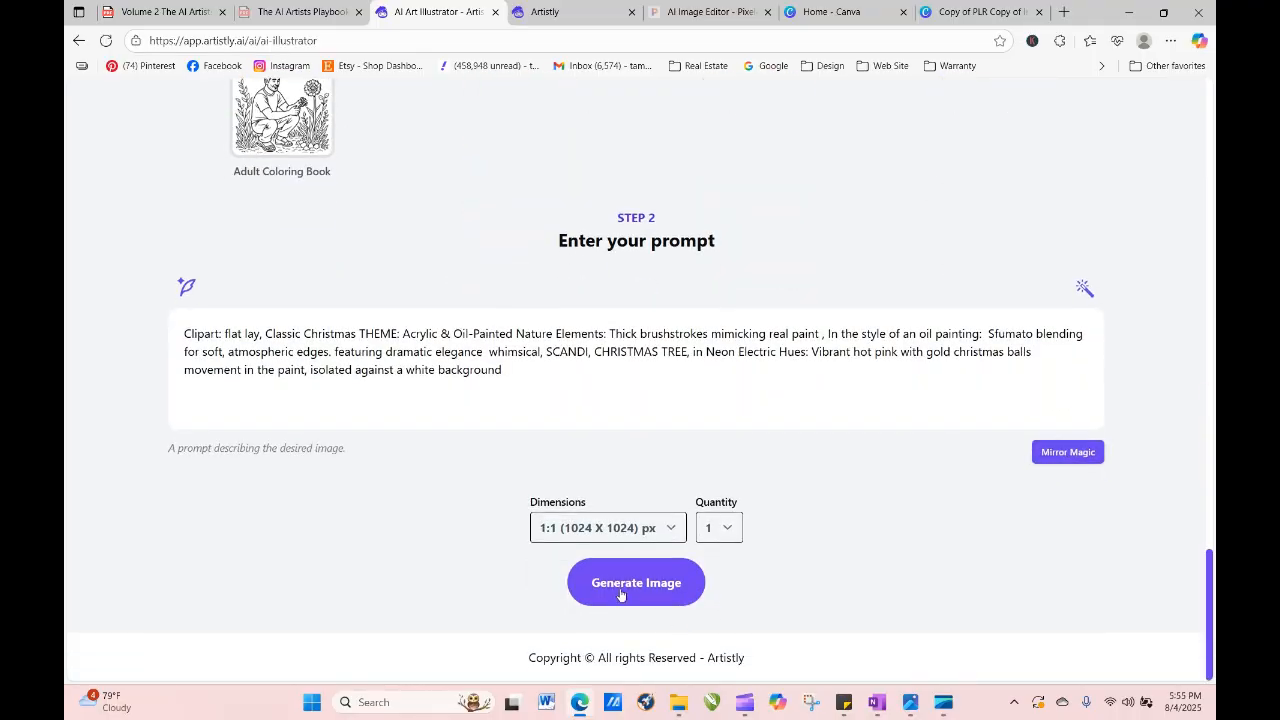
click(615, 530)
click(610, 497)
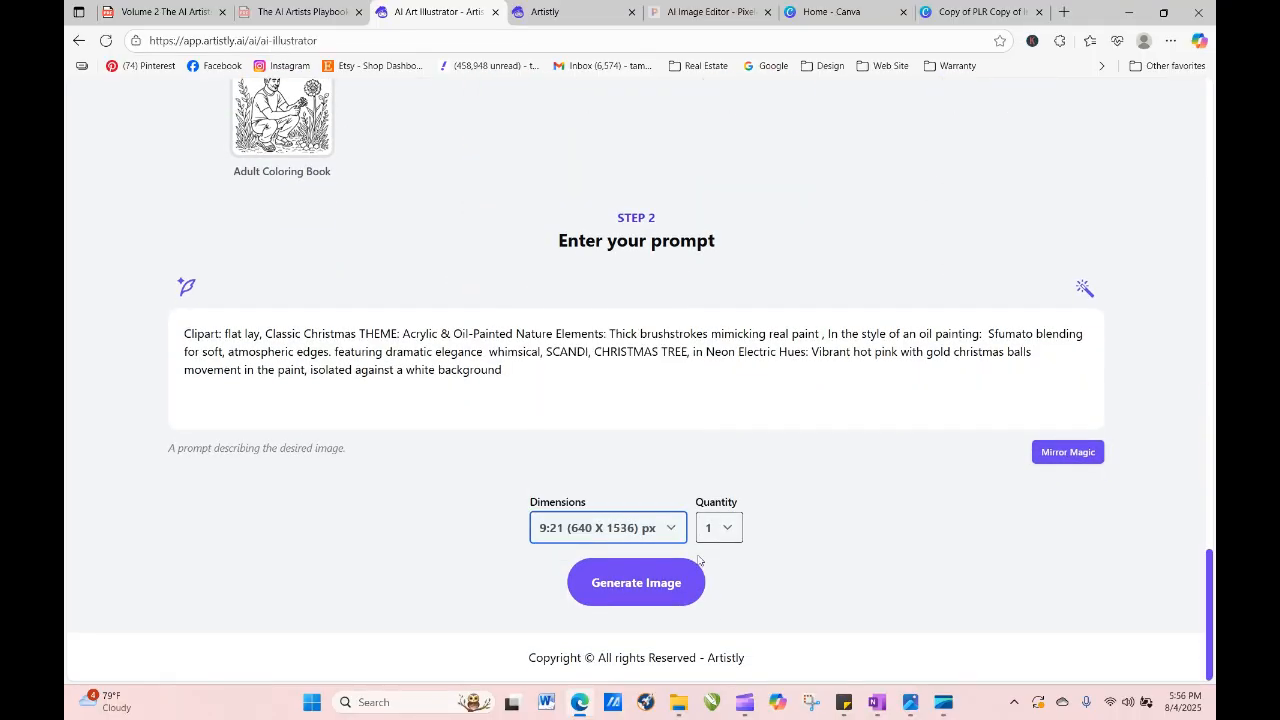
click(698, 582)
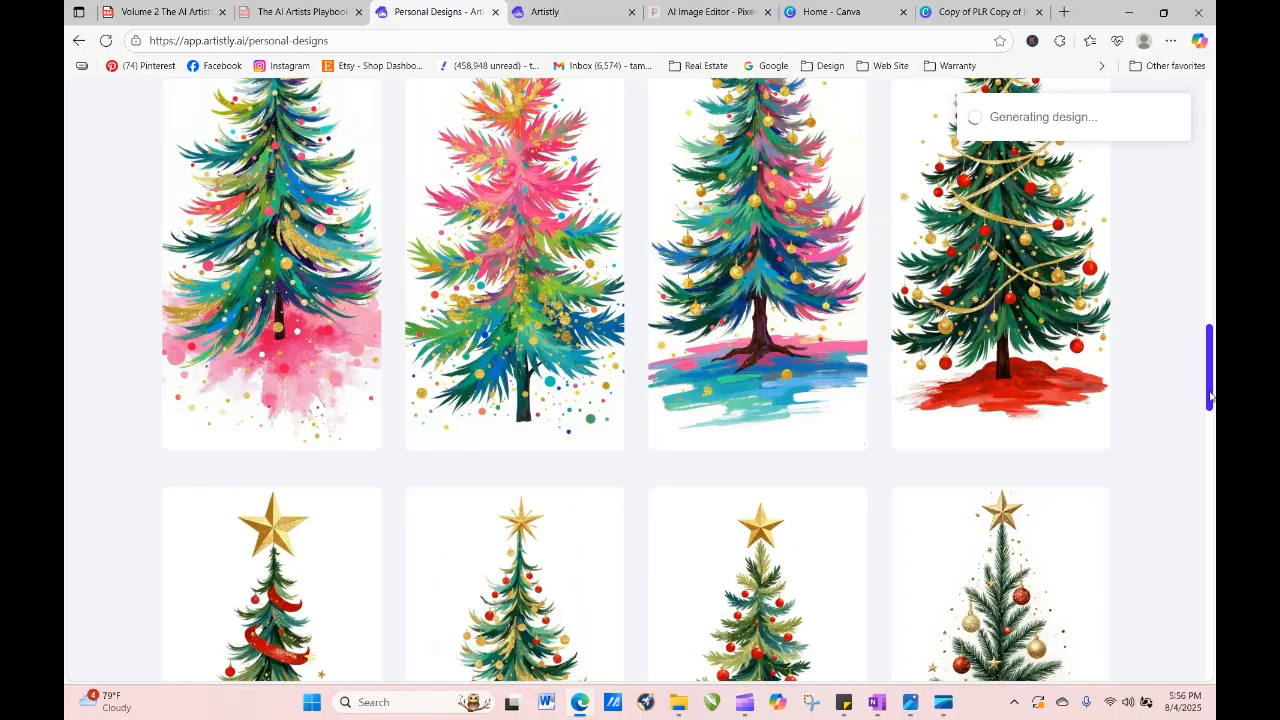
Copy the full design prompt from the details of the Dark Manga Style design in the personal designs, and close the details.
drag(1211, 392, 1192, 258)
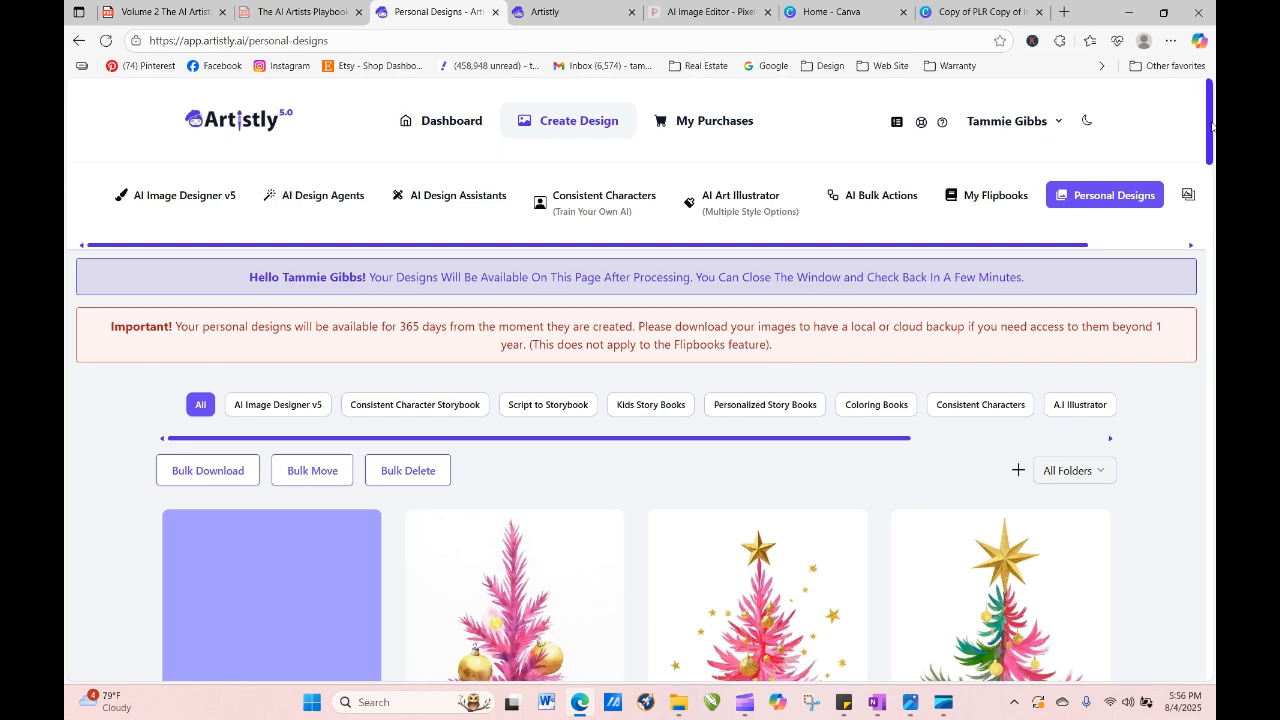
drag(1212, 126, 1212, 198)
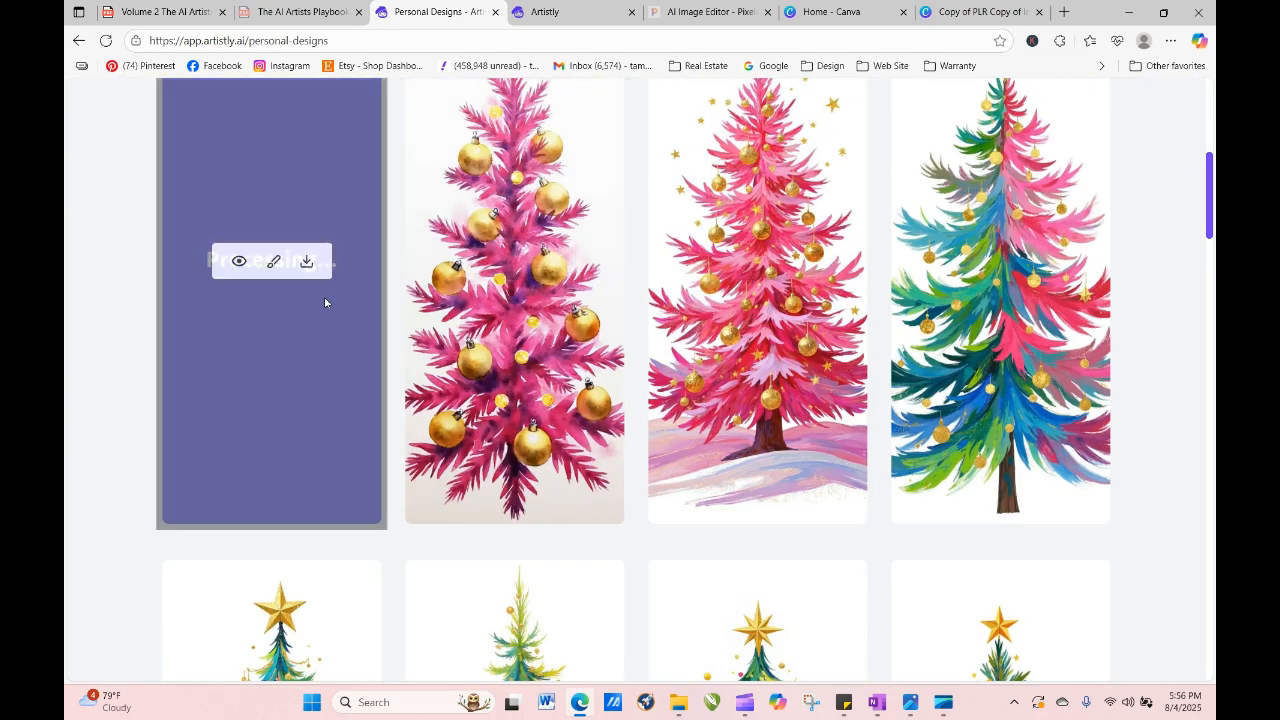
click(239, 263)
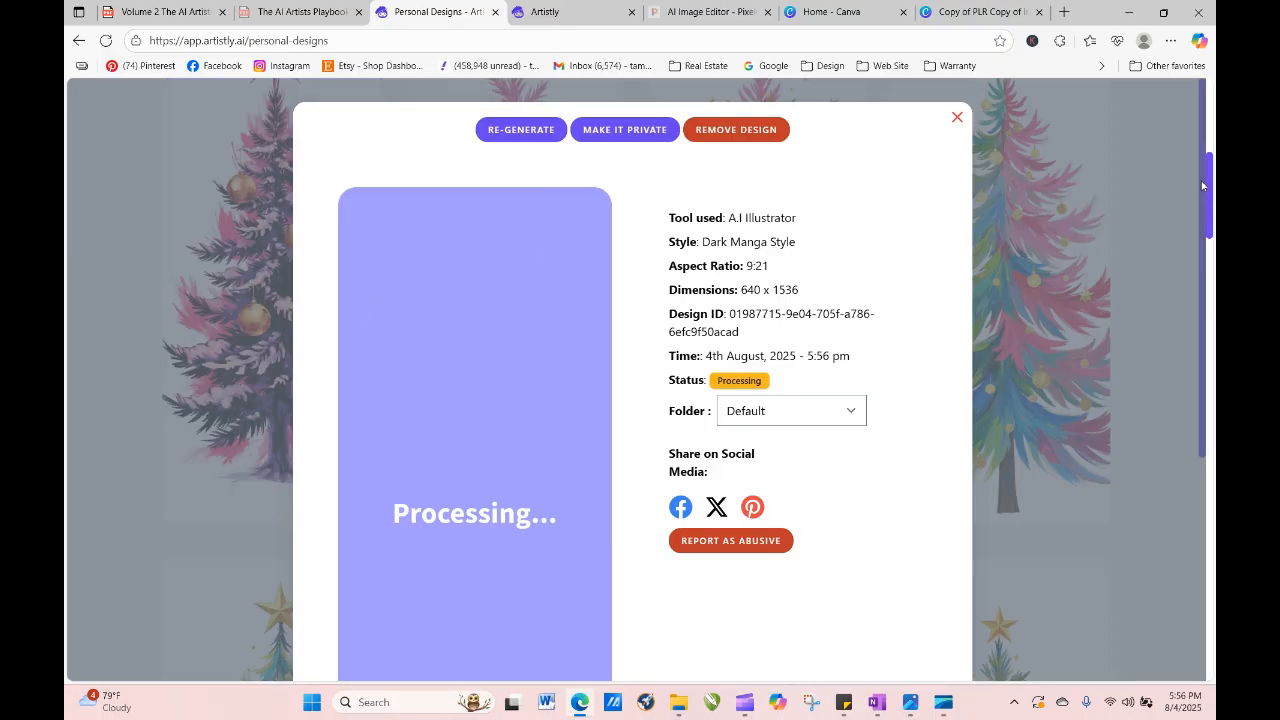
scroll(517, 639, down, 3)
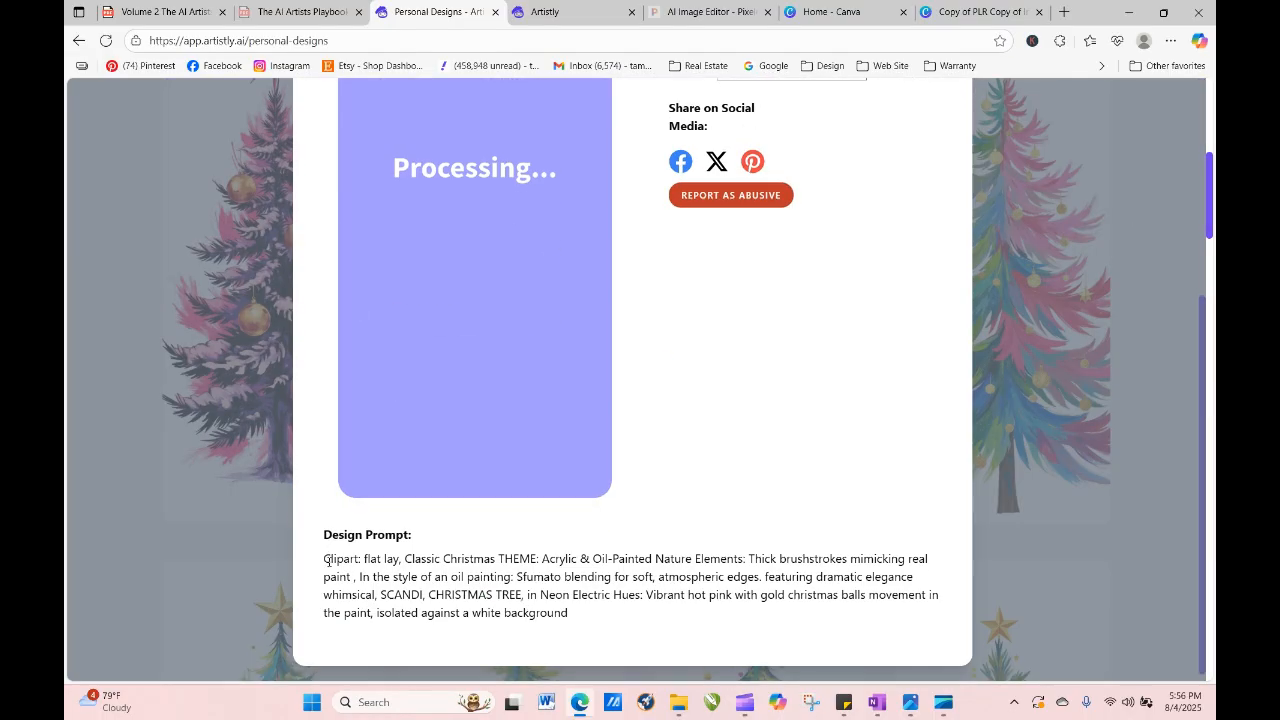
drag(327, 561, 610, 588)
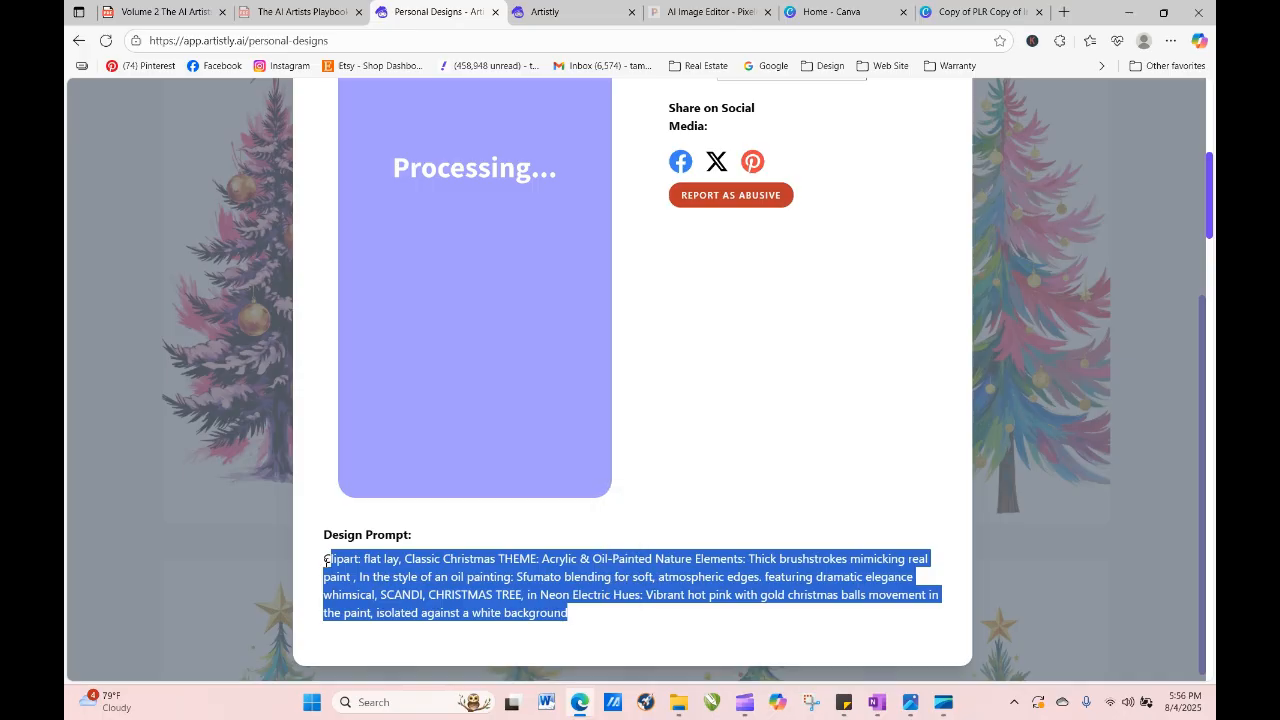
drag(324, 560, 576, 618)
key(ctrl+c)
right_click(534, 601)
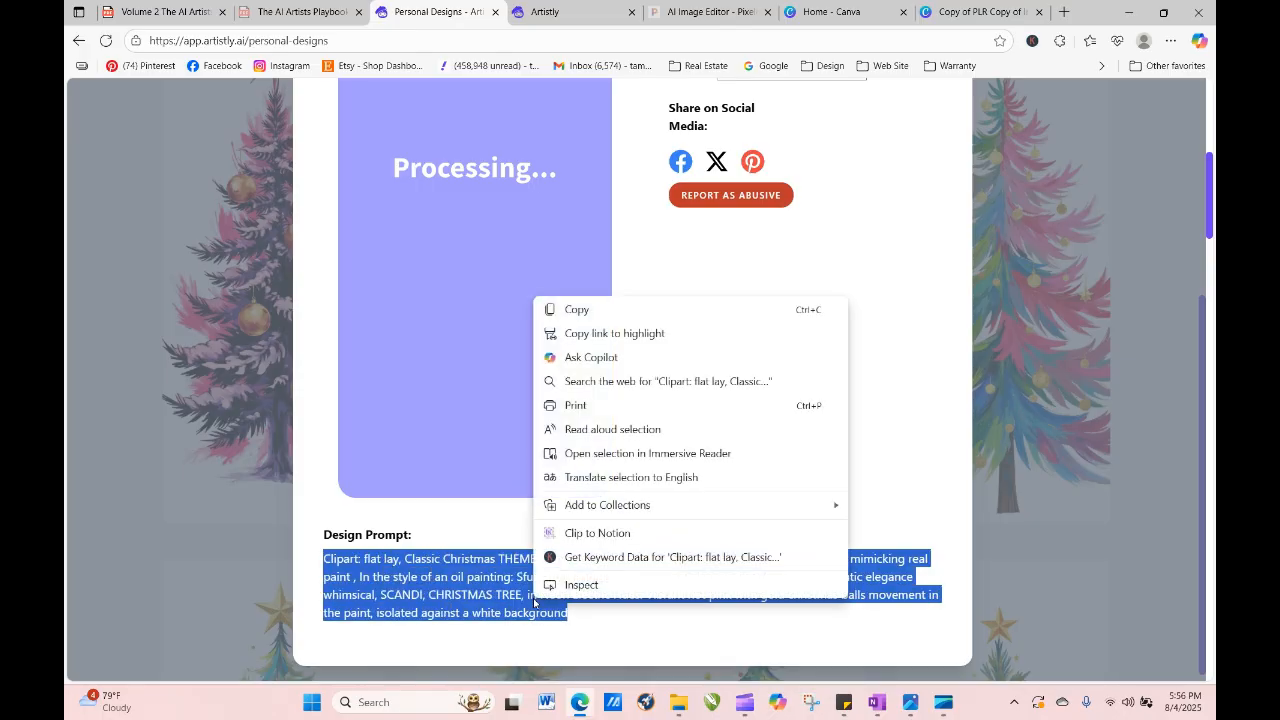
click(600, 310)
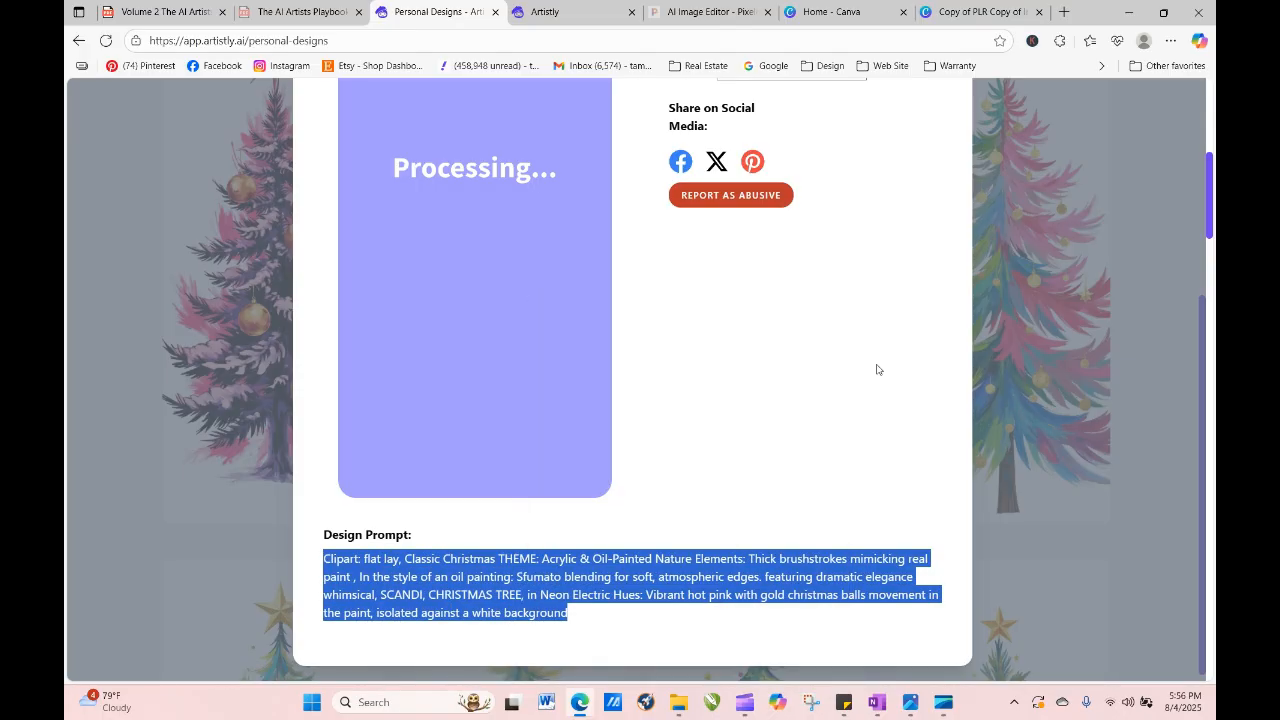
click(1008, 340)
drag(1210, 234, 1104, 137)
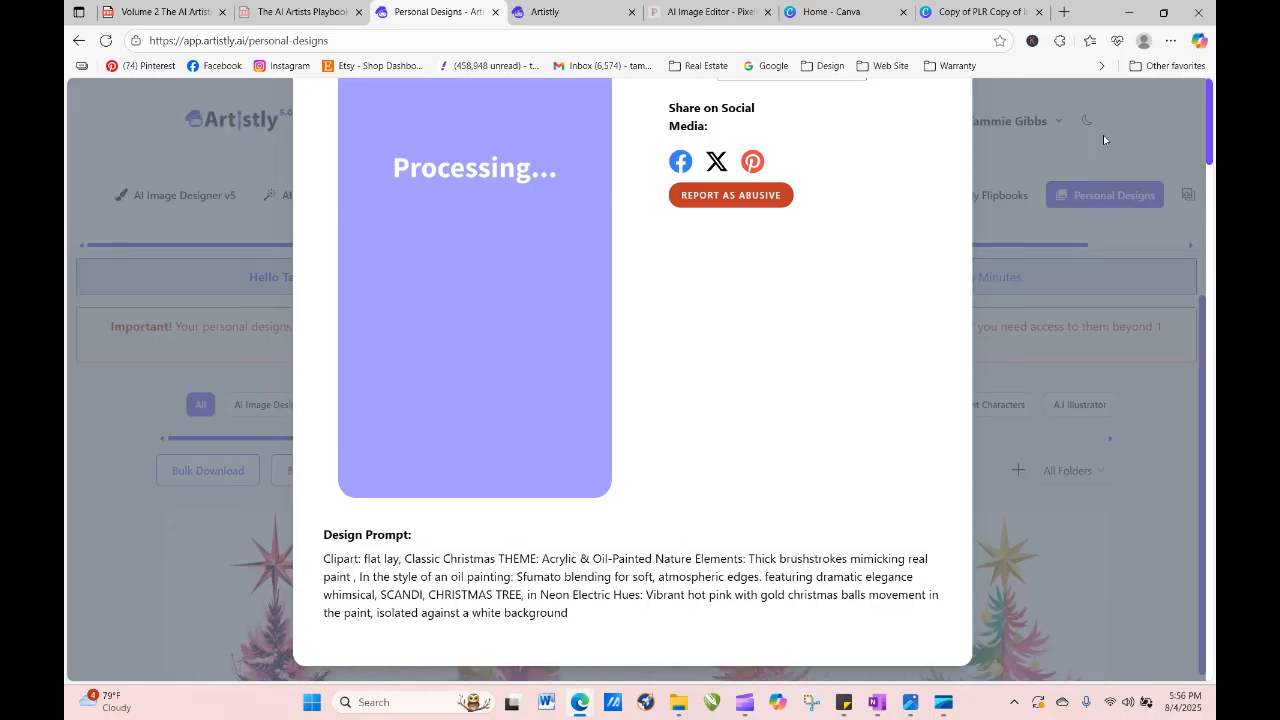
drag(1196, 540, 1051, 212)
click(957, 118)
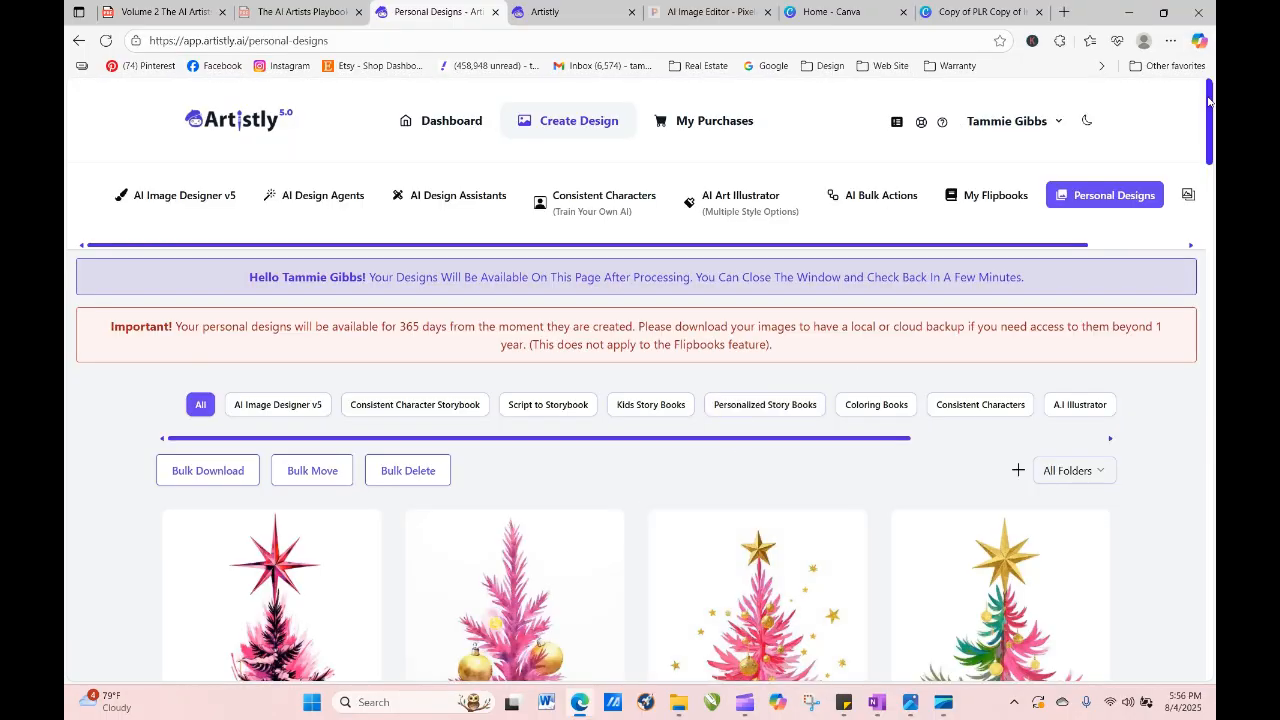
Preview the details of the Dark Manga Style tree in the personal designs.
drag(1205, 89, 1209, 150)
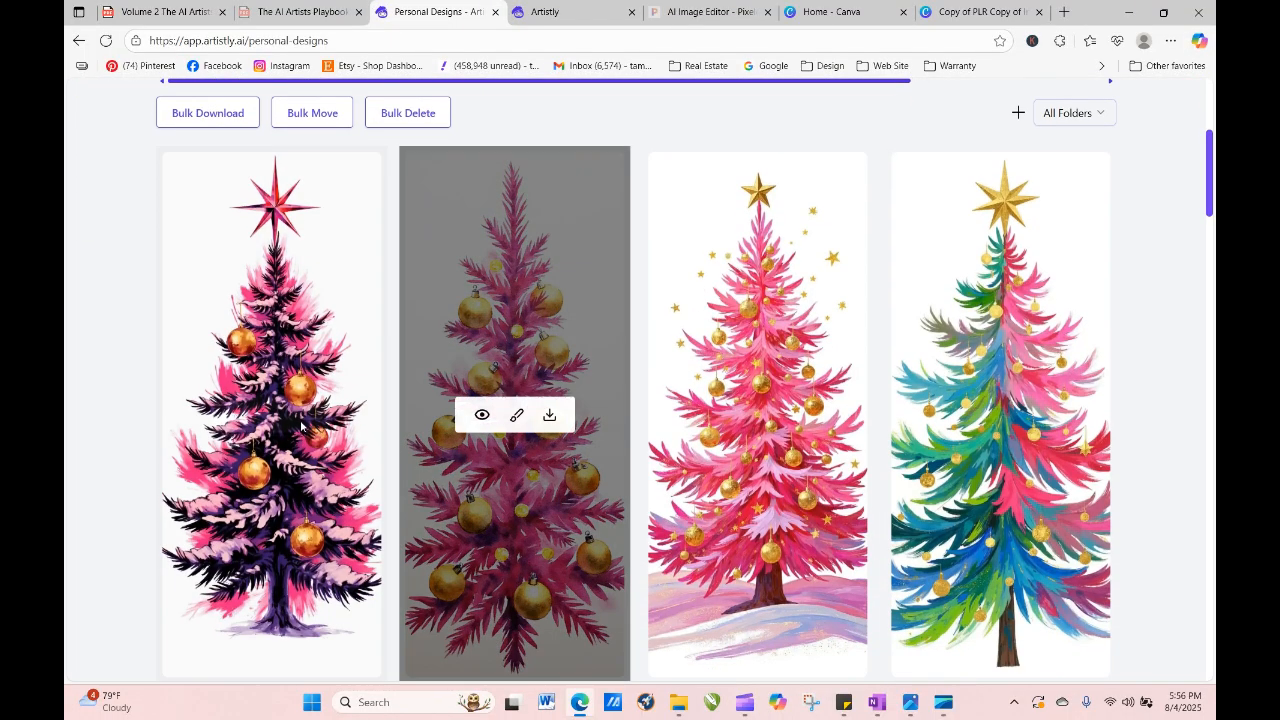
click(238, 416)
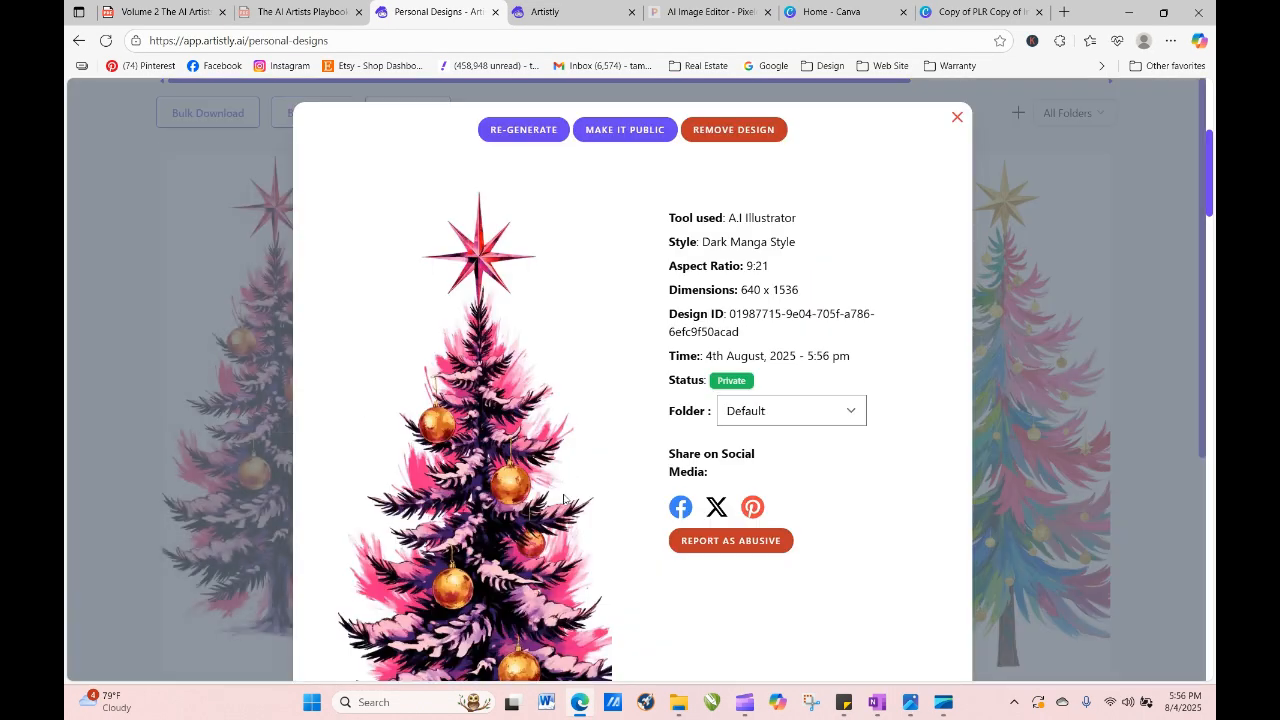
click(955, 119)
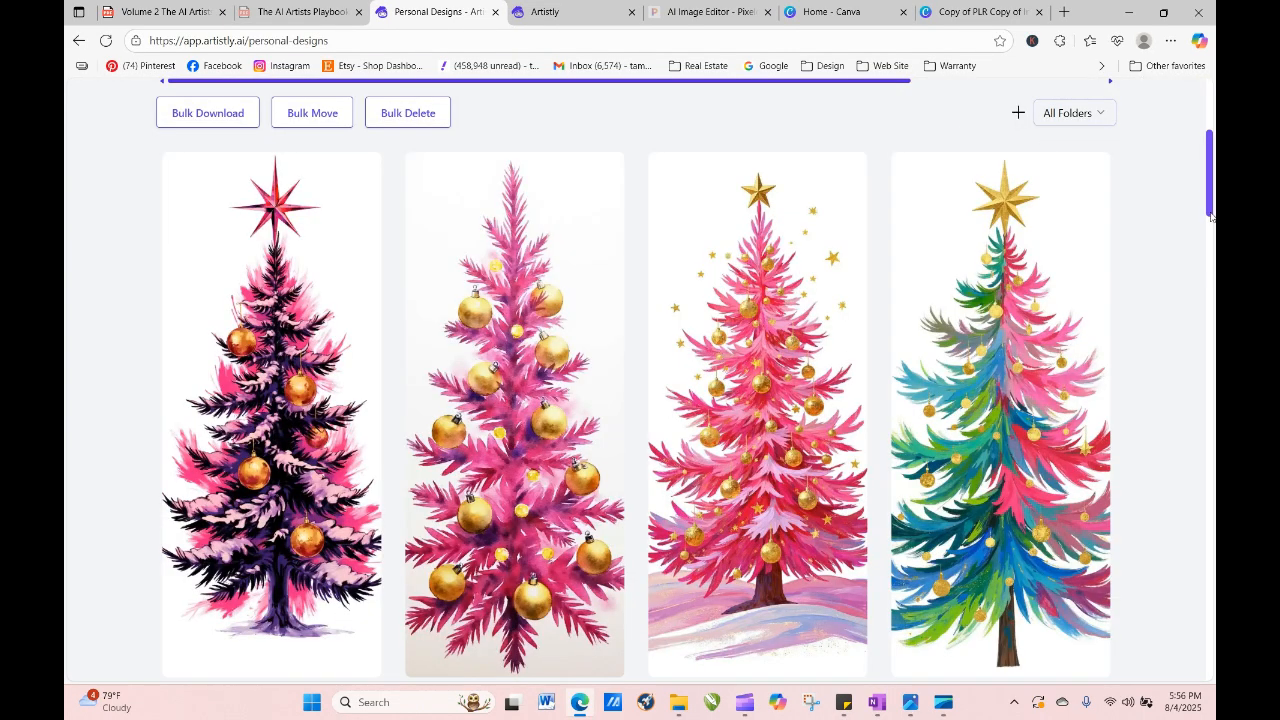
Generate one image from the copied hot pink prompt with the Artistic Designer category of AI Image Designer v5.
scroll(1199, 174, up, 5)
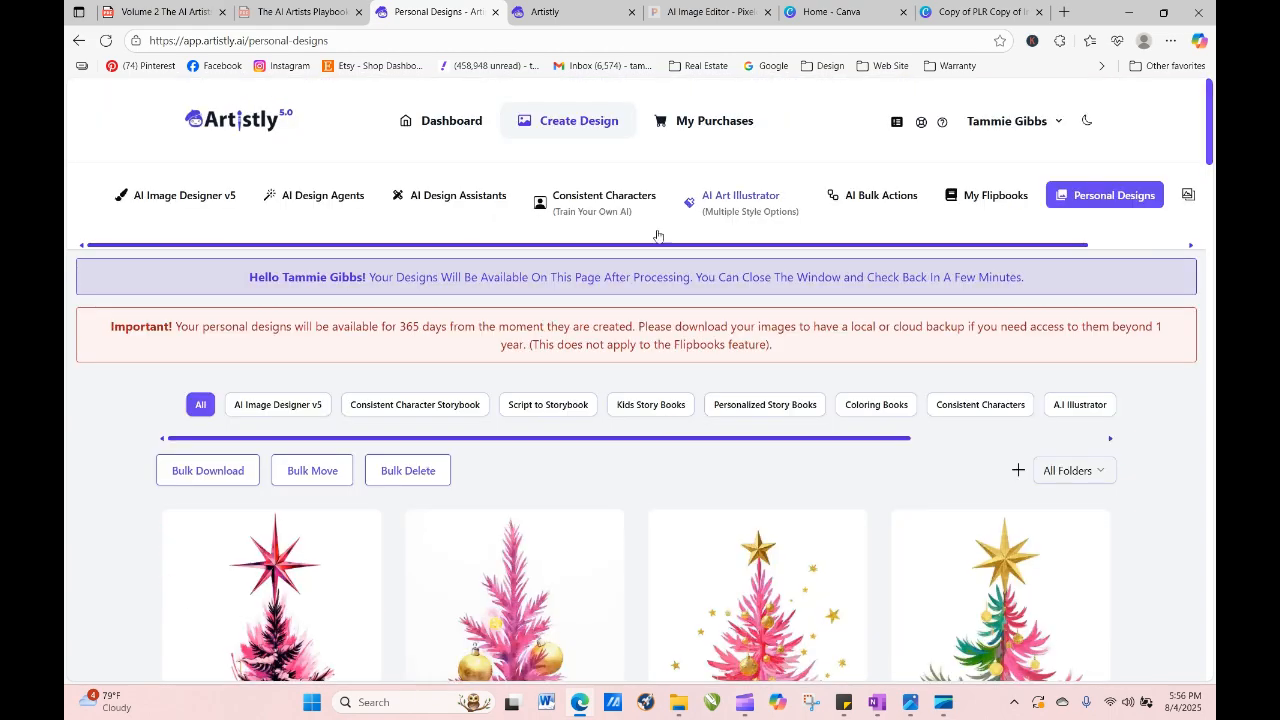
click(162, 198)
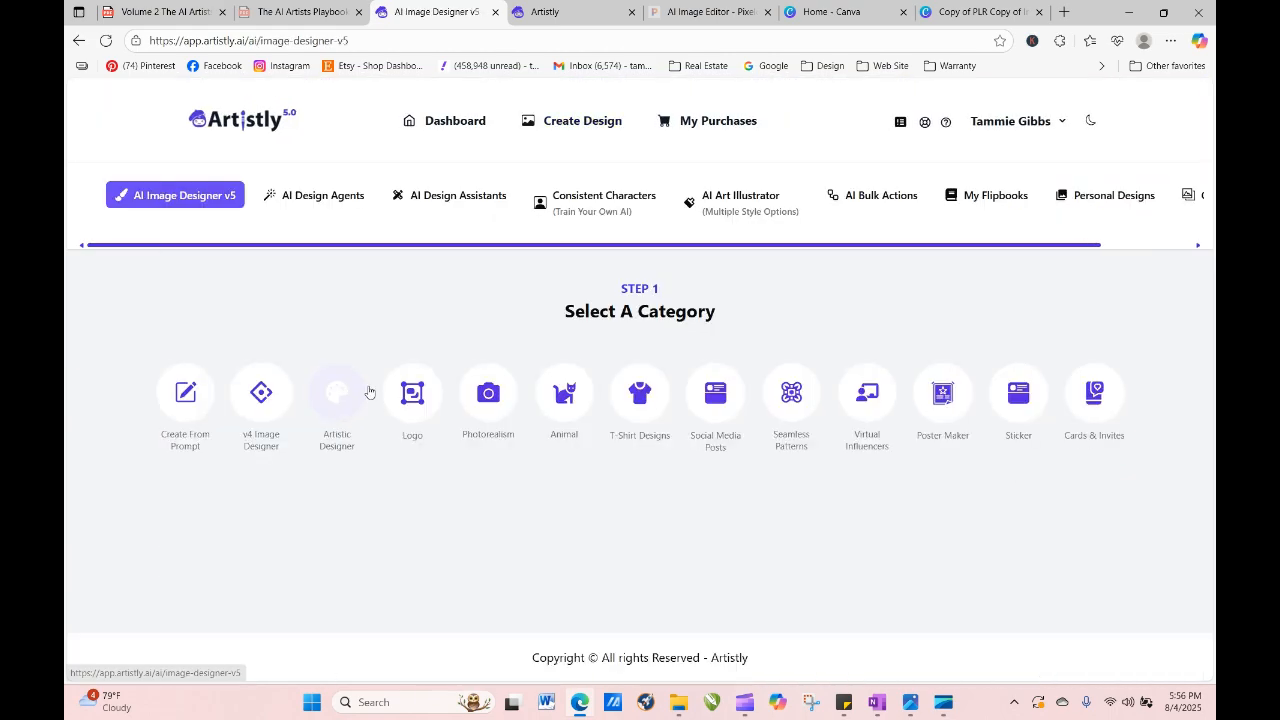
click(337, 395)
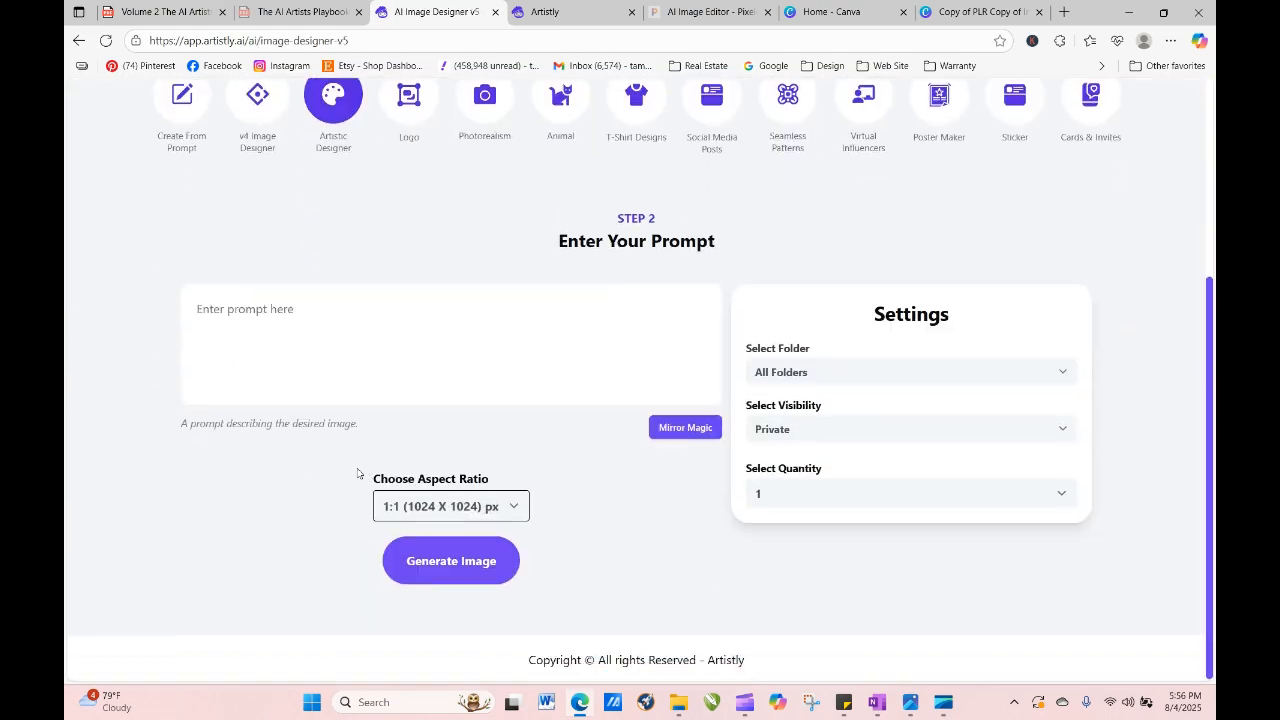
right_click(334, 302)
click(365, 446)
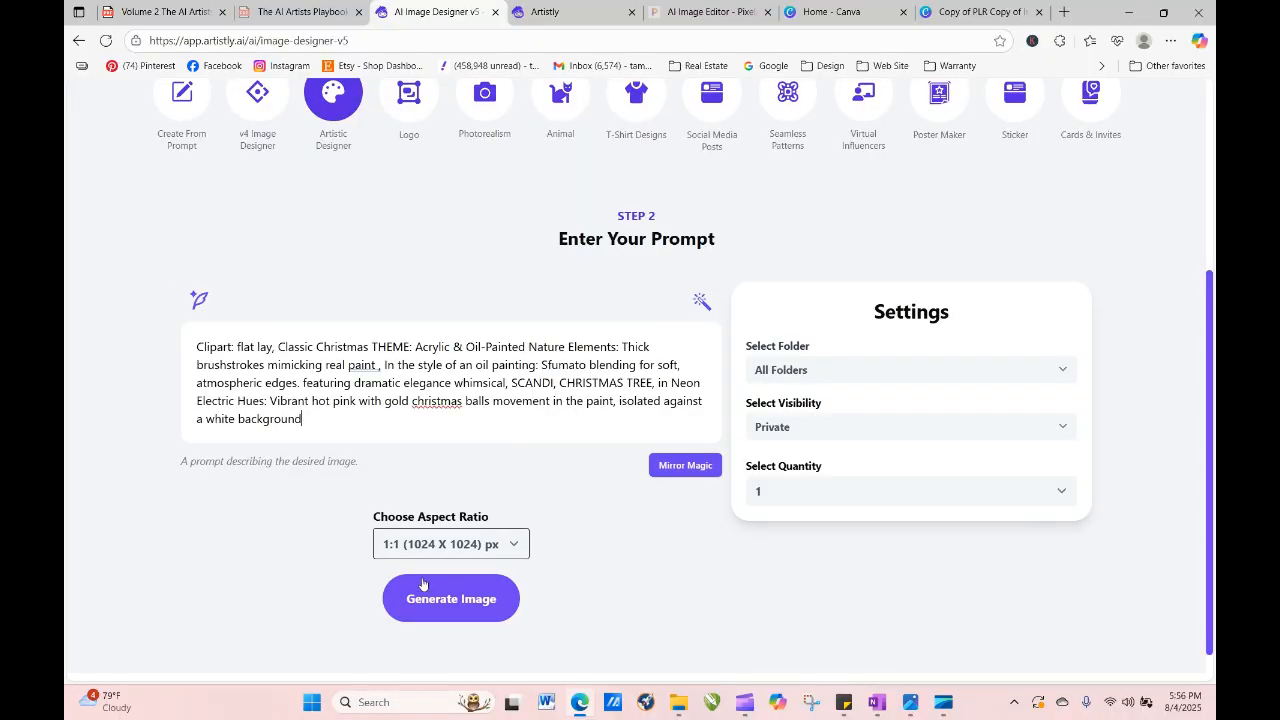
click(445, 600)
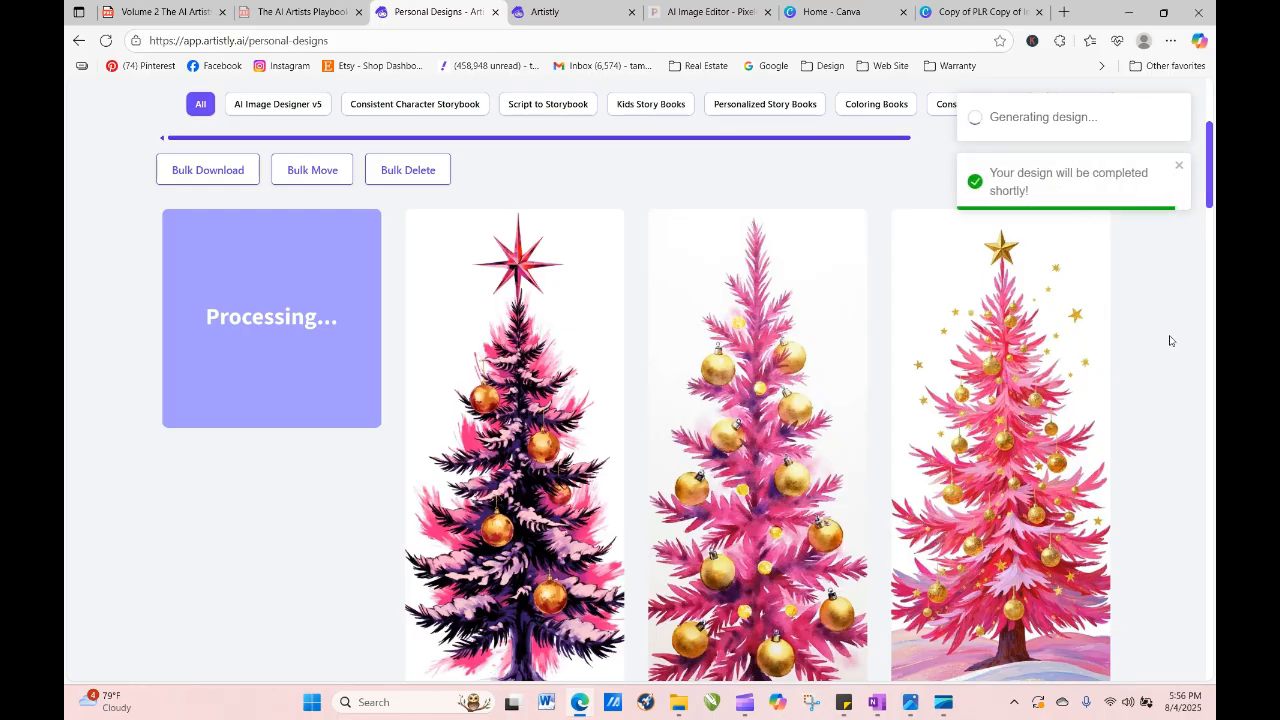
Reopen the newest Artistic Designer design for regeneration and generate it at 9:21 (640 x 1536).
click(105, 40)
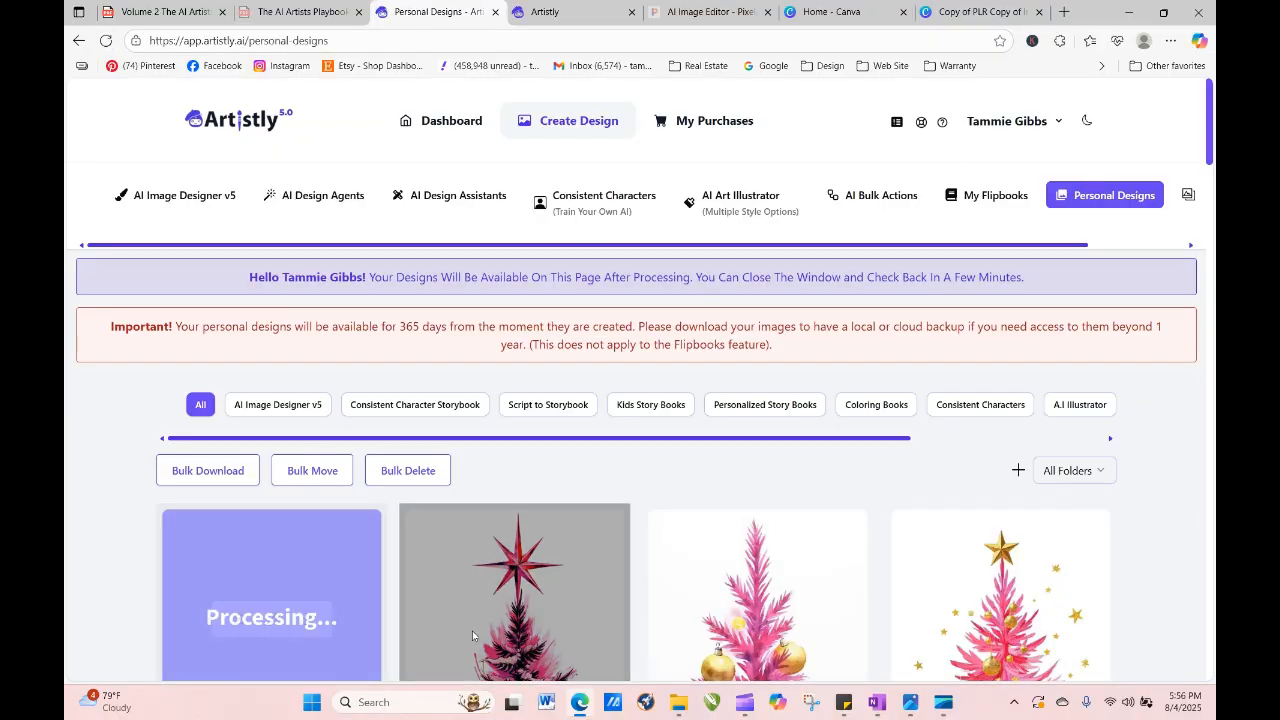
mouse_move(296, 632)
click(239, 619)
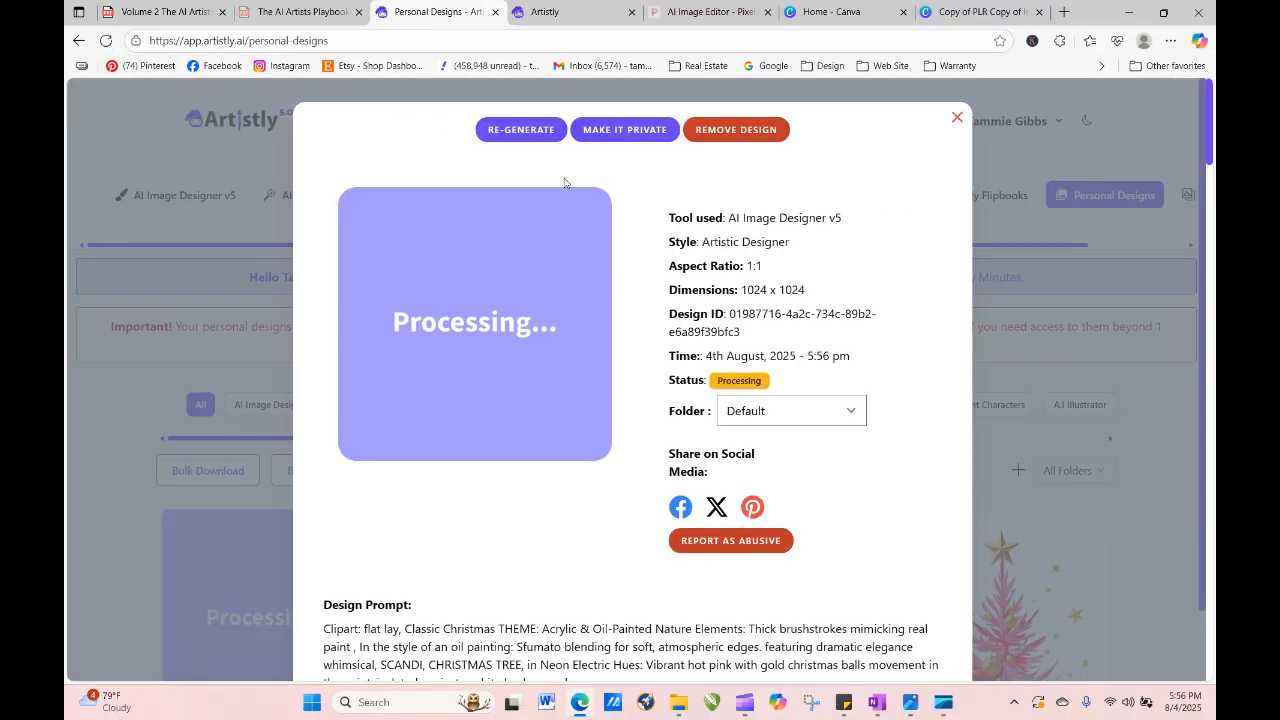
click(522, 129)
scroll(629, 572, down, 3)
click(500, 504)
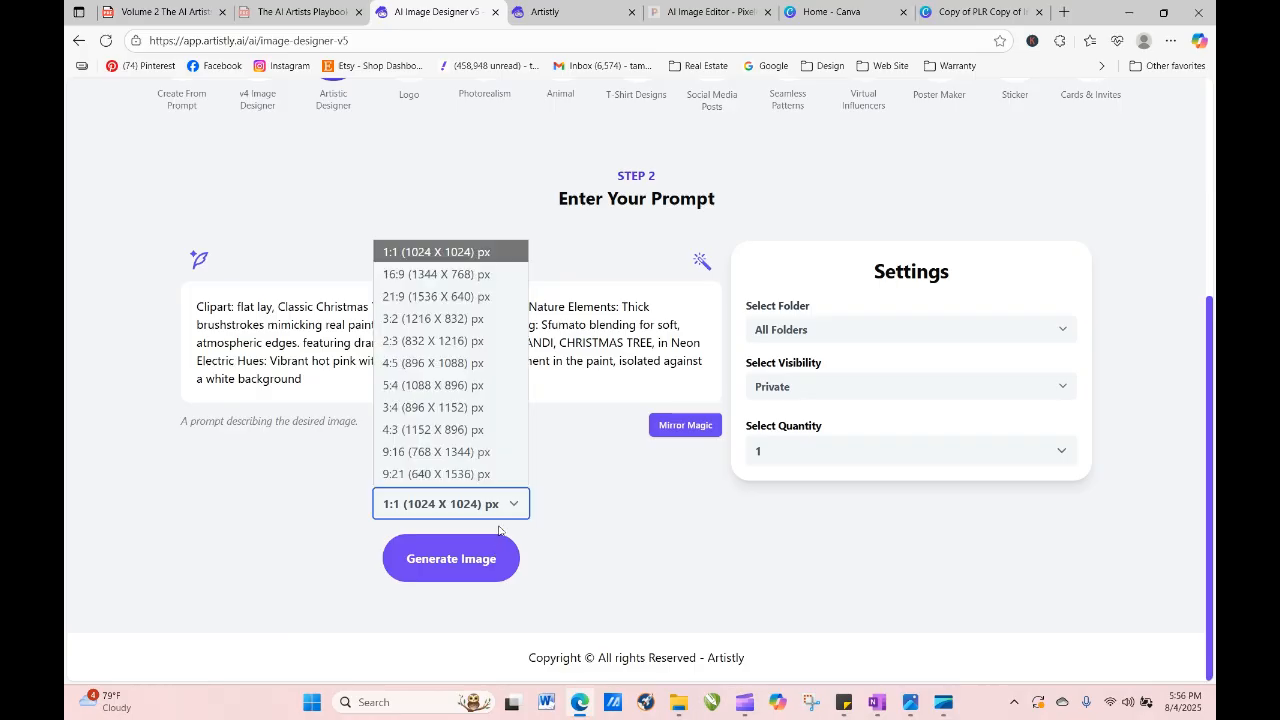
click(490, 472)
click(489, 552)
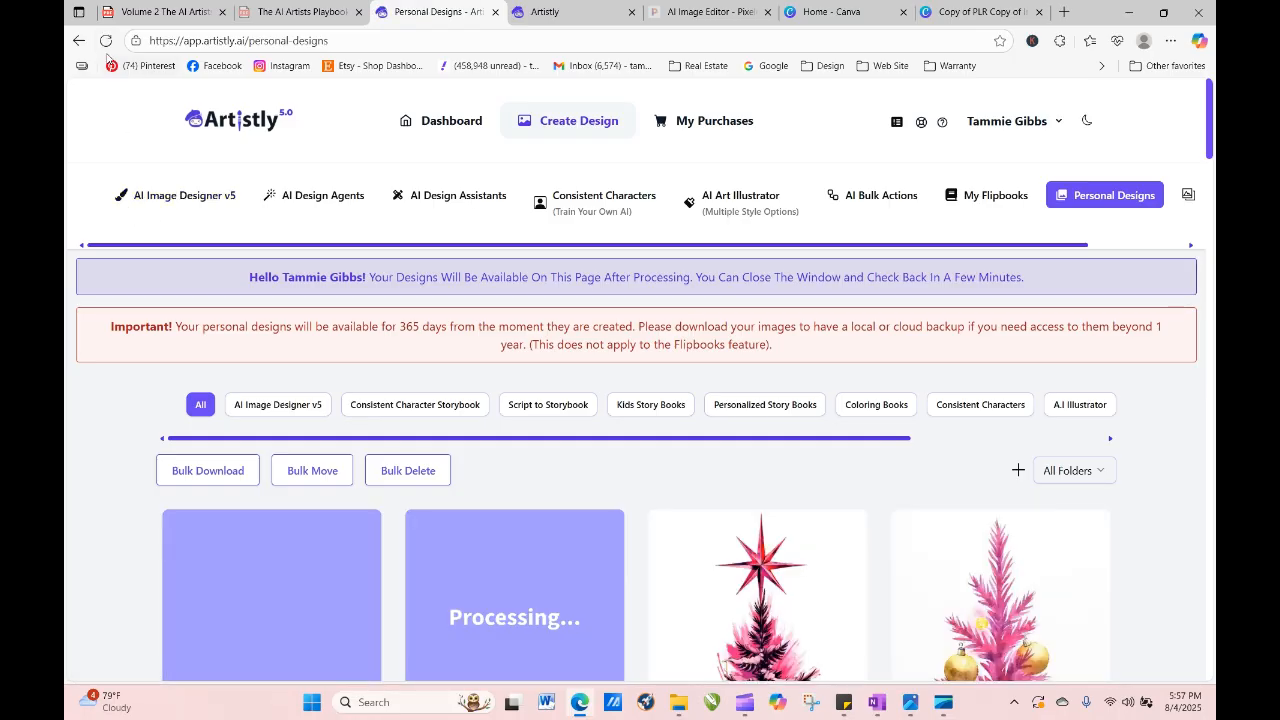
Reload the personal designs until the square Artistic Designer image is processed, and preview its details.
click(107, 42)
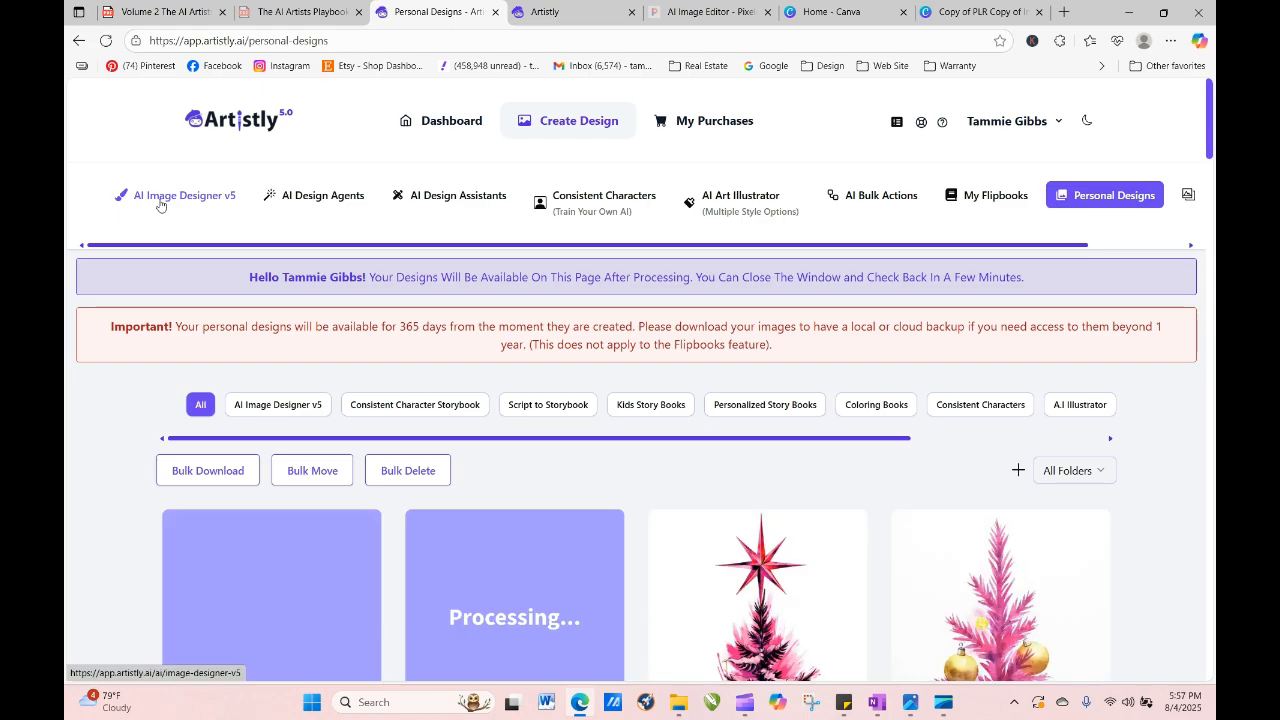
click(107, 42)
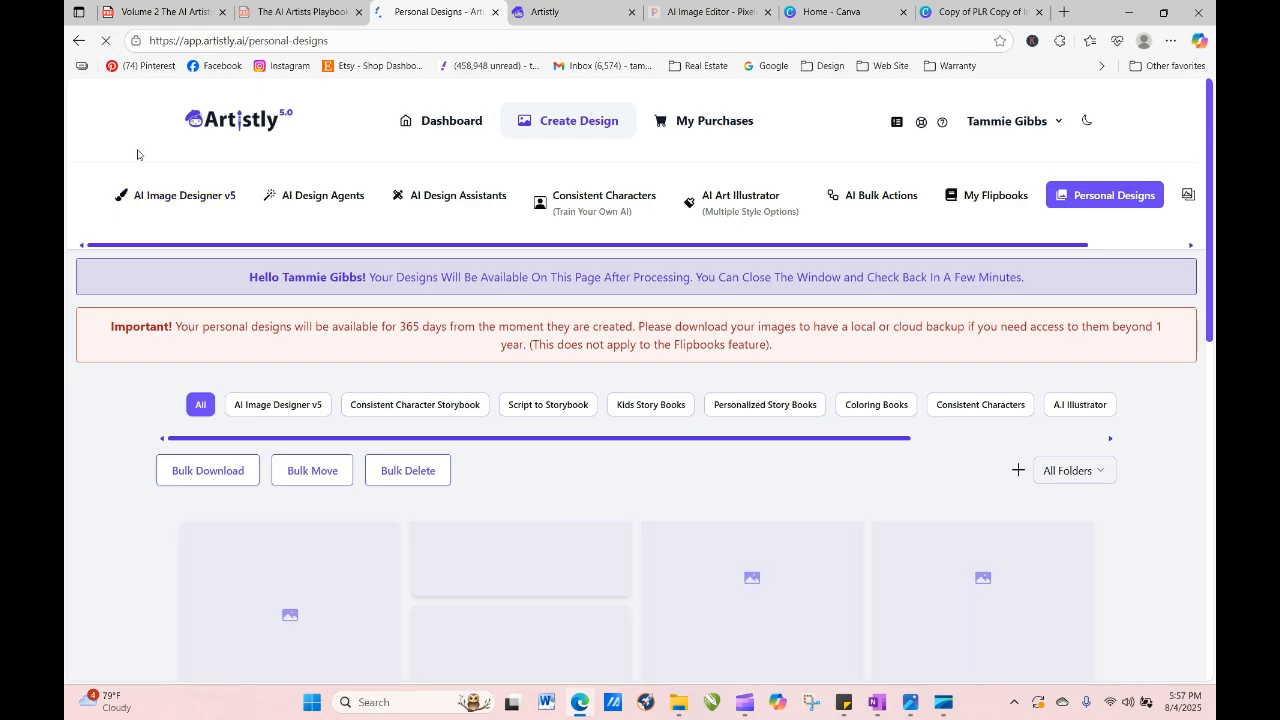
click(108, 42)
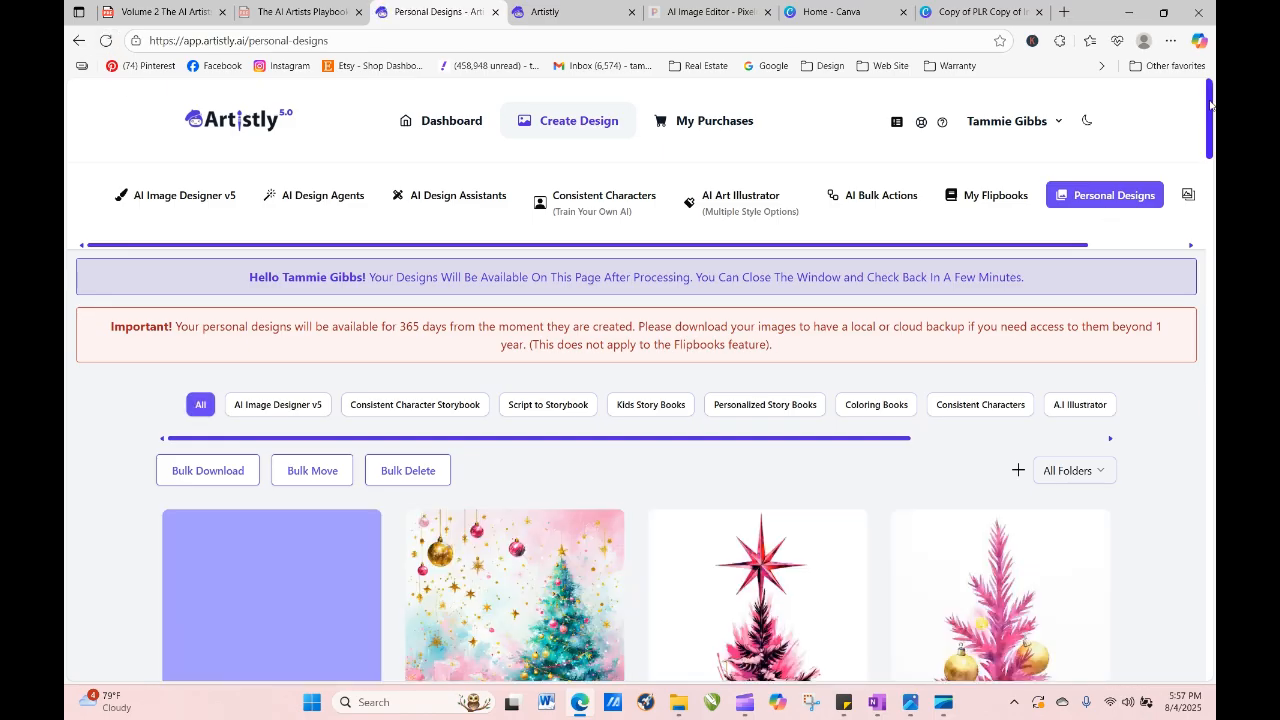
scroll(1210, 115, down, 3)
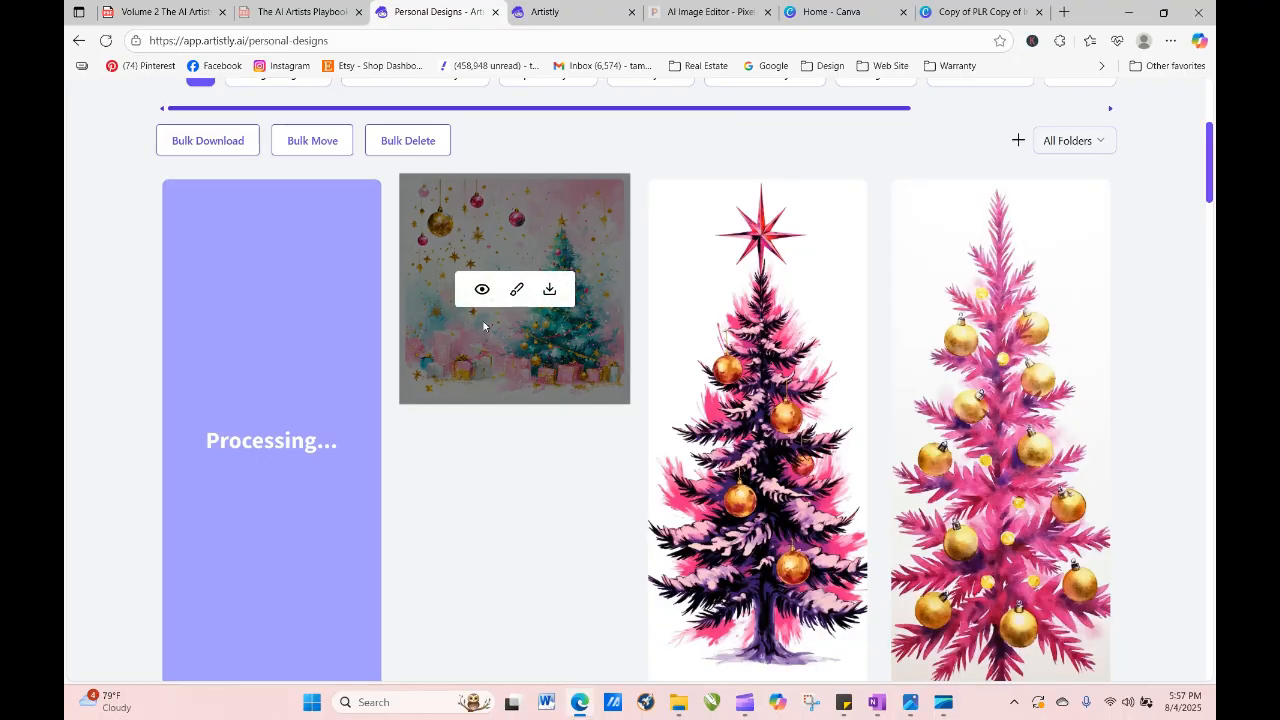
click(482, 291)
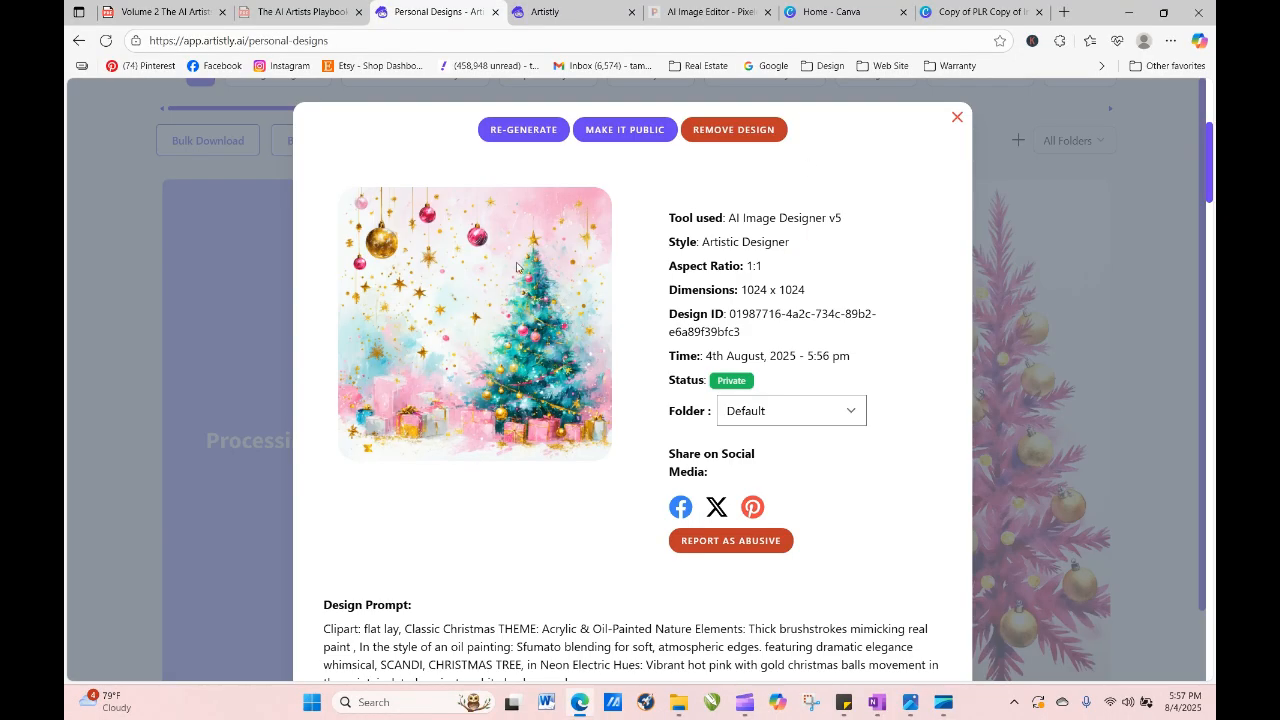
click(523, 132)
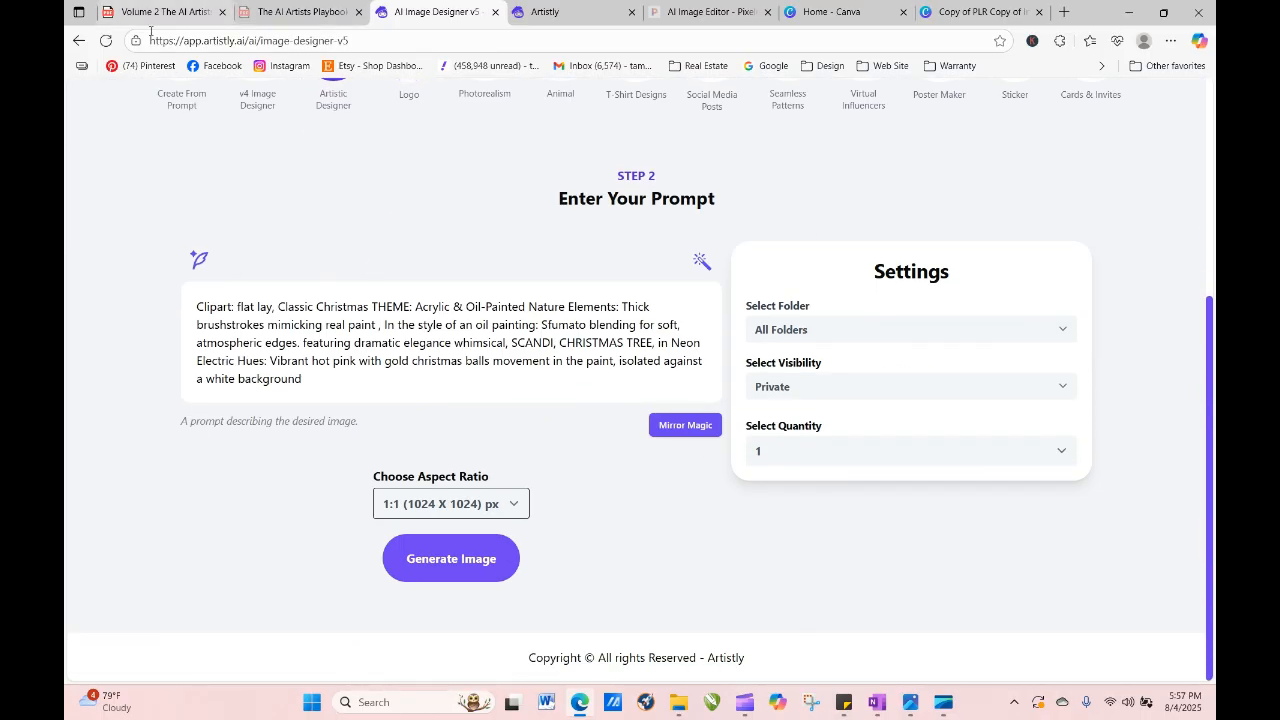
click(105, 40)
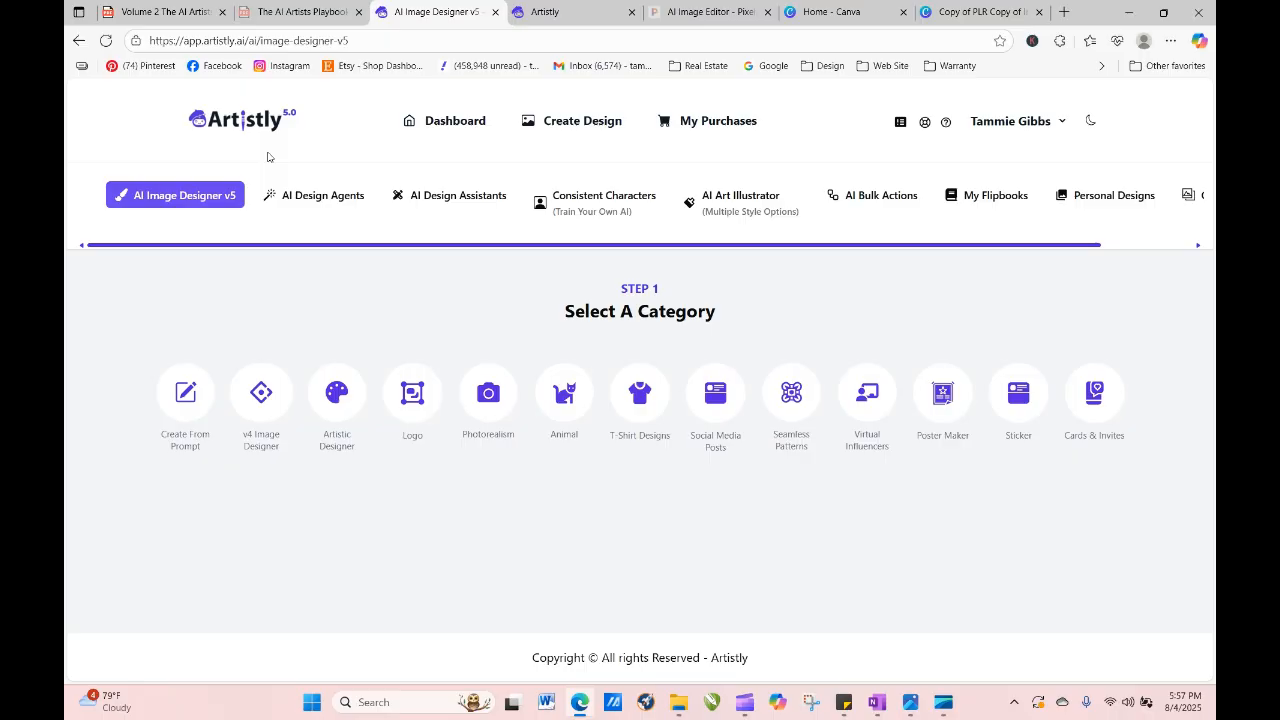
click(106, 42)
click(106, 41)
Return to the personal designs to check the 9:21 Artistic Designer tree.
click(1131, 200)
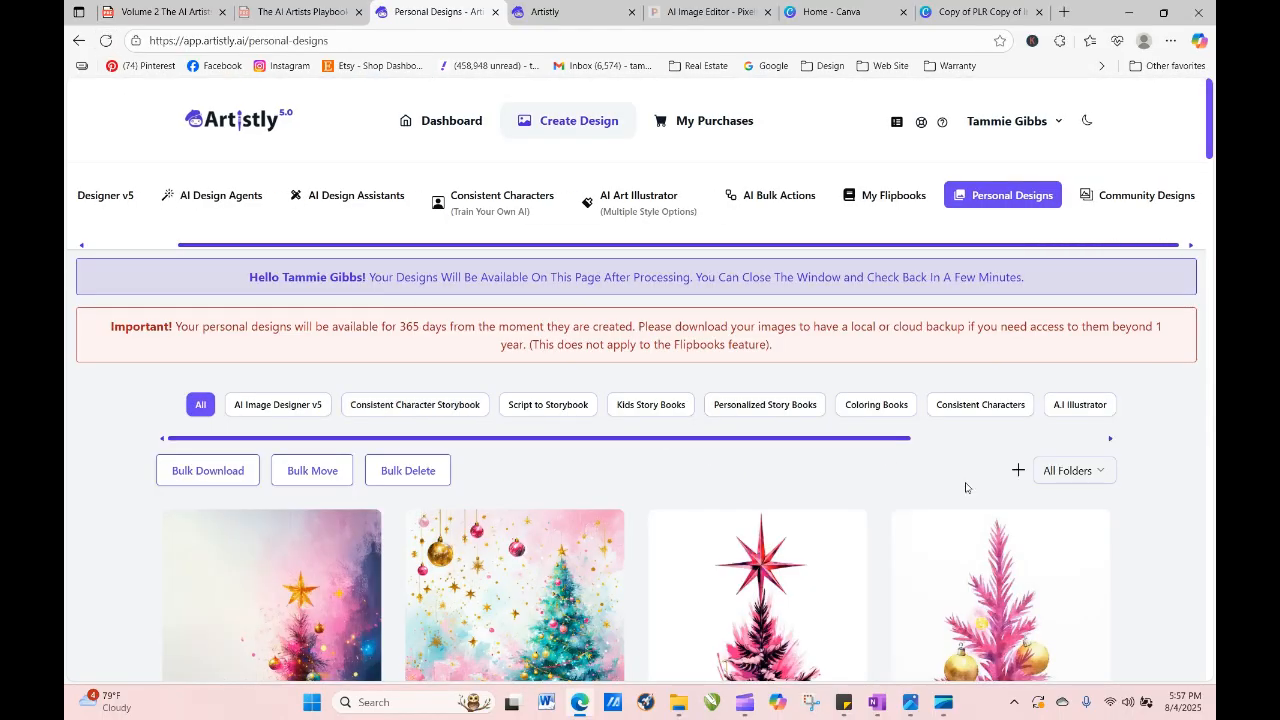
Preview the square Artistic Designer tree in the personal designs, read its details and design prompt, and close the preview.
scroll(1212, 190, down, 4)
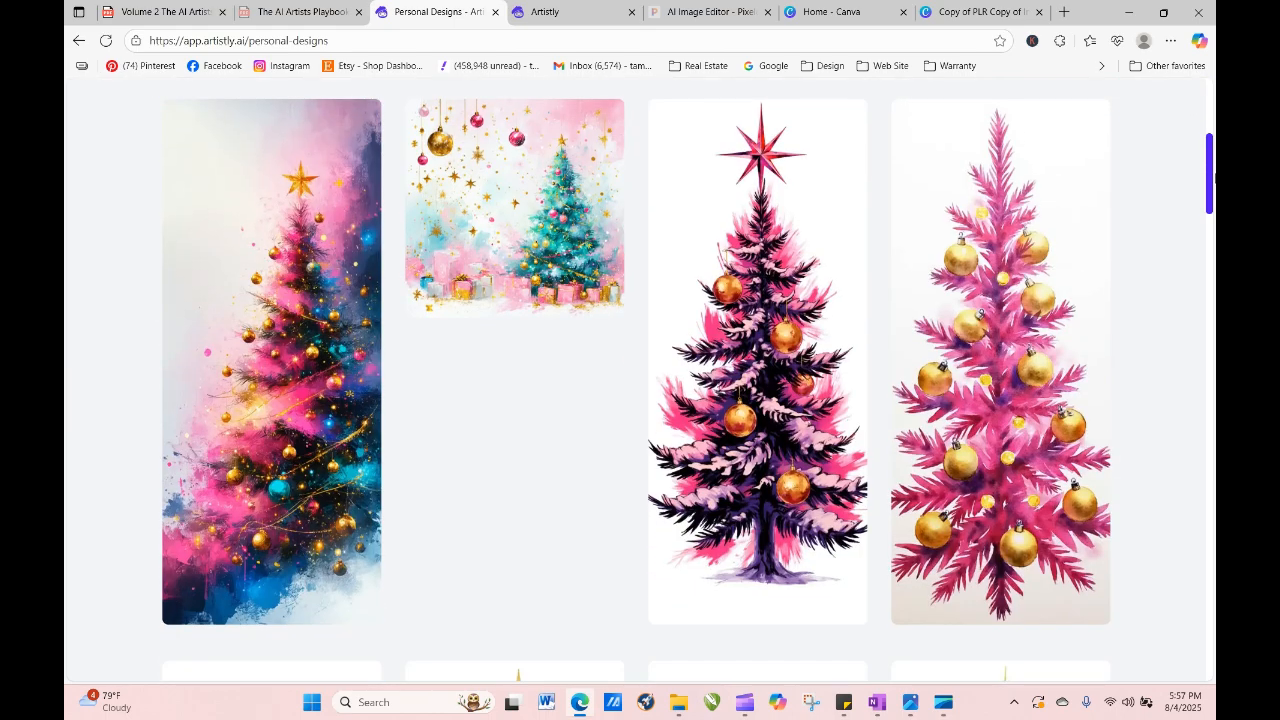
mouse_move(336, 214)
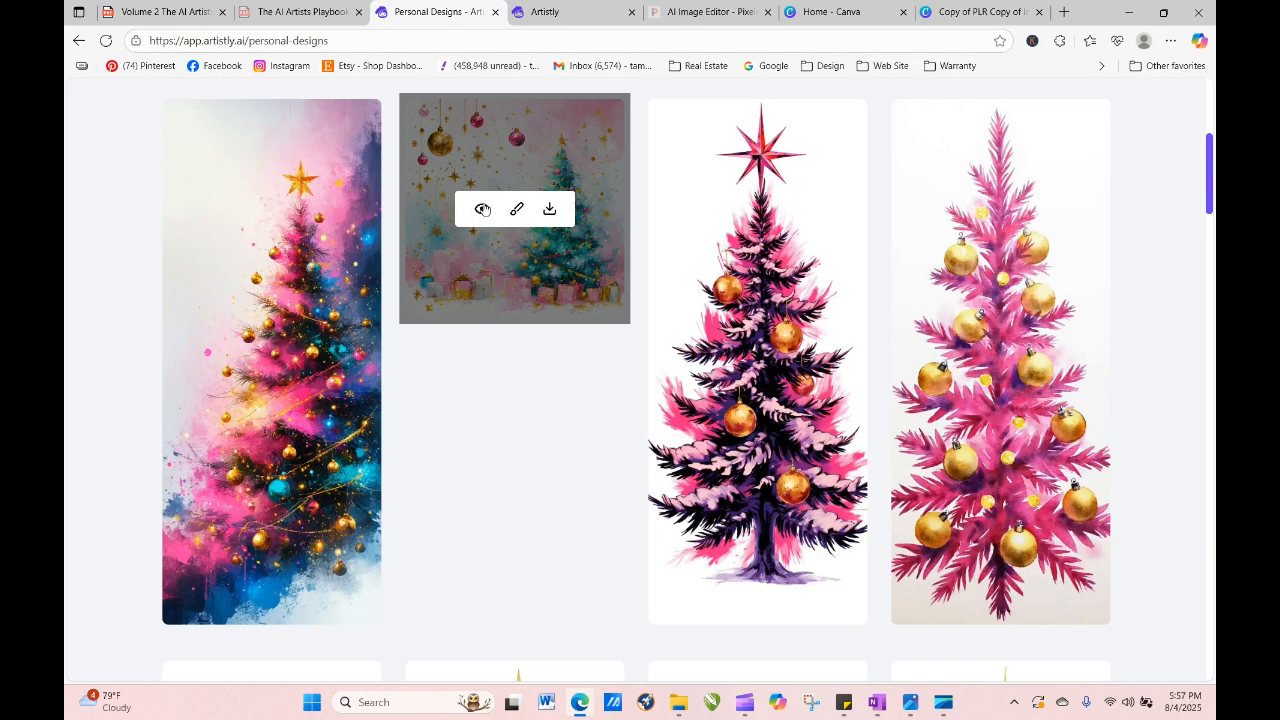
click(483, 209)
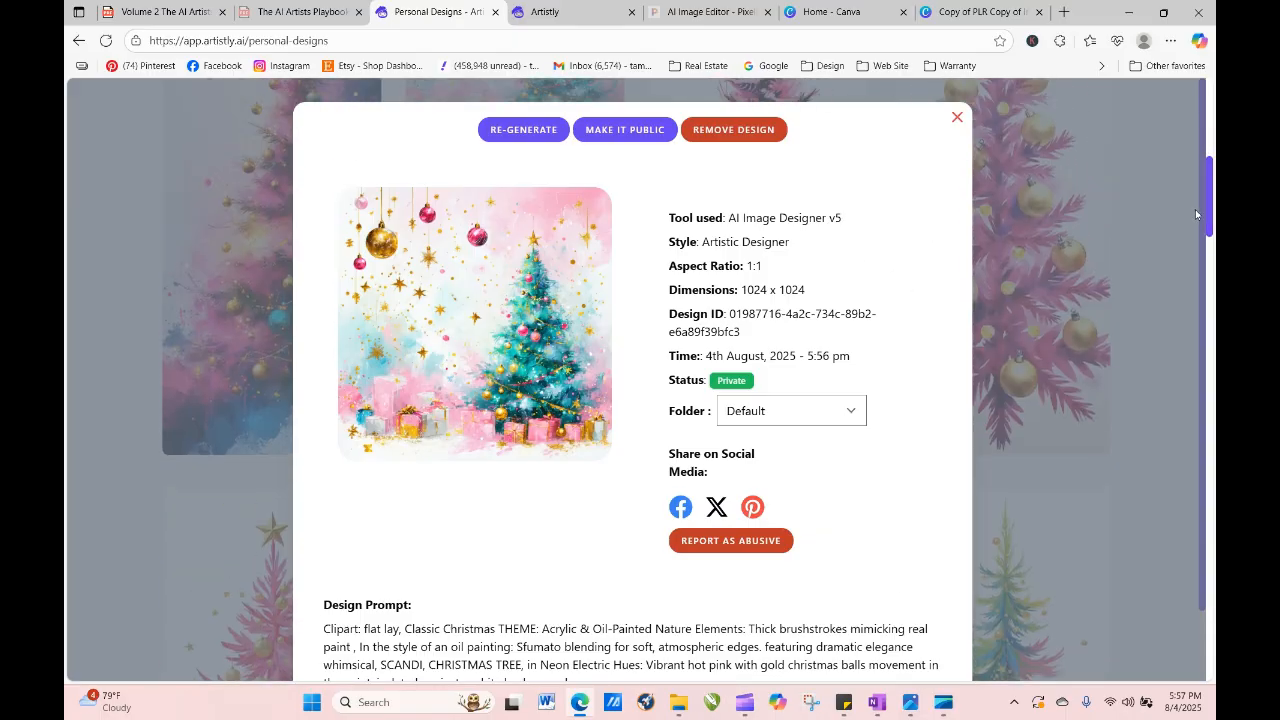
scroll(1201, 221, down, 1)
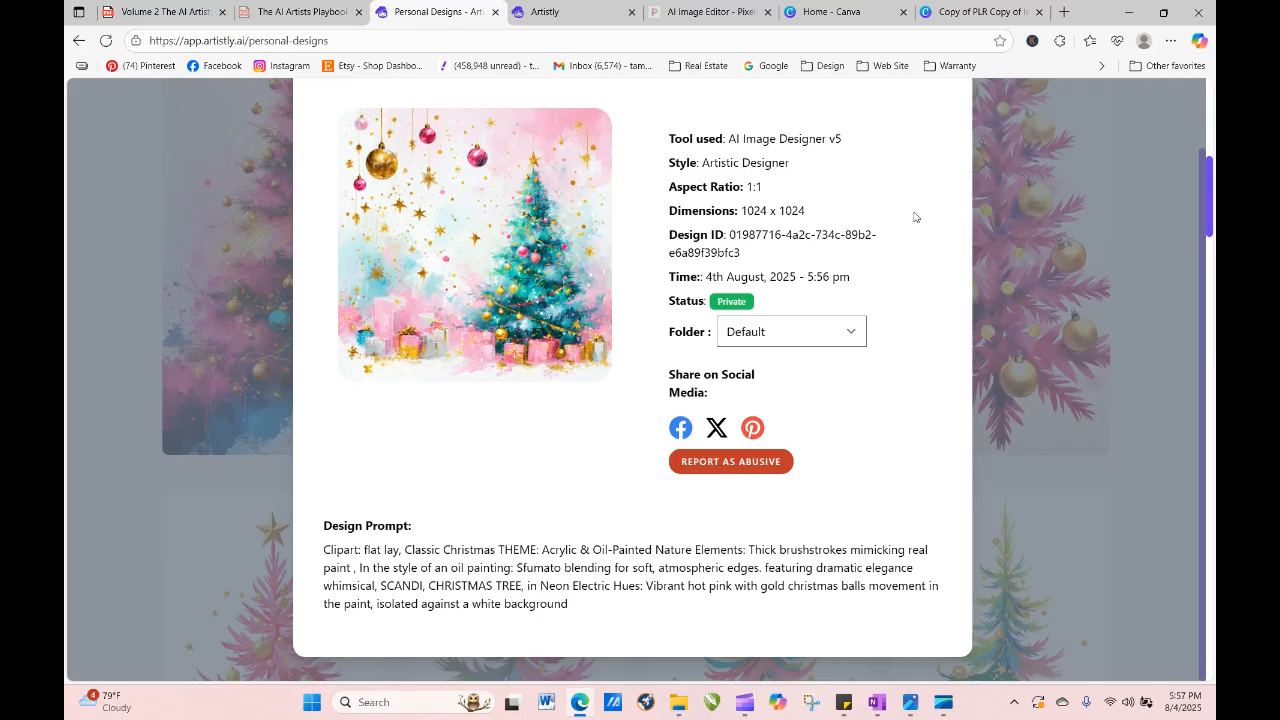
scroll(1124, 212, up, 1)
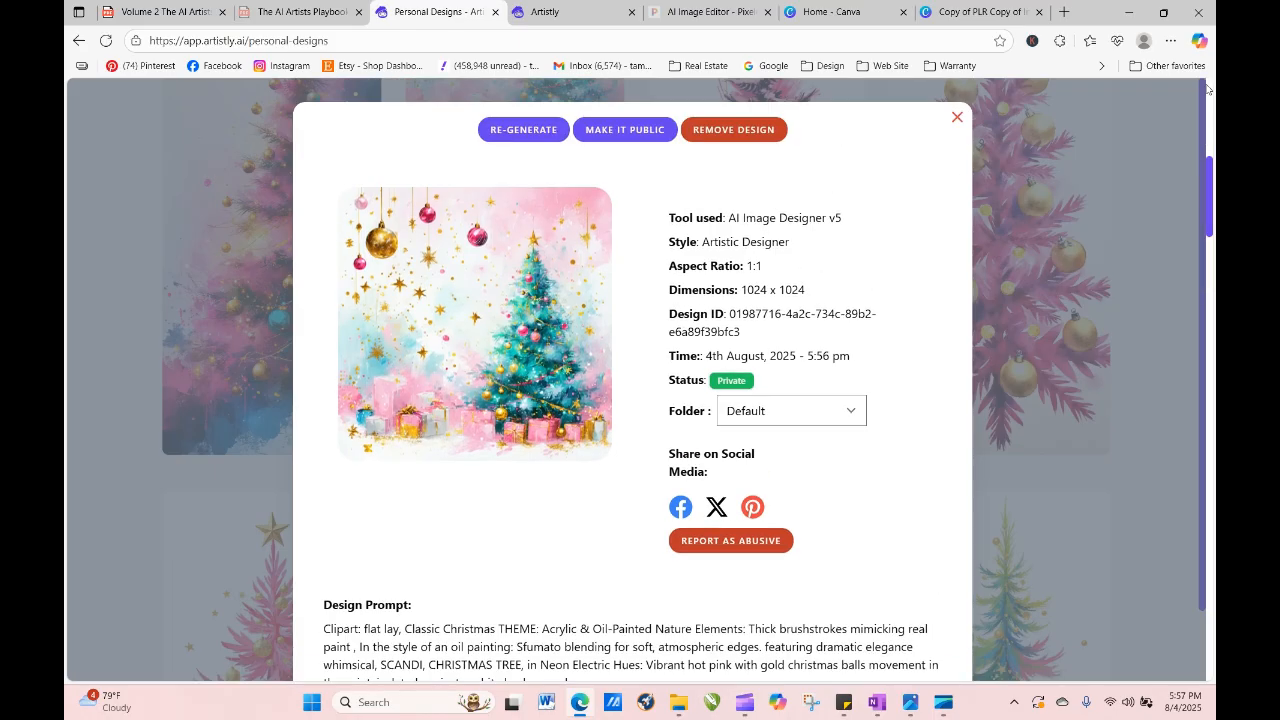
click(957, 119)
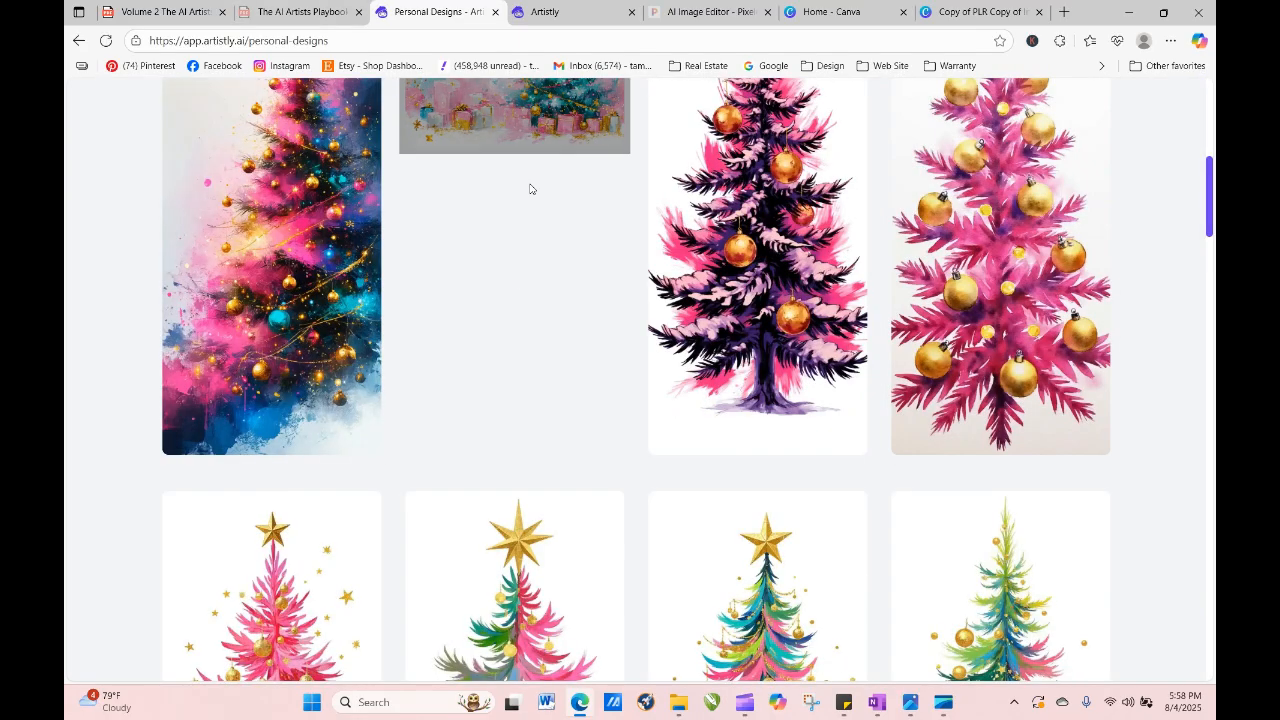
Open the v4 Image Designer category of AI Image Designer v5 and paste the copied hot pink Christmas tree prompt.
drag(1208, 172, 1208, 112)
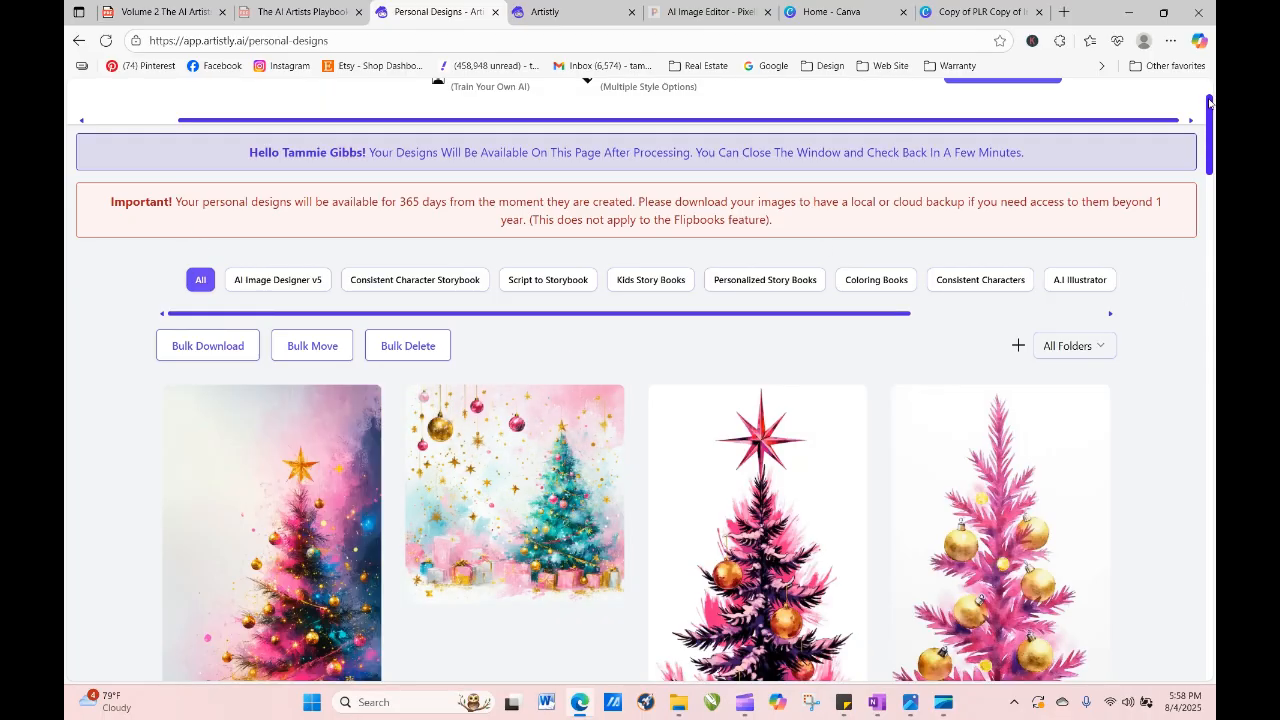
drag(1210, 115, 1208, 75)
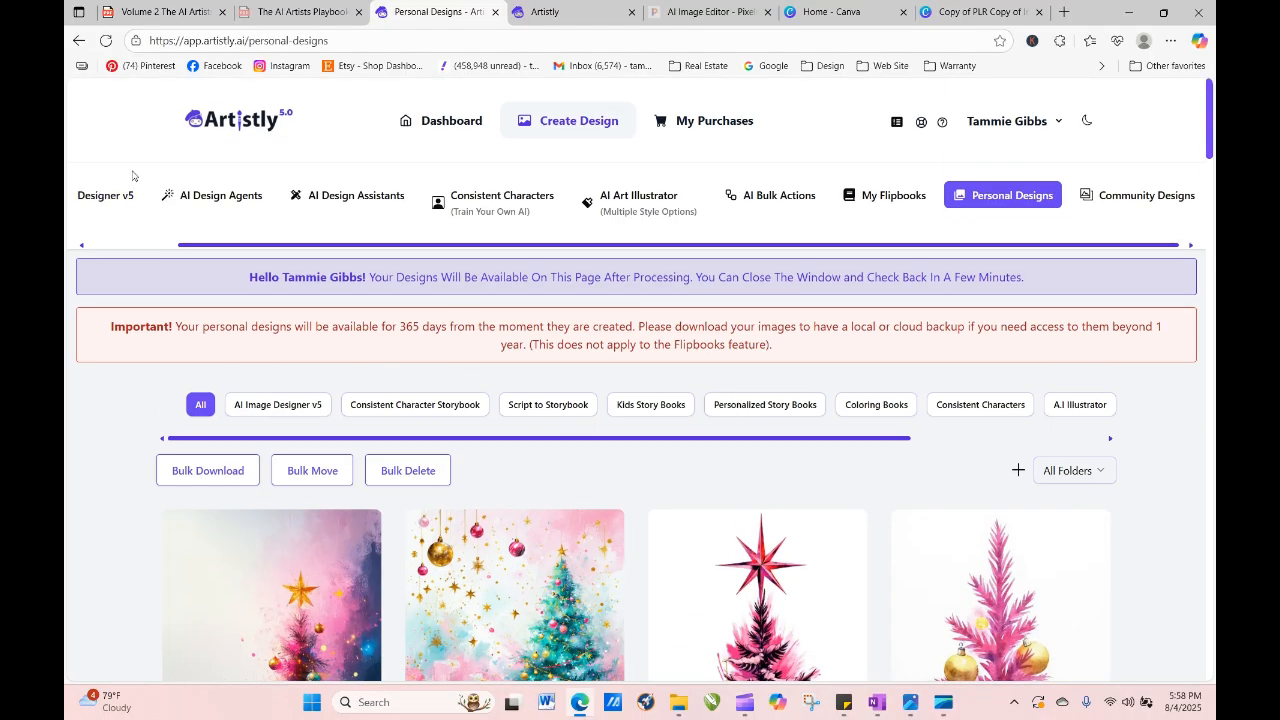
click(105, 195)
click(265, 402)
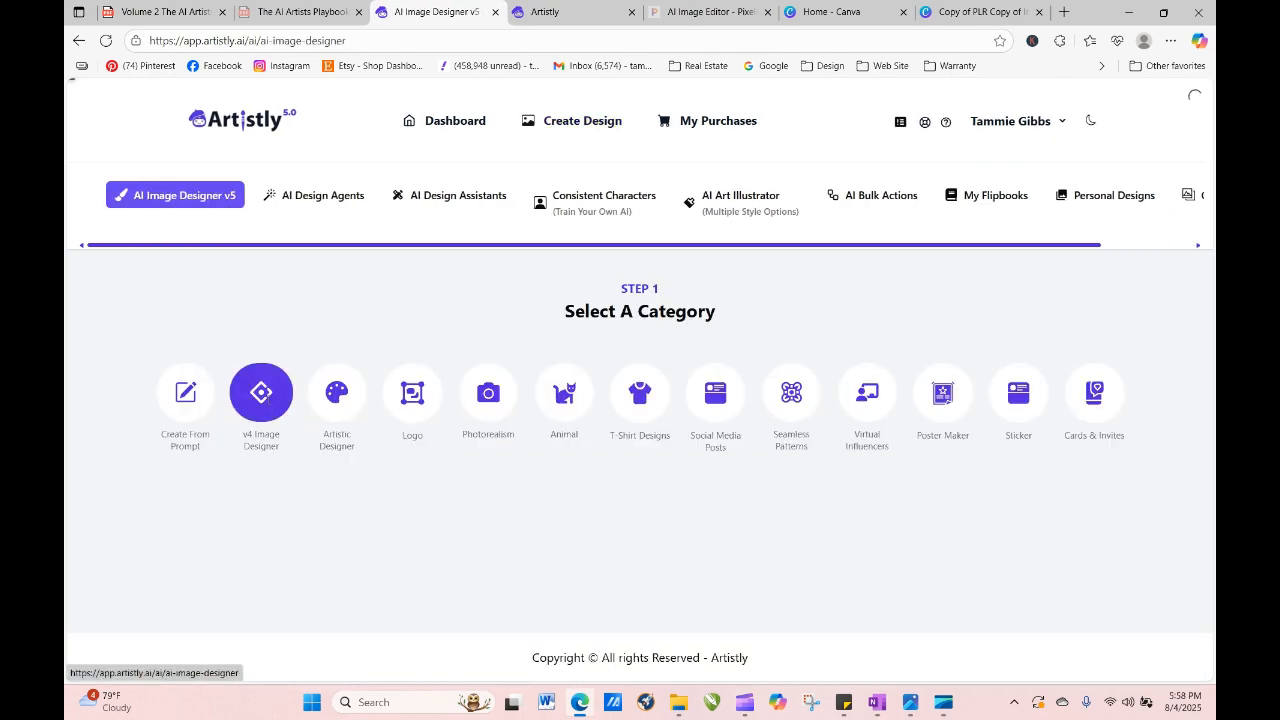
right_click(273, 334)
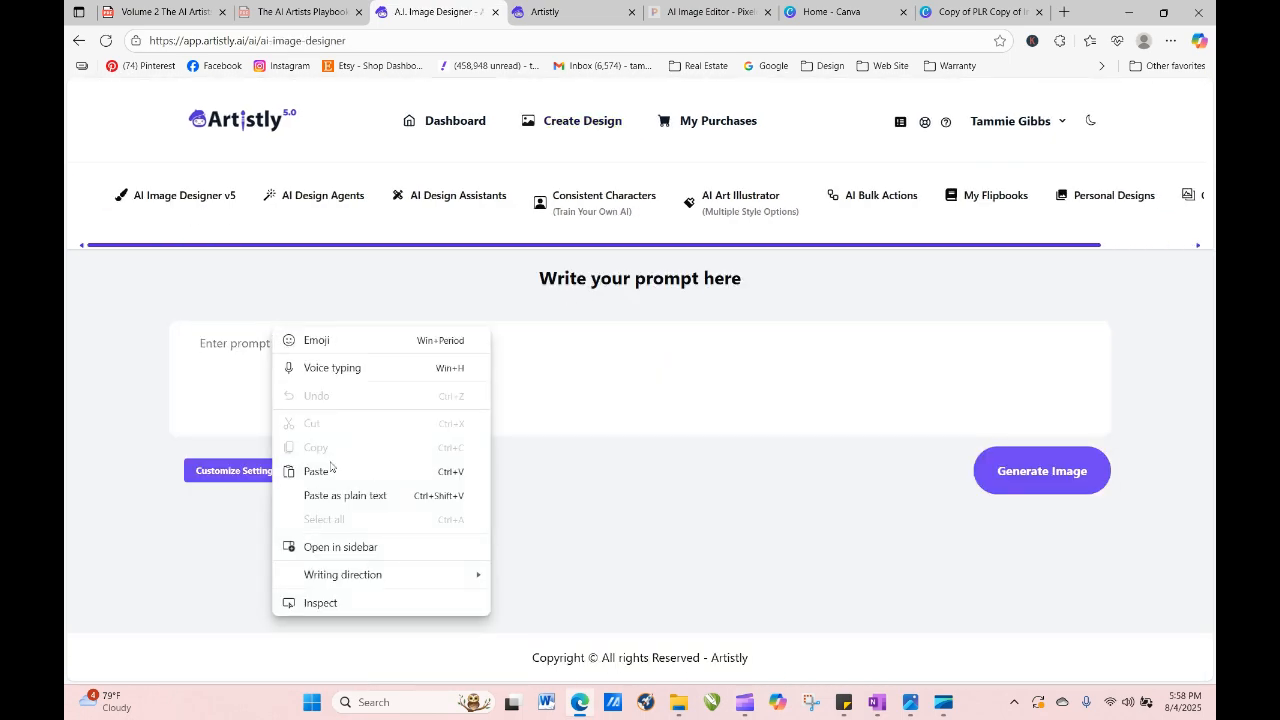
click(333, 471)
Customize the pasted prompt's settings with the Artistic style and generate one image.
click(236, 471)
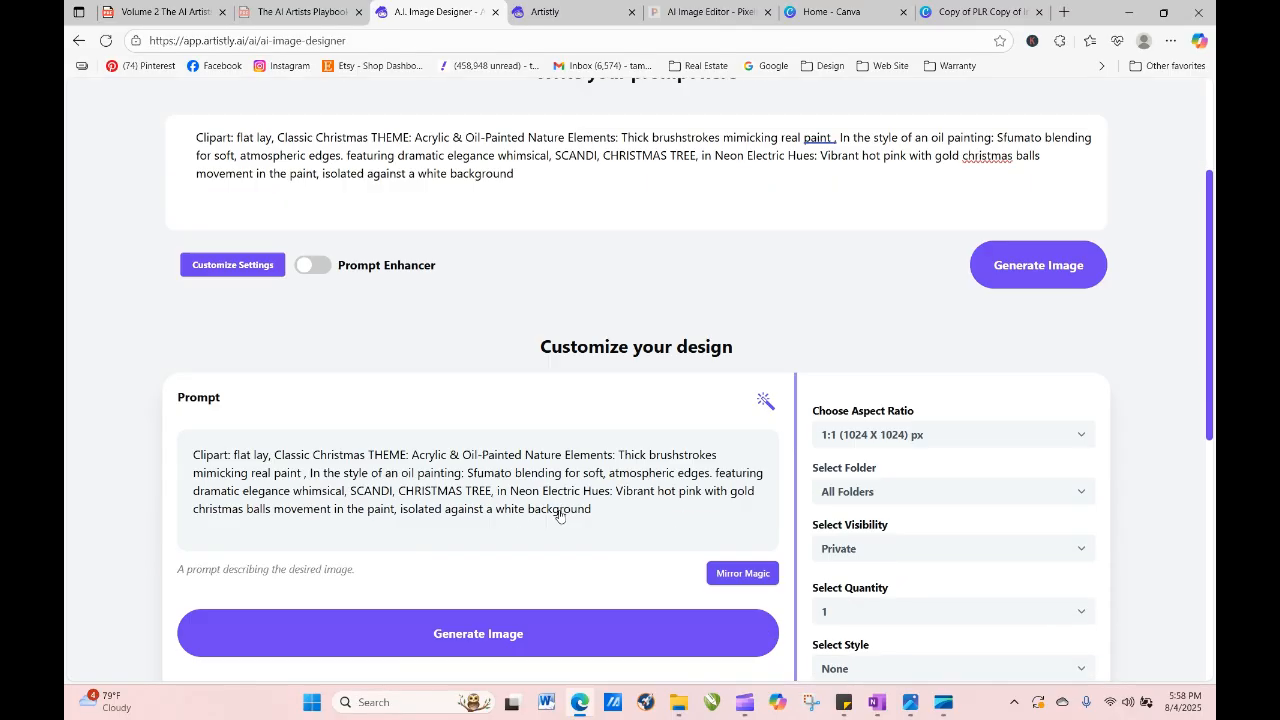
click(868, 413)
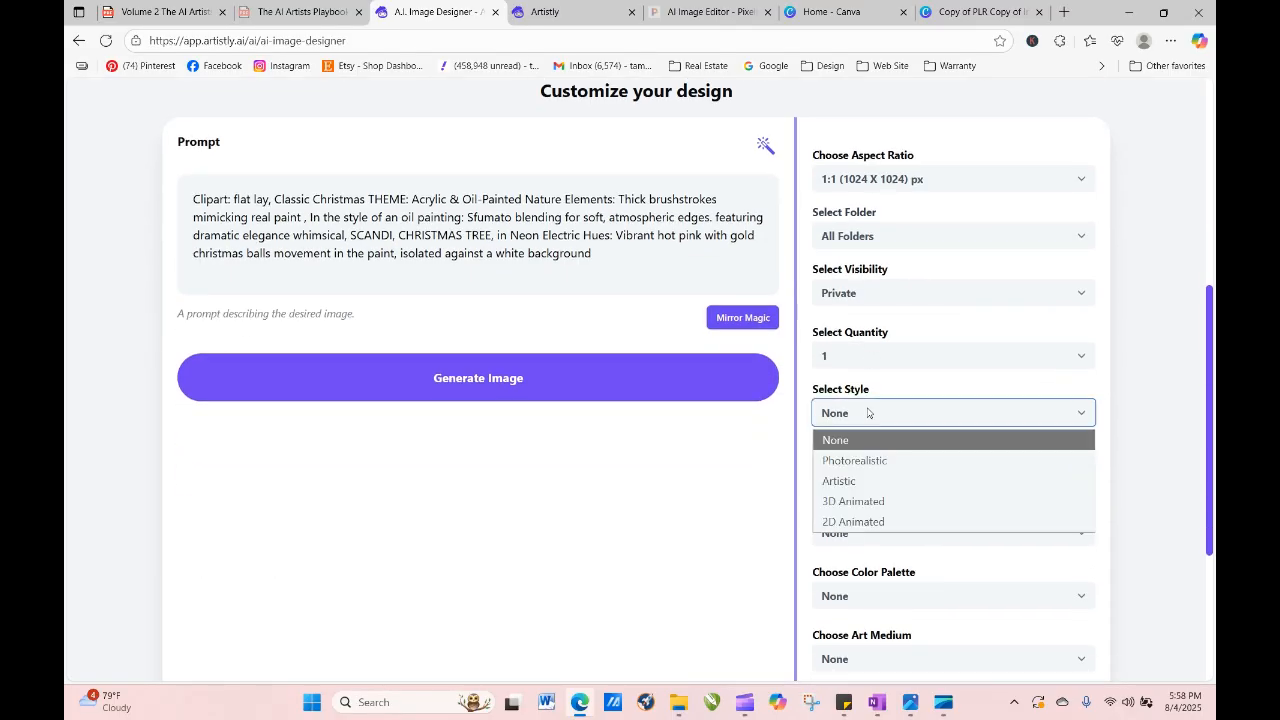
click(860, 480)
click(653, 394)
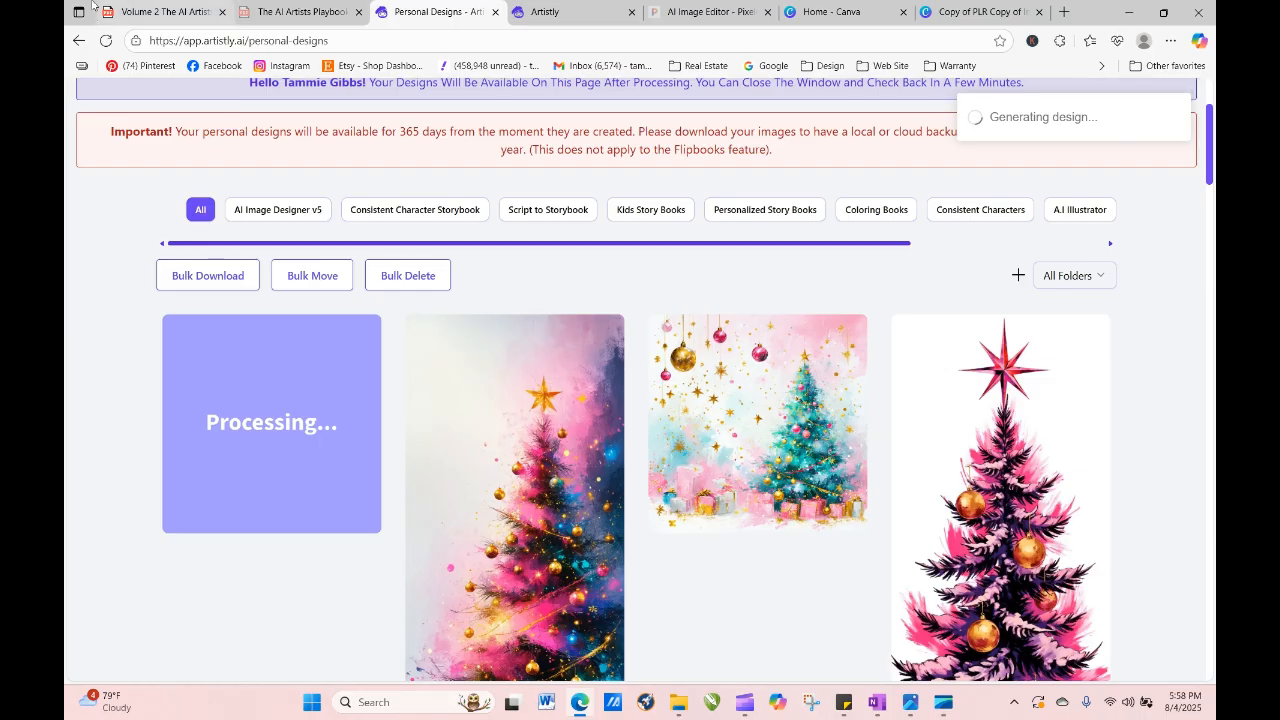
Reload the personal designs until the new Artistic style image is processed, and preview its details.
click(104, 42)
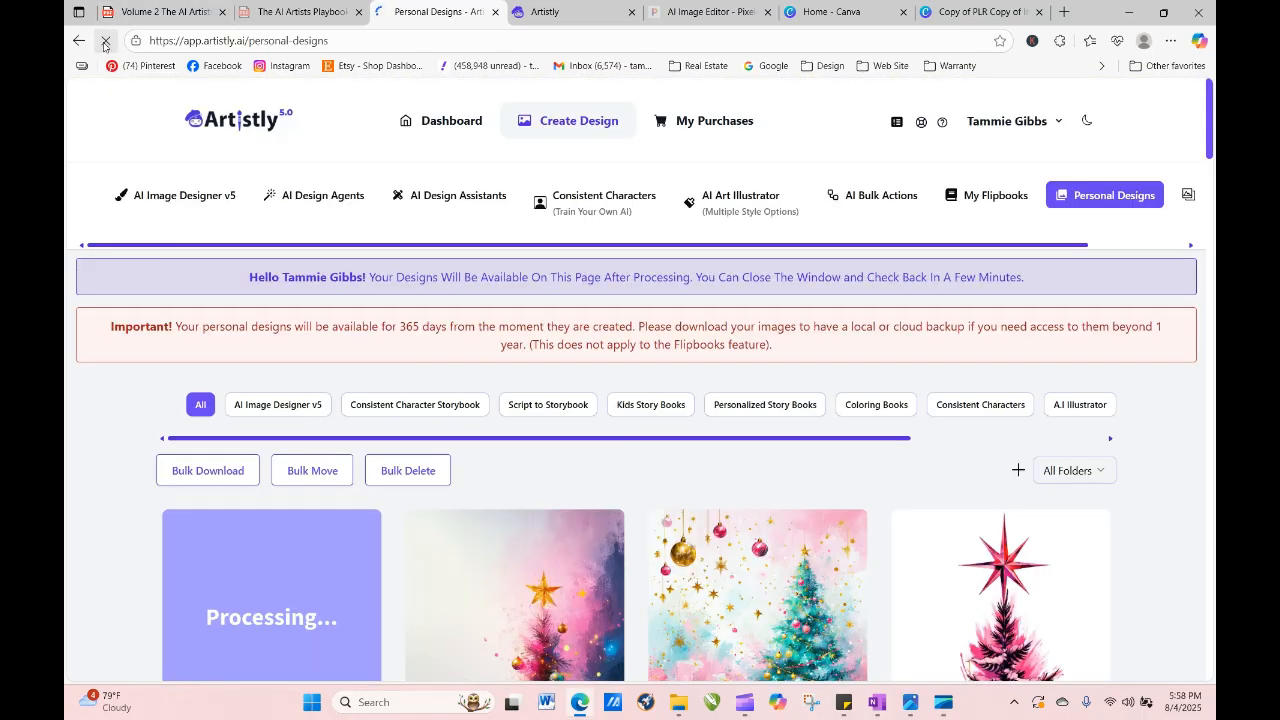
click(104, 45)
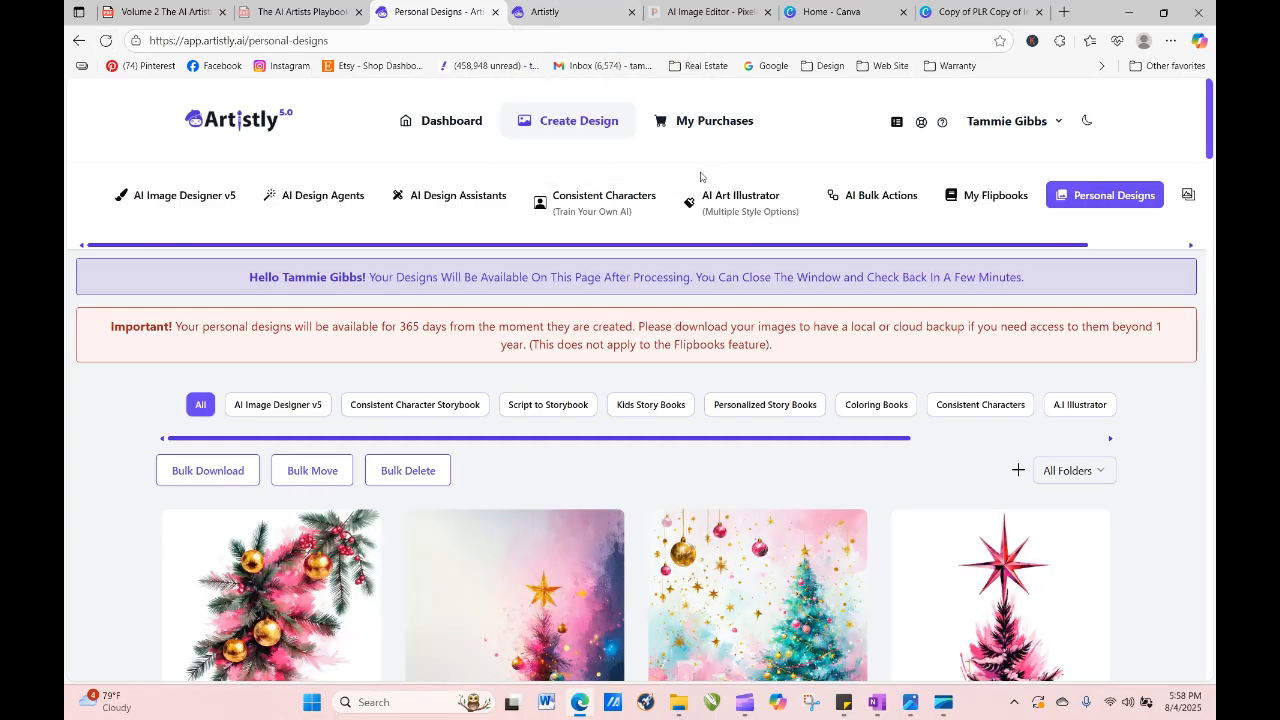
scroll(1210, 123, down, 3)
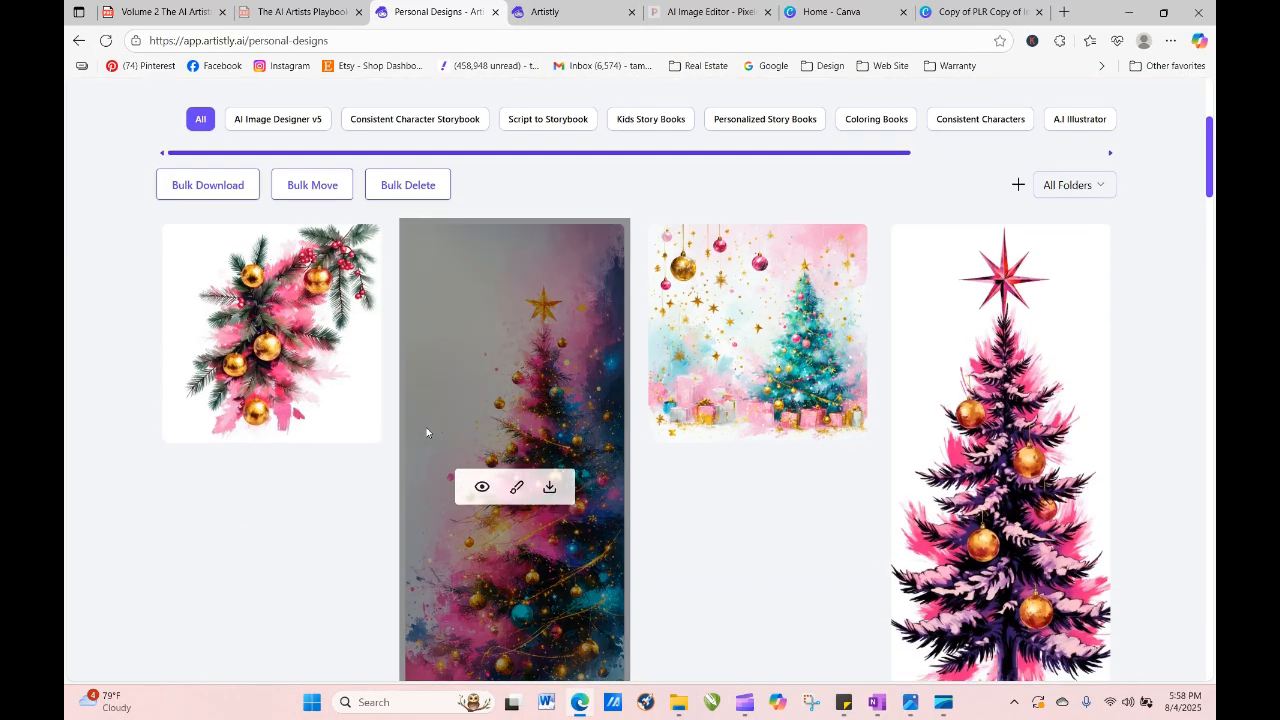
click(240, 336)
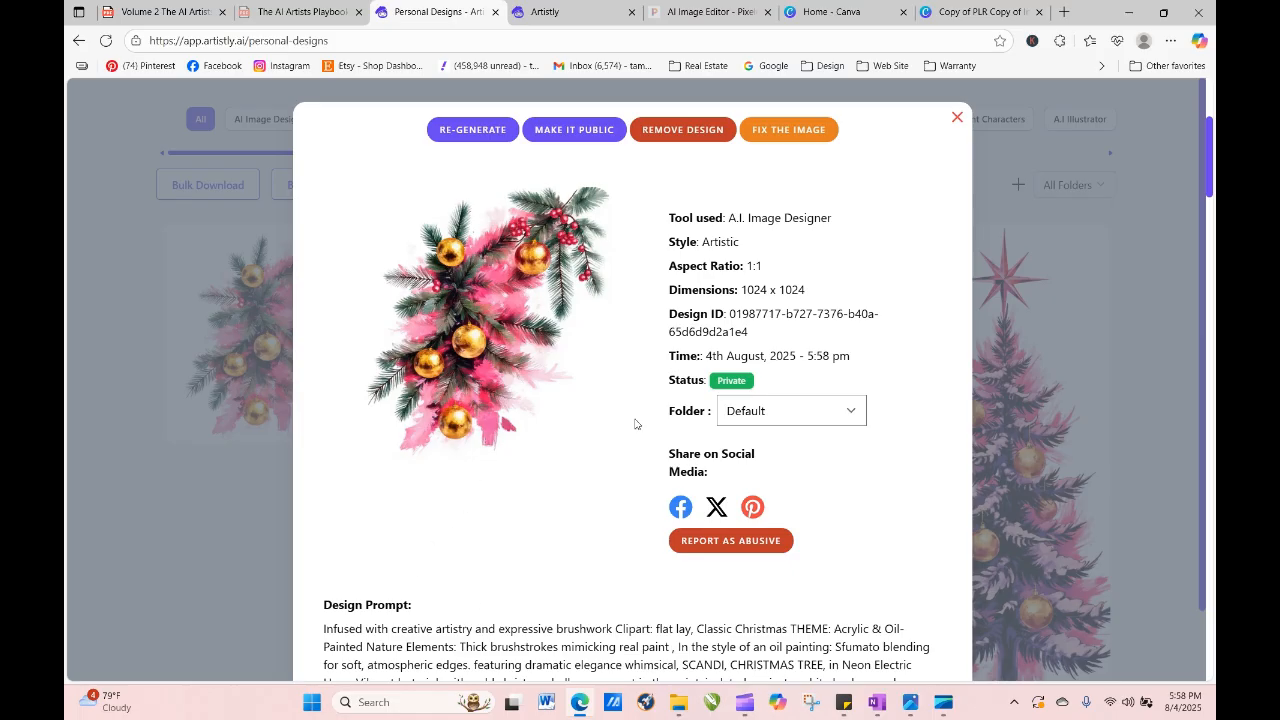
Reopen the previewed Artistic style design for regeneration, with the quantity set to 4 and the style to Artistic.
click(455, 131)
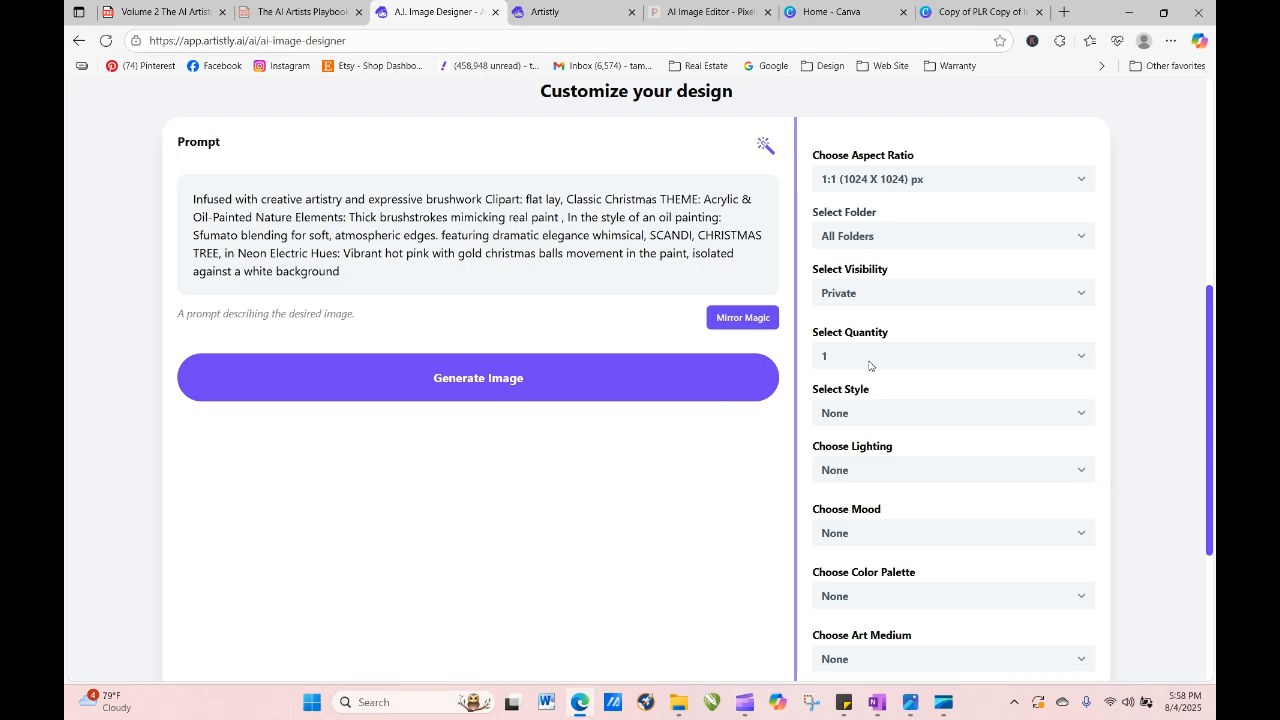
click(869, 366)
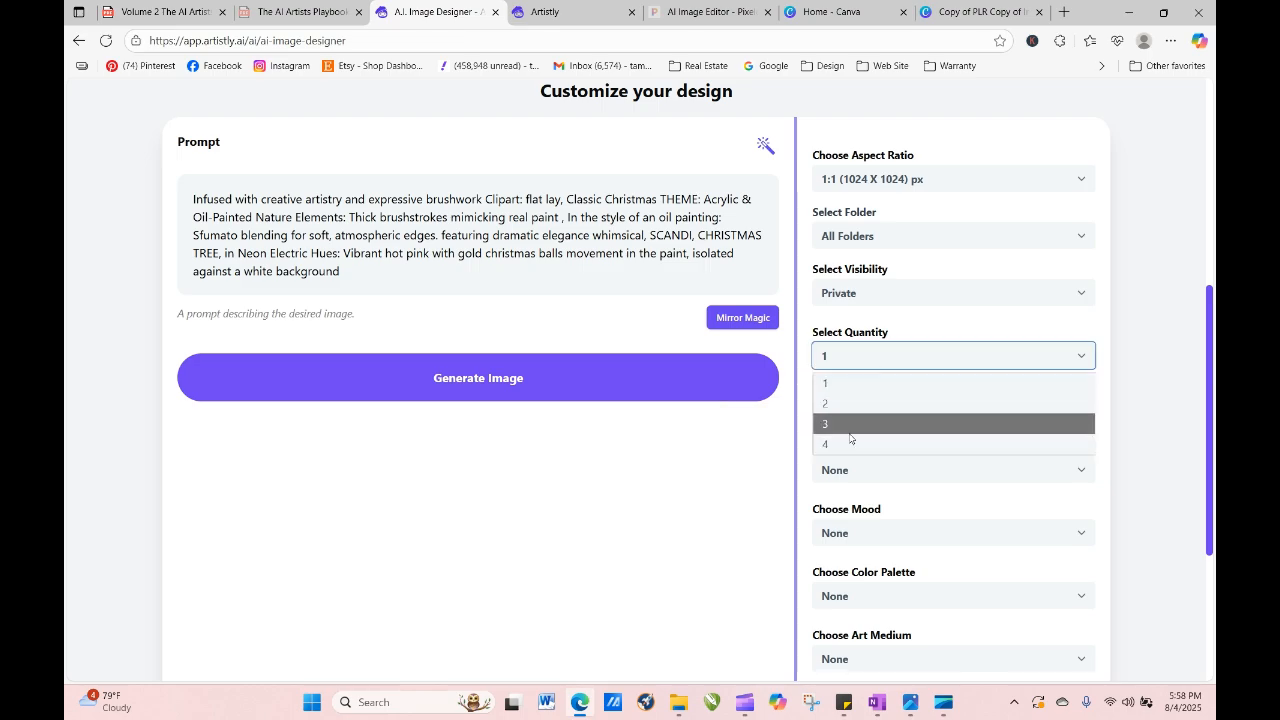
click(846, 450)
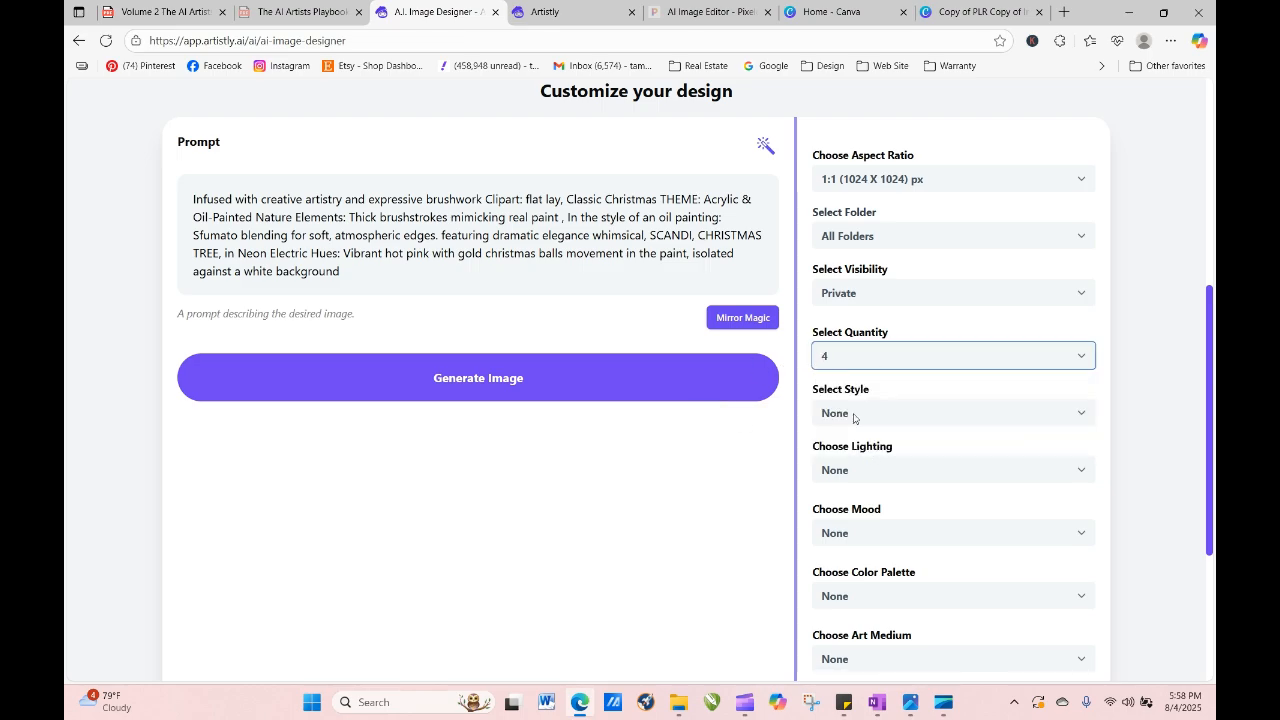
click(854, 418)
click(846, 480)
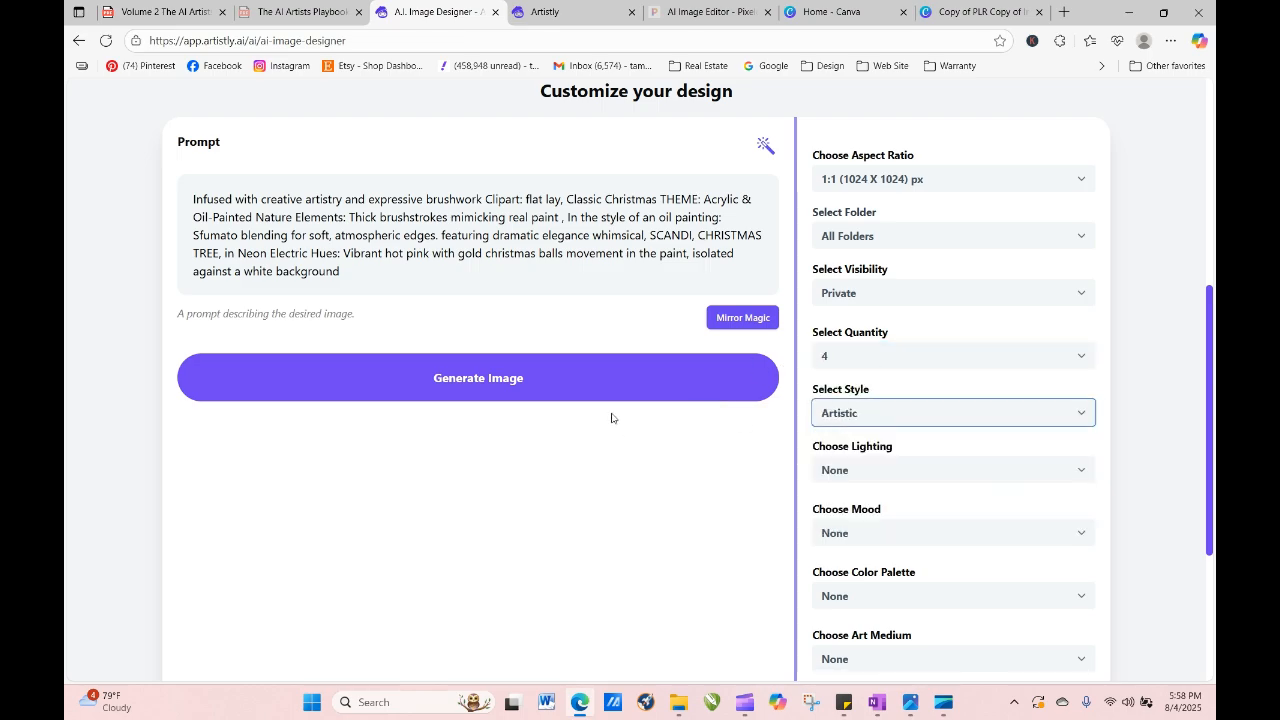
Generate four private 1:1 images in the Artistic style from the hot pink Scandi Christmas tree prompt.
click(553, 385)
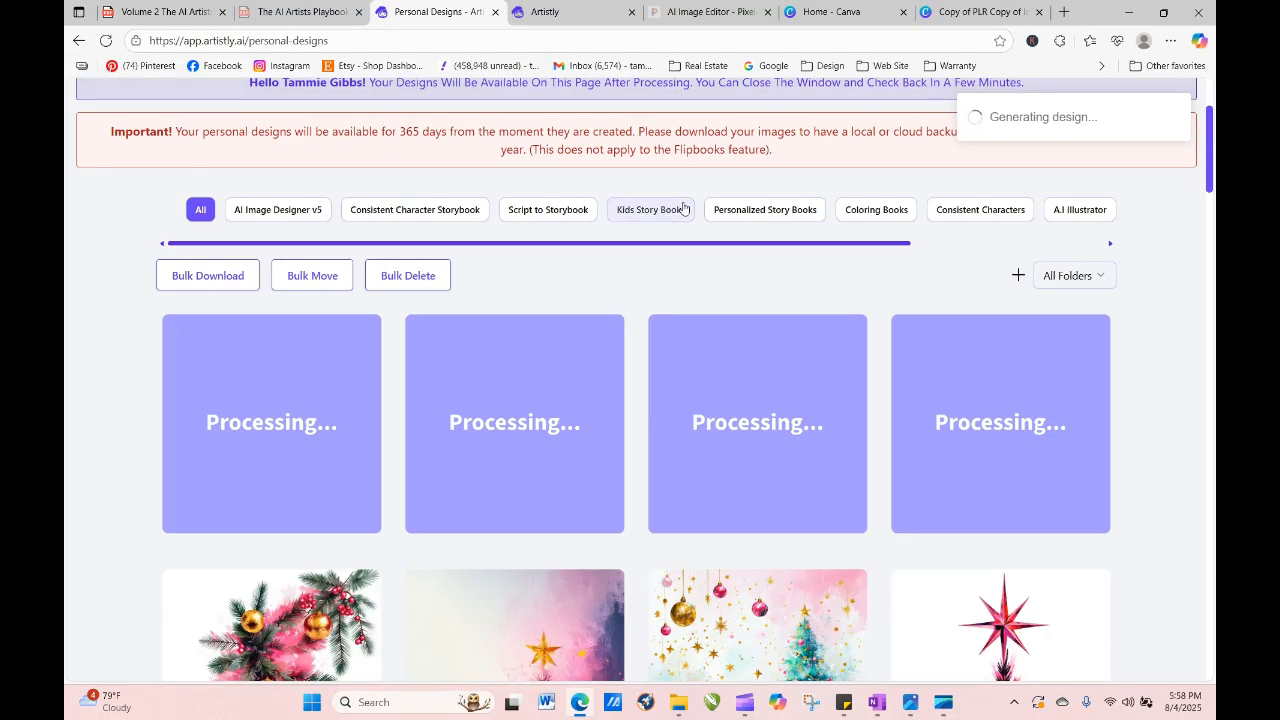
In the Artistly editor's AI Designer, replace the sunflower prompt with the copied Christmas tree prompt, generate a 1:1 image and add it to the canvas.
click(551, 10)
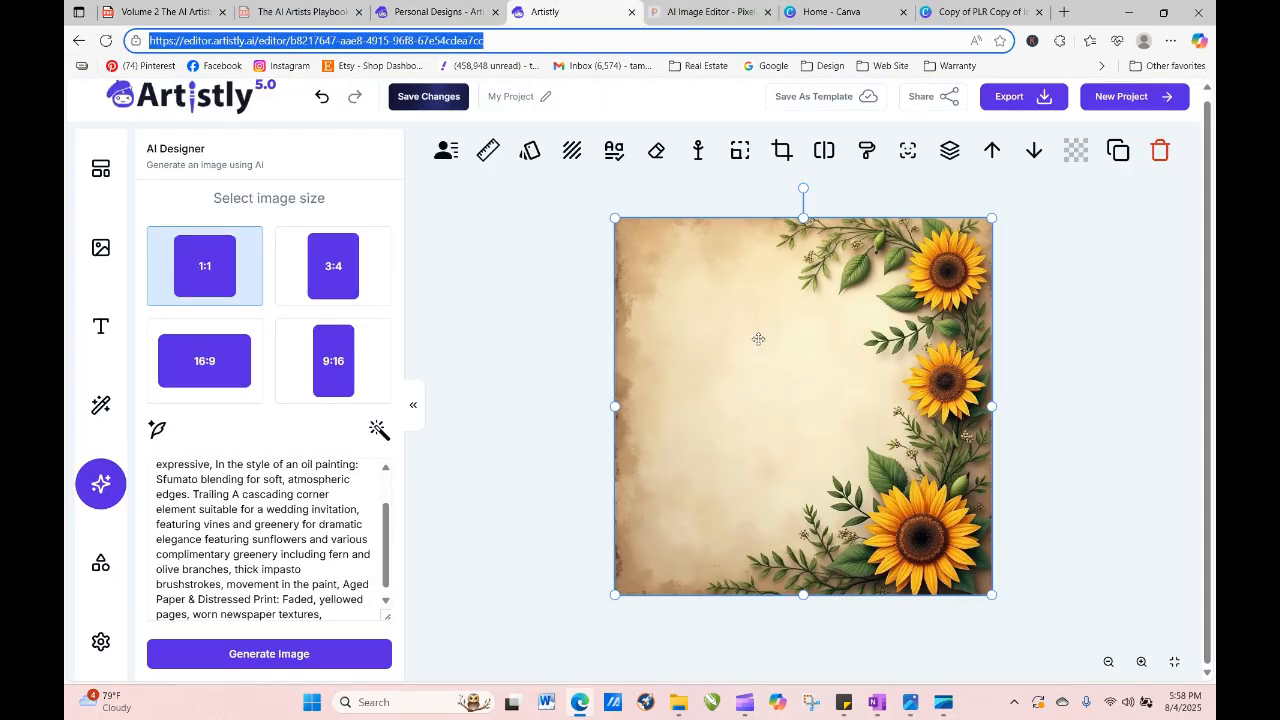
drag(332, 625, 239, 517)
right_click(239, 517)
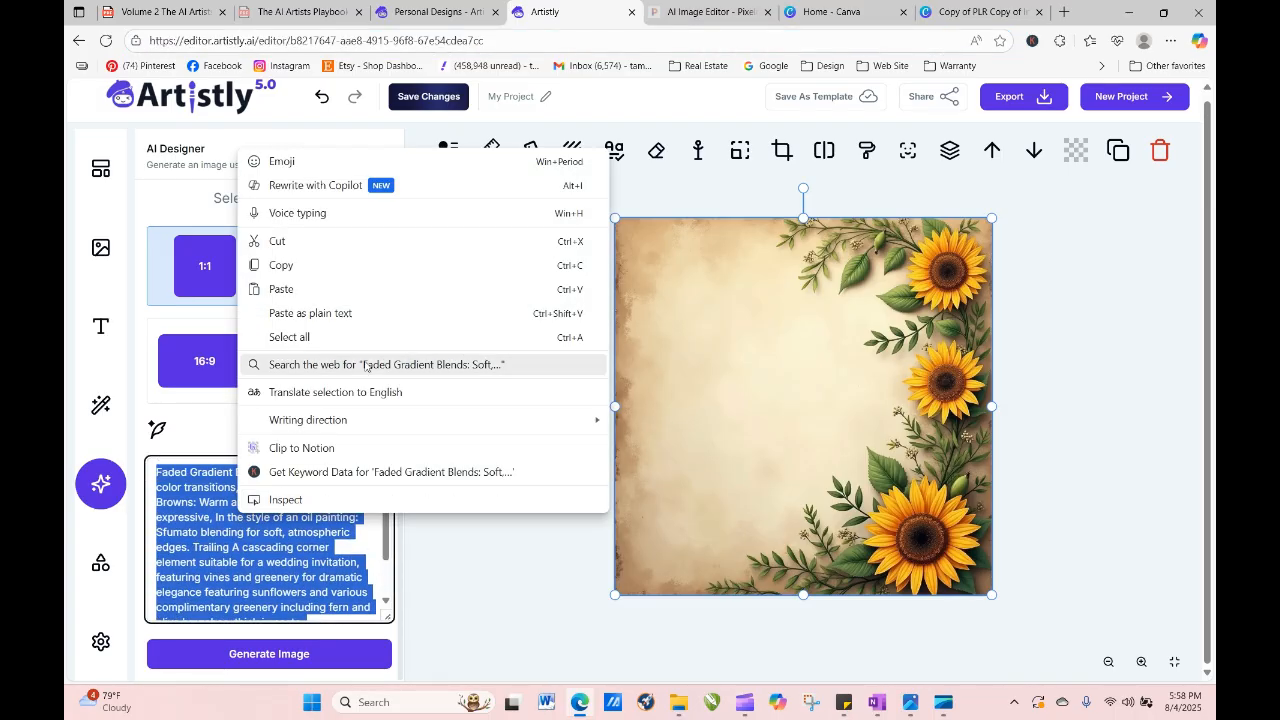
click(290, 289)
click(321, 656)
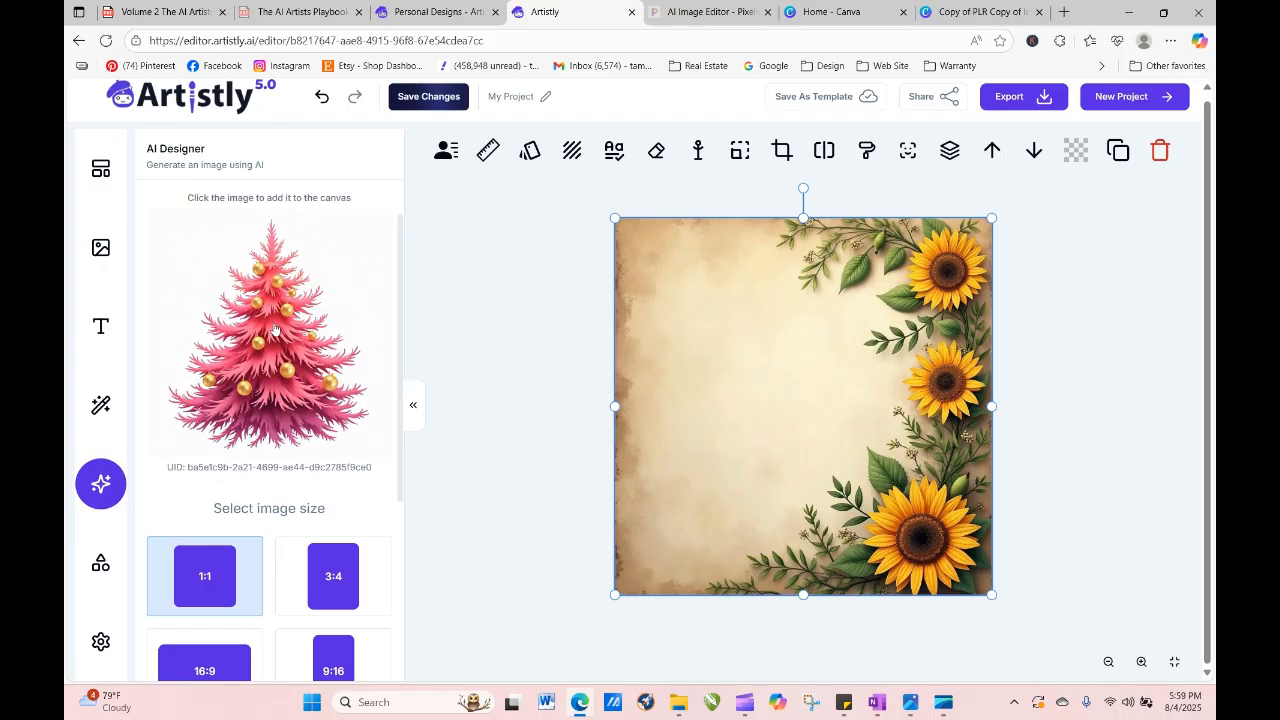
click(275, 330)
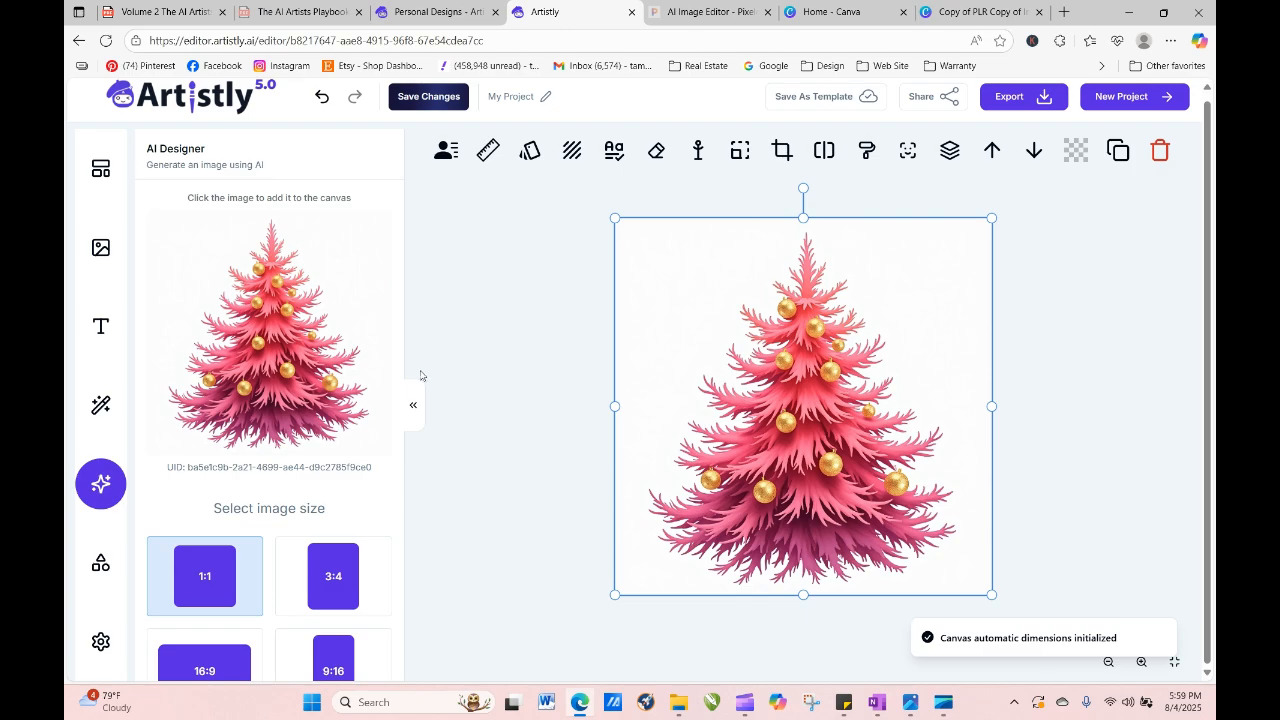
Review the new designs on the personal designs page, including the details of the tree with the red bow.
click(470, 12)
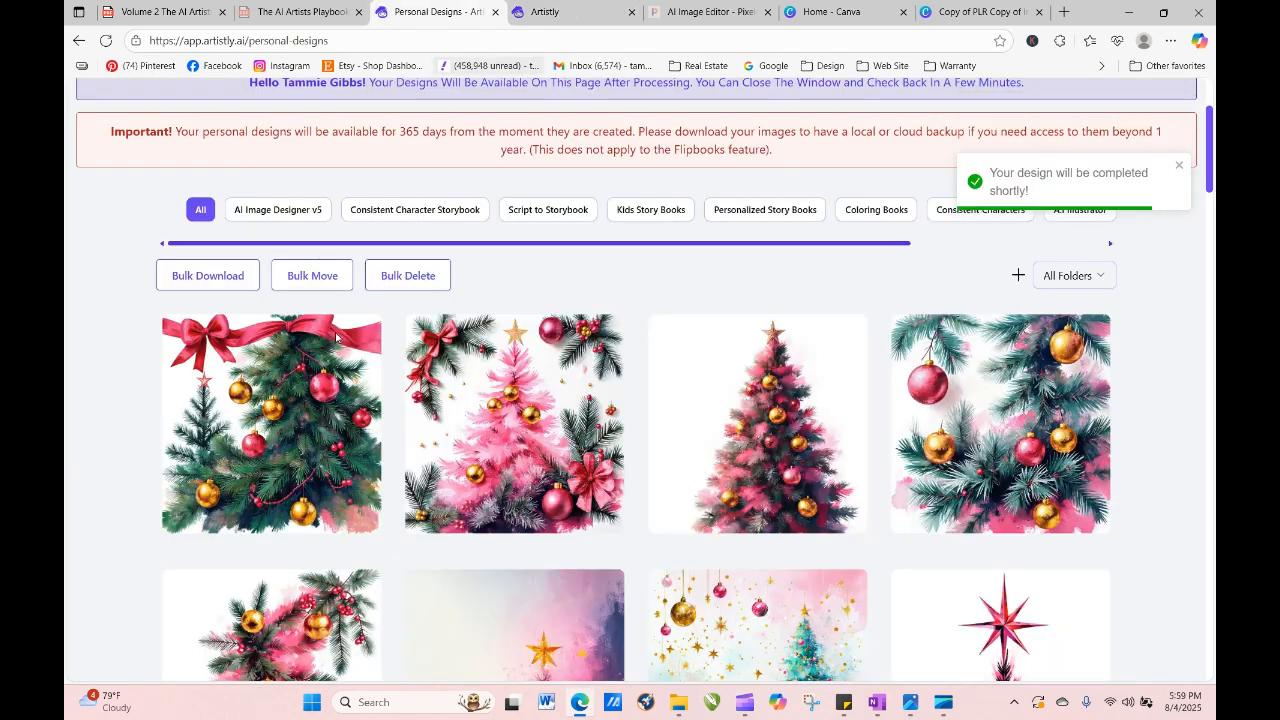
click(237, 426)
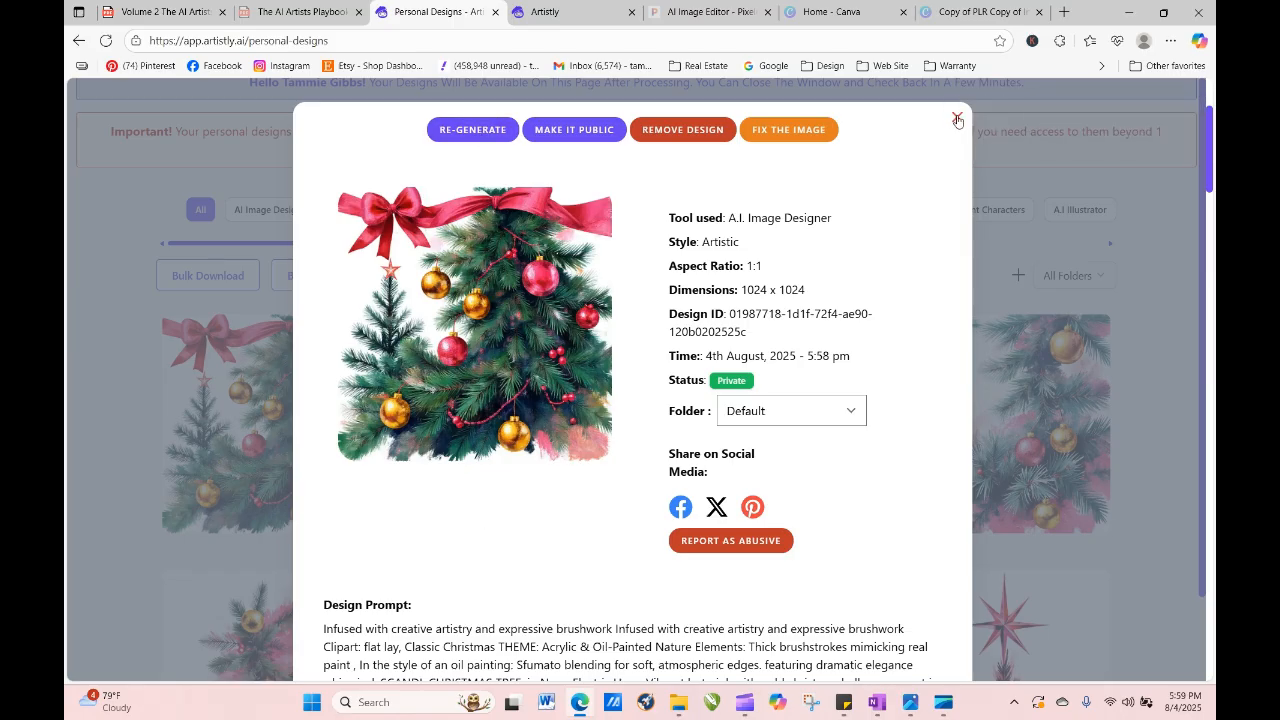
click(957, 121)
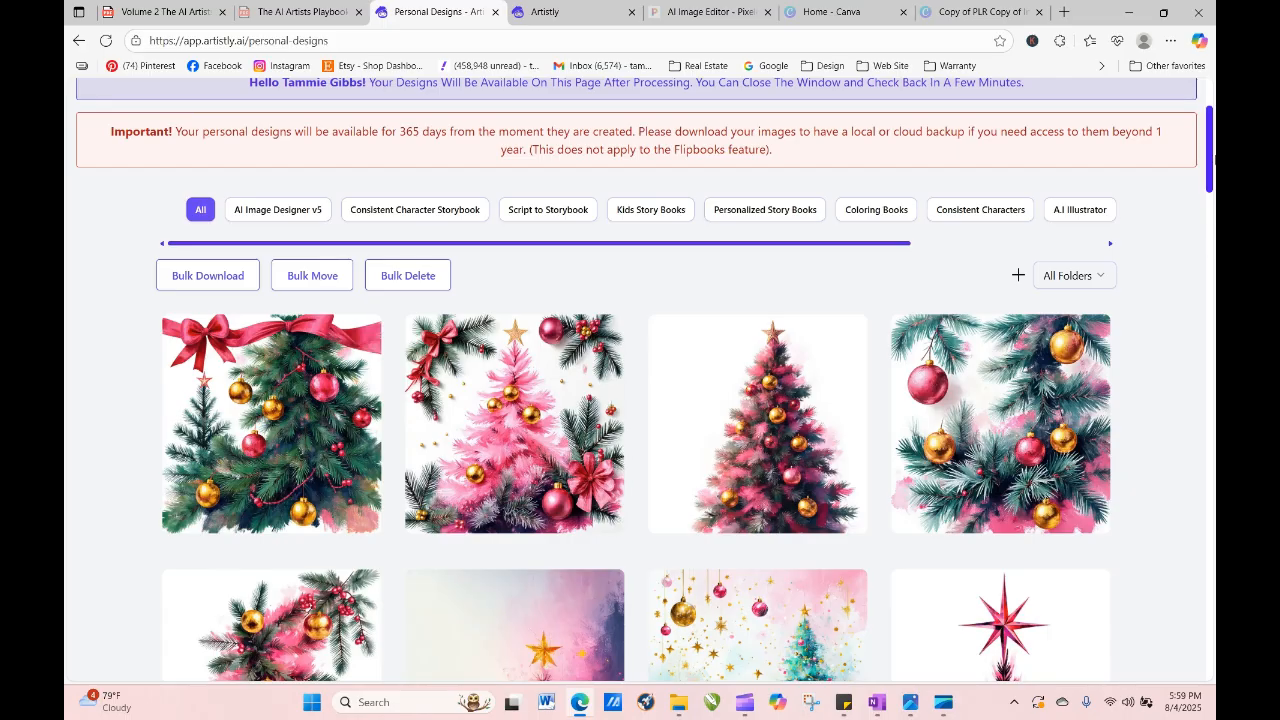
Start a create-from-prompt design in AI Image Designer v5 with the copied Christmas tree prompt.
scroll(1208, 155, up, 2)
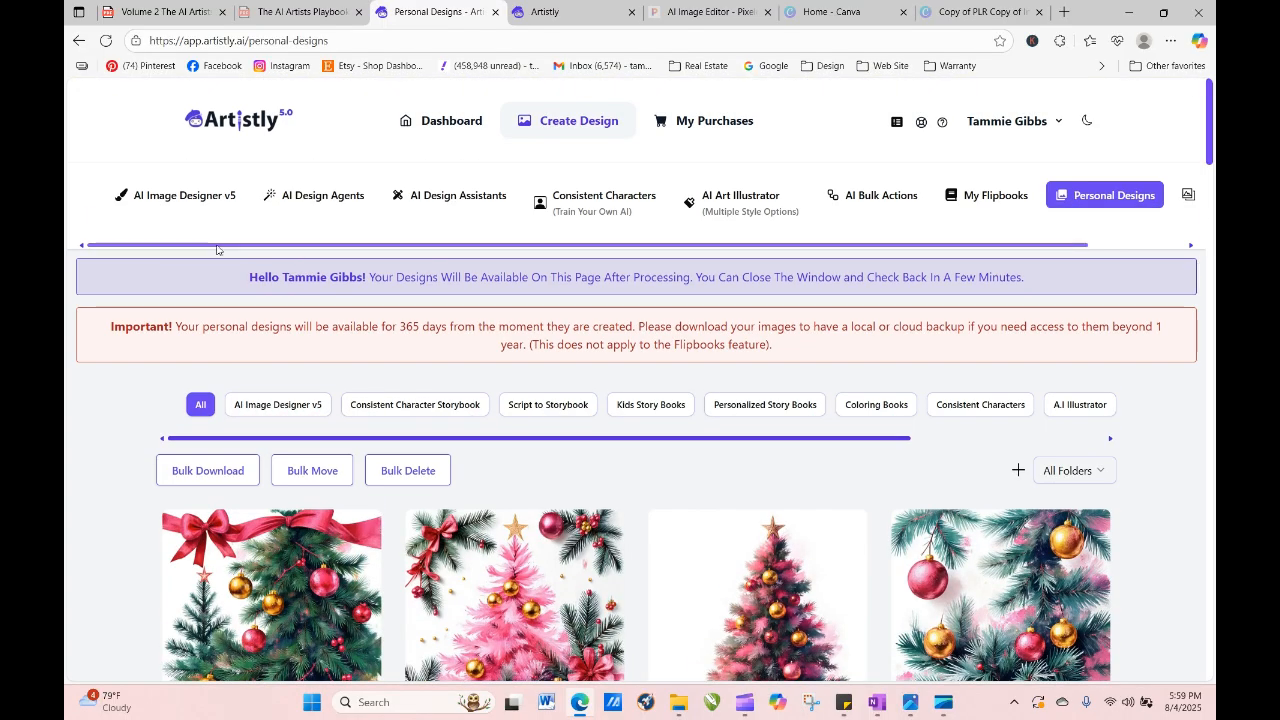
click(185, 196)
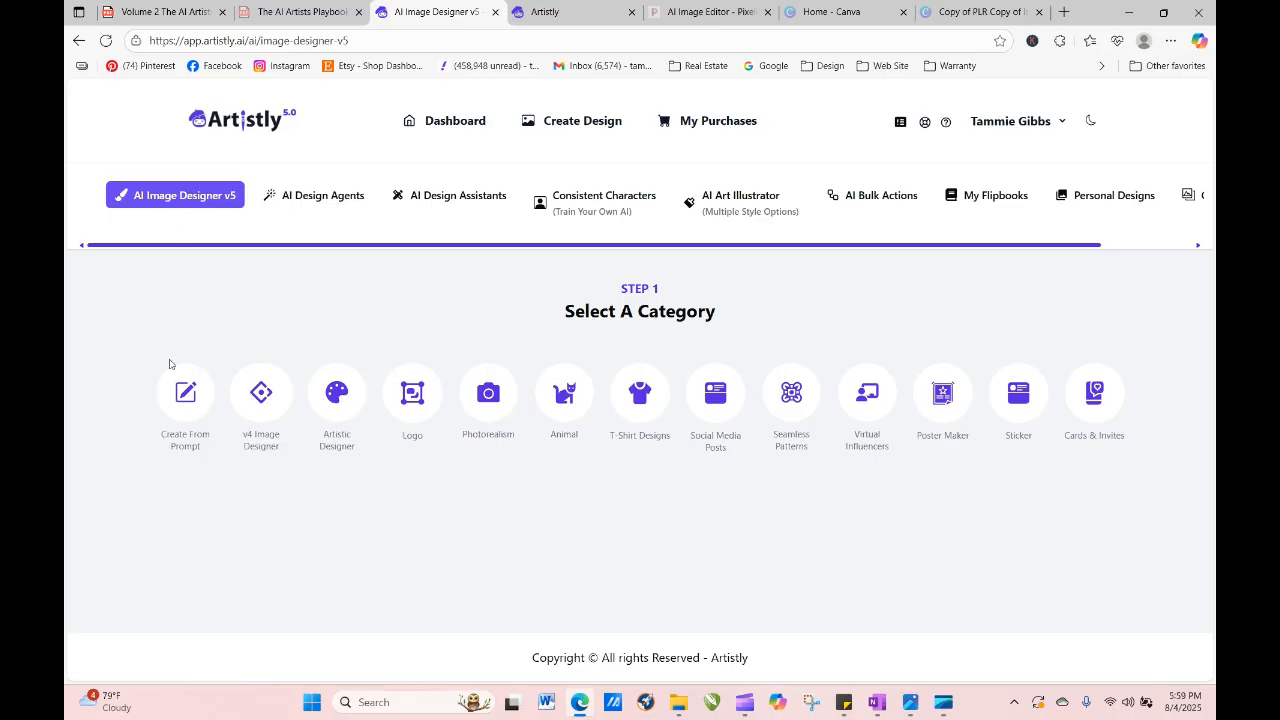
click(181, 391)
scroll(270, 304, down, 4)
right_click(253, 200)
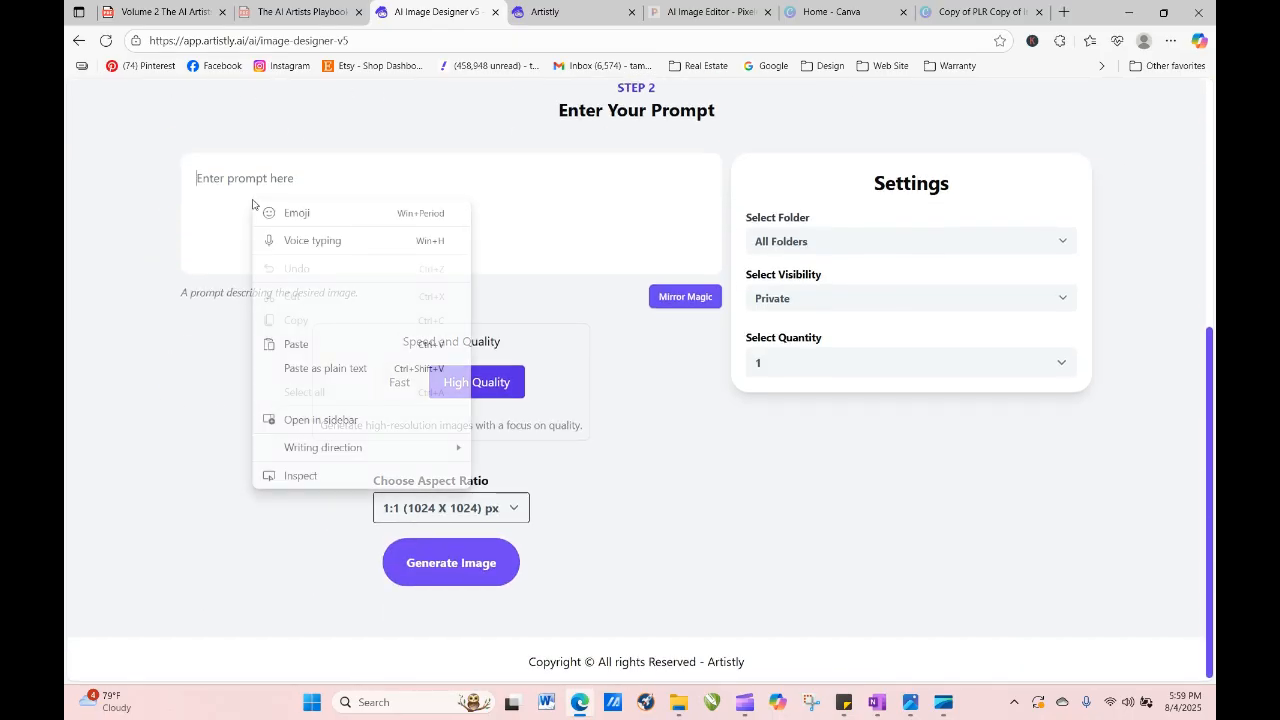
click(290, 343)
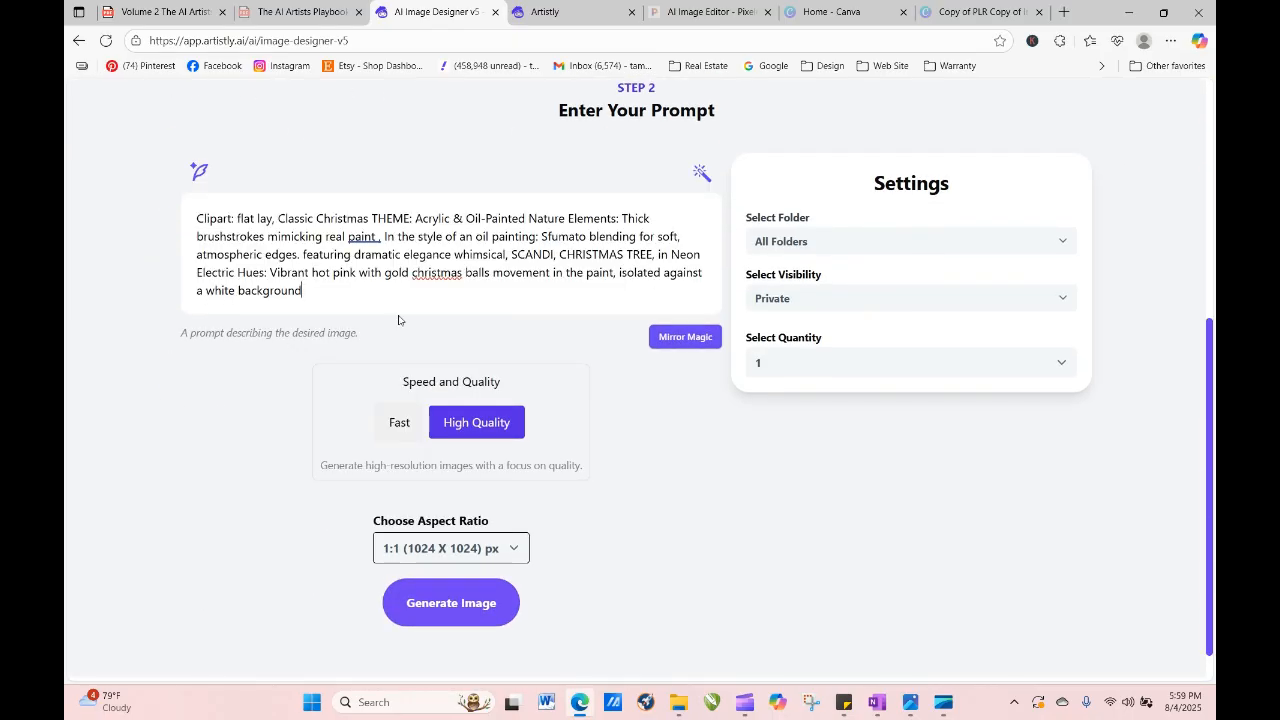
Set the aspect ratio to 9:21 (640 X 1536) px and generate the image.
click(510, 550)
click(510, 519)
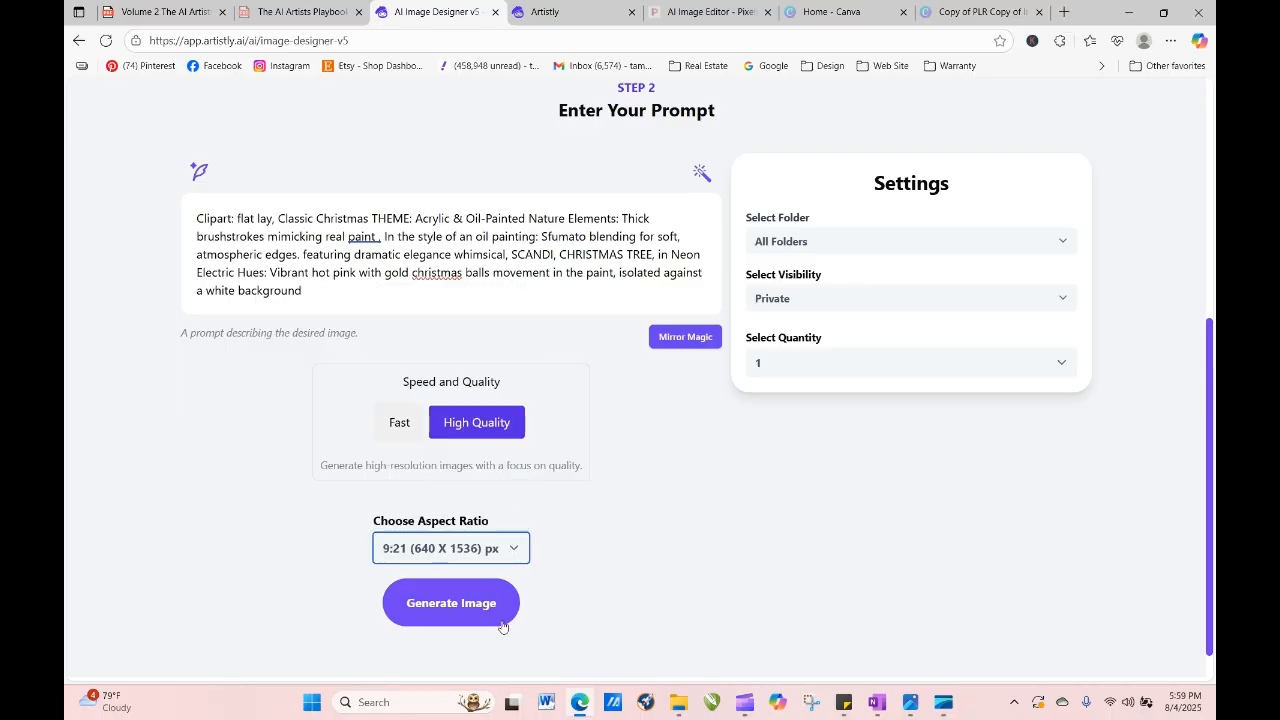
click(503, 614)
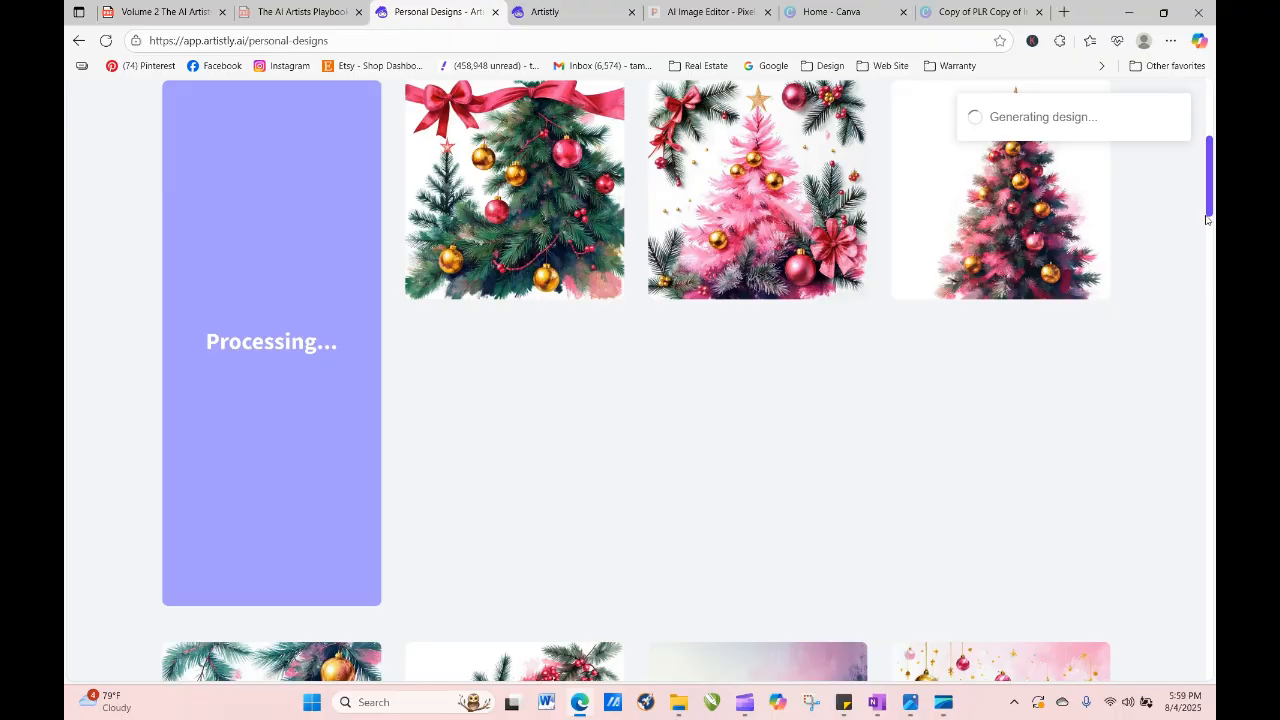
Reload the personal designs page and examine the newly generated tall Christmas tree.
drag(1208, 206, 1208, 182)
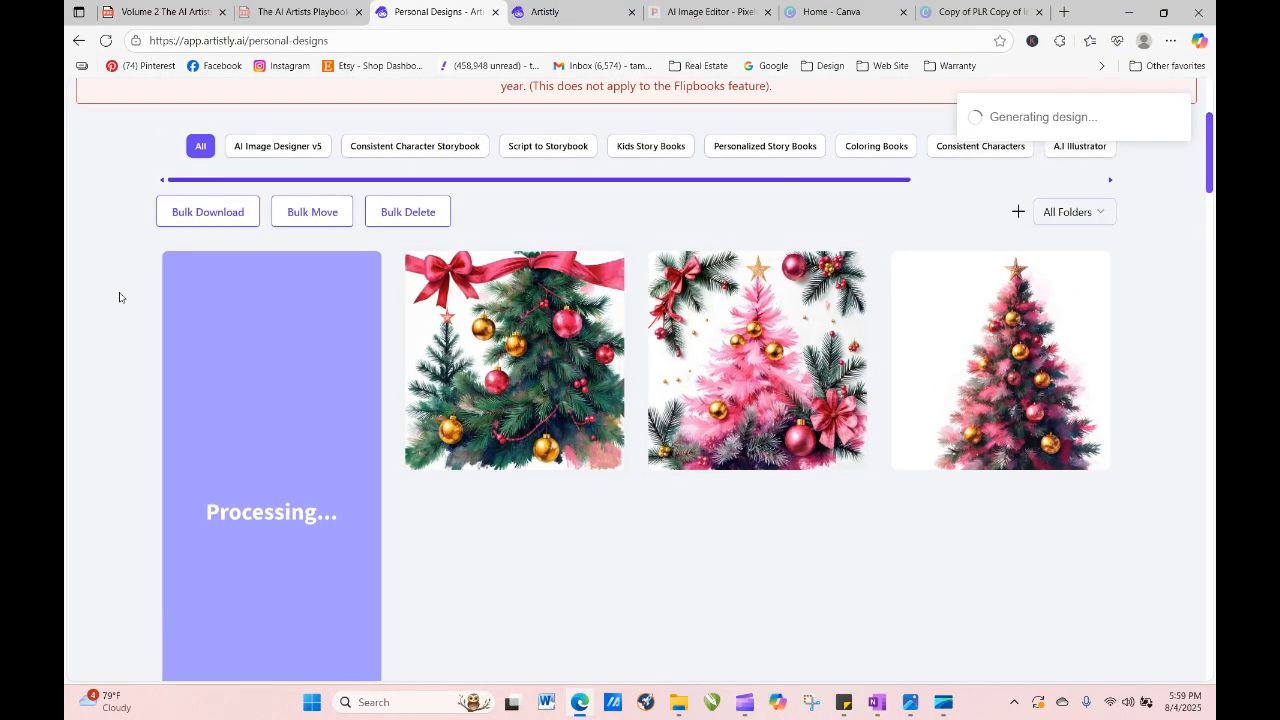
click(105, 42)
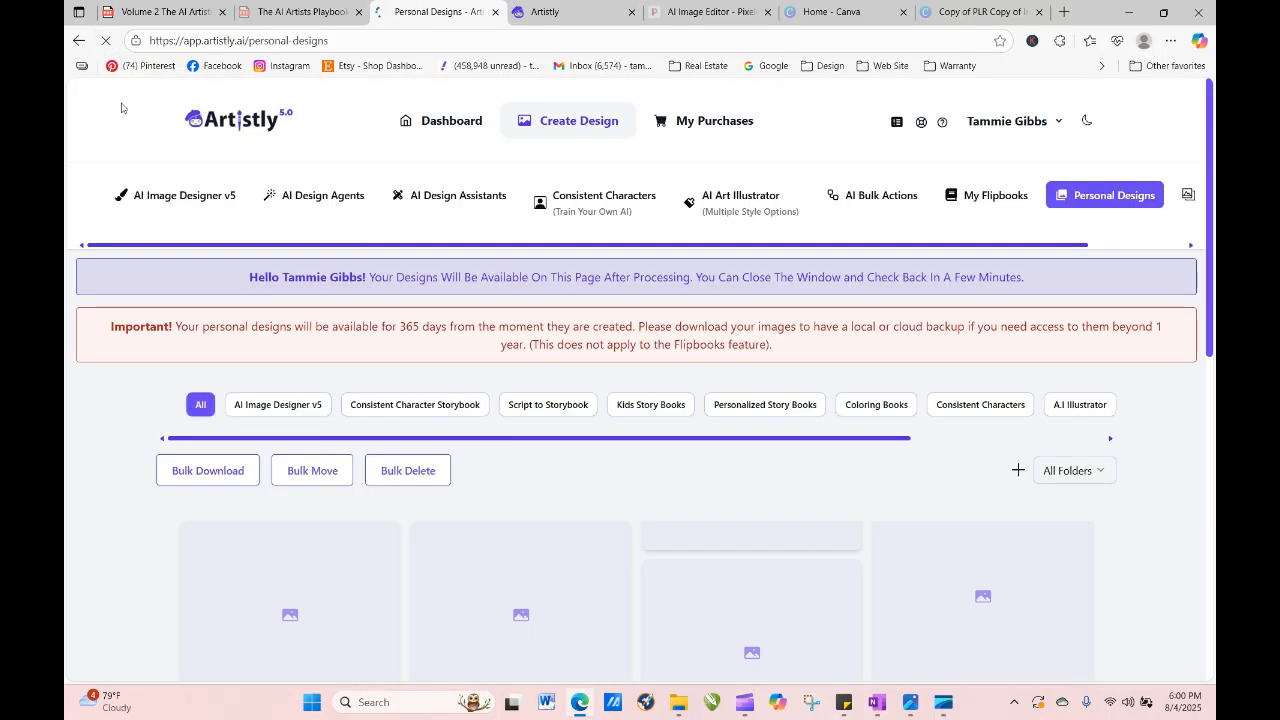
click(106, 42)
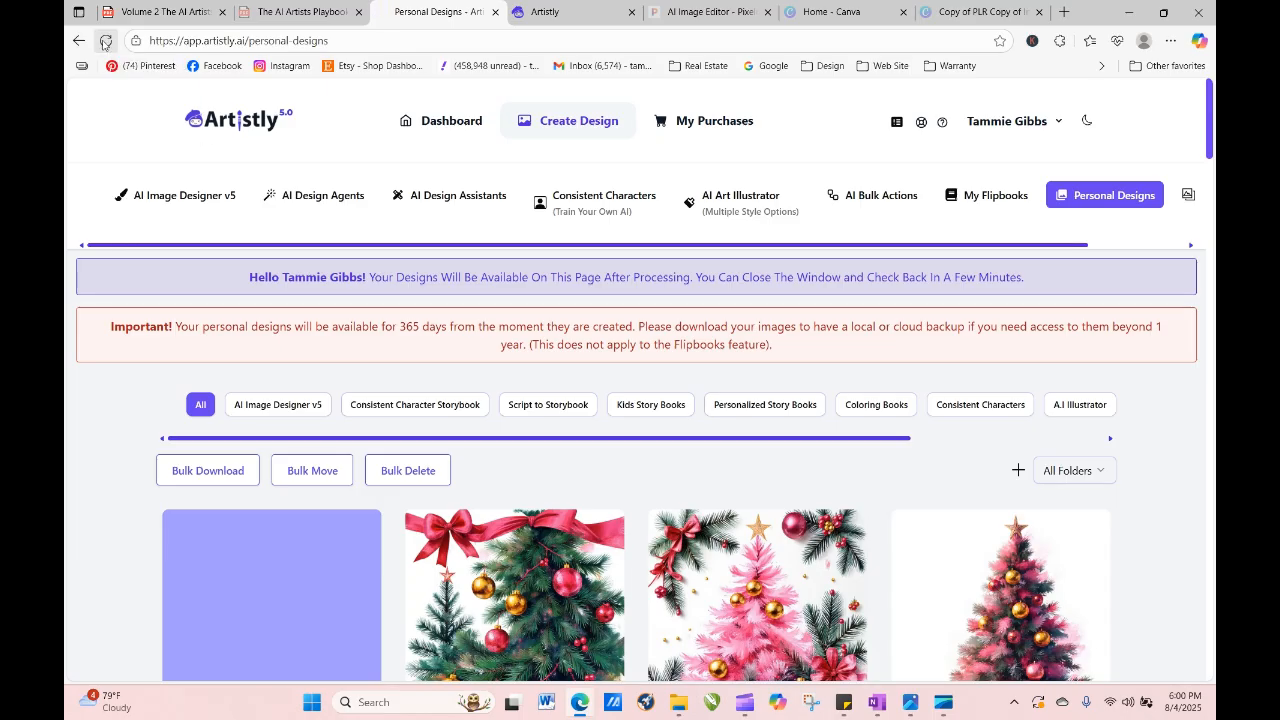
drag(1211, 104, 1214, 151)
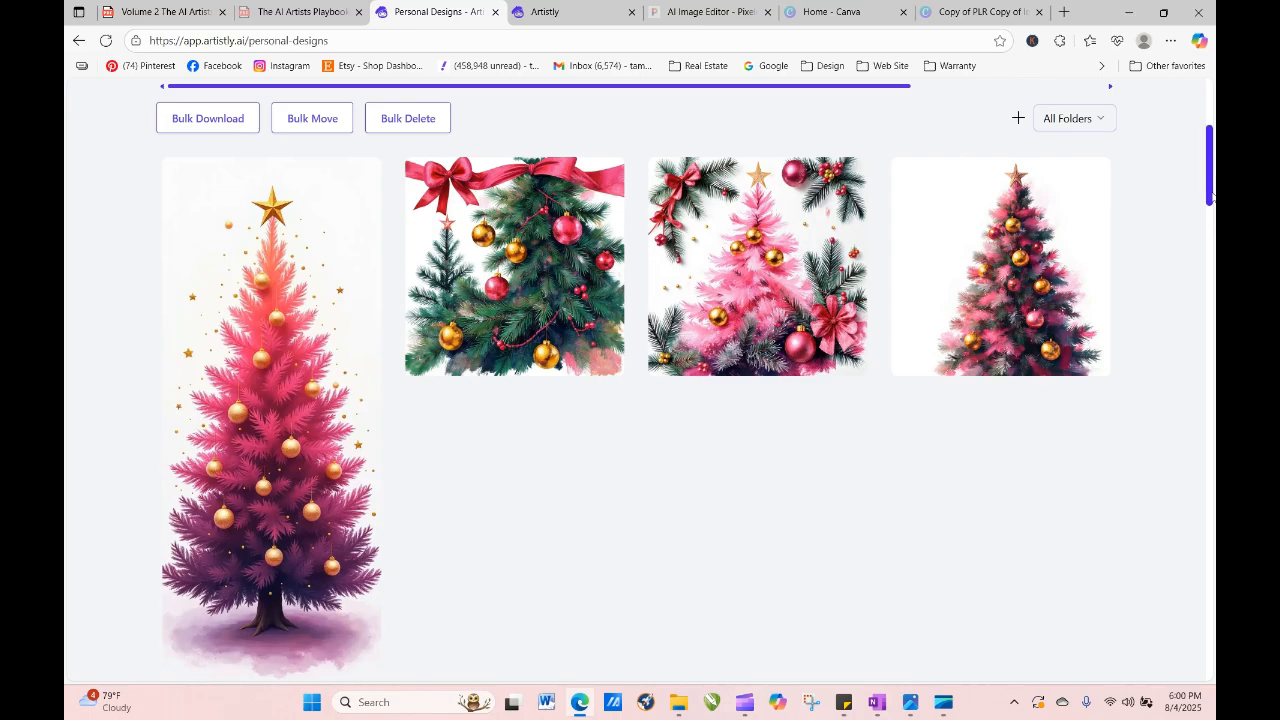
Find an earlier multicoloured Golden Style Christmas tree among the personal designs and reopen its settings for re-generation.
drag(1212, 148, 1212, 411)
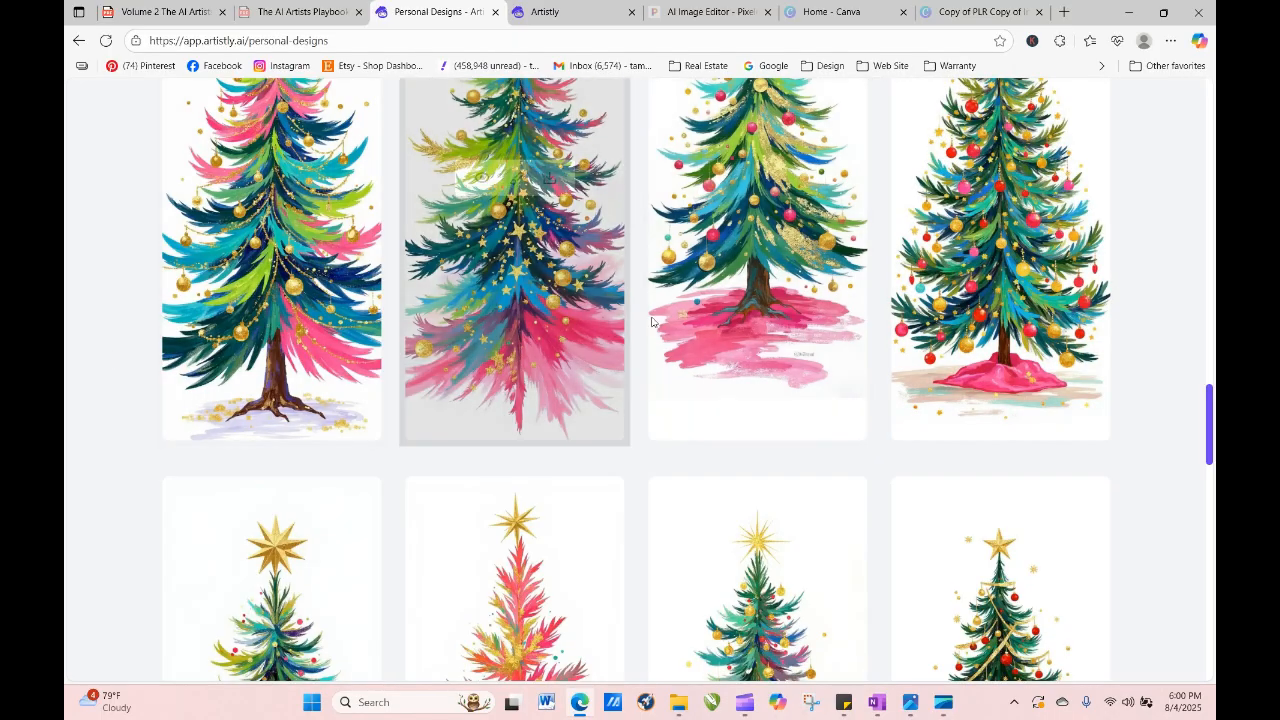
click(967, 177)
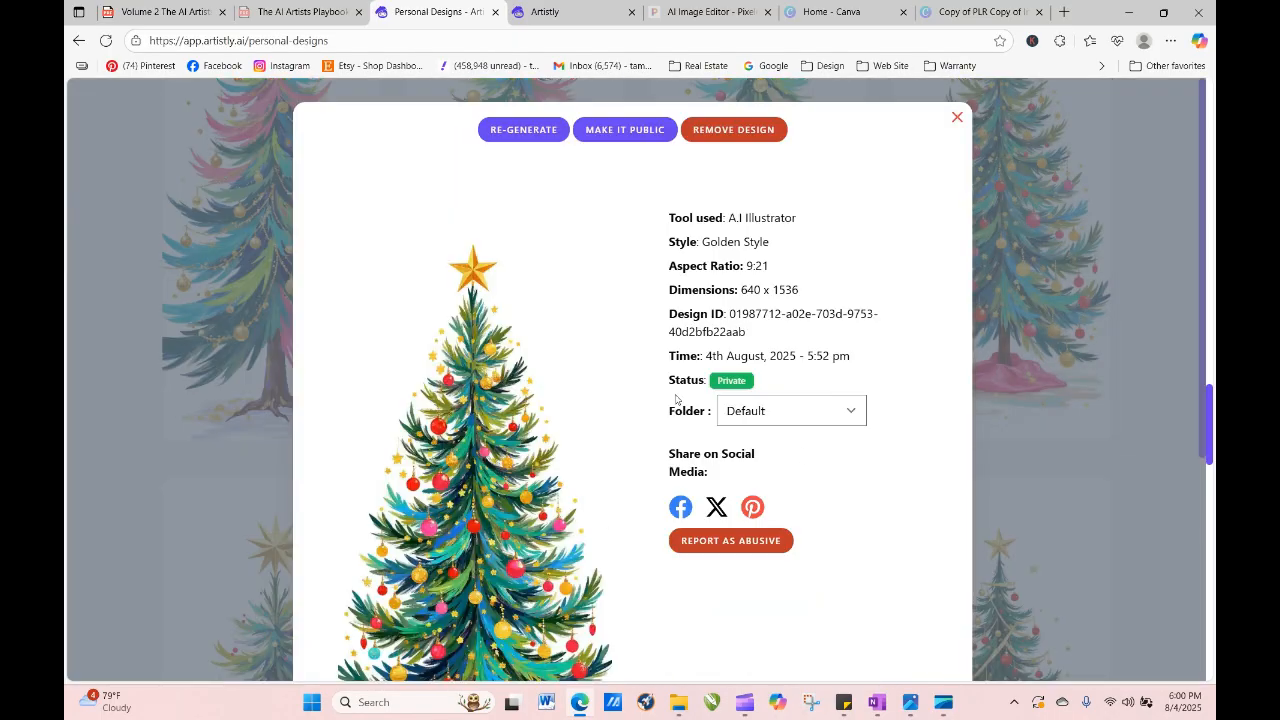
click(508, 132)
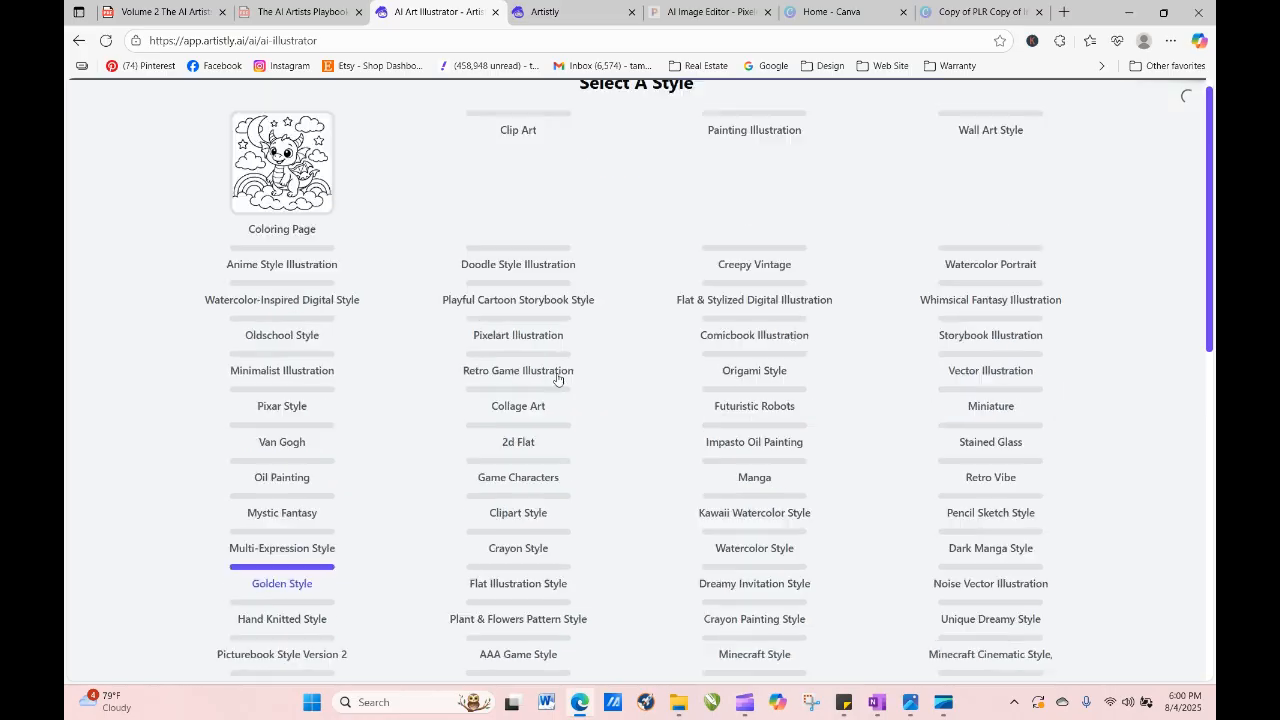
Delete "THEME: Neon Electric Hues:" from the illustration prompt, leaving "Classic Christmas" directly before "Vibrant hot pink".
scroll(545, 360, down, 5)
scroll(577, 469, down, 10)
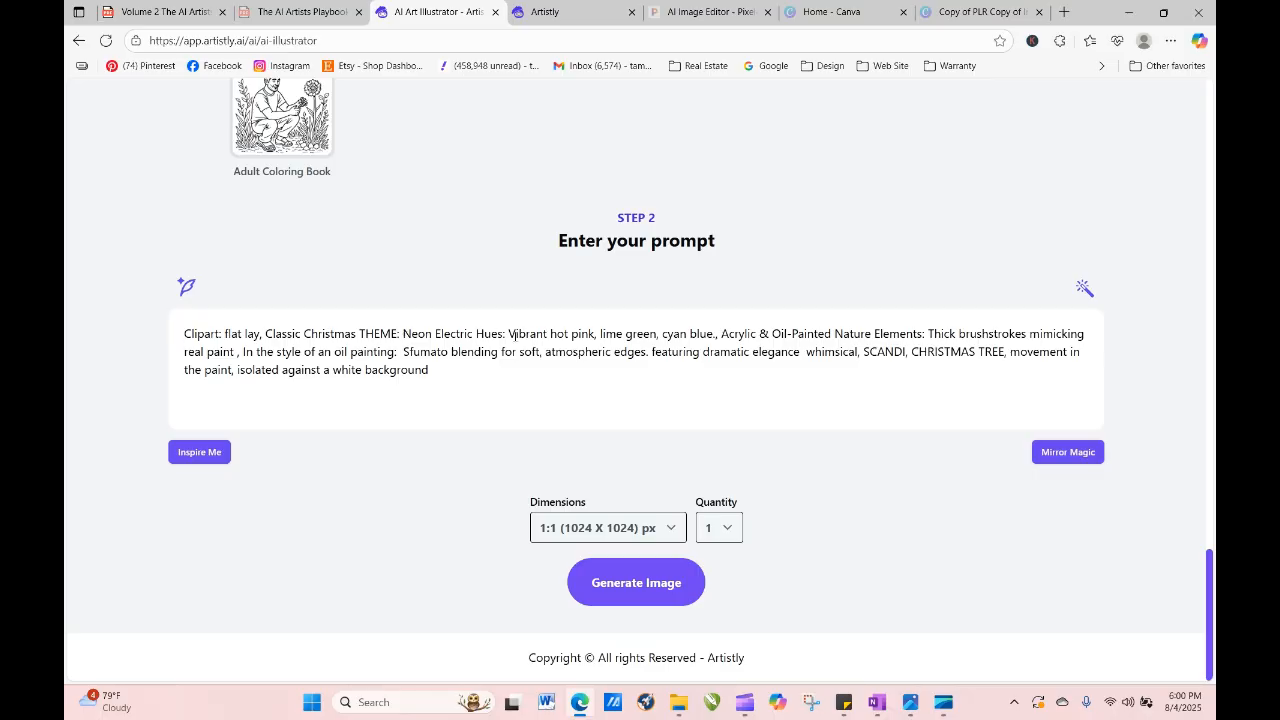
key(BackSpace)
key(BackSpace)
key(BackSpace)
key(BackSpace)
key(BackSpace)
key(BackSpace)
key(BackSpace)
key(BackSpace)
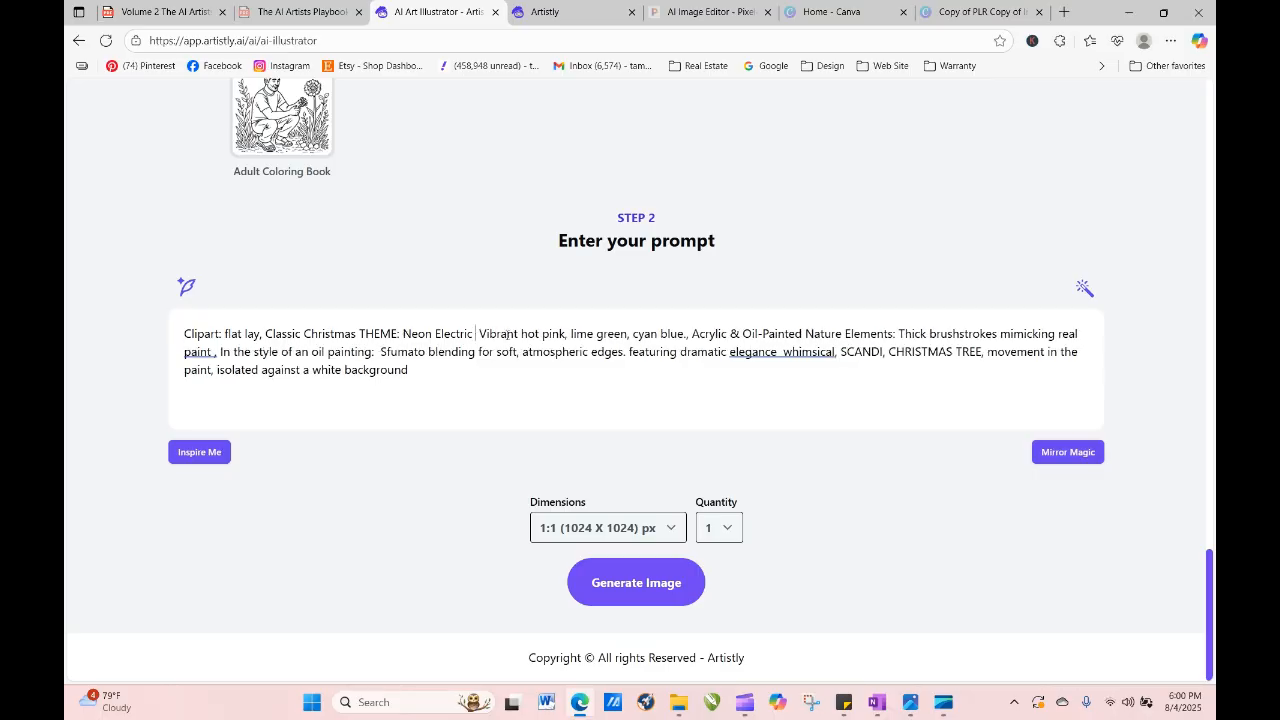
key(BackSpace)
key(BackSpace)
key(BackSpace)
key(BackSpace)
key(BackSpace)
key(BackSpace)
key(BackSpace)
key(BackSpace)
key(BackSpace)
key(BackSpace)
key(BackSpace)
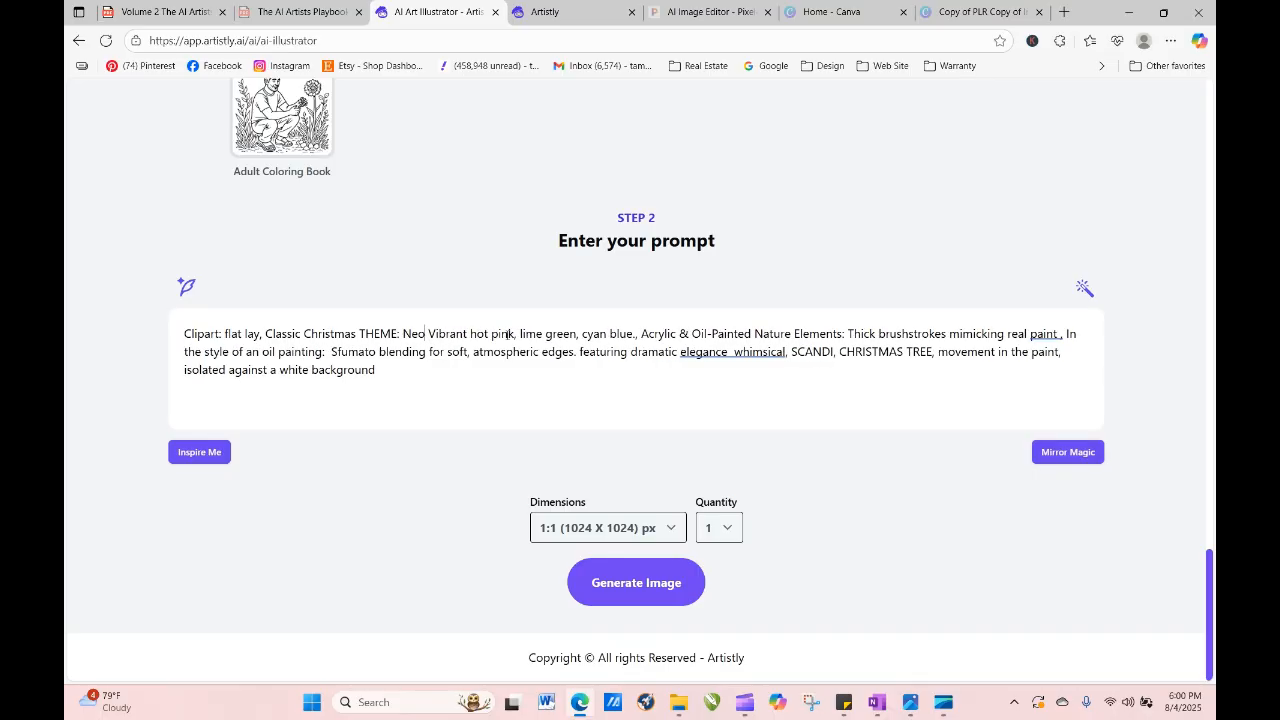
key(BackSpace)
key(BackSpace)
key(BackSpace)
key(BackSpace)
key(BackSpace)
key(BackSpace)
key(BackSpace)
key(BackSpace)
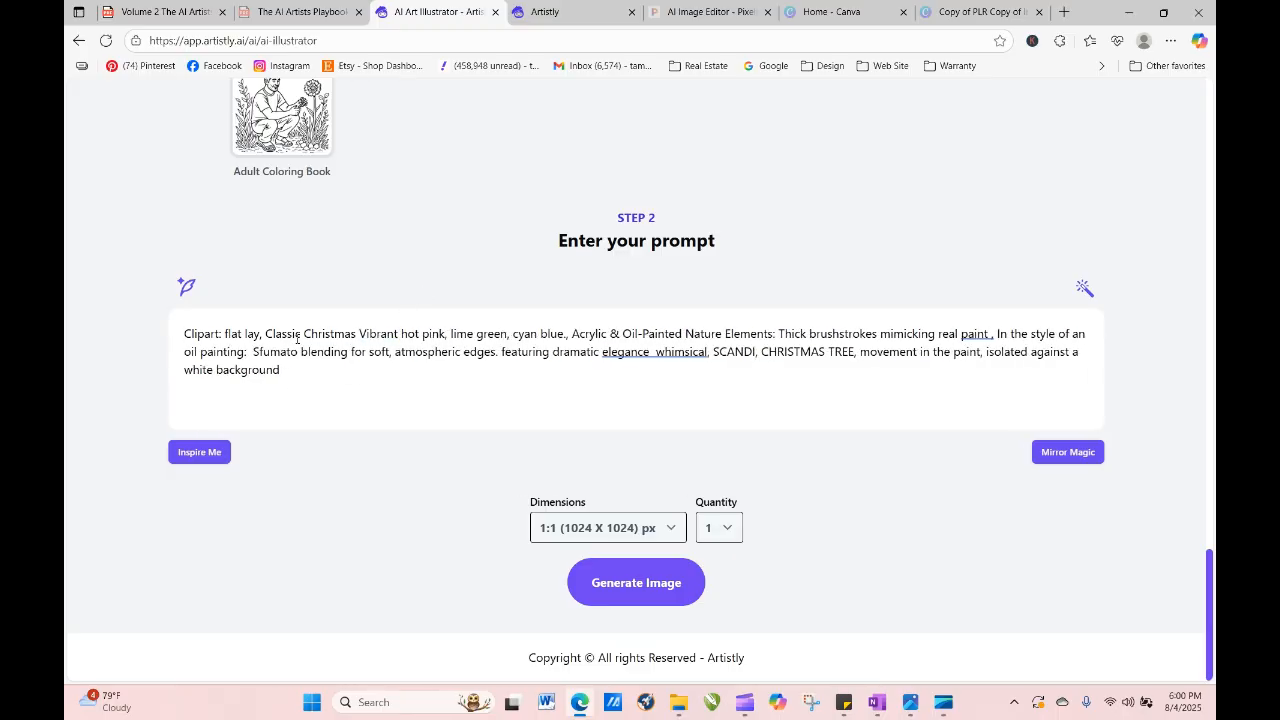
Replace "Classic" before "Christmas" in the prompt with "Whimsical Scandi".
key(BackSpace)
key(BackSpace)
key(BackSpace)
key(BackSpace)
key(BackSpace)
key(BackSpace)
key(BackSpace)
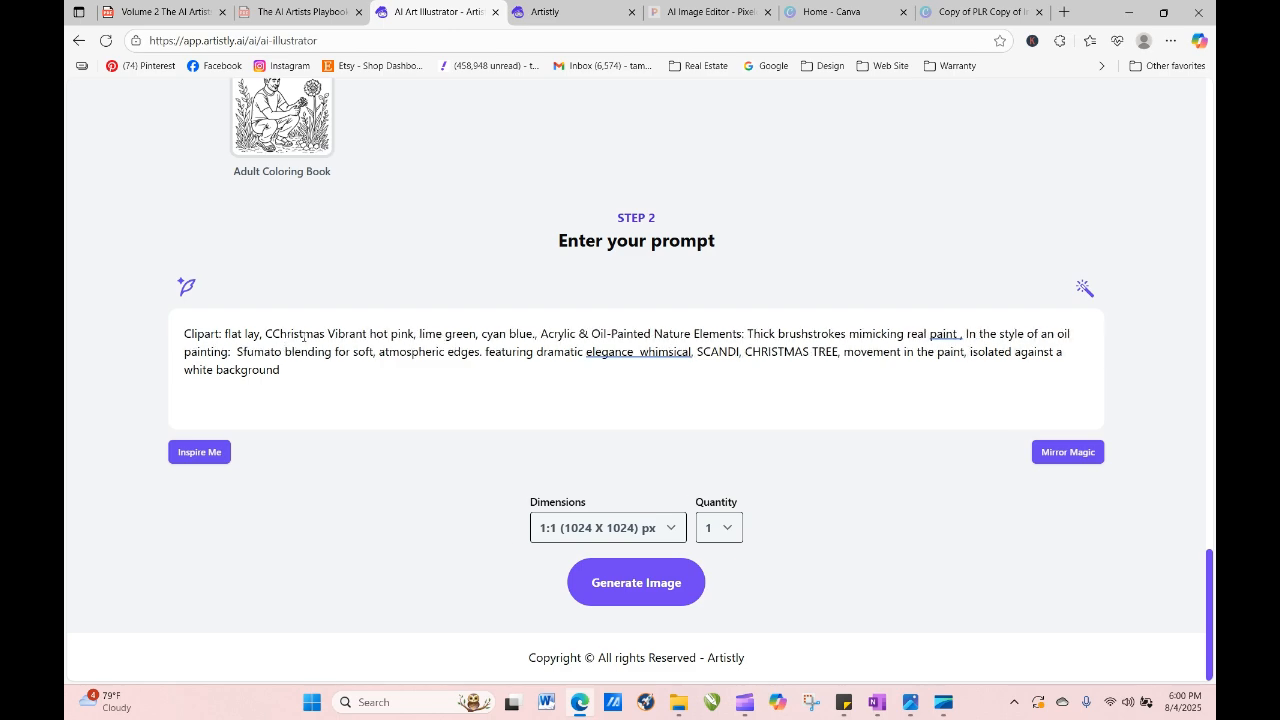
key(BackSpace)
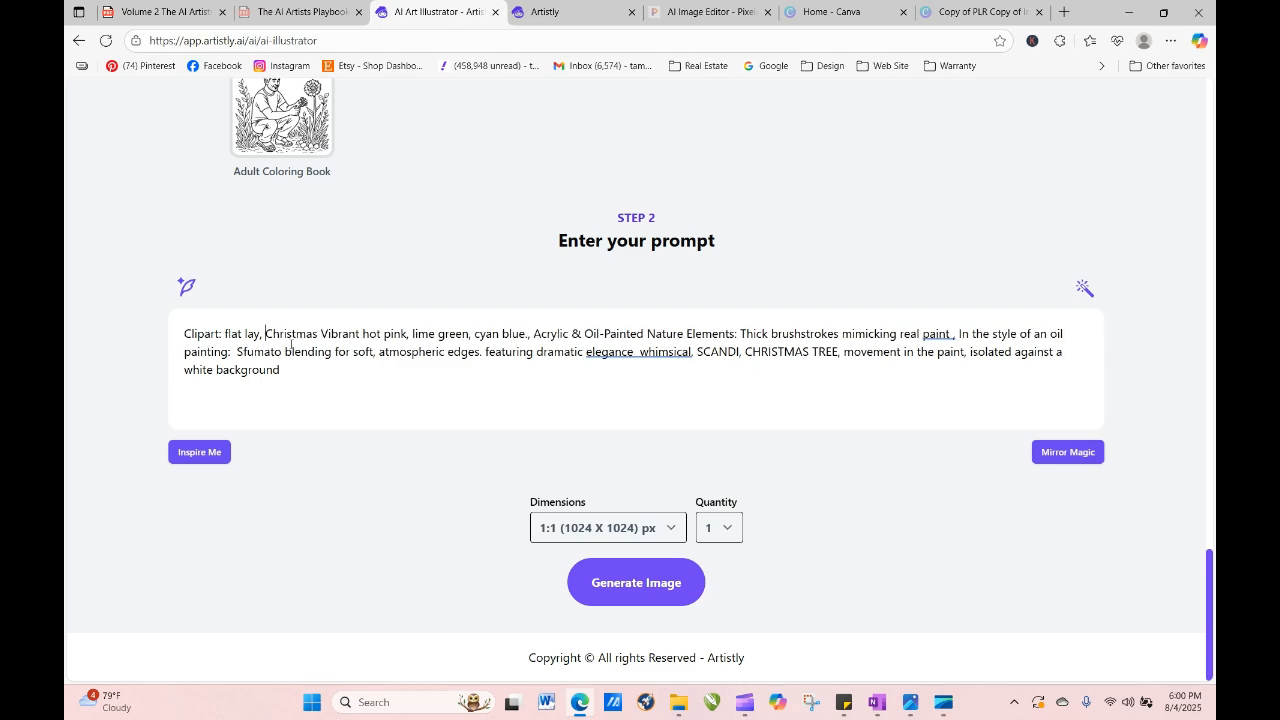
text(Whims)
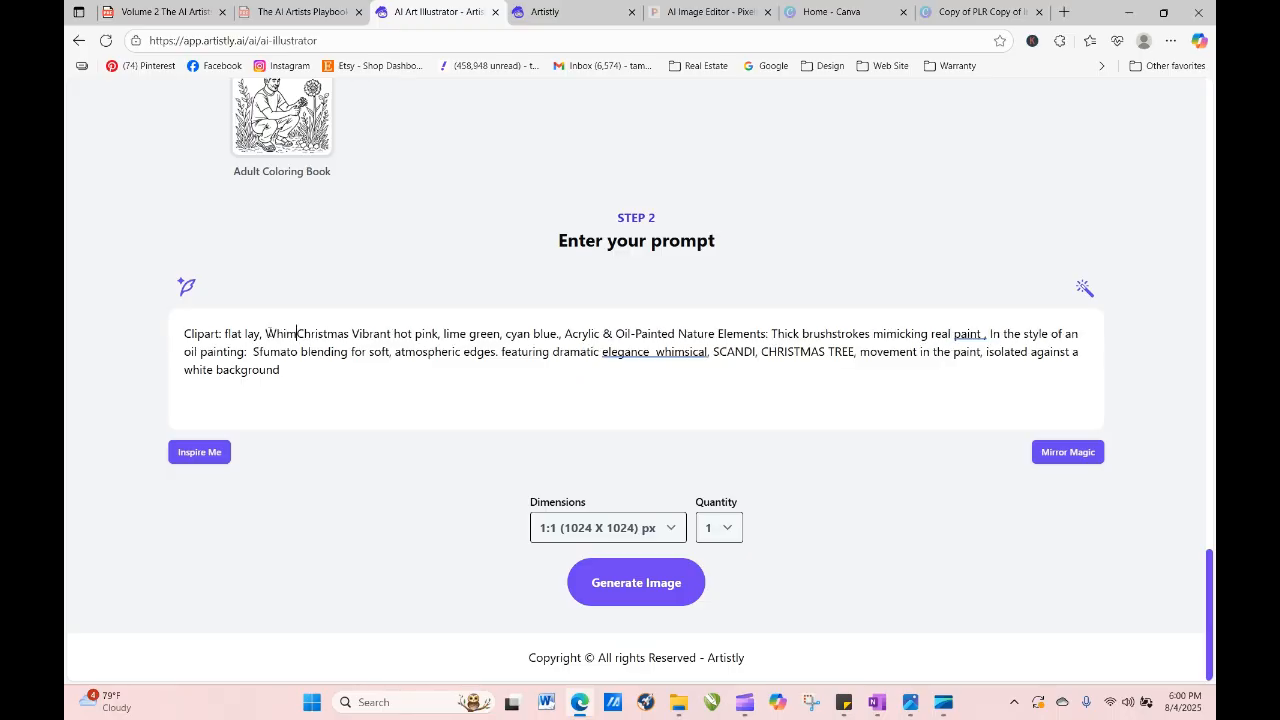
text(ical )
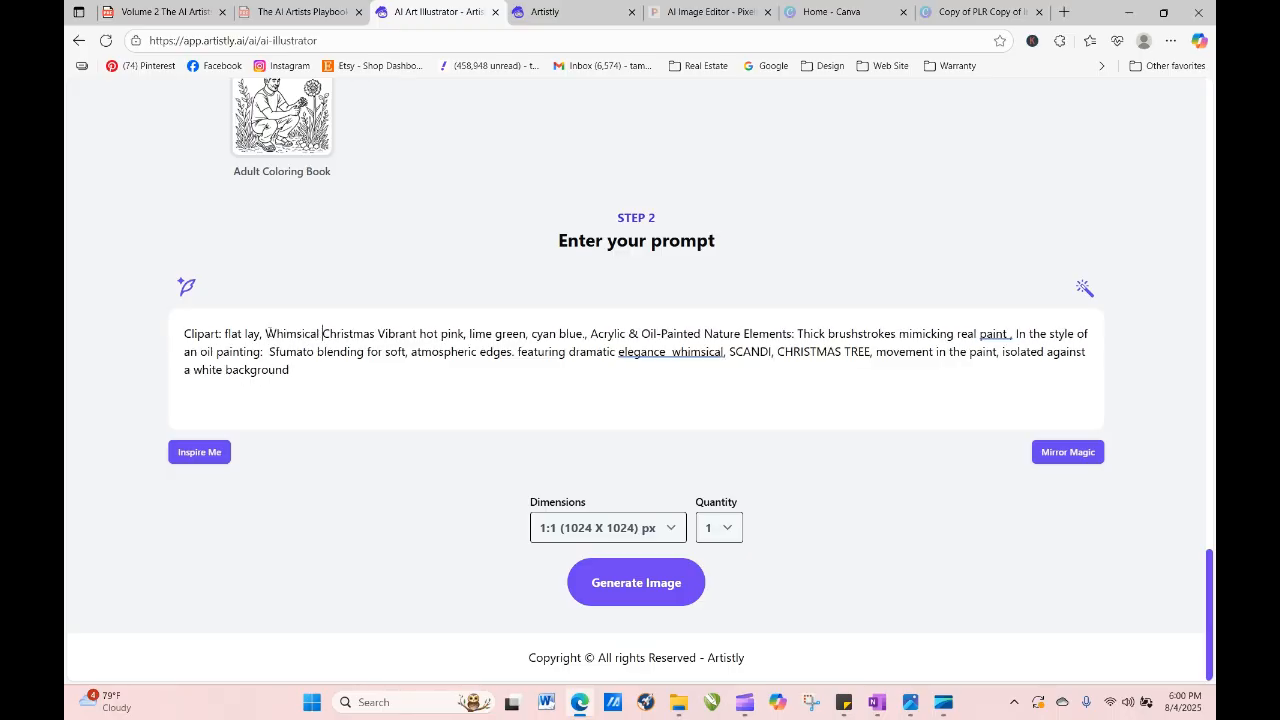
text(Scandi)
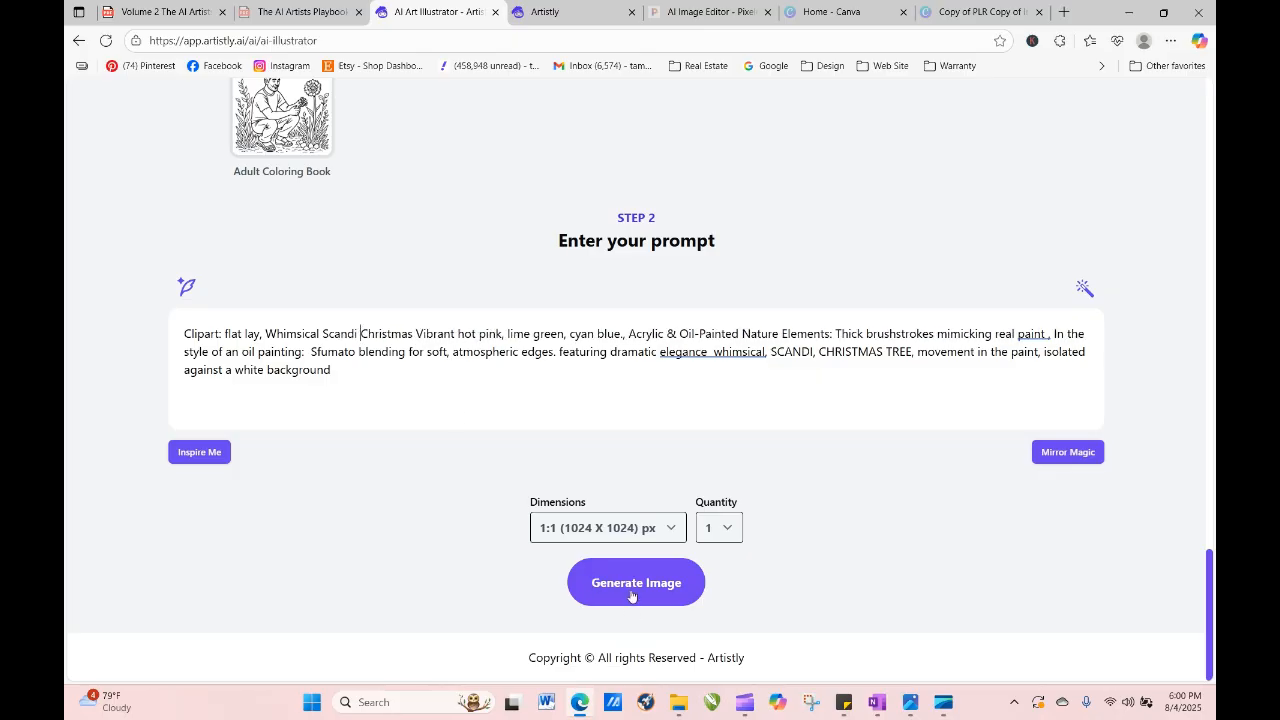
Set the illustration's dimensions to 9:21 (640 X 1536) px and generate one image.
click(615, 527)
click(603, 498)
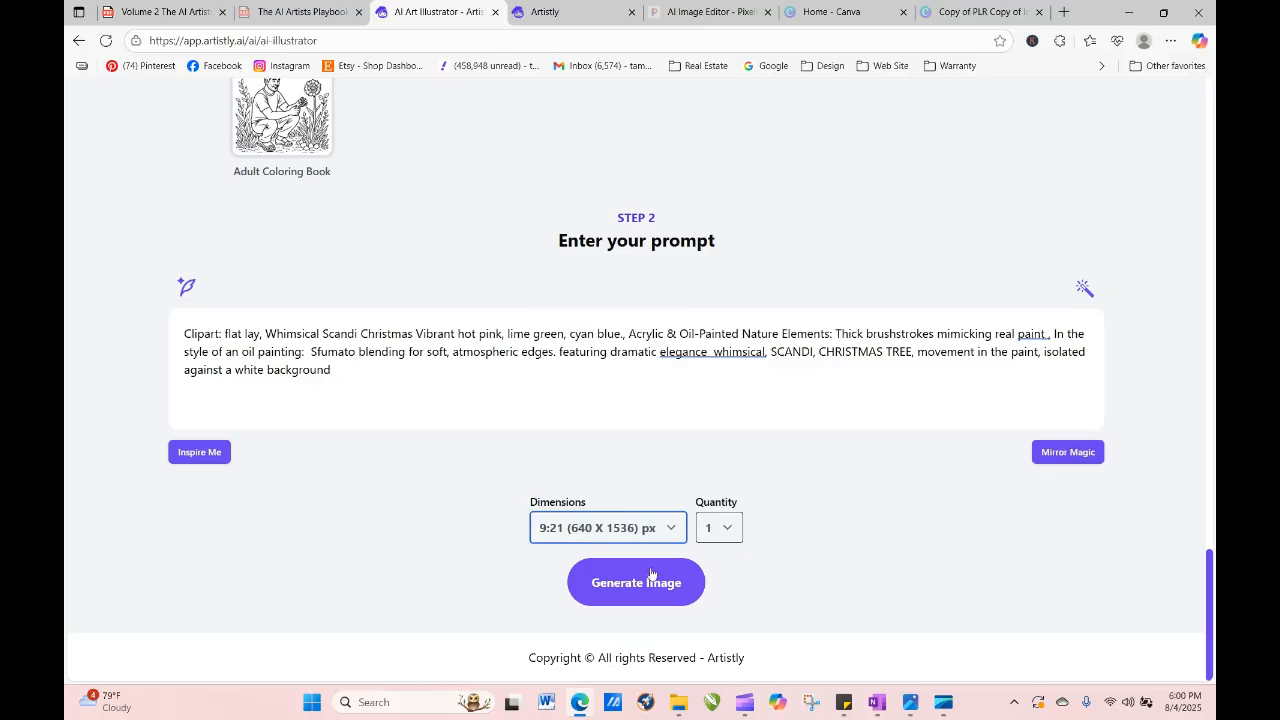
click(658, 582)
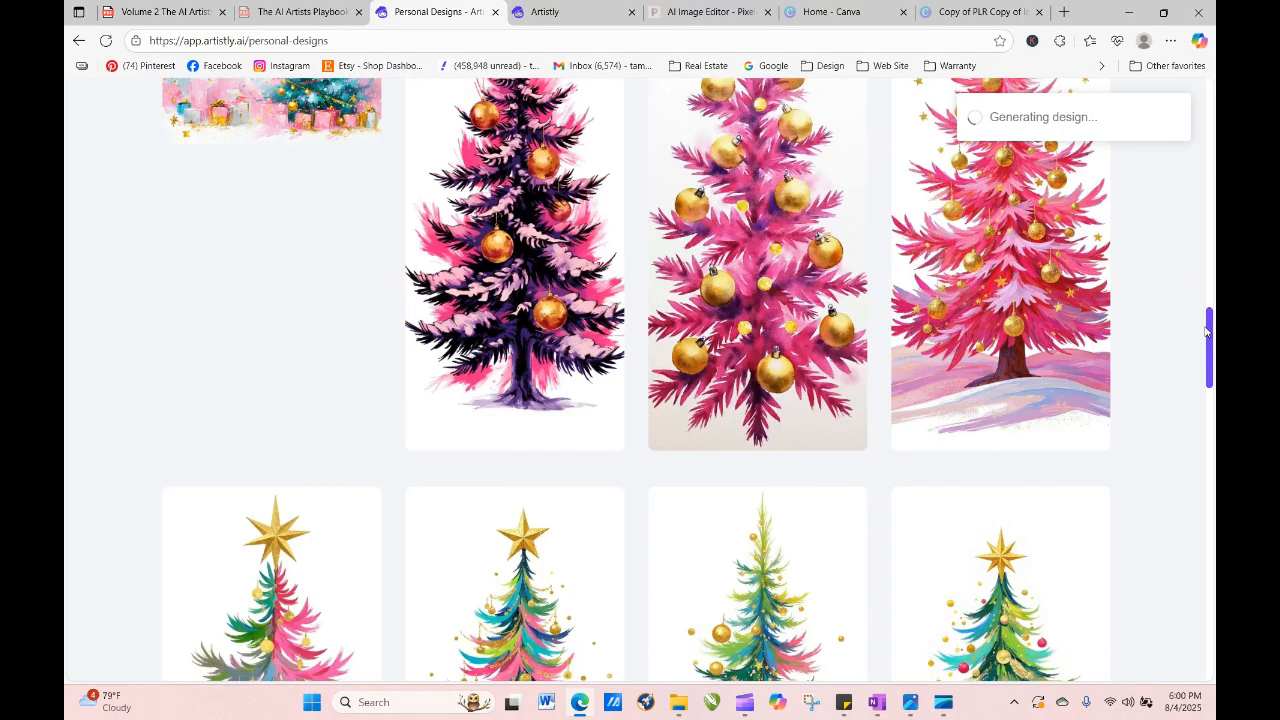
Check the progress of the new Golden Style tree at the start of the personal designs and reload the page.
drag(1213, 345, 1200, 178)
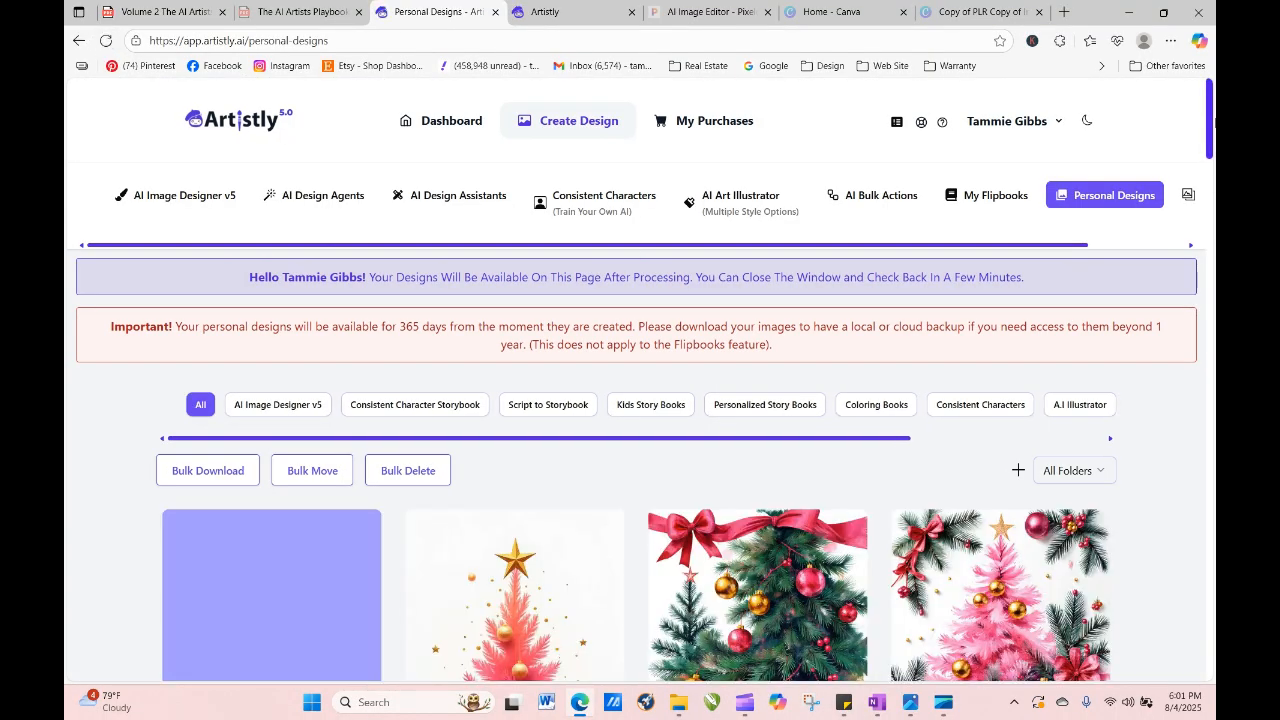
scroll(1211, 113, down, 3)
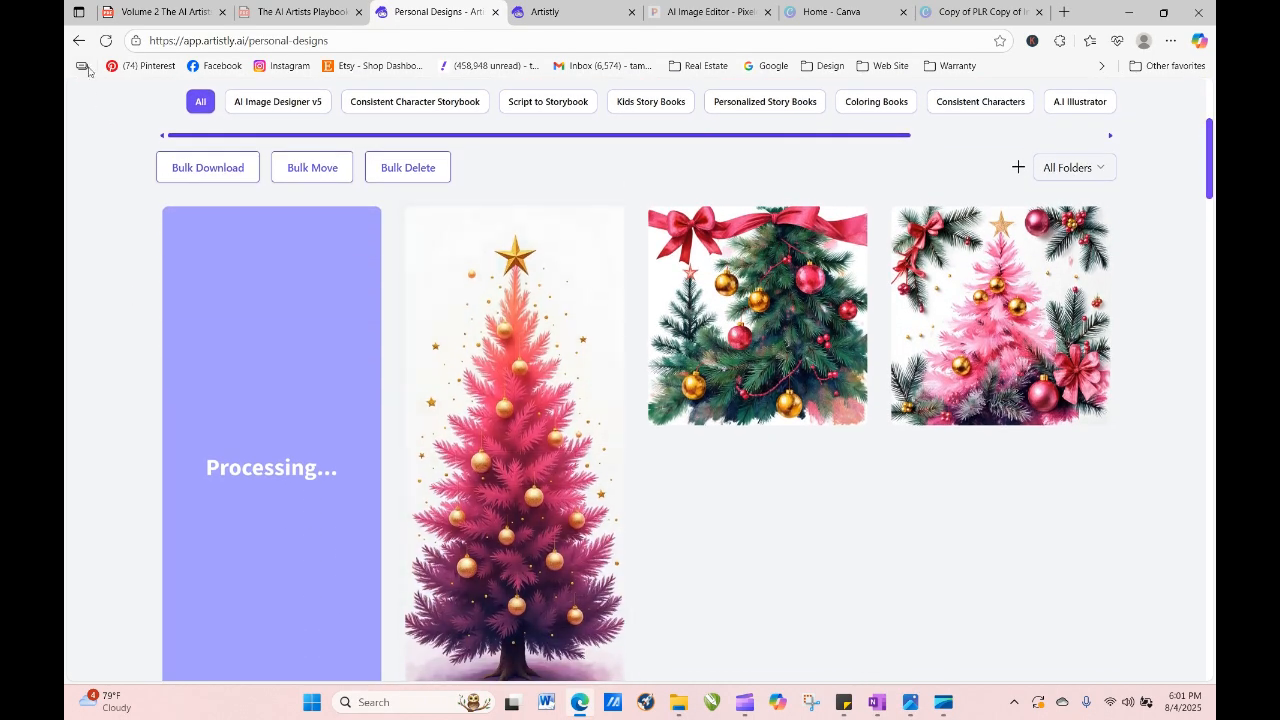
click(106, 44)
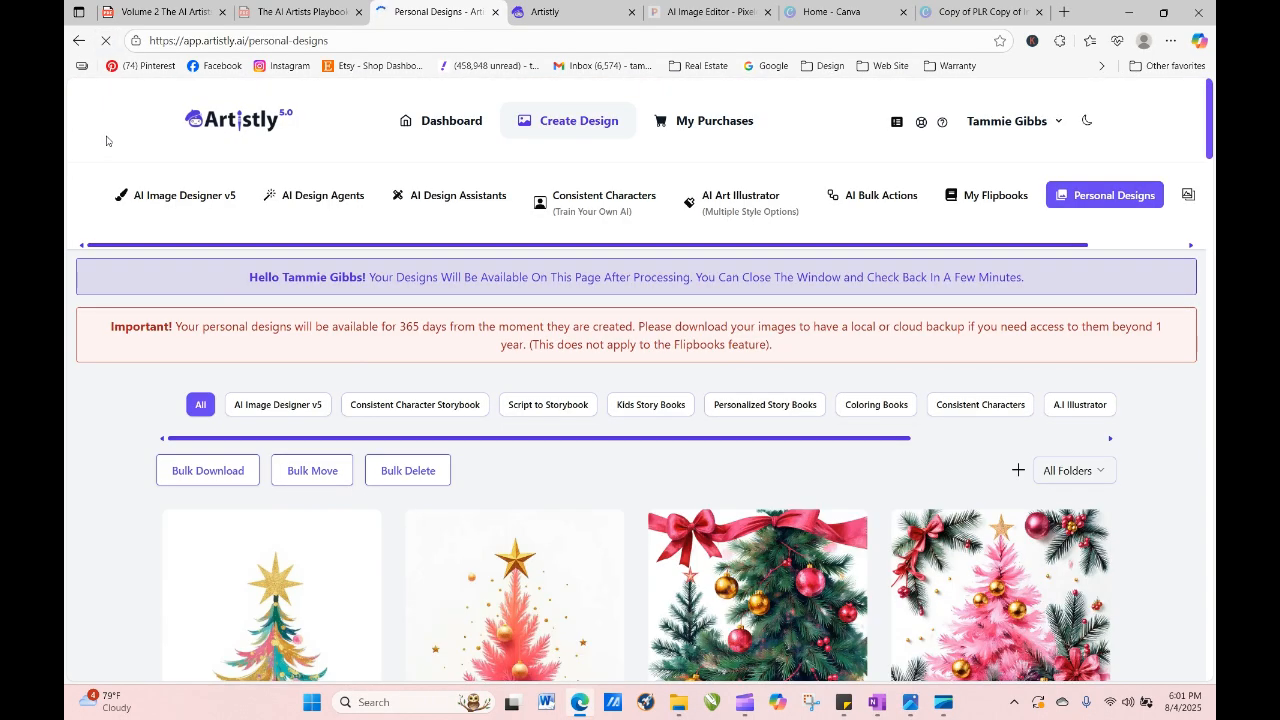
Open the new 9:21 Golden Style tree's details and regenerate it as square 1:1 (1024 X 1024) px designs.
scroll(1210, 155, down, 4)
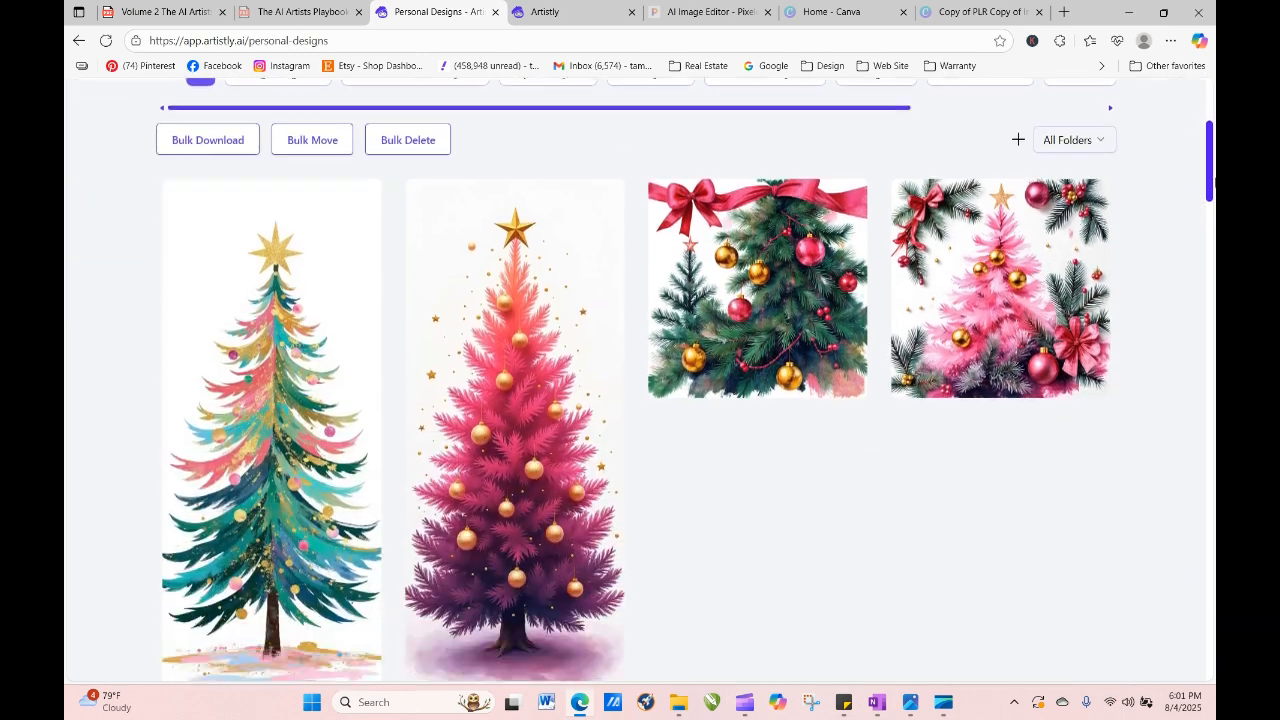
mouse_move(301, 508)
click(239, 393)
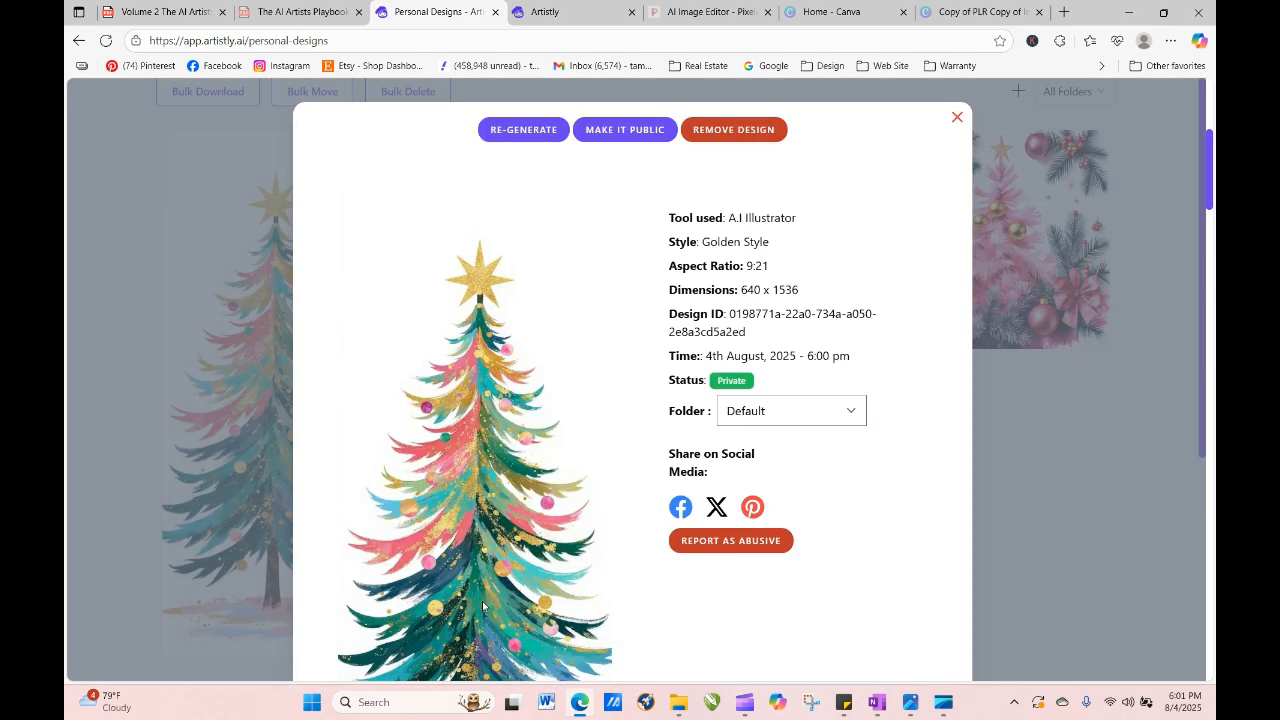
click(557, 129)
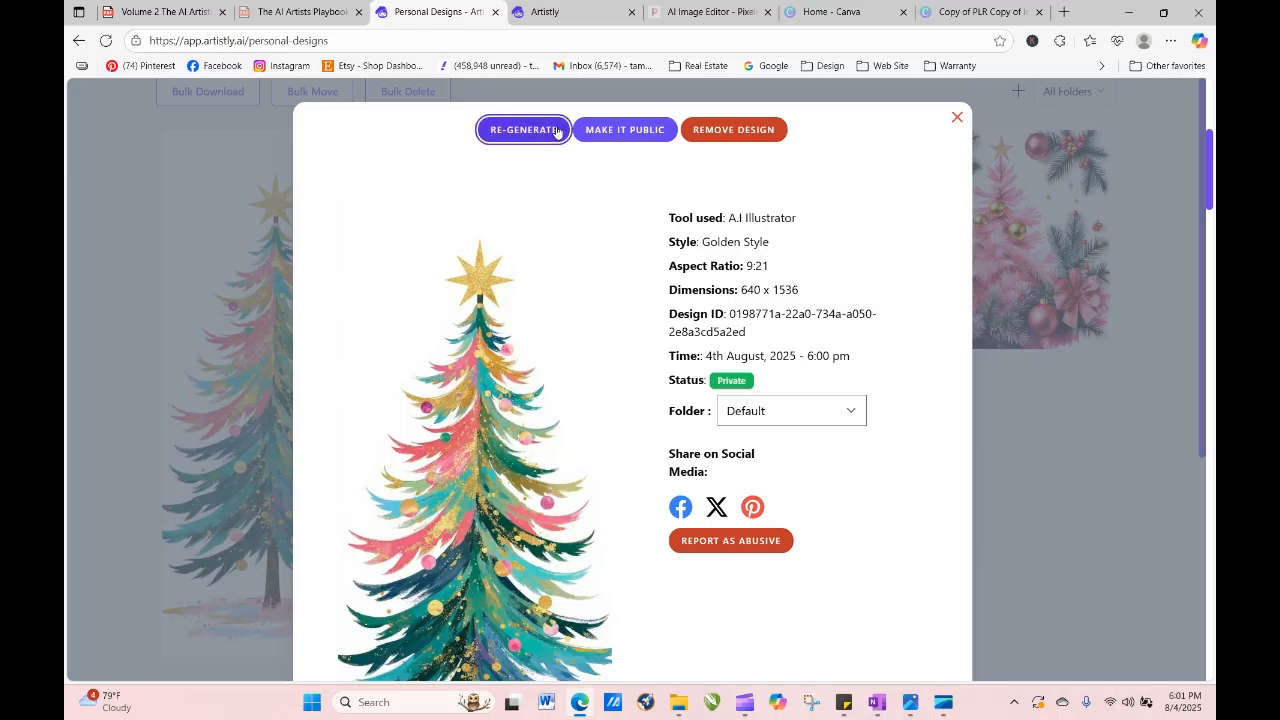
scroll(783, 530, down, 5)
key(alt+Left)
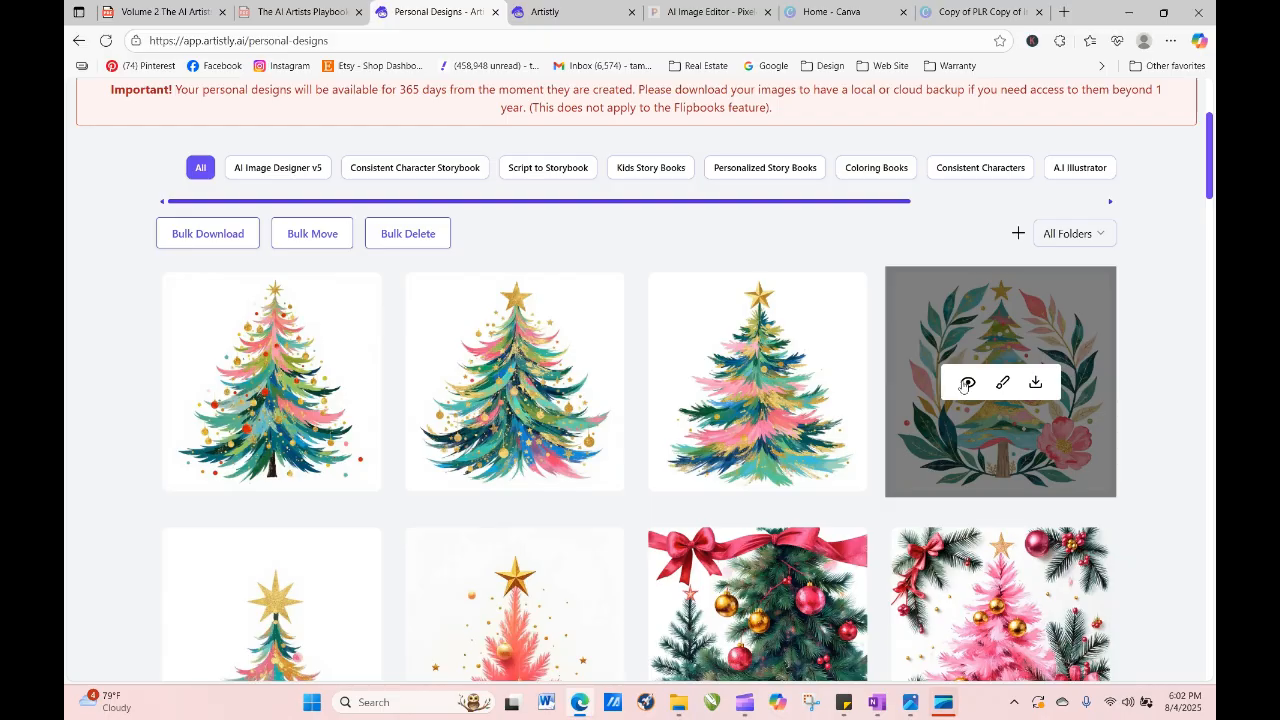
View the details of the square Golden Style tree framed by leaves and a pink flower.
click(968, 383)
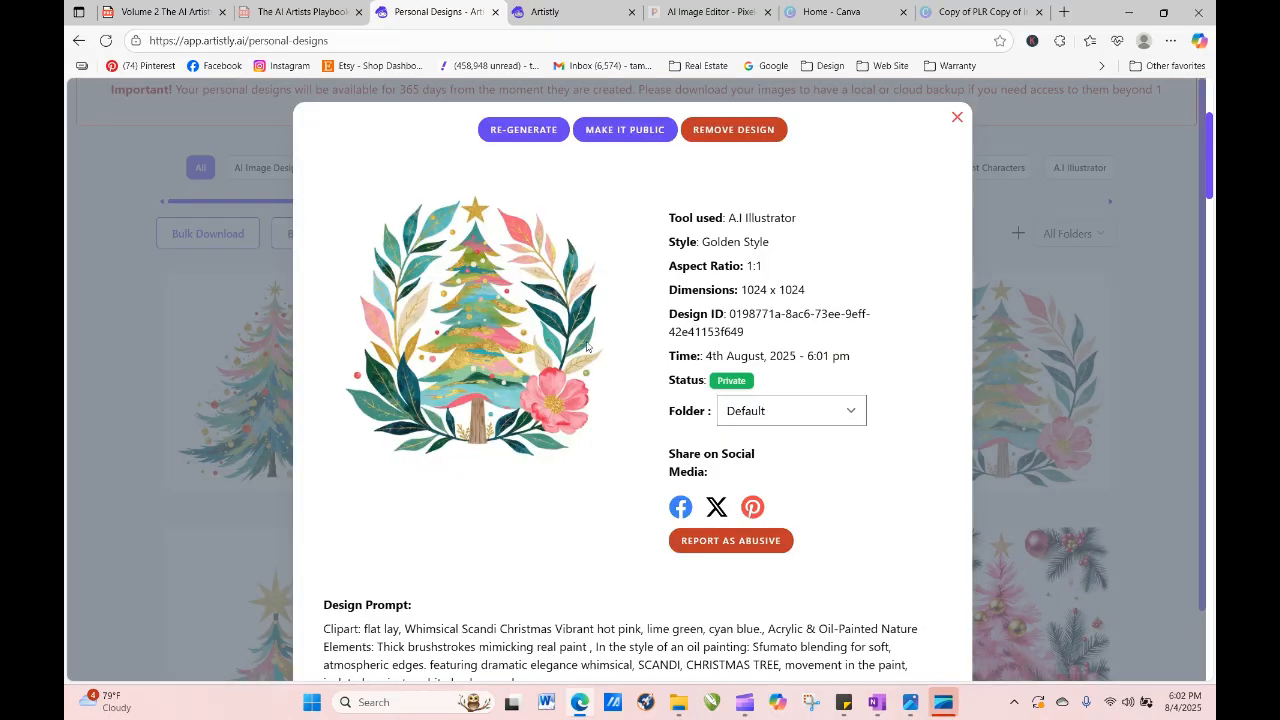
click(957, 117)
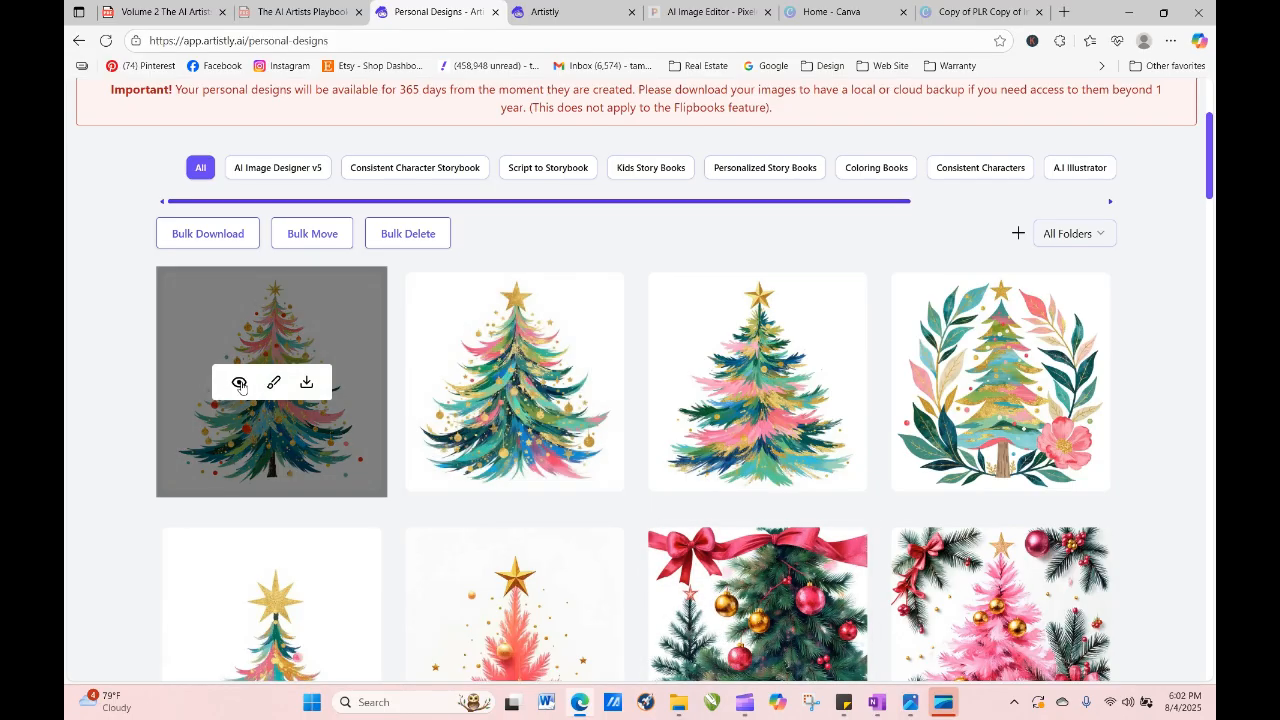
Reopen the square red-and-gold-ornament tree for regeneration and move "CHRISTMAS TREE" from after "SCANDI," to the end of its prompt.
click(241, 386)
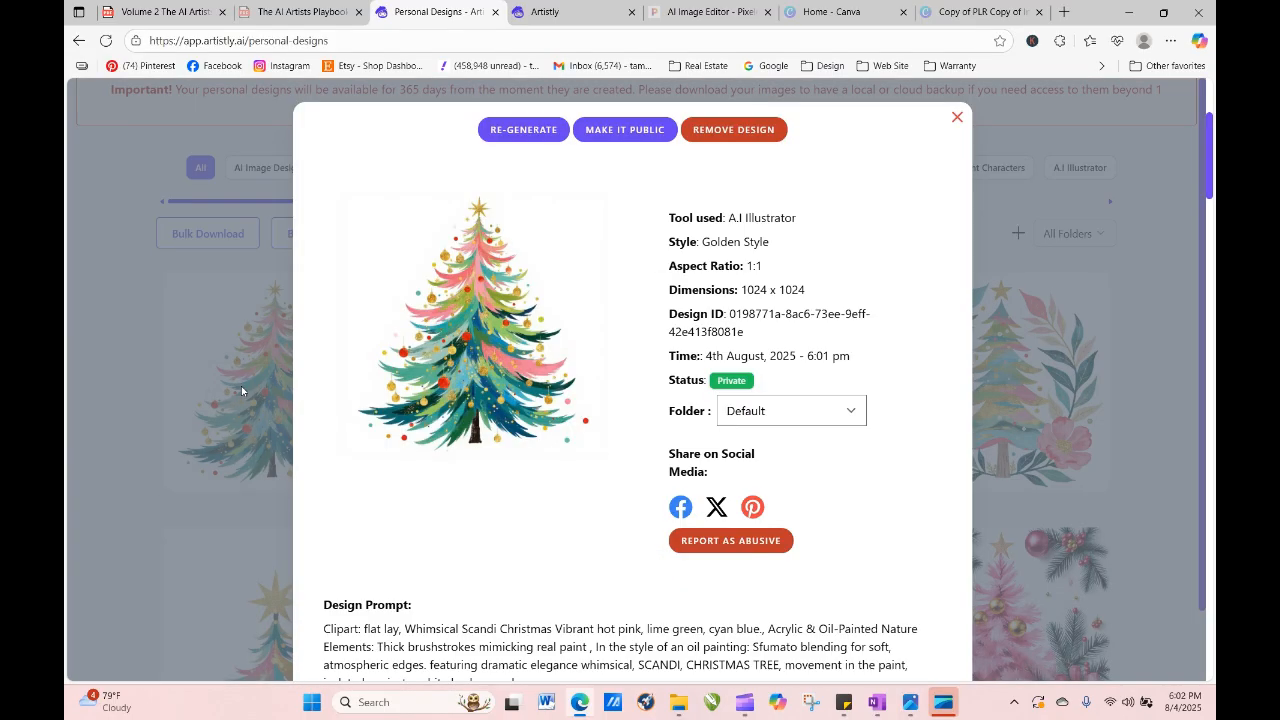
click(530, 127)
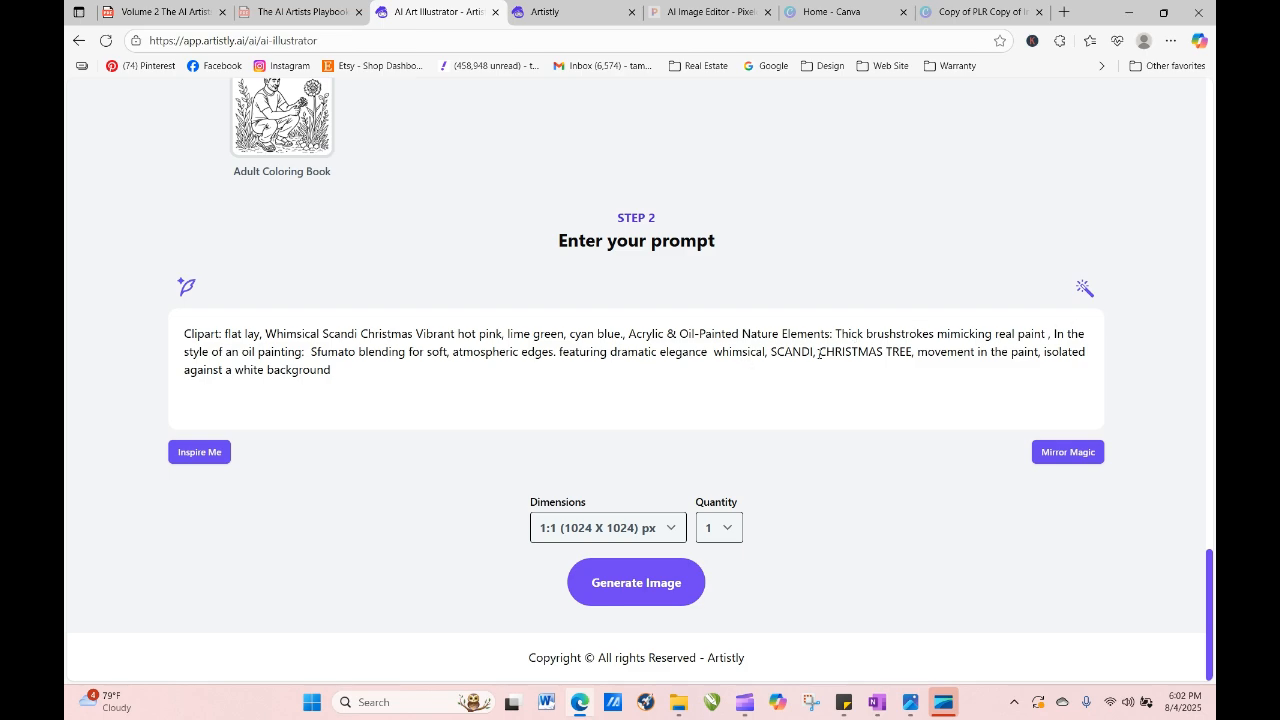
drag(819, 352, 332, 370)
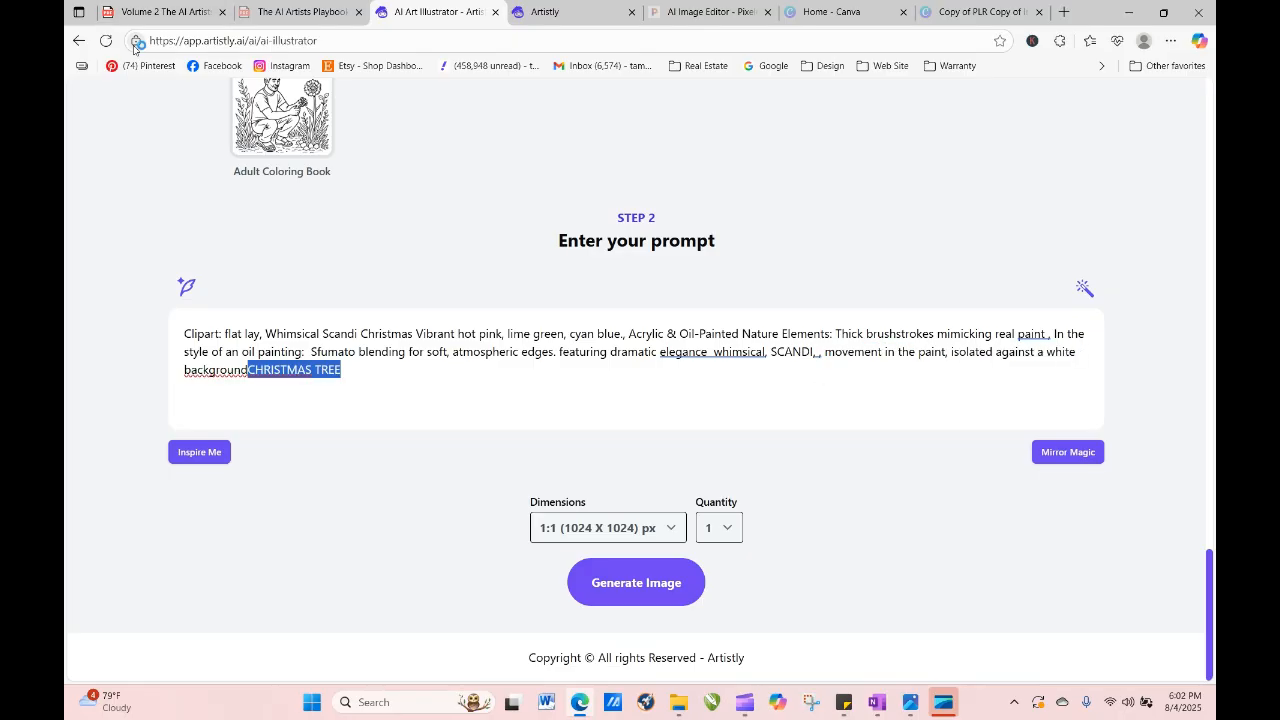
In the Volume 2 playbook PDF, return to the contents and open "Floral & Botanical Clipart: The Ultimate AI Prompting Guide".
click(148, 14)
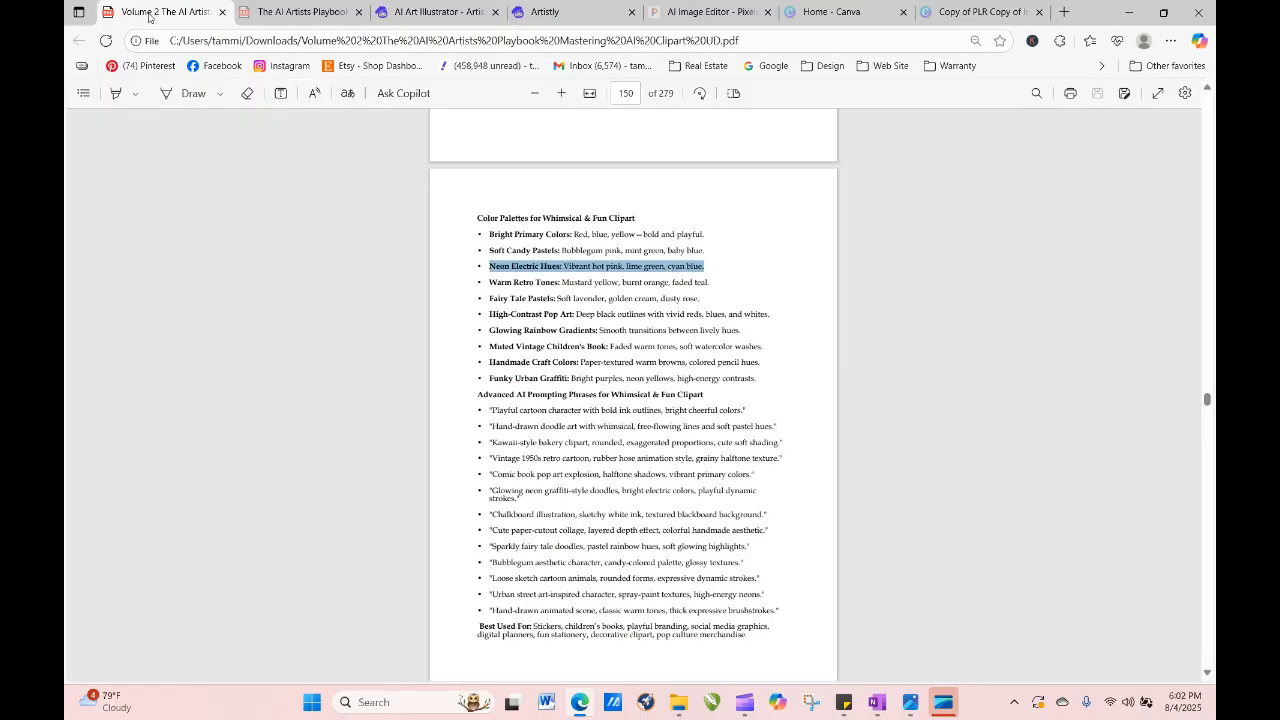
click(635, 91)
text(6)
key(Return)
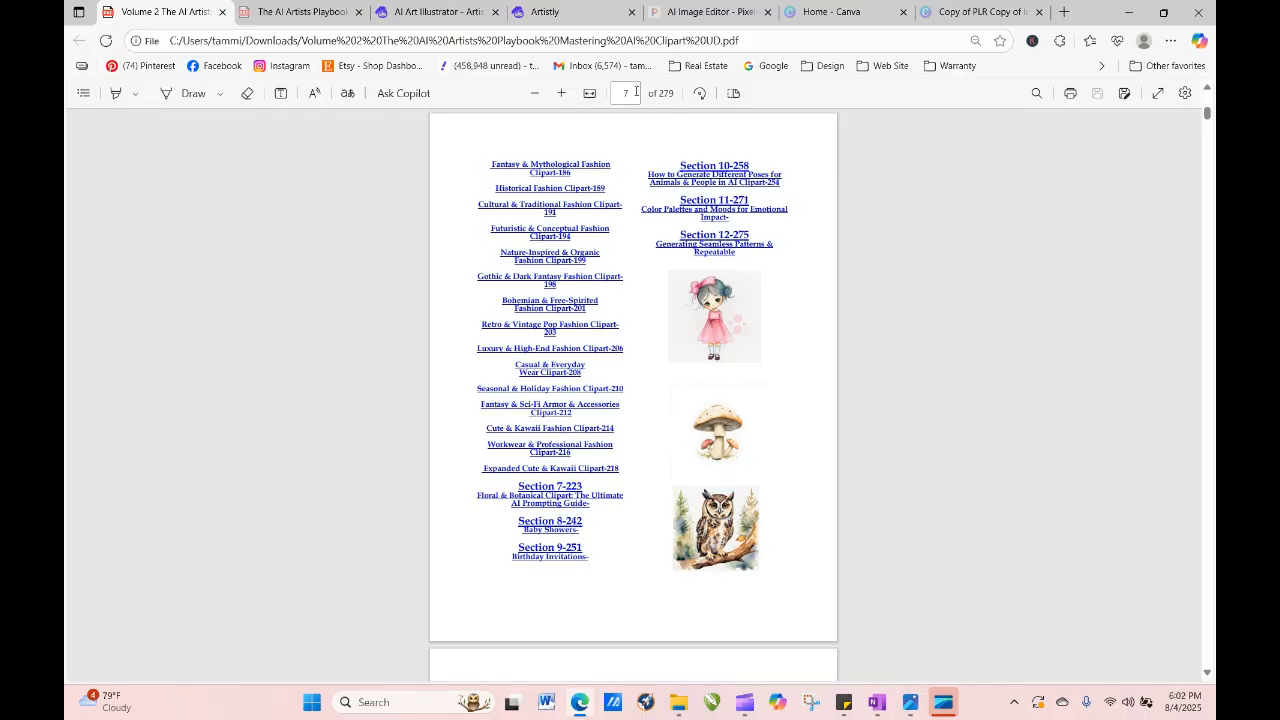
click(553, 501)
Copy "Trailing Bouquet – A cascading bouquet featuring vines and greenery for dramatic elegance." from the Bouquet Styles on page 226.
scroll(957, 363, down, 9)
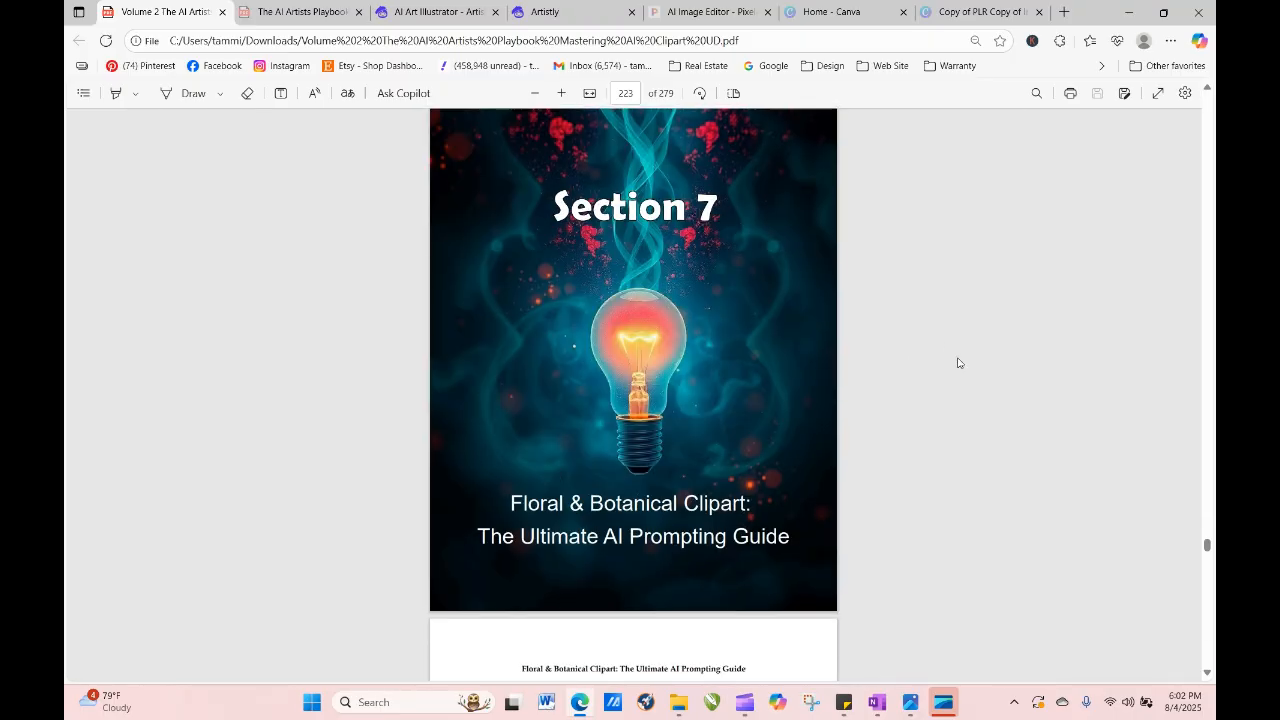
scroll(957, 363, down, 8)
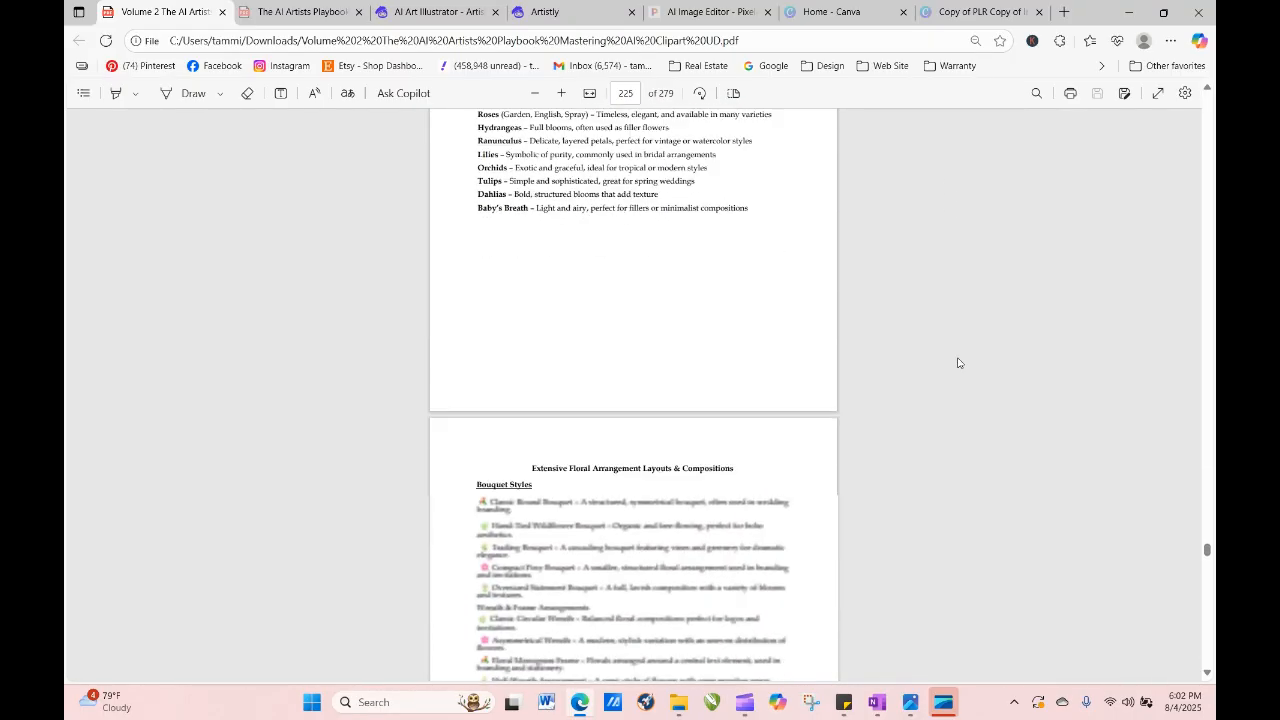
scroll(957, 363, down, 3)
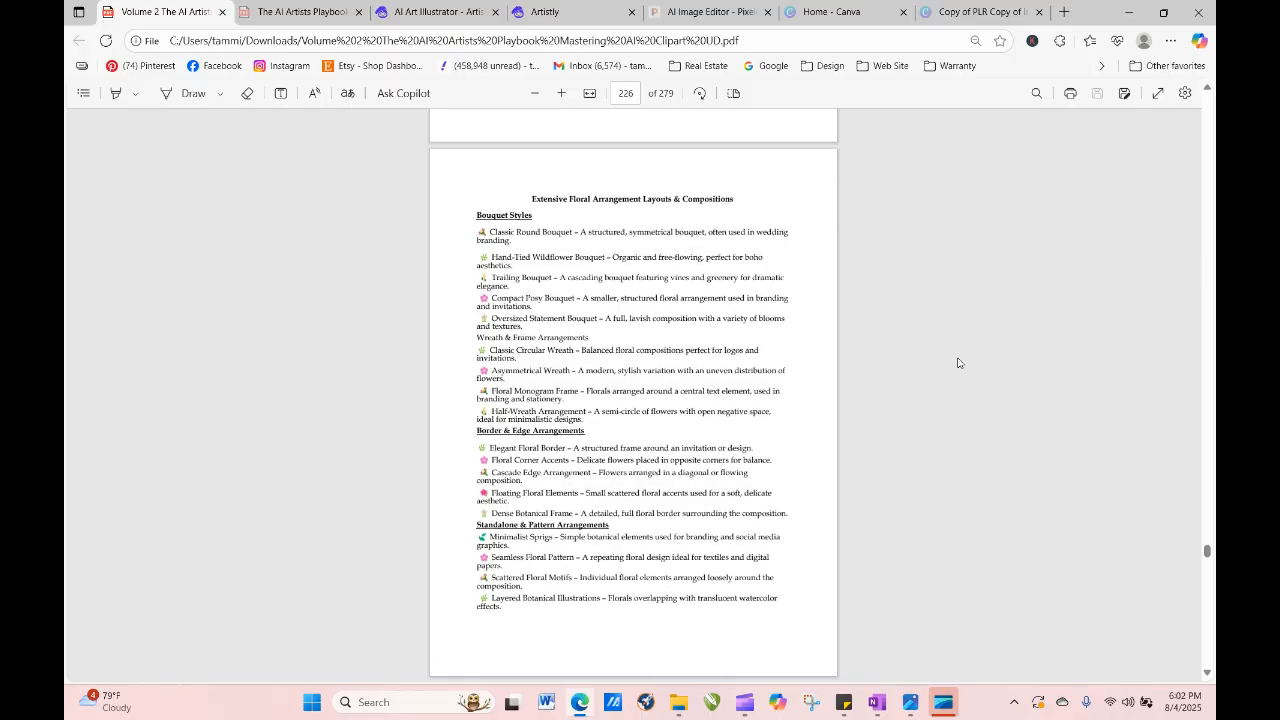
scroll(957, 363, down, 2)
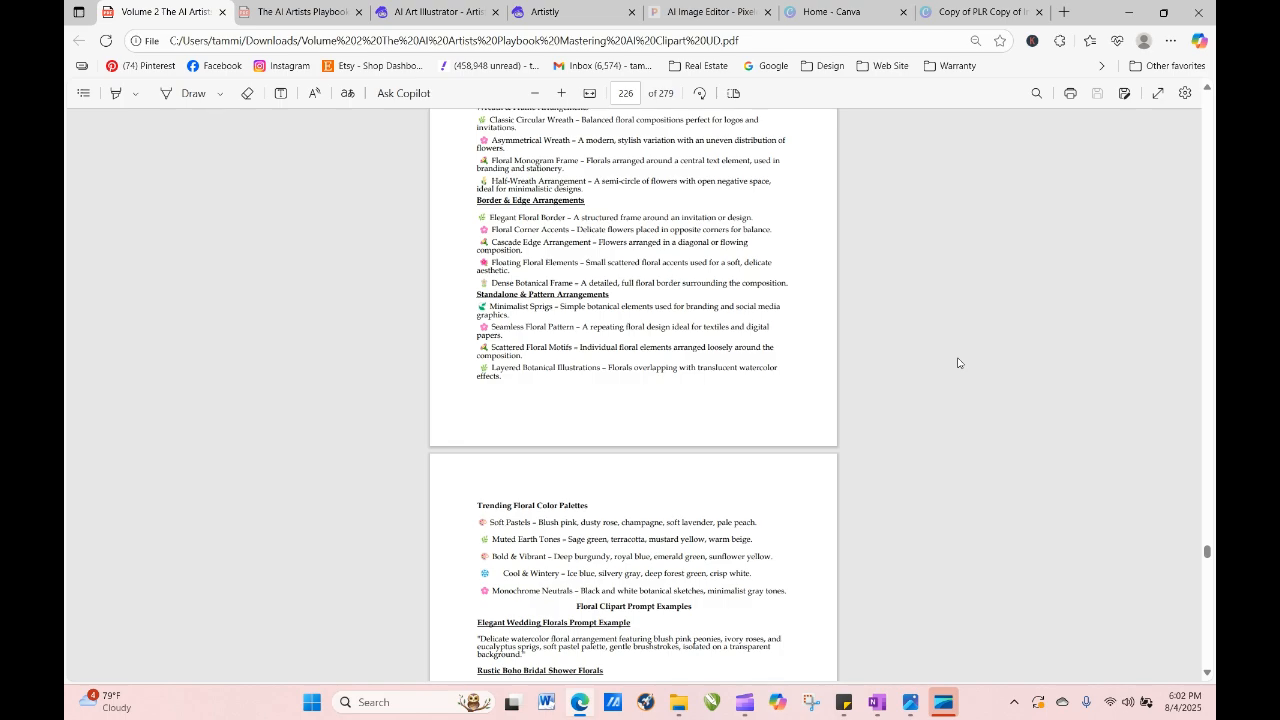
scroll(957, 363, down, 2)
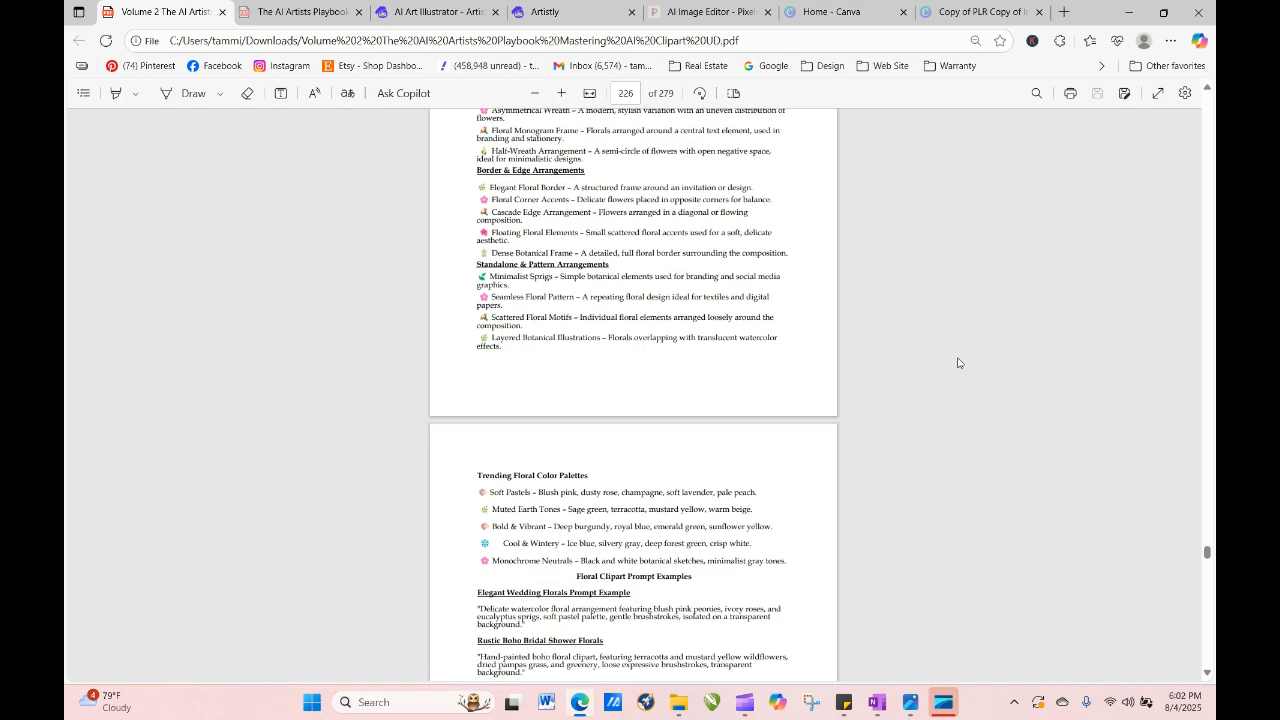
scroll(957, 363, up, 3)
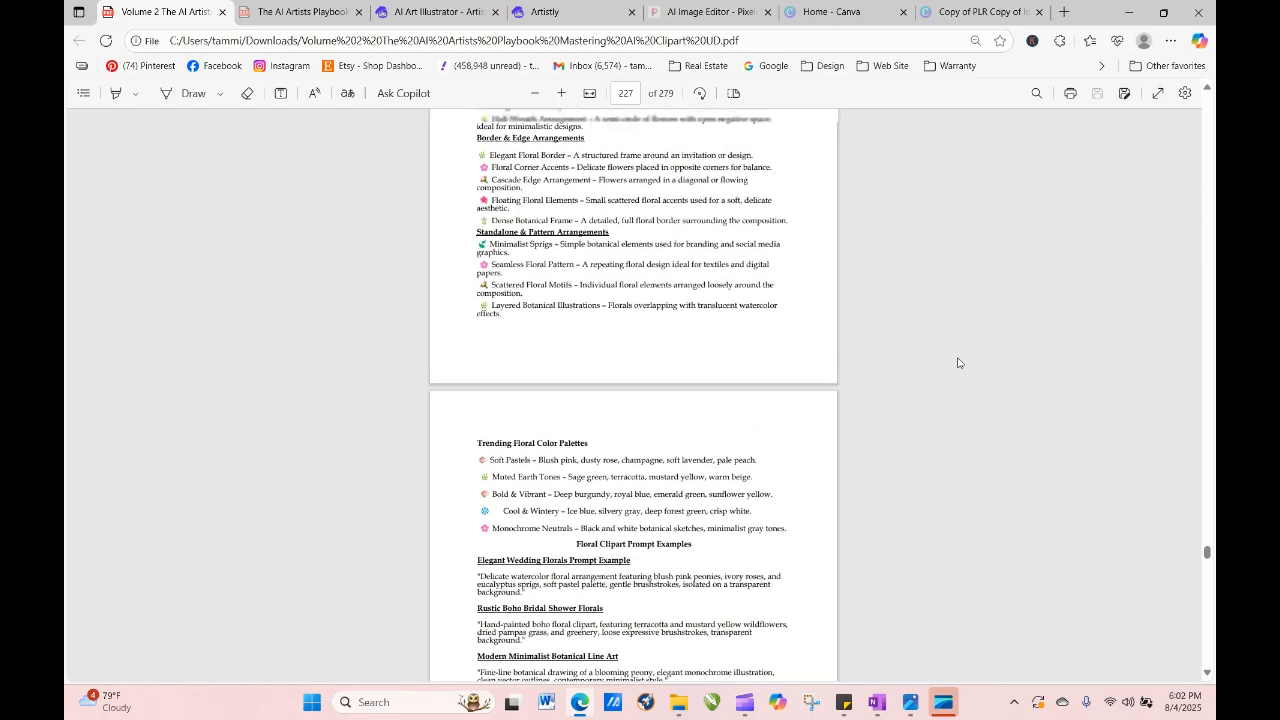
scroll(957, 363, up, 2)
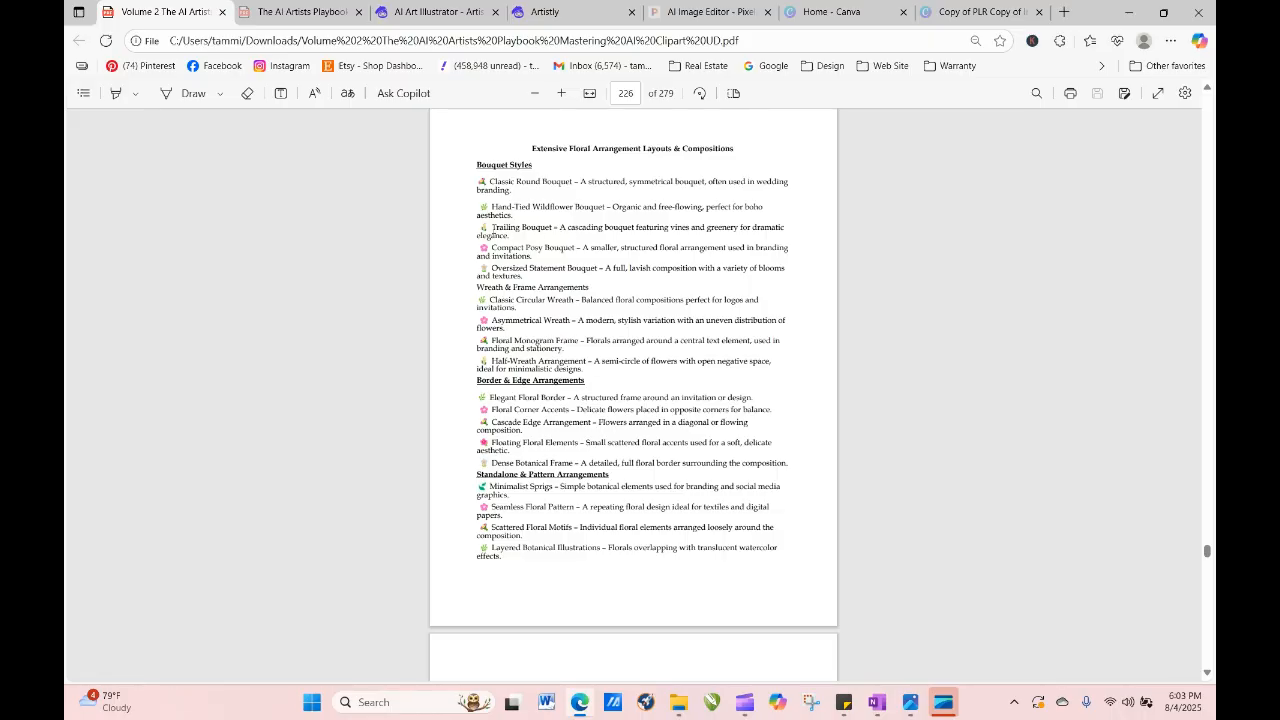
drag(492, 229, 519, 238)
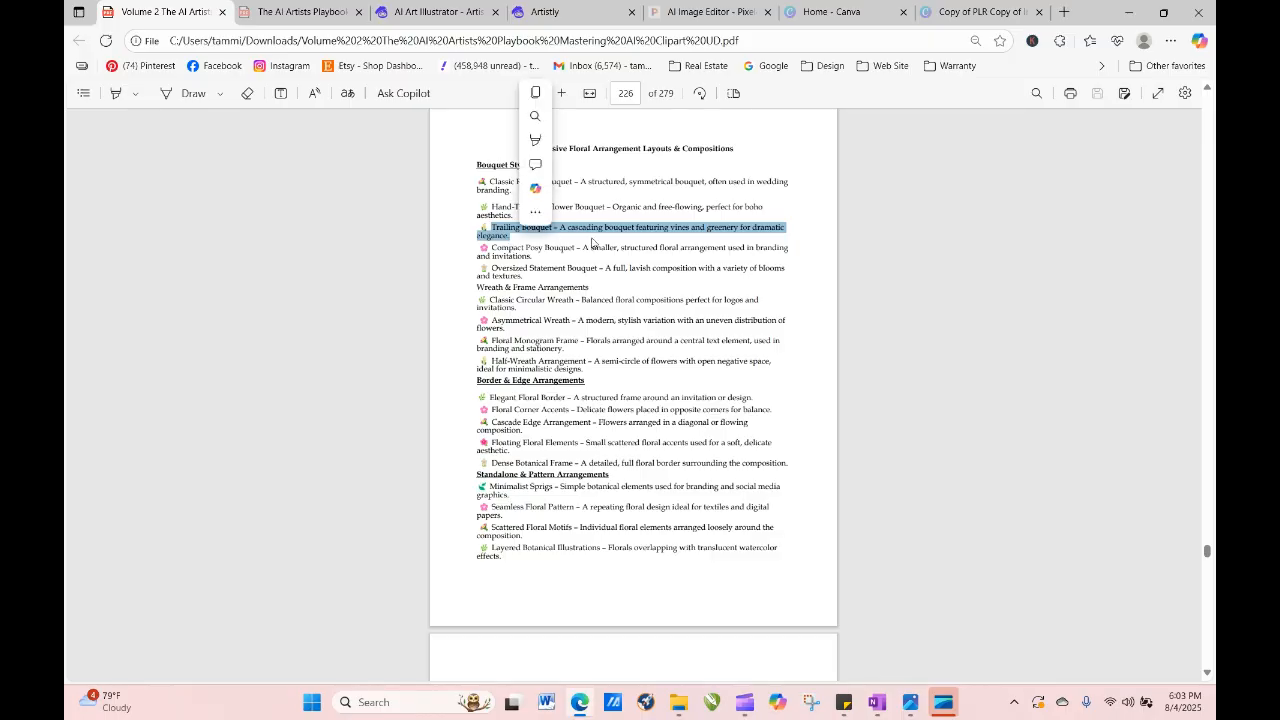
right_click(604, 231)
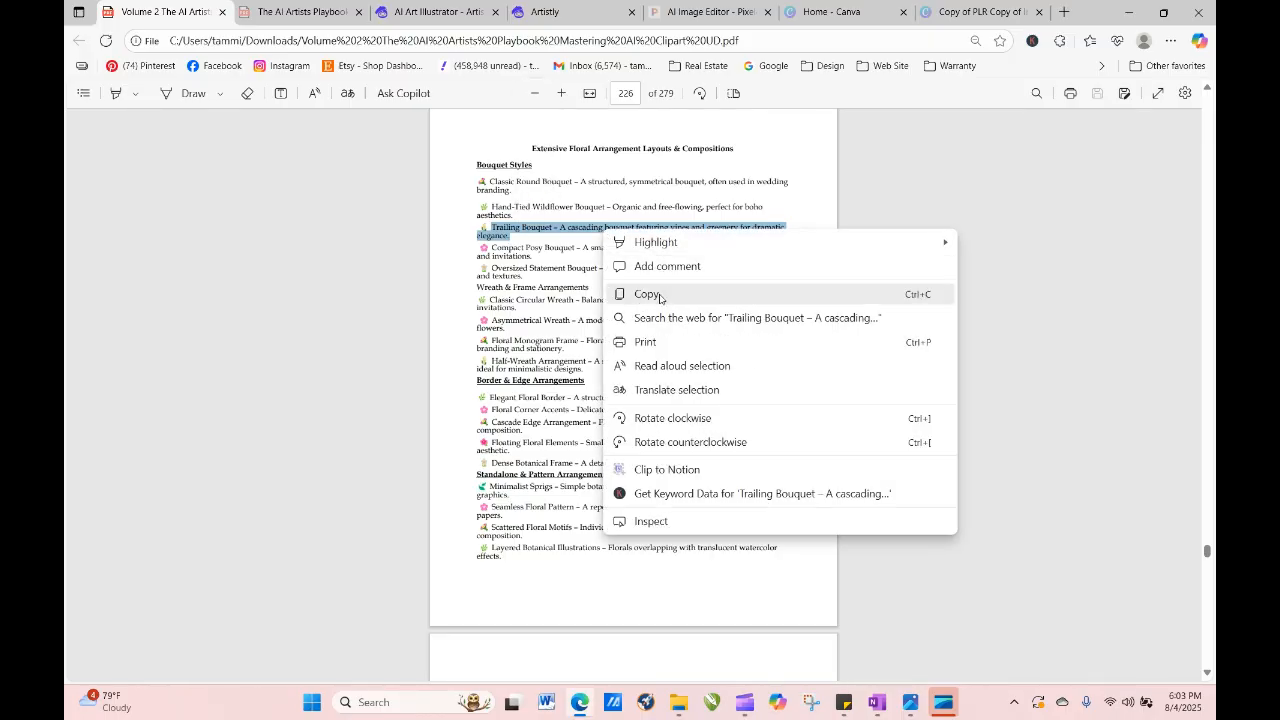
click(660, 296)
Return to the AI Art Illustrator and paste the copied Trailing Bouquet description directly after "SCANDI," in the prompt.
click(552, 16)
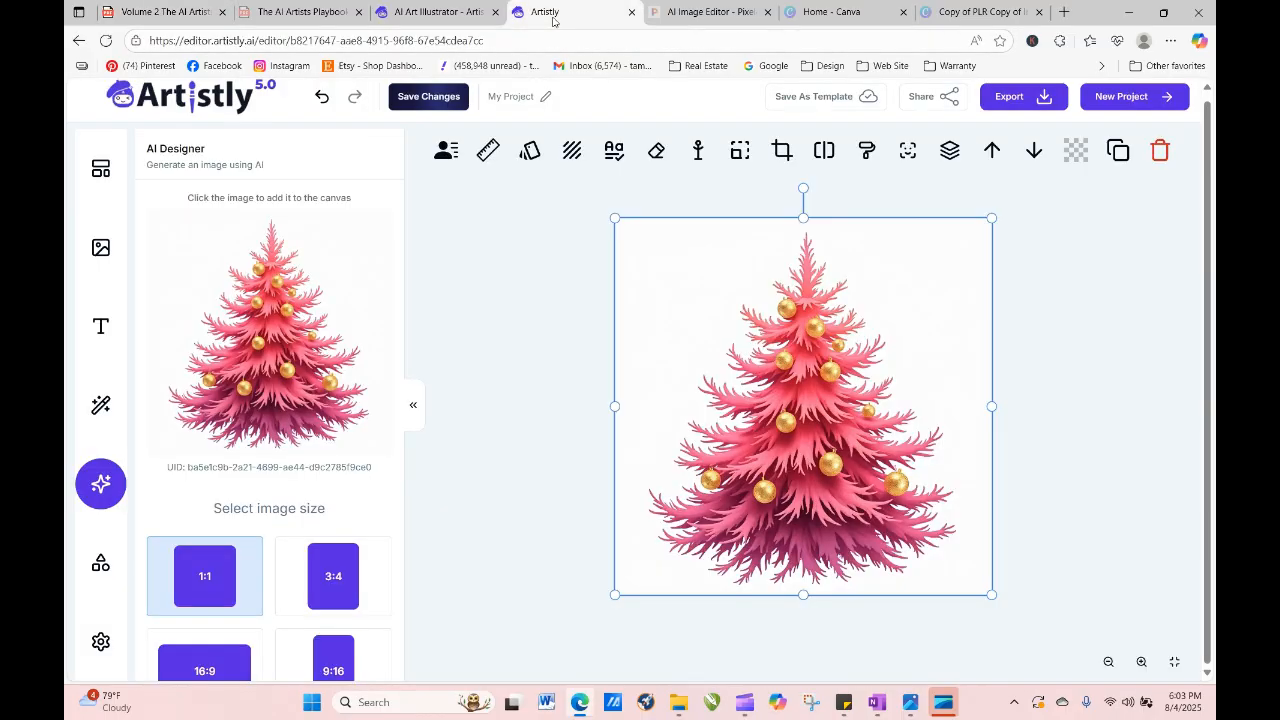
click(428, 13)
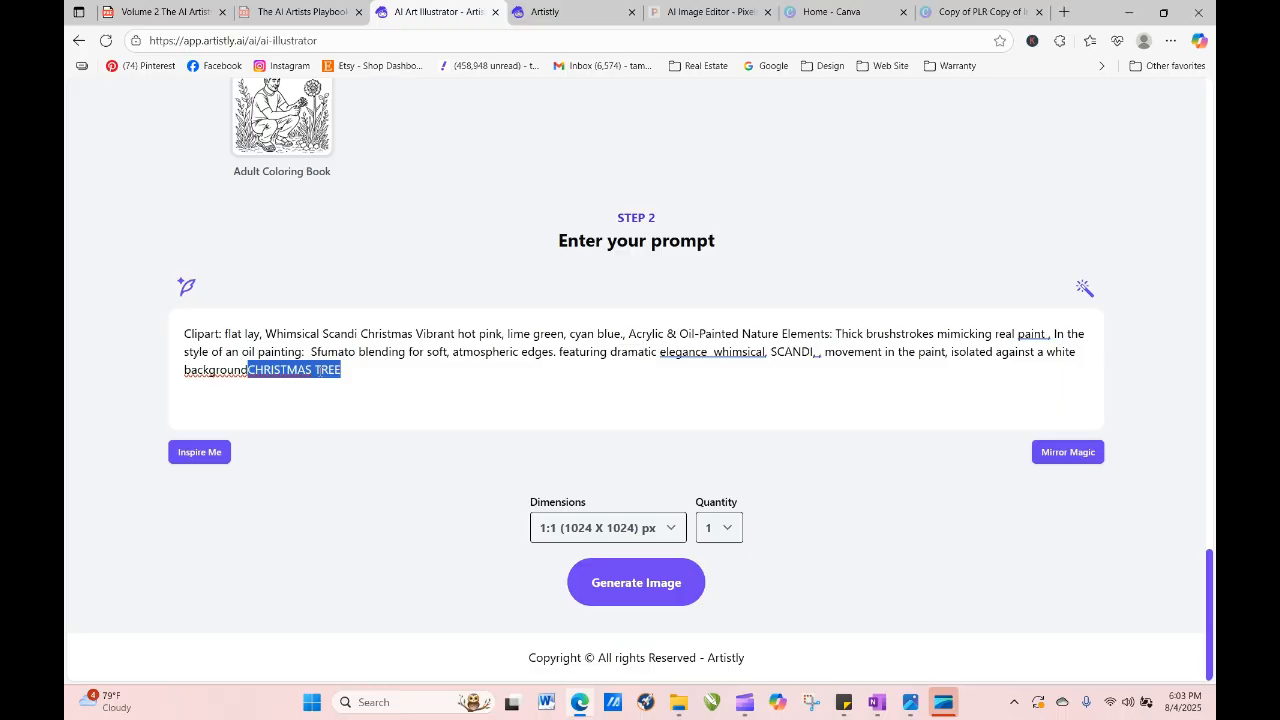
click(818, 353)
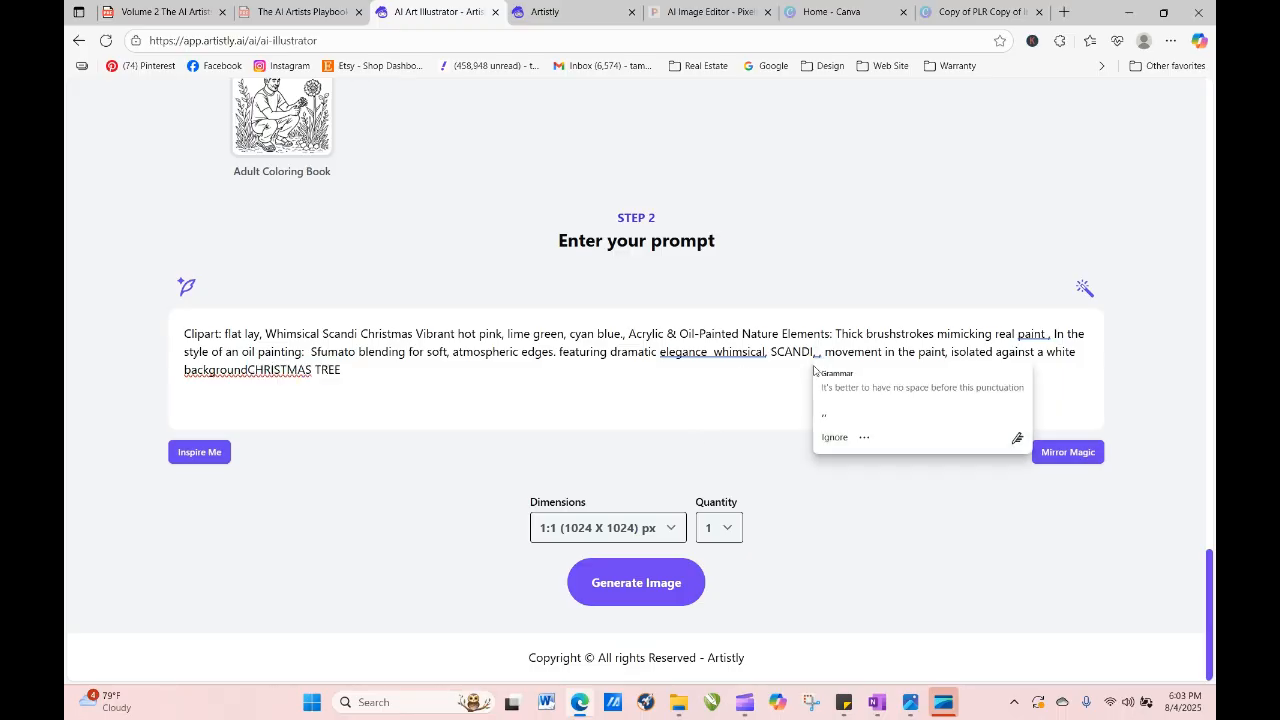
right_click(588, 350)
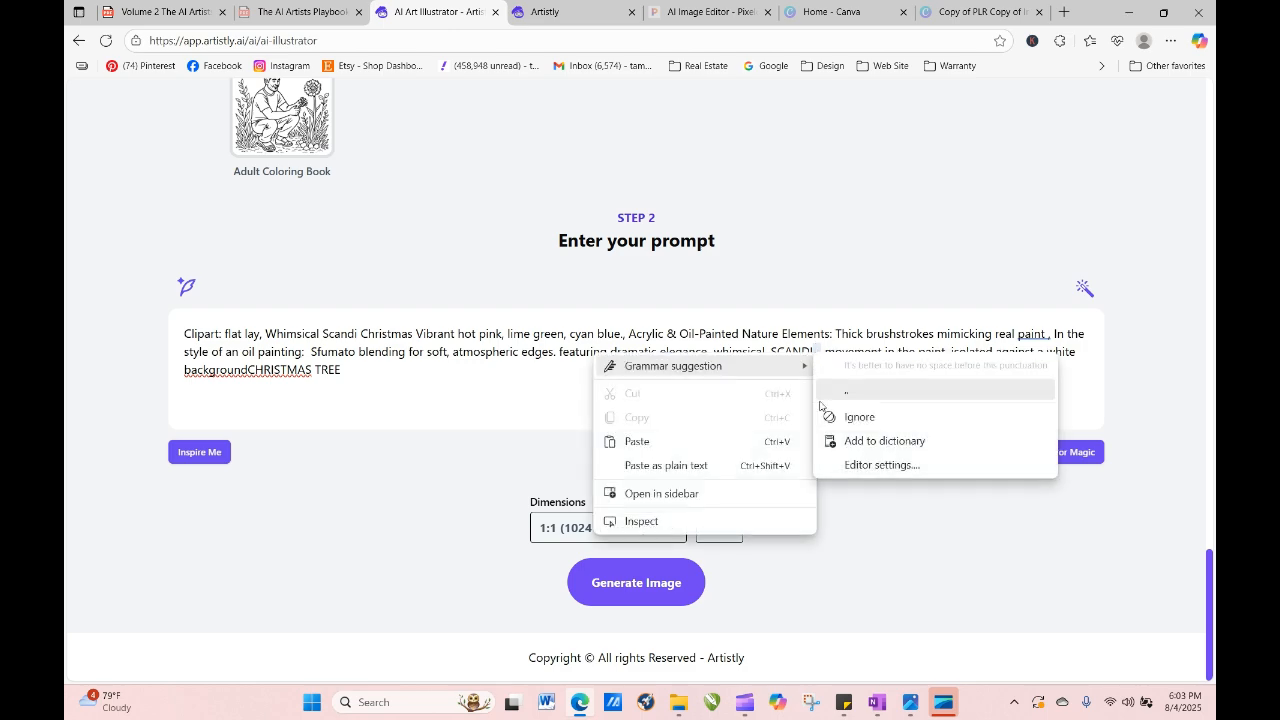
click(698, 440)
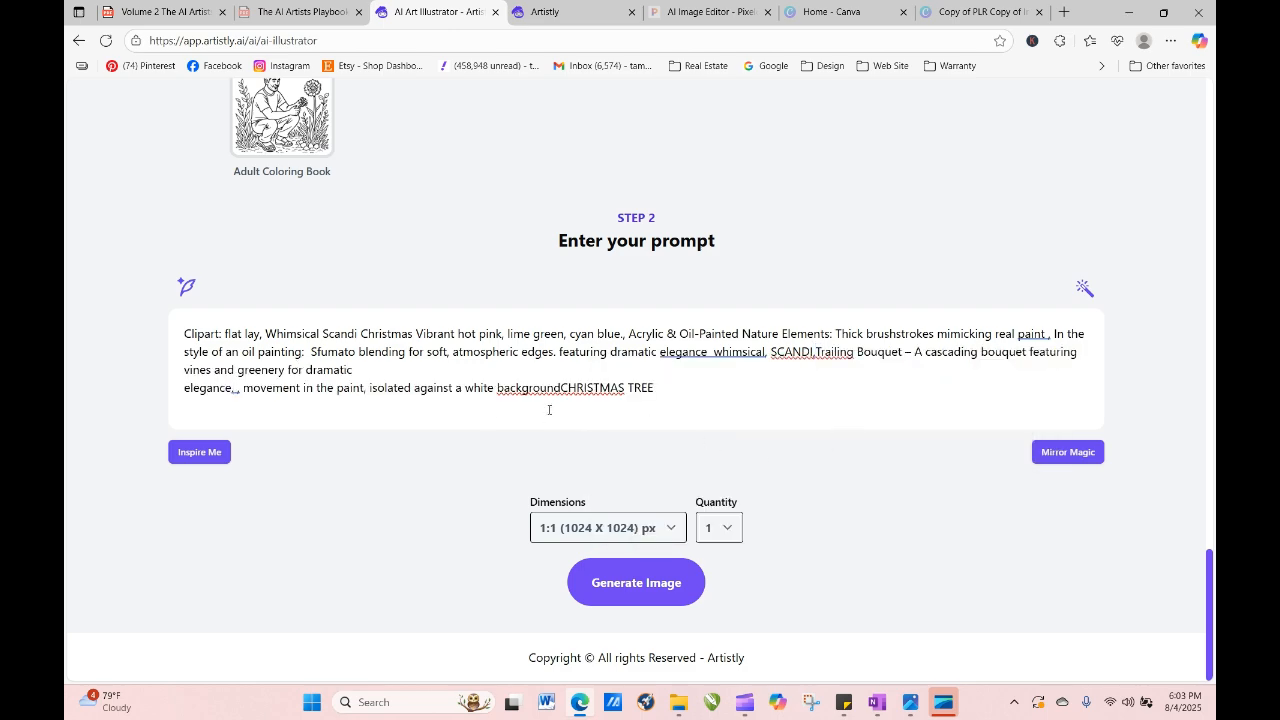
Delete "CHRISTMAS TREE" from the end of the prompt and remove the line break before "elegance".
drag(562, 388, 670, 389)
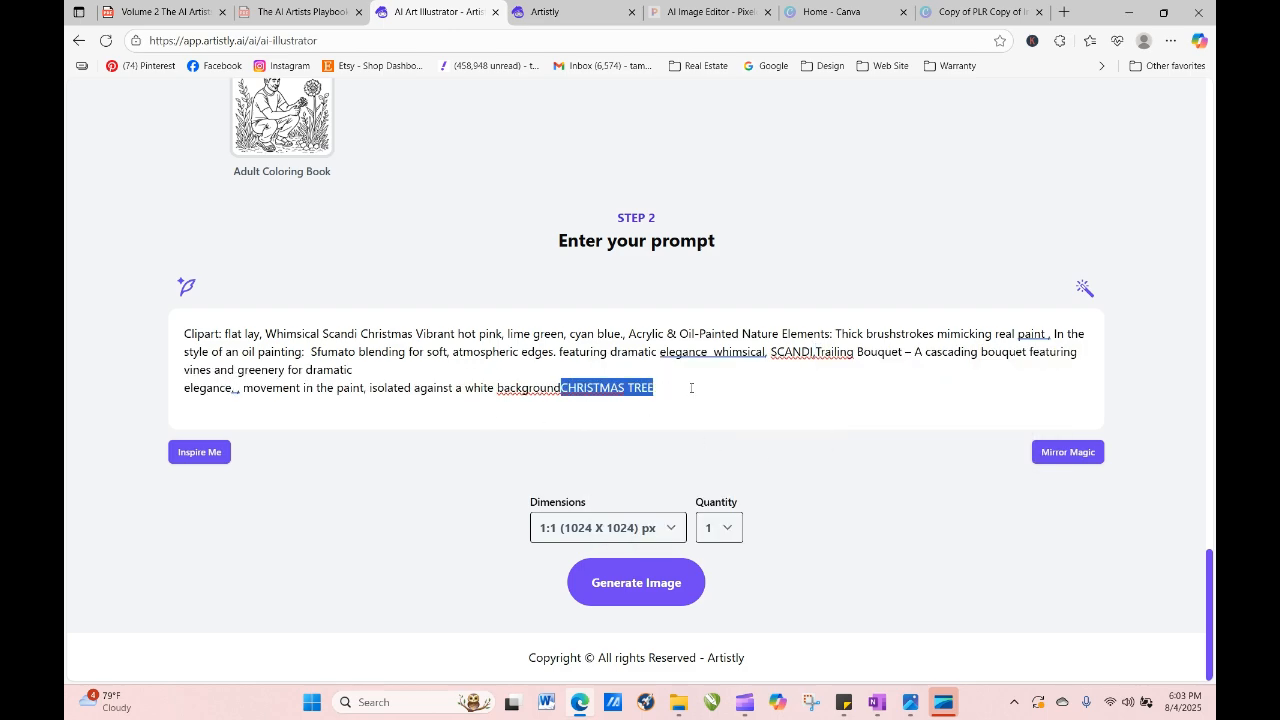
key(BackSpace)
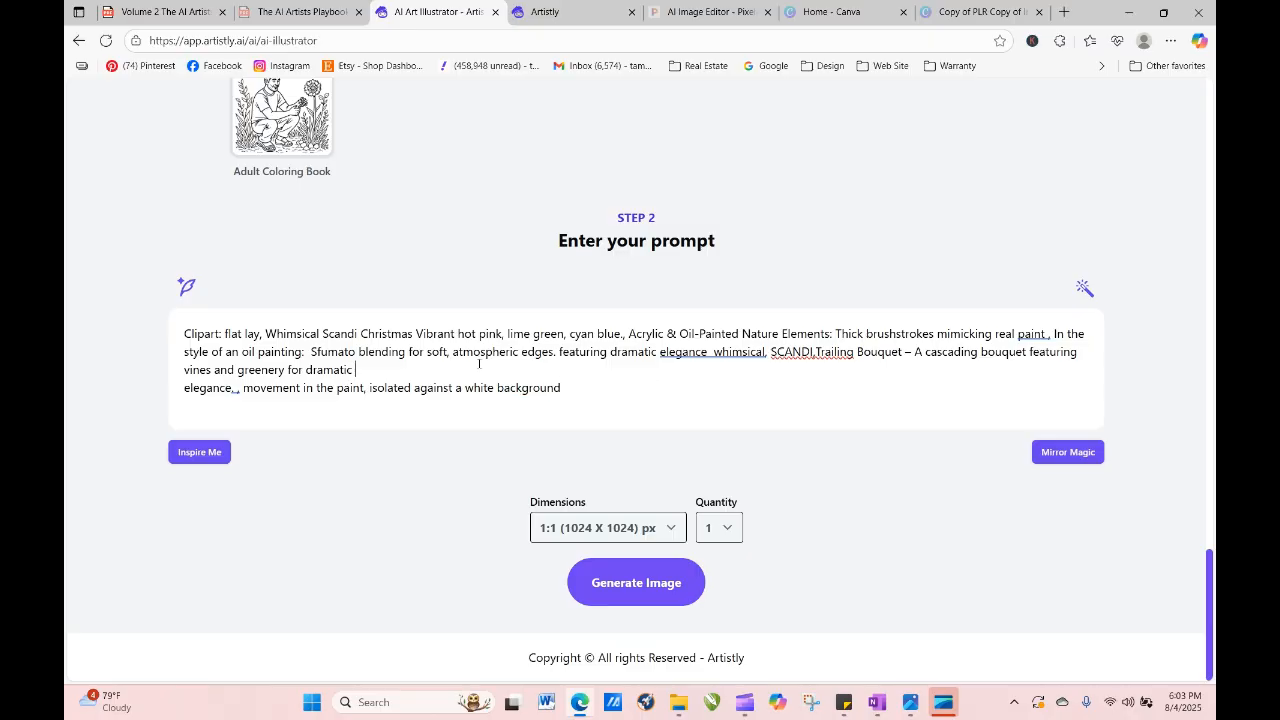
key(BackSpace)
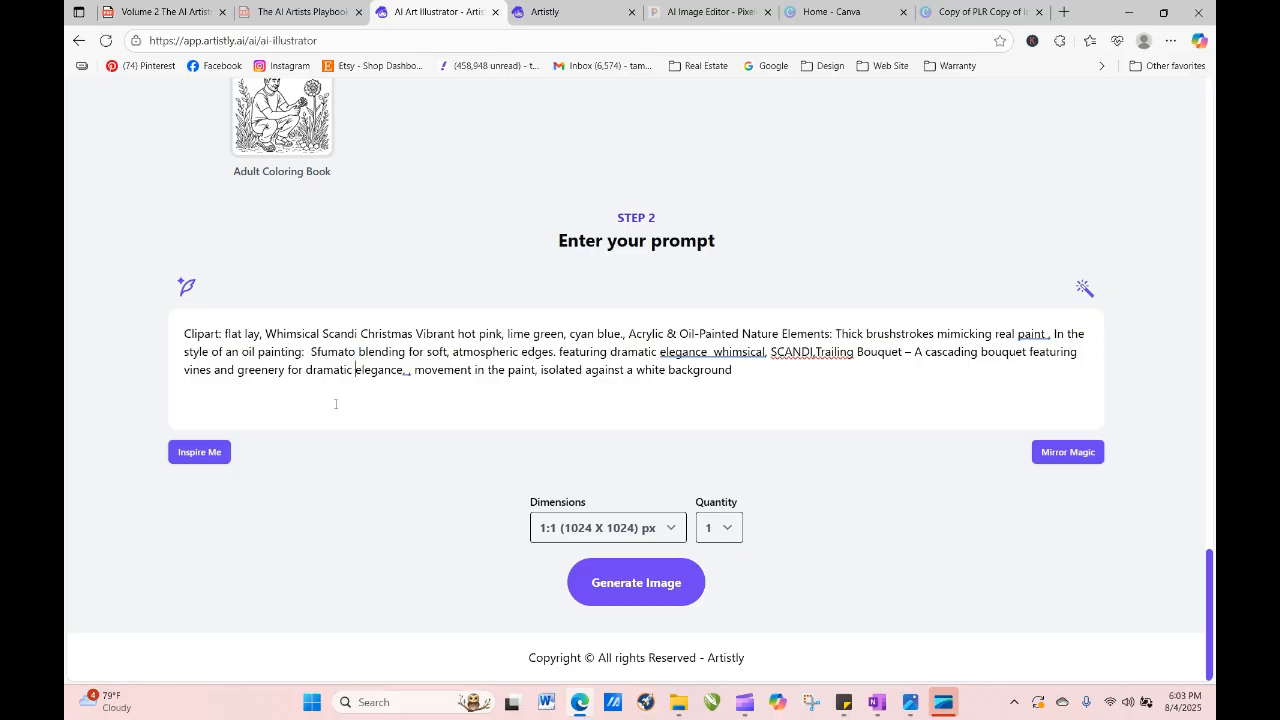
Set the illustration's dimensions to 3:4 (896 X 1152) px and generate one image.
click(641, 530)
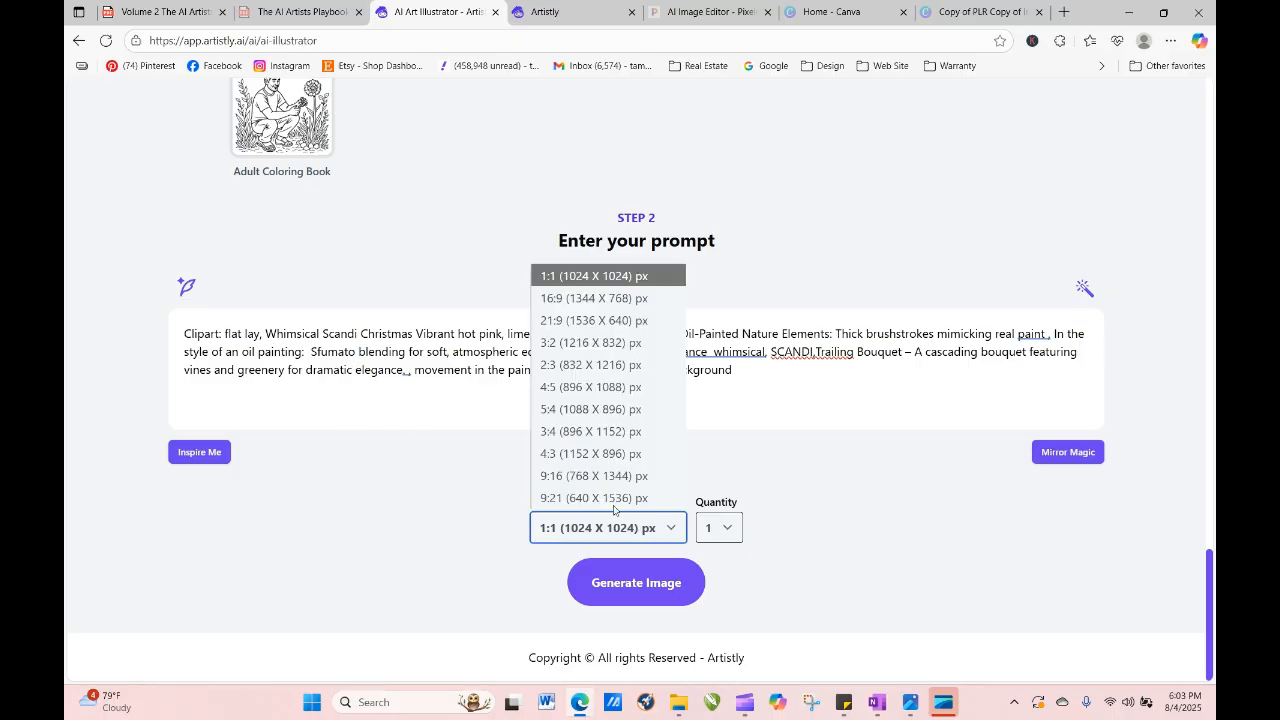
click(630, 432)
click(646, 582)
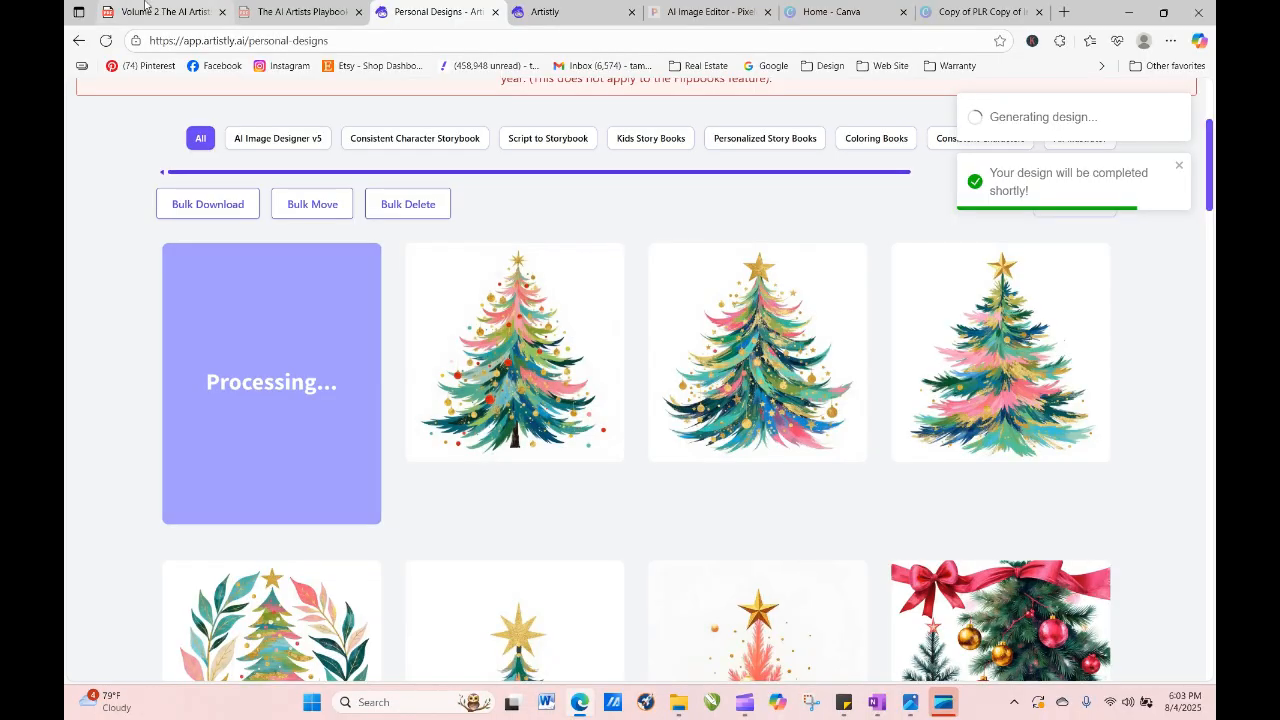
Reload the personal designs until the new 3:4 illustration is ready and view its details.
click(105, 40)
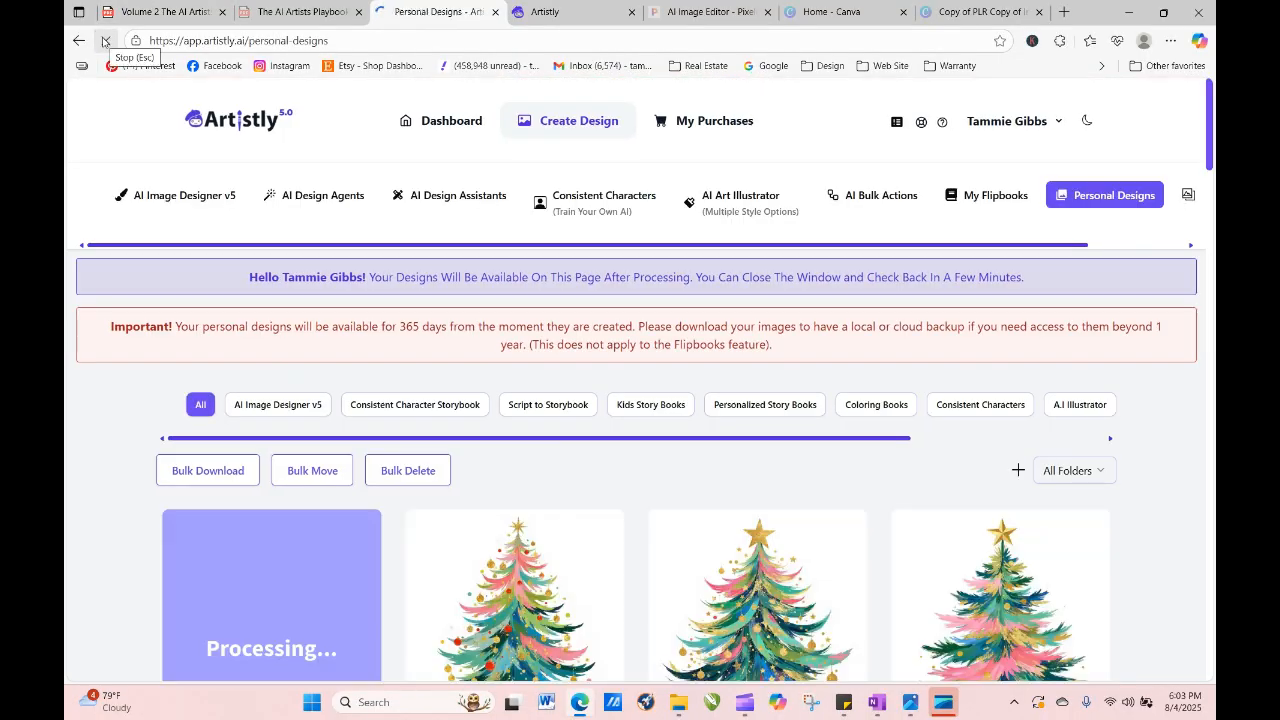
click(105, 41)
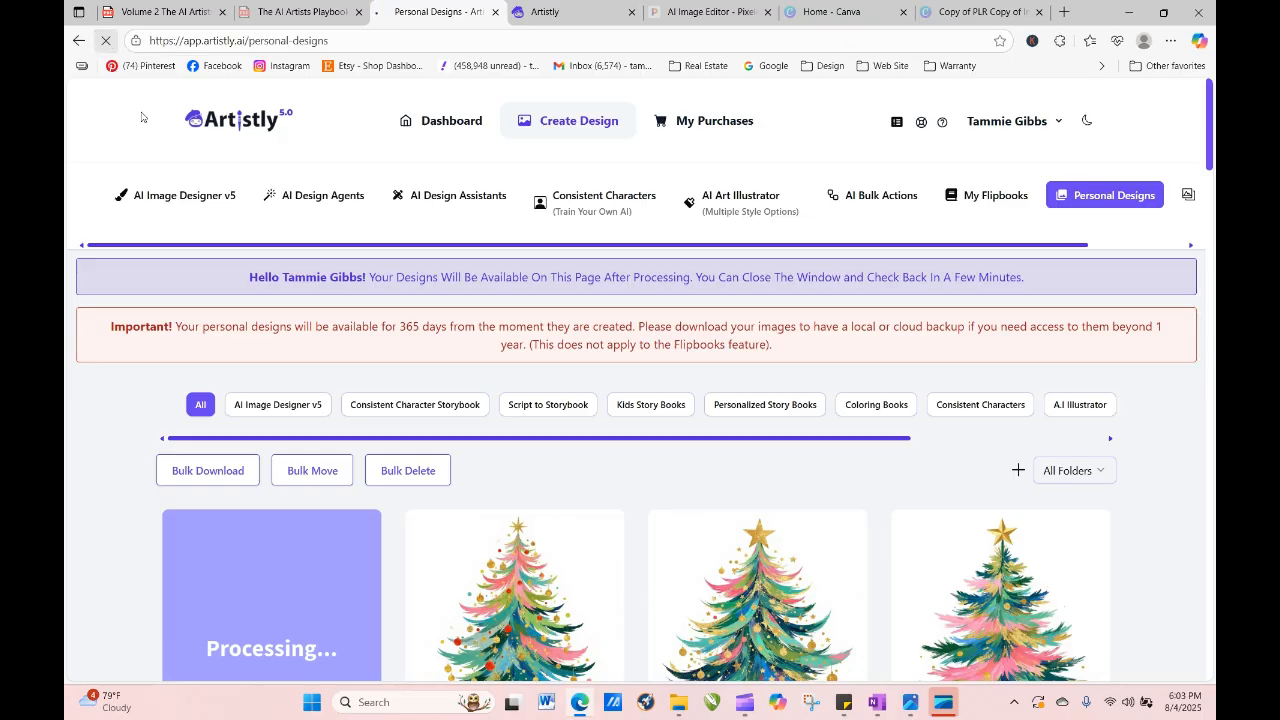
click(105, 41)
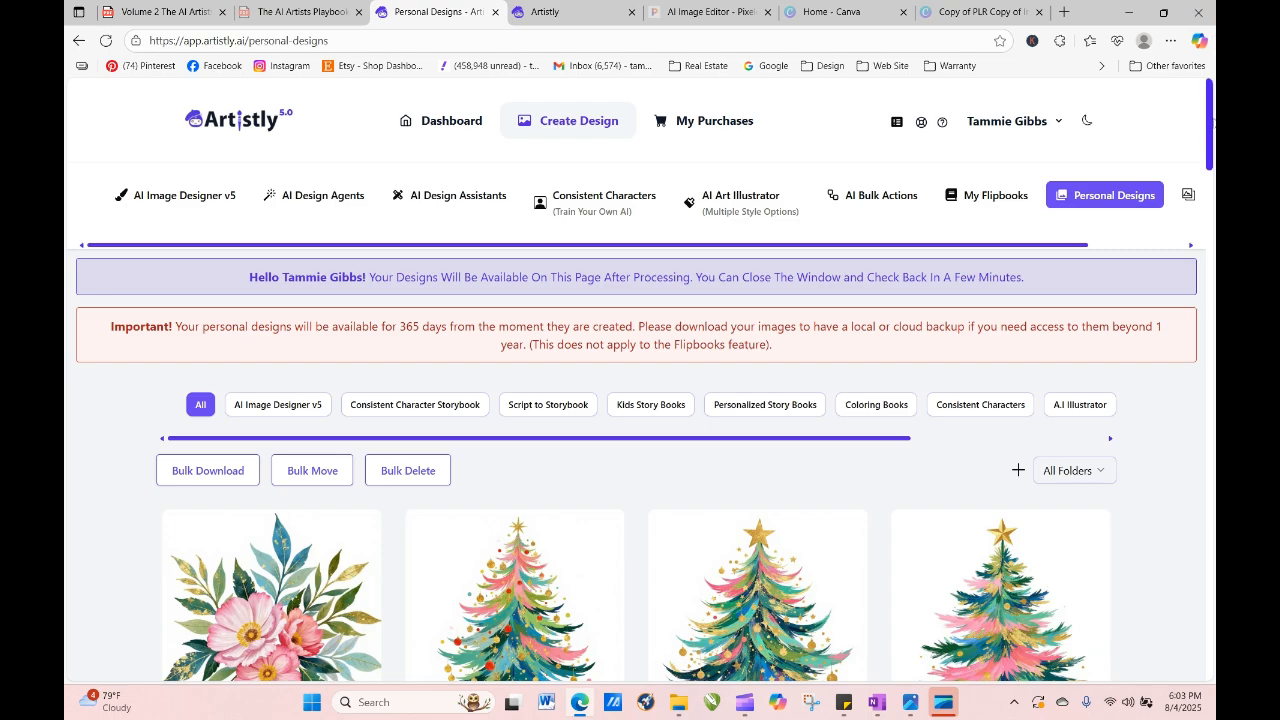
scroll(1212, 122, down, 3)
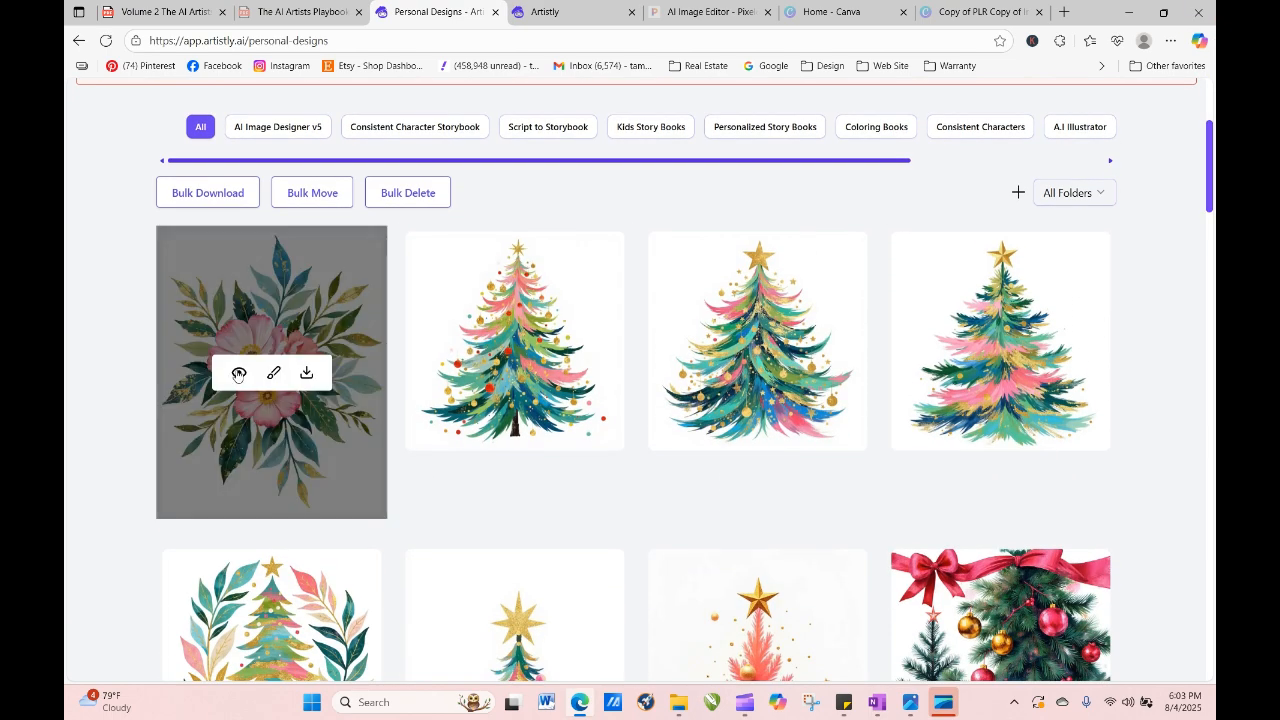
click(238, 373)
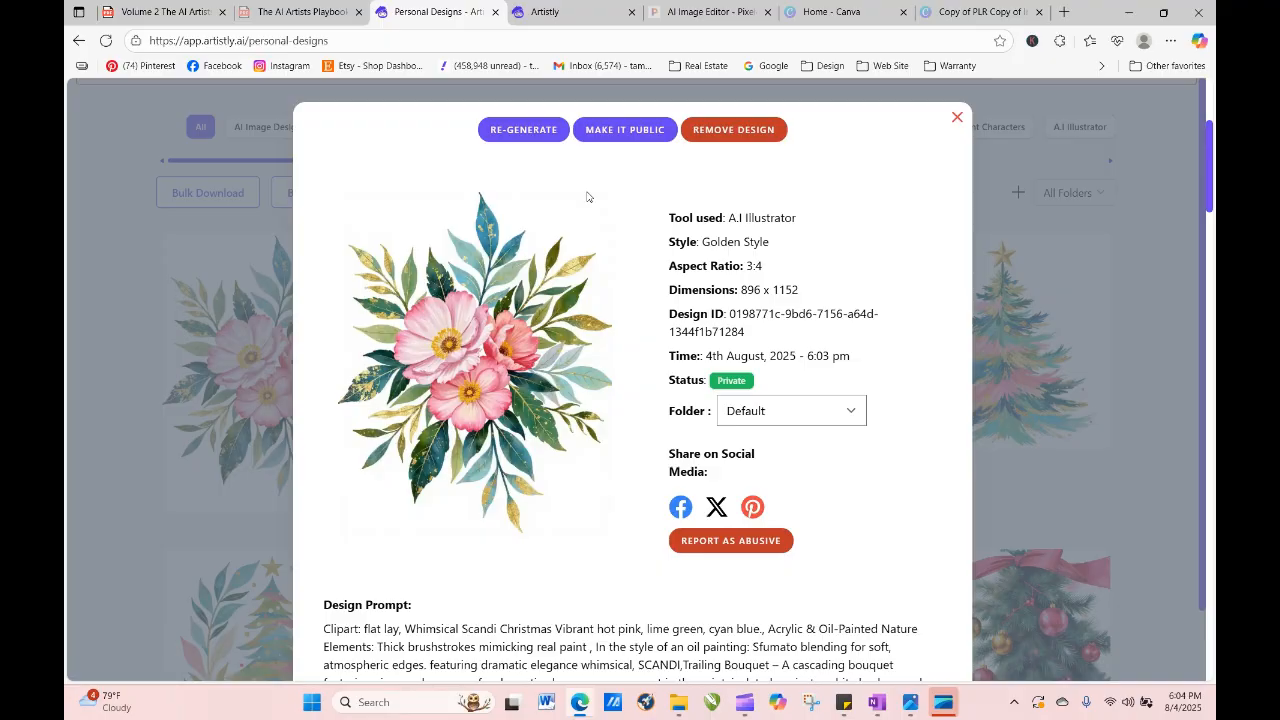
Re-generate the 3:4 bouquet design with "peonies, and complementing olive branches," inserted before "vines and greenery" in the prompt.
click(523, 130)
scroll(598, 361, down, 3)
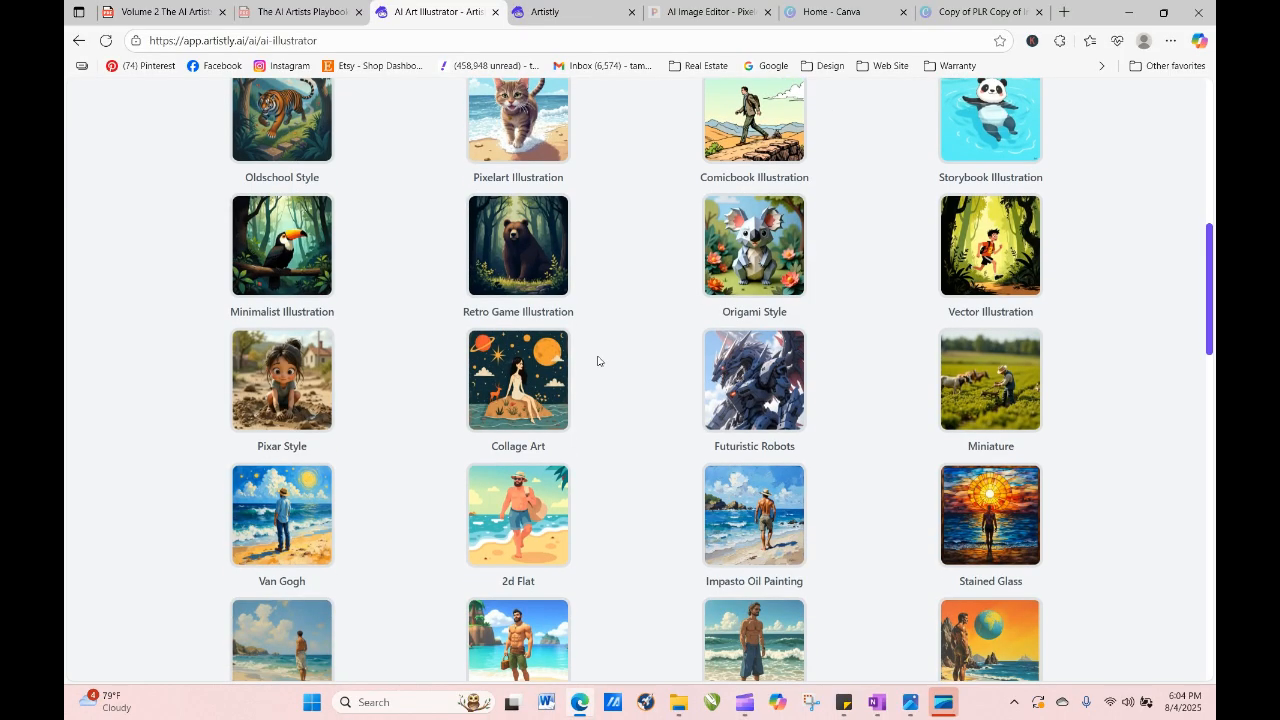
scroll(598, 361, down, 15)
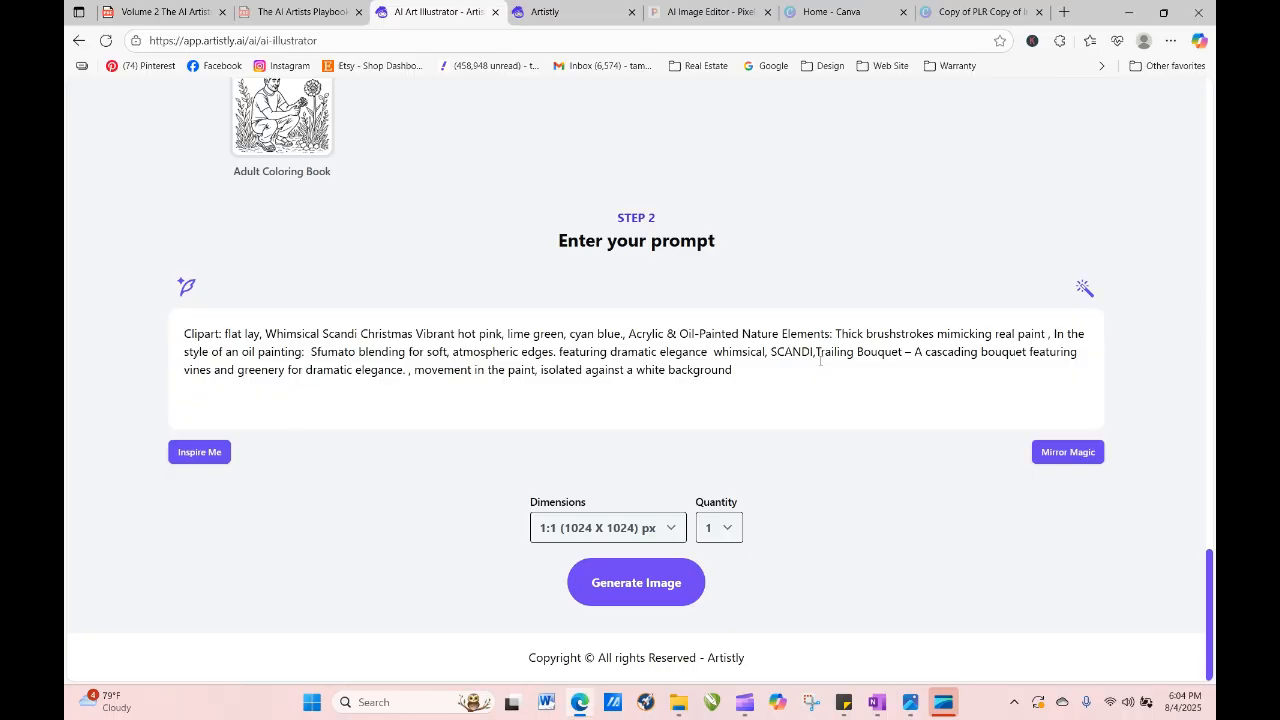
click(1081, 348)
text(peon)
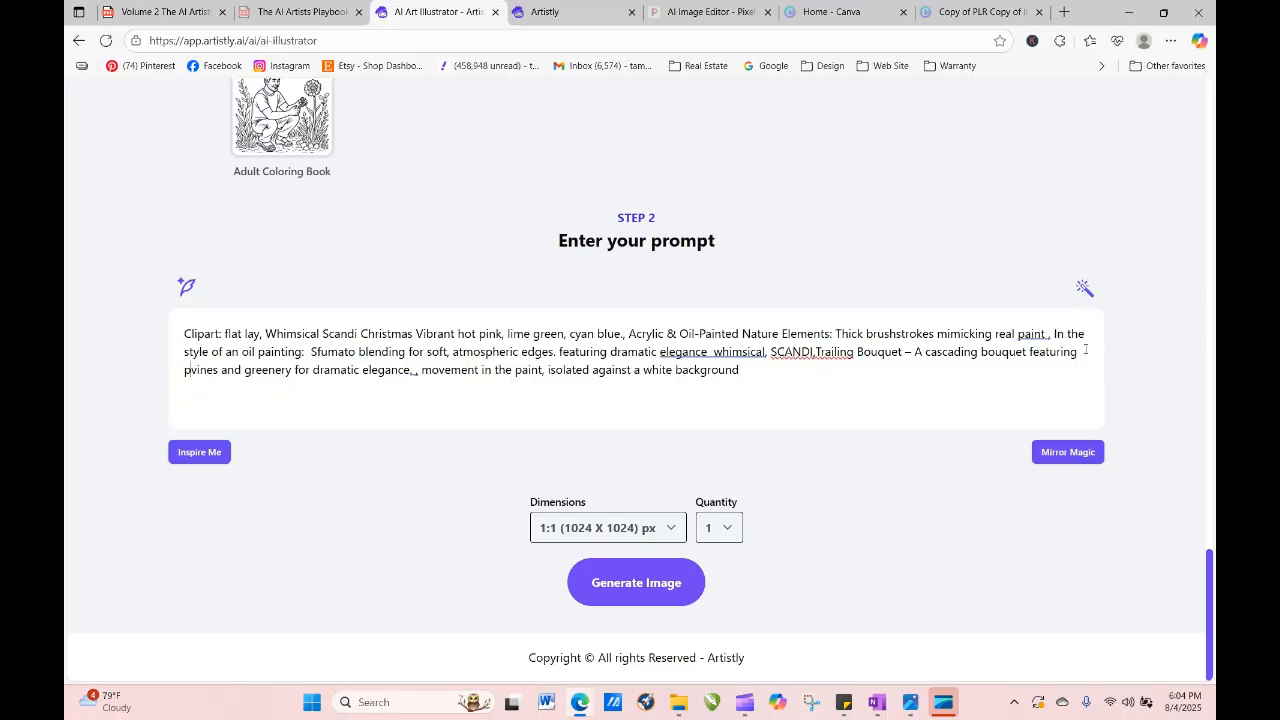
text(ies, a)
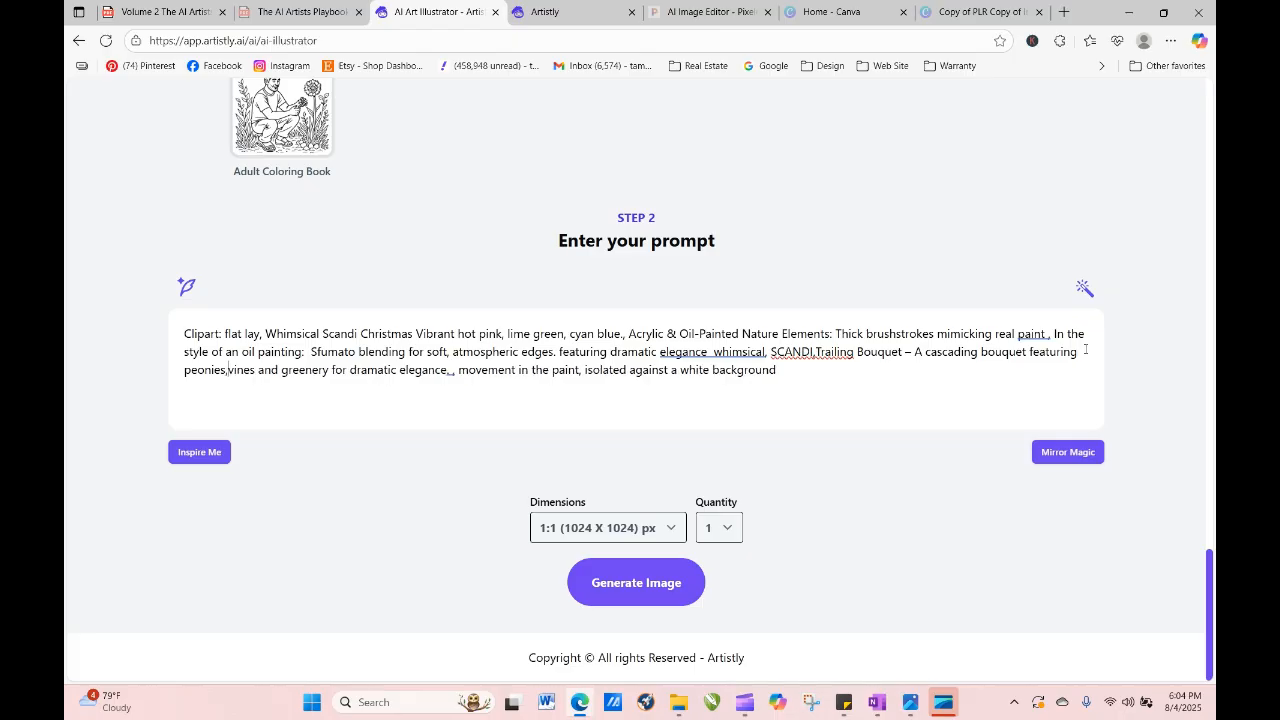
text(nd comple)
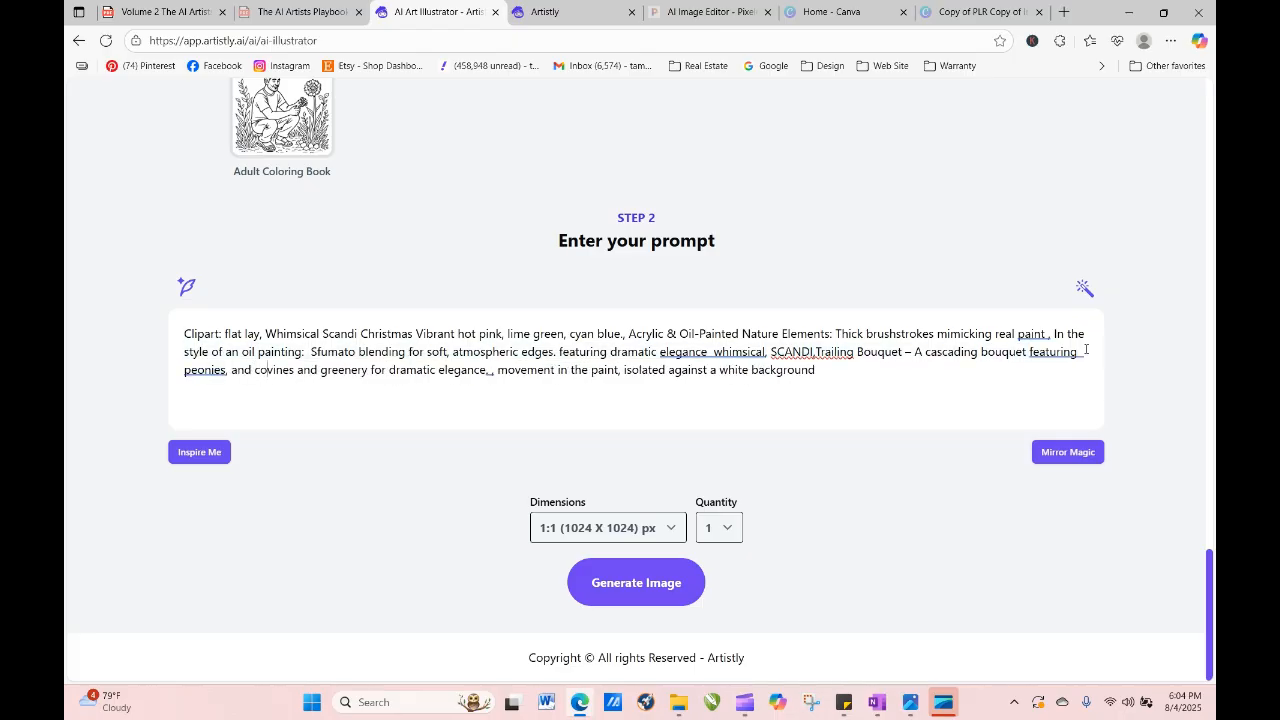
text(menting)
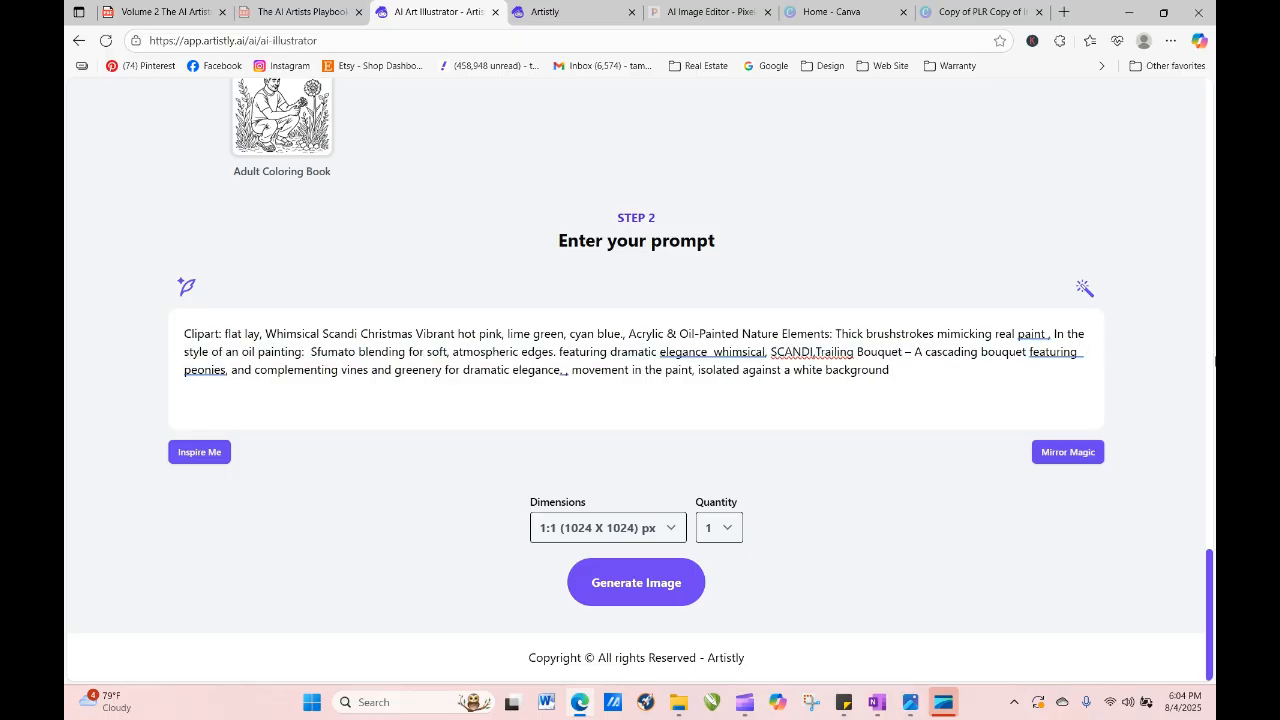
text(olive branc)
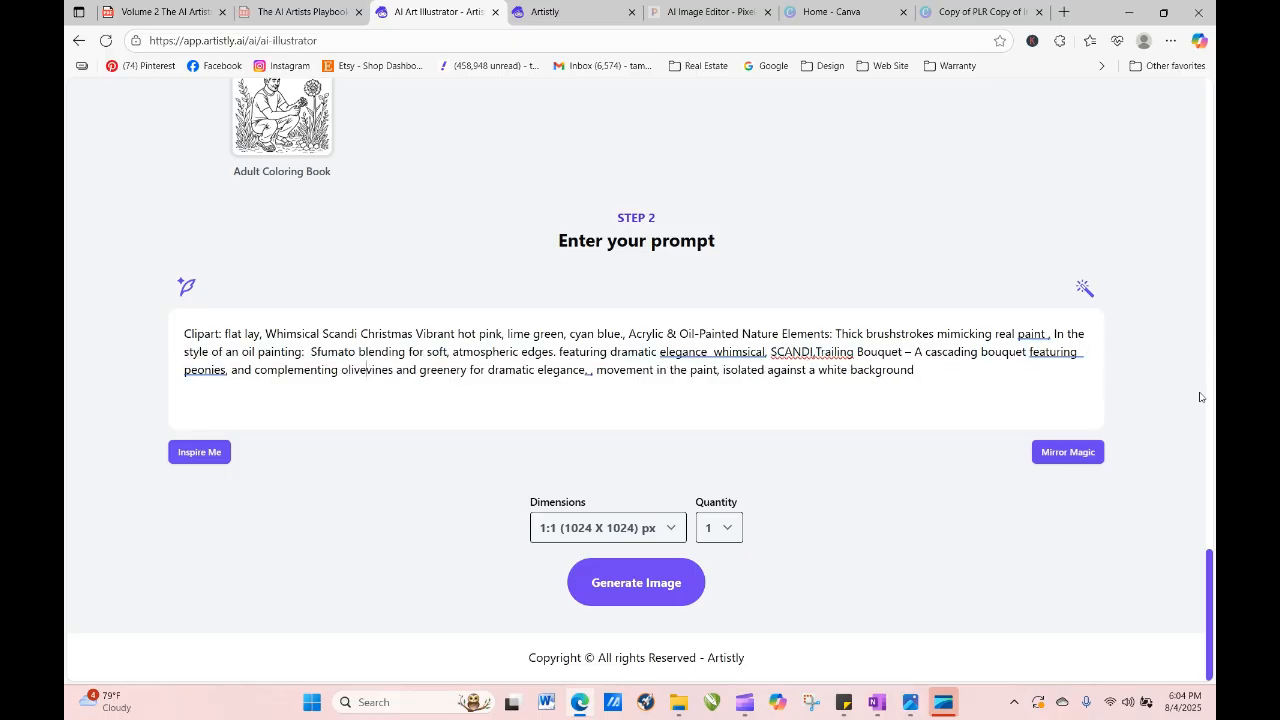
text(hes,)
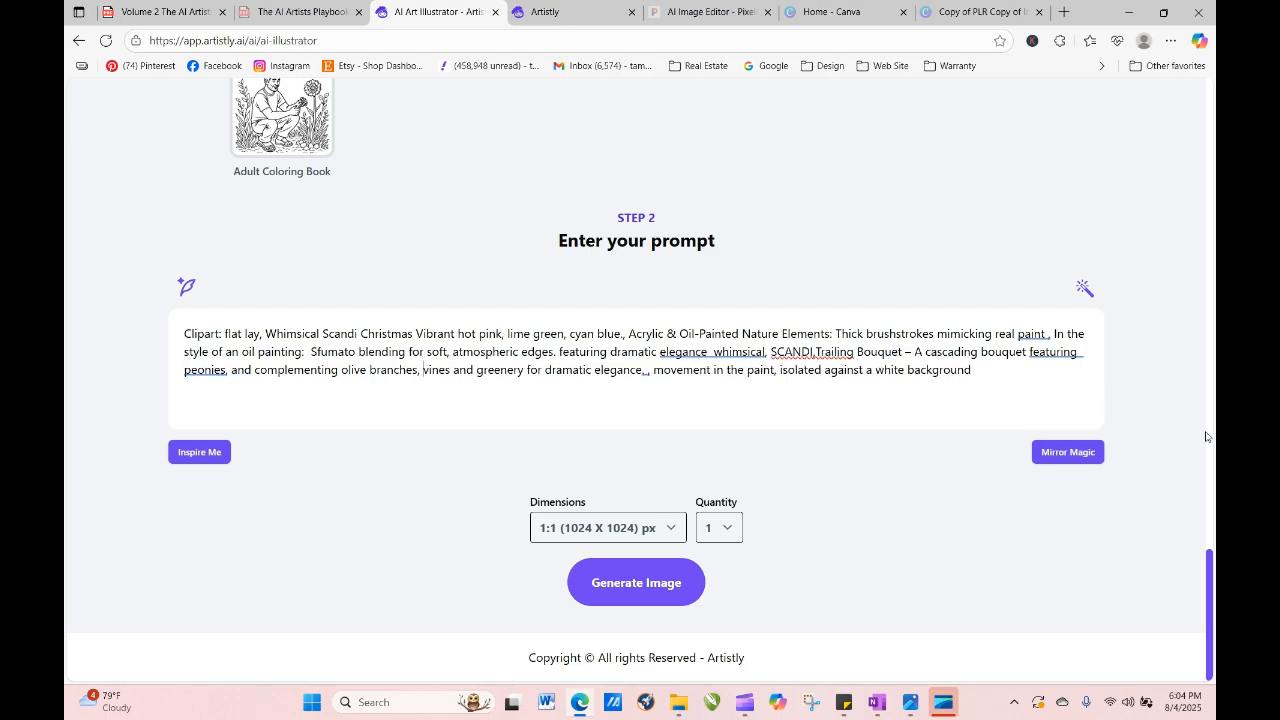
Replace the period after "for dramatic elegance" in the prompt with "suitable for a wedding invitation".
click(645, 371)
text(suitab)
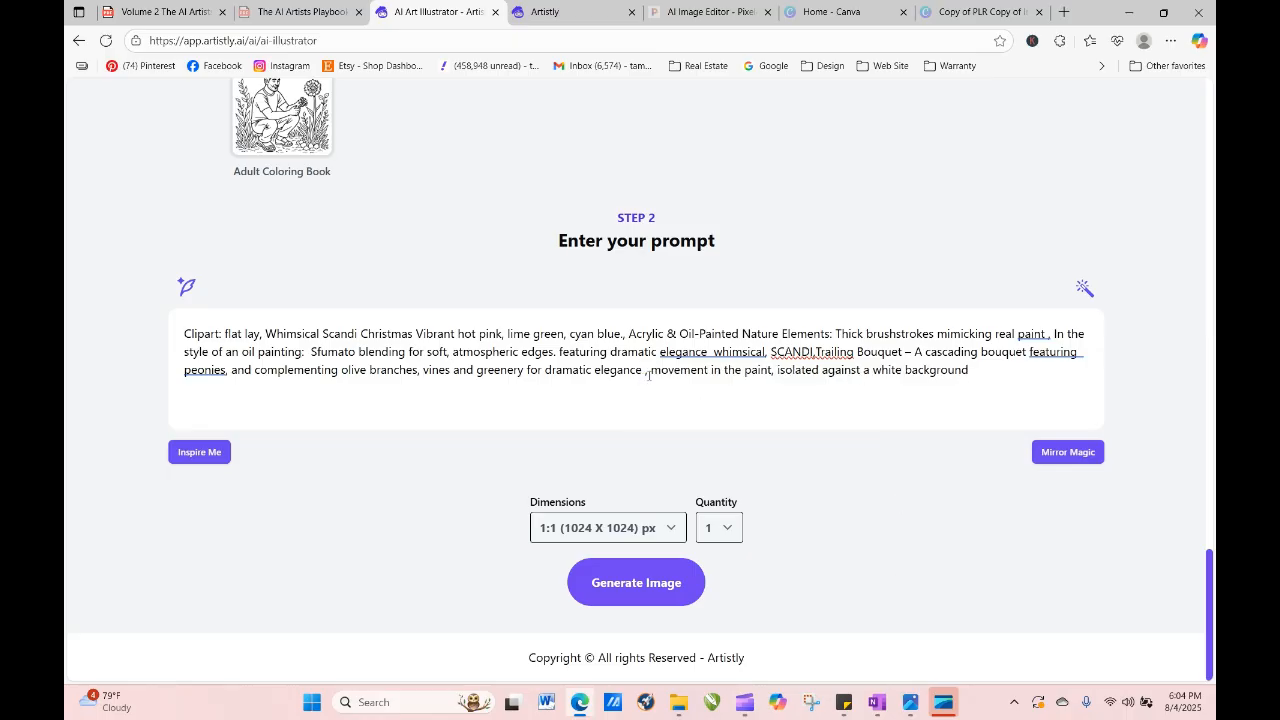
text(le for a weddin)
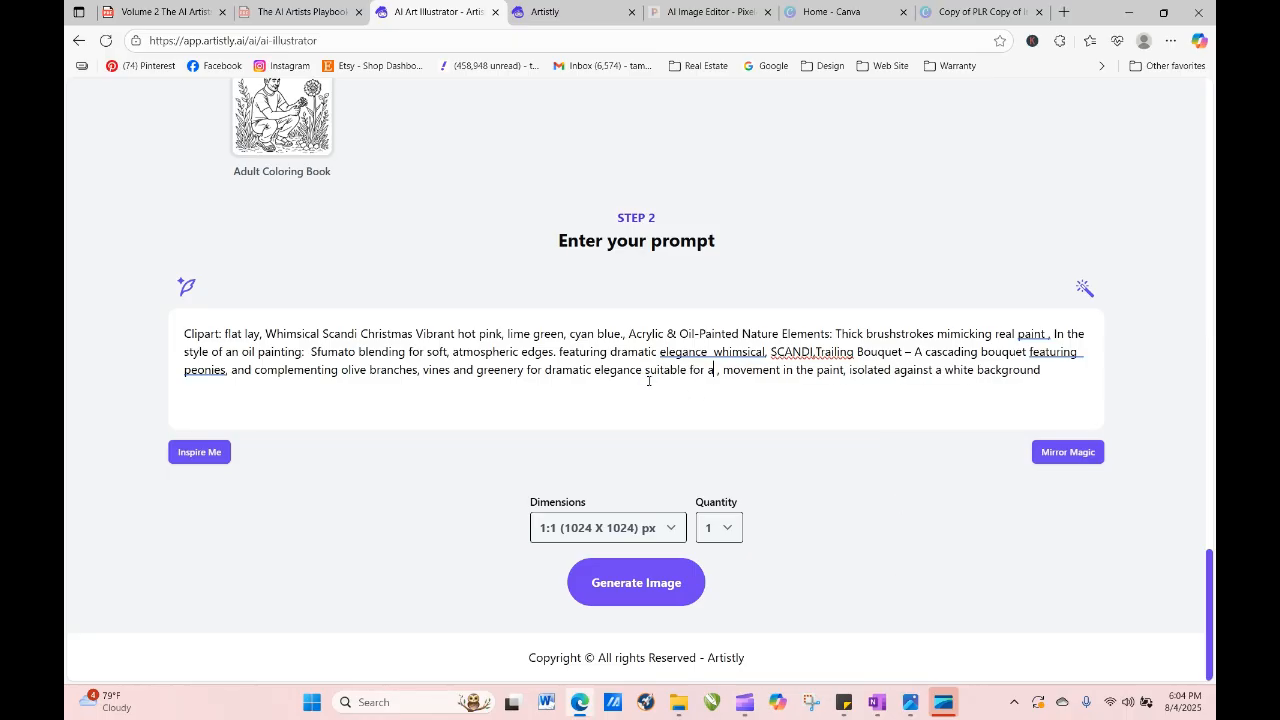
text(g invitation)
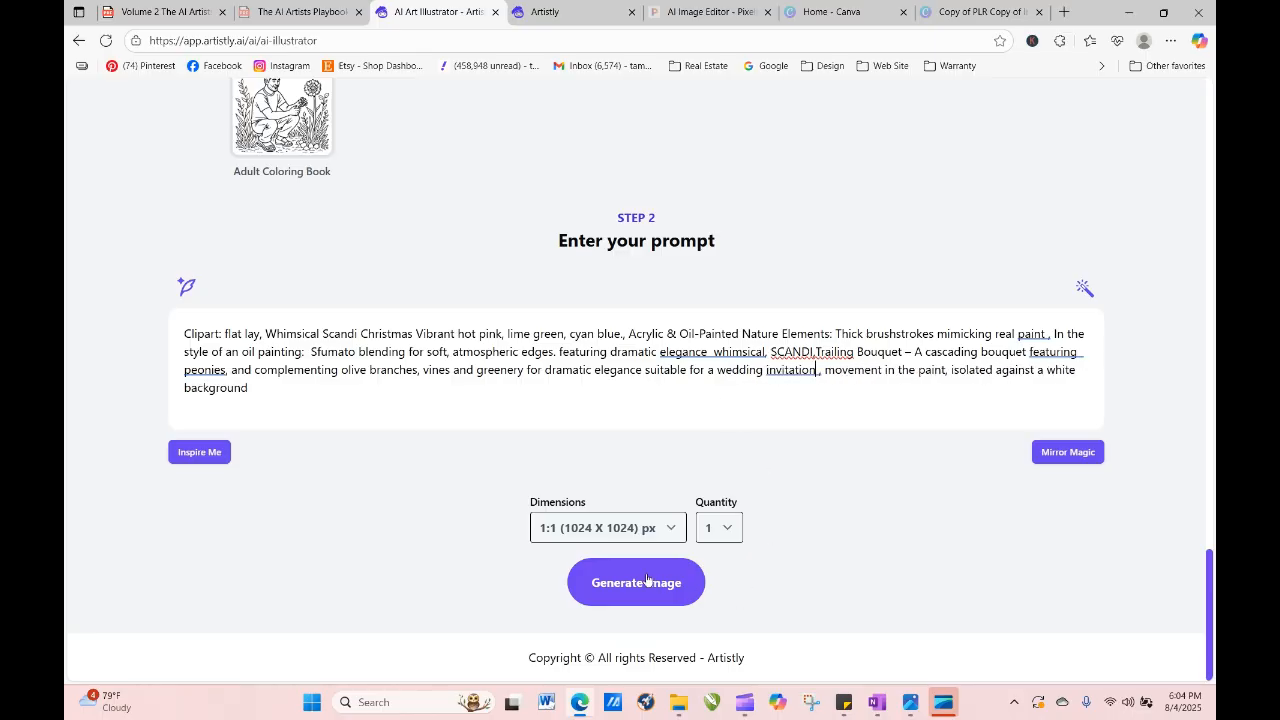
Set the wedding bouquet's dimensions to 3:4 (896 X 1152) px and generate one image.
click(640, 536)
click(623, 431)
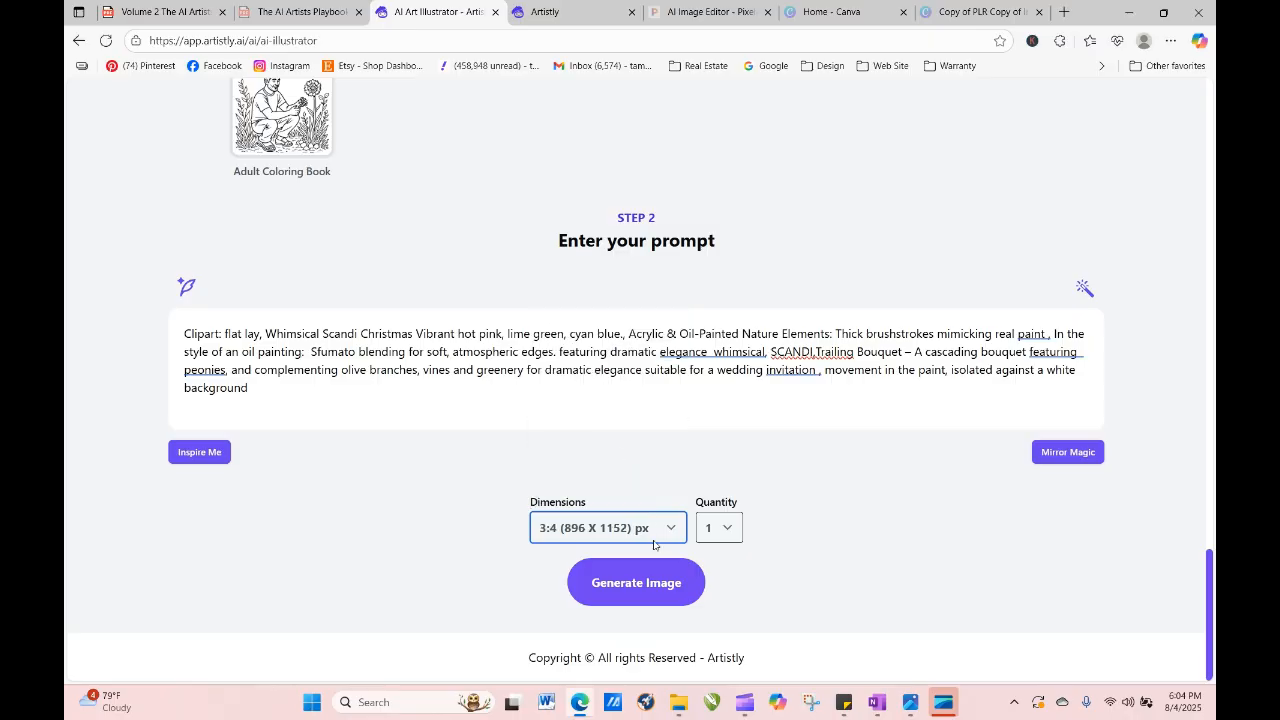
click(655, 583)
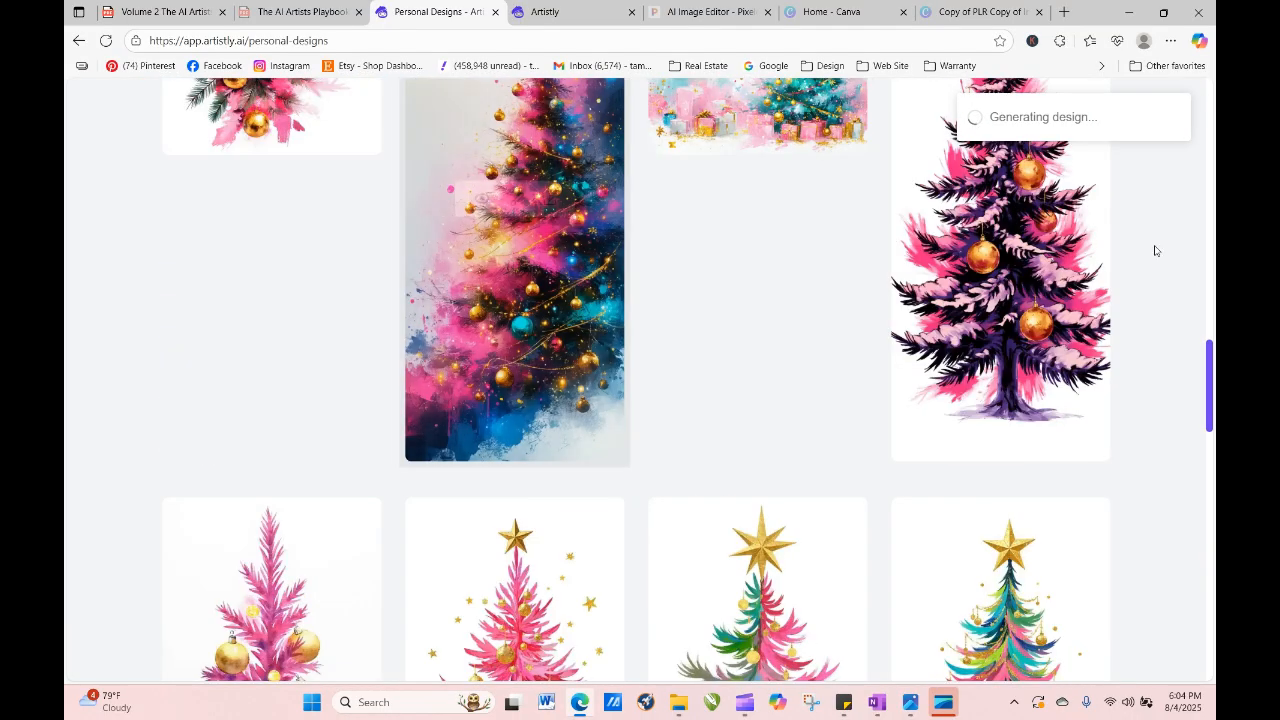
drag(1211, 362, 1212, 132)
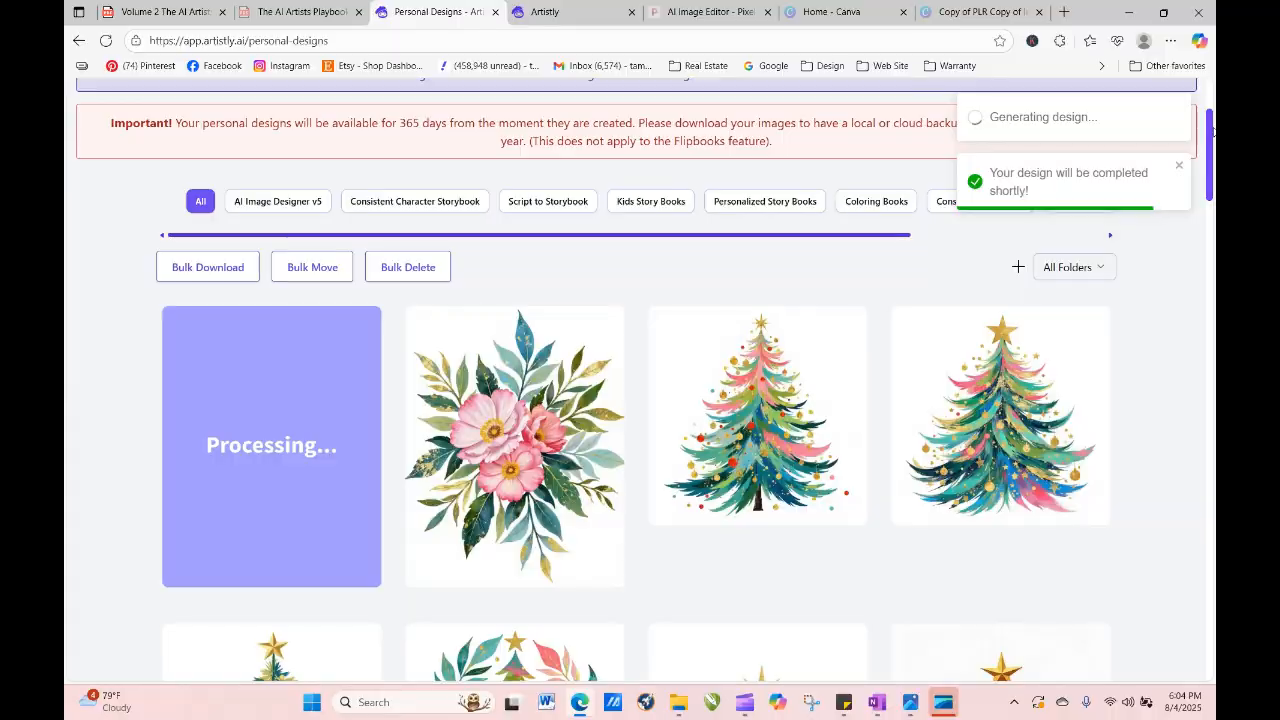
Reload the personal designs and view the details of the new peony bouquet.
click(105, 40)
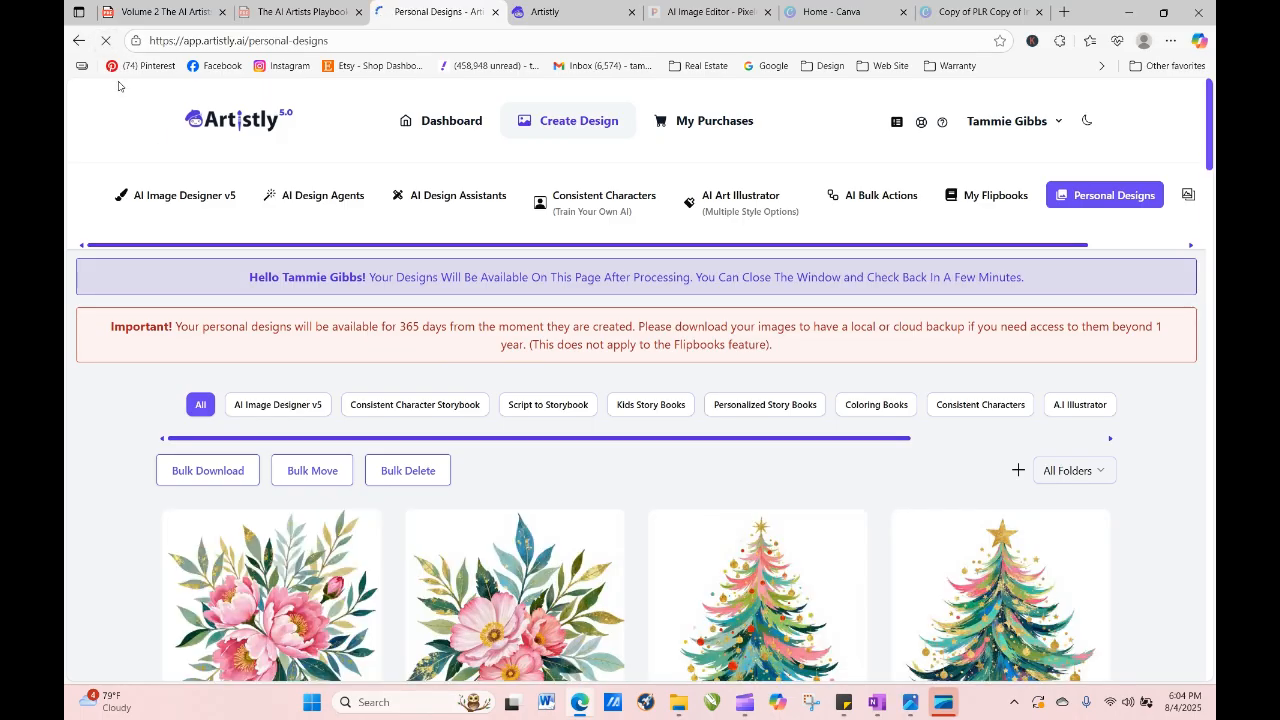
scroll(1210, 95, down, 4)
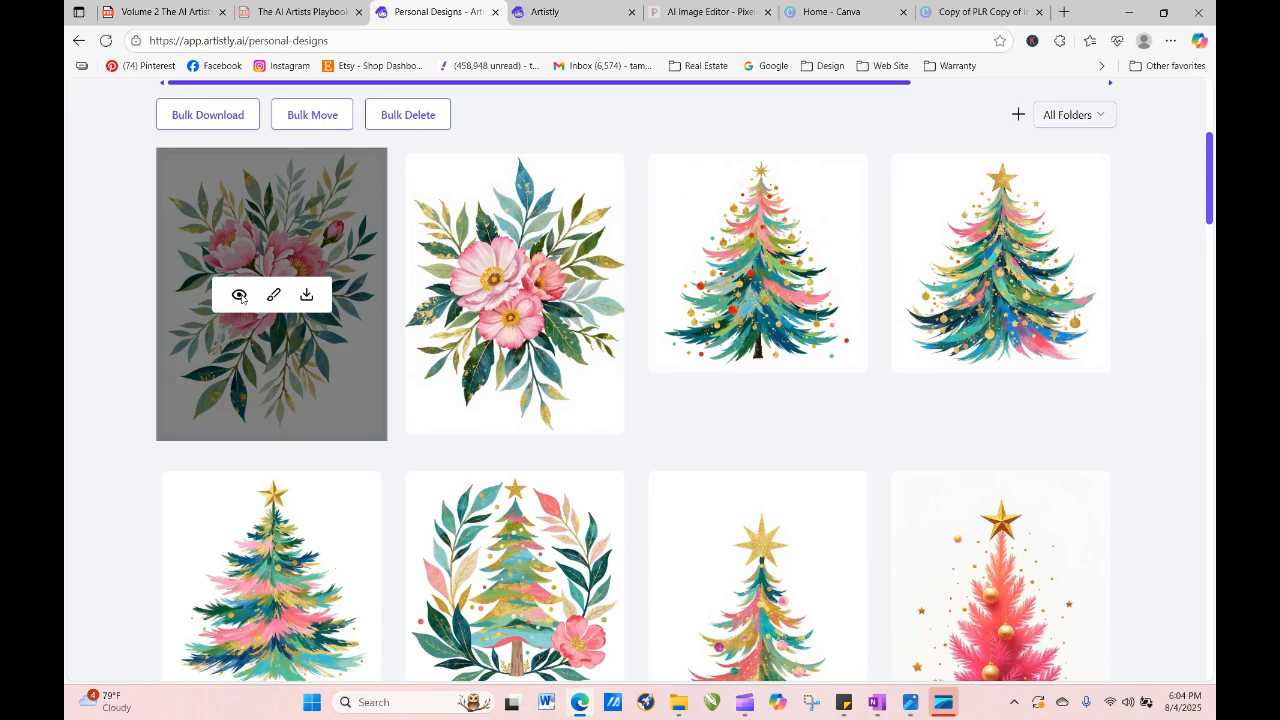
click(240, 295)
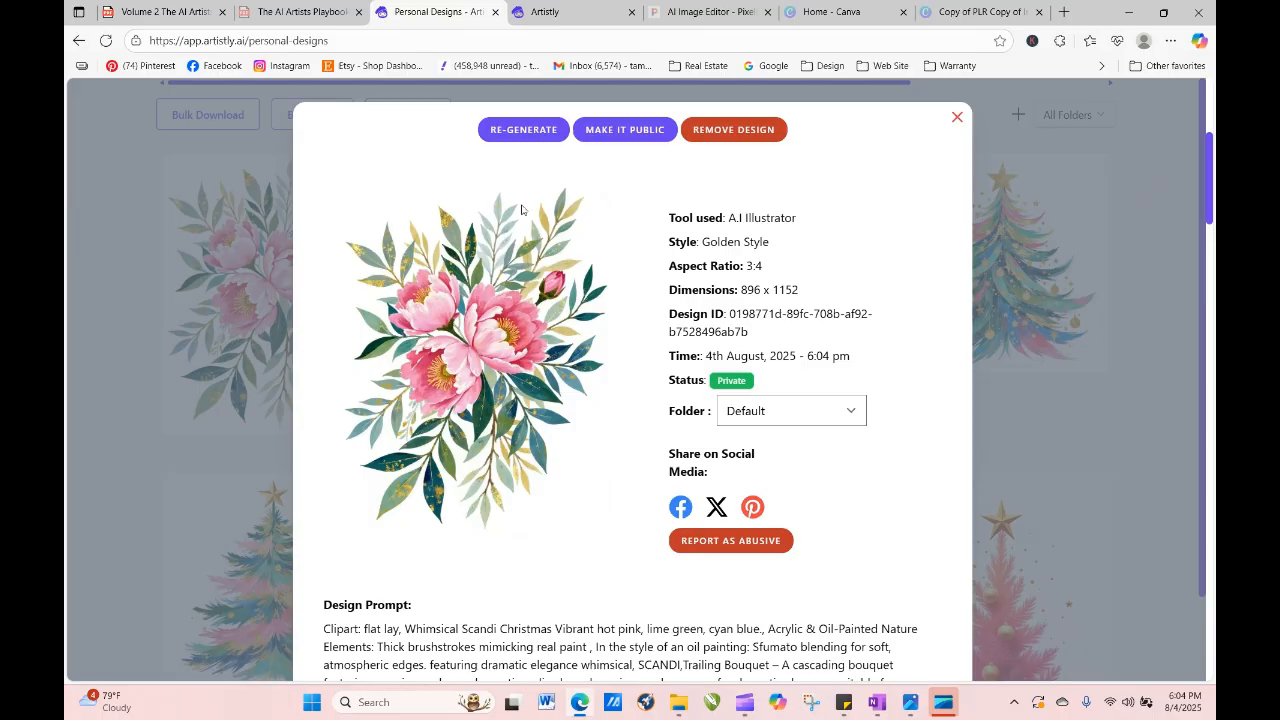
Re-generate the peony bouquet with "baby roses and other florals along with" replacing "and" before "complementing", and ". fern" added after "vines" in the prompt.
click(524, 132)
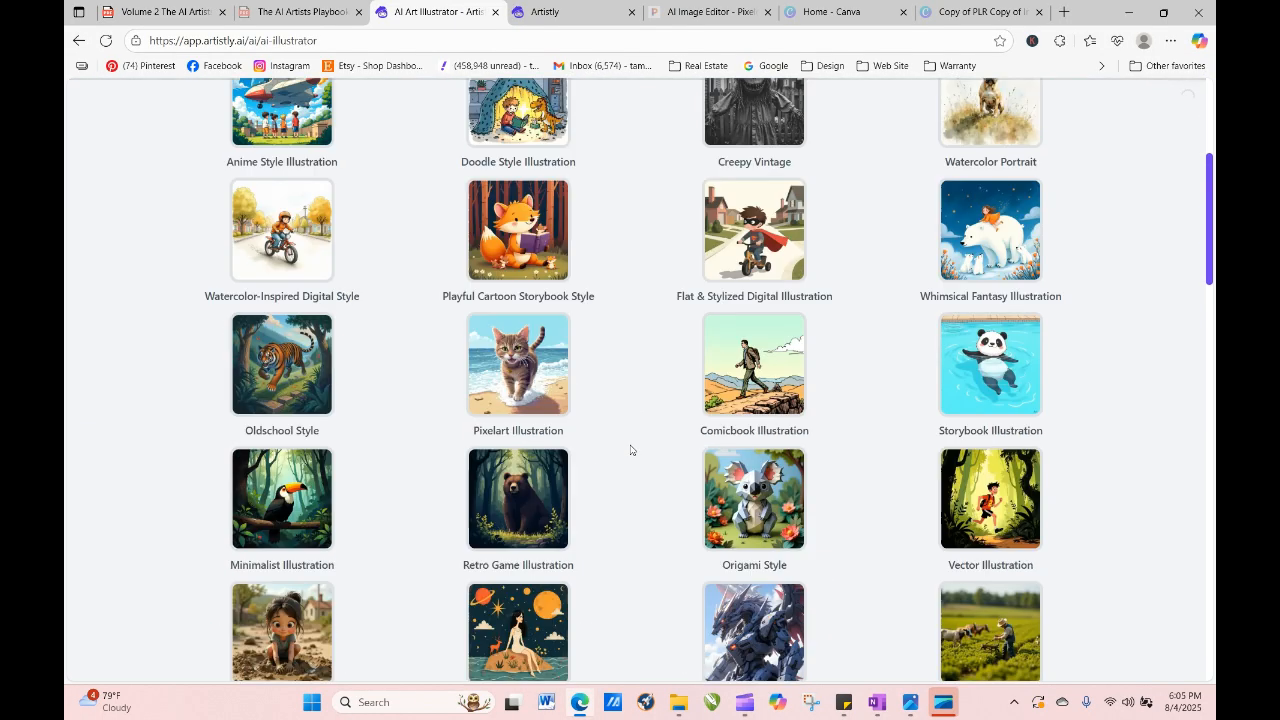
scroll(630, 450, down, 3)
scroll(791, 506, down, 15)
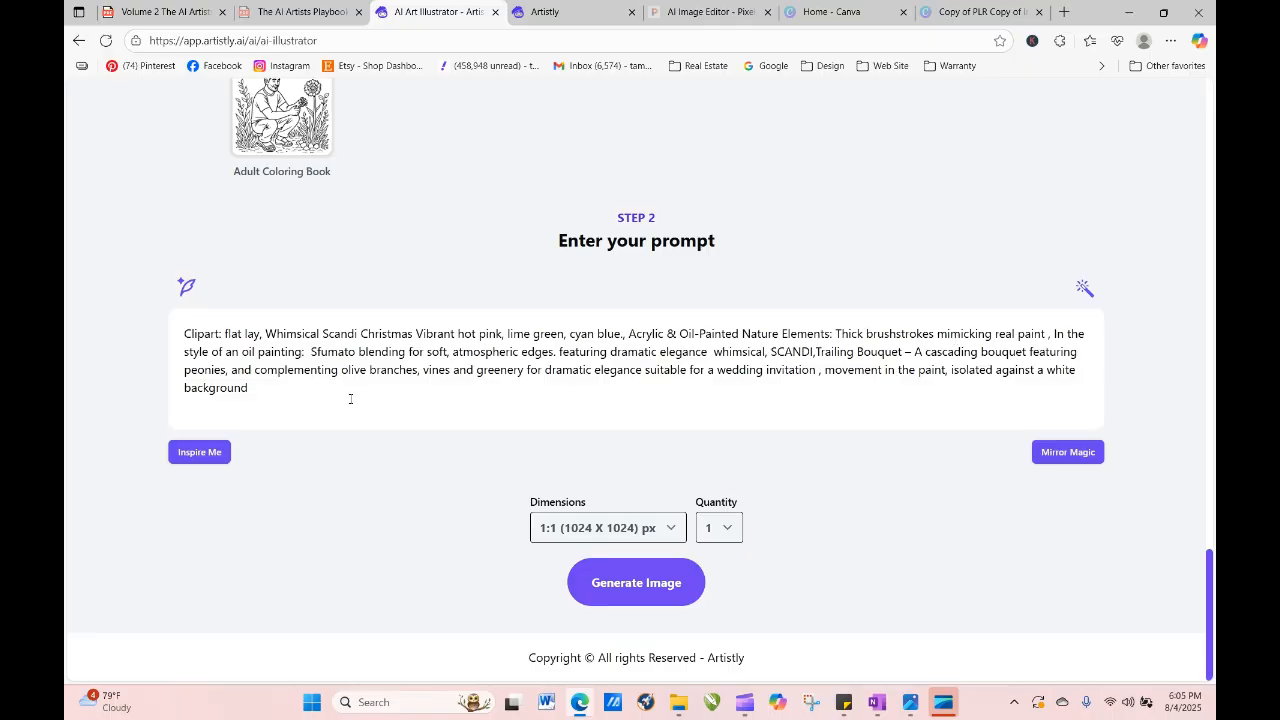
click(229, 372)
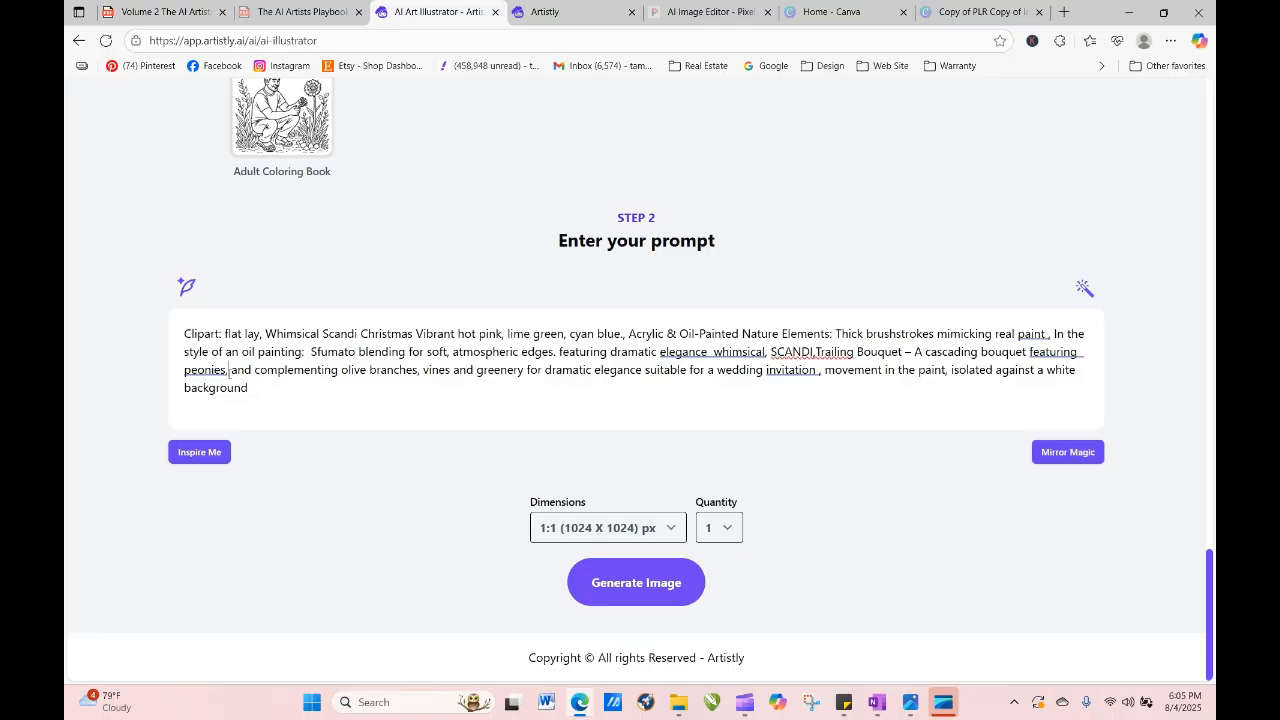
text(baby roses)
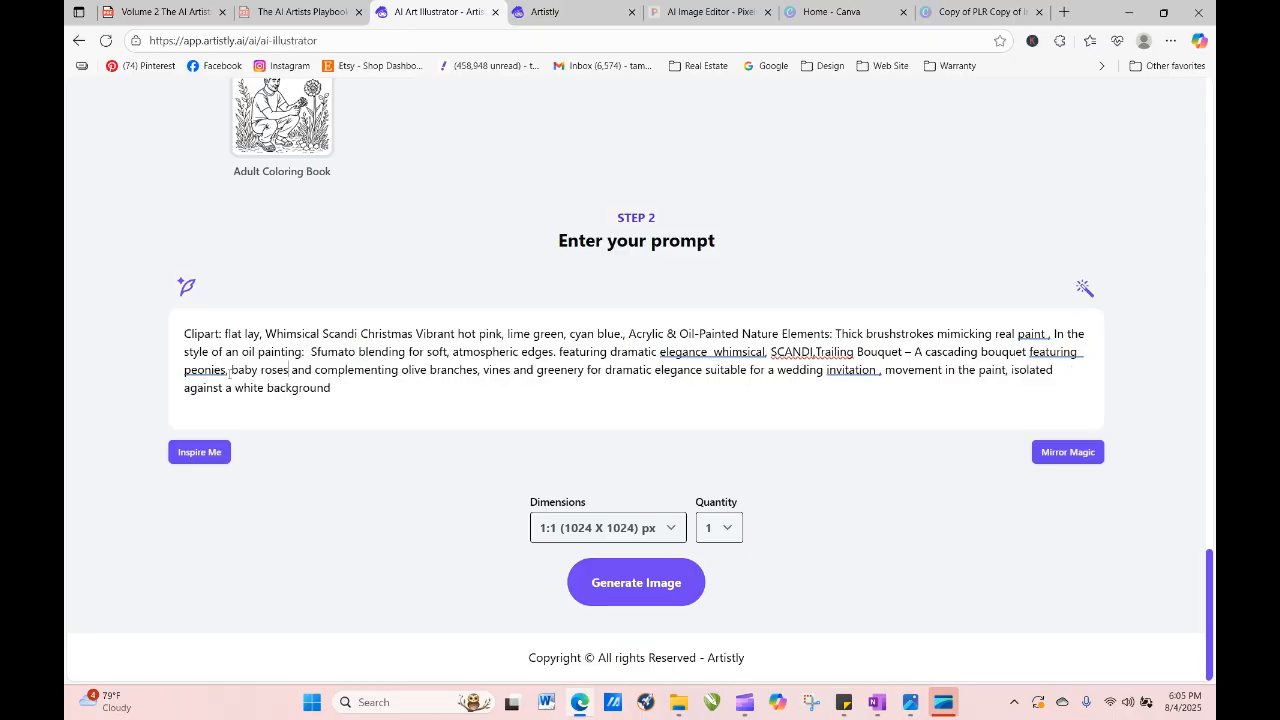
text( and other fl)
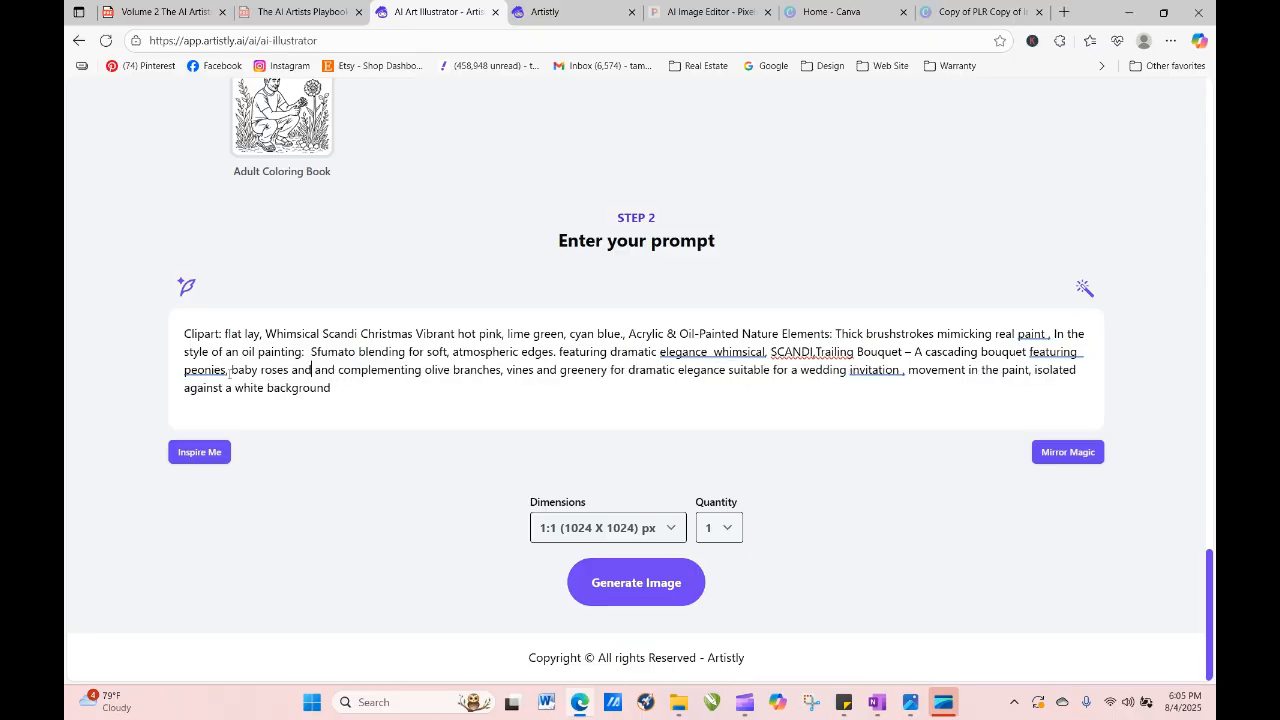
text(orals)
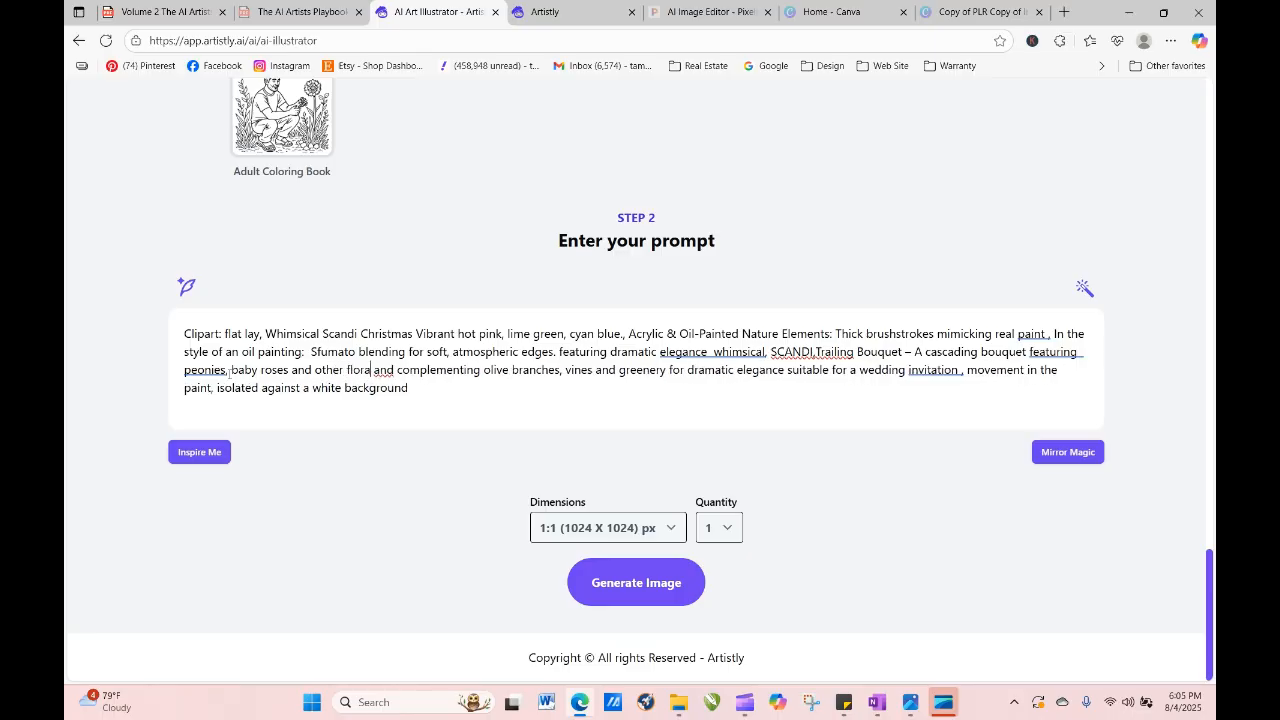
text( along with)
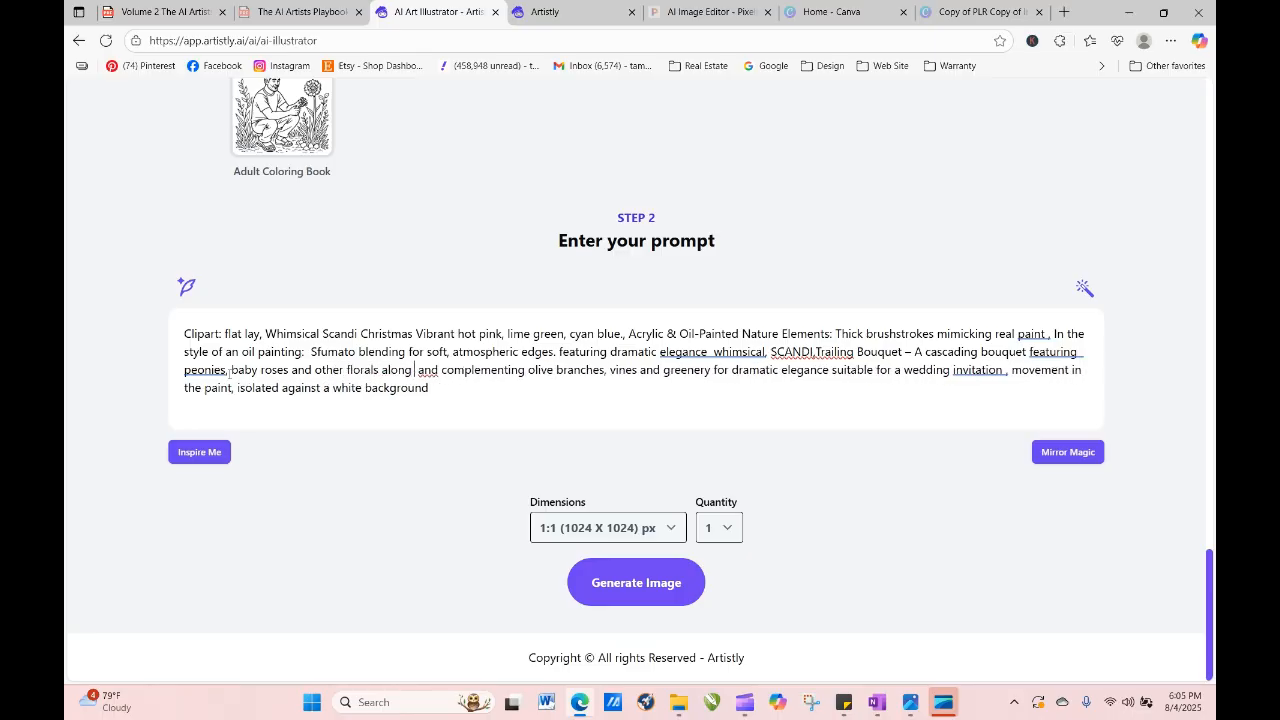
key(Delete)
key(Delete)
key(Delete)
key(Delete)
key(Delete)
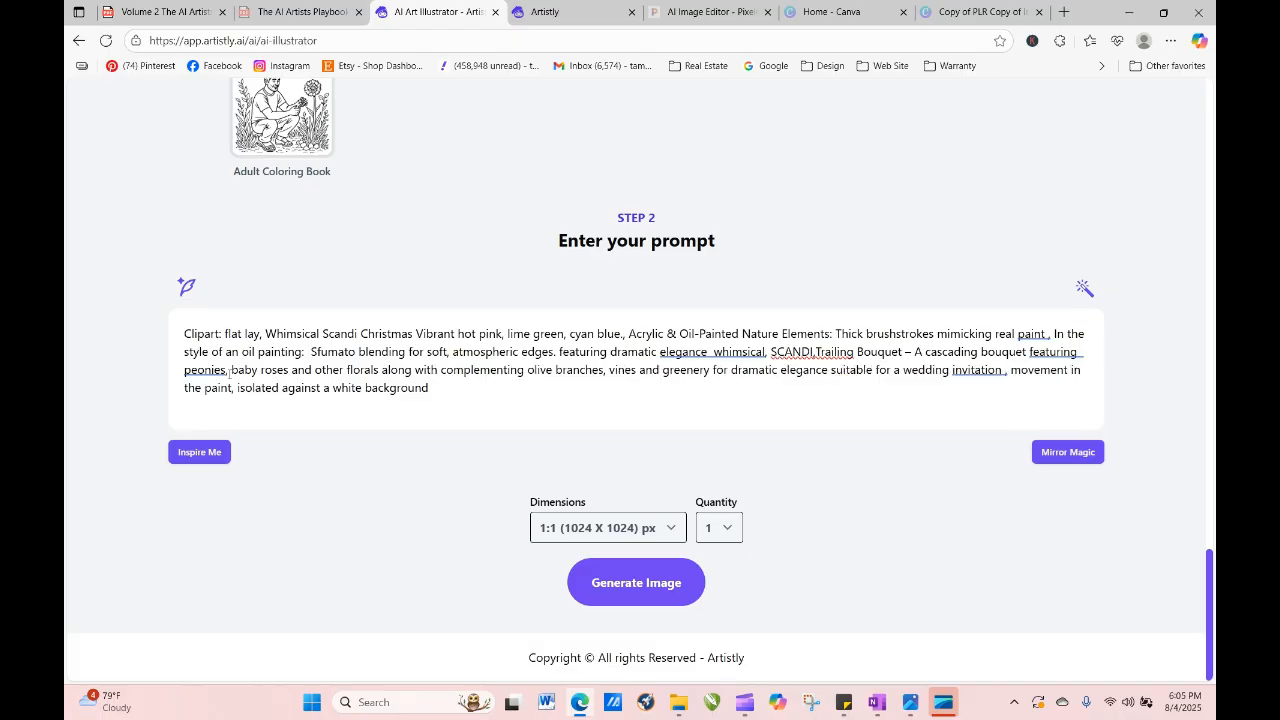
text(vines. fern)
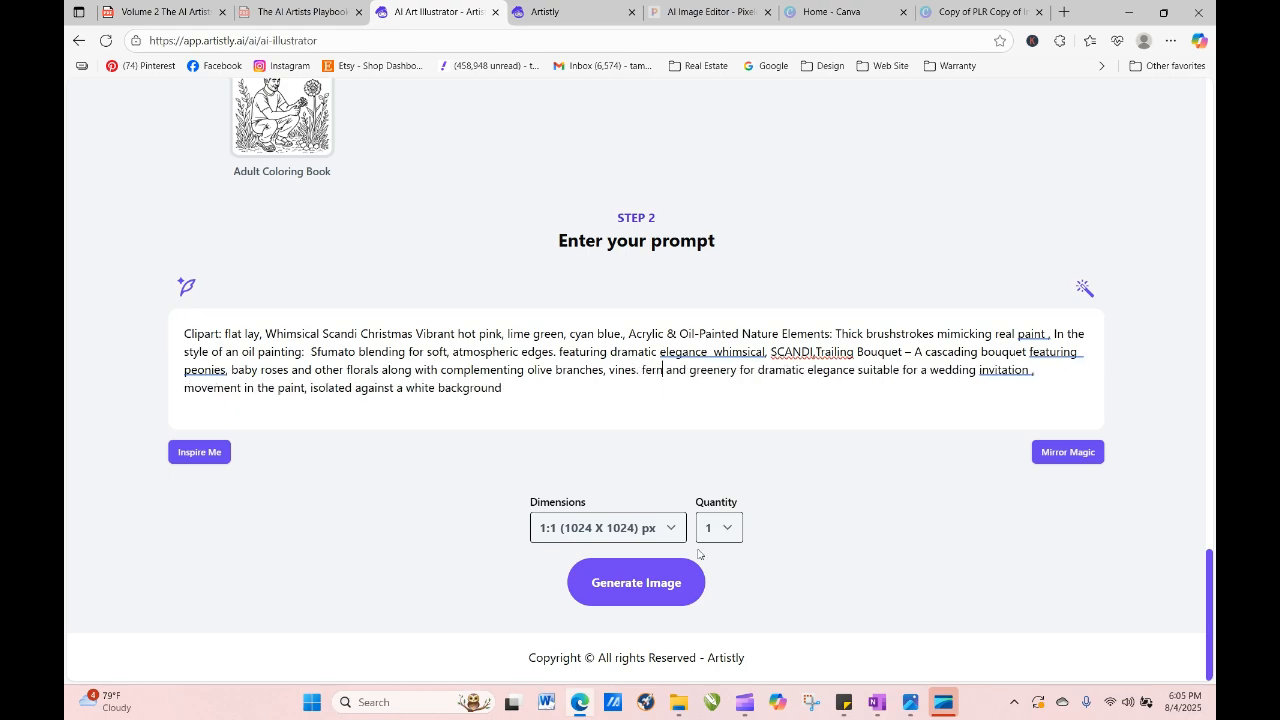
Set the illustration's dimensions to 5:4 (1088 X 896) px and generate one image.
click(664, 526)
click(638, 407)
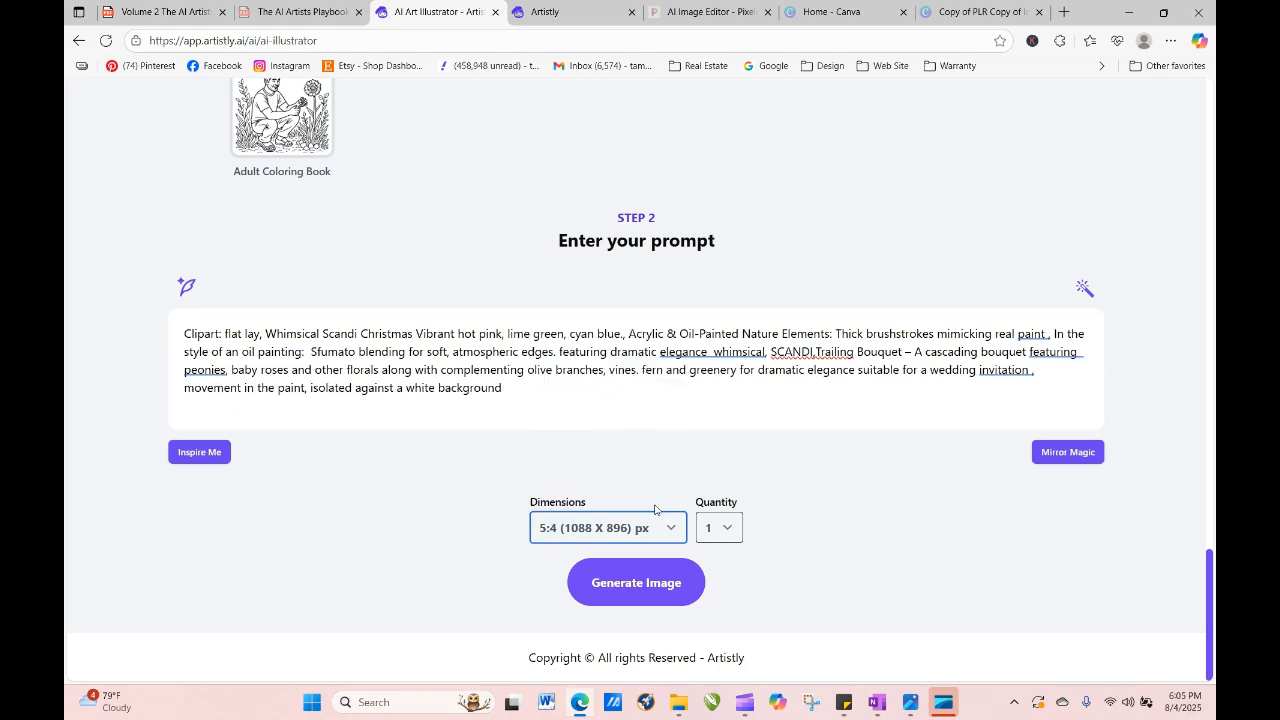
click(664, 580)
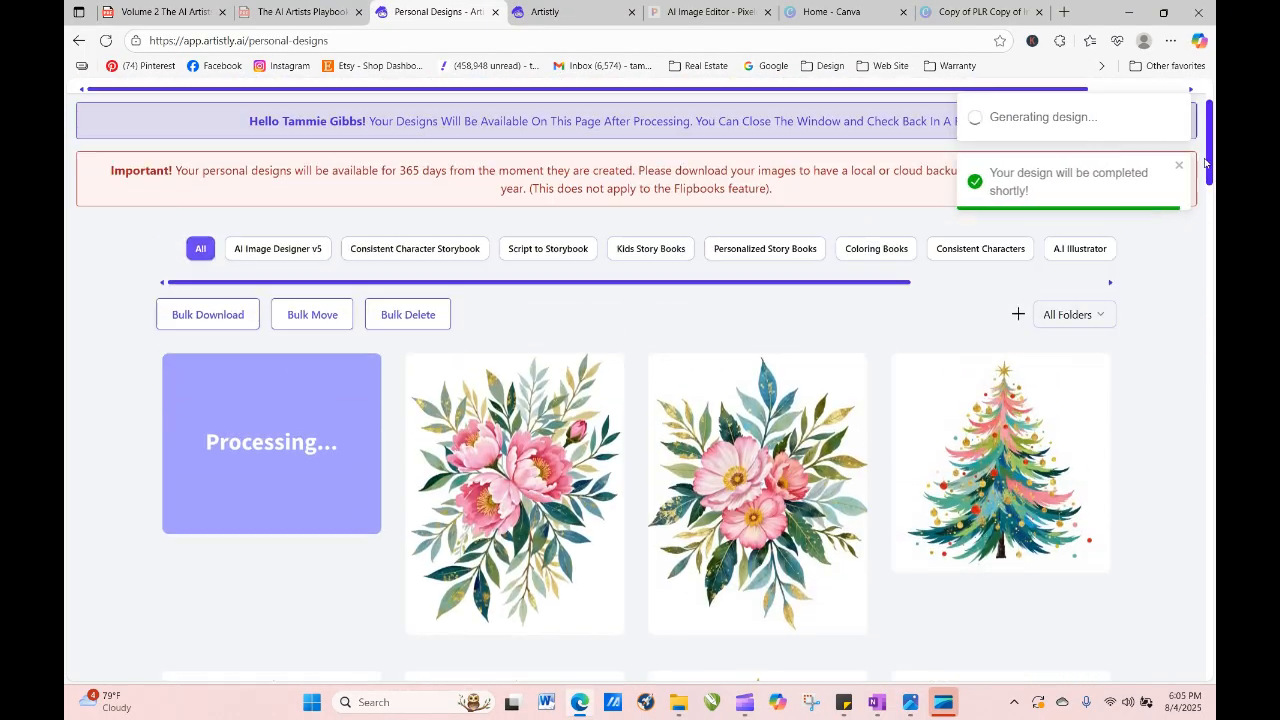
Reload the personal designs until the new 5:4 bouquet is ready and view its details.
click(108, 40)
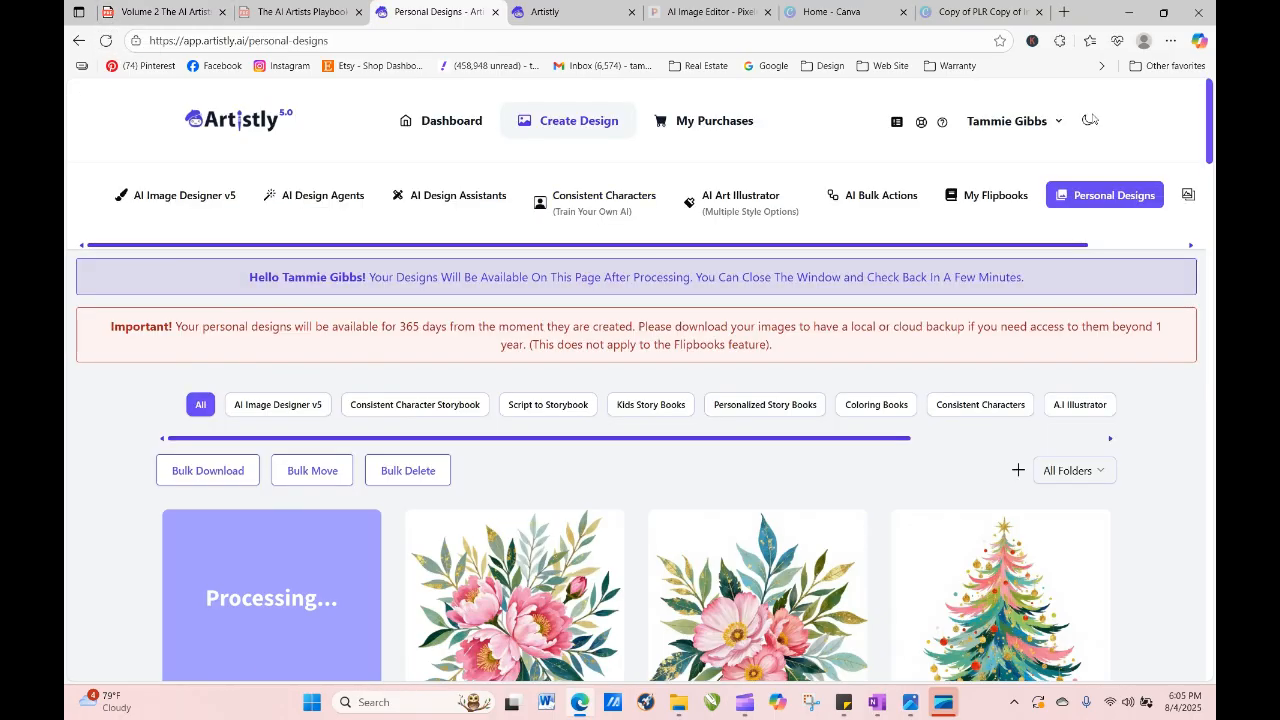
scroll(645, 273, down, 4)
mouse_move(645, 273)
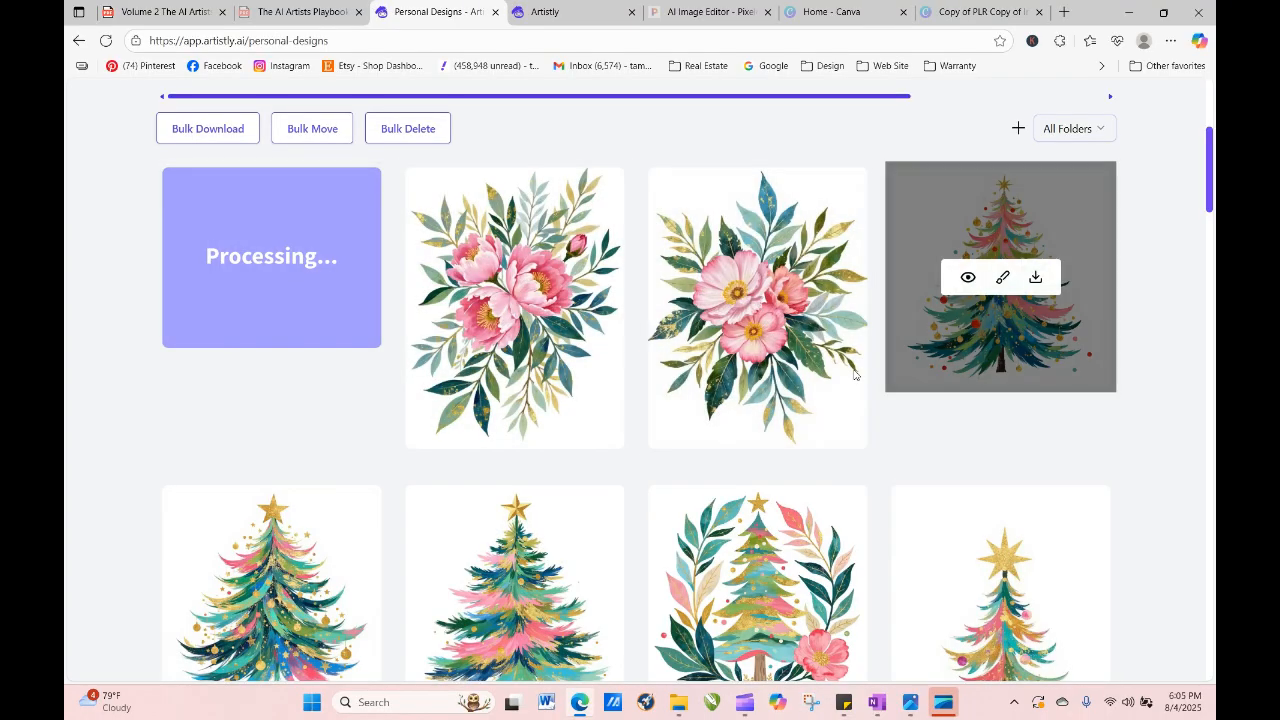
click(106, 40)
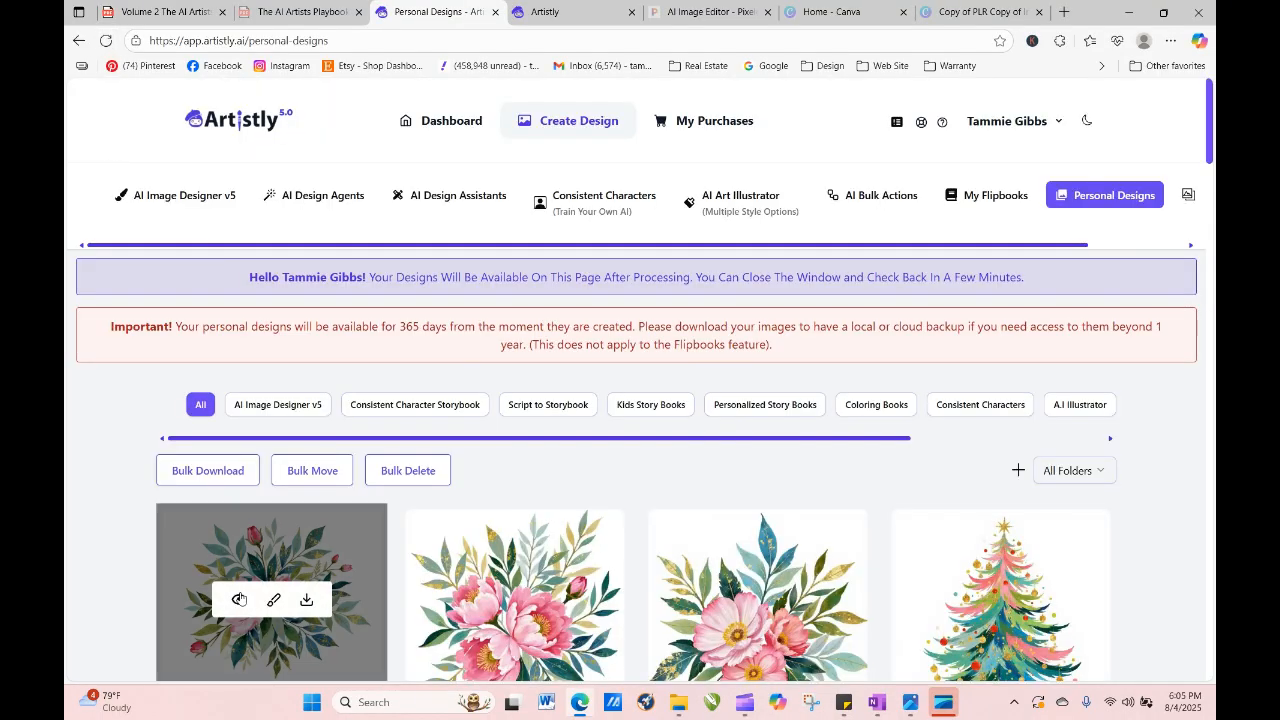
click(239, 598)
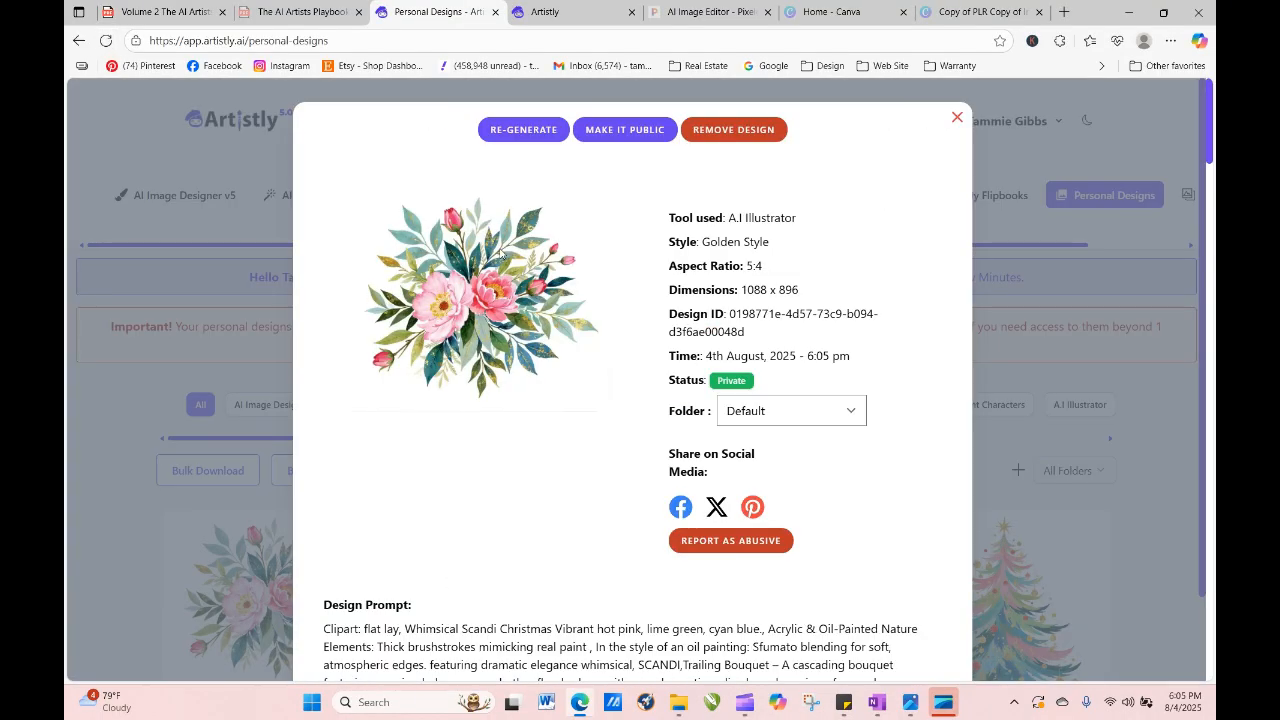
Reopen the 5:4 bouquet design for re-generation and select a different illustration style.
click(540, 131)
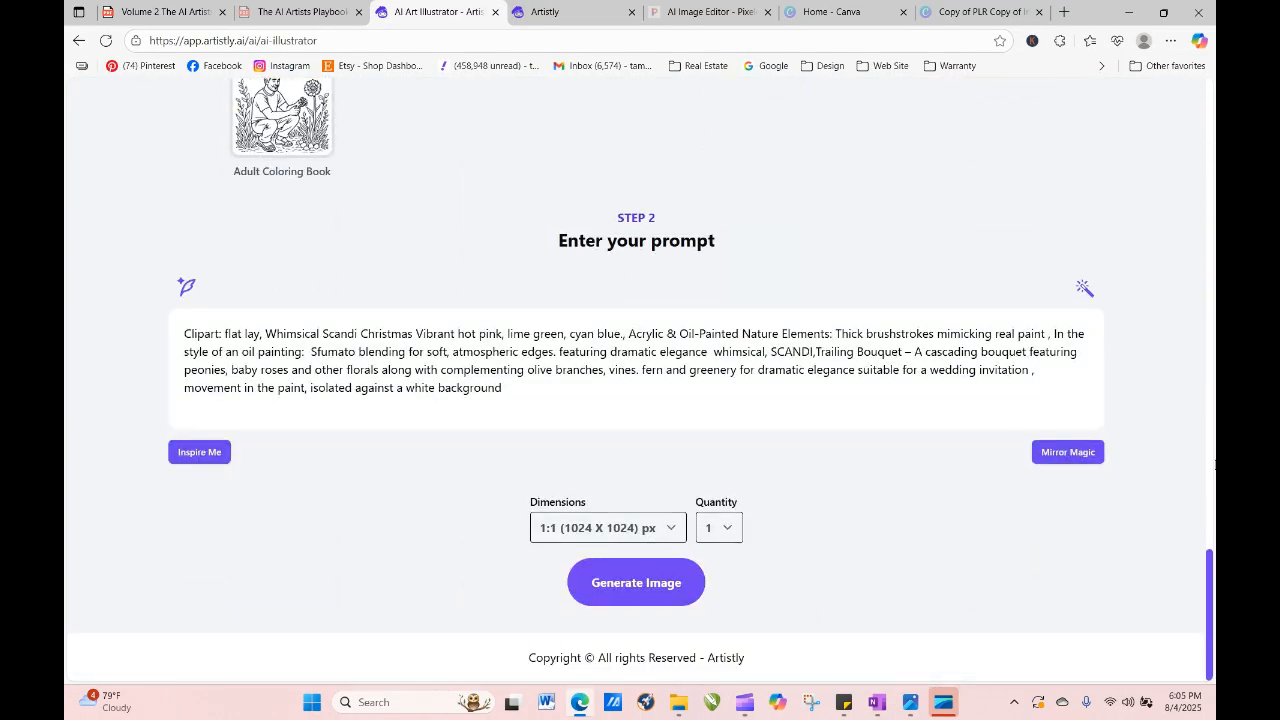
drag(1210, 613, 1210, 449)
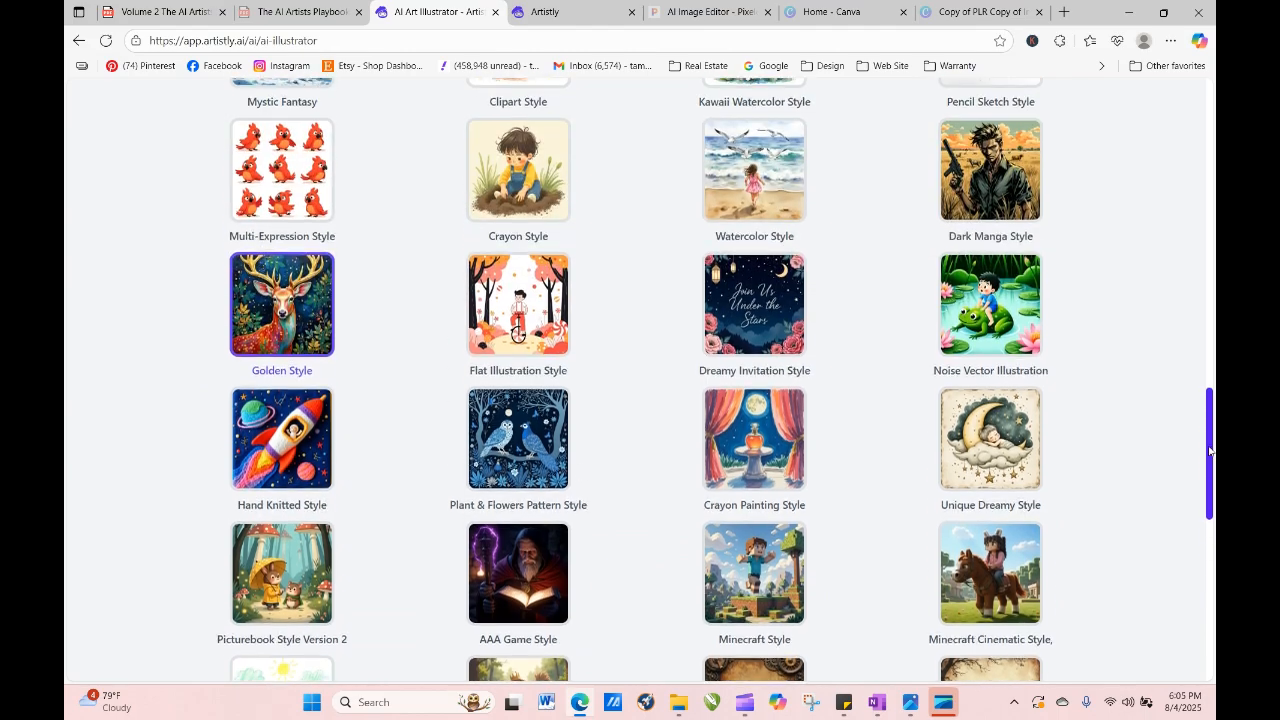
click(1028, 190)
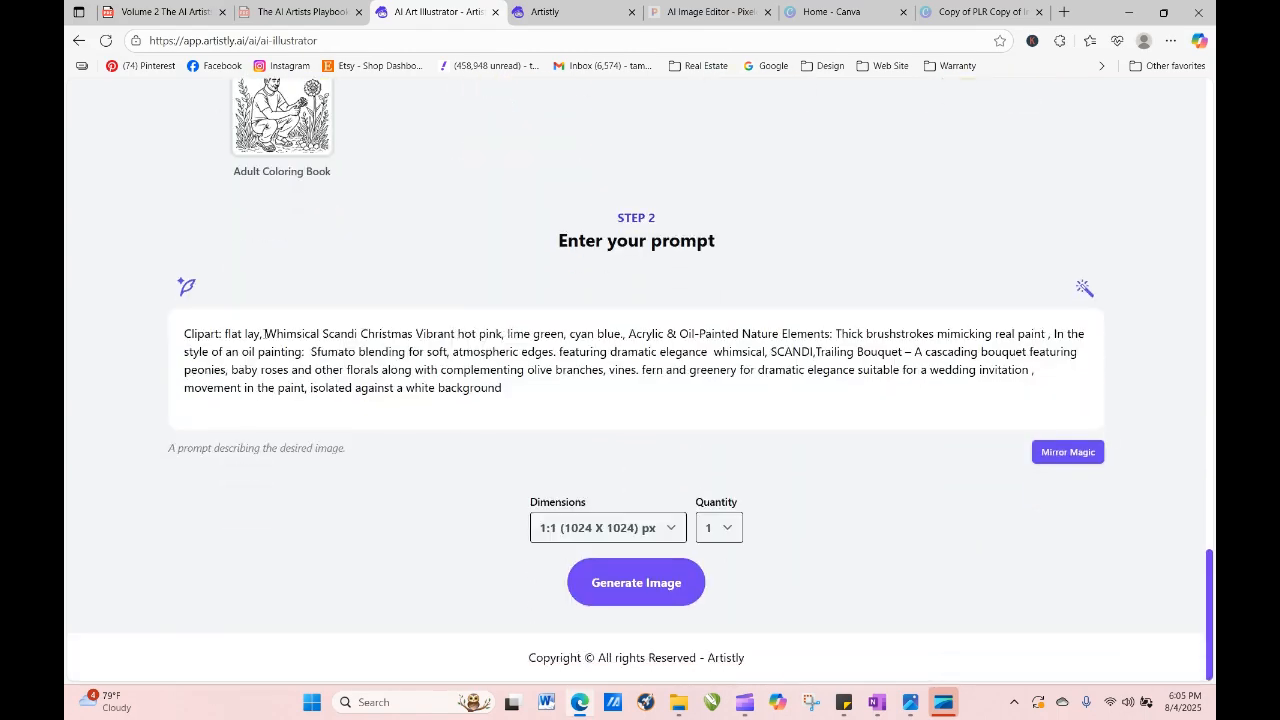
Delete "Whimsical Scandi" before "Christmas" at the beginning of the bouquet prompt.
drag(265, 334, 320, 334)
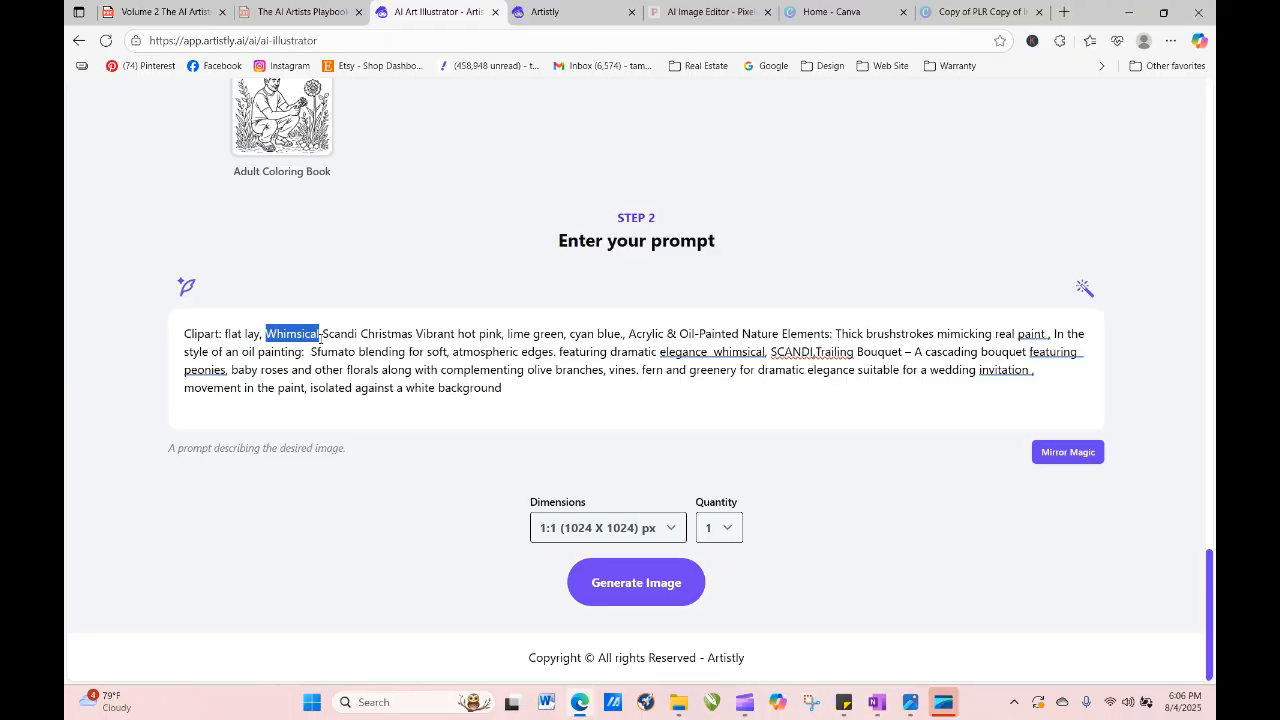
key(Delete)
key(Delete)
key(Delete)
key(Delete)
key(Delete)
key(Delete)
key(Delete)
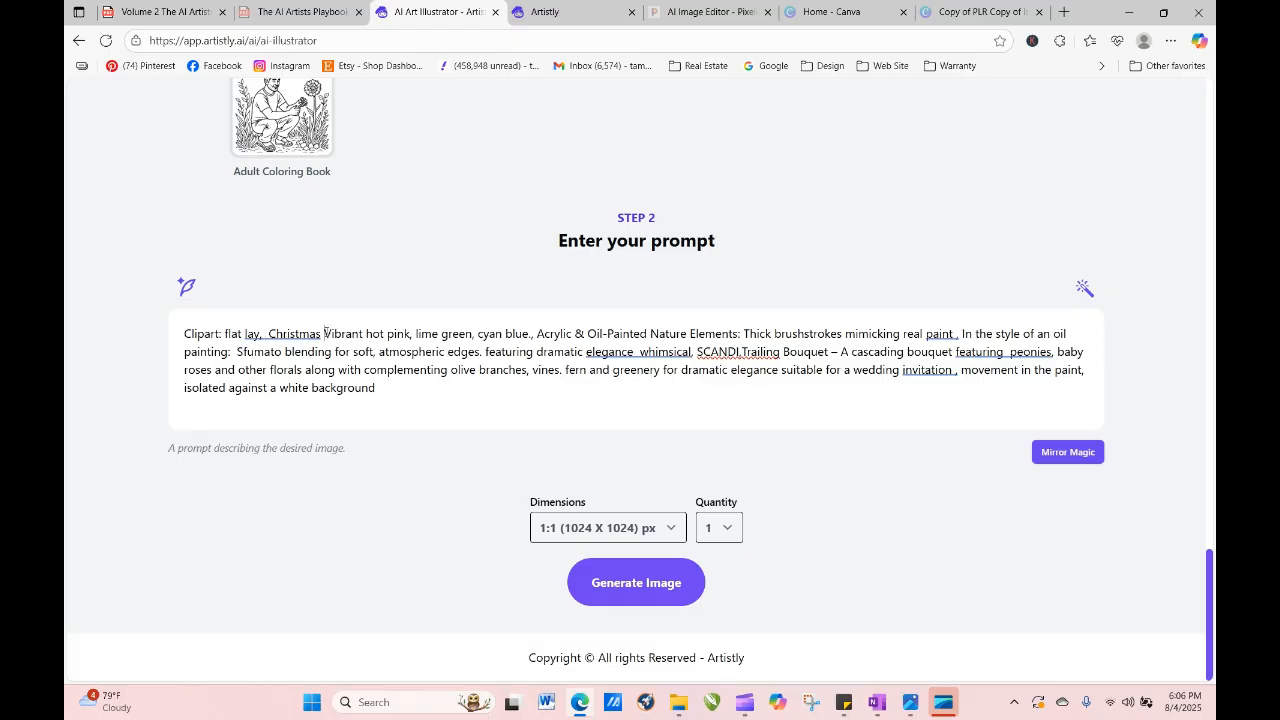
Delete the color phrase "Vibrant hot pink, lime green, cyan blue.," before "Acrylic & Oil-Painted Nature Elements" in the prompt.
drag(324, 334, 524, 333)
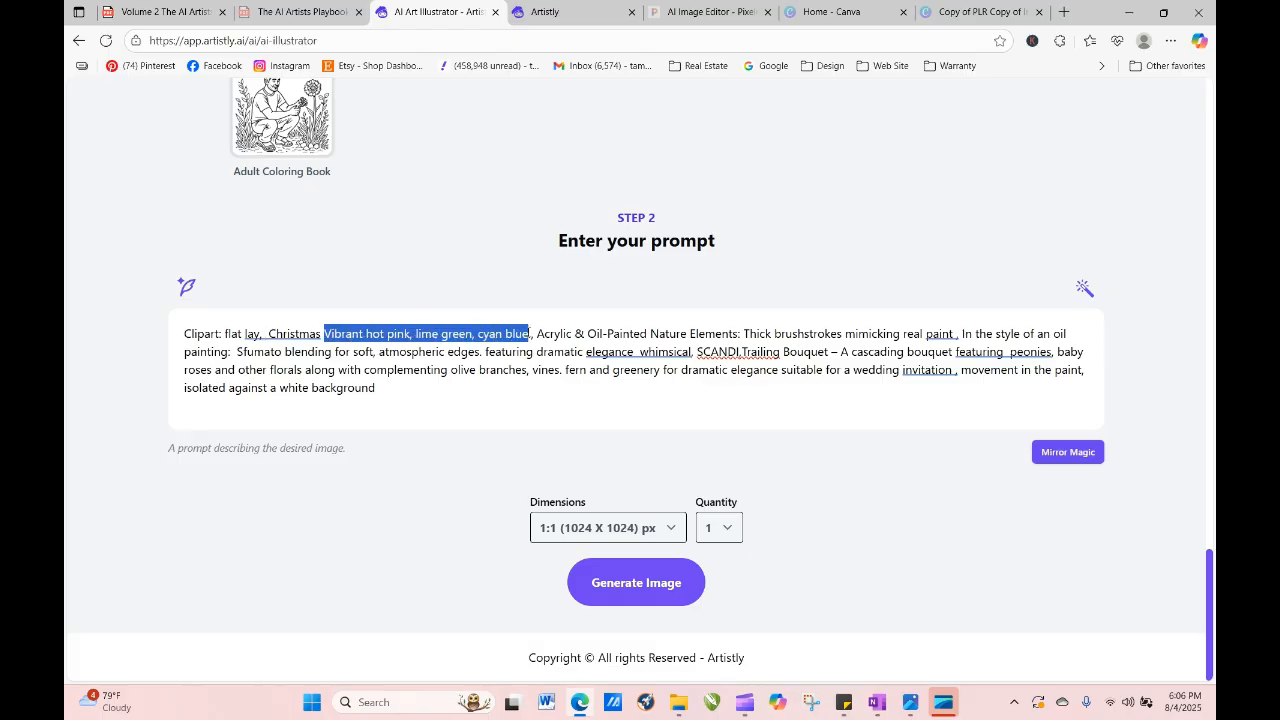
key(Delete)
key(Delete)
key(Delete)
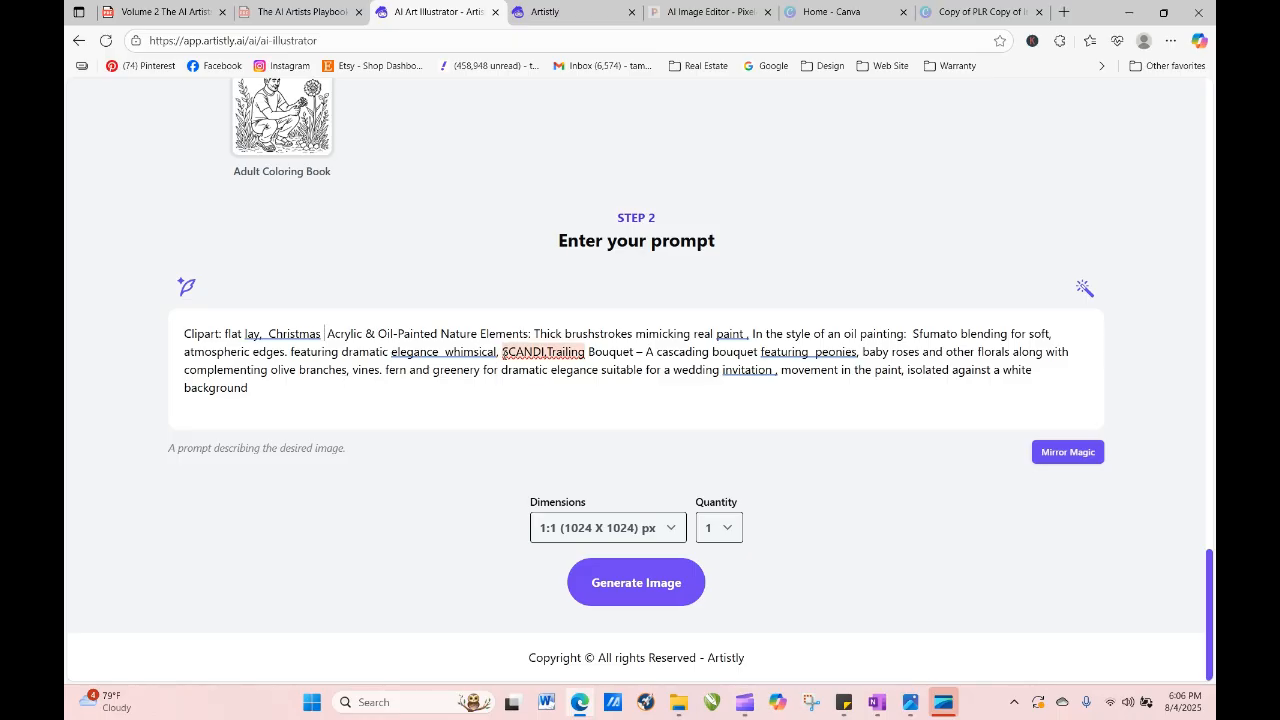
Delete "whimsical, SCANDI," before "Trailing Bouquet" in the prompt.
drag(502, 352, 545, 357)
key(BackSpace)
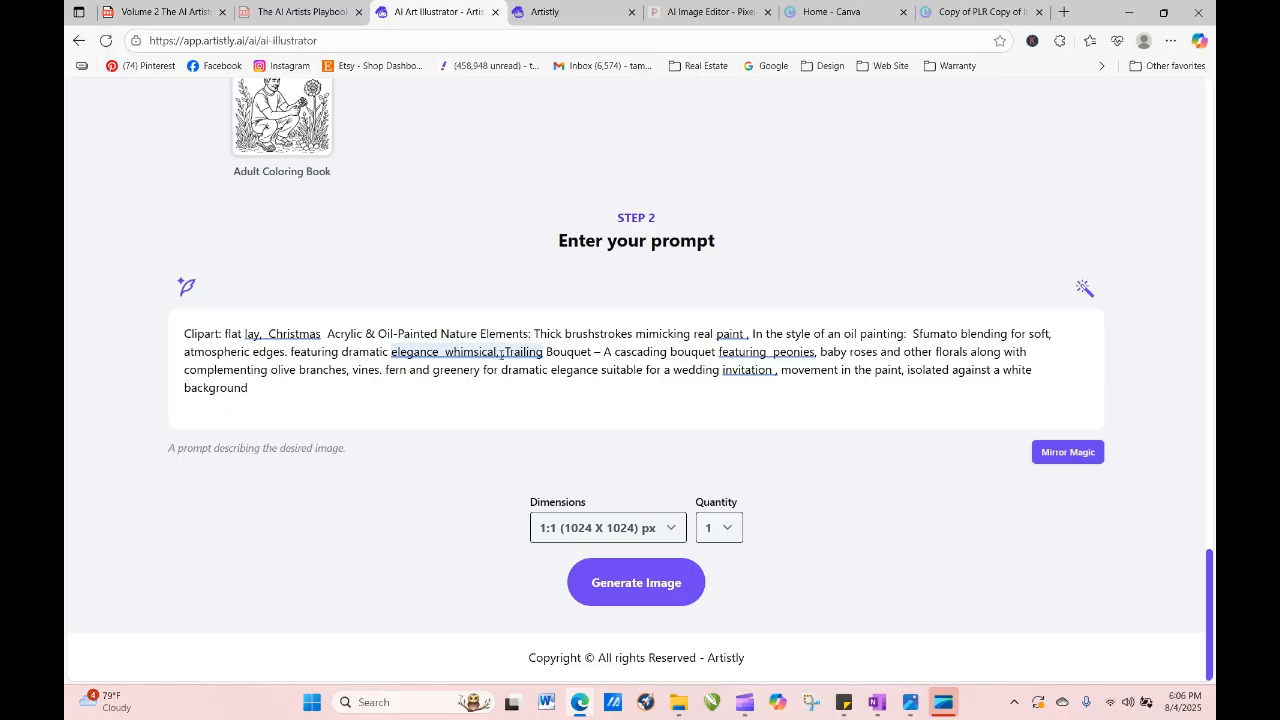
drag(502, 354, 446, 352)
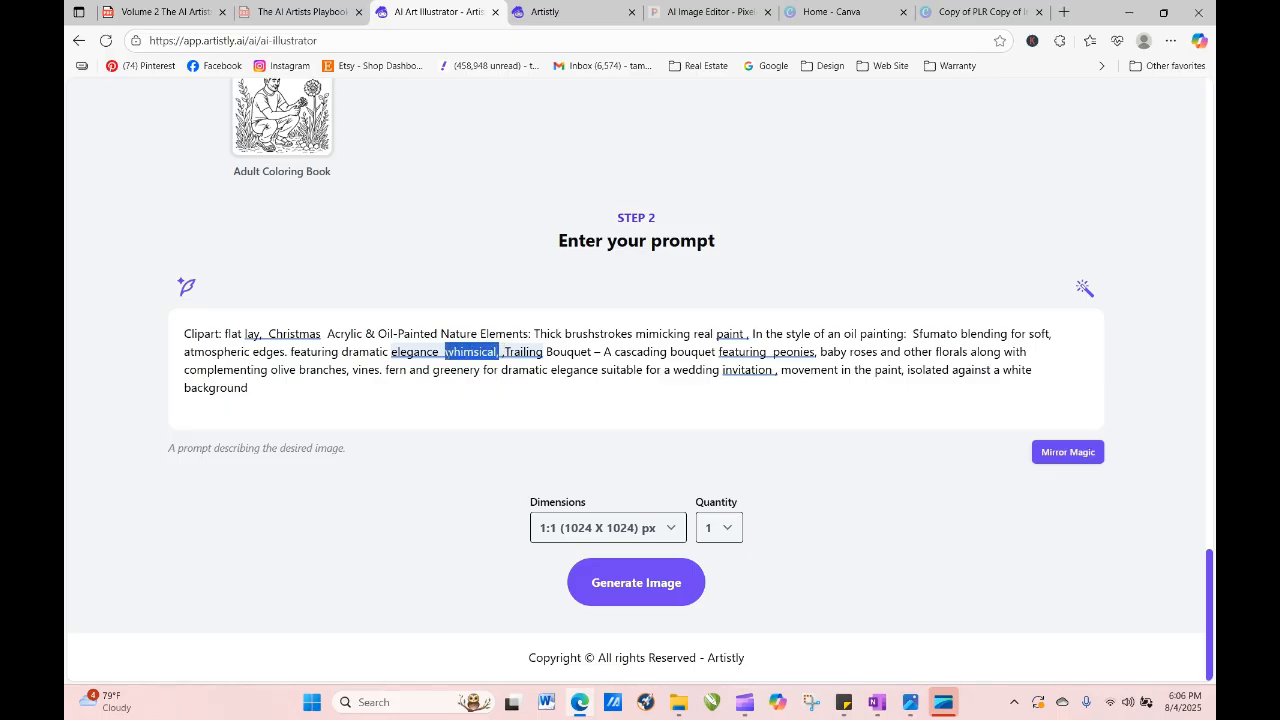
key(BackSpace)
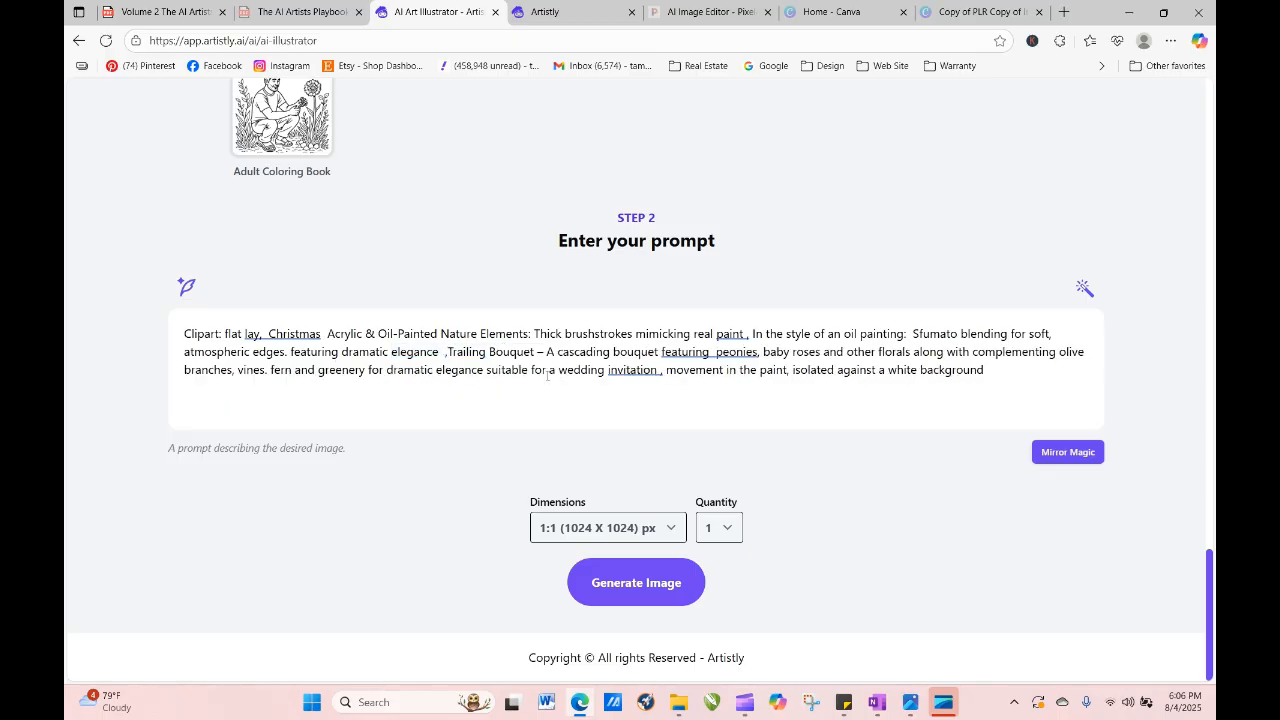
key(Delete)
key(Delete)
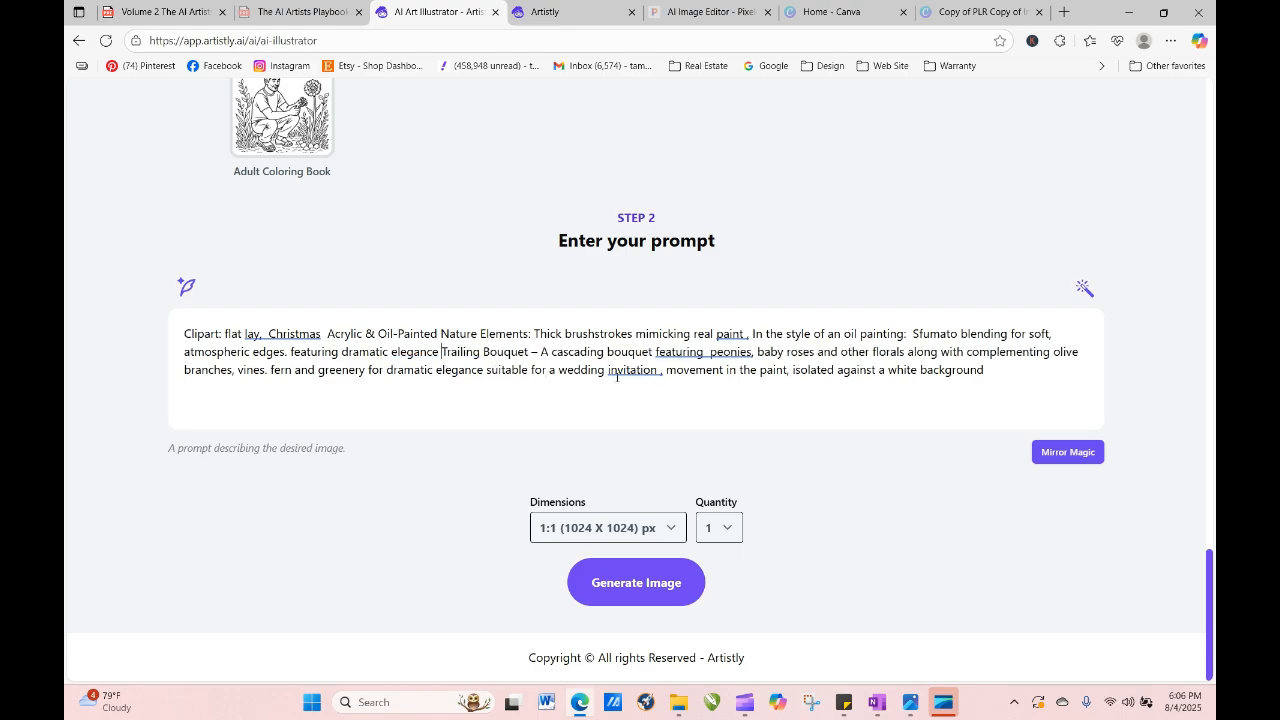
Set the illustration's dimensions to 4:5 (896 X 1088) px and the quantity to 4, and generate the images.
click(658, 530)
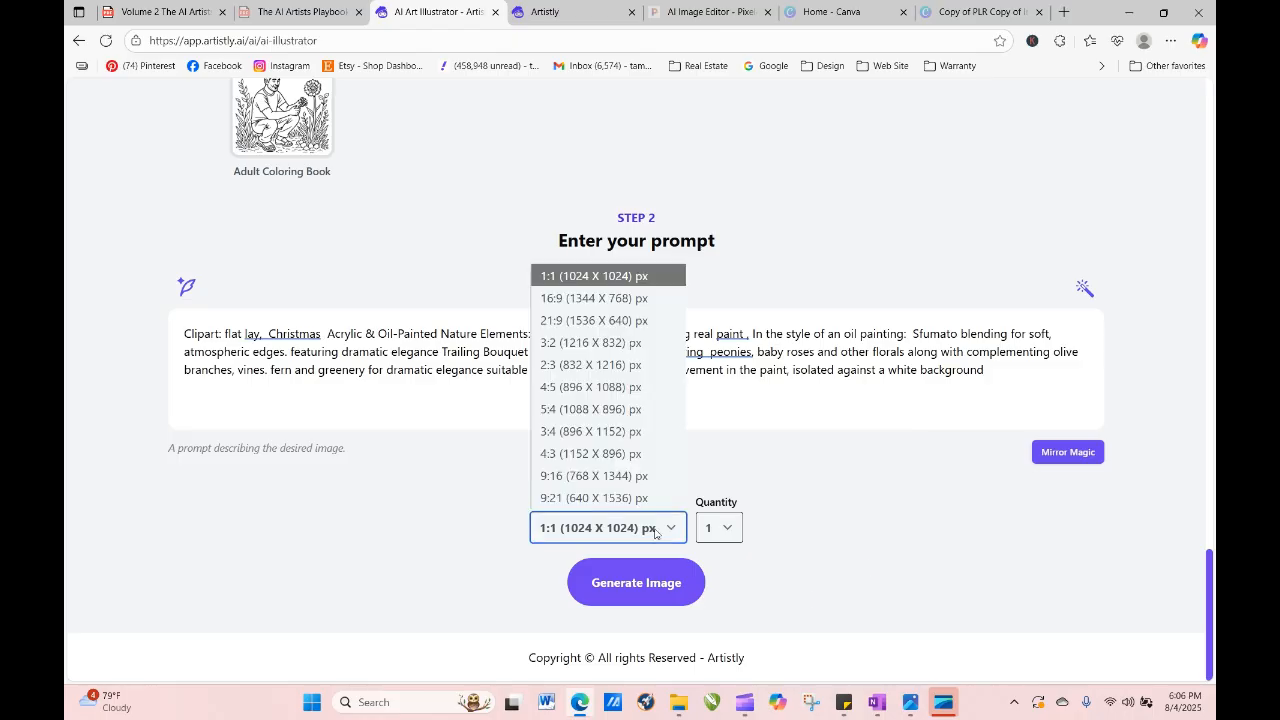
click(646, 389)
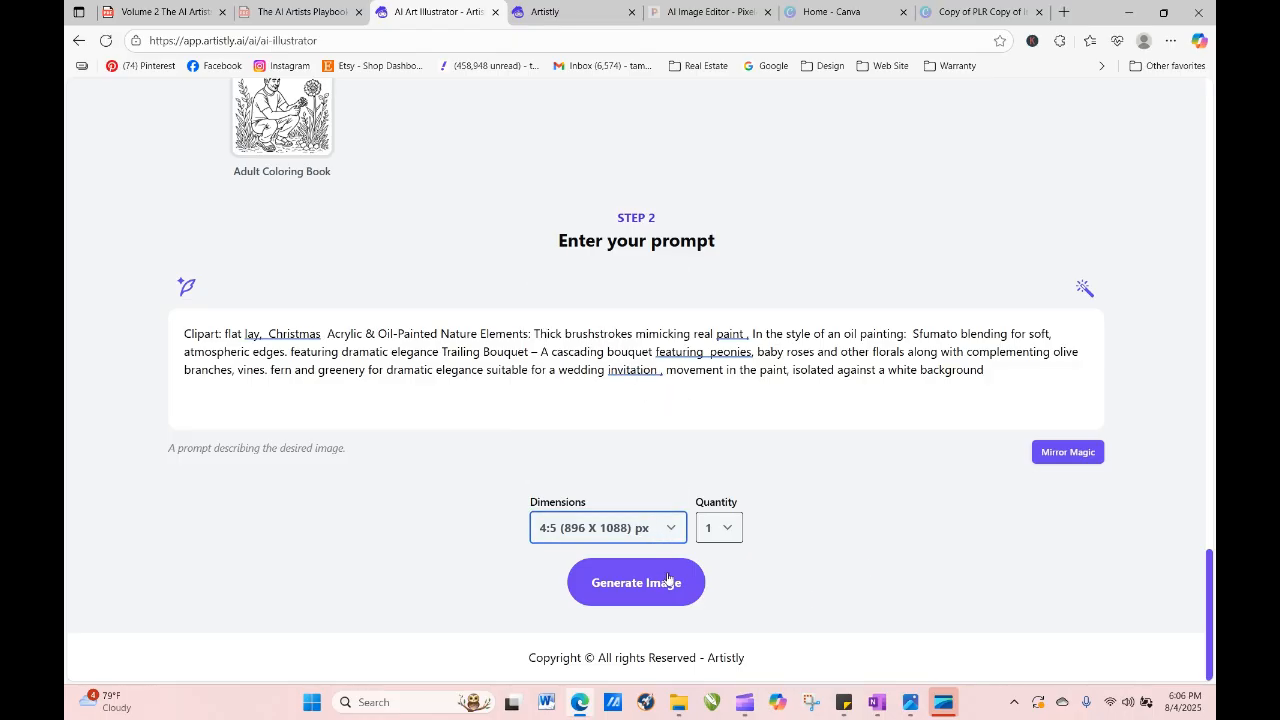
click(731, 527)
click(718, 625)
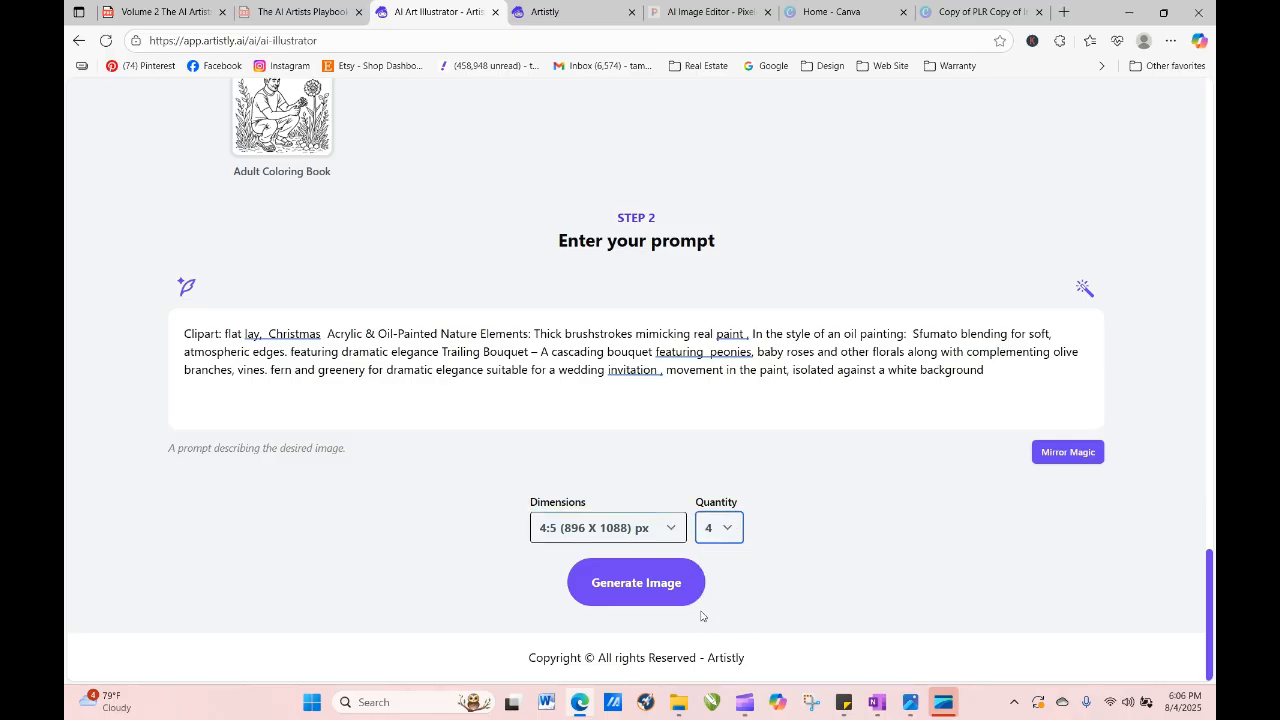
click(680, 592)
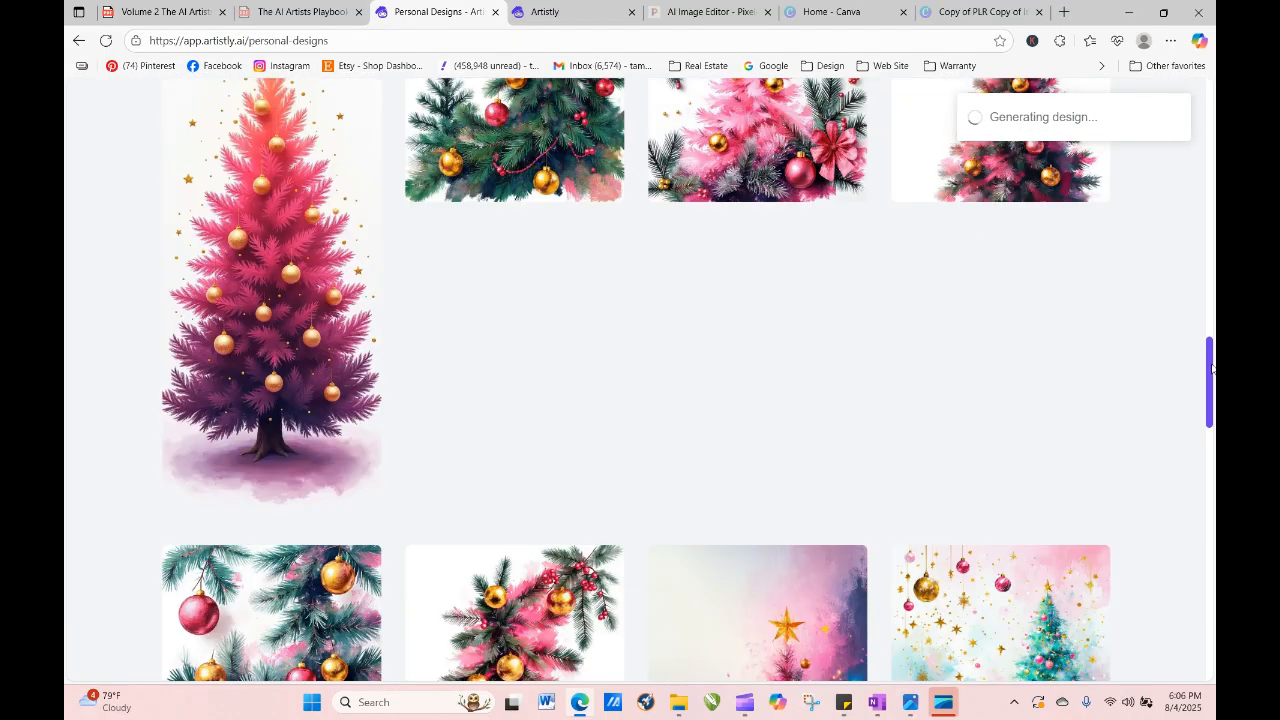
Reload the personal designs until the four new bouquets are ready and view the details of the one with blue berries.
drag(1212, 370, 1212, 140)
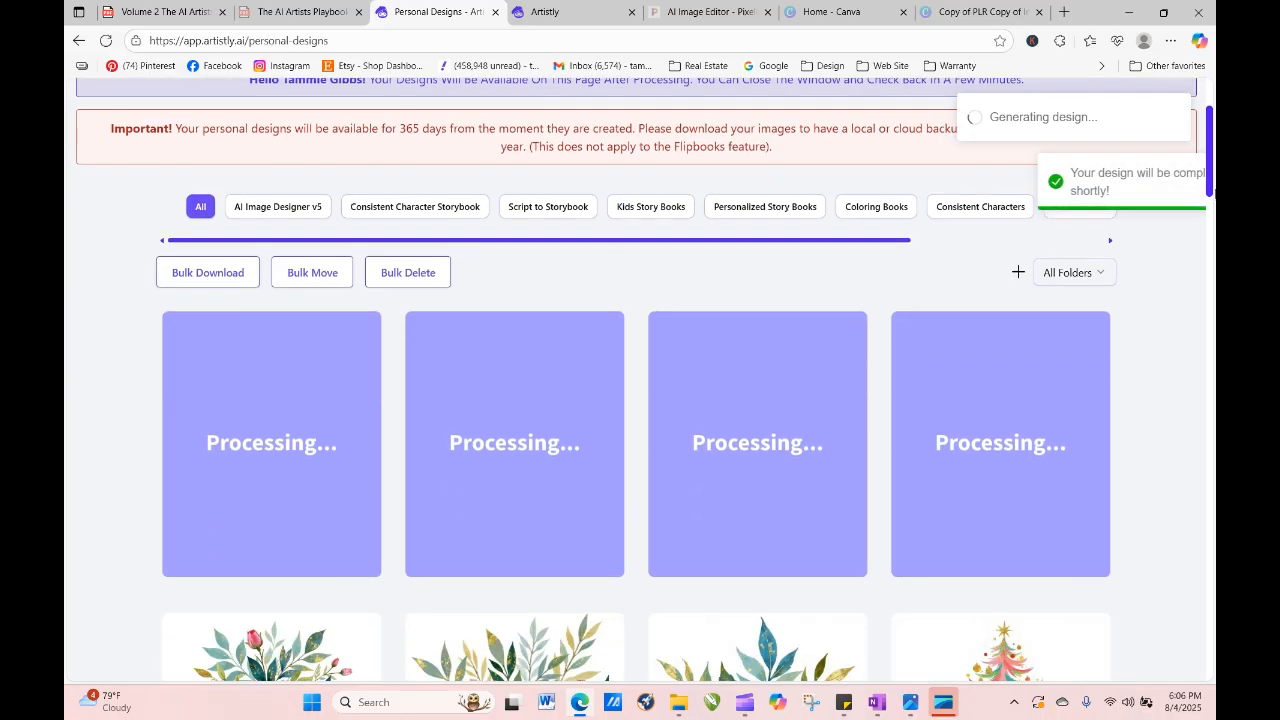
drag(1213, 193, 1212, 205)
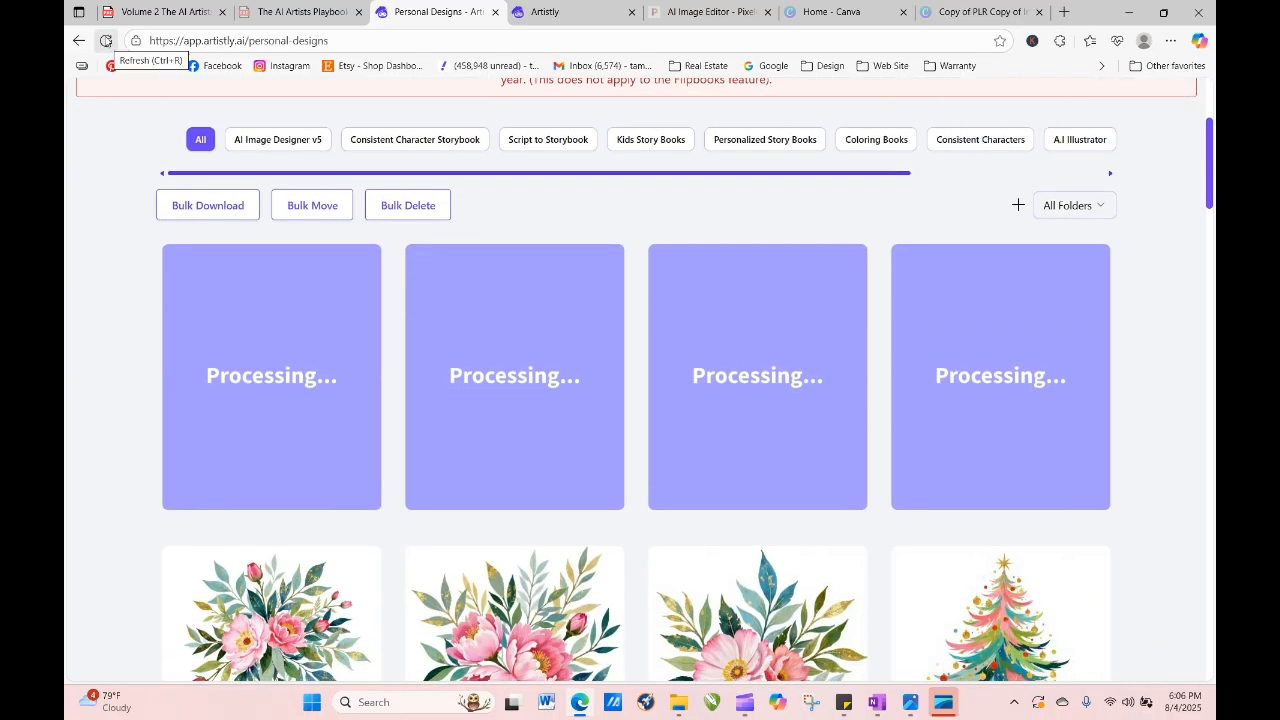
click(105, 41)
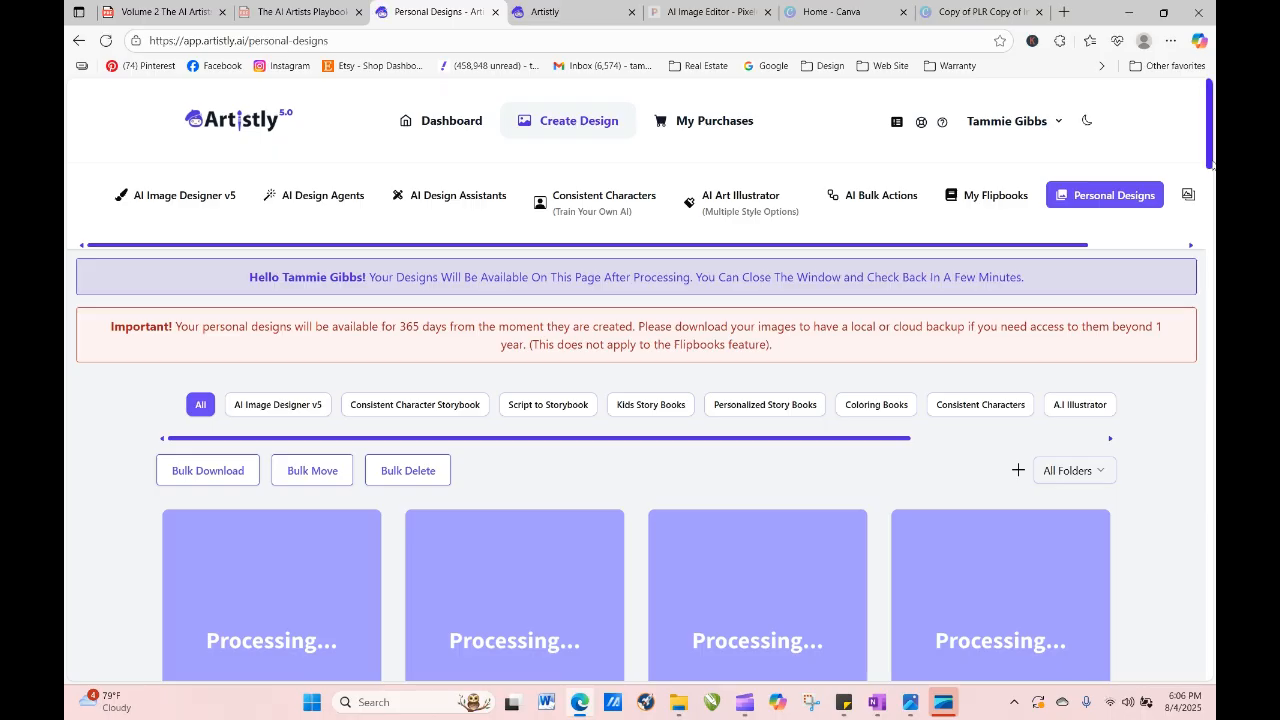
drag(1210, 137, 1210, 162)
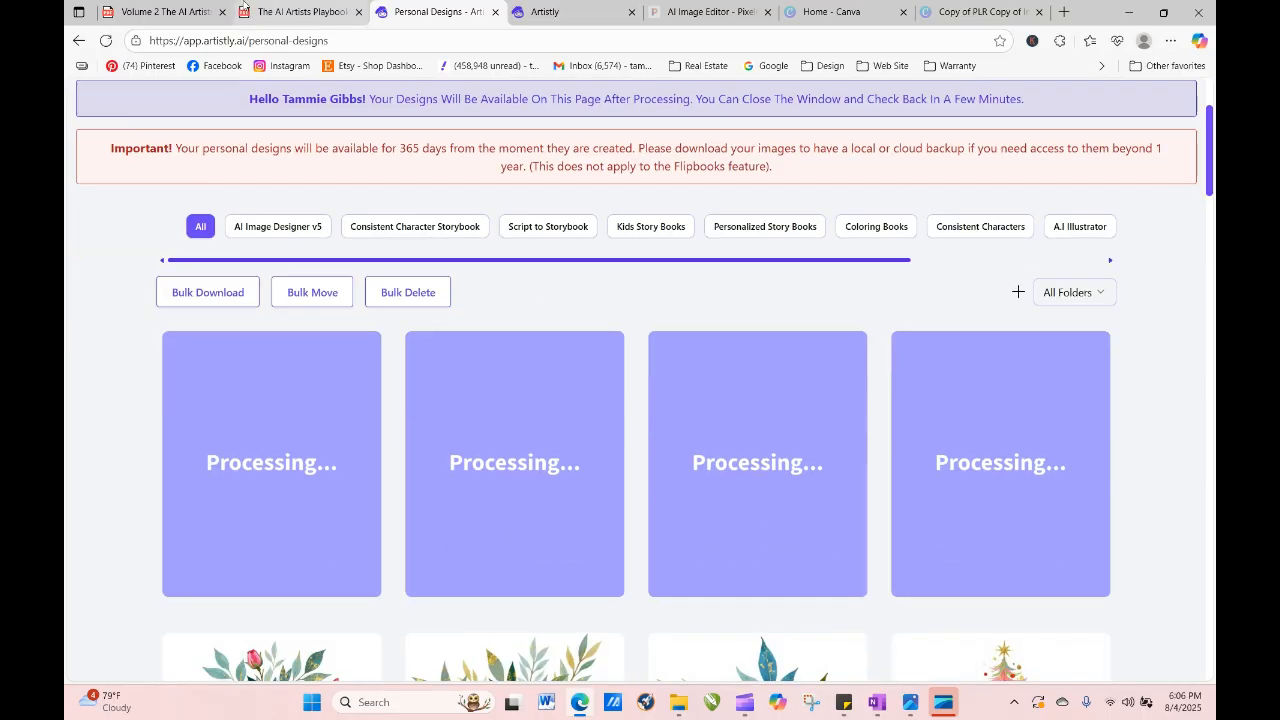
click(106, 40)
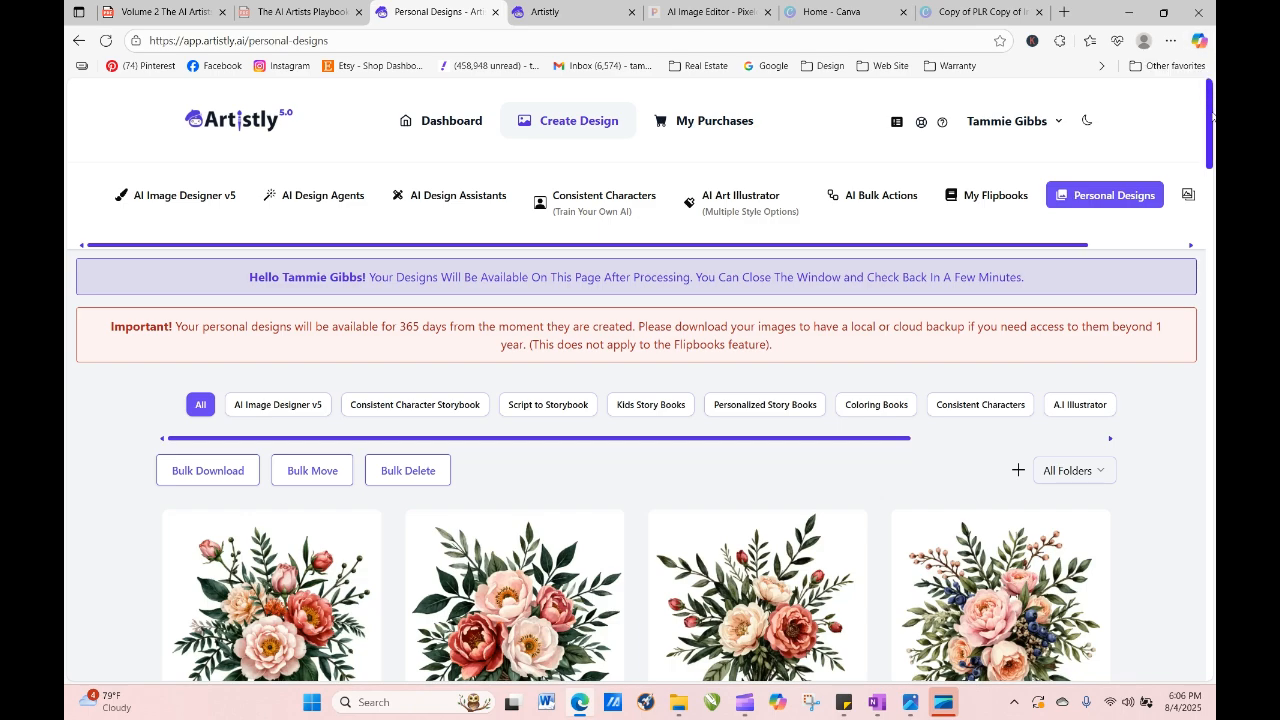
drag(1212, 120, 1210, 158)
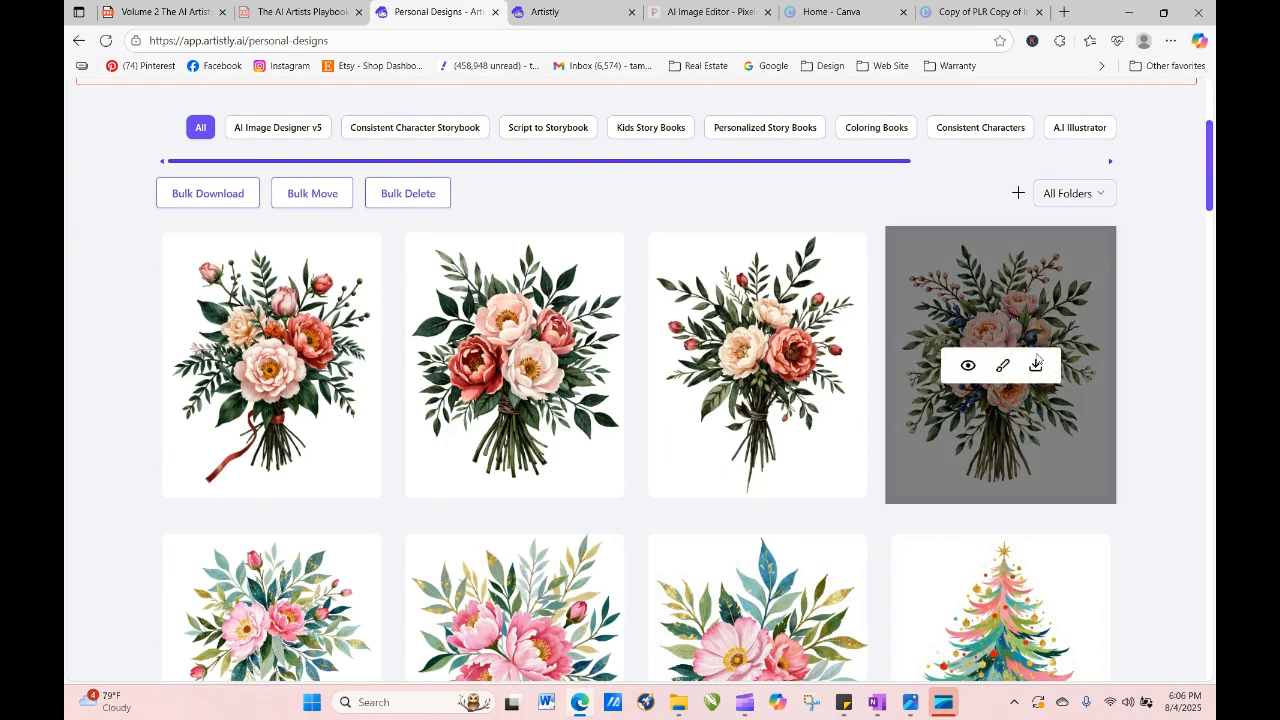
click(969, 366)
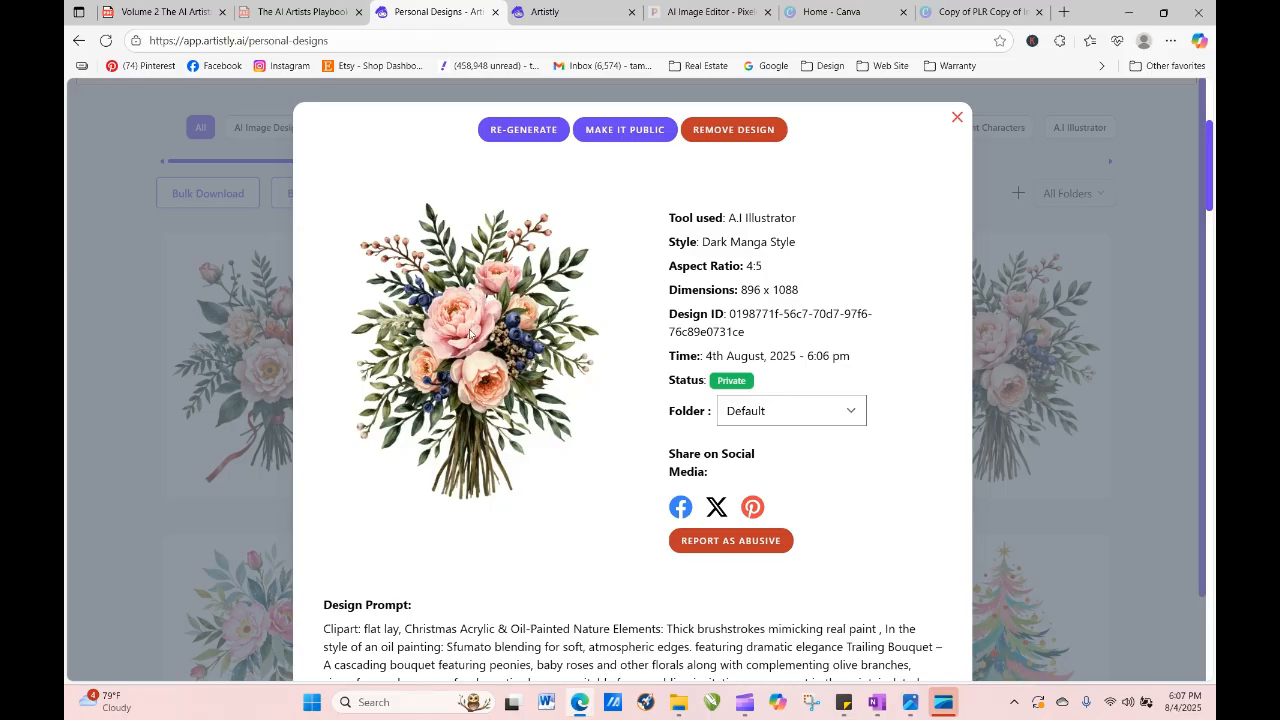
Reopen the blue-berry bouquet design for re-generation and replace "Bouquet" after "Trailing" with "element" in its prompt.
click(520, 131)
scroll(591, 414, down, 6)
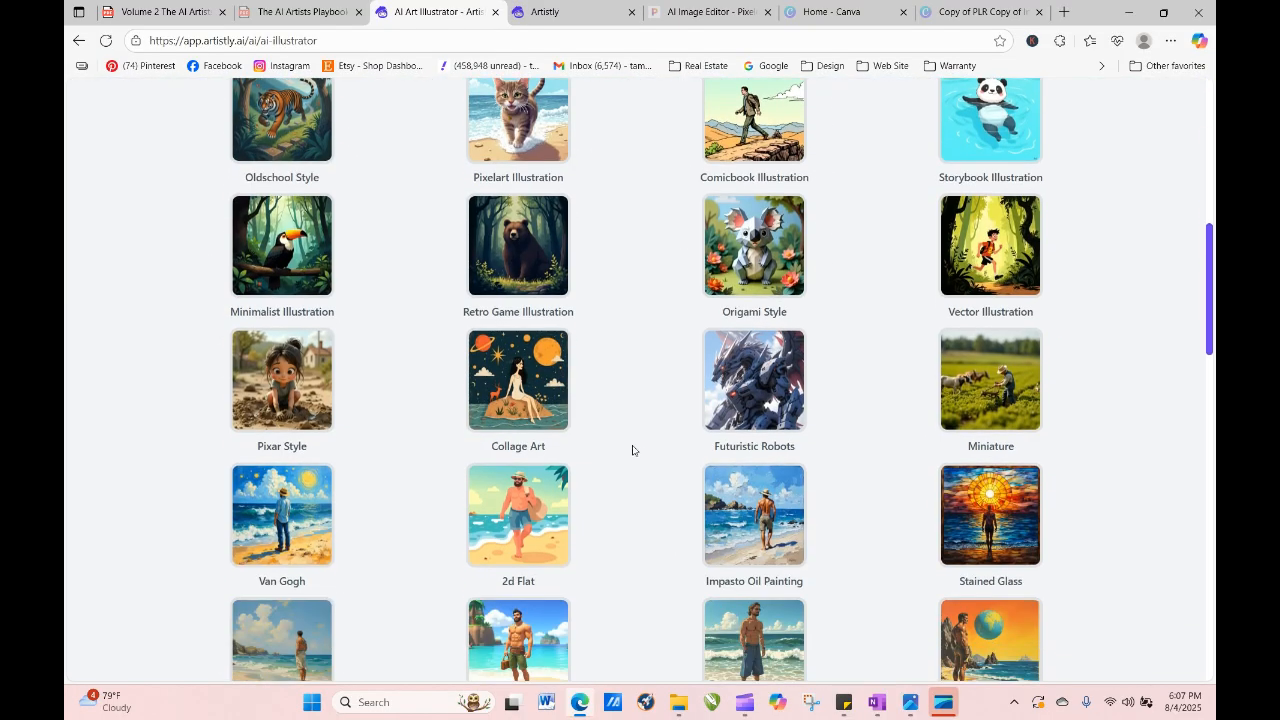
scroll(632, 450, down, 10)
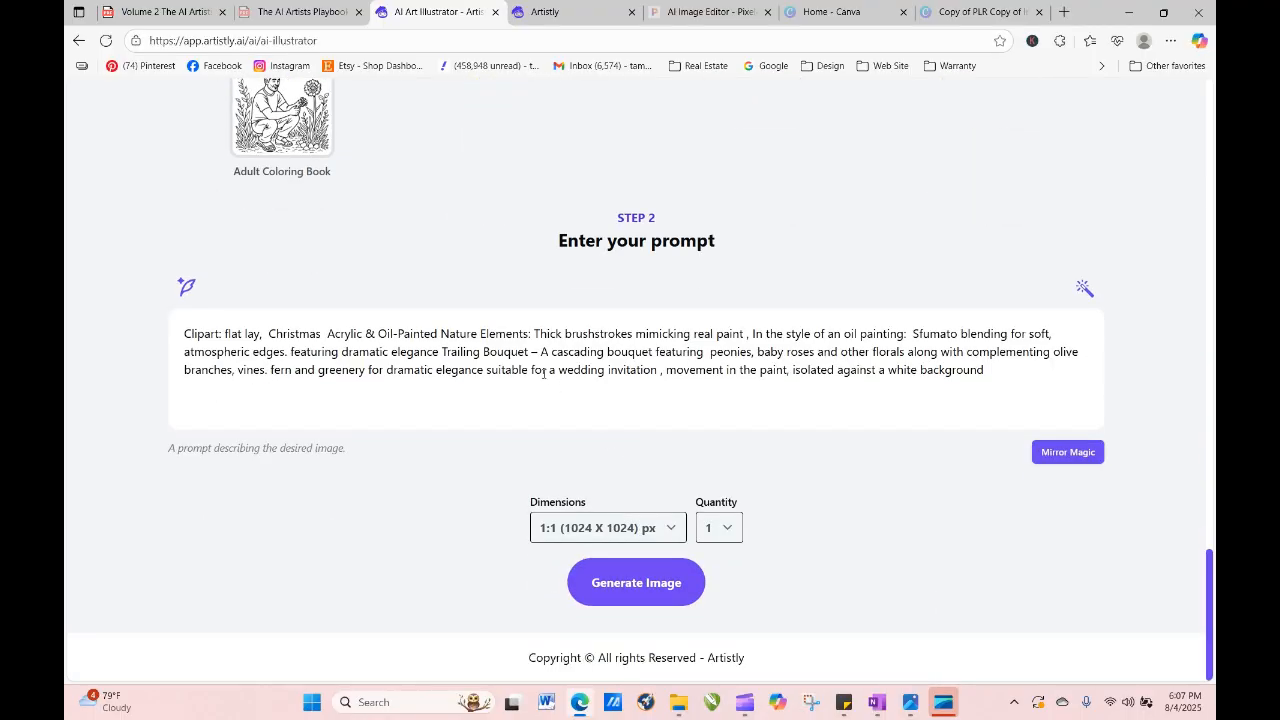
key(shift+Left)
key(shift+Left)
key(shift+Left)
key(shift+Left)
key(shift+Left)
key(shift+Left)
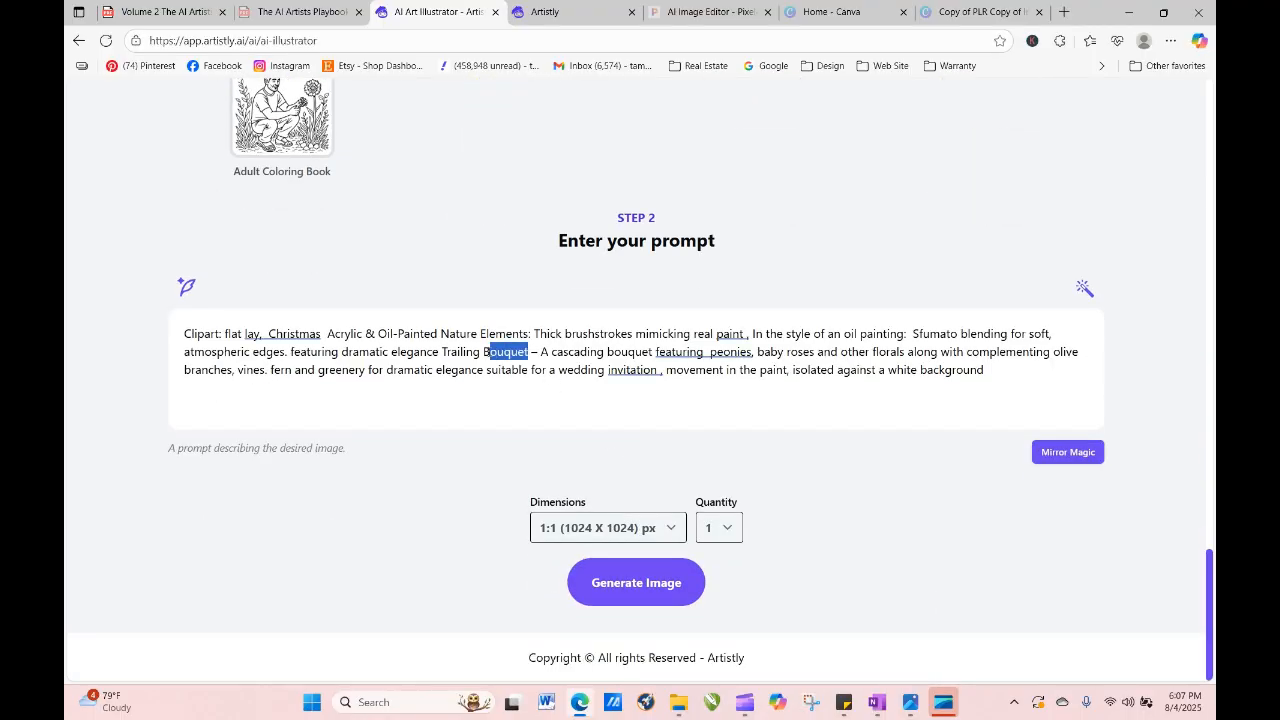
key(BackSpace)
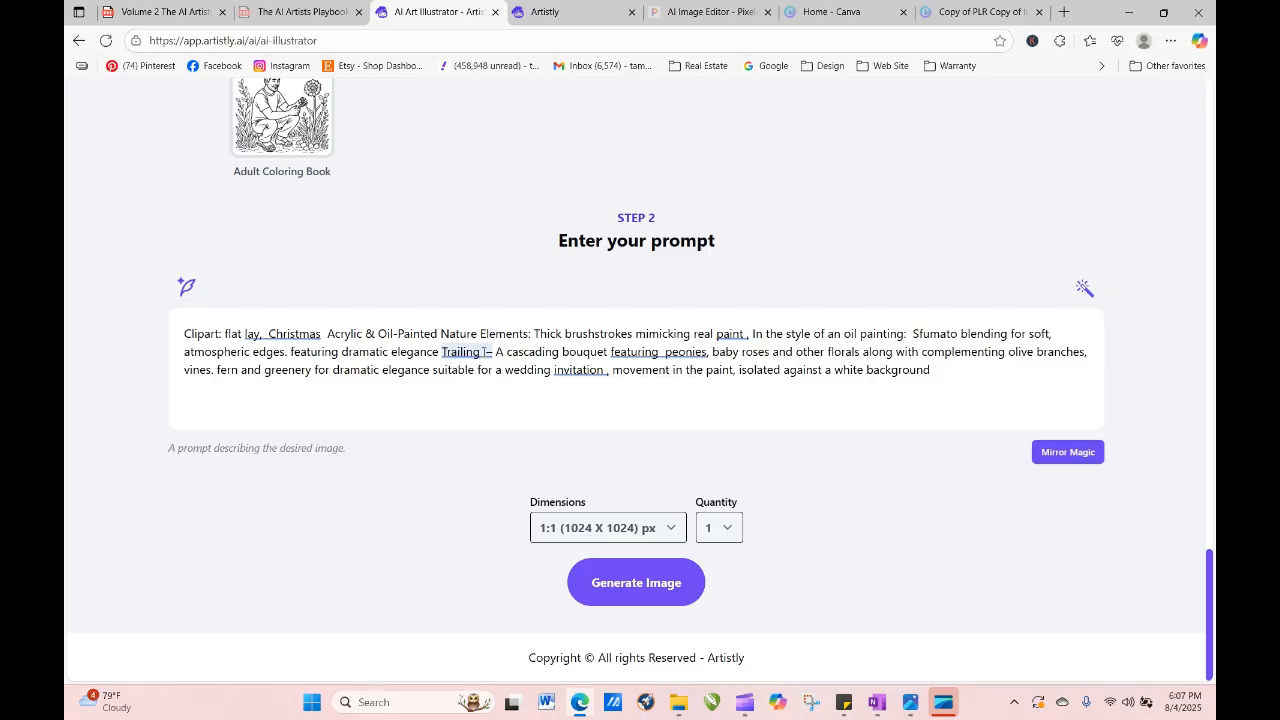
key(BackSpace)
text(Element)
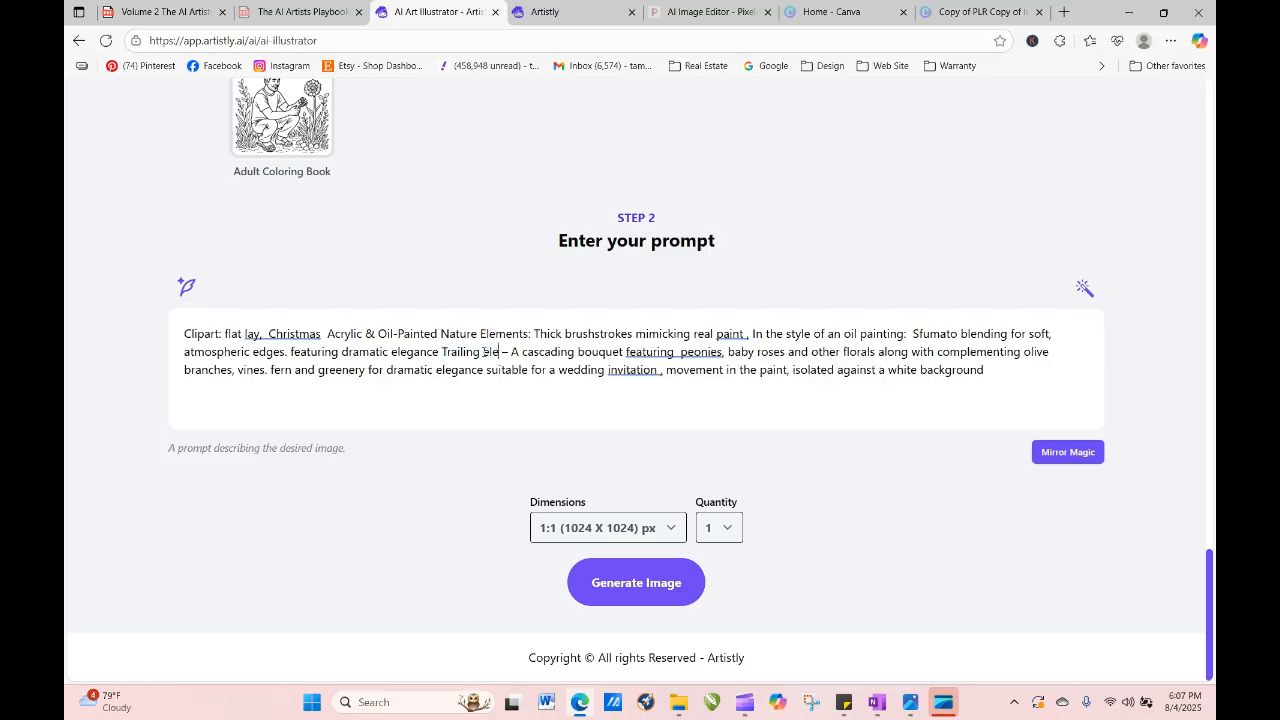
Replace "bouquet" with "swag" after "A cascading" in the prompt.
click(650, 351)
key(BackSpace)
key(BackSpace)
key(BackSpace)
key(BackSpace)
key(BackSpace)
key(BackSpace)
key(BackSpace)
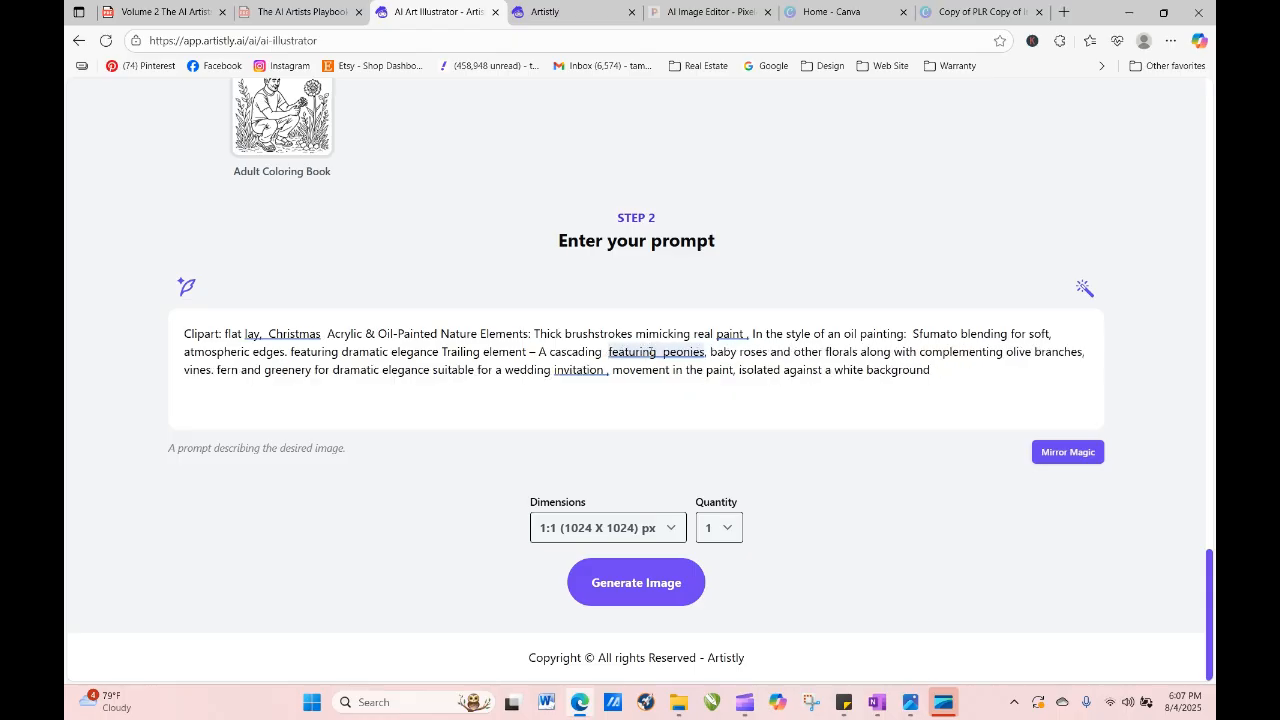
key(BackSpace)
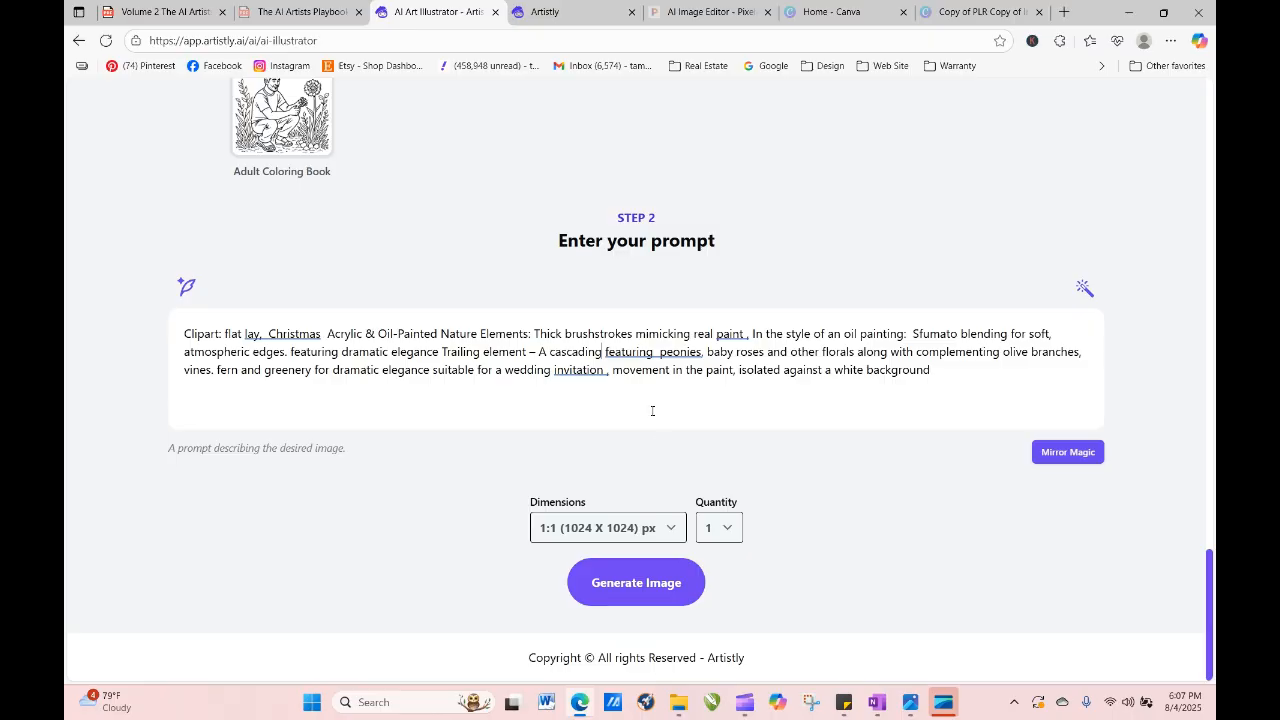
click(640, 372)
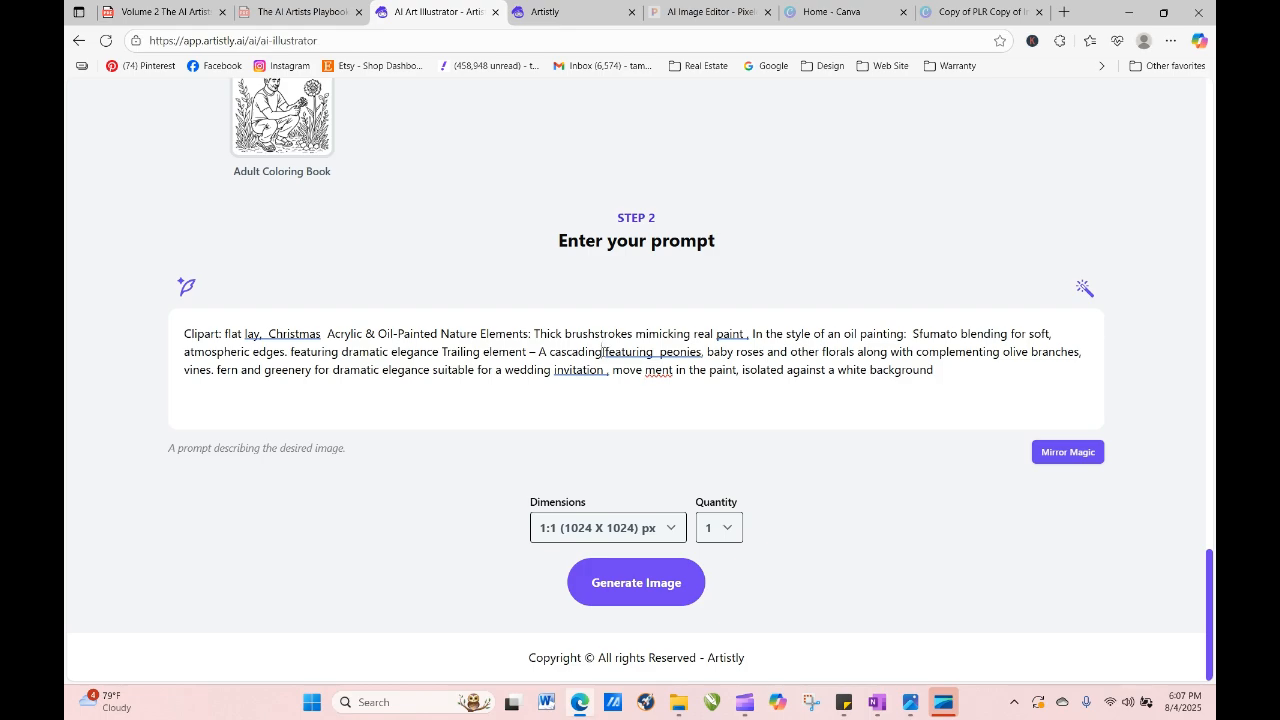
click(602, 351)
text(s)
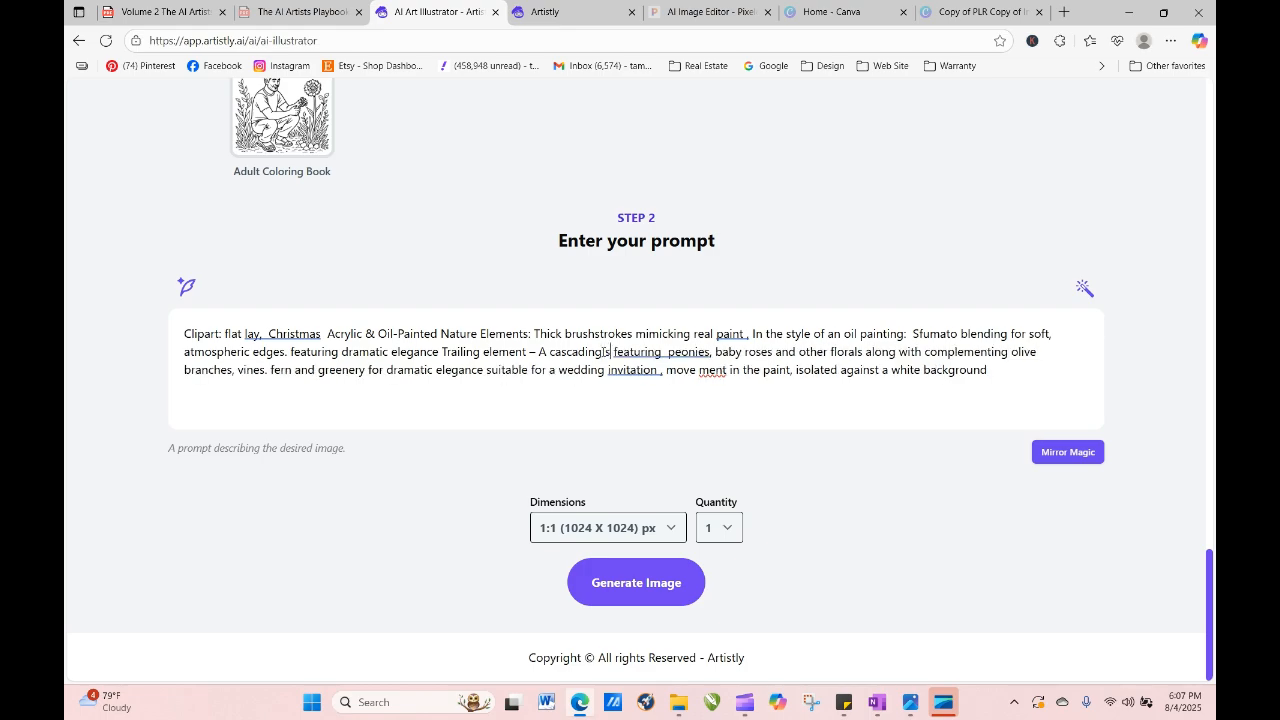
text(wag)
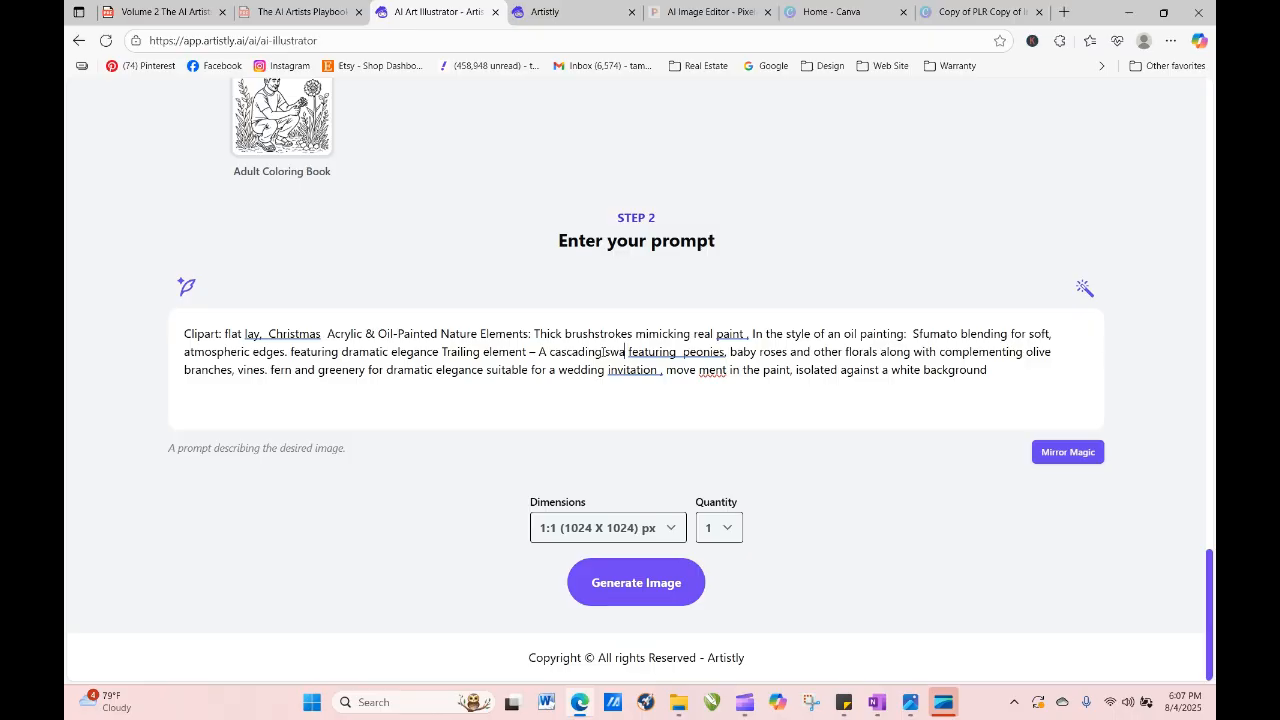
Set the swag illustration's dimensions to 4:5 (896 X 1088) px and generate one image.
click(653, 537)
click(648, 383)
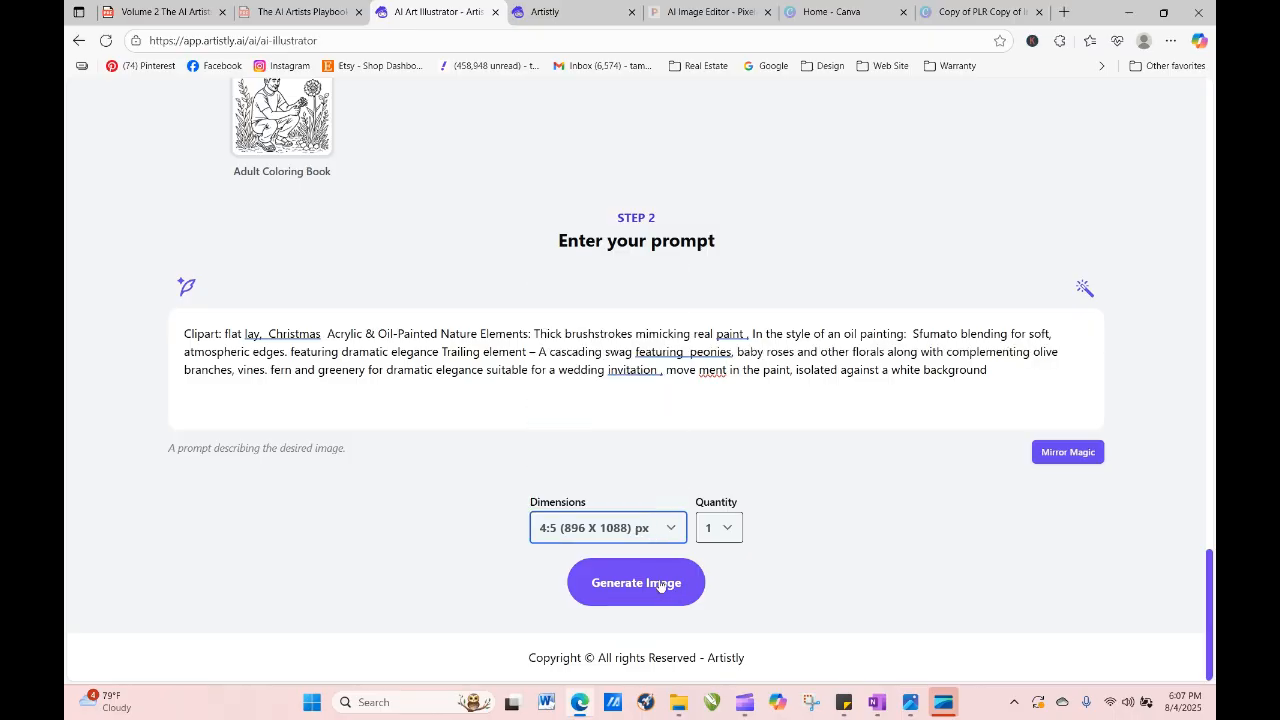
click(660, 585)
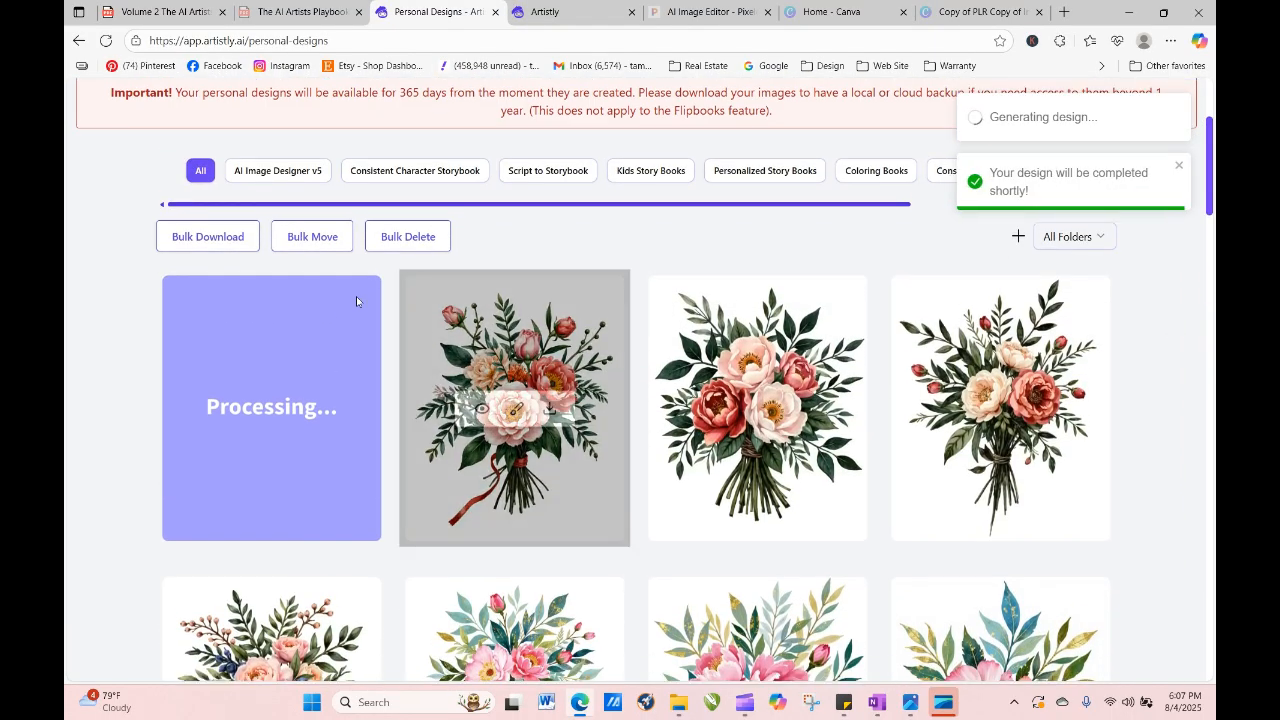
Reload the personal designs until the new floral swag is ready and view its details.
click(106, 41)
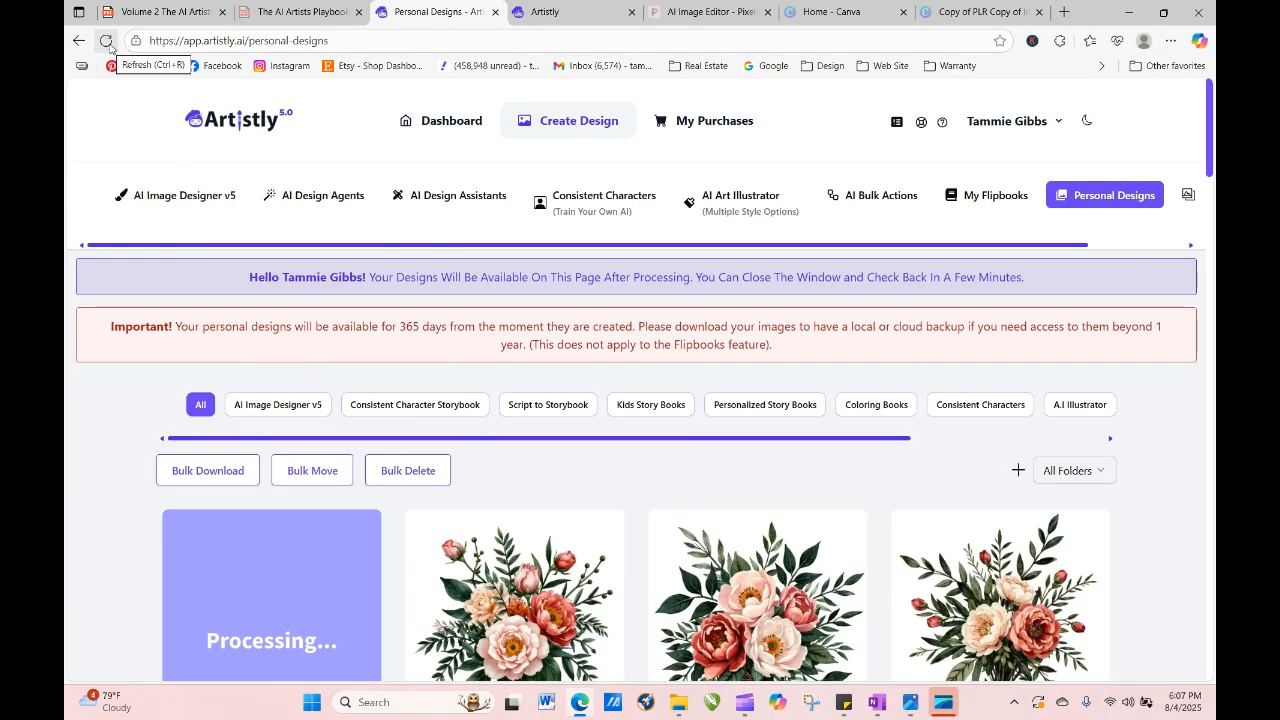
click(106, 41)
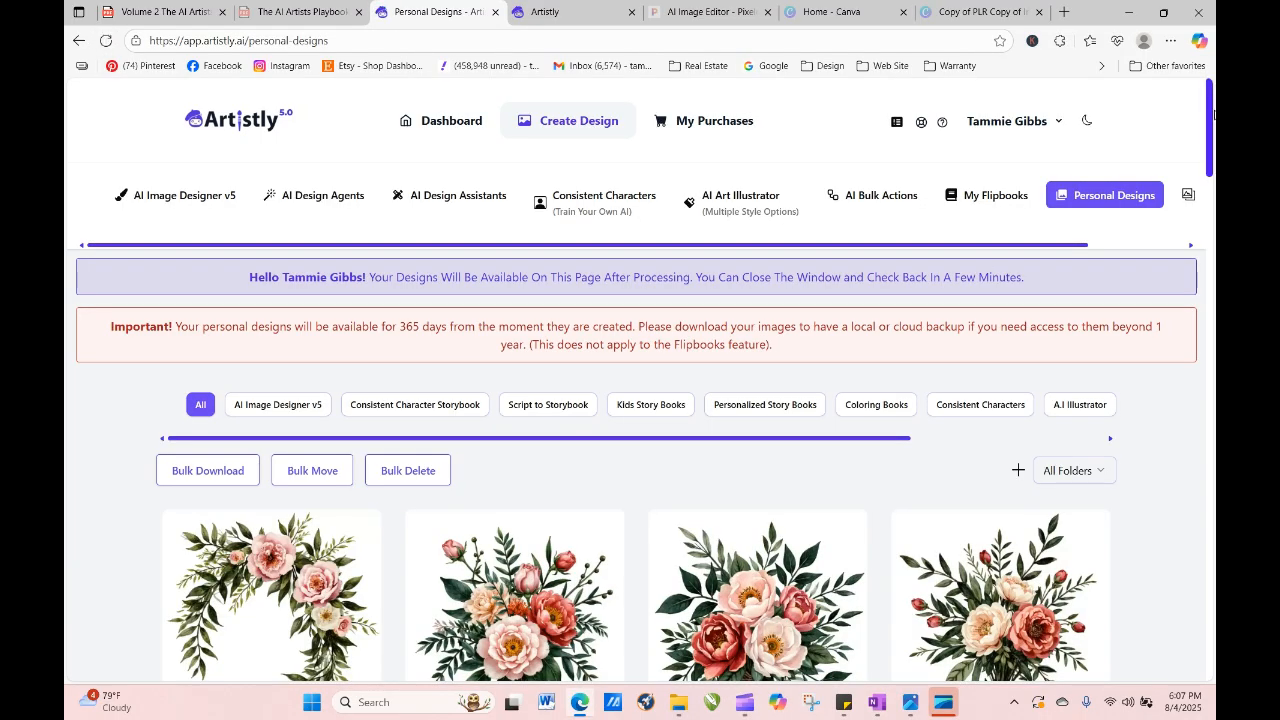
scroll(1213, 122, down, 3)
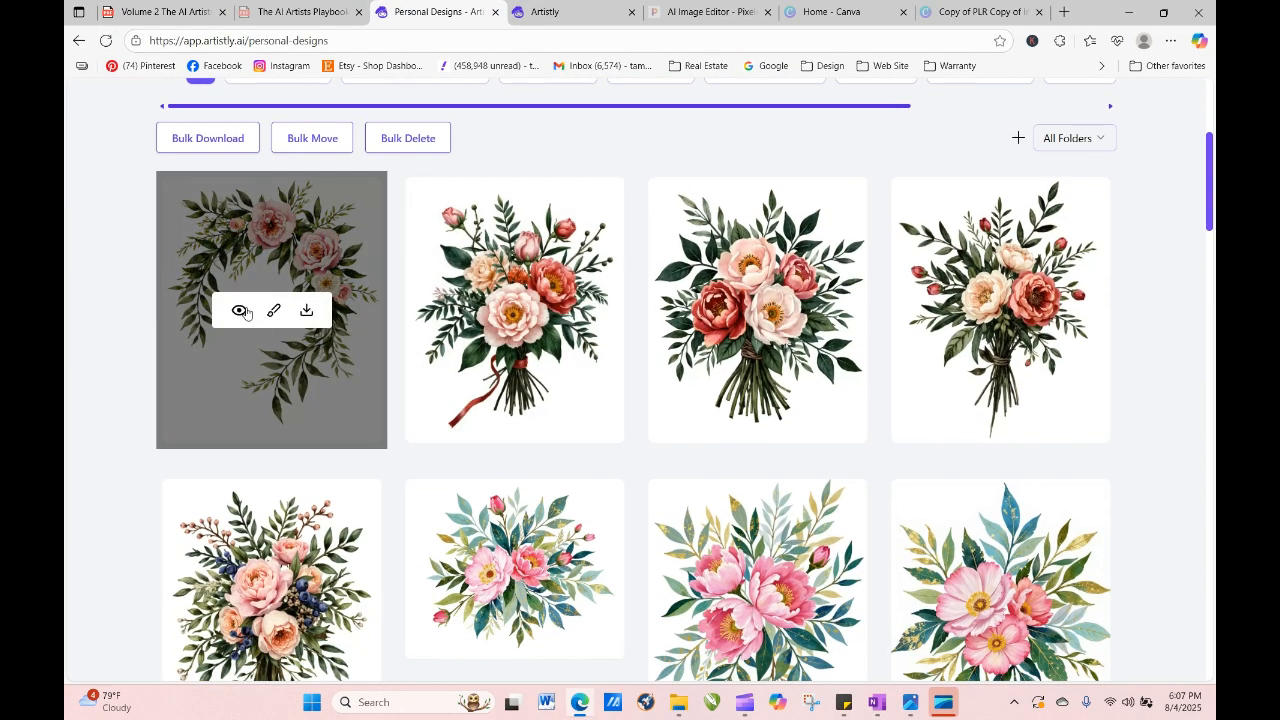
click(243, 310)
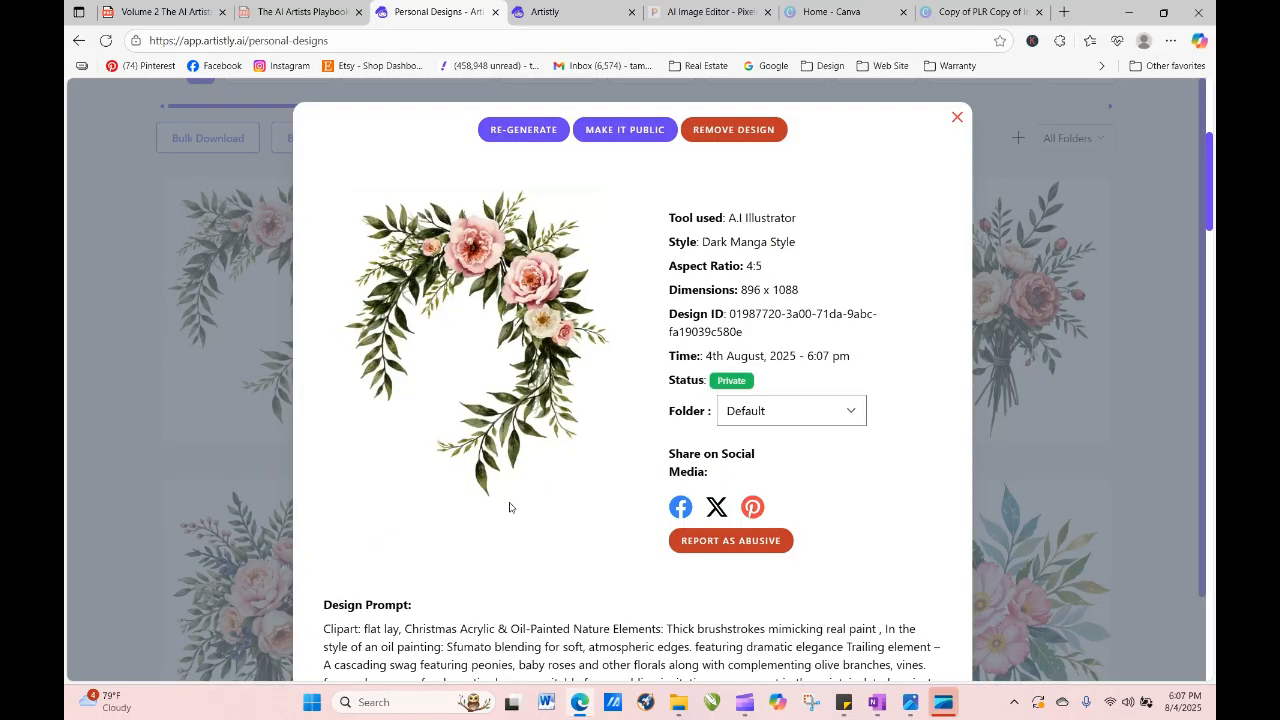
Reopen the floral swag design for re-generation and replace "swag" with "spray" after "A cascading" in its prompt.
click(523, 129)
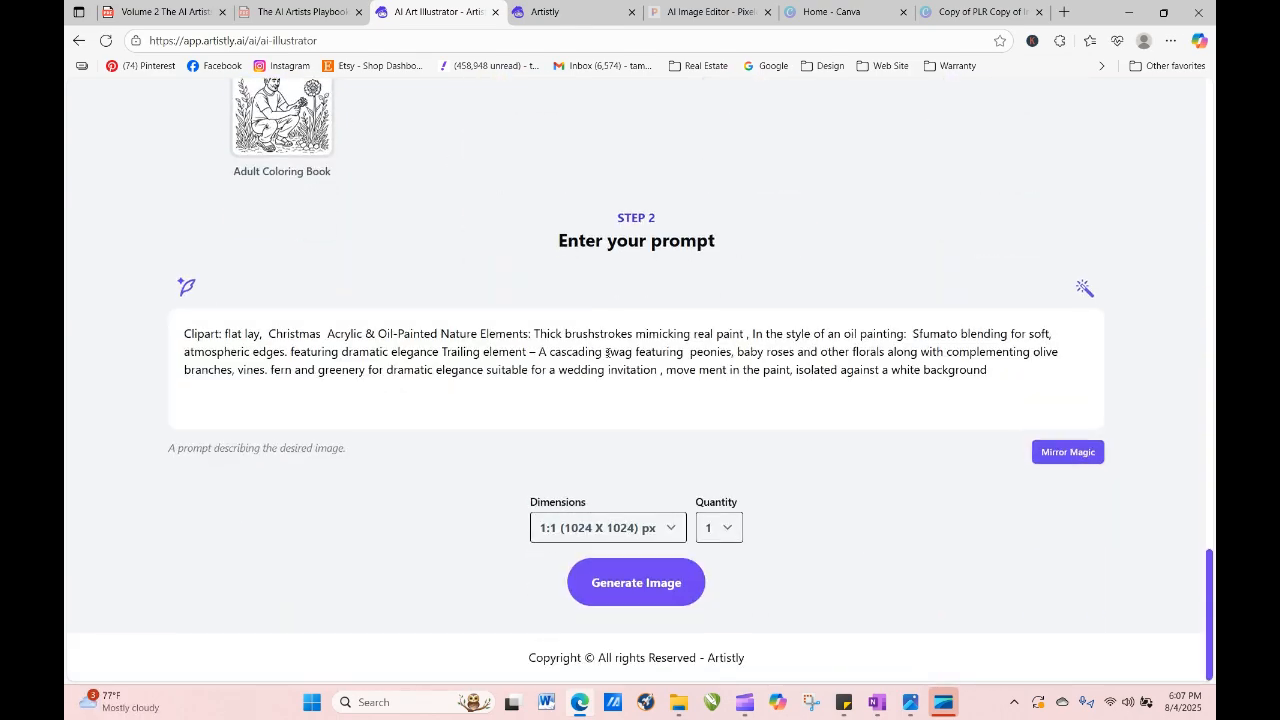
double_click(607, 352)
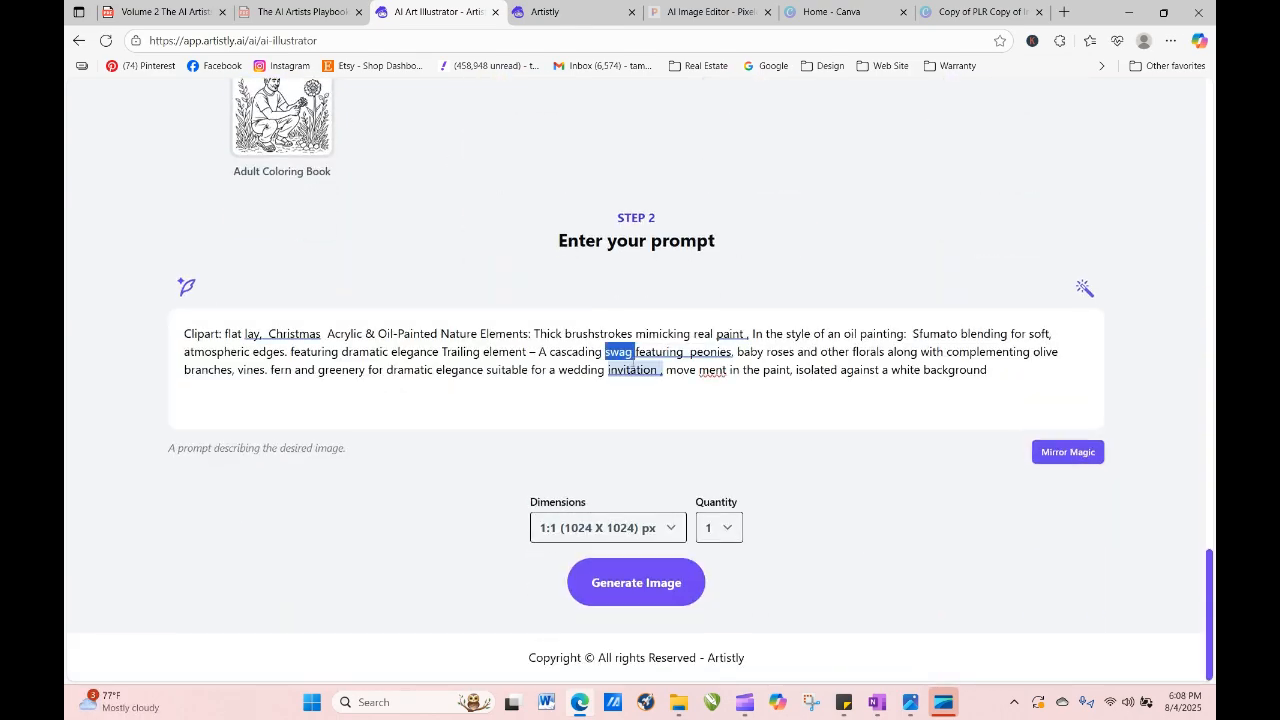
text(spray)
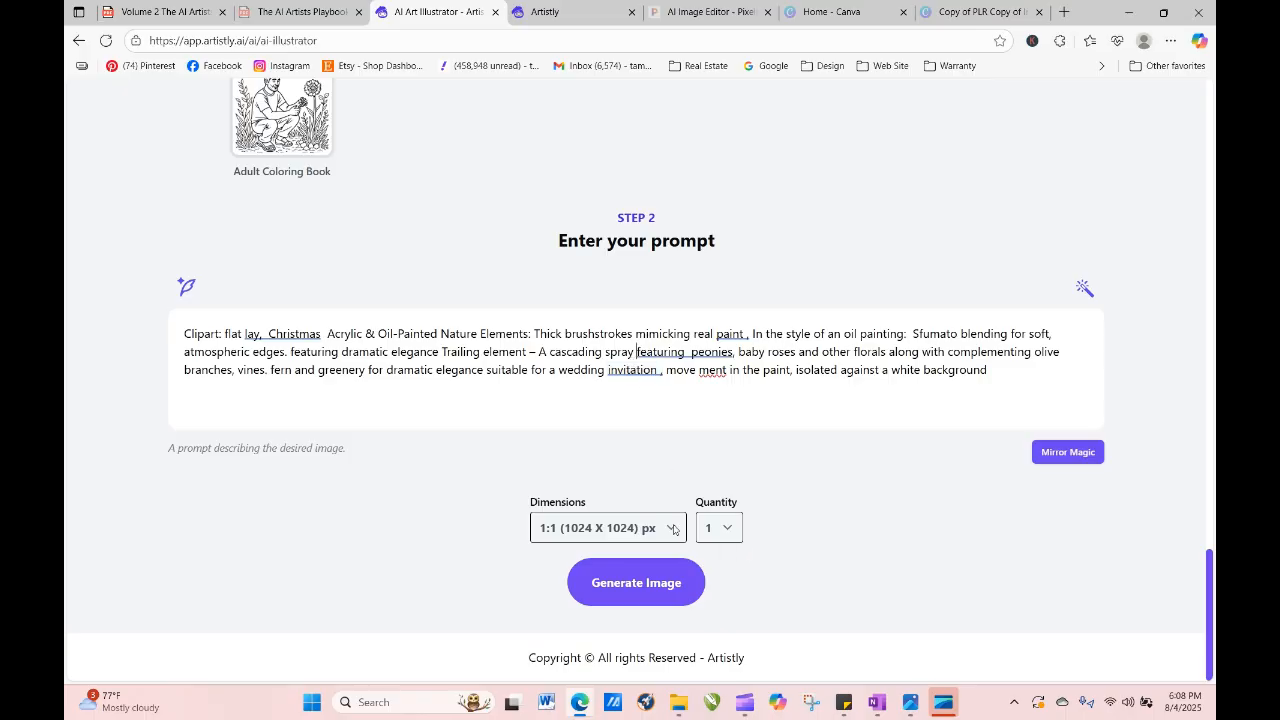
Set the spray illustration's dimensions to 4:5 (896 X 1088) px and the quantity to 4, and generate the images.
click(673, 530)
click(645, 437)
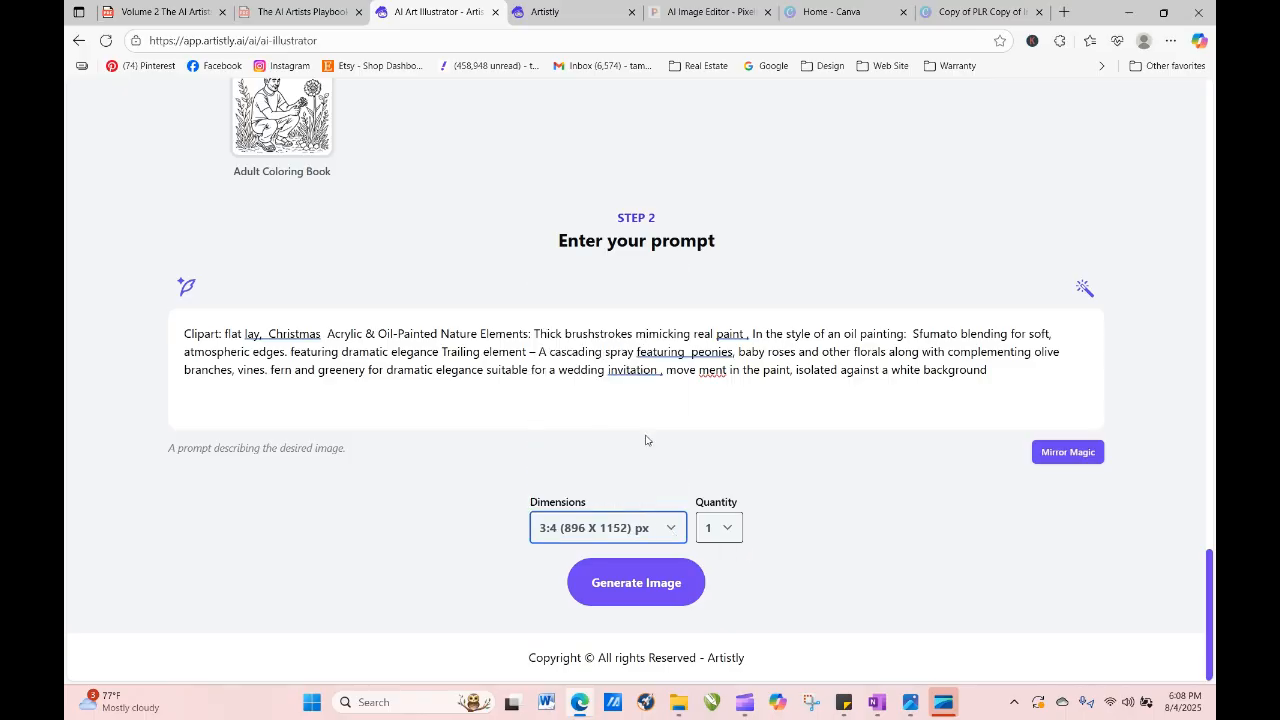
click(676, 528)
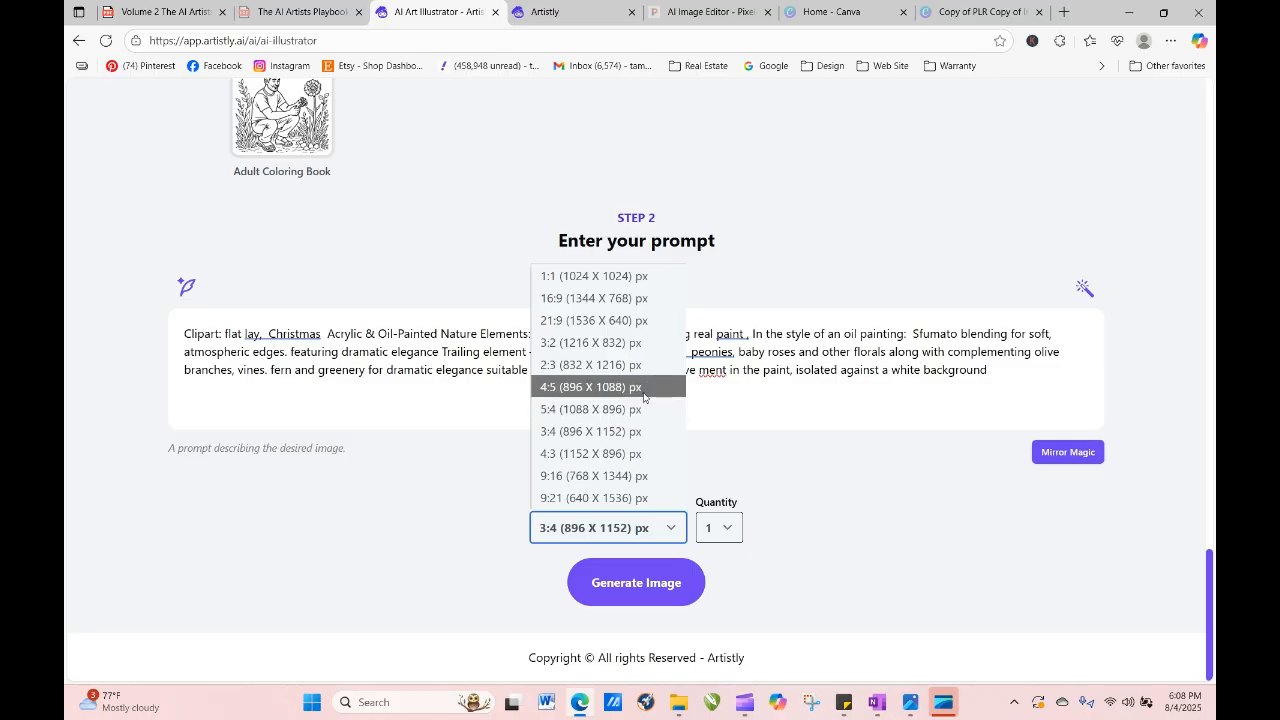
click(640, 387)
click(716, 528)
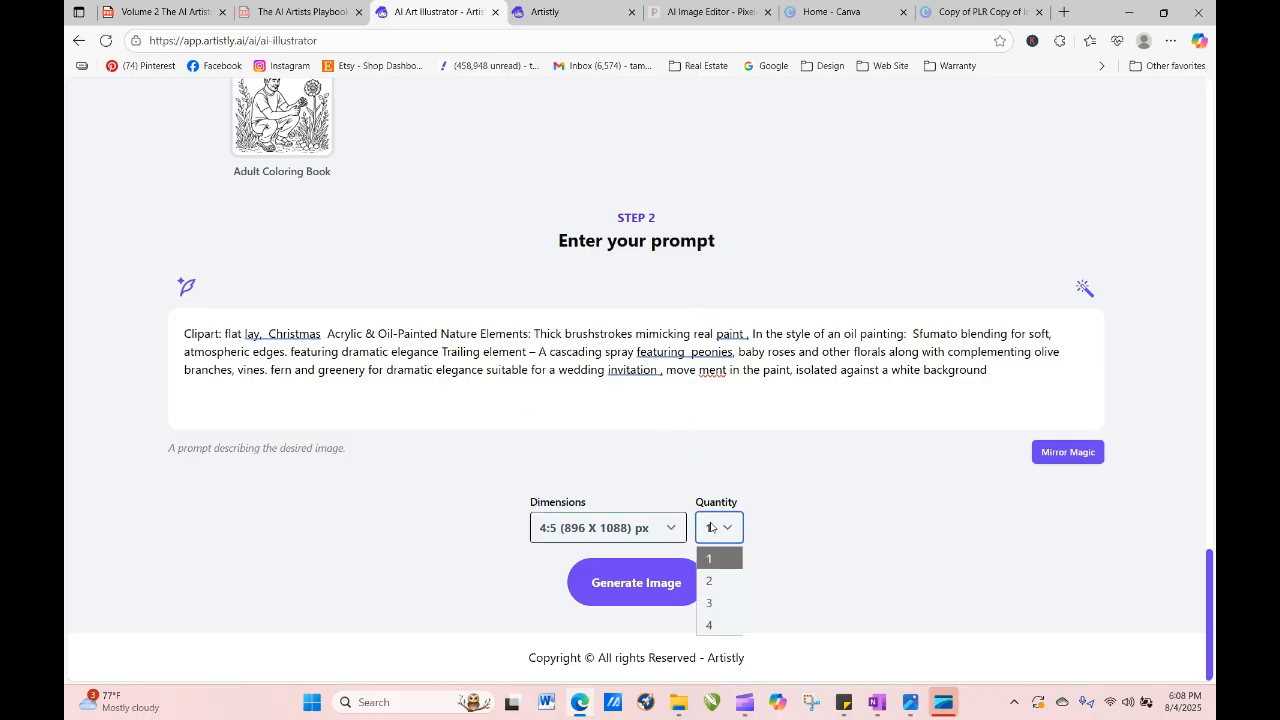
click(717, 621)
click(660, 583)
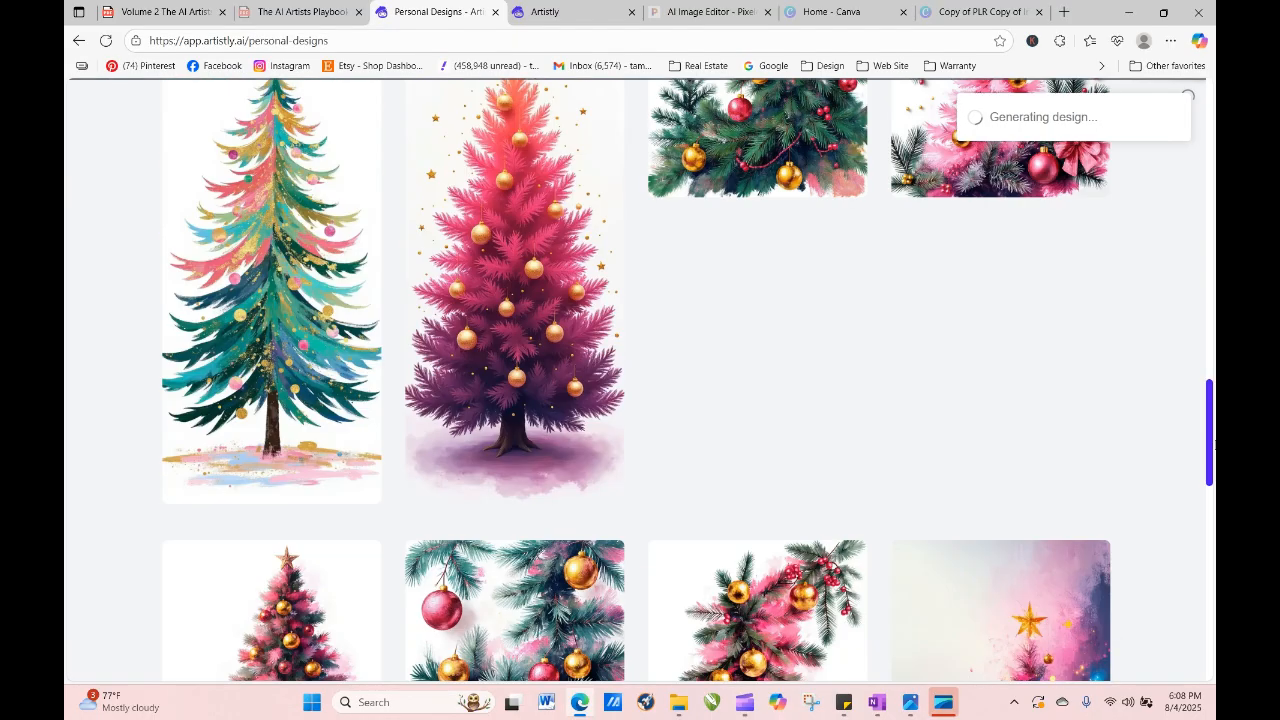
Reload the personal designs until all four new floral sprays are ready and bring them into view.
drag(1210, 461, 1206, 223)
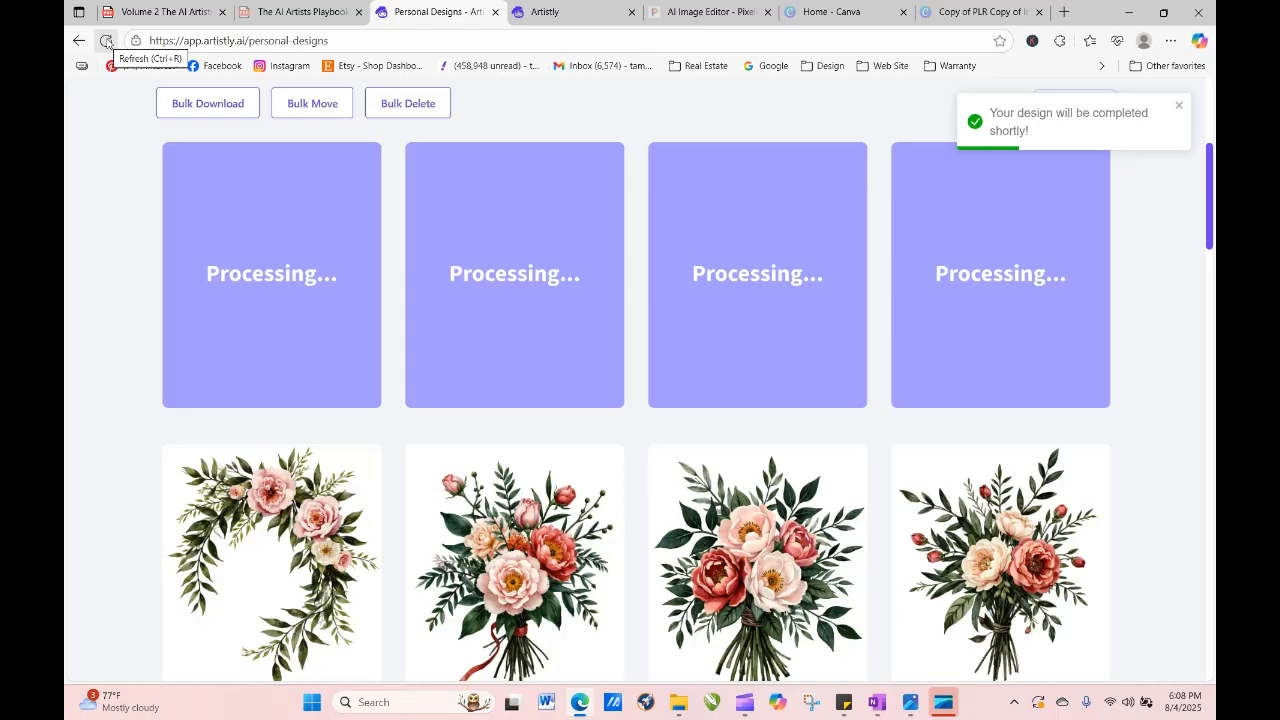
click(106, 41)
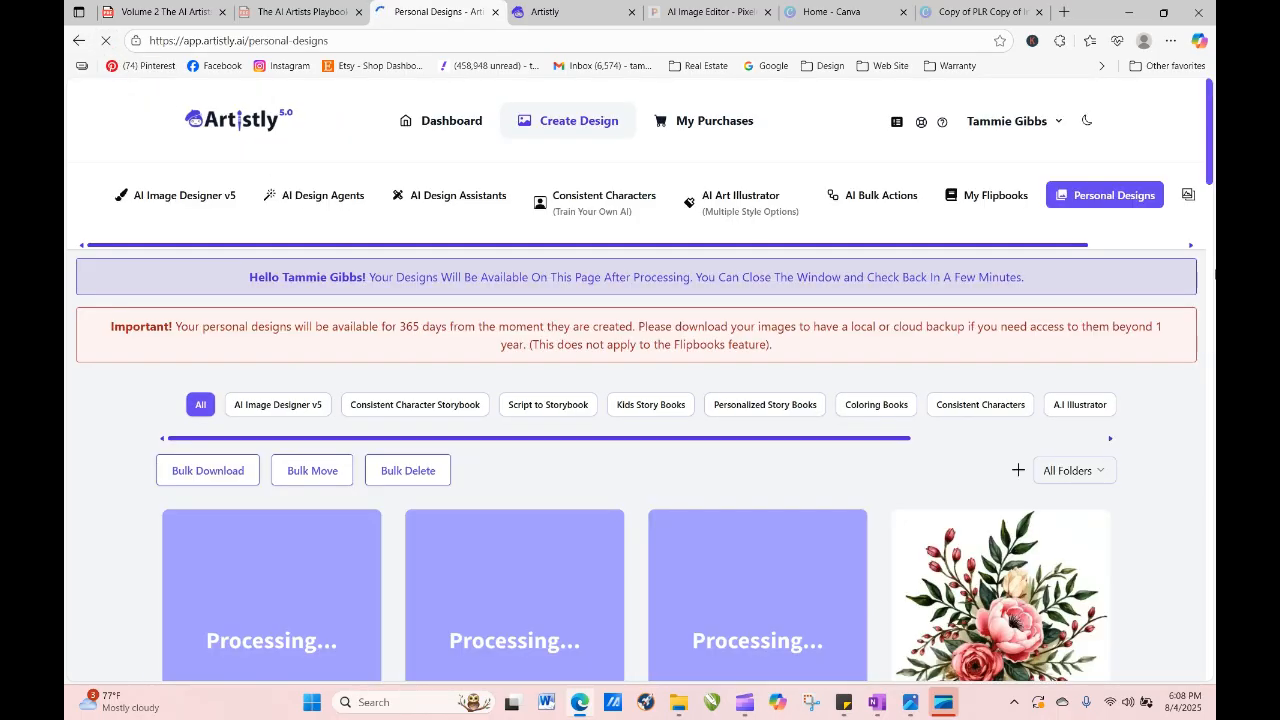
drag(1210, 134, 1210, 186)
mouse_move(1033, 340)
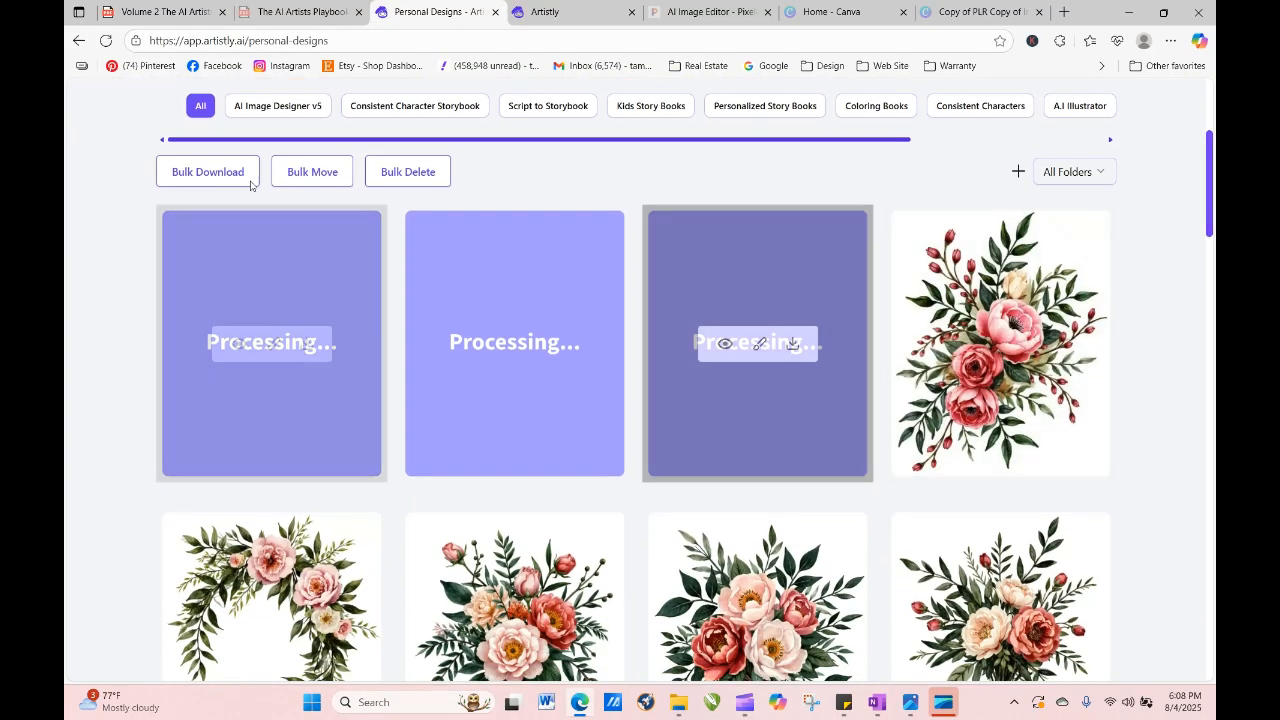
click(105, 41)
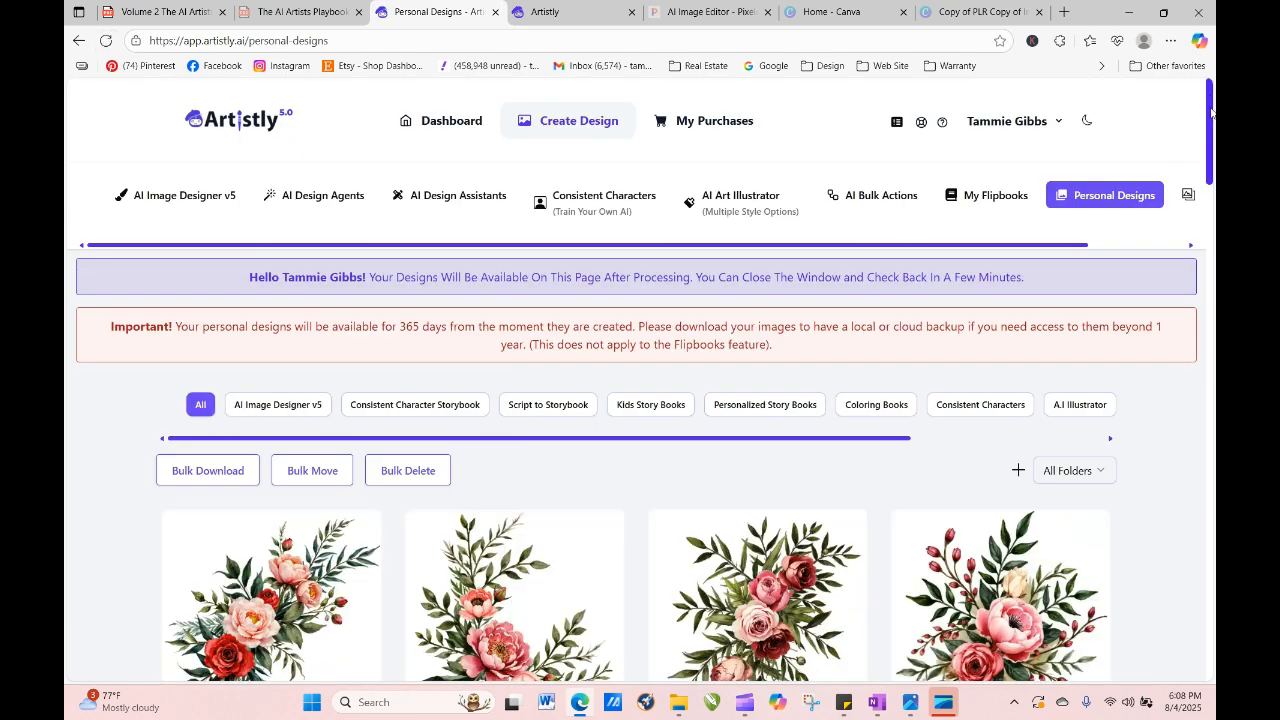
drag(1212, 113, 1212, 158)
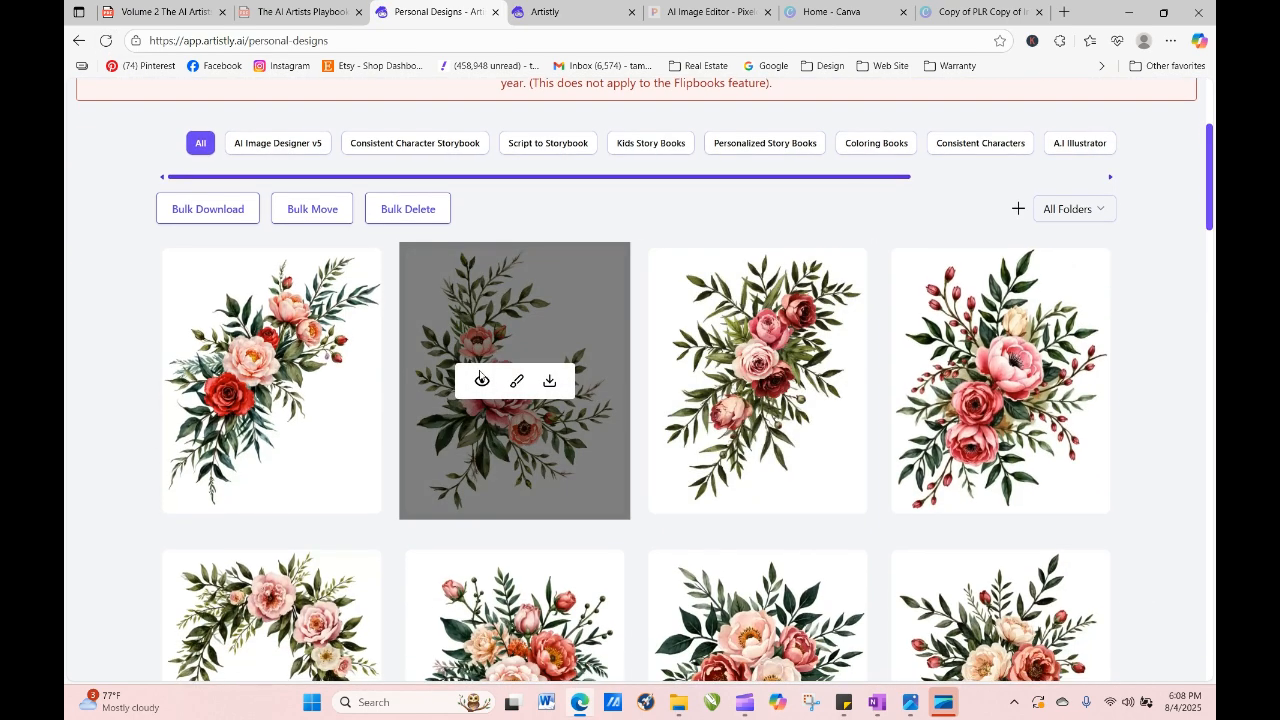
View the details of the L-shaped peony spray, and of the diagonal spray with the red rose.
click(481, 378)
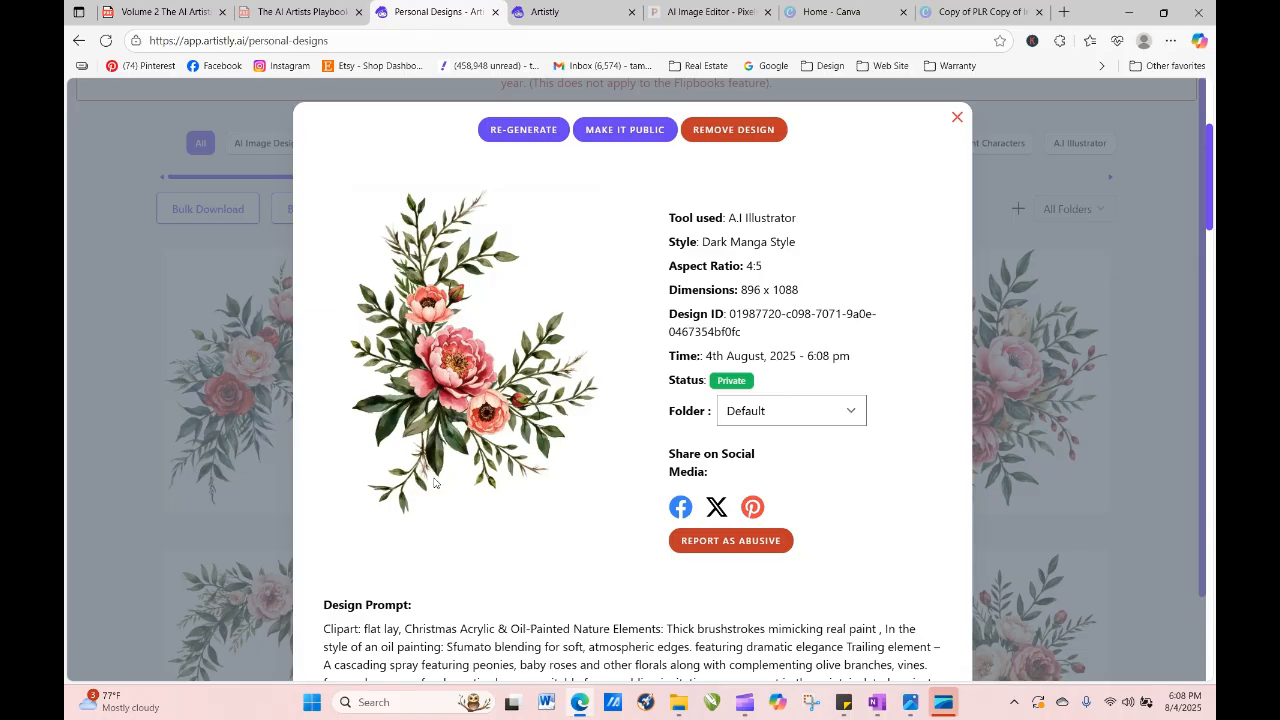
click(957, 119)
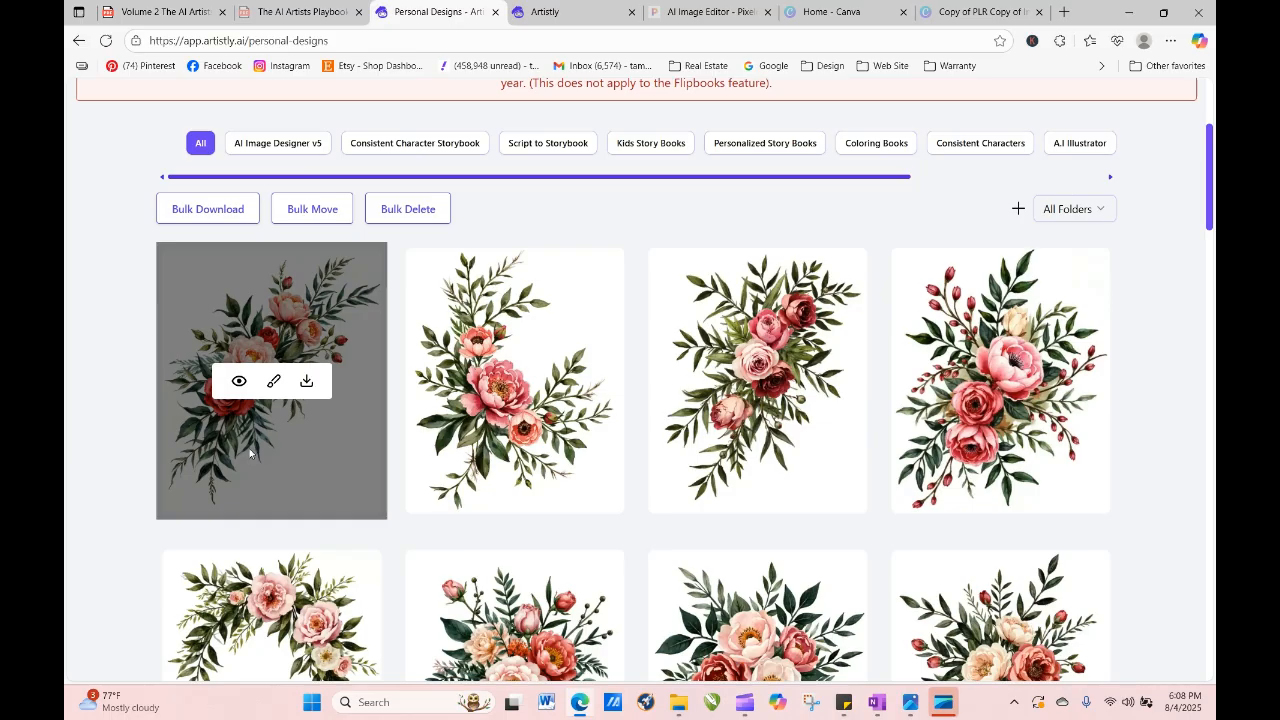
click(238, 381)
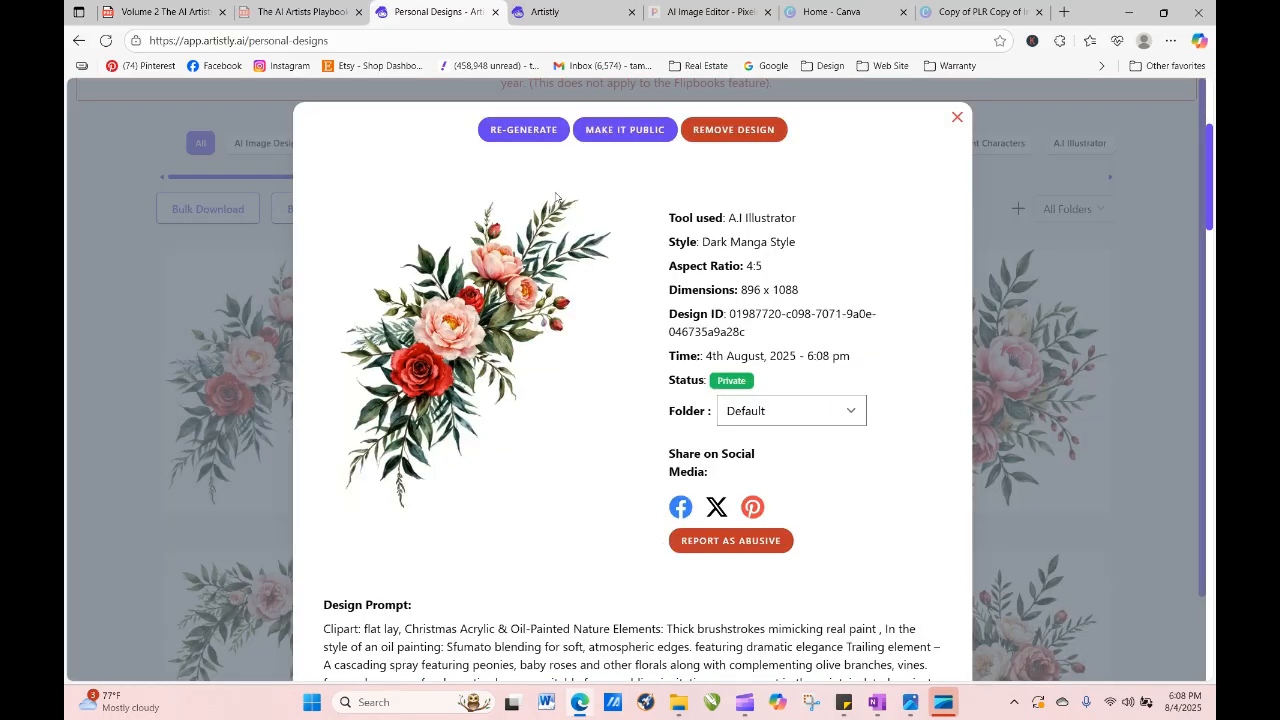
click(956, 118)
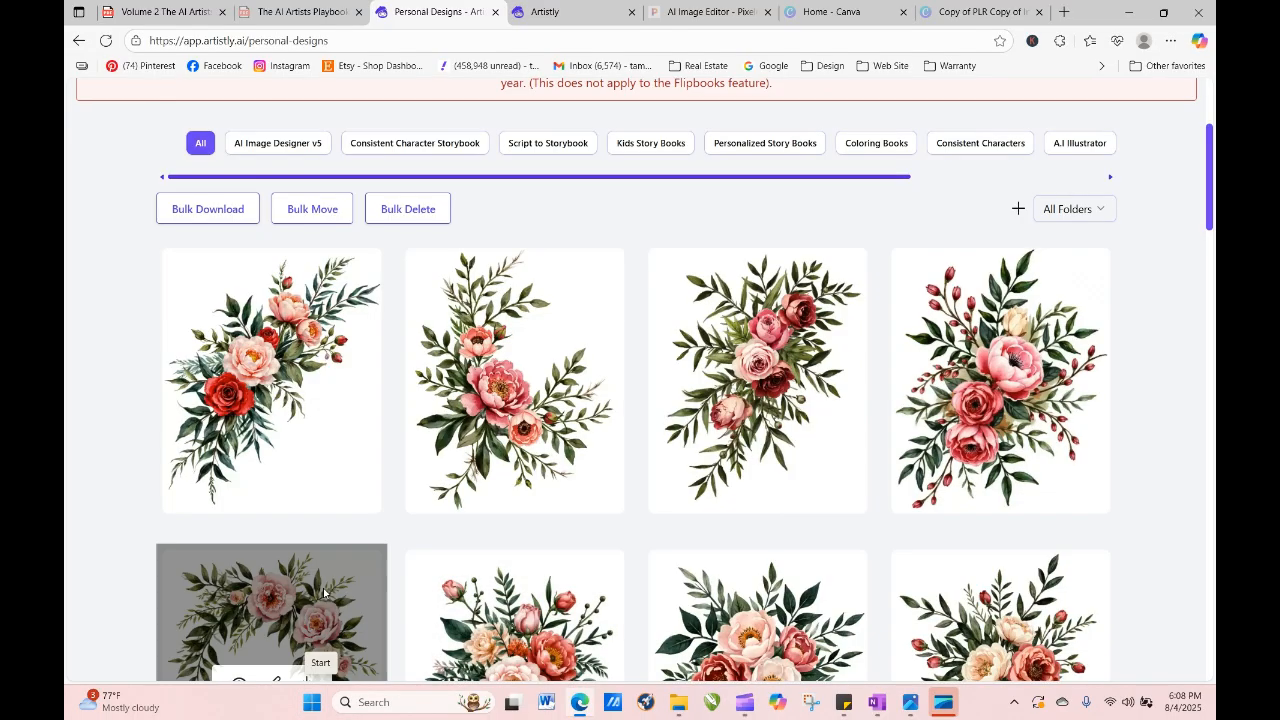
Reopen the diagonal spray design with the red rose and load its prompt for re-generation.
click(239, 384)
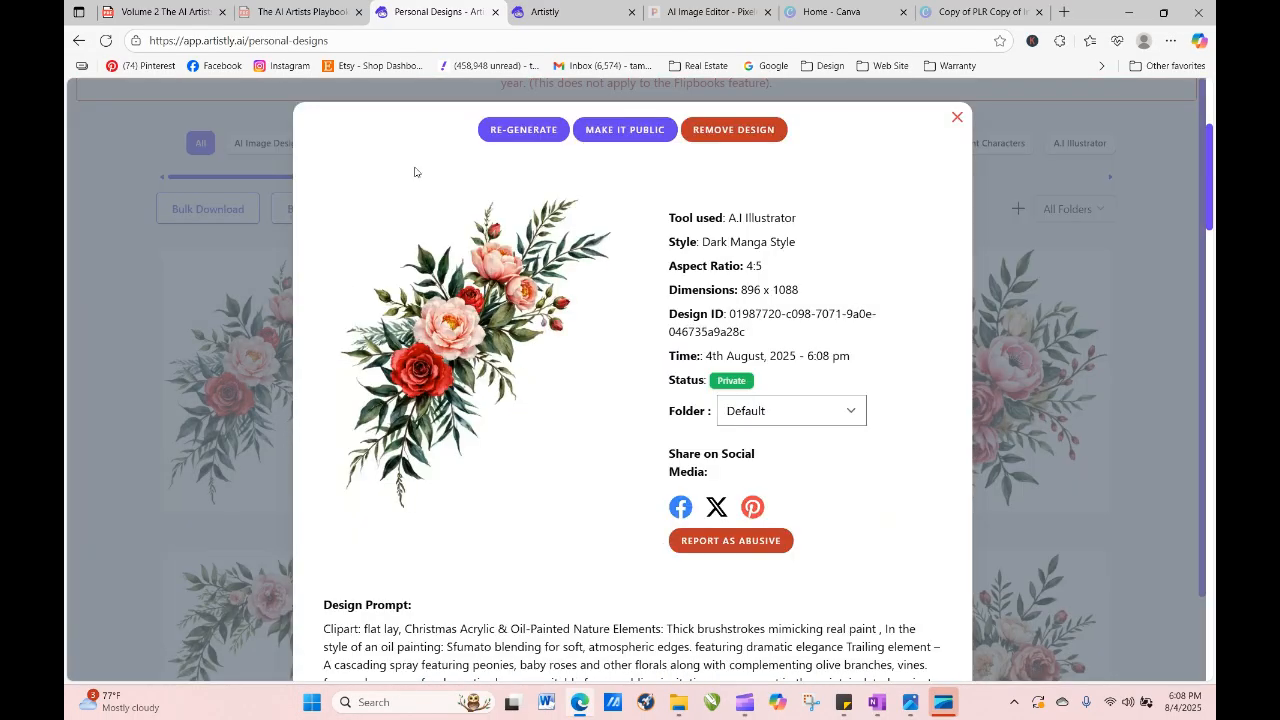
click(553, 130)
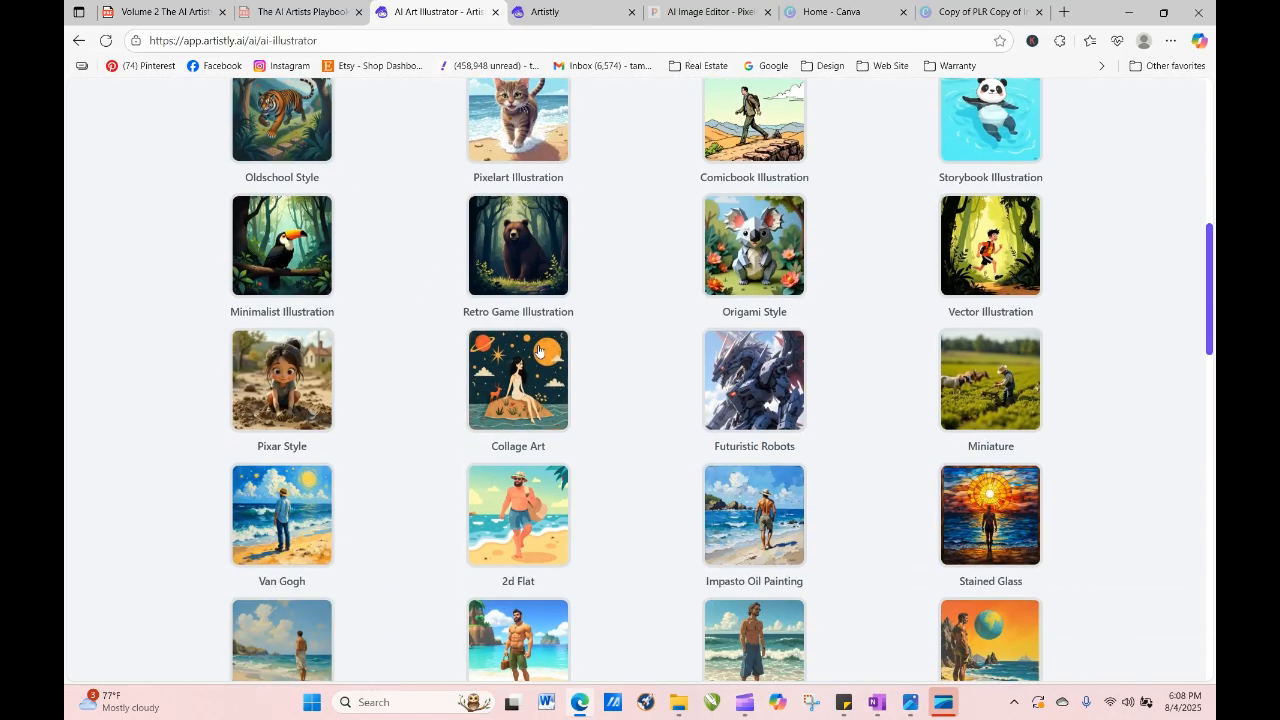
scroll(540, 350, down, 15)
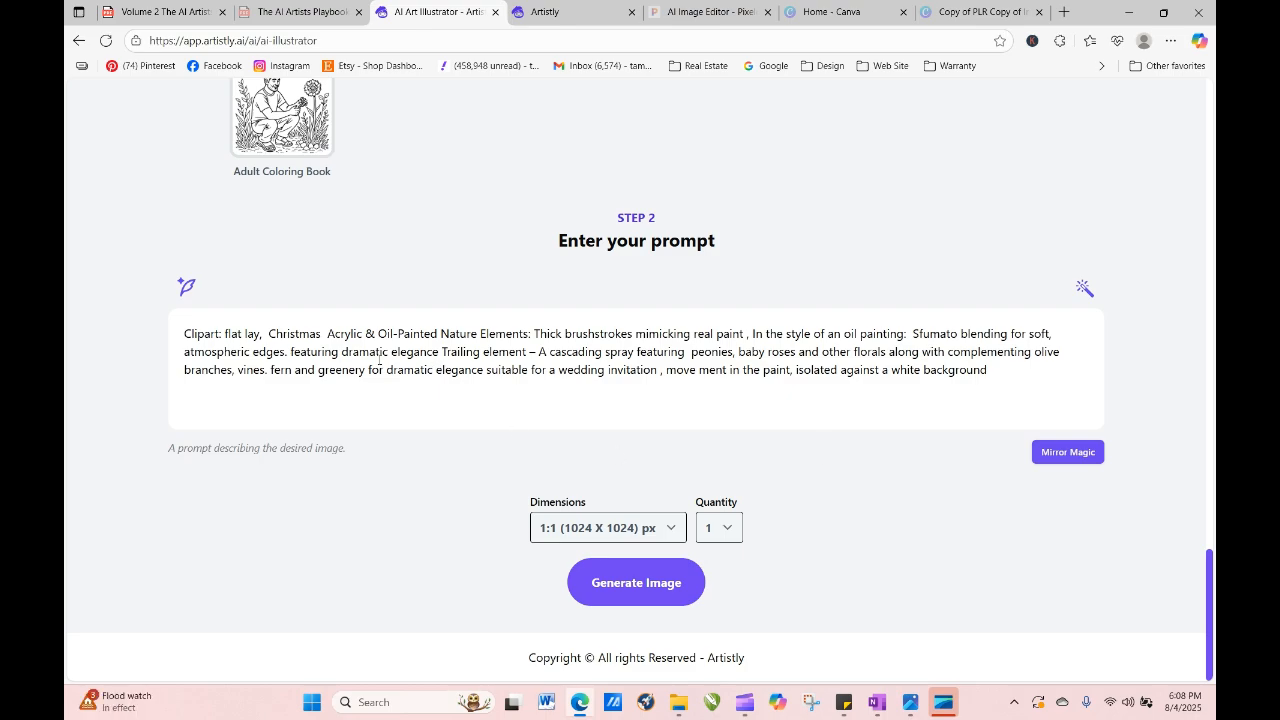
Replace "Christmas" with "Fall and Harvest theme:" in the spray prompt.
drag(321, 333, 288, 332)
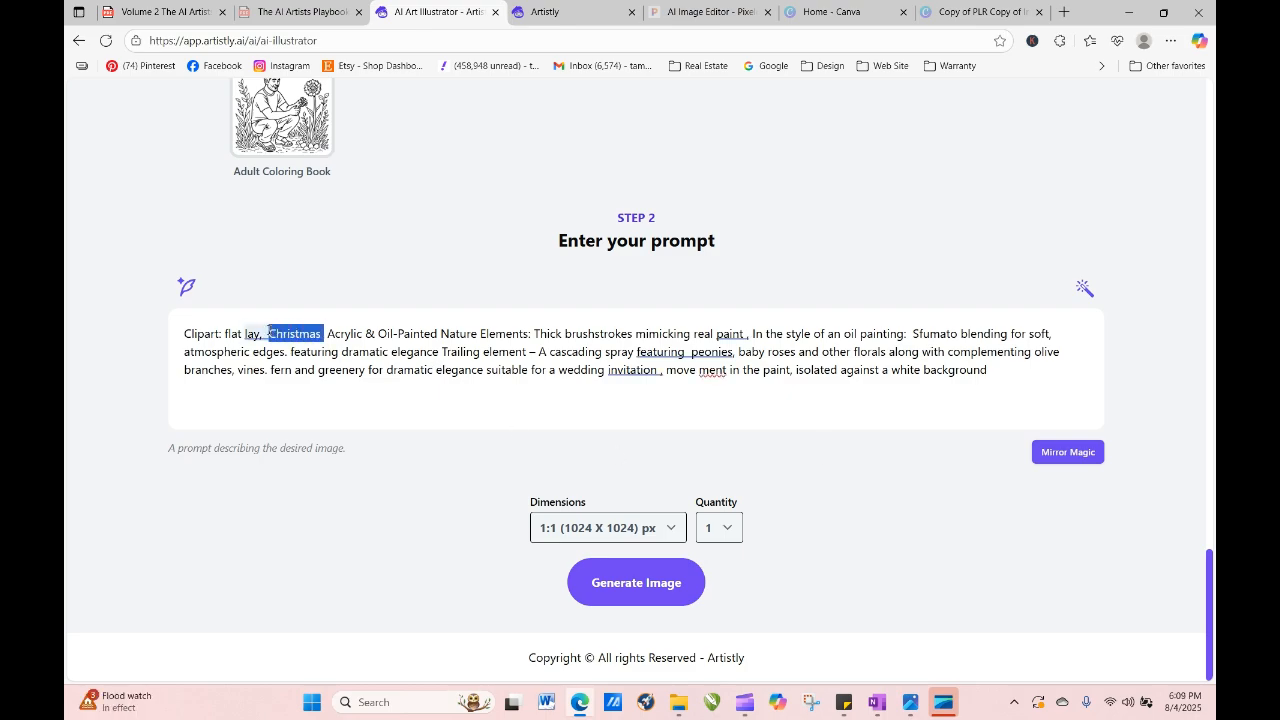
text(Fall a)
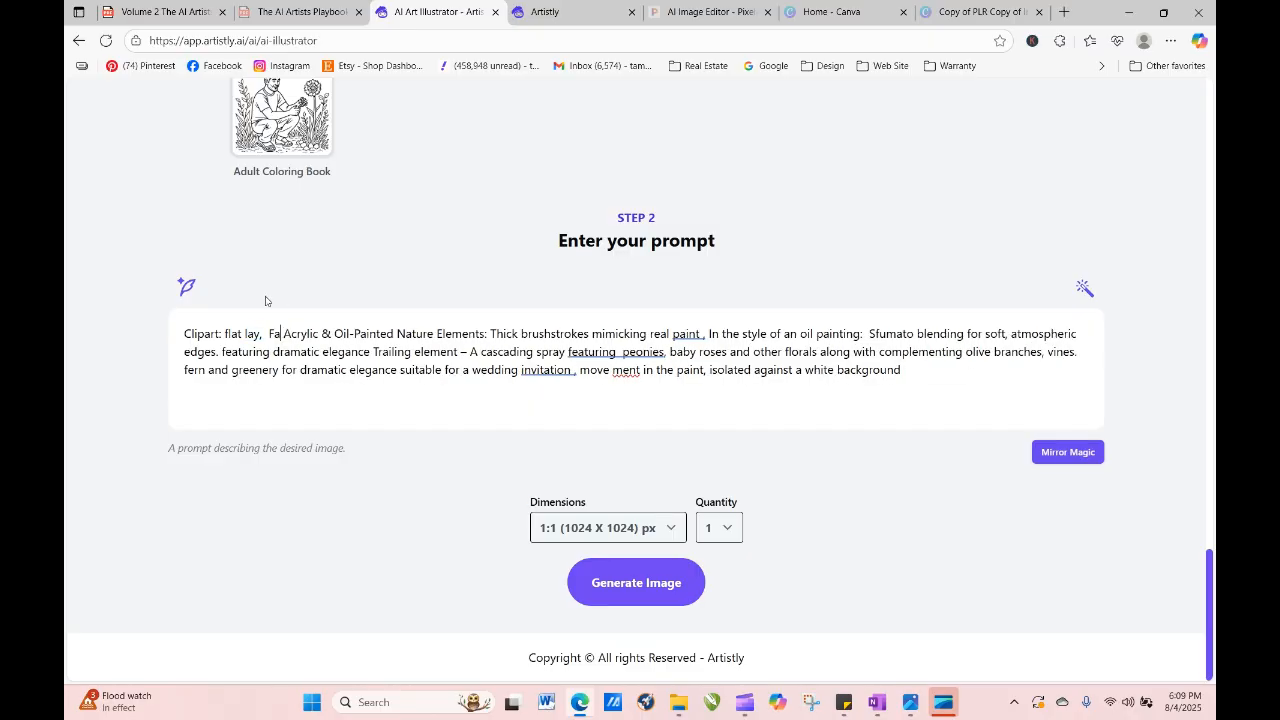
text(nd Har)
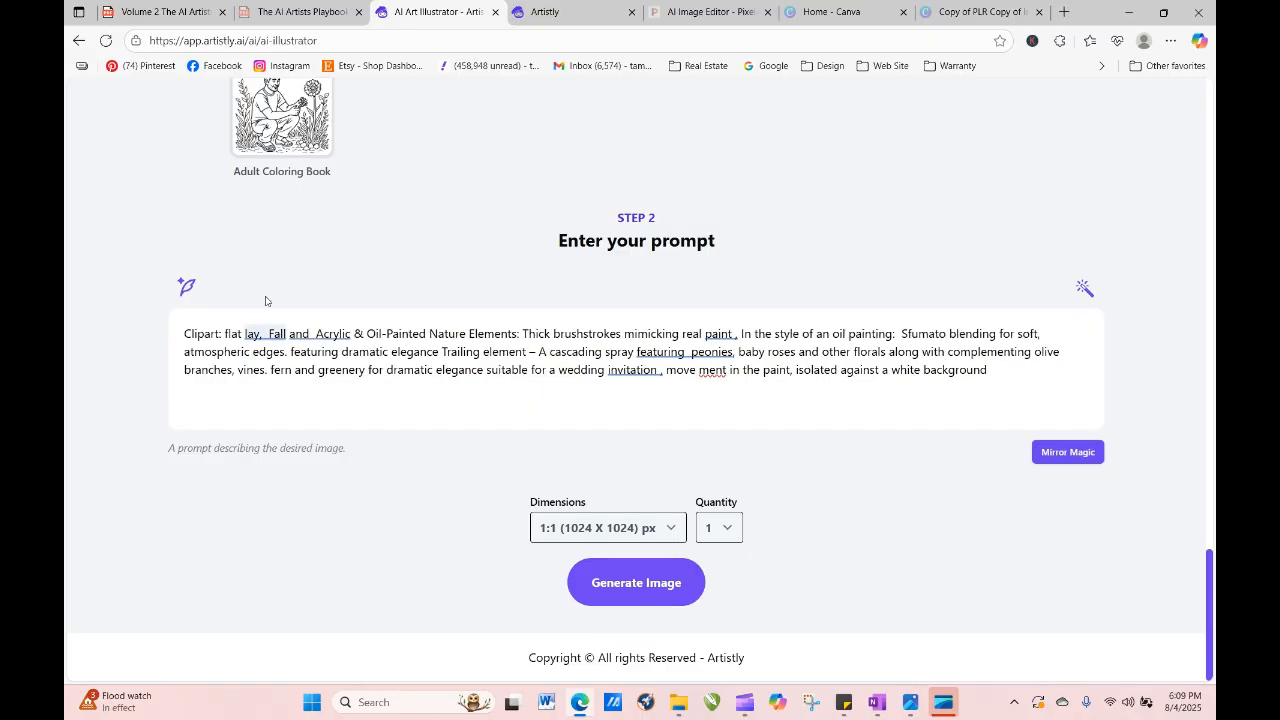
text(vest )
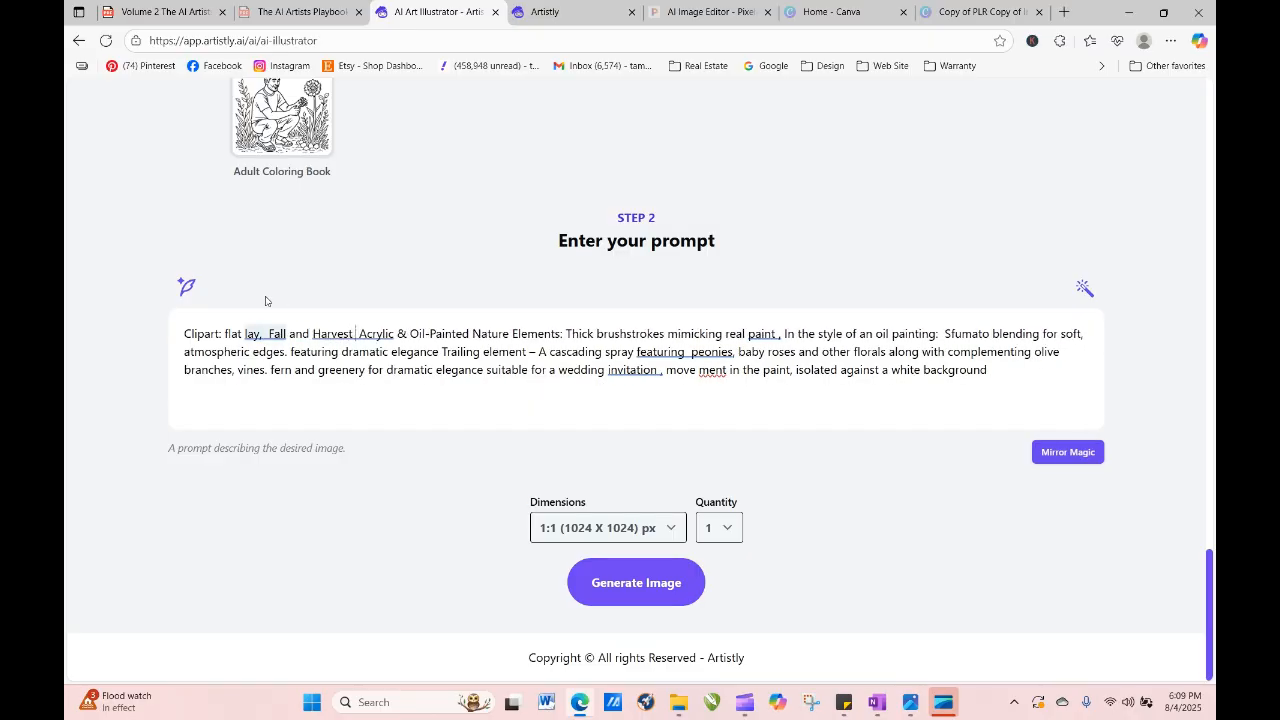
text(theme)
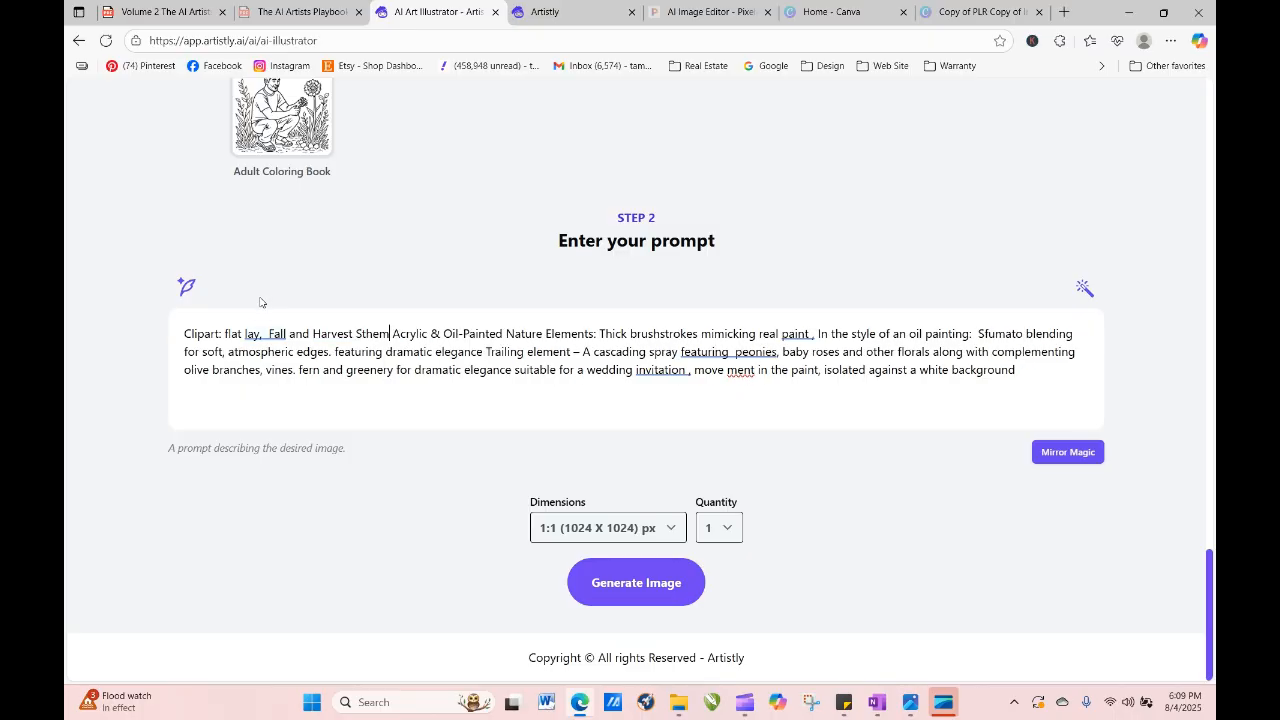
key(BackSpace)
key(BackSpace)
key(BackSpace)
key(BackSpace)
text(heme)
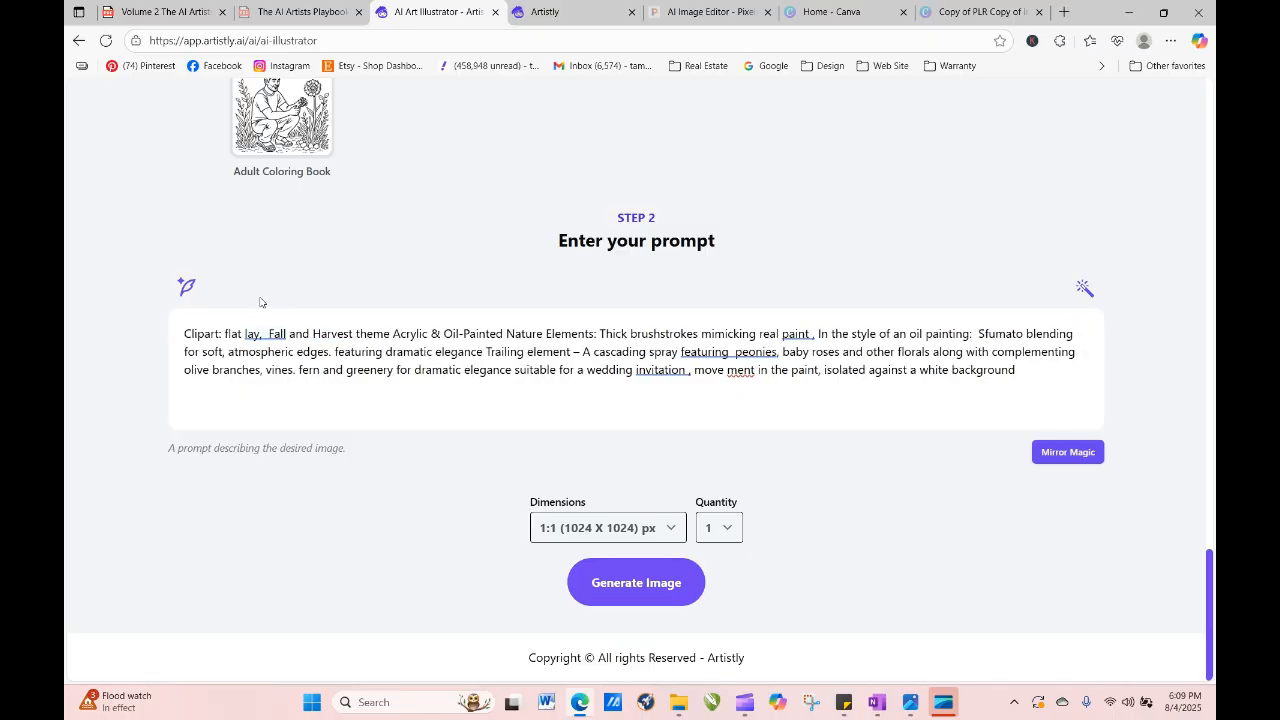
text(:)
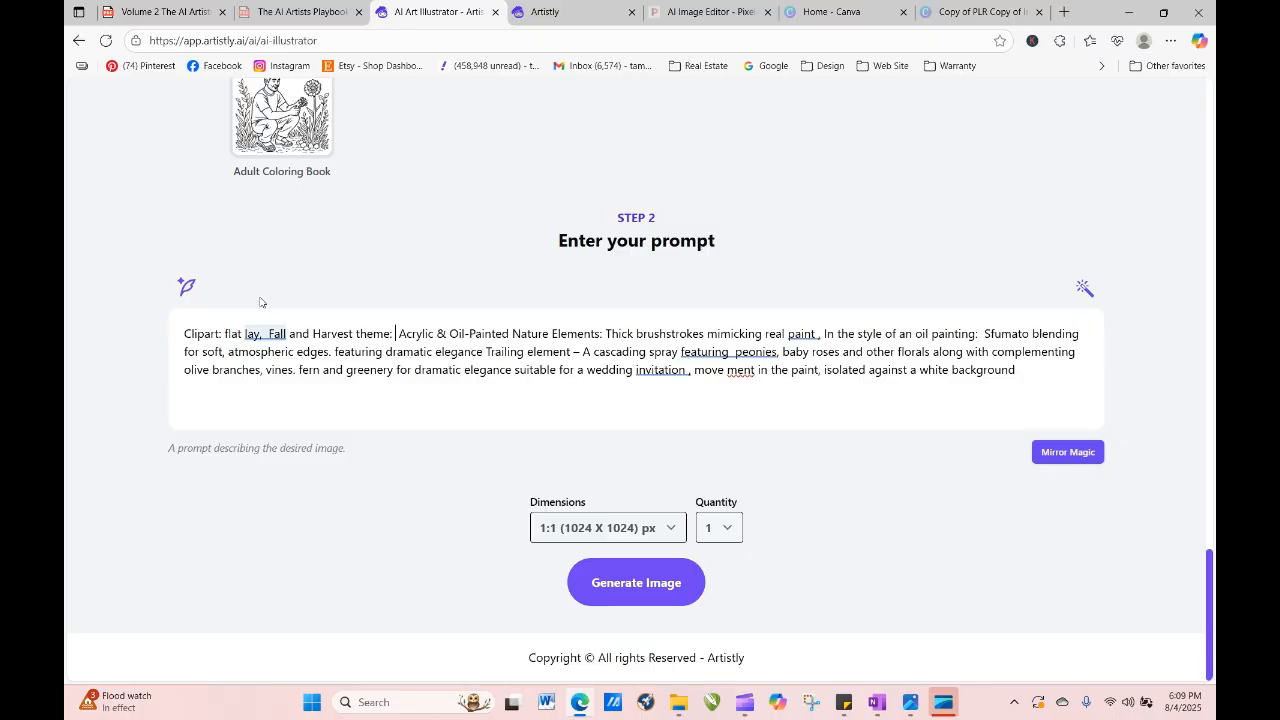
Switch to the Volume 2 AI Artists Playbook PDF and look through its floral clipart section for the Trending Floral Color Palettes.
click(118, 9)
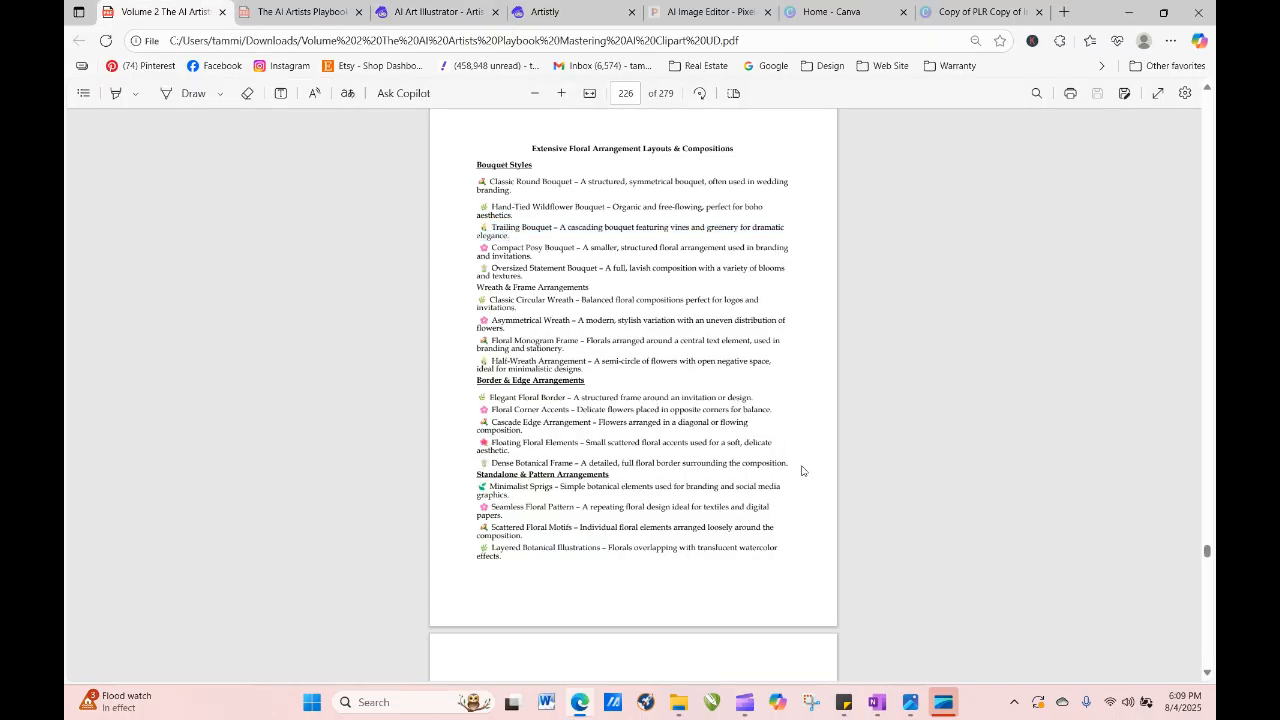
scroll(801, 470, down, 5)
scroll(801, 470, down, 6)
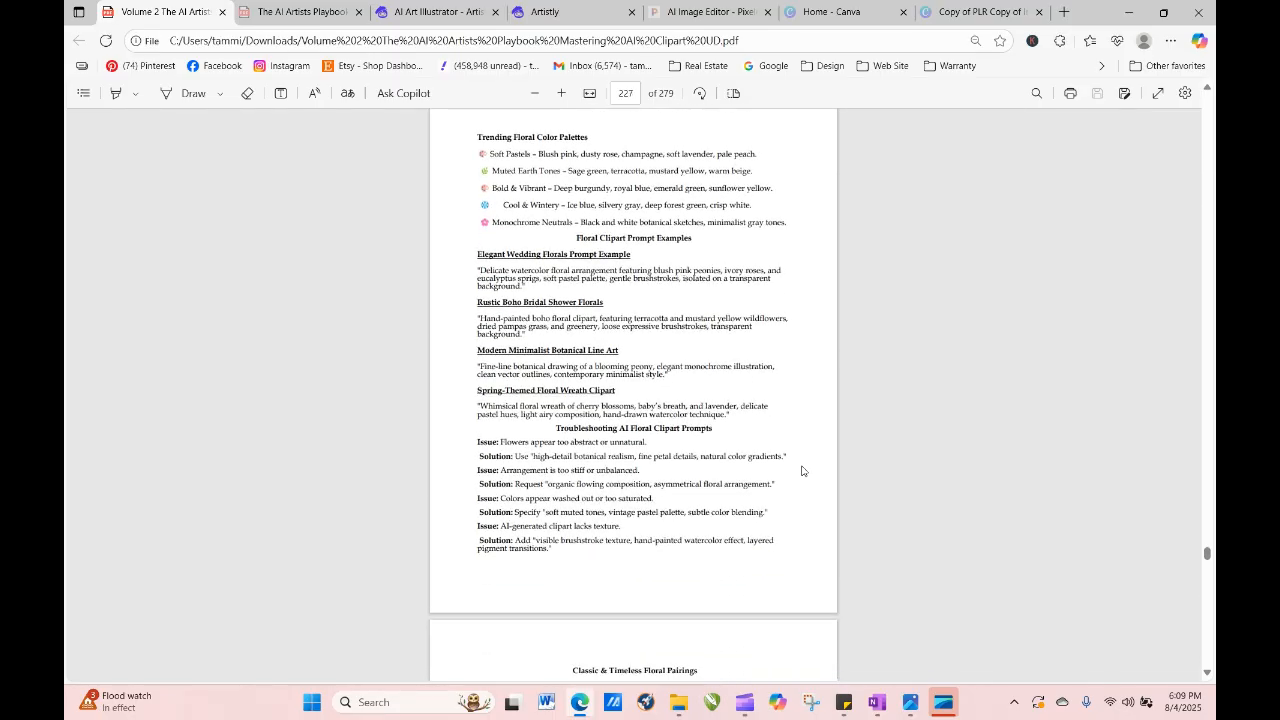
scroll(801, 470, up, 10)
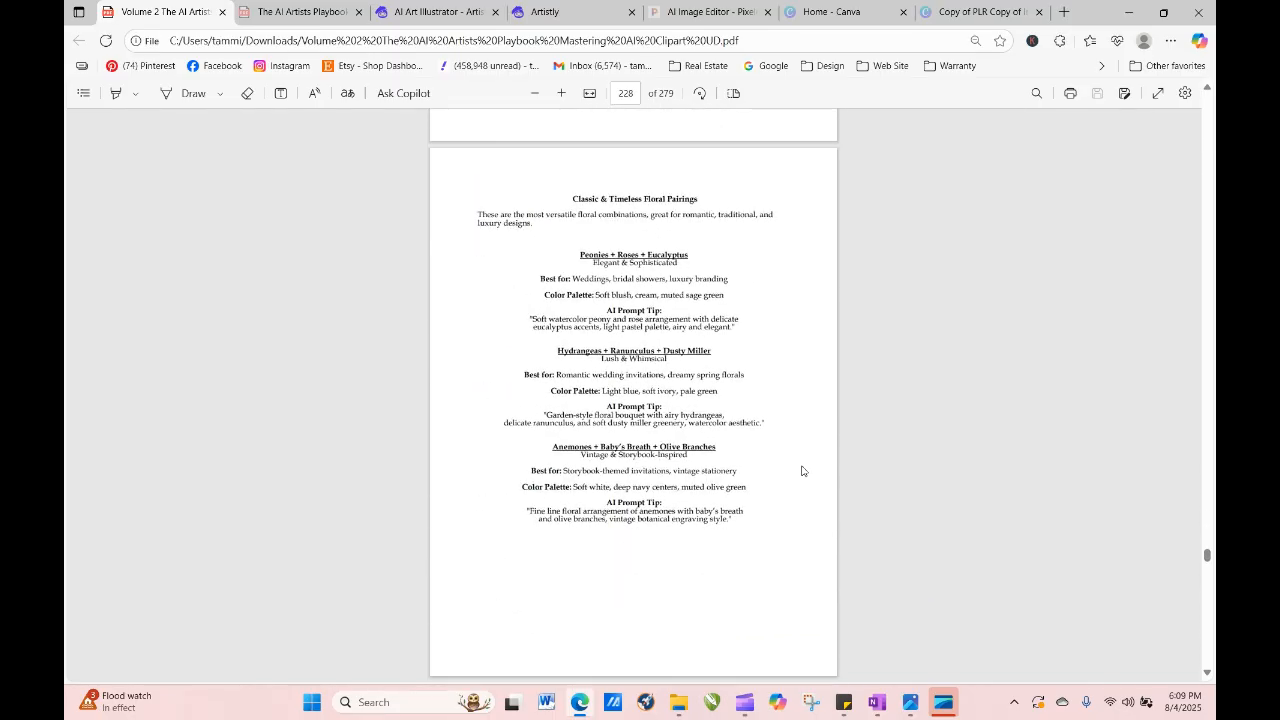
scroll(801, 470, up, 6)
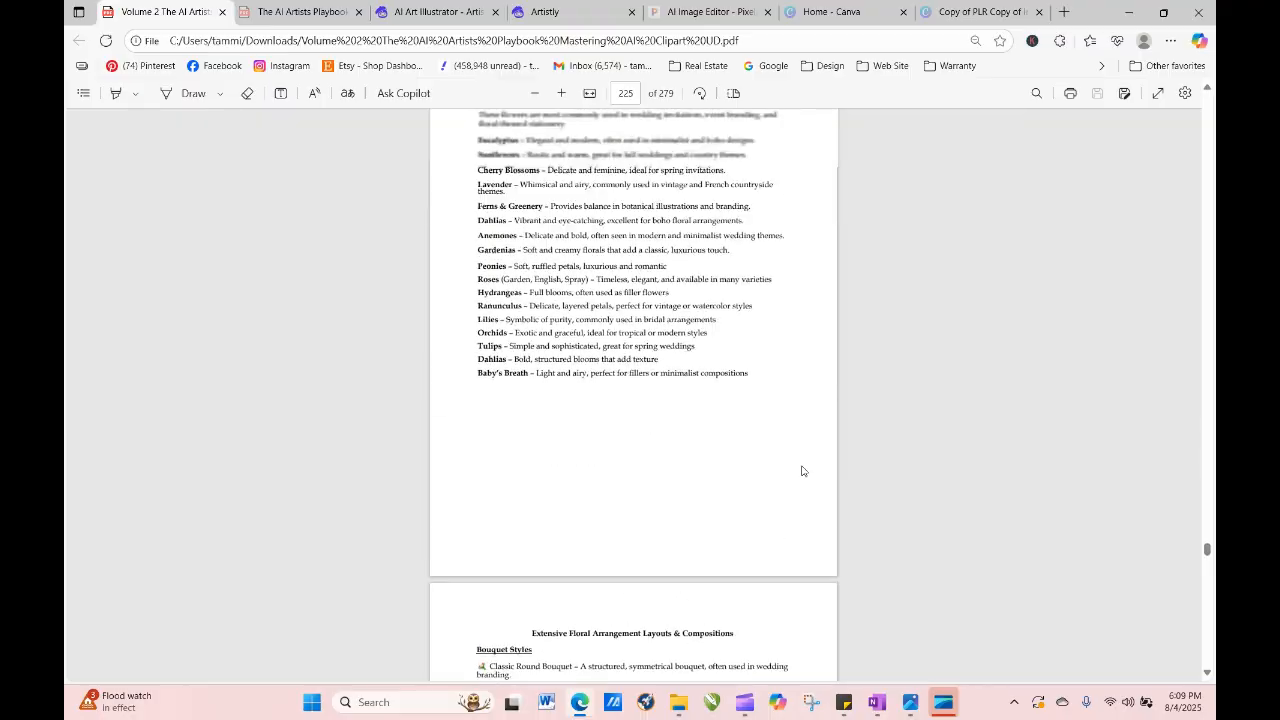
scroll(801, 470, up, 6)
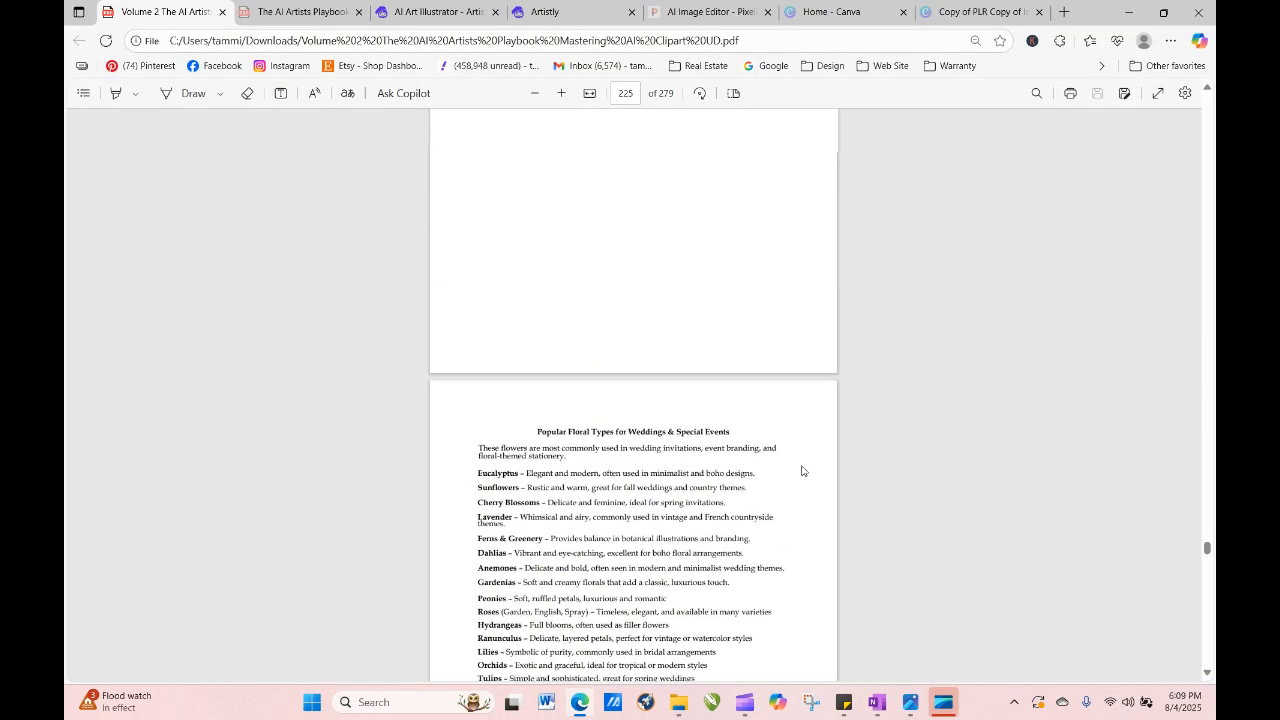
scroll(801, 470, up, 2)
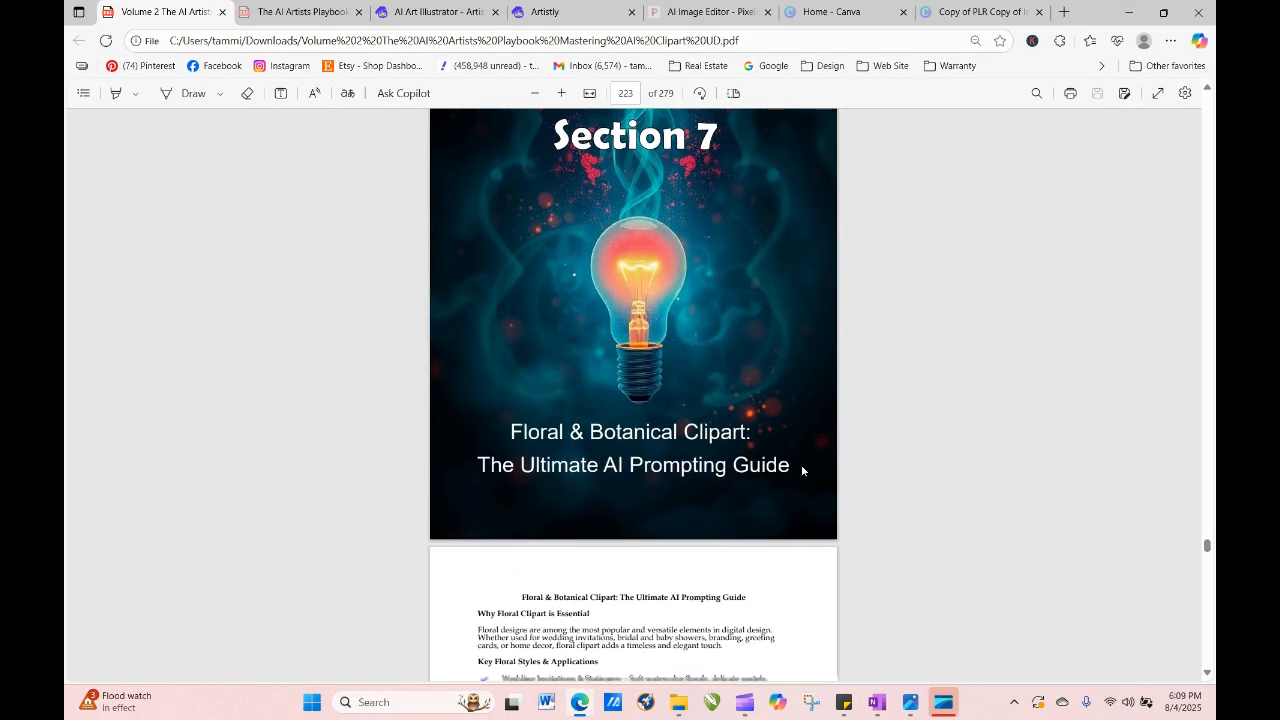
scroll(801, 470, down, 7)
scroll(801, 470, down, 8)
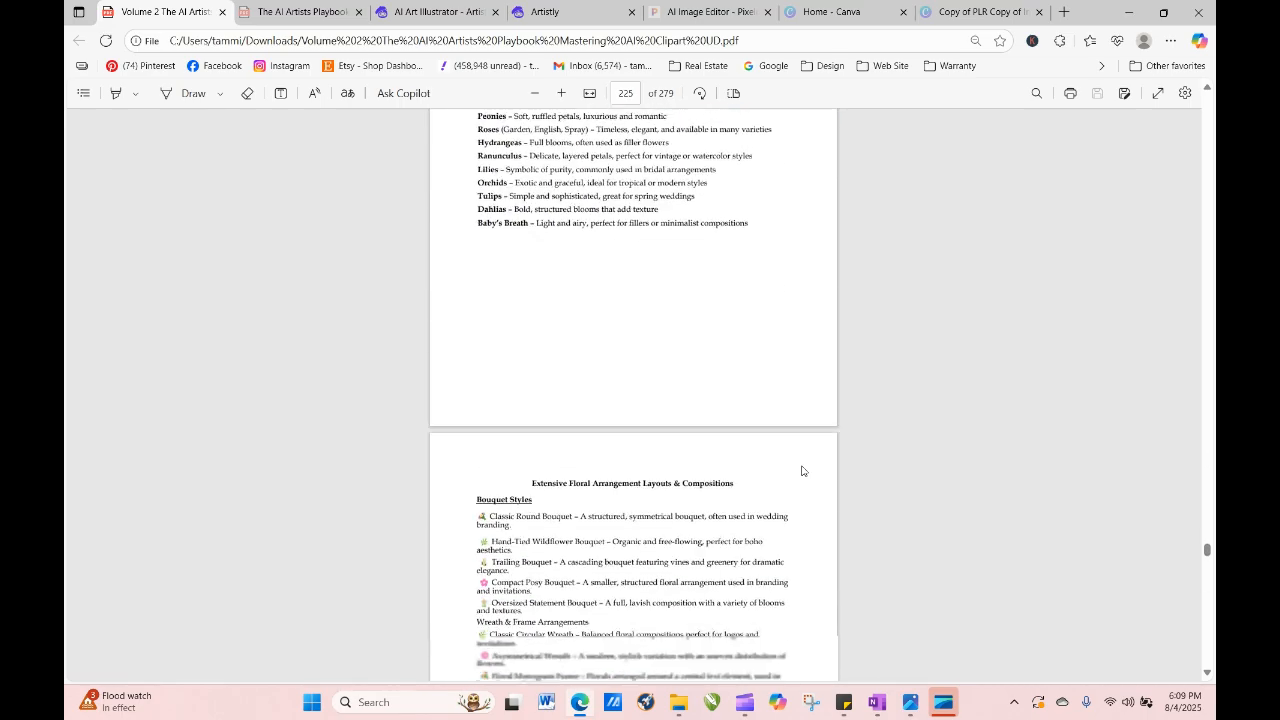
scroll(801, 470, down, 8)
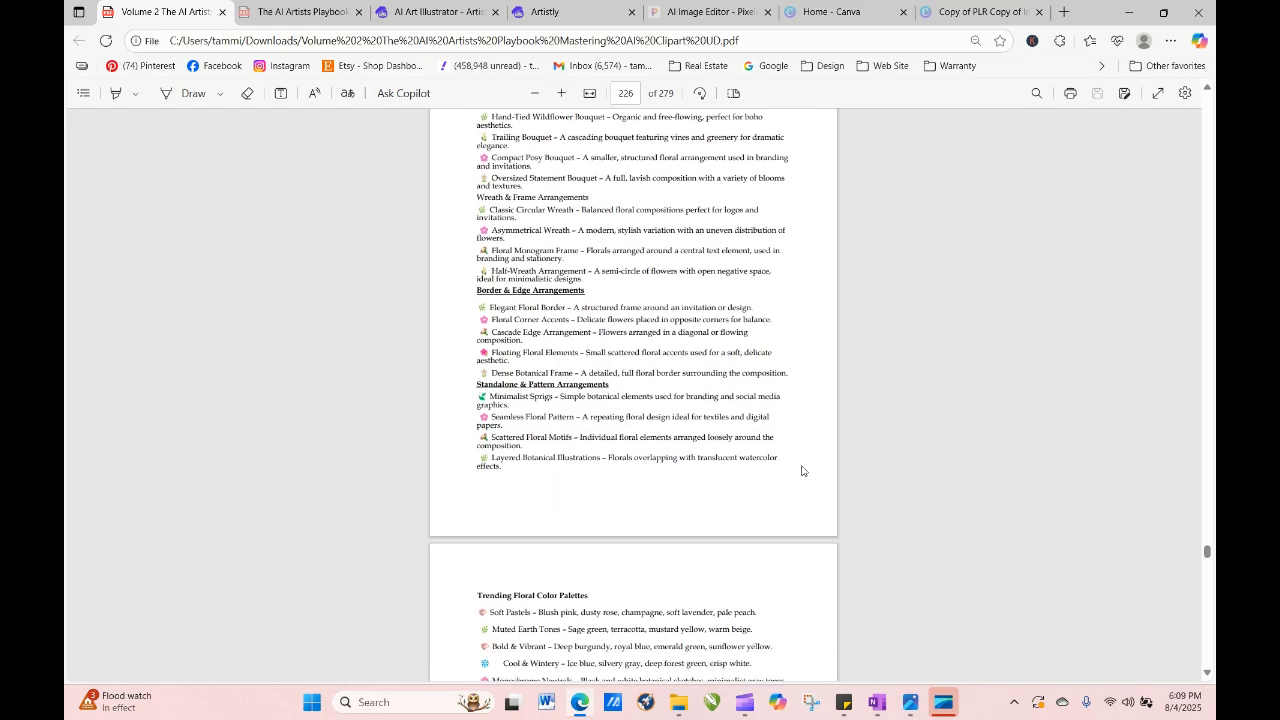
scroll(801, 470, down, 2)
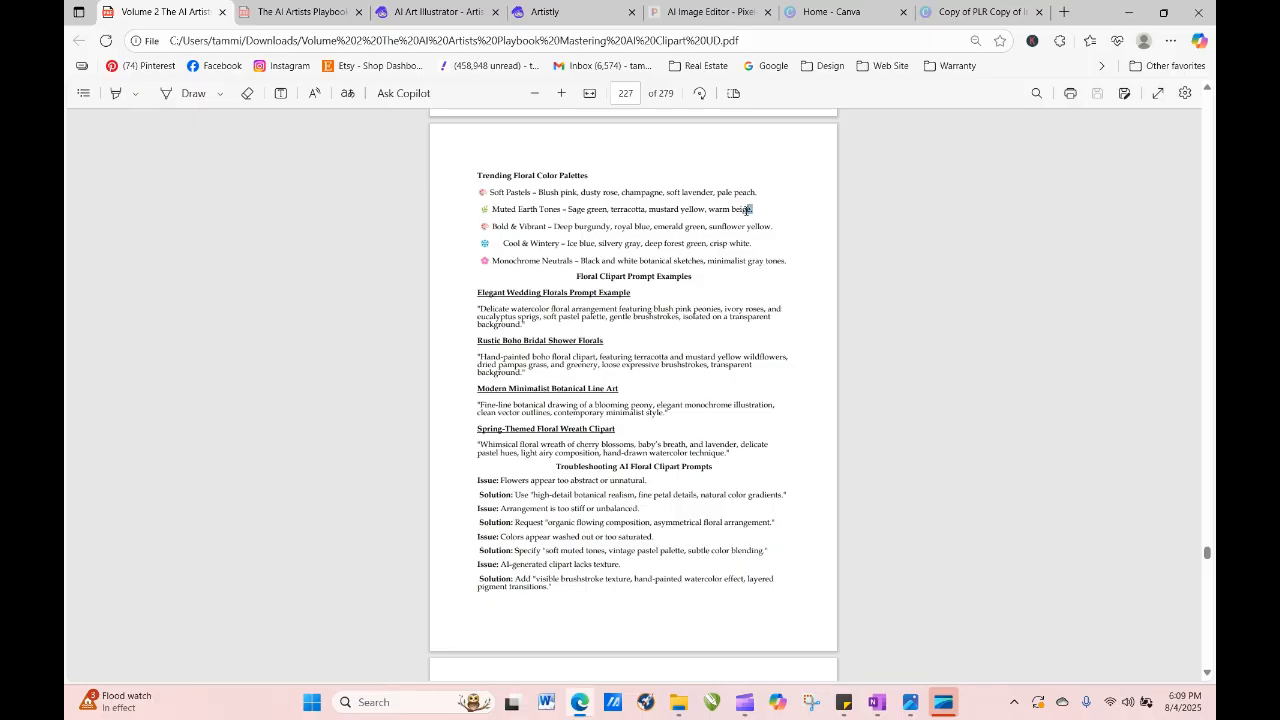
Copy the Muted Earth Tones line from the Trending Floral Color Palettes in the playbook PDF.
drag(707, 210, 500, 213)
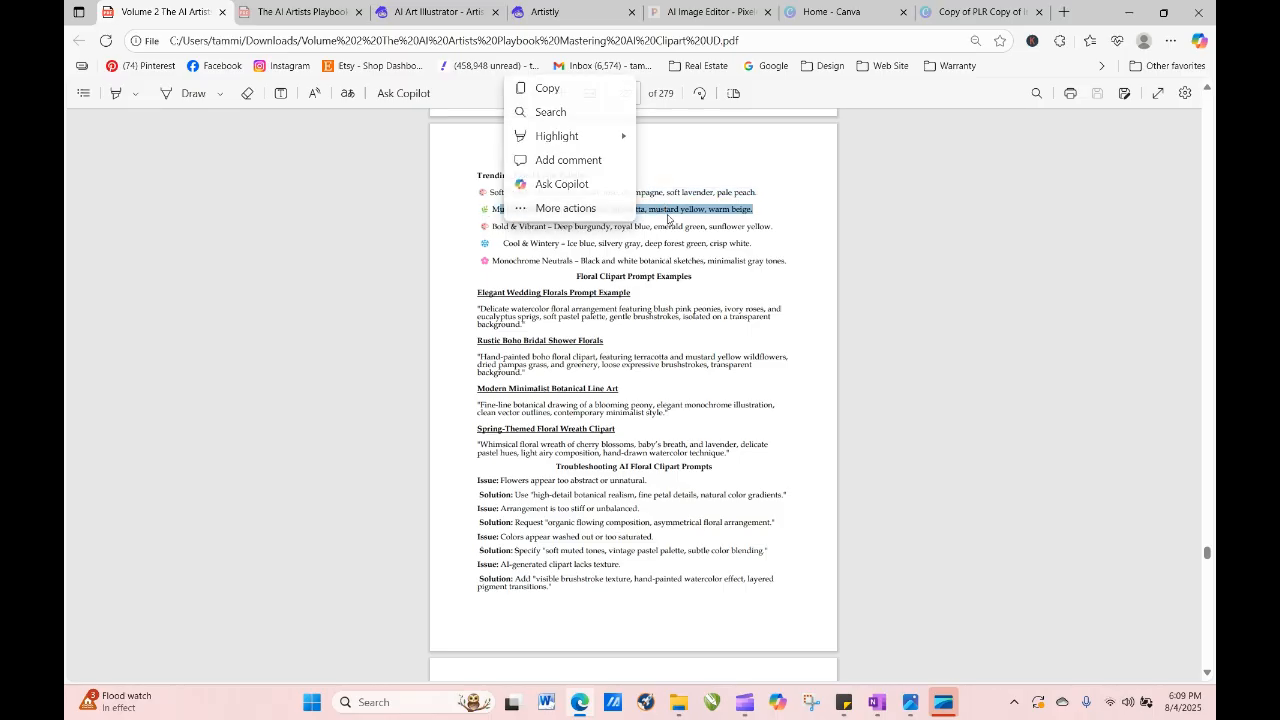
click(768, 213)
scroll(768, 213, down, 1)
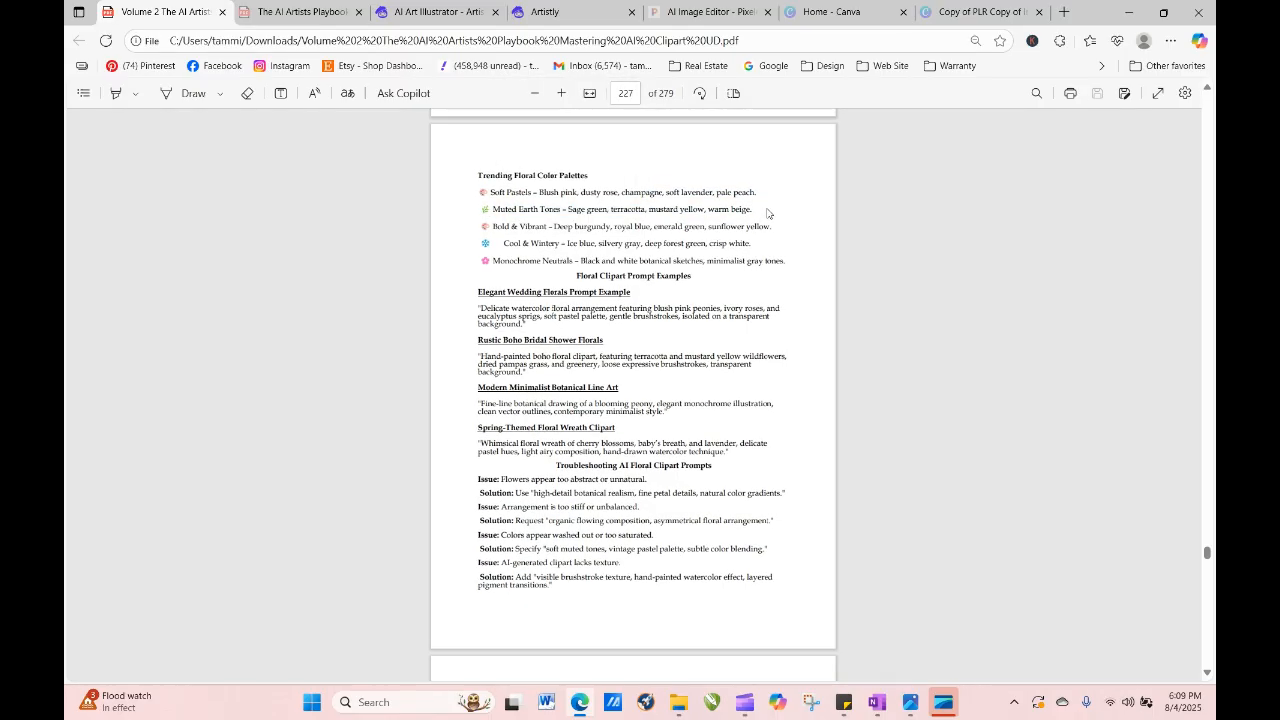
drag(741, 214, 507, 211)
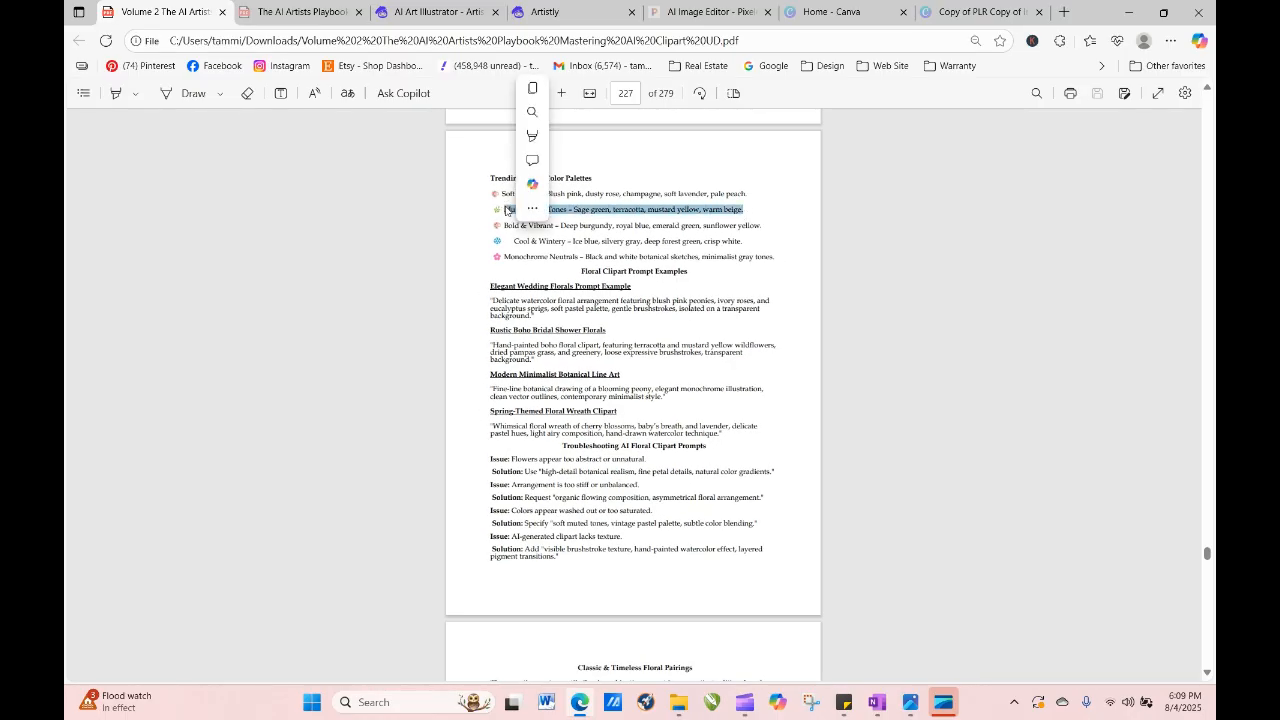
right_click(680, 213)
click(750, 277)
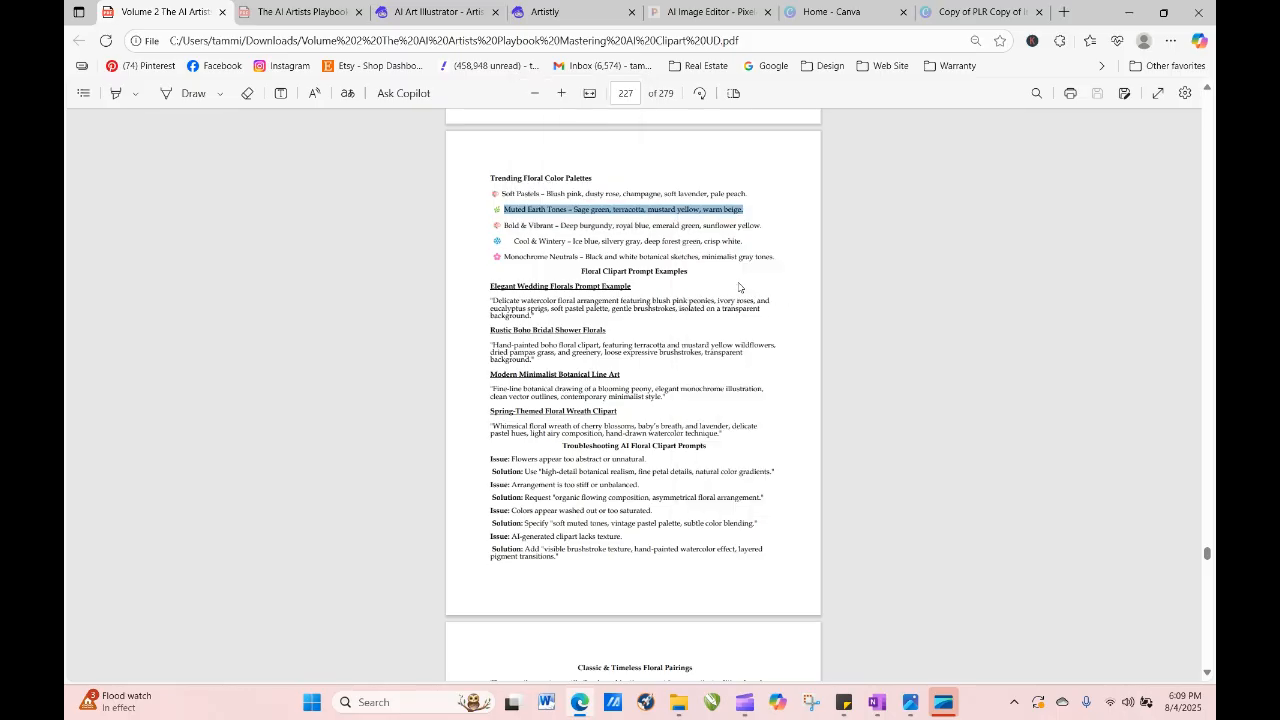
Switch to the Artistly AI Art Illustrator and paste the Muted Earth Tones palette after "Fall and Harvest theme:" in the prompt.
click(550, 12)
click(440, 14)
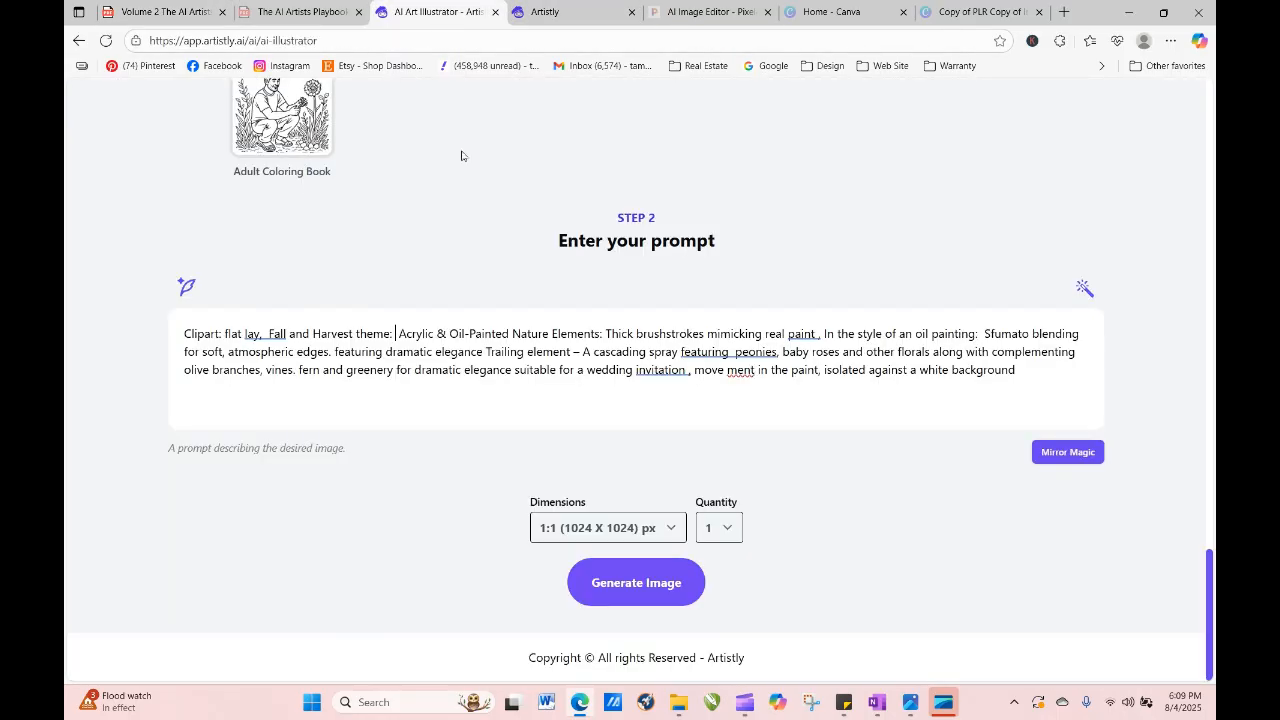
right_click(398, 334)
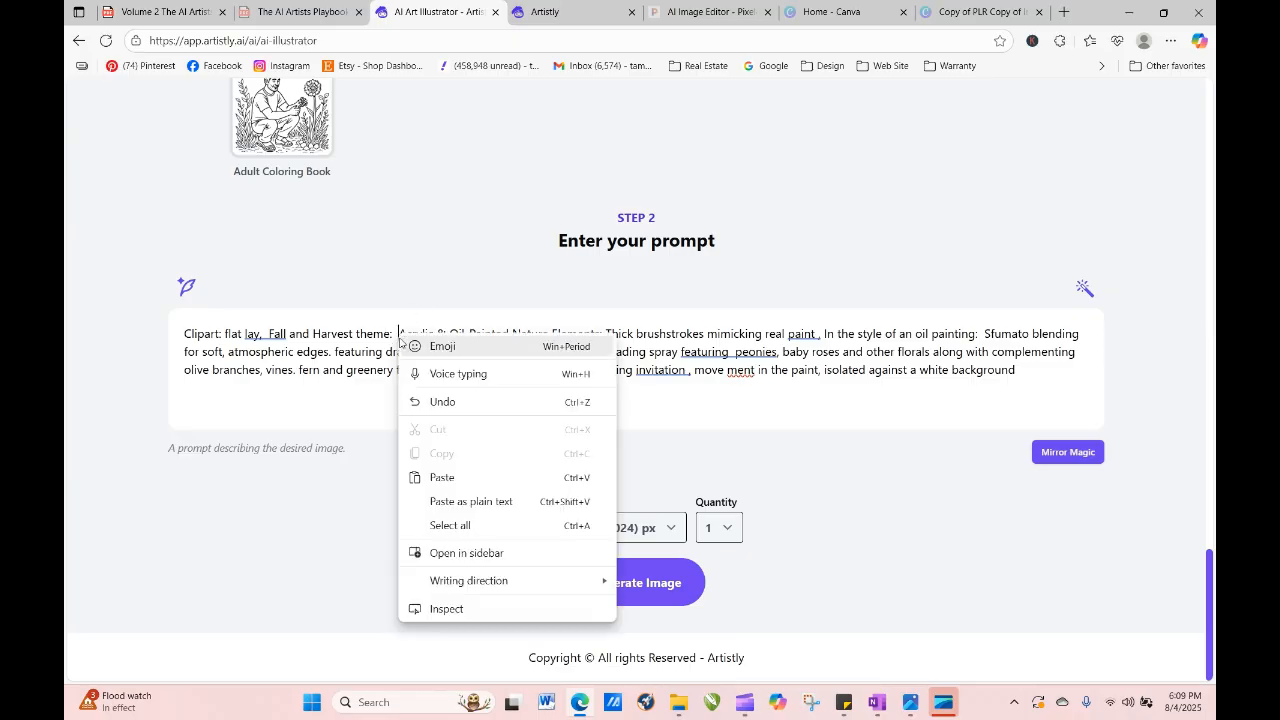
click(448, 472)
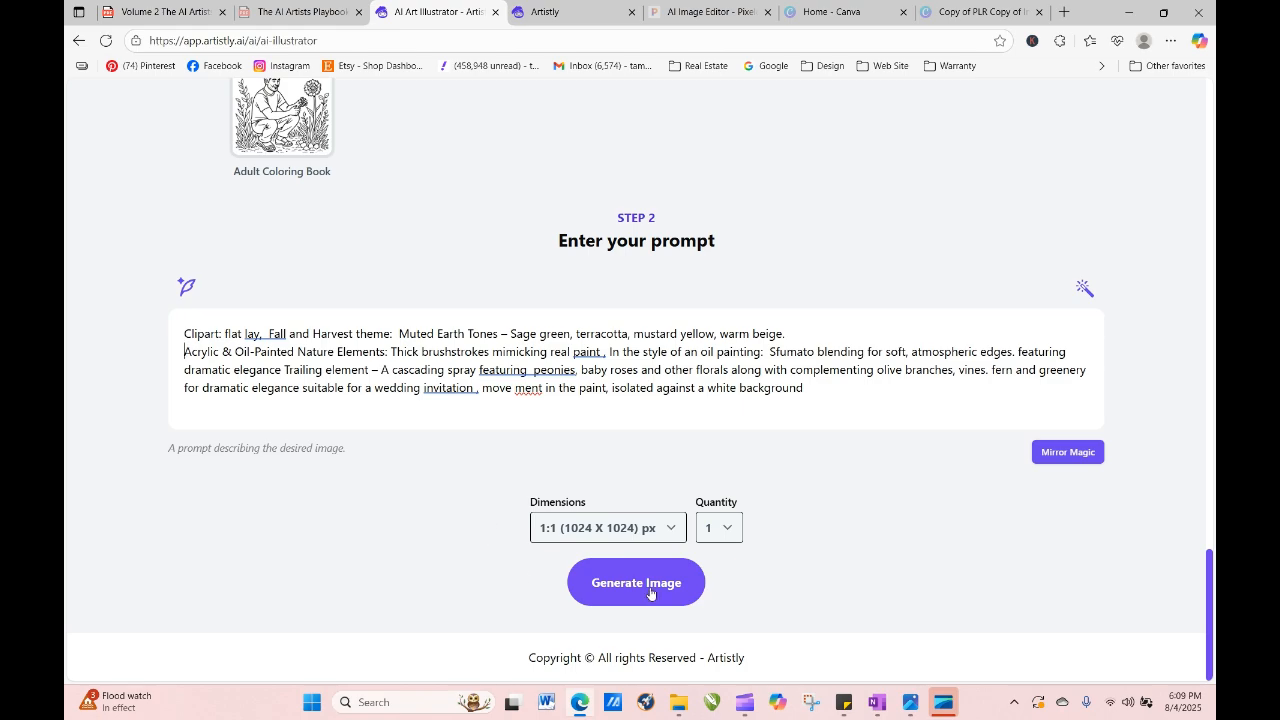
Generate 4 images of the muted earth-tone spray at 4:5 (896 X 1088) px.
click(640, 527)
click(630, 385)
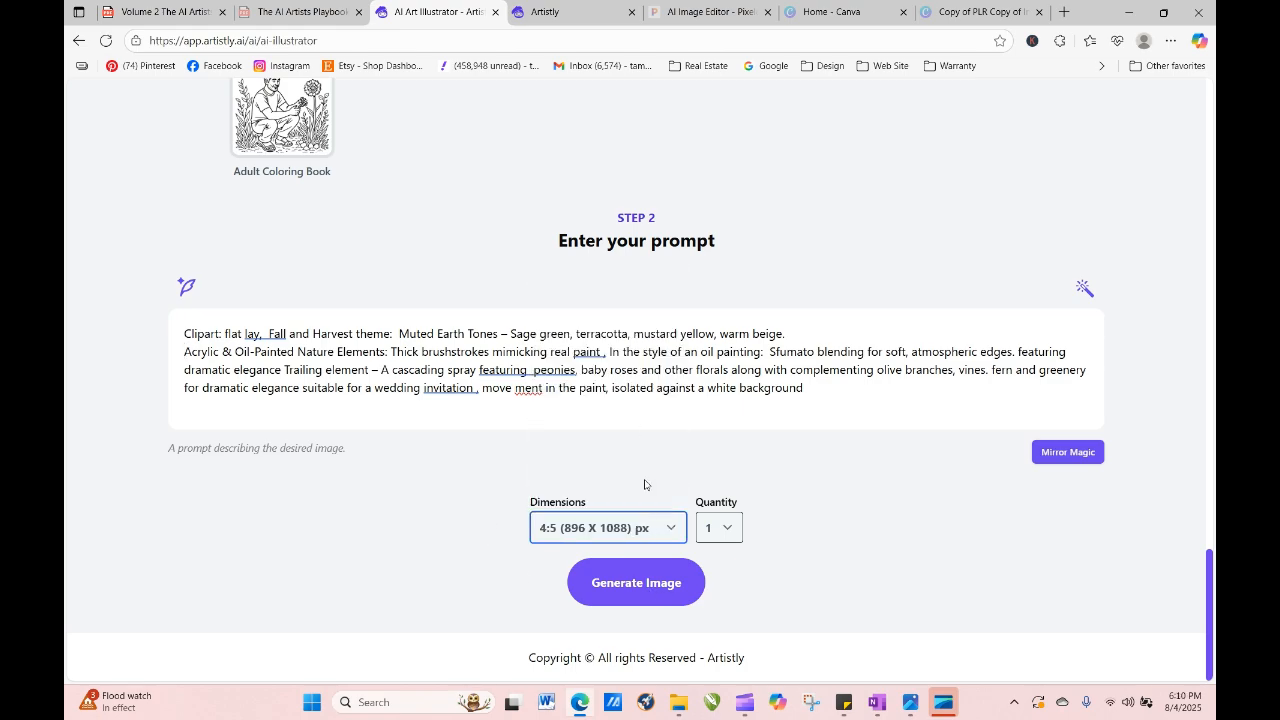
click(727, 538)
click(718, 624)
click(668, 588)
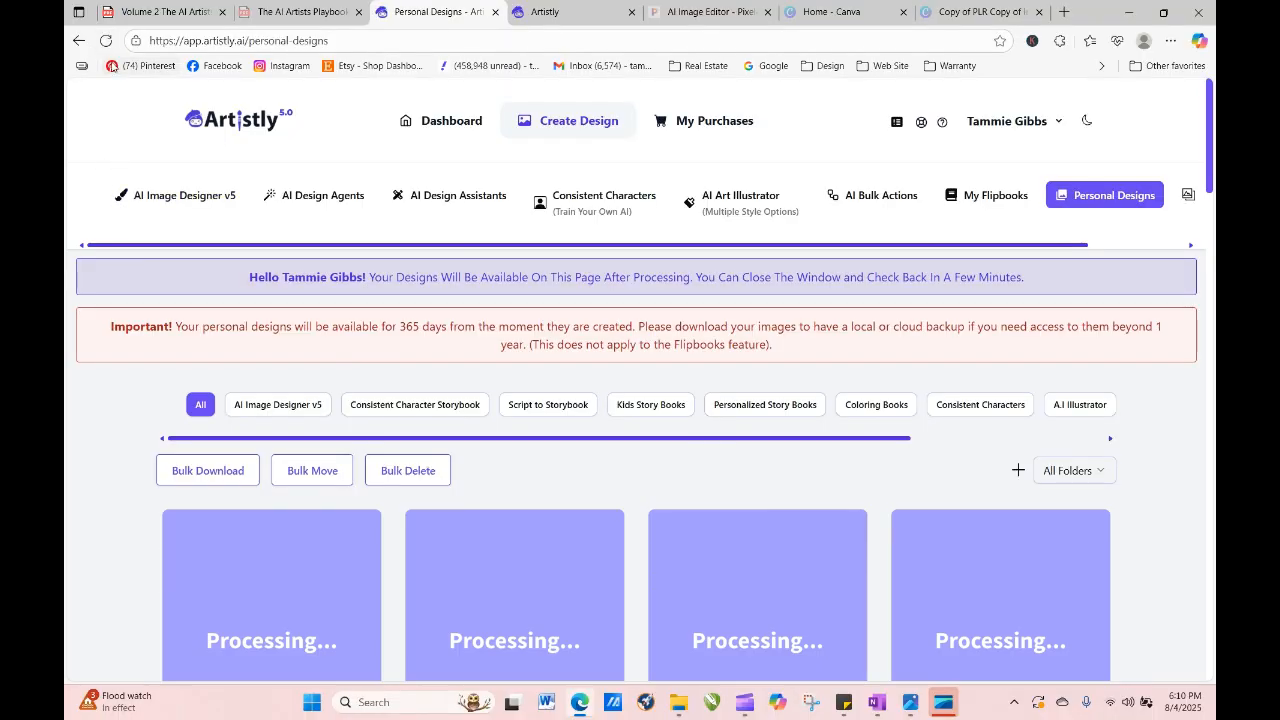
Refresh the personal designs until the four muted earth-tone sprays finish processing, and look them over.
click(106, 41)
click(106, 41)
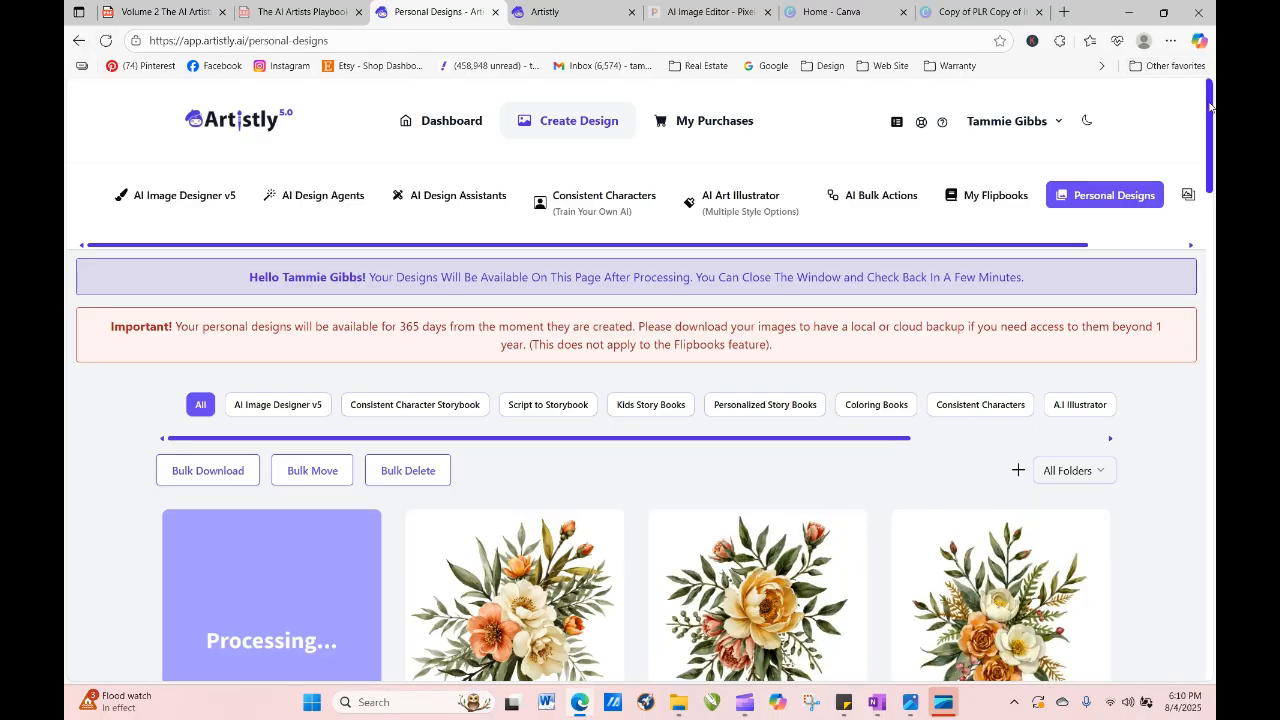
drag(1211, 108, 1214, 150)
mouse_move(730, 420)
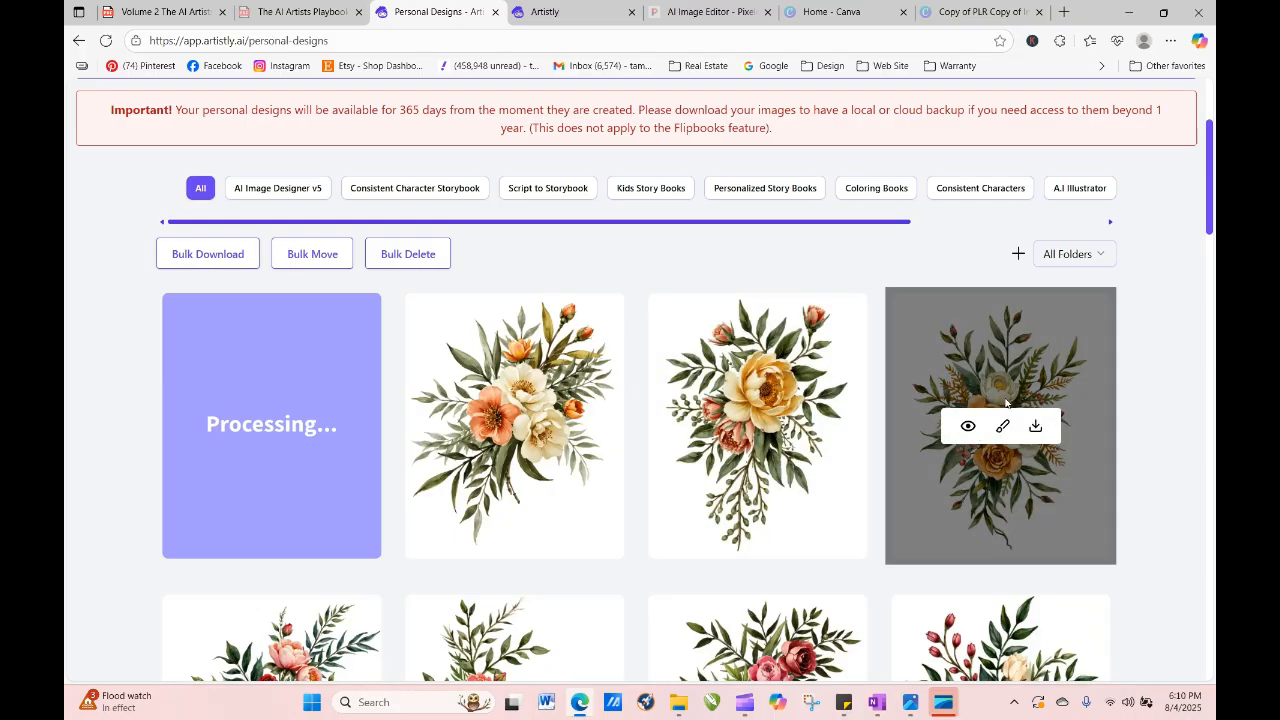
click(106, 40)
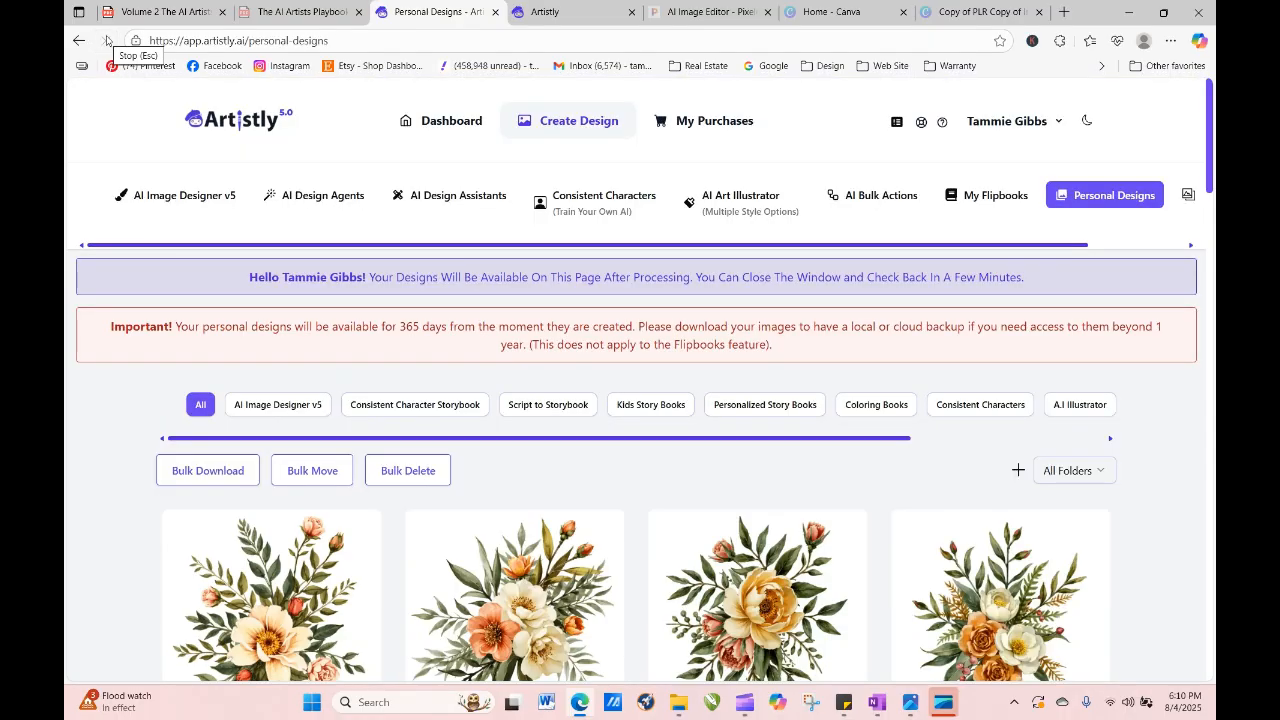
Switch to the Volume 2 playbook PDF, go to the contents on page 6 and open the Seasonal & Holiday Clipart section.
click(185, 8)
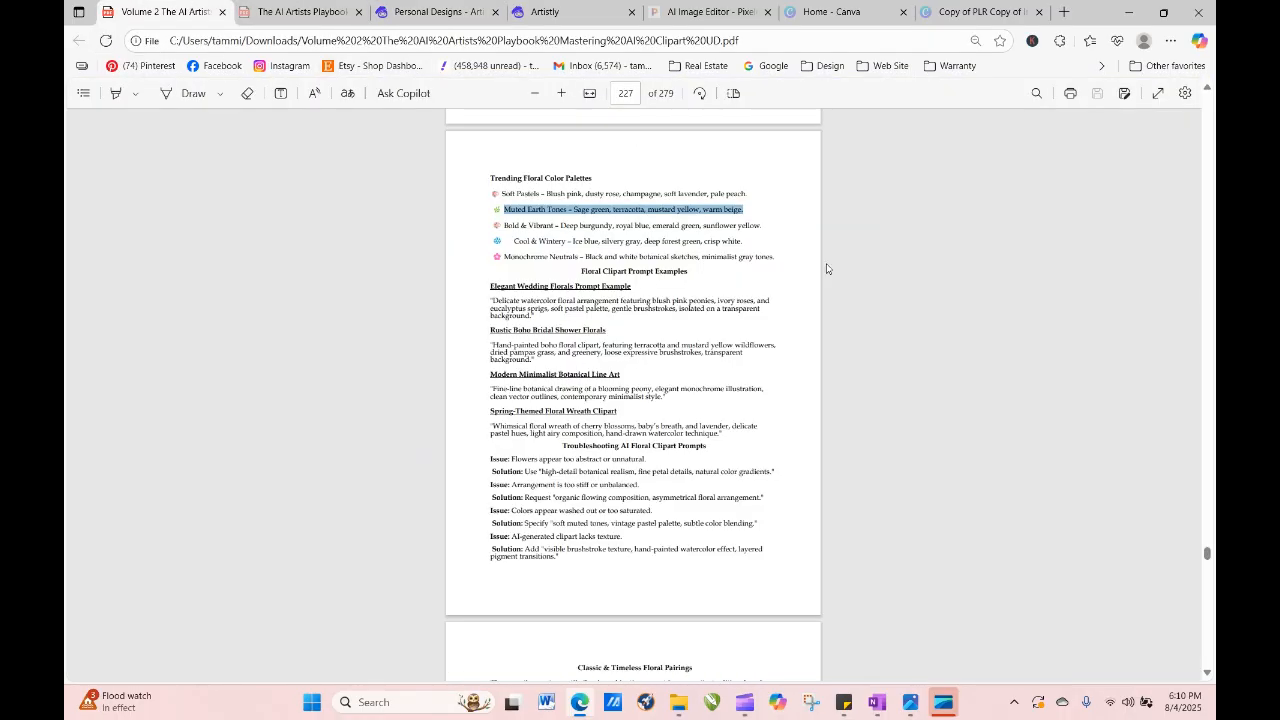
click(969, 366)
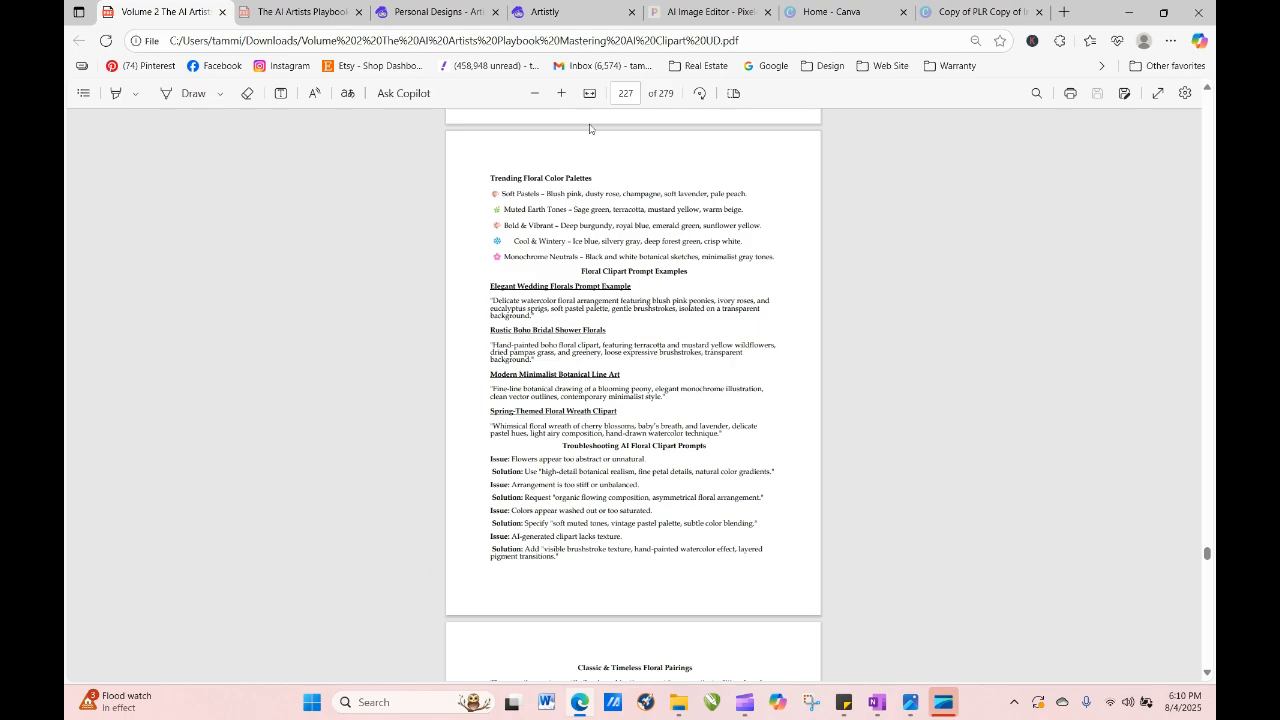
click(624, 92)
text(6)
key(Return)
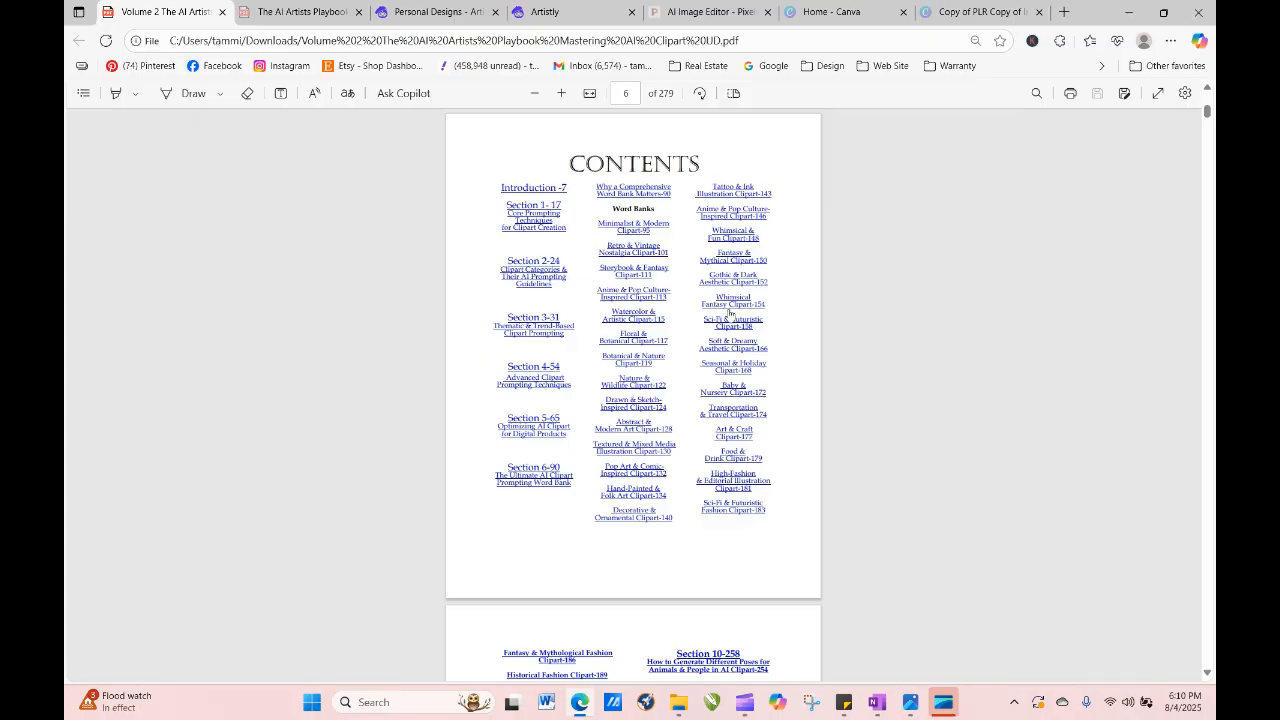
click(727, 364)
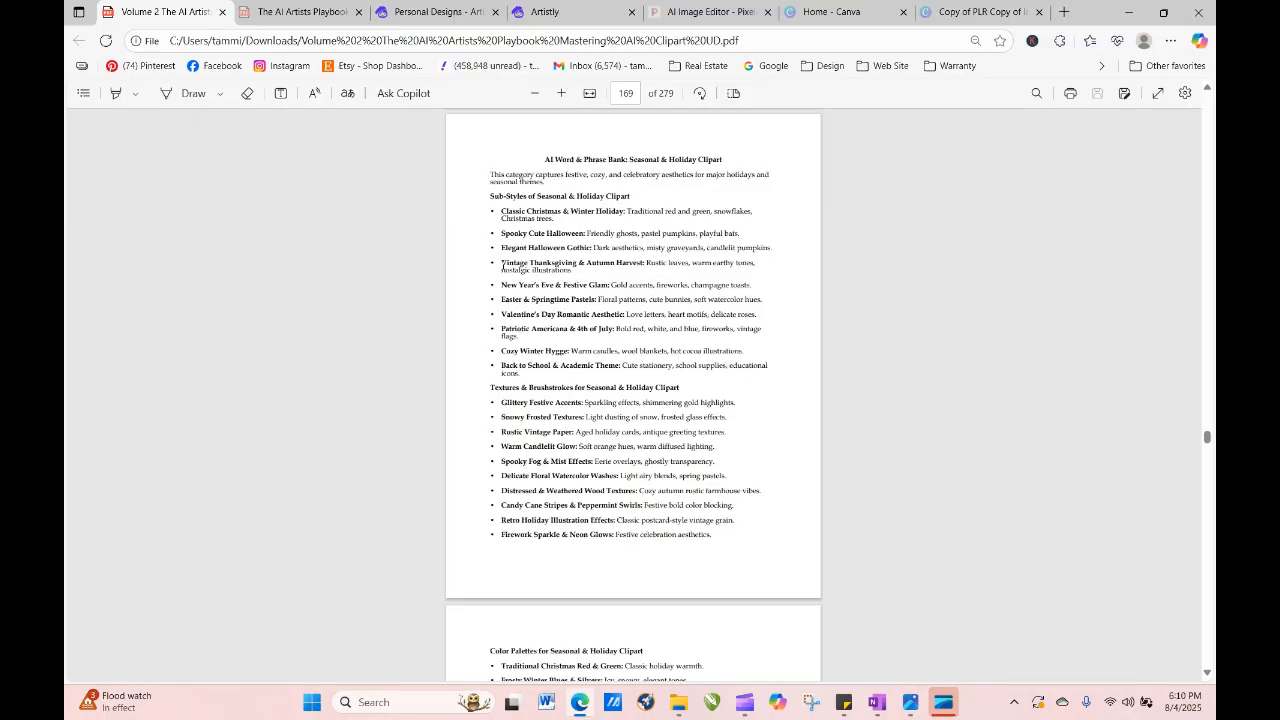
Copy the Vintage Thanksgiving & Autumn Harvest entry from the Seasonal & Holiday Clipart sub-styles.
drag(503, 264, 572, 272)
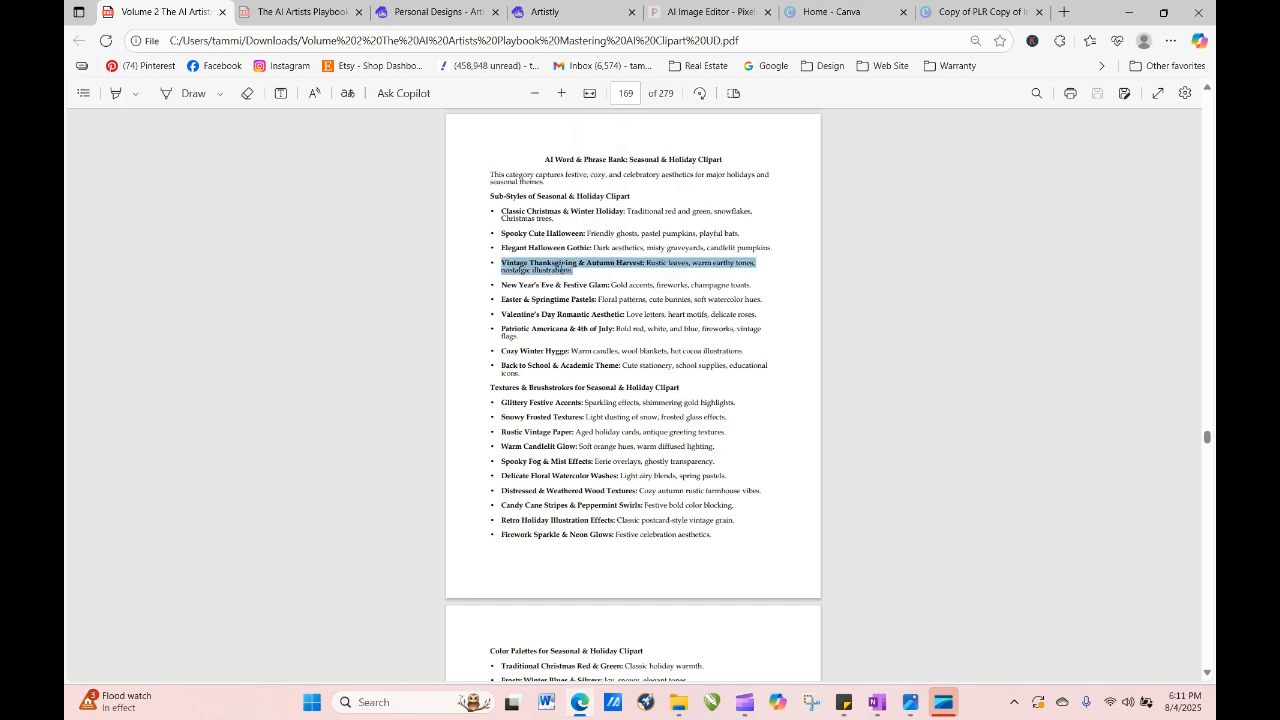
right_click(563, 270)
click(627, 333)
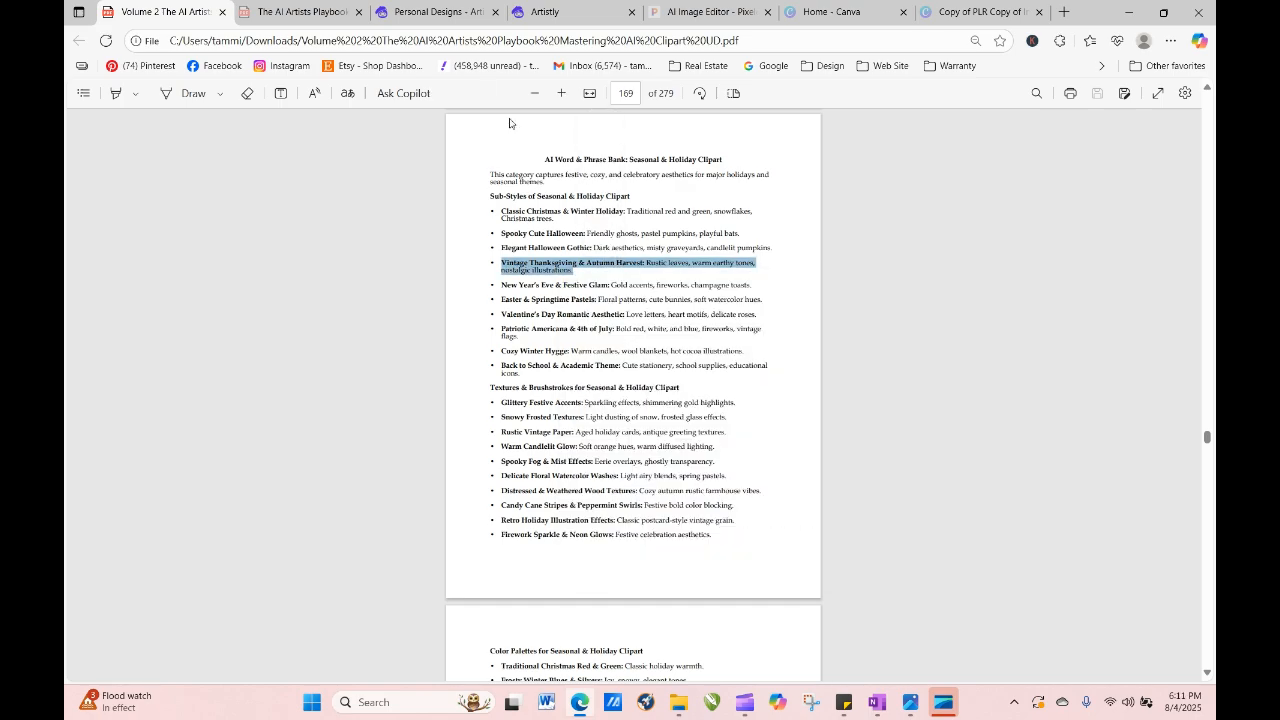
Switch back to Artistly, open the newest muted earth-tone spray and load its prompt for re-generation.
click(430, 12)
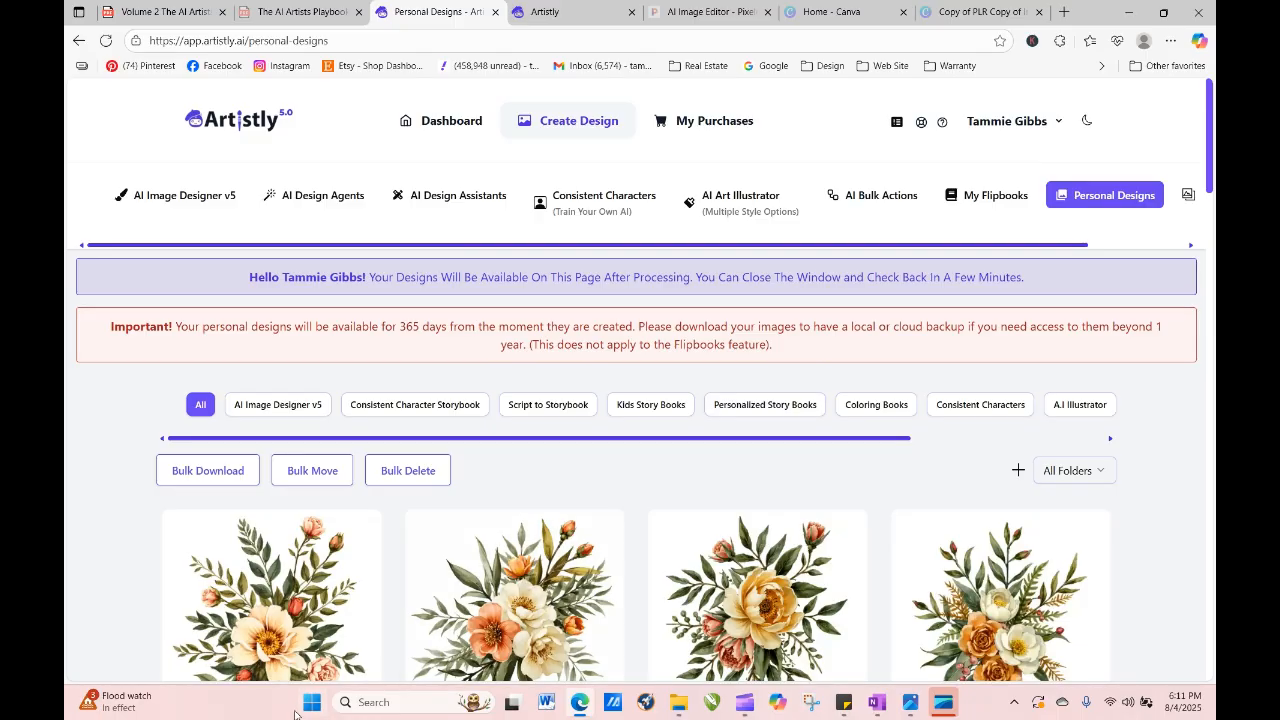
click(238, 645)
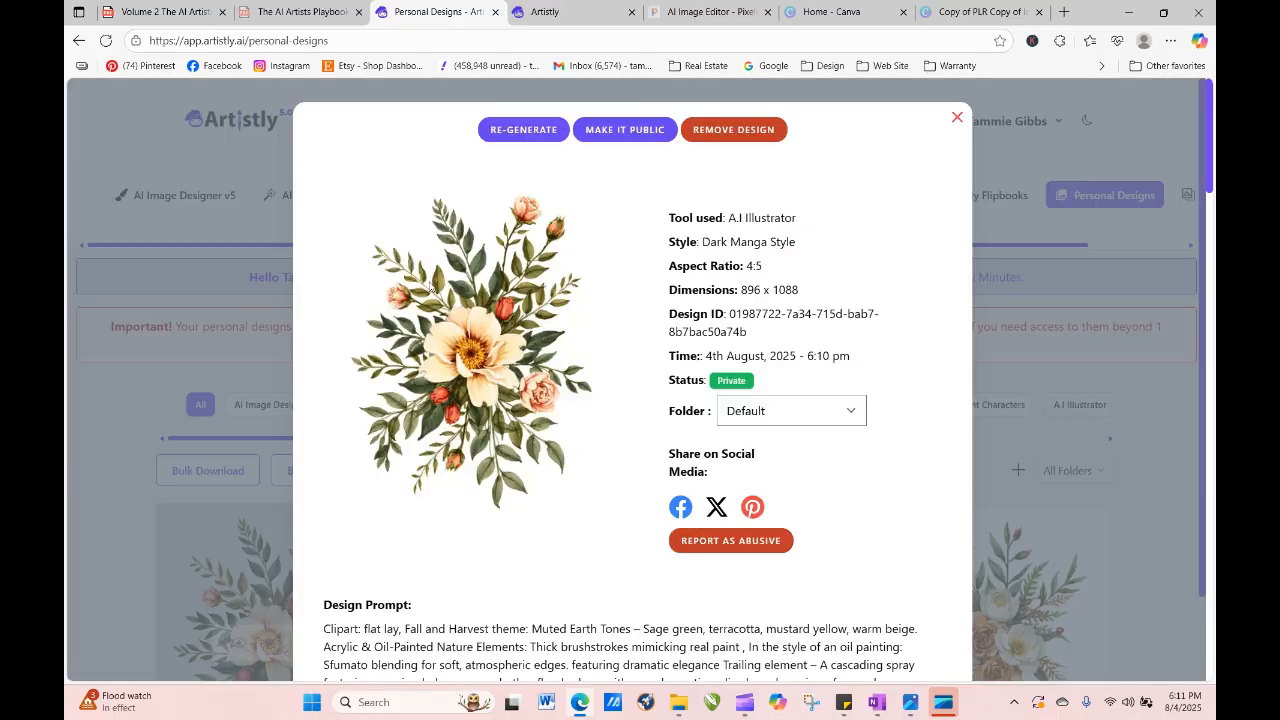
click(521, 131)
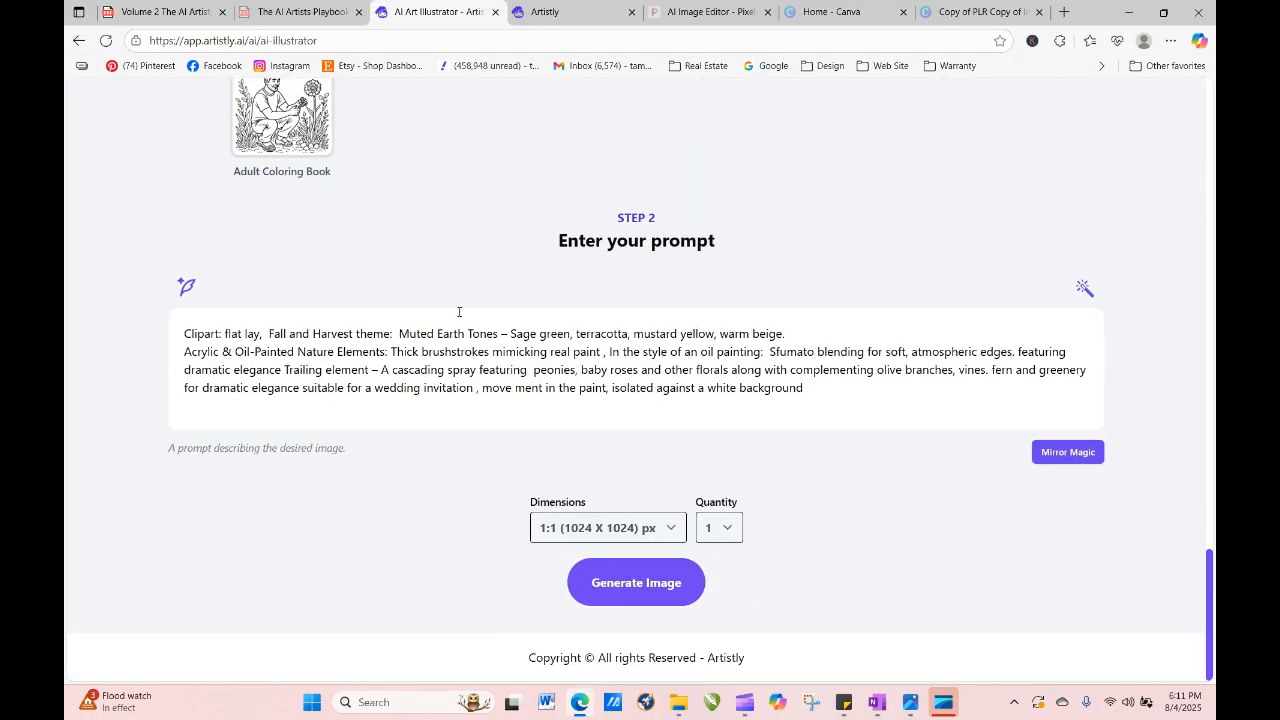
Replace the Muted Earth Tones palette in the prompt with the copied Vintage Thanksgiving & Autumn Harvest text.
drag(400, 334, 783, 328)
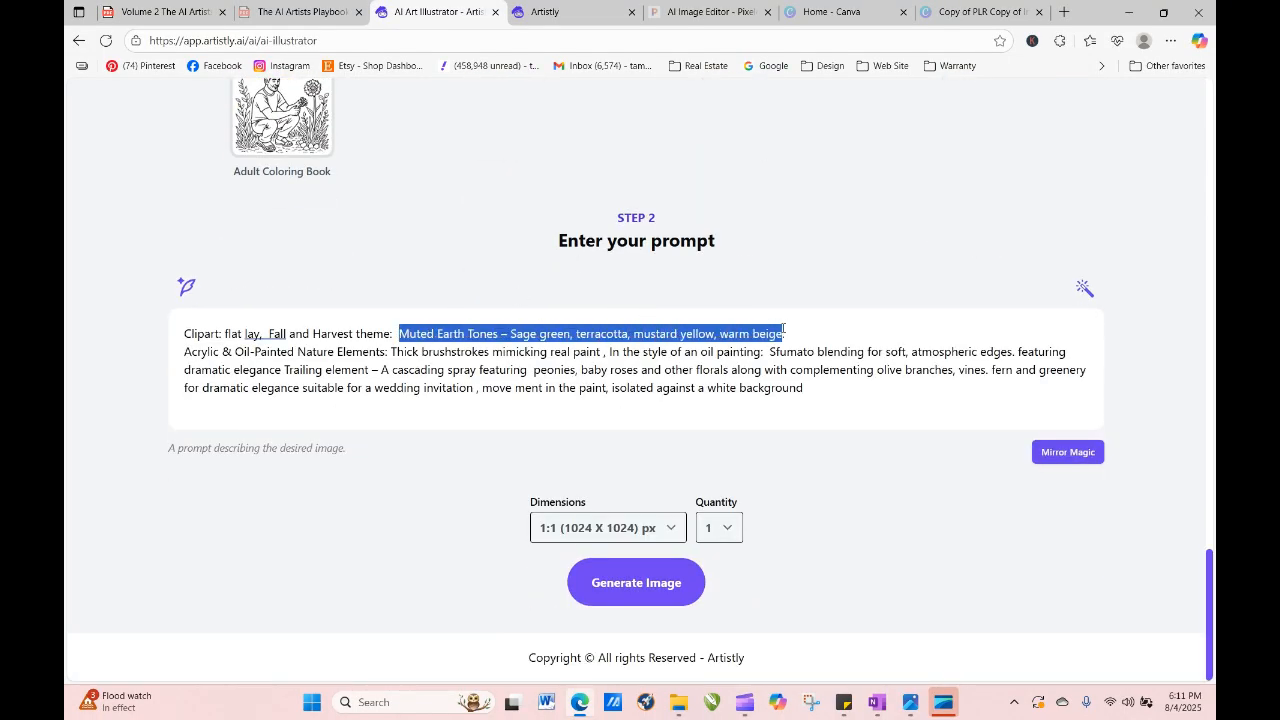
right_click(736, 325)
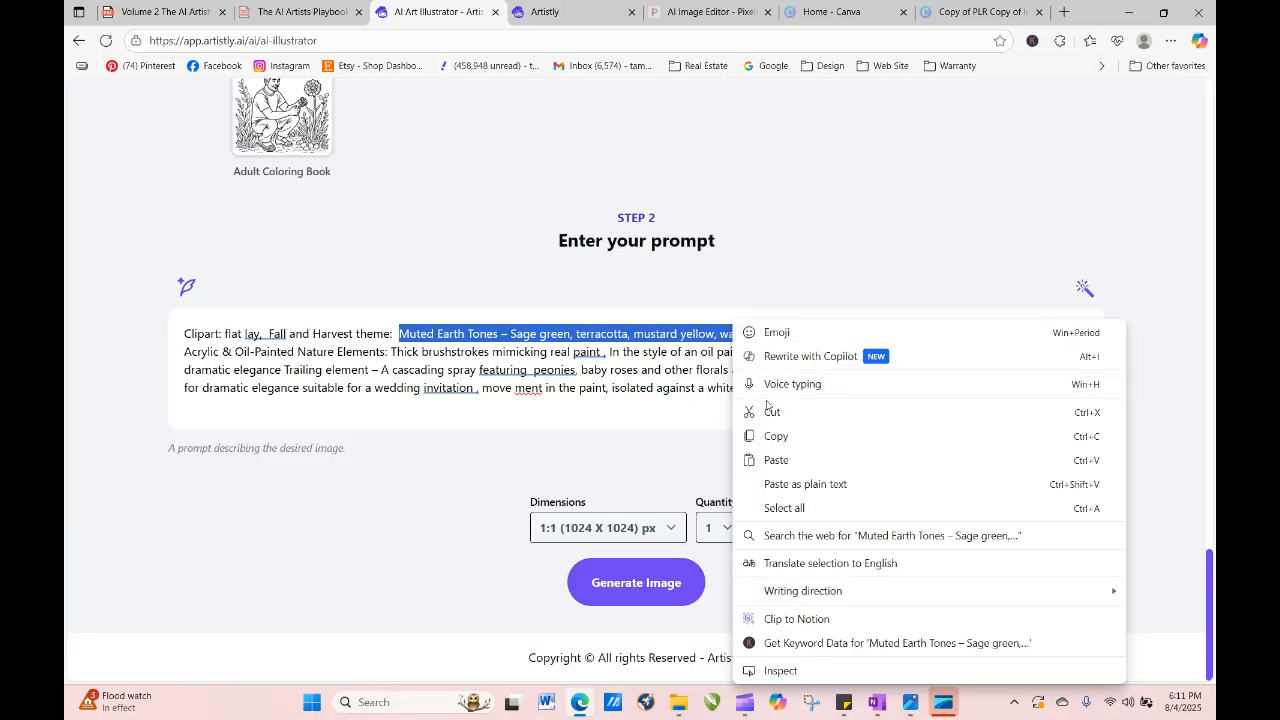
click(771, 459)
Generate 4 images of the Vintage Thanksgiving & Autumn Harvest spray at 3:4 (896 X 1152) px.
click(669, 536)
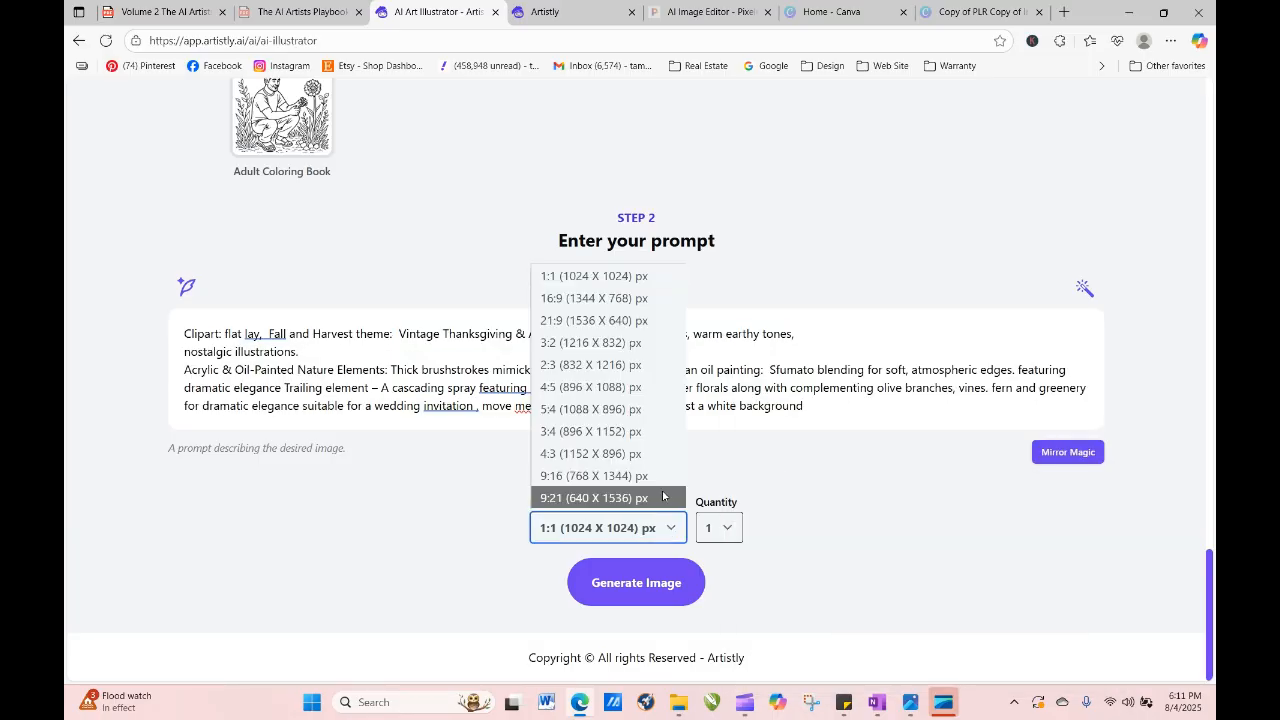
click(646, 390)
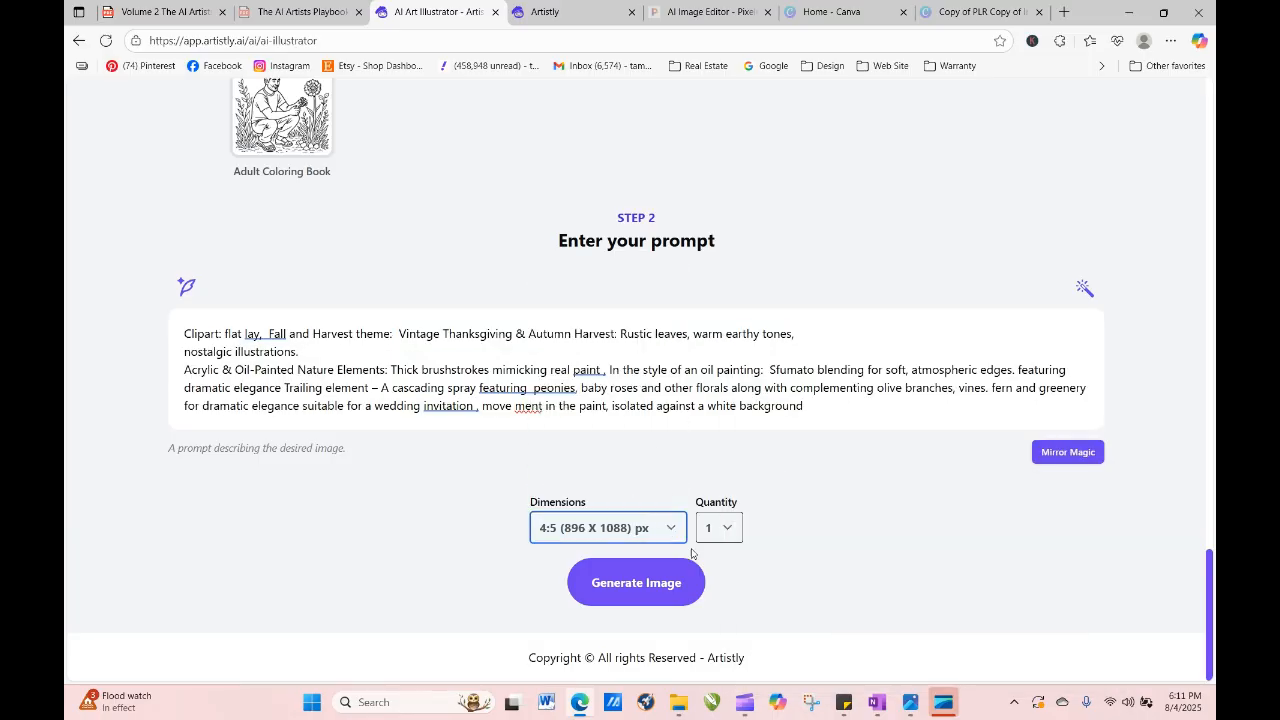
click(659, 530)
click(651, 438)
click(710, 530)
click(718, 620)
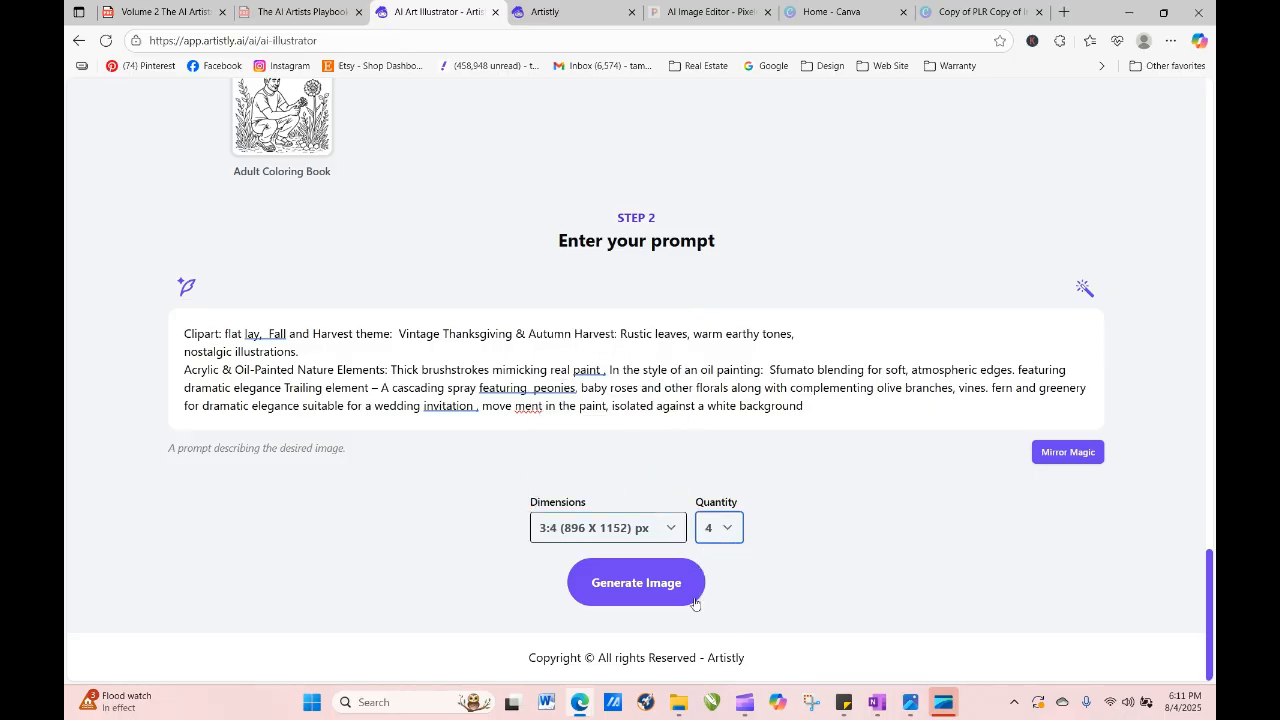
click(693, 598)
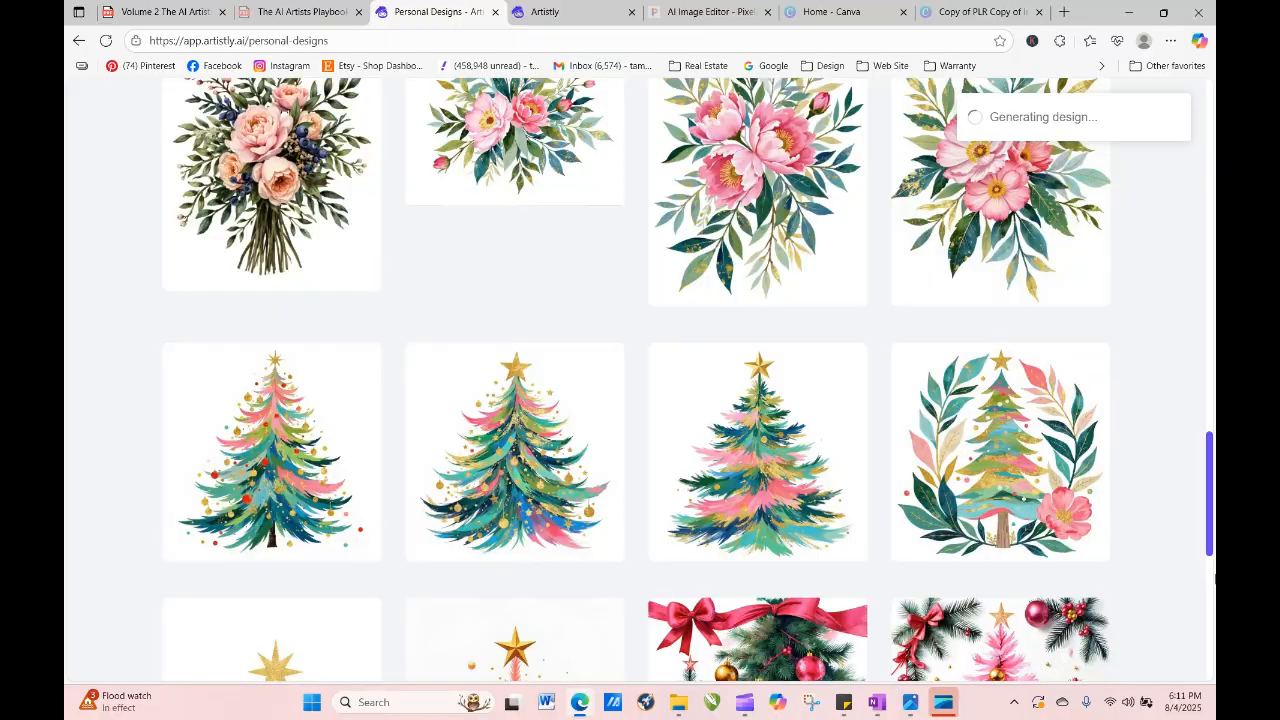
Refresh the personal designs until the four autumn harvest sprays finish processing, and look them over.
drag(1208, 527, 1190, 227)
scroll(1190, 227, down, 2)
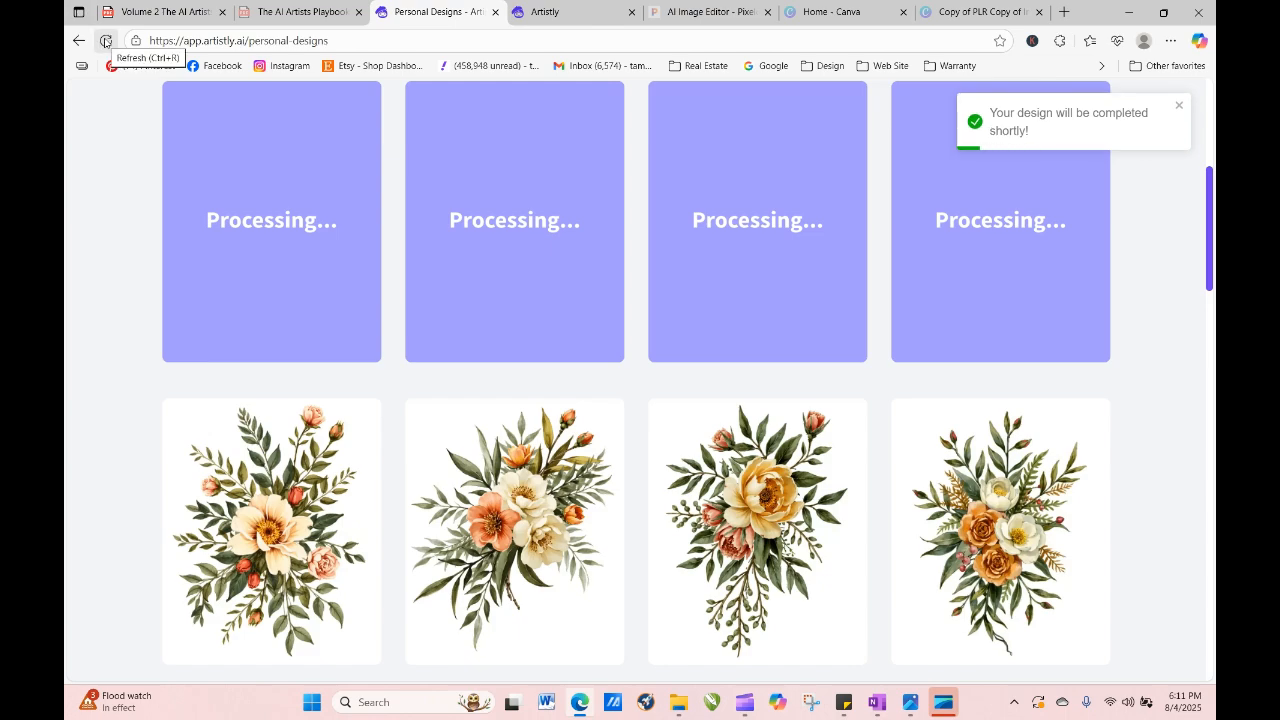
click(105, 41)
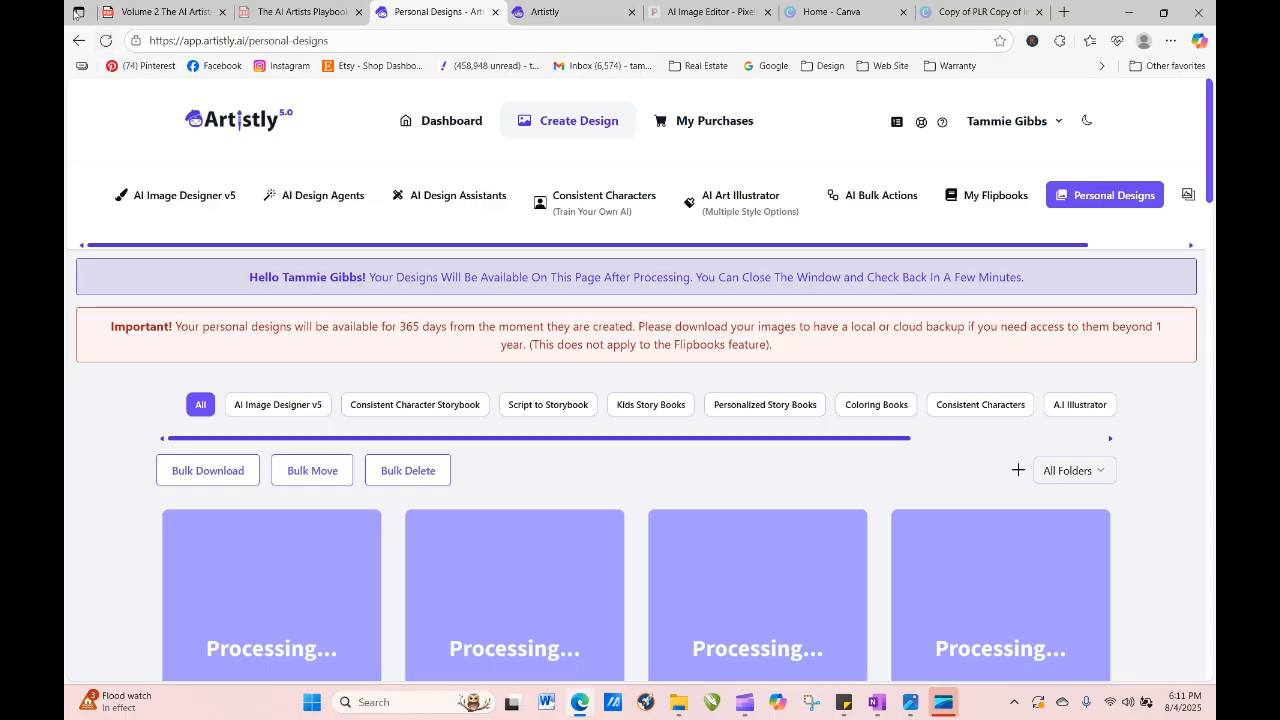
click(105, 41)
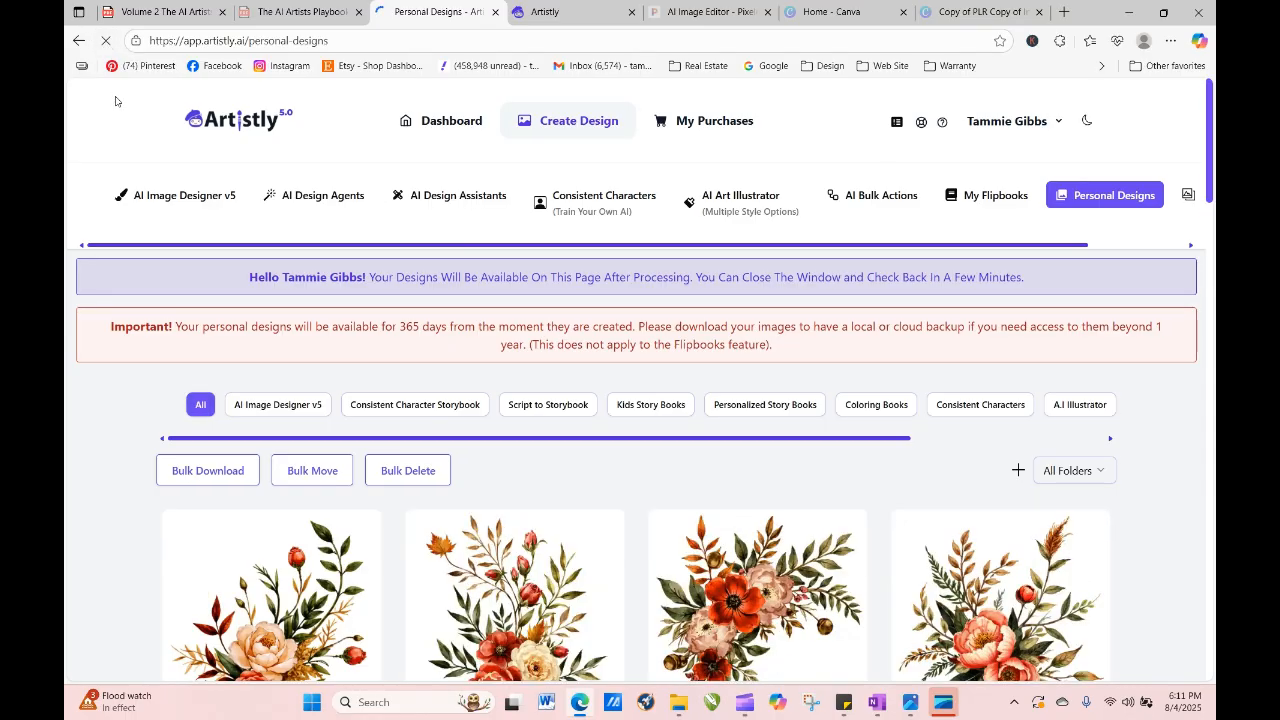
drag(1213, 115, 1213, 177)
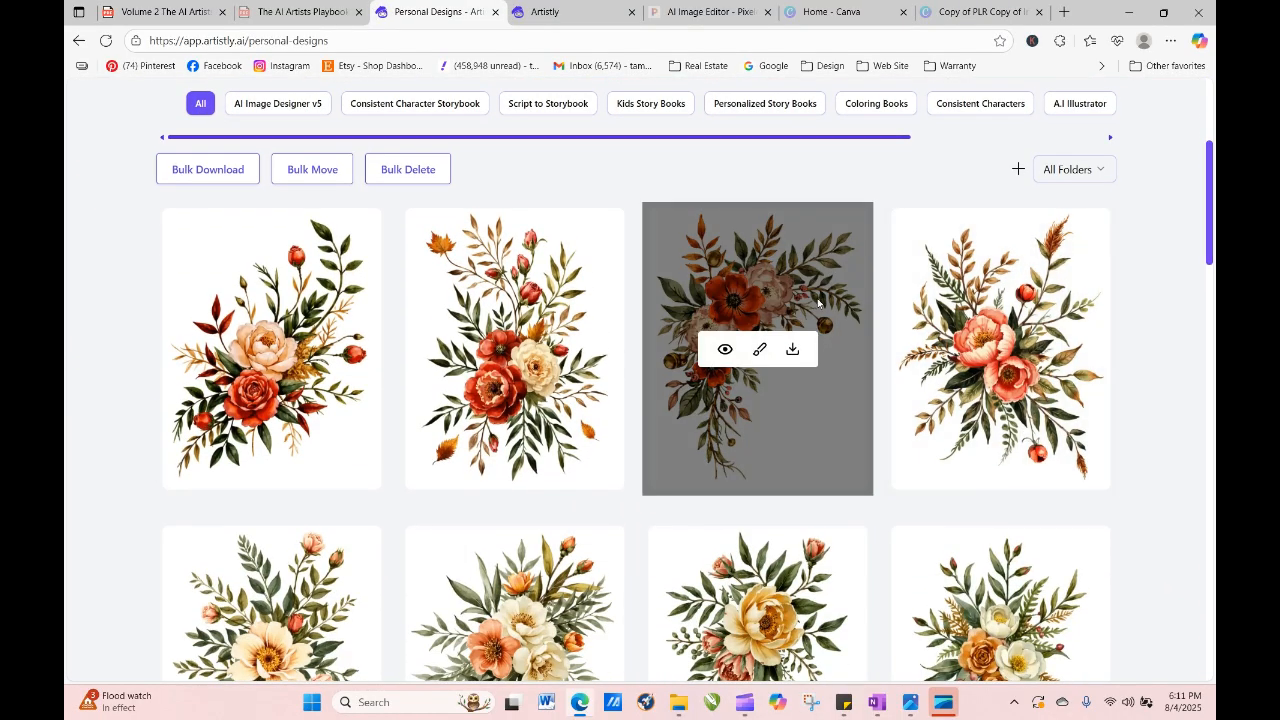
Open the autumn spray with the scattered orange leaves and load its prompt for re-generation.
click(482, 350)
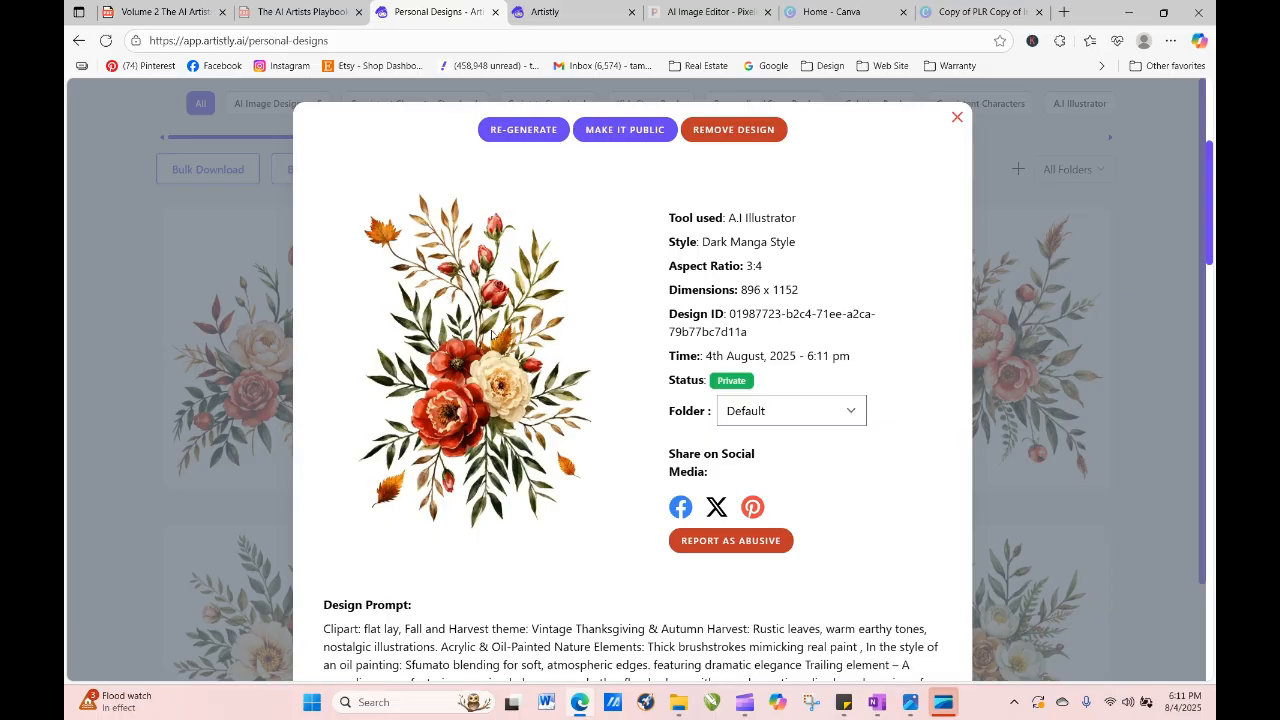
click(523, 129)
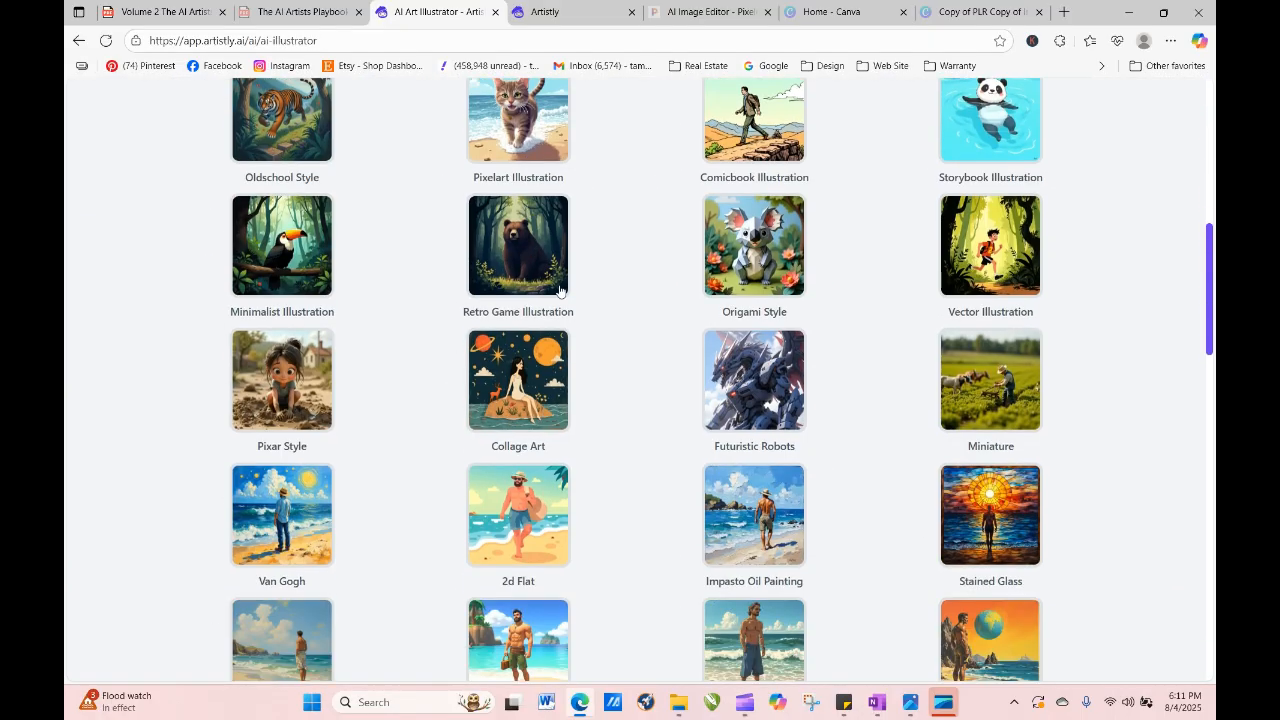
scroll(560, 291, down, 15)
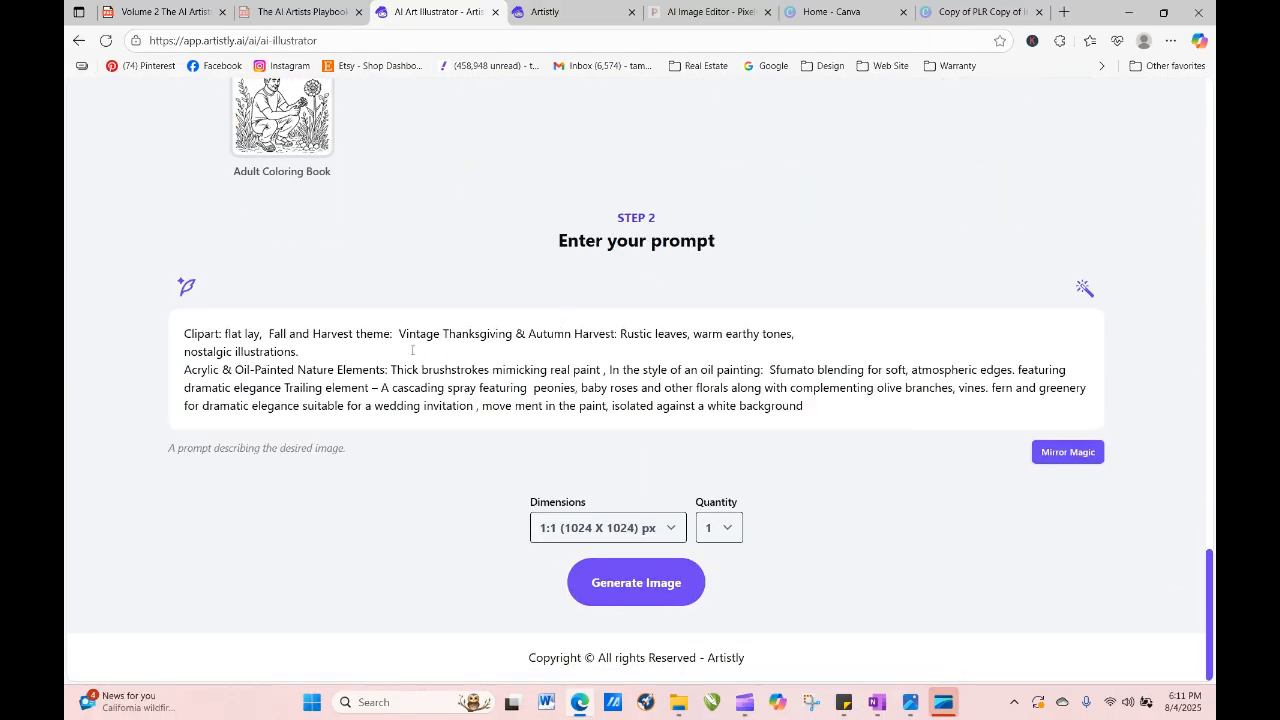
Remove the line break between "nostalgic illustrations." and "Acrylic & Oil-Painted Nature Elements" in the prompt.
click(412, 351)
key(BackSpace)
key(Delete)
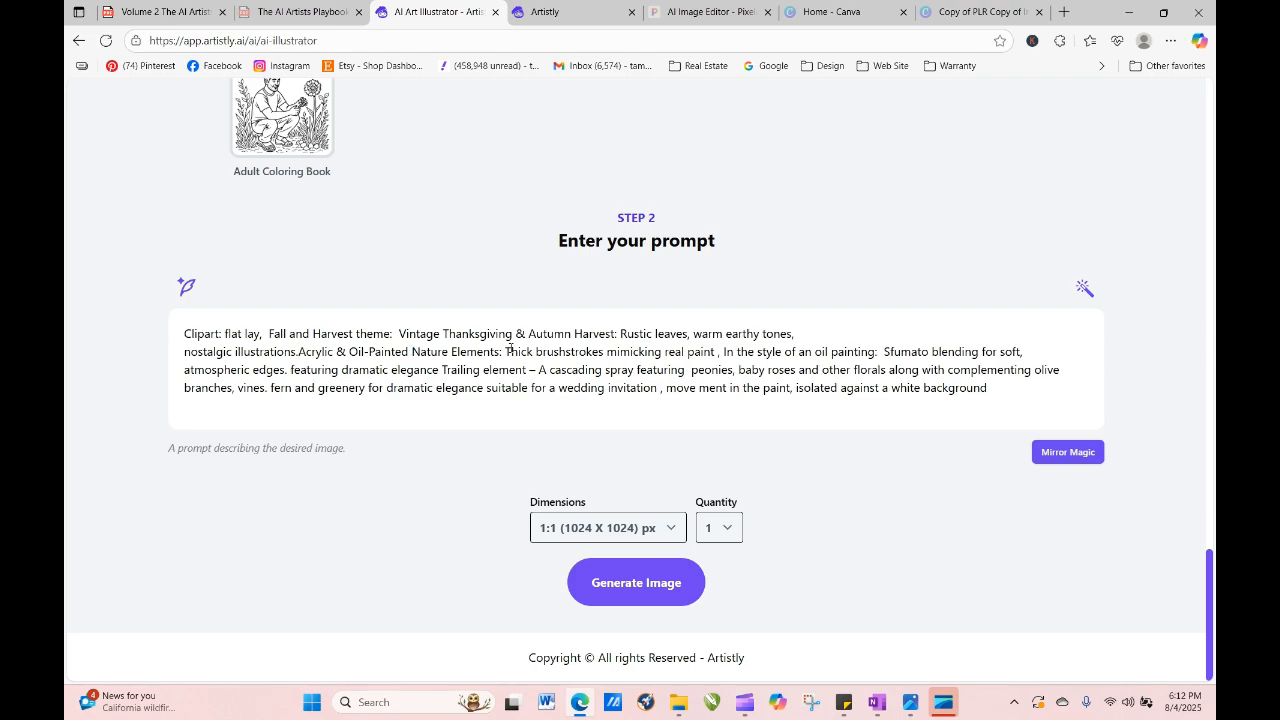
Put a space between "nostalgic illustrations." and "Acrylic" in the prompt and remove the extra space before "Fall and Harvest theme".
key(BackSpace)
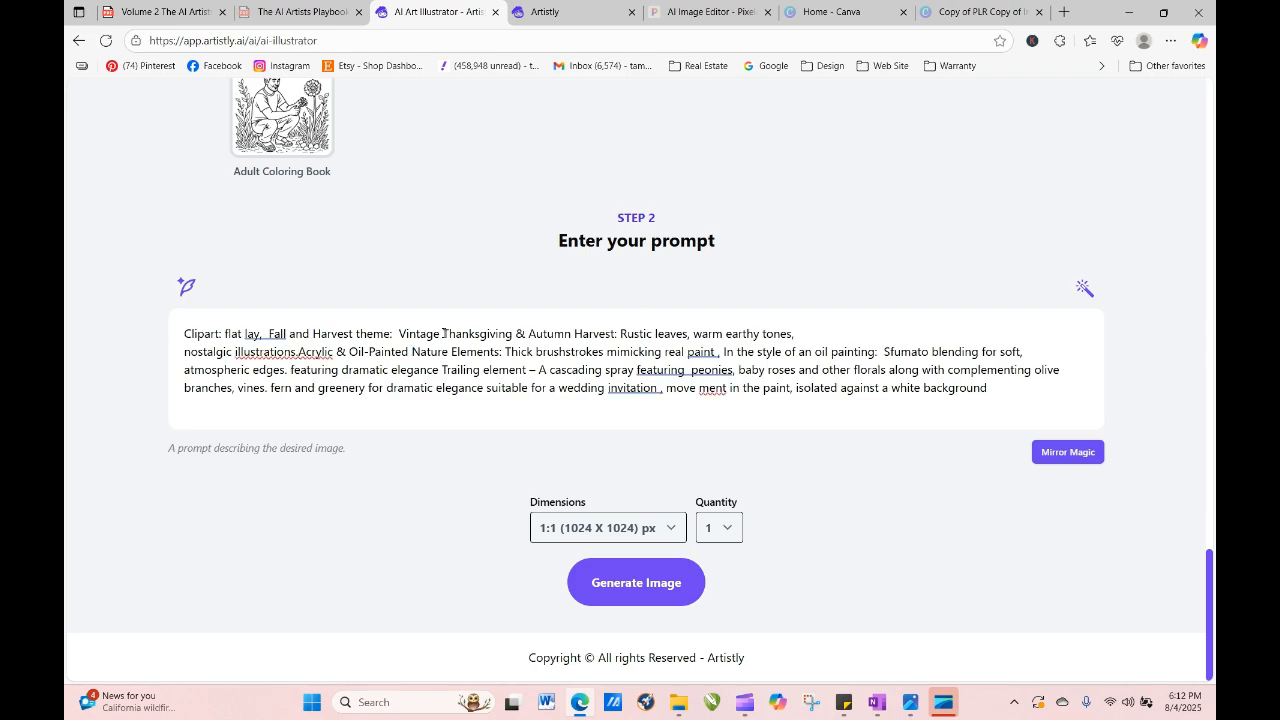
text(.)
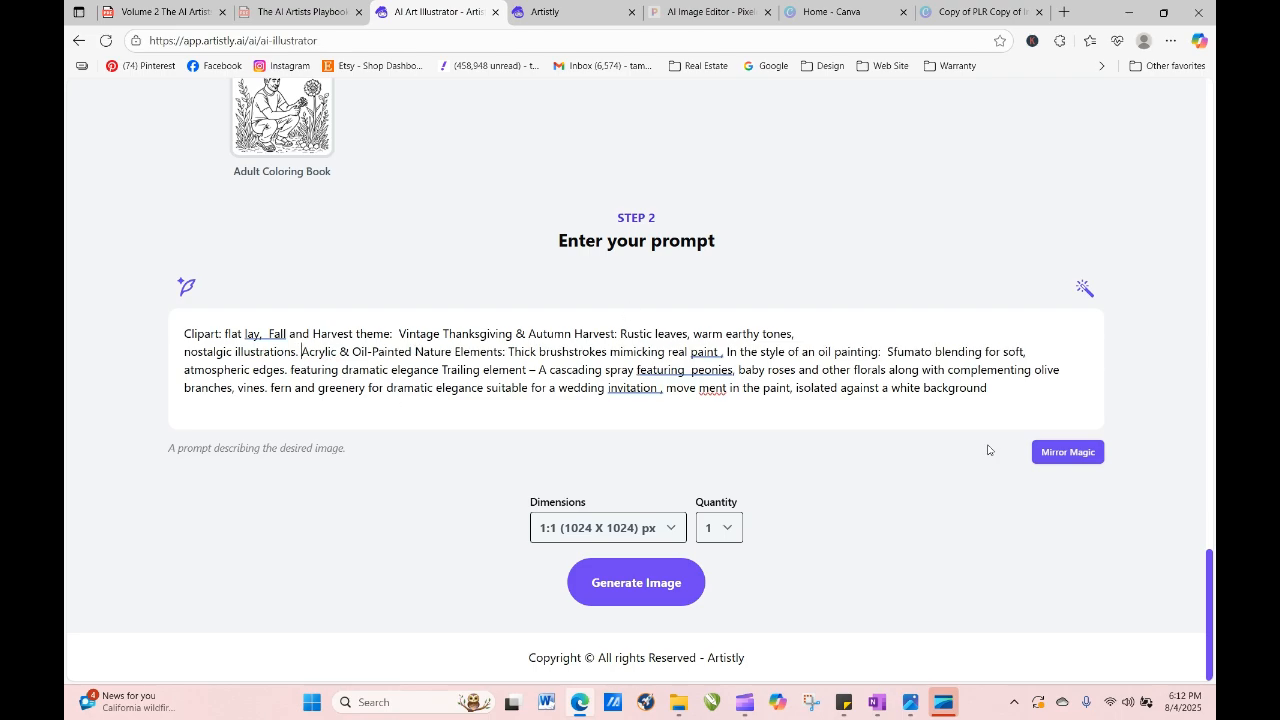
drag(1210, 606, 1201, 378)
scroll(572, 424, down, 10)
click(264, 334)
key(BackSpace)
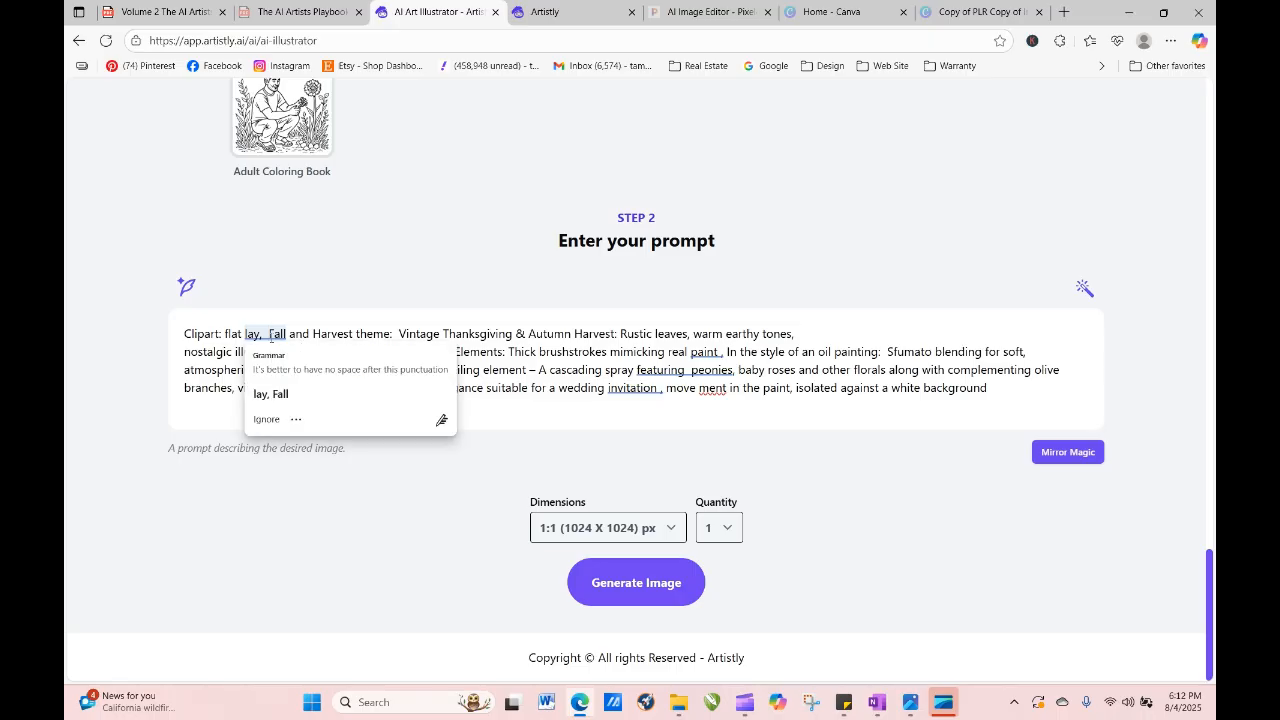
key(BackSpace)
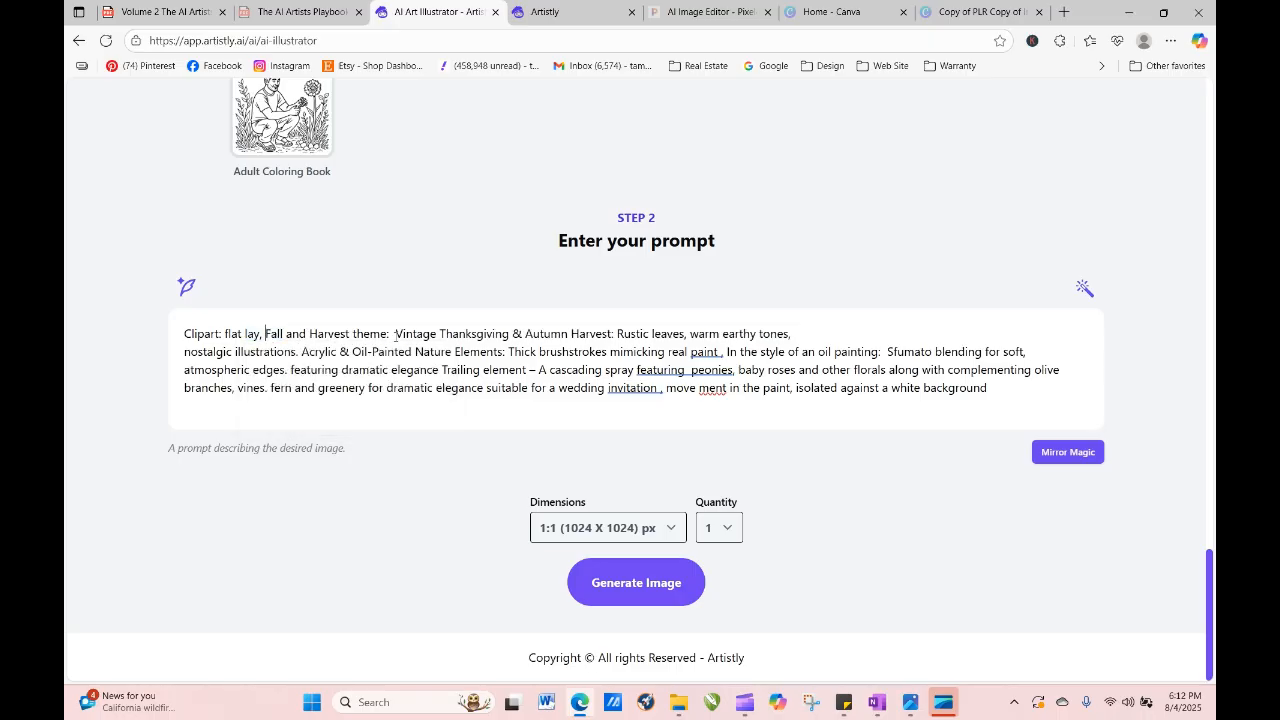
Delete "Fall and Harvest theme:" from the prompt so "Clipart: flat lay," leads straight into "Vintage Thanksgiving & Autumn Harvest".
key(BackSpace)
key(BackSpace)
key(BackSpace)
key(BackSpace)
key(BackSpace)
key(BackSpace)
key(BackSpace)
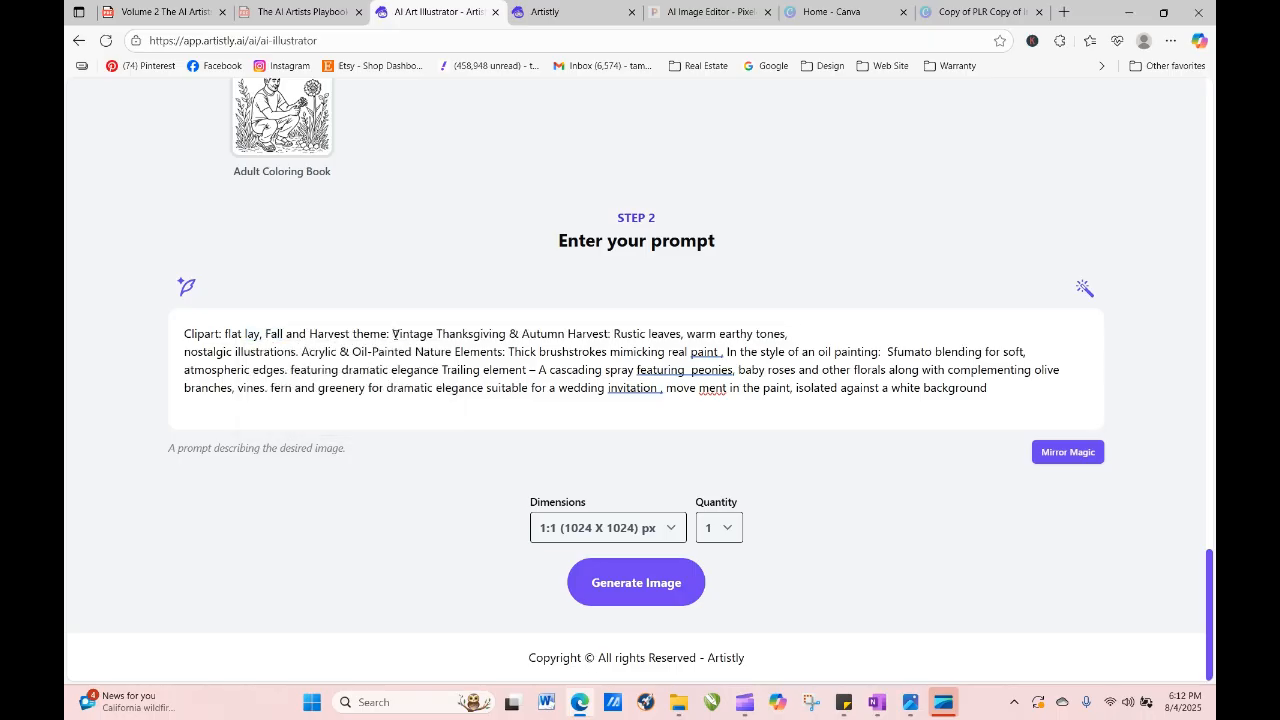
key(BackSpace)
key(BackSpace)
key(BackSpace)
key(BackSpace)
key(BackSpace)
key(BackSpace)
key(BackSpace)
key(BackSpace)
key(BackSpace)
key(BackSpace)
key(BackSpace)
key(BackSpace)
key(BackSpace)
key(BackSpace)
key(BackSpace)
key(BackSpace)
key(BackSpace)
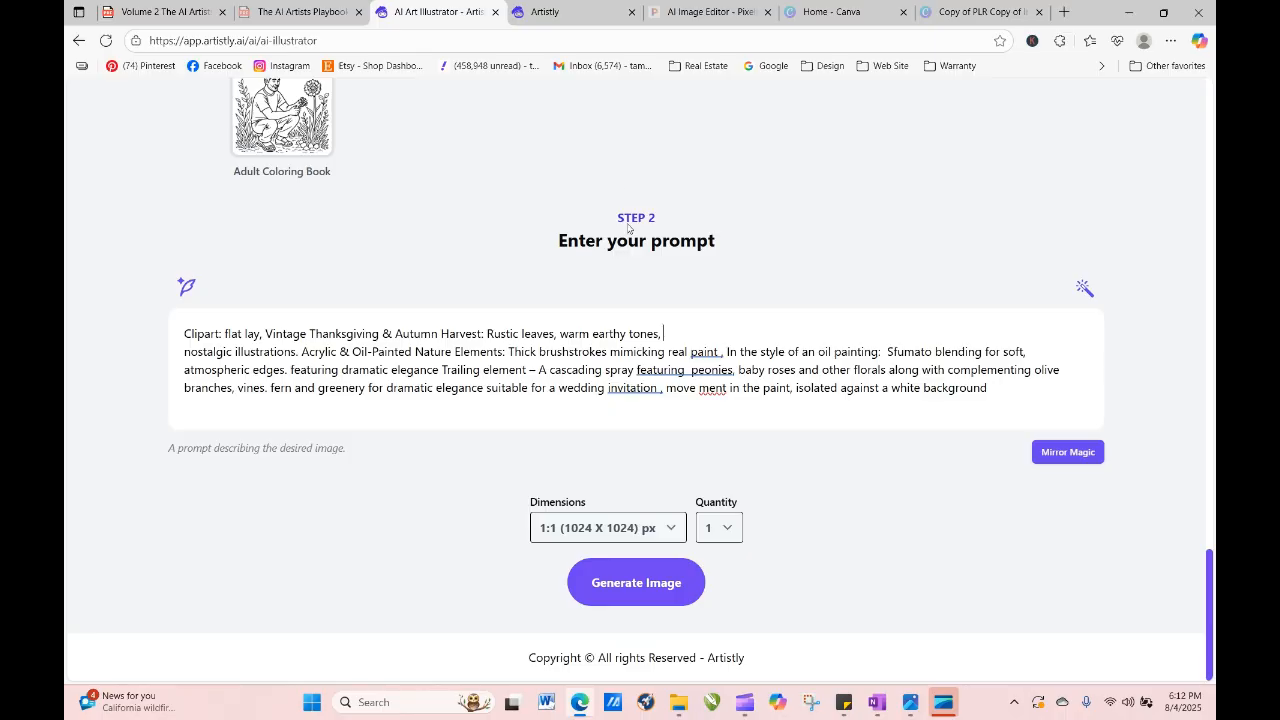
Copy the palette line "Autumn Harvest Warmth: Deep oranges, mustard yellows, rich browns." from page 170 of the Volume 2 playbook PDF.
click(313, 14)
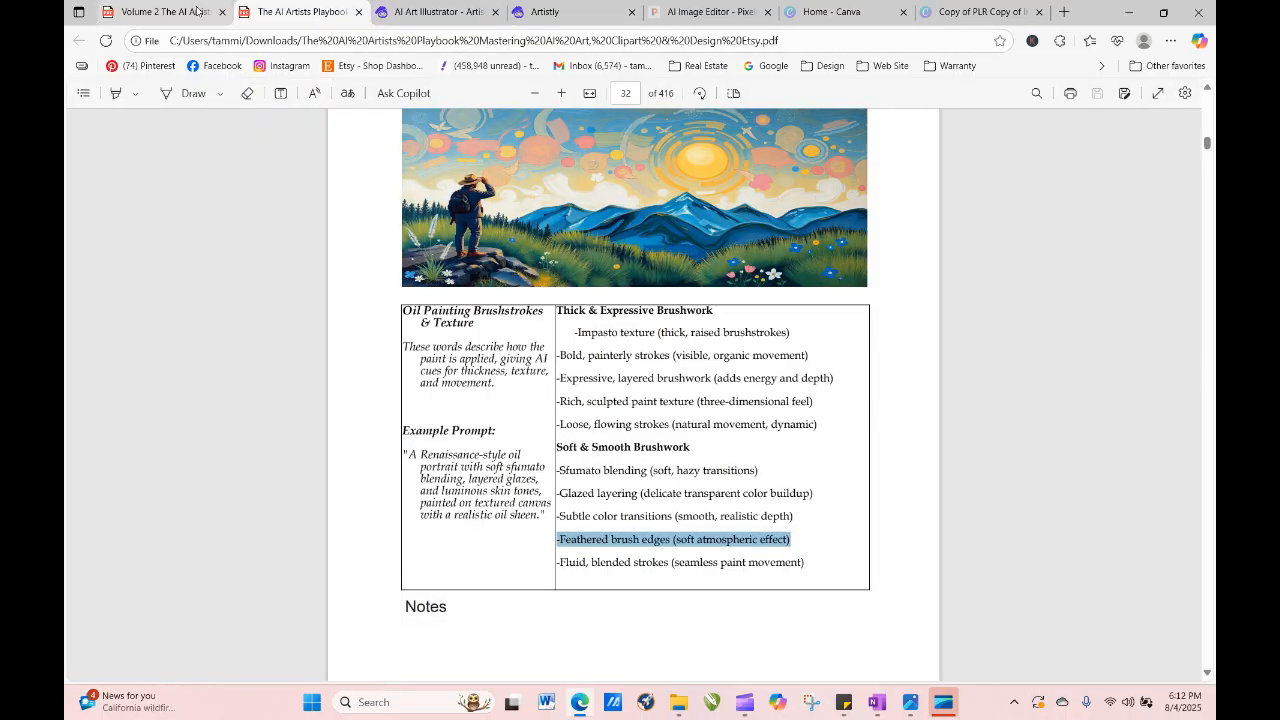
click(163, 12)
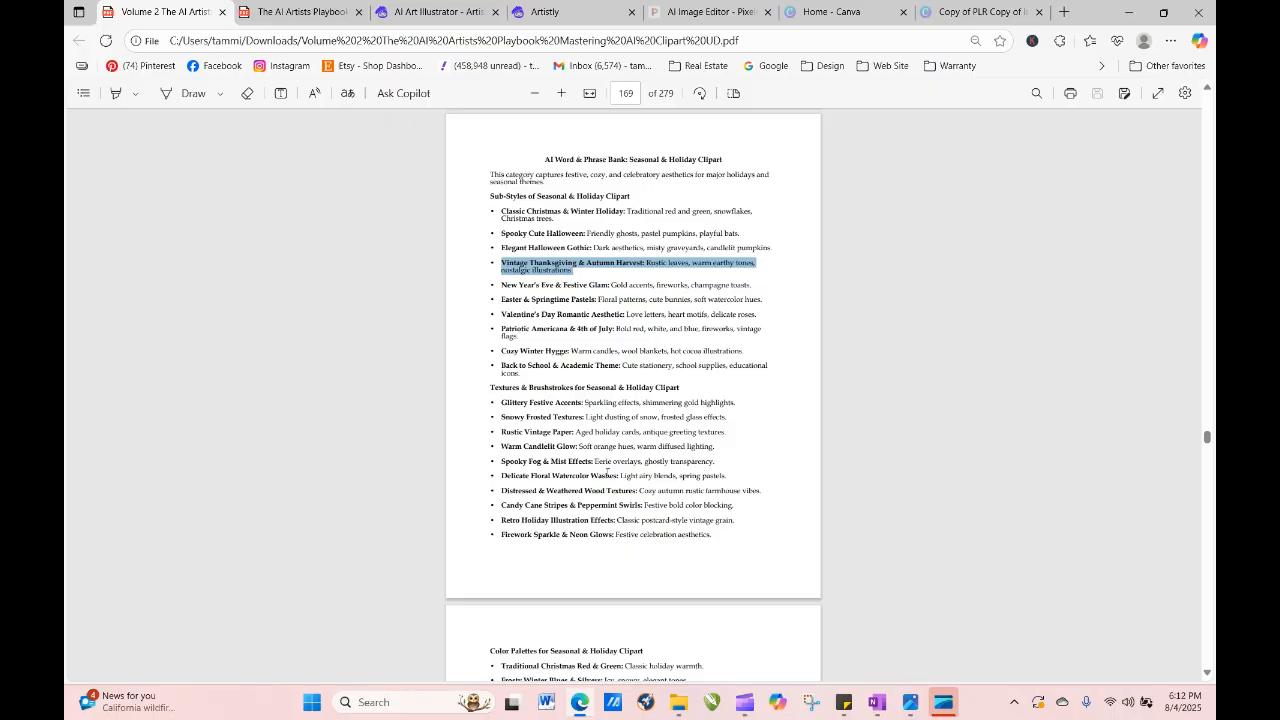
scroll(774, 464, down, 3)
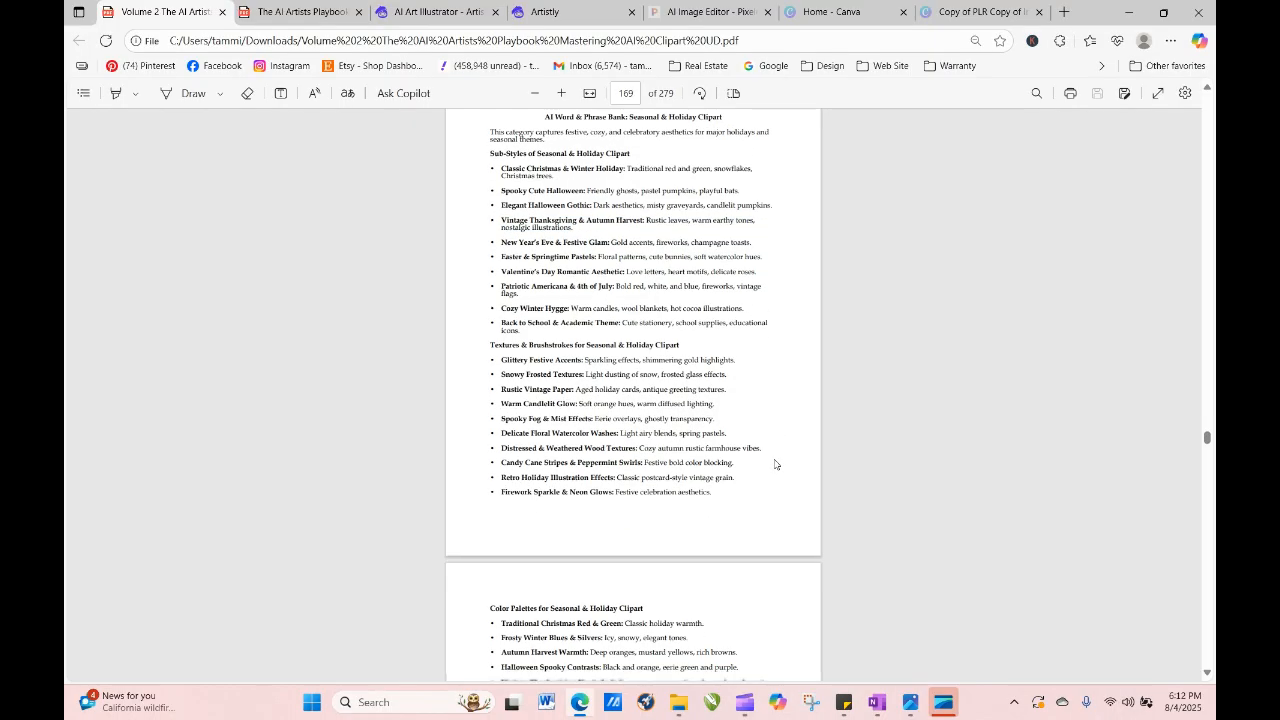
scroll(774, 464, down, 3)
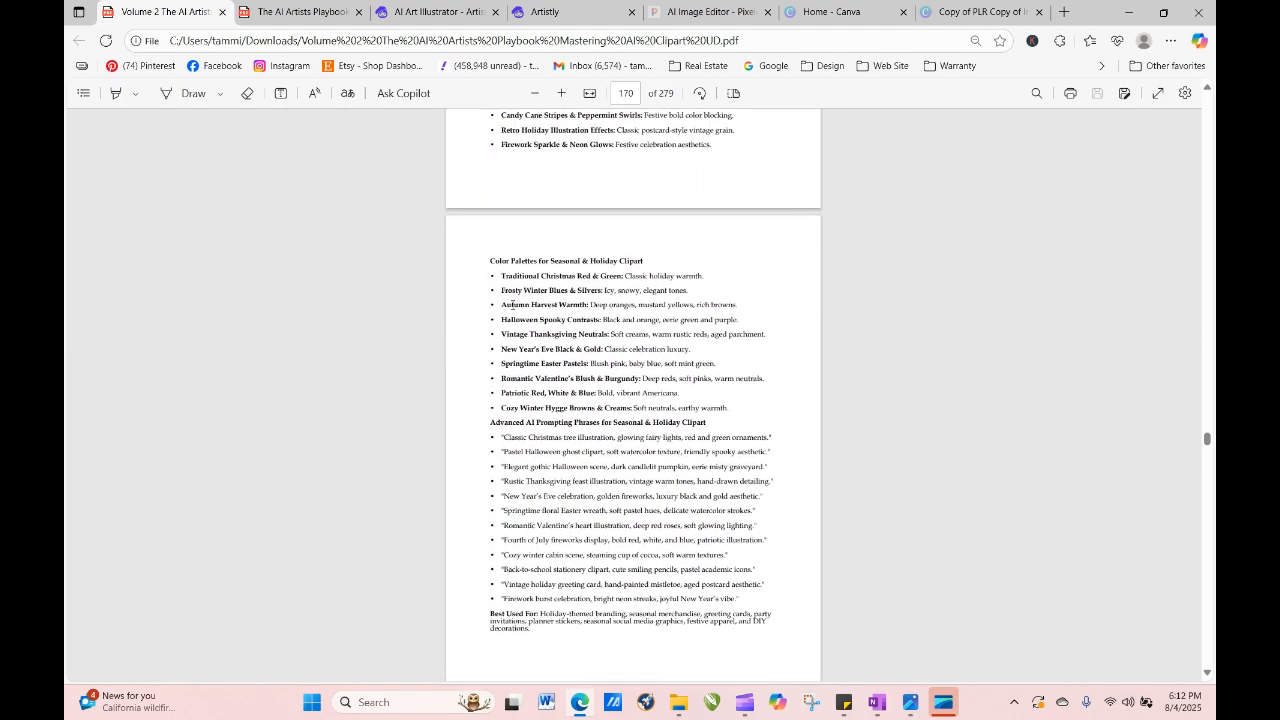
drag(498, 306, 735, 299)
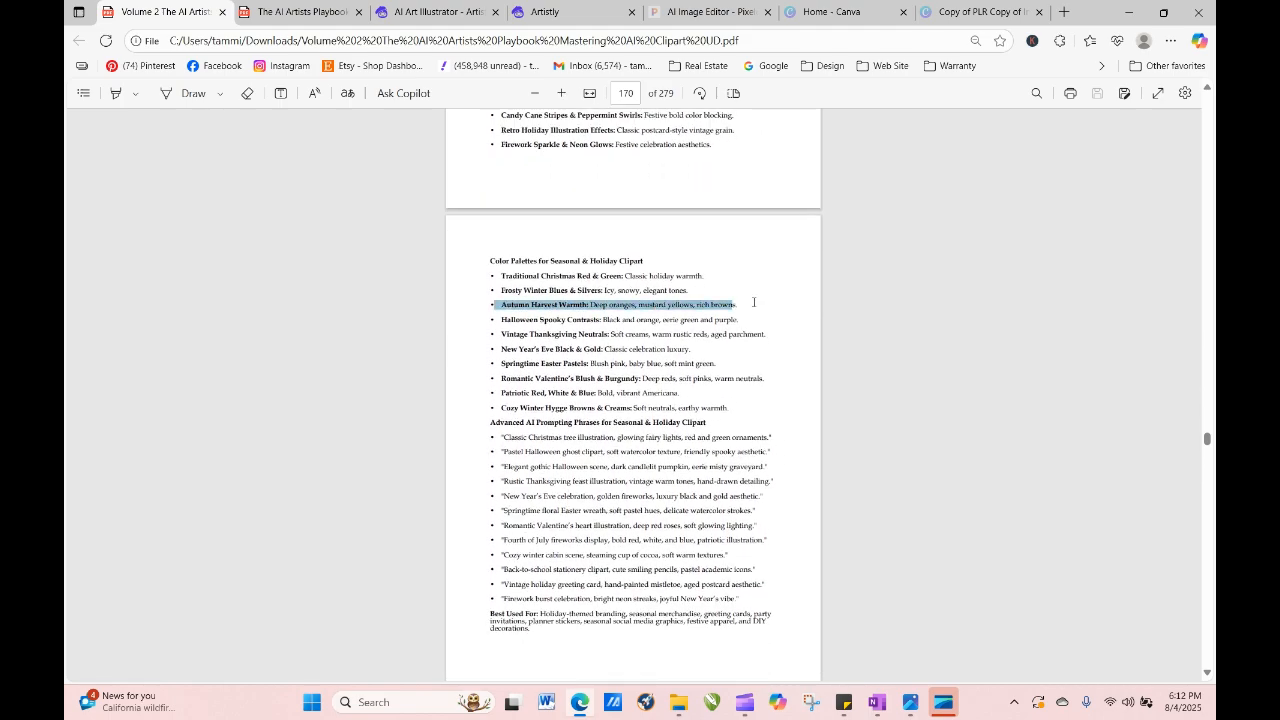
right_click(737, 306)
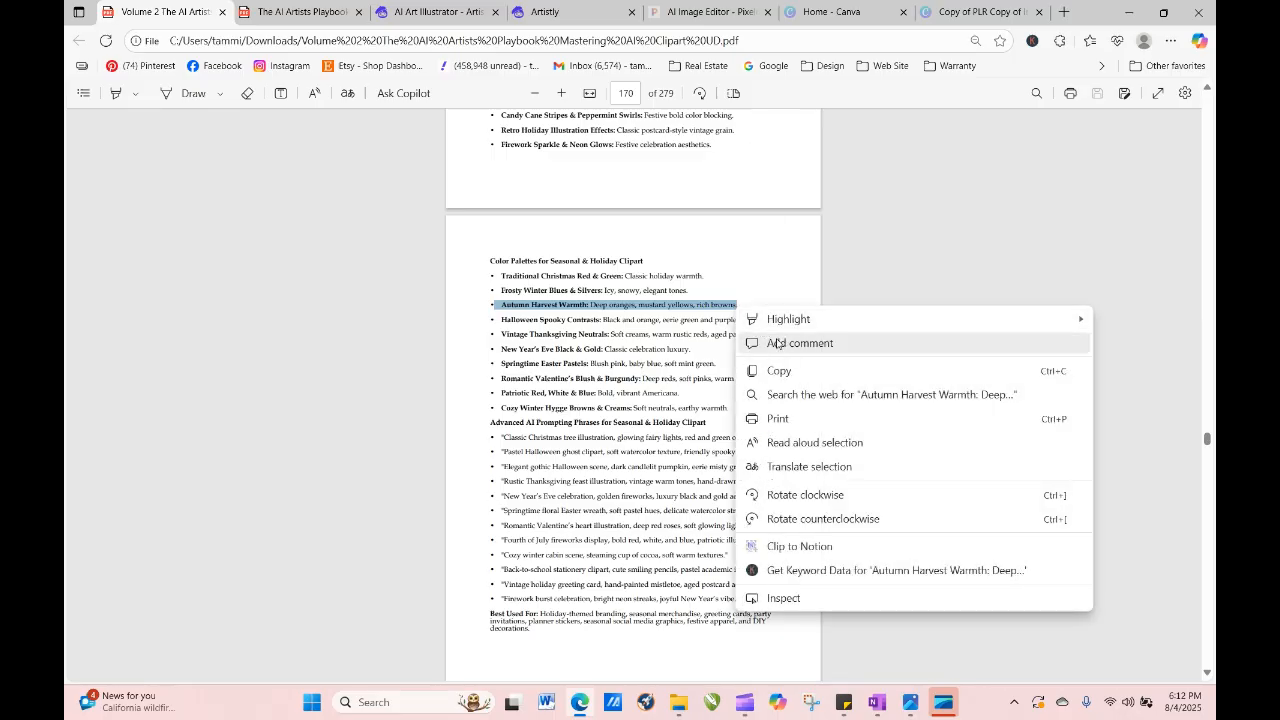
click(782, 373)
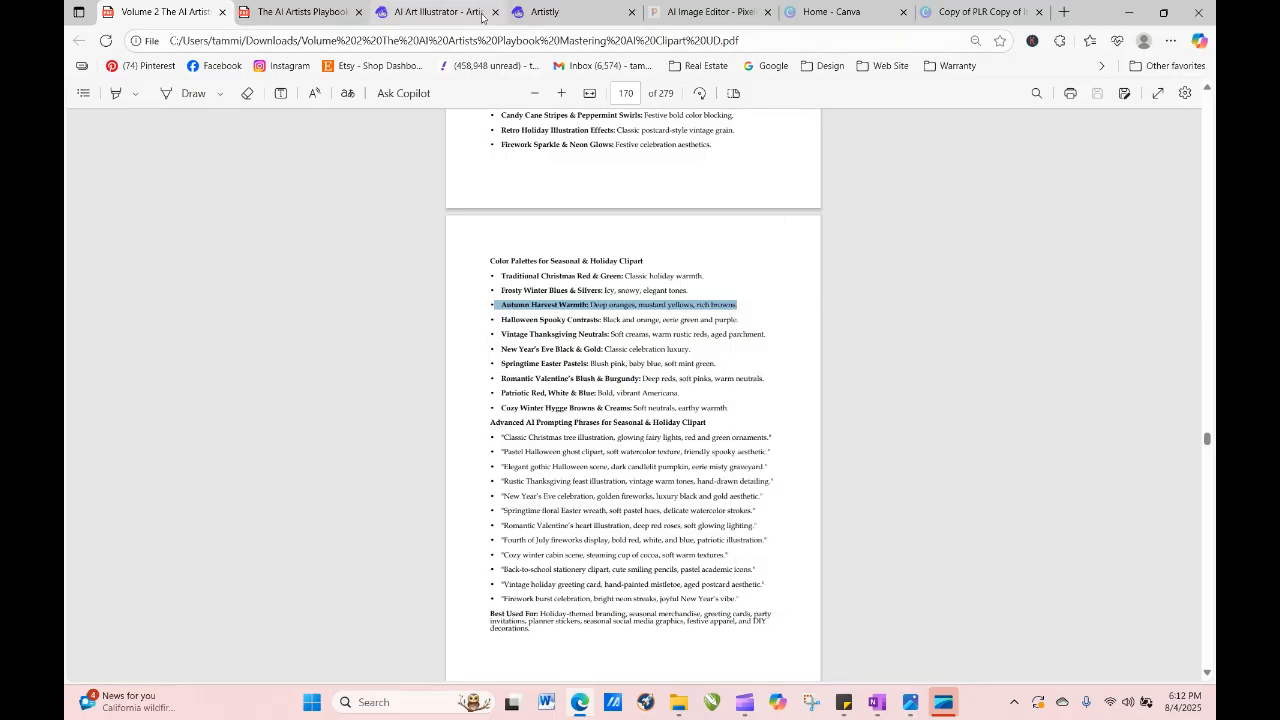
Return to Artistly's AI Art Illustrator and paste the Autumn Harvest Warmth palette line after "warm earthy tones," in the prompt.
click(537, 16)
click(427, 12)
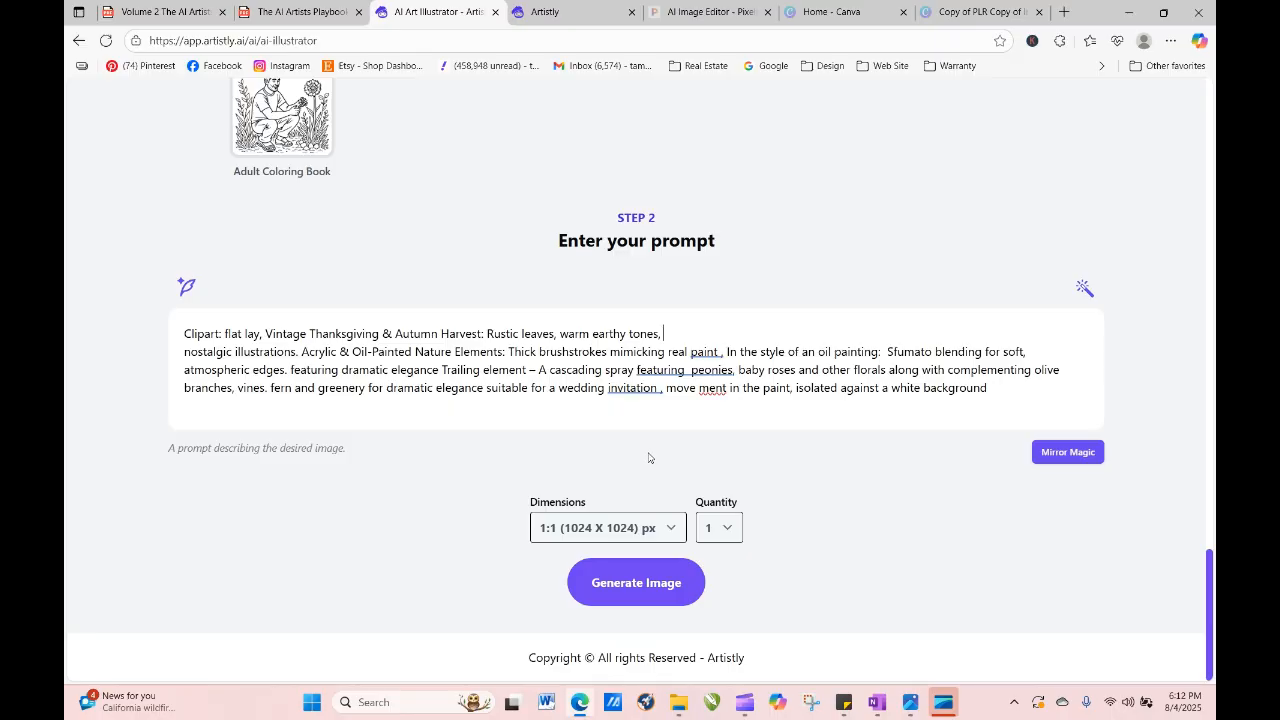
right_click(683, 334)
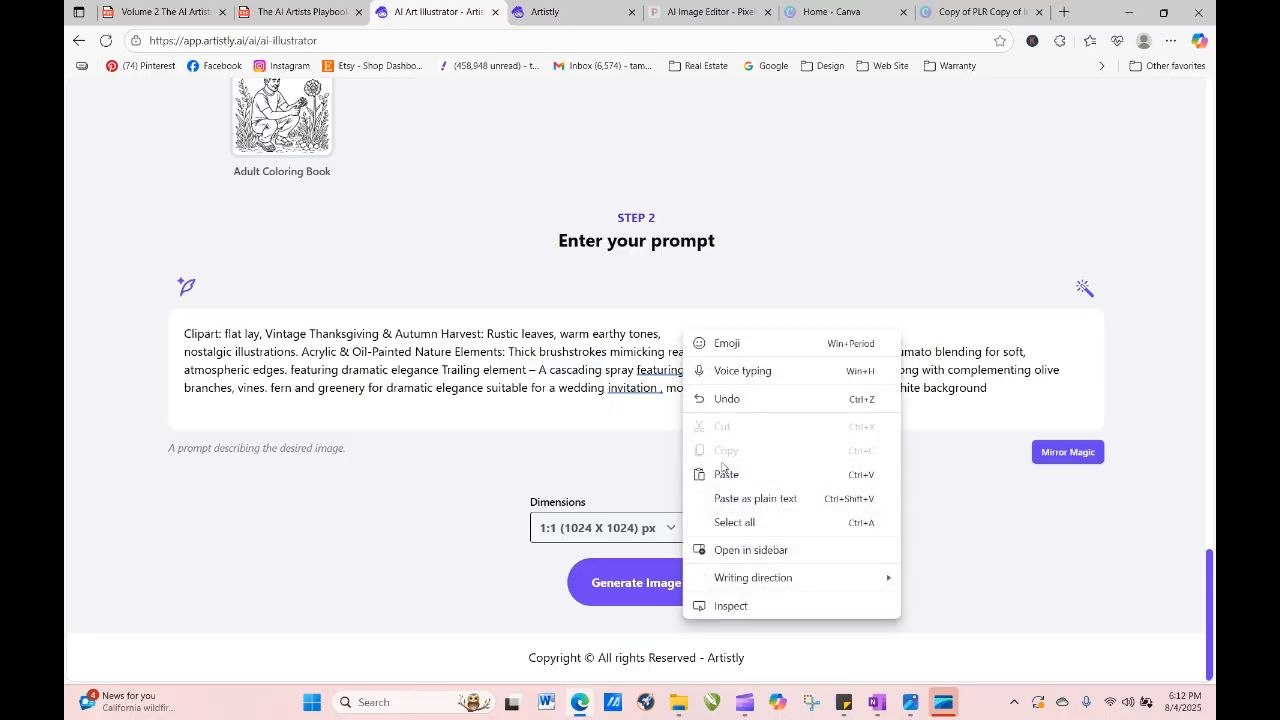
click(725, 473)
Generate 4 images of the Autumn Harvest Warmth spray at 3:4 (896 X 1152) px.
click(649, 537)
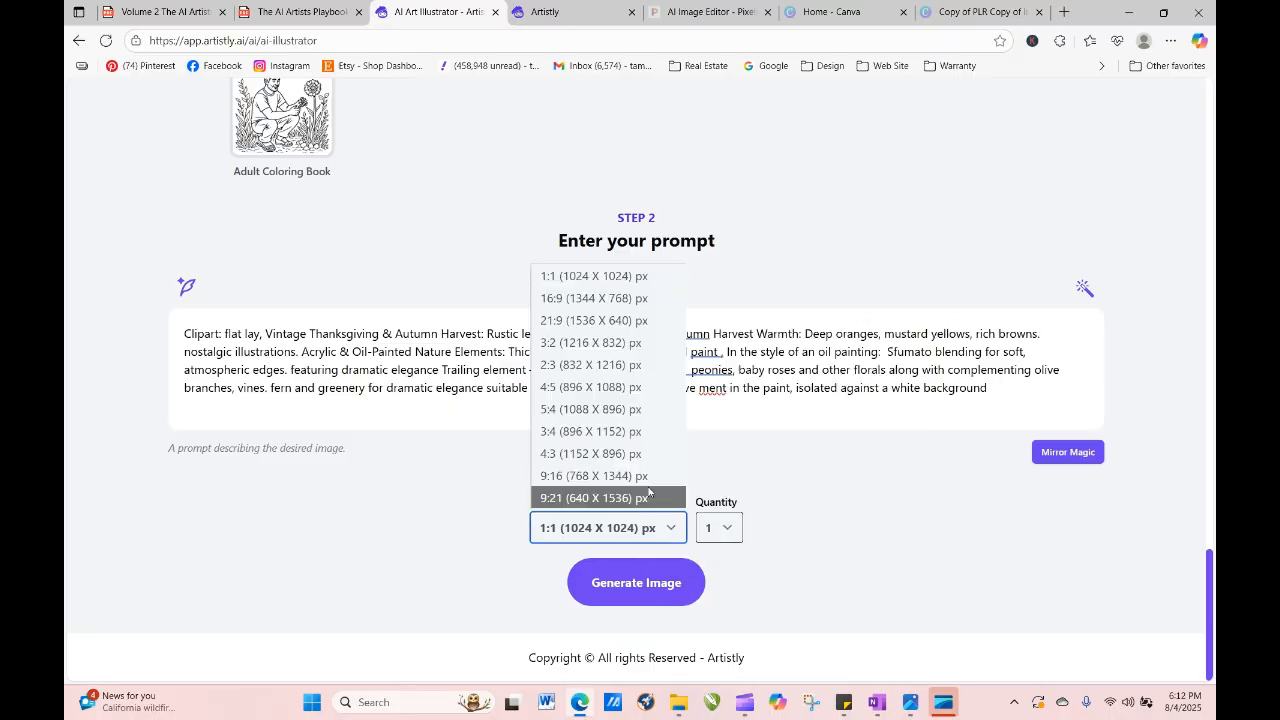
click(600, 432)
click(712, 528)
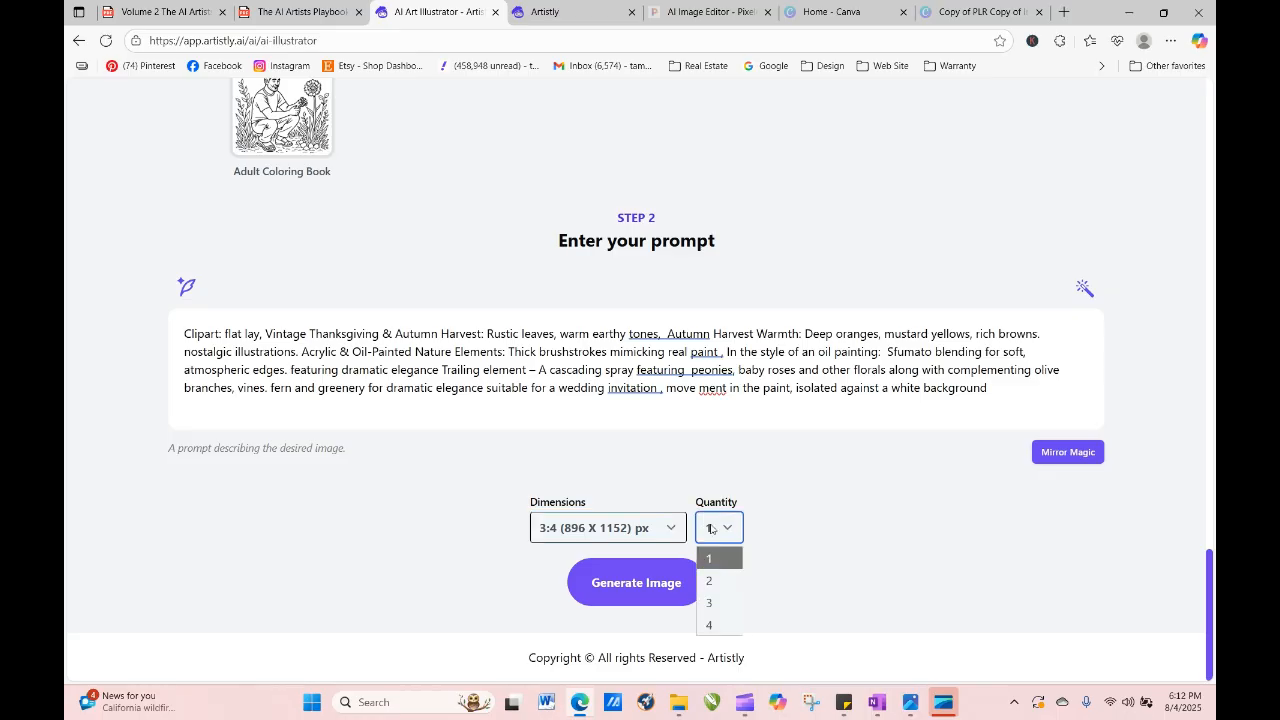
click(709, 625)
click(686, 585)
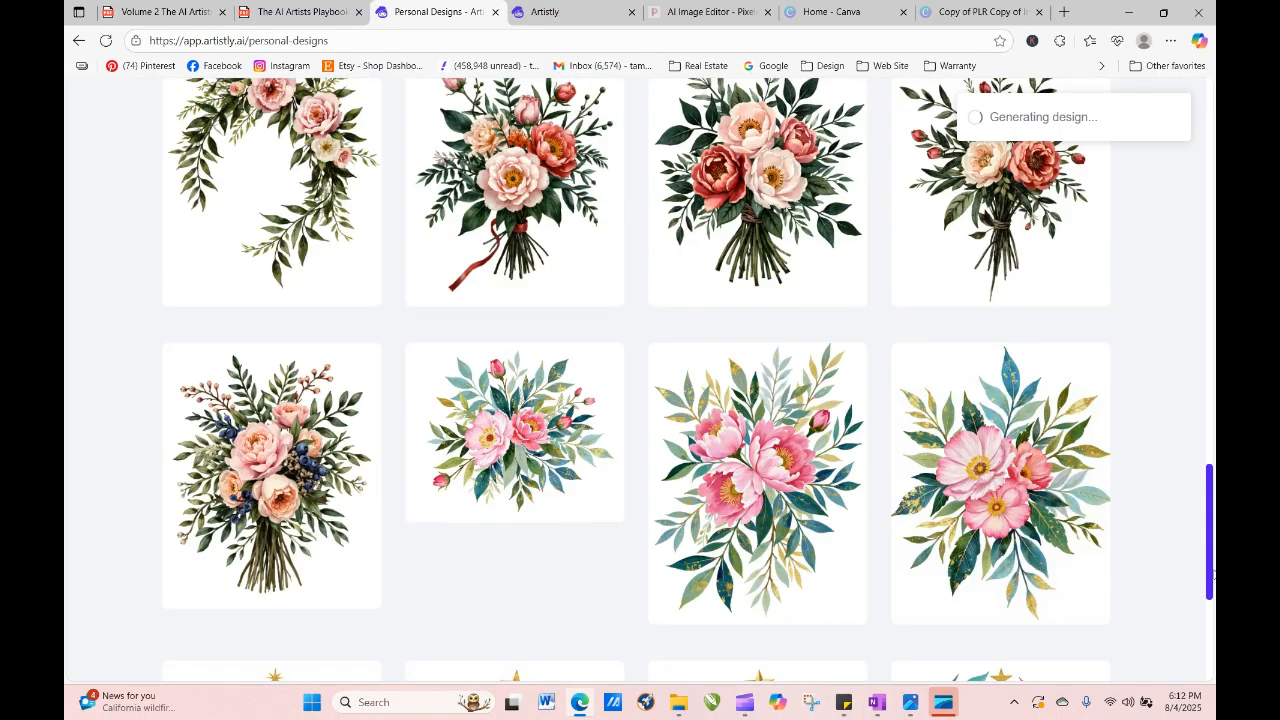
Refresh the personal designs and look over the four new 3:4 autumn sprays.
drag(1212, 558, 1214, 450)
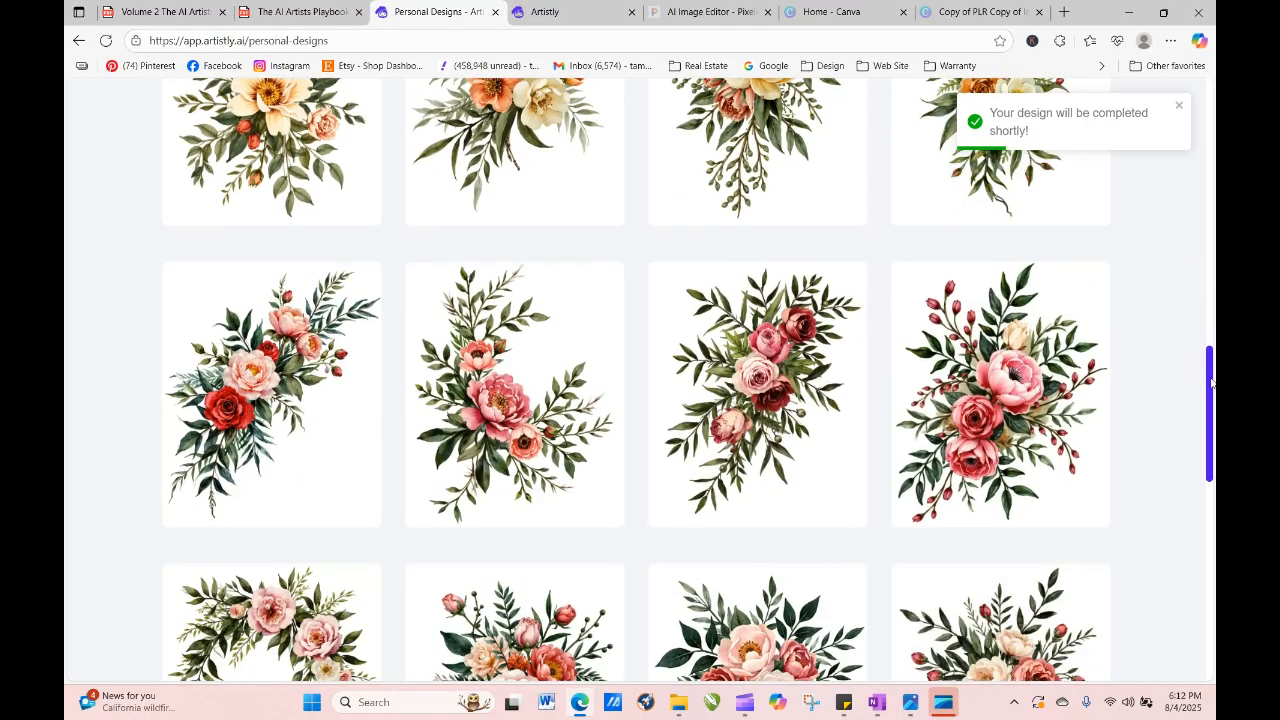
scroll(1206, 238, up, 3)
mouse_move(1206, 238)
mouse_down()
mouse_move(1209, 158)
mouse_move(1208, 232)
mouse_up()
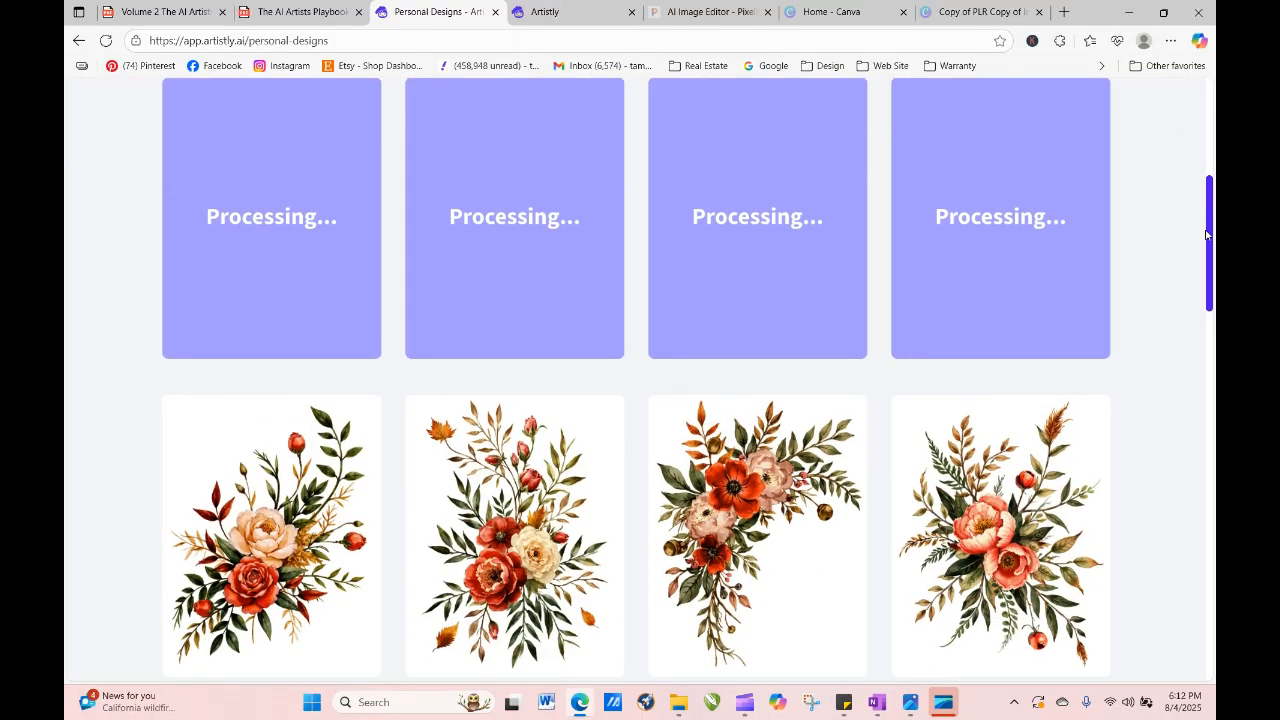
mouse_move(738, 473)
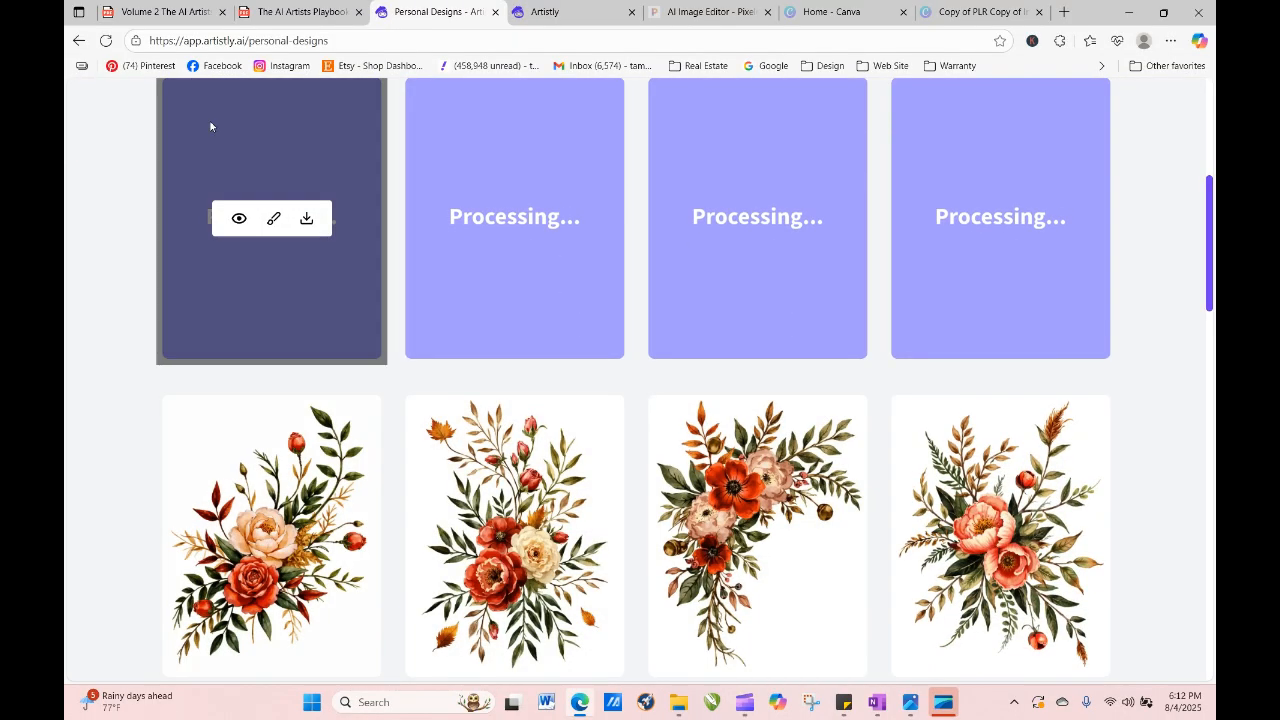
click(105, 40)
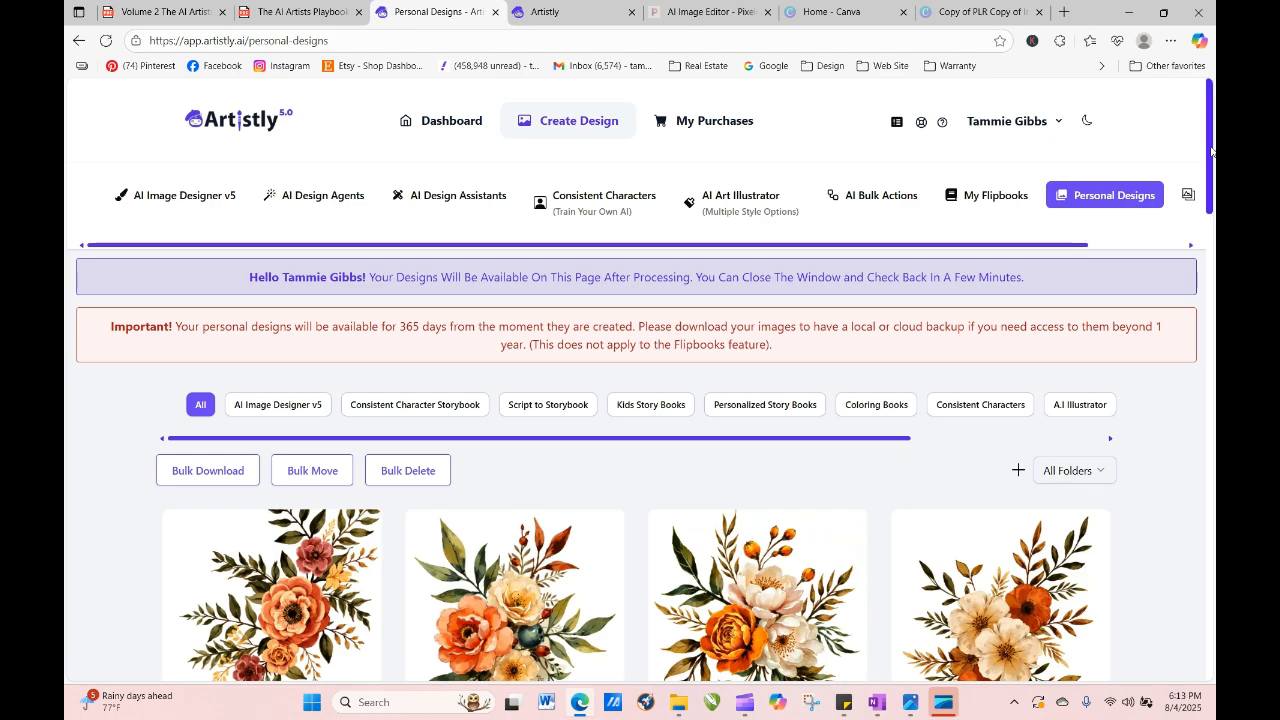
scroll(1190, 200, down, 3)
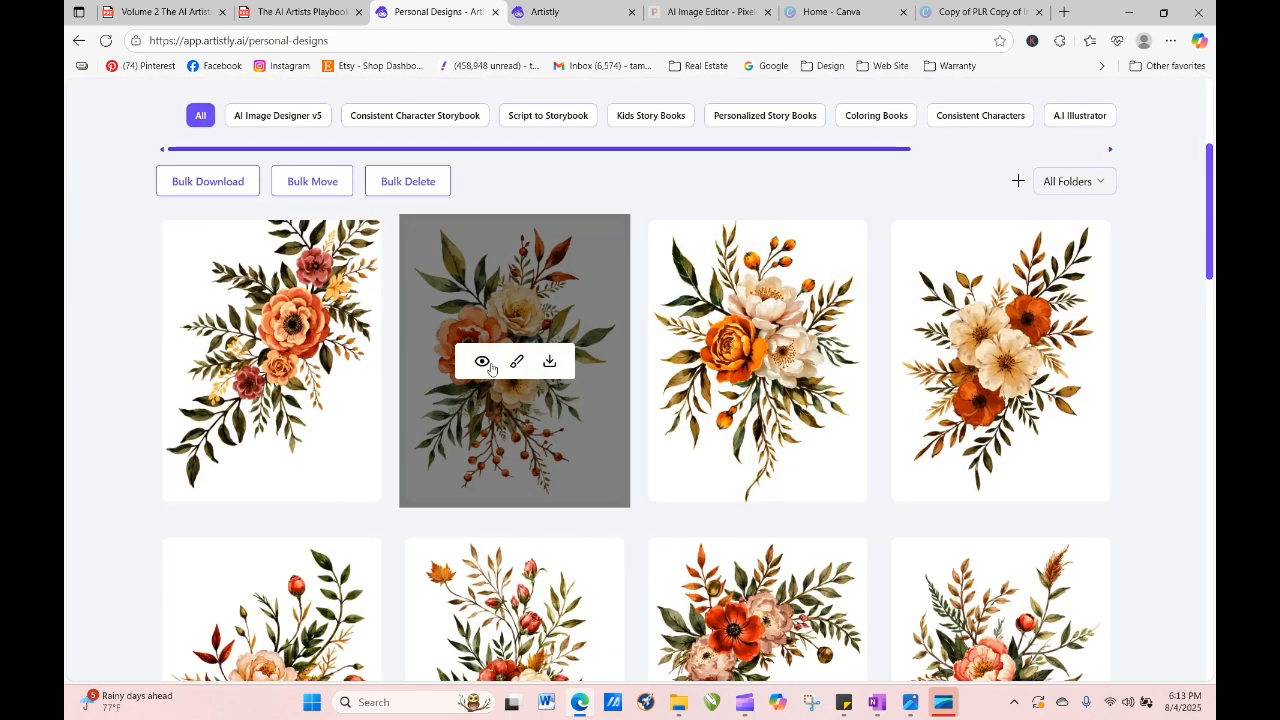
Re-generate the prompt of the orange and cream spray with hanging berries as 4 images at 9:21 (640 X 1536) px.
click(482, 362)
click(522, 130)
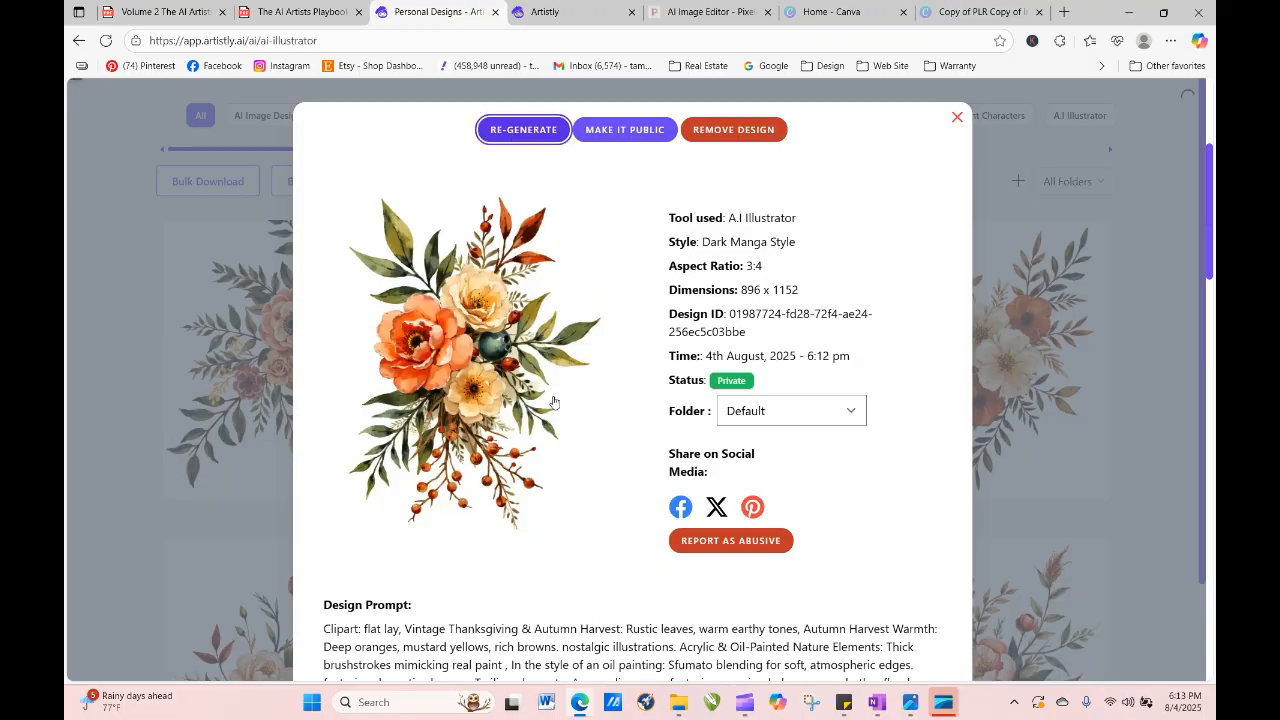
scroll(640, 676, down, 15)
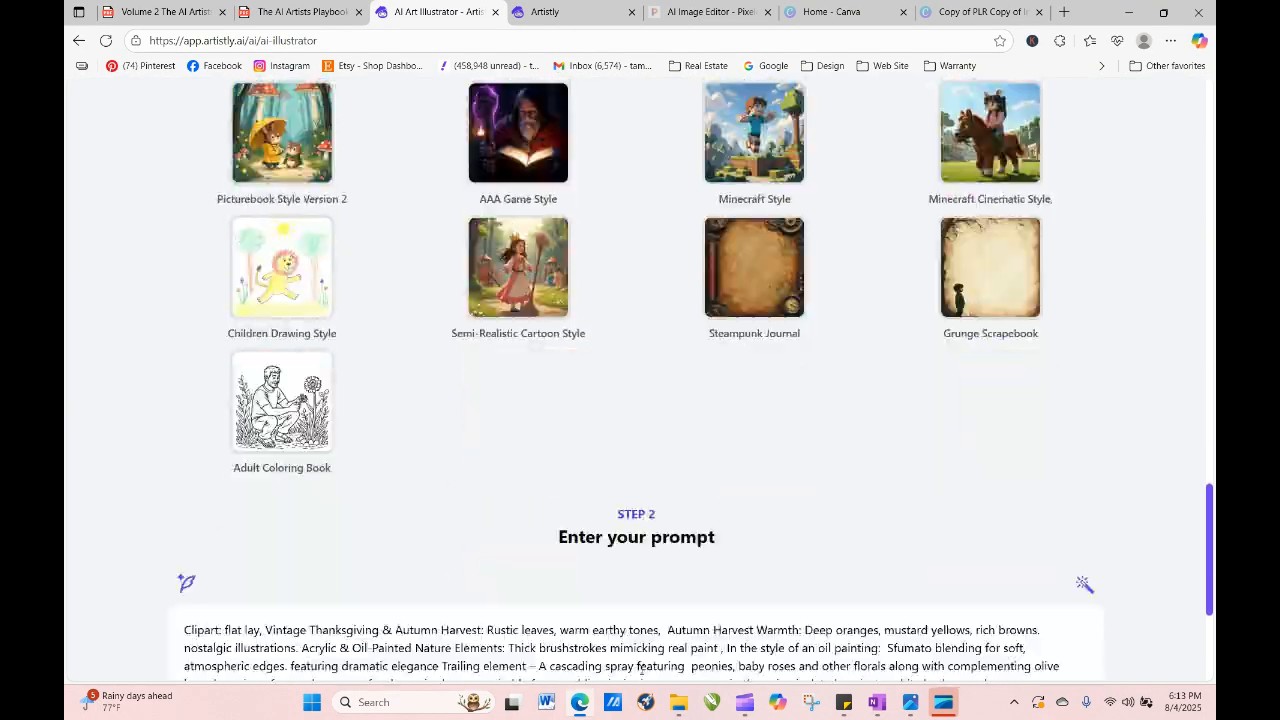
click(642, 535)
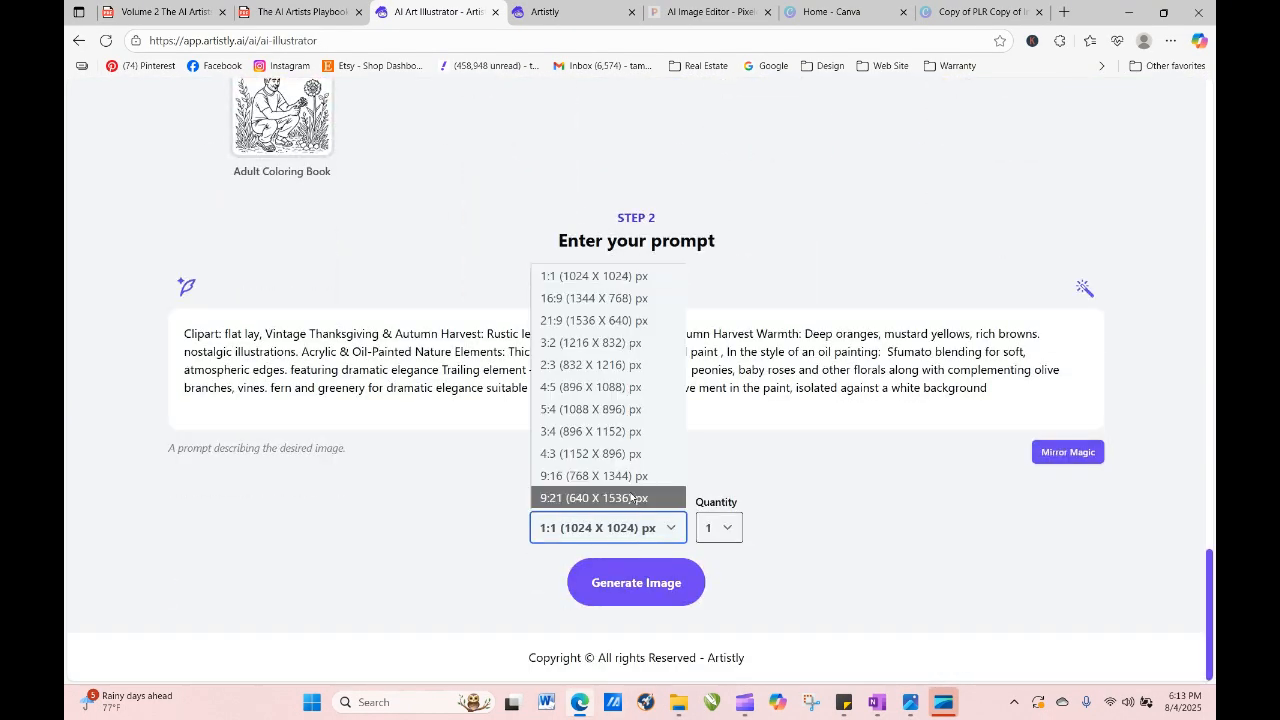
click(634, 496)
click(735, 535)
click(712, 625)
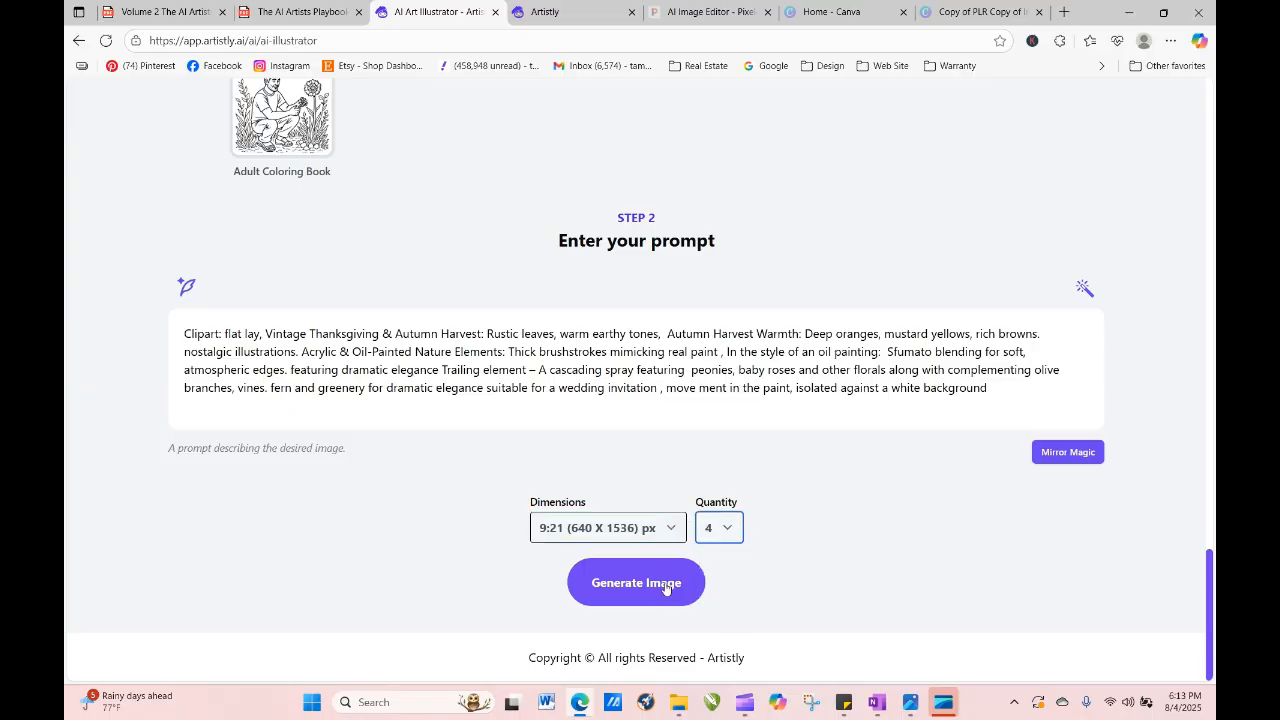
click(660, 584)
Preview the orange and cream spray with hanging berries at full size, and close the preview.
drag(1210, 517, 1213, 324)
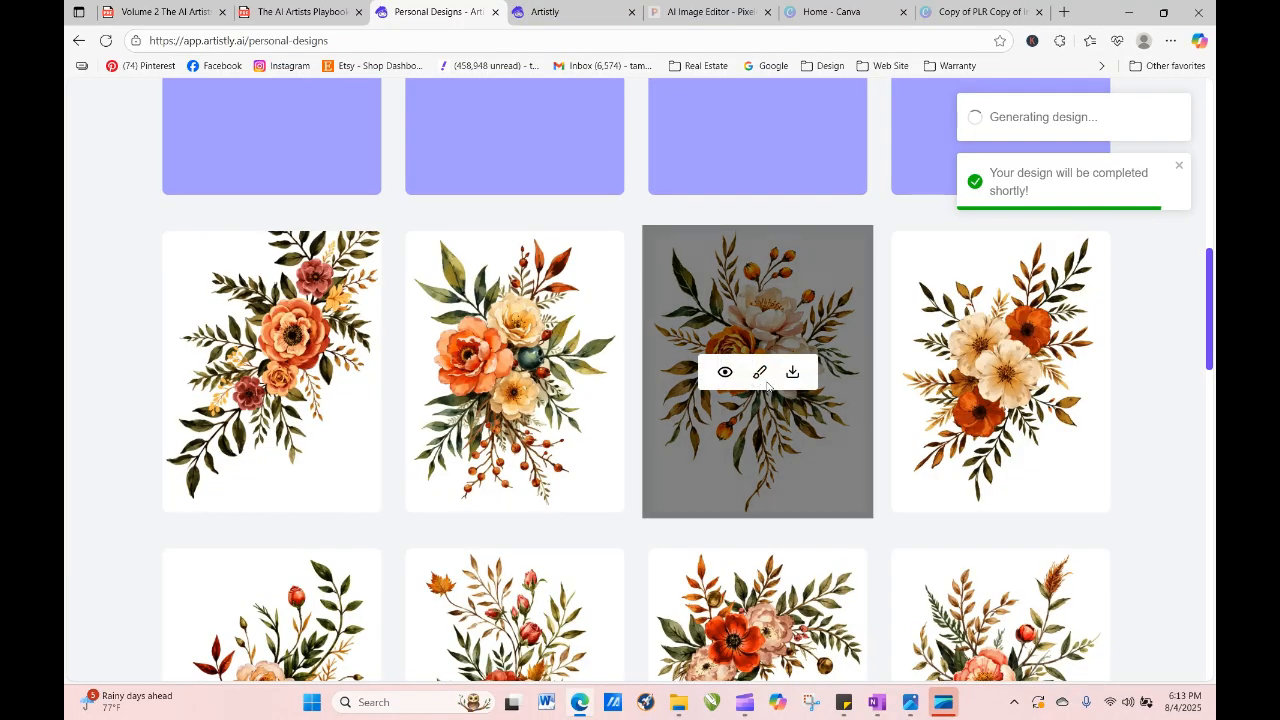
mouse_move(560, 371)
click(482, 372)
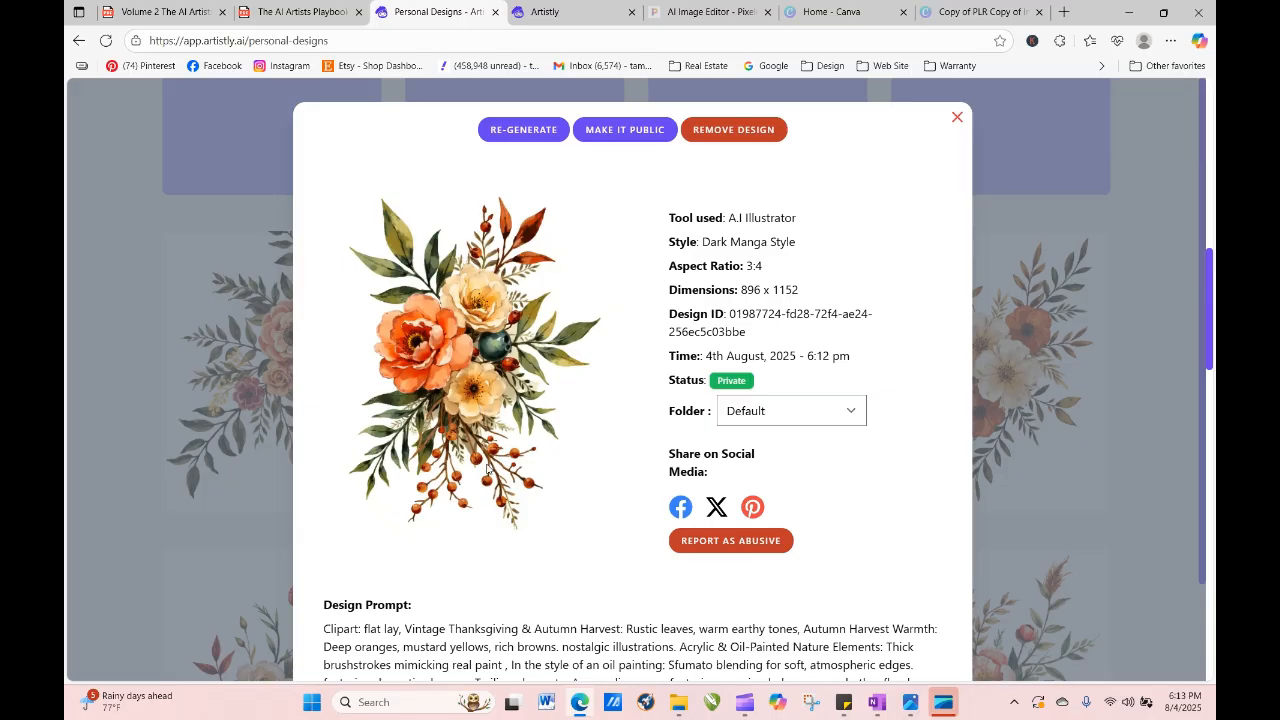
click(957, 118)
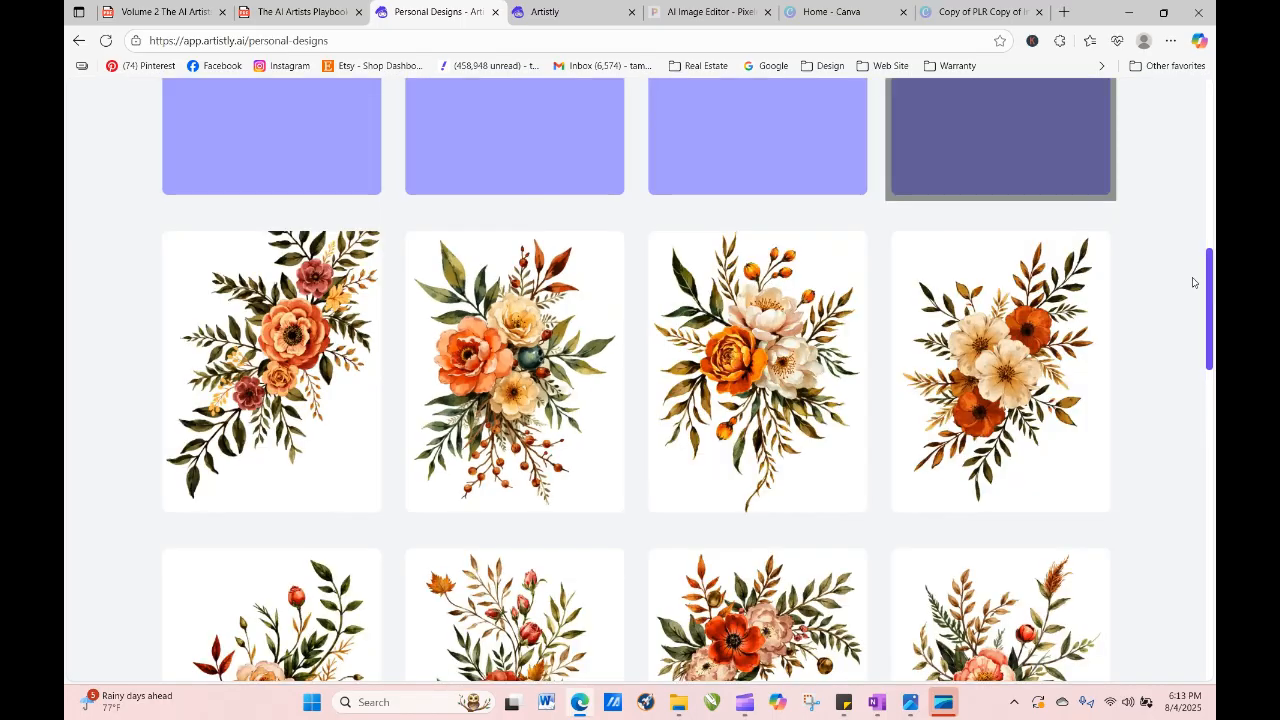
Refresh the personal designs, look over the four 9:21 autumn sprays, and preview the one with the pumpkin.
drag(1210, 336, 1203, 238)
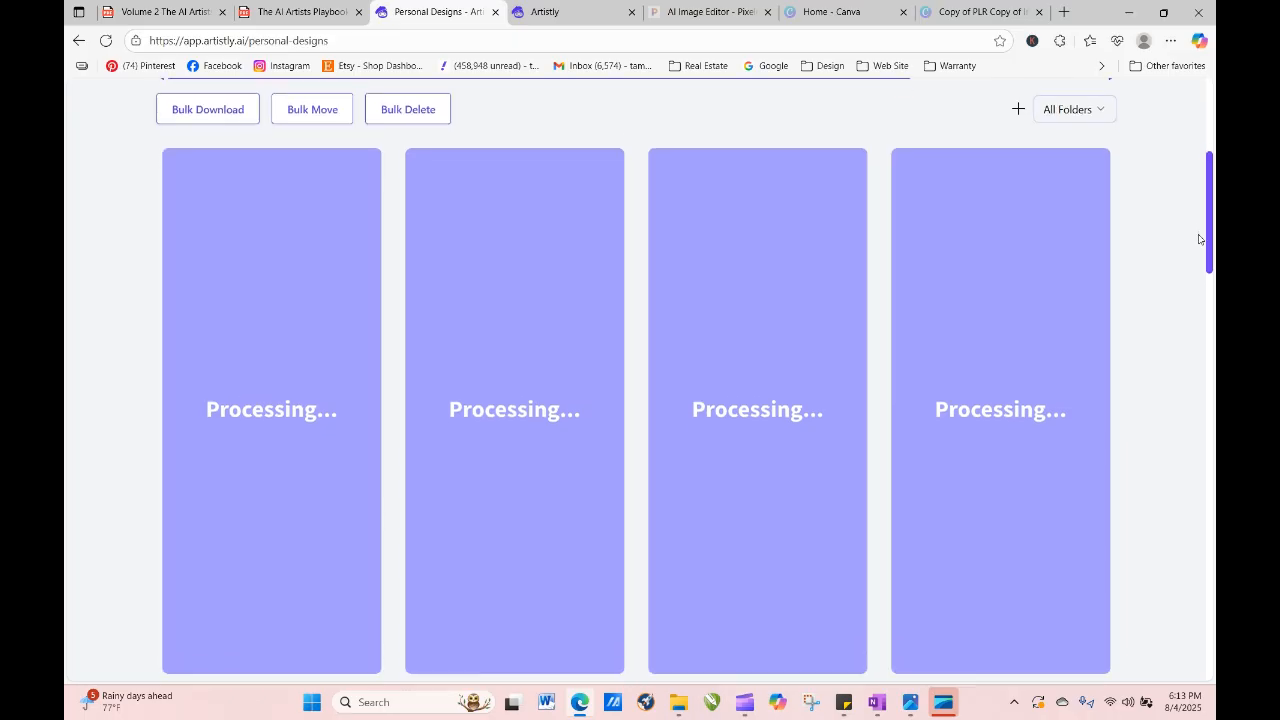
click(106, 40)
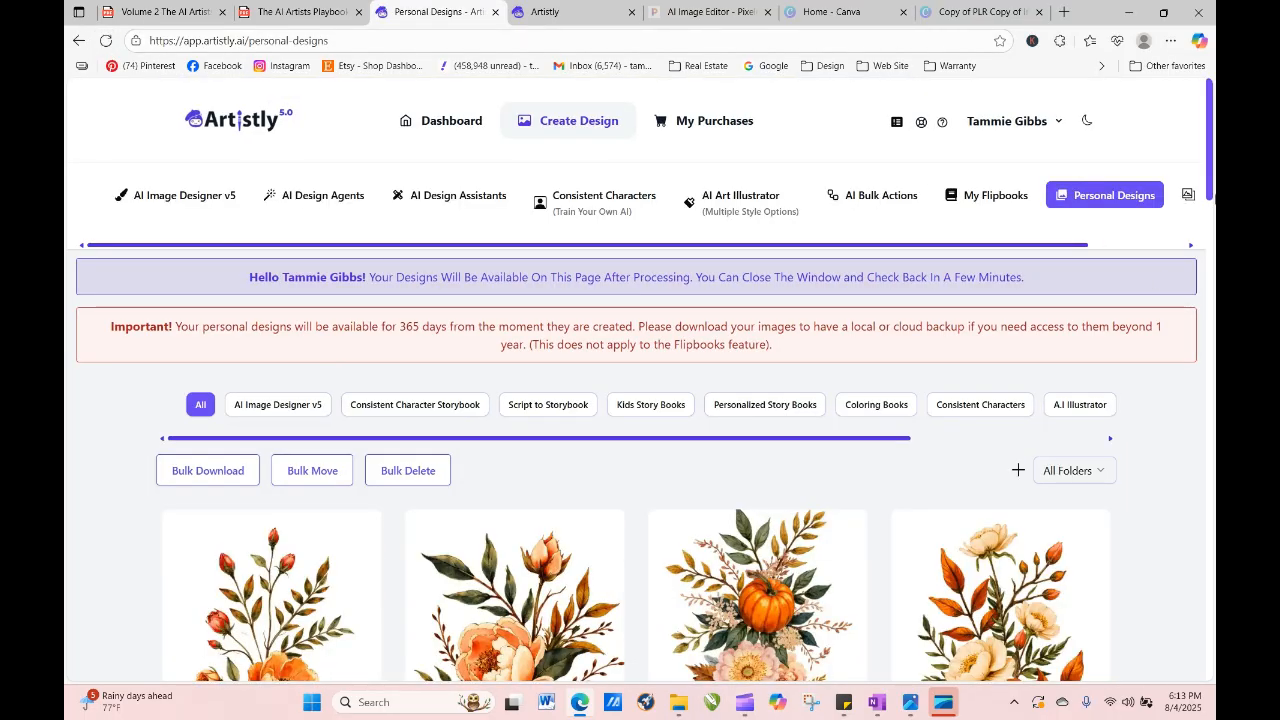
drag(1211, 172, 1214, 253)
mouse_move(783, 258)
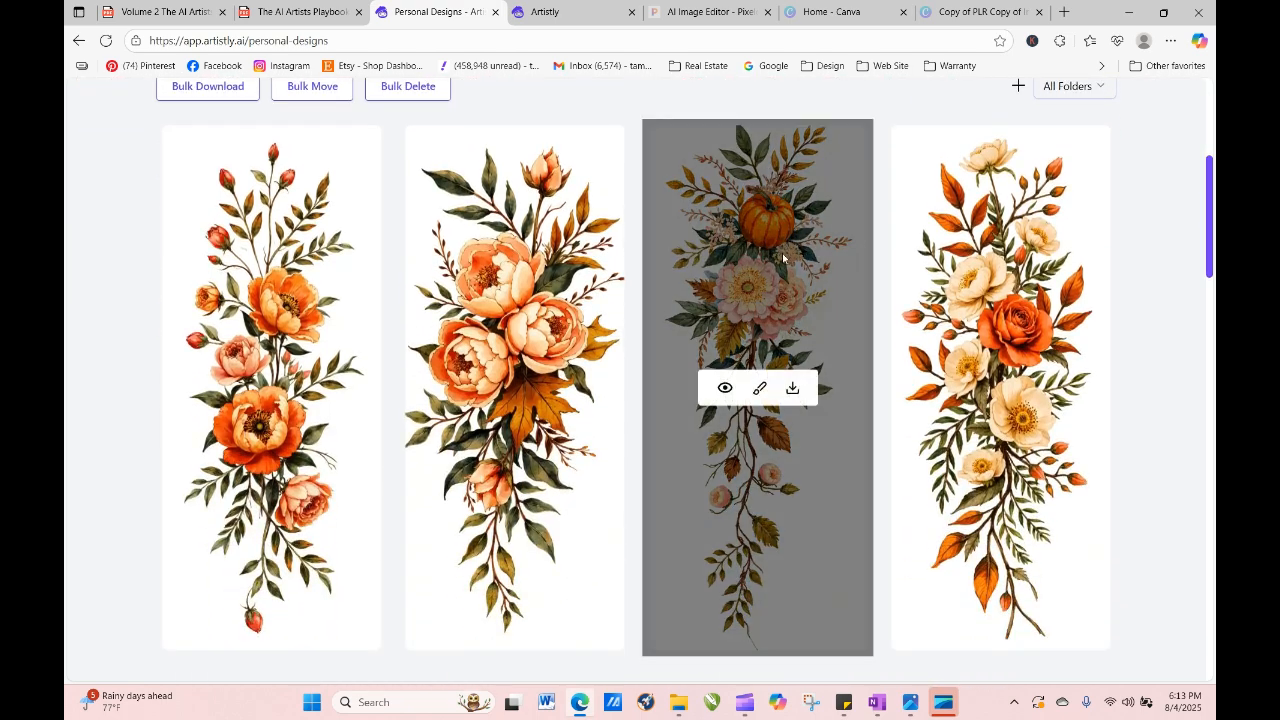
click(726, 388)
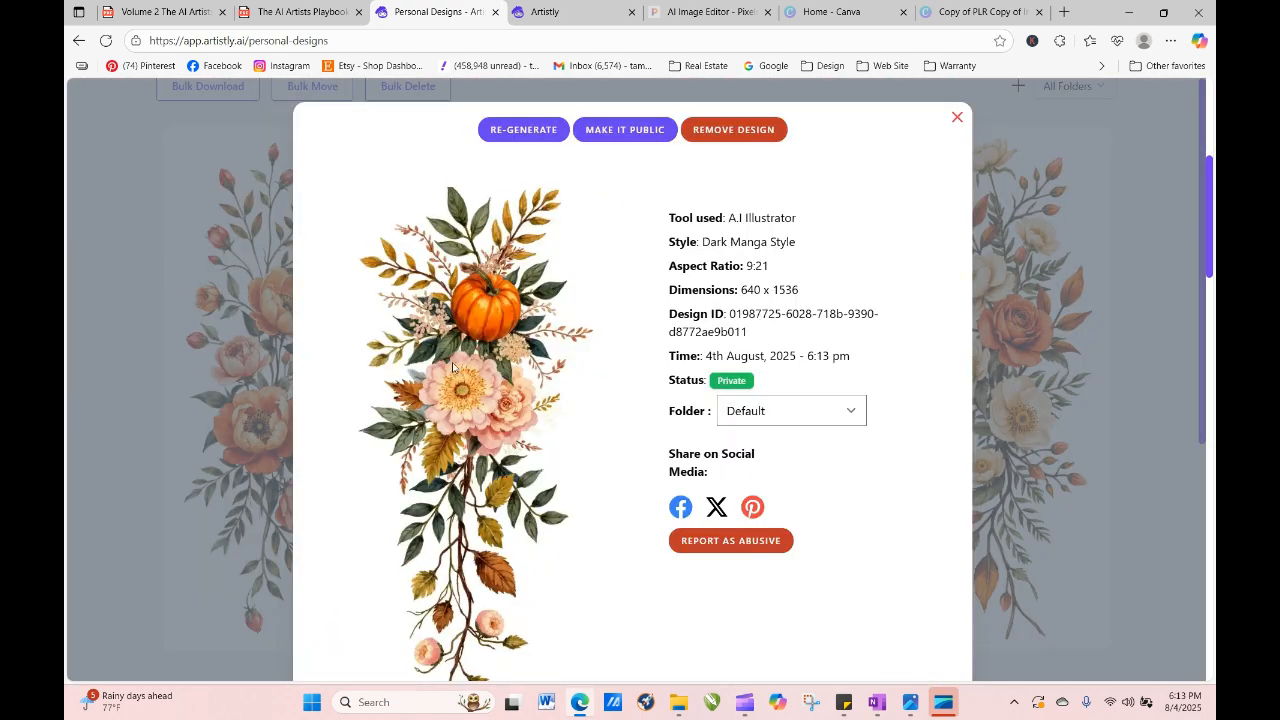
click(957, 119)
mouse_move(429, 177)
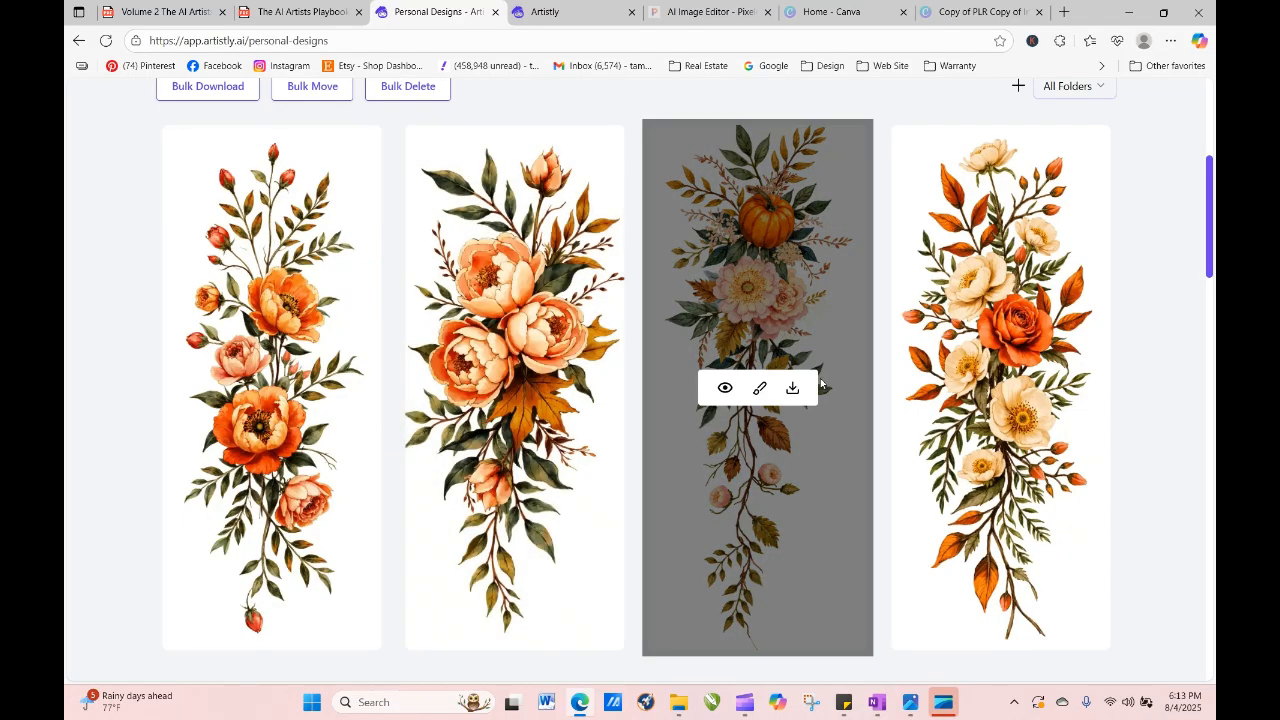
Download the 9:21 autumn spray with the pumpkin and switch to the invitation design in Canva.
click(792, 389)
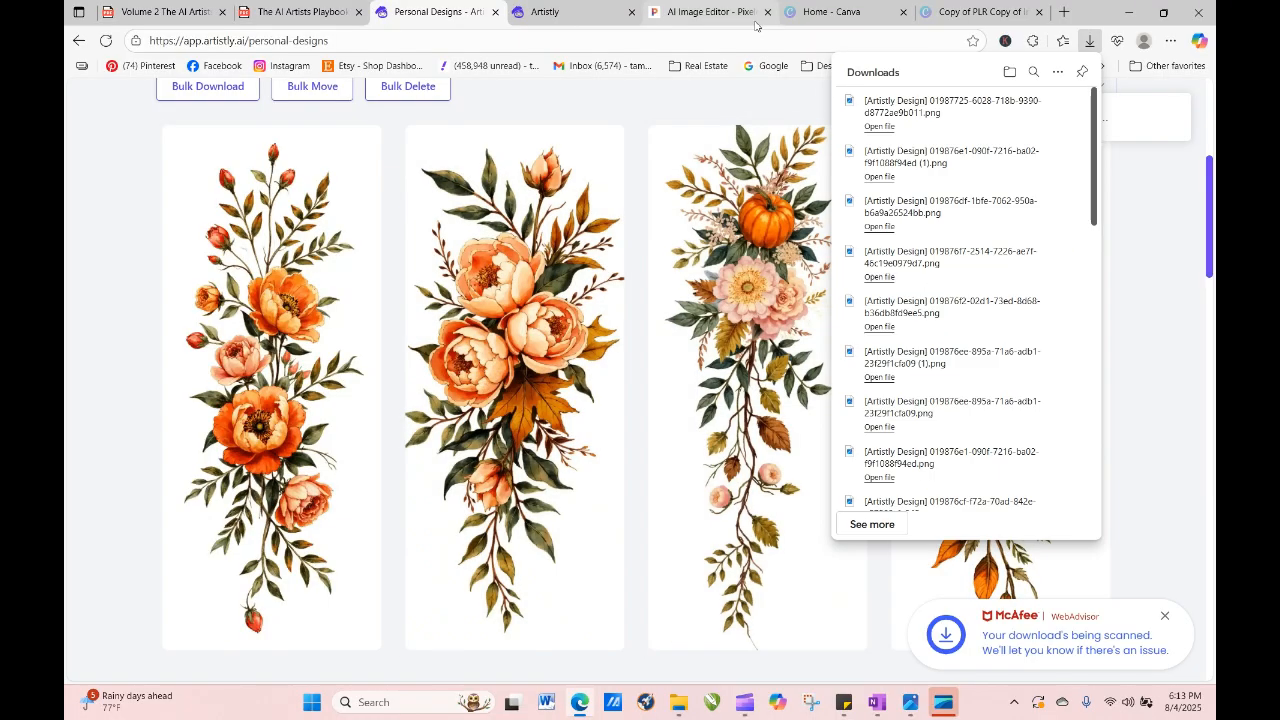
click(975, 12)
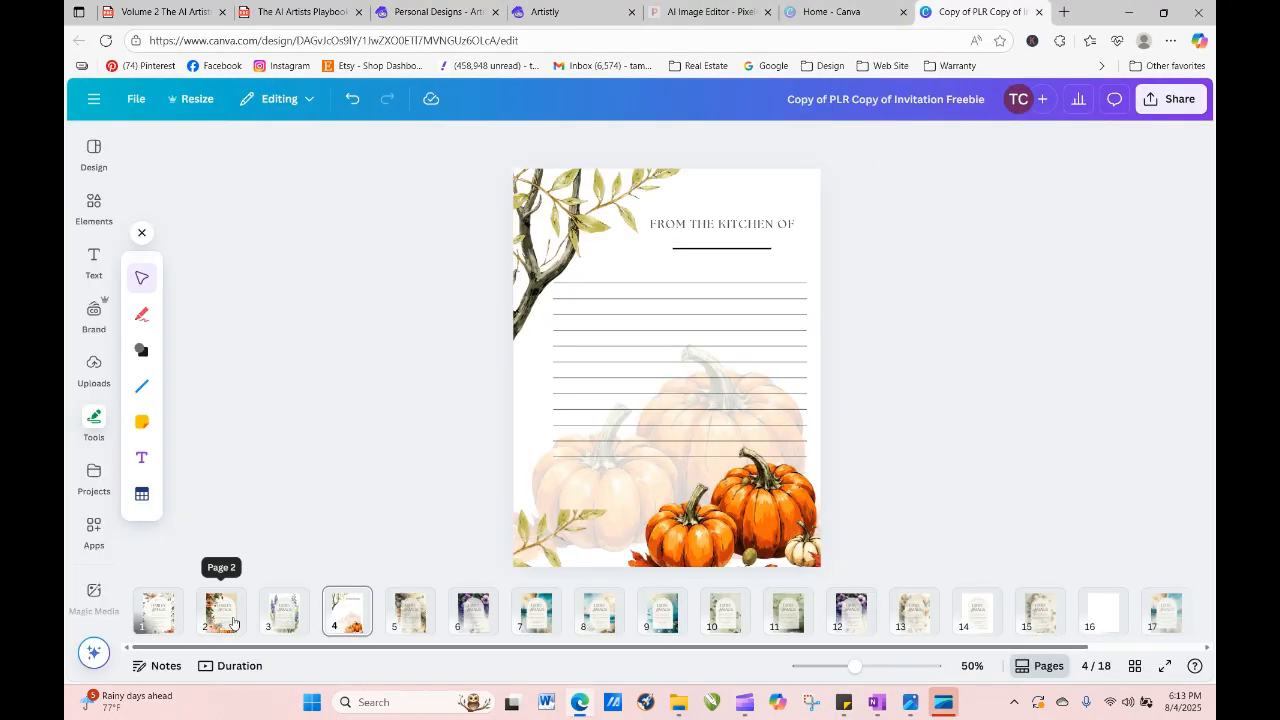
Duplicate page 1 of the invitation and delete the floral background image from the copy.
click(160, 612)
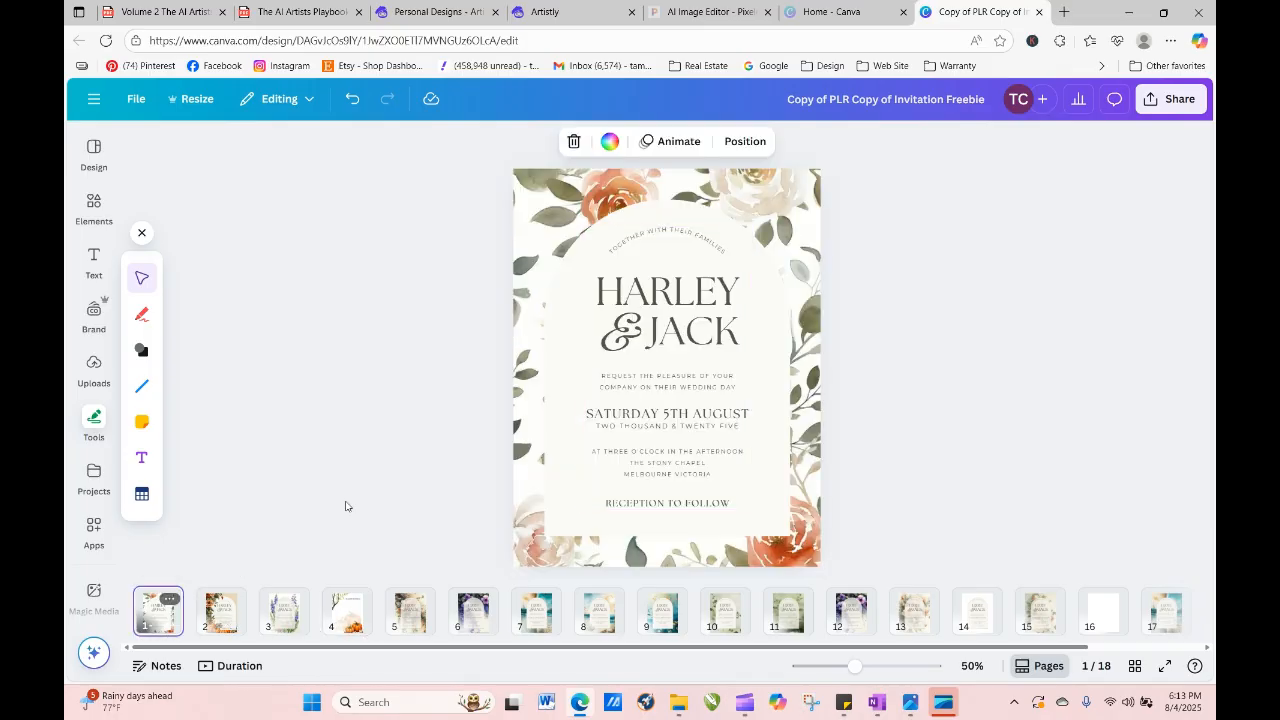
click(167, 601)
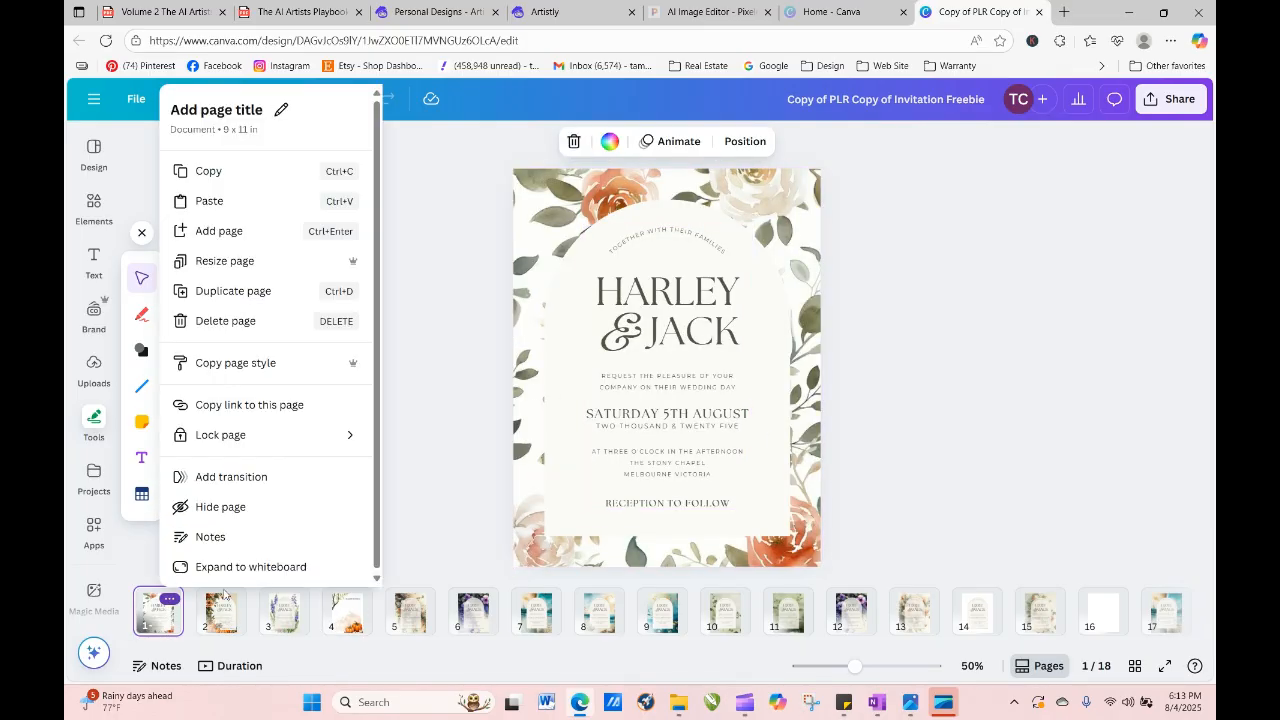
click(252, 292)
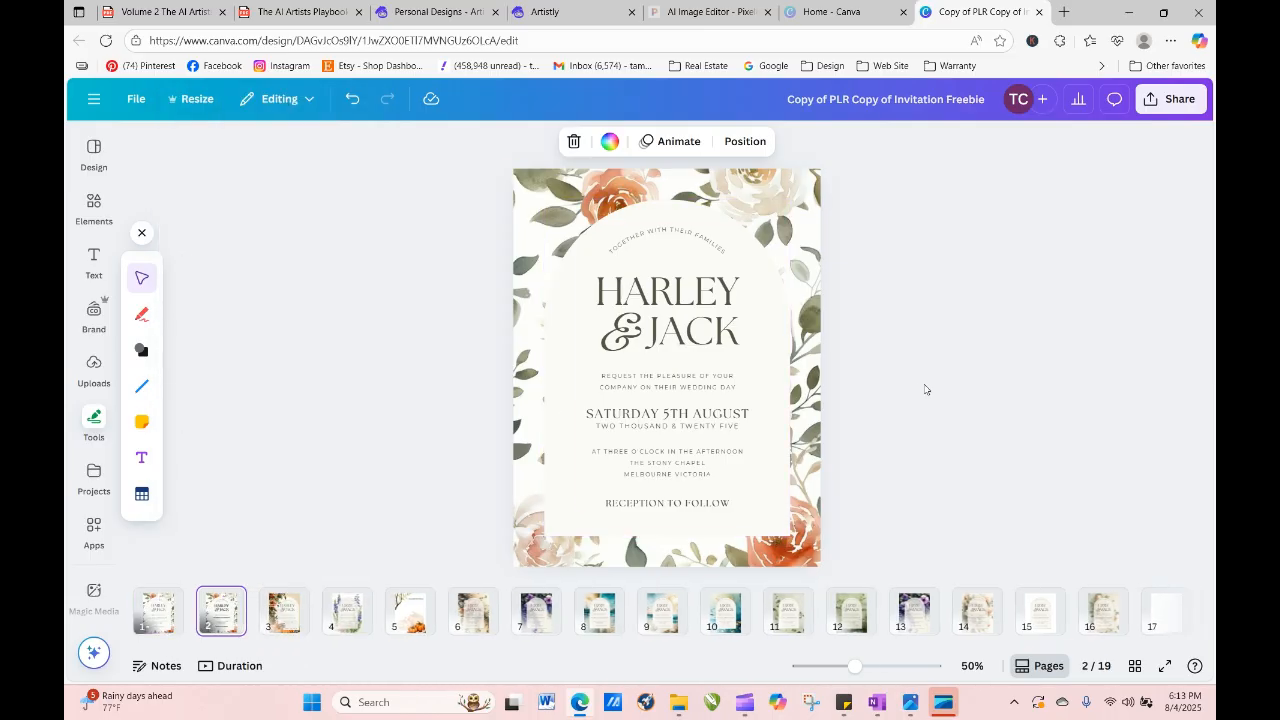
click(810, 205)
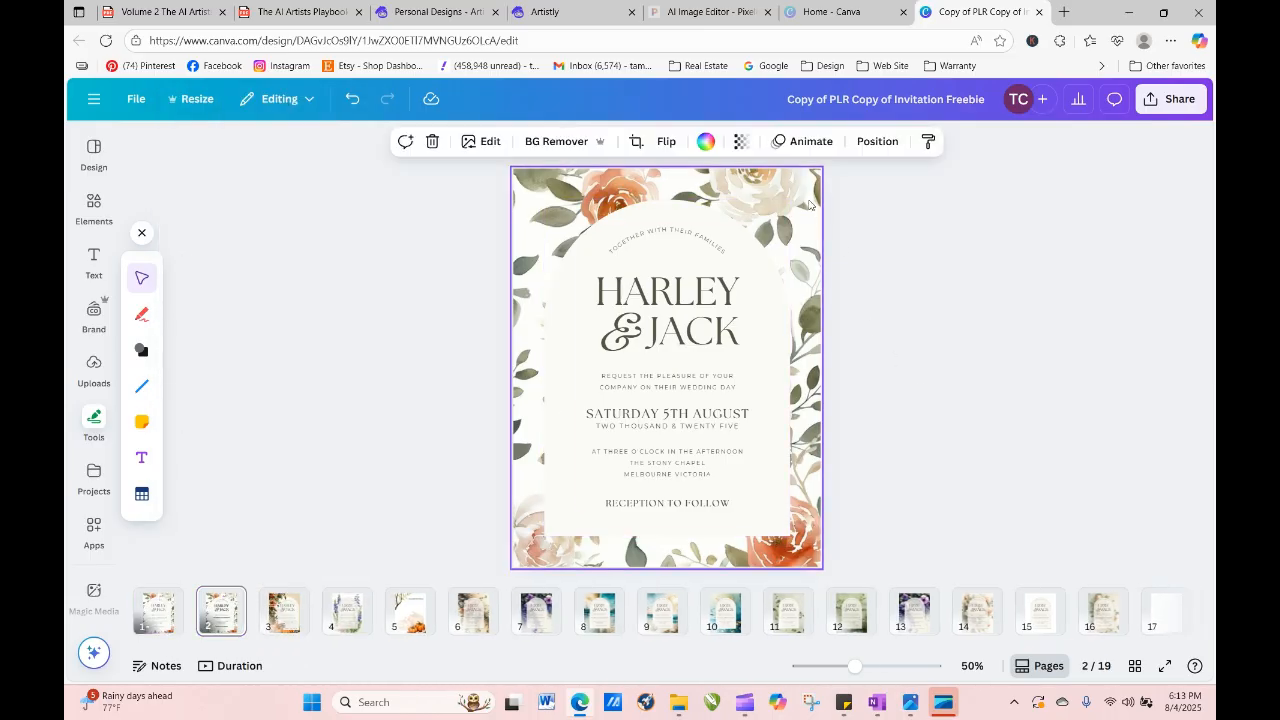
click(694, 200)
click(783, 183)
key(Delete)
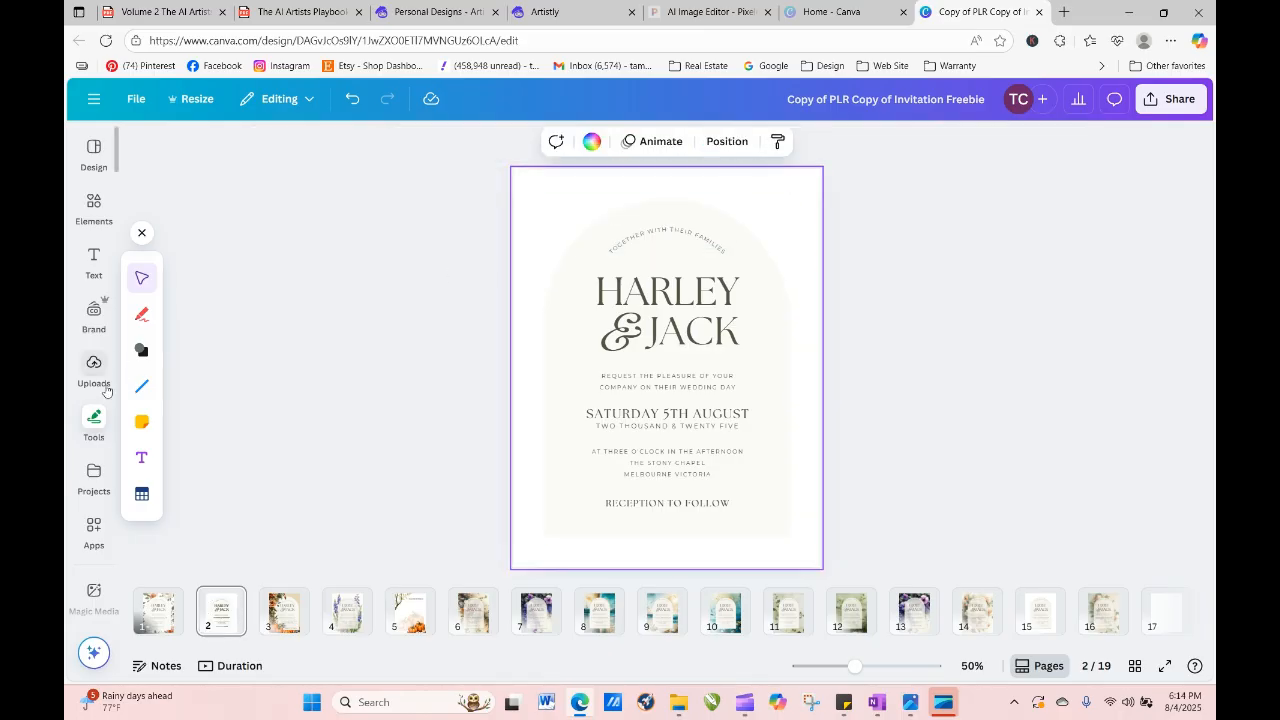
Upload the downloaded pumpkin spray and add it to the duplicated page with its background removed.
click(100, 367)
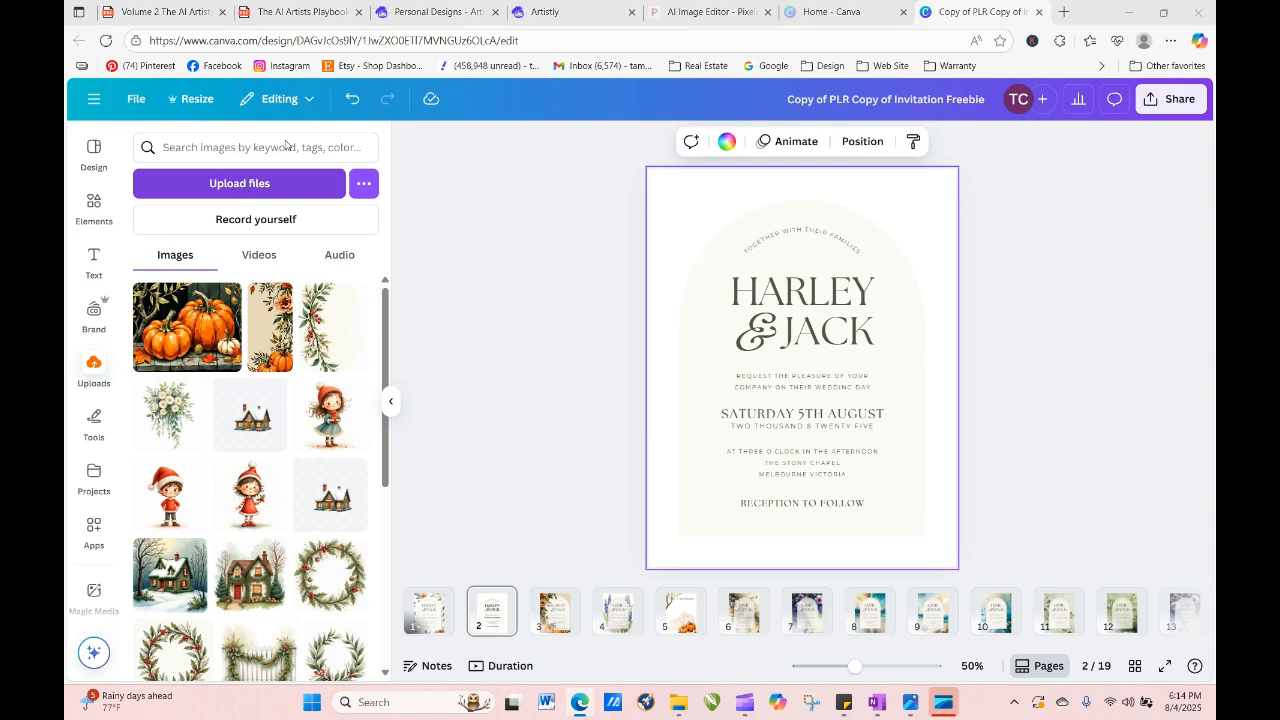
click(239, 183)
click(245, 158)
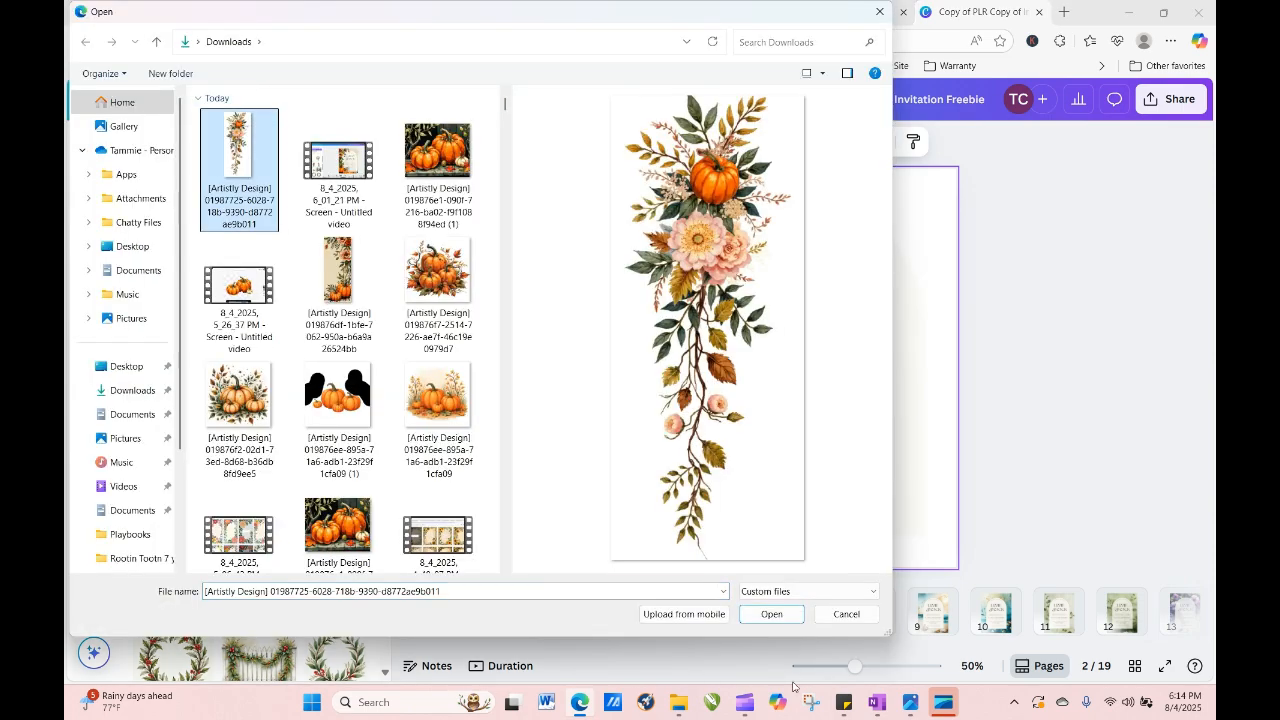
click(771, 614)
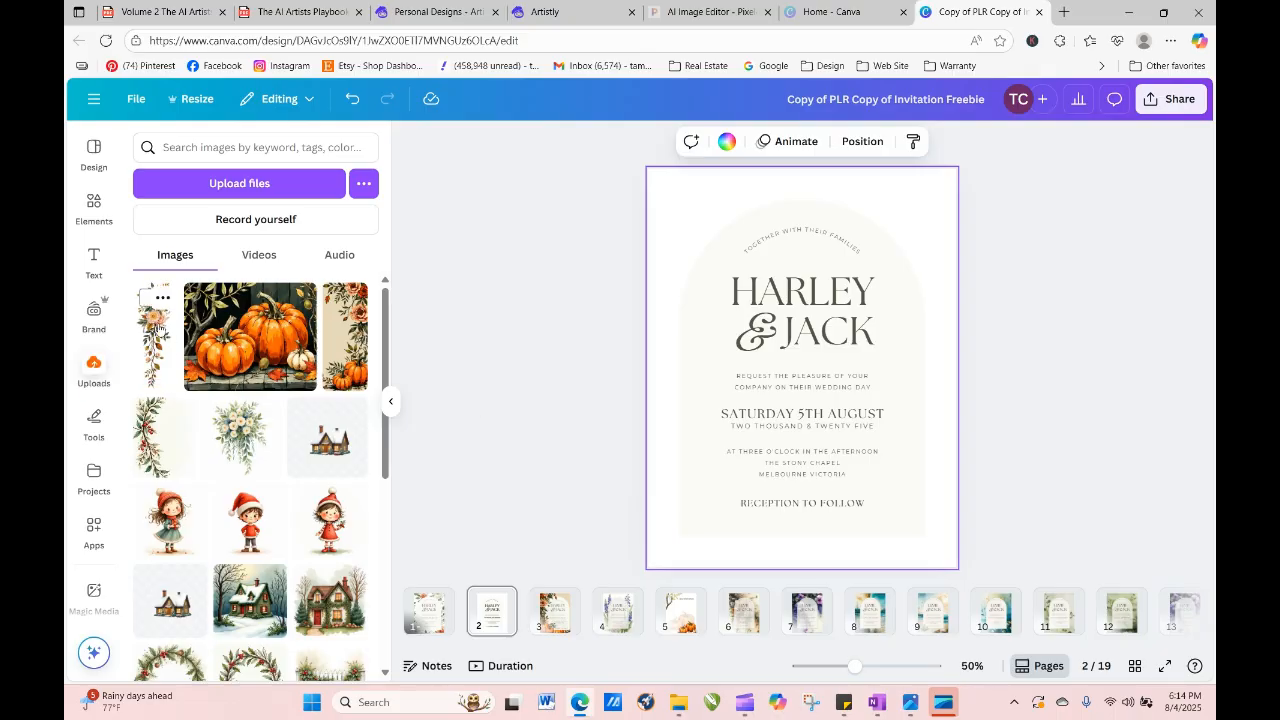
click(157, 333)
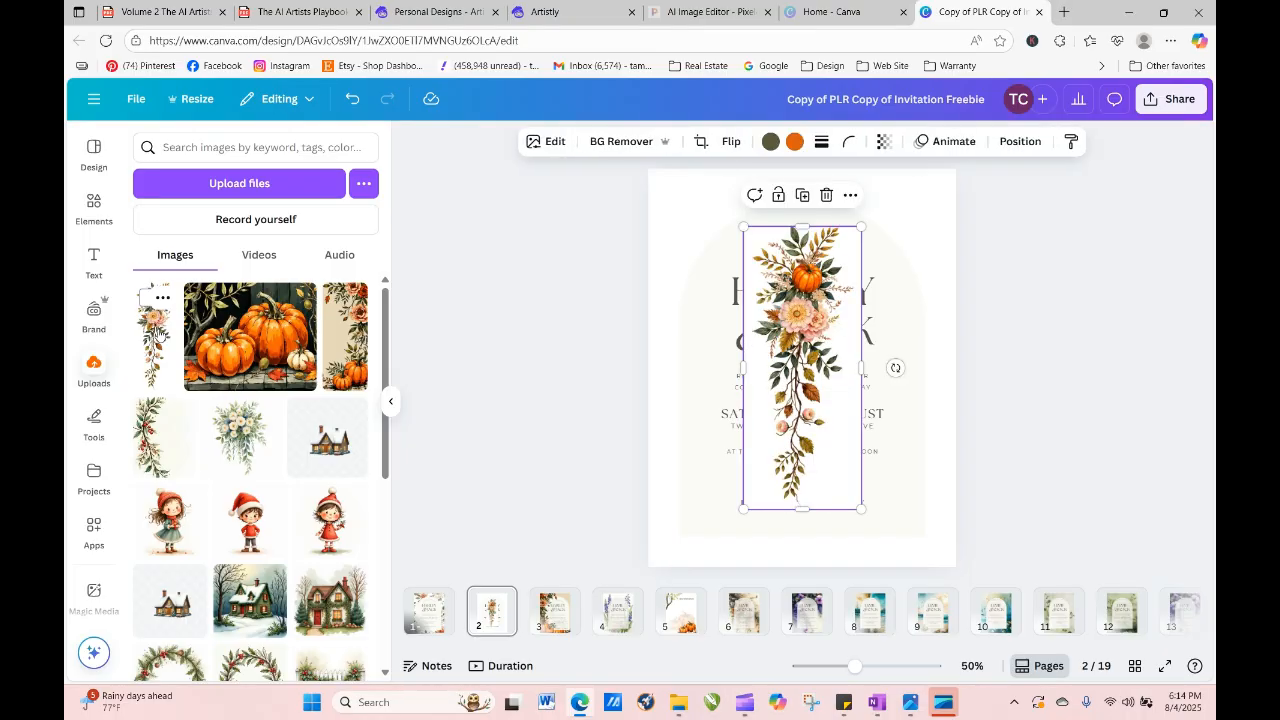
click(612, 141)
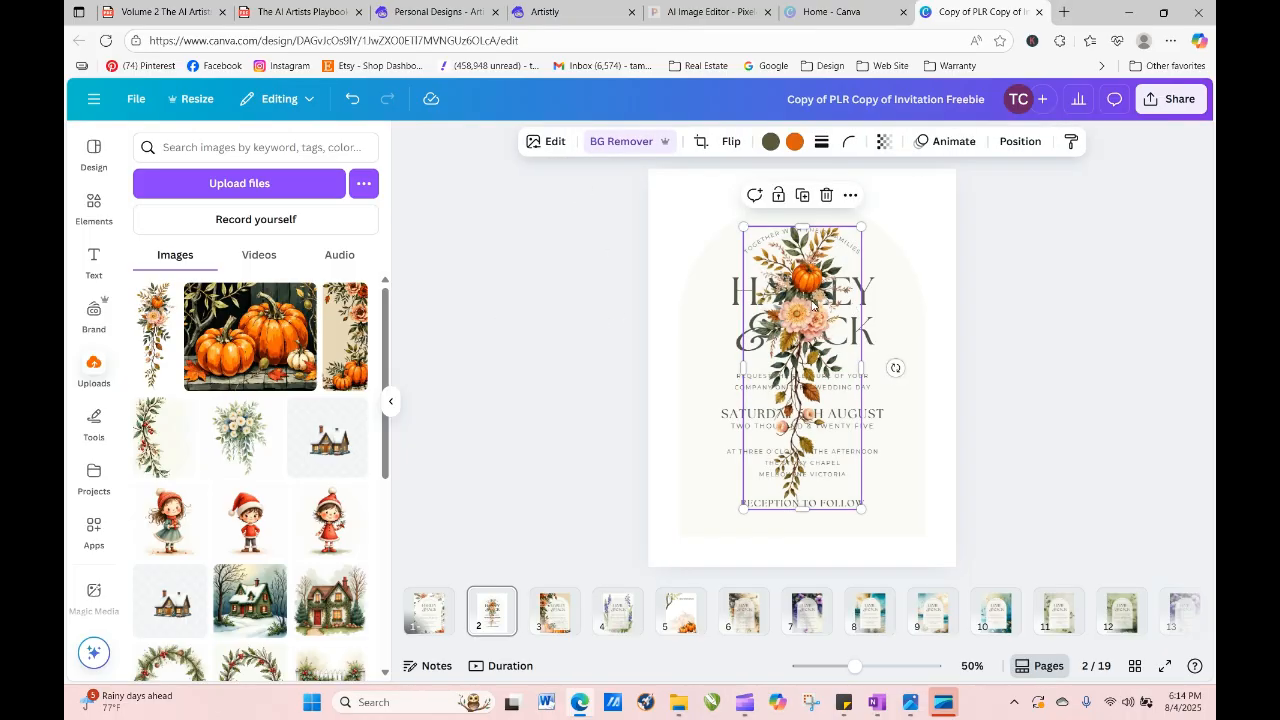
Place the spray slightly smaller along the page's left edge and put a copy of it along the right edge.
drag(801, 317, 697, 330)
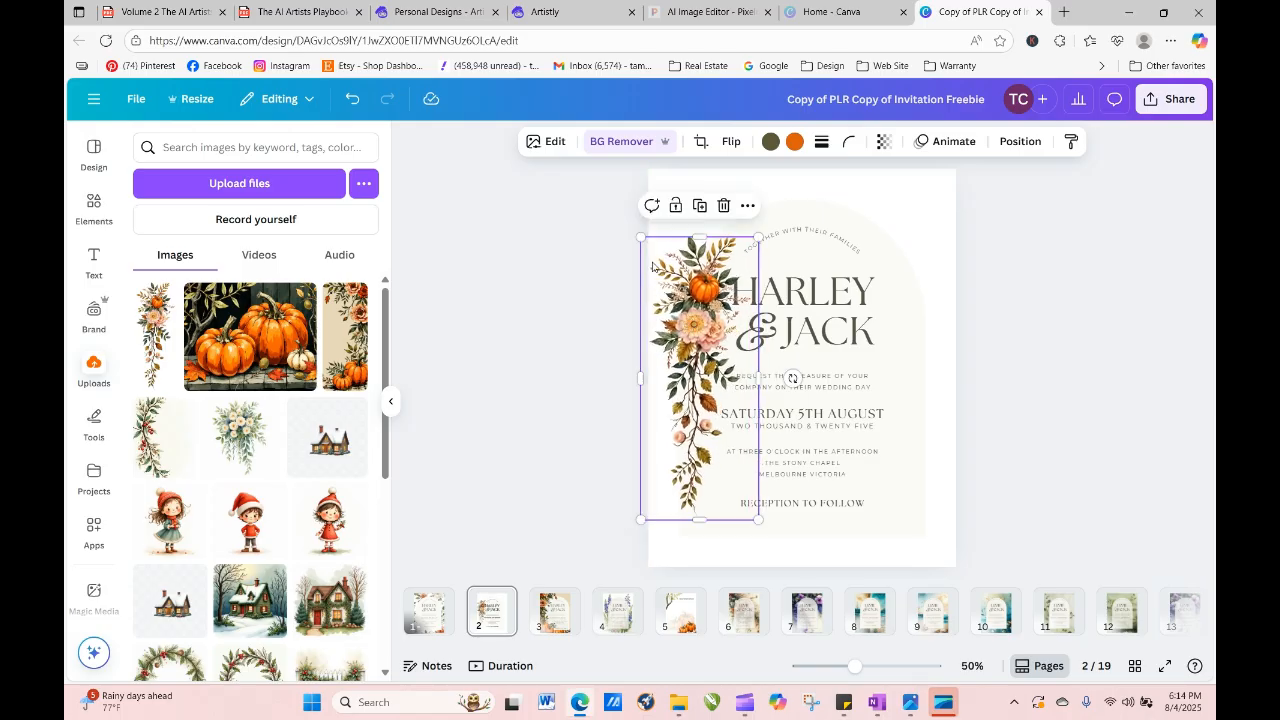
drag(641, 237, 652, 260)
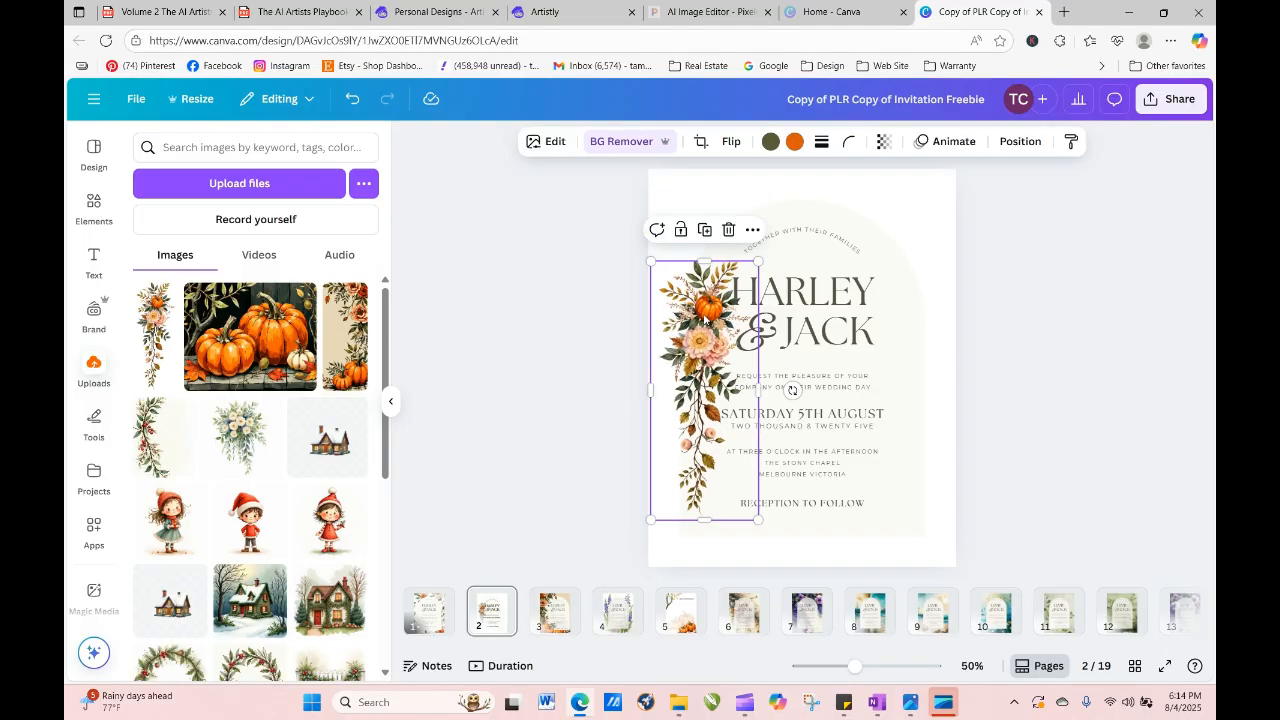
drag(705, 310, 912, 332)
click(696, 221)
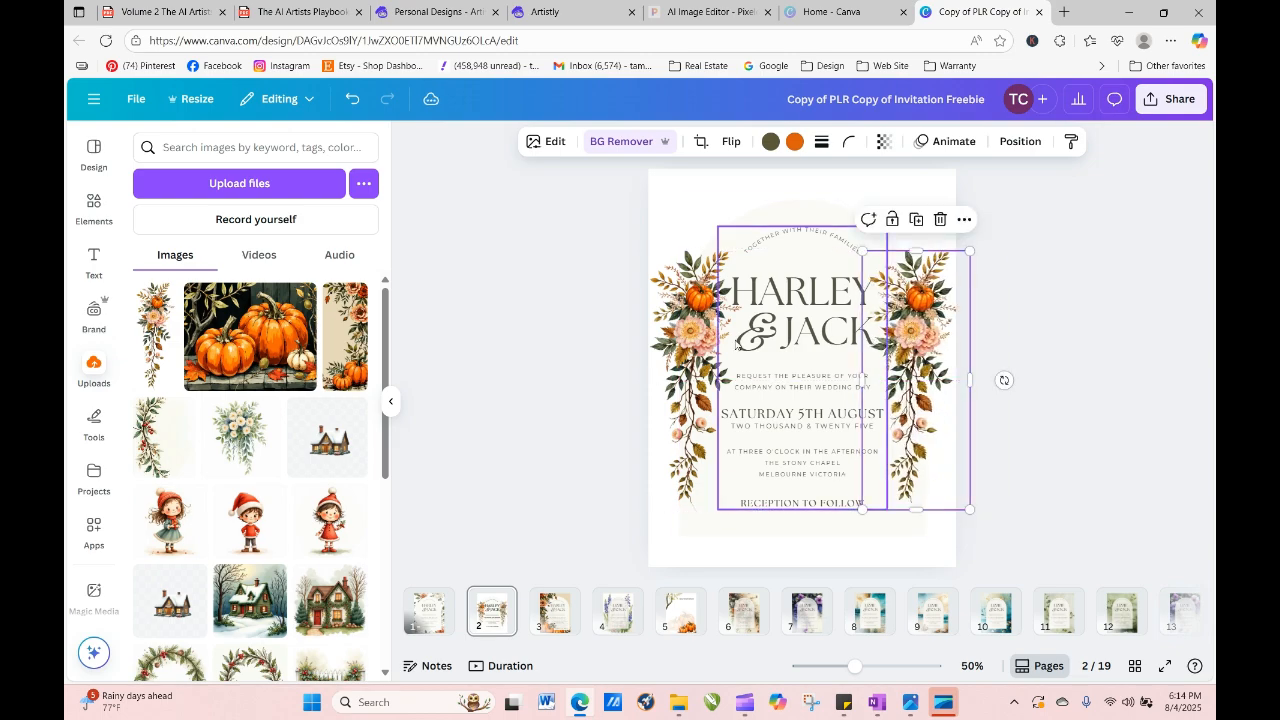
Move the left spray up to the page's top corner and enlarge it to the full page height.
click(690, 313)
drag(690, 313, 687, 240)
drag(744, 427, 791, 585)
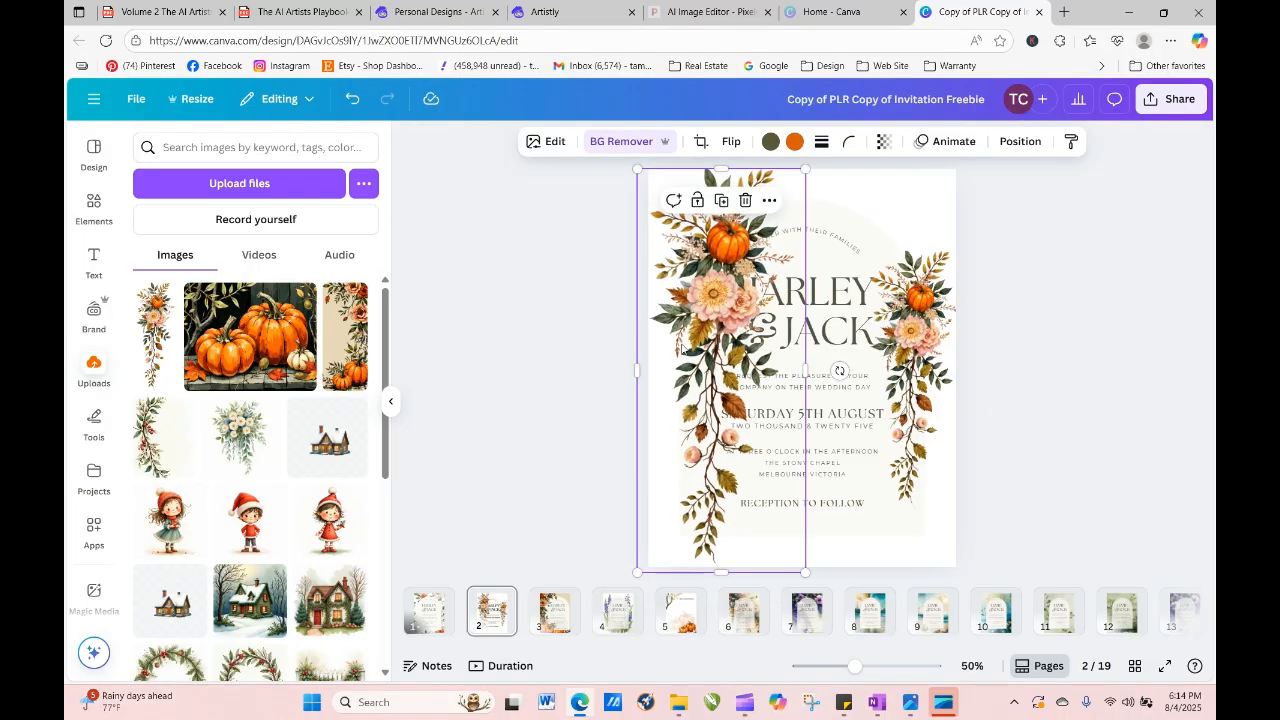
Rotate the right spray about 45° counterclockwise, enlarge it, and tuck it into the page's bottom-right corner with its pumpkin in view.
drag(913, 295, 917, 344)
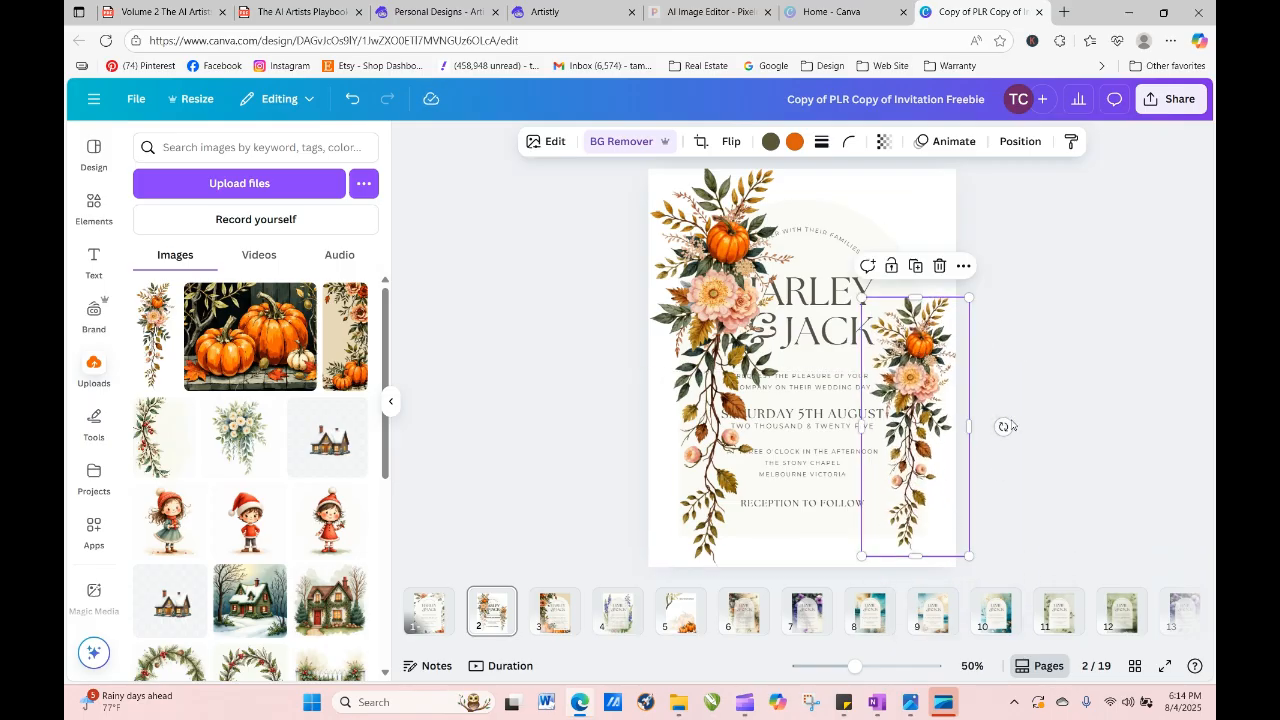
drag(1003, 426, 1040, 346)
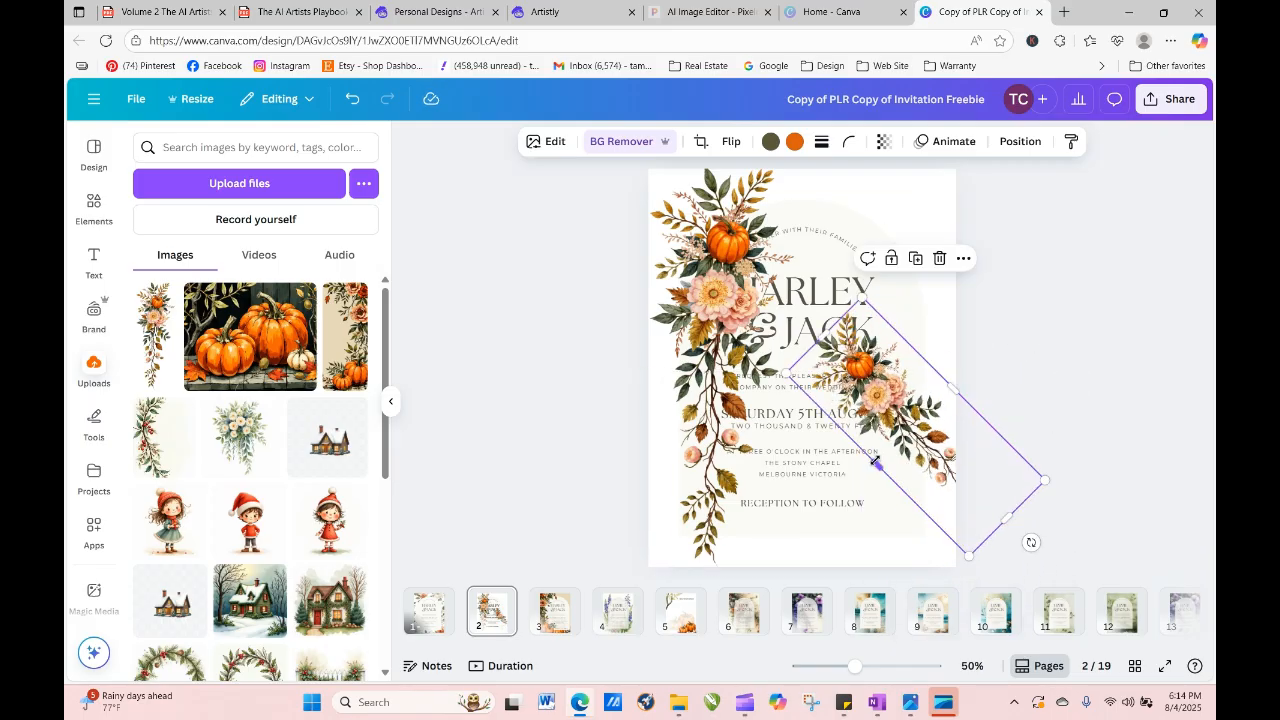
drag(787, 374, 737, 352)
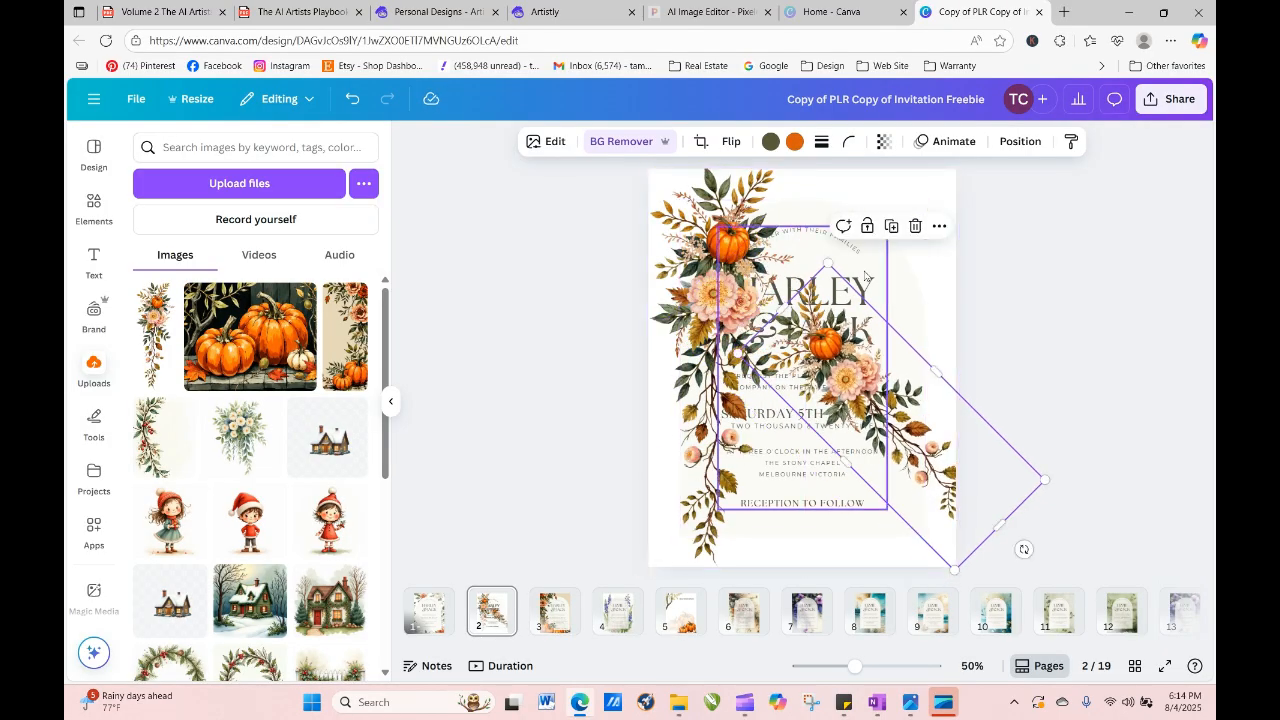
drag(834, 250, 995, 135)
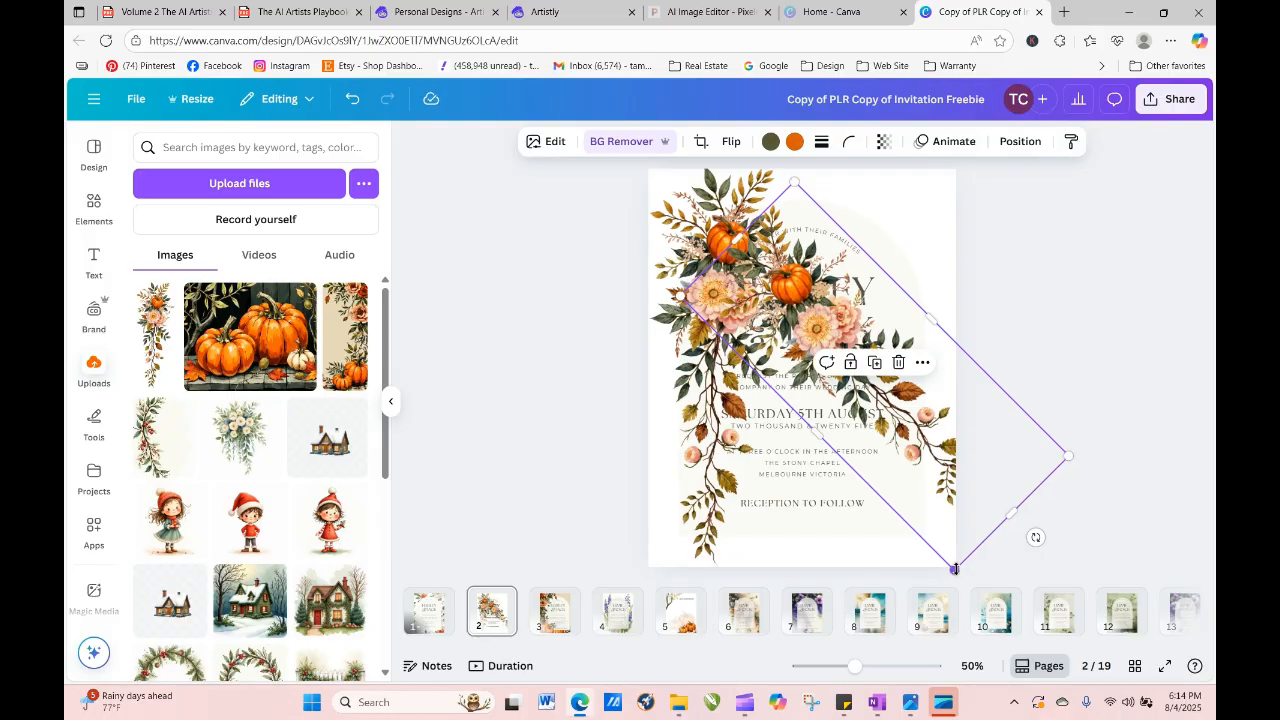
drag(955, 569, 1115, 645)
drag(849, 400, 981, 588)
click(1158, 350)
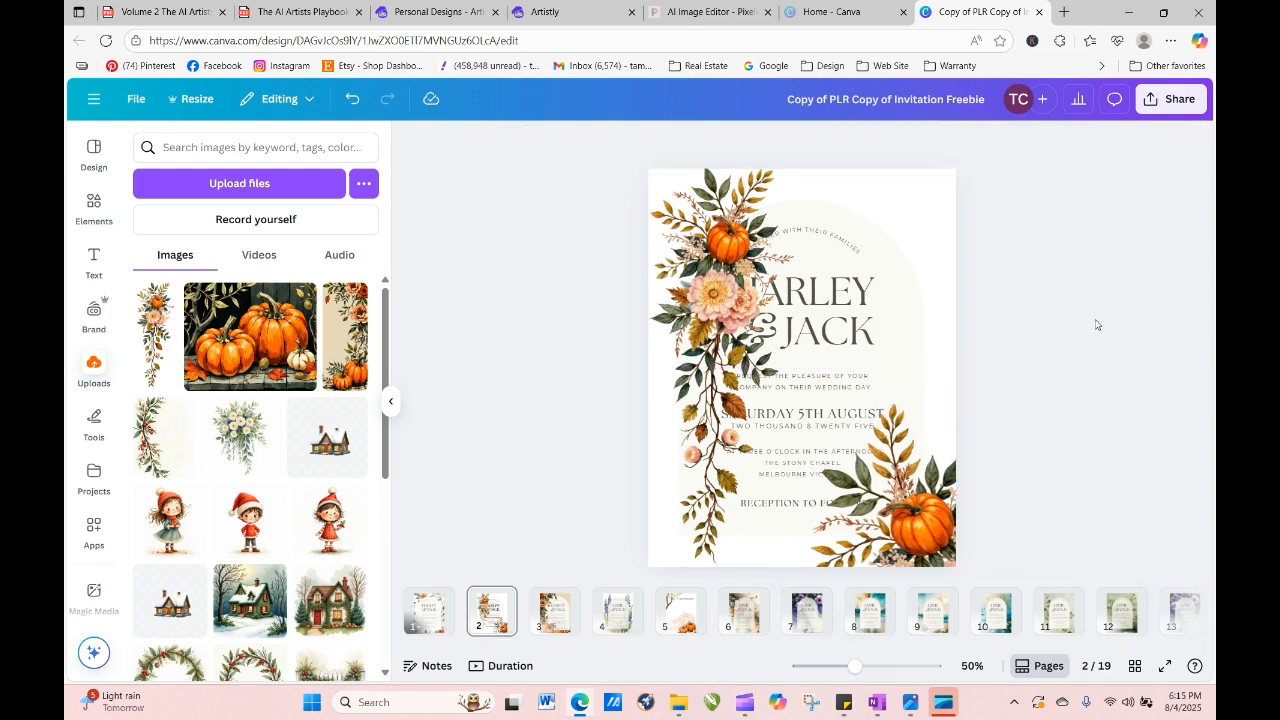
Delete the cream arch panel, and move the large spray slightly left and the invitation text up to its right.
click(889, 226)
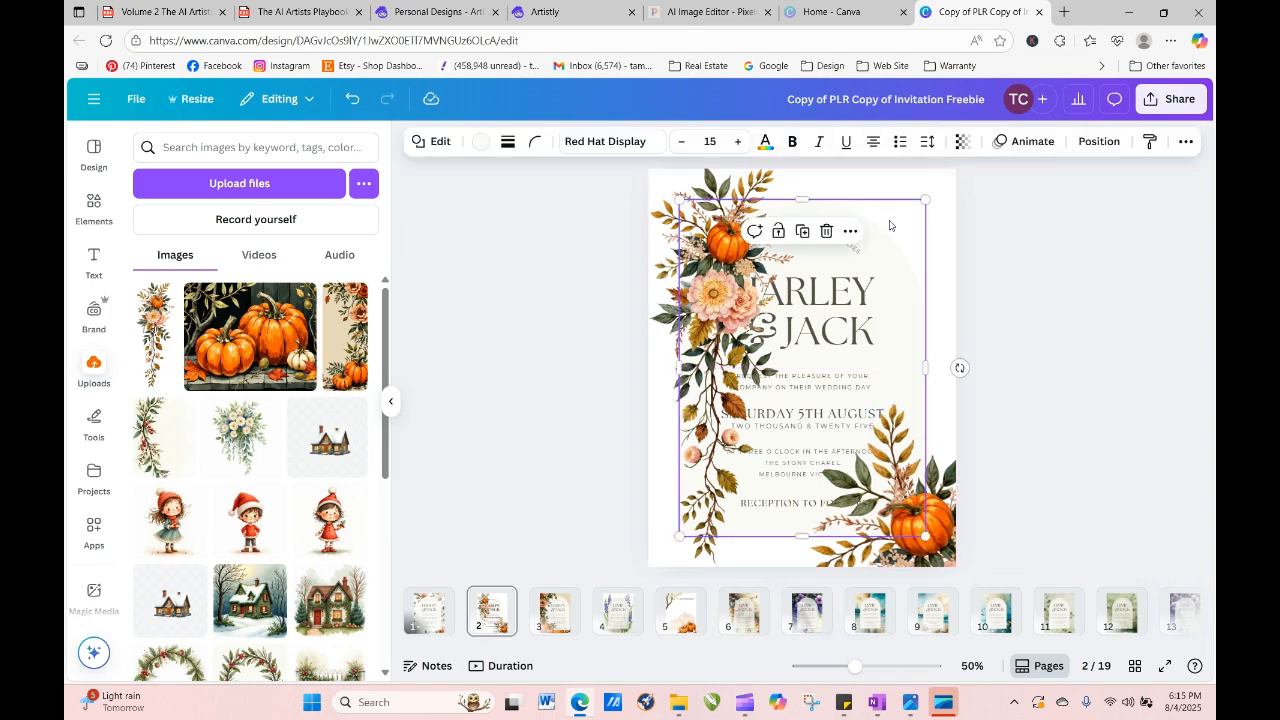
key(Escape)
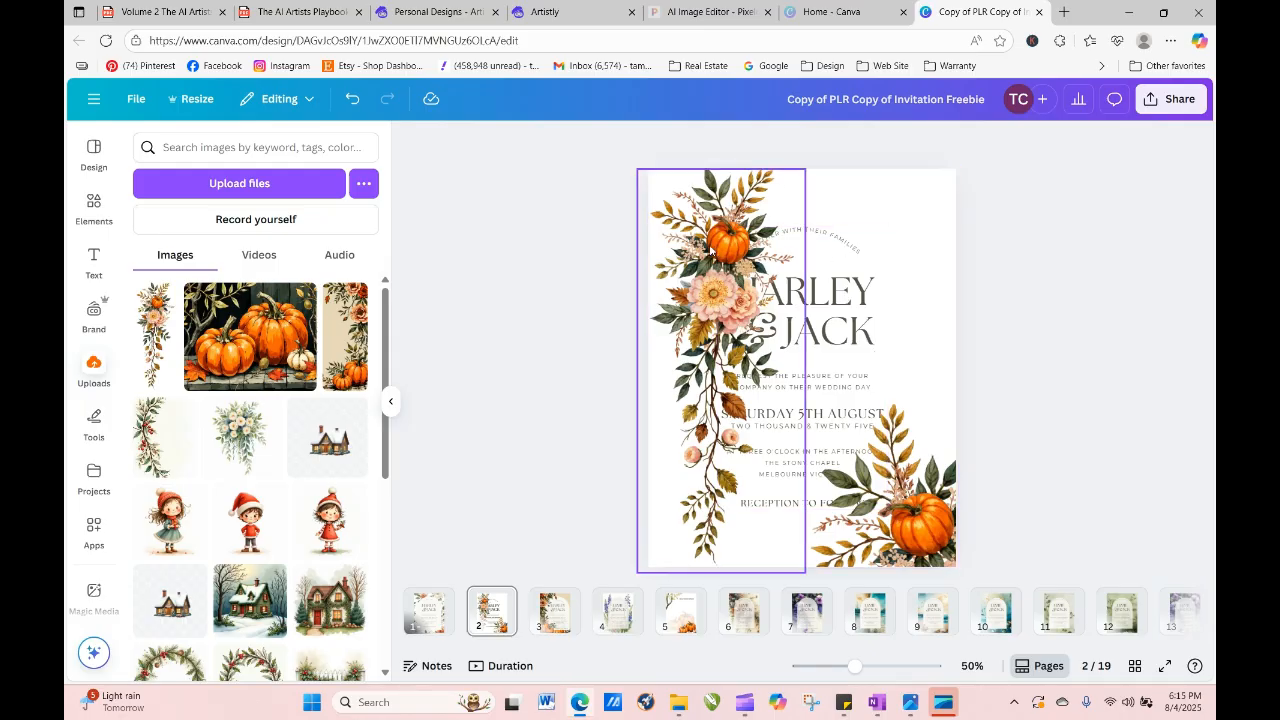
click(711, 247)
drag(711, 247, 707, 253)
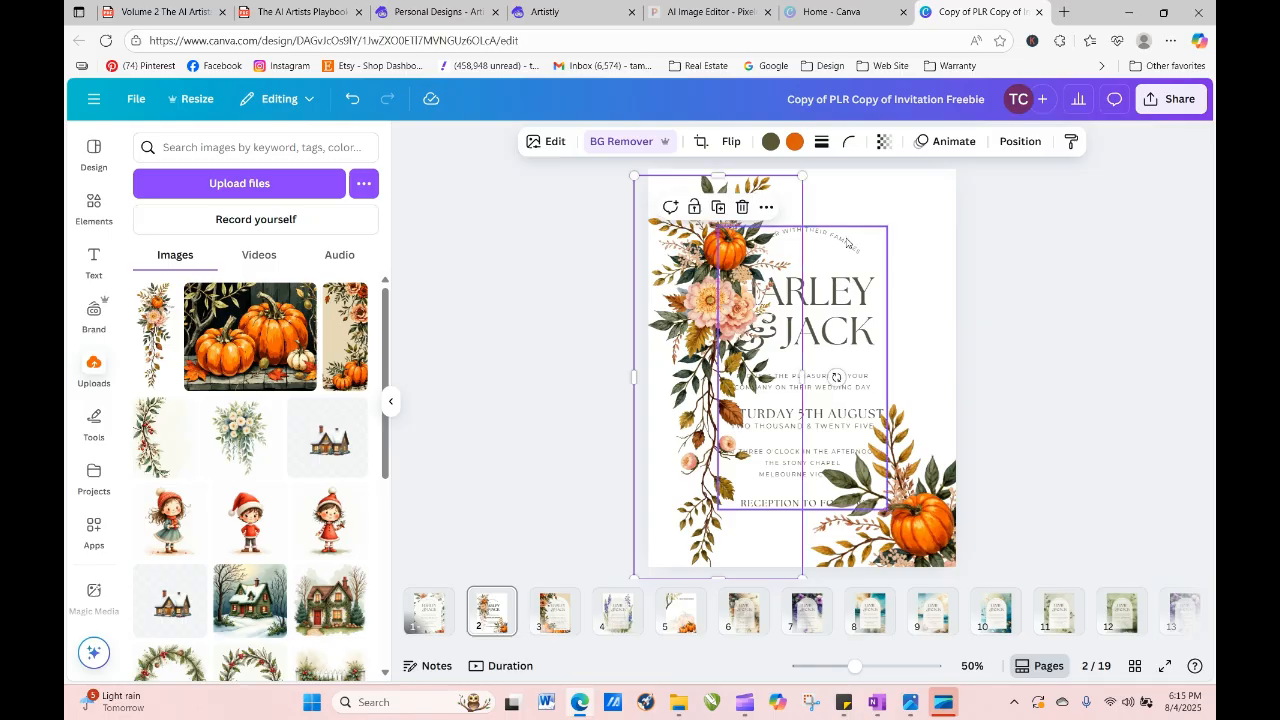
drag(846, 242, 903, 188)
click(1085, 319)
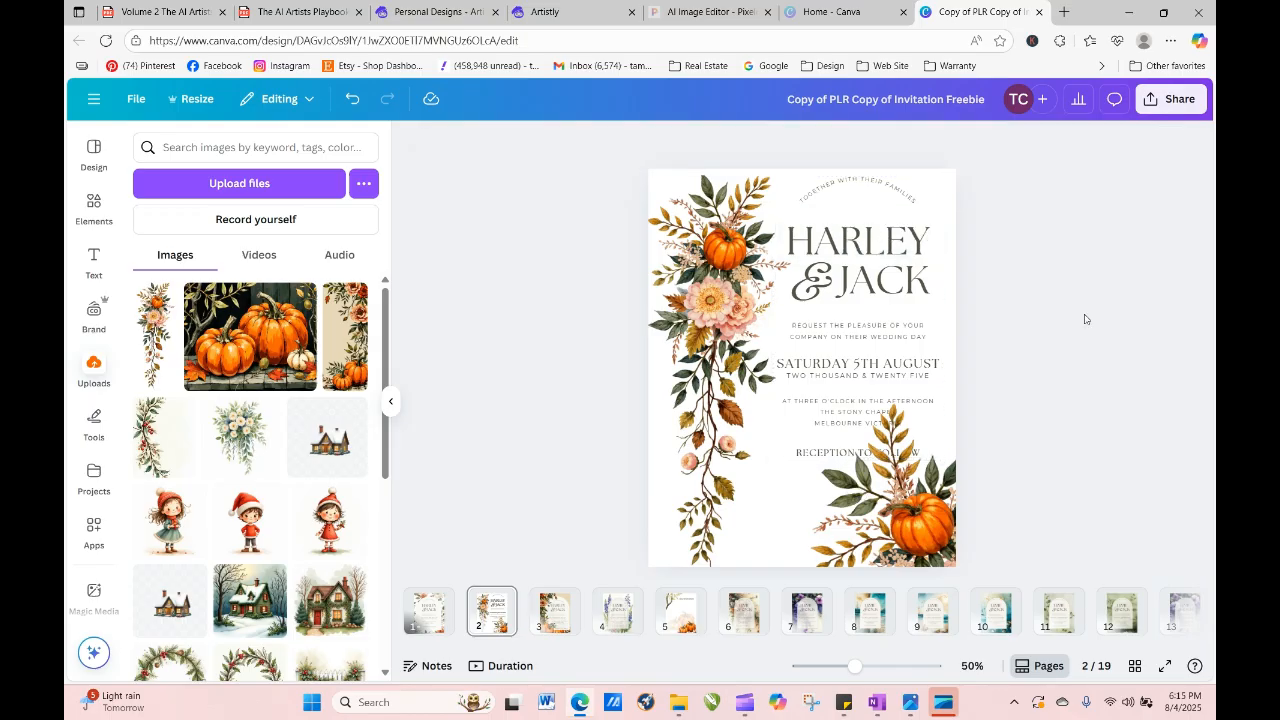
Ungroup the invitation text and remove the curve from the "Together with their families" line.
click(928, 316)
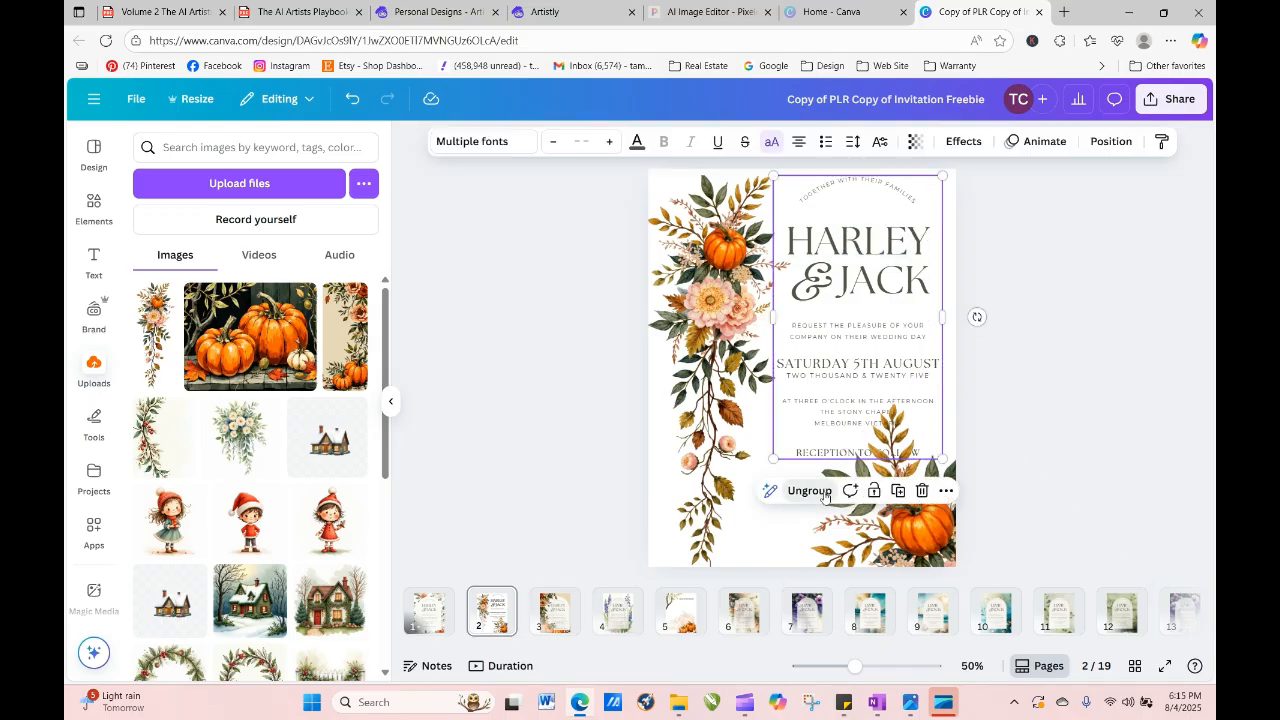
click(1093, 432)
click(896, 190)
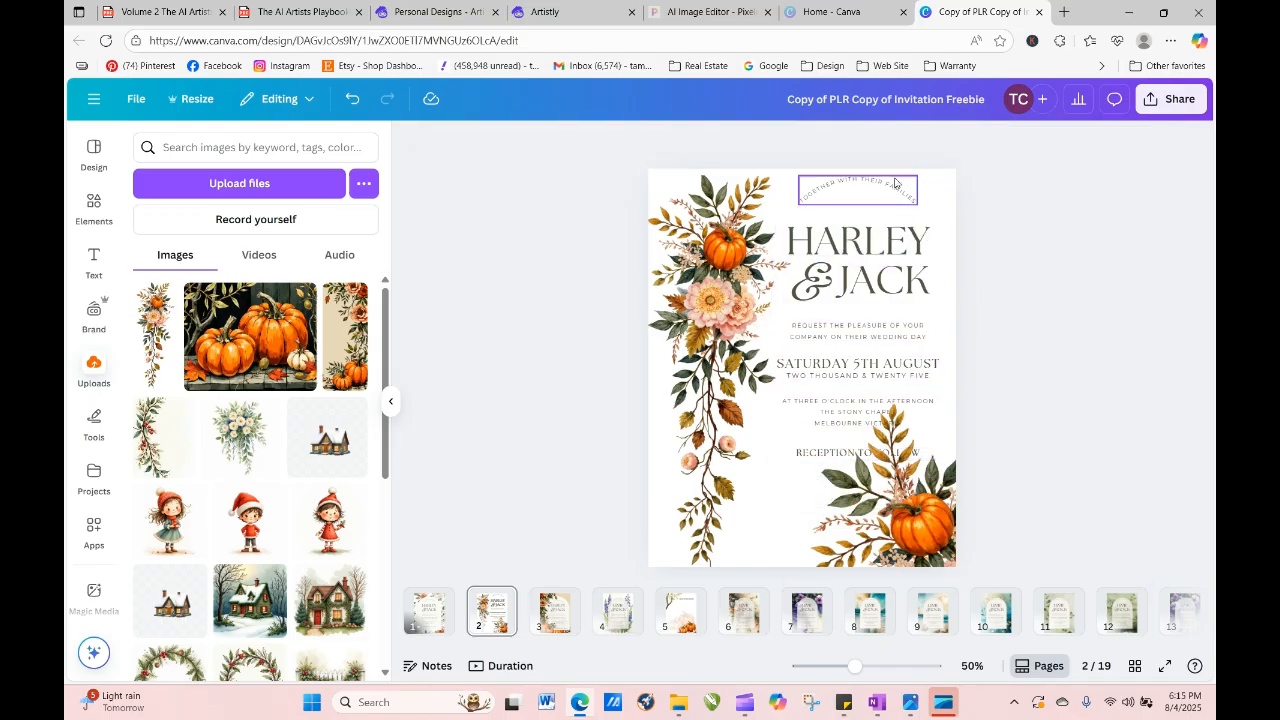
click(966, 143)
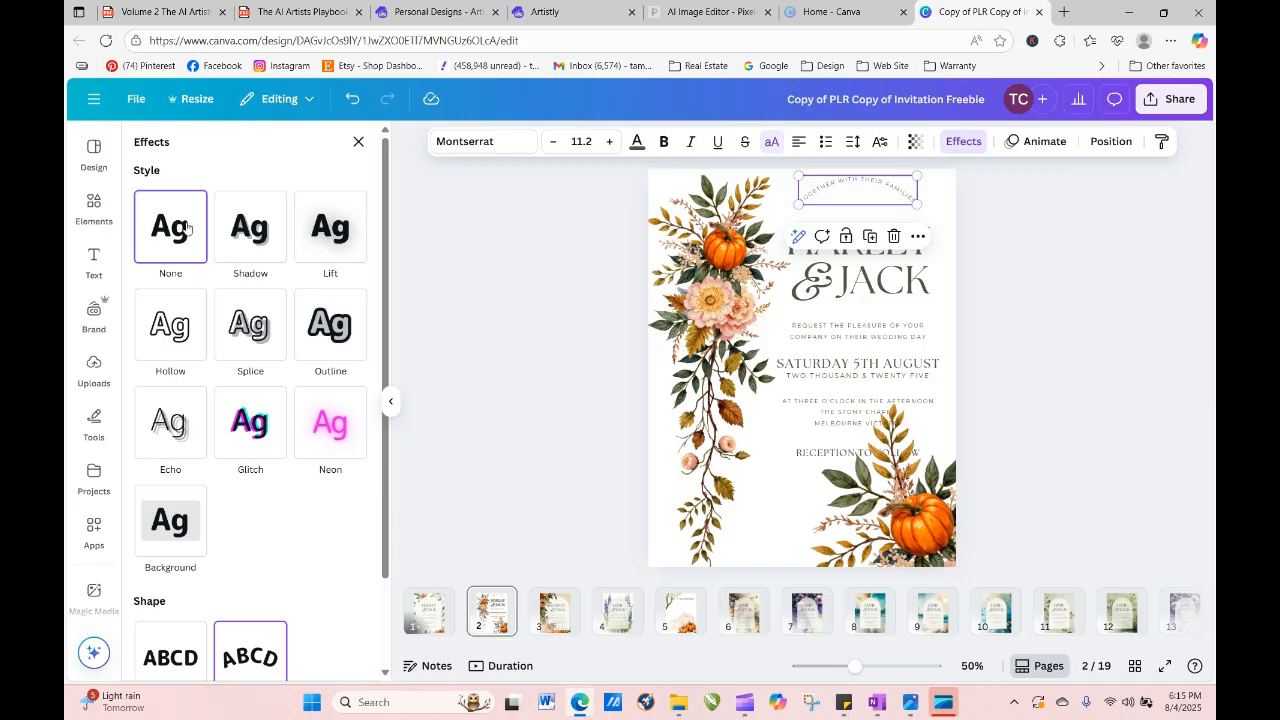
click(170, 652)
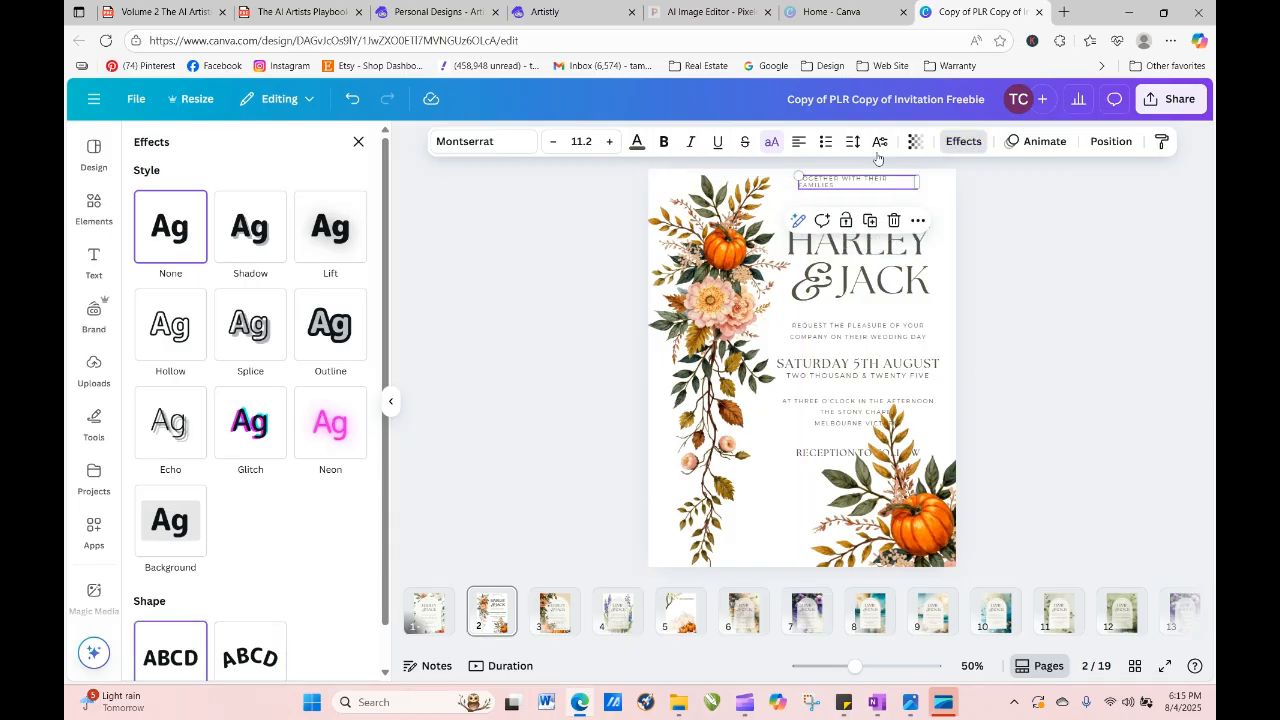
Widen the text box of the "Together with their families" line and set its font size to 13.2.
click(554, 147)
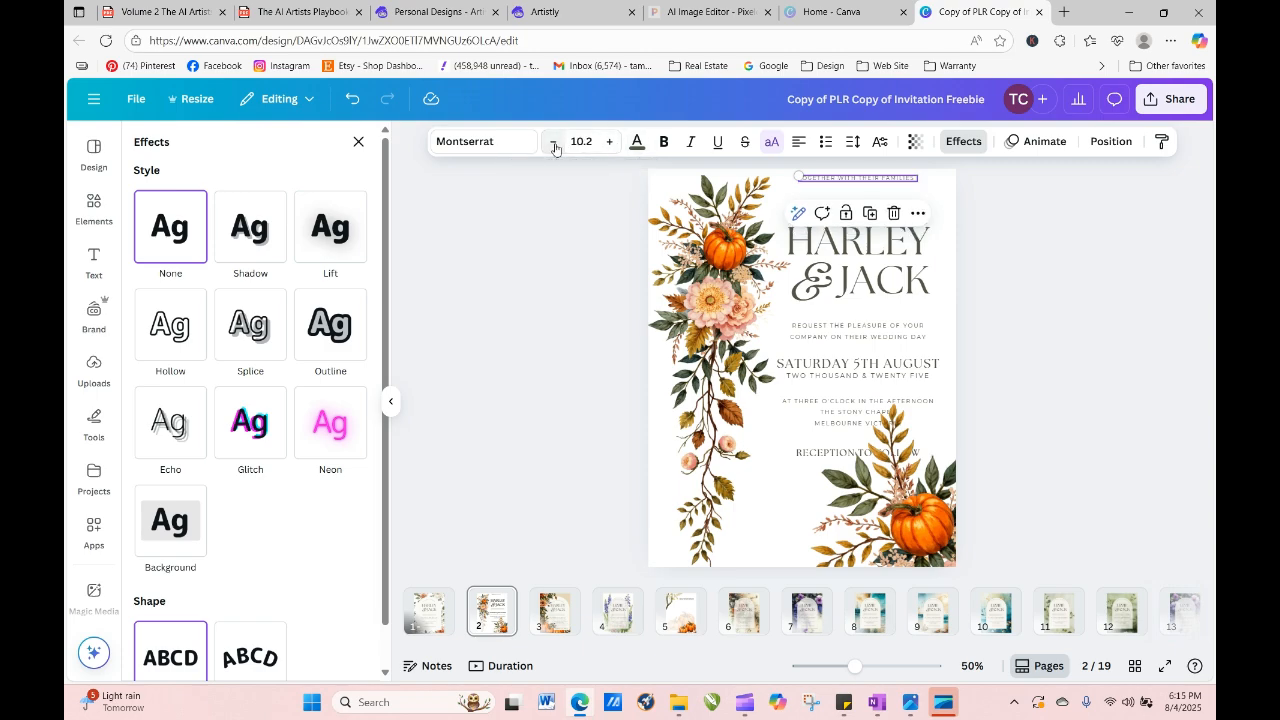
drag(918, 177, 956, 177)
click(610, 141)
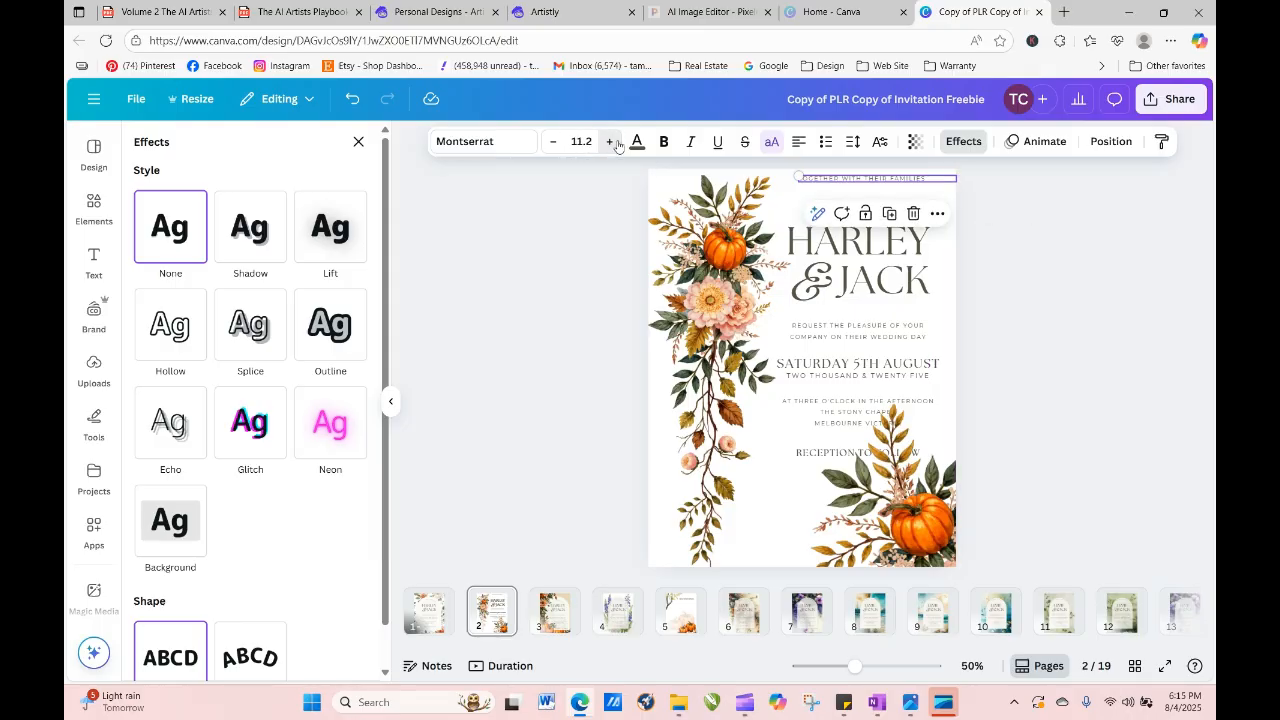
click(612, 142)
click(612, 142)
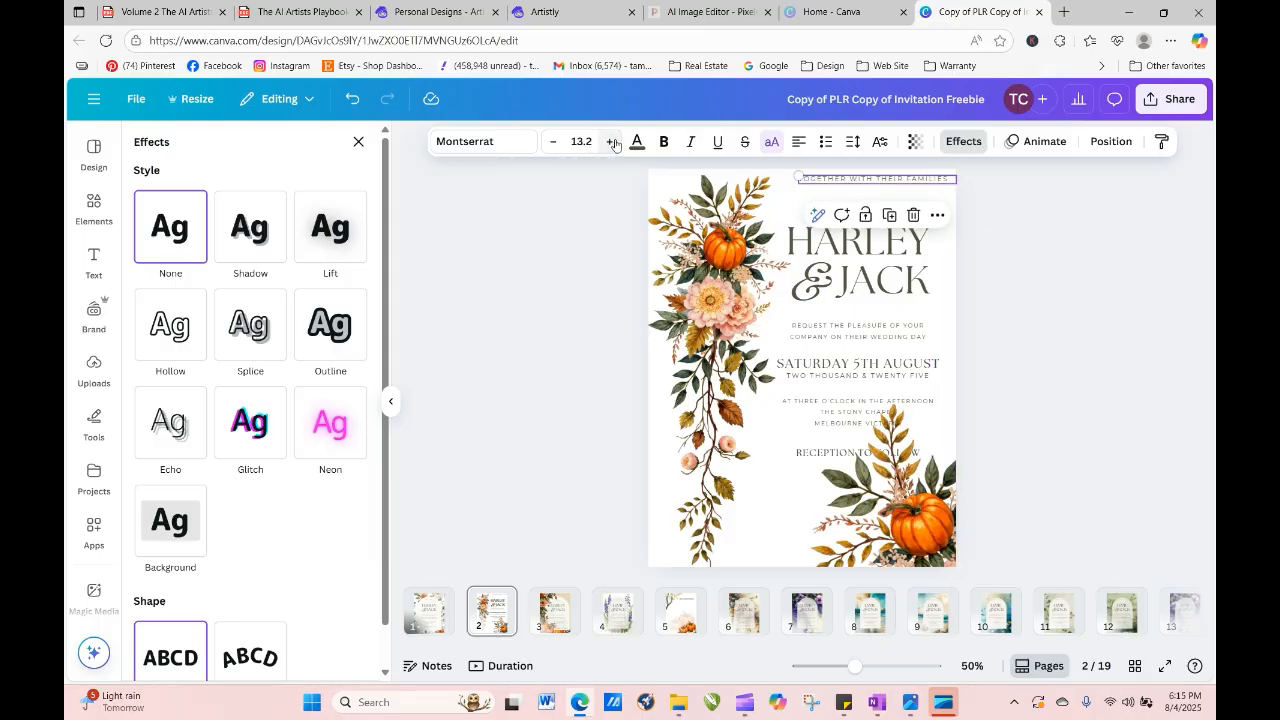
Move the "Together with their families" line down and left to sit just above the couple's names.
click(1130, 276)
drag(908, 188, 886, 207)
click(1097, 278)
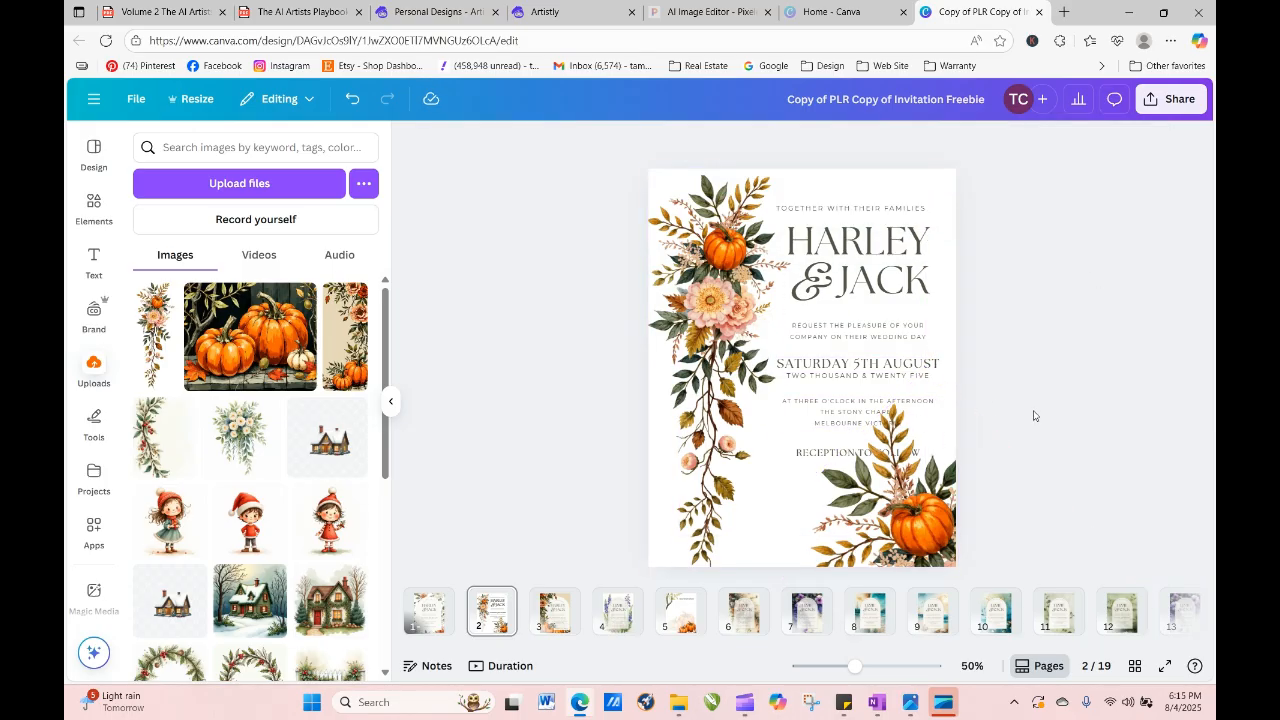
Shrink the corner pumpkin spray slightly and reposition it lower in the corner, away from the invitation text.
click(917, 478)
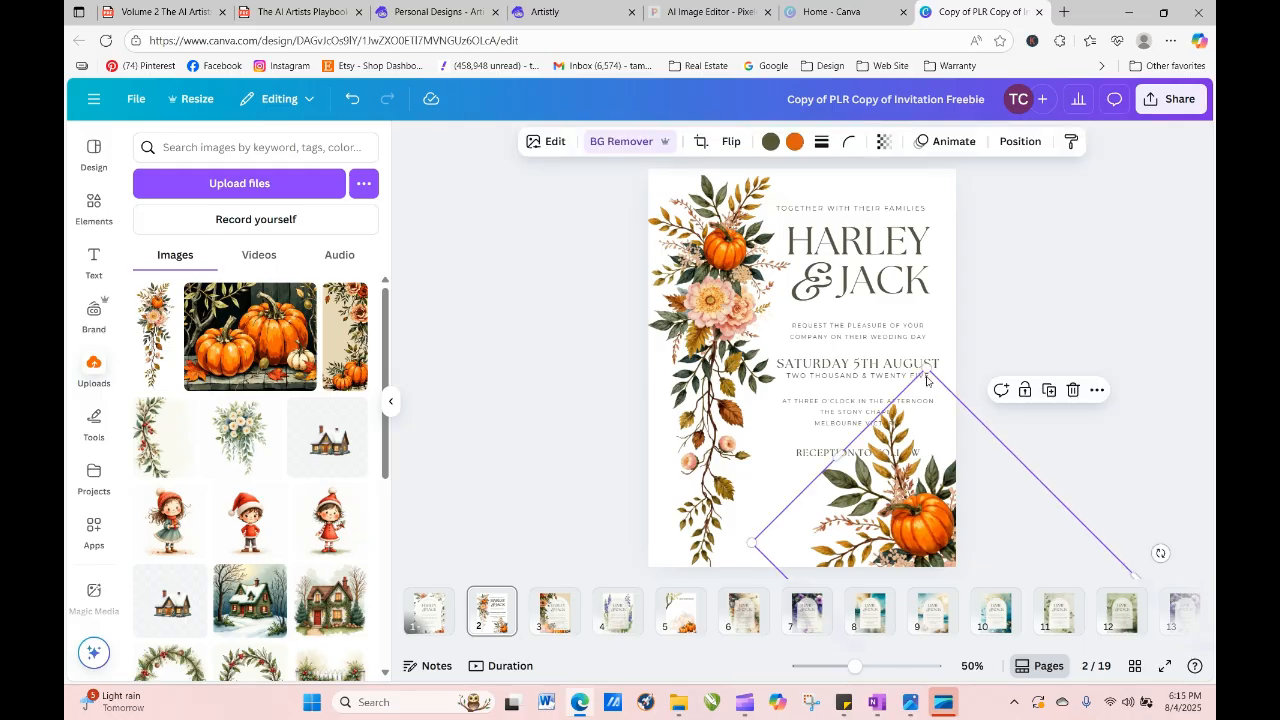
drag(927, 368, 903, 389)
drag(917, 510, 913, 512)
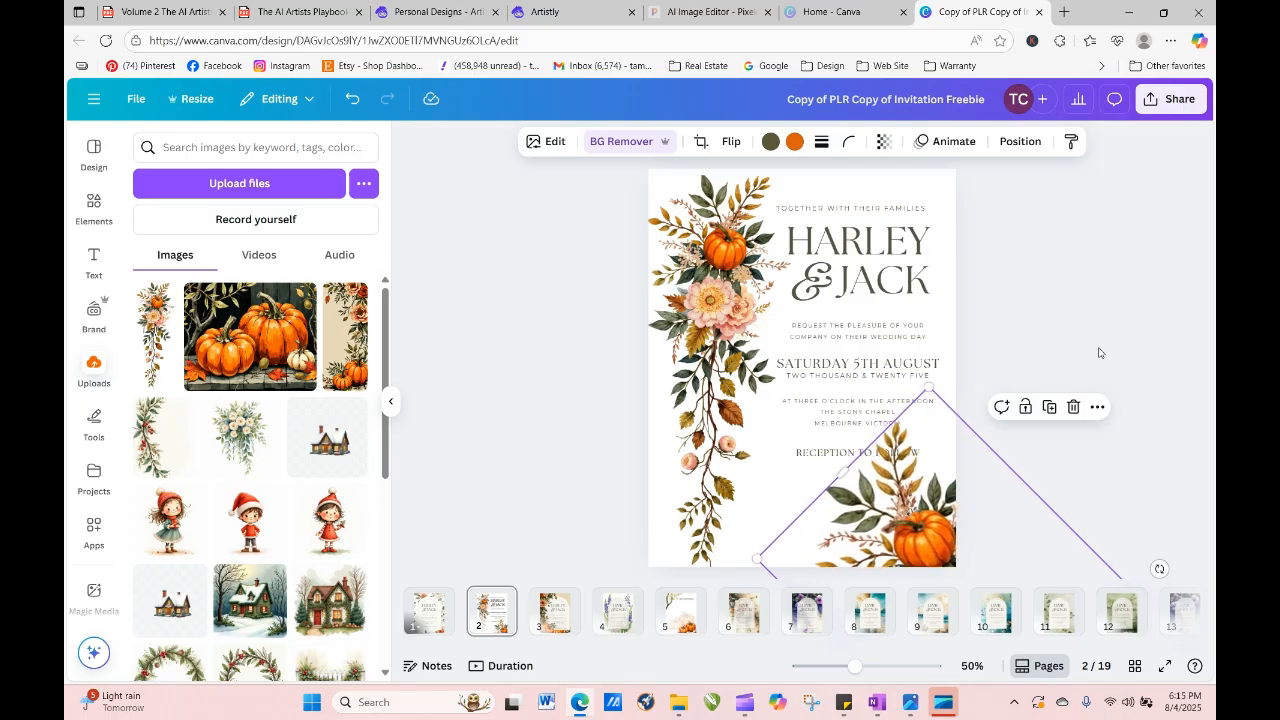
Move the "Reception to follow" line down and left, clear of the pumpkin spray, and reduce its font size to 15.6.
click(1099, 350)
drag(823, 458, 764, 470)
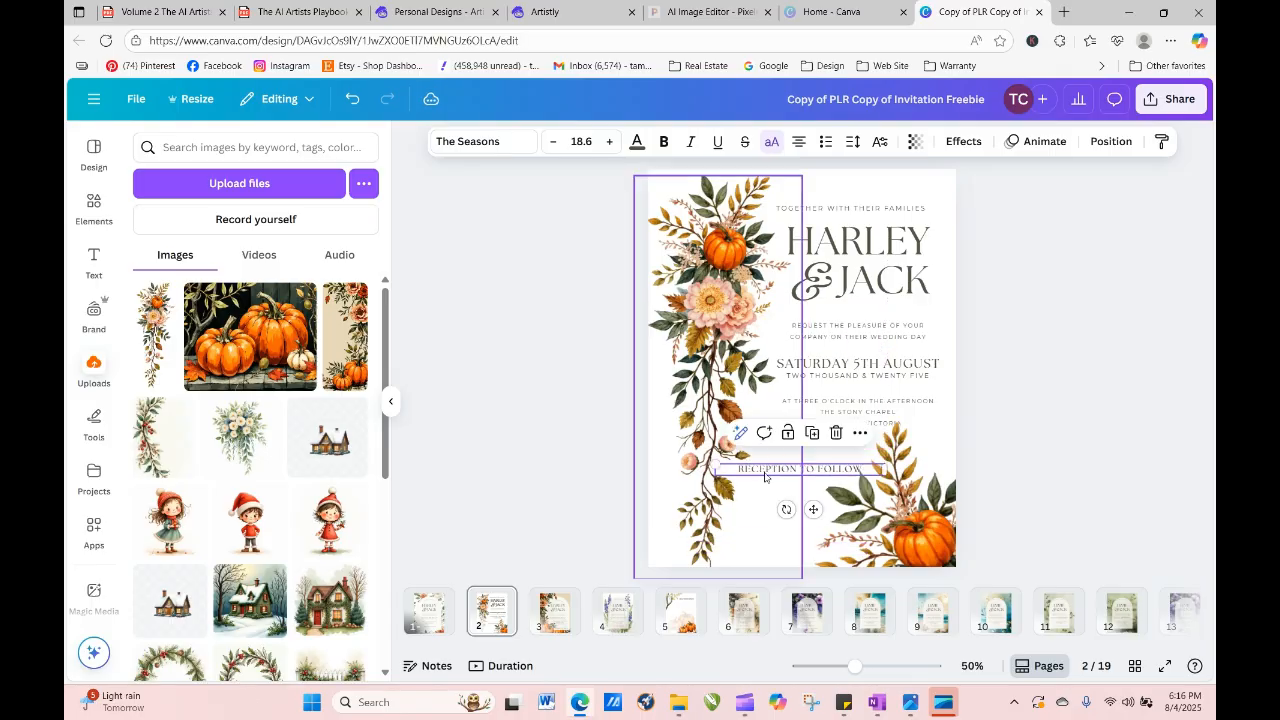
click(553, 141)
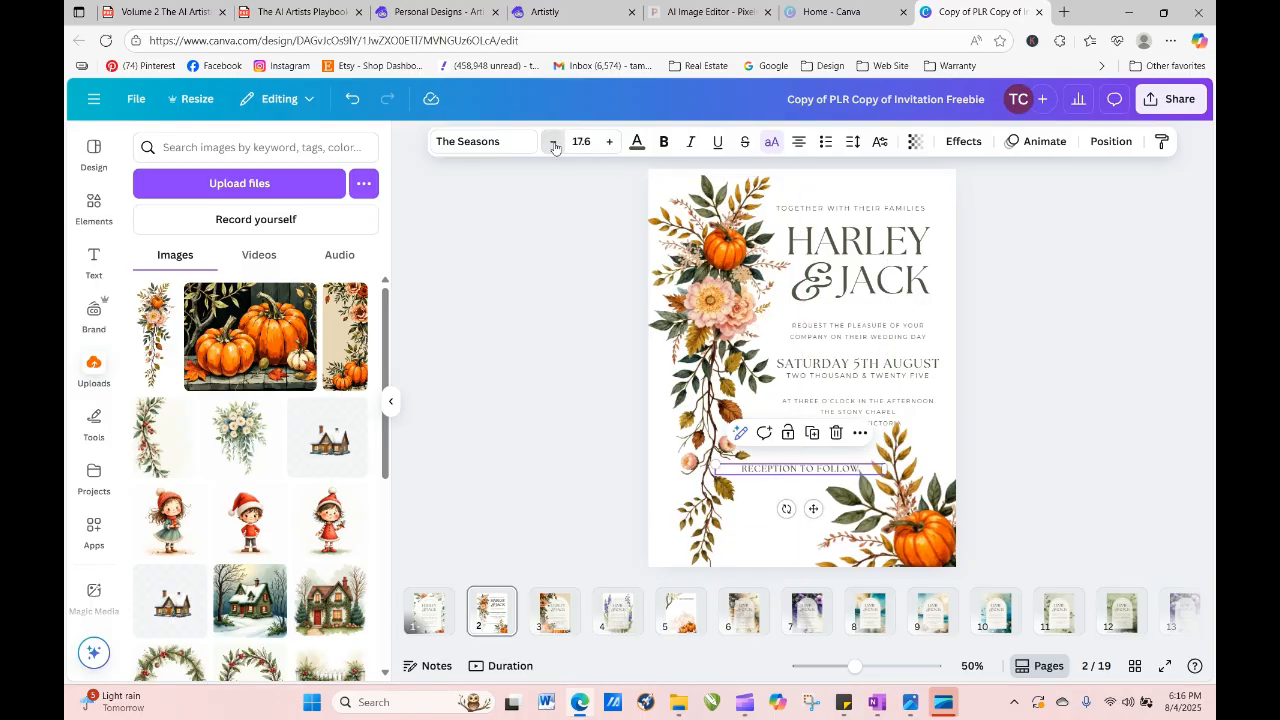
click(553, 141)
click(553, 141)
click(1067, 305)
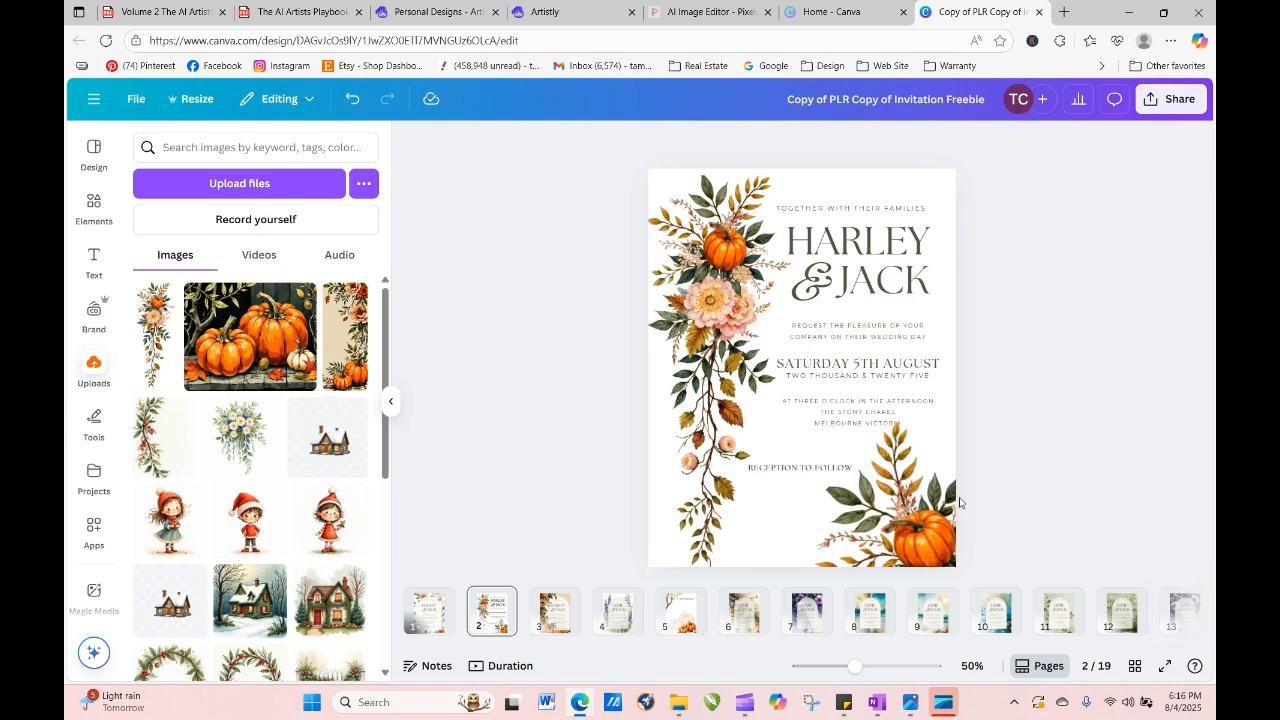
Nudge the ceremony time and venue text up slightly and adjust the position of the "Reception to follow" line beneath it.
drag(857, 414, 854, 410)
click(1034, 513)
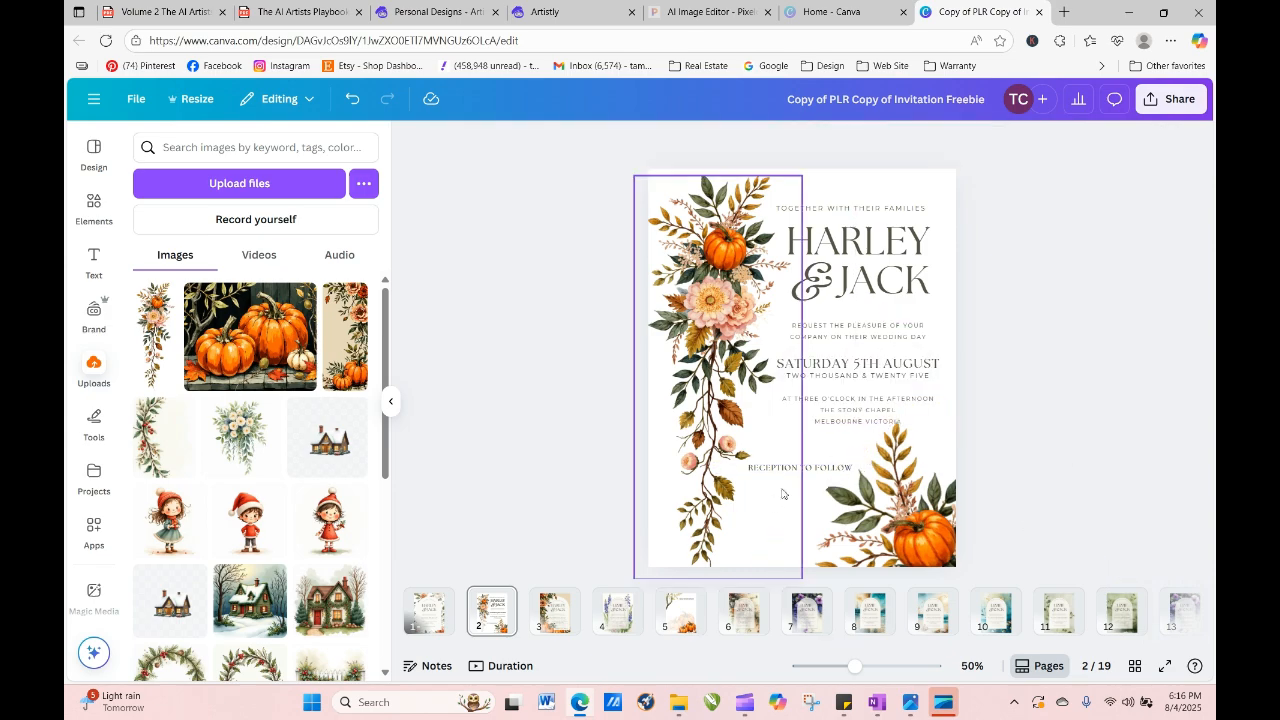
drag(815, 468, 823, 465)
click(934, 528)
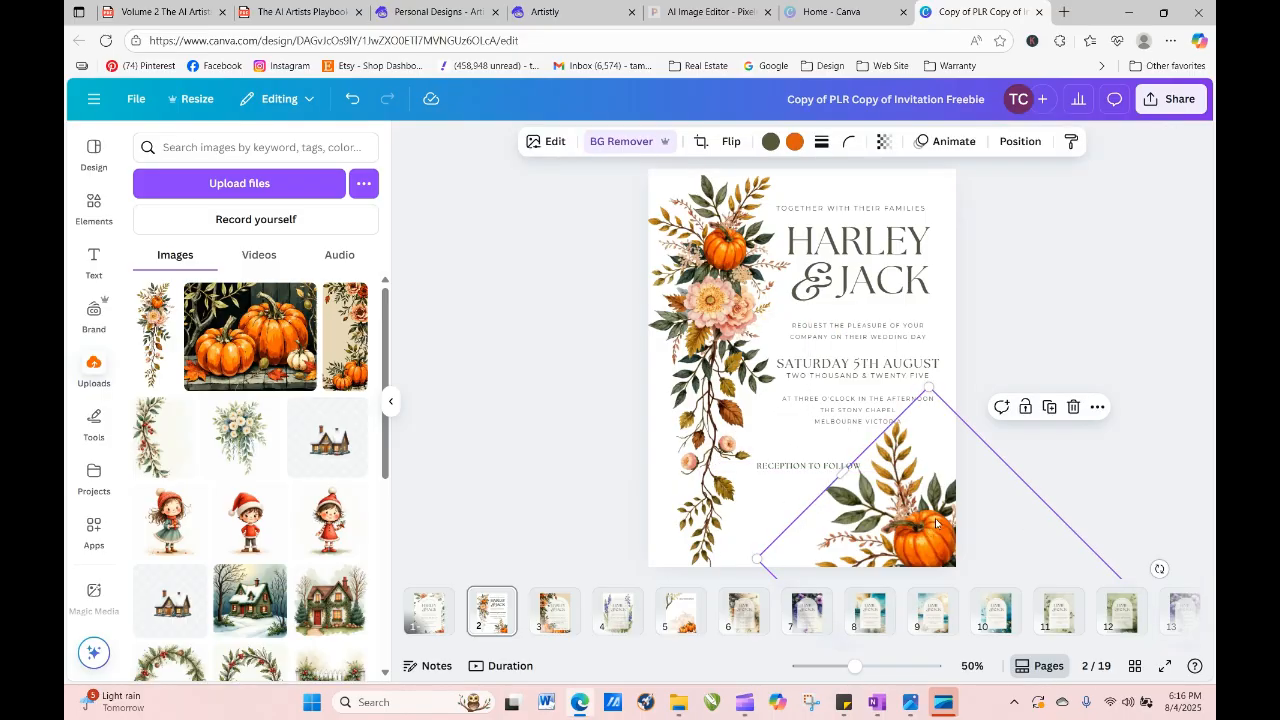
click(1136, 302)
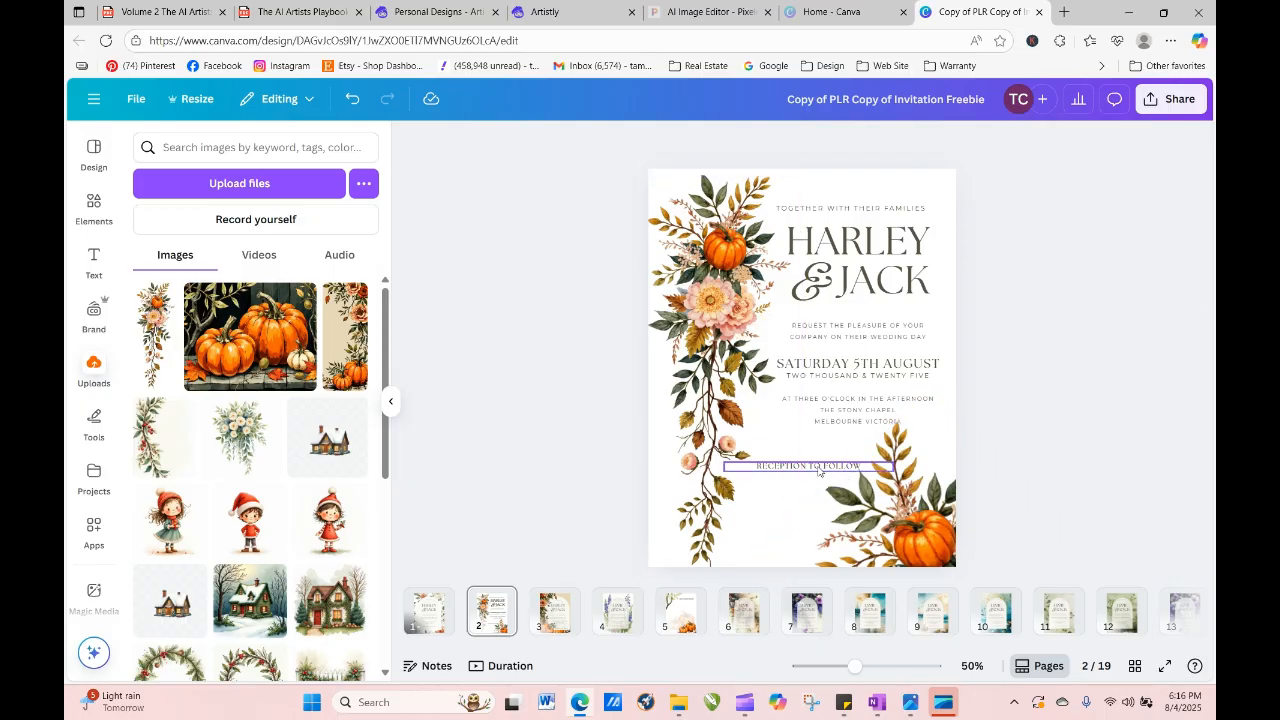
mouse_move(815, 466)
mouse_down()
mouse_move(795, 544)
mouse_move(813, 471)
mouse_up()
click(1057, 481)
Shrink the corner pumpkin spray slightly and reposition it in the page's lower right corner, clear of the venue text.
click(906, 476)
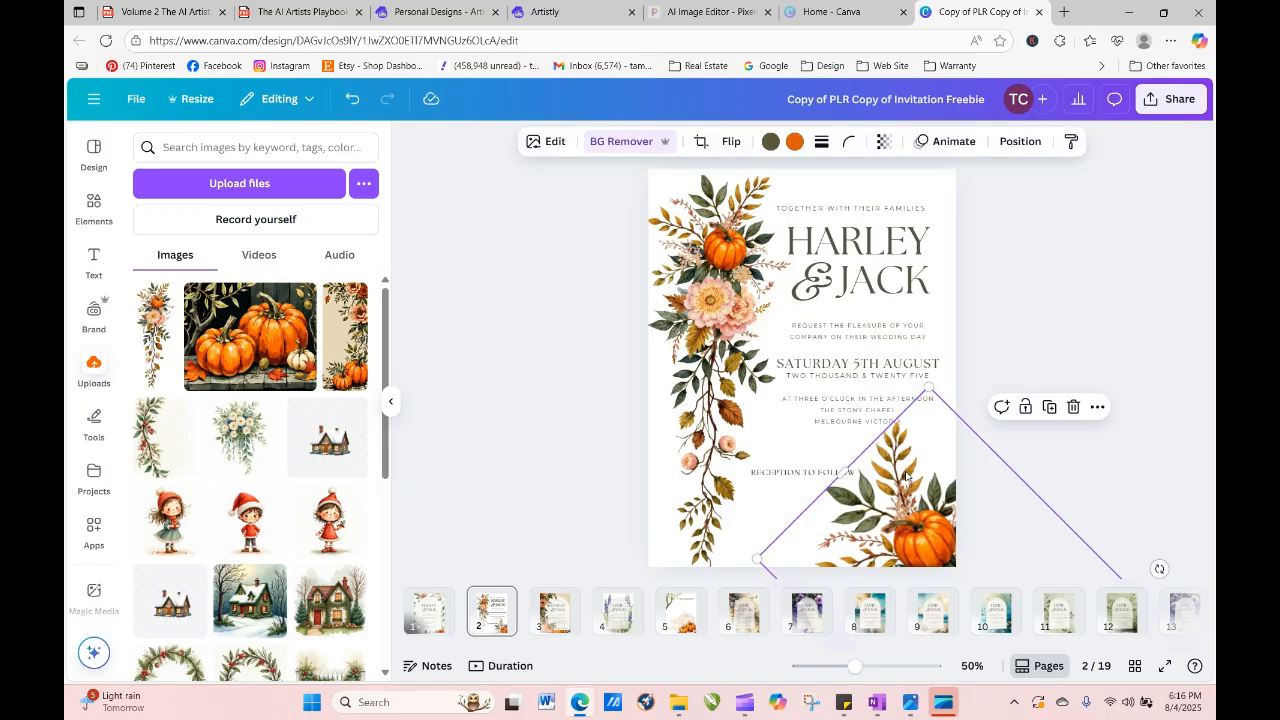
drag(929, 388, 929, 414)
mouse_move(922, 505)
mouse_down()
mouse_move(917, 475)
mouse_move(912, 492)
mouse_up()
click(1062, 432)
Move the "Reception to follow" line slightly up and right, between the trailing floral and the corner spray.
click(814, 472)
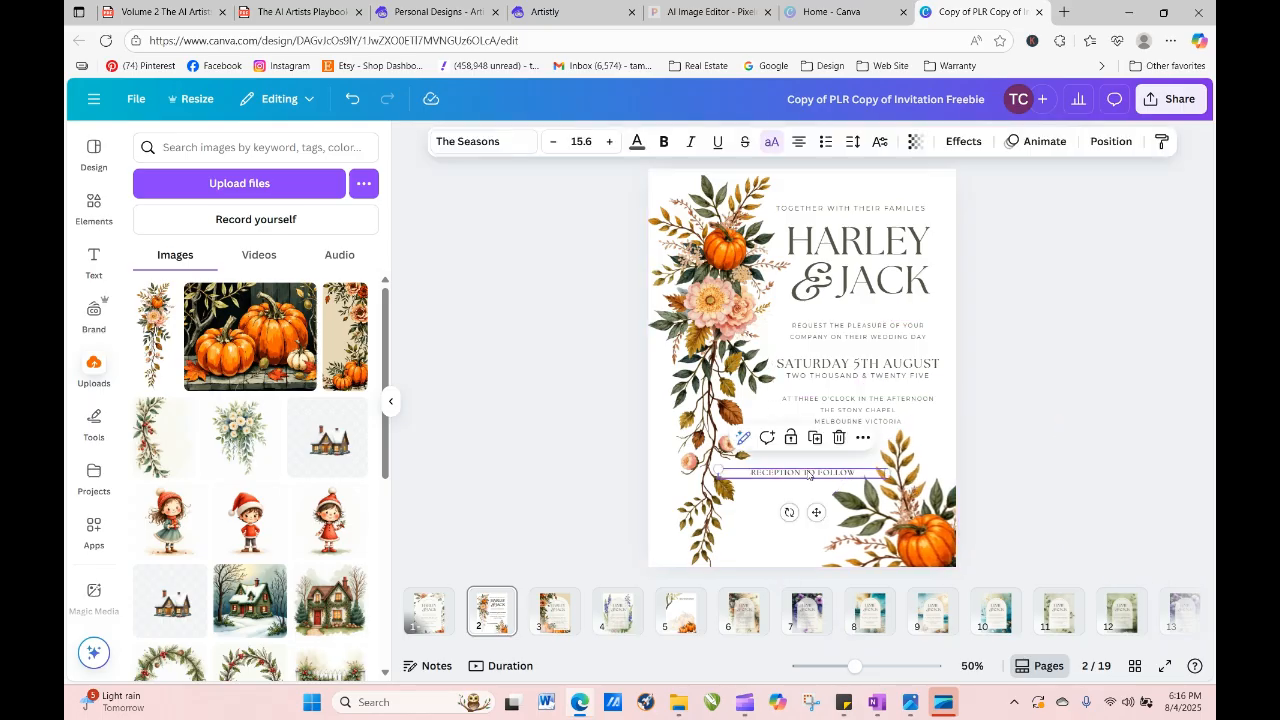
mouse_move(814, 472)
mouse_down()
mouse_move(797, 538)
mouse_move(800, 472)
mouse_move(795, 534)
mouse_move(818, 465)
mouse_up()
click(1052, 435)
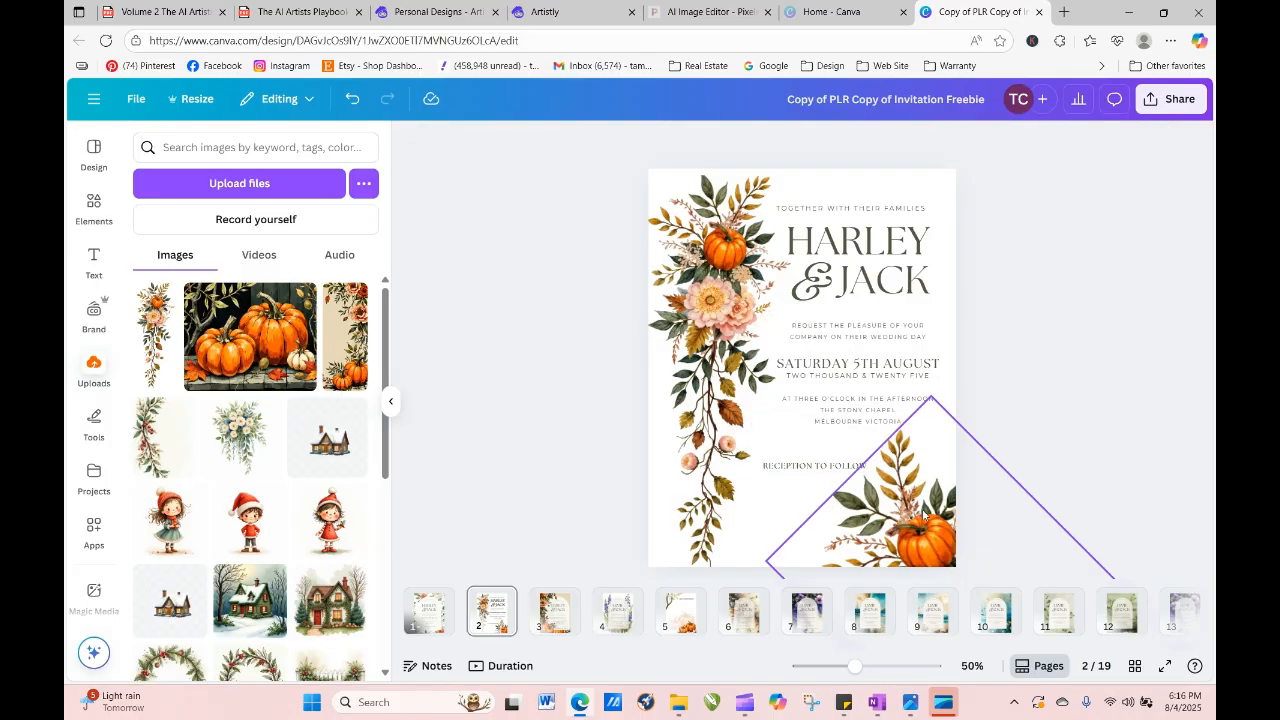
Duplicate the corner pumpkin spray and place the copy over the lower left part of the invitation.
click(921, 521)
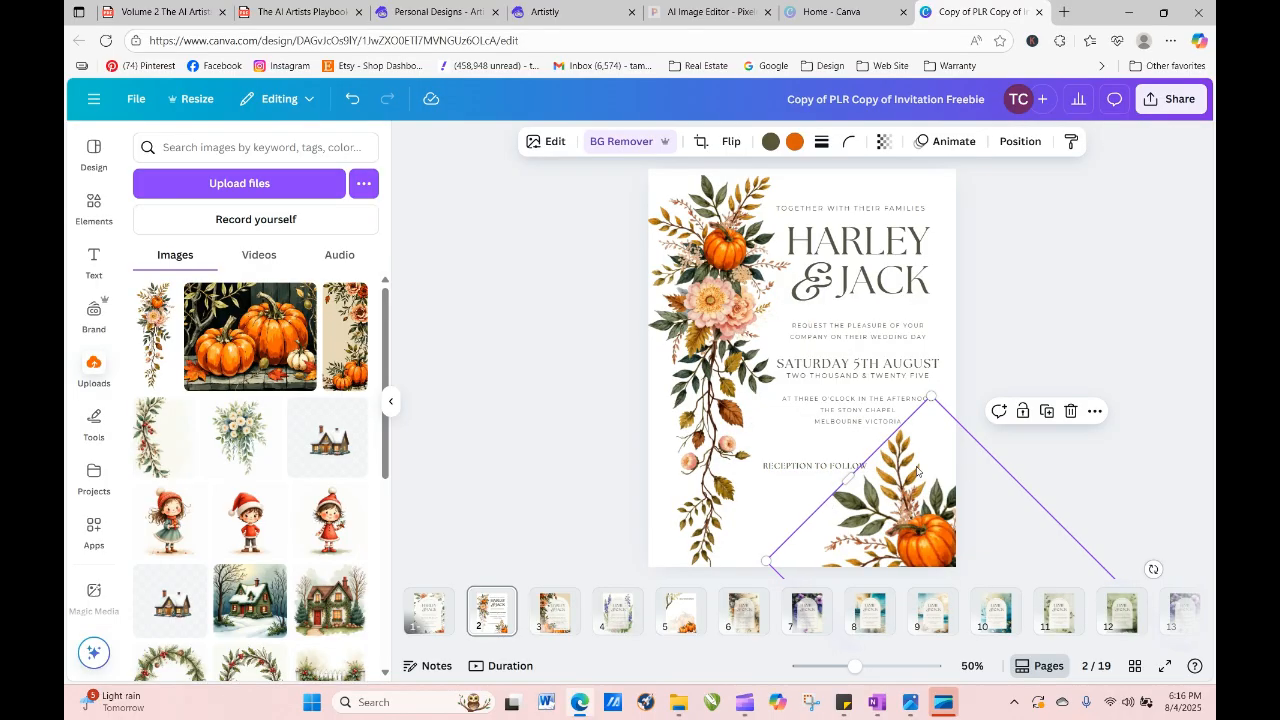
click(1047, 412)
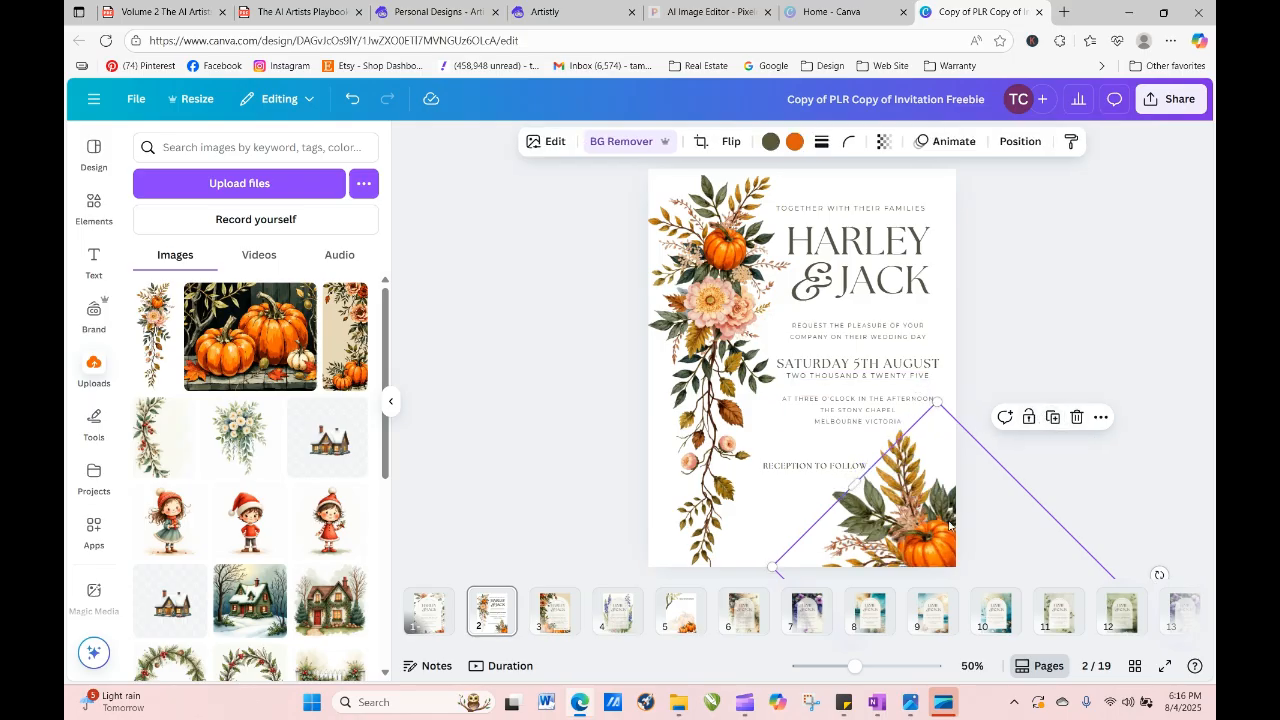
drag(877, 526, 742, 461)
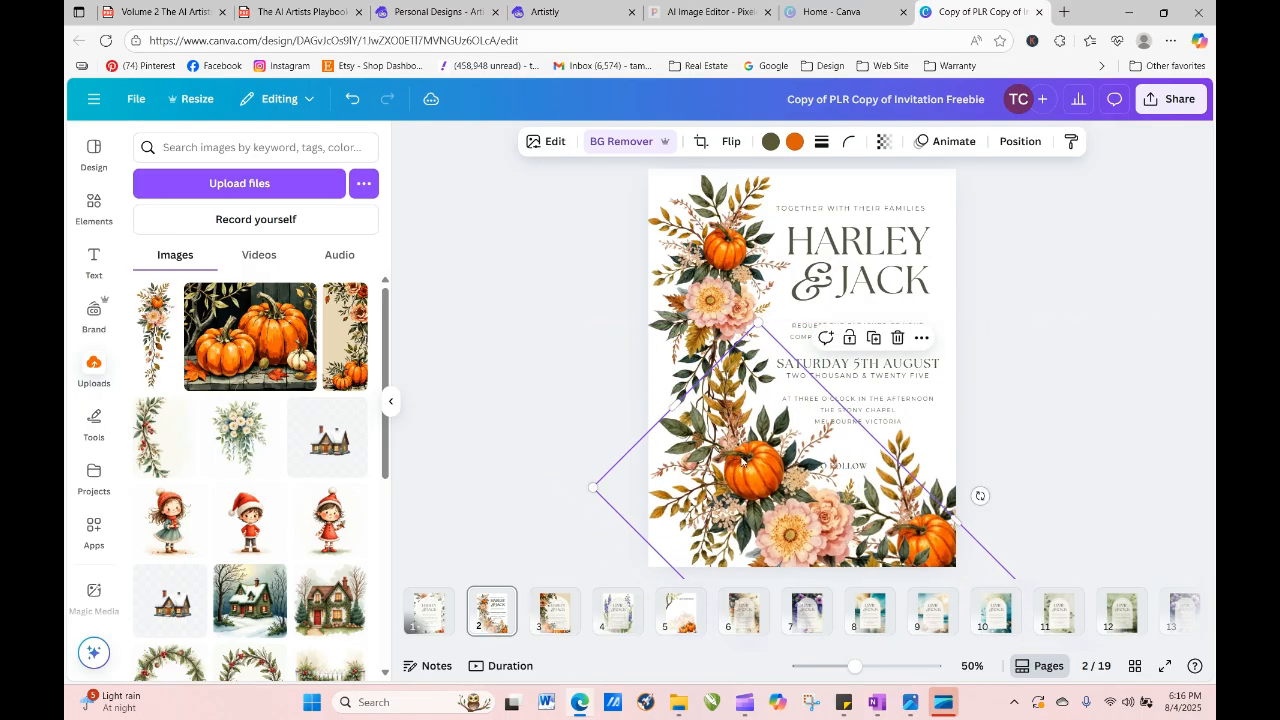
Set the transparency of the duplicated pumpkin spray to 20.
click(876, 140)
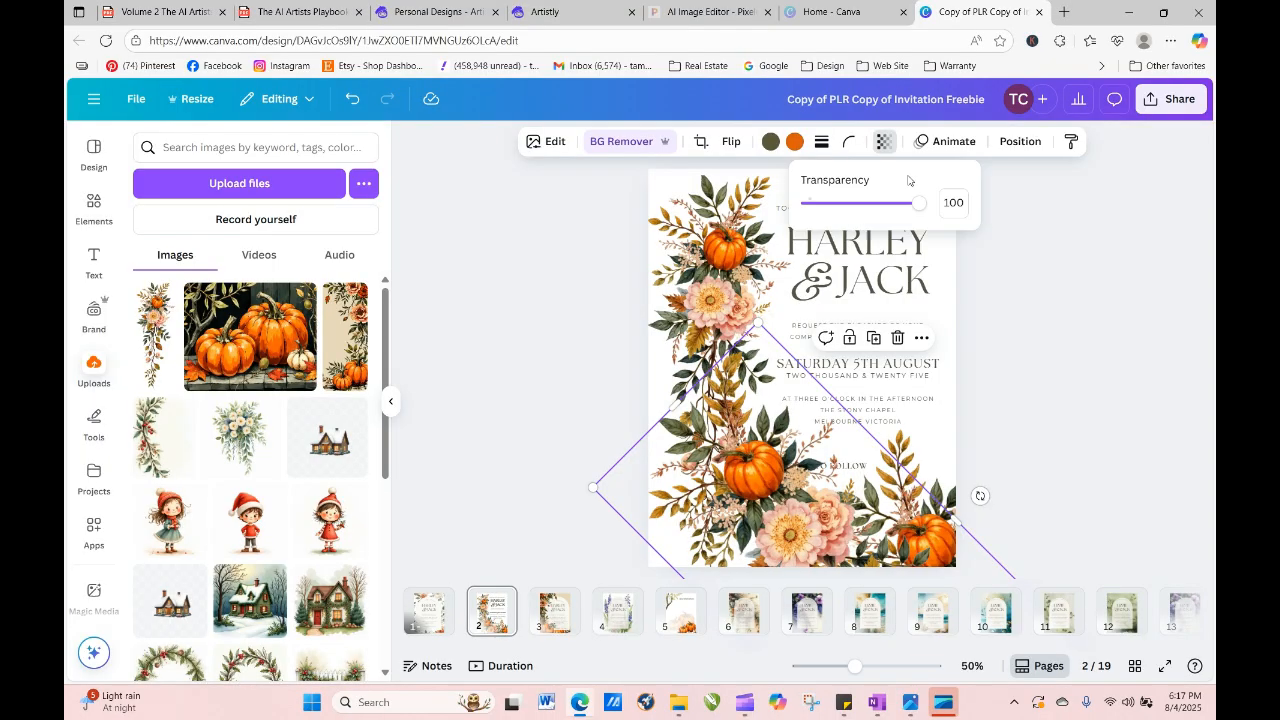
drag(919, 207, 832, 220)
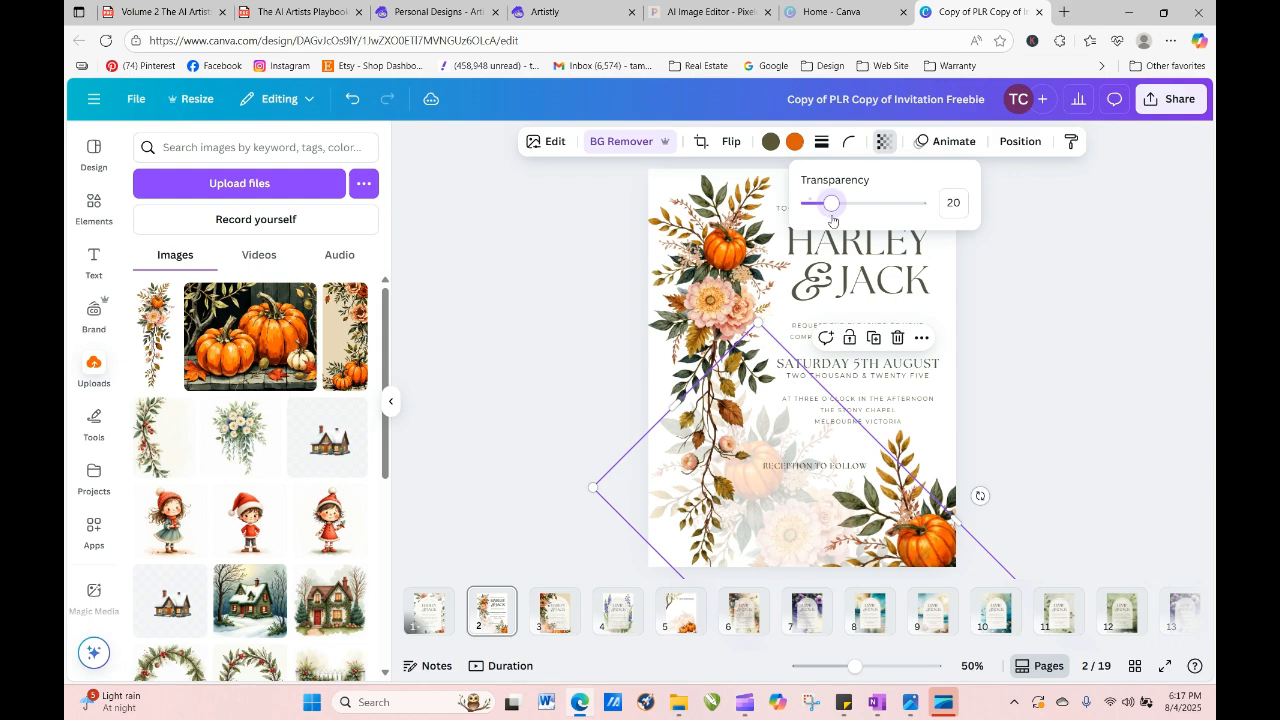
click(1063, 326)
click(1087, 367)
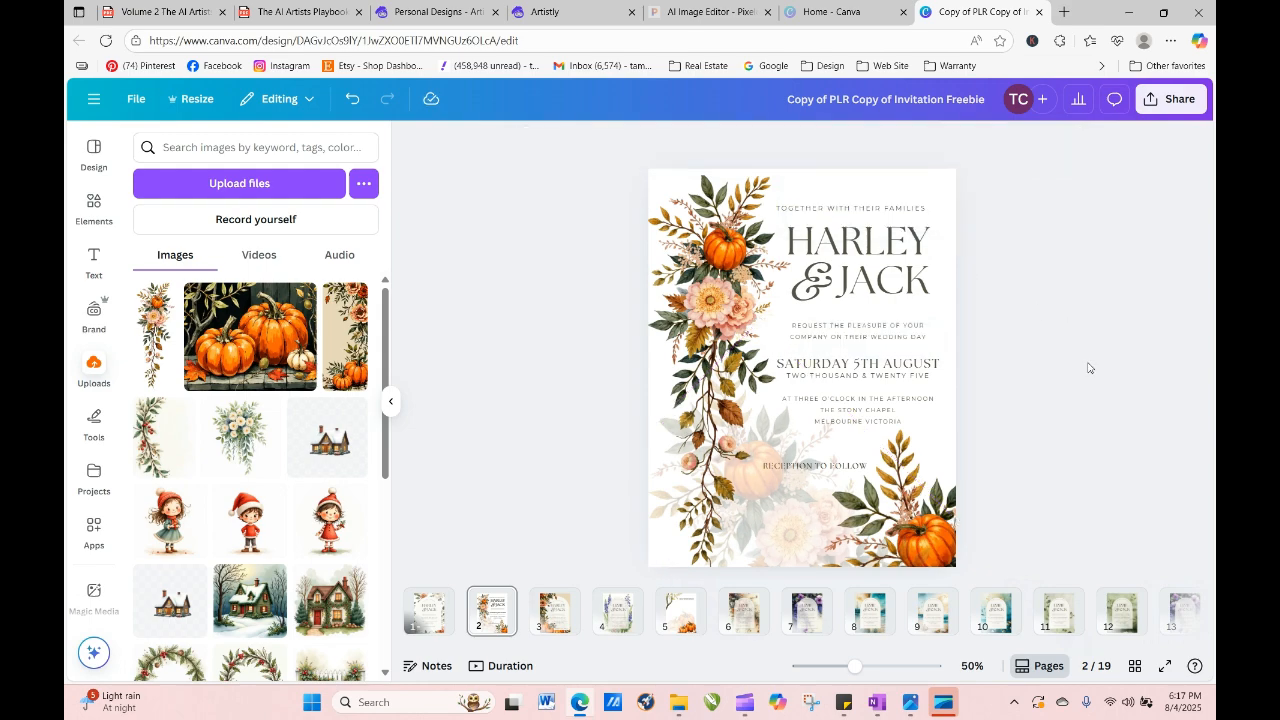
Change both the orange and the dark olive colours of the faded pumpkin spray to white (#ffffff).
click(782, 515)
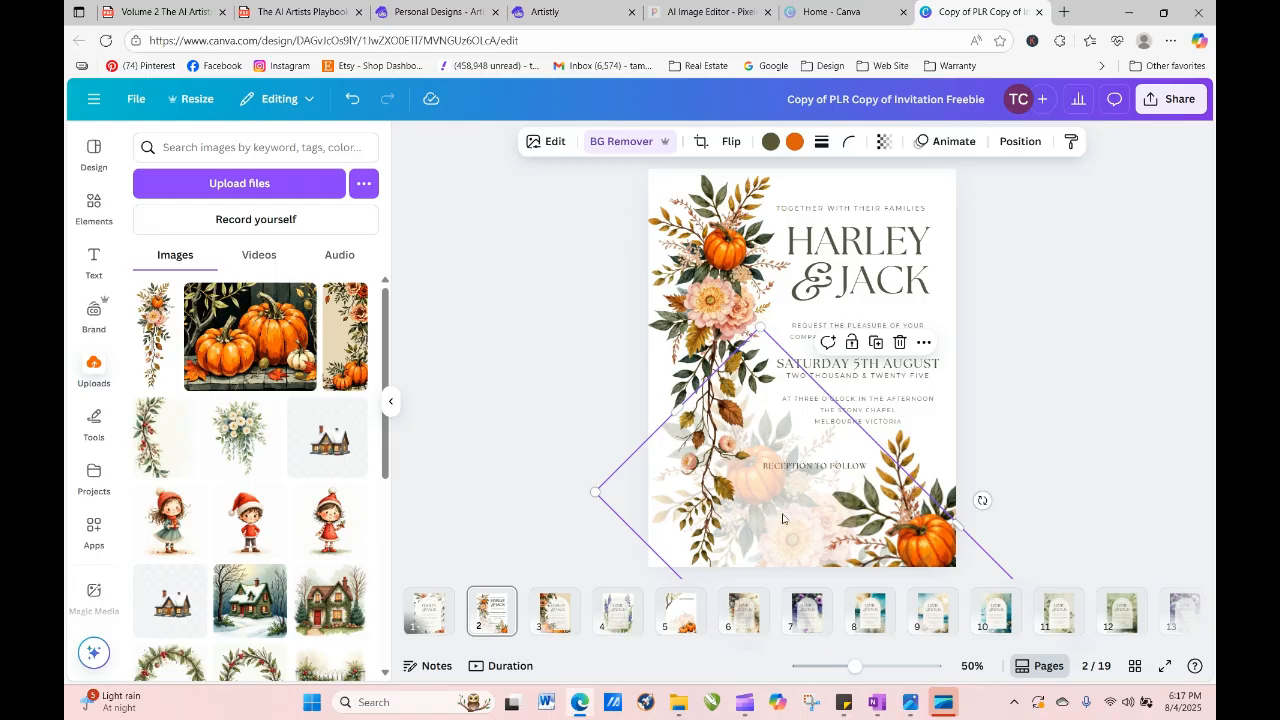
click(770, 141)
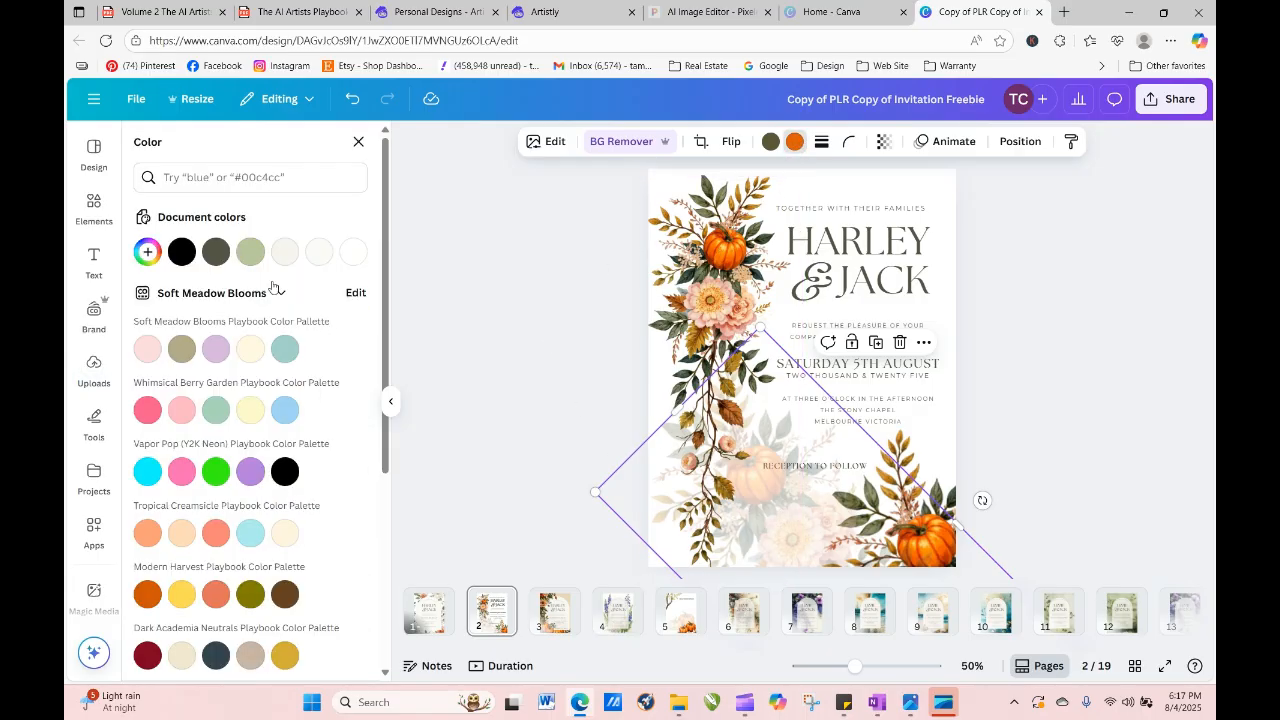
click(179, 251)
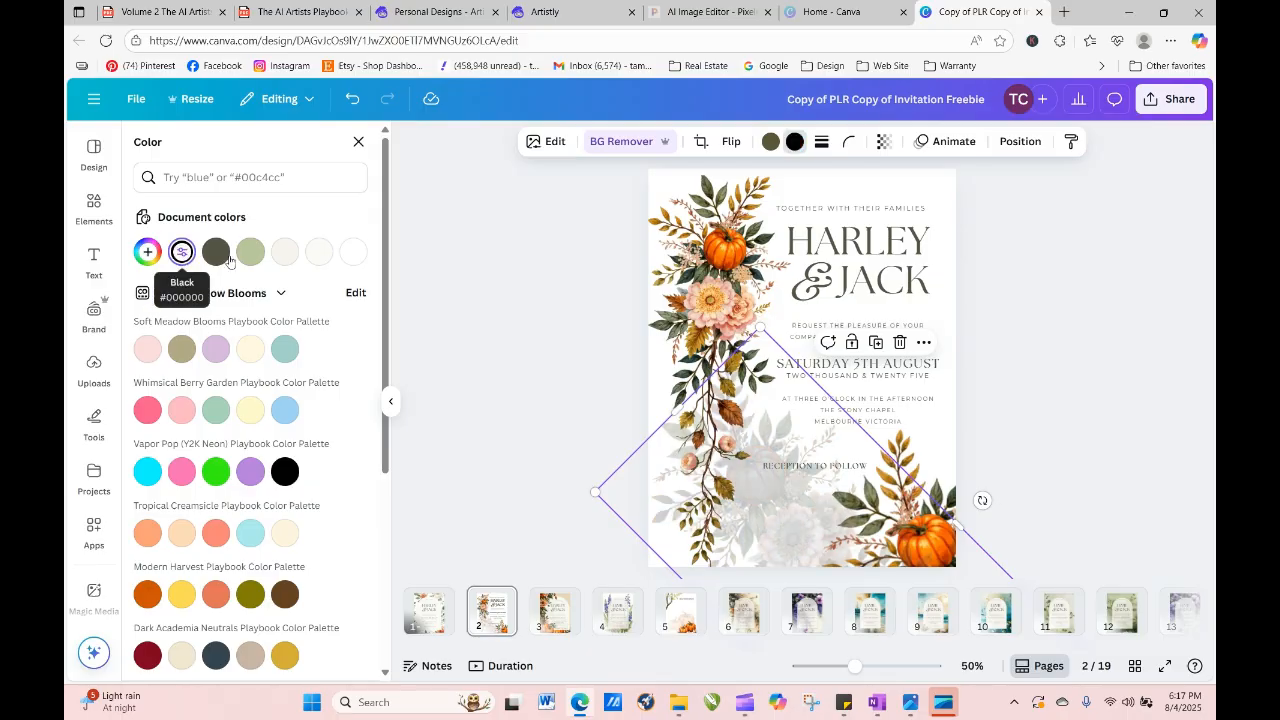
click(352, 253)
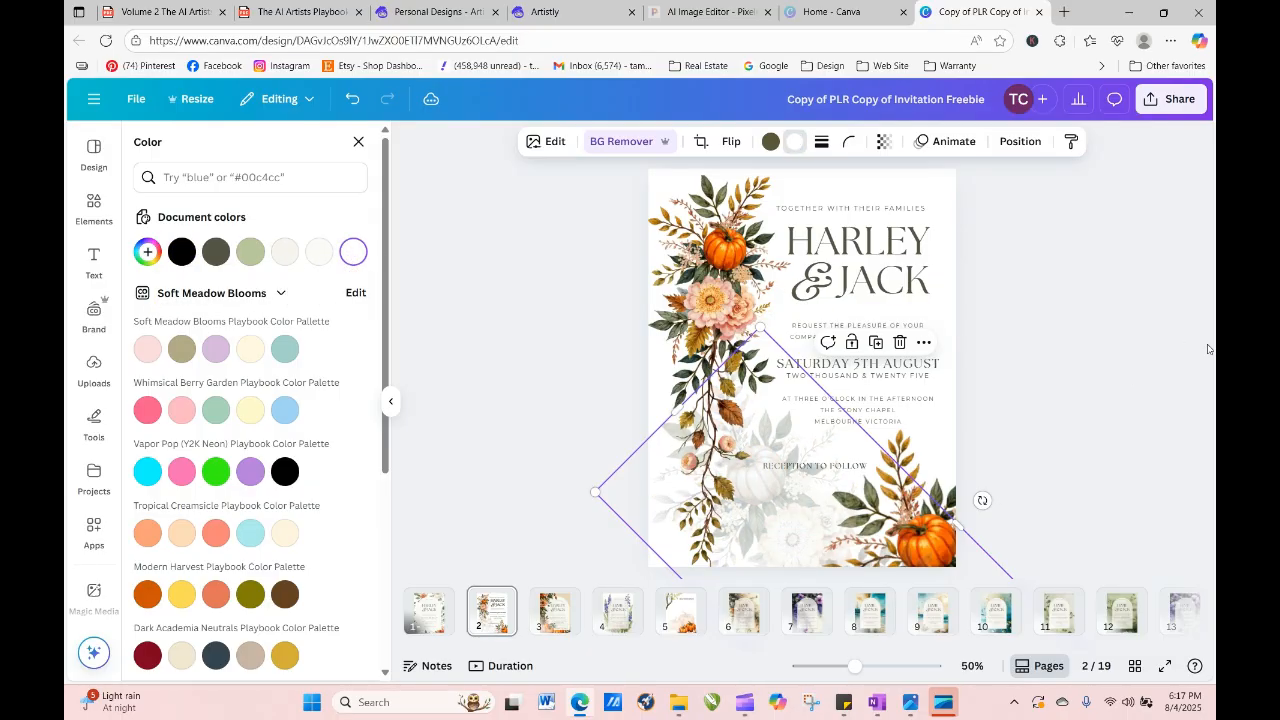
click(770, 141)
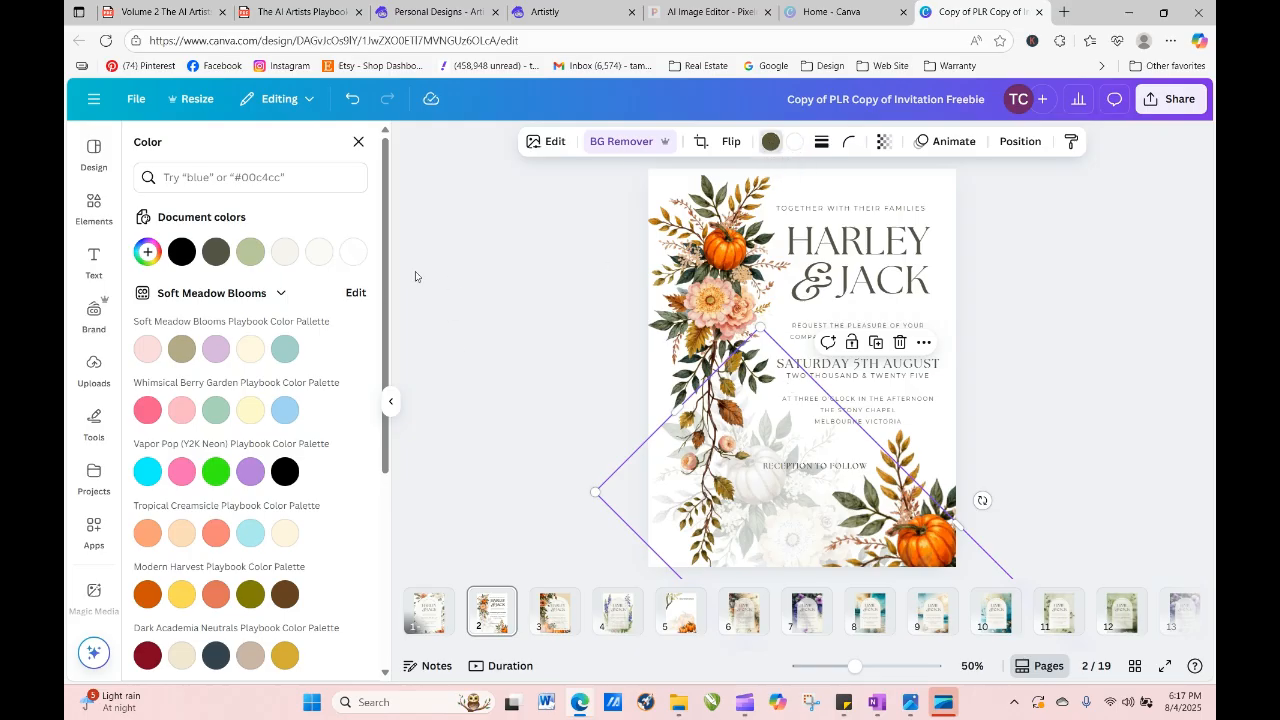
click(350, 254)
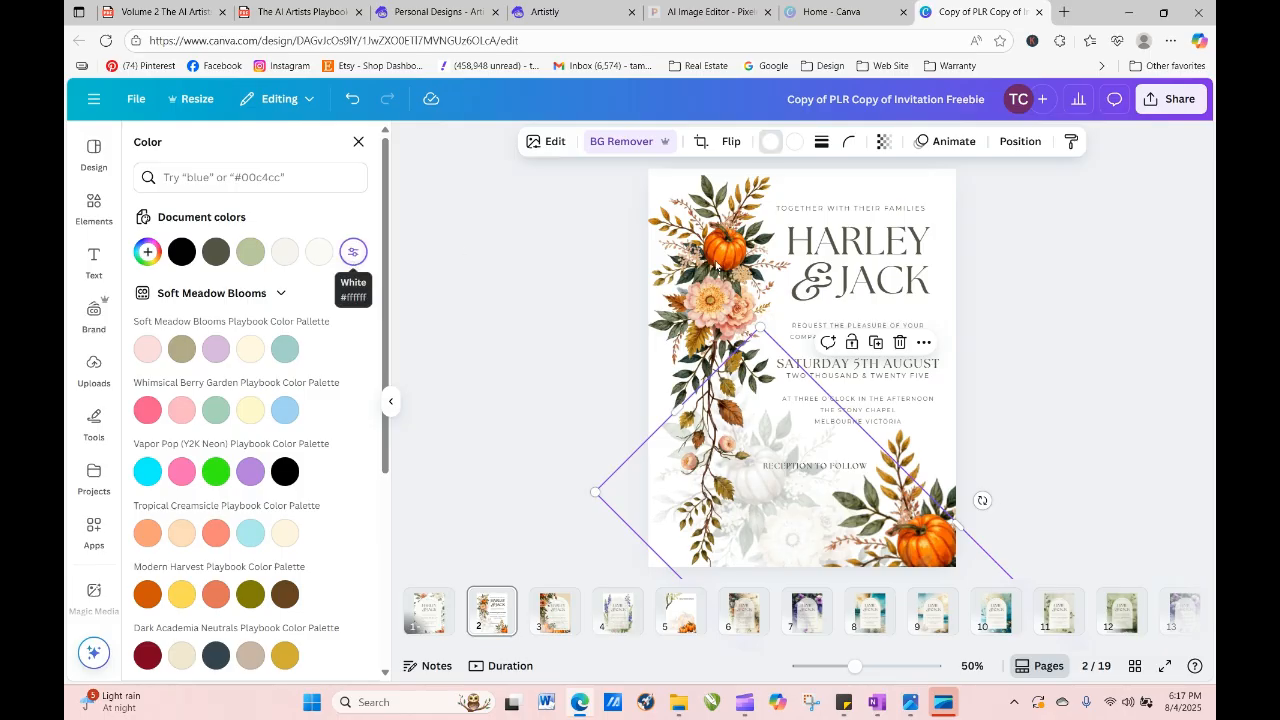
key(Escape)
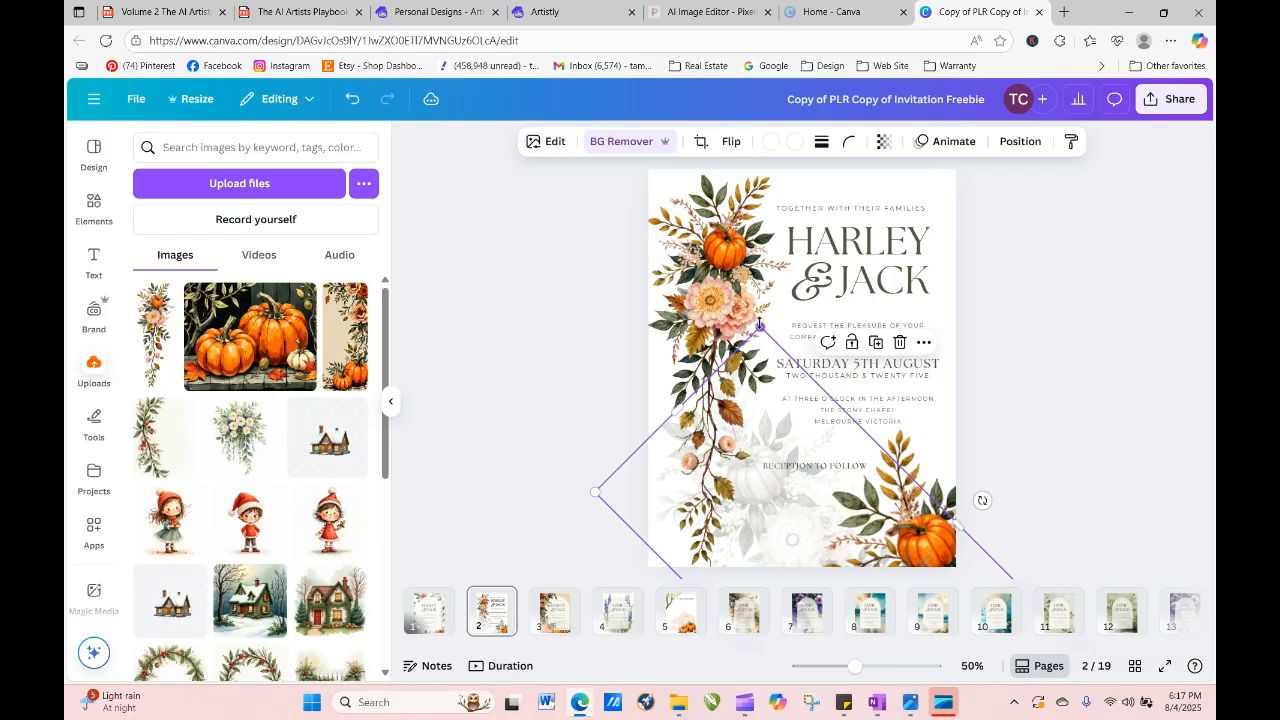
Enlarge the faded white spray and position it as a background across the lower left of the invitation.
drag(760, 327, 758, 250)
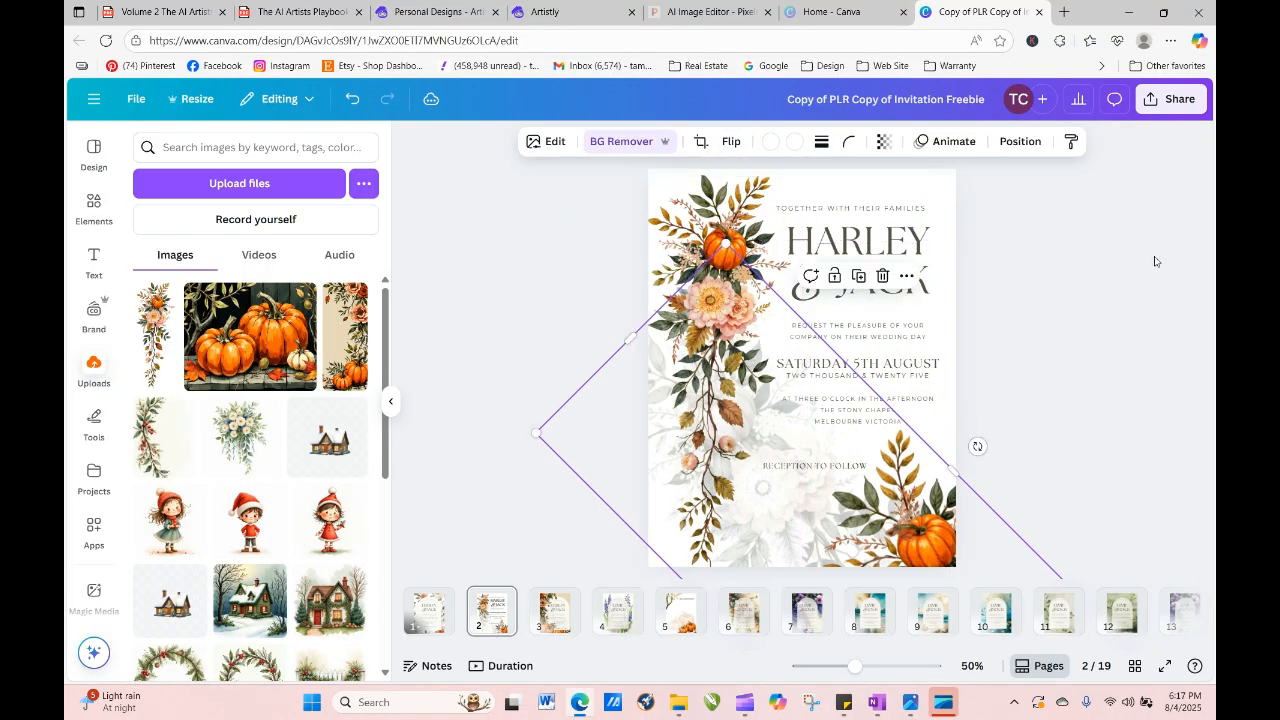
click(1120, 338)
click(784, 526)
drag(614, 510, 613, 566)
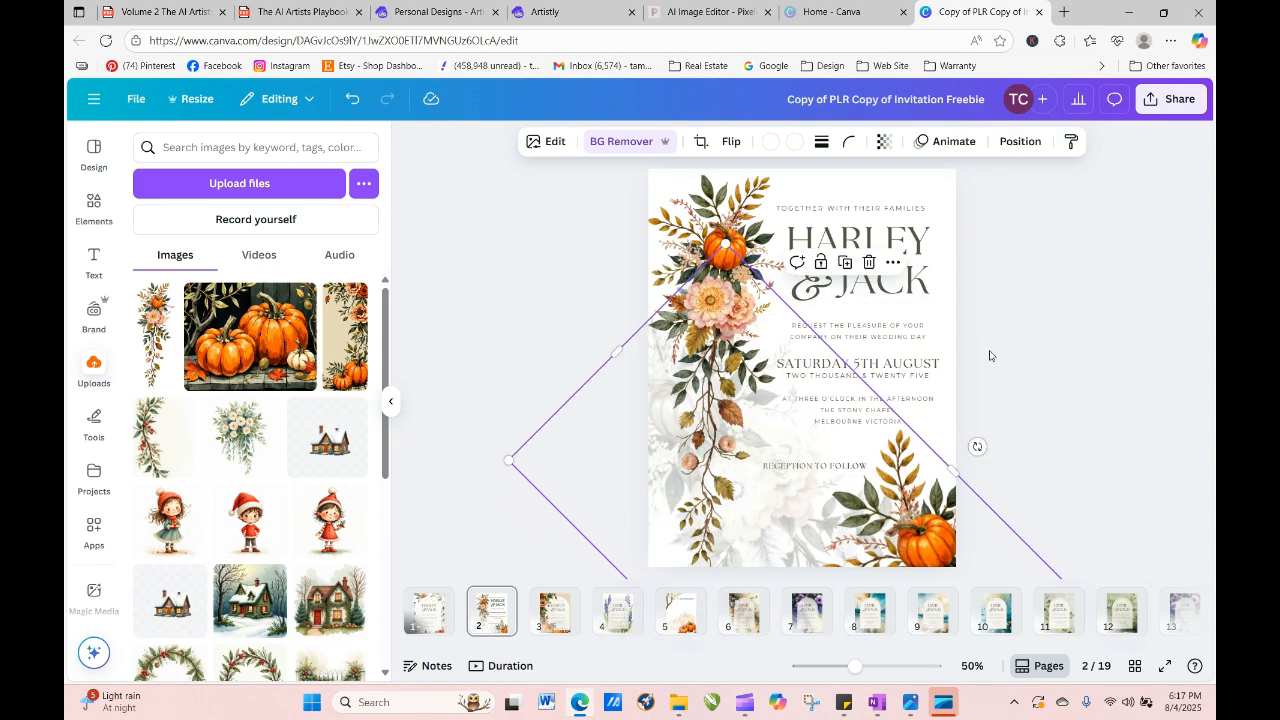
click(1005, 385)
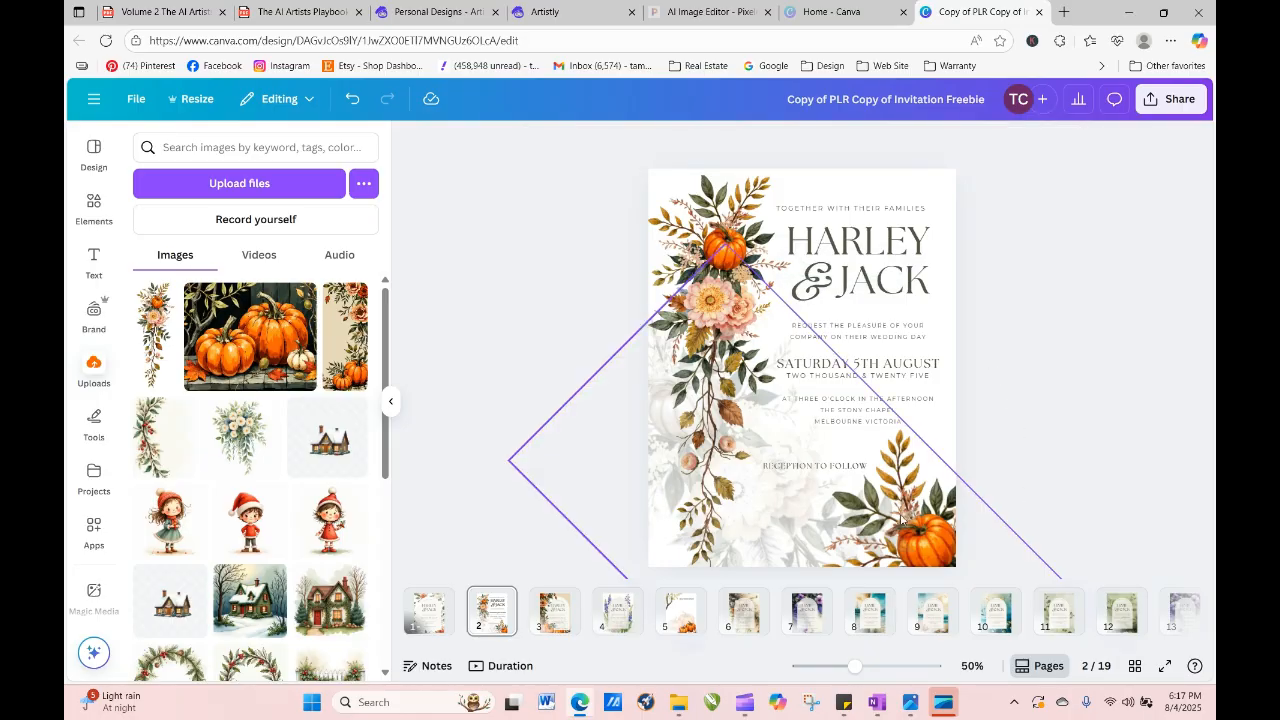
drag(784, 520, 810, 546)
click(1066, 448)
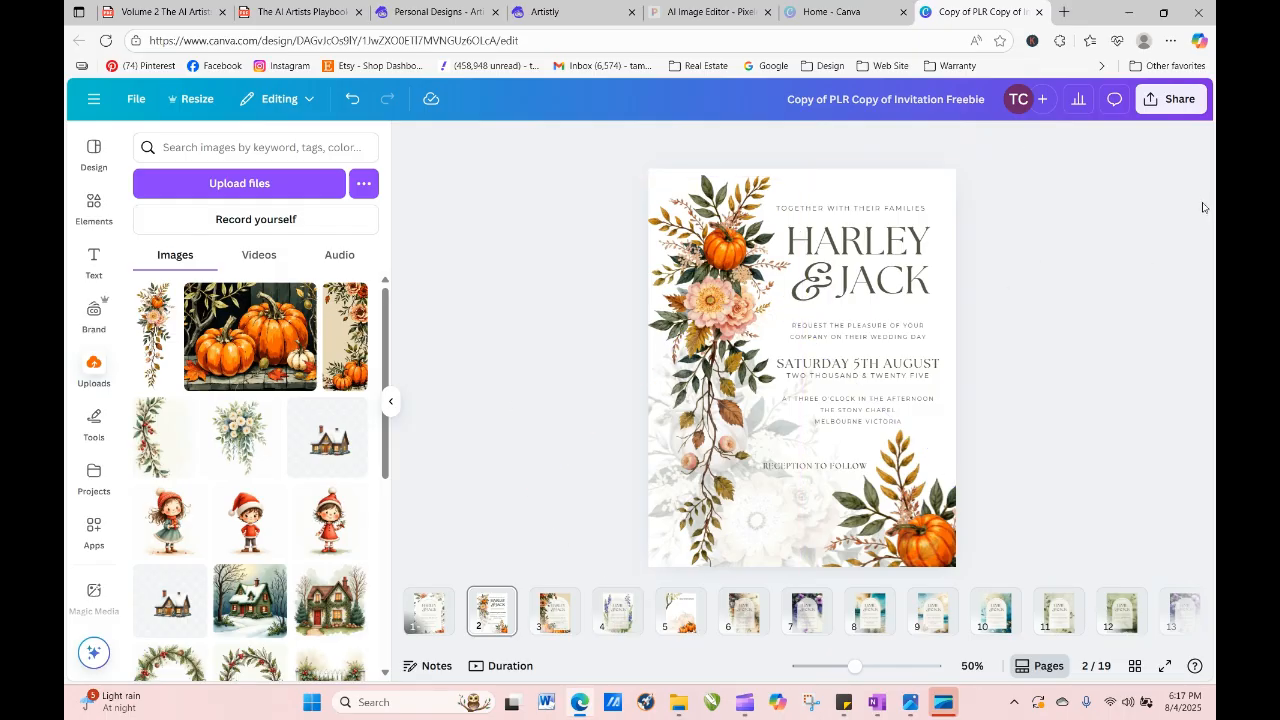
Switch to Artistly's Personal Designs and re-generate from the trailing pumpkin spray design, going to its prompt.
click(484, 8)
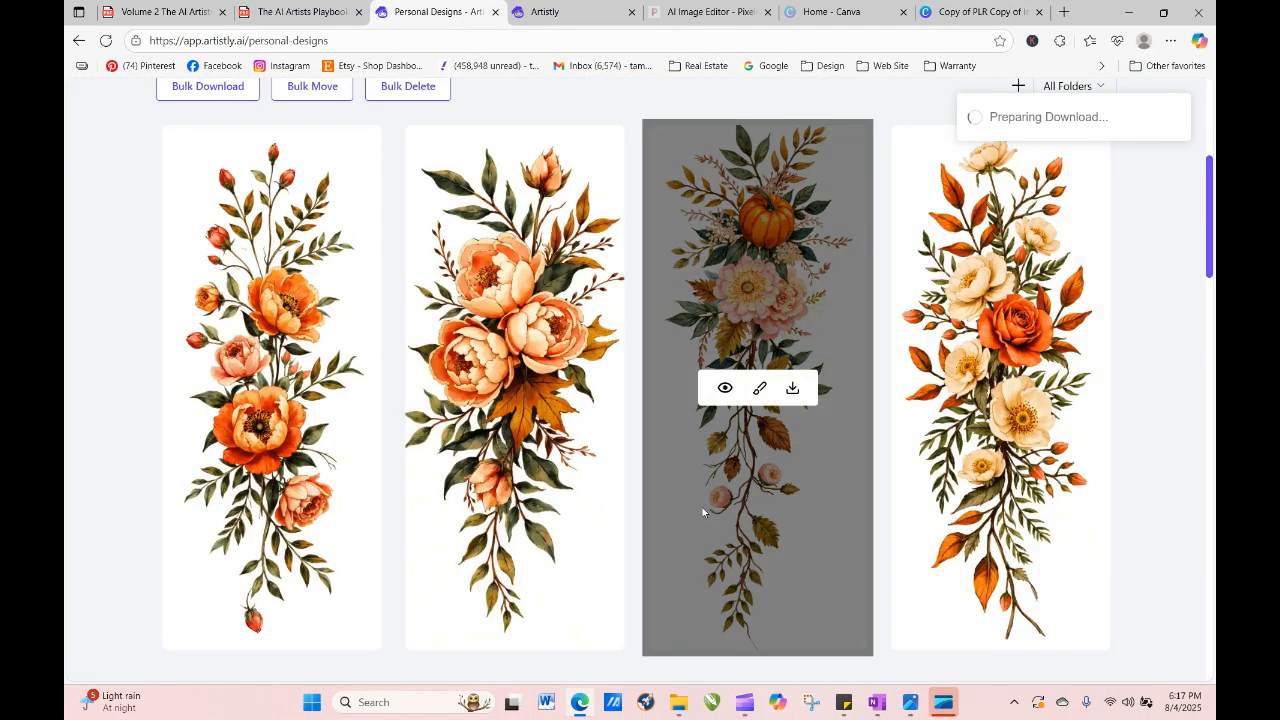
click(725, 388)
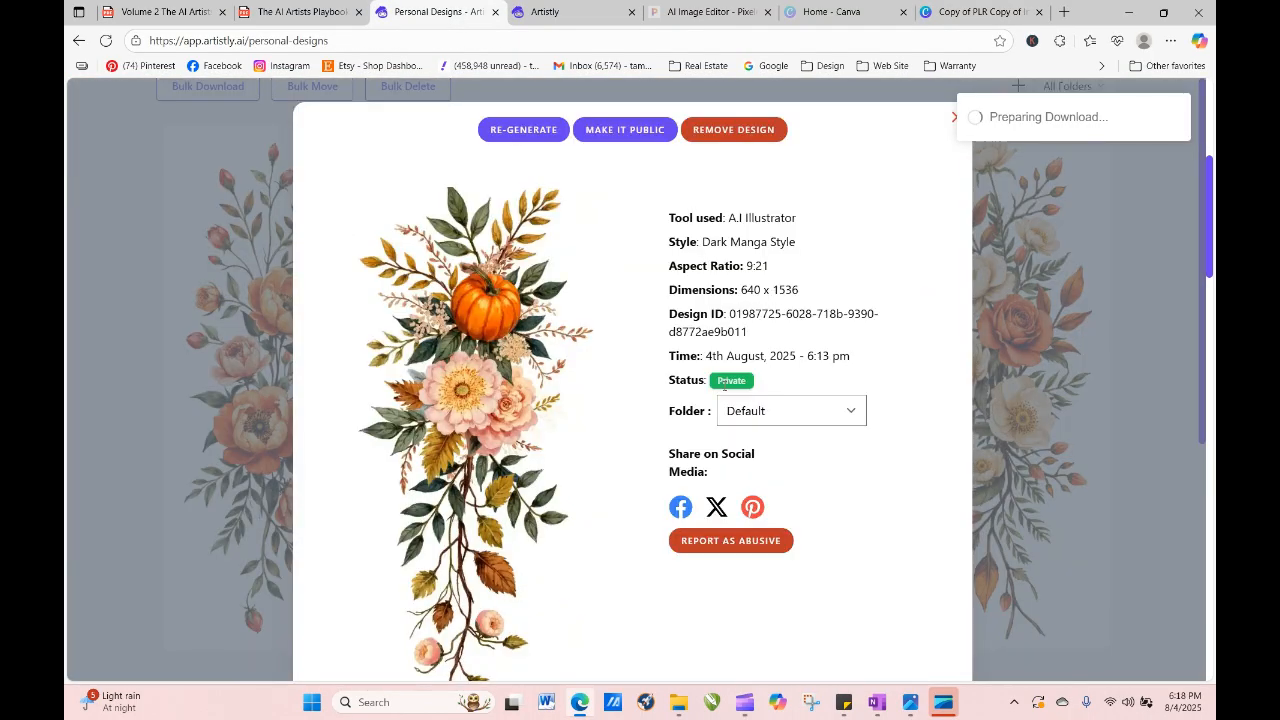
click(524, 130)
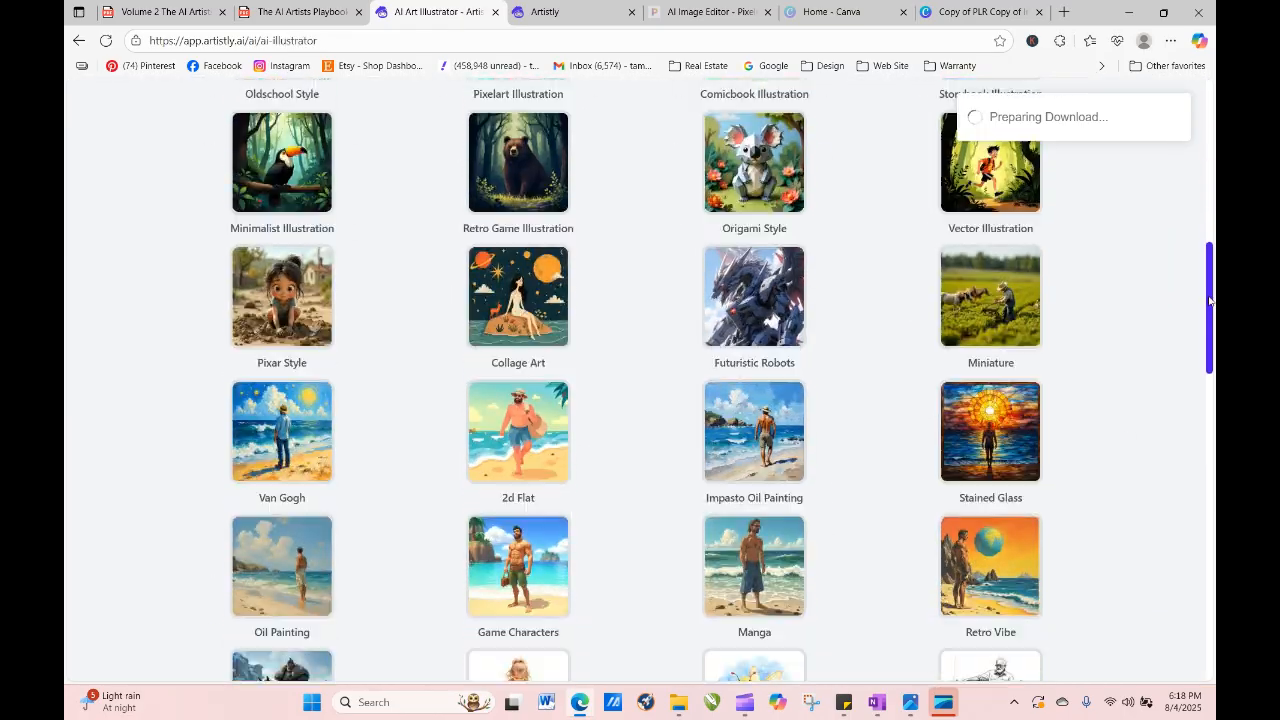
drag(1209, 300, 1209, 610)
Set the dimensions to 9:21 (640 X 1536) px and the quantity to 4, and generate the images from the existing prompt.
click(603, 530)
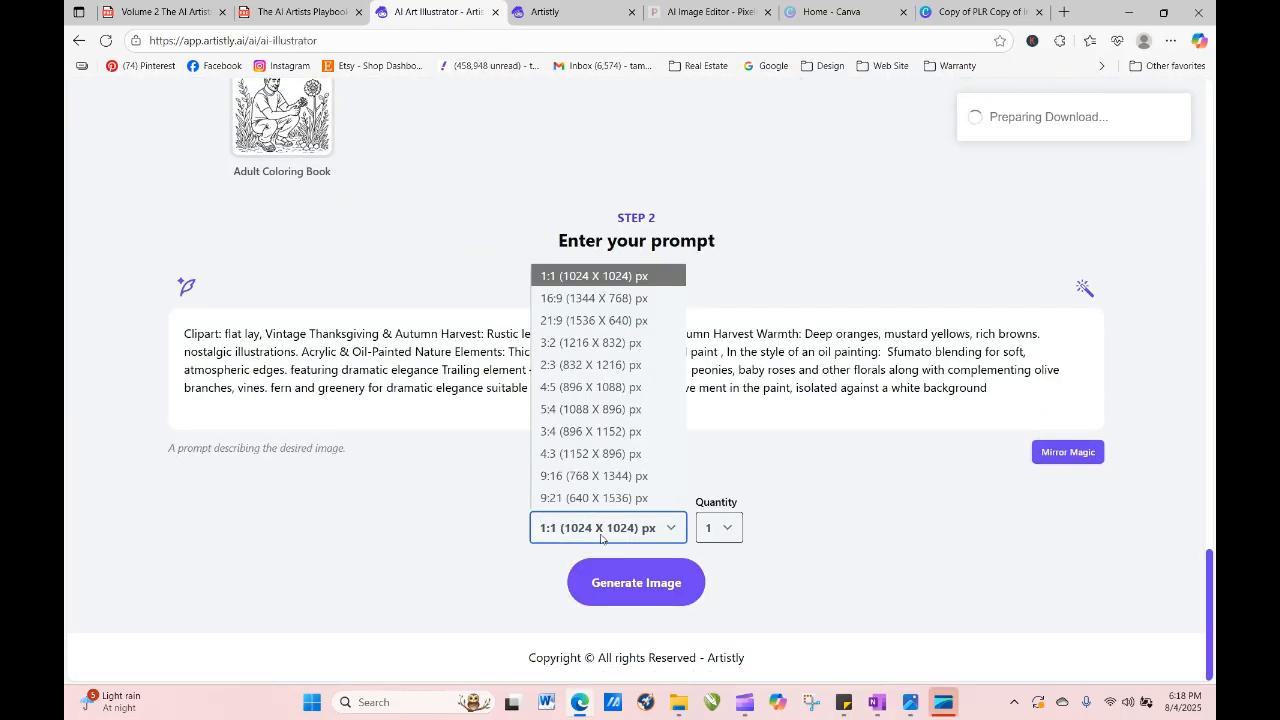
click(594, 498)
click(720, 528)
click(712, 612)
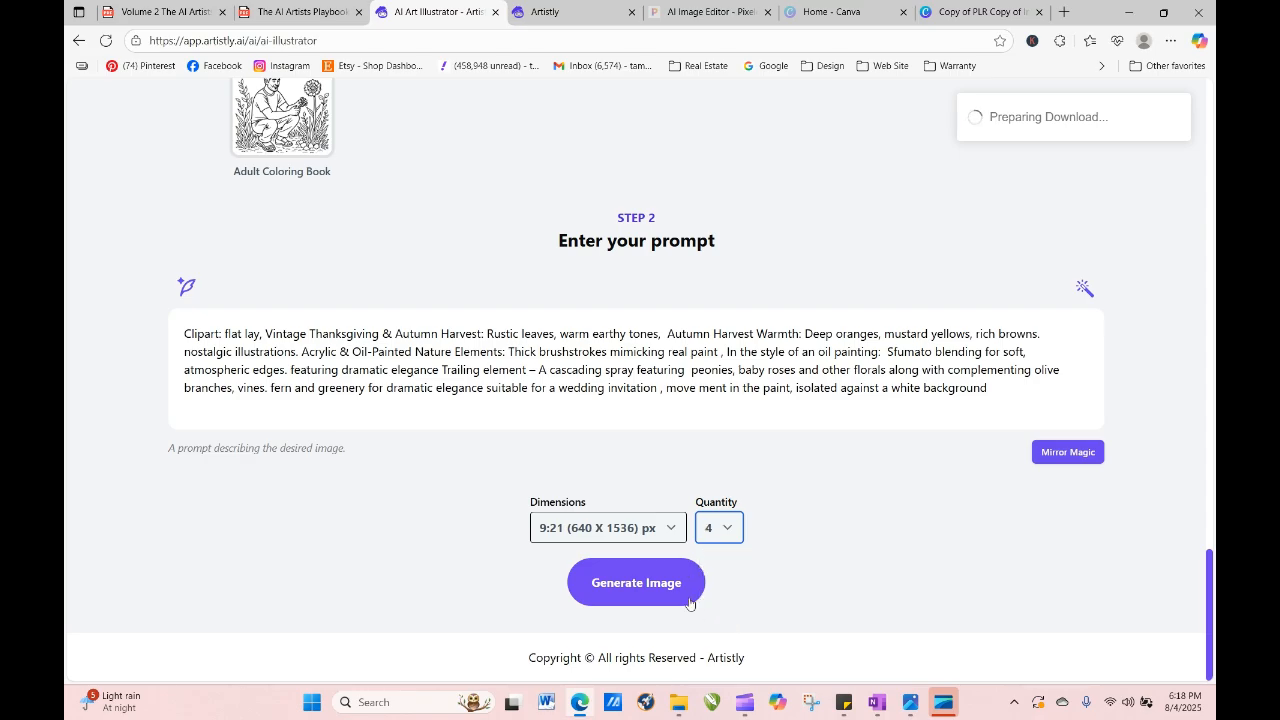
click(689, 600)
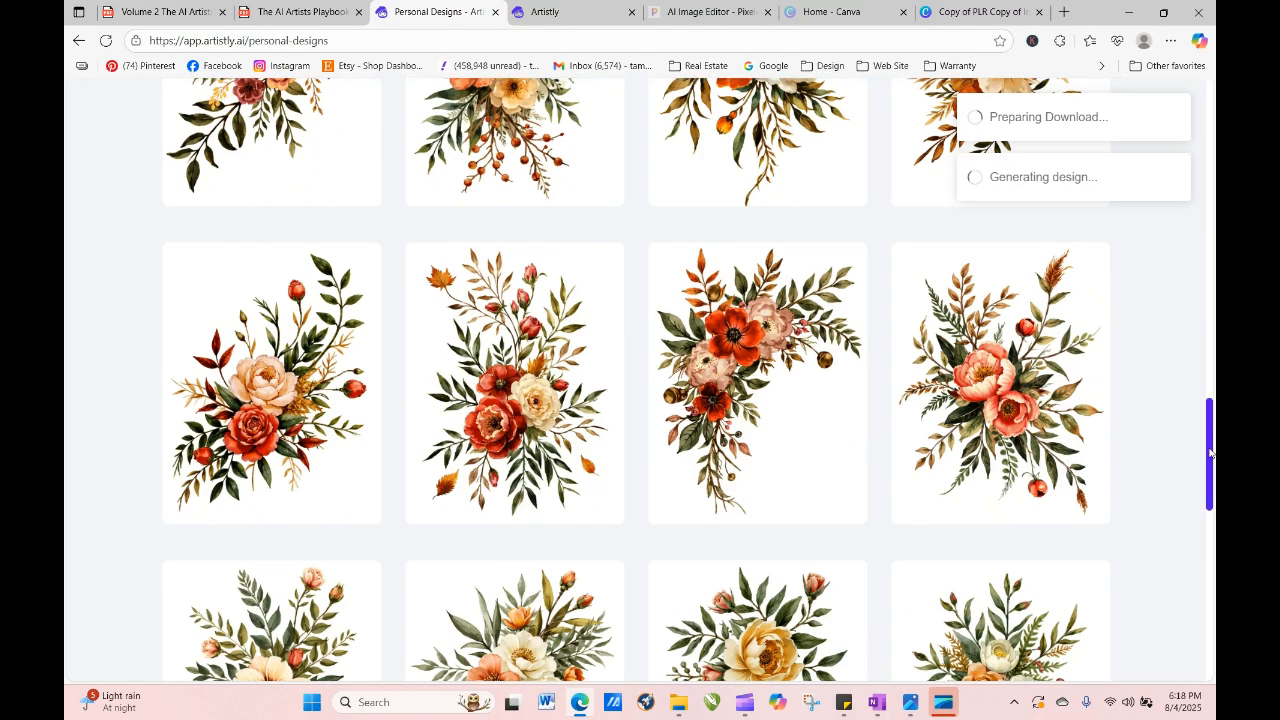
Refresh the Personal Designs page and look over the newly generated trailing autumn floral sprays.
drag(1210, 453, 1203, 206)
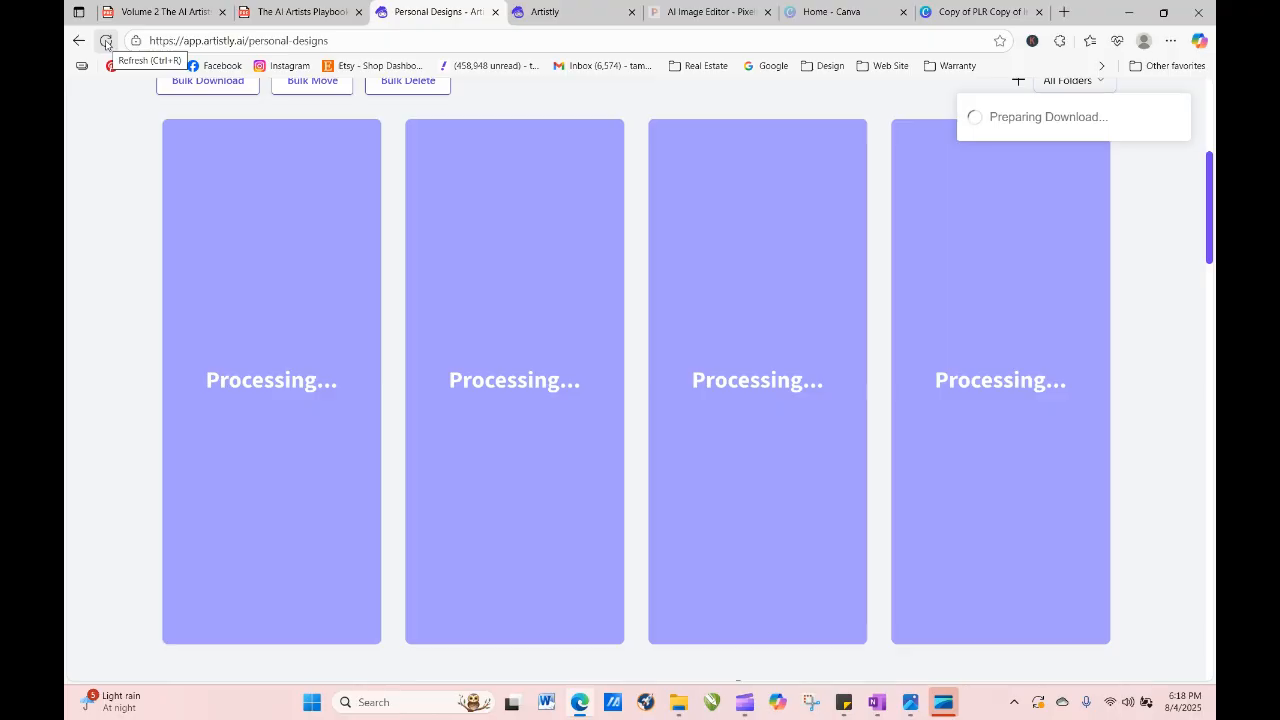
click(106, 43)
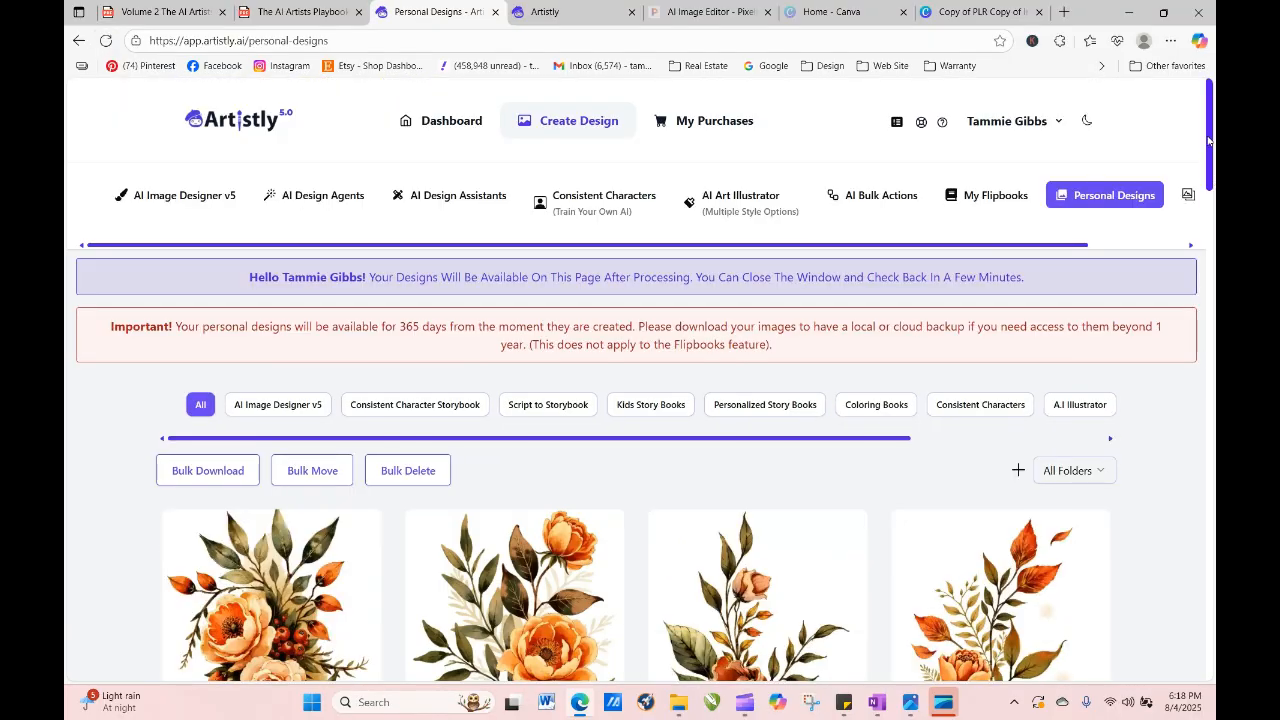
scroll(1150, 300, down, 2)
scroll(1152, 288, down, 3)
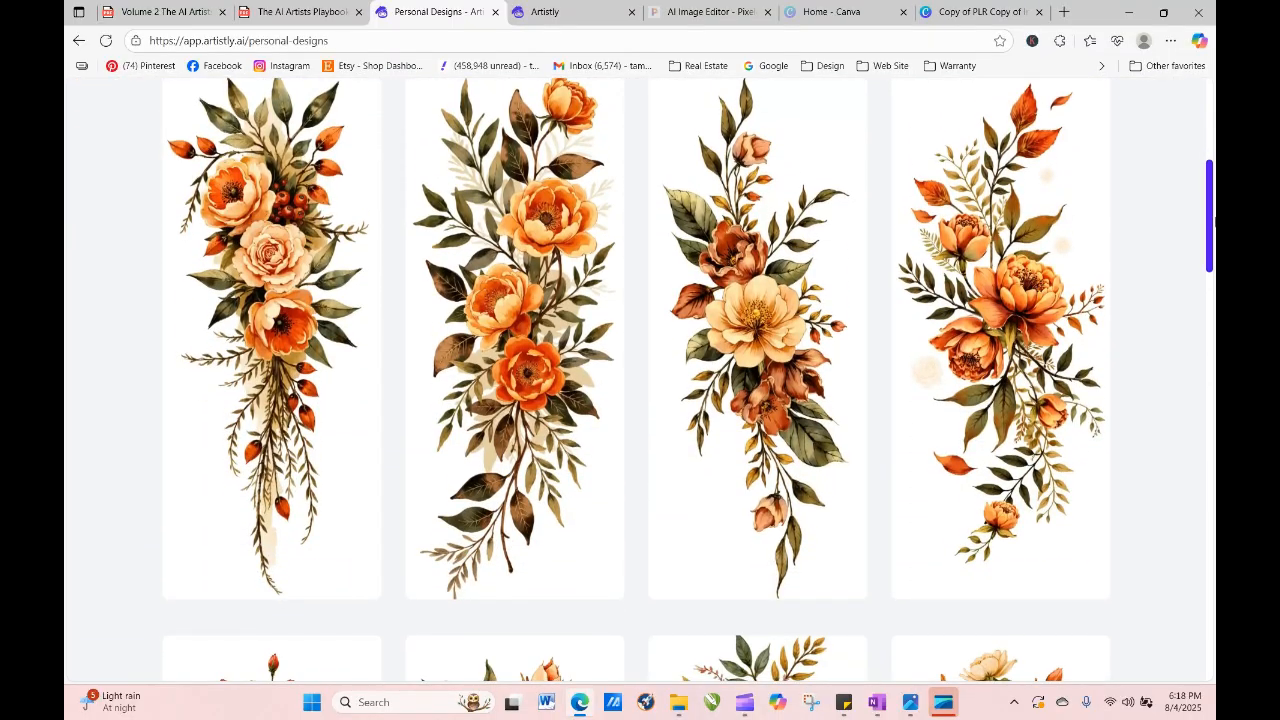
View the berry-and-rose spray and the cream-flower spray in their detail previews, close each one, and look over the new row of sprays.
mouse_move(990, 153)
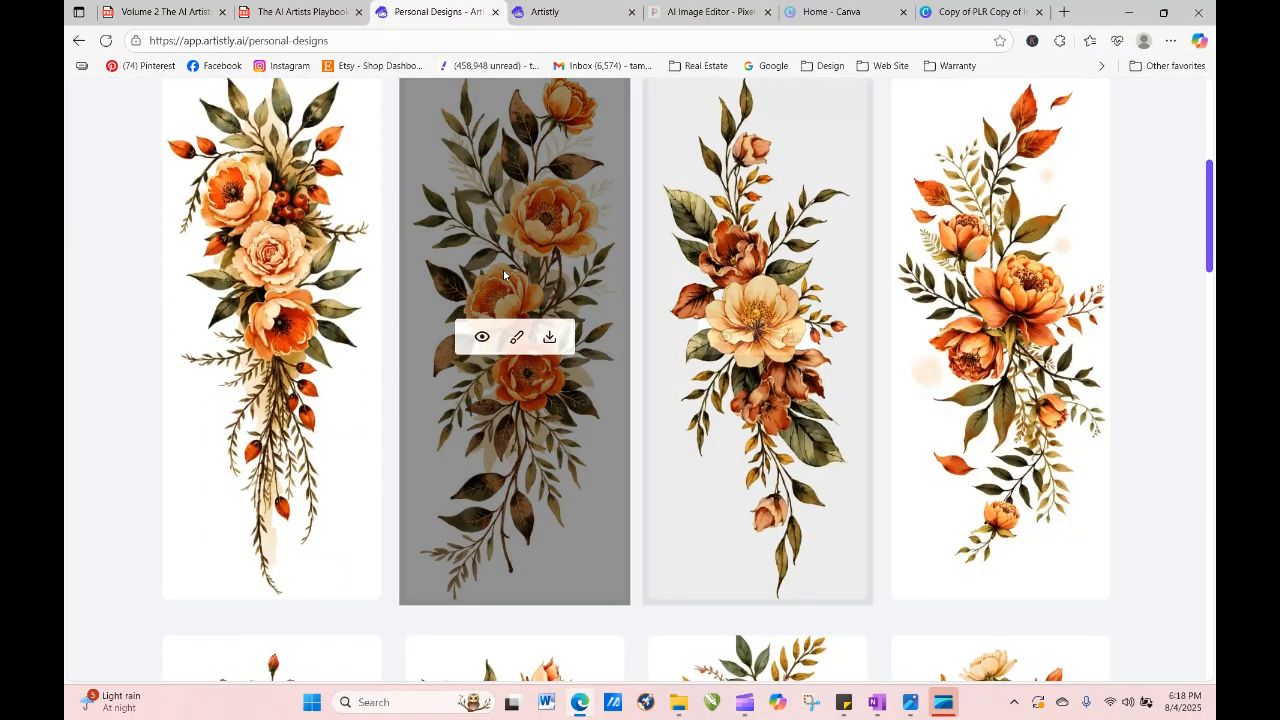
mouse_move(302, 243)
click(239, 337)
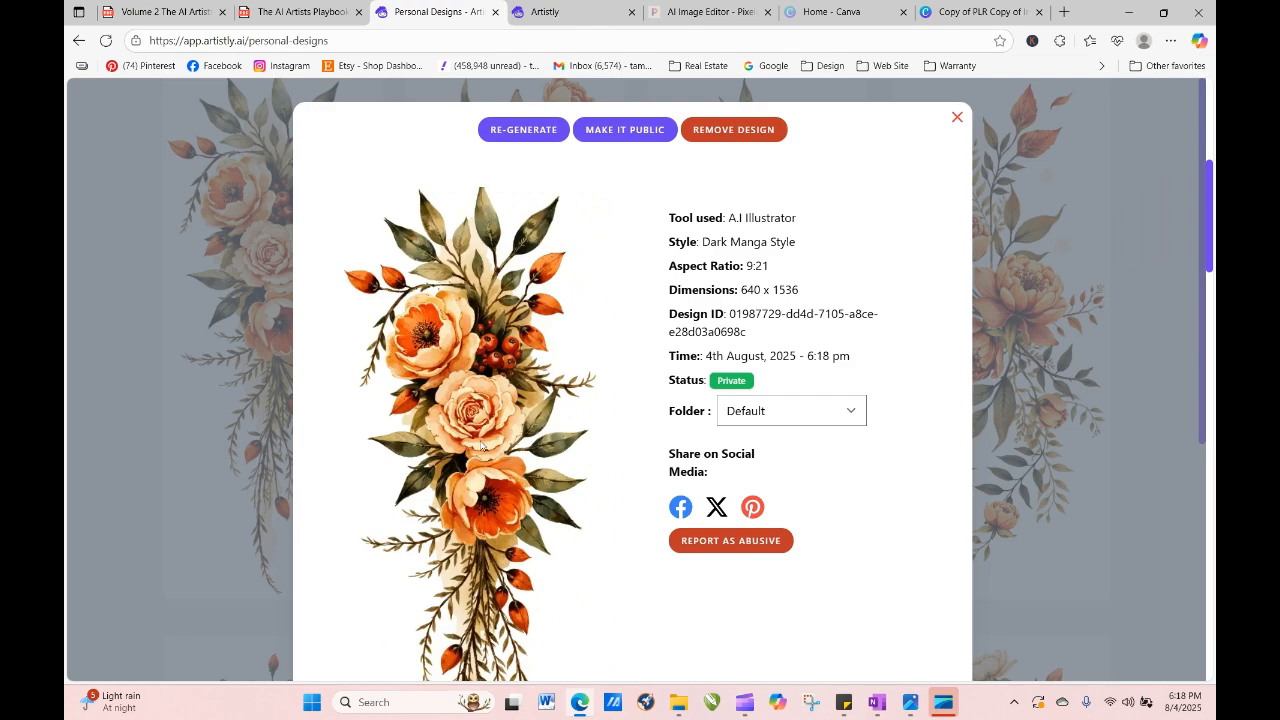
click(957, 117)
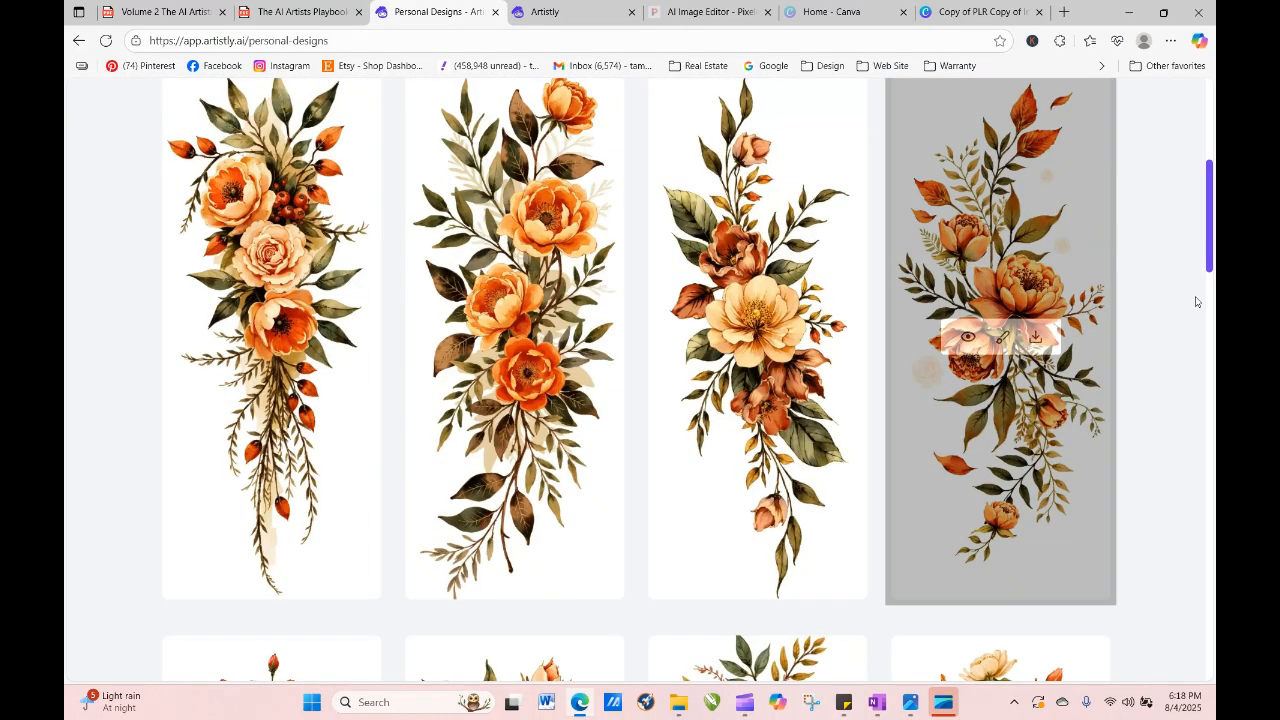
mouse_move(750, 320)
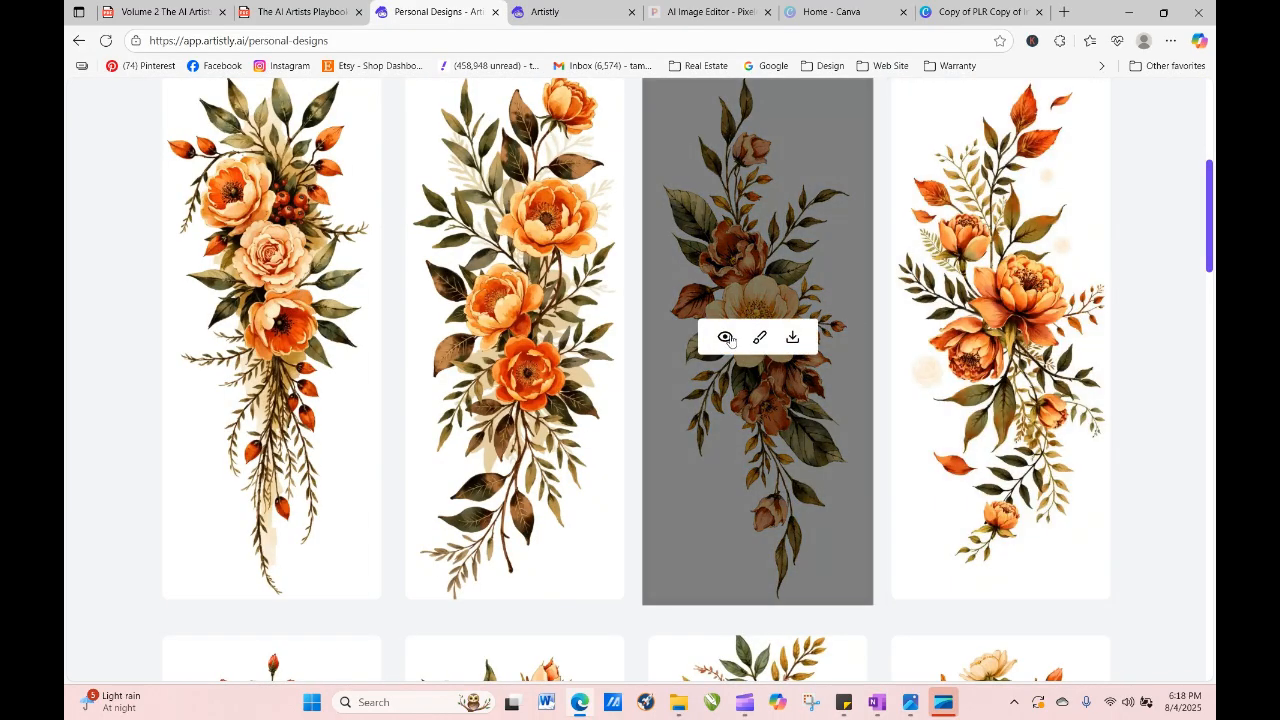
click(726, 337)
click(957, 118)
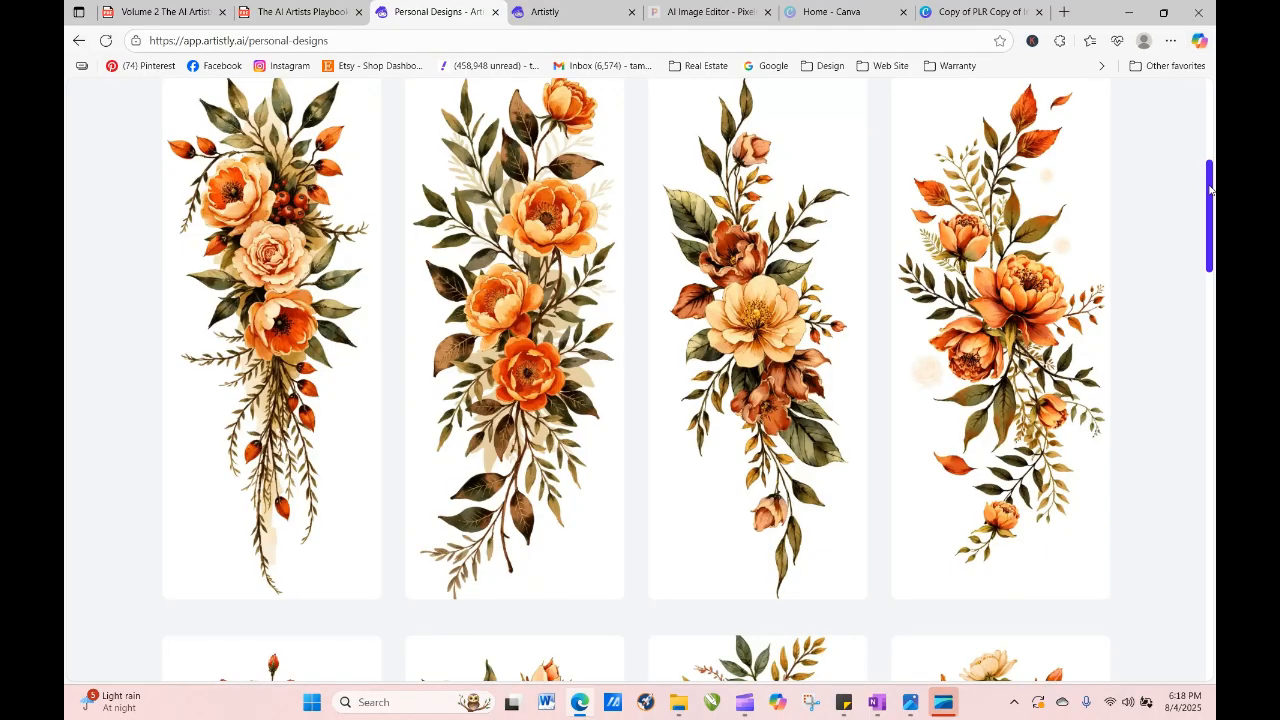
scroll(1205, 150, up, 2)
scroll(1205, 150, up, 2)
scroll(902, 403, down, 3)
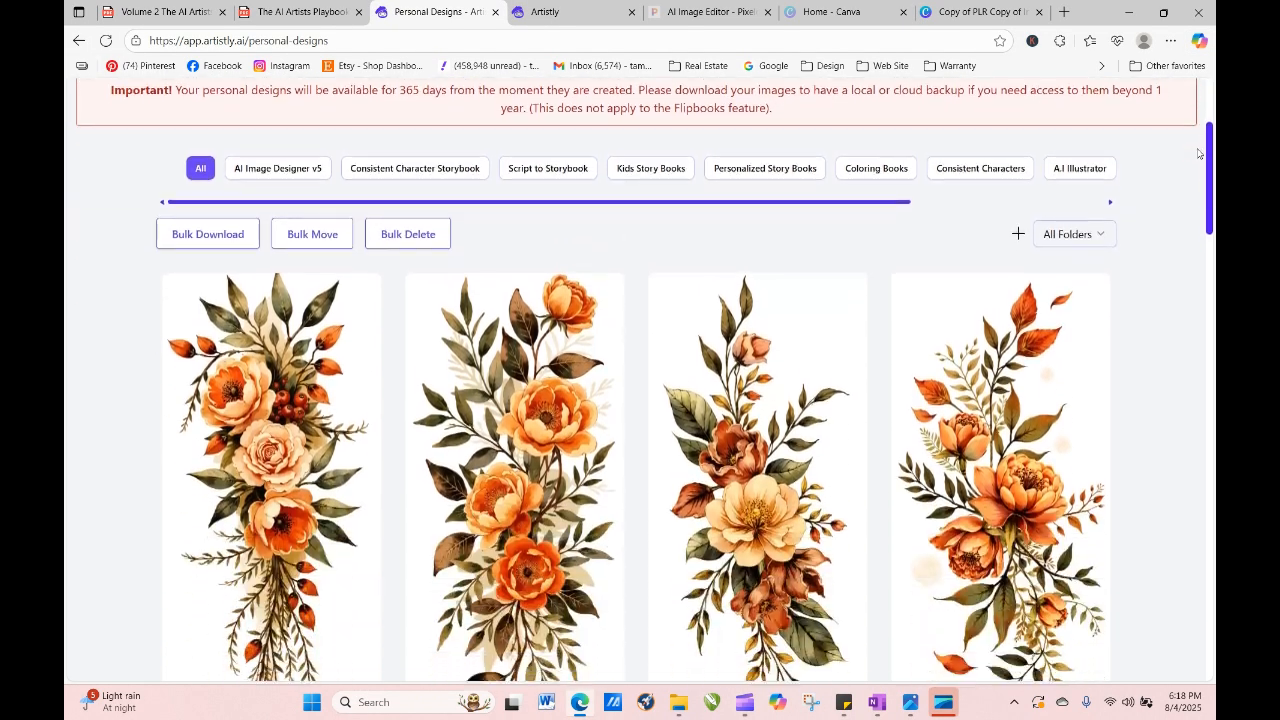